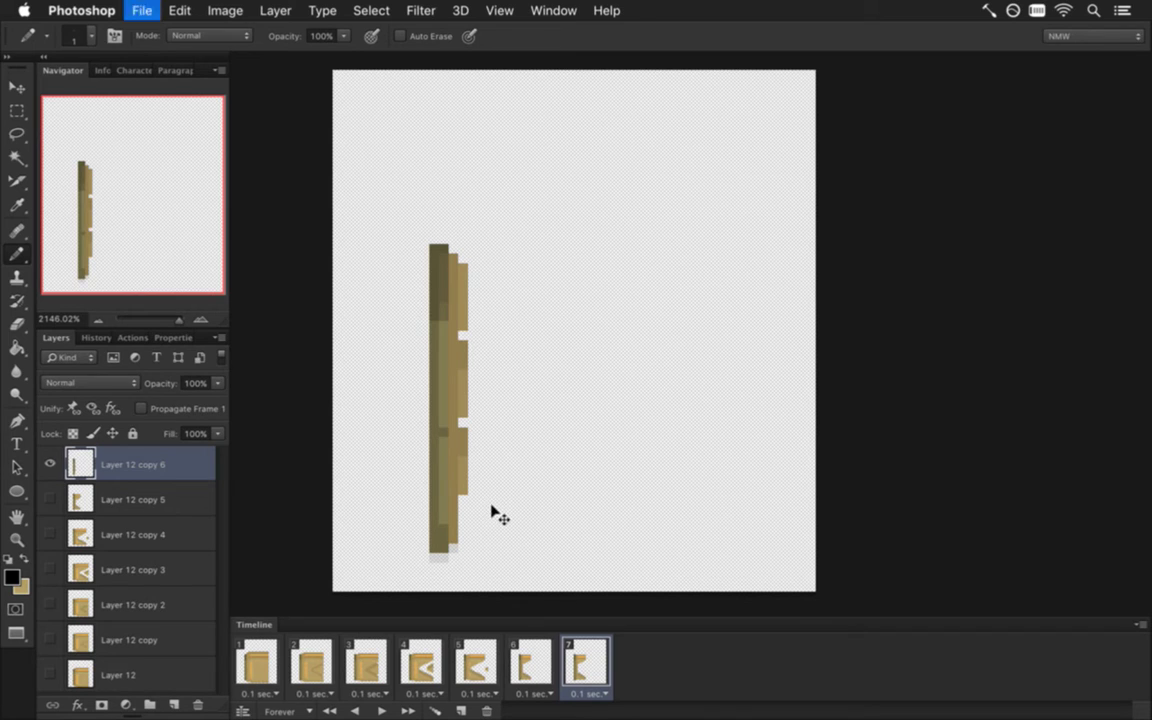
Play the door-opening frame animation from frame 1 and return to the first frame
left_click(268, 652)
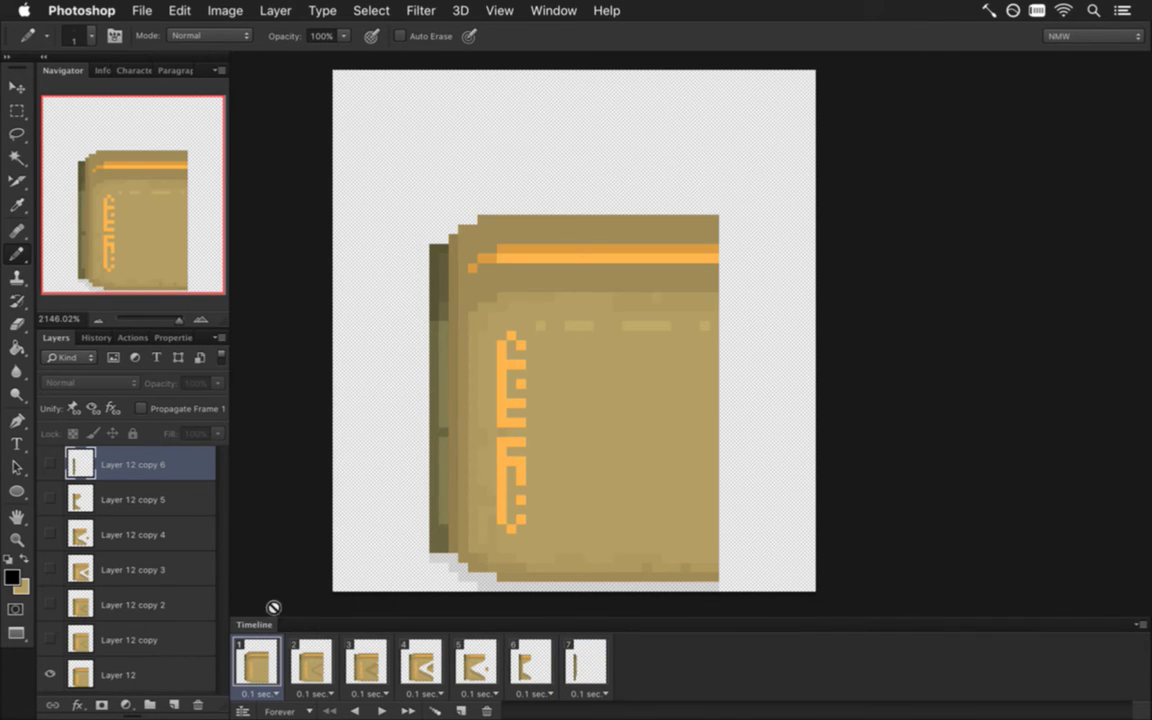
key("space")
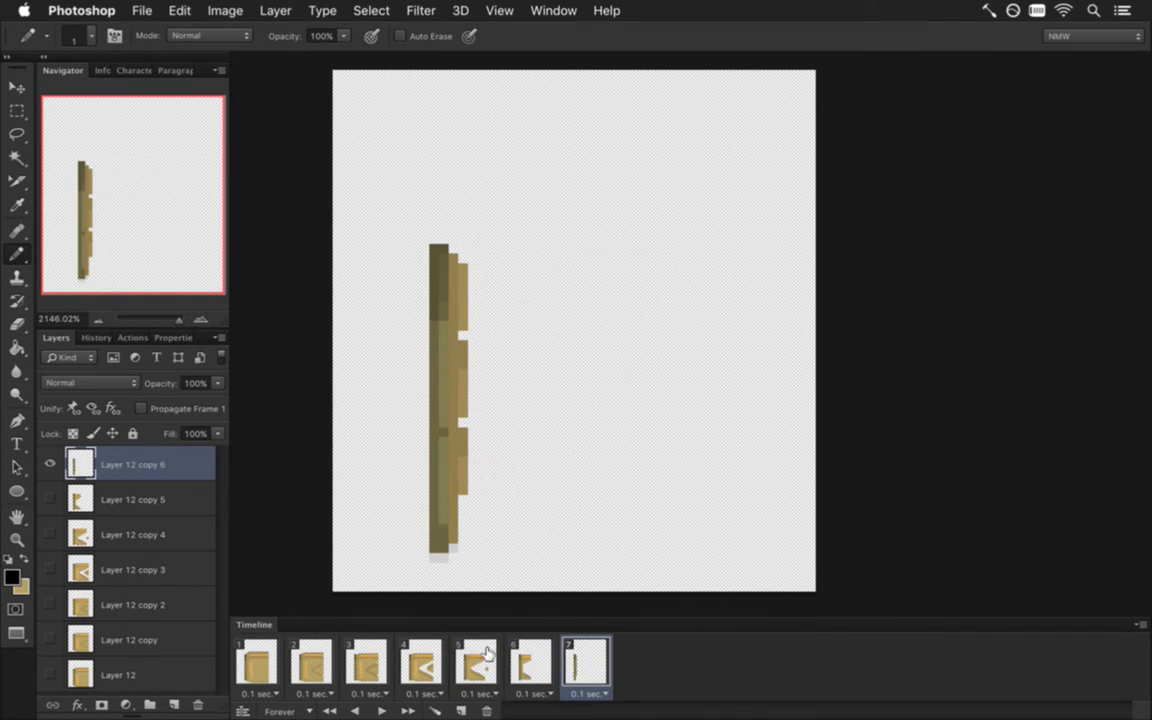
left_click(250, 640)
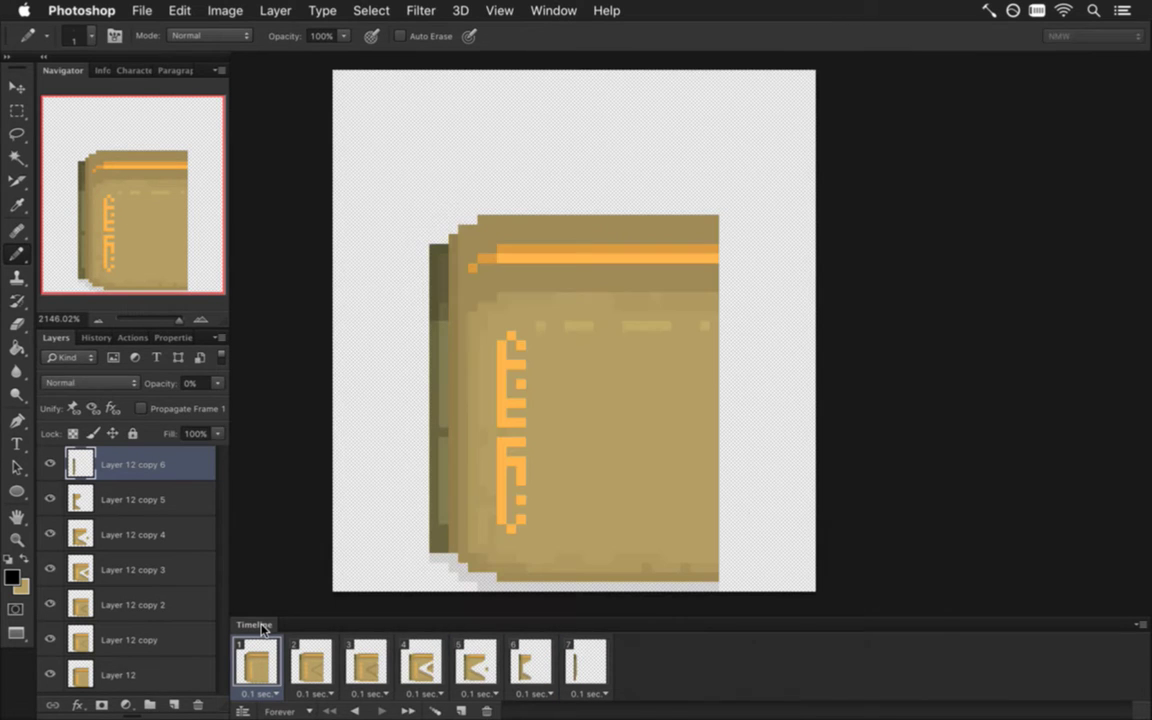
Switch to Xcode and build and run the Songbringer game
key("super+Tab")
key("super+Tab")
key("super+r")
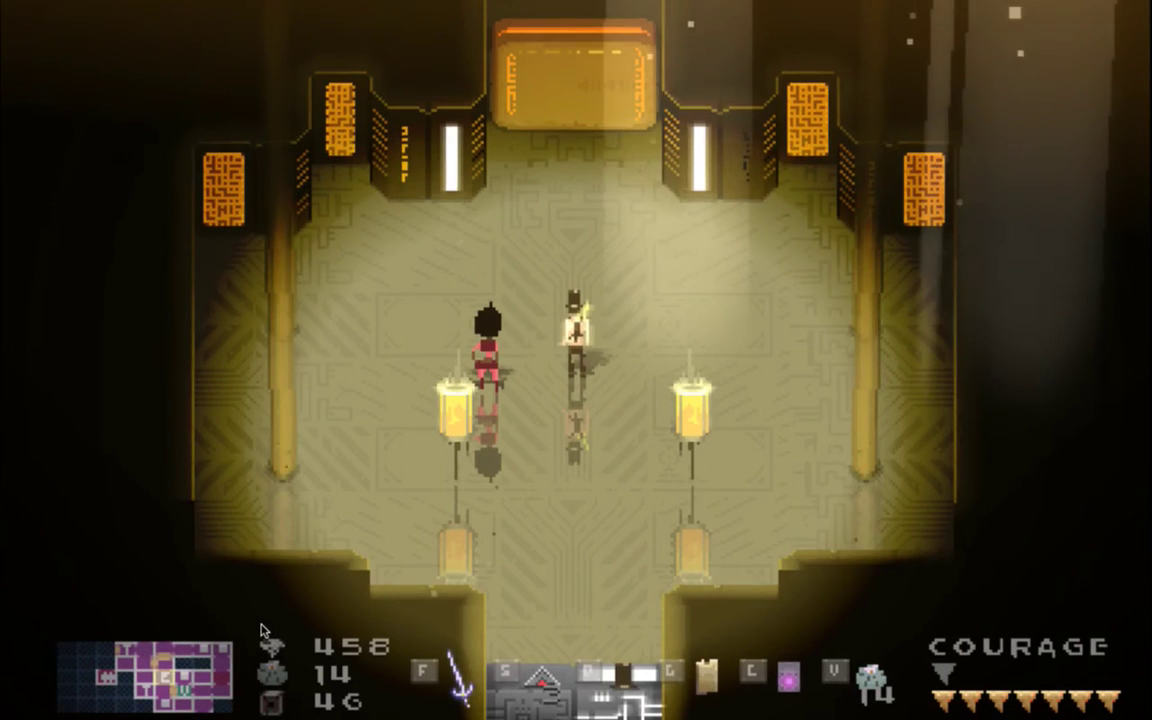
Walk the character repeatedly up to and away from the golden door to check its opening and closing animation, and quit the game
key("Up")
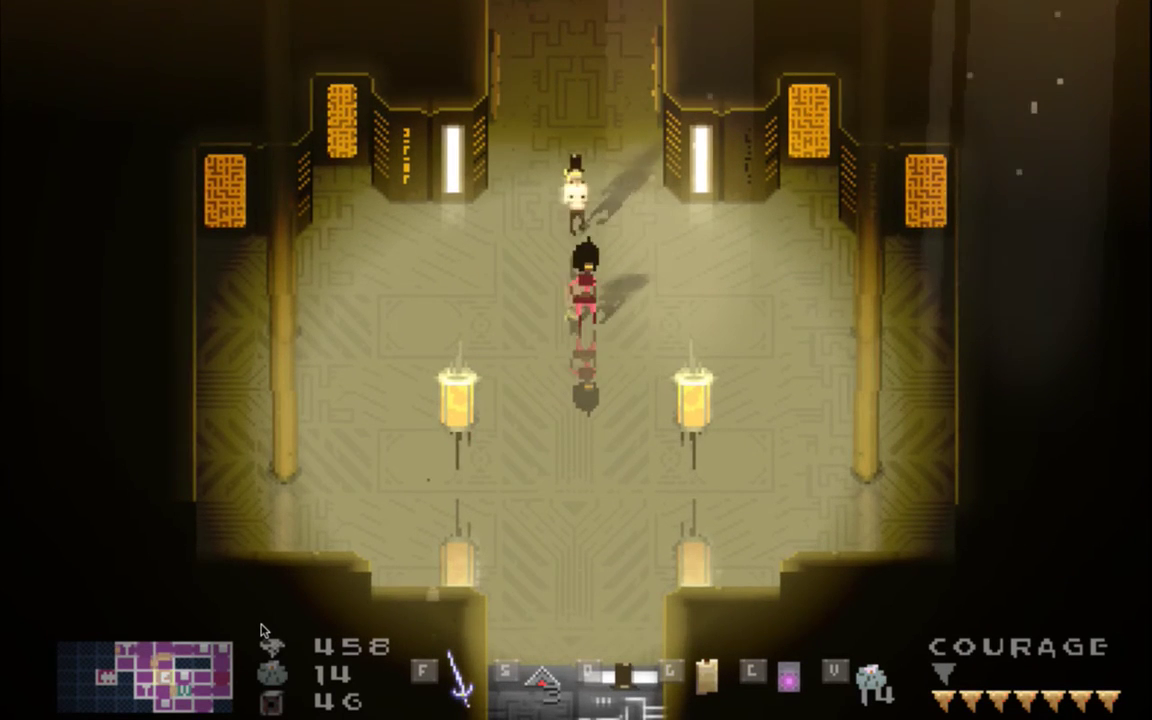
key("Down")
key("Right")
key("Up")
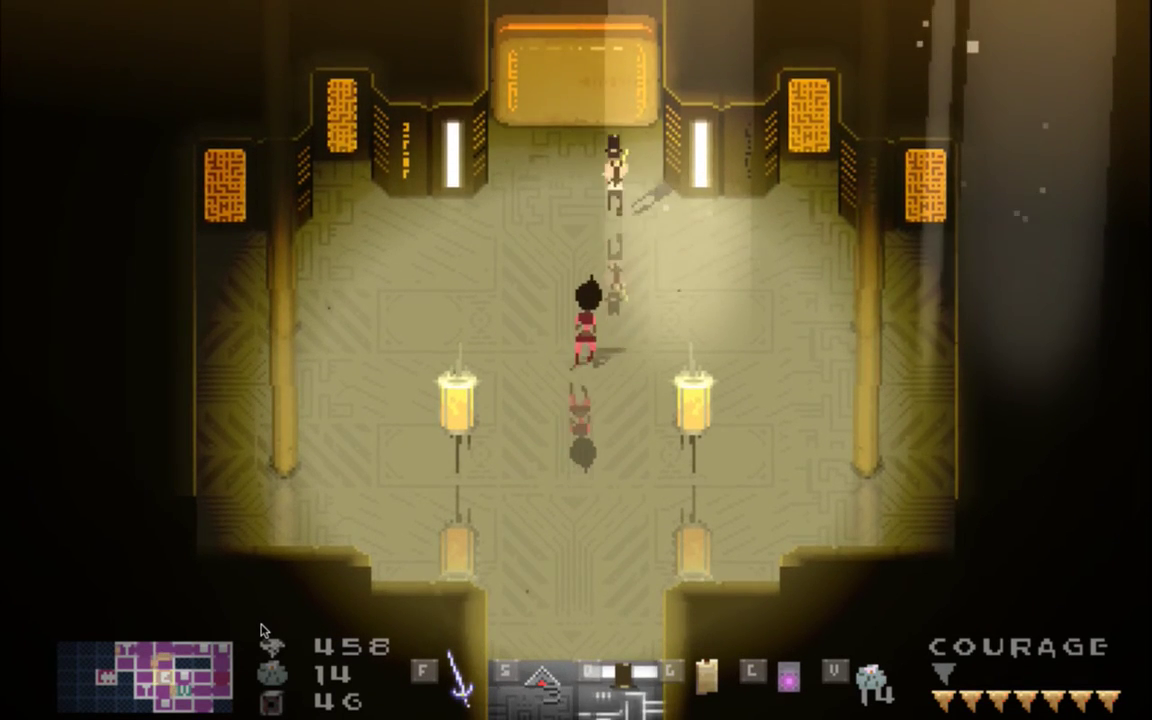
key("Down")
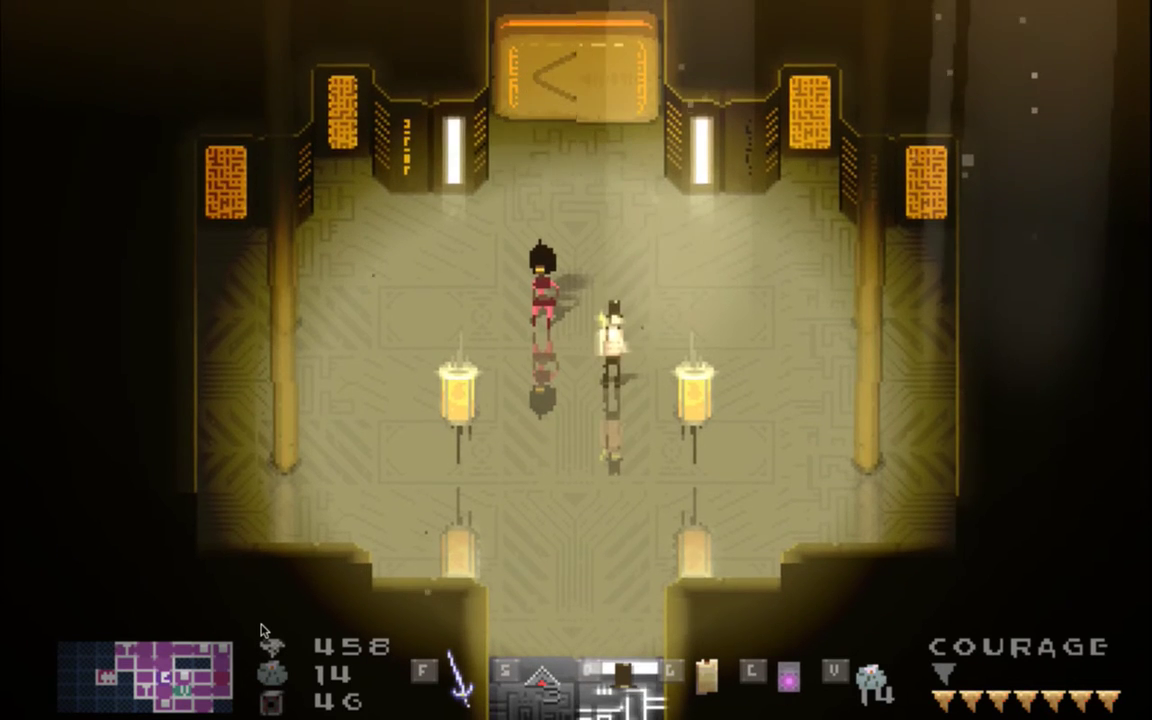
key("Up")
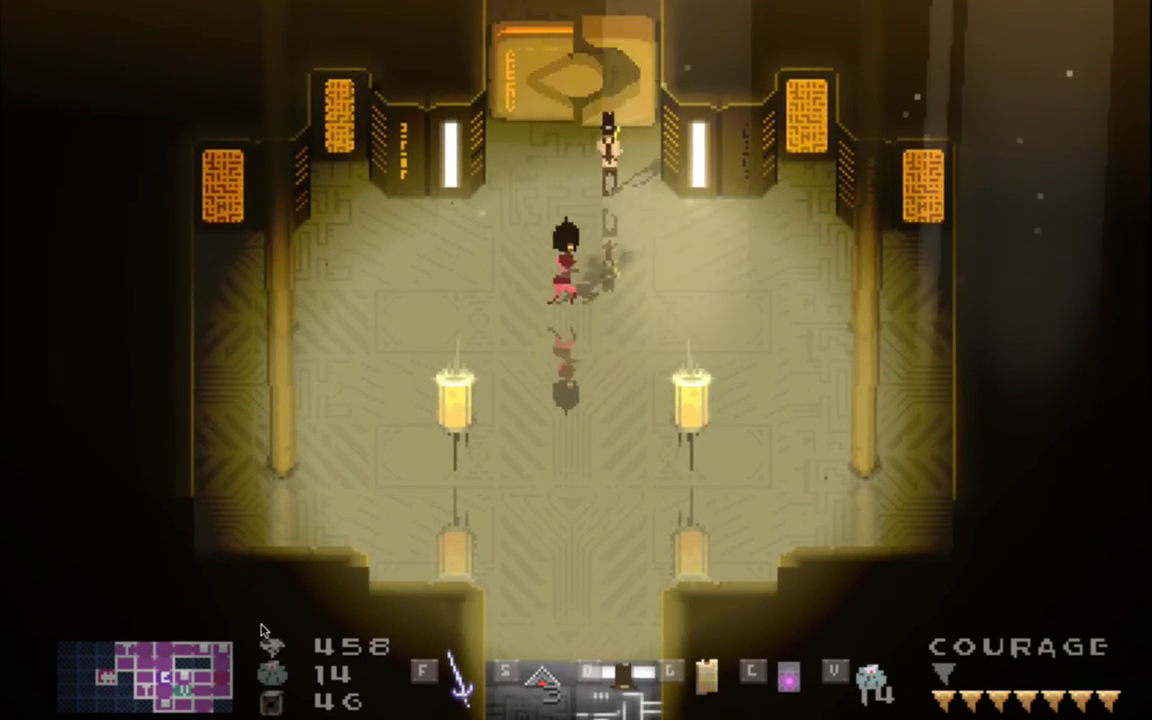
key("Down")
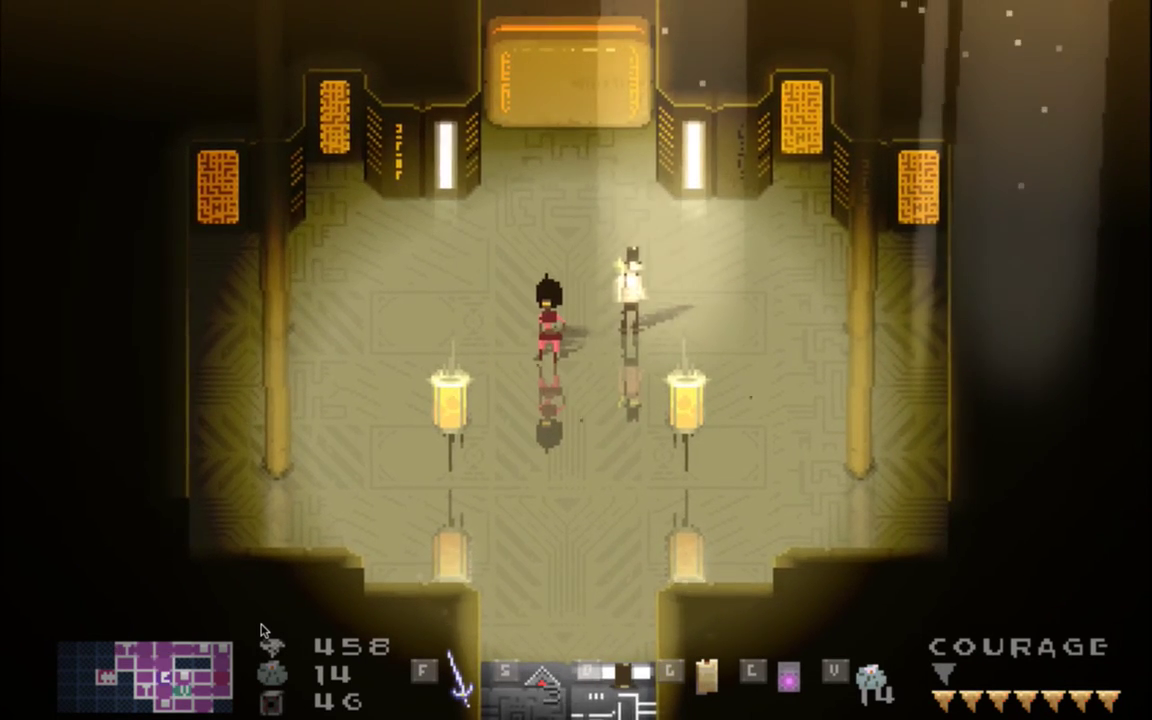
key("Up")
key("Down")
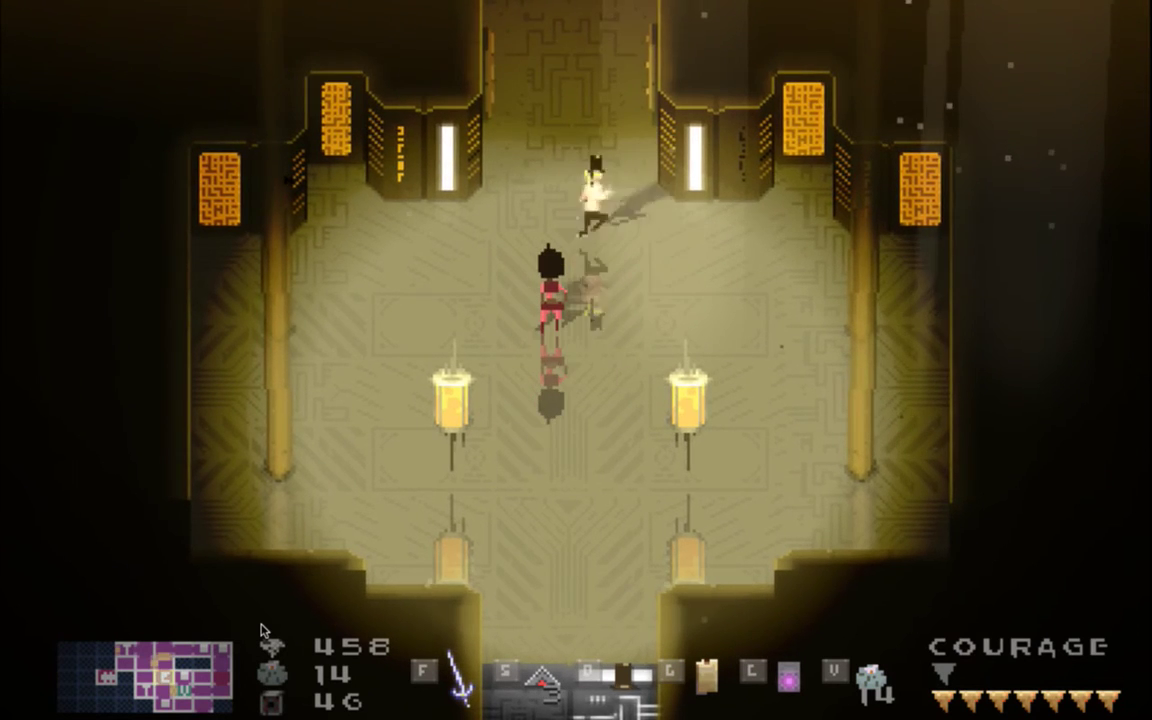
key("super+q")
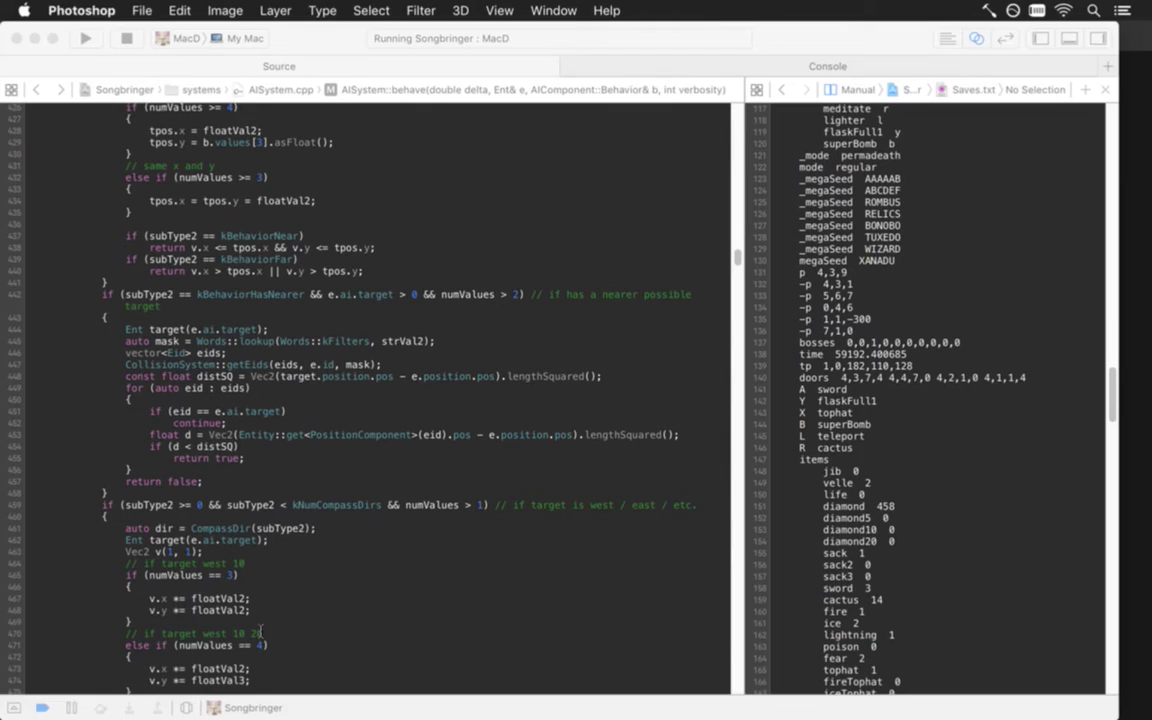
Switch to Photoshop, bring up the 8DoorN1Open.psd document and close it
key("super+Tab")
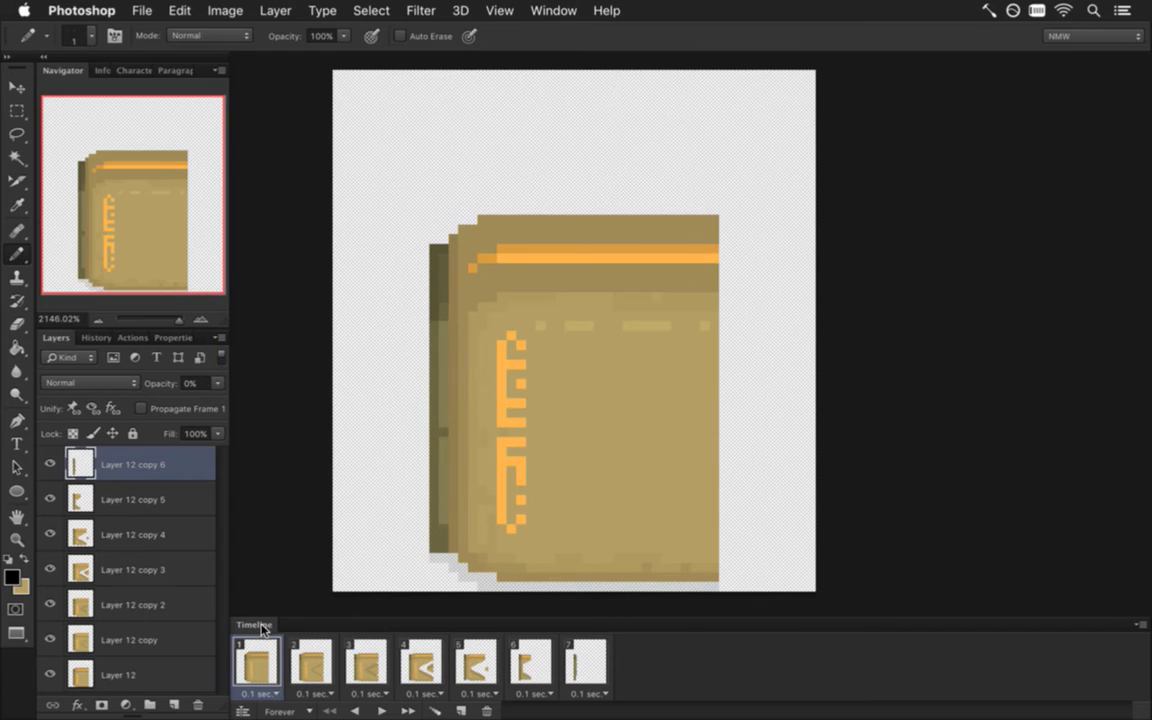
left_click(556, 10)
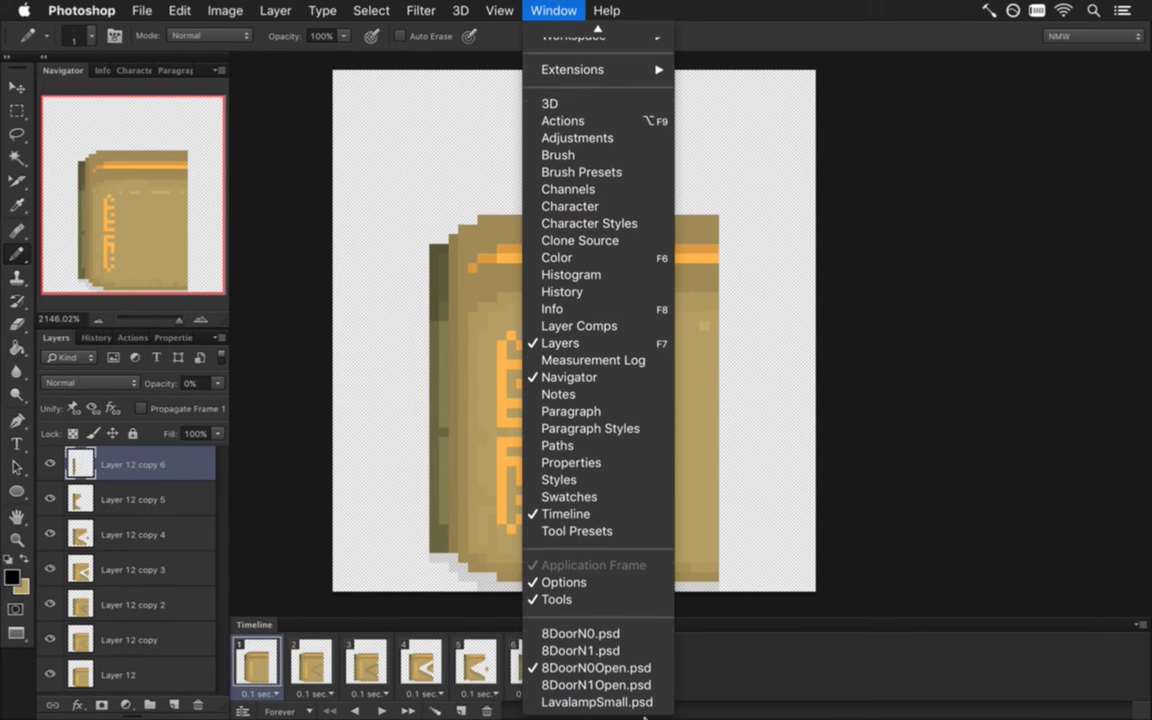
left_click(630, 685)
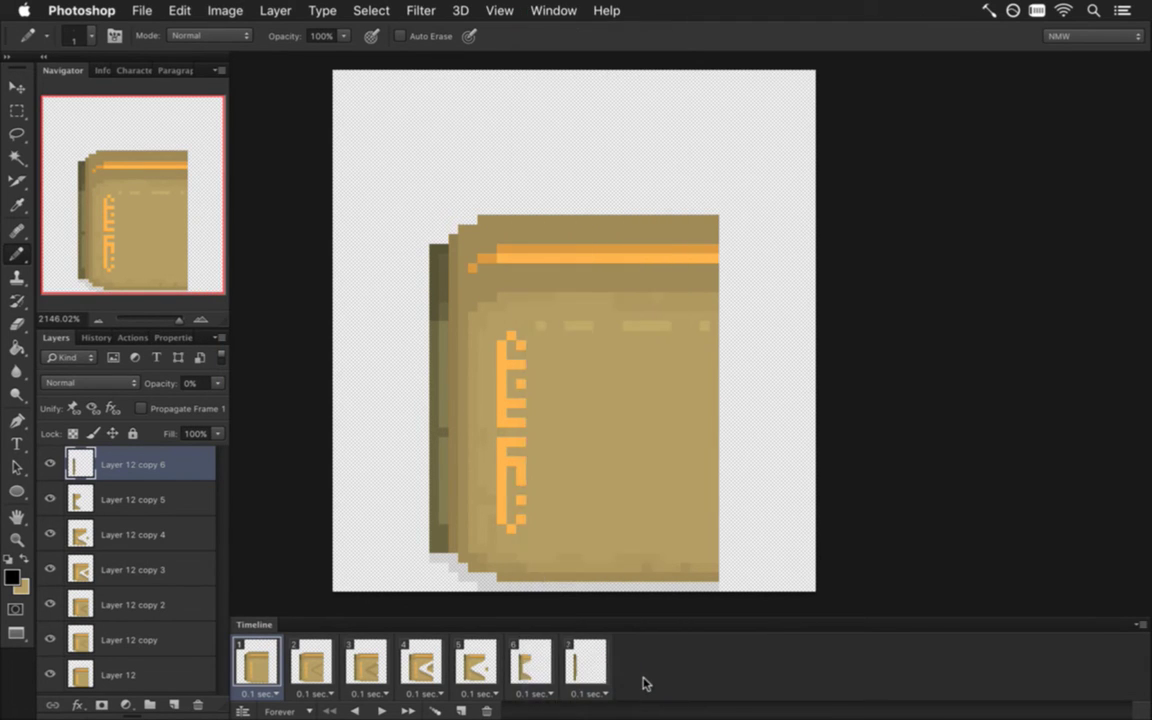
key("super+w")
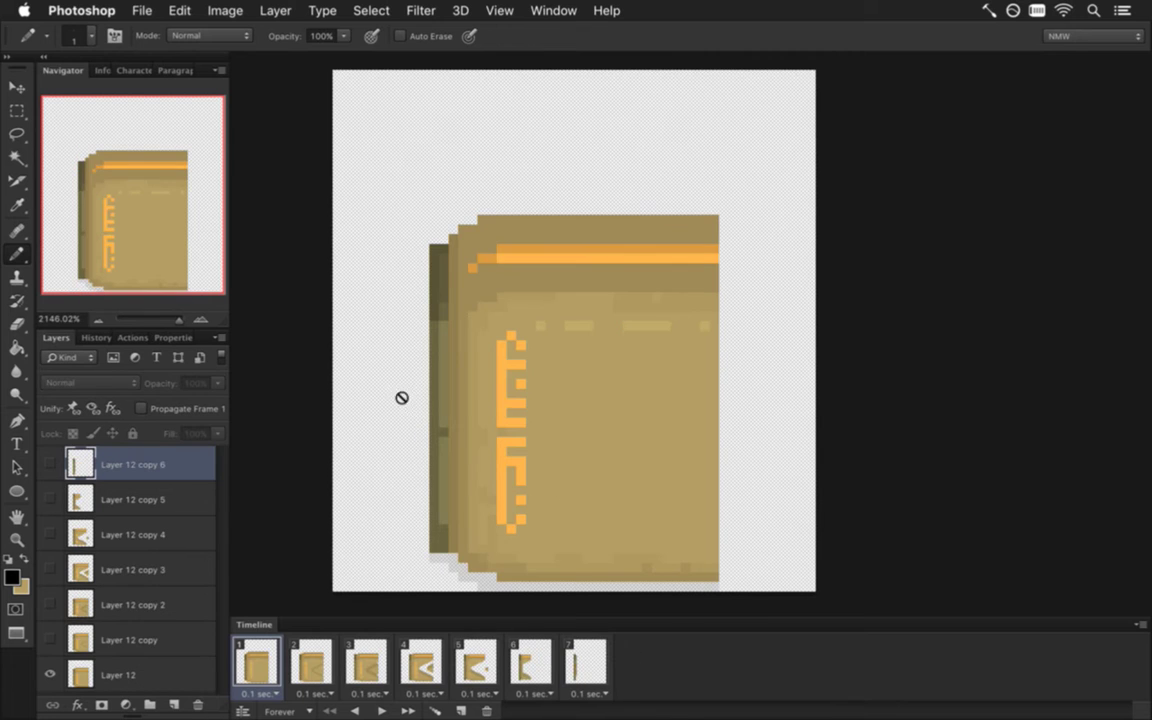
Save the open door document as 8DoorN1Open.psd in the NoShadow folder, replacing the existing file
left_click(138, 10)
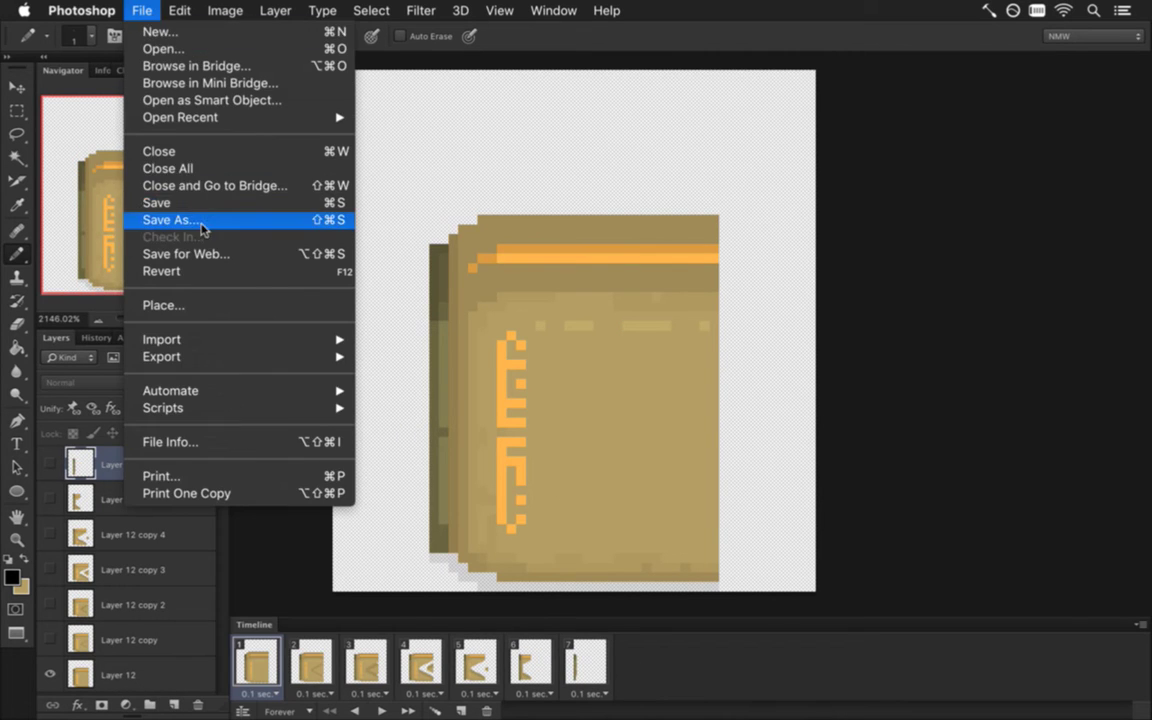
left_click(168, 221)
key("Right")
key("Left")
key("Left")
key("Return")
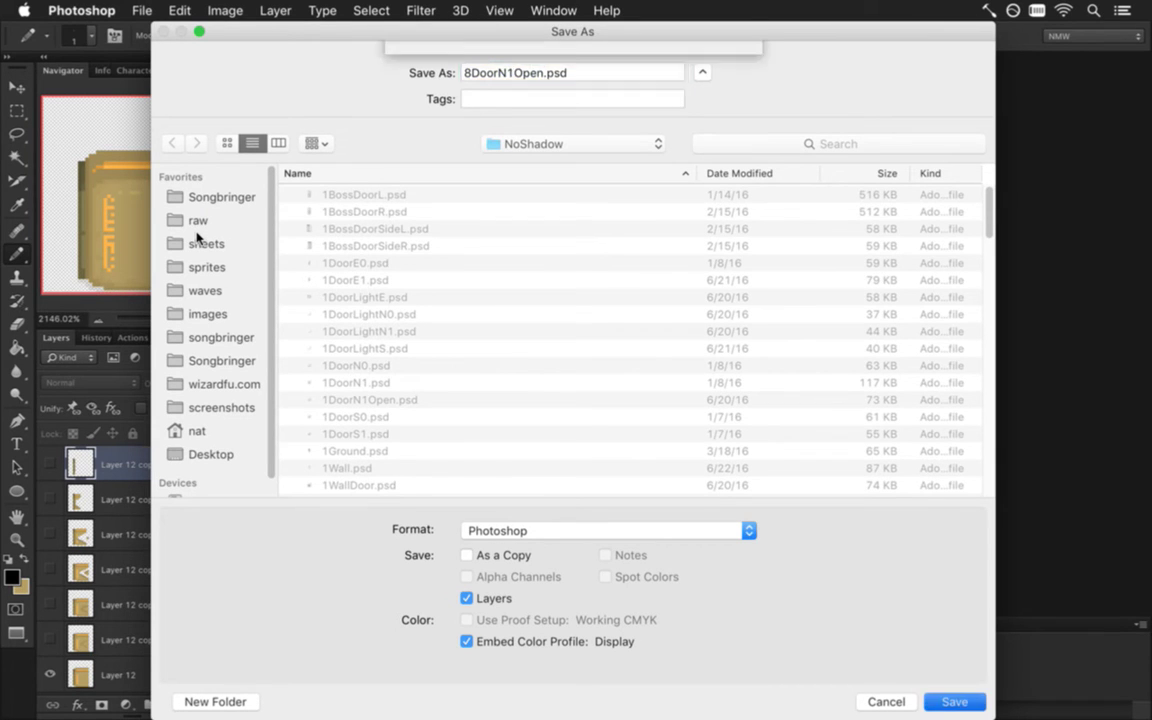
left_click(703, 150)
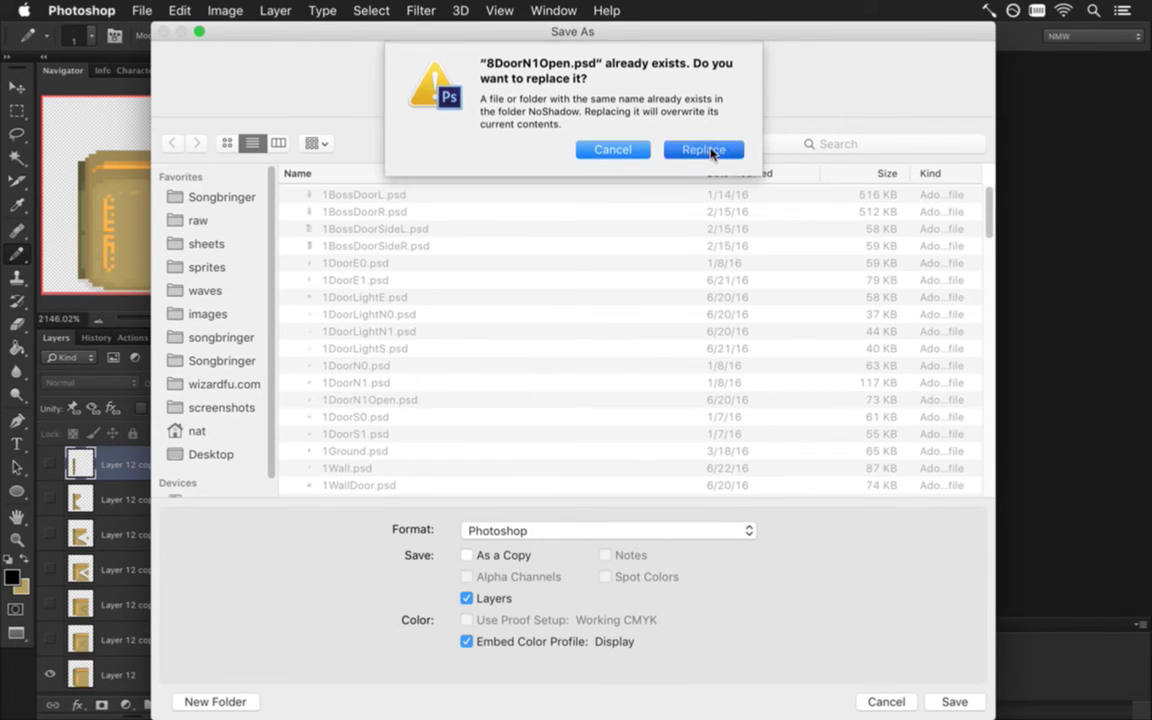
Flip the whole canvas of 8DoorN1Open.psd horizontally
left_click(225, 10)
mouse_move(355, 202)
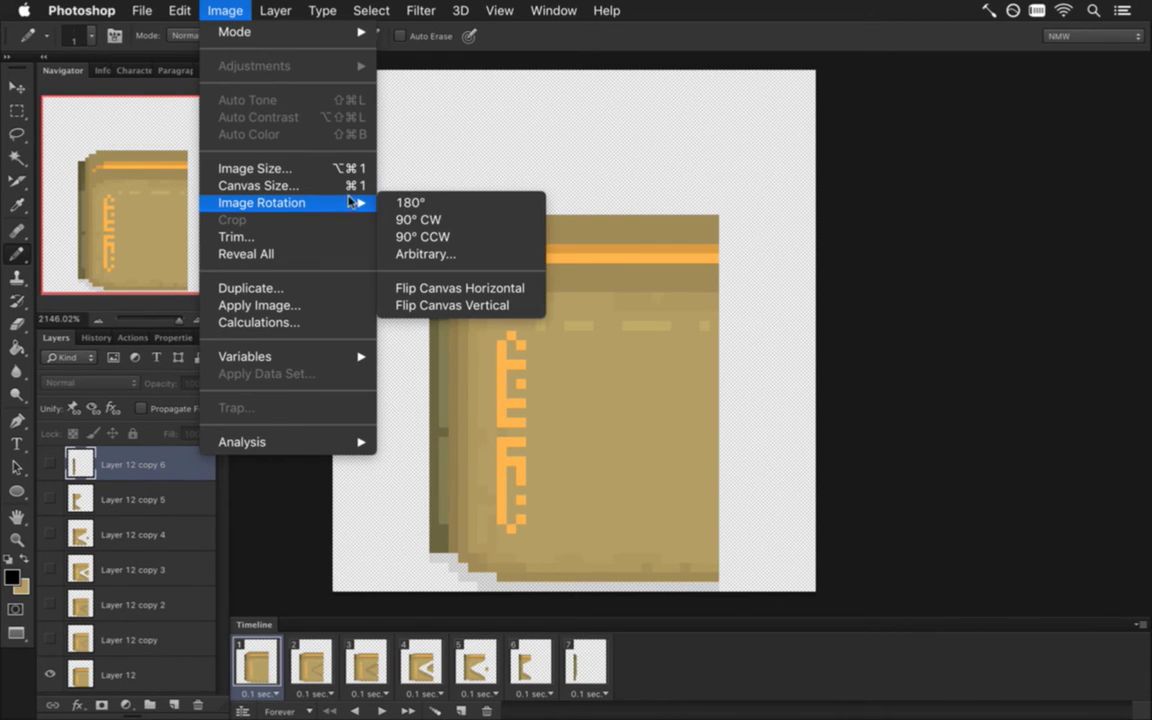
left_click(405, 289)
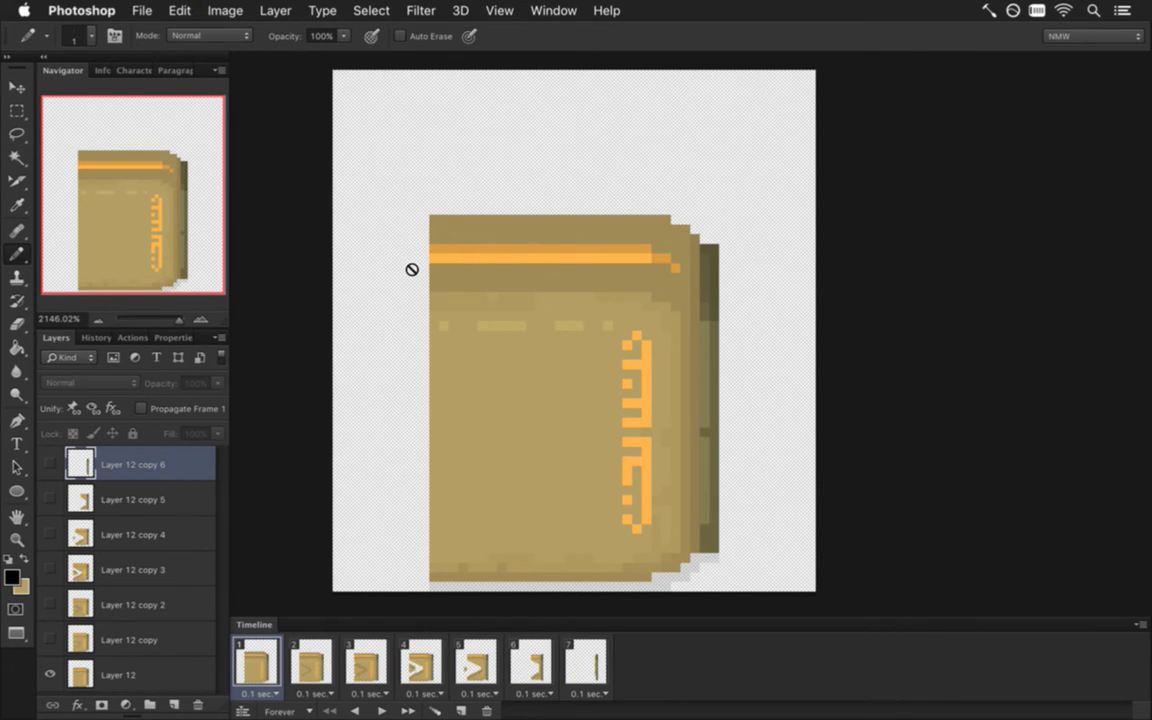
key("super+alt+shift+r")
key("Return")
key("Return")
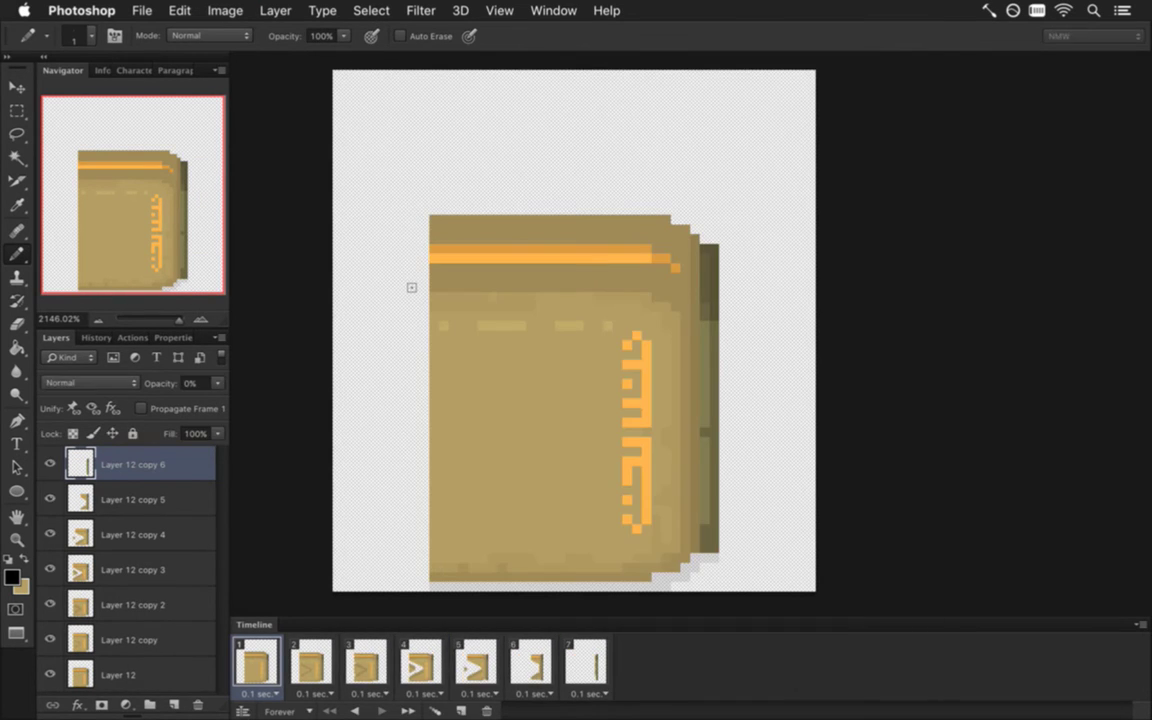
Switch to Xcode, build and run Songbringer, and open the 8Door.txt entity file
key("super+Tab")
key("super+r")
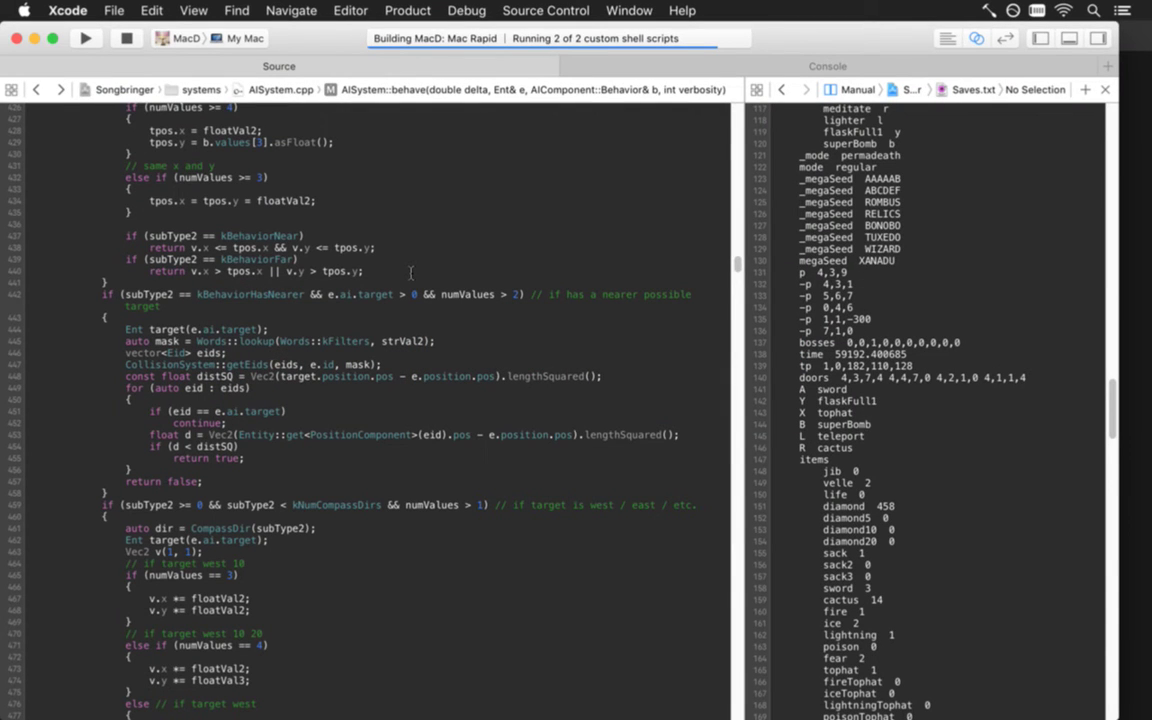
key("super+shift+o")
type("aisy")
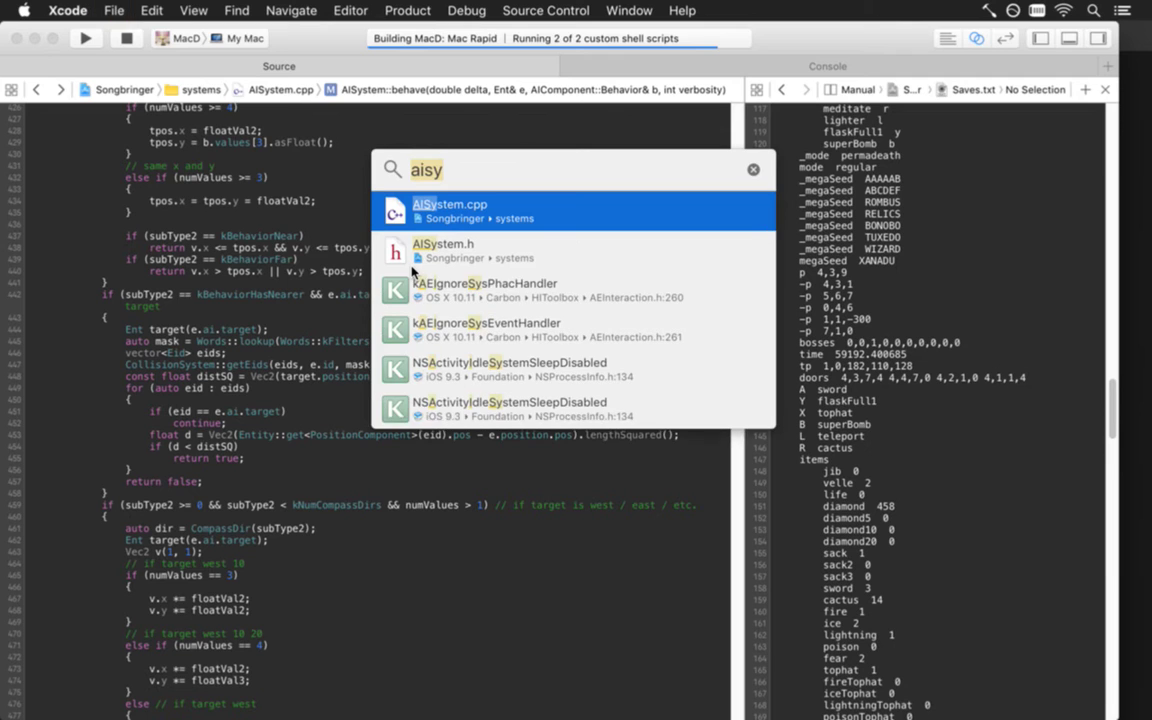
type("8do")
key("Return")
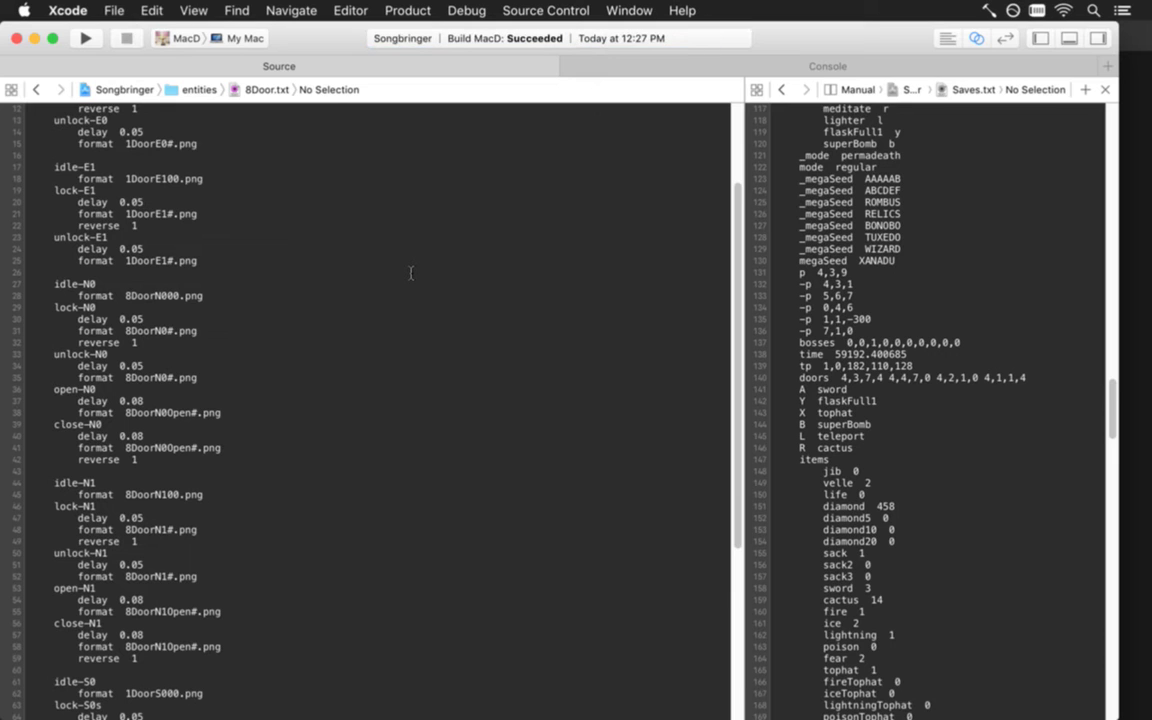
Run Songbringer to test the door in the game, and return to Xcode
key("Left")
key("super+r")
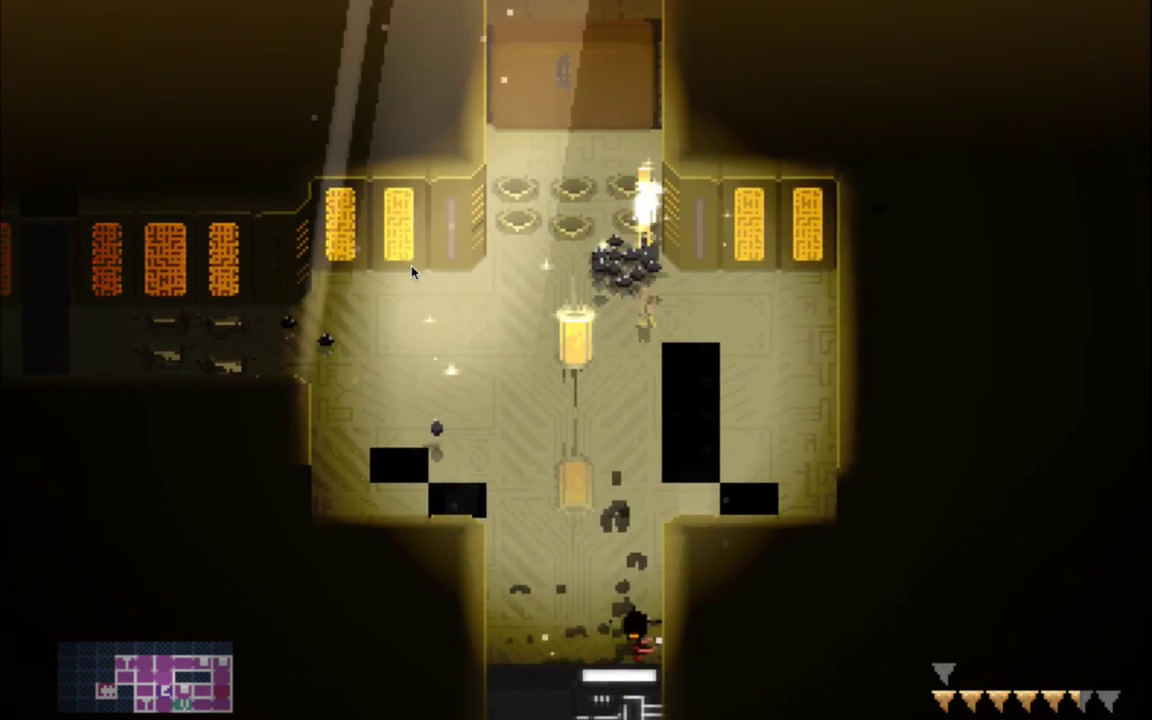
key("super+Tab")
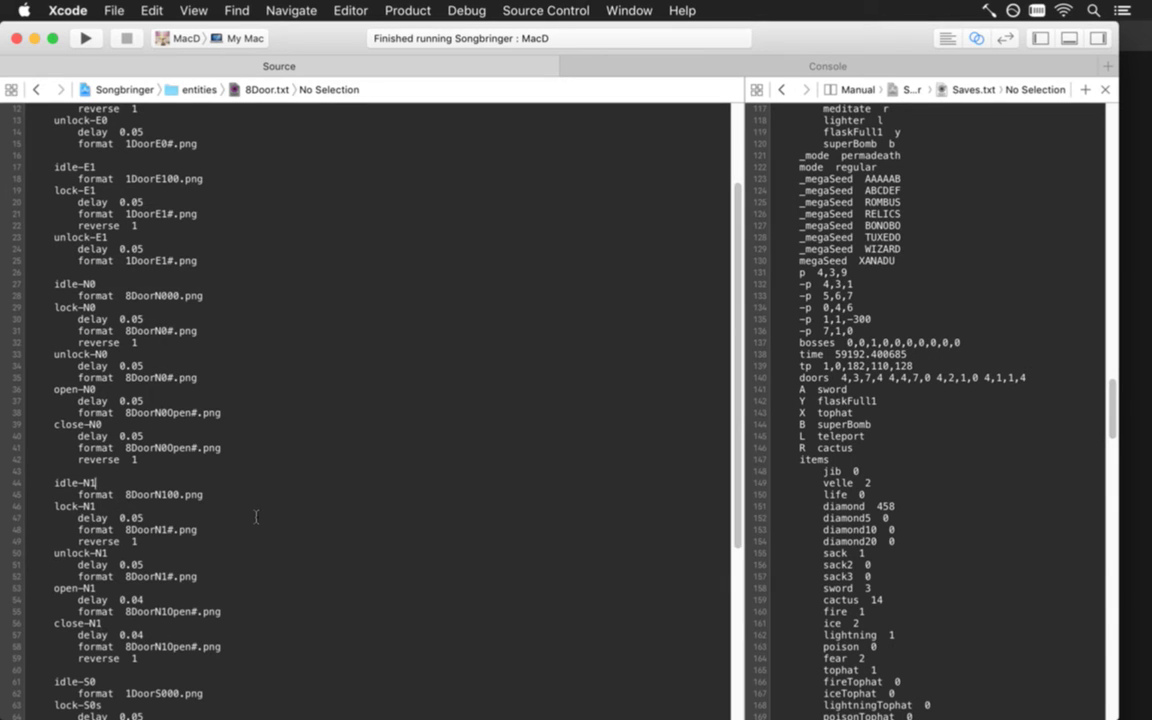
Run Songbringer again, walk the character toward and away from the golden door to watch both halves open and close, and quit the game
key("super+r")
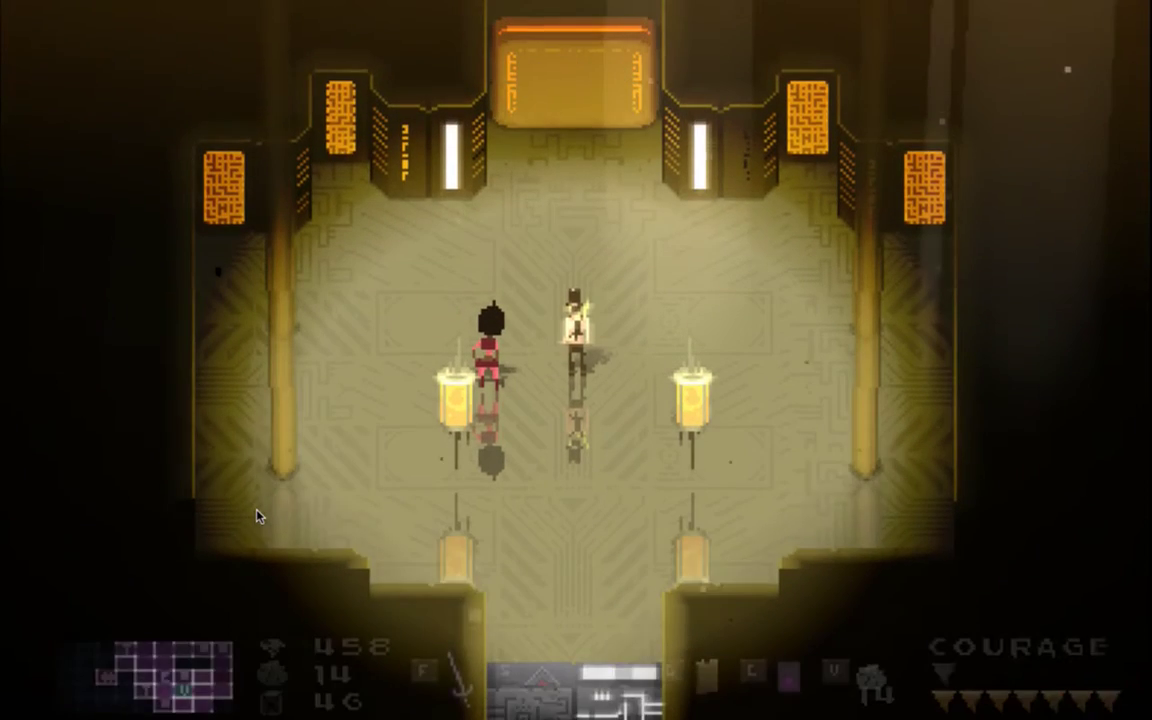
key("w")
key("d")
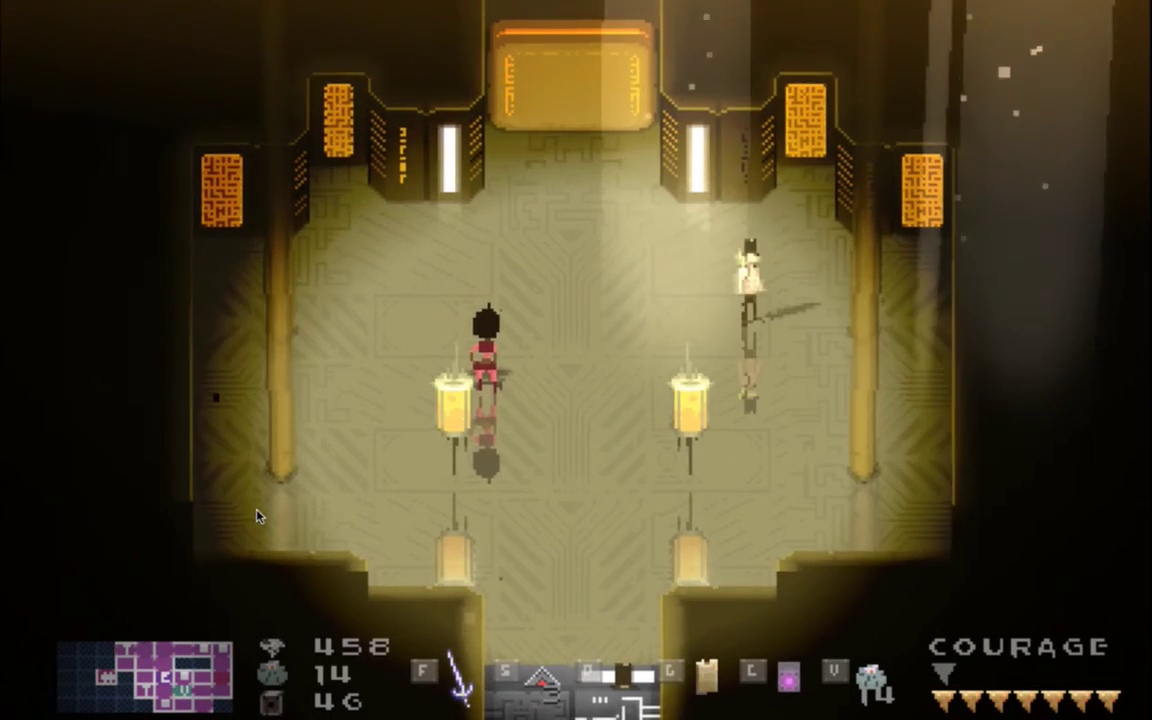
key("a")
key("w")
key("w")
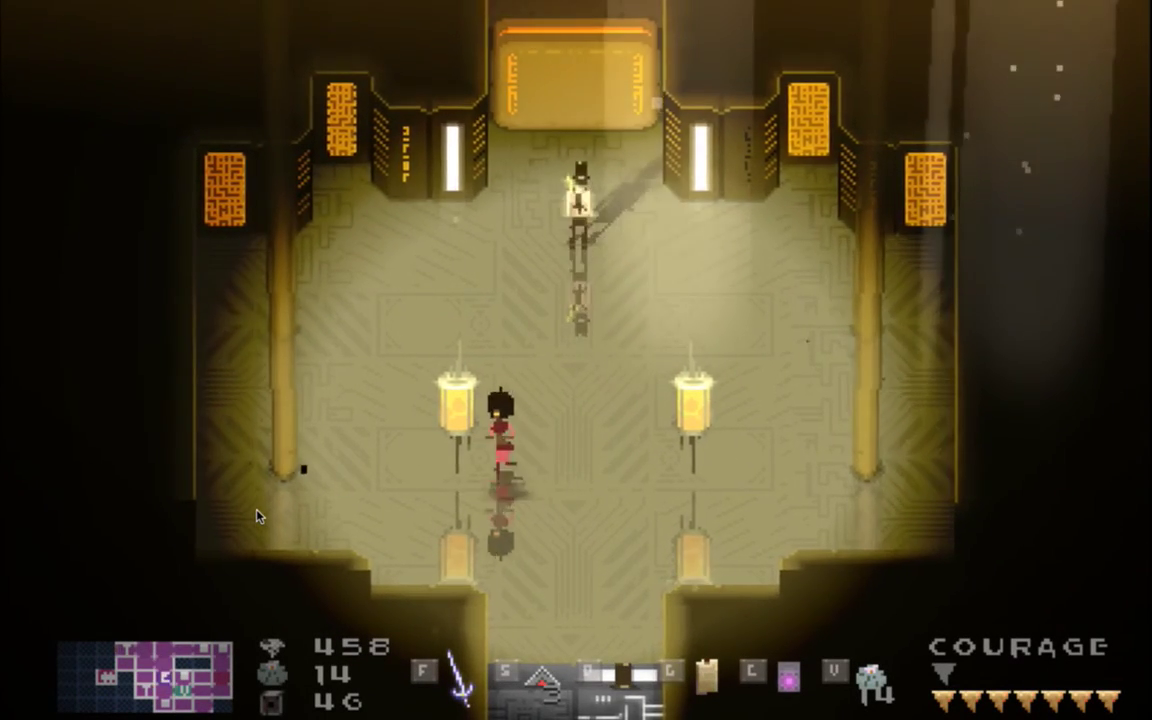
key("s")
key("s")
key("w")
key("s")
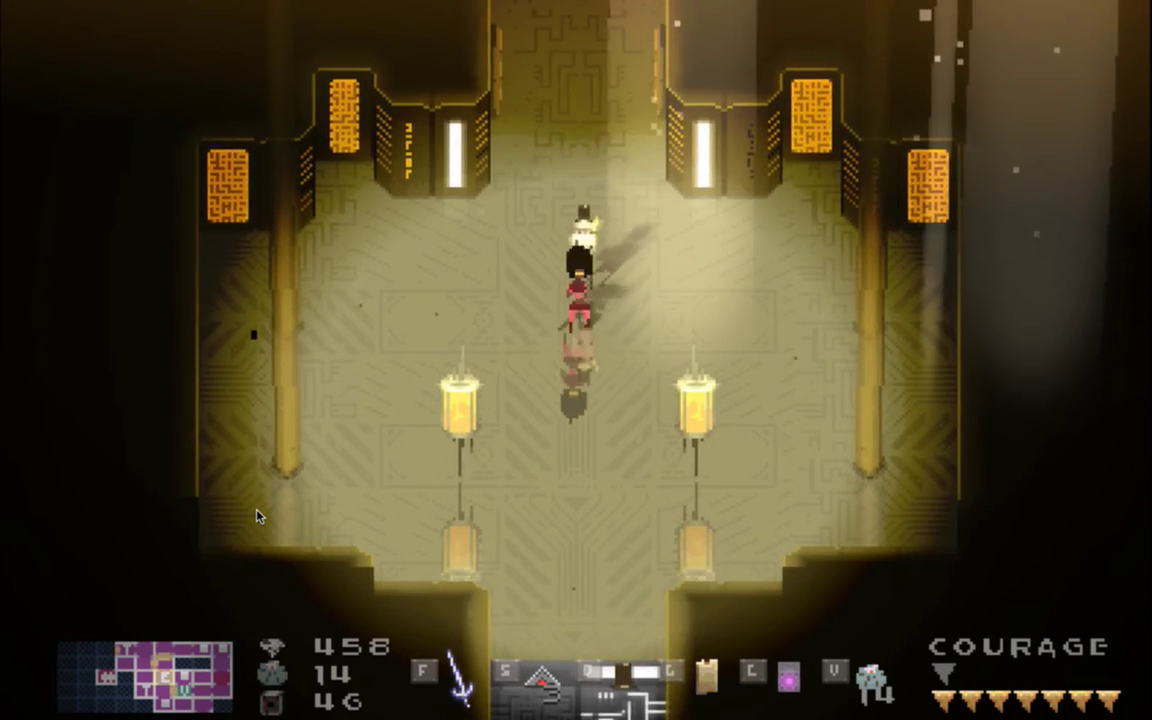
key("w")
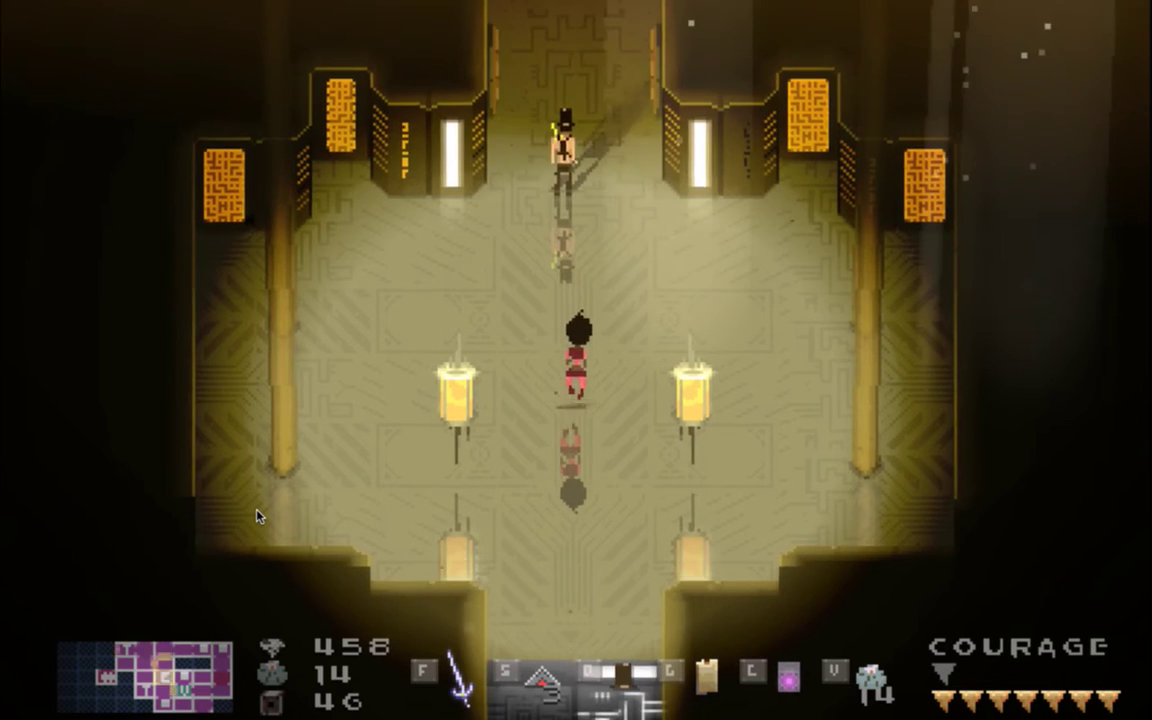
key("s")
key("s")
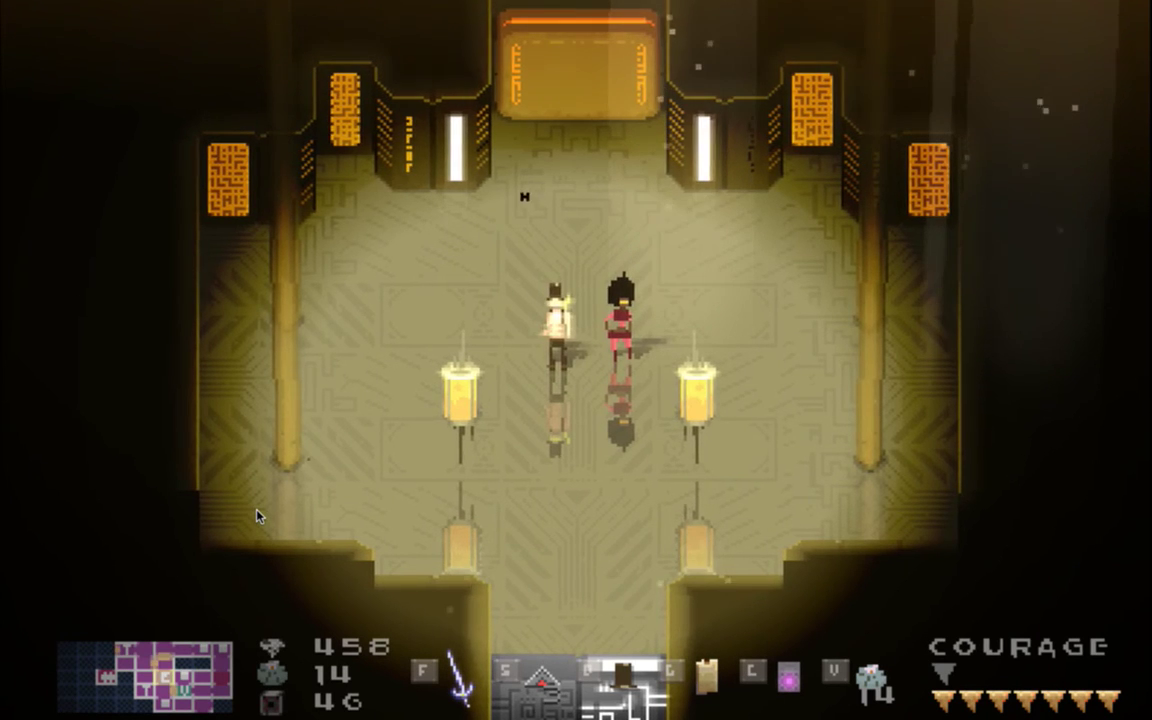
key("super+q")
Switch to Photoshop and repaint the shading pixels along the door's bottom edge on Layer 12 with colors sampled from the sprite
key("super+Tab")
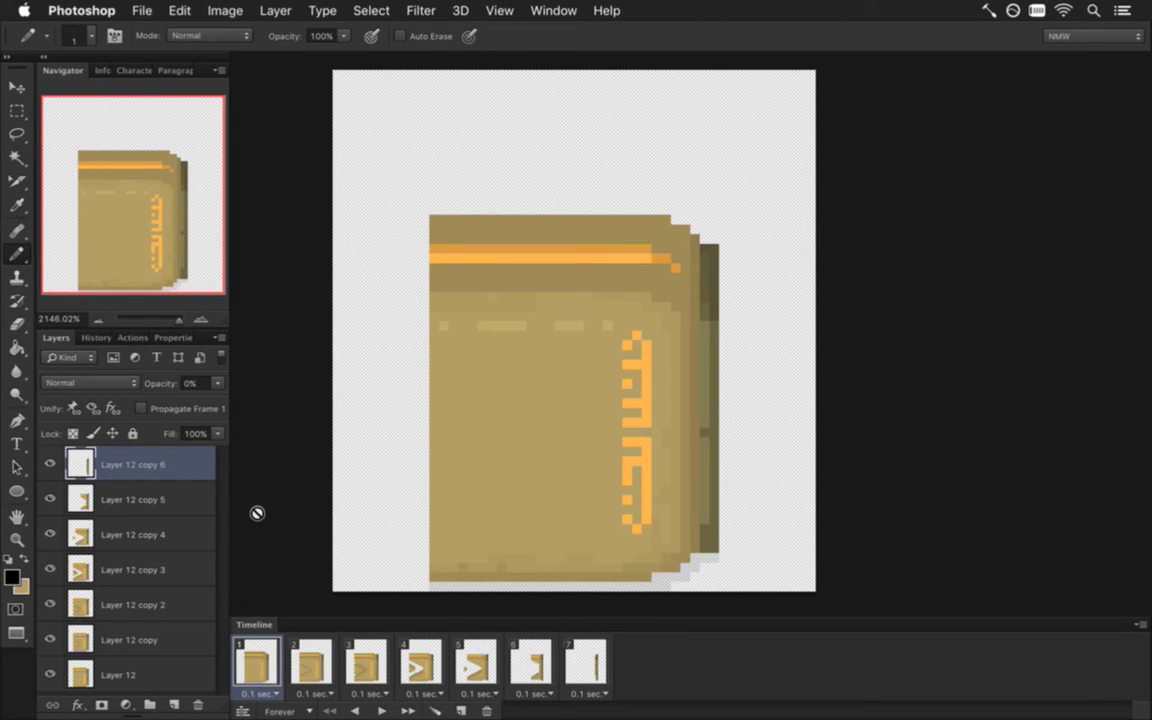
left_click(123, 675)
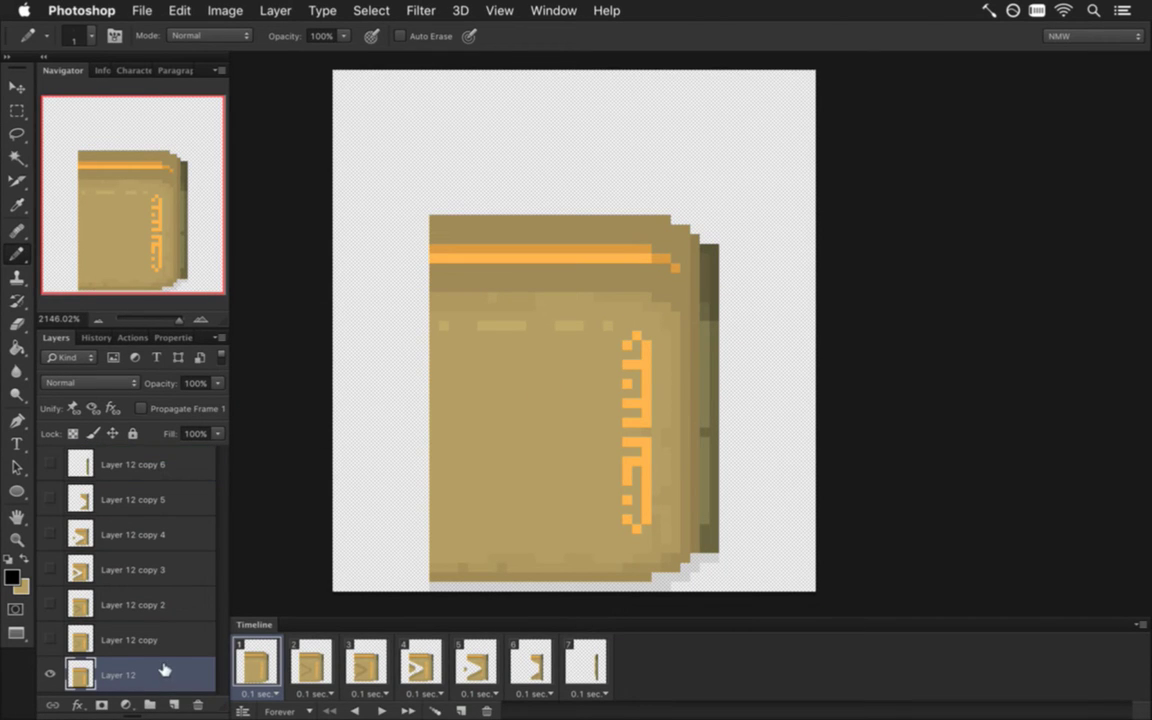
key("i")
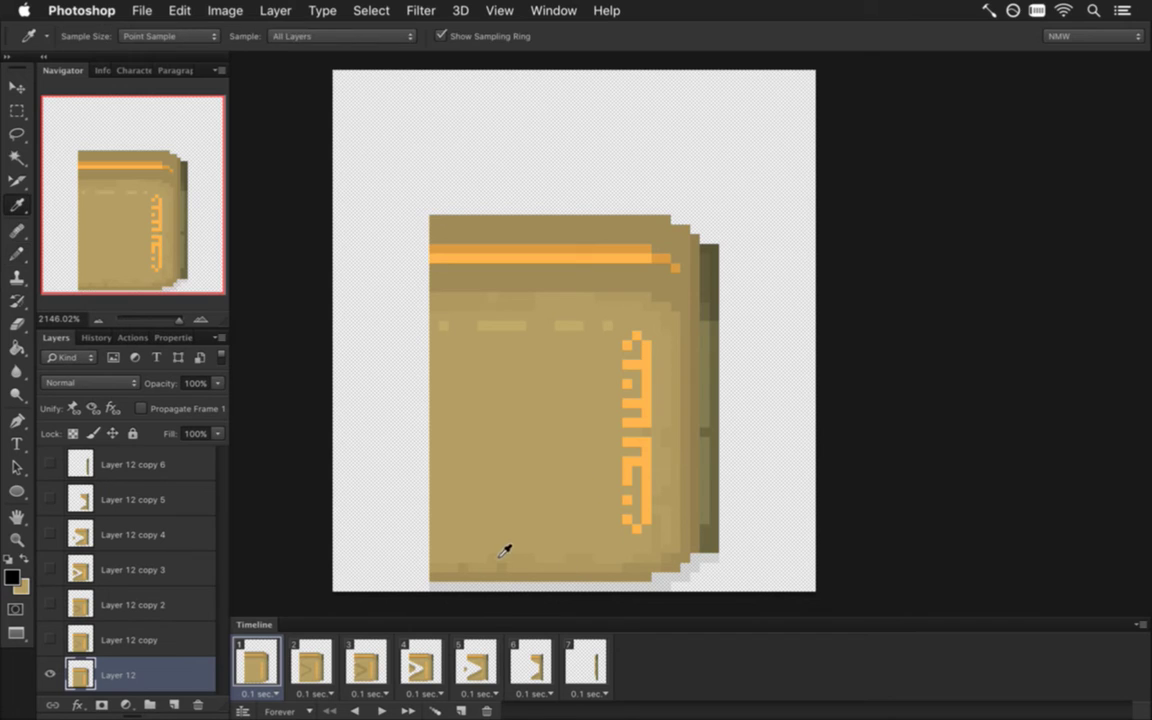
left_click(478, 548)
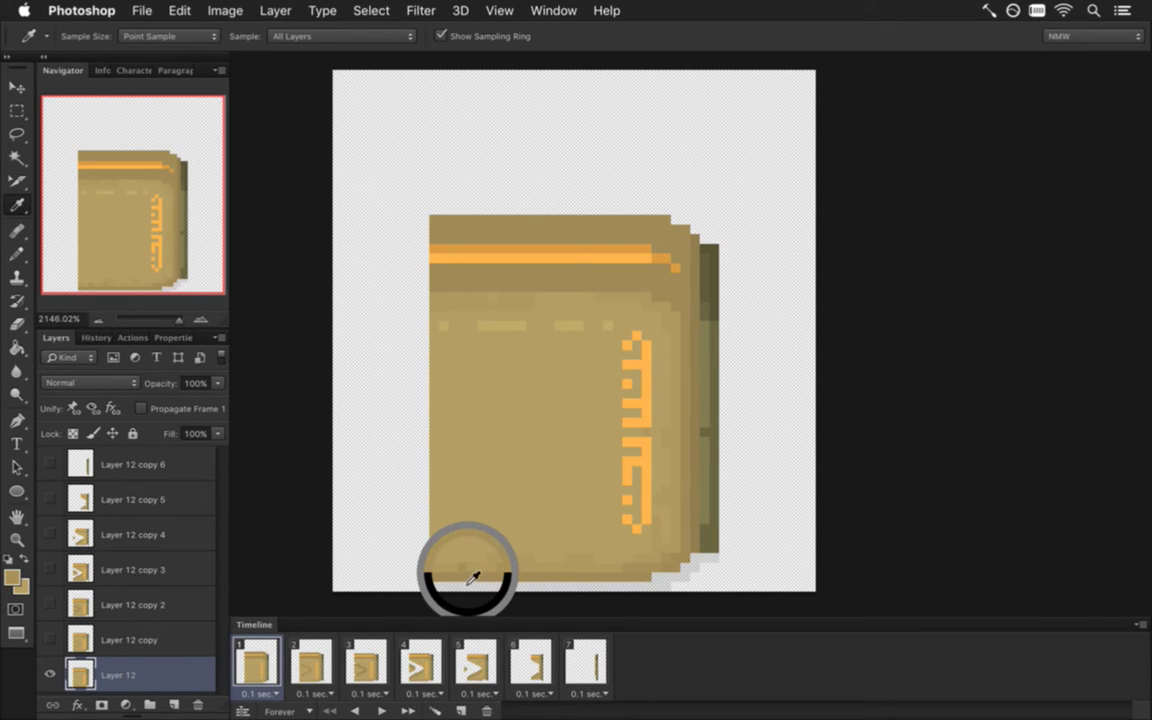
key("b")
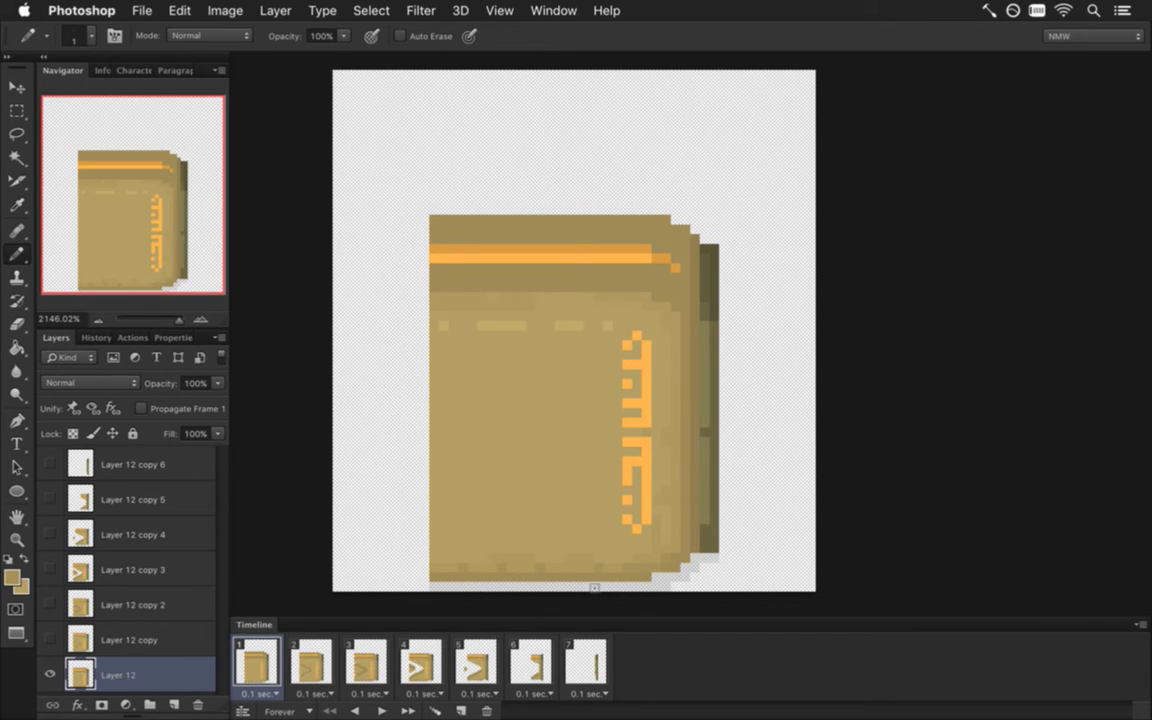
key("i")
key("b")
left_click(504, 558, "alt")
left_click(650, 561, "alt")
key("alt")
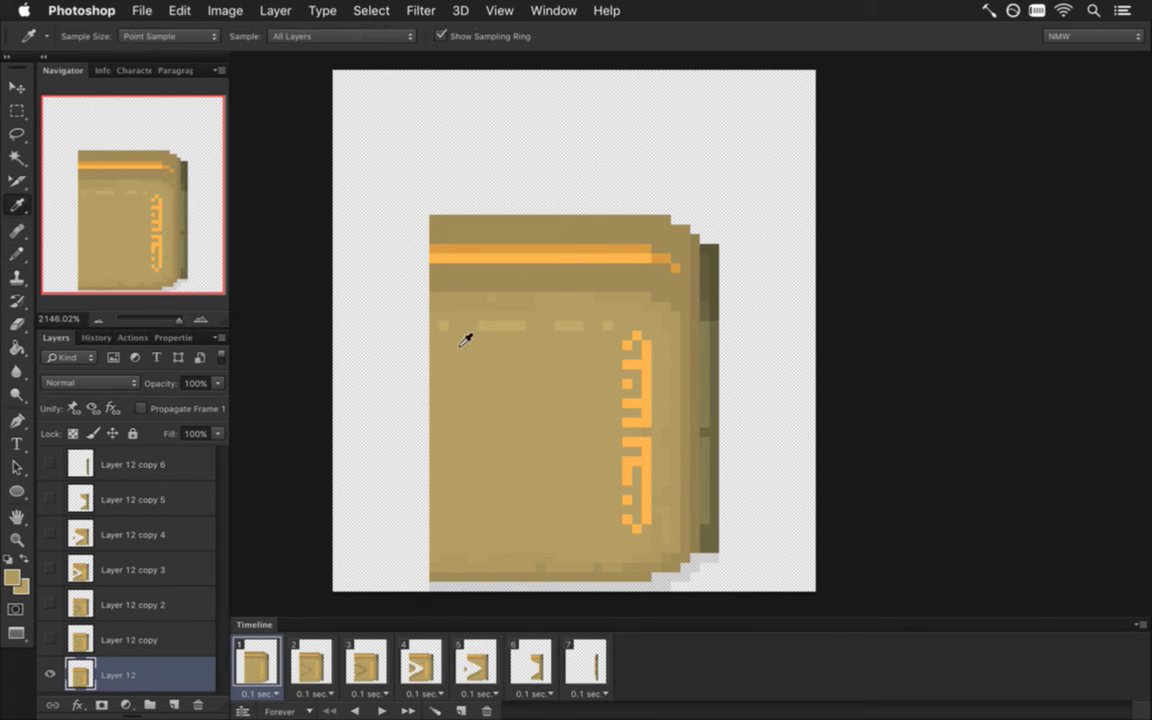
Remove the highlight dashes near the top of the door face on Layer 12
left_click(455, 347, "alt")
left_click(445, 345, "alt")
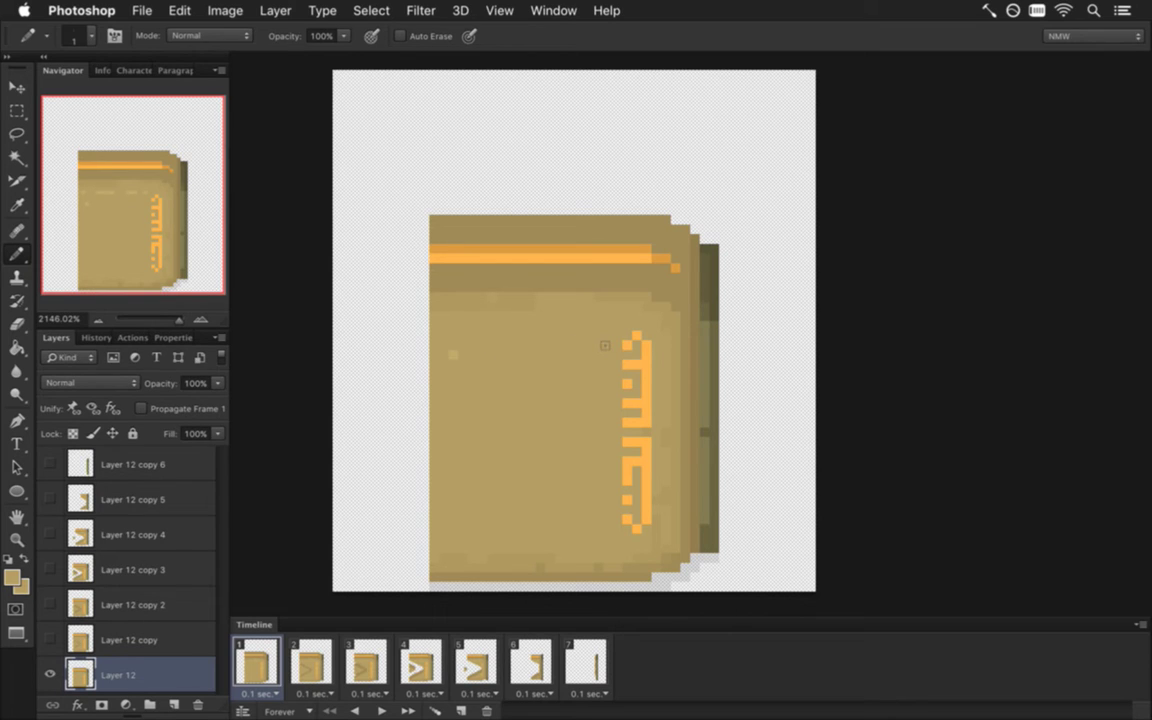
key("ctrl+z")
key("e")
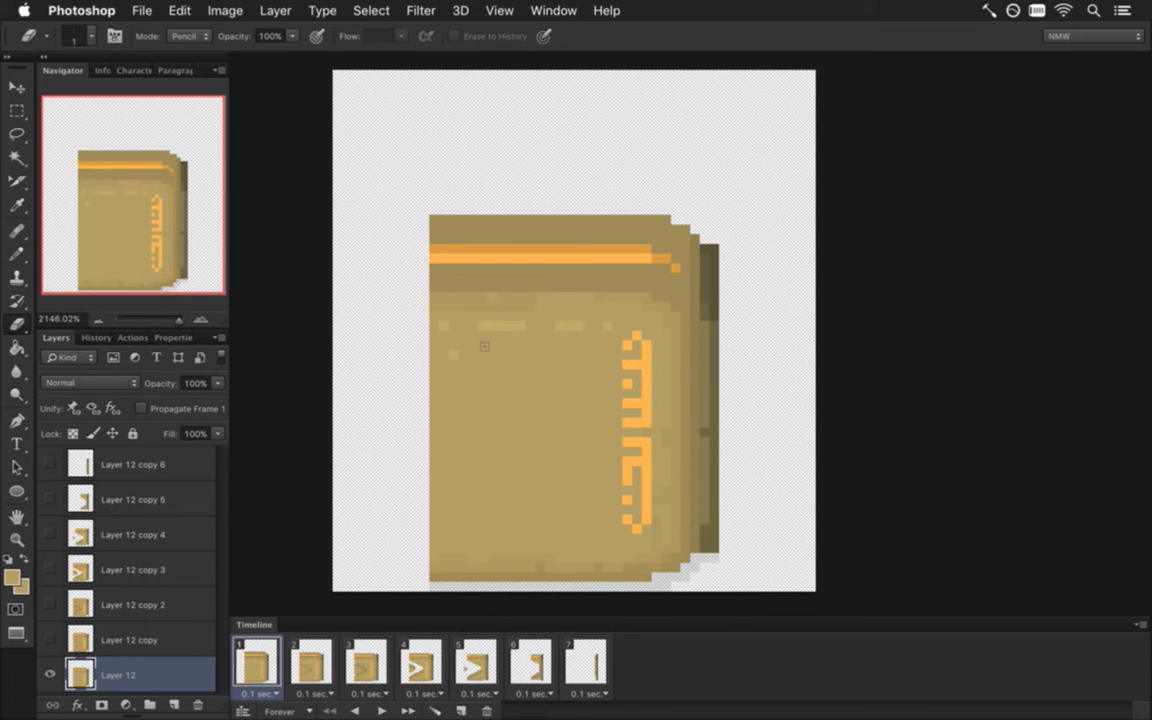
left_click(517, 345)
key("i")
key("b")
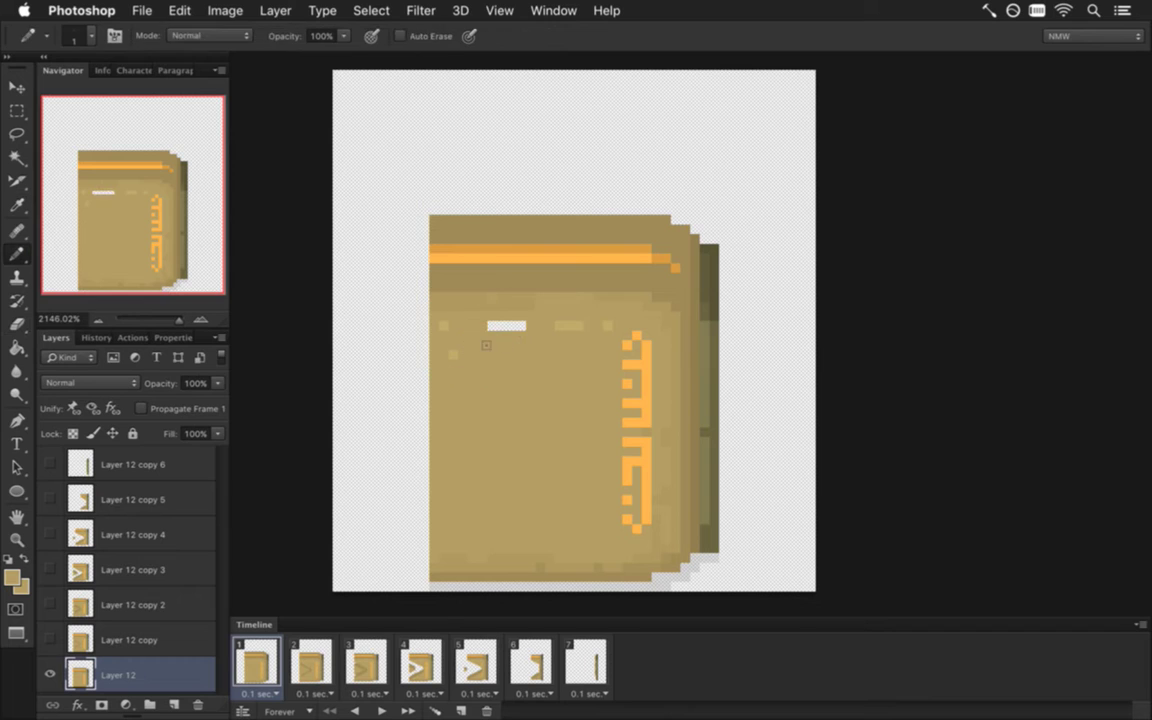
Draw one long and one short highlight dash near the top of the door face and retouch the shading above them
key("i")
left_click(462, 358)
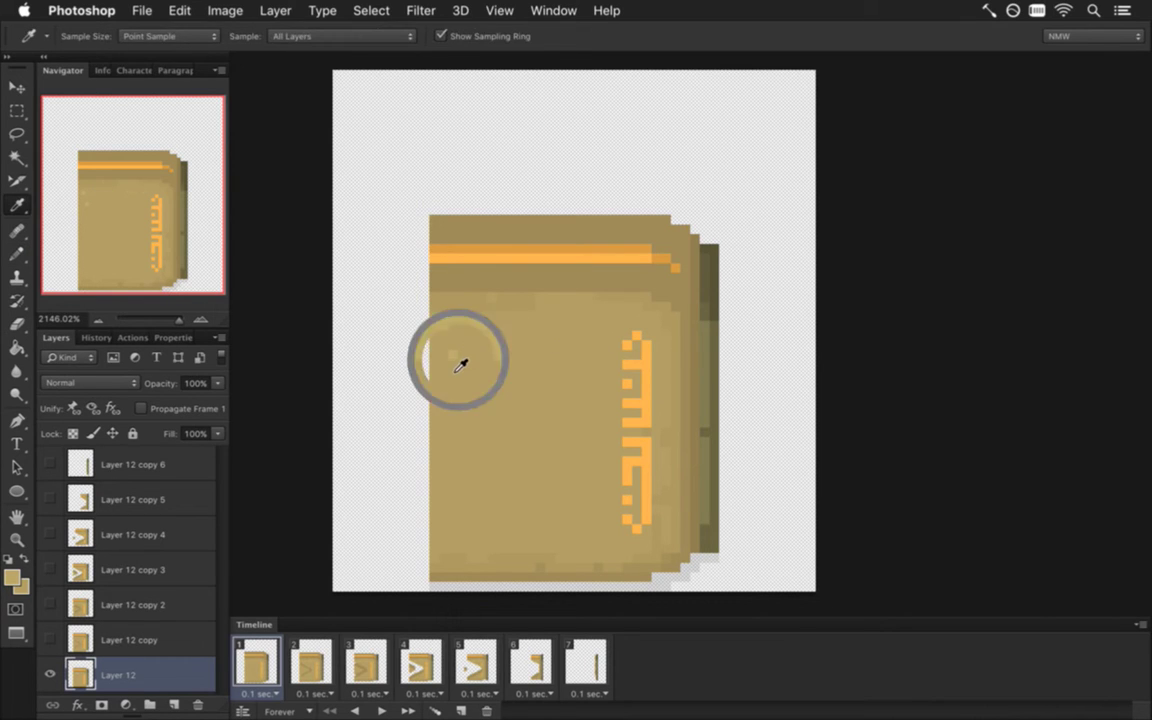
key("b")
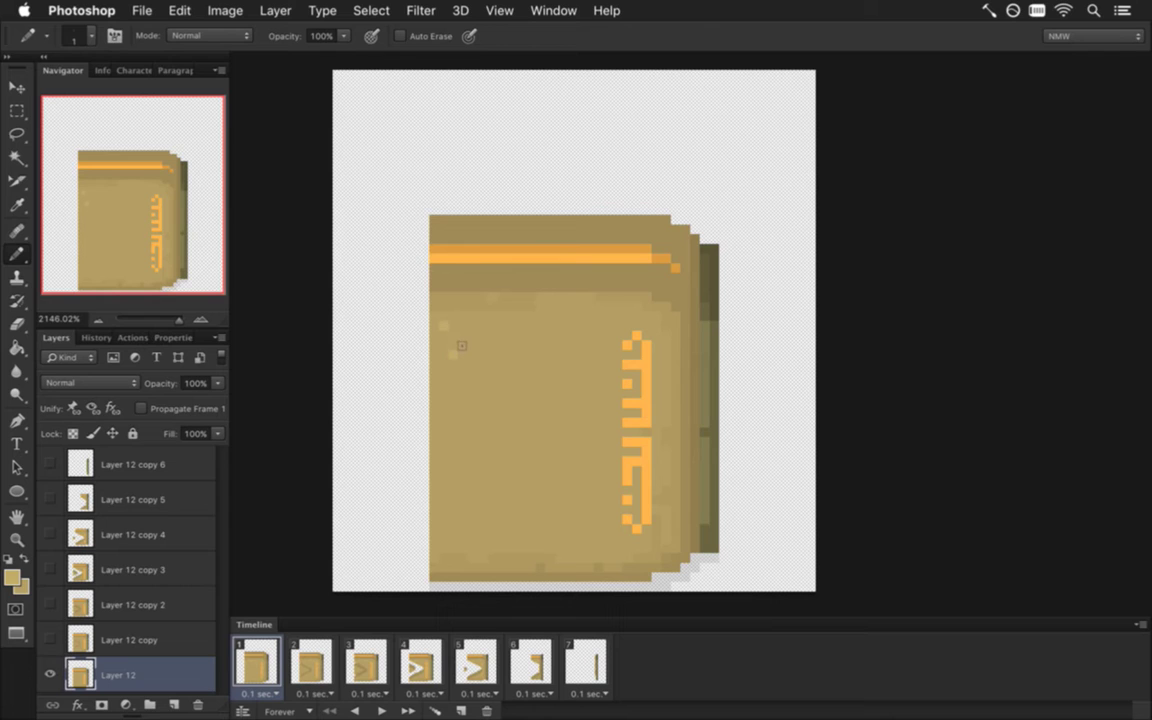
mouse_move(468, 325)
left_mouse_down()
mouse_move(534, 325)
mouse_move(590, 345)
left_mouse_up()
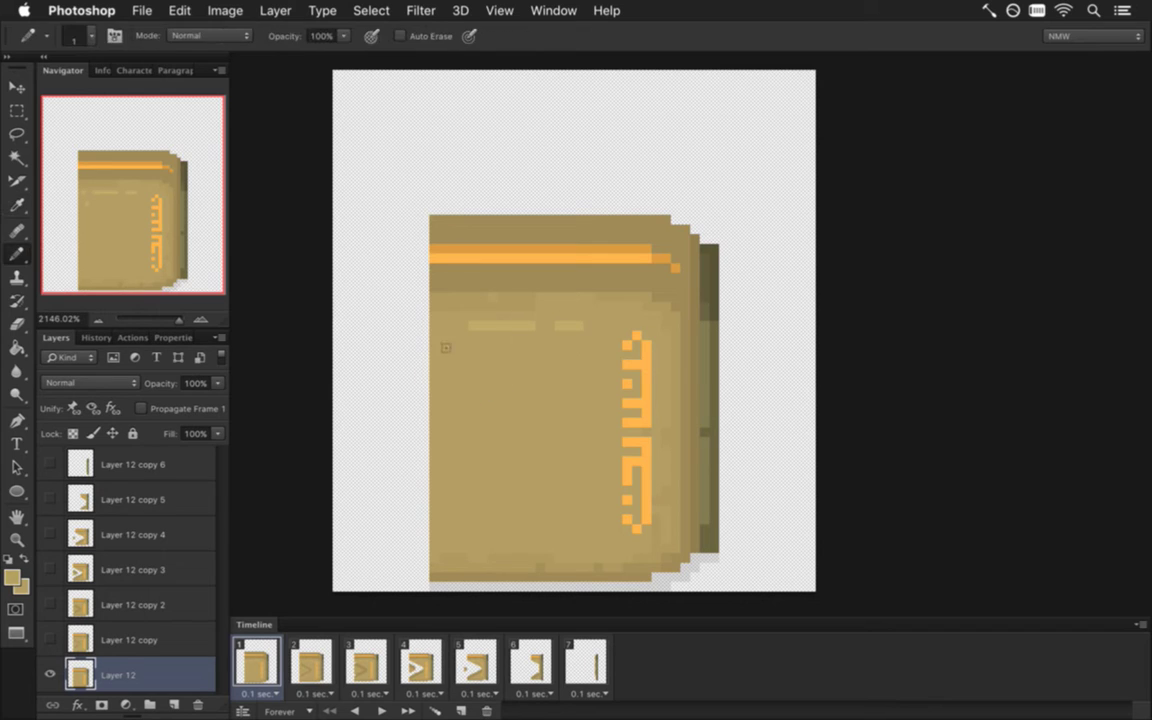
key("alt")
left_click(450, 330, "alt")
Rework the vertical orange glyph pattern on the door face using its sampled orange and the surrounding tan
key("i")
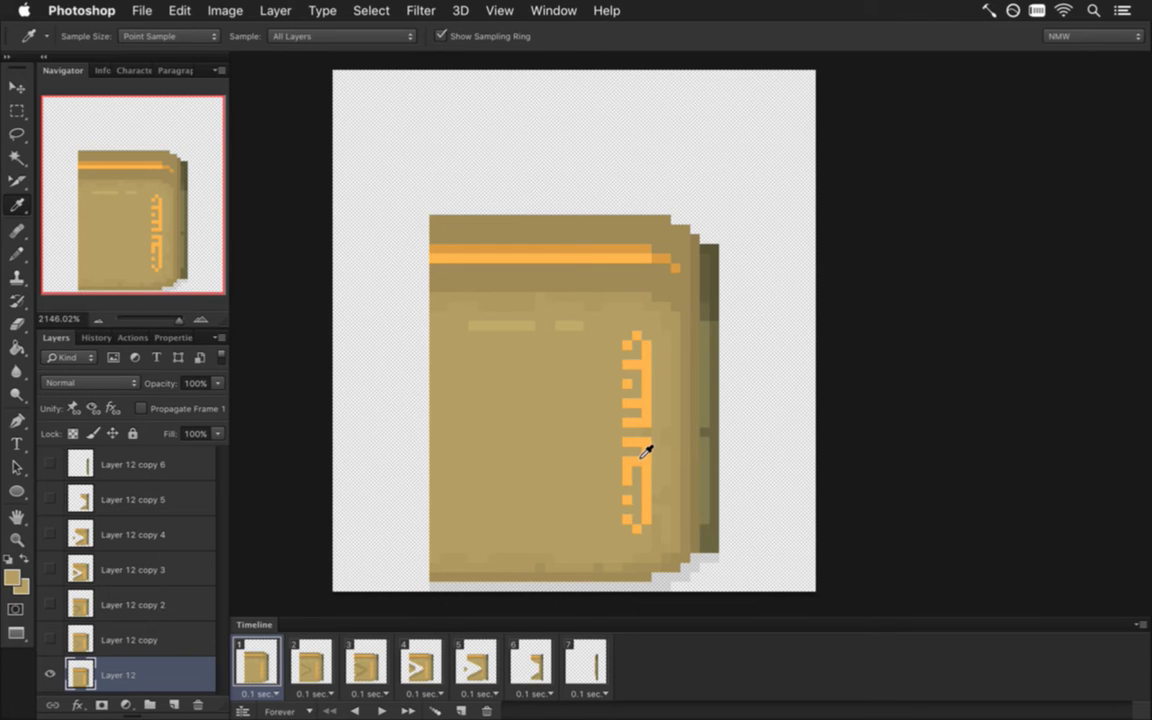
left_click(630, 470)
key("b")
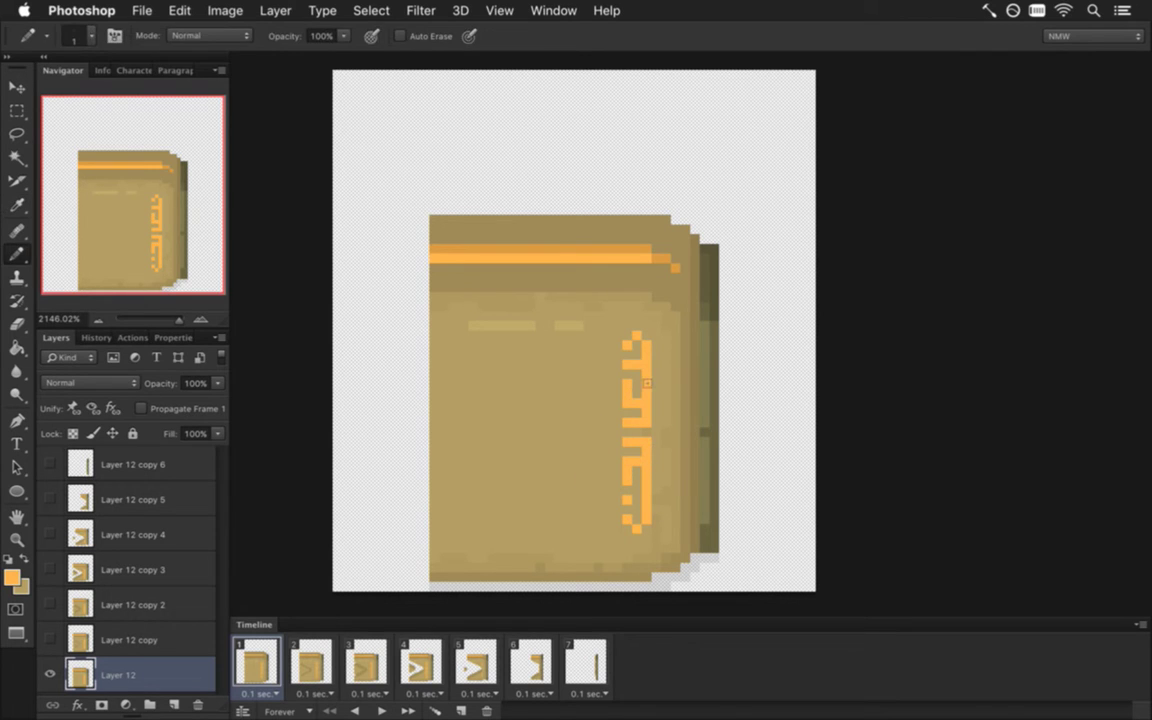
key("i")
left_click(630, 487)
key("b")
key("i")
left_click(630, 509)
key("b")
left_click(645, 533)
Retouch the shading pixels between the orange glyphs and the door's right edge with sampled tan shades
key("i")
left_click(668, 486)
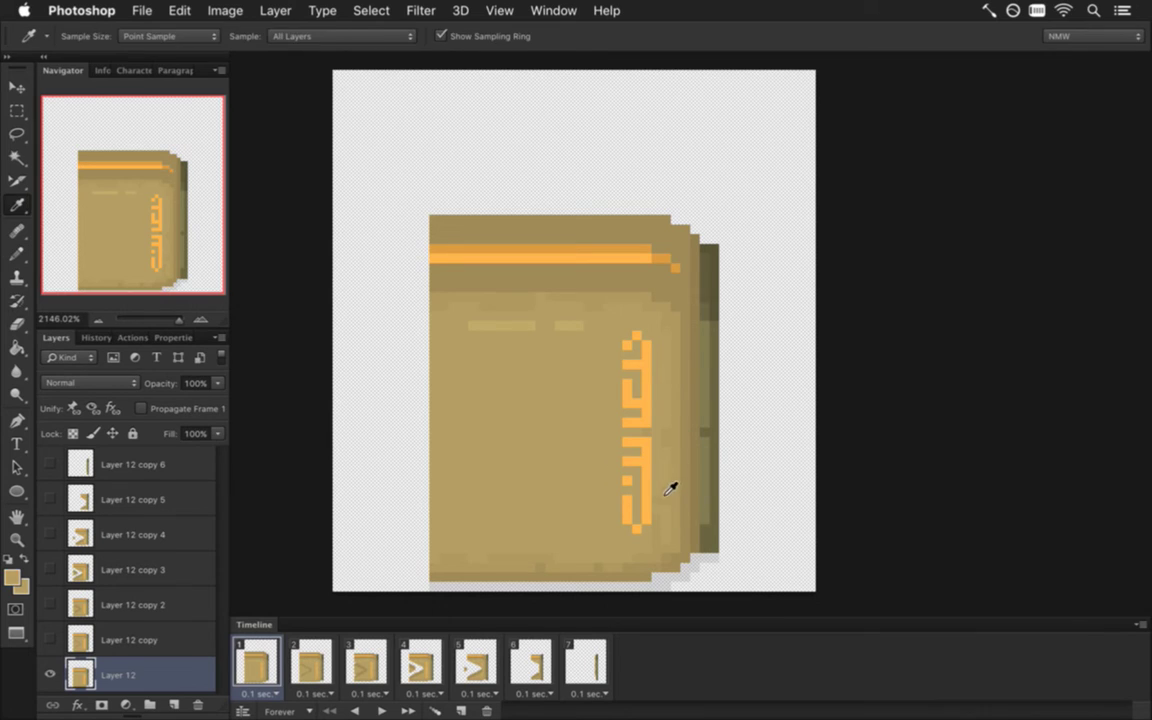
key("b")
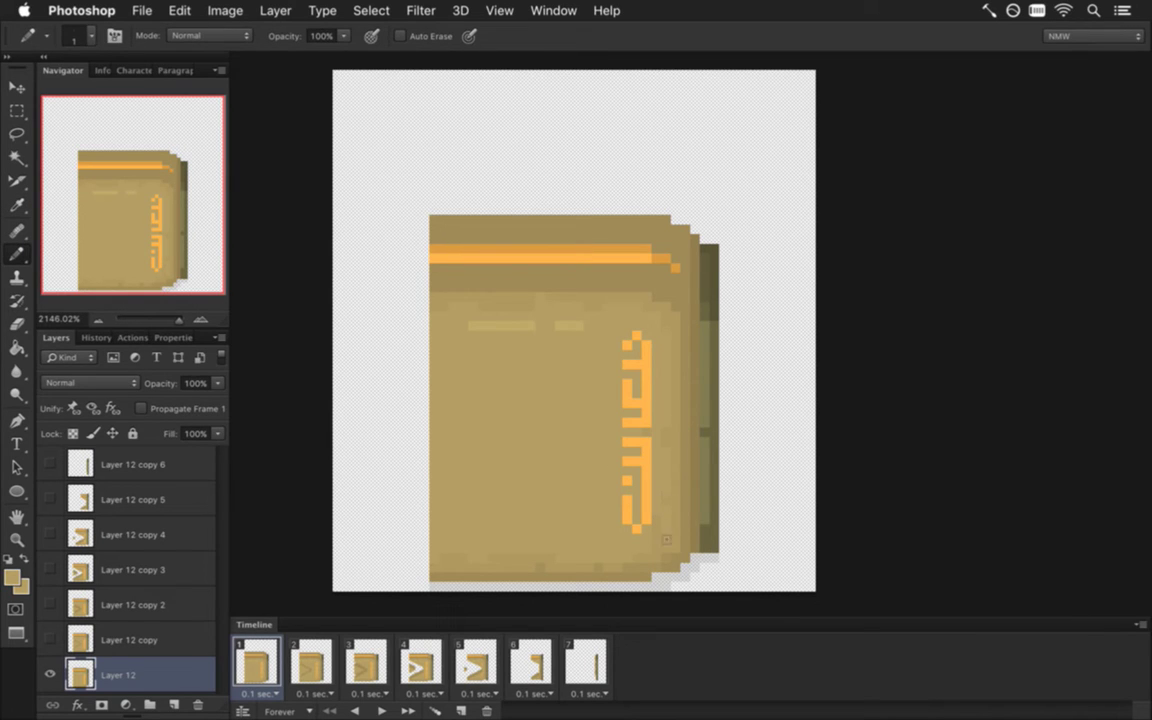
key("i")
left_click(676, 437)
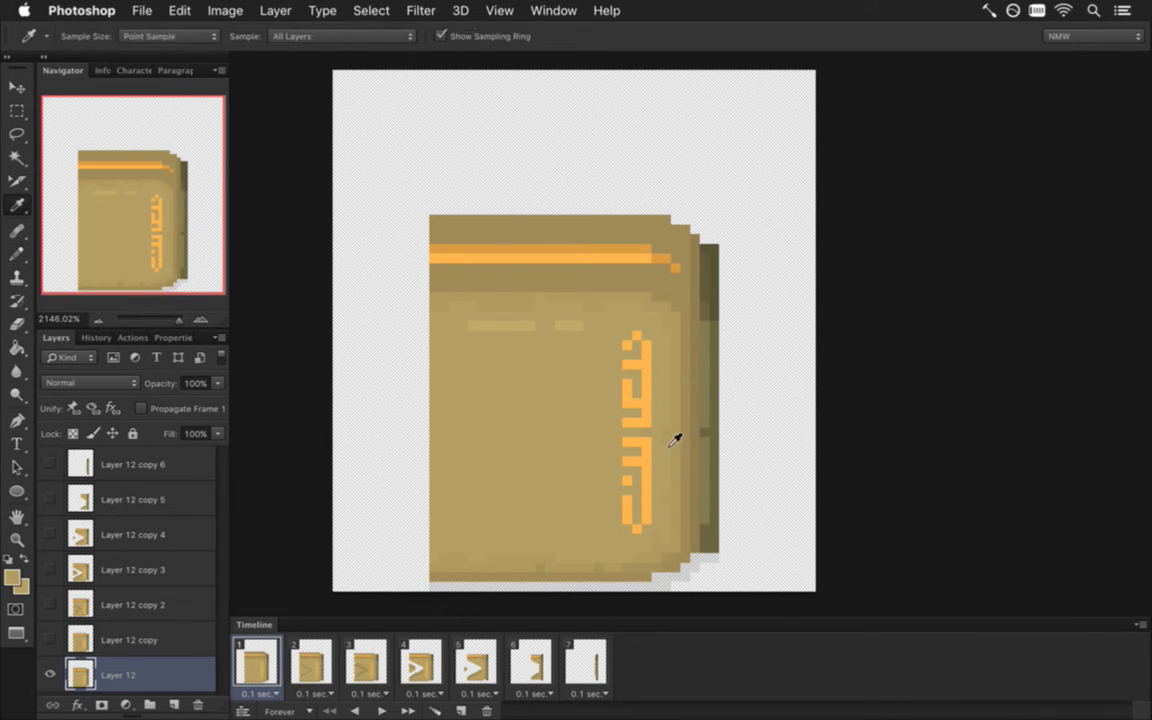
key("b")
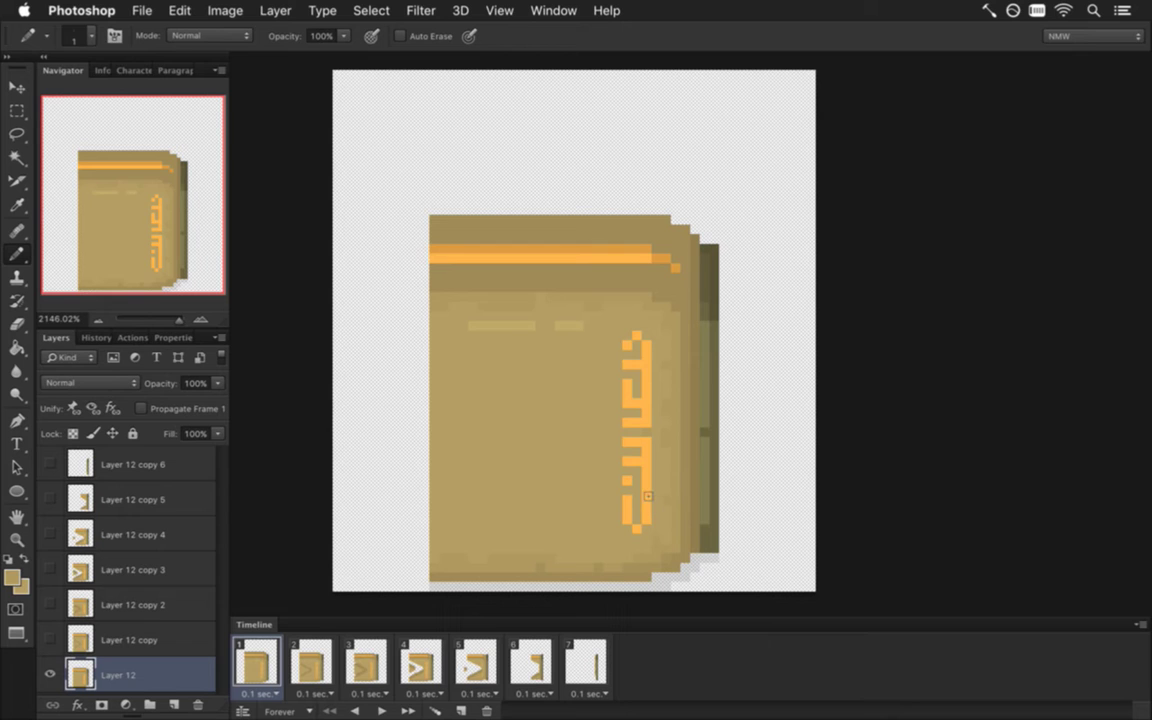
Render all frames as the PNG image sequence 8DoorN1Open.png and switch to Xcode
key("super+alt+shift+r")
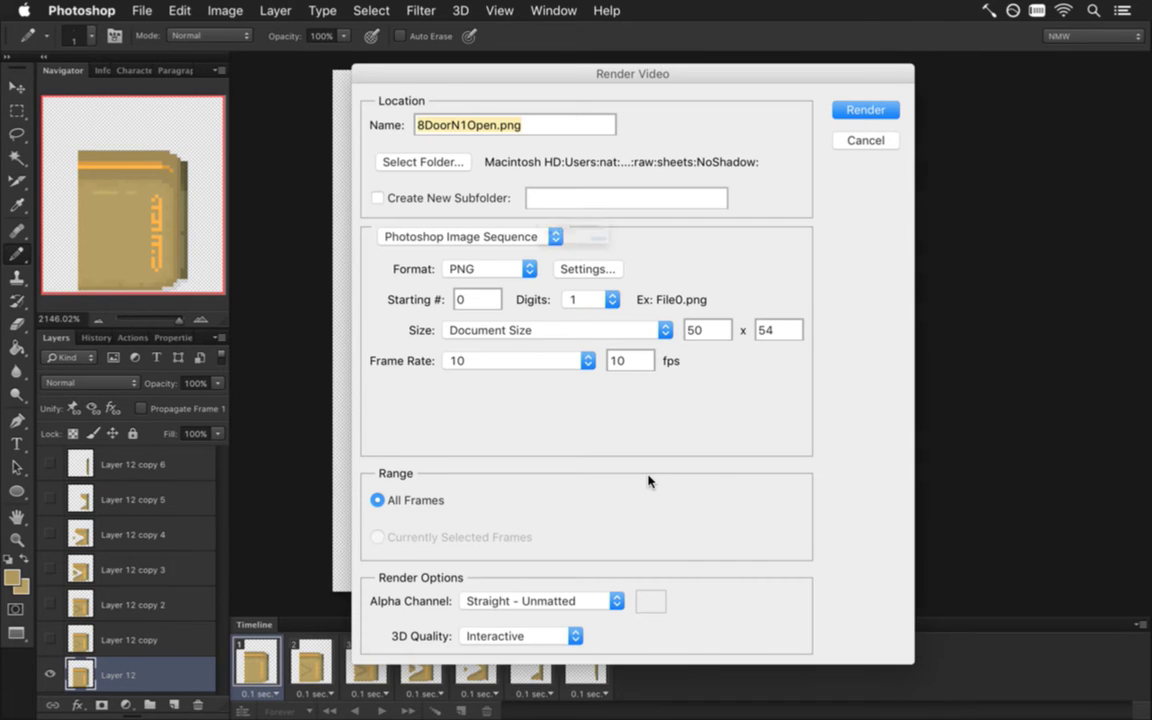
key("Return")
key("super+Tab")
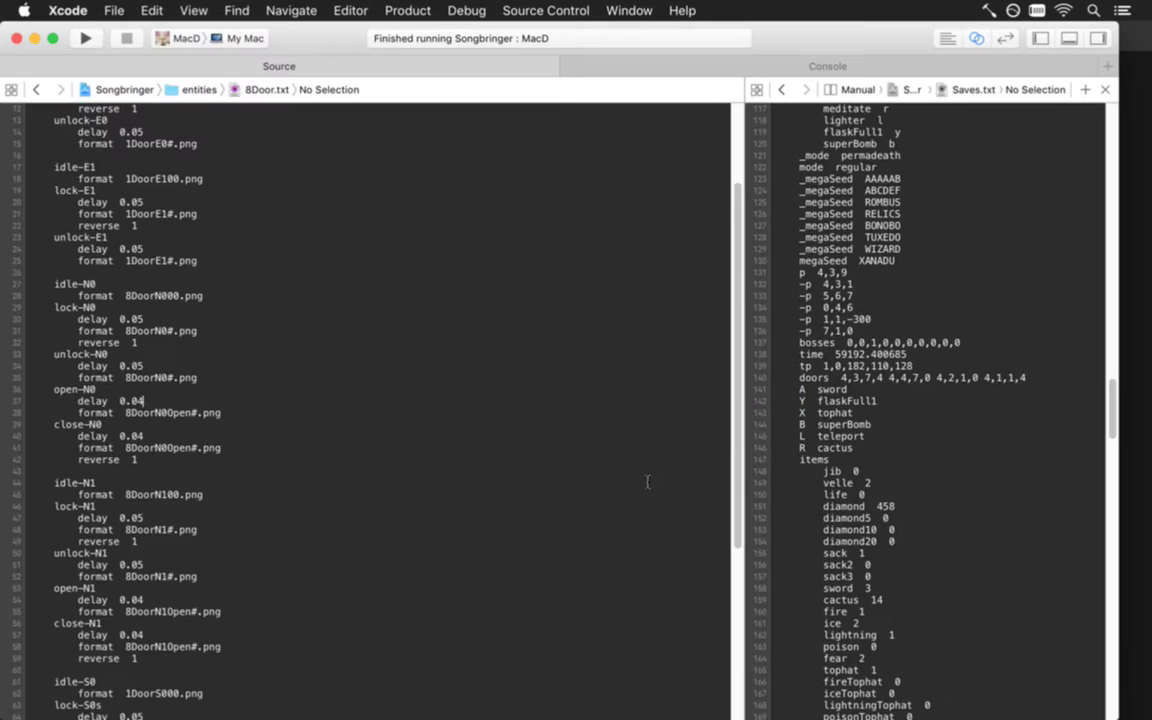
Run Songbringer with the system volume lowered, walk the character up to the door to check it, and quit the game
key("super+r")
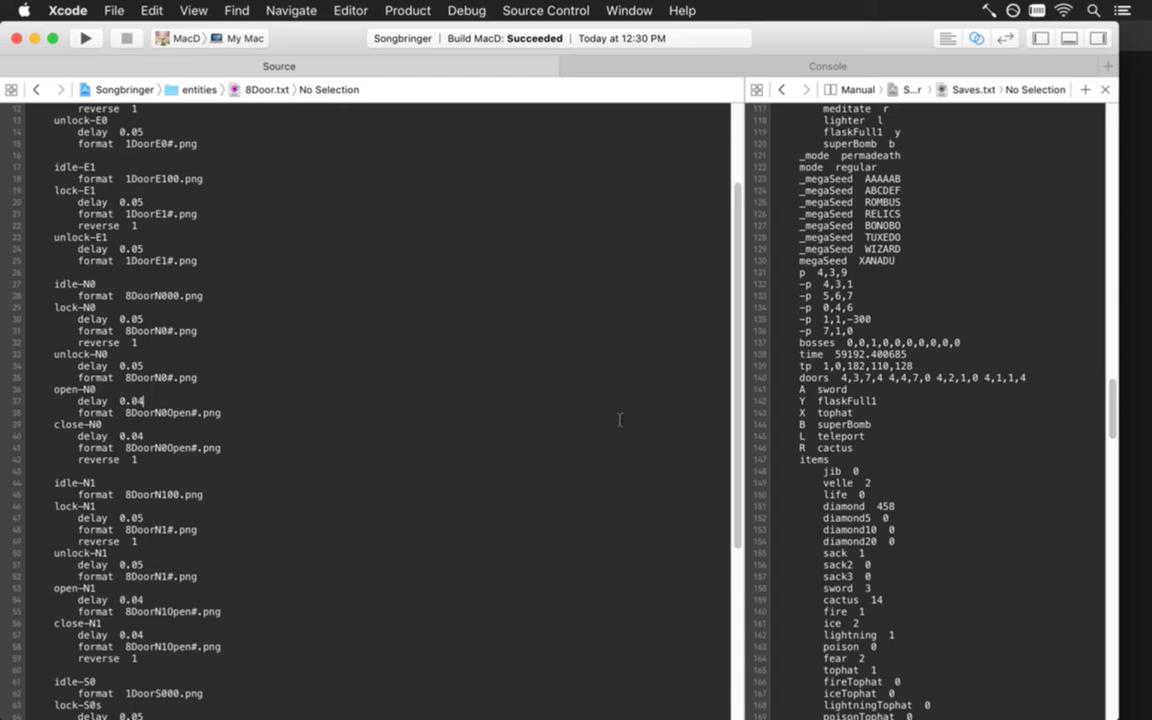
key("super+r")
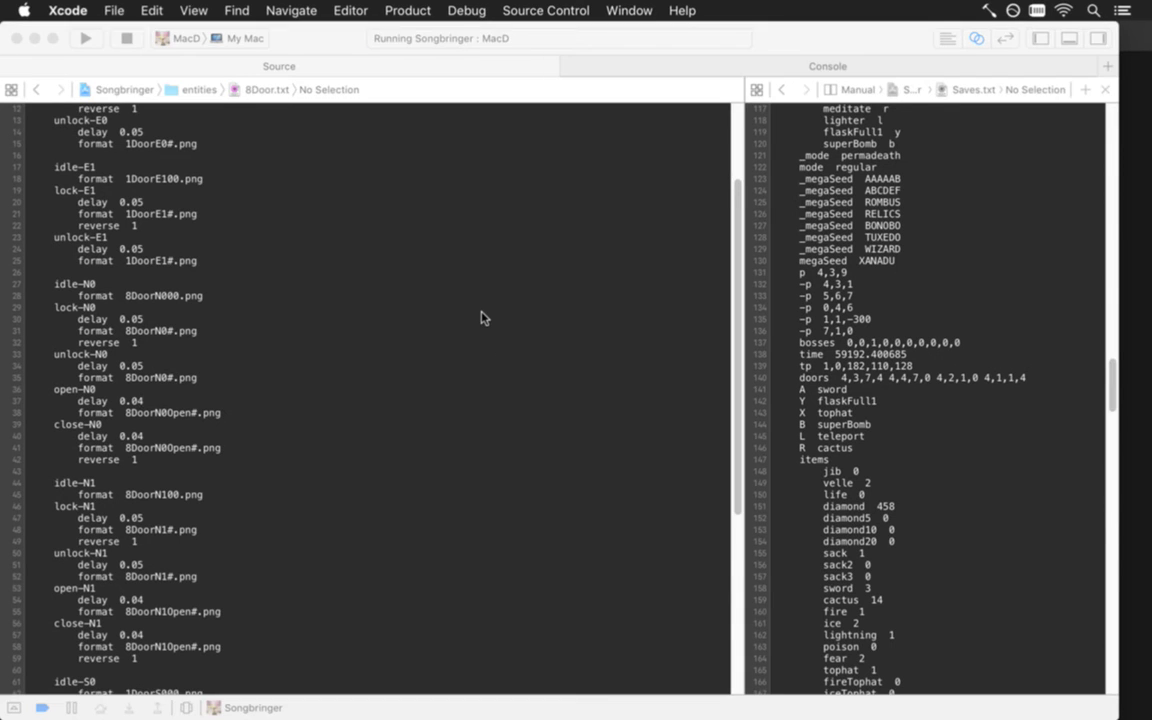
key("XF86AudioRaiseVolume")
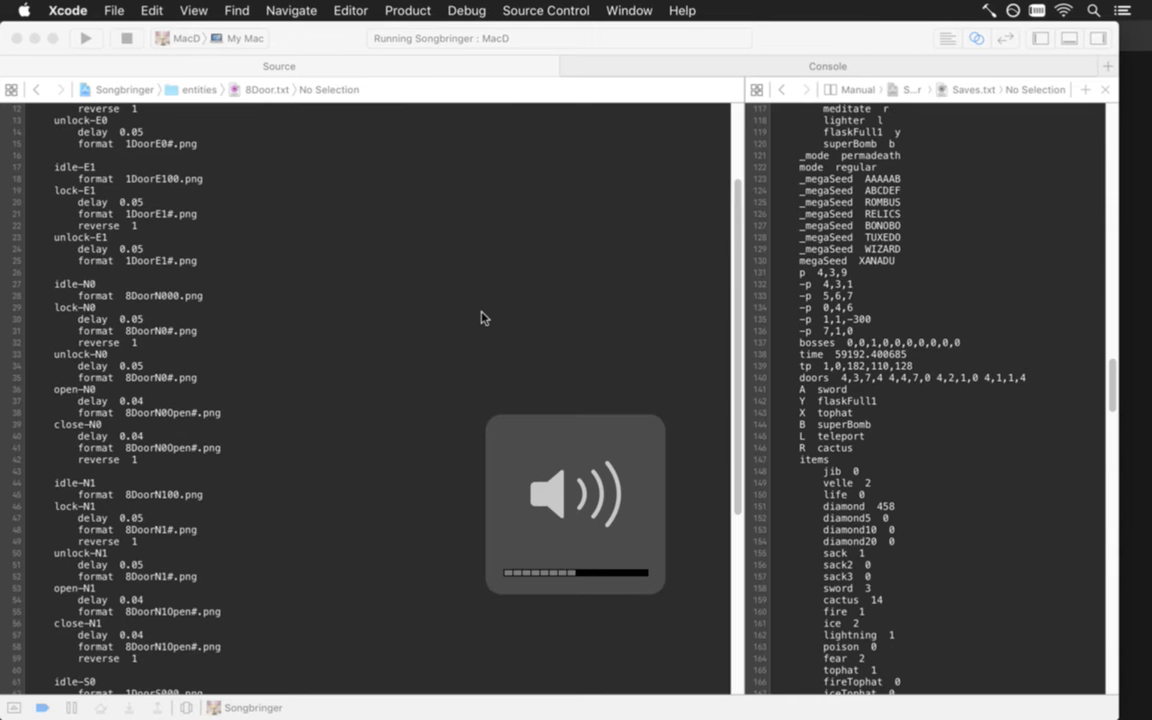
key("XF86AudioLowerVolume")
key("XF86AudioLowerVolume")
key("XF86AudioLowerVolume")
key("XF86AudioLowerVolume")
key("XF86AudioLowerVolume")
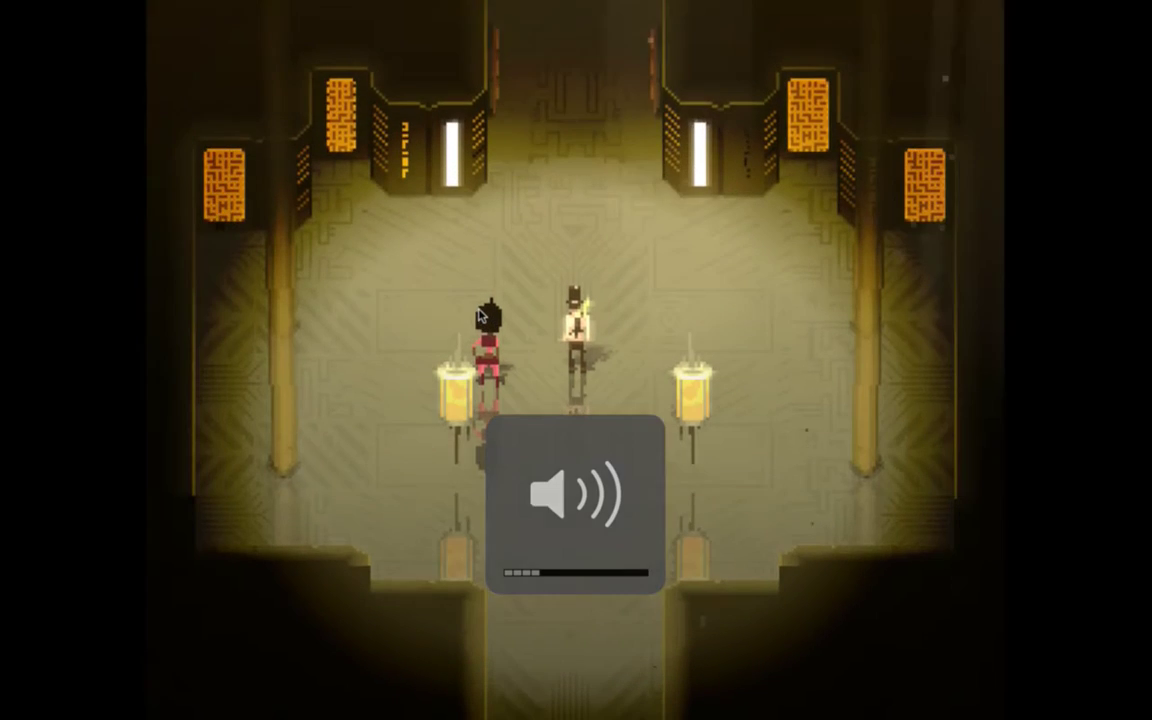
key("w")
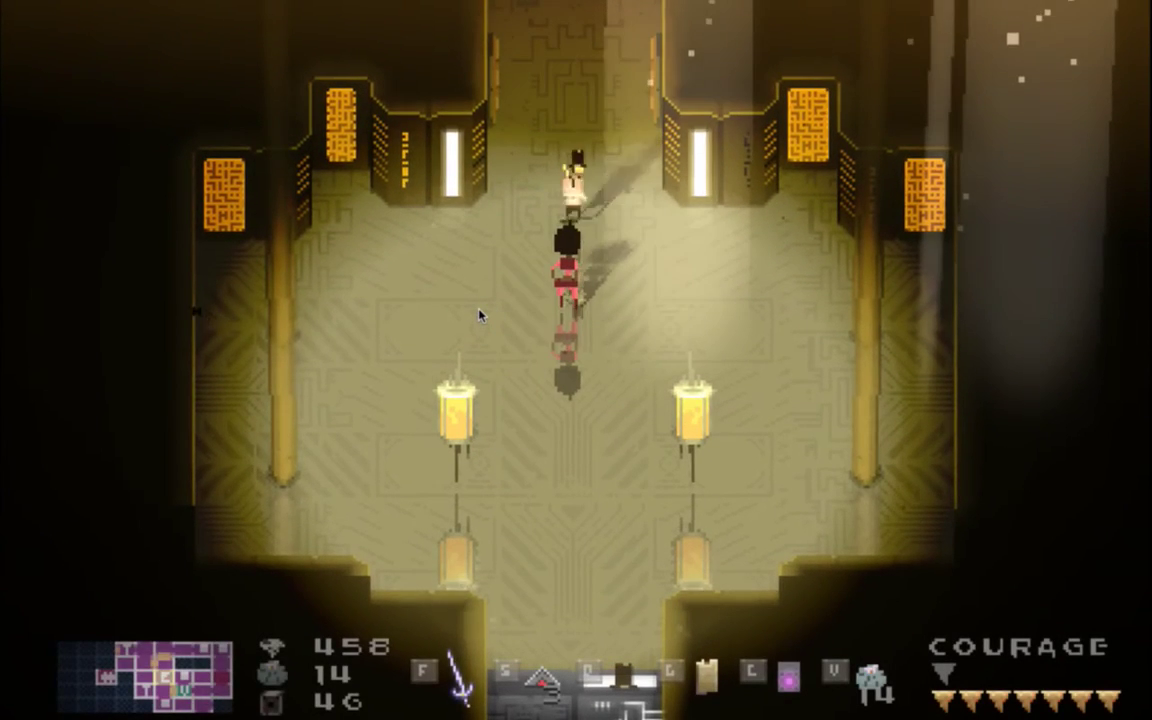
key("super+q")
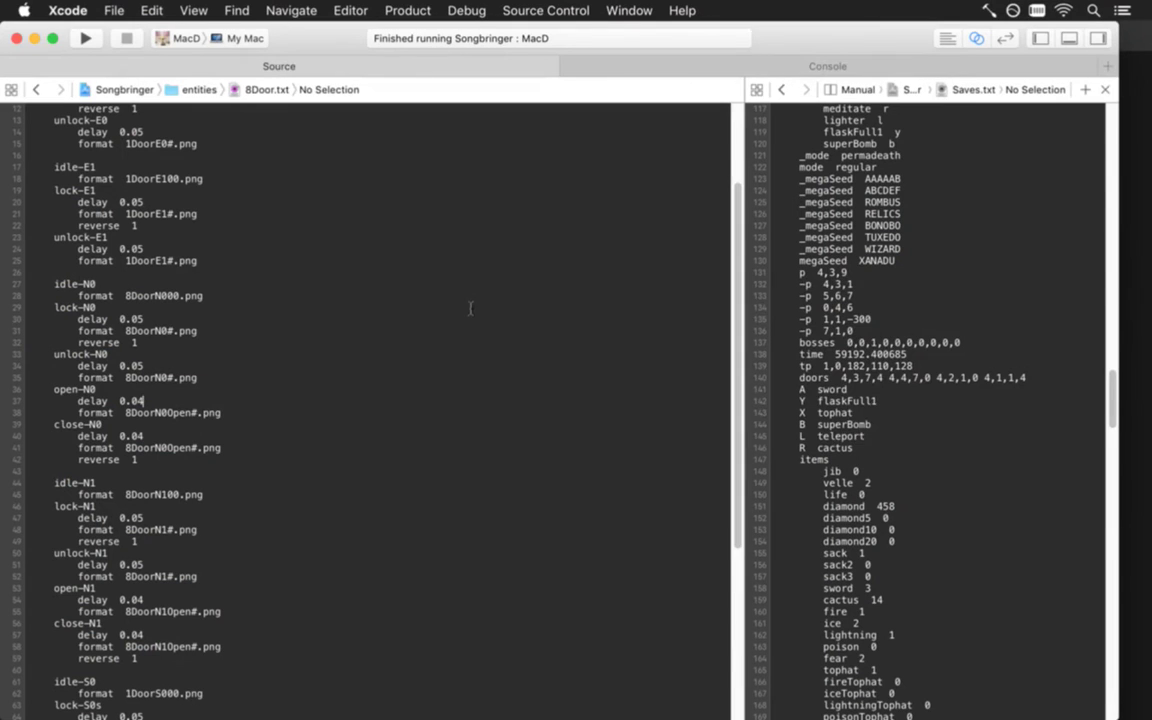
Switch to Finder and launch Adobe Audition CS6 behind the sheets folder window
key("super+Tab")
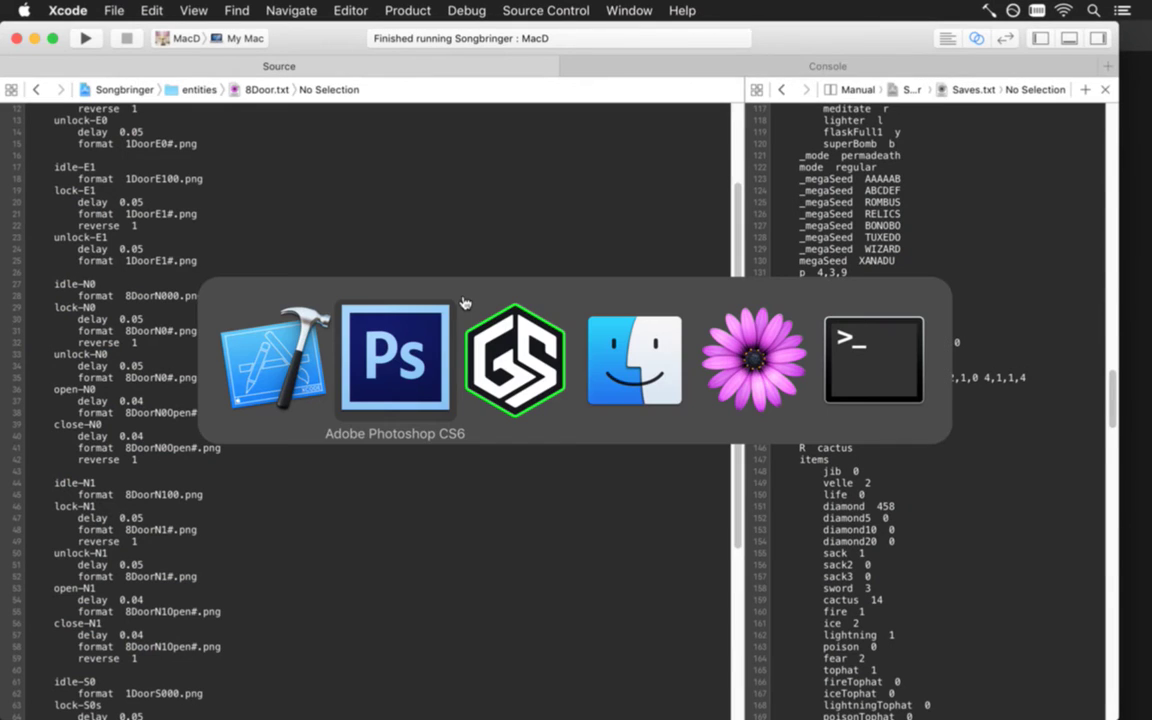
left_click(675, 385)
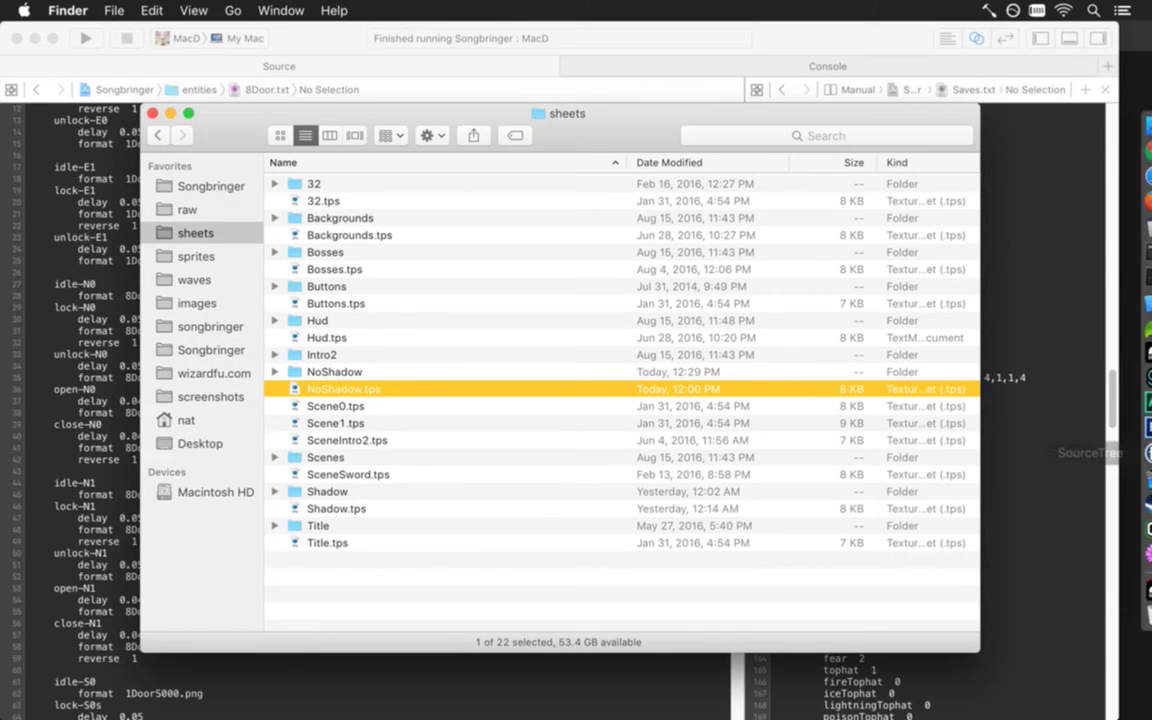
mouse_move(1150, 452)
left_click(1133, 402)
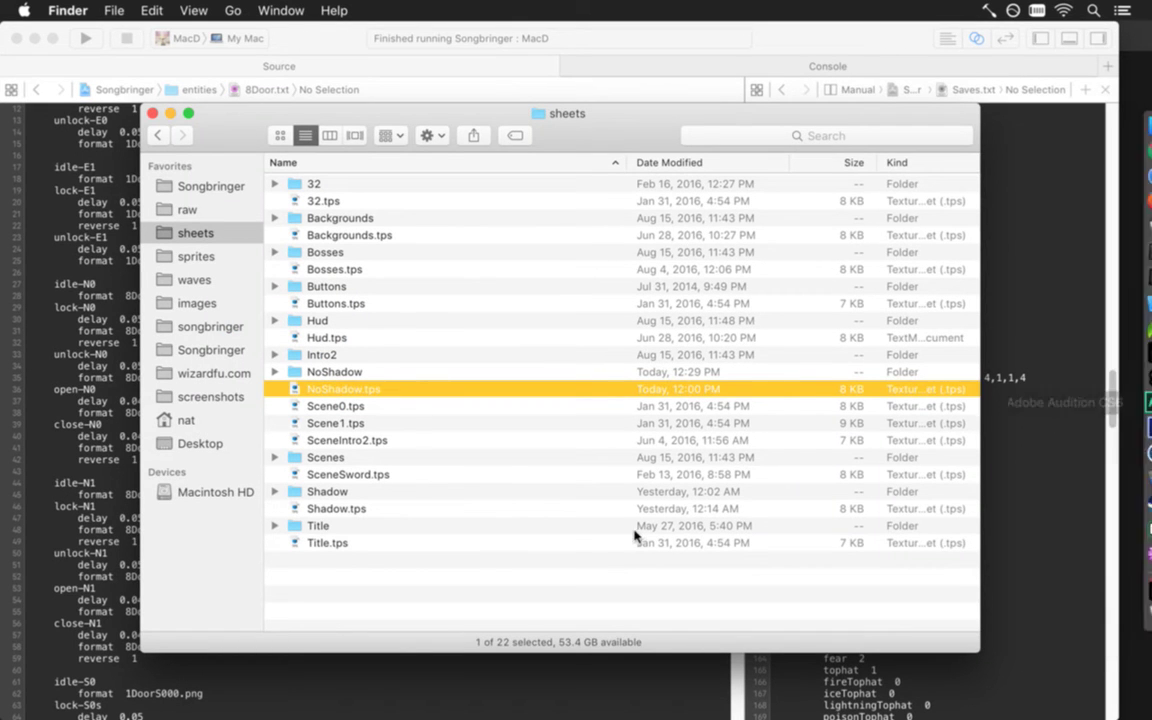
left_click(290, 596)
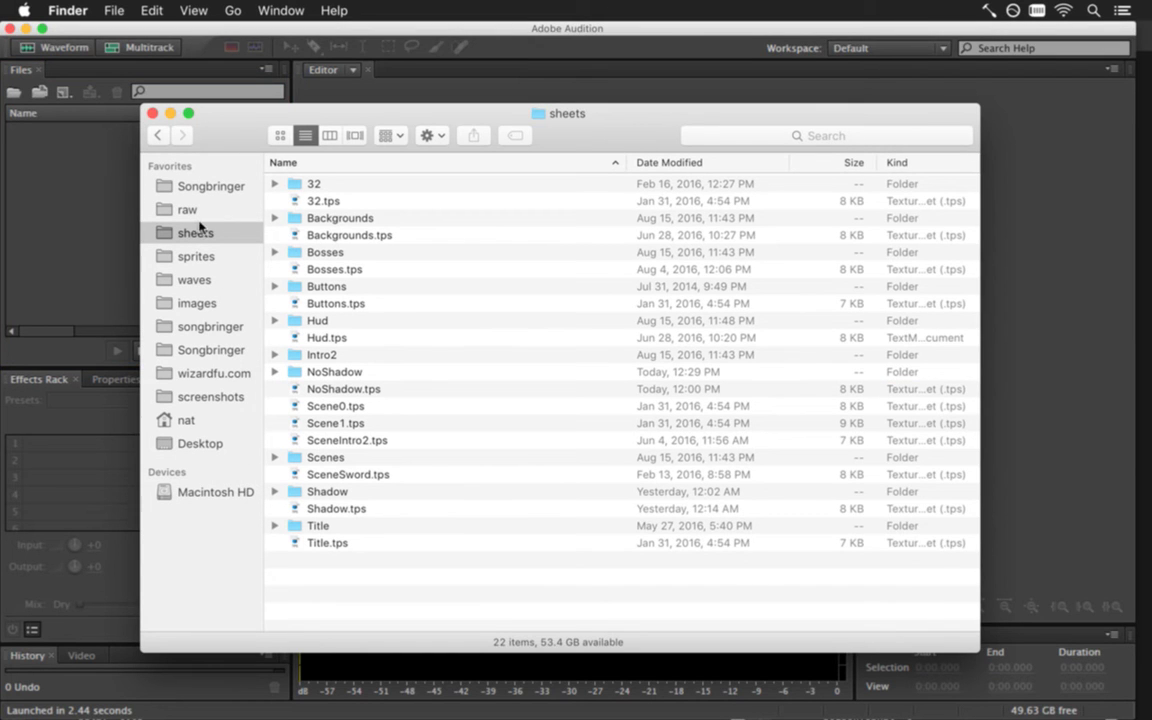
Open the Sounds folder inside raw in Finder and locate the door sound files
left_click(200, 280)
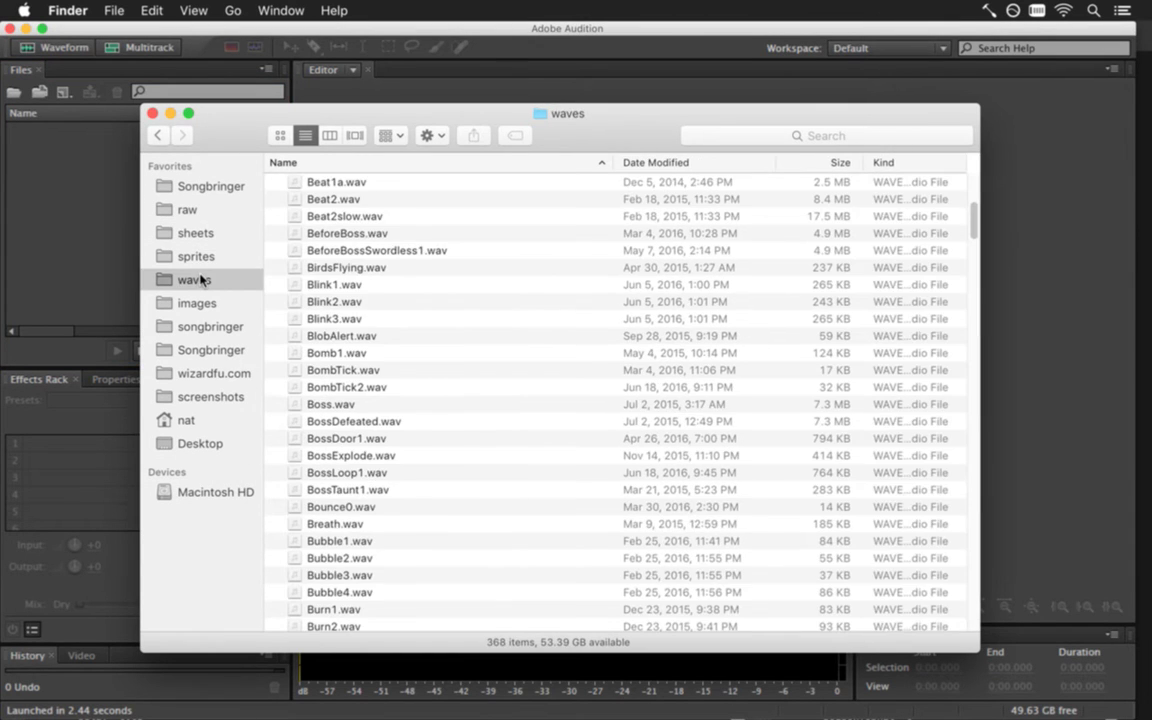
left_click(157, 135)
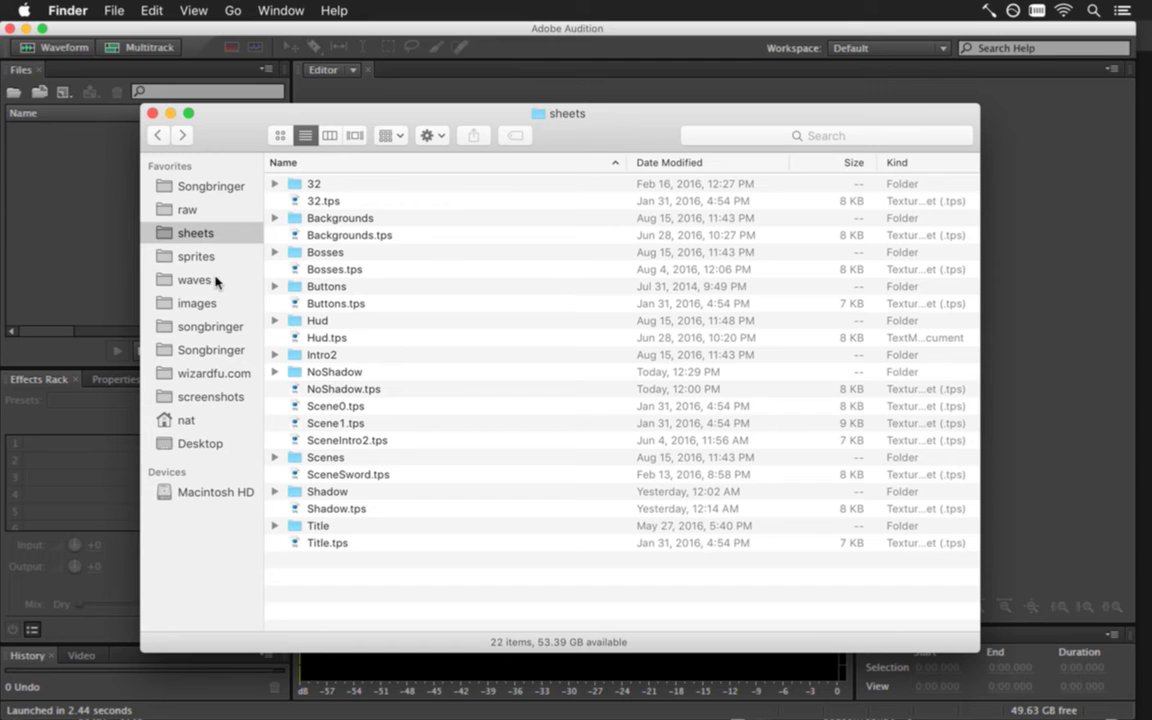
left_click(200, 209)
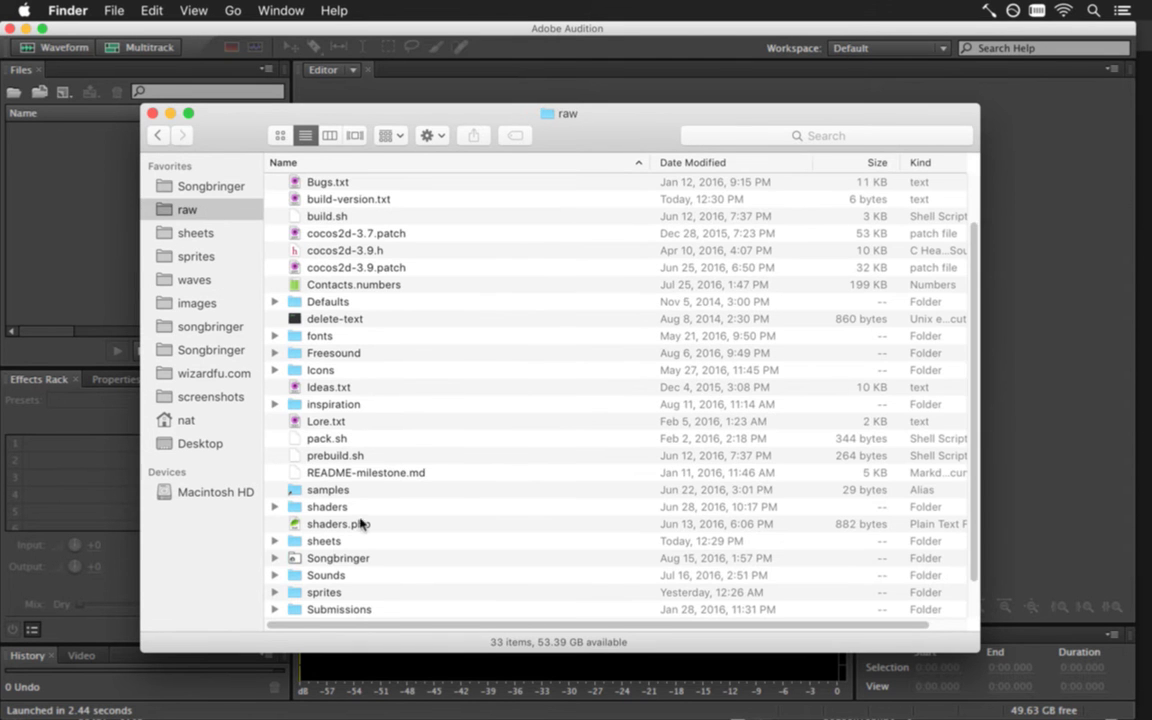
double_click(337, 576)
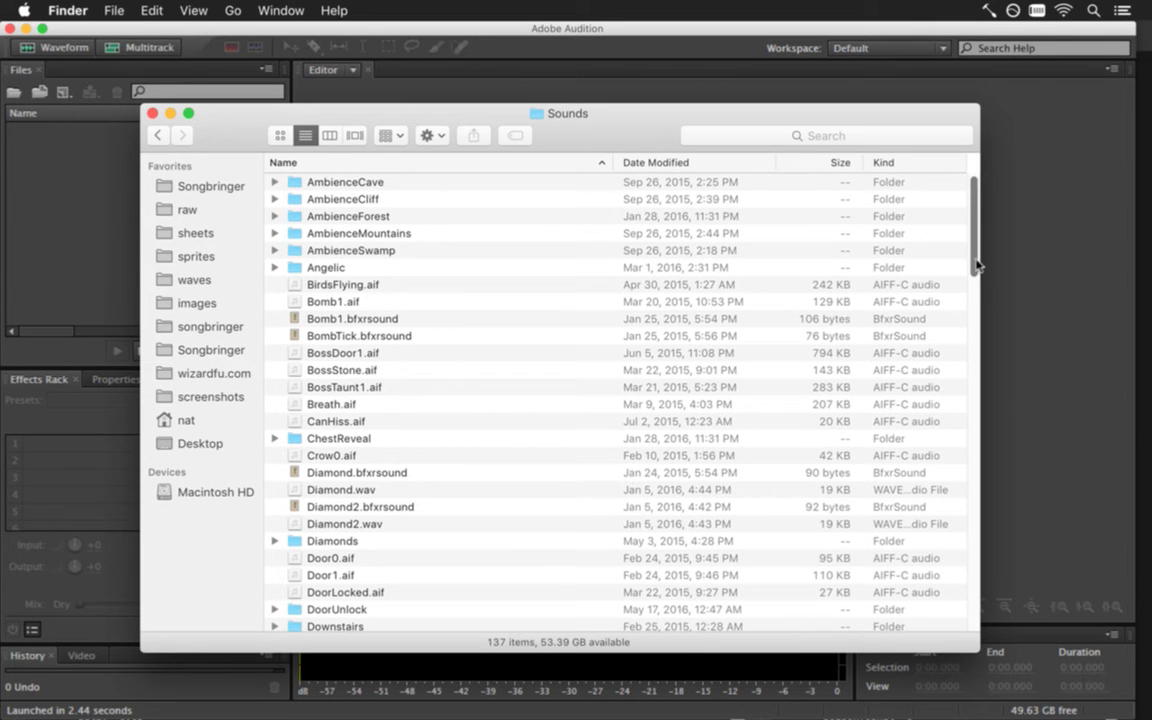
scroll(973, 270, "down", 1)
left_click_drag(973, 270, 972, 302)
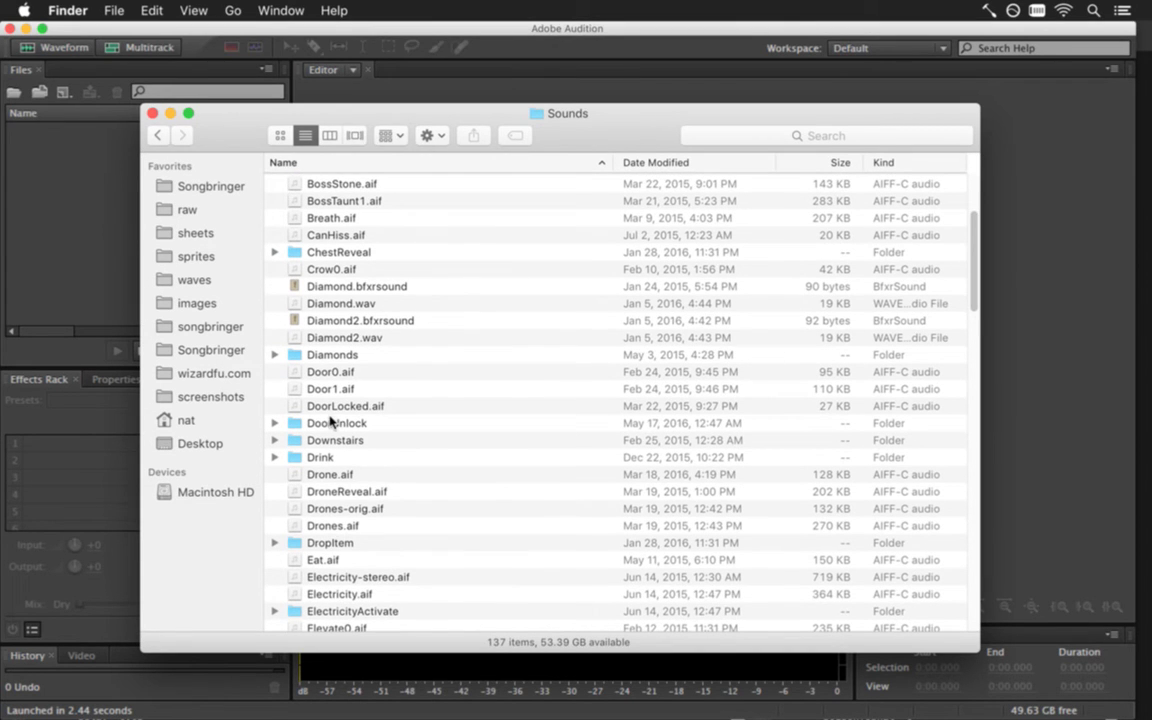
Open Door0.aif and Door1.aif from the Sounds folder together in Adobe Audition CS6
left_click(342, 372)
left_click(352, 389, "shift")
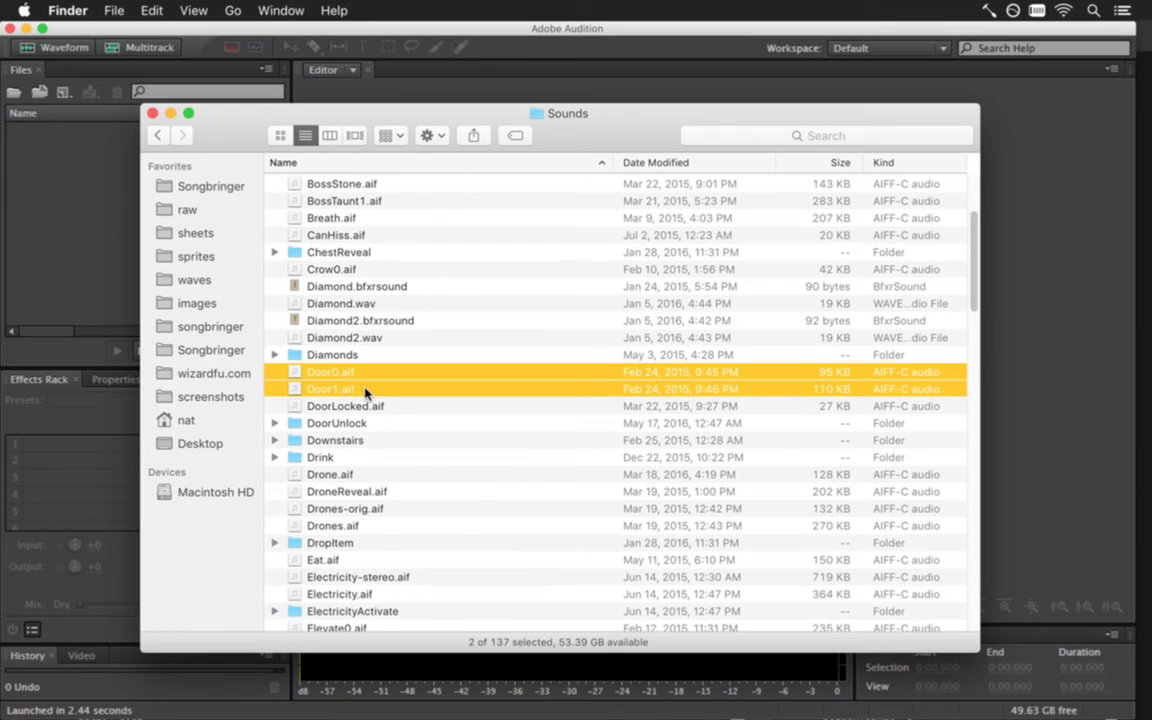
right_click(364, 390)
mouse_move(437, 391)
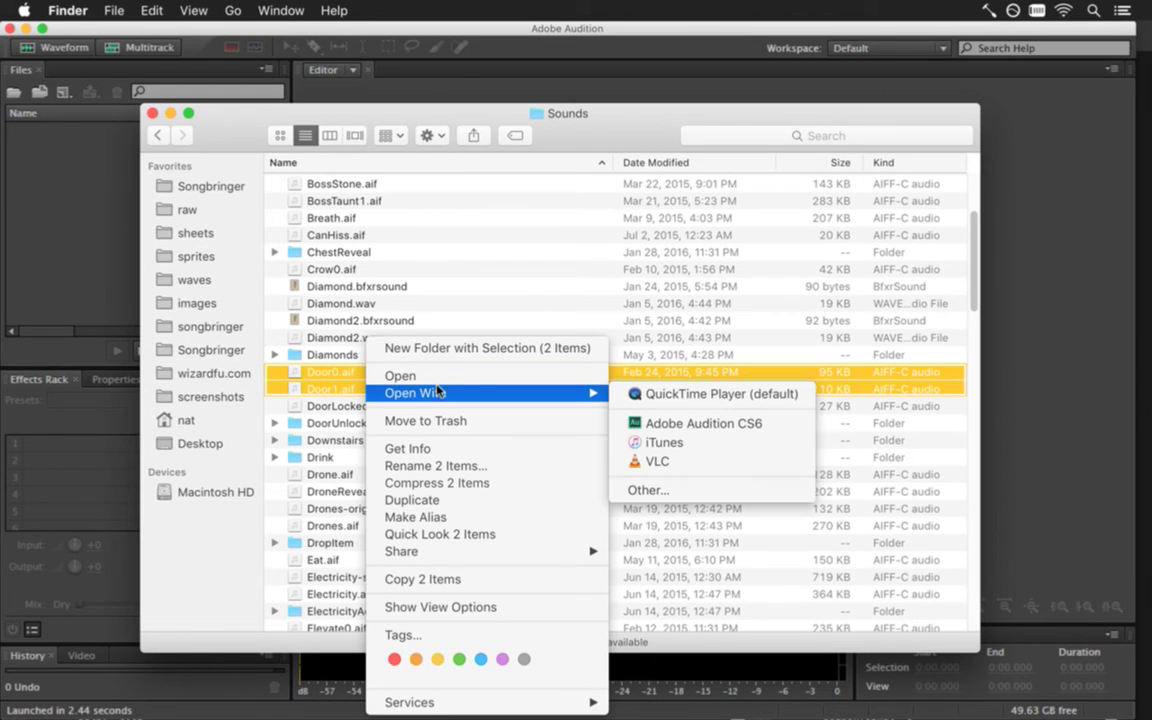
left_click(673, 425)
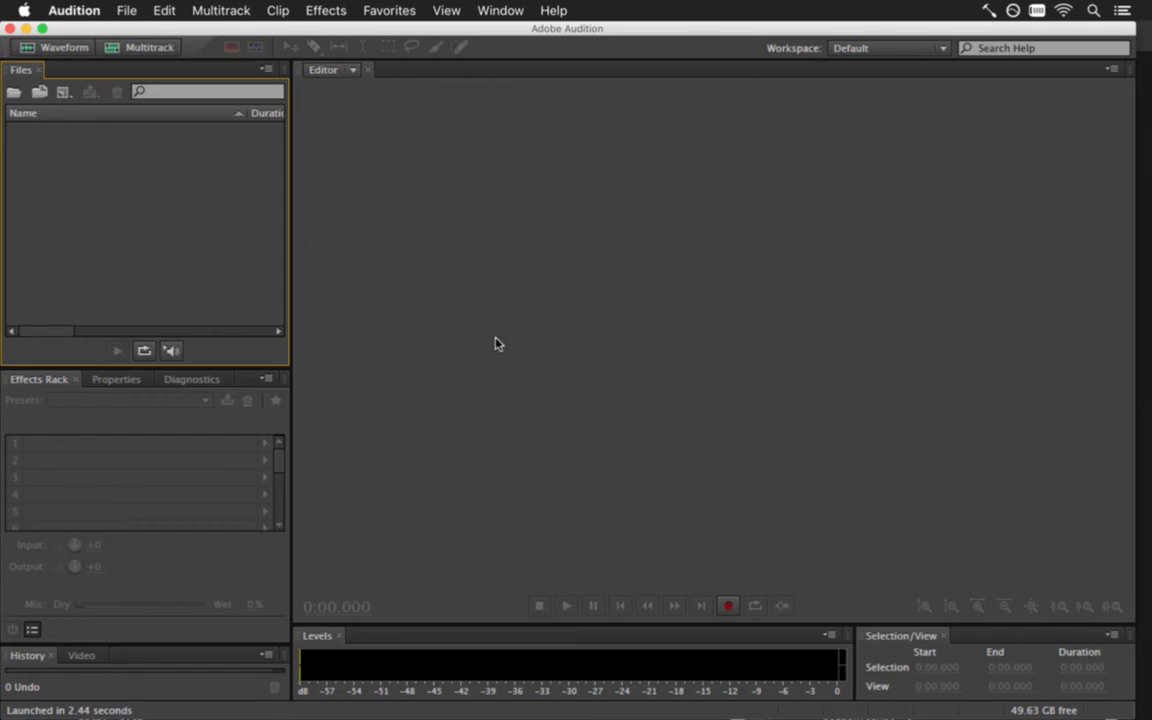
Play Door1.aif, open Door0.aif in the waveform editor and listen to it as well
key("space")
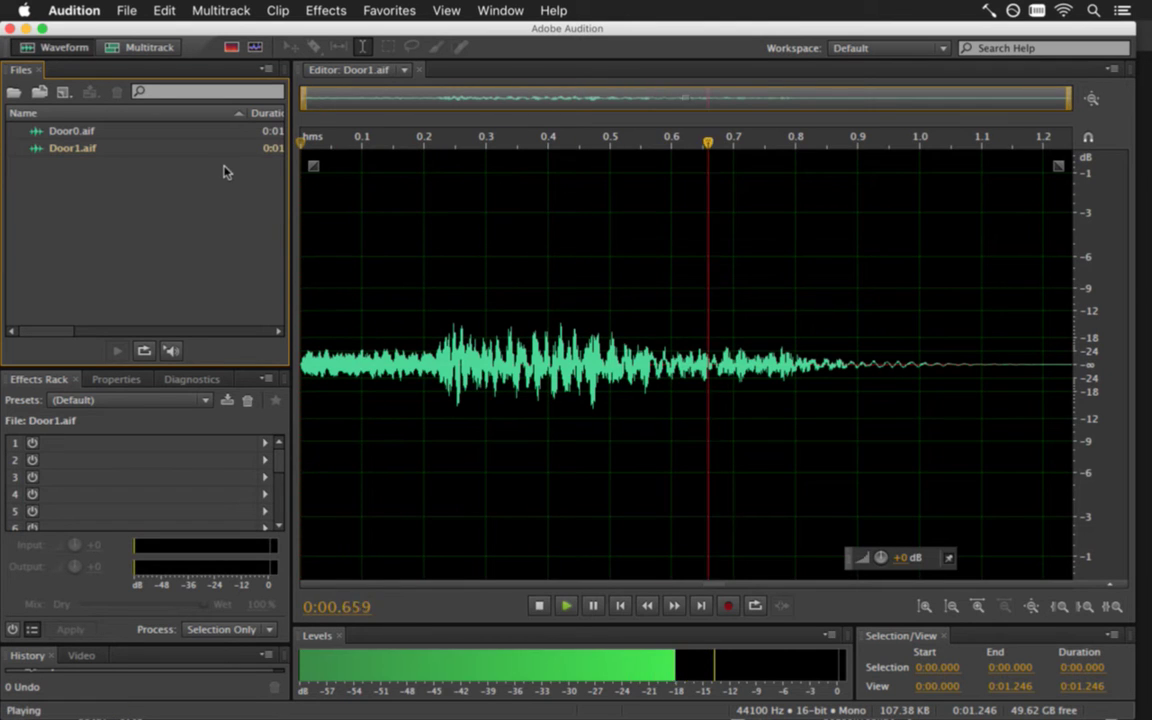
double_click(134, 130)
key("space")
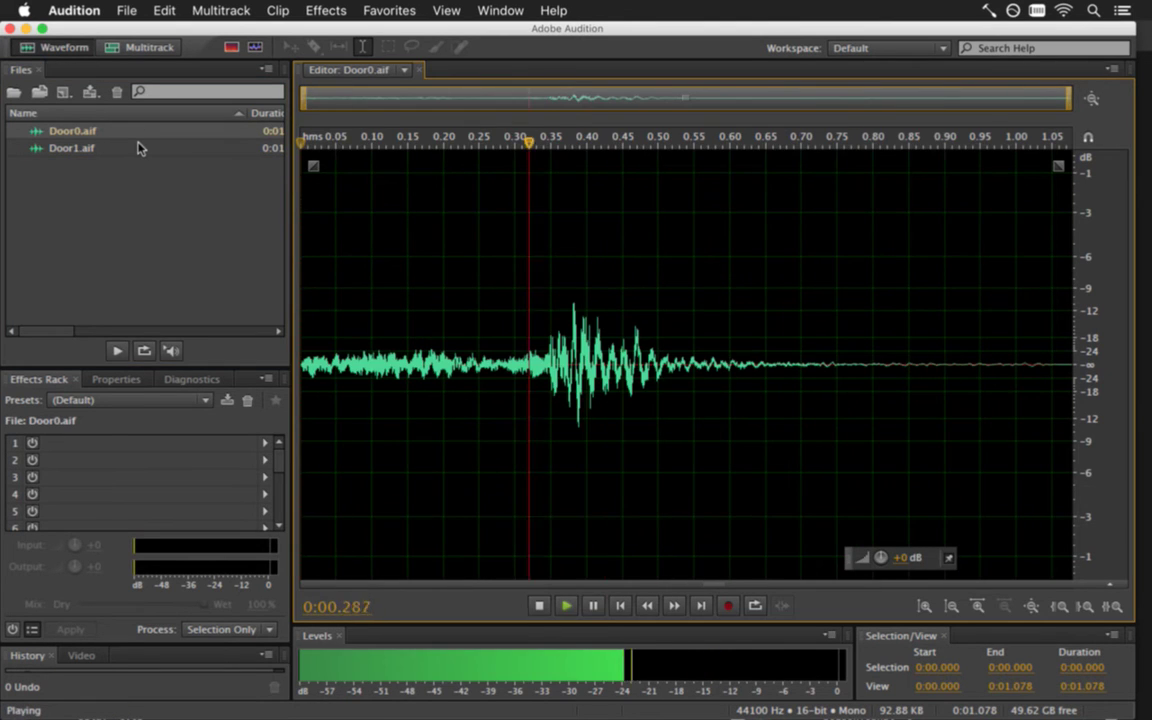
Switch to Finder, expand the DoorUnlock folder and open the DoorLock.sesx session in Audition
key("super+Tab")
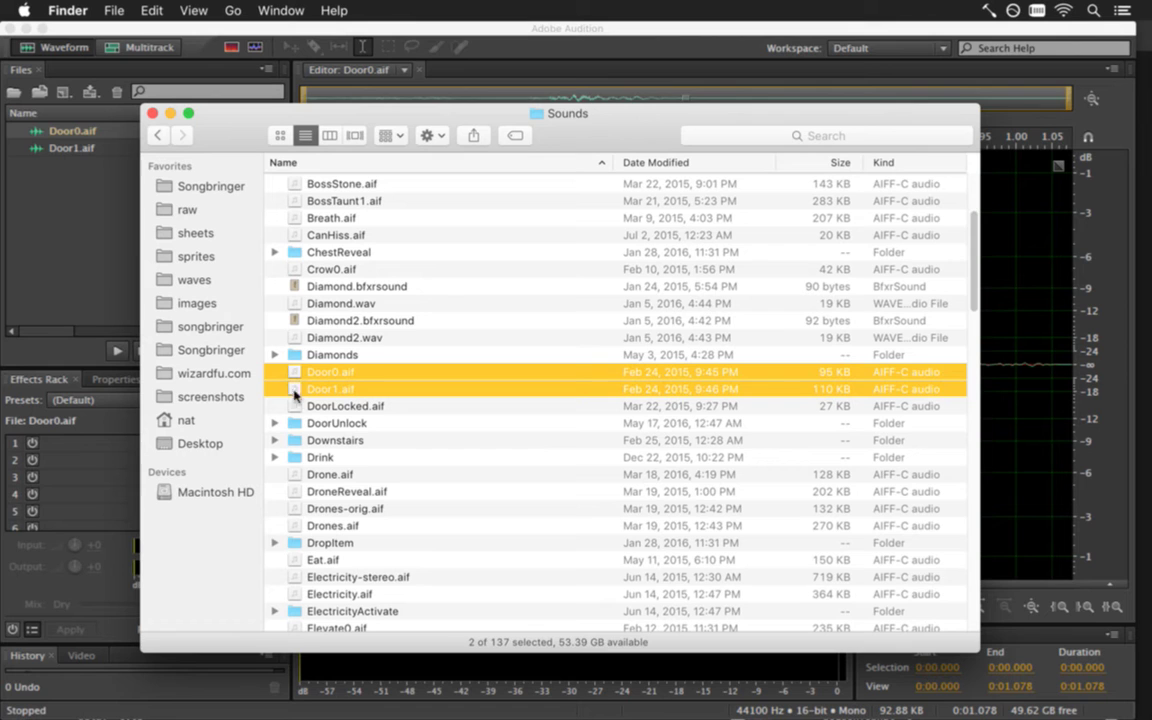
left_click(282, 425)
left_click(275, 424)
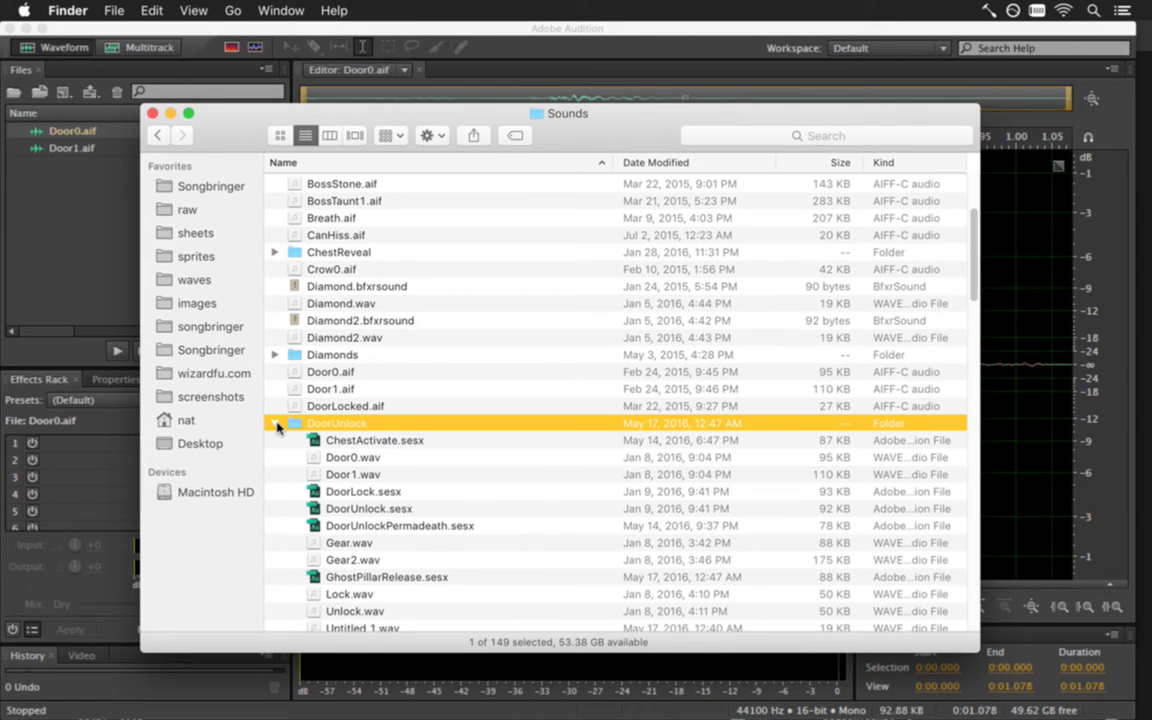
scroll(972, 293, "down", 5)
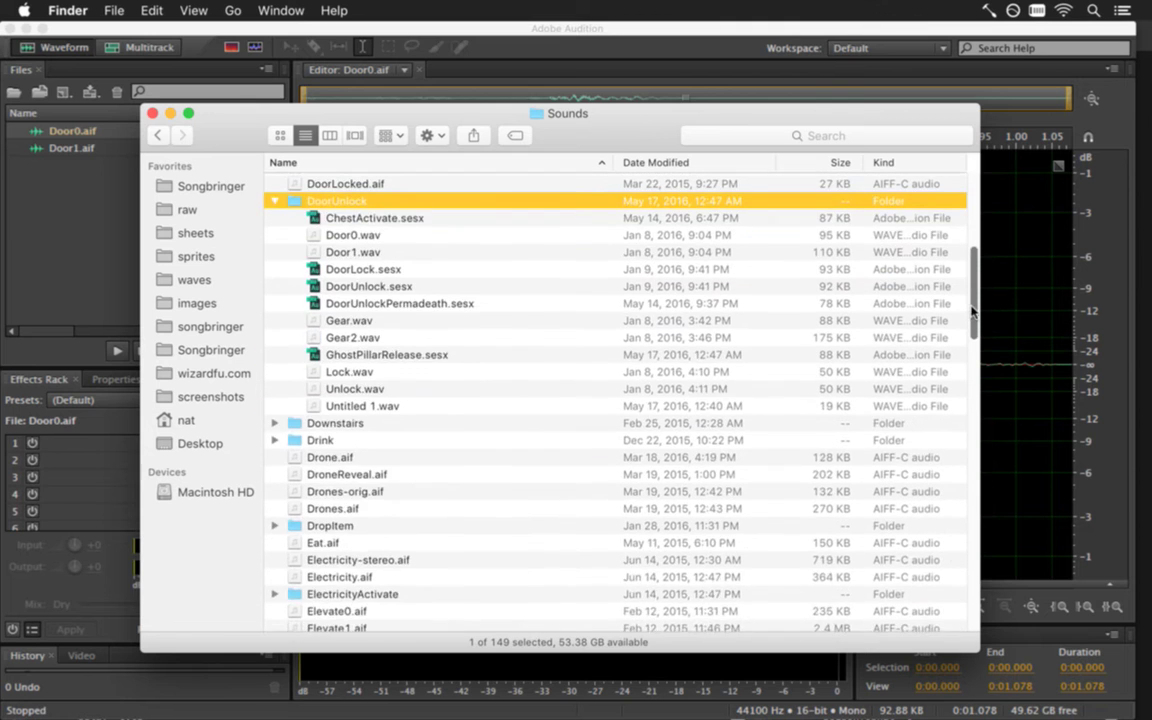
double_click(330, 363)
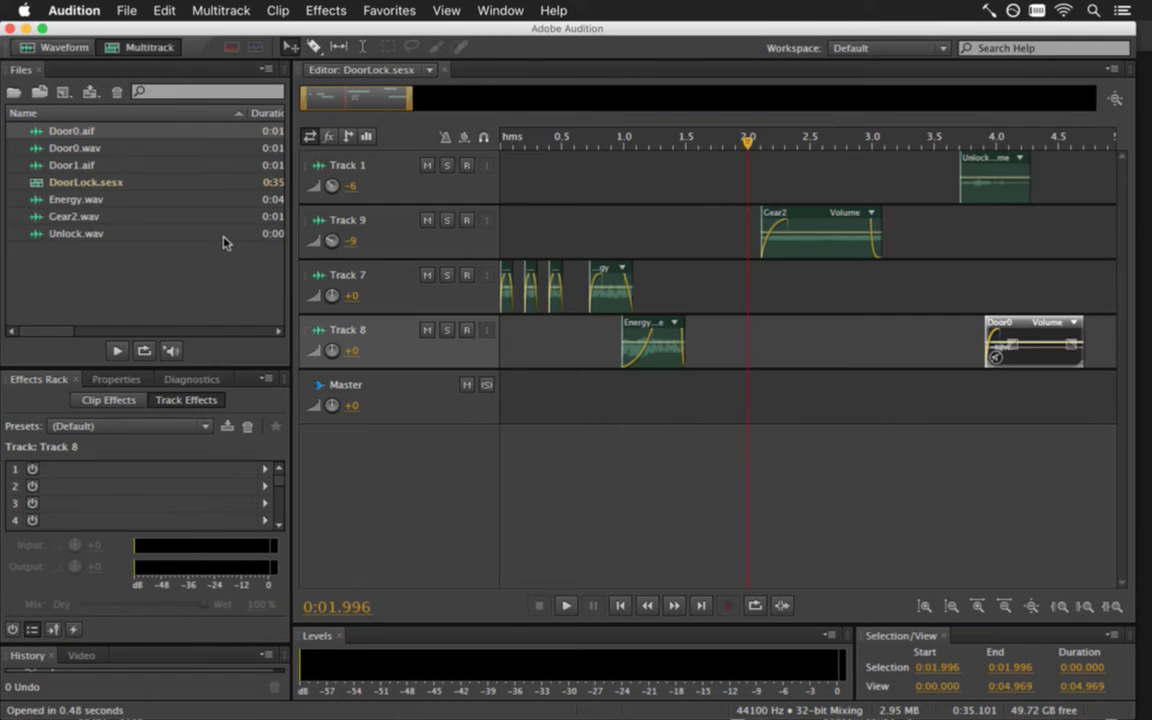
Play the DoorLock.sesx multitrack session from its beginning and stop playback
key("Home")
key("space")
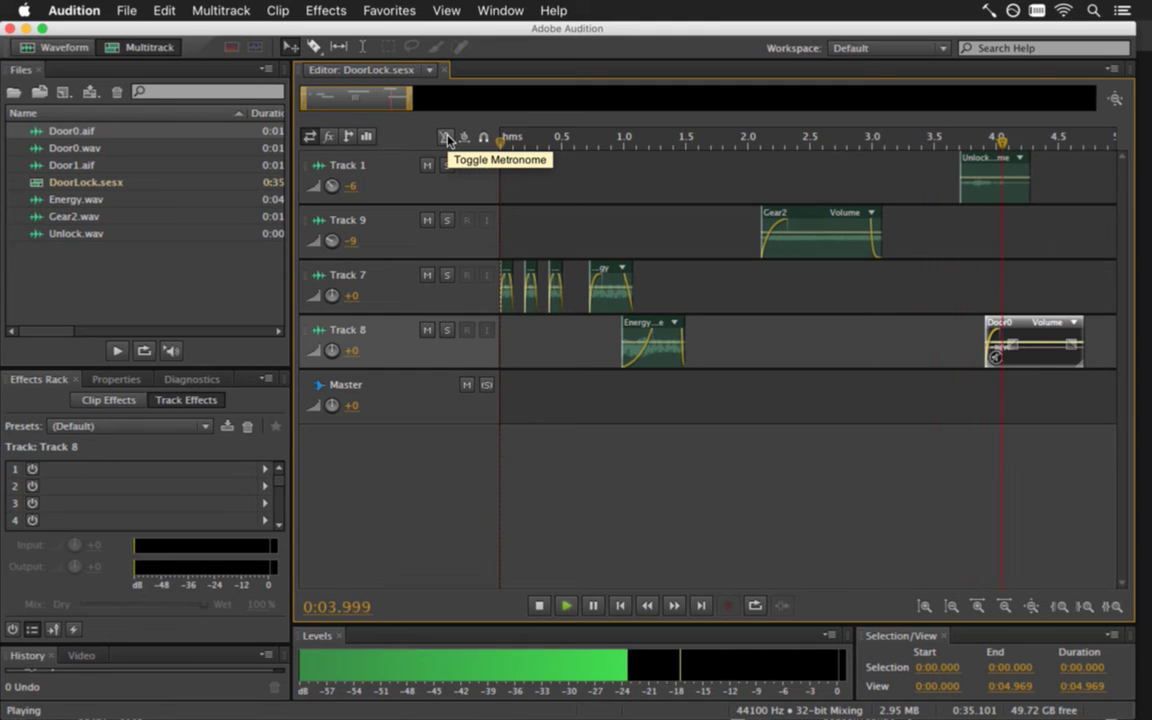
key("space")
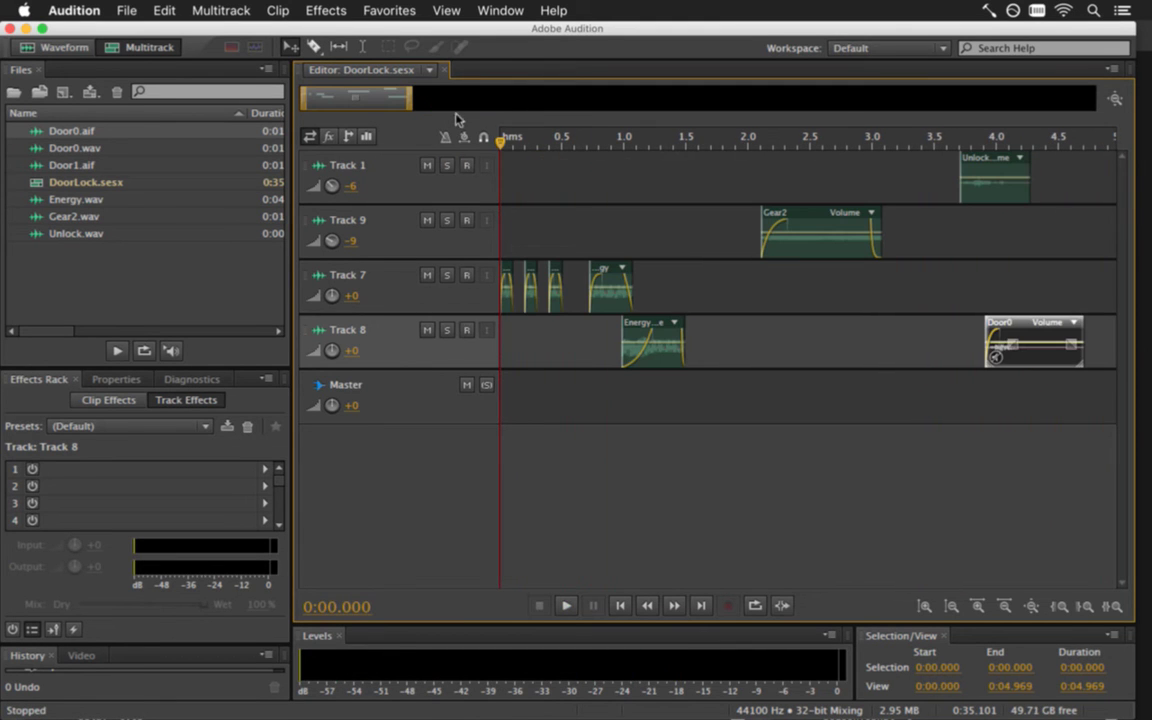
Switch to Finder and audition Door0.wav, Lock.wav and Unlock.wav from the DoorUnlock folder with Quick Look
key("super+Tab")
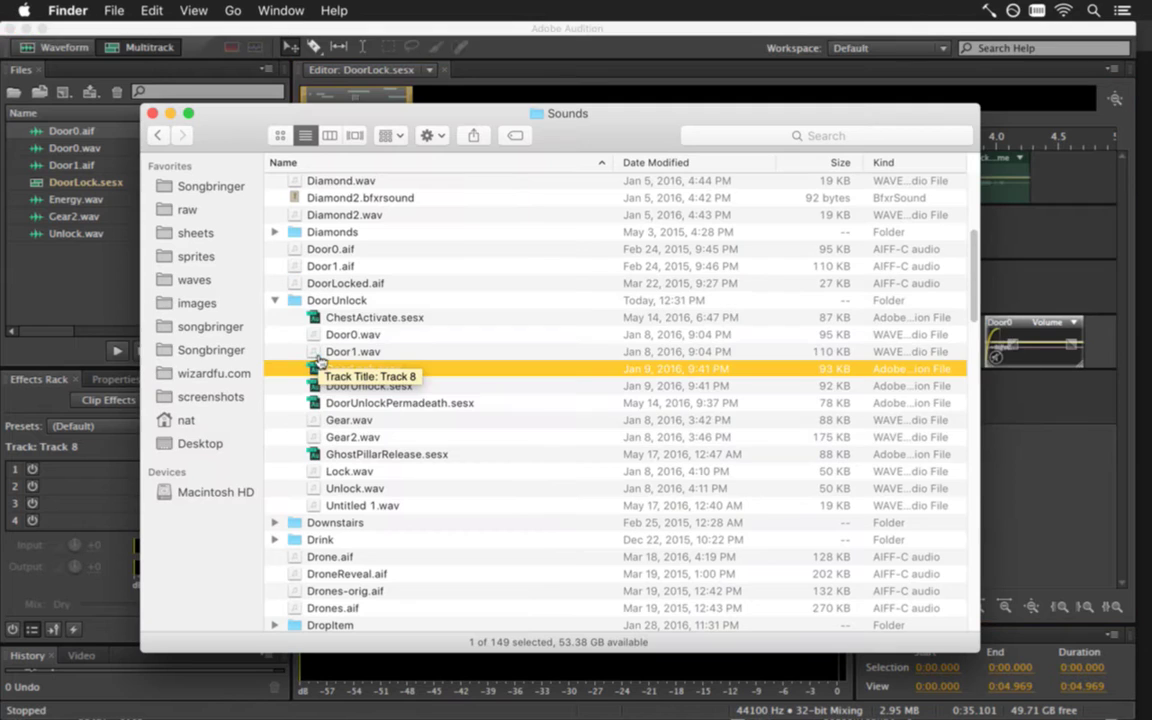
left_click(344, 335)
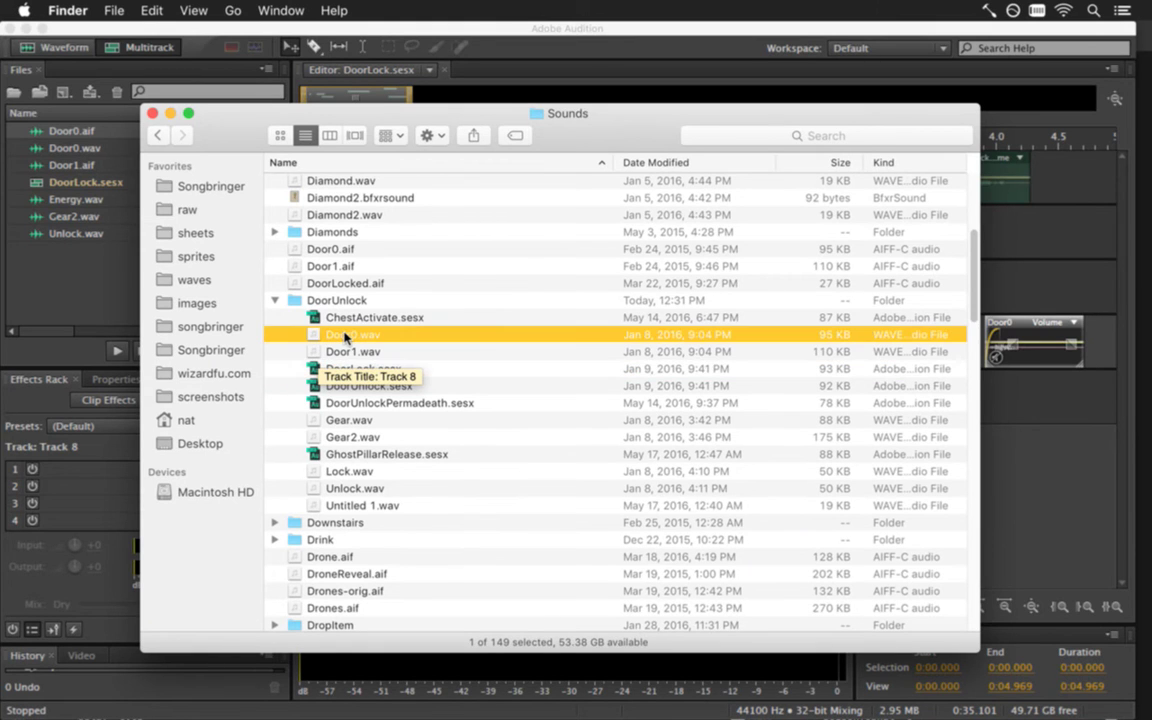
key("space")
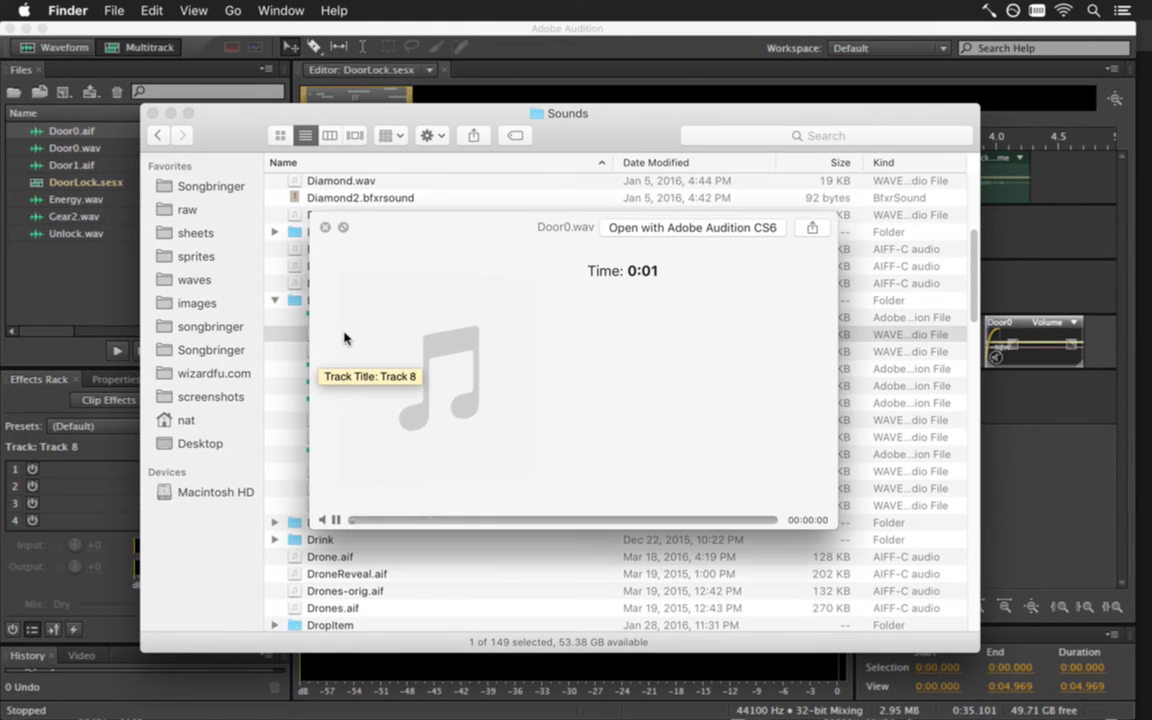
key("space")
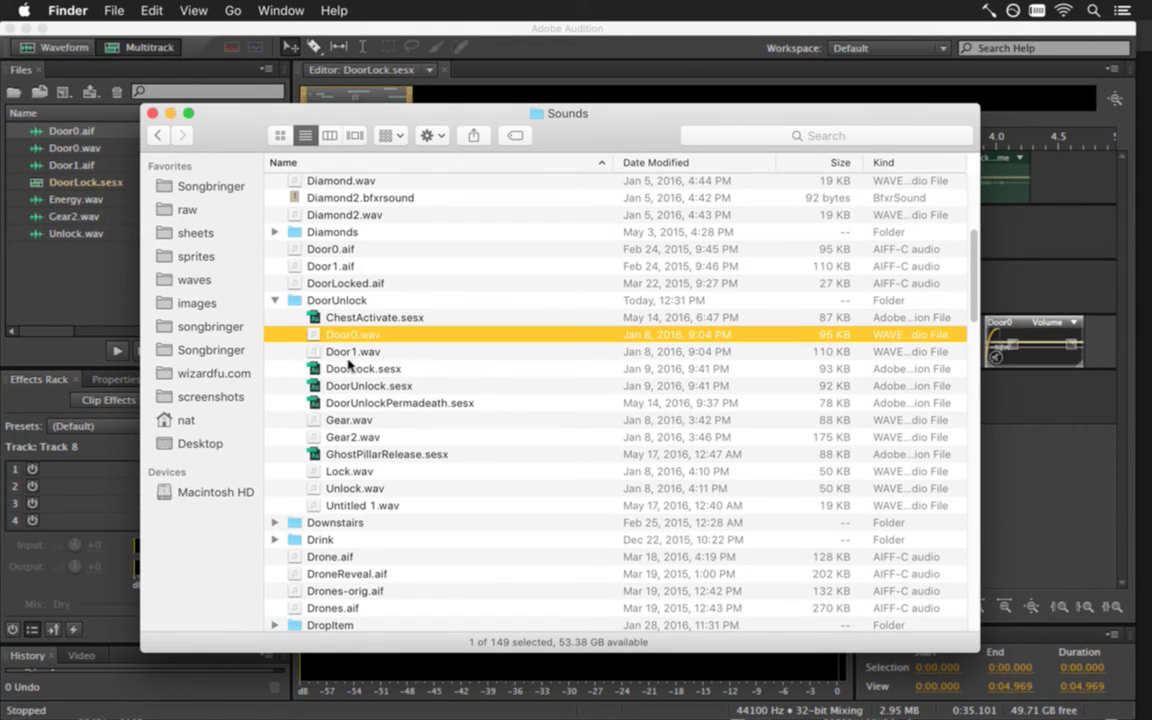
left_click(348, 472)
key("space")
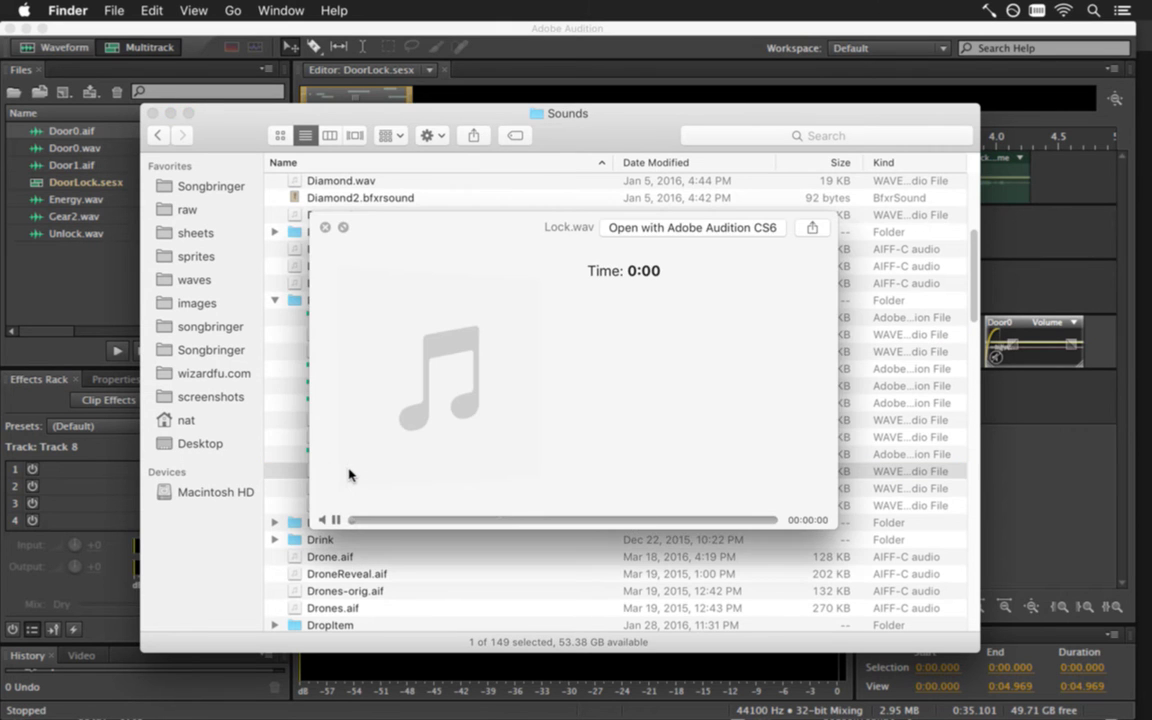
key("space")
left_click(345, 489)
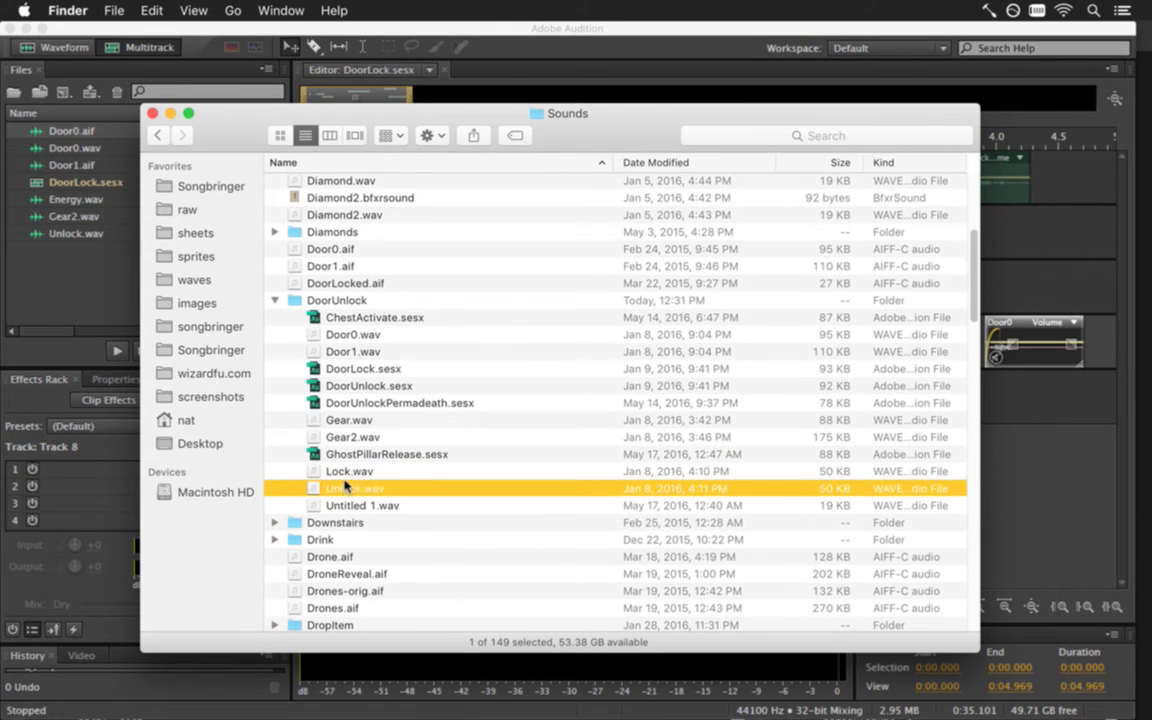
key("space")
key("space")
Preview the Gear.wav and Untitled 1.wav sounds in the DoorUnlock folder
left_click(353, 421)
key("space")
key("space")
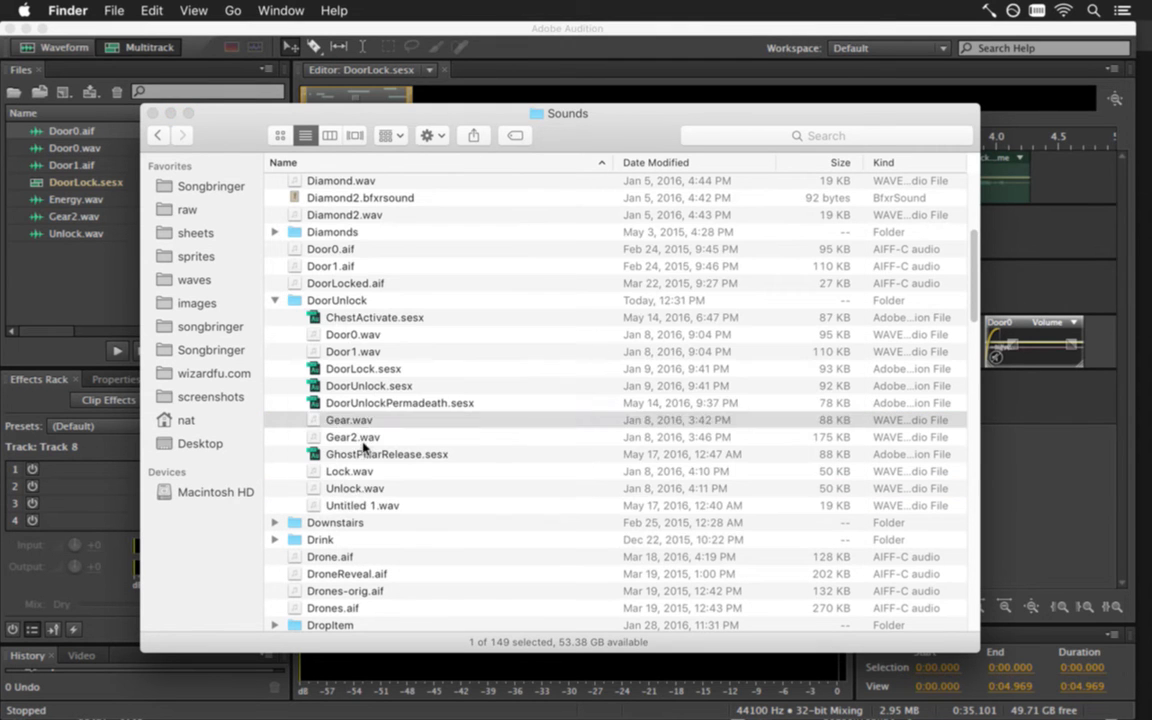
left_click(350, 505)
key("space")
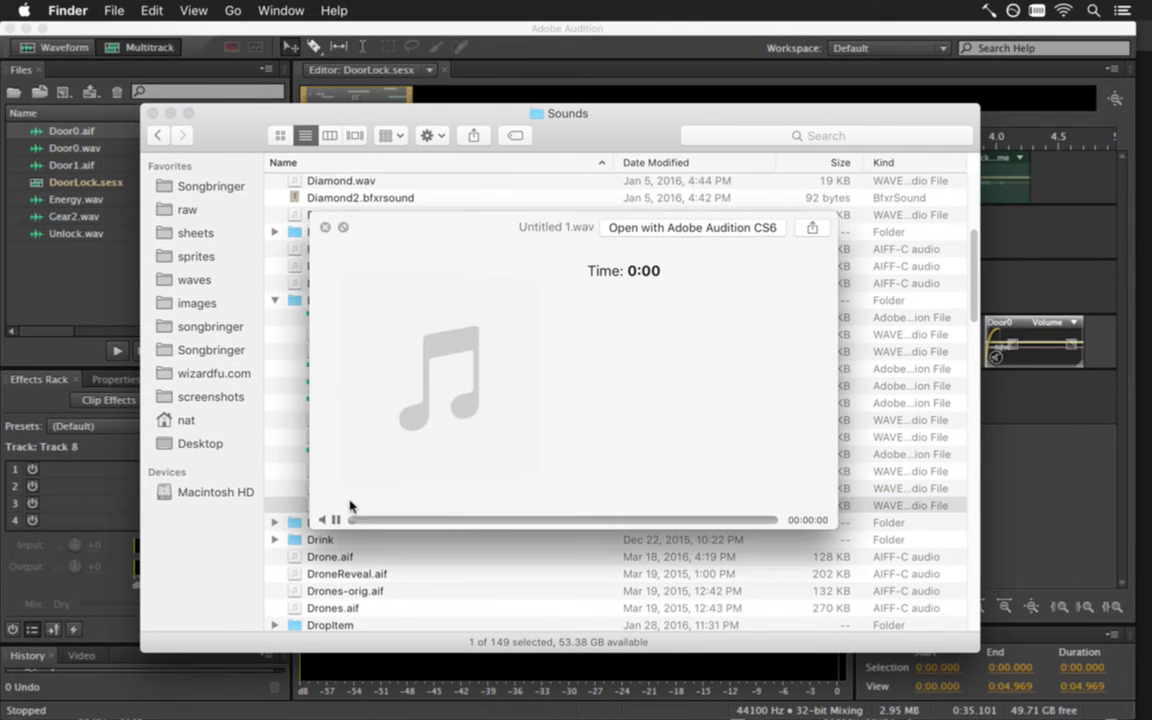
key("space")
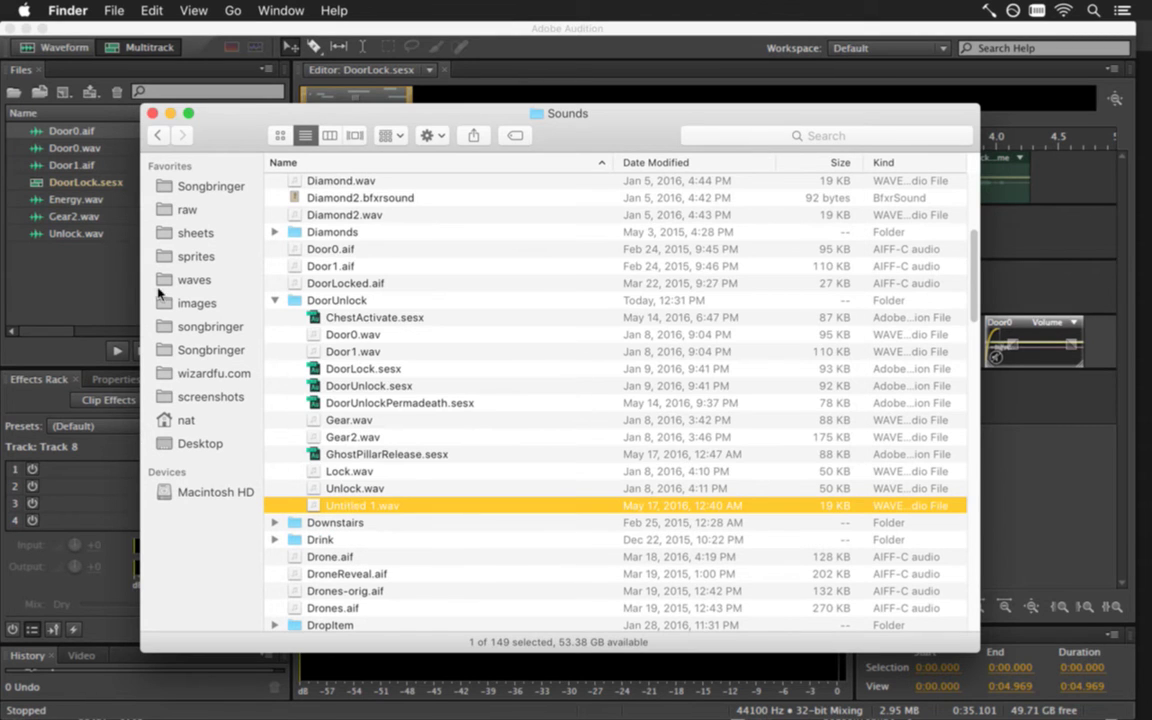
Switch to Audition and replay the DoorLock.sesx session to identify the sounds it uses
left_click(98, 241)
key("space")
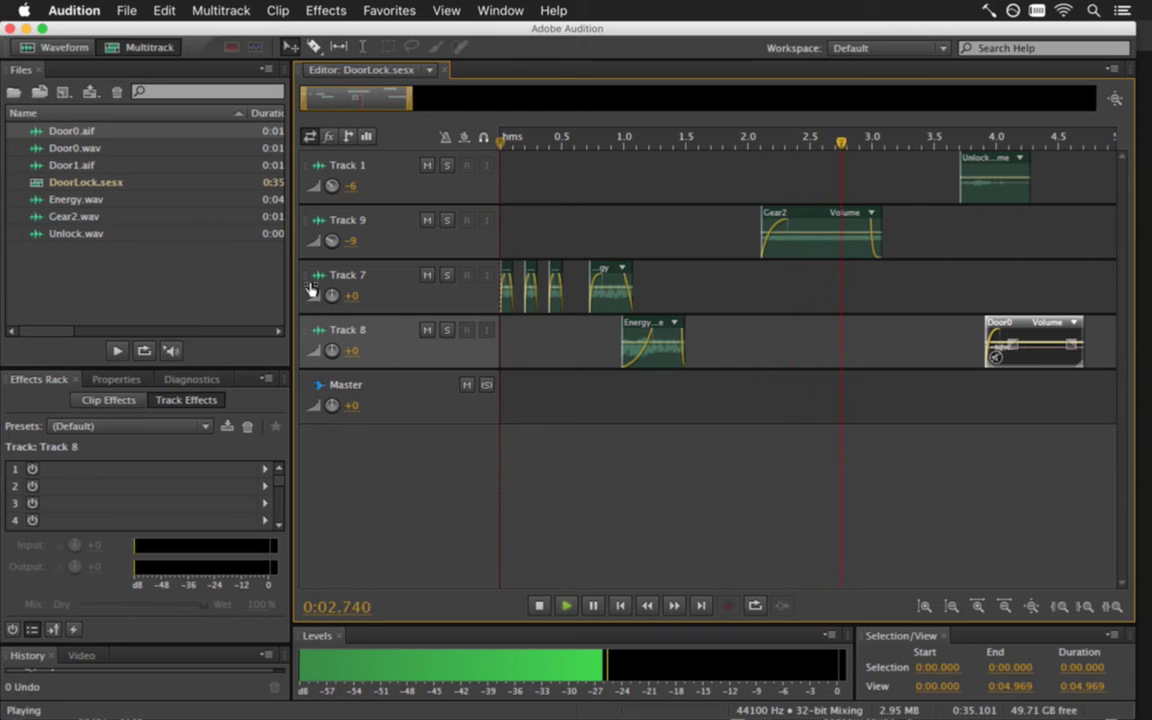
key("space")
Switch to Finder, locate the energy sounds and preview Energy.wav, EnergyIn.wav and EnergyLoop.wav
key("super+Tab")
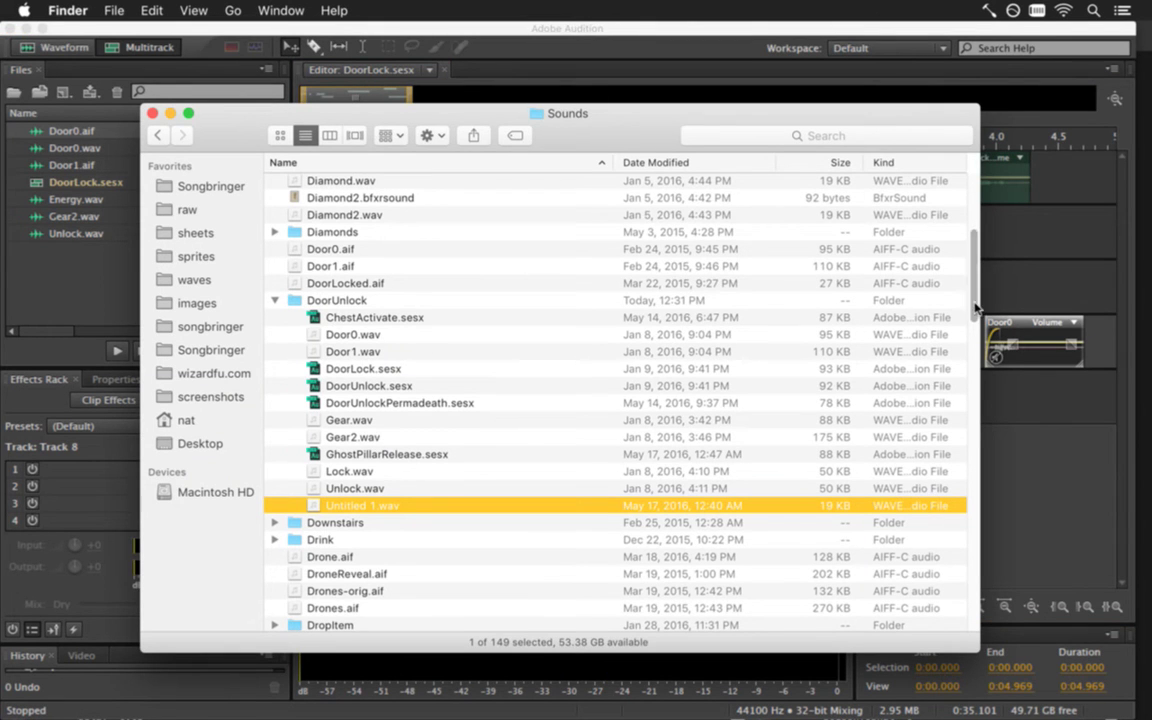
scroll(973, 322, "down", 3)
left_click_drag(973, 322, 969, 369)
left_click(366, 436)
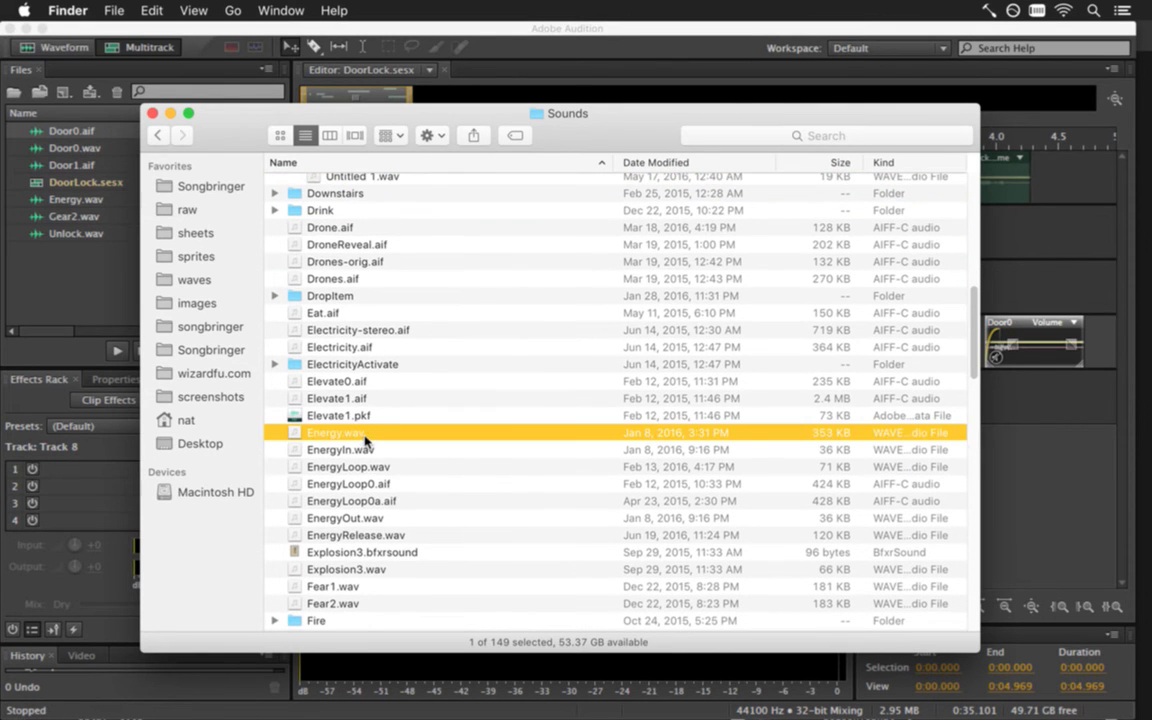
key("space")
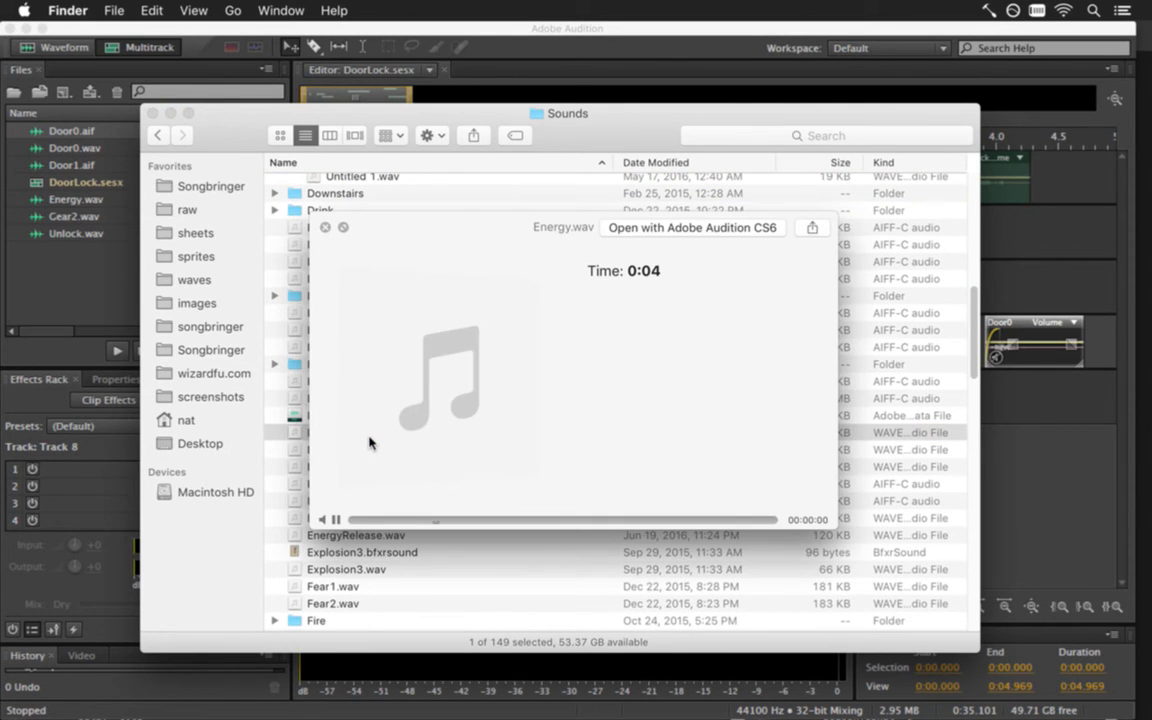
key("space")
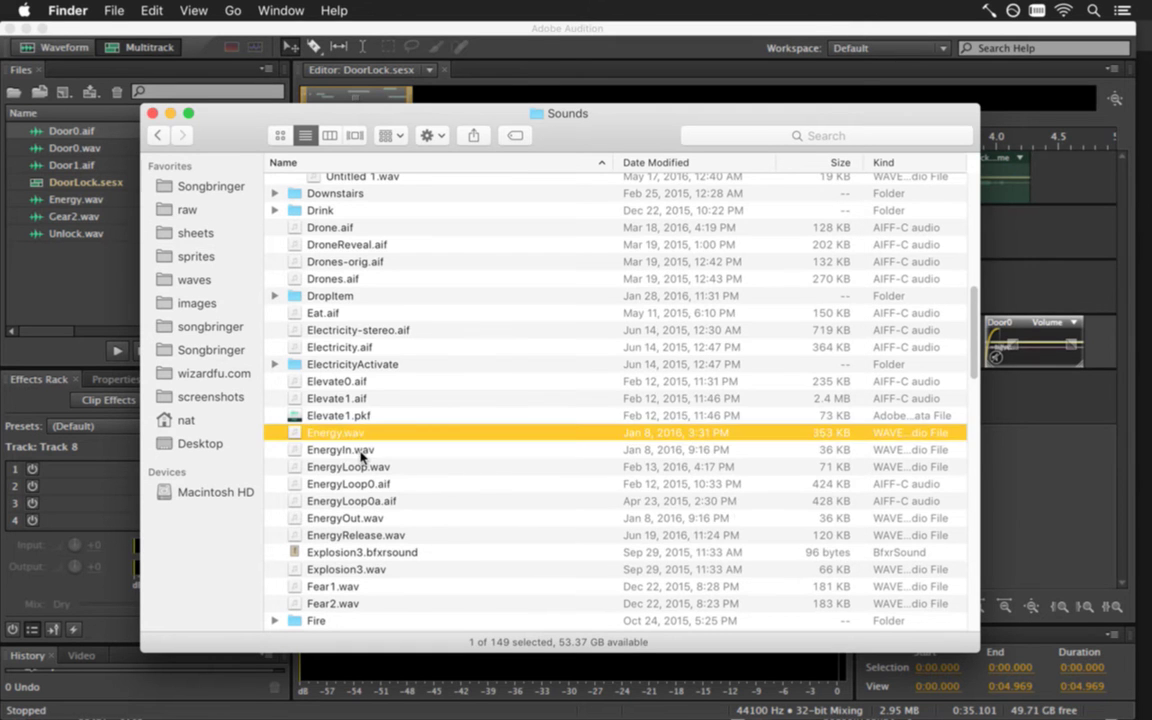
left_click(362, 455)
key("space")
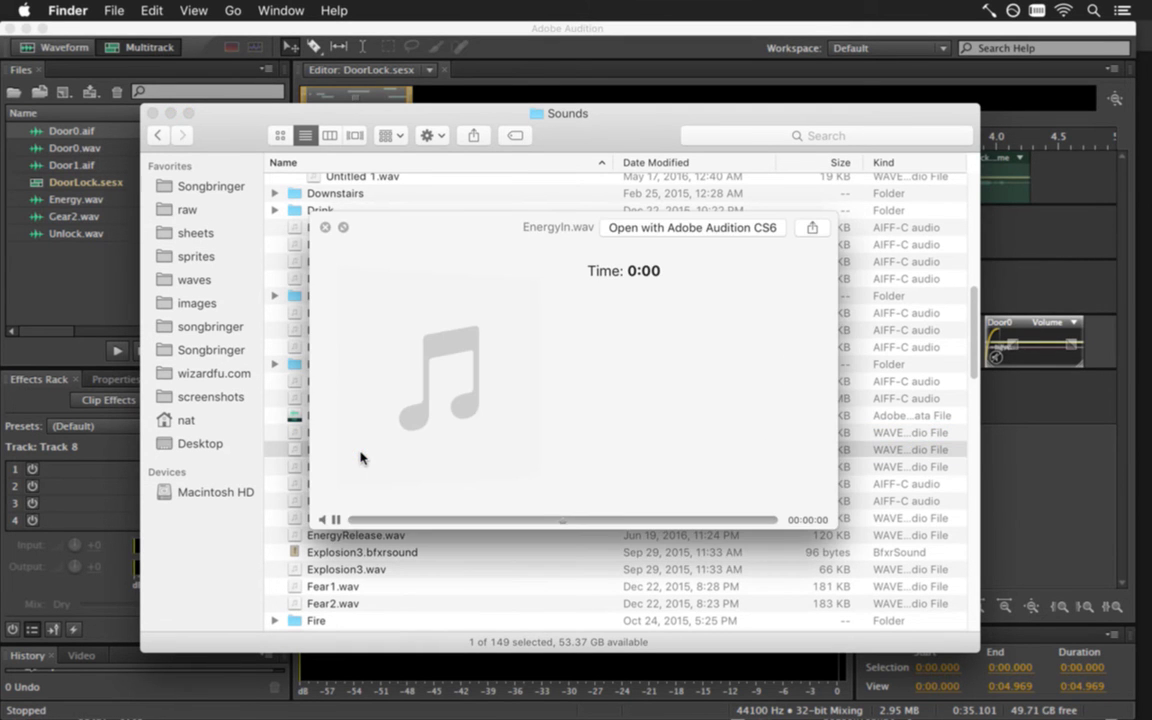
key("space")
left_click(358, 470)
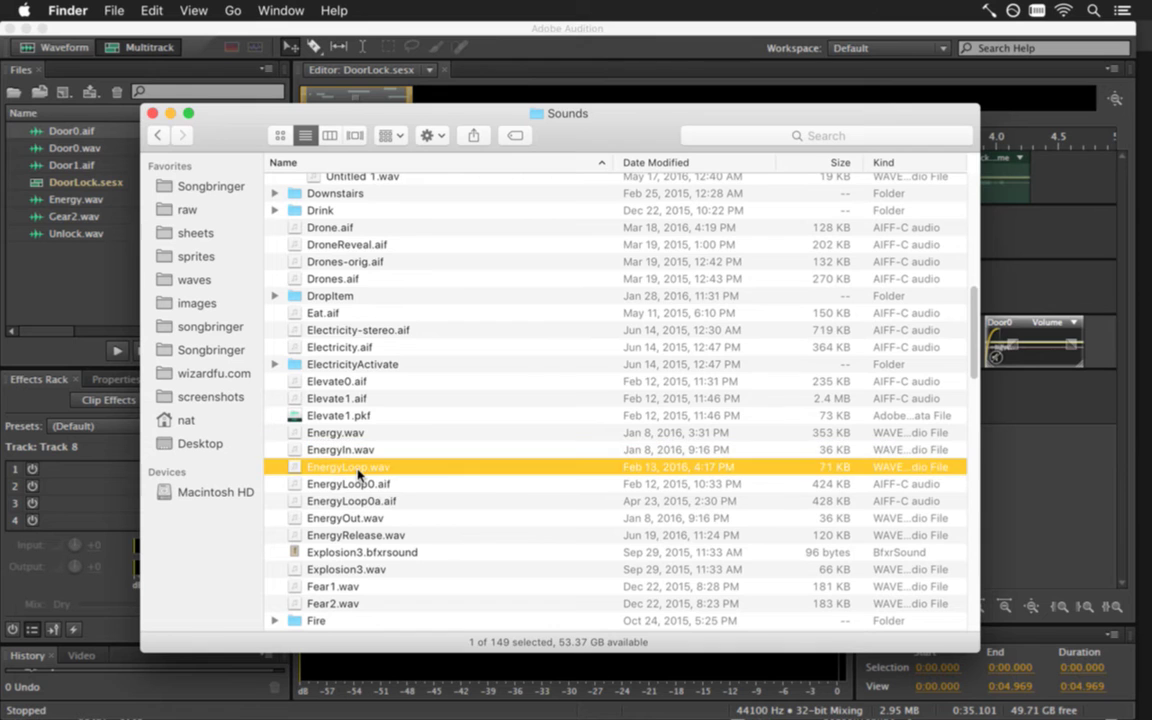
key("space")
key("space")
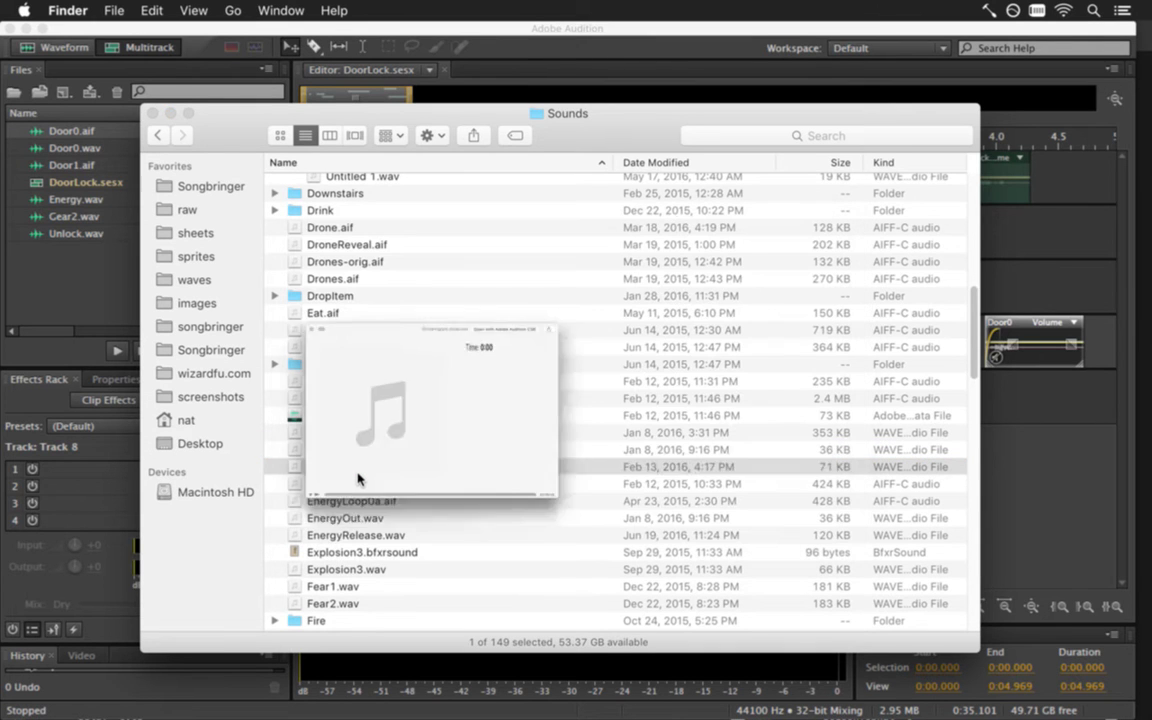
Preview EnergyOut.wav and EnergyRelease.wav in the Sounds folder
left_click(352, 517)
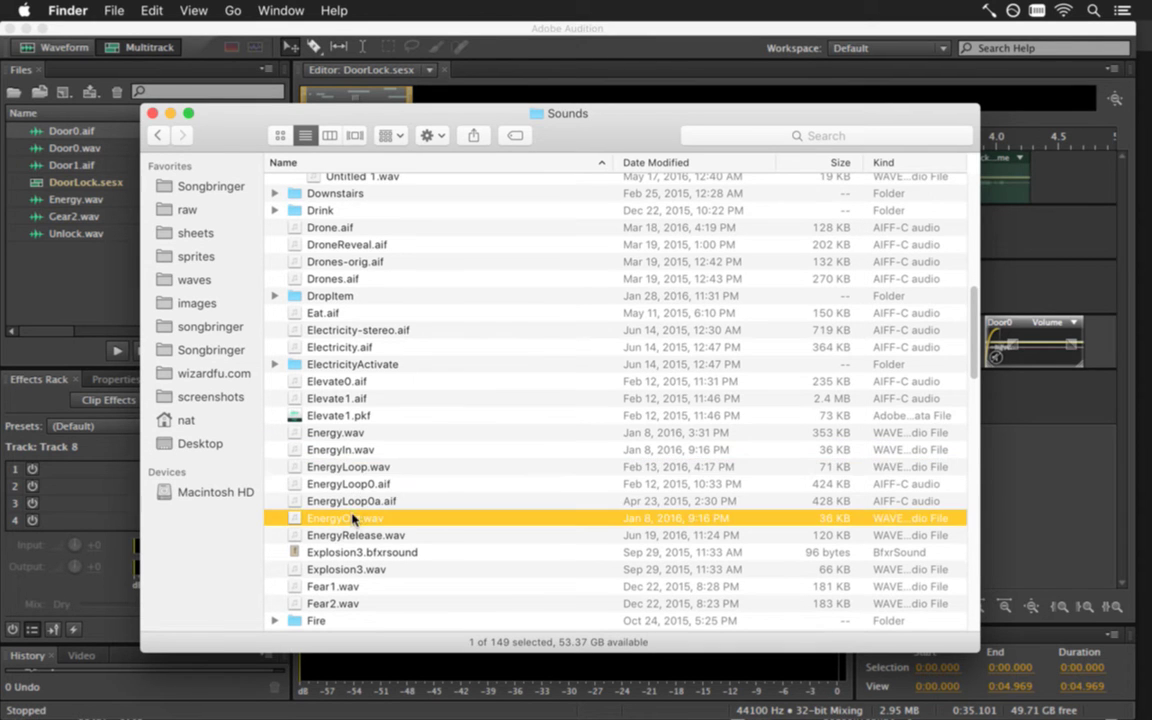
key("space")
key("space")
left_click(355, 535)
key("space")
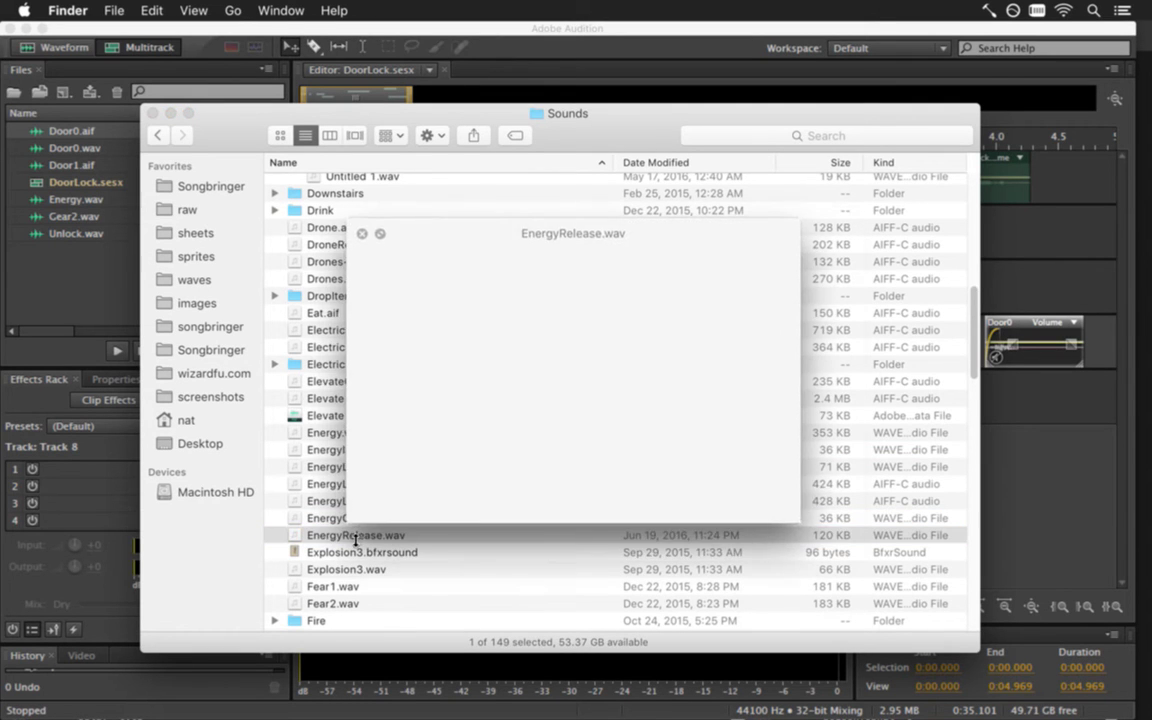
key("space")
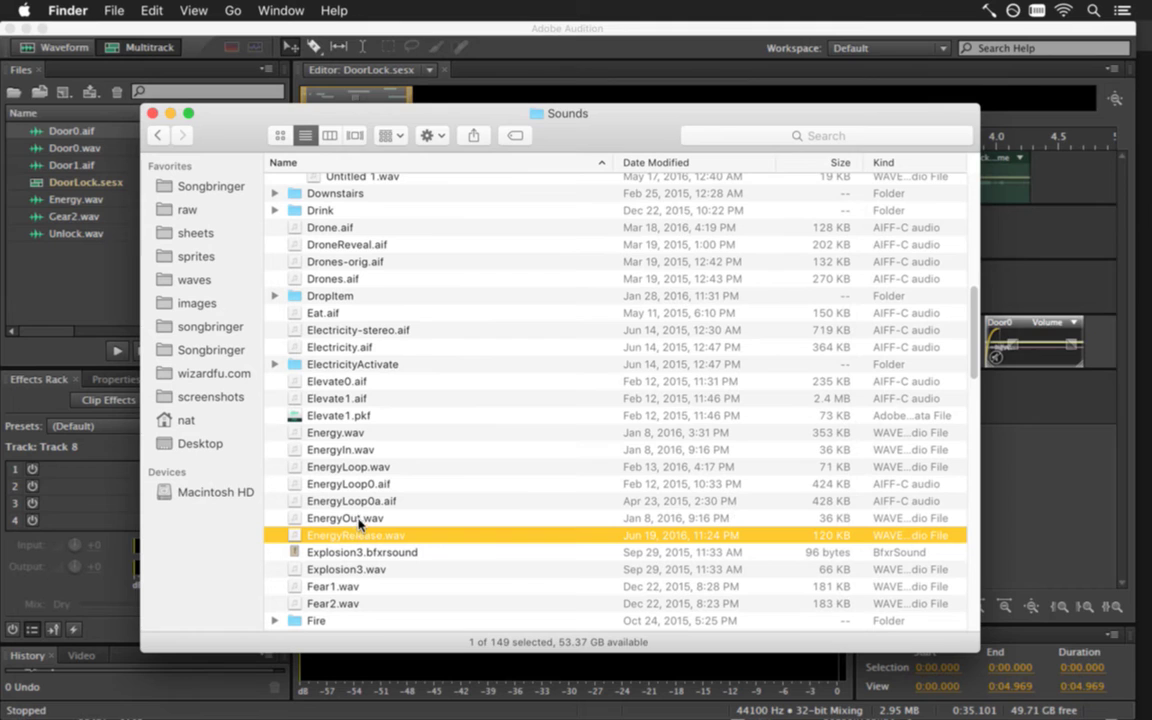
Preview Energy.wav once more and open it in Adobe Audition CS6
left_click(364, 437)
key("space")
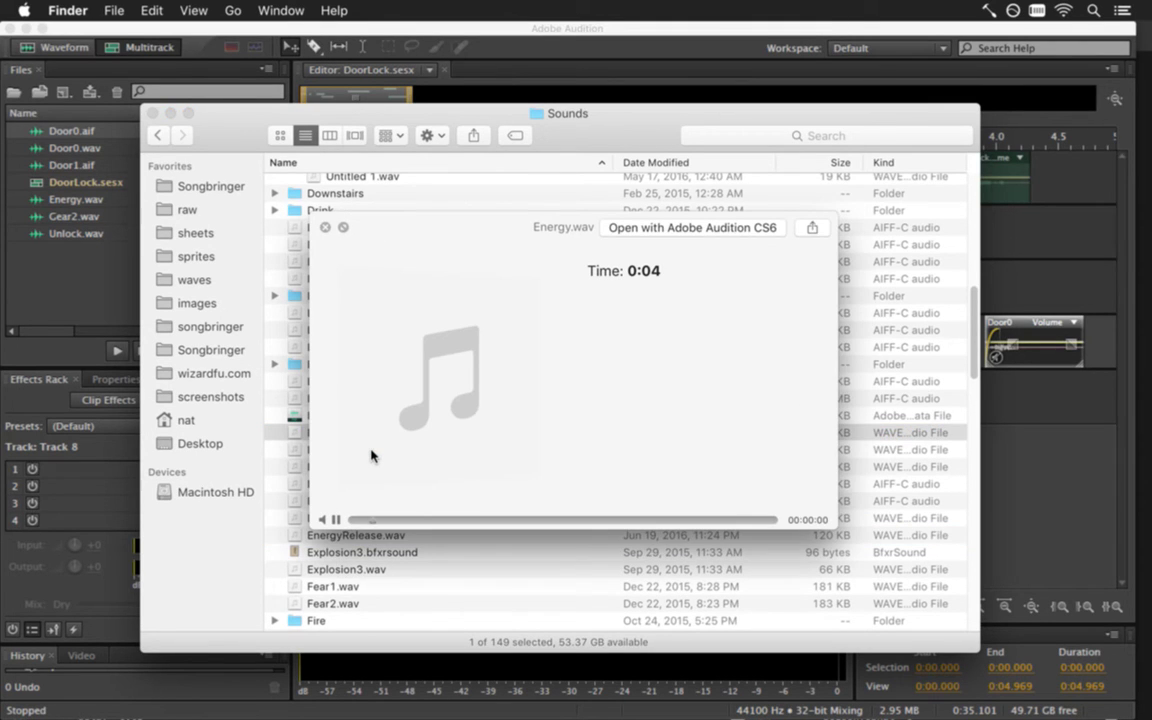
key("space")
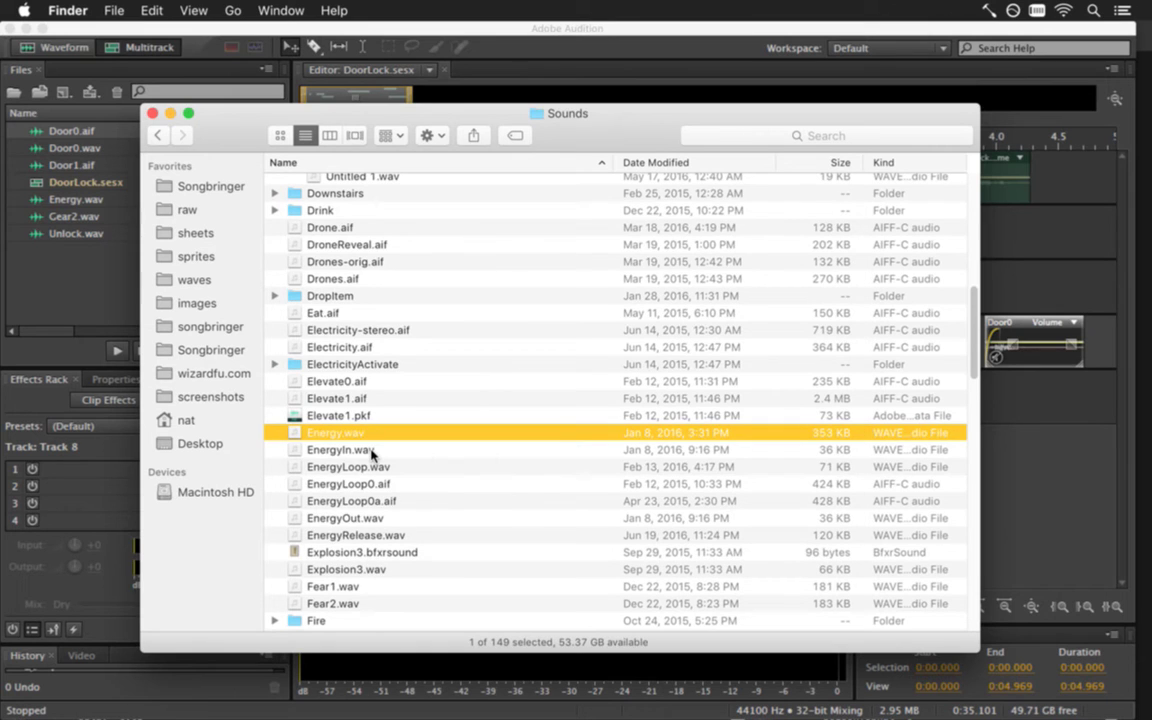
right_click(340, 435)
mouse_move(450, 393)
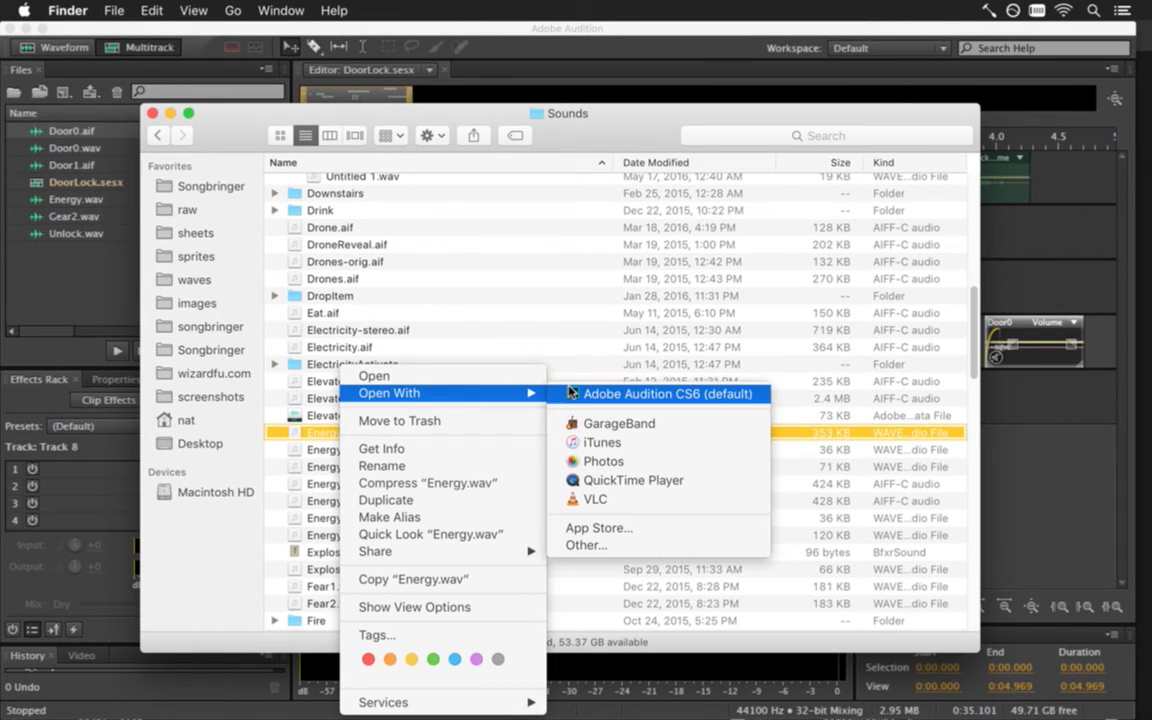
left_click(570, 394)
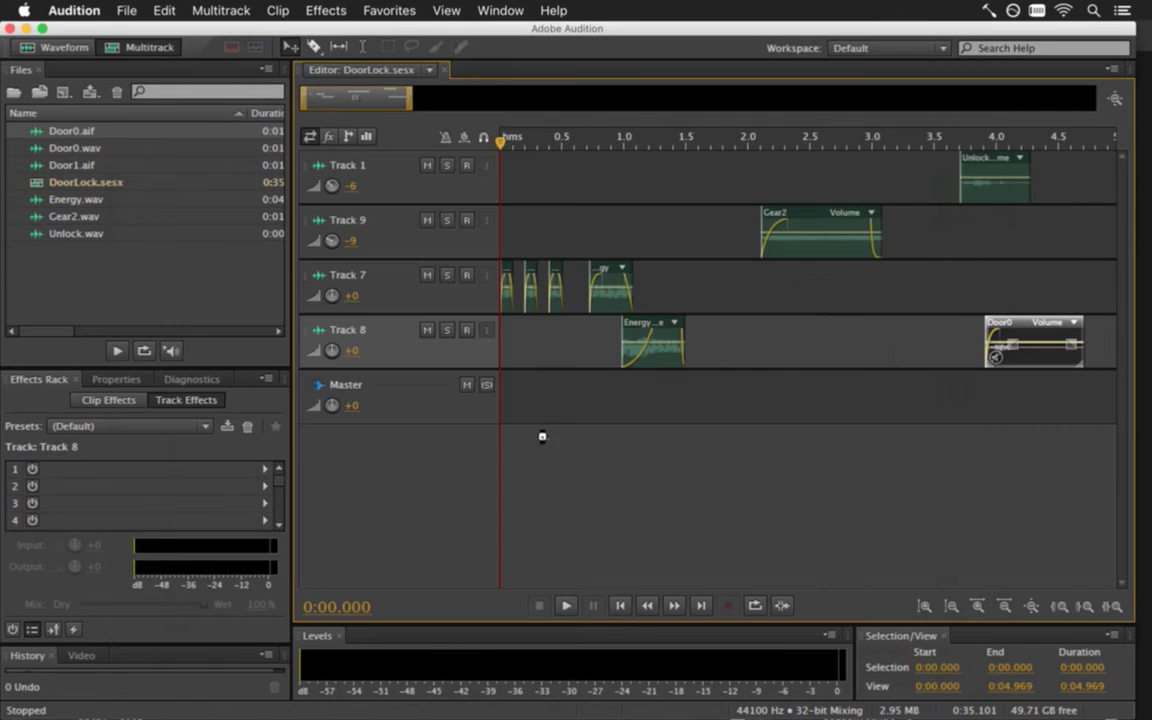
Try cutting Energy.wav directly by deleting the audio from 0.884 s to the end, fading out the remainder and playing it back
key("space")
key("space")
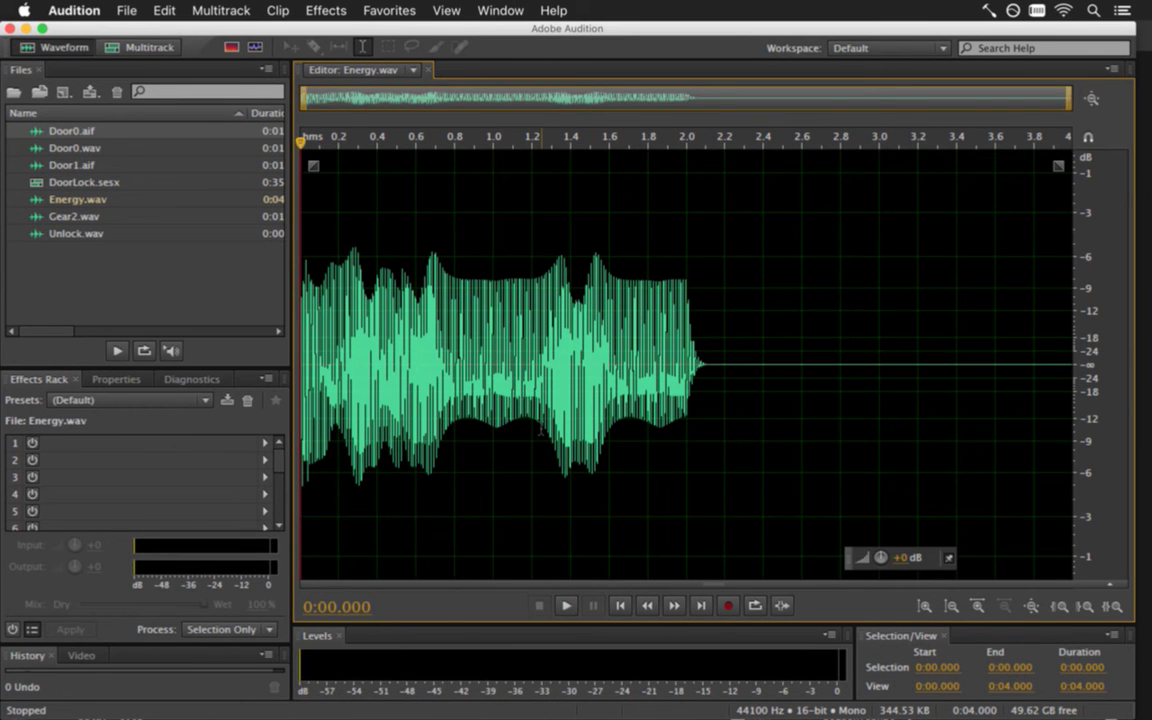
left_click_drag(470, 360, 1072, 360)
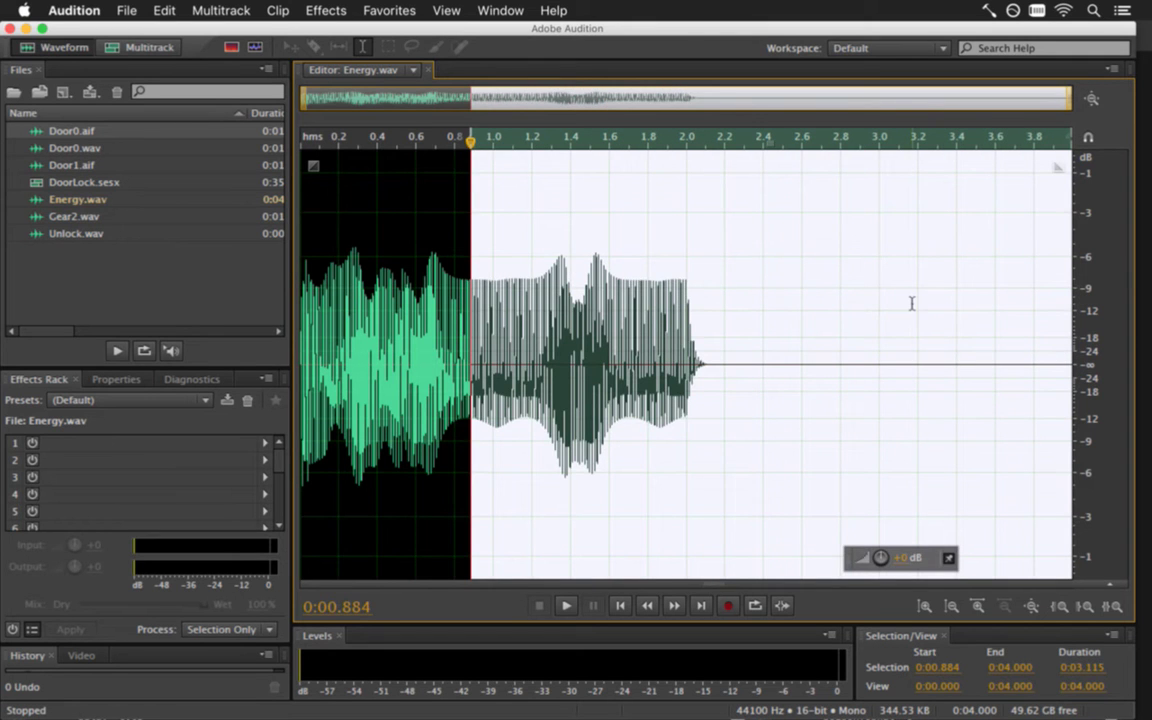
key("Delete")
left_click_drag(1058, 167, 769, 126)
key("space")
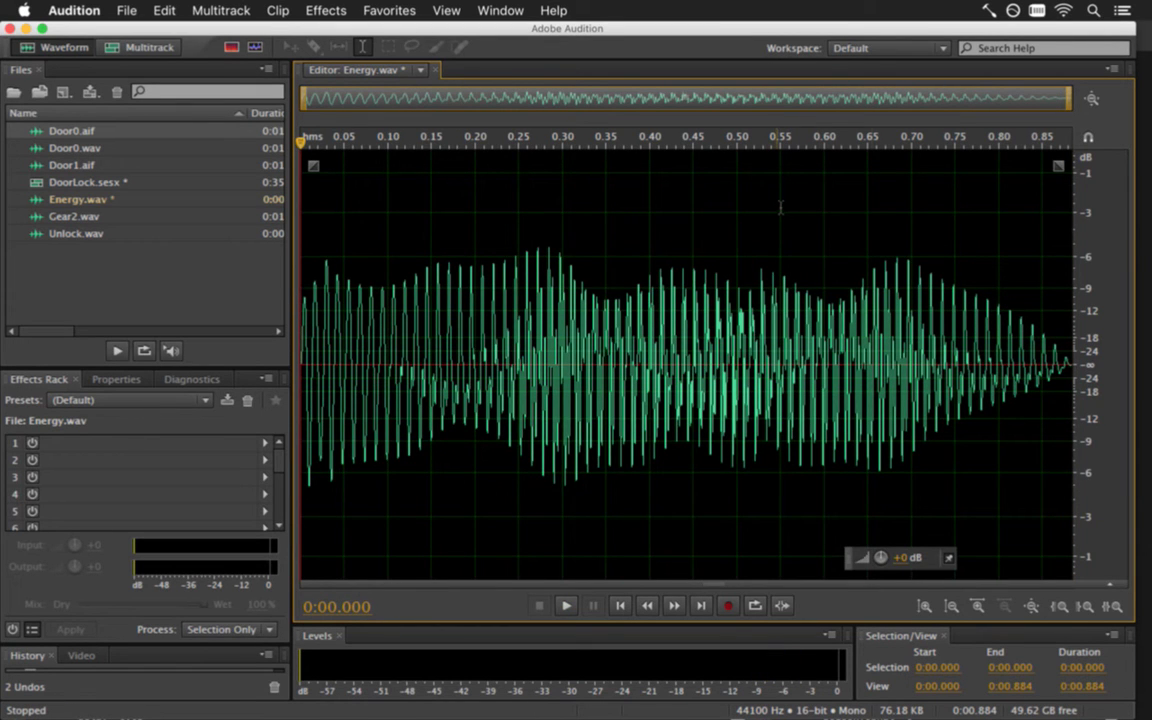
left_click_drag(1063, 160, 661, 129)
key("space")
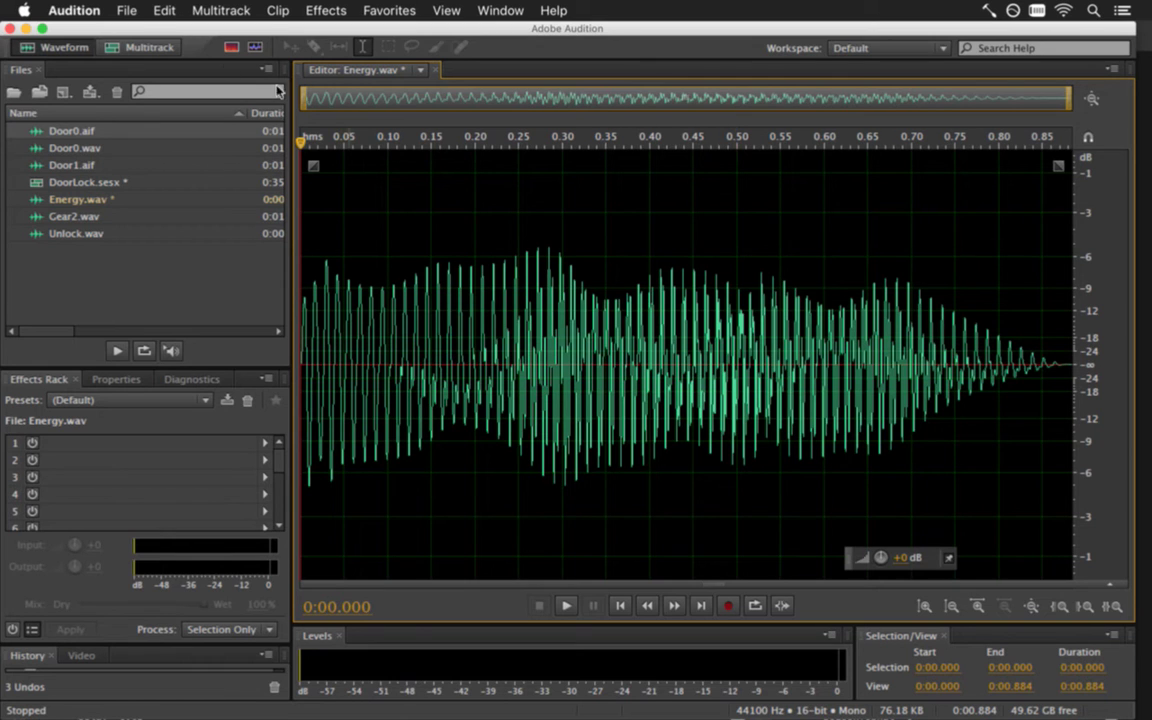
Copy the shortened audio and undo the trim and fades made to Energy.wav
key("super+a")
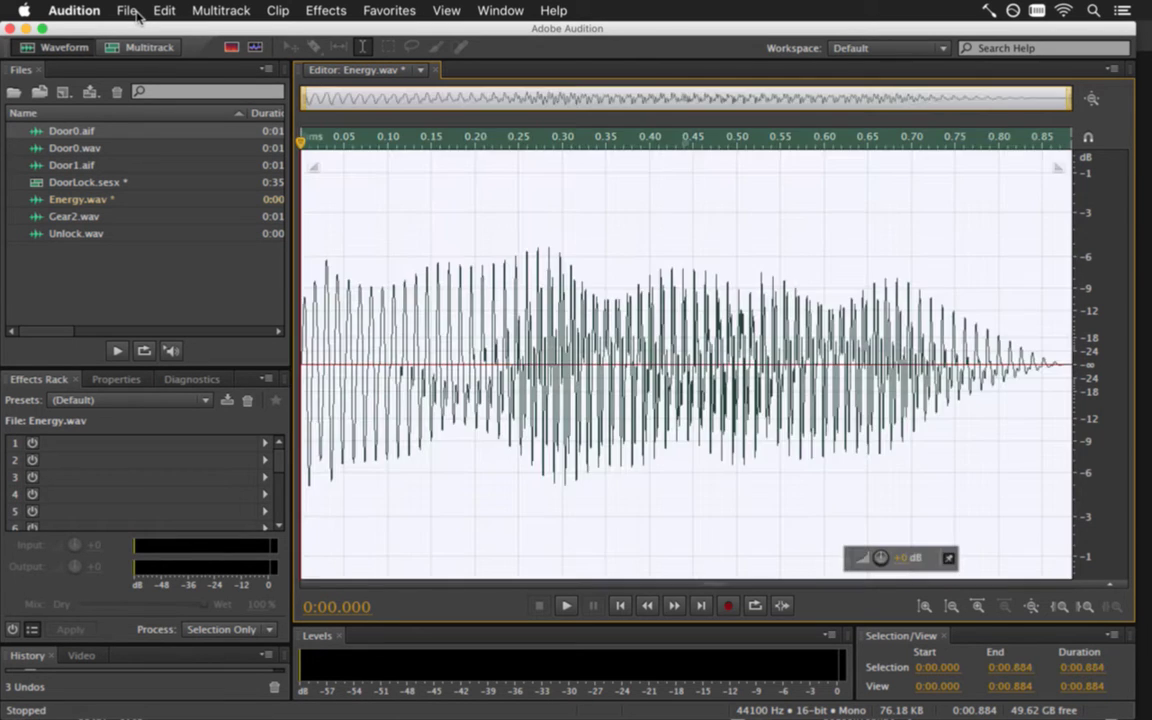
key("super+c")
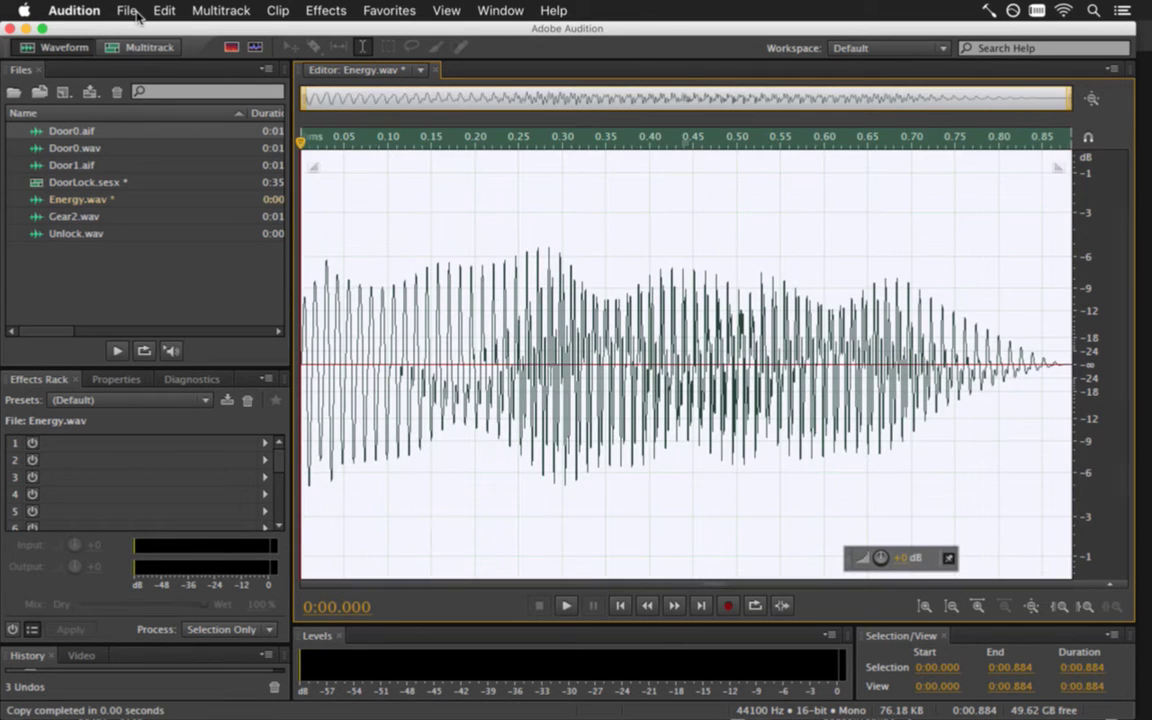
left_click(333, 241)
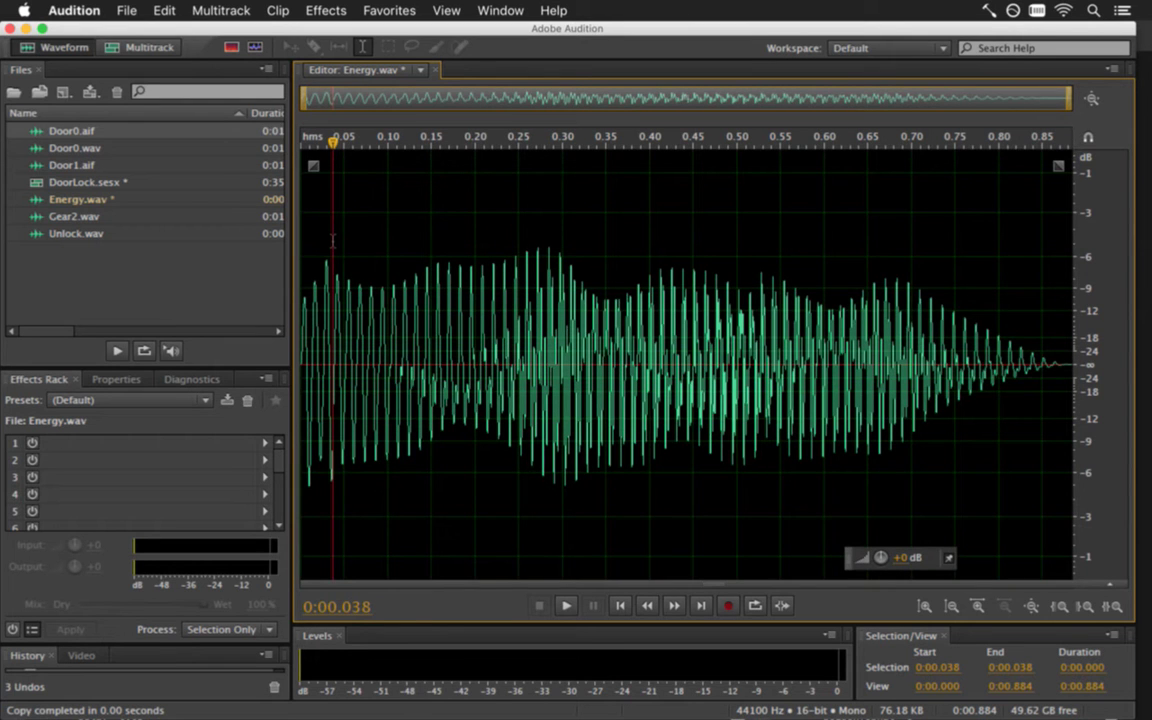
key("space")
key("super+v")
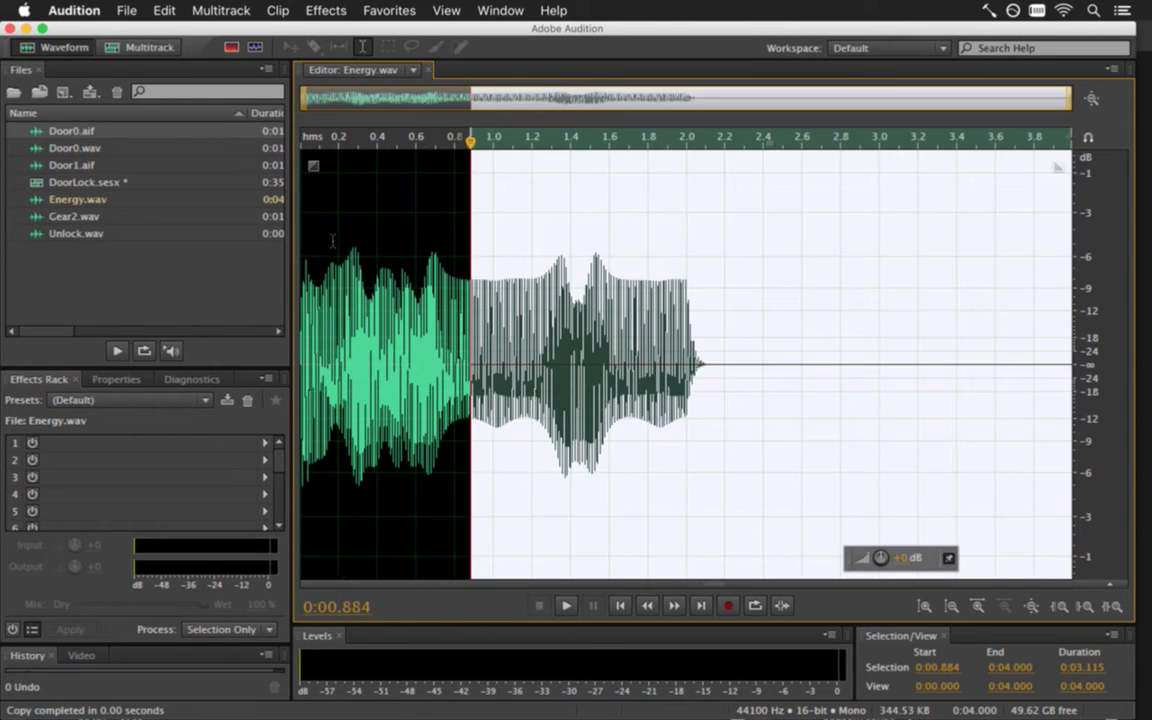
Copy the entire original Energy.wav waveform to a new audio file and play it
key("super+a")
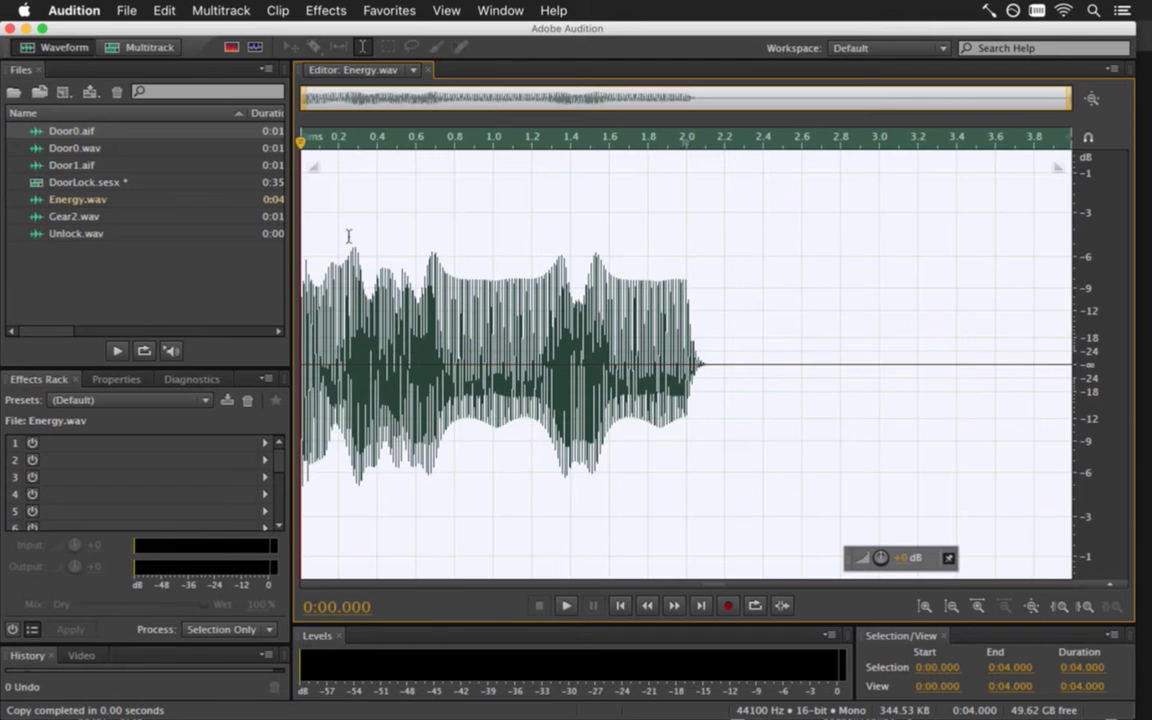
left_click(164, 10)
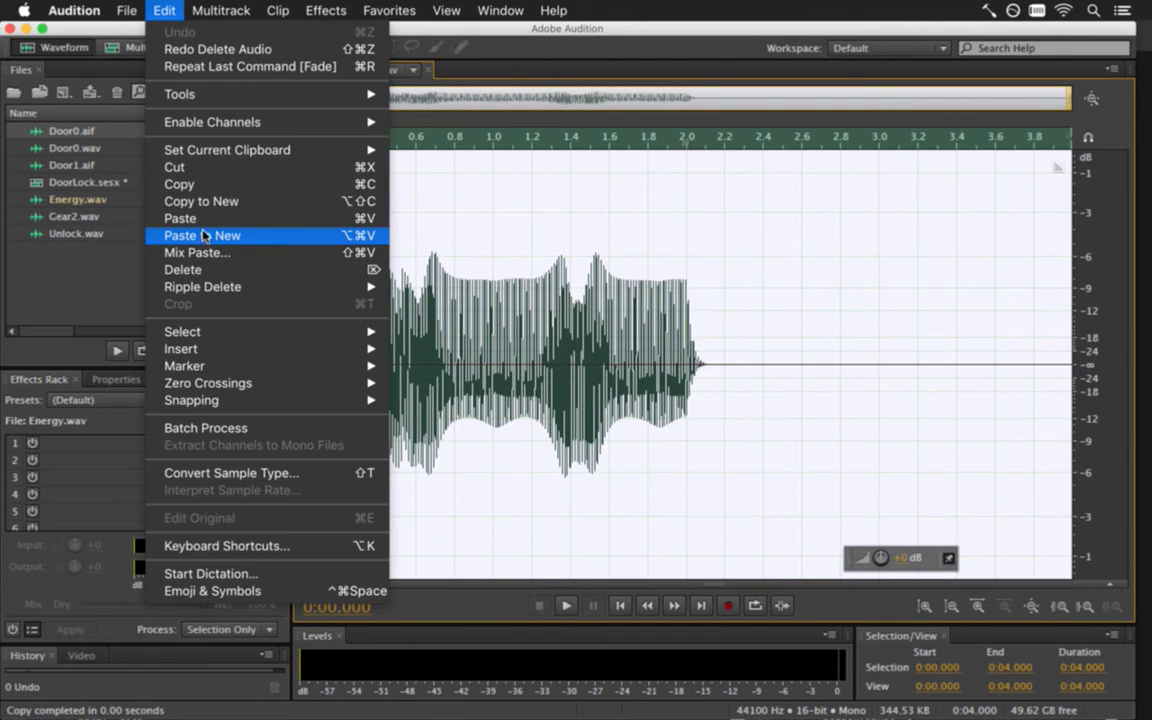
left_click(268, 197)
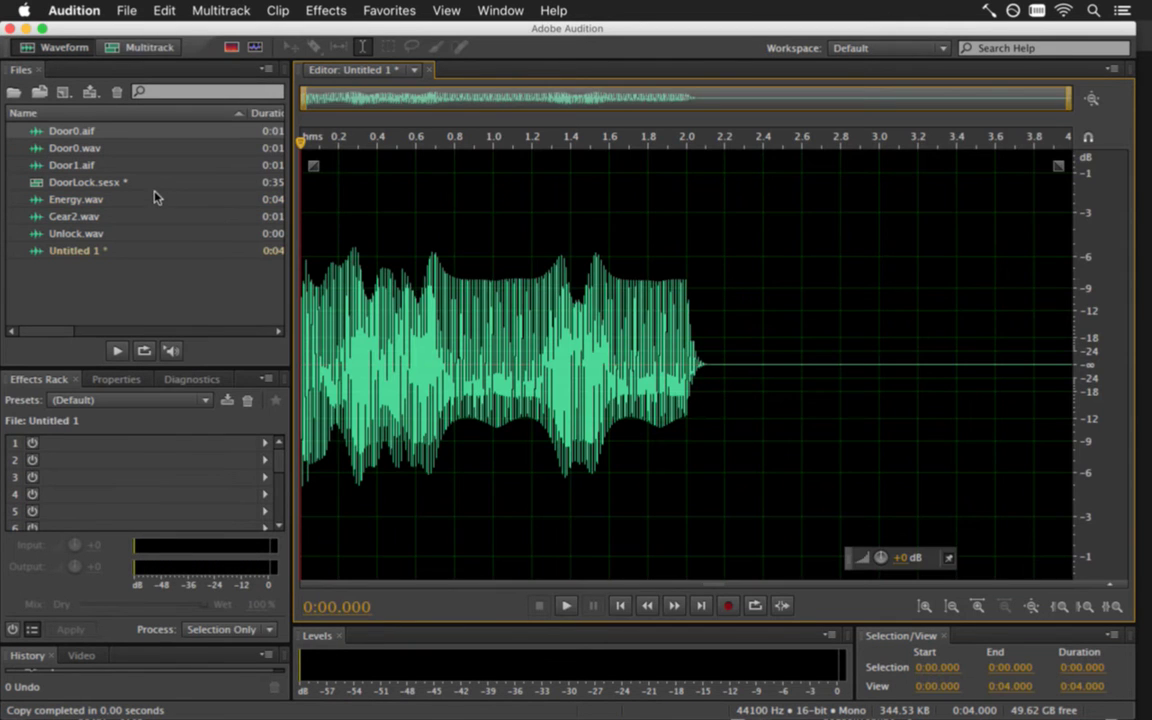
left_click(134, 251)
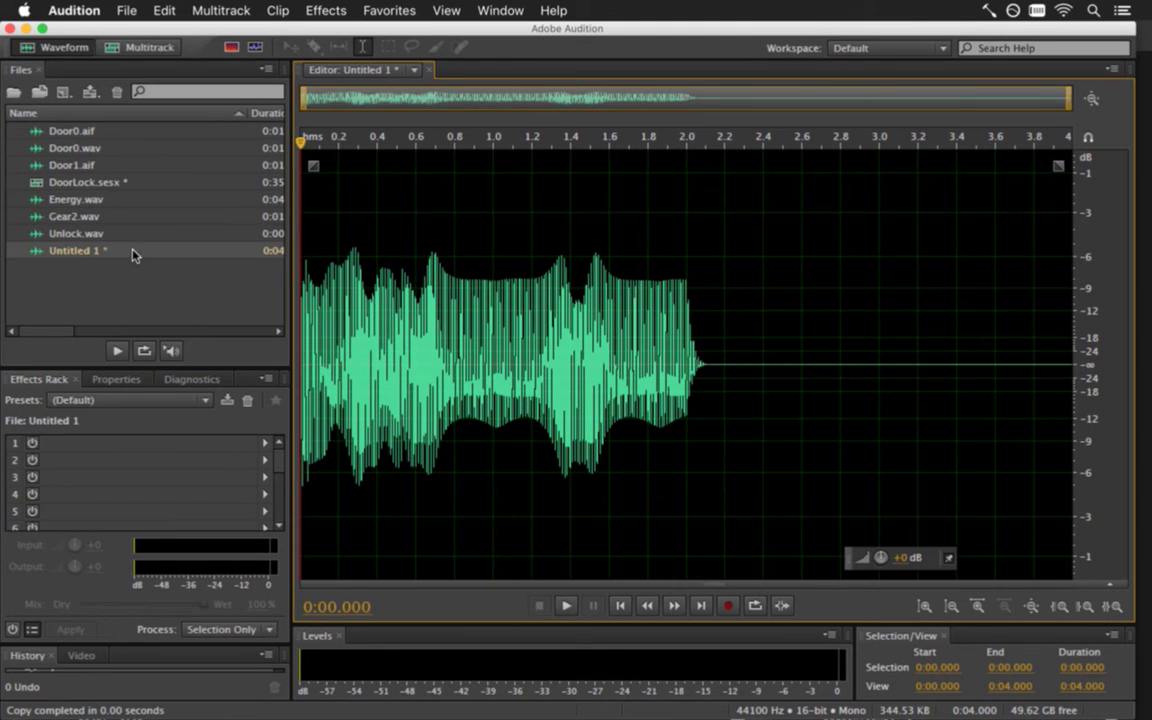
key("space")
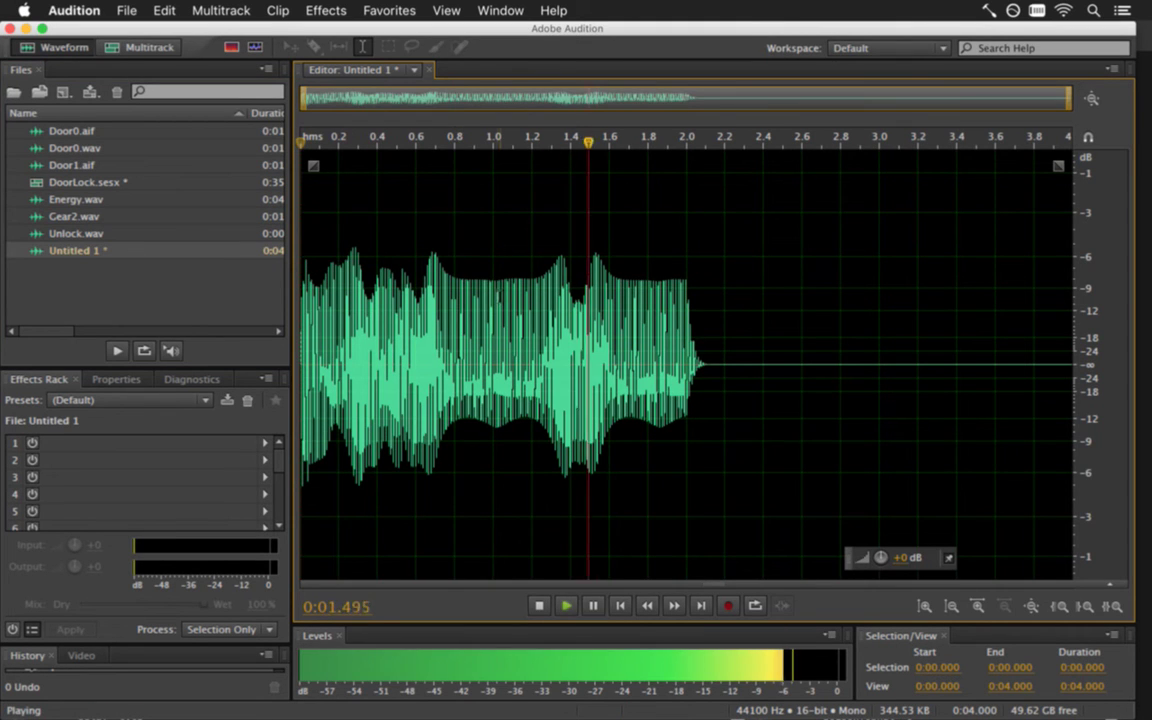
key("space")
Delete the new file's audio from 1.010 s to the end, fade out its ending and listen to the result
left_click(496, 300)
left_click_drag(496, 300, 1150, 325)
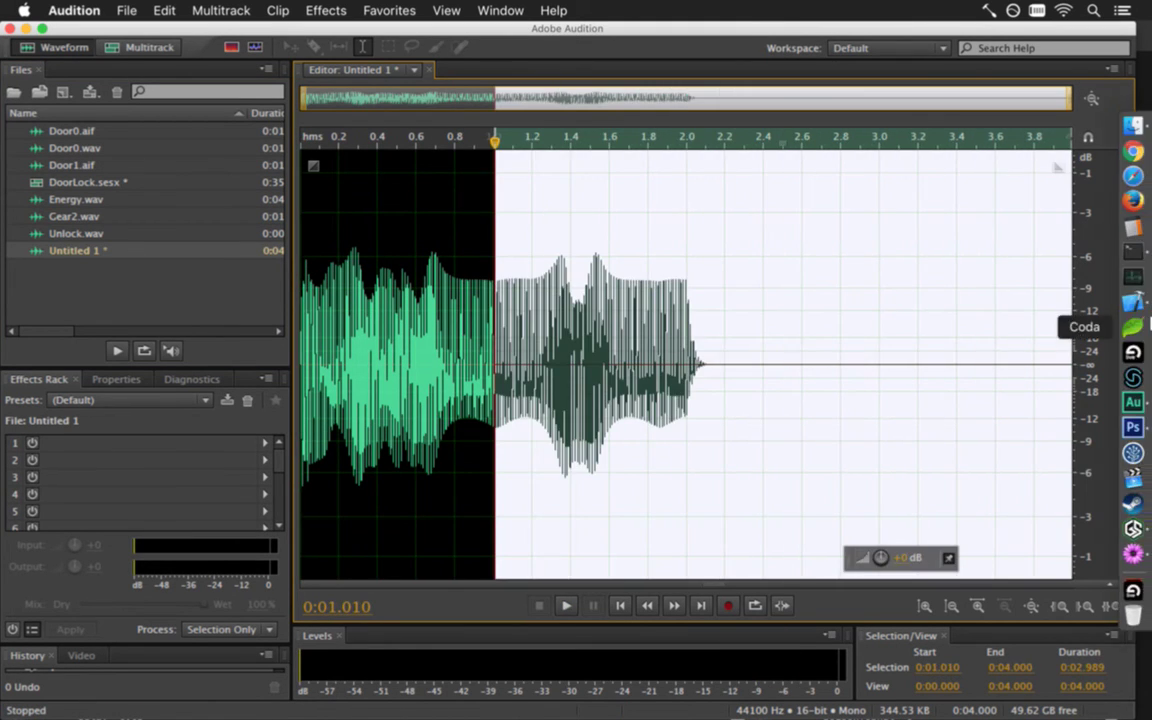
key("Delete")
left_click_drag(1058, 165, 794, 190)
key("space")
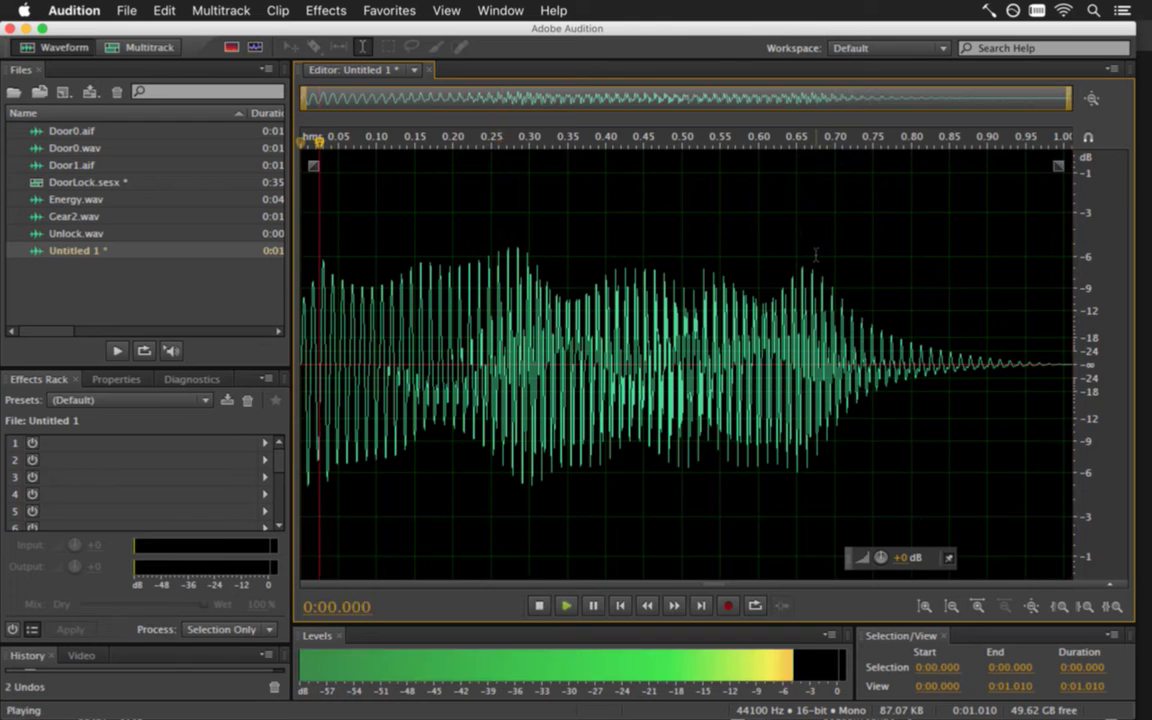
key("space")
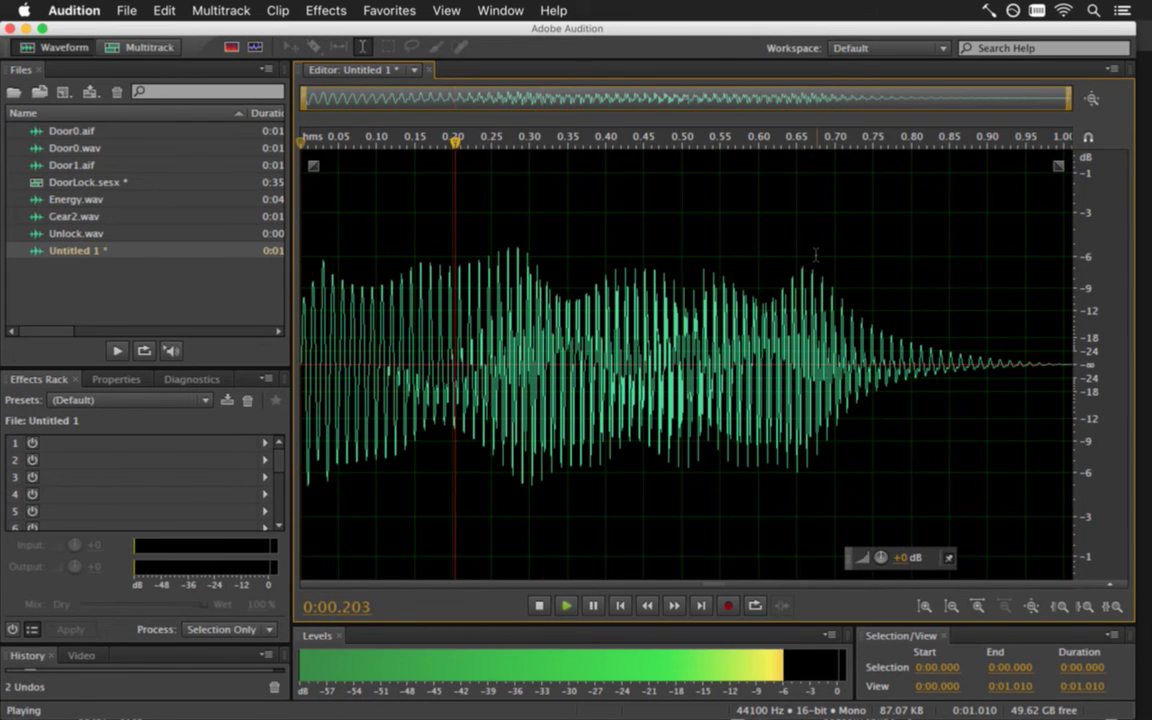
key("space")
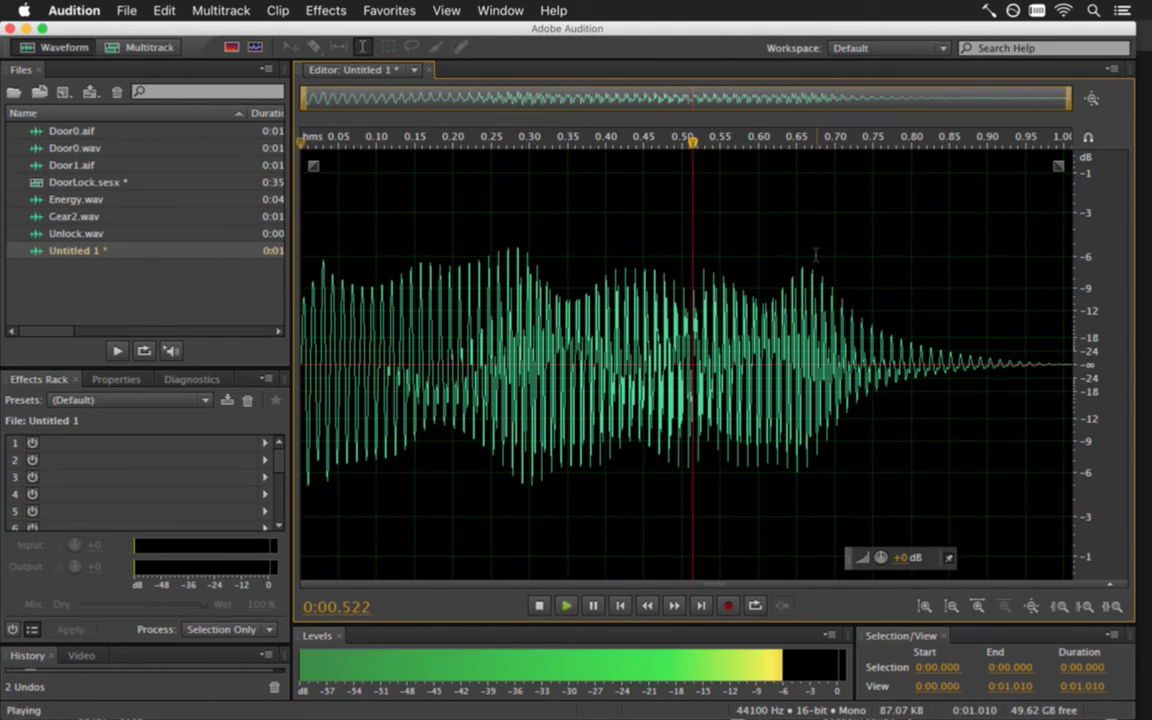
key("space")
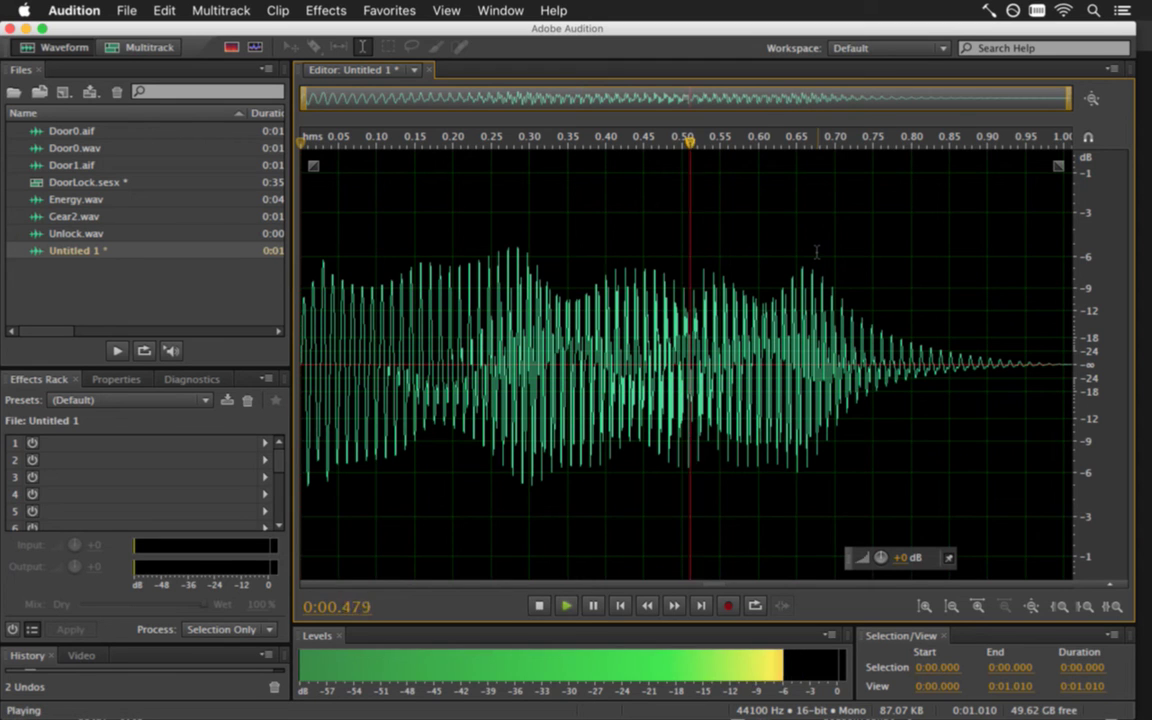
Save the shortened sound as 8DoorOpen.wav in the Songbringer/raw/waves folder
left_click(126, 10)
left_click(162, 238)
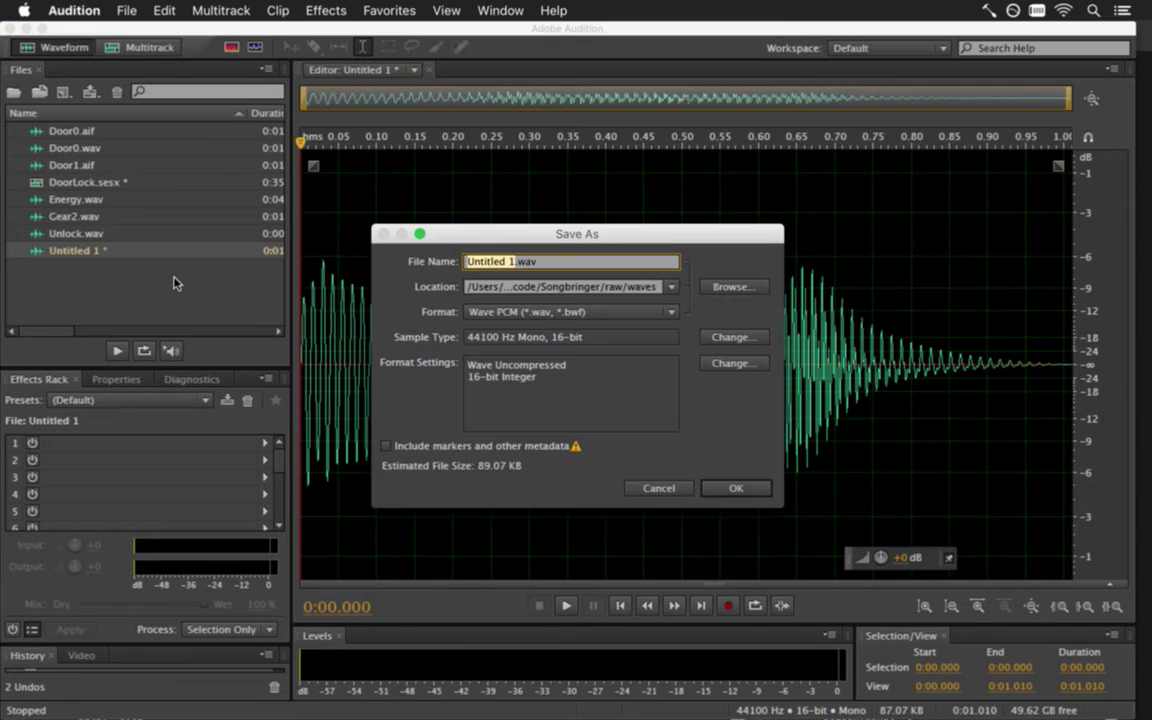
type("B")
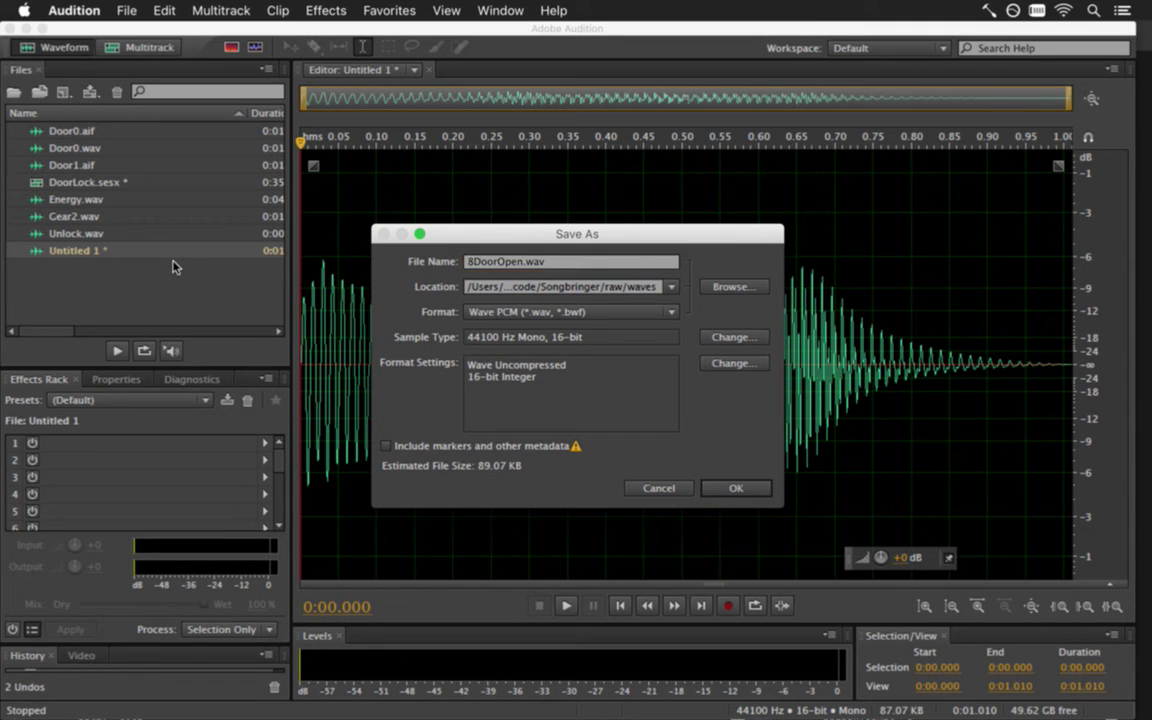
key("Return")
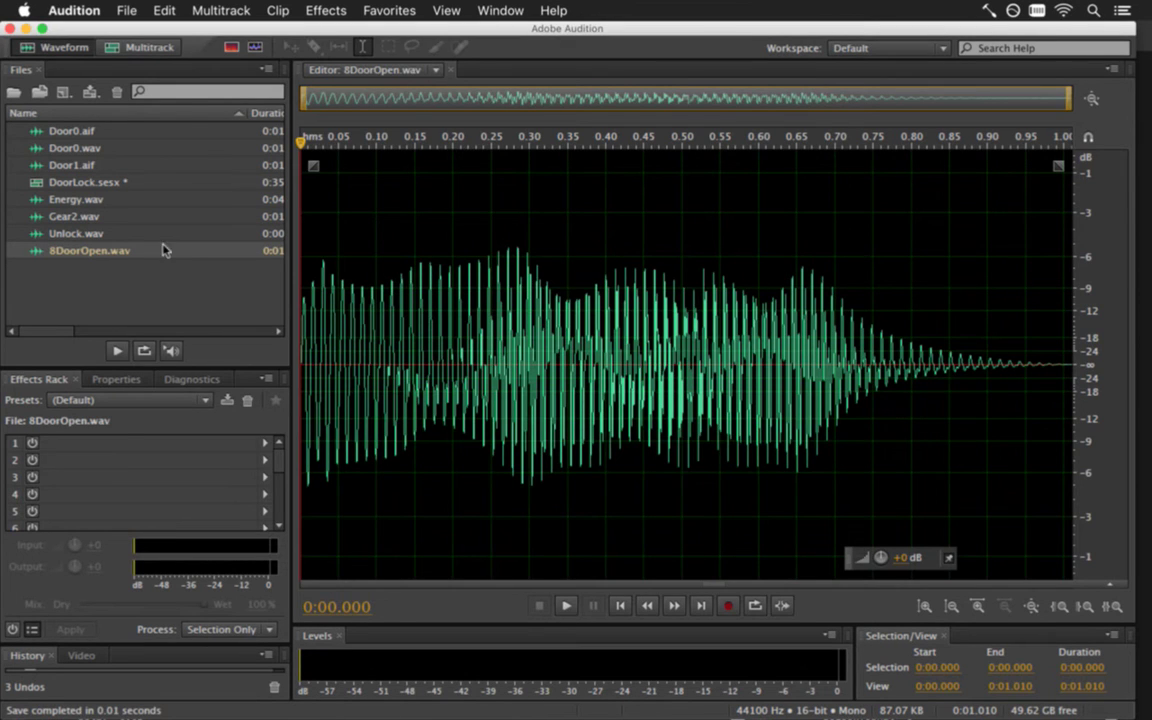
Copy the 8DoorOpen.wav audio to a new file, reverse it and play it back
left_click(170, 10)
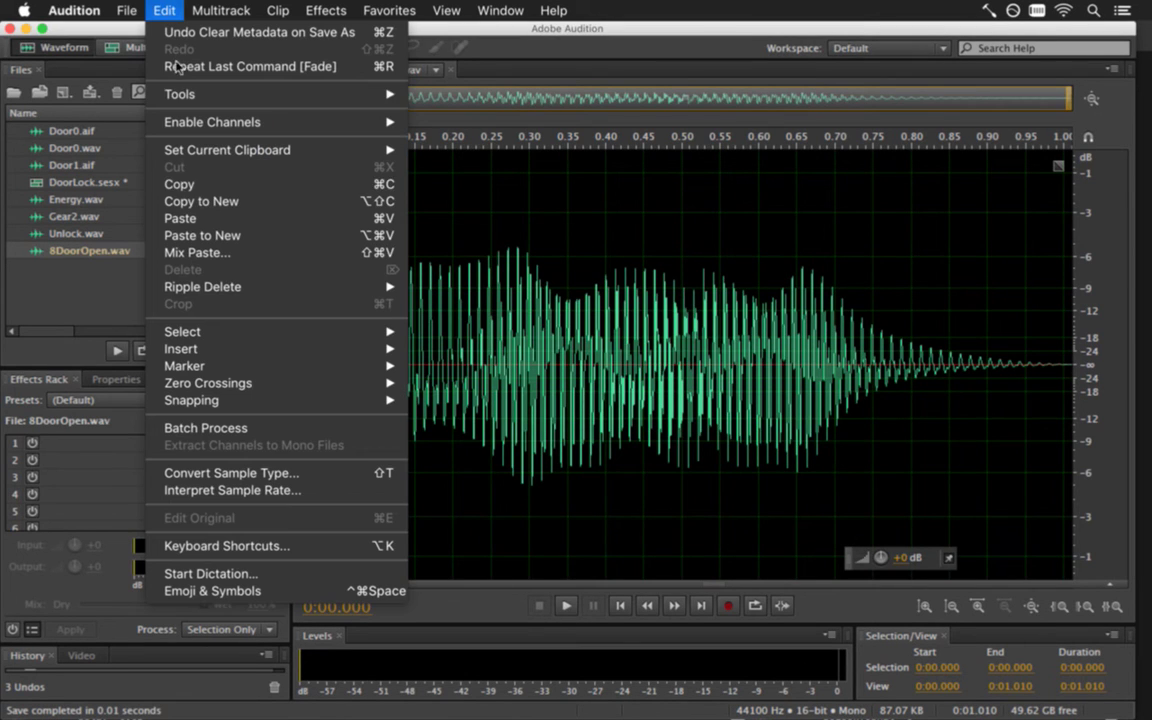
left_click(184, 203)
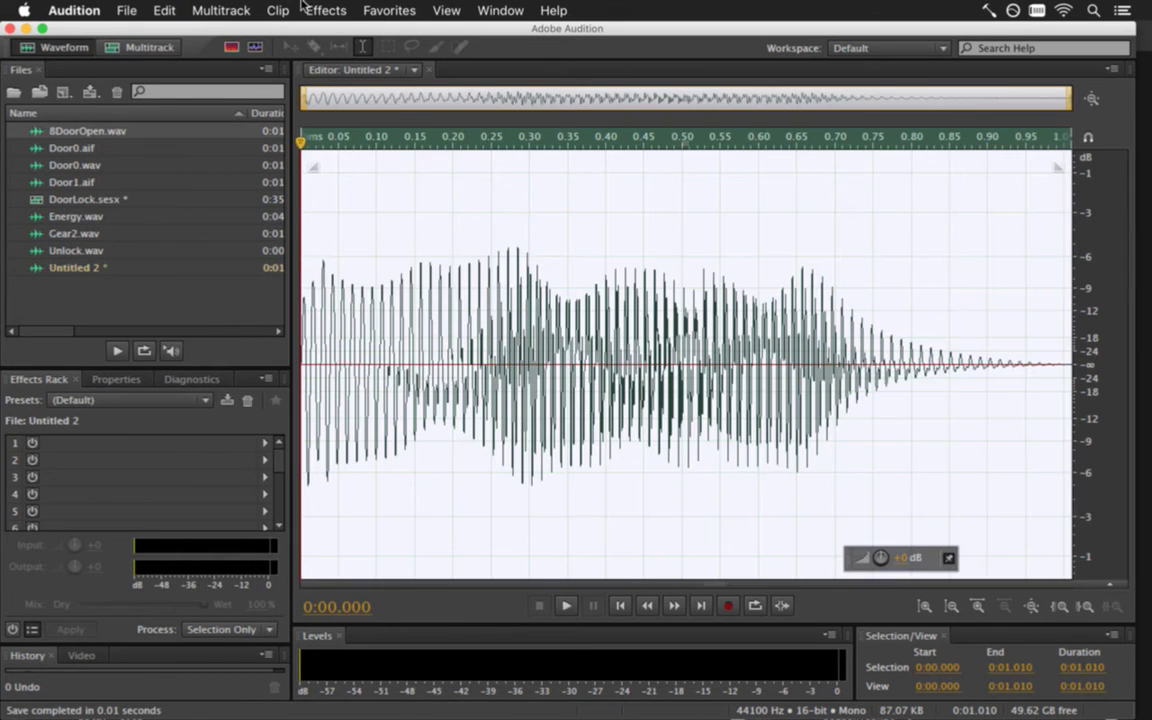
left_click(303, 8)
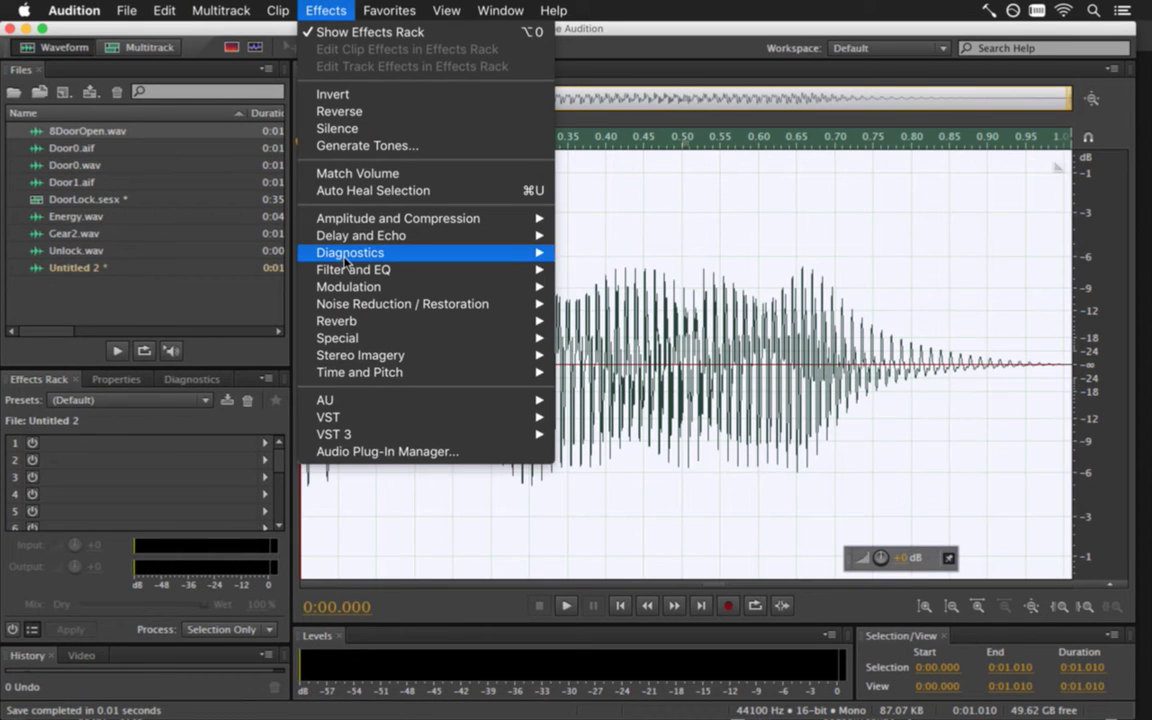
left_click(362, 113)
key("space")
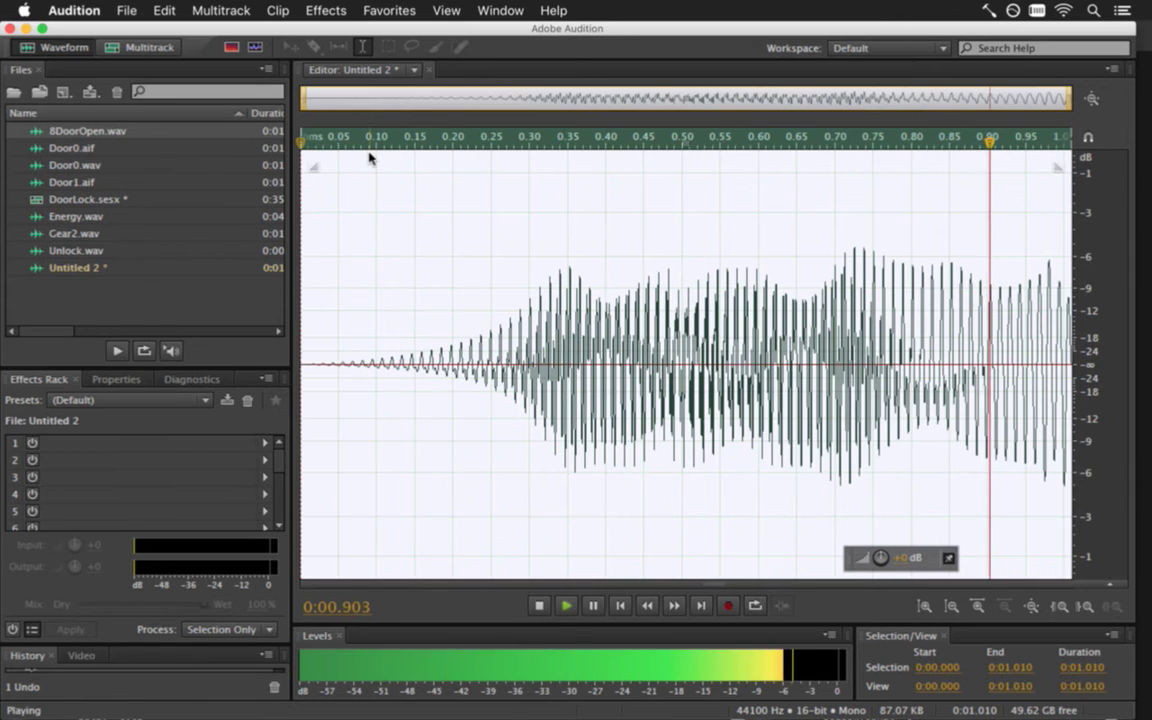
Save the reversed sound as 8DoorClose.wav
left_click(122, 8)
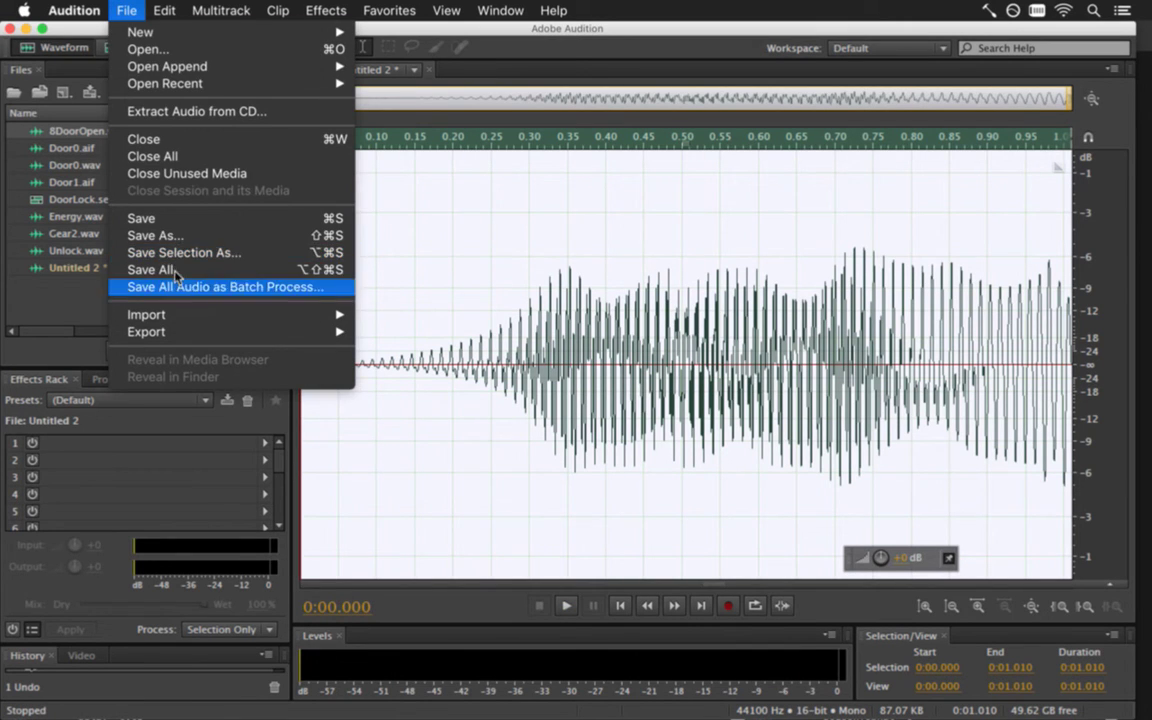
left_click(178, 236)
type("8")
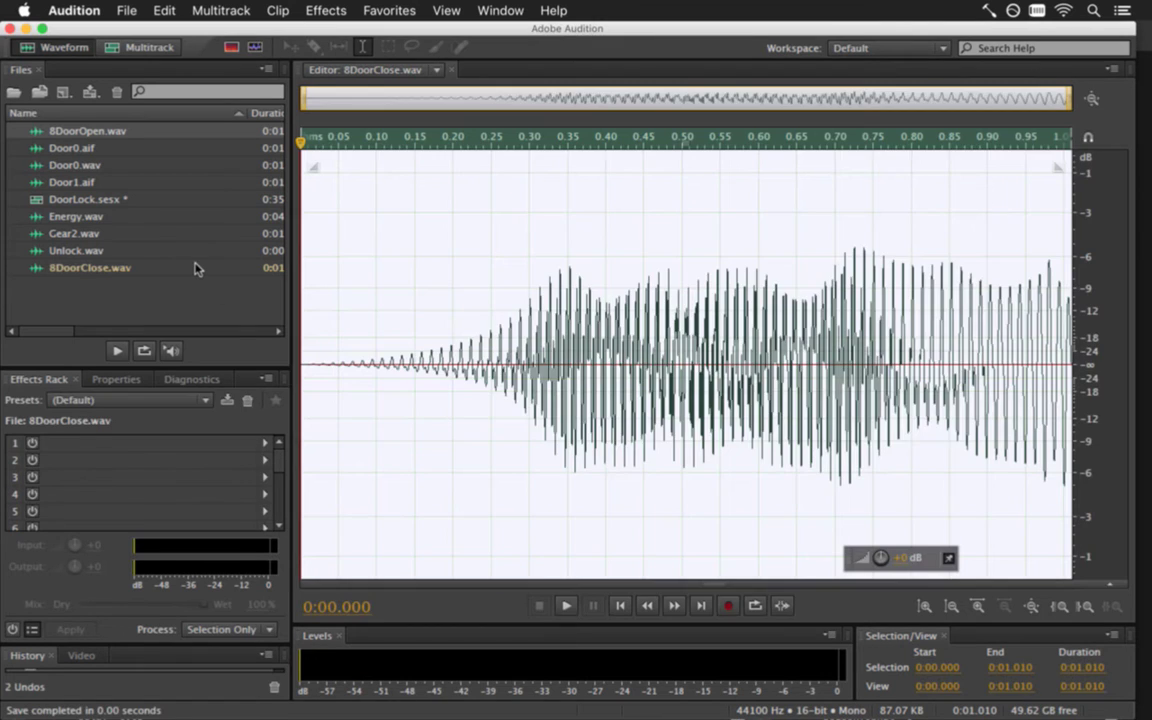
Switch to Xcode and go to the sounds section at the end of 8Door.txt
key("super+Tab")
key("Tab")
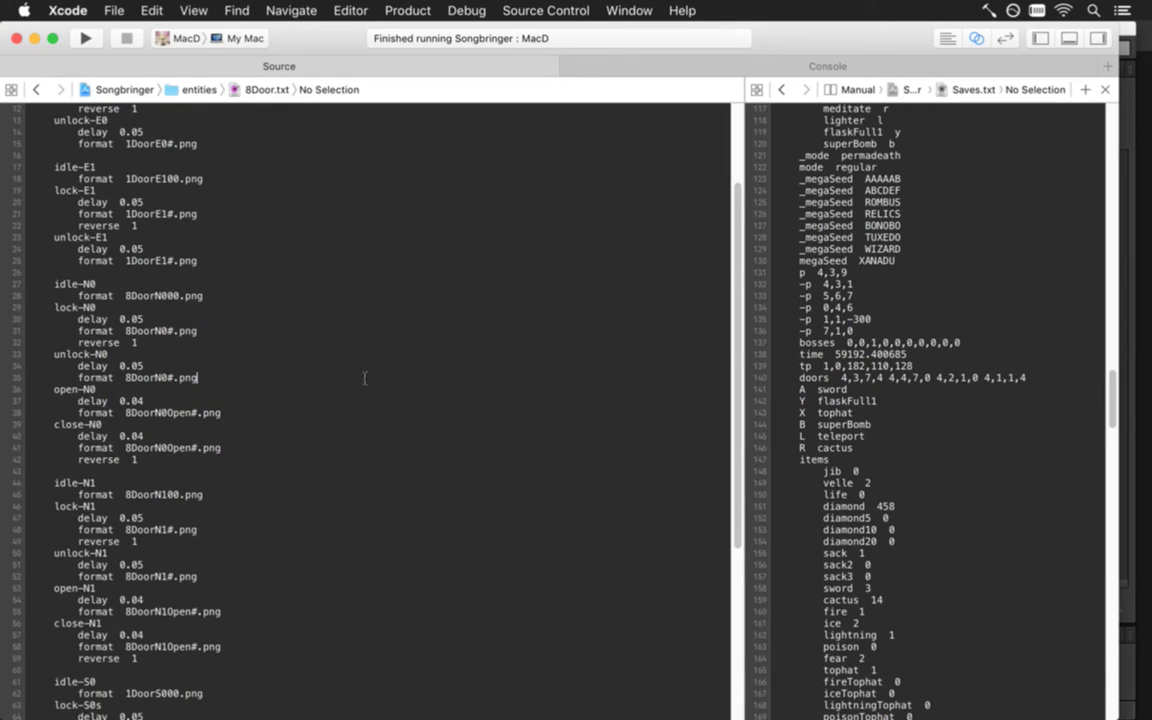
key("Page_Down")
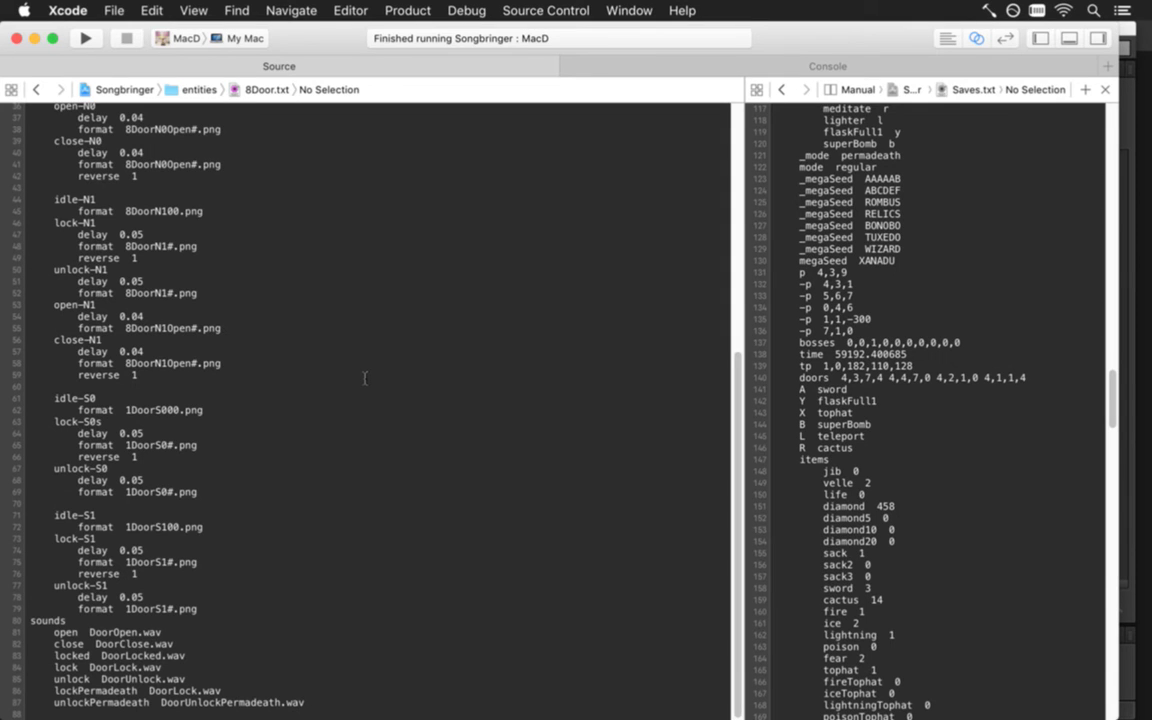
Run Songbringer and walk repeatedly to and from the north door to test its opening and closing, raising the system volume
key("super+r")
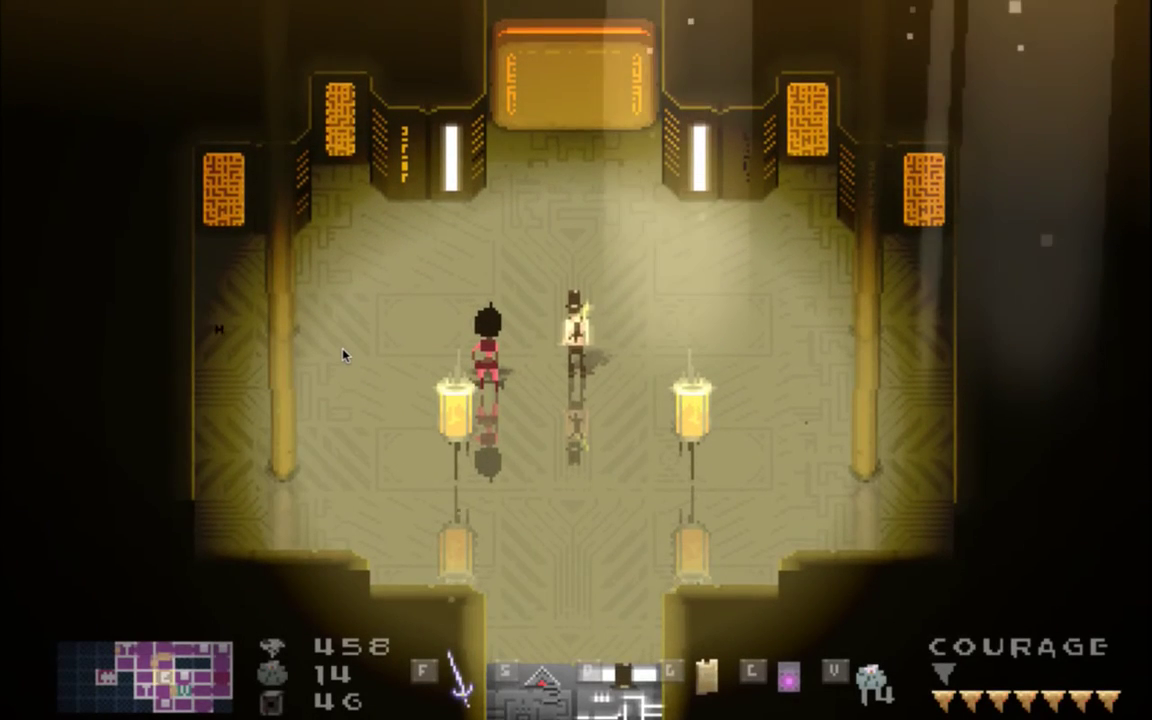
key("w")
key("s")
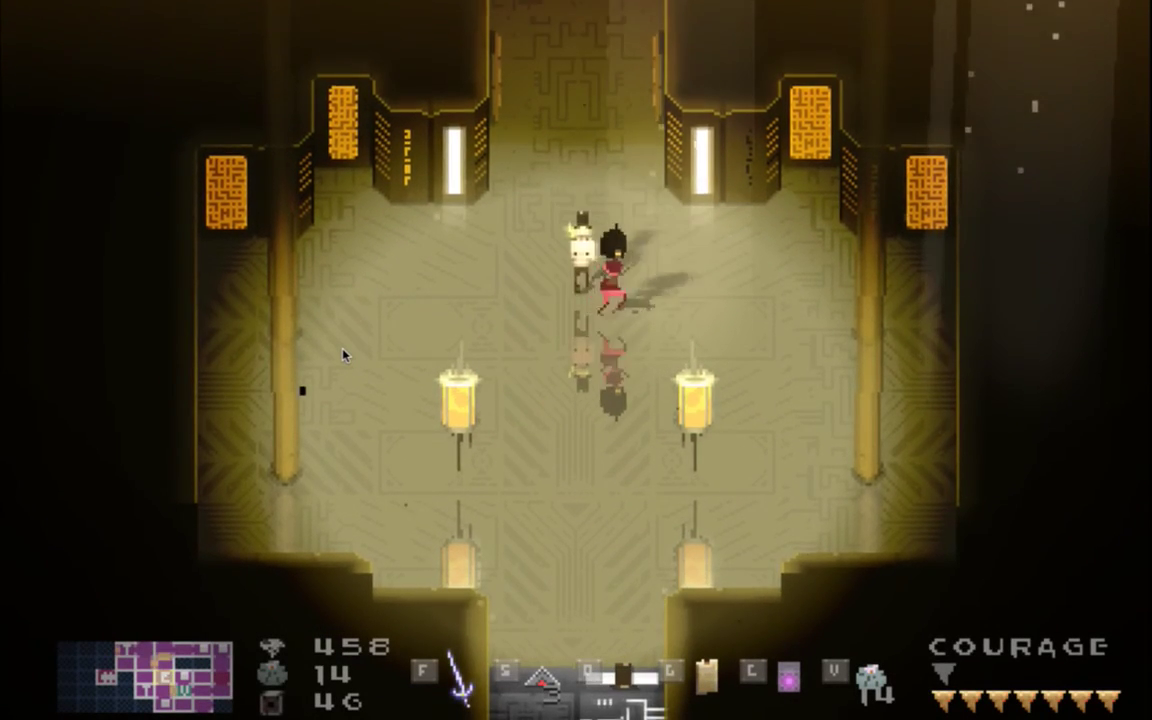
key("w")
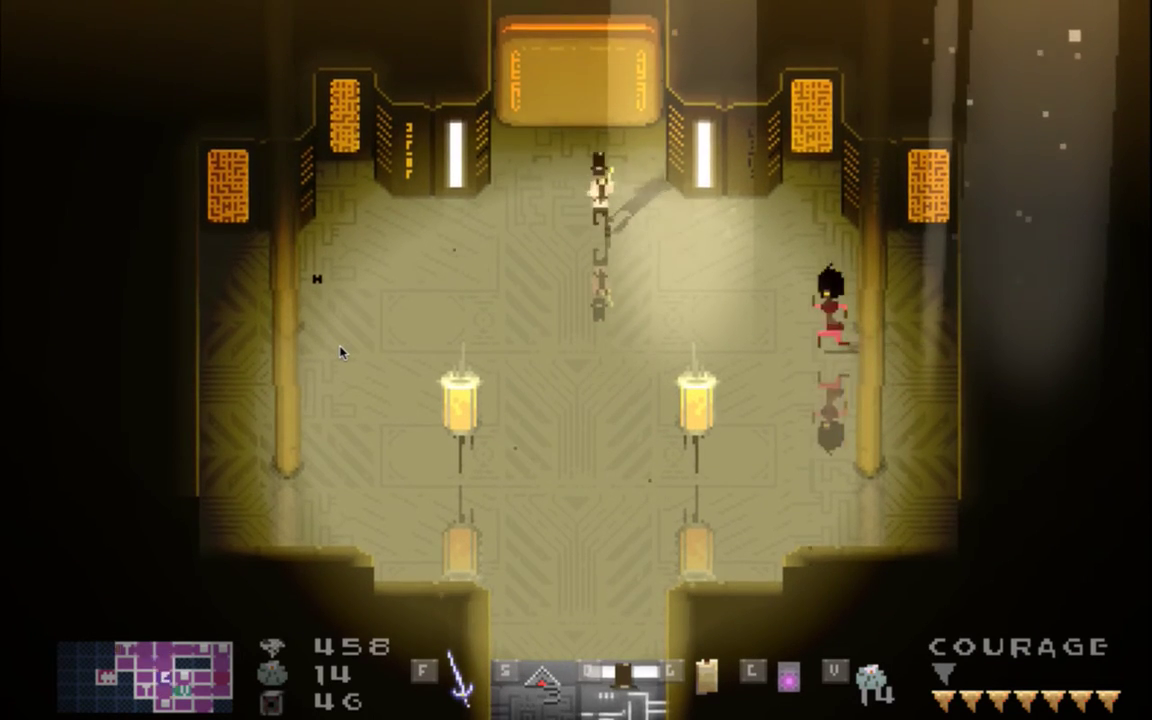
key("s")
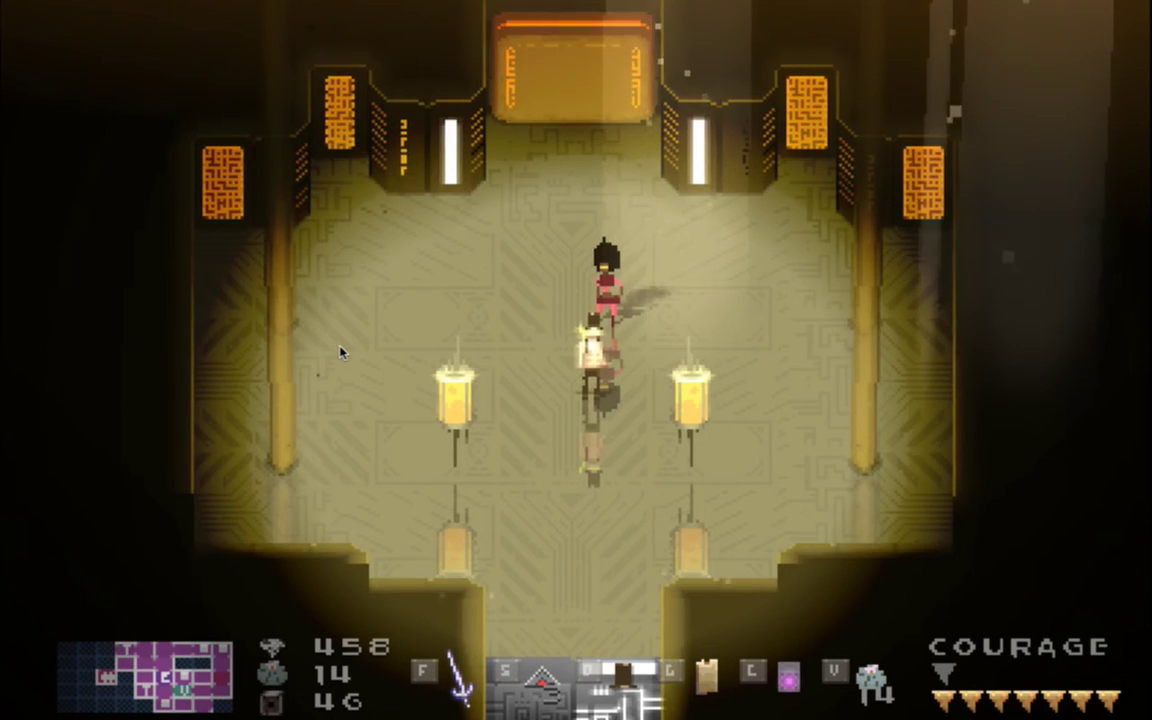
key("w")
key("w")
key("s")
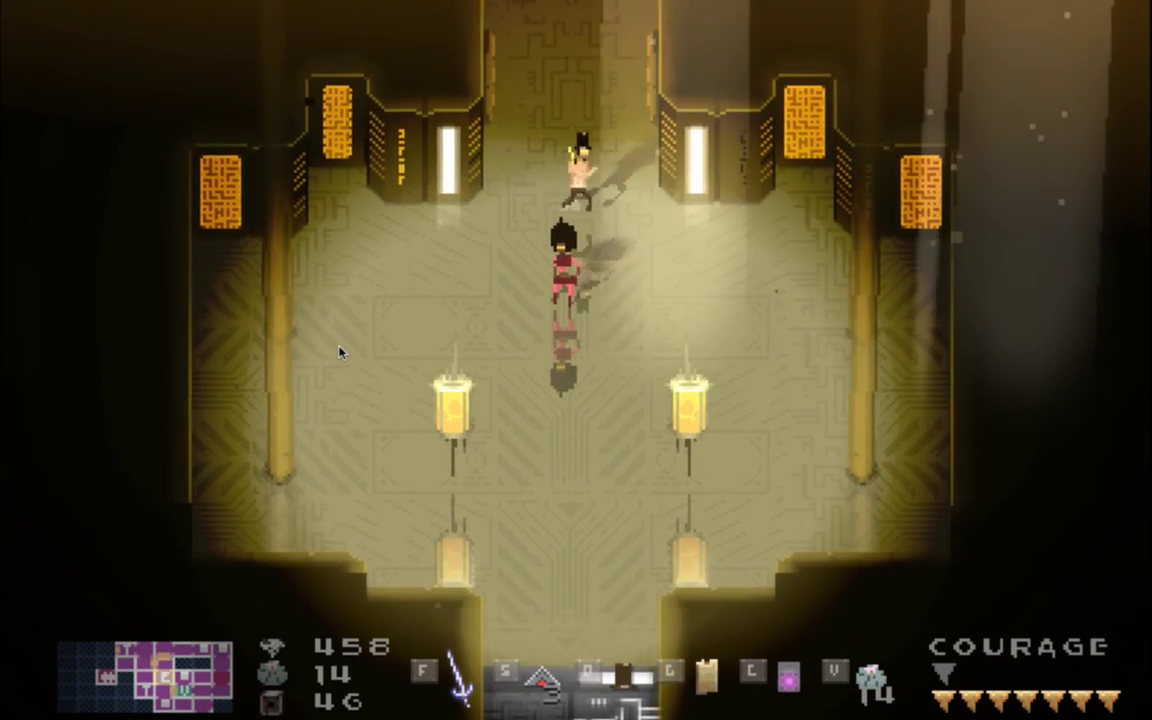
key("s")
key("XF86AudioRaiseVolume")
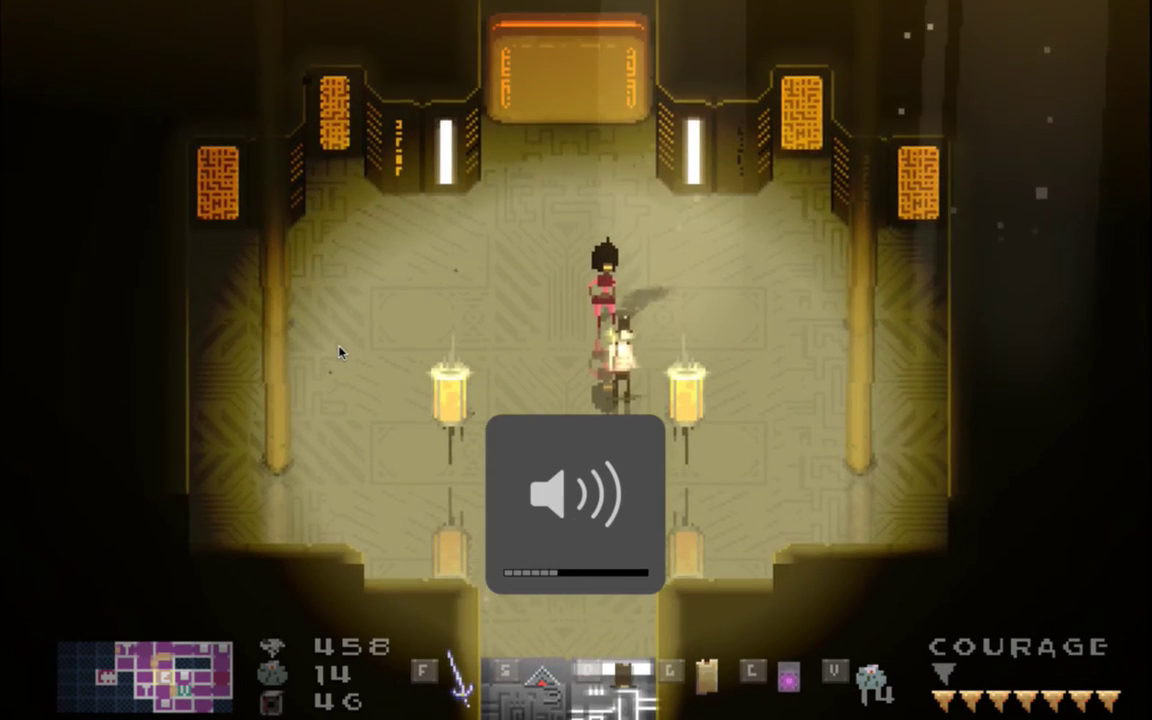
Walk to the north door and back once more to check its opening and closing, and quit the game
key("a")
key("w")
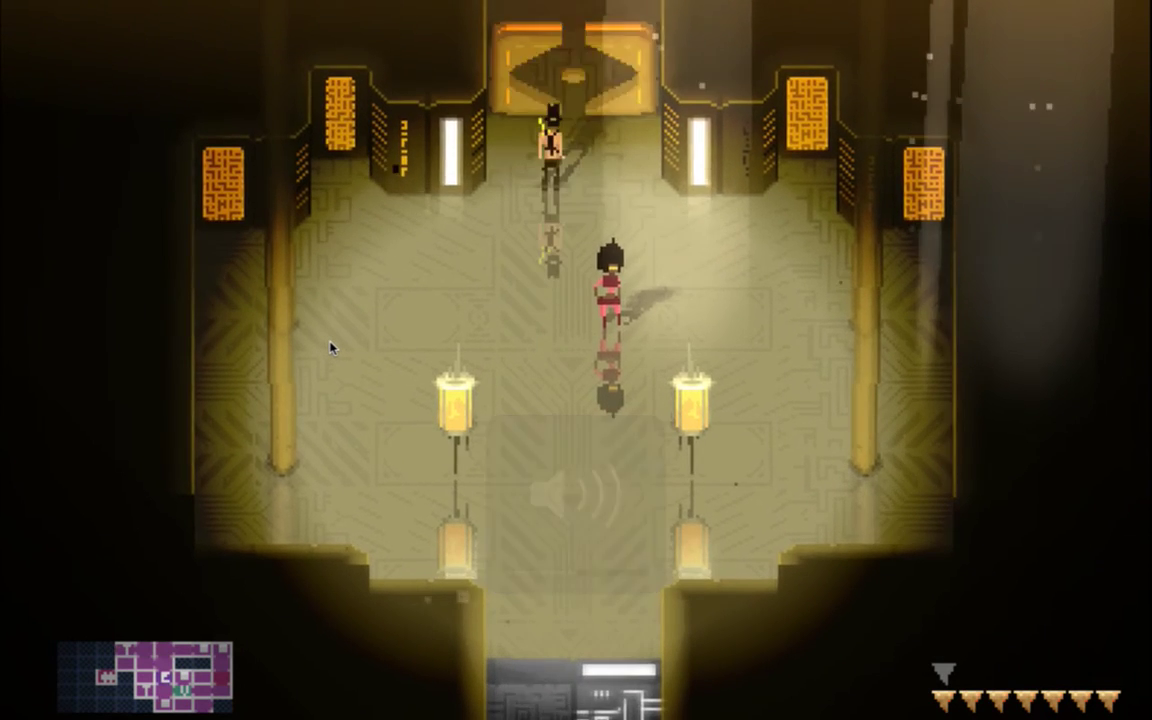
key("d")
key("s")
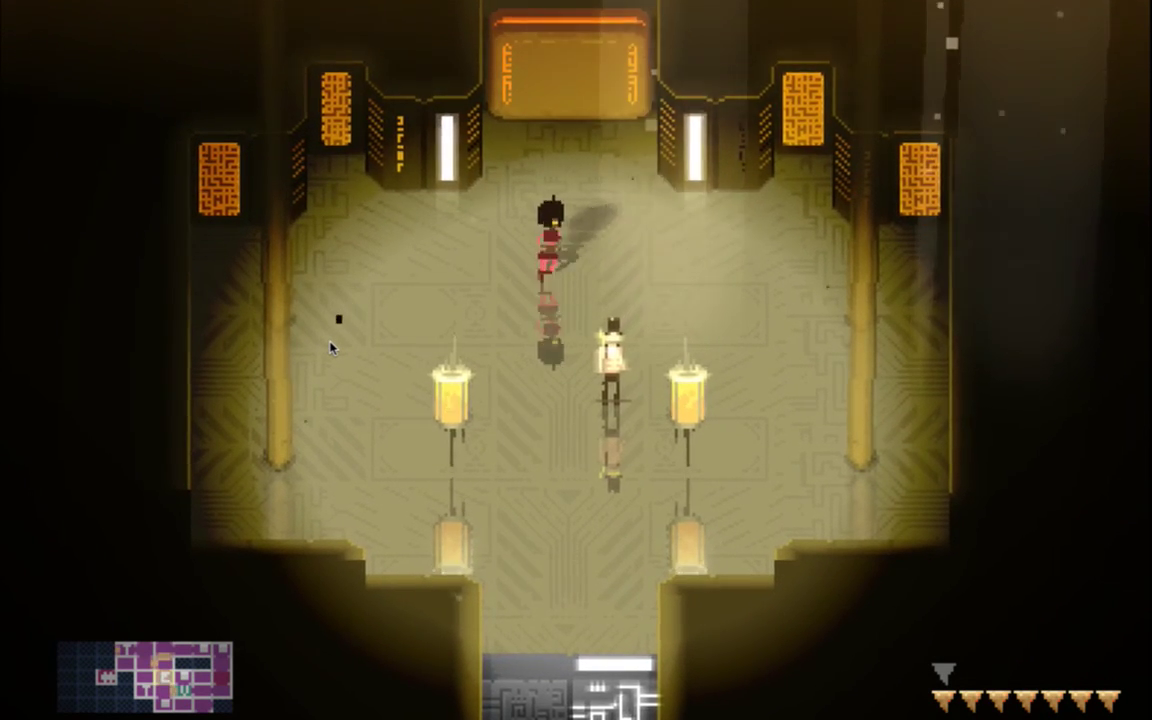
key("super+q")
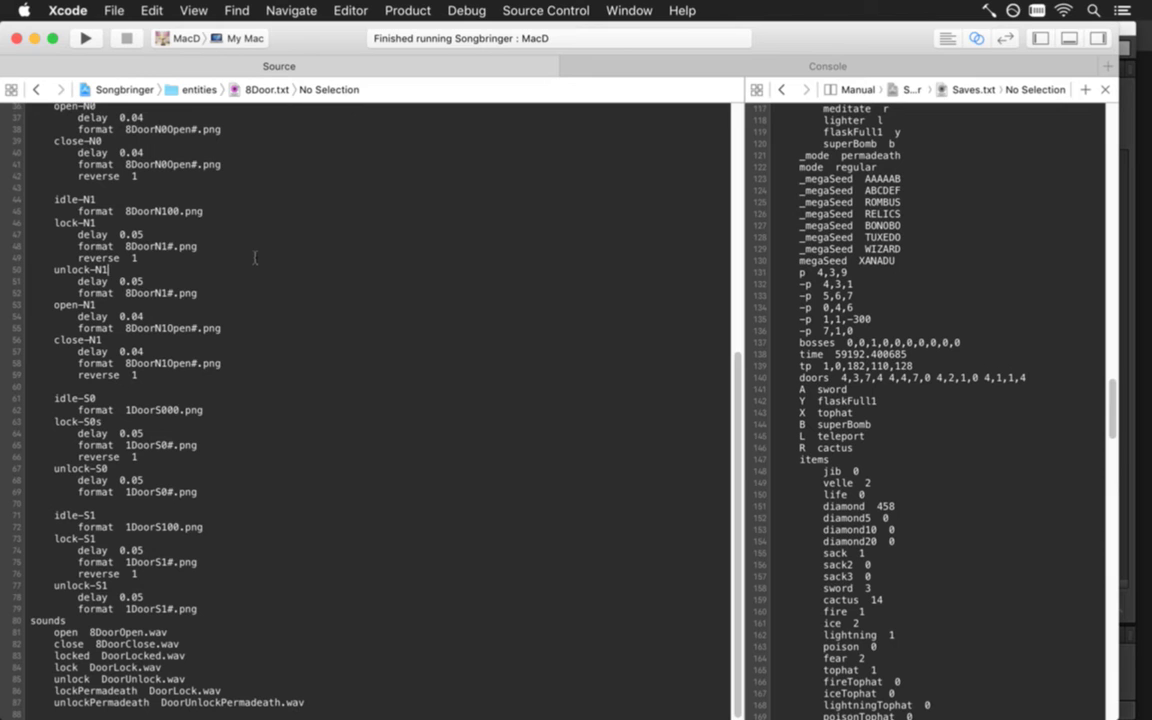
Run Songbringer again and walk south through the door and down through the foe-filled room below
key("super+r")
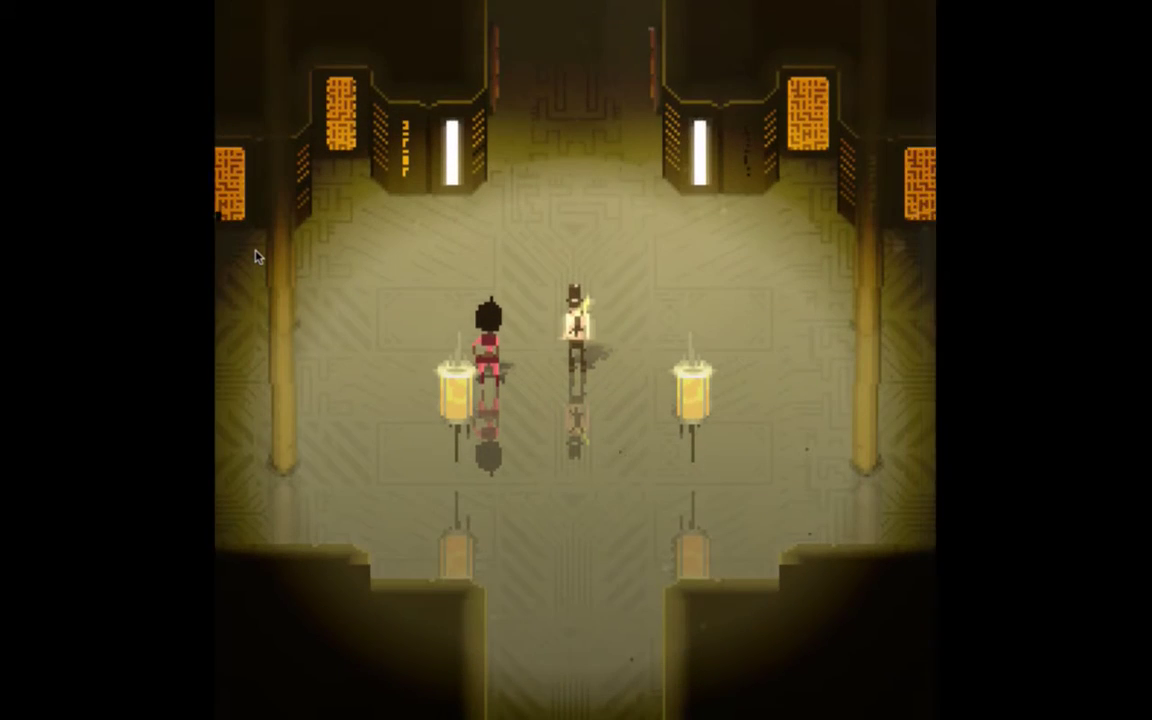
key("Down")
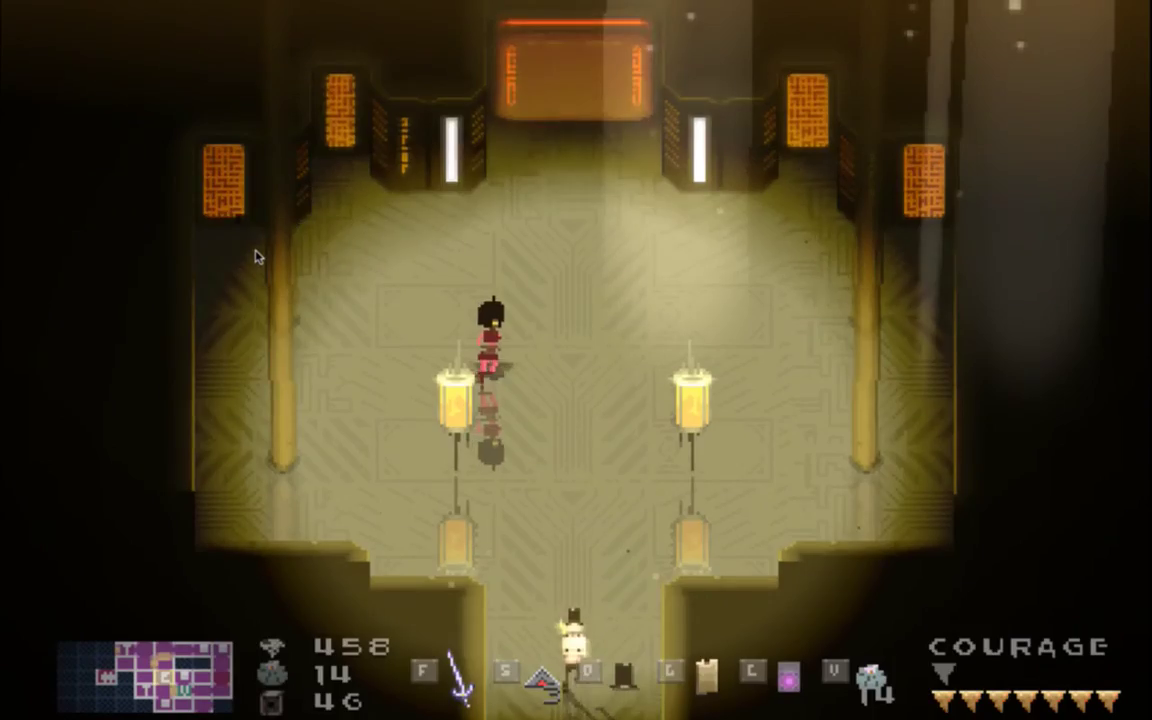
key("Down")
key("Right")
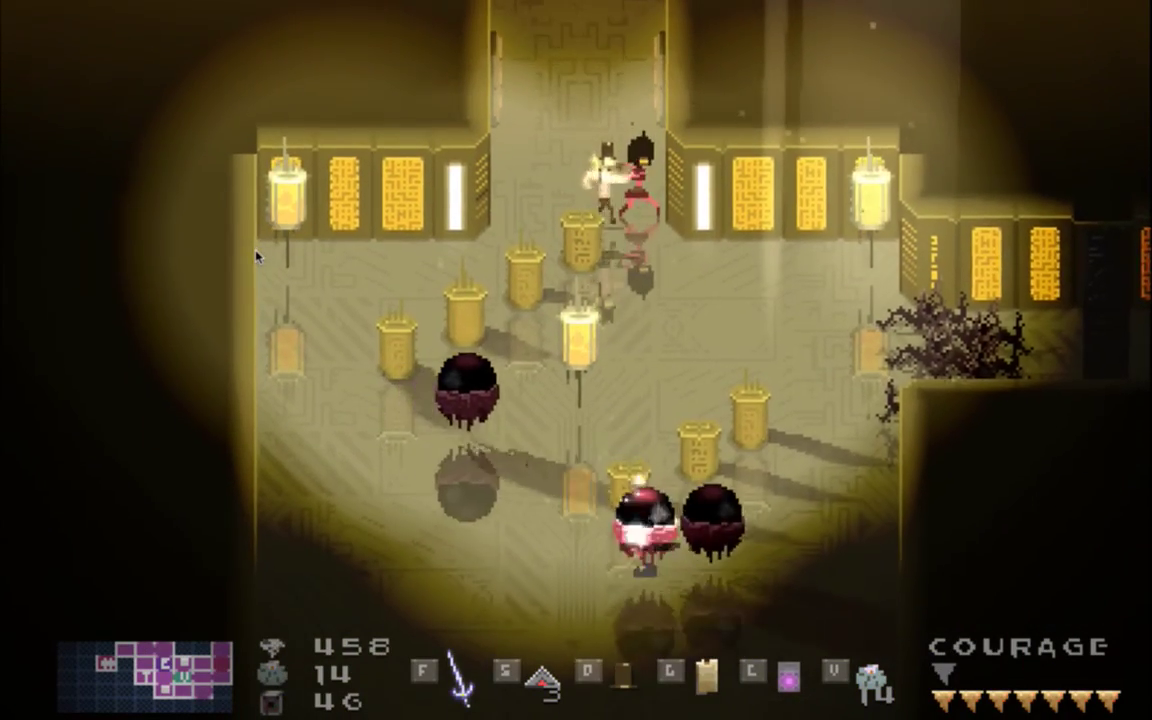
key("Right")
key("Down")
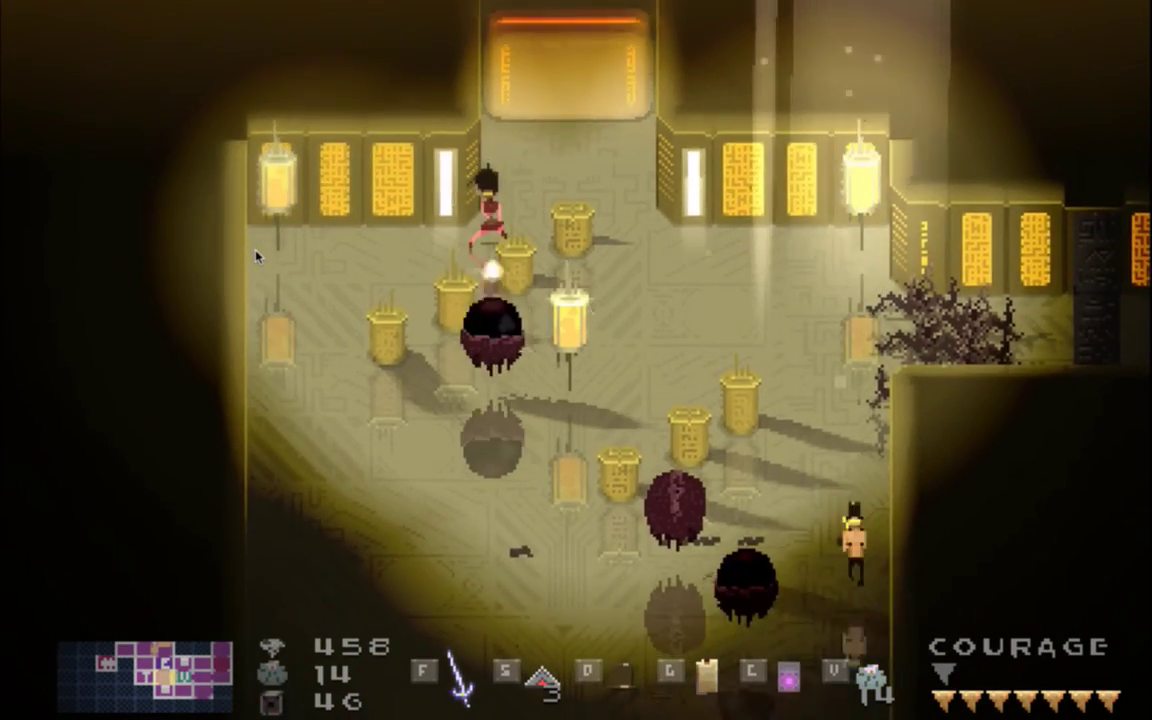
key("Down")
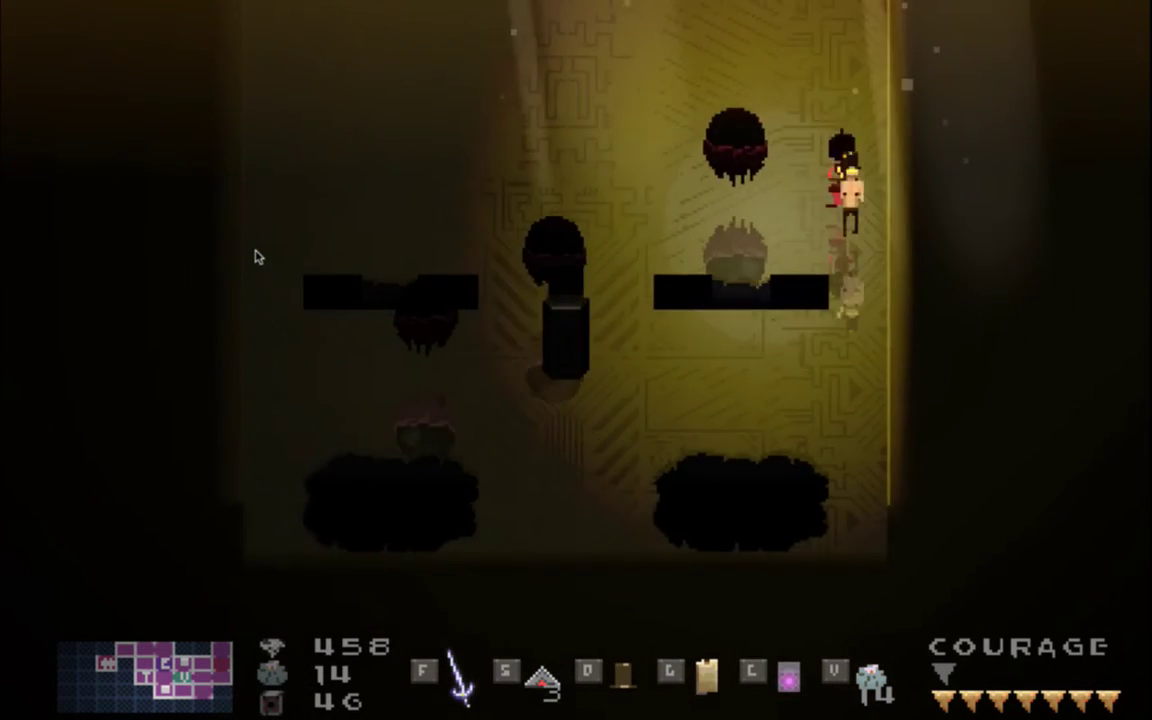
Lure and blow up the round foes in the southern rooms, collect their drops and quit the game
key("Up")
key("Left")
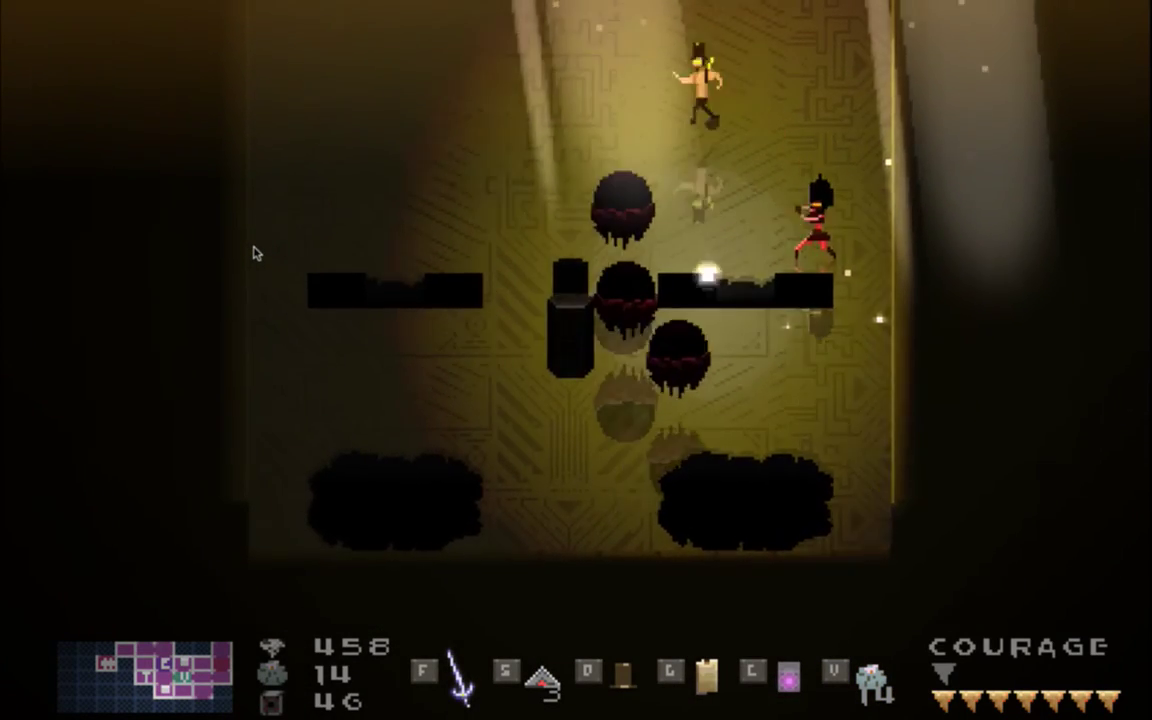
key("Up")
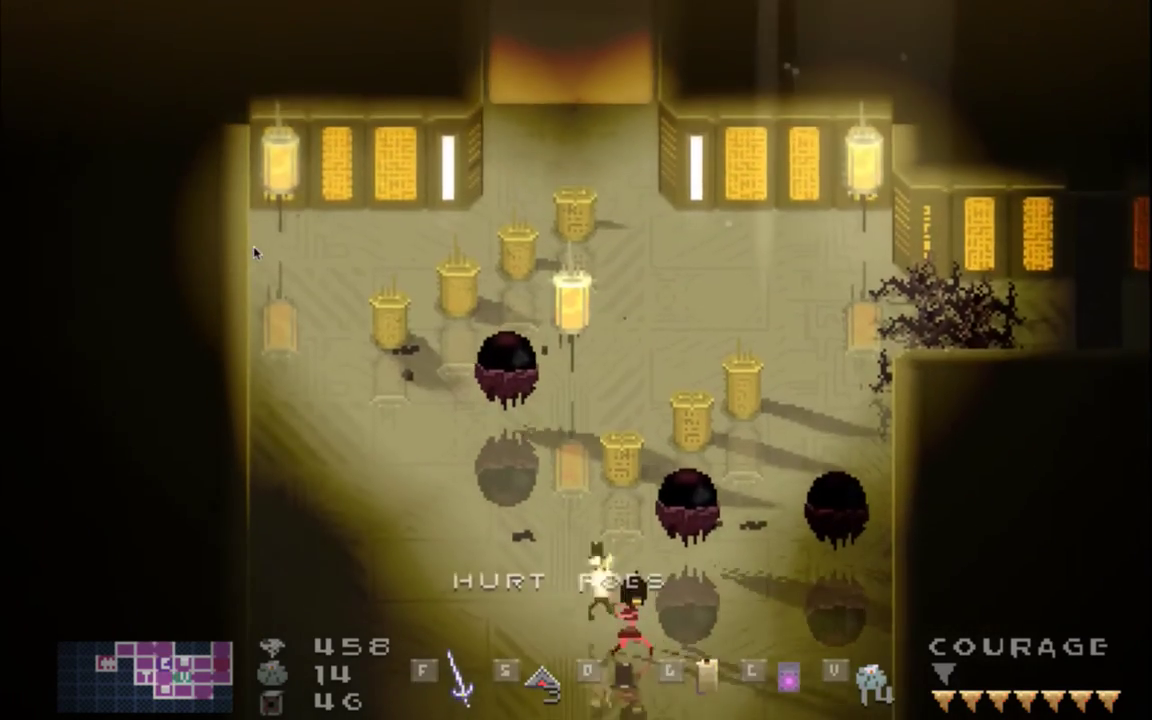
key("Right")
key("Up")
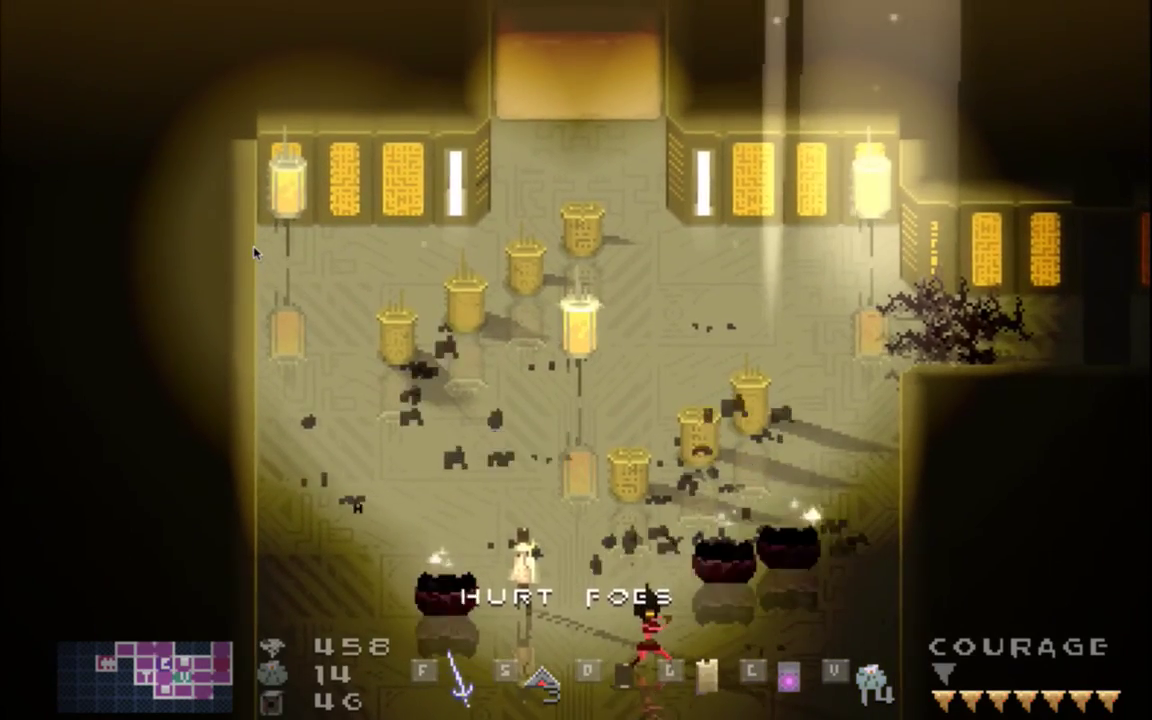
key("Left")
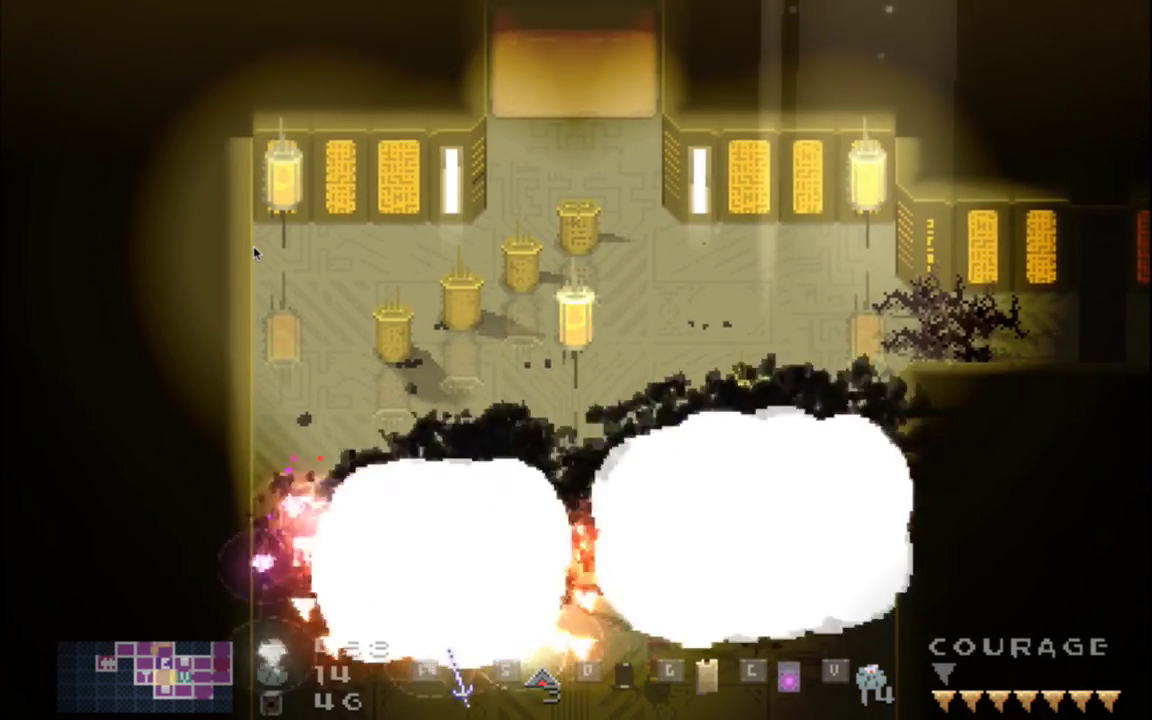
key("Left")
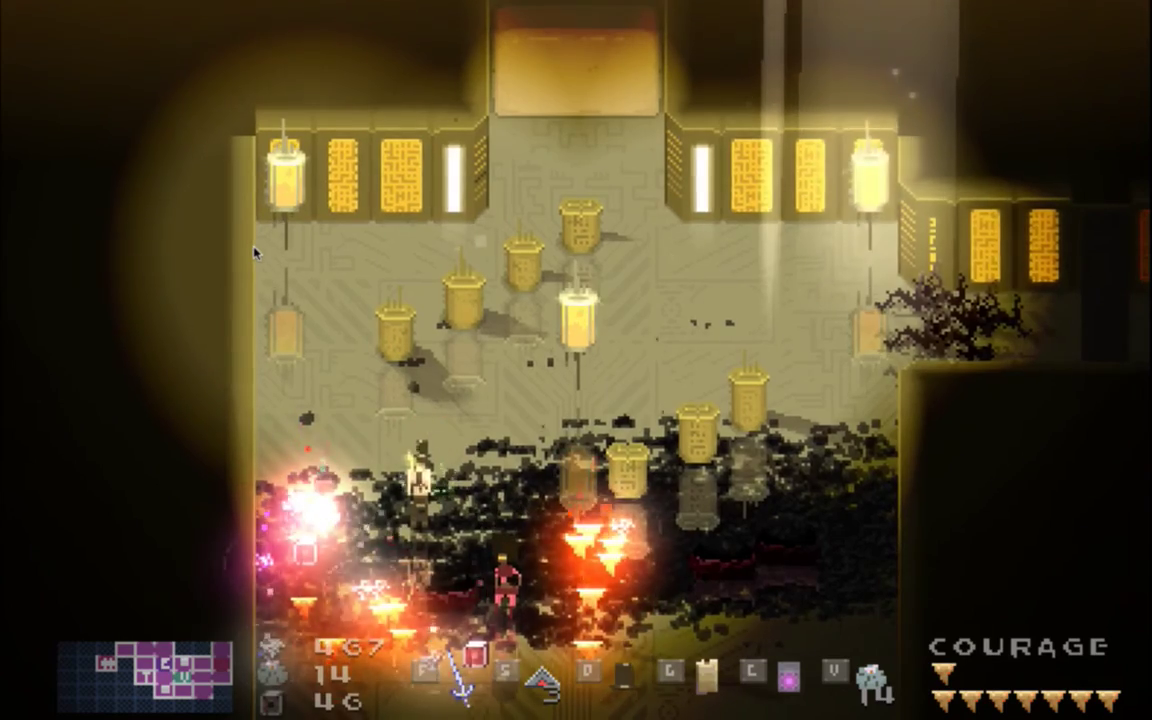
key("Down")
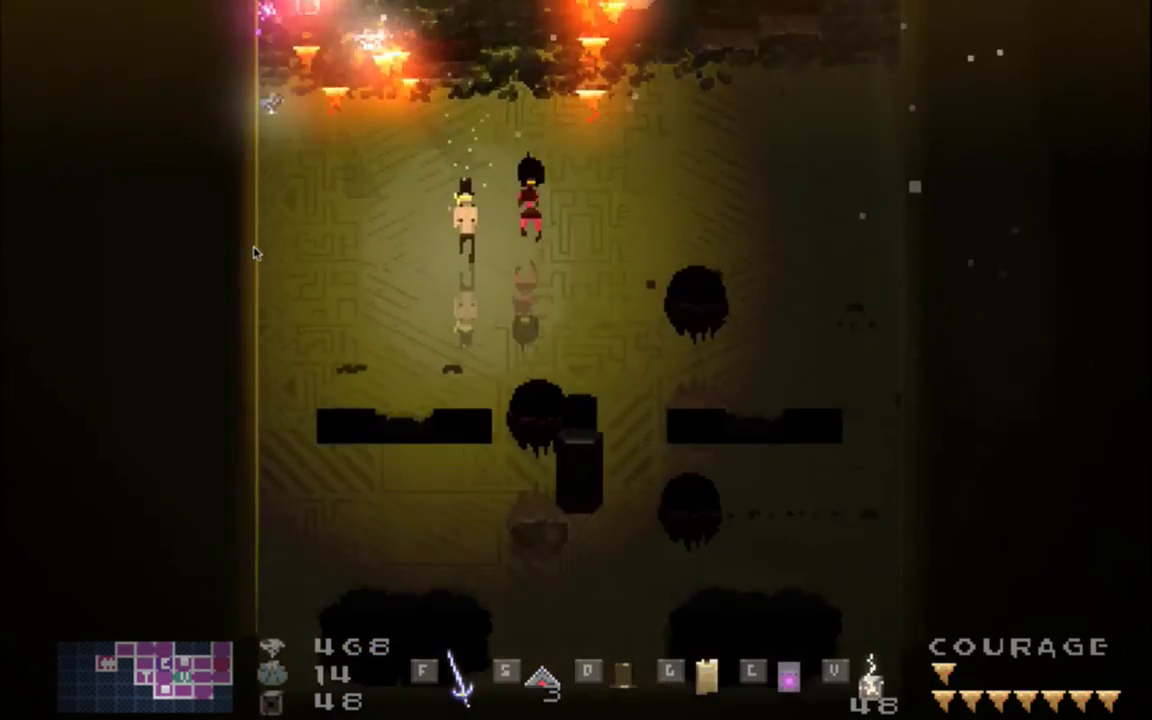
key("Left")
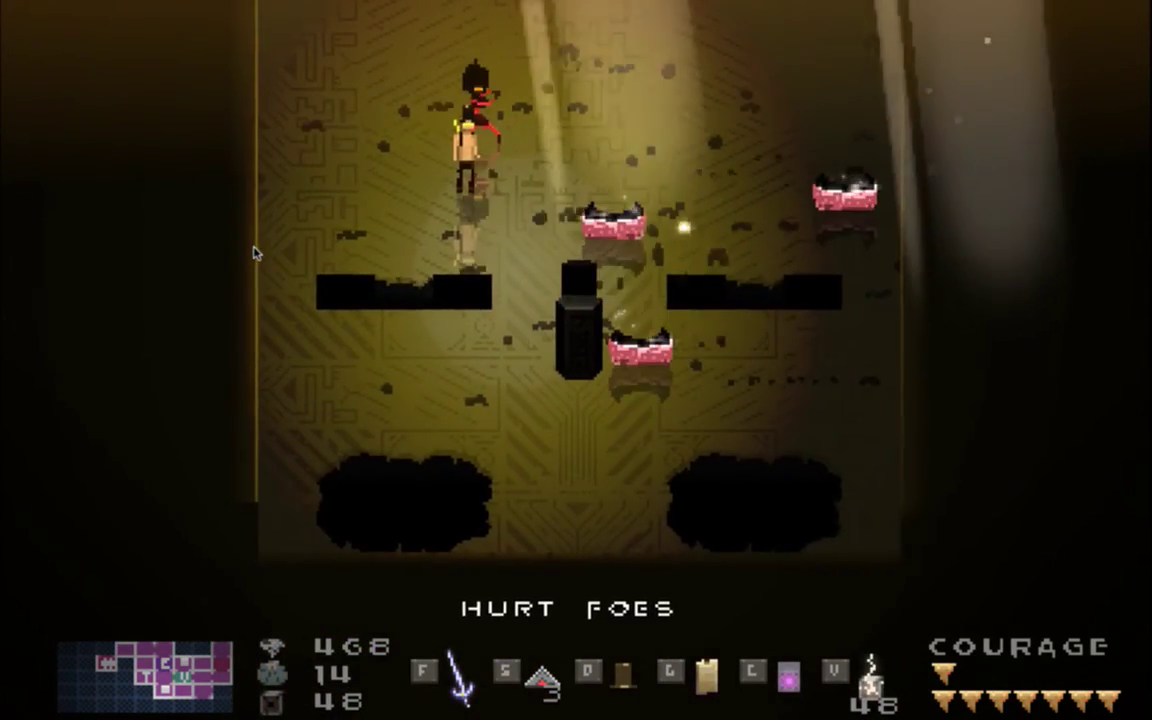
key("Up")
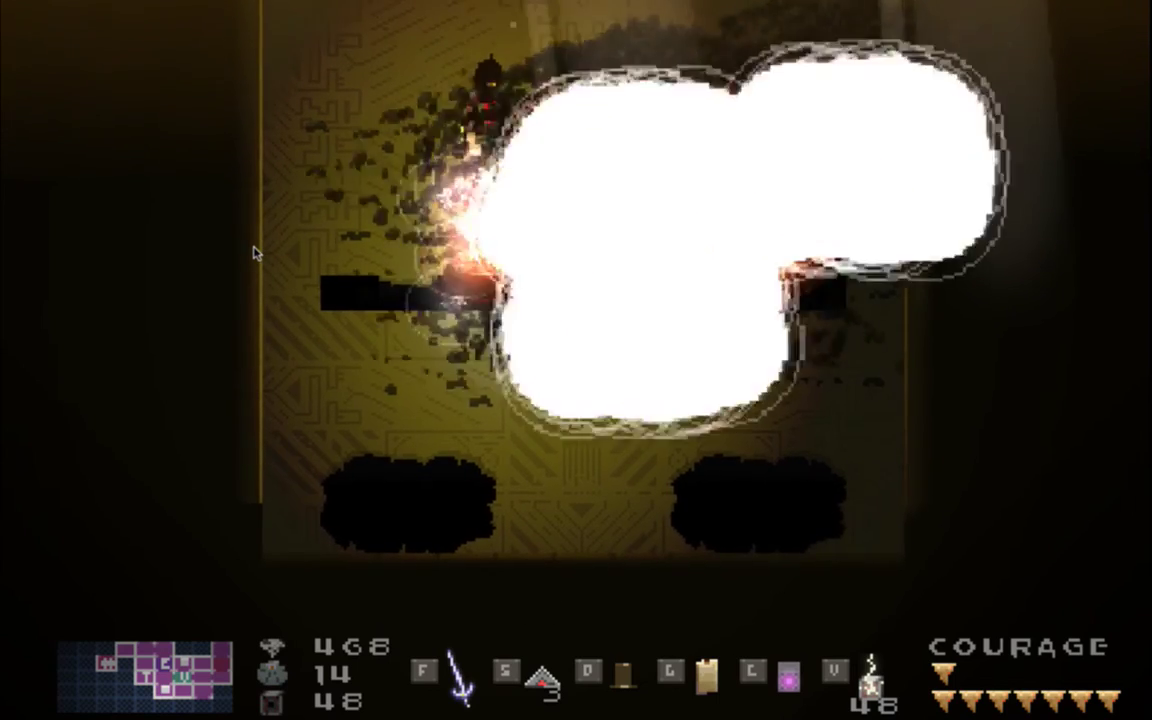
key("Down")
key("Right")
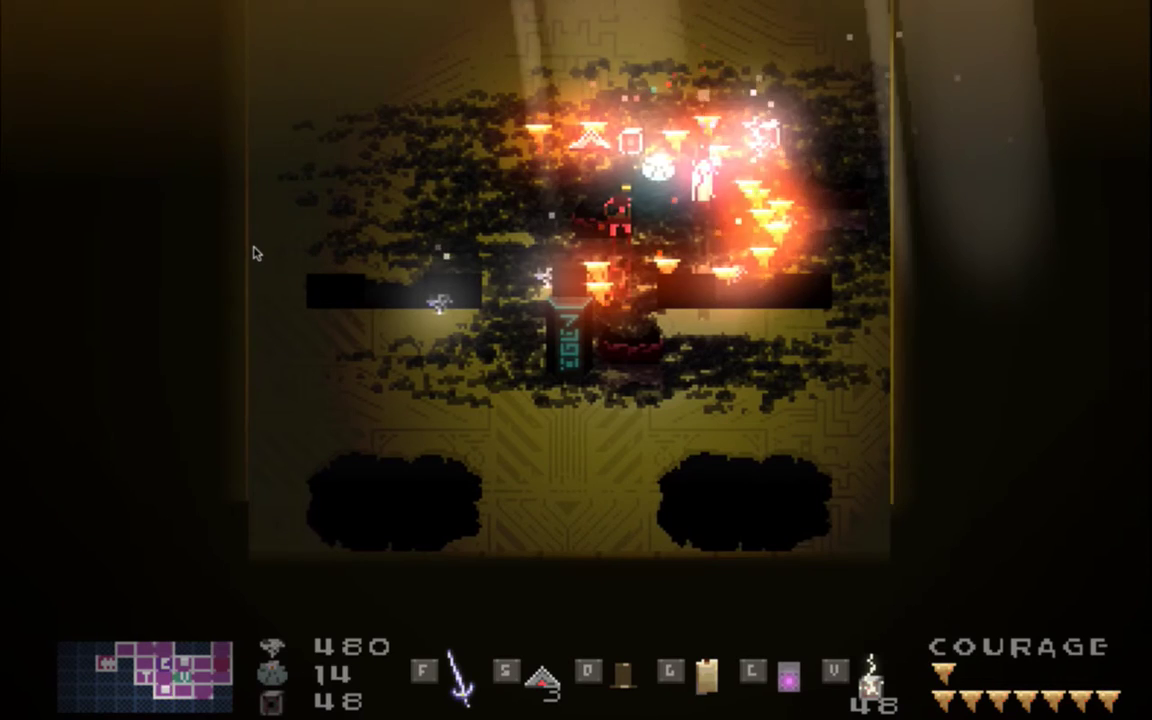
key("super+q")
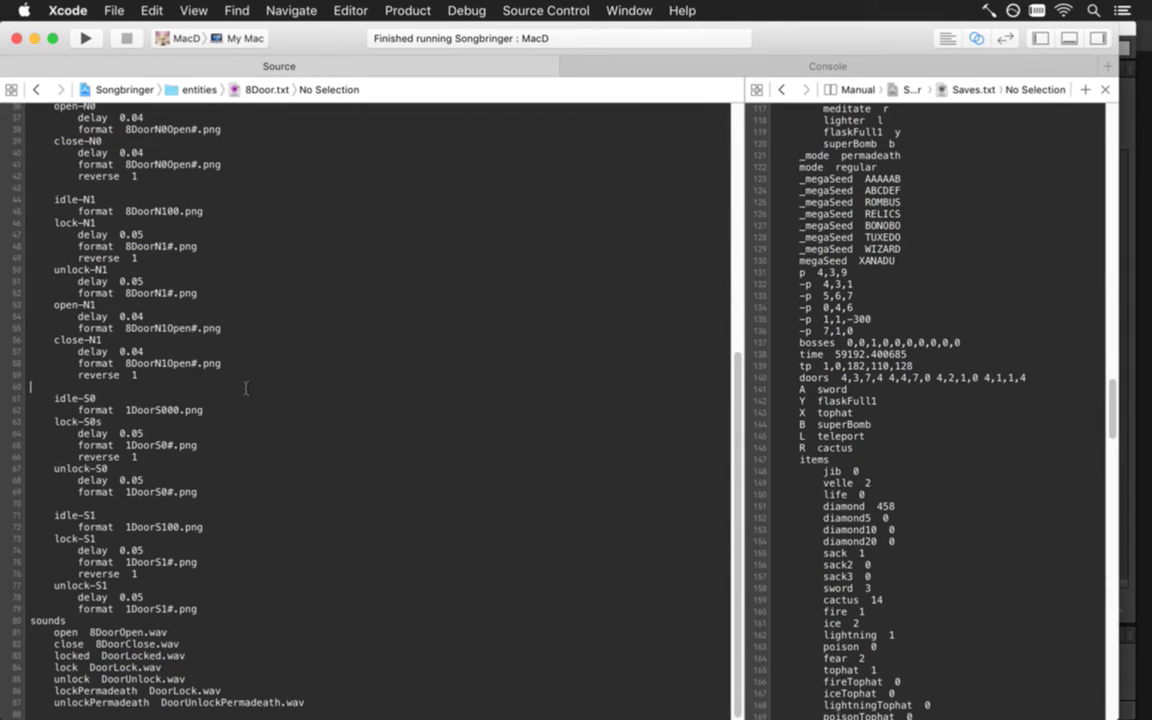
Open Area.cpp and search for "atmos" to reach the atmosphere loop code in Area::create()
key("super+shift+o")
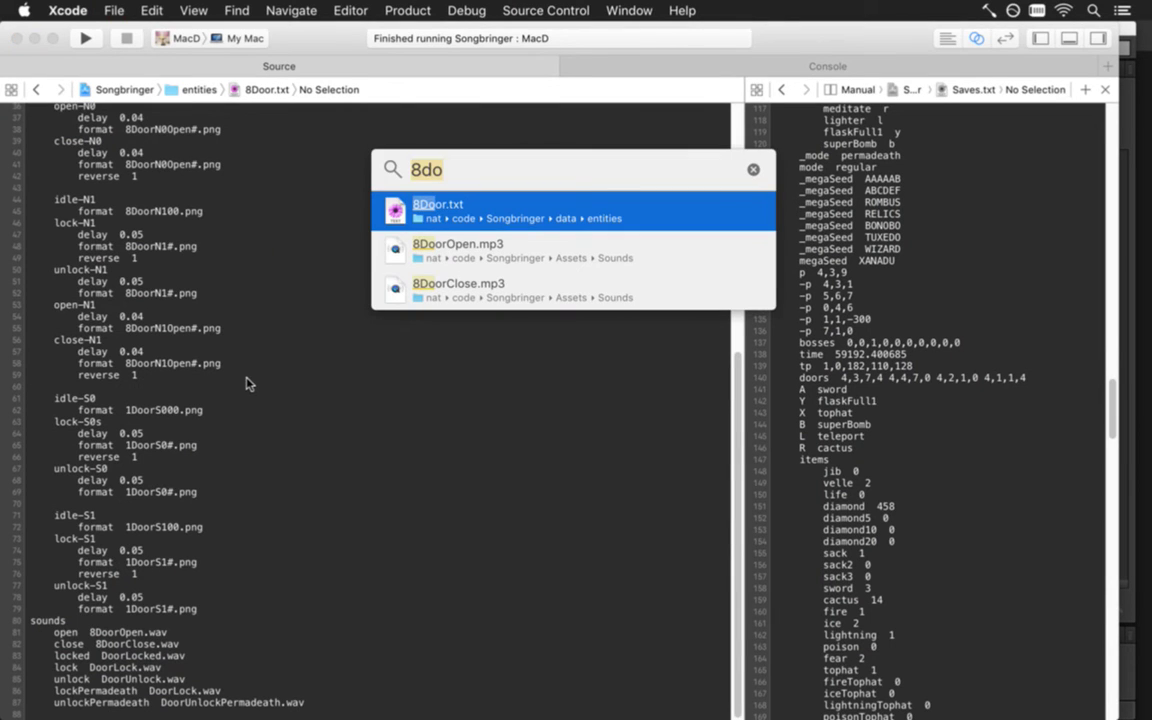
type("areacp")
key("Return")
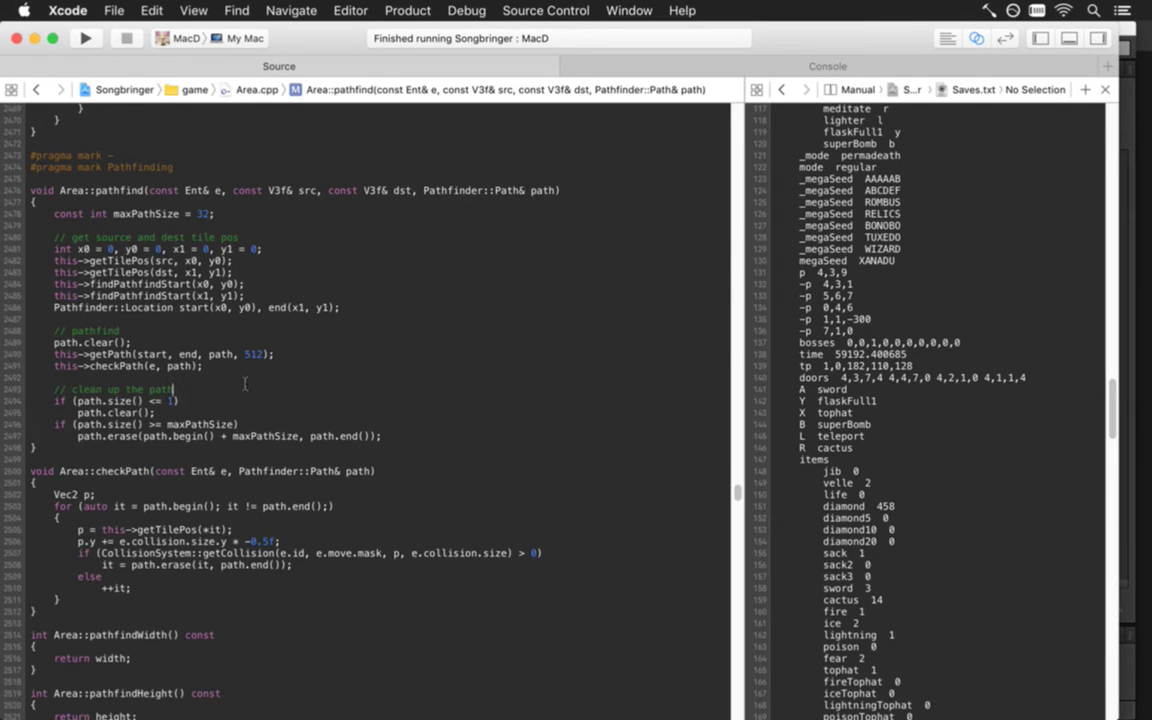
key("super+f")
type("atmos")
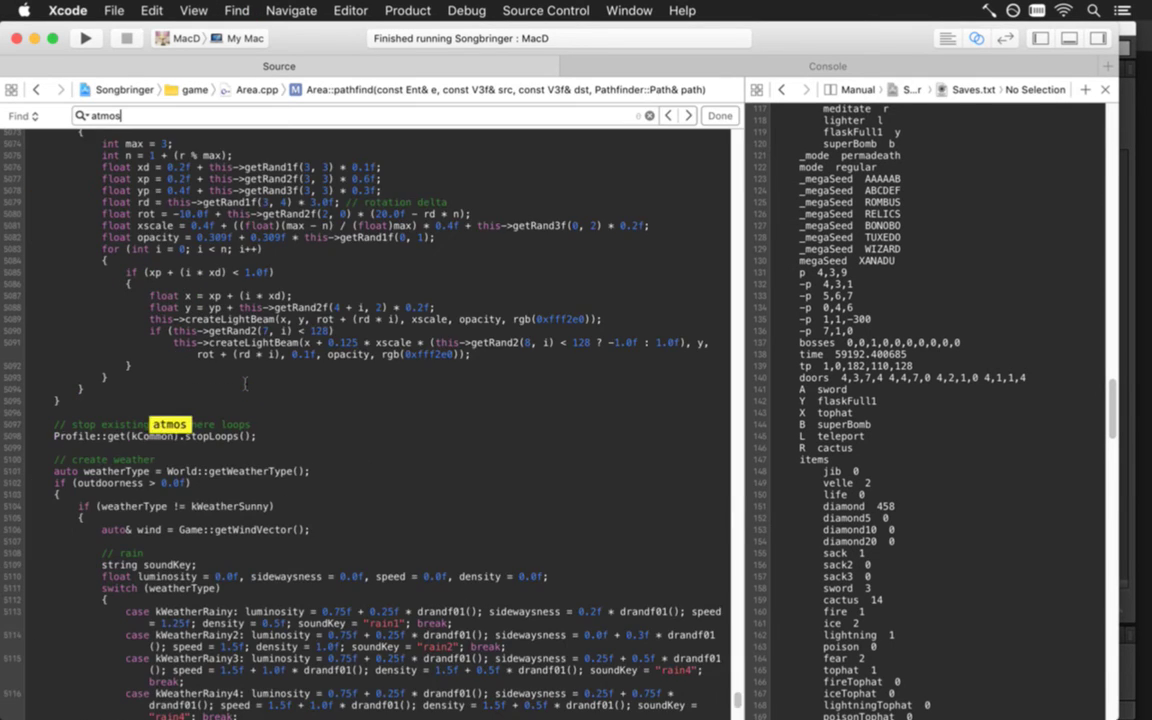
key("super+g")
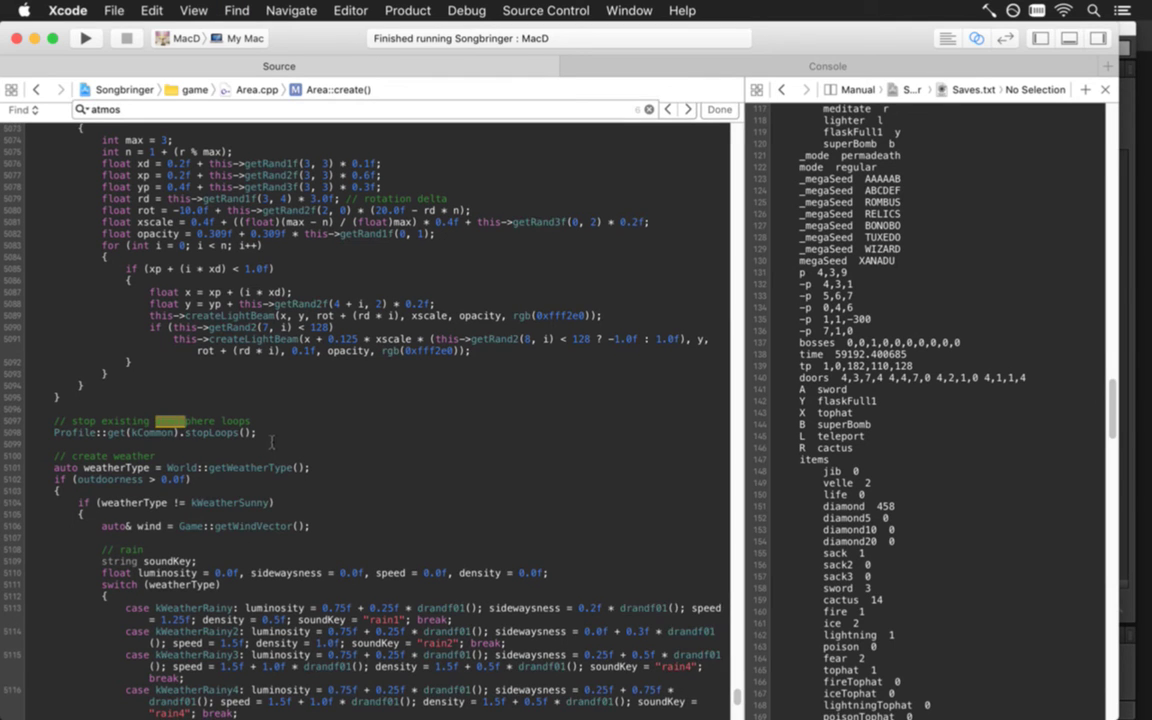
key("Escape")
left_click(271, 441)
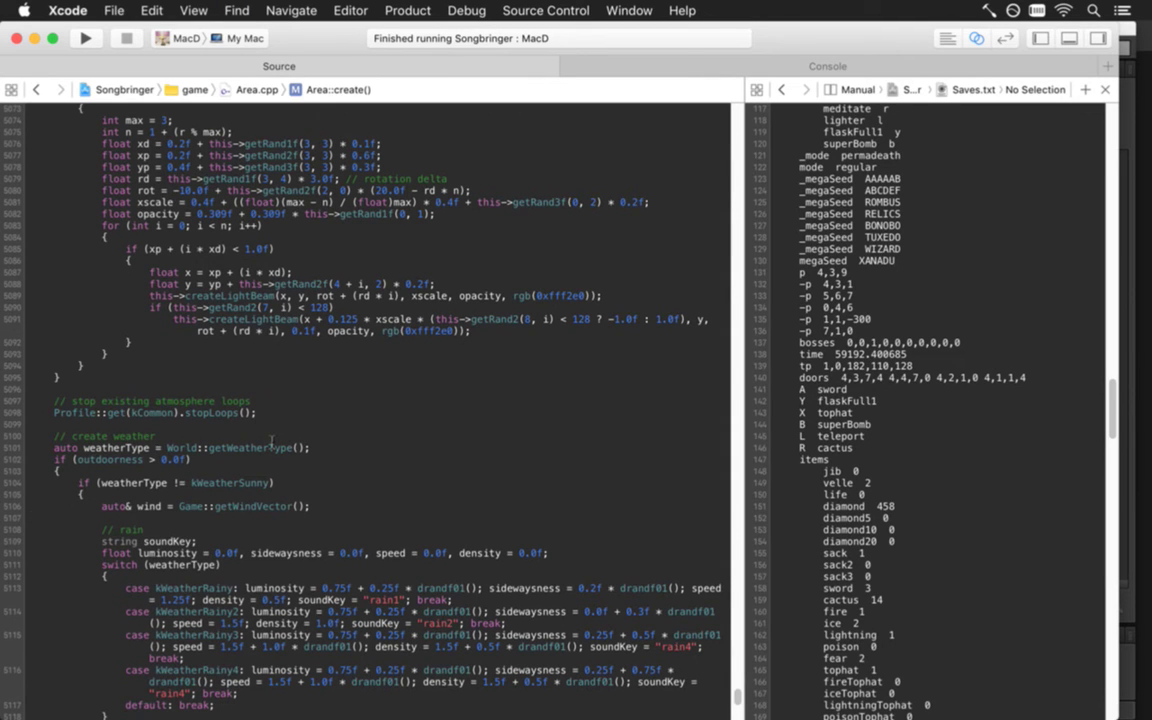
Set a breakpoint on the addLoopPosition line for RainInside.wav and run Songbringer
scroll(273, 440, "down", 10)
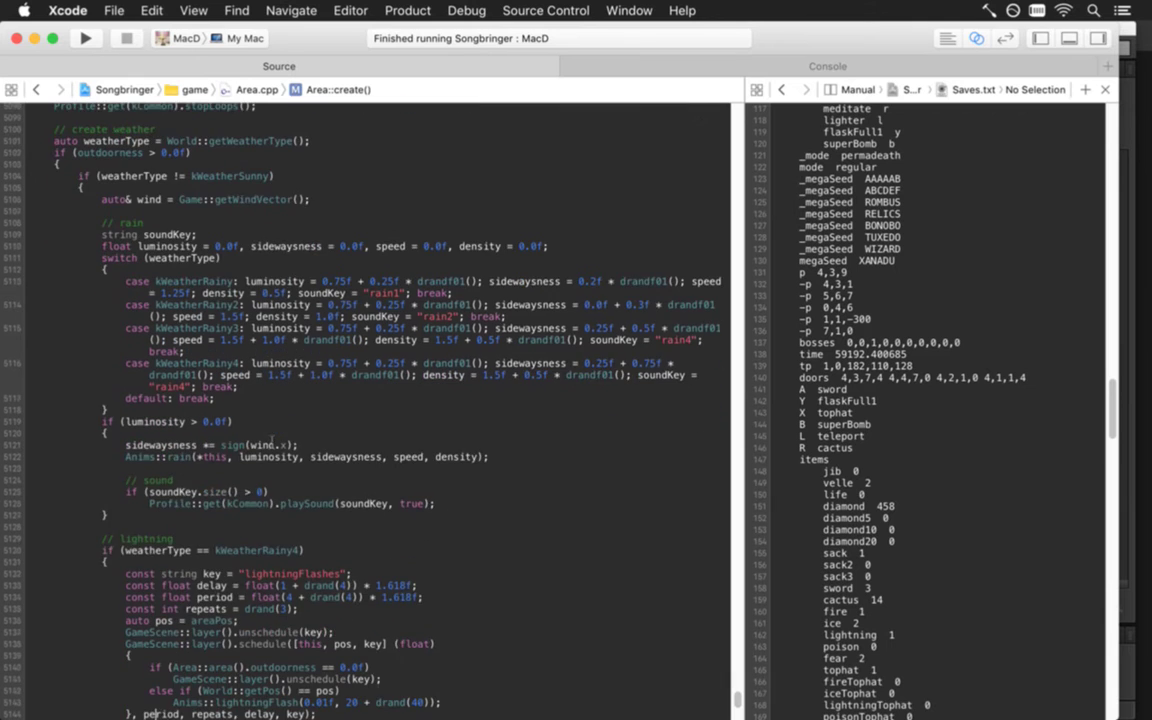
scroll(272, 440, "down", 4)
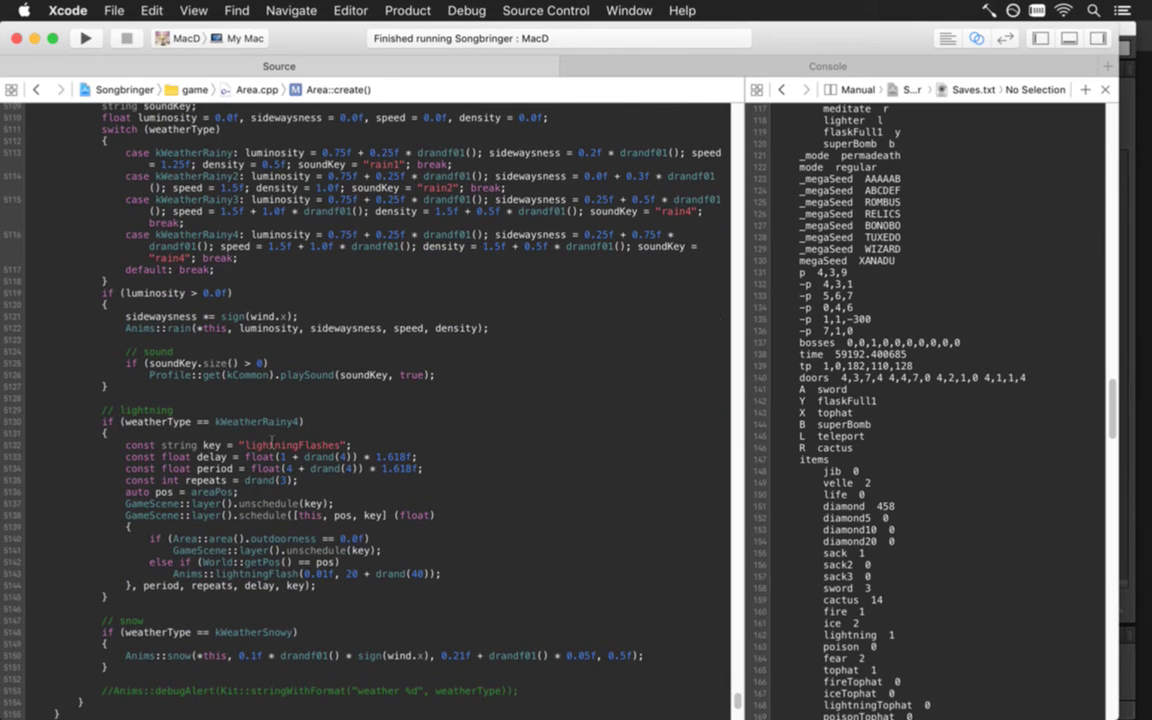
scroll(271, 441, "down", 8)
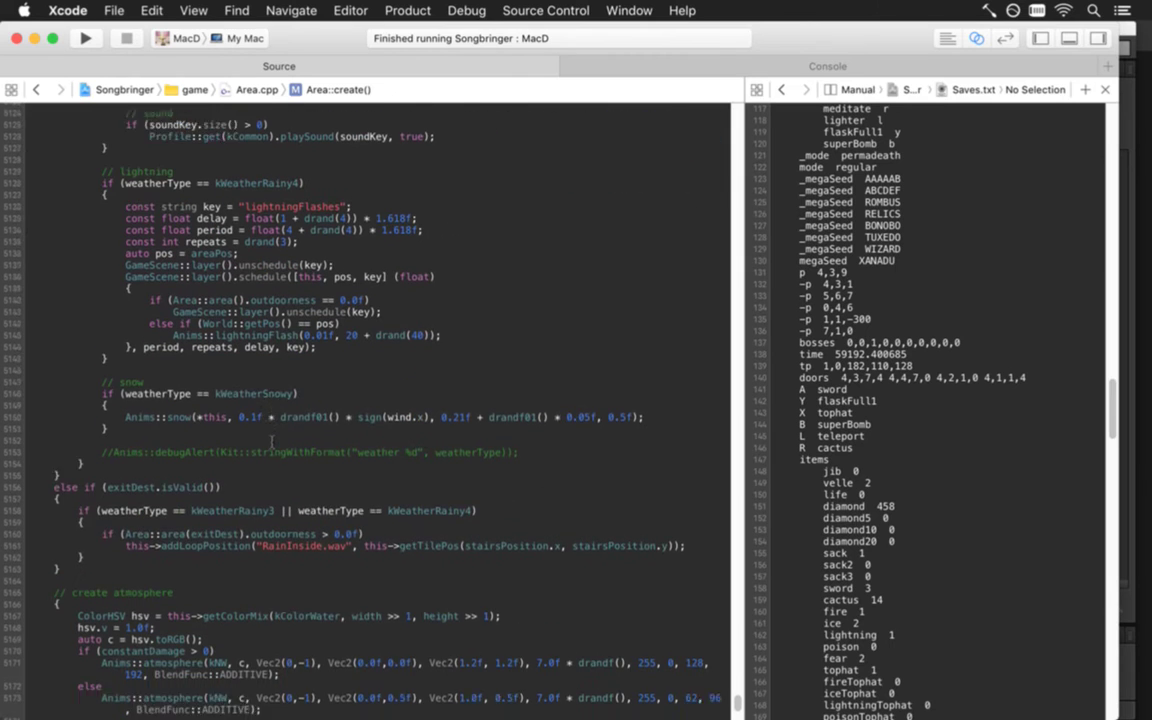
scroll(271, 441, "down", 1)
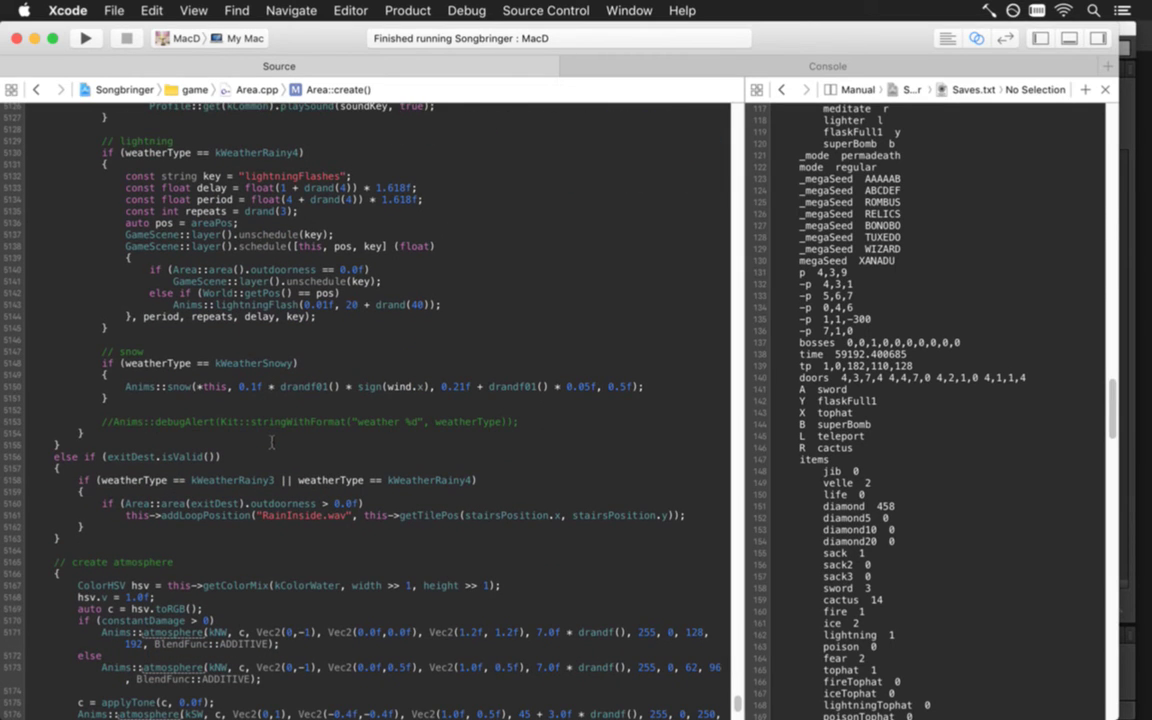
key("Up")
key("Up")
key("Up")
key("Up")
key("Up")
key("Up")
key("Up")
key("super+backslash")
key("super+r")
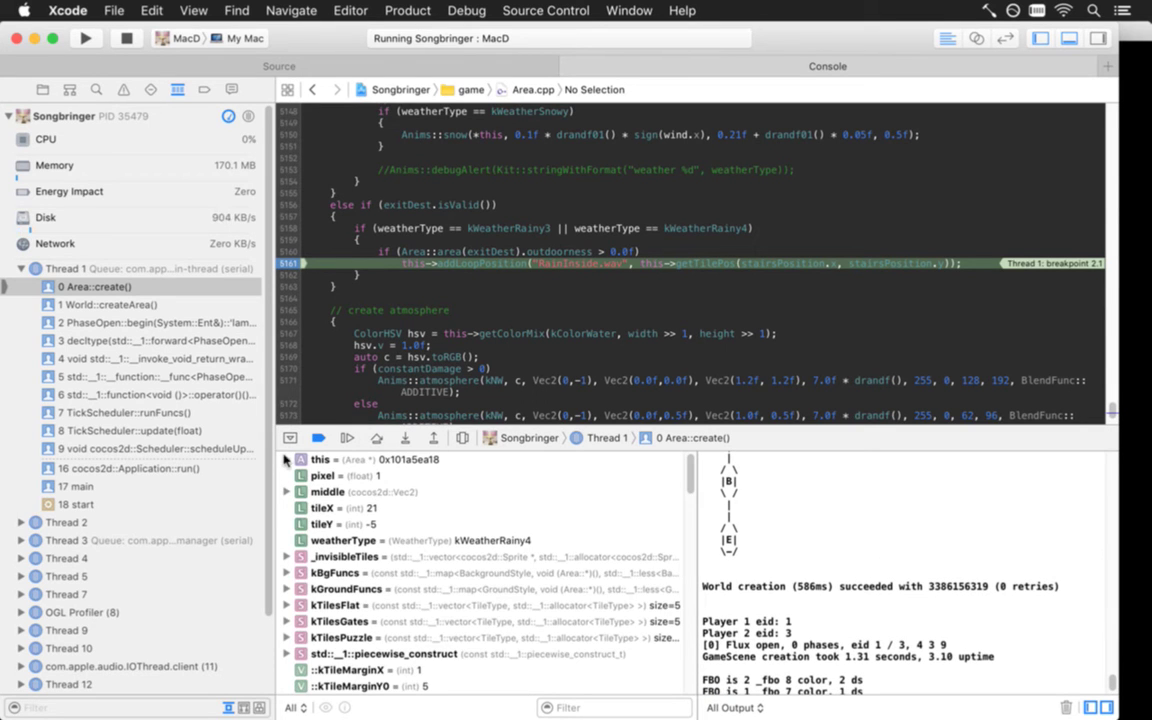
Inspect the x, y and z values of the area's stairsPosition in the debugger and stop the run
scroll(686, 497, "down", 10)
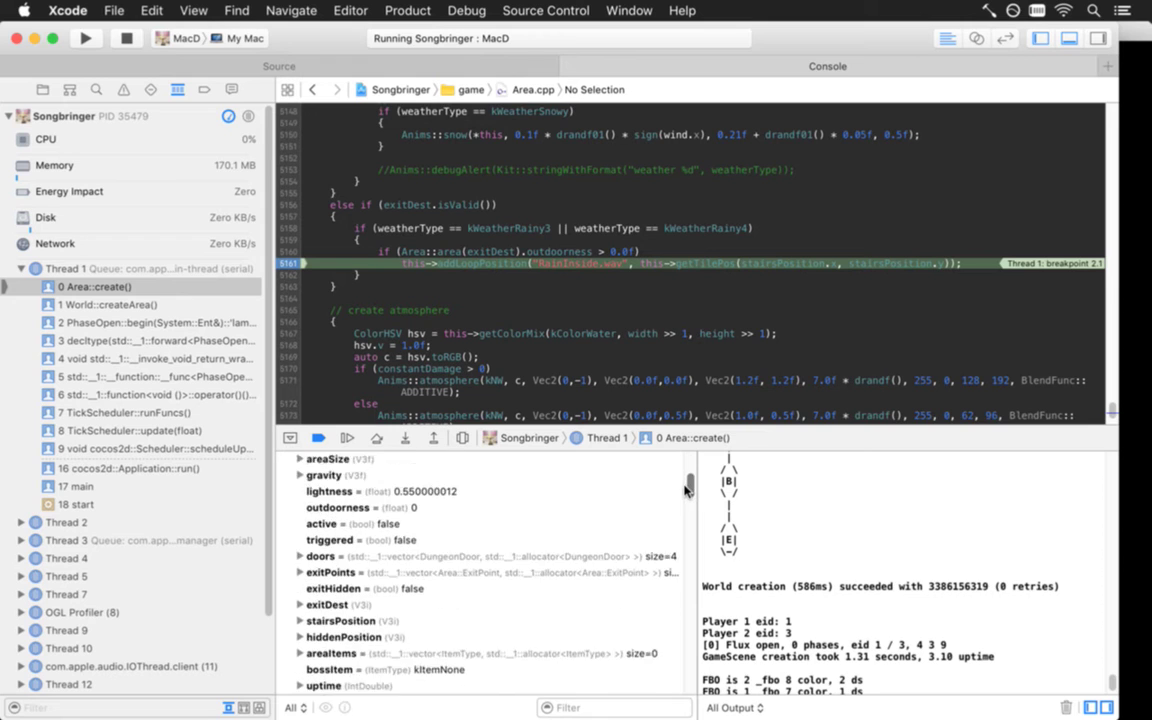
left_click(299, 538)
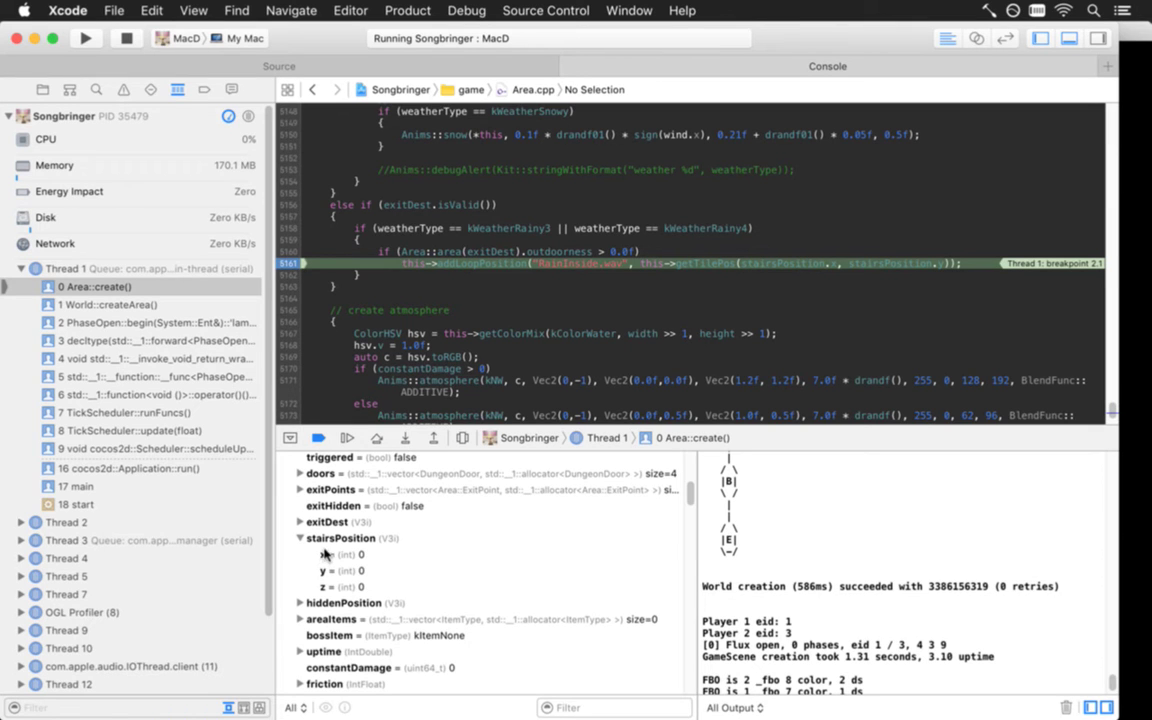
left_click(124, 38)
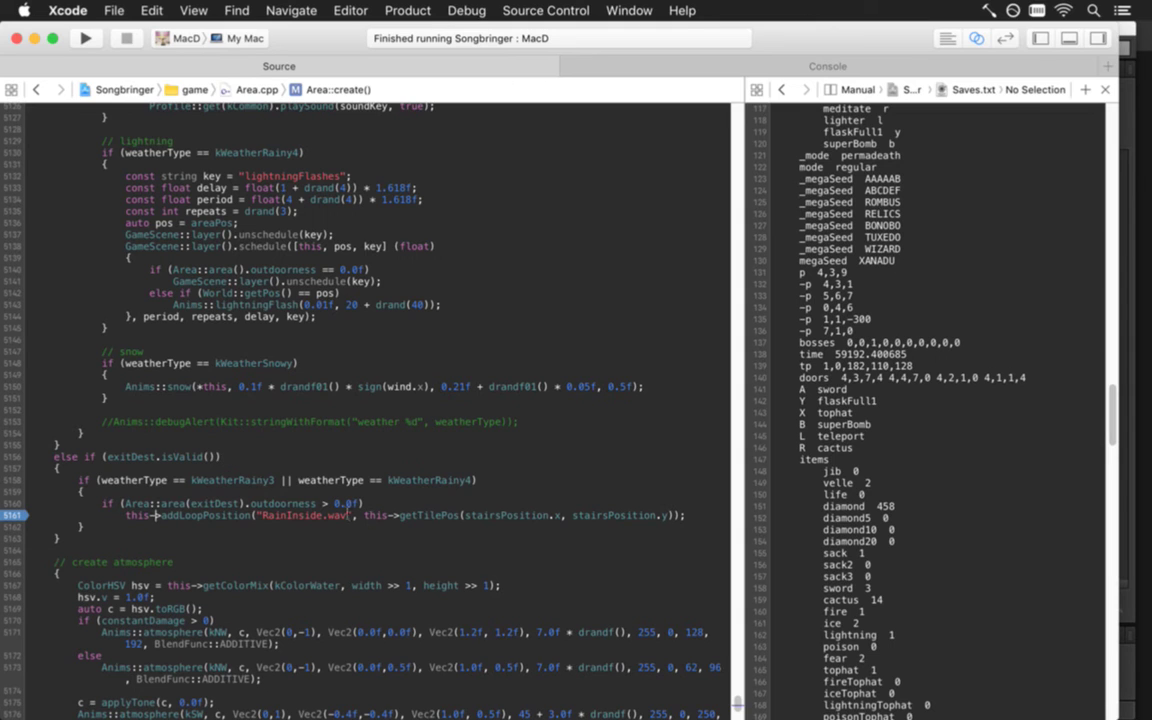
Add "&& !stairsPosition.isZero()" to the outdoorness check above the RainInside.wav loop and rerun Songbringer without the breakpoint
left_click(360, 504)
type("&& ")
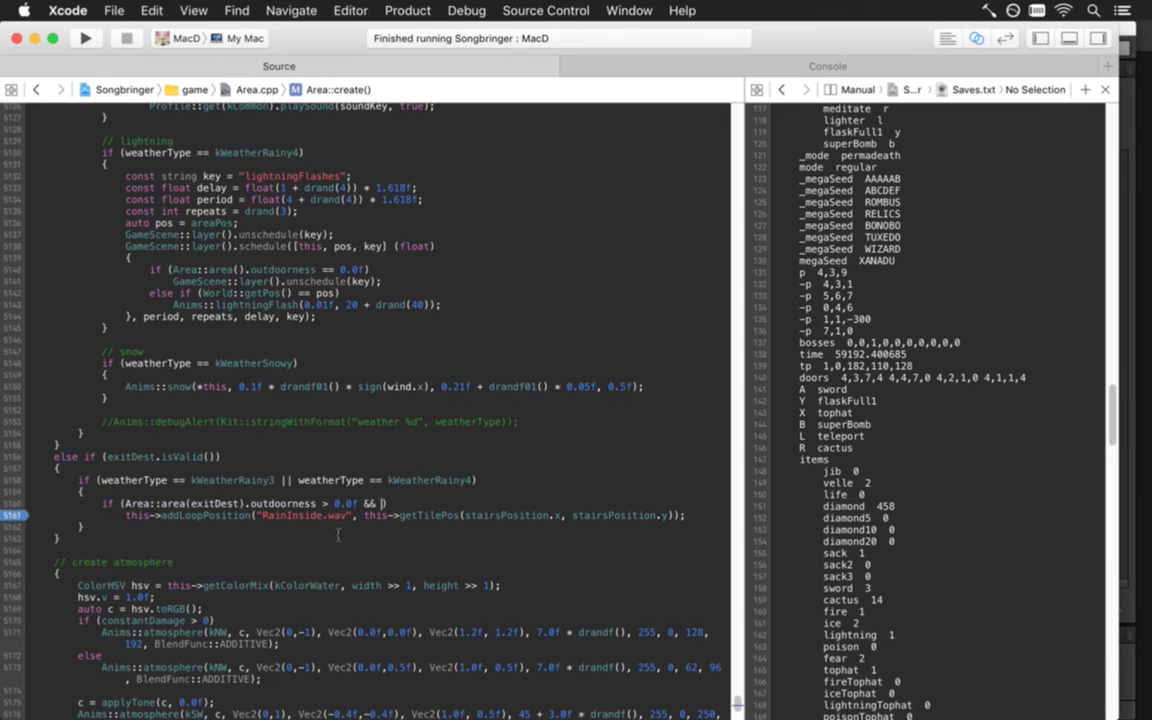
type("!stairsPosition)")
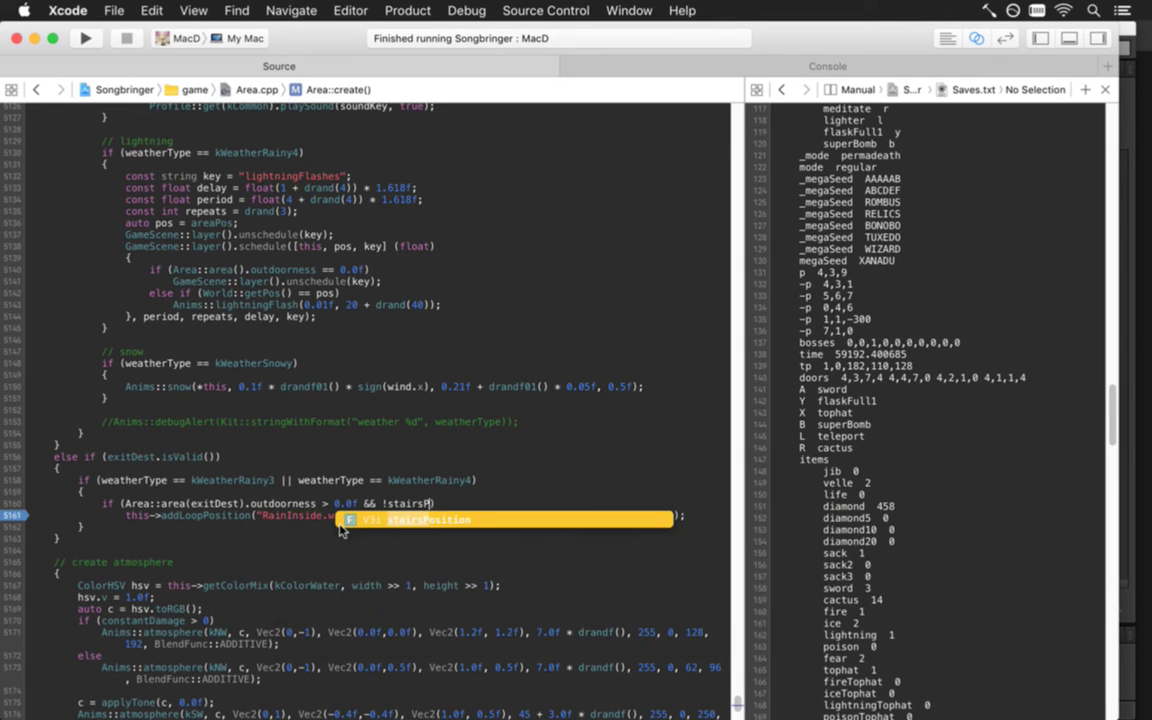
type(".isZero()")
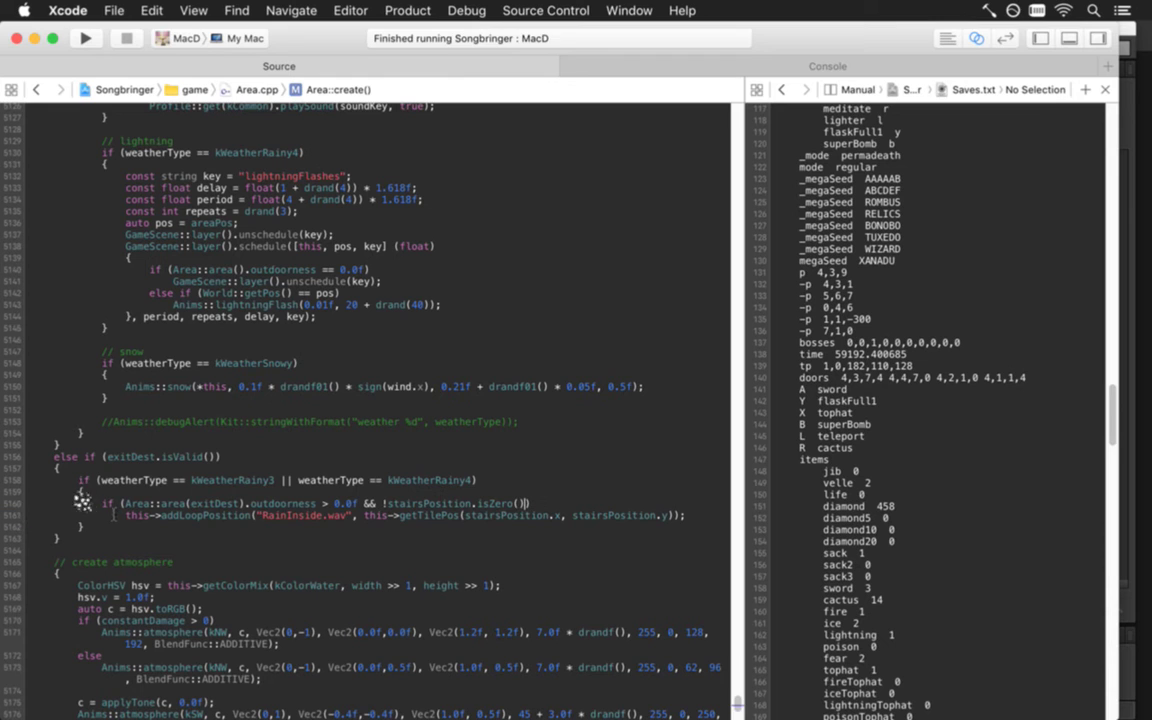
key("super+r")
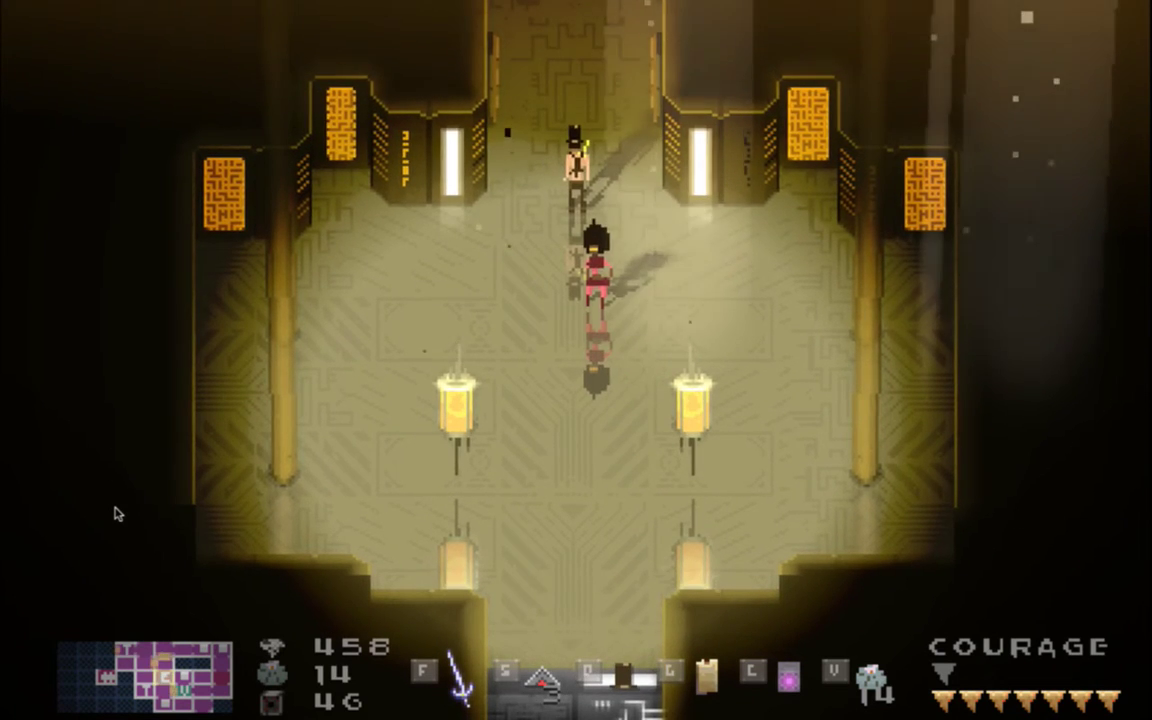
Quit the game, switch to Adobe Audition, and open 8DoorOpen.wav in the editor to listen to it
key("super+q")
key("super+Tab")
left_click(329, 398)
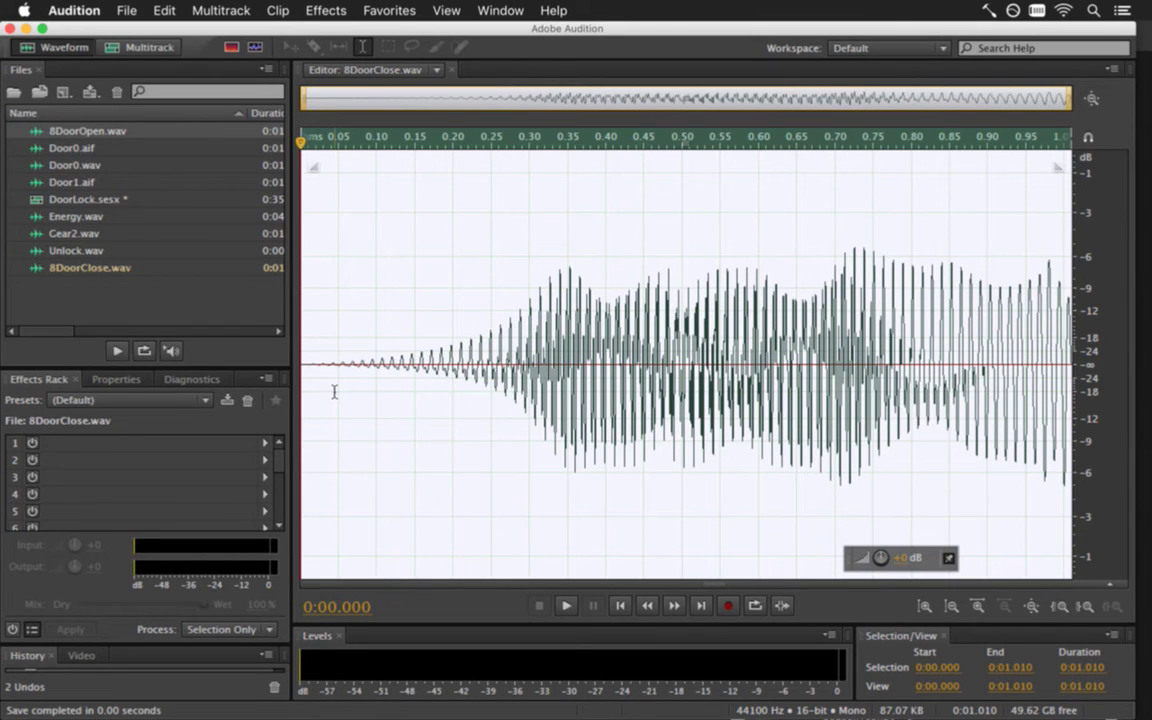
double_click(159, 132)
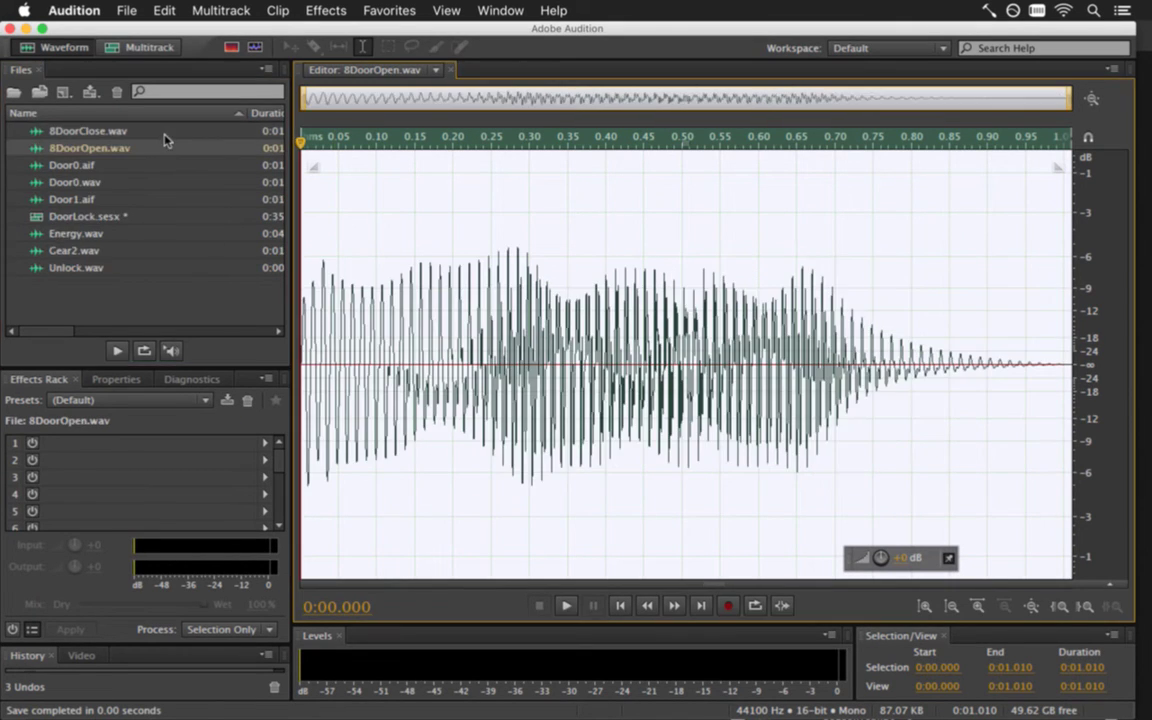
key("space")
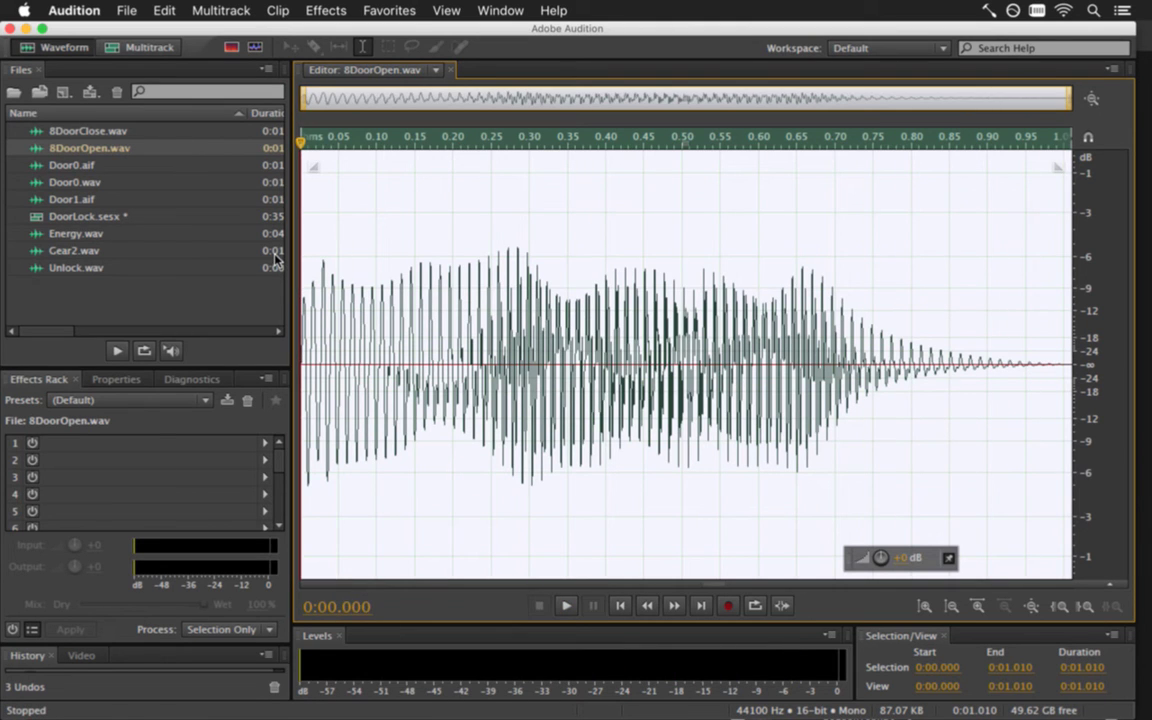
Open Manual Pitch Correction for 8DoorOpen.wav, try a pitch envelope that falls steadily to the end of the clip, and preview it
left_click(318, 10)
mouse_move(348, 304)
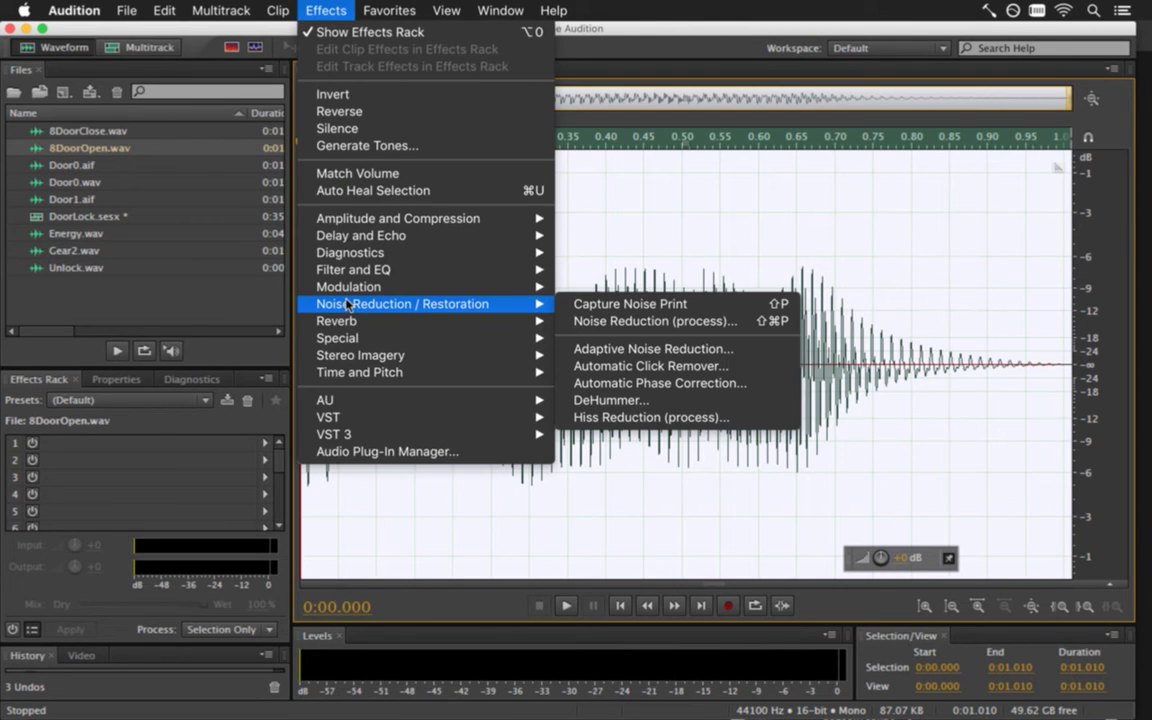
mouse_move(360, 372)
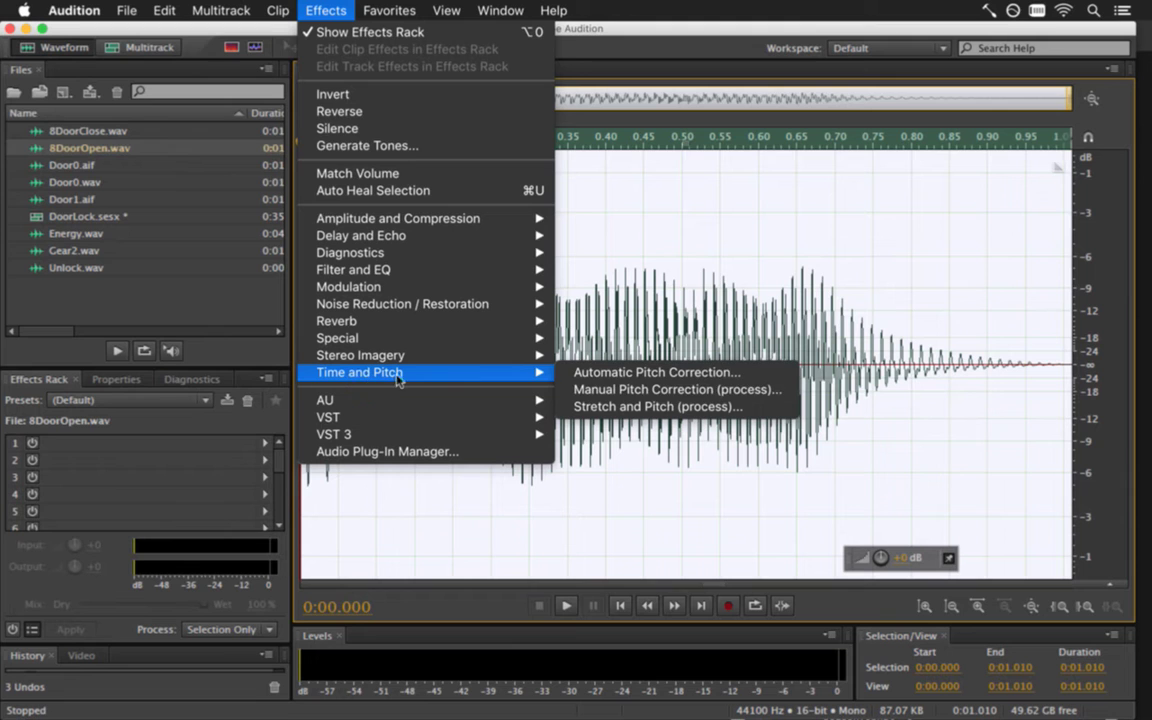
left_click(635, 390)
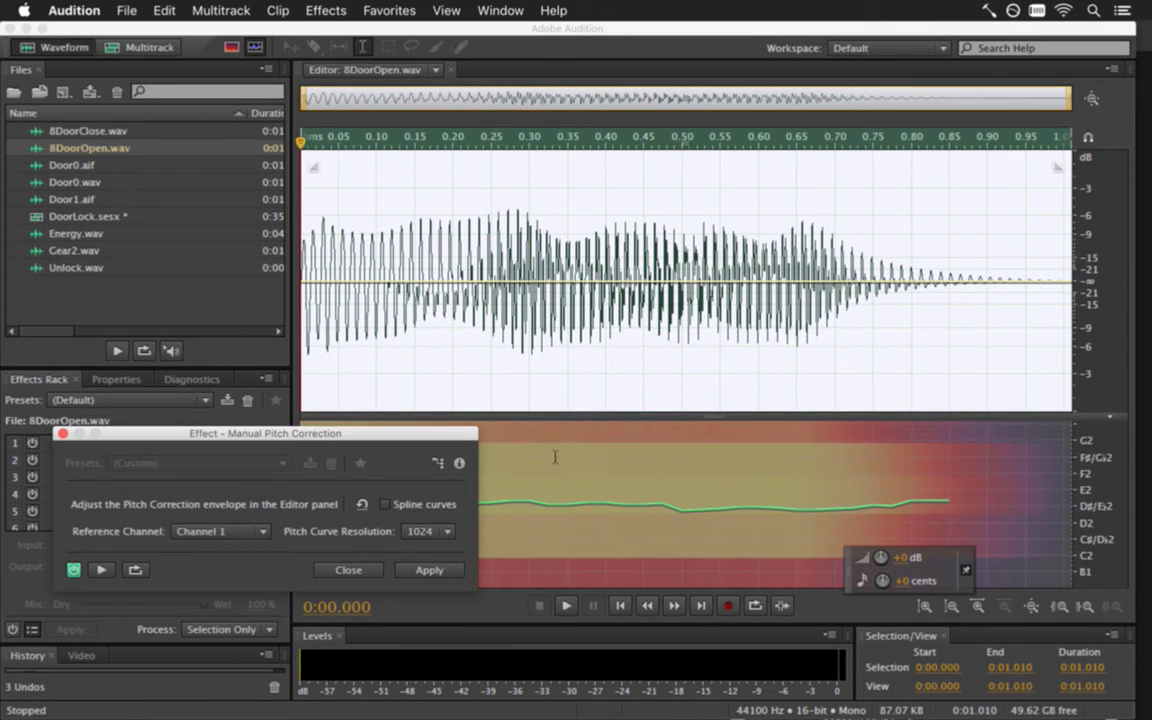
left_click(1068, 277)
left_click_drag(1068, 277, 1068, 291)
left_click_drag(302, 289, 302, 282)
left_click_drag(1068, 290, 1070, 303)
key("space")
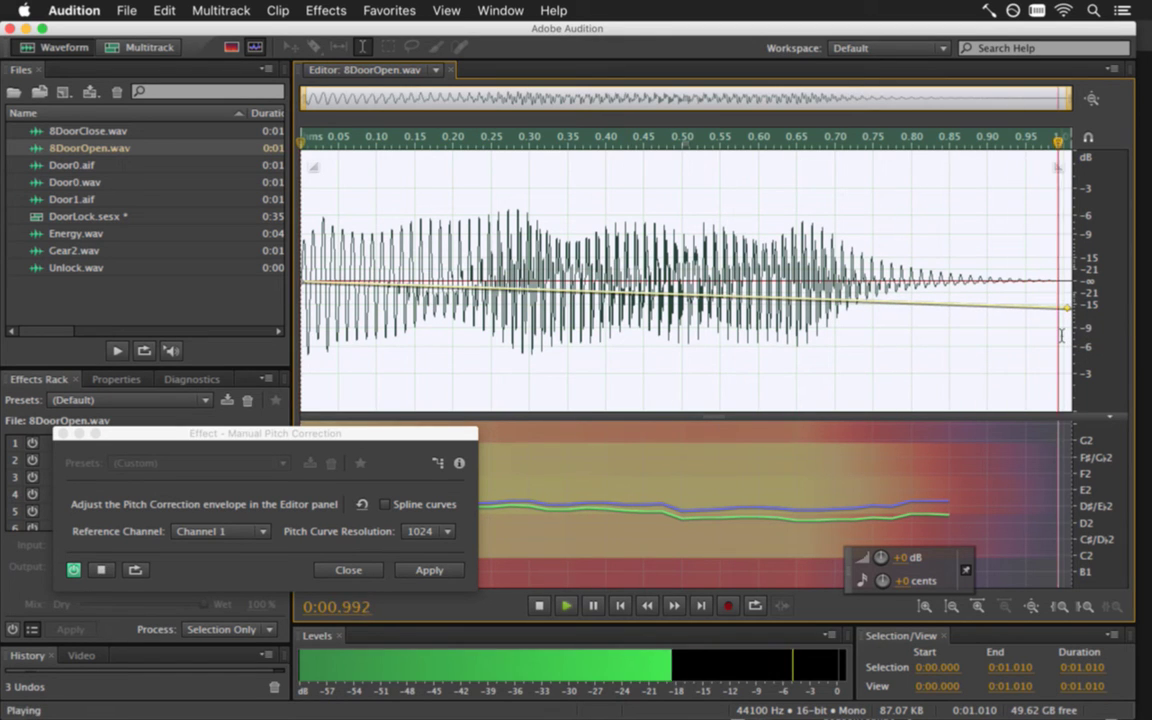
key("space")
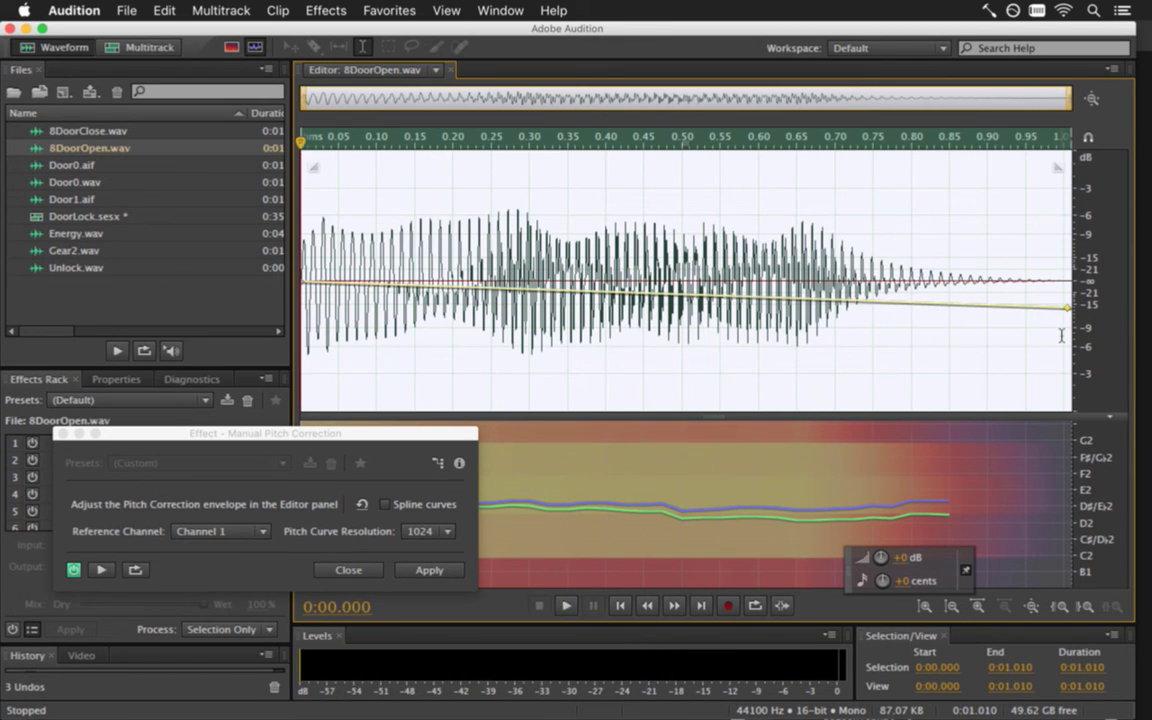
Try a steadily rising pitch envelope, preview it, and reset the envelope's end point to 0 cents
left_click_drag(1069, 306, 1066, 272)
key("space")
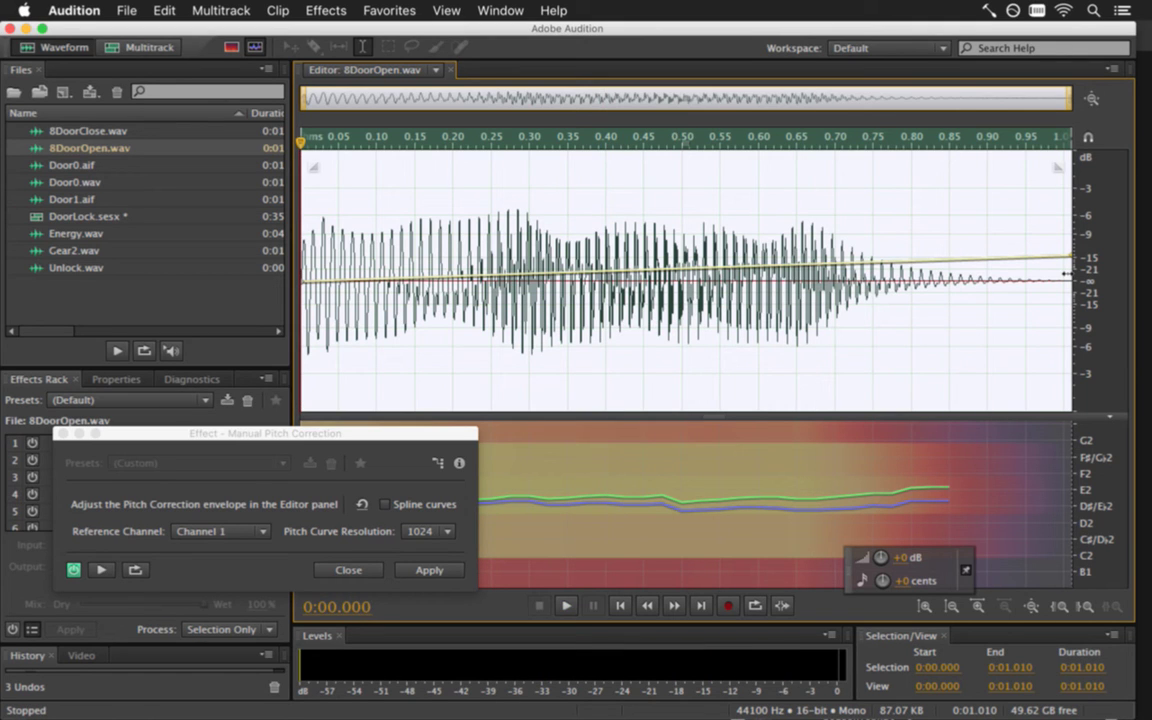
key("space")
mouse_move(1072, 249)
left_click_drag(1072, 249, 1070, 271)
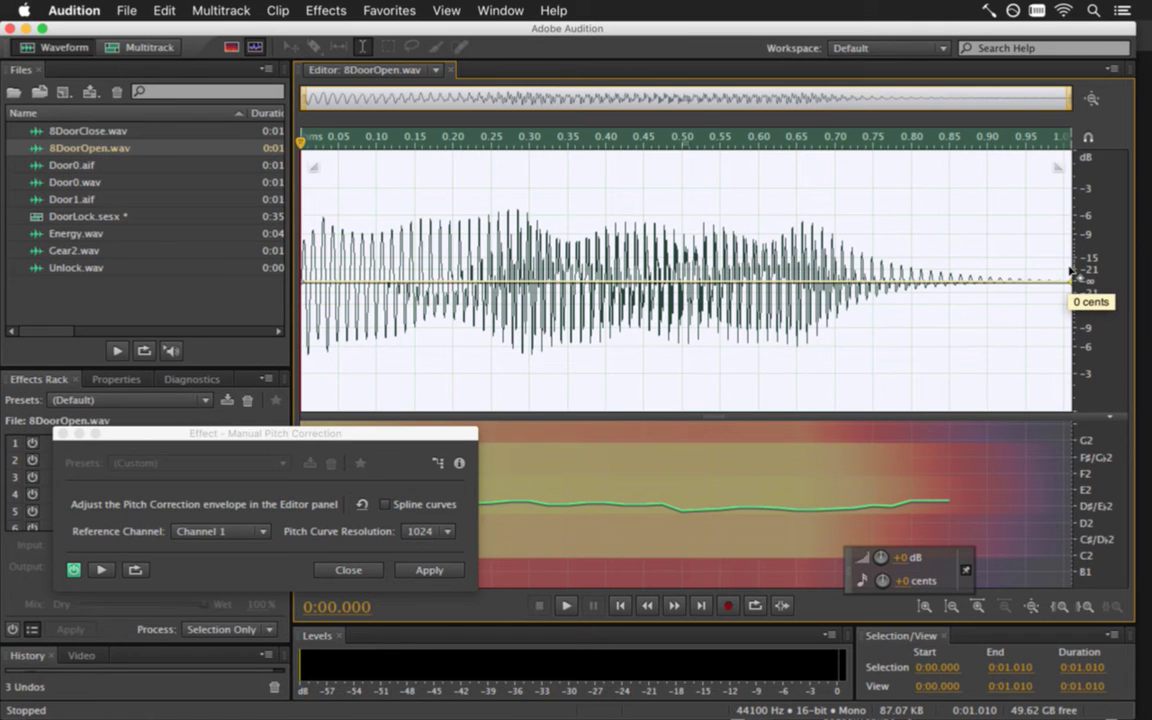
Try an abrupt pitch drop at about 0.50 s, hold the lowered pitch to the end of the clip, and preview it
left_click(686, 281)
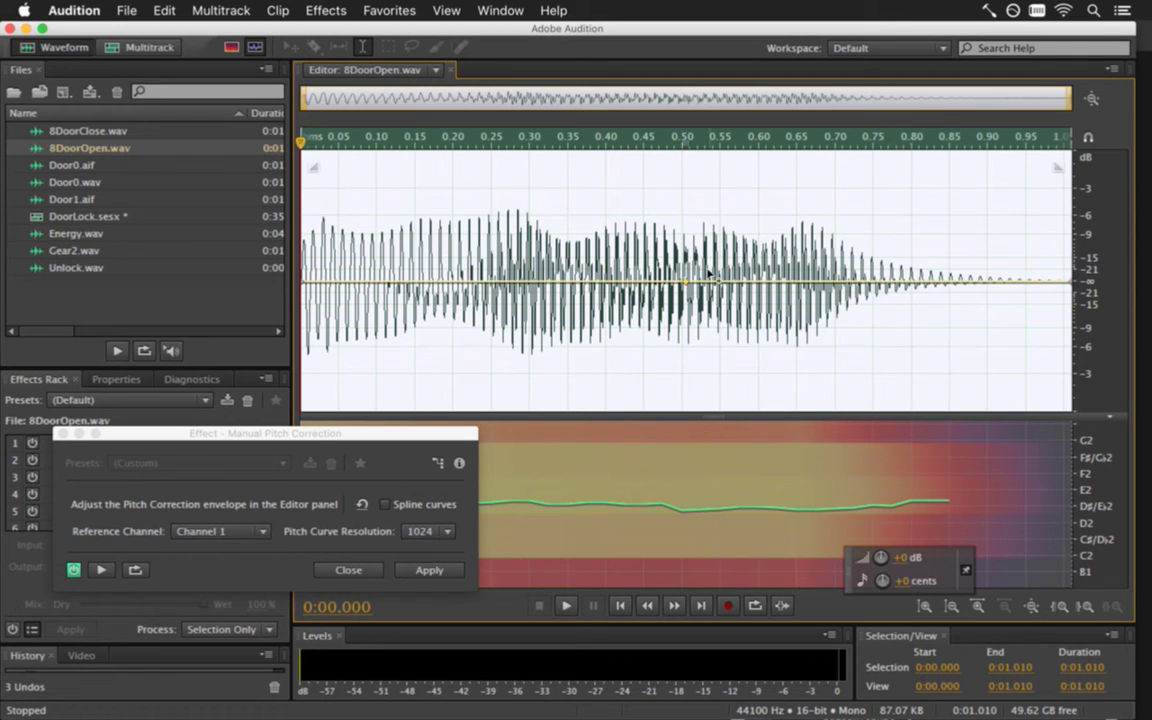
left_click_drag(698, 276, 688, 300)
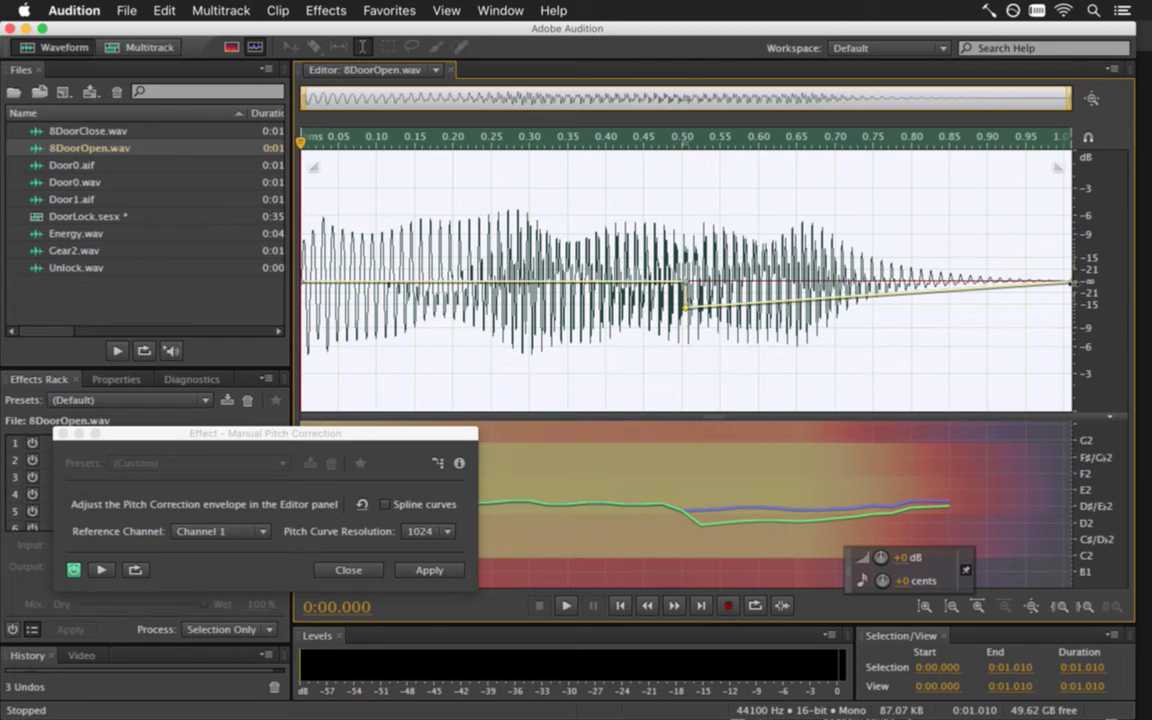
left_click_drag(1069, 283, 1076, 308)
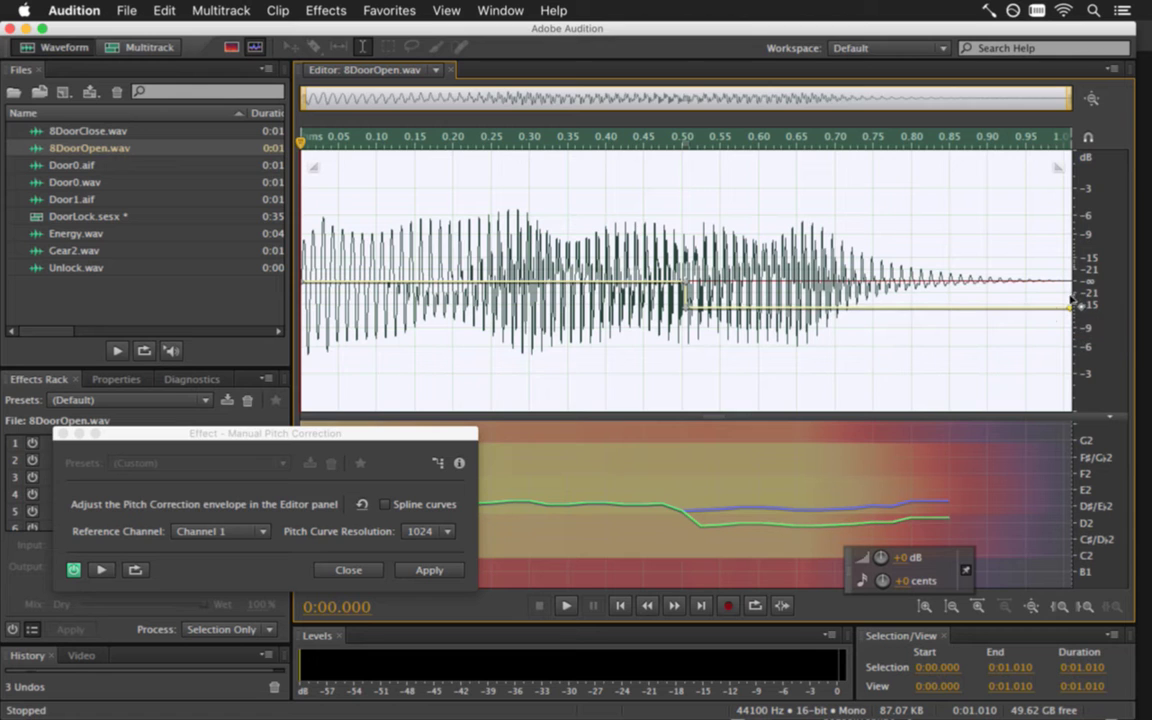
key("space")
key("space")
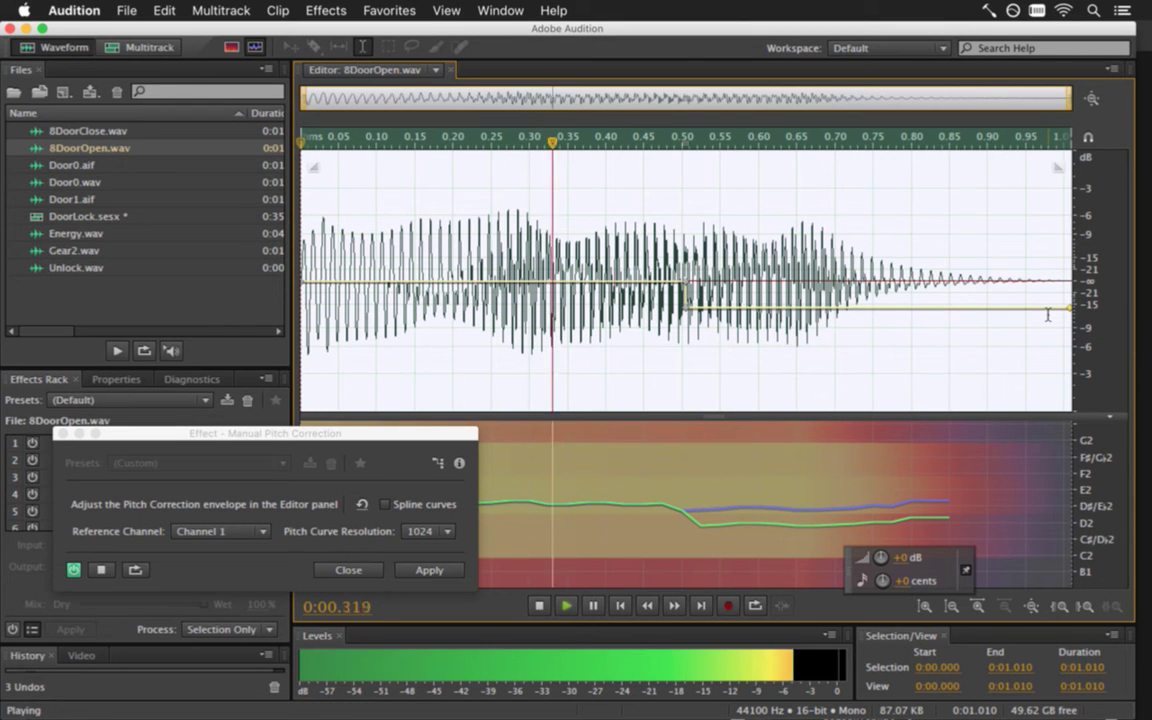
key("space")
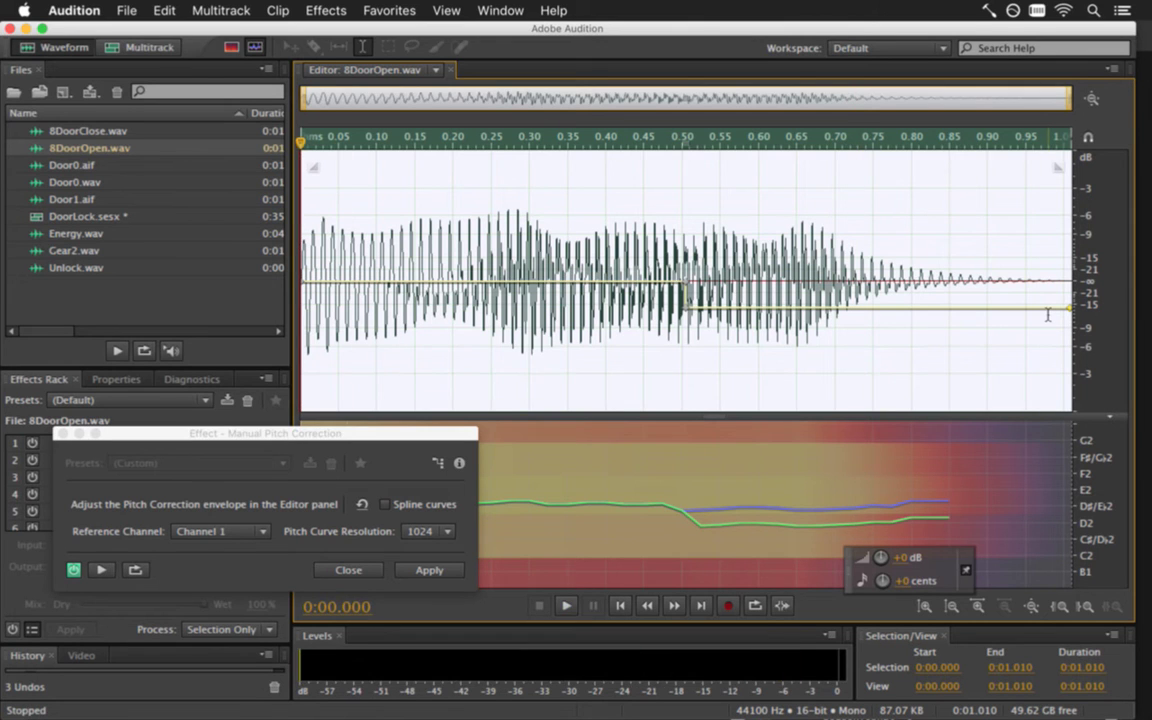
key("space")
Deepen the pitch drop to about -200 cents from 0.50 s to the clip's end and preview it
left_click_drag(685, 307, 688, 331)
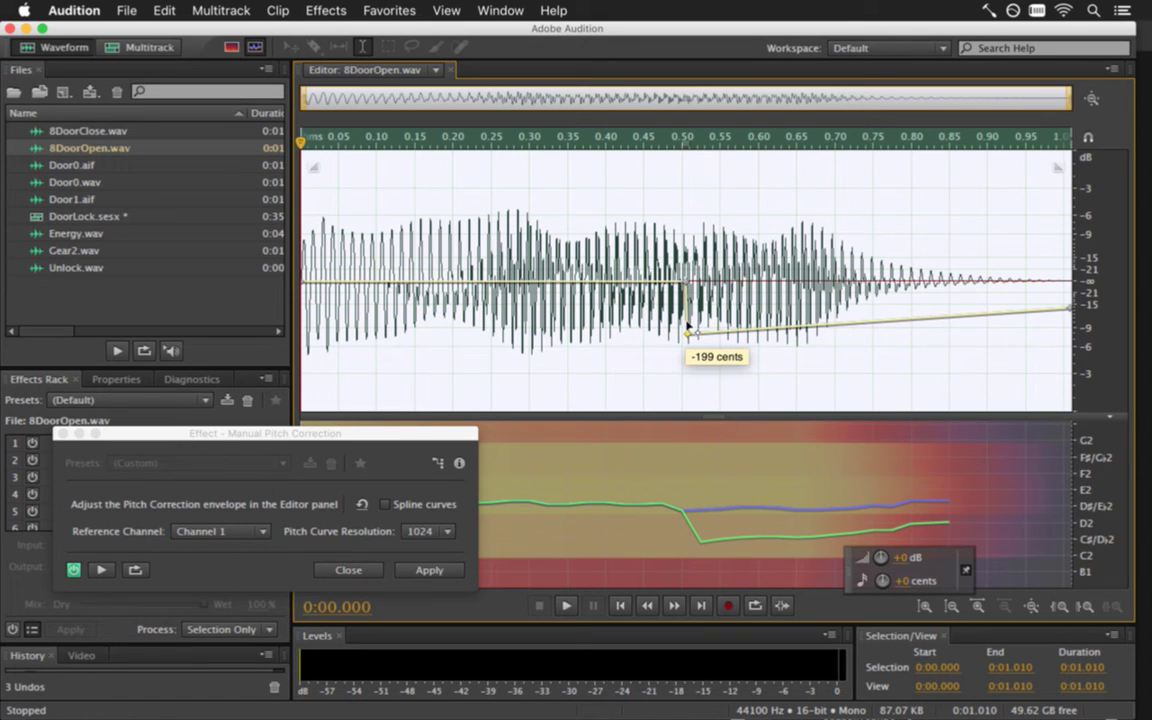
left_click_drag(688, 331, 688, 334)
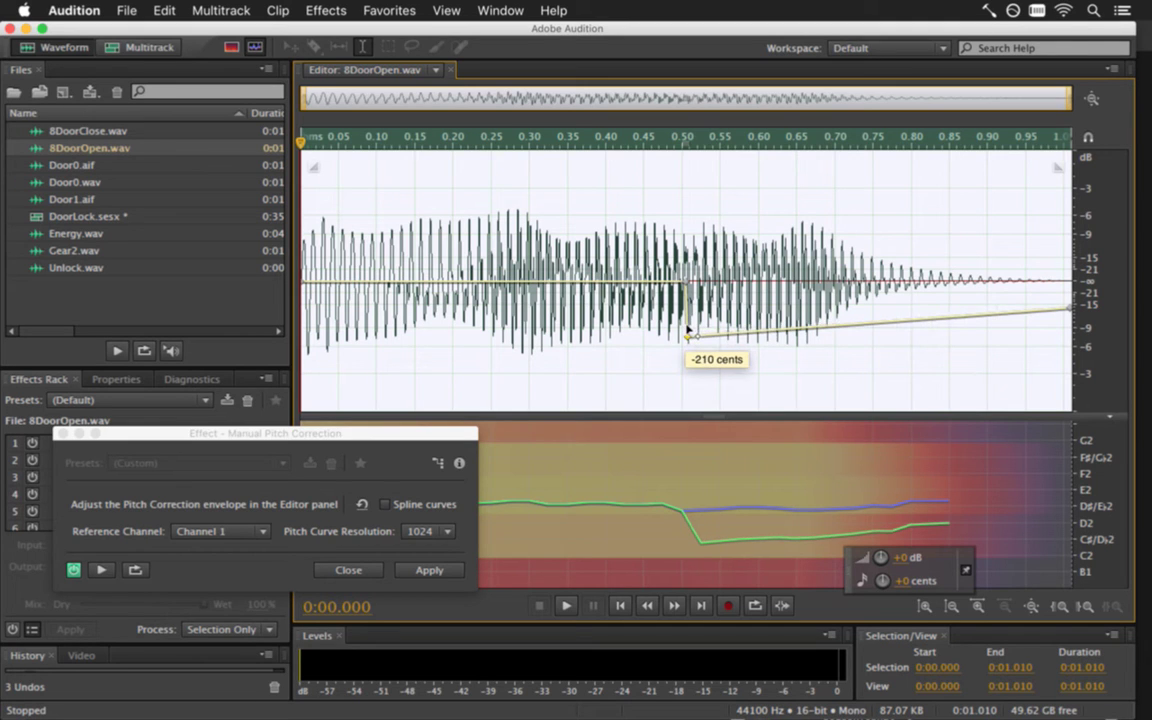
left_click_drag(688, 326, 689, 327)
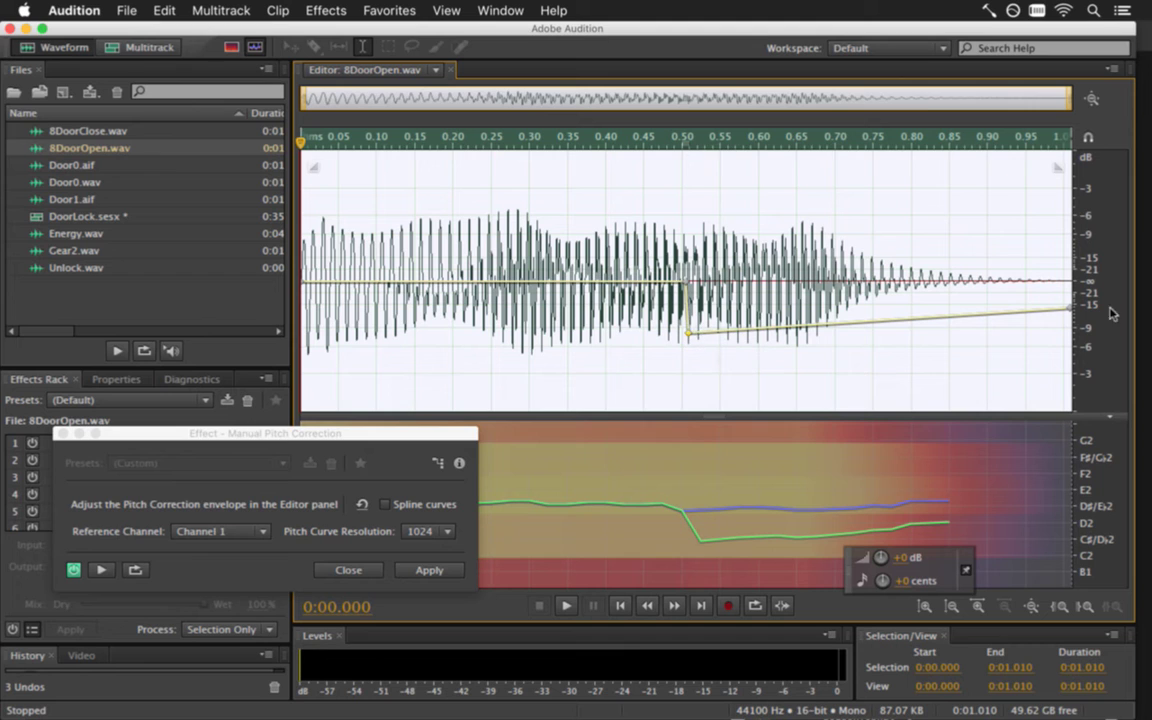
left_click_drag(1072, 304, 1072, 331)
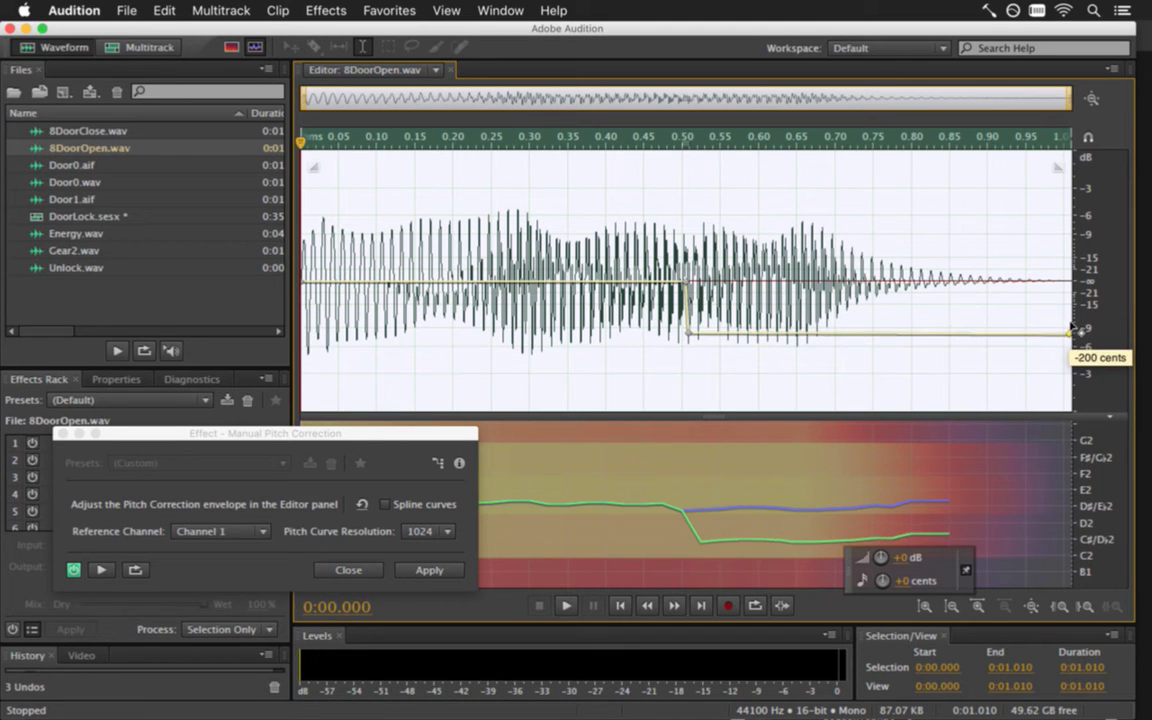
key("space")
key("space")
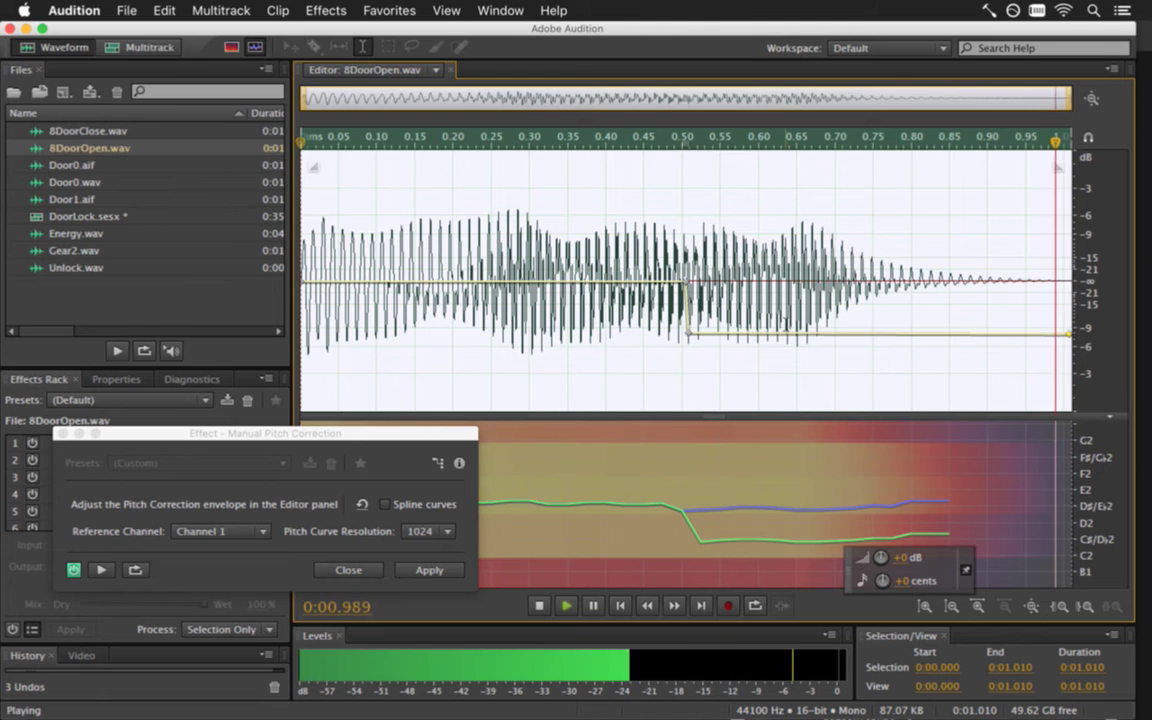
key("space")
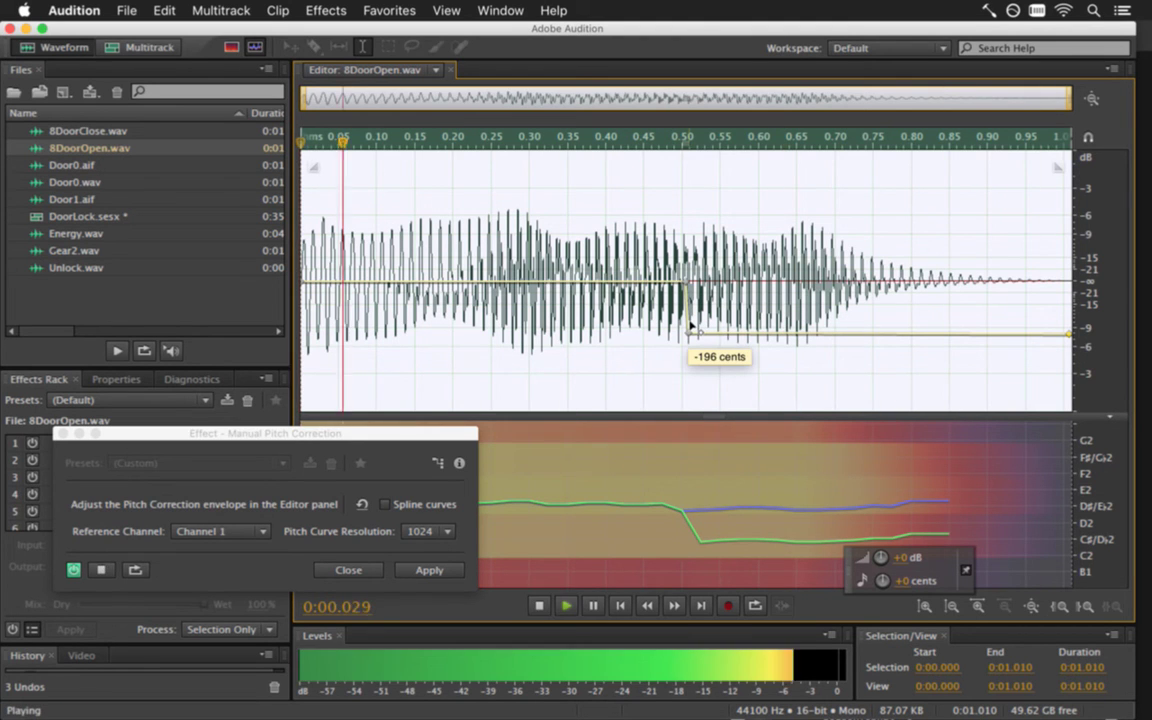
Move the lower envelope point to about 0.55 s so the pitch drop becomes a short slope, and preview it
left_click_drag(692, 322, 724, 333)
key("space")
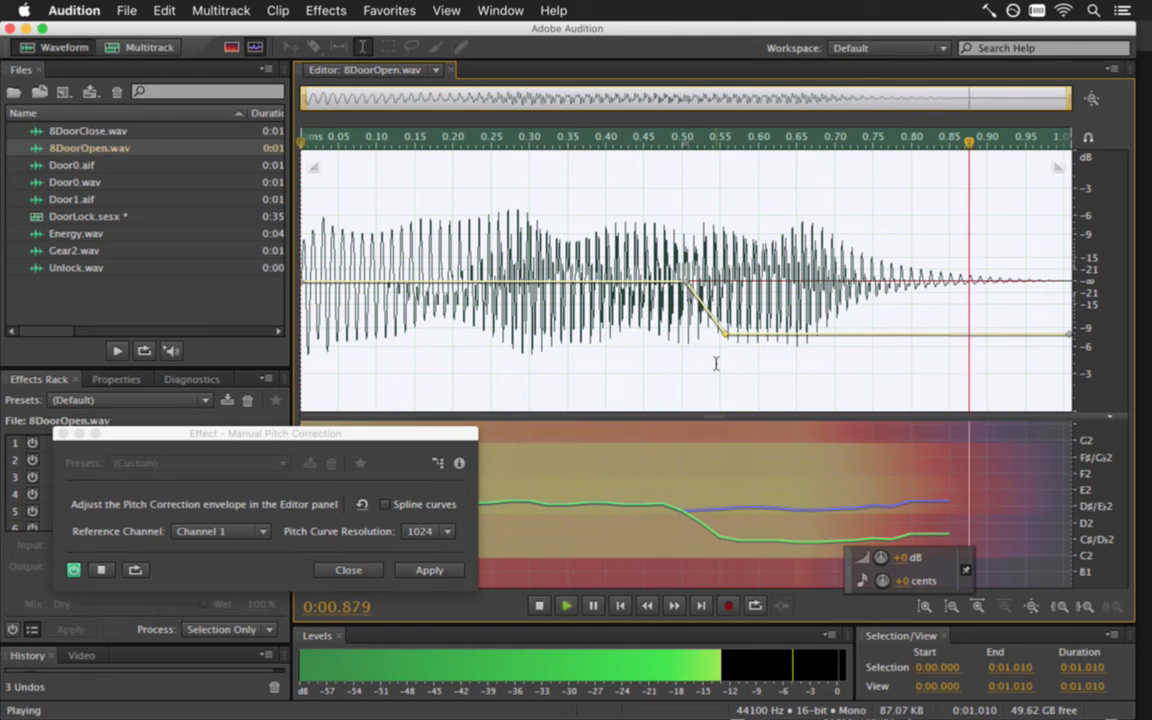
key("space")
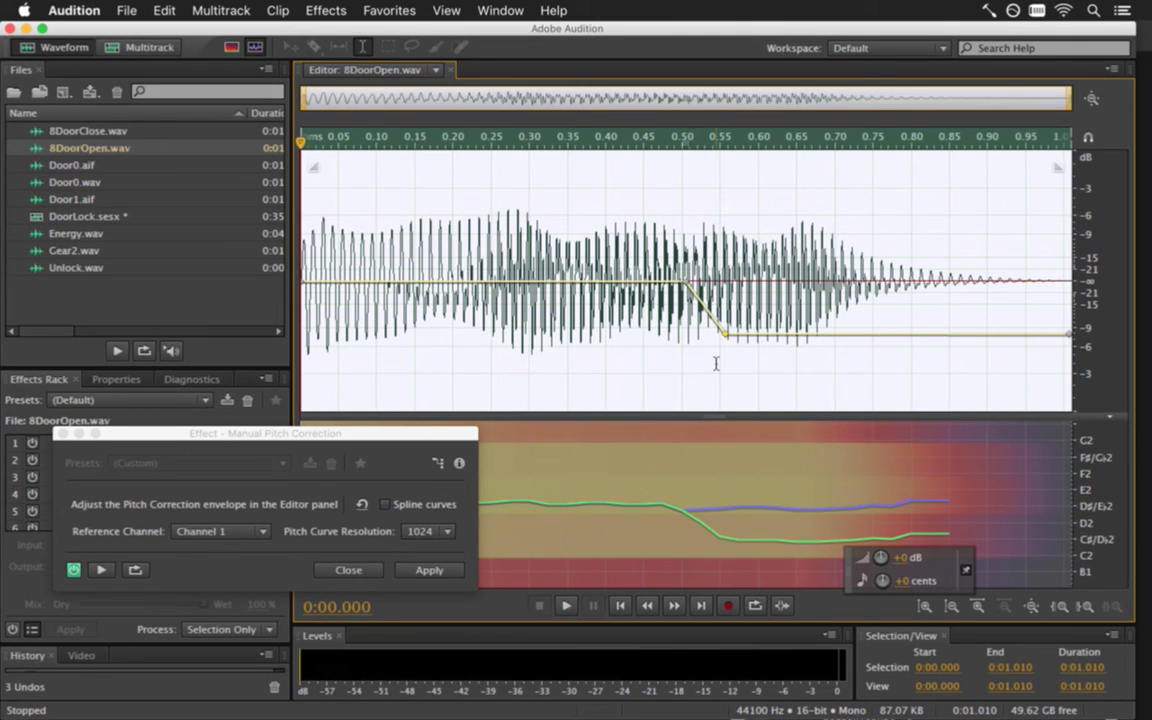
key("space")
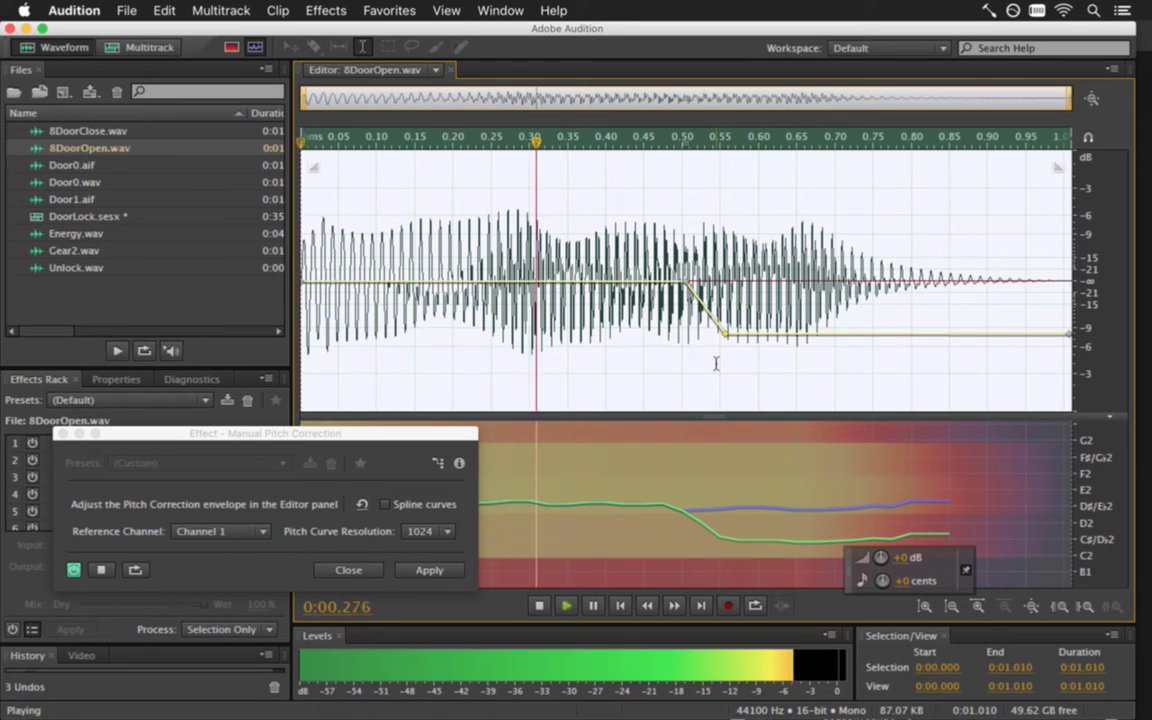
Apply the manual pitch correction, save 8DoorOpen.wav, and play back the processed sound
left_click(420, 575)
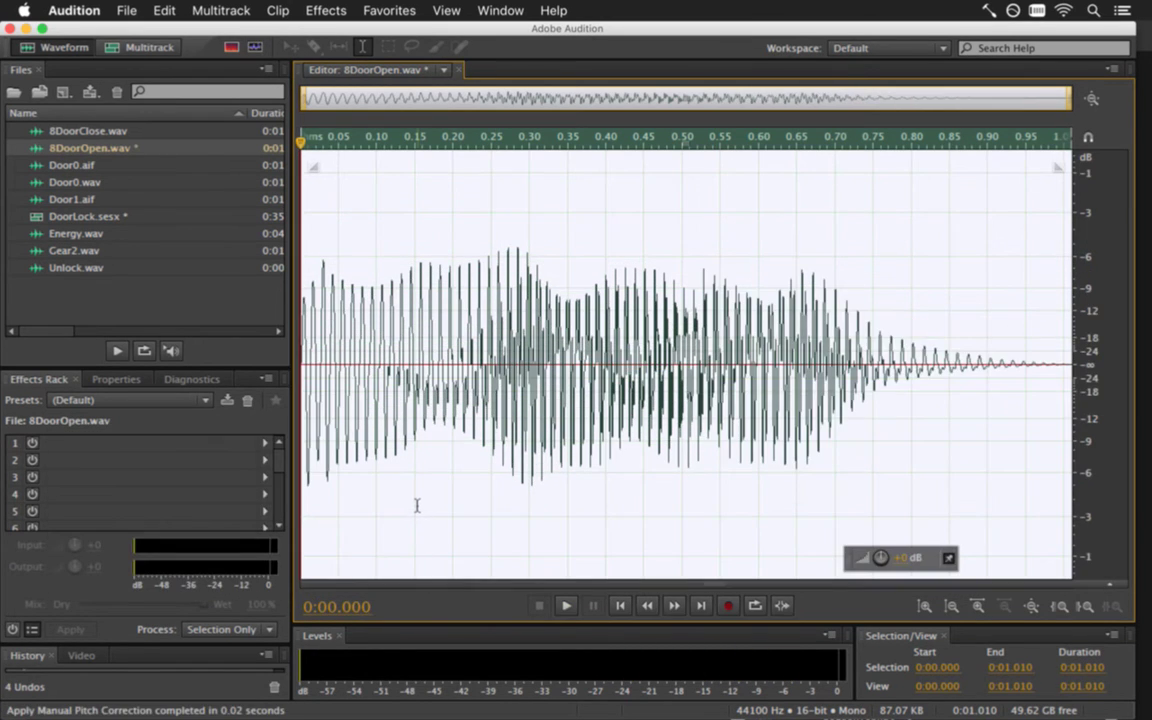
key("super+s")
key("space")
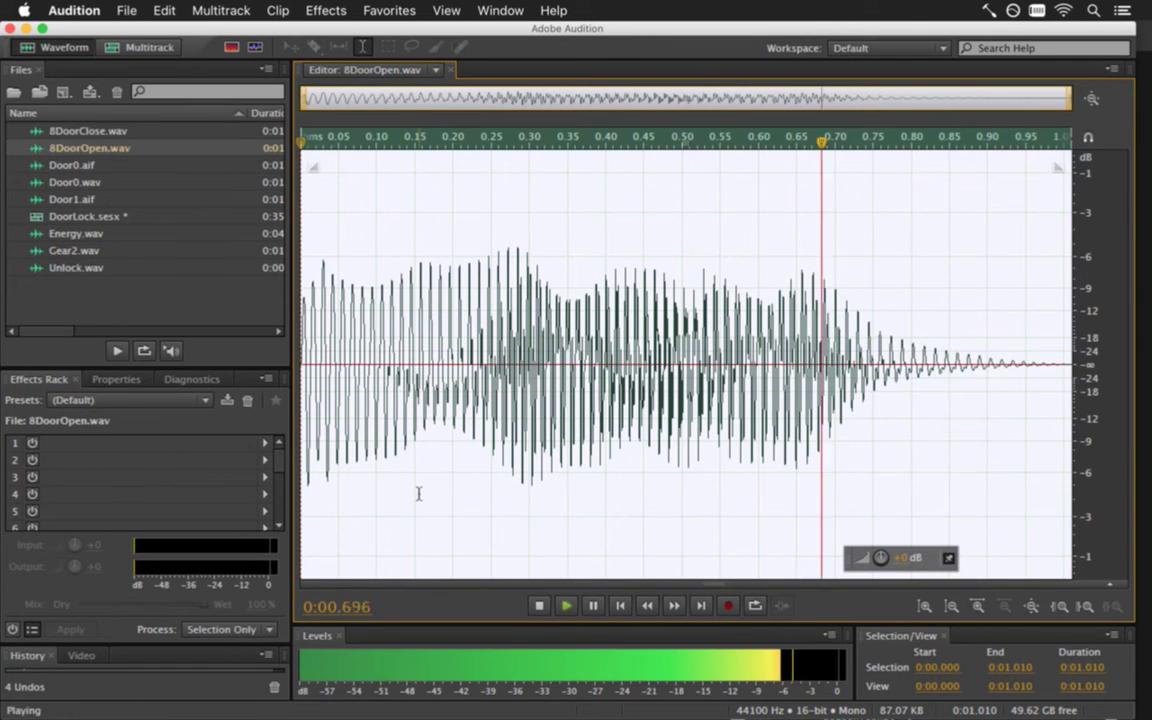
key("space")
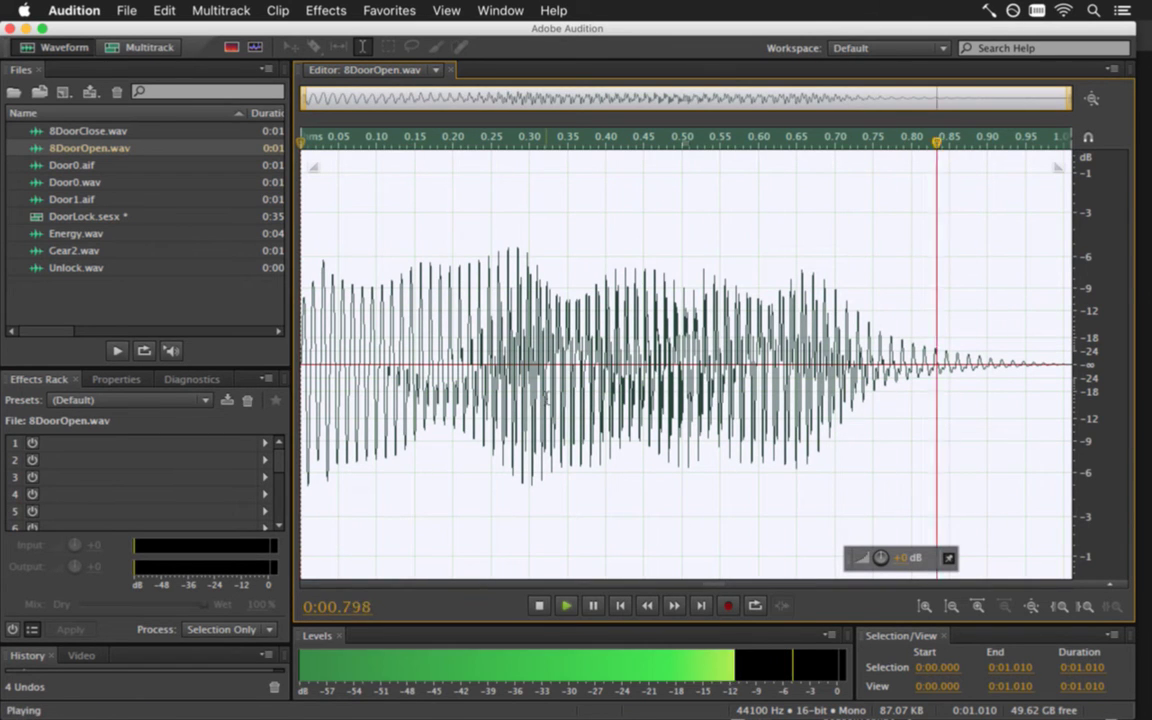
key("space")
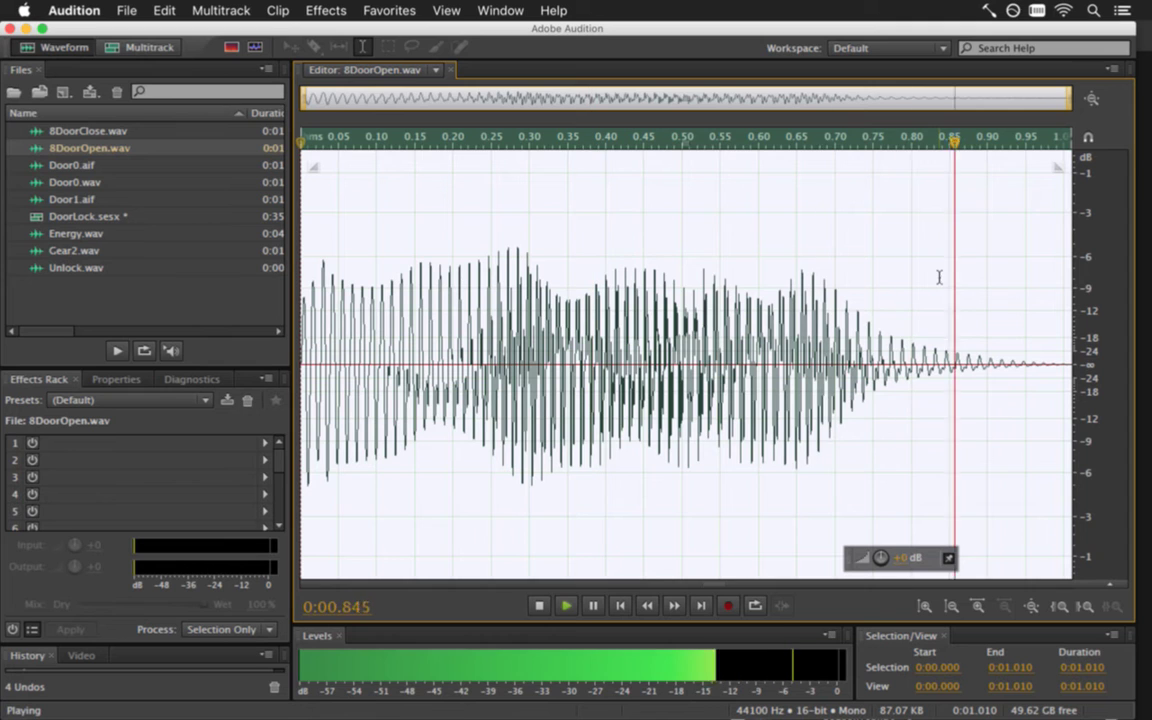
key("space")
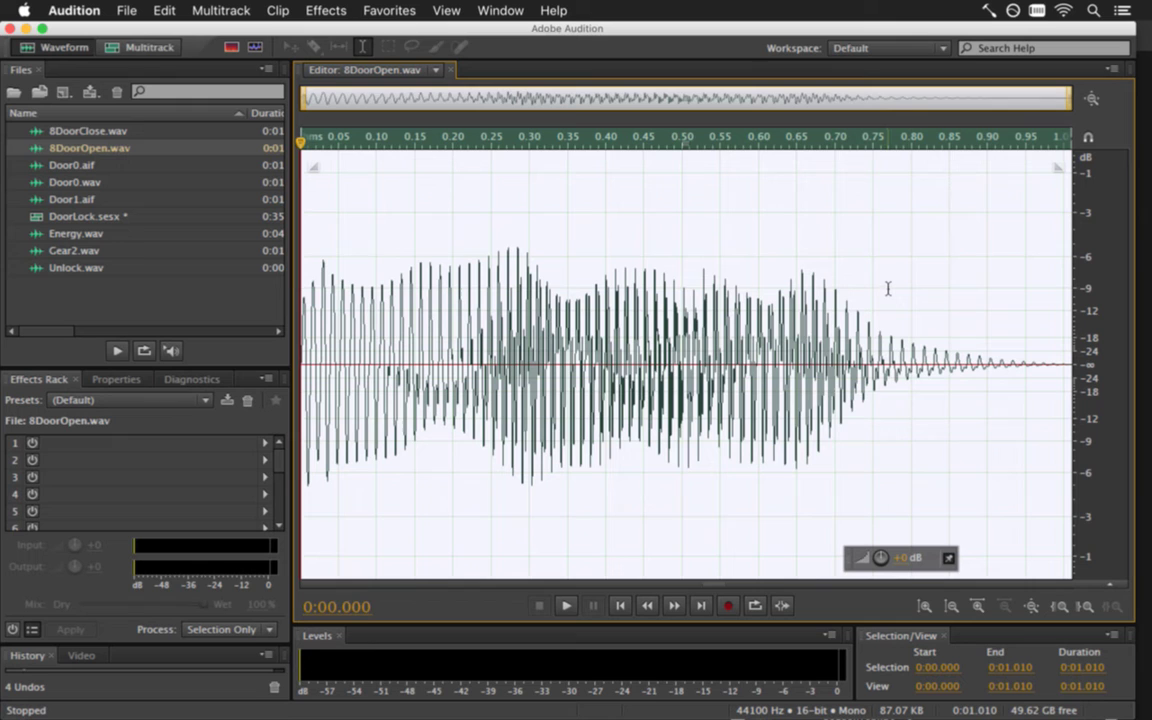
Undo the applied pitch correction on 8DoorOpen.wav, listen to the sound, and reopen Manual Pitch Correction
key("super+z")
key("space")
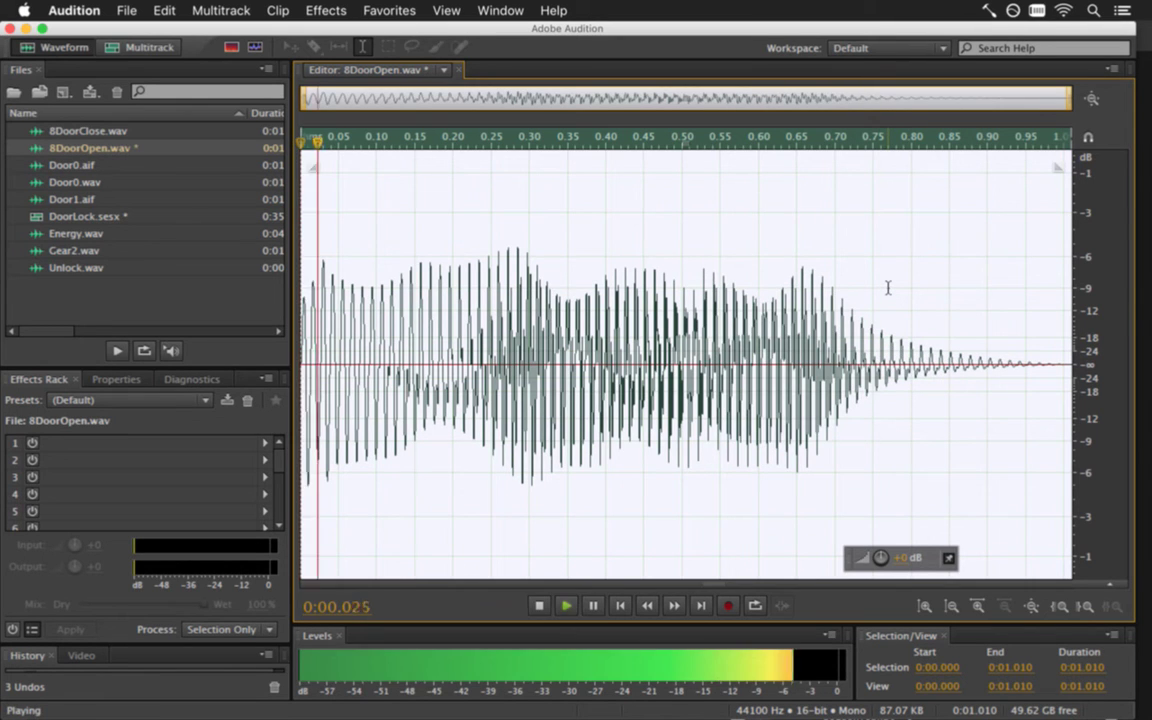
left_click(320, 9)
mouse_move(406, 370)
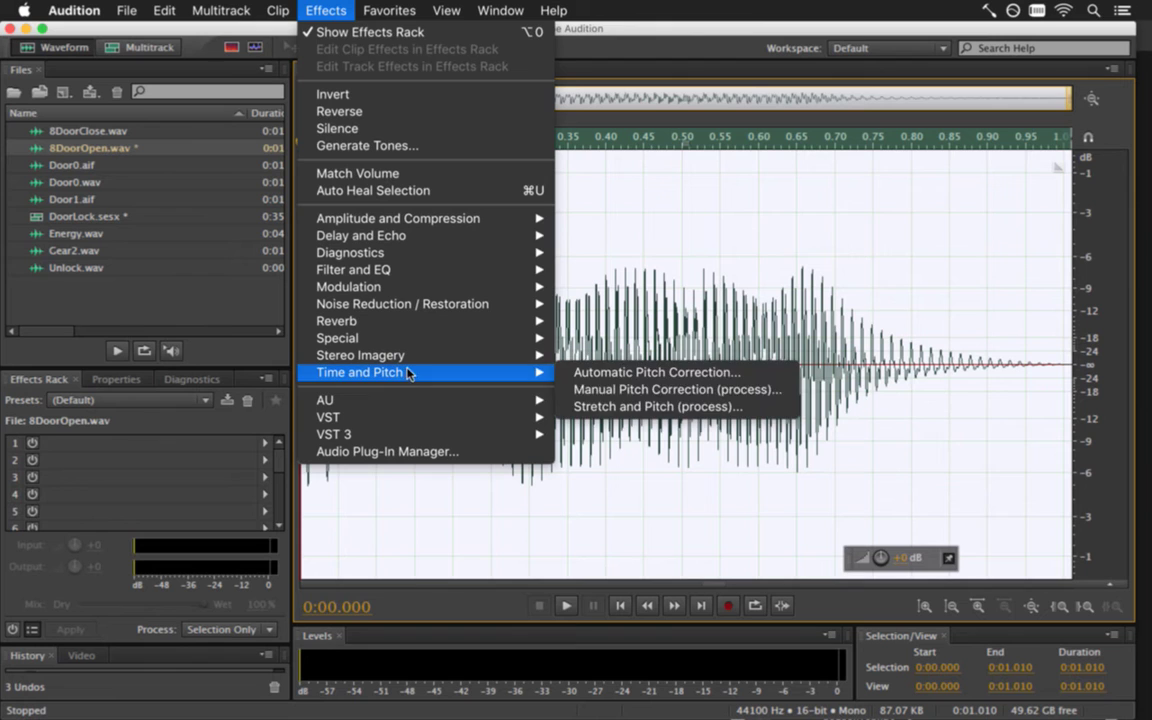
left_click(635, 391)
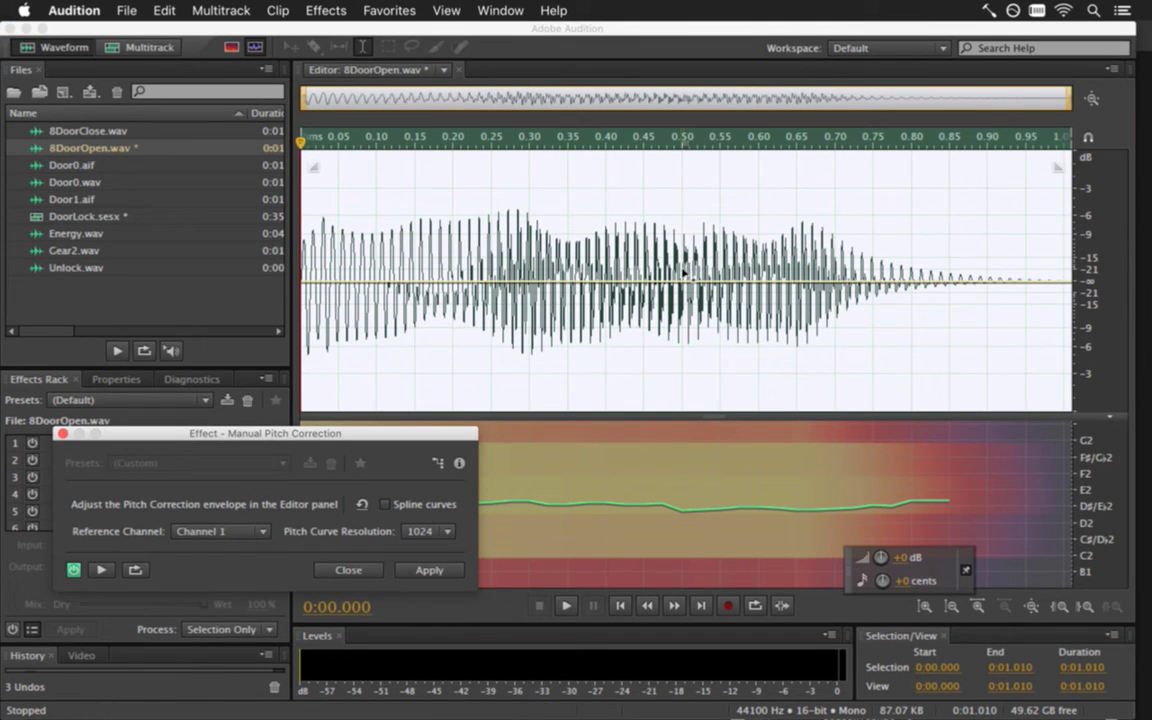
Shape the pitch envelope to fall gradually from 0 cents at about 0.40 s to about -210 cents at 0.65 s, and preview it
left_click(608, 272)
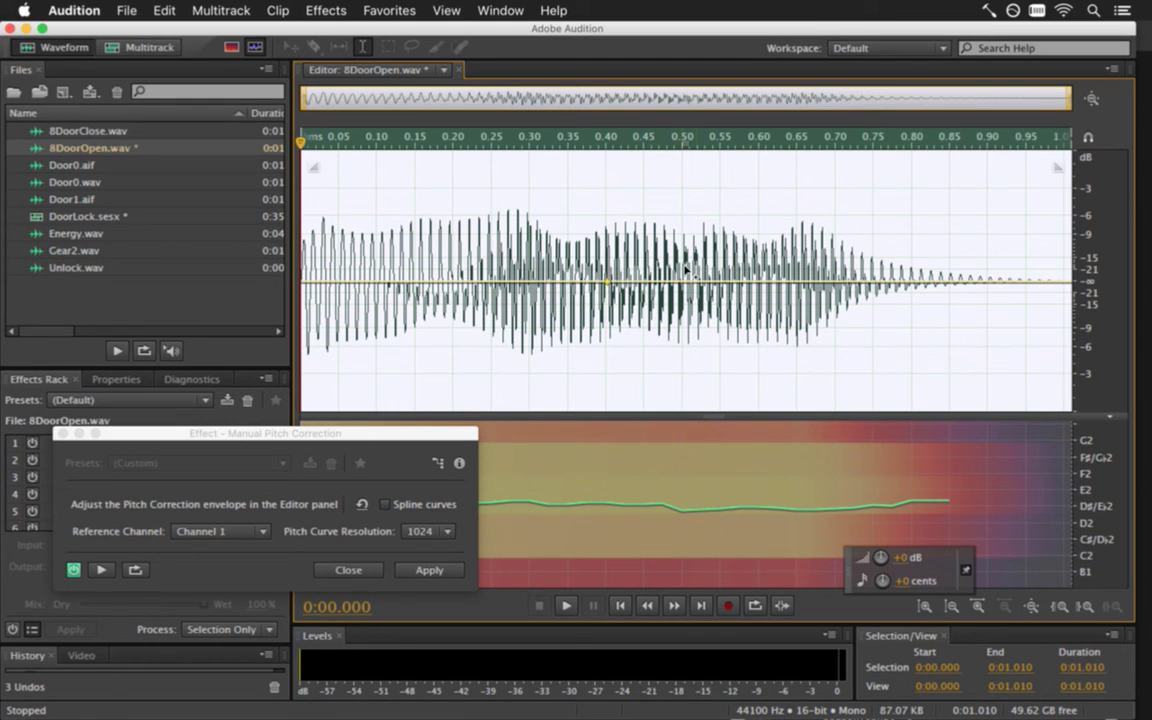
left_click_drag(729, 283, 727, 327)
key("space")
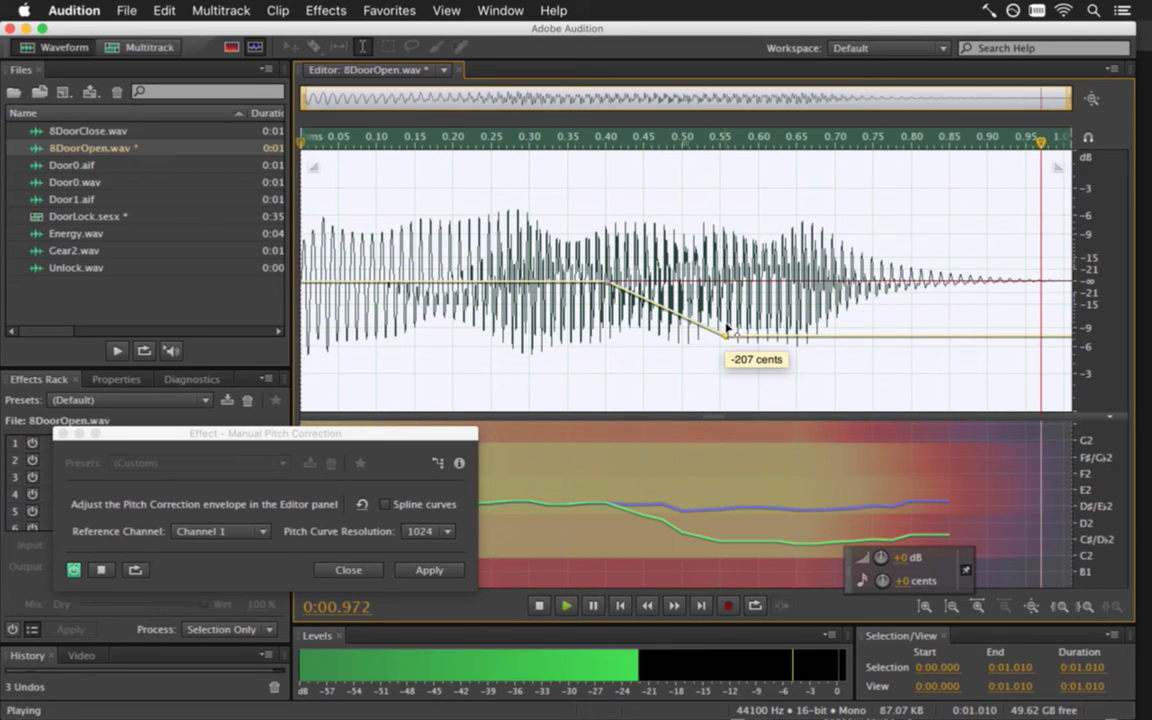
left_click_drag(727, 327, 795, 333)
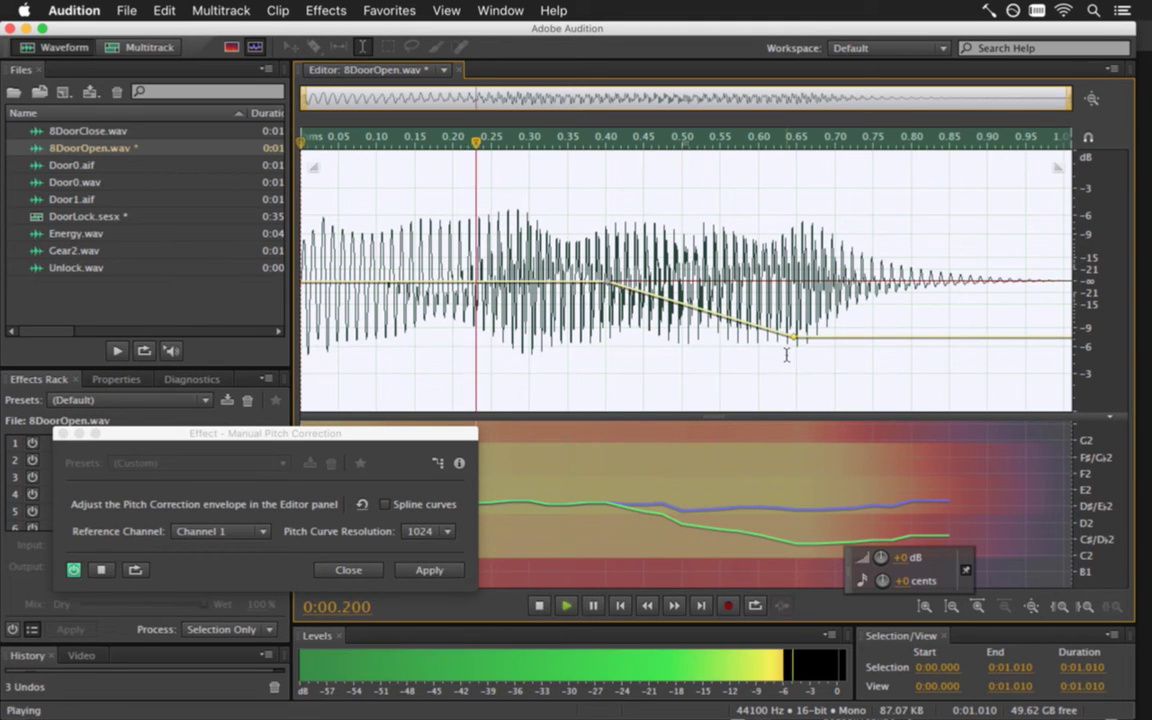
Raise the pitch envelope's lower point at 0.65 s to about -176 cents and preview the sound
left_click_drag(793, 340, 795, 334)
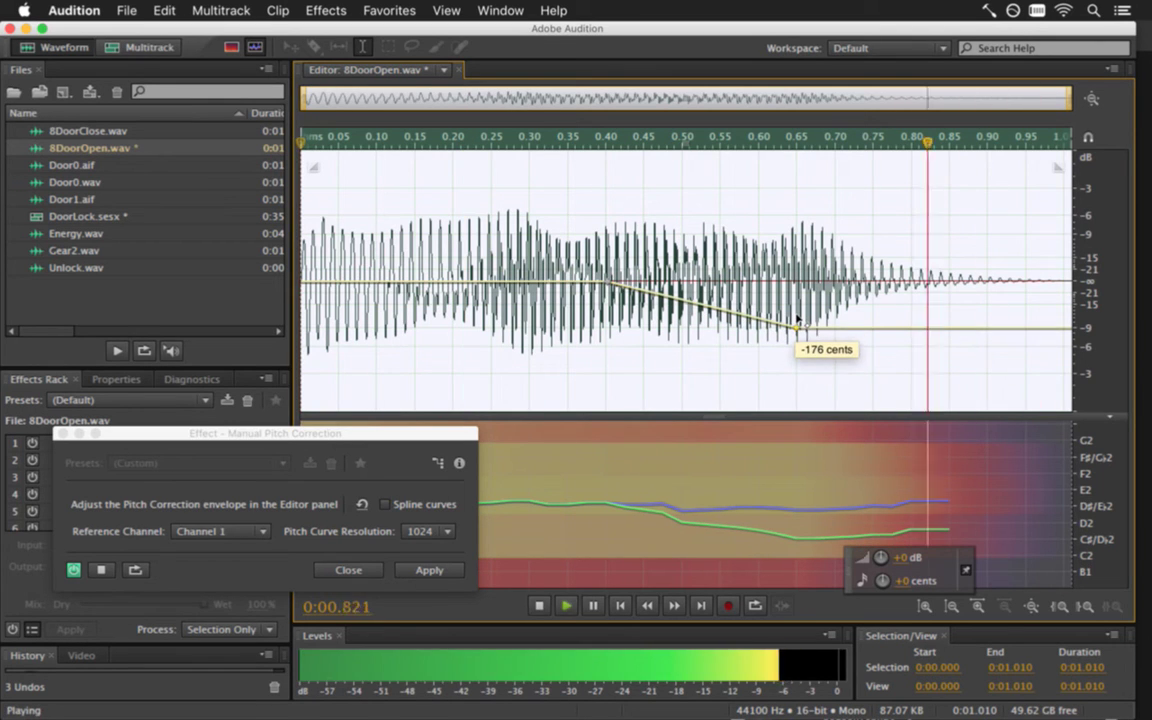
left_click(796, 331)
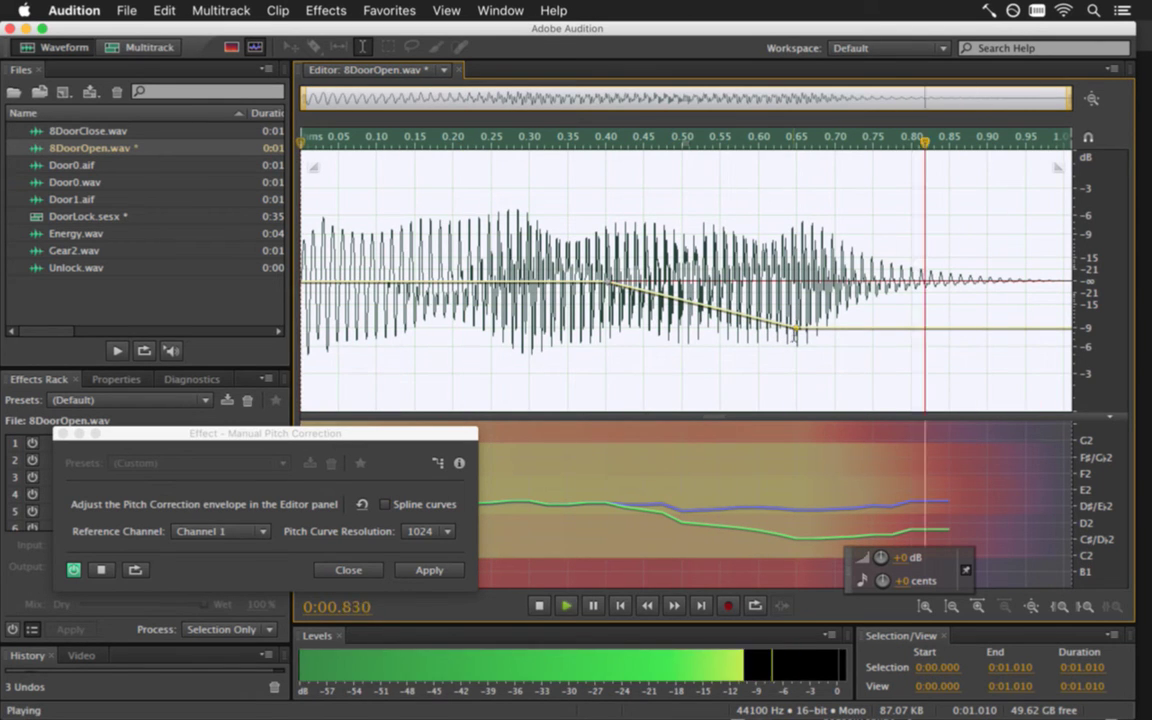
left_click(799, 325)
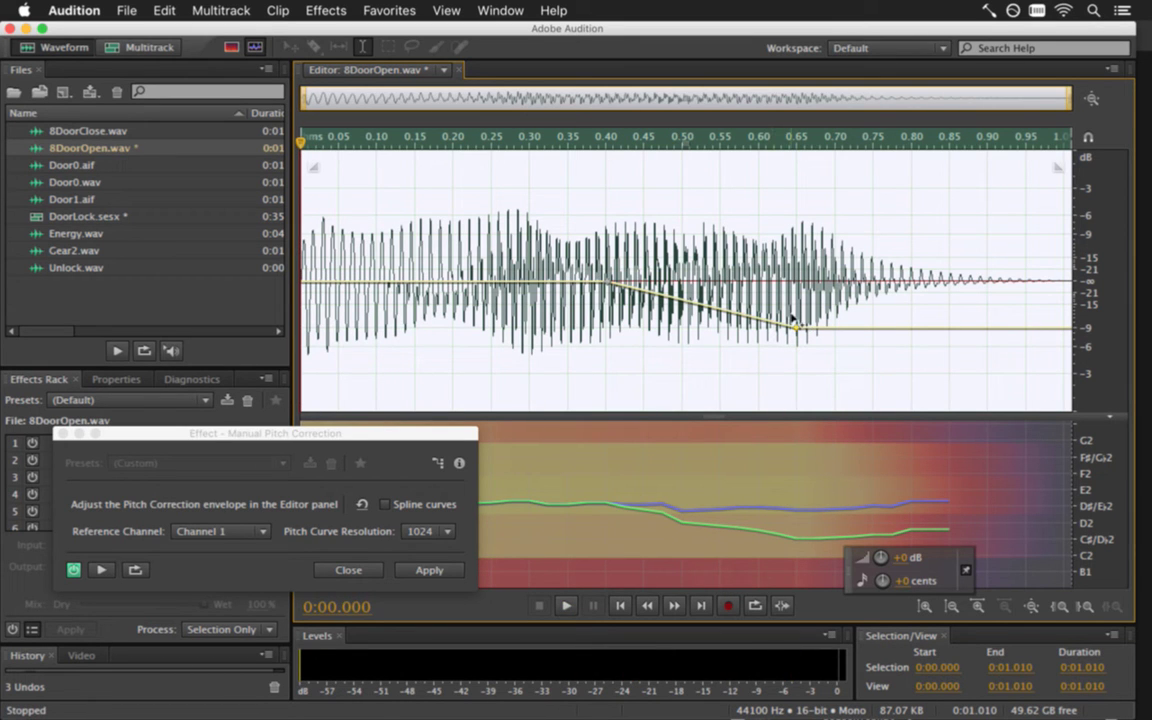
Apply the manual pitch correction to 8DoorOpen.wav and save the file
key("super+s")
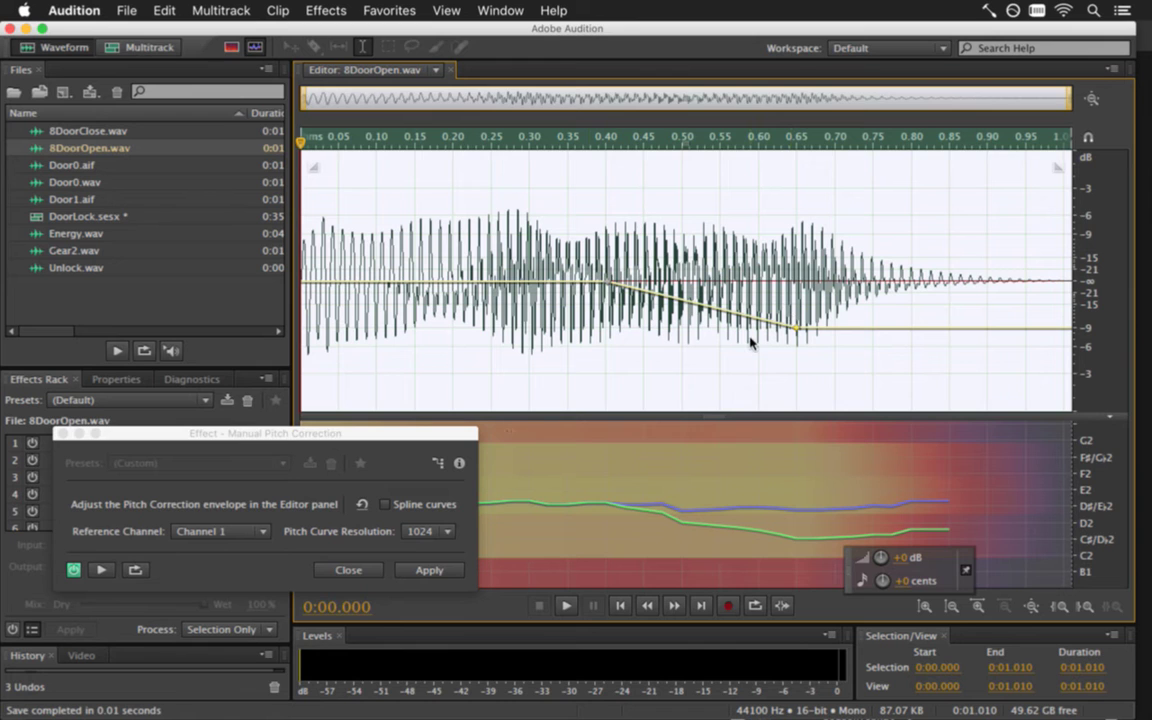
left_click(429, 569)
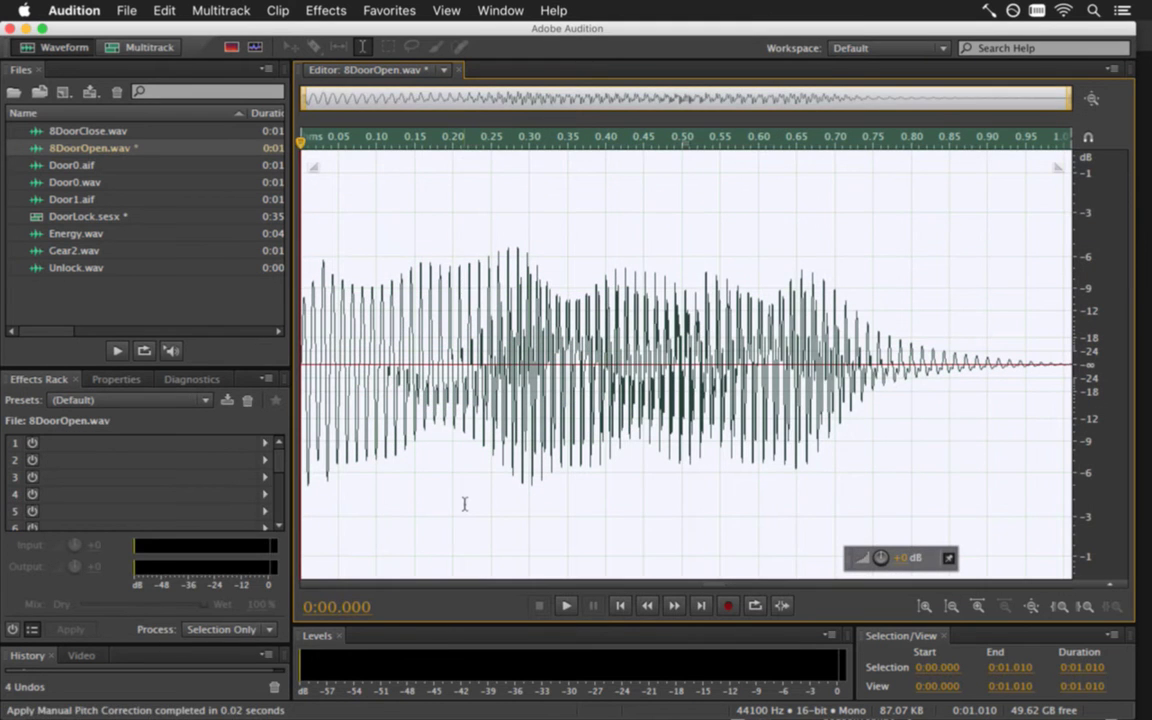
key("space")
key("super+s")
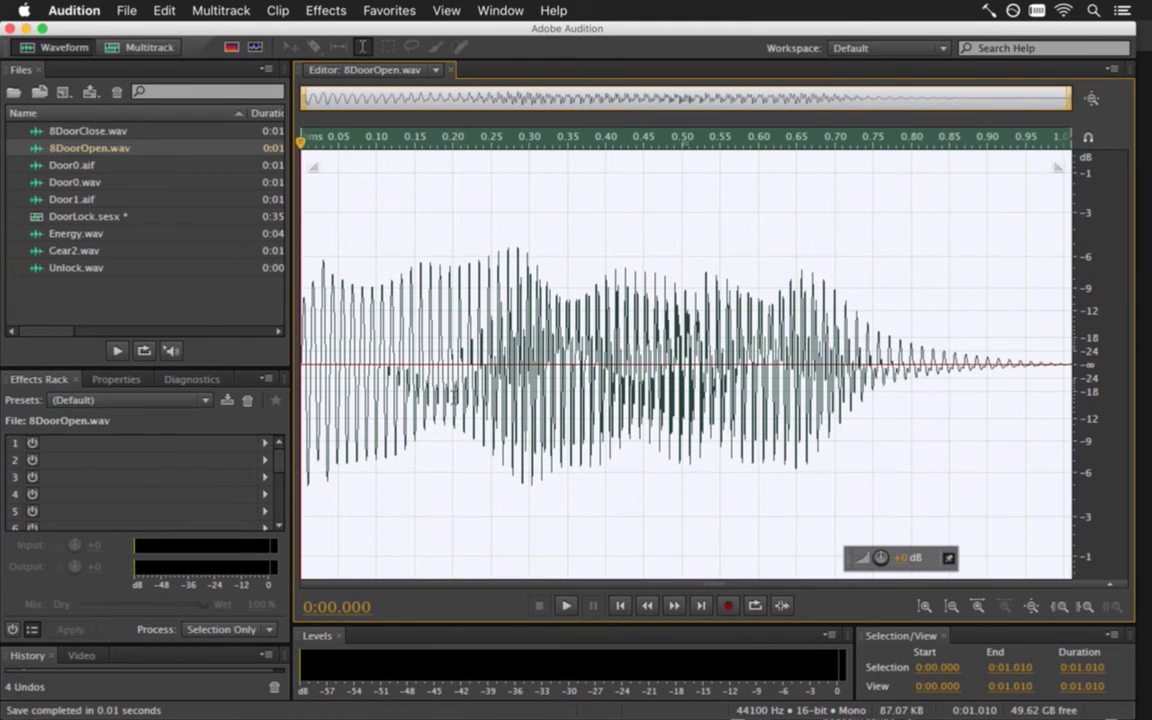
Close the old 8DoorClose.wav file
left_click(153, 134)
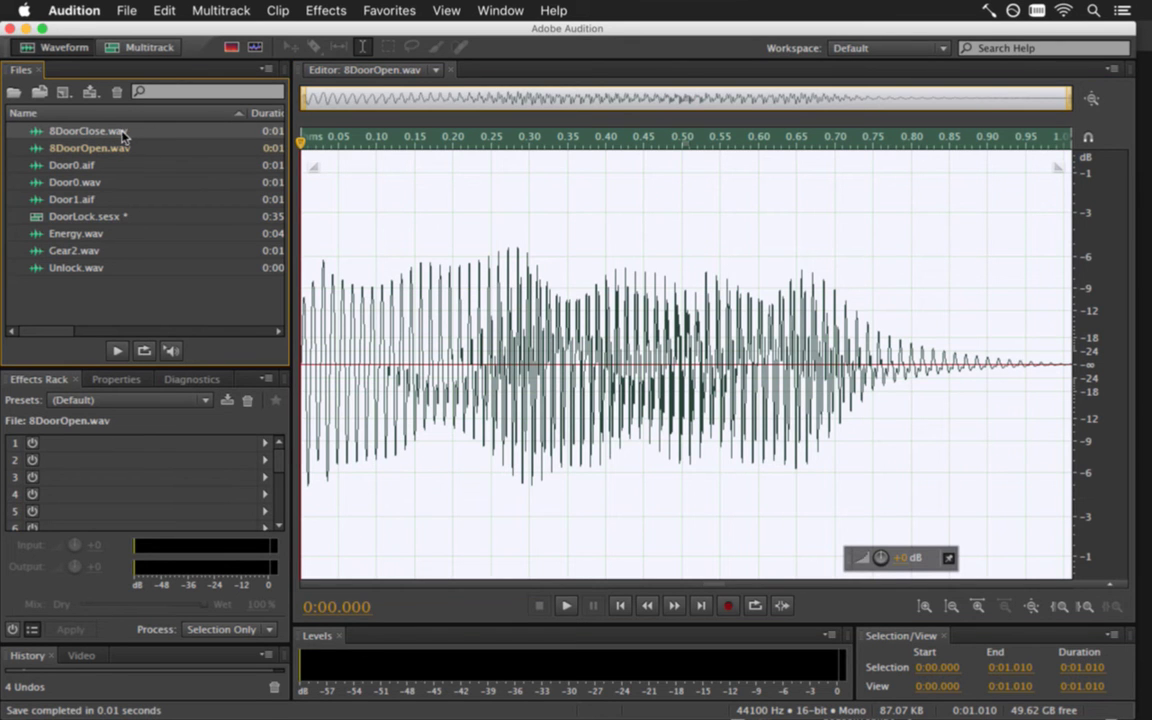
right_click(123, 136)
left_click(160, 219)
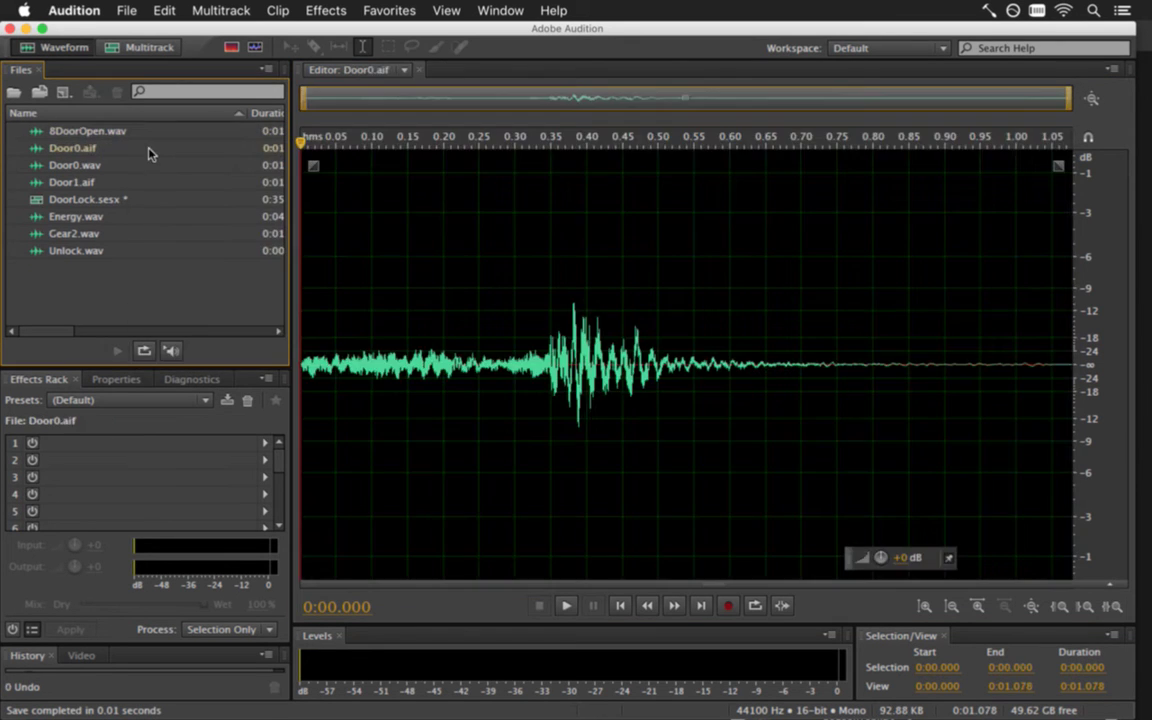
Copy the 8DoorOpen.wav audio to a new file, reverse it, and play it back
double_click(170, 136)
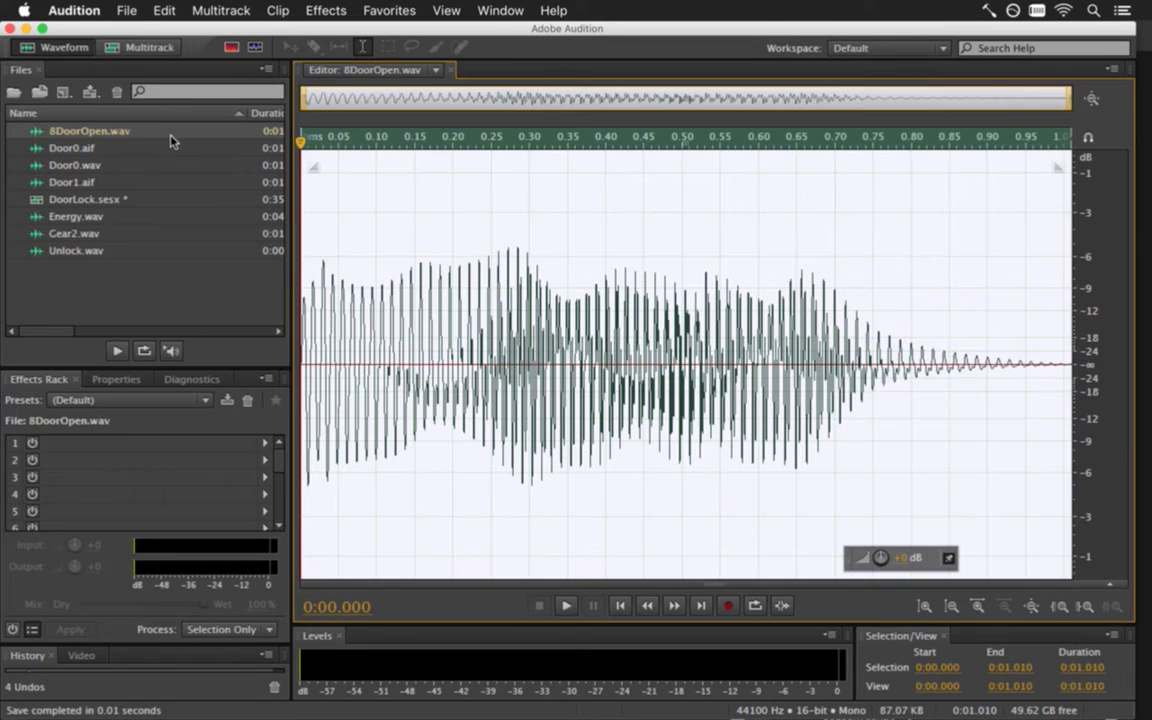
left_click(155, 10)
left_click(200, 202)
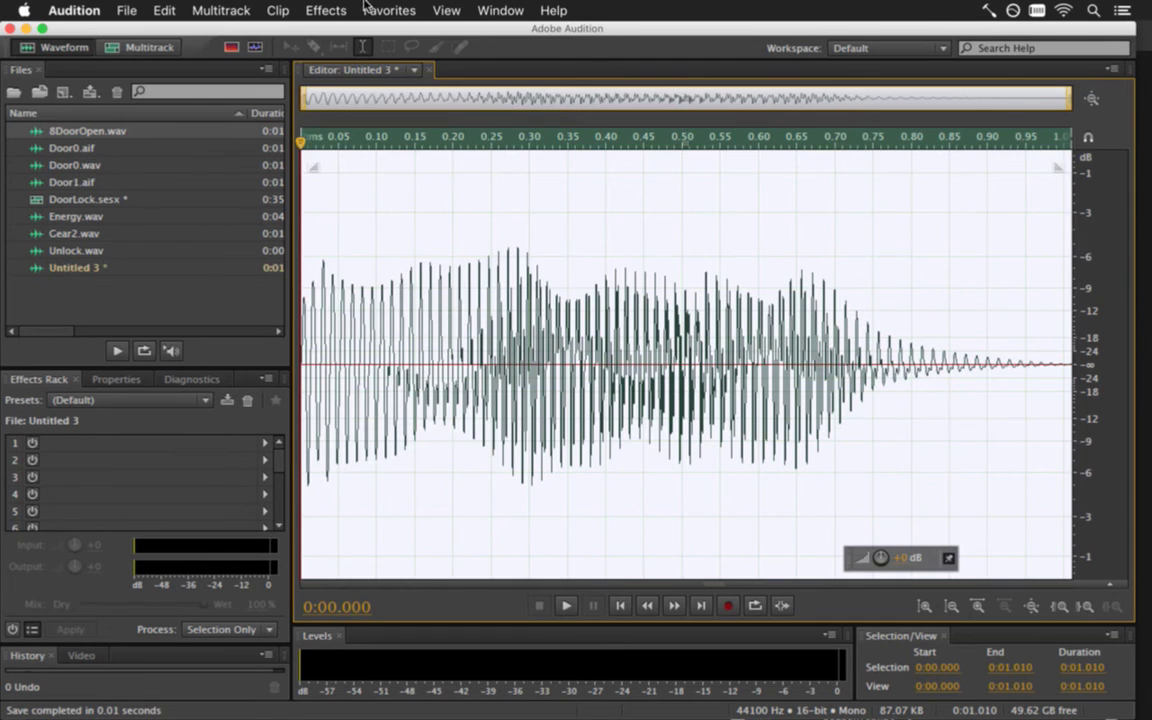
left_click(326, 10)
left_click(360, 114)
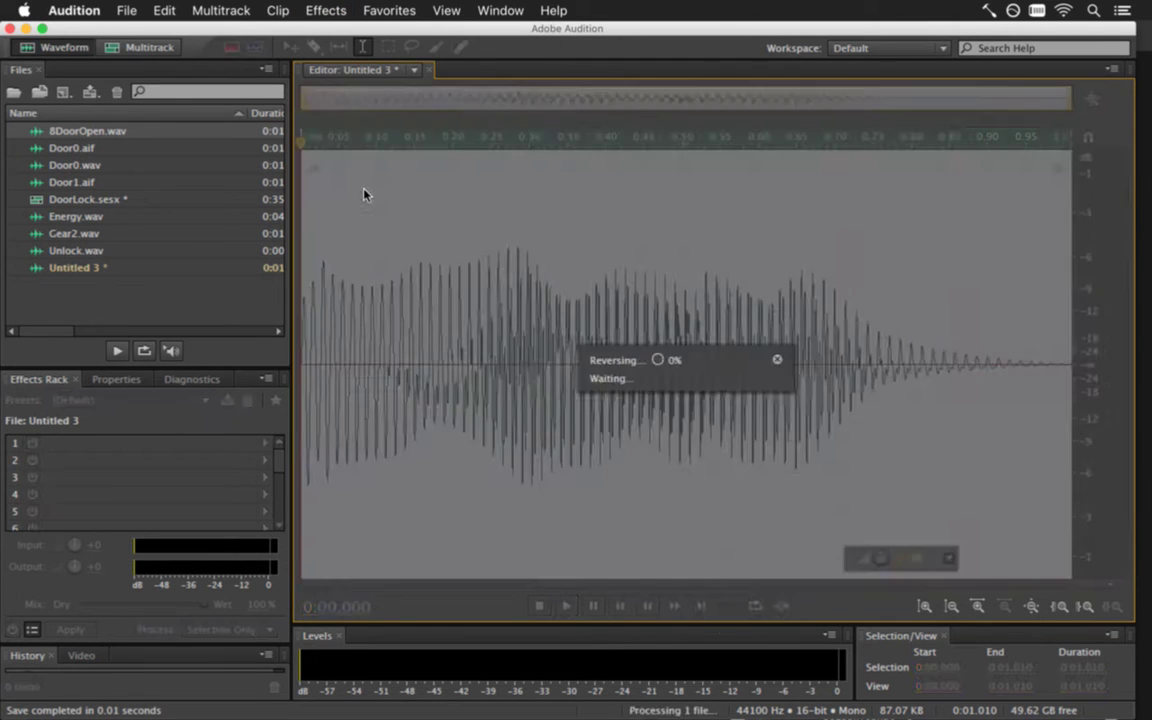
key("space")
key("space")
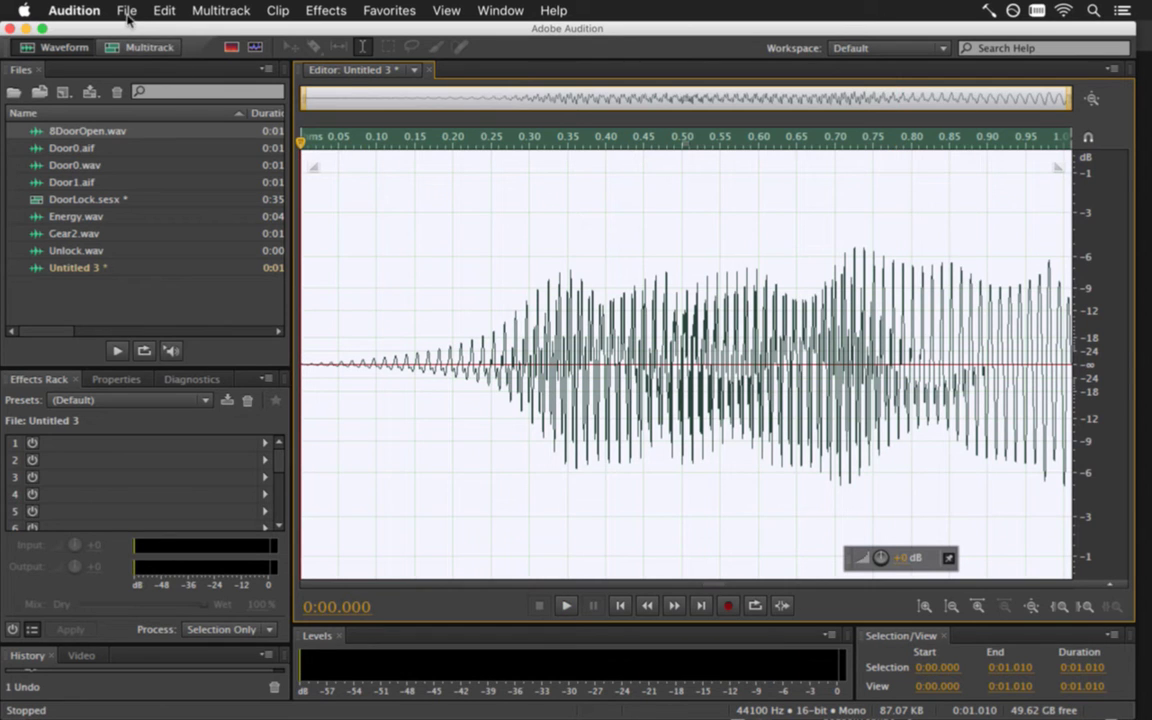
Save the reversed sound as 8DoorClose.wav in Songbringer/raw/waves, replacing the existing file
left_click(128, 14)
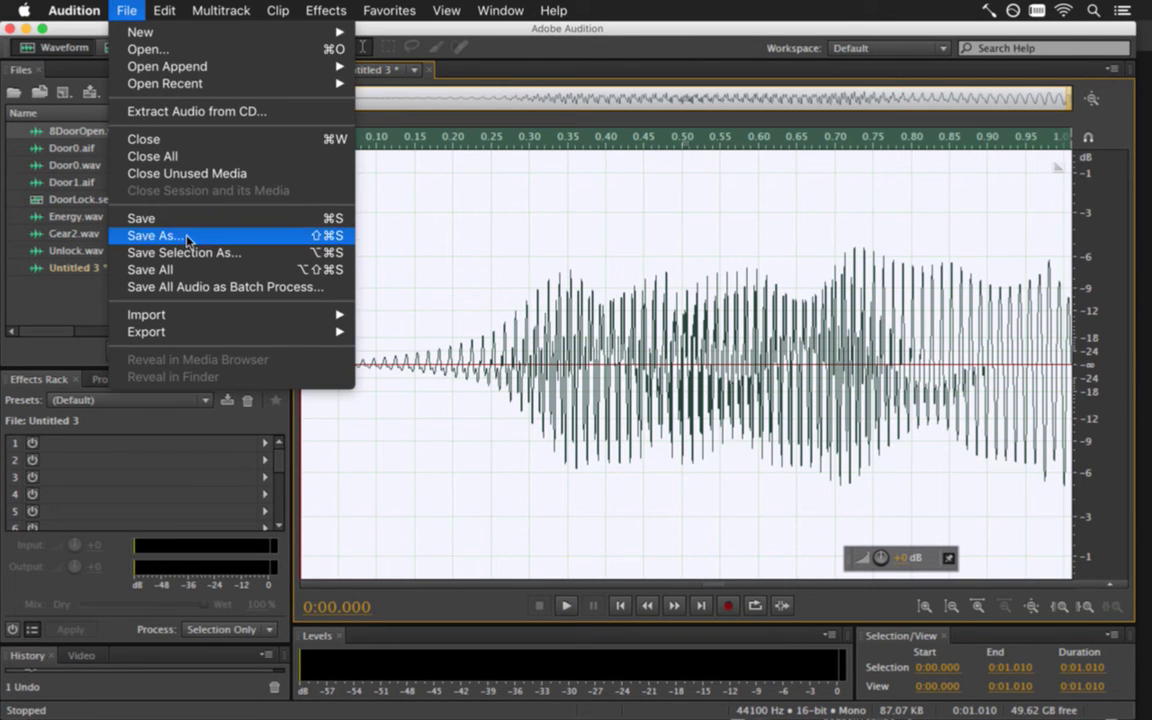
left_click(170, 233)
type("8DoorClose.wav")
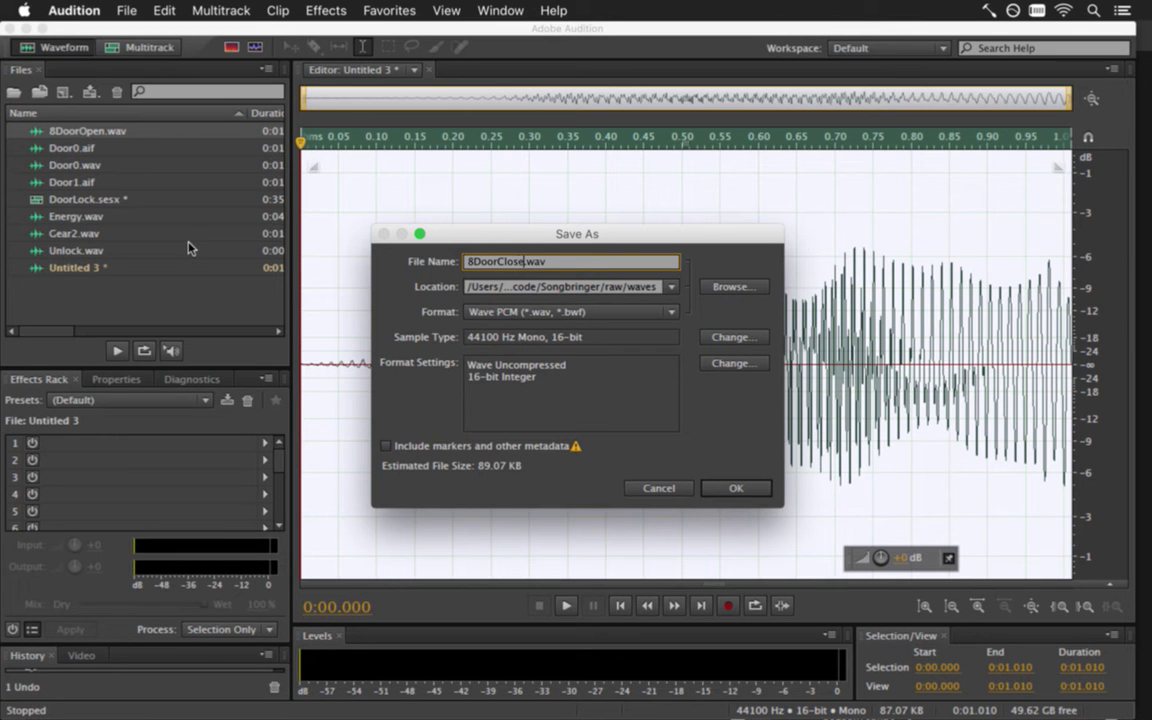
key("Return")
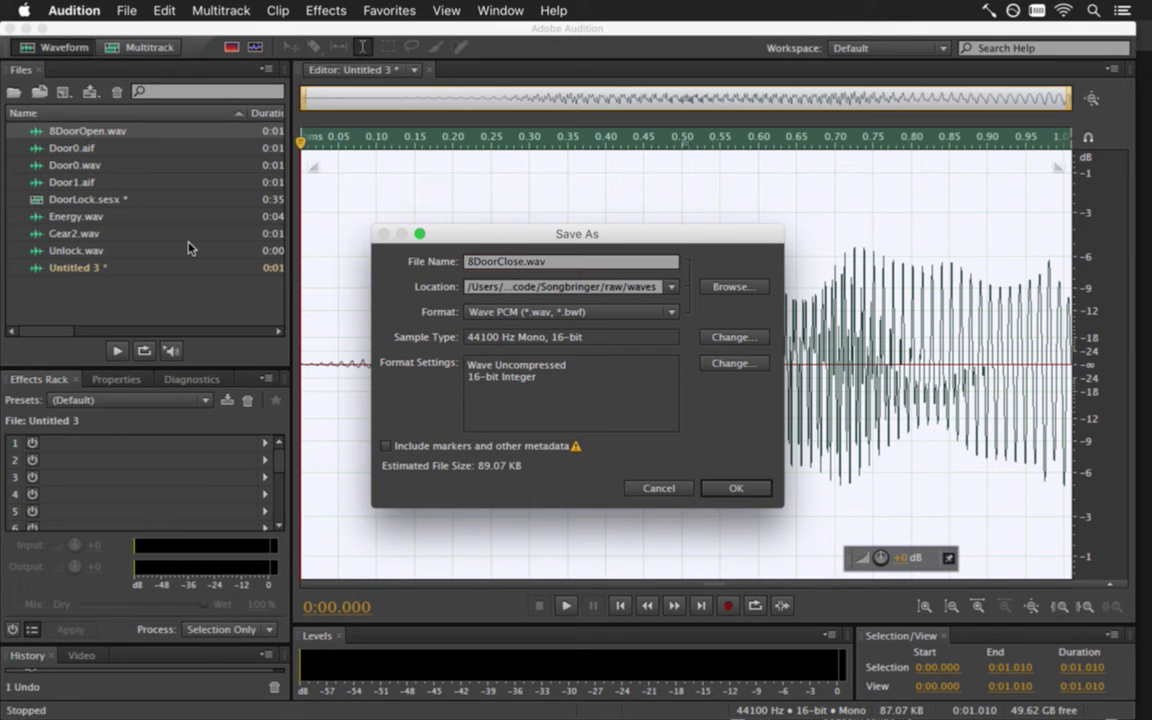
left_click(750, 400)
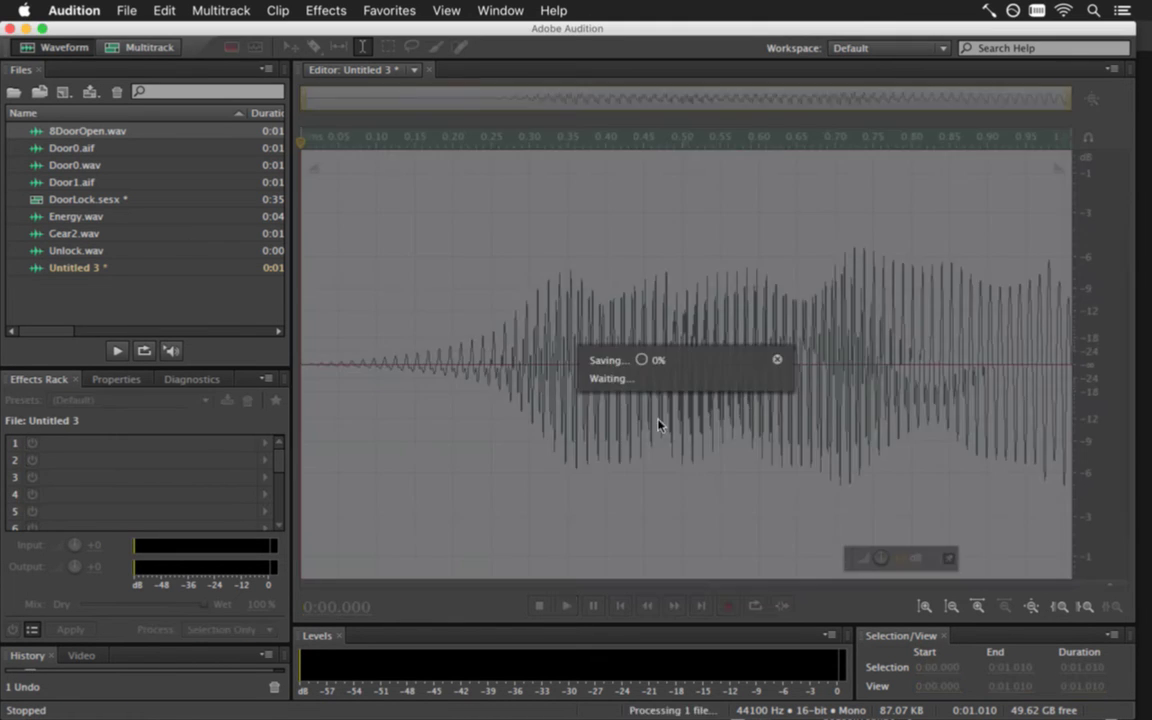
Run Songbringer from Xcode, walk repeatedly toward and away from the door to test its sounds, and quit the game
key("super+Tab")
key("super+r")
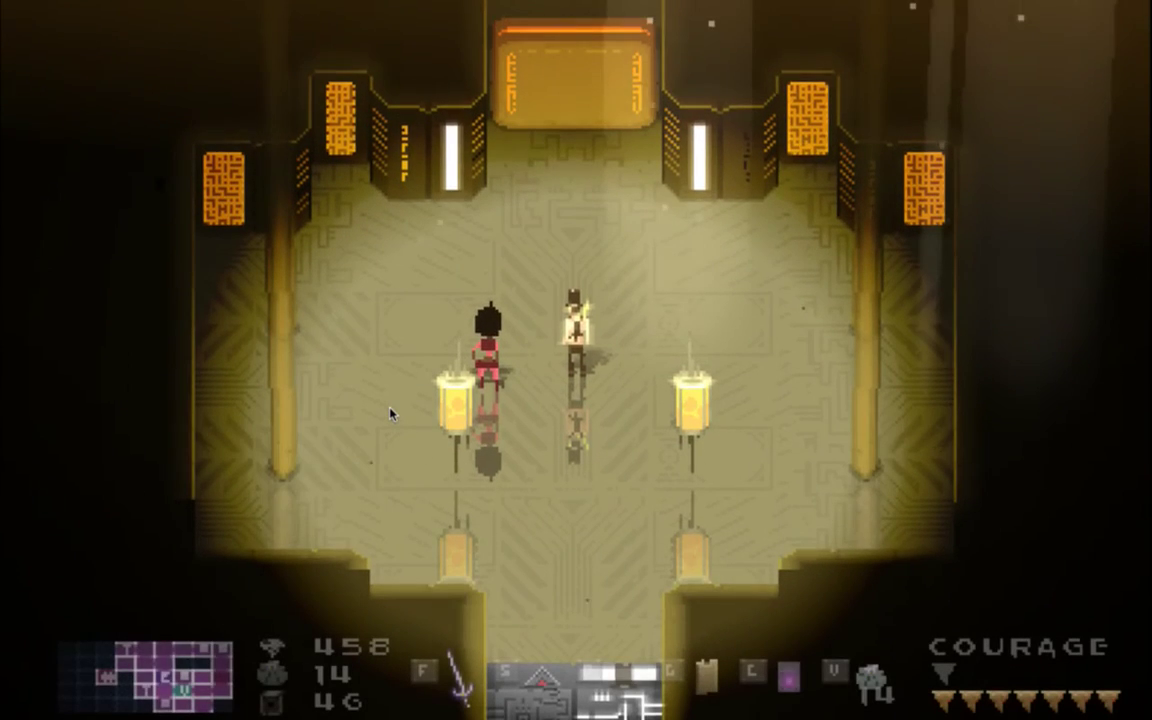
key("Down")
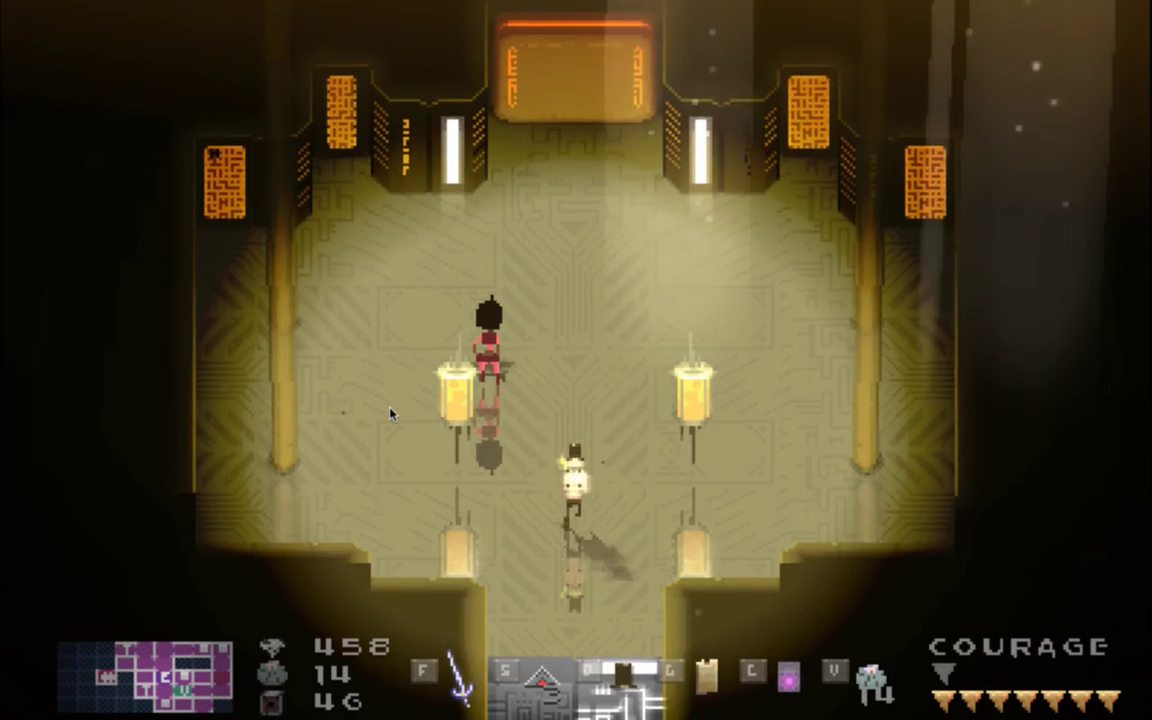
key("Up")
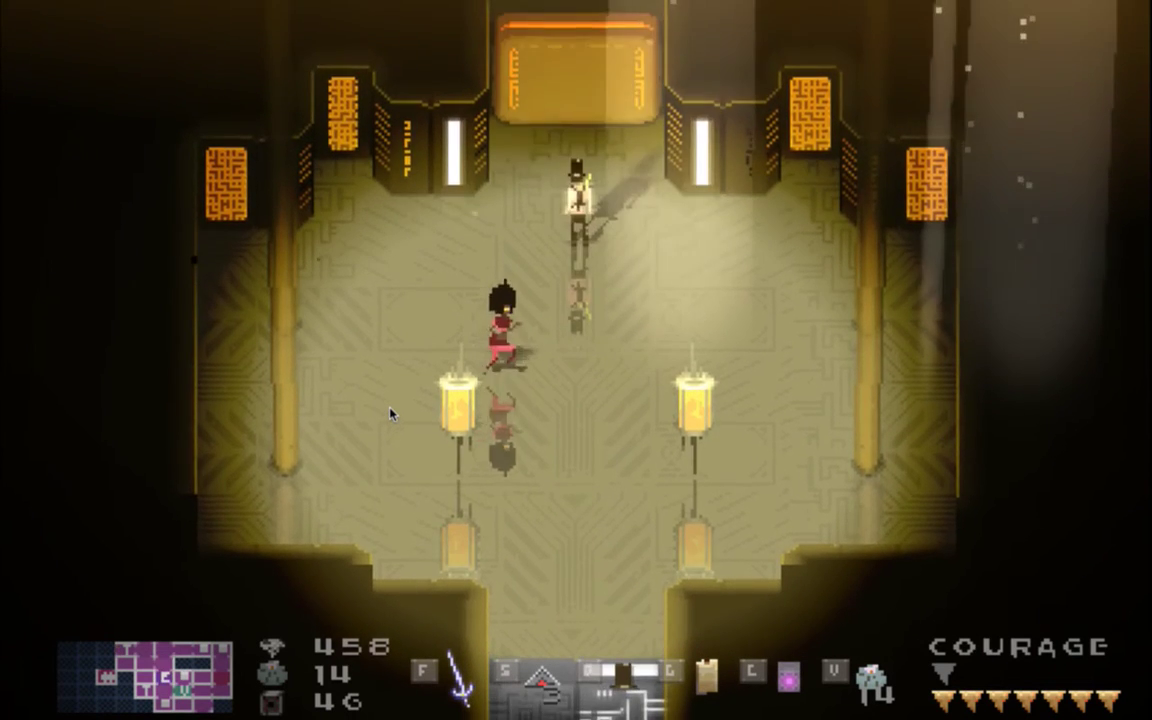
key("Down")
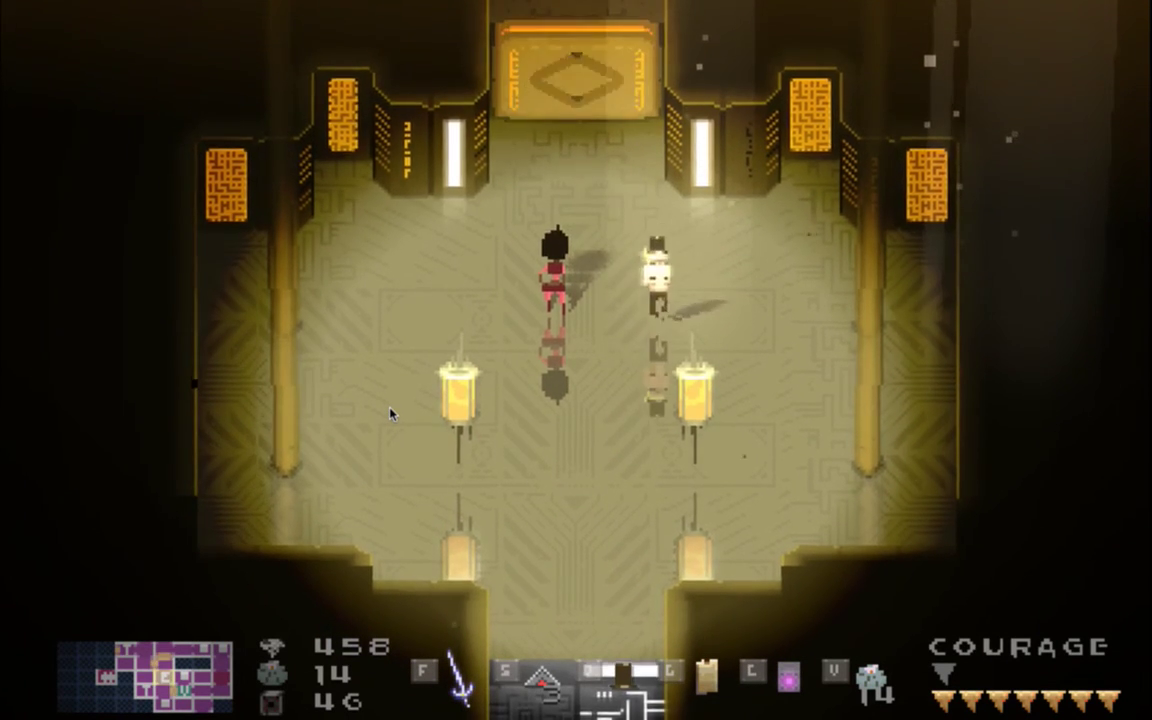
key("Up")
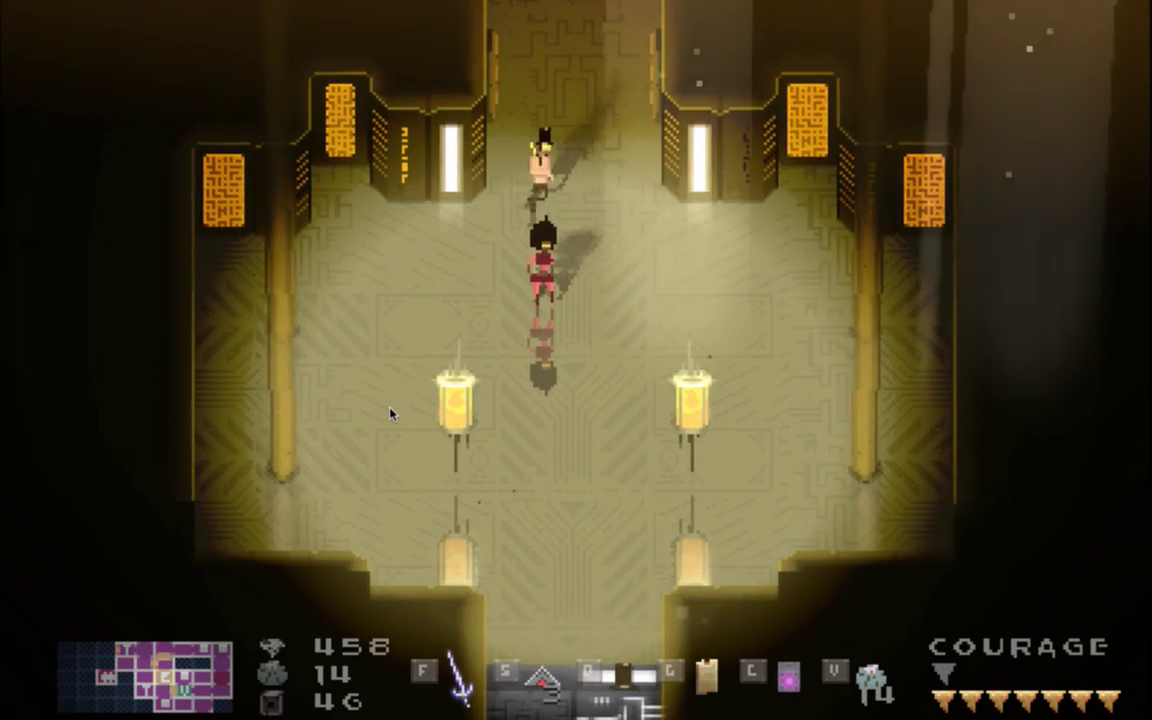
key("Down")
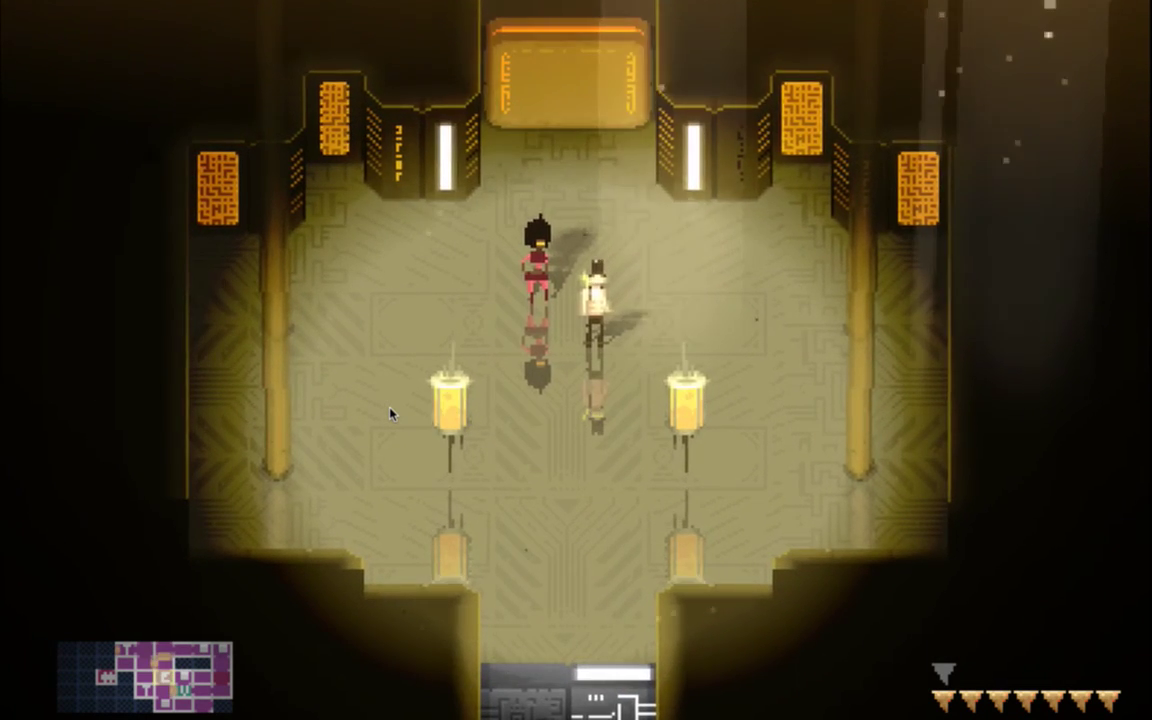
key("super+q")
Return to Audition, open 8DoorOpen.wav, and play it back
key("super+Tab")
left_click(337, 400)
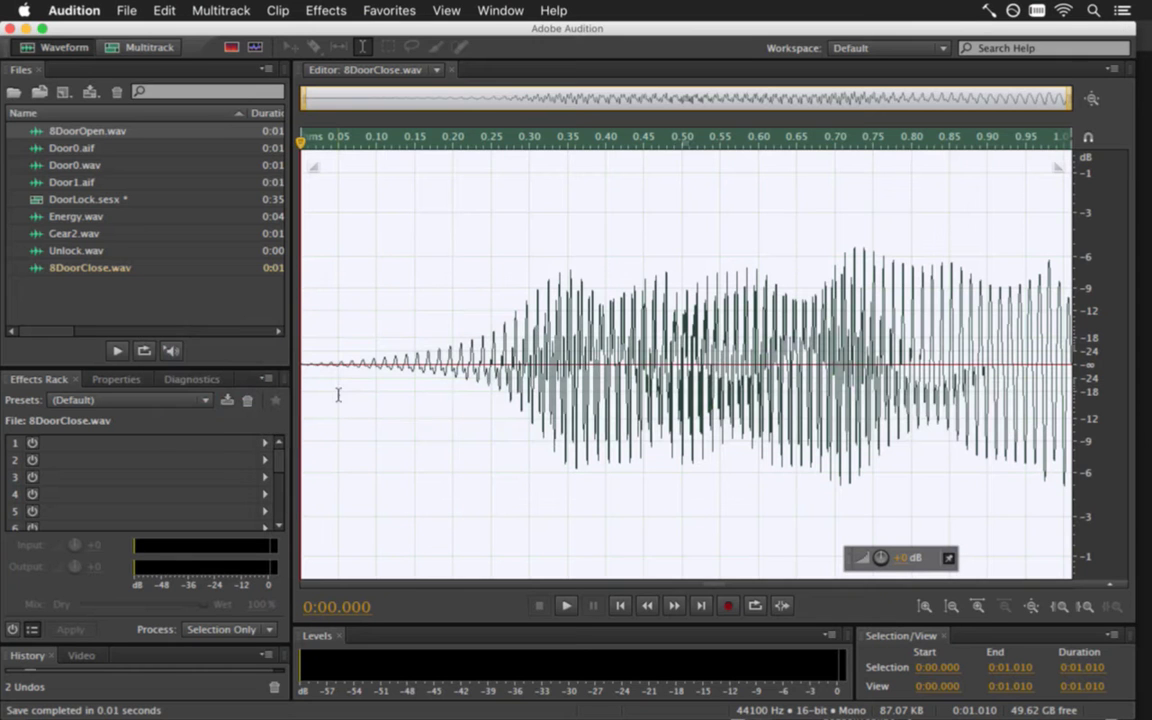
double_click(115, 133)
key("space")
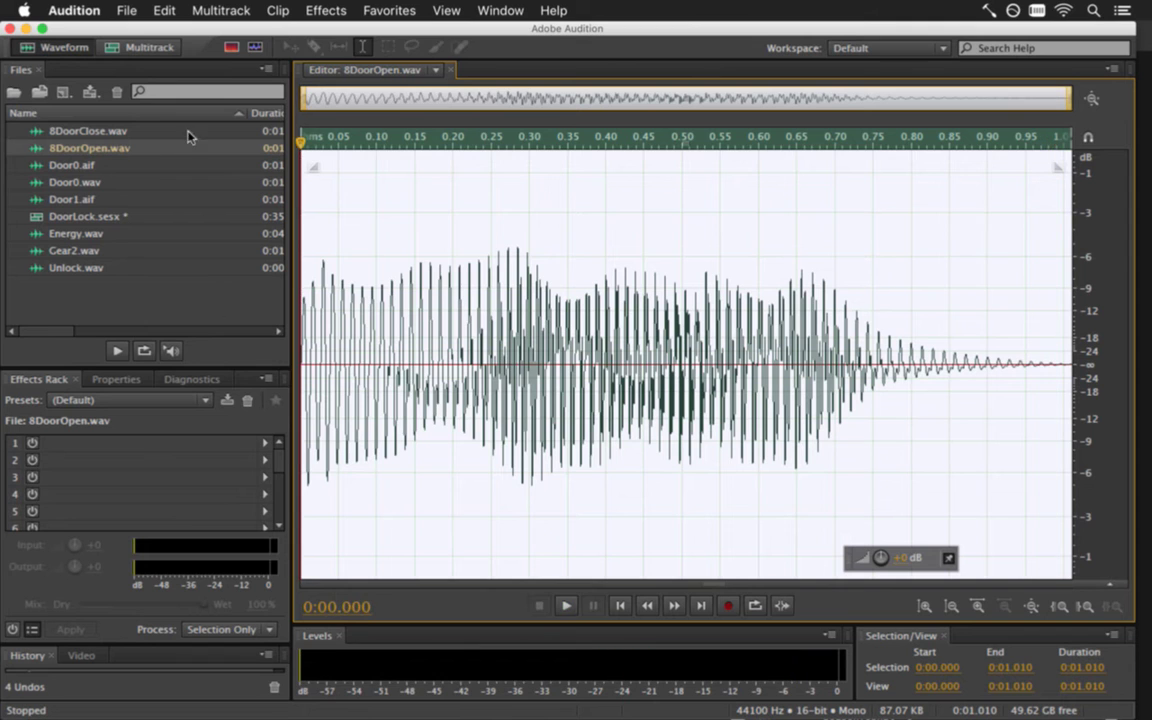
left_click(301, 8)
mouse_move(362, 372)
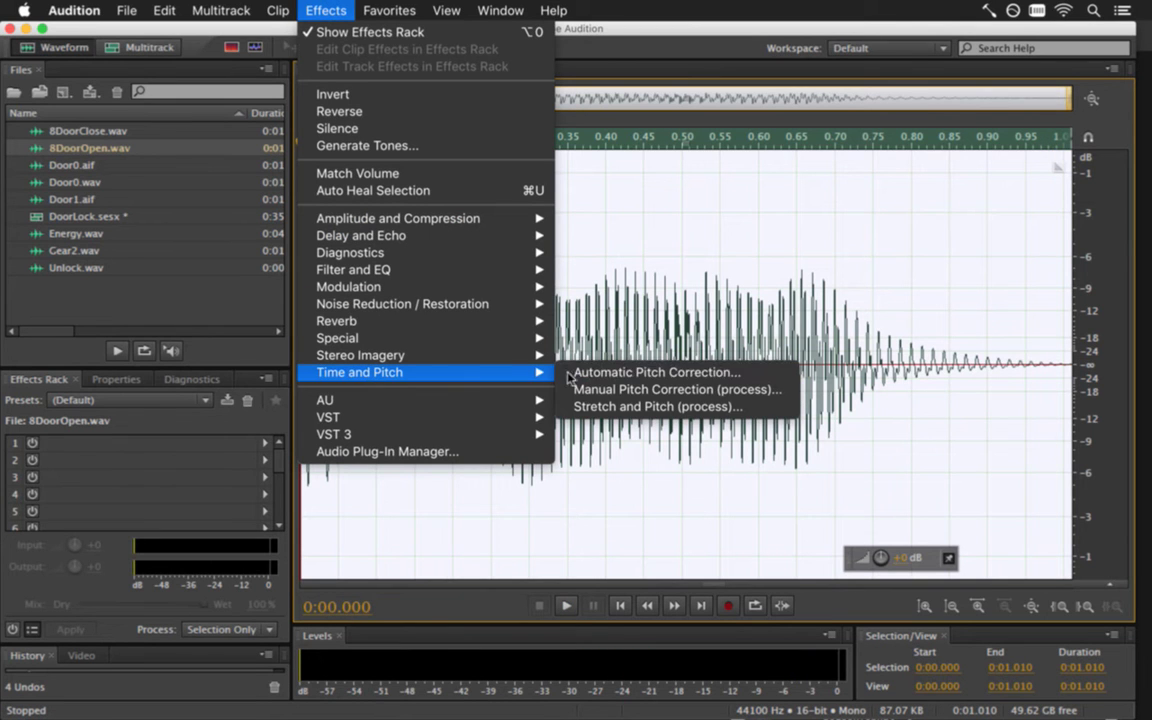
left_click(594, 373)
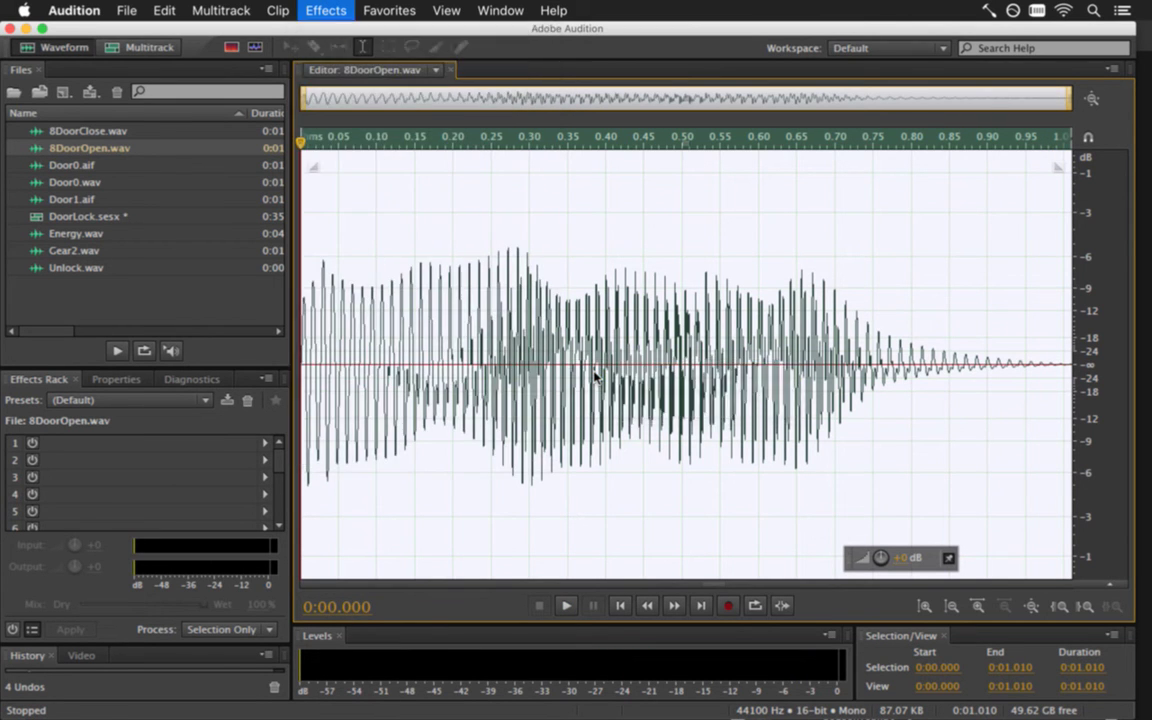
key("Escape")
Open Stretch and Pitch for 8DoorOpen.wav, set the pitch shift to 0 semitones, and lock the stretch settings to the new duration
left_click(326, 10)
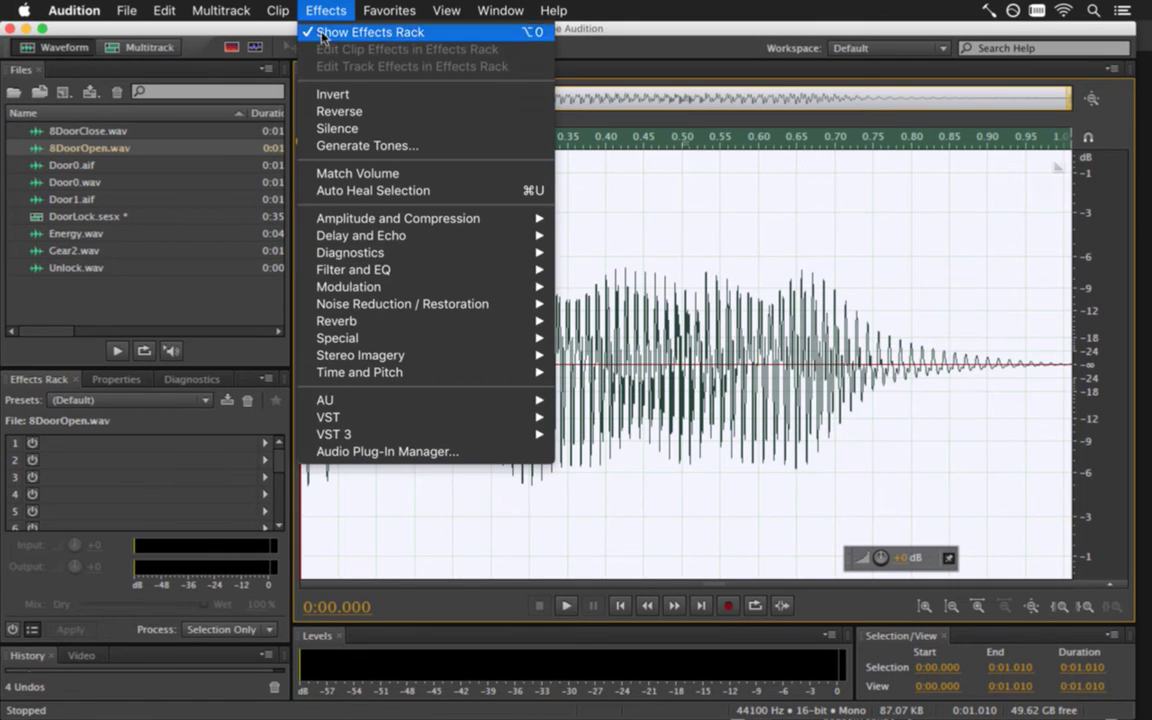
mouse_move(440, 372)
left_click(590, 406)
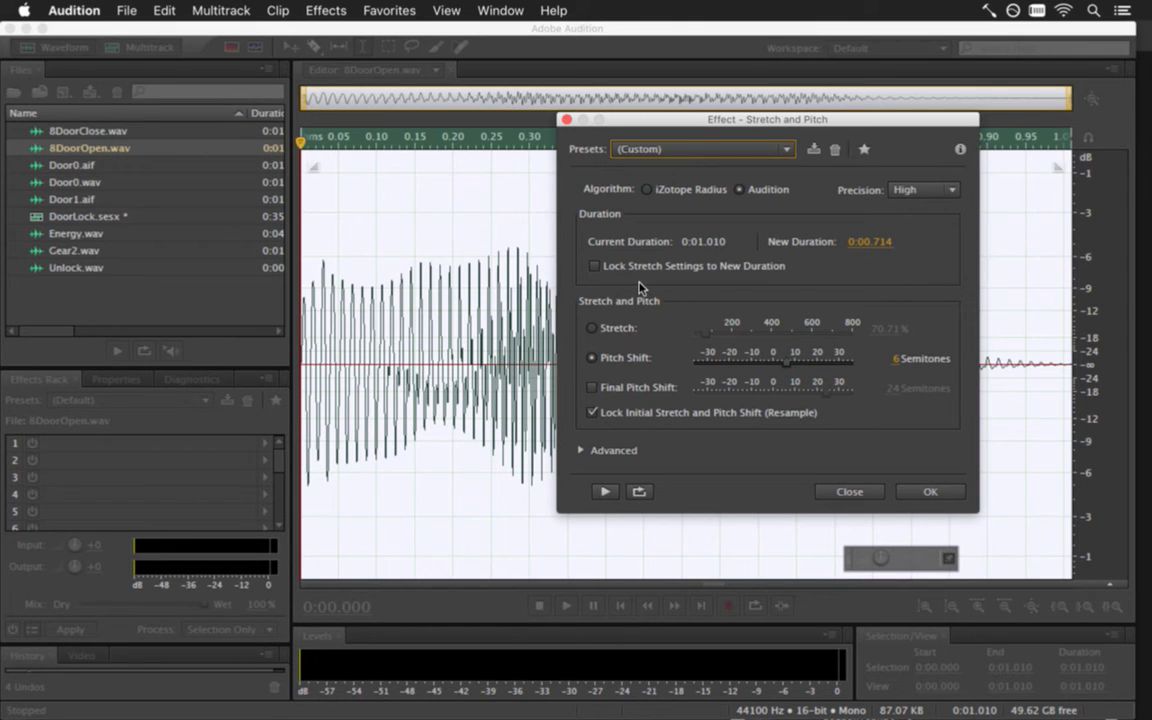
left_click(896, 358)
key("Return")
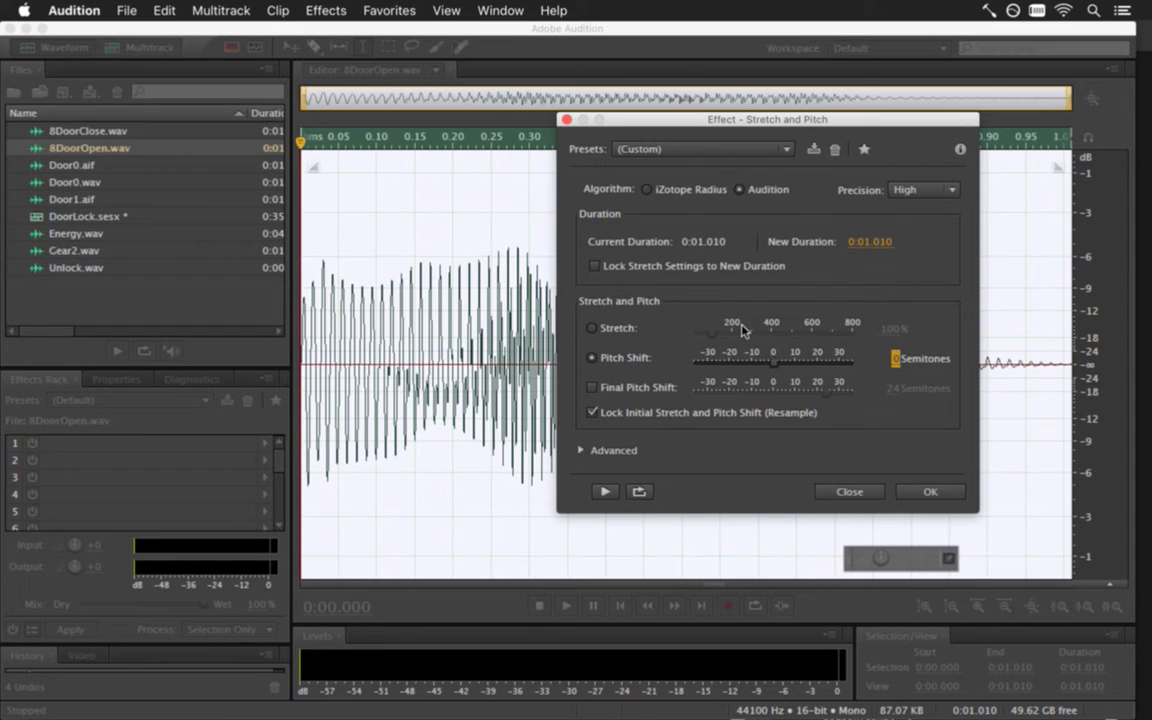
left_click(595, 266)
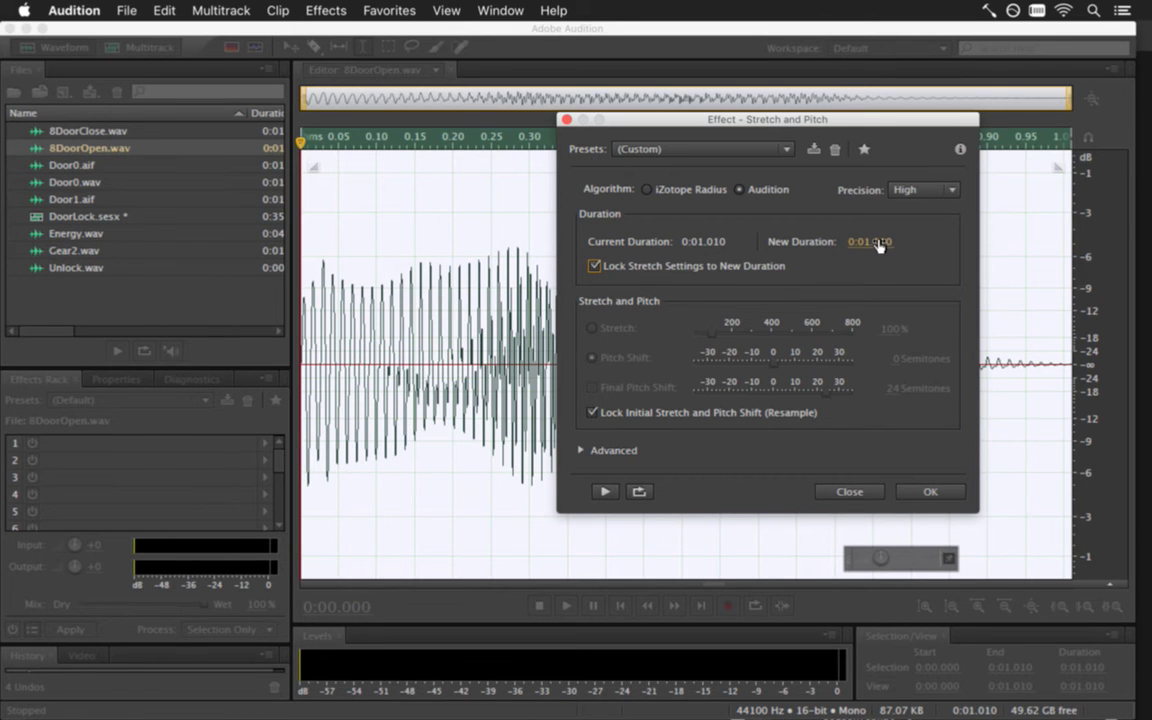
Switch to Photoshop and check how many frames the door animation has in its timeline
key("super+Tab")
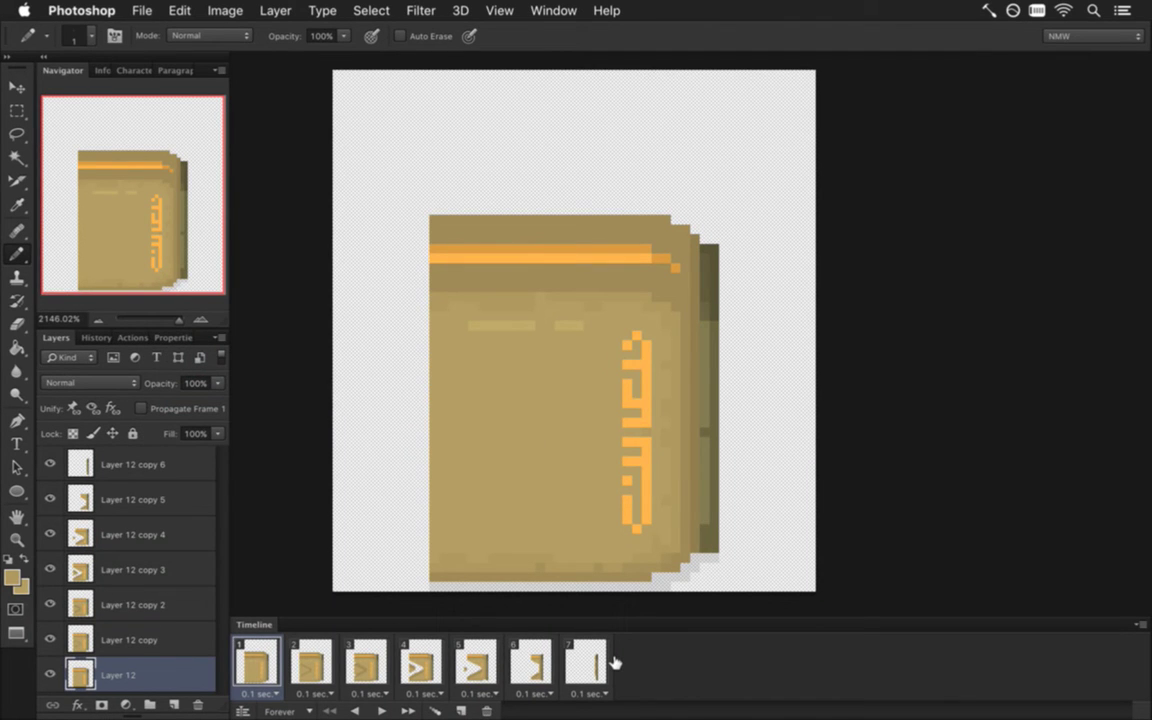
key("super+Tab")
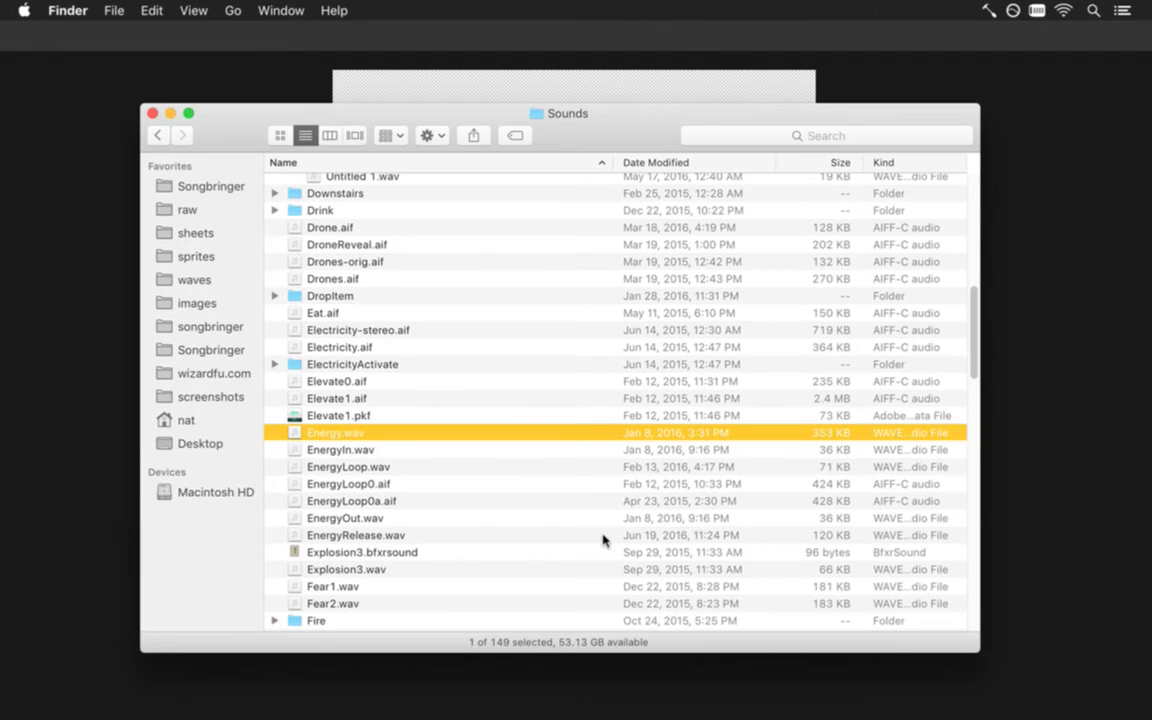
key("super+Tab")
key("super+shift+Tab")
key("super+shift+Tab")
key("super+shift+Tab")
key("super+shift+Tab")
key("super+shift+Tab")
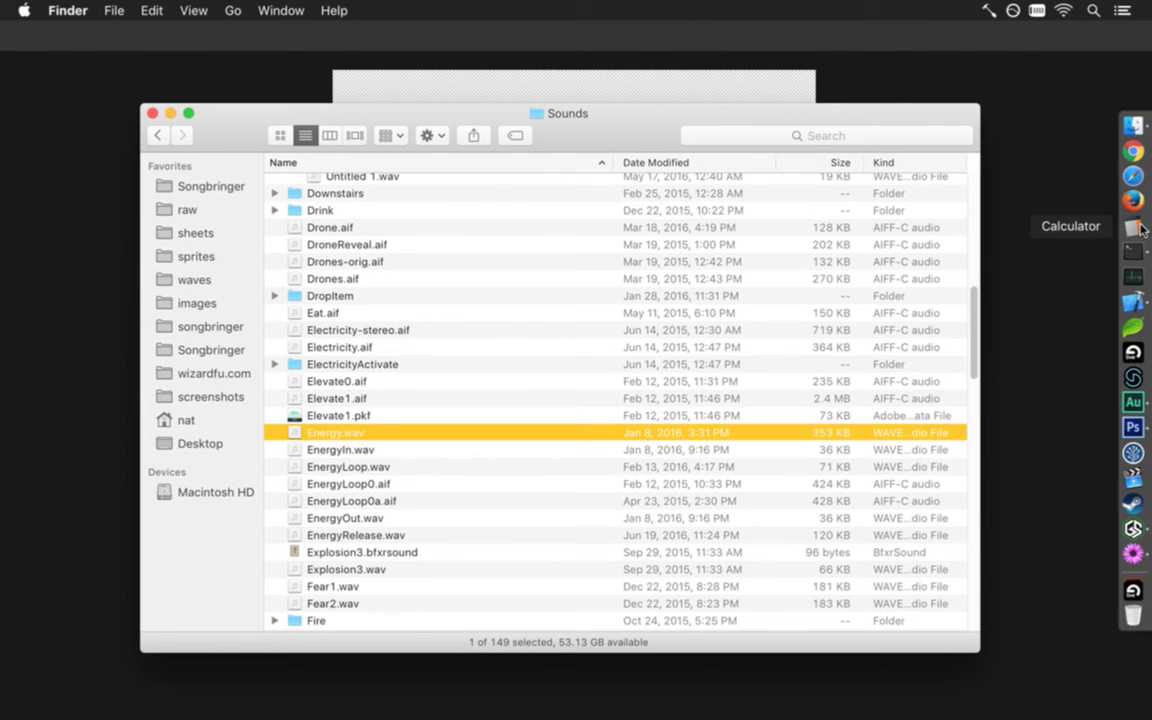
Open Calculator and multiply .04 by 7 to work out the door animation's duration
left_click(1134, 224)
left_click(803, 413)
left_click(745, 398)
left_click(707, 314)
left_click(862, 274)
left_click(705, 274)
left_click(862, 403)
Switch to Audition and try stretching 8DoorOpen.wav to a new duration of 0:00.280
key("super+Tab")
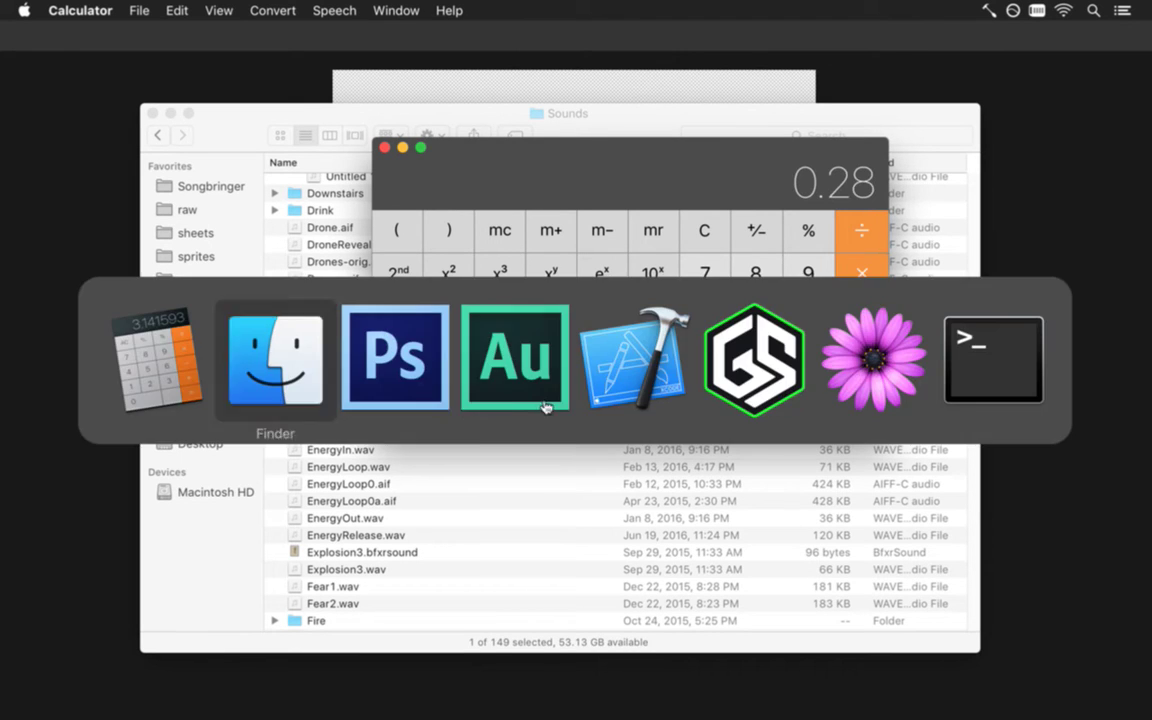
left_click(392, 374)
key("super+Tab")
key("Tab")
key("Tab")
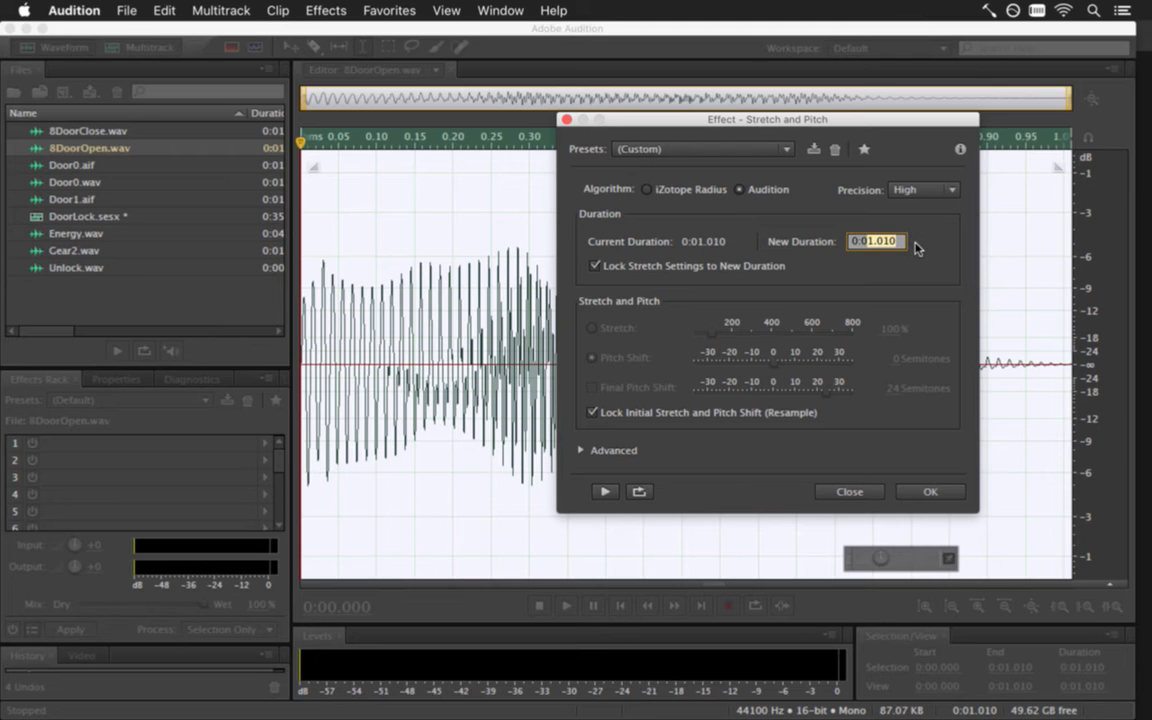
type("0:00.28")
key("Return")
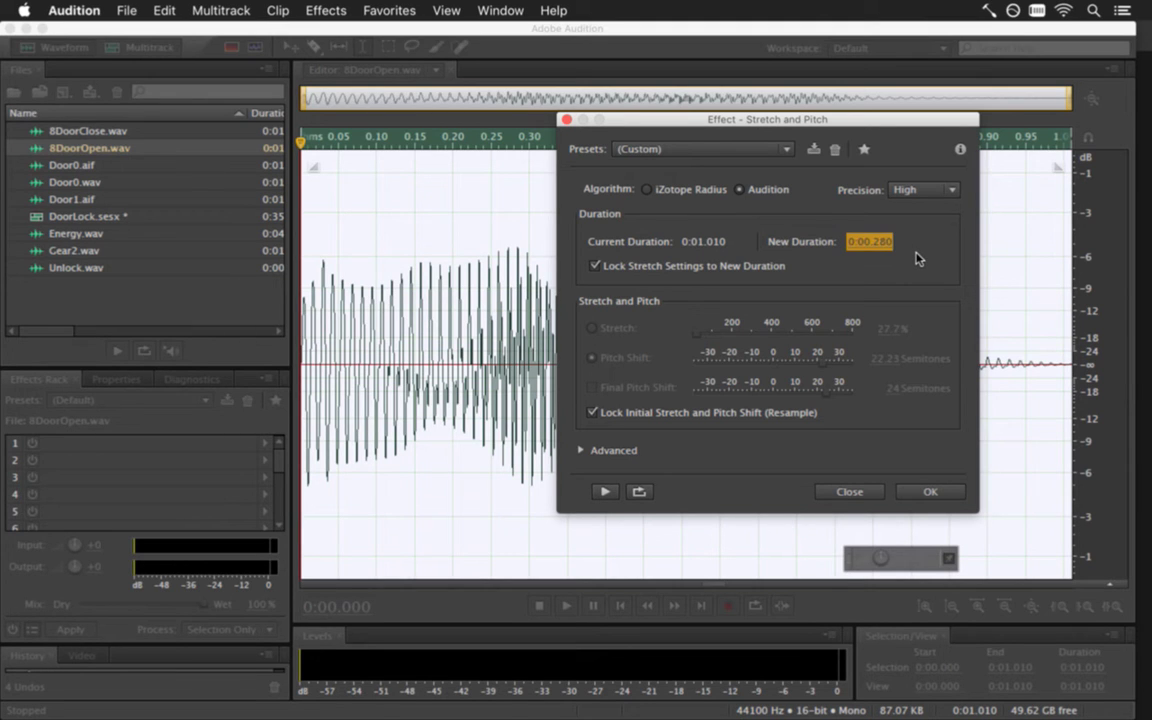
left_click(925, 488)
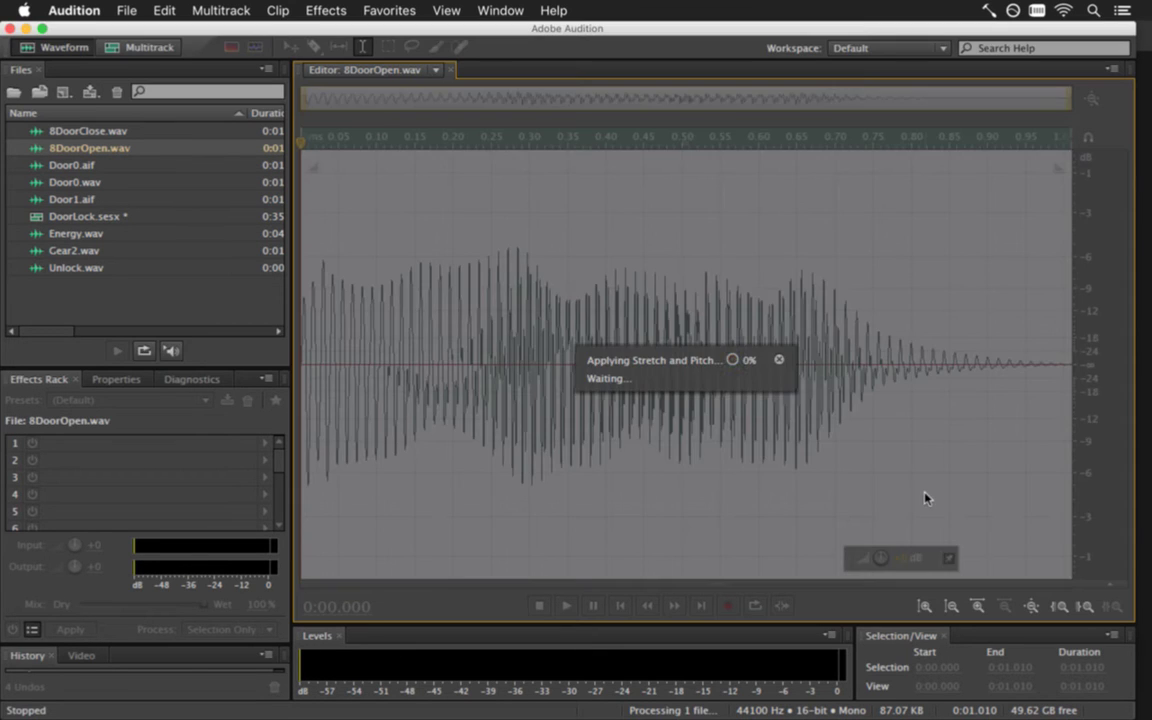
key("space")
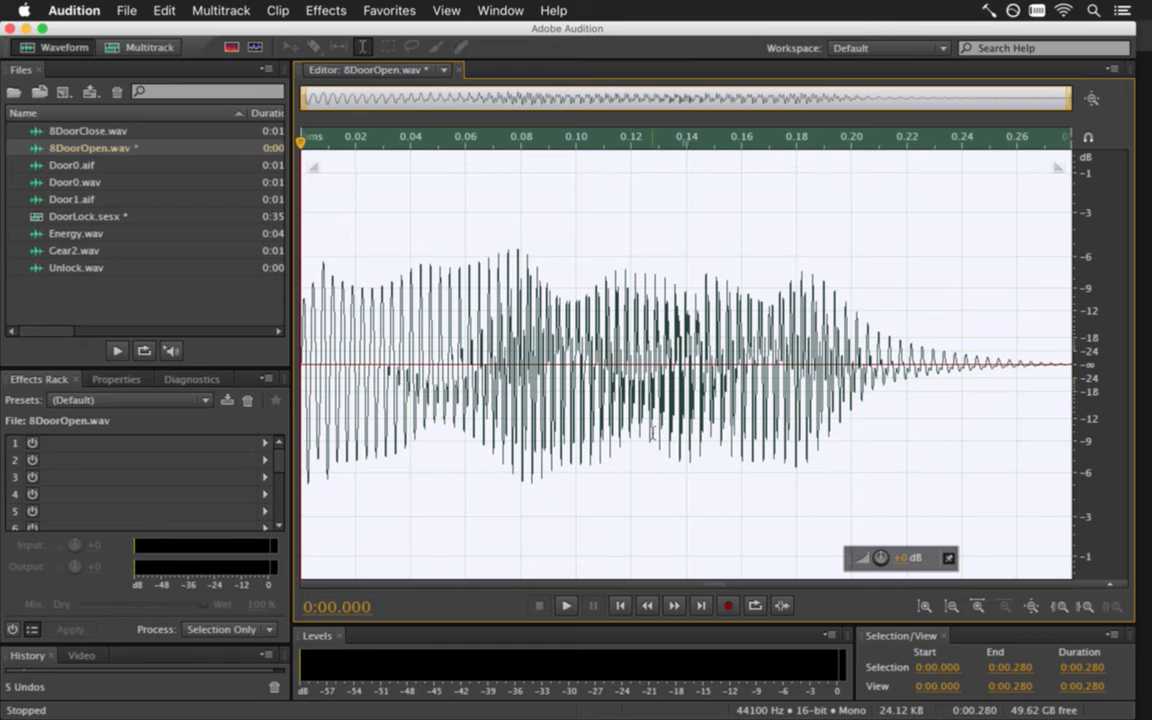
key("super+z")
Shorten 8DoorOpen.wav to about 0.68 seconds by deleting six short sections spread across its waveform, and play it back
key("space")
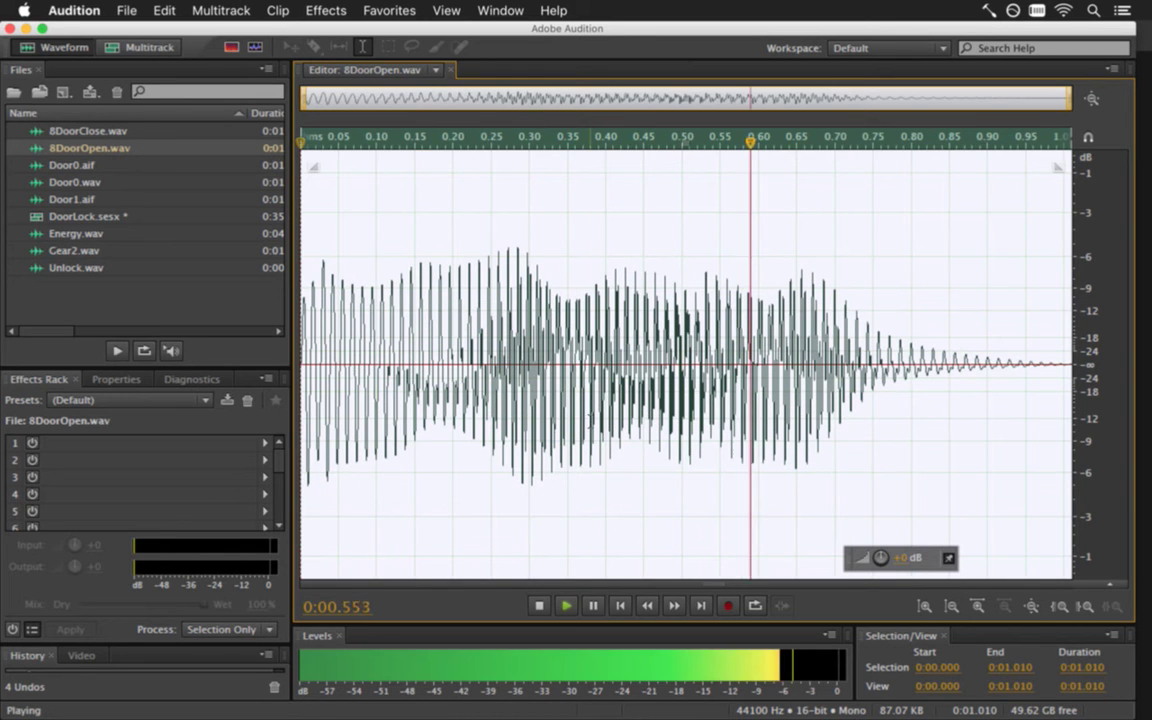
left_click_drag(373, 326, 433, 330)
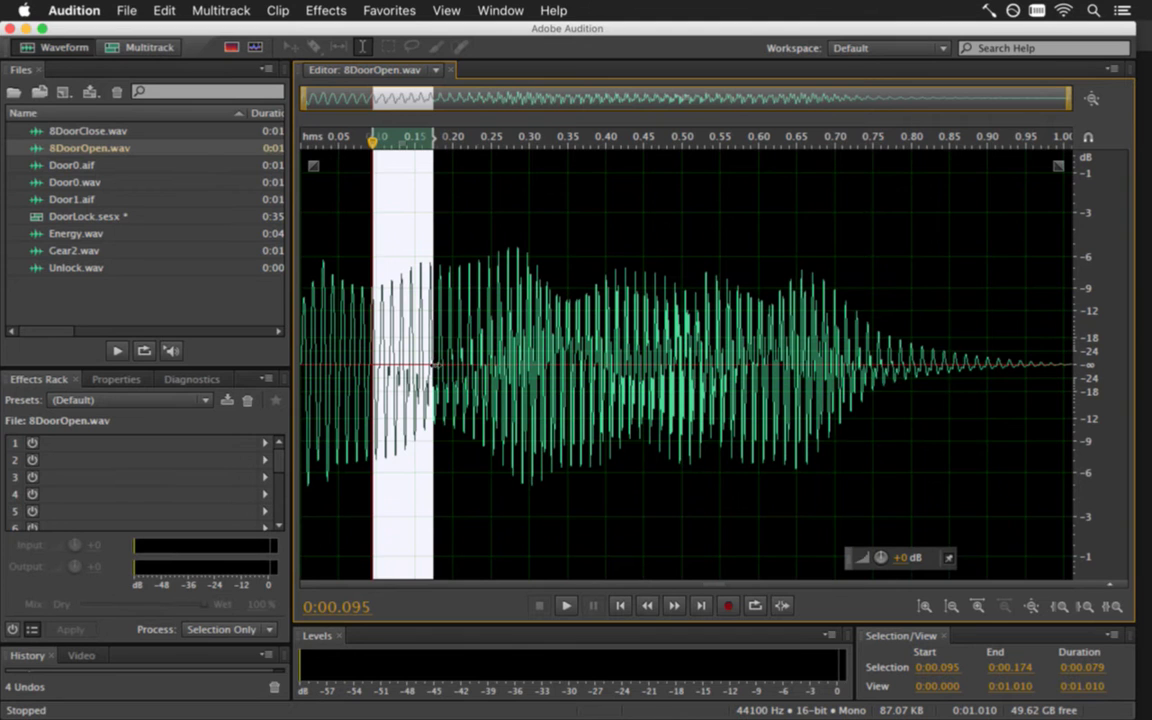
key("Delete")
left_click_drag(492, 330, 540, 330)
key("Delete")
left_click_drag(612, 330, 648, 330)
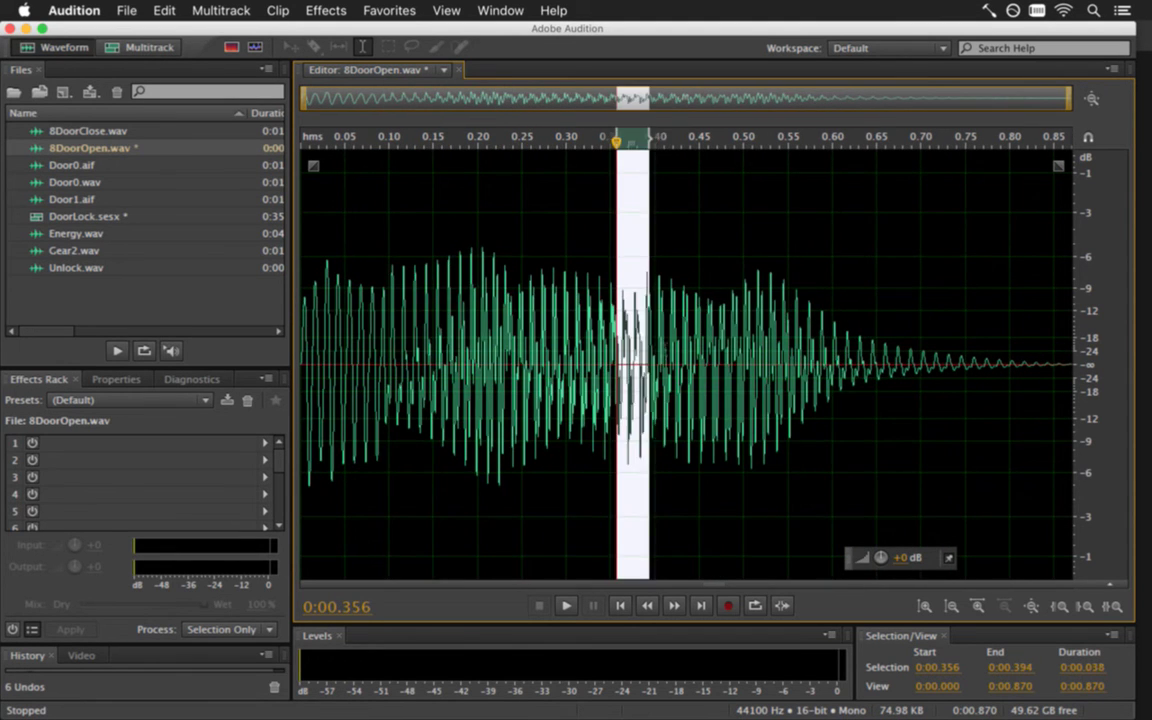
key("Delete")
left_click_drag(431, 330, 473, 330)
key("Delete")
left_click_drag(728, 330, 774, 330)
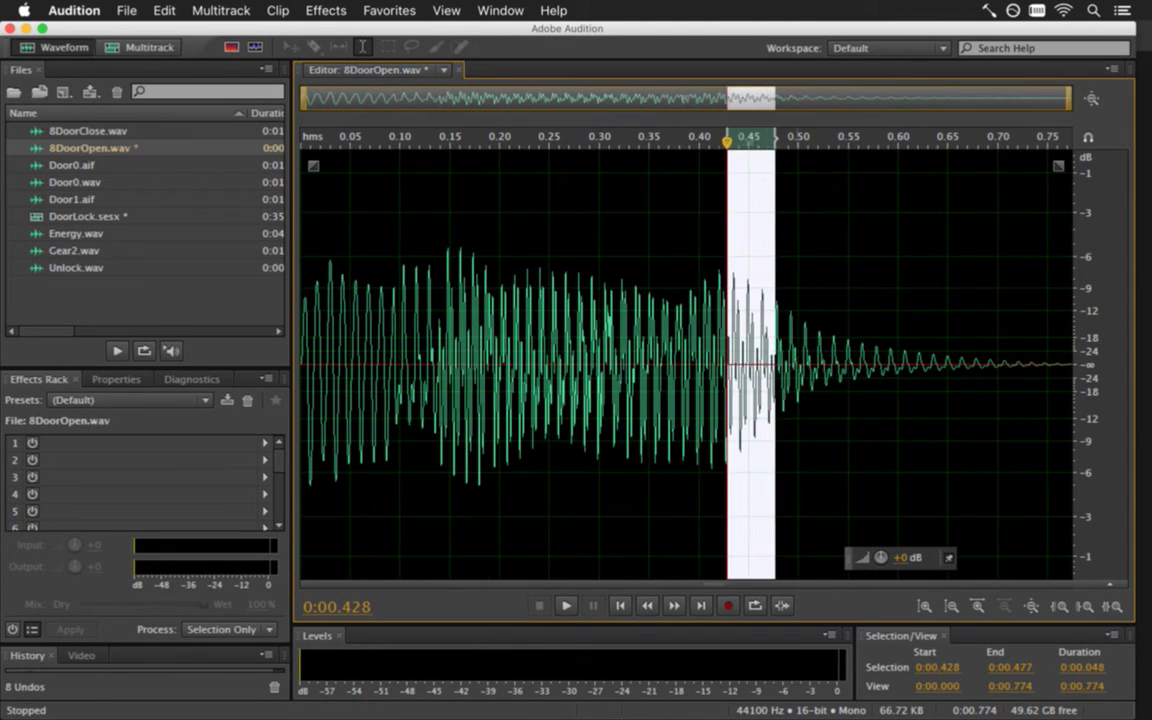
key("Delete")
left_click_drag(914, 330, 966, 330)
key("Delete")
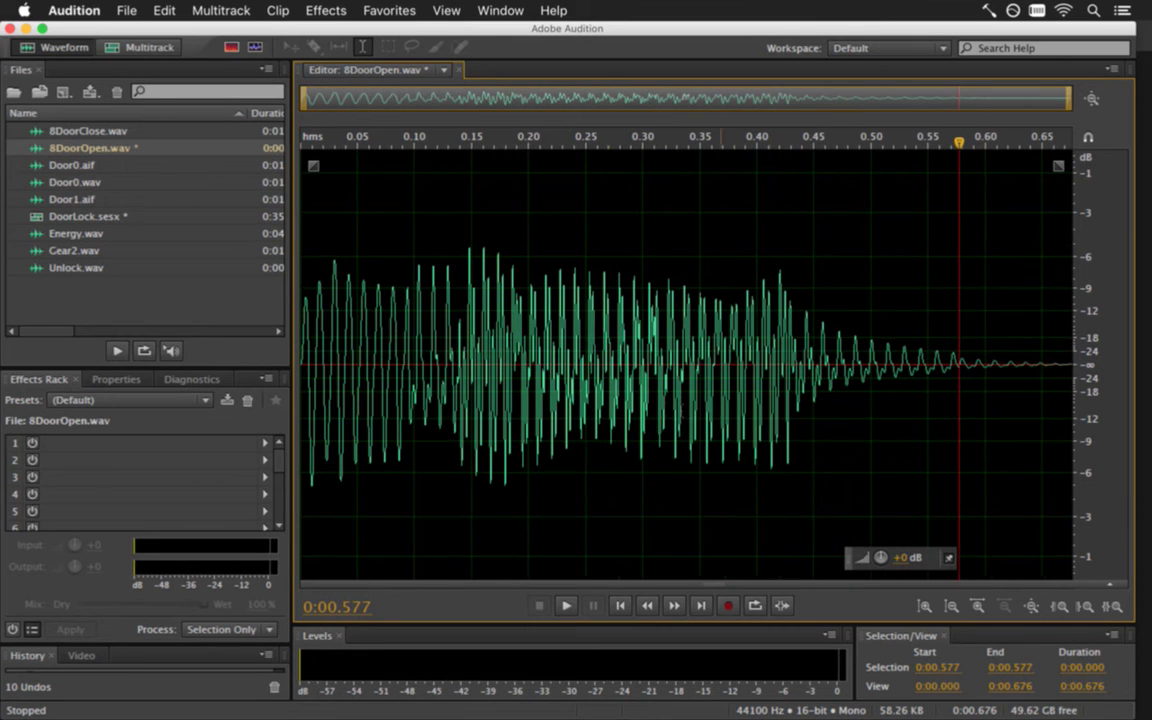
key("space")
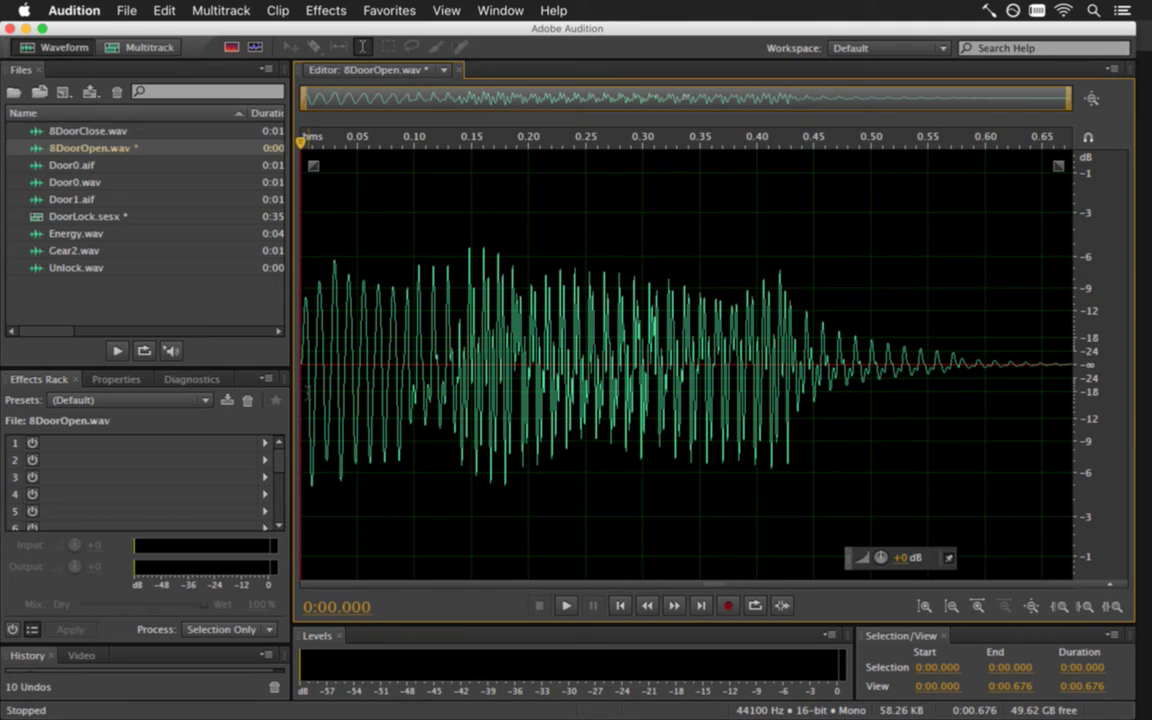
Delete the section from about 0.035 to 0.069 seconds in 8DoorOpen.wav, play the result, and save the file
left_click_drag(341, 330, 379, 330)
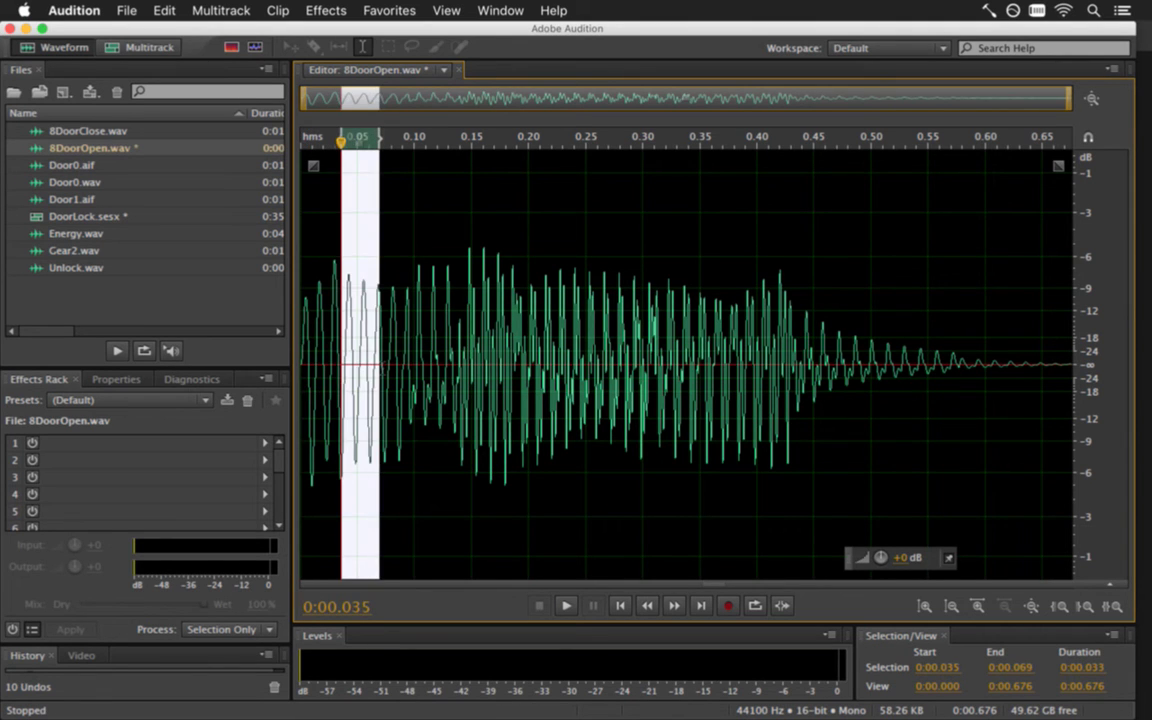
key("Delete")
key("space")
key("space")
key("space")
key("space")
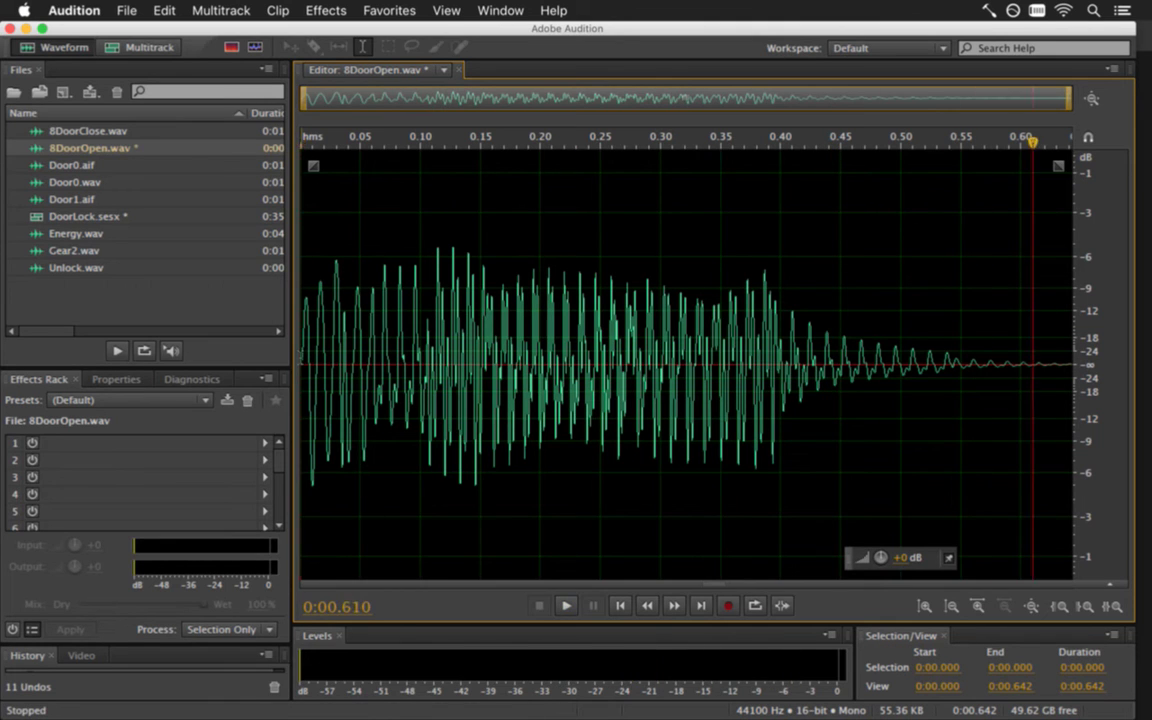
key("space")
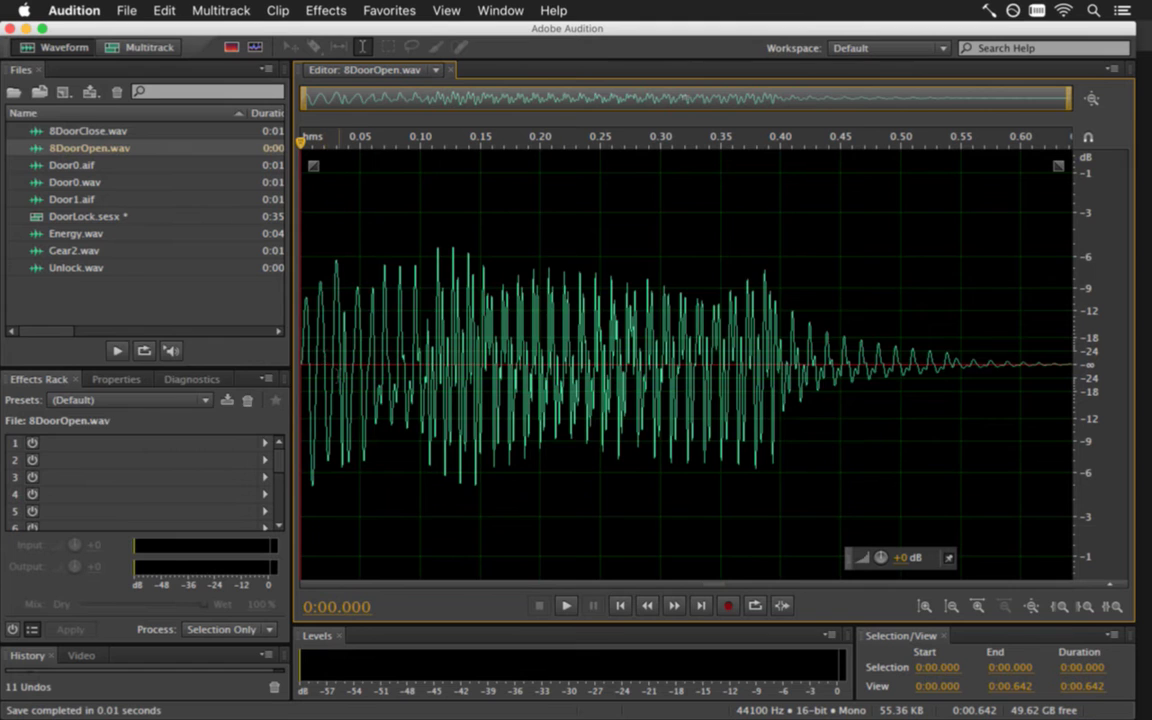
Run Songbringer from Xcode to test the shortened opening sound, quit the game, and replay 8DoorOpen.wav in Audition
key("super+Tab")
key("super+Tab")
key("super+Tab")
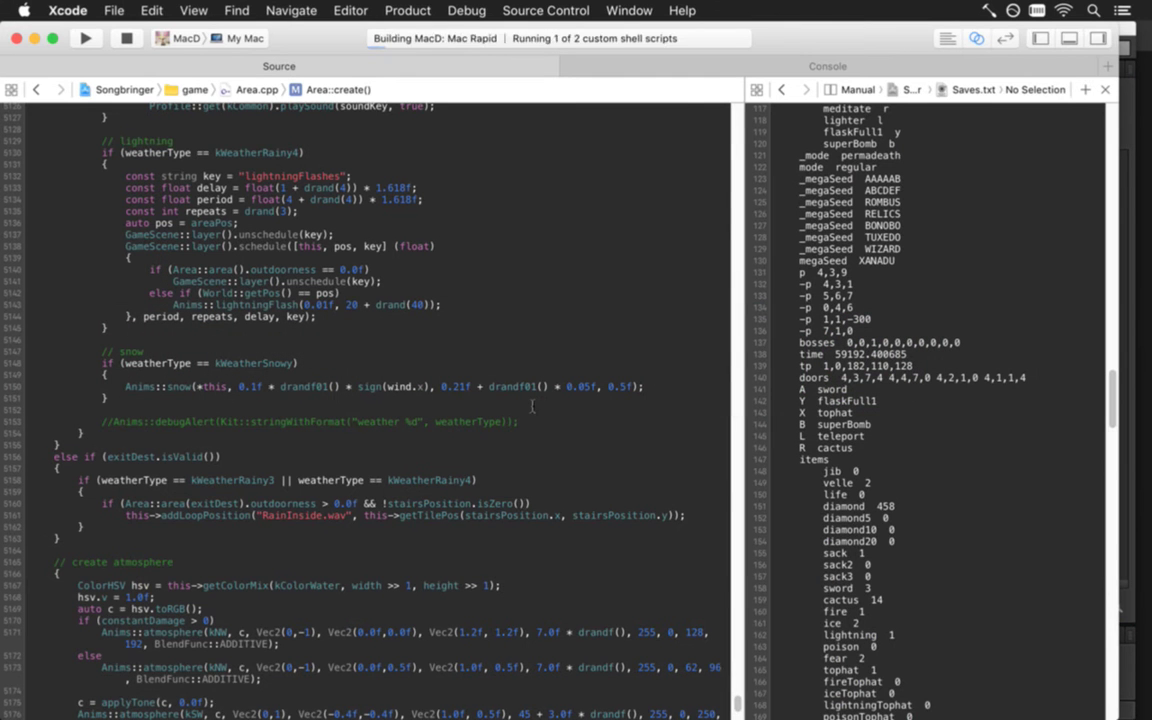
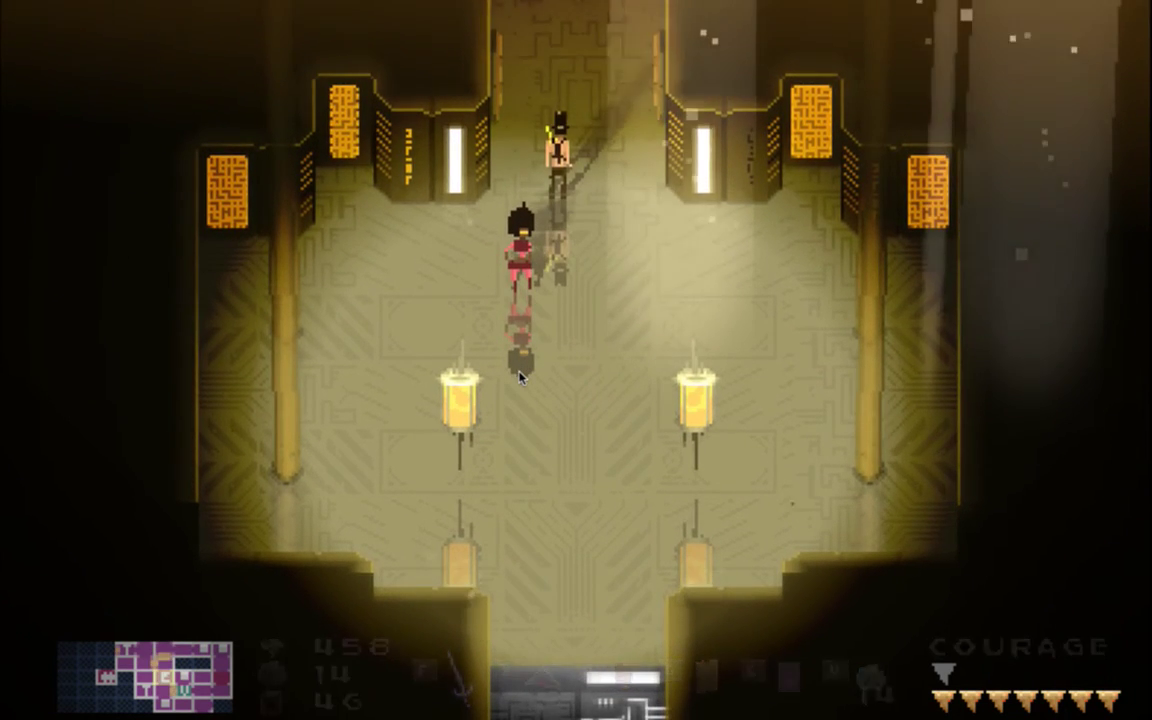
key("super+q")
key("super+Tab")
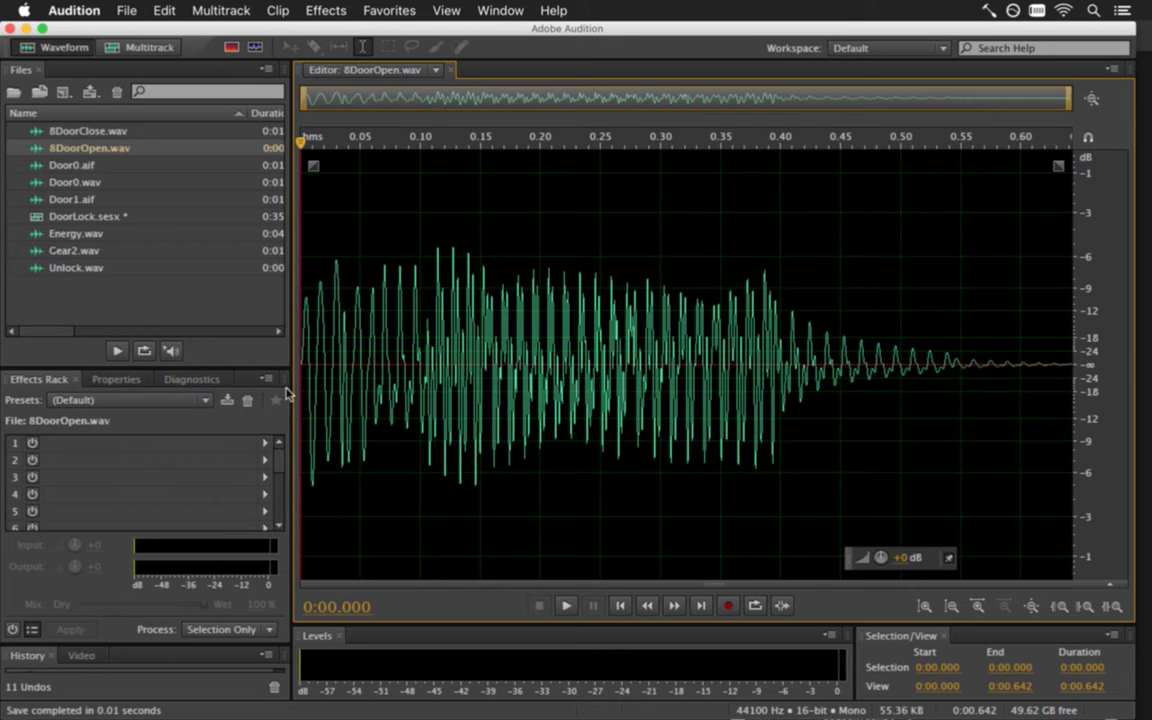
key("space")
key("space")
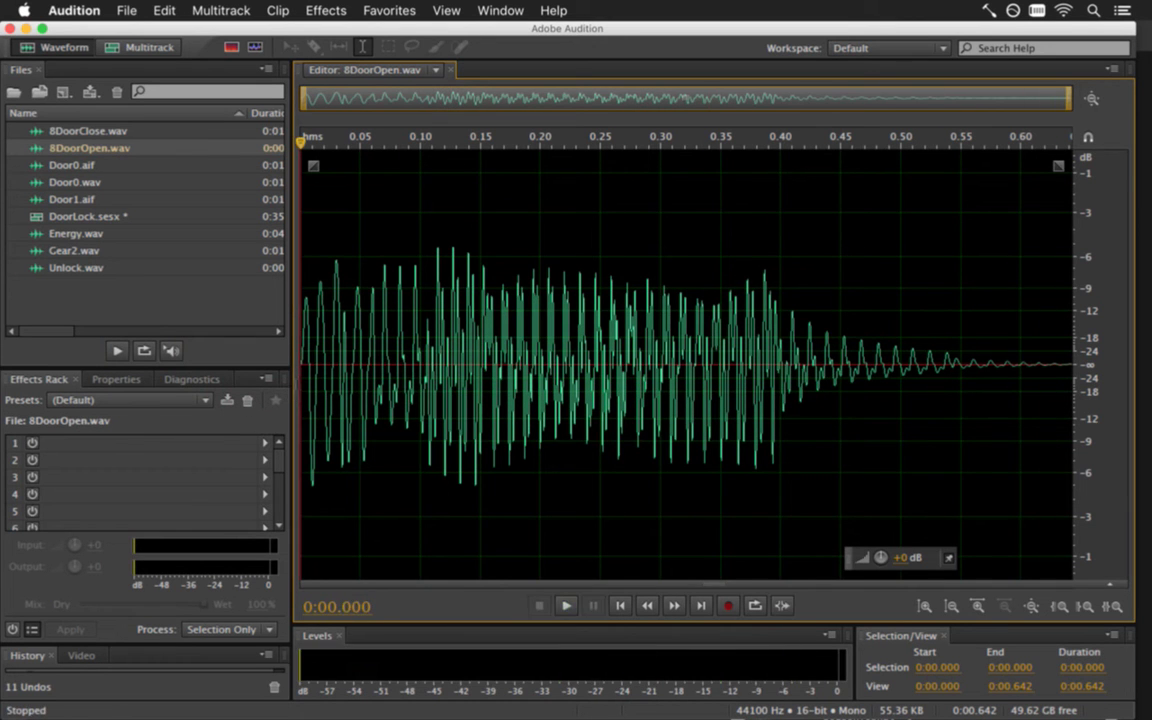
Open 8DoorClose.wav, shorten it to about 0.65 seconds by deleting six short sections across its waveform, and save it
double_click(159, 133)
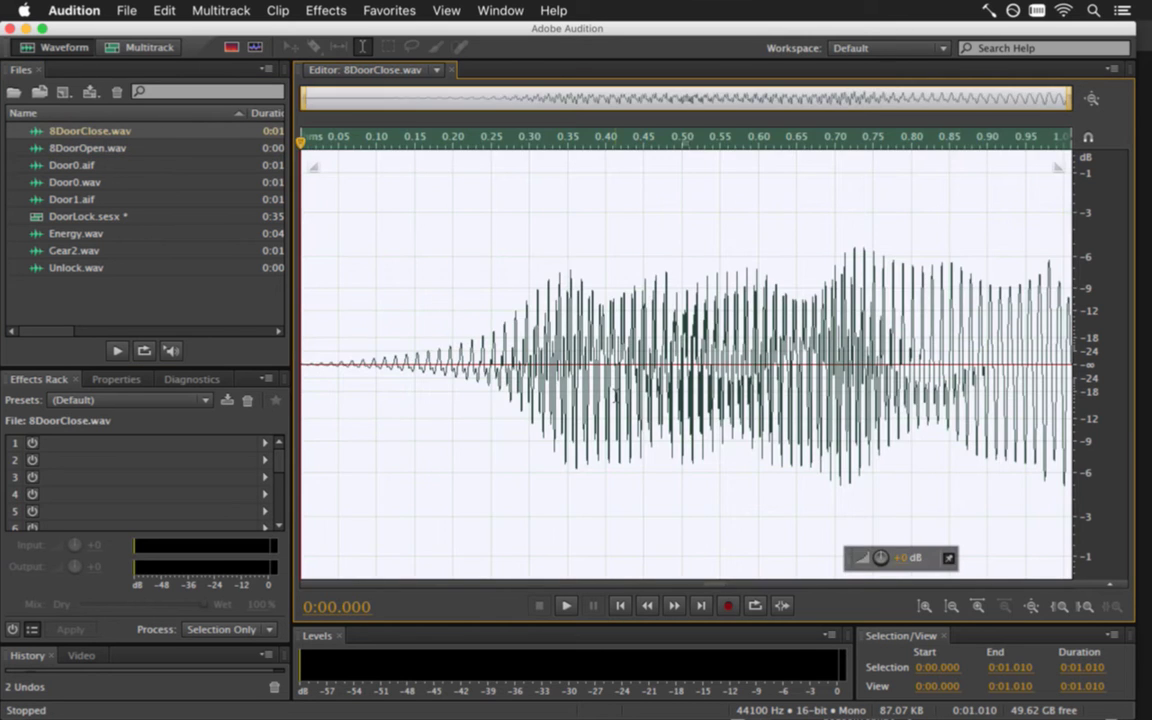
left_click(612, 395)
left_click_drag(404, 372, 458, 372)
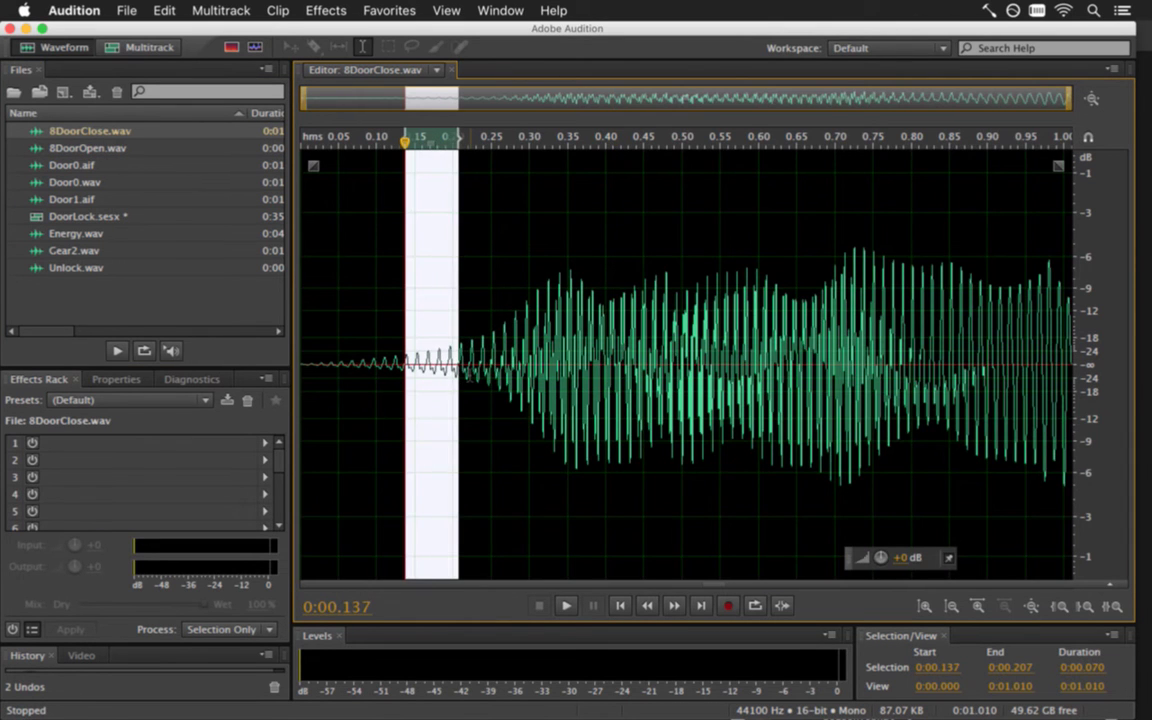
key("Delete")
left_click_drag(540, 372, 851, 372)
key("Delete")
key("Delete")
key("Delete")
left_click_drag(926, 372, 1030, 372)
key("Delete")
key("Delete")
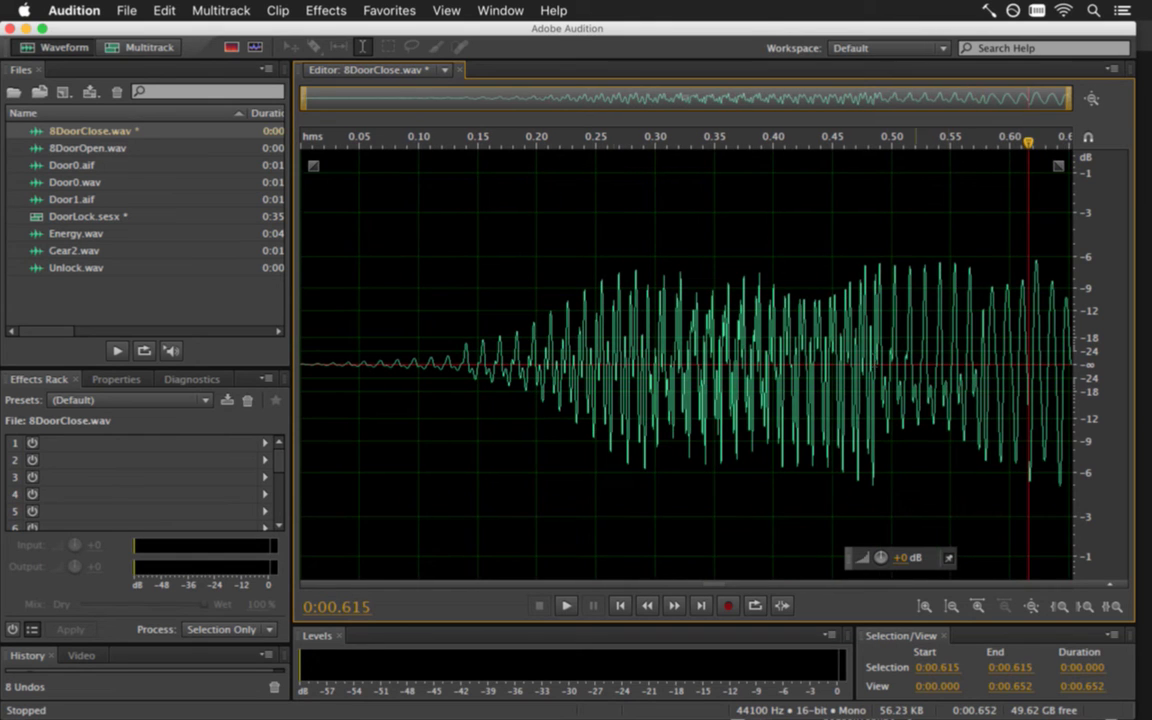
left_click(334, 358)
key("space")
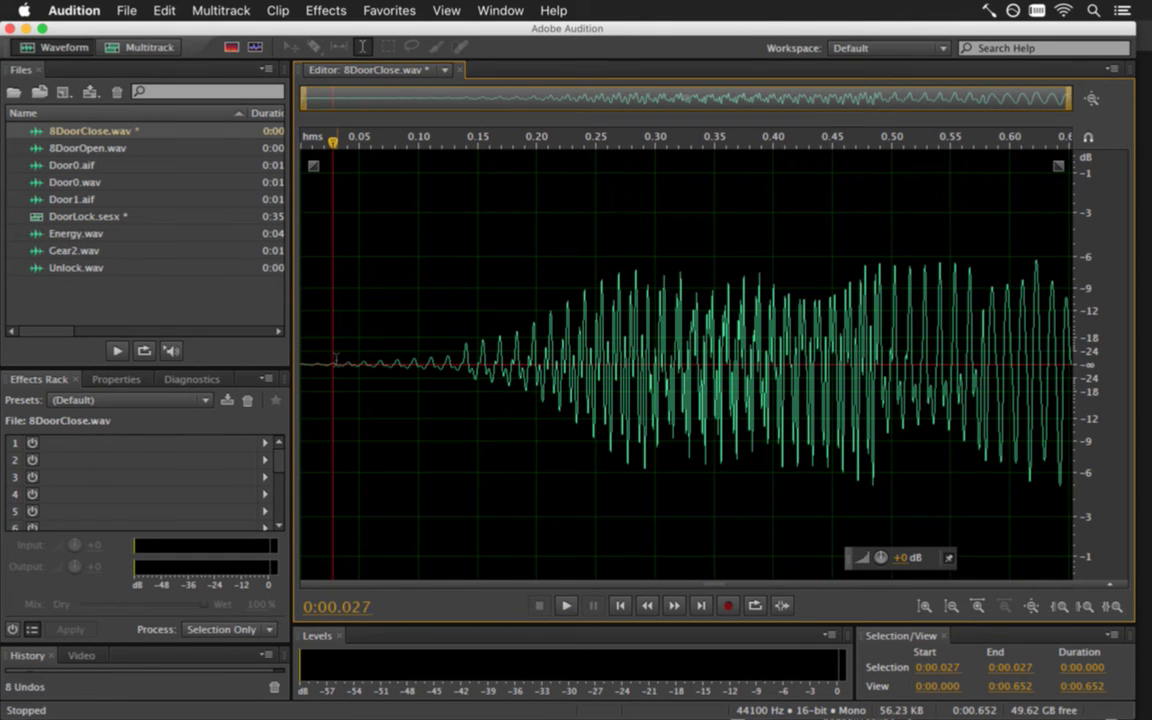
key("super+s")
Run Songbringer from Xcode to test the shortened closing sound, quit the game, and return to Audition
key("super+Tab")
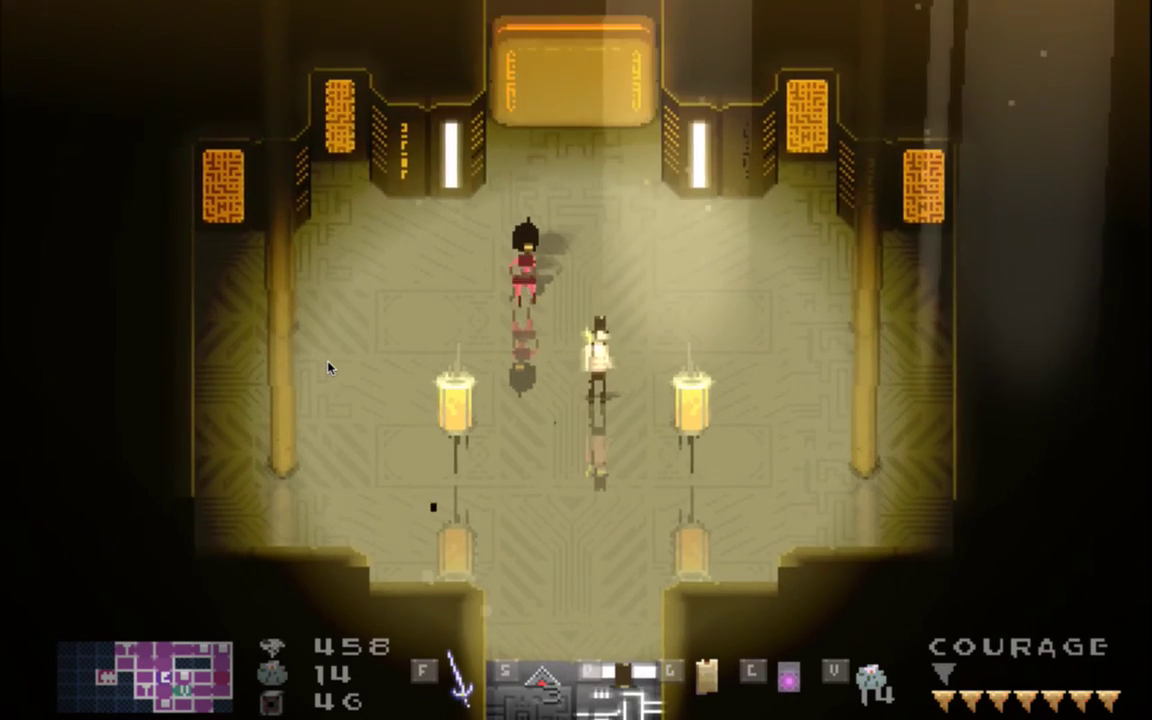
key("super+q")
key("super+Tab")
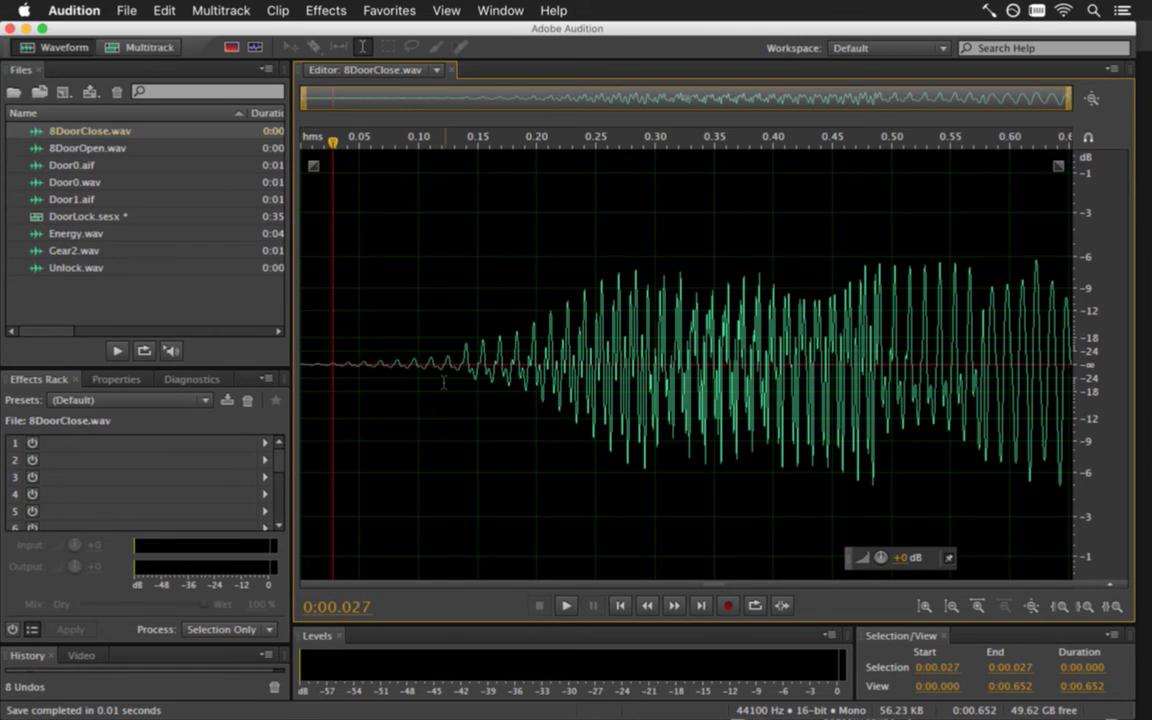
Delete two more short sections from the quiet opening part of 8DoorClose.wav, bringing it to about 0.55 seconds, and play it
left_click_drag(441, 380, 362, 383)
key("Delete")
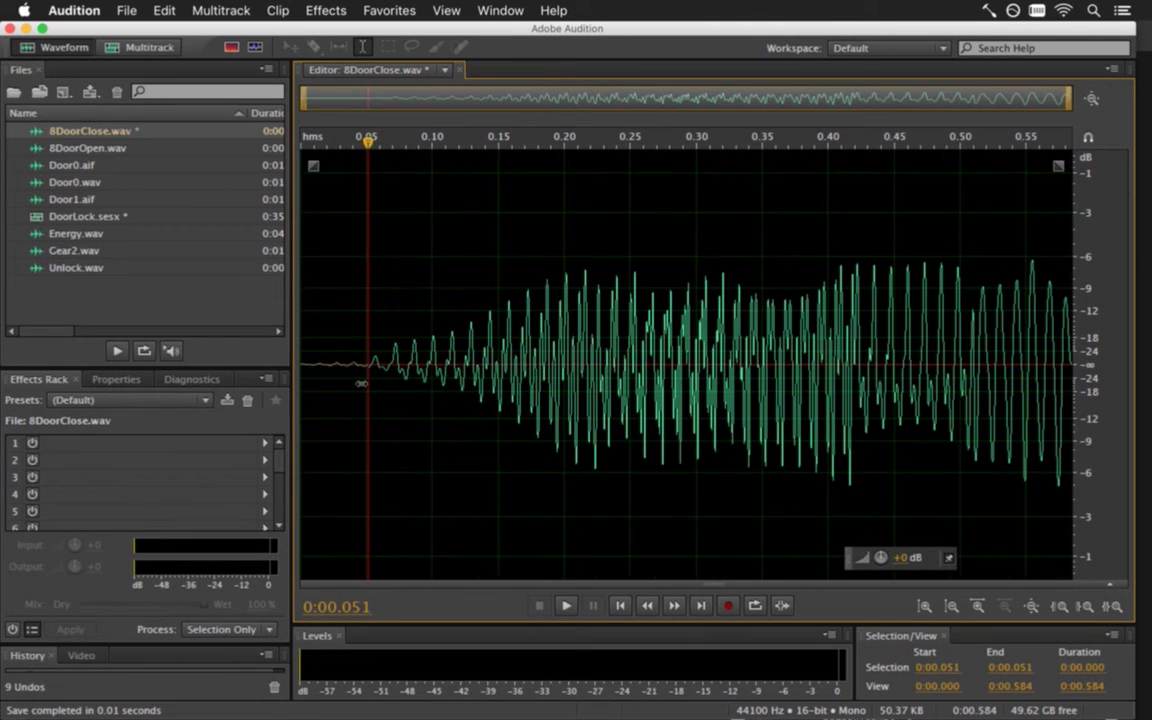
left_click_drag(428, 370, 473, 368)
key("Delete")
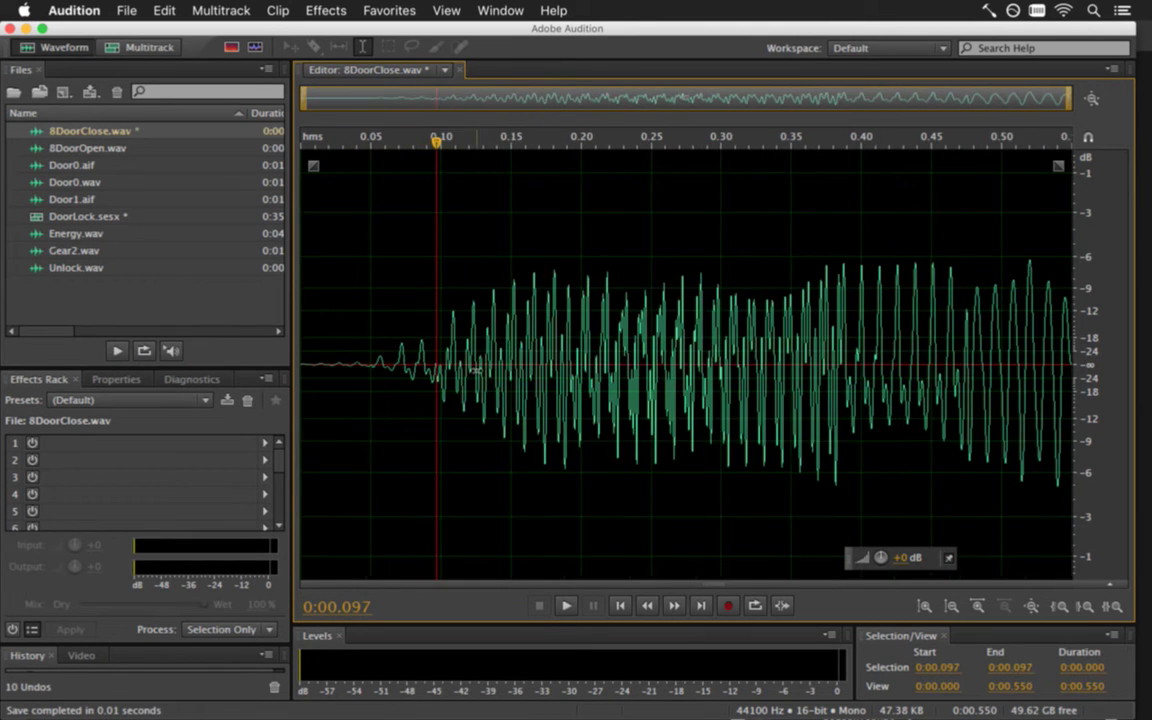
key("space")
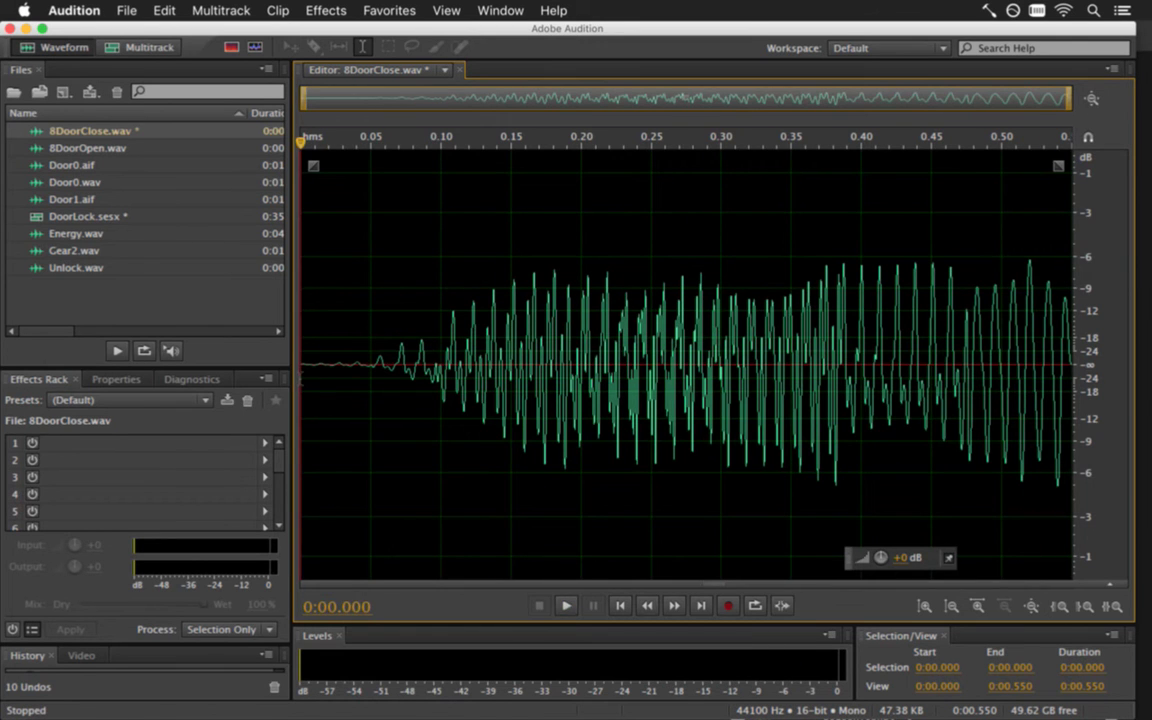
Switch to Xcode, run Songbringer, and move the character around the temple room to test the door animations and sounds
key("super+Tab")
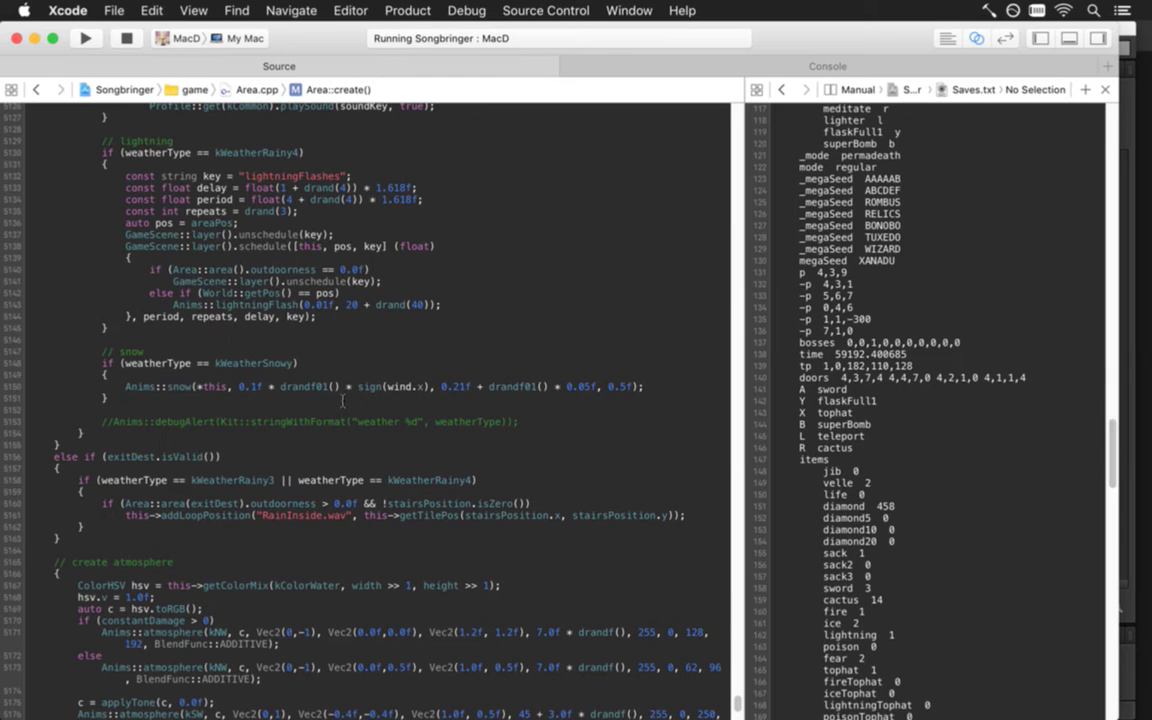
key("super+r")
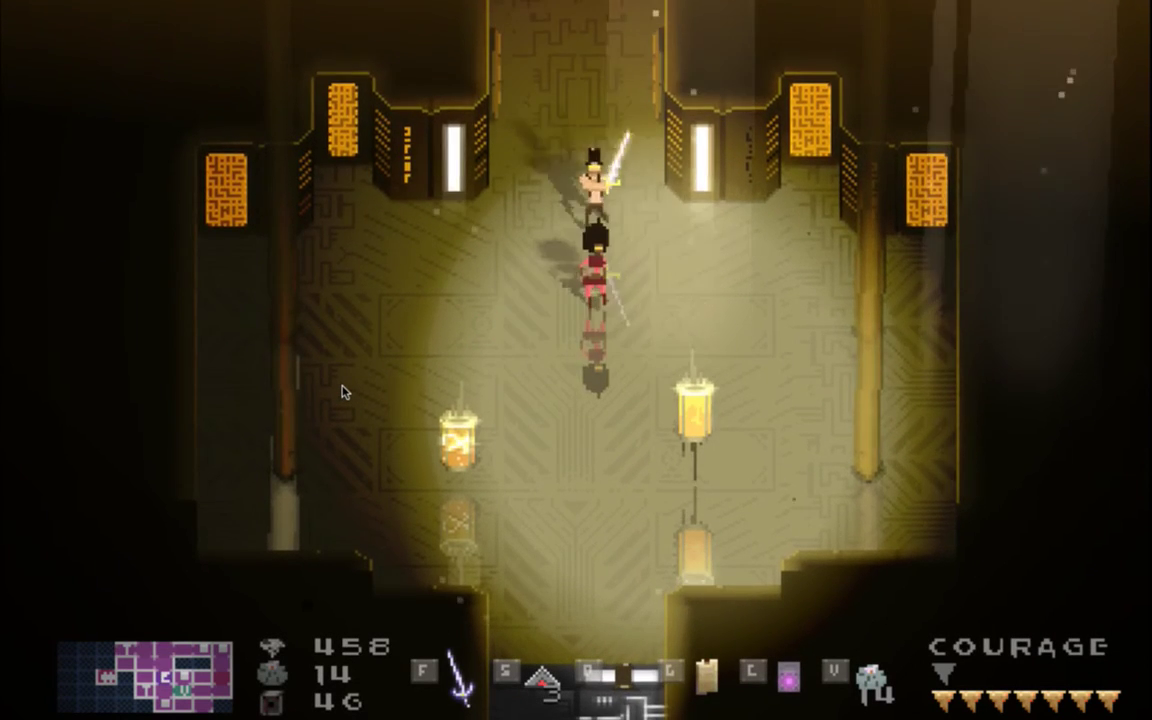
key("Left")
key("Down")
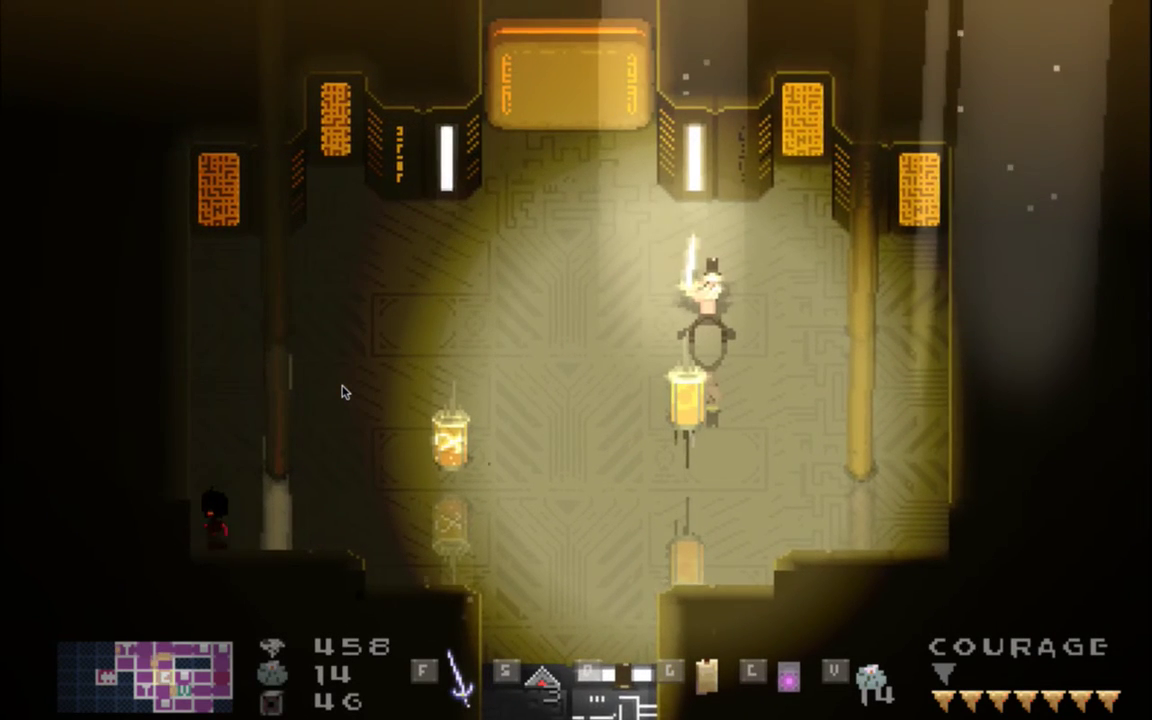
key("Left")
key("Right")
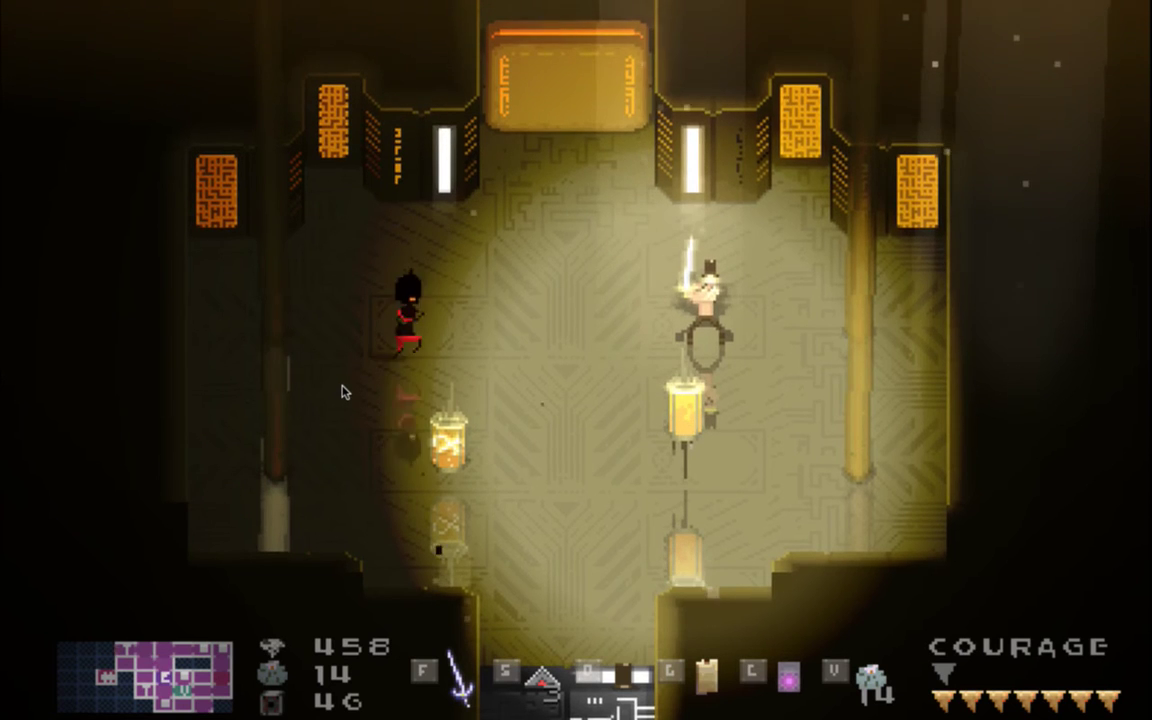
key("Up")
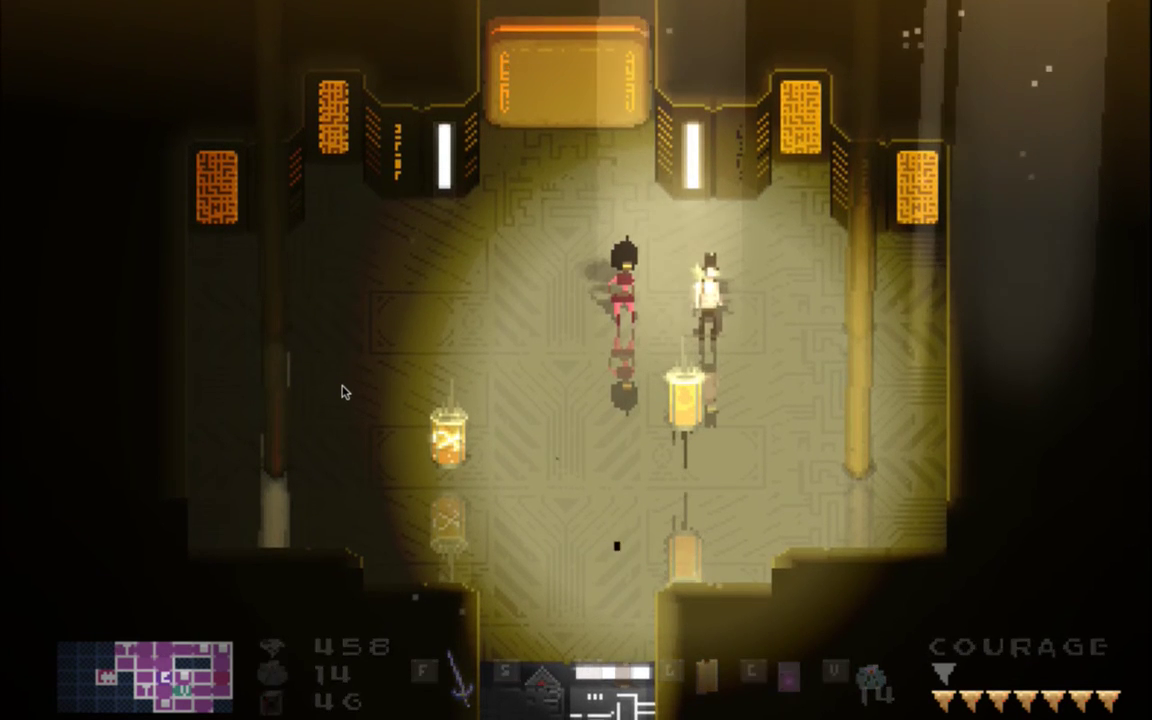
key("Right")
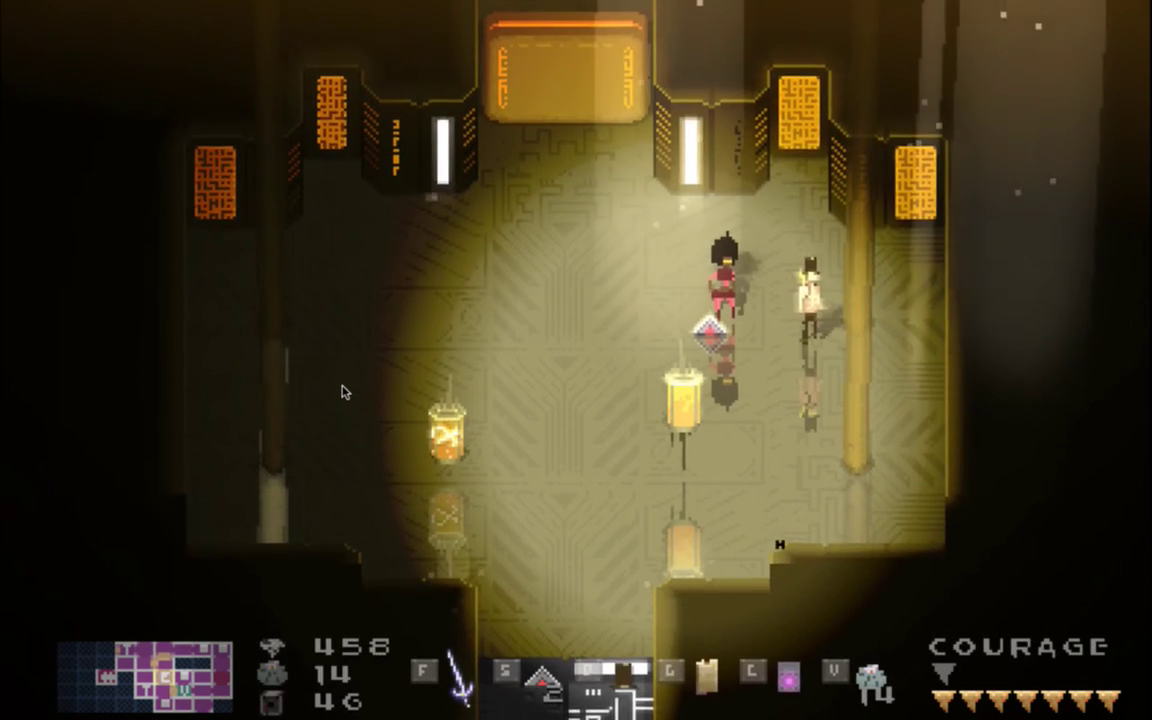
key("s")
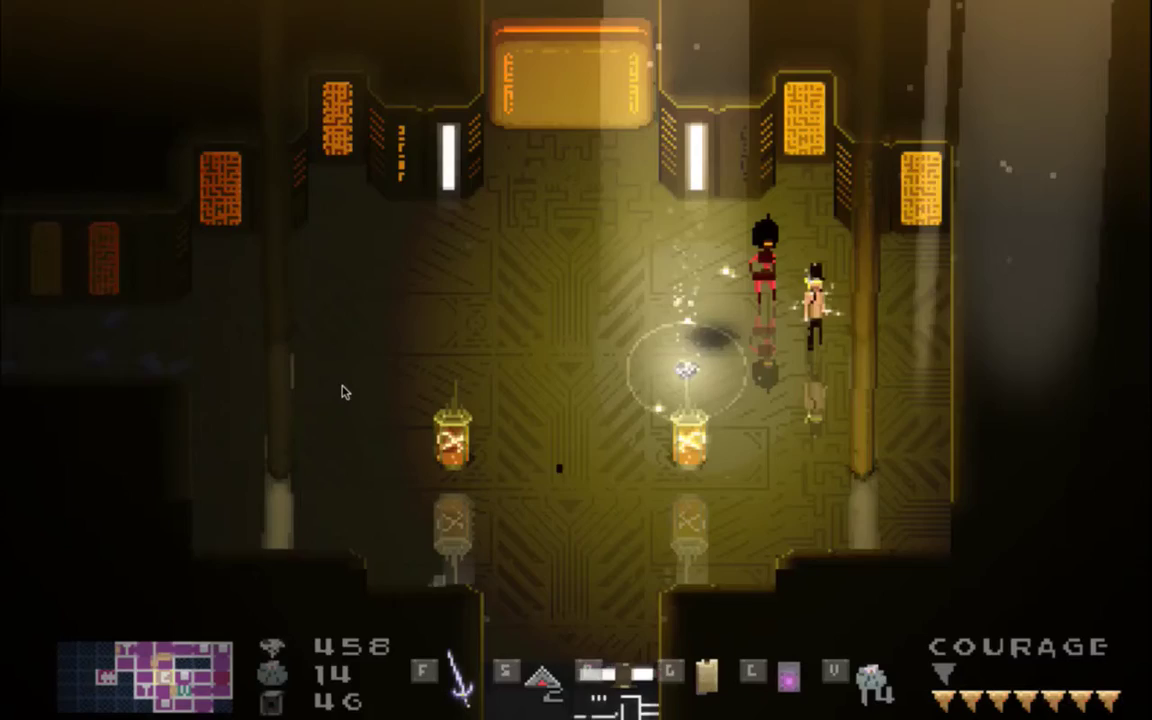
key("Left")
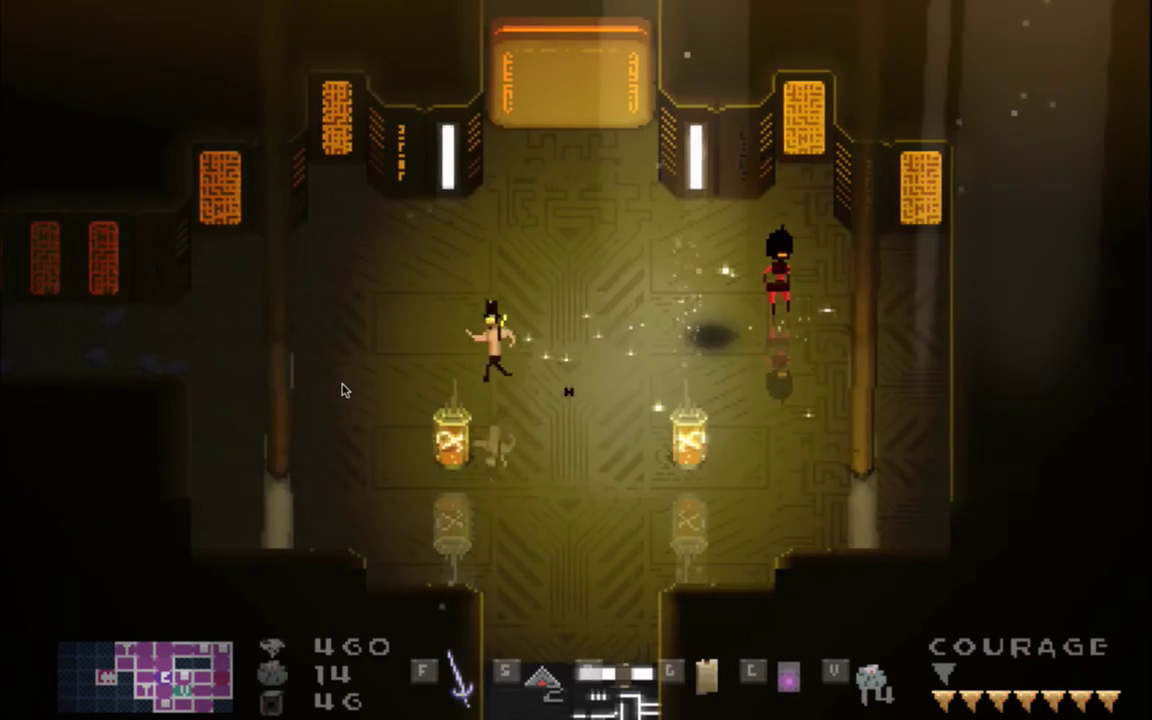
Walk the character through the side corridor and the temple's upper doorway to test the door animations and sounds, and quit Songbringer
key("Left")
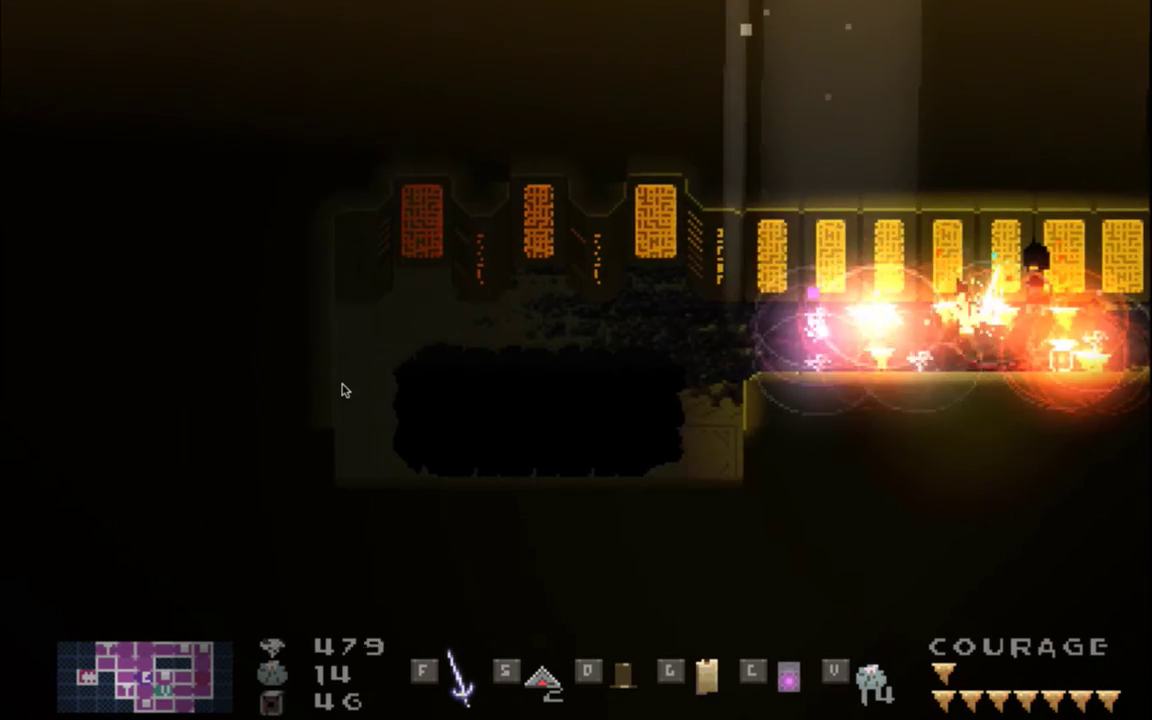
key("Right")
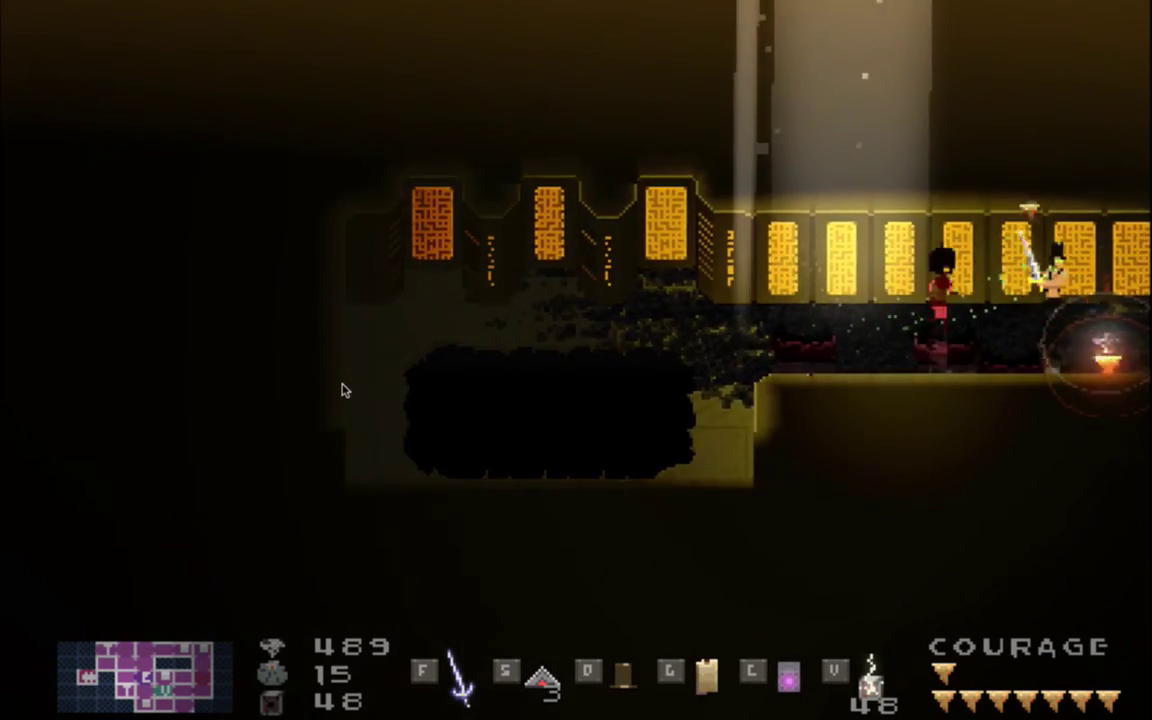
key("Right")
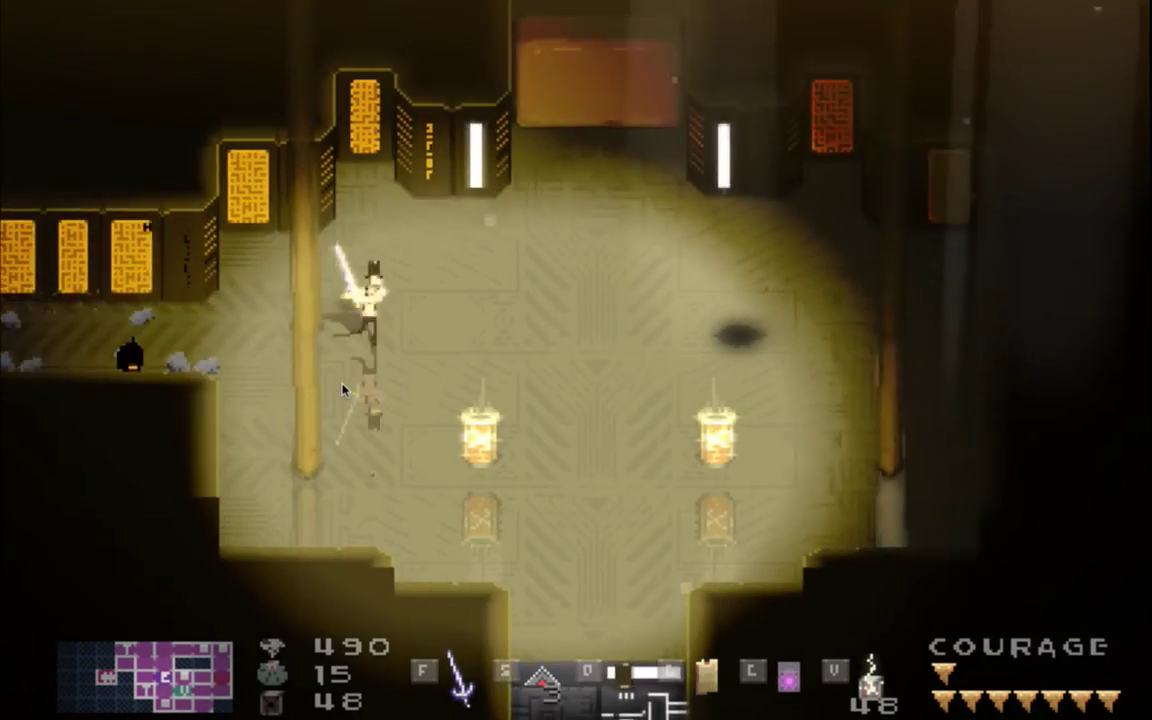
key("Up")
key("Down")
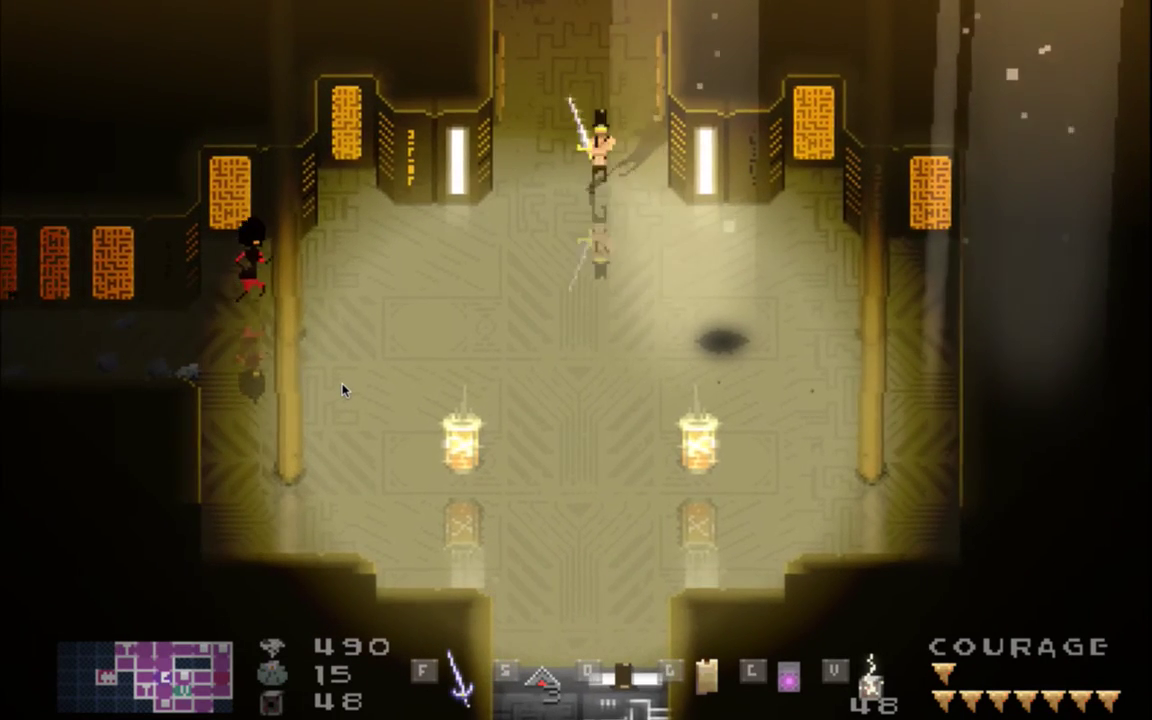
key("Up")
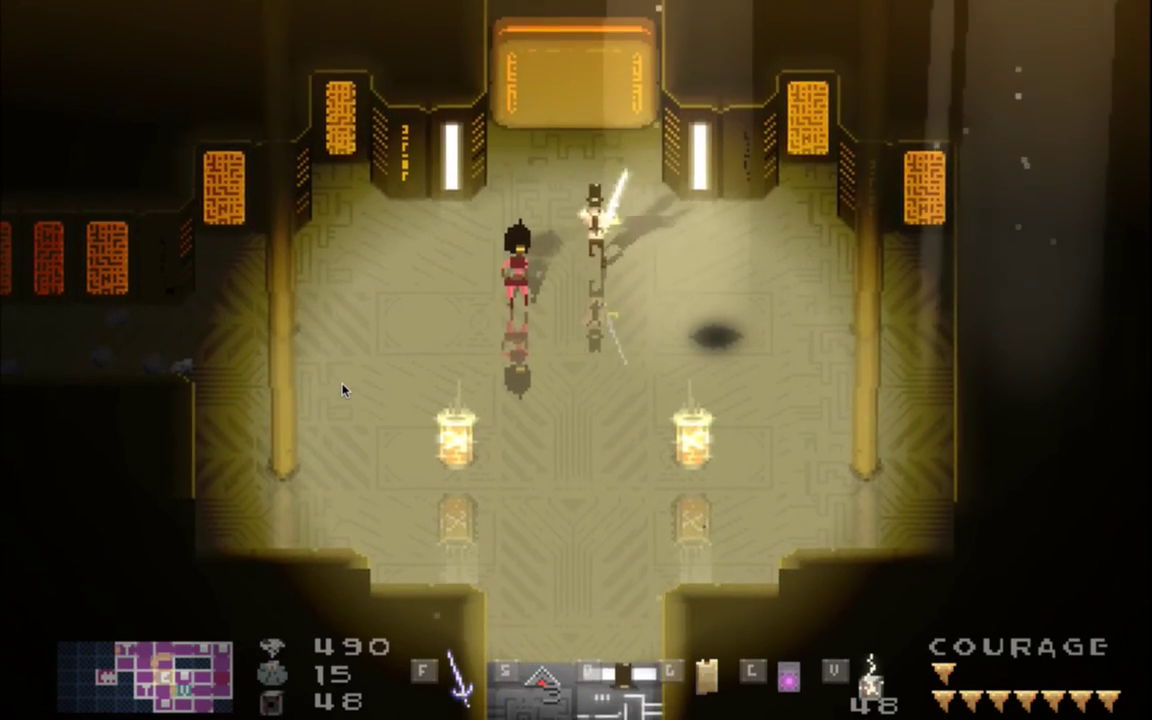
key("Up")
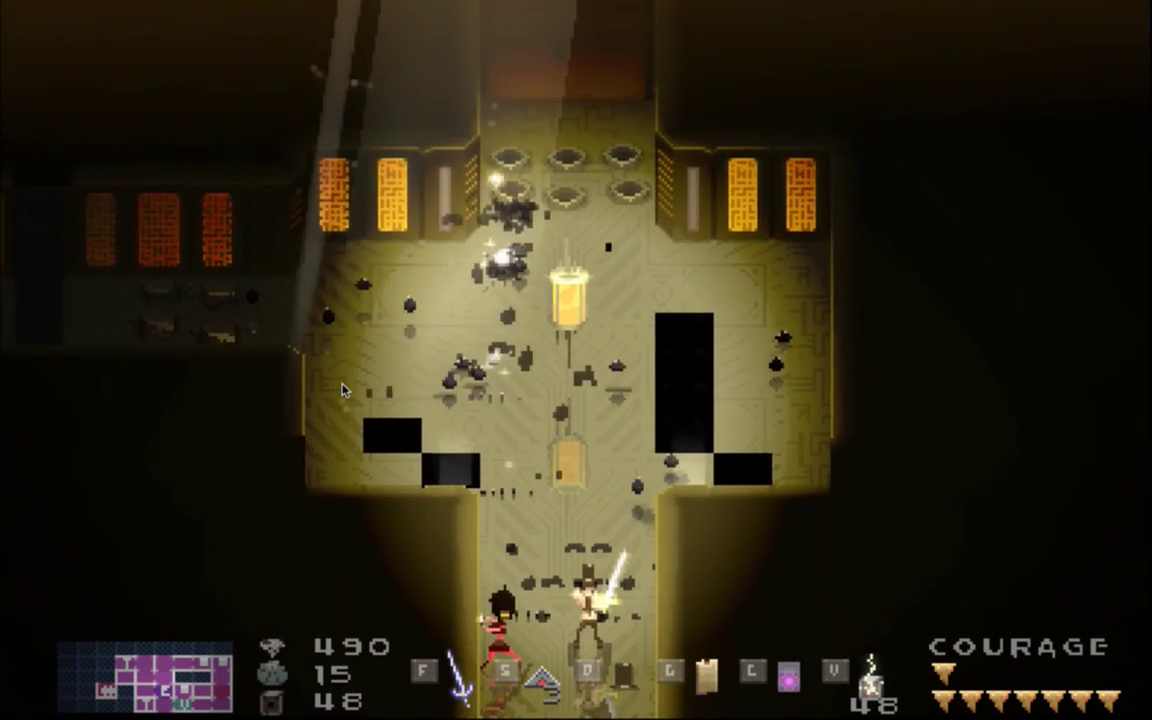
key("Up")
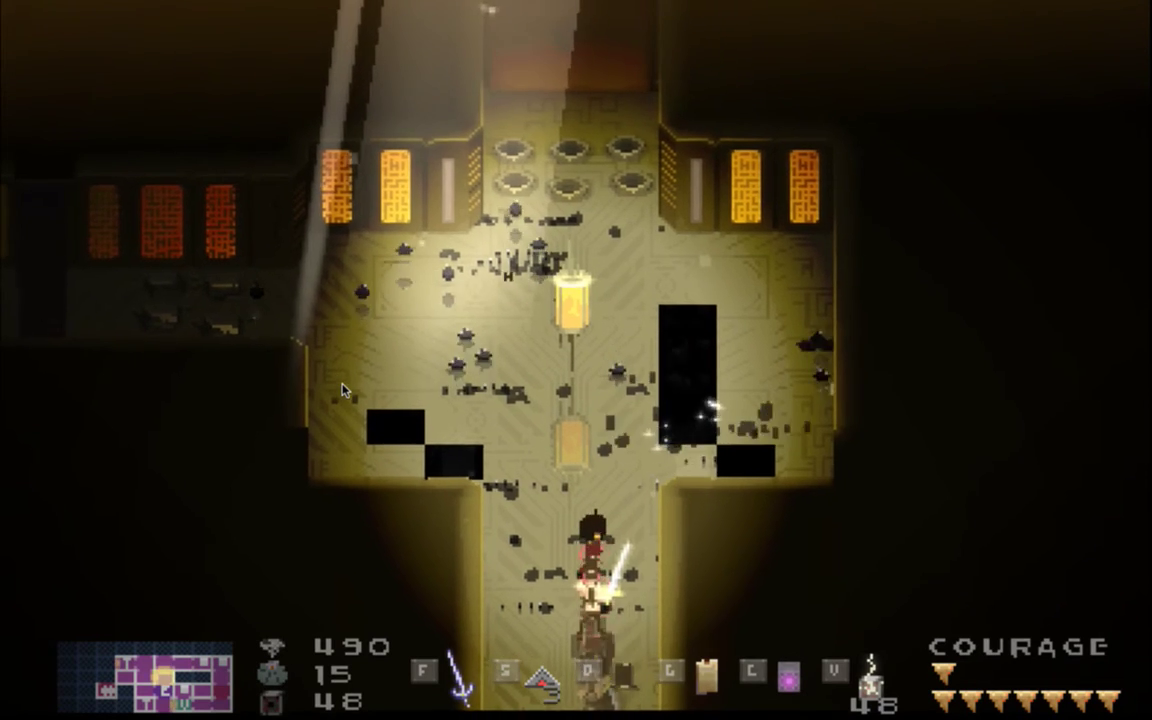
key("super+q")
Switch to Audition and quit it without saving the changes to DoorLock.sesx
key("super+Tab")
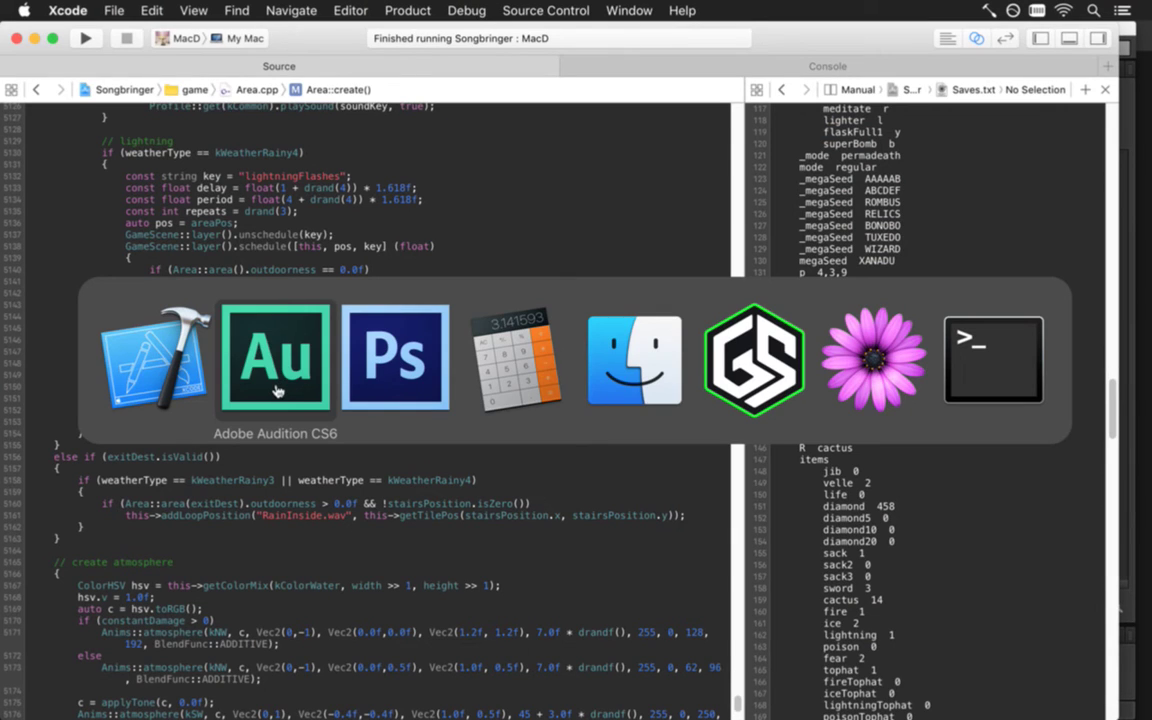
left_click(278, 390)
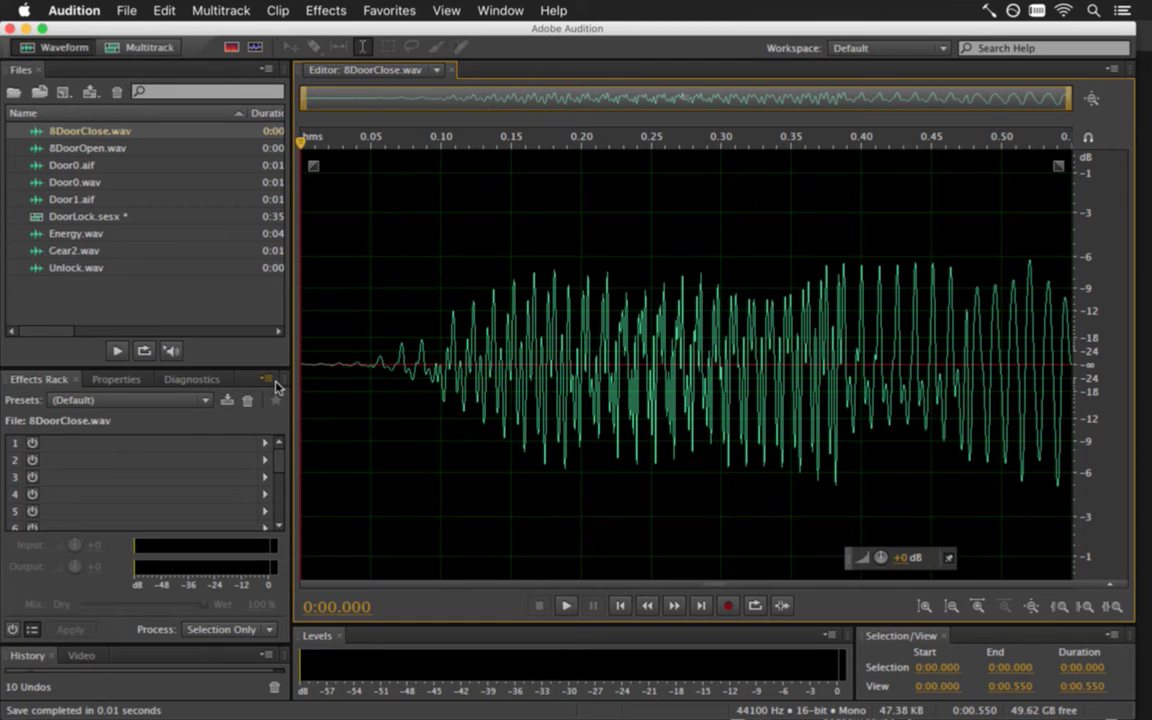
key("super+q")
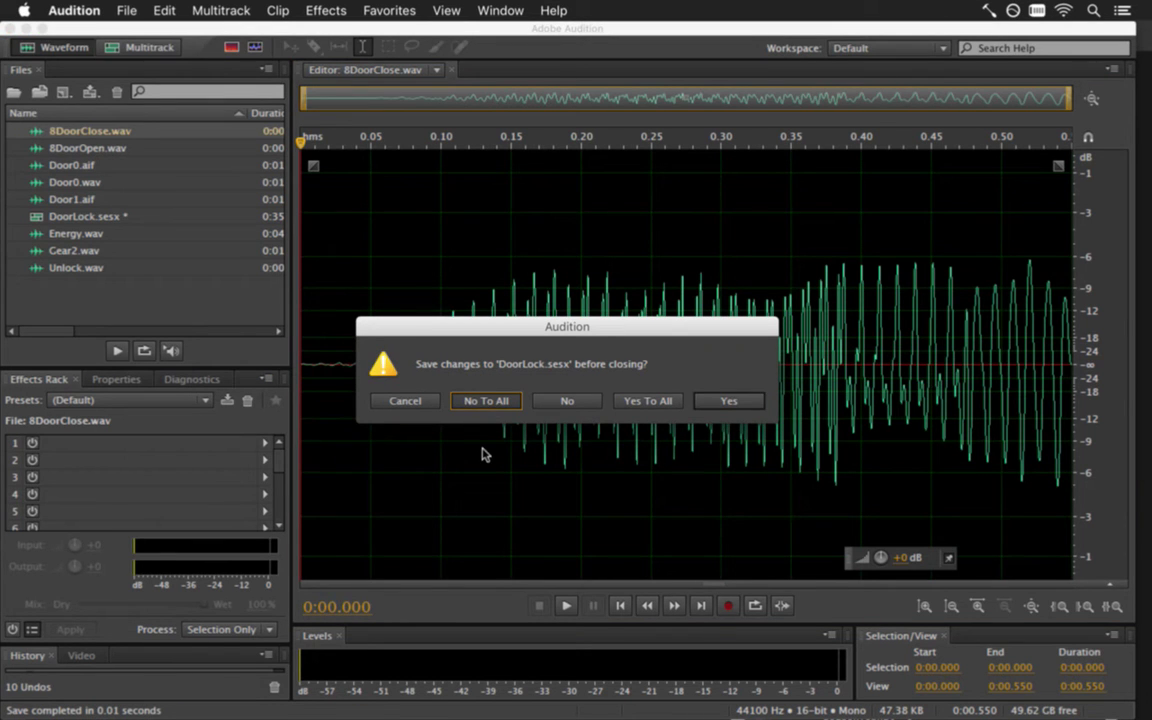
key("Return")
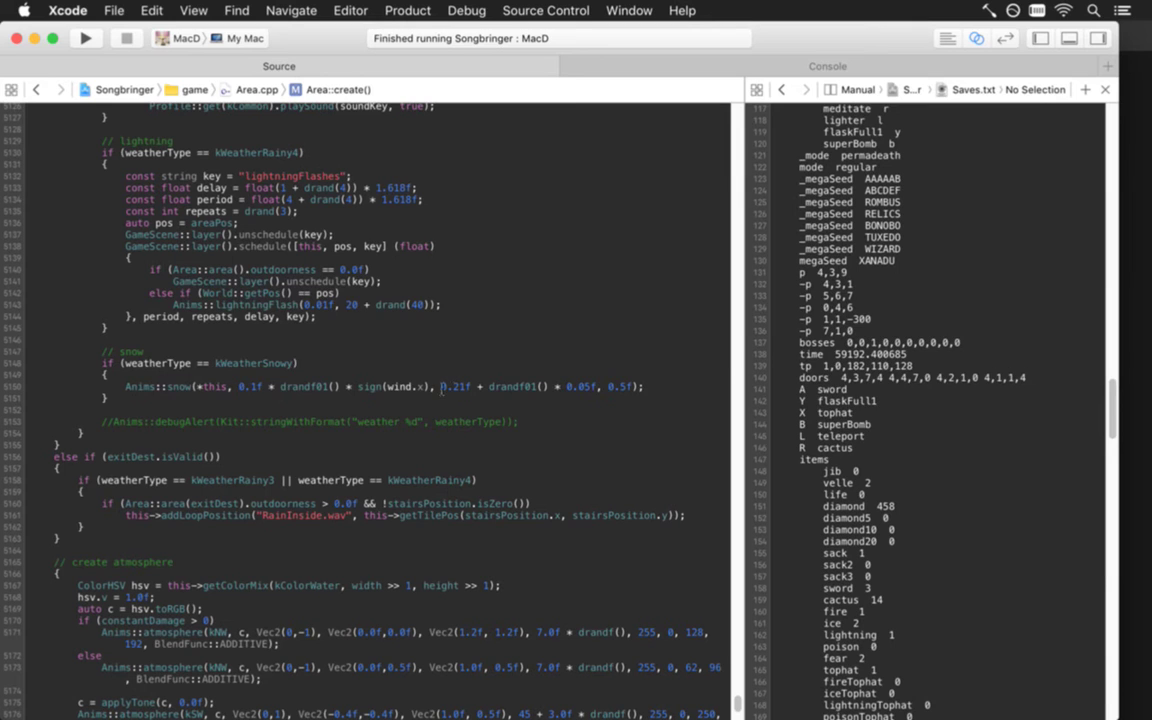
Switch to Photoshop with the 8DoorN1Open.psd door sprite
key("super+Tab")
key("super+Tab")
left_click(368, 398)
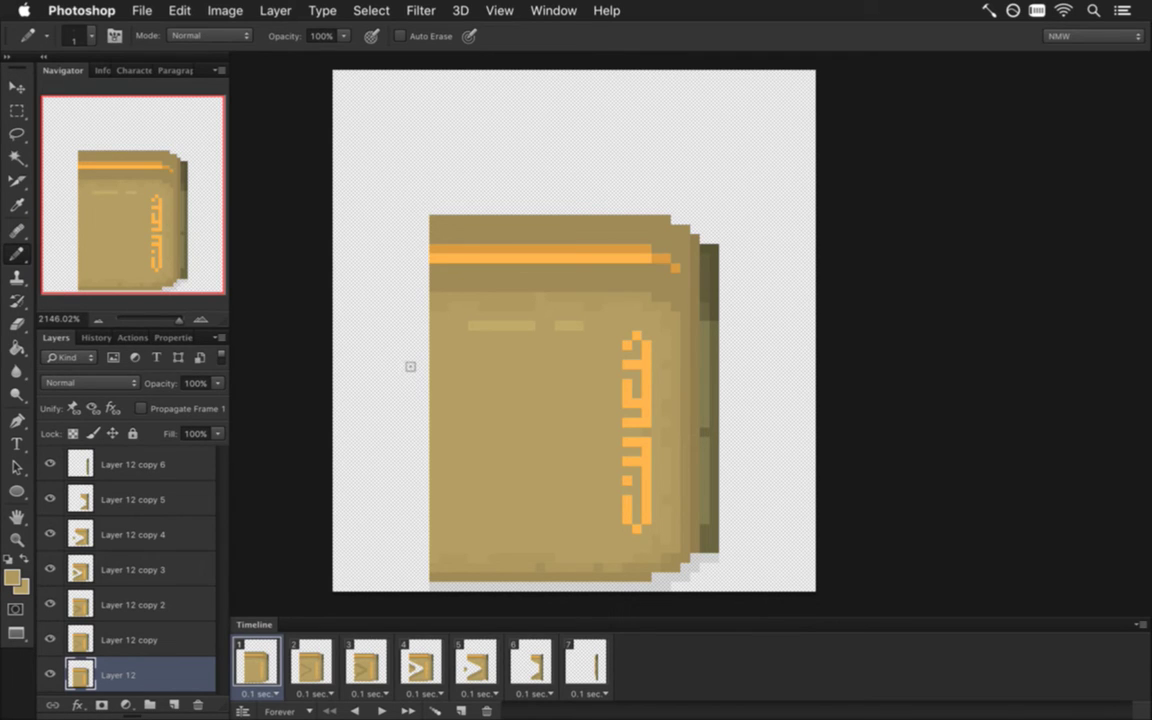
Sample the door's orange and sketch three letter-like glyphs with the Pencil in the empty area above the door
left_click(463, 258, "alt")
left_click(356, 113)
left_click_drag(357, 136, 386, 218)
mouse_move(356, 112)
left_mouse_down()
mouse_move(394, 131)
mouse_move(439, 155)
mouse_move(387, 172)
mouse_move(419, 177)
mouse_move(385, 215)
left_mouse_up()
left_click_drag(481, 120, 481, 183)
mouse_move(482, 118)
left_mouse_down()
mouse_move(529, 142)
mouse_move(494, 174)
mouse_move(556, 190)
left_mouse_up()
mouse_move(617, 110)
left_mouse_down()
mouse_move(617, 188)
mouse_move(632, 115)
mouse_move(688, 115)
mouse_move(682, 165)
left_mouse_up()
left_click_drag(642, 150, 688, 150)
left_click_drag(612, 182, 680, 182)
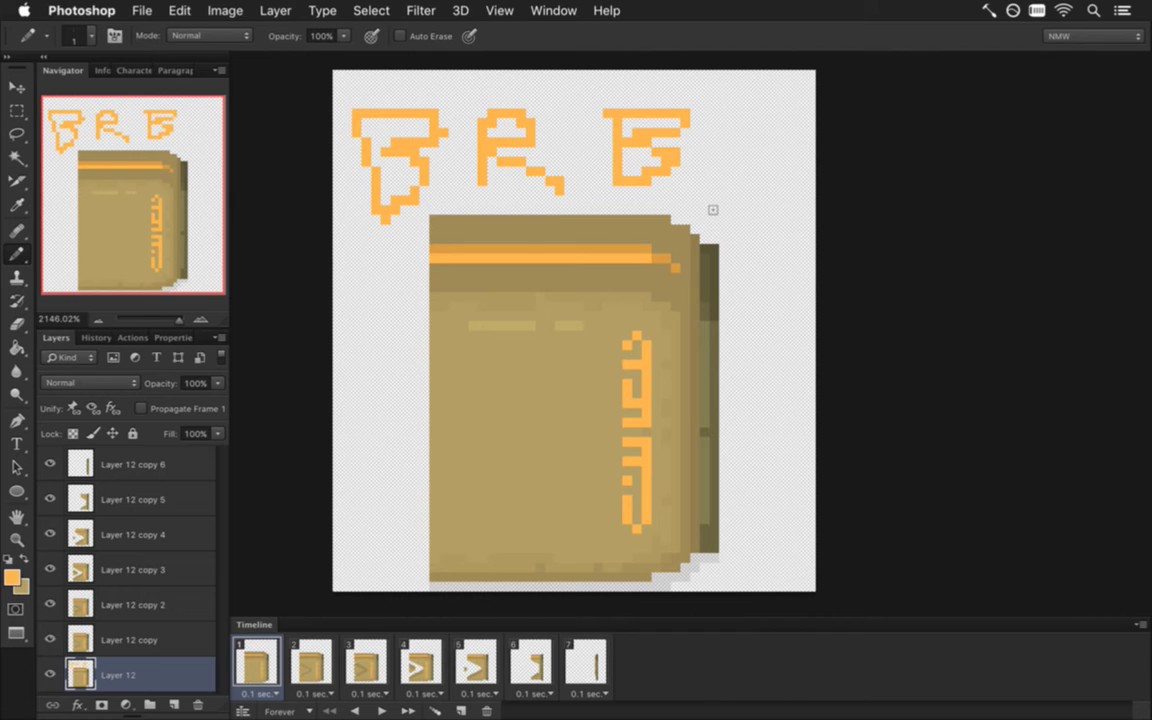
Undo the sketched orange glyphs above the door
key("super+alt+z")
key("super+alt+z")
key("super+alt+z")
key("super+alt+z")
key("super+alt+z")
key("super+alt+z")
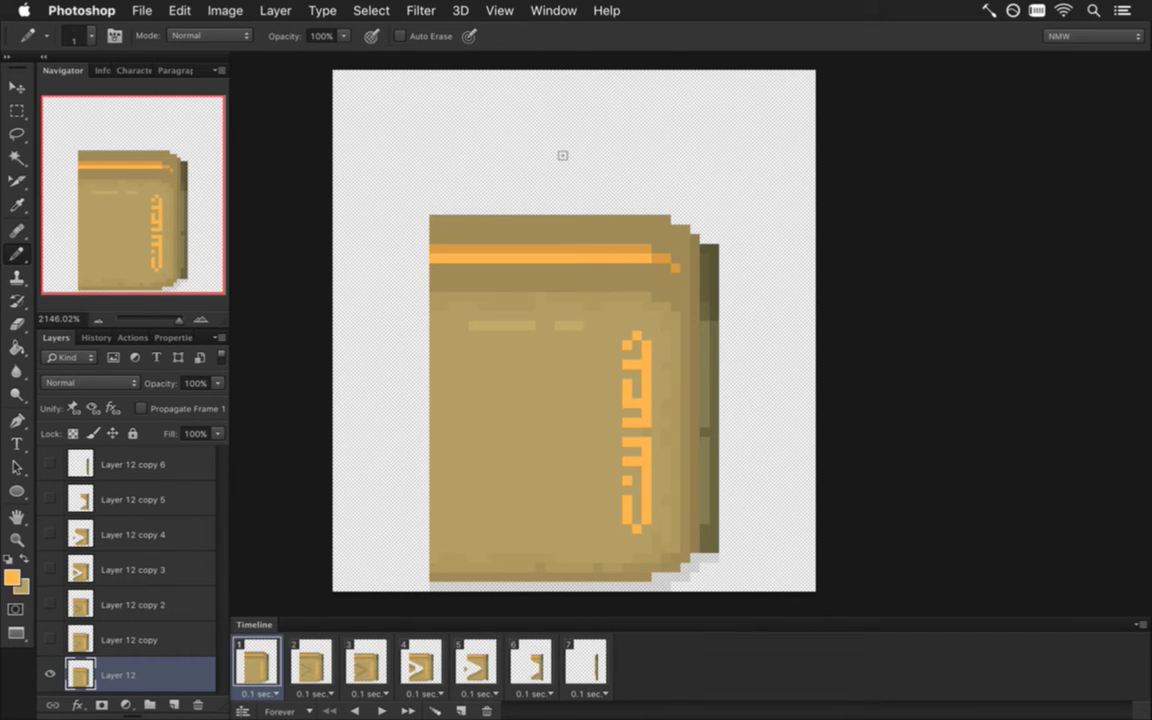
Open the recent file 8DoorN0Open.psd
left_click(551, 11)
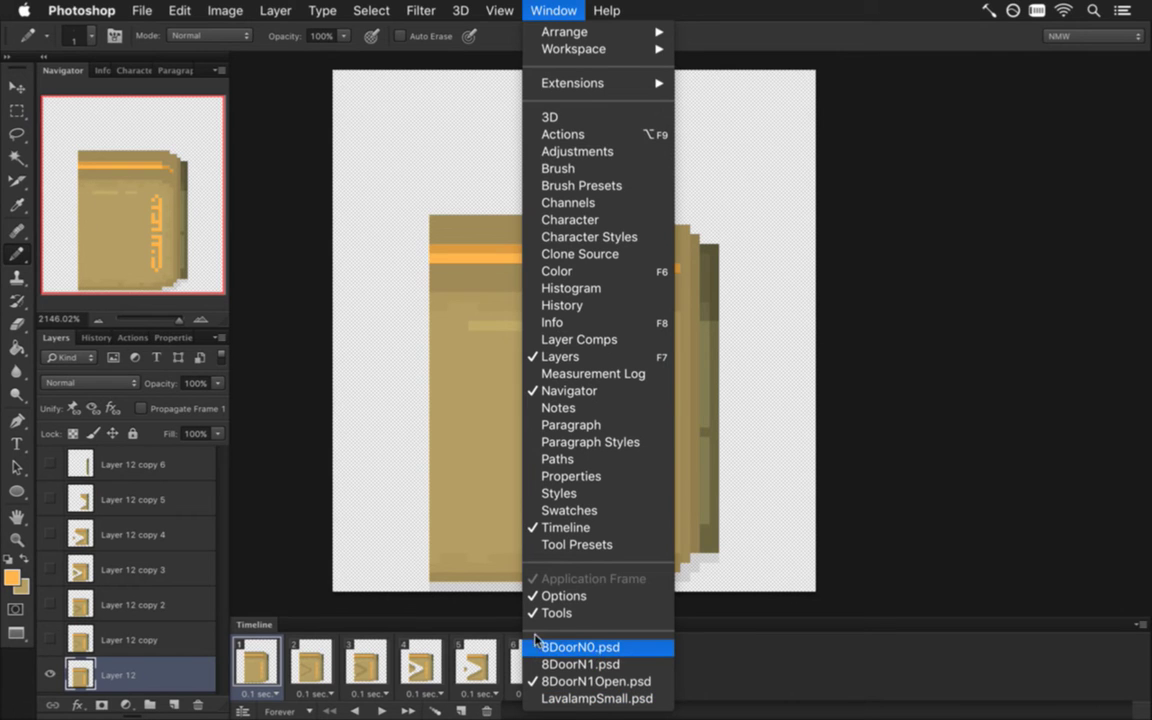
left_click(293, 240)
left_click(142, 10)
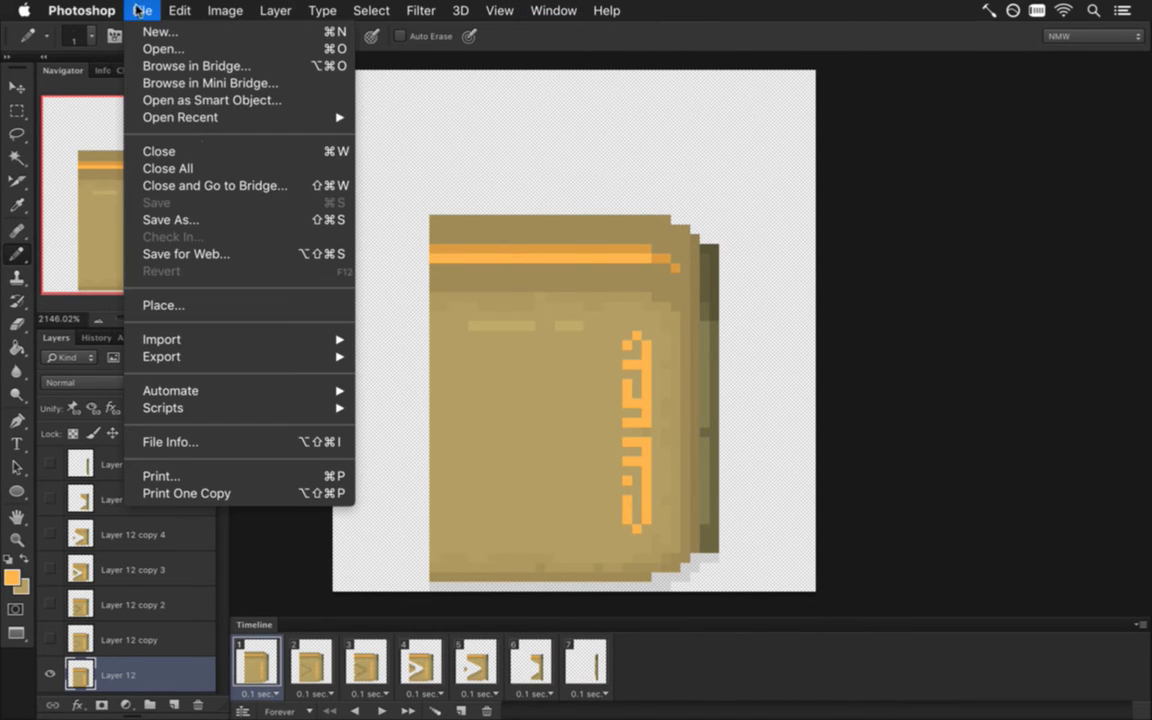
mouse_move(180, 117)
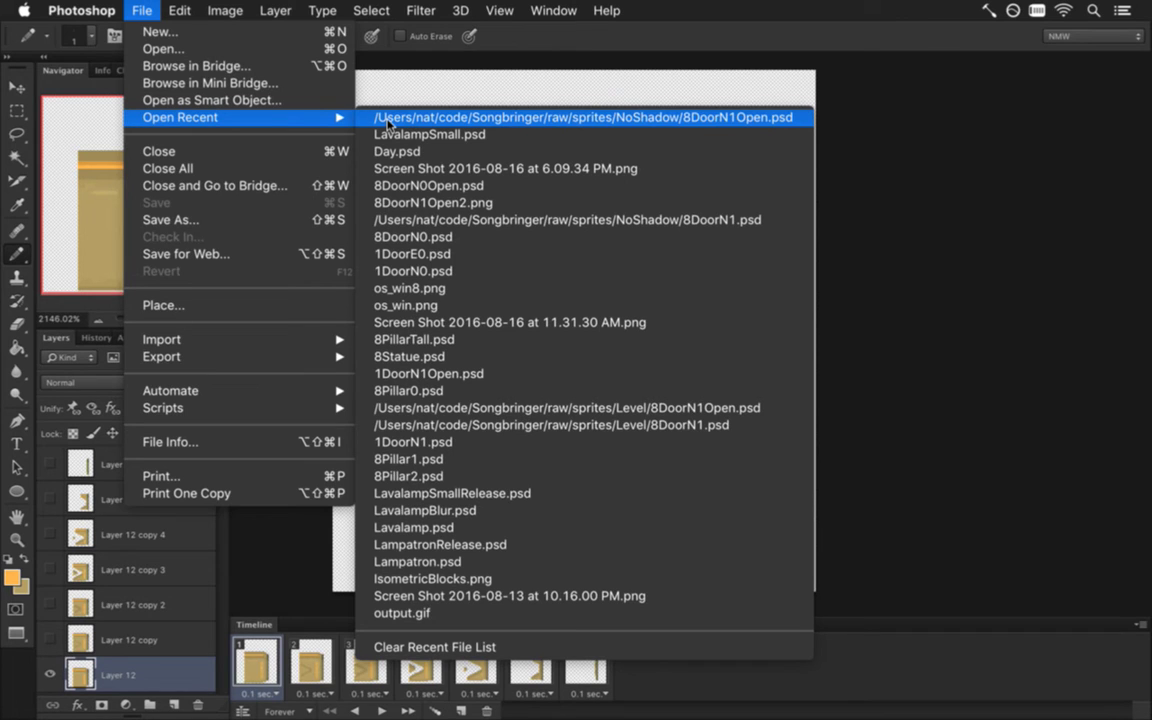
left_click(368, 185)
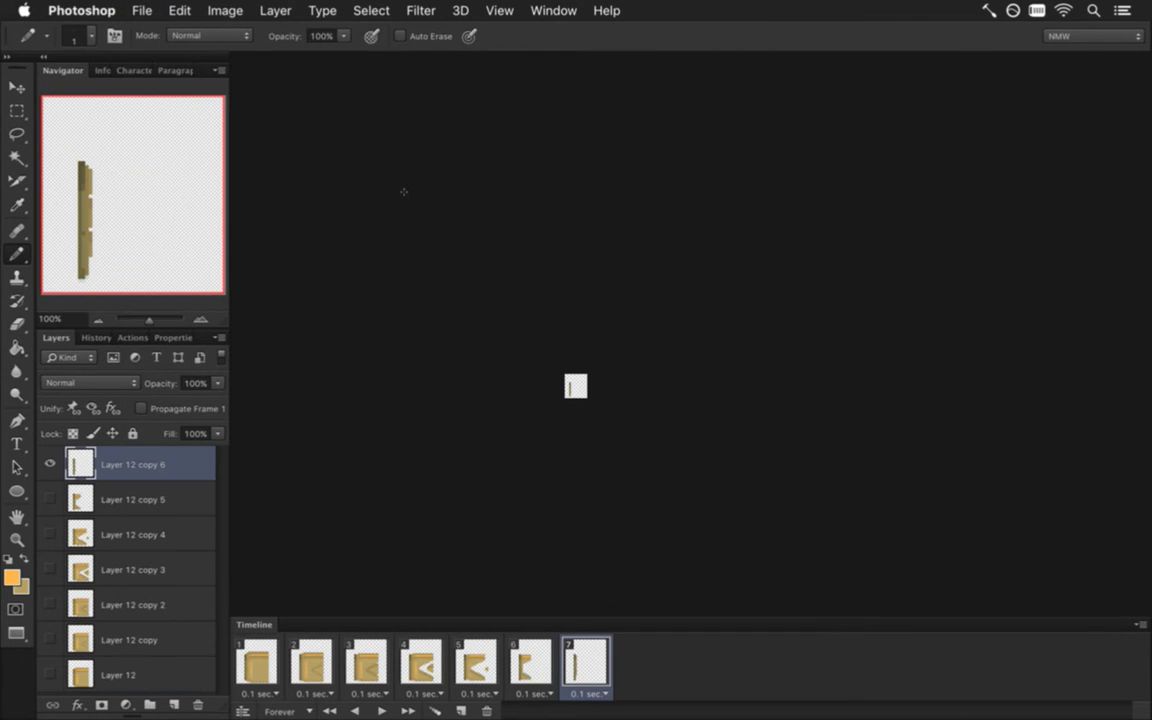
mouse_move(578, 398)
left_mouse_down()
mouse_move(818, 414)
mouse_move(779, 417)
left_mouse_up()
scroll(689, 404, "up", 3)
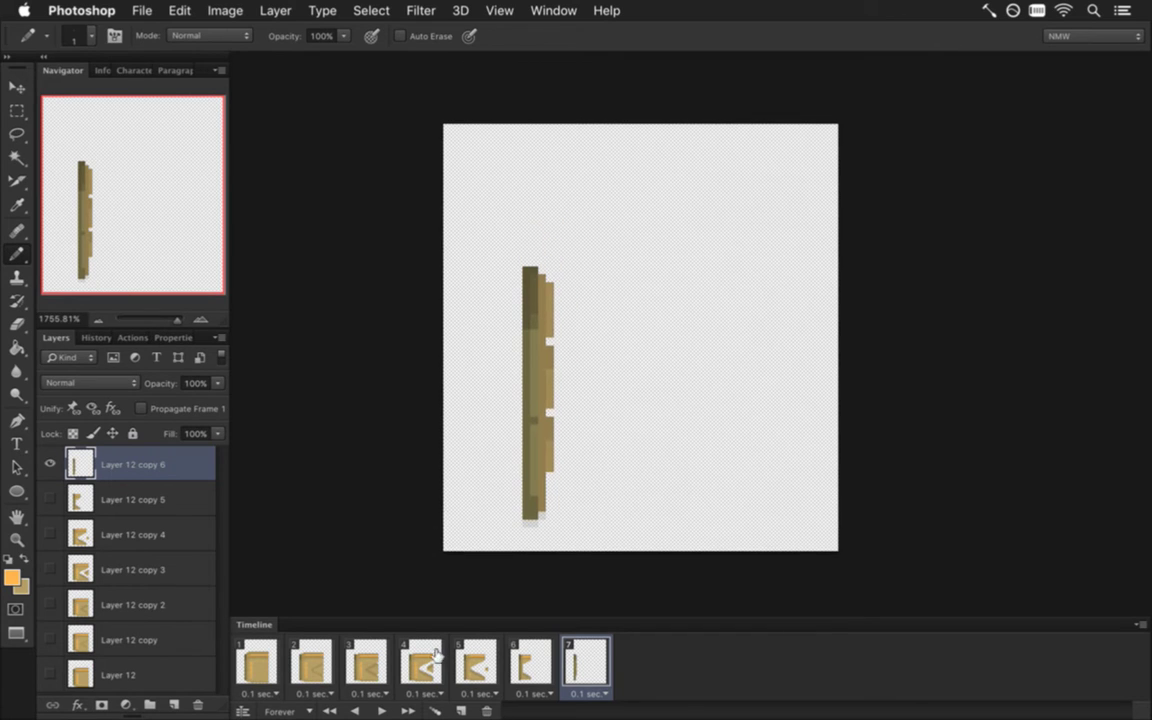
Show the first animation frame of 8DoorN0Open.psd and select its whole canvas for copying
left_click(258, 664)
key("super+d")
key("super+a")
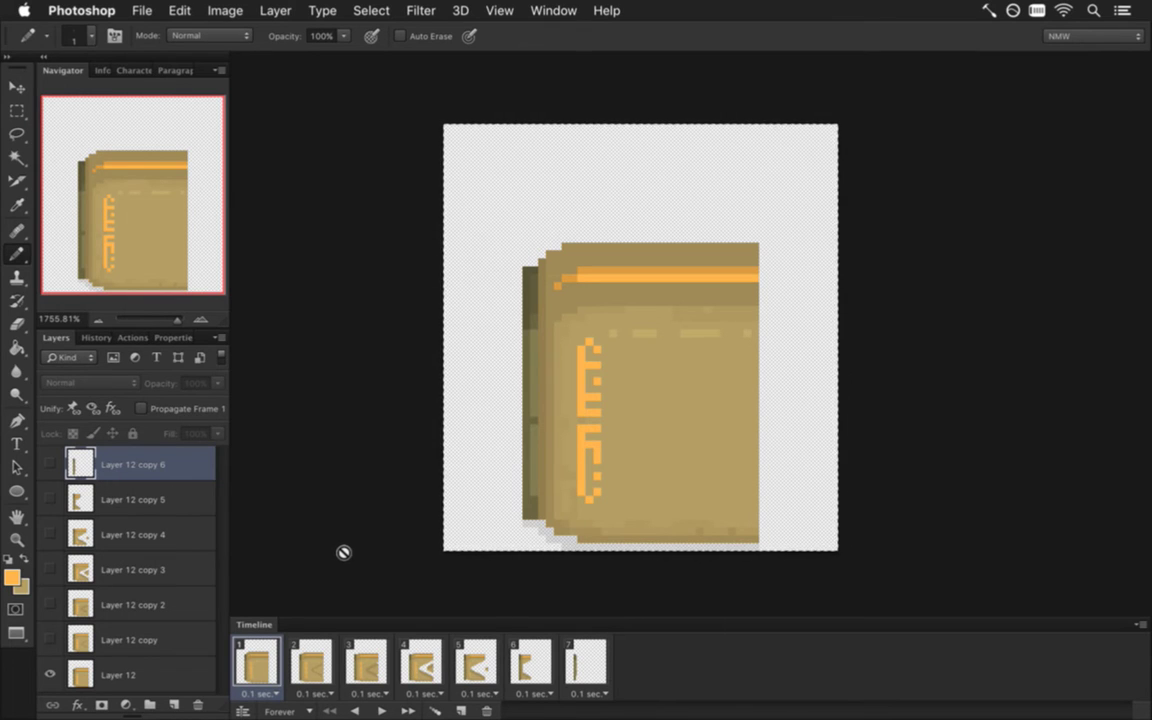
Switch to 8DoorN0.psd and paste the copied door above the shadow layer in the first frame
left_click(553, 10)
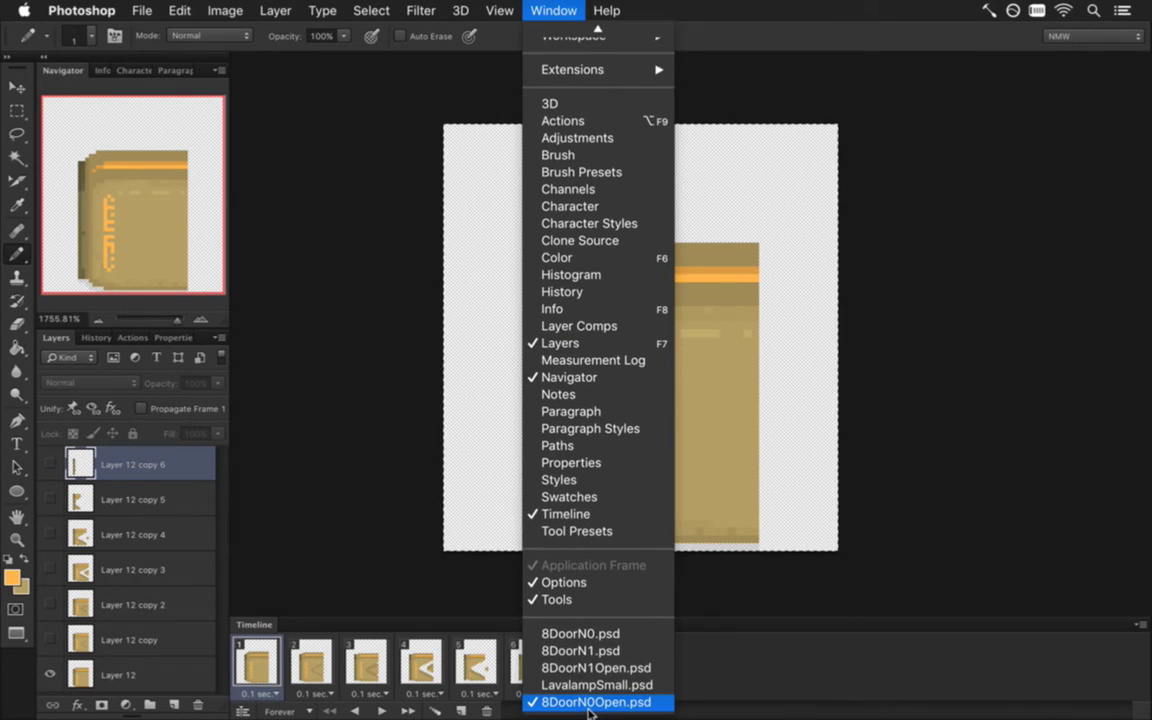
left_click(589, 634)
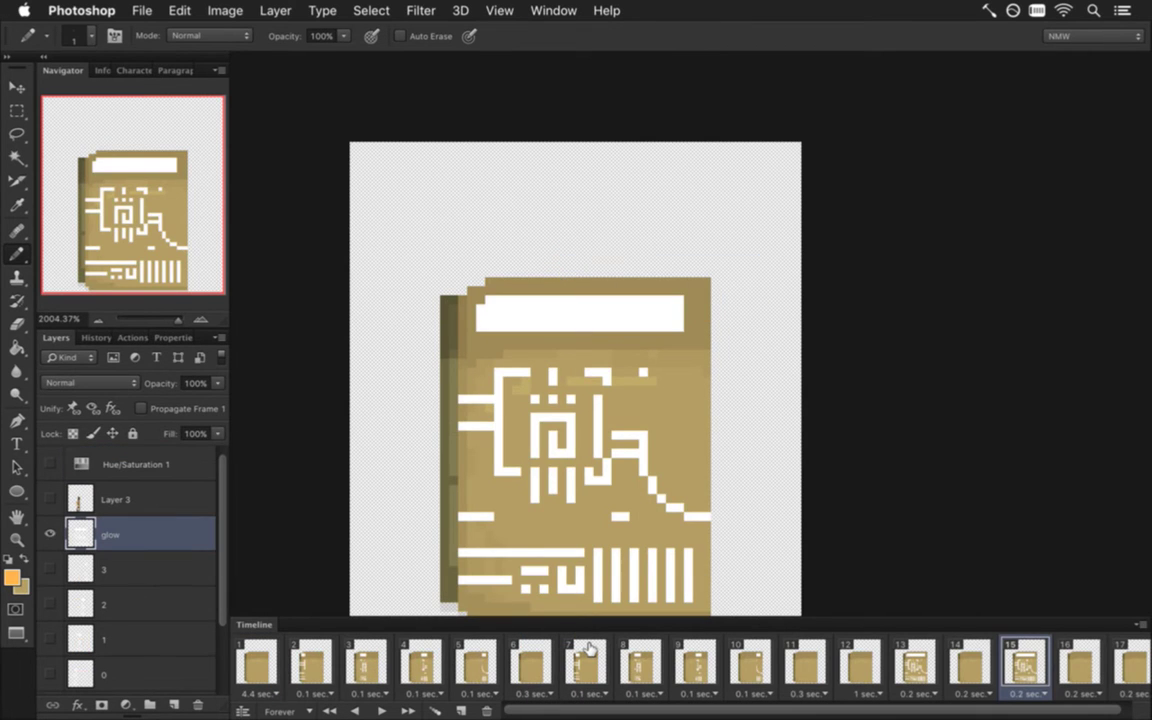
left_click(248, 660)
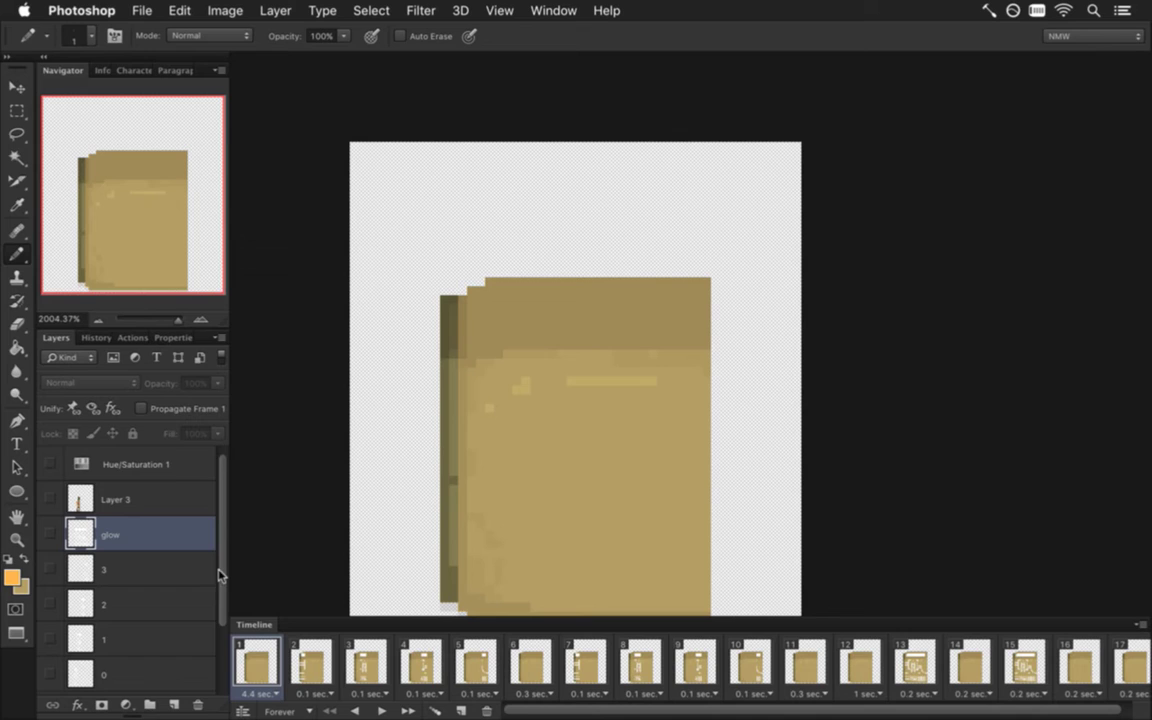
left_click_drag(219, 575, 217, 650)
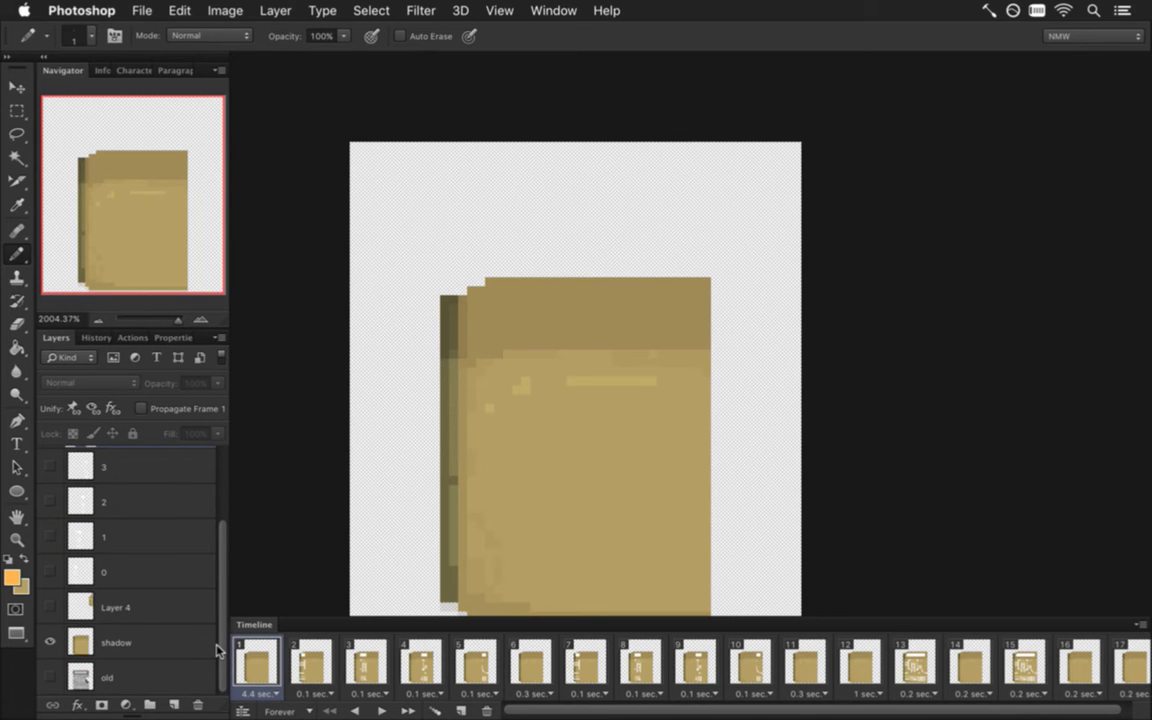
left_click(152, 640)
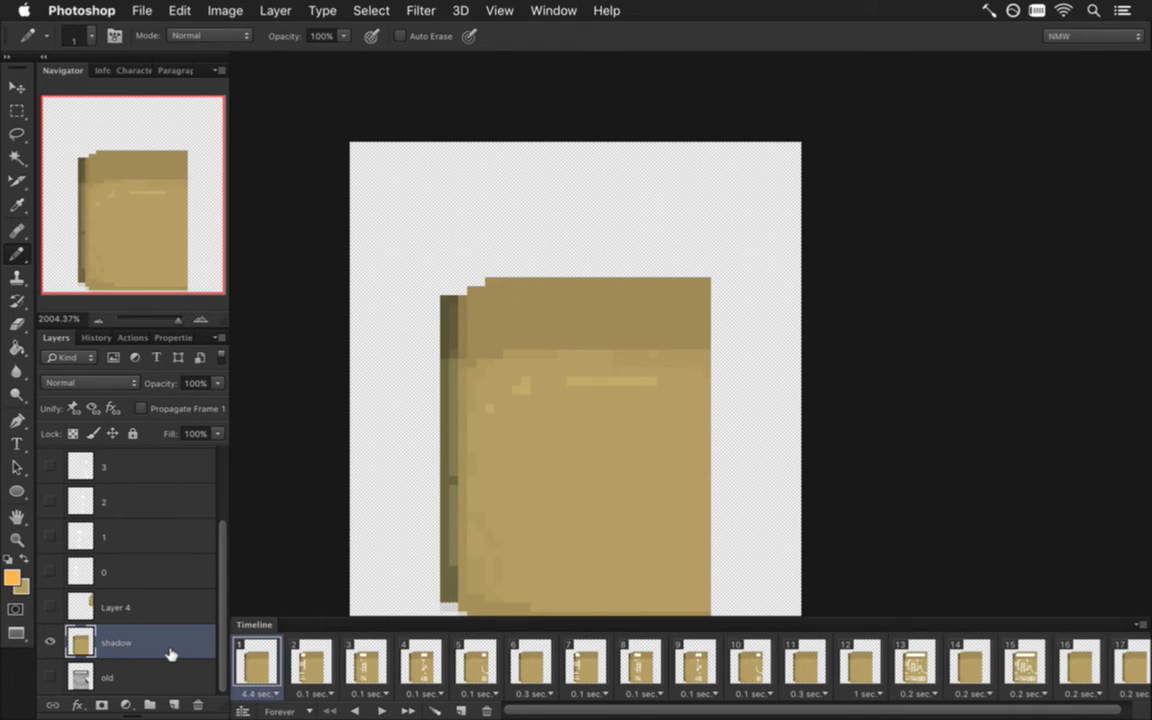
key("ctrl+v")
Nudge the pasted door layer vertically until it lines up with the original door beneath it
key("v")
key("Up")
key("Up")
key("Up")
key("Up")
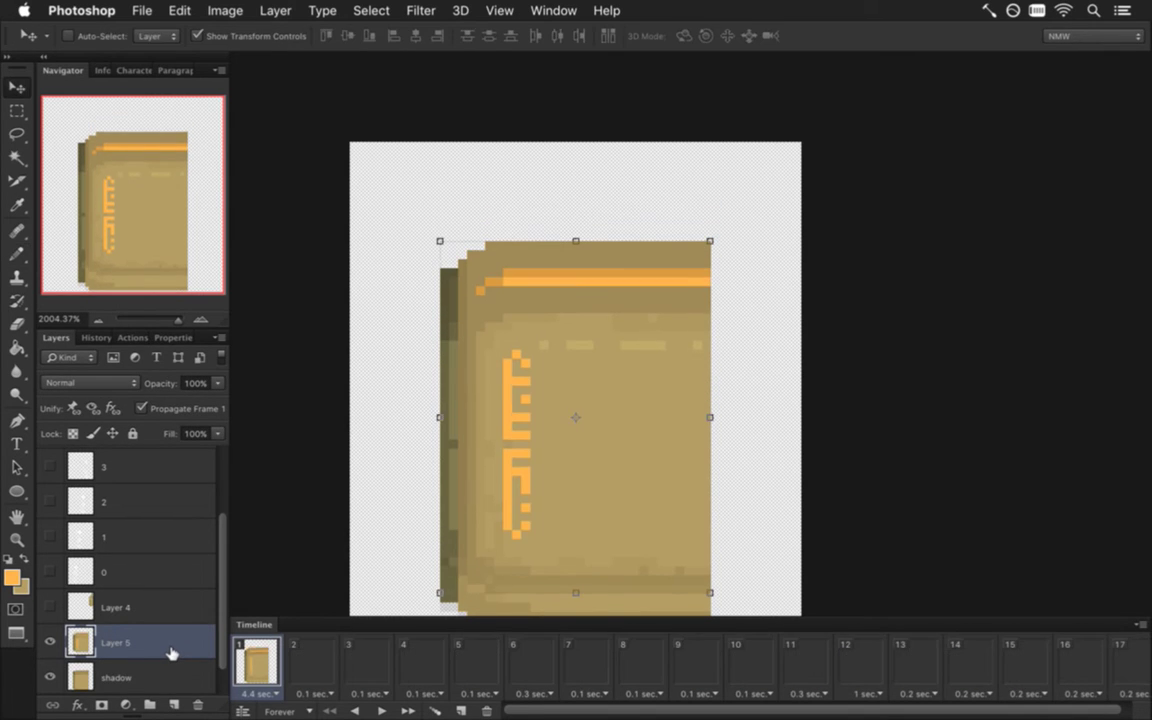
key("Down")
key("Down")
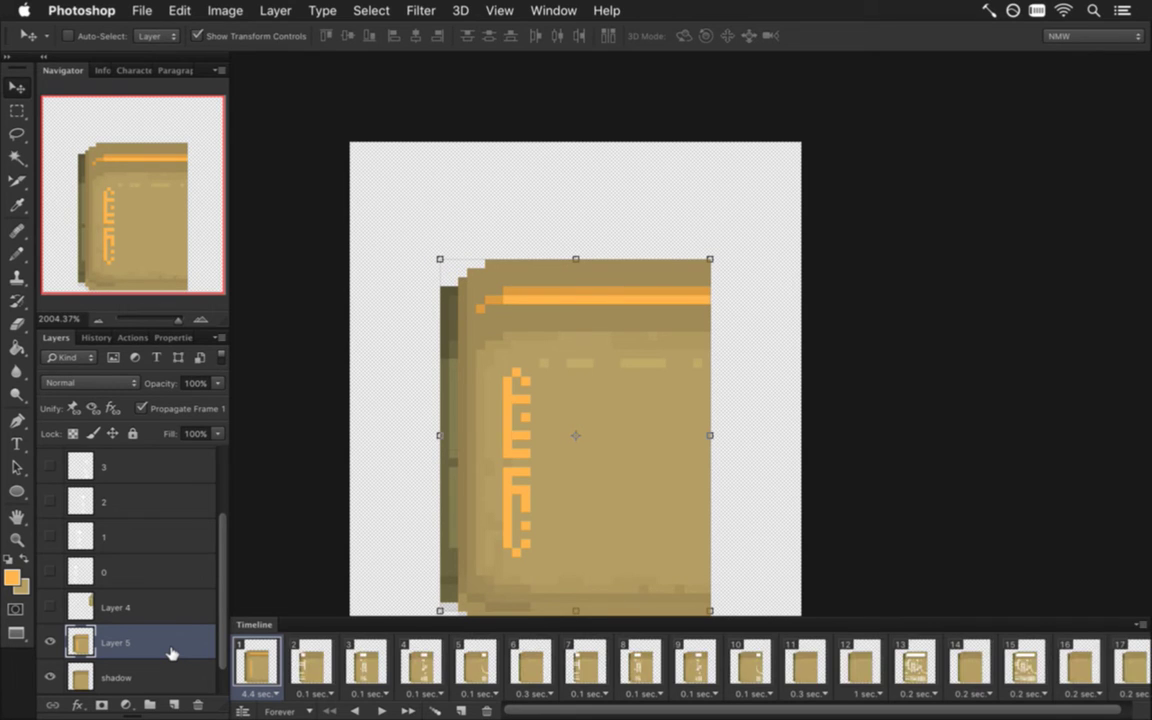
key("Down")
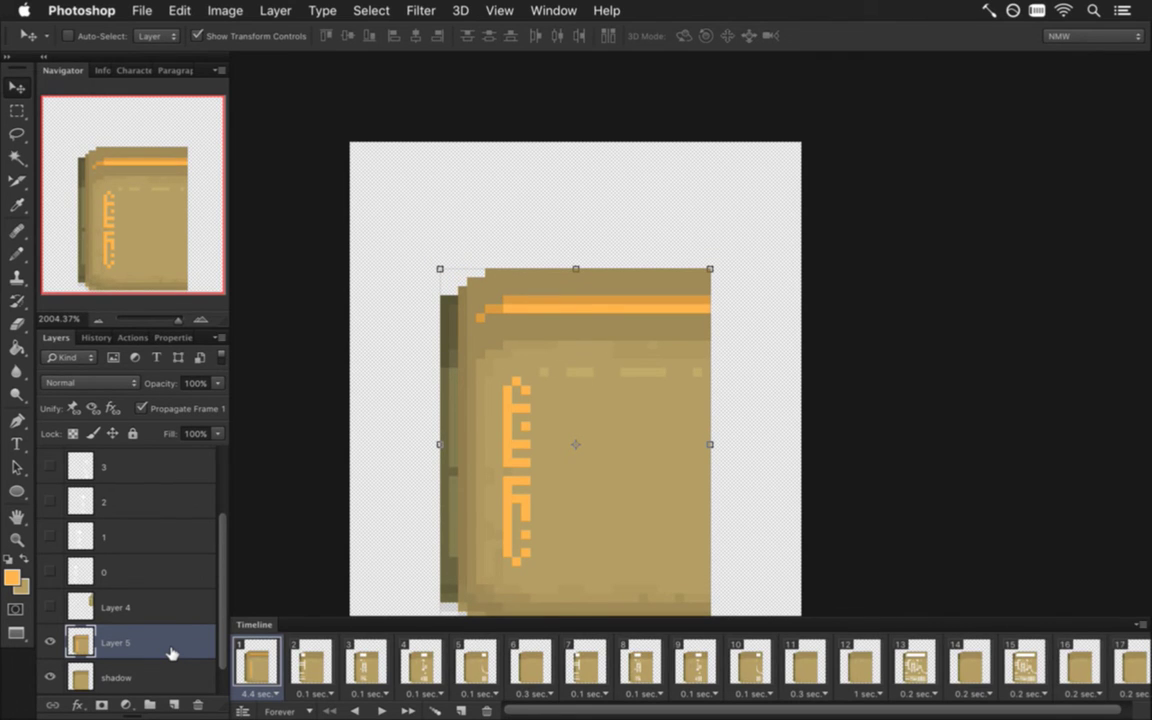
left_click_drag(456, 578, 469, 551)
key("Down")
key("Up")
key("Down")
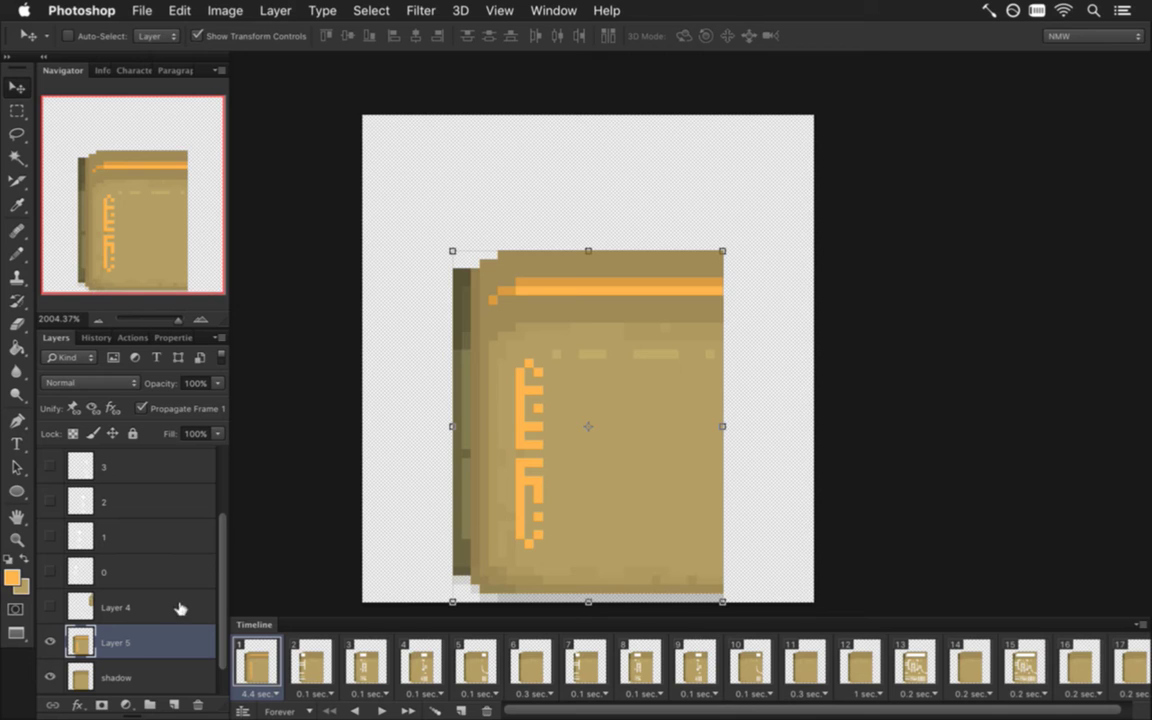
Move the pasted door layer below the shadow layer and set the shadow layer's opacity to 0%
scroll(214, 624, "down", 1)
left_click_drag(80, 607, 90, 650)
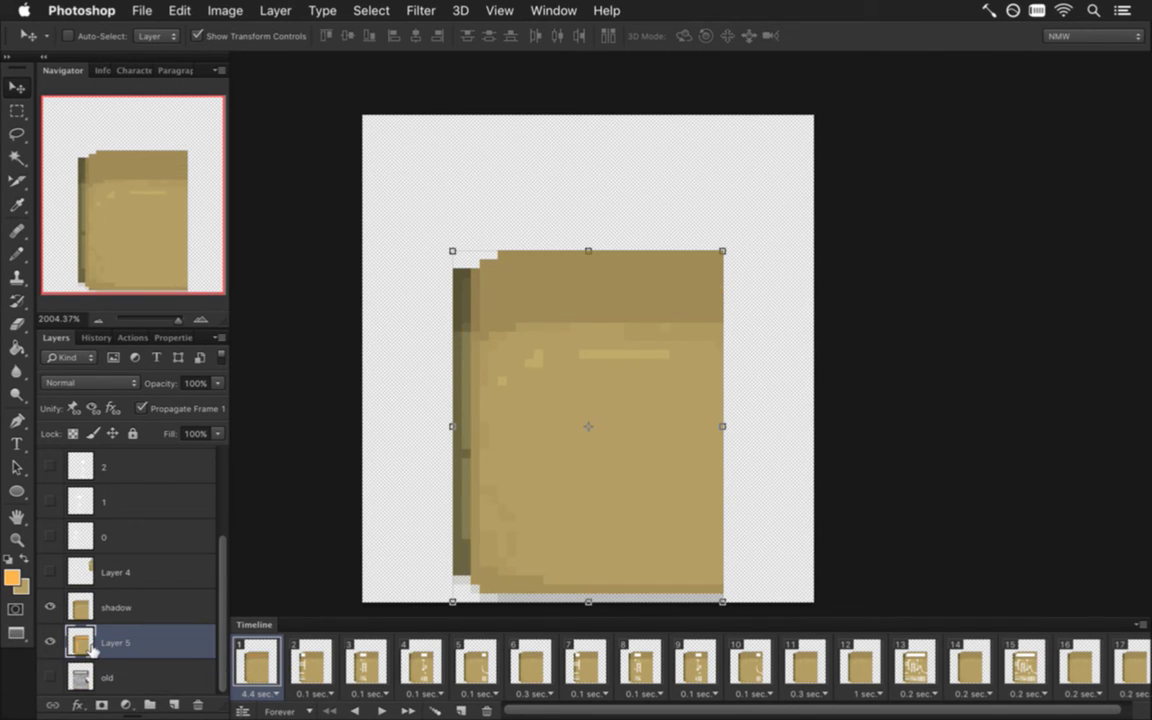
left_click(98, 607)
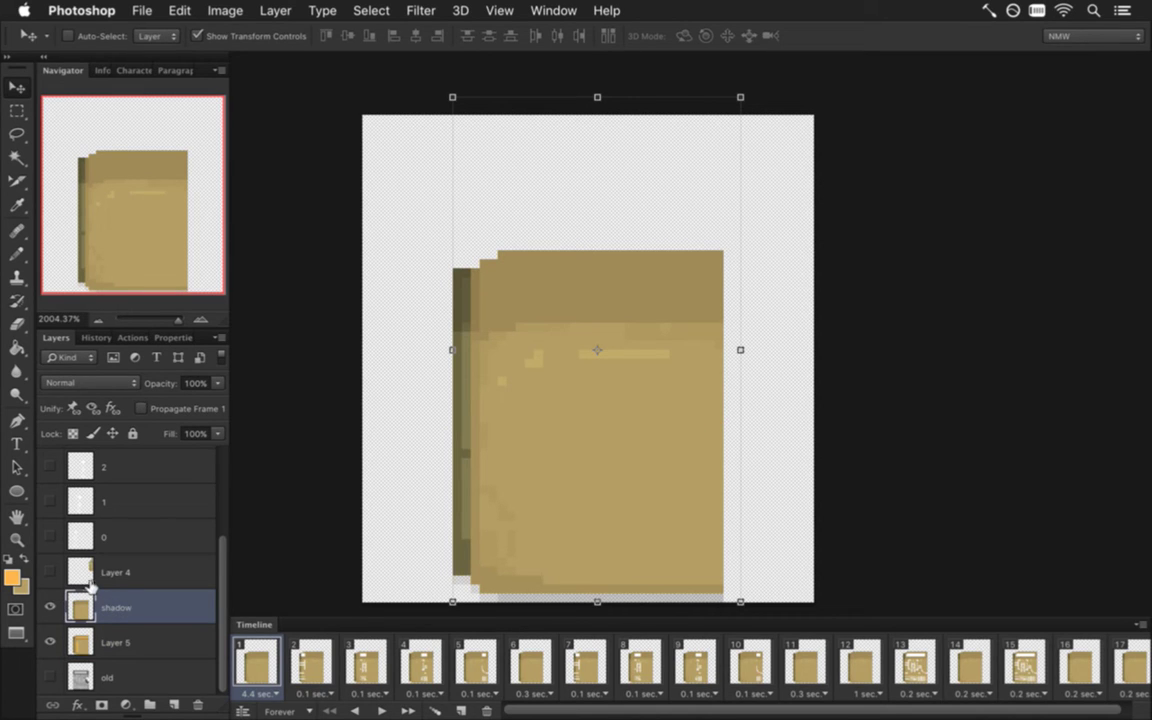
left_click(217, 383)
left_click_drag(207, 400, 131, 400)
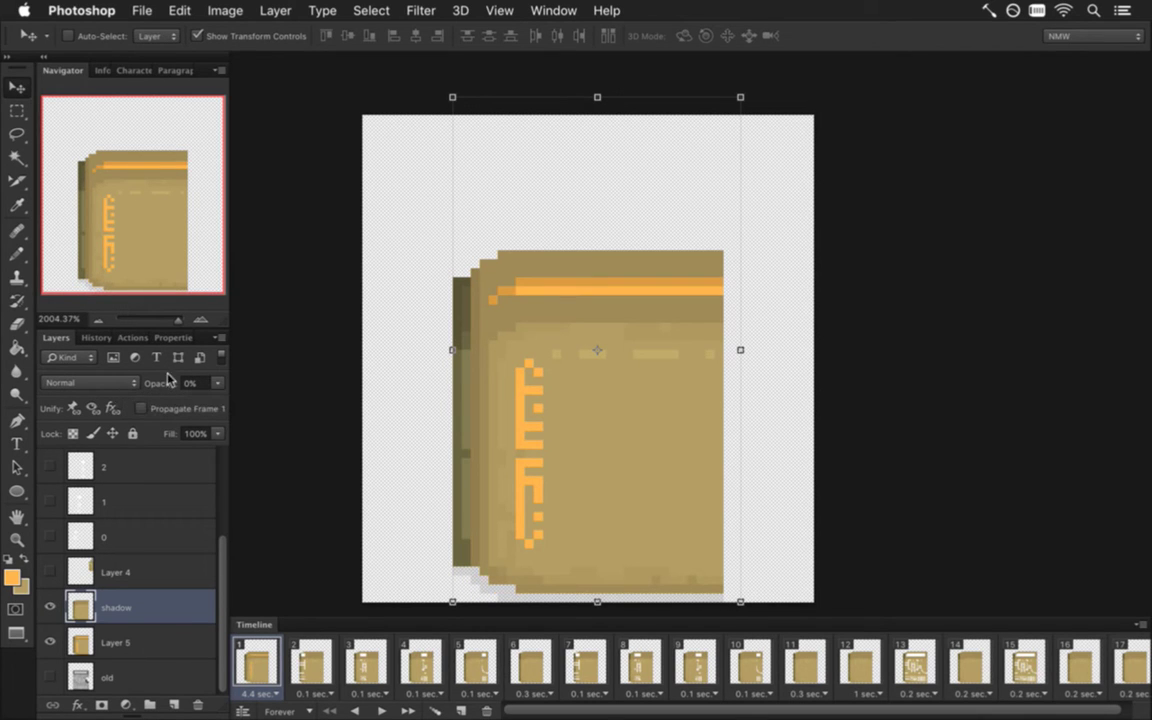
Merge the shadow layer with the pasted door layer
left_click(178, 641, "shift")
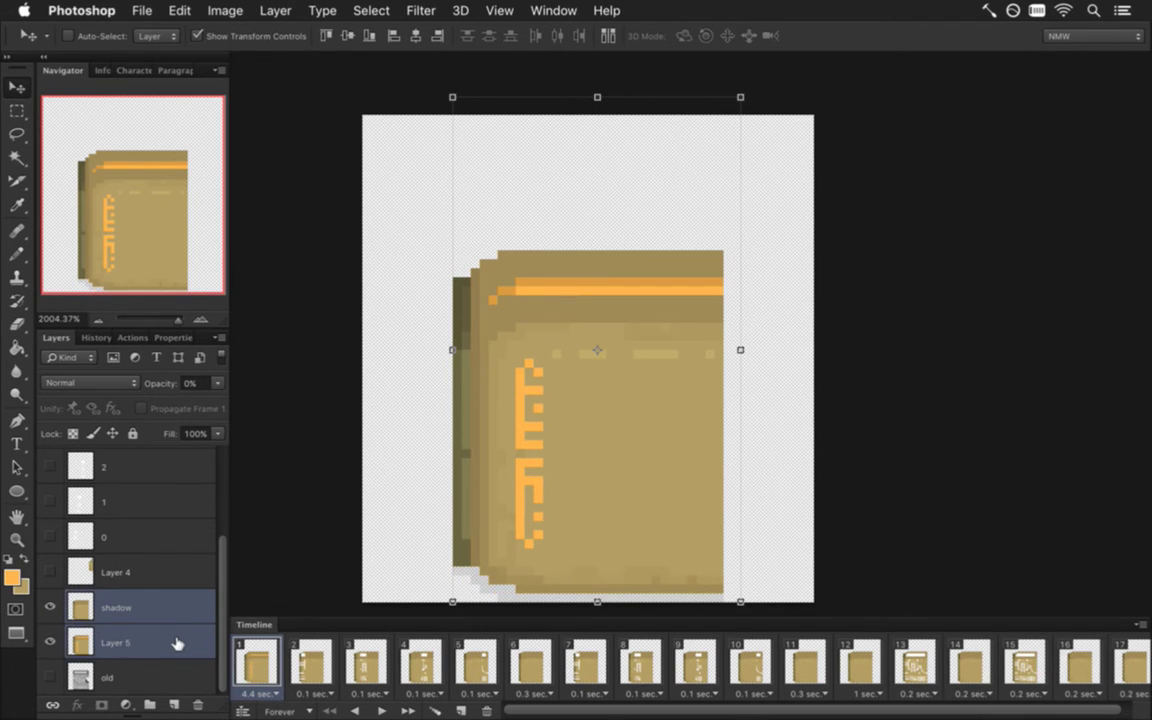
right_click(176, 642)
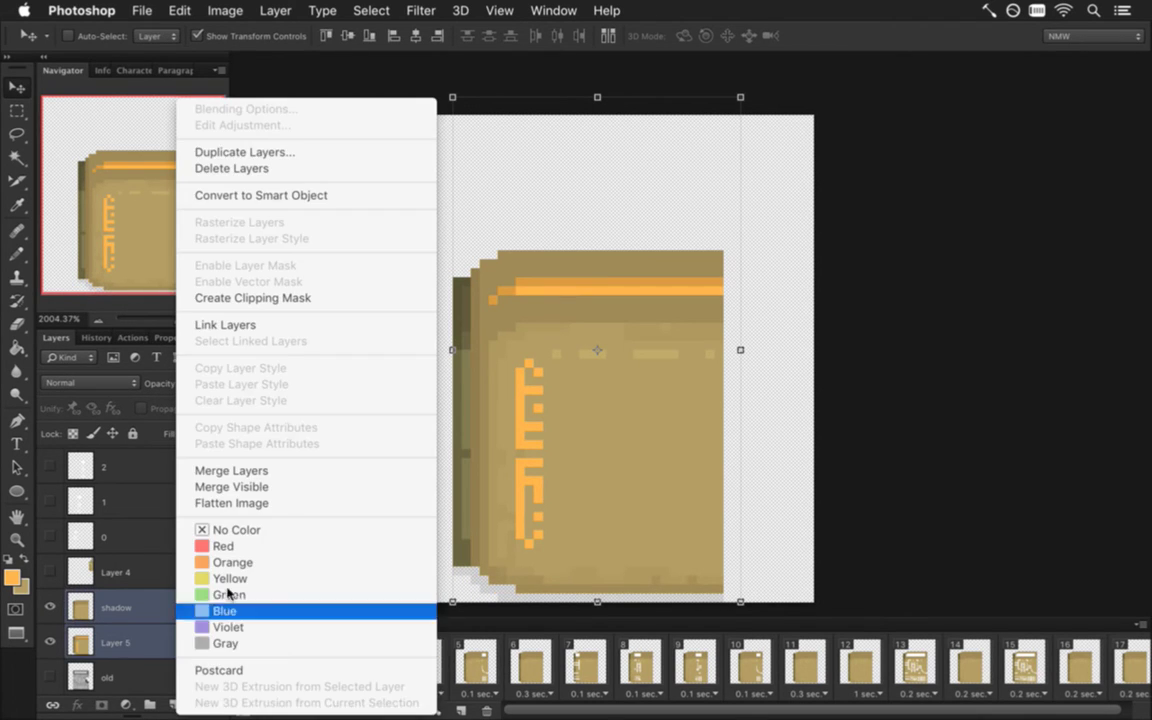
left_click(247, 478)
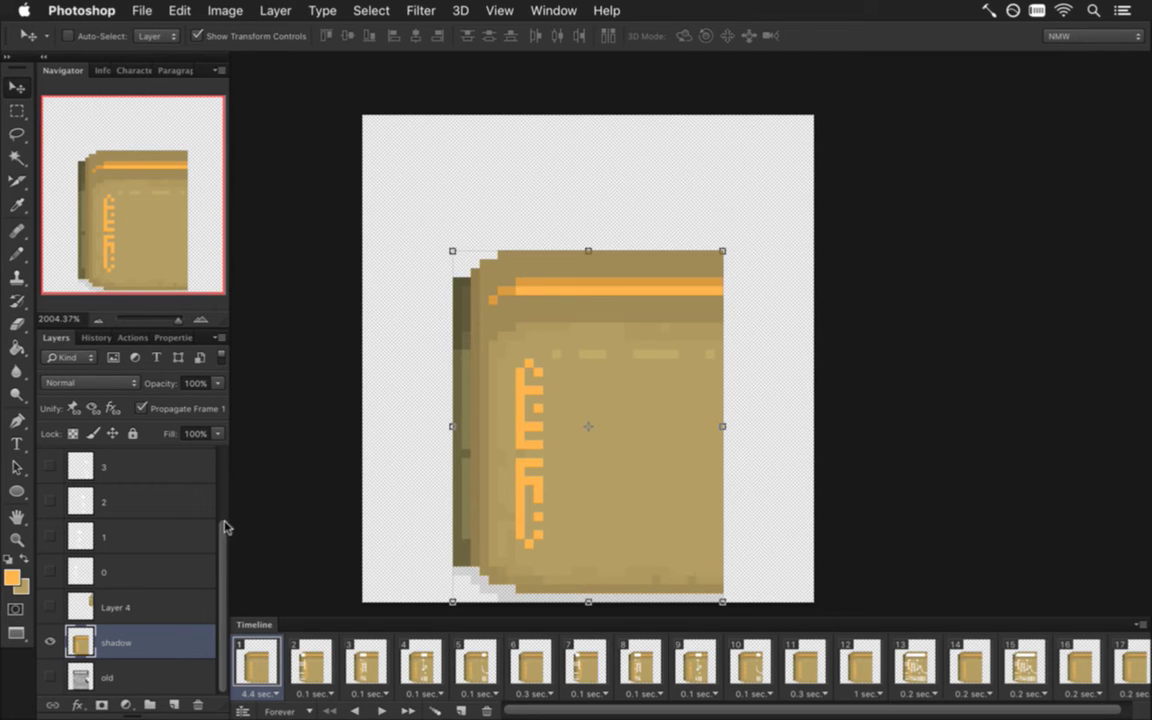
Turn off Propagate Frame 1 for the shadow layer
scroll(221, 522, "up", 1)
mouse_move(221, 522)
left_mouse_down()
mouse_move(223, 490)
mouse_move(226, 535)
left_mouse_up()
left_click(141, 408)
Select all orange stripe and rune pixels, including the darker orange ones, and cut them from the shadow layer onto a new layer
key("m")
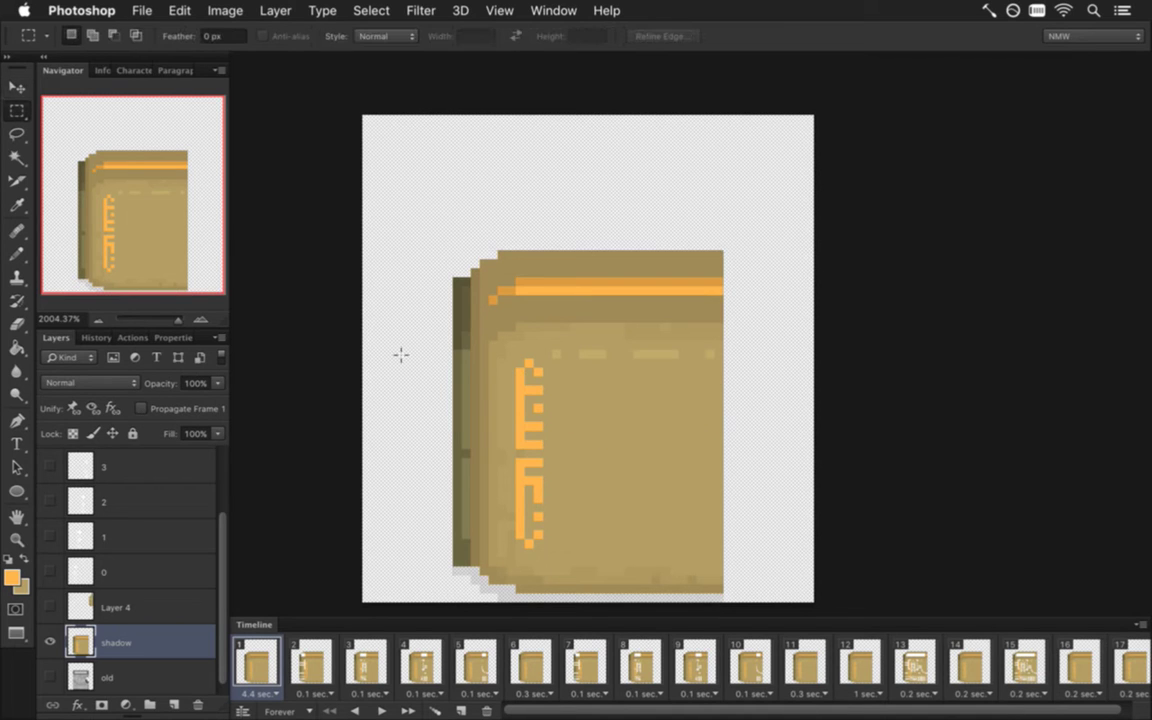
left_click(17, 157)
left_click(526, 420)
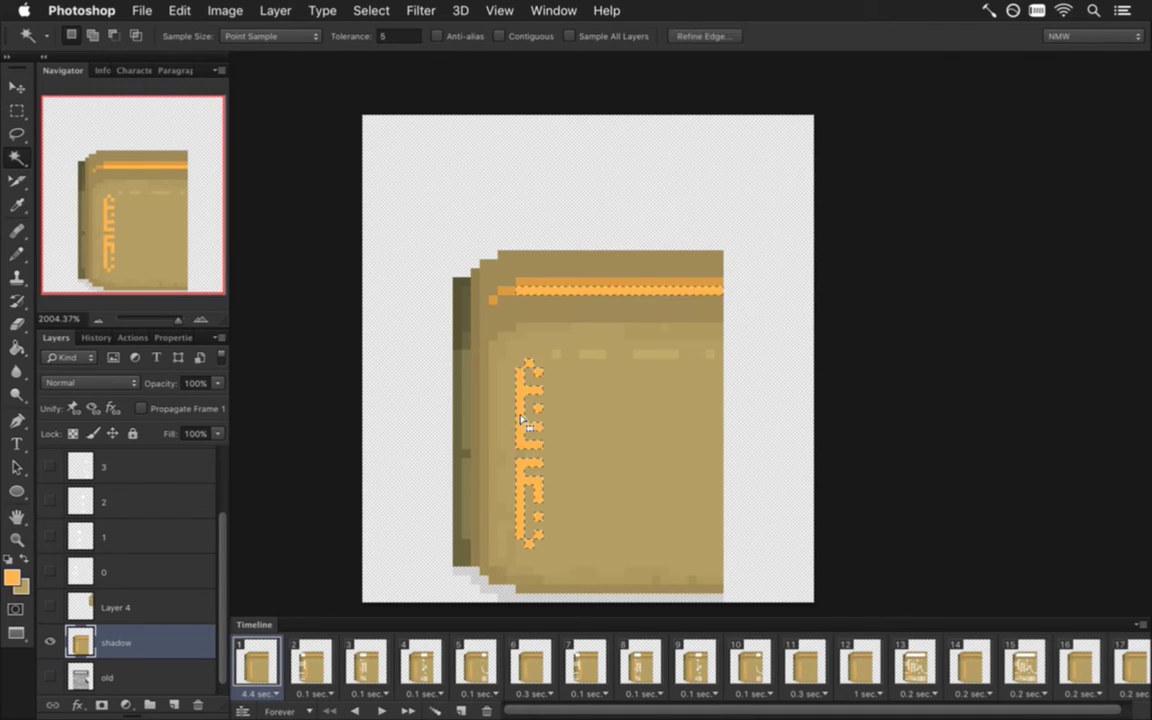
left_click(512, 292, "shift")
left_click(494, 298, "shift")
right_click(563, 289)
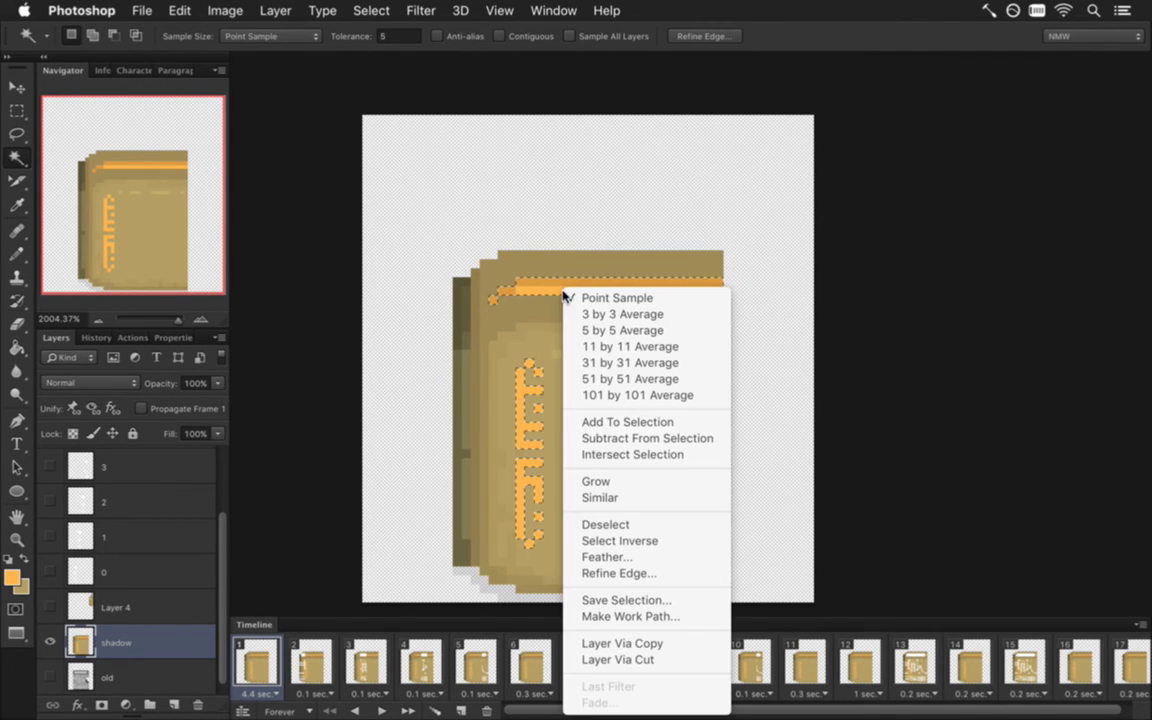
left_click(603, 660)
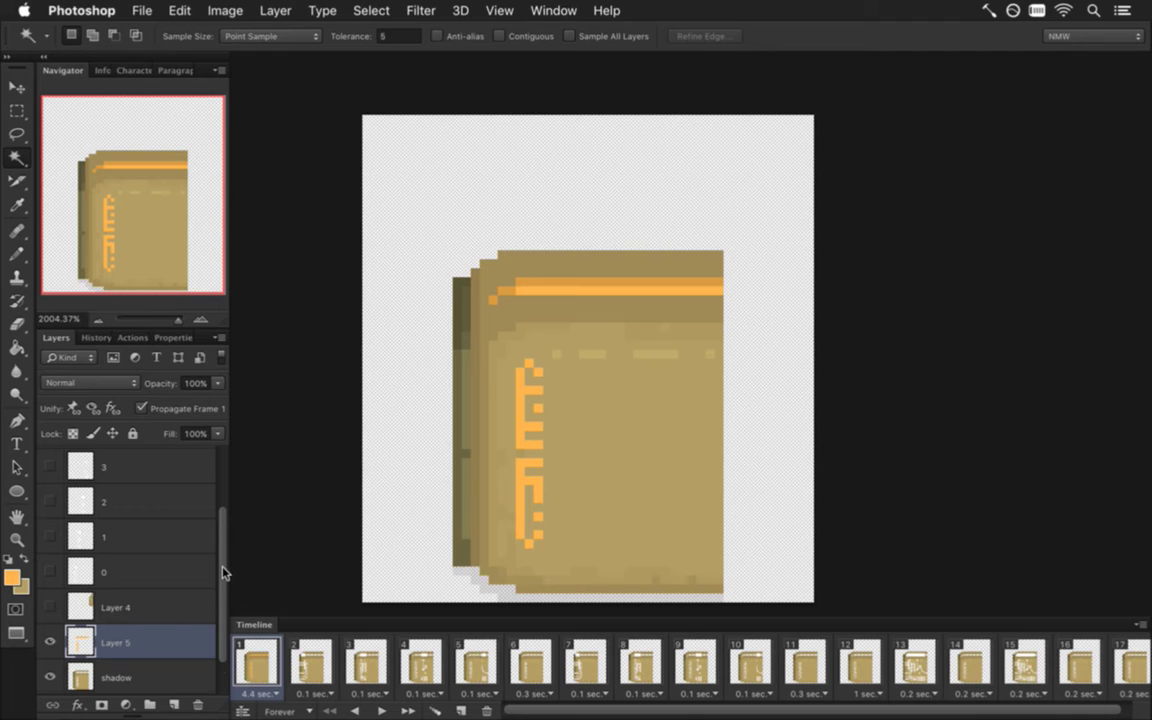
Delete the unused layers Layer 4, old and Layer 3
left_click_drag(223, 572, 220, 612)
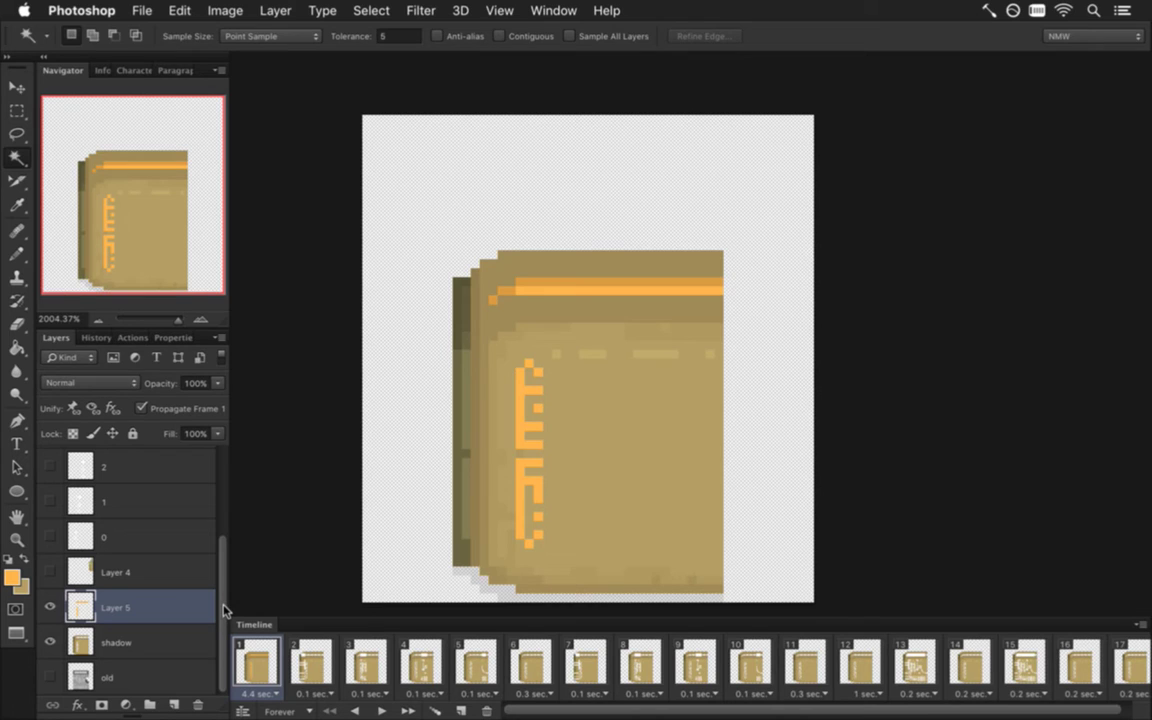
scroll(223, 610, "up", 2)
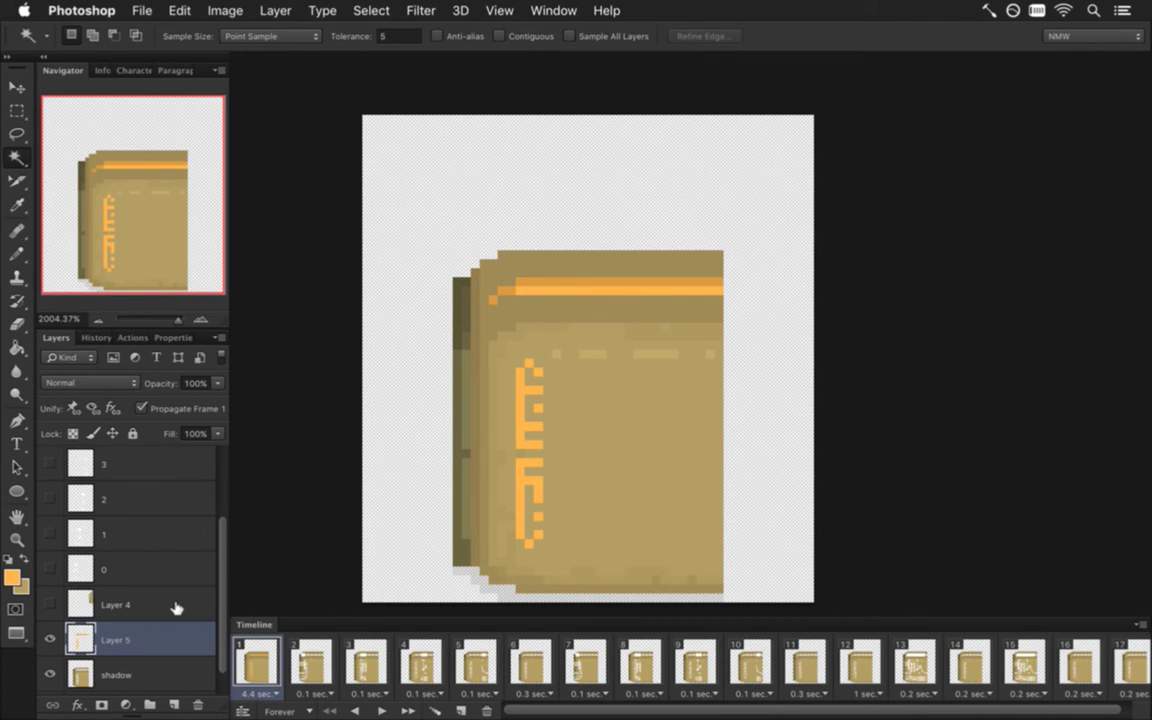
left_click(105, 604)
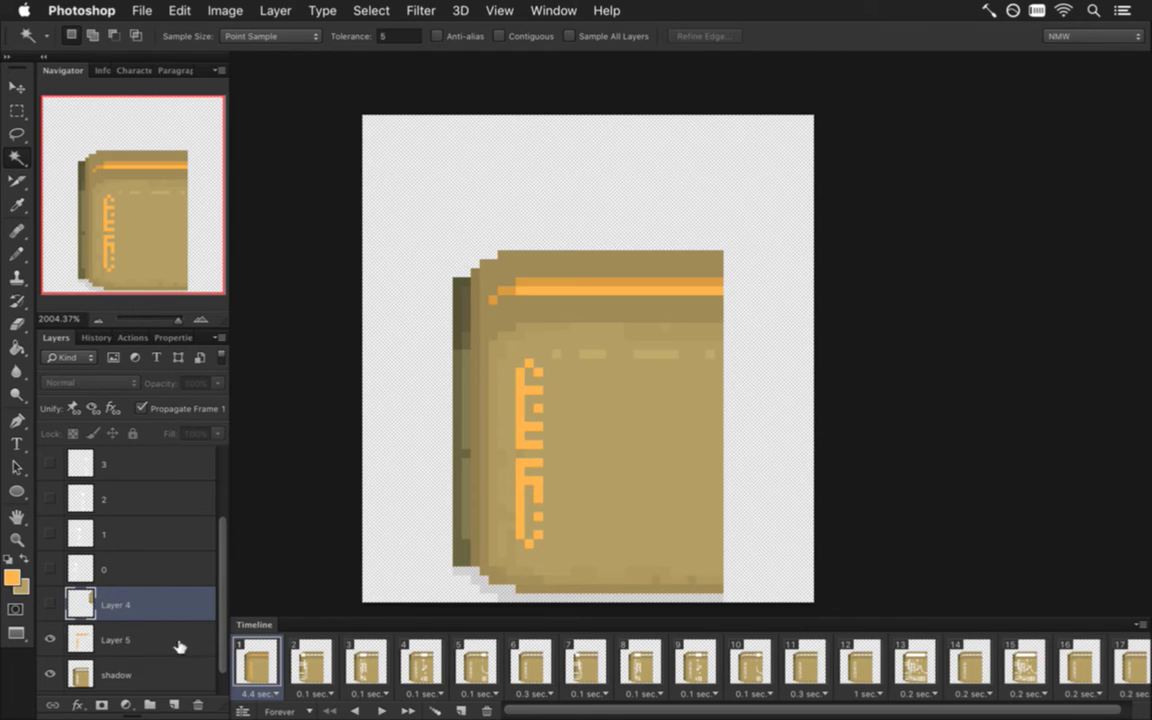
left_click(197, 706)
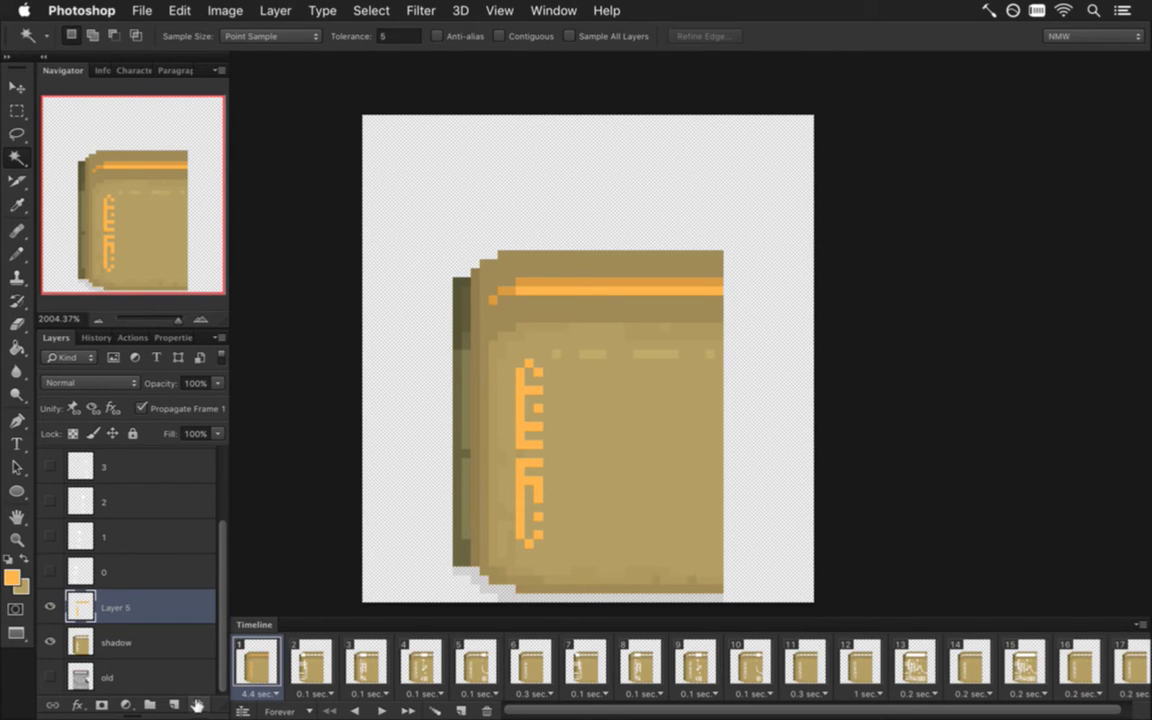
left_click(145, 677)
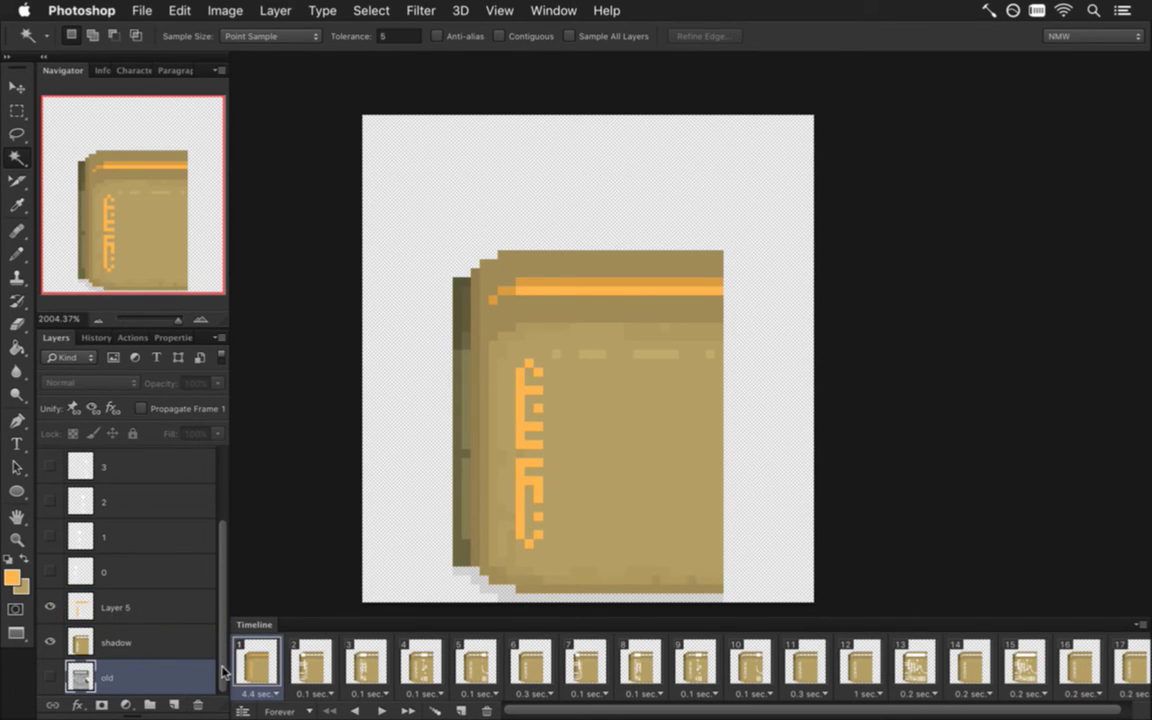
key("Delete")
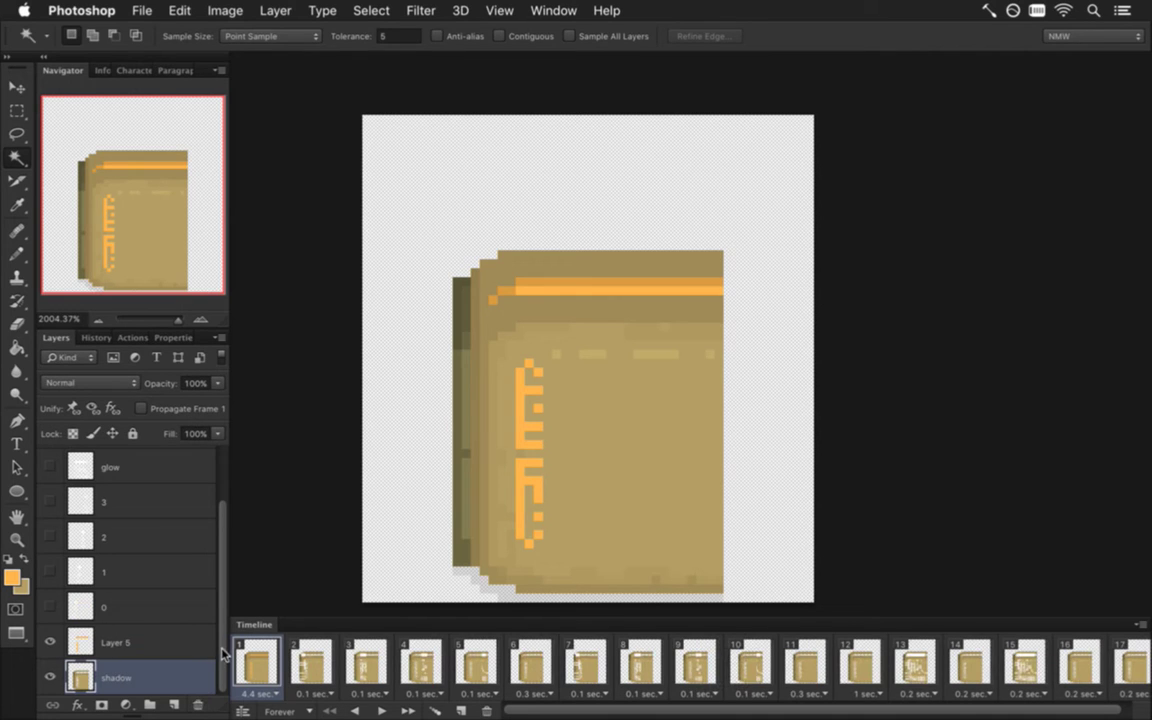
scroll(203, 588, "up", 2)
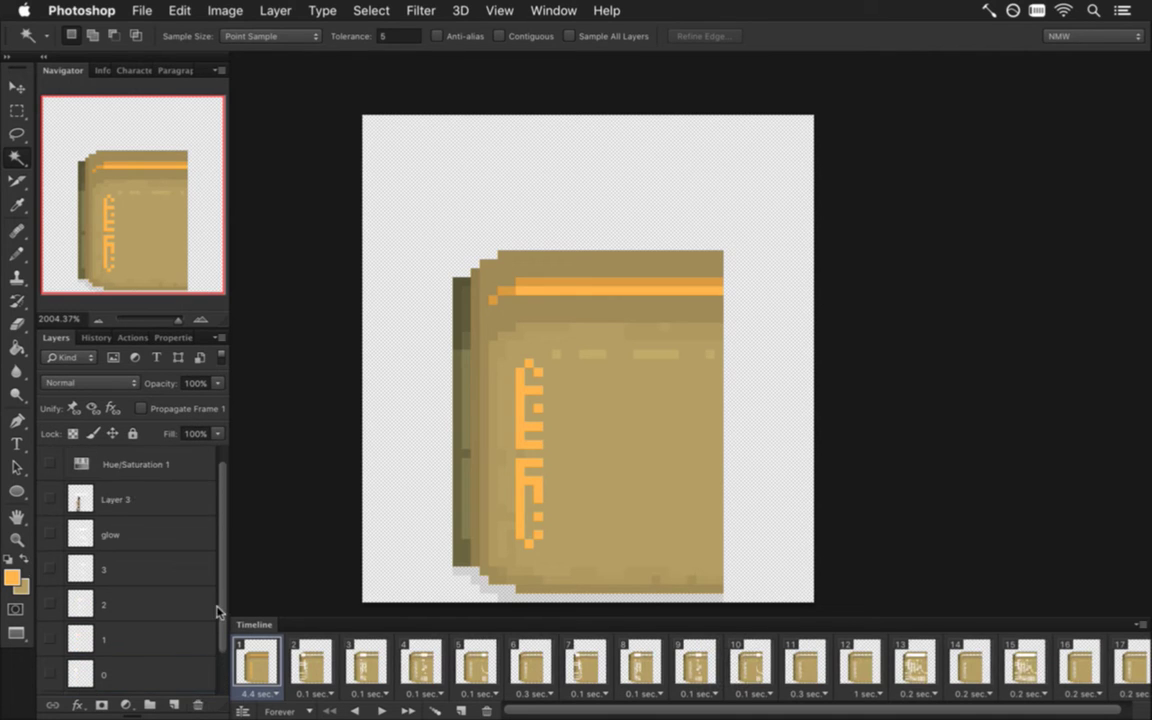
left_click(147, 497)
key("Delete")
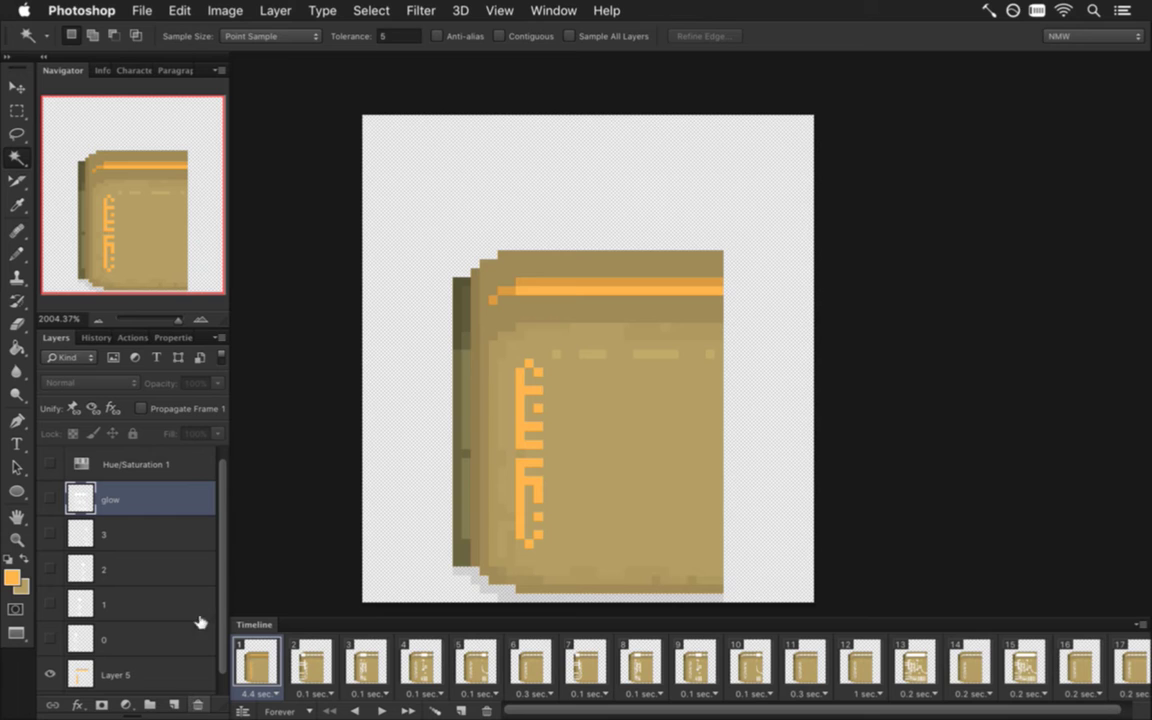
Turn off Propagate Frame 1 for Layer 5 and duplicate the layer
scroll(222, 587, "down", 1)
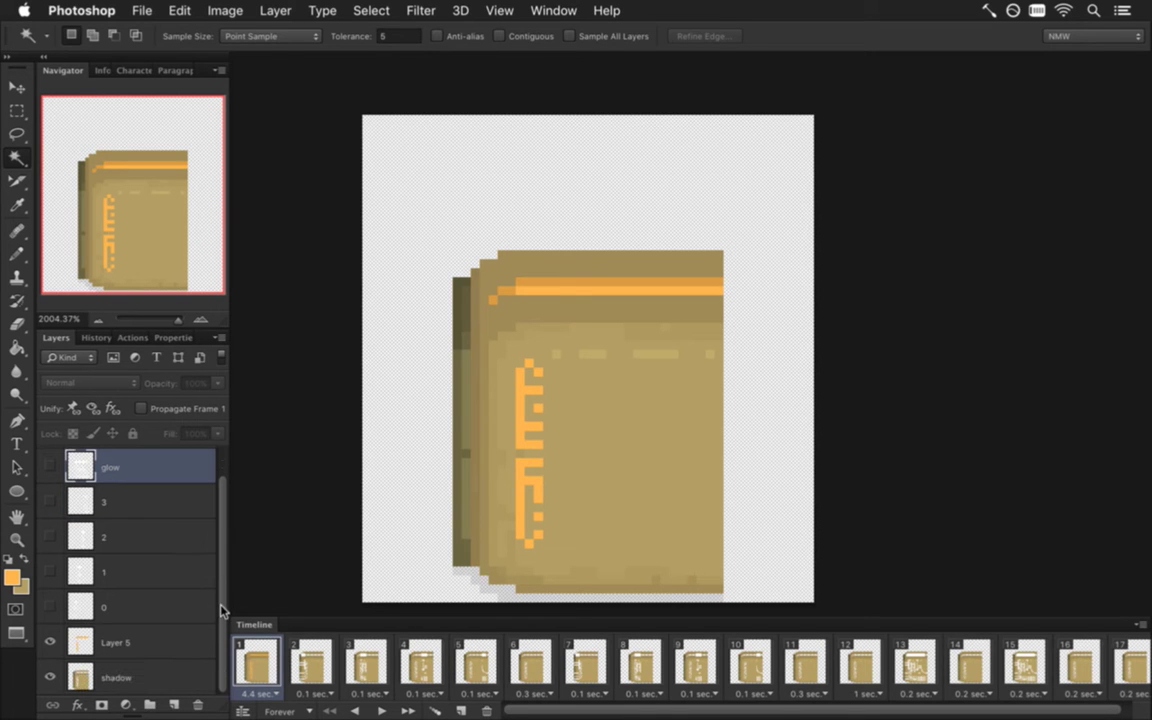
left_click(141, 641)
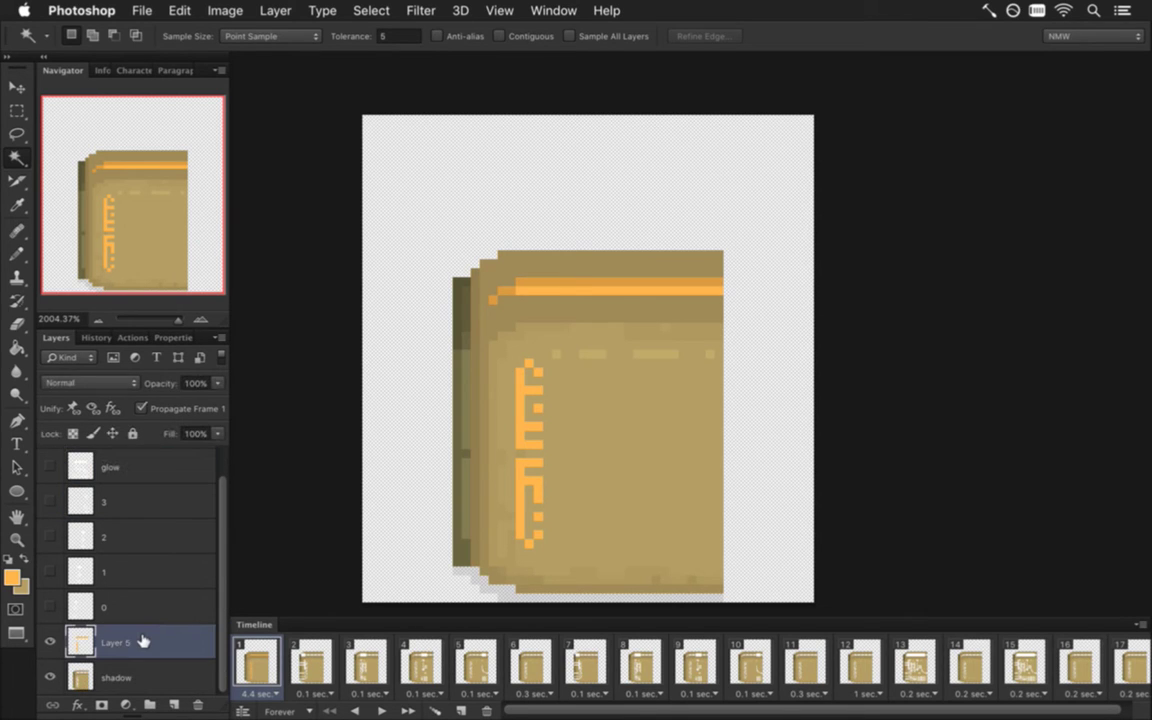
key("v")
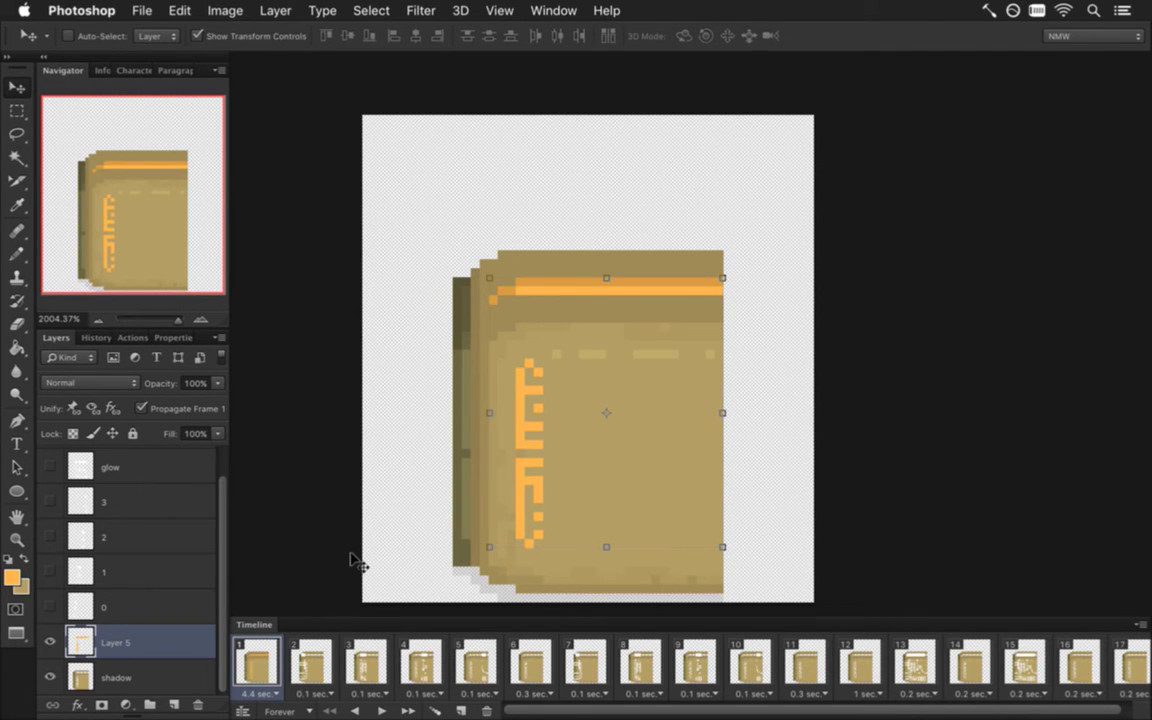
left_click(142, 408)
key("super+j")
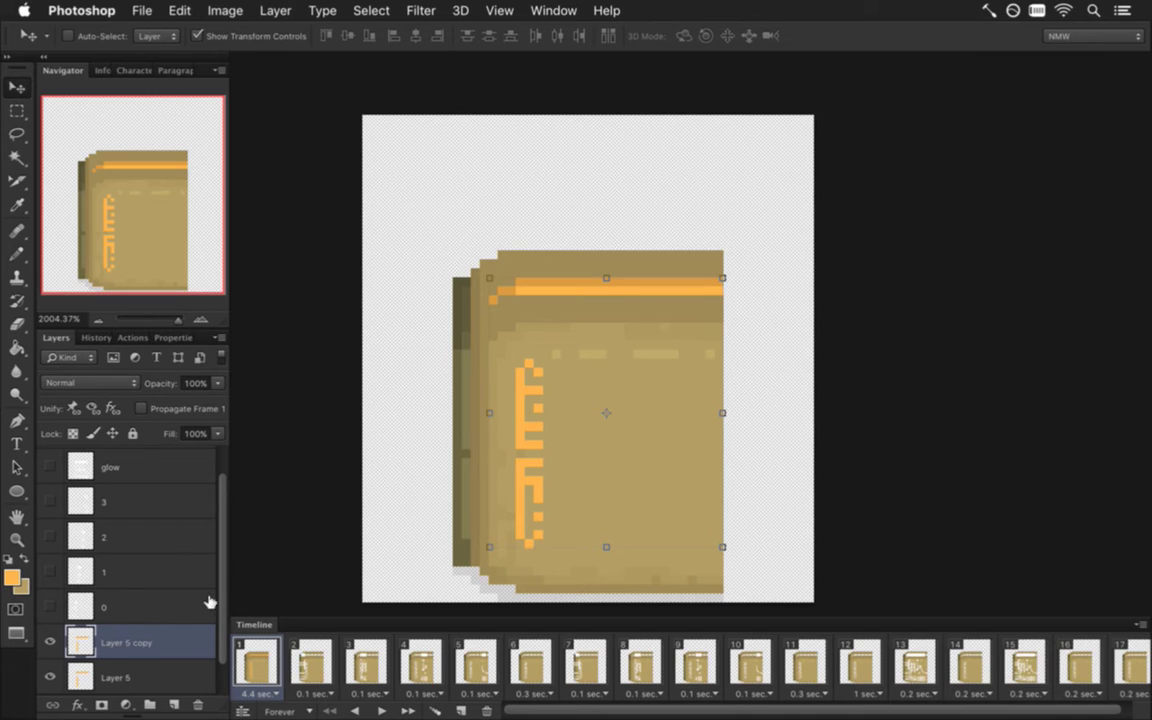
Hide both orange layers and fill the empty stripe across the door's upper part on the shadow layer with a sampled darker brown
scroll(224, 597, "down", 1)
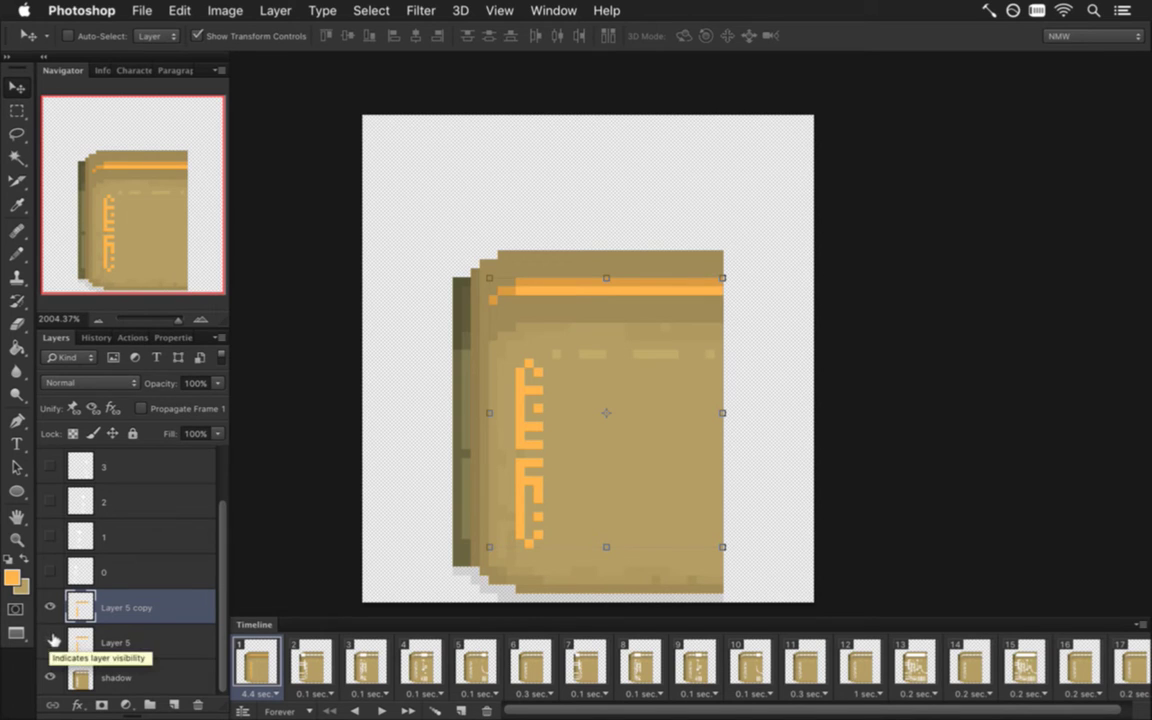
left_click(51, 606)
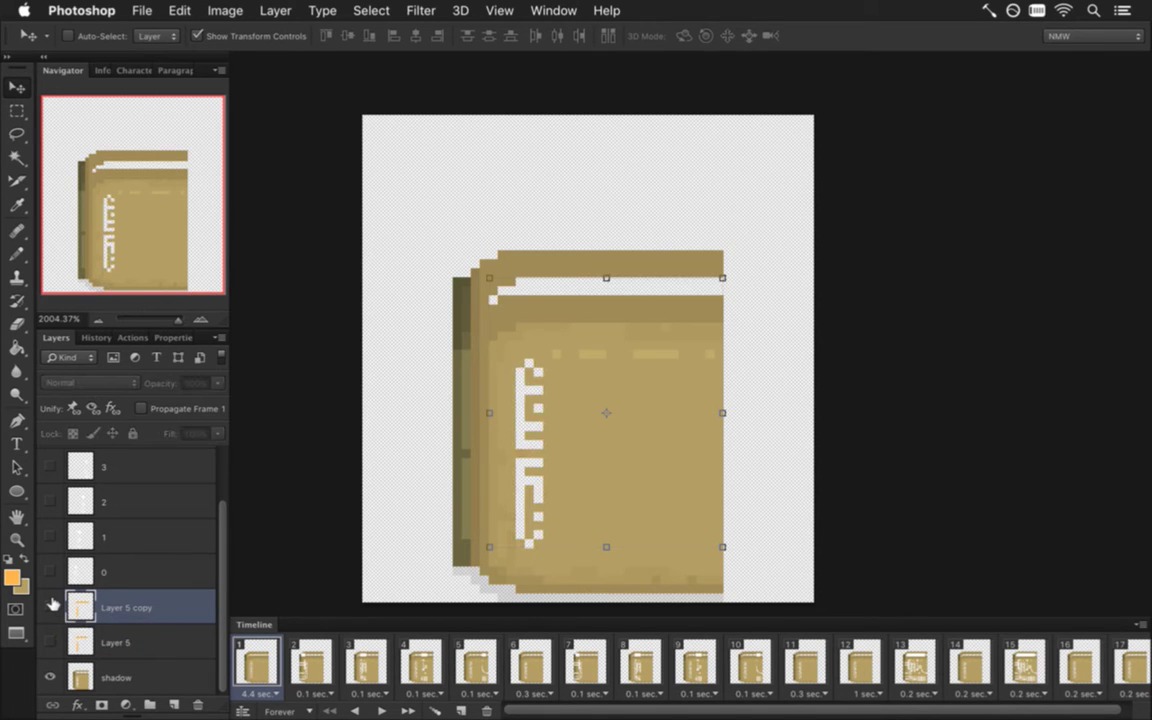
left_click(78, 667)
key("i")
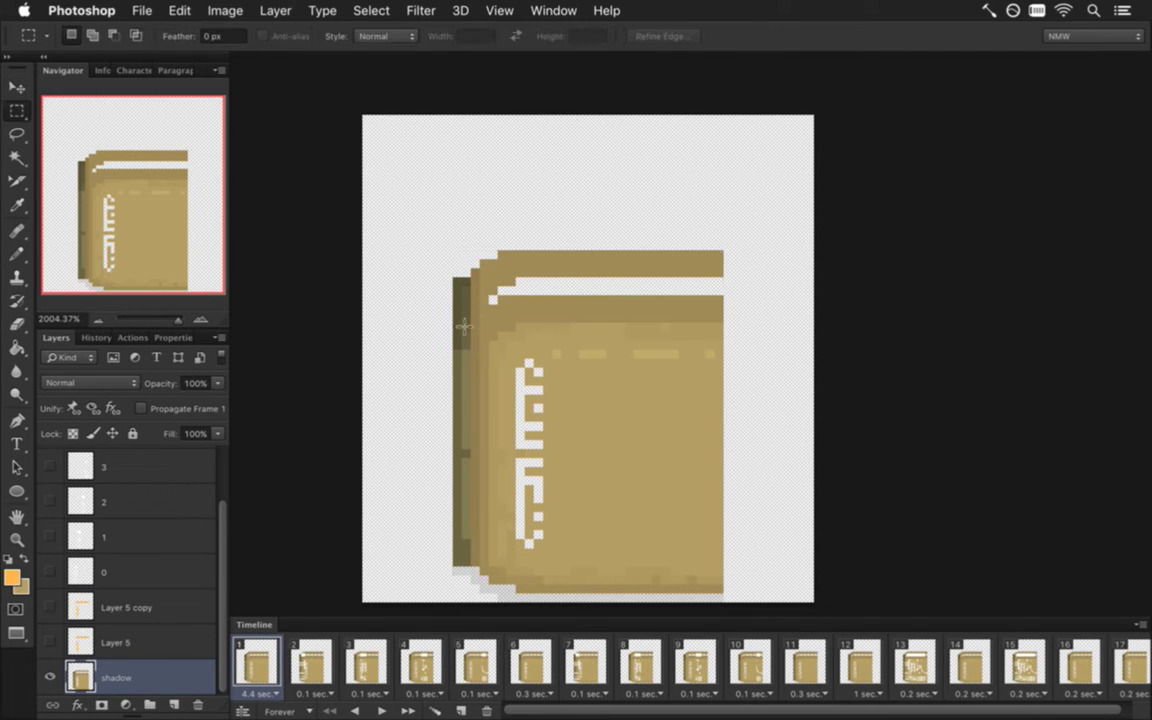
left_click(487, 304)
key("b")
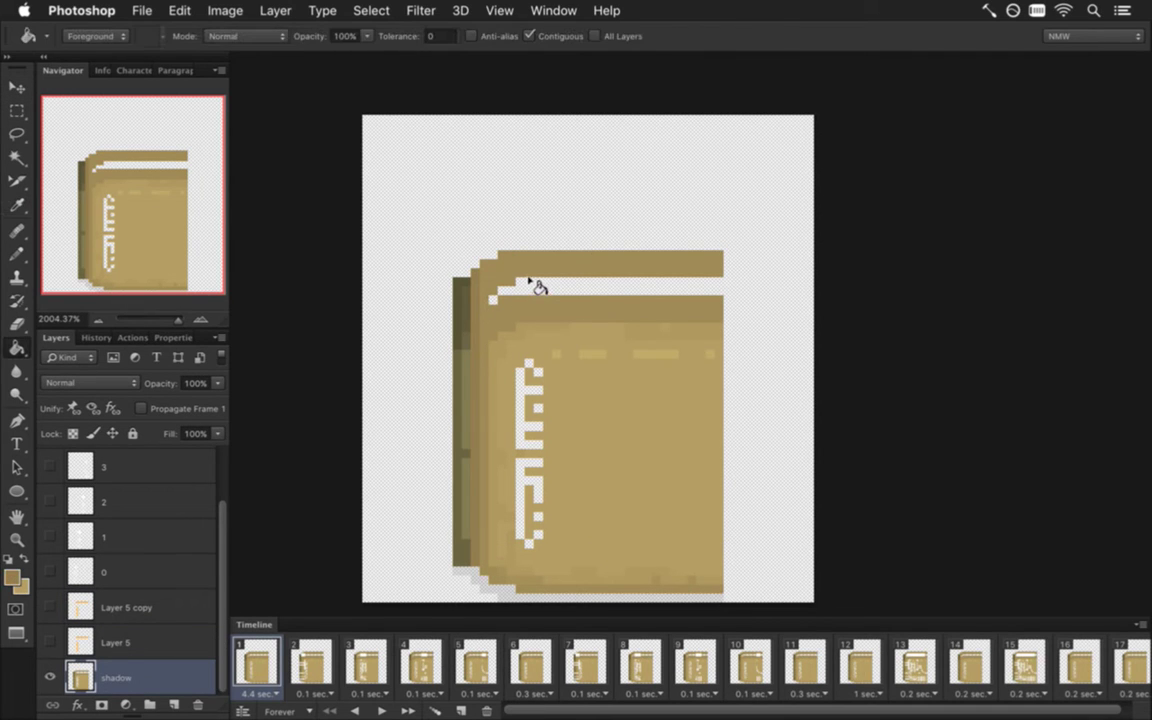
left_click(719, 292)
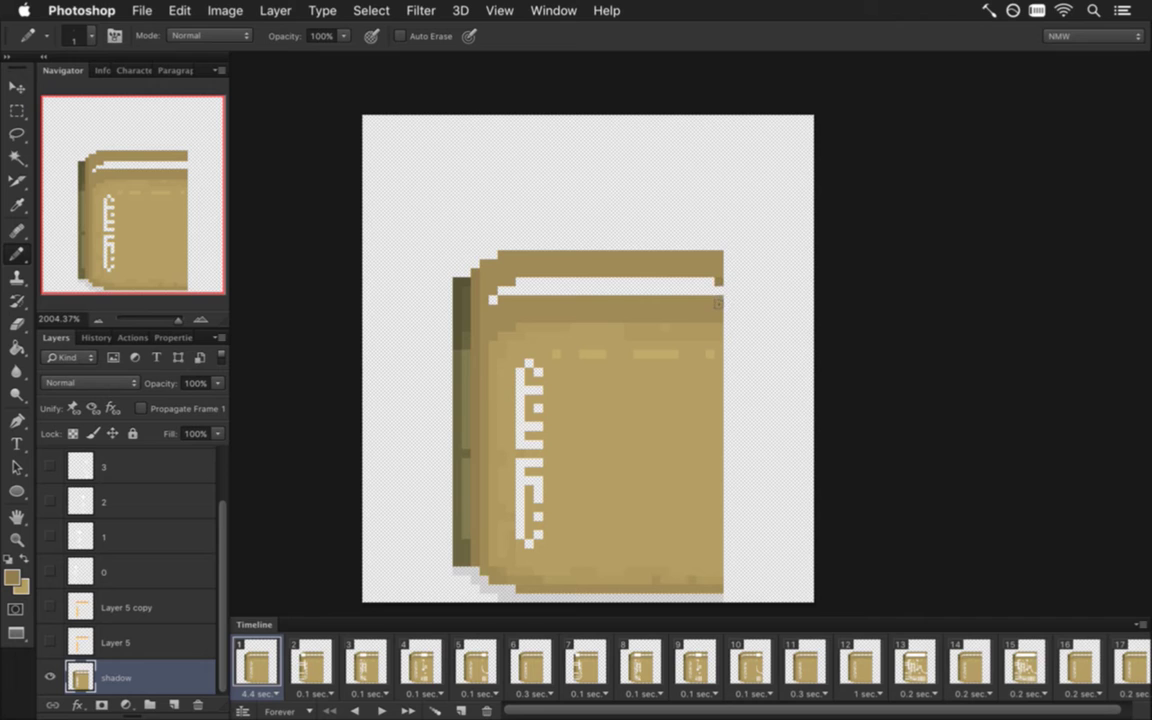
key("g")
left_click(688, 289)
key("b")
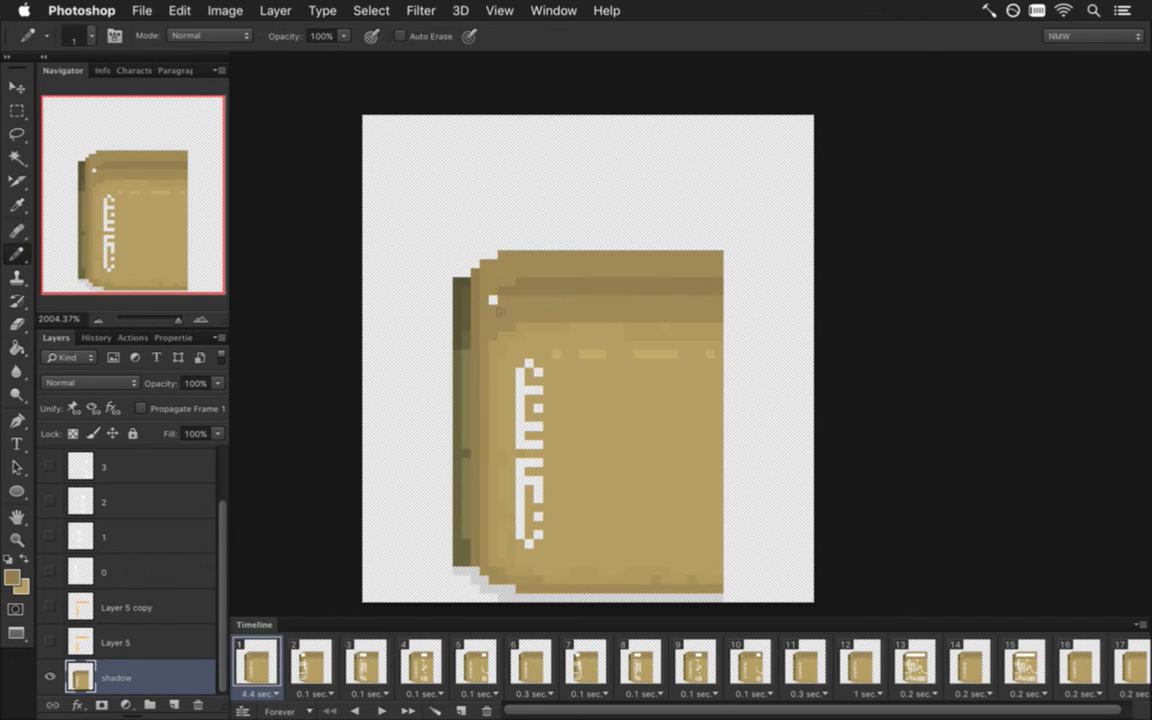
Fill the empty vertical rune on the shadow layer with the same brown, including its isolated corner pixels
key("g")
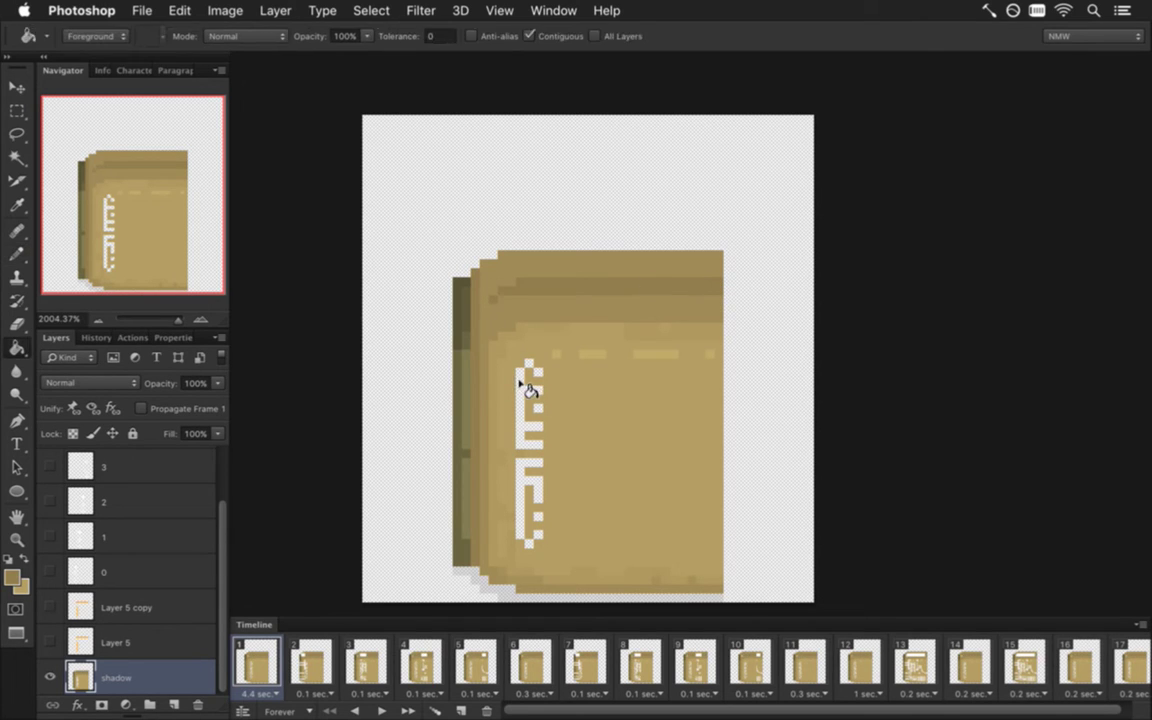
left_click(524, 388)
left_click(530, 472)
key("b")
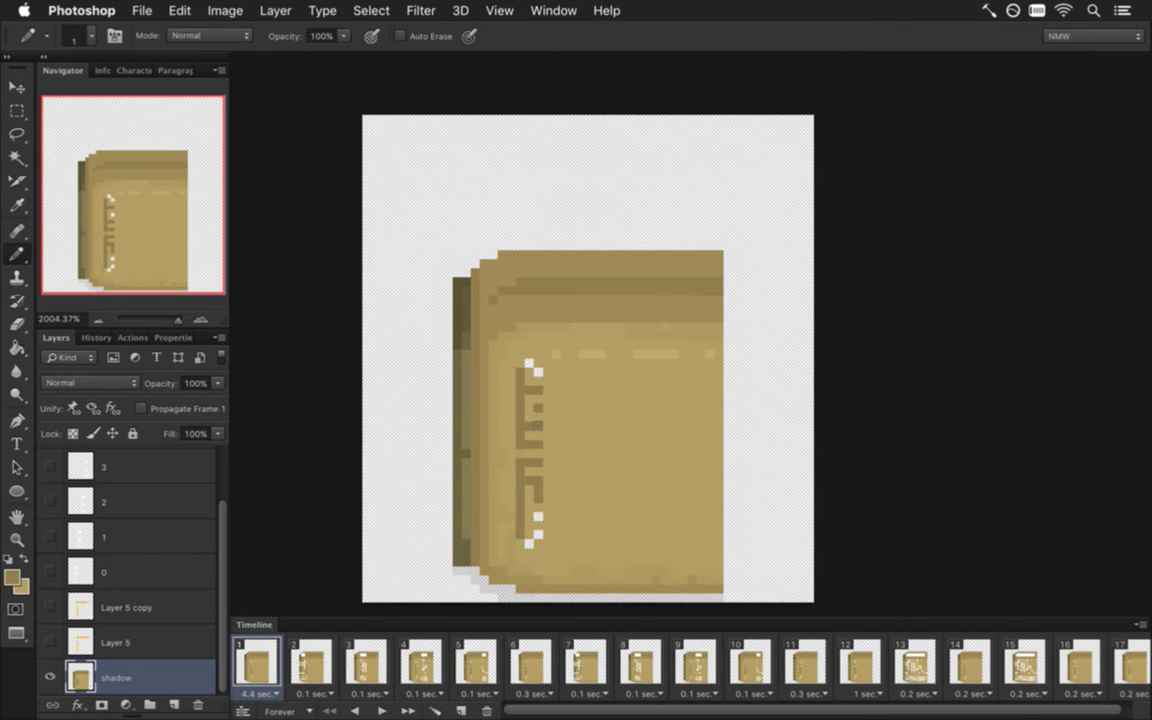
left_click(528, 366)
left_click(538, 373)
left_click(538, 518)
left_click(537, 553)
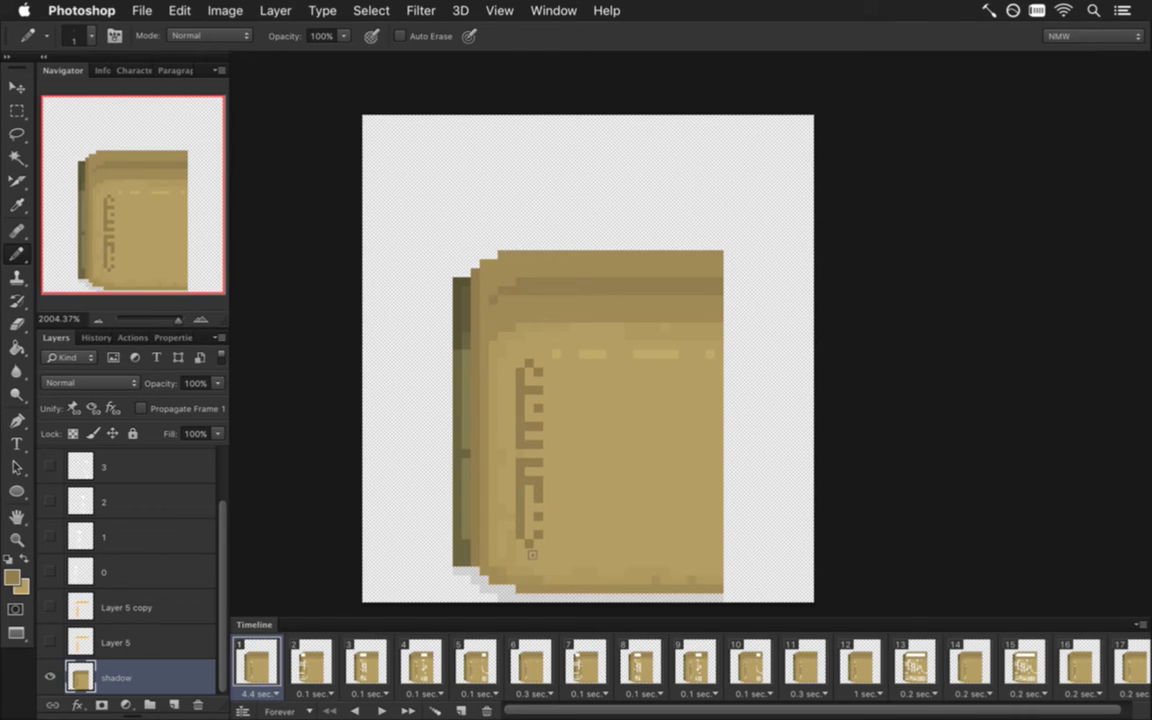
Recolour the vertical rune and its isolated pixels with a lighter brown sampled from the door, and save the file
key("i")
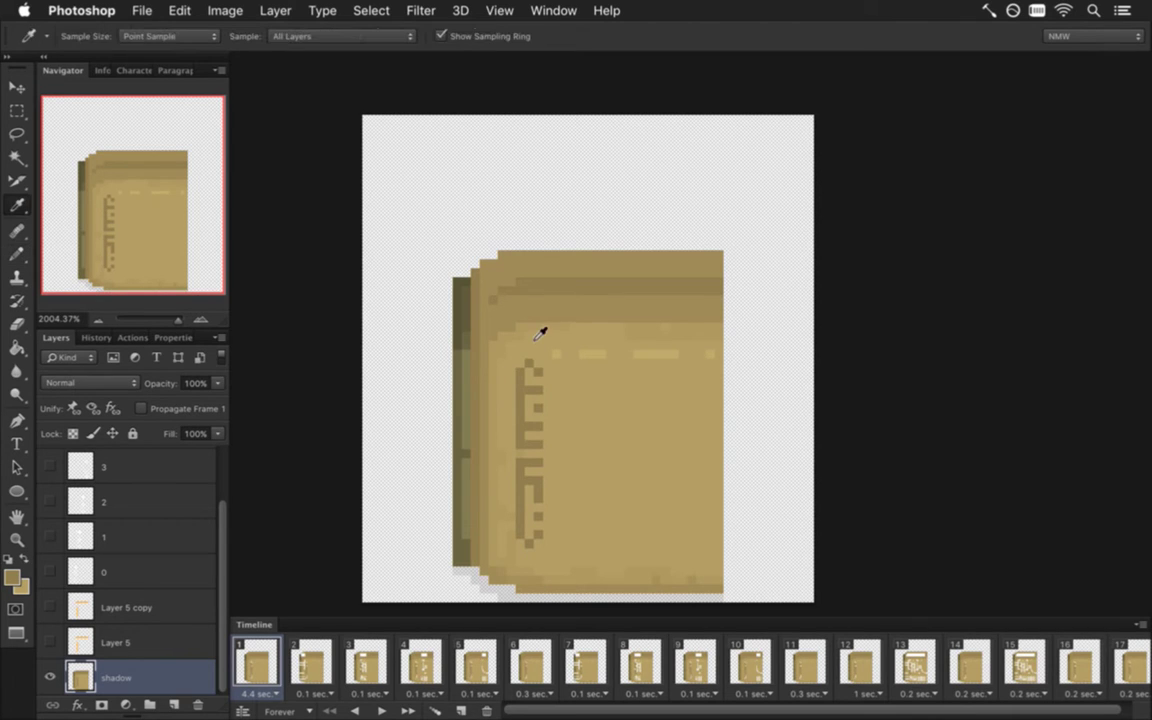
key("g")
left_click(531, 391)
left_click(530, 488)
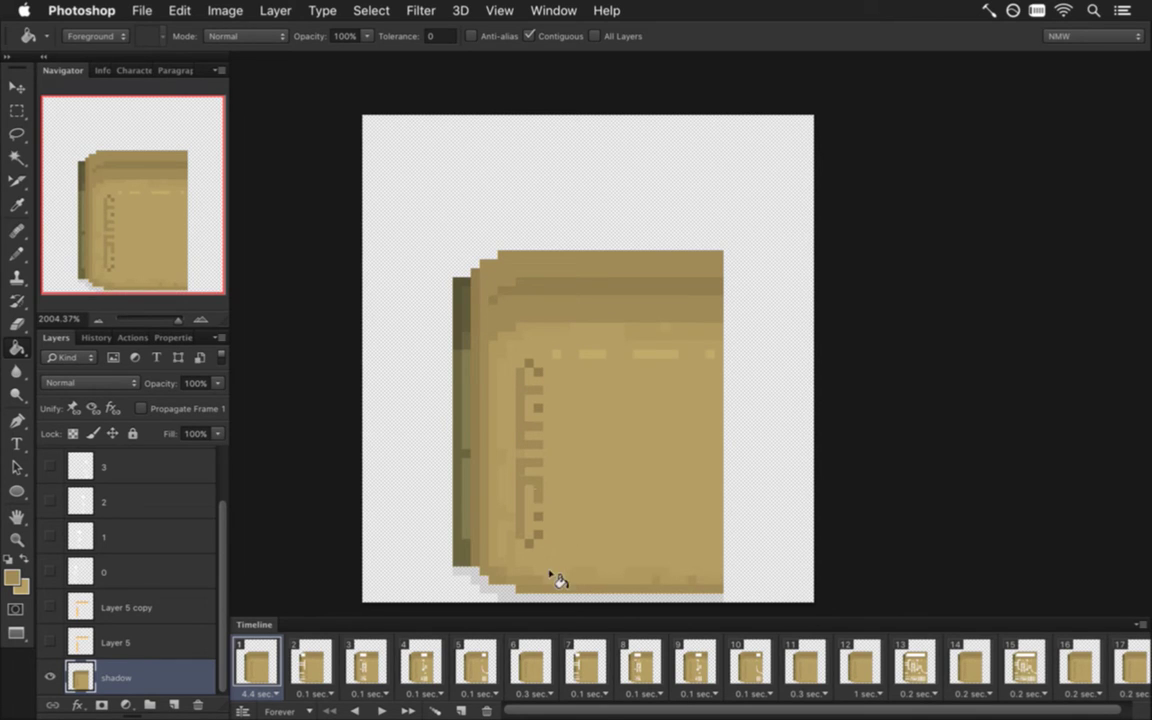
key("i")
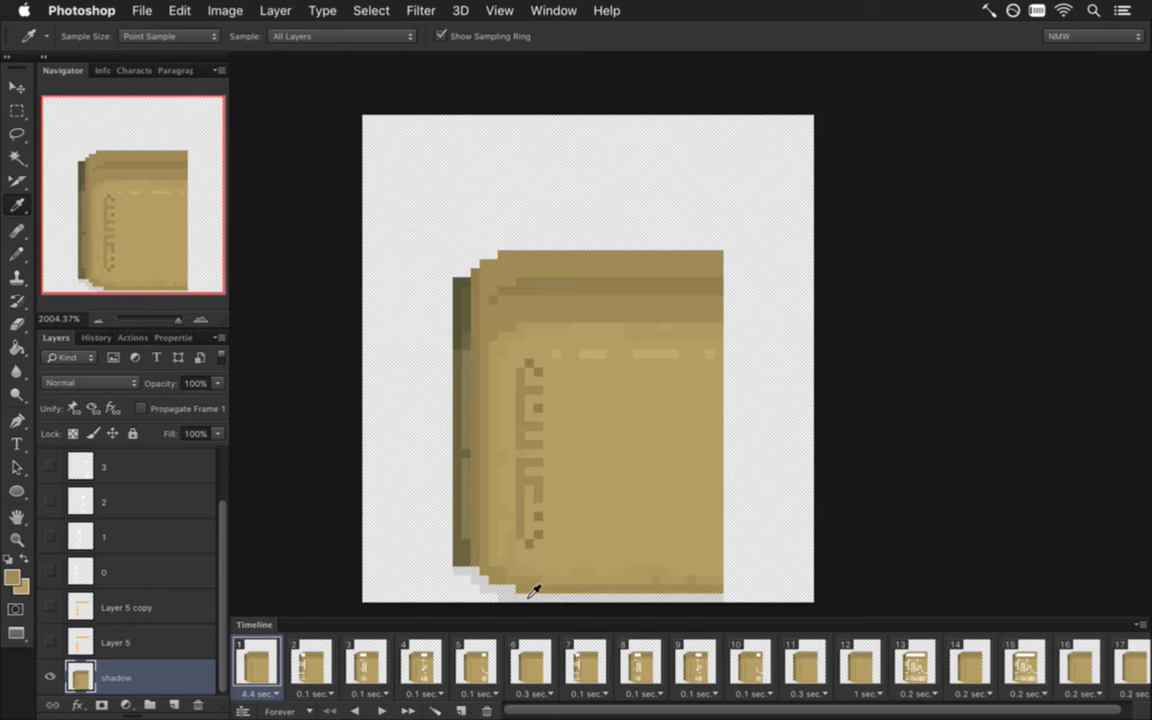
key("g")
left_click(531, 431)
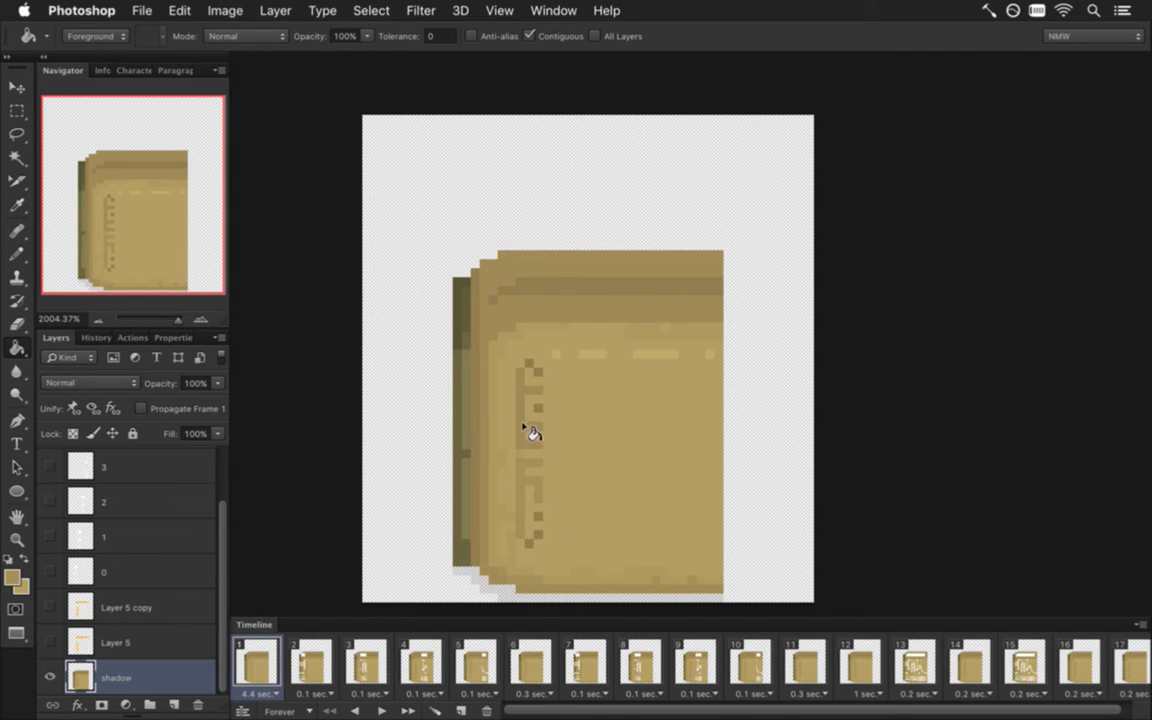
key("b")
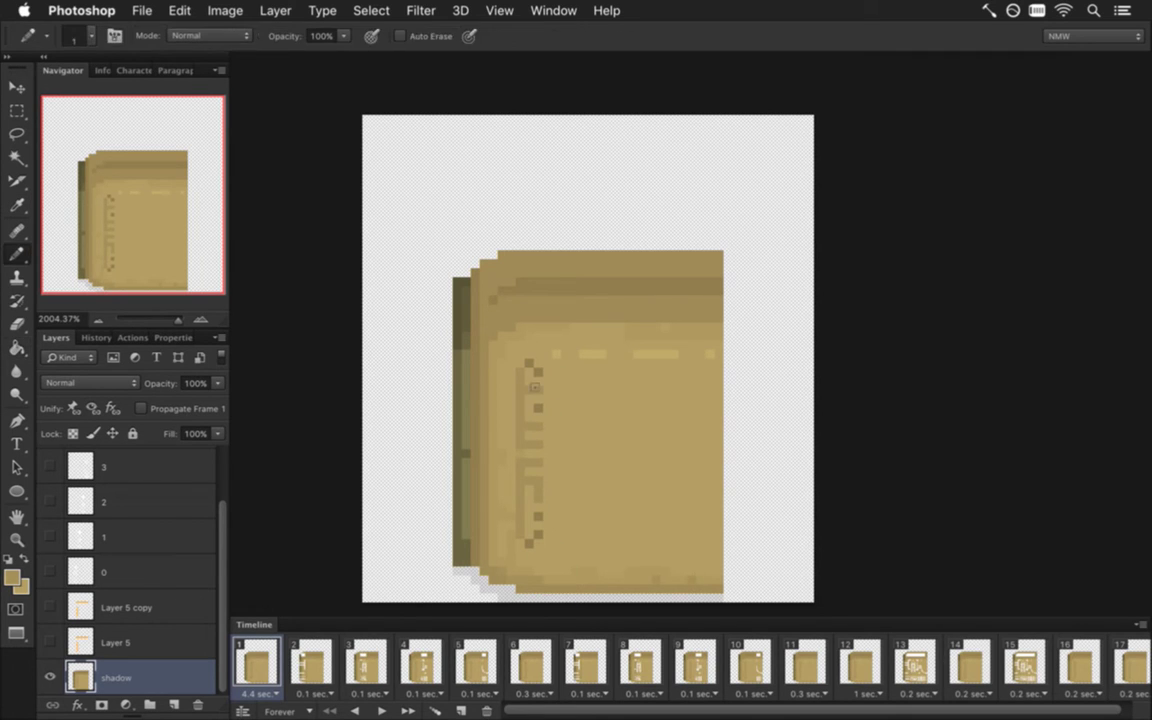
left_click_drag(536, 427, 539, 537)
key("super+s")
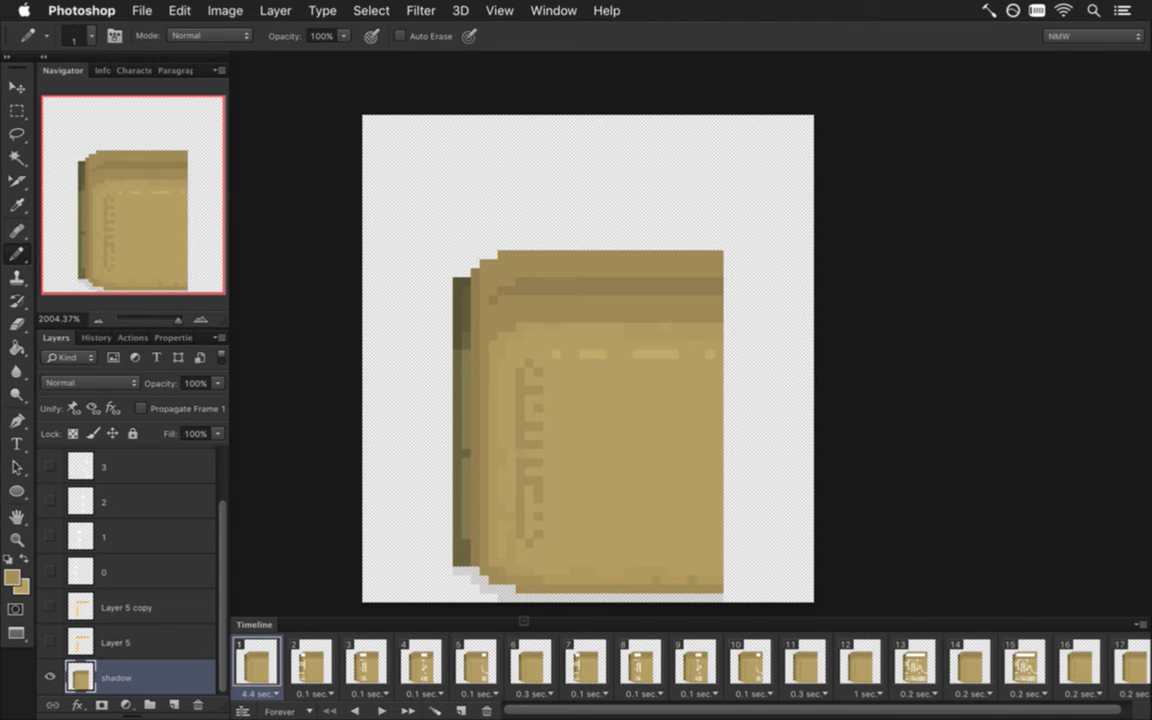
In frame 2, show Layer 5 copy and set layer 0's opacity to 0%
left_click(312, 665)
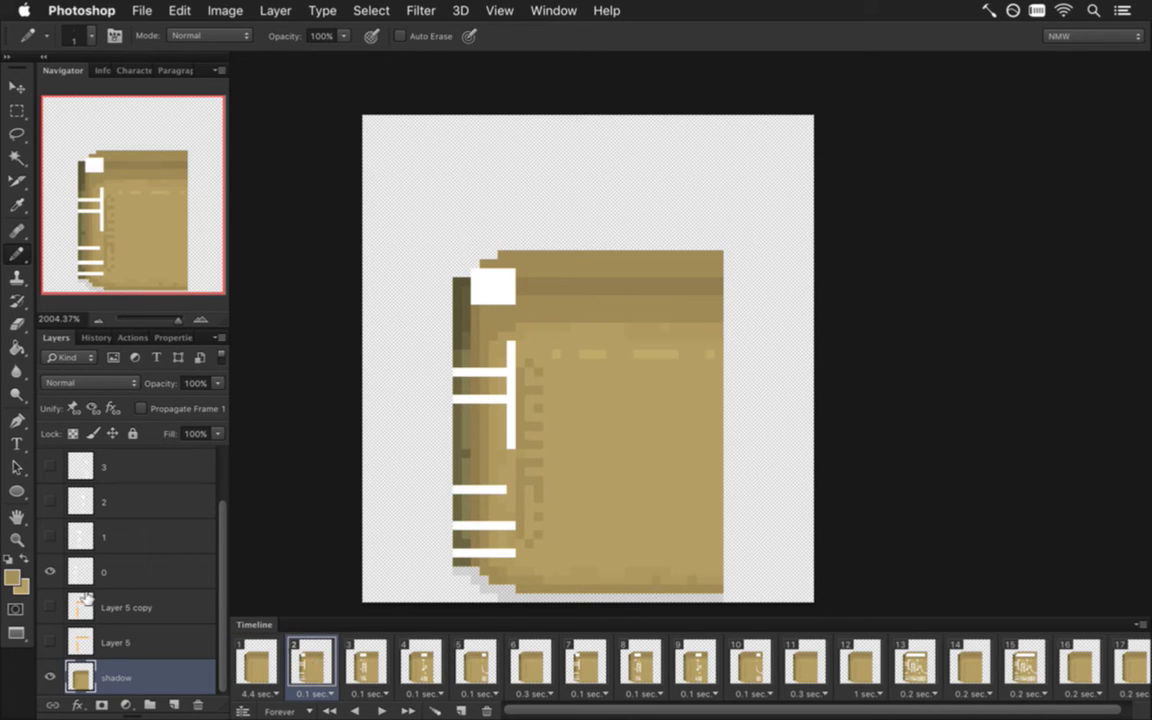
left_click(85, 607)
left_click(50, 606)
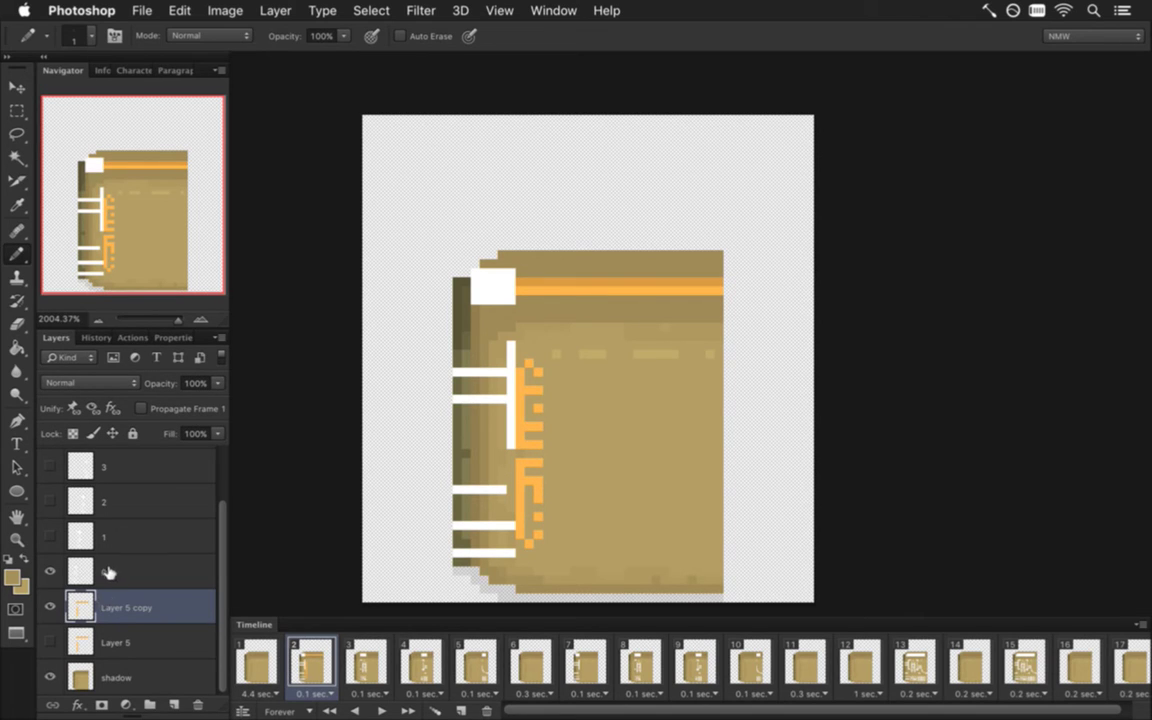
left_click(80, 570)
left_click(217, 385)
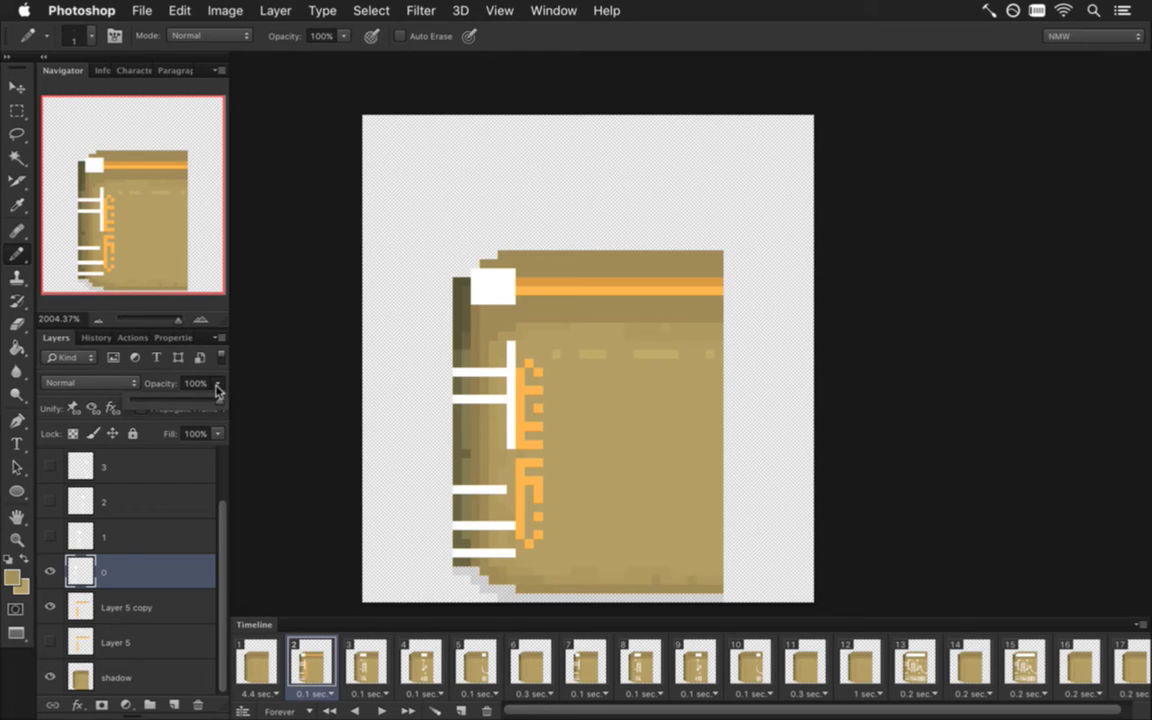
left_click_drag(218, 390, 116, 402)
key("m")
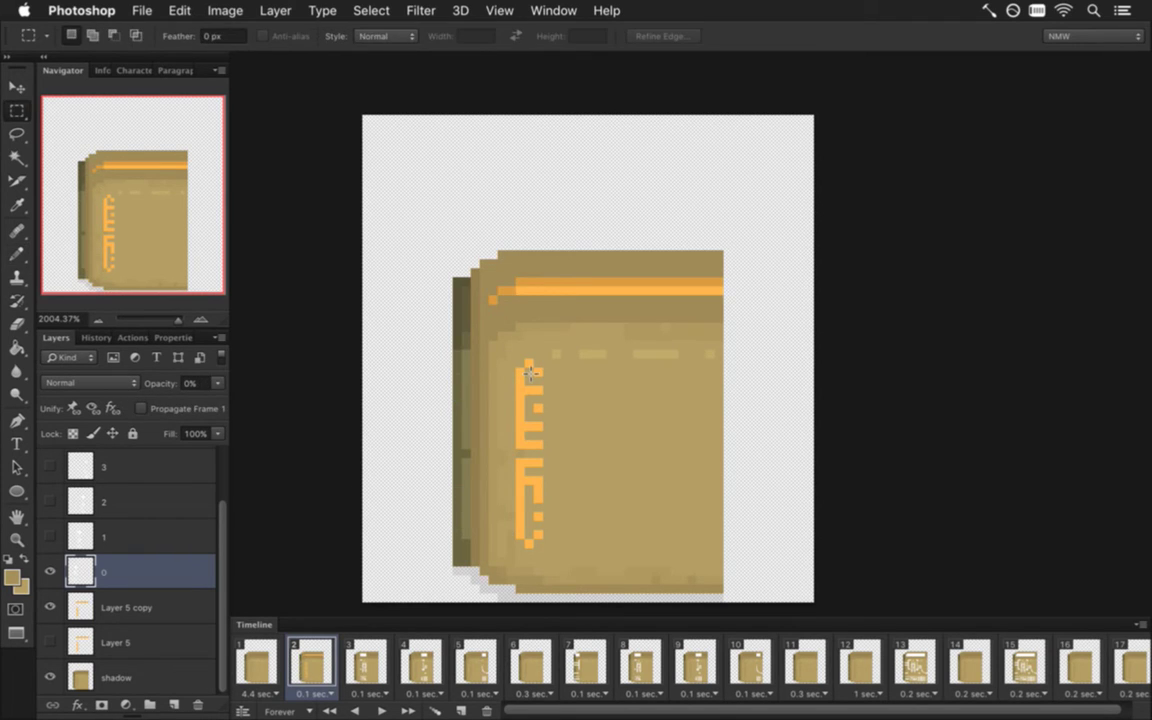
On Layer 5 copy, erase the vertical rune and the upper stripe except for its leftmost pixels, and save the file
left_click(121, 607)
key("e")
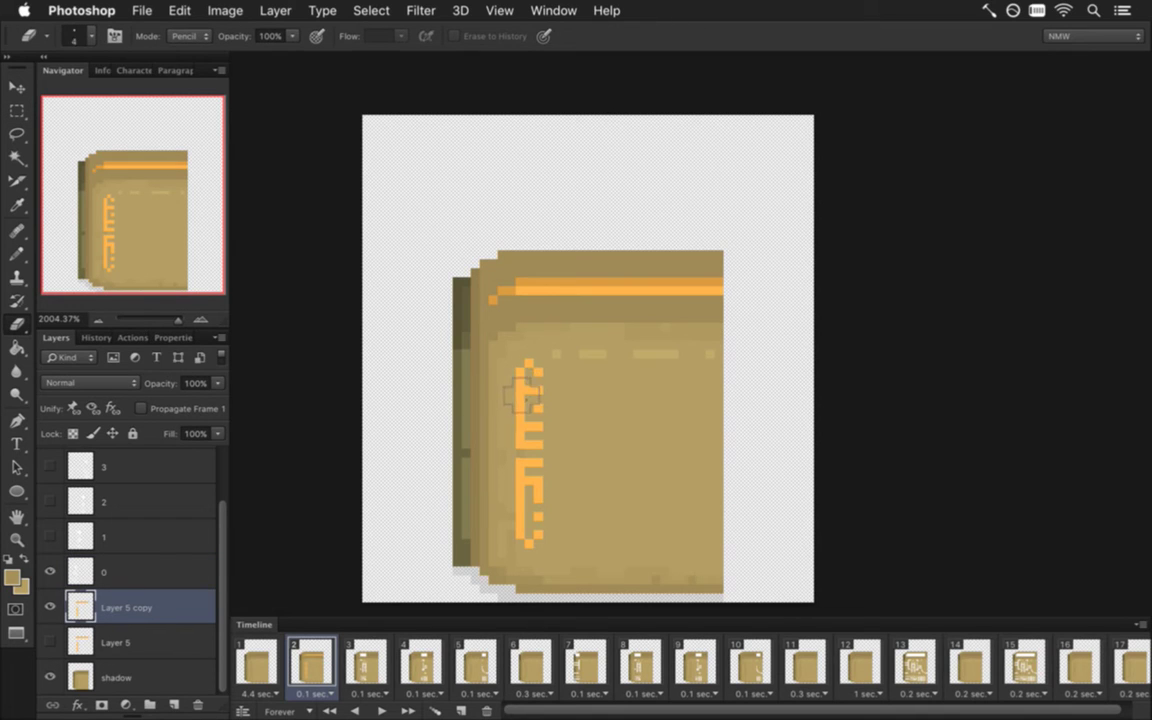
mouse_move(522, 395)
left_mouse_down()
mouse_move(534, 444)
mouse_move(530, 540)
left_mouse_up()
left_click_drag(720, 290, 532, 290)
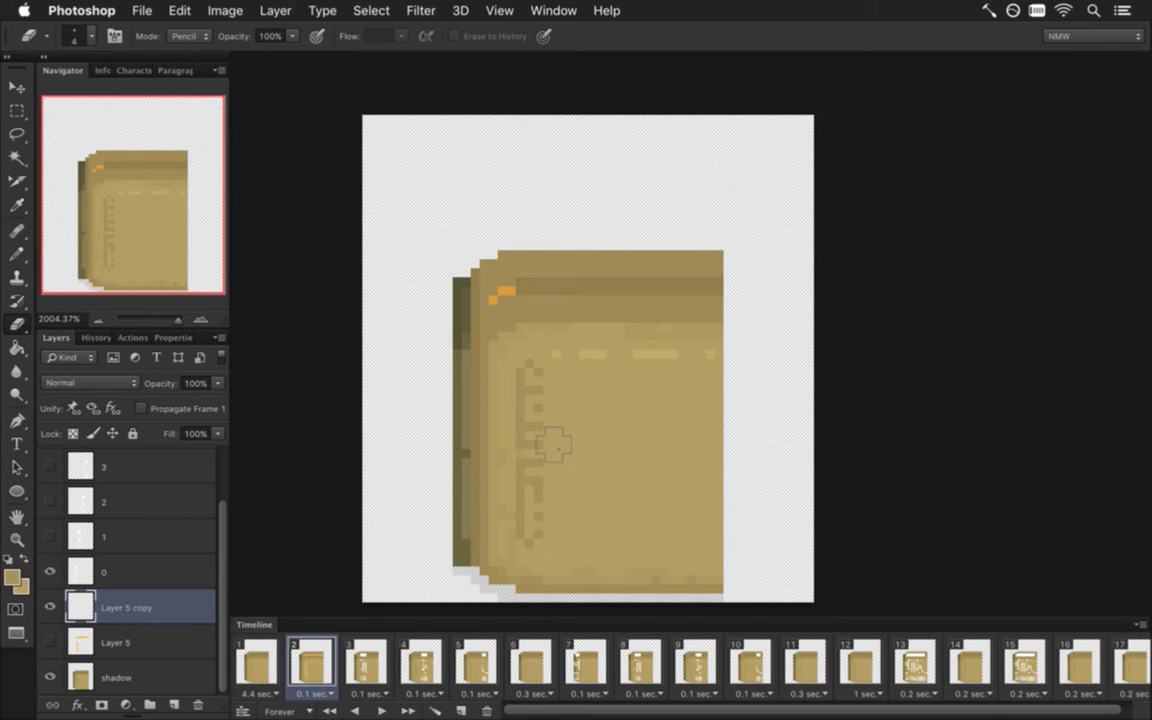
key("super+s")
Merge Layer 5 copy with layer 0
left_click(131, 569, "shift")
right_click(150, 568)
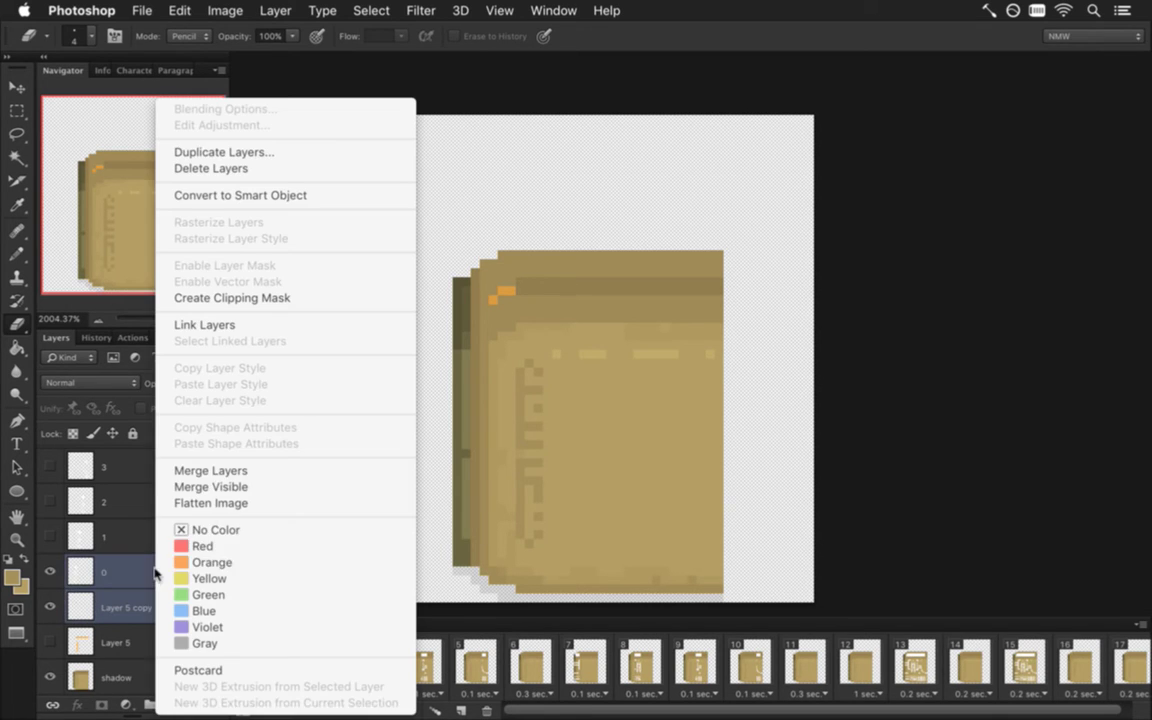
left_click(216, 472)
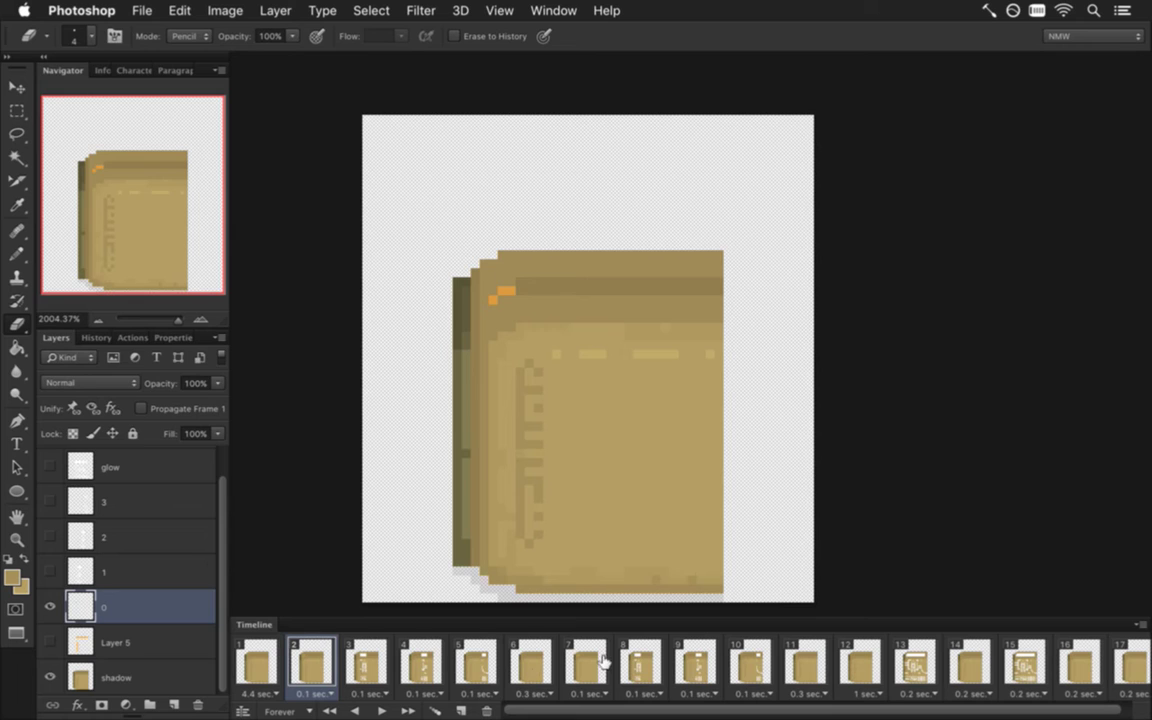
In frame 3, duplicate Layer 5 and place the copy directly below layer 1
left_click(366, 663)
left_click(87, 637)
key("super+j")
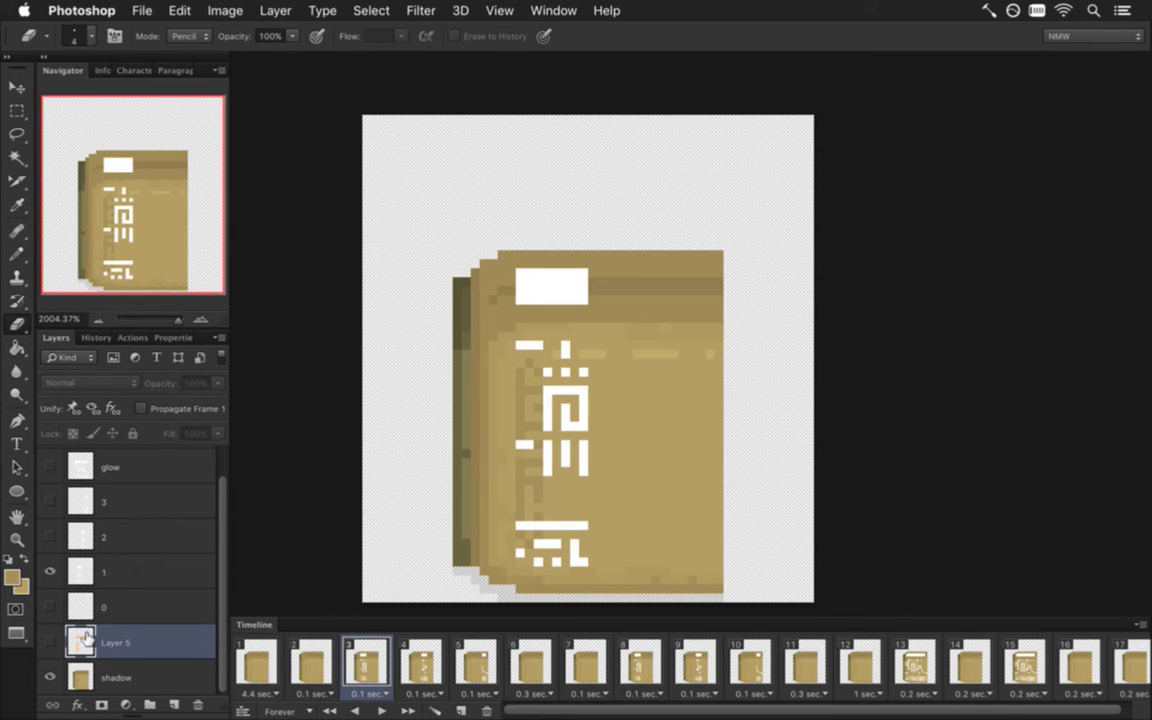
left_click_drag(85, 640, 94, 599)
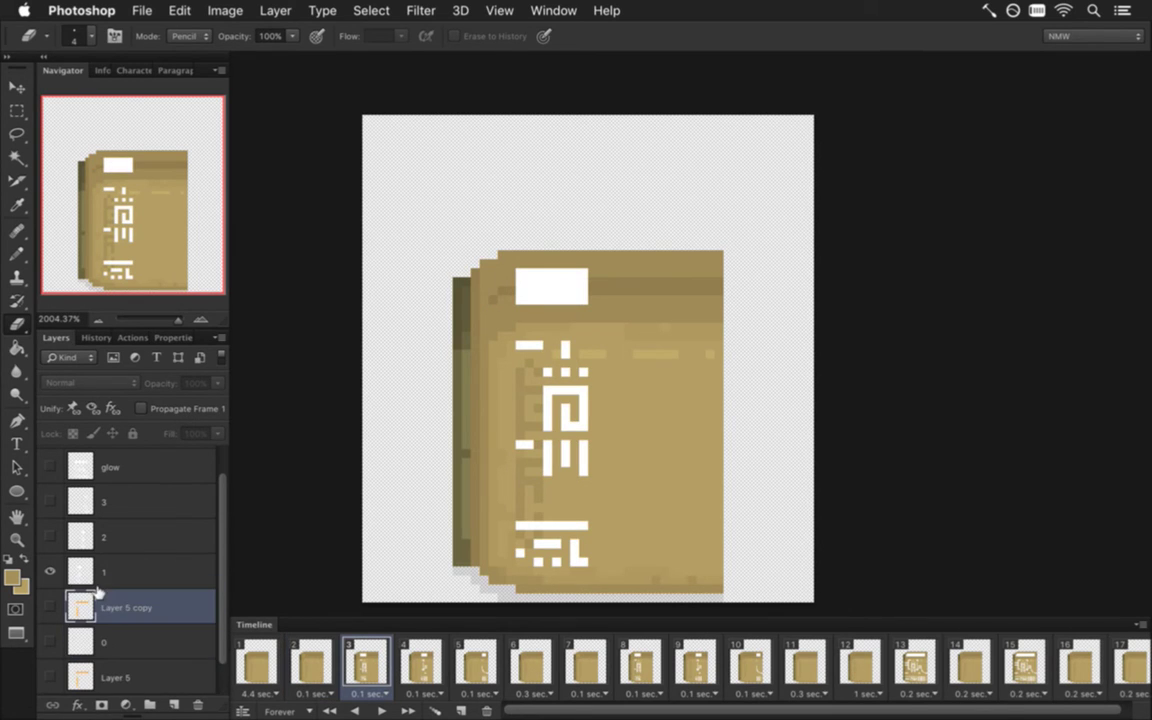
Show the copy and erase its stripe beyond the white block's right edge and all of the vertical rune except the left column
left_click(118, 568)
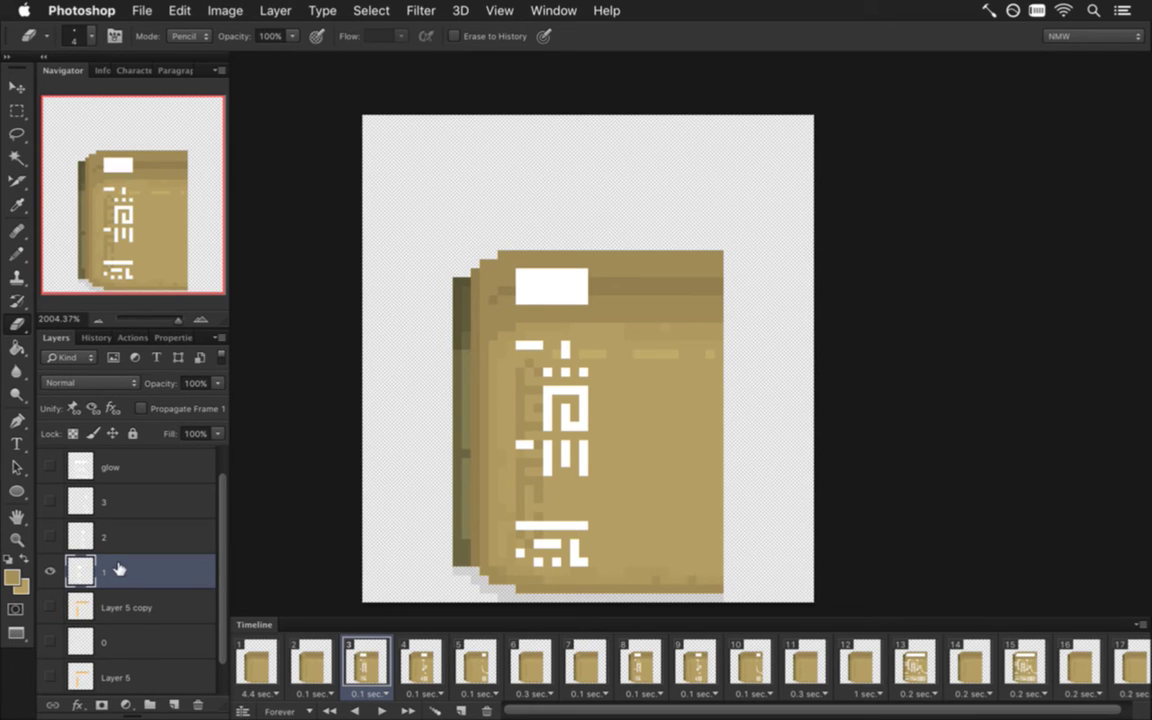
left_click(52, 605)
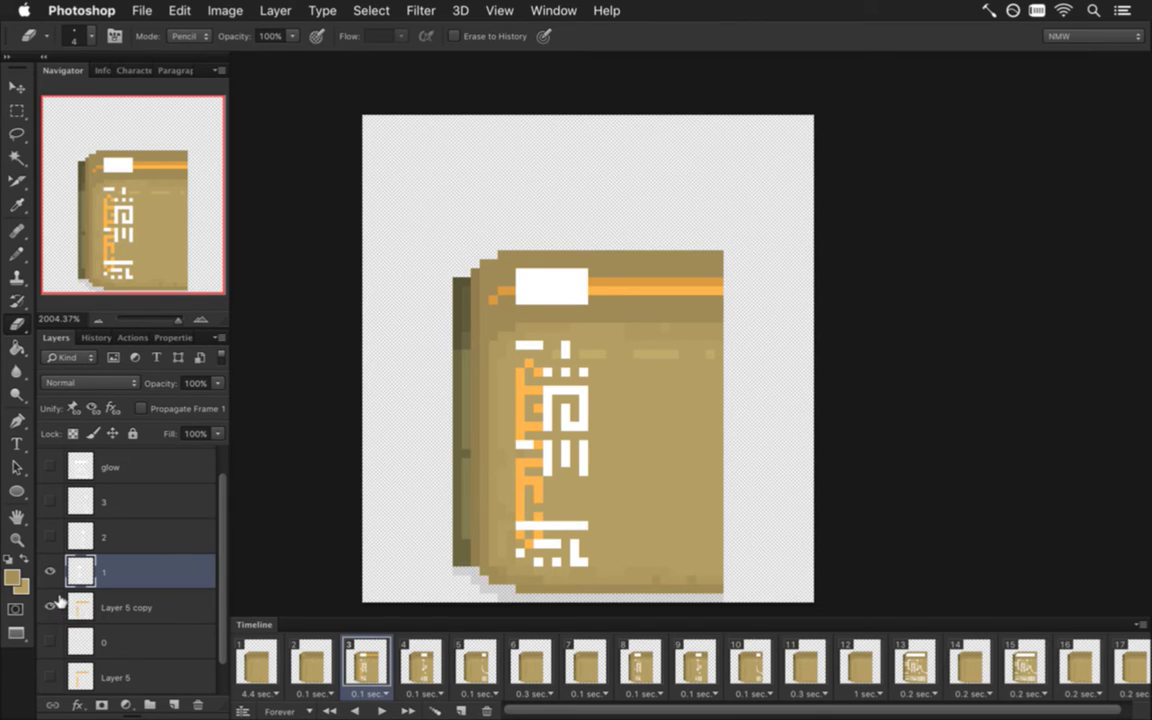
left_click(75, 606)
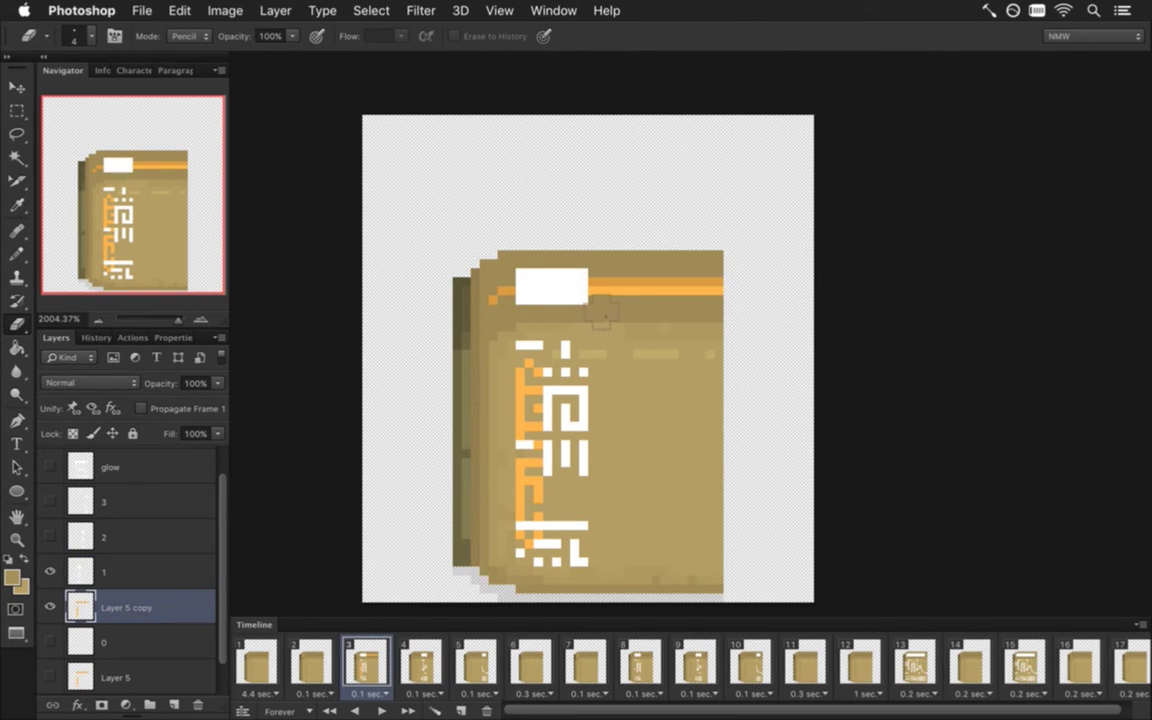
left_click_drag(530, 292, 746, 309)
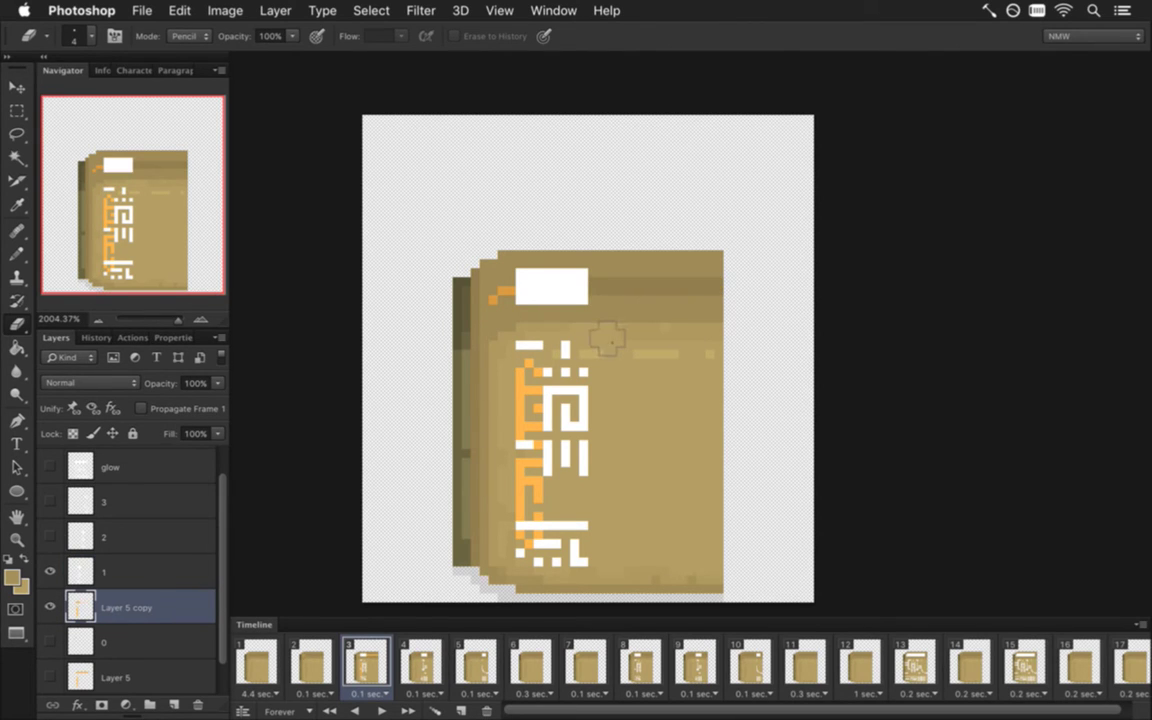
left_click_drag(528, 355, 543, 572)
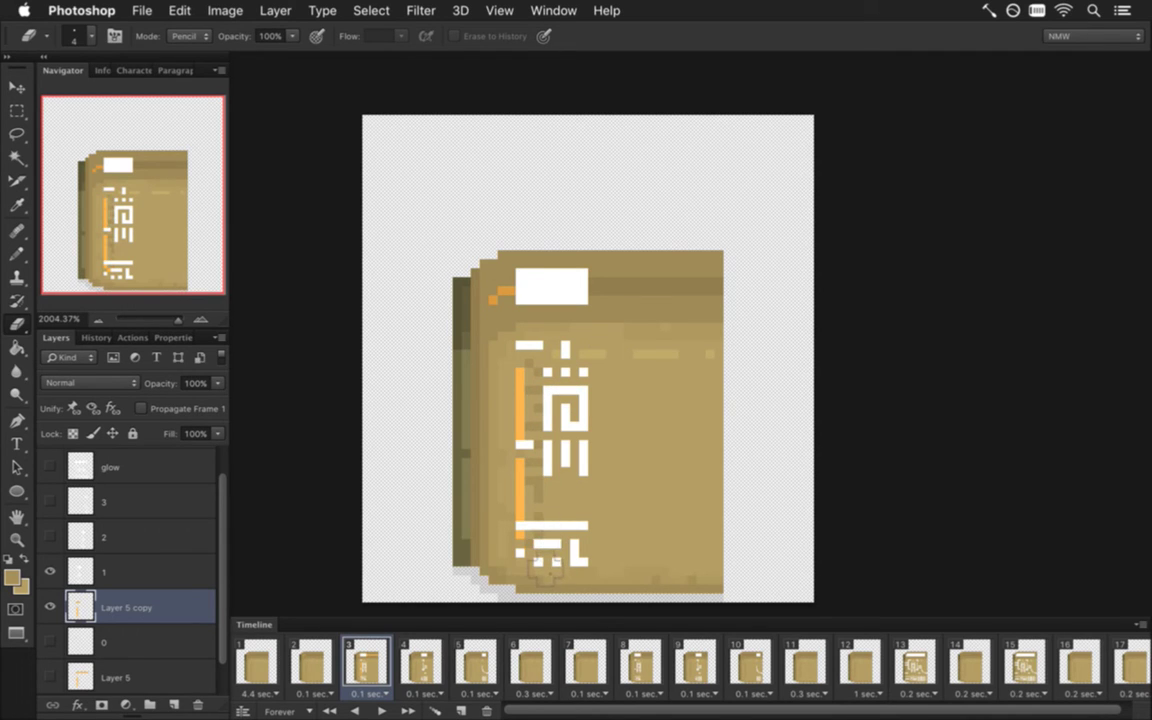
Set layer 1's opacity to 0% and merge it with Layer 5 copy
left_click(135, 573)
left_click(217, 383)
left_click_drag(218, 398, 115, 393)
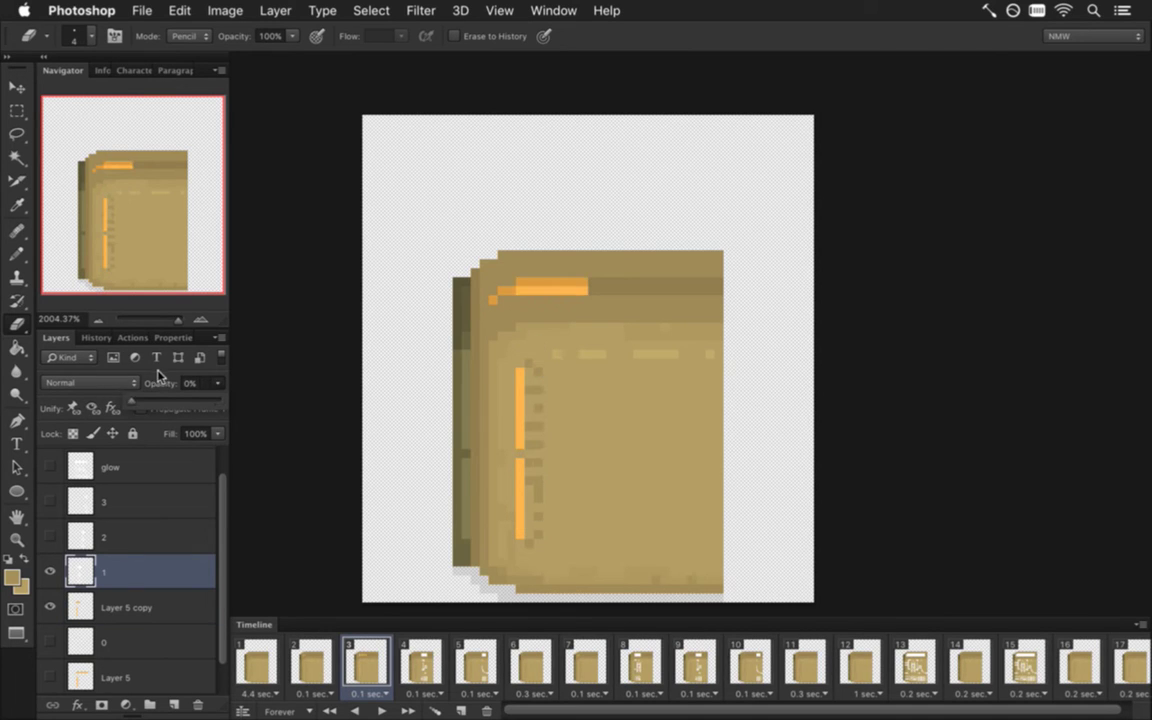
left_click(135, 605, "shift")
right_click(140, 605)
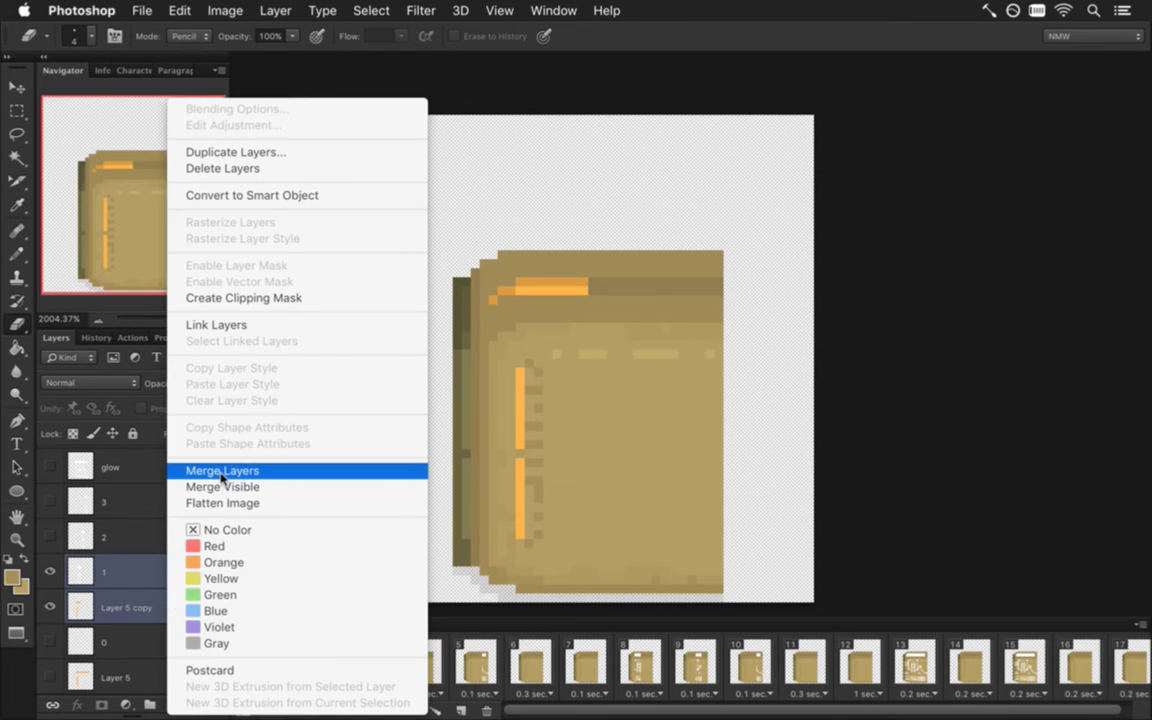
key("Escape")
key("super+e")
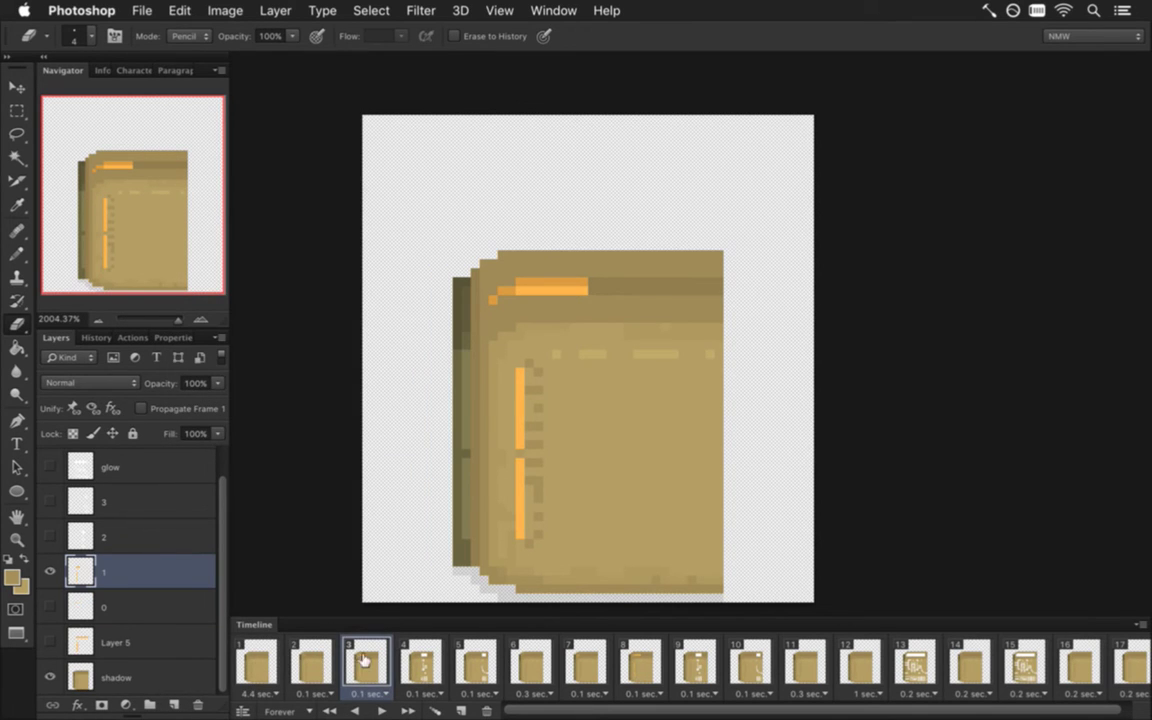
In frame 4, duplicate Layer 5, place the copy directly below layer 2 and show it
left_click(322, 658)
left_click(362, 661)
left_click(415, 662)
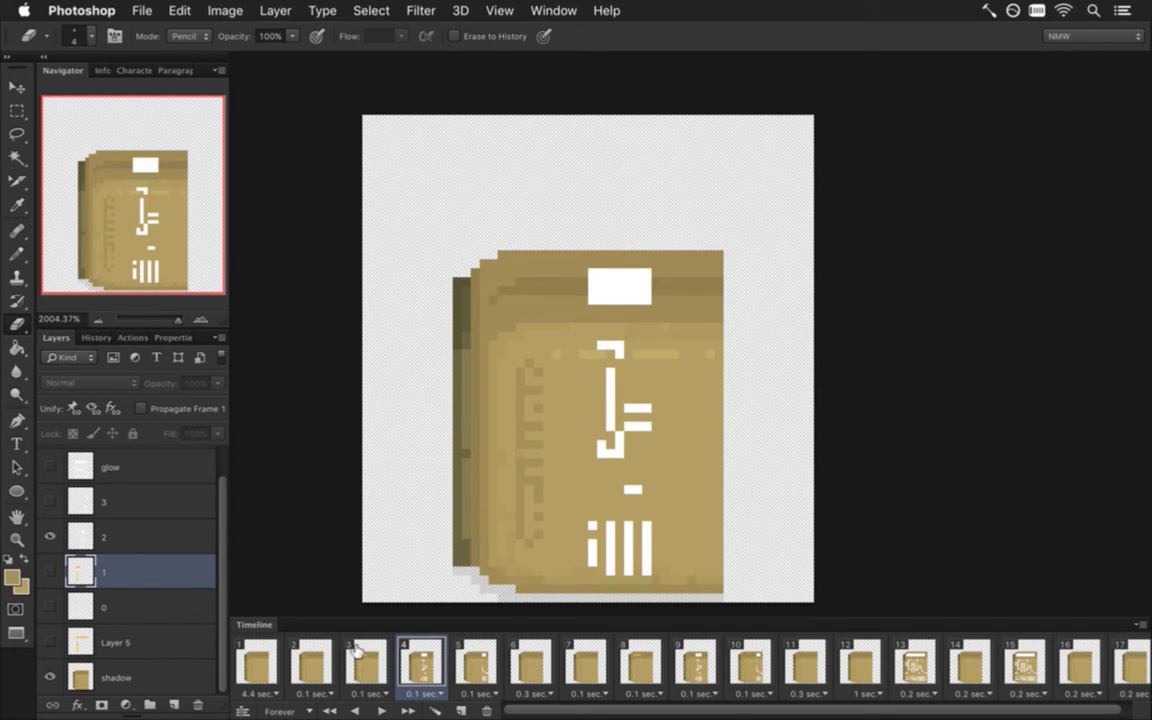
left_click(369, 660)
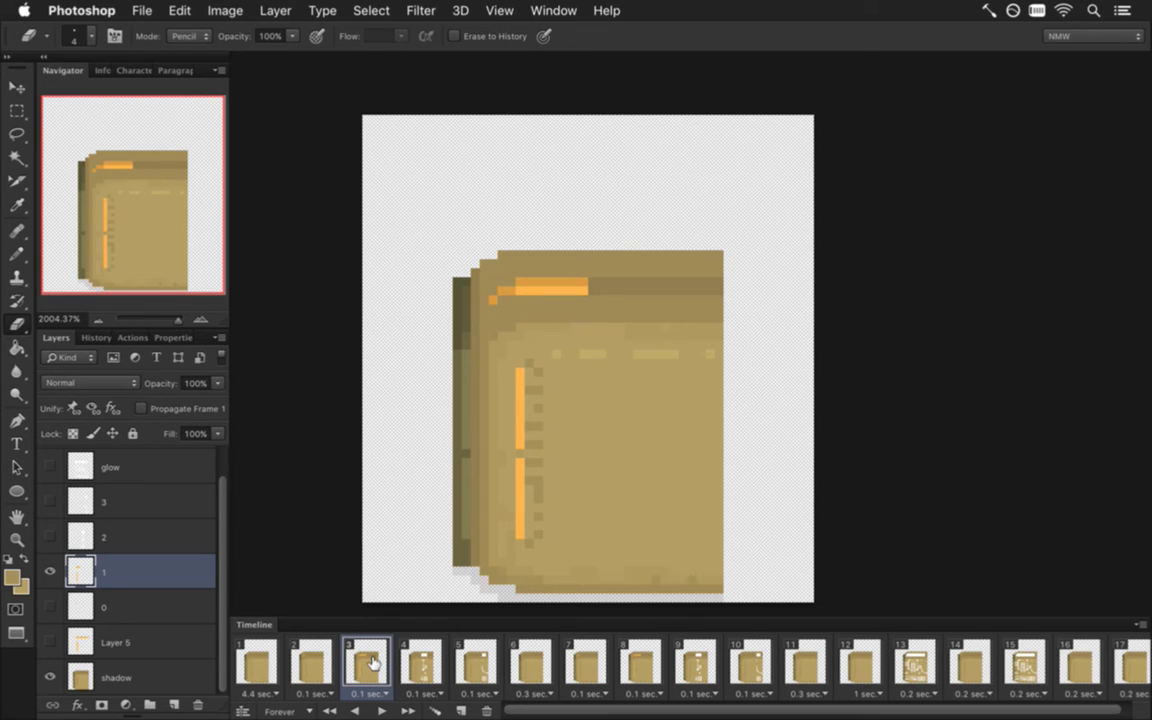
left_click(420, 663)
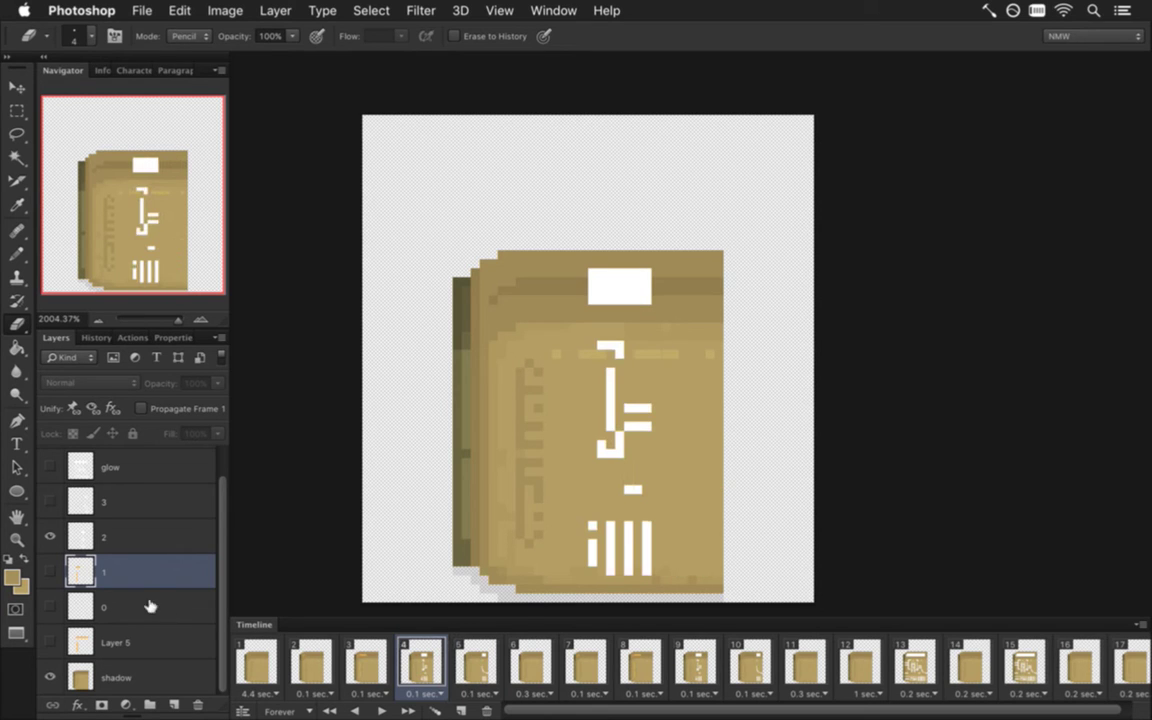
left_click(119, 641)
key("super+j")
left_click_drag(119, 641, 62, 552)
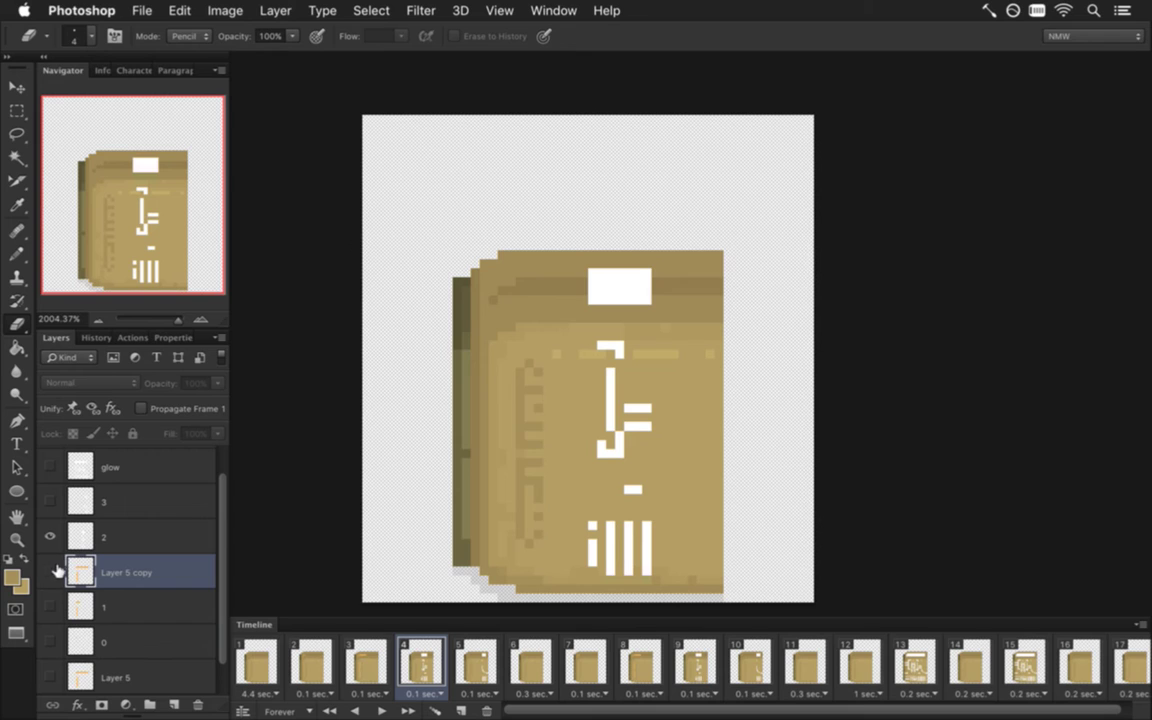
left_click(52, 571)
With a 1 px eraser, remove the left and right columns of the copy's vertical rune, keeping only the middle column's pixels
key("bracketleft")
key("bracketleft")
key("bracketleft")
left_click_drag(520, 415, 540, 545)
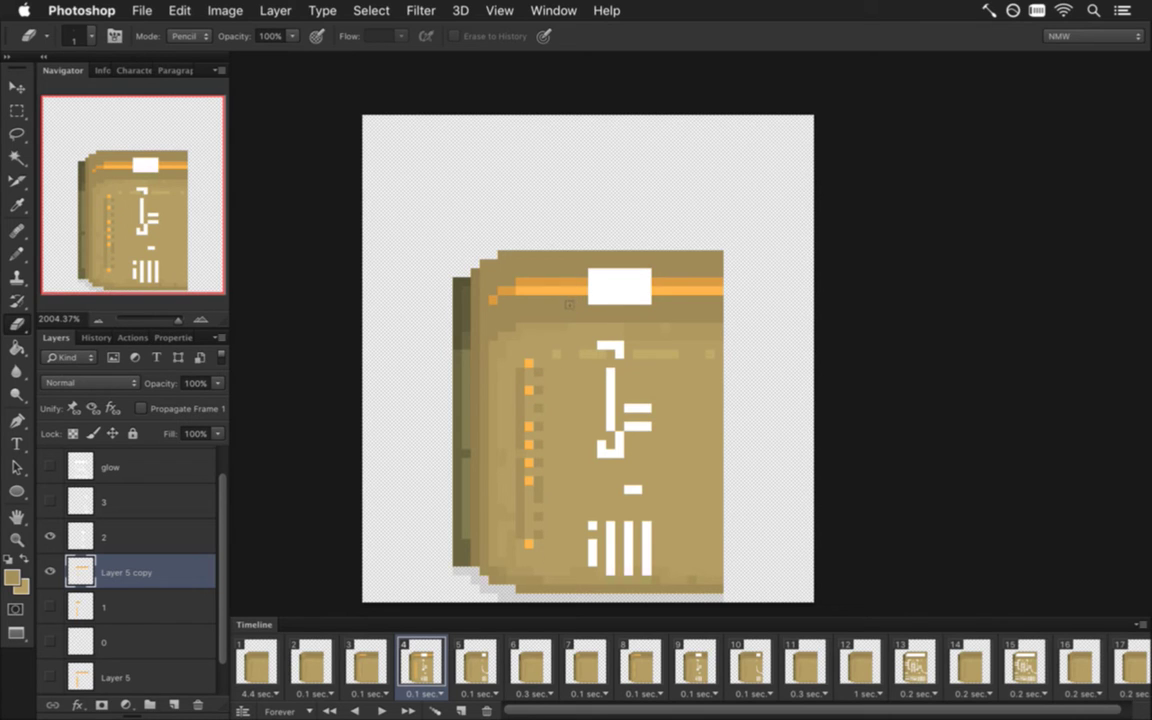
Erase the copy's orange stripe on both sides of the white block, including its lone corner pixel
left_click(569, 290)
left_click_drag(553, 302, 498, 292)
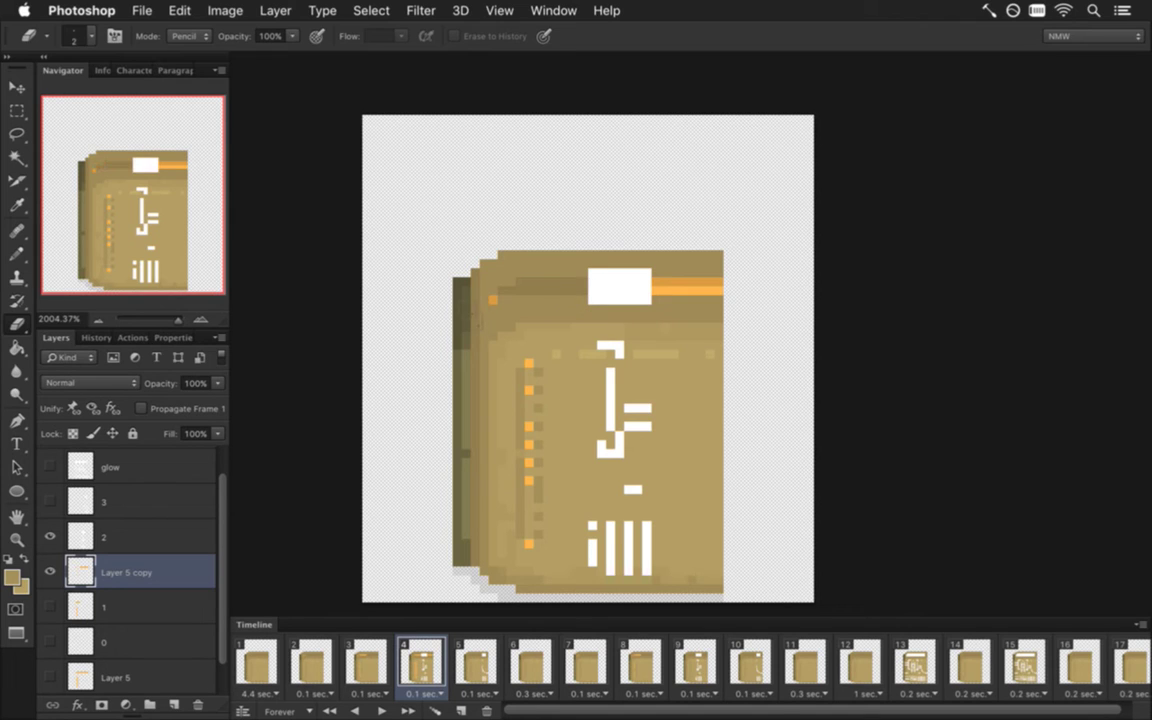
mouse_move(661, 307)
left_mouse_down()
mouse_move(690, 289)
mouse_move(751, 303)
left_mouse_up()
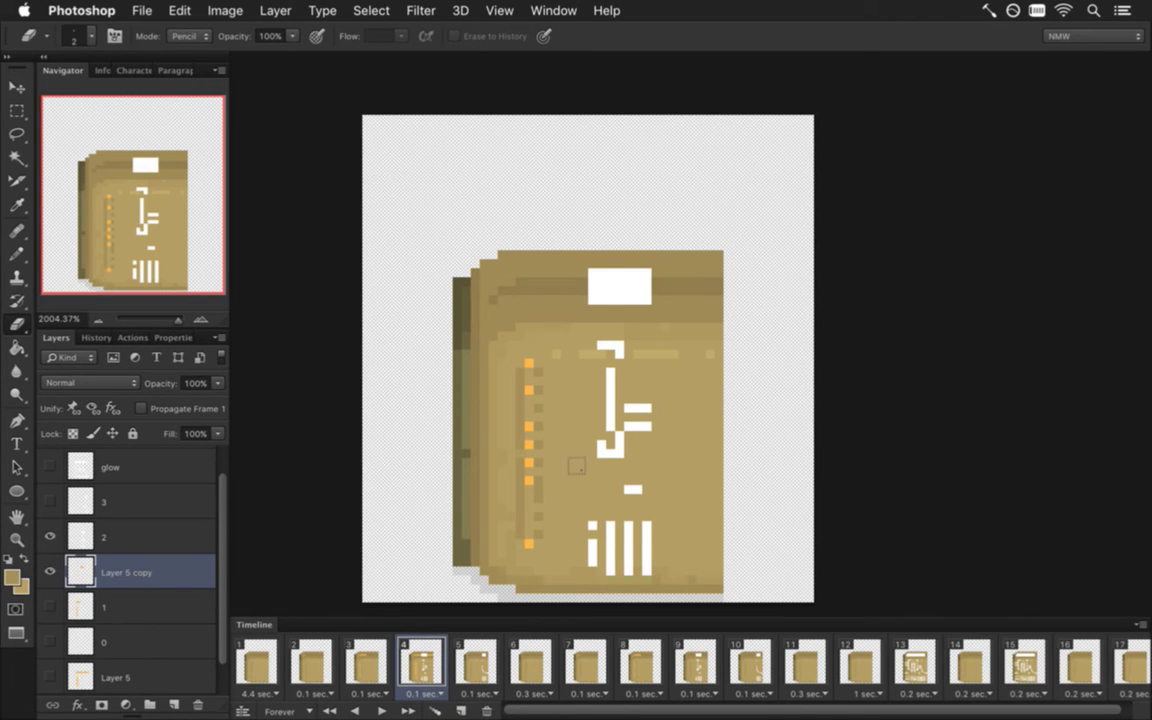
Set layer 2's opacity to 0% and merge it with Layer 5 copy
left_click(110, 537)
left_click(216, 383)
left_click_drag(214, 390, 78, 410)
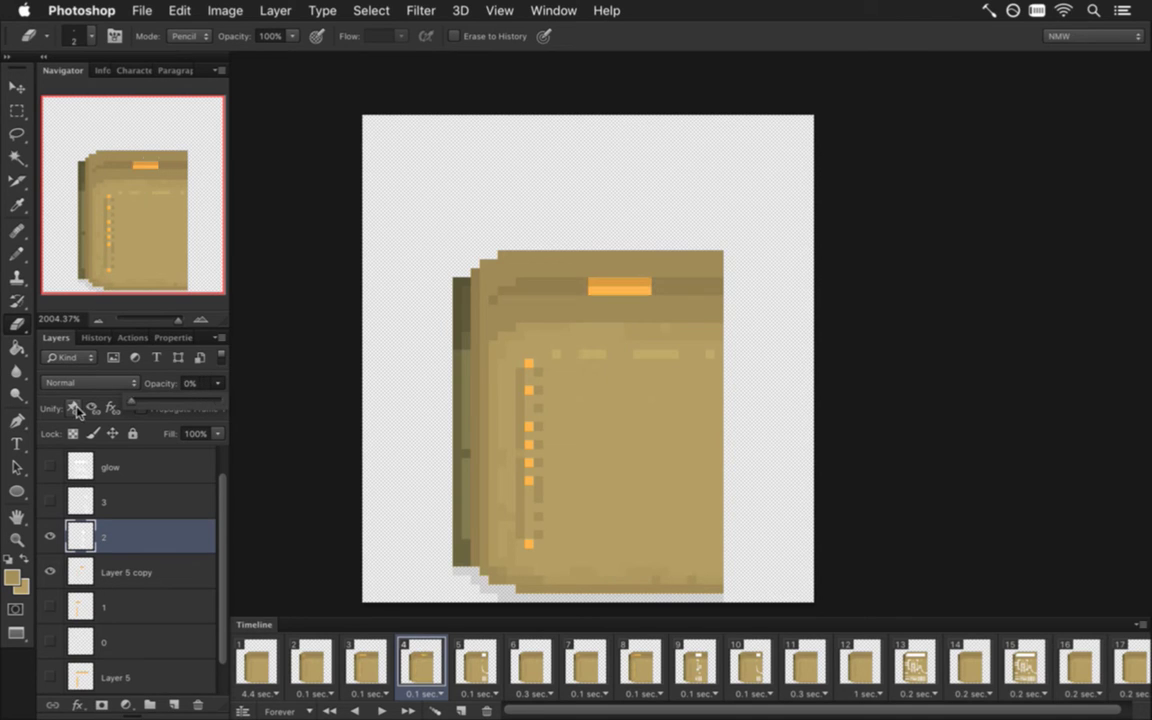
left_click(123, 572, "shift")
right_click(145, 560)
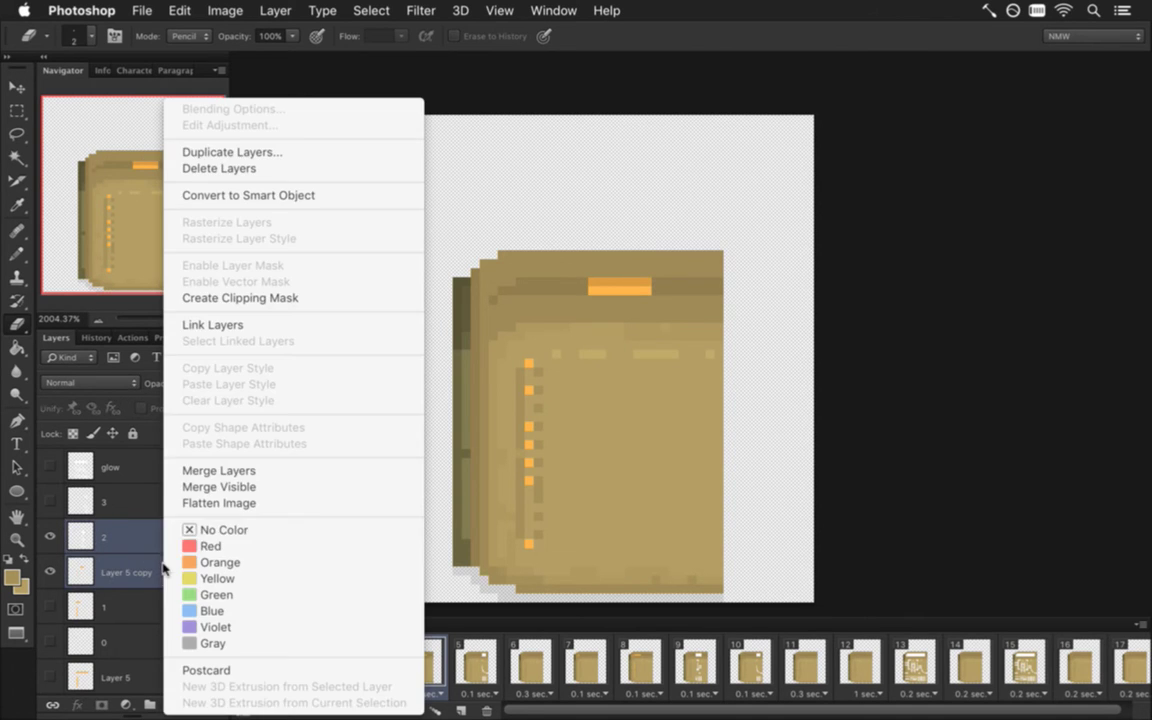
left_click(205, 474)
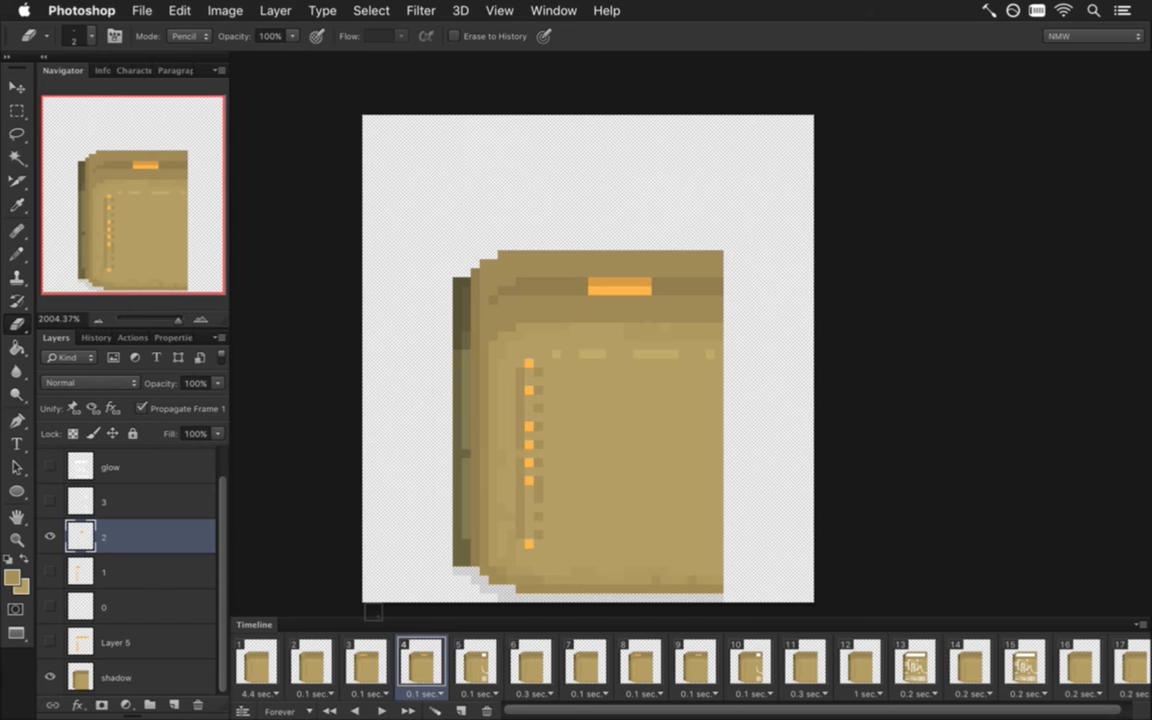
In frame 5, duplicate Layer 5 and place the copy directly below layer 3
left_click(474, 662)
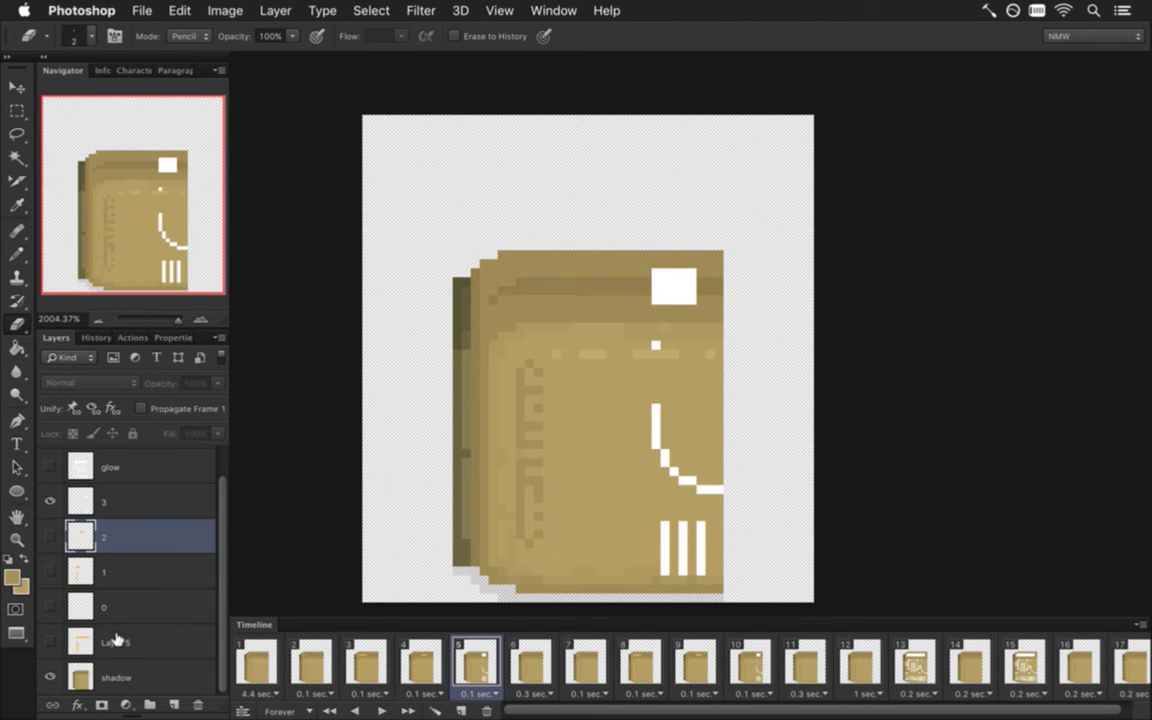
left_click(120, 641)
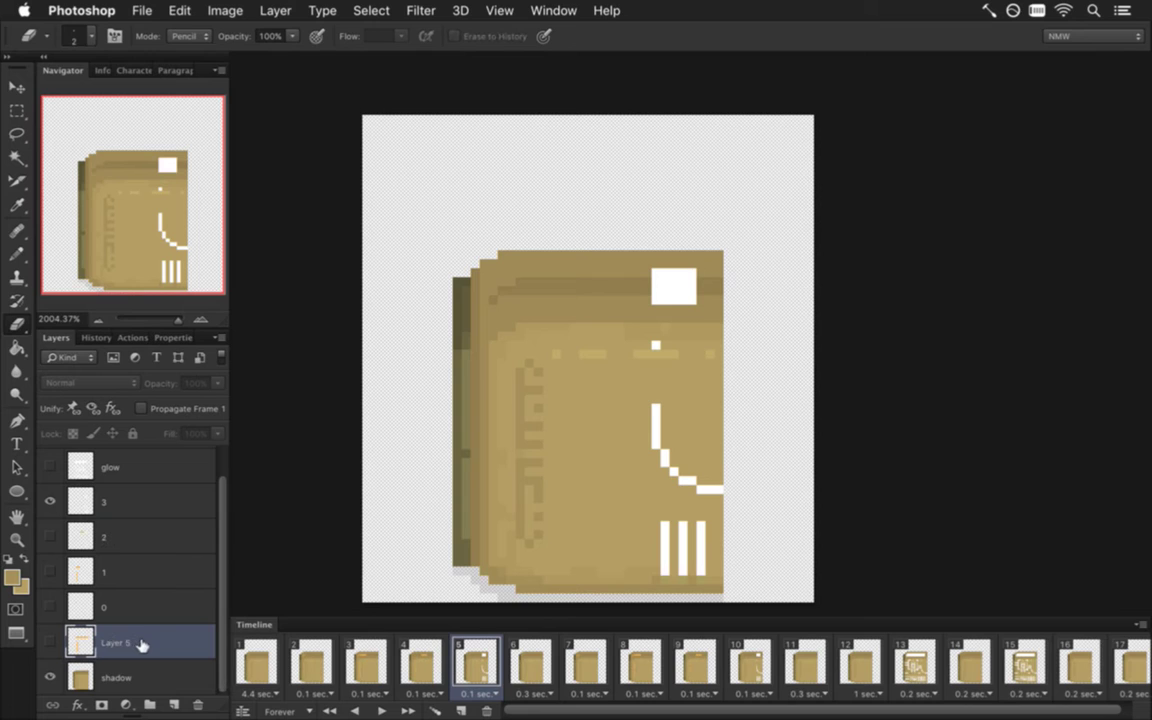
key("super+j")
left_click_drag(141, 645, 108, 527)
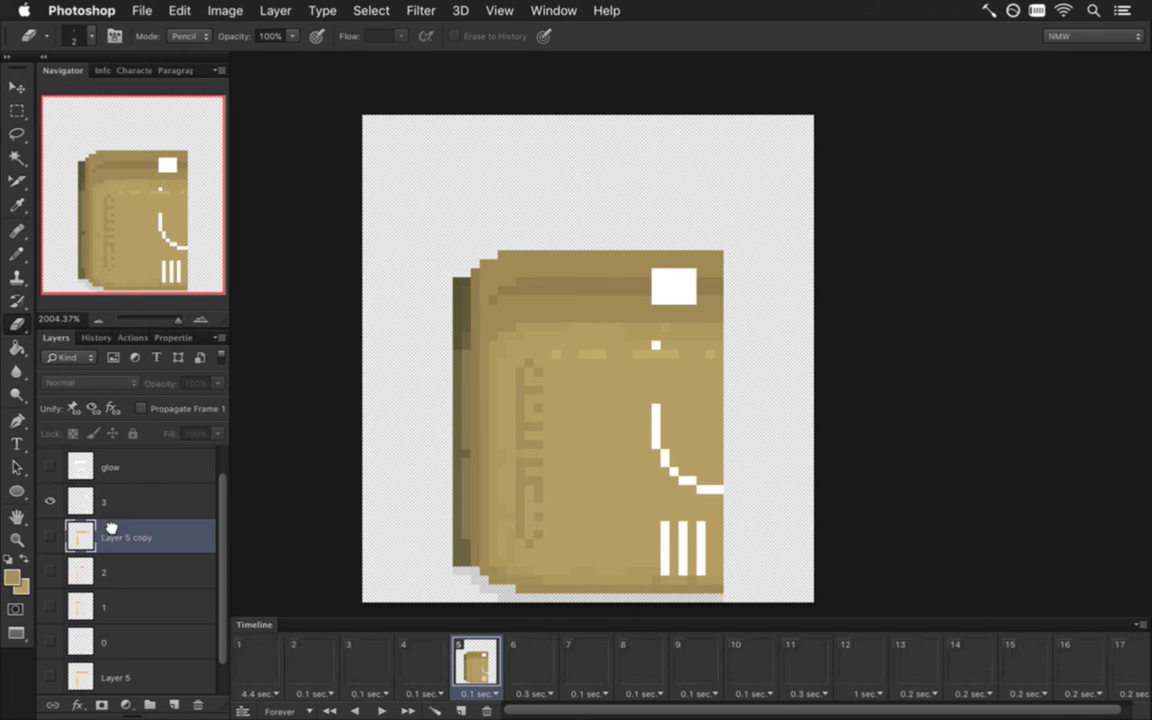
Show the copy and erase its stripe left of the white block and all of the vertical rune except the right column
left_click(50, 536)
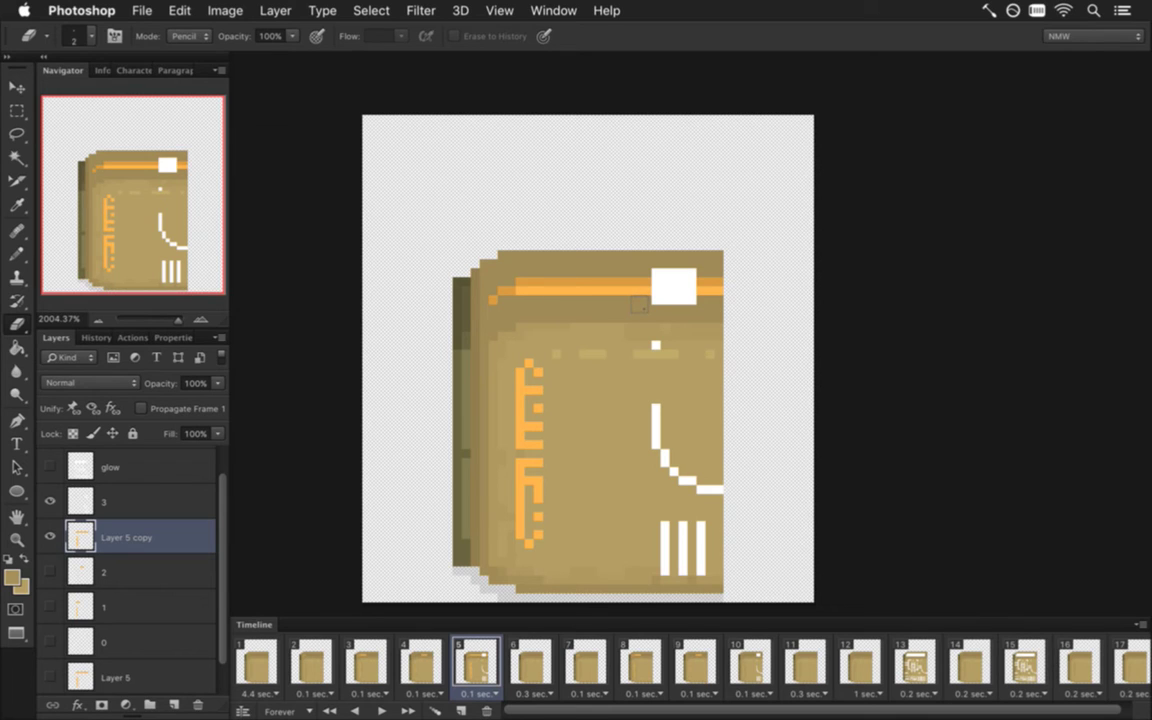
left_click_drag(645, 290, 497, 291)
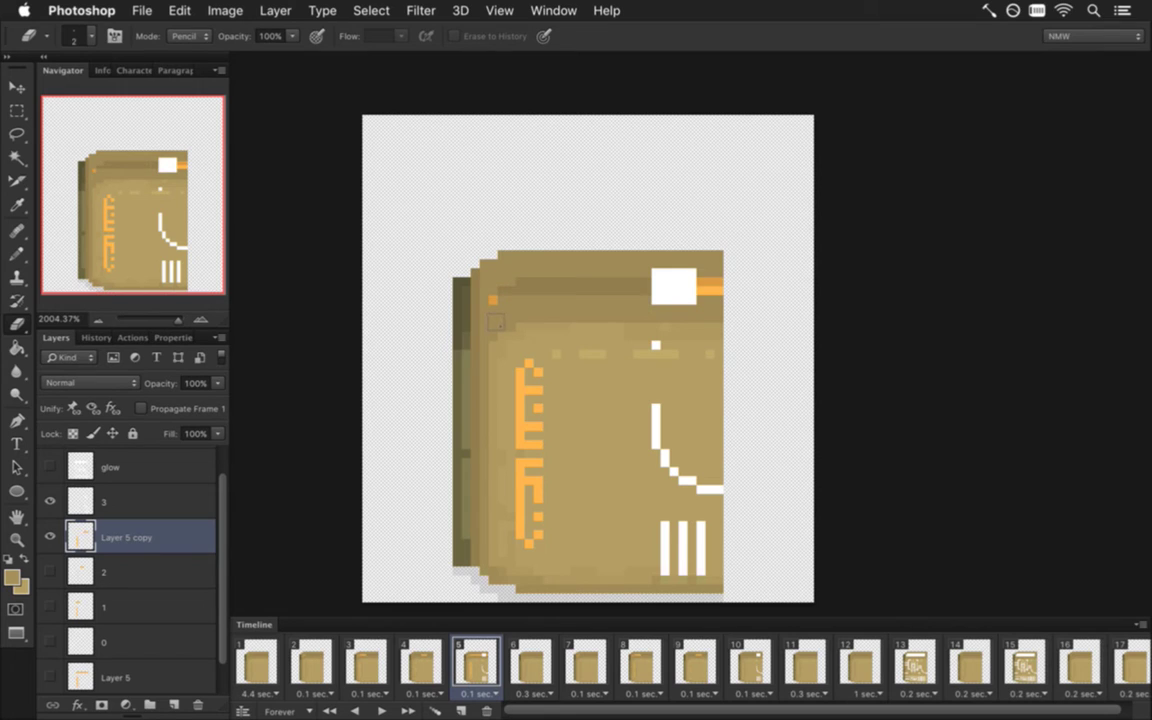
mouse_move(517, 392)
left_mouse_down()
mouse_move(520, 360)
mouse_move(524, 548)
left_mouse_up()
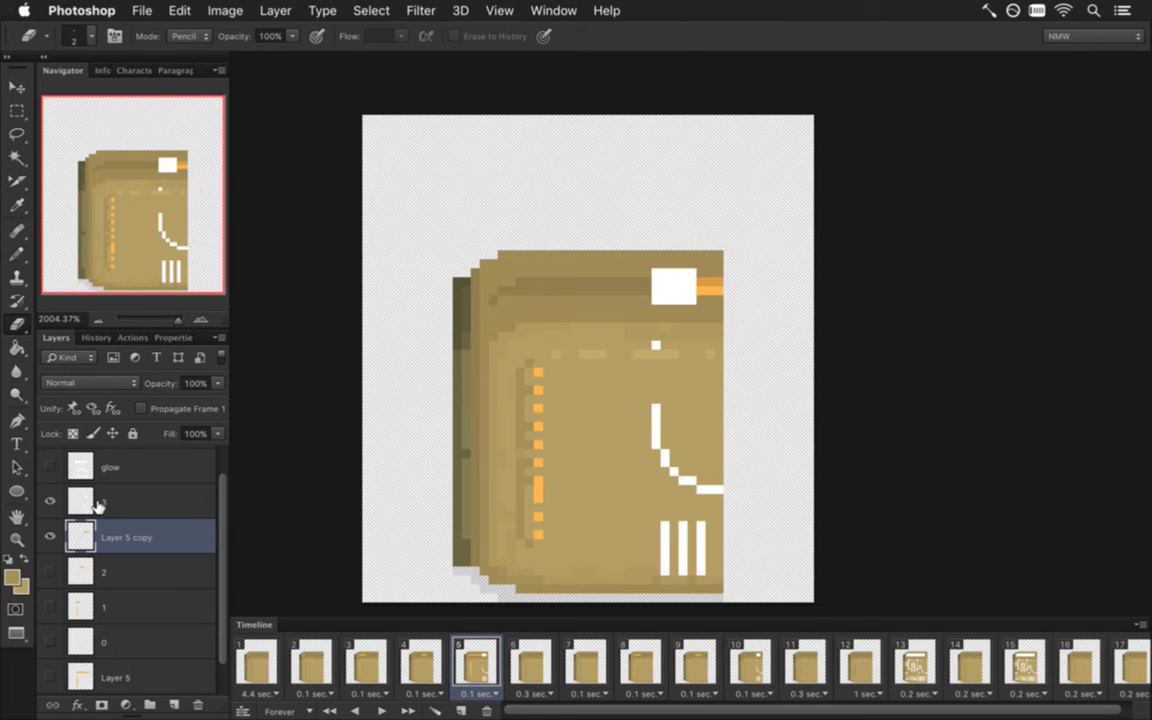
Set layer 3's opacity to 0% and merge it with Layer 5 copy
left_click(98, 507)
left_click_drag(217, 383, 95, 445)
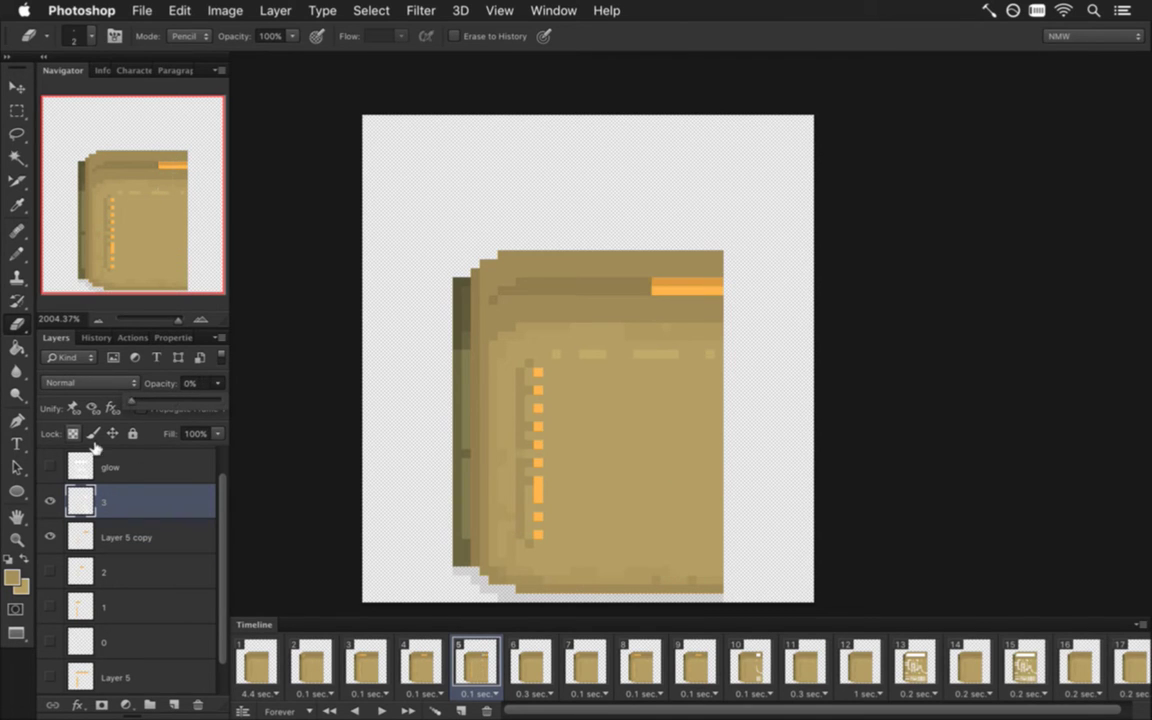
left_click(172, 532)
left_click(178, 505, "shift")
right_click(185, 507)
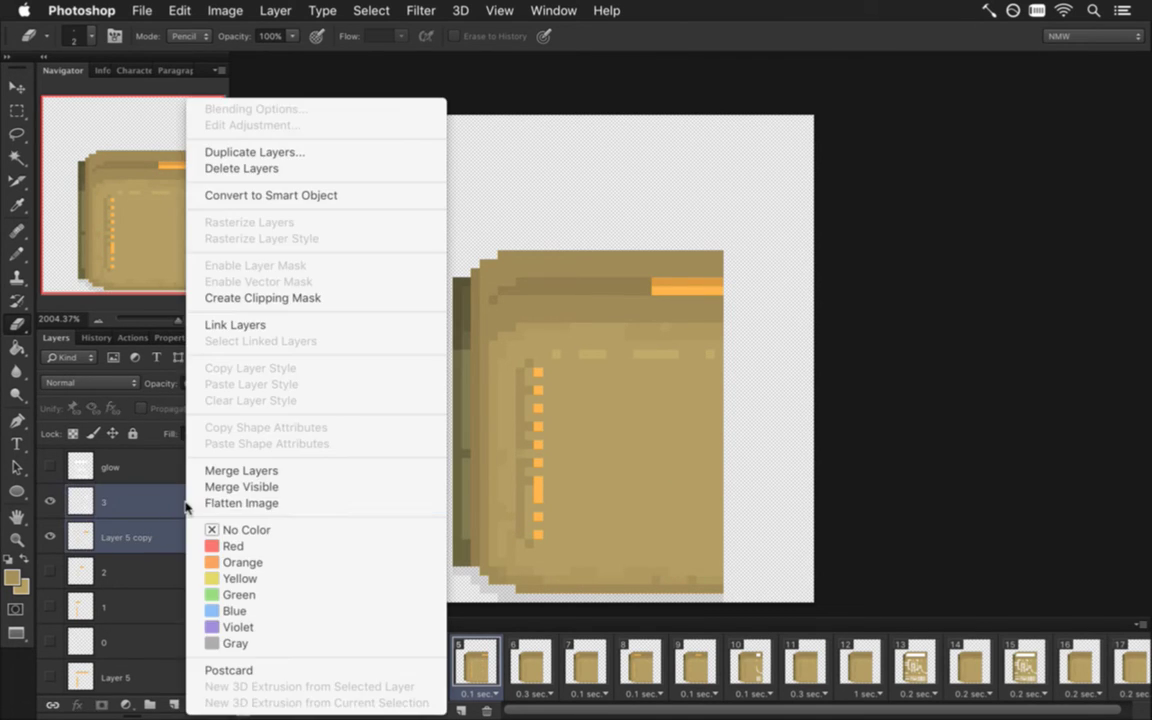
left_click(226, 471)
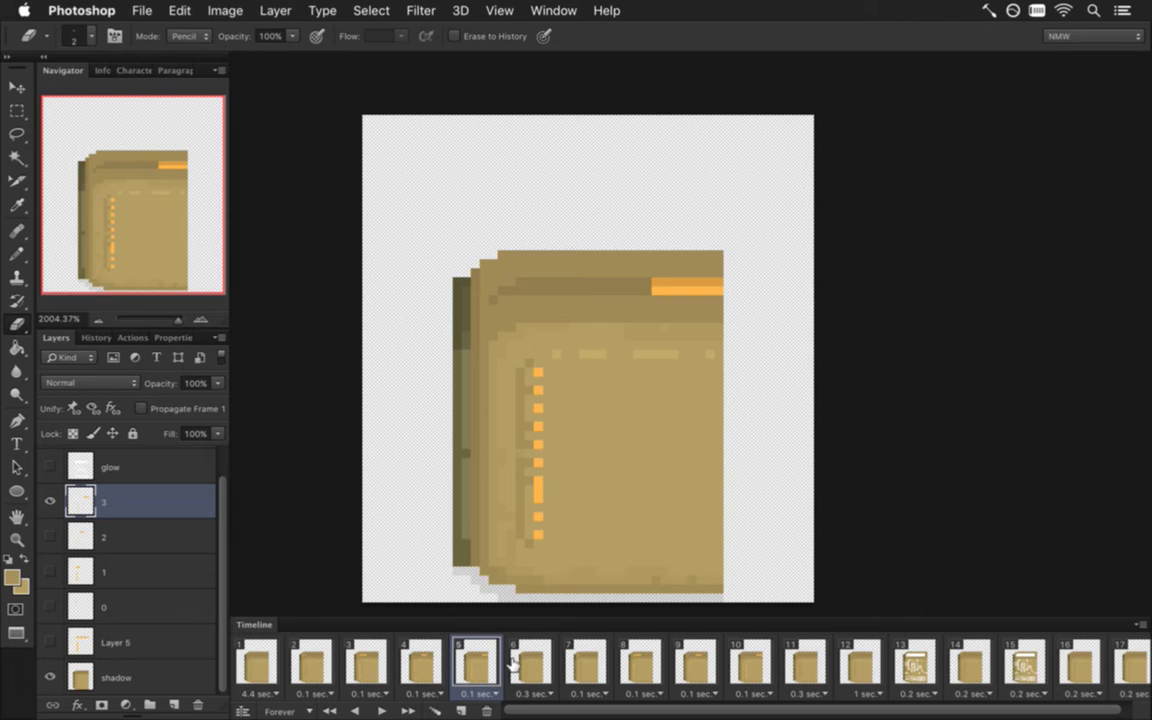
Place Layer 5 directly below the glow layer and make it visible in frame 13
left_click_drag(82, 642, 110, 492)
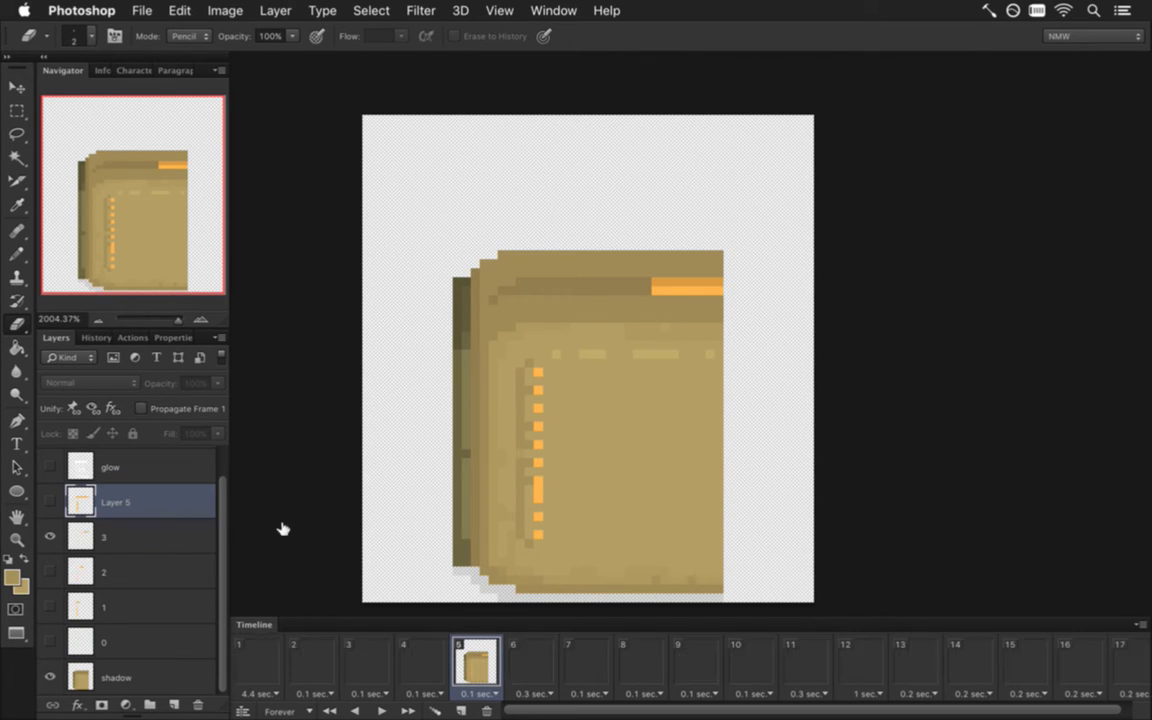
left_click(918, 664)
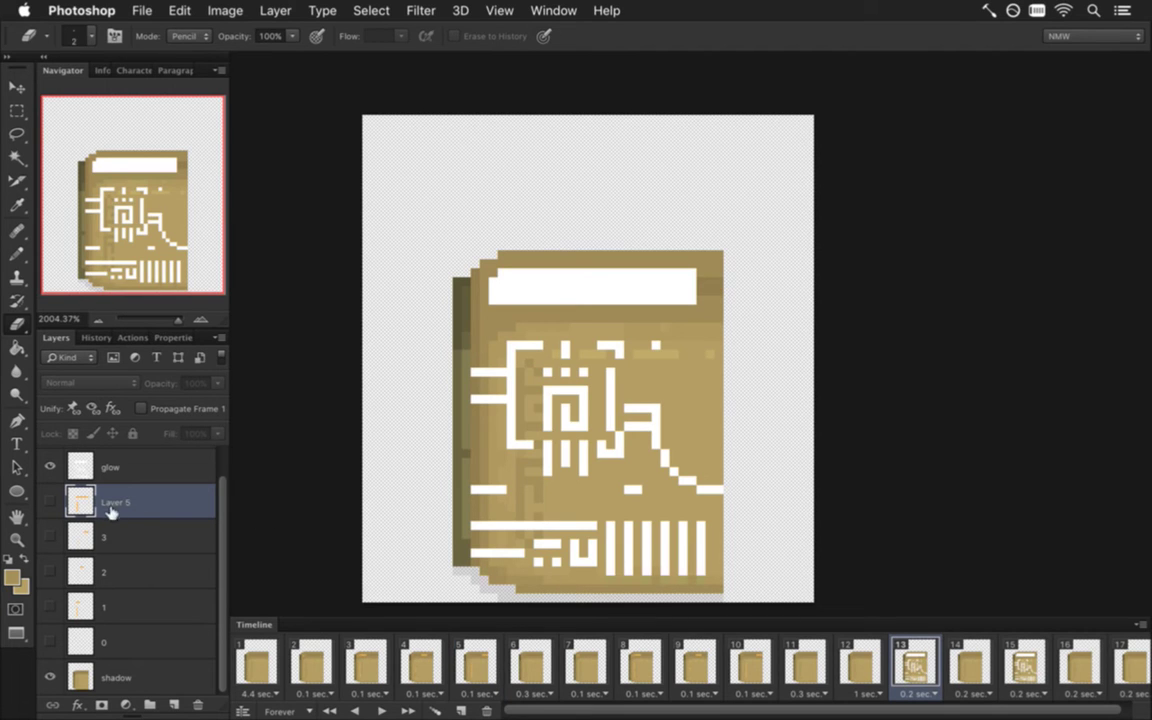
left_click(49, 500)
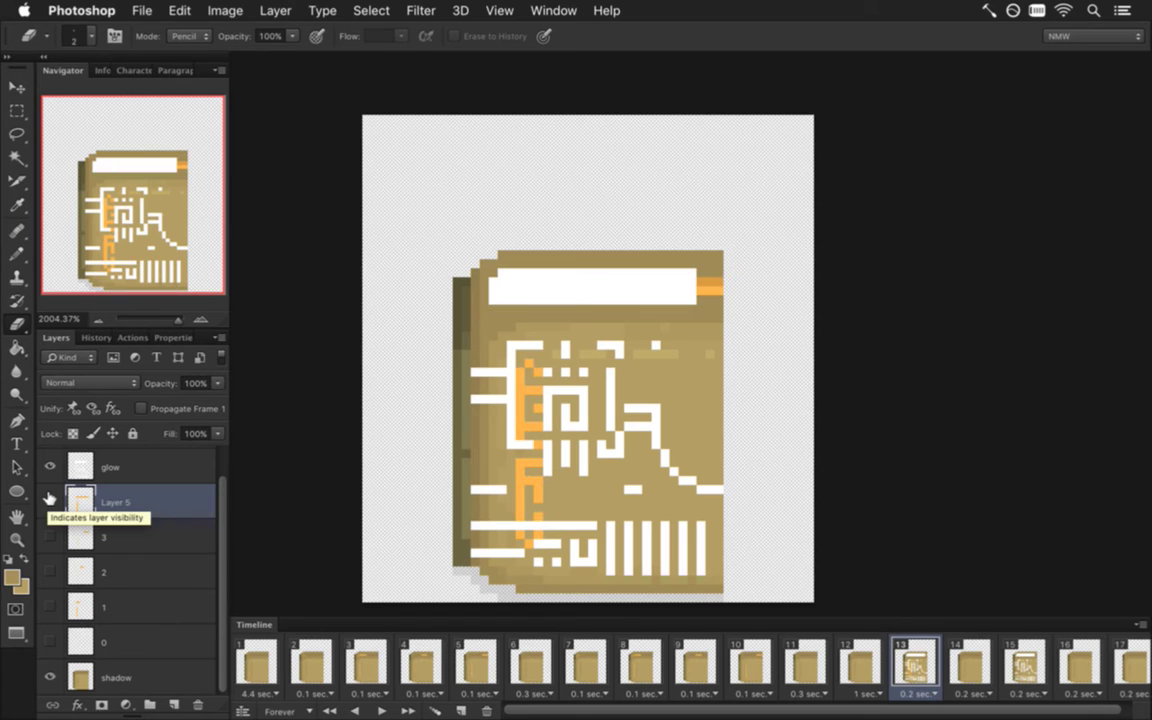
Set the glow layer's opacity to 0% and merge it with Layer 5
left_click(150, 462)
left_click_drag(217, 383, 88, 402)
left_click(166, 498, "shift")
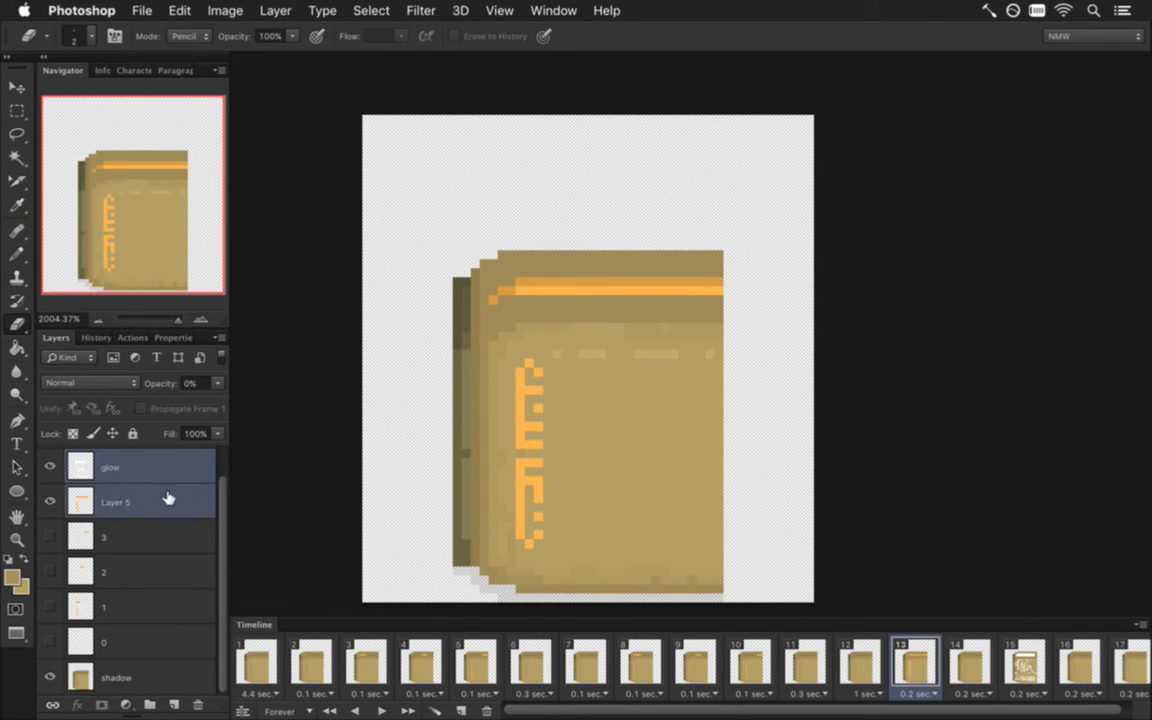
right_click(166, 503)
left_click(222, 470)
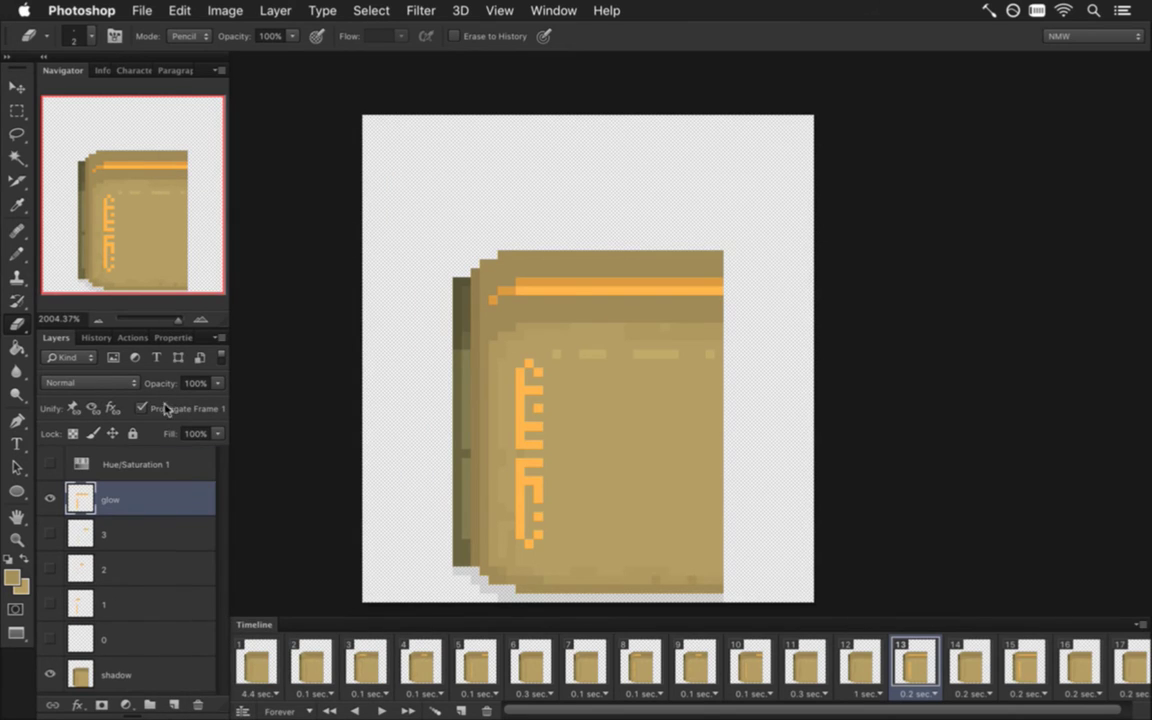
Play the door animation from frame 1 to check the glowing rune sequence, and stop the playback
left_click(255, 675)
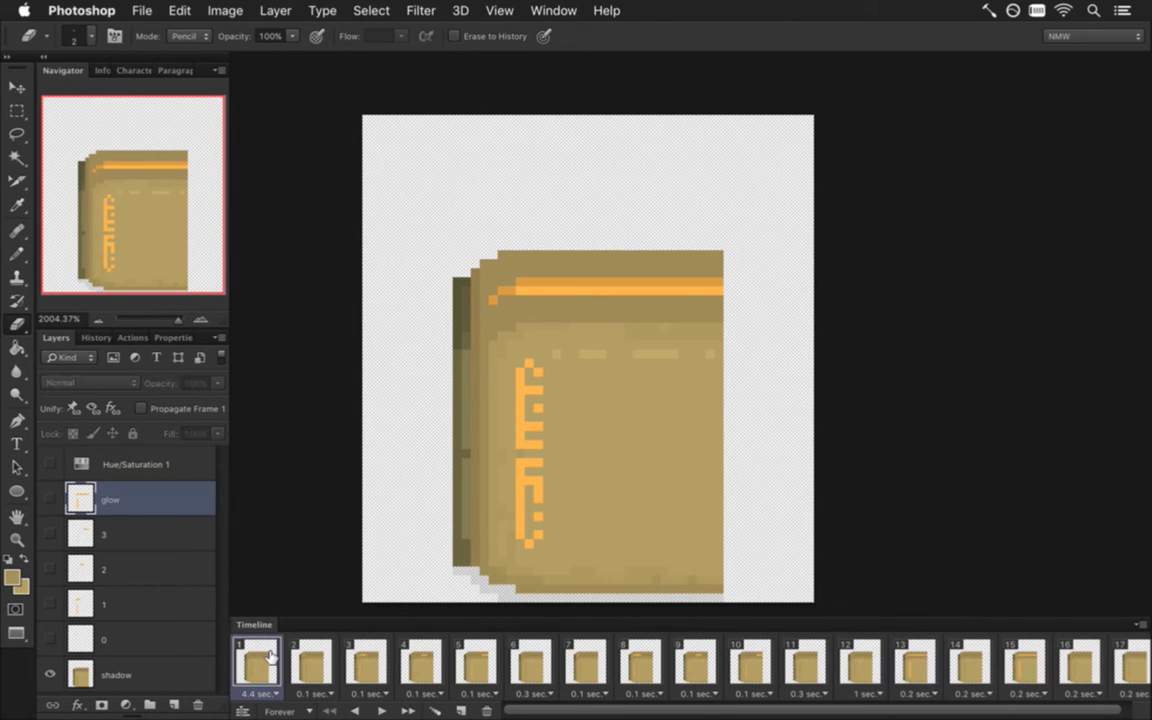
left_click(379, 708)
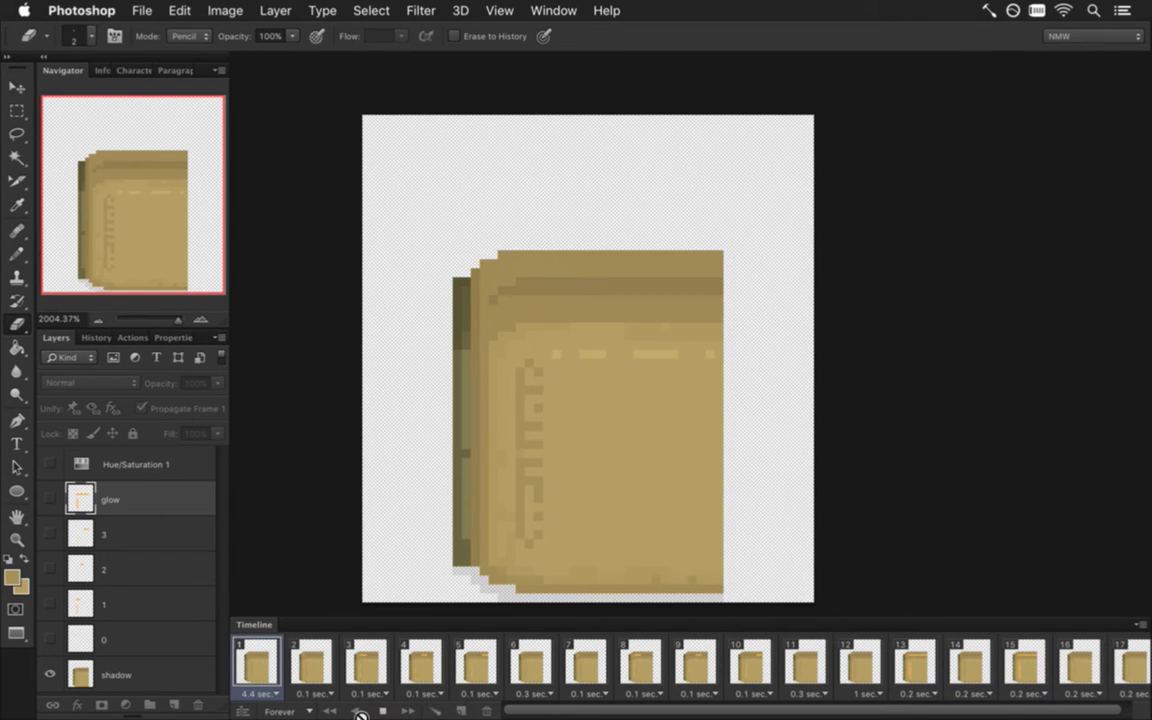
left_click(382, 710)
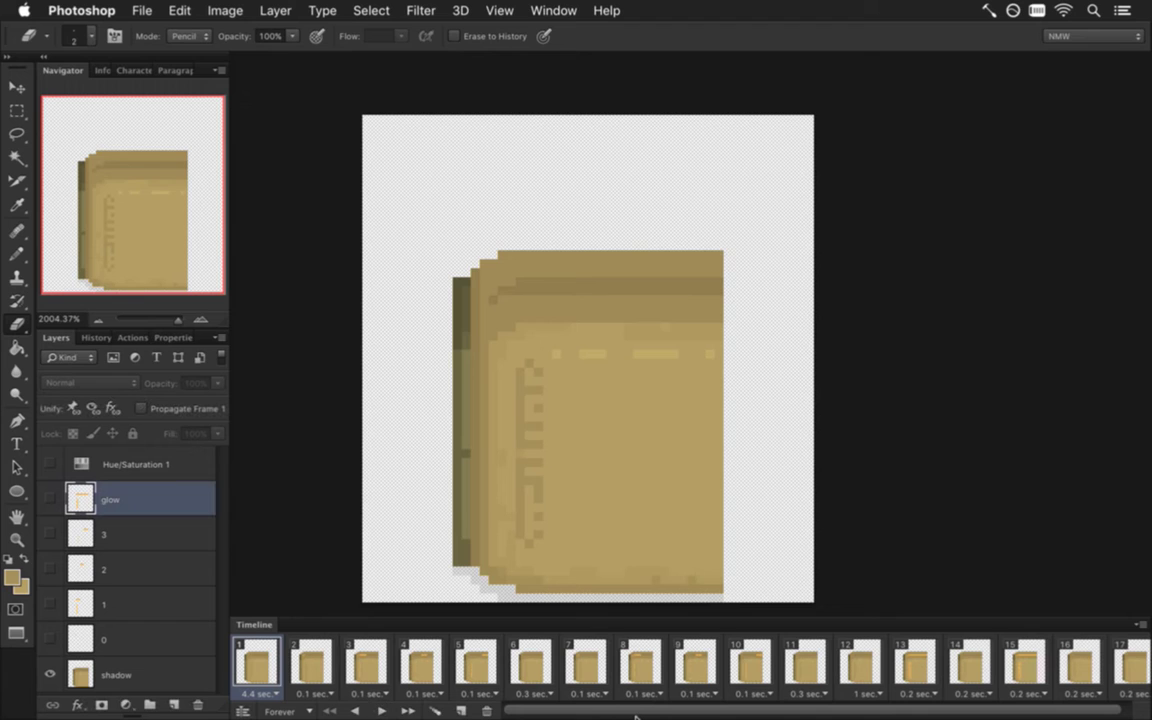
left_click_drag(637, 713, 800, 706)
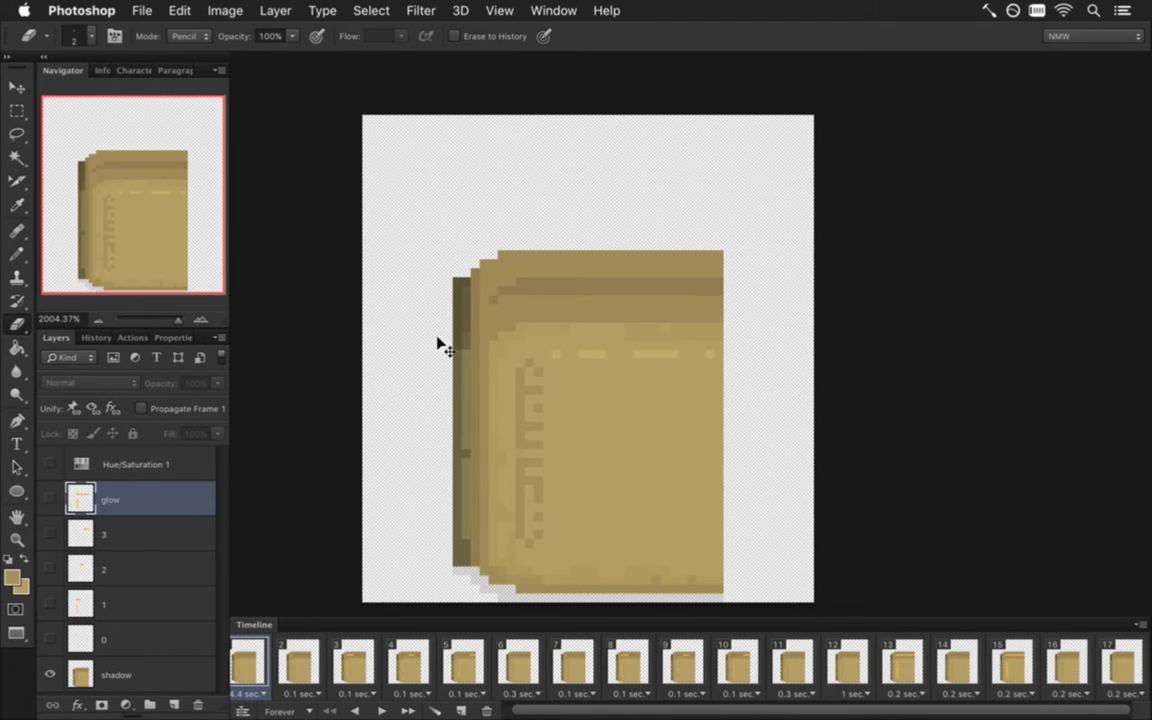
Bring up the list of recently opened files
left_click(555, 10)
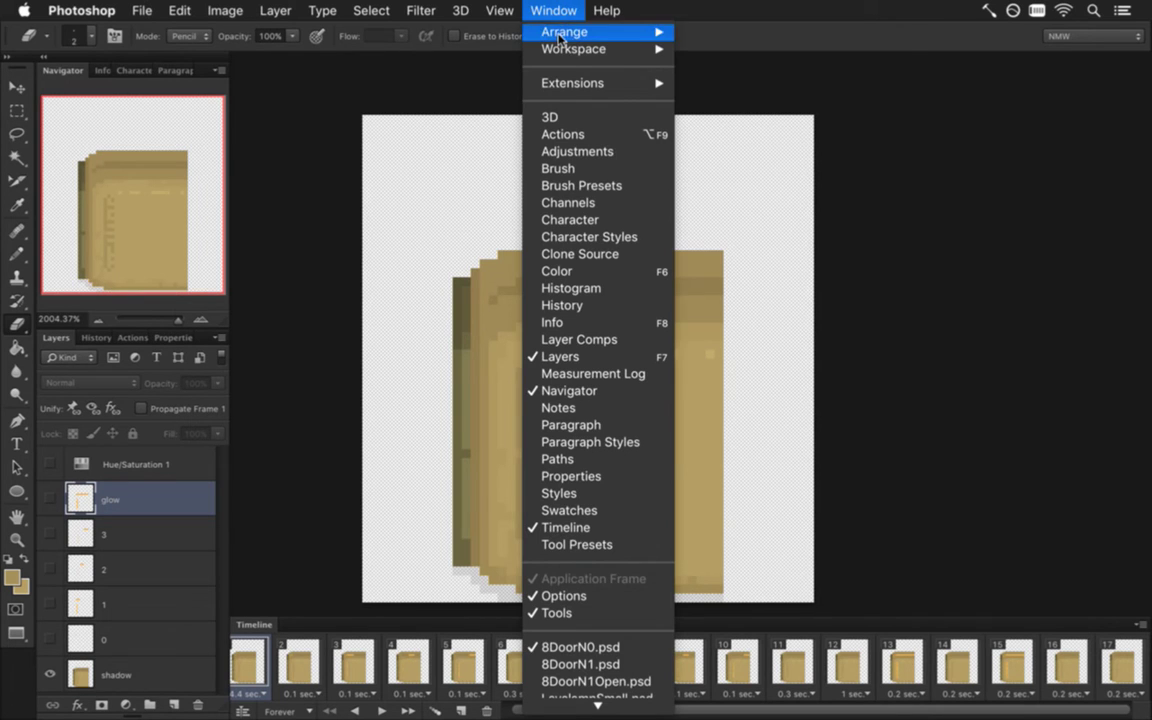
left_click(323, 93)
left_click(142, 10)
mouse_move(181, 118)
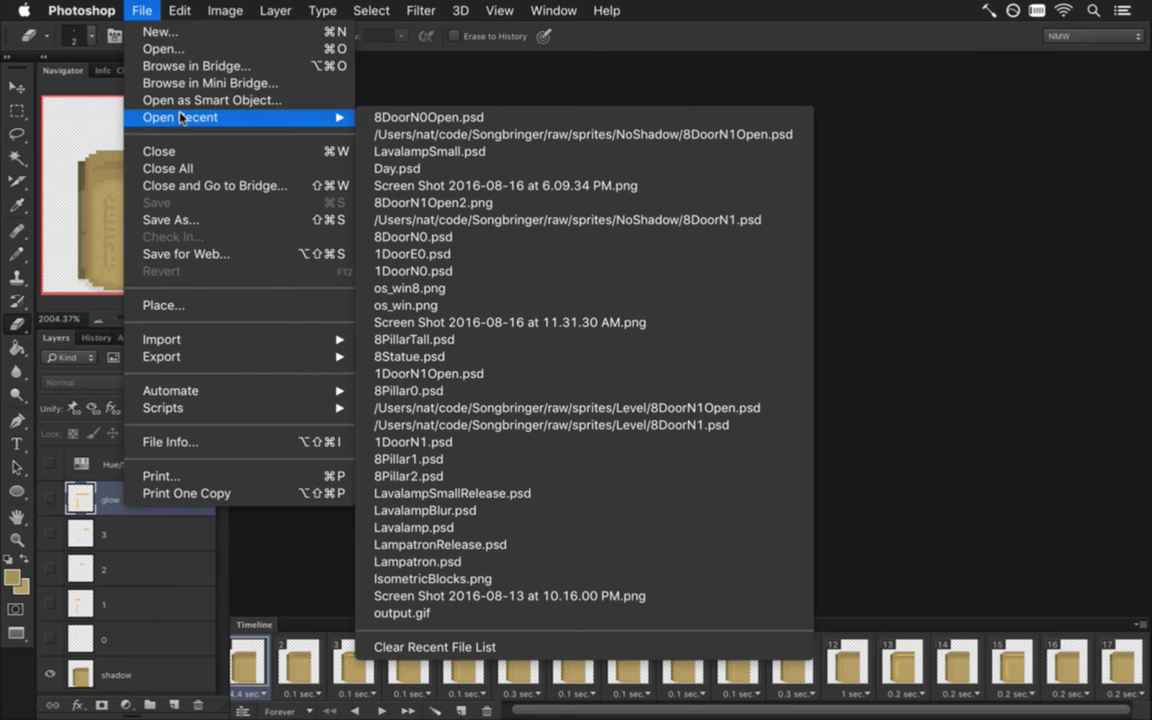
Open the recent file 1DoorN0.psd and examine animation frame 17 for reference
left_click(481, 271)
left_click_drag(576, 386, 818, 463)
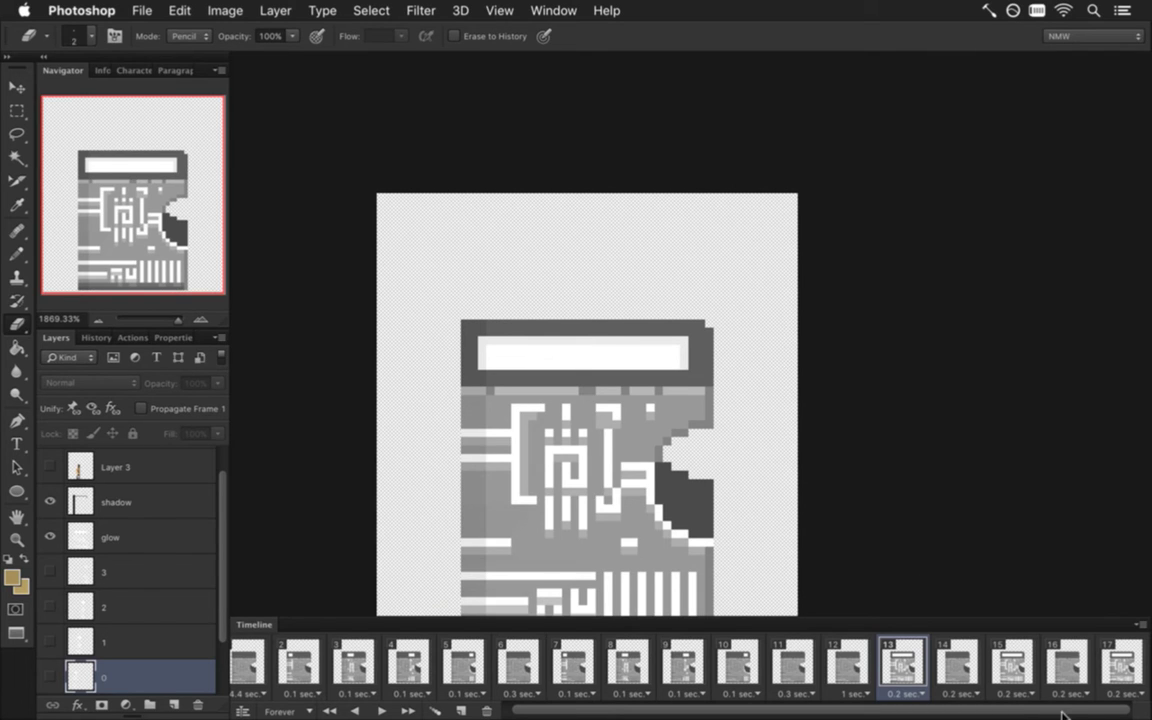
left_click(1123, 667)
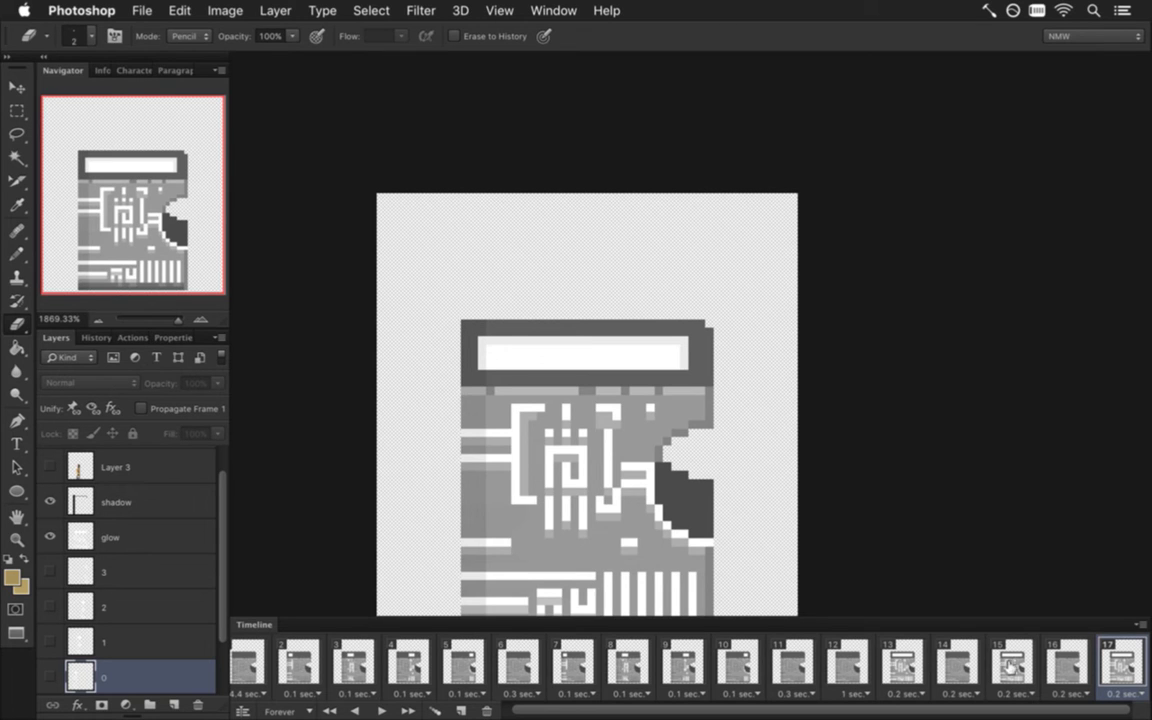
Return to 8DoorN0.psd and make the glow layer visible in animation frame 17
left_click(553, 10)
left_click(591, 617)
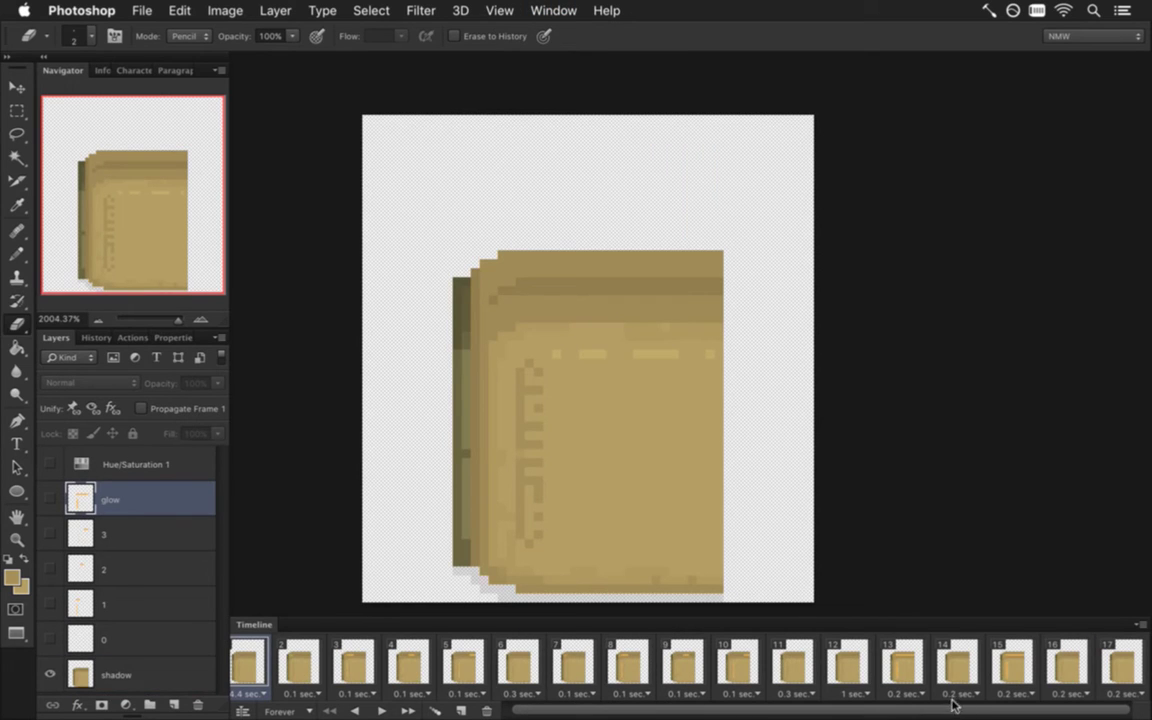
left_click(1122, 662)
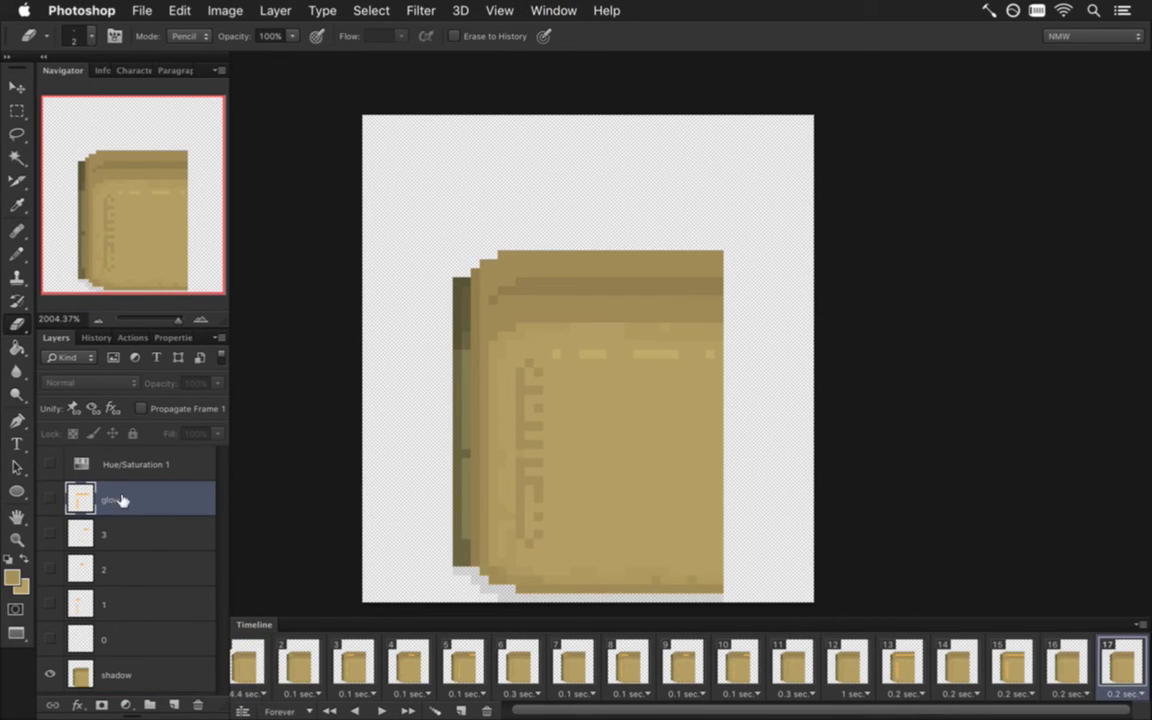
left_click(52, 499)
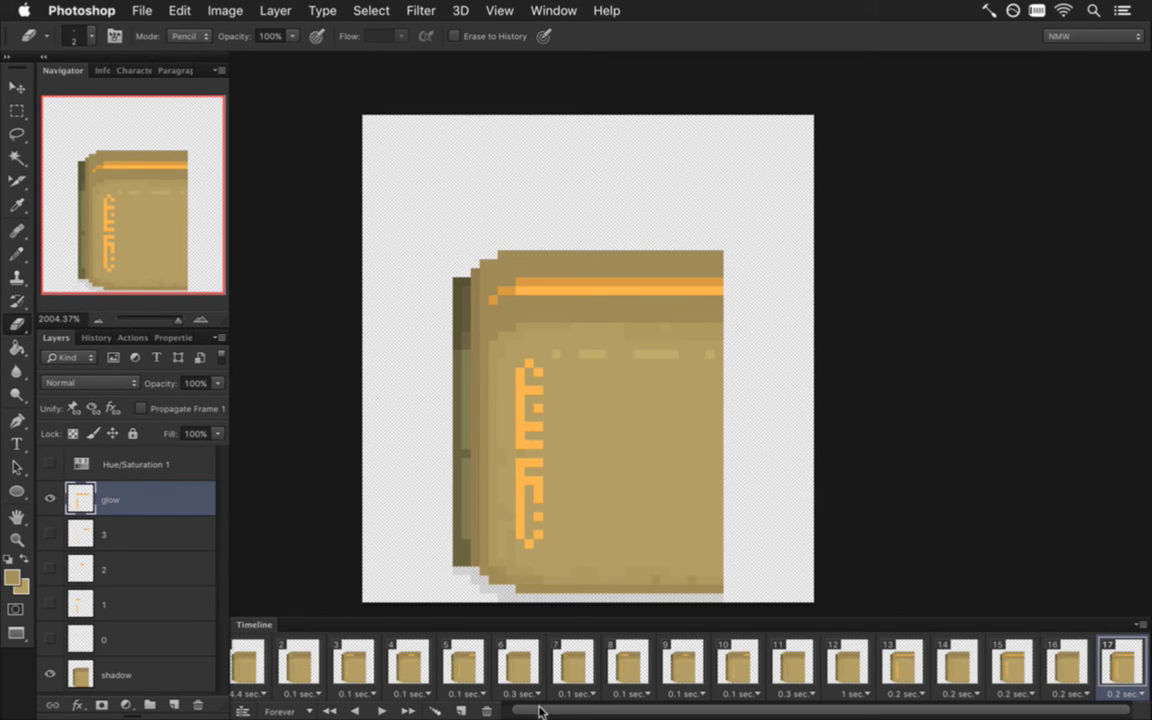
Select the first frame and render all frames as the PNG image sequence 8DoorN0.png
scroll(486, 708, "left", 2)
left_click(258, 668)
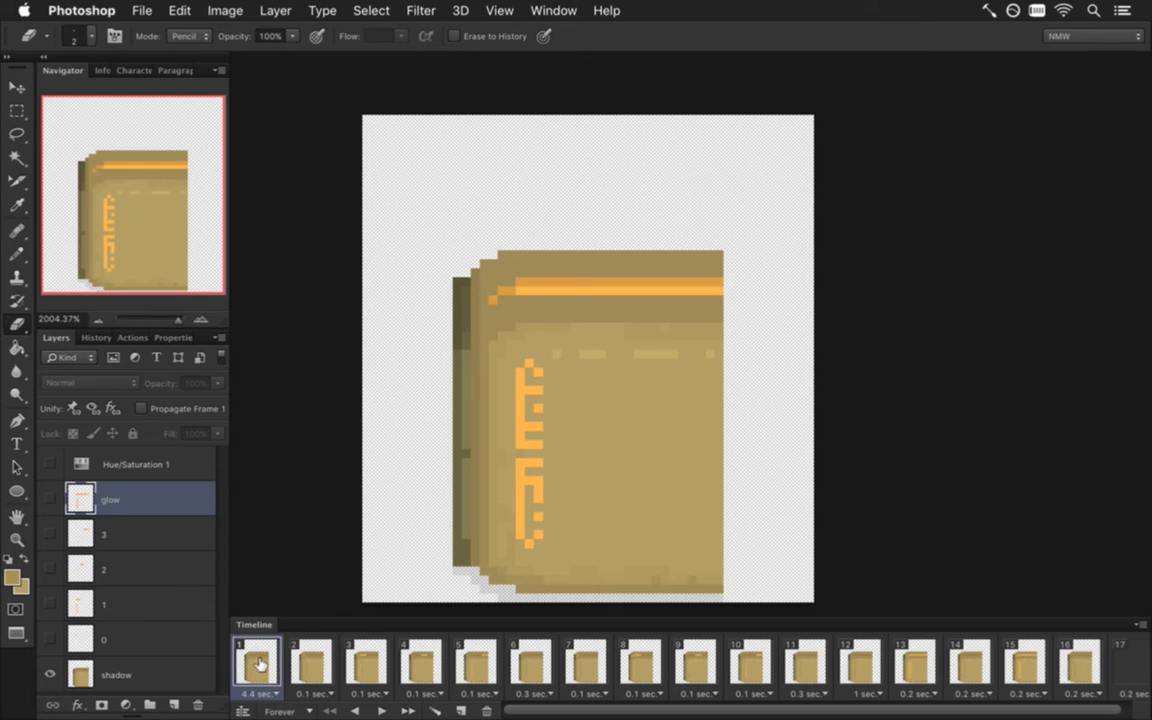
key("super+alt+shift+r")
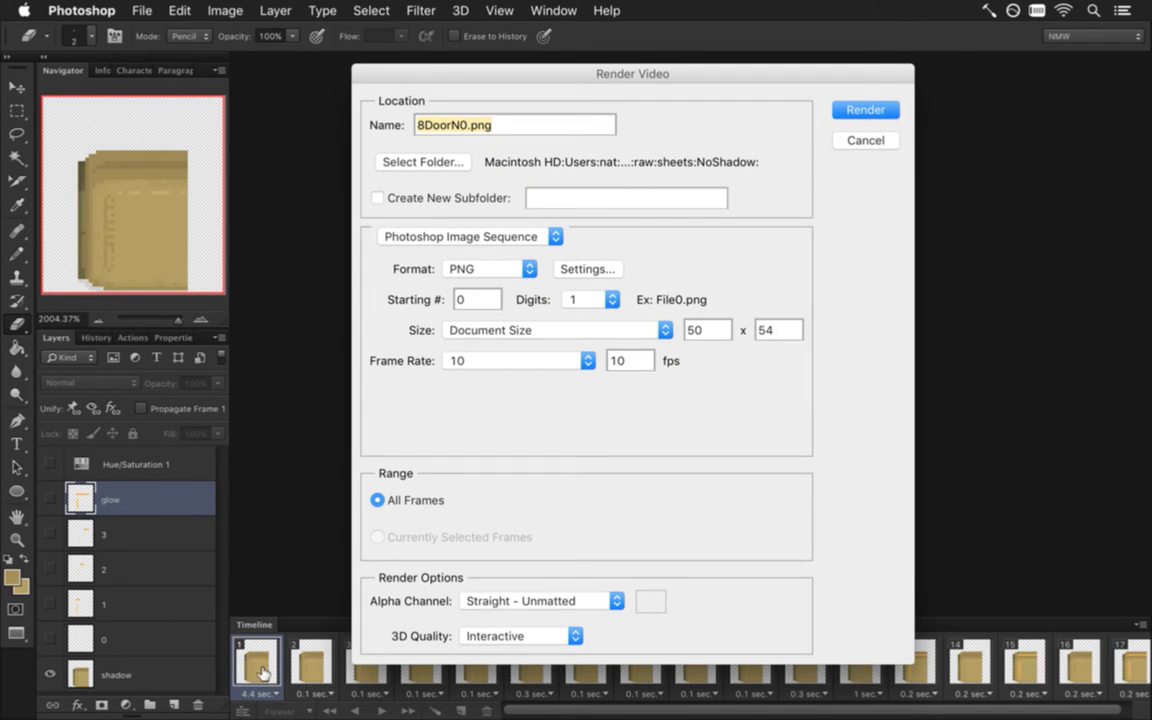
key("Return")
key("Return")
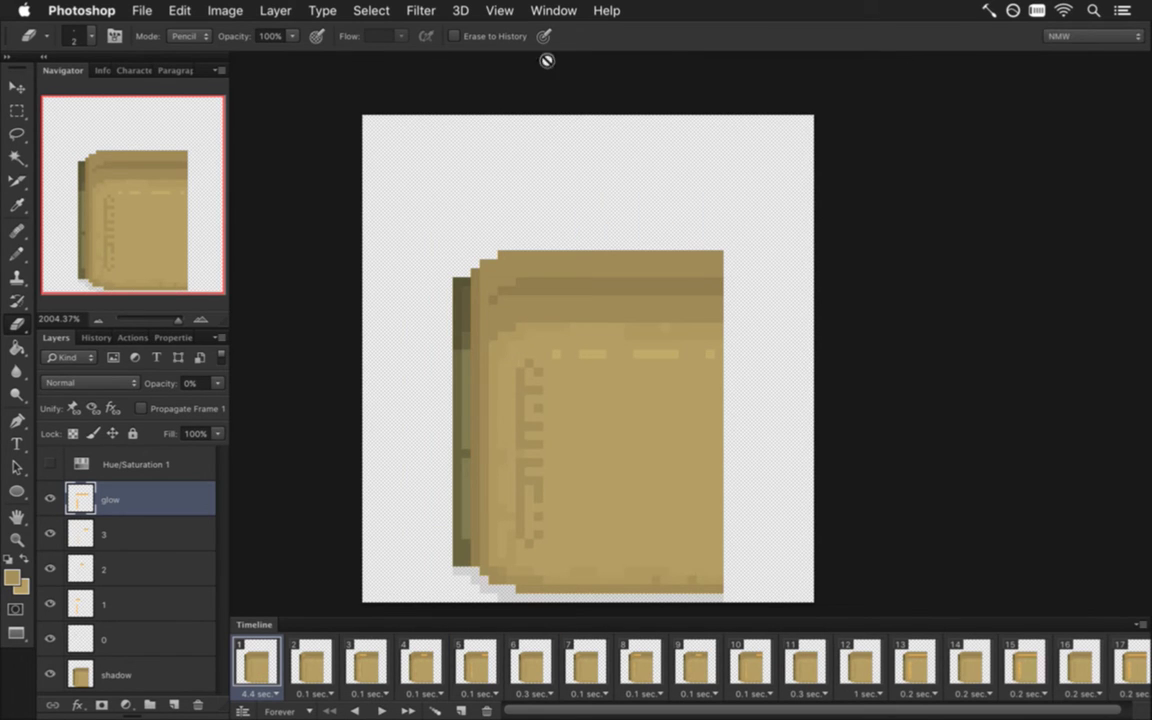
Switch to 8DoorN1Open.psd and copy the closed-door artwork of its first frame
left_click(553, 10)
scroll(588, 640, "down", 2)
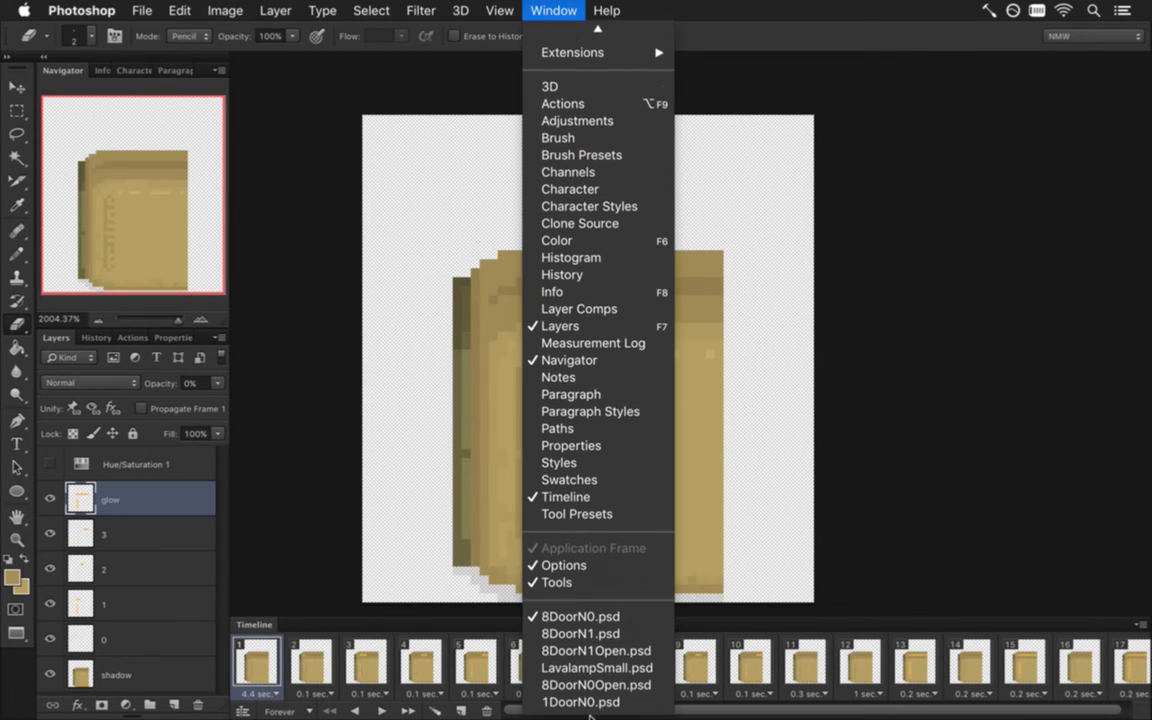
left_click(590, 652)
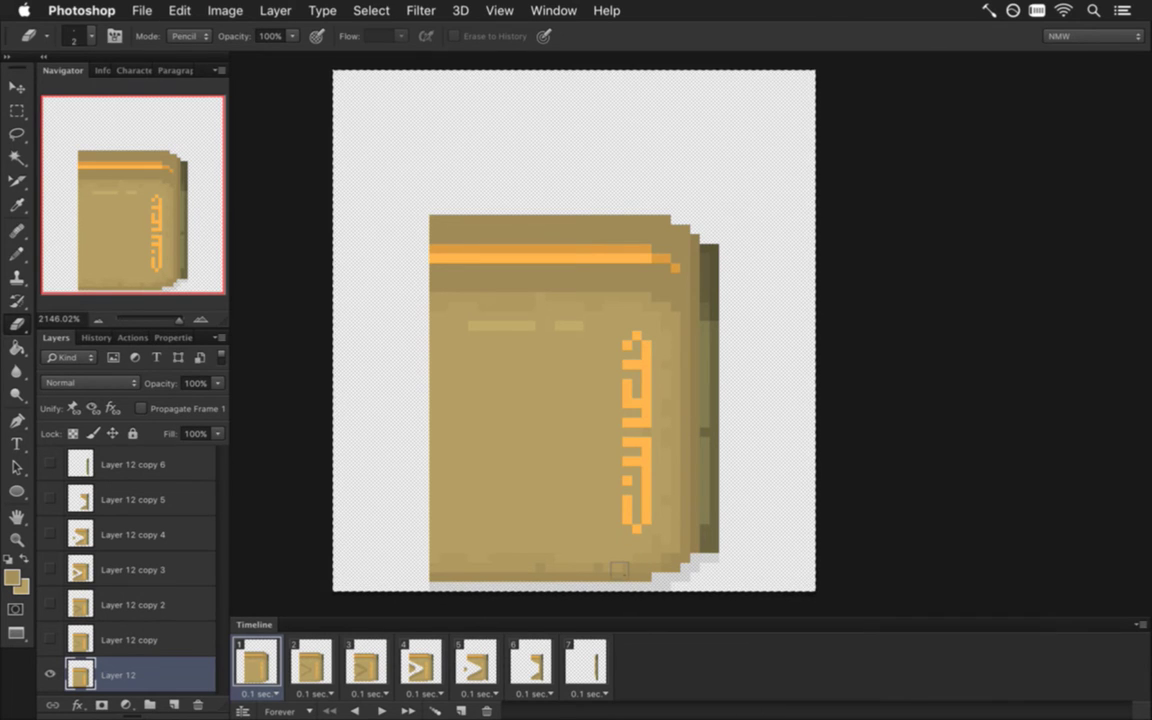
Switch to 8DoorN1.psd and select its first animation frame
left_click(553, 10)
scroll(575, 510, "down", 2)
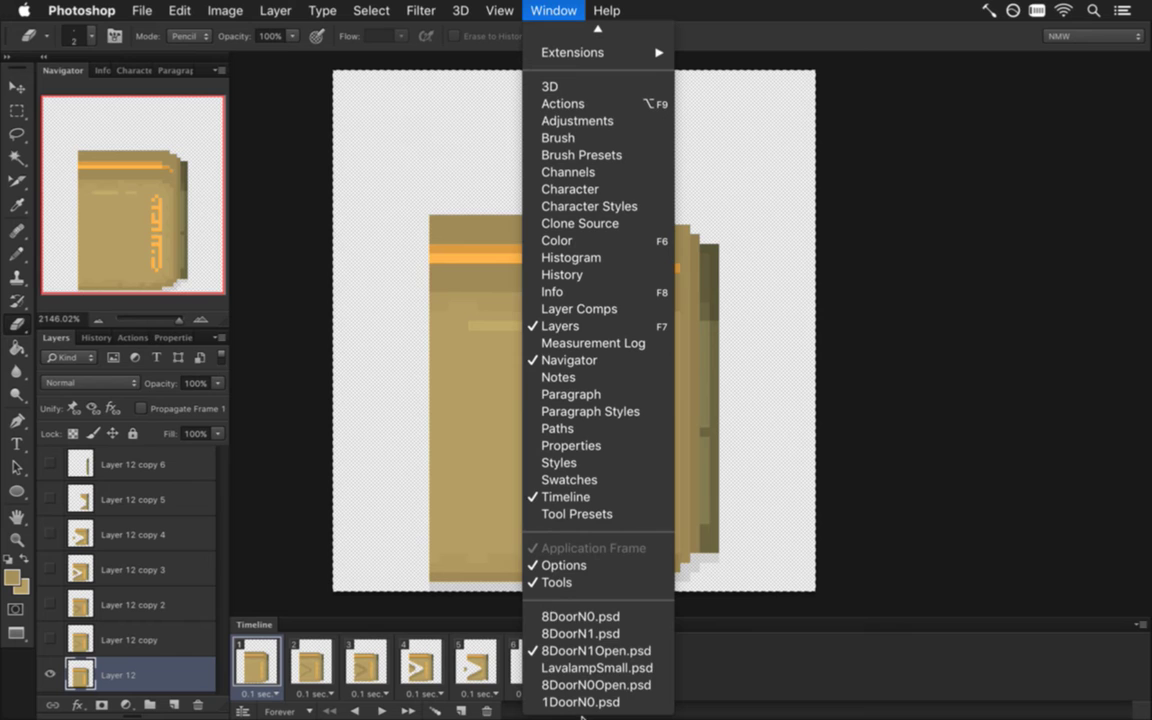
left_click(585, 634)
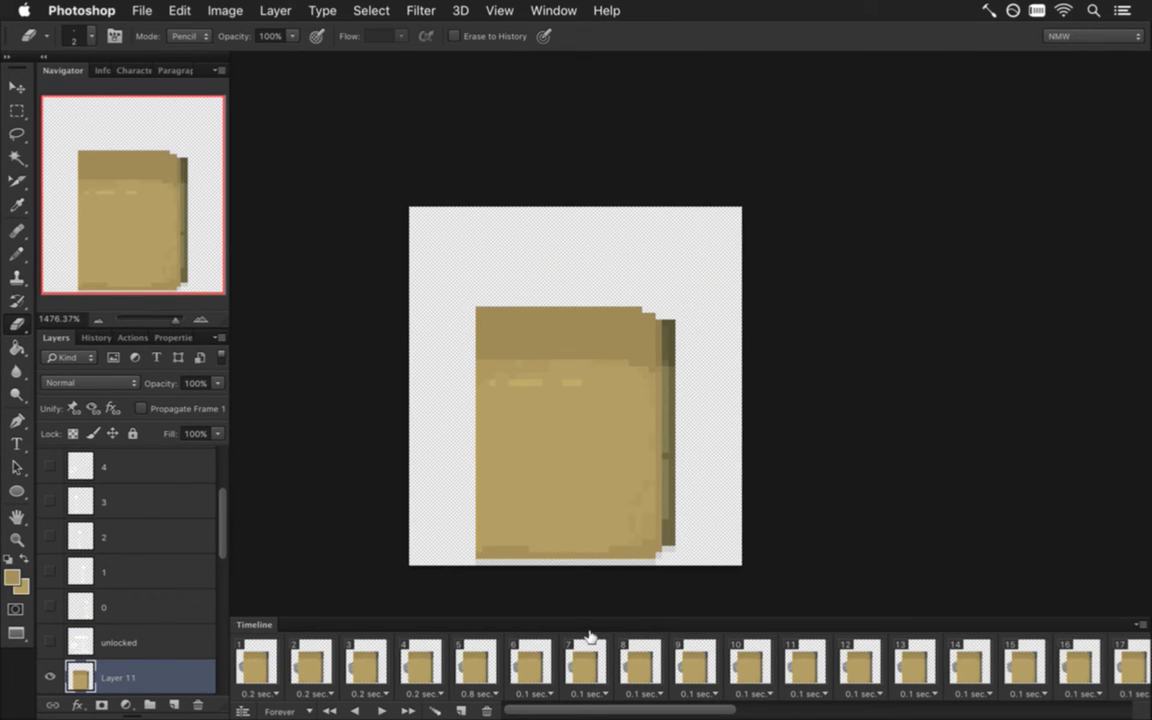
left_click(256, 668)
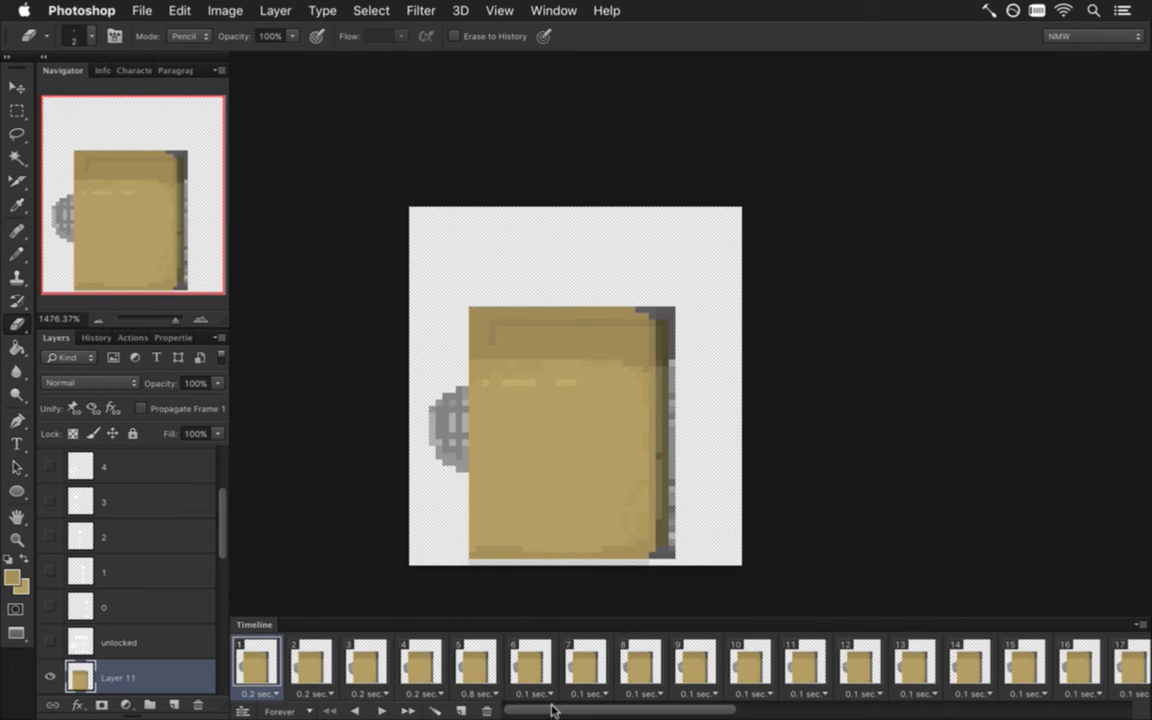
Delete the locked layer and every layer beneath it, down to and including the old layer
left_click_drag(583, 712, 515, 717)
left_click_drag(224, 535, 215, 687)
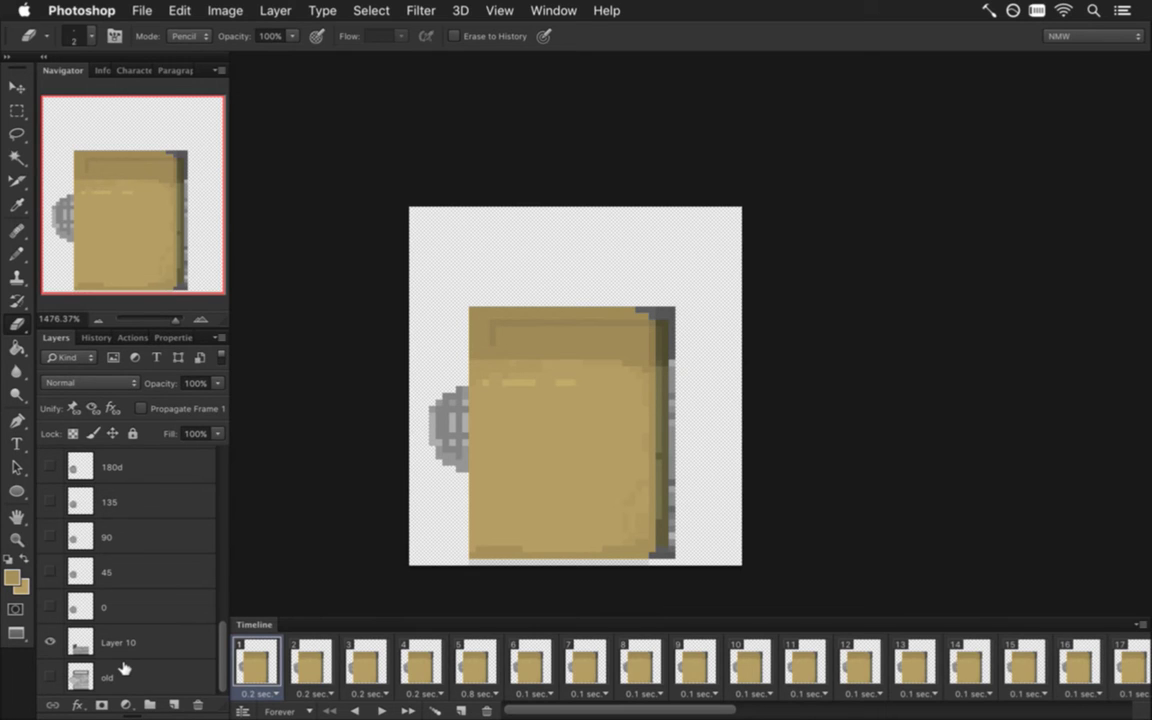
left_click(170, 681)
left_click_drag(220, 650, 216, 574)
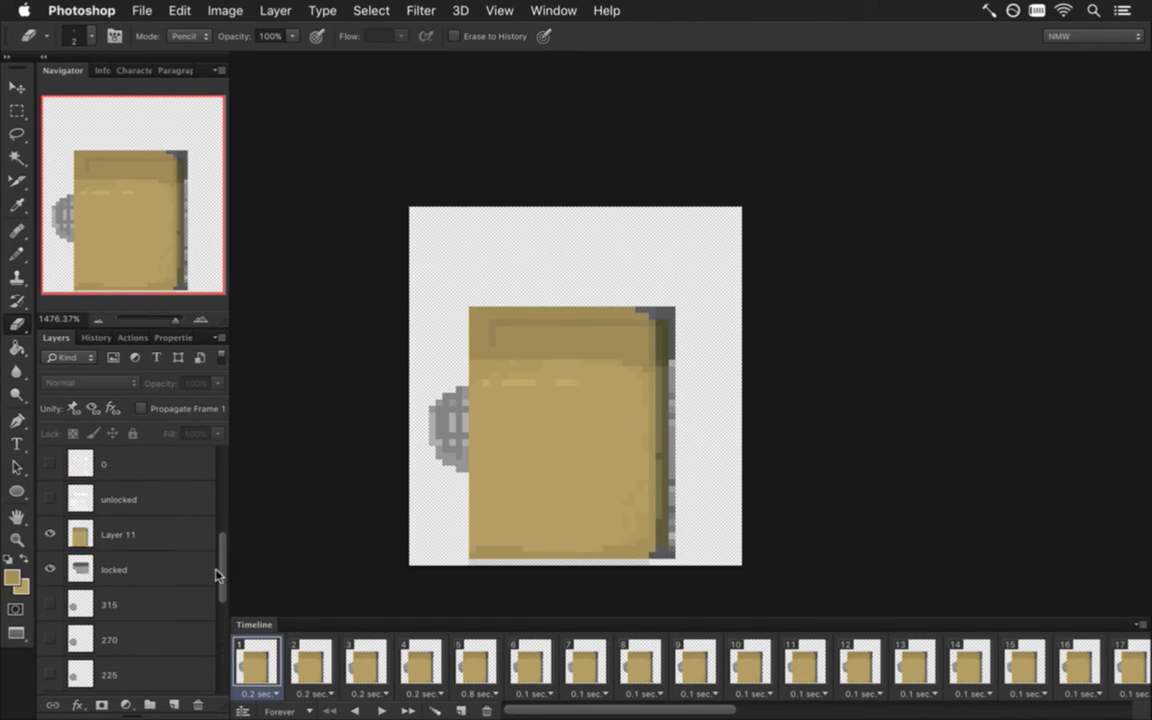
left_click(121, 571)
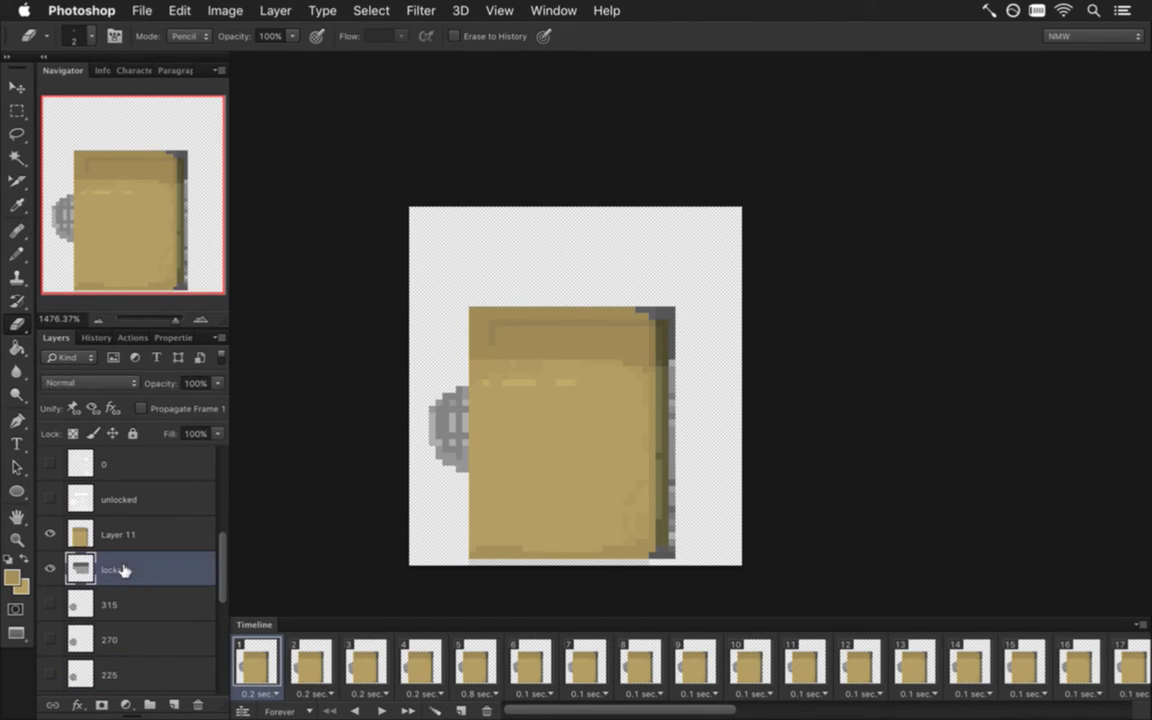
left_click(197, 700)
left_click(197, 700)
left_click(197, 700)
left_click(197, 700)
left_click(197, 700)
left_click(197, 700)
left_click(197, 700)
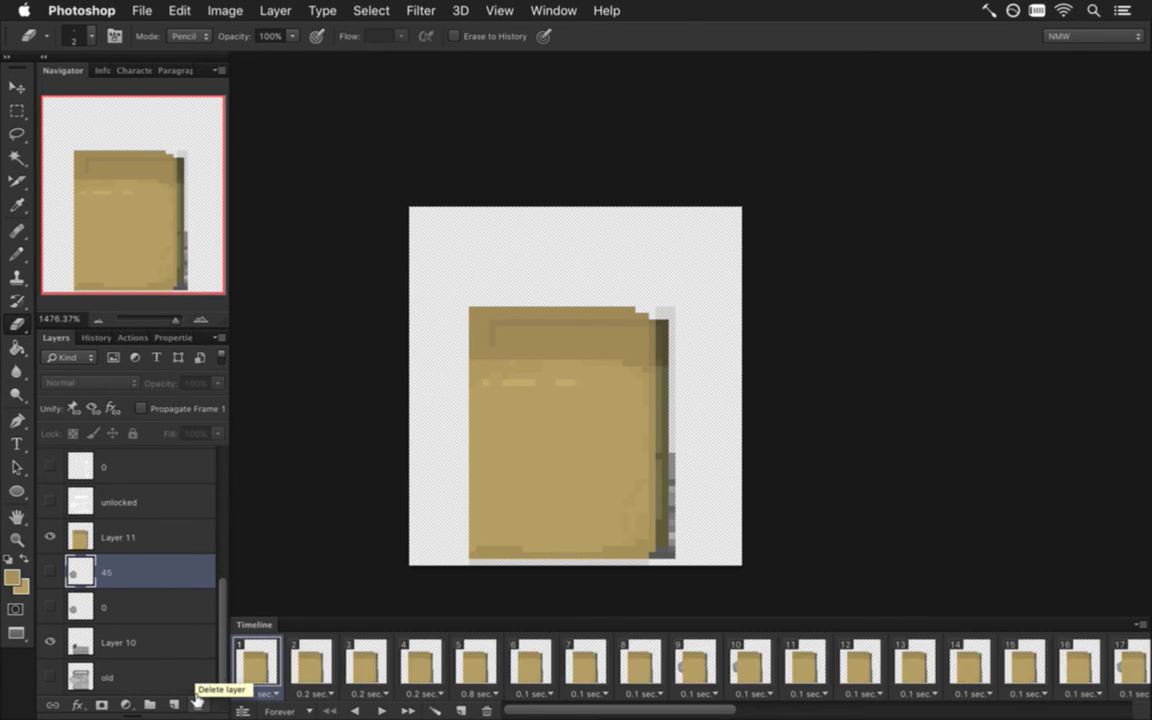
left_click(197, 700)
left_click(197, 700)
left_click(197, 700)
left_click(197, 700)
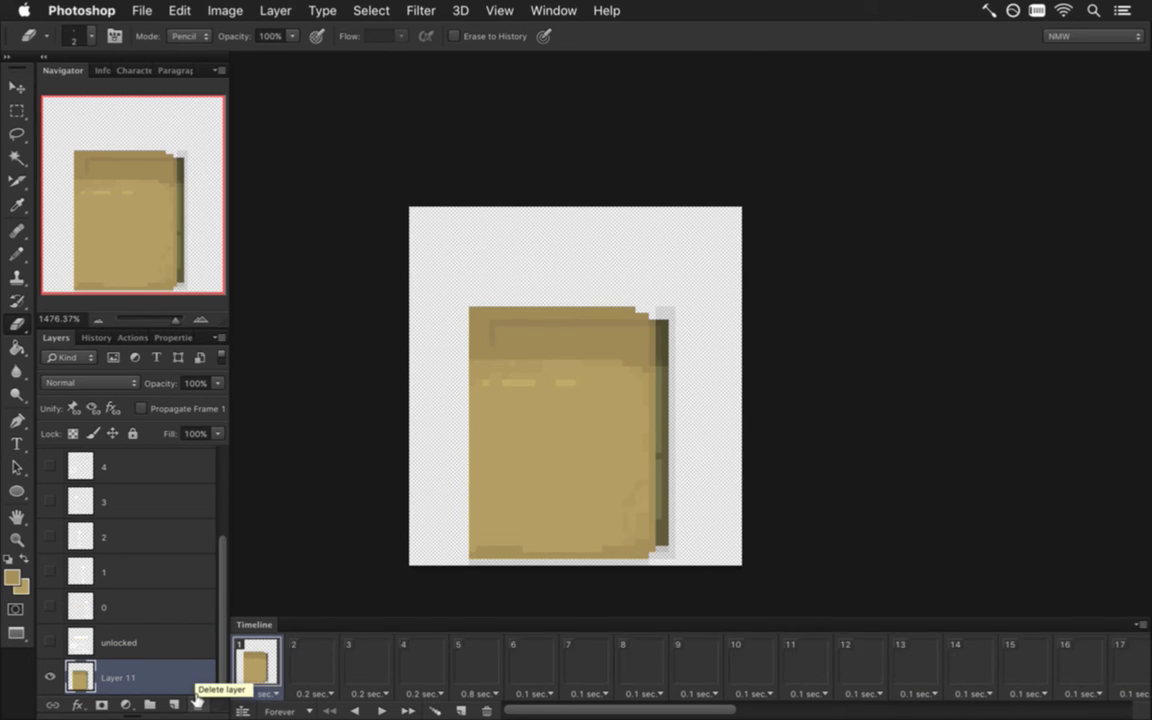
Paste the copied door as a new layer and nudge it into alignment with the existing door
key("super+v")
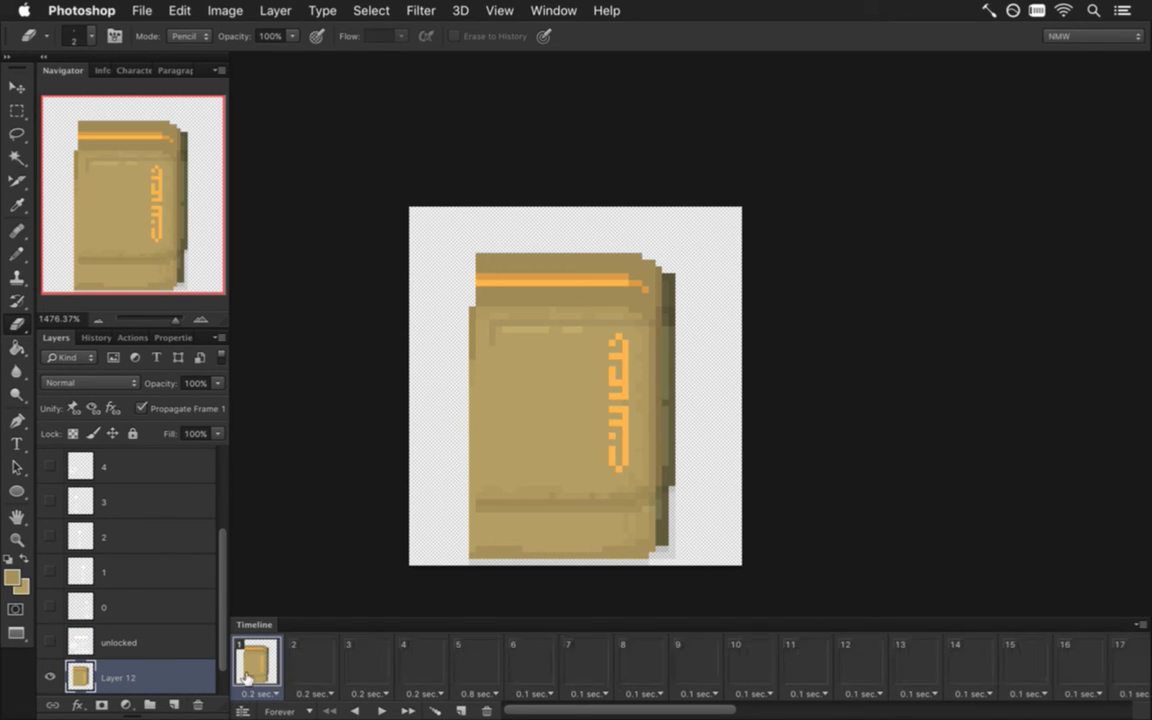
key("v")
key("Down")
key("Down")
key("Down")
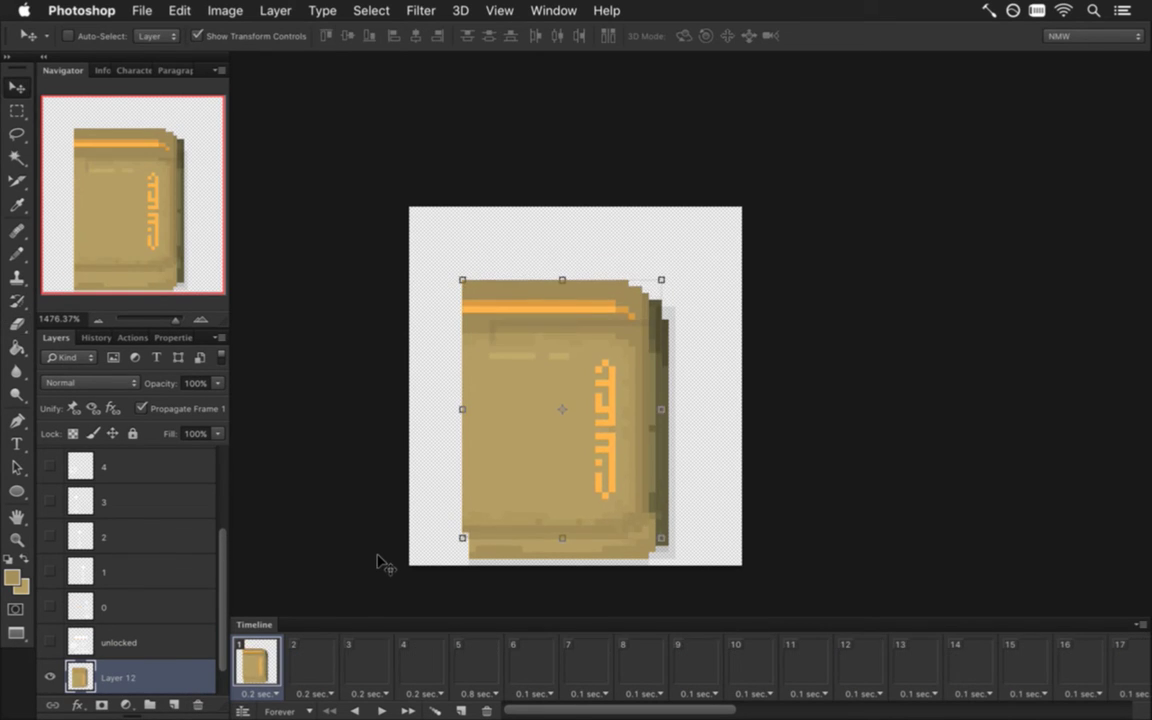
key("Down")
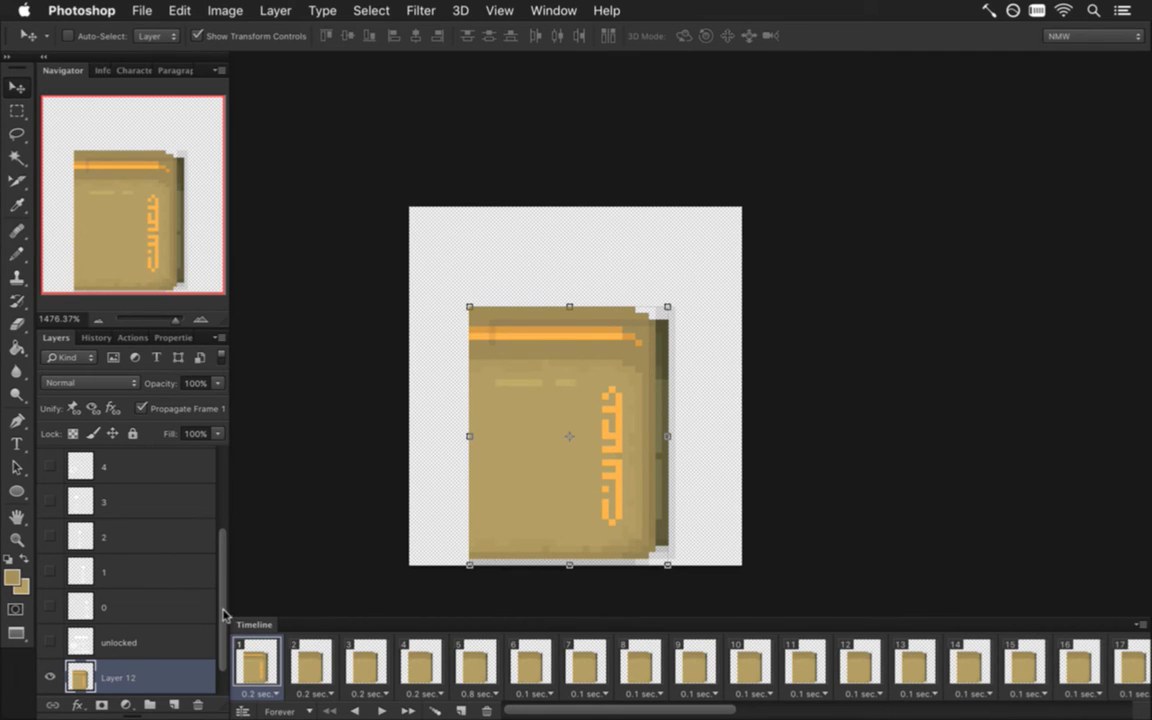
Replace the old door artwork by placing Layer 12 beneath a fully transparent Layer 11 and merging the two
scroll(210, 620, "down", 1)
left_click_drag(90, 648, 96, 686)
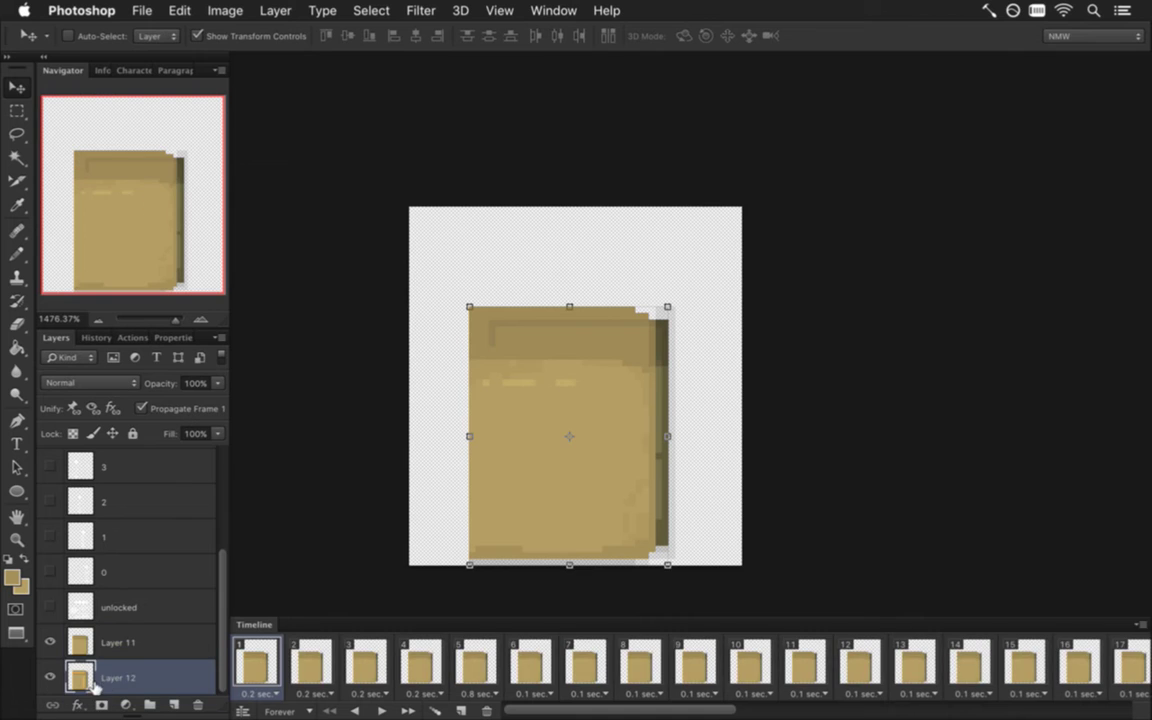
left_click(140, 648)
left_click_drag(217, 383, 113, 405)
left_click(155, 670, "shift")
right_click(168, 674)
left_click(223, 470)
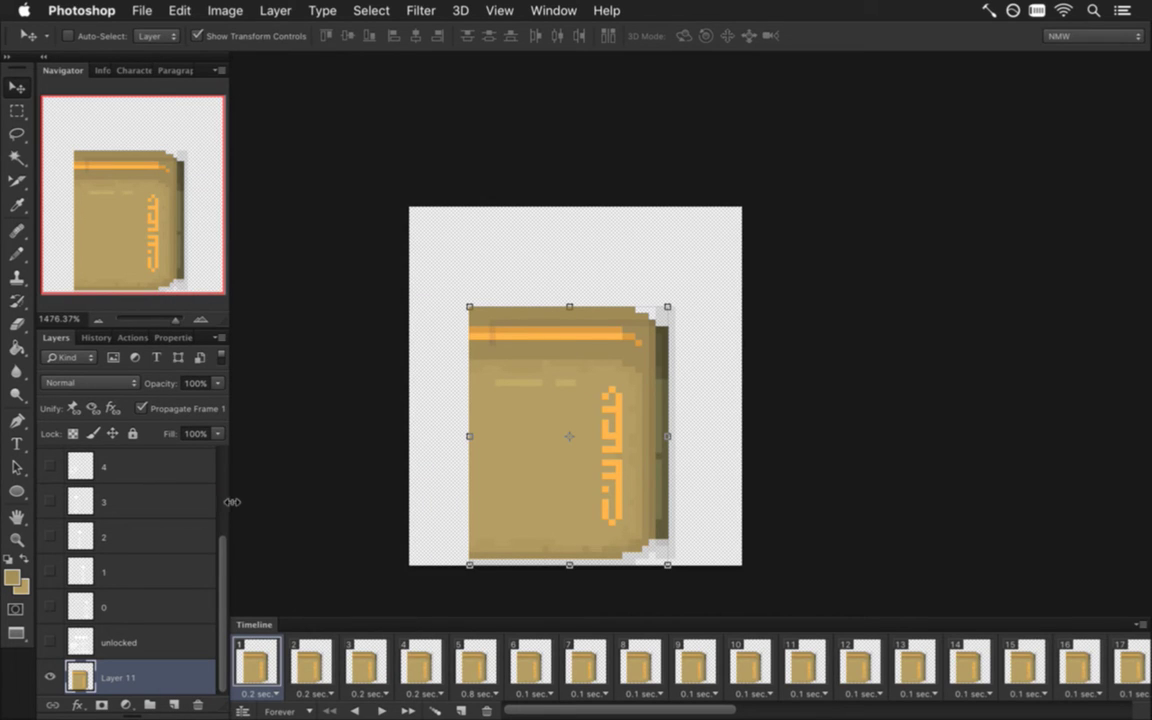
Check the leftover shadow by briefly hiding Layer 11, and delete the shadow on Layer 8
key("m")
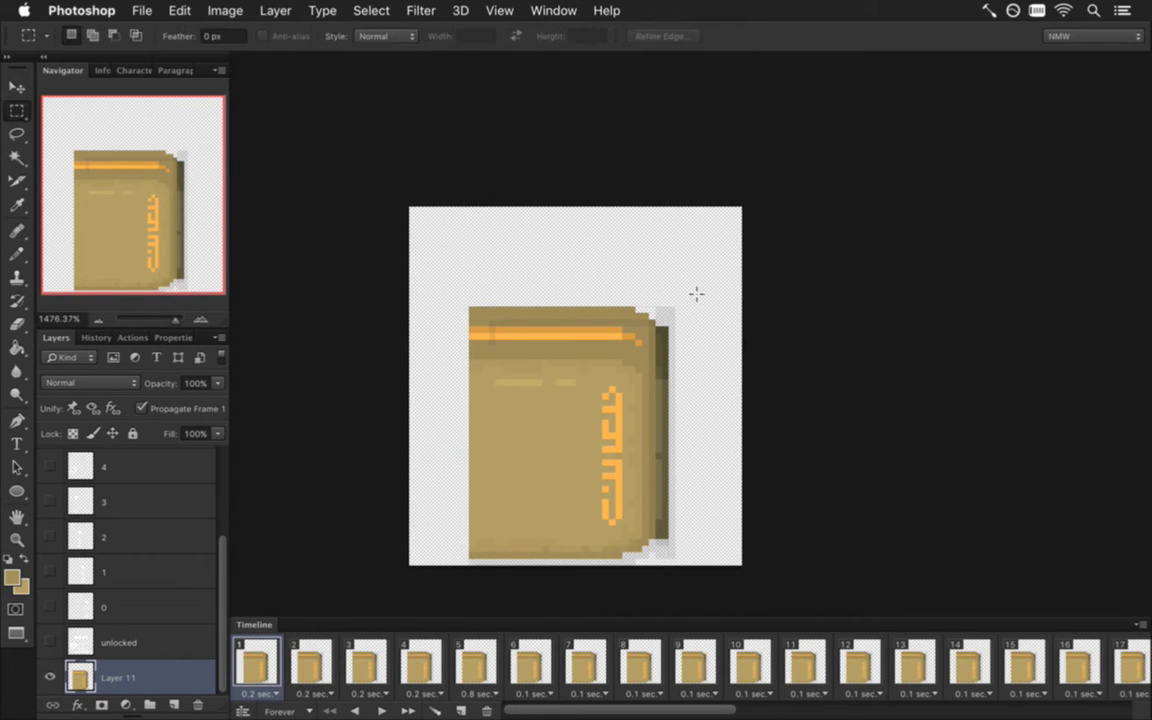
left_click(50, 677)
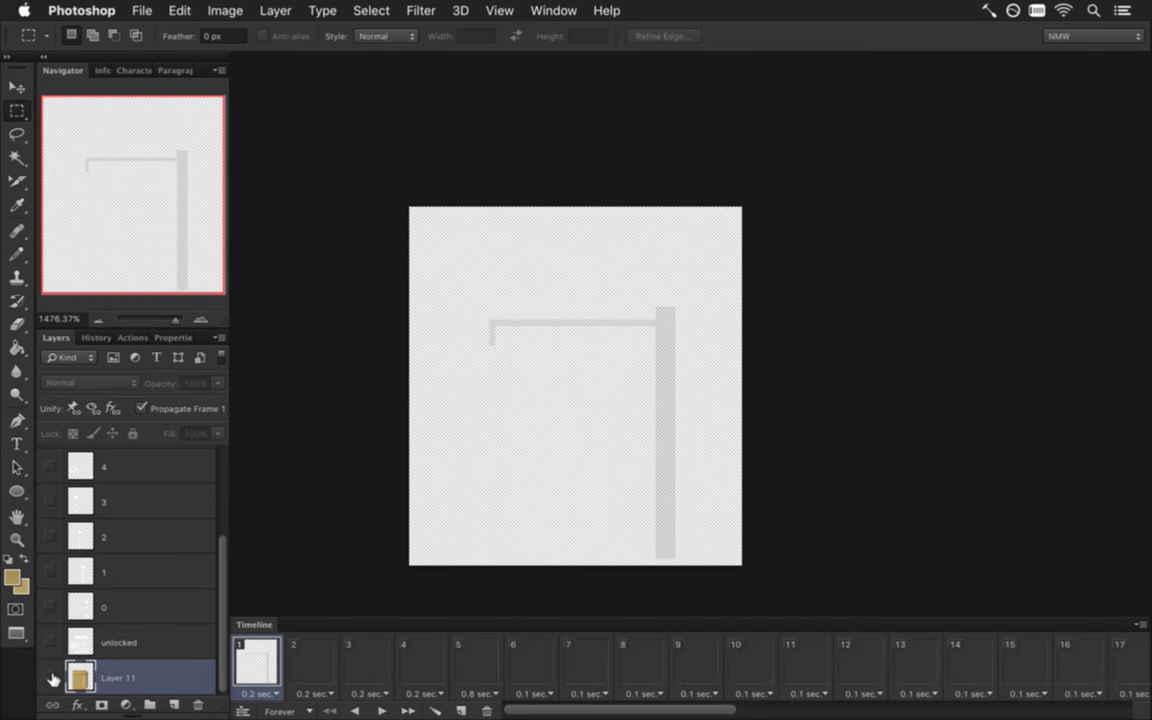
left_click(51, 678)
left_click_drag(220, 602, 226, 504)
left_click(154, 498)
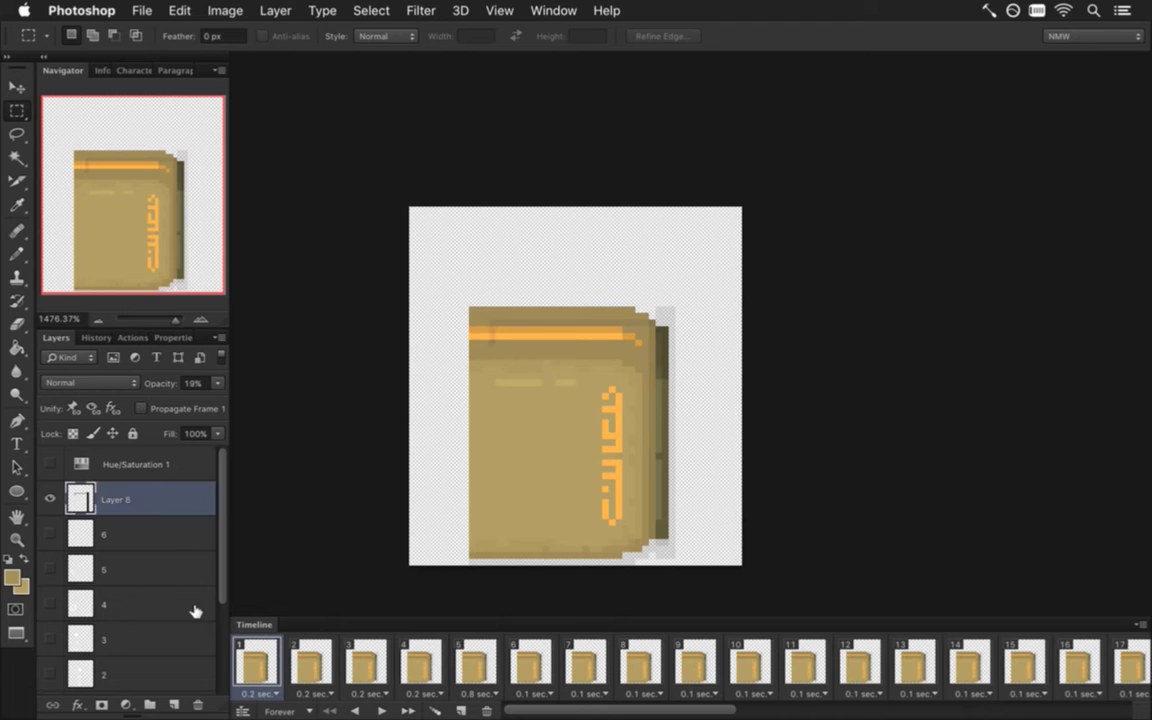
left_click(199, 701)
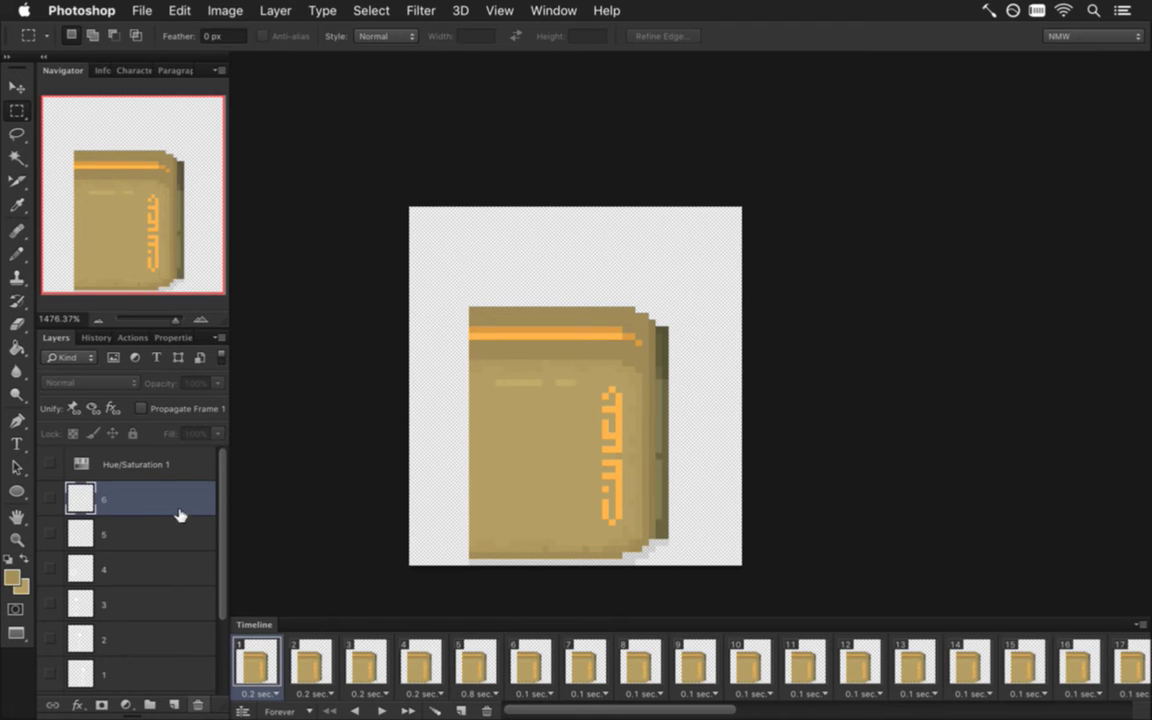
Select all the orange glow pixels of the door on Layer 11 with the Magic Wand
left_click_drag(224, 504, 224, 585)
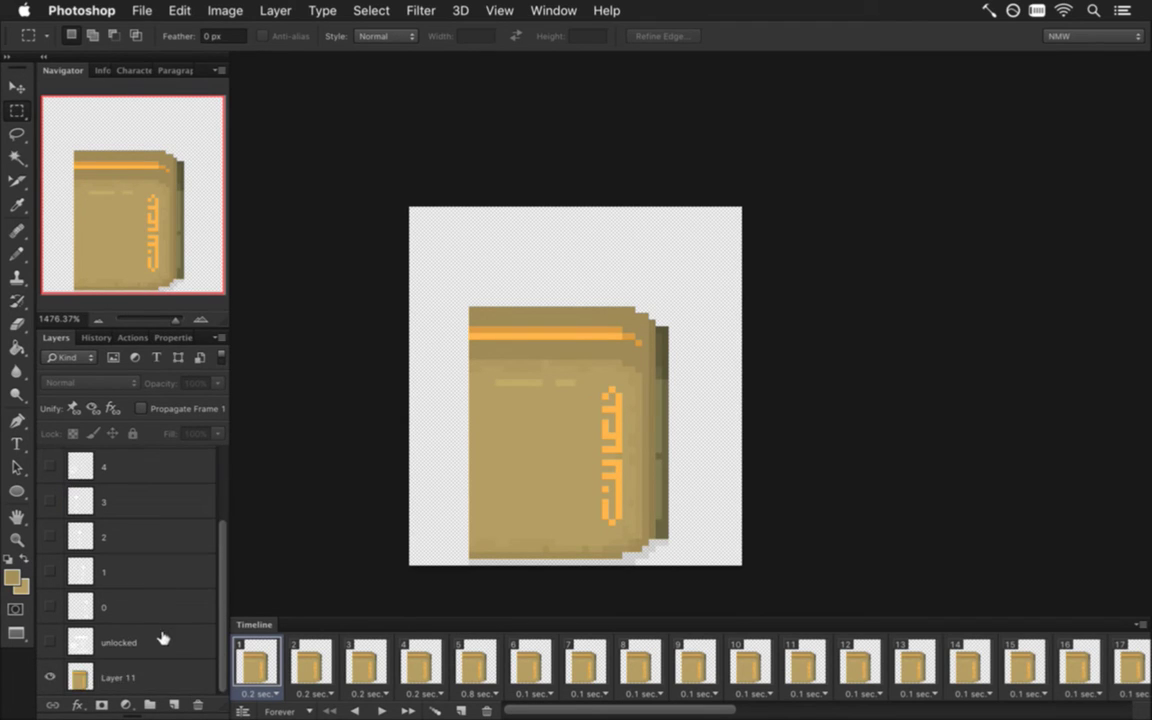
left_click(117, 672)
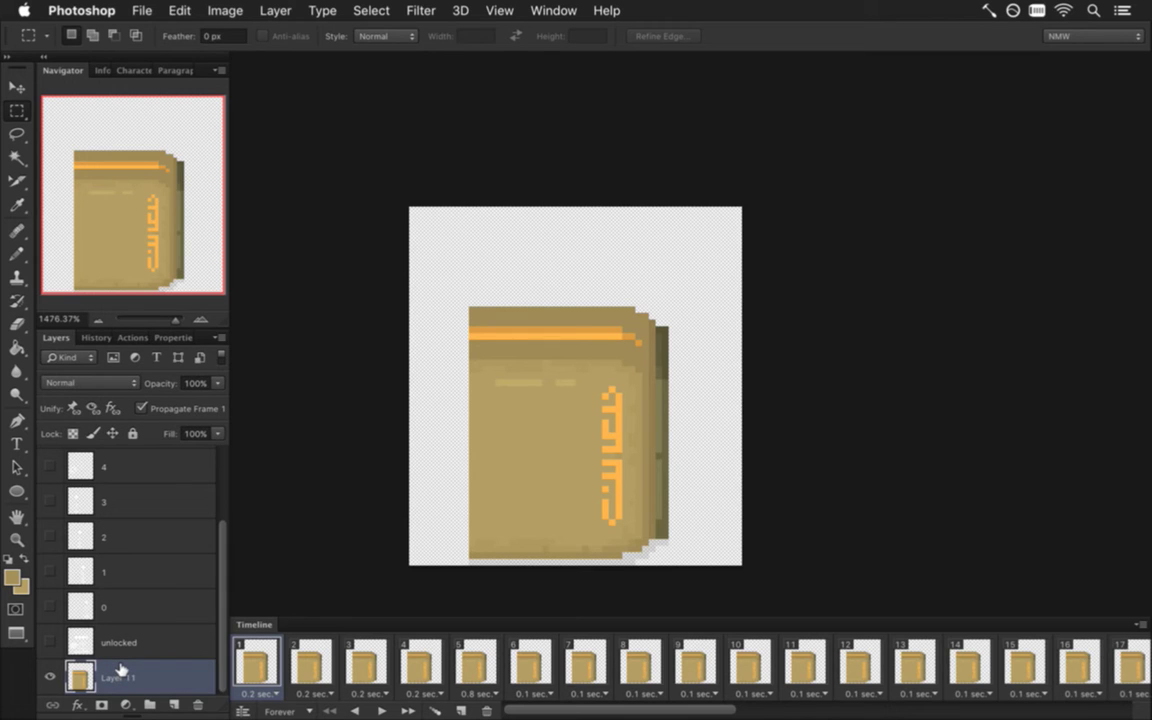
mouse_move(674, 708)
left_mouse_down()
mouse_move(1110, 697)
mouse_move(713, 709)
mouse_move(661, 692)
left_mouse_up()
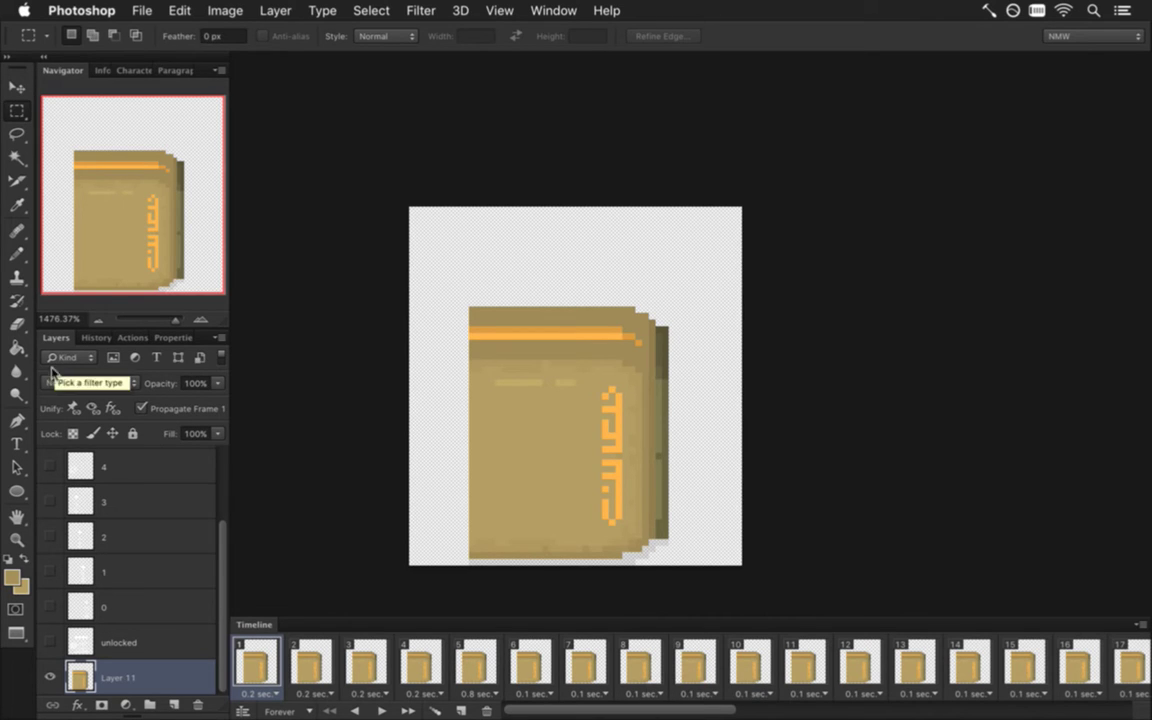
left_click(16, 157)
left_click(610, 330, "shift")
key("super+d")
left_click(641, 378, "super")
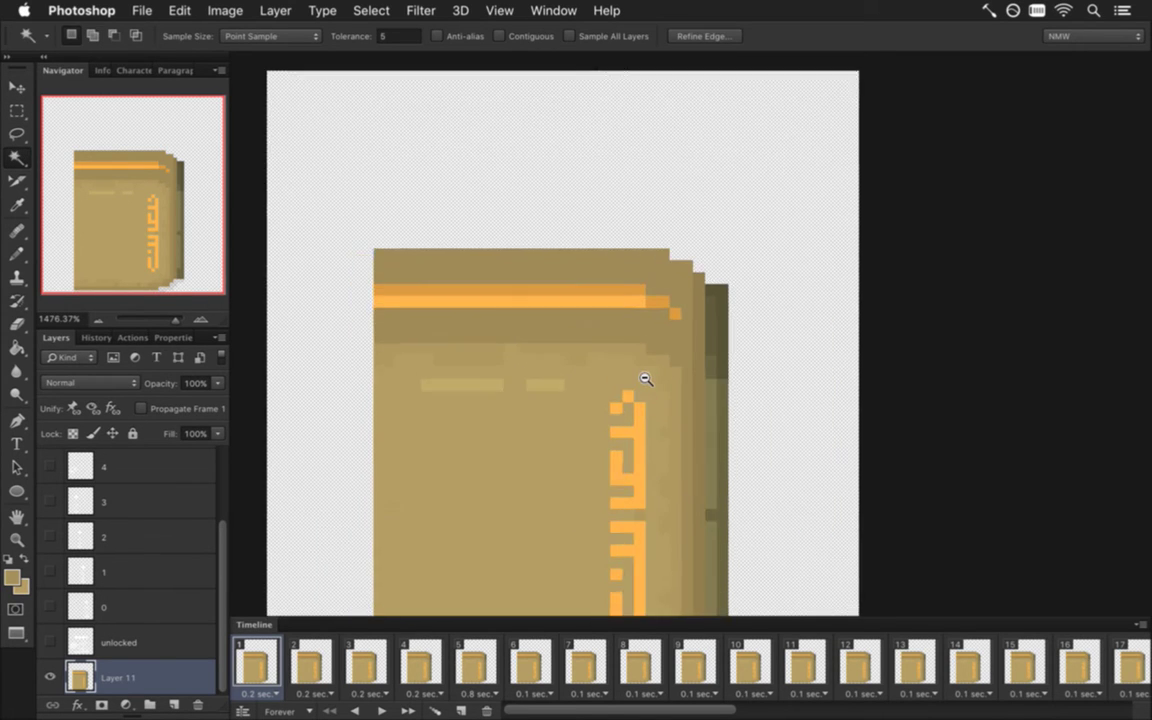
left_click_drag(630, 381, 674, 378)
key("super+shift+d")
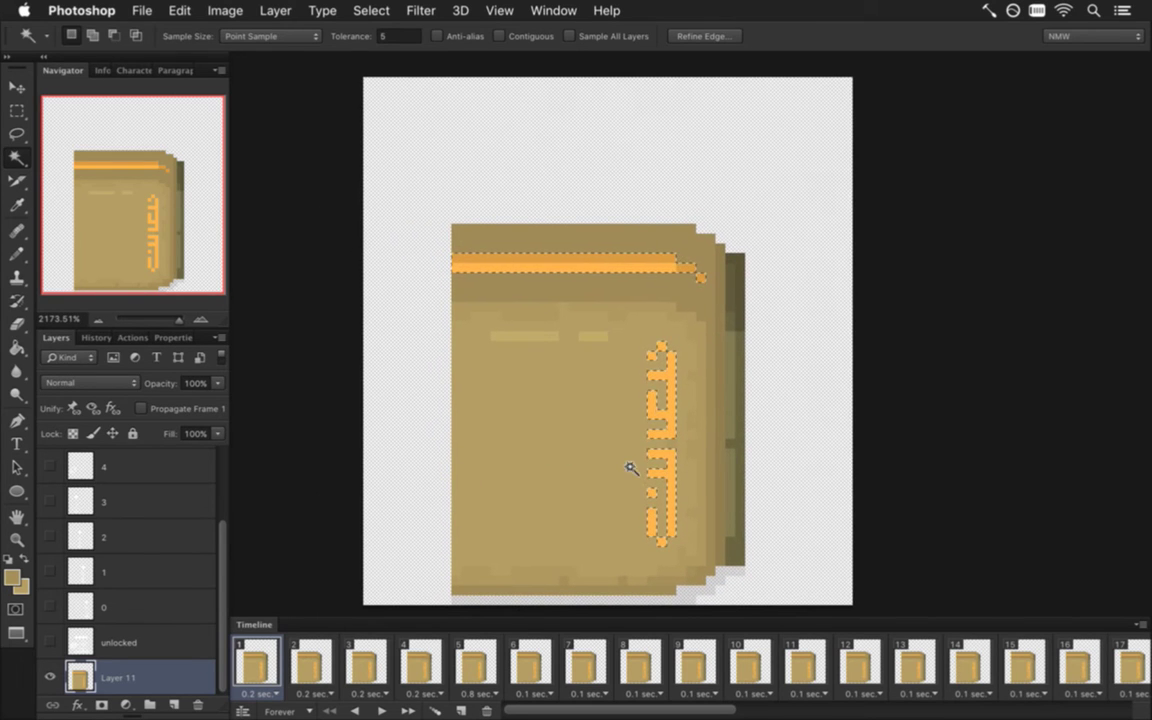
Cut the selected orange glow pixels out of Layer 11 onto their own layer
right_click(654, 411)
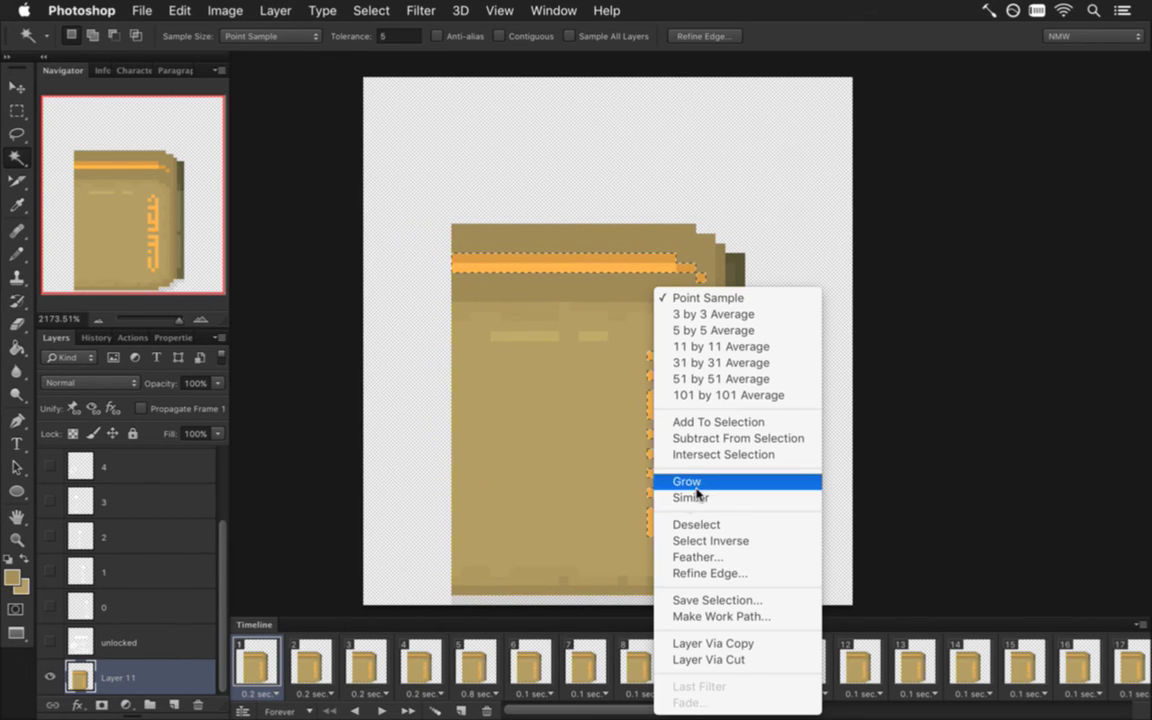
left_click(695, 660)
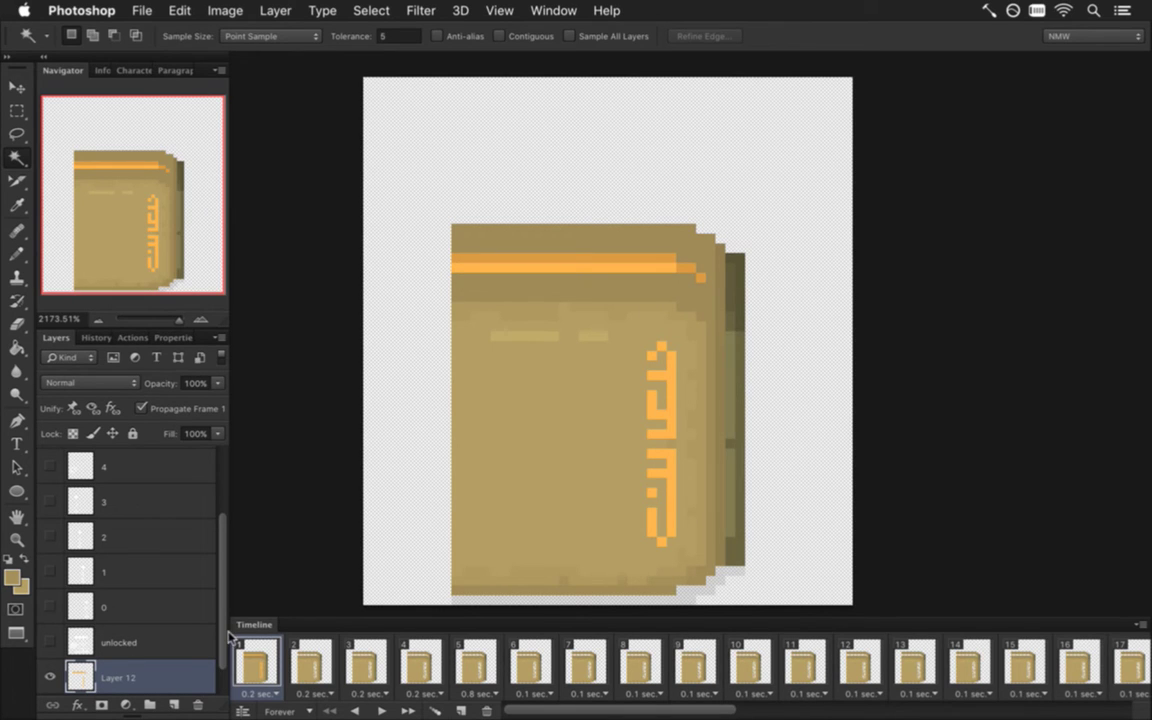
scroll(129, 663, "down", 1)
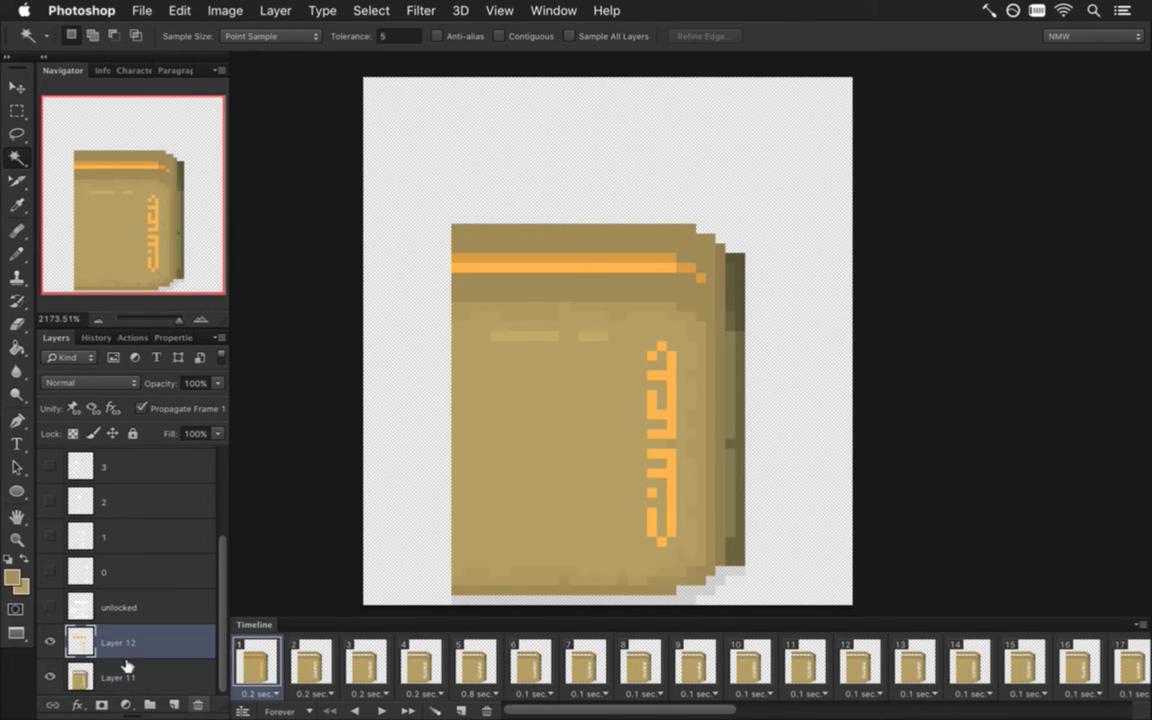
Hide Layer 12 and fill the lower half of the vertical glyph on Layer 11 with the door's darker tan
left_click(50, 642)
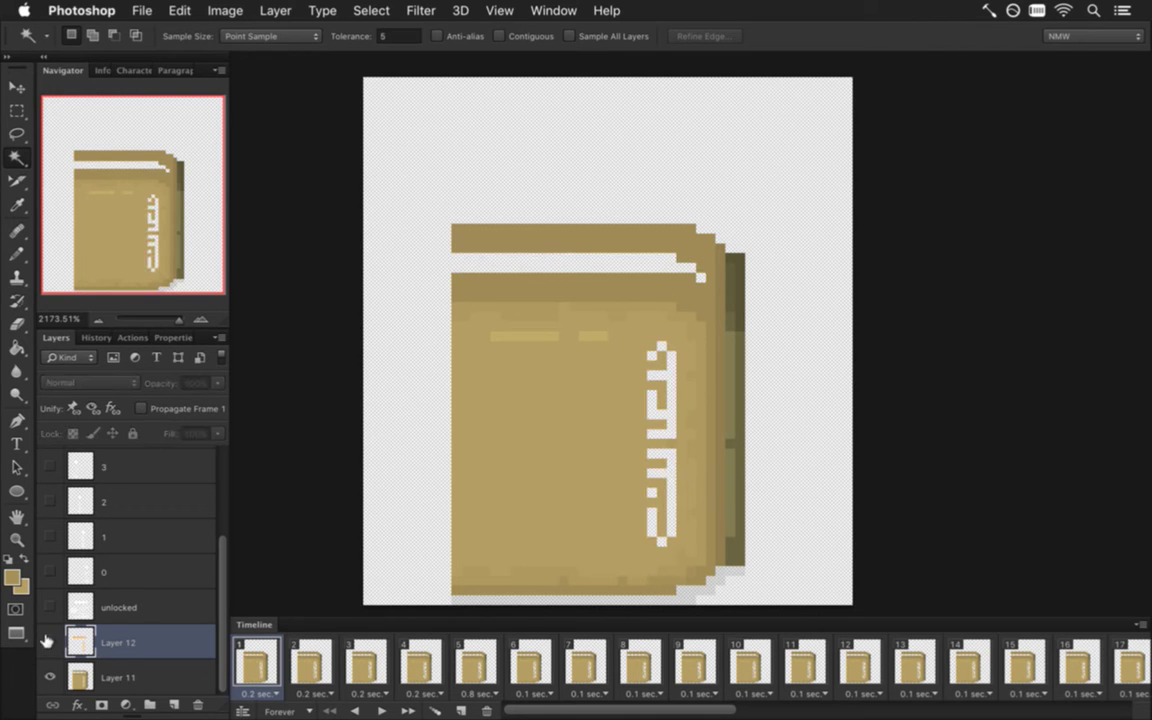
left_click(84, 678)
key("i")
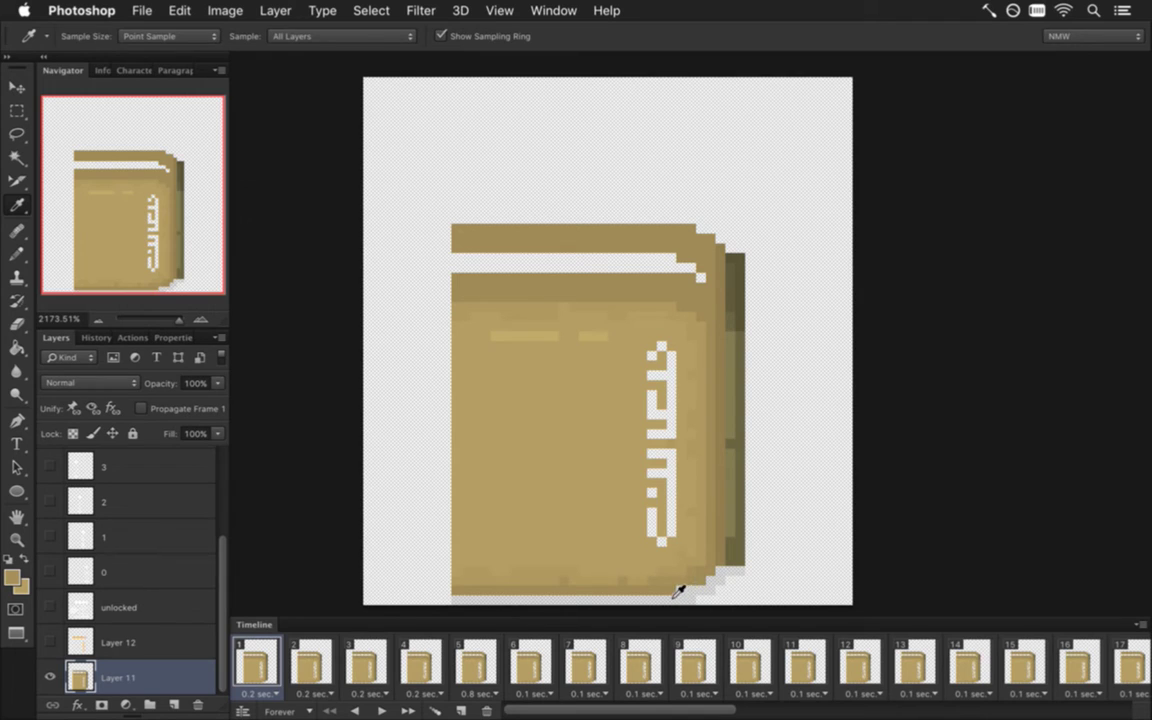
key("g")
left_click(657, 462)
left_click(655, 508)
left_click(648, 490)
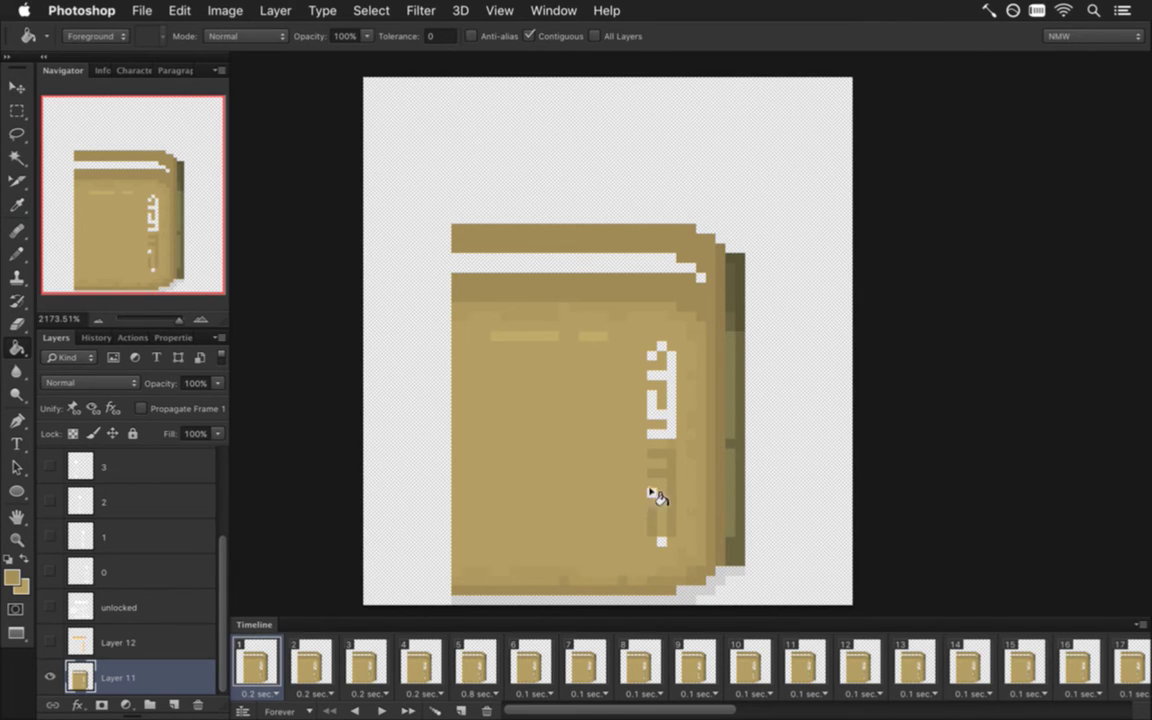
key("b")
left_click(662, 545)
Fill the upper half of the vertical glyph, including its loose corner pixels, with the same darker tan
key("g")
left_click(674, 408)
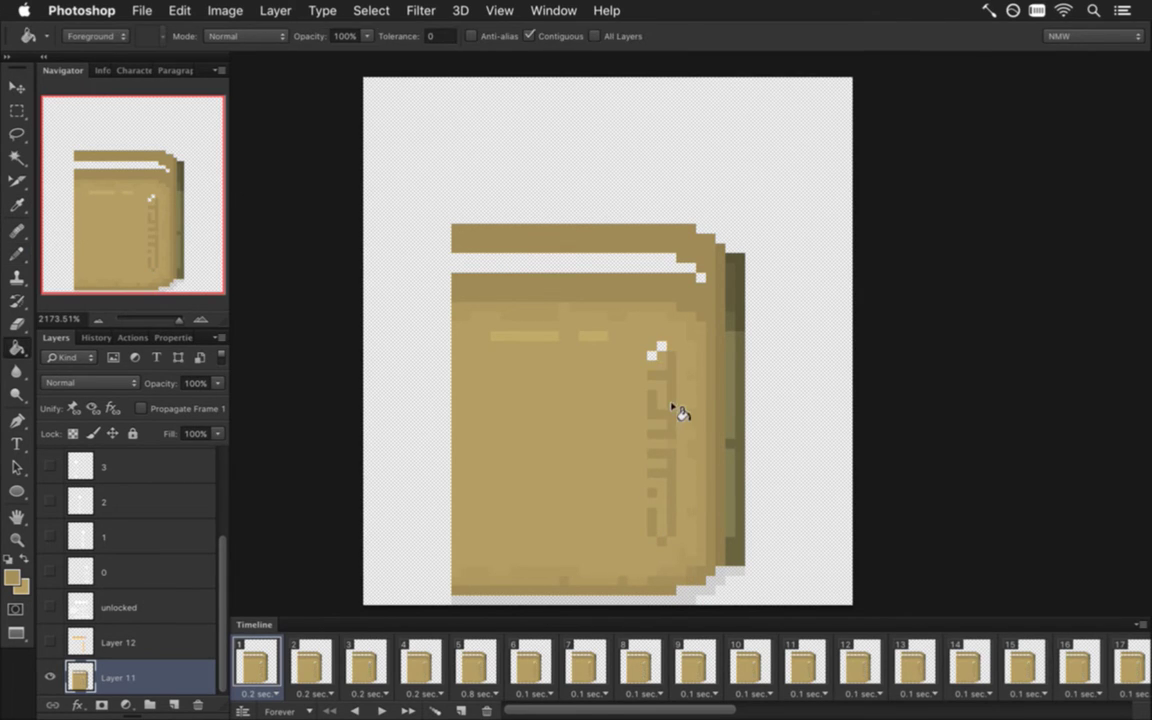
key("b")
left_click(657, 347)
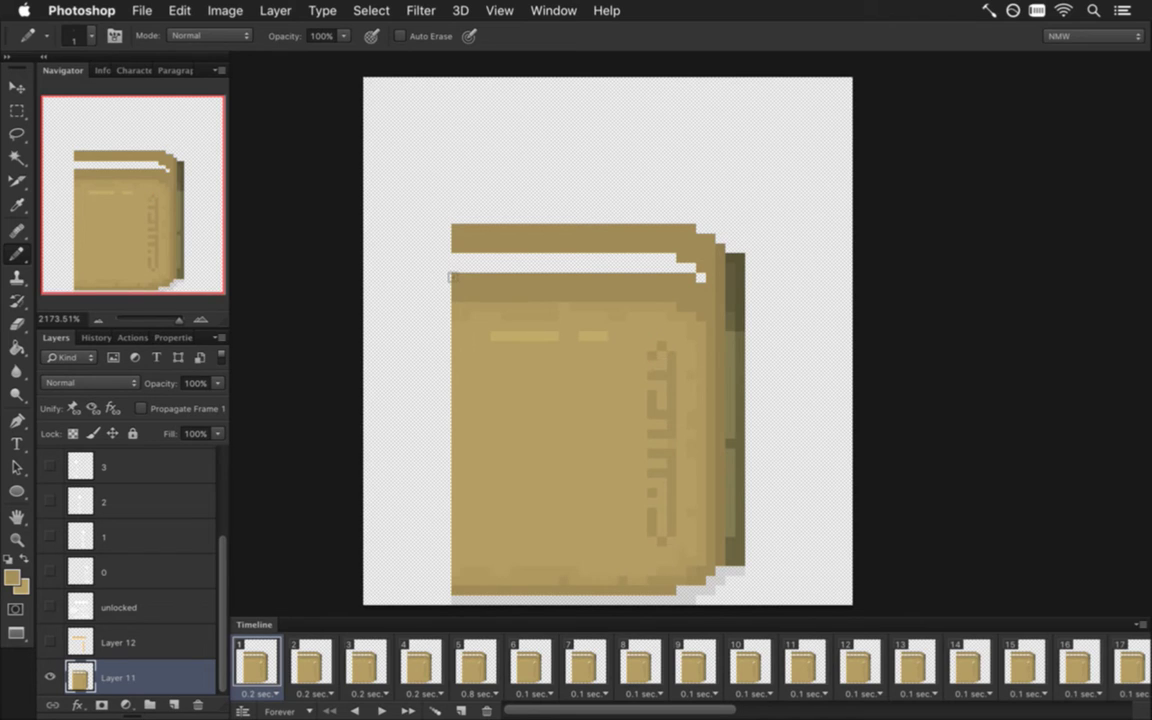
Fill the empty horizontal stripe across the door's upper edge and its end pixel with a darker brown sampled from the door
key("g")
left_click(500, 268)
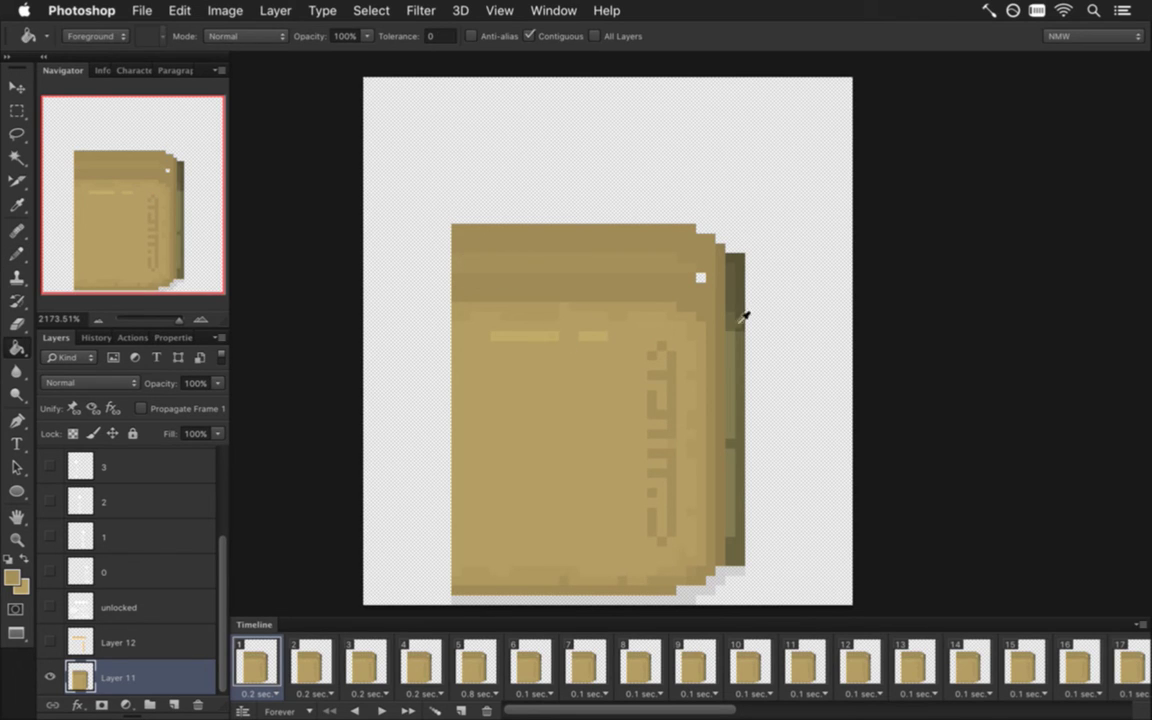
left_click(645, 254, "alt")
left_click(604, 257)
key("b")
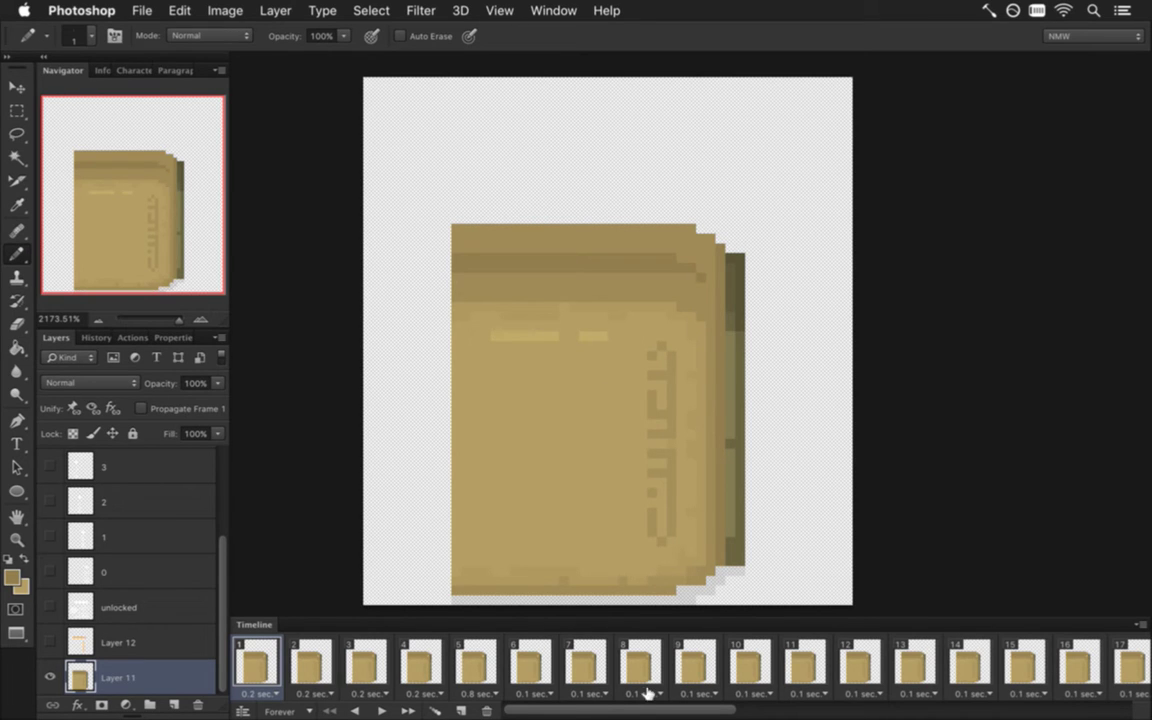
Compare the door's position across the animation frames, checking frames 24 to 26 against the first seven frames
left_click_drag(630, 710, 931, 712)
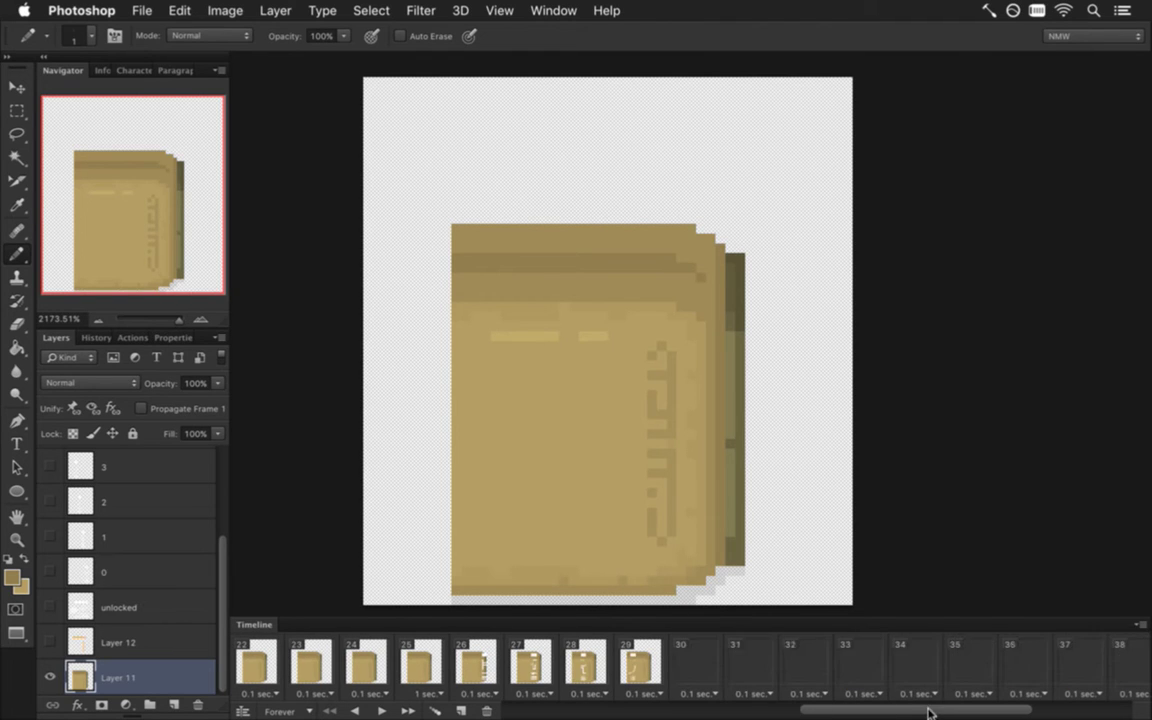
left_click(478, 665)
left_click(436, 668)
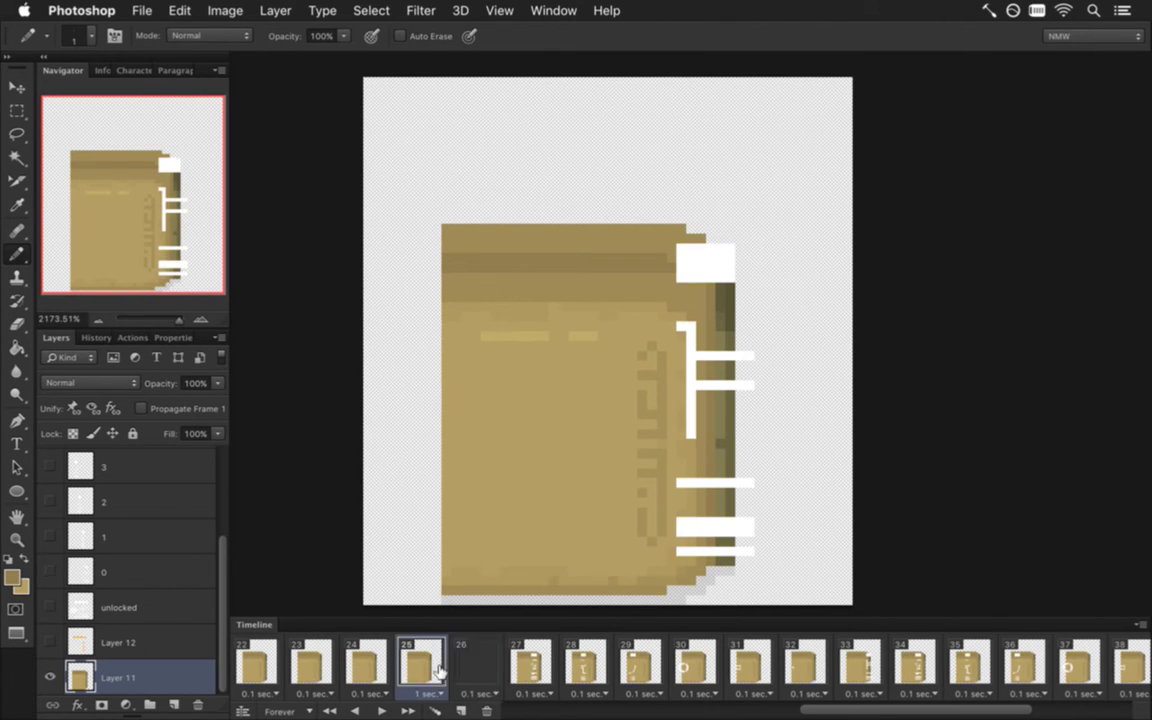
left_click(362, 665)
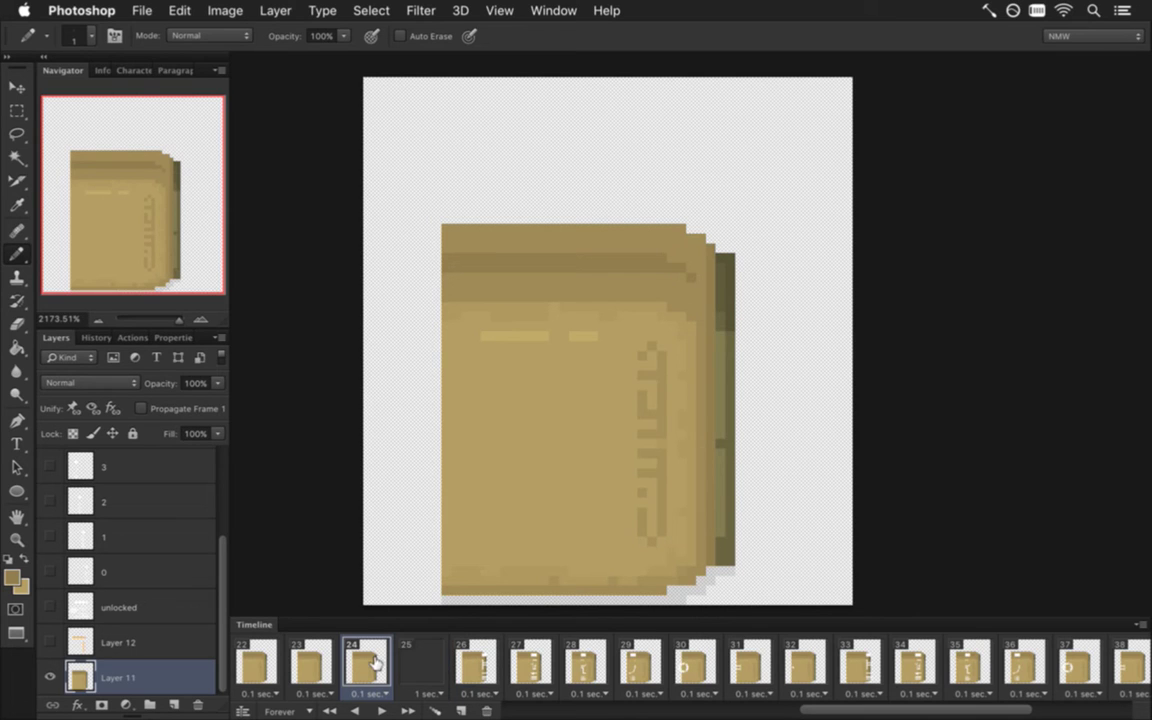
left_click_drag(823, 711, 528, 709)
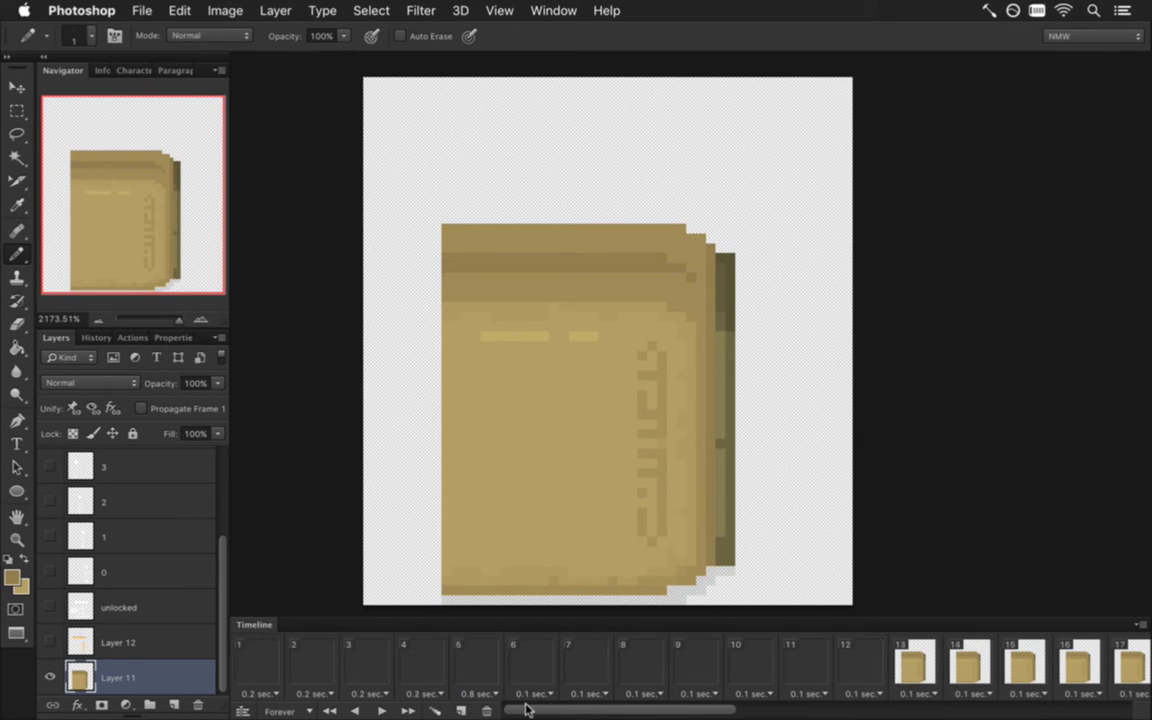
left_click(586, 672)
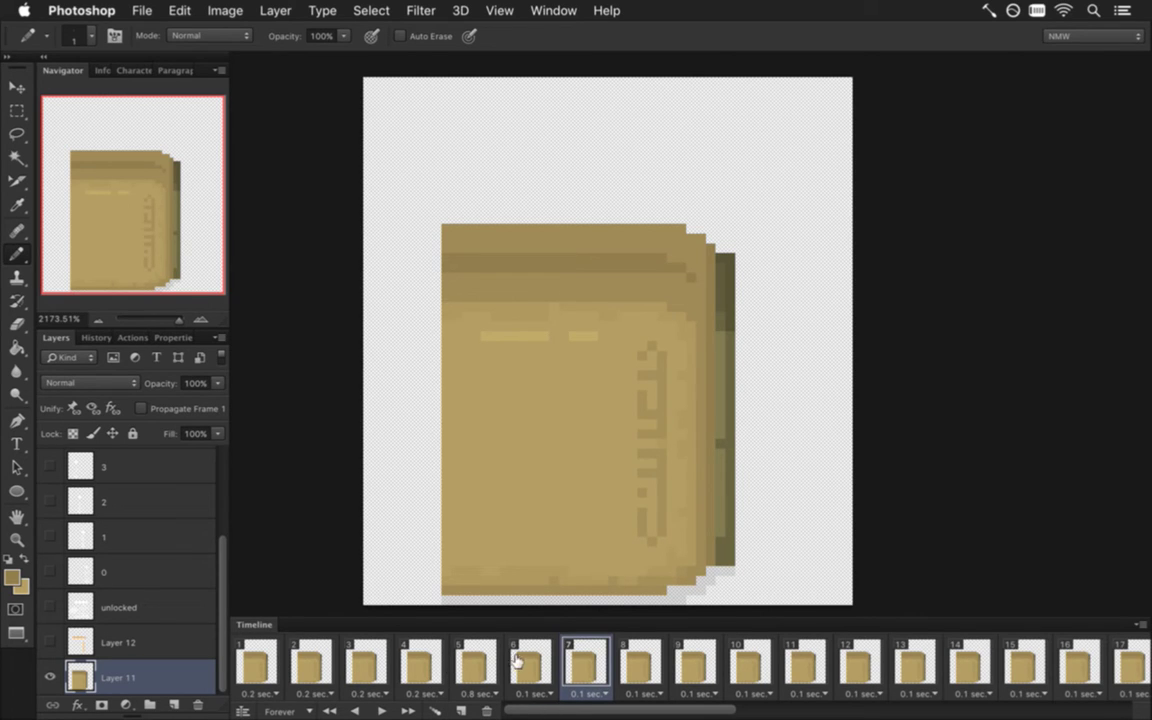
left_click(483, 662)
left_click(300, 662)
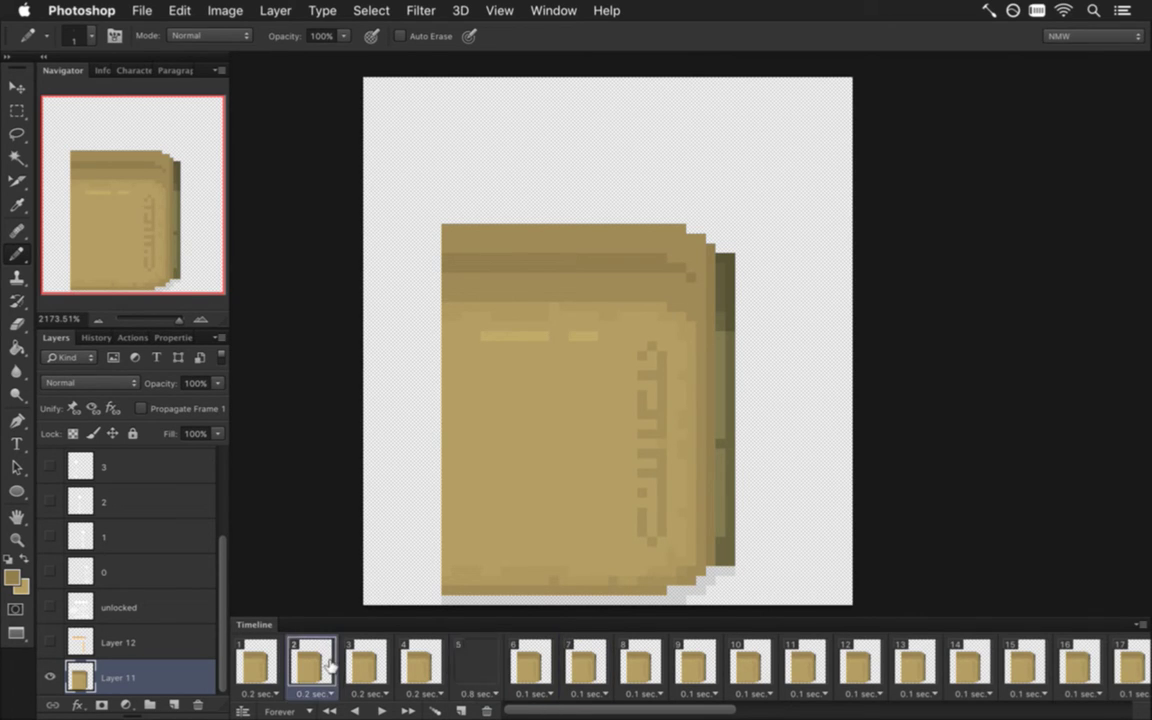
left_click(268, 664)
left_click(321, 665)
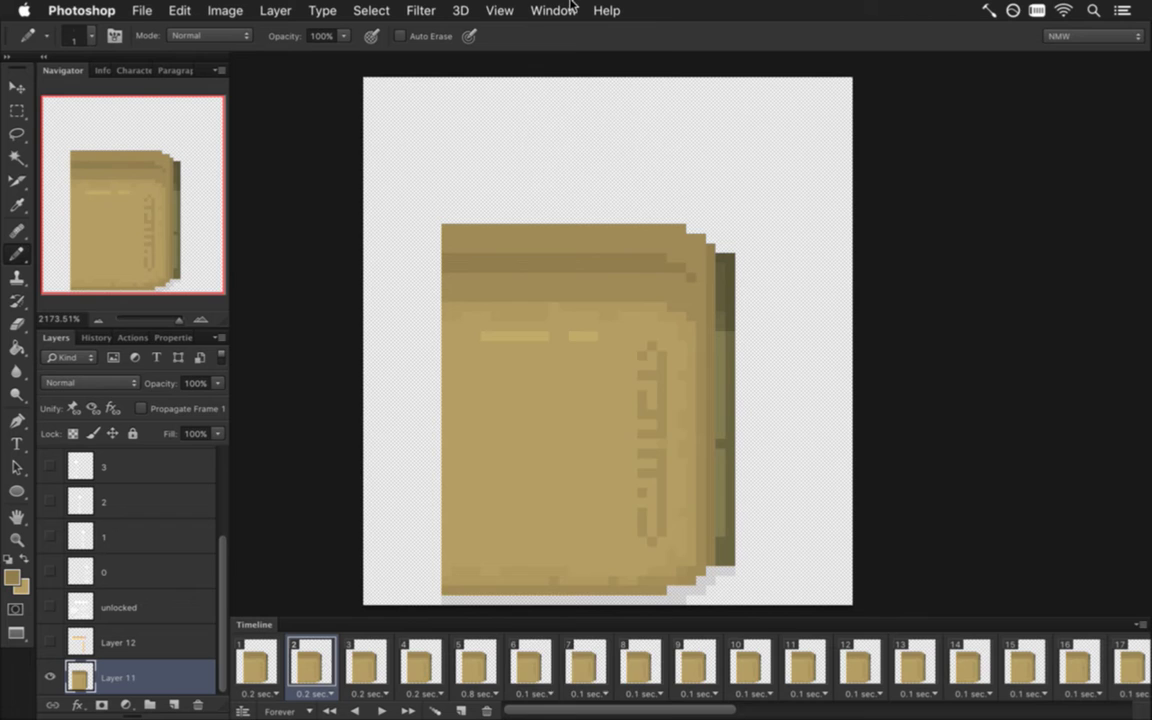
Open the reference file 1DoorN1.psd from the NoShadow folder
left_click(540, 10)
mouse_move(566, 712)
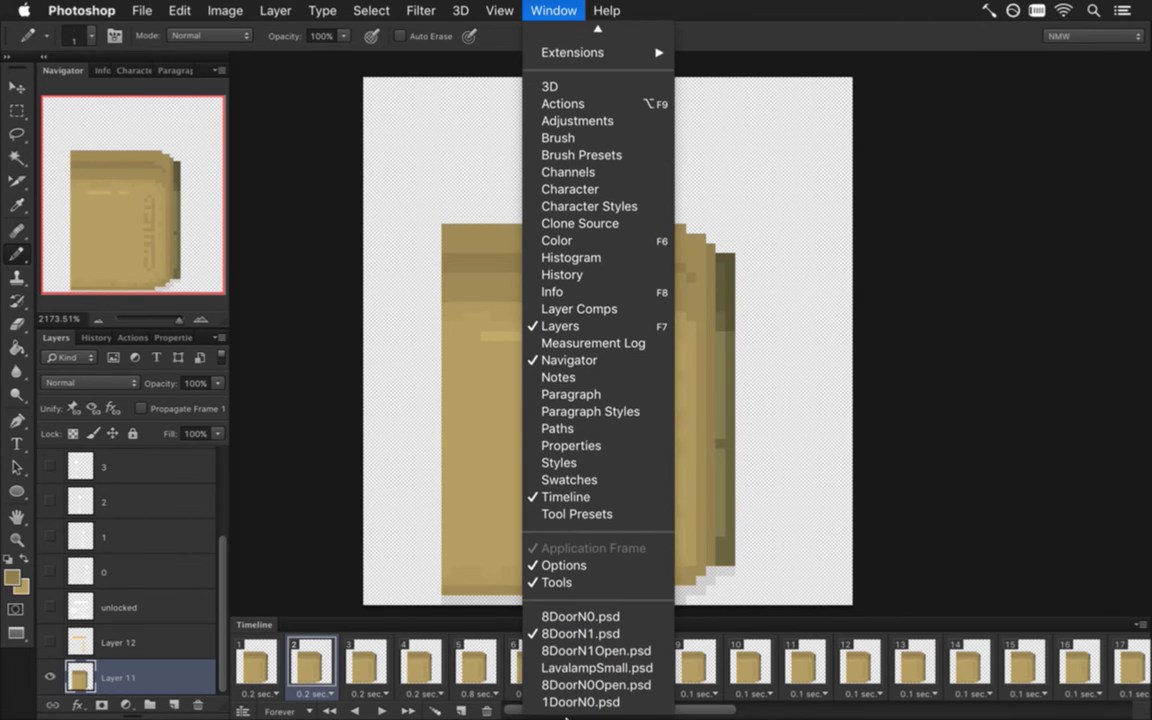
left_click(376, 367)
left_click(132, 9)
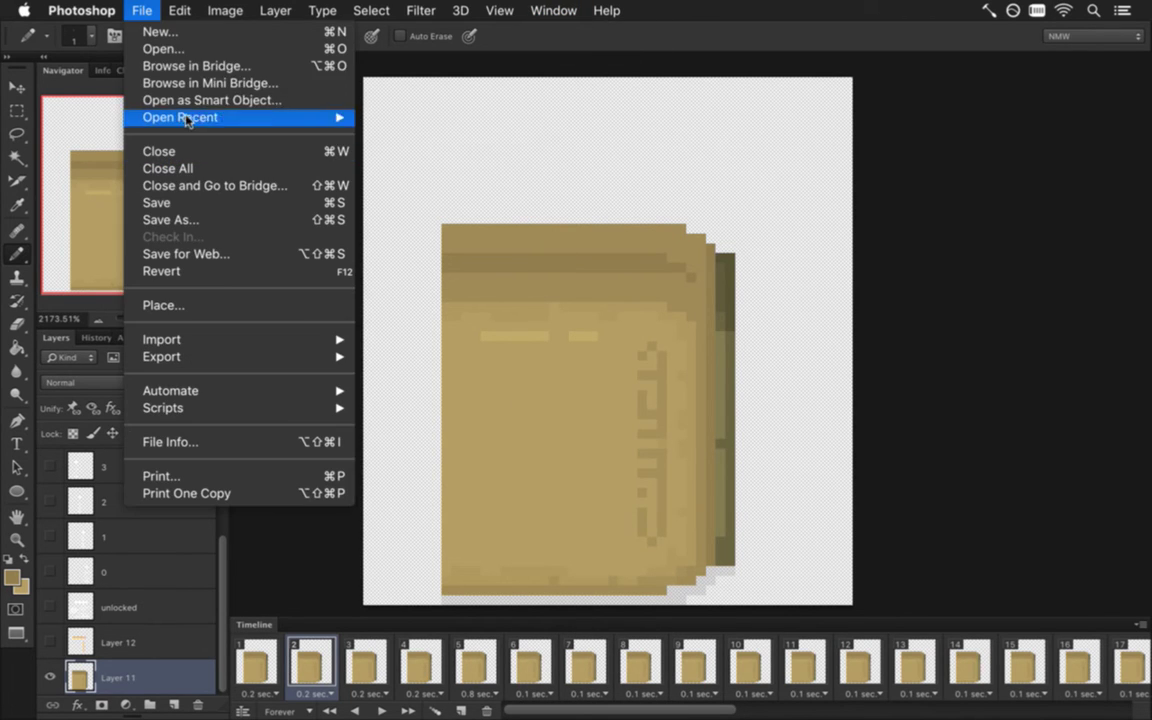
left_click(163, 48)
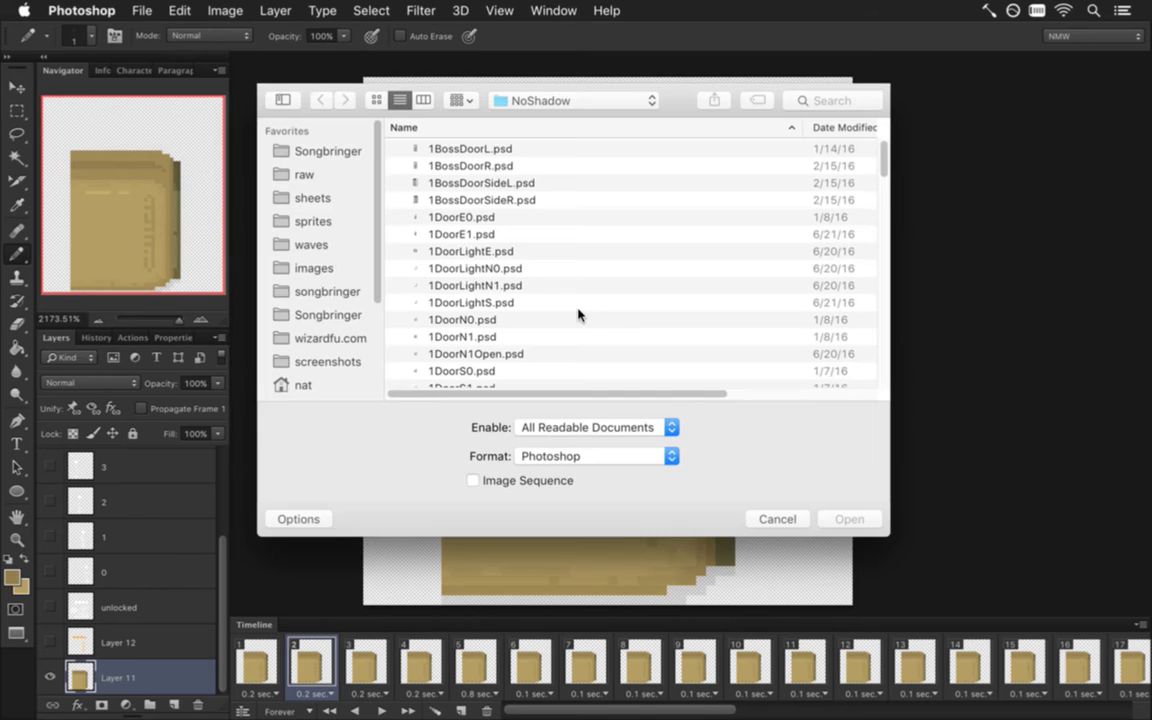
double_click(532, 337)
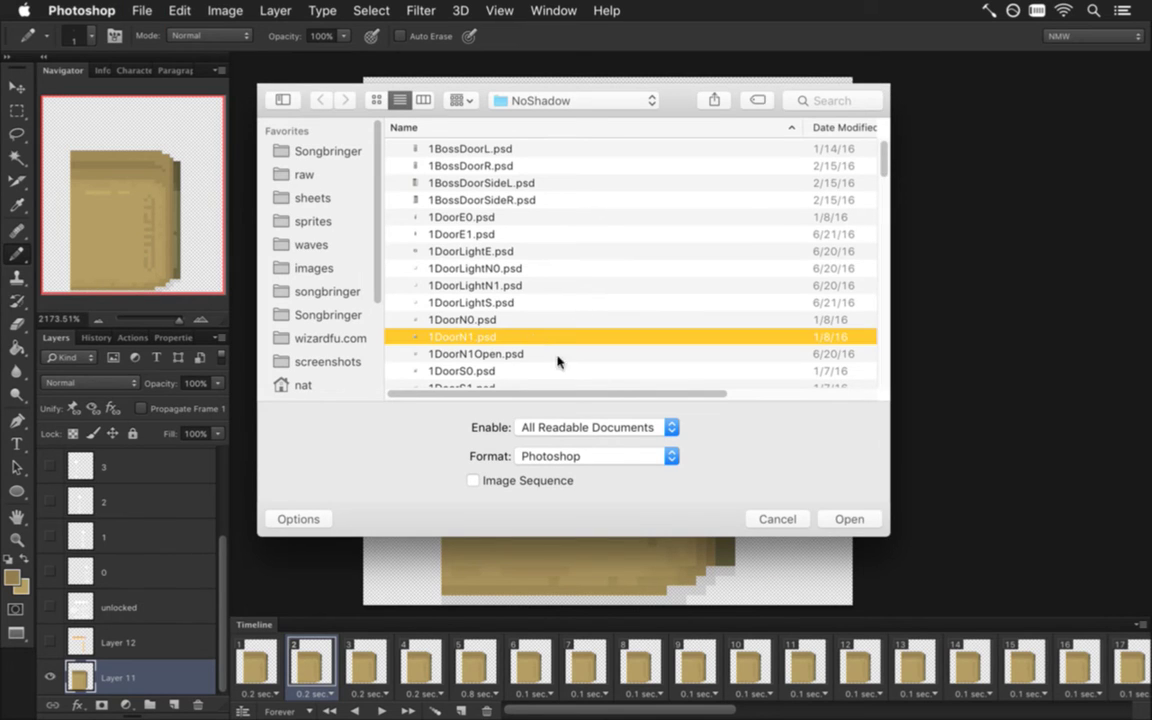
Measure the gap between the canvas's left edge and the door in frames 5 and 1 of 1DoorN1.psd with a marquee
scroll(583, 386, "up", 10)
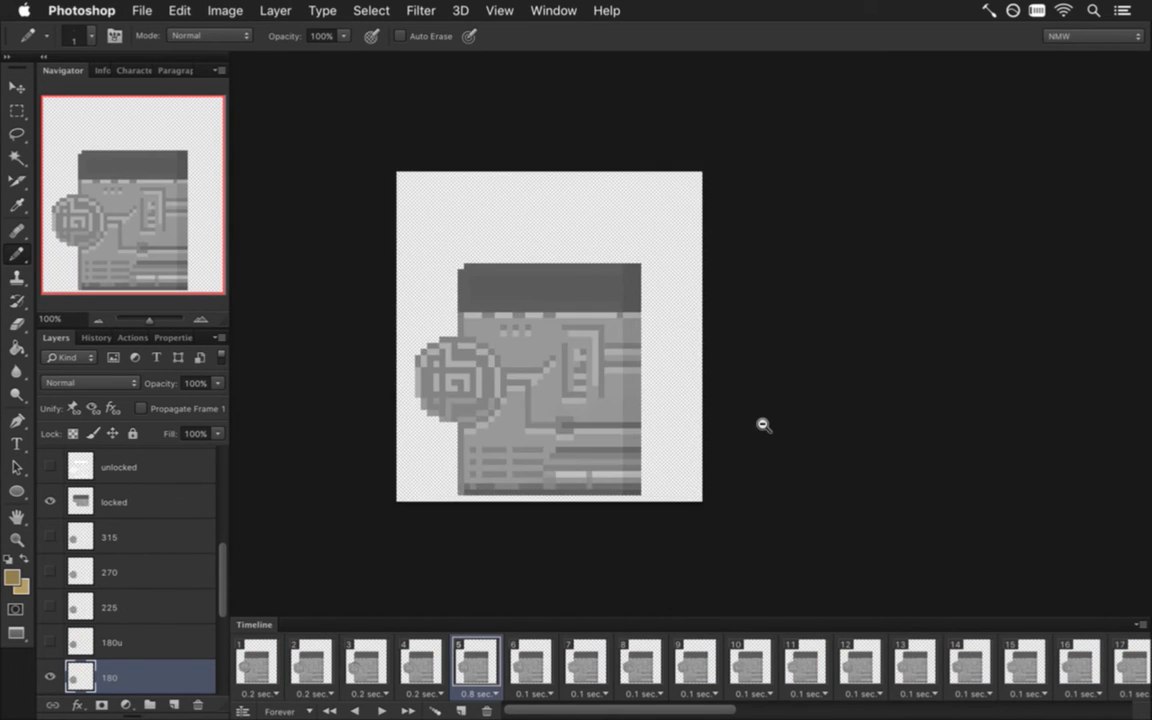
key("m")
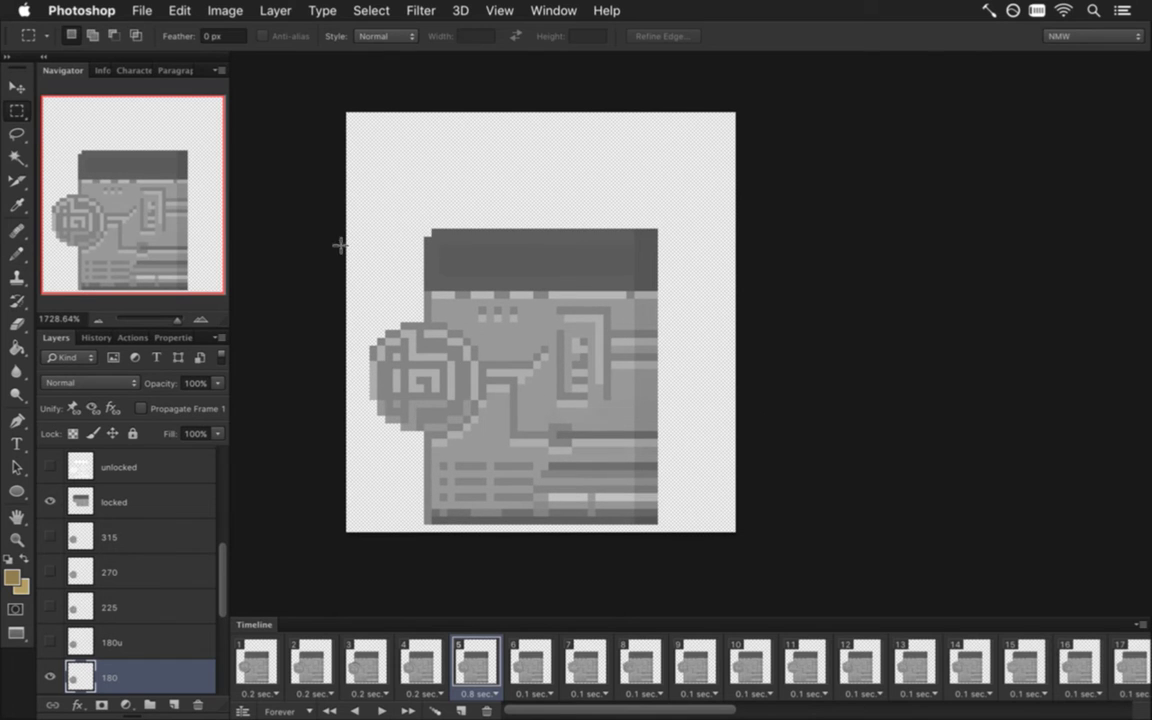
left_click_drag(347, 228, 425, 281)
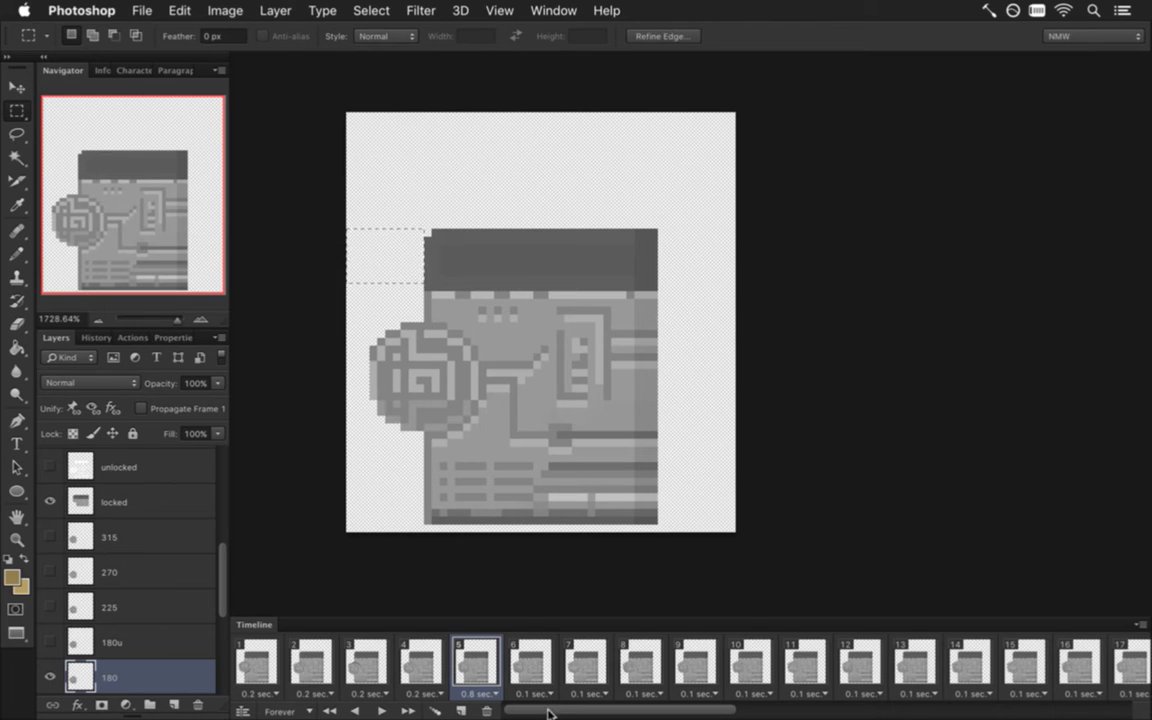
left_click(255, 662)
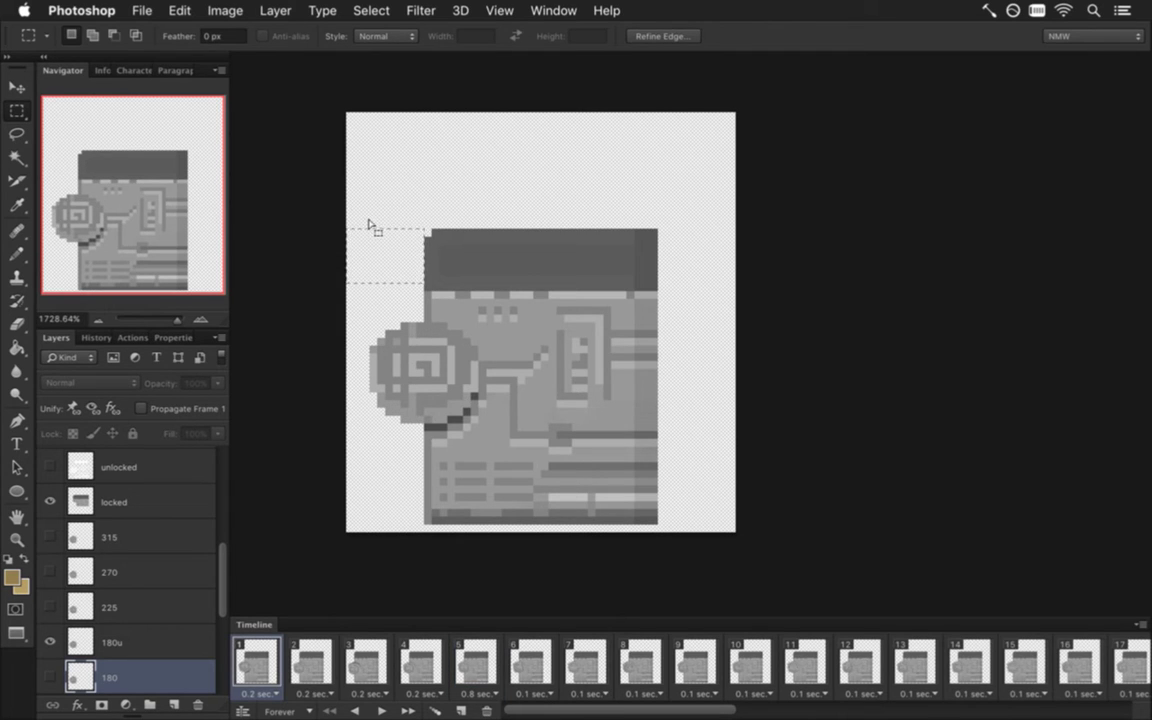
left_click_drag(347, 228, 427, 291)
left_click(468, 190)
Return to 8DoorN1.psd and measure the gap between the canvas's left edge and the door in frames 2 and 1
left_click(540, 9)
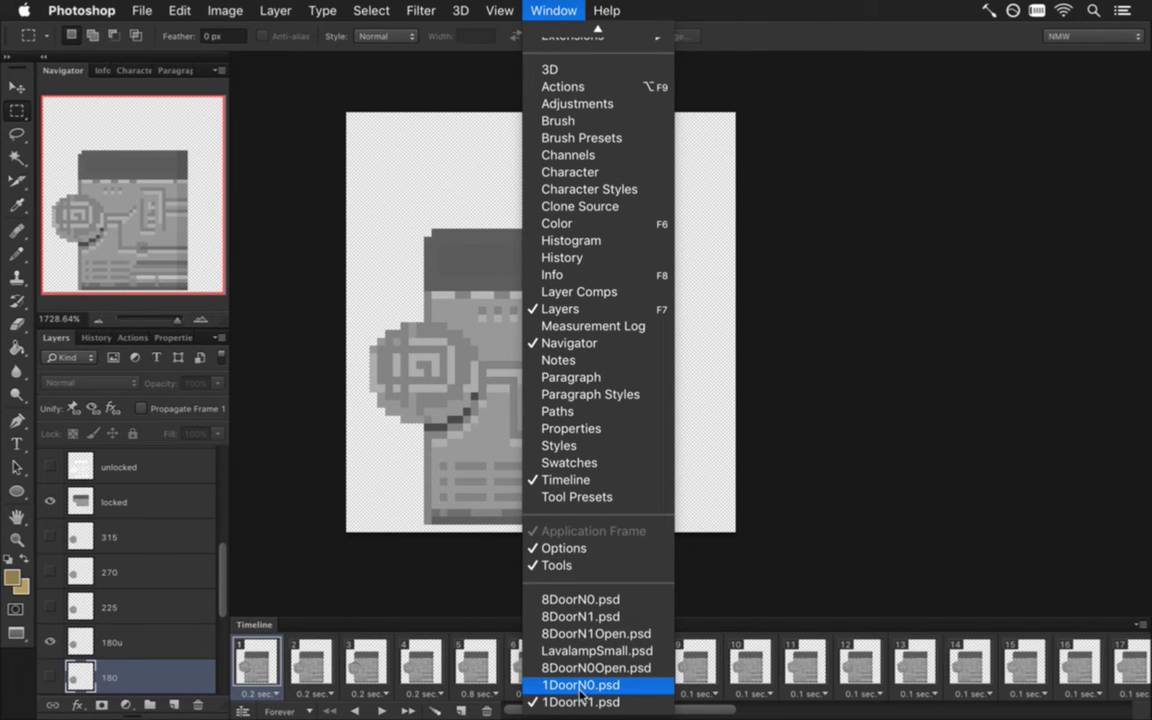
left_click(585, 685)
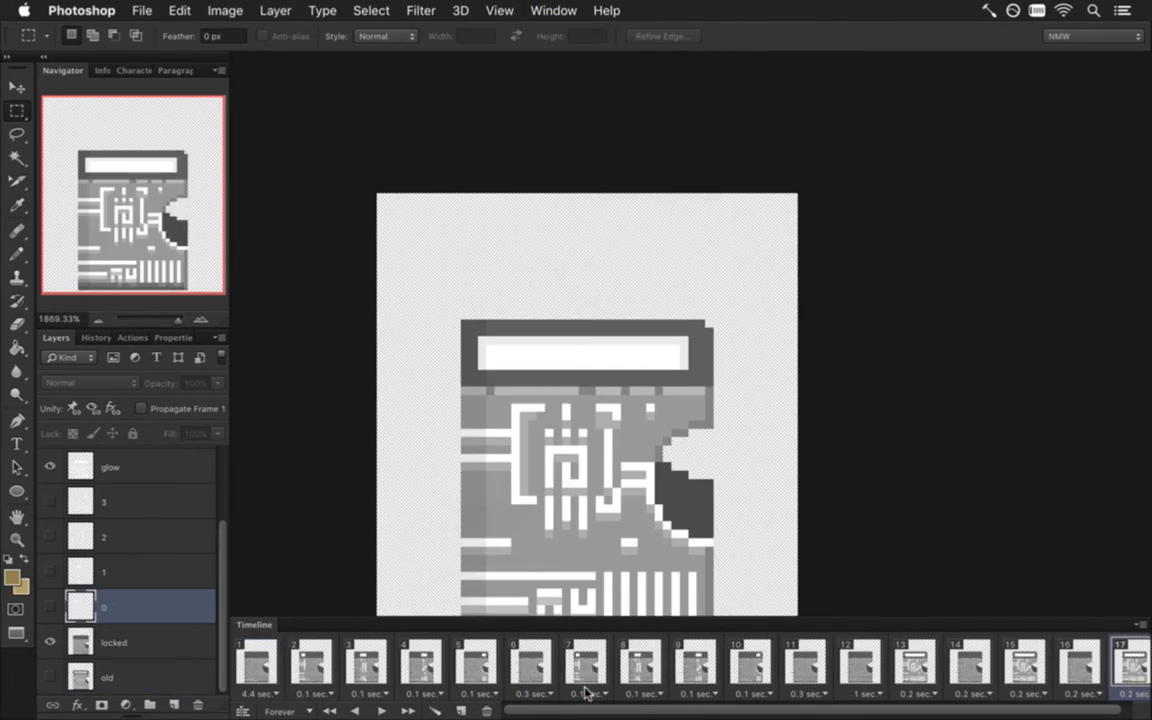
left_click(545, 10)
scroll(590, 600, "down", 2)
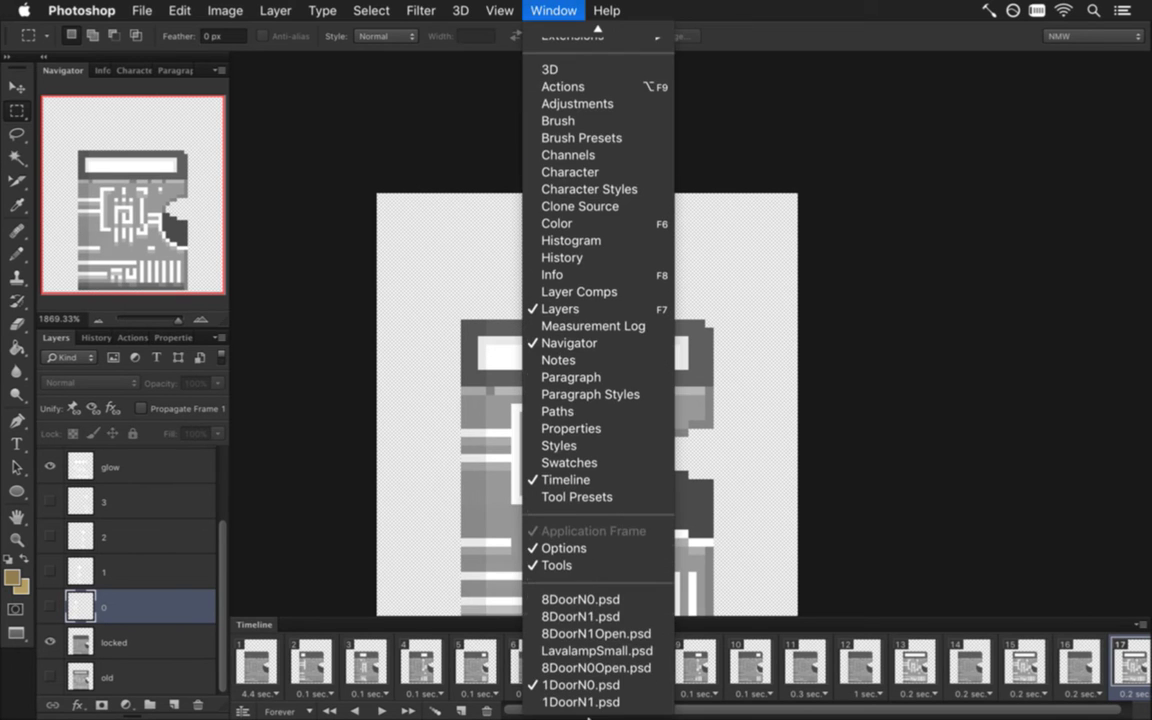
left_click(590, 617)
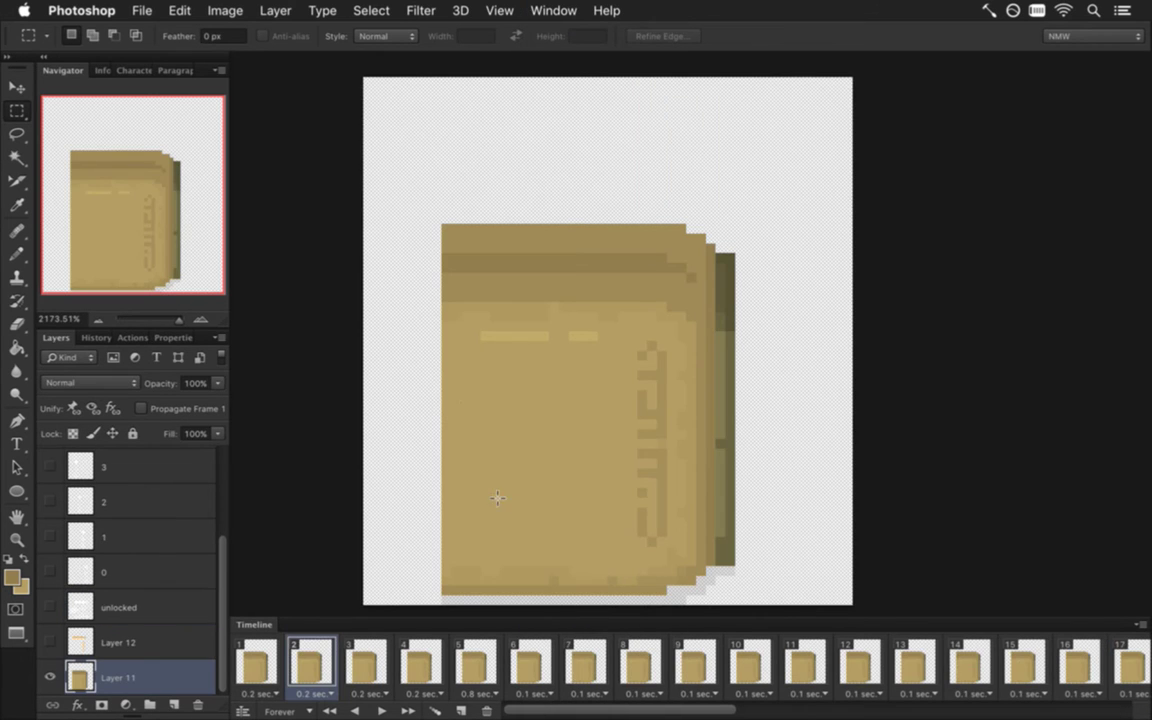
left_click_drag(355, 238, 440, 289)
key("super+d")
left_click(255, 663)
left_click_drag(360, 205, 441, 290)
key("super+d")
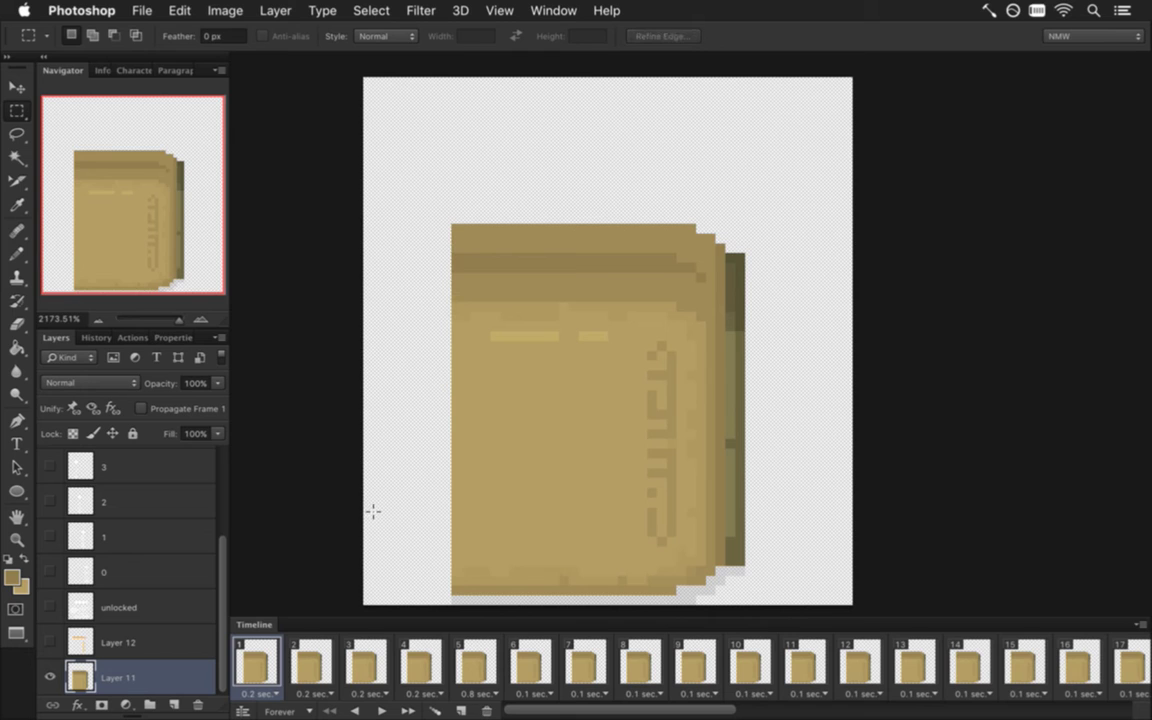
Move the door on Layer 11 one pixel to the right in frame 1 and measure the gap beside it again
key("v")
key("Right")
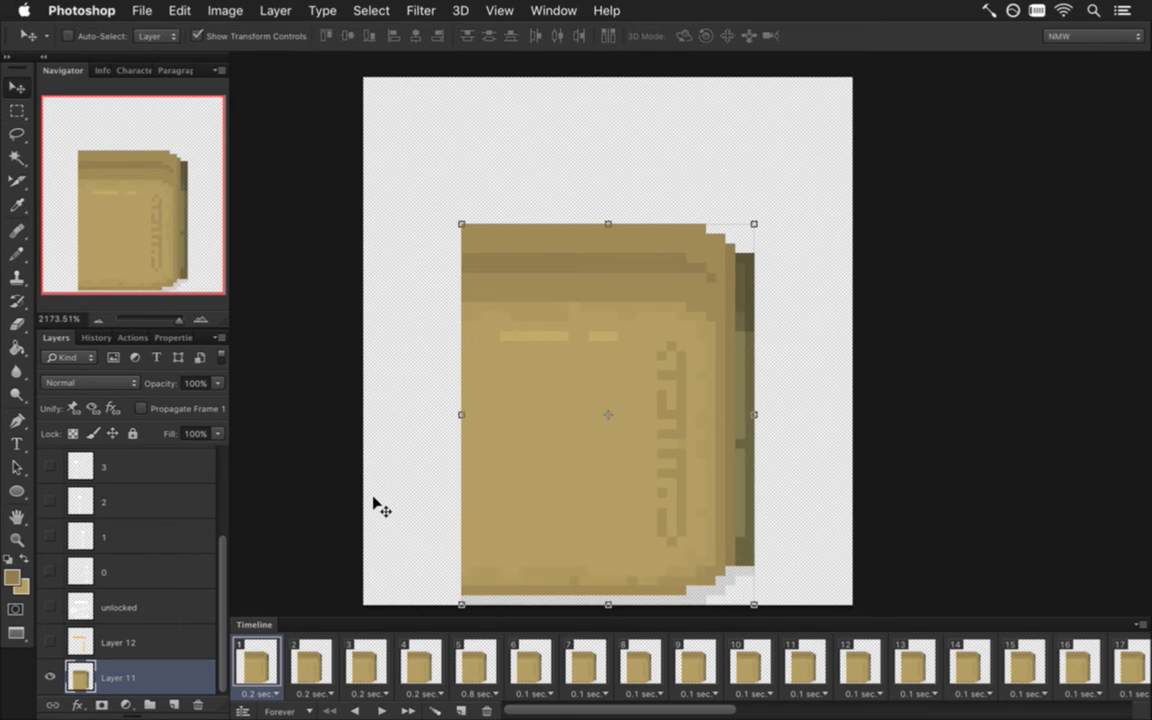
key("m")
left_click_drag(364, 213, 457, 298)
left_click(485, 196)
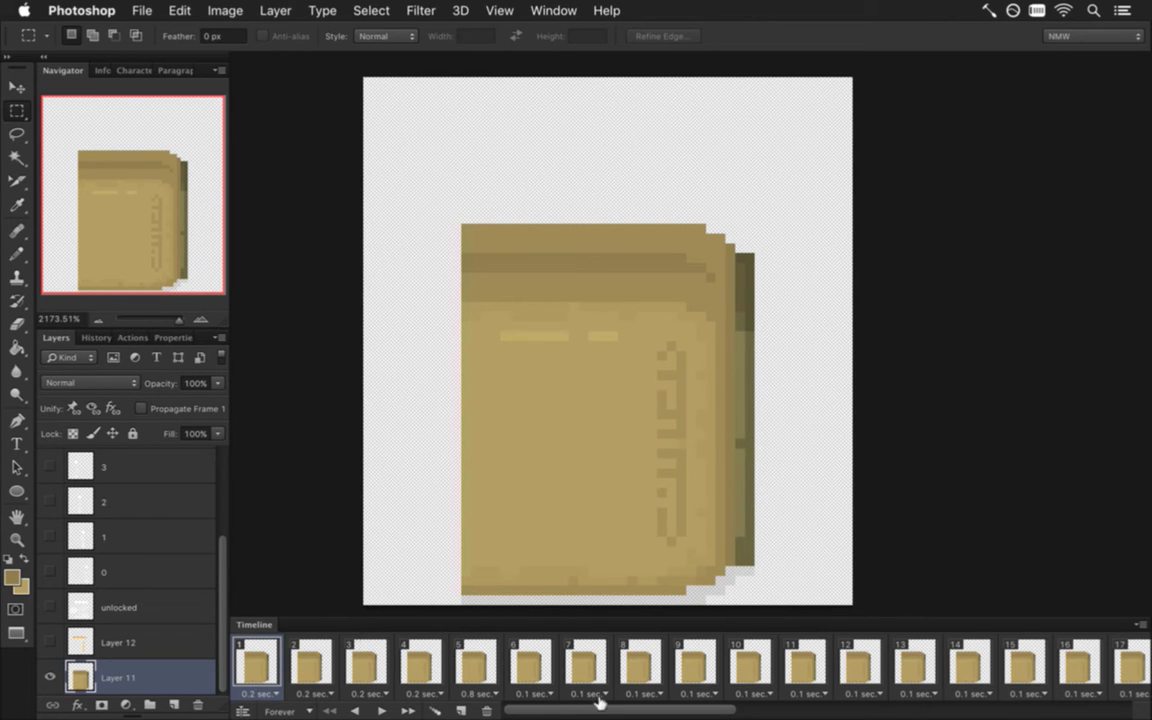
Select frames 2 through 45 and move the door on Layer 11 two pixels to the right in all of them
left_click(313, 657)
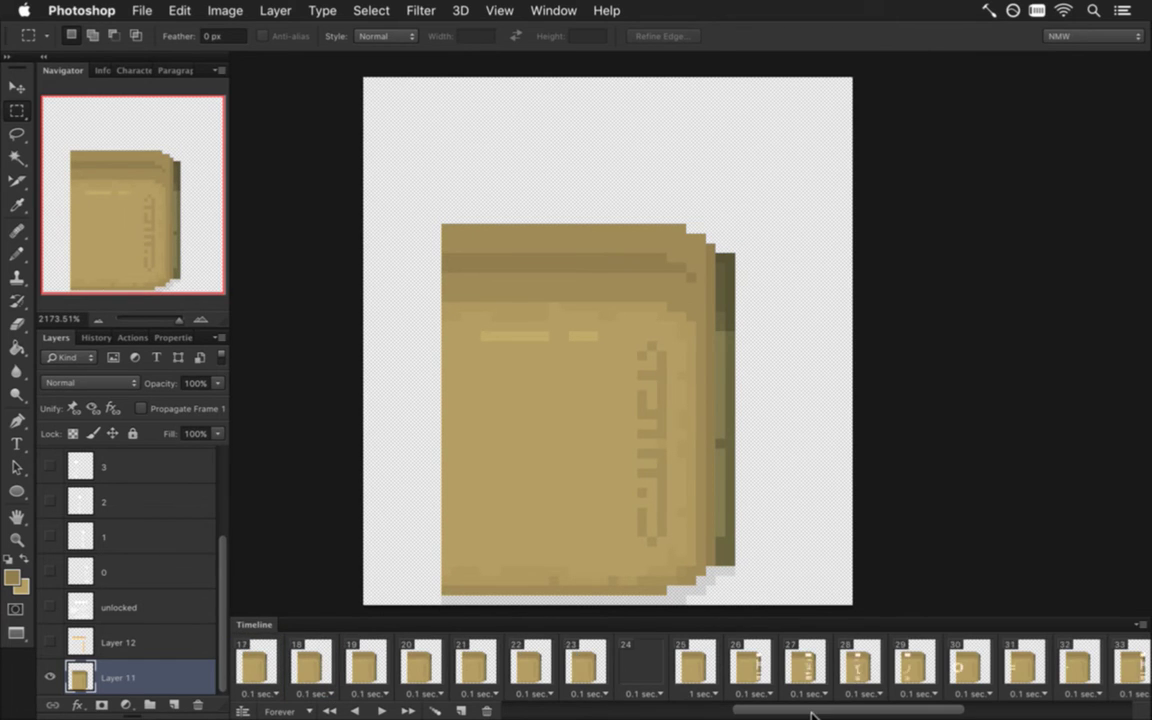
left_click_drag(675, 710, 1070, 708)
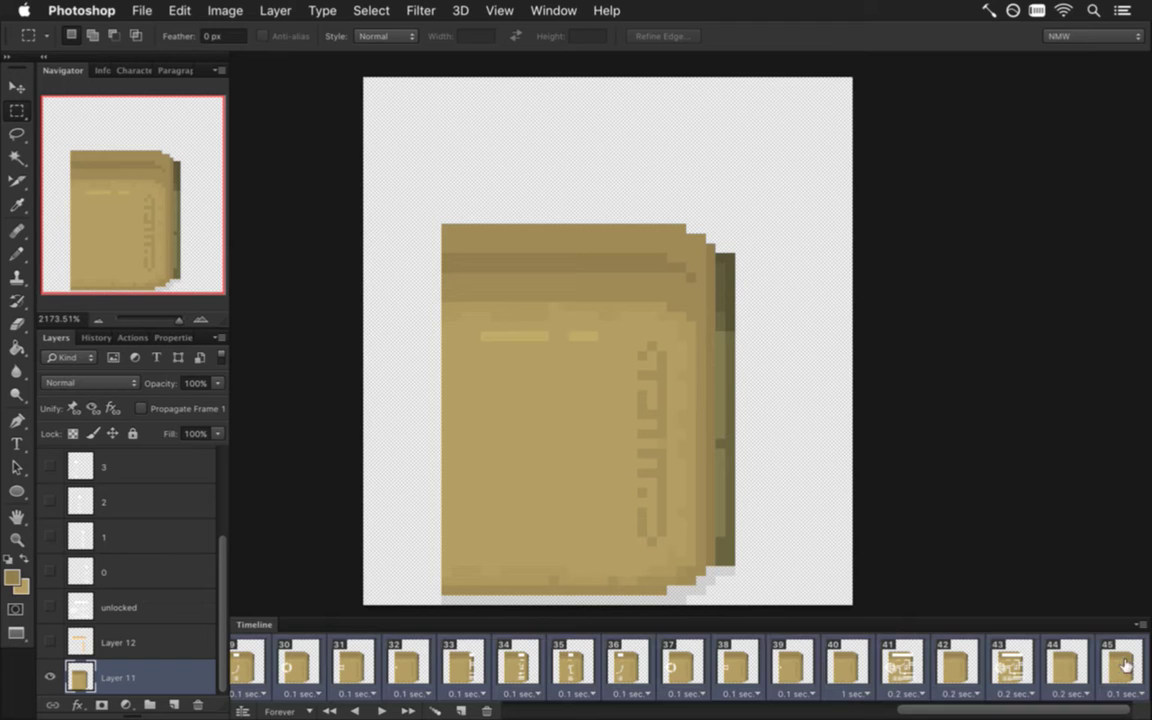
key("v")
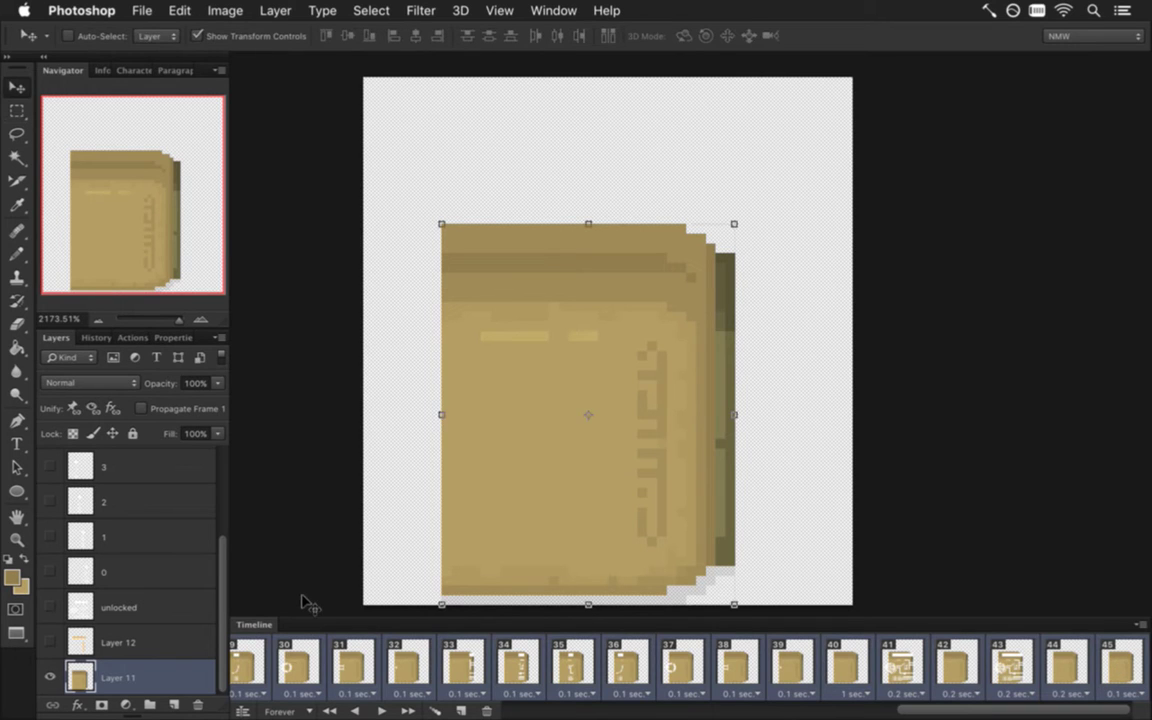
key("Right")
key("Right")
key("m")
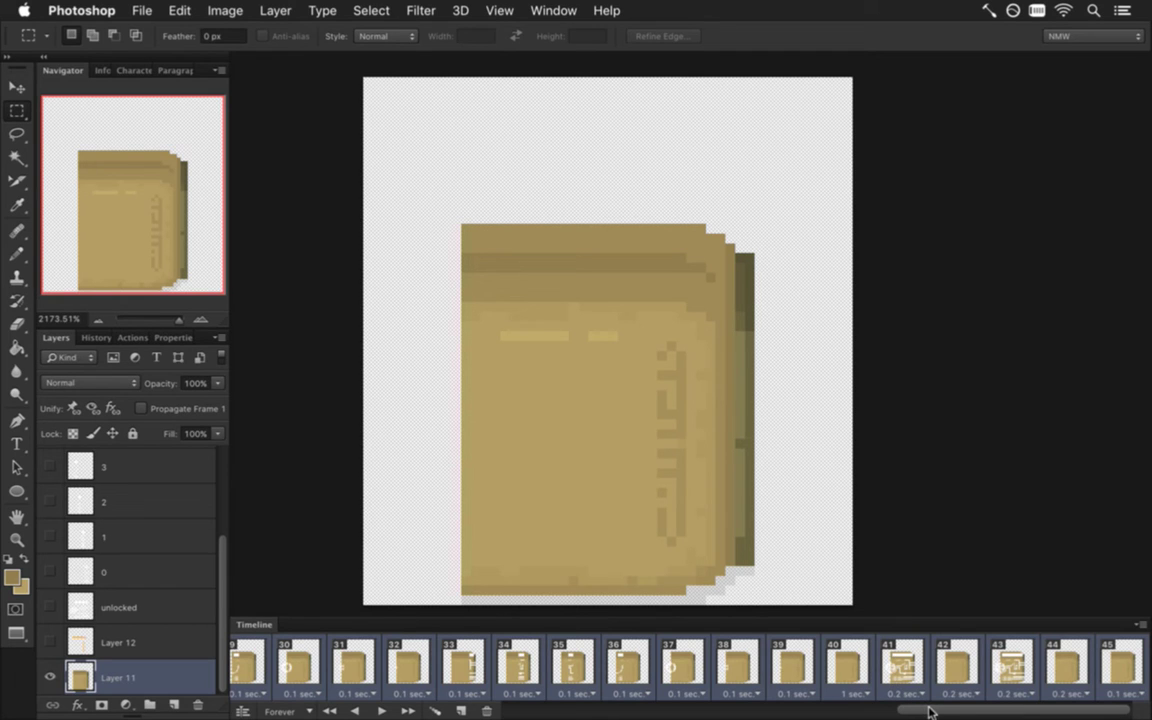
left_click_drag(929, 712, 786, 713)
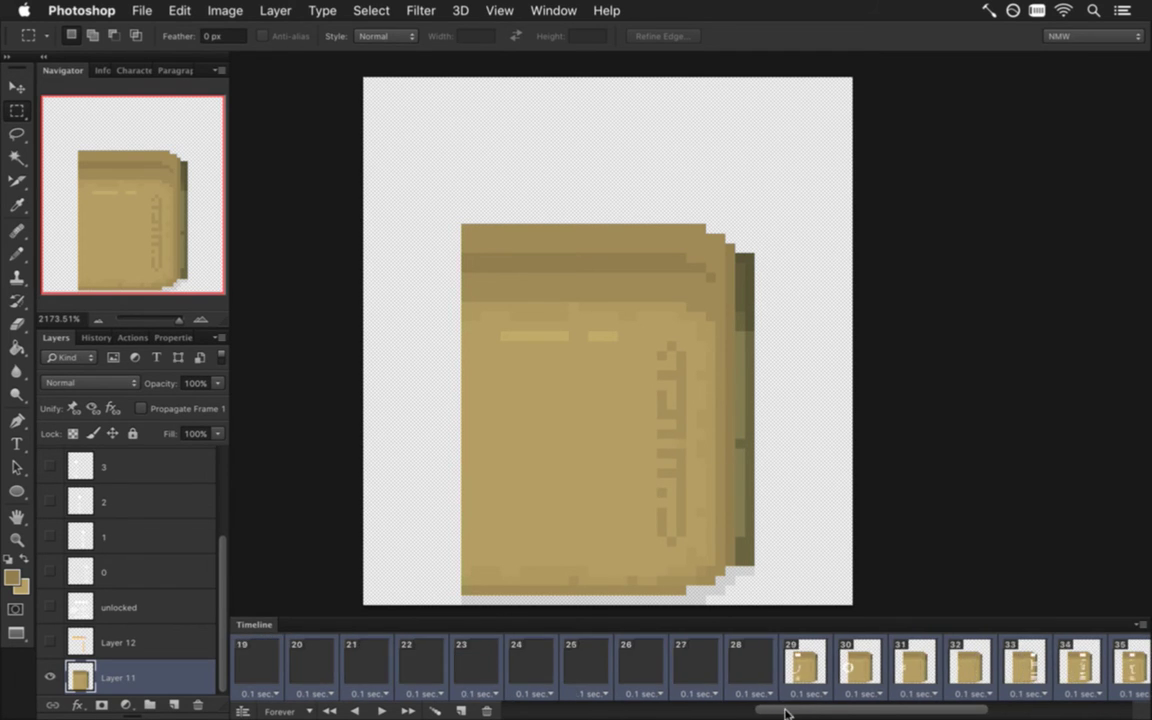
left_click_drag(806, 713, 508, 715)
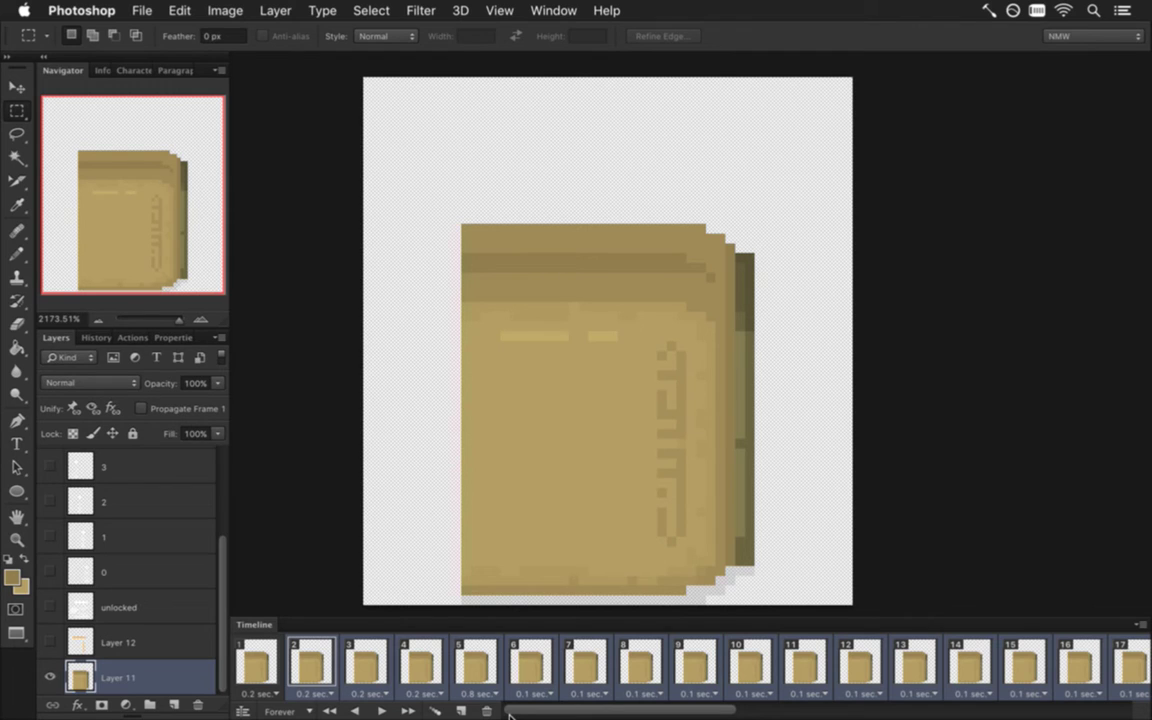
Compare the frames of 8DoorN1.psd with the 8DoorN0.psd timeline, and return to 8DoorN1.psd
left_click(477, 662)
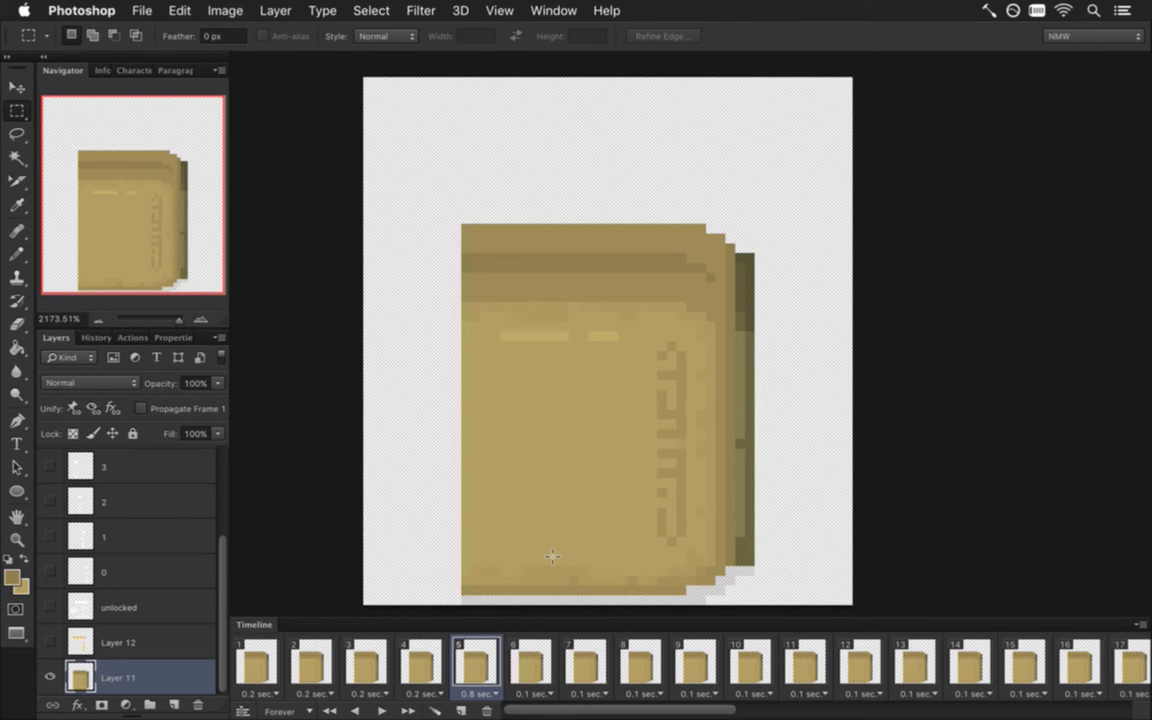
left_click_drag(715, 713, 896, 714)
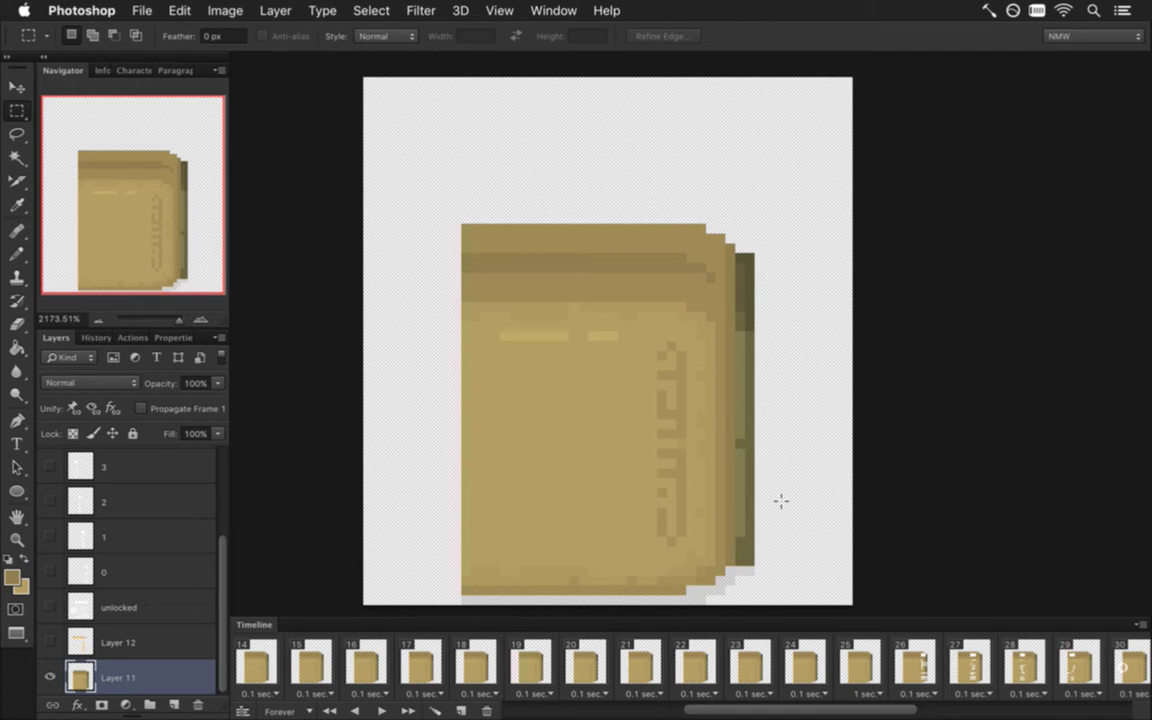
left_click(553, 10)
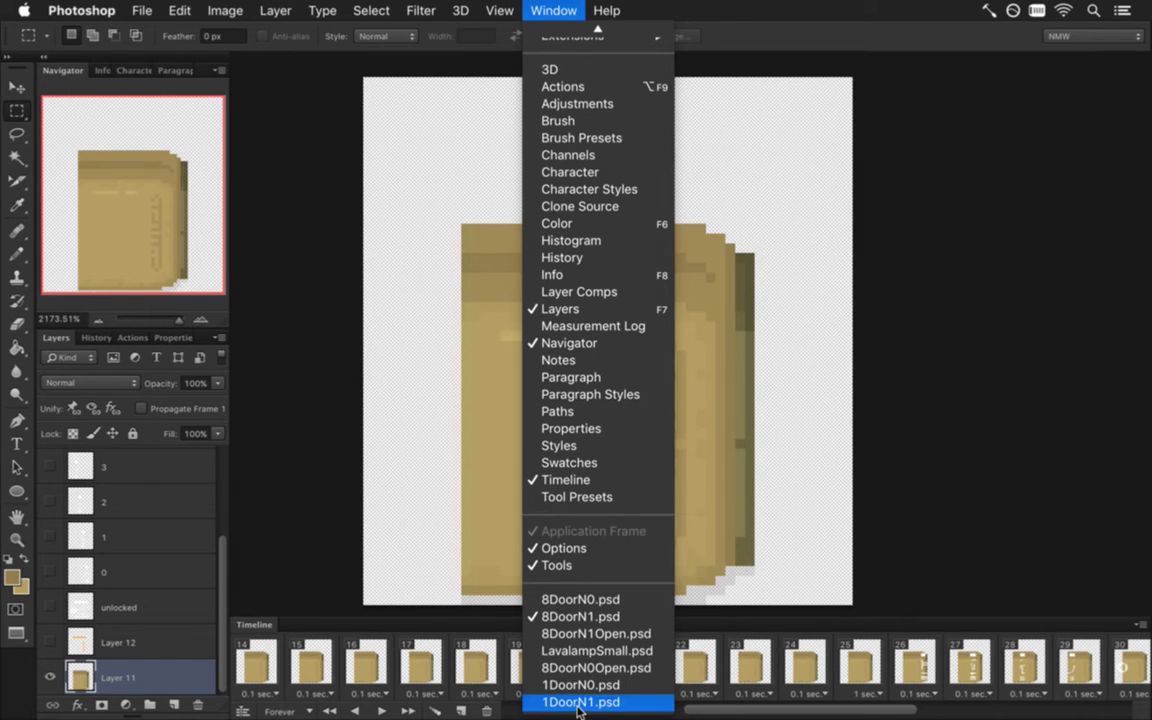
left_click(576, 600)
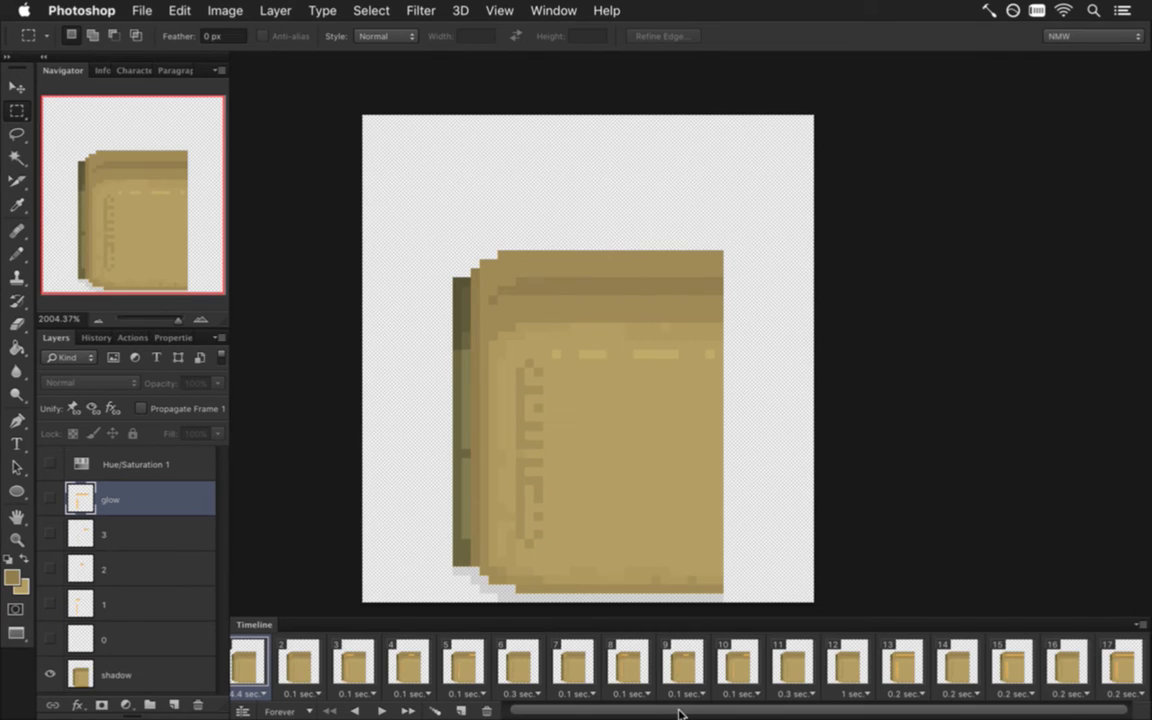
left_click_drag(679, 713, 655, 713)
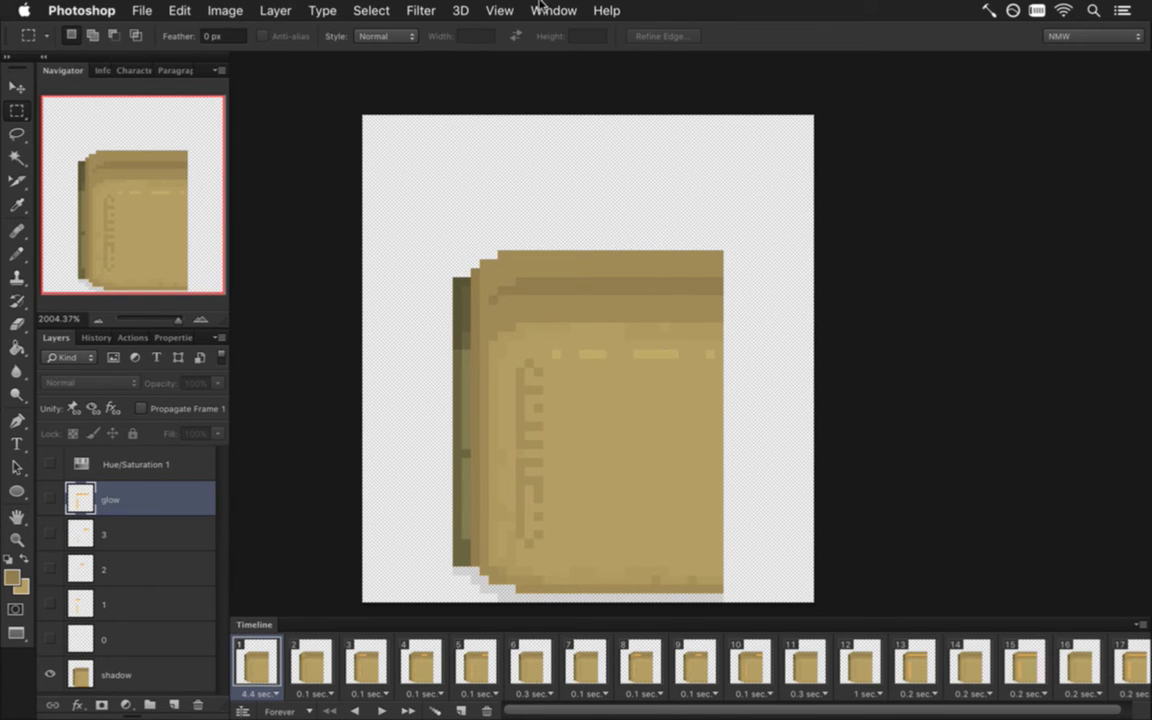
left_click(538, 10)
left_click(590, 675)
In frame 26, duplicate Layer 12, place the copy directly below layer 0, show it and shift it one pixel to the right
left_click_drag(553, 714, 803, 708)
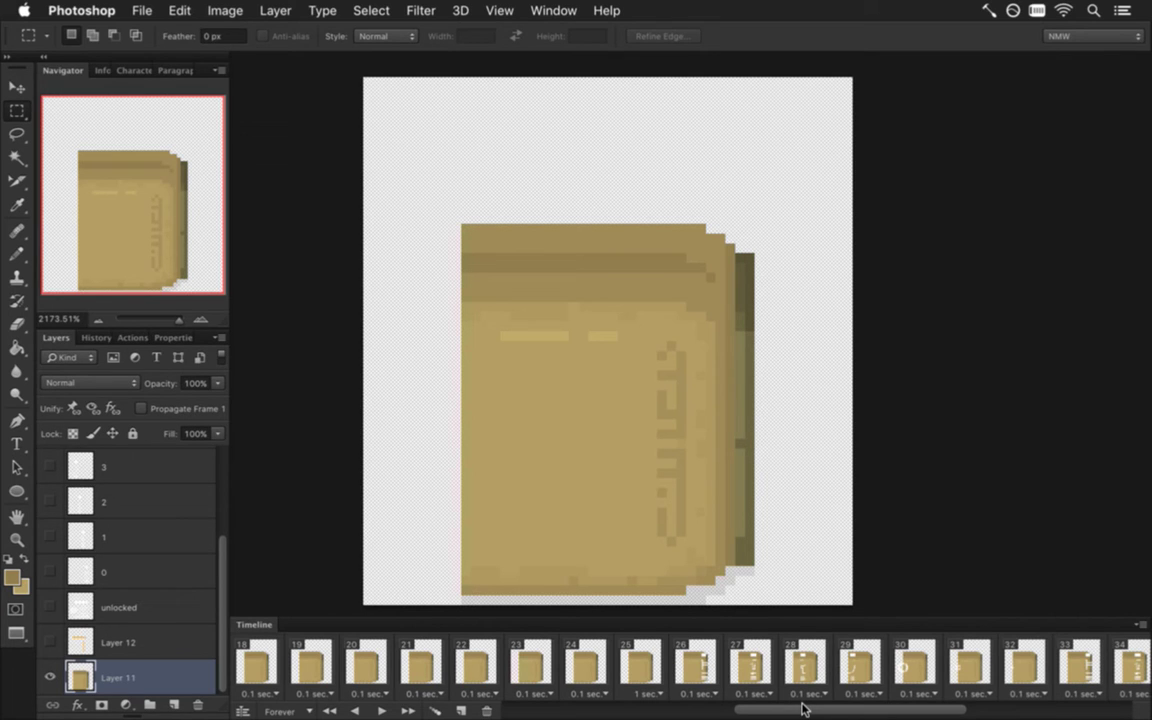
left_click_drag(802, 708, 814, 708)
mouse_move(814, 708)
left_mouse_down()
mouse_move(962, 708)
mouse_move(560, 715)
mouse_move(822, 711)
left_mouse_up()
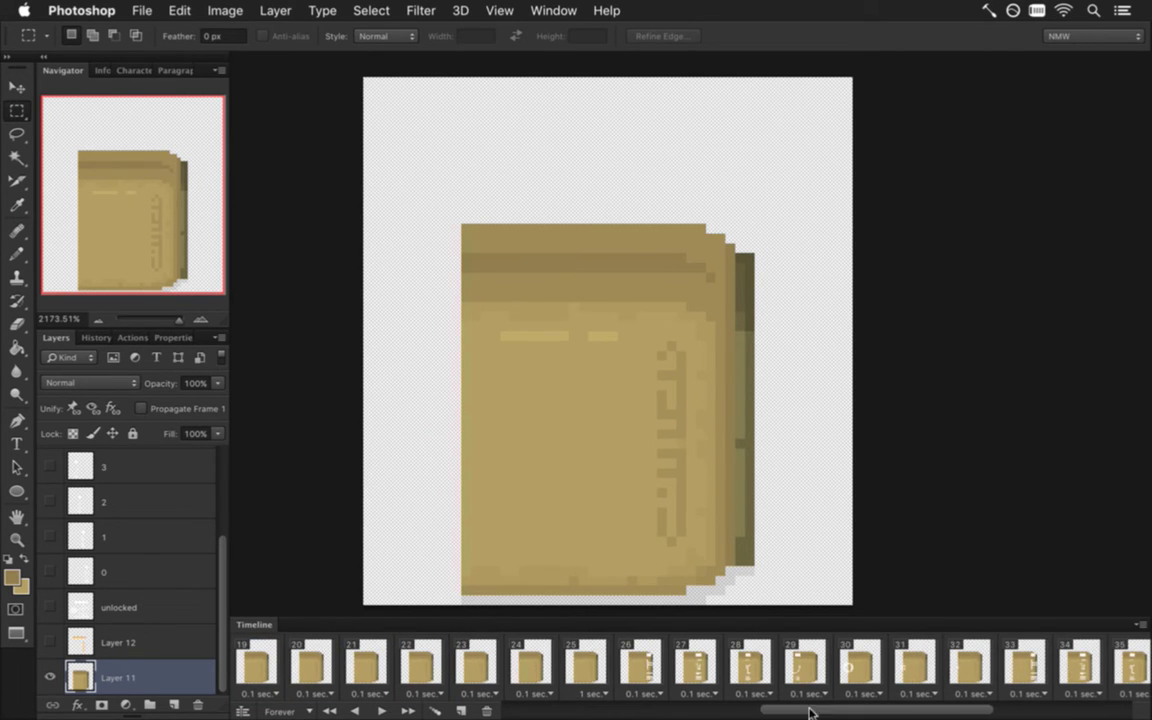
left_click(645, 668)
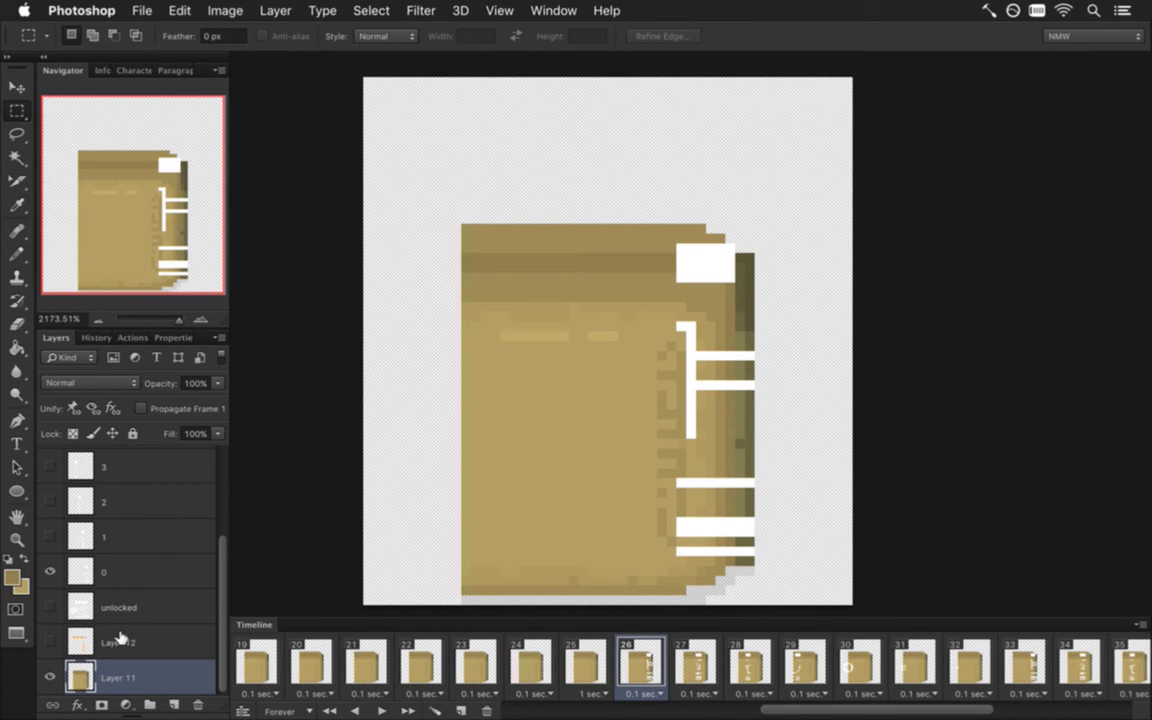
left_click(78, 641)
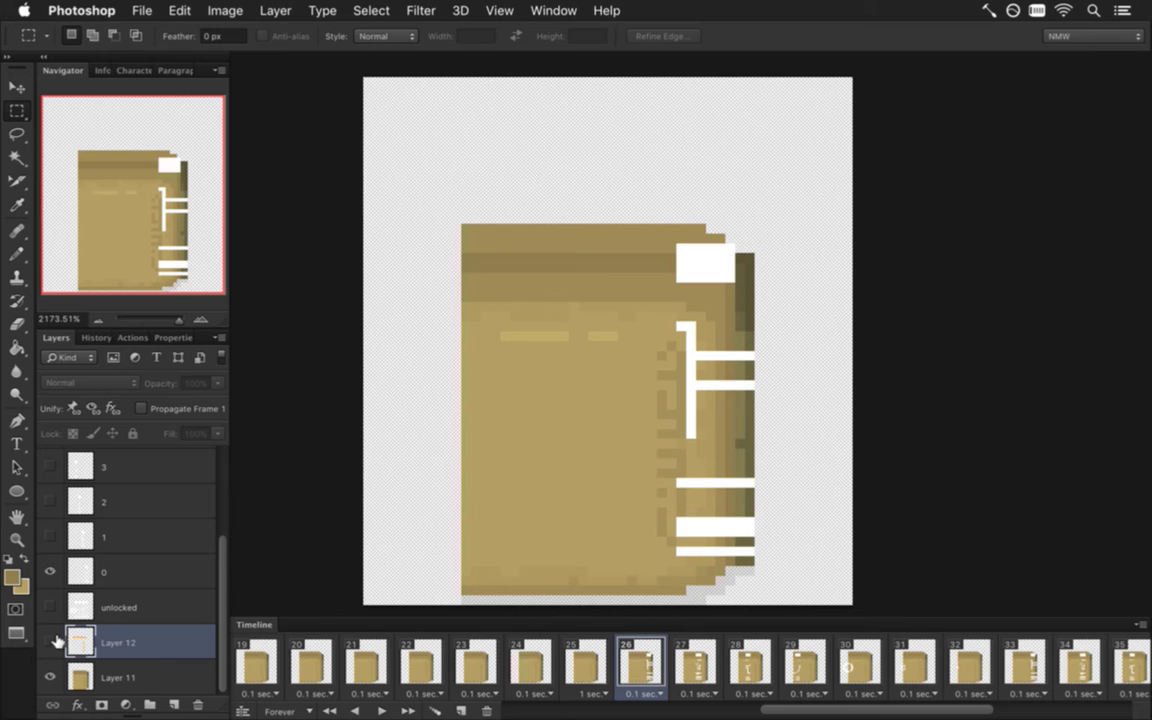
key("super+j")
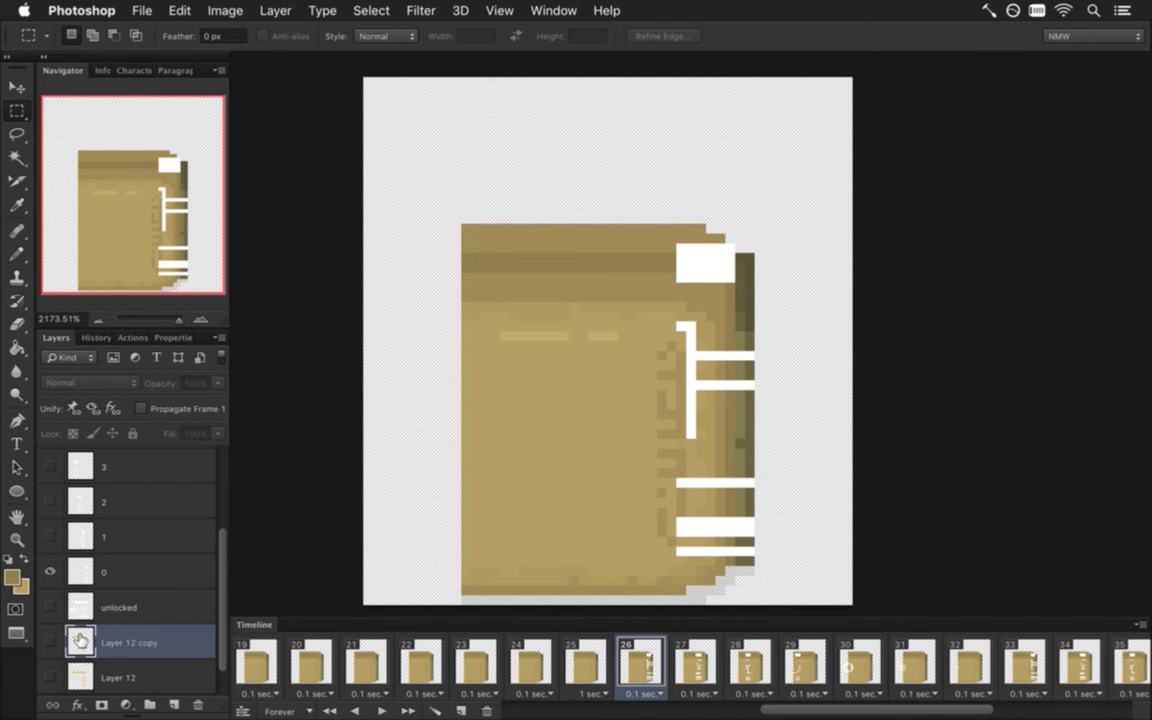
left_click_drag(72, 640, 119, 591)
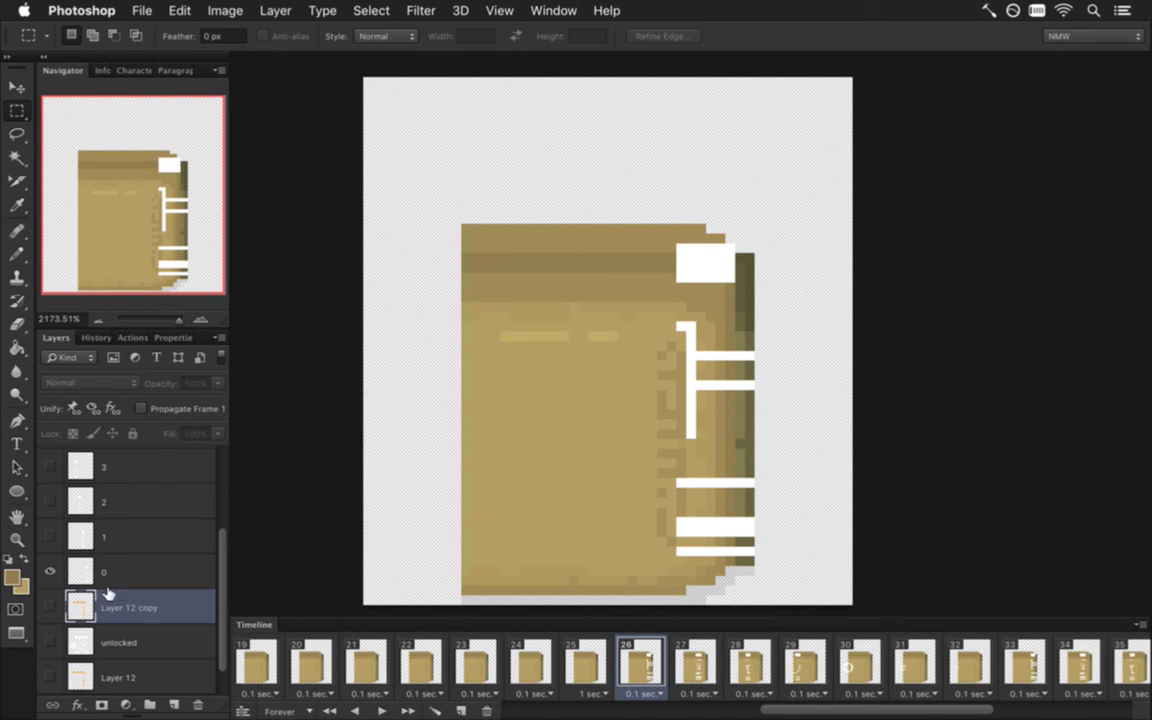
left_click(50, 606)
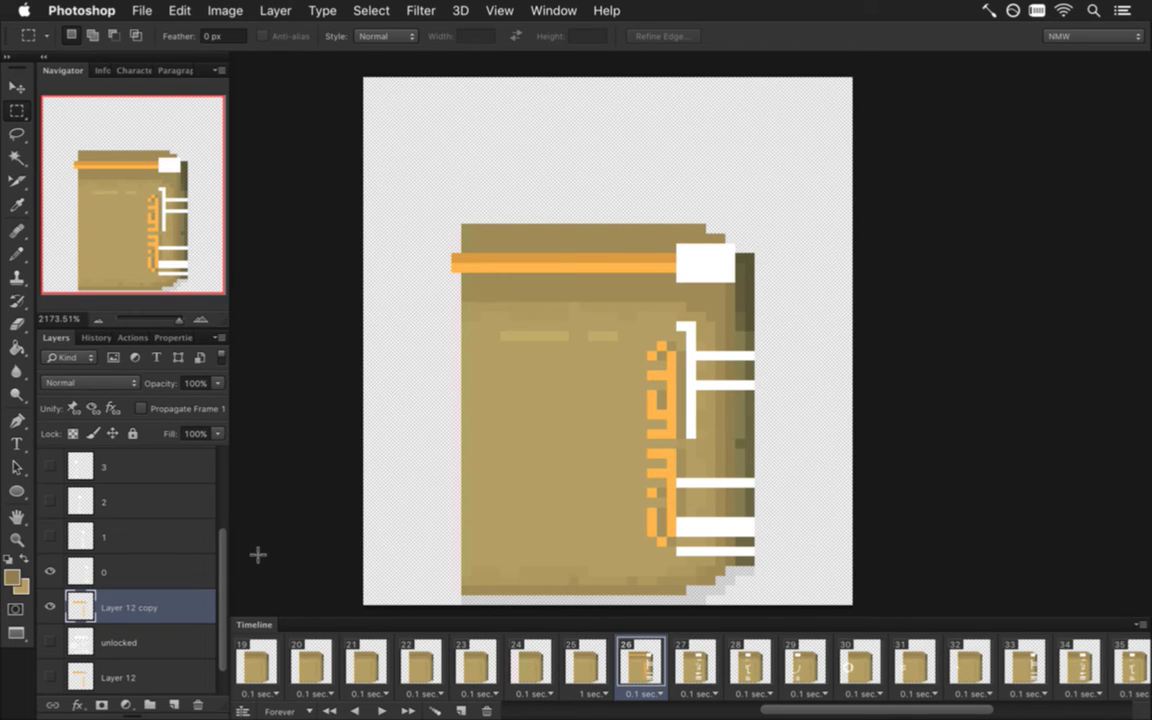
key("v")
key("Right")
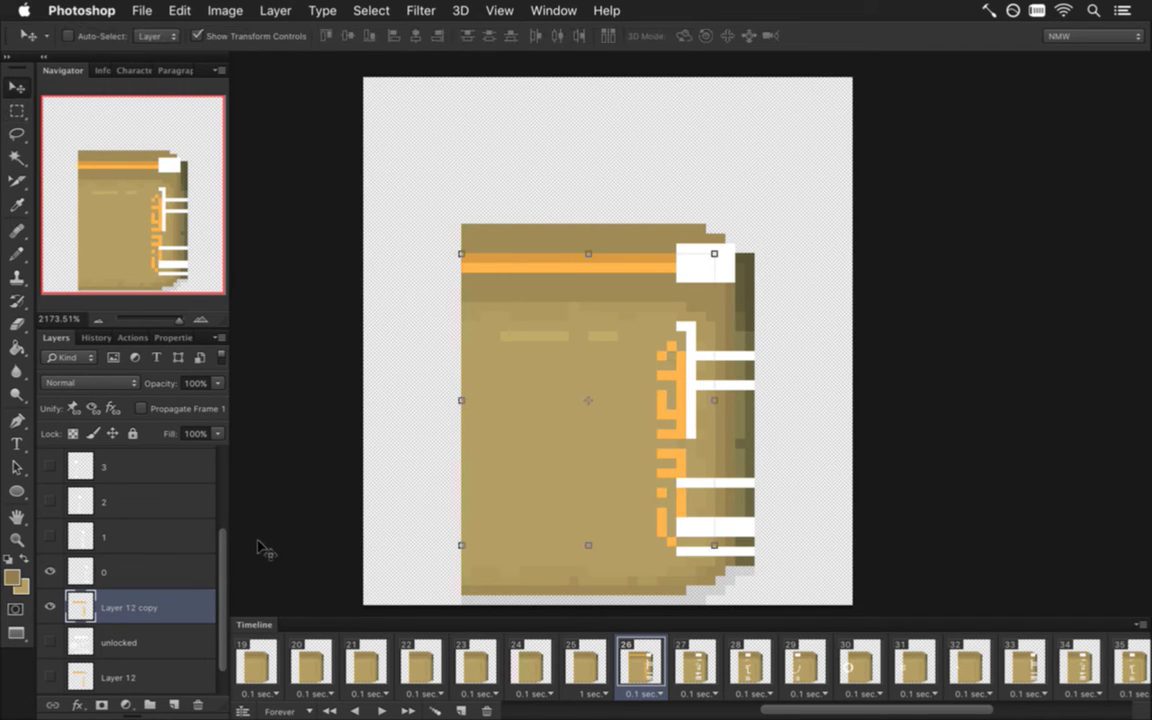
key("m")
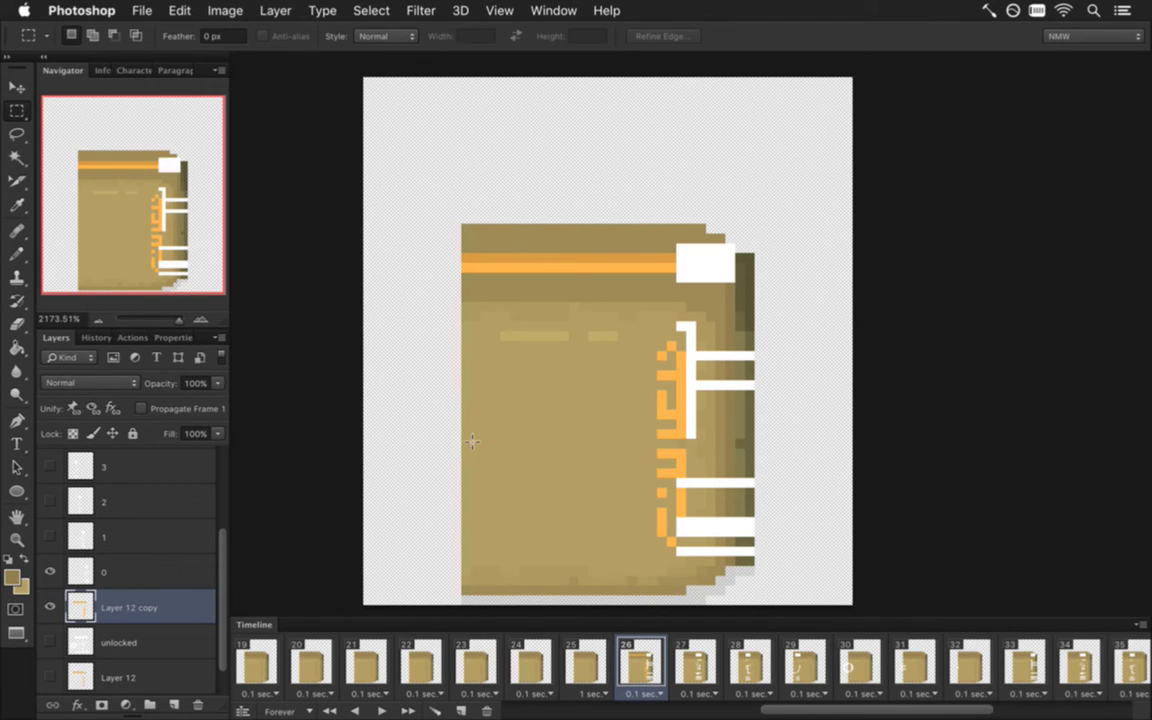
Erase the copy's orange glow except the small piece beneath the white block at the band's right end
key("e")
left_click_drag(462, 266, 655, 267)
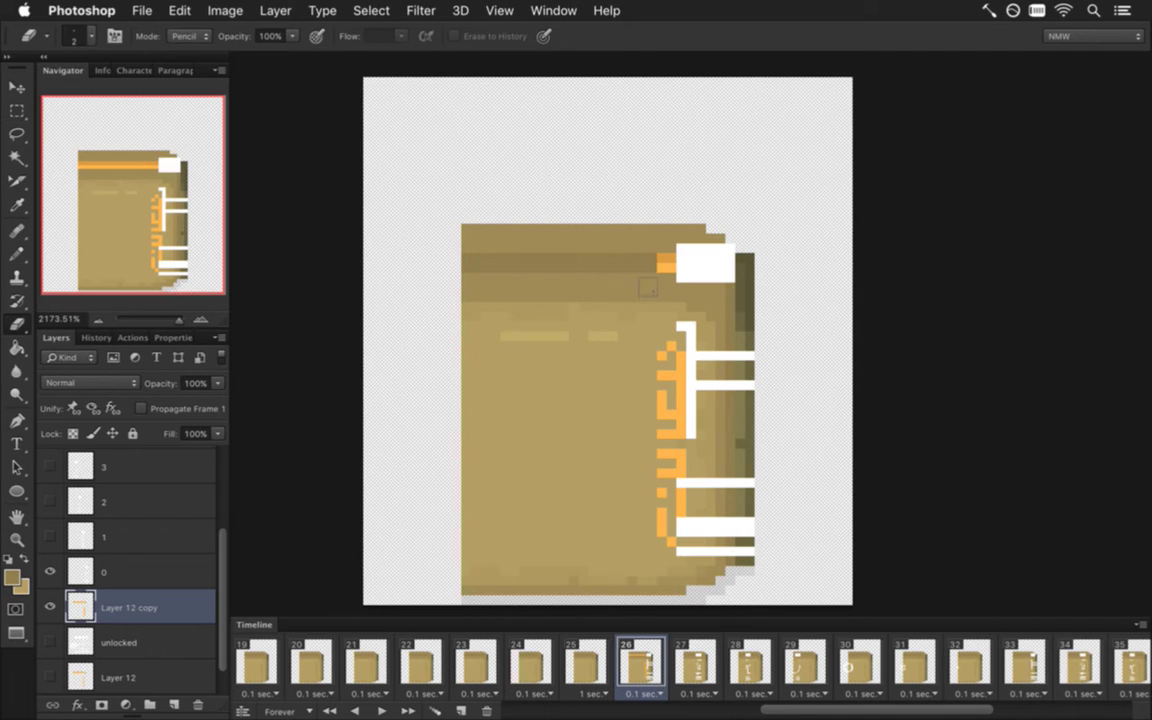
left_click(672, 265)
mouse_move(664, 345)
left_mouse_down()
mouse_move(652, 523)
mouse_move(662, 580)
mouse_move(685, 472)
mouse_move(687, 375)
mouse_move(660, 531)
left_mouse_up()
Set layer 0's opacity to 0% and merge it with Layer 12 copy
left_click(165, 574)
left_click(217, 383)
left_click_drag(219, 400, 131, 400)
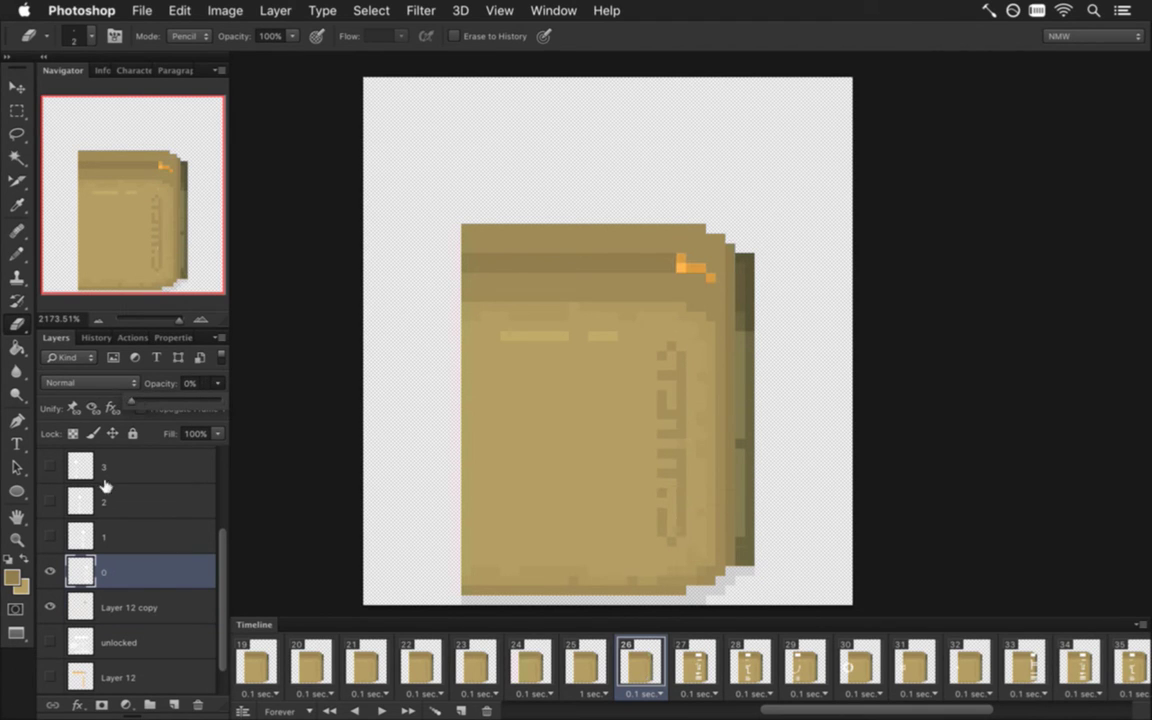
left_click(177, 607, "shift")
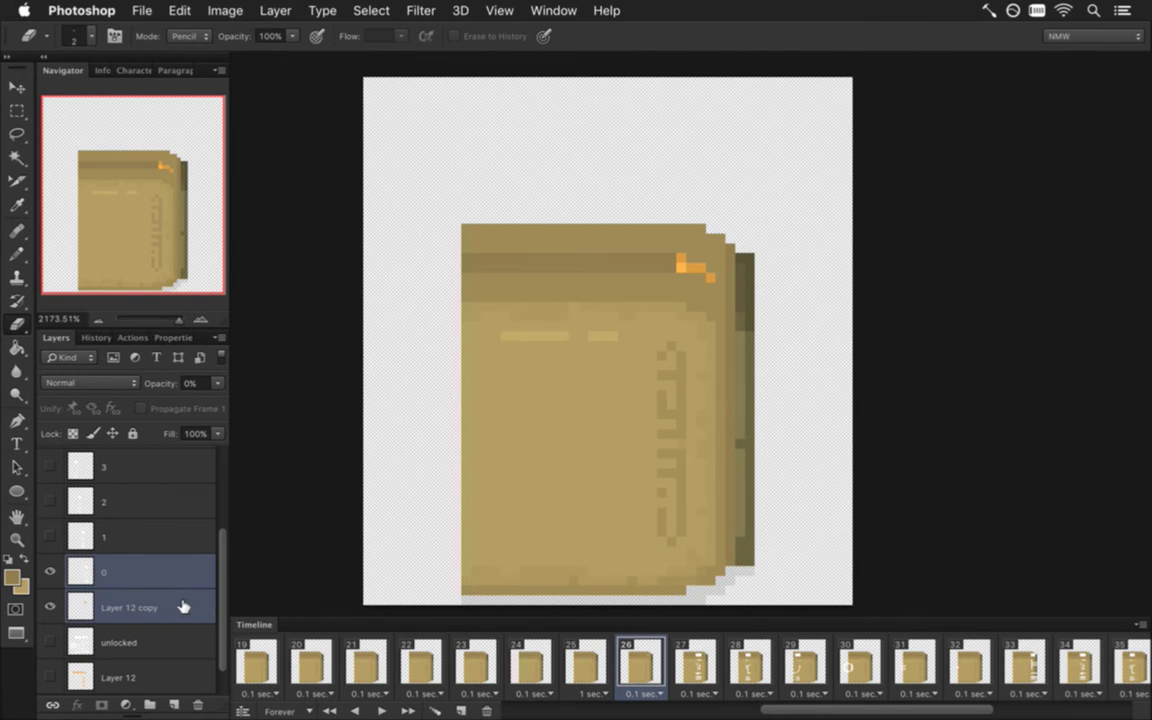
right_click(183, 607)
left_click(228, 472)
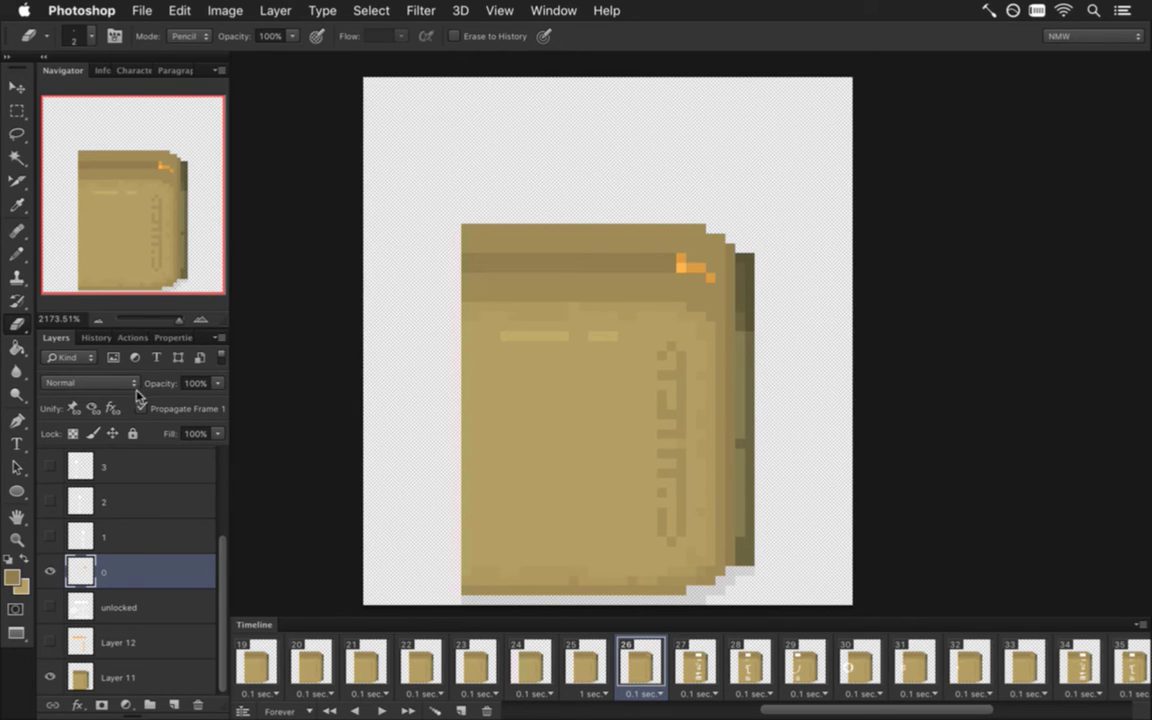
In frame 27, duplicate Layer 12, place the copy directly below layer 1, show it and shift it one pixel to the right
left_click(697, 663)
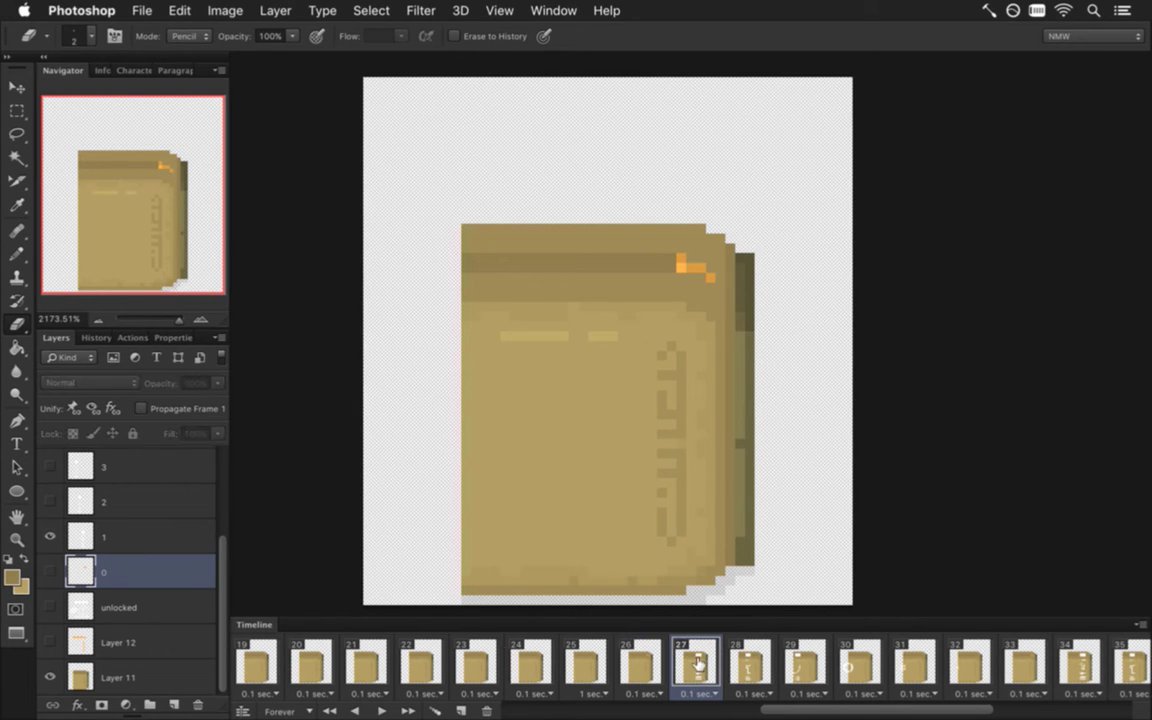
left_click(142, 651)
key("super+j")
left_click_drag(140, 645, 80, 565)
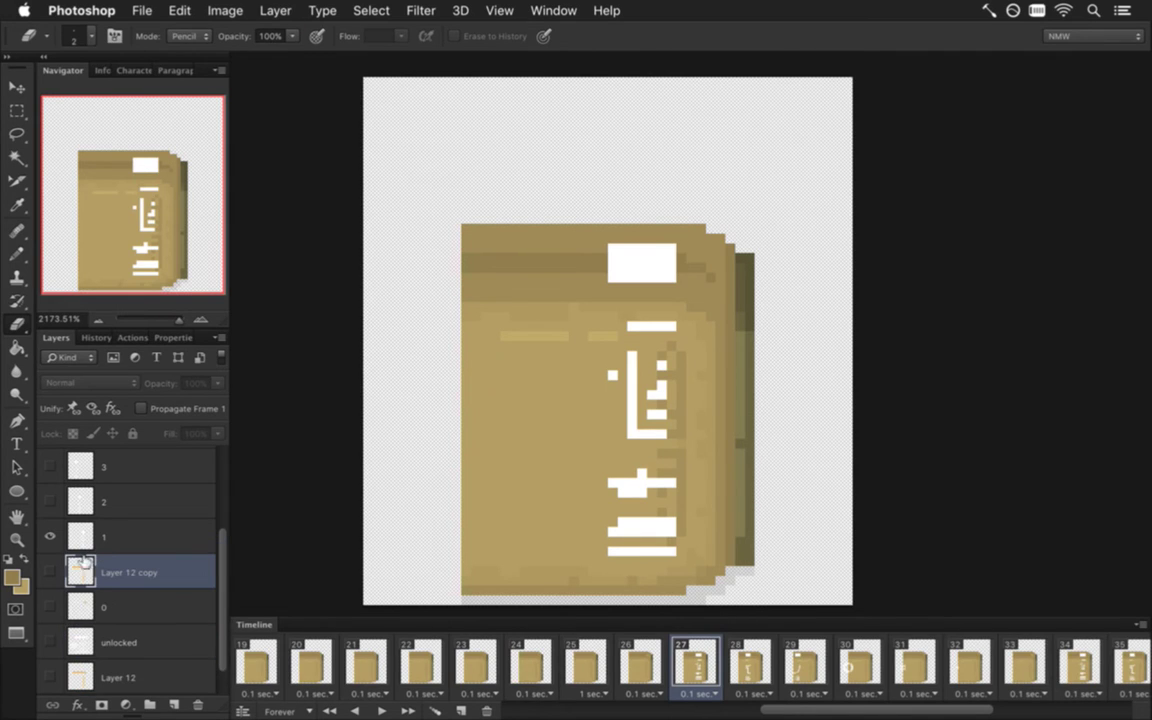
left_click(50, 572)
key("v")
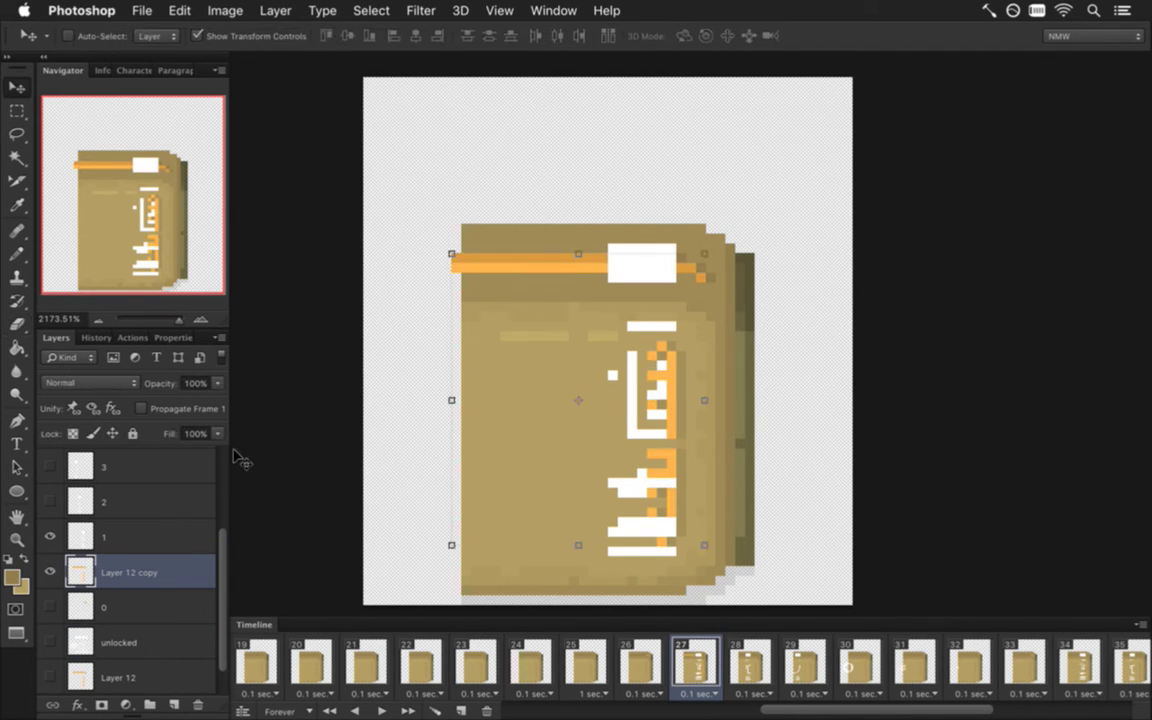
key("Right")
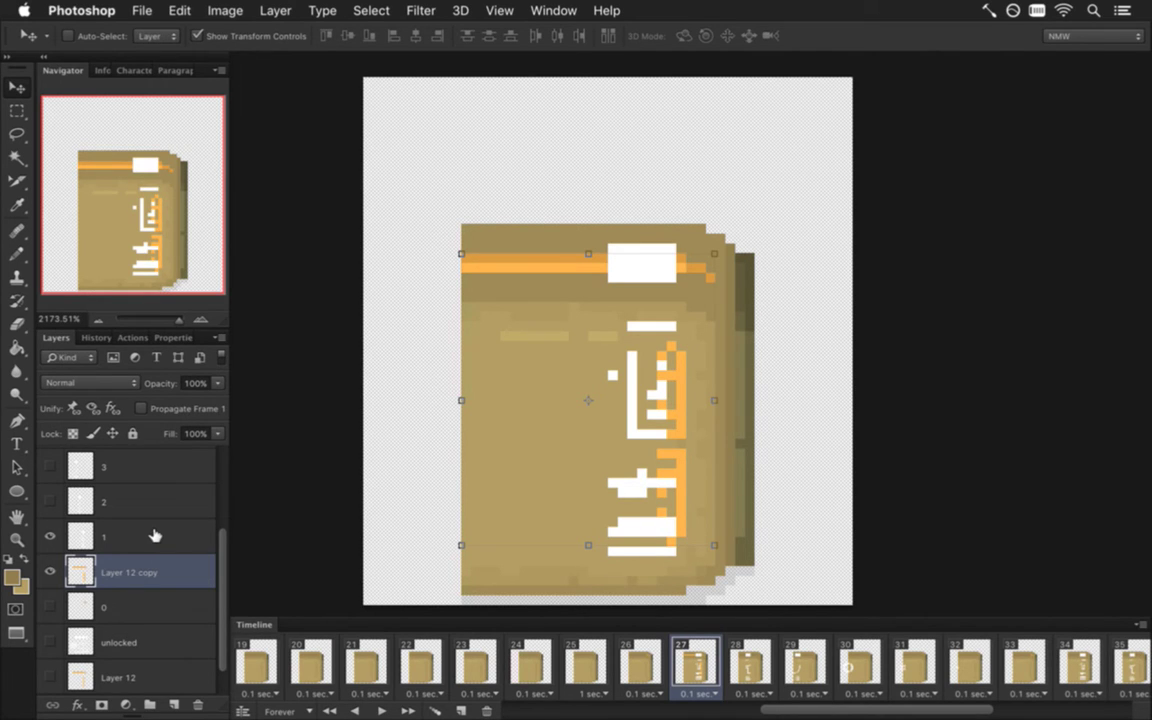
Erase the copy's orange band left of the white block and the glyph's left part, and set layer 1's opacity to 0%
key("e")
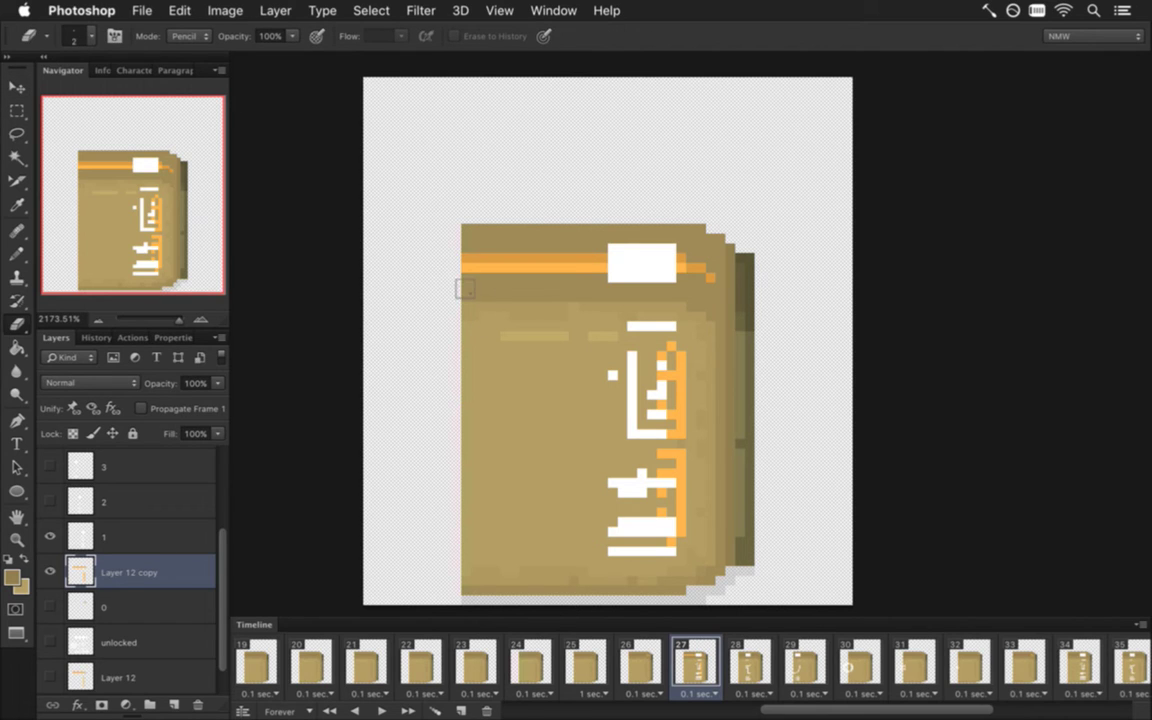
mouse_move(441, 262)
left_mouse_down()
mouse_move(590, 262)
mouse_move(657, 388)
mouse_move(666, 370)
mouse_move(663, 568)
left_mouse_up()
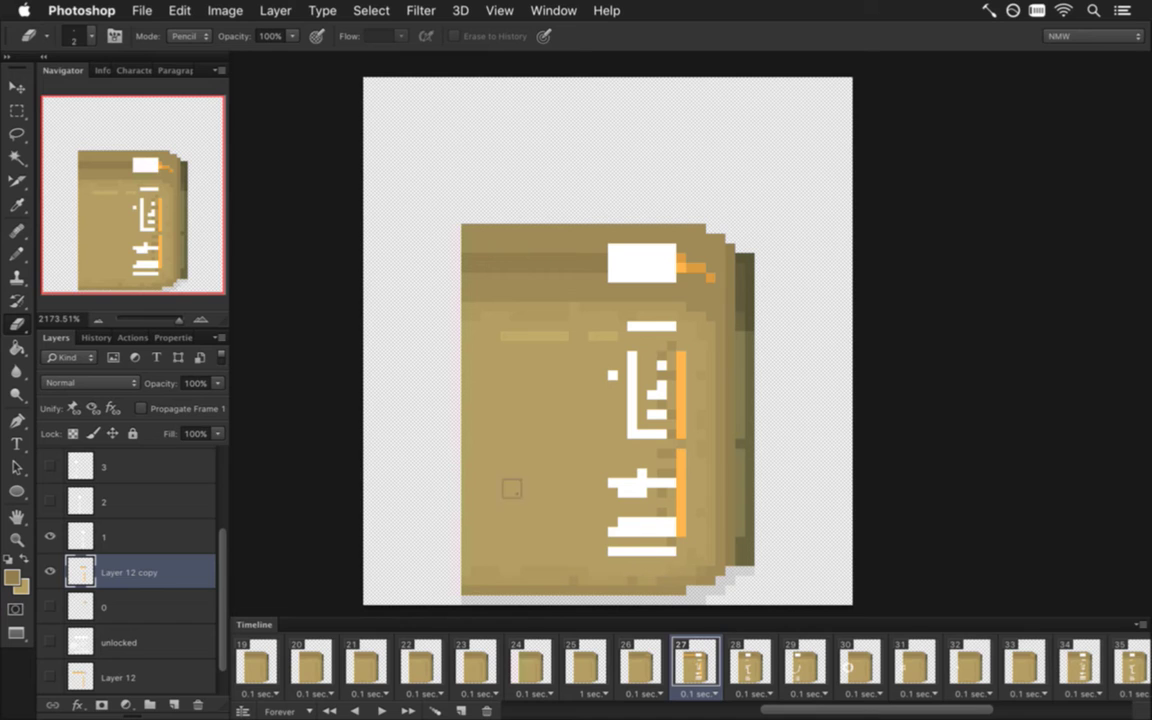
left_click(170, 528)
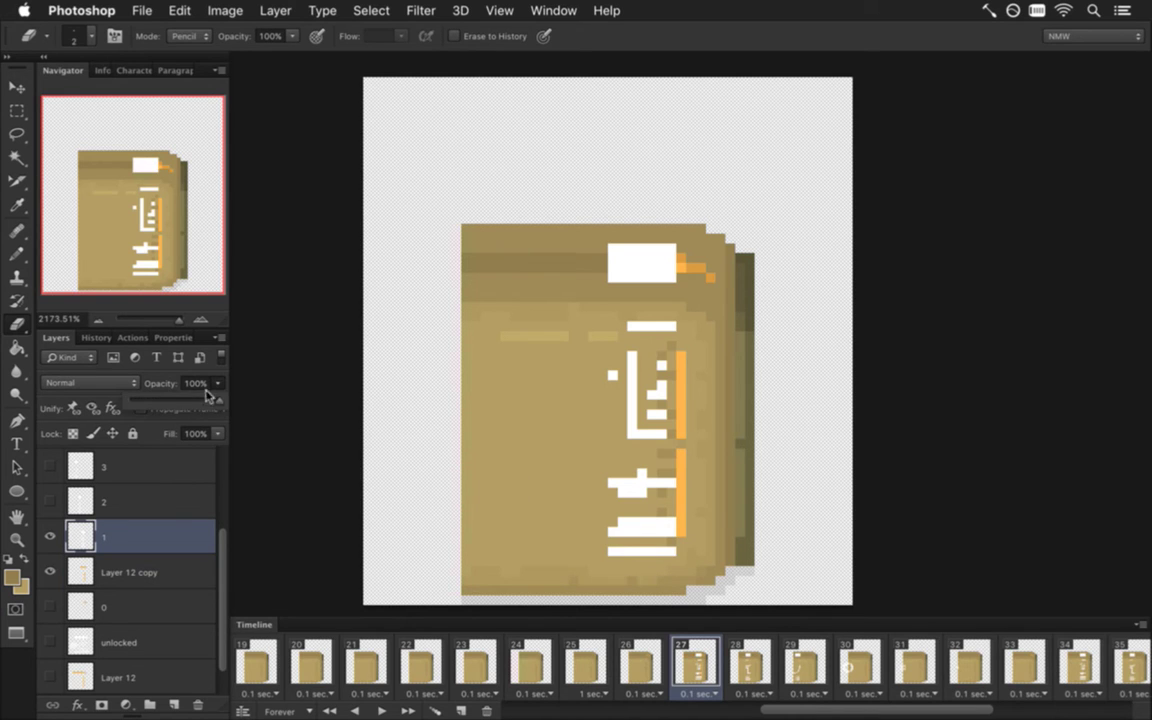
left_click_drag(217, 383, 145, 378)
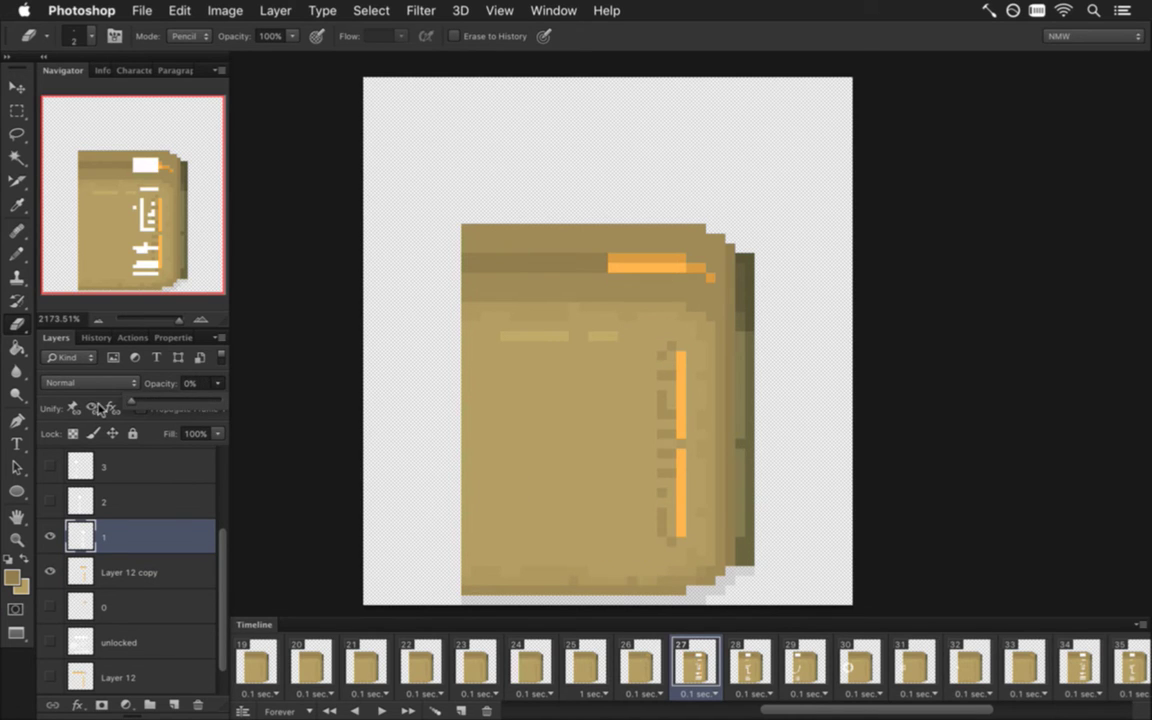
Merge layer 1 with Layer 12 copy
left_click(152, 572, "shift")
right_click(162, 574)
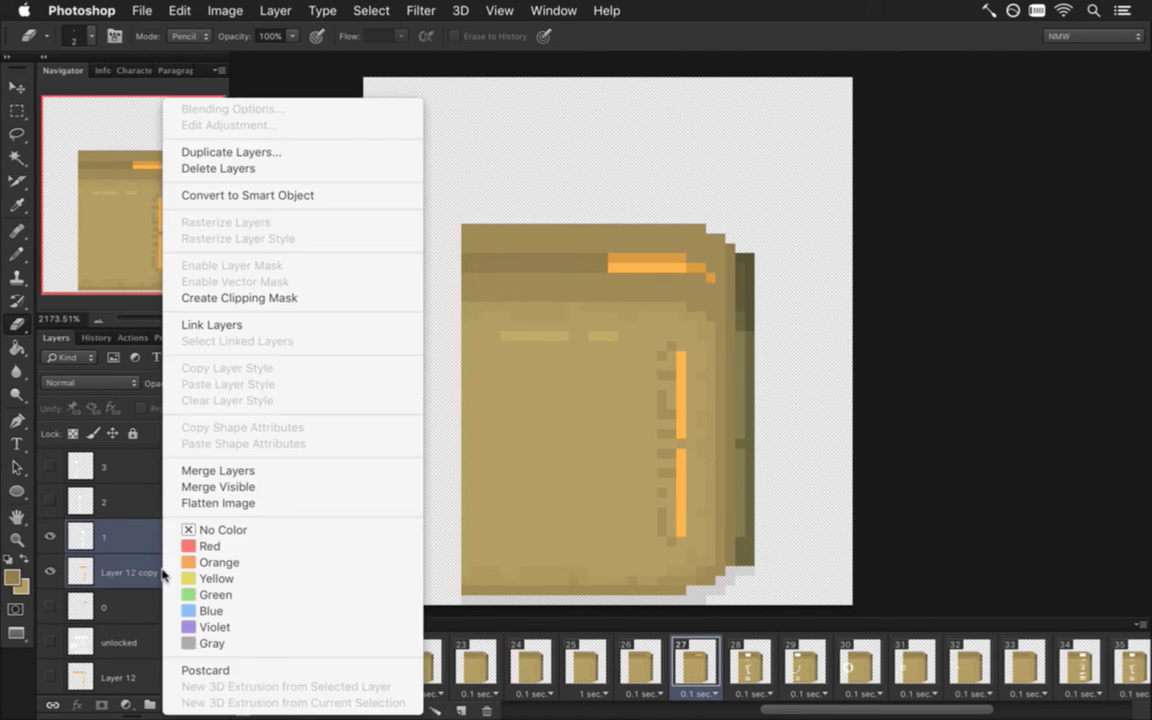
left_click(218, 470)
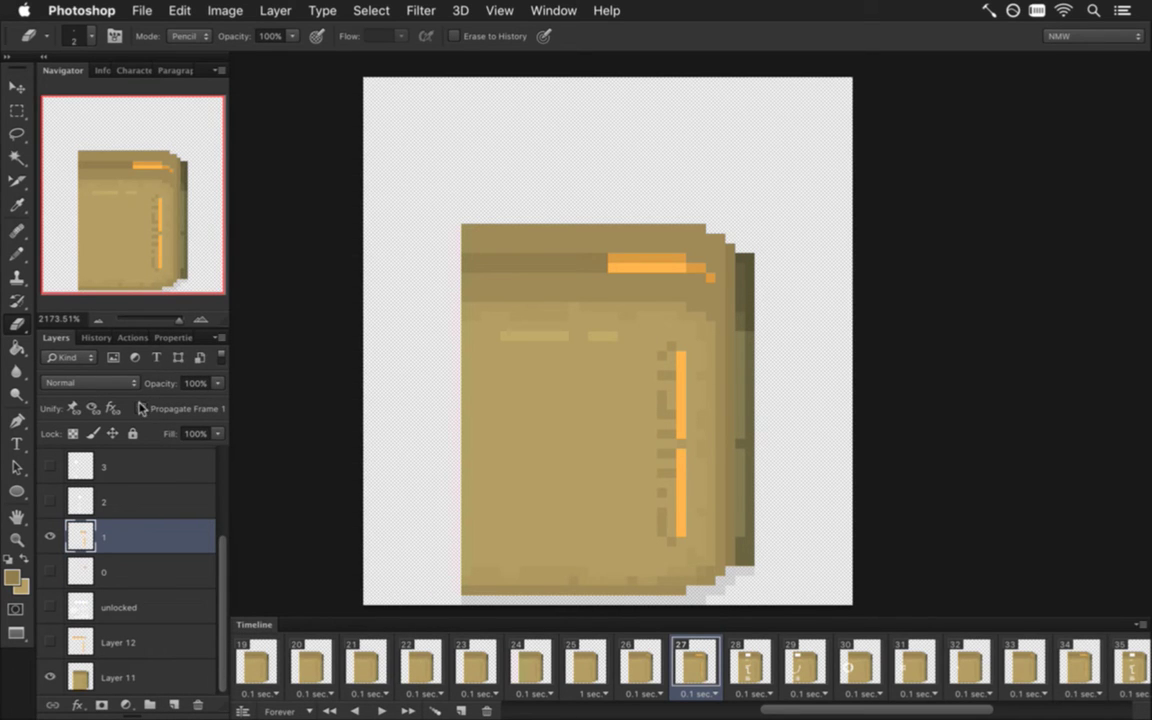
In frame 28, duplicate Layer 12, place the copy directly below layer 2, show it and shift it one pixel to the right
left_click(751, 670)
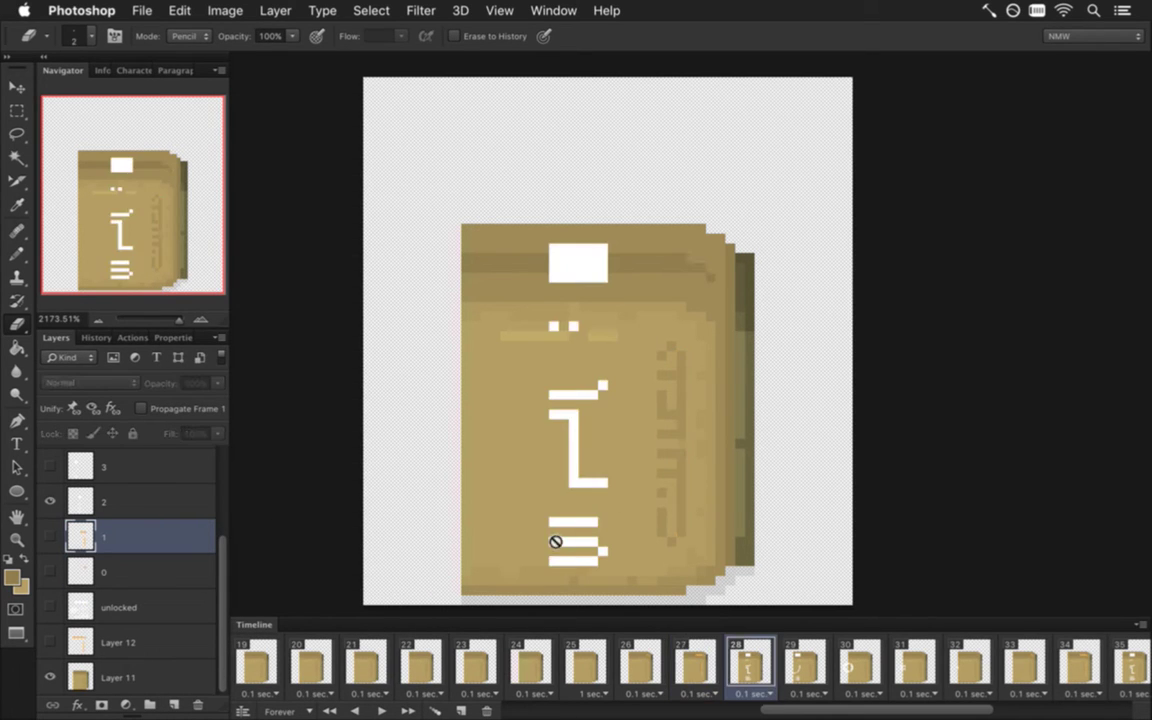
left_click(180, 640)
left_click_drag(141, 630, 110, 520)
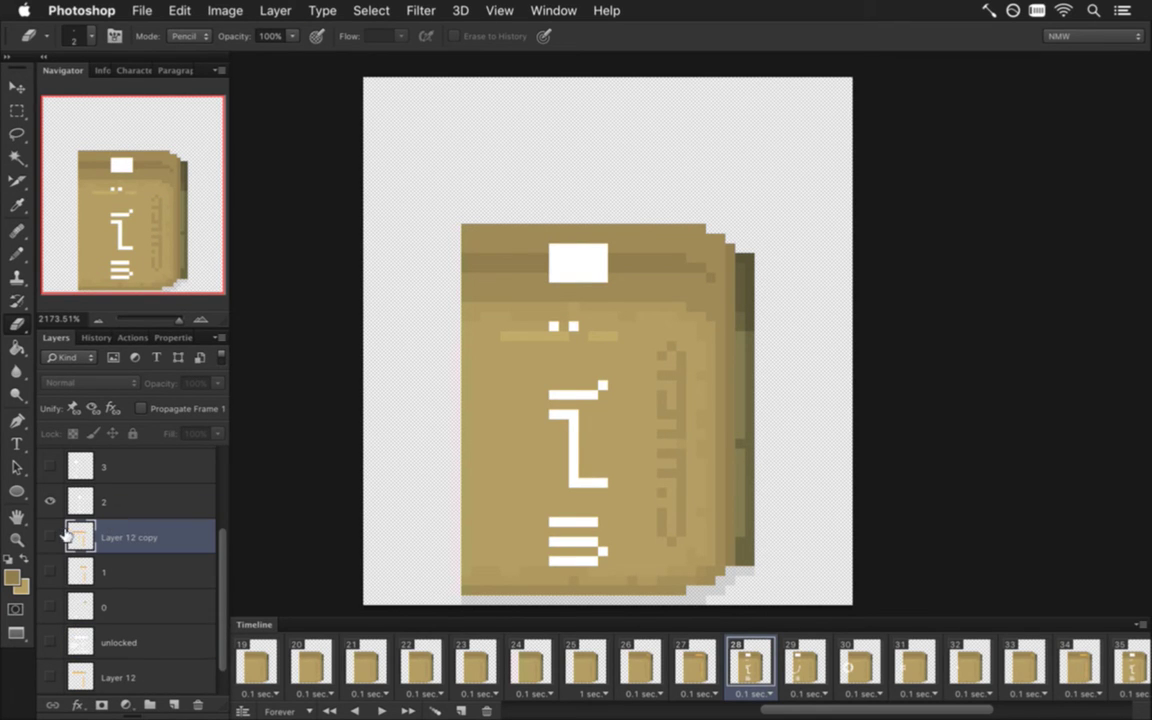
left_click(51, 537)
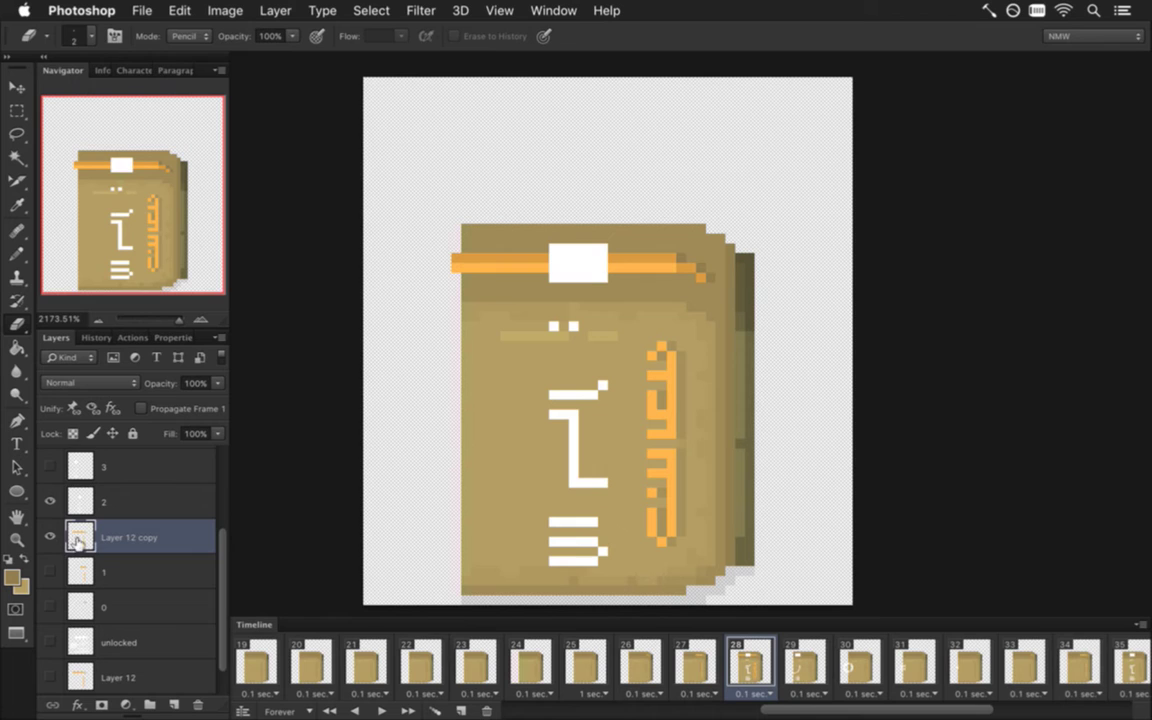
key("v")
key("Right")
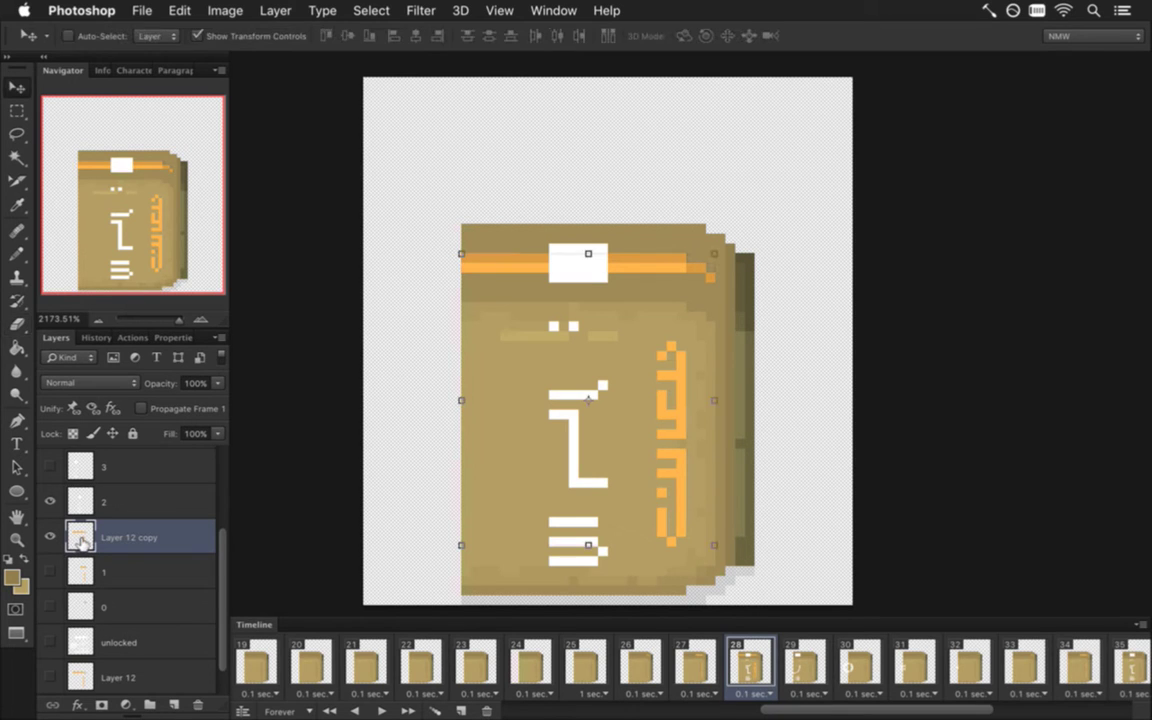
key("m")
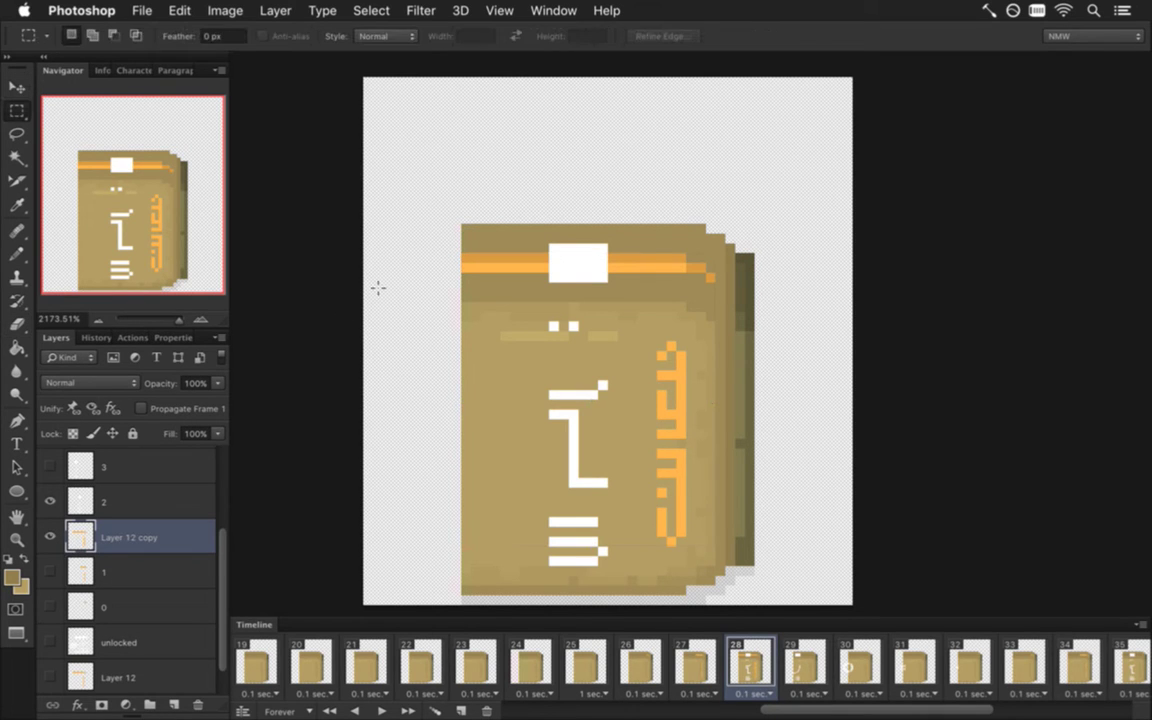
Erase the right part of the copy's glyph and its orange band on both sides of the white block
key("e")
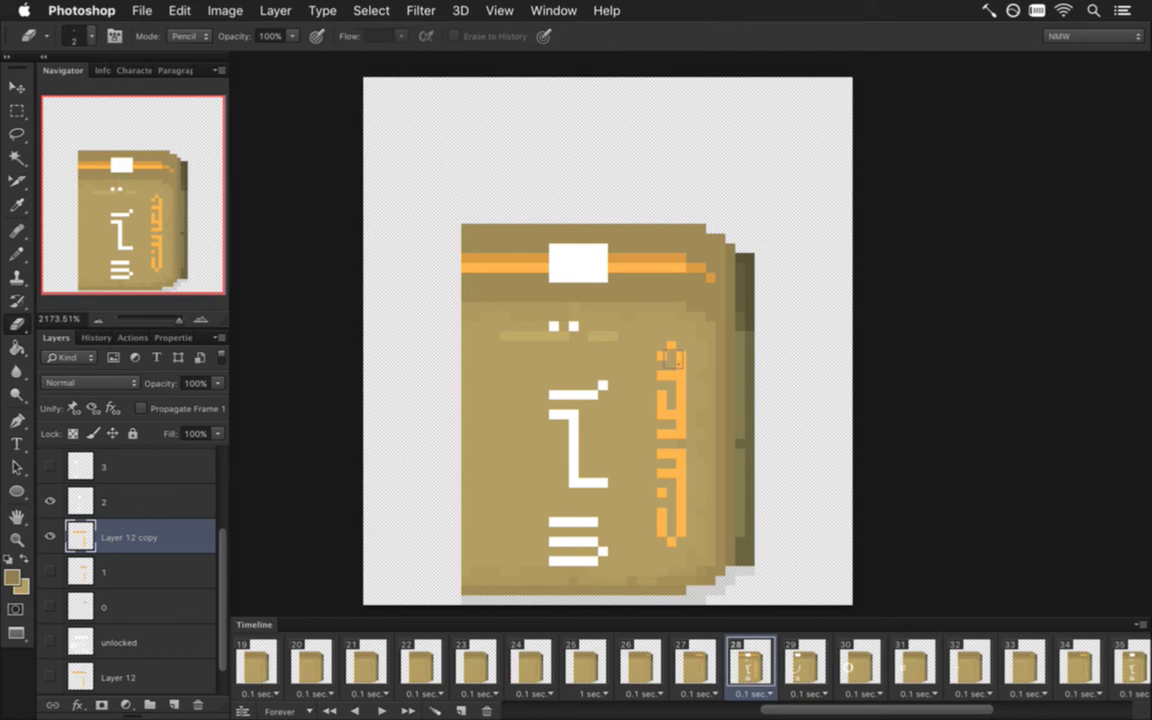
left_click_drag(682, 350, 682, 540)
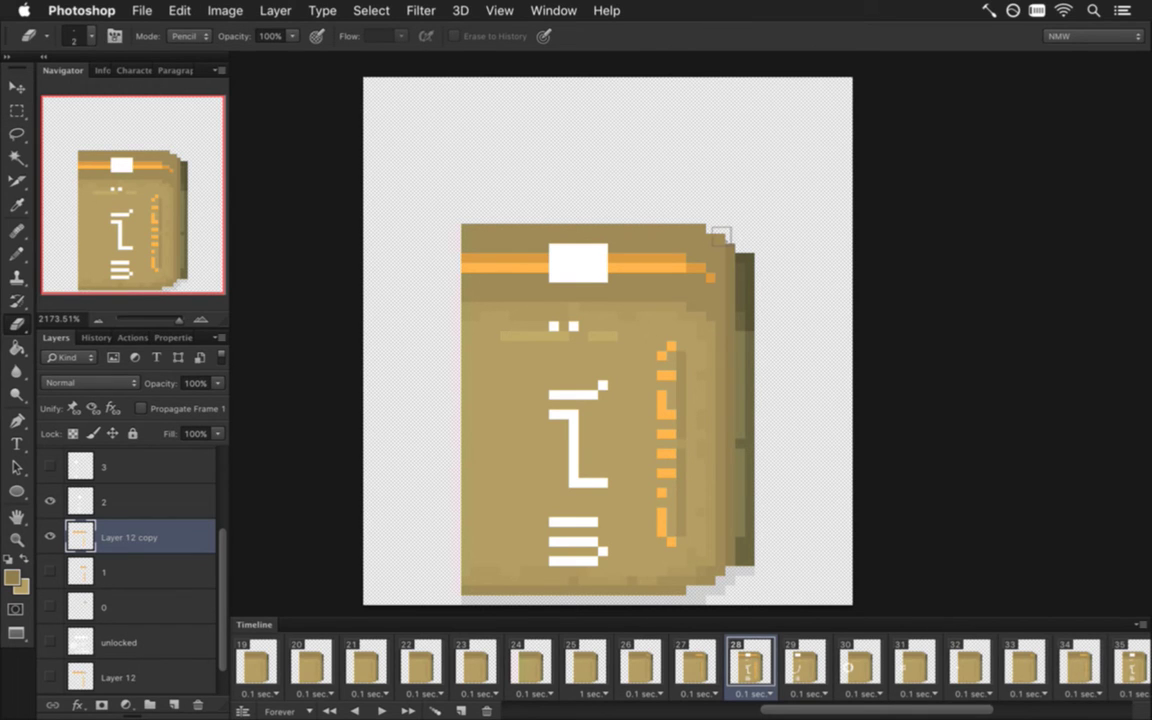
left_click_drag(711, 297, 625, 280)
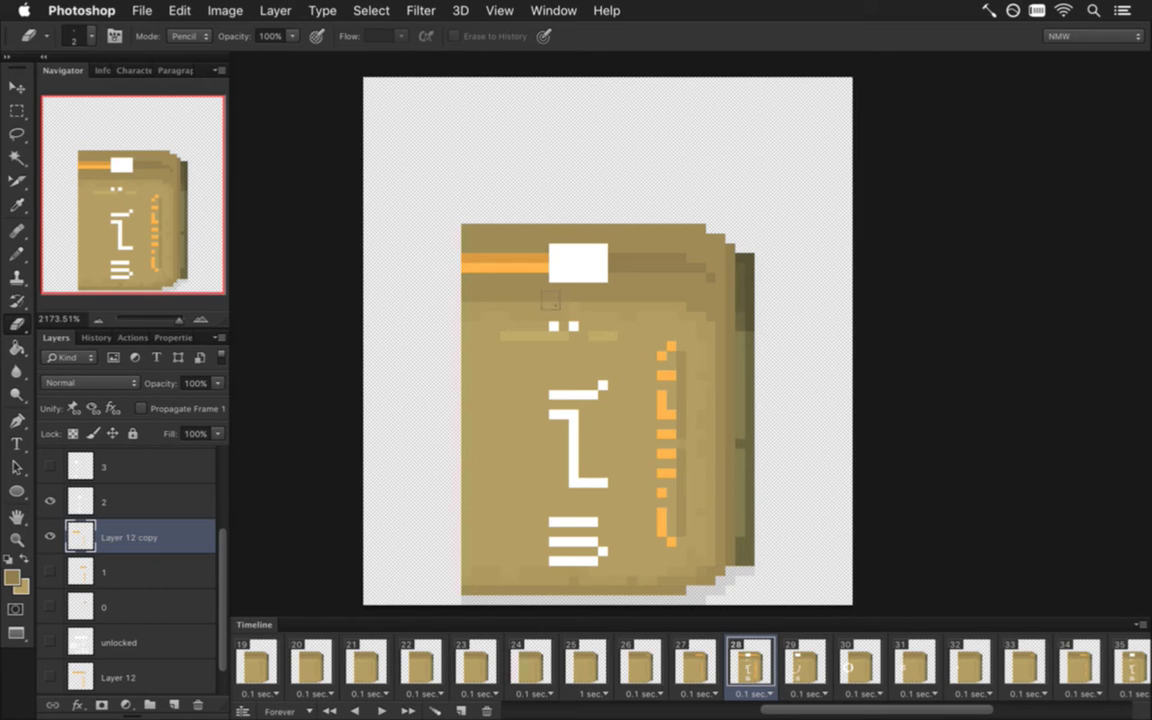
left_click_drag(537, 286, 422, 288)
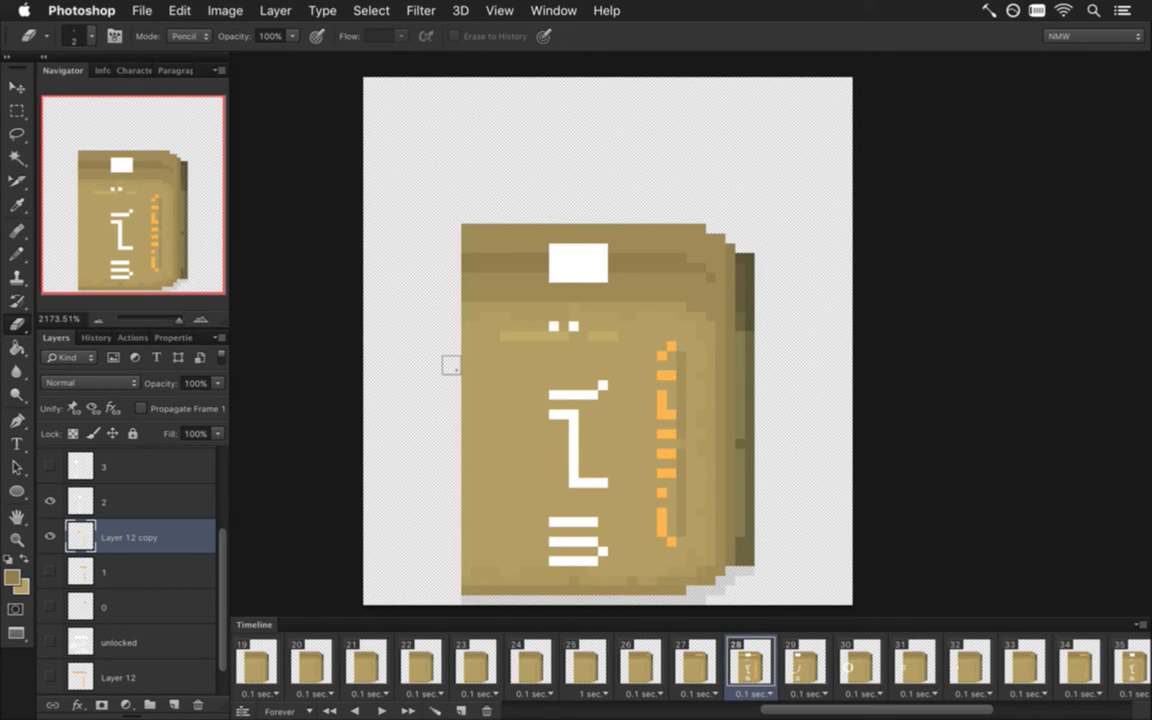
Set layer 2's opacity to 0% and erase the left pixel column of the glyph on Layer 12 copy
left_click(155, 499)
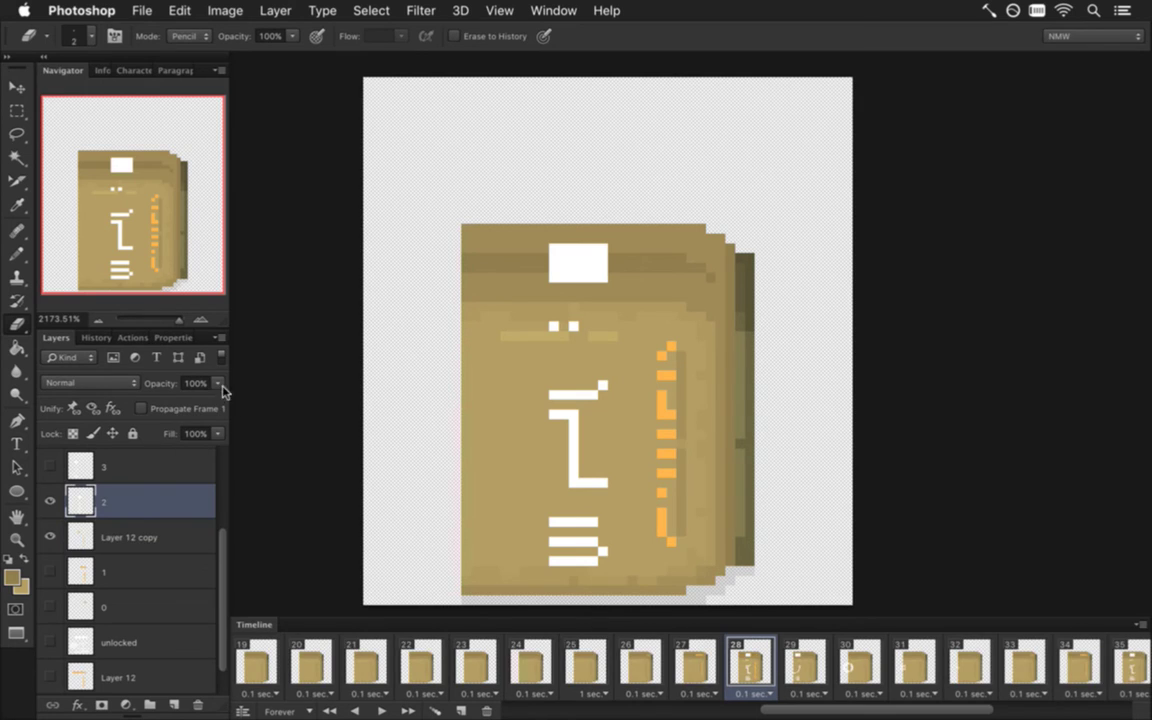
left_click_drag(167, 383, 159, 378)
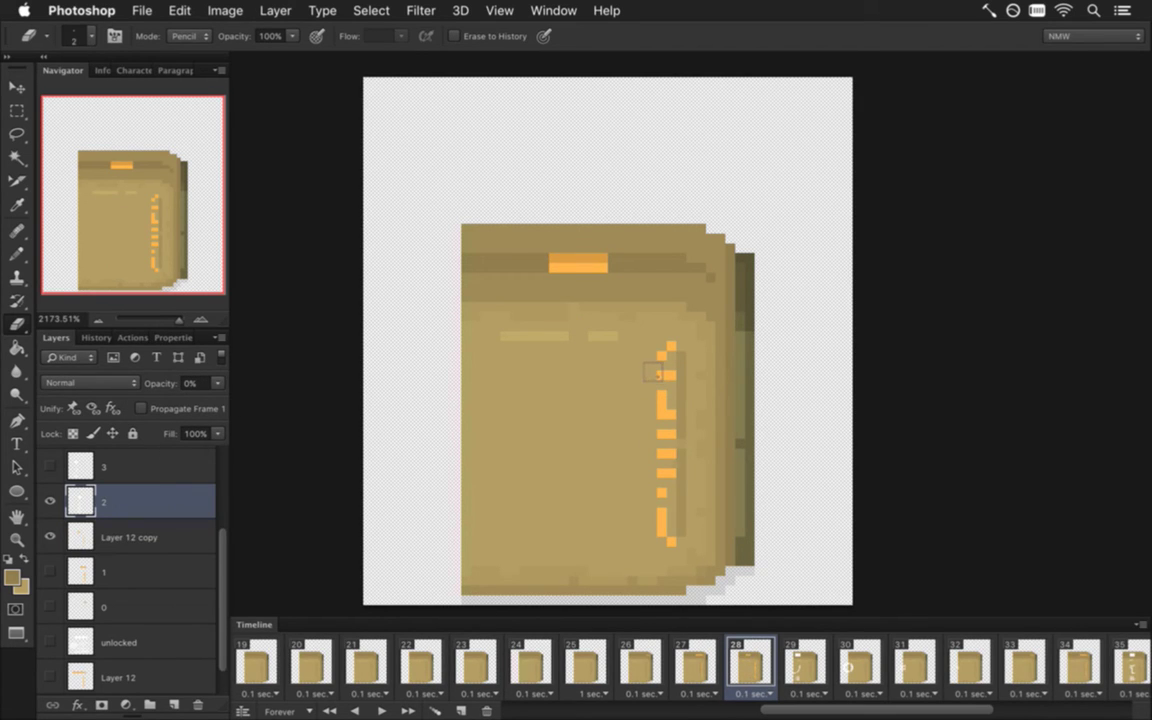
left_click(182, 539)
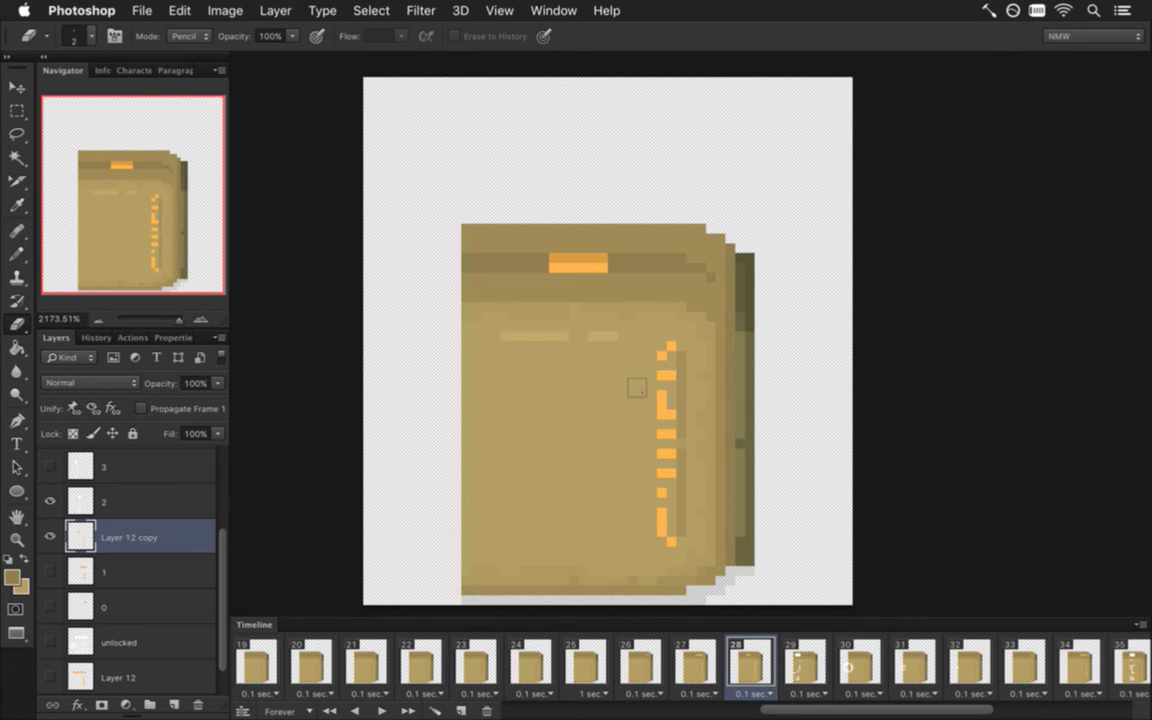
left_click_drag(660, 372, 660, 548)
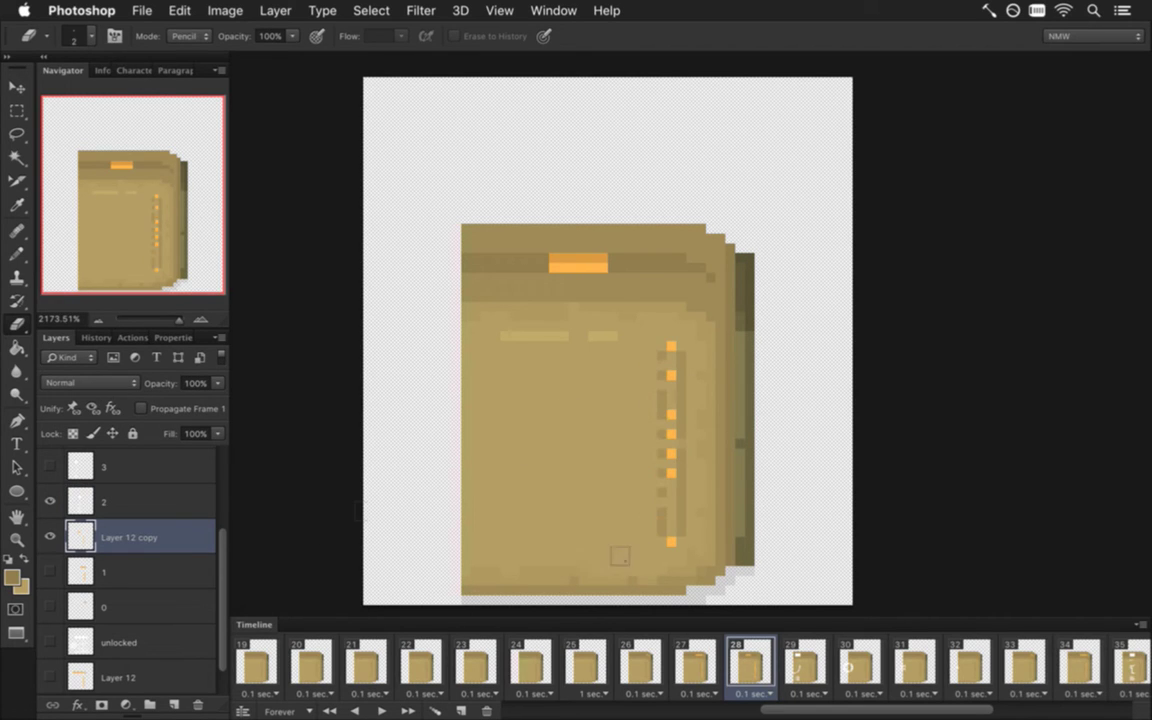
Merge layer 2 with Layer 12 copy
left_click(170, 500, "shift")
right_click(172, 500)
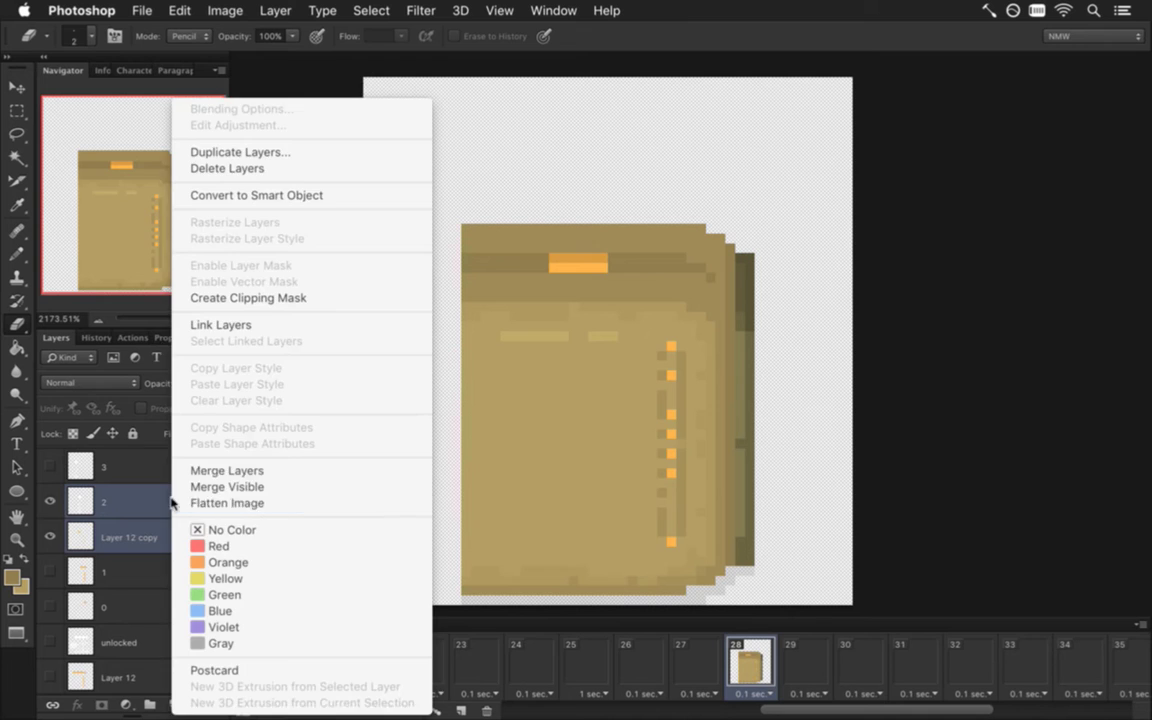
left_click(222, 470)
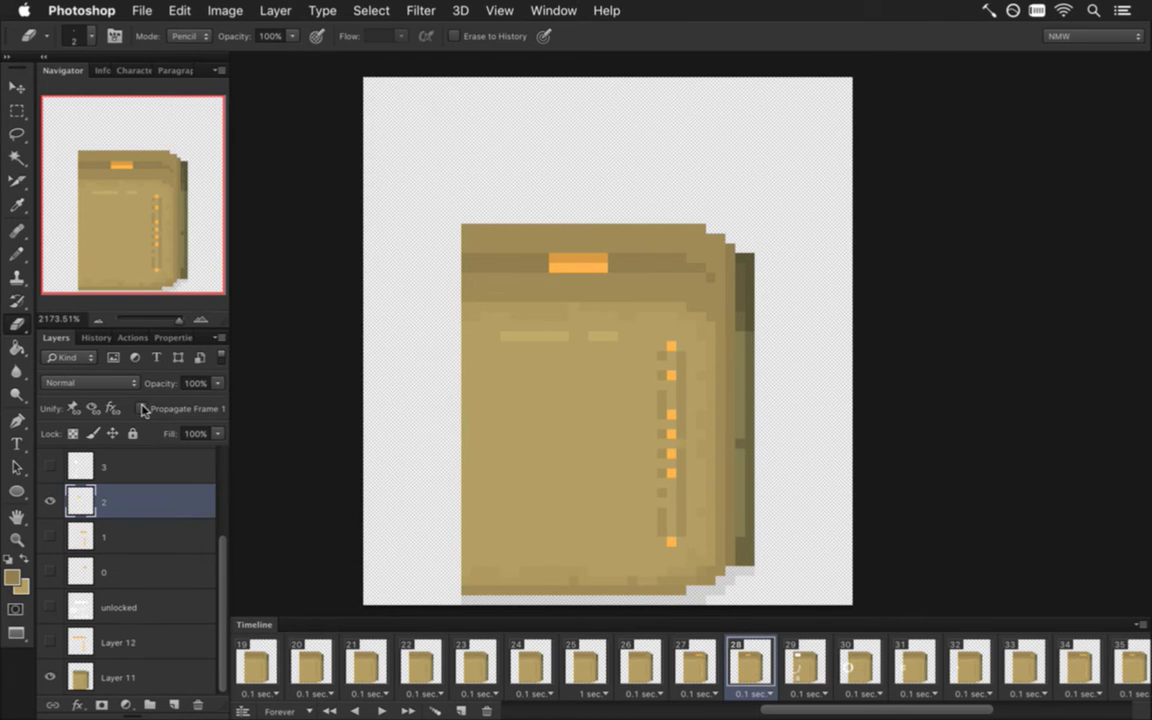
In frame 29, duplicate Layer 12, place the copy directly below layer 3, show it and shift it one pixel to the right
left_click(805, 660)
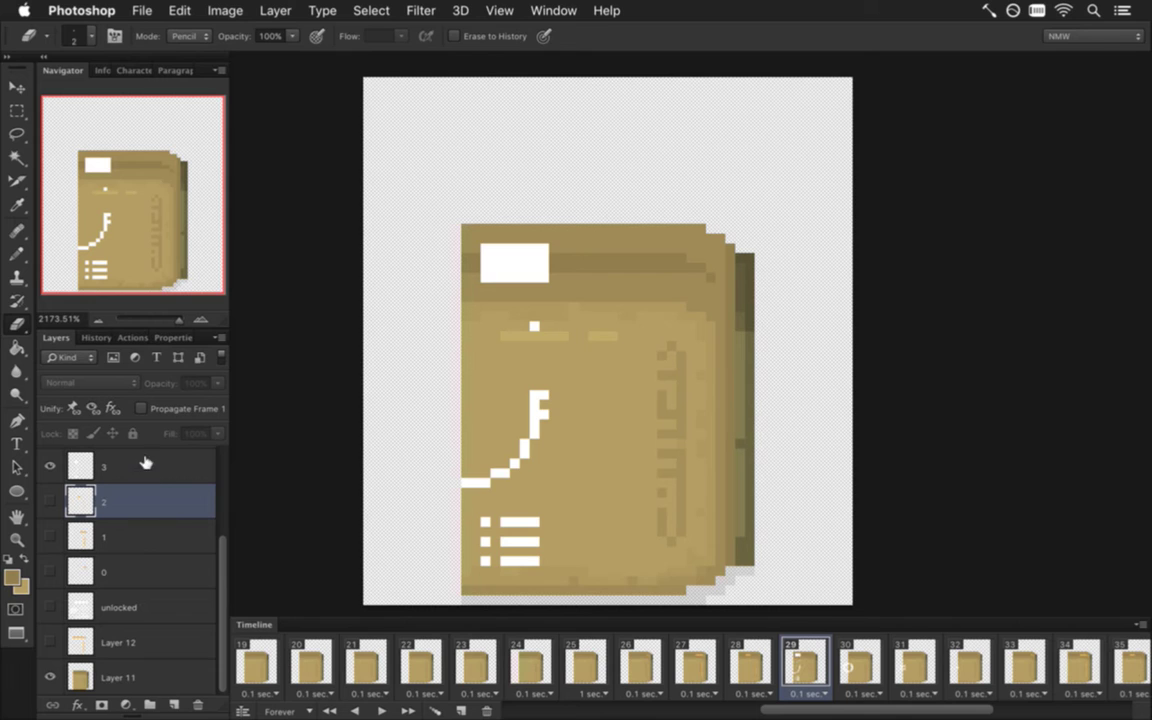
left_click(127, 540)
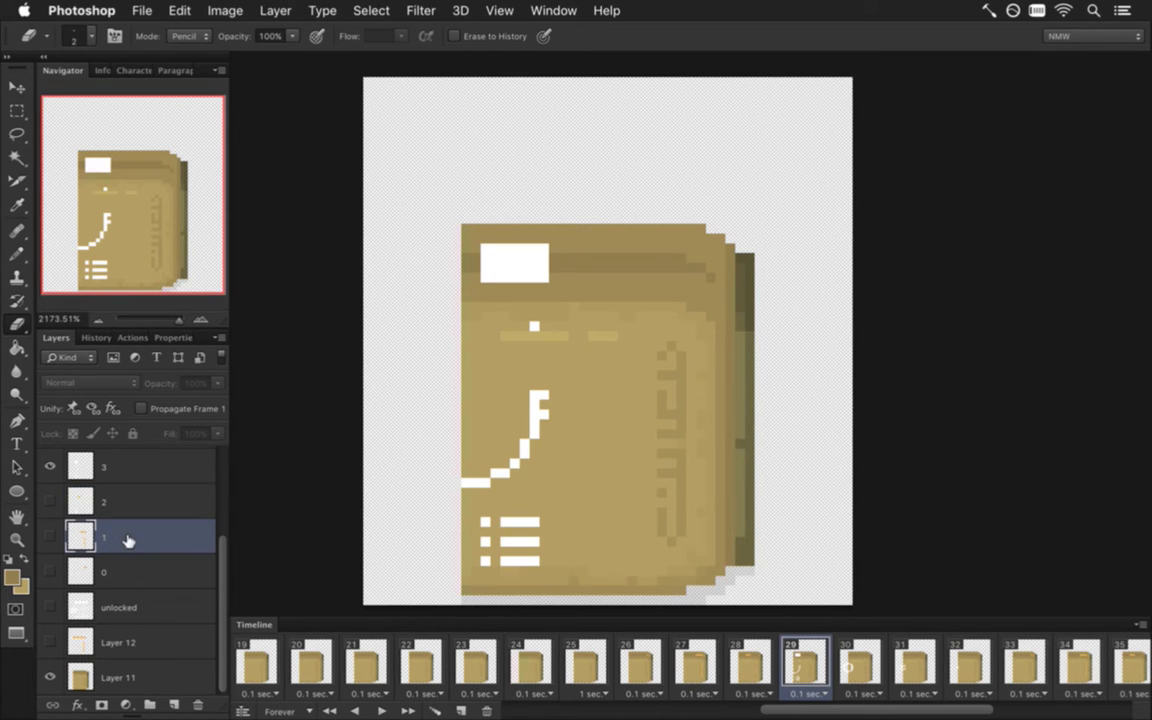
left_click(147, 630)
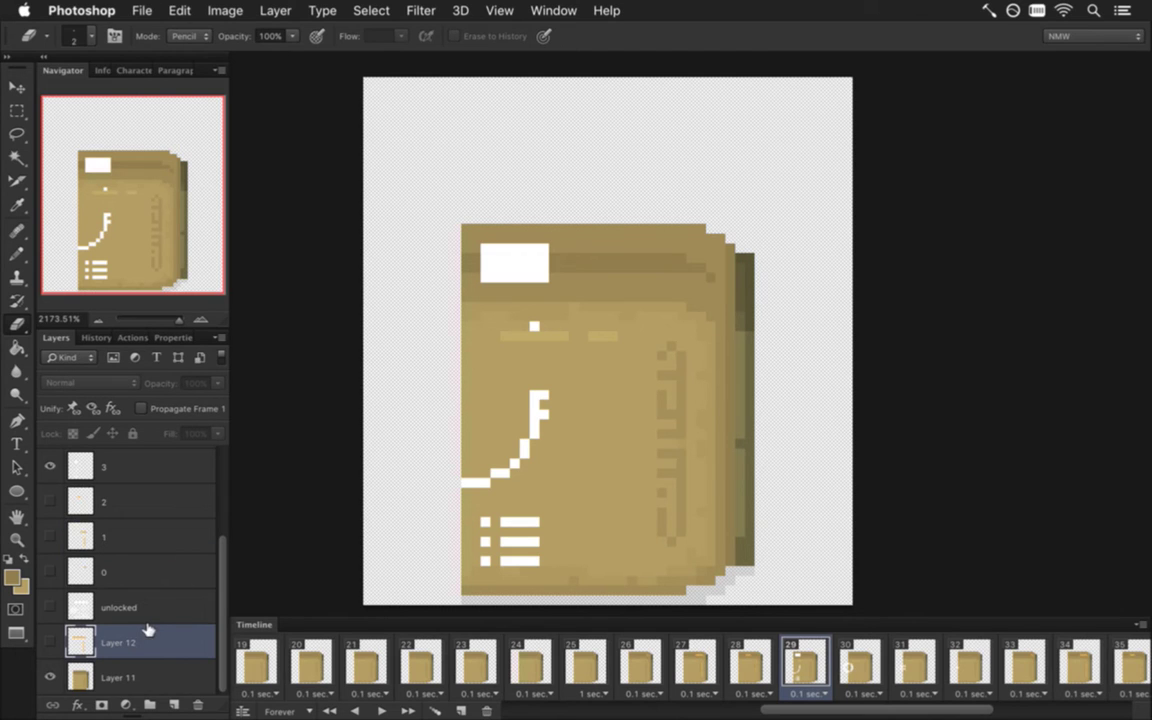
key("super+j")
left_click_drag(95, 645, 88, 497)
left_click(50, 502)
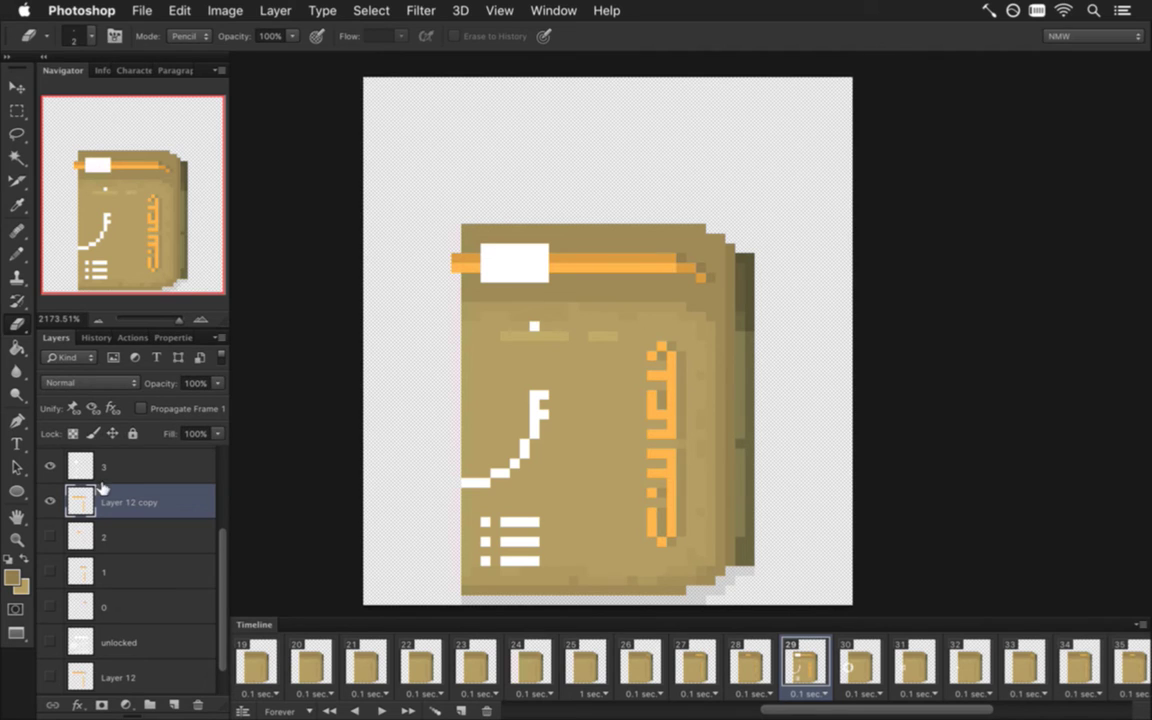
key("v")
key("Right")
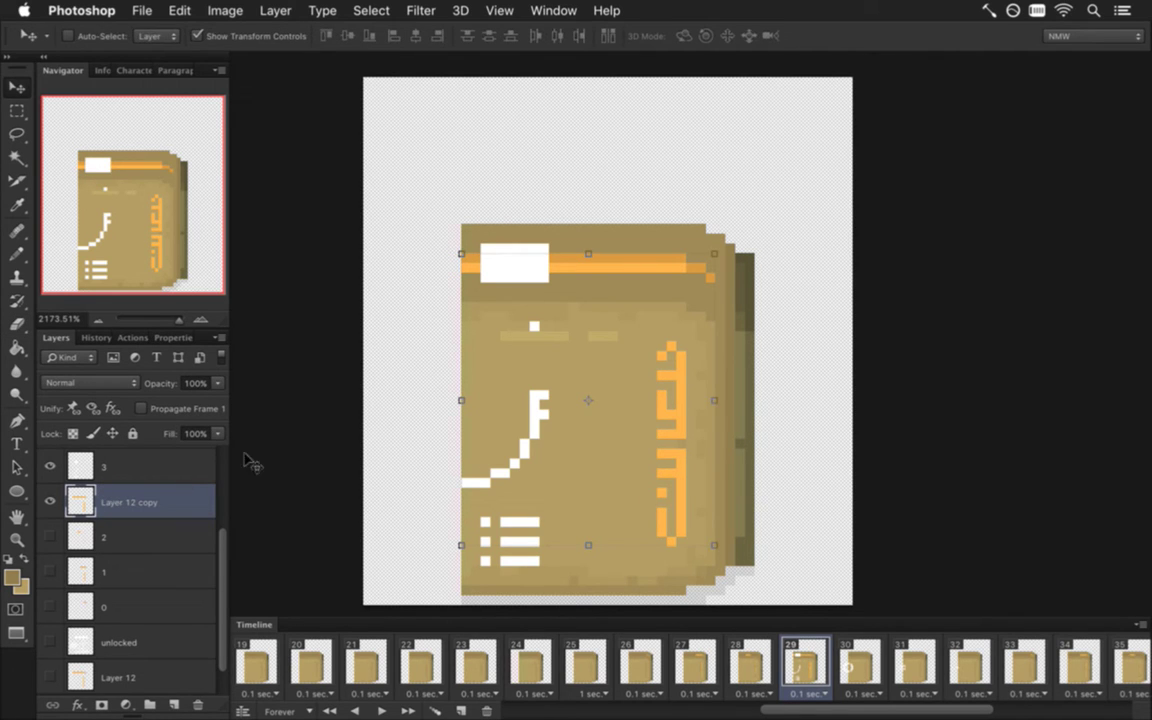
Erase the copy's glyph except its left pixel column, and the orange band right of the white block
key("m")
key("e")
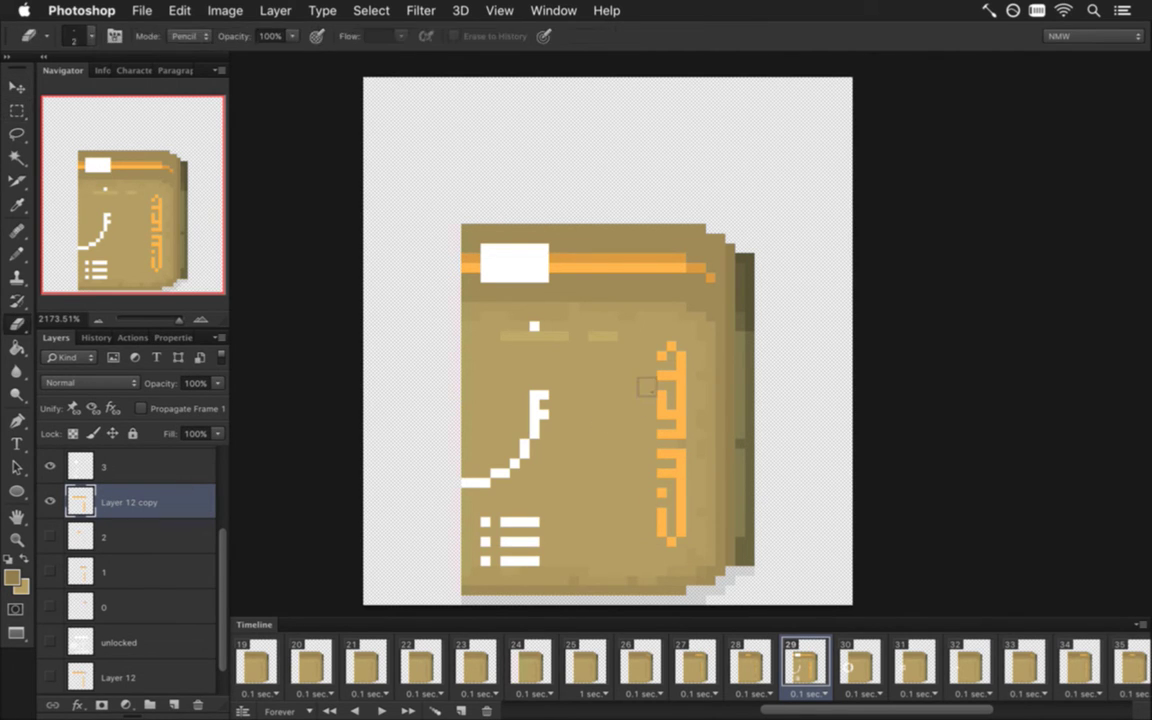
left_click_drag(677, 345, 677, 510)
left_click_drag(712, 272, 552, 266)
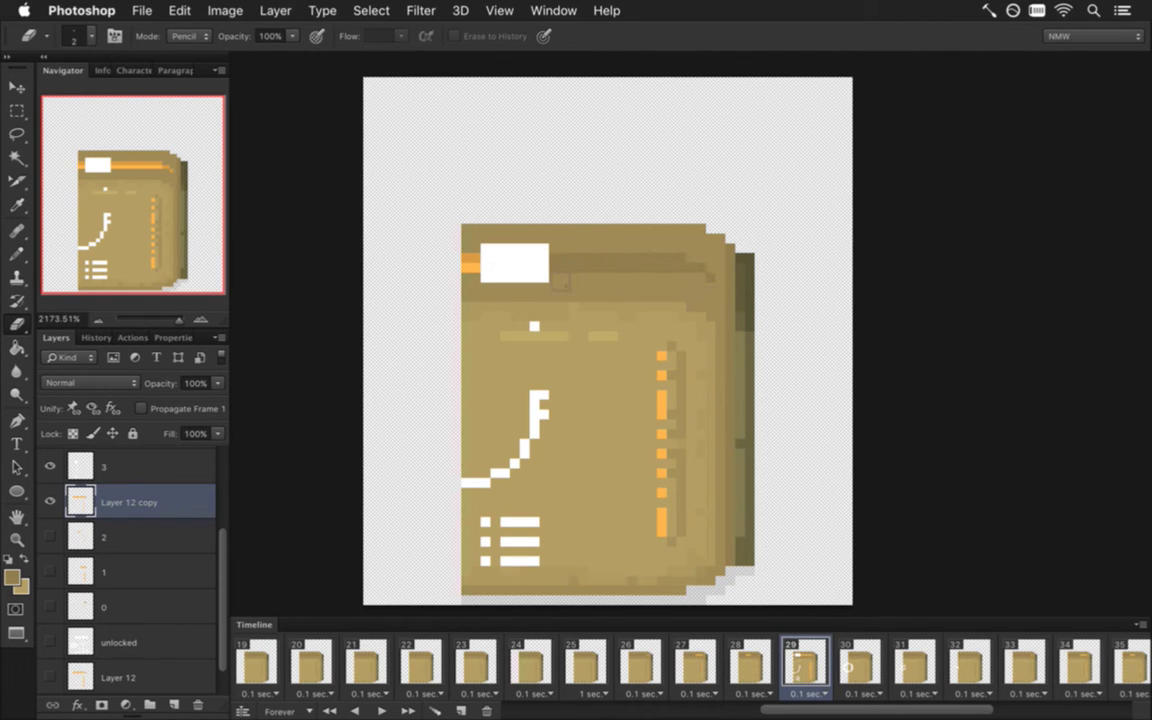
left_click(134, 466, "shift")
right_click(134, 466)
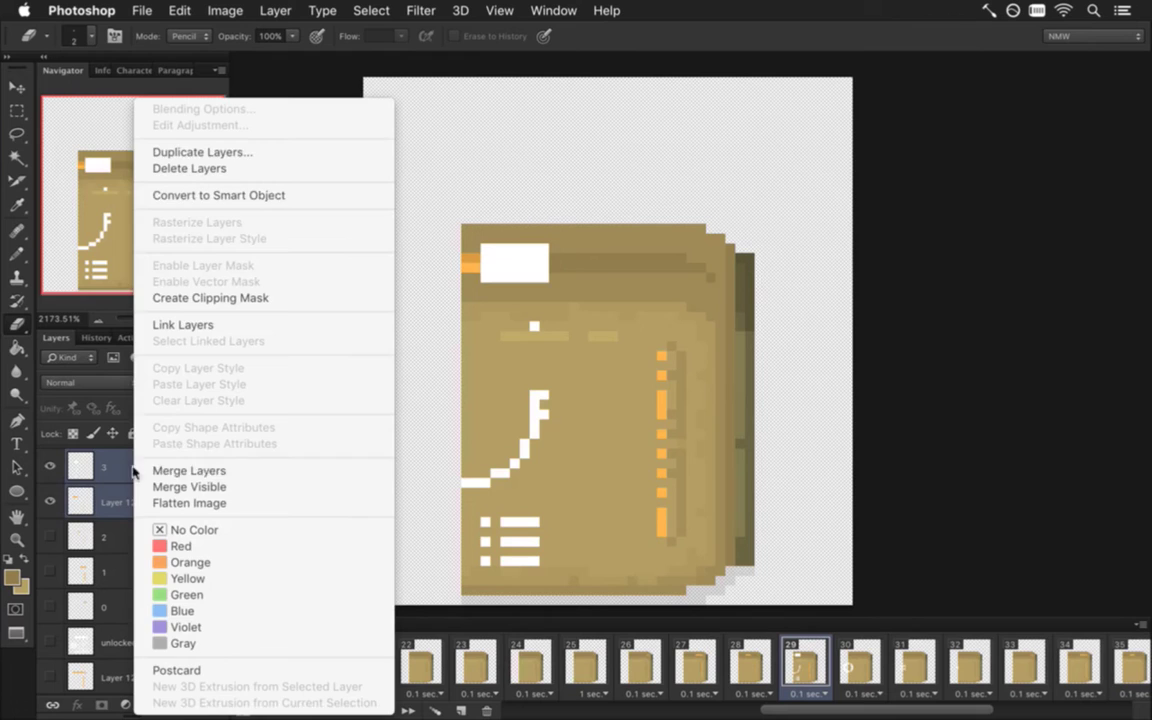
left_click(185, 470)
left_click(142, 409)
left_click_drag(223, 575, 223, 528)
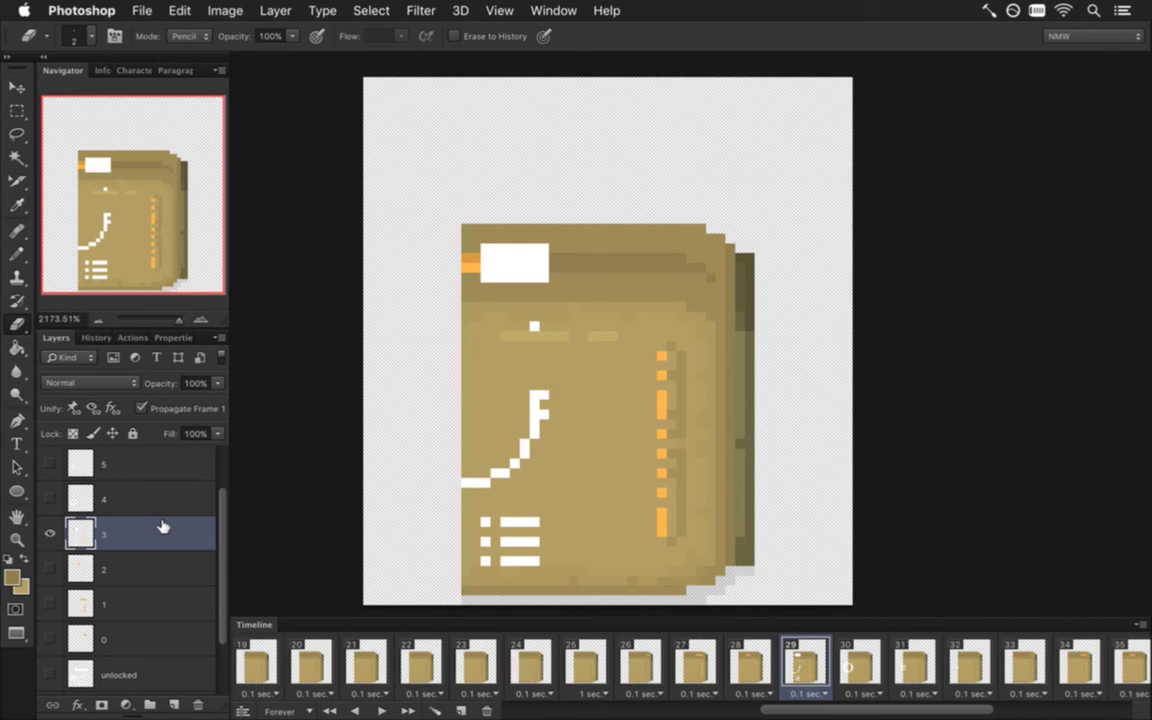
key("super+v")
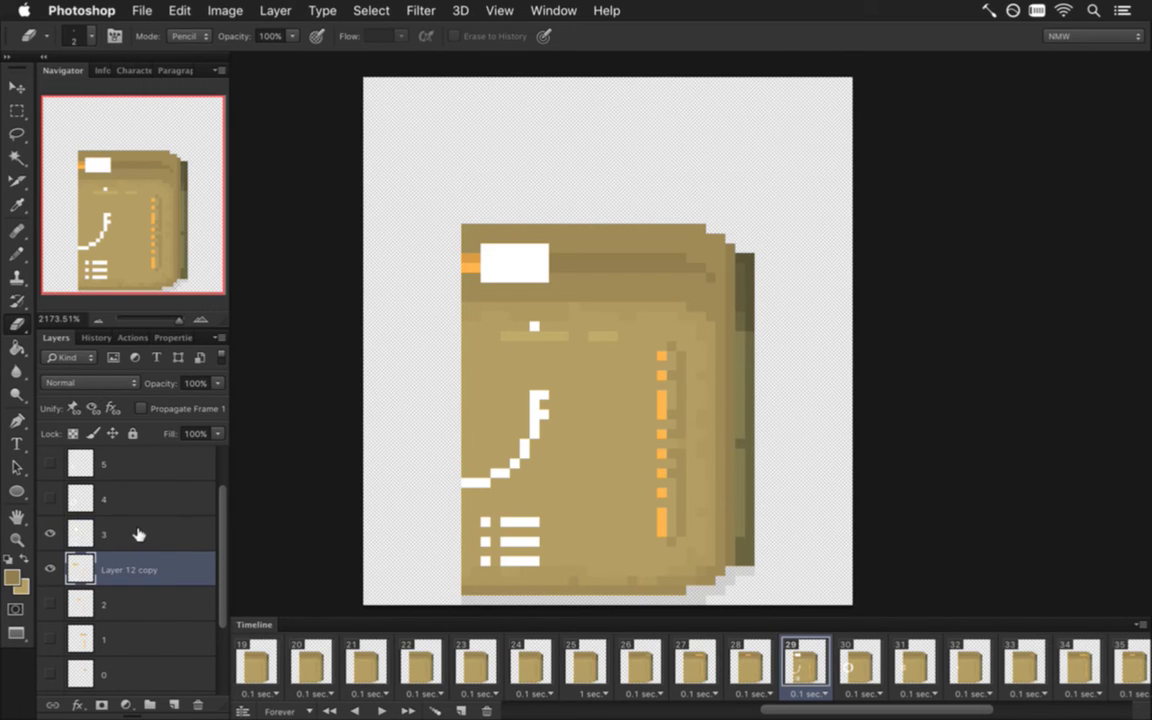
Set layer 3's opacity to 0% and merge it with Layer 12 copy
left_click(132, 534)
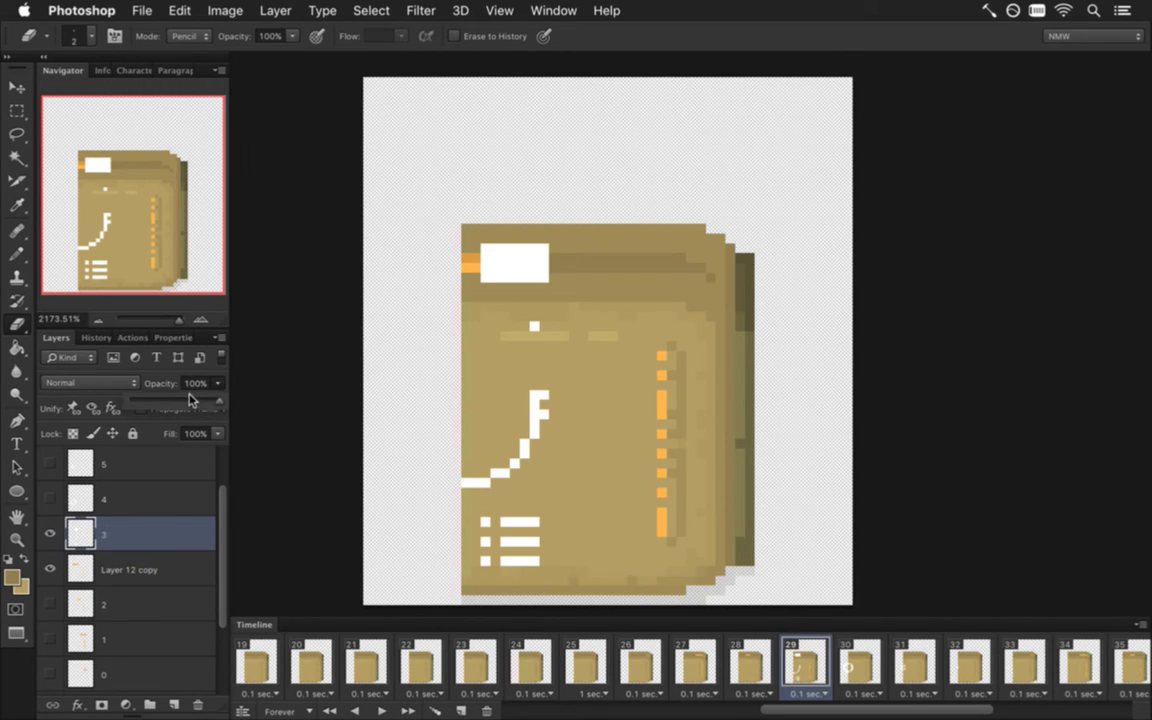
left_click_drag(217, 383, 104, 413)
left_click(140, 569, "shift")
right_click(166, 569)
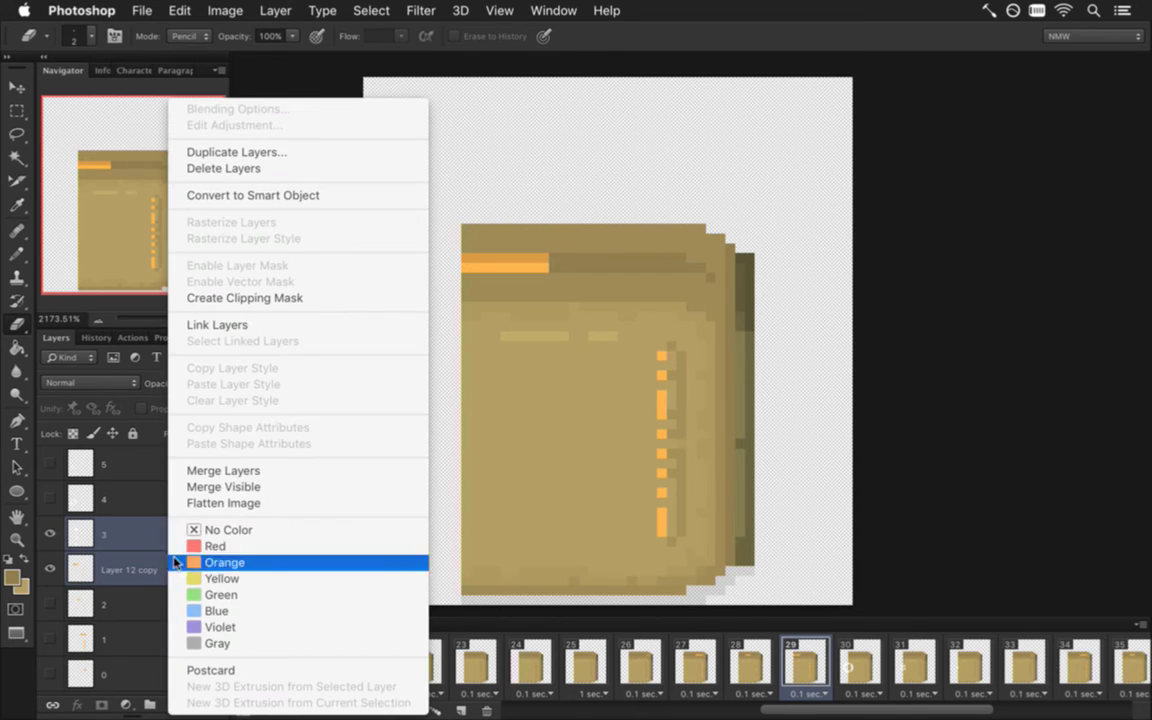
left_click(211, 476)
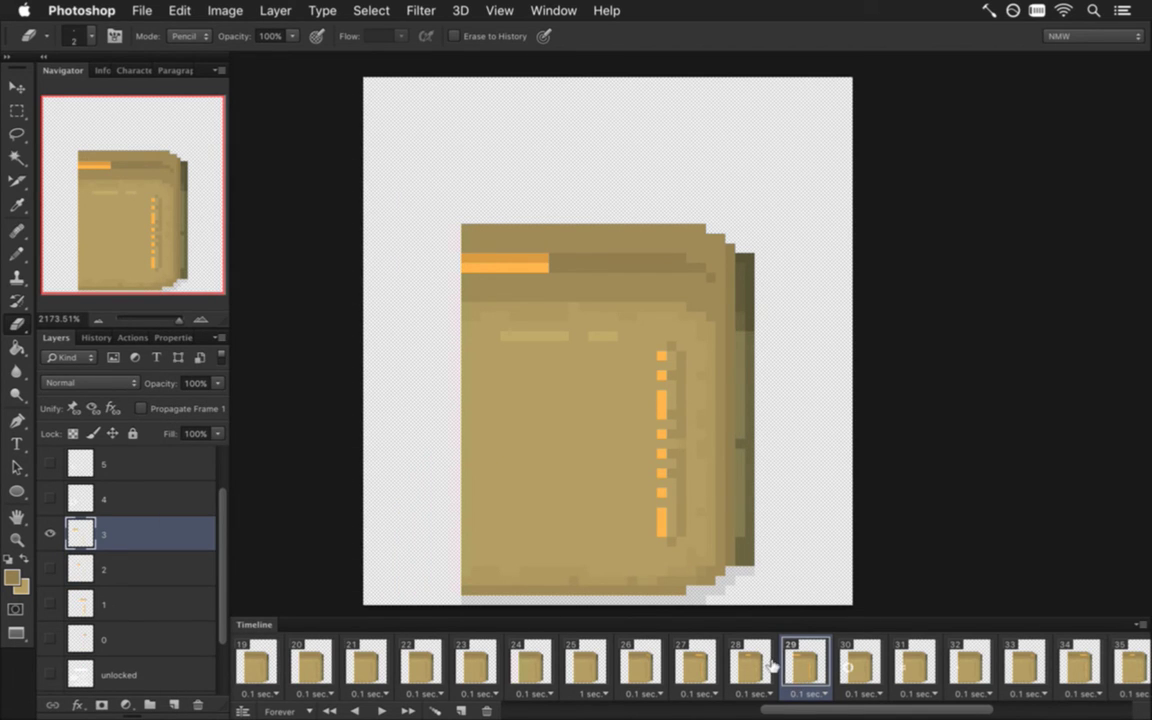
In frame 30, delete layers 6, 5 and 4
left_click(855, 663)
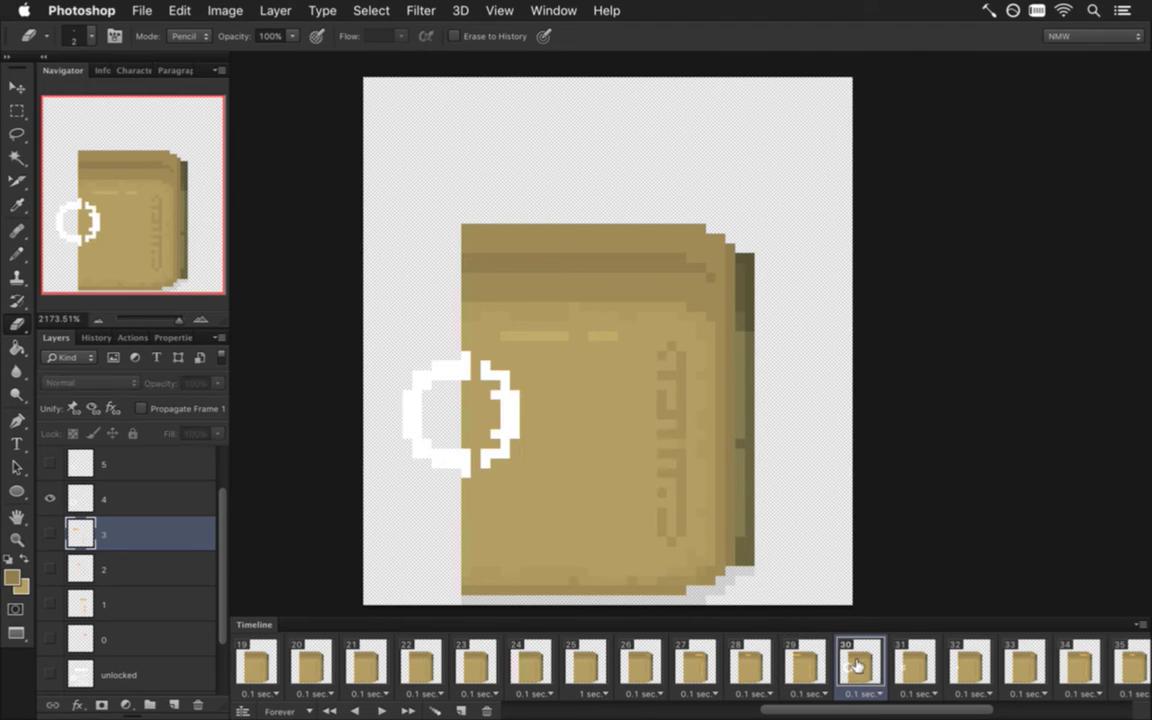
left_click_drag(224, 566, 223, 528)
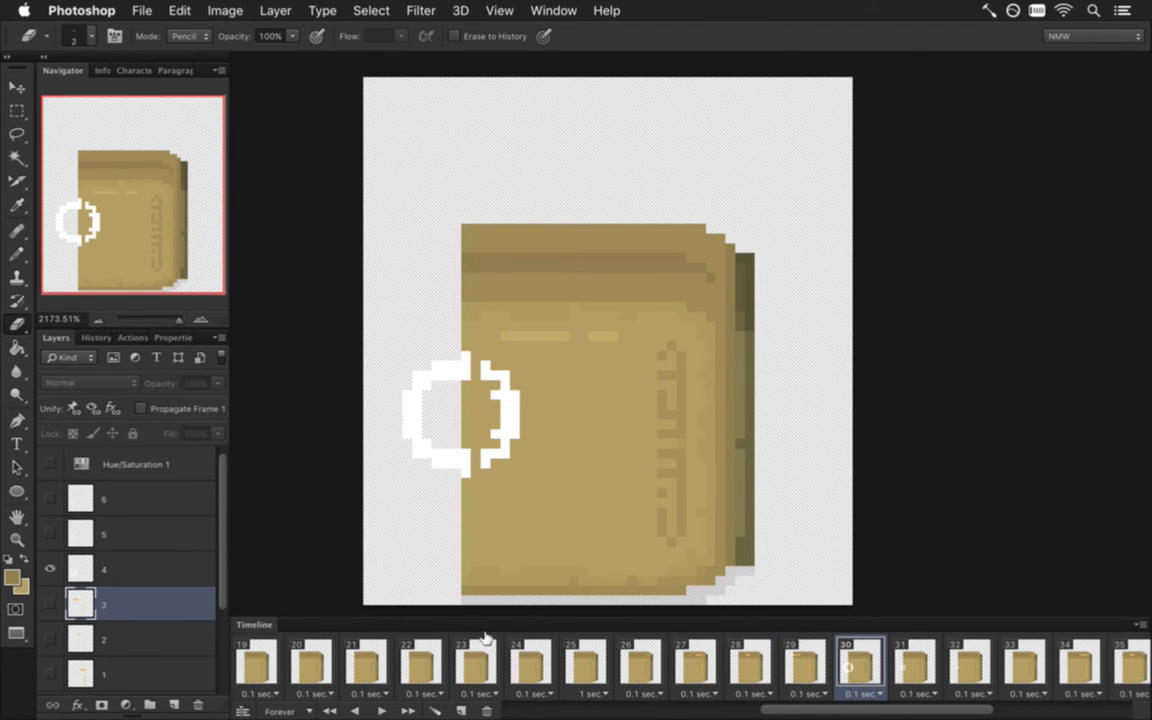
left_click(136, 566)
left_click(136, 496)
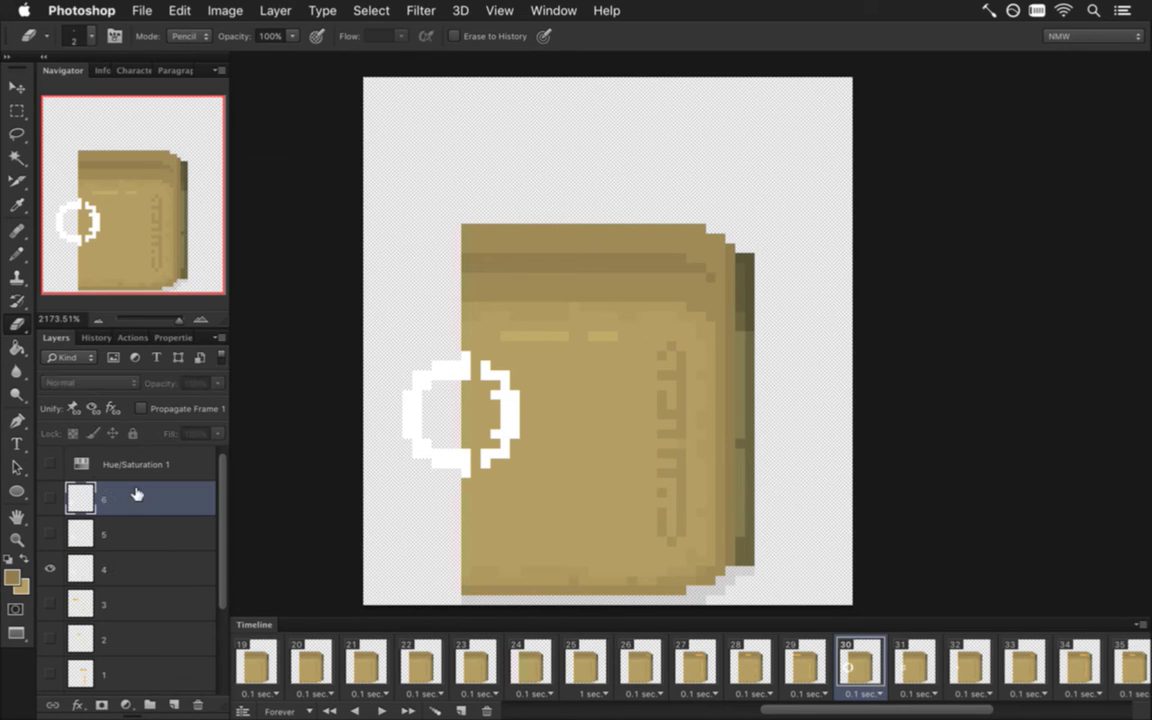
left_click(198, 704)
left_click(198, 704)
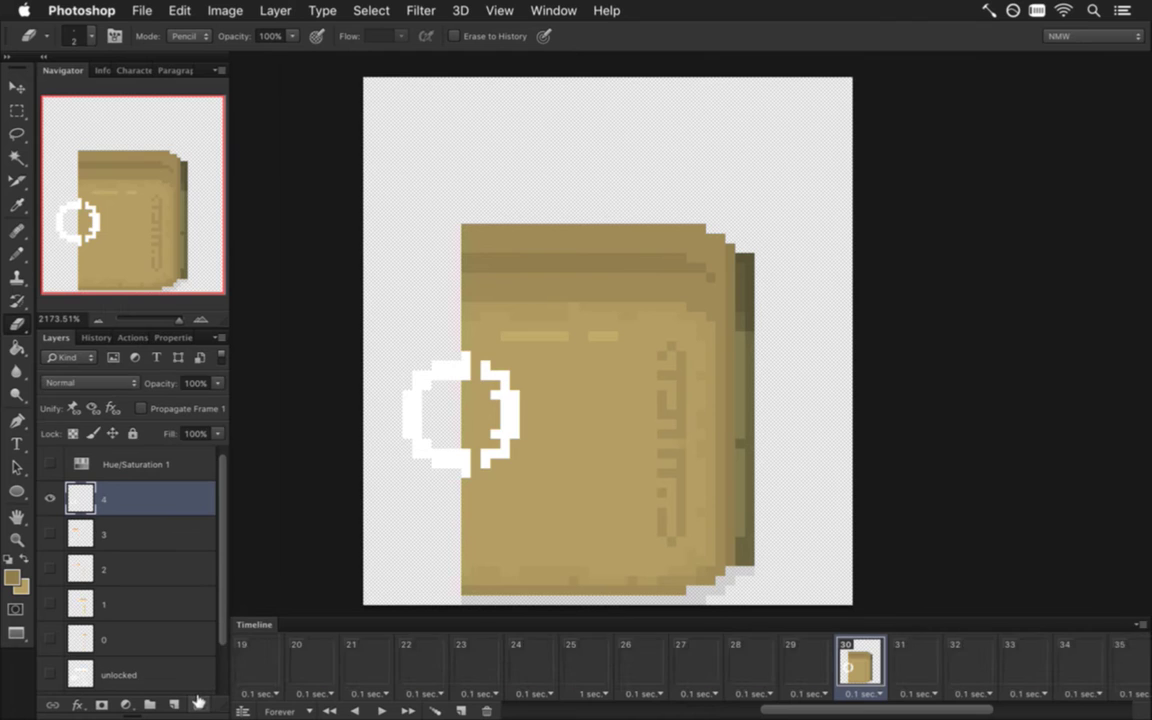
left_click(198, 704)
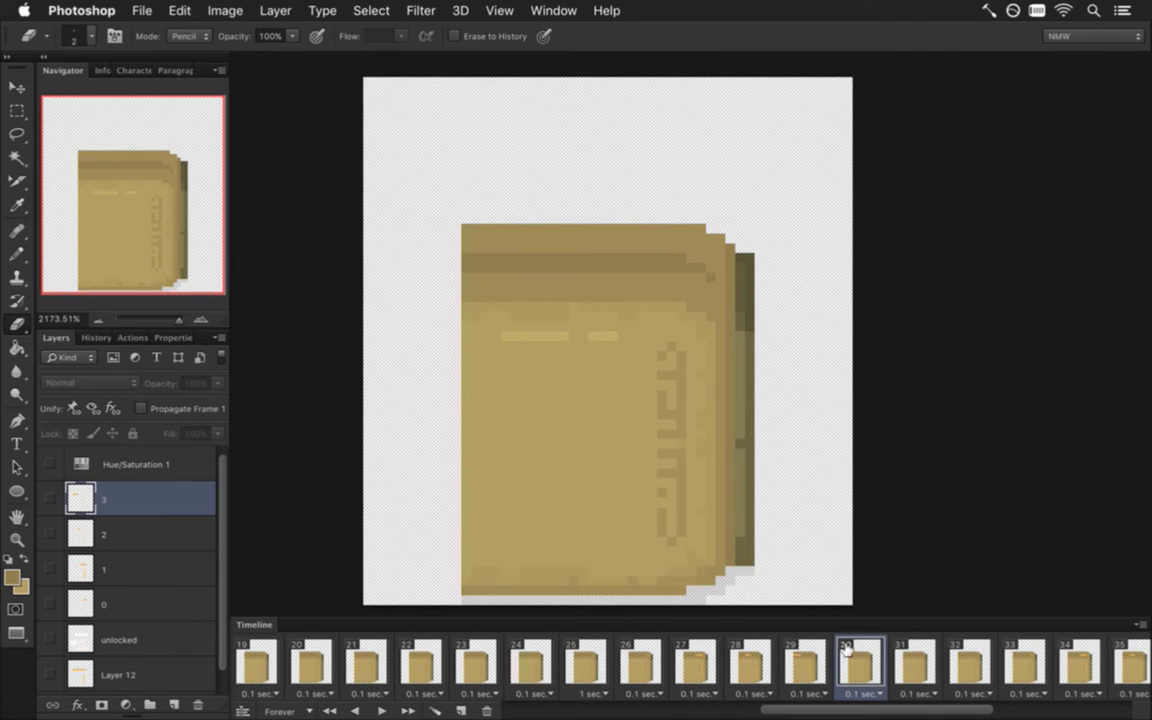
In frame 41, show Layer 12 and shift it one pixel to the right
left_click_drag(906, 710, 1012, 712)
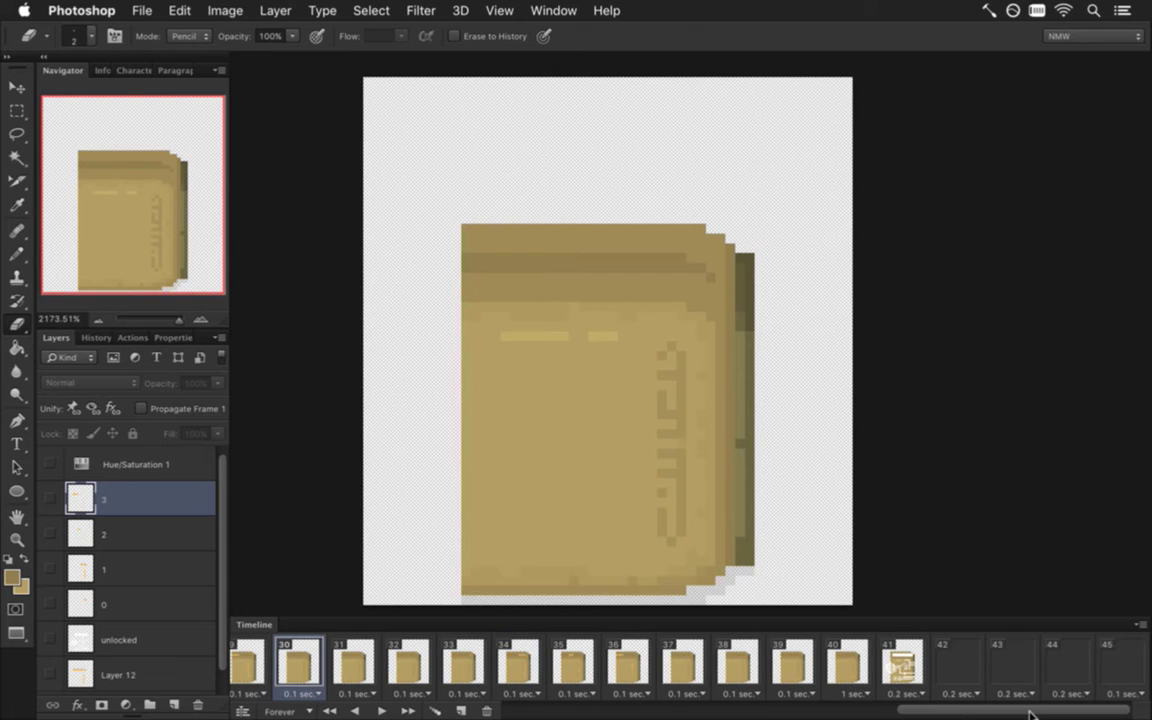
left_click(903, 662)
scroll(205, 468, "down", 1)
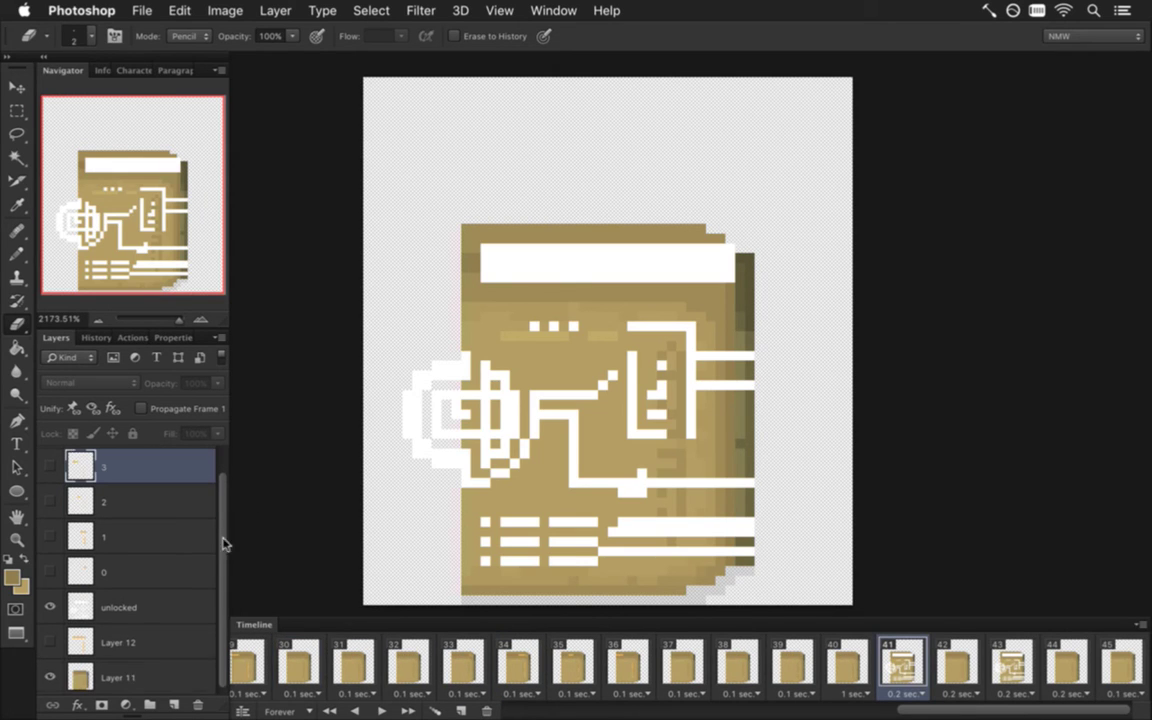
left_click(104, 635)
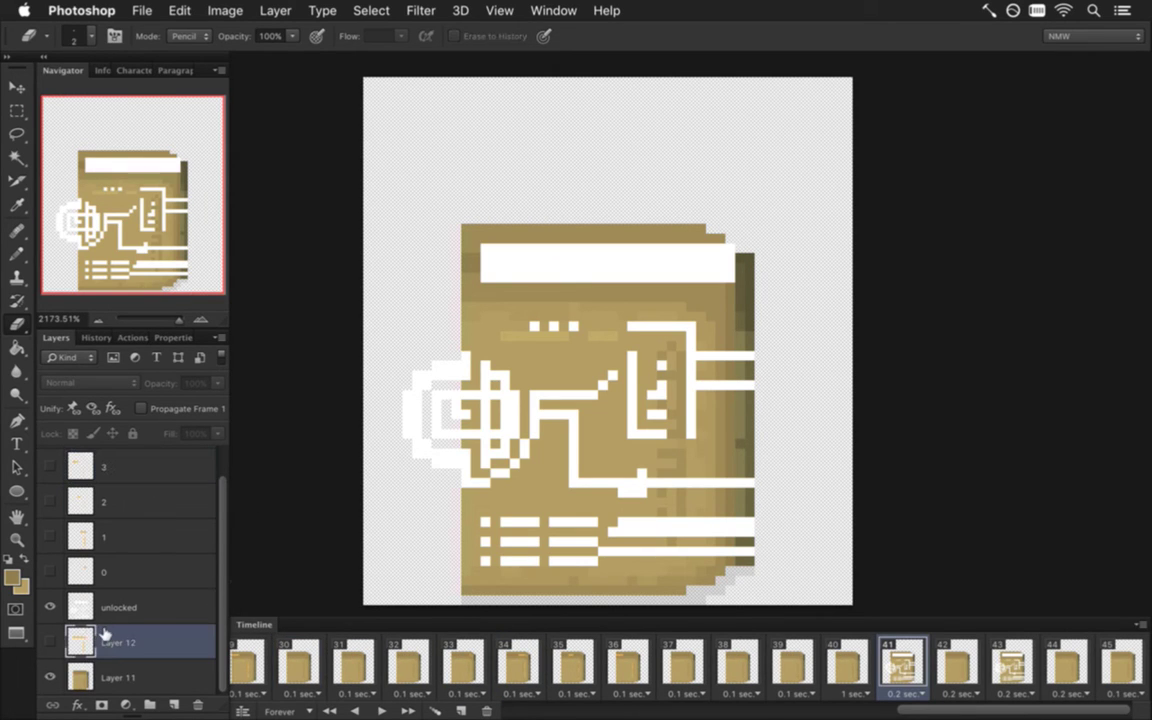
left_click(47, 643)
key("v")
key("Right")
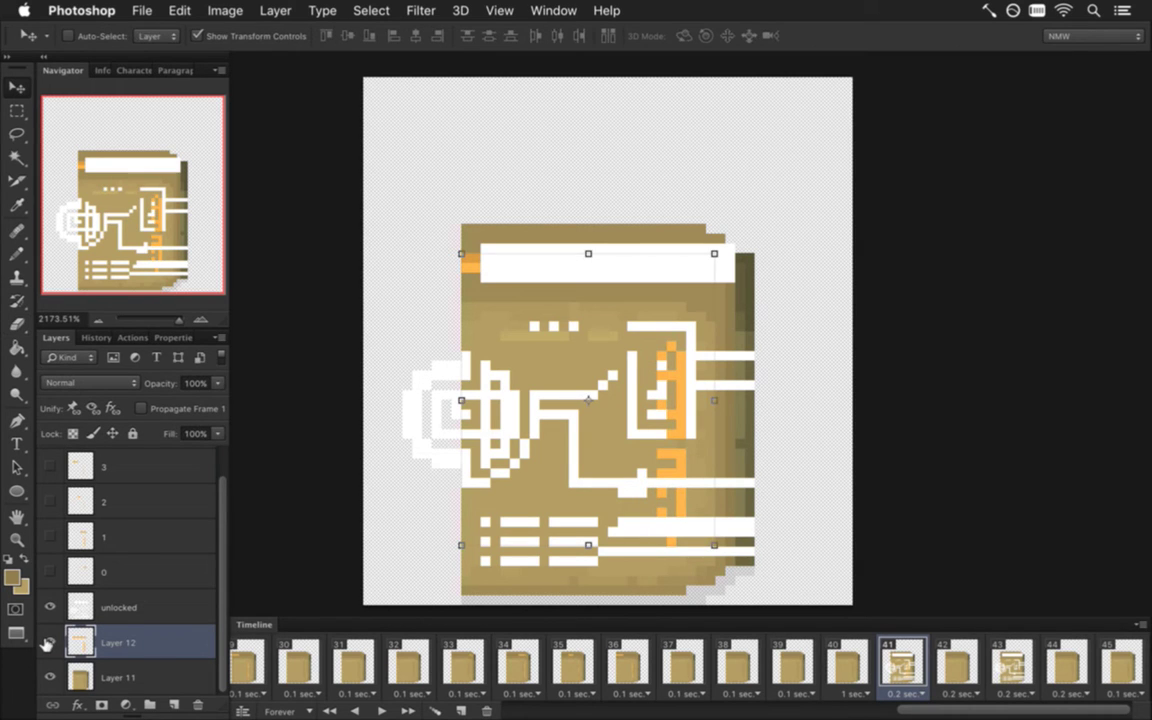
Set the unlocked layer's opacity to 0% and merge it with Layer 12
left_click(82, 607)
left_click(190, 383)
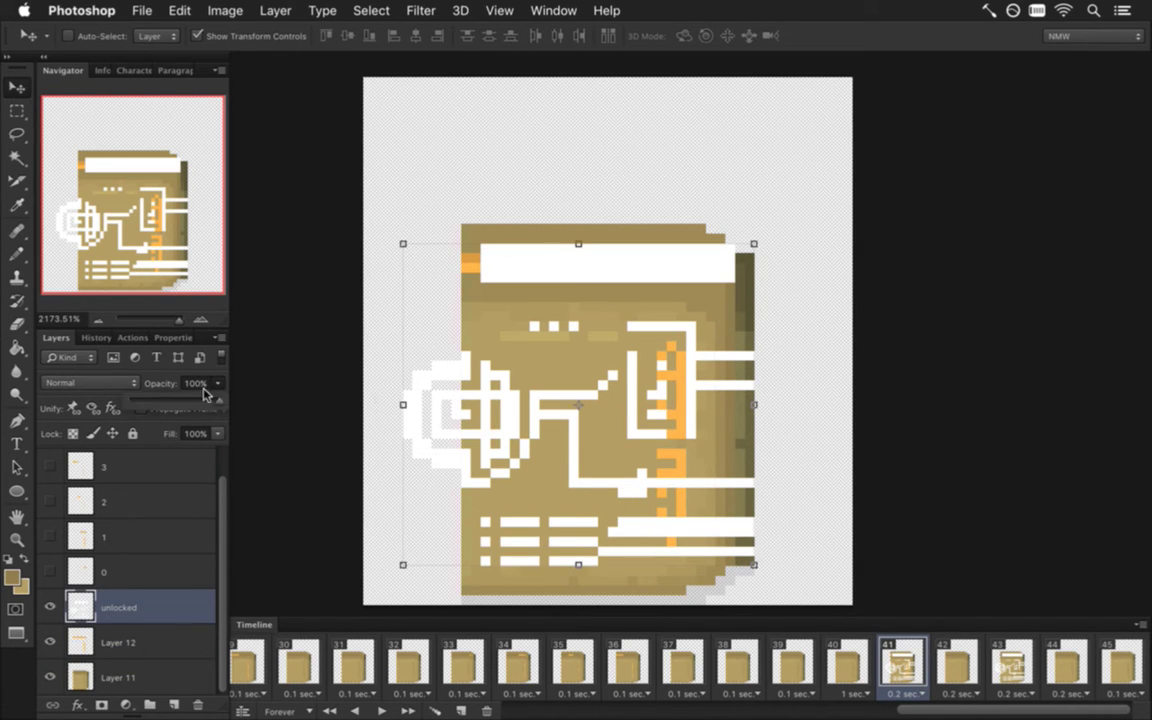
type("0")
key("Return")
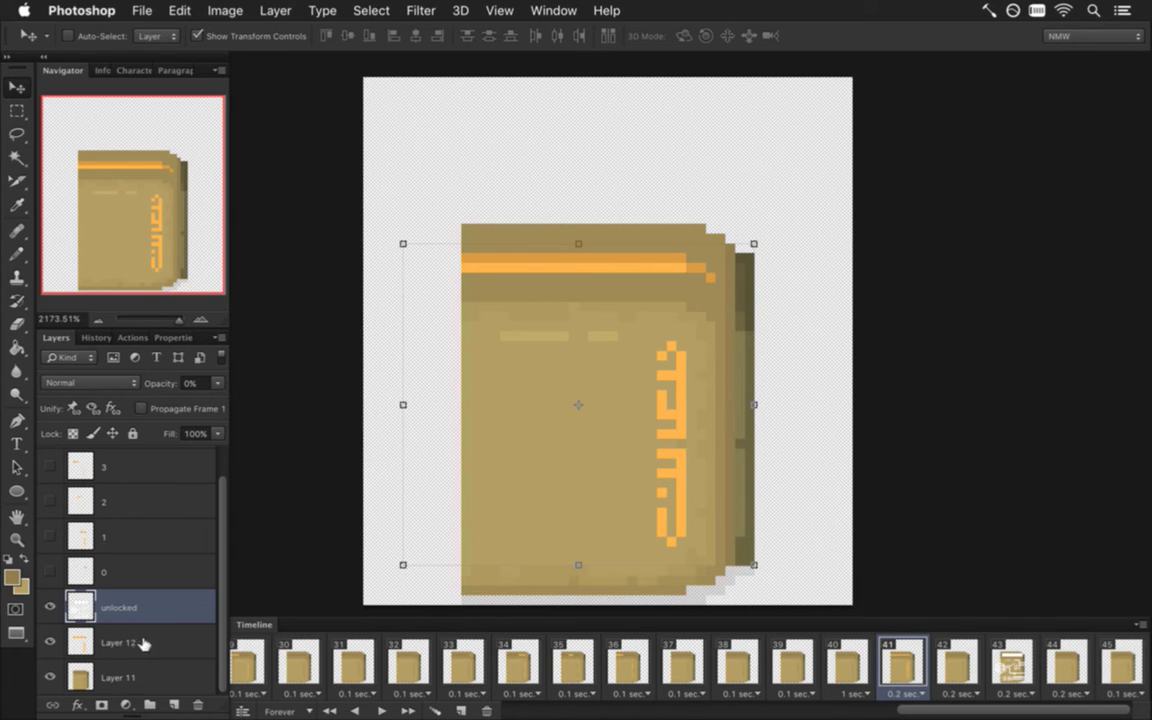
right_click(143, 643)
left_click(185, 476)
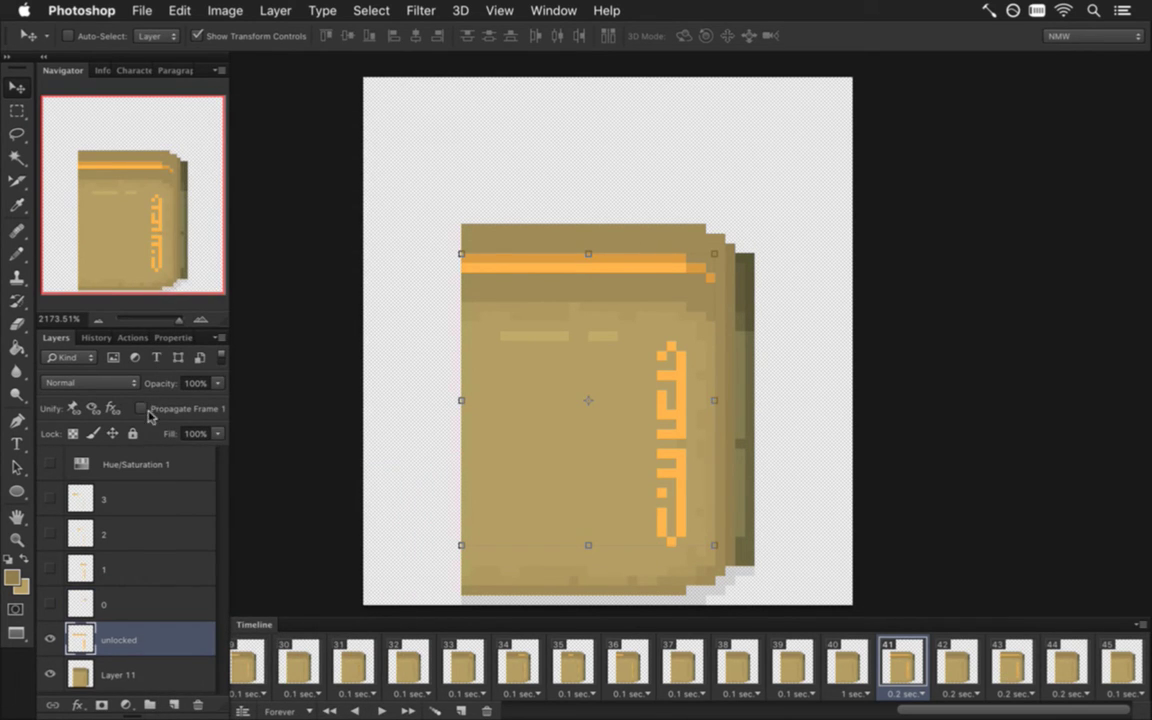
In frame 45, show the unlocked layer and shift it one pixel to the right
left_click(1128, 680)
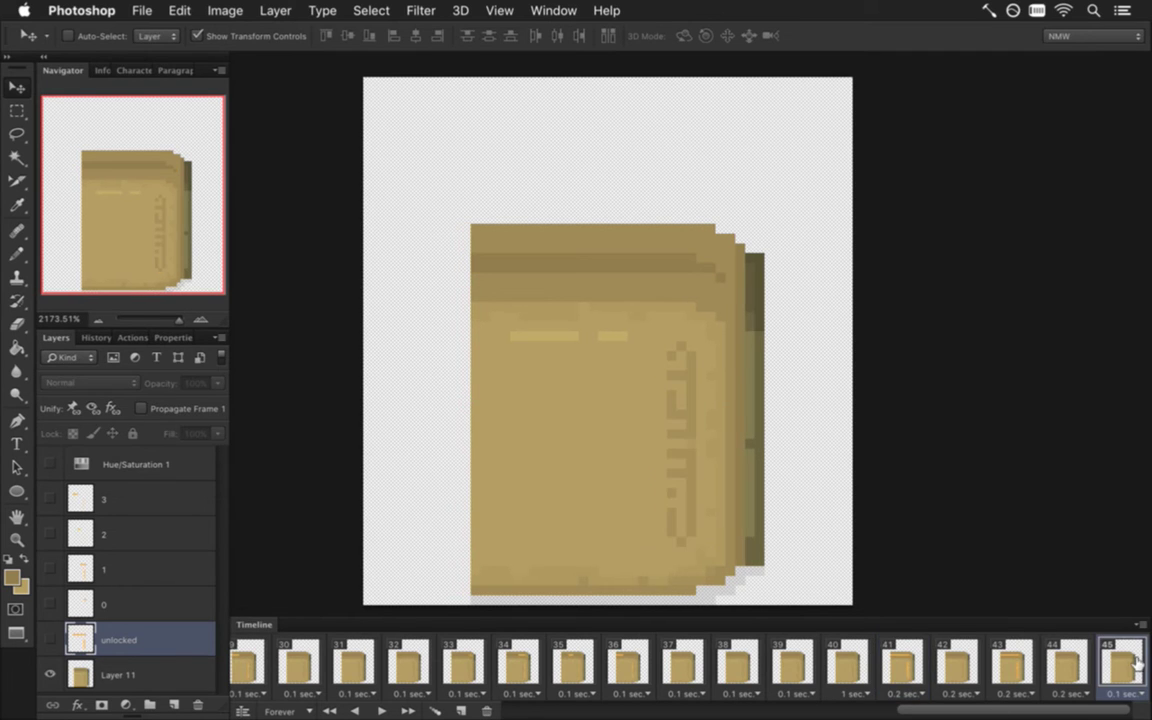
left_click(52, 639)
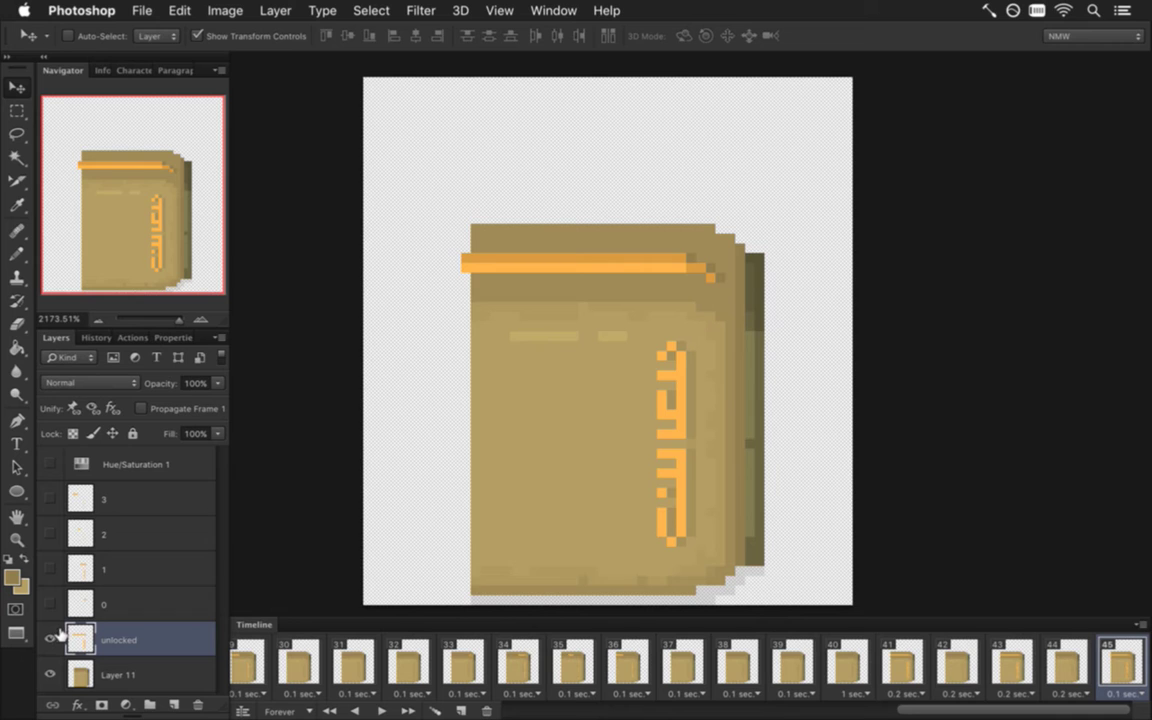
left_click(55, 636)
key("m")
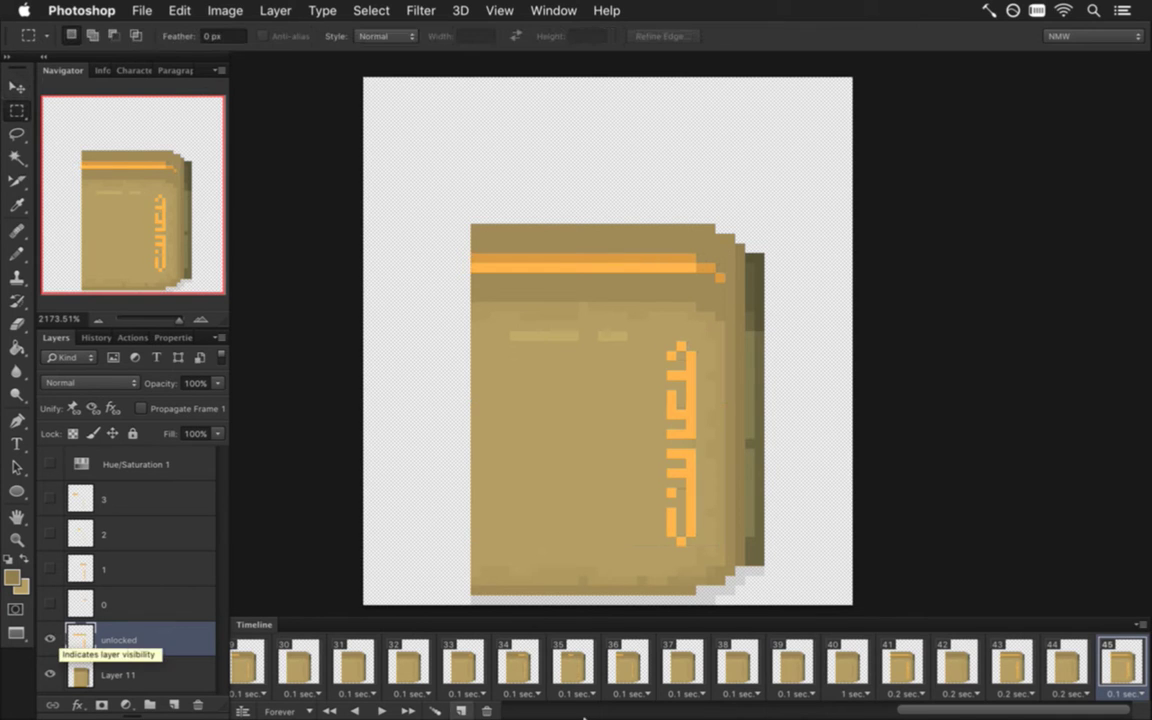
Compare frames 43 to 45, and shift Layer 11 and the unlocked layer one pixel to the left in frame 45
left_click(1010, 660)
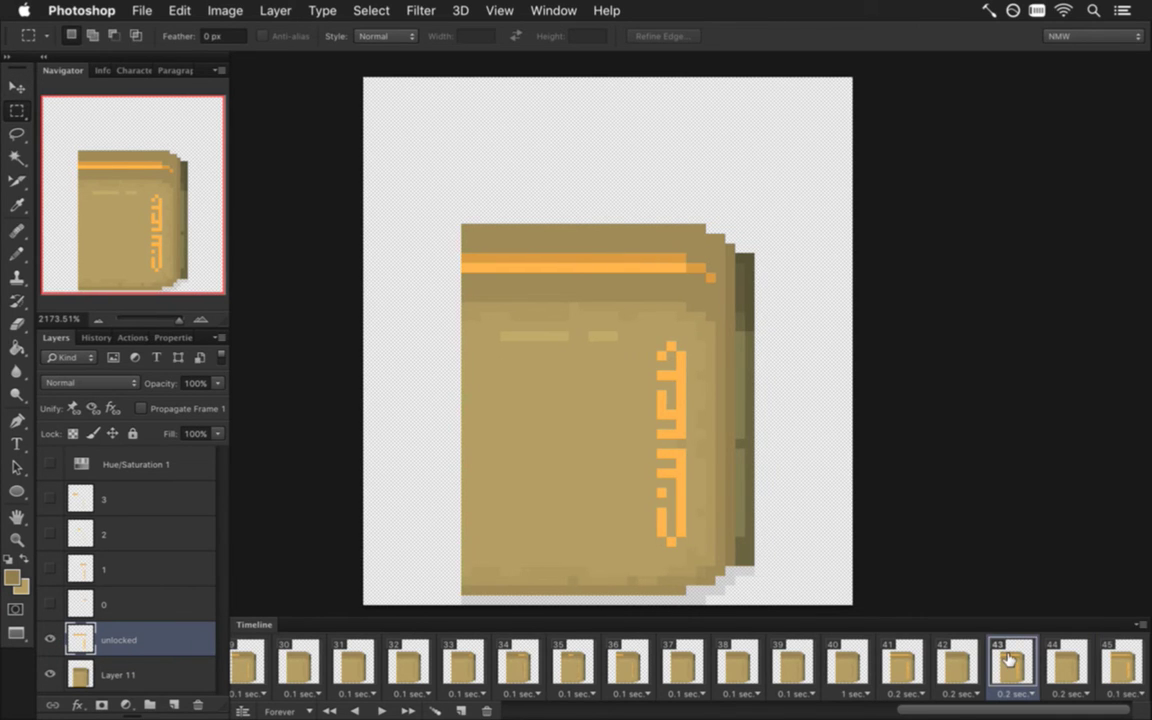
left_click(1073, 659)
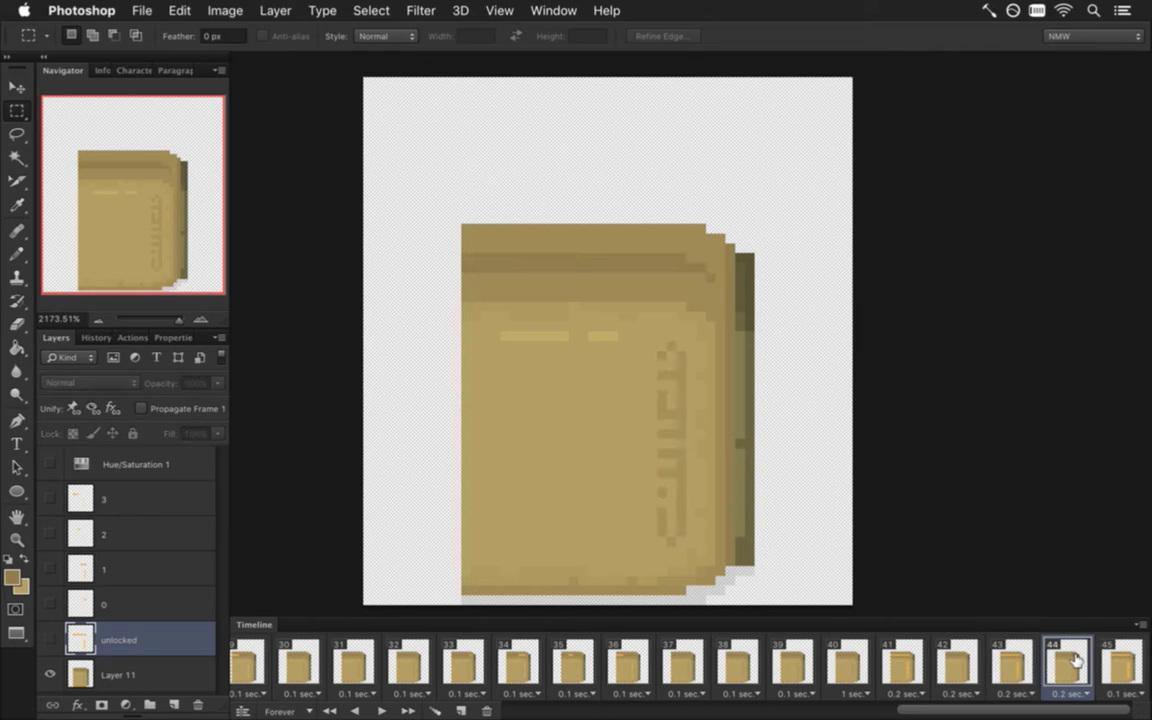
left_click(1118, 660)
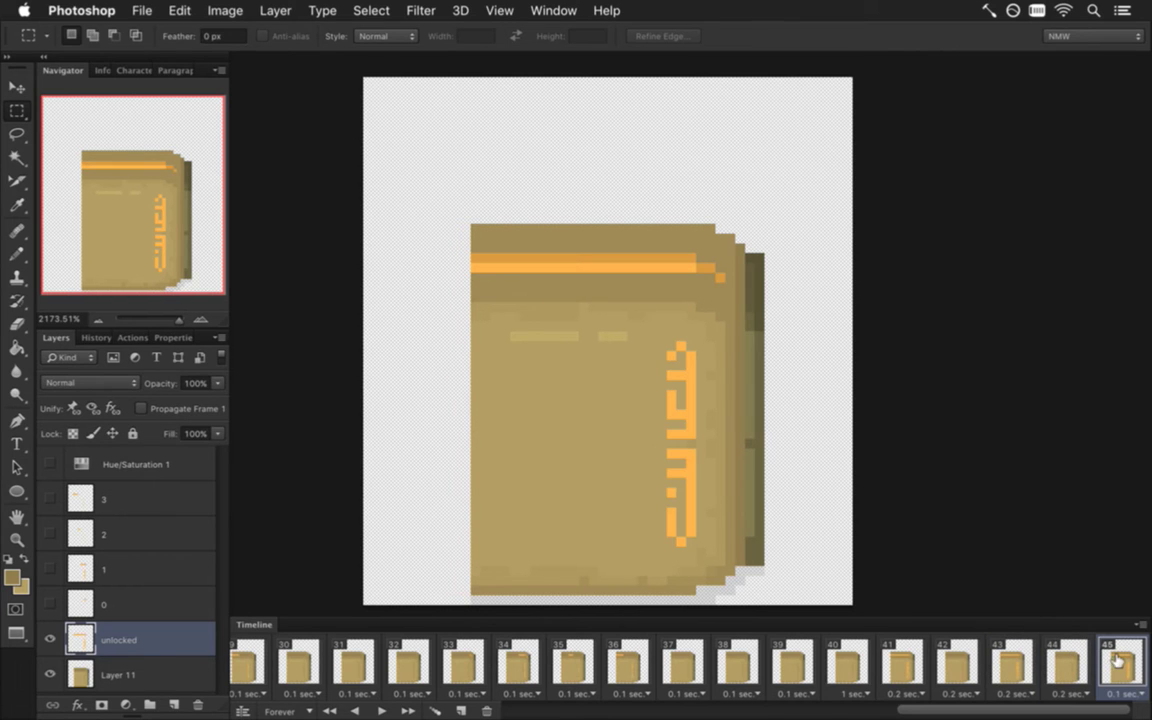
left_click(100, 673)
left_click_drag(362, 252, 460, 324)
key("super+d")
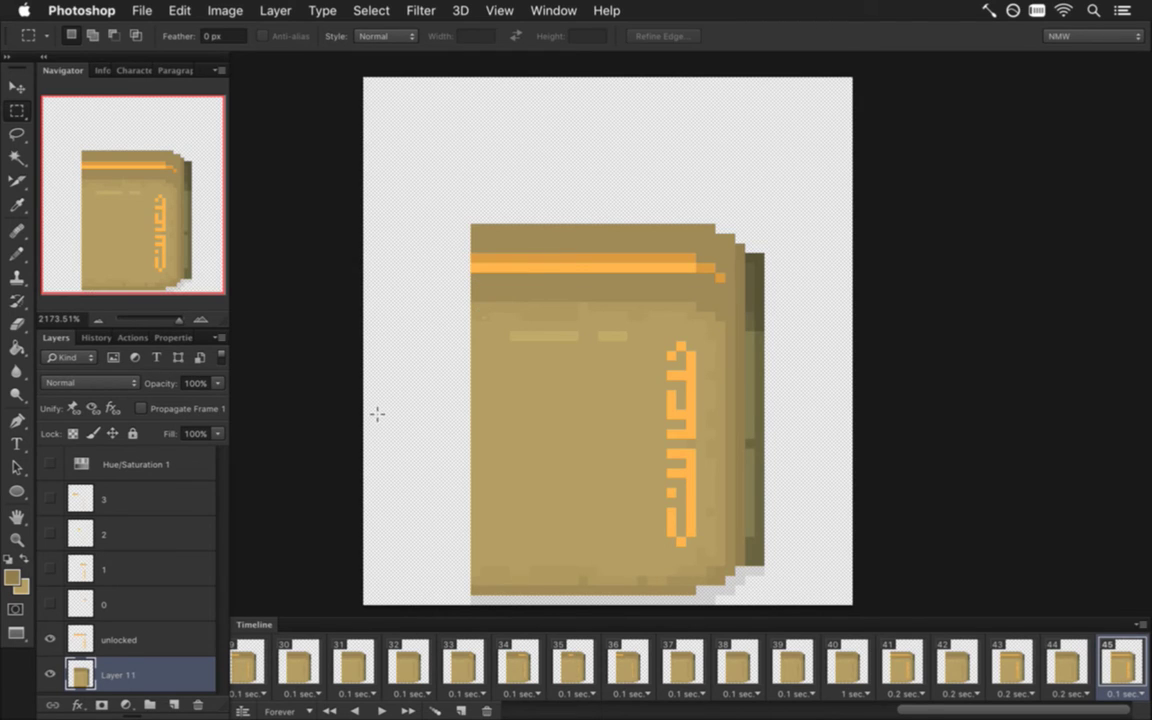
key("v")
key("Left")
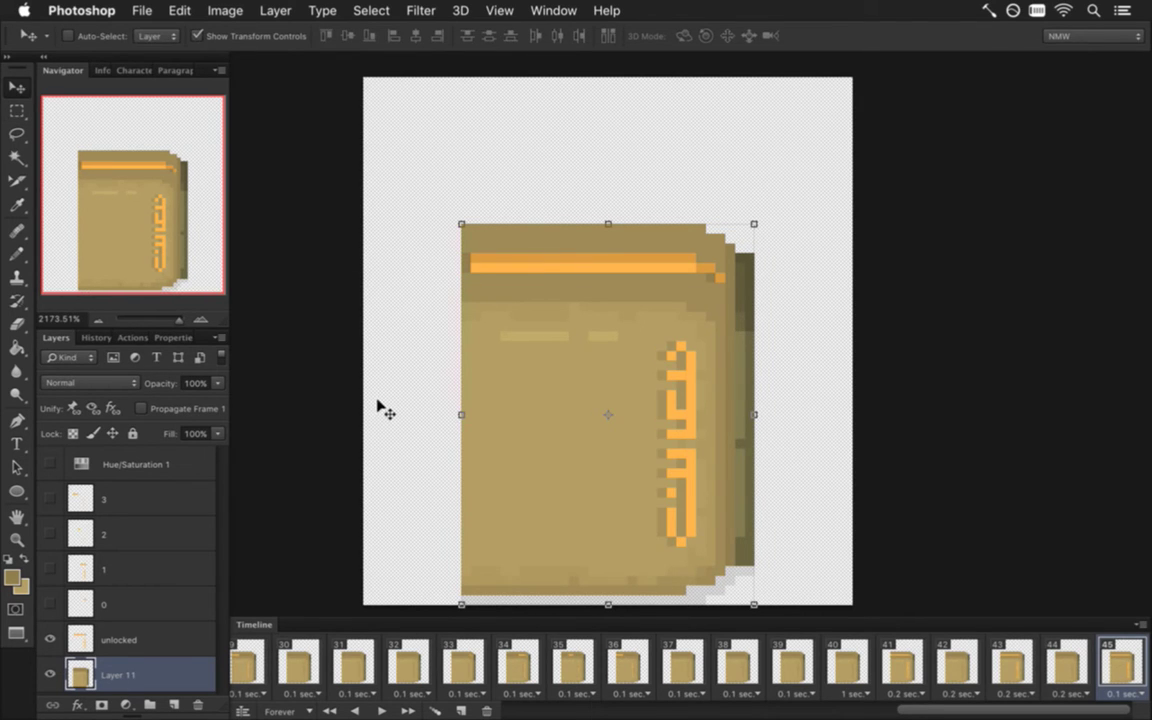
left_click(121, 628)
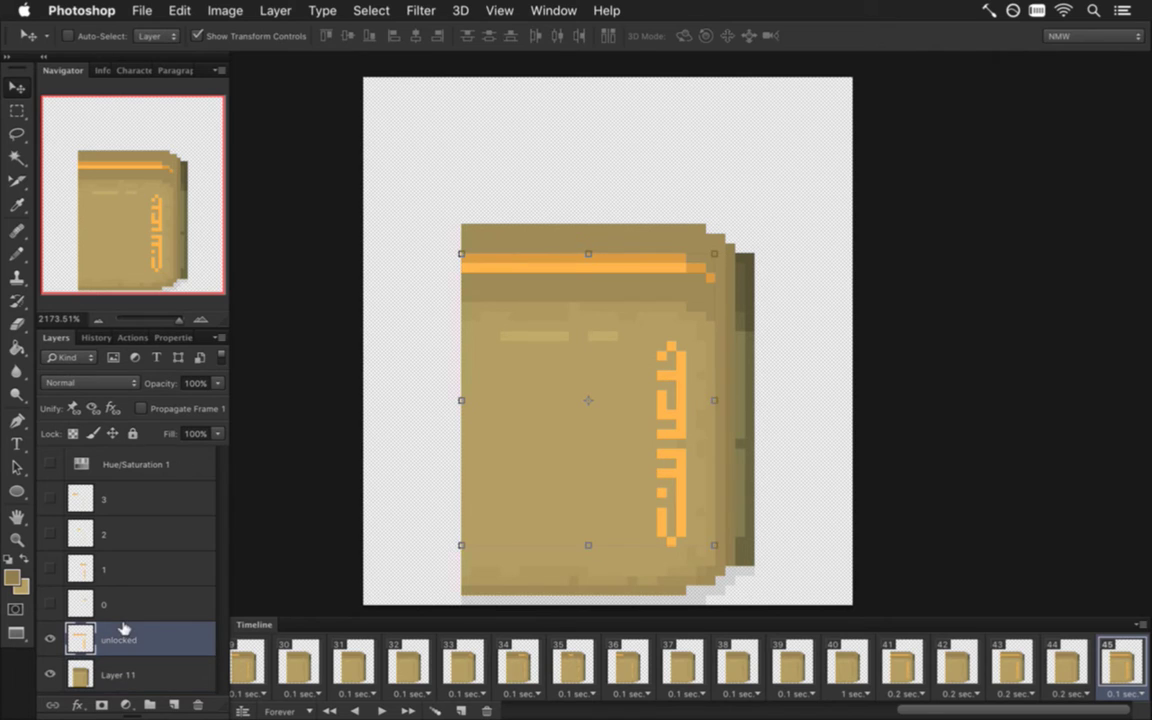
key("m")
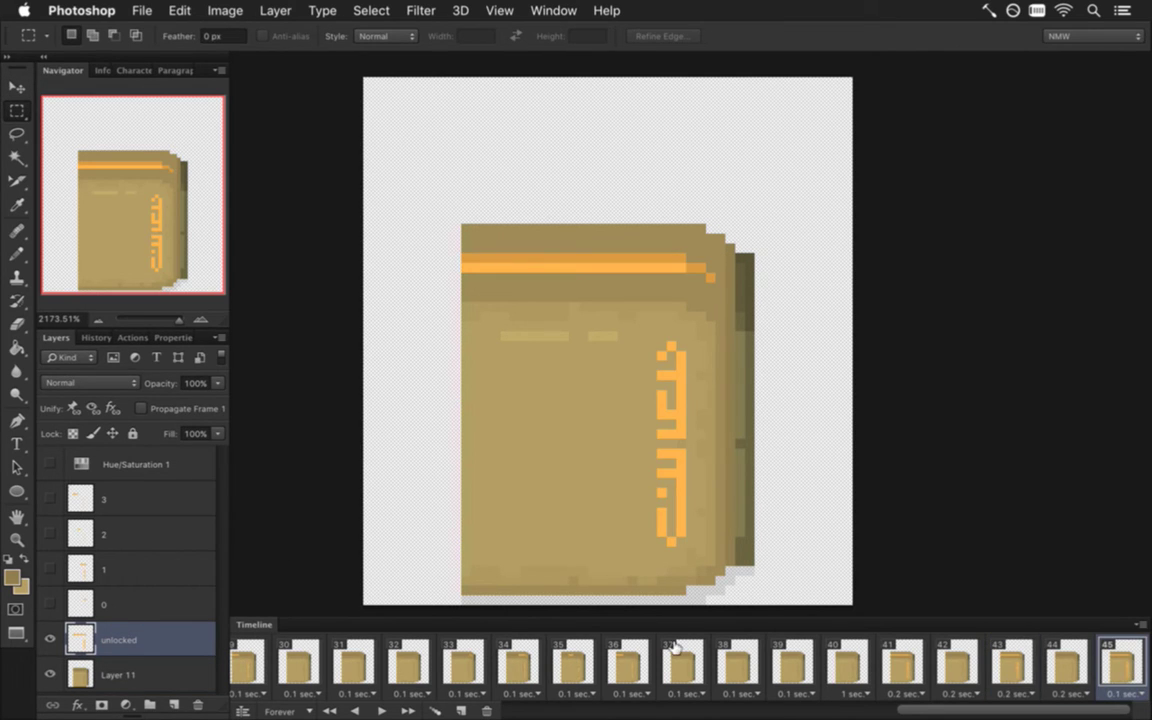
Render all frames as the PNG image sequence 8DoorN1.png at document size and 10 fps in the NoShadow folder
key("super+alt+shift+r")
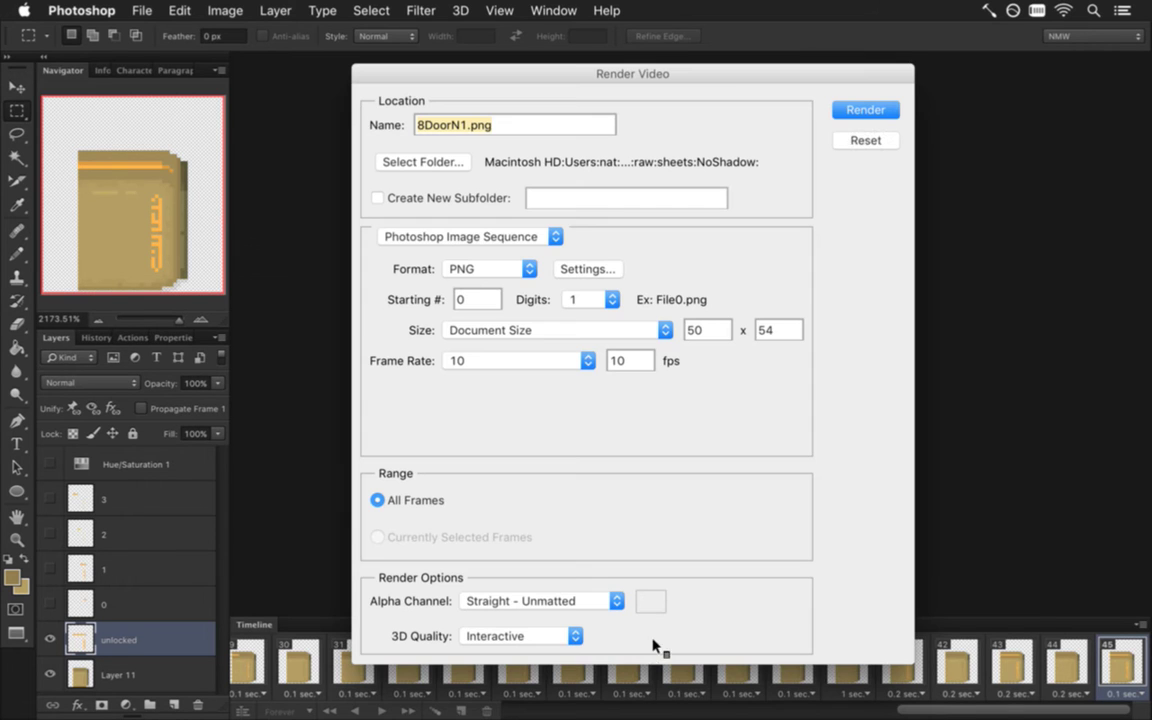
key("Return")
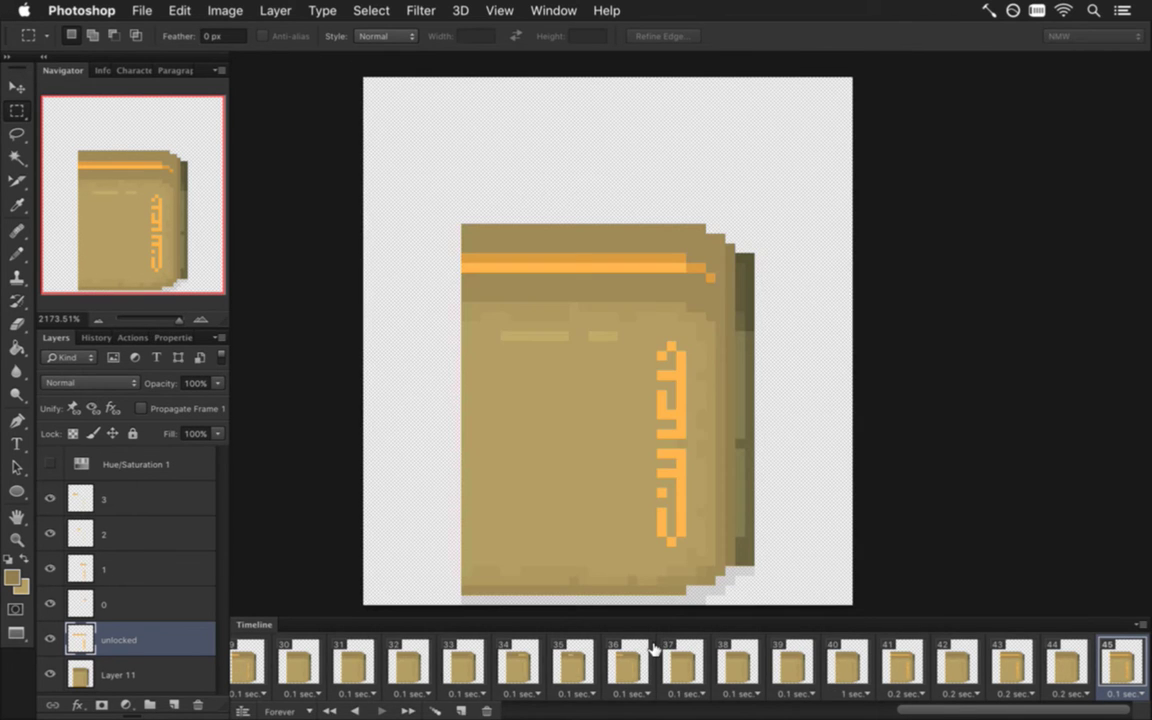
Switch to Xcode, run the MacD build, and set key91 and key92 to 2 in Saves.txt
key("super+Tab")
key("super+r")
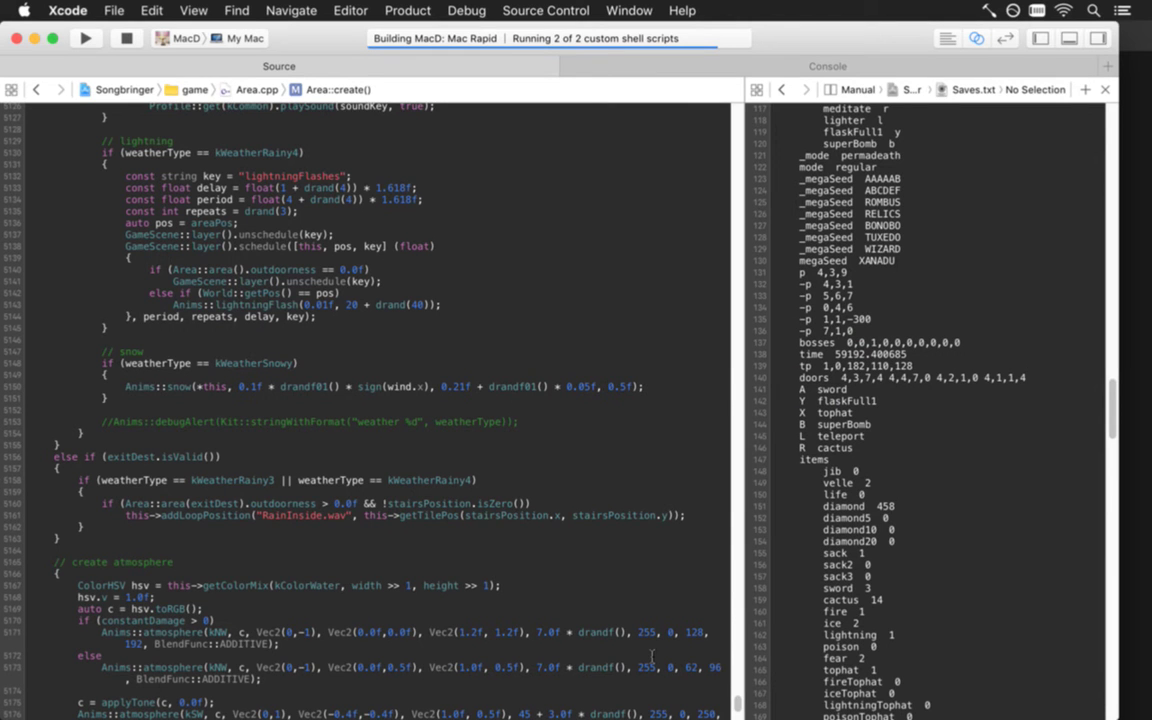
scroll(1022, 572, "down", 15)
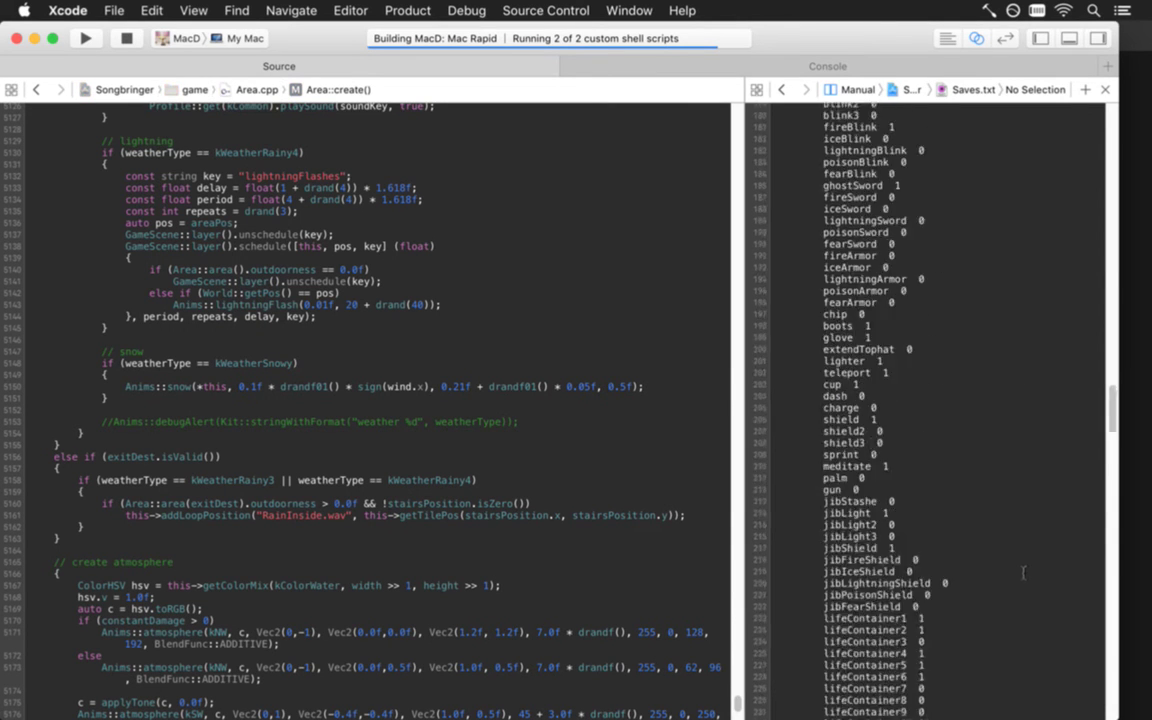
scroll(1022, 572, "down", 5)
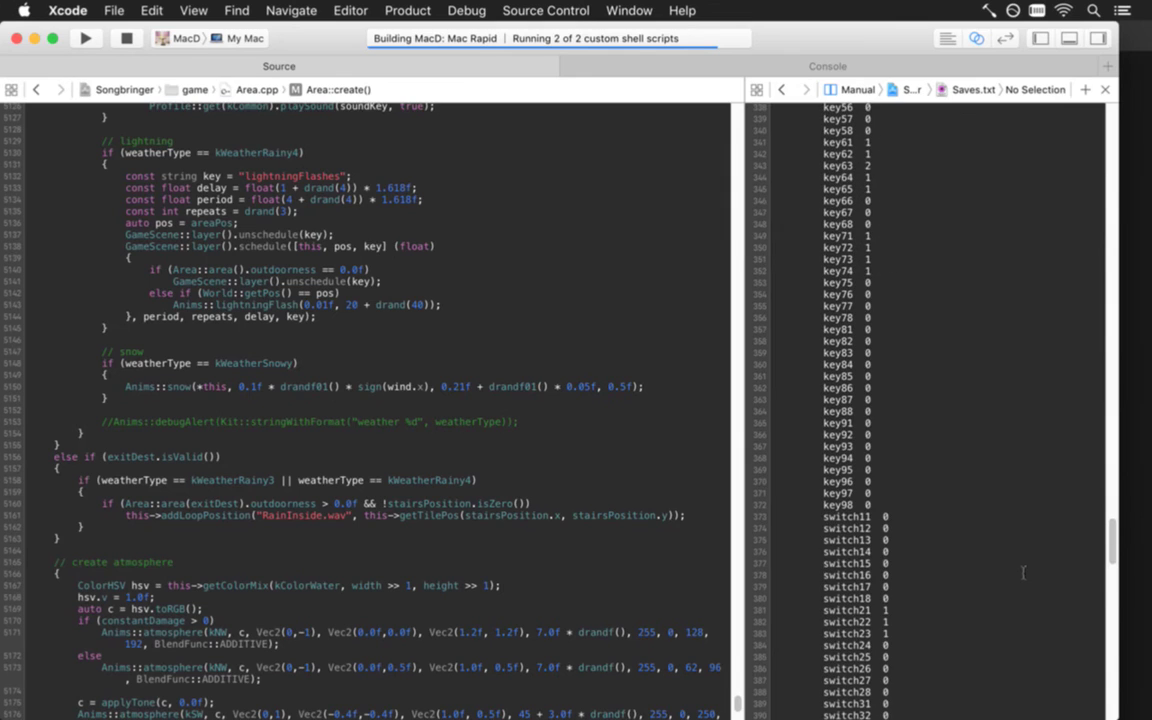
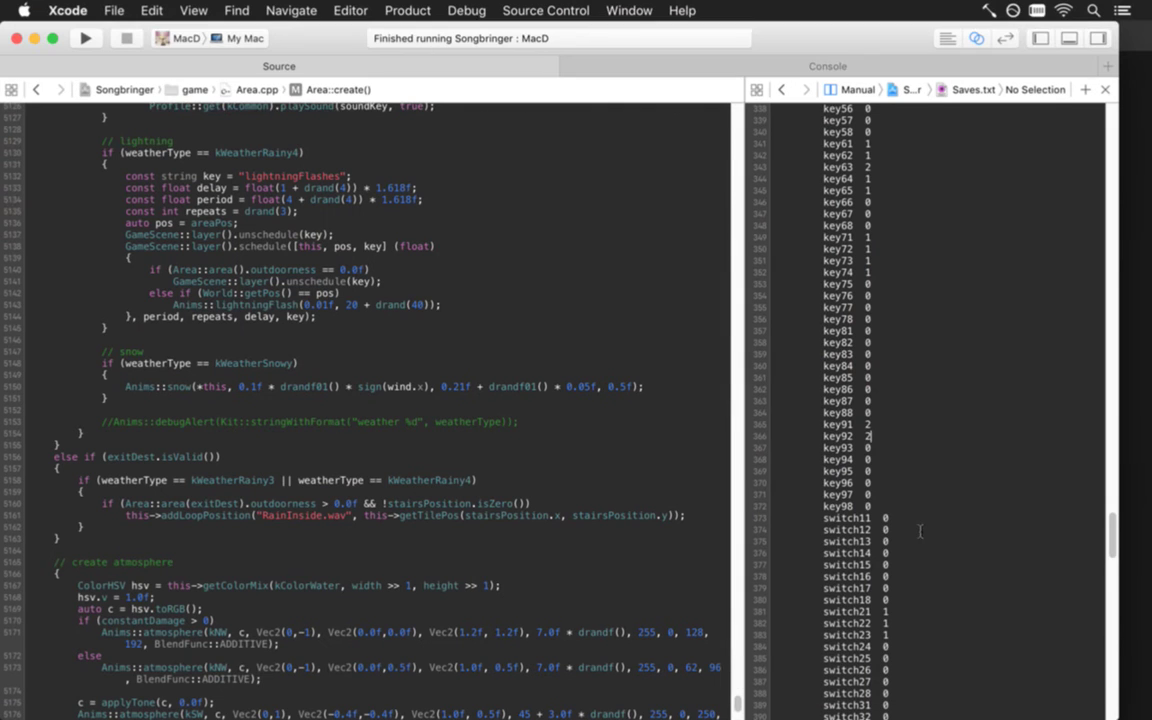
Launch Adobe Audition CS6
key("super+Tab")
key("super+Tab")
key("super+Tab")
key("super+Tab")
key("super+shift+Tab")
key("super+shift+Tab")
key("super+shift+Tab")
key("super+shift+Tab")
mouse_move(1138, 380)
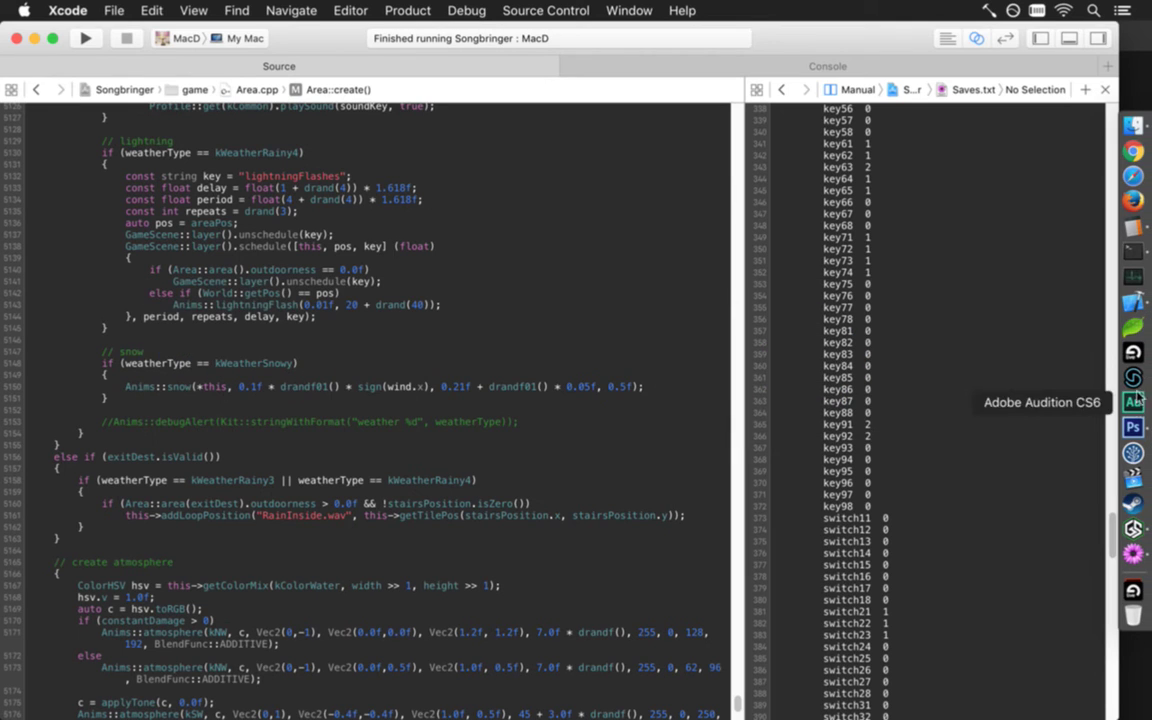
Switch to Finder and open DoorLock.sesx from the DoorUnlock folder inside Sounds
key("super+Tab")
key("super+Tab")
key("super+Tab")
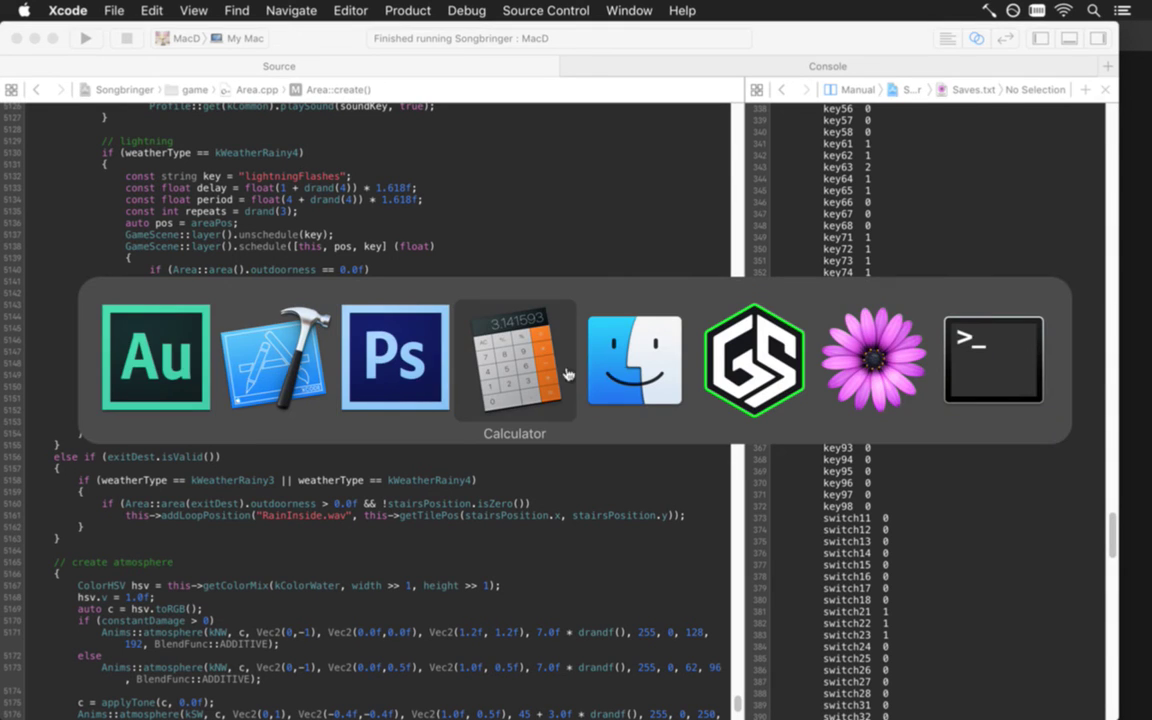
left_click(600, 368)
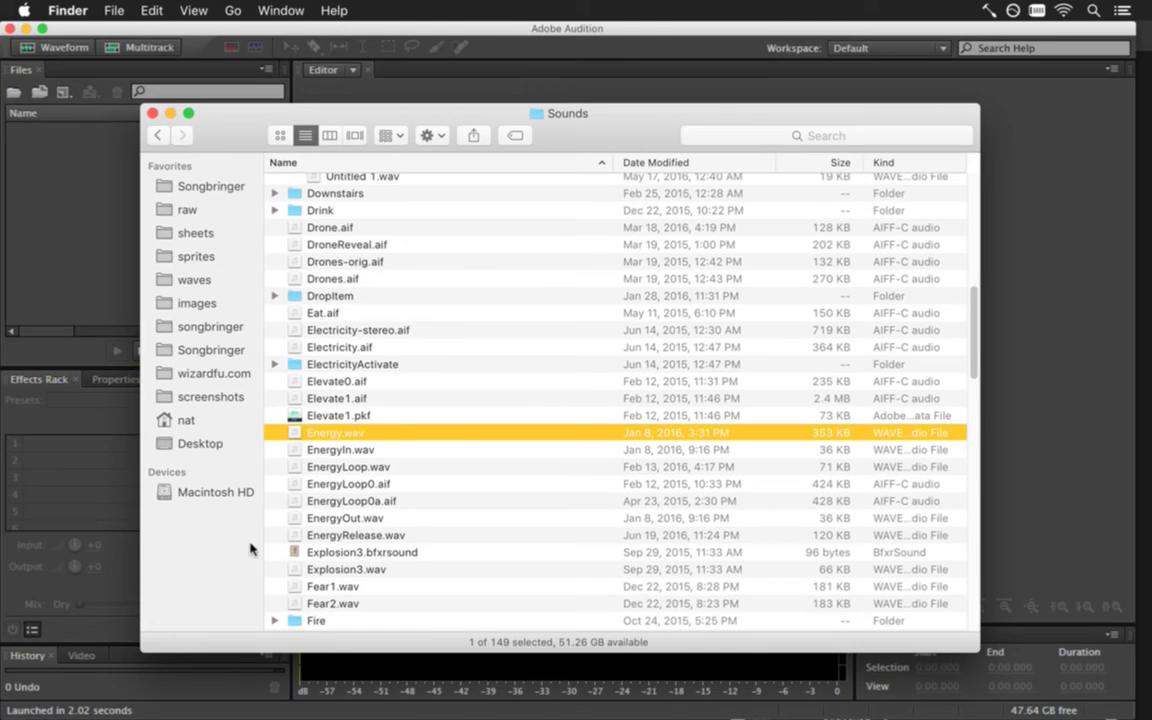
left_click(355, 452)
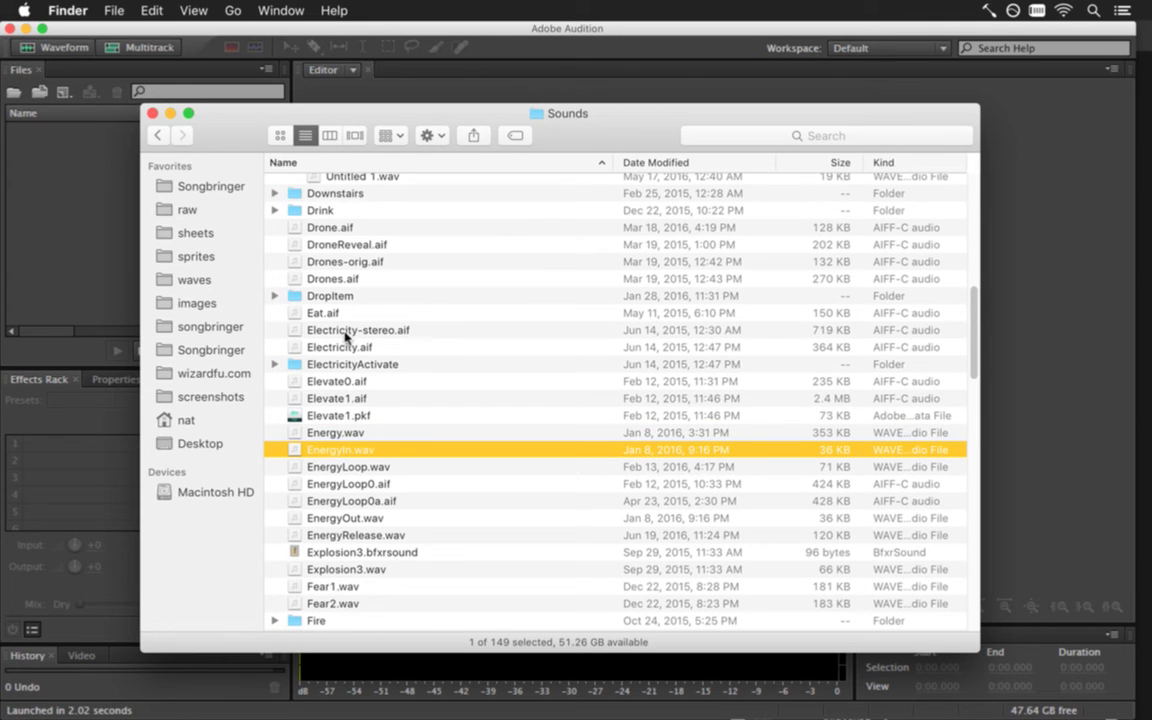
scroll(957, 321, "up", 10)
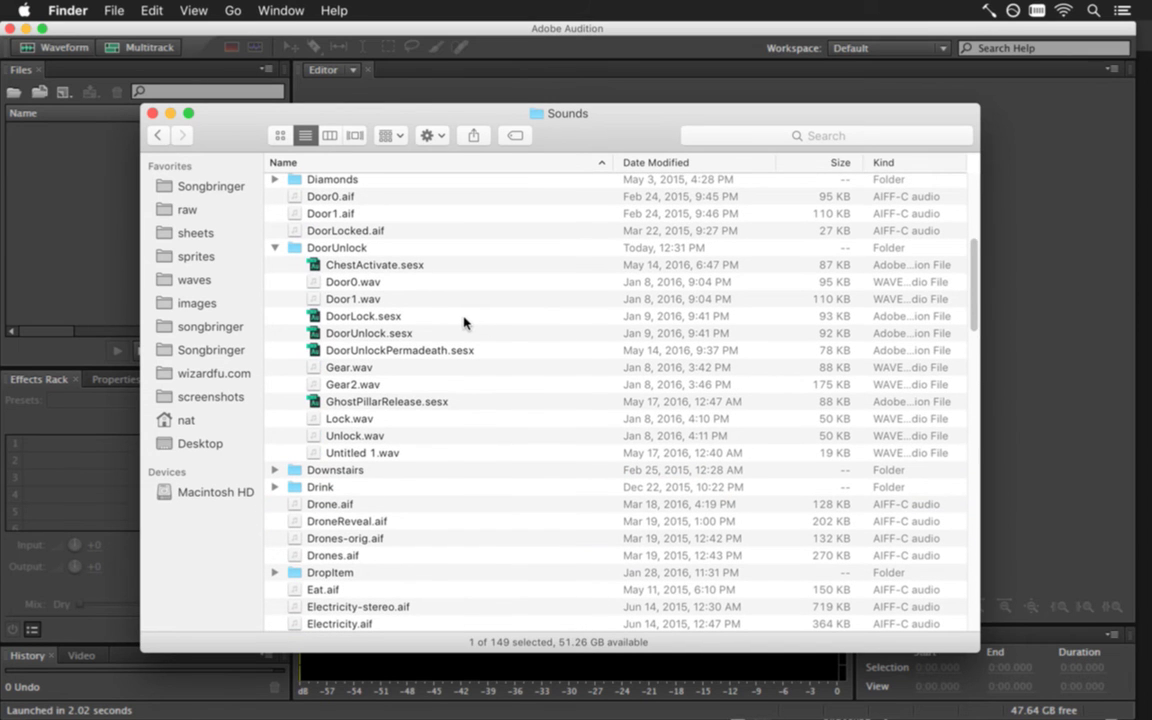
double_click(393, 318)
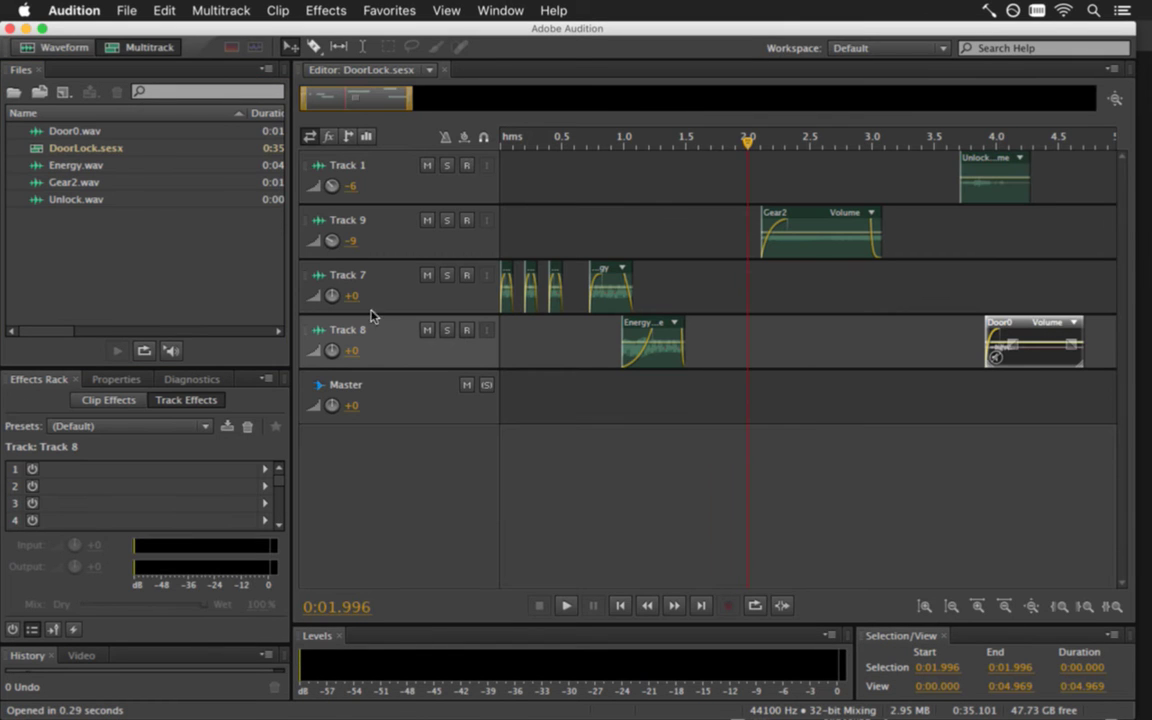
Save a copy of the session as 8DoorLock.sesx in the same folder
left_click(117, 12)
left_click(198, 236)
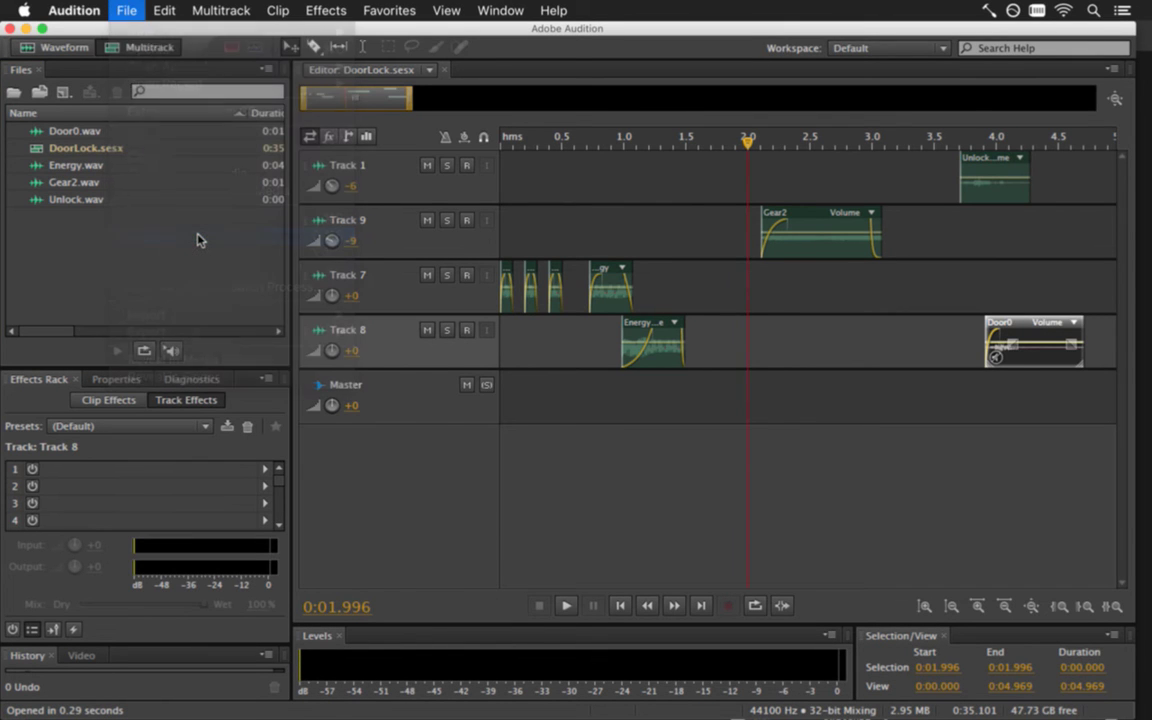
type("8DoorLock.sesx")
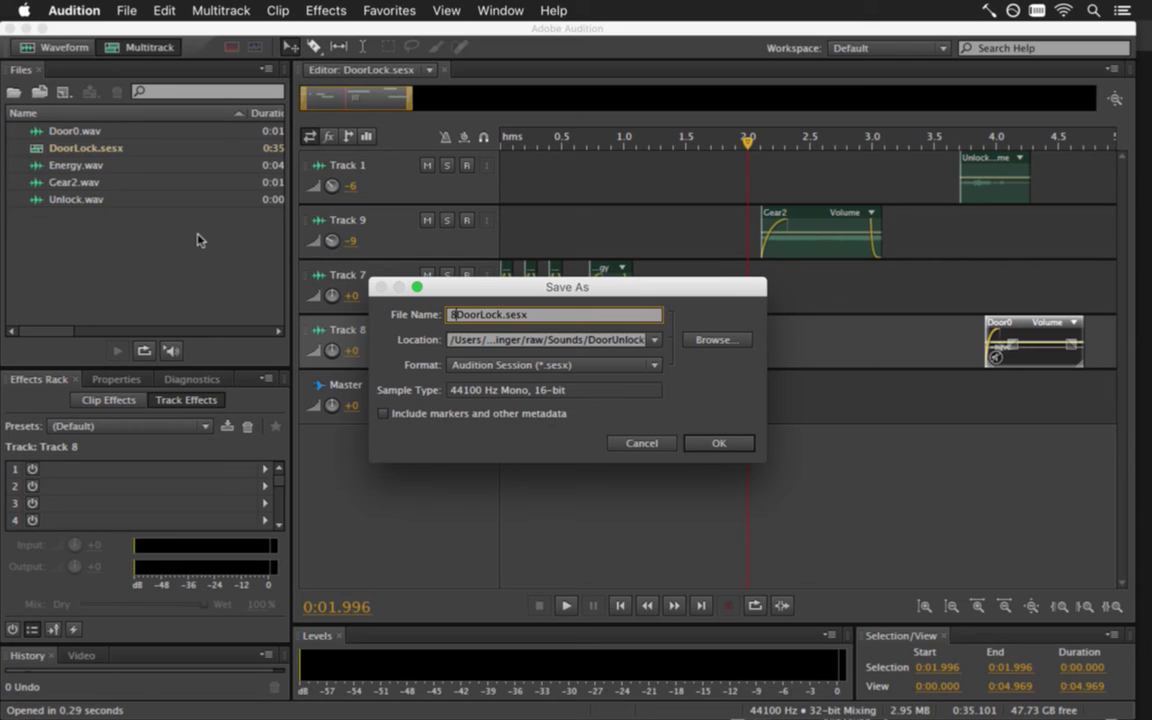
left_click(718, 443)
Play the 8DoorLock session from the beginning to hear the existing door lock sound
left_click(628, 141)
key("Home")
key("space")
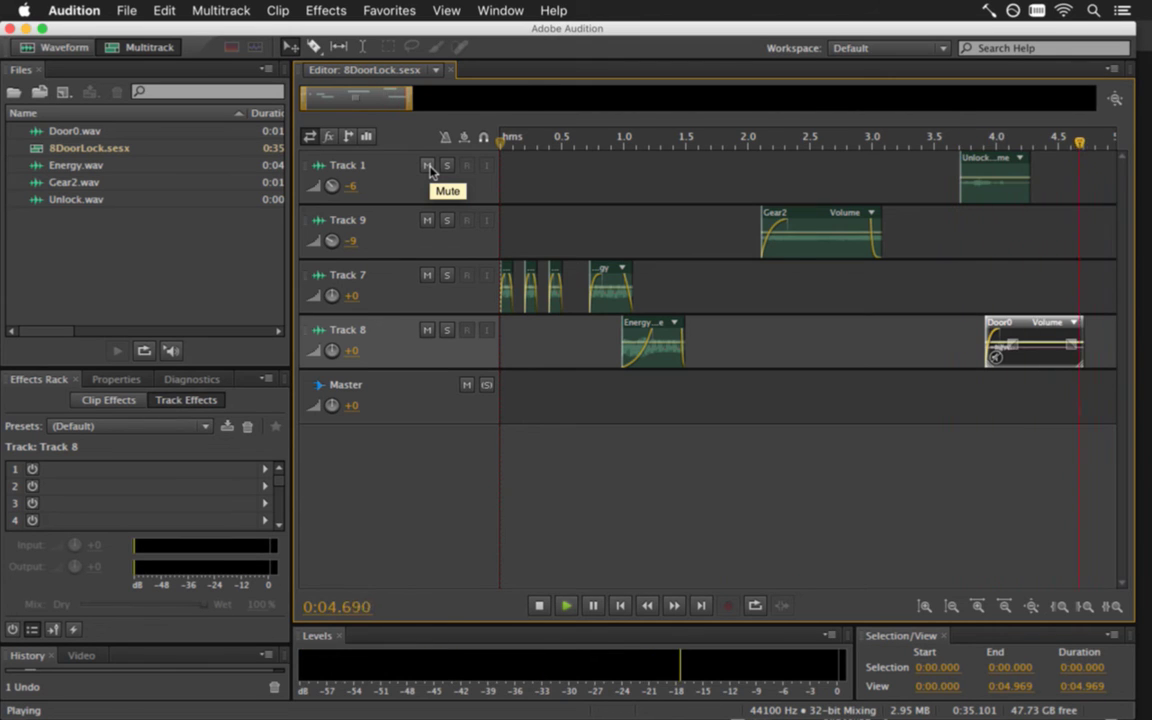
key("space")
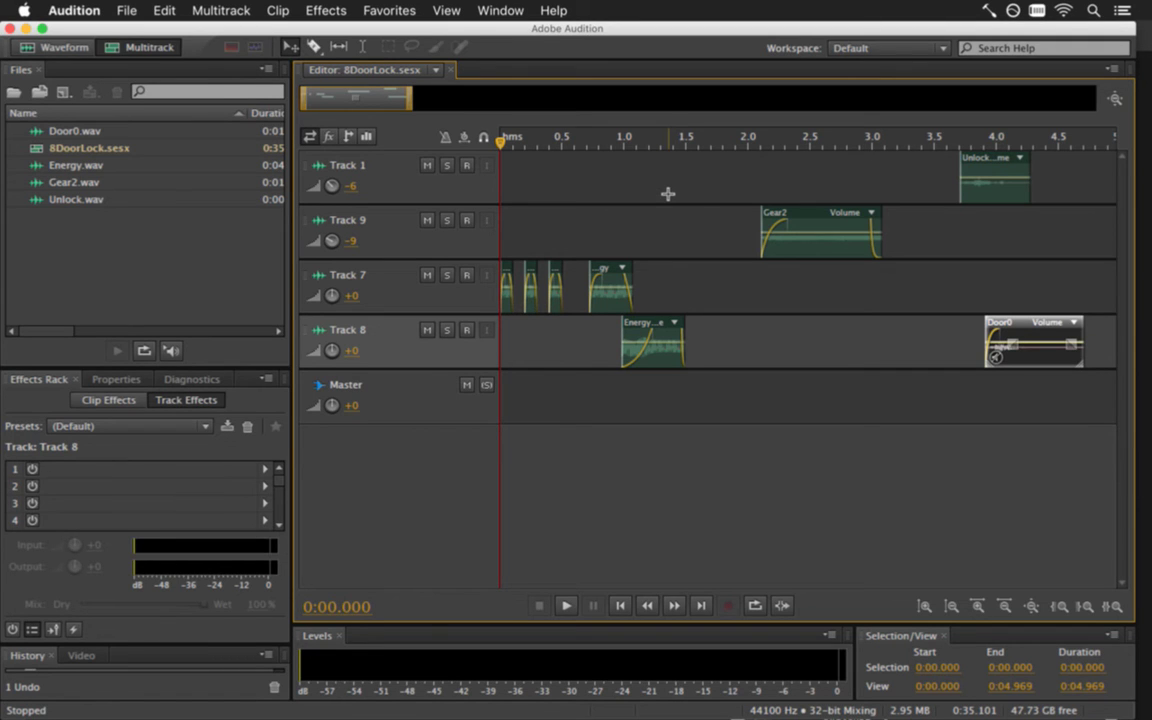
Delete the Gear2 clip from Track 9 and the Door0 clip from Track 8
left_click(801, 210)
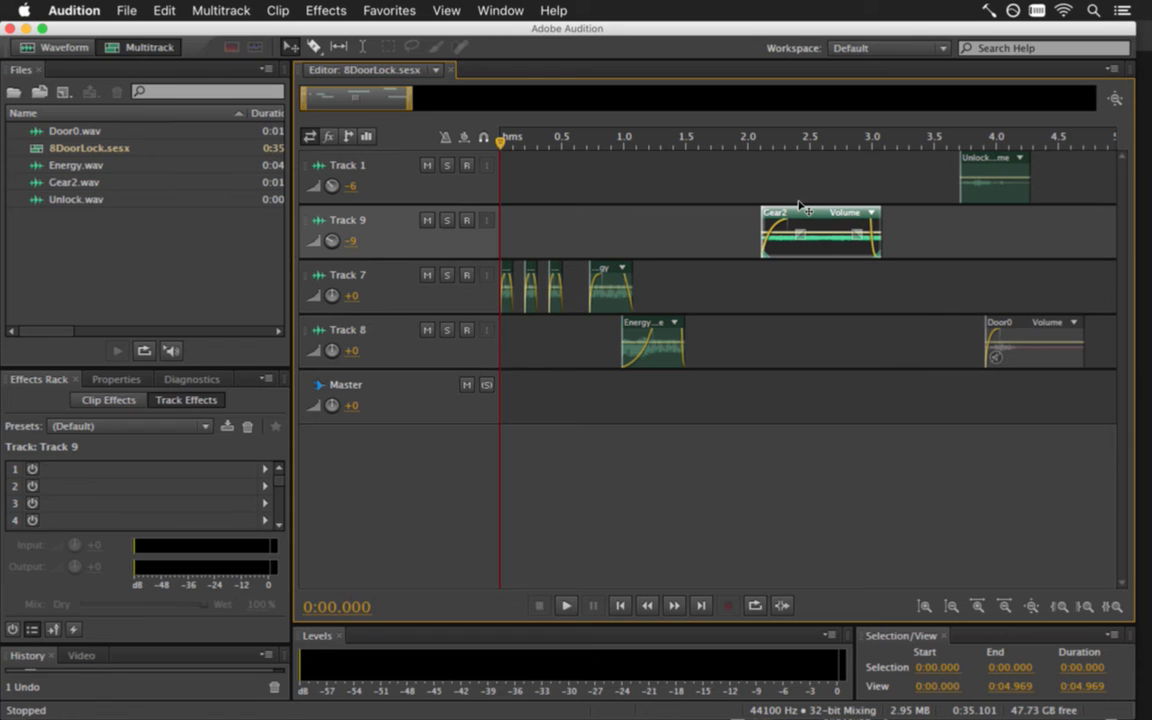
key("Delete")
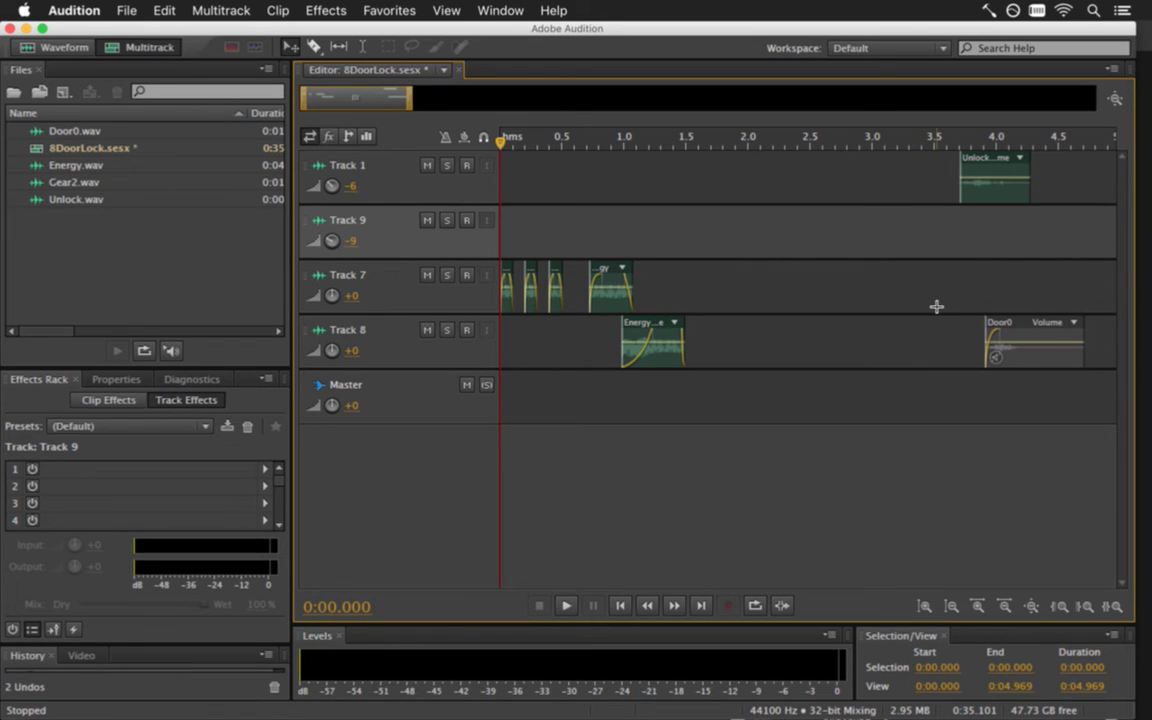
left_click(1016, 325)
key("Delete")
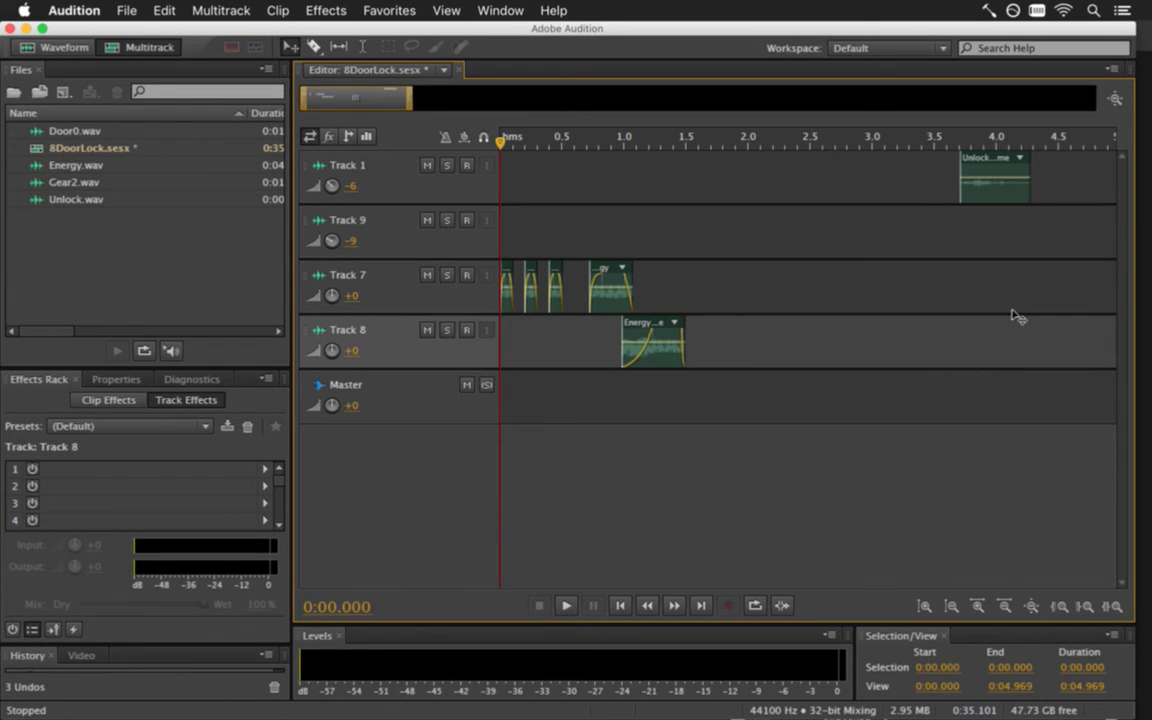
Listen to the edited session from the start and save it
key("space")
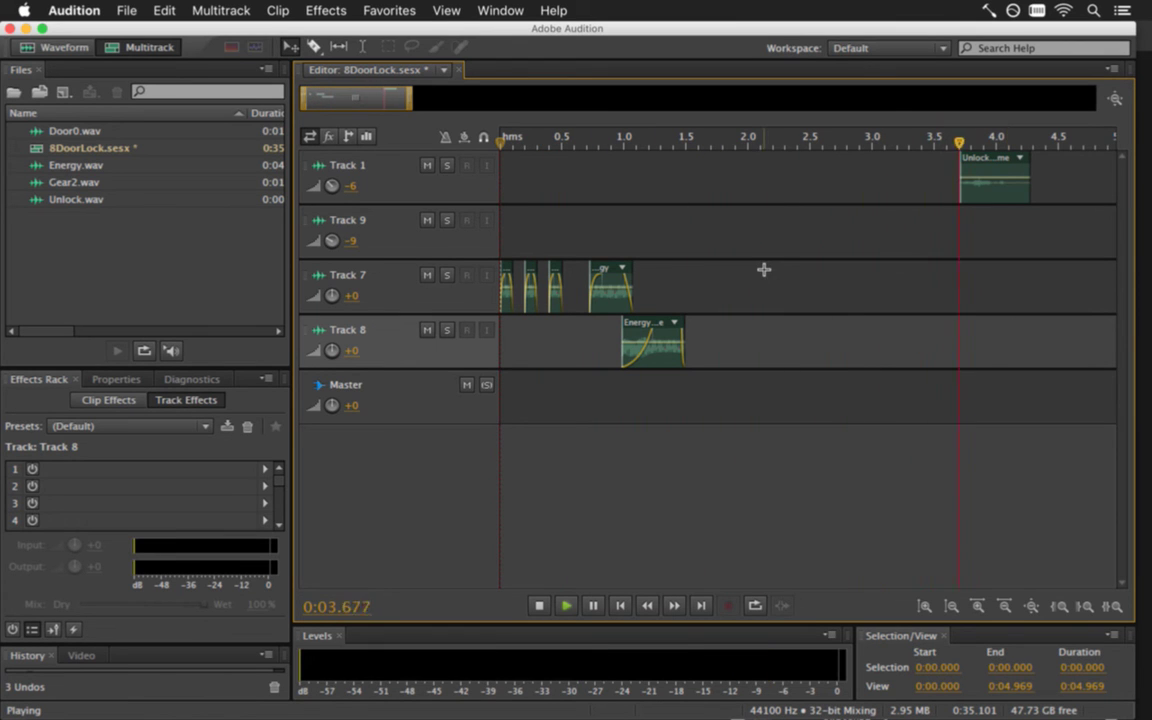
key("space")
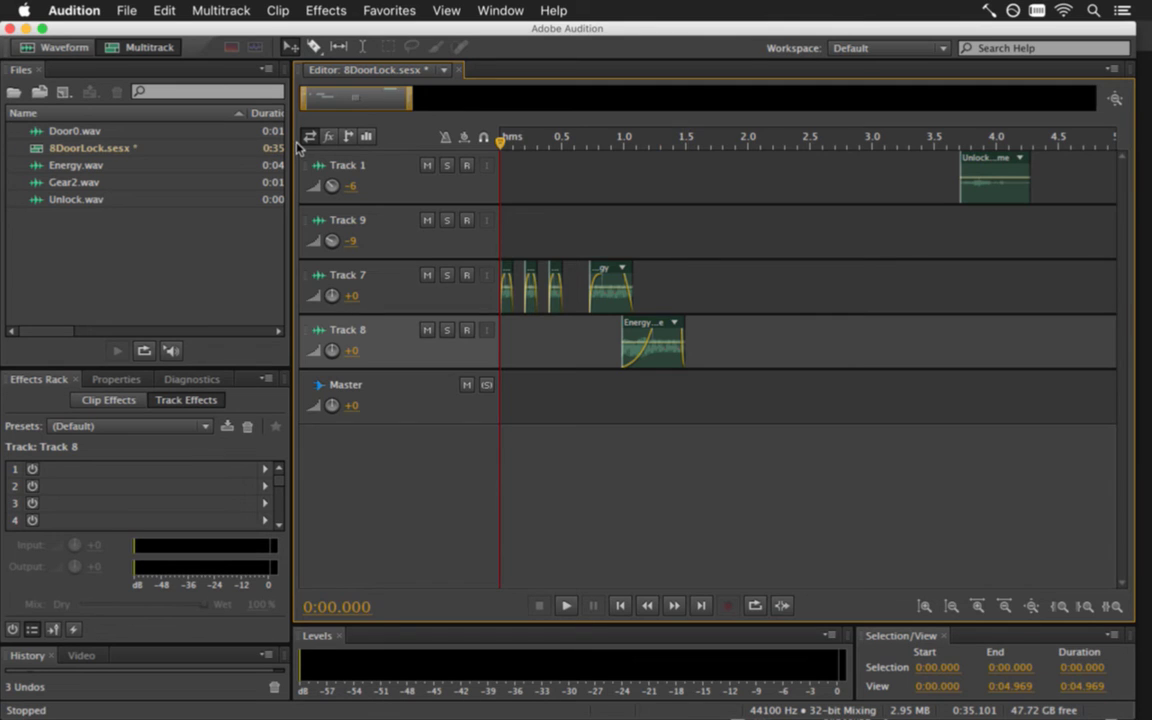
key("super+s")
Export a mixdown of the entire session as 8DoorLock.wav in the Songbringer raw/waves folder
left_click(130, 8)
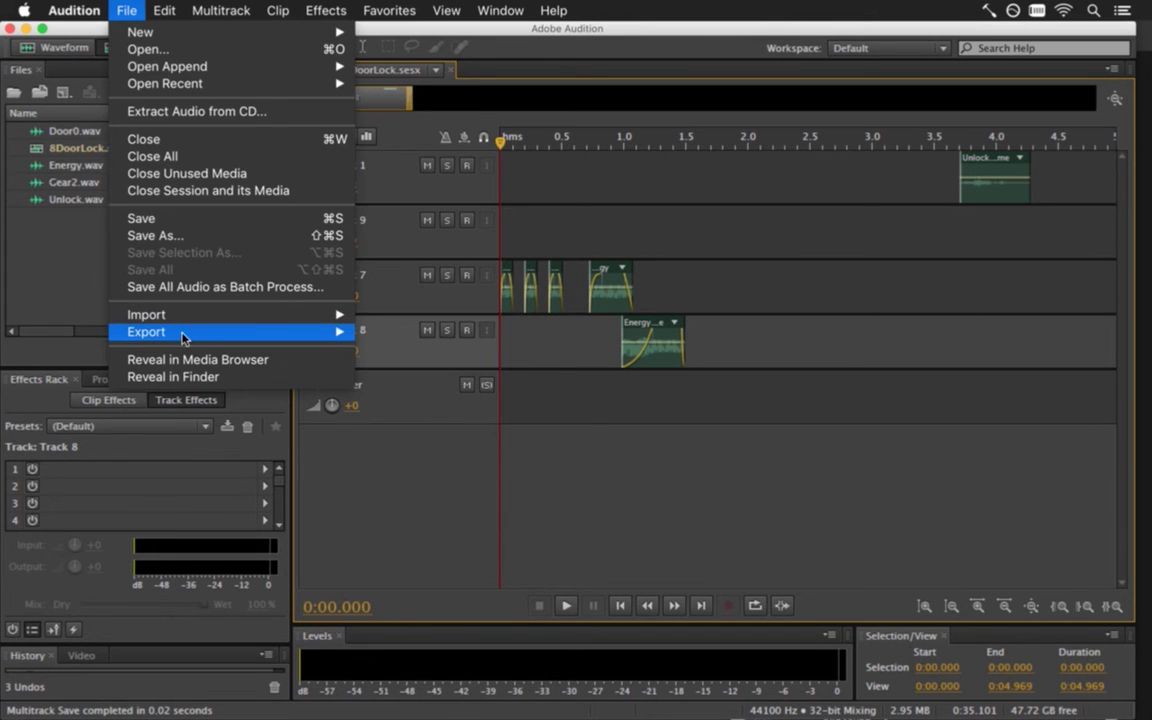
mouse_move(180, 332)
mouse_move(500, 393)
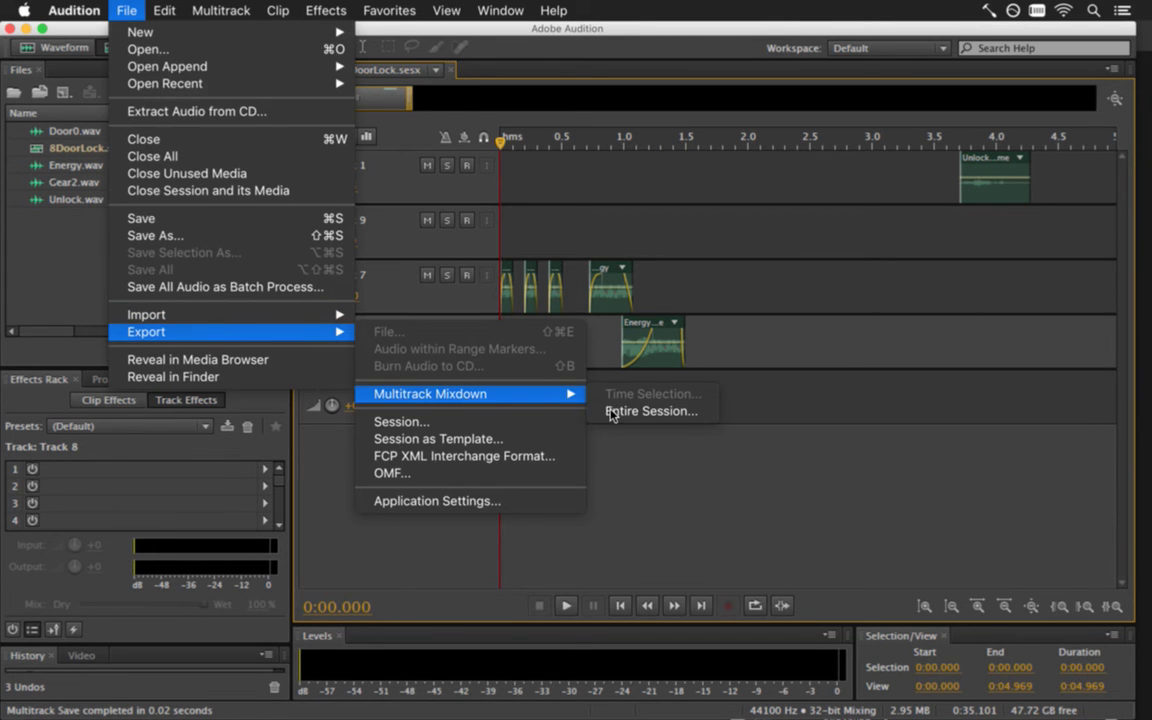
left_click(620, 410)
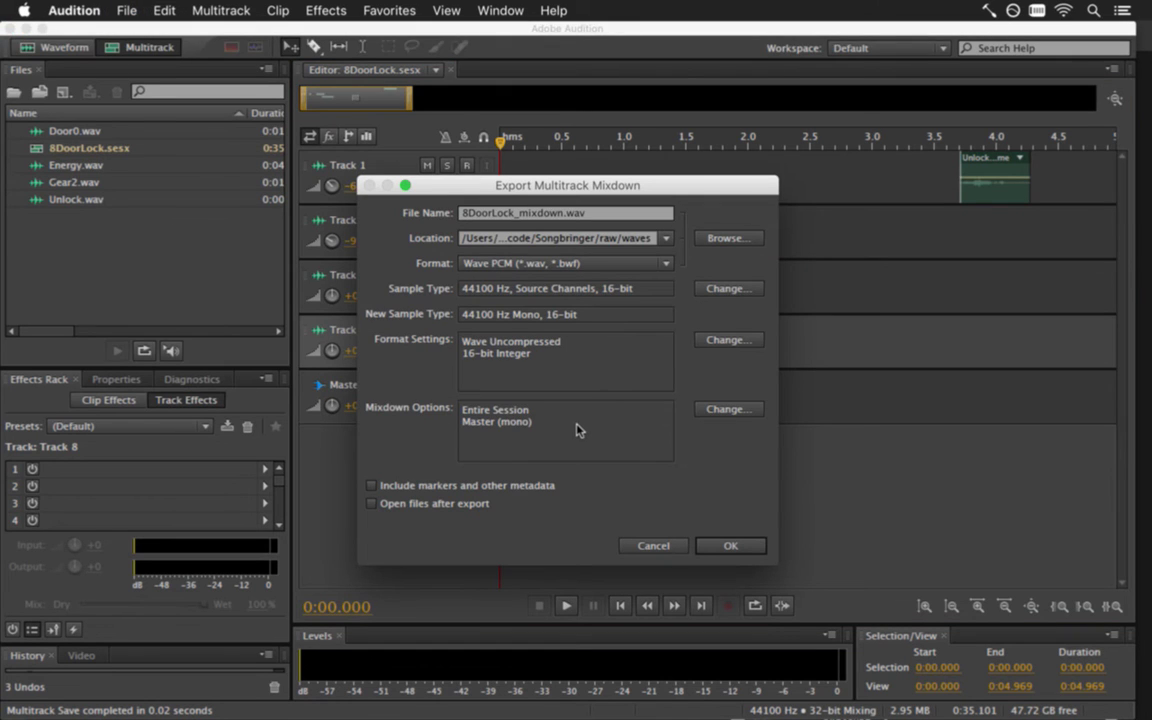
left_click(564, 213)
key("BackSpace")
key("BackSpace")
key("BackSpace")
key("BackSpace")
key("BackSpace")
key("BackSpace")
key("BackSpace")
key("BackSpace")
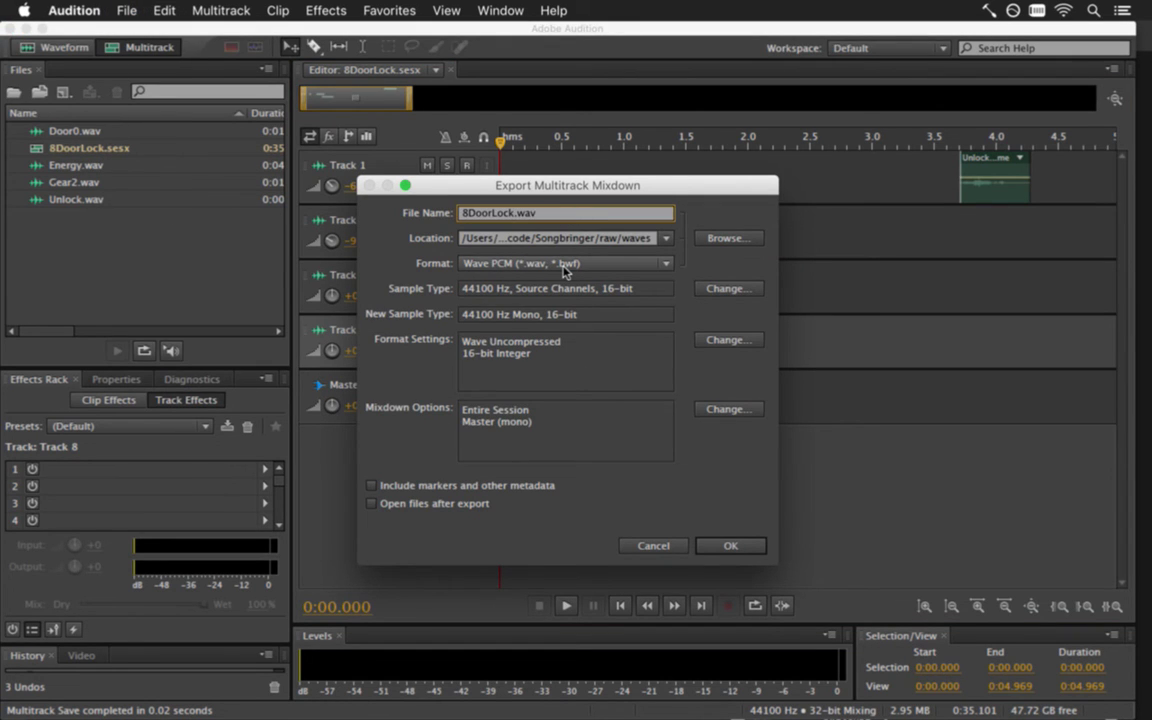
left_click(729, 545)
Open the DoorUnlock.sesx session from the DoorUnlock folder in Finder
key("super+Tab")
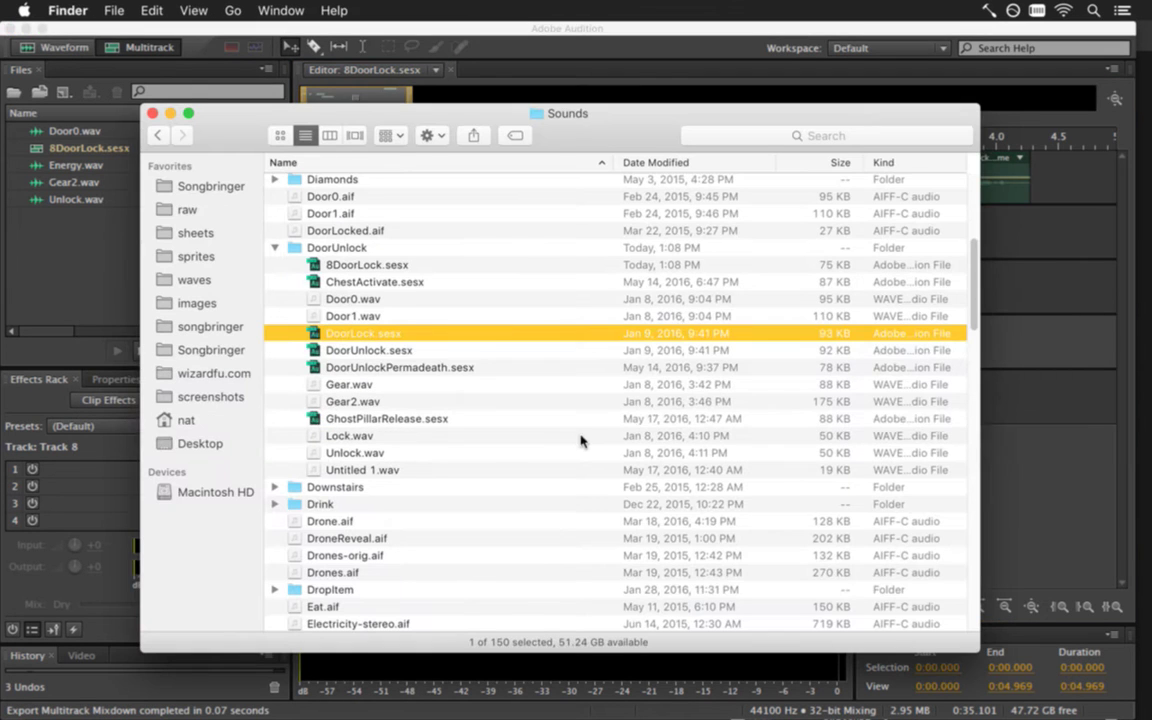
double_click(383, 350)
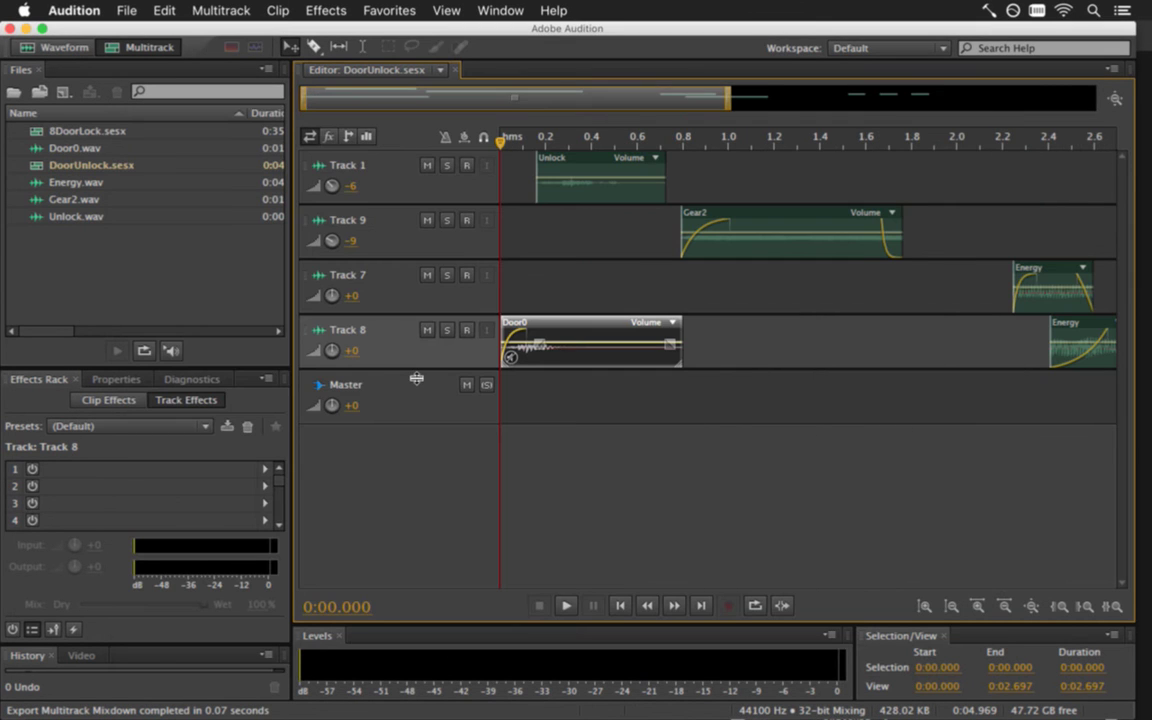
left_click_drag(735, 99, 1022, 100)
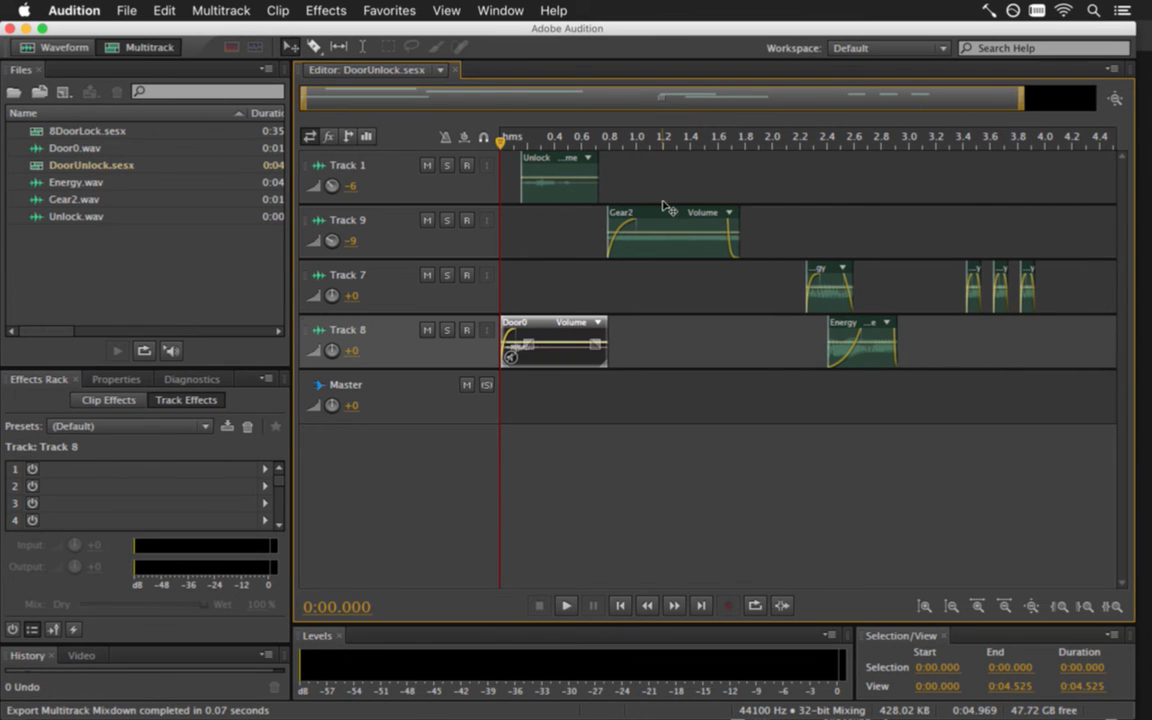
Delete the Gear2 clip from Track 9 and the Door0 clip from Track 8, and save the DoorUnlock session after listening to it
left_click(663, 206)
key("Delete")
left_click(548, 320)
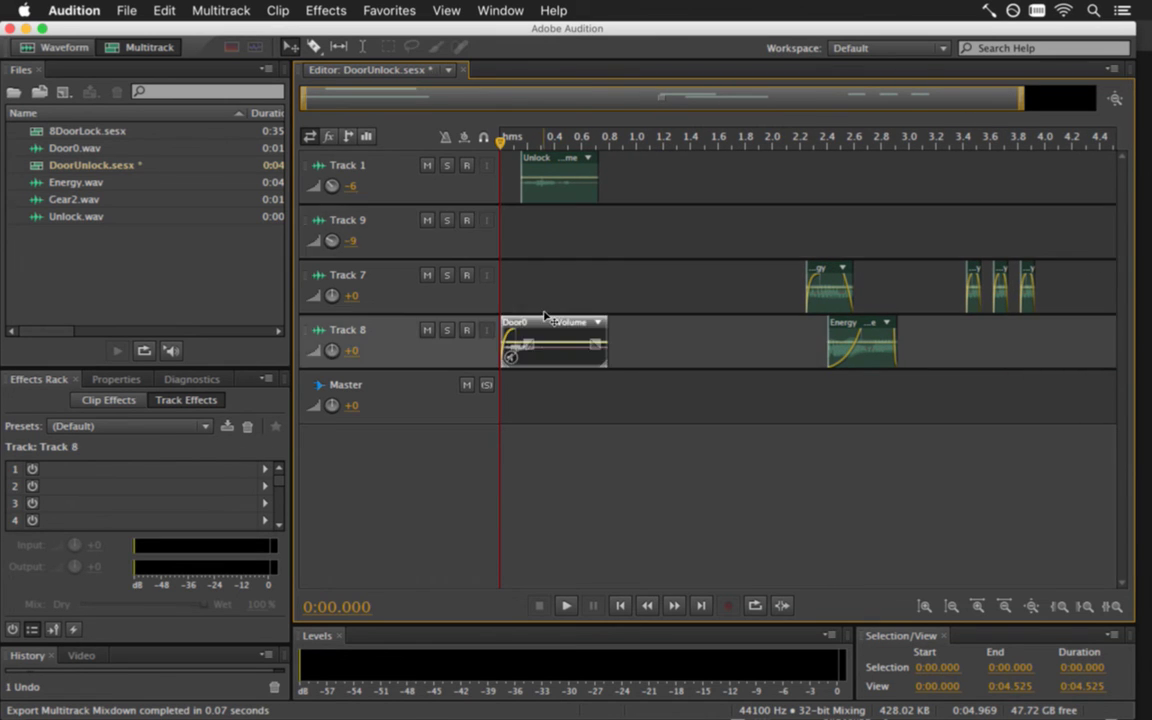
key("Delete")
key("space")
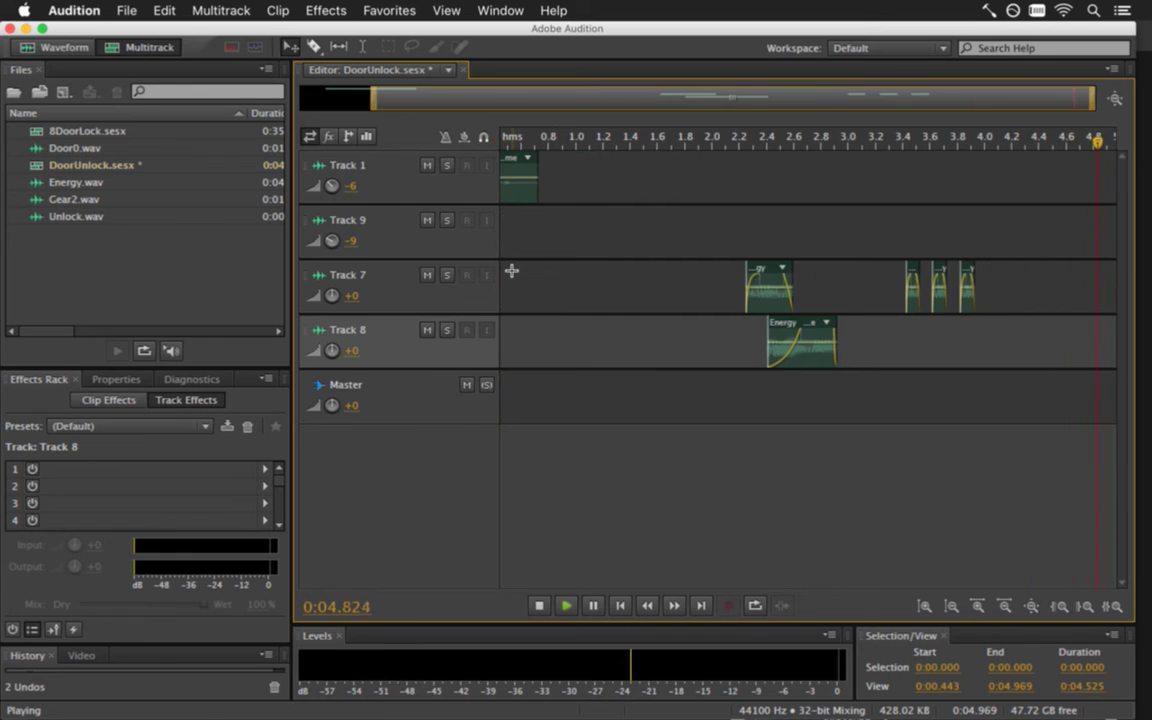
key("super+s")
Export a mixdown of the entire DoorUnlock session as 8DoorUnlock.wav and save the session
left_click(116, 8)
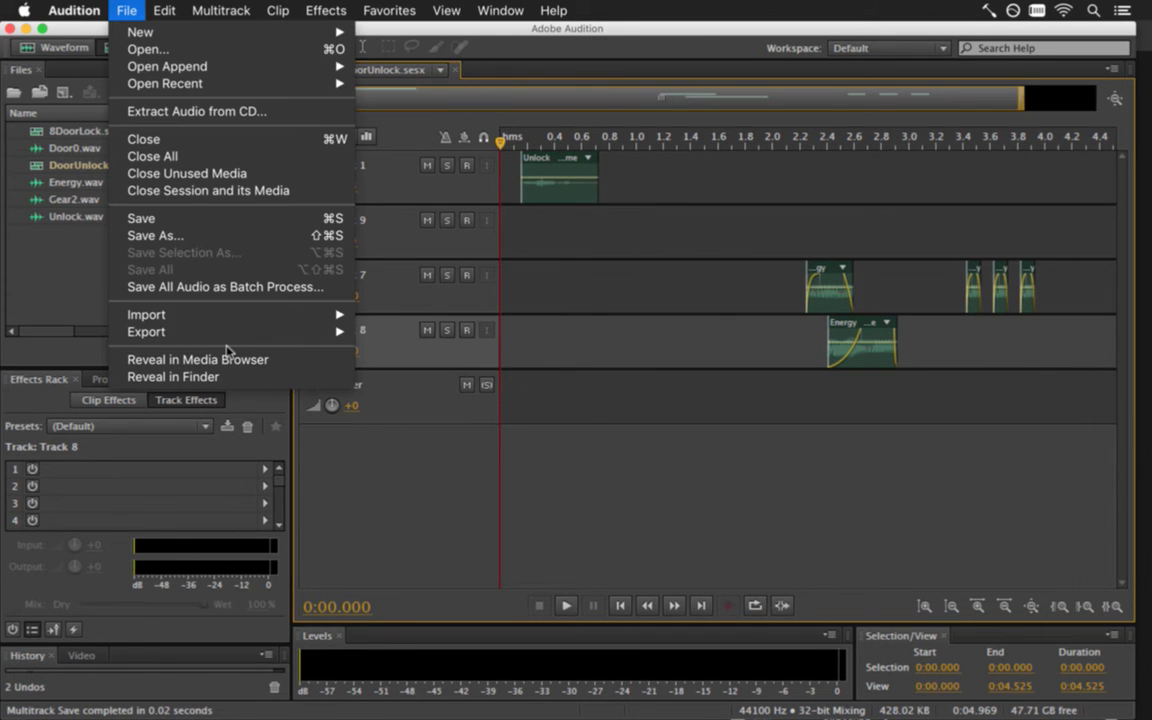
mouse_move(230, 331)
mouse_move(430, 394)
left_click(605, 411)
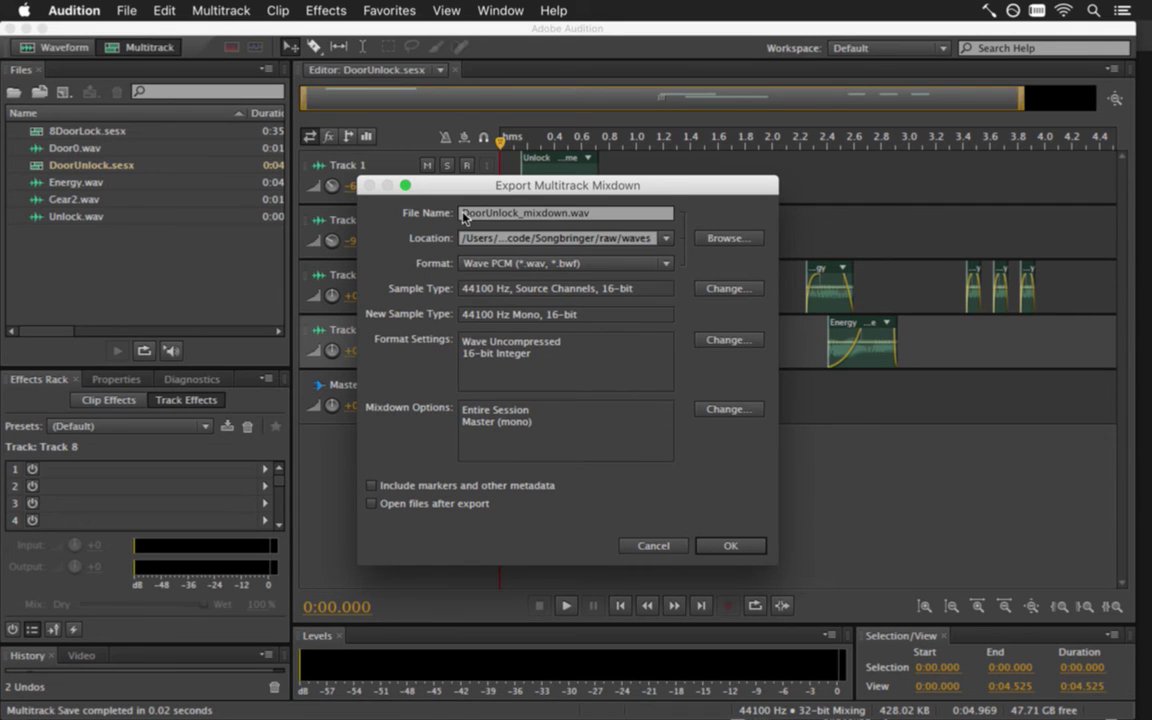
type("8")
key("Delete")
key("Delete")
key("Delete")
key("Delete")
key("Delete")
key("Return")
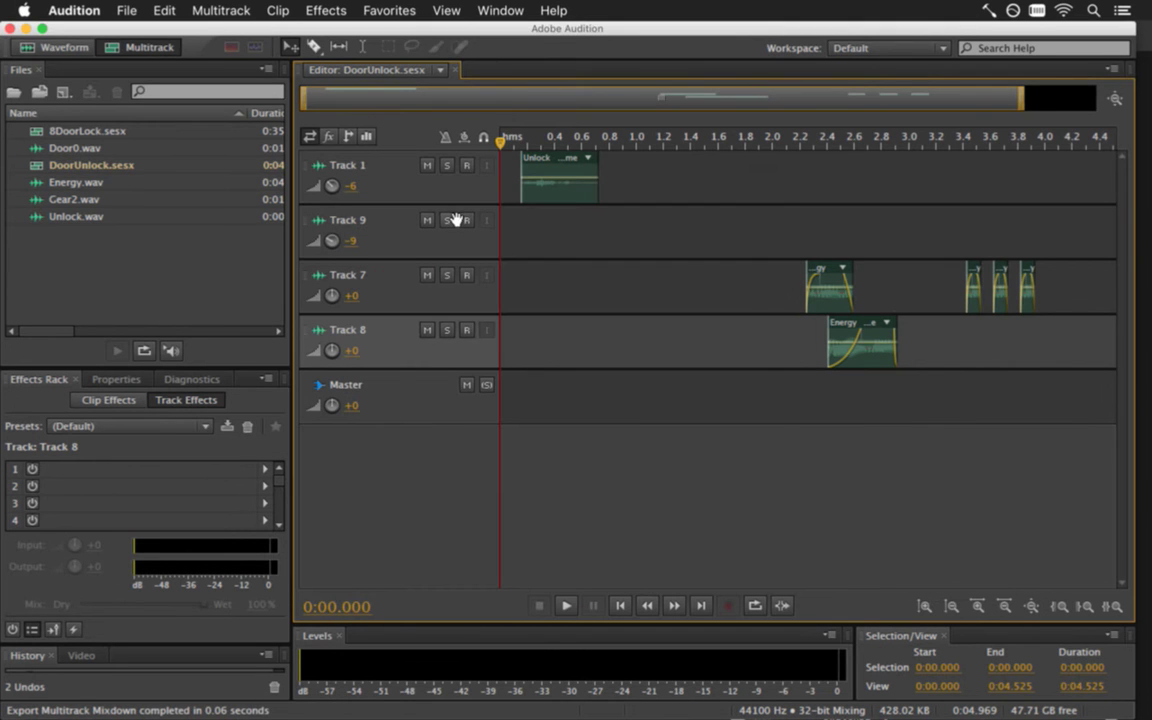
key("super+s")
Switch to Finder and open the DoorUnlockPermadeath.sesx session
key("super+Tab")
key("super+Tab")
key("super+shift+Tab")
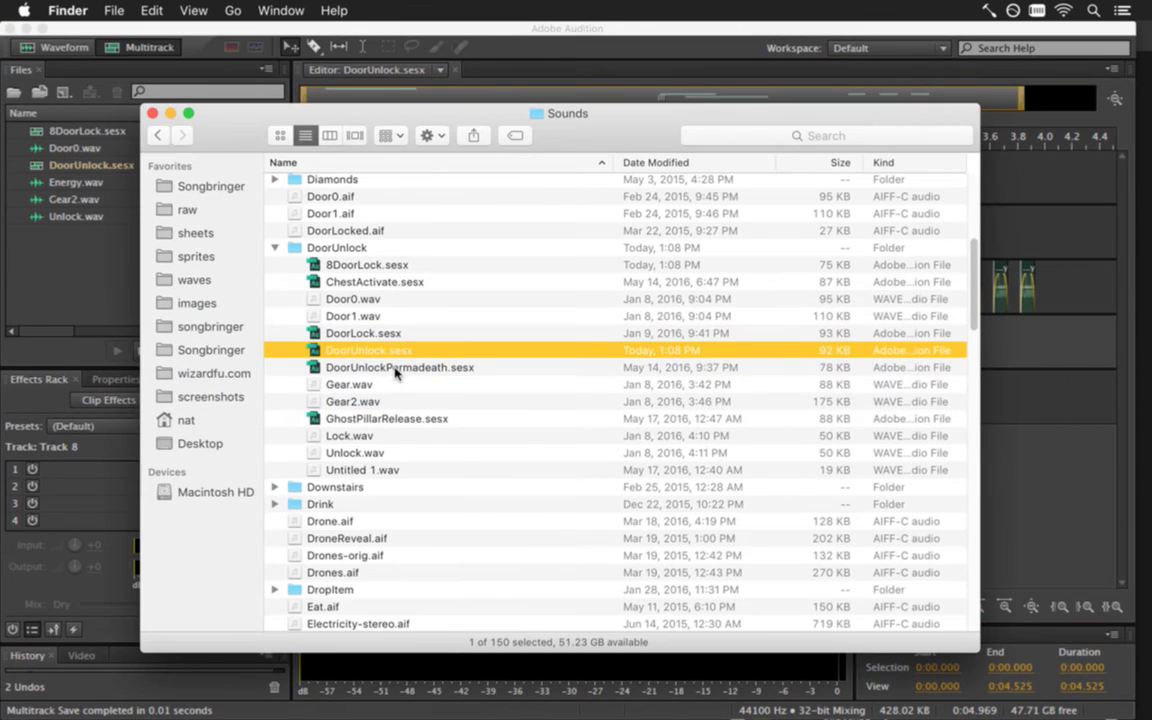
double_click(395, 368)
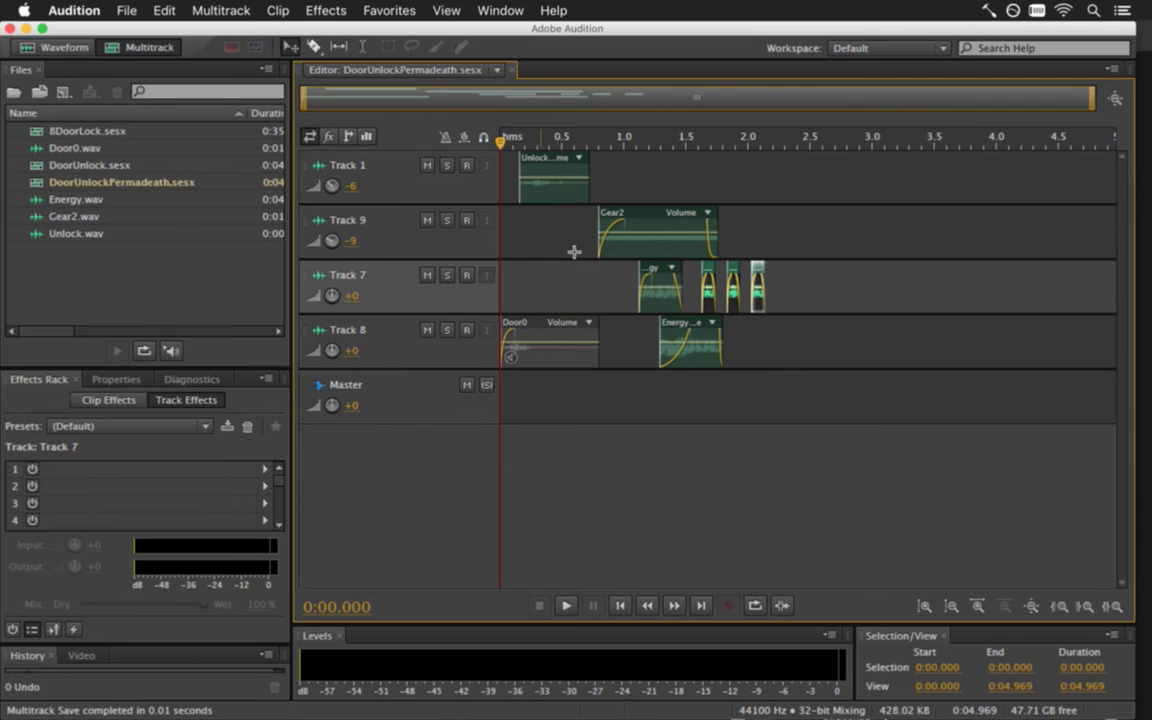
Remove the Gear2 and Door0 clips from the DoorUnlockPermadeath session and save it
left_click(620, 212)
key("Delete")
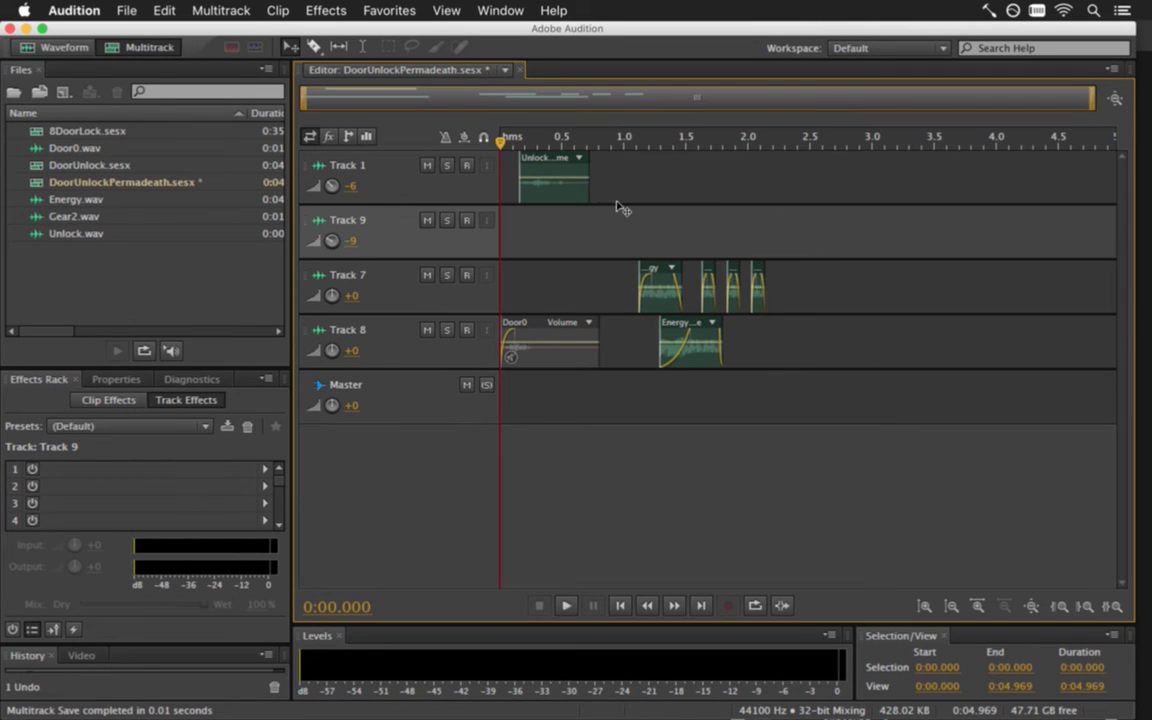
left_click(548, 322)
key("Delete")
key("super+s")
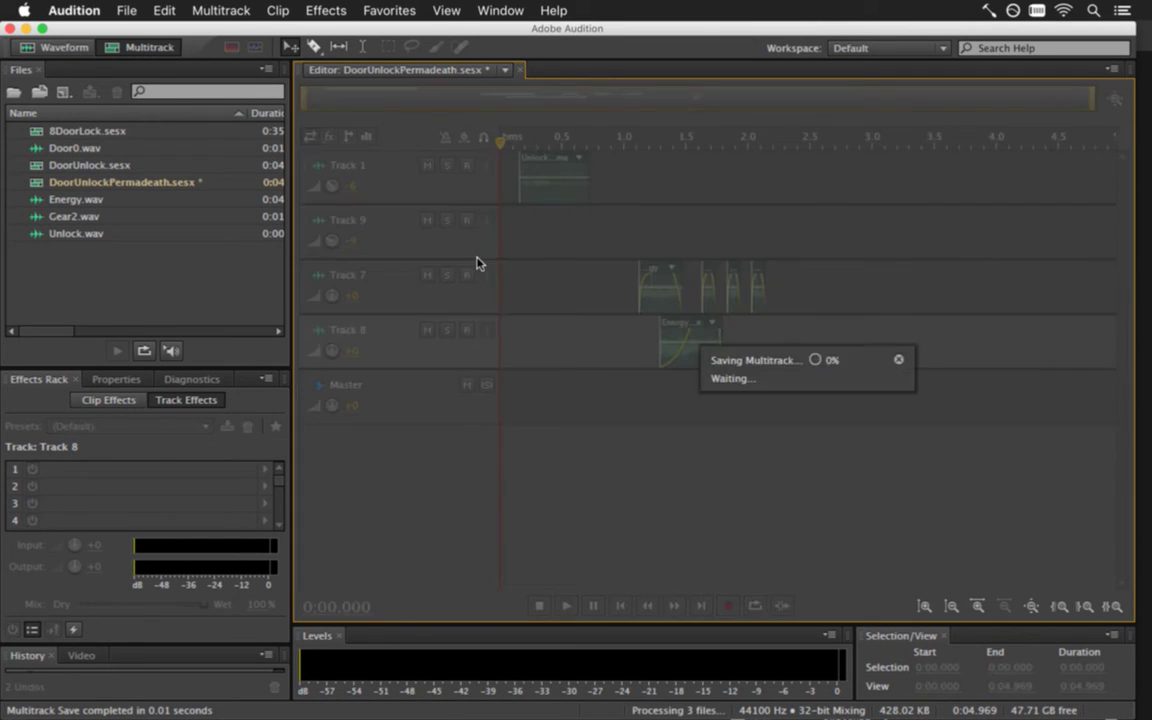
Export a mixdown of the entire DoorUnlockPermadeath session as 8DoorUnlockPermadeath.wav
left_click(126, 10)
mouse_move(230, 331)
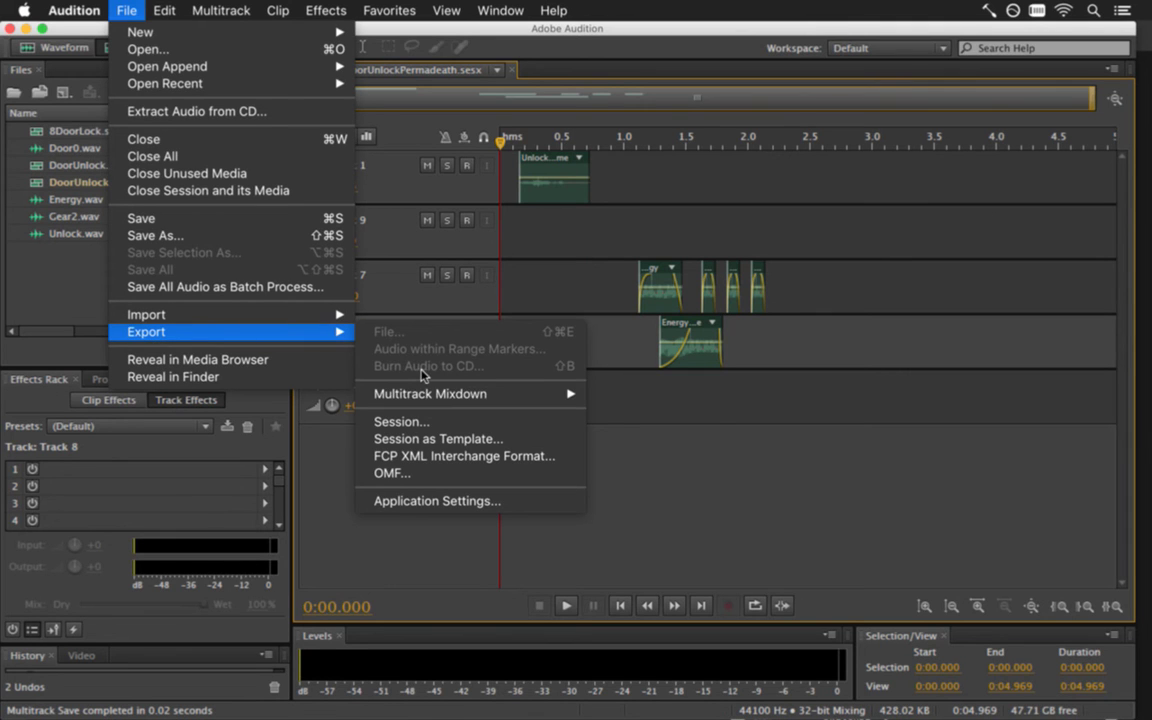
mouse_move(600, 393)
left_click(624, 410)
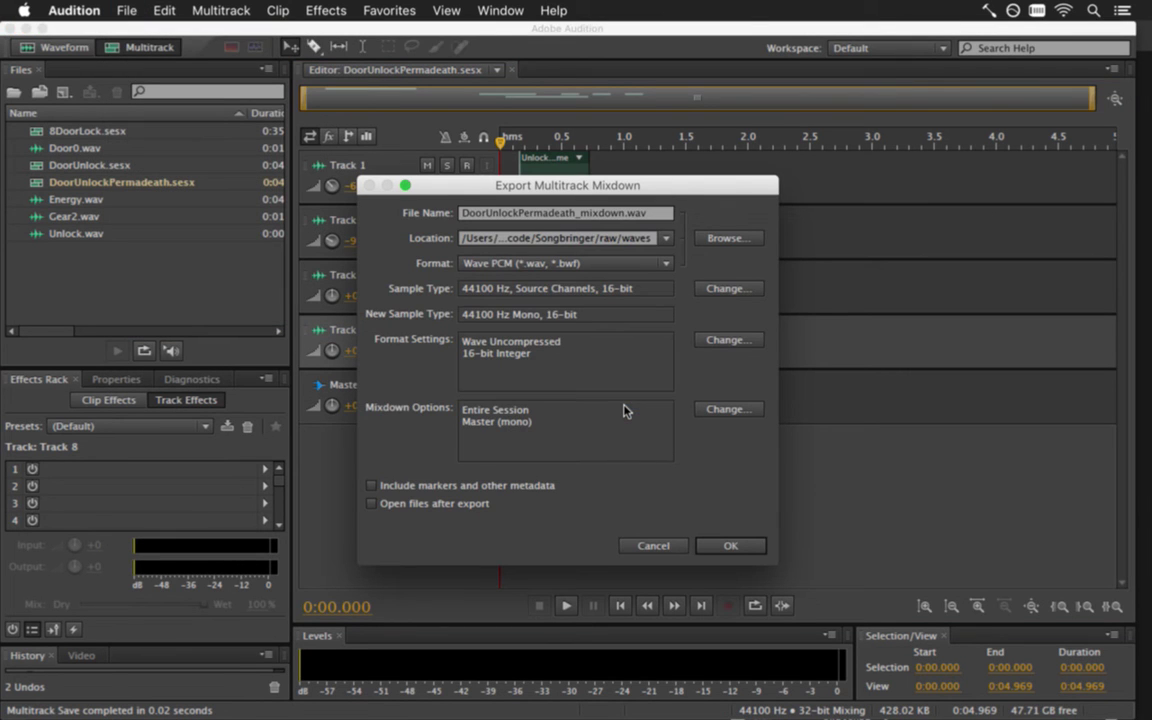
left_click(463, 214)
type("8")
key("Delete")
key("Delete")
key("Delete")
key("Delete")
key("Delete")
key("Delete")
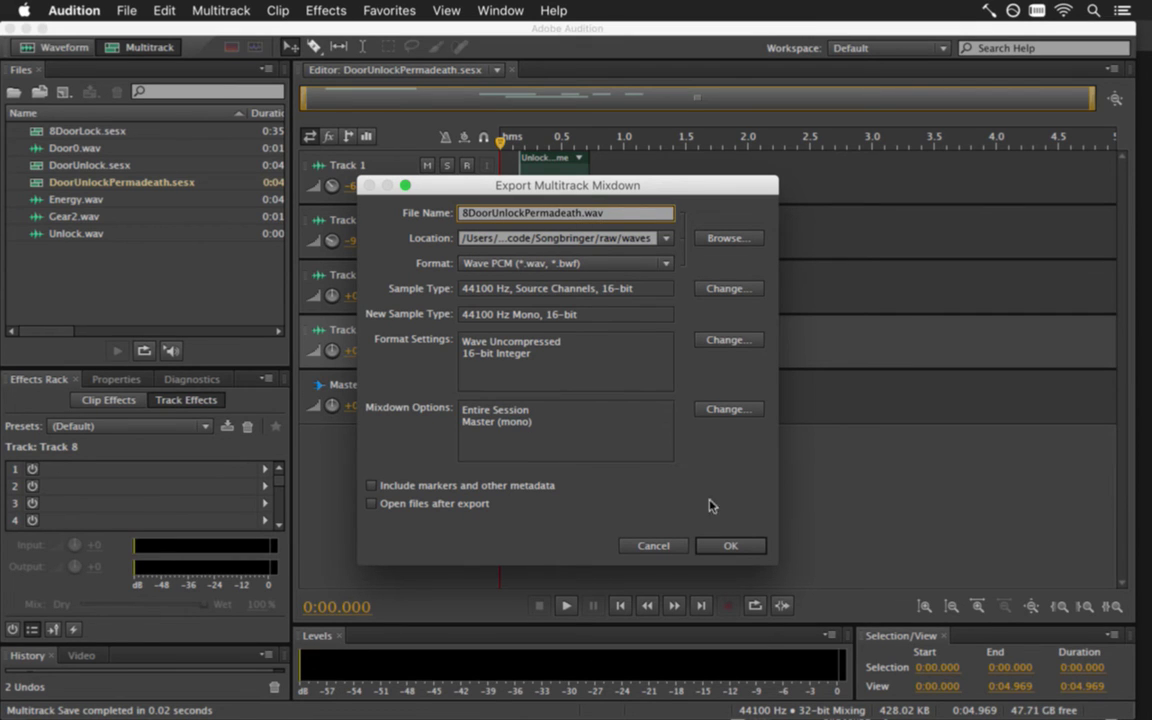
left_click(755, 546)
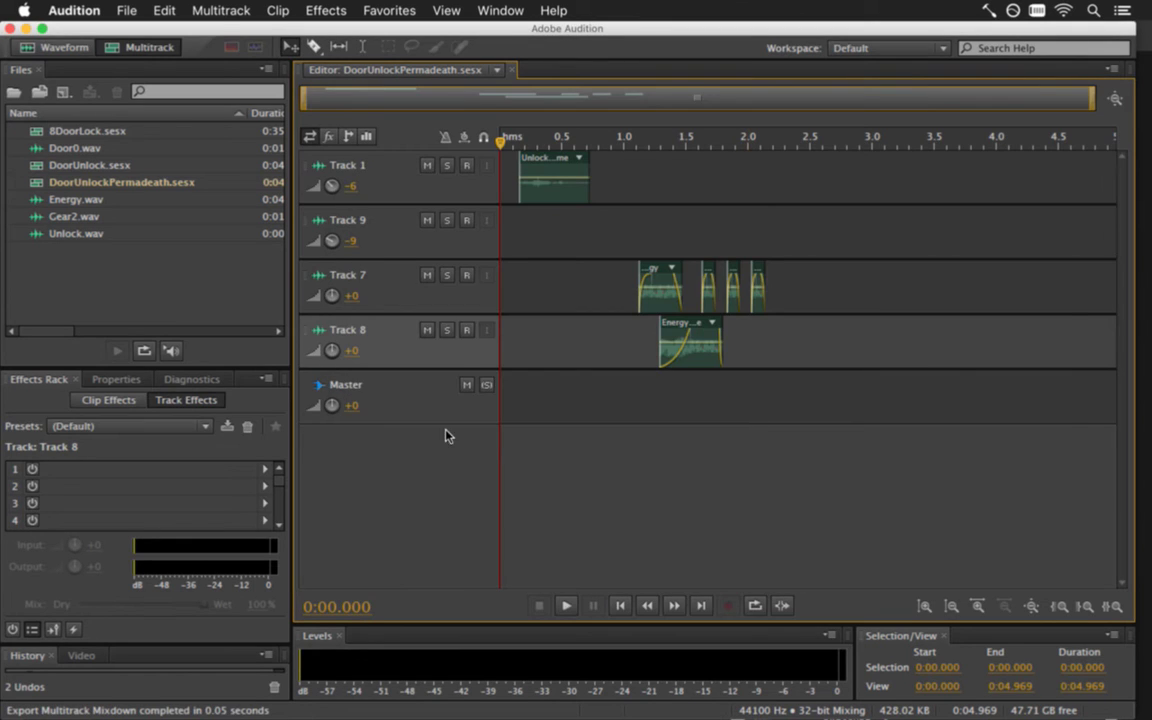
Switch to Xcode and build the Songbringer project
key("super+Tab")
key("super+Tab")
key("super+b")
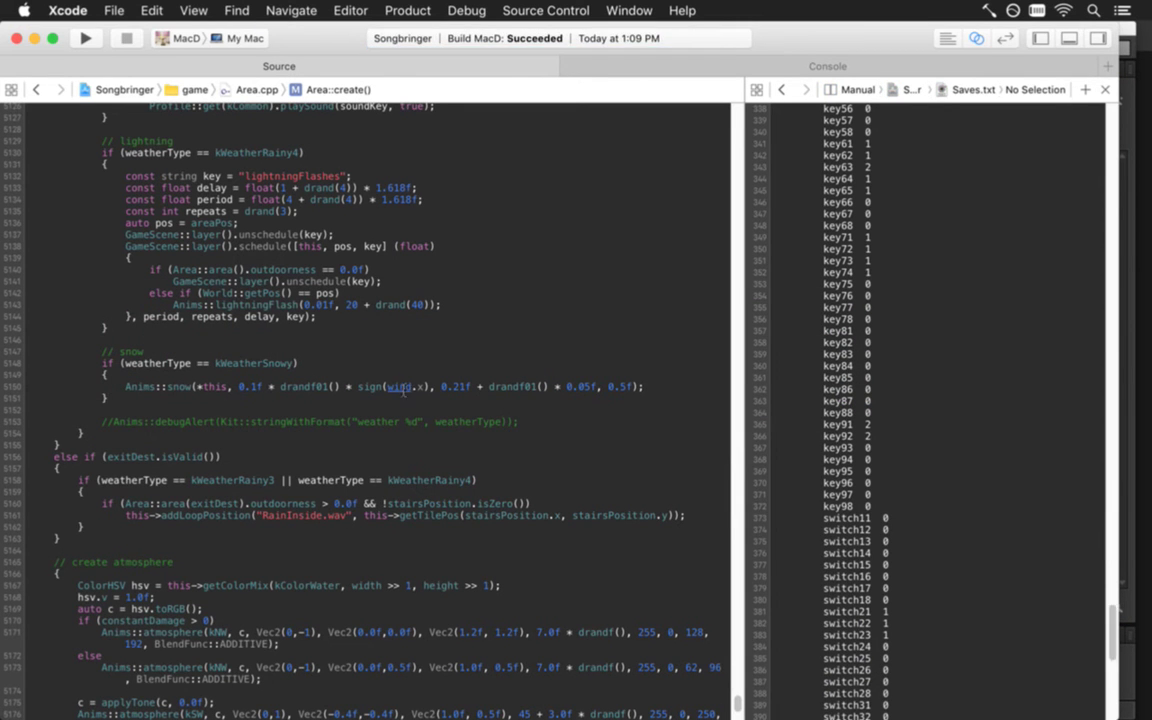
In the sounds section of 8Door.txt, prefix the lock, unlock, lockPermadeath and unlockPermadeath WAV file names with 8
key("ctrl+super+Left")
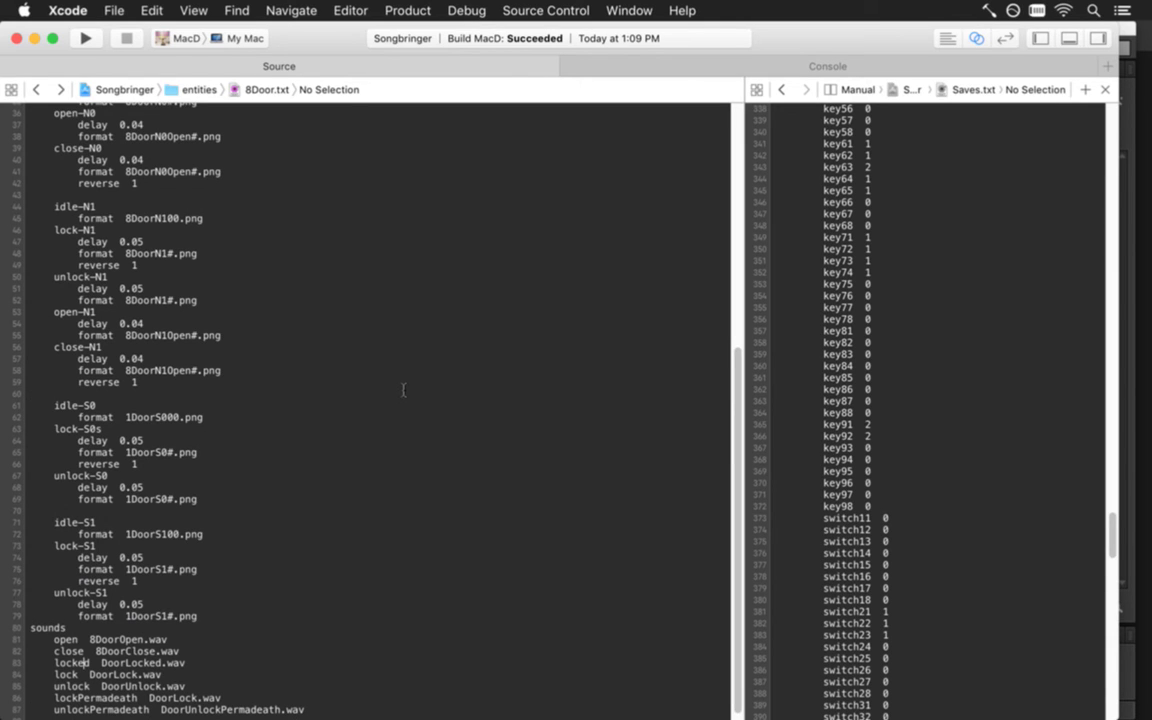
type("88")
key("Down")
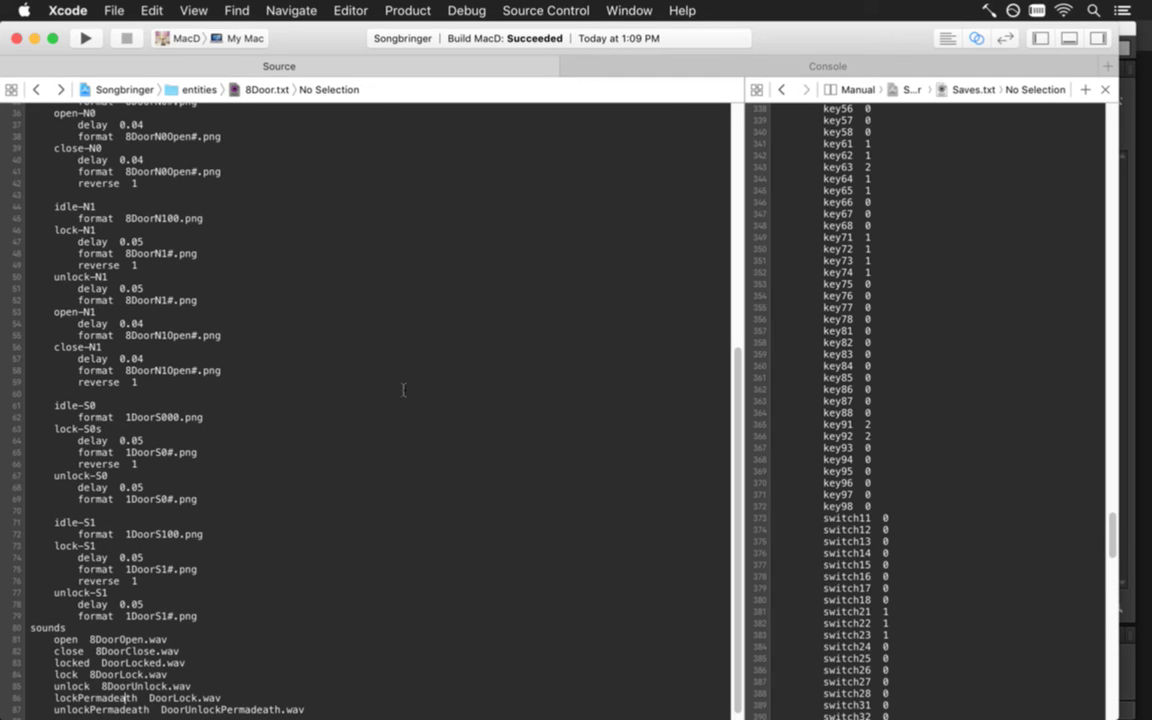
type("8")
key("Down")
key("Right")
type("8")
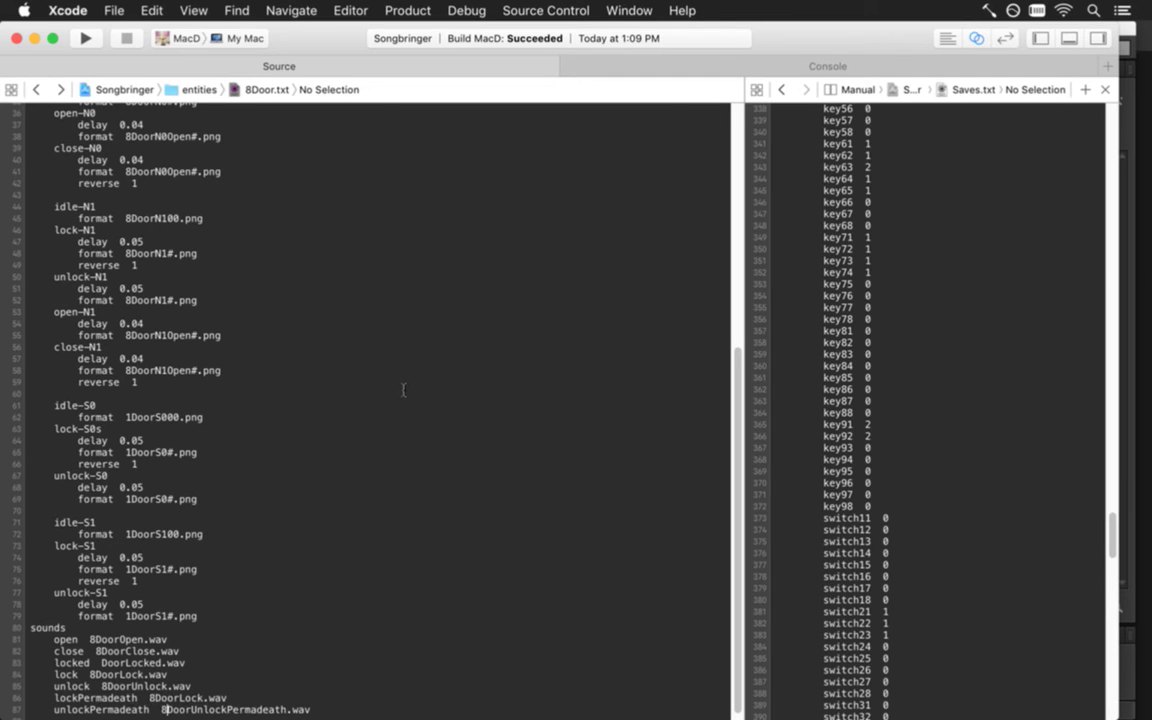
Run Songbringer and walk the character up to and away from the north doors to test their animations and sounds
key("super+r")
key("Down")
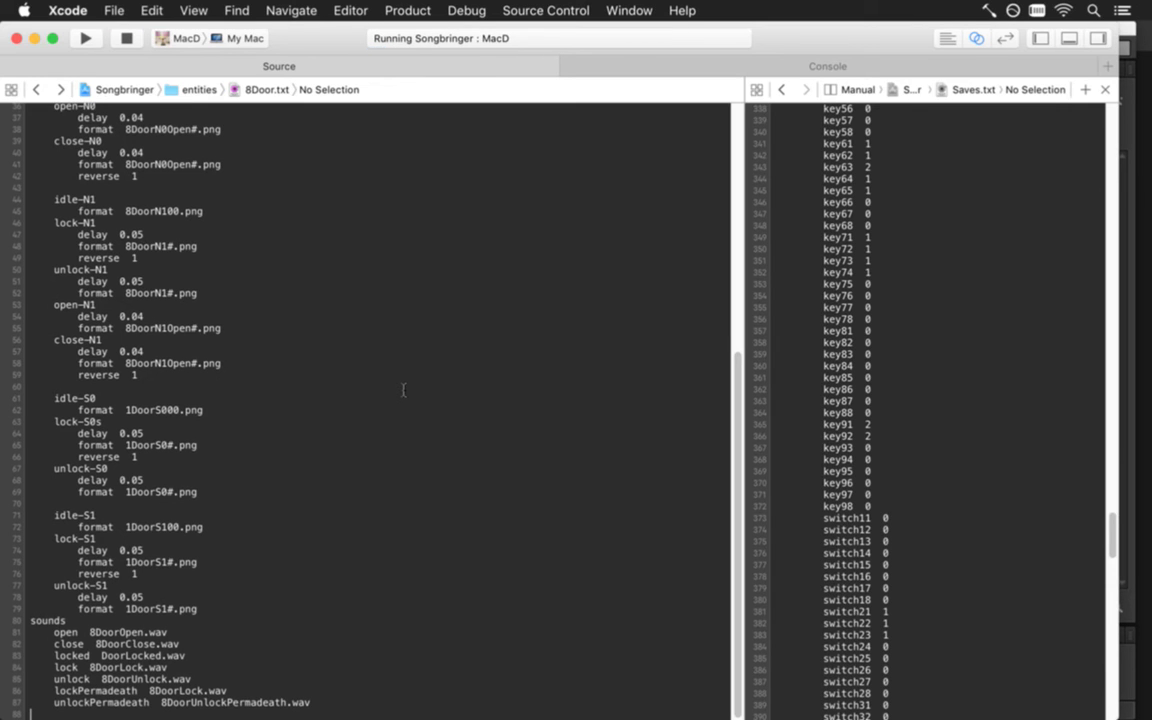
scroll(403, 390, "down", 2)
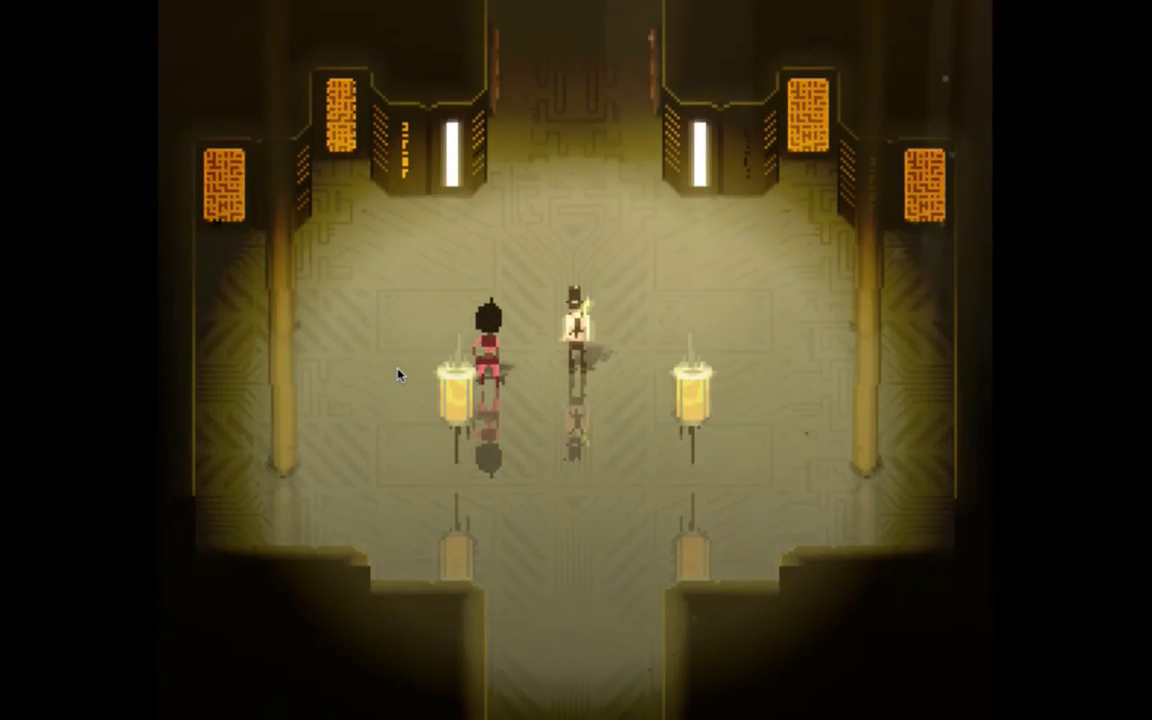
key("w")
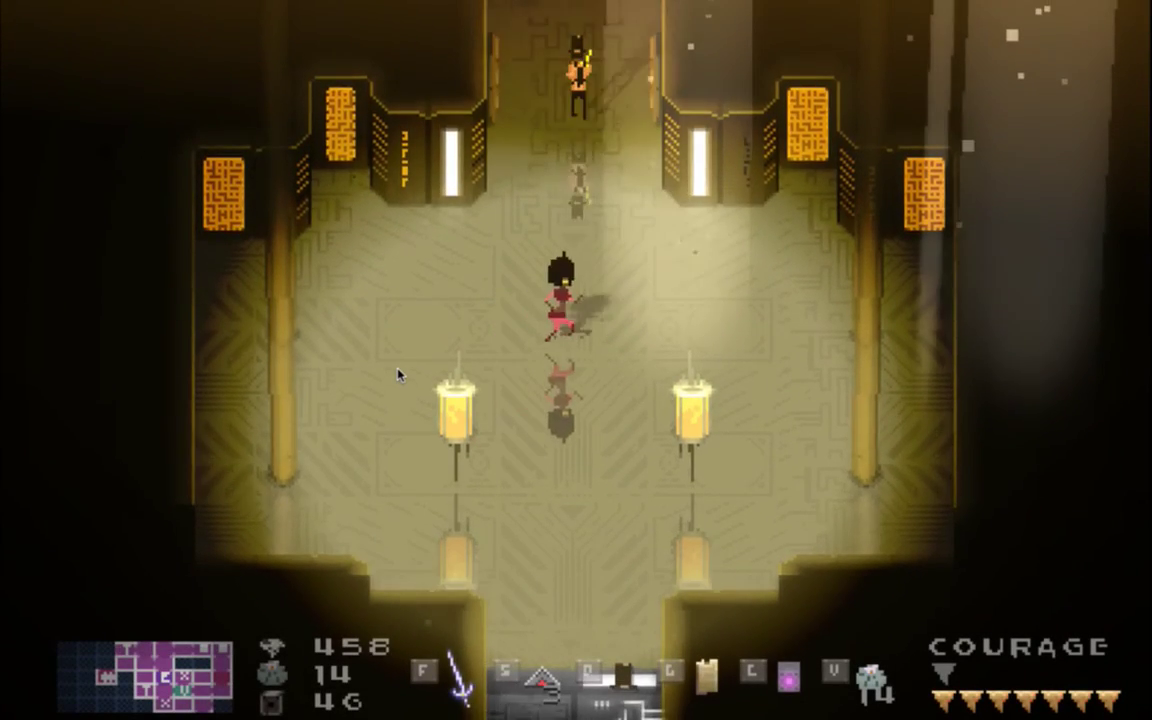
key("w")
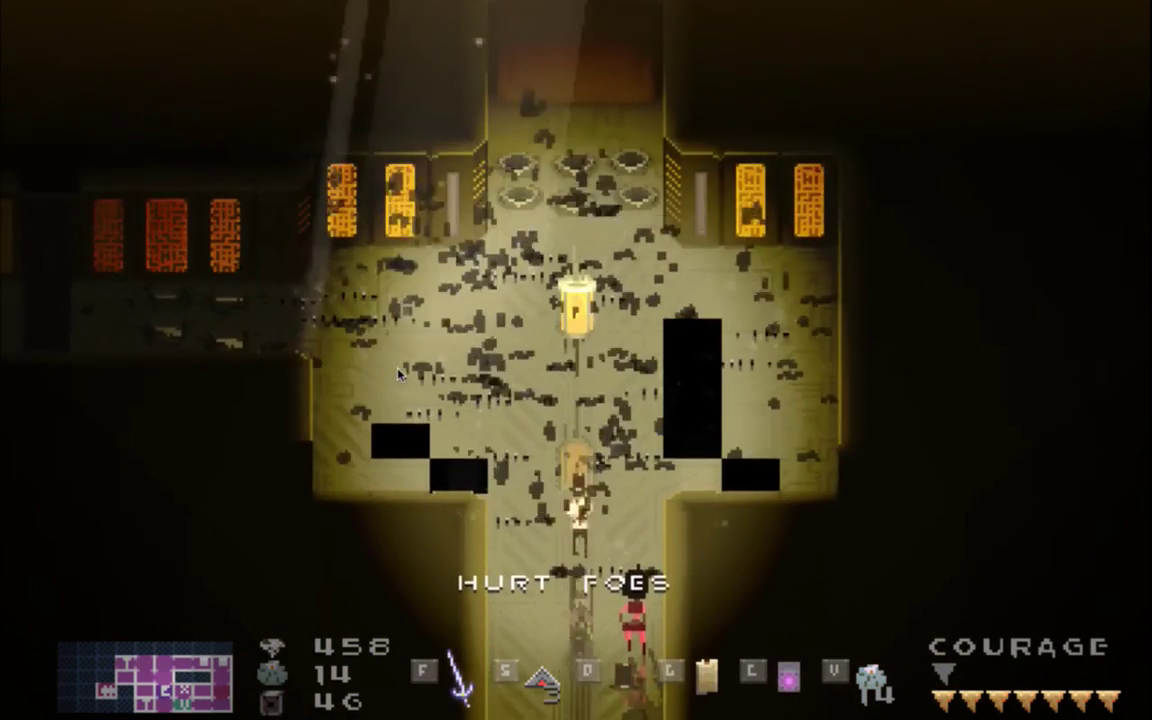
key("w")
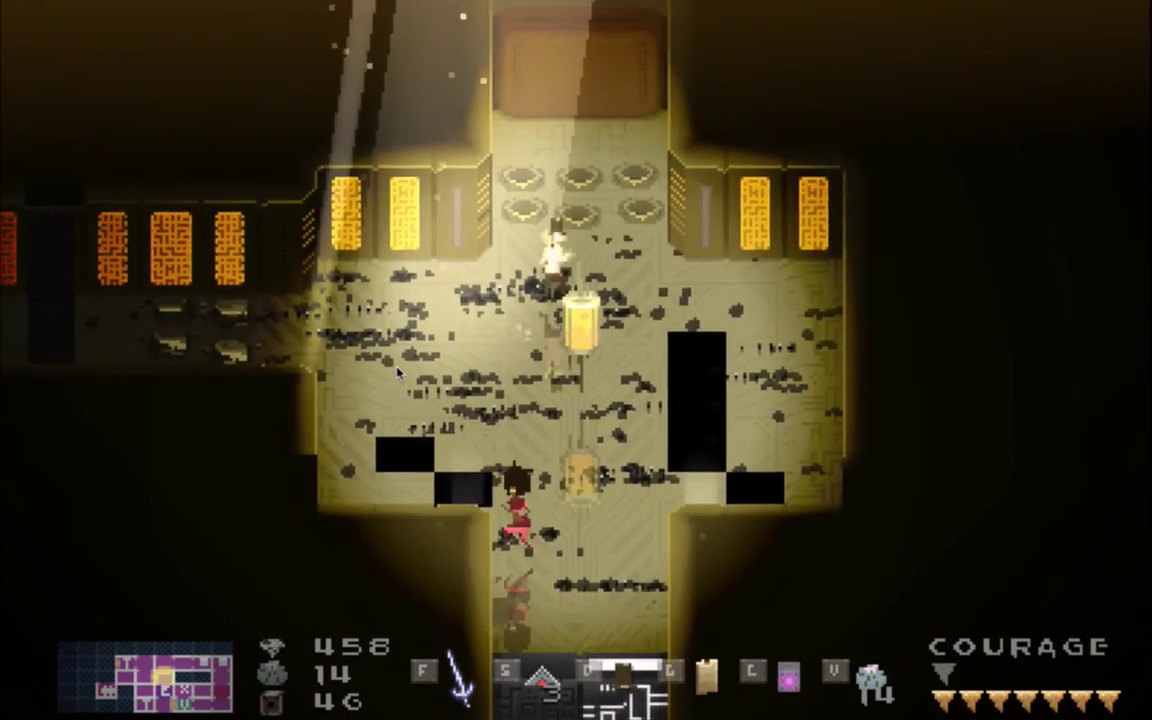
key("w")
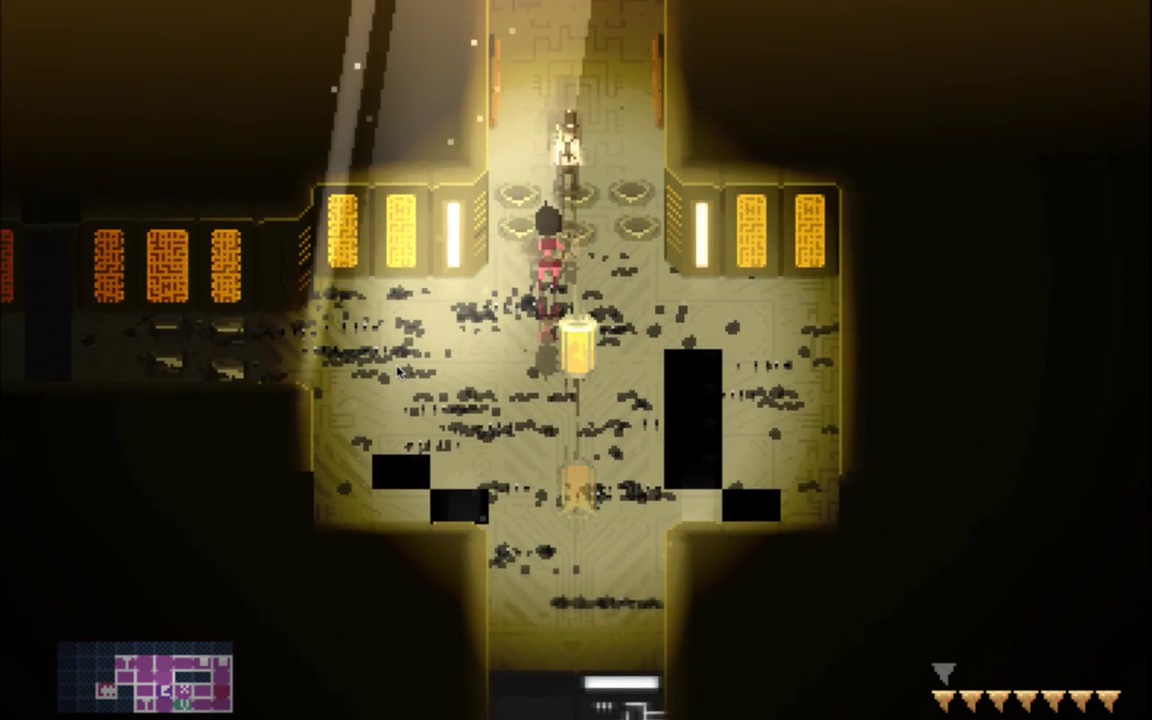
key("d")
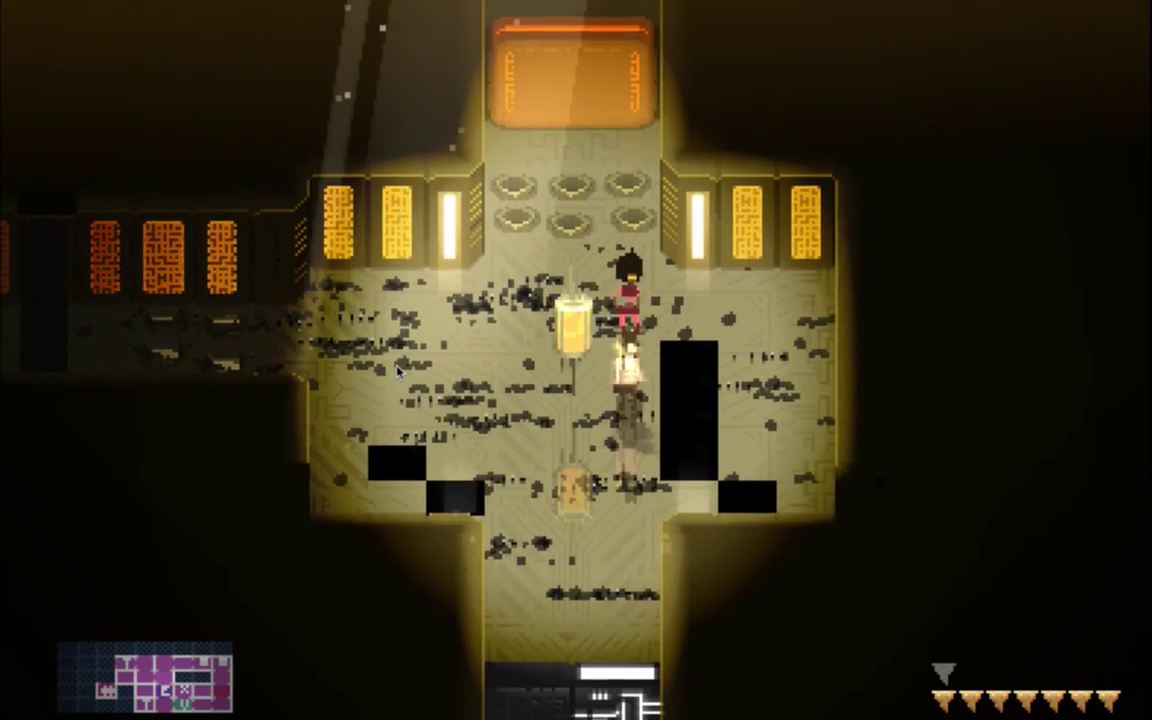
key("a")
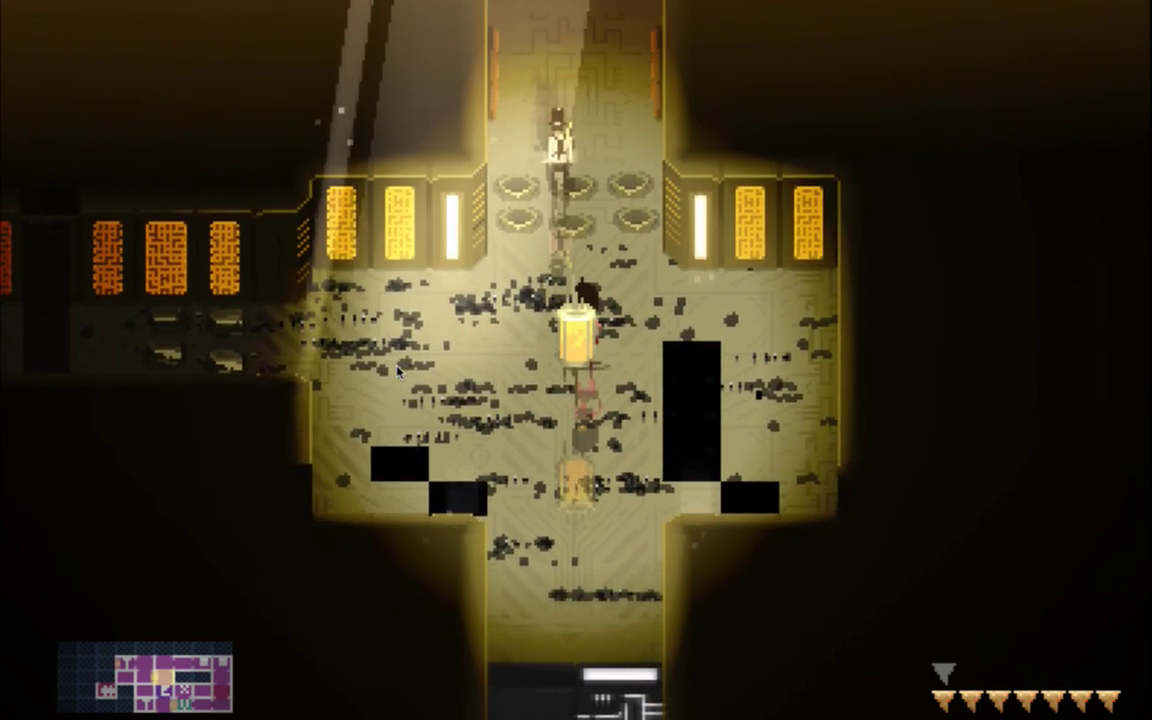
key("a")
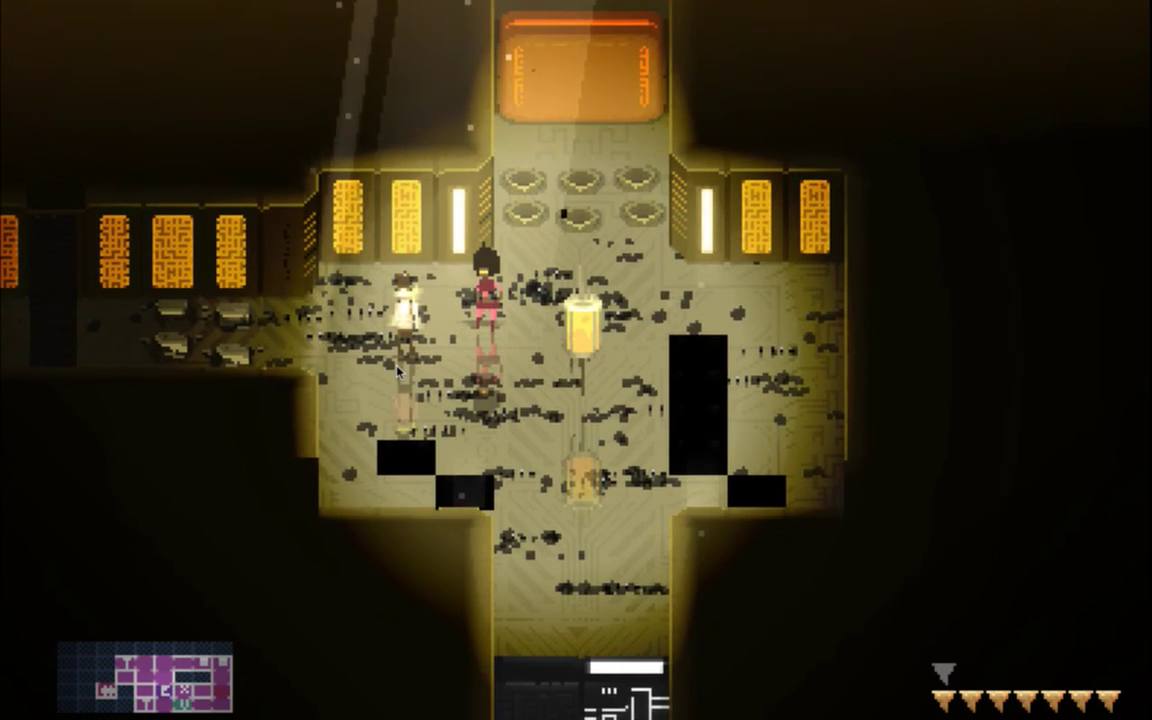
Quit the game, switch to Audition, open the DoorUnlock session and save it as 8DoorUnlock.sesx
key("super+q")
key("super+Tab")
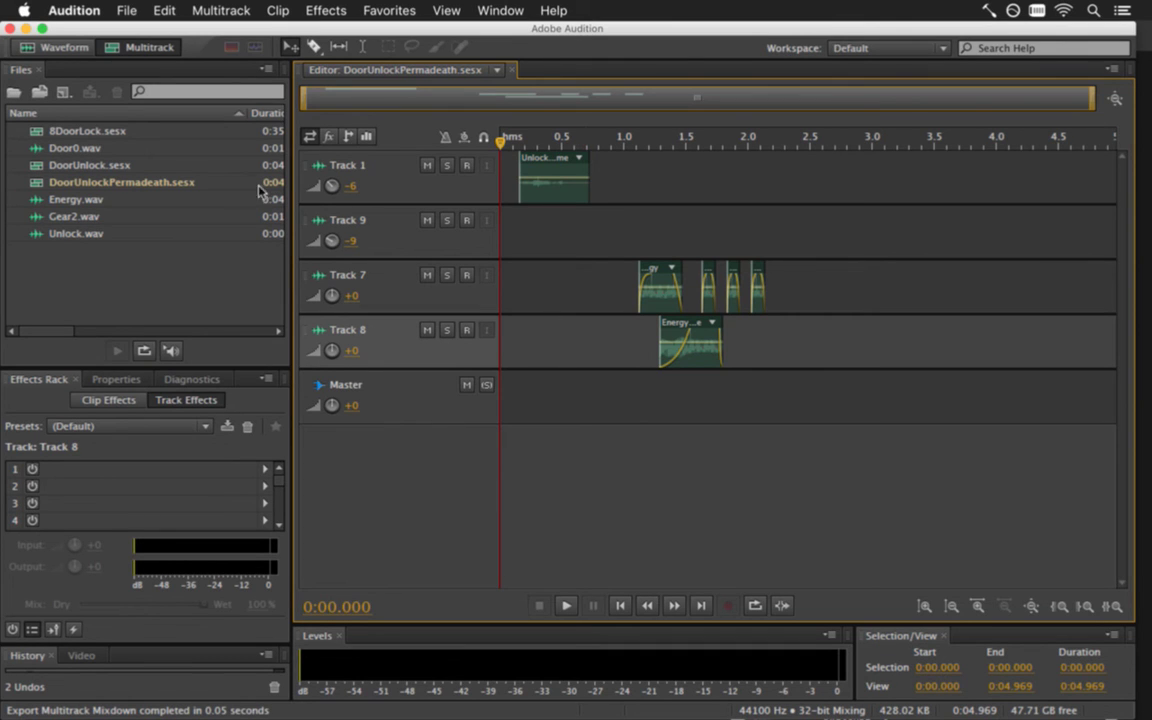
left_click(137, 164)
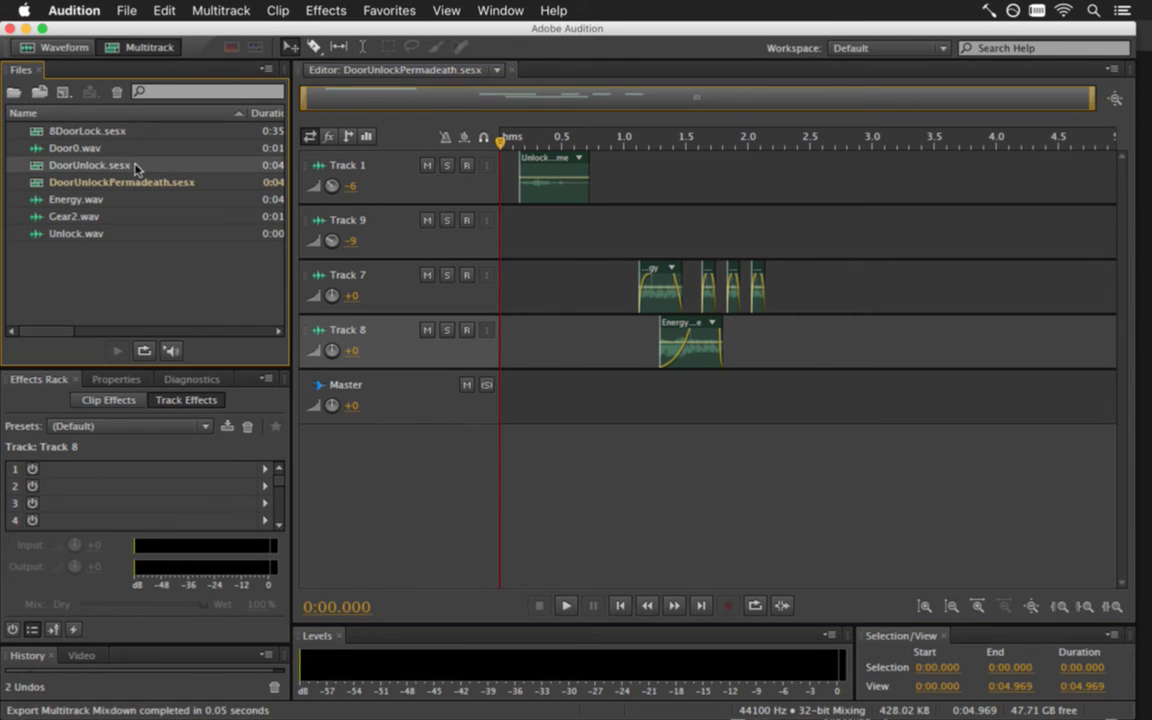
double_click(137, 168)
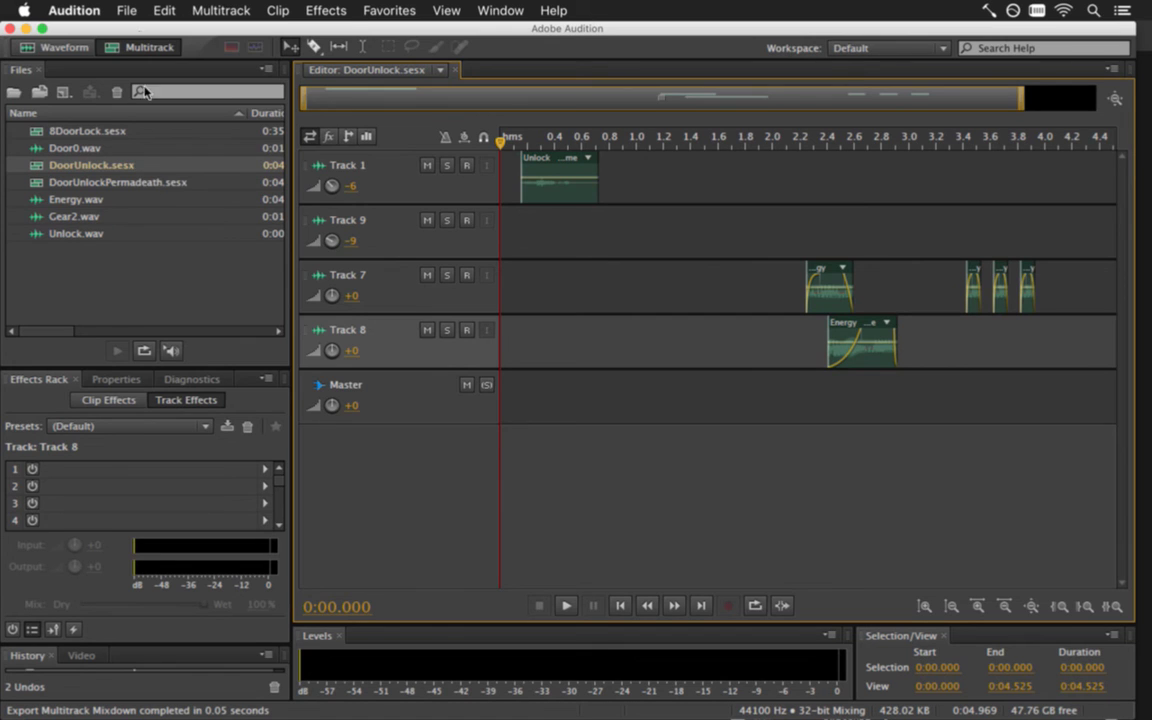
left_click(127, 10)
left_click(161, 236)
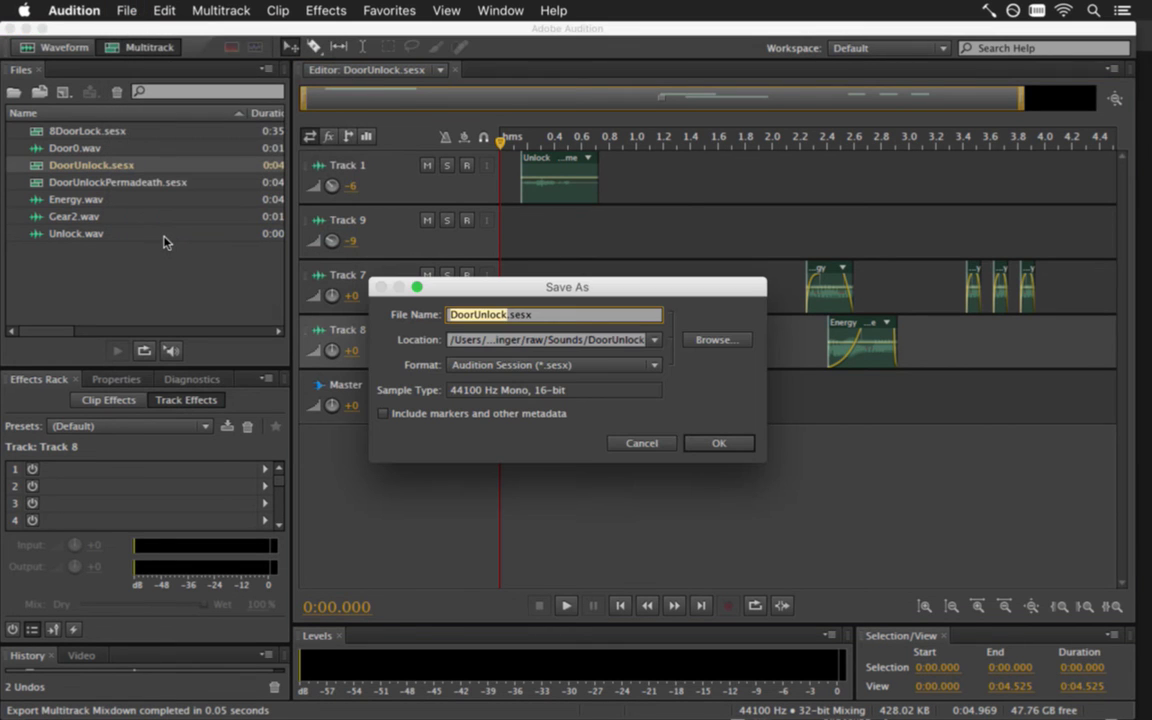
type("8")
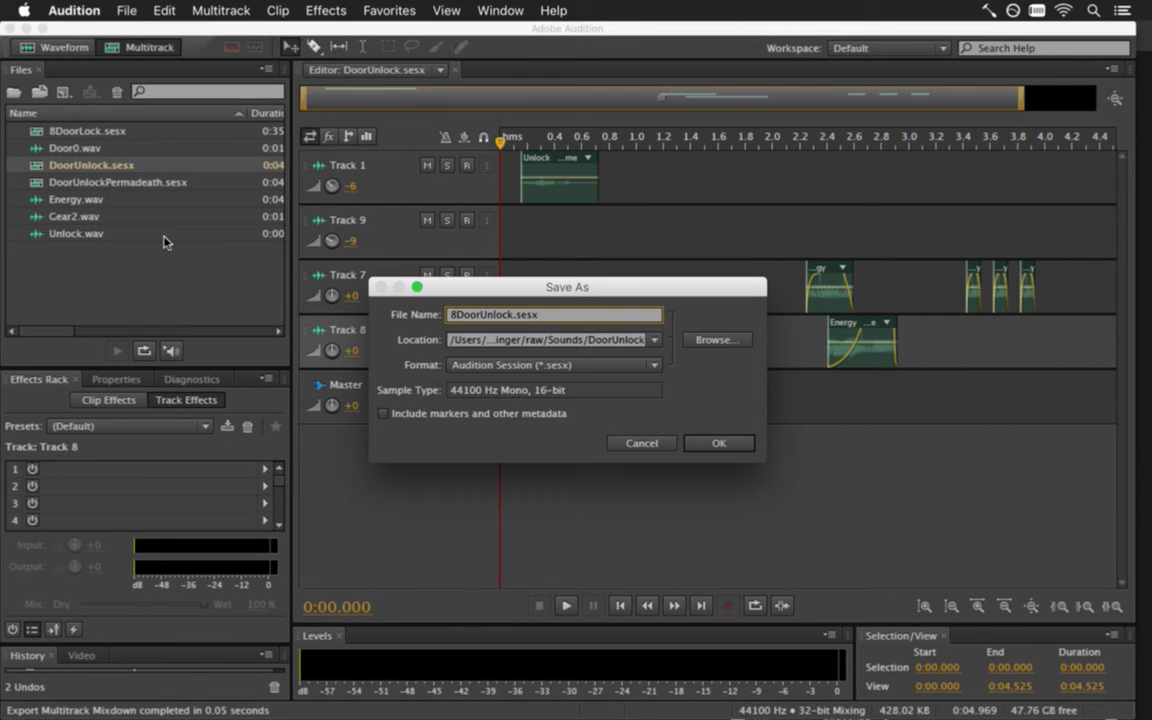
key("Return")
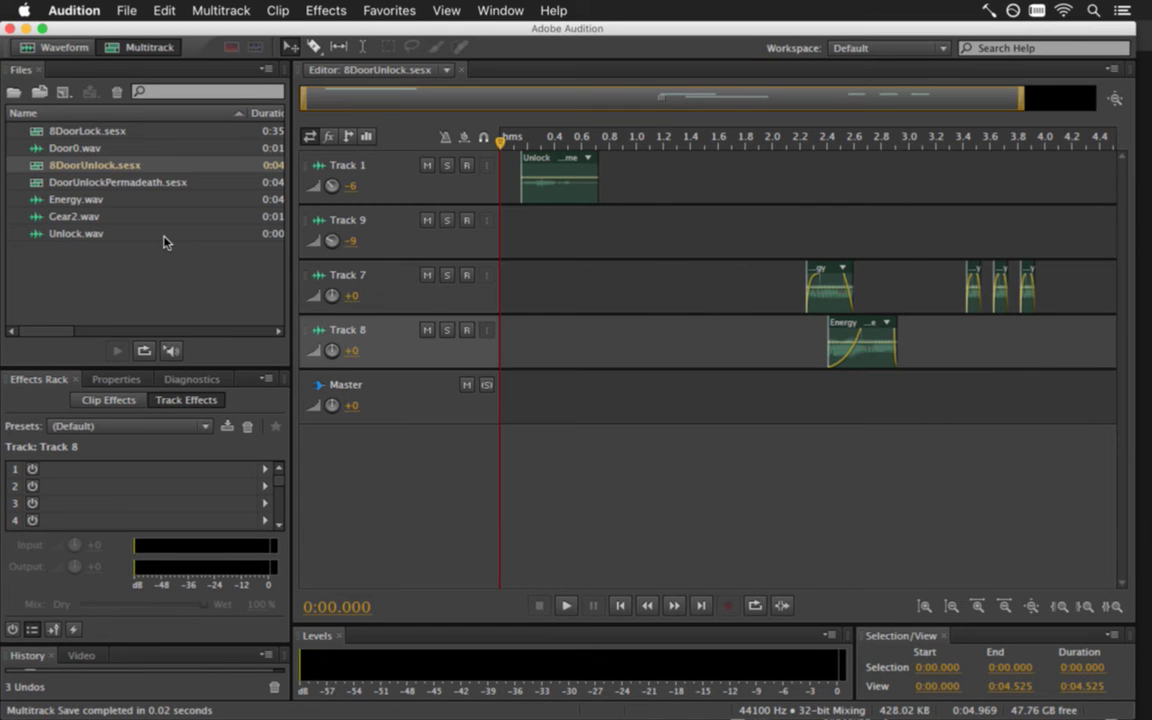
Open the DoorUnlockPermadeath session and save it under the new name 8DoorUnlockPermadeath.sesx
double_click(105, 185)
left_click(126, 10)
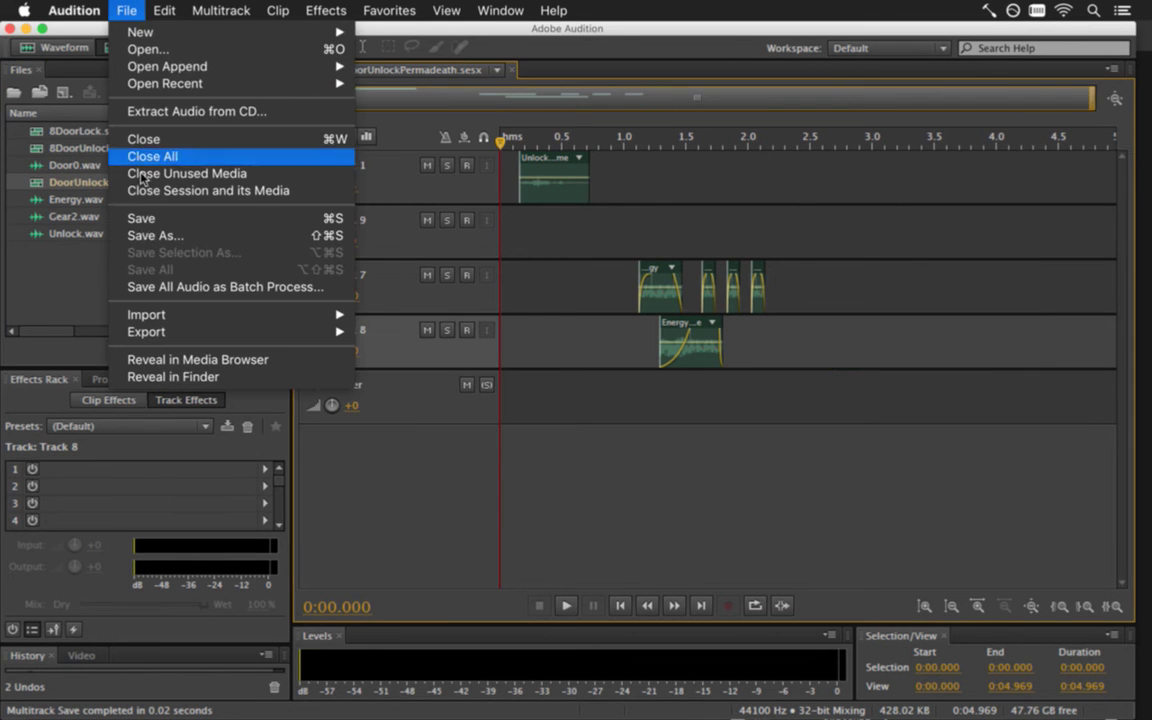
left_click(143, 238)
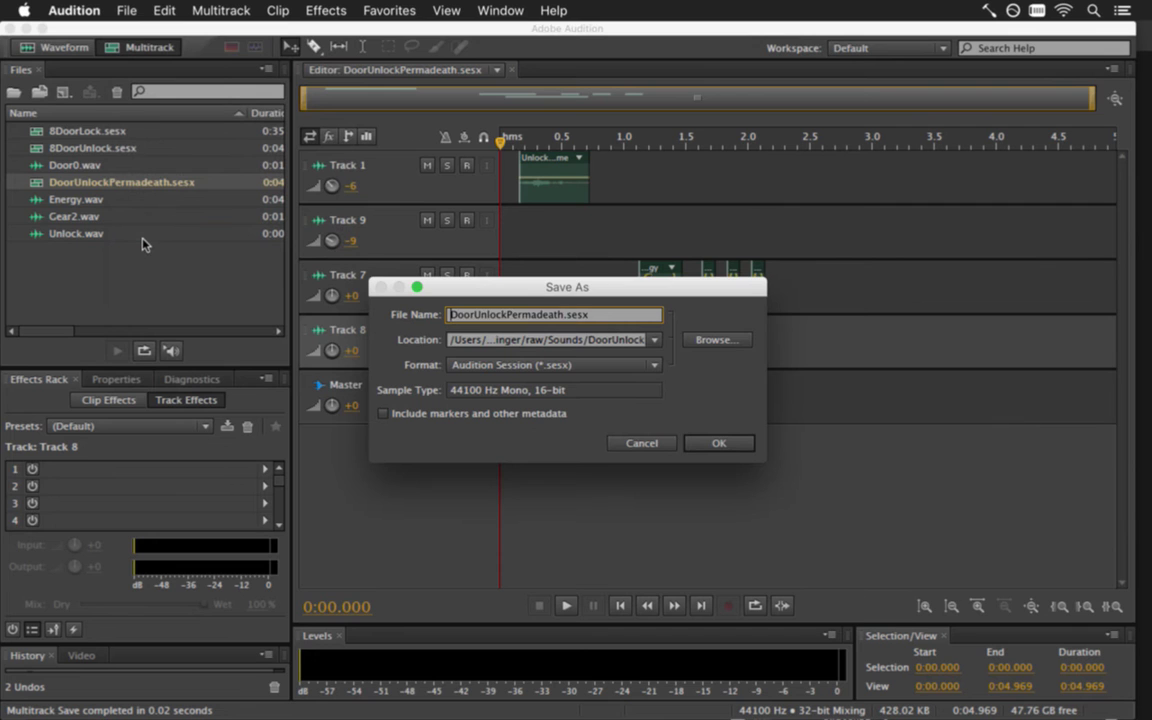
key("Left")
type("8")
key("Return")
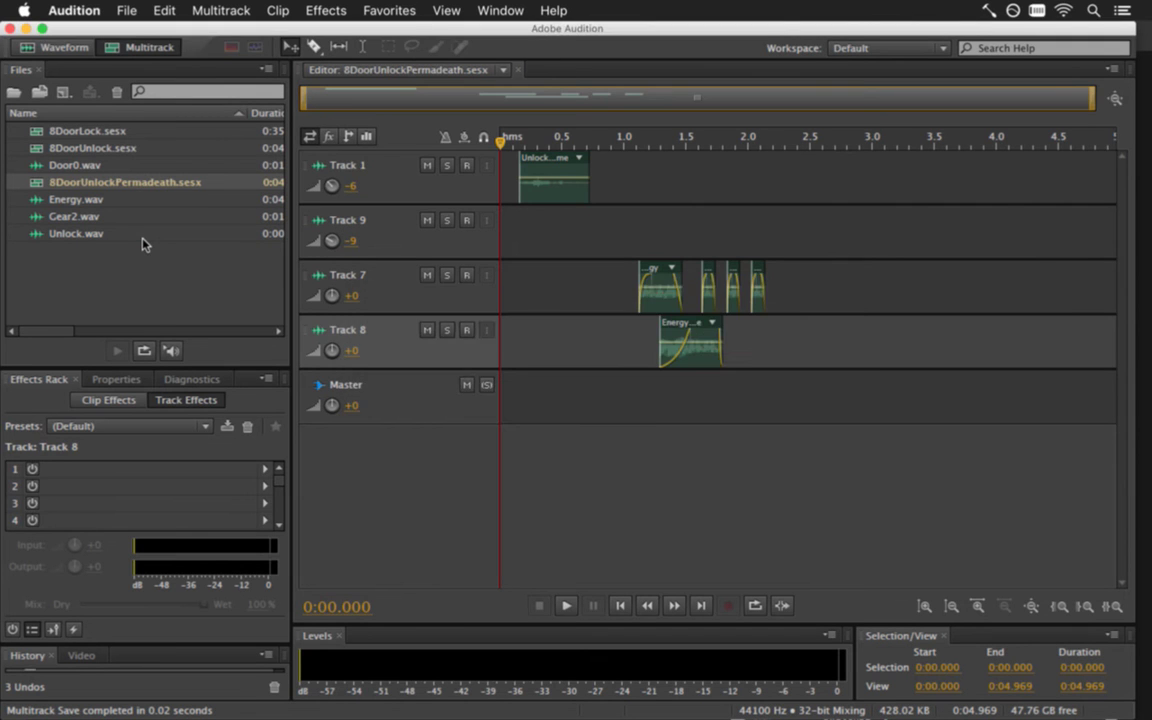
Switch to Terminal and run git status on the Songbringer repository
key("super+Tab")
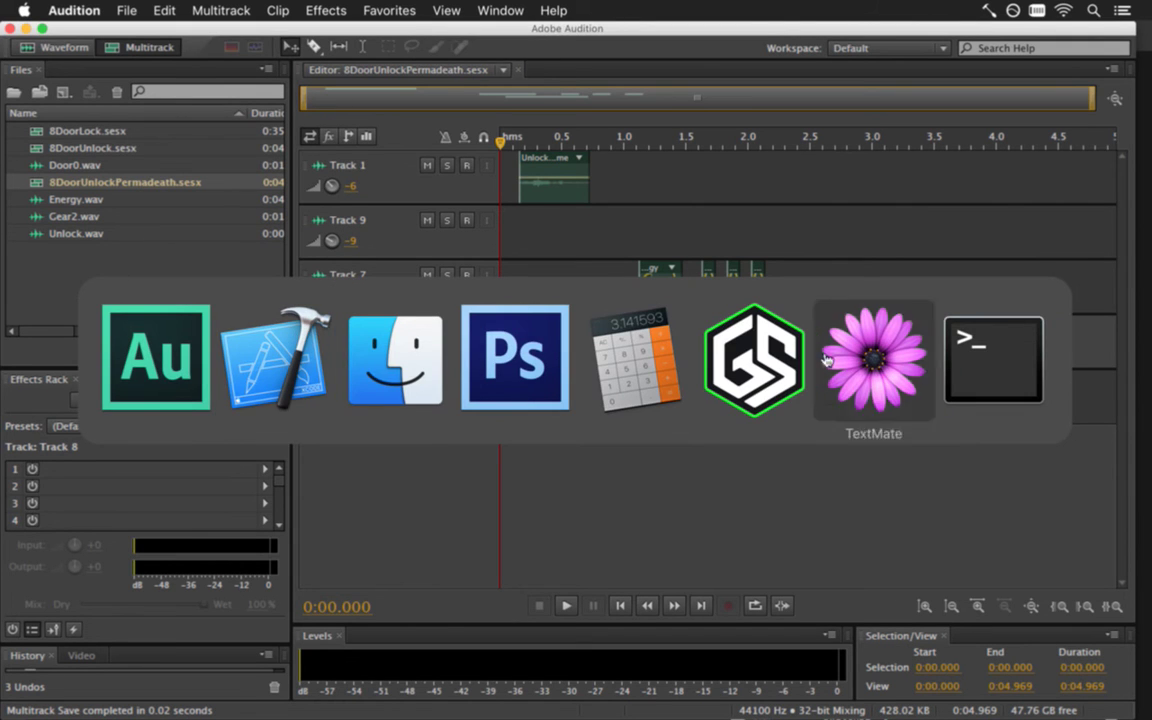
left_click(946, 388)
type("git status")
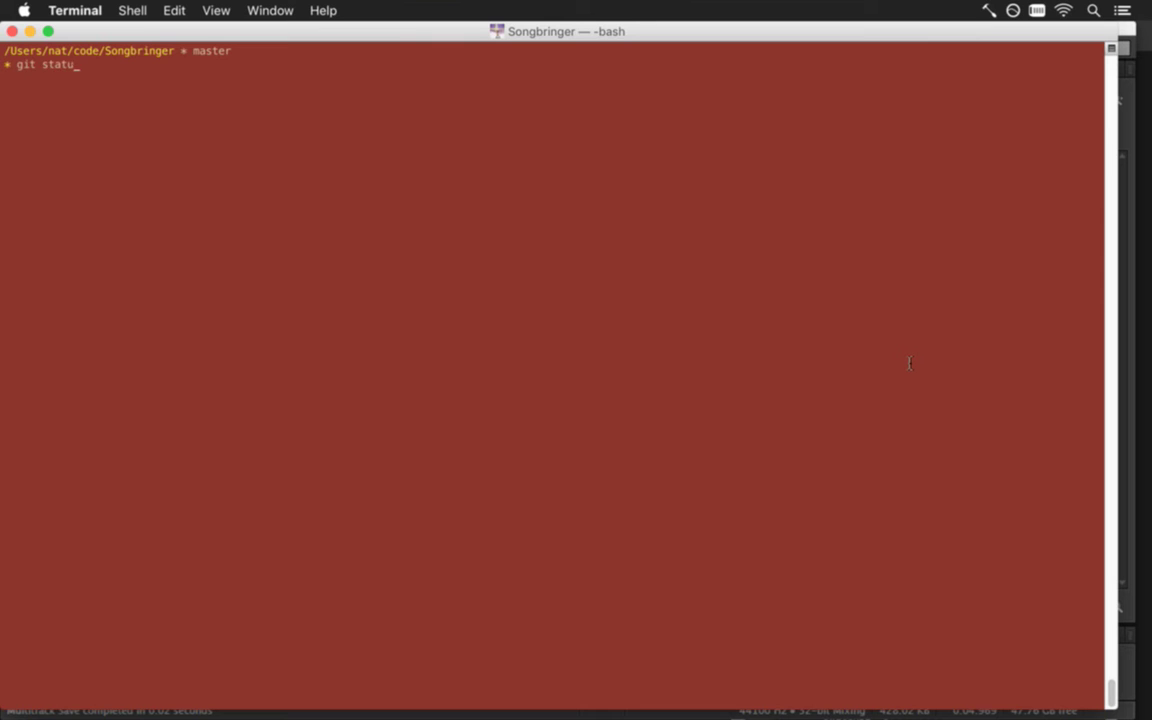
key("Return")
Revert the original DoorUnlock session with git checkout raw/Sounds/DoorUnlock/DoorUnlock.sesx
type("git")
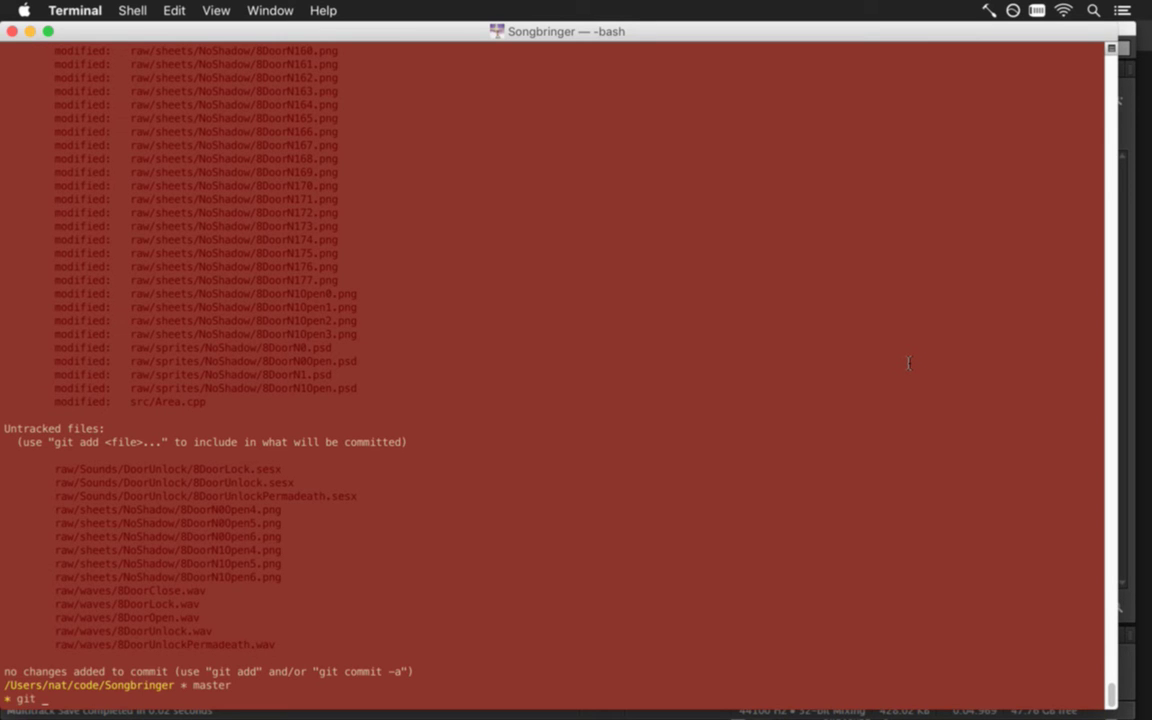
type(" checkout")
left_click_drag(292, 482, 57, 488)
key("super+c")
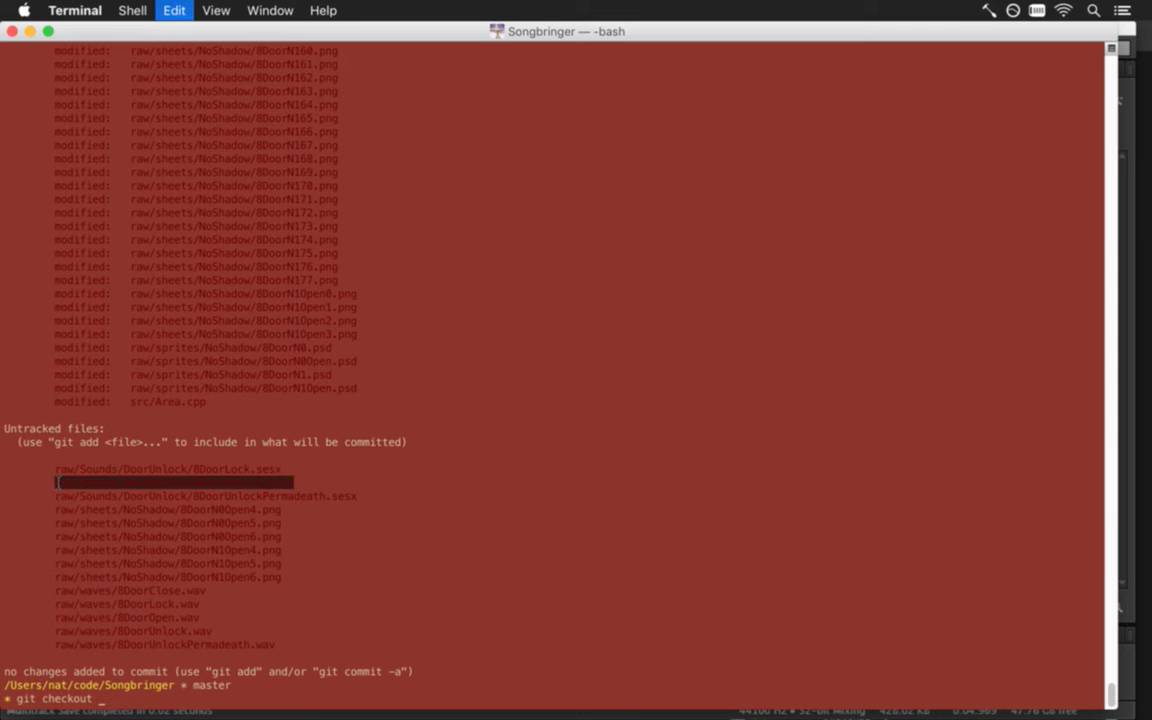
key("super+v")
key("BackSpace")
key("Return")
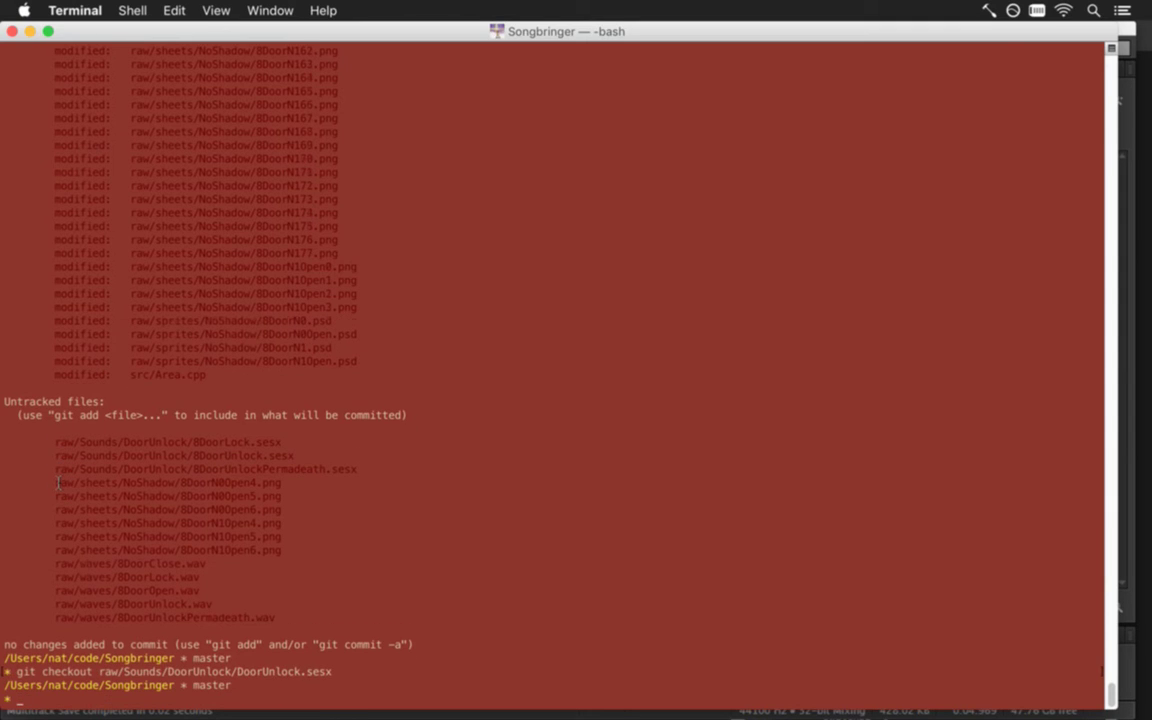
Revert the original permadeath session with git checkout raw/Sounds/DoorUnlock/DoorUnlockPermadeath.sesx
key("Up")
key("BackSpace")
key("BackSpace")
key("BackSpace")
key("BackSpace")
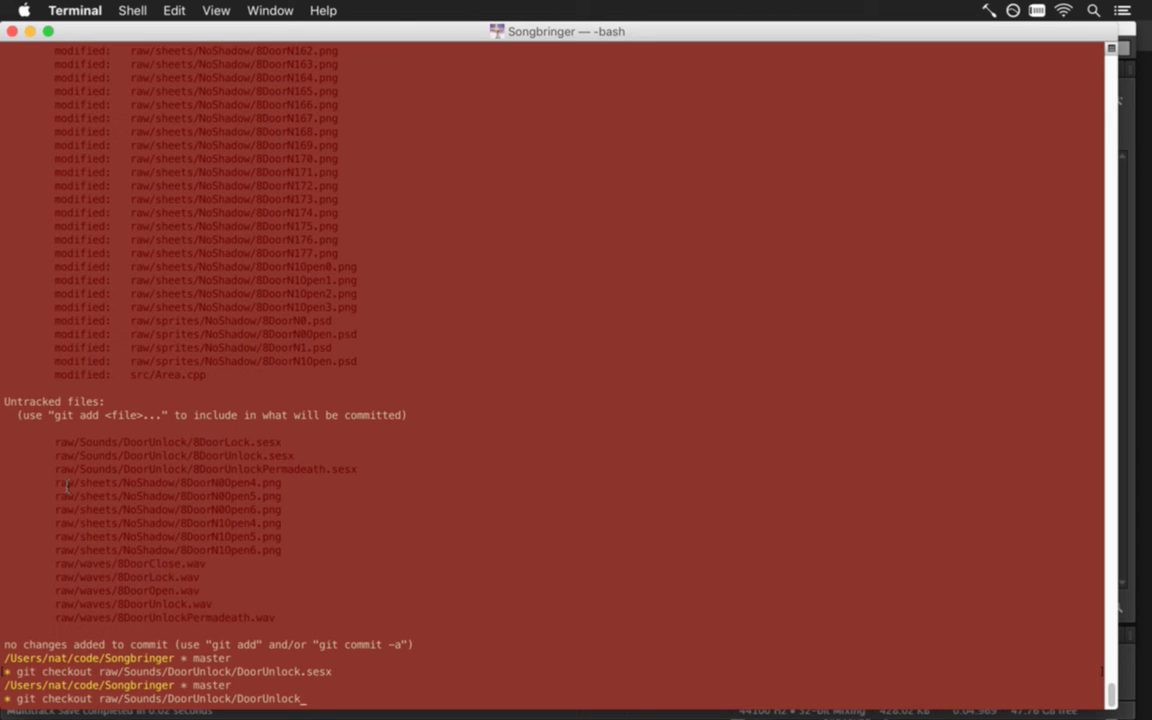
type("P")
key("Tab")
key("Return")
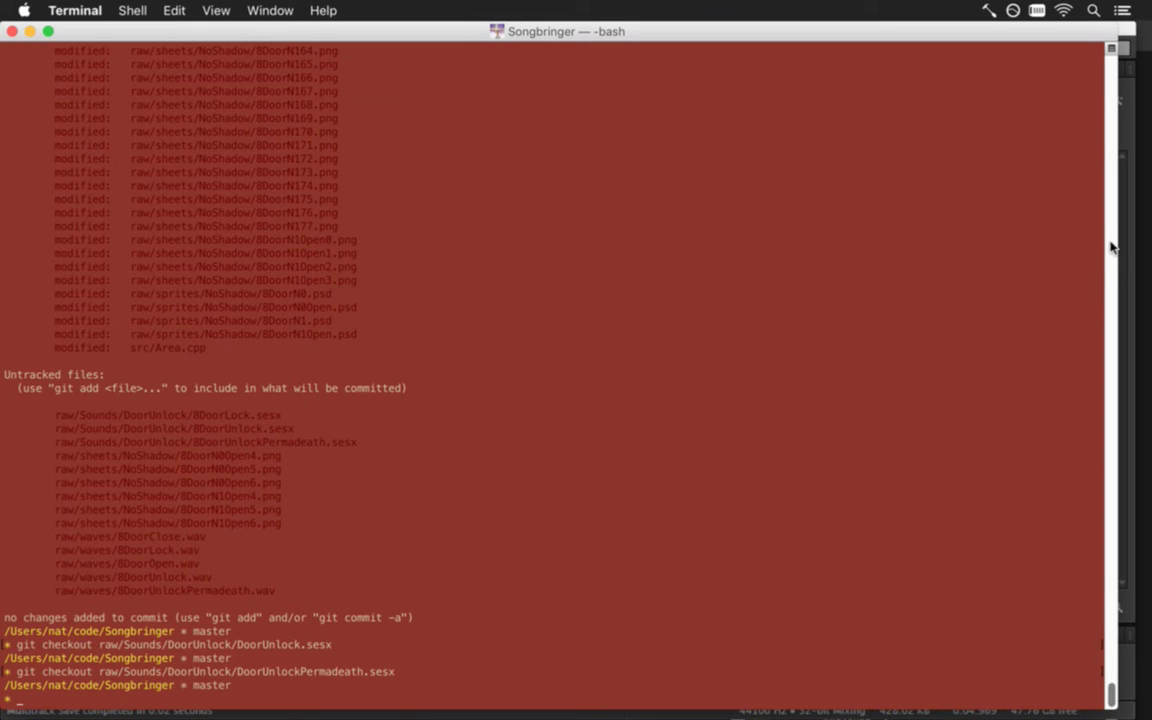
Review the earlier git status output and run git status | grep sesx to check the session files
scroll(1111, 240, "up", 15)
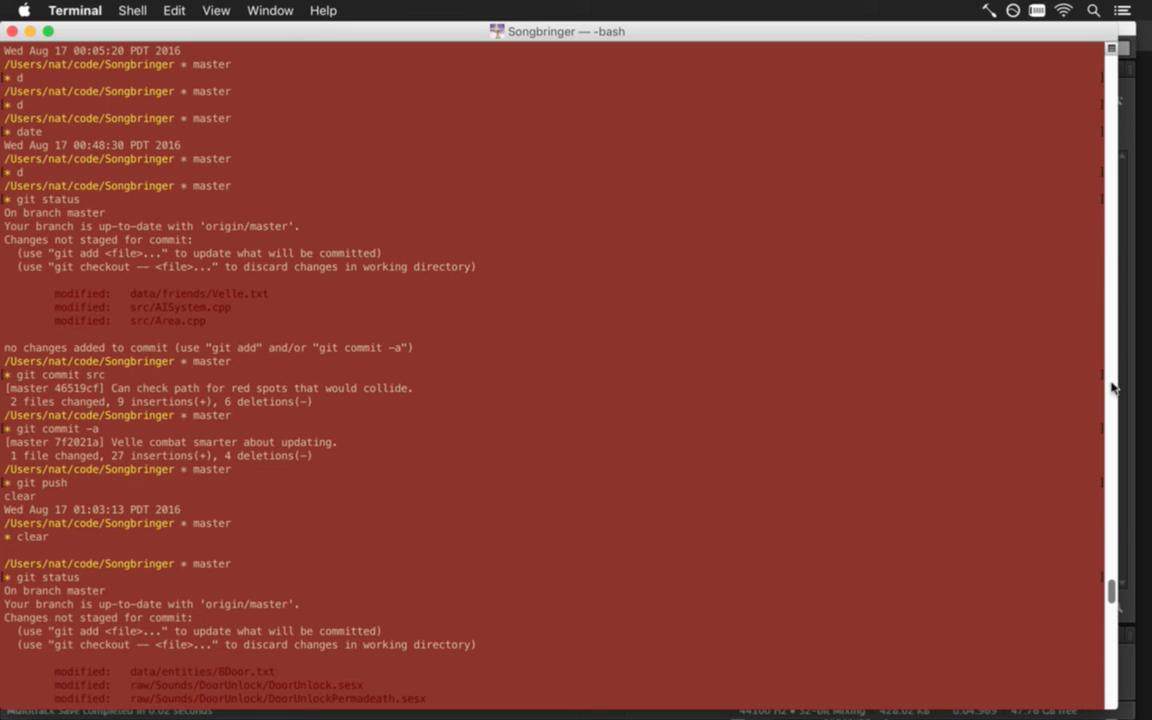
scroll(1108, 585, "down", 3)
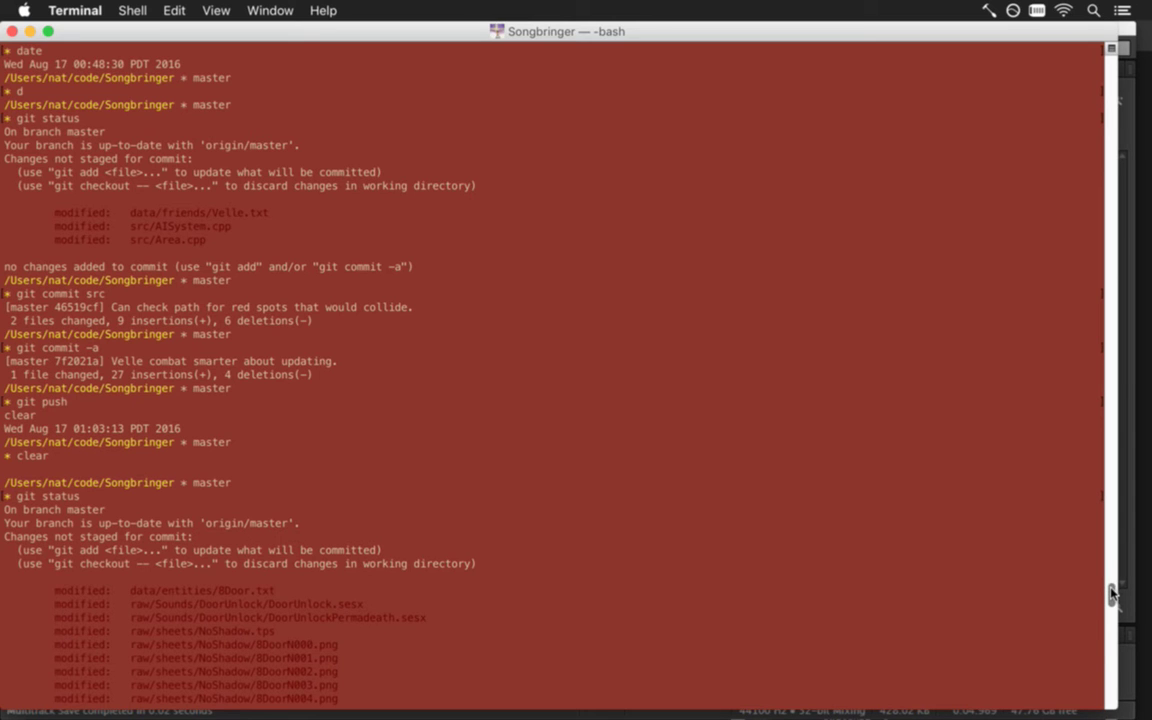
scroll(1111, 610, "down", 15)
key("Up")
key("Up")
key("Up")
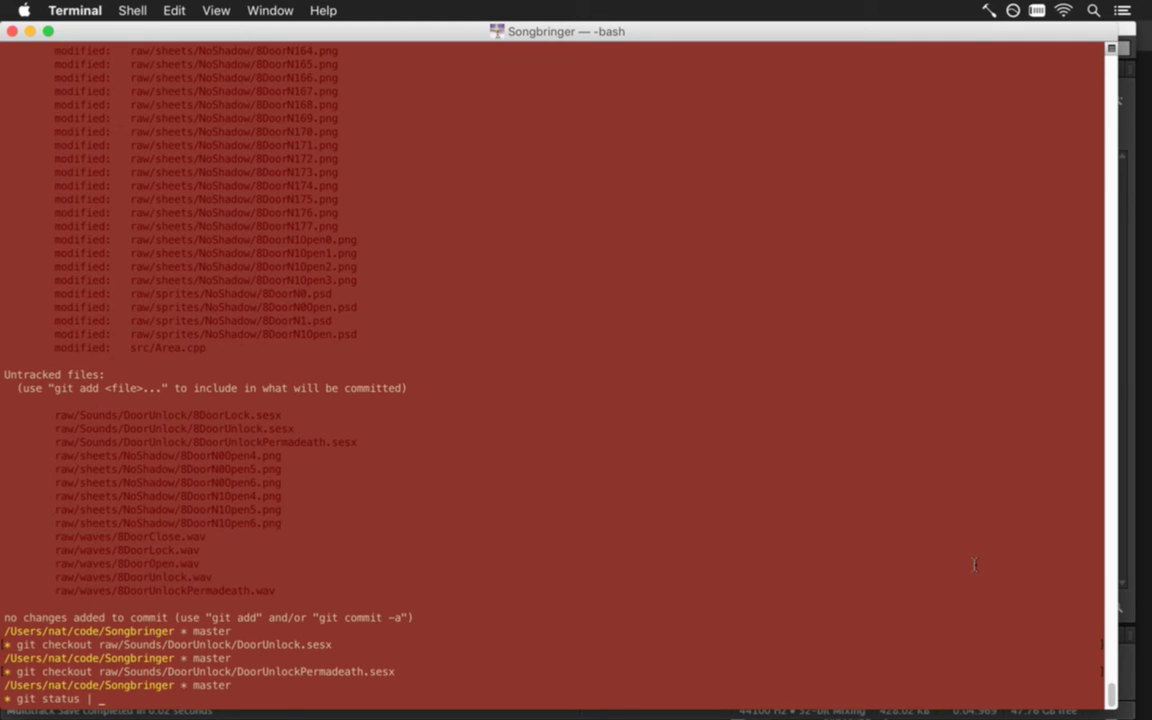
type("| grep sesx")
key("Return")
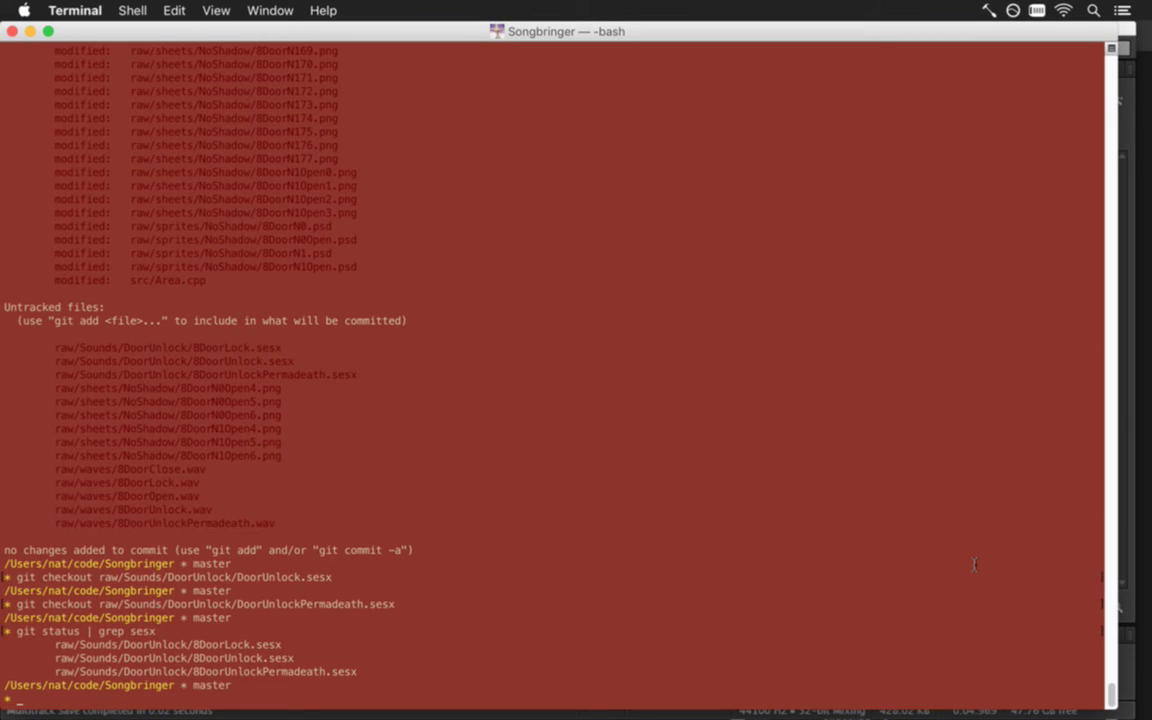
Switch to Xcode to look over the sounds section of 8Door.txt
key("super+shift+Tab")
key("super+shift+Tab")
key("super+shift+Tab")
key("super+shift+Tab")
key("super+shift+Tab")
key("super+shift+Tab")
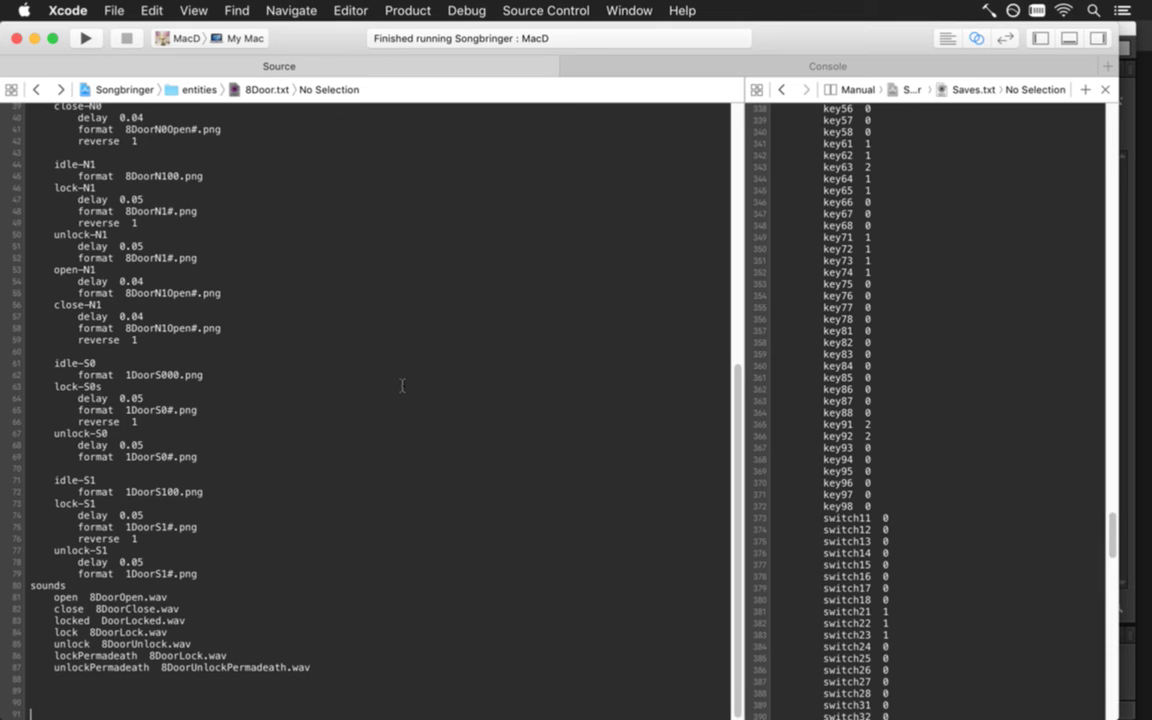
Switch to Audition, open the 8DoorLock session, and open and play Unlock.wav
key("super+Tab")
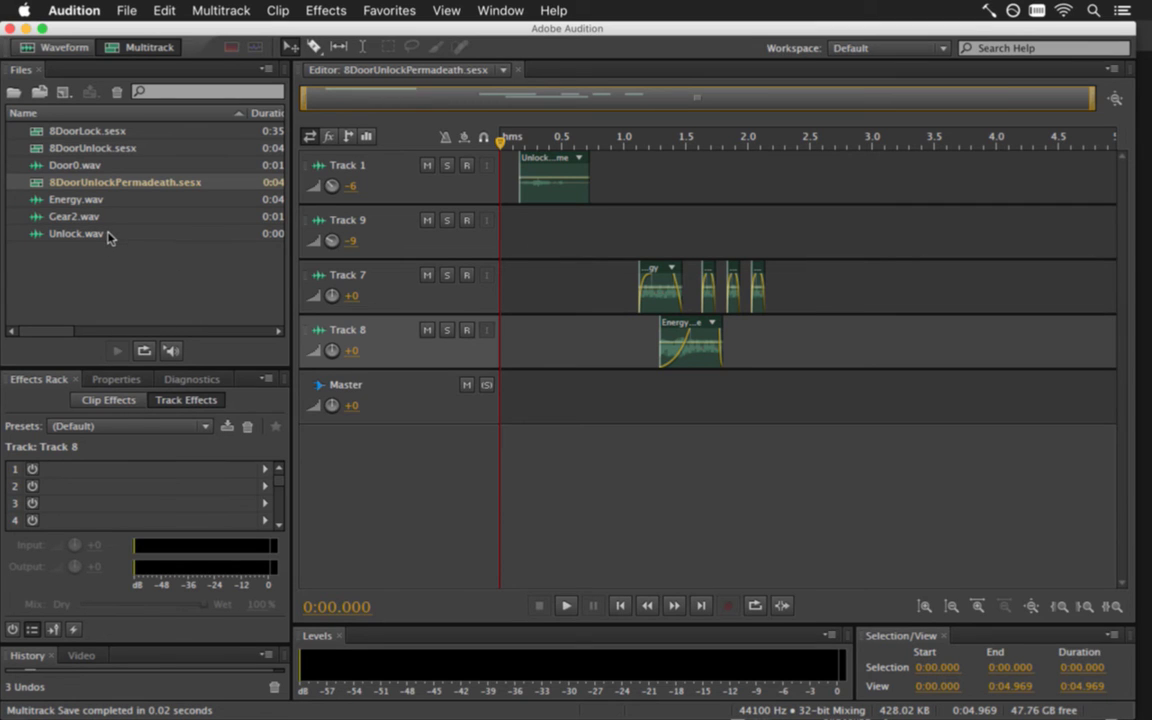
double_click(90, 131)
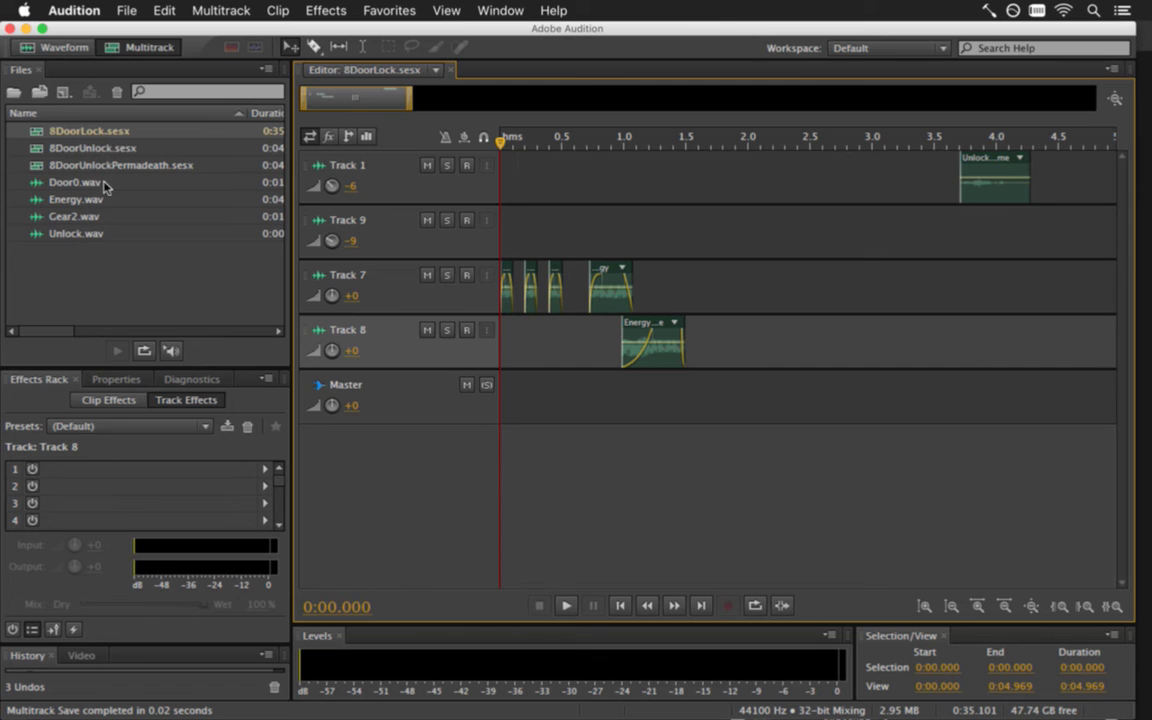
double_click(90, 232)
key("space")
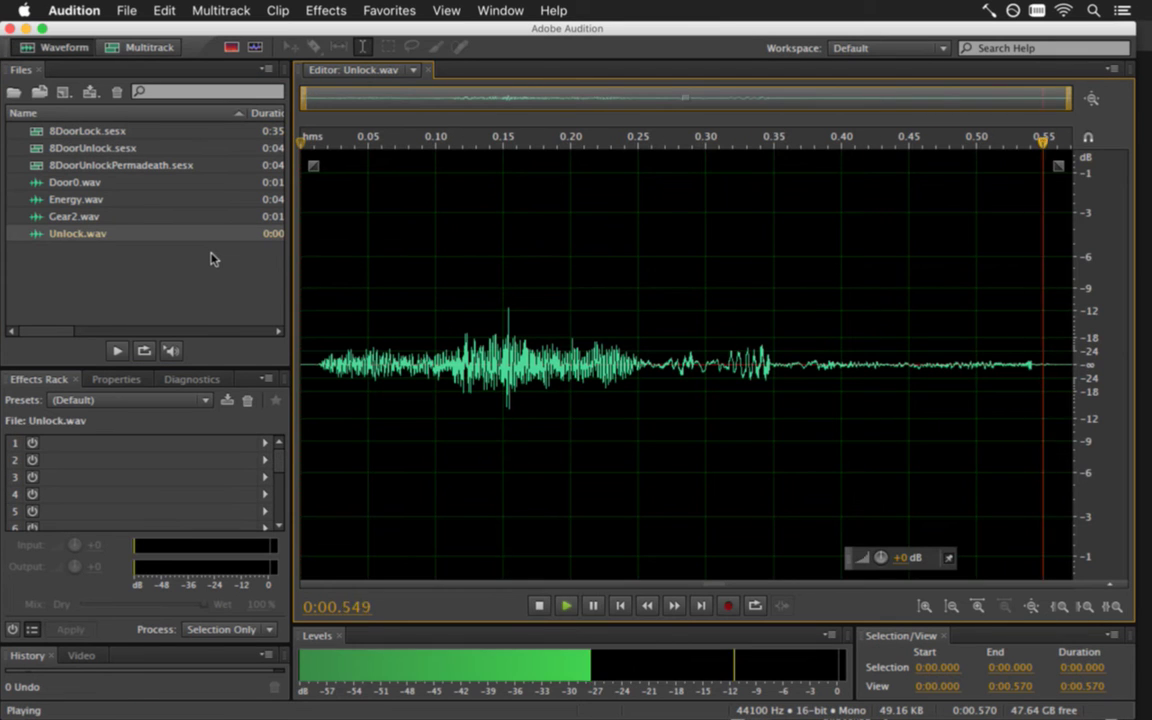
key("space")
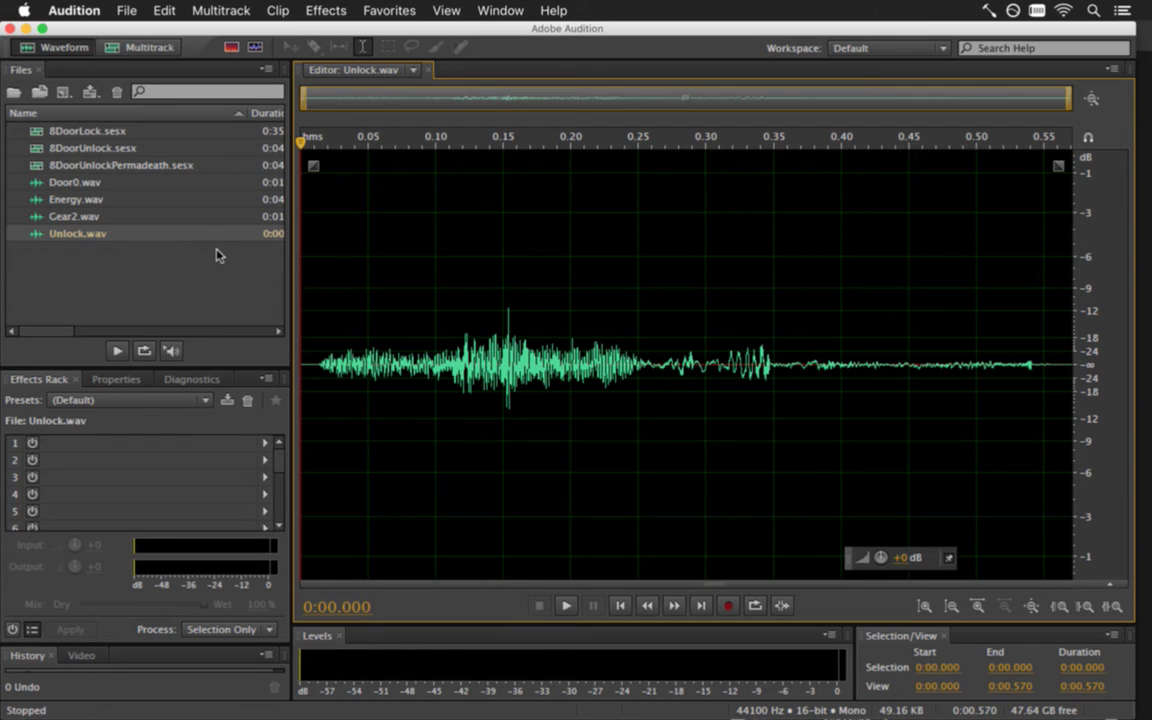
Open the recent file 8DoorOpen.wav and play it
left_click(122, 12)
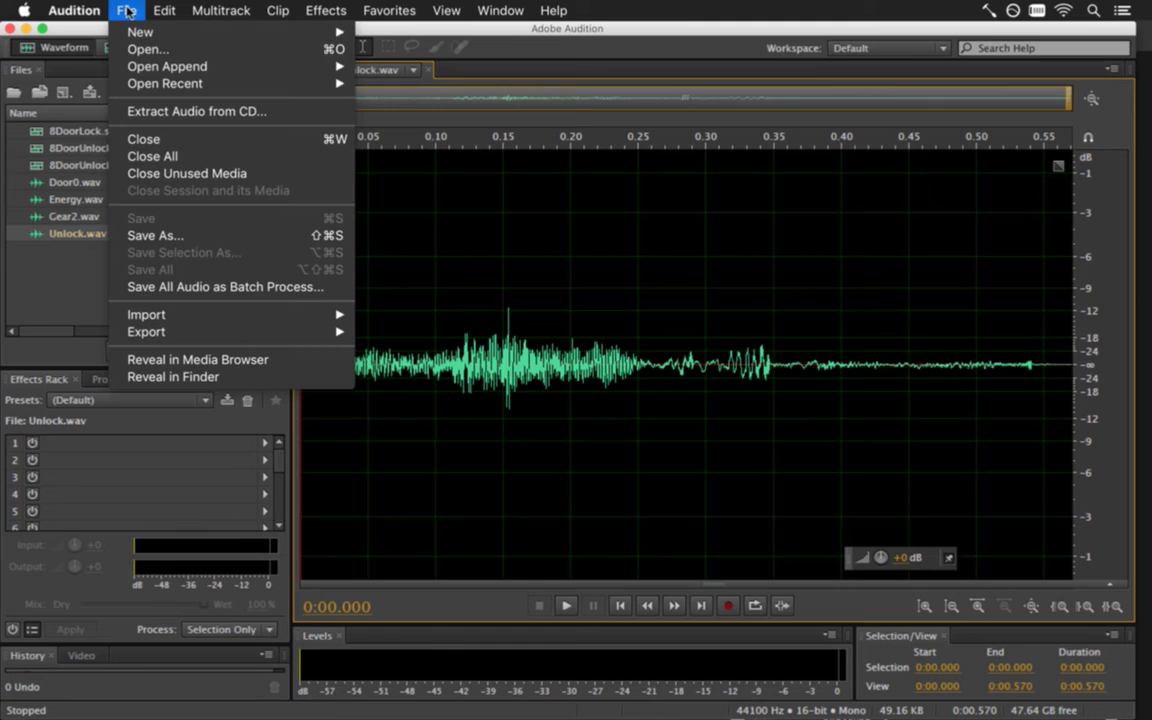
mouse_move(168, 80)
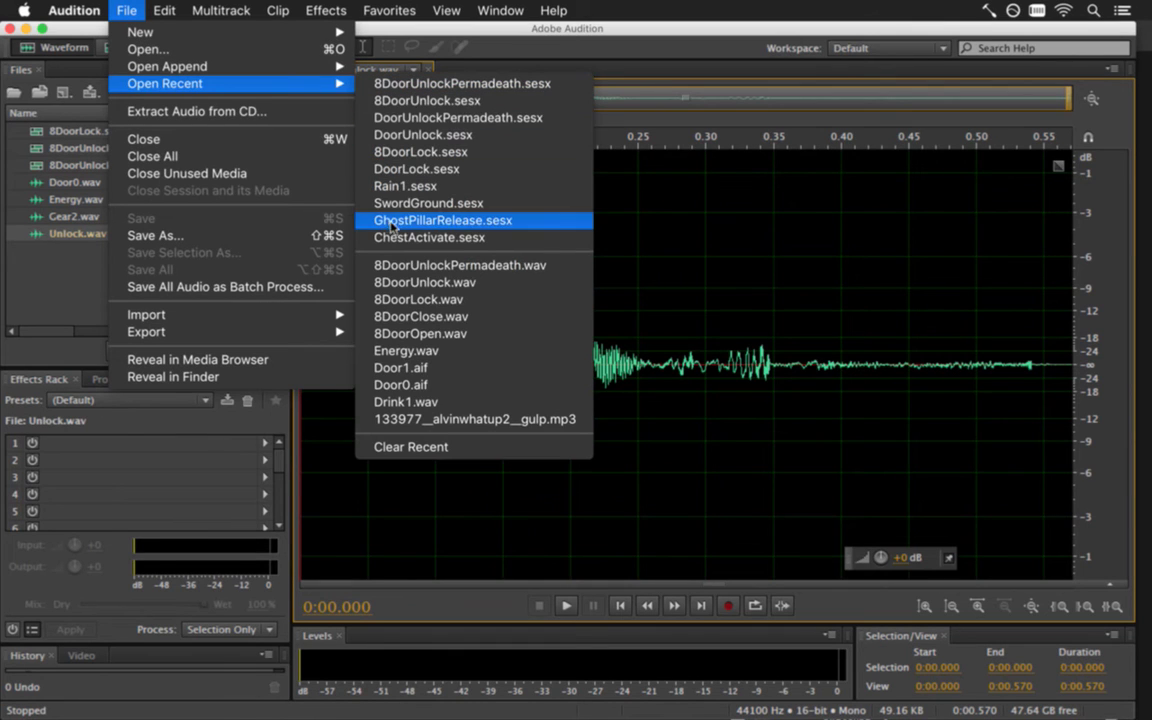
left_click(410, 335)
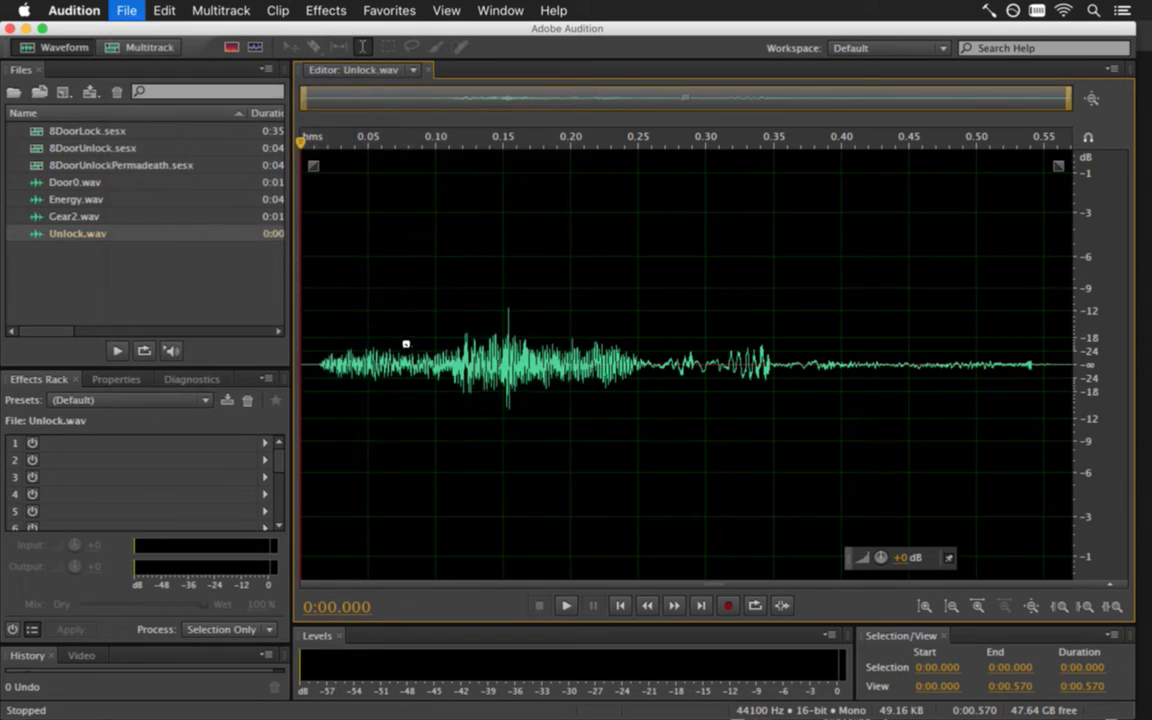
key("space")
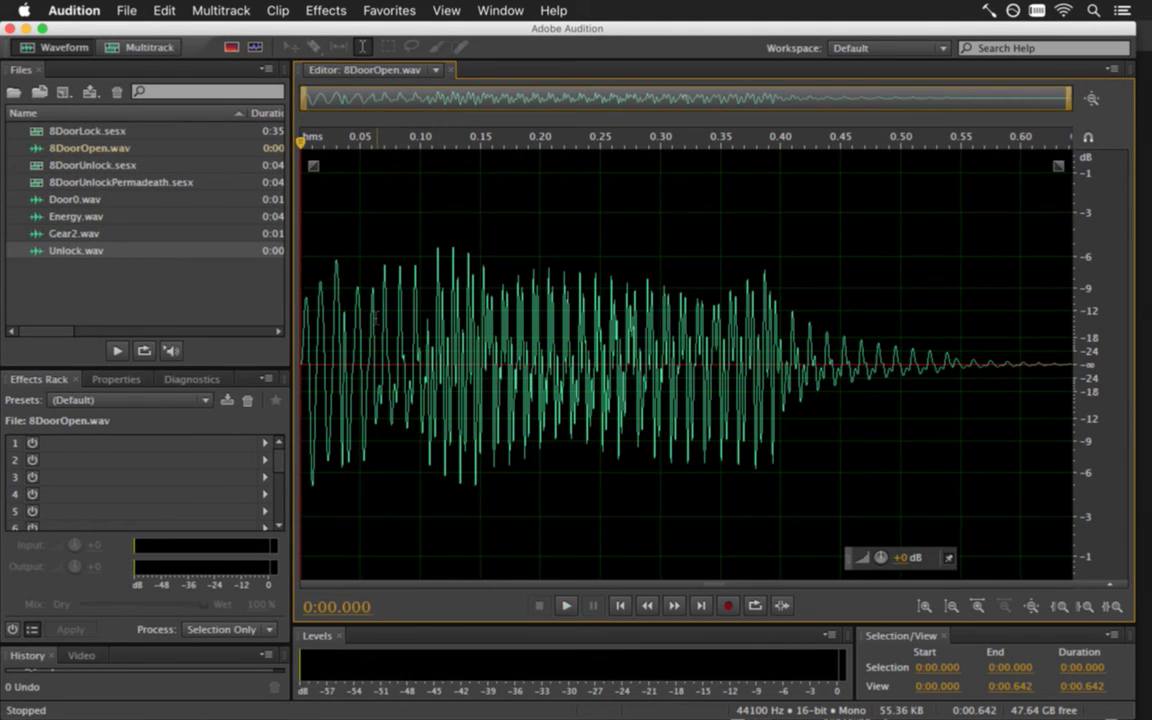
Select and audition about the first 0.154 s of 8DoorOpen.wav and copy that selection to a new file
left_click_drag(486, 300, 229, 364)
key("space")
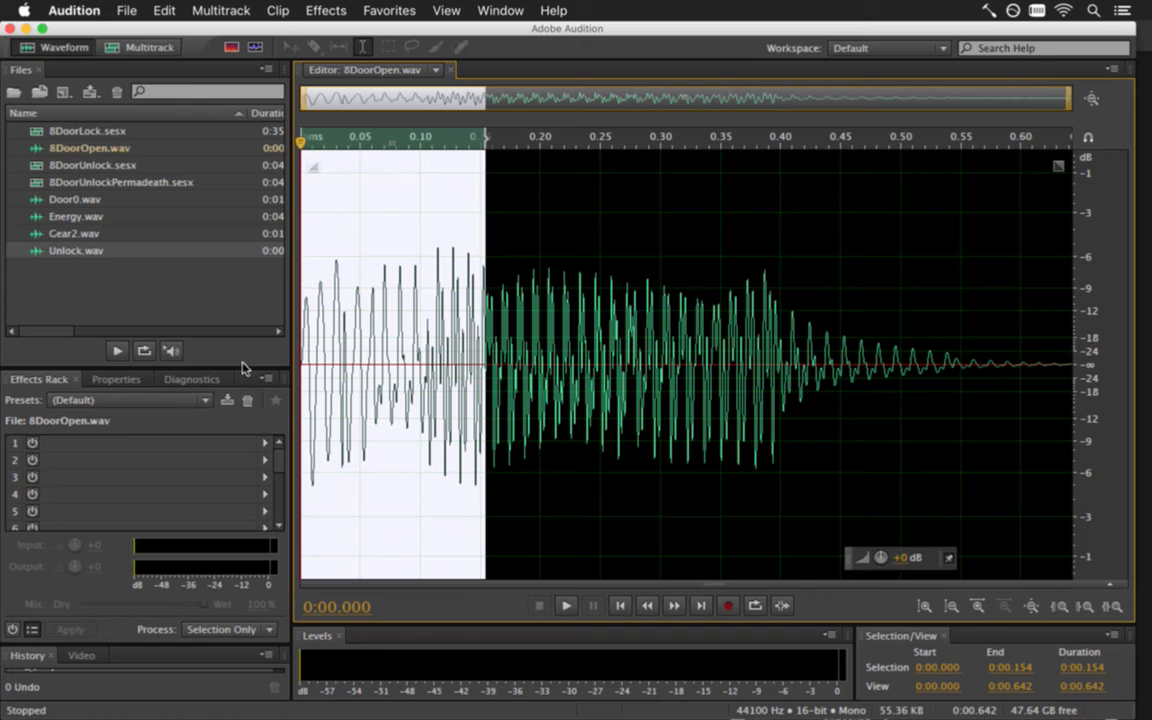
left_click(158, 12)
left_click(180, 203)
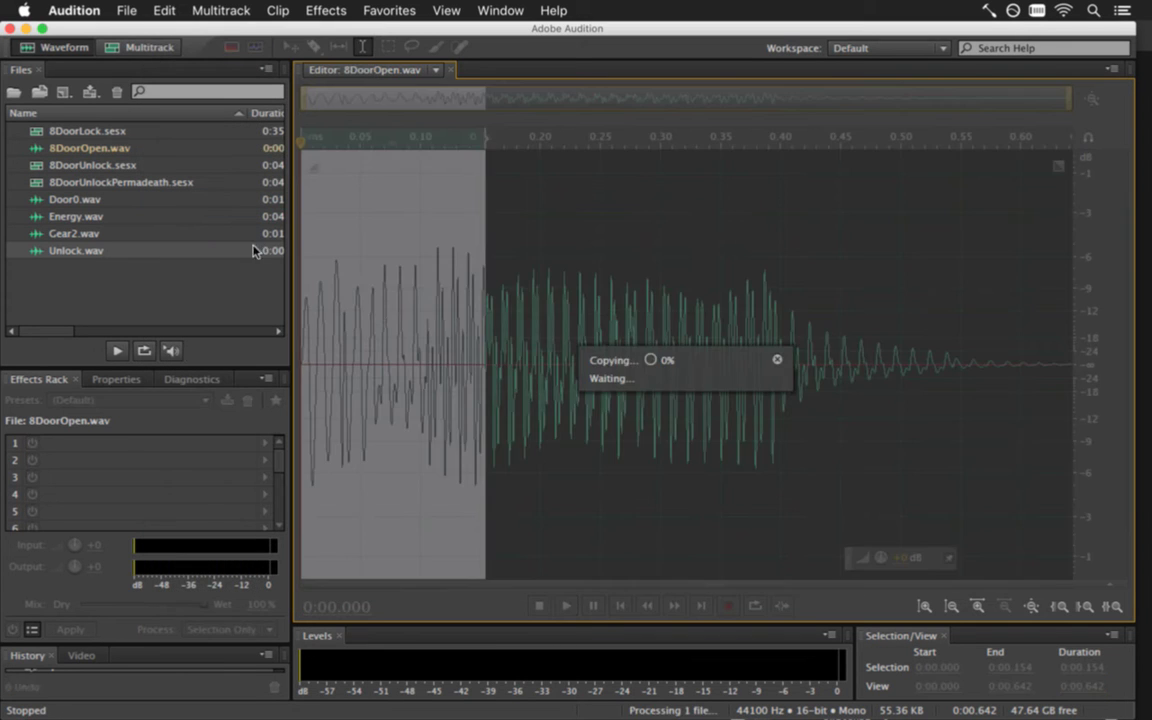
Shorten the new untitled clip to about 0.104 s by deleting several short sections of its waveform
left_click(384, 325)
left_click_drag(384, 338, 599, 330)
key("Delete")
key("Delete")
left_click_drag(751, 330, 831, 330)
key("Delete")
left_click_drag(931, 333, 985, 333)
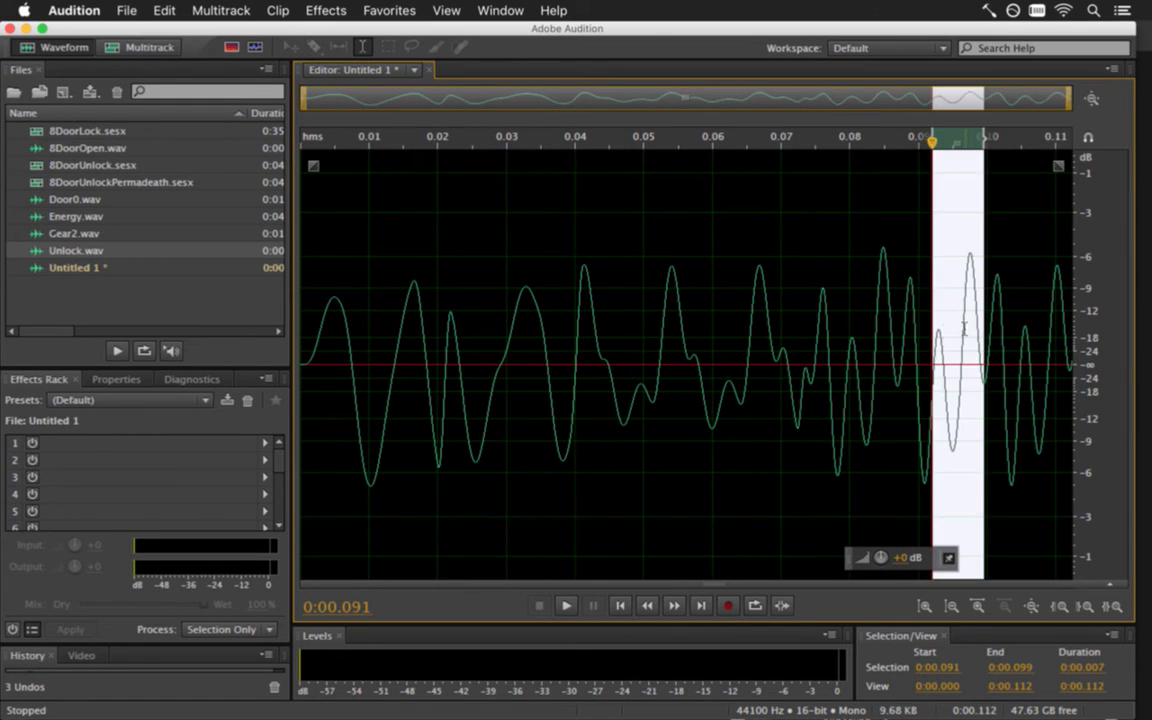
key("Delete")
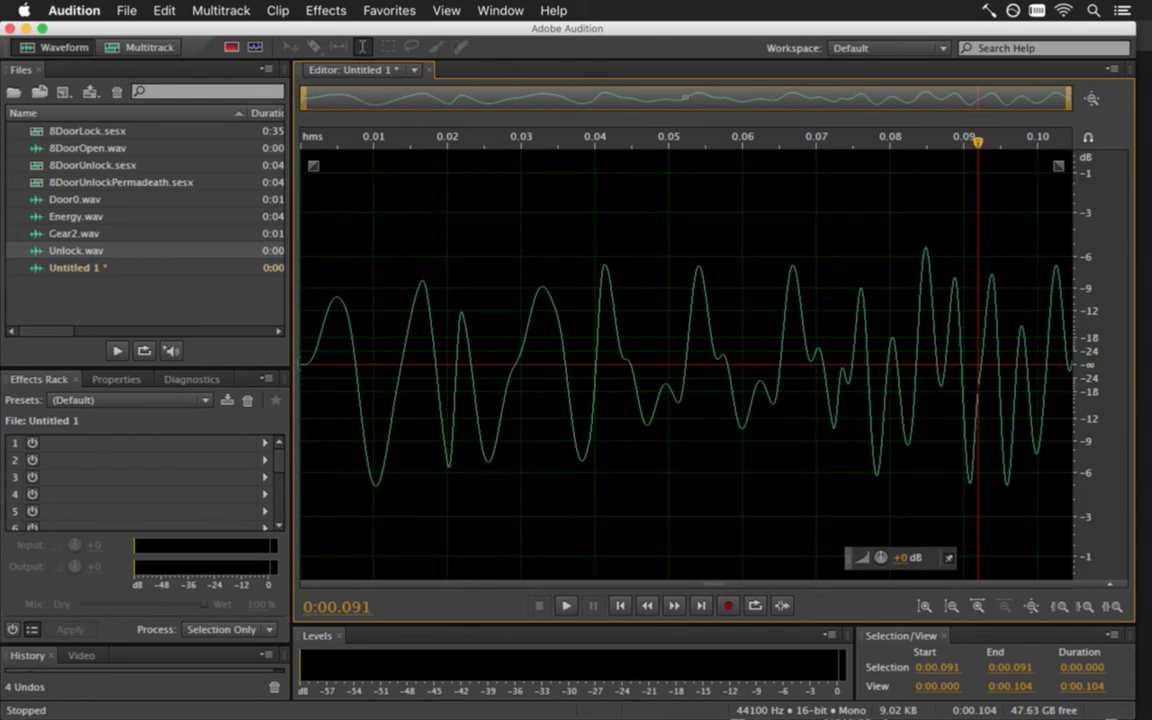
Add a short fade-in and fade-out to the shortened untitled clip and play it from the start
left_click(300, 358)
key("space")
left_click_drag(313, 165, 395, 140)
left_click_drag(1058, 165, 940, 137)
key("space")
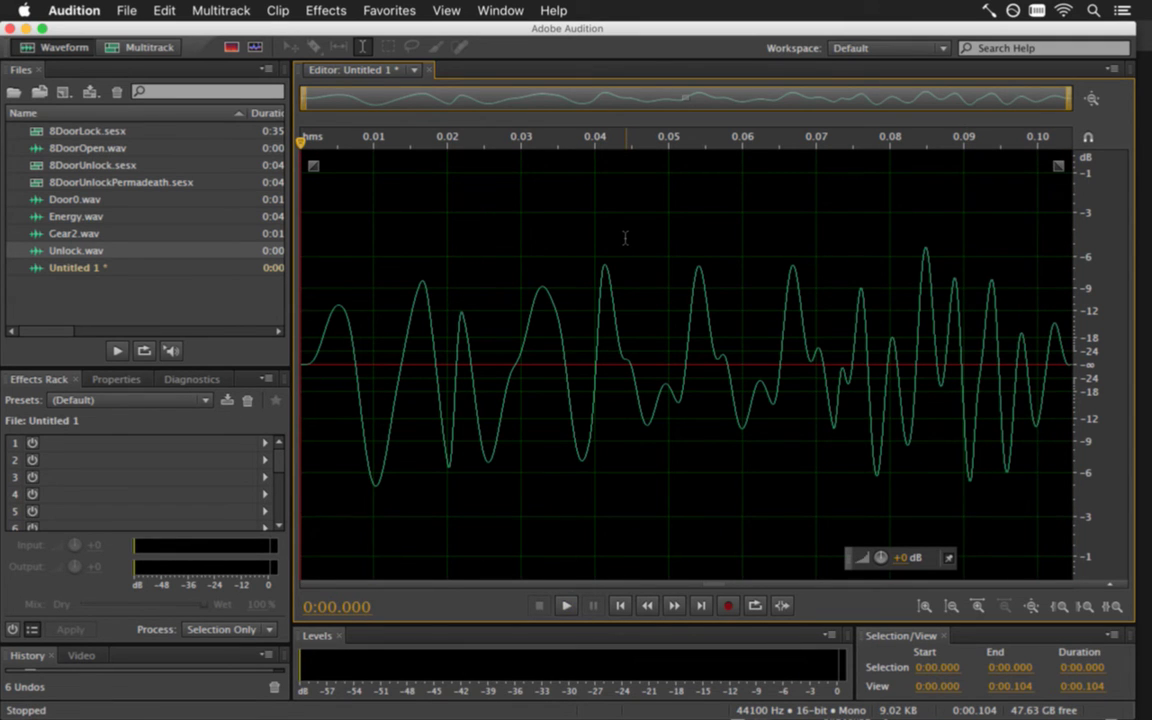
Copy the entire shortened untitled clip, then open Unlock.wav and play it
key("super+a")
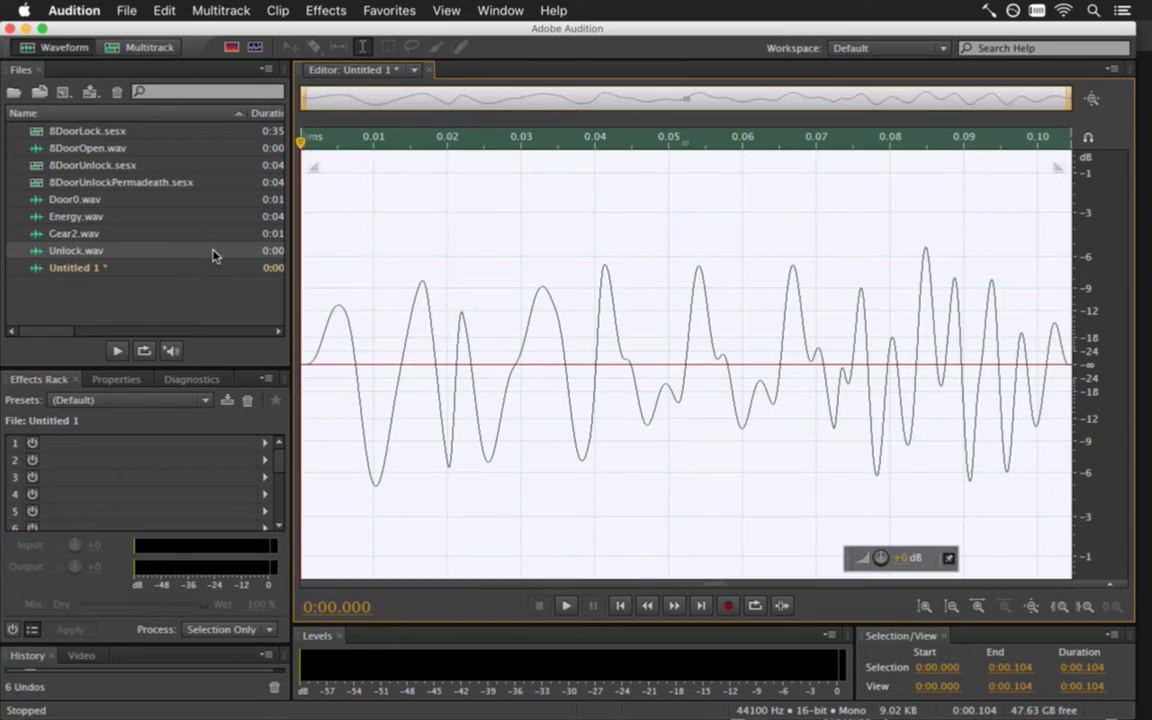
key("super+c")
double_click(108, 251)
key("space")
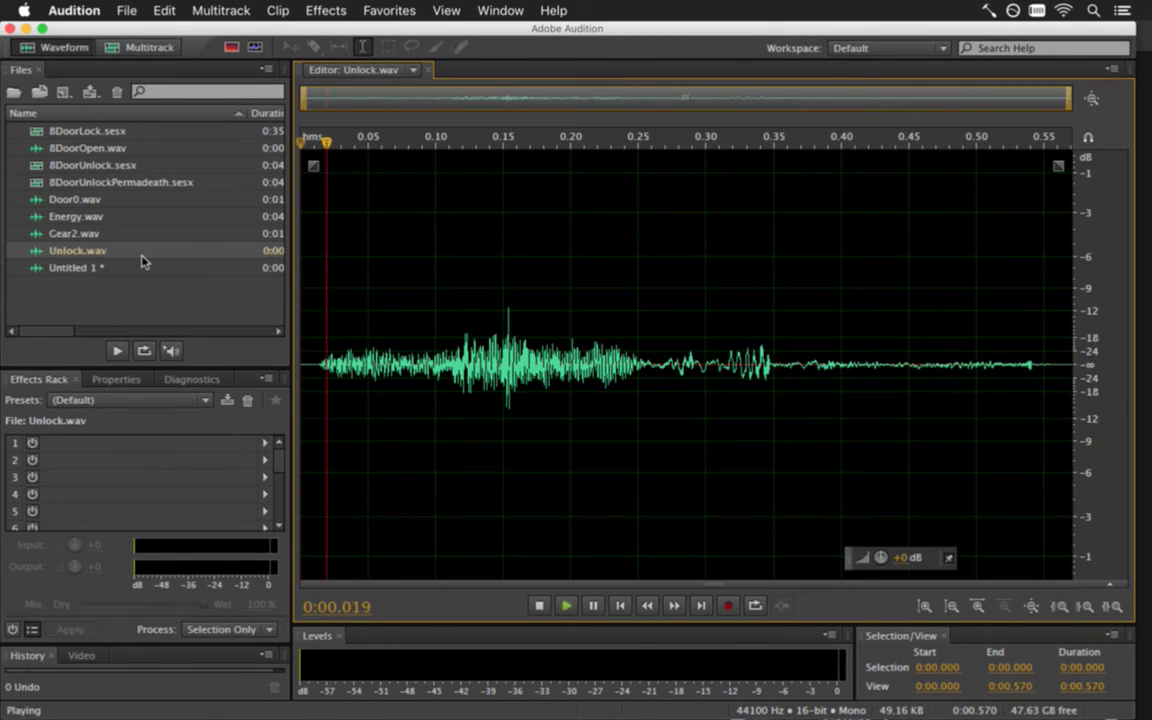
Silence Unlock.wav from about 0.011 s to 0.261 s and play the file from near its start
left_click_drag(651, 365, 316, 365)
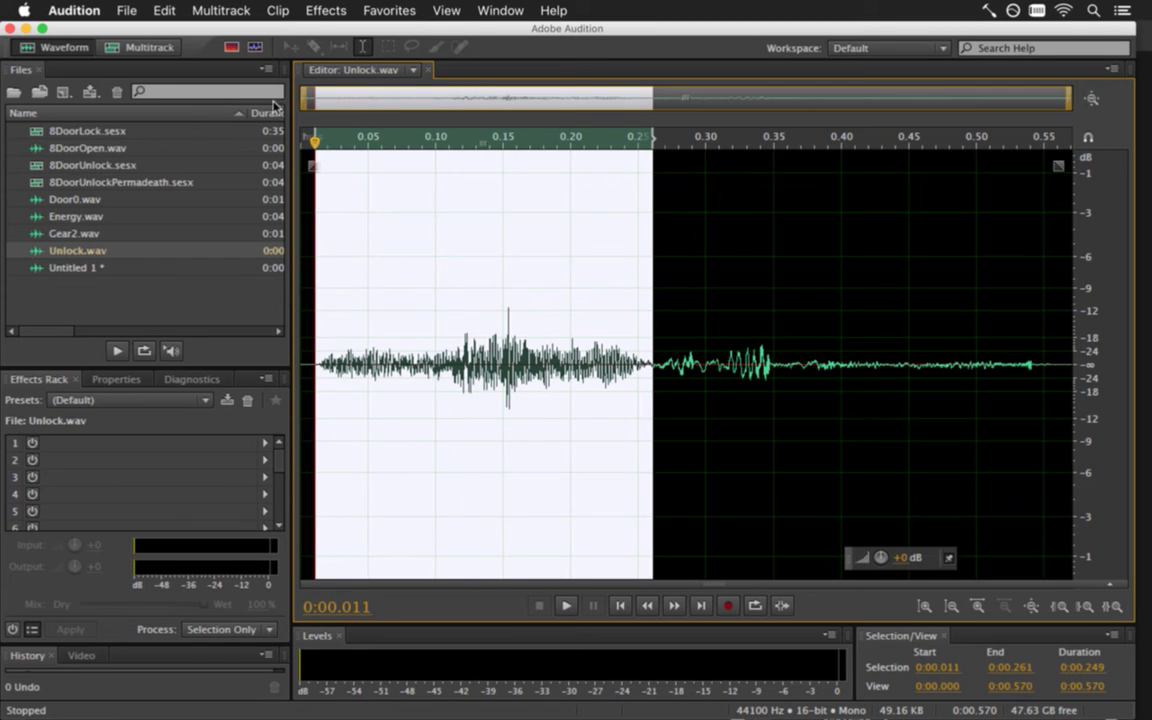
left_click(326, 10)
left_click(310, 128)
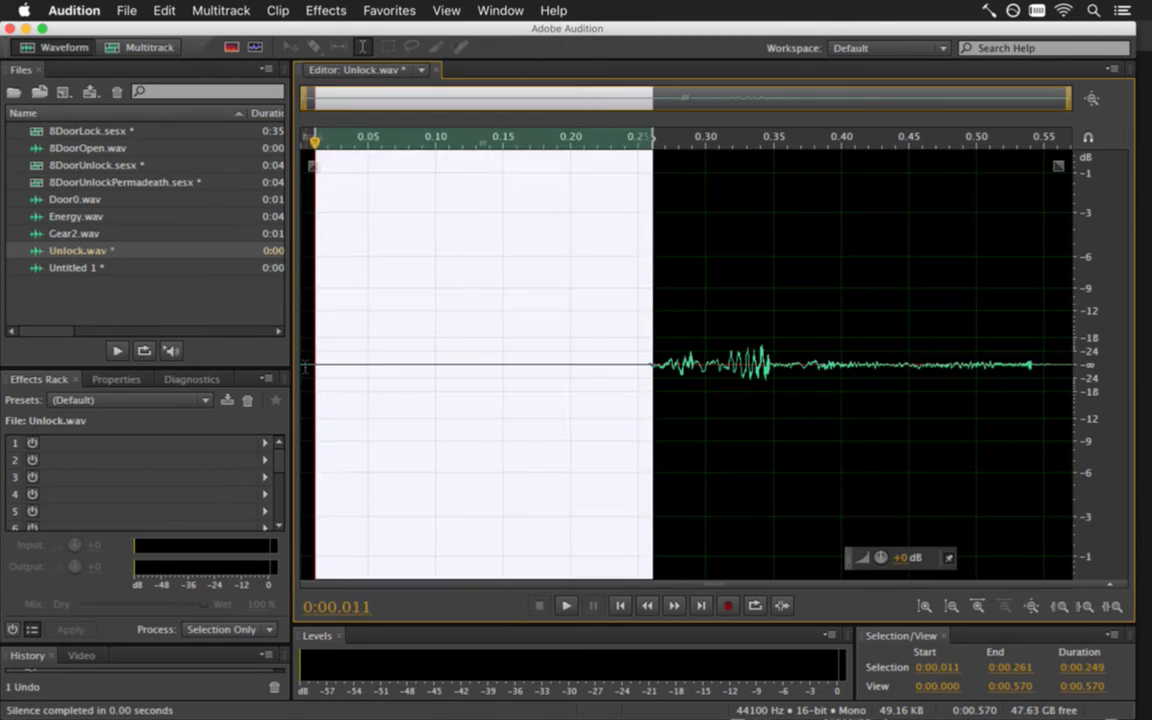
left_click(314, 385)
key("space")
key("space")
key("space")
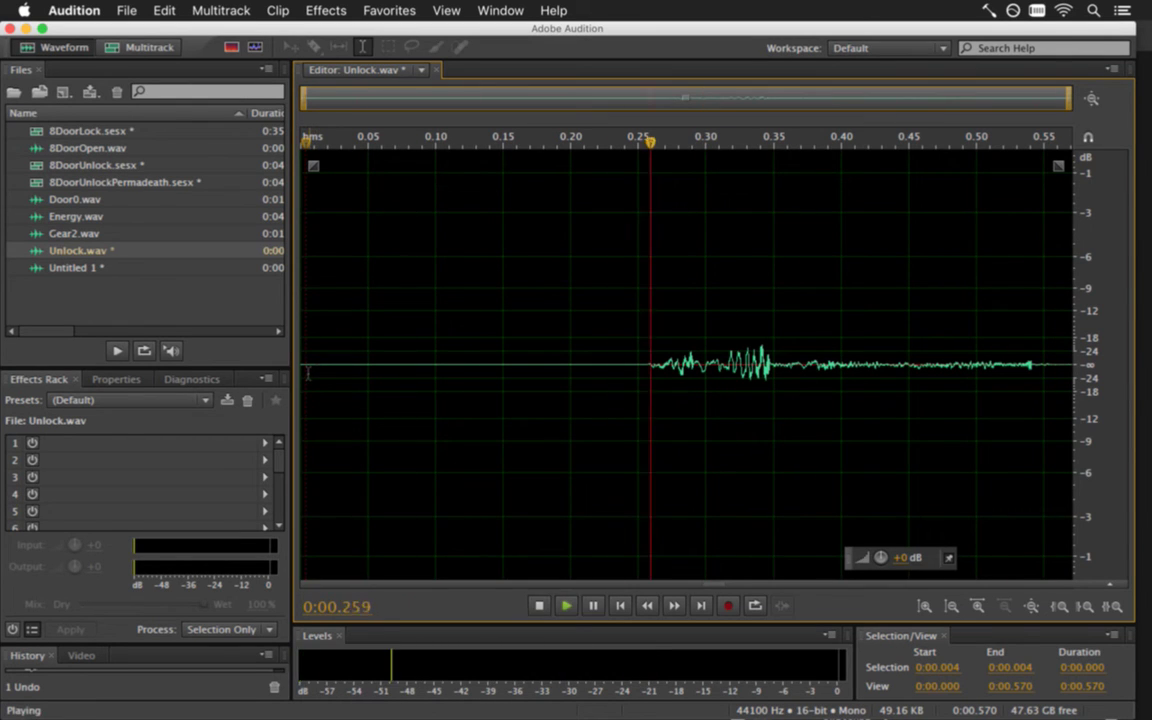
Try mix-pasting the copied clip into Unlock.wav at 0.009 s with both volumes at 100%, play it, and undo the paste
left_click(302, 371)
left_click(312, 371)
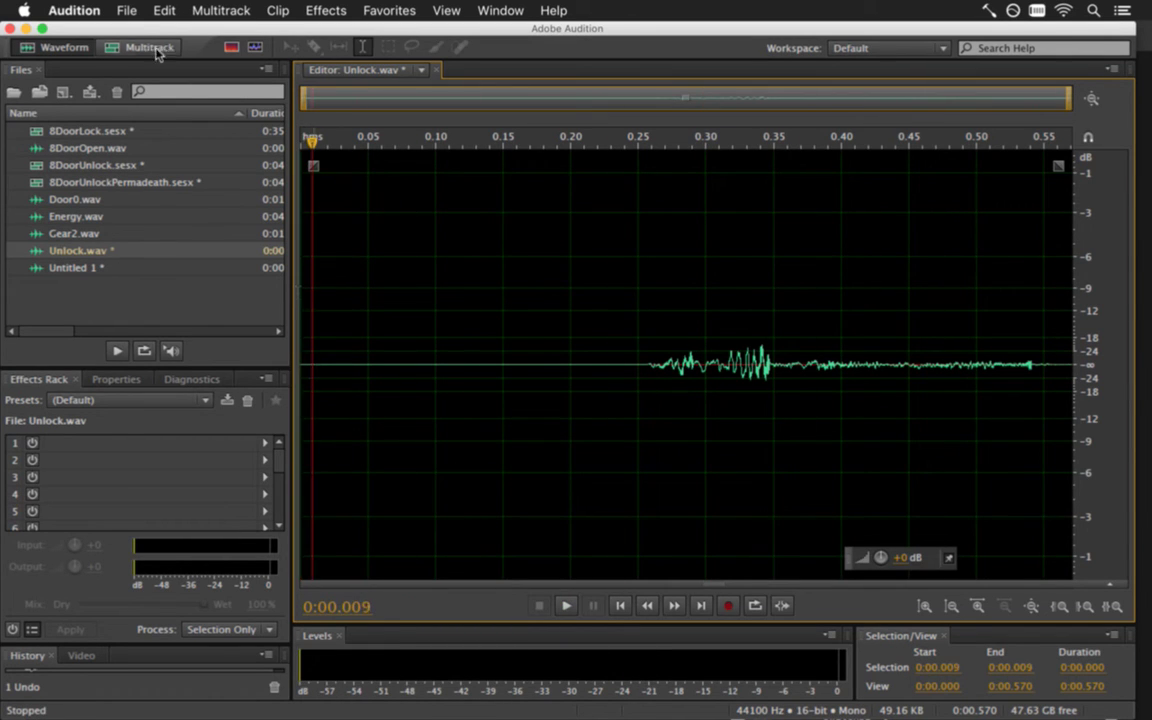
left_click(164, 10)
left_click(200, 254)
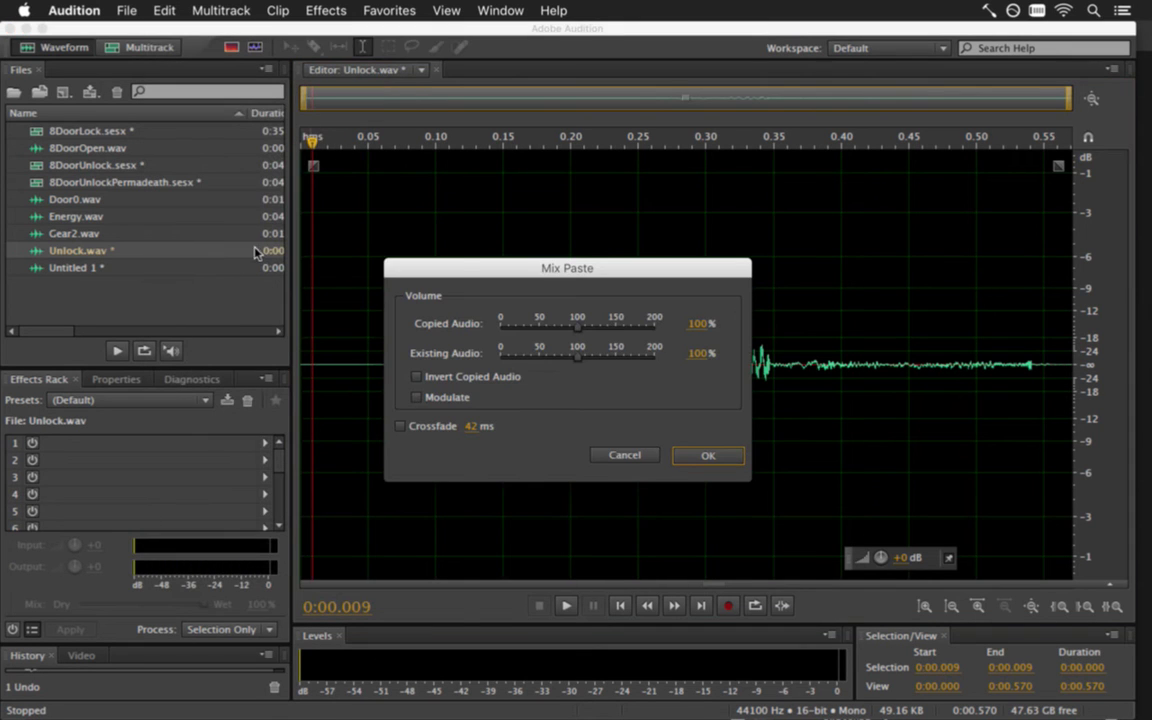
left_click(691, 457)
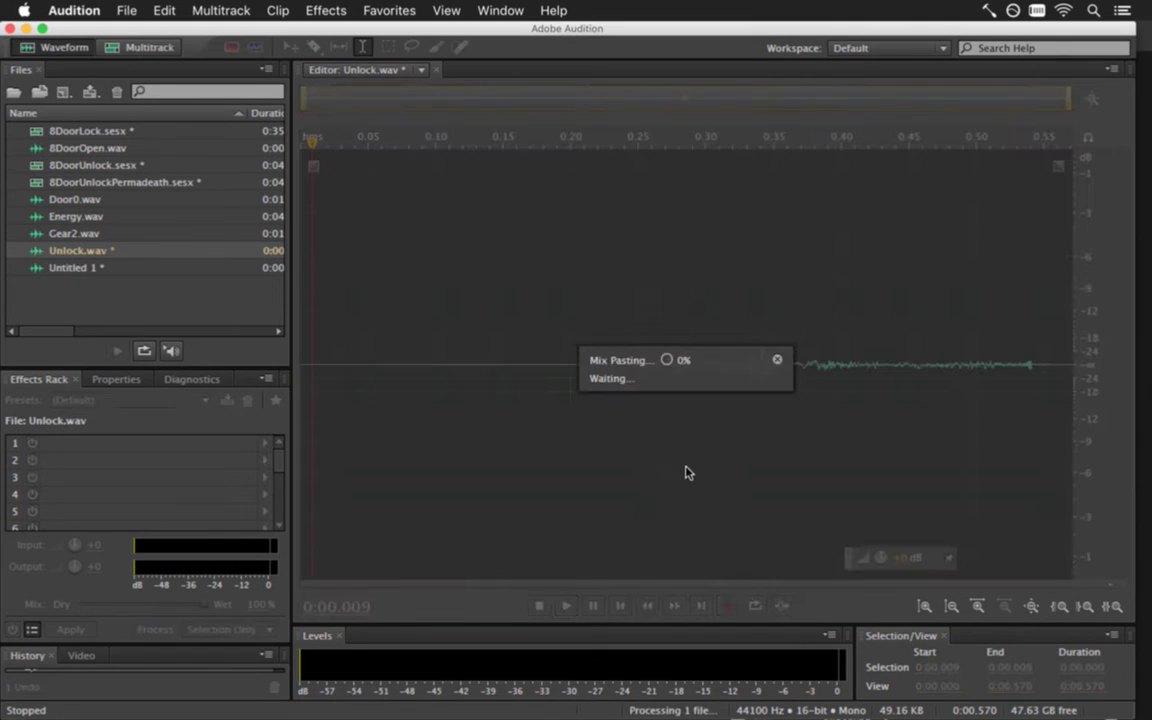
left_click(306, 369)
key("space")
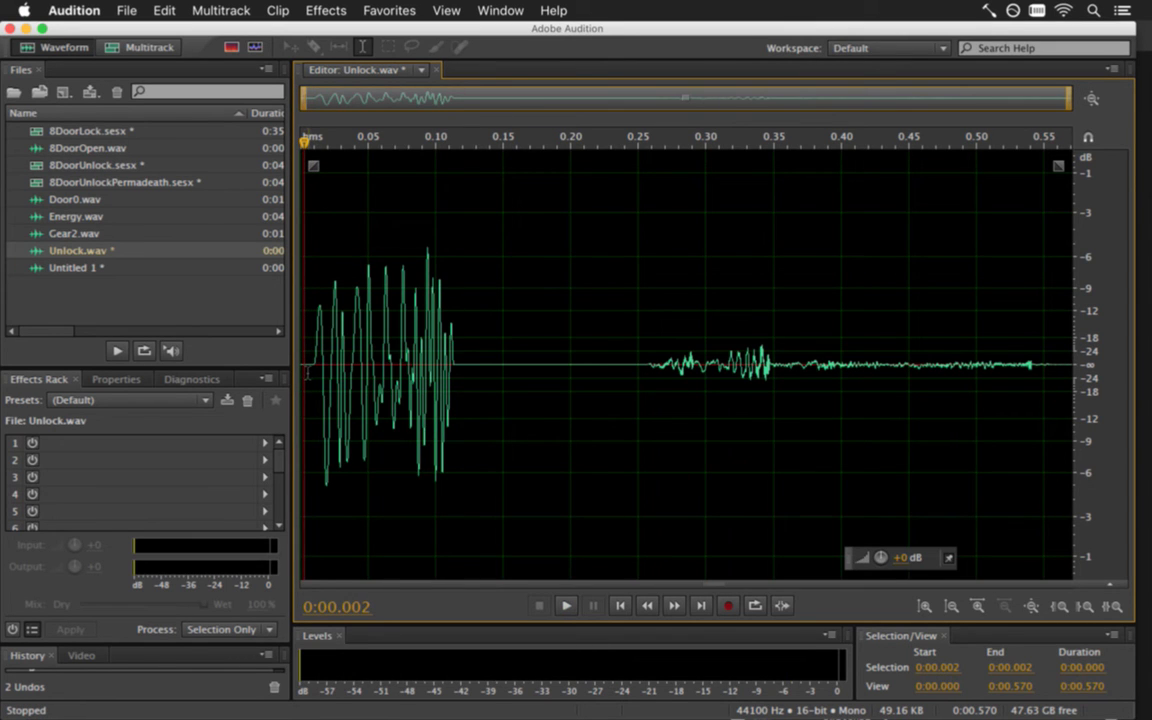
key("space")
key("super+z")
Measure the silenced gap in Unlock.wav and copy the first 0.237 s of 8DoorOpen.wav to a new file
left_click_drag(641, 366, 320, 365)
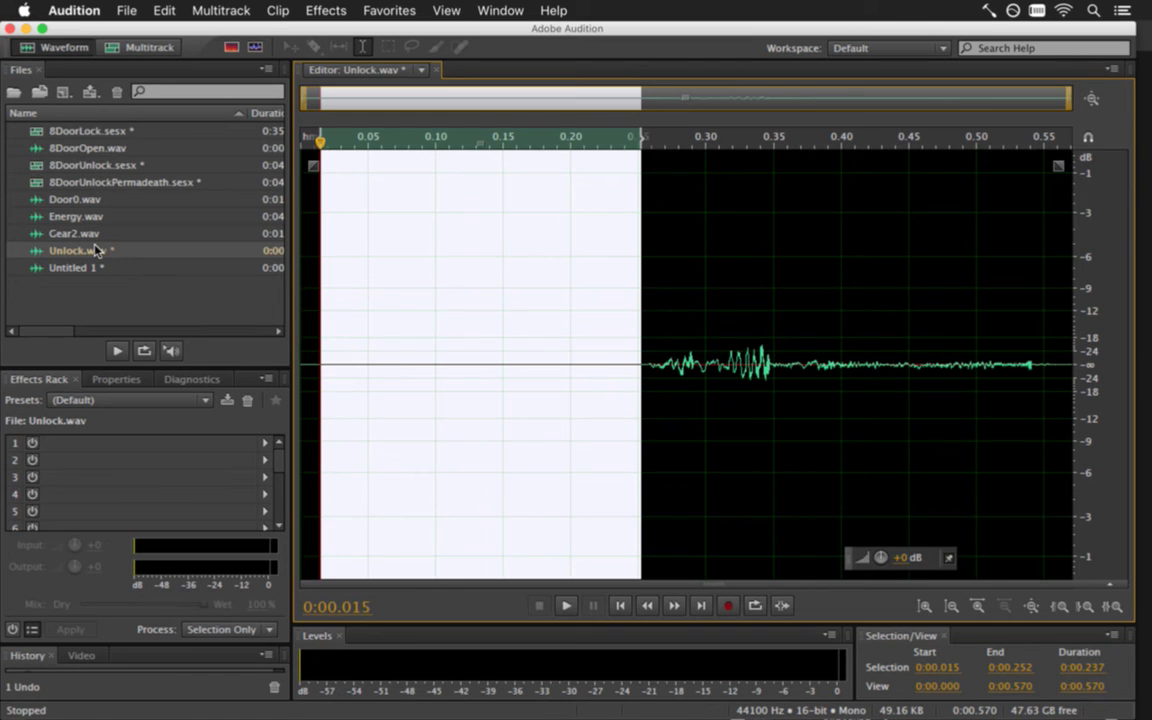
double_click(94, 147)
left_click_drag(485, 237, 585, 249)
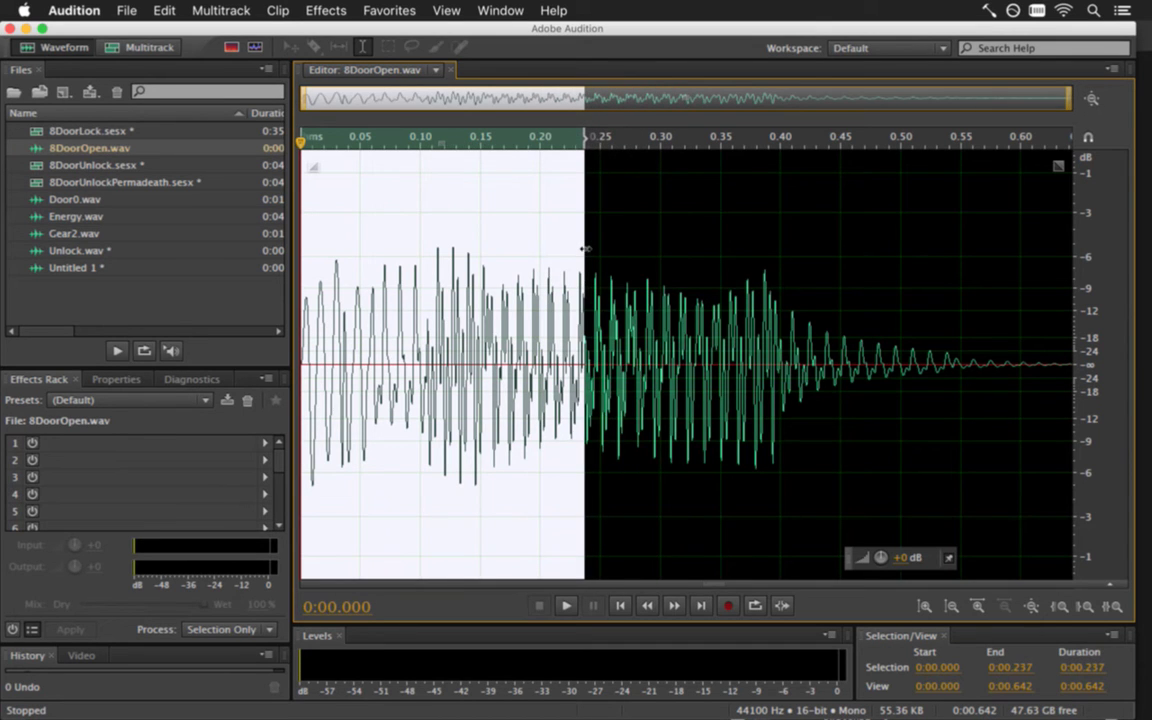
left_click(162, 11)
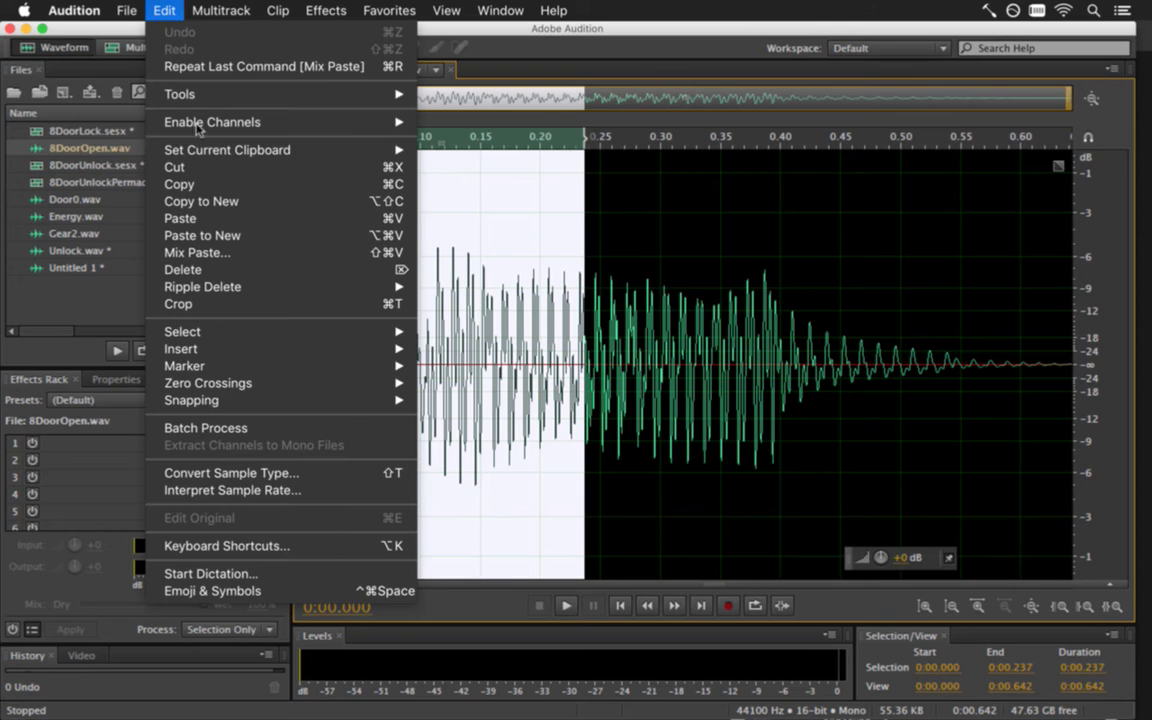
left_click(200, 214)
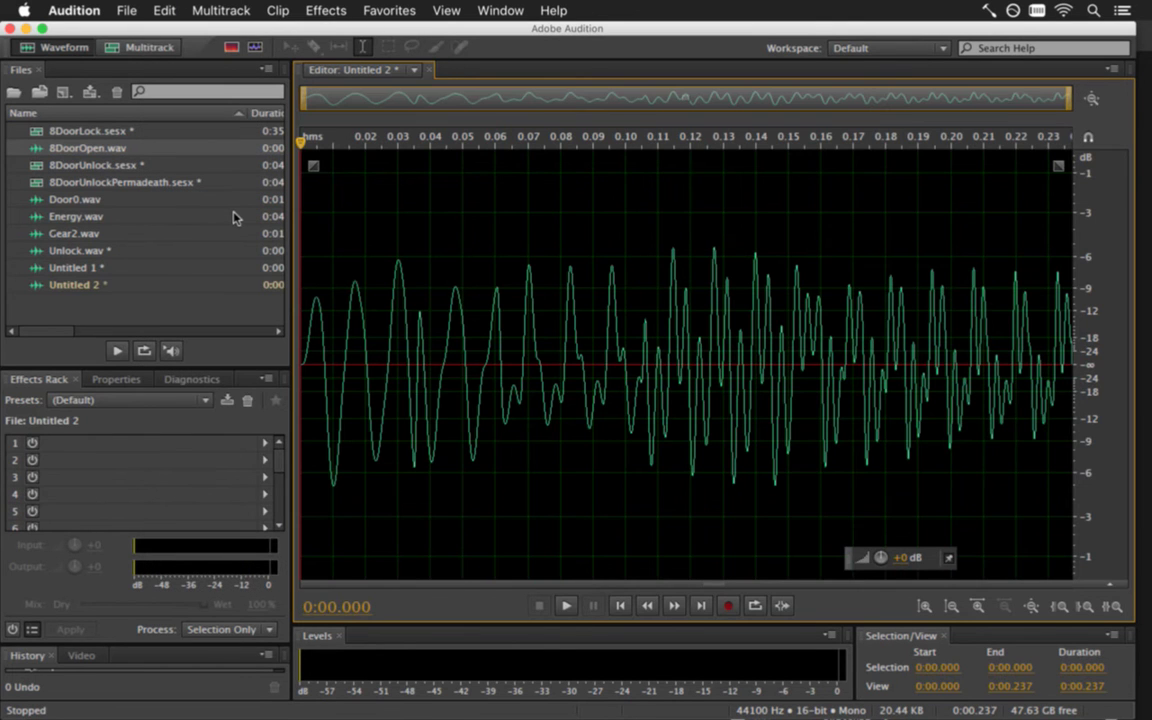
Shorten the Untitled 2 clip to about 0.166 s by deleting several short sections across its waveform
left_click_drag(340, 328, 880, 340)
key("Delete")
key("Delete")
key("Delete")
key("Delete")
key("Delete")
key("Delete")
key("Delete")
key("Delete")
left_click_drag(962, 338, 1010, 338)
key("Delete")
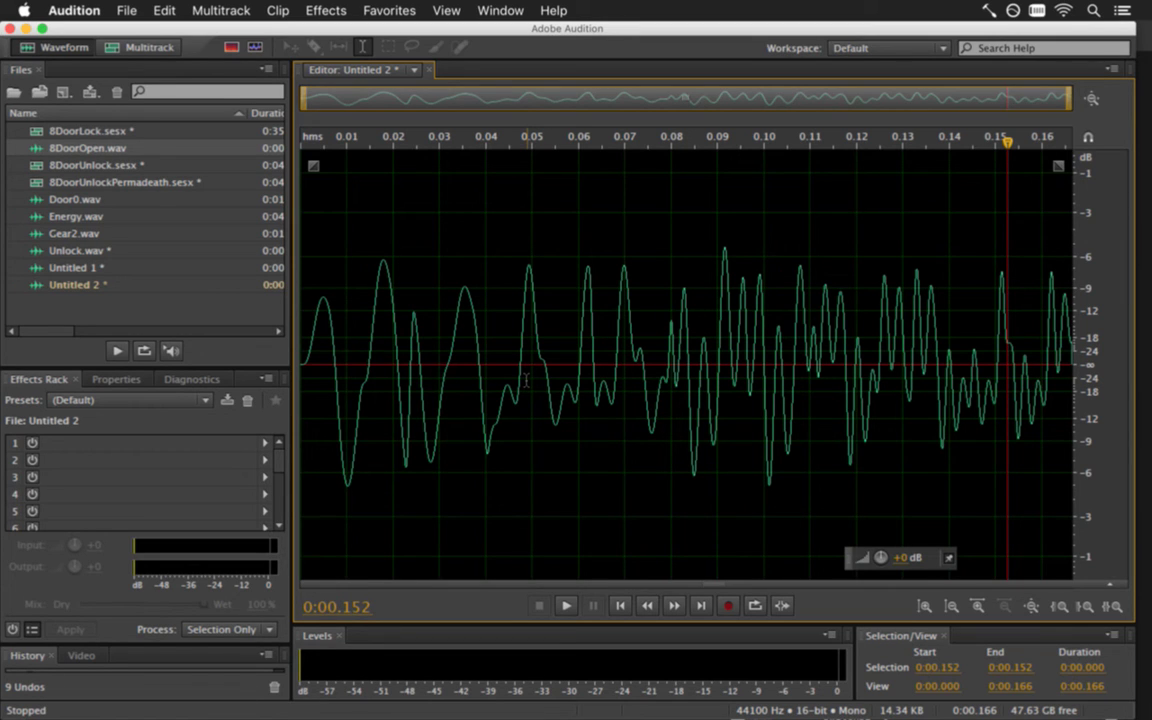
Play the Untitled 2 clip, add a fade-in and a fade-out, and copy the entire clip
key("Home")
key("space")
left_click_drag(313, 165, 437, 132)
left_click_drag(1057, 167, 847, 157)
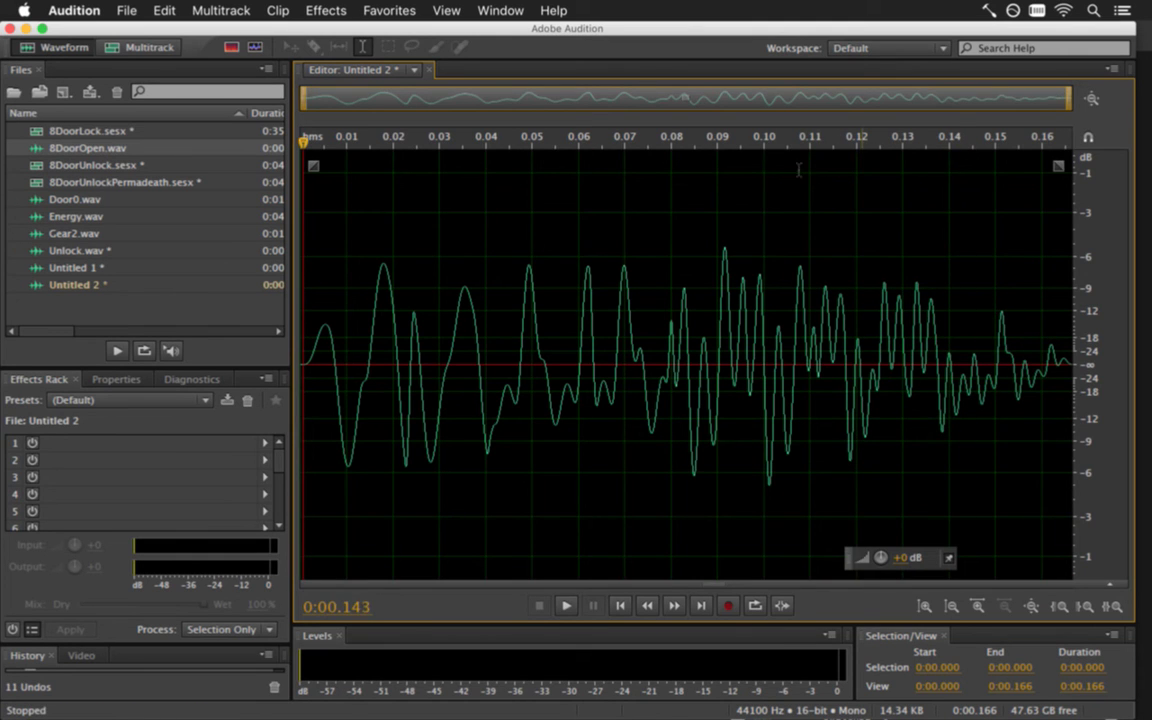
key("super+a")
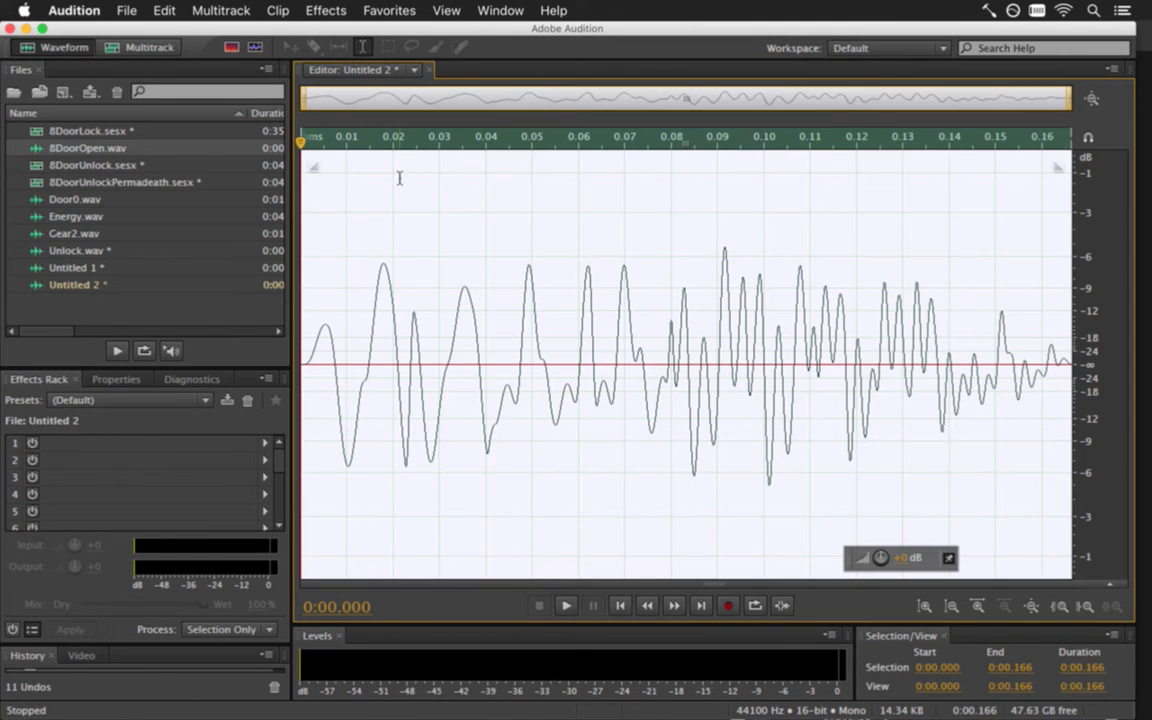
key("super+c")
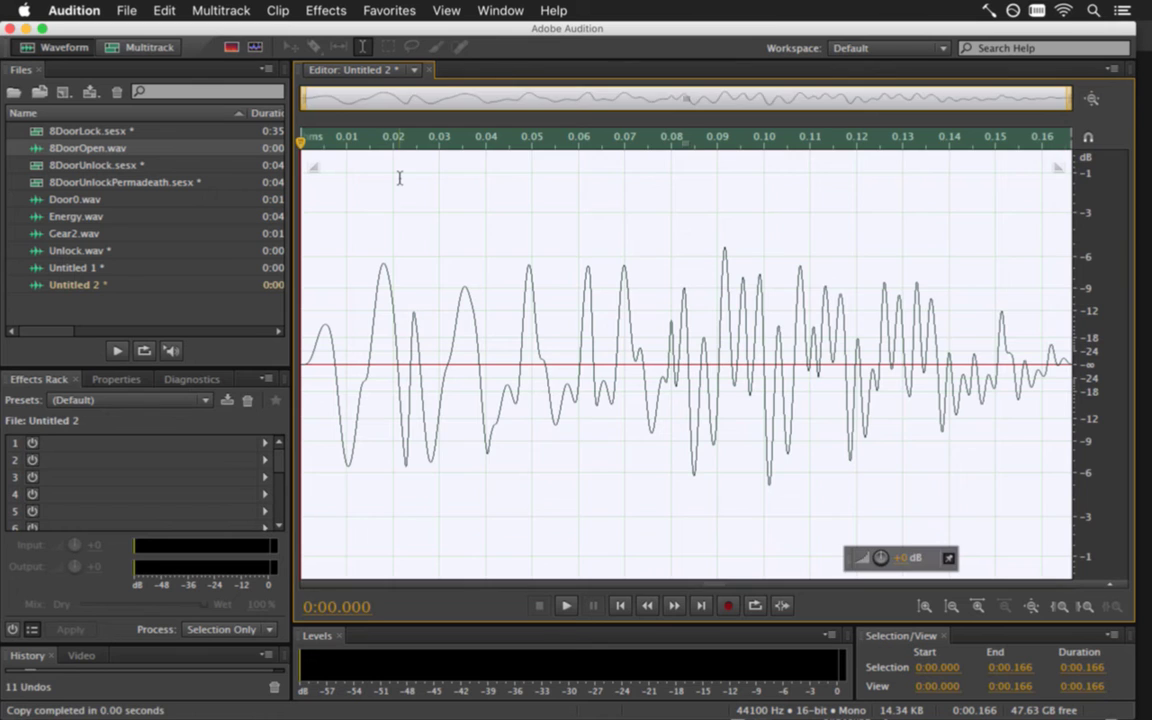
Save the silenced Unlock.wav under the new name 8Unlock.wav in the DoorUnlock folder
double_click(114, 251)
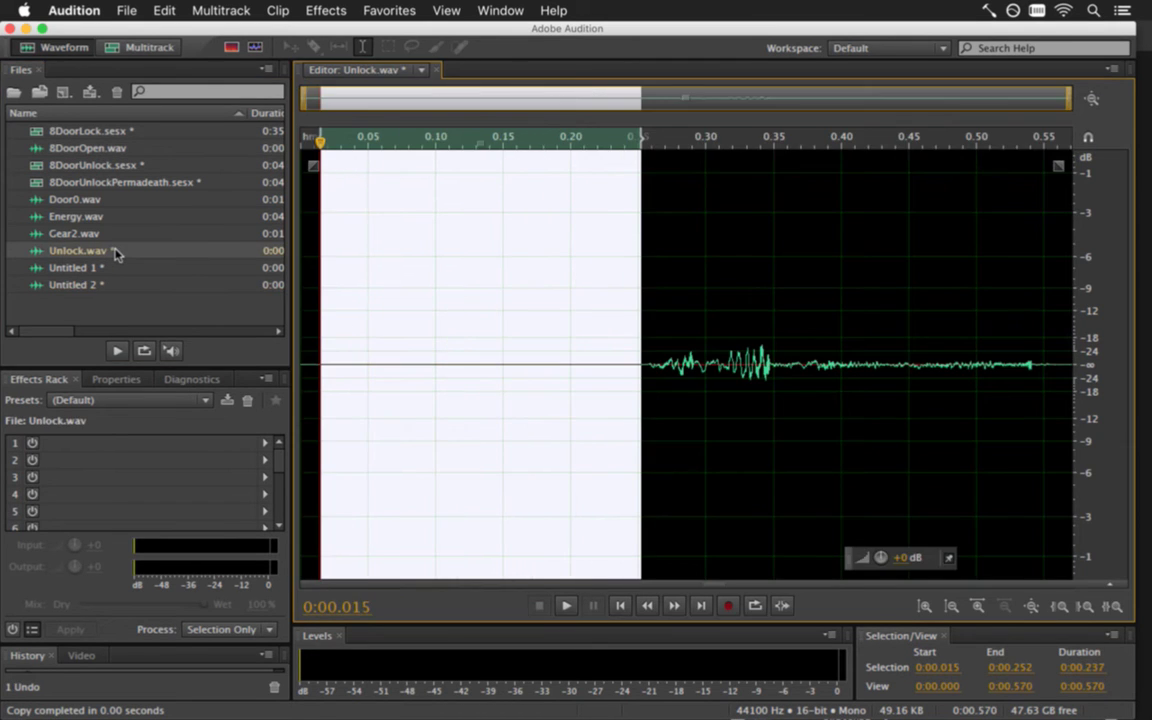
left_click(115, 10)
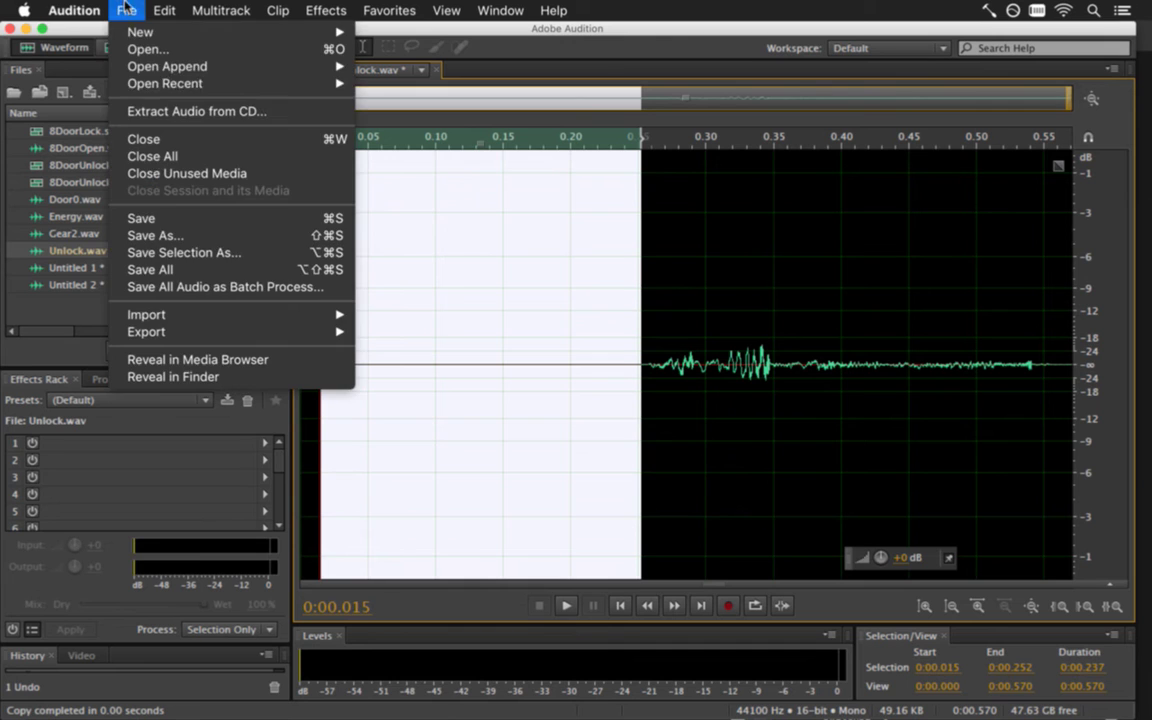
left_click(160, 236)
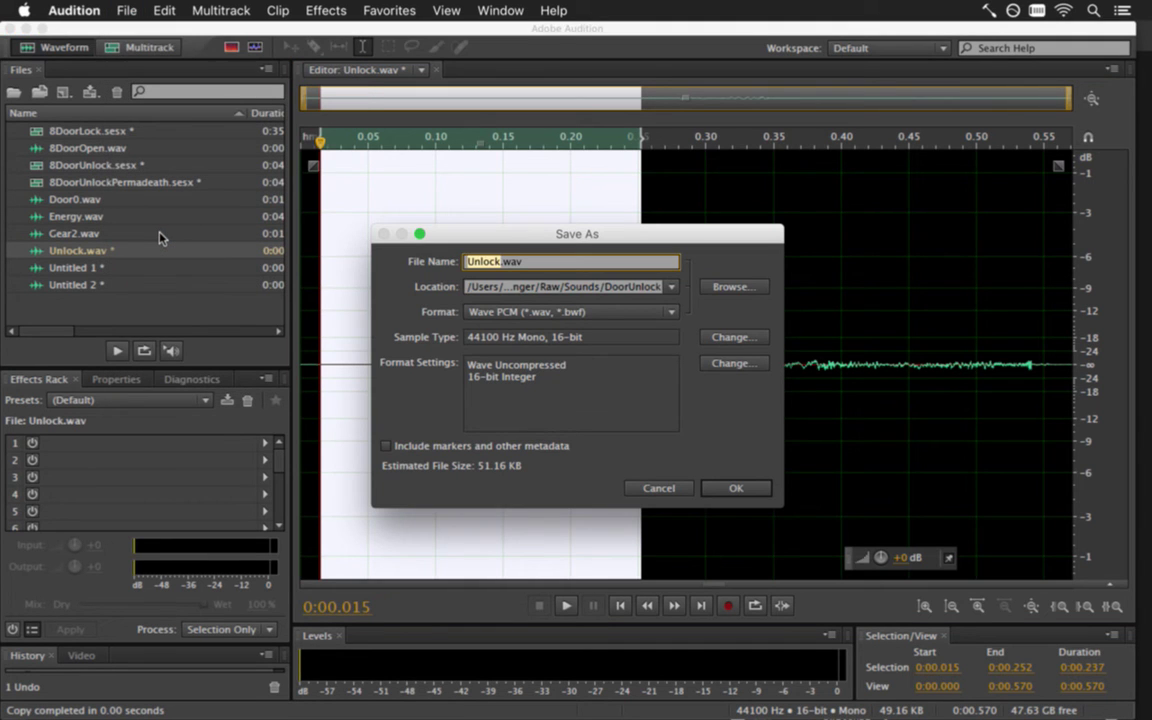
key("Left")
type("8")
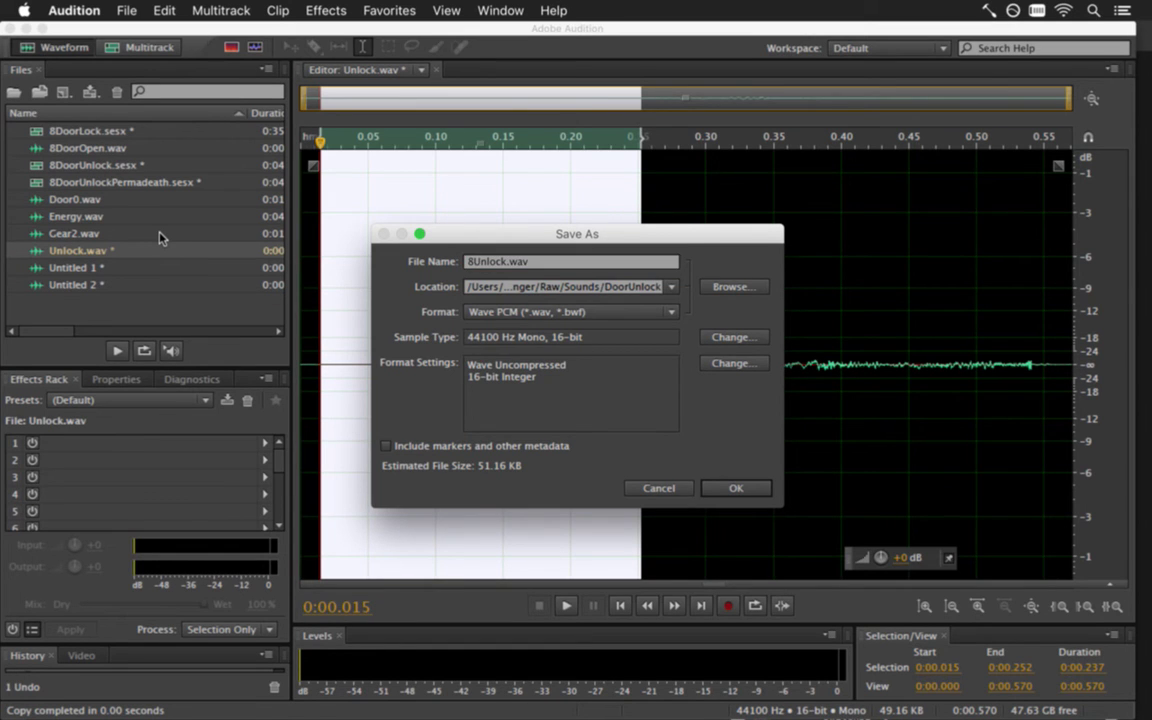
key("Return")
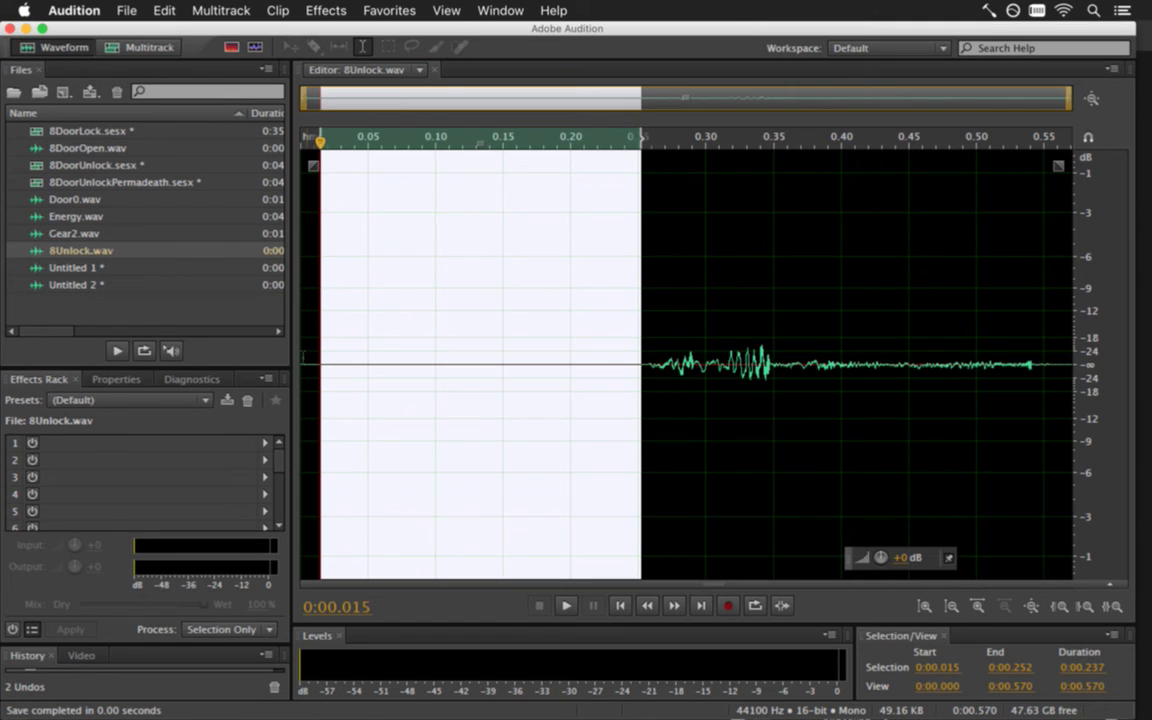
Mix-paste the copied clip into 8Unlock.wav at 0.131 s with both volumes at 100% and play the result
left_click(310, 375)
left_click(478, 367)
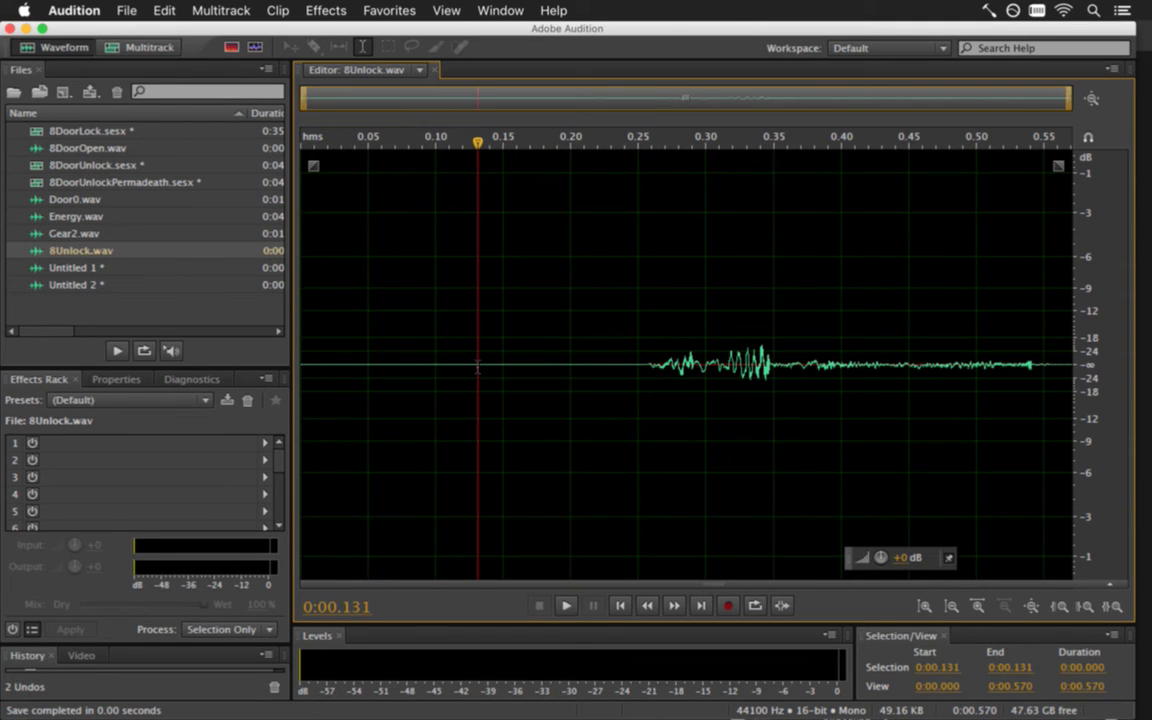
left_click(158, 10)
left_click(210, 253)
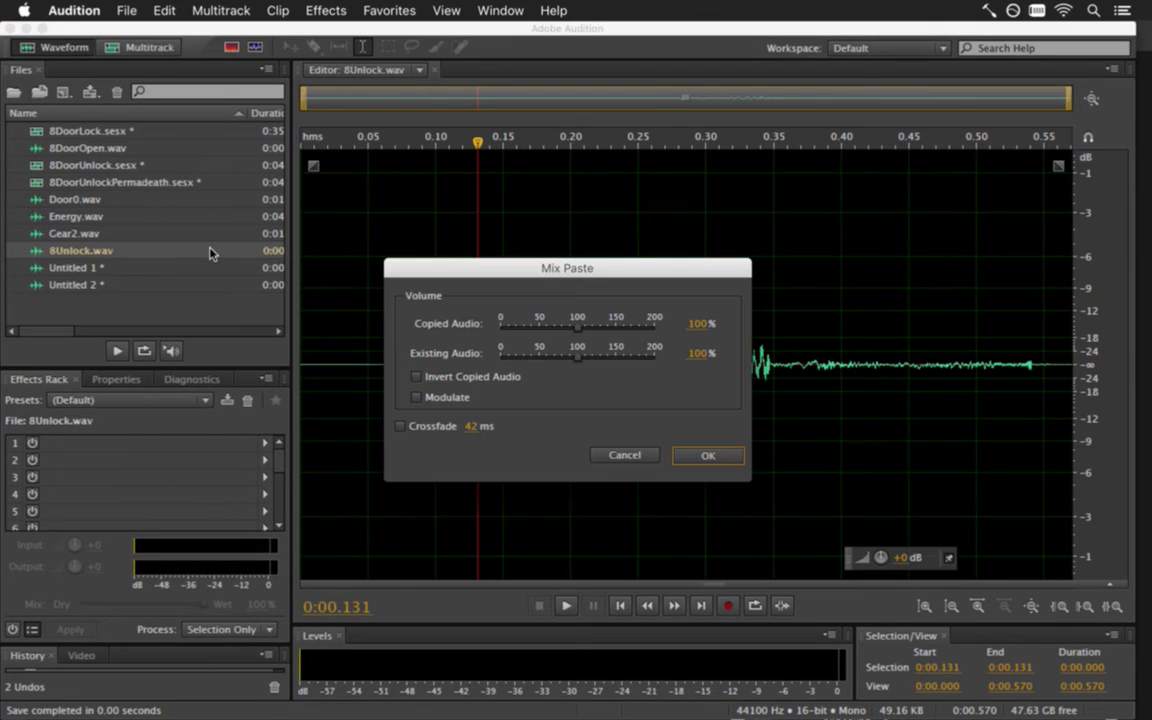
key("Return")
left_click(424, 370)
key("space")
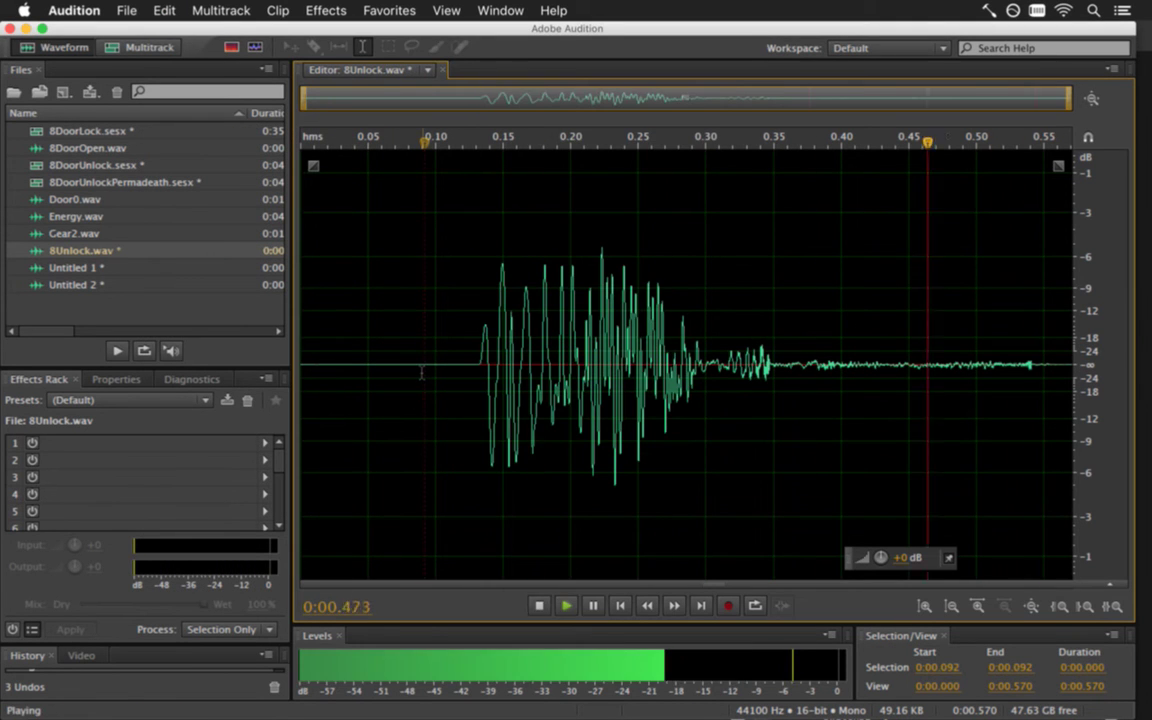
key("space")
key("space")
Amplify the pasted sound in 8Unlock.wav from about 0.126 s to 0.287 s by -4.5 dB and play it
left_click_drag(475, 364, 470, 335)
left_click(692, 335)
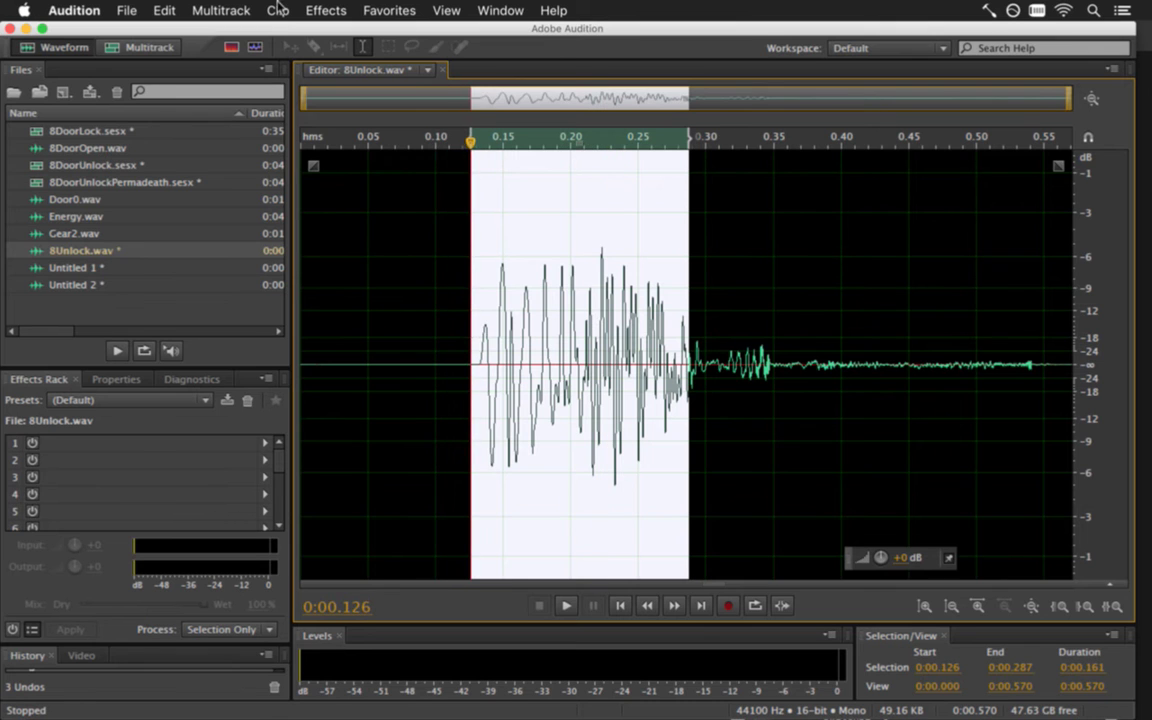
left_click(326, 10)
left_click(580, 217)
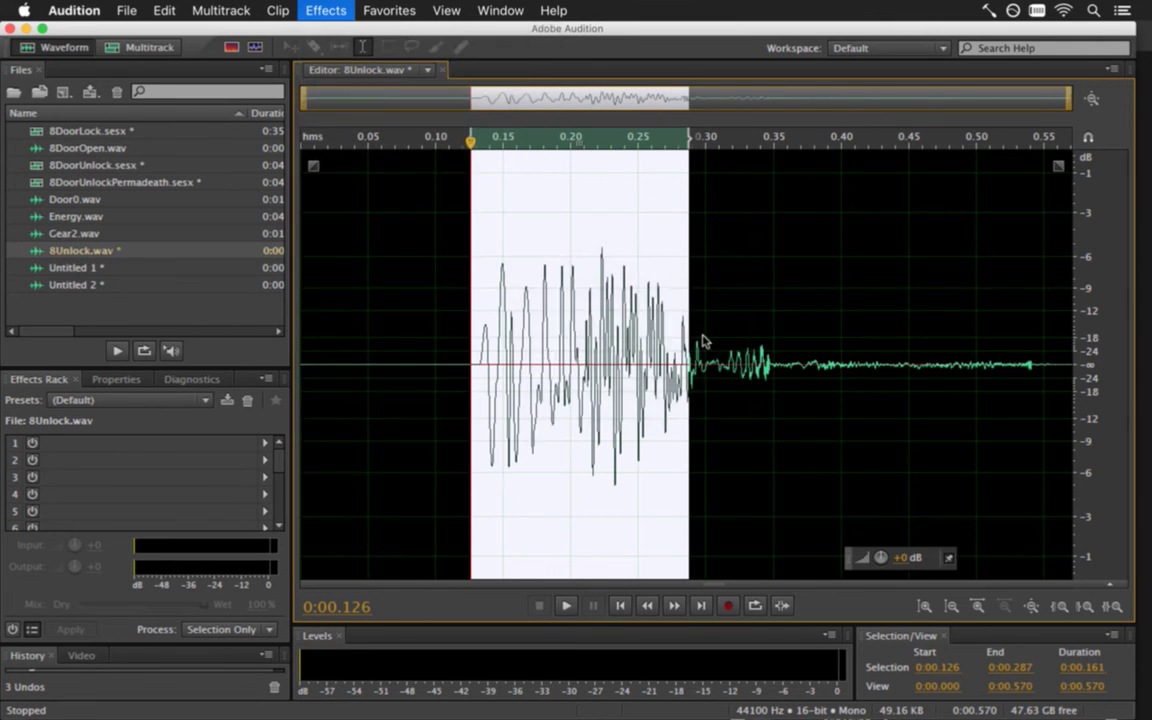
left_click(768, 342)
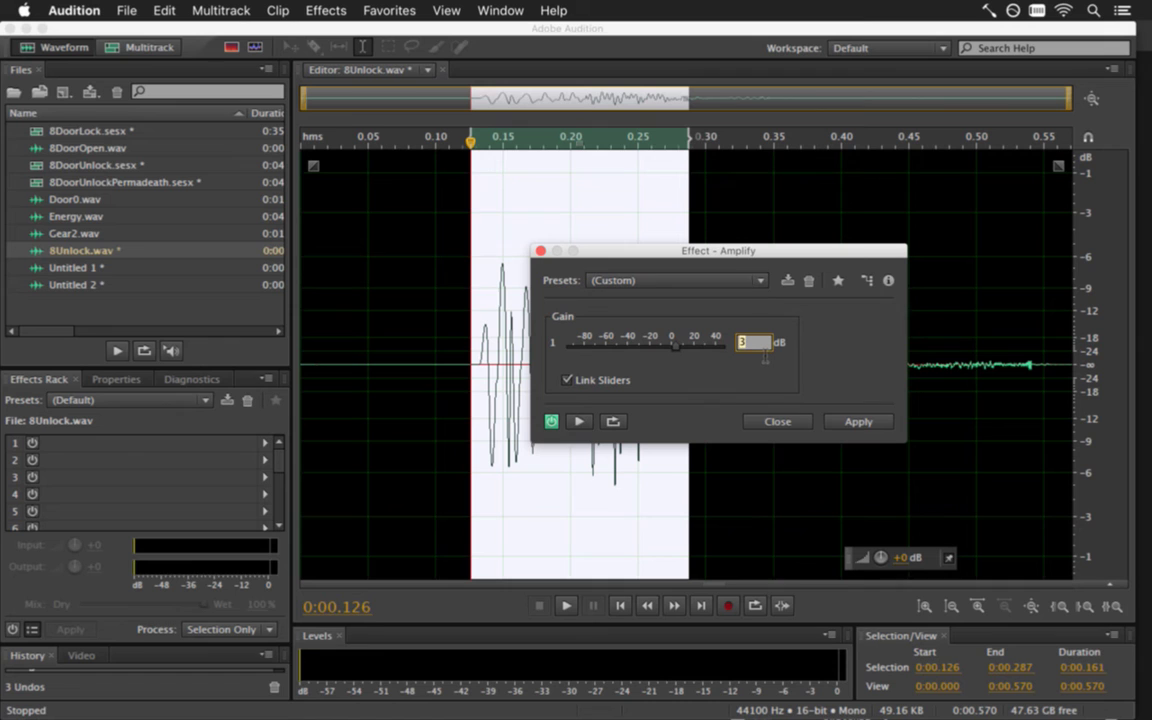
type("-4.5")
key("Return")
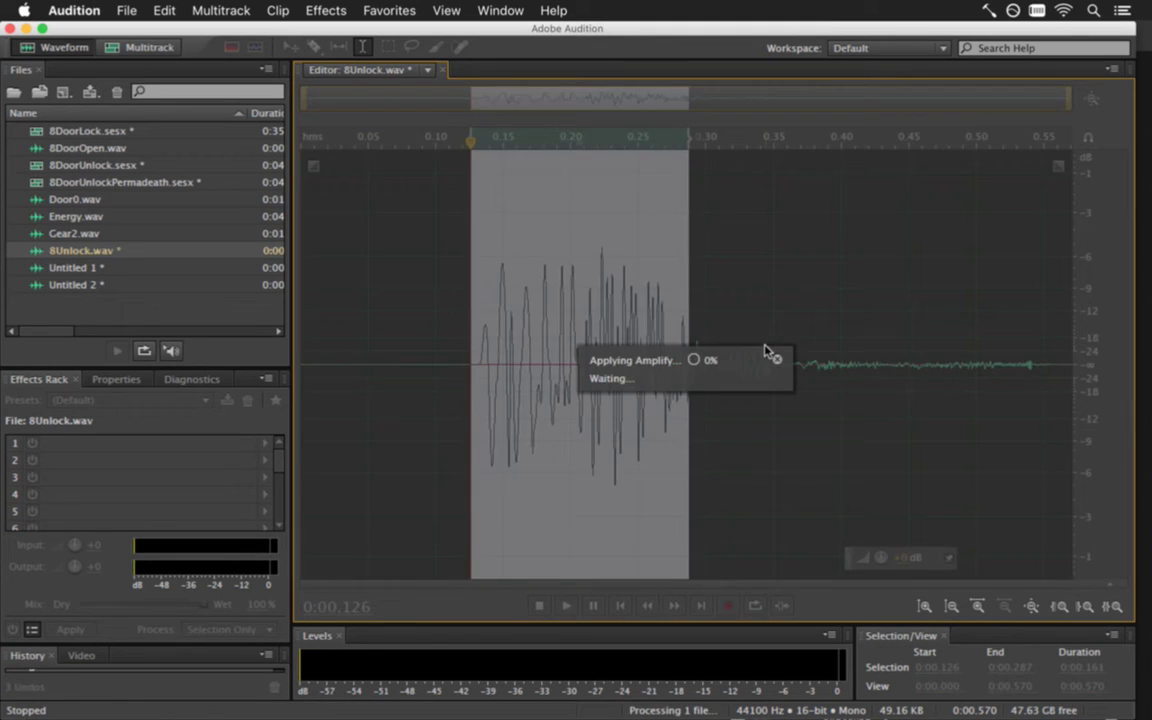
left_click(438, 420)
key("space")
key("space")
Delete about 0.116 s of the leading silence in 8Unlock.wav, play it from the start, and save the file
left_click_drag(467, 420, 210, 365)
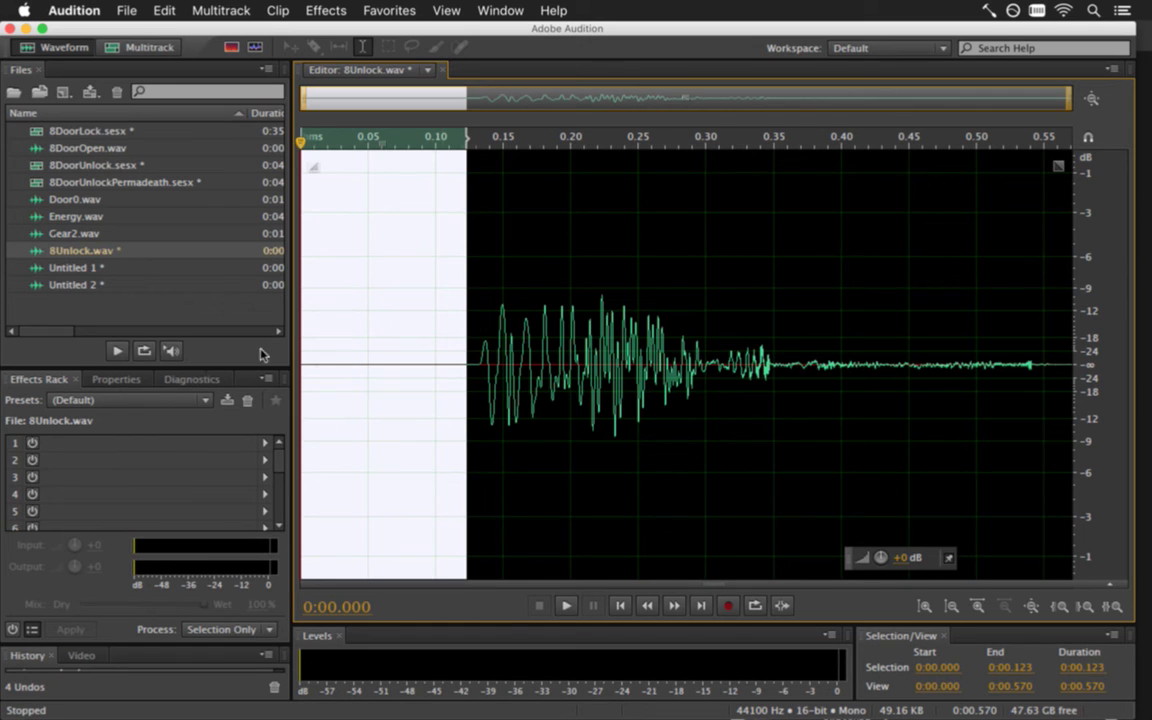
left_click(466, 342)
left_click_drag(473, 356, 320, 371)
key("Delete")
key("Home")
key("space")
key("super+s")
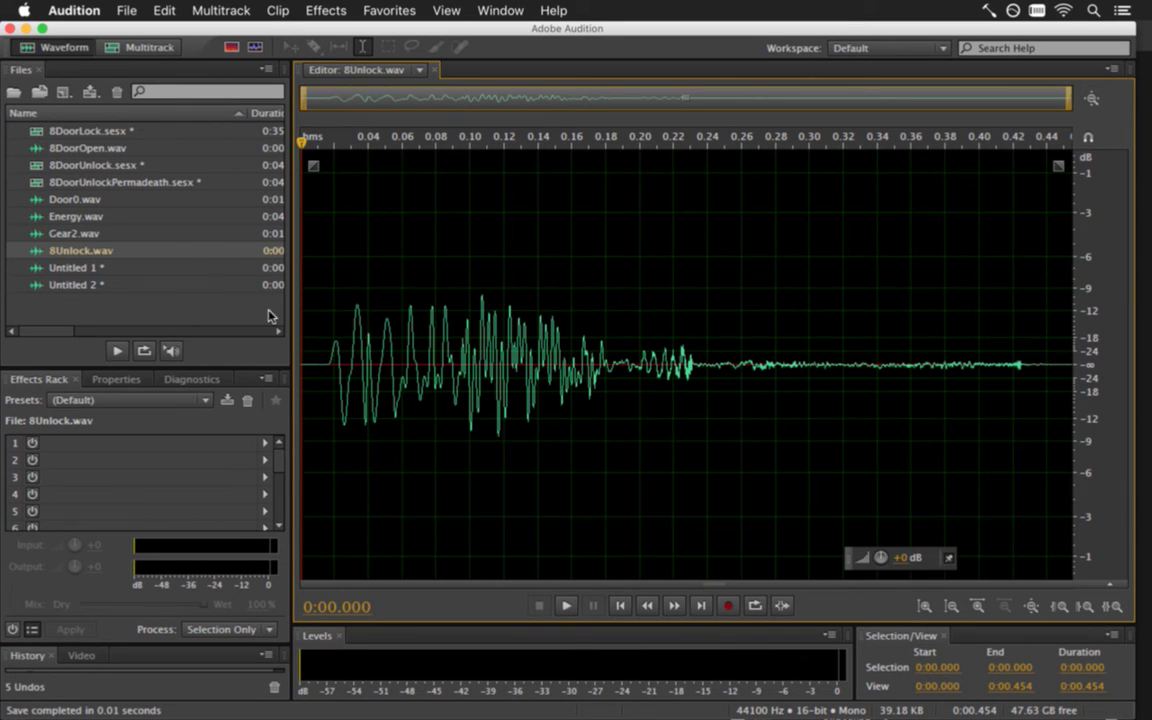
Replace the Unlock clip on Track 1 of the 8DoorLock session with 8Unlock.wav, placed on Track 9 at about 3.7 s
right_click(182, 252)
mouse_move(260, 295)
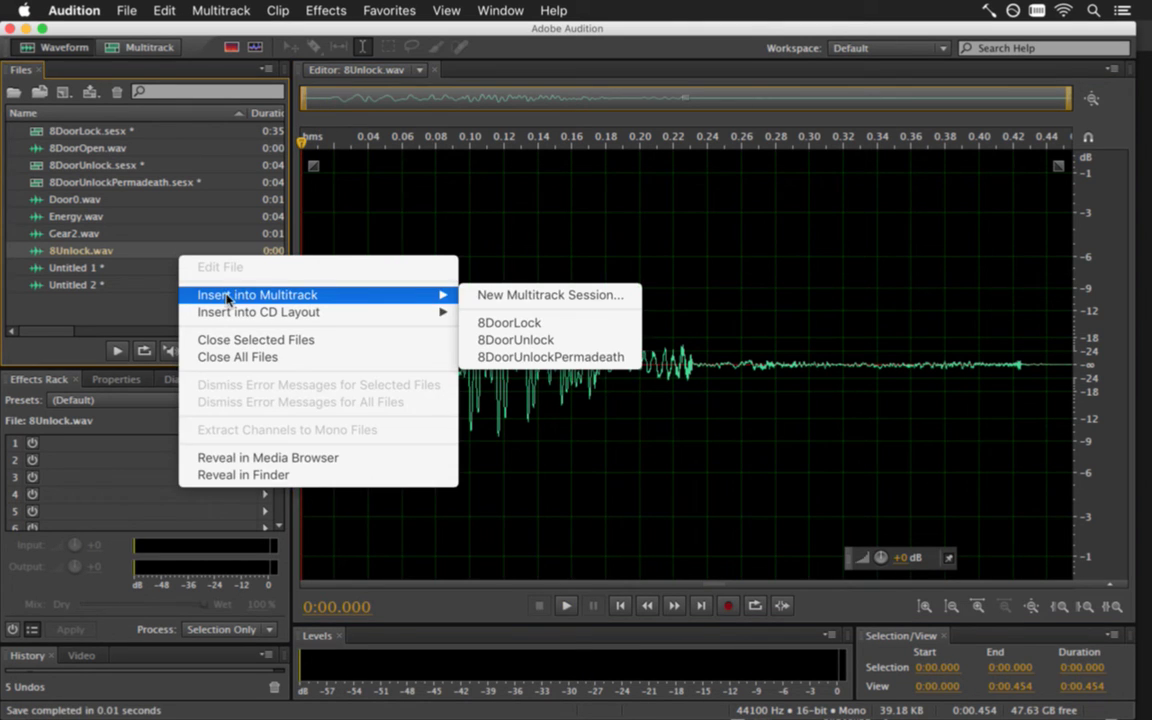
left_click(498, 325)
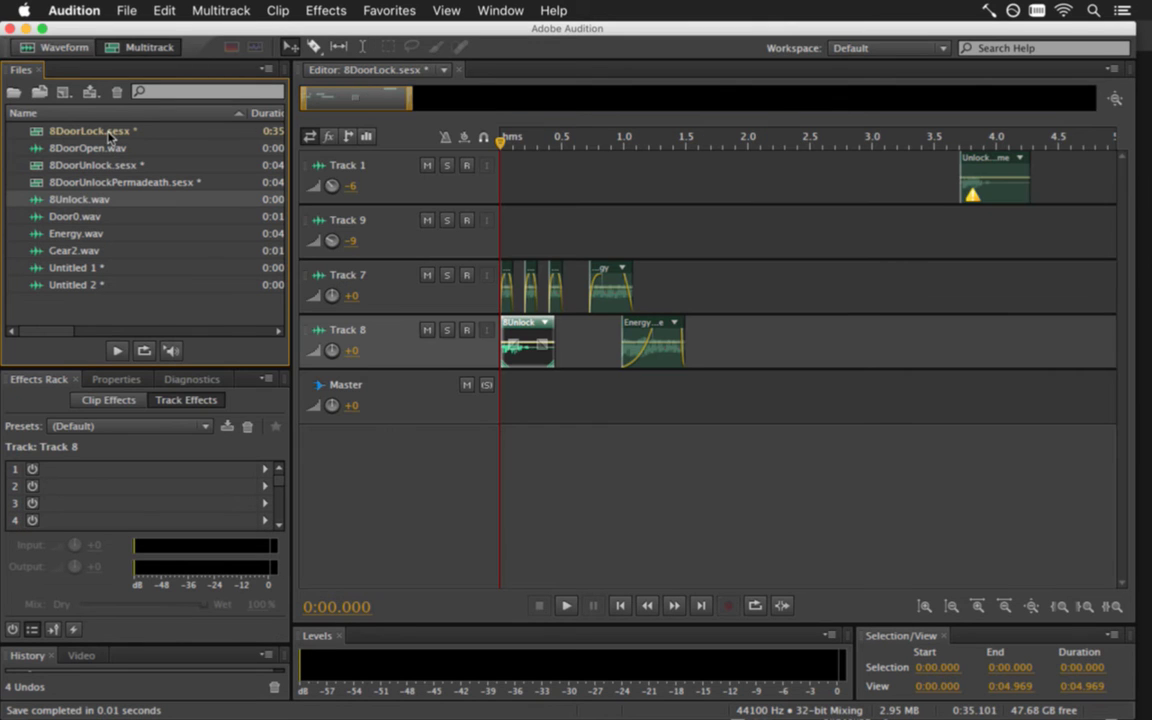
left_click_drag(520, 330, 981, 212)
left_click(981, 157)
mouse_move(975, 193)
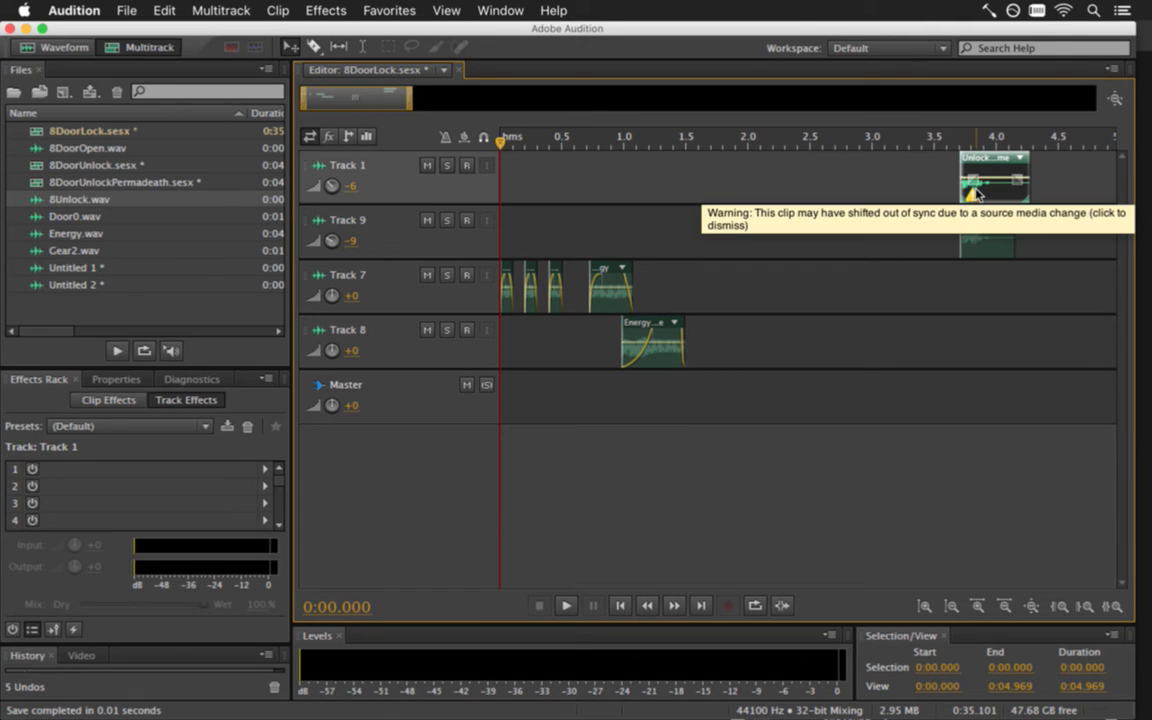
key("Delete")
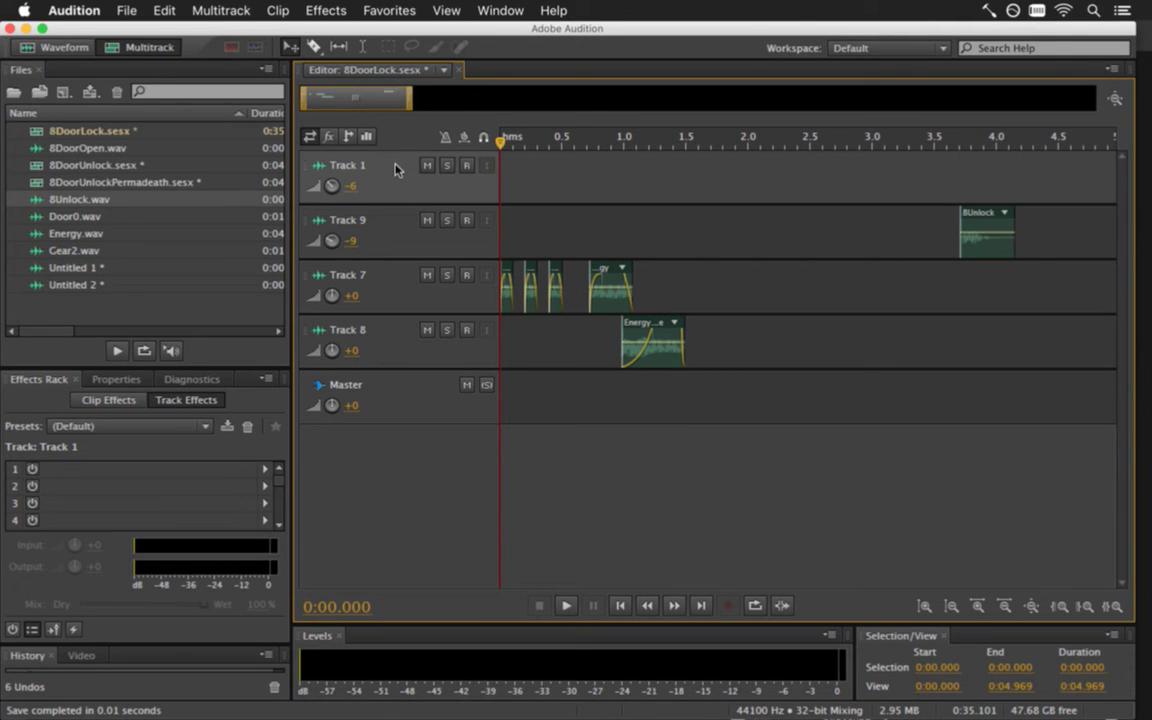
Delete the empty Track 1 from the 8DoorLock session, play the session, and save it
left_click(198, 10)
mouse_move(215, 33)
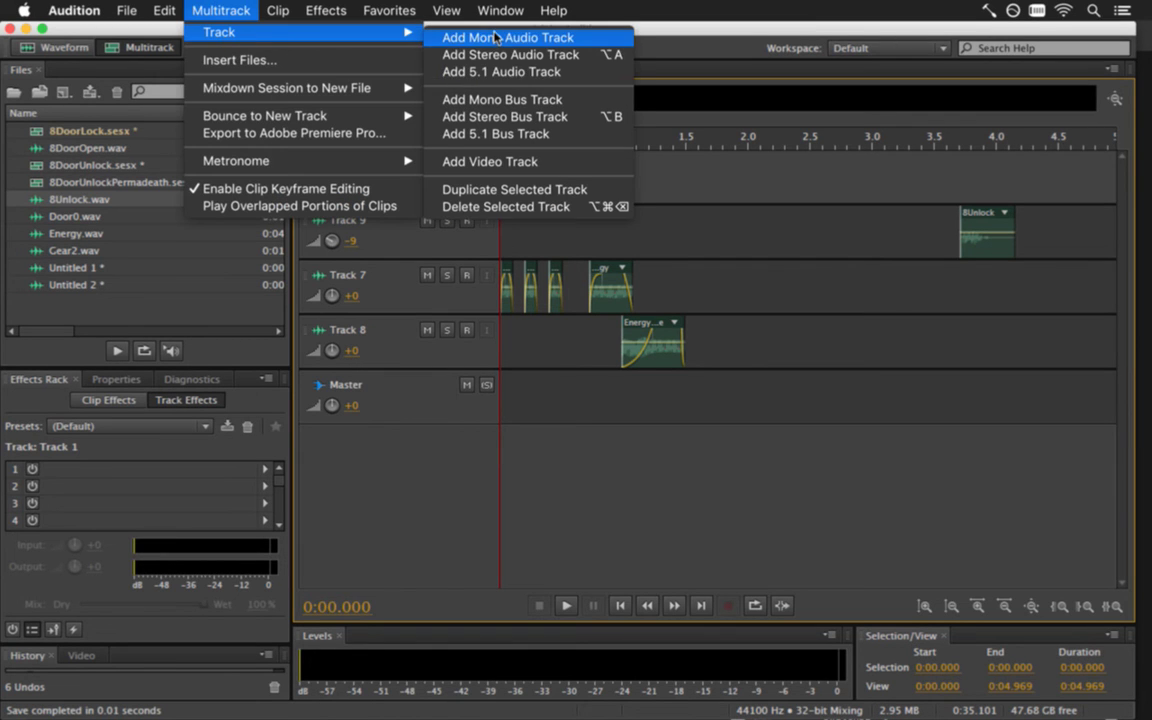
left_click(495, 207)
key("space")
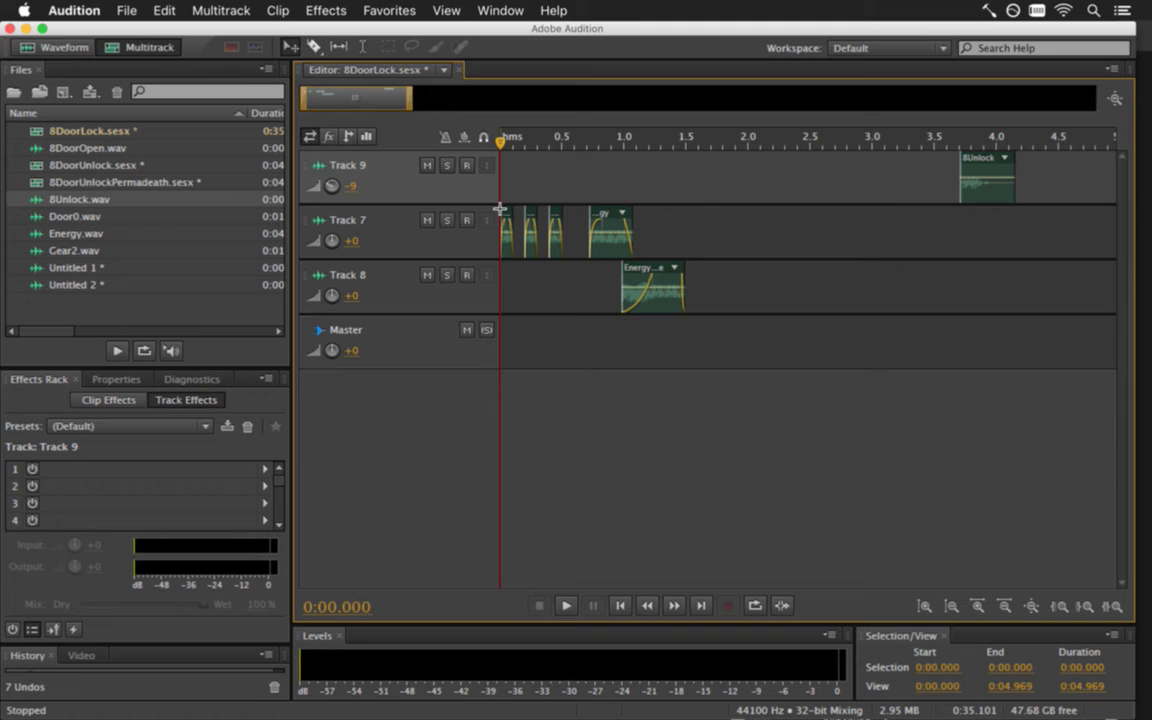
key("super+s")
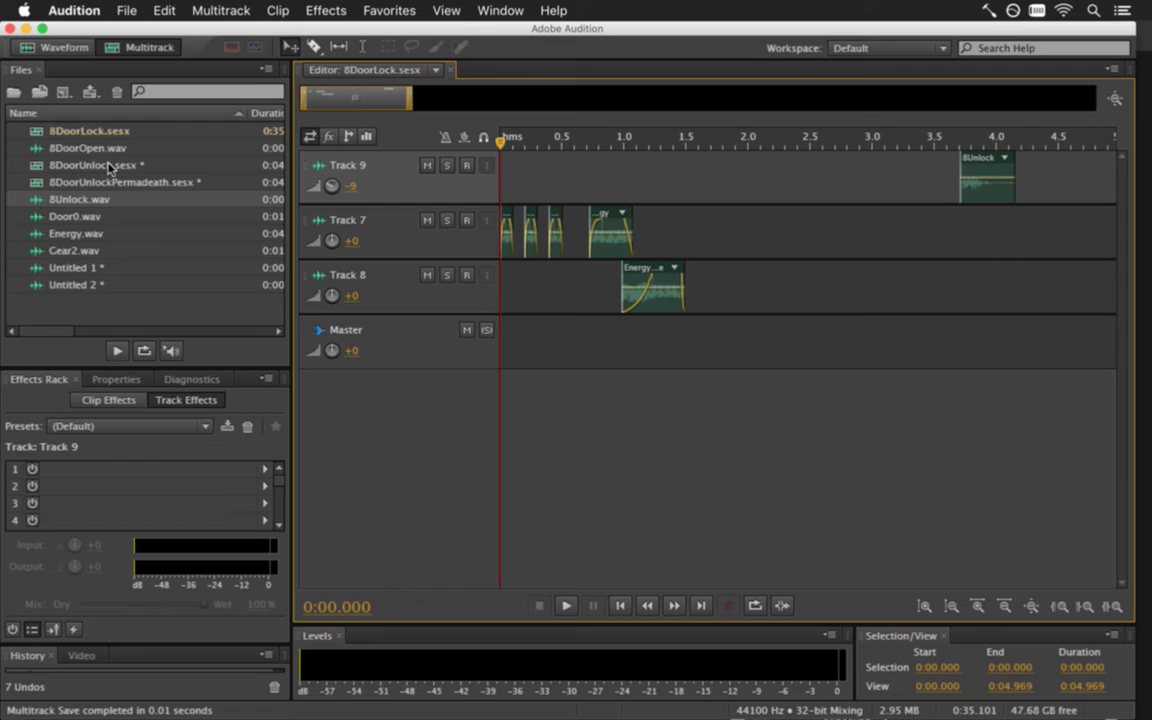
Undo the leading-silence deletion and the -4.5 dB amplification in 8Unlock.wav
double_click(80, 199)
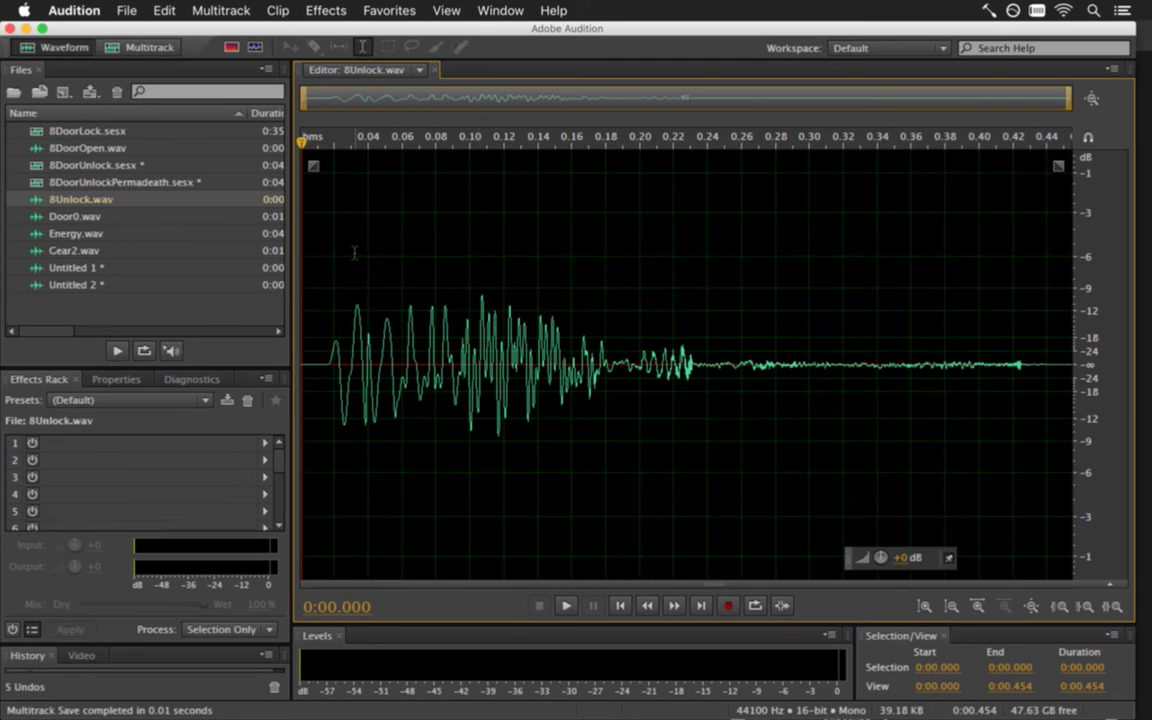
key("super+z")
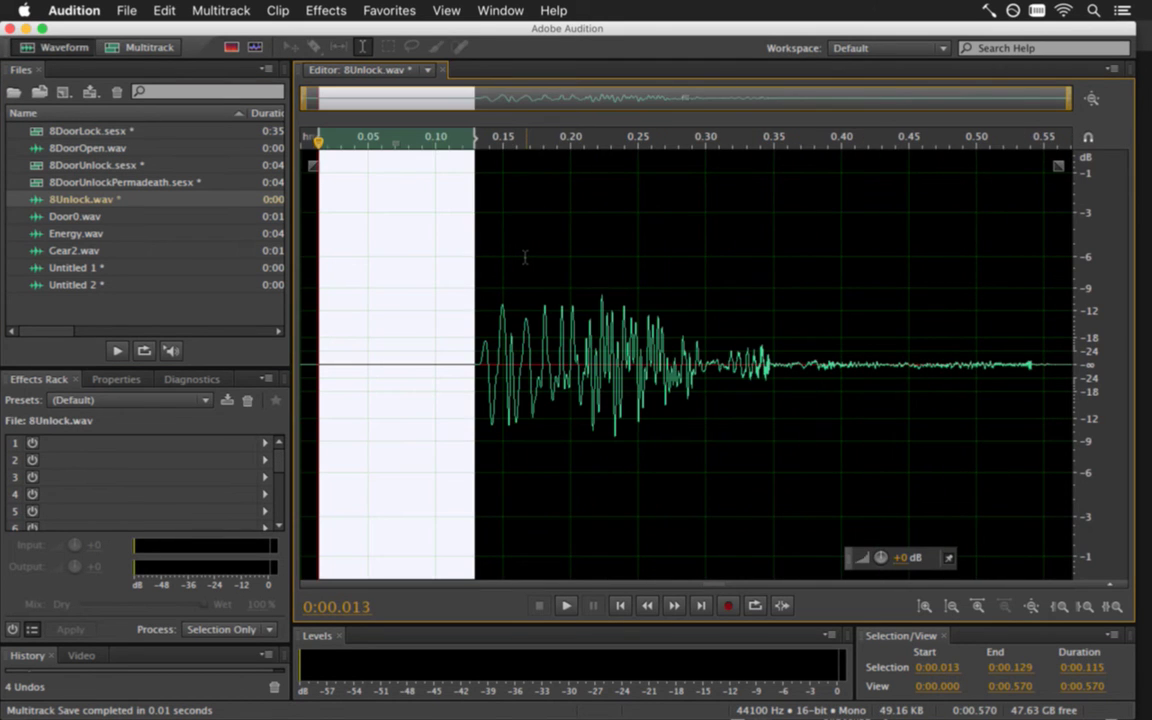
key("super+z")
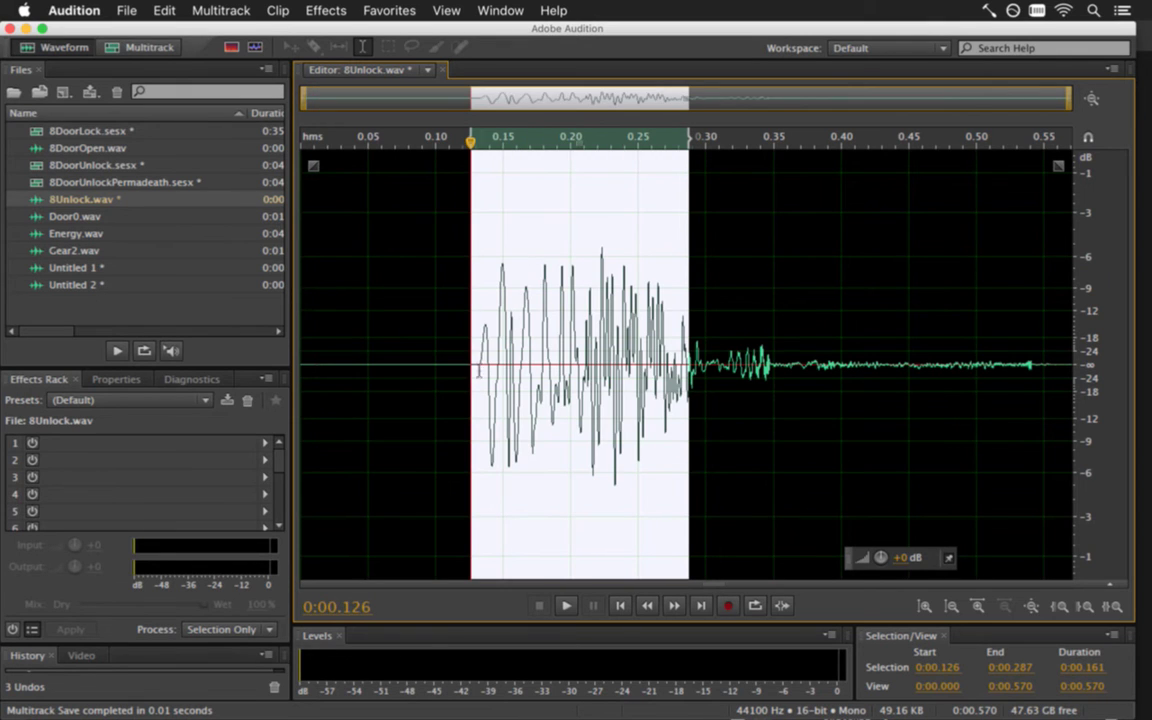
Delete about 0.107 s of the leading silence in 8Unlock.wav and save the file
left_click(453, 376)
left_click_drag(470, 376, 326, 368)
key("Delete")
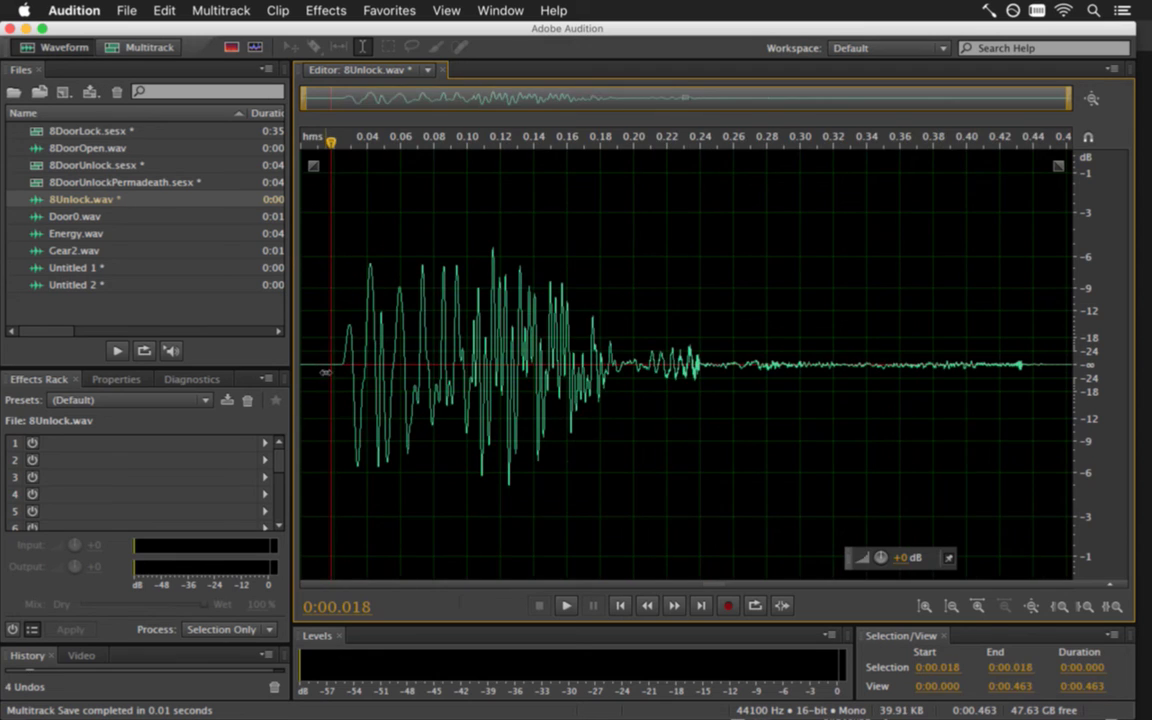
key("super+s")
Reopen the 8DoorLock session, play it from about 2.820 s, and save it
double_click(134, 130)
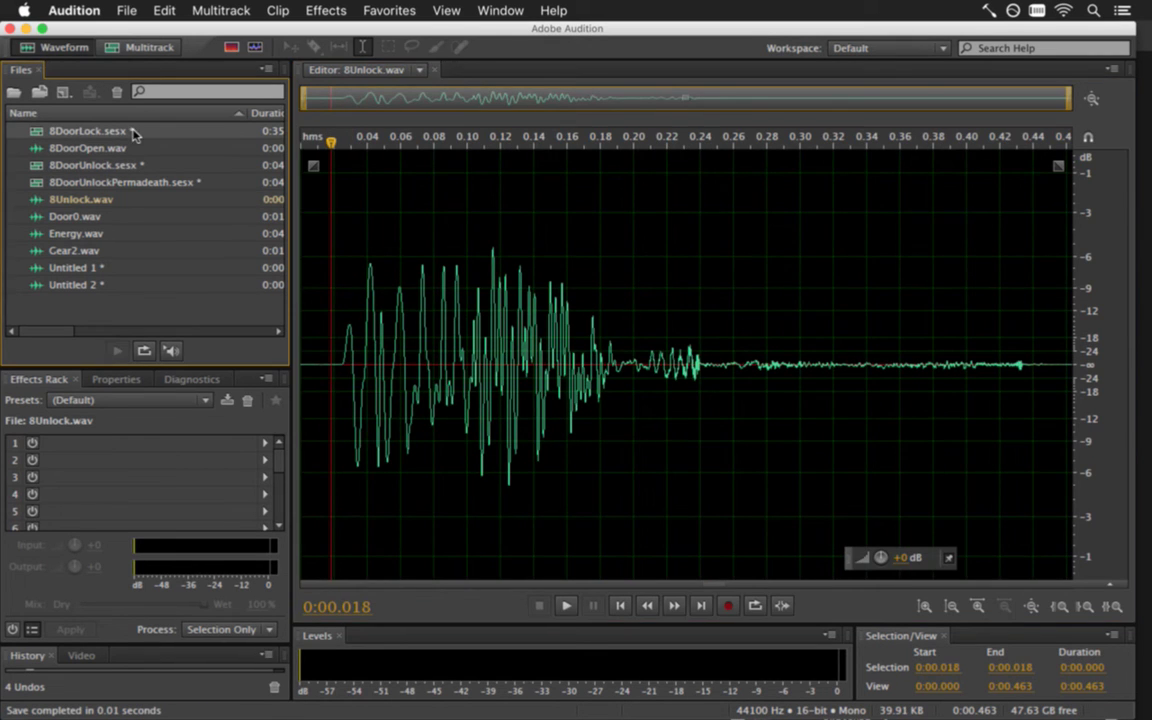
left_click(849, 161)
key("space")
key("space")
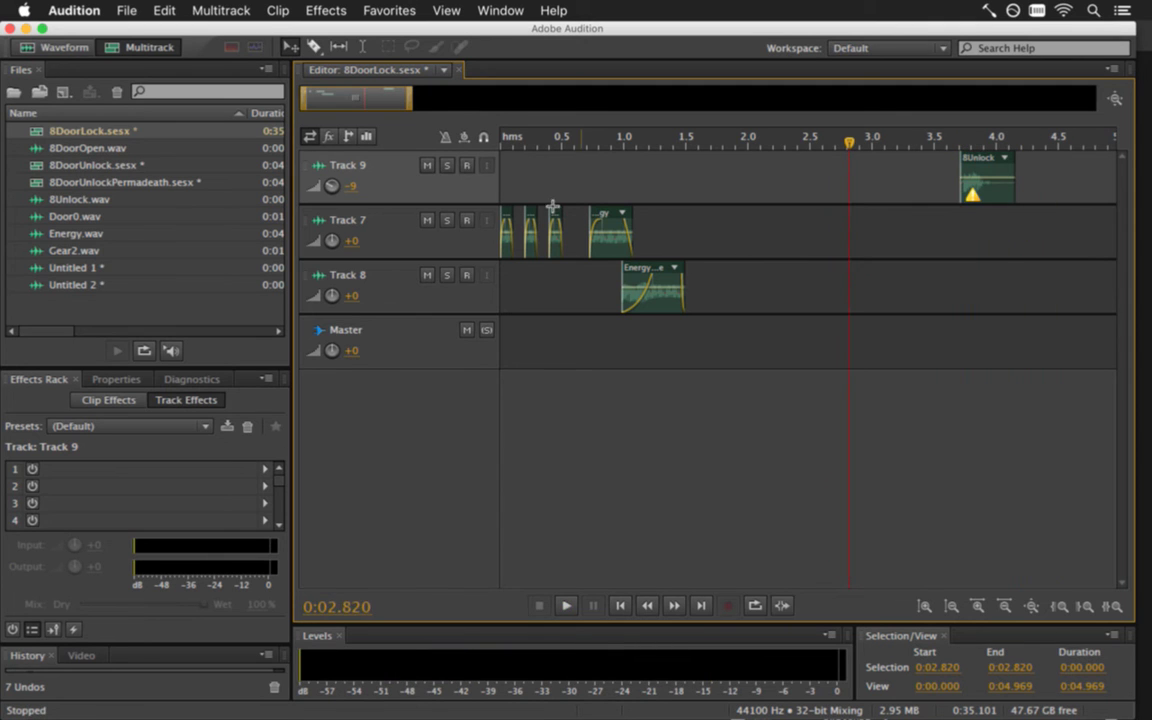
key("super+s")
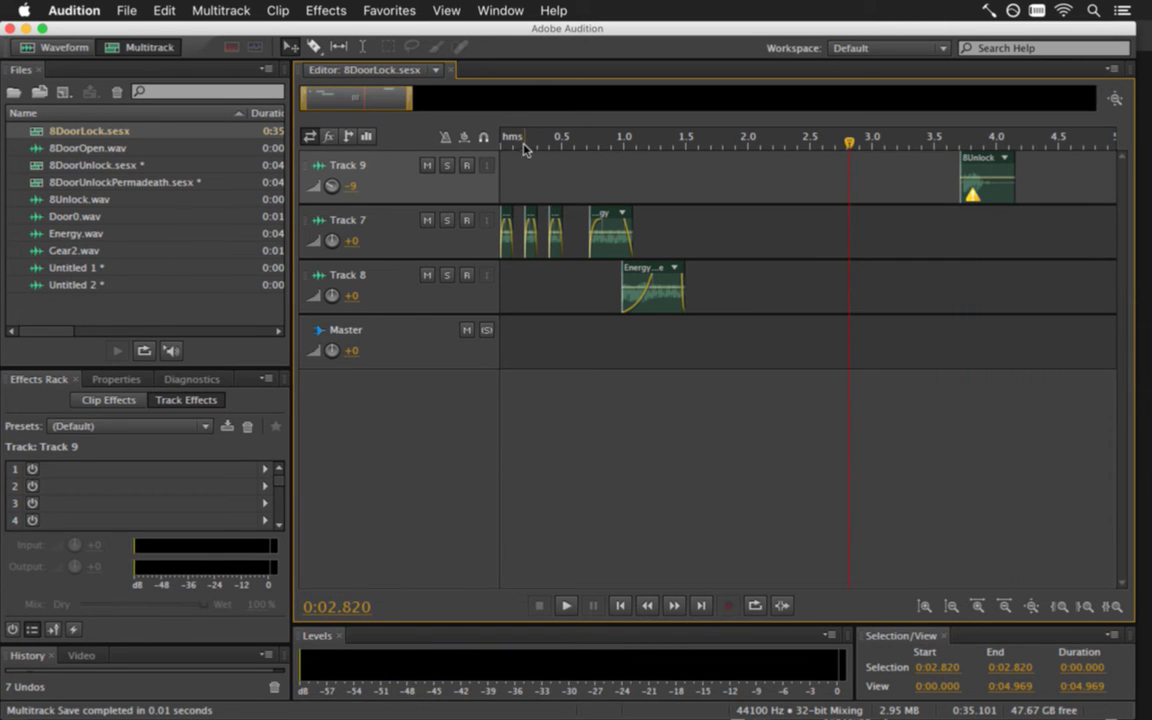
Export a mixdown of the entire 8DoorLock session as 8DoorLock.wav in the waves folder, overwriting the existing file
key("Home")
left_click(127, 11)
mouse_move(279, 344)
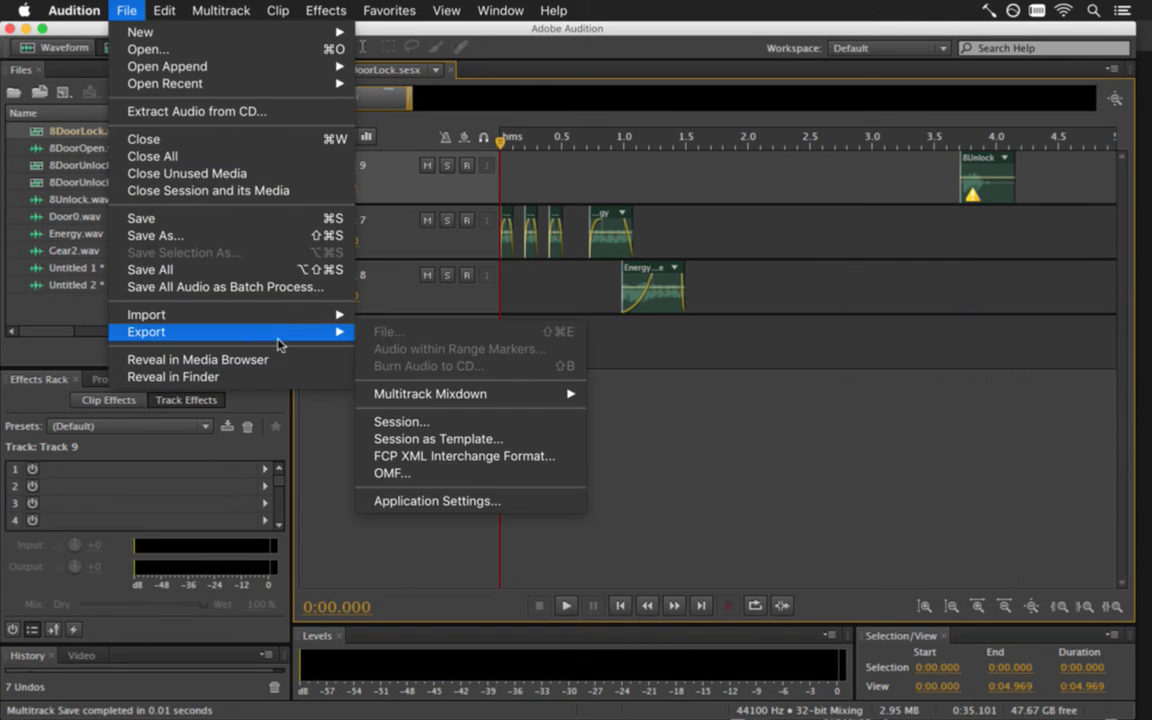
mouse_move(575, 394)
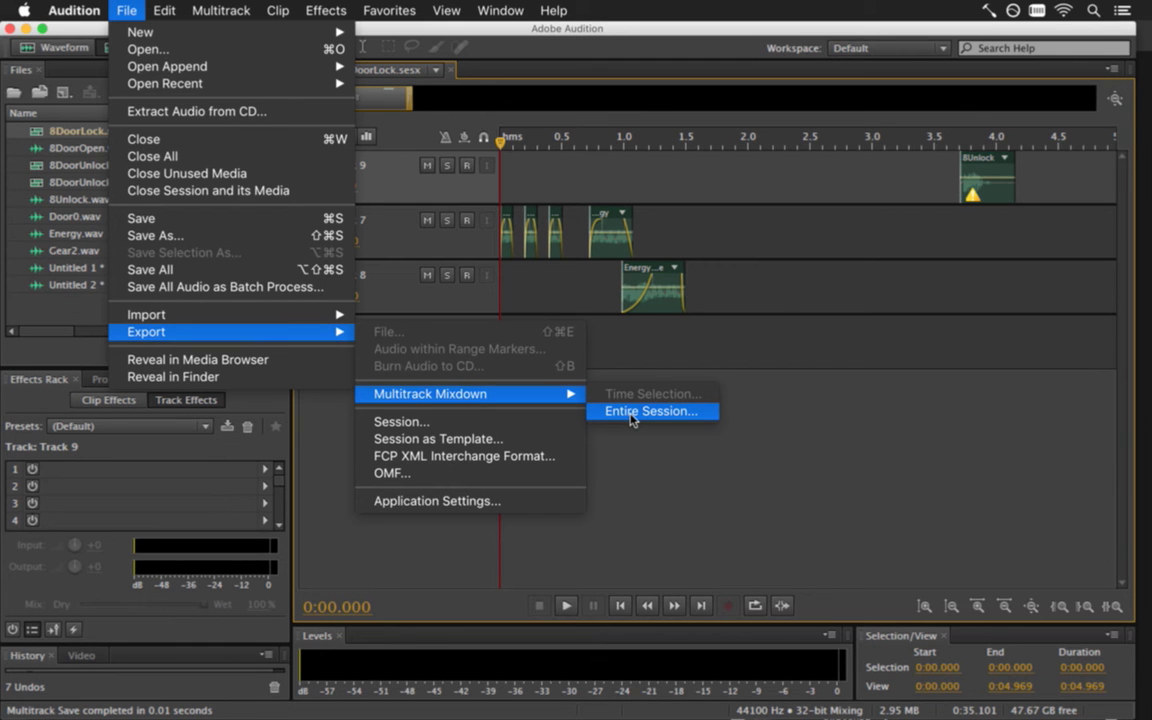
left_click(631, 412)
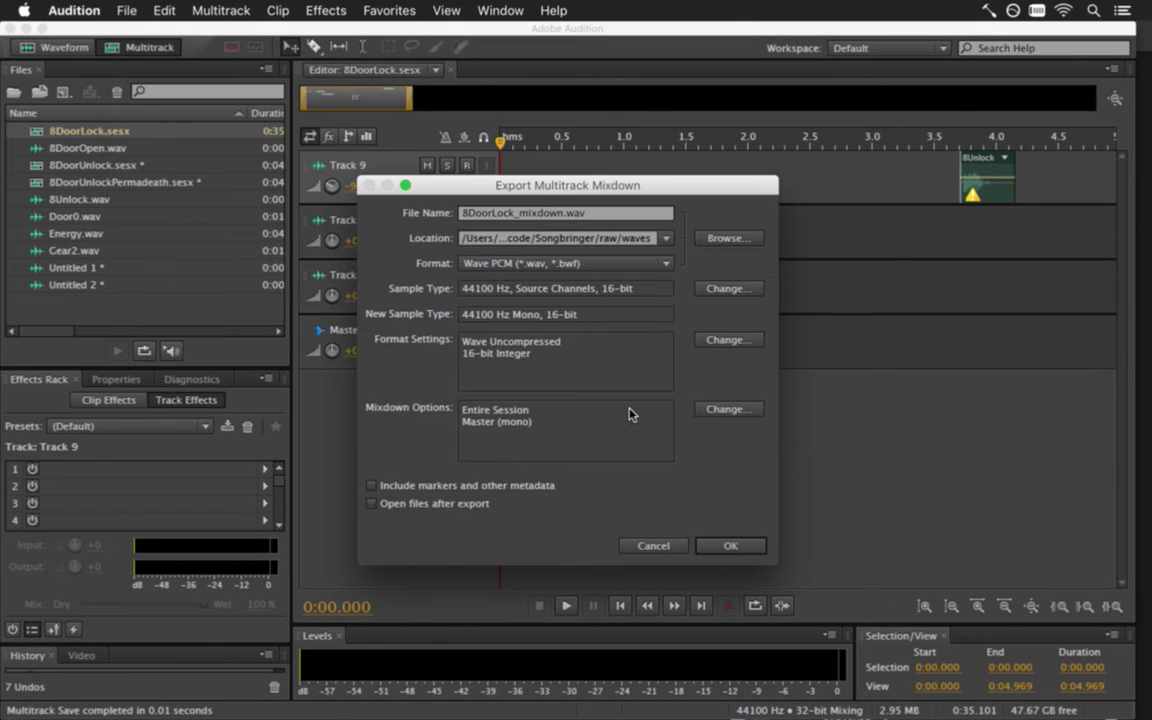
left_click_drag(518, 218, 562, 222)
key("BackSpace")
left_click(730, 545)
left_click(740, 400)
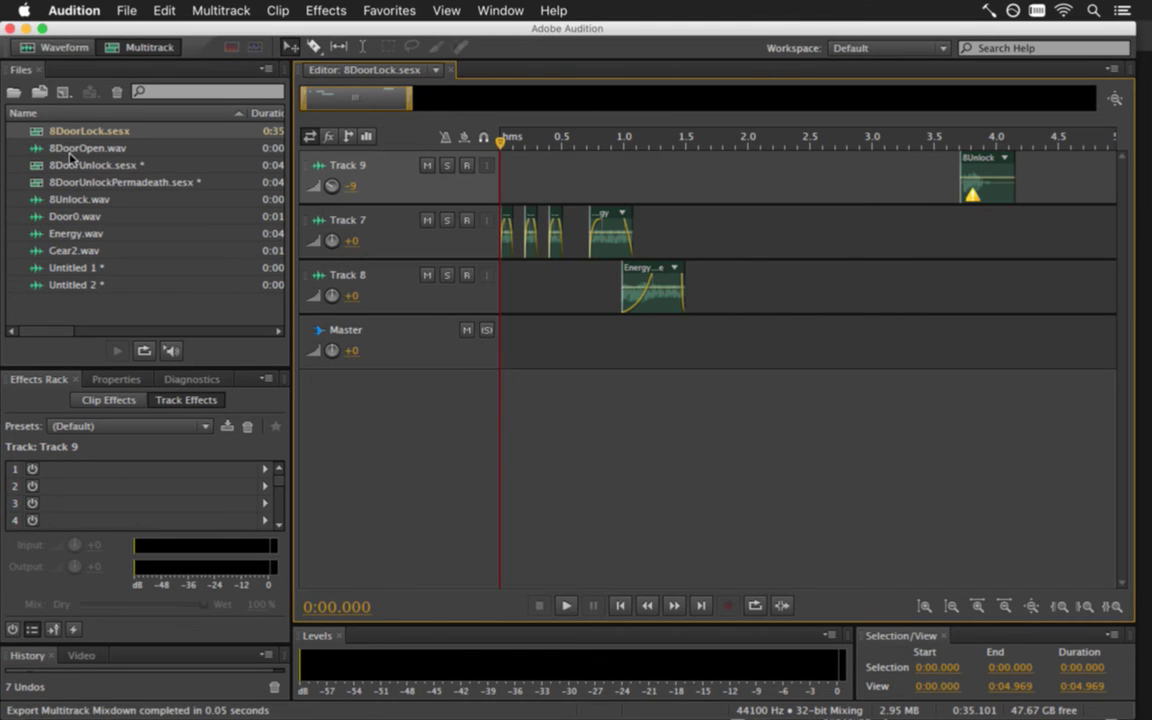
Insert 8Unlock.wav into both the 8DoorUnlock and 8DoorUnlockPermadeath multitrack sessions
left_click(86, 203)
double_click(88, 202)
right_click(99, 207)
mouse_move(183, 245)
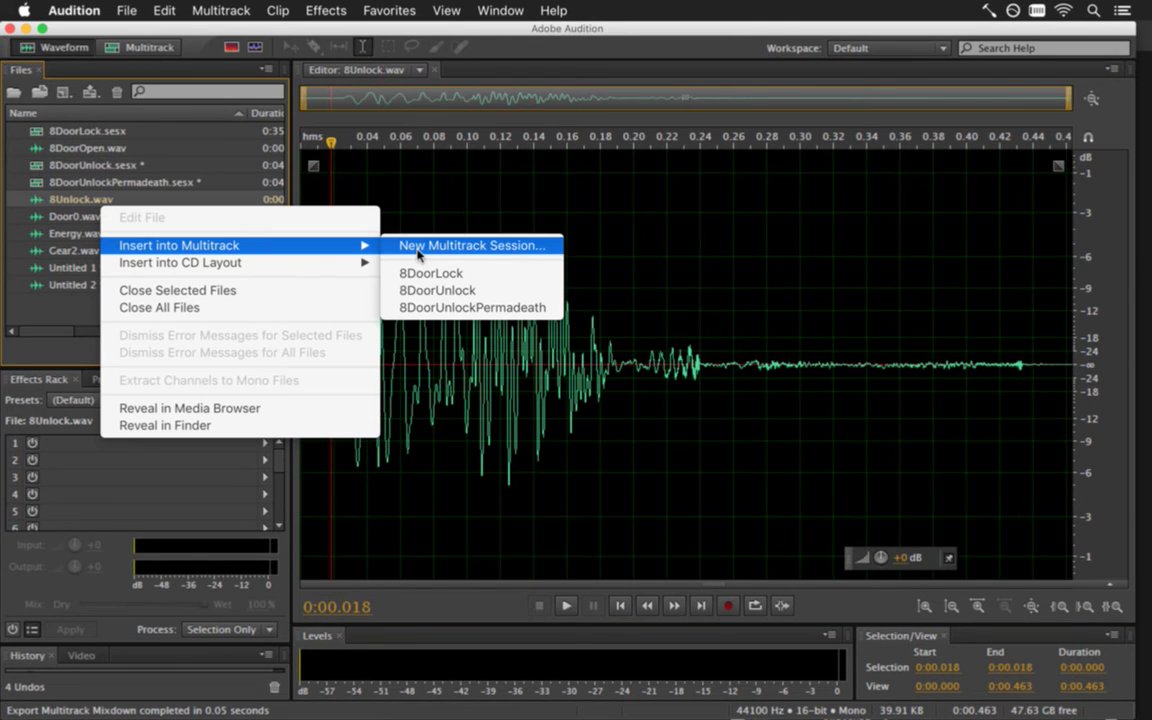
left_click(421, 290)
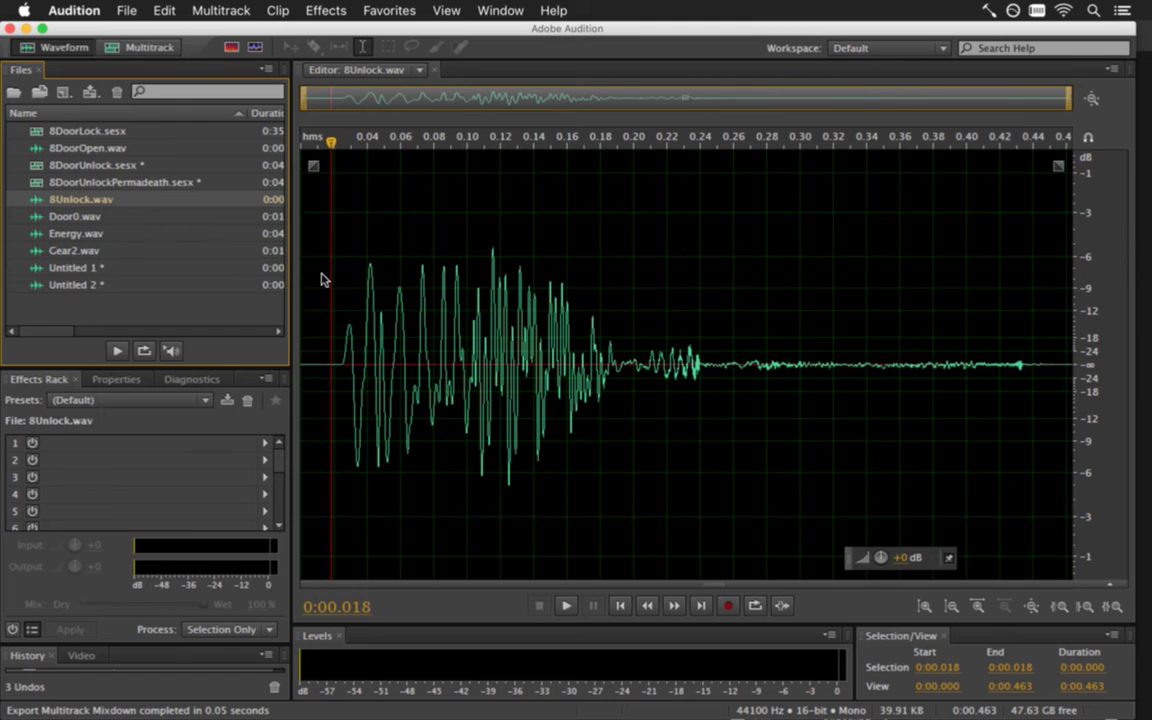
double_click(168, 200)
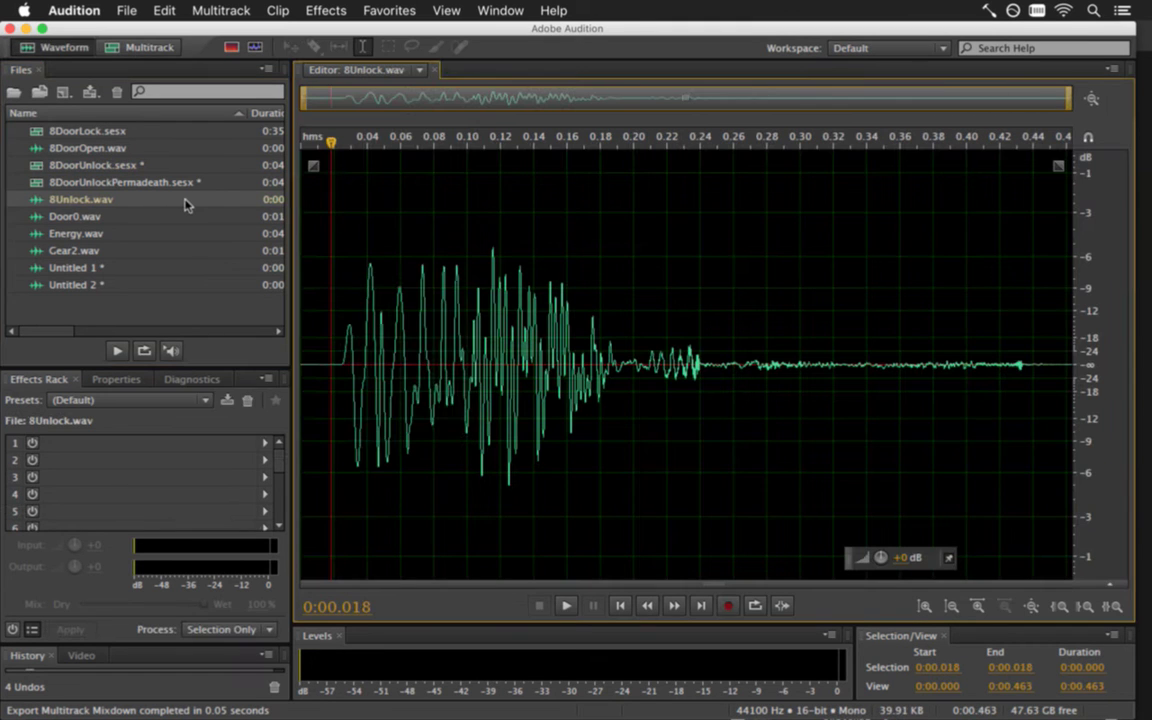
right_click(186, 208)
mouse_move(345, 256)
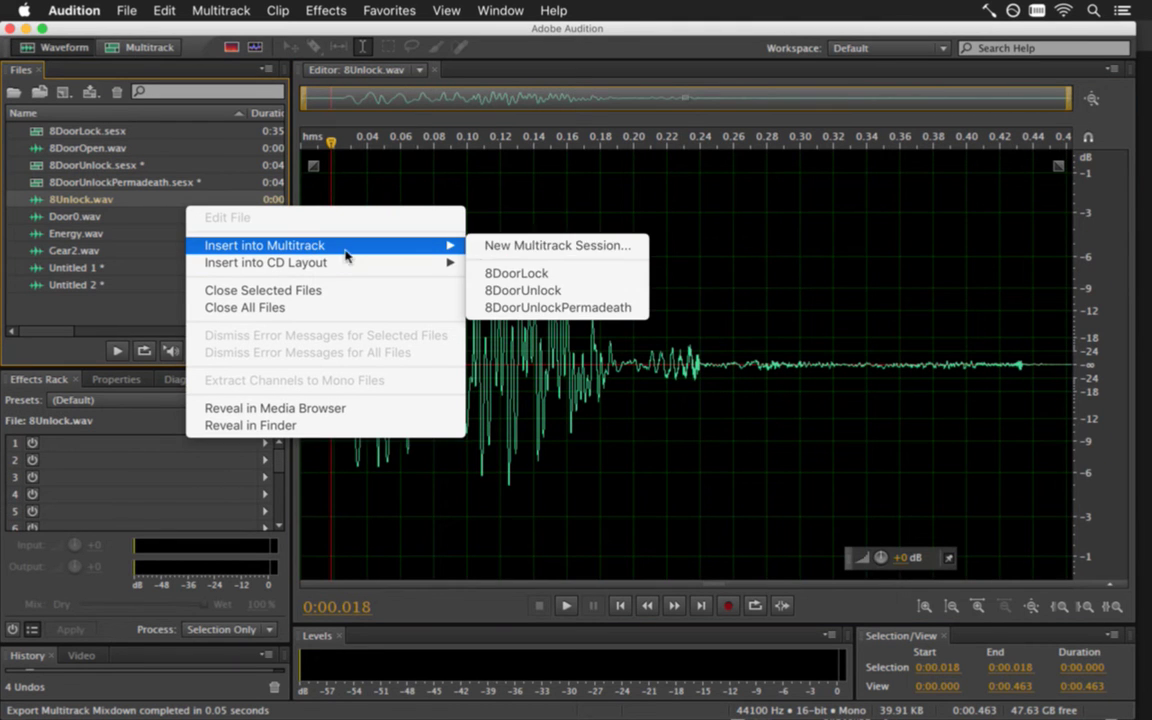
left_click(490, 307)
In the 8DoorUnlock session, move the 8Unlock clip to Track 9 at the old Unlock clip's start and delete the old clip from Track 1
double_click(117, 167)
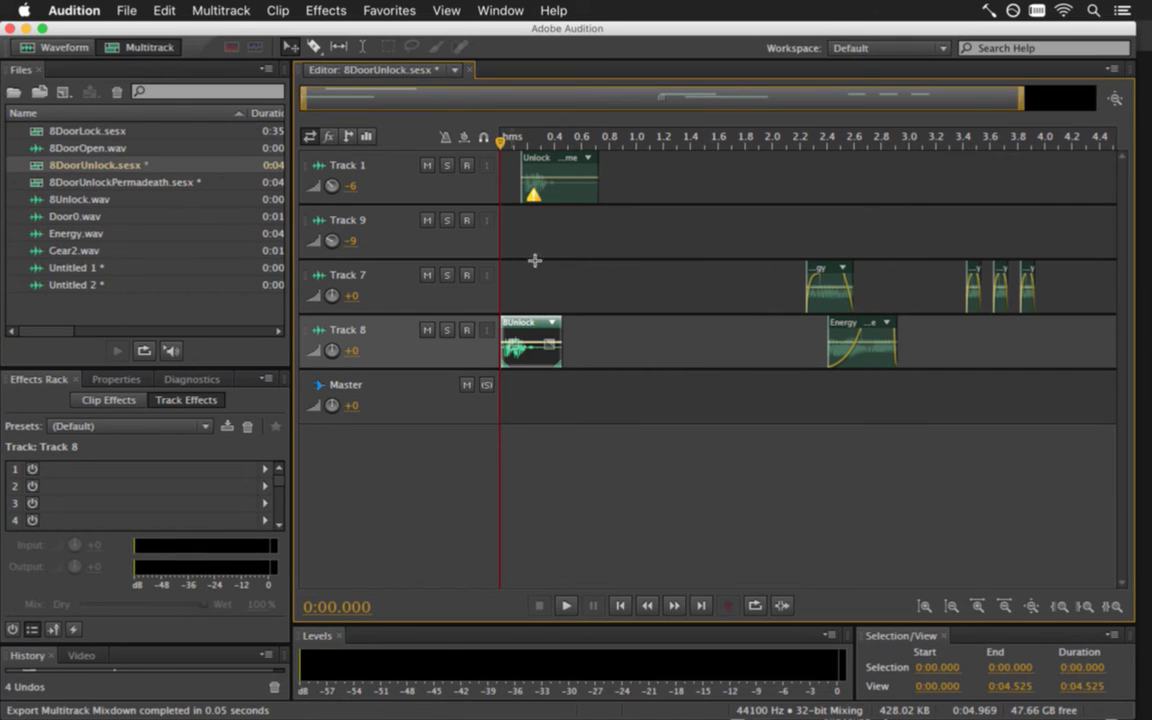
left_click_drag(520, 316, 543, 237)
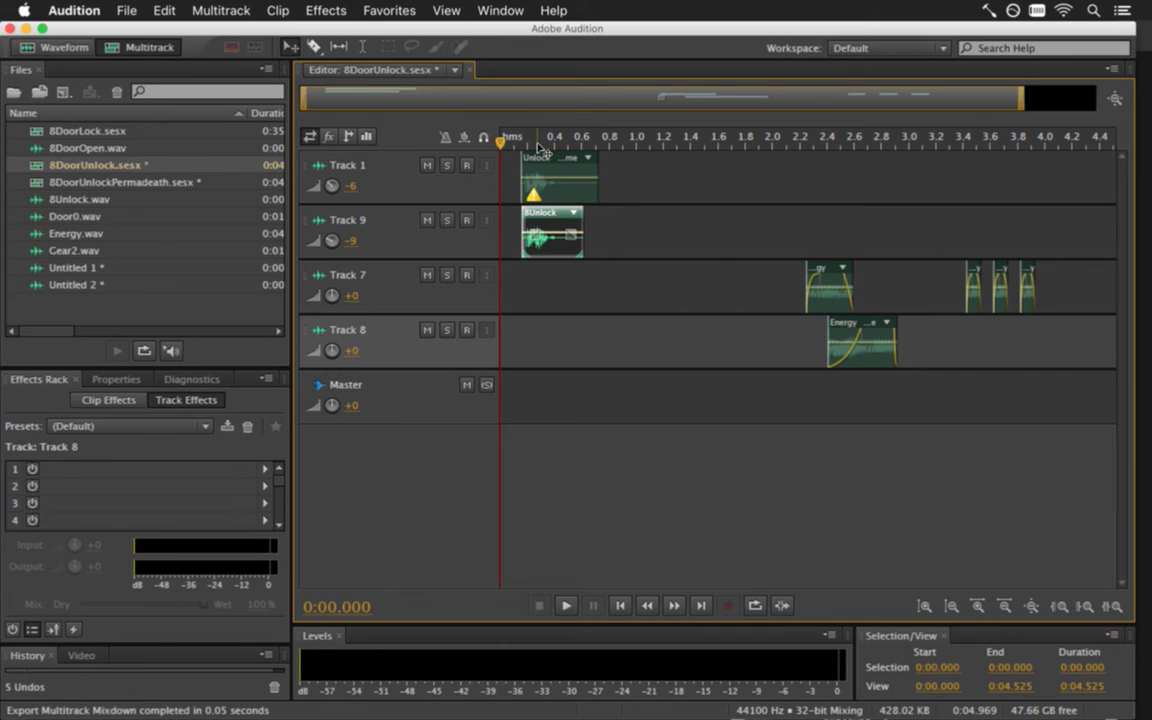
left_click(539, 153)
key("Delete")
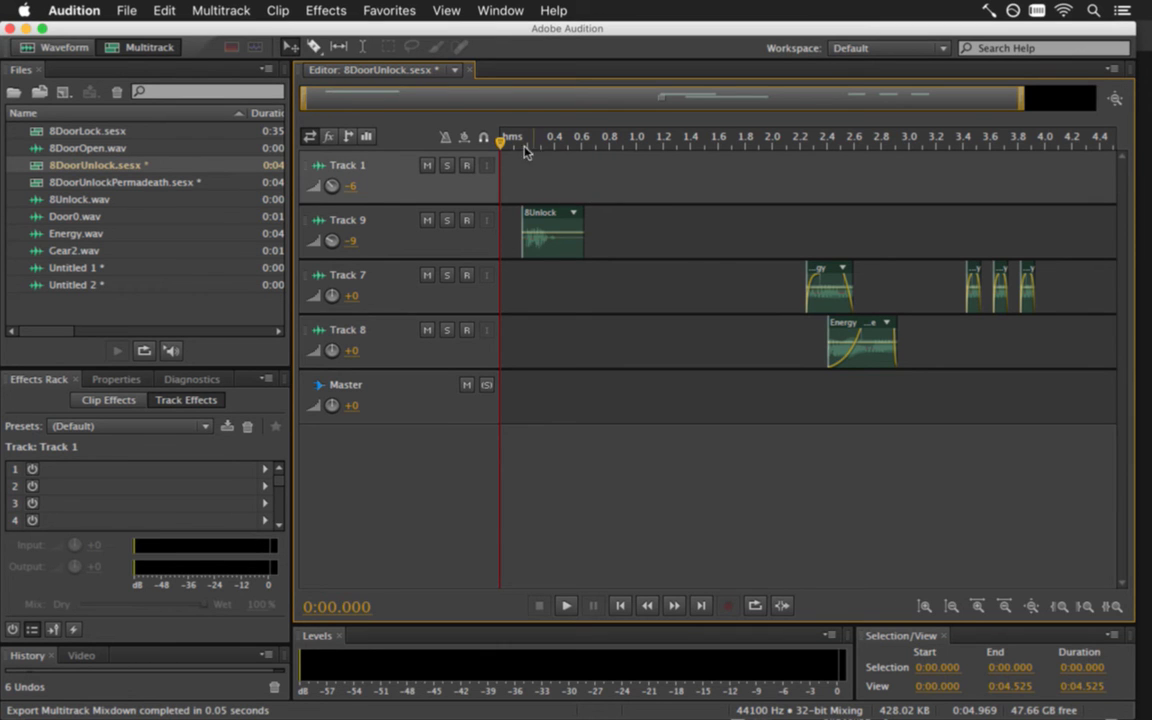
Delete the empty Track 1 from the 8DoorUnlock session, play the session briefly, and save it
left_click(218, 10)
mouse_move(225, 31)
left_click(515, 202)
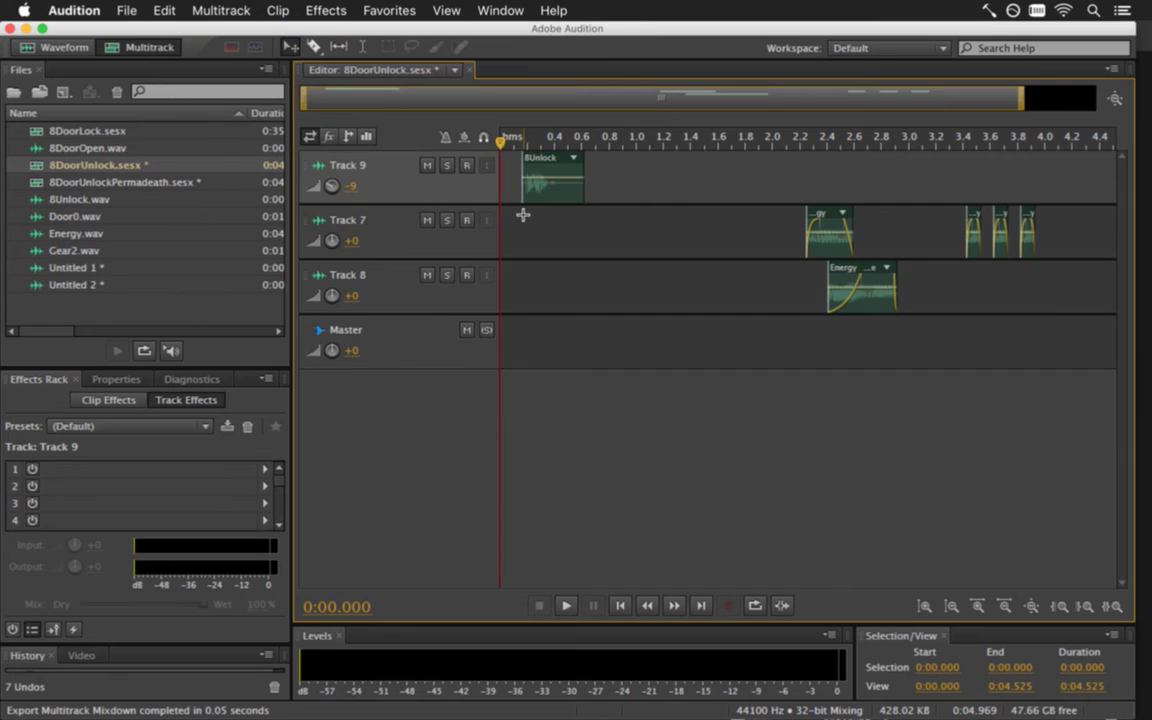
key("space")
key("space")
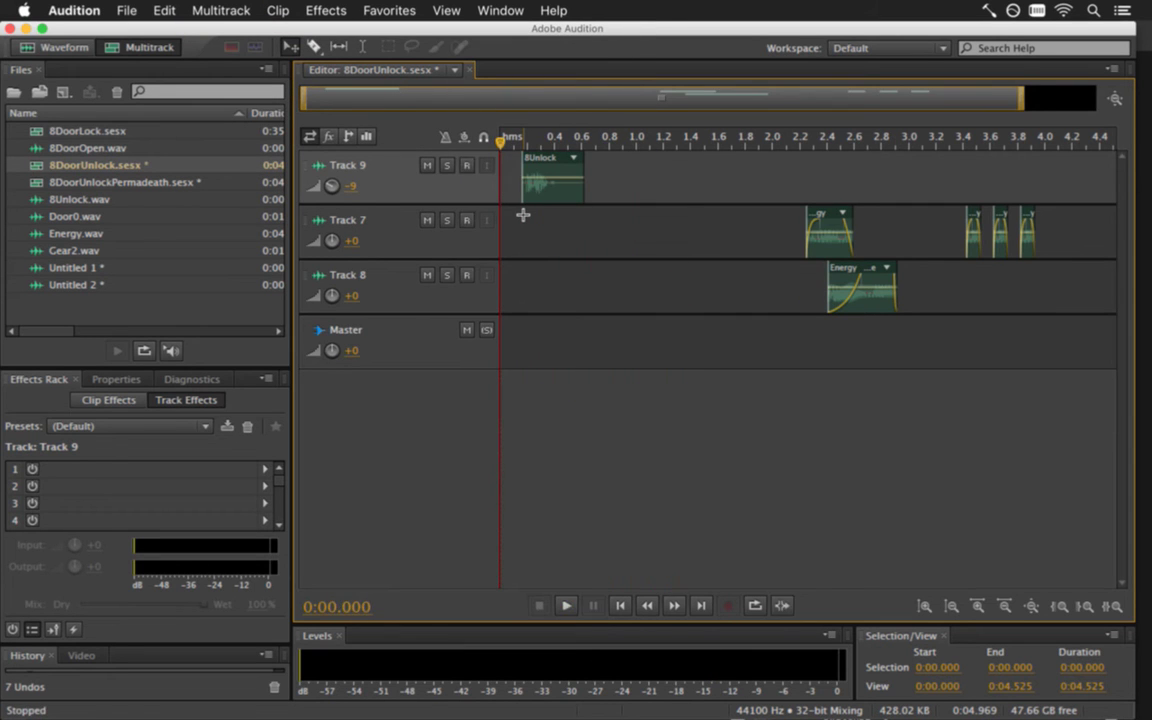
key("super+s")
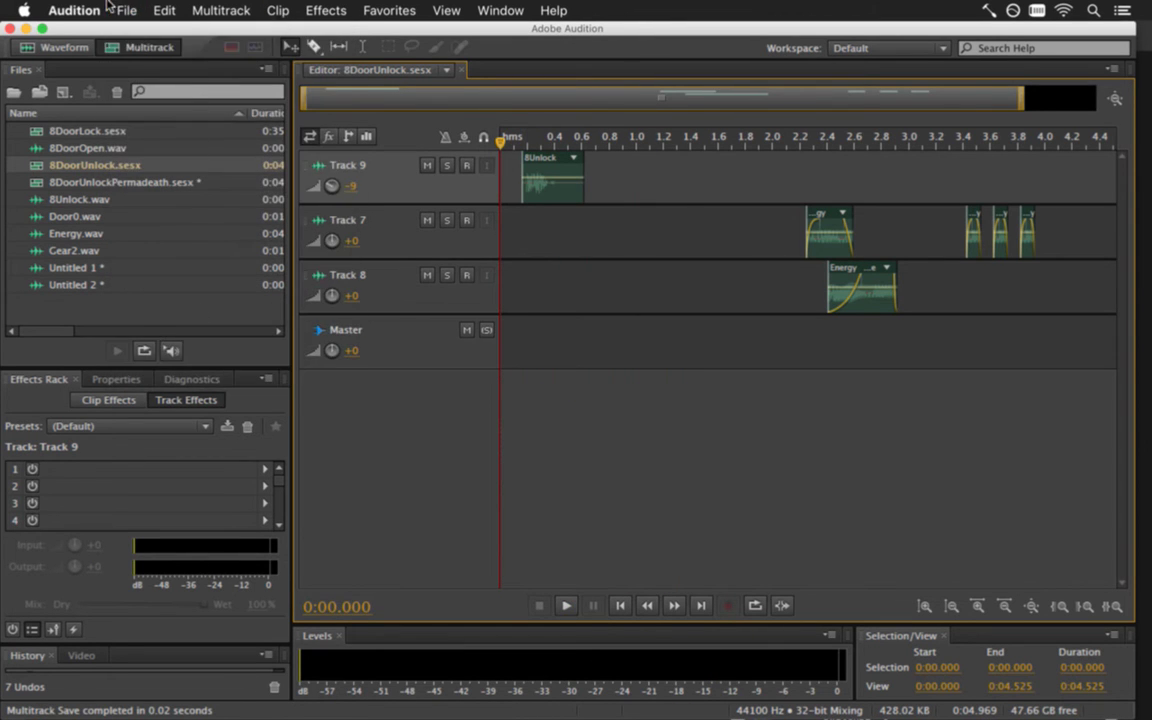
Export the entire 8DoorUnlock session as 8DoorUnlock.wav, overwriting the existing file, and play the session
left_click(120, 9)
mouse_move(340, 335)
mouse_move(480, 393)
left_click(553, 409)
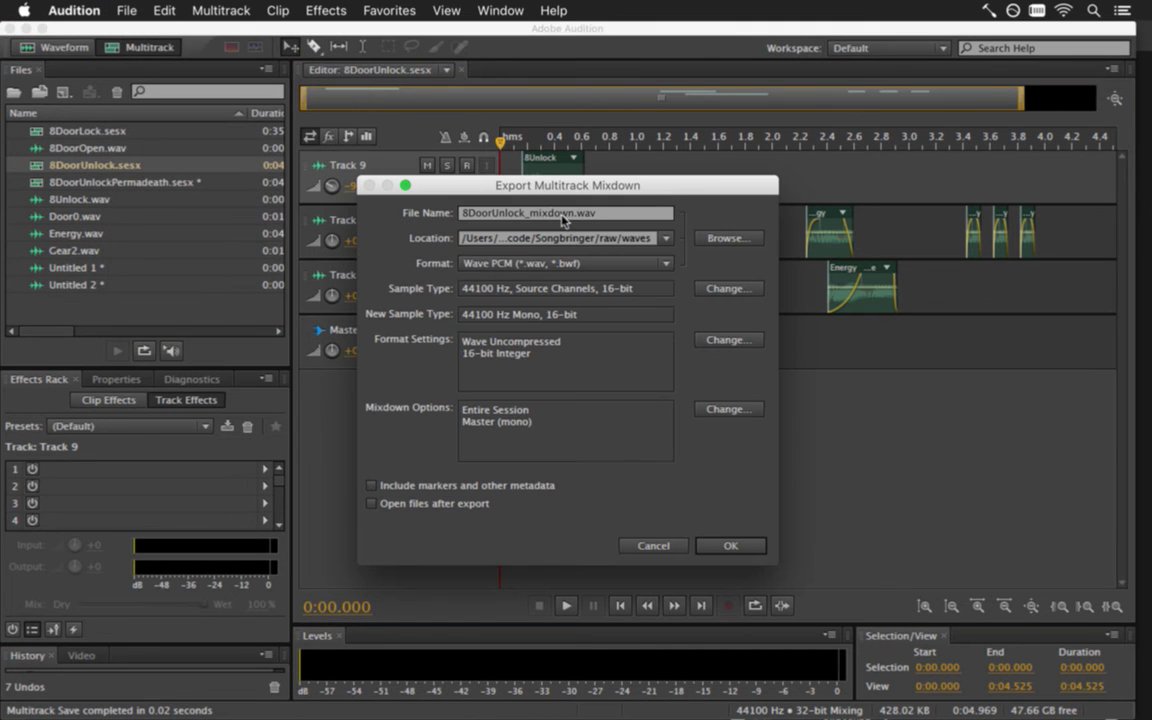
left_click_drag(527, 220, 586, 220)
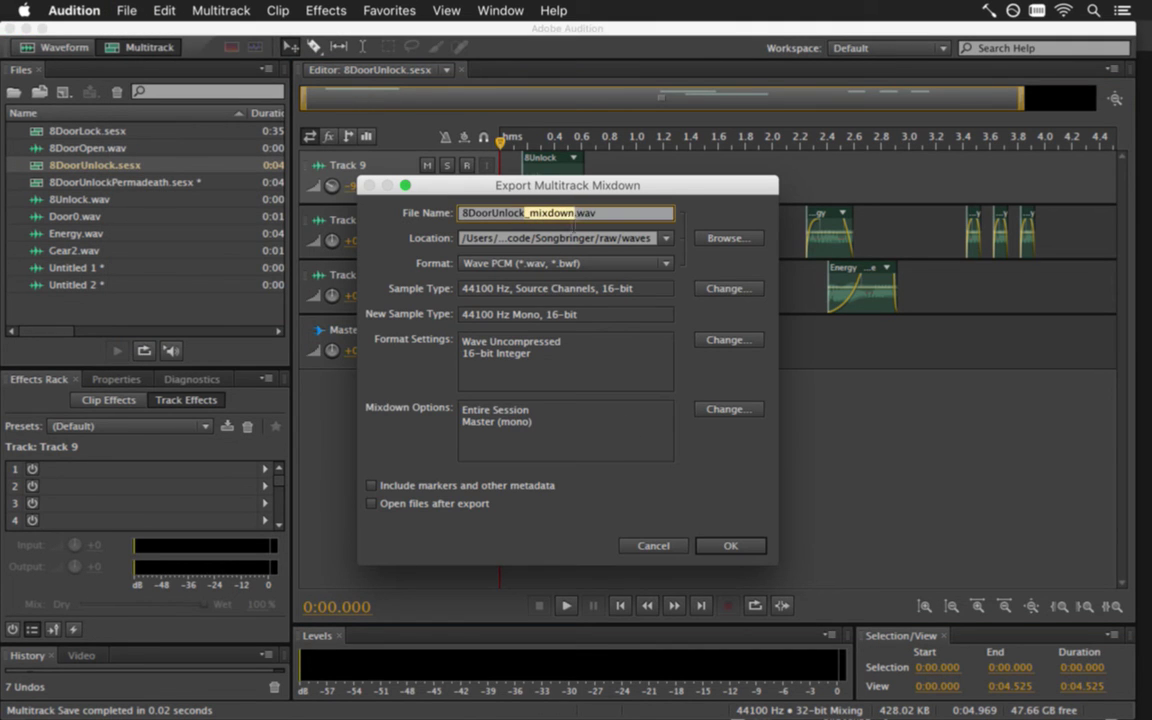
key("BackSpace")
left_click(729, 545)
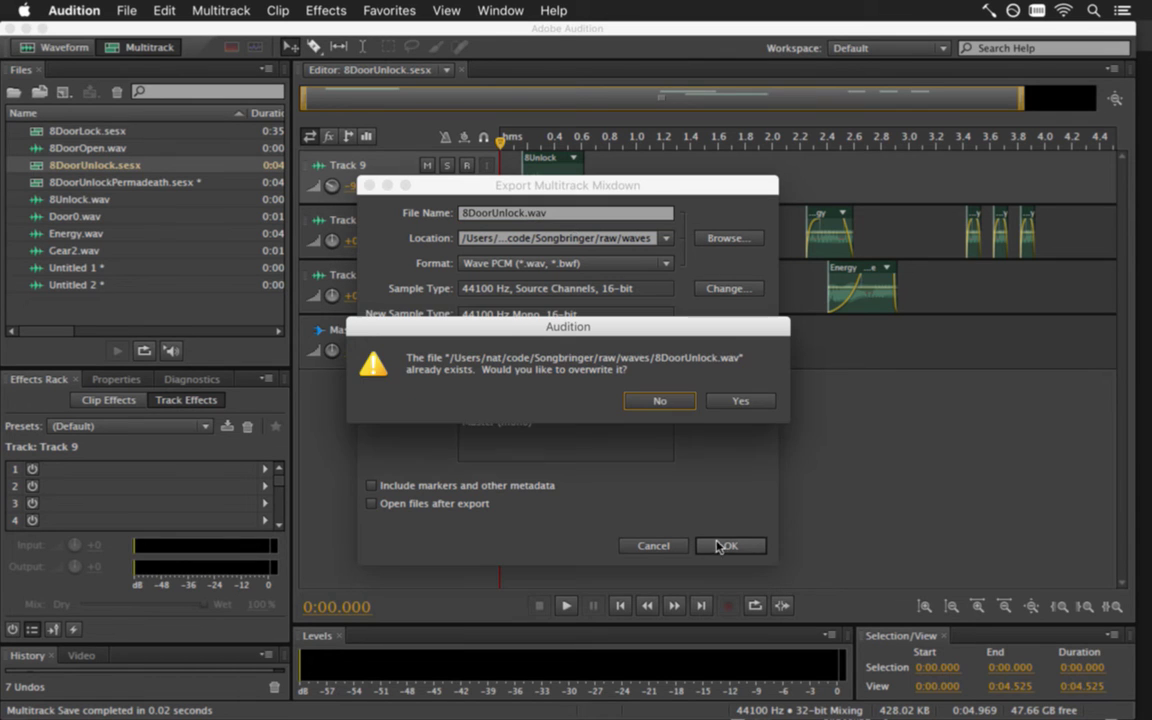
left_click(735, 401)
key("space")
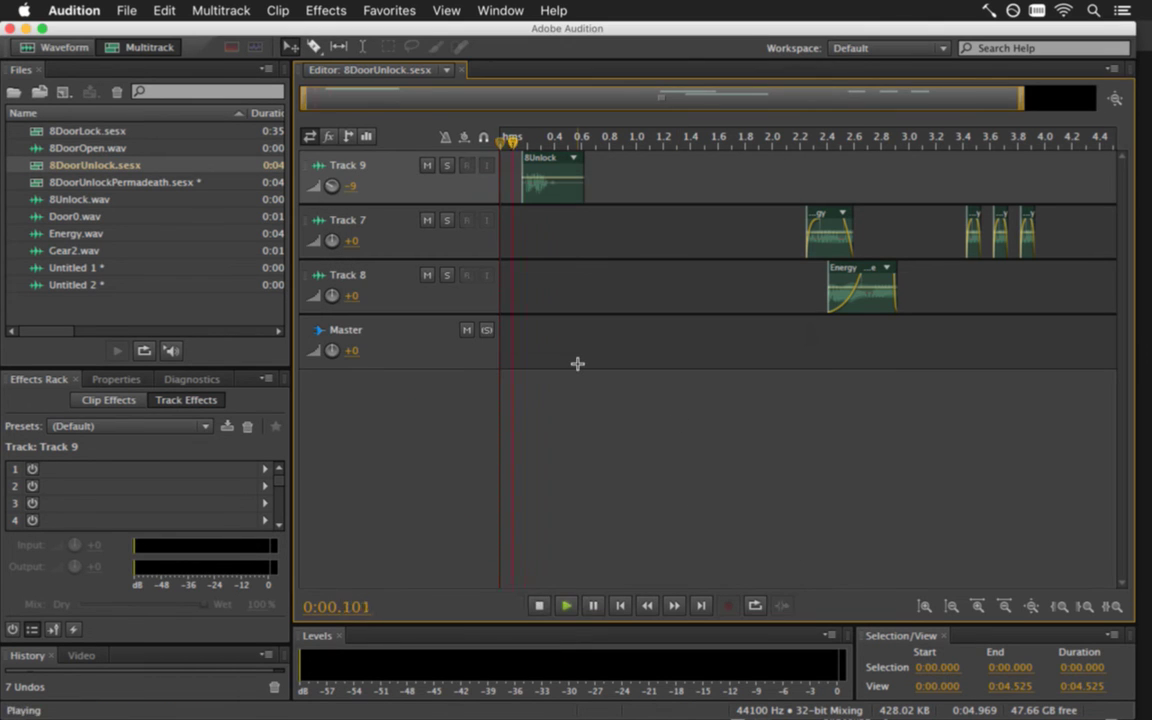
key("space")
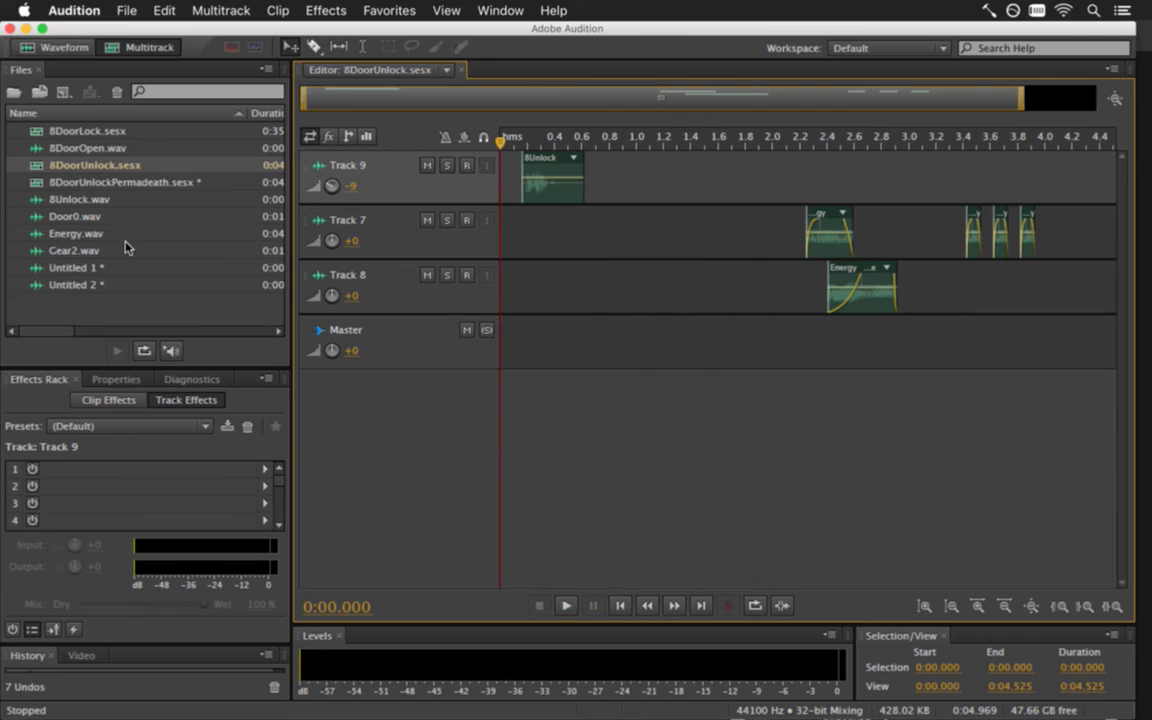
In the 8DoorUnlockPermadeath session, move the 8Unlock clip to Track 9 at the old Unlock clip's start and delete that old clip
double_click(123, 185)
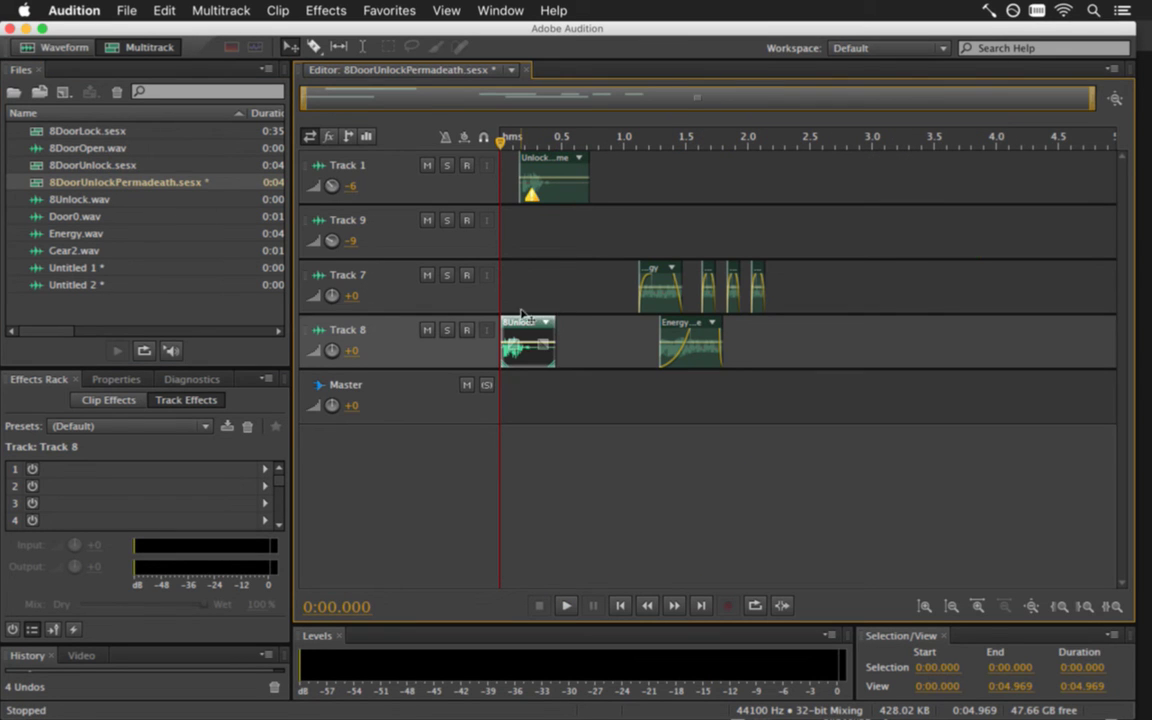
left_click_drag(520, 315, 538, 205)
left_click(400, 165)
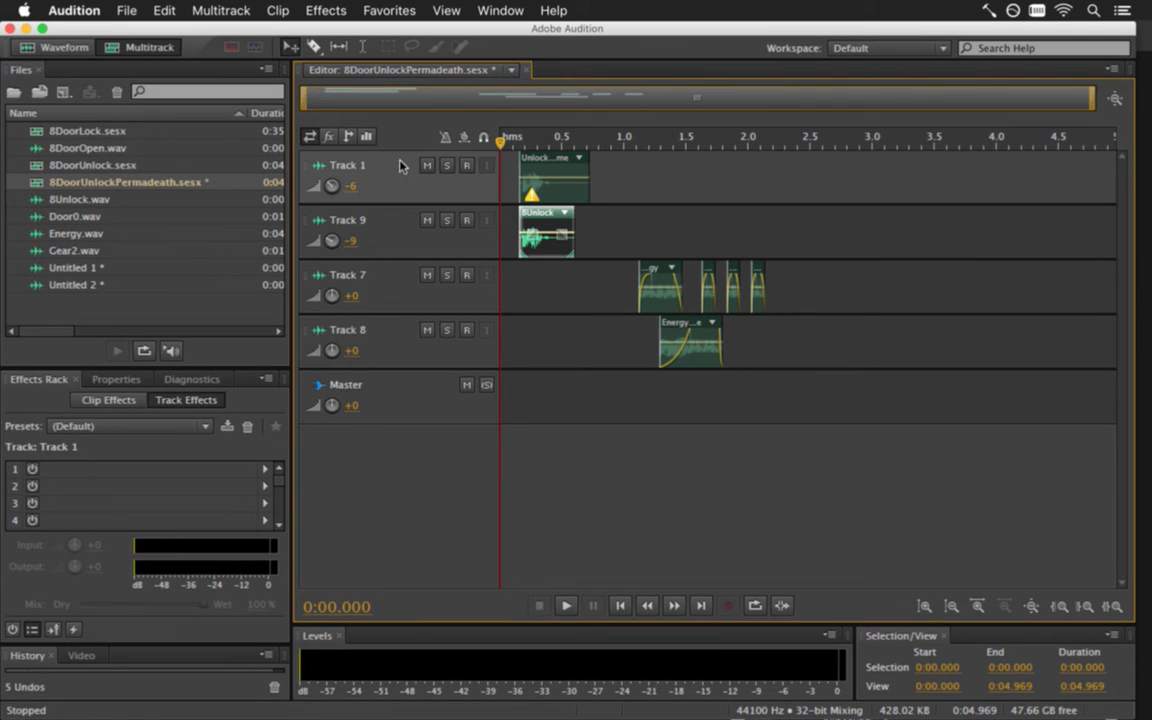
left_click(535, 160)
key("Delete")
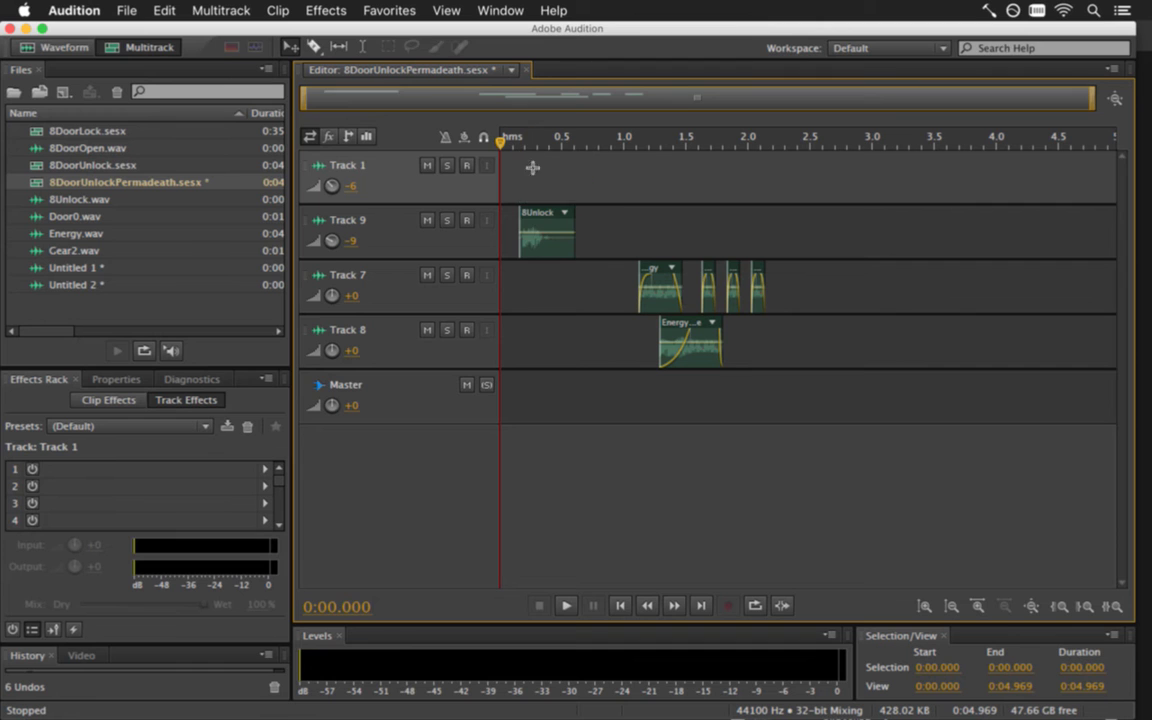
Delete the empty Track 1 from the 8DoorUnlockPermadeath session, play the session, and save it
left_click(240, 10)
mouse_move(370, 32)
left_click(488, 205)
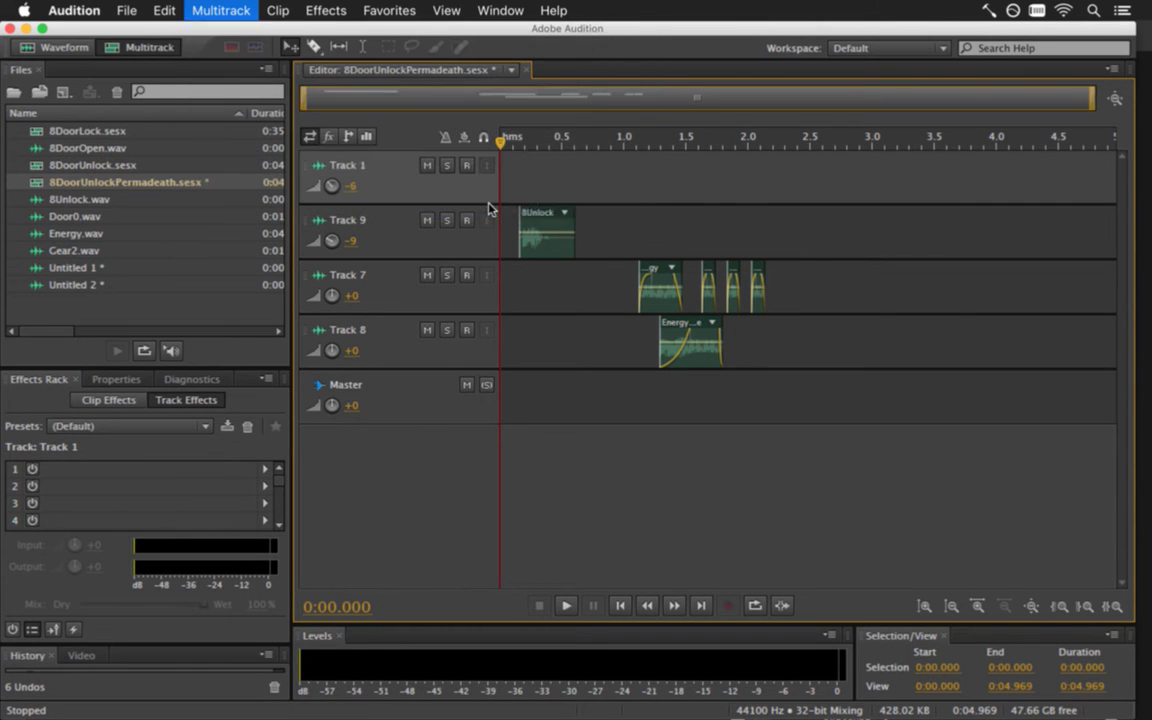
key("space")
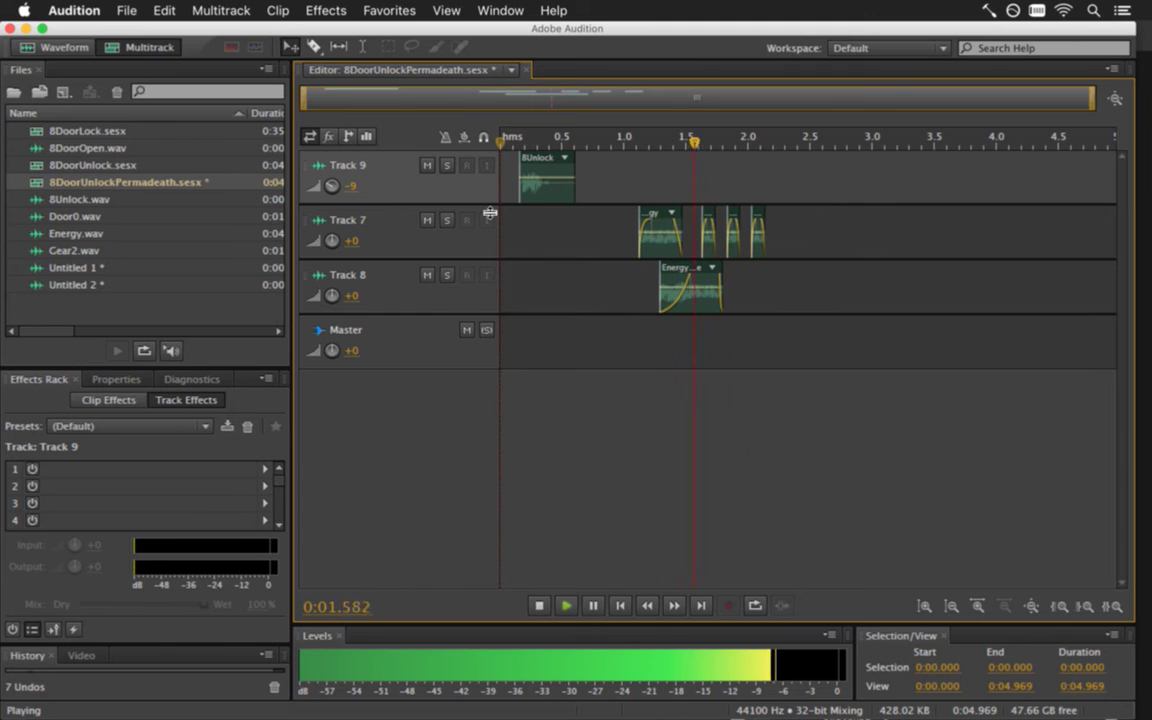
key("space")
key("super+s")
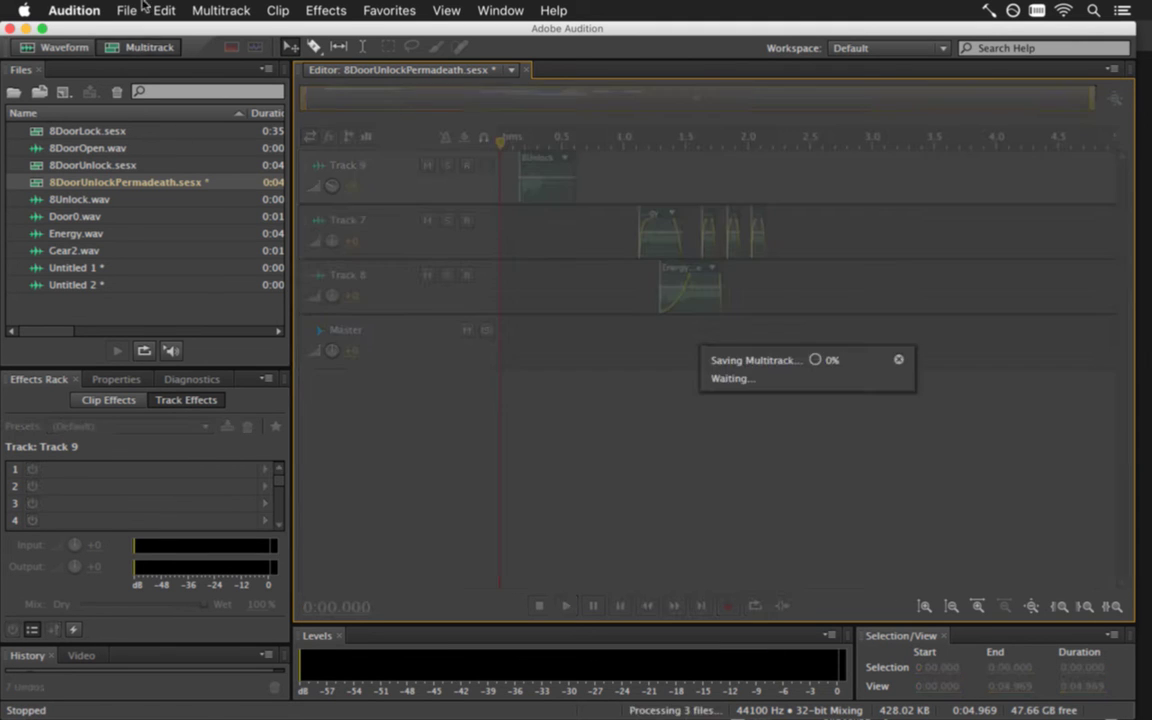
Export the entire 8DoorUnlockPermadeath session as 8DoorUnlockPermadeath.wav, overwriting the existing file
left_click(126, 10)
mouse_move(303, 332)
mouse_move(435, 396)
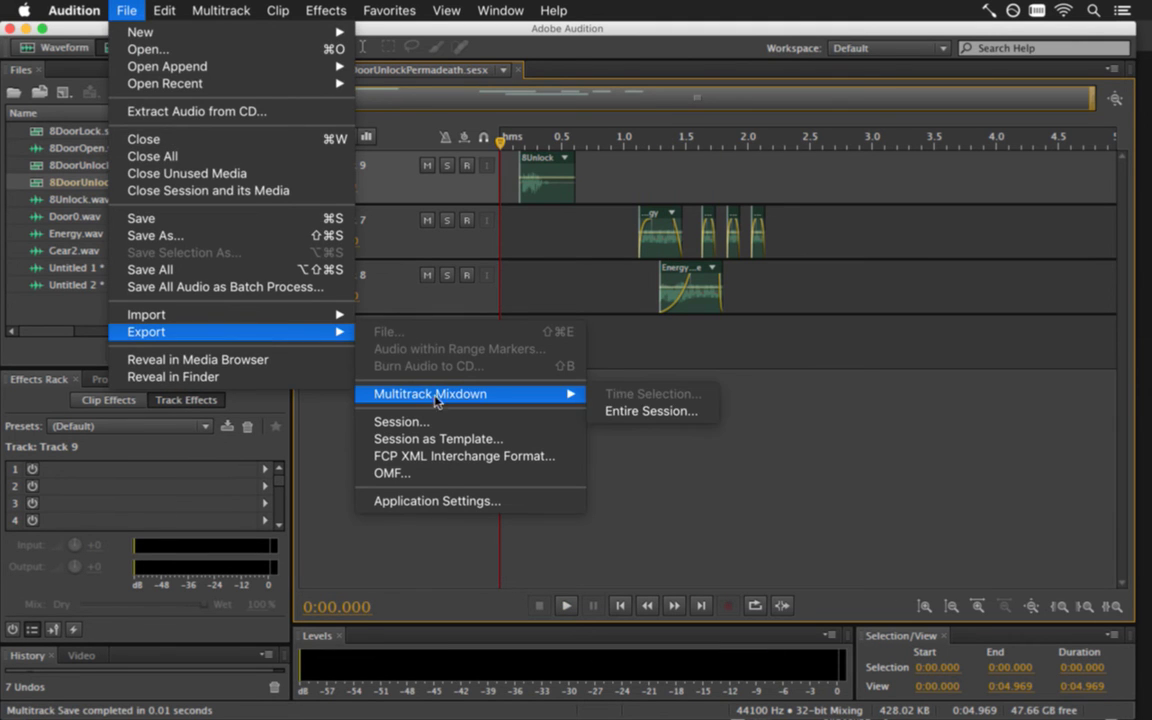
left_click(645, 410)
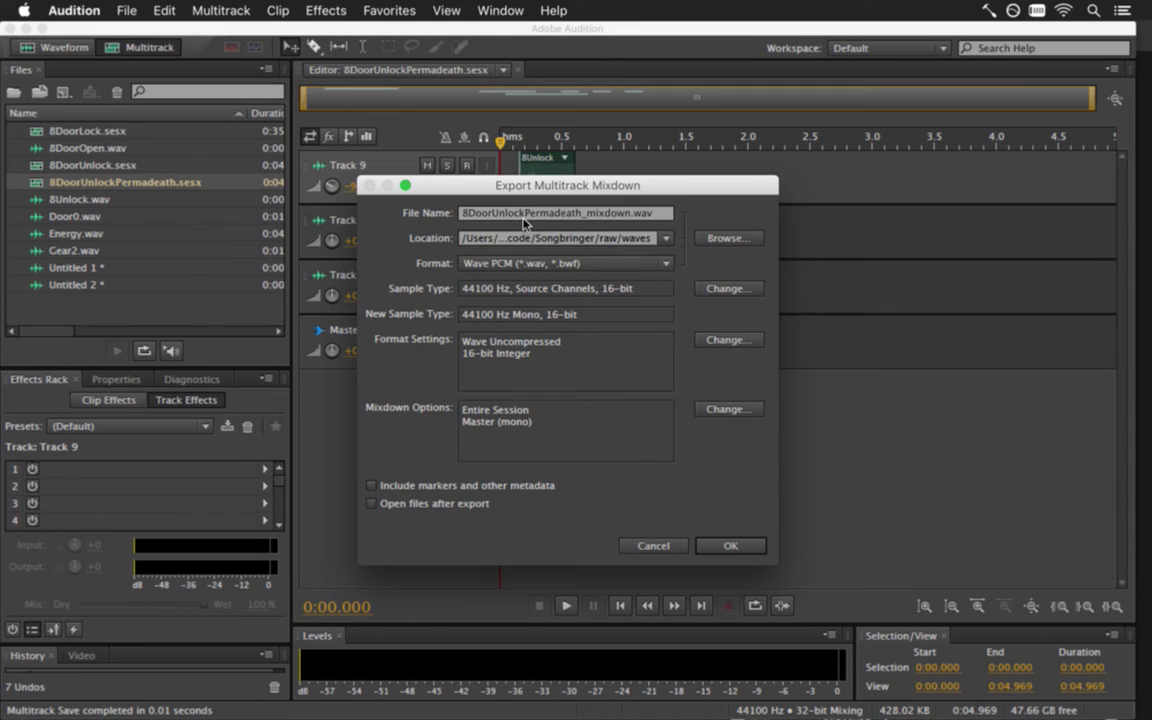
left_click_drag(577, 220, 628, 220)
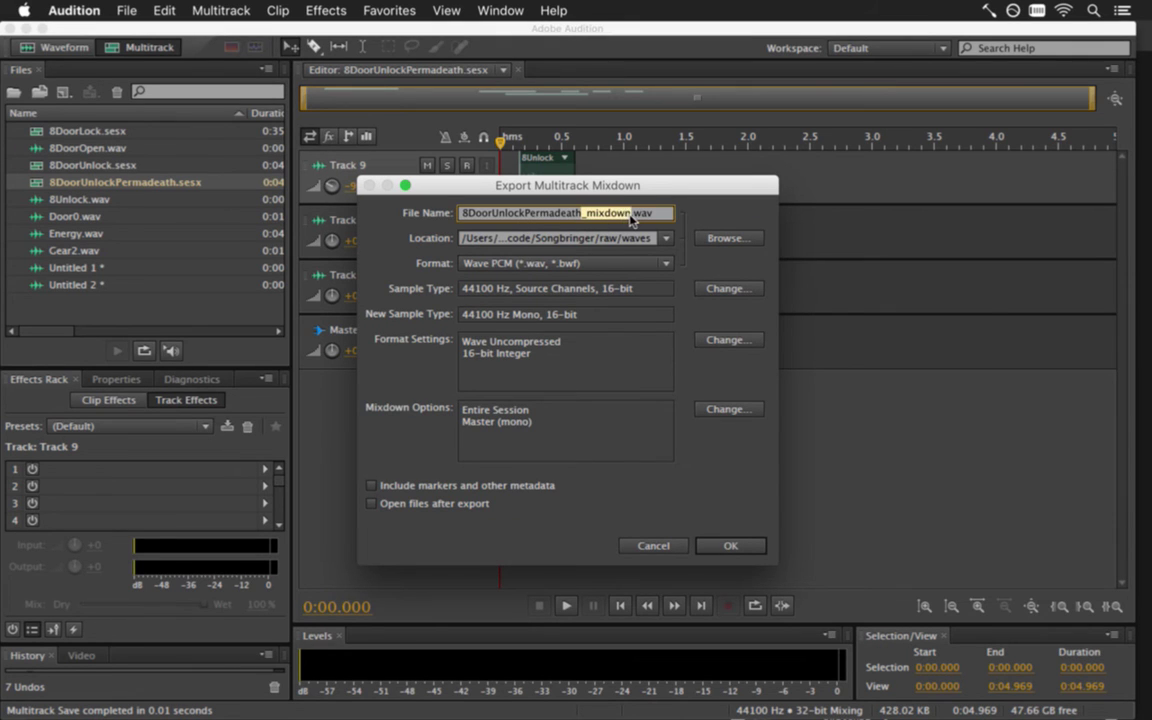
key("BackSpace")
left_click(748, 546)
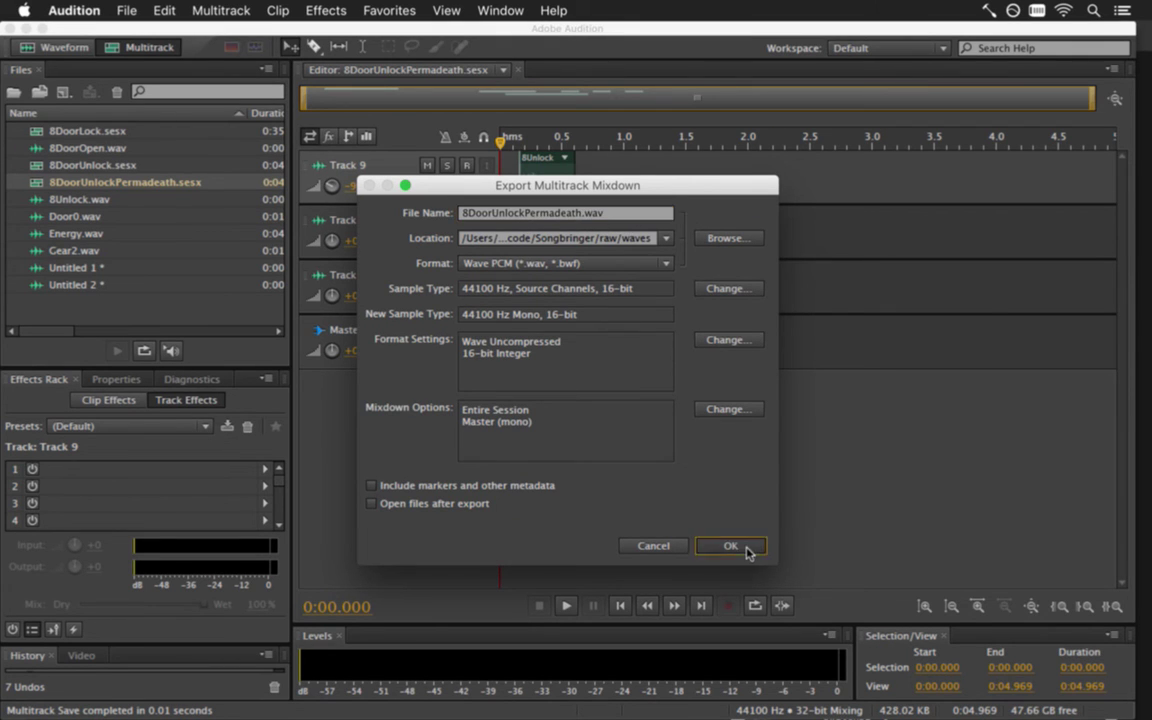
left_click(740, 406)
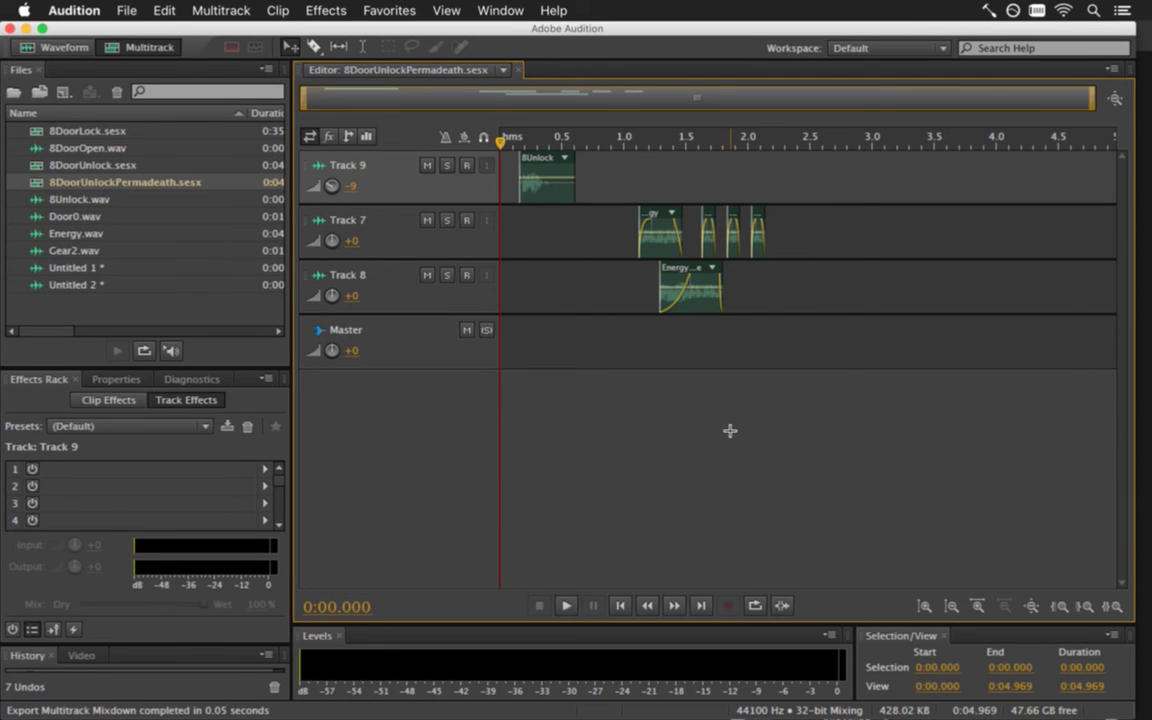
Switch to the Songbringer game, walk through the rooms to test the door sounds, quit it and return to Adobe Audition
key("super+Tab")
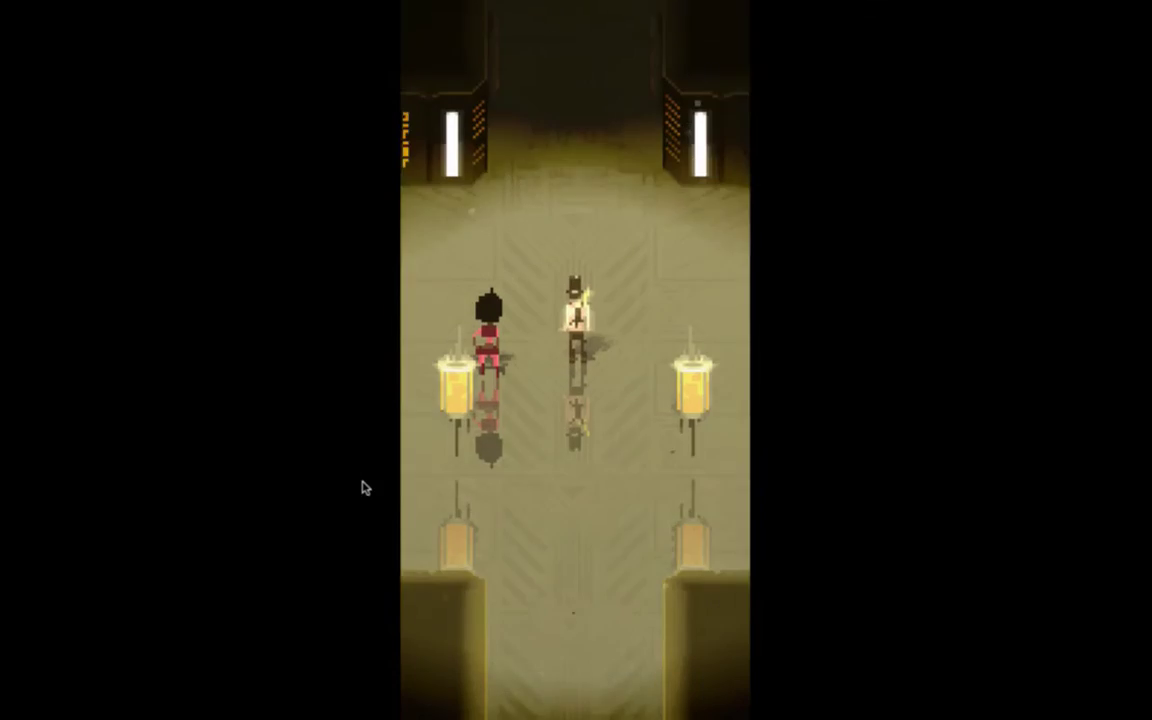
key("Up")
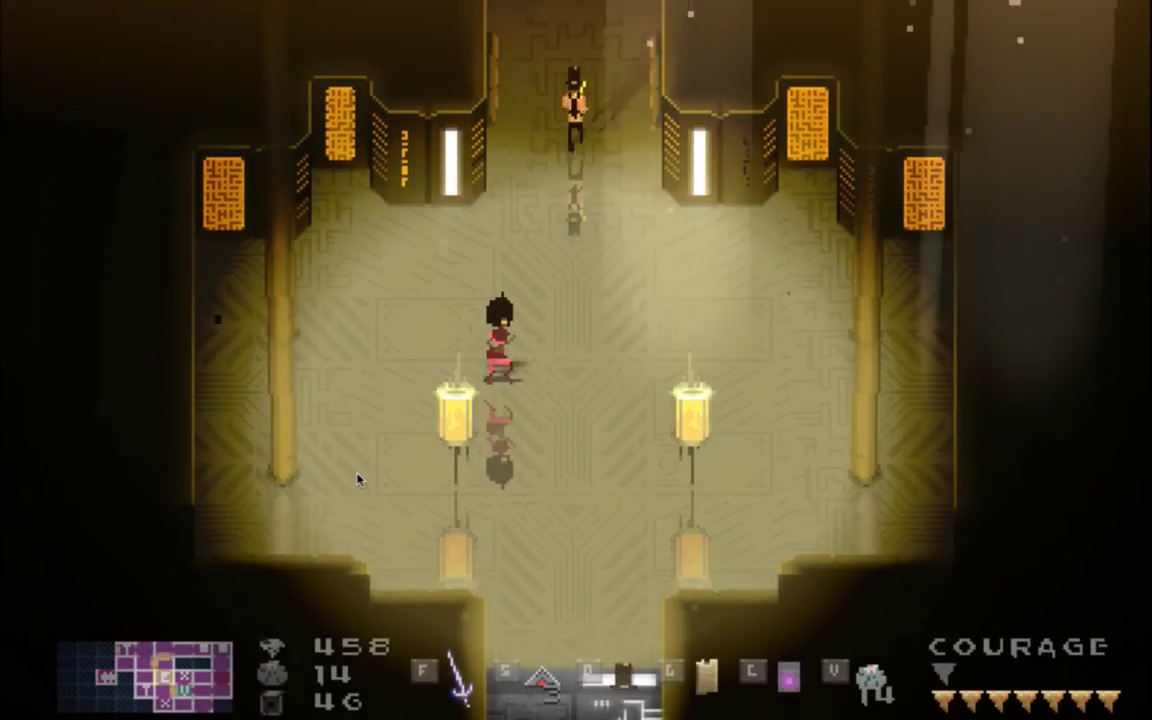
key("Up")
key("d")
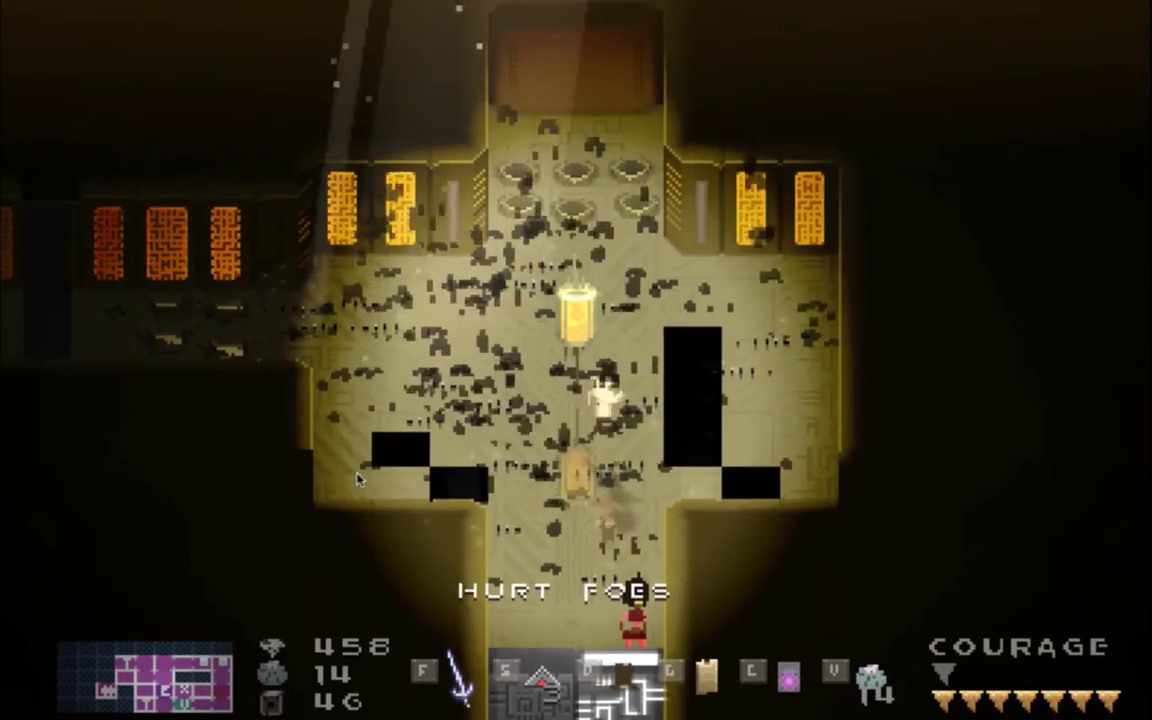
key("Left")
key("Up")
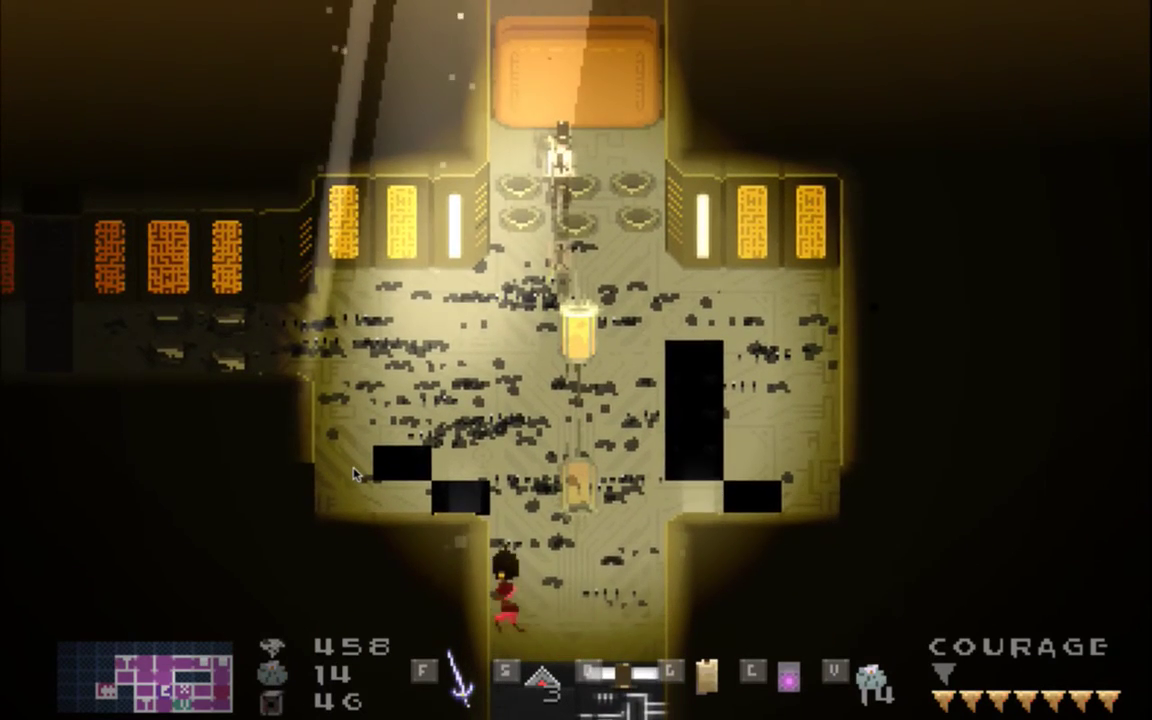
key("Left")
key("Left")
key("Up")
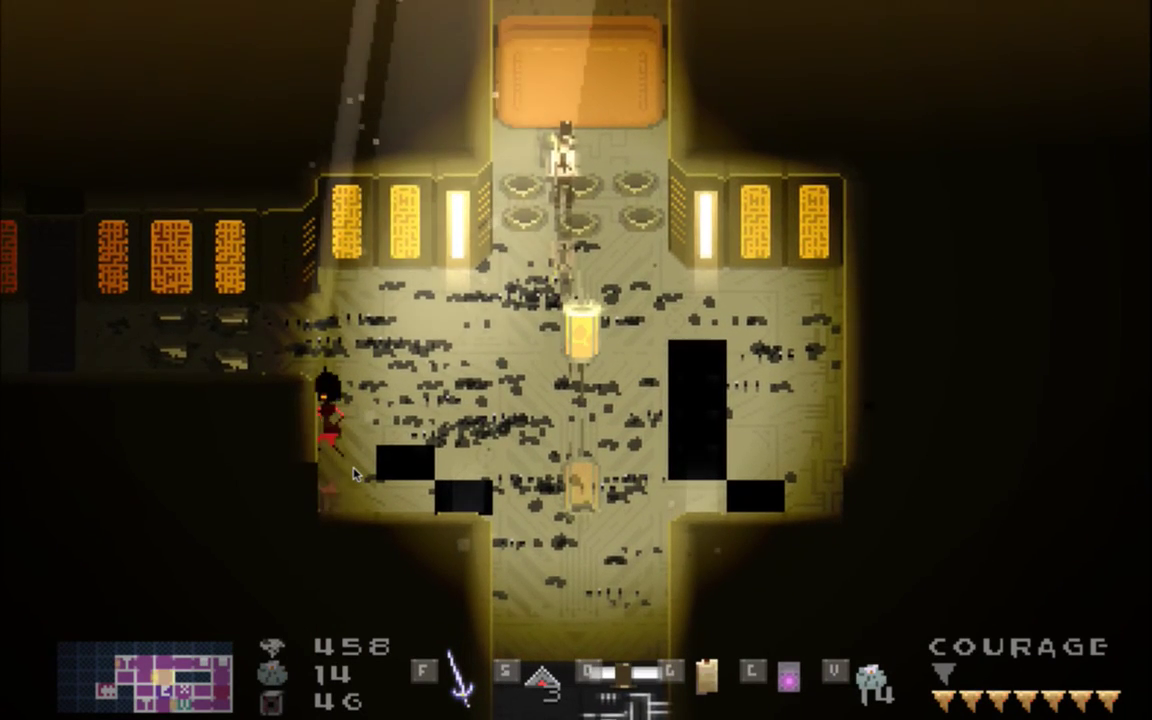
key("Left")
key("Up")
key("Right")
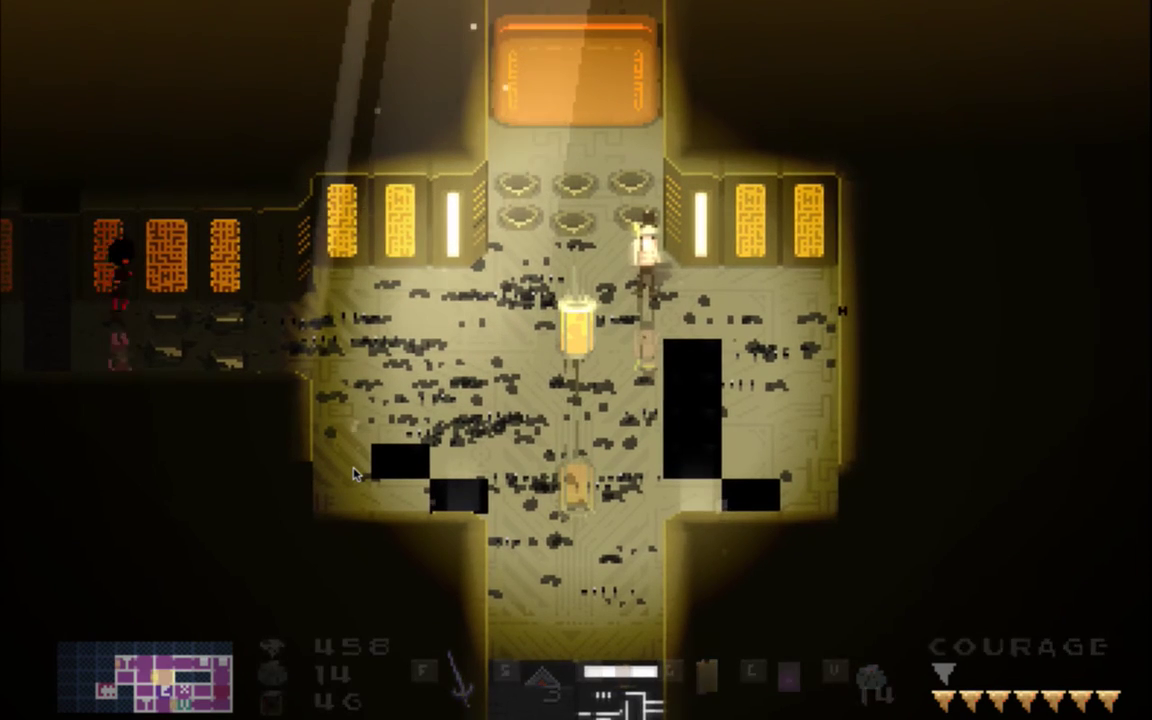
key("Right")
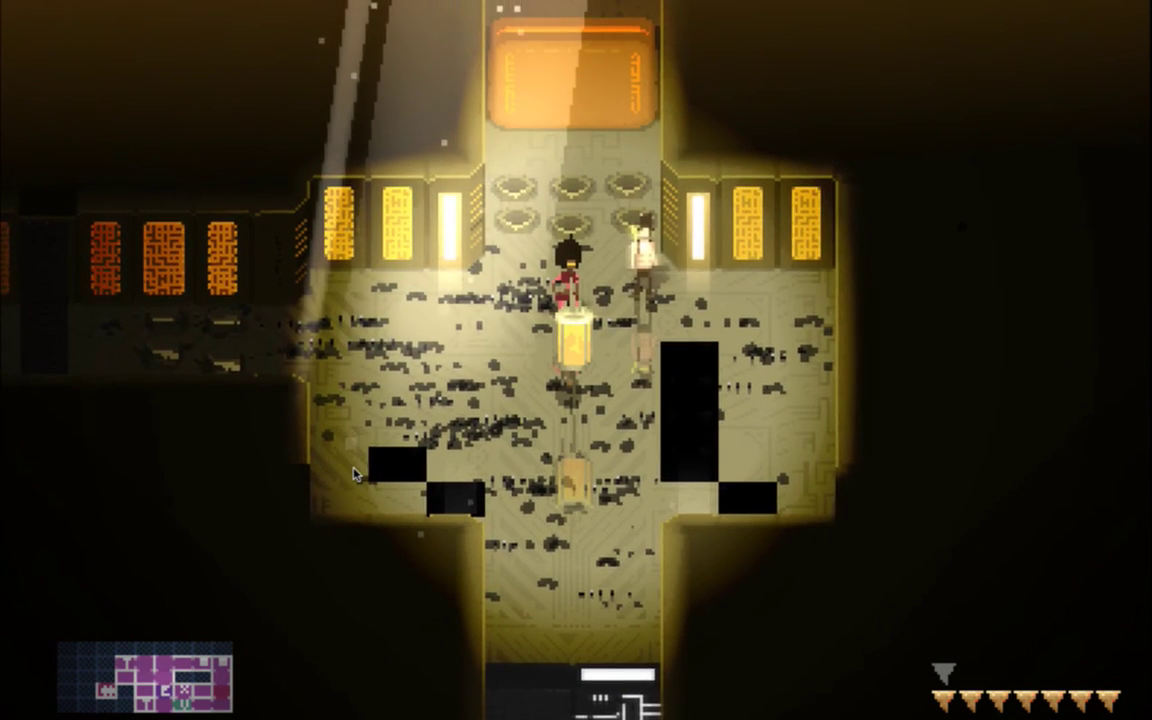
key("super+q")
key("super+Tab")
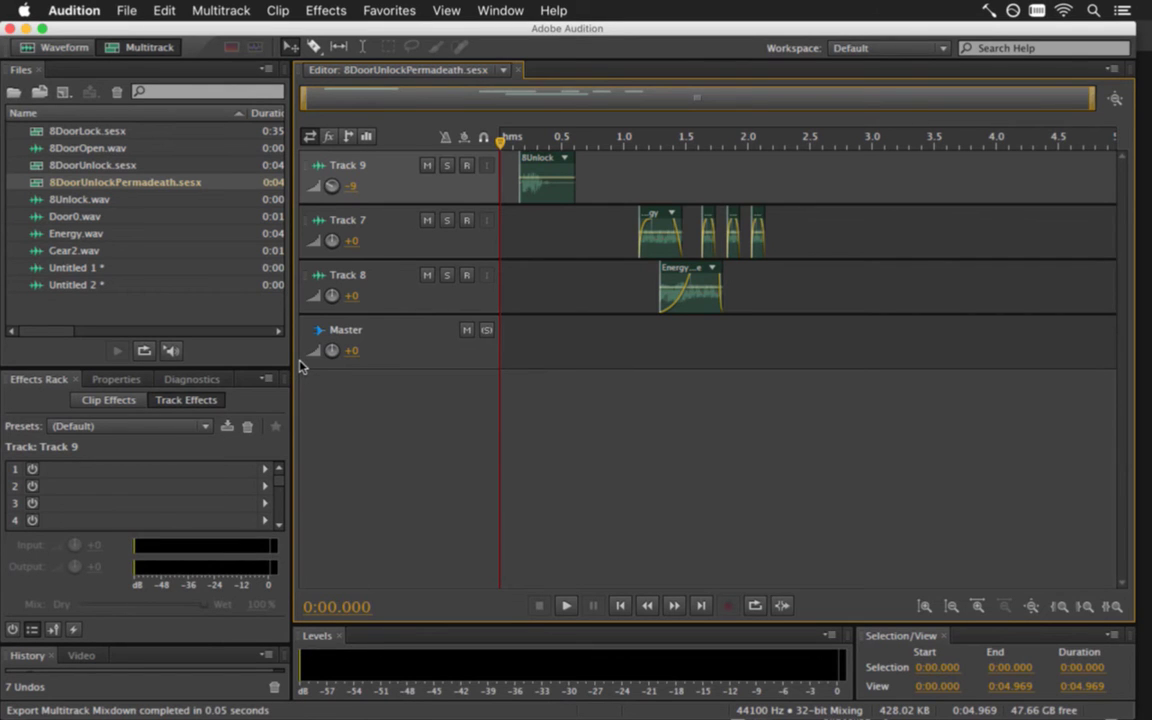
Set Track 9's volume to -3.9 dB in the 8DoorUnlockPermadeath session, checking it by playback, and save the session
key("space")
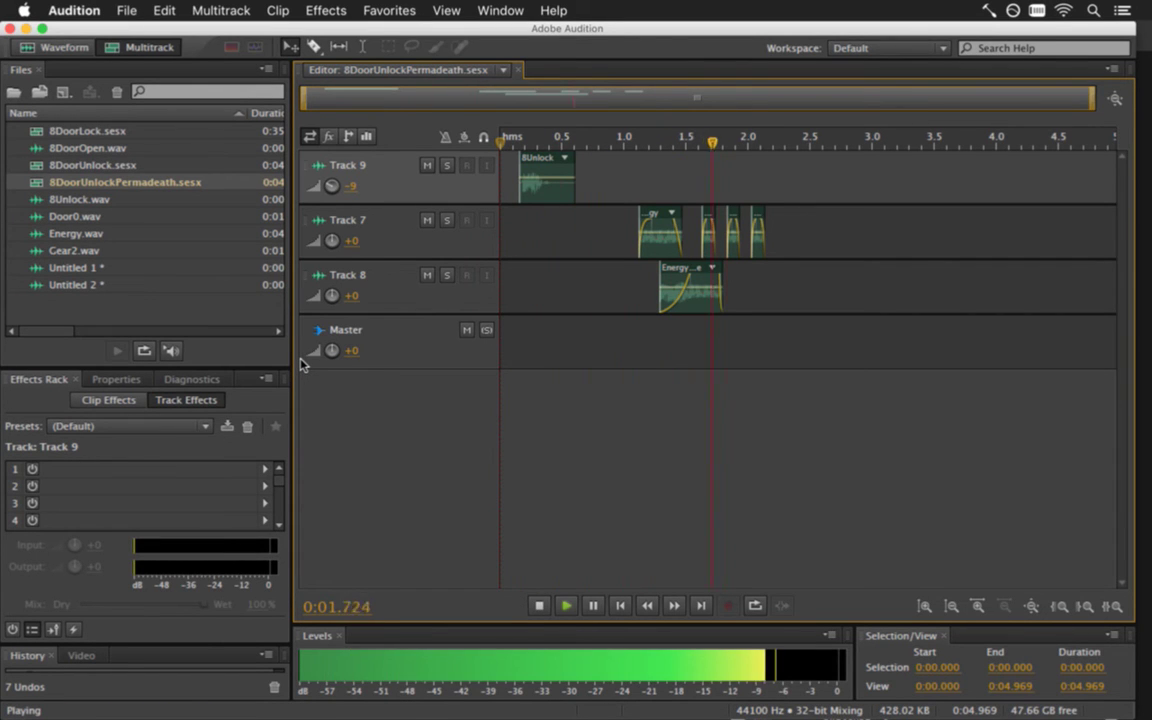
key("space")
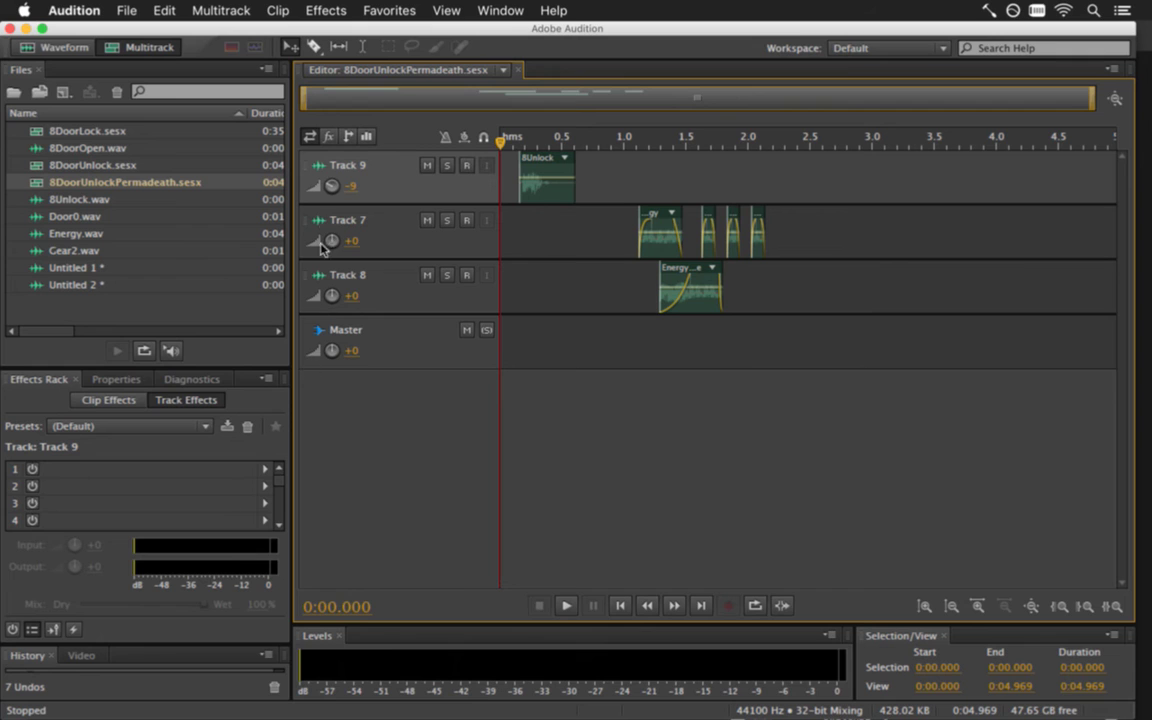
left_click_drag(332, 186, 330, 184)
key("space")
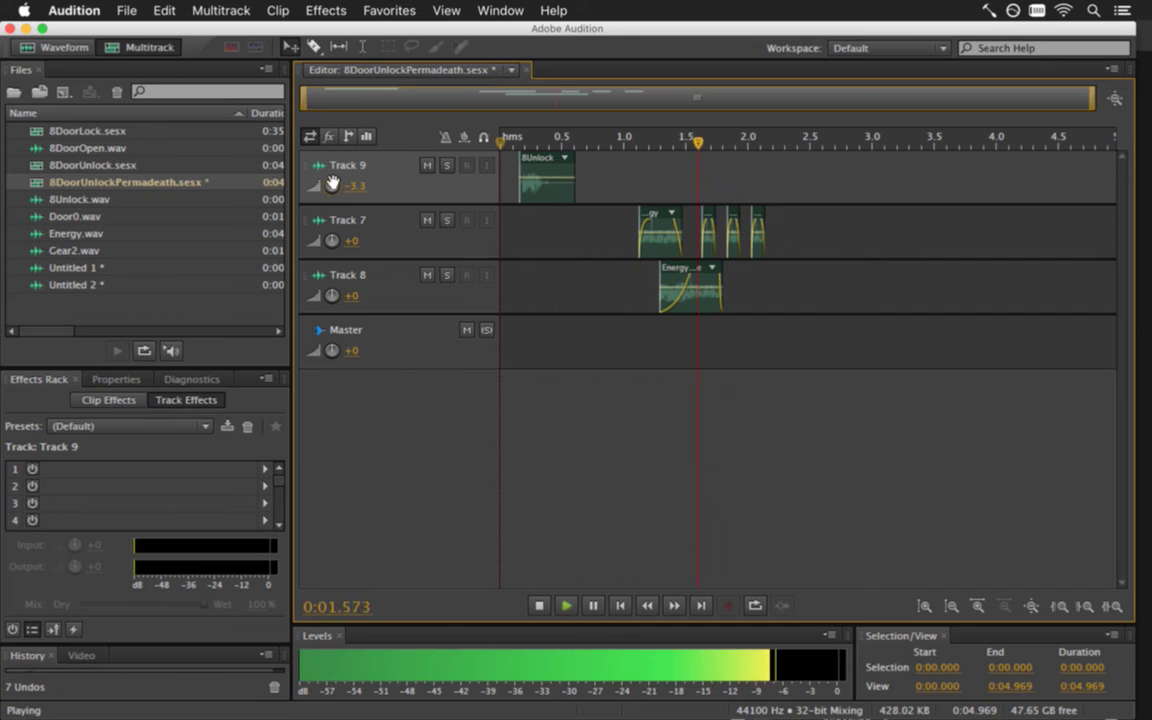
key("space")
key("space")
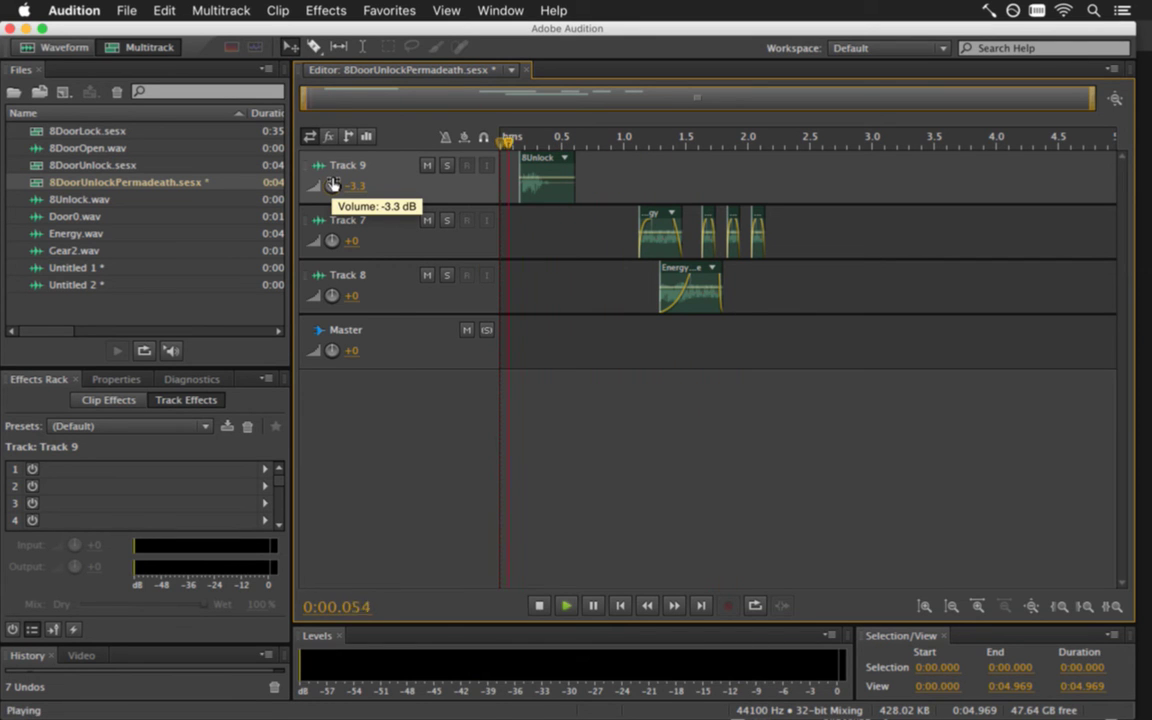
left_click_drag(333, 184, 331, 189)
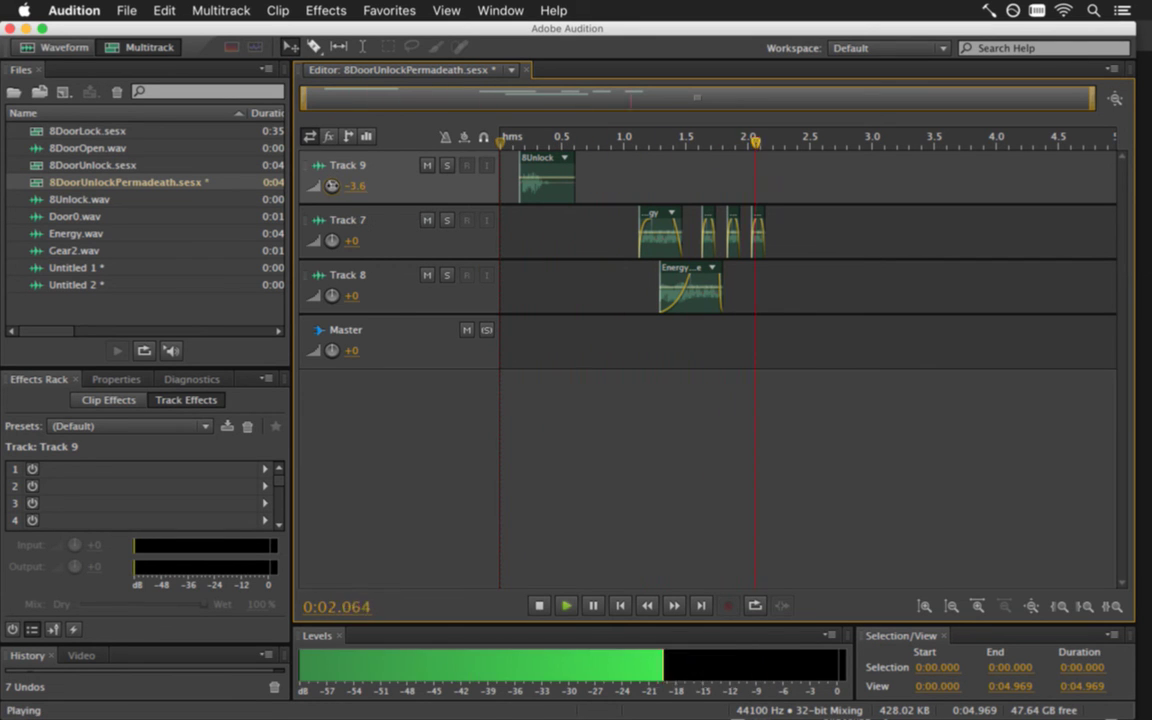
key("space")
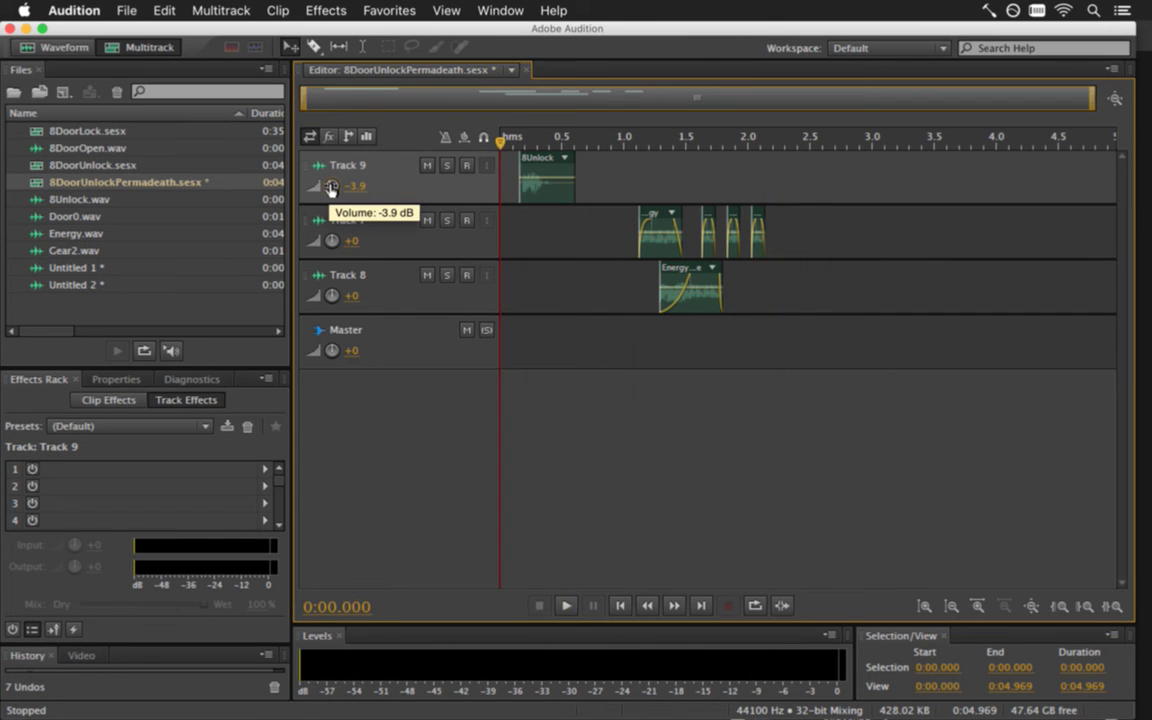
key("super+s")
Export the entire 8DoorUnlockPermadeath session with the adjusted volume as 8DoorUnlockPermadeath.wav, overwriting the existing file
left_click(127, 10)
mouse_move(293, 332)
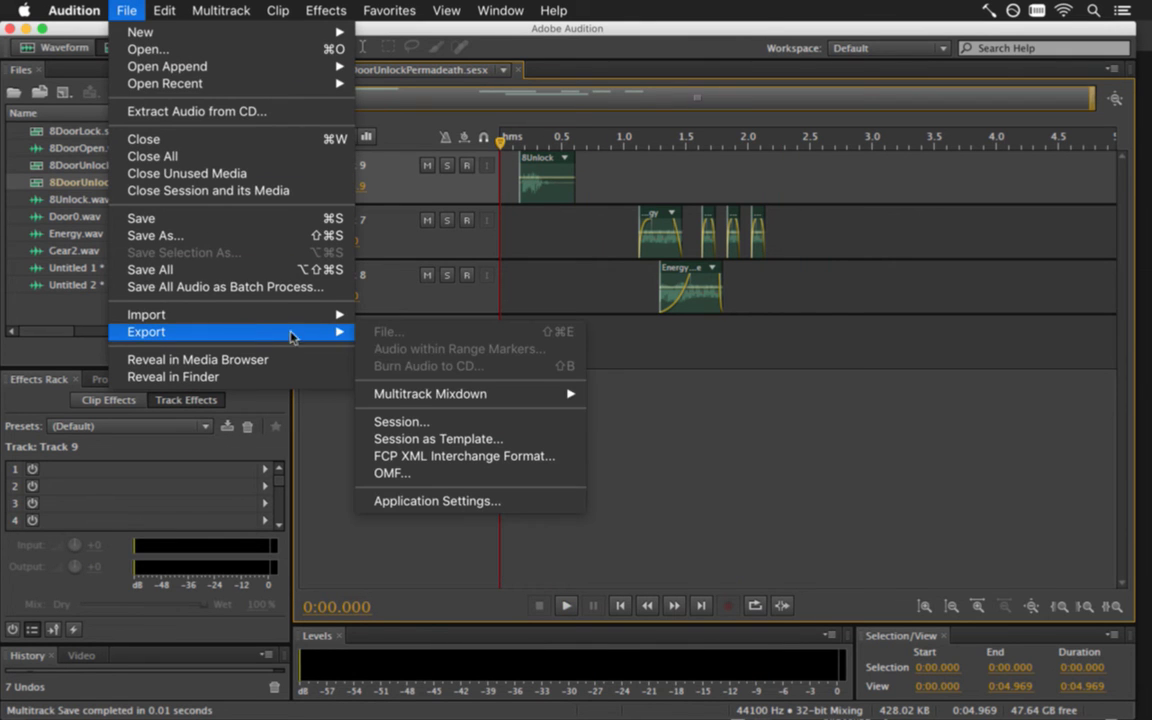
mouse_move(450, 396)
left_click(627, 412)
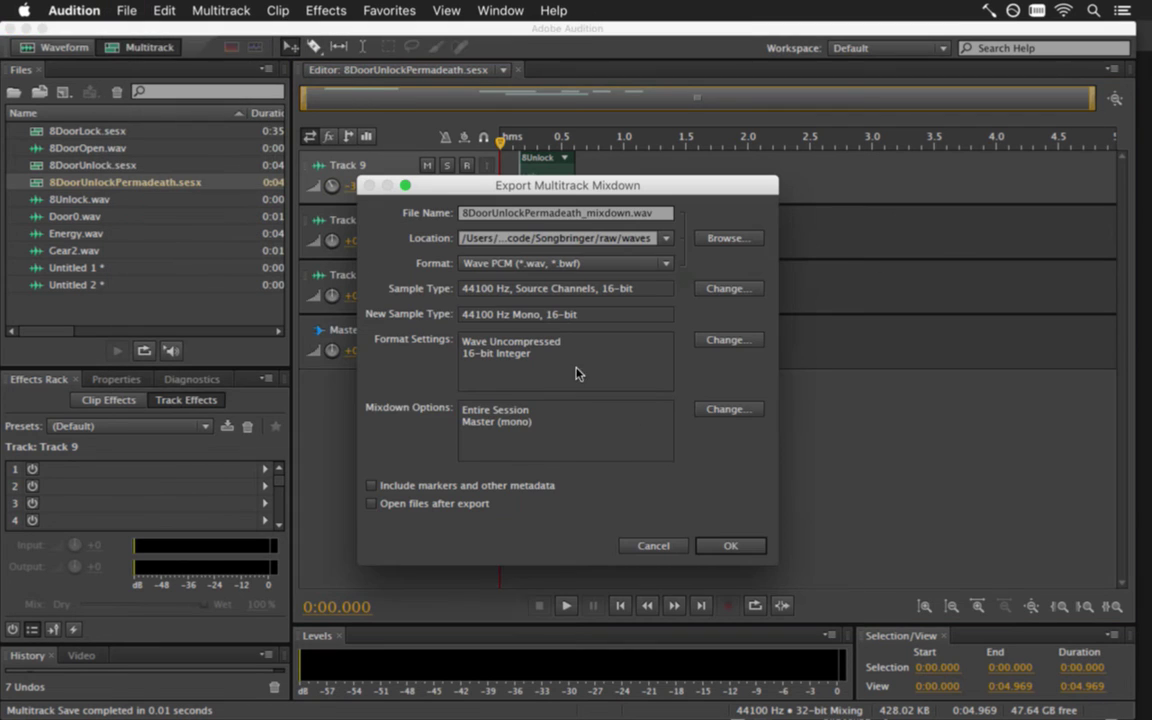
left_click_drag(581, 220, 629, 220)
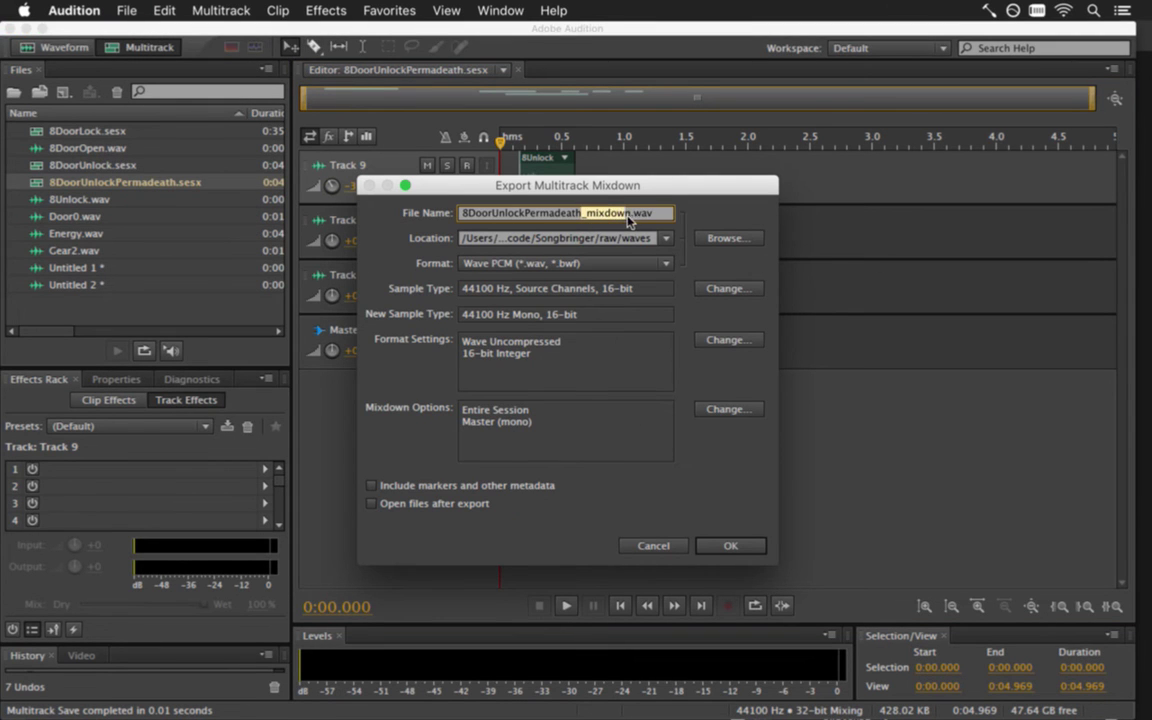
key("BackSpace")
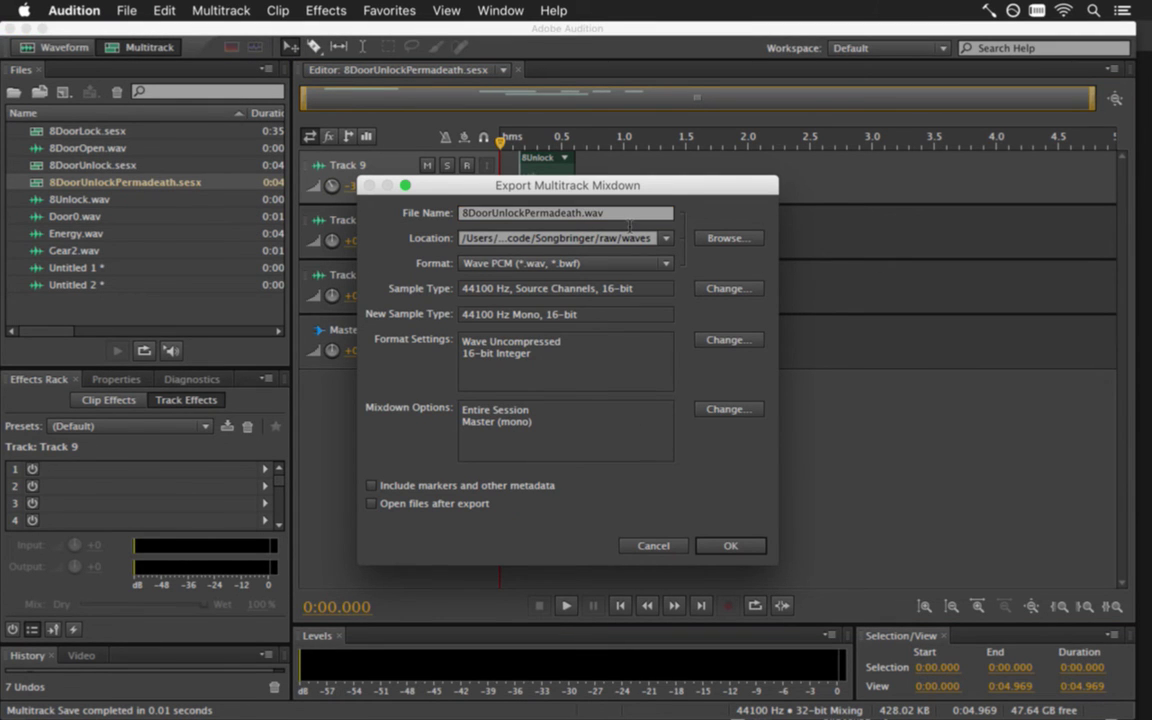
key("Return")
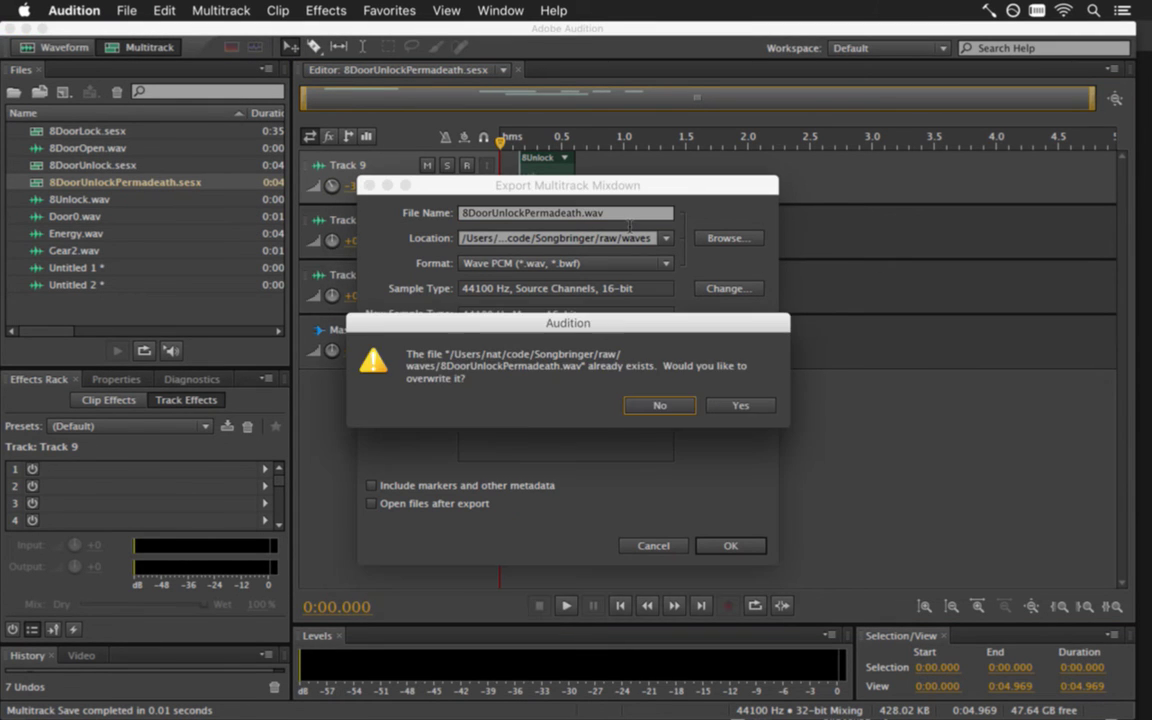
left_click(738, 405)
In the 8DoorUnlock session, set Track 9's volume to -3.6 dB, play it briefly, and save the session
double_click(128, 165)
left_click_drag(331, 186, 332, 177)
key("space")
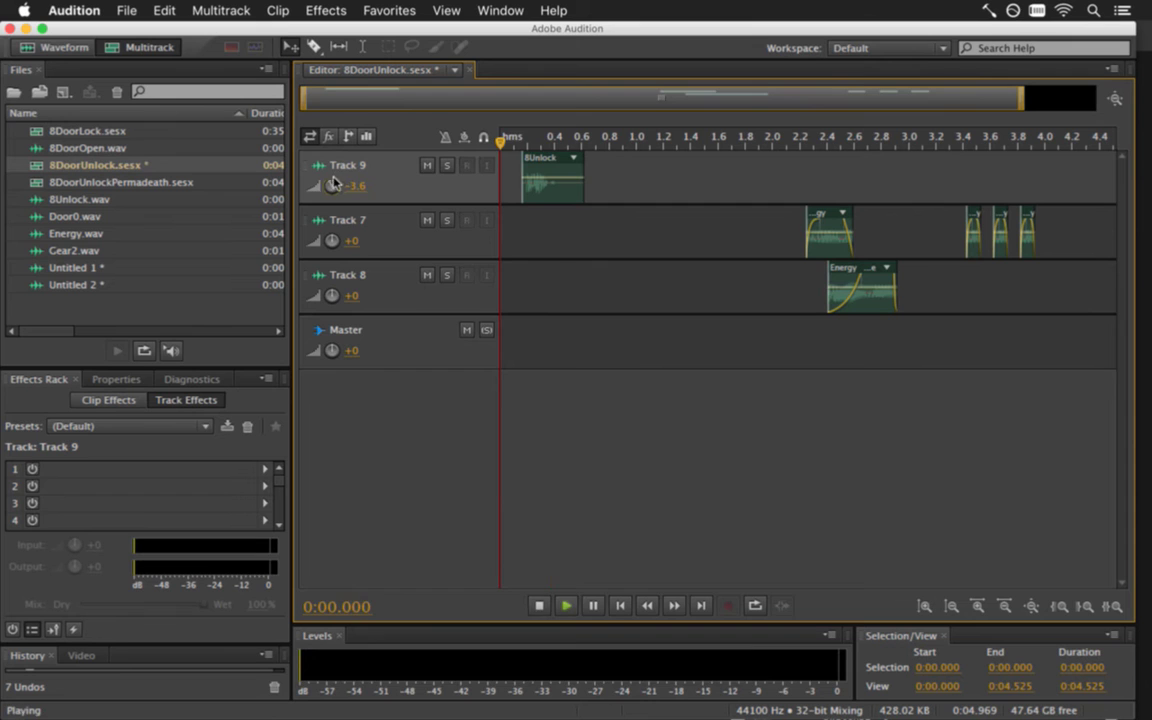
key("space")
key("super+s")
Export the entire 8DoorUnlock session as 8DoorUnlock.wav, overwriting the existing file
left_click(126, 10)
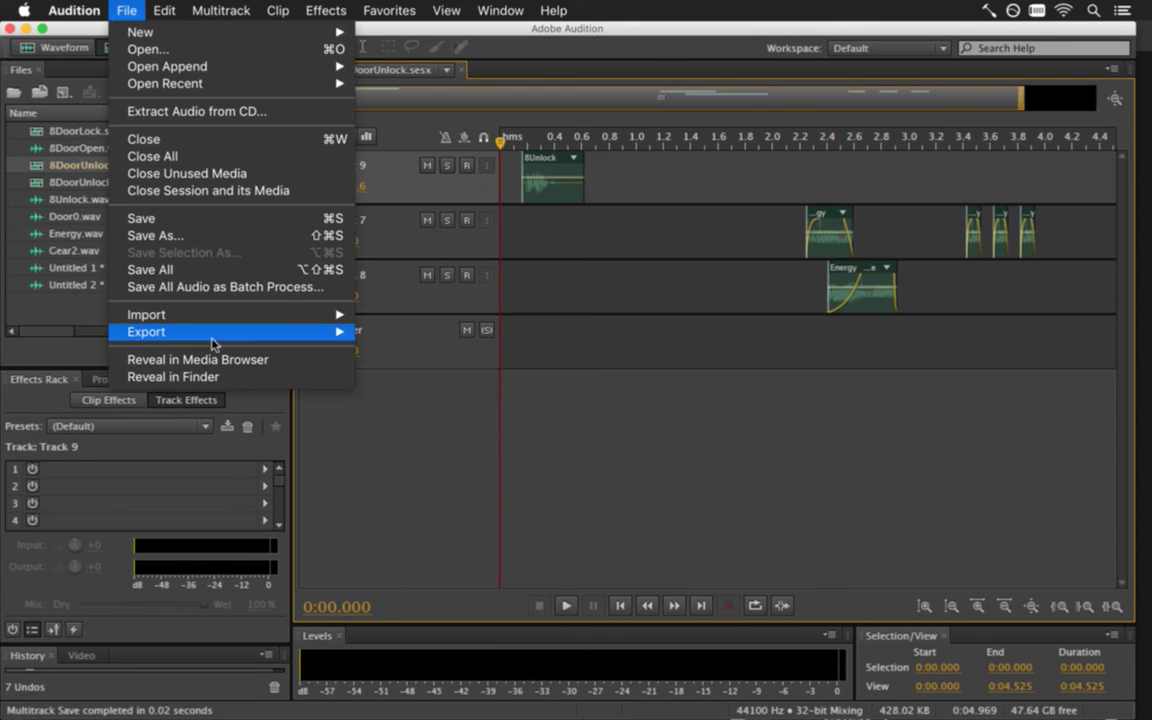
mouse_move(300, 331)
mouse_move(530, 393)
left_click(673, 418)
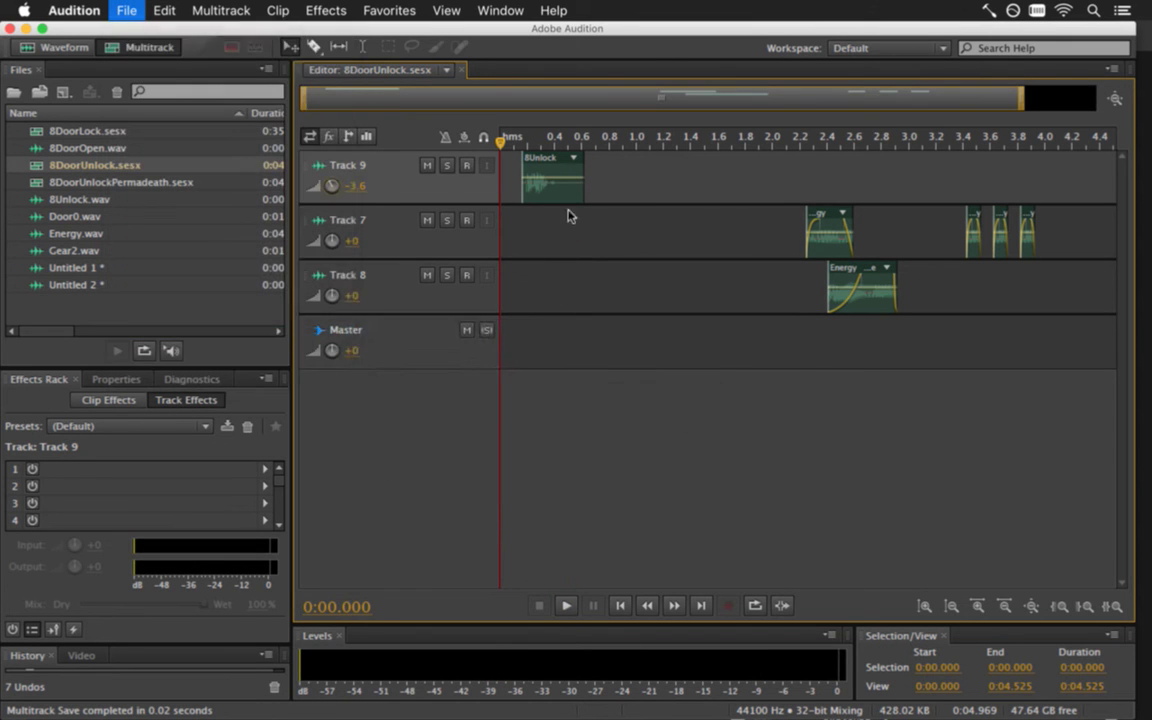
left_click_drag(527, 217, 566, 218)
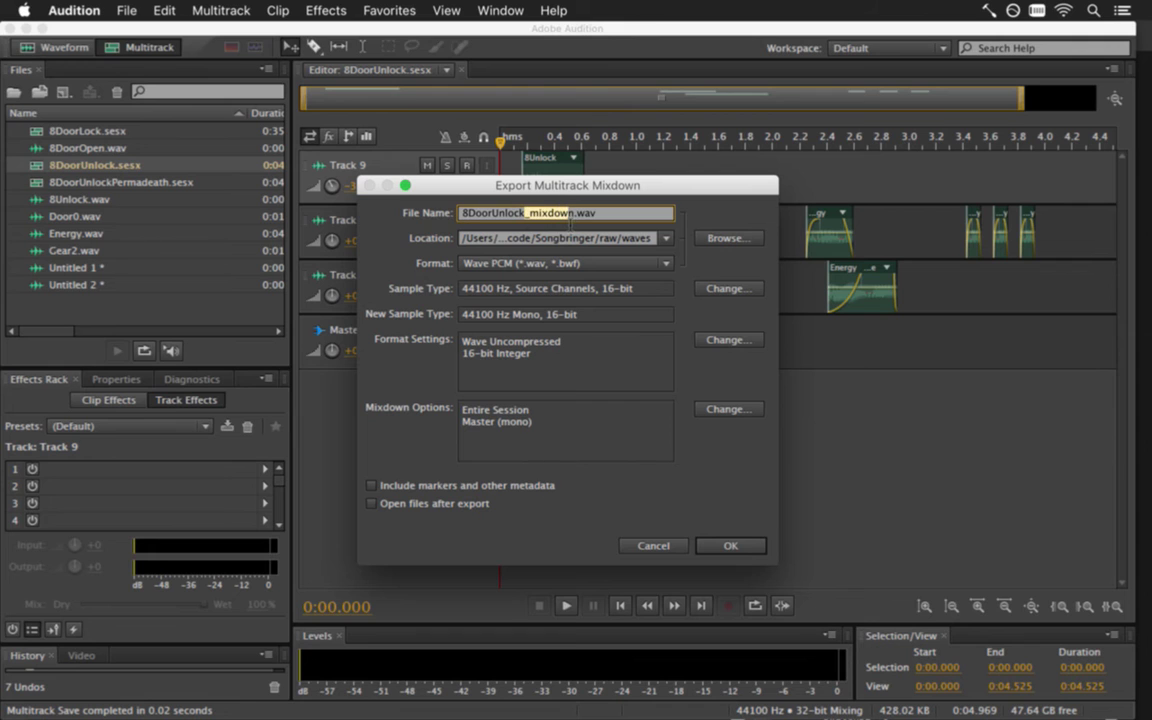
key("BackSpace")
key("Return")
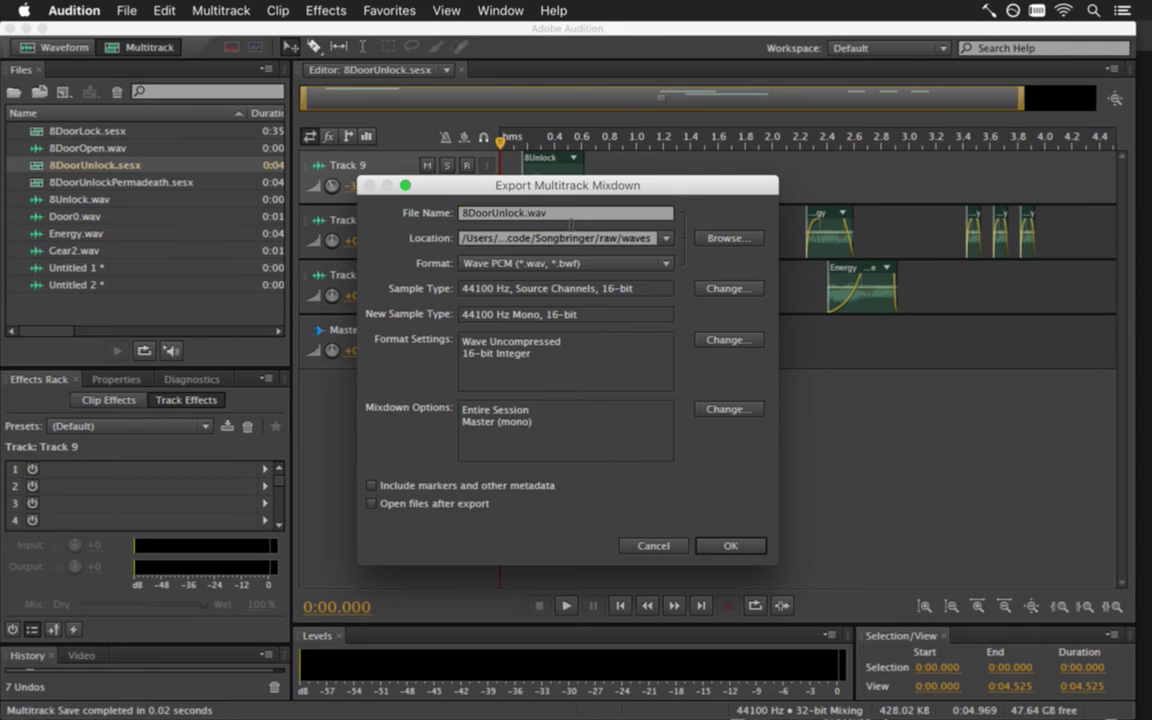
left_click(741, 400)
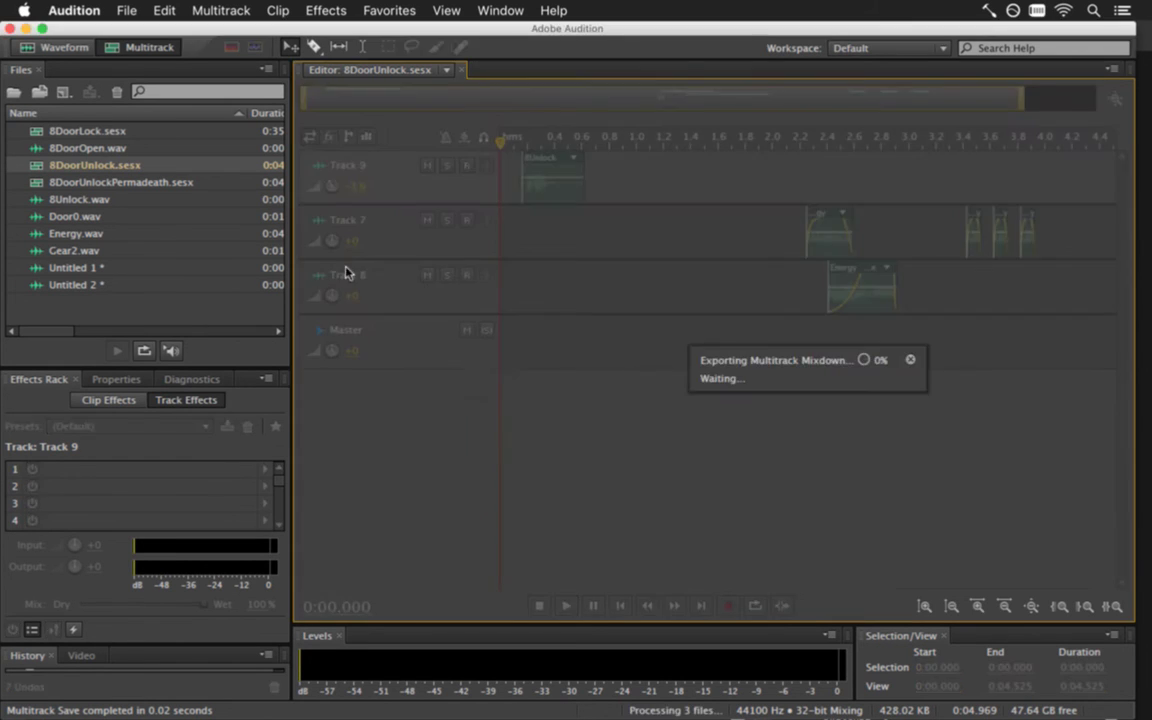
Open the 8DoorLock session, set Track 9's volume to -3.6 dB, and save the session
double_click(125, 149)
double_click(110, 131)
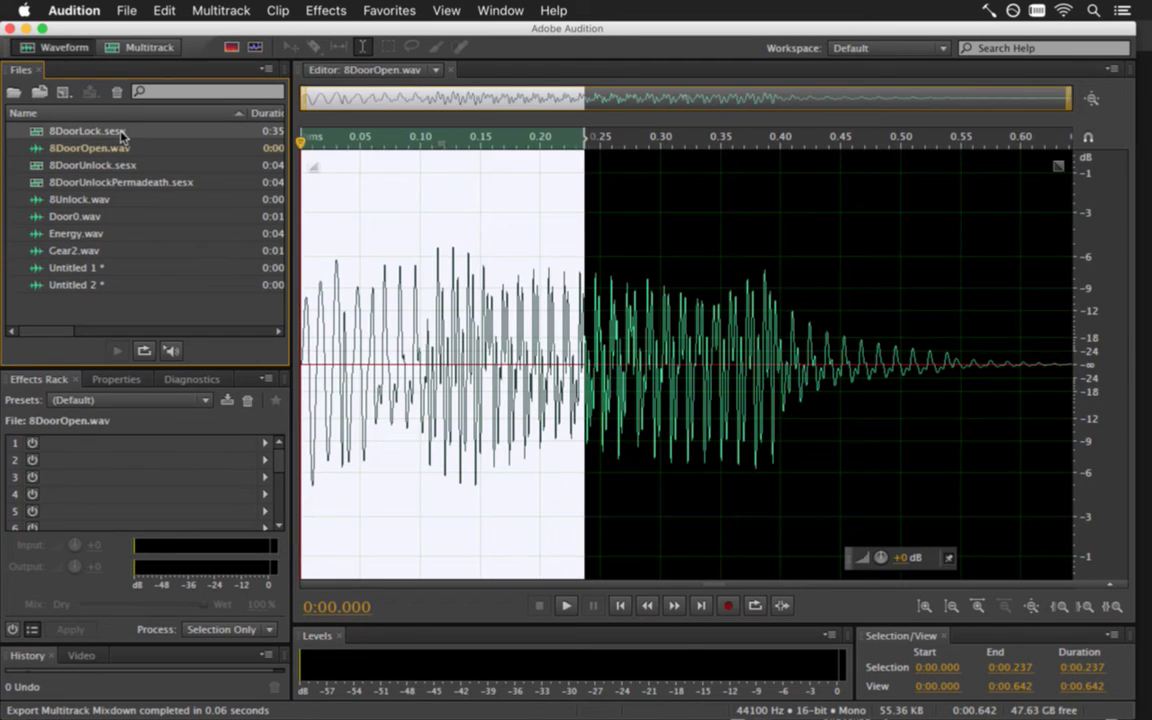
left_click_drag(352, 187, 333, 186)
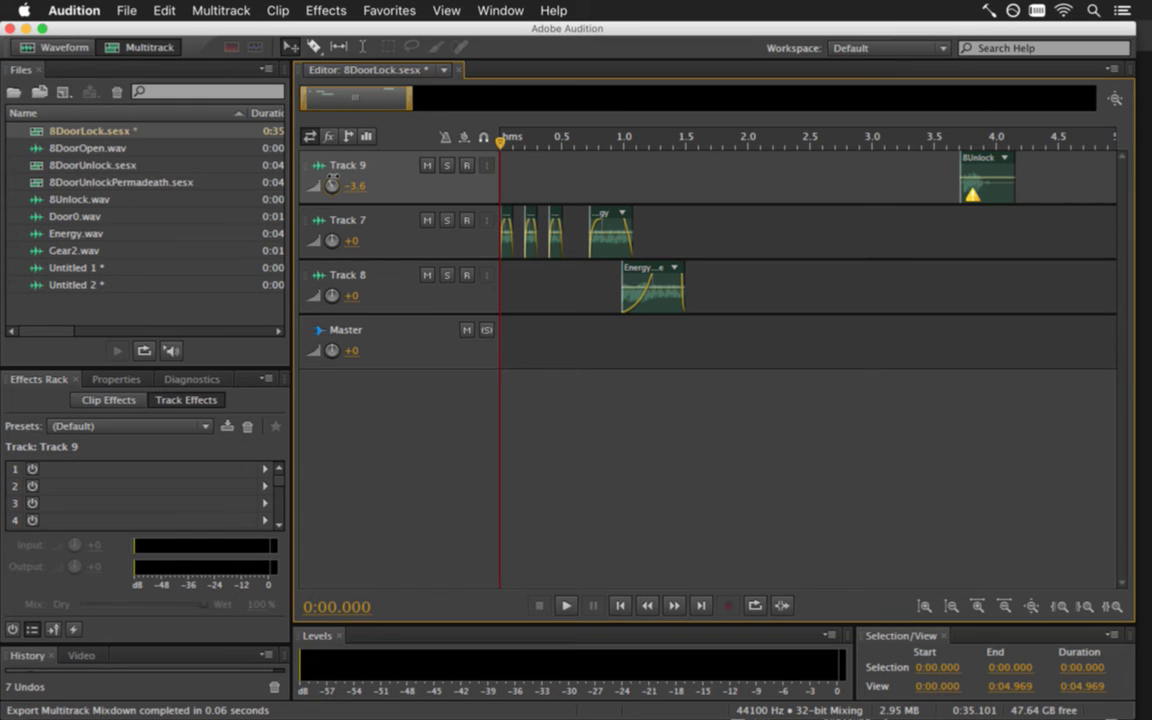
key("super+s")
Export the entire 8DoorLock session as 8DoorLock.wav, overwriting the existing file
left_click(126, 10)
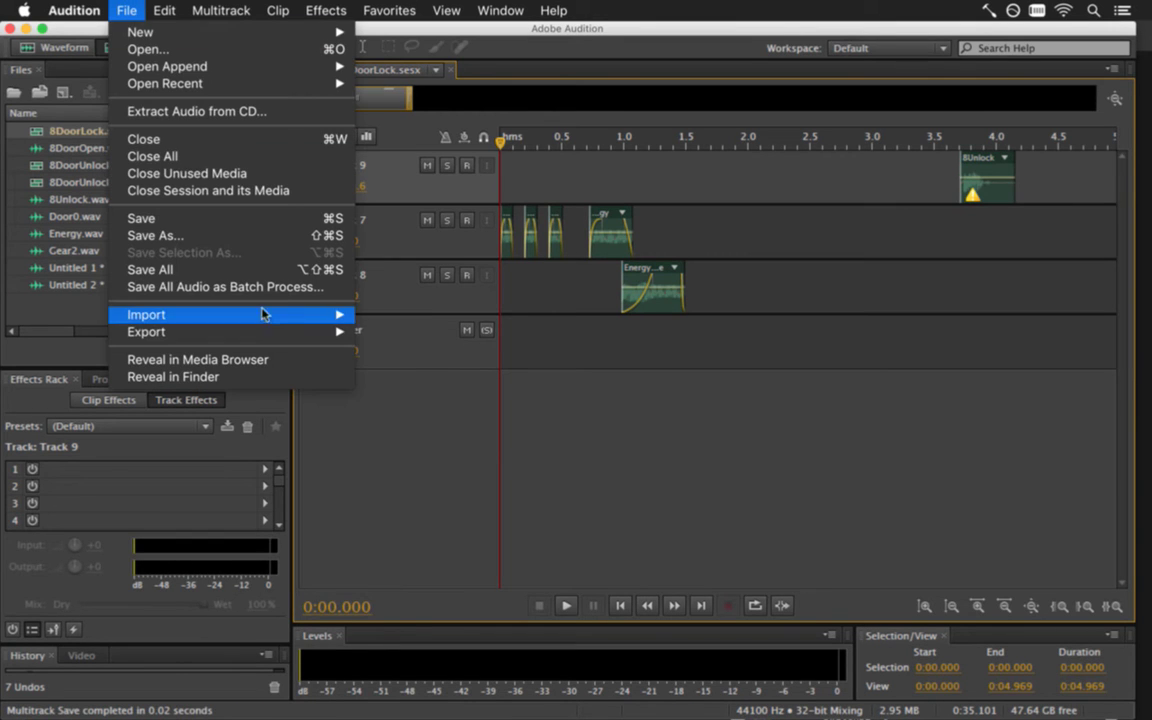
mouse_move(330, 345)
mouse_move(470, 391)
left_click(628, 412)
left_click_drag(515, 214, 563, 214)
key("BackSpace")
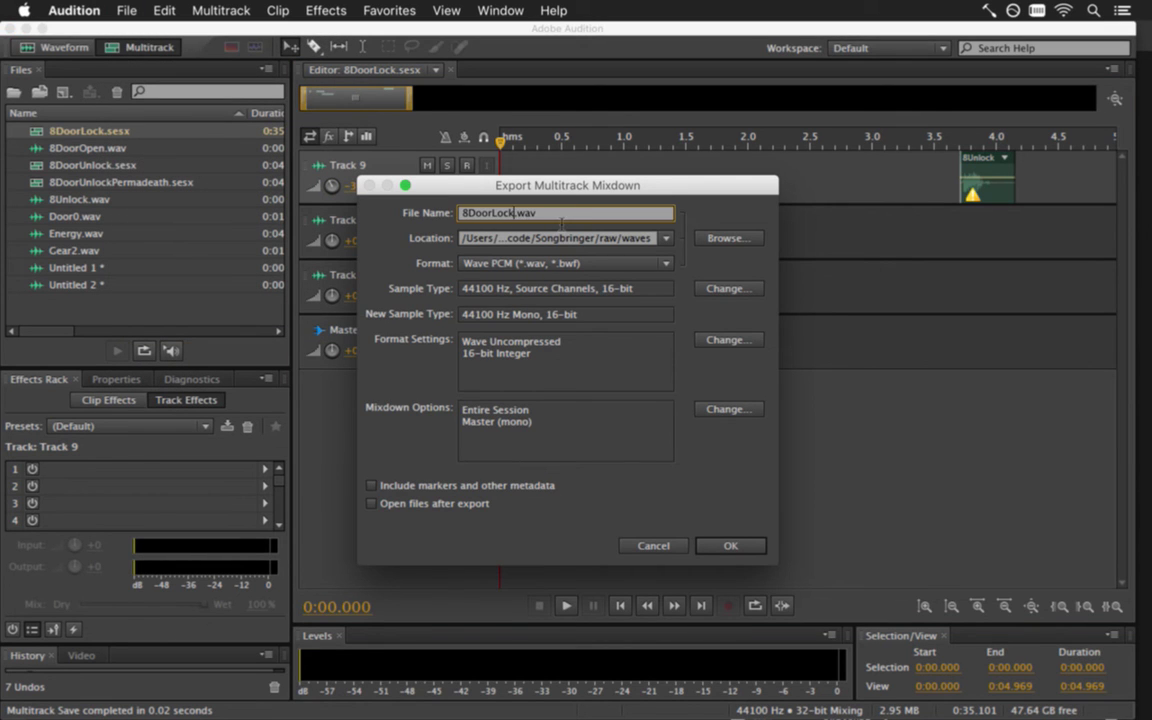
key("Return")
left_click(735, 401)
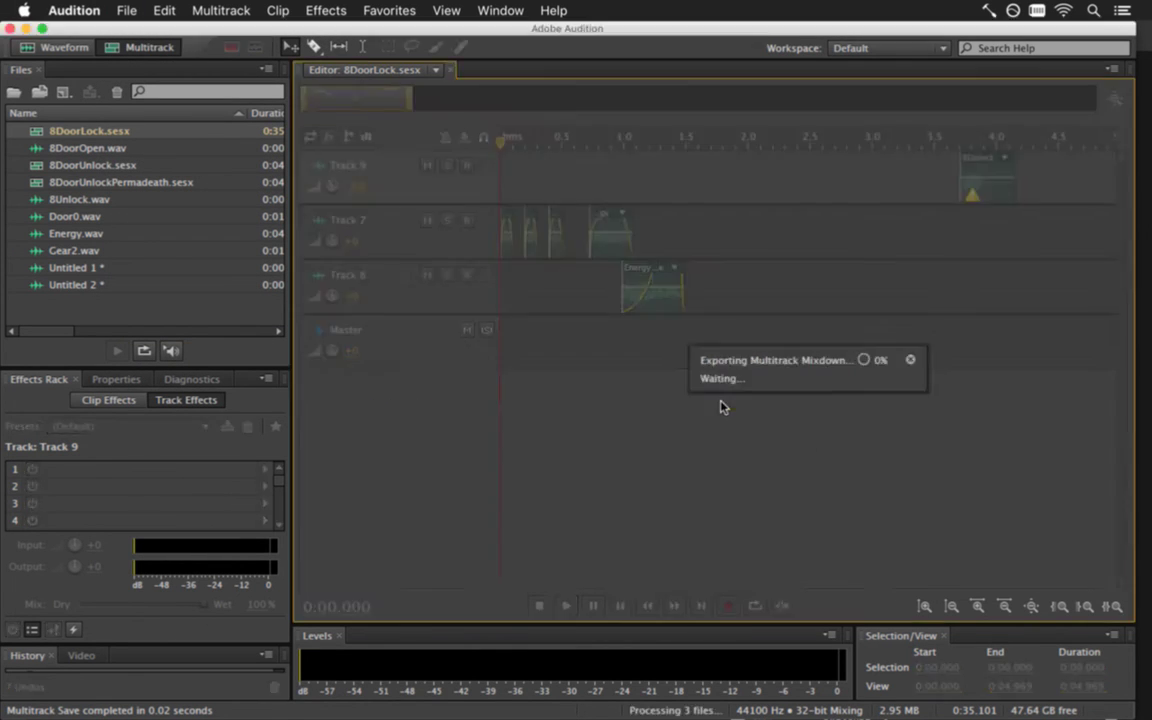
Quit the running game, switch to Photoshop and bring the door animation's first timeline frames into view
key("super+Tab")
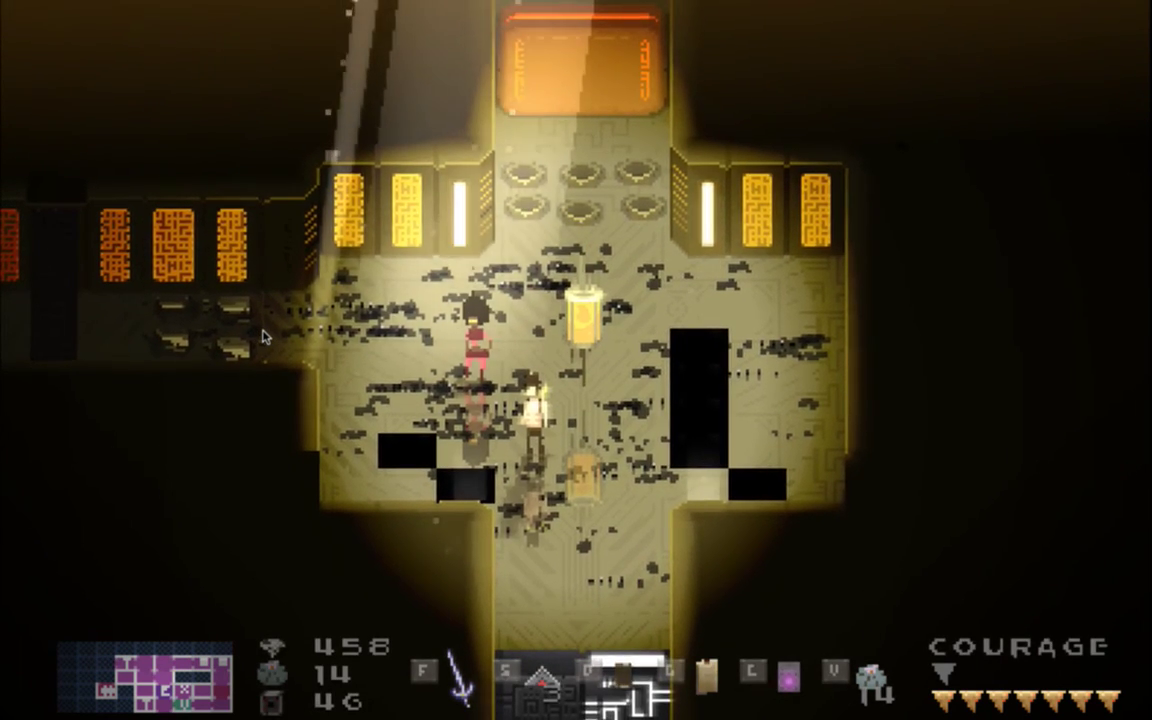
key("super+q")
key("super+Tab")
key("super+Tab")
key("super+Tab")
key("super+Tab")
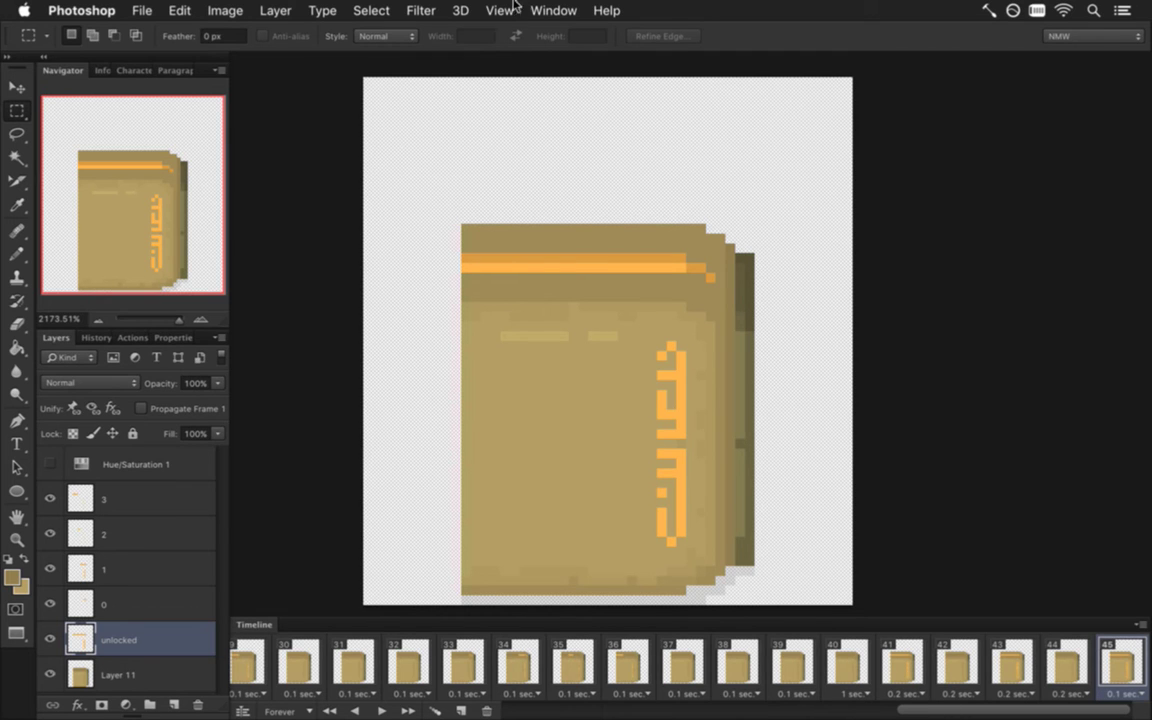
left_click(553, 10)
left_click(437, 561)
left_click_drag(996, 713, 522, 718)
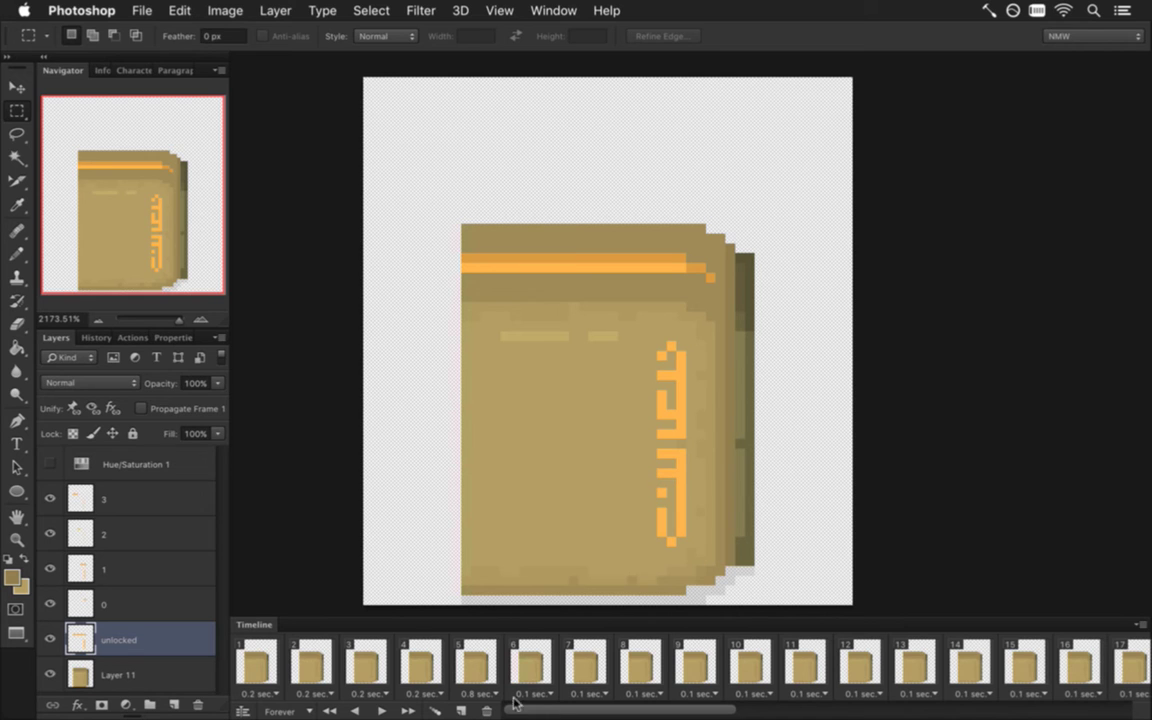
Switch to Audition and close the Untitled 1 and Untitled 2 audio files without saving their changes
key("super+Tab")
key("super+Tab")
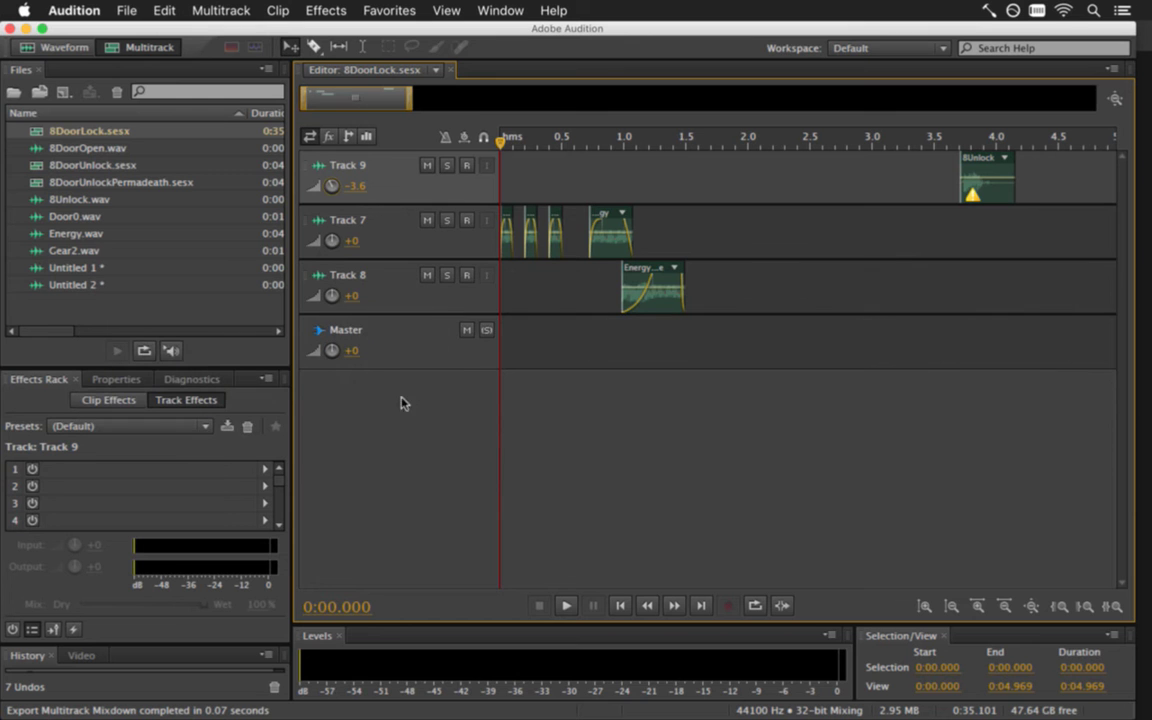
double_click(95, 269)
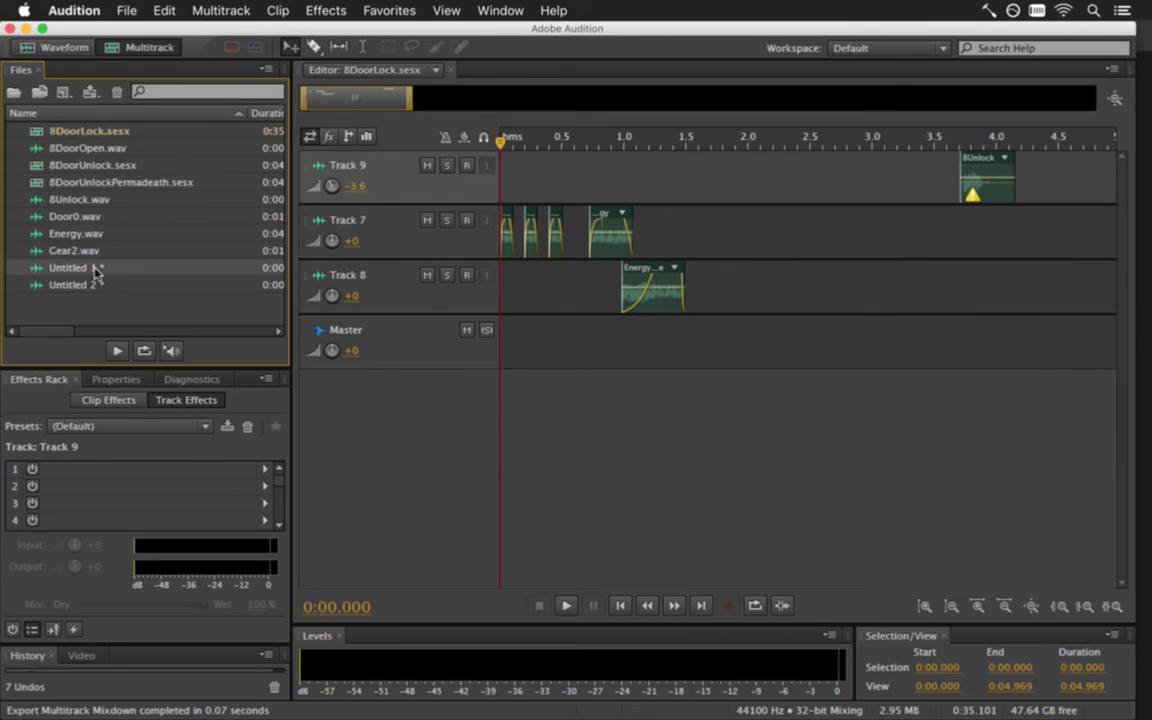
key("super+w")
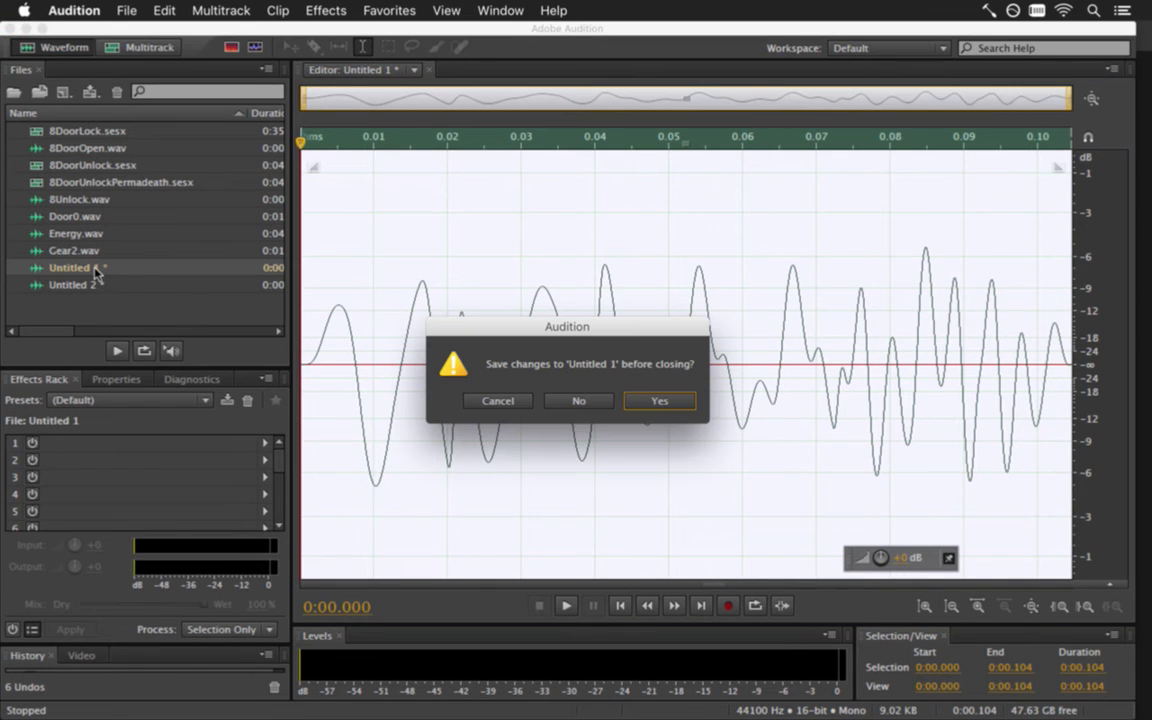
left_click(578, 400)
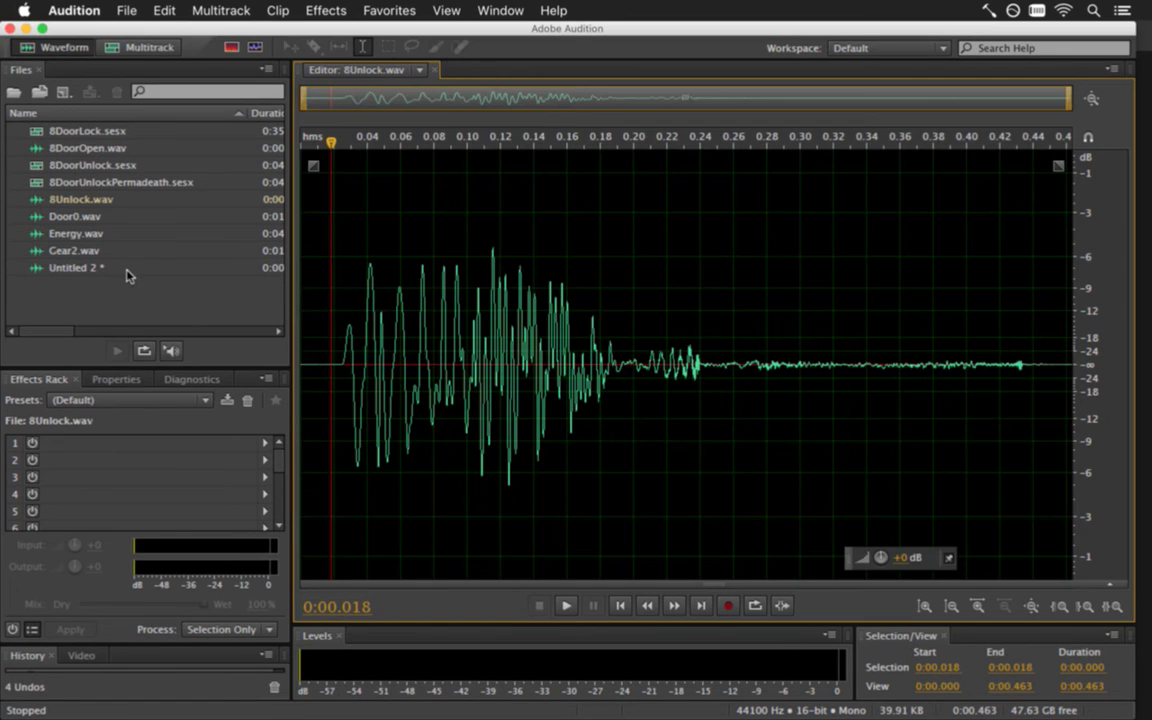
double_click(126, 270)
key("super+w")
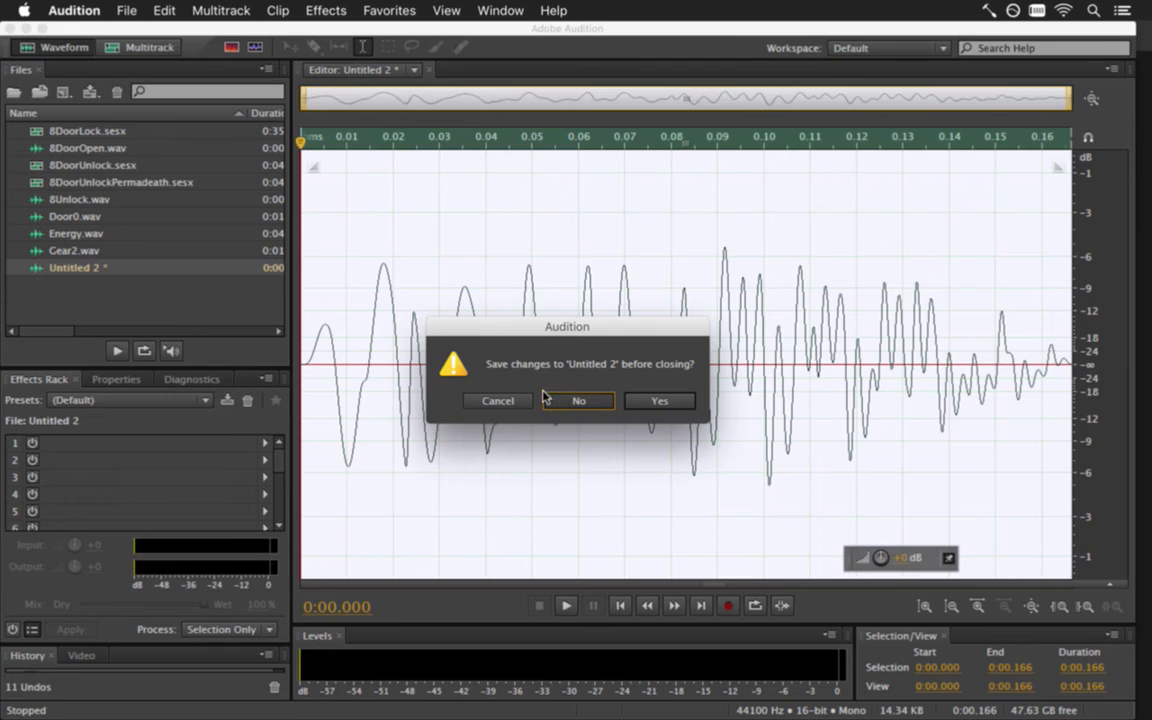
left_click(578, 400)
Close all the remaining files, from 8DoorLock.sesx through Gear2.wav
left_click(118, 133)
left_click(113, 249, "shift")
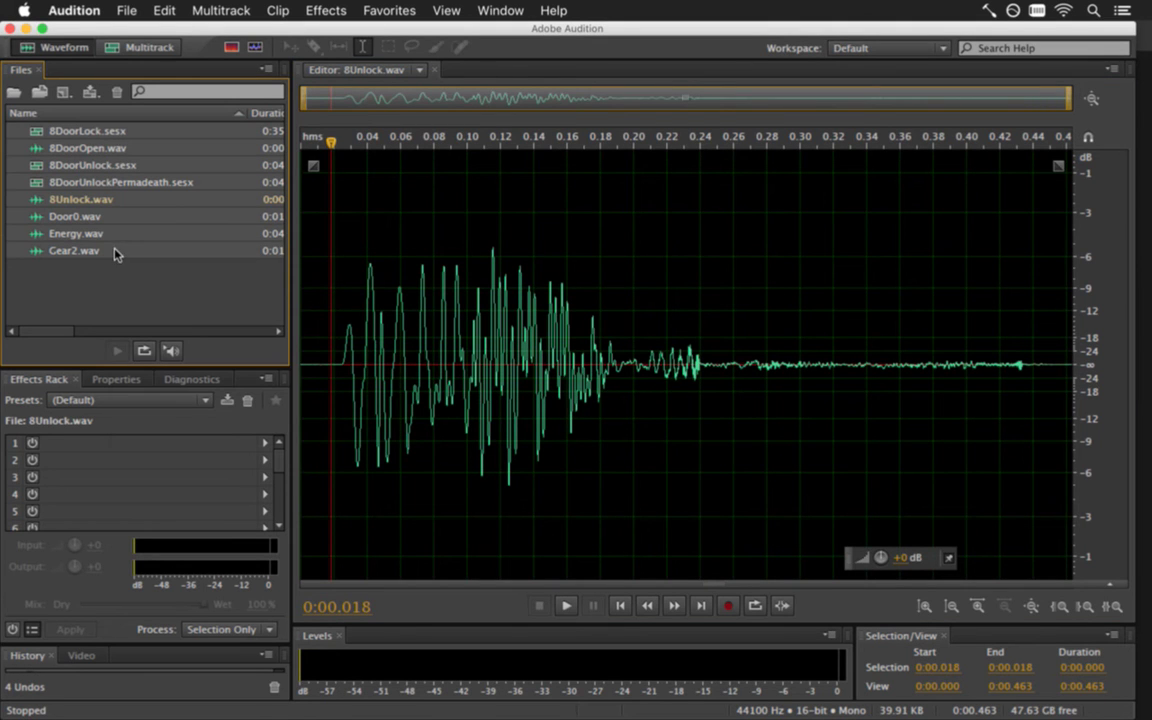
right_click(114, 254)
left_click(185, 340)
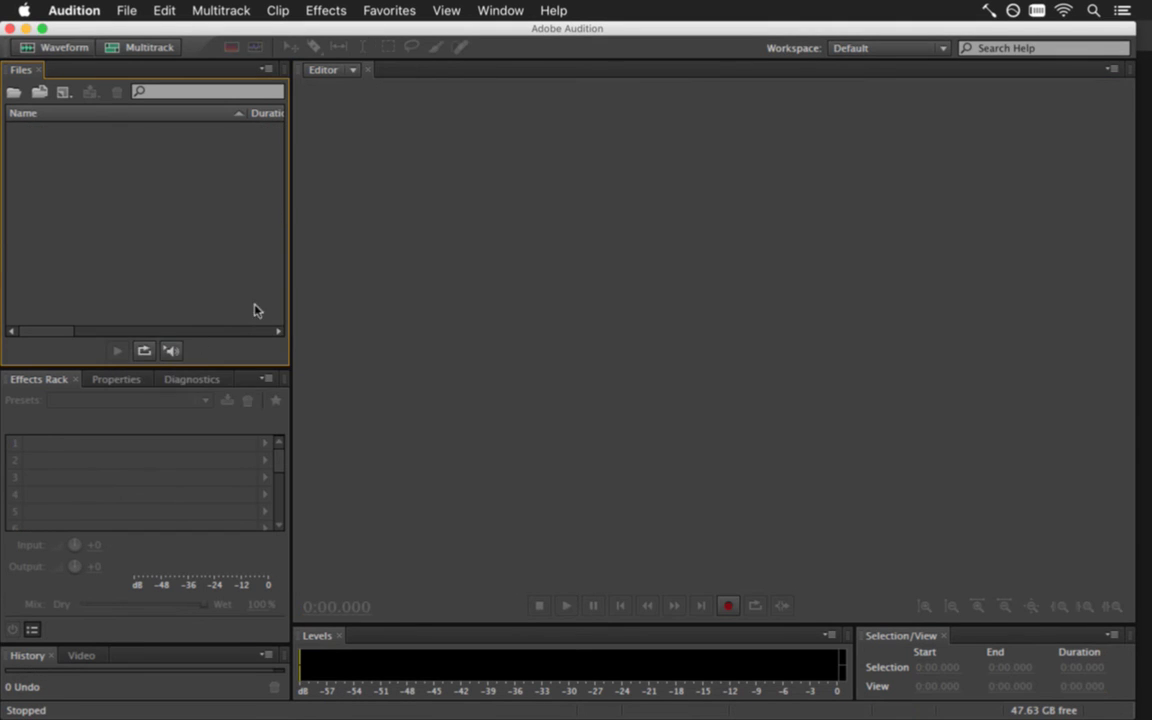
Switch to Terminal, check the Songbringer repository with git status and stage all changes with git addall
key("super+Tab")
left_click(514, 384)
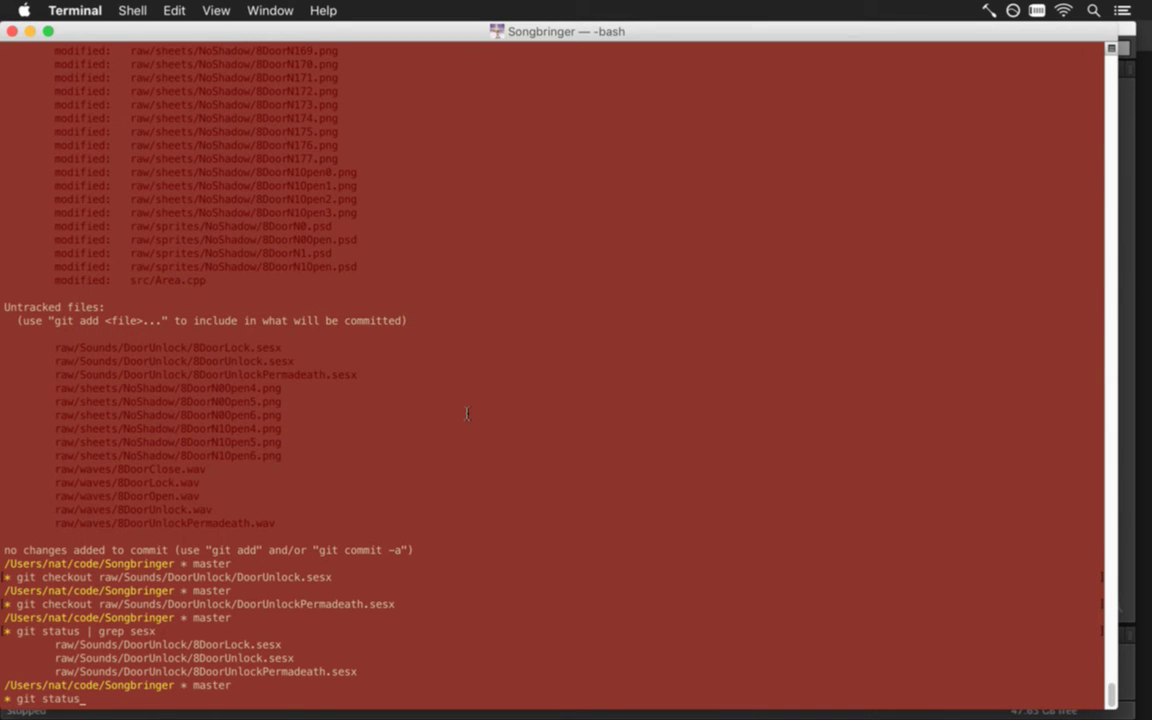
key("Return")
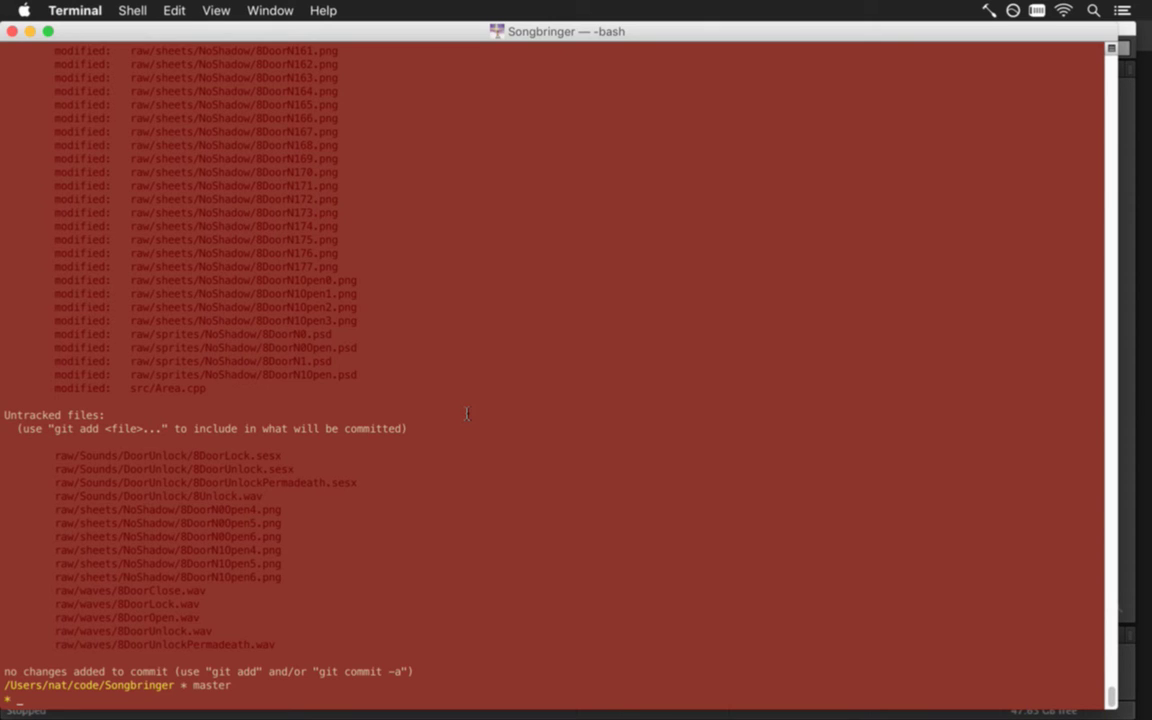
type("git addall")
key("Return")
Open the repository diff with the d command and review the changes through to src/Area.cpp
type("d")
key("Return")
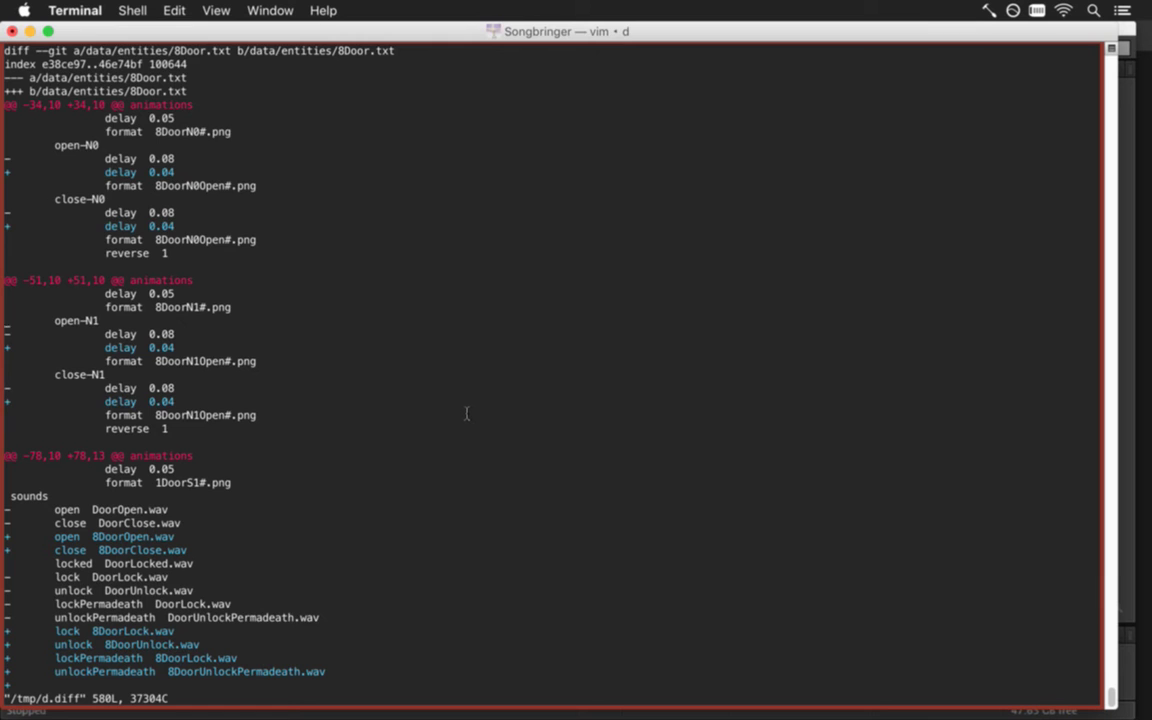
scroll(466, 413, "down", 10)
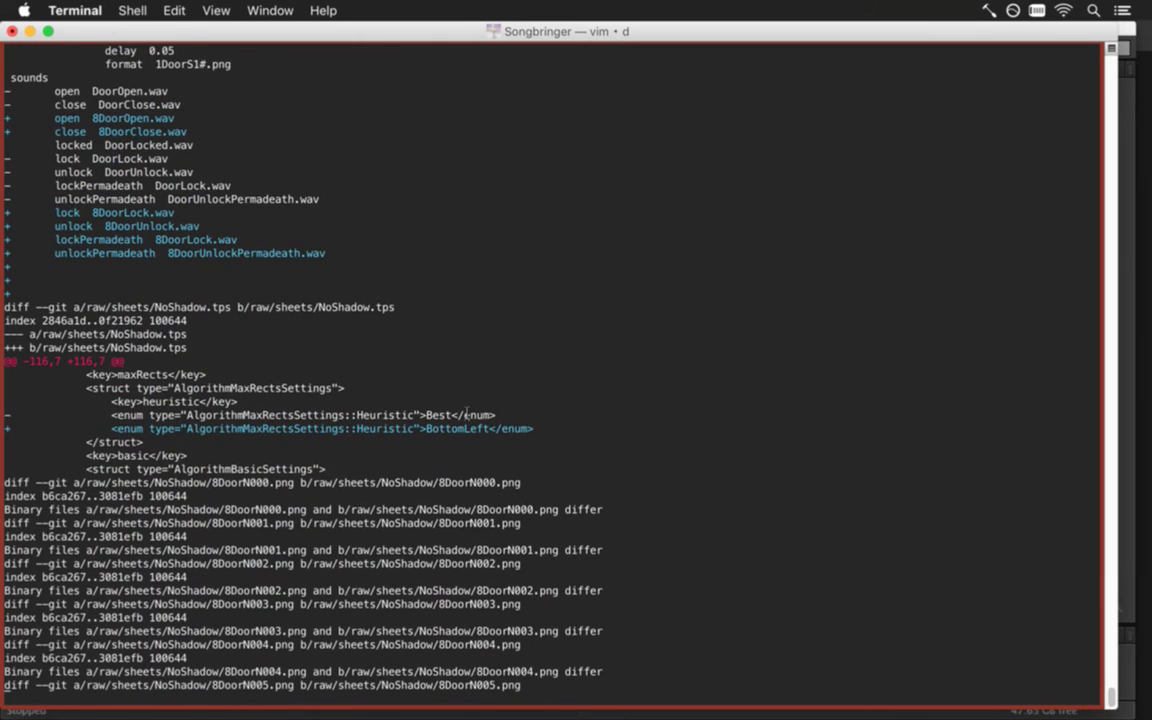
scroll(466, 413, "down", 12)
scroll(466, 413, "down", 20)
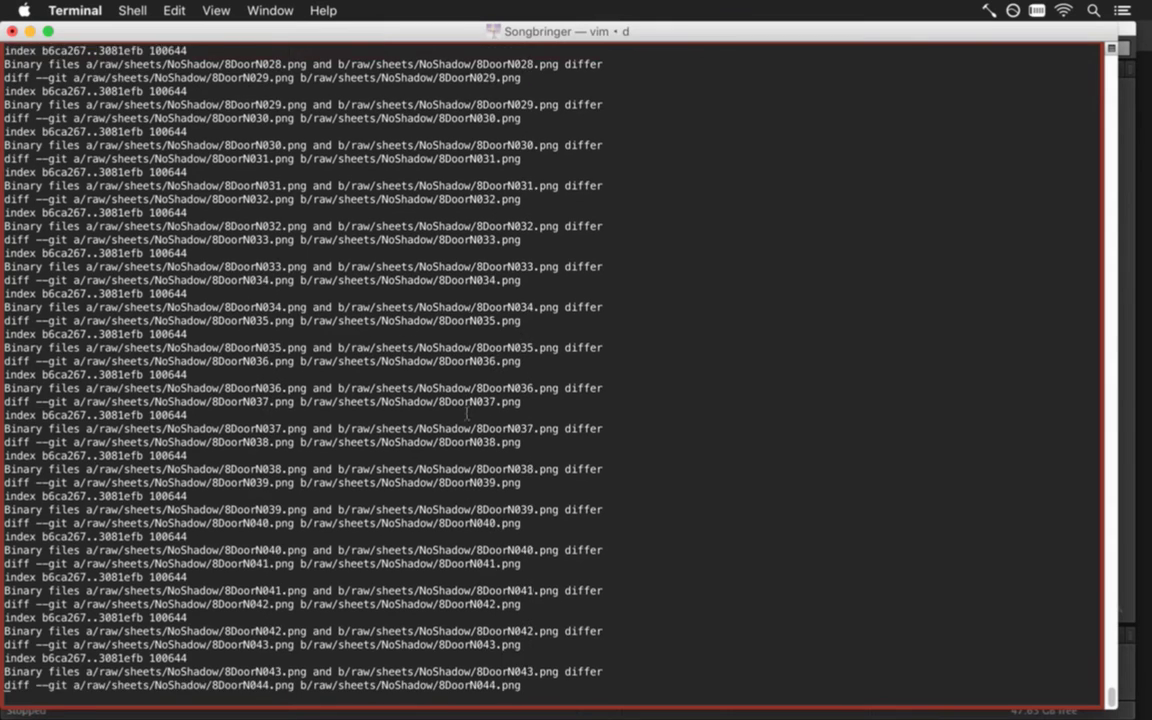
scroll(466, 413, "down", 20)
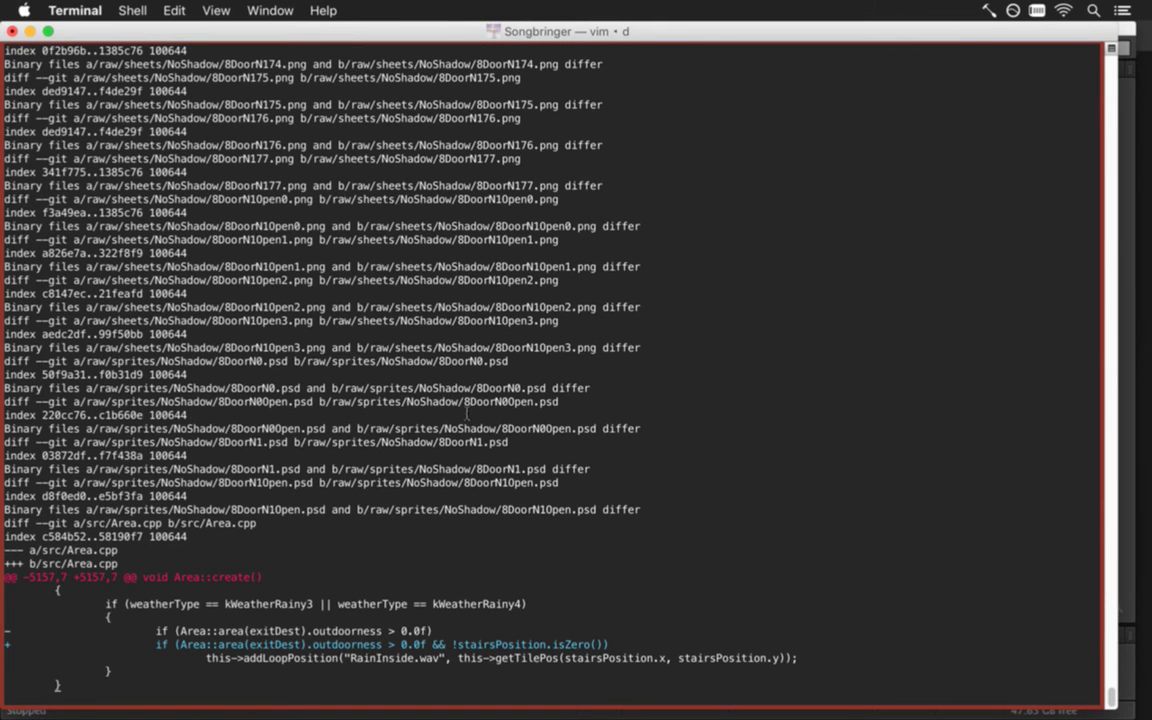
Close the diff, commit all changes with the message "8 doors." and push the commit with git push
type("qgit commit -a")
key("Return")
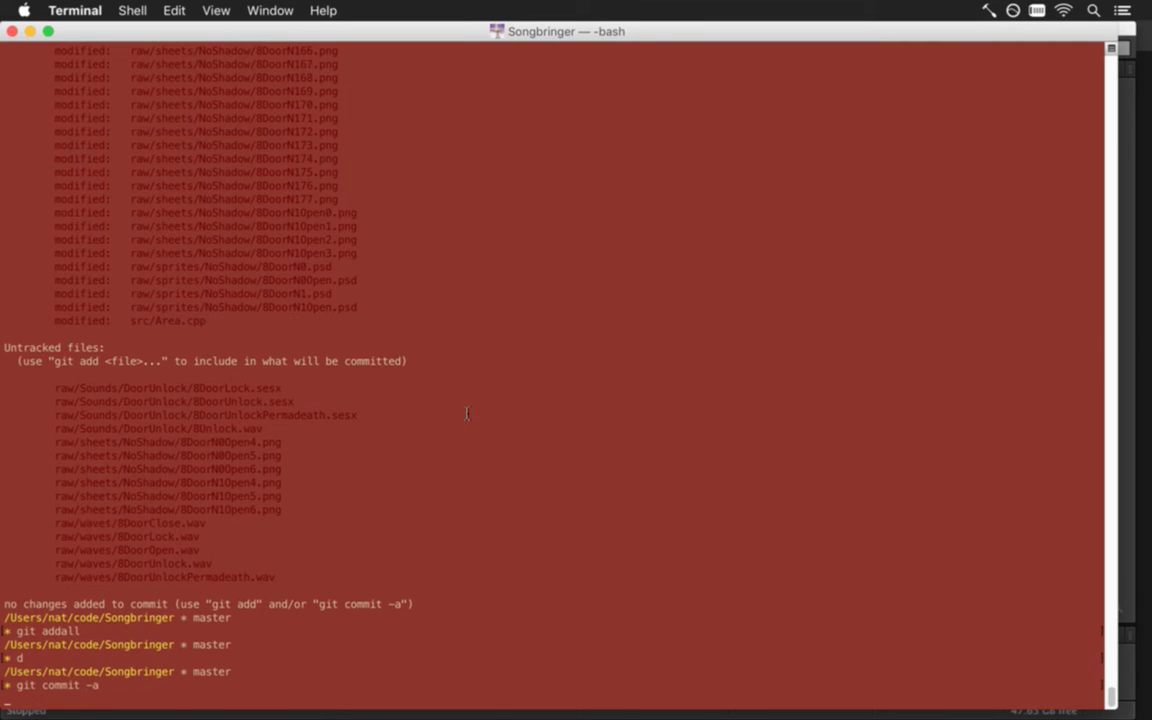
type("idoors.")
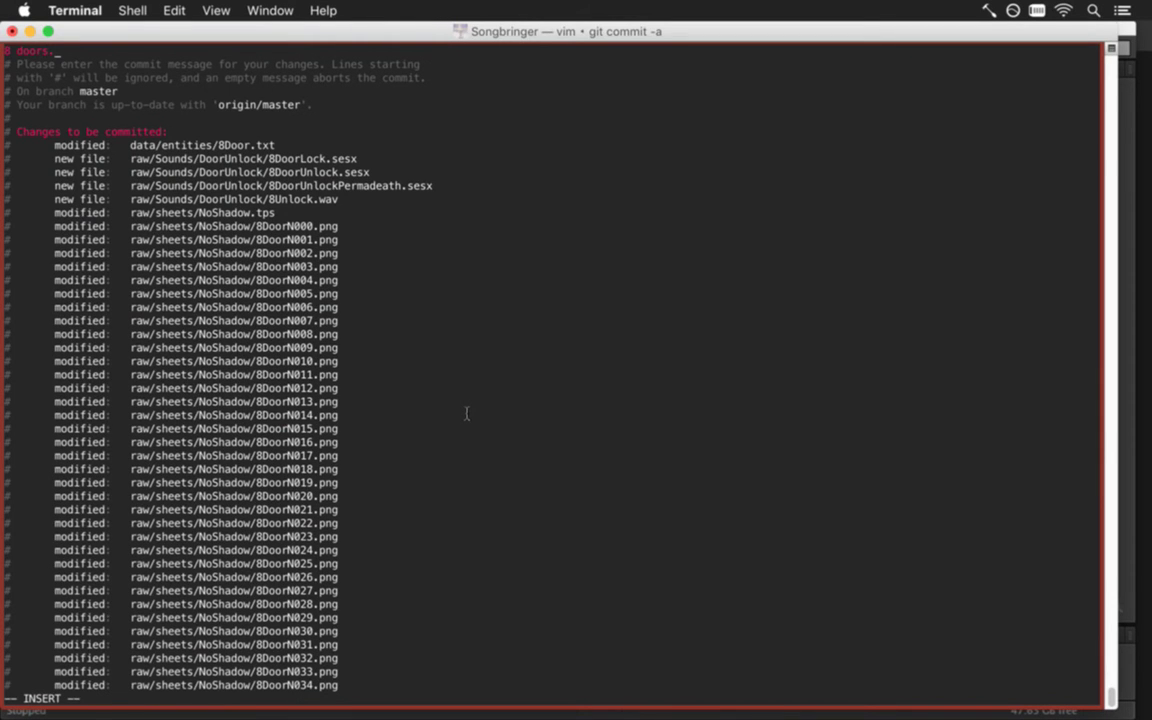
key("Escape")
type(":wq")
key("Return")
type("git push")
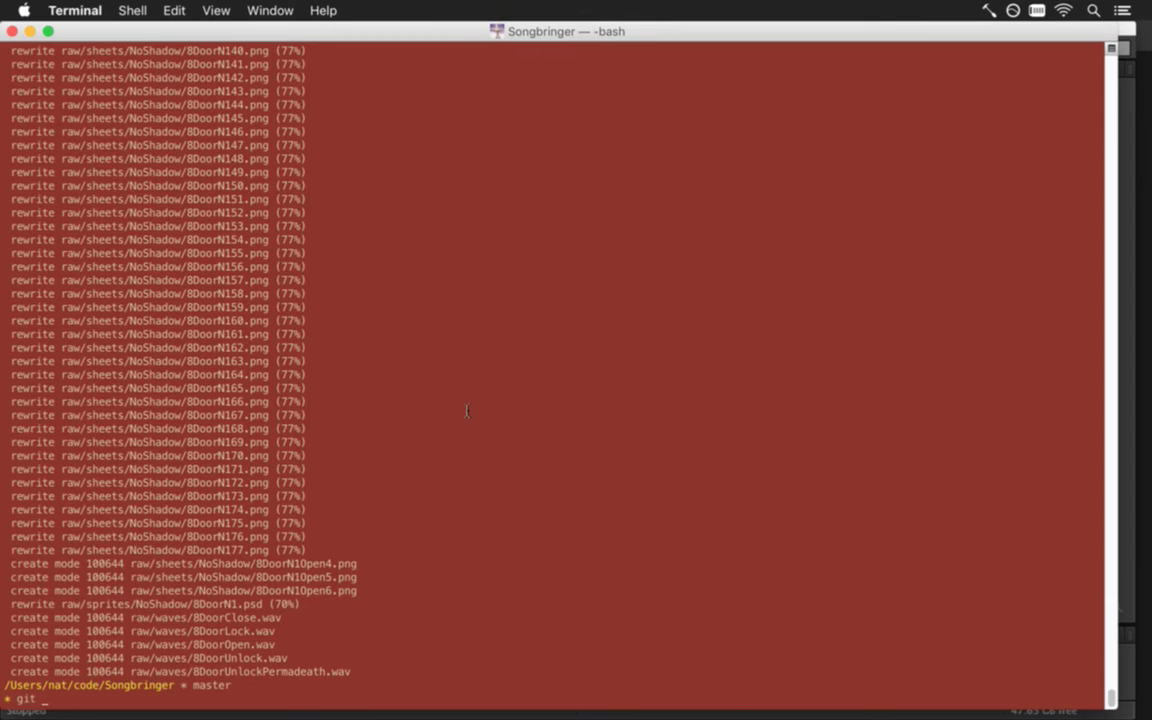
key("Return")
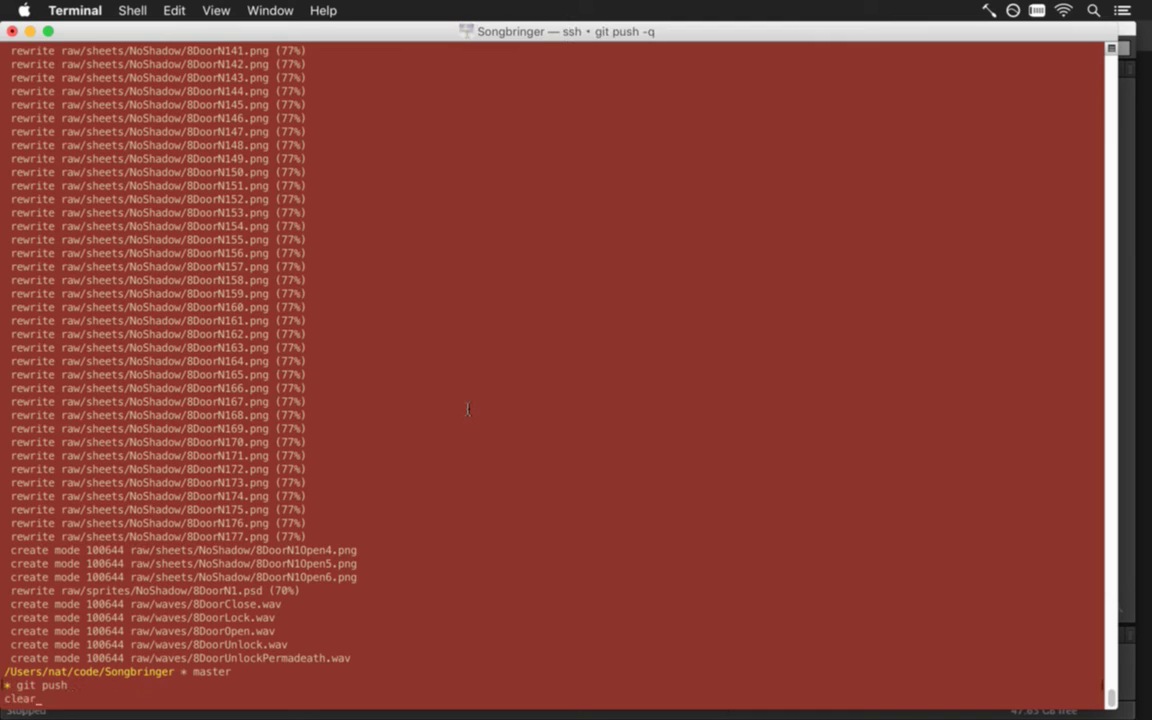
Switch back to the door animation in Photoshop
key("super+Tab")
key("super+Tab")
key("super+Tab")
key("super+Tab")
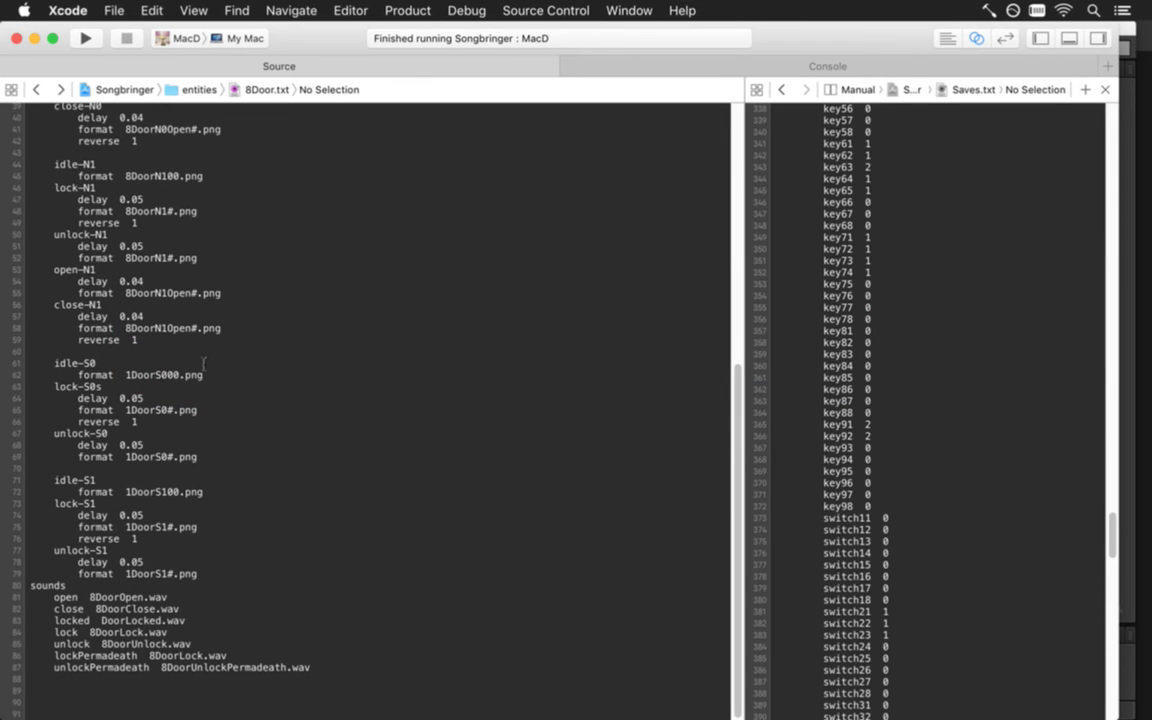
key("super+Tab")
key("super+Tab")
key("super+Tab")
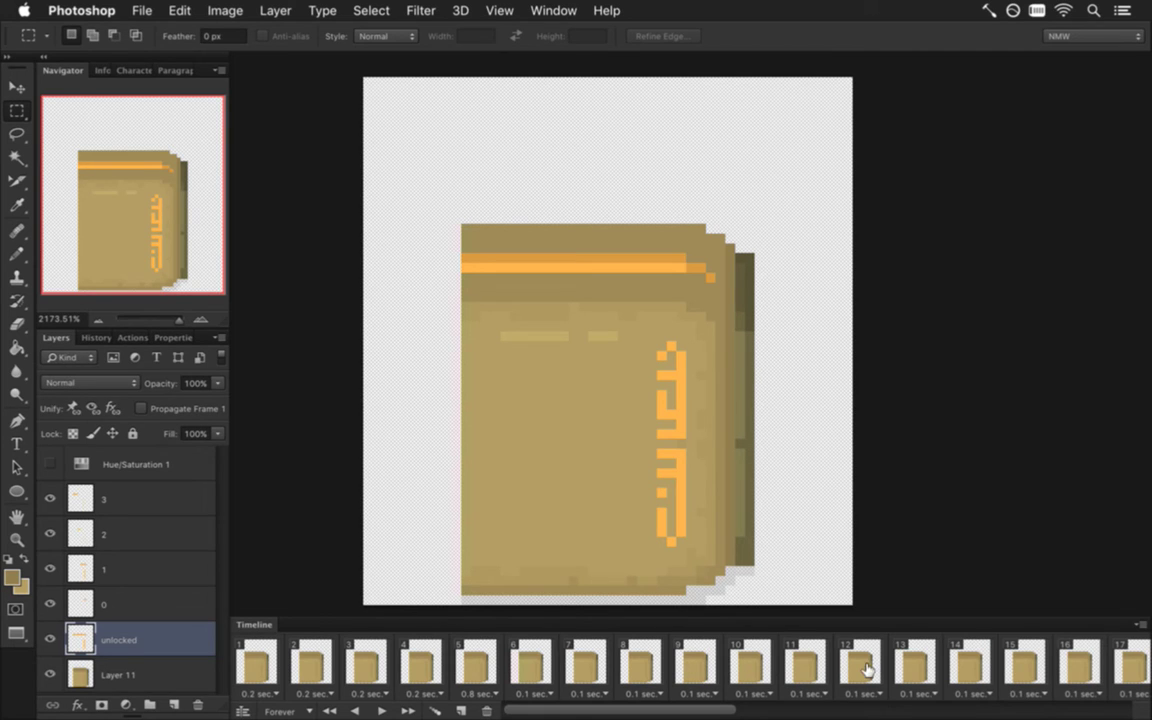
Set the delay of frame 25 in the door animation to 4.5 seconds
left_click(1127, 663)
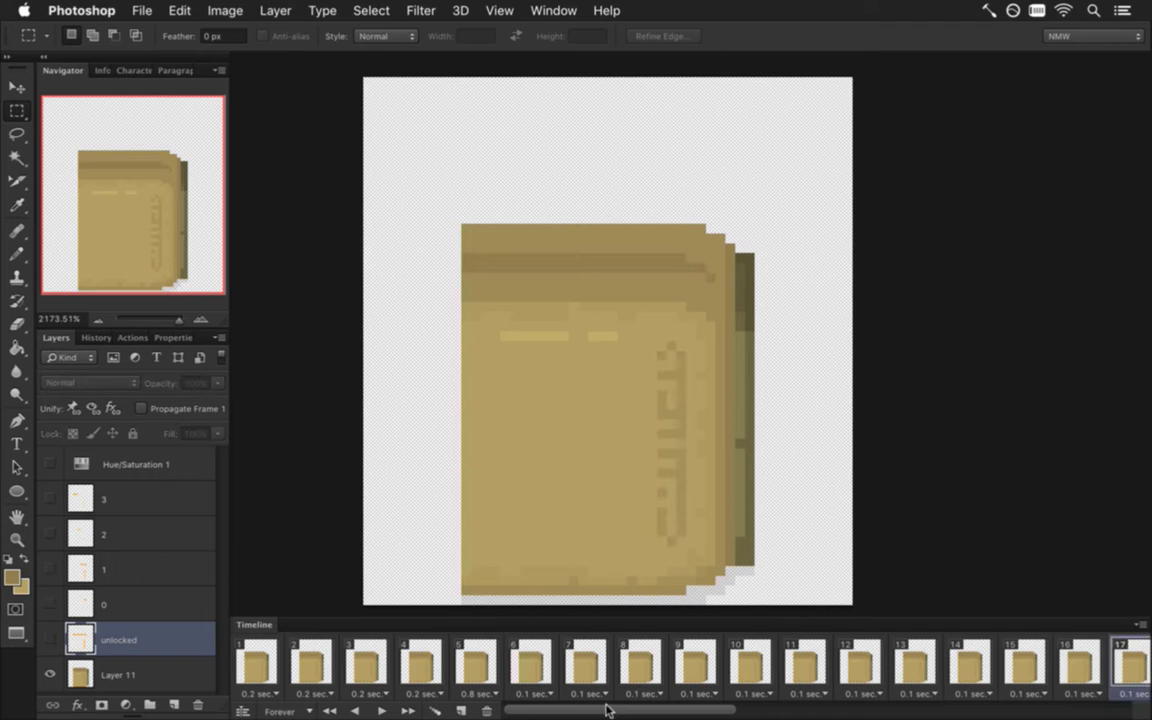
left_click_drag(623, 711, 828, 711)
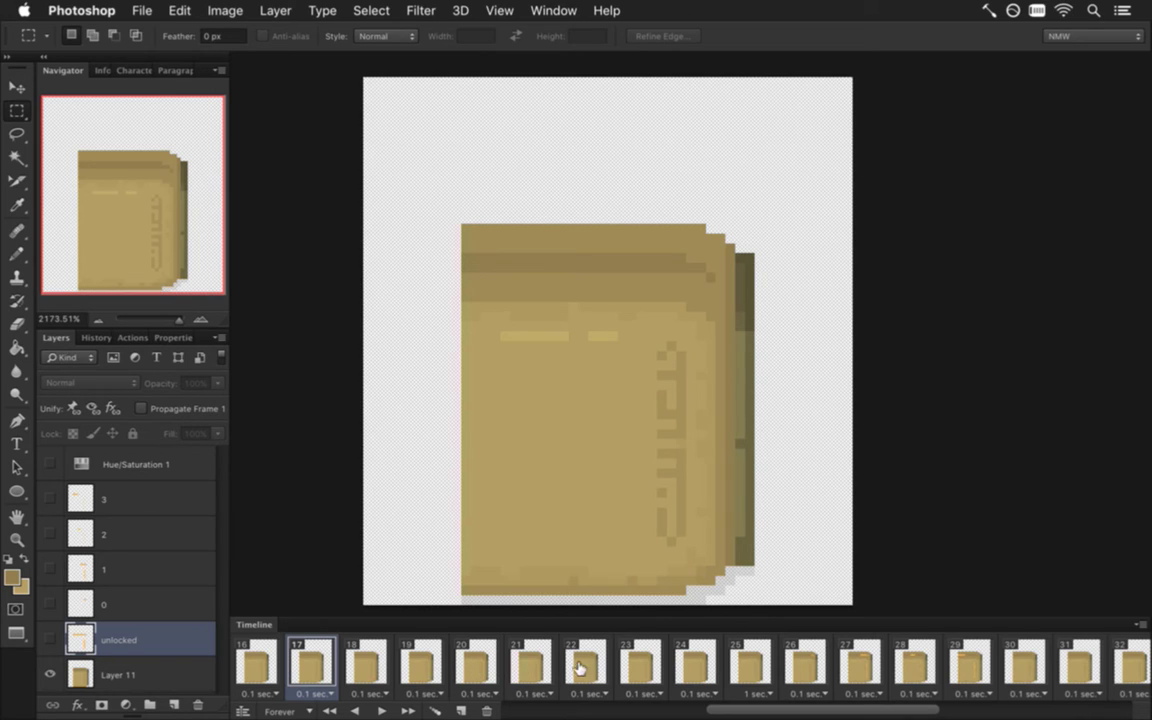
left_click(743, 667)
left_click(748, 690)
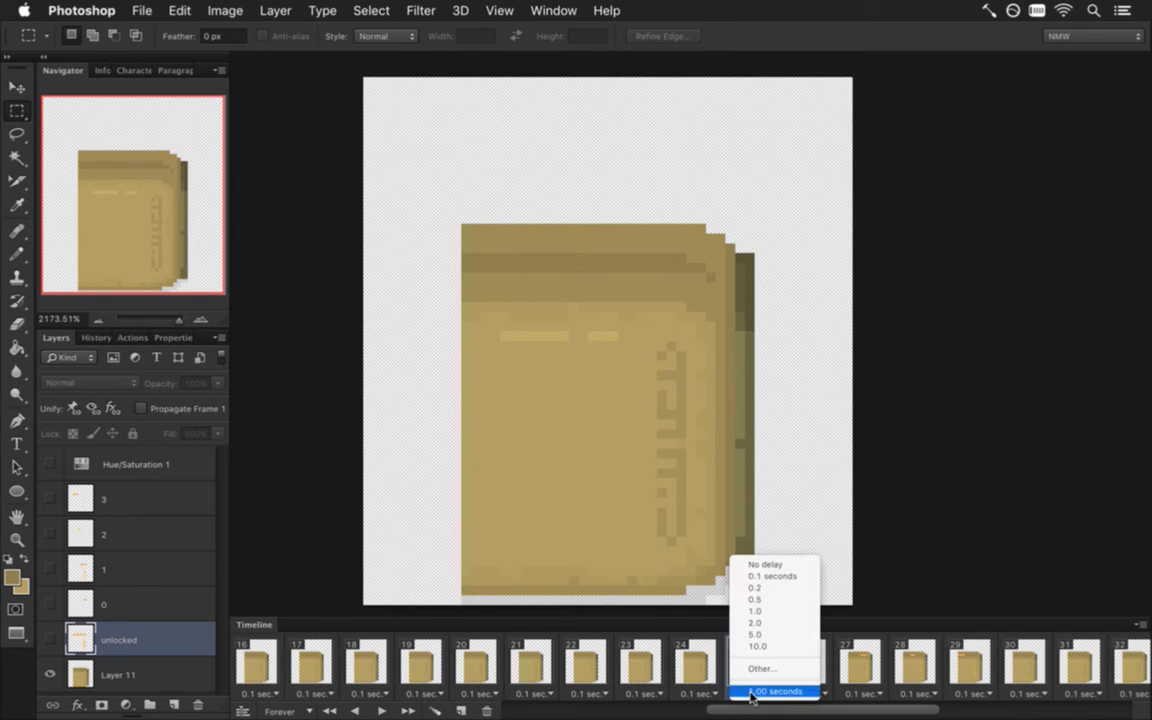
left_click(686, 605)
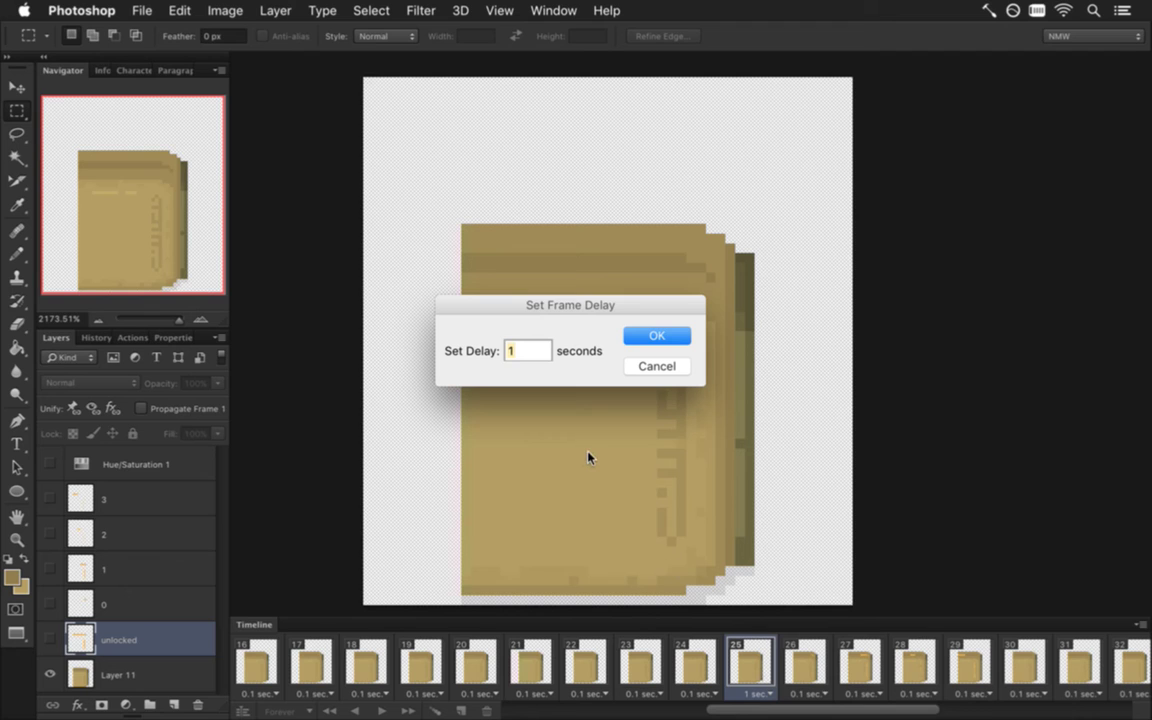
type("4.5")
left_click(655, 335)
Delete frames 1 through 24 from the door animation timeline
left_click(693, 642)
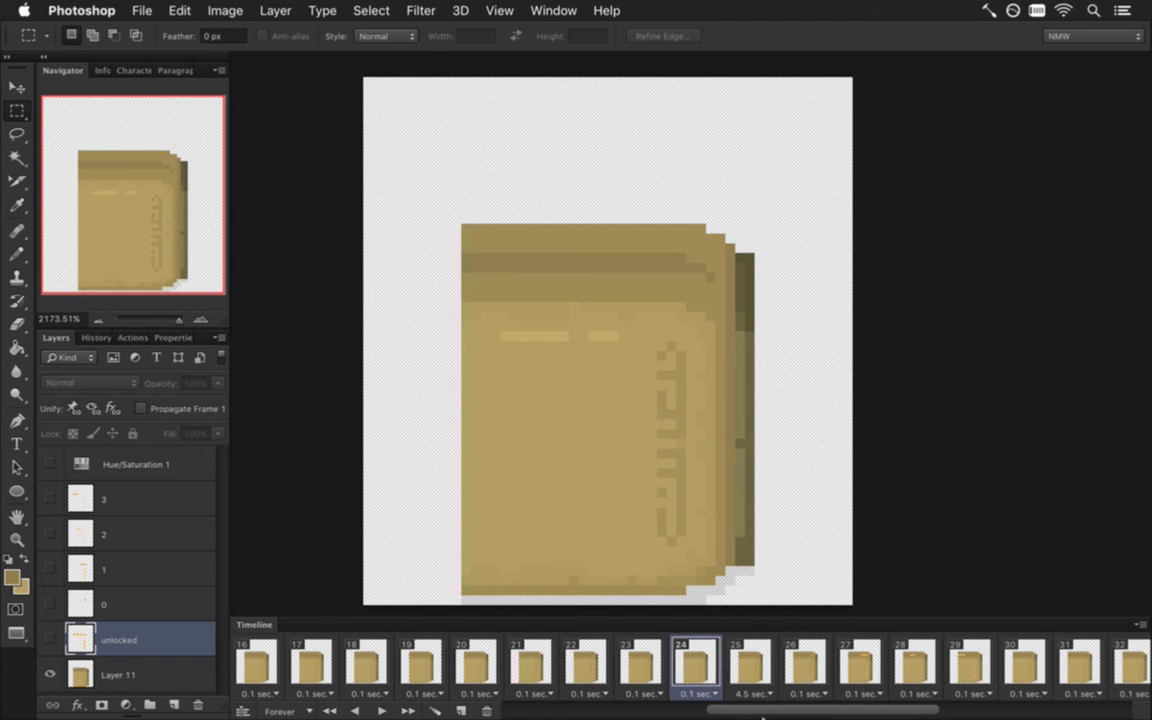
left_click_drag(770, 712, 565, 712)
left_click(250, 662, "shift")
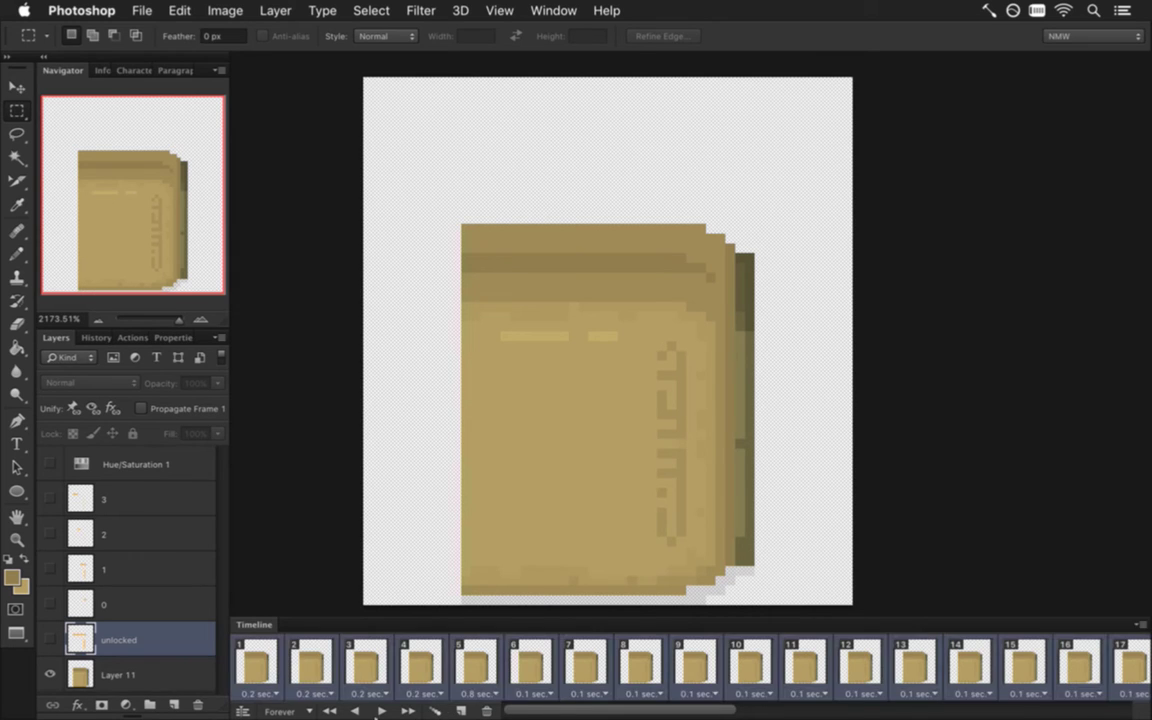
left_click(483, 709)
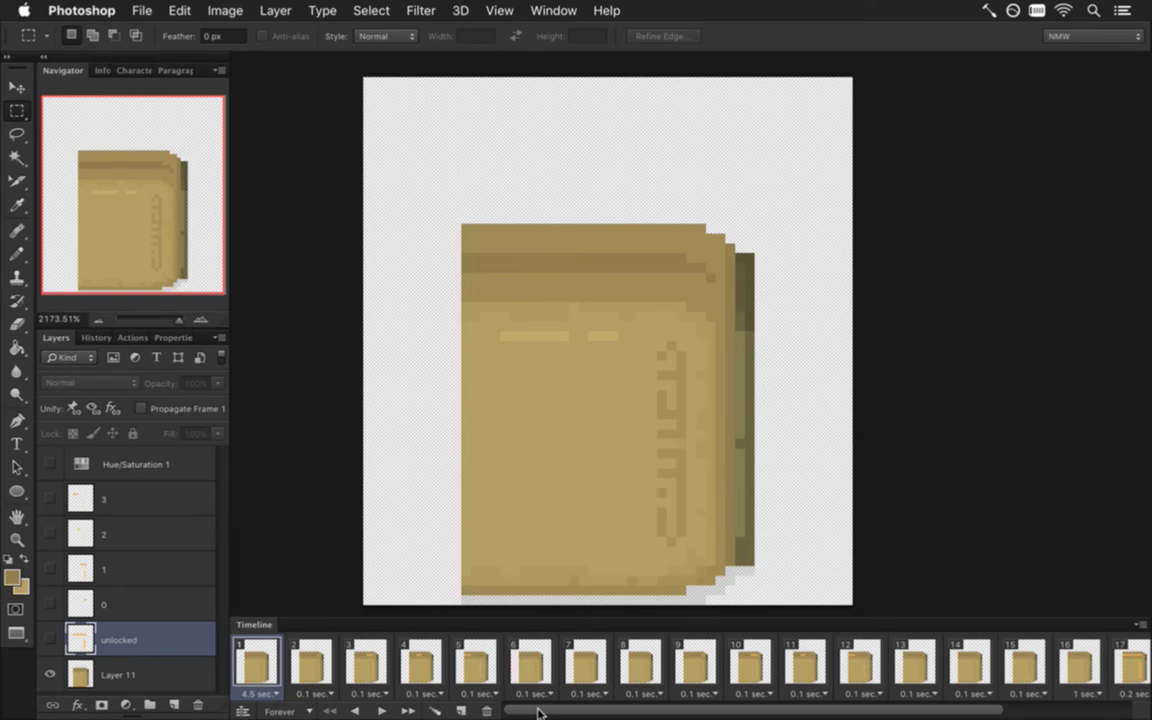
Look over the remaining animation frames and set the first frame's delay to 2.5 seconds
left_click_drag(538, 712, 768, 716)
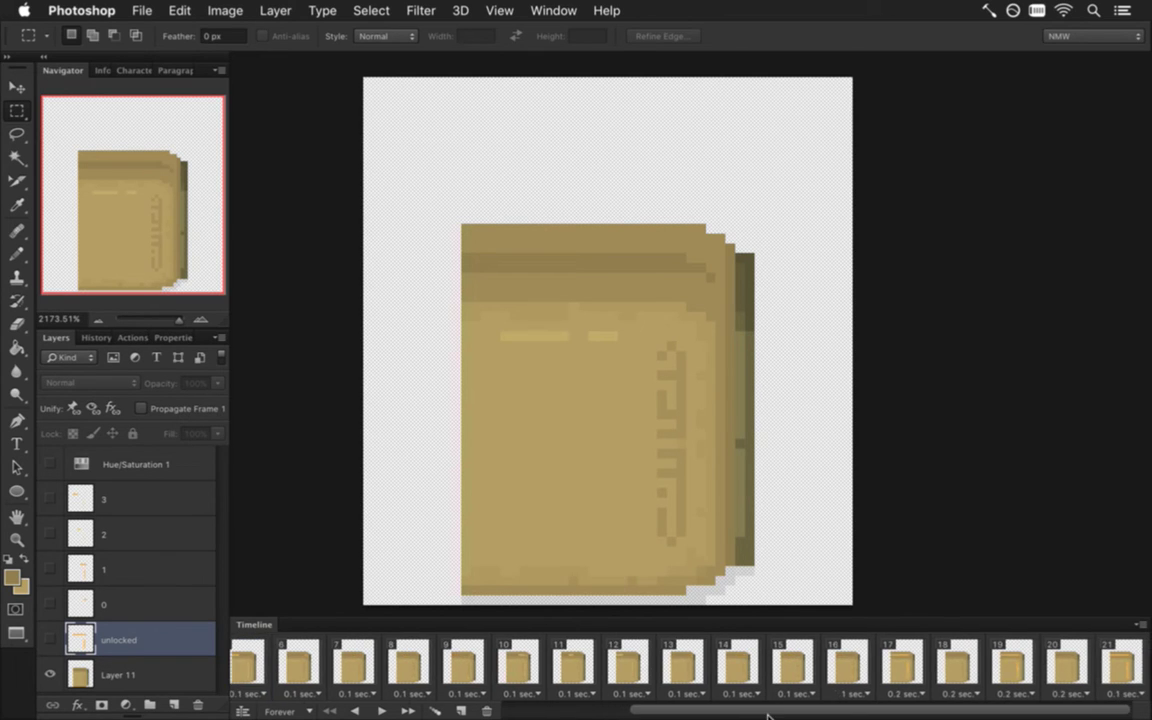
left_click_drag(670, 714, 545, 714)
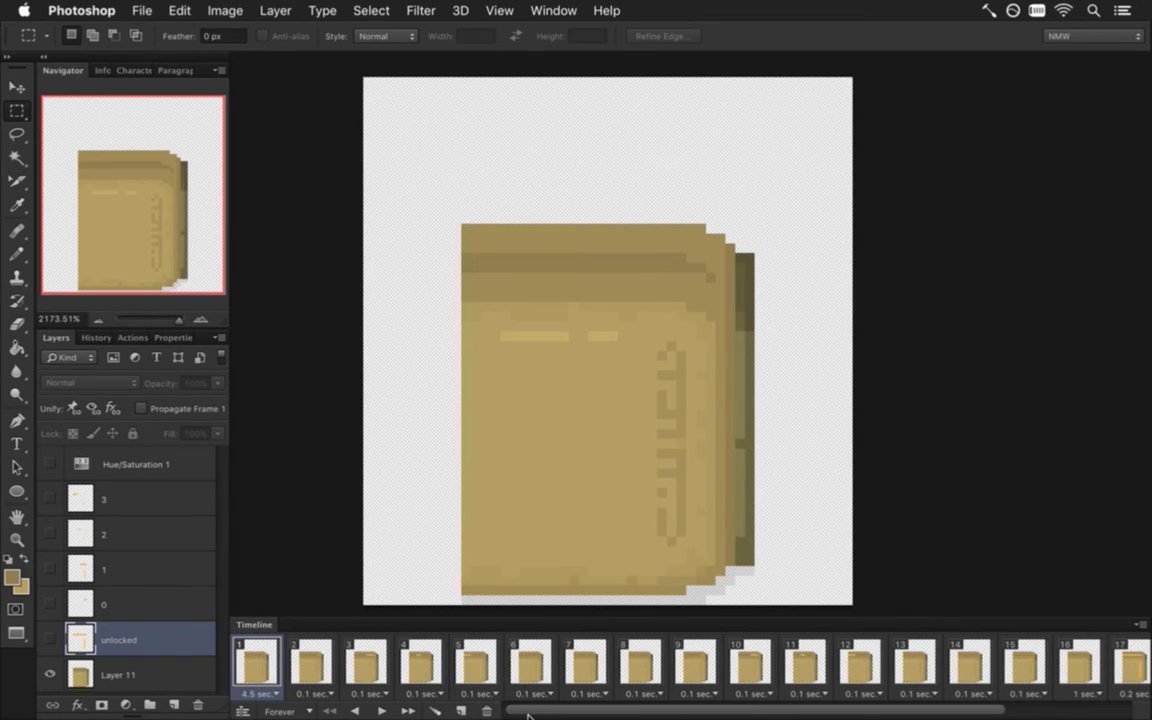
left_click(262, 692)
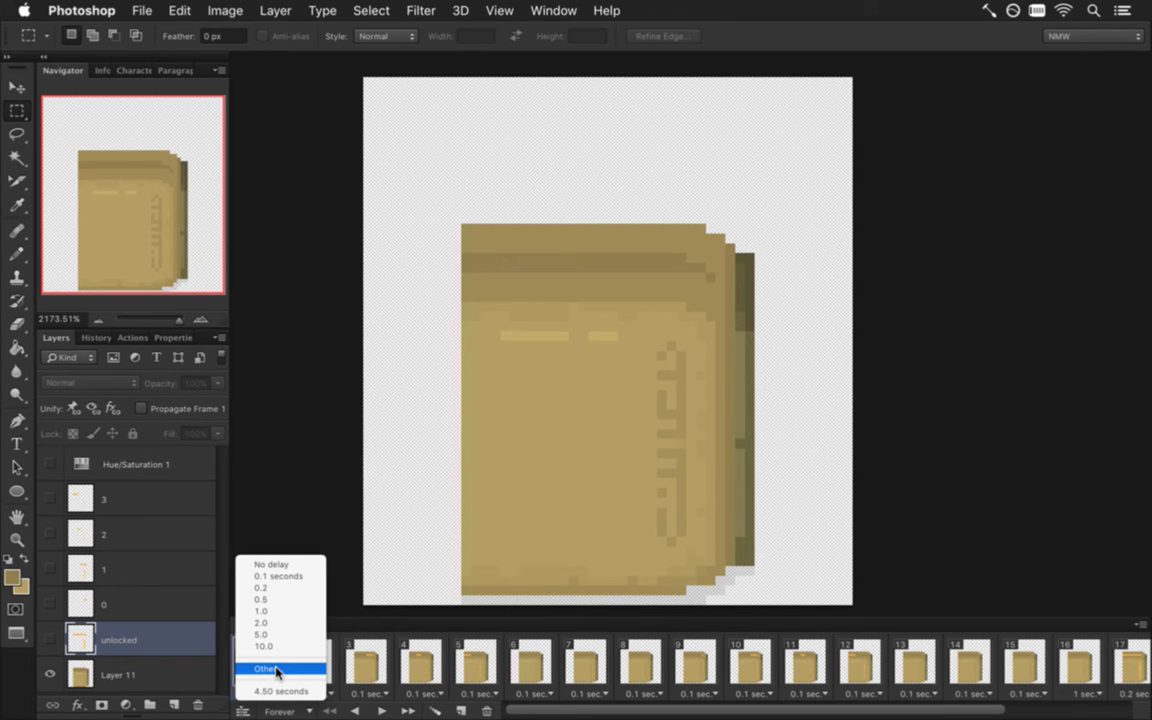
left_click(268, 668)
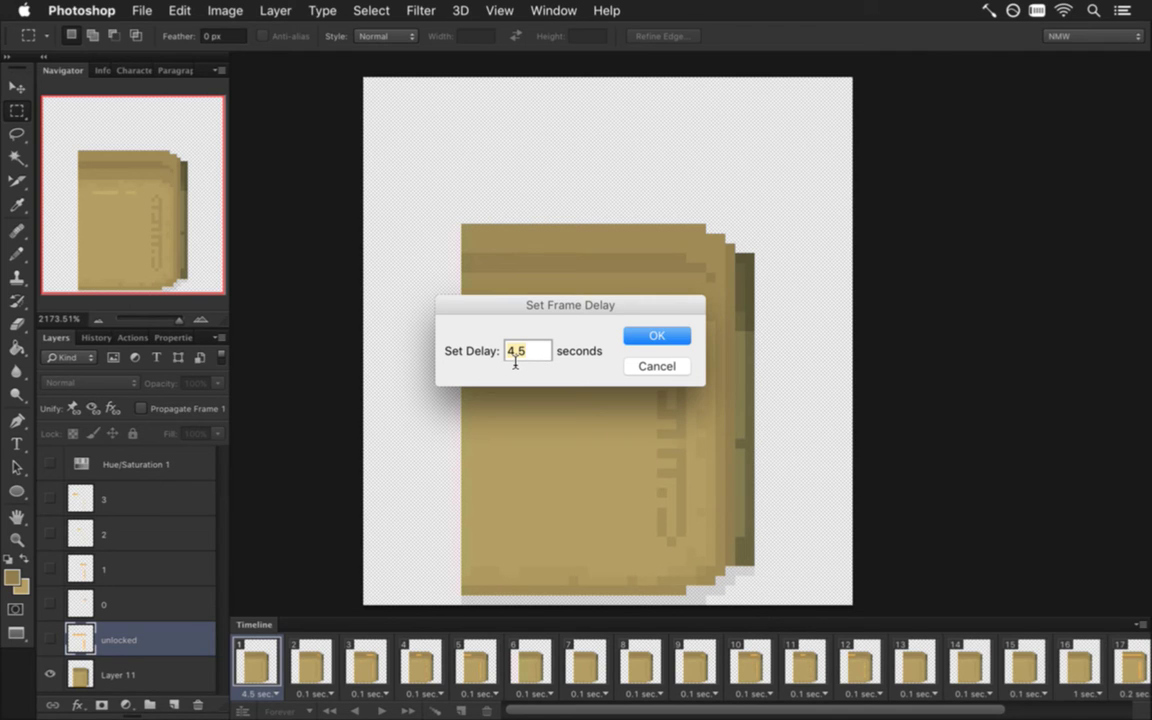
left_click(515, 362)
key("BackSpace")
type("2")
left_click(638, 337)
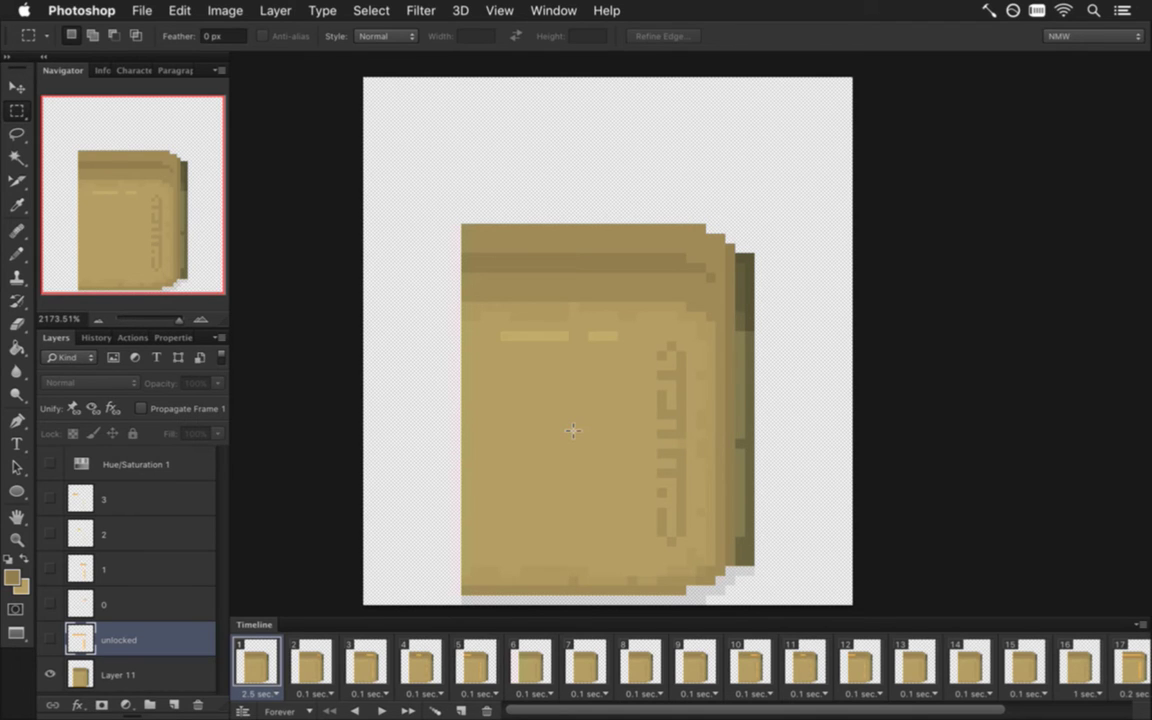
Switch to Terminal and delete the old door frame images with rm raw/sheets/NoShadow/8DoorN???.png
key("super+Tab")
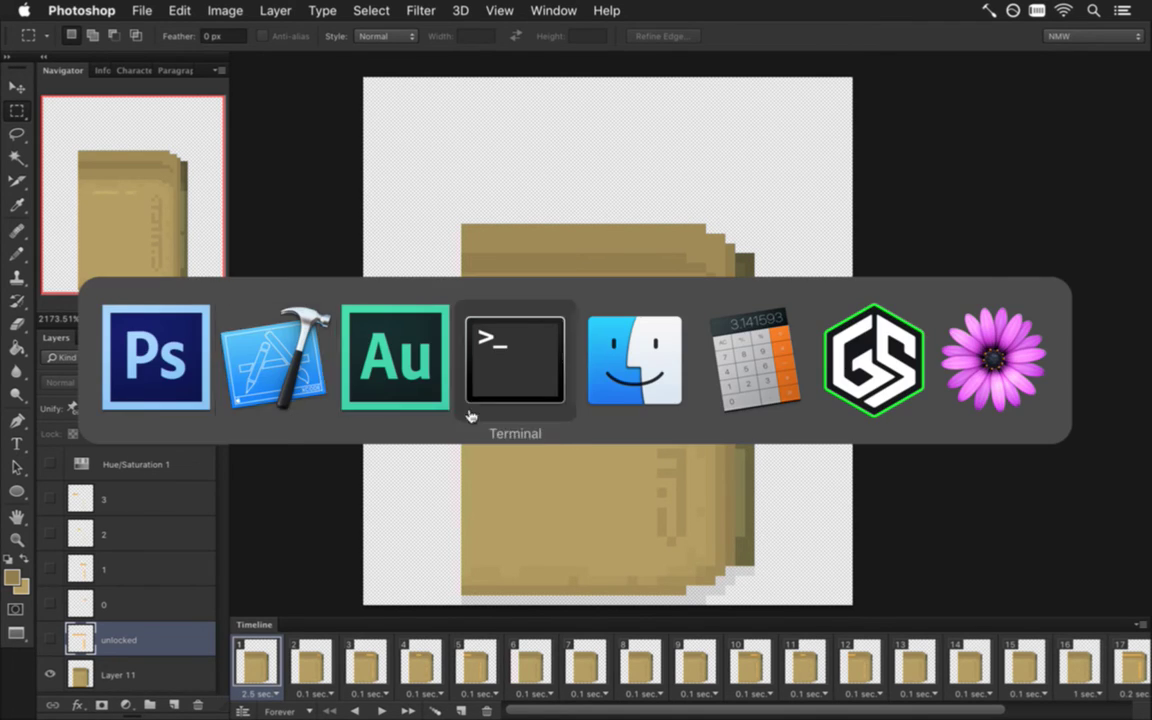
key("super+Tab")
key("super+Tab")
type("rm")
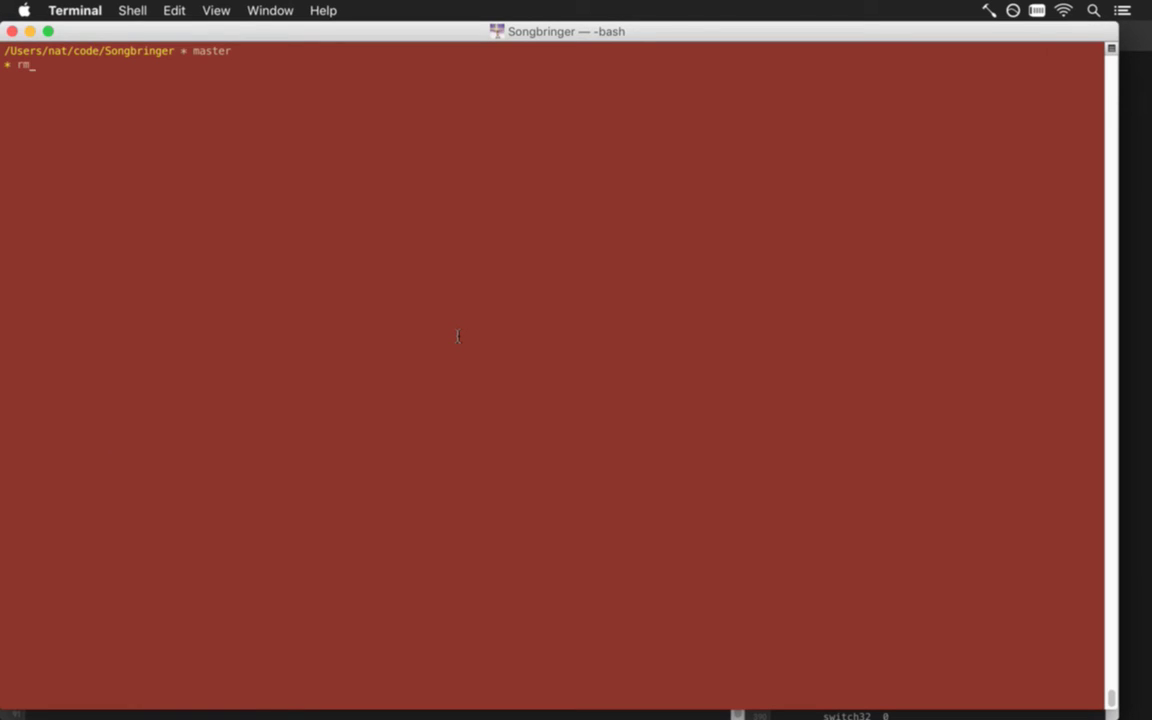
type(" raw/sheets/N")
key("Tab")
type("/8Do")
key("Tab")
key("Tab")
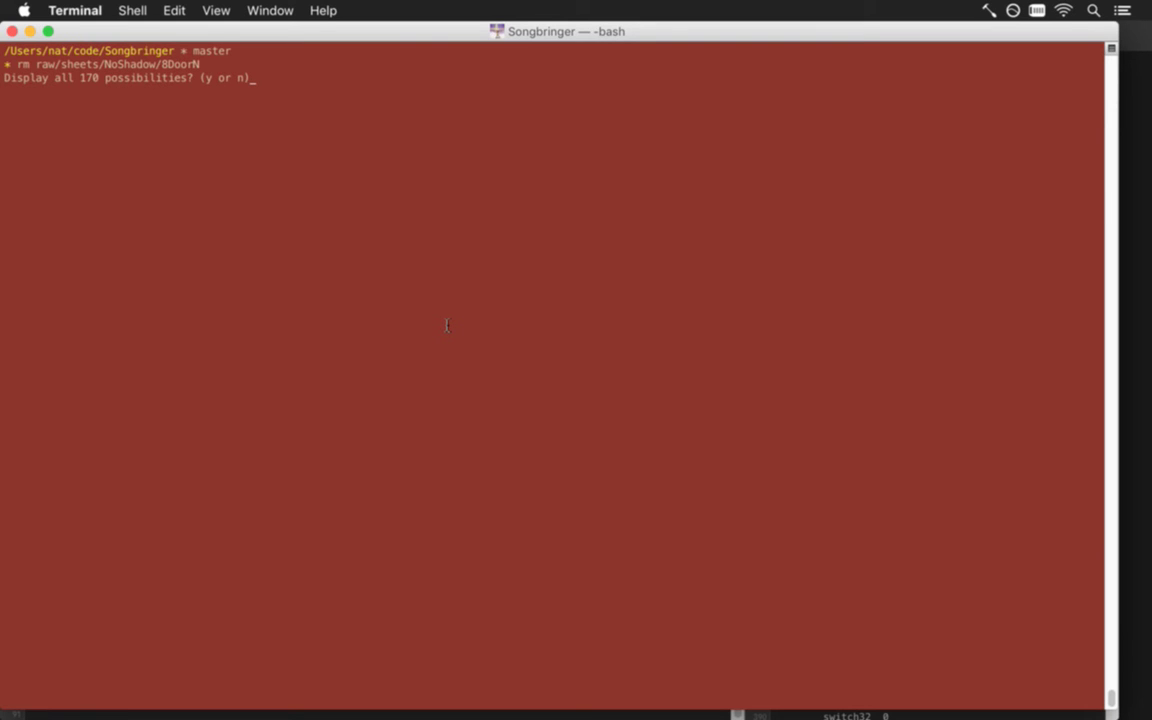
key("y")
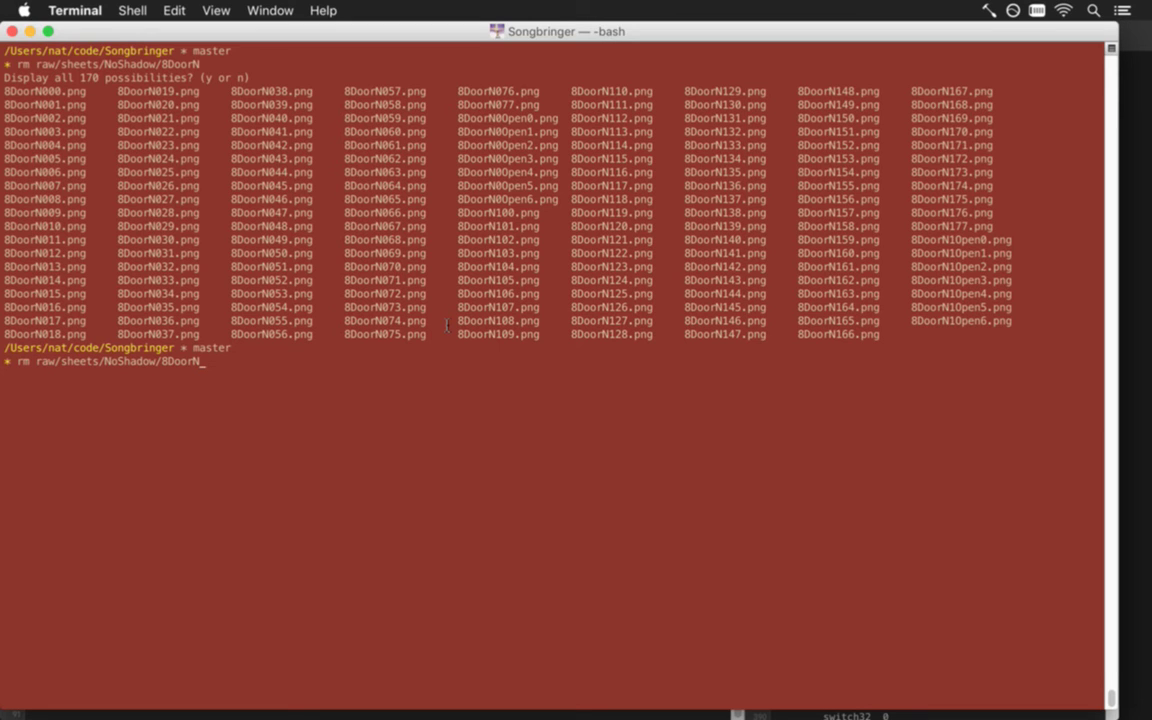
type("???.png")
key("Return")
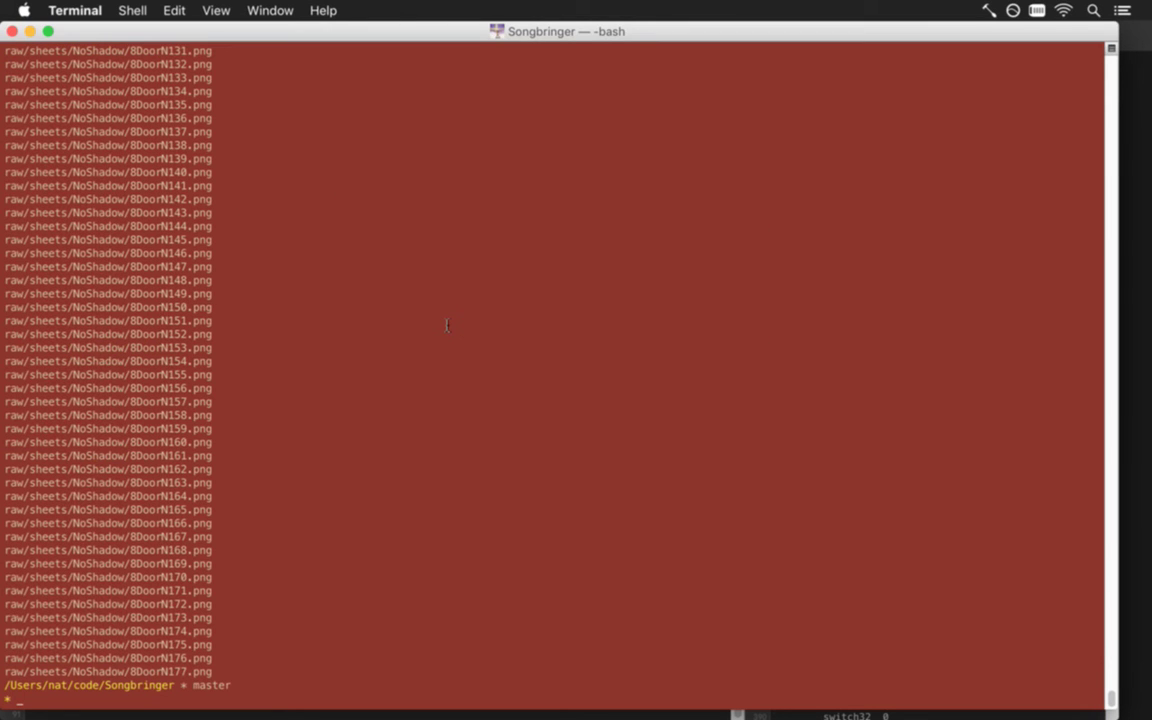
Return to Photoshop and bring up the 8DoorN0.psd document
key("super+Tab")
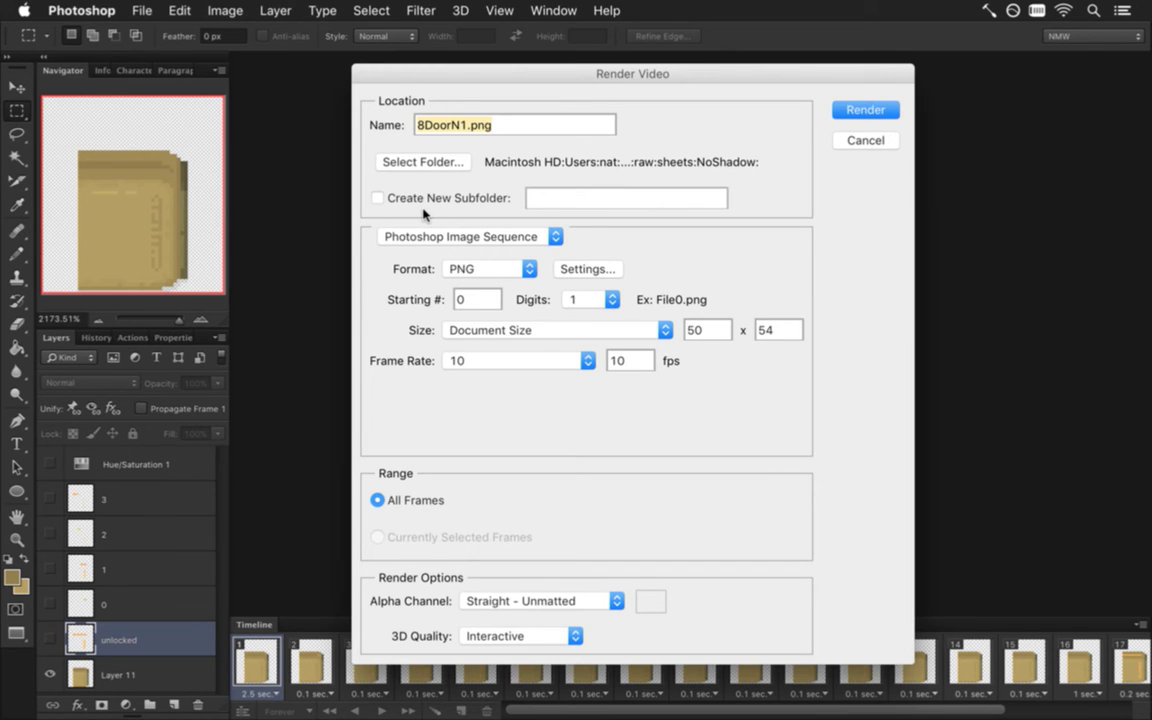
key("Escape")
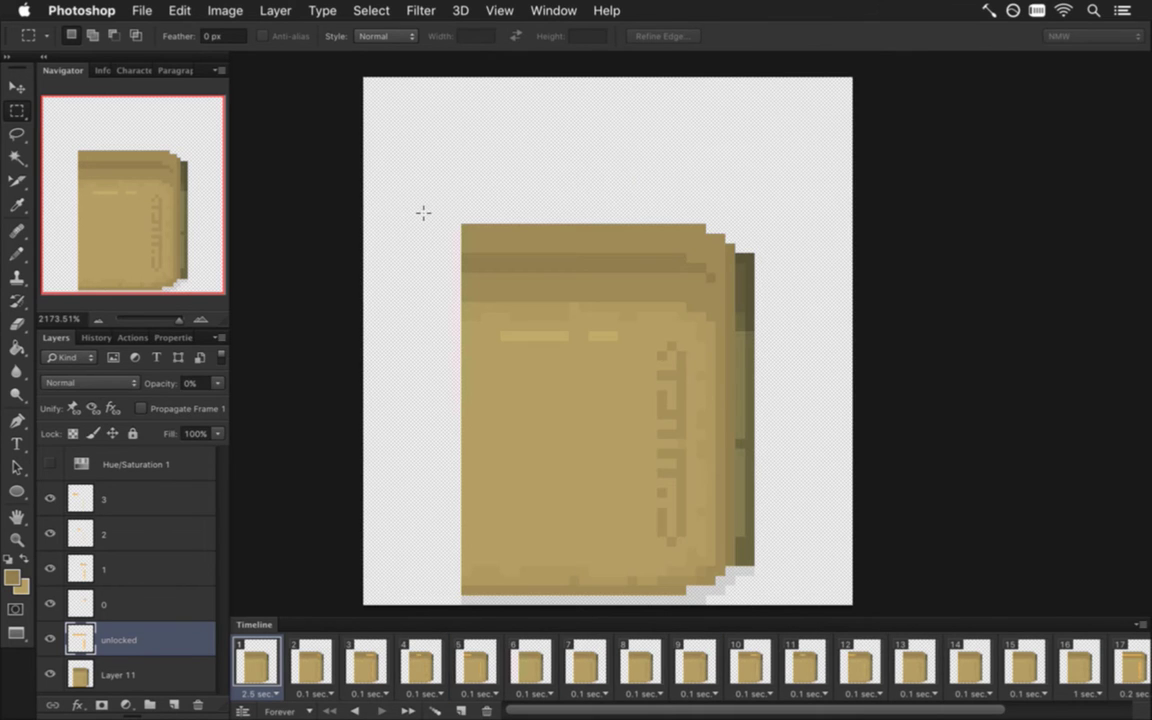
left_click(553, 10)
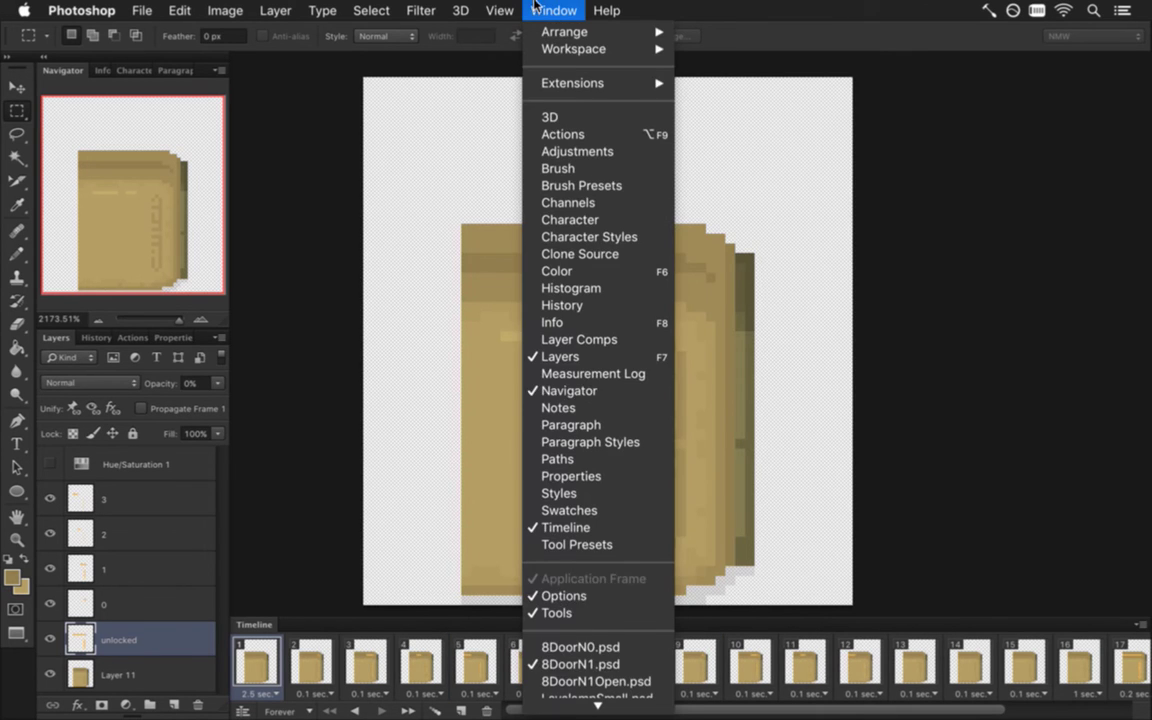
left_click(606, 646)
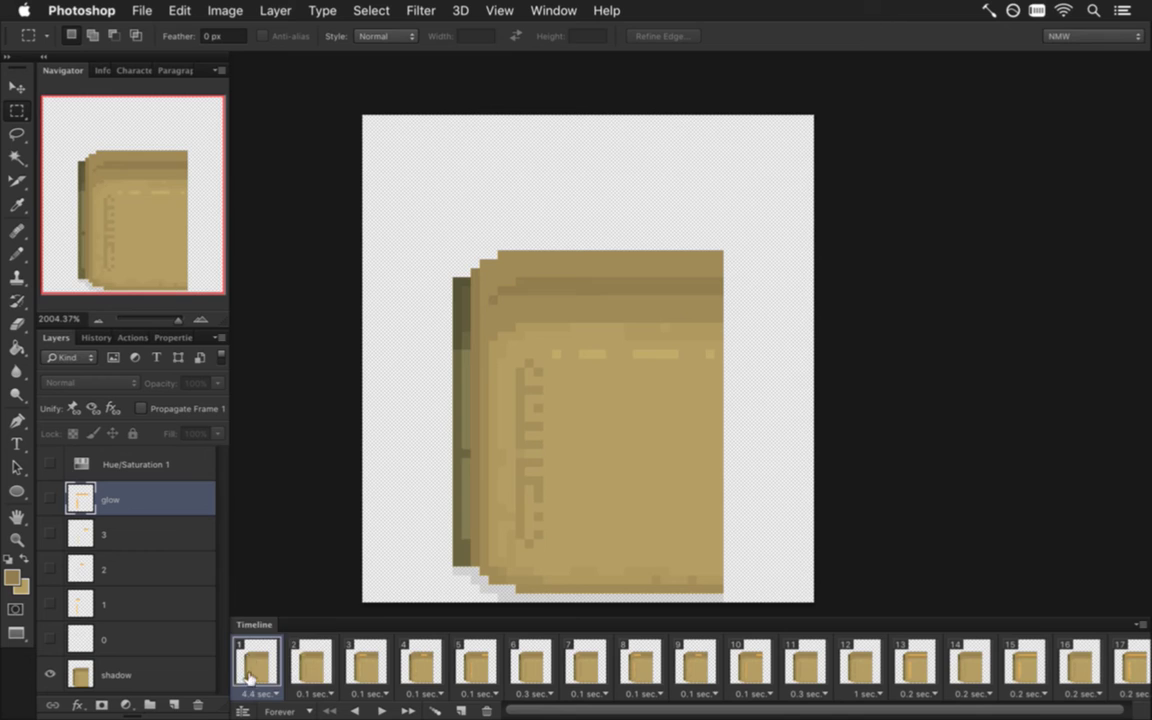
Set the first frame's delay in the 8DoorN0.psd animation to 2.4 seconds
left_click(268, 692)
left_click(281, 668)
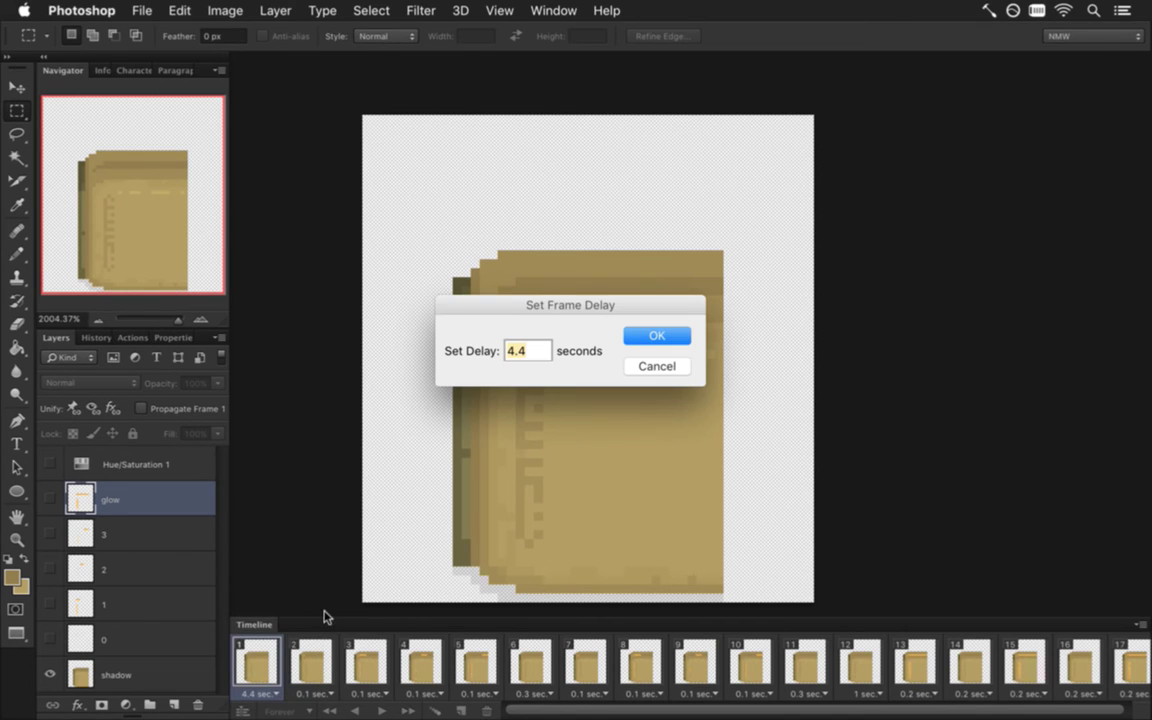
left_click(511, 358)
key("BackSpace")
type("2")
left_click(656, 333)
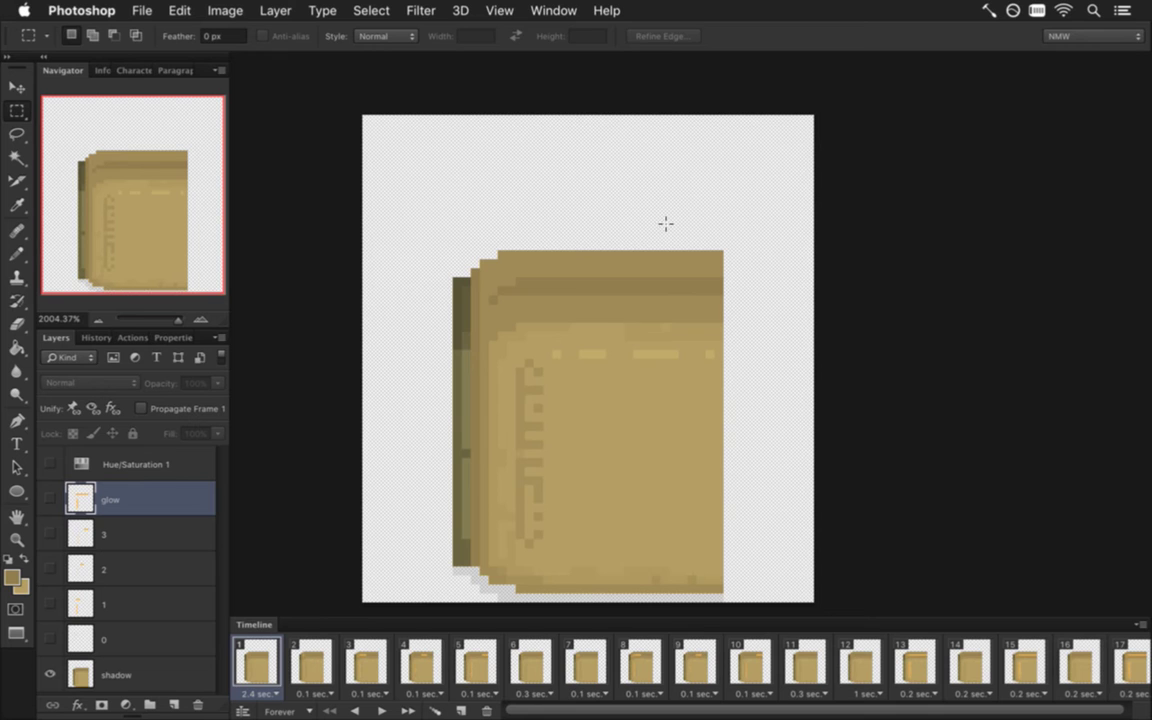
Check 8DoorN1.psd, then return to 8DoorN0.psd and open the Render Video settings for its image sequence
left_click(553, 10)
left_click(598, 616)
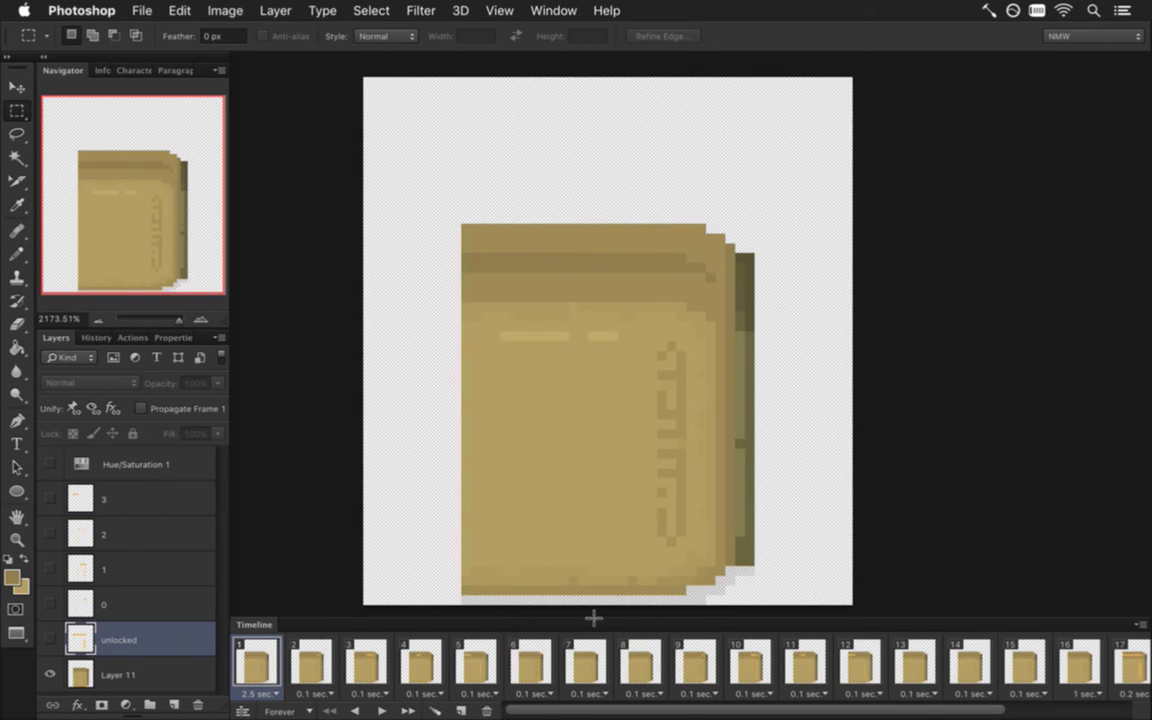
left_click(553, 10)
left_click(575, 640)
left_click(553, 10)
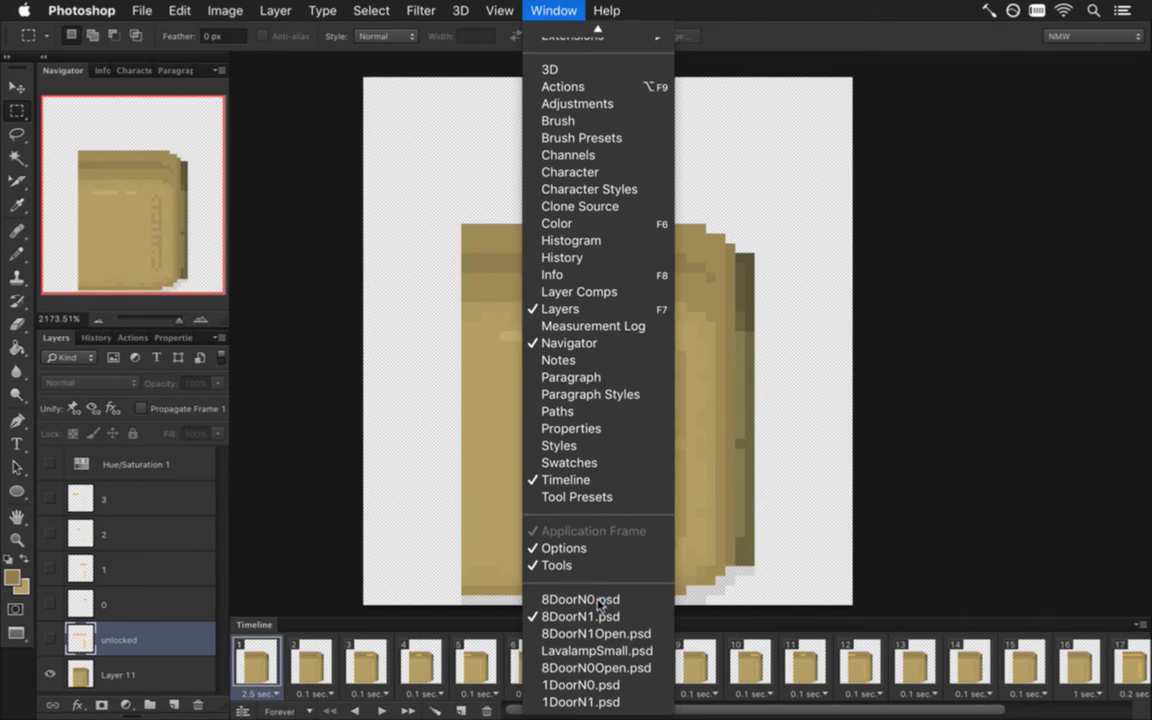
left_click(593, 663)
key("super+shift+alt+r")
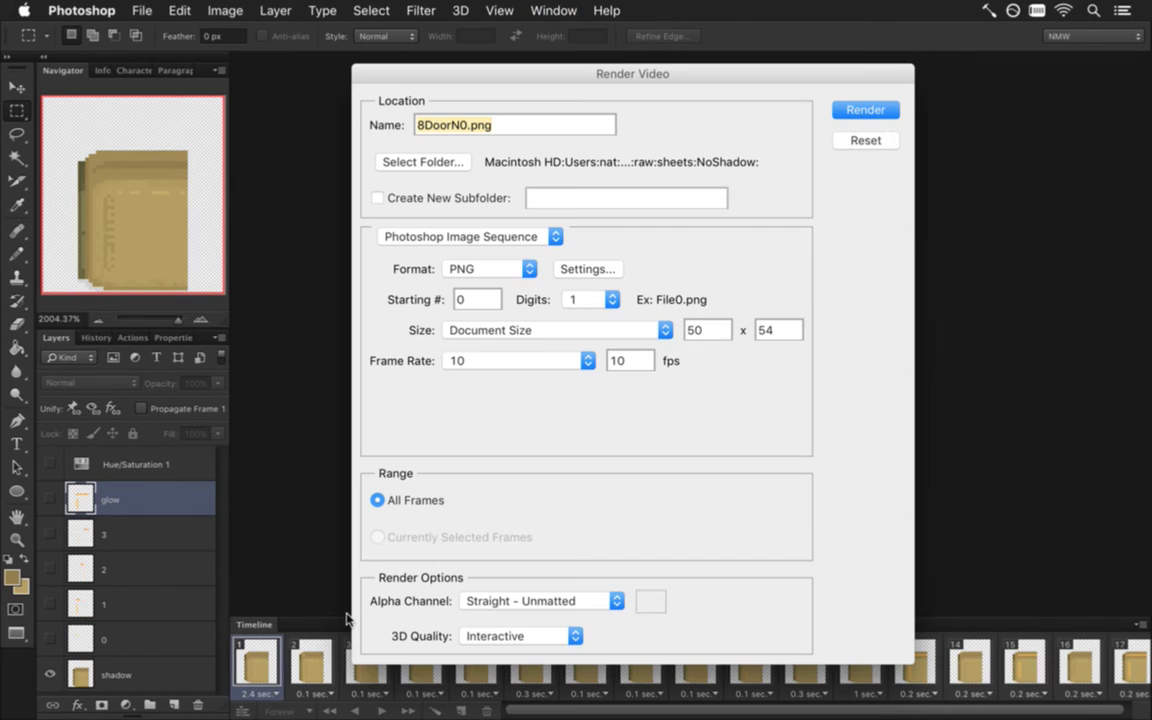
Render the 8DoorN0.png image sequence at 50 x 54 and 10 fps, and switch to Xcode to build and run the MacD target
key("Return")
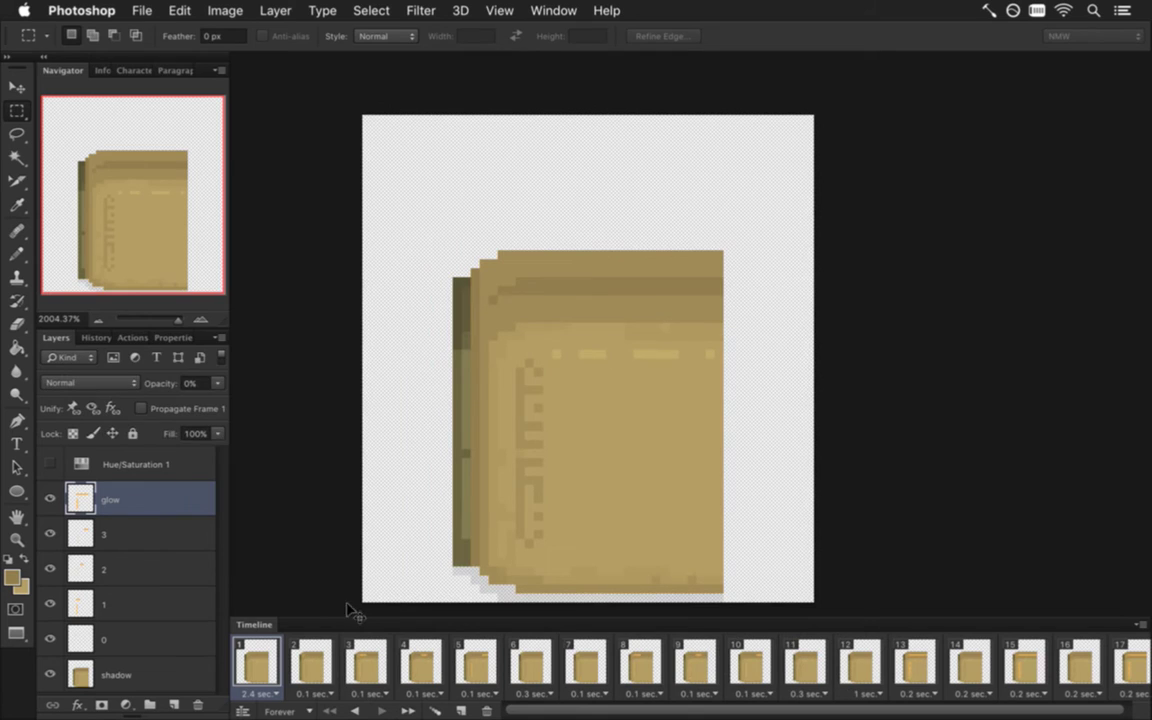
key("super+Tab")
key("super+Tab")
key("super+r")
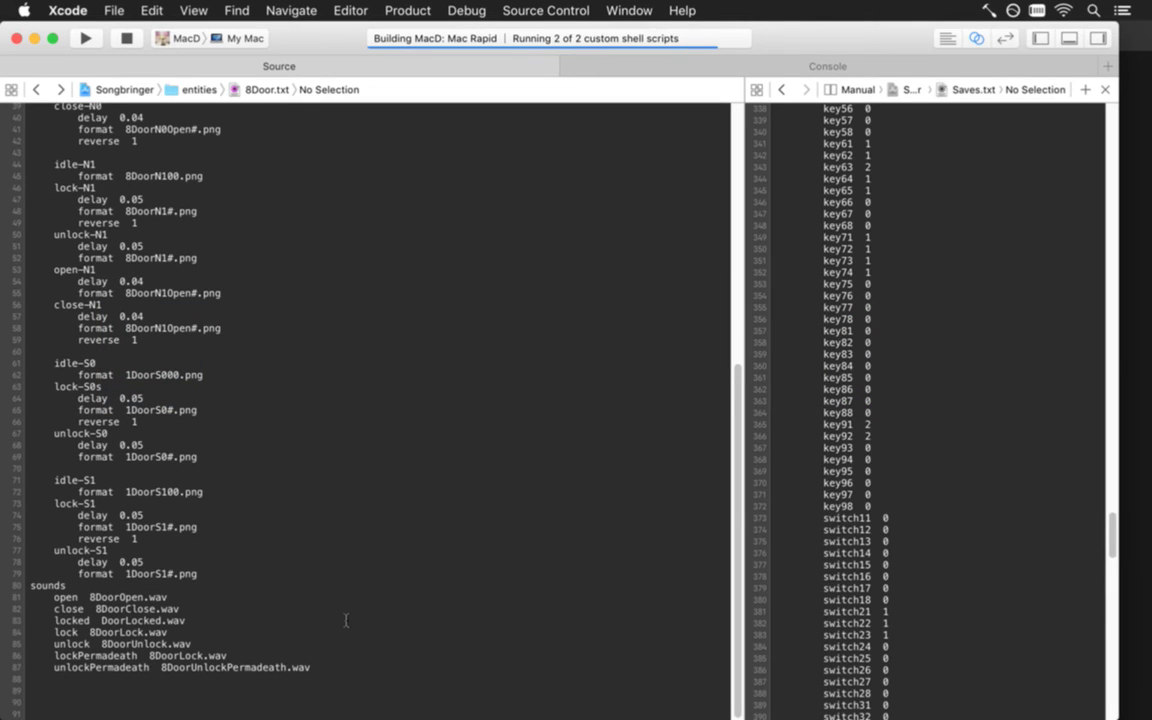
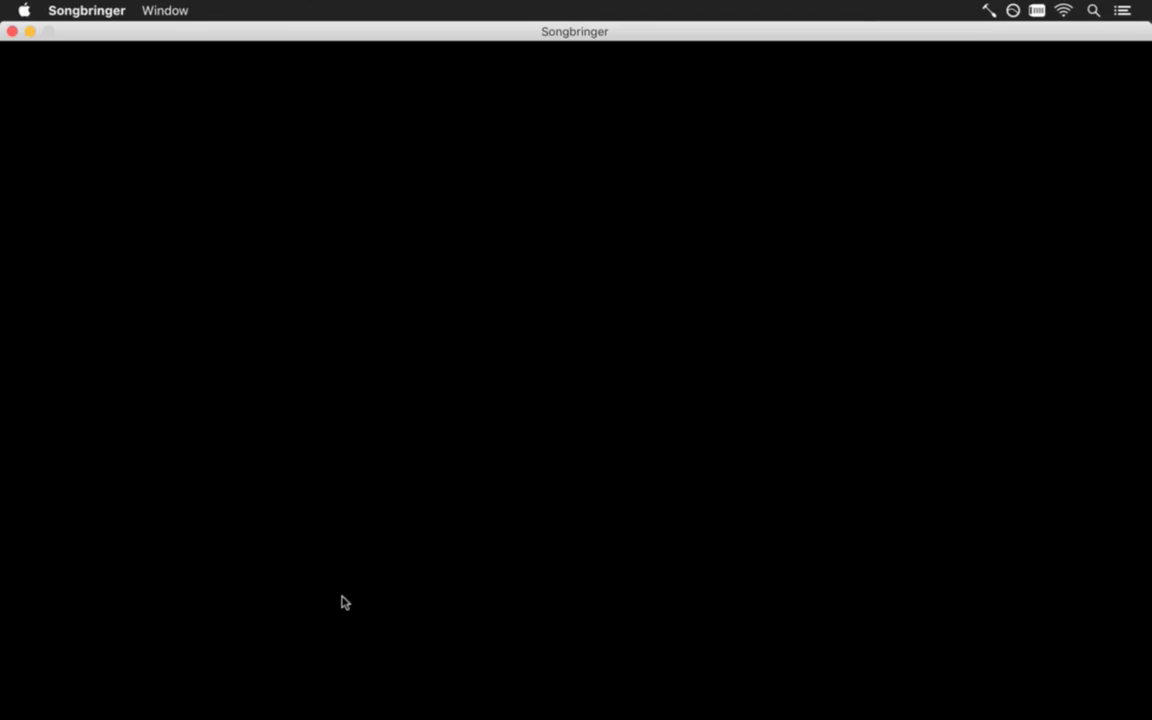
Walk the character up through the rooms to test the door animation in Songbringer, and quit the game
key("w")
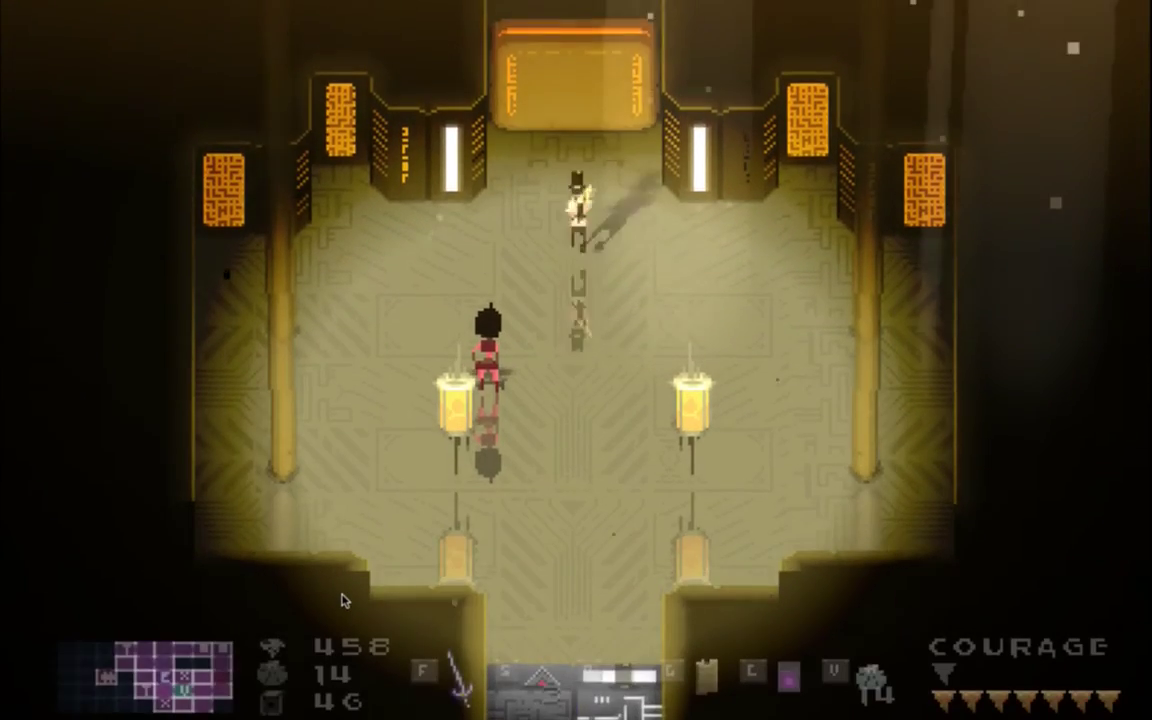
key("d")
key("Up")
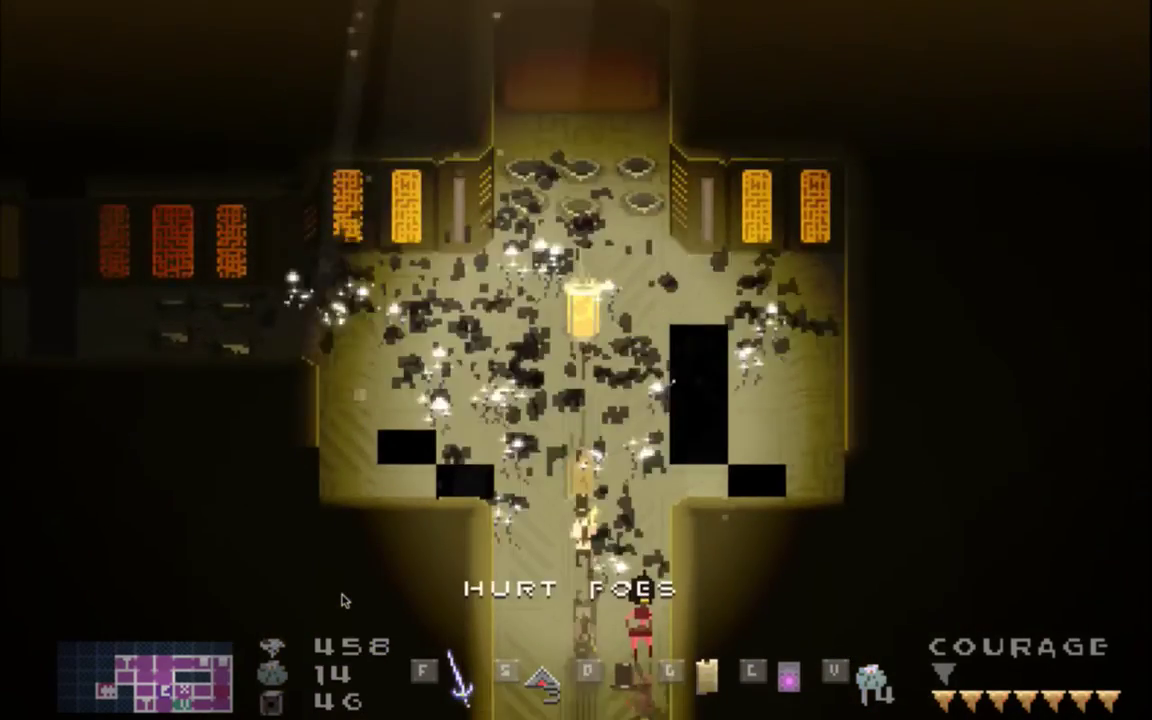
key("Up")
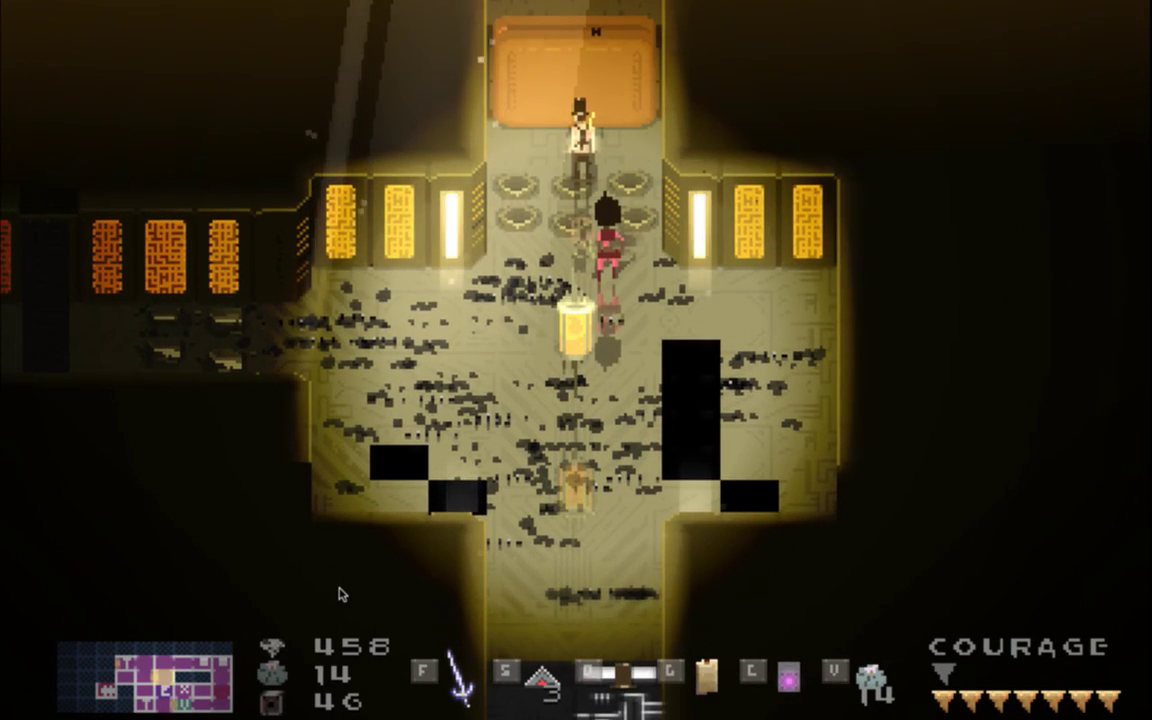
key("Right")
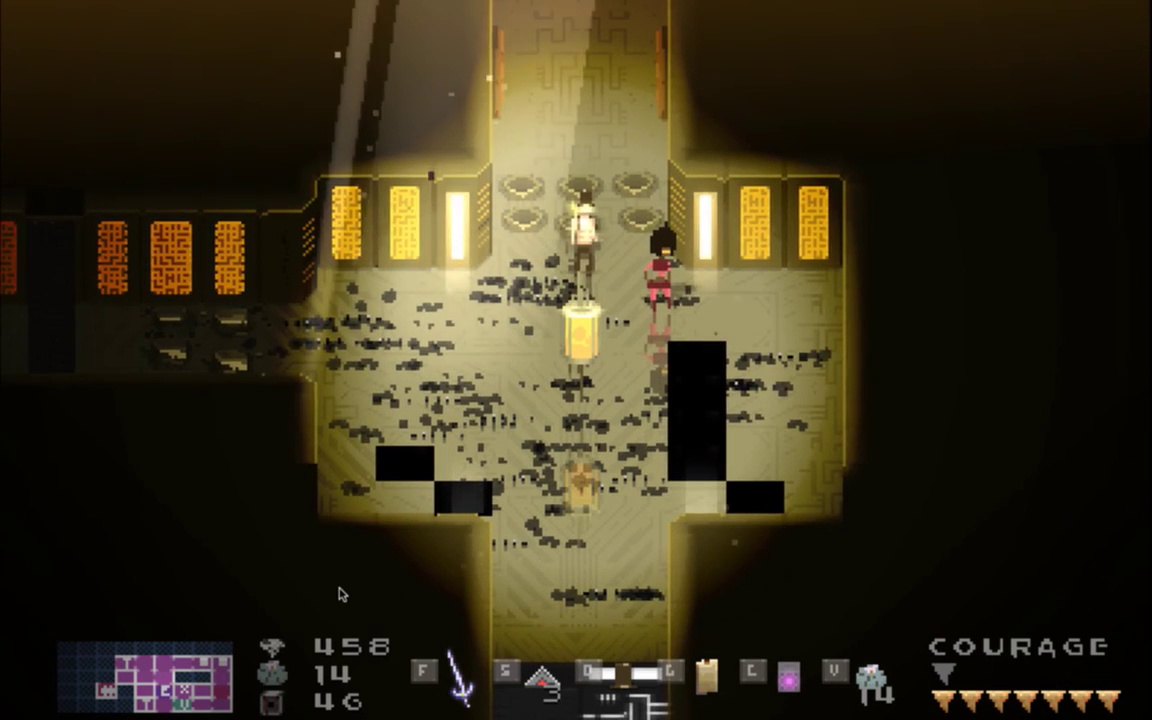
key("super+q")
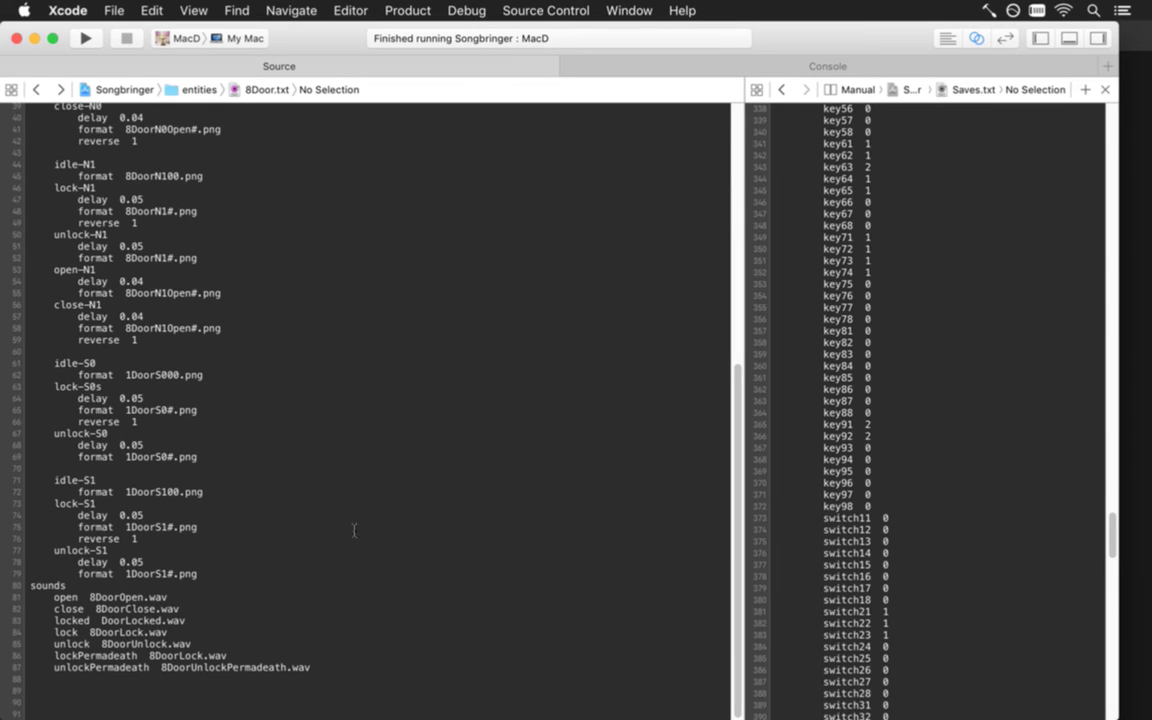
Switch to Audition and open the recent sessions 8DoorLock.sesx, 8DoorUnlock.sesx and 8DoorUnlockPermadeath.sesx
key("super+Tab")
left_click(118, 11)
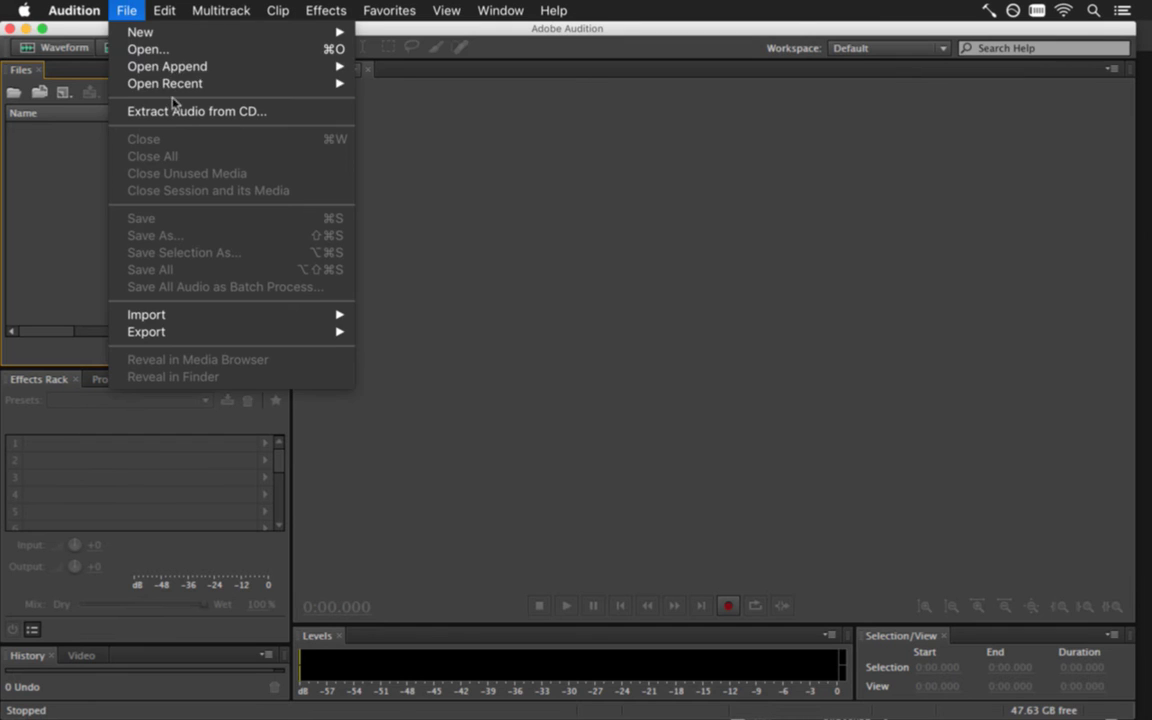
mouse_move(162, 83)
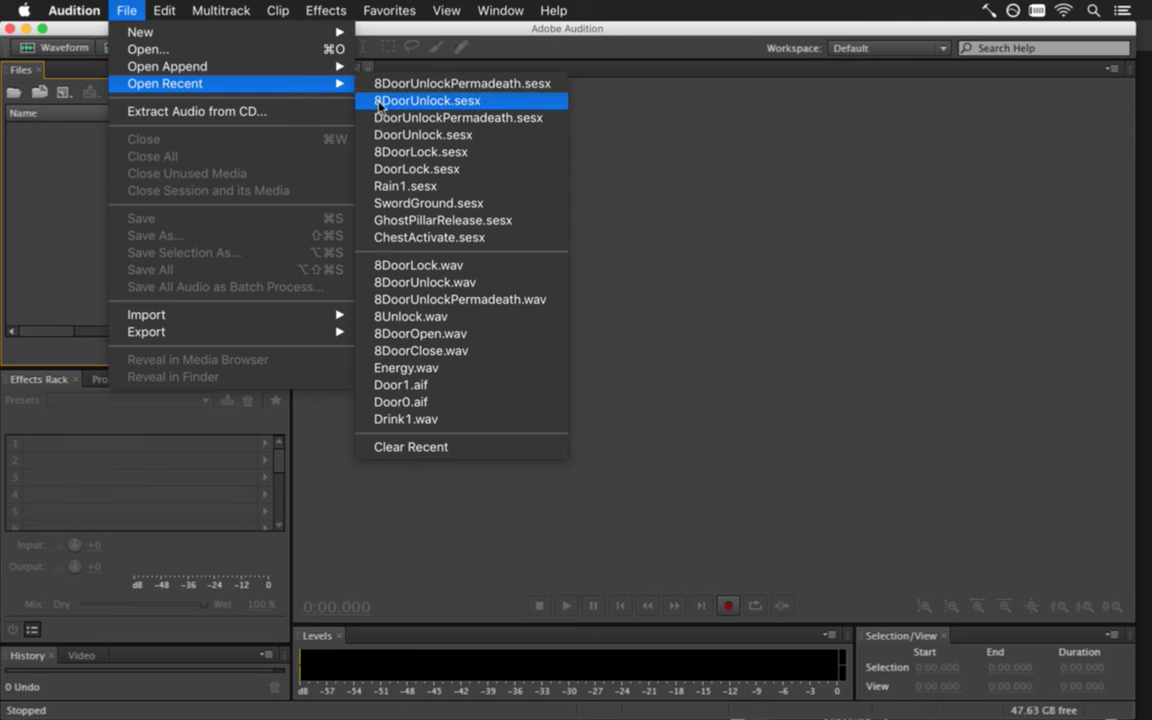
left_click(380, 152)
left_click(126, 10)
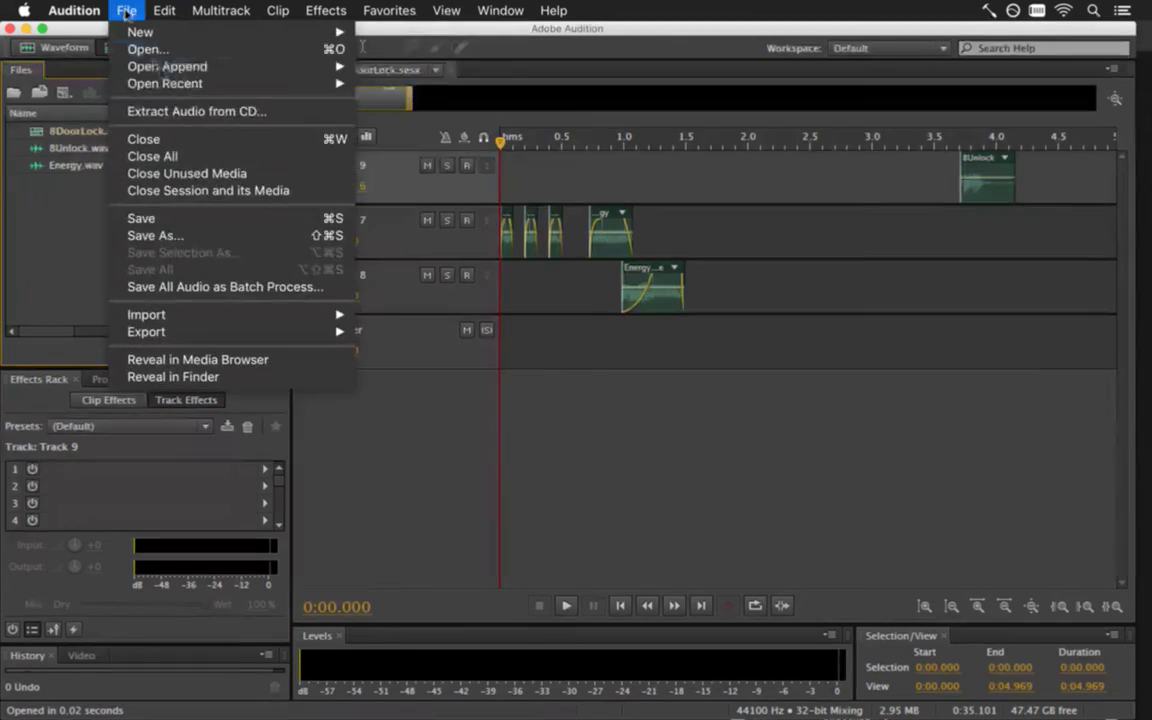
mouse_move(163, 83)
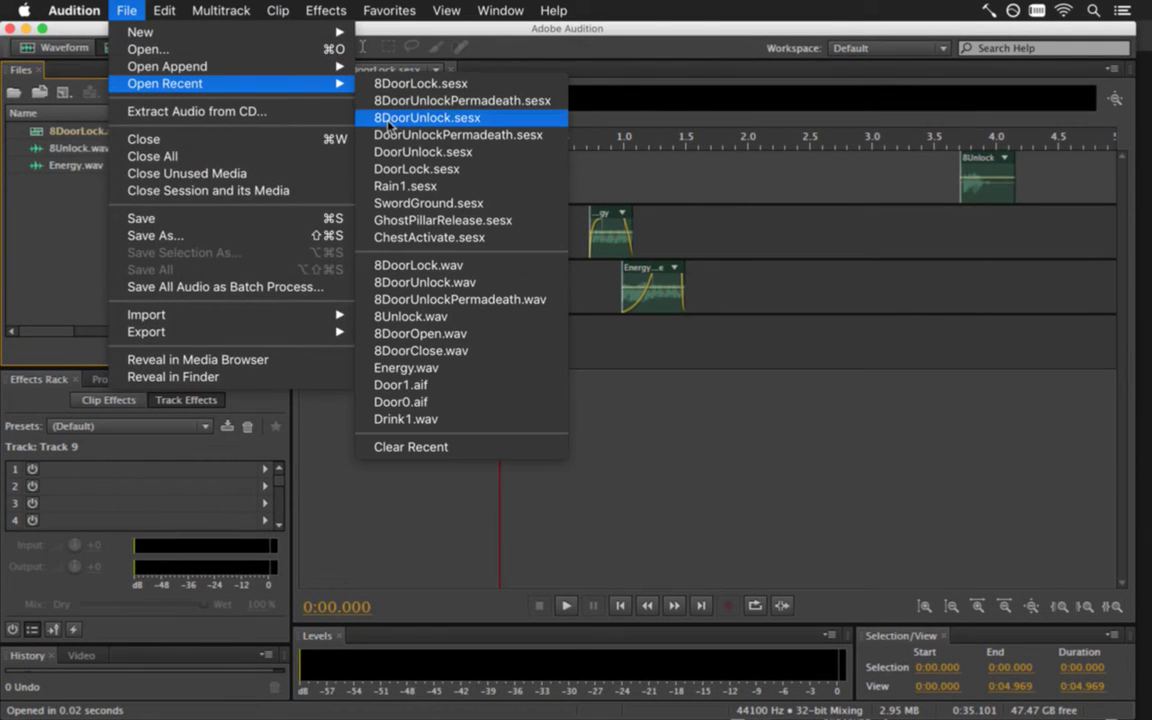
left_click(389, 118)
left_click(126, 10)
mouse_move(172, 84)
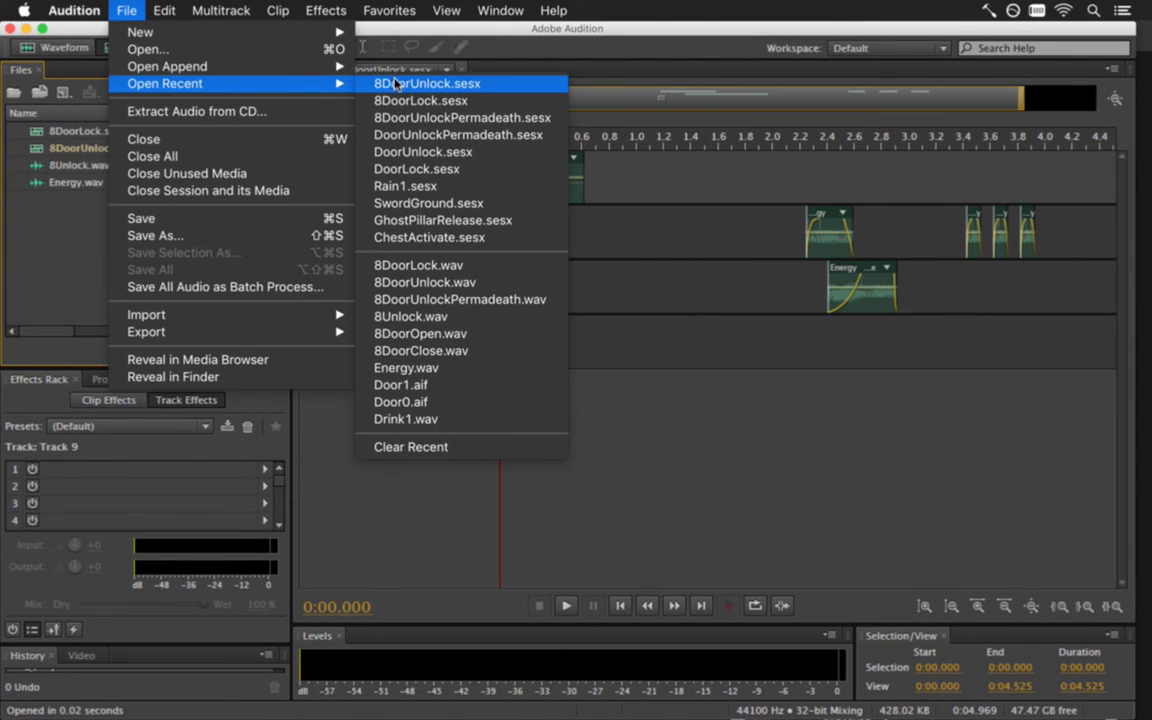
left_click(391, 117)
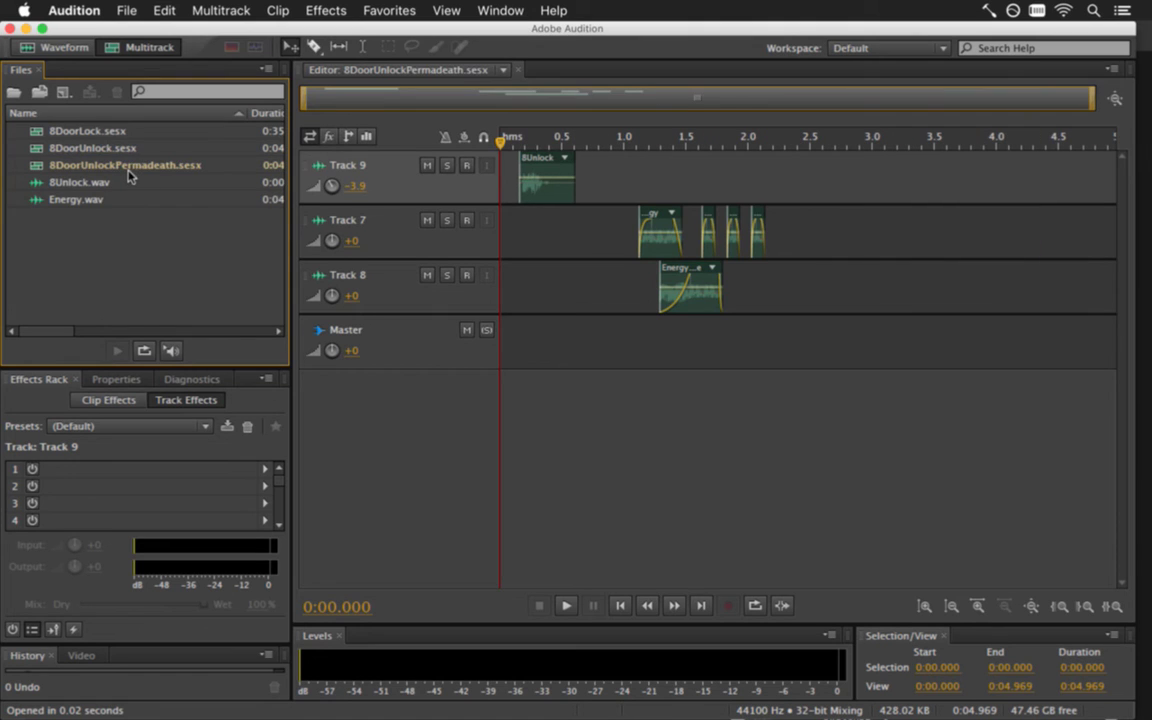
Open the 8DoorLock.sesx session in the editor and listen to its mix from the start
double_click(101, 134)
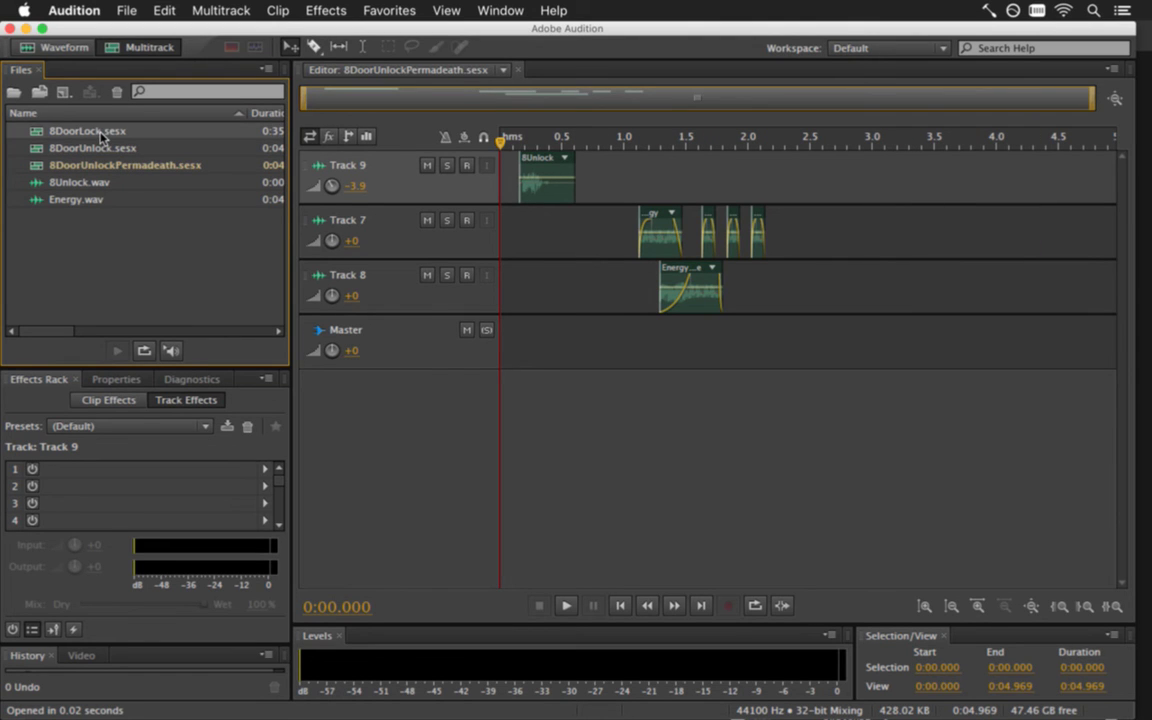
key("space")
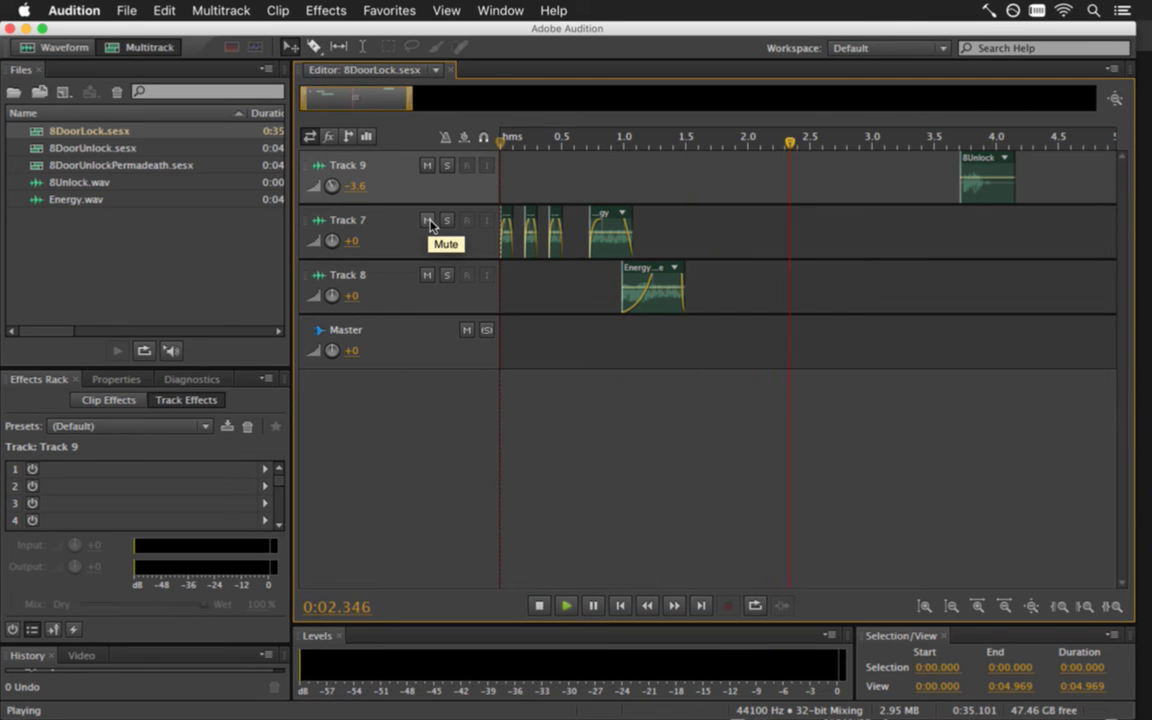
key("space")
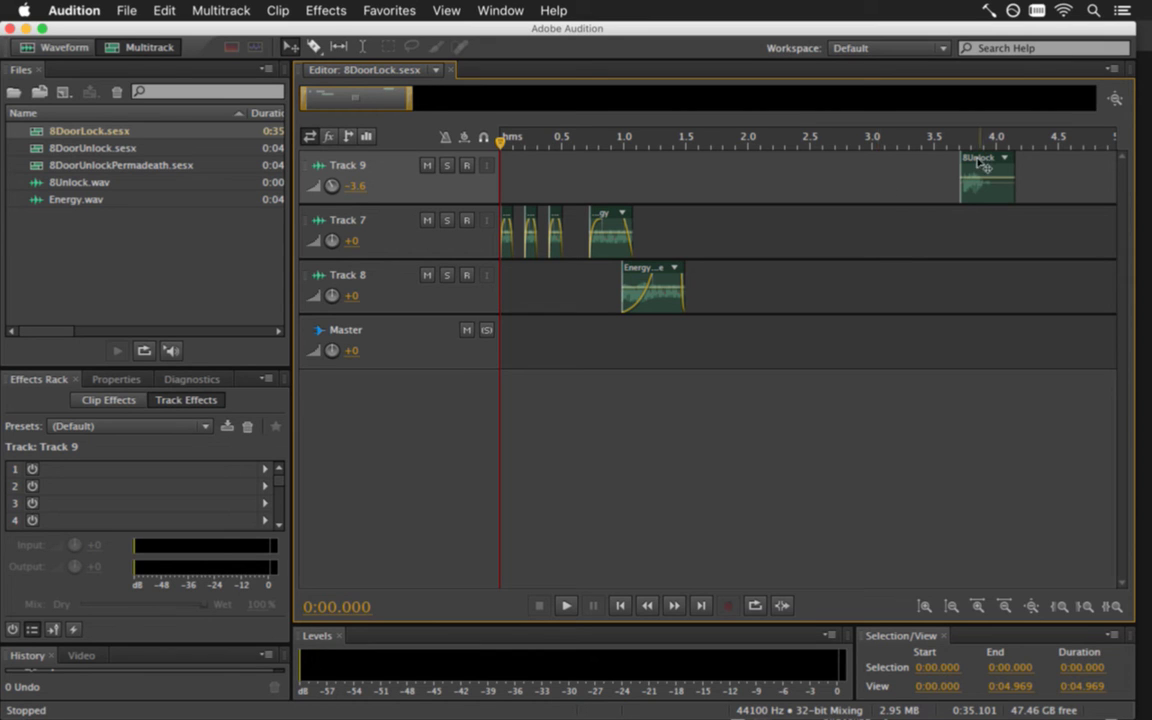
Move the 8Unlock clip on Track 9 earlier so it starts at 0:01.713, and play the session from the beginning
left_click_drag(957, 138, 961, 137)
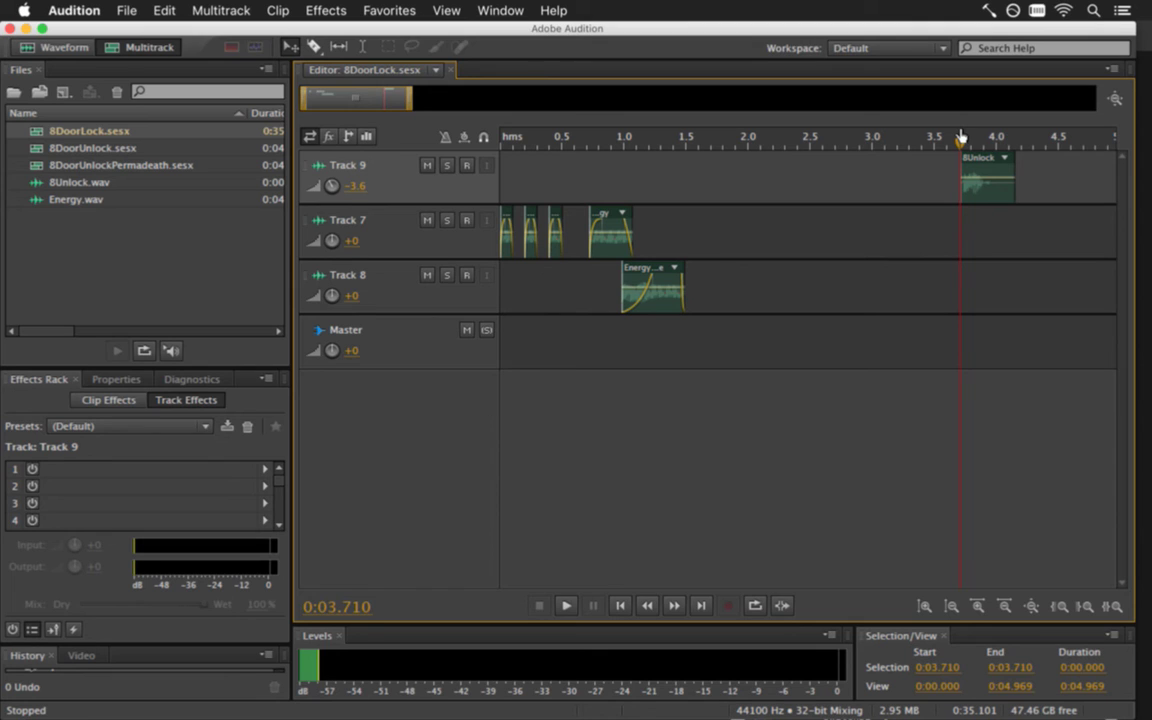
left_click_drag(758, 152, 712, 141)
left_click_drag(1003, 161, 733, 152)
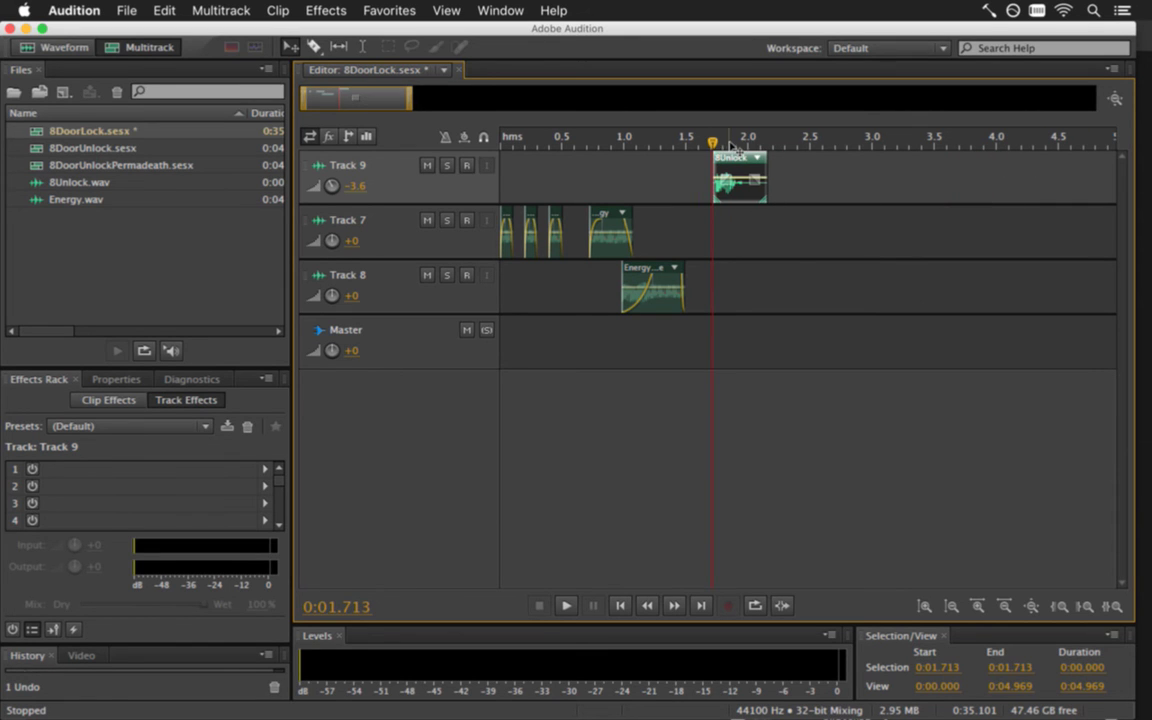
key("Home")
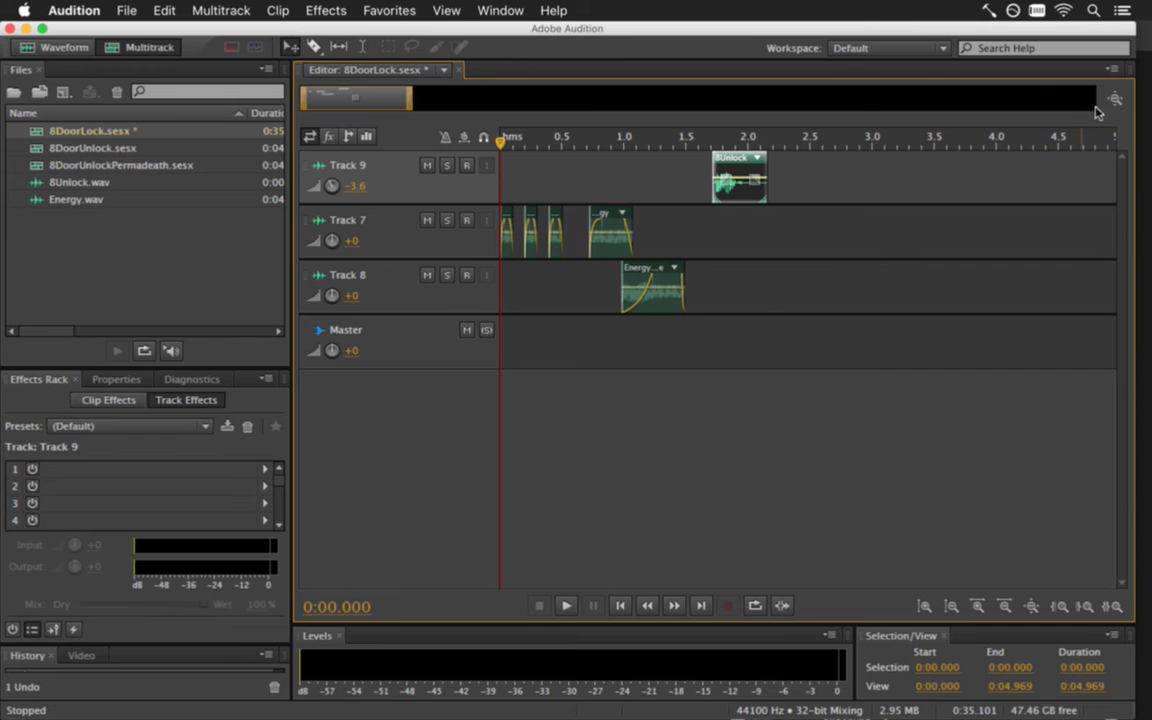
double_click(996, 97)
key("space")
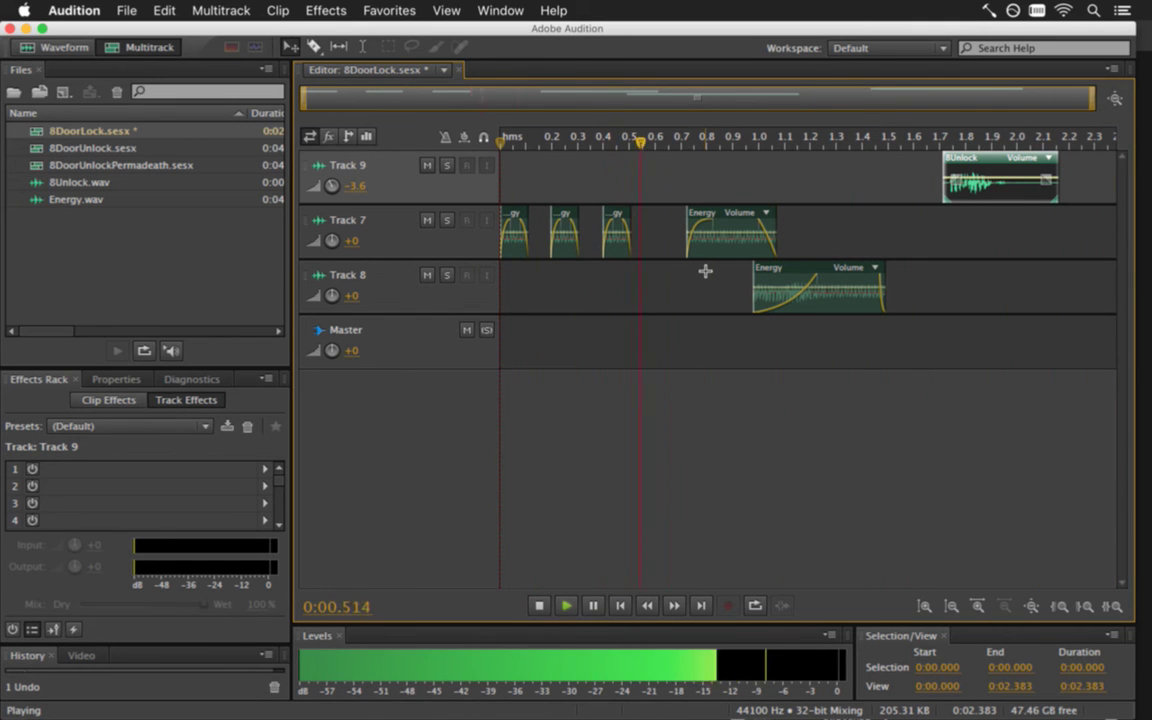
key("space")
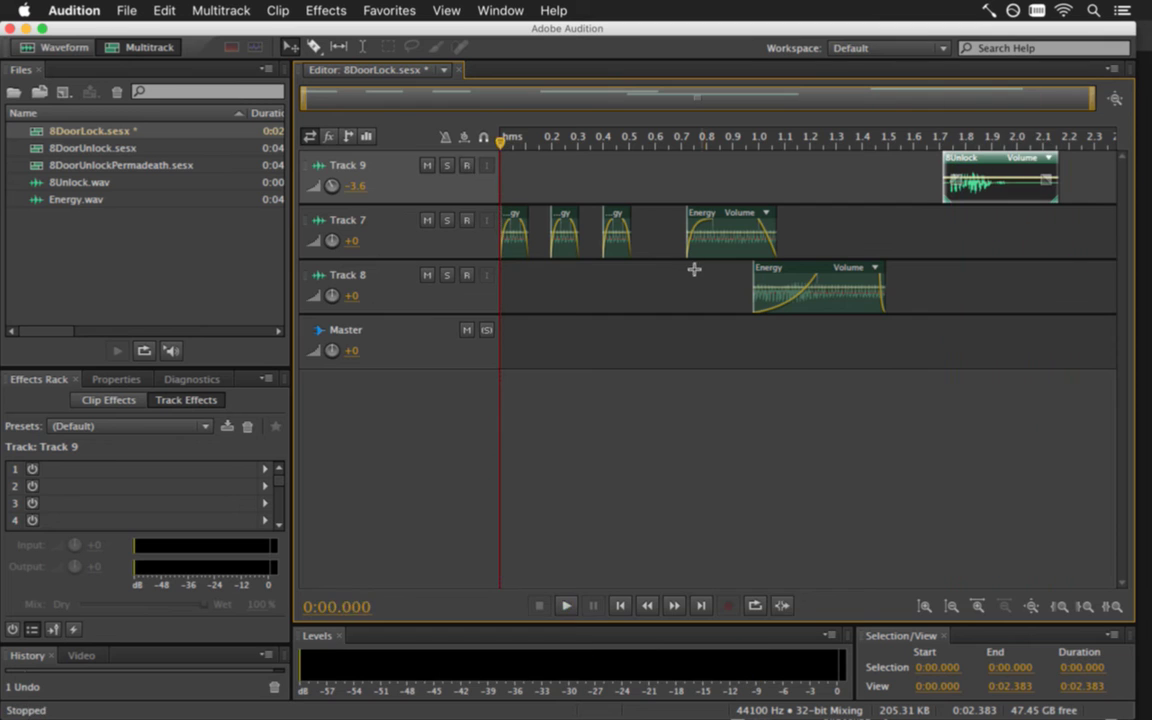
Save the session and export the entire multitrack mixdown as 8DoorLock.wav, overwriting the existing file
key("super+s")
left_click(126, 10)
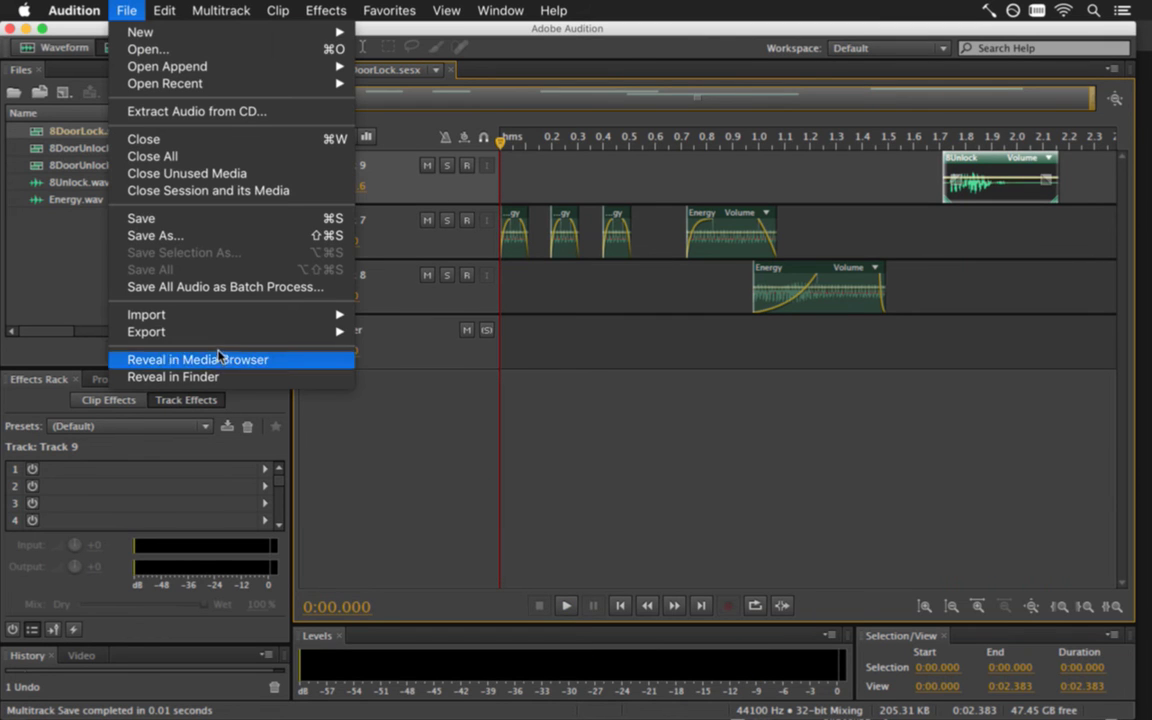
mouse_move(330, 331)
mouse_move(560, 394)
left_click(656, 411)
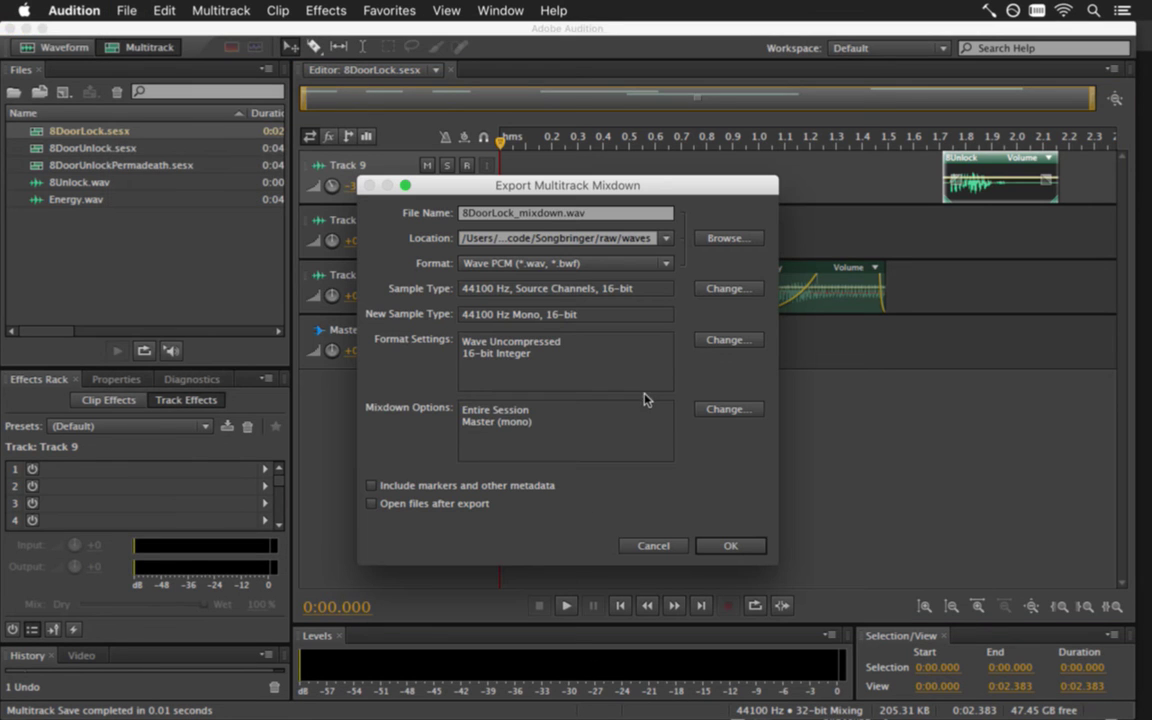
left_click_drag(515, 216, 561, 218)
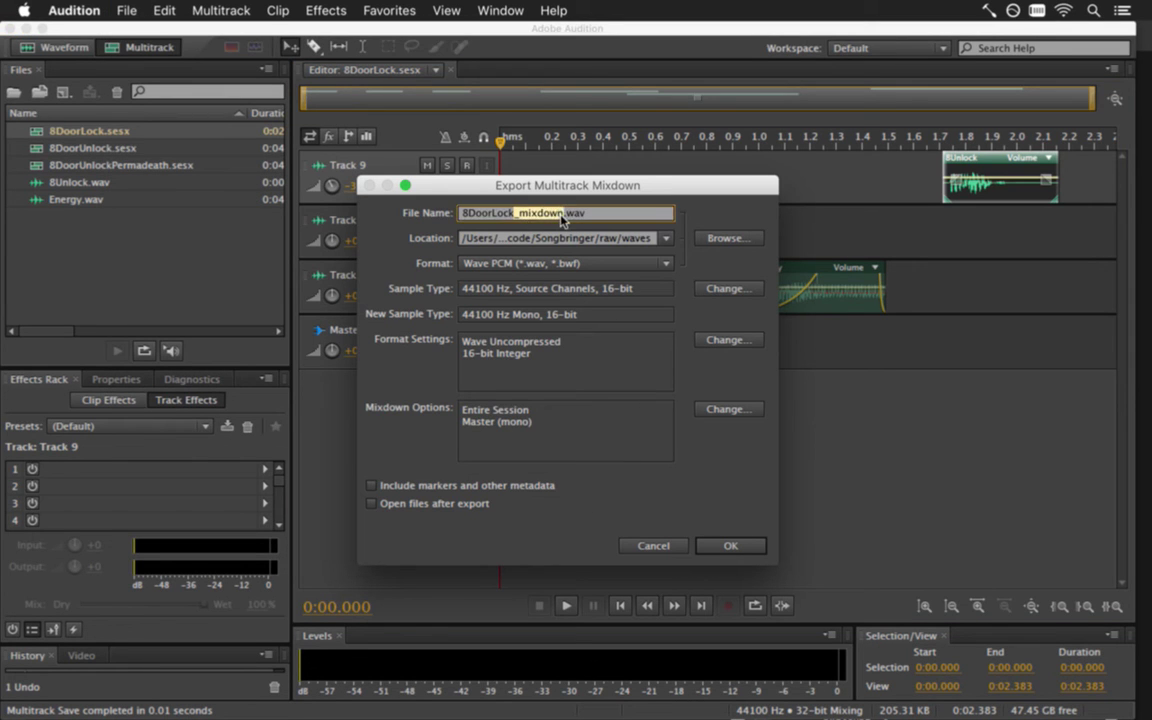
key("BackSpace")
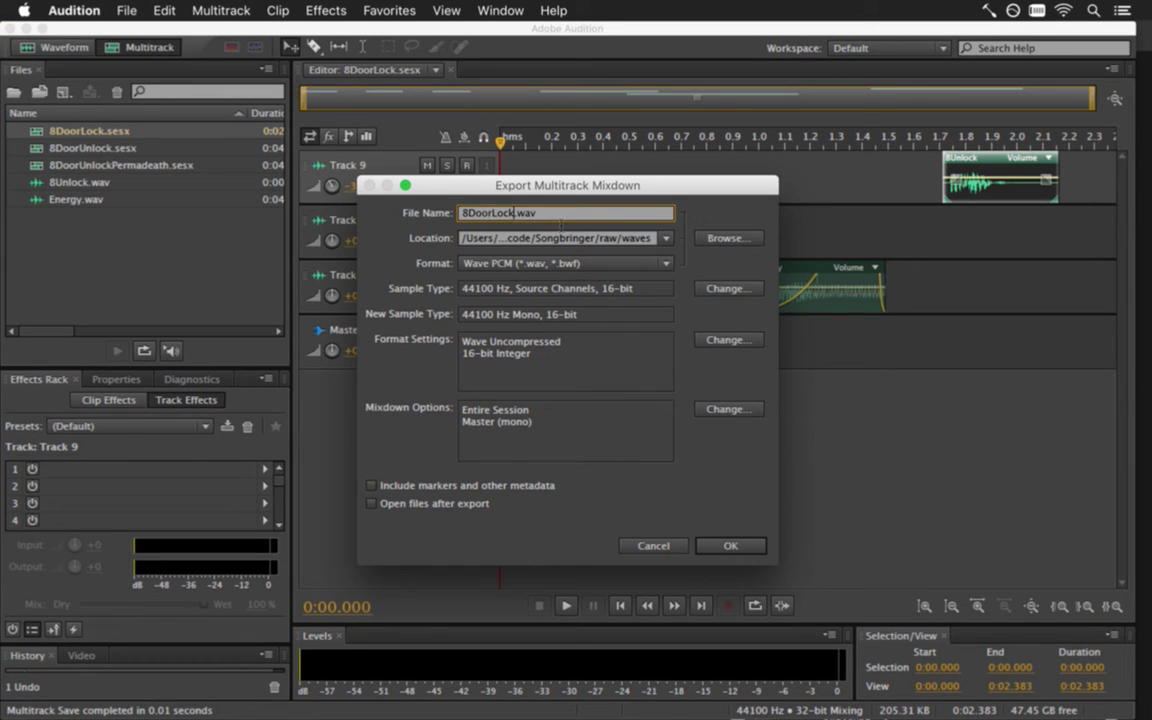
left_click(729, 546)
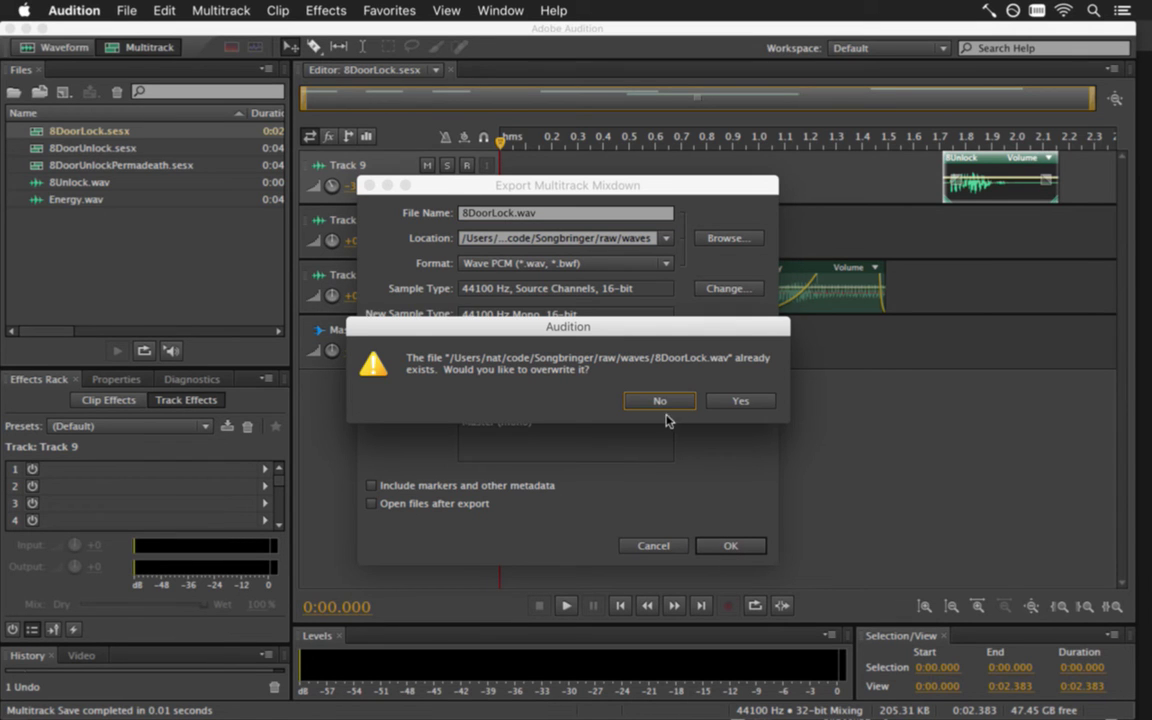
left_click(736, 401)
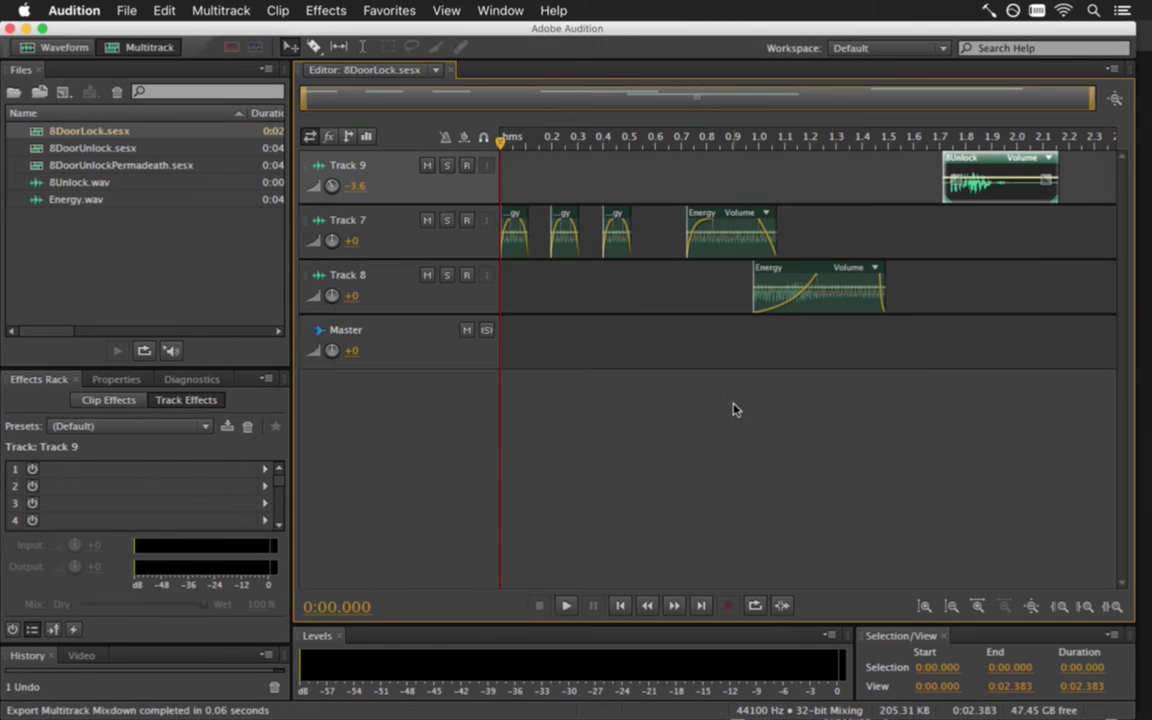
Open 8DoorUnlock.sesx and move all Energy clips on Tracks 7 and 8 together so the first one starts at 0:00.249
double_click(141, 148)
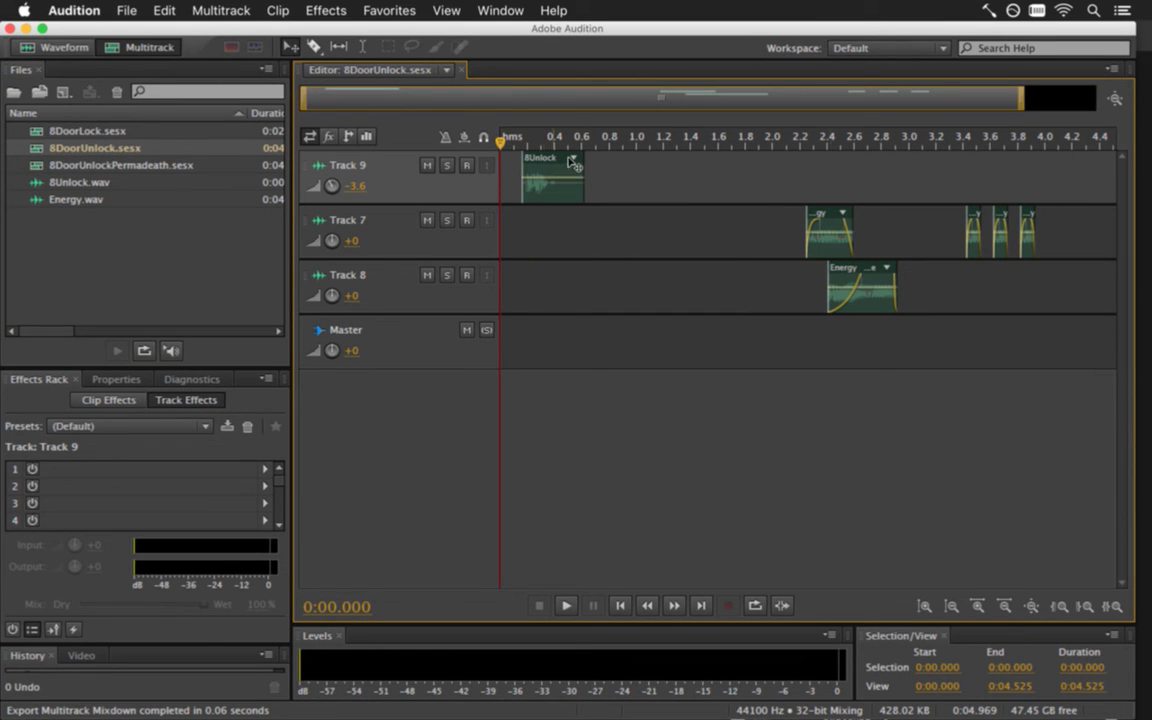
left_click(807, 141)
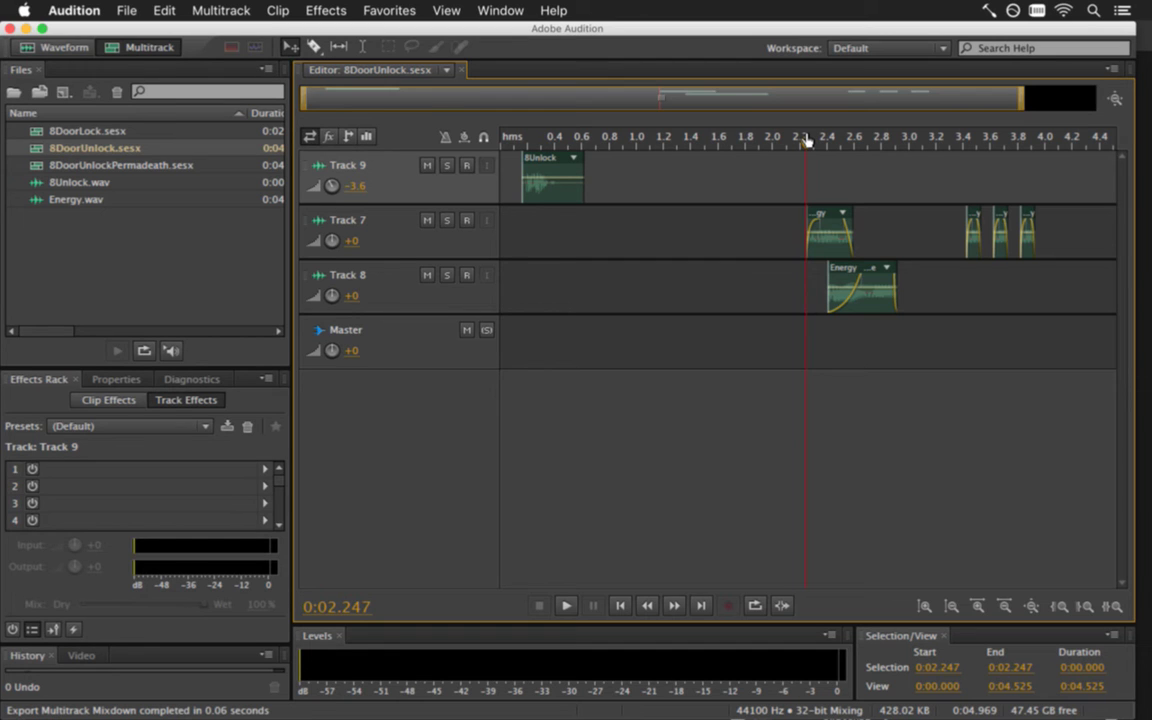
left_click_drag(806, 141, 807, 141)
key("space")
key("space")
left_click_drag(806, 141, 533, 155)
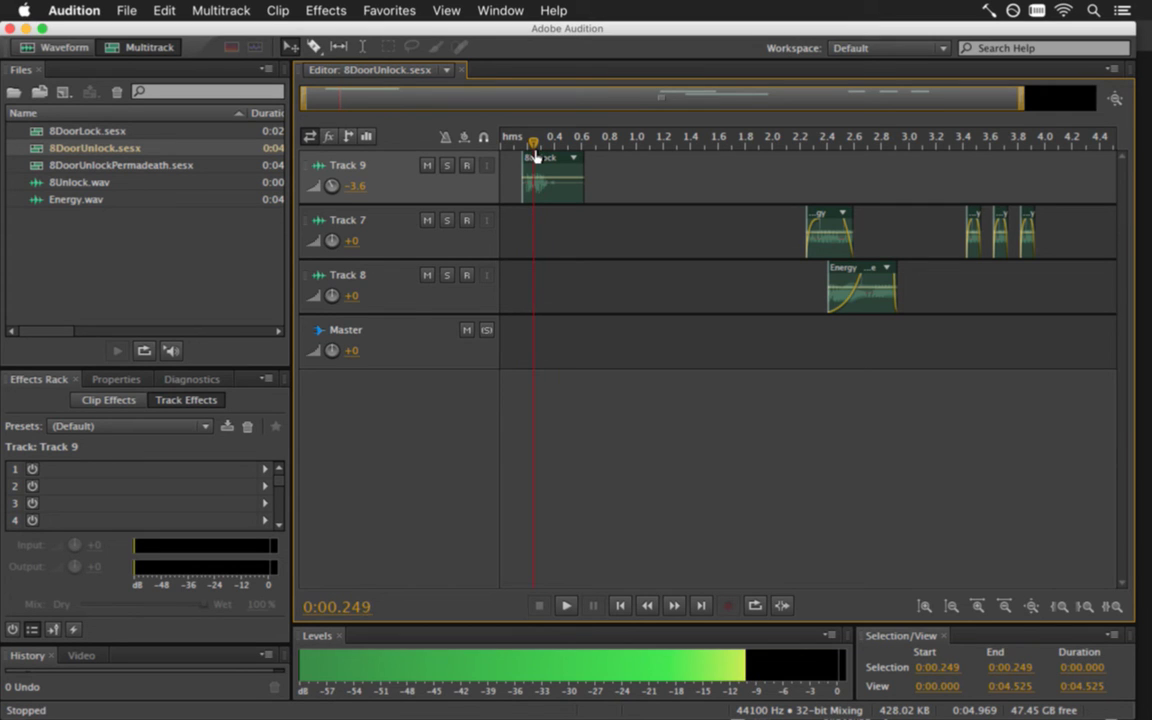
left_click_drag(535, 155, 535, 155)
left_click_drag(777, 227, 1110, 312)
left_click_drag(830, 222, 559, 222)
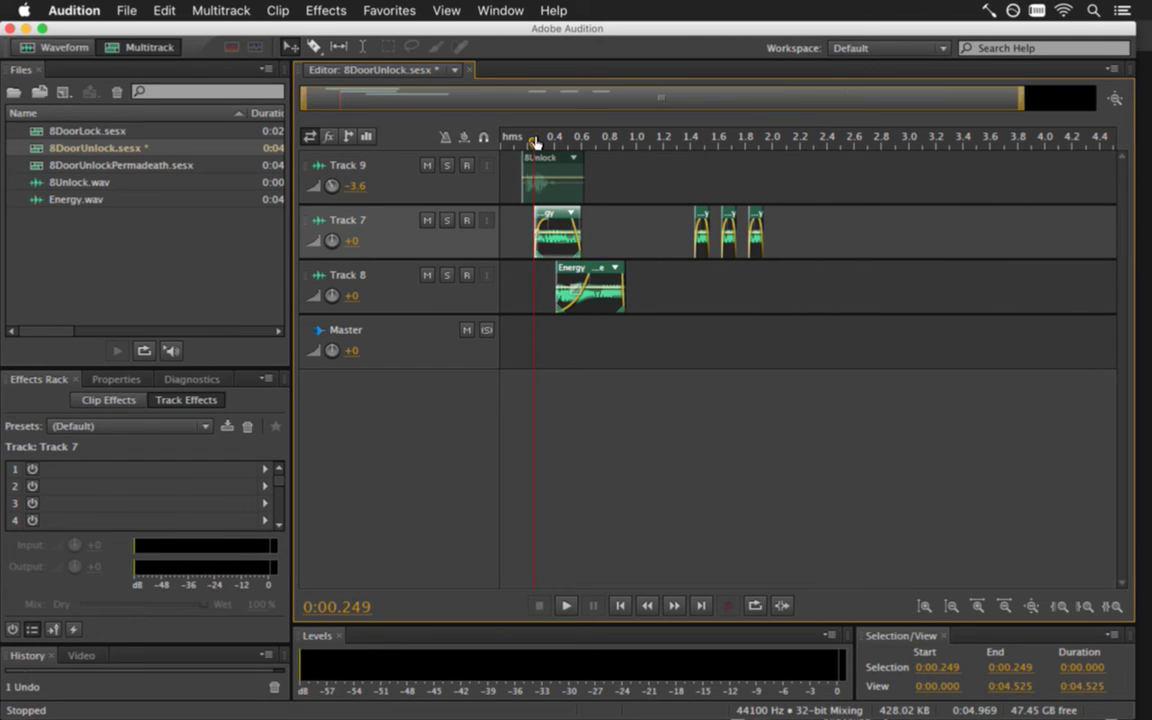
Play the 8DoorUnlock session from the beginning to check the clip timing, and fit the whole session in view
left_click_drag(535, 143, 502, 141)
key("space")
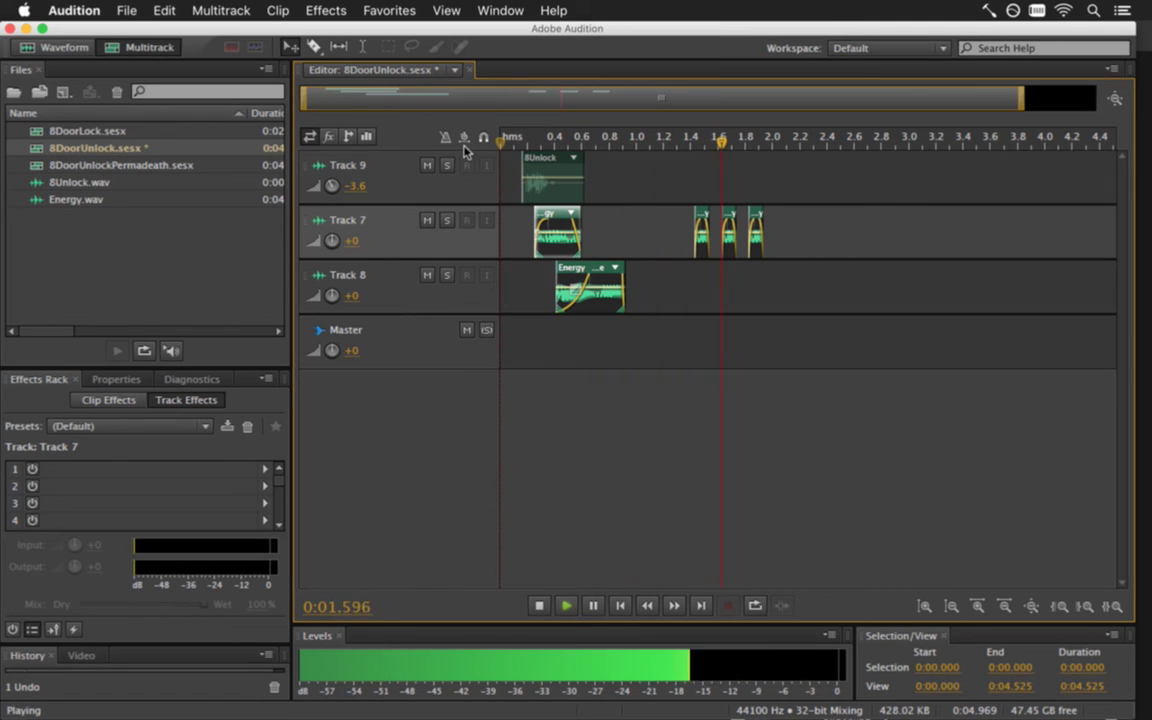
key("space")
key("space")
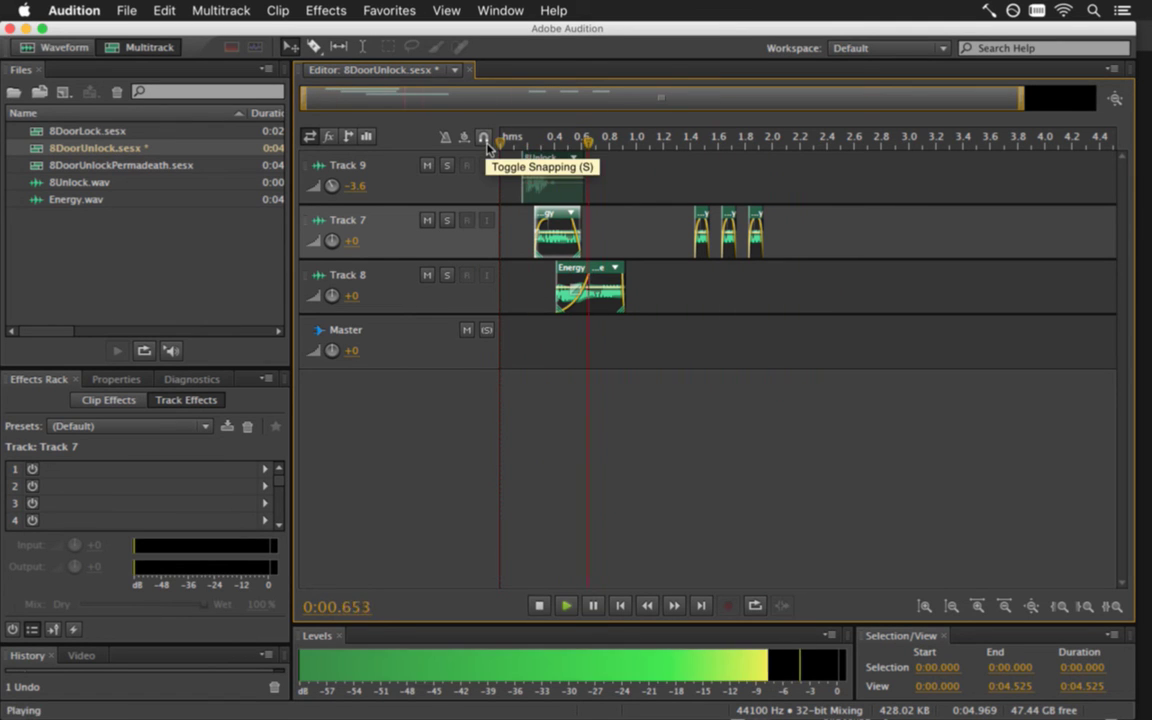
key("space")
key("equal")
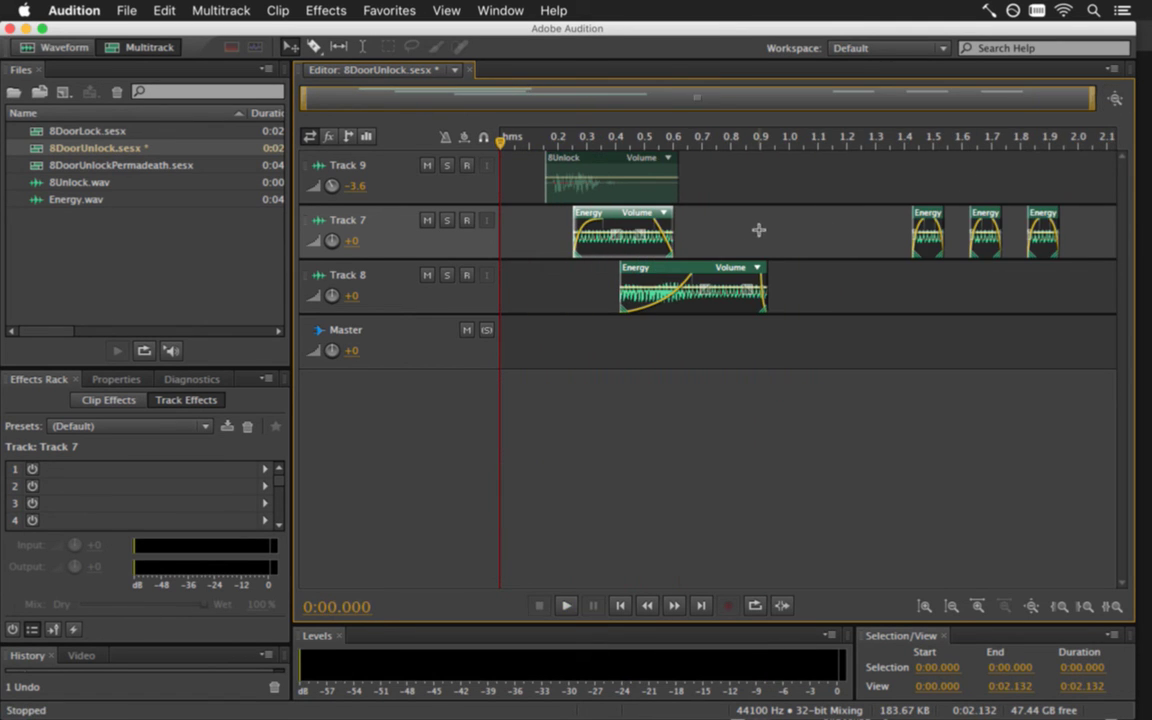
Save the 8DoorUnlock session and export the entire multitrack mixdown as 8DoorUnlock.wav, overwriting the existing file
key("super+s")
left_click(116, 10)
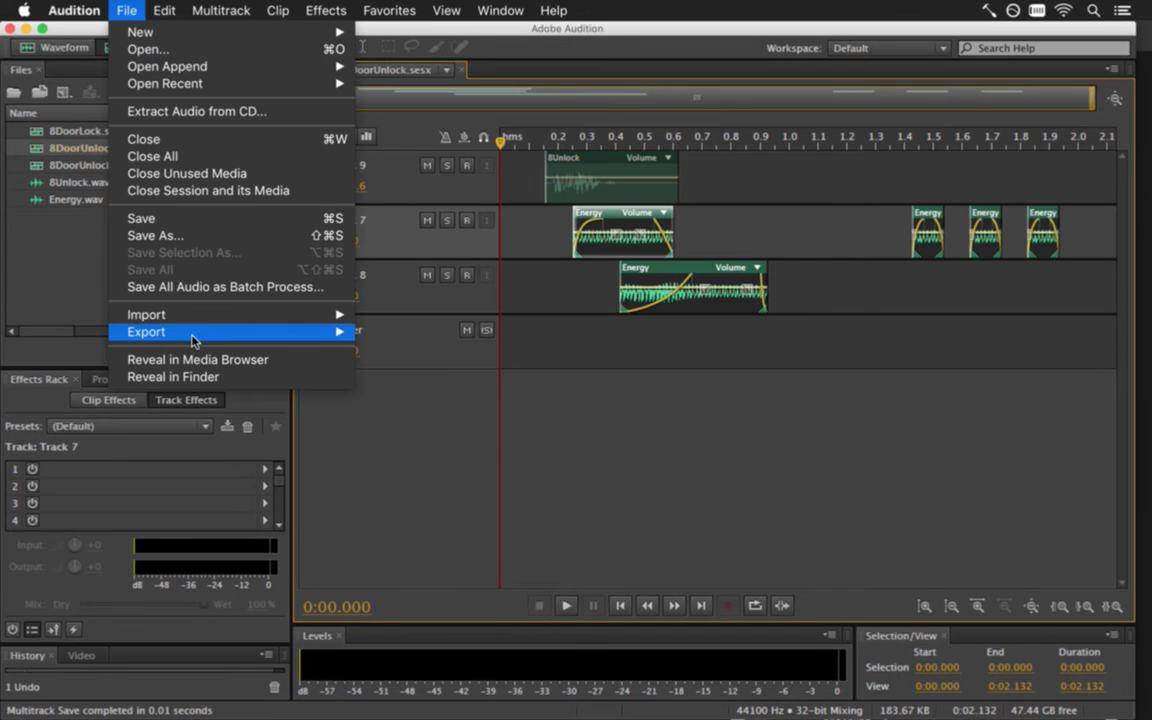
mouse_move(194, 341)
mouse_move(465, 396)
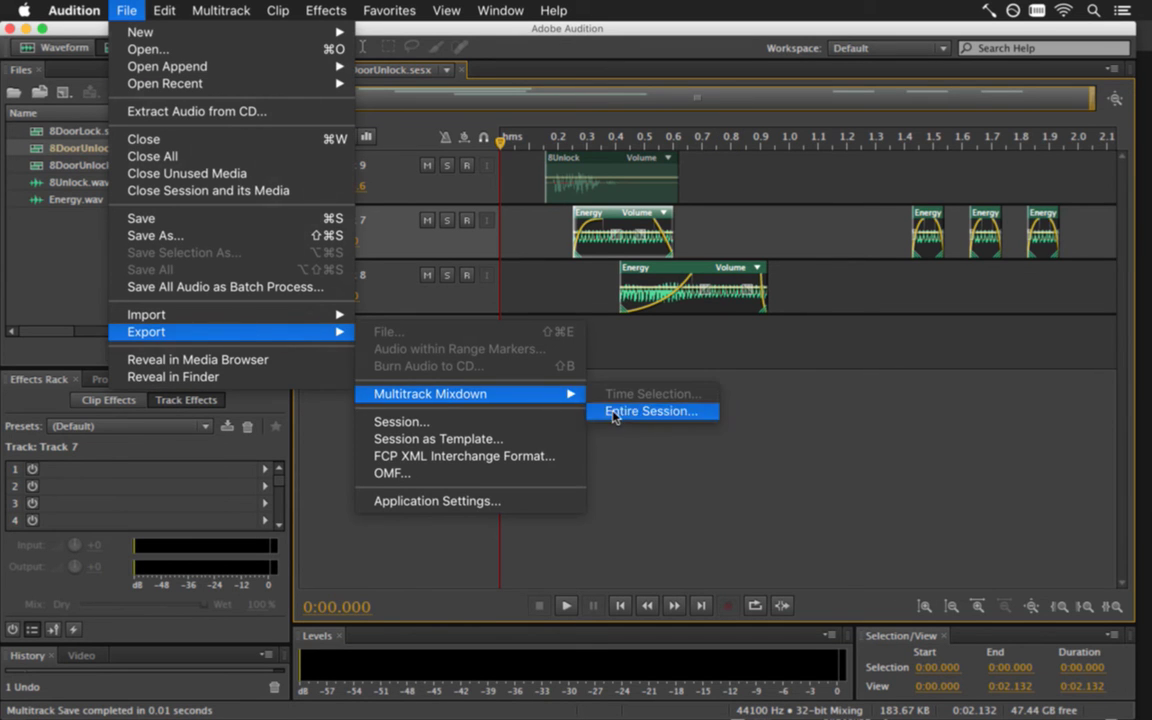
left_click(612, 410)
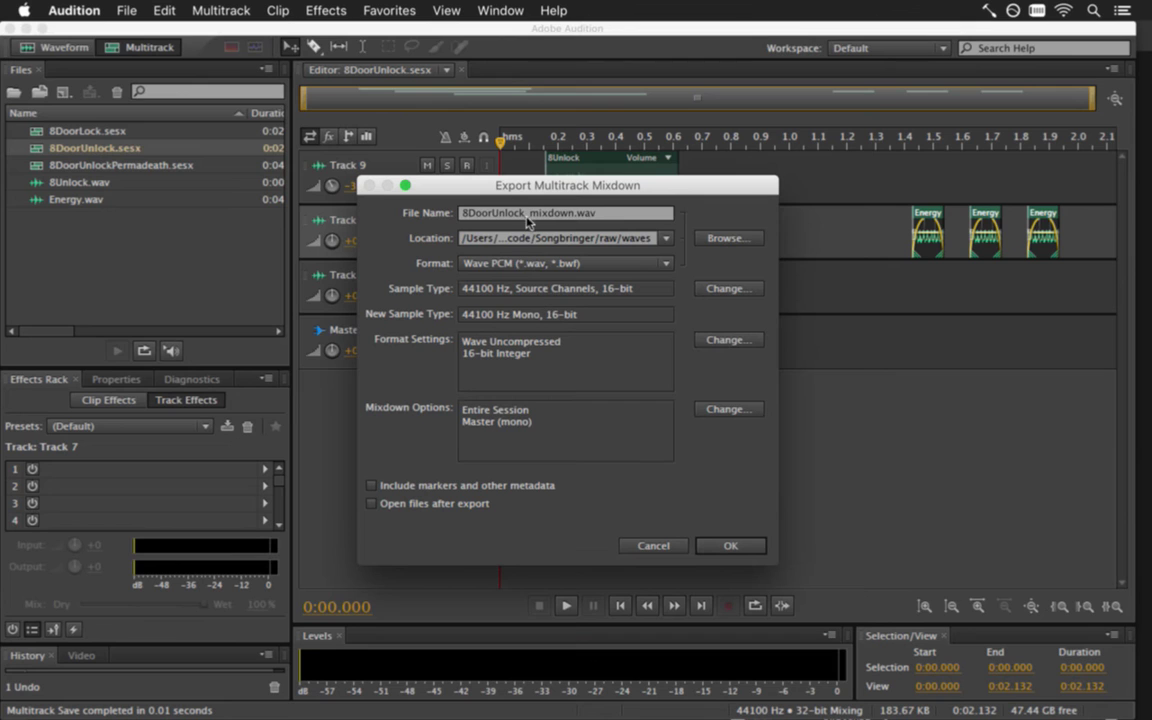
left_click_drag(525, 215, 573, 215)
key("BackSpace")
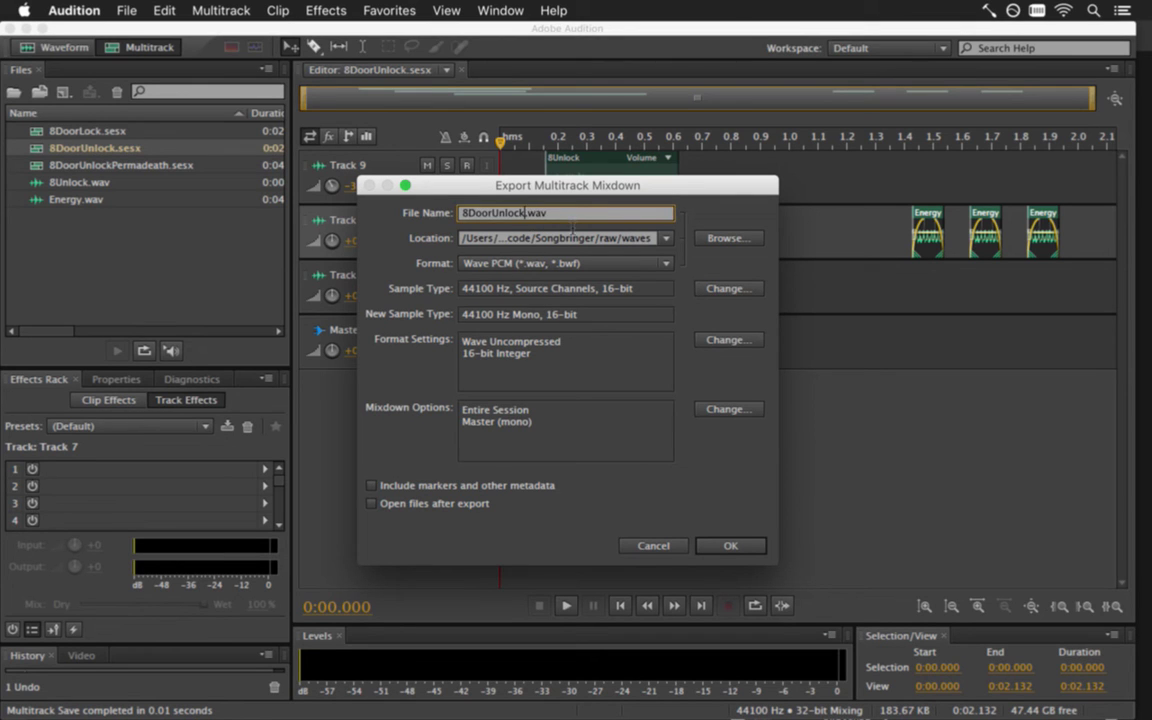
left_click(730, 545)
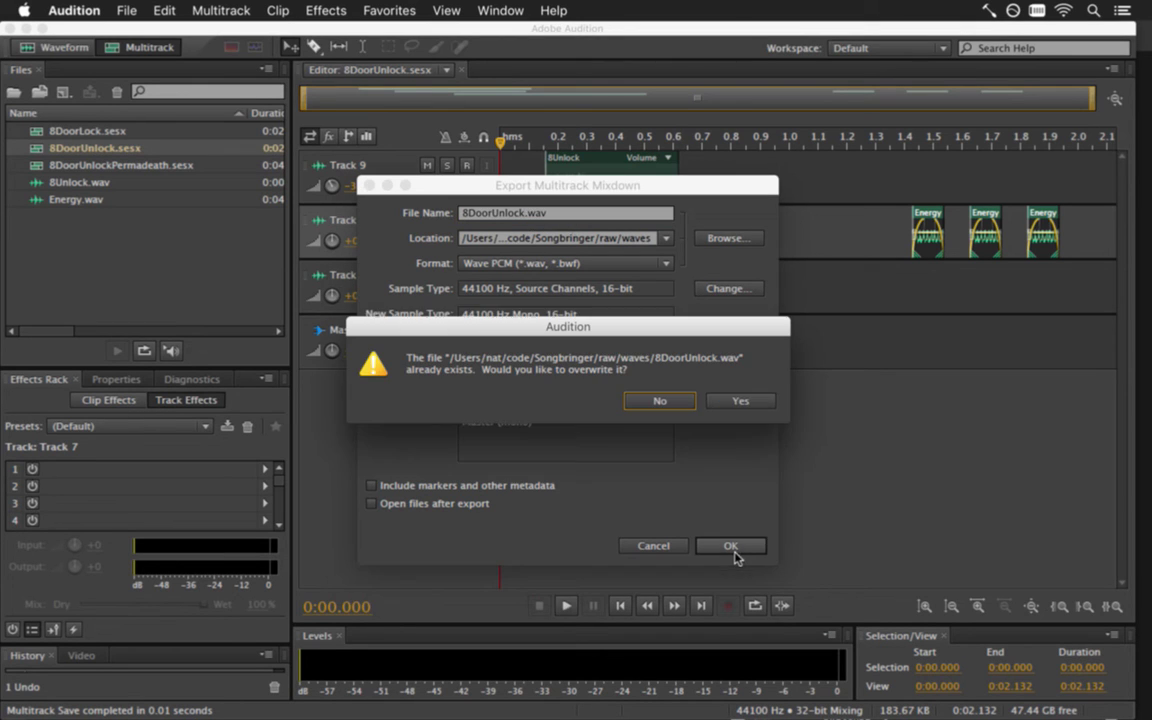
left_click(736, 402)
Open 8DoorUnlockPermadeath.sesx and play it from the beginning to check its clip timing
double_click(125, 165)
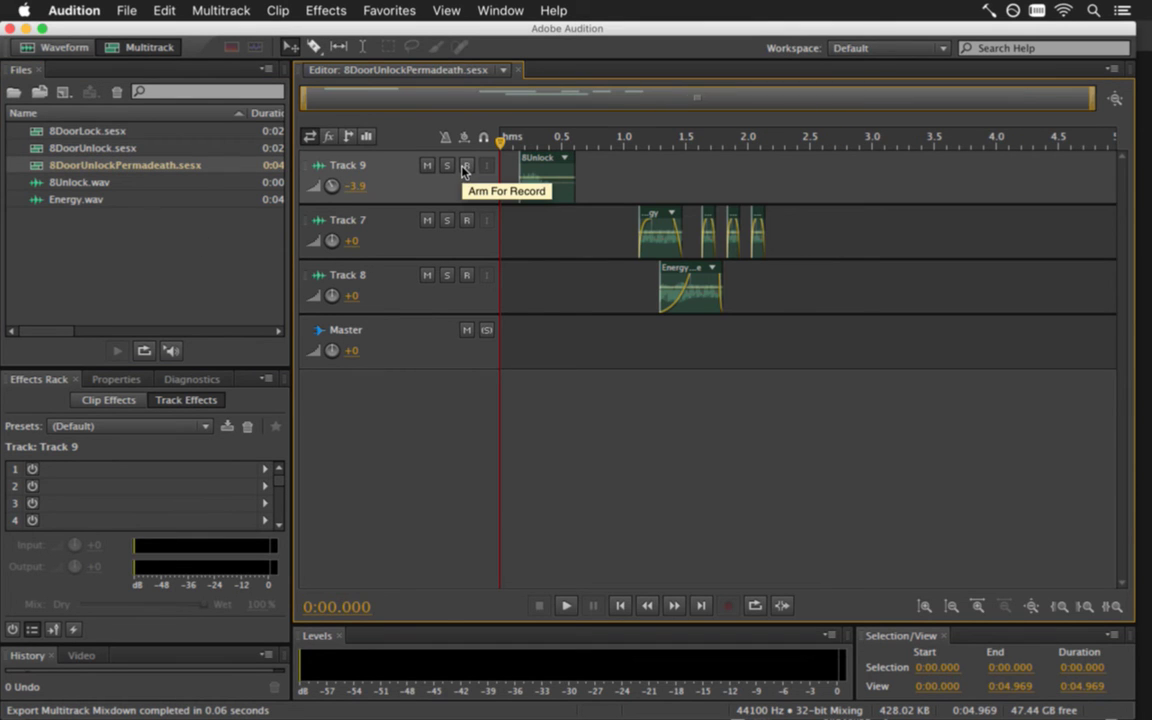
key("space")
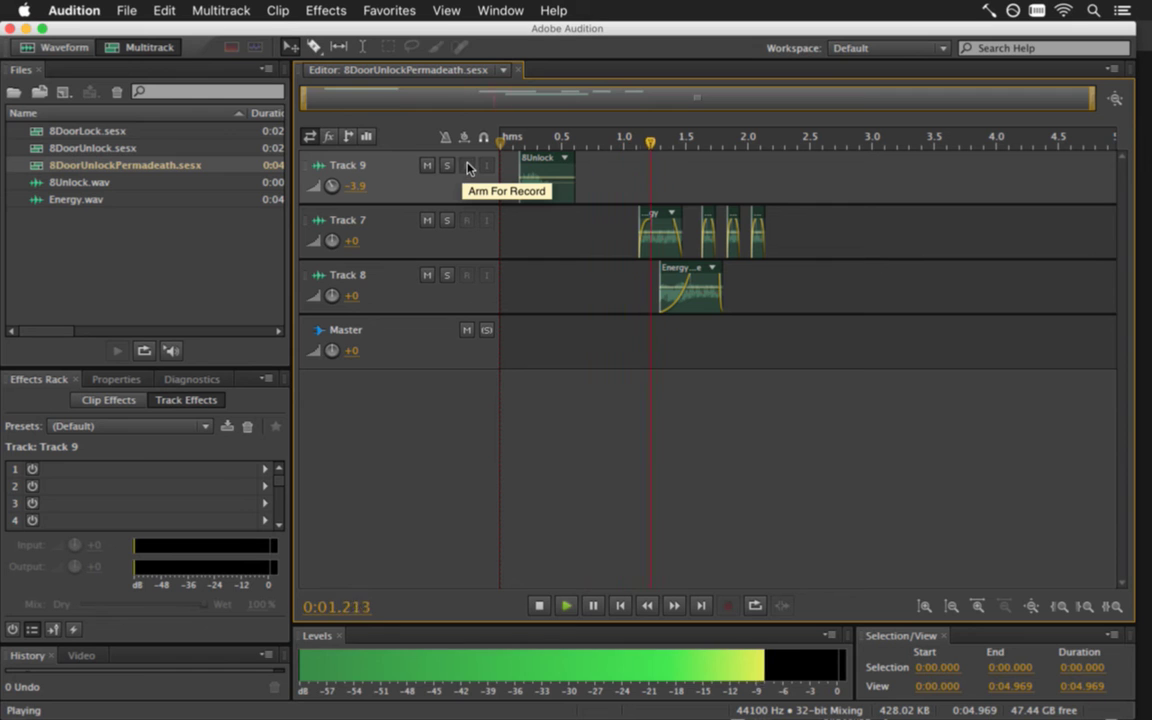
key("space")
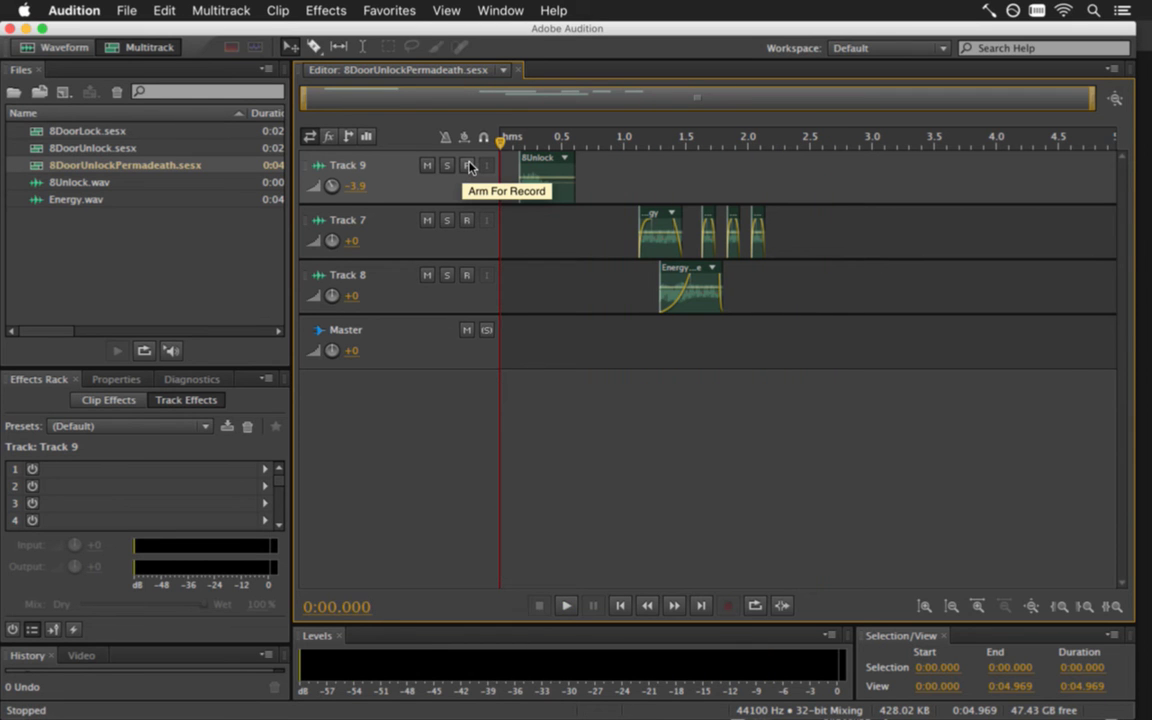
Switch to the Songbringer game, enter the next room north, hurt all foes, and approach the north door to test its unlocking
key("super+Tab")
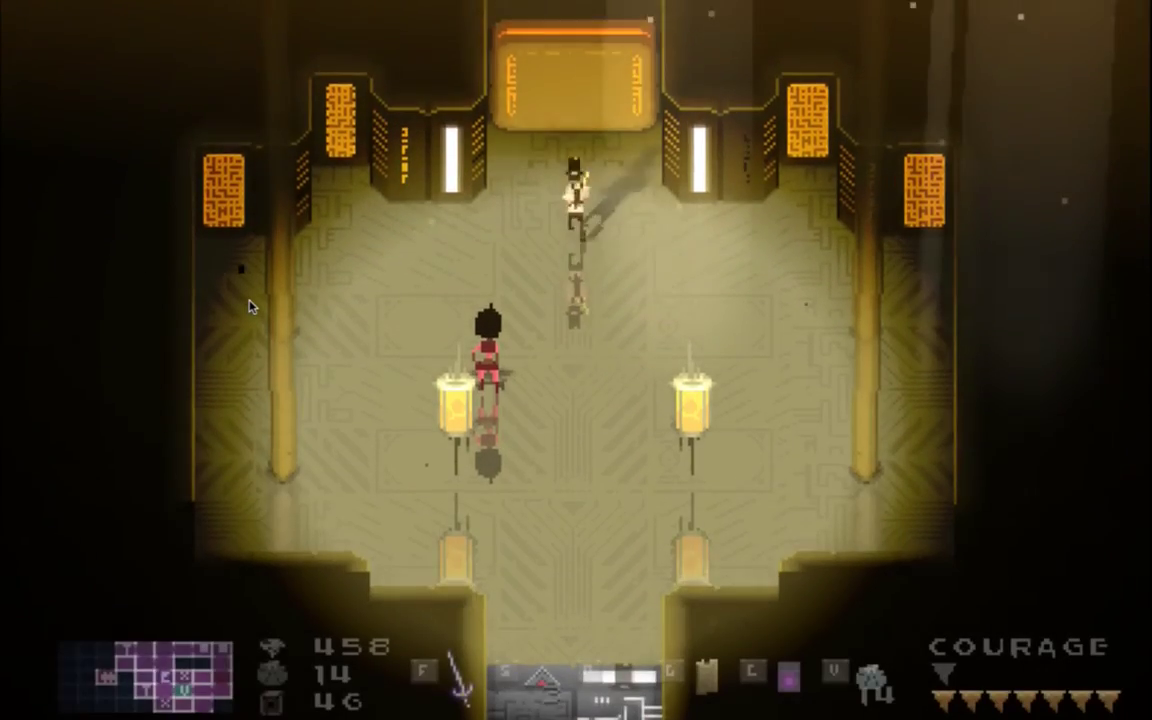
key("Right")
key("Up")
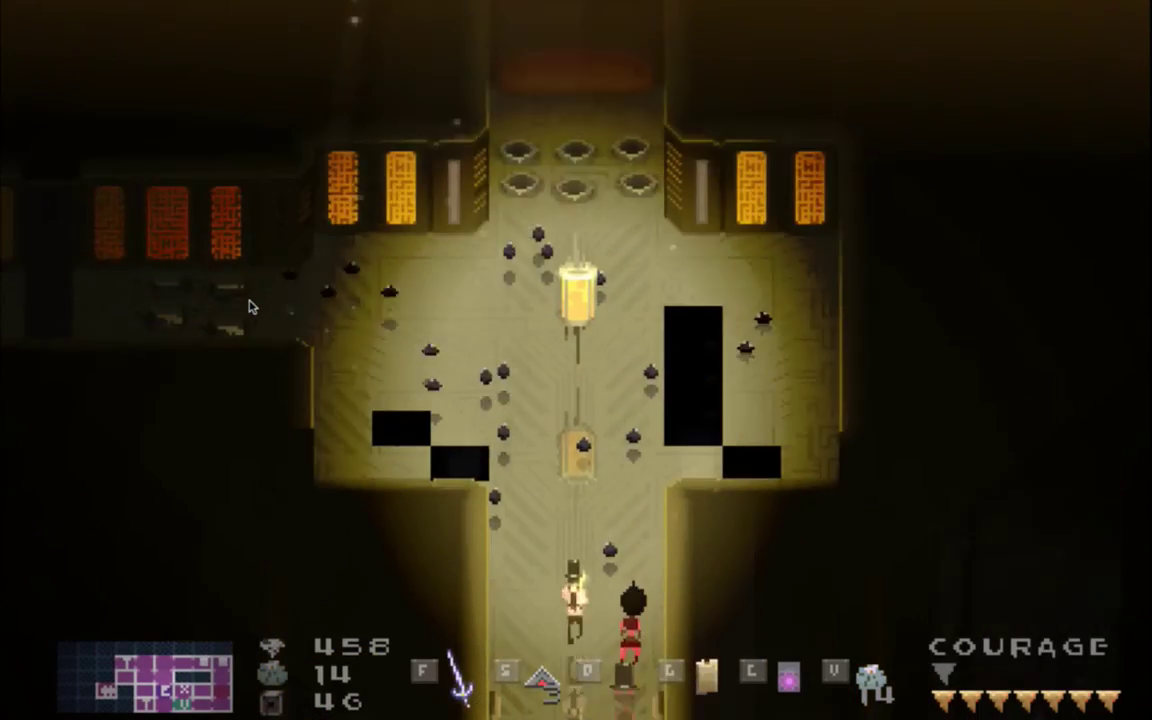
key("Up")
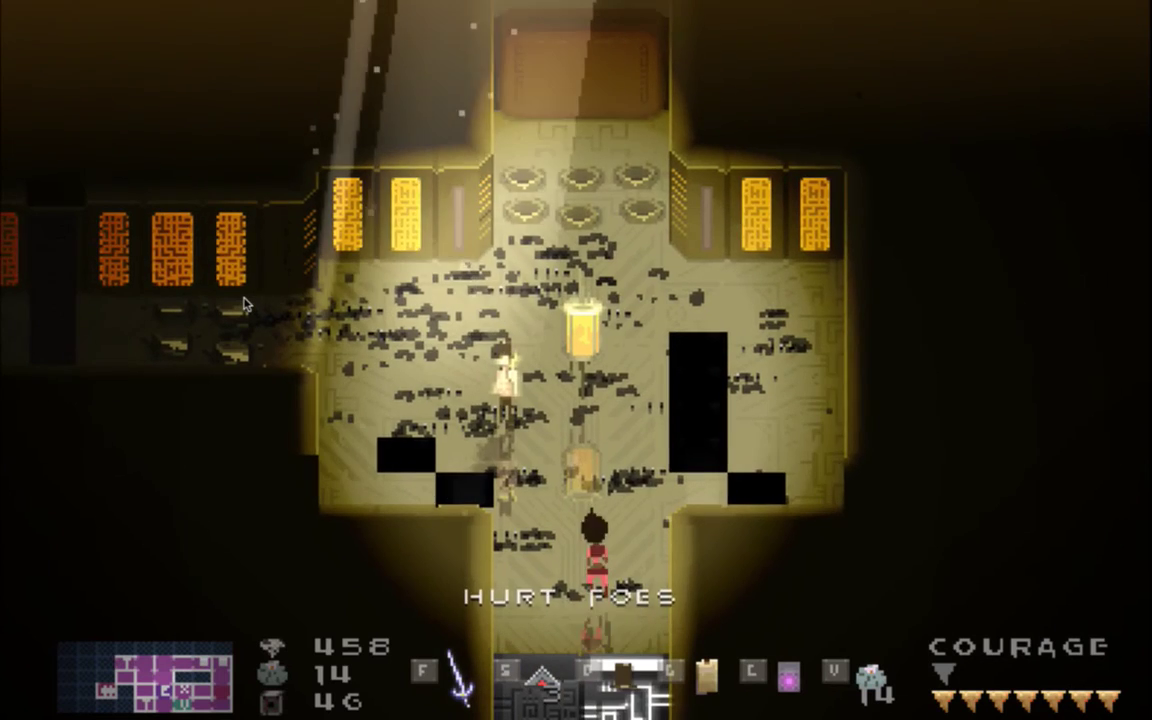
key("Up")
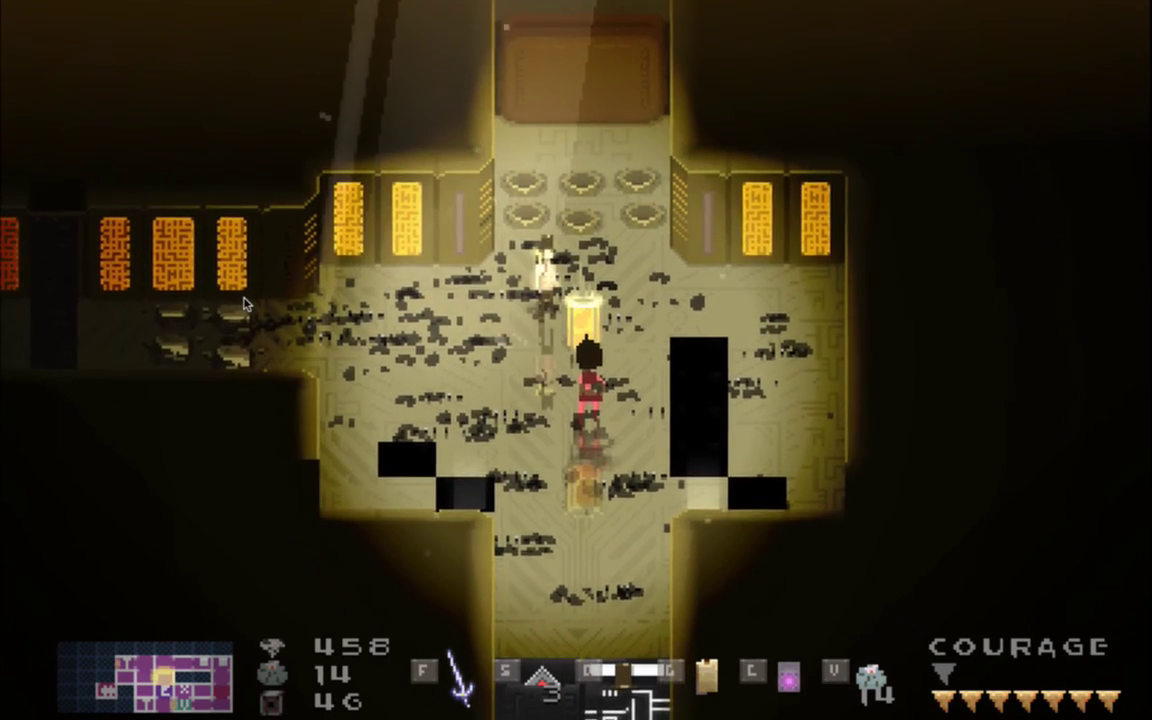
key("Left")
key("Up")
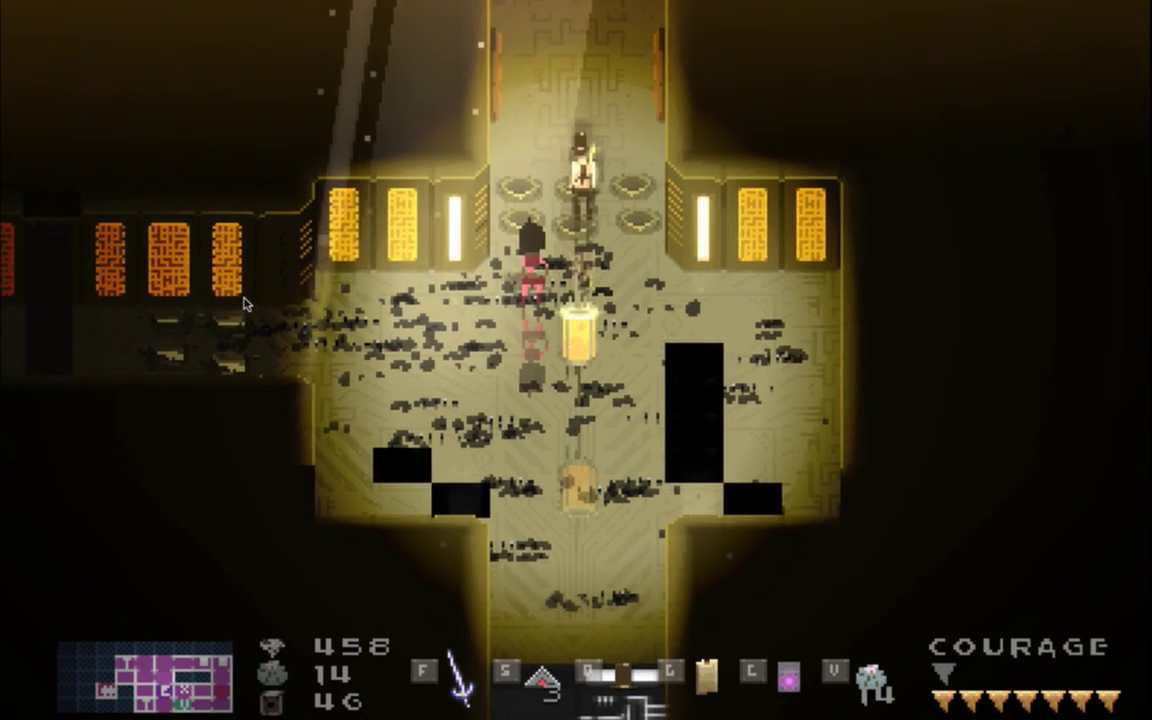
Enable god mode and walk through the enemy room to the west into the lantern room north of it
key("F1")
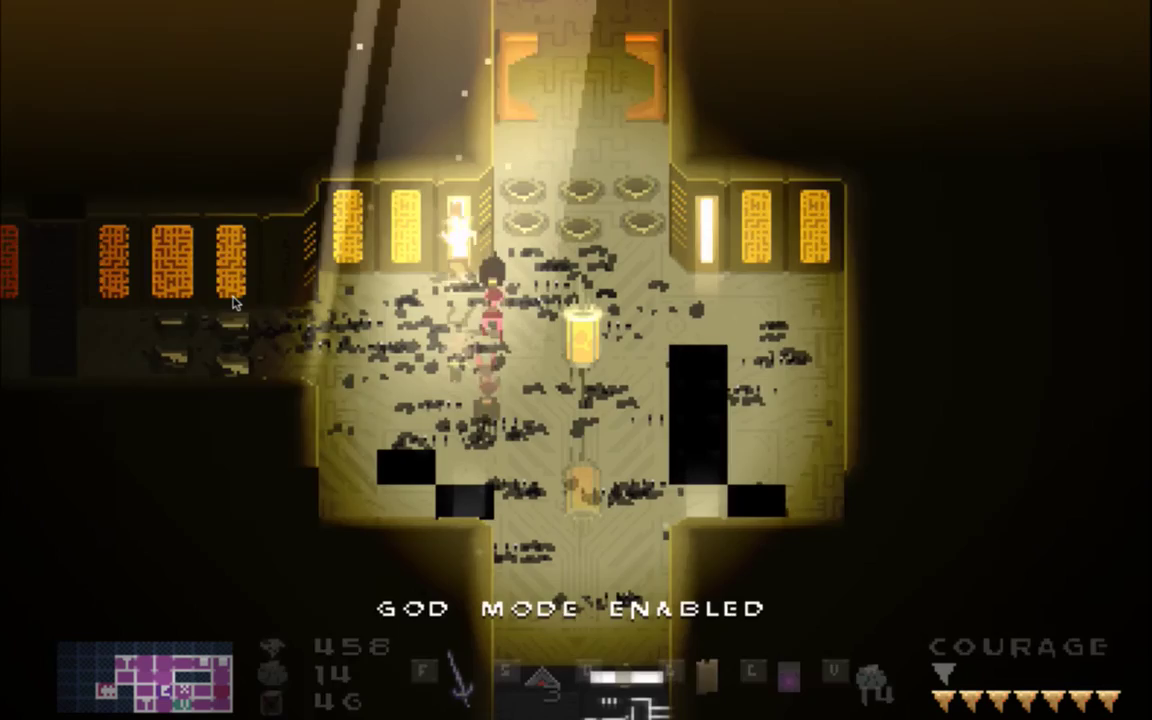
key("Left")
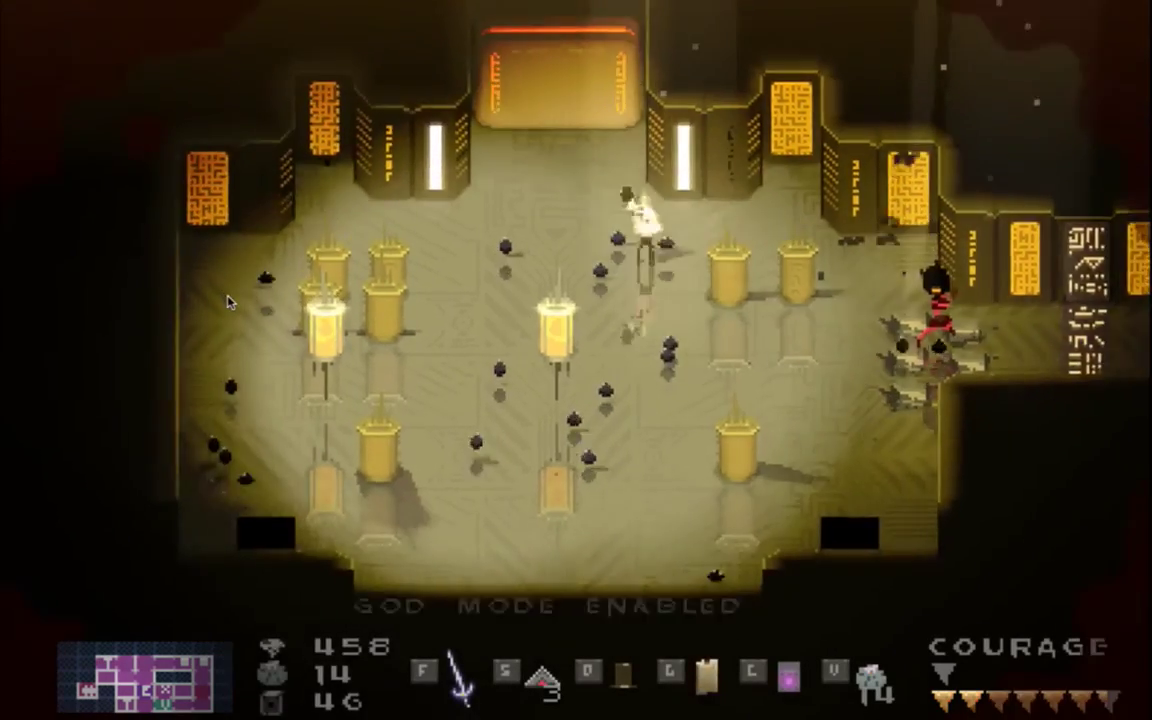
key("Up")
key("Up")
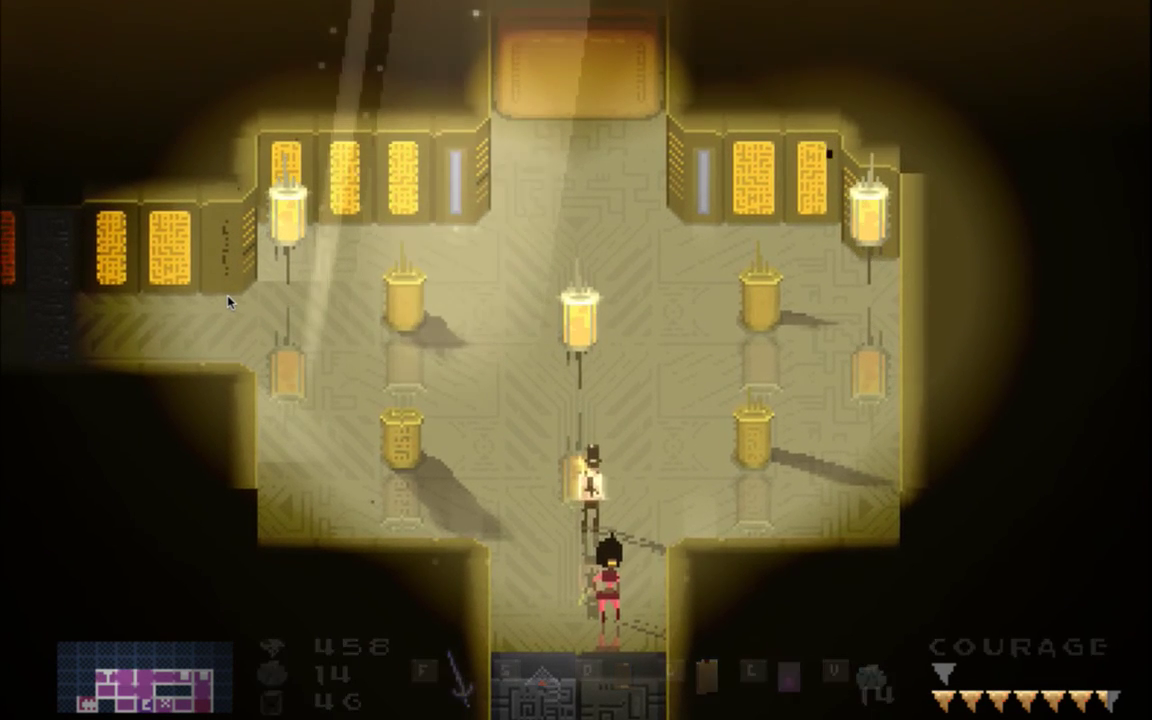
Run through the dungeon again from the starting room, turn god mode off, and hurt all foes in the west room to test its door
key("super+Tab")
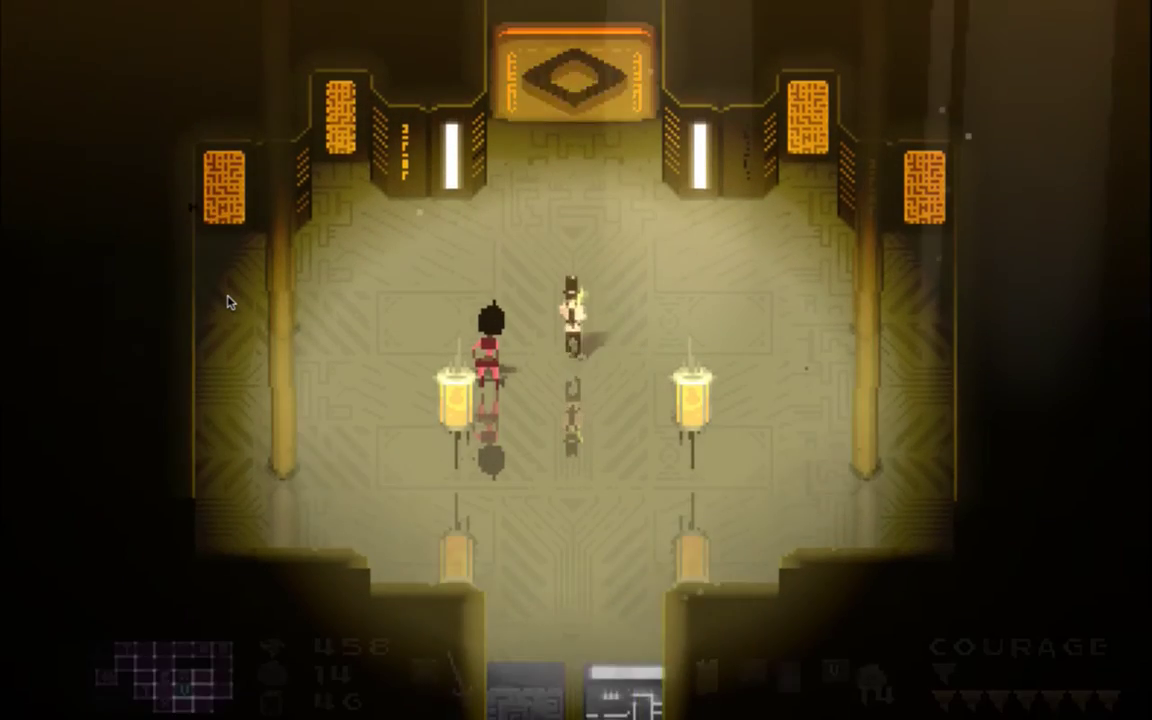
key("Up")
key("Right")
key("Up")
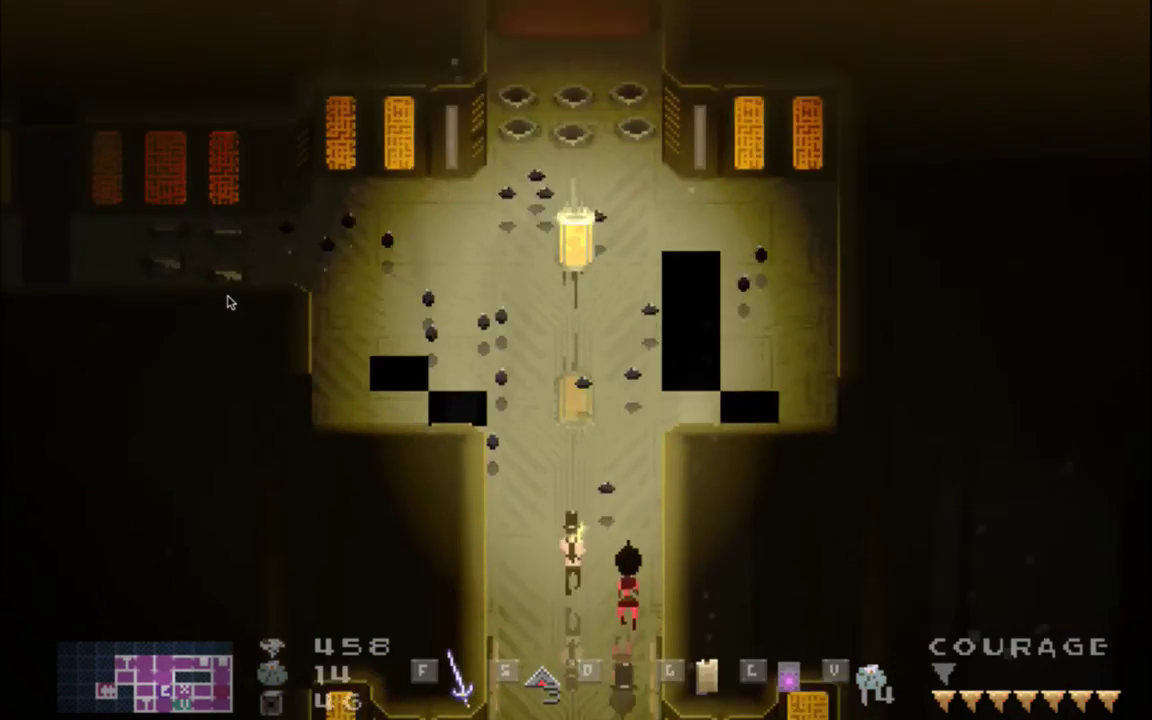
key("g")
key("g")
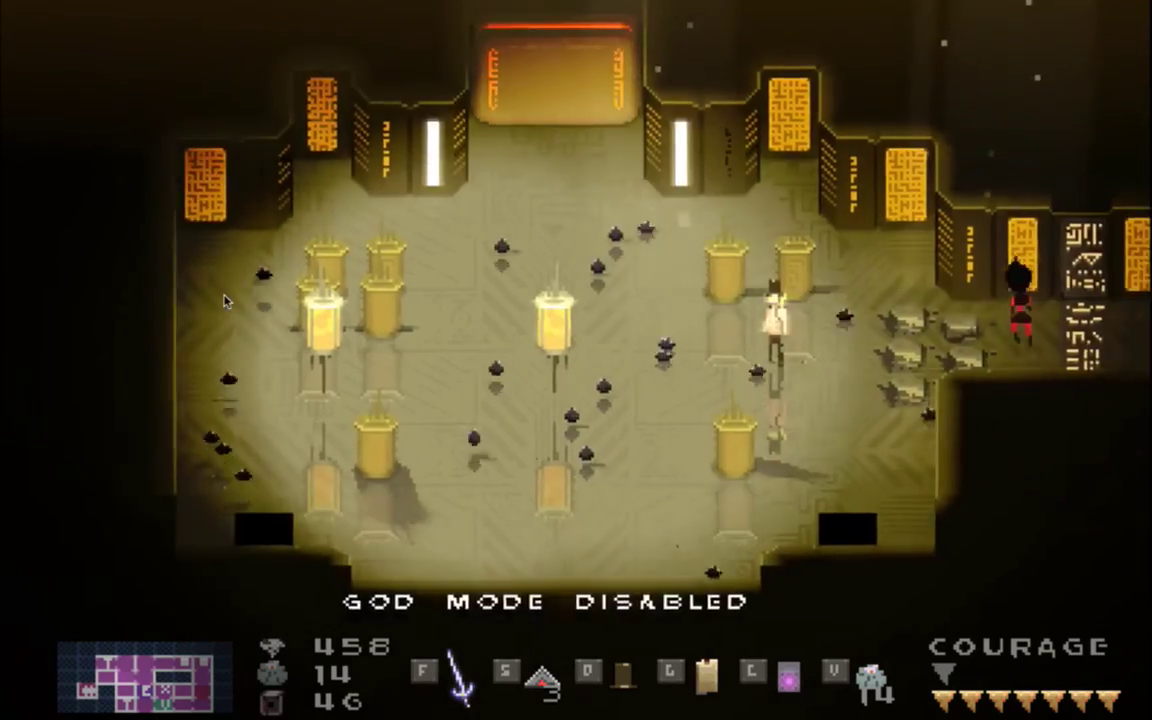
key("h")
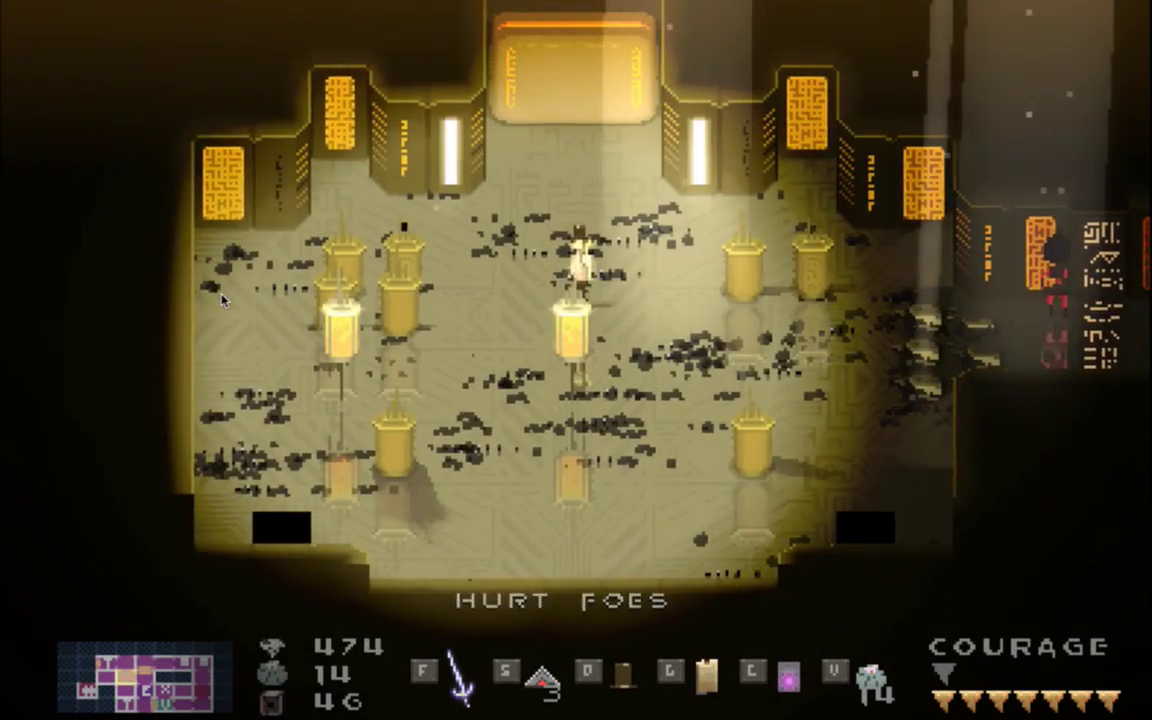
key("Left")
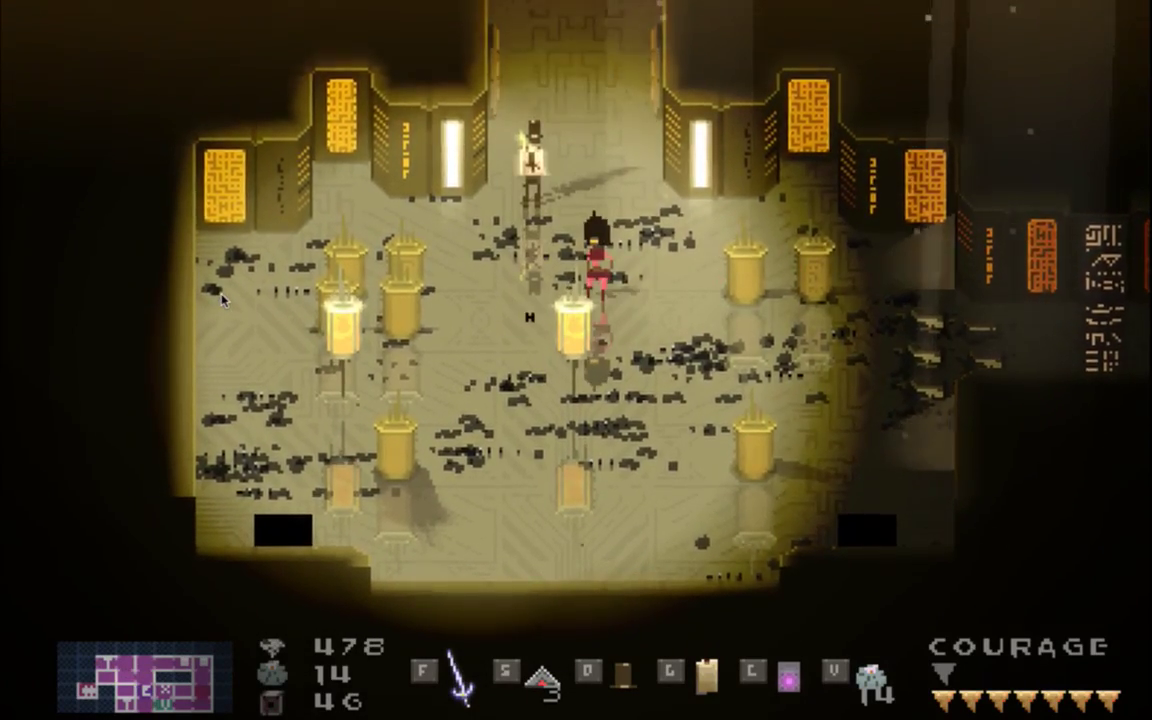
Enter the lantern room to the north, throw the top hat at the lanterns, and push the lower-left block west to test the door unlocking
key("Up")
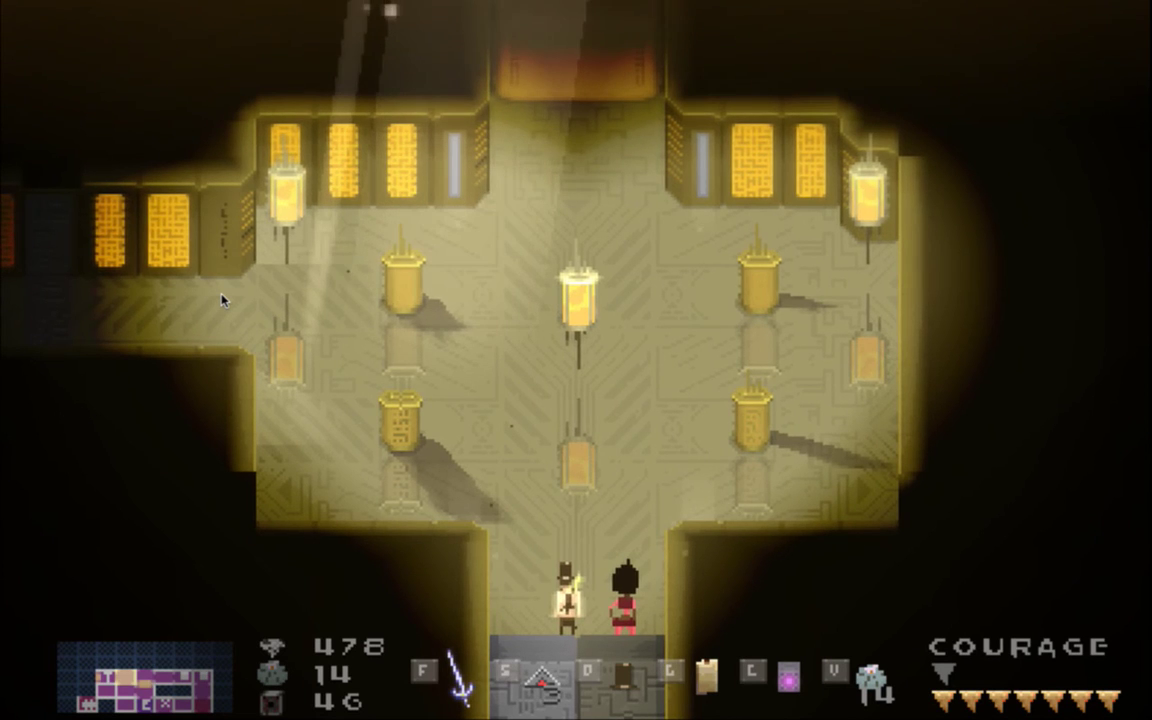
key("Up")
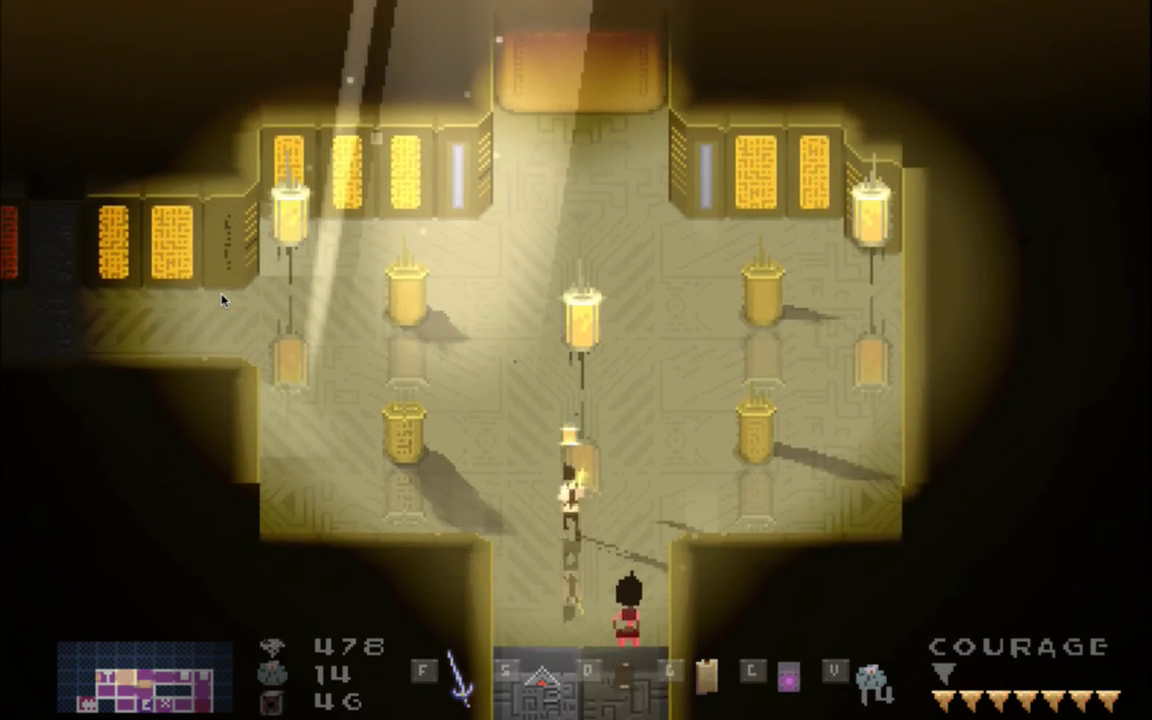
key("Up")
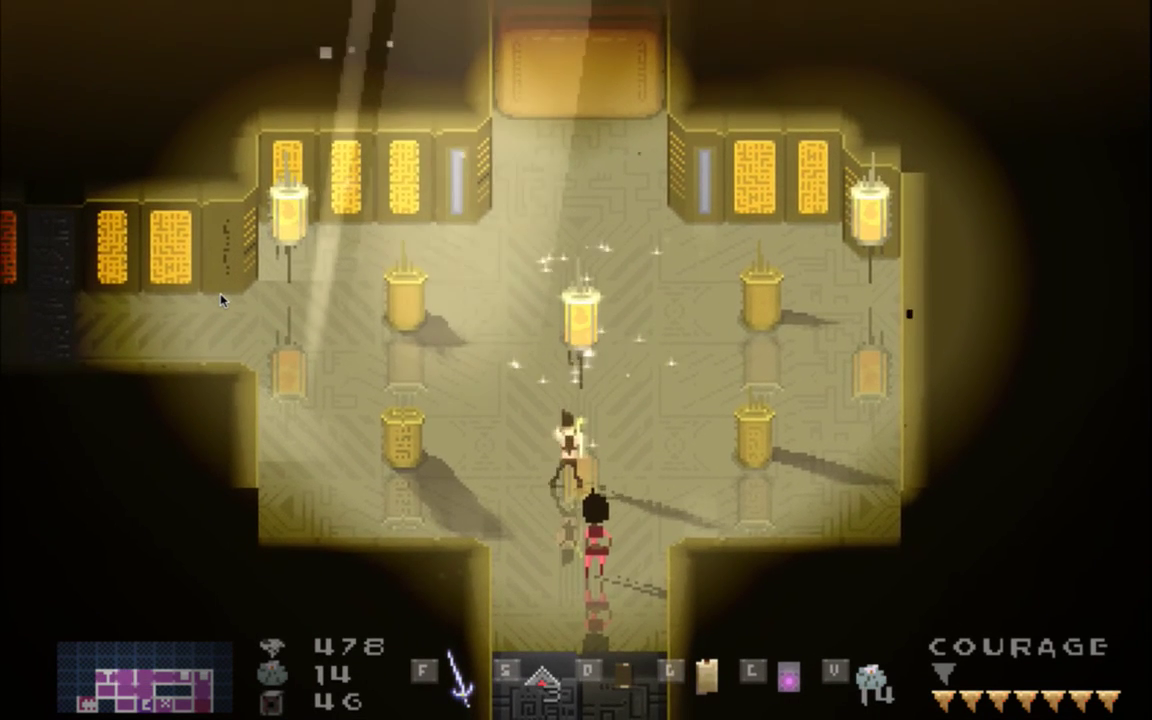
key("f")
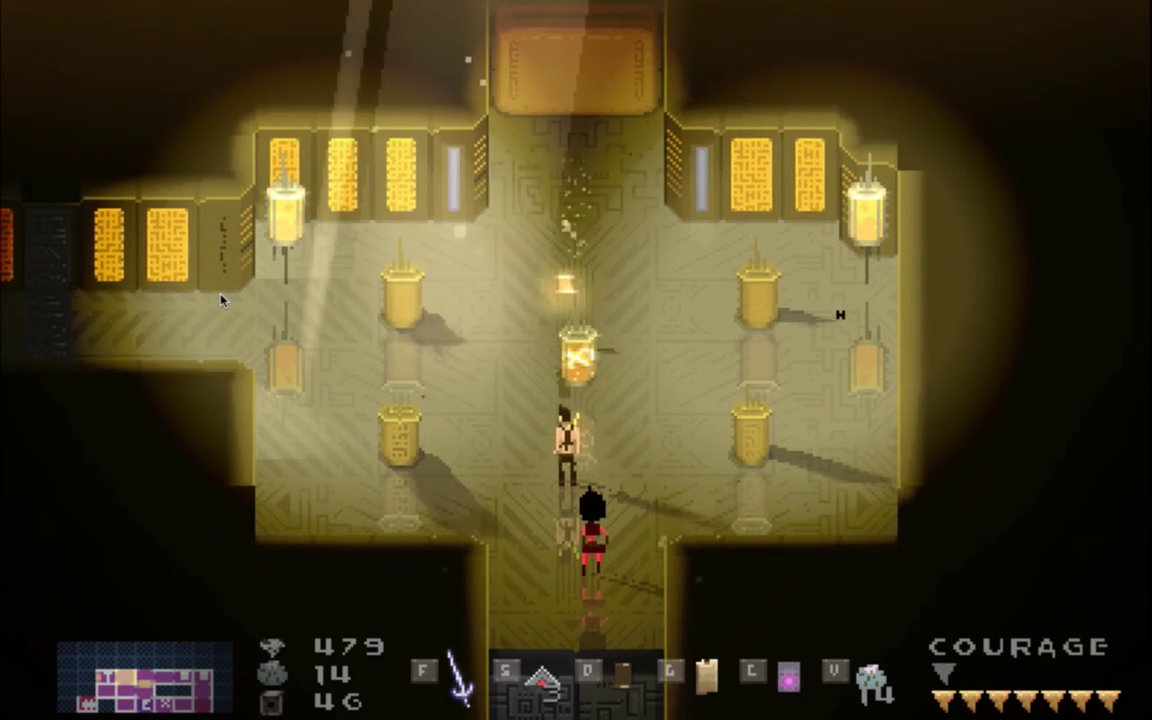
key("Left")
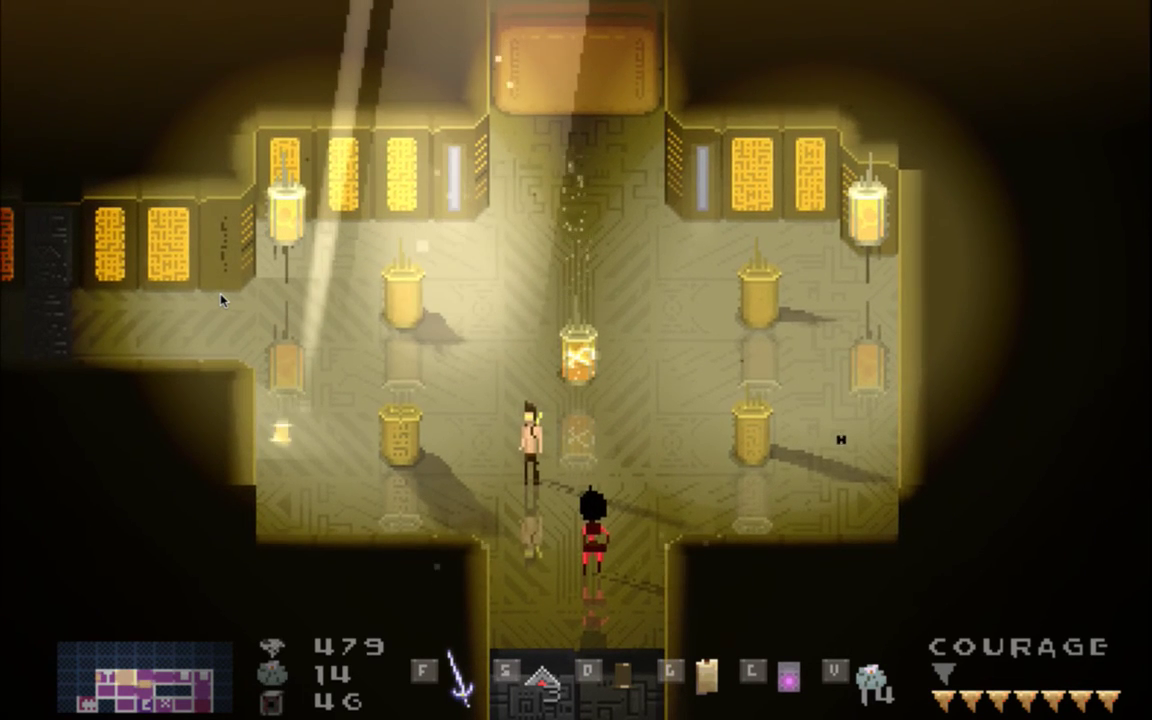
key("Left")
key("Up")
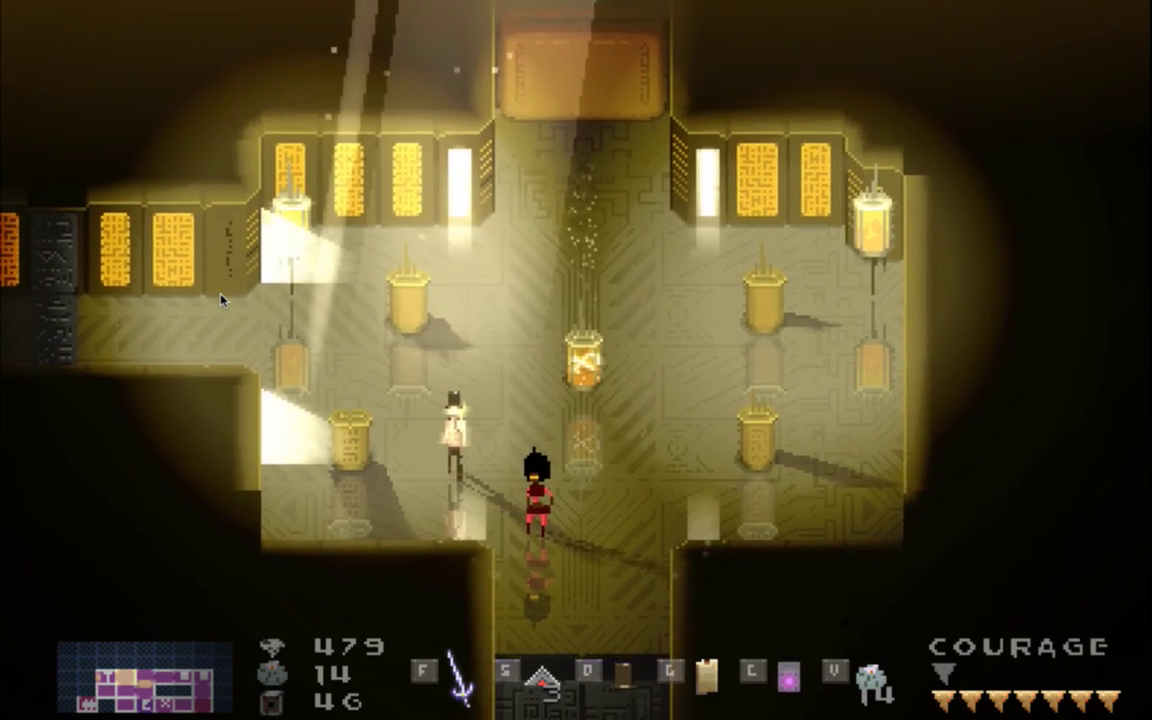
key("Up")
key("Left")
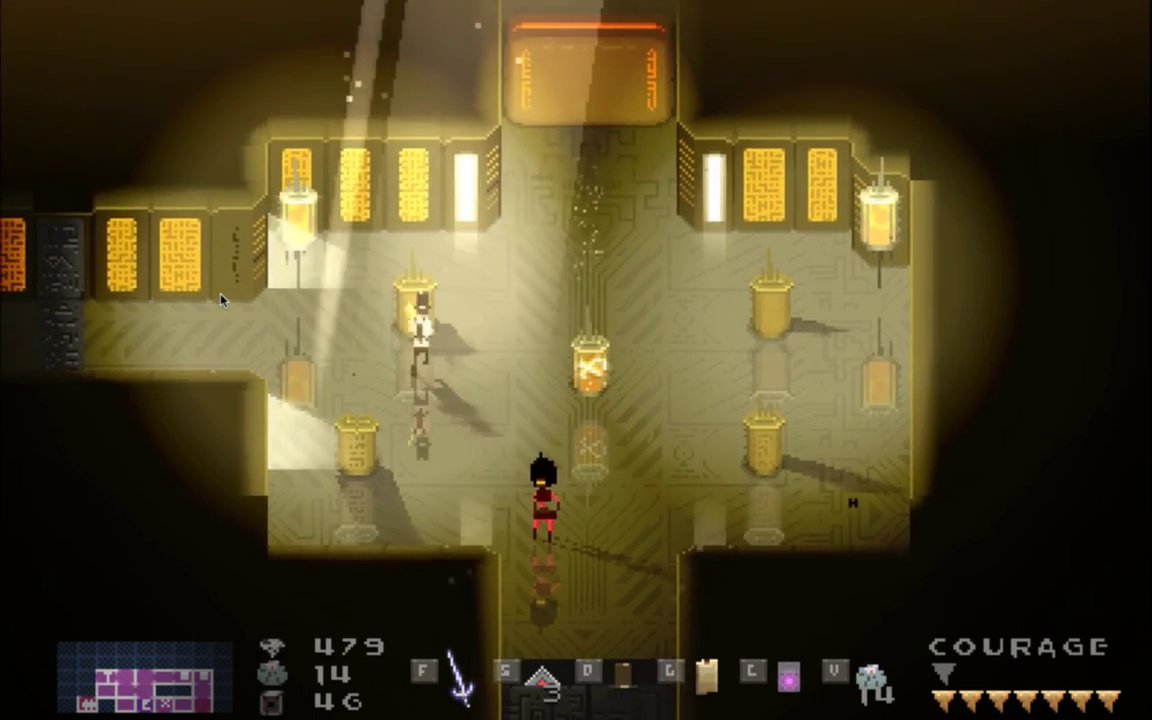
Slash the upper-left pillar in the lantern room with the sword, then head east toward the north door
key("Left")
key("a")
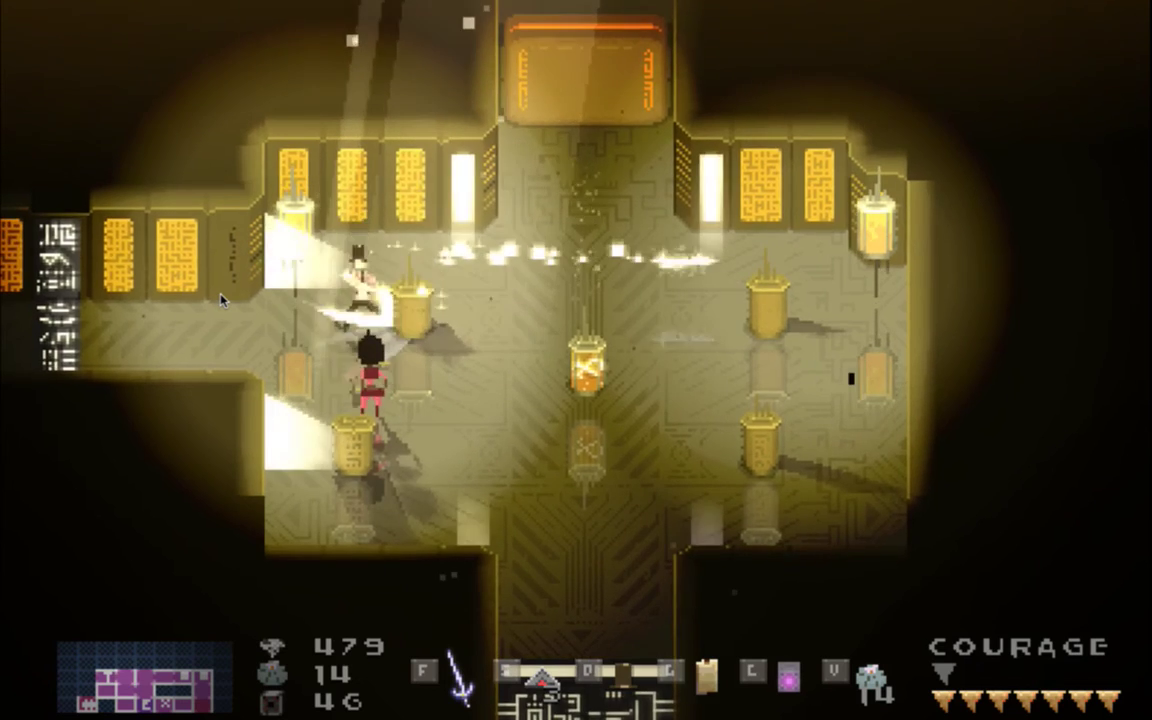
key("a")
key("Up")
key("a")
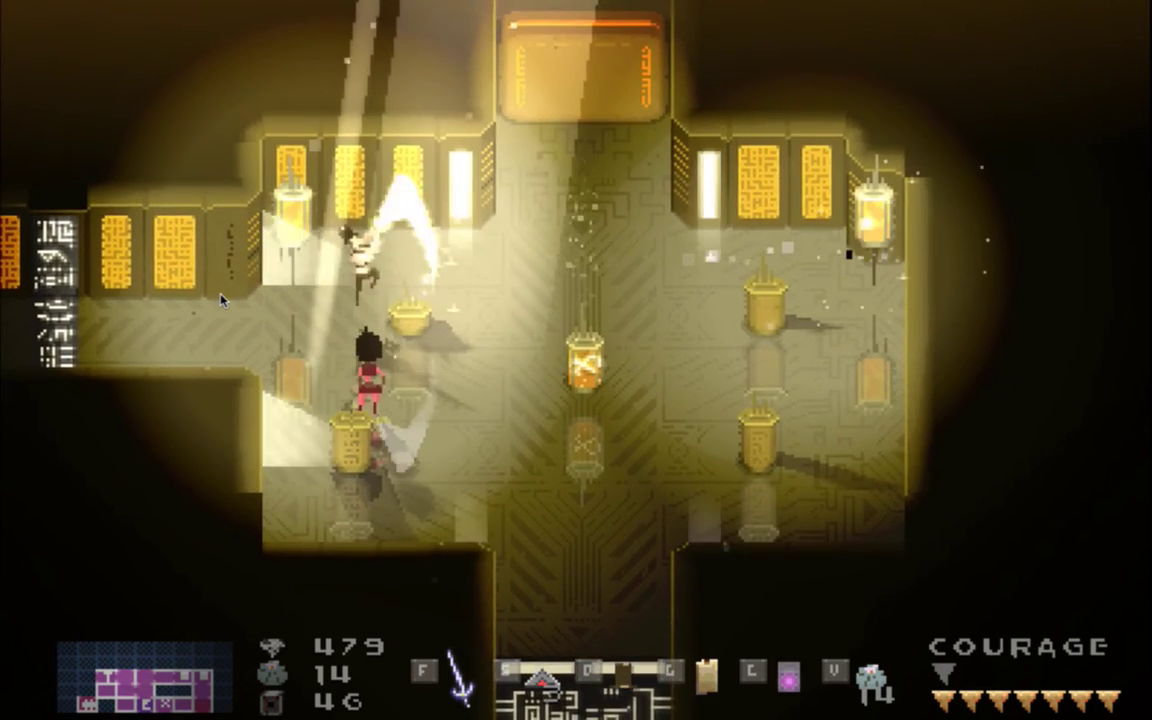
key("a")
key("a")
key("Right")
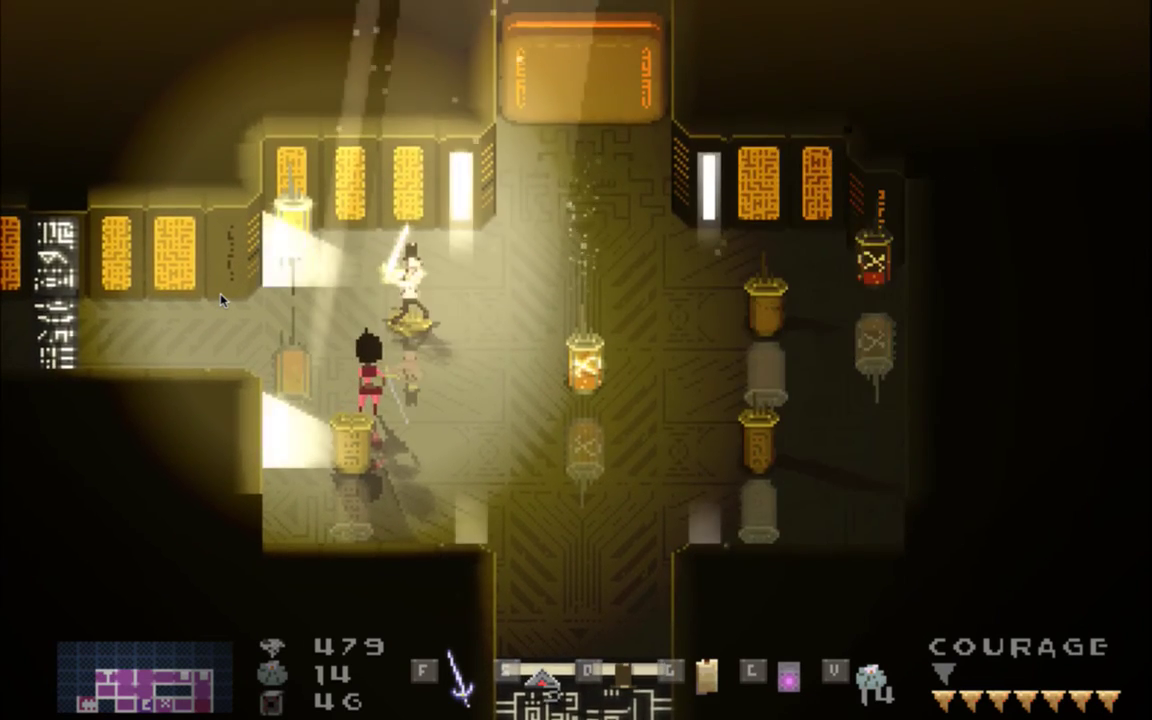
key("a")
key("Right")
key("a")
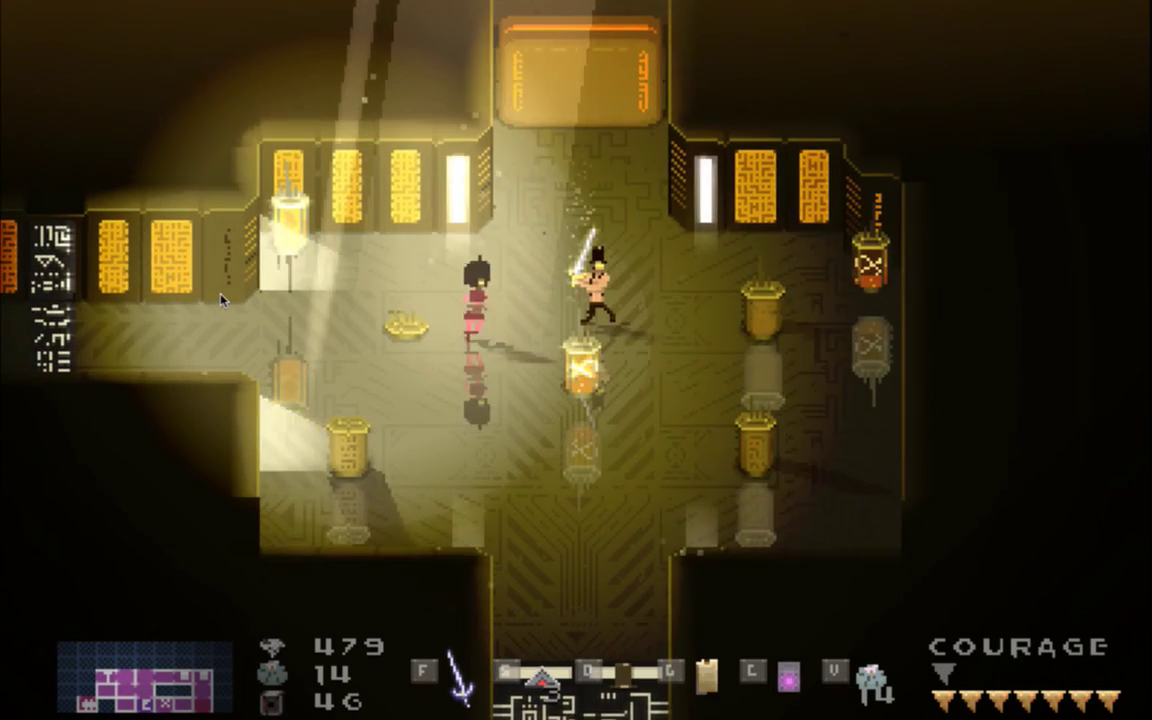
Walk up to the lantern room's north door and back repeatedly to check its opening and closing animation and sound
key("Up")
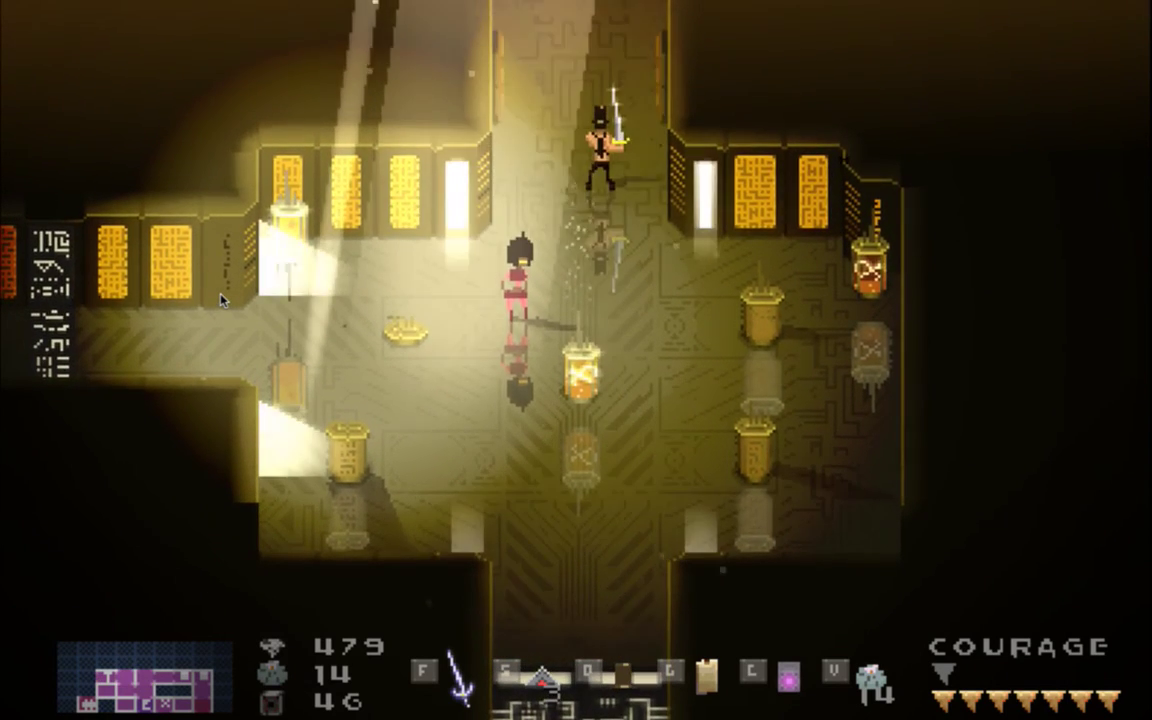
key("Down")
key("Up")
key("Down")
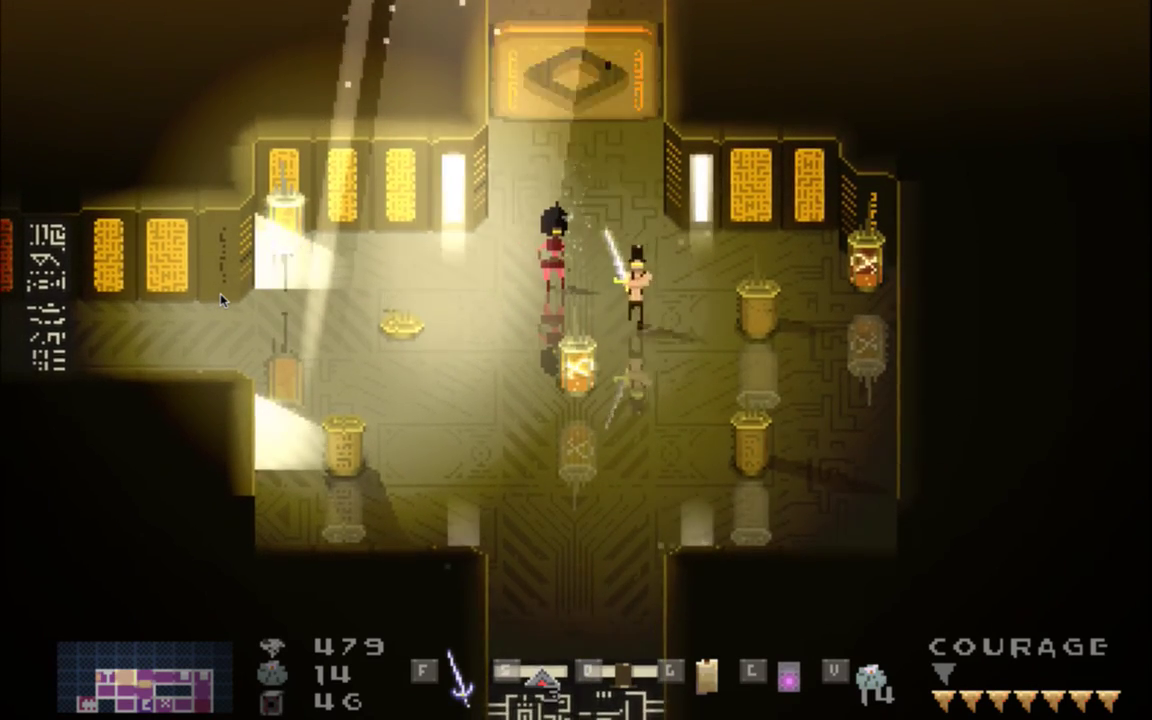
key("Down")
key("Up")
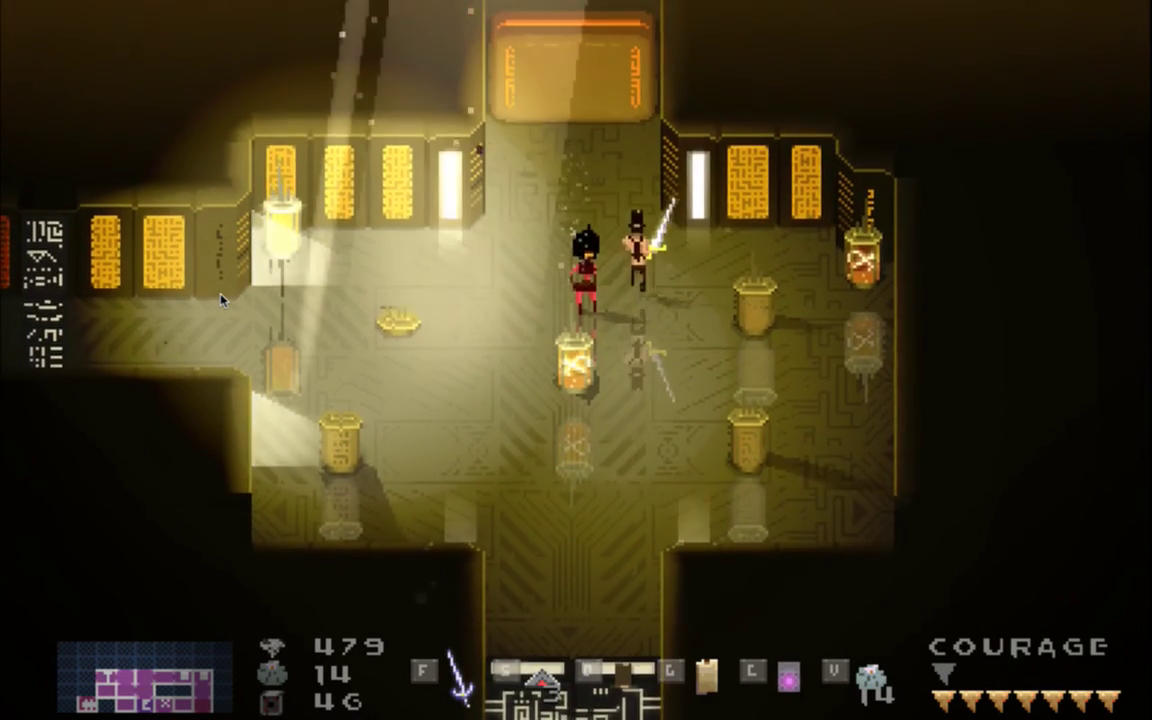
Walk through the lantern room's north door, hurt all foes in the room beyond to test the door, and quit the game
key("Up")
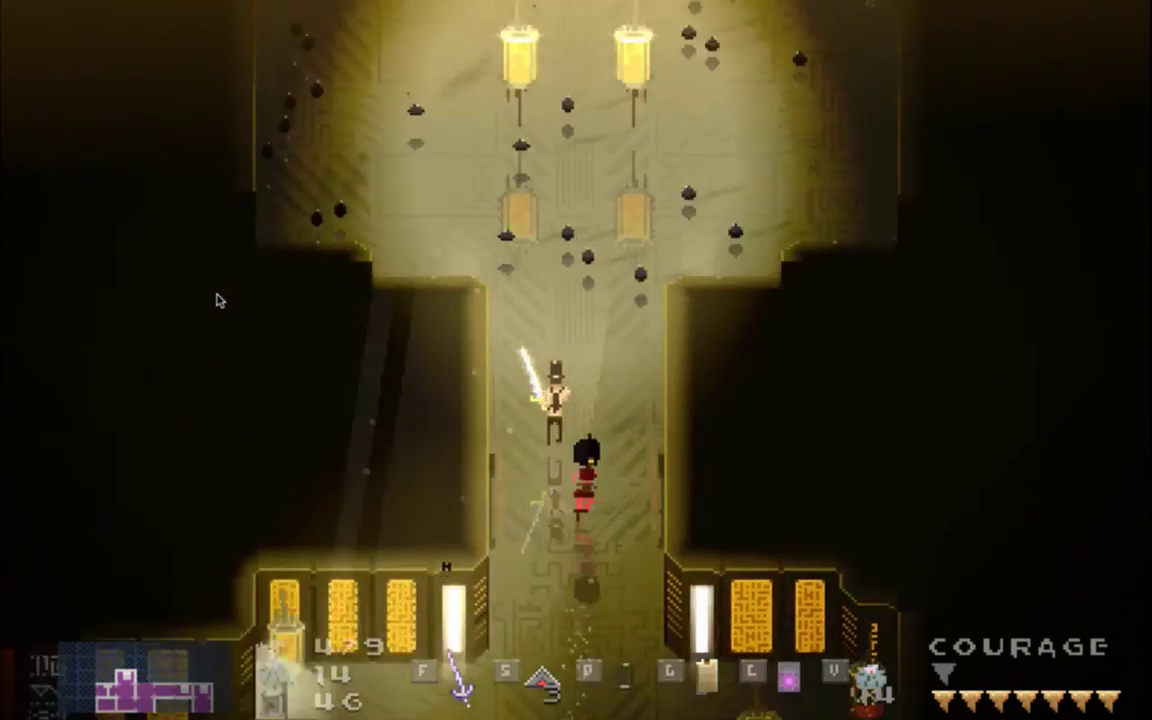
key("Up")
key("Left")
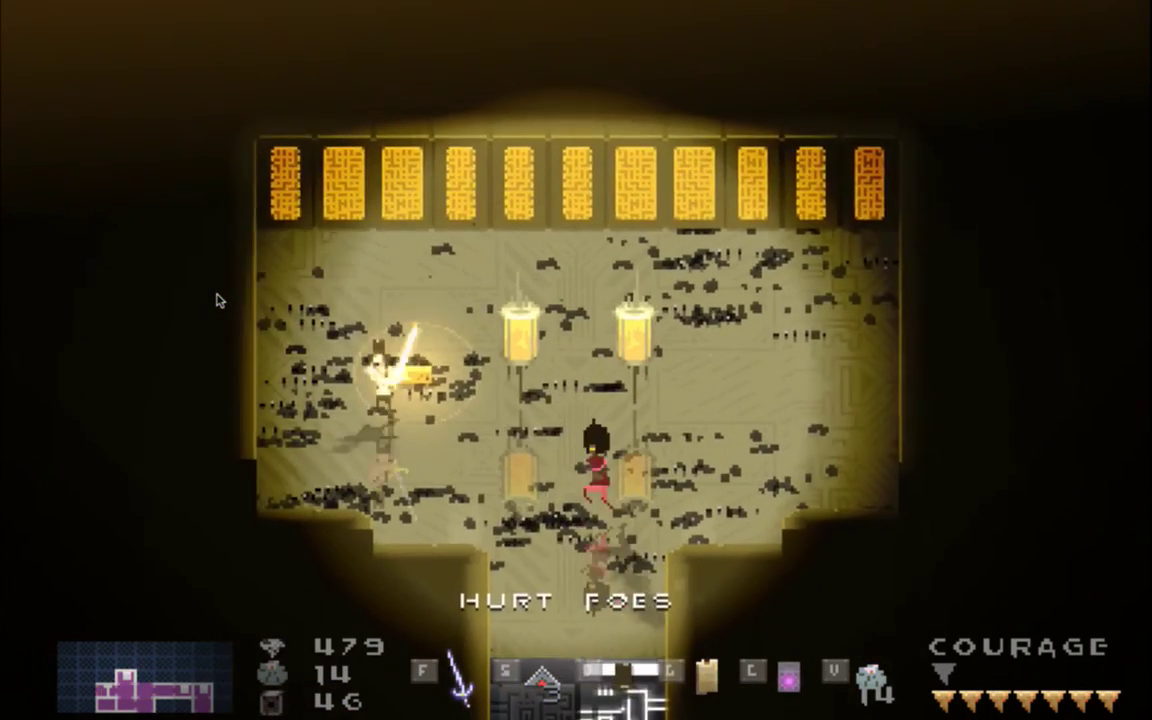
key("Right")
key("Down")
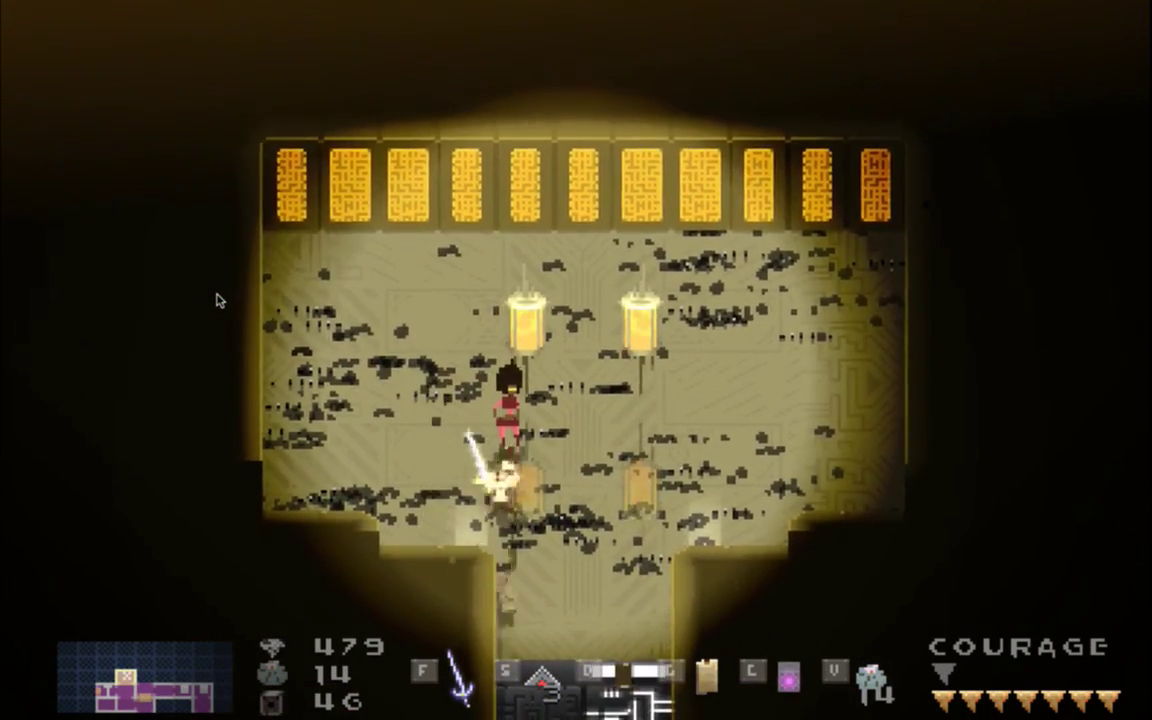
key("super+q")
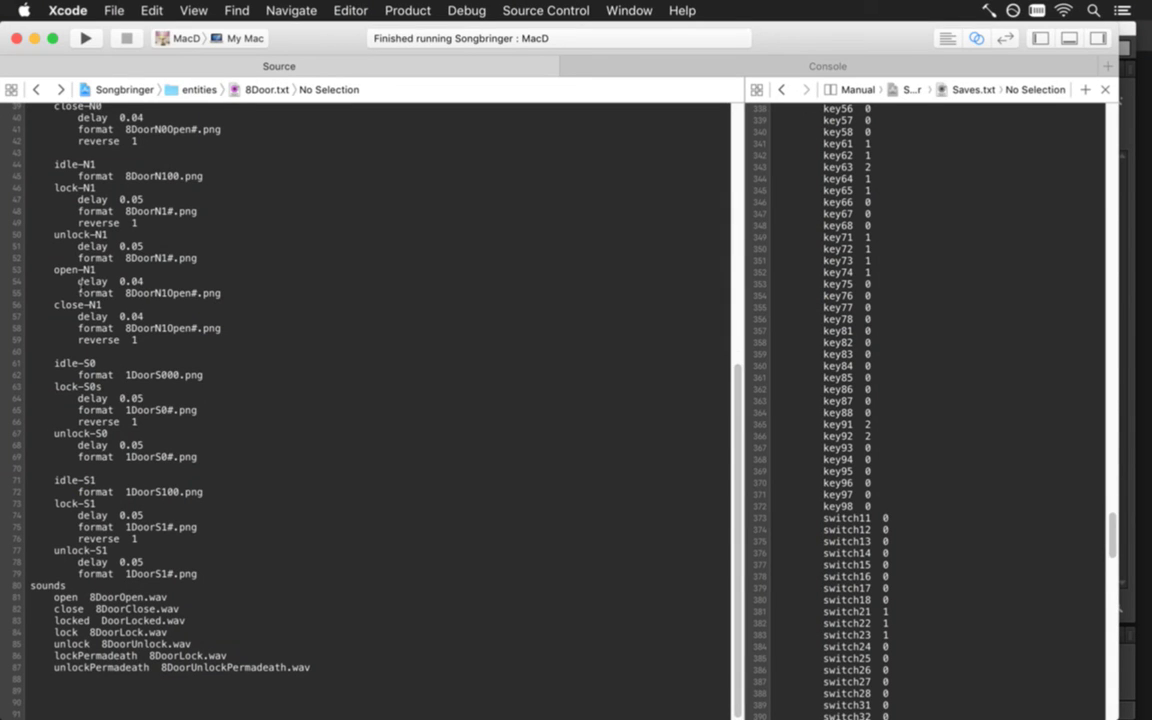
key("Down")
key("Down")
key("Down")
key("Down")
Switch to Photoshop and pencil the letters BRB above the door in the sampled glow orange, on the shadow layer of frame 3
key("super+Tab")
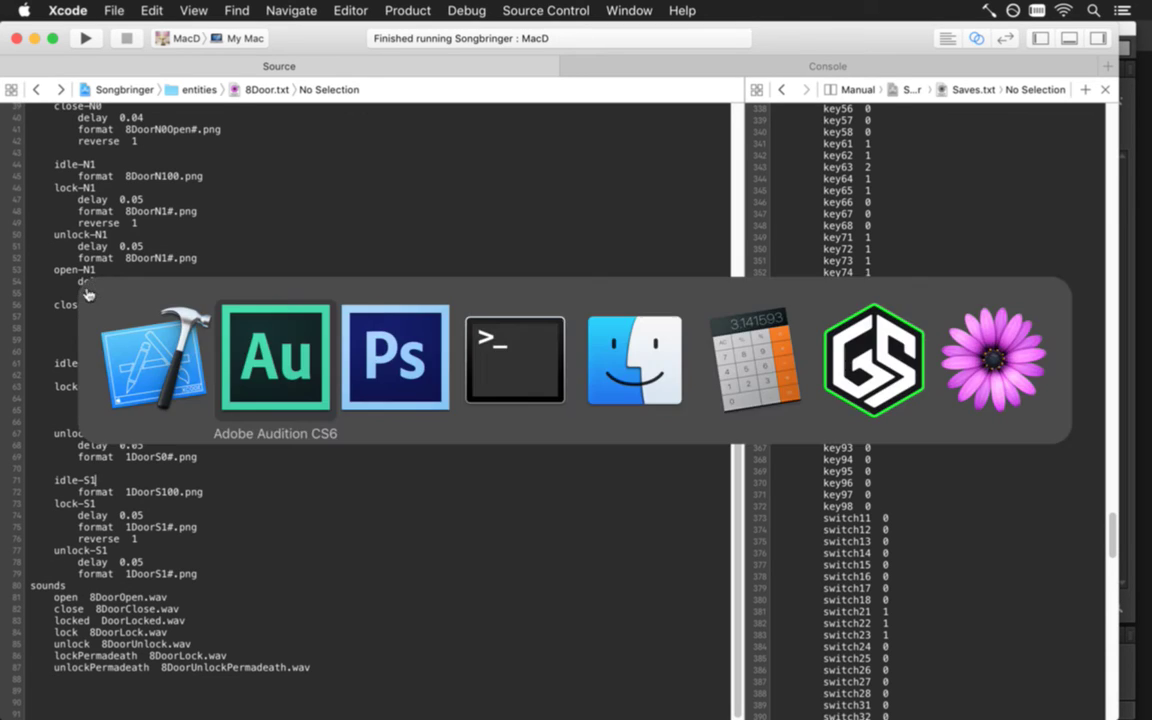
left_click(390, 388)
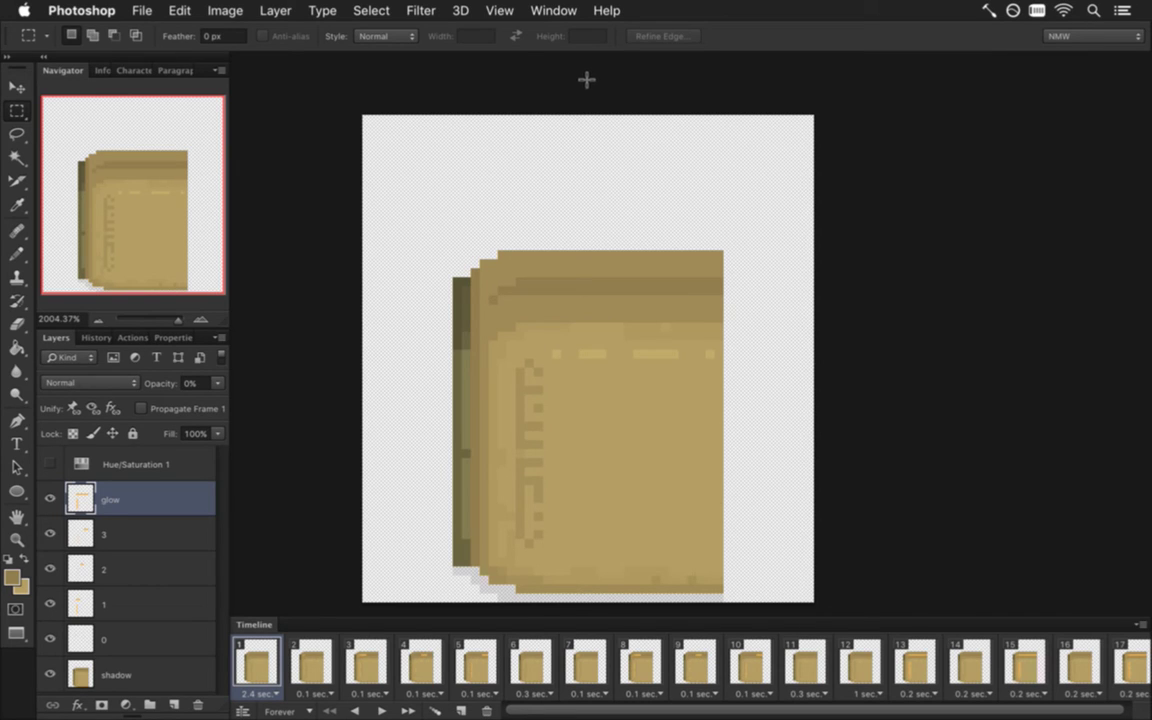
left_click(370, 678)
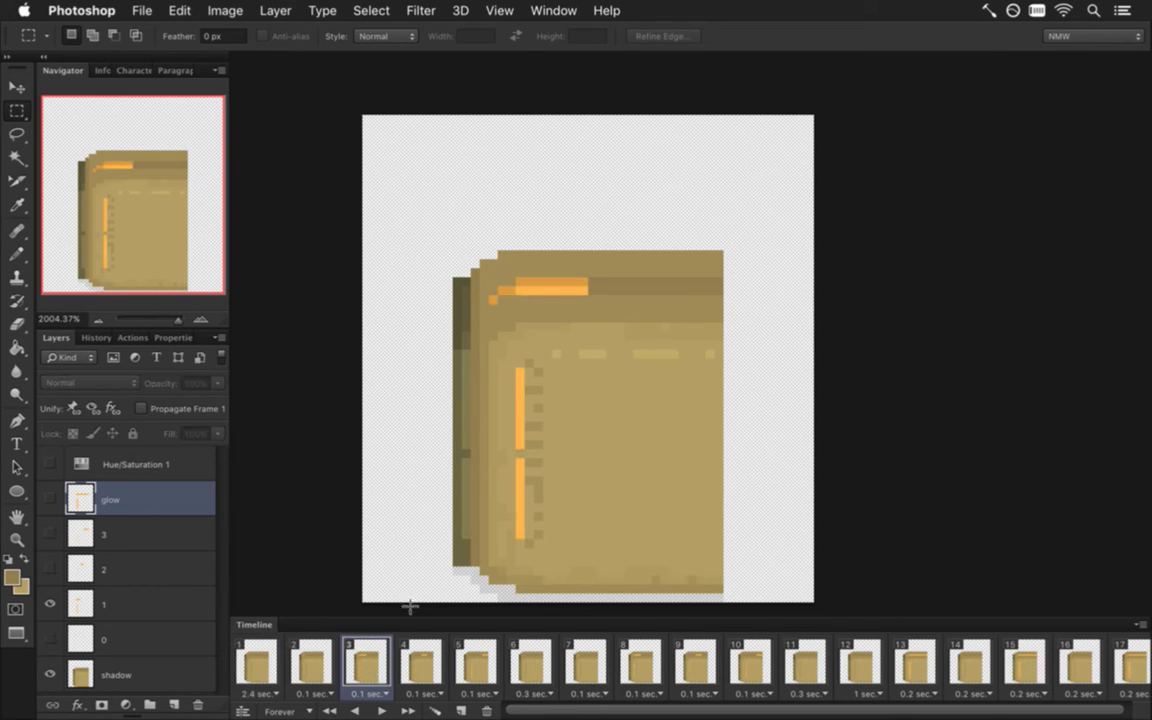
key("i")
left_click(540, 297)
key("b")
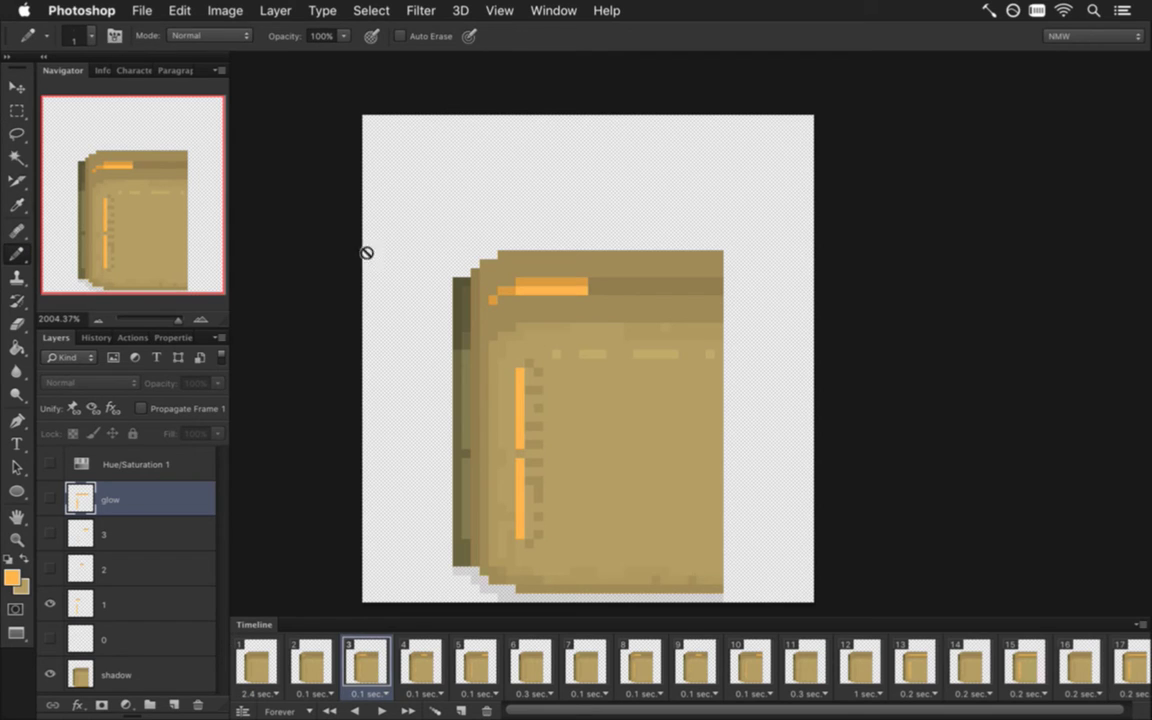
left_click(110, 675)
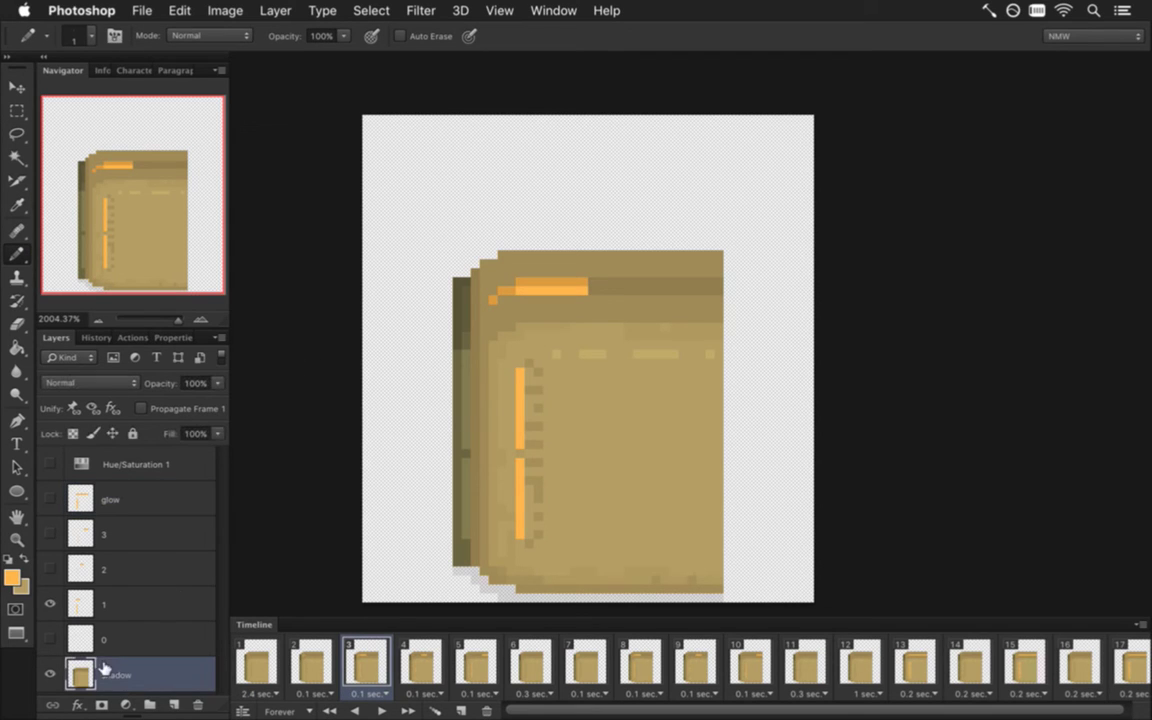
left_click_drag(411, 146, 421, 248)
mouse_move(411, 160)
left_mouse_down()
mouse_move(453, 162)
mouse_move(443, 210)
mouse_move(464, 219)
mouse_move(424, 268)
left_mouse_up()
mouse_move(521, 152)
left_mouse_down()
mouse_move(527, 236)
mouse_move(527, 172)
mouse_move(576, 156)
left_mouse_up()
left_click_drag(576, 158, 528, 190)
left_click_drag(540, 190, 587, 228)
mouse_move(627, 155)
left_mouse_down()
mouse_move(627, 218)
mouse_move(619, 178)
mouse_move(678, 160)
left_mouse_up()
mouse_move(678, 165)
left_mouse_down()
mouse_move(632, 209)
mouse_move(665, 211)
mouse_move(632, 228)
left_mouse_up()
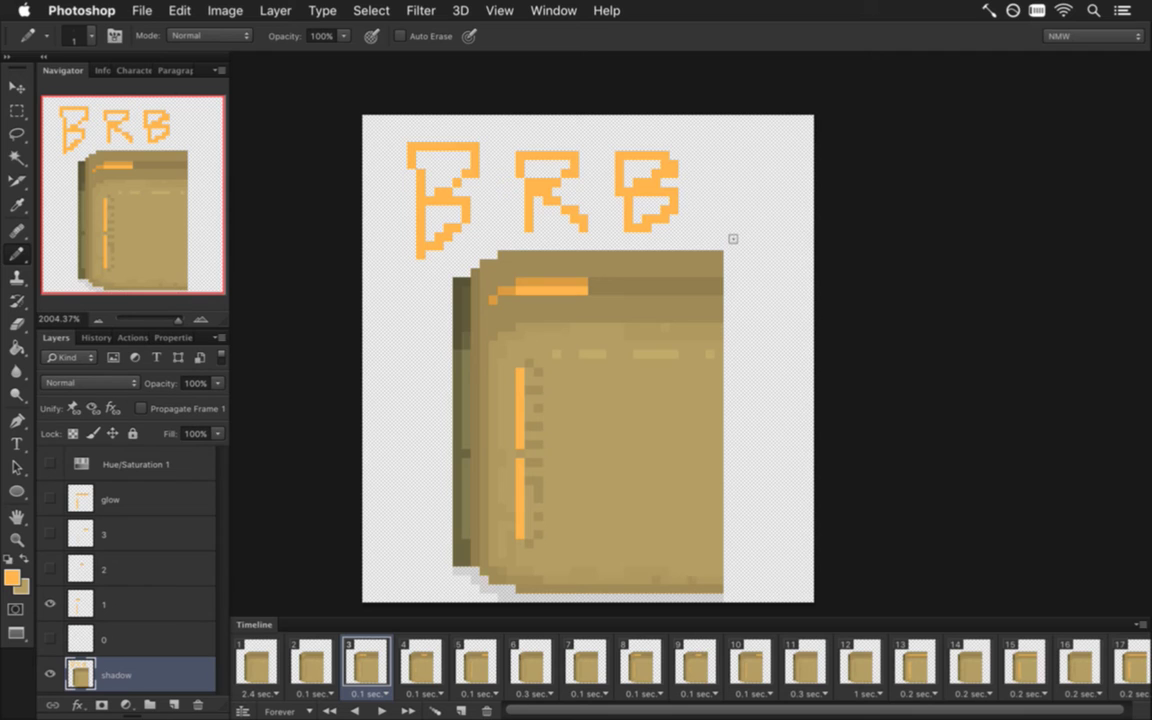
Undo all the BRB lettering and return to the first animation frame
key("super+alt+z")
key("super+alt+z")
key("super+alt+z")
key("super+alt+z")
key("super+alt+z")
key("super+alt+z")
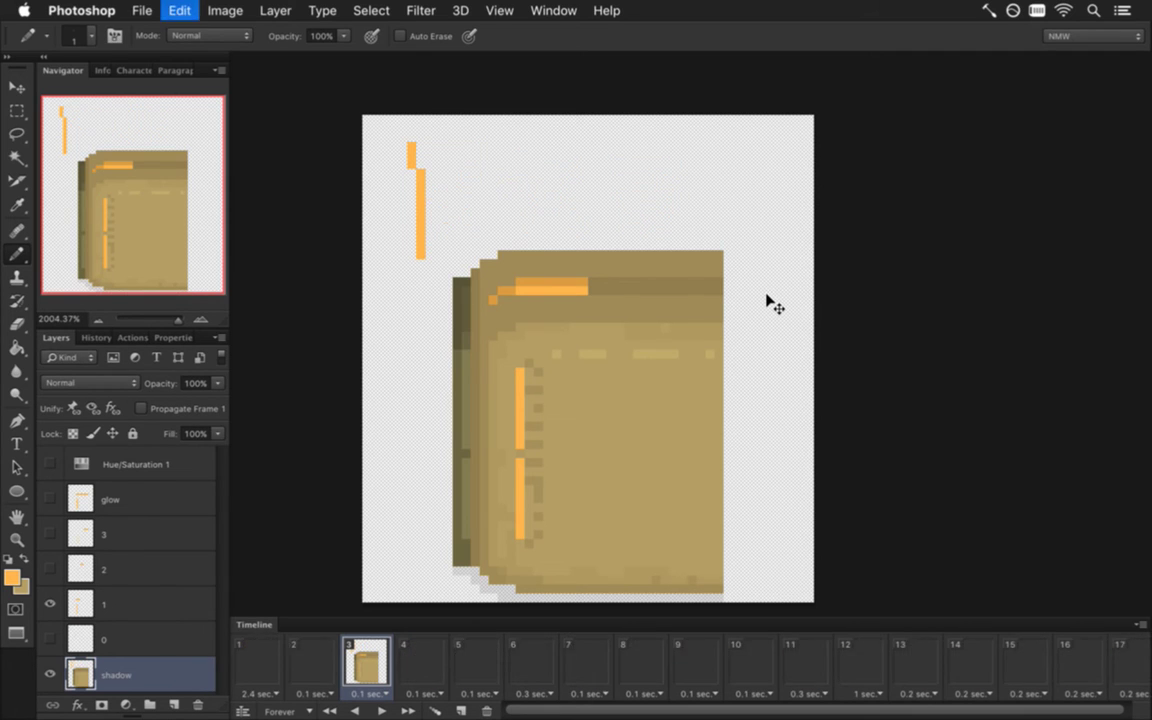
key("super+alt+z")
key("super+alt+z")
key("super+alt+z")
key("super+alt+z")
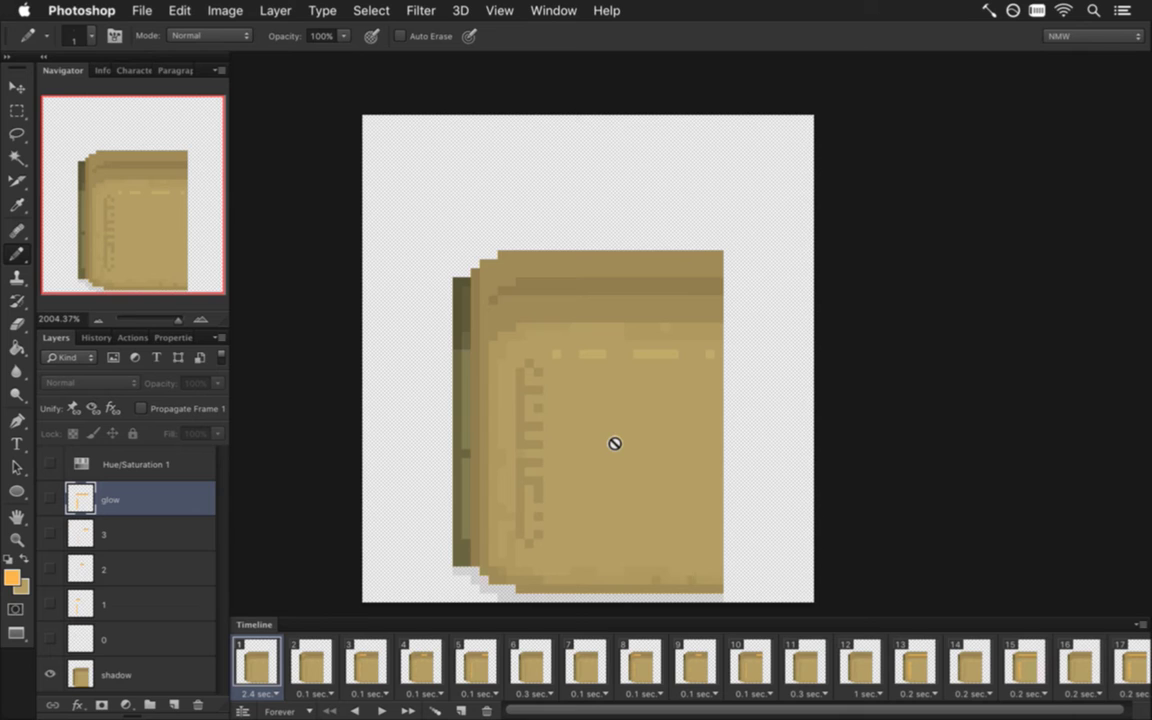
left_click(312, 658)
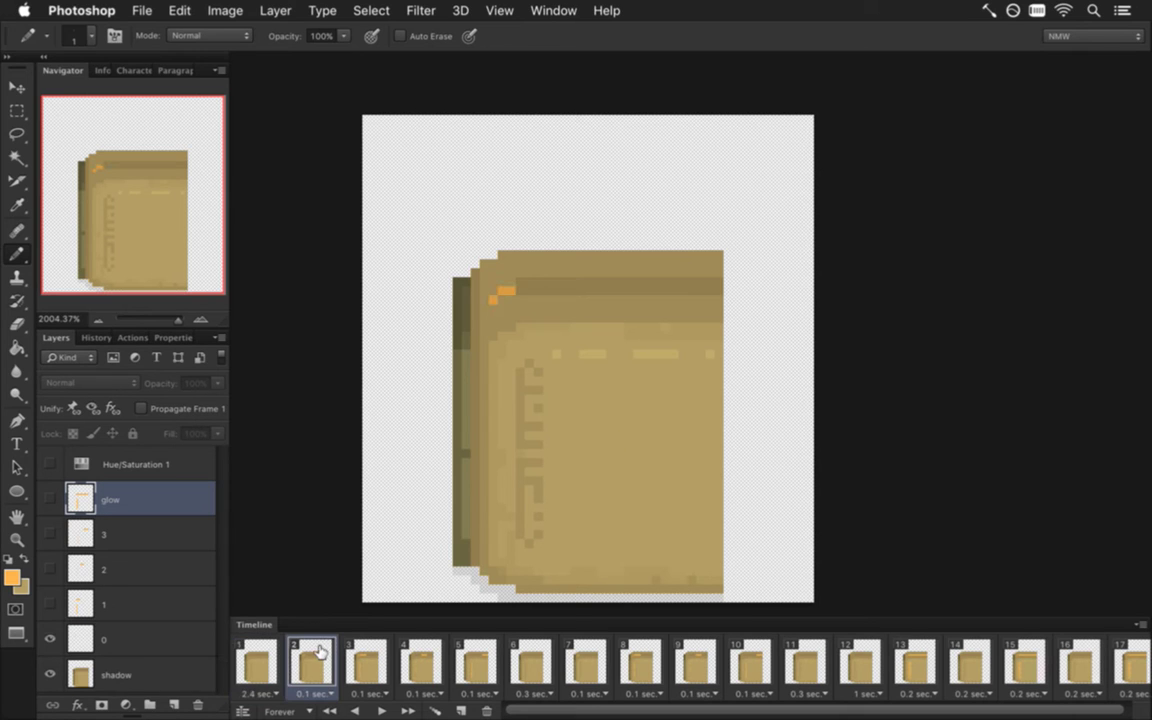
left_click(257, 660)
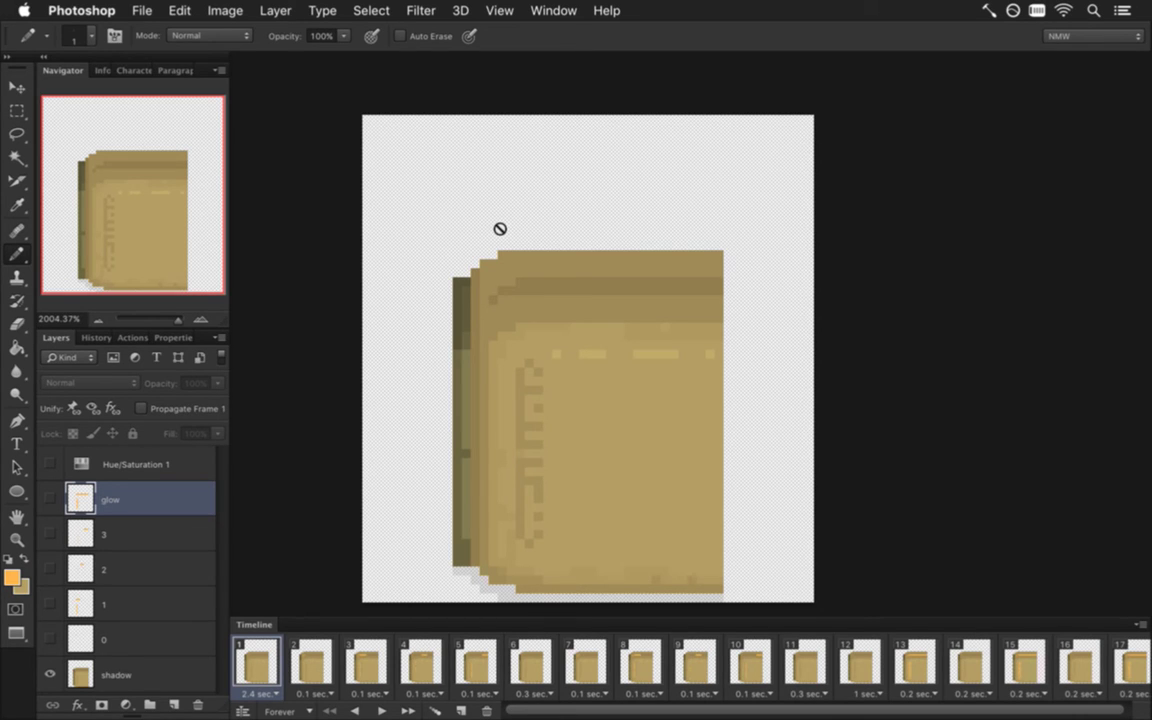
Bring up the small level lamp document, save it, and close it
left_click(131, 9)
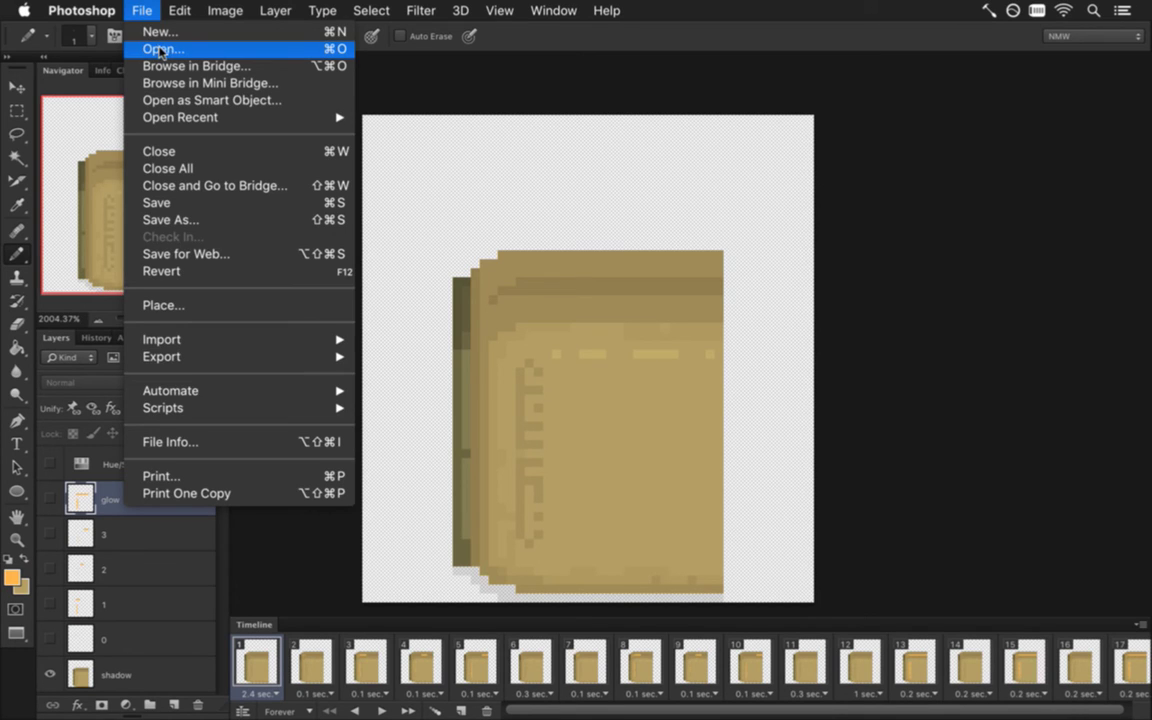
mouse_move(553, 10)
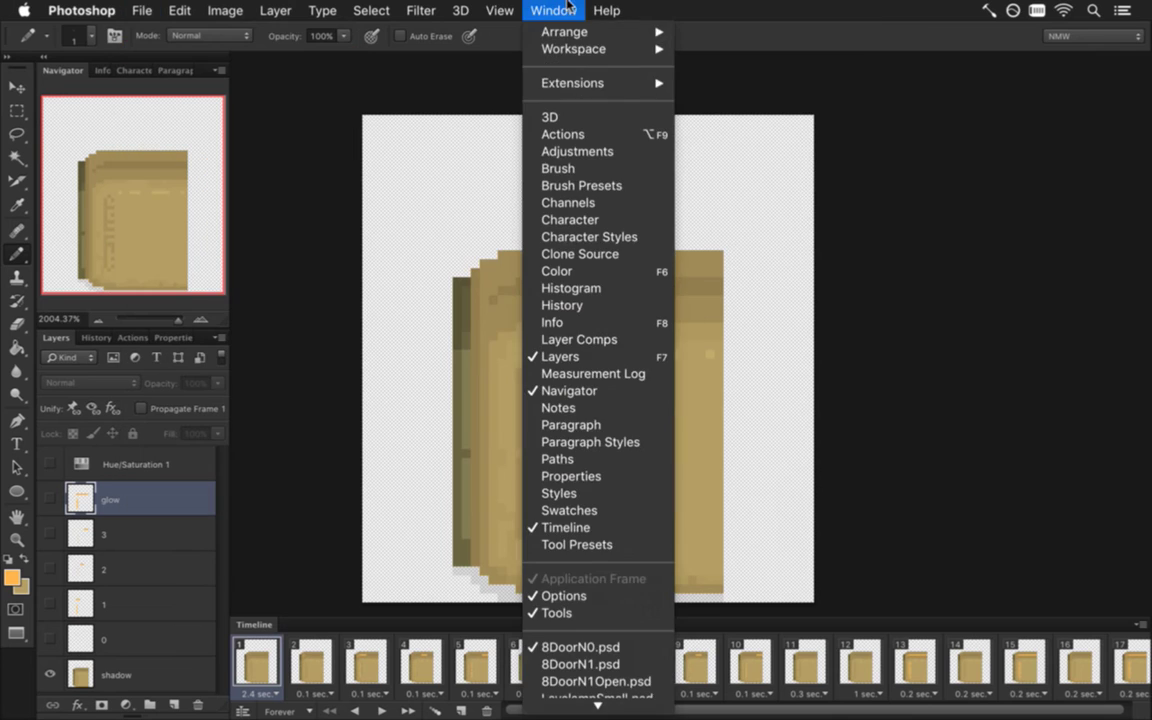
left_click(597, 650)
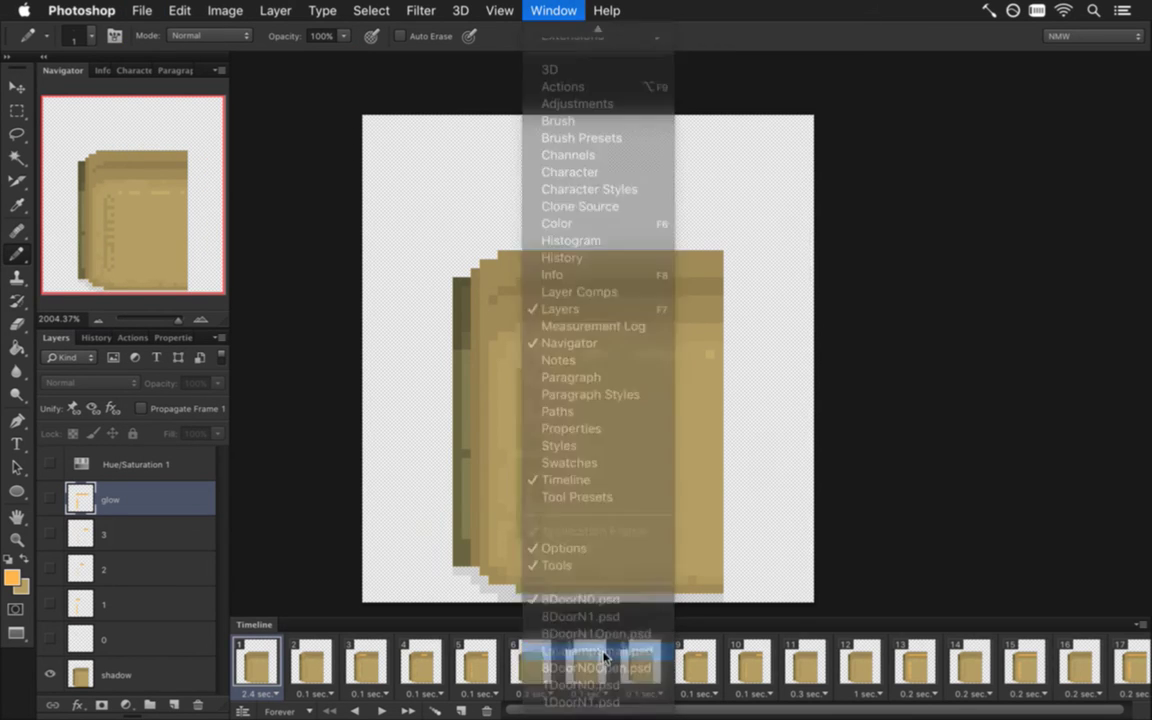
key("super+s")
key("super+w")
Close 1DoorN0.psd and 1DoorN1.psd without saving their changes
left_click(550, 10)
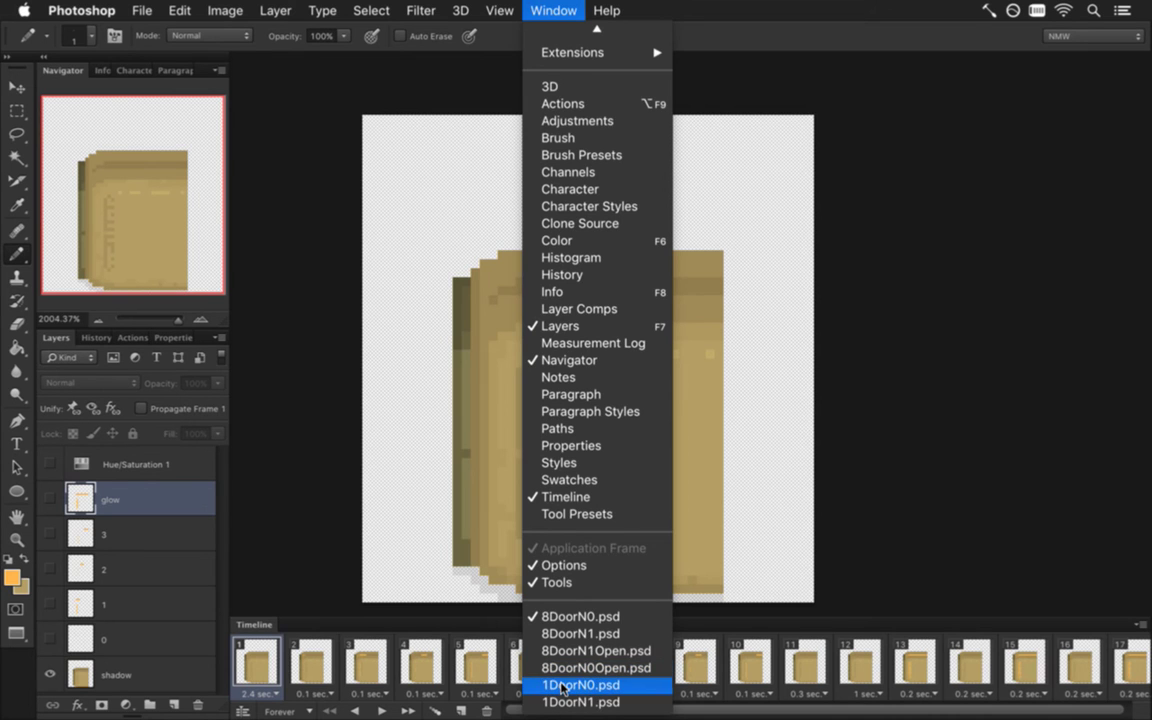
left_click(563, 686)
key("super+w")
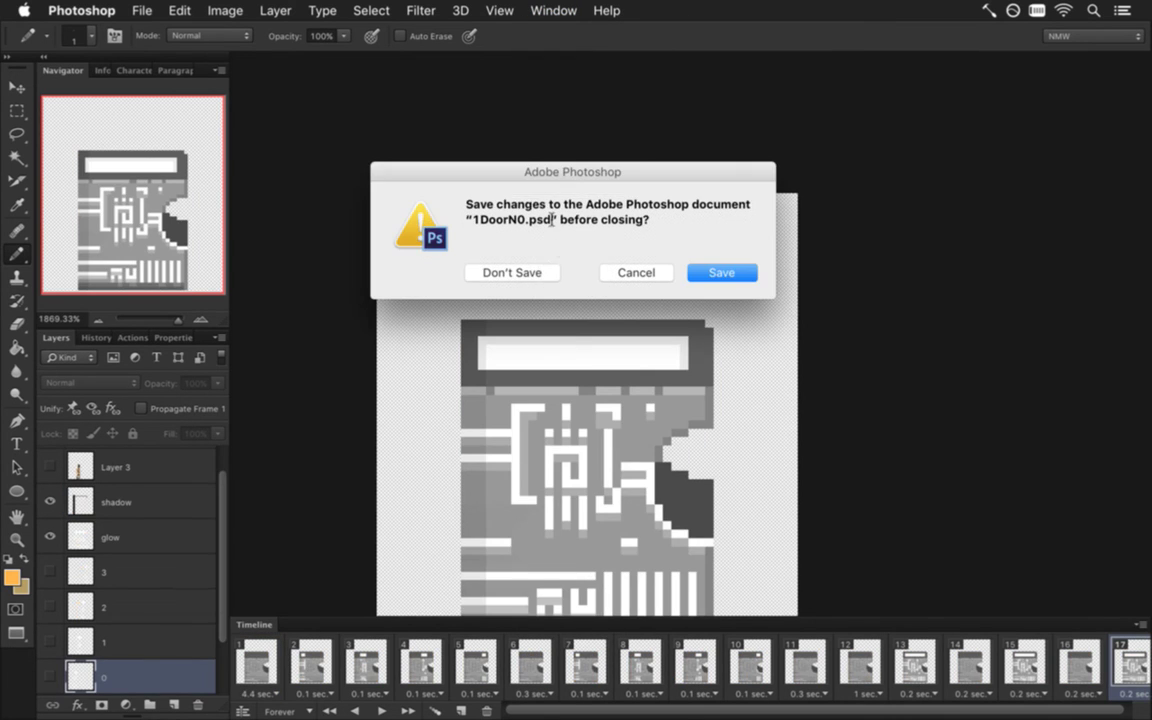
left_click(529, 272)
left_click(540, 14)
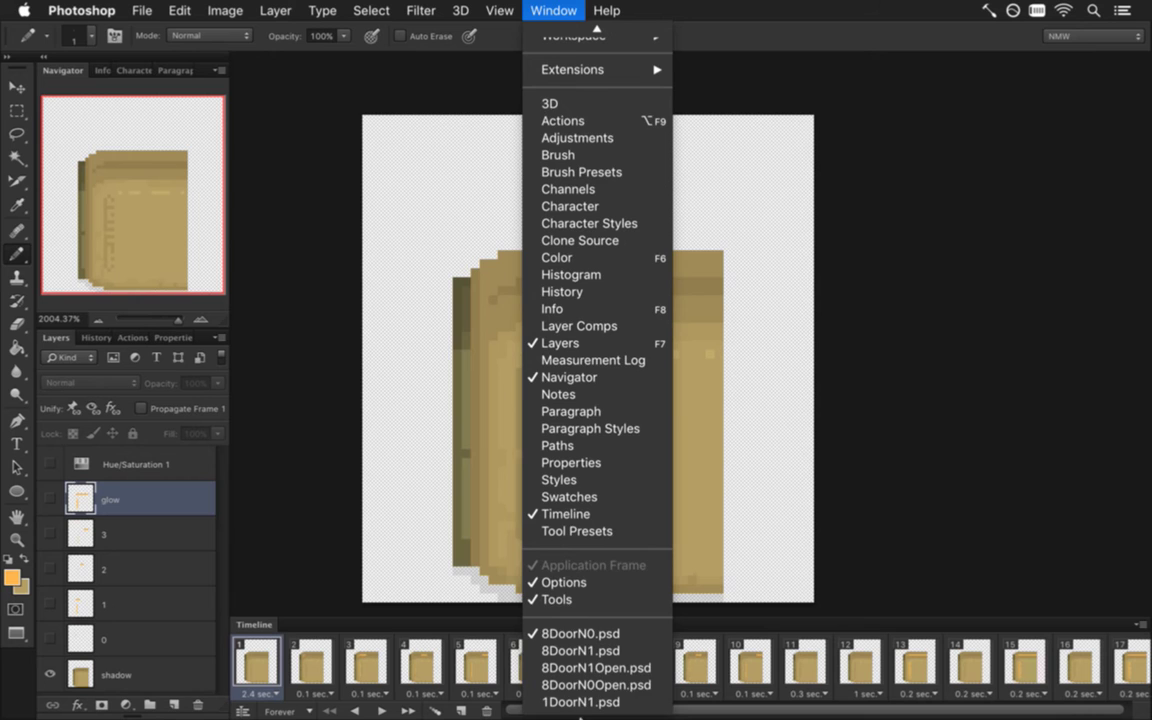
left_click(584, 704)
key("super+w")
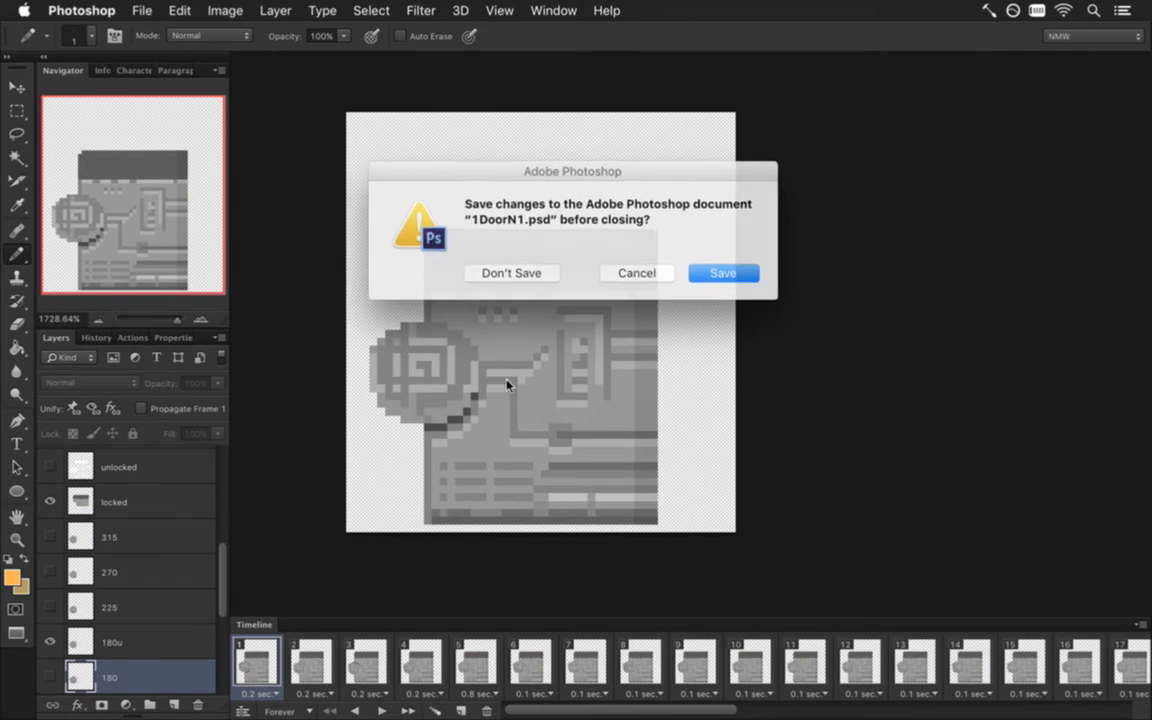
left_click(511, 273)
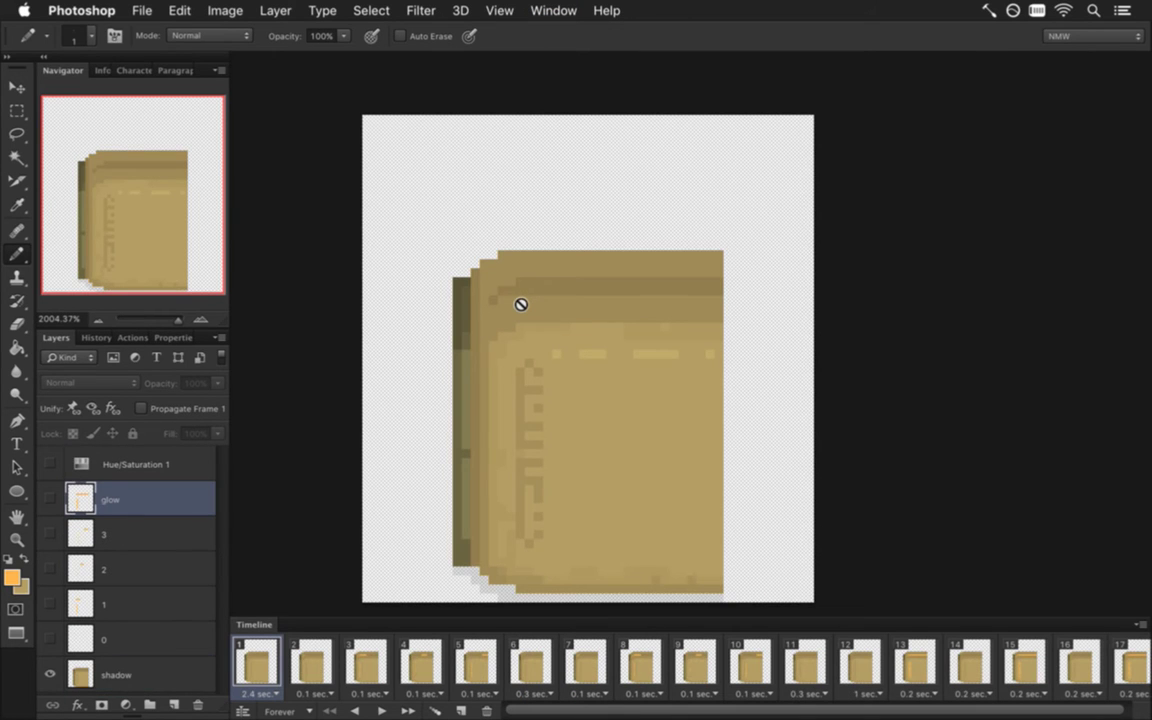
Switch to Terminal and check the git status of the Songbringer repository
key("super+Tab")
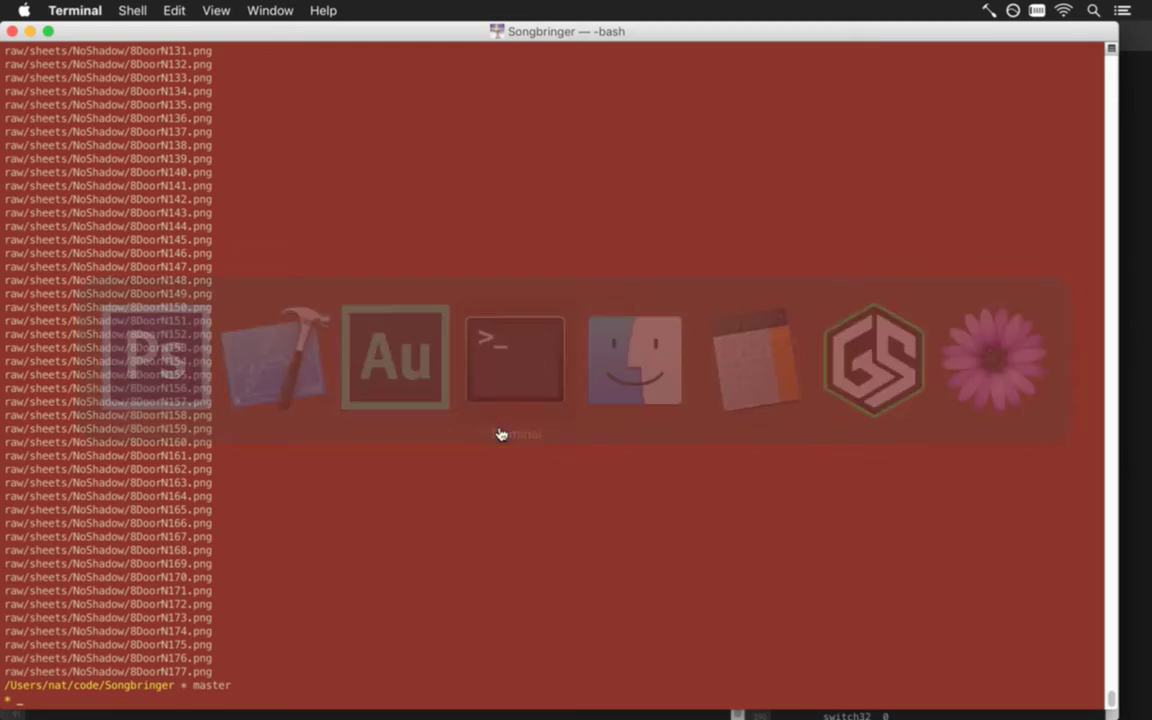
type("git status")
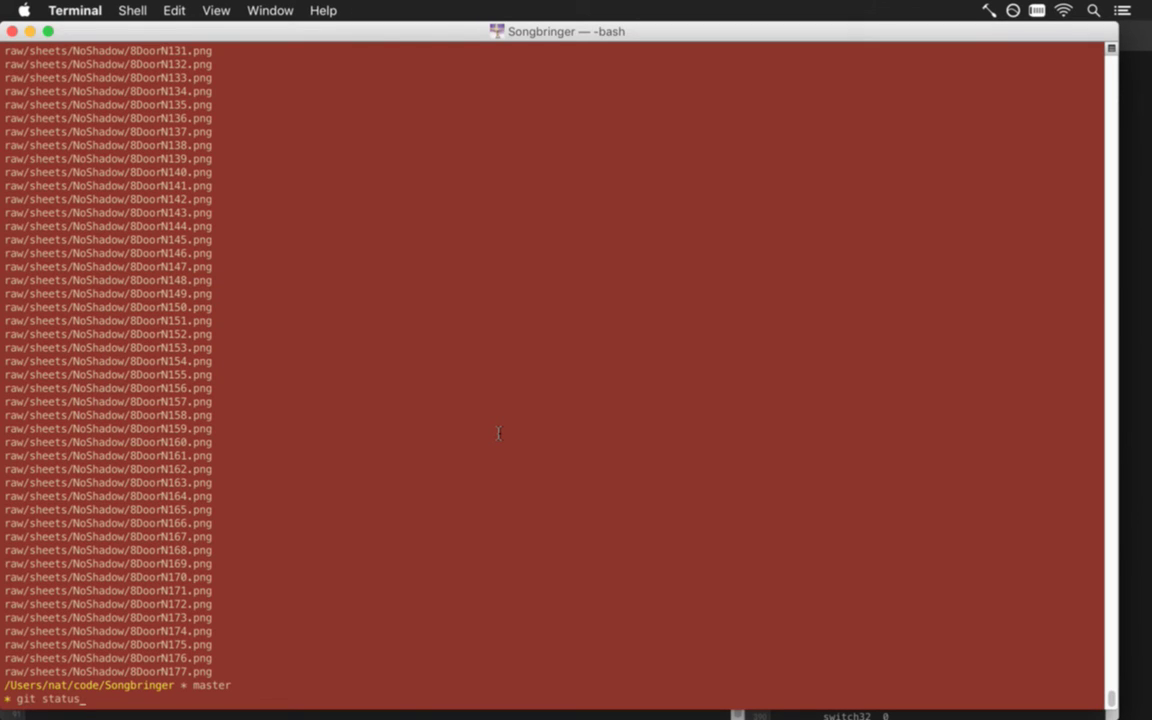
key("Return")
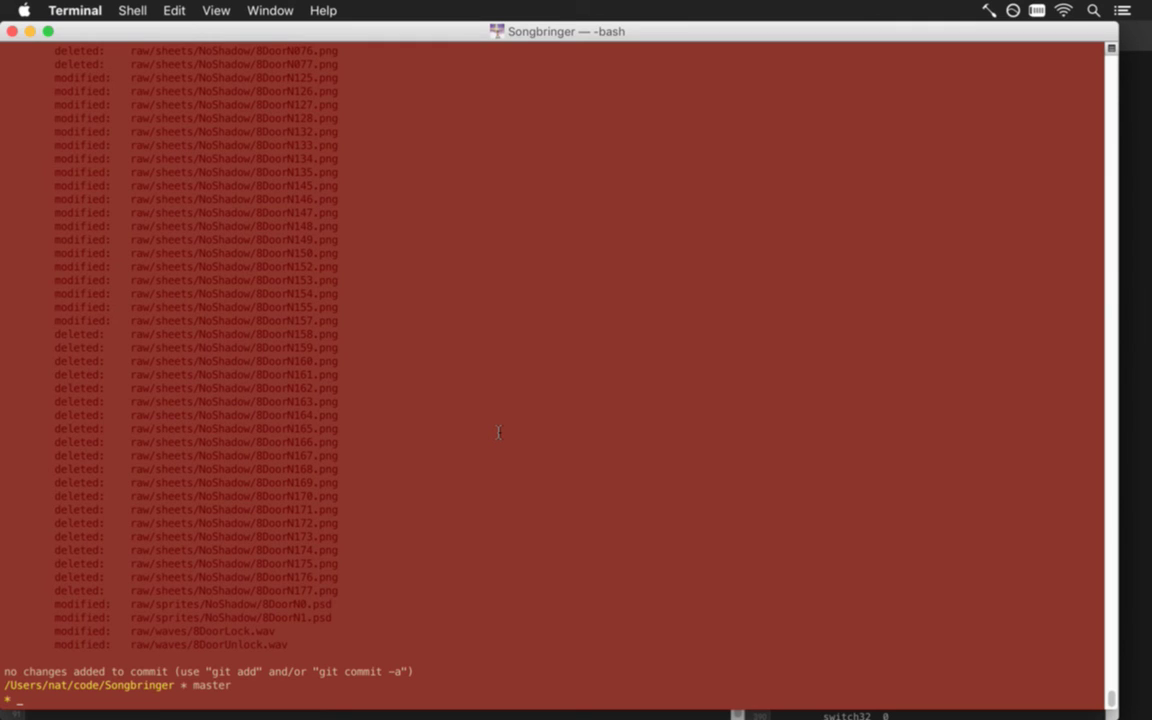
Commit all tracked changes with git commit -a, using "." as the commit message
type("git commit -a")
key("Return")
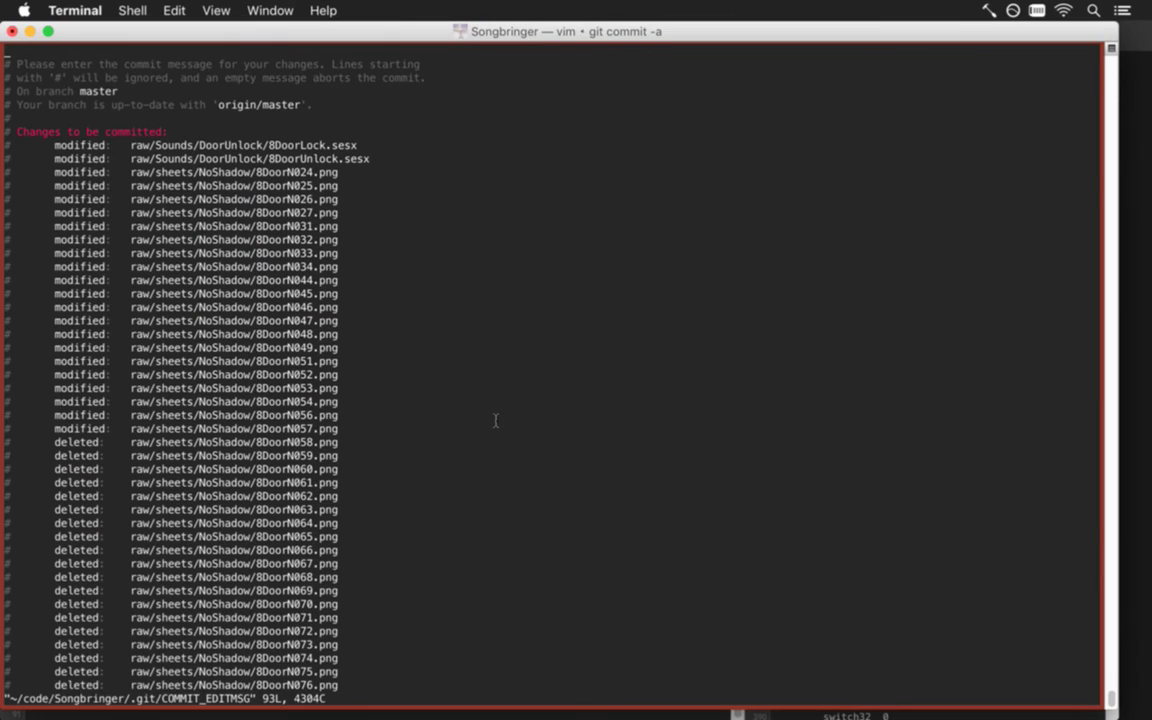
key("Escape")
type(":wq")
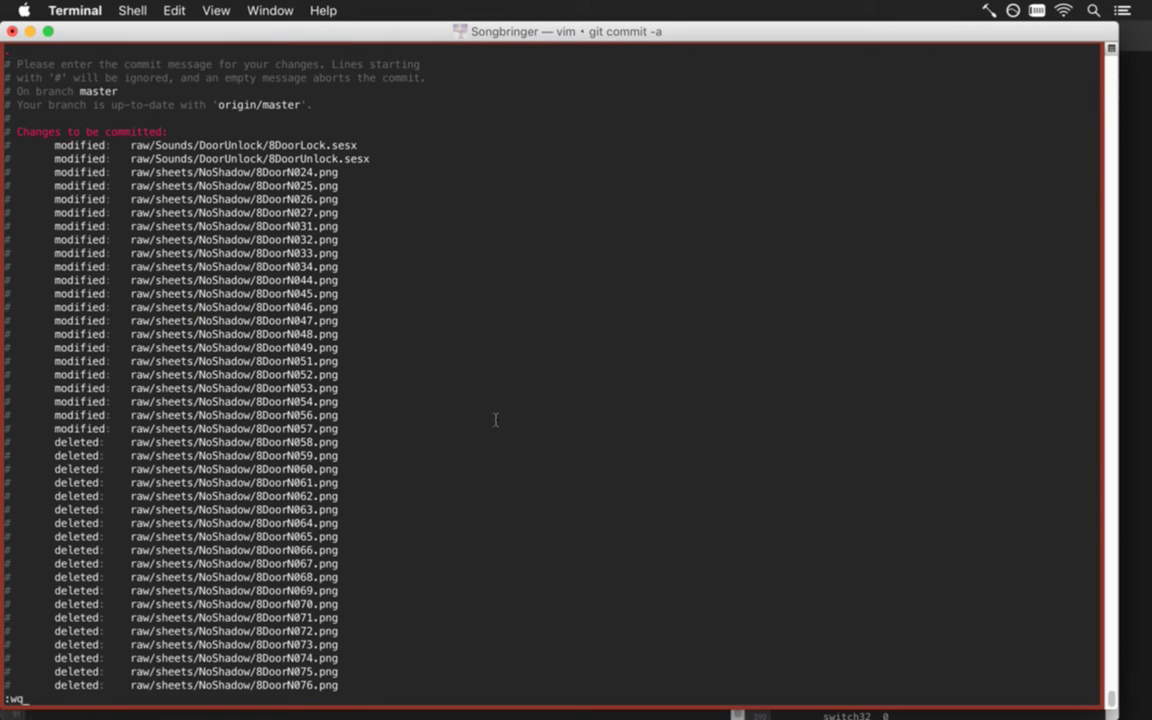
key("Return")
Push the commit to the remote repository and clear the terminal
type("git push")
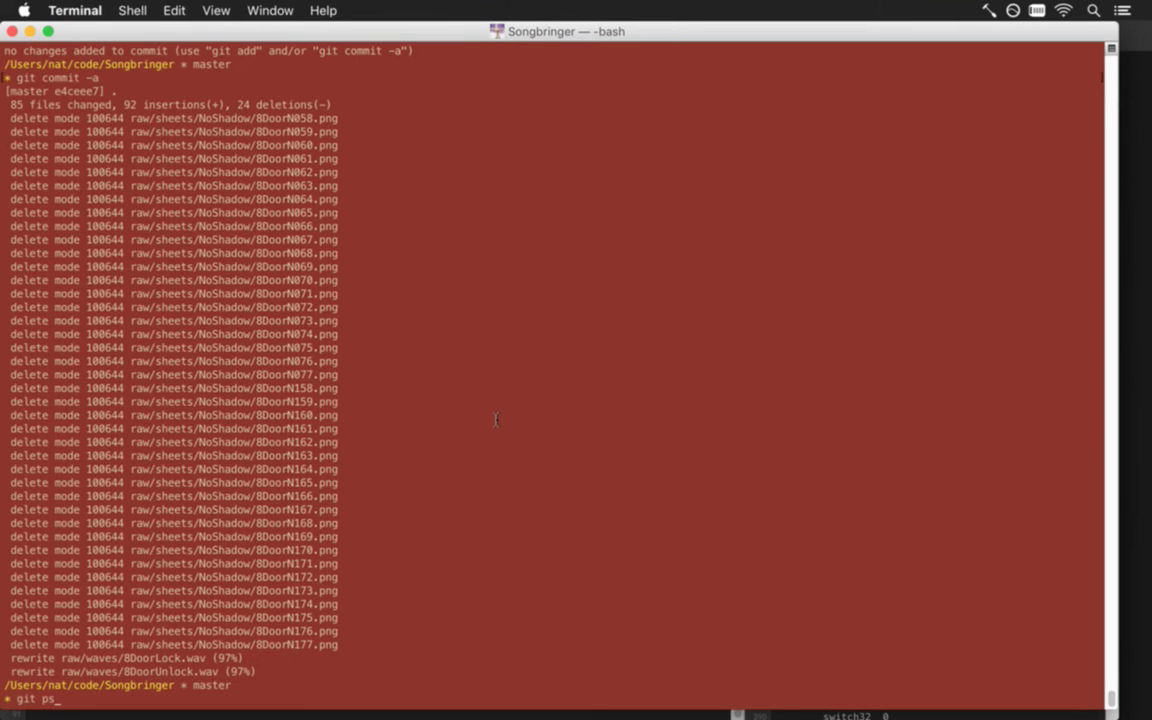
key("Return")
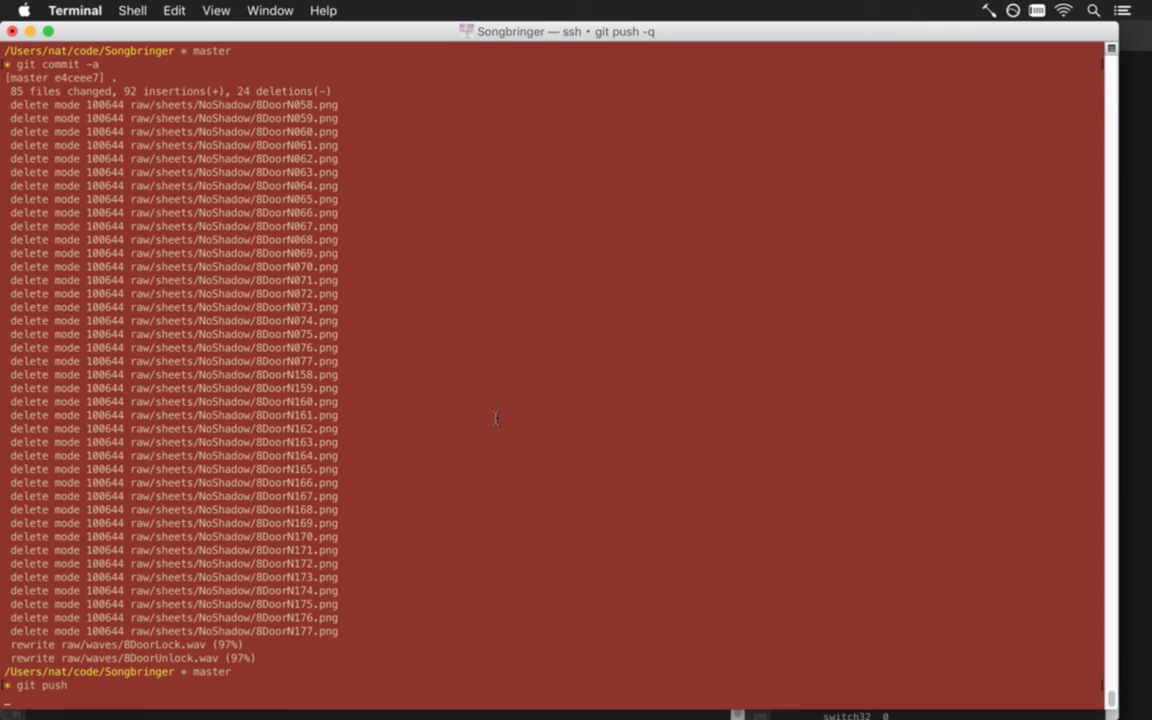
type("clear")
key("Return")
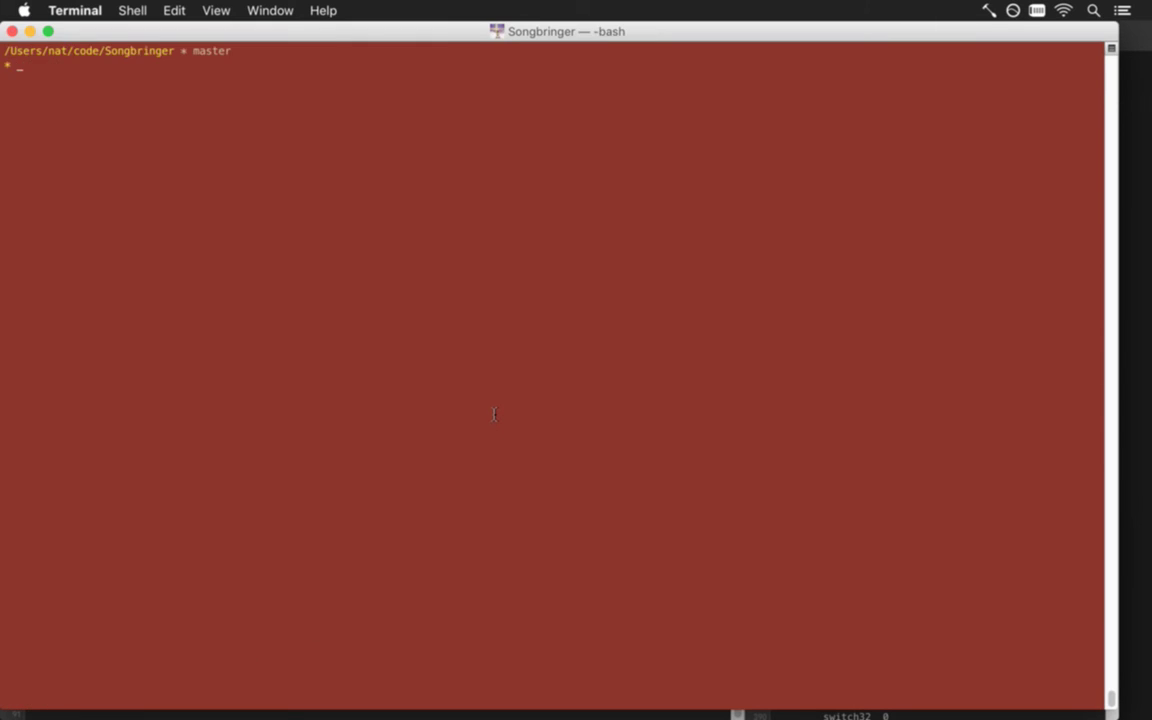
Switch to Photoshop and open 1DoorE0.psd, 1DoorE1.psd, 1DoorS0.psd and 1DoorS1.psd from the NoShadow folder
key("super+Tab")
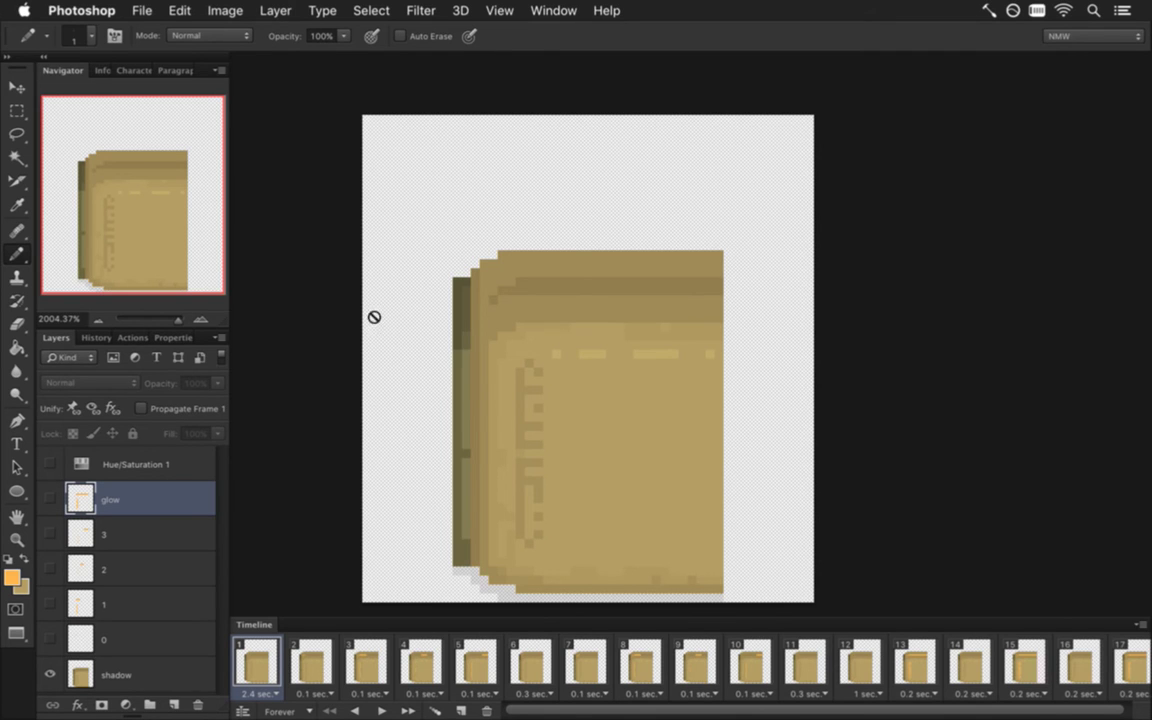
left_click(143, 10)
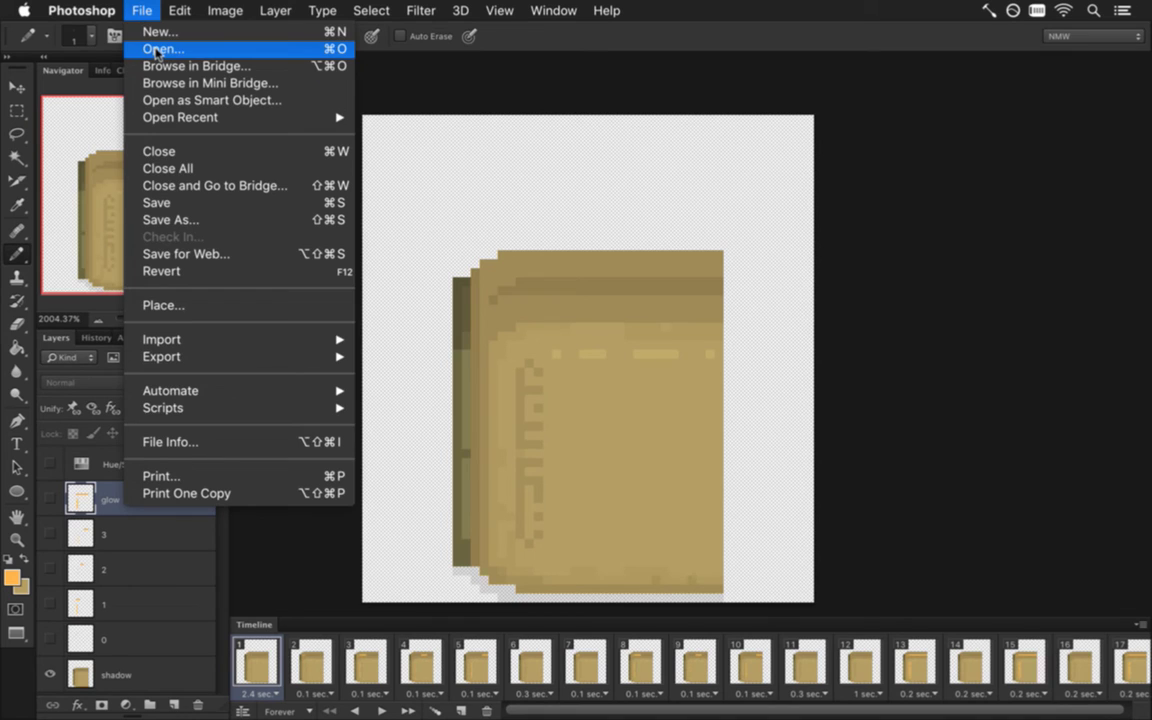
left_click(160, 49)
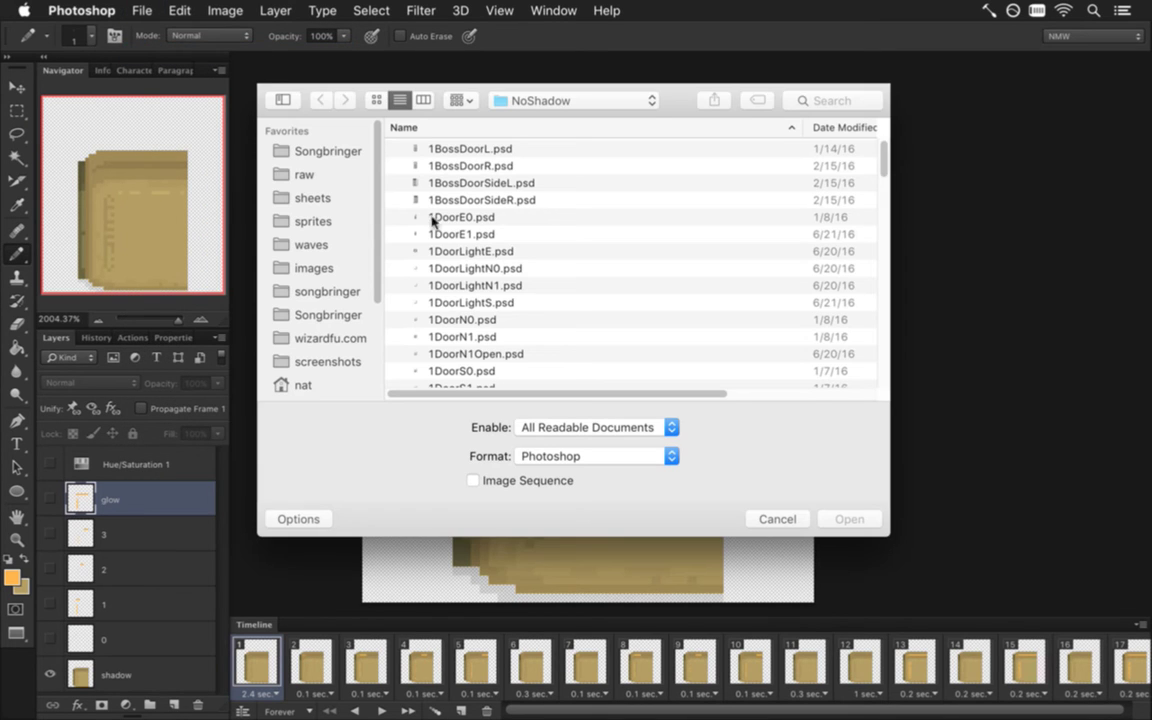
left_click(724, 253)
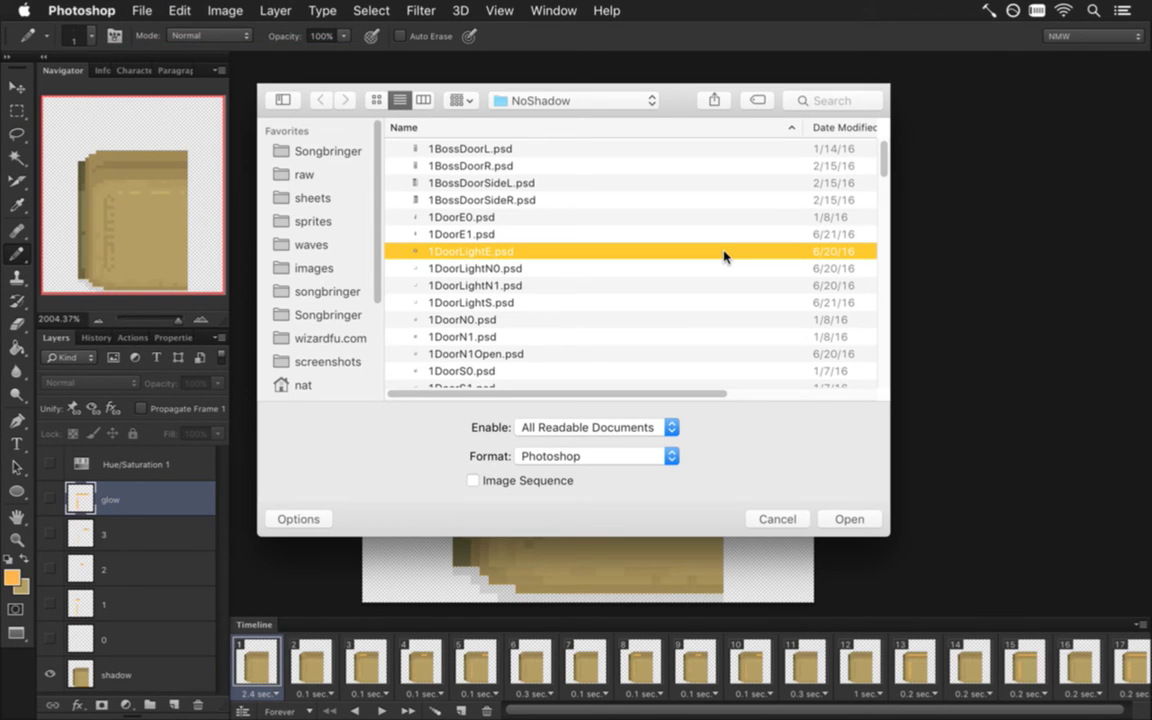
key("8")
key("g")
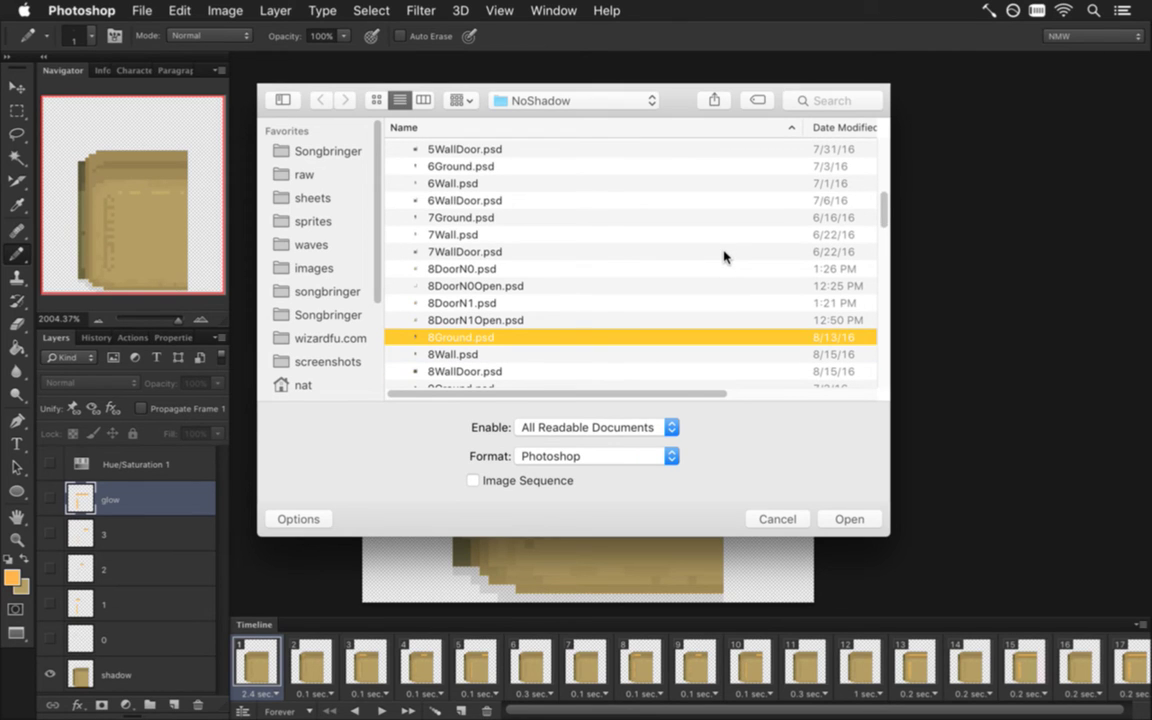
key("1")
key("d")
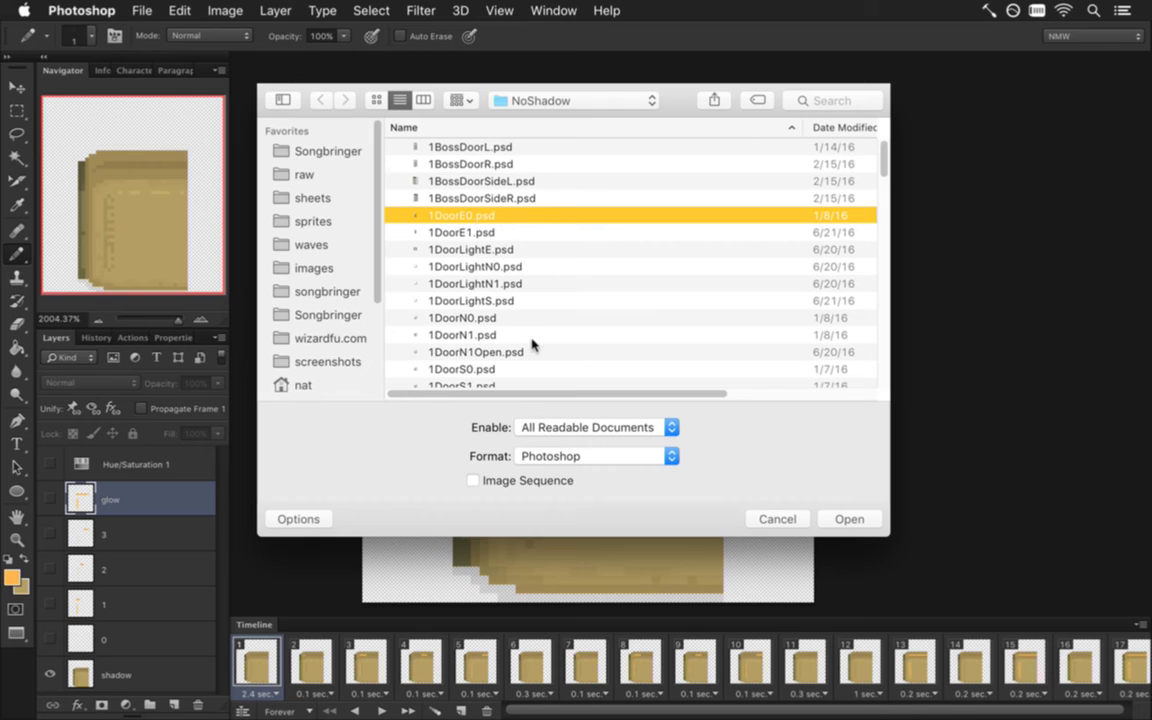
left_click(495, 236, "shift")
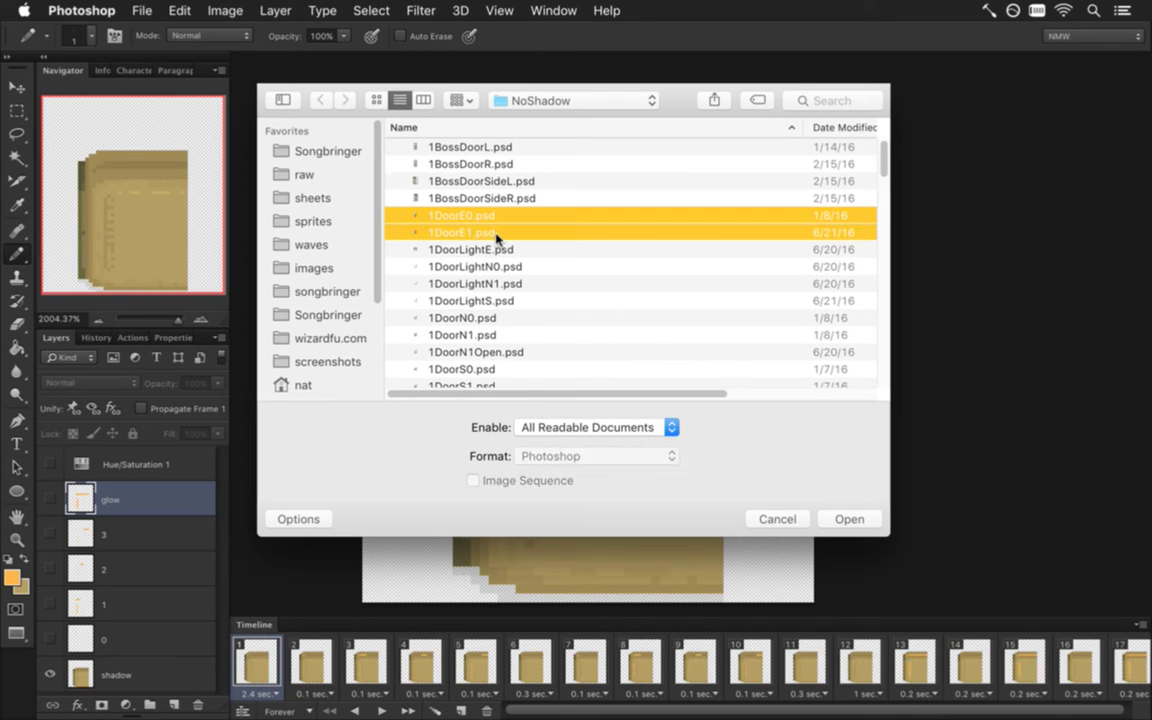
left_click(492, 370, "super")
left_click(492, 385, "super")
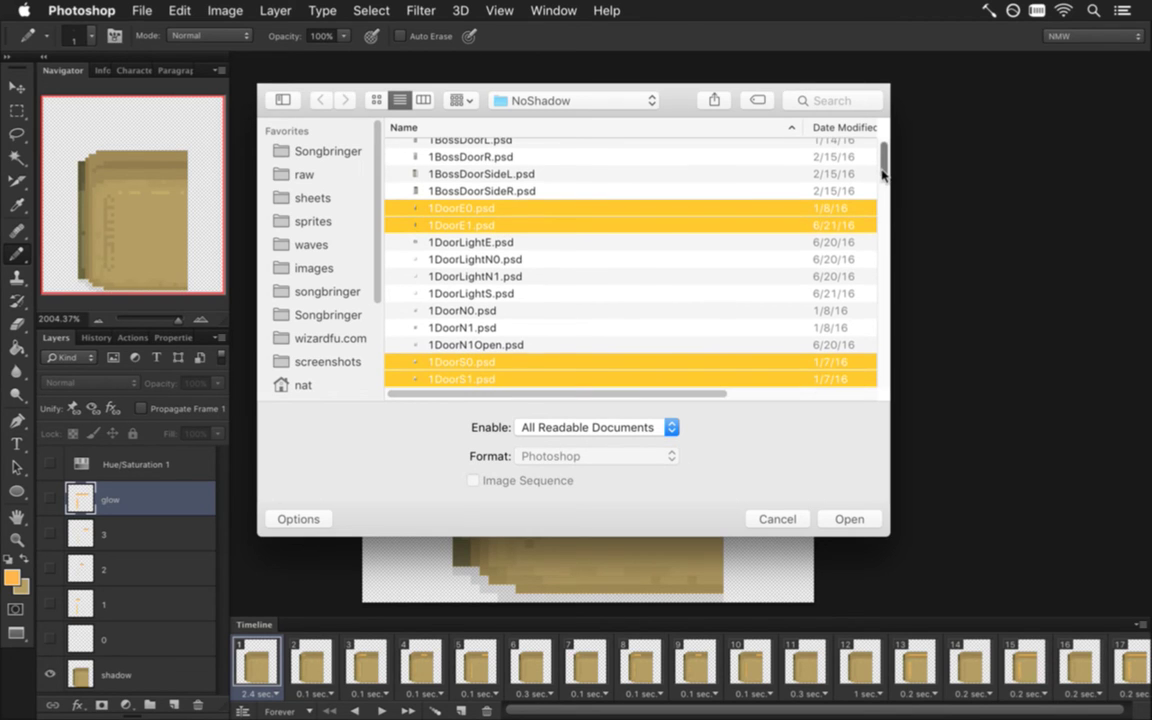
scroll(630, 260, "down", 3)
left_click(850, 520)
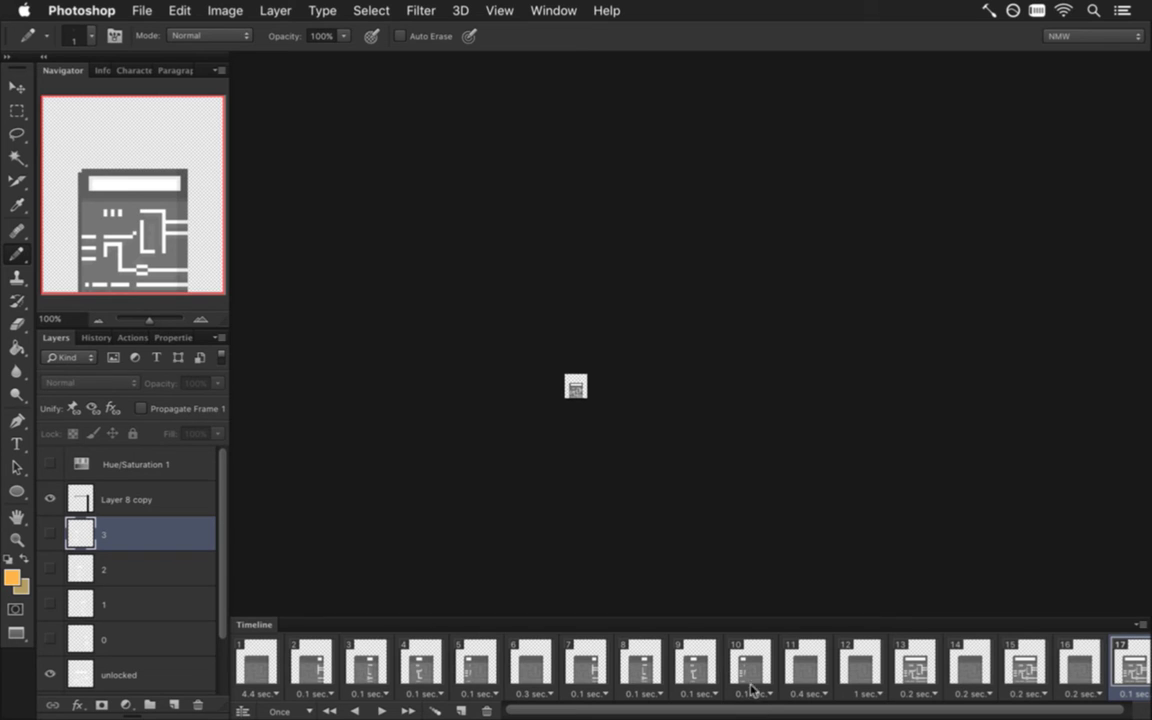
left_click_drag(580, 392, 780, 403)
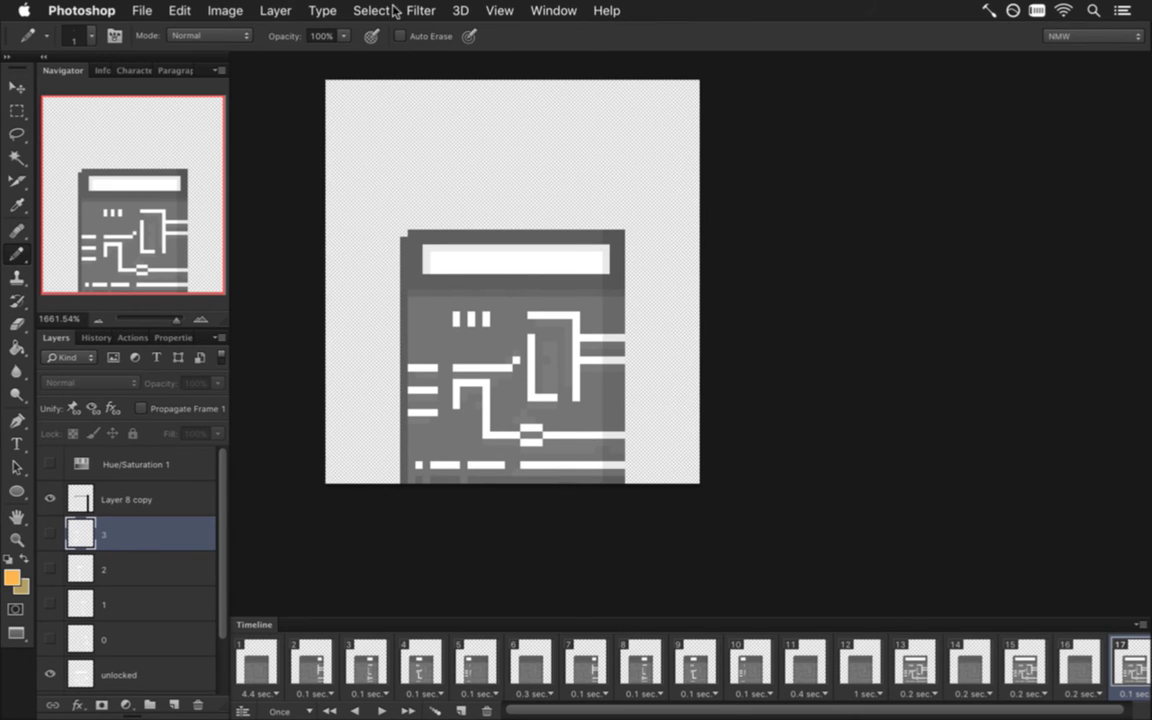
Open 1DoorN0.psd and 1DoorN1.psd from the NoShadow folder as well
left_click(141, 10)
mouse_move(170, 118)
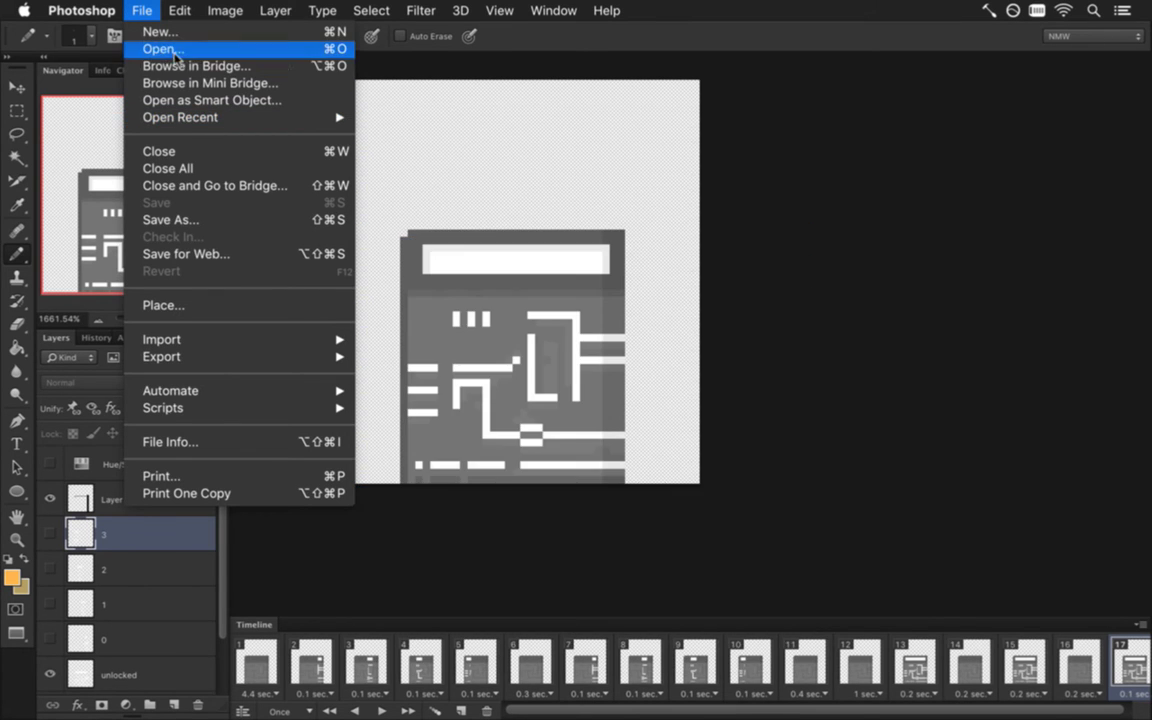
left_click(148, 48)
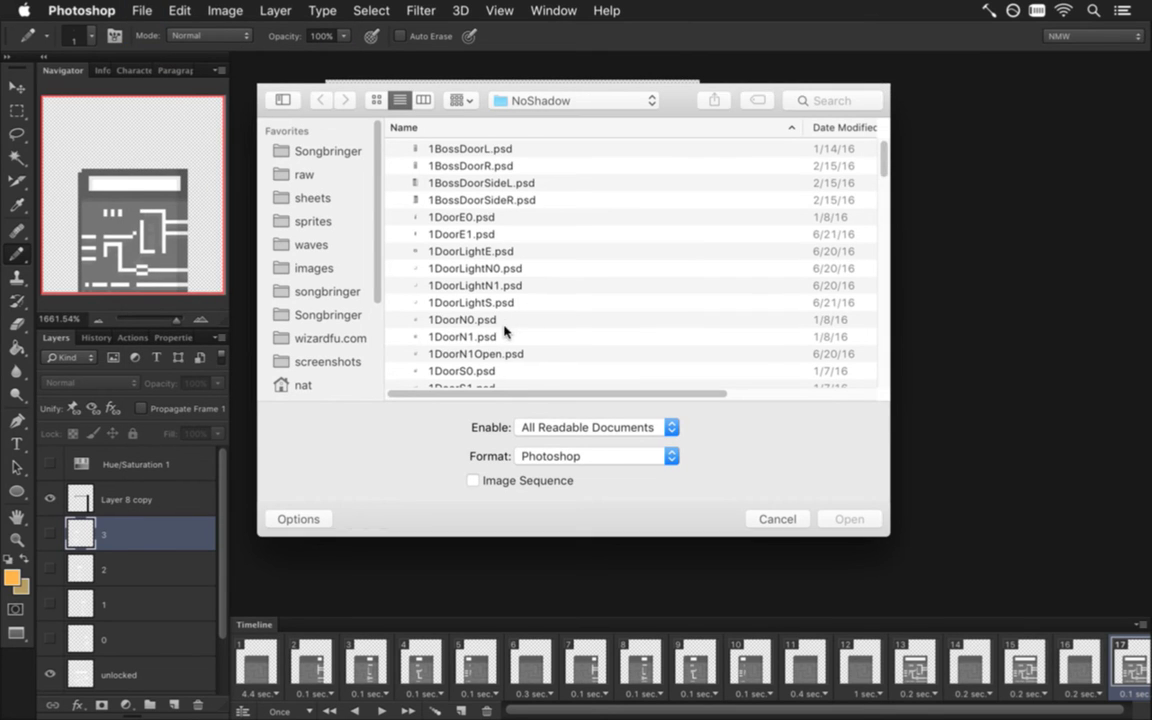
left_click(505, 320)
left_click(504, 336, "shift")
left_click(840, 519)
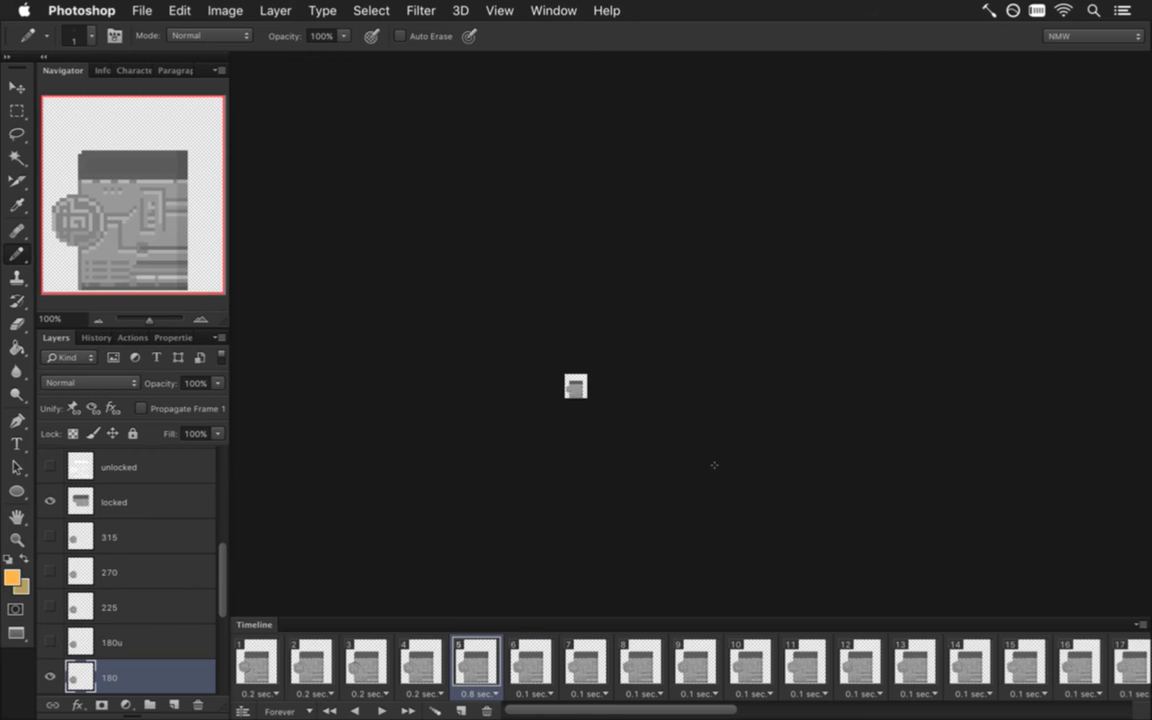
Measure the door's height in 1DoorN1.psd with a rectangular marquee and clear the selection
left_click_drag(539, 358, 692, 371)
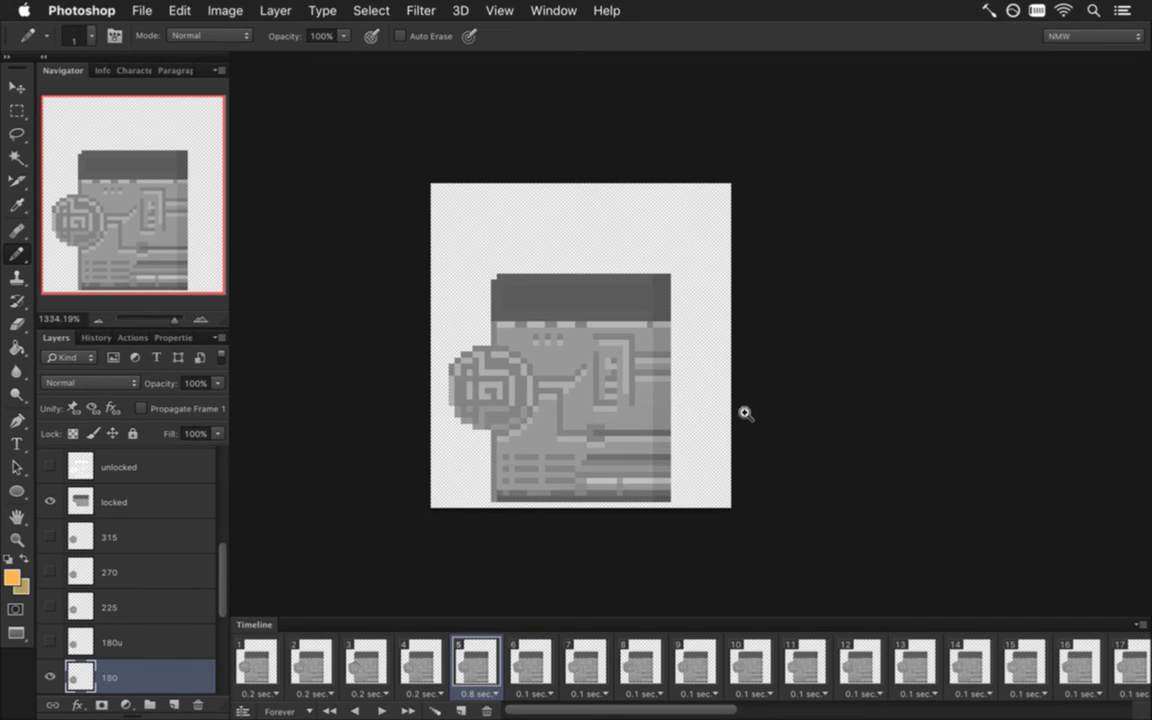
key("m")
mouse_move(527, 274)
left_mouse_down()
mouse_move(570, 440)
mouse_move(571, 514)
left_mouse_up()
left_click(592, 481)
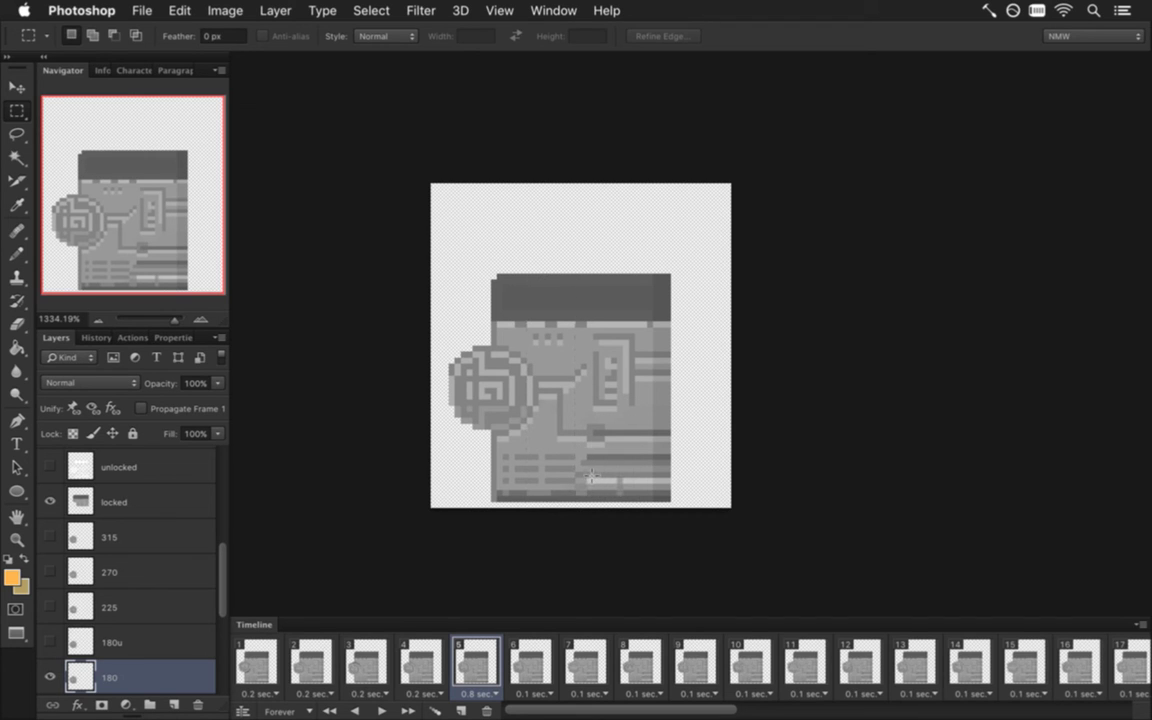
Bring up 1DoorS1.psd and measure its door's height with a rectangular marquee, leaving nothing selected
left_click(553, 10)
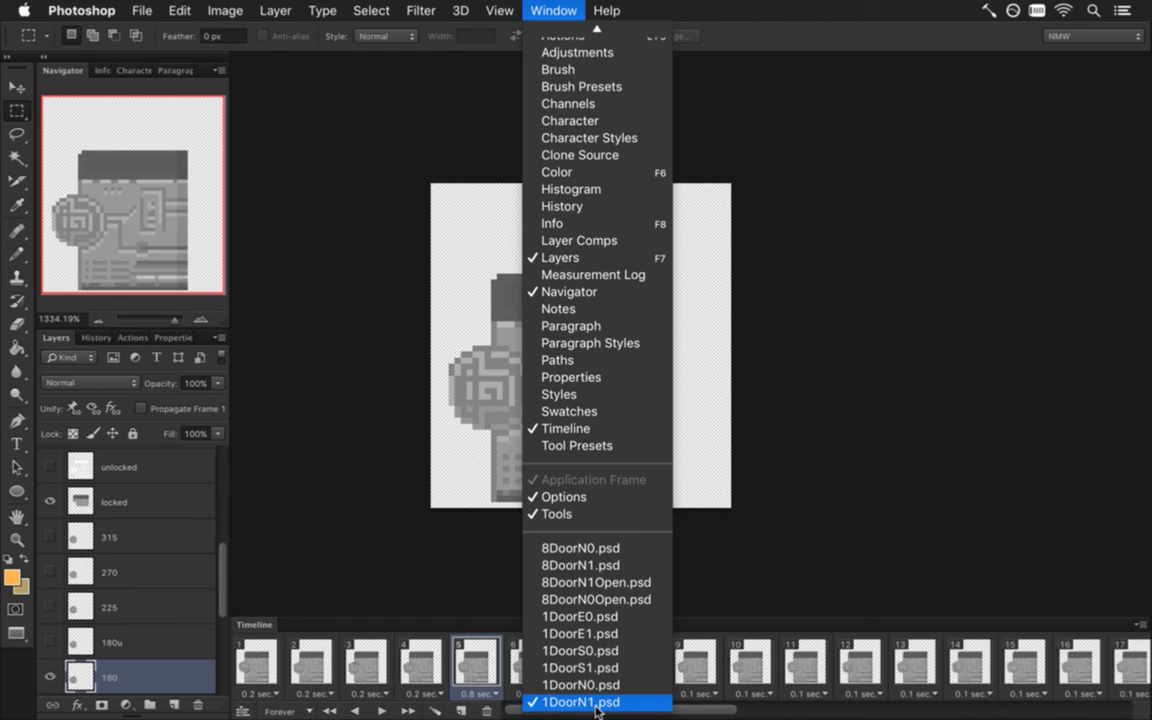
left_click(598, 667)
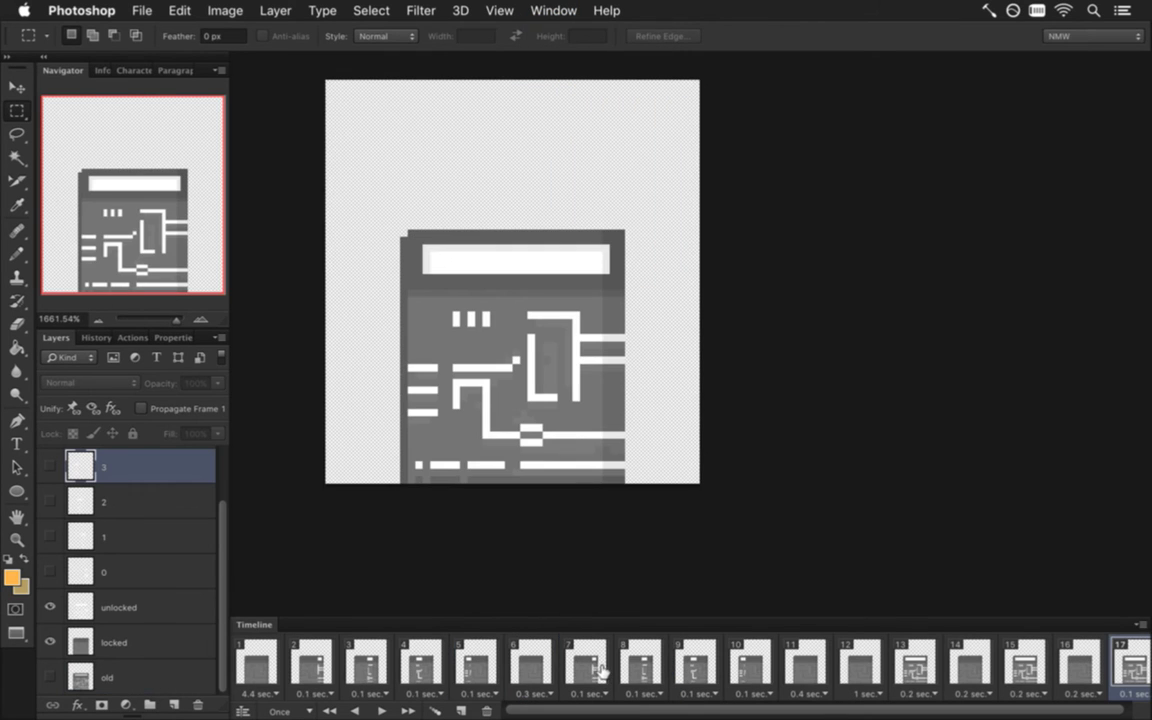
left_click_drag(412, 436, 487, 238)
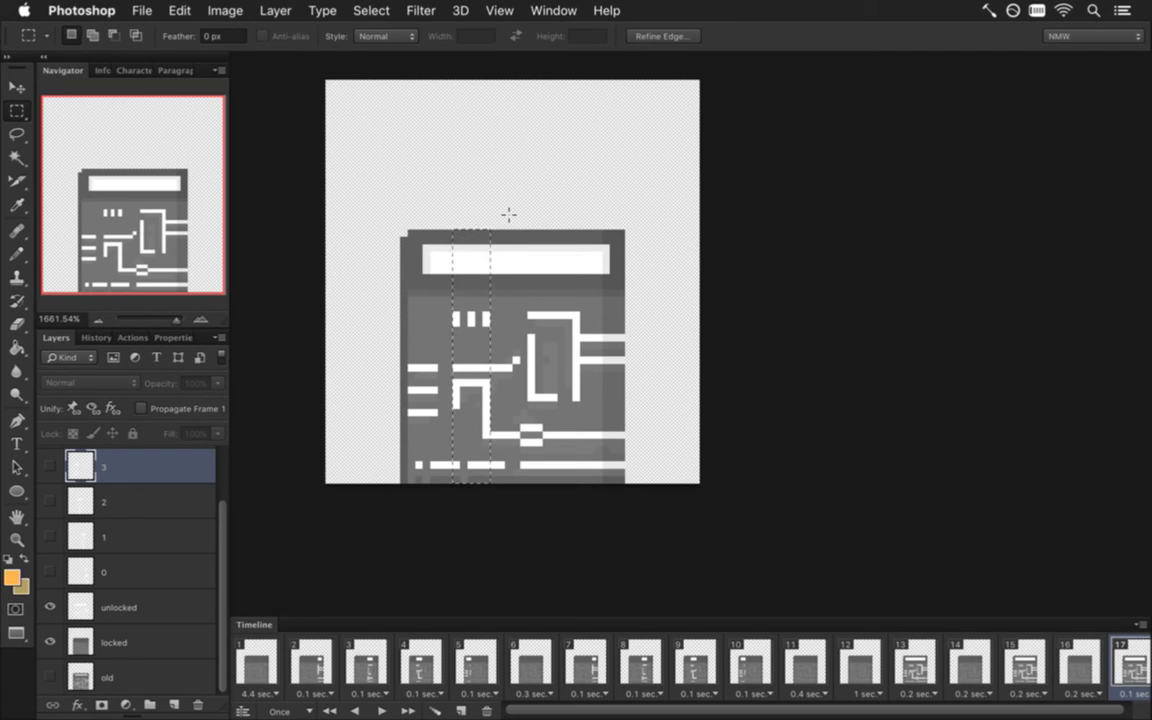
left_click(508, 214)
Bring up 1DoorS0.psd, measure its door's height with a rectangular marquee and deselect
left_click(550, 10)
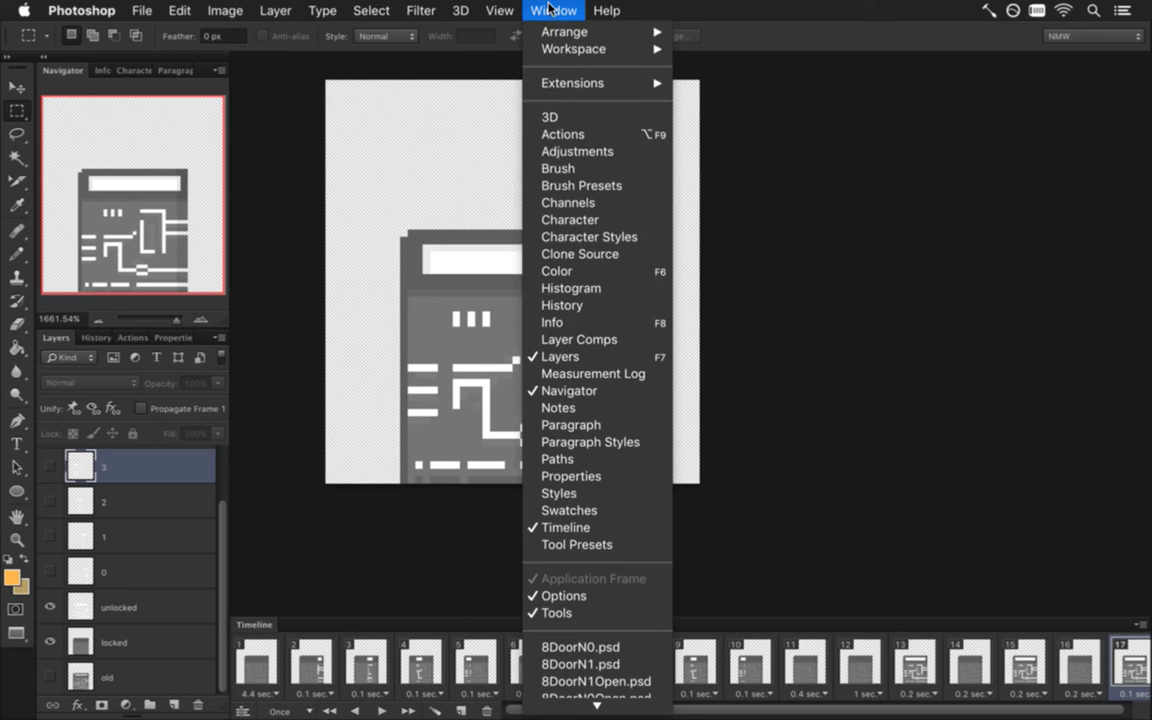
scroll(560, 684, "down", 3)
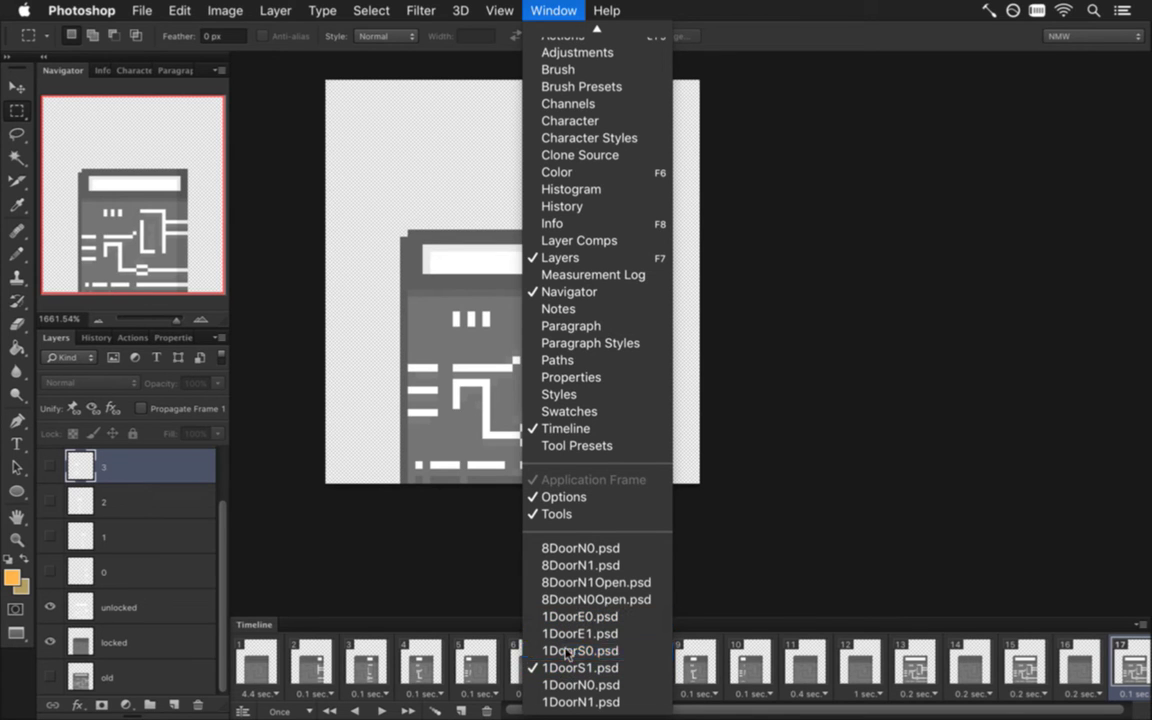
key("Escape")
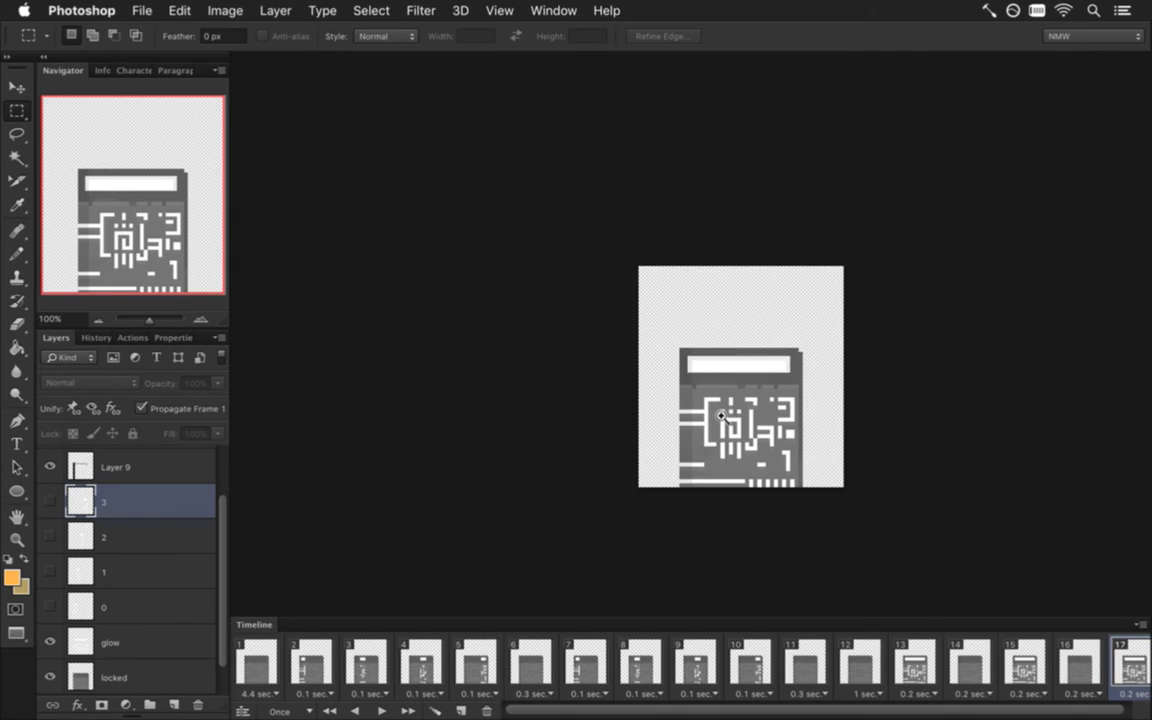
scroll(720, 370, "right", 5)
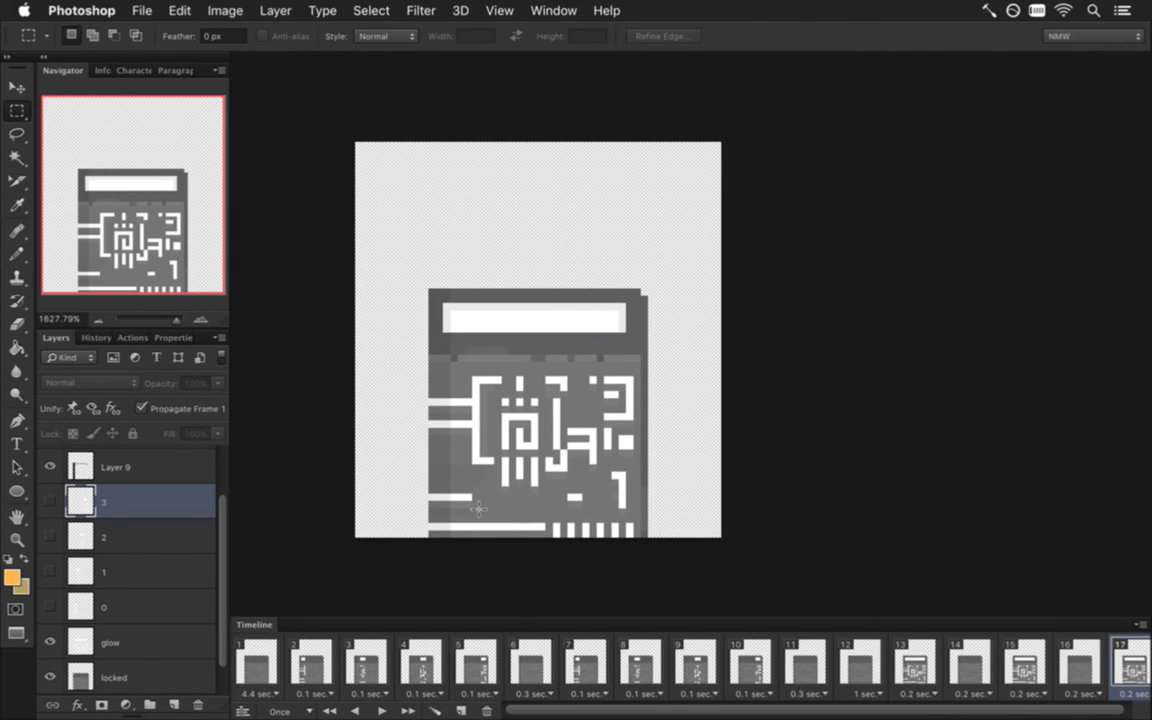
left_click_drag(511, 314, 521, 294)
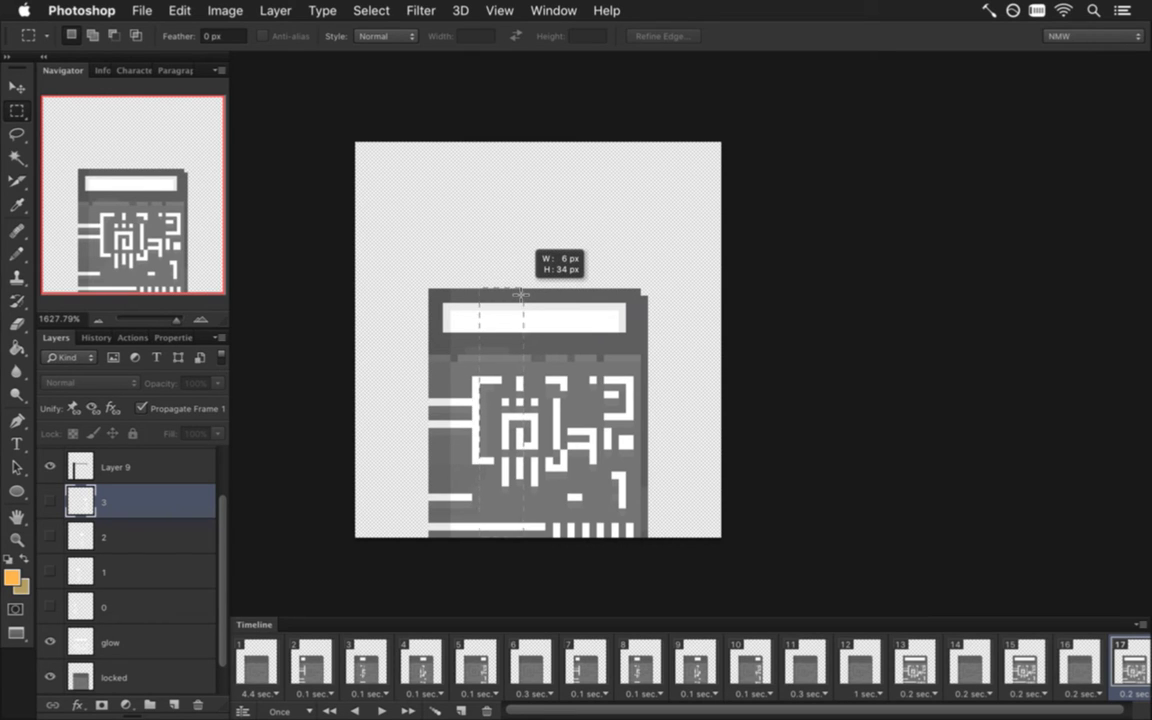
left_click_drag(521, 295, 540, 249)
left_click(542, 252)
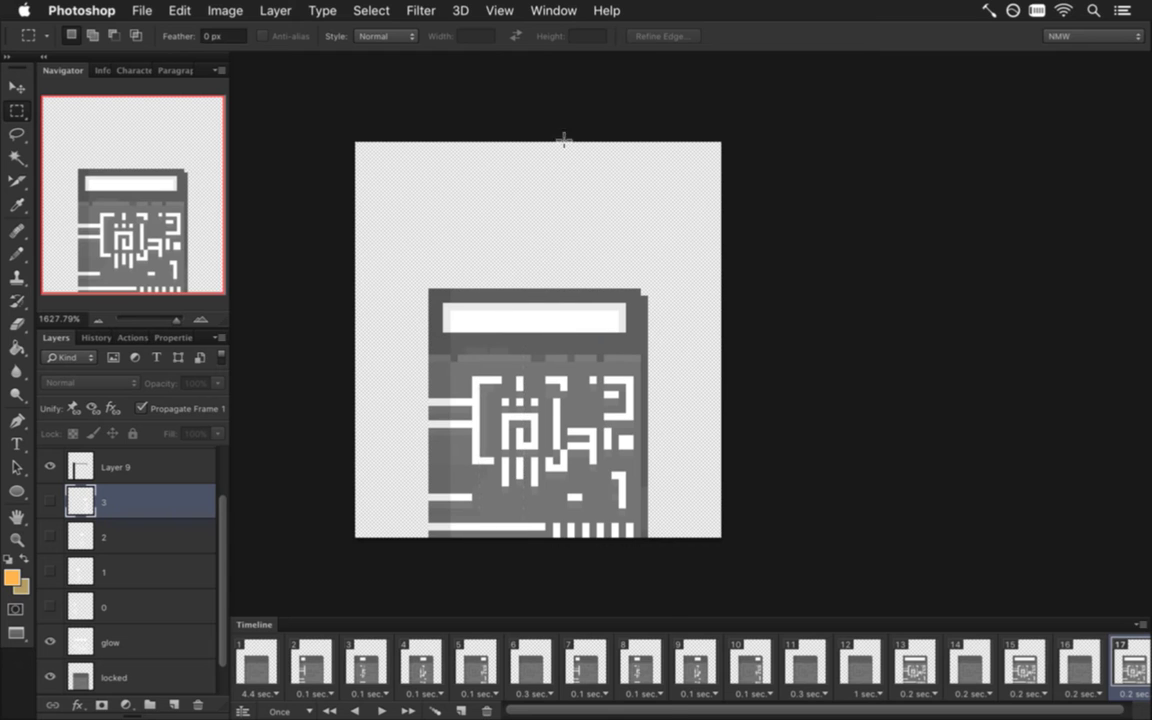
Bring up 8DoorN1Open.psd and save it in the NoShadow folder under a new name with S replacing the N
left_click(553, 10)
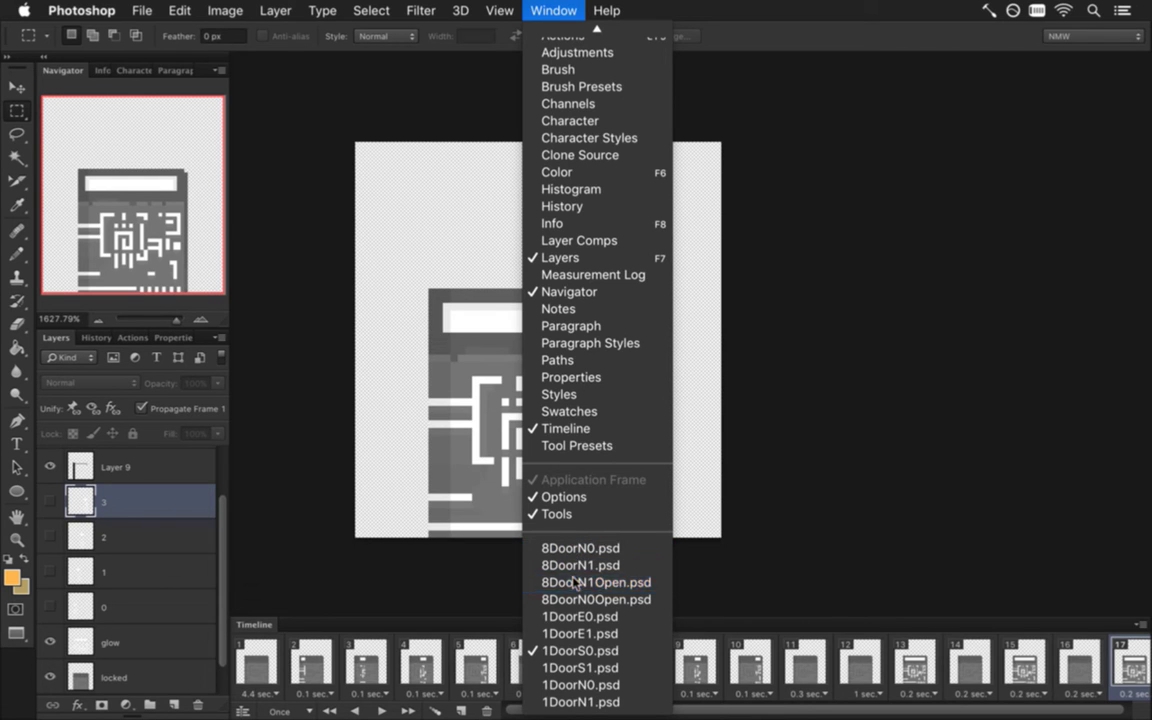
left_click(575, 582)
left_click(312, 190)
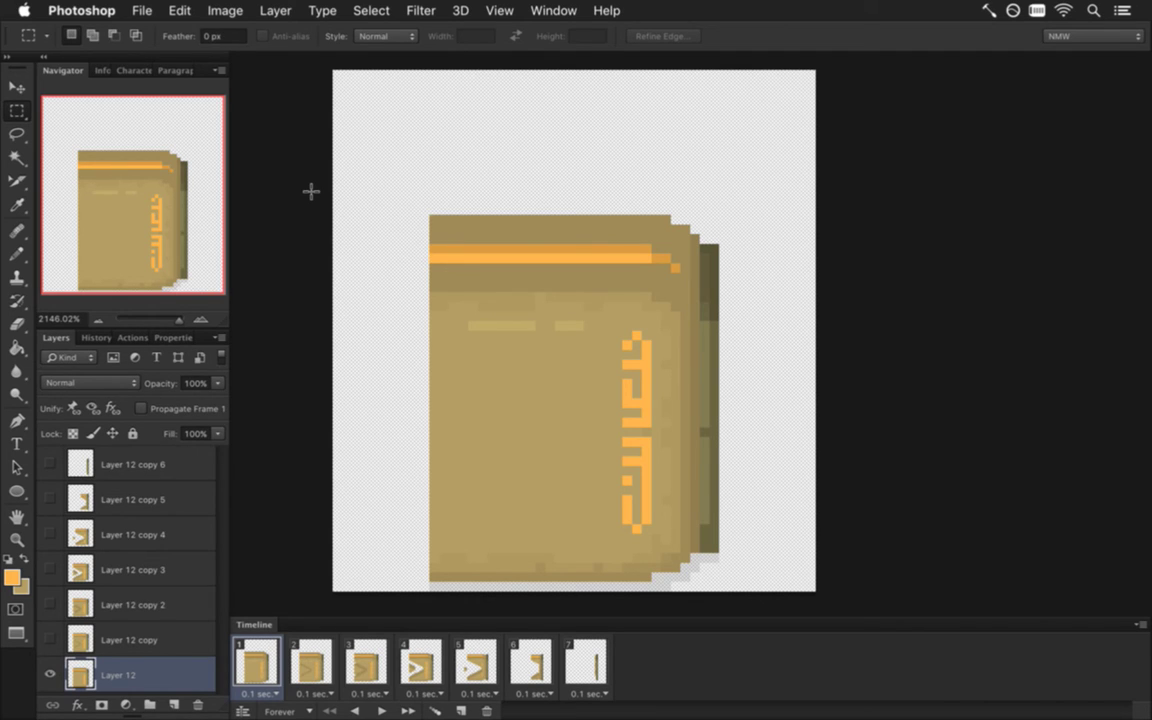
left_click(130, 8)
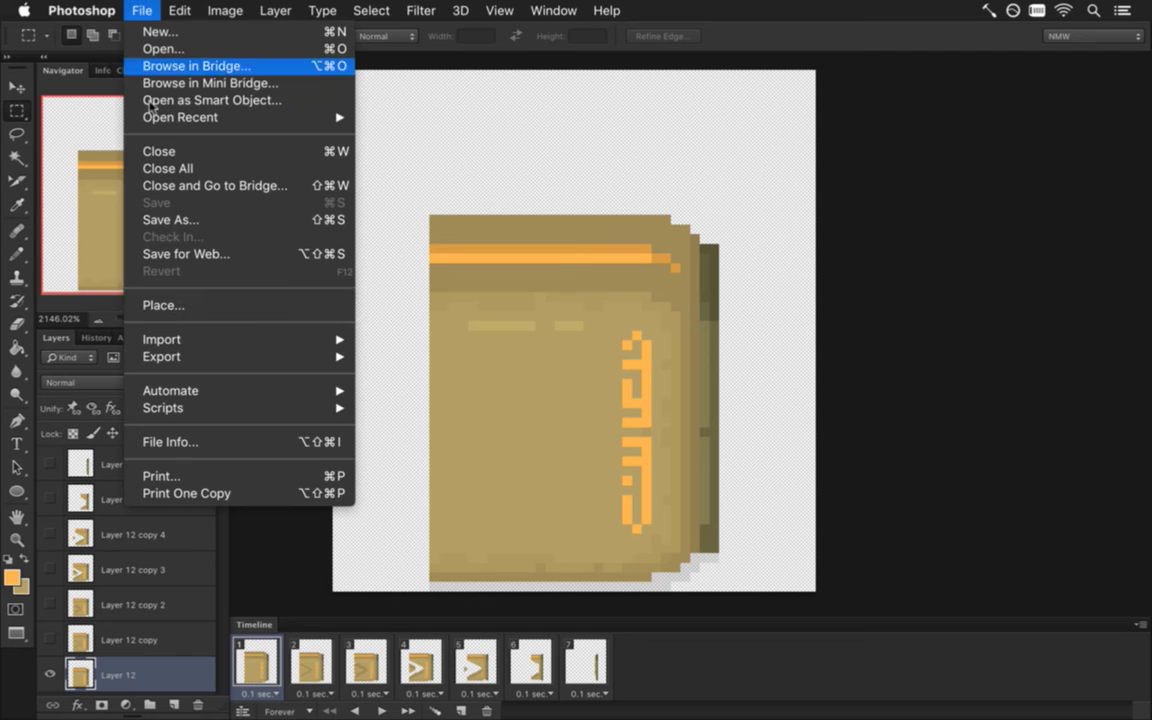
left_click(182, 222)
key("Left")
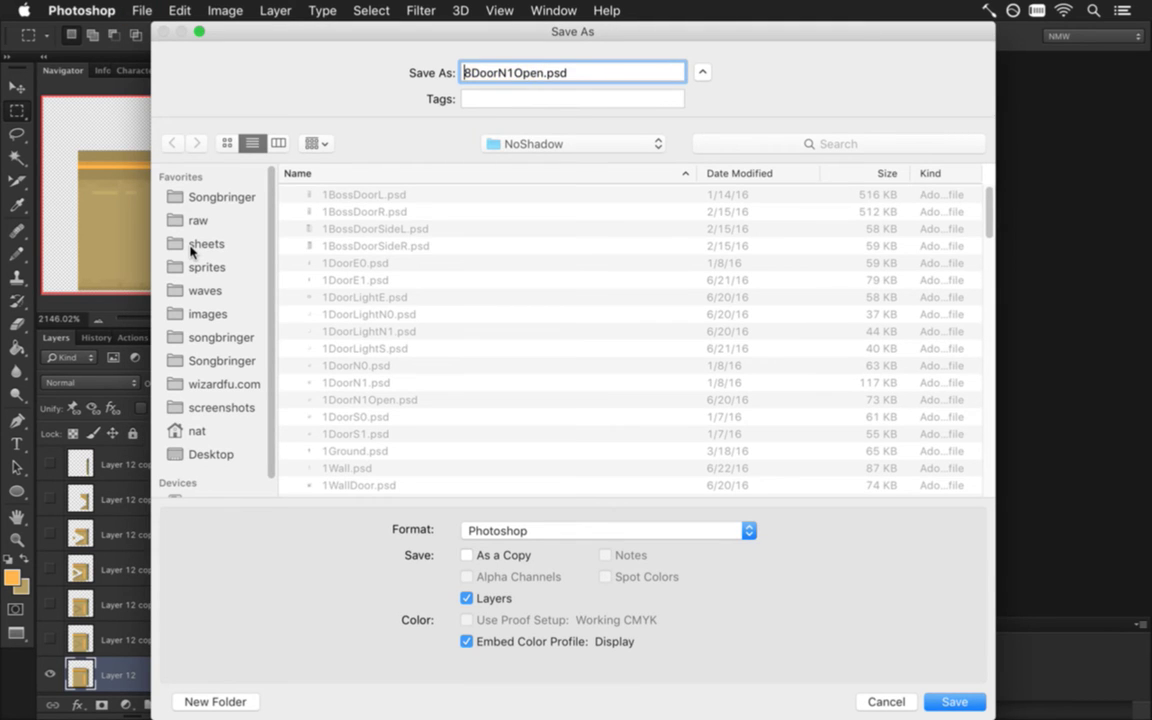
key("Delete")
type("S")
key("Return")
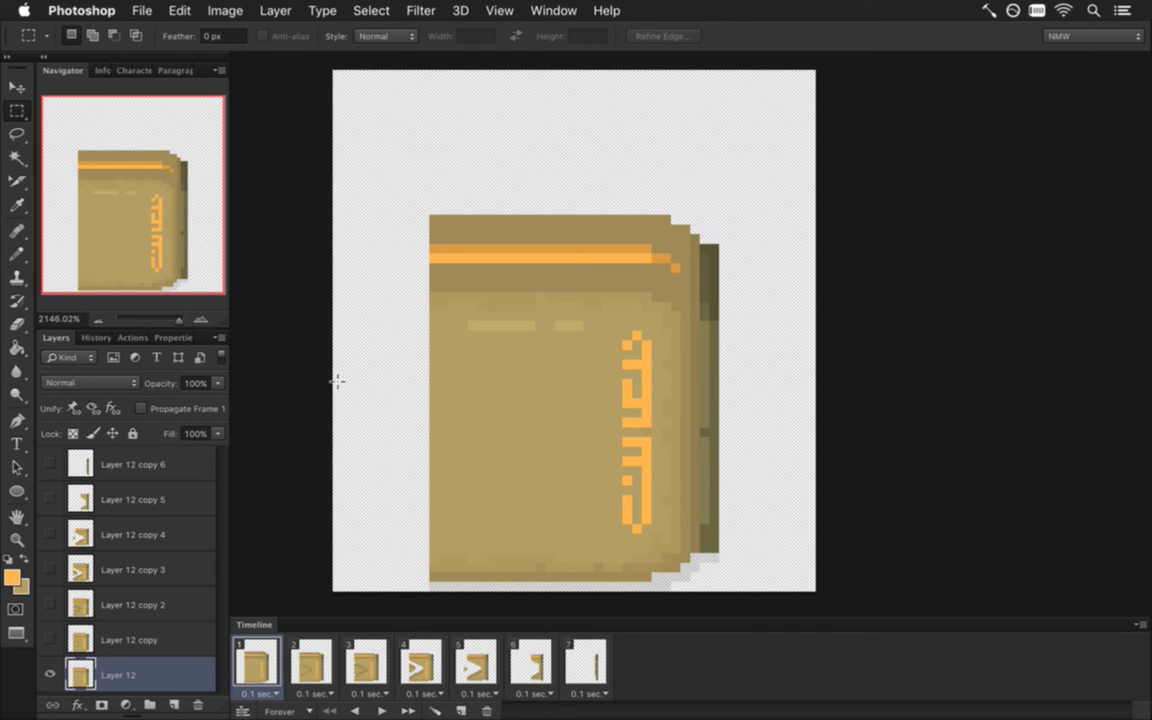
Sample the door's tan colour and paint over the vertical orange glyphs on Layer 12 with a 3 px Pencil
key("i")
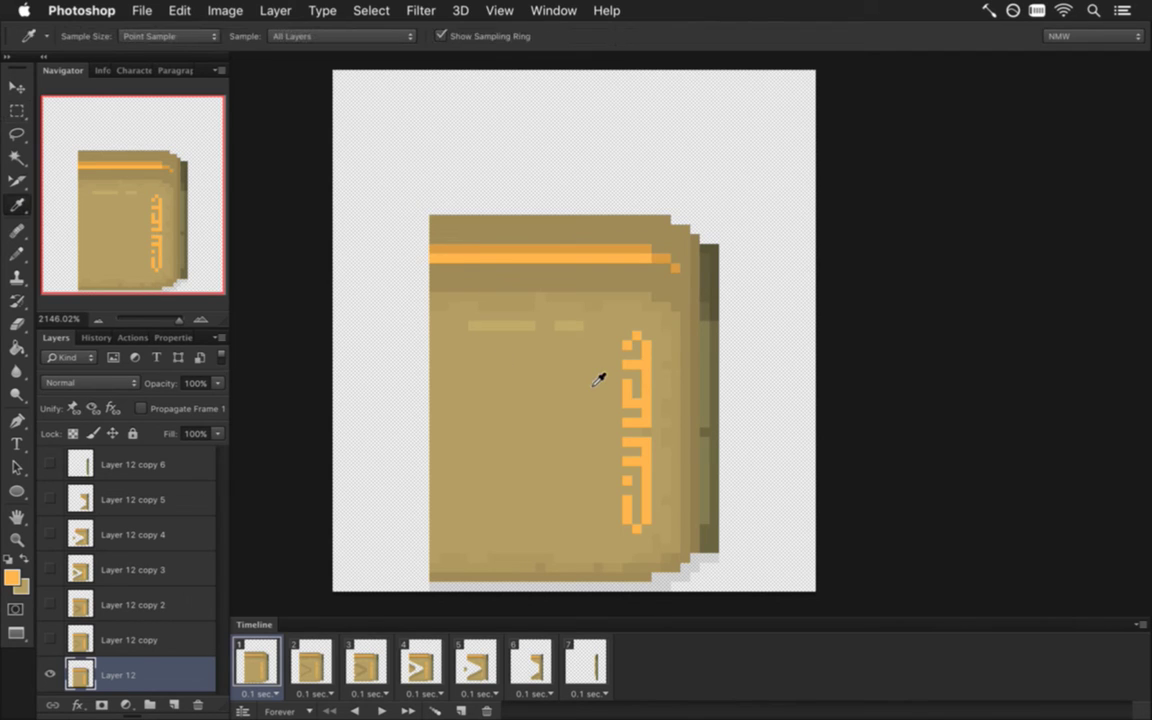
left_click(594, 383)
key("b")
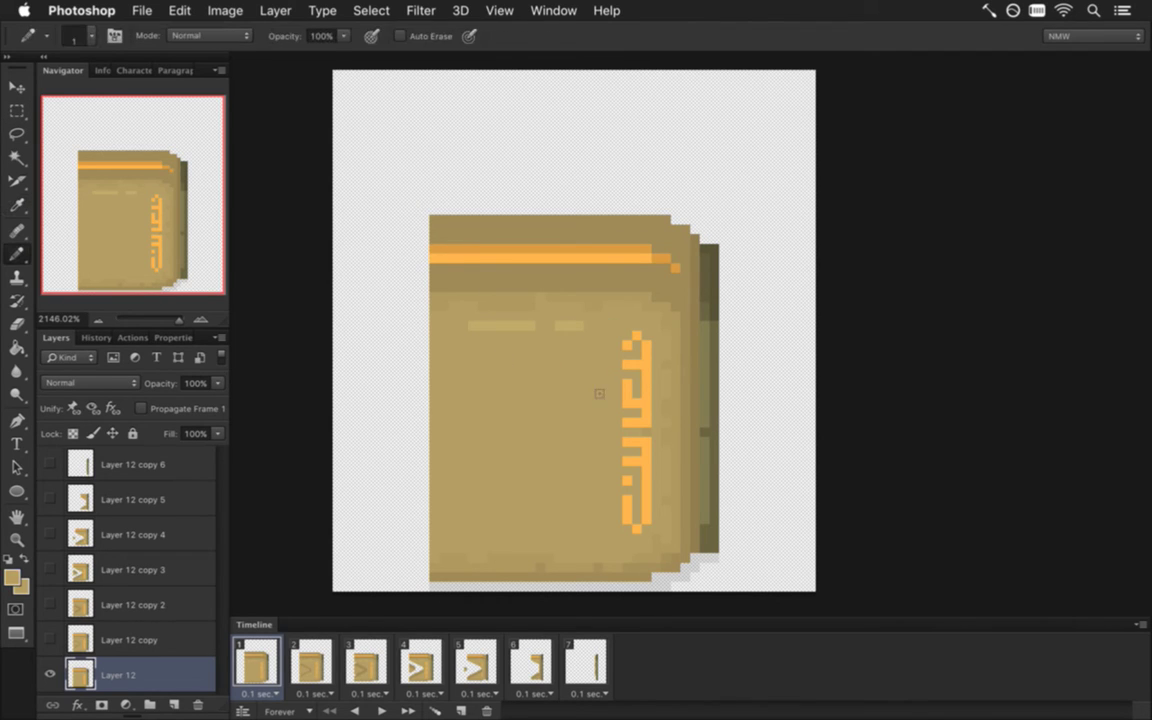
left_click_drag(634, 352, 632, 530)
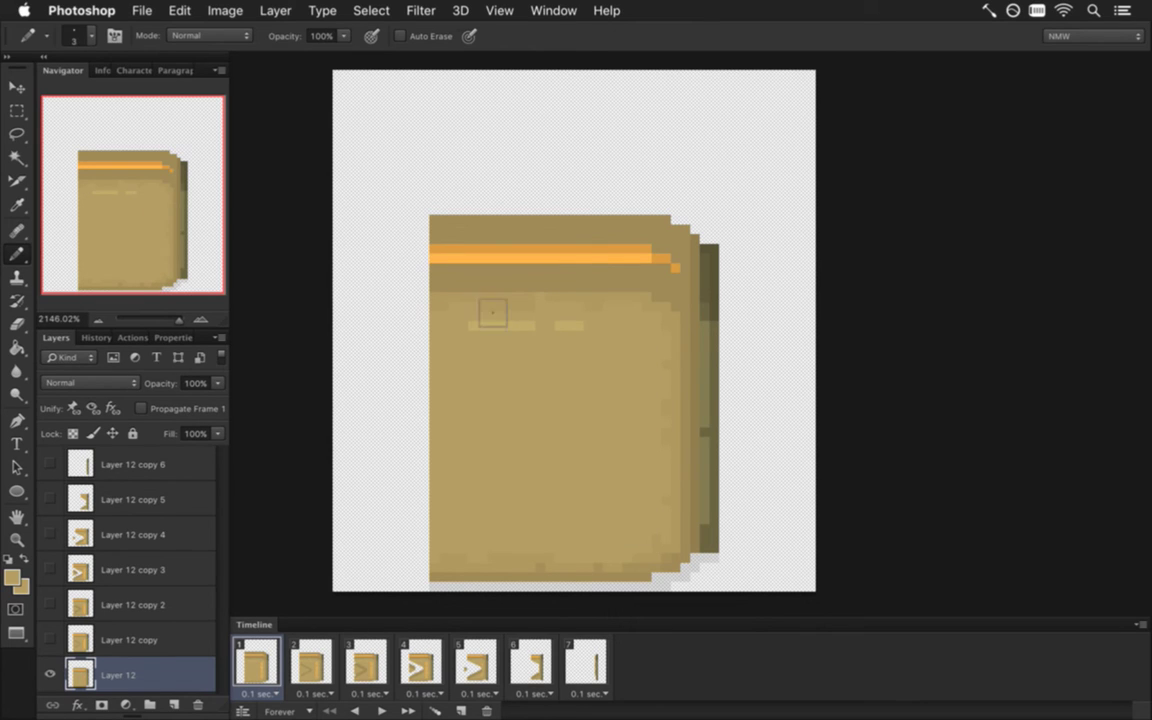
Select the upper part of the door on Layer 12, move it down about 5 px to shorten the door, and deselect
key("m")
mouse_move(380, 185)
left_mouse_down()
mouse_move(433, 227)
mouse_move(748, 369)
left_mouse_up()
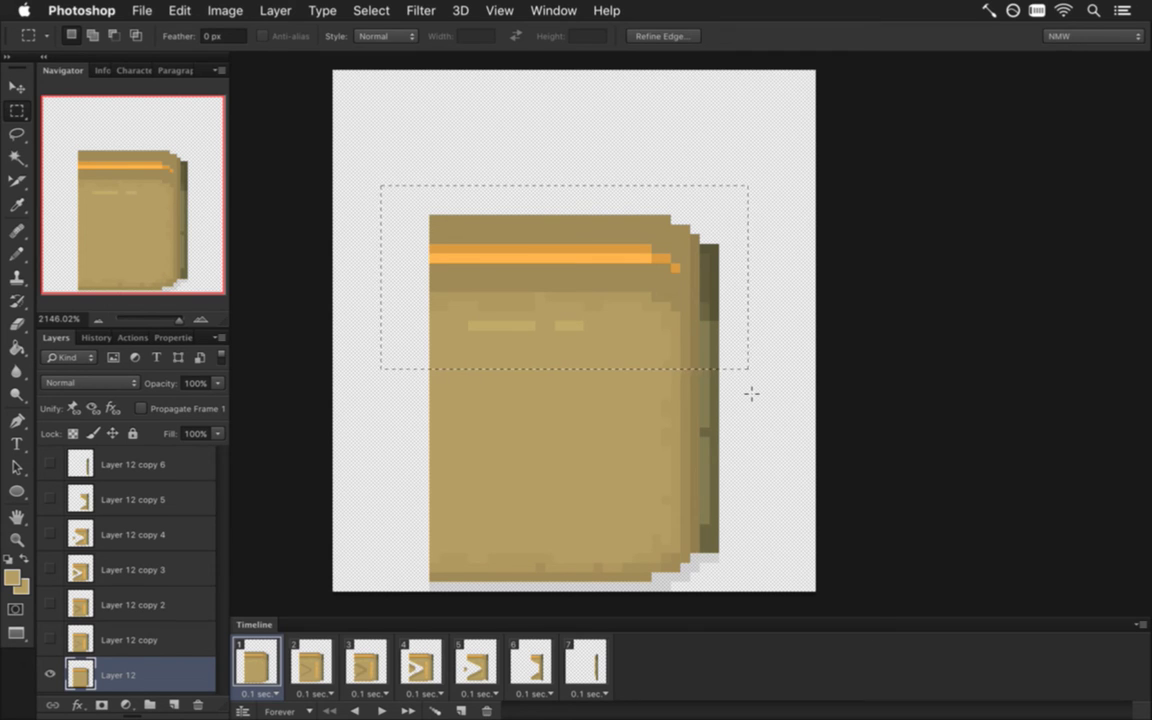
key("v")
key("Down")
key("Down")
key("Down")
key("Down")
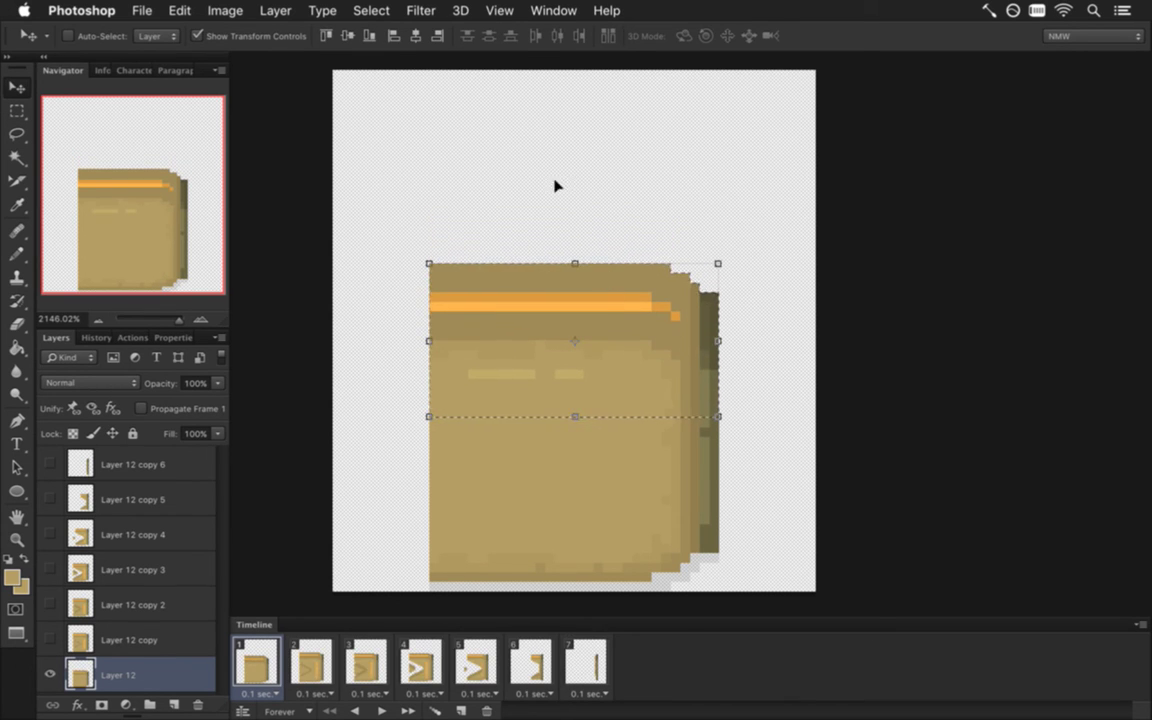
key("m")
key("ctrl+d")
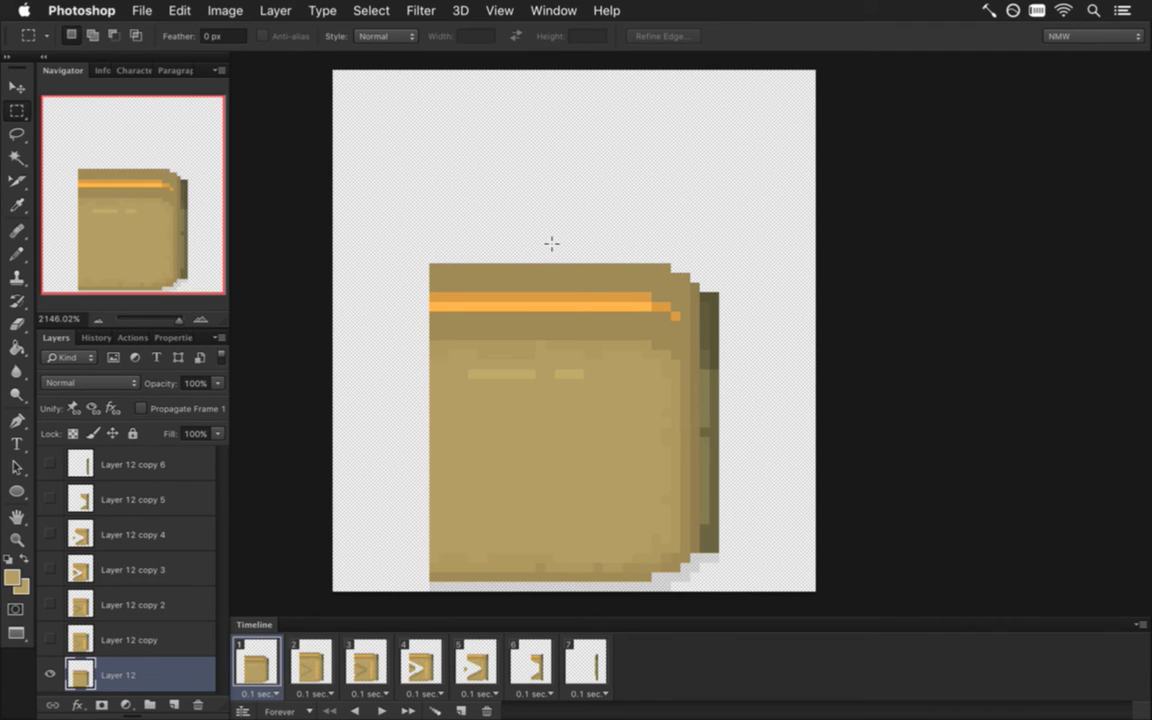
Show frame 2 and paint over the vertical orange glyphs on Layer 12 copy in the door's tan with a 3 px Pencil
left_click(317, 658)
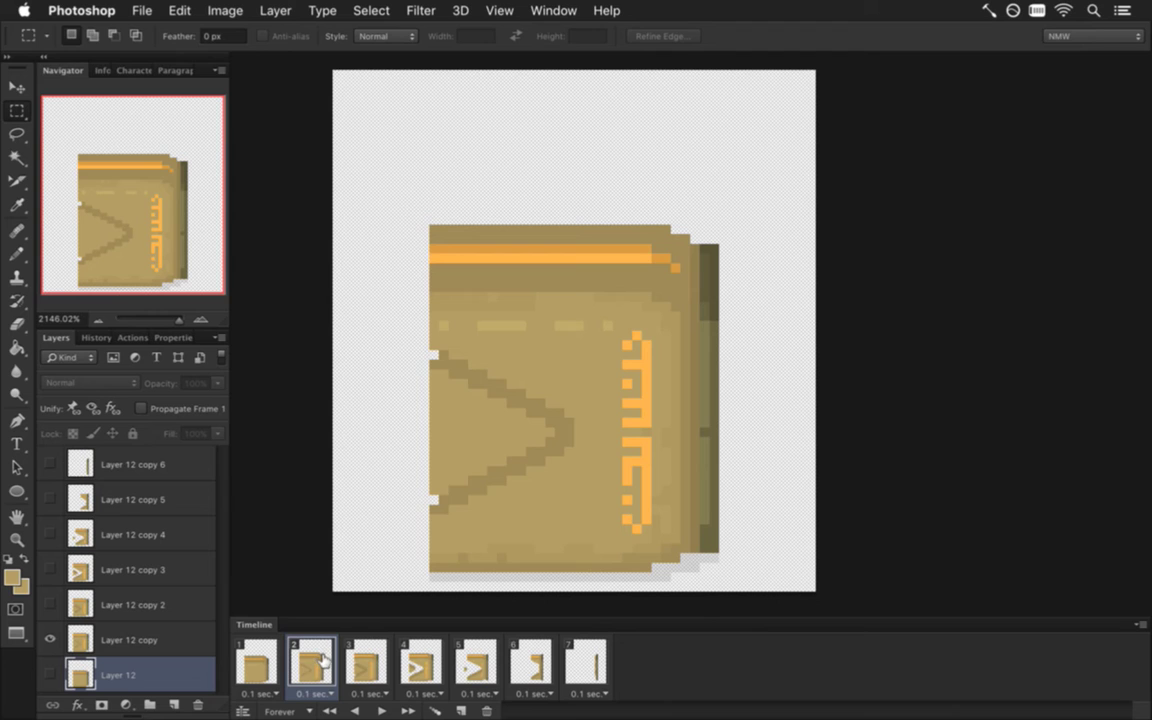
left_click(118, 642)
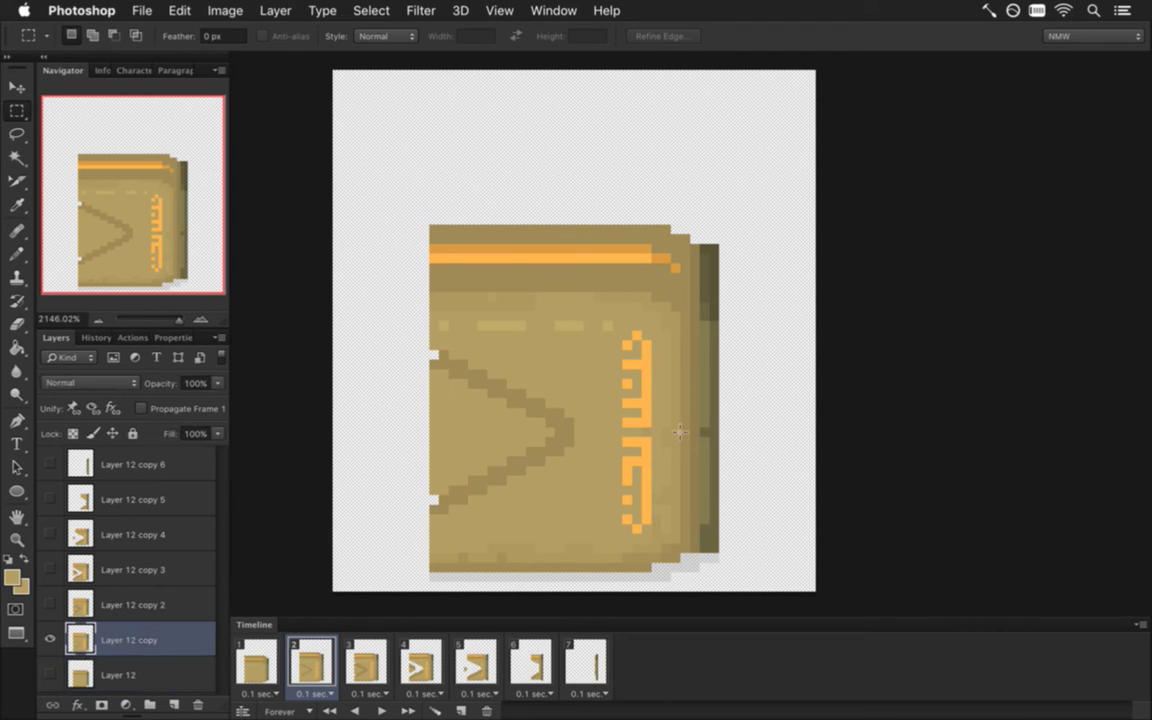
key("i")
key("b")
left_click_drag(636, 340, 635, 532)
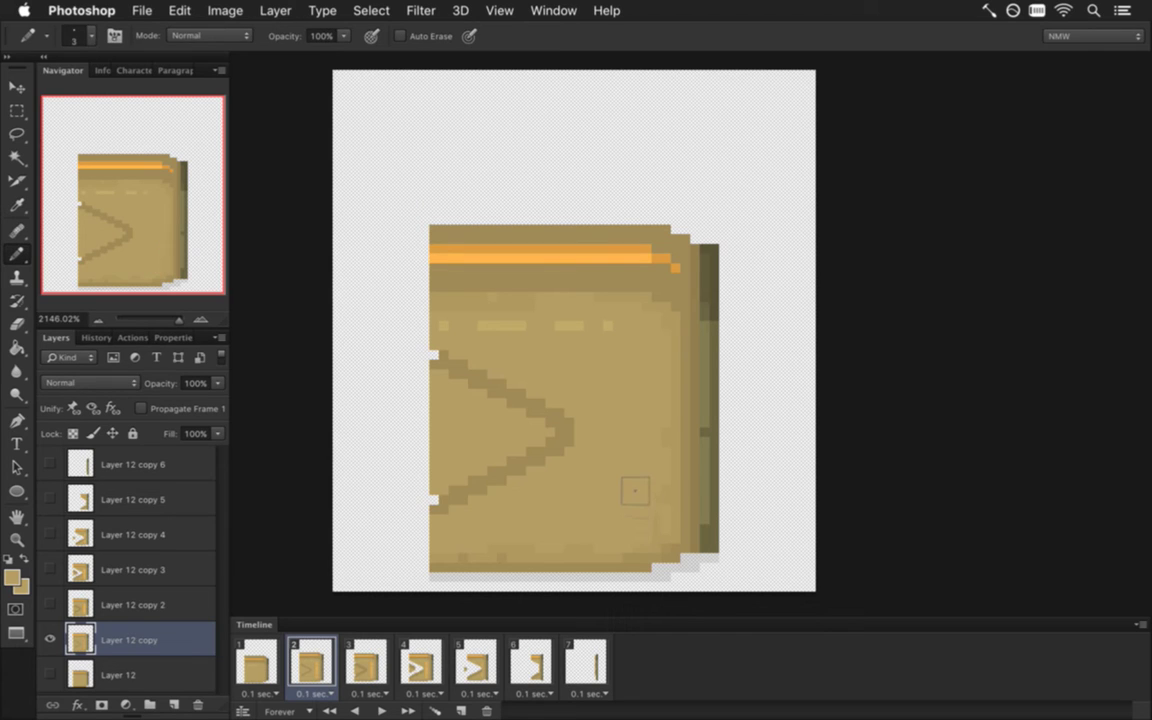
Select the upper part of the door on Layer 12 copy, move it down 2 px, and deselect
key("m")
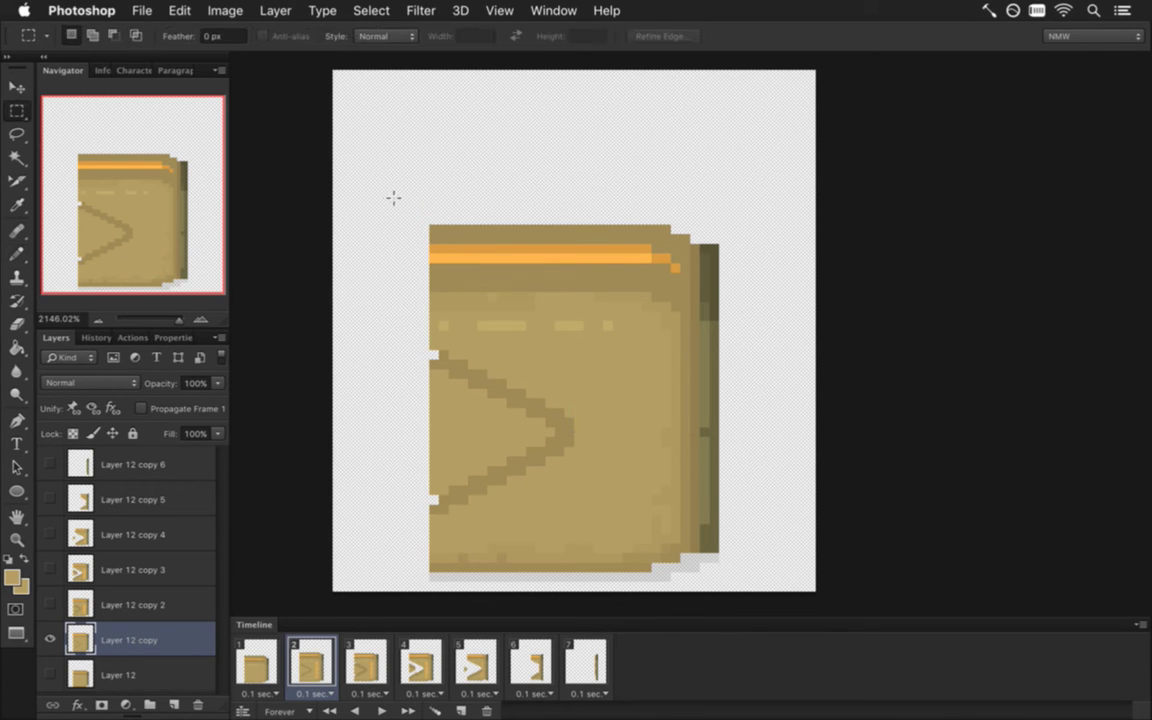
left_click_drag(380, 185, 740, 320)
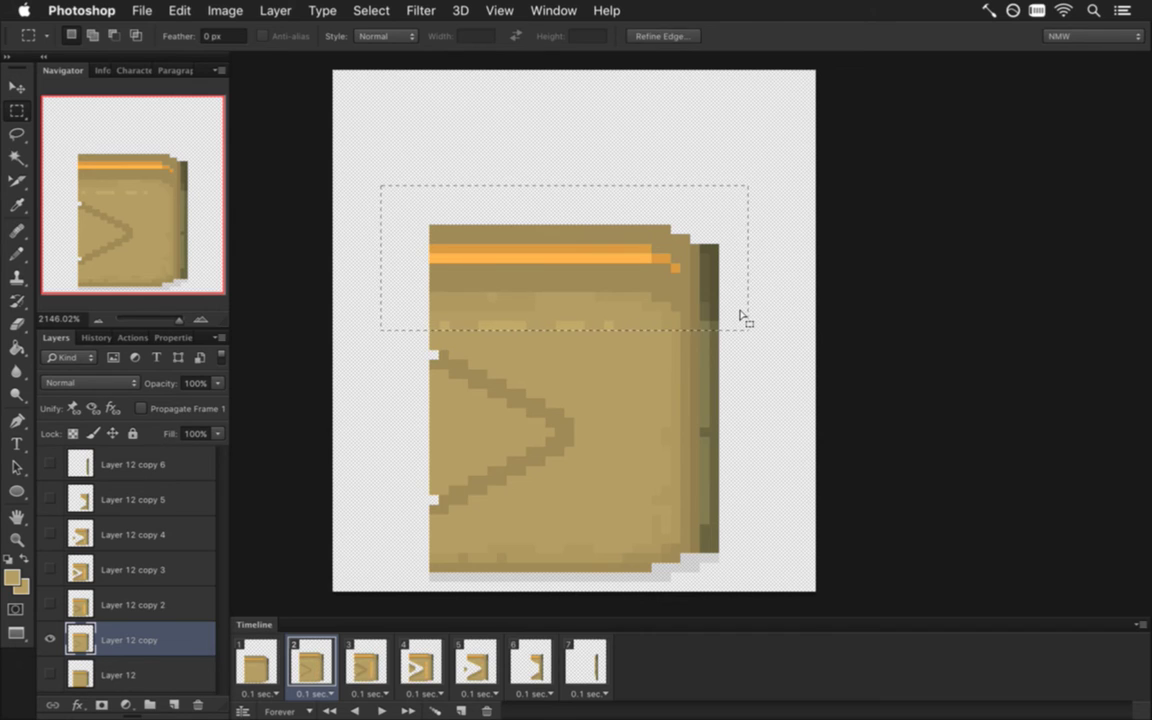
key("v")
key("Down")
key("m")
key("super+d")
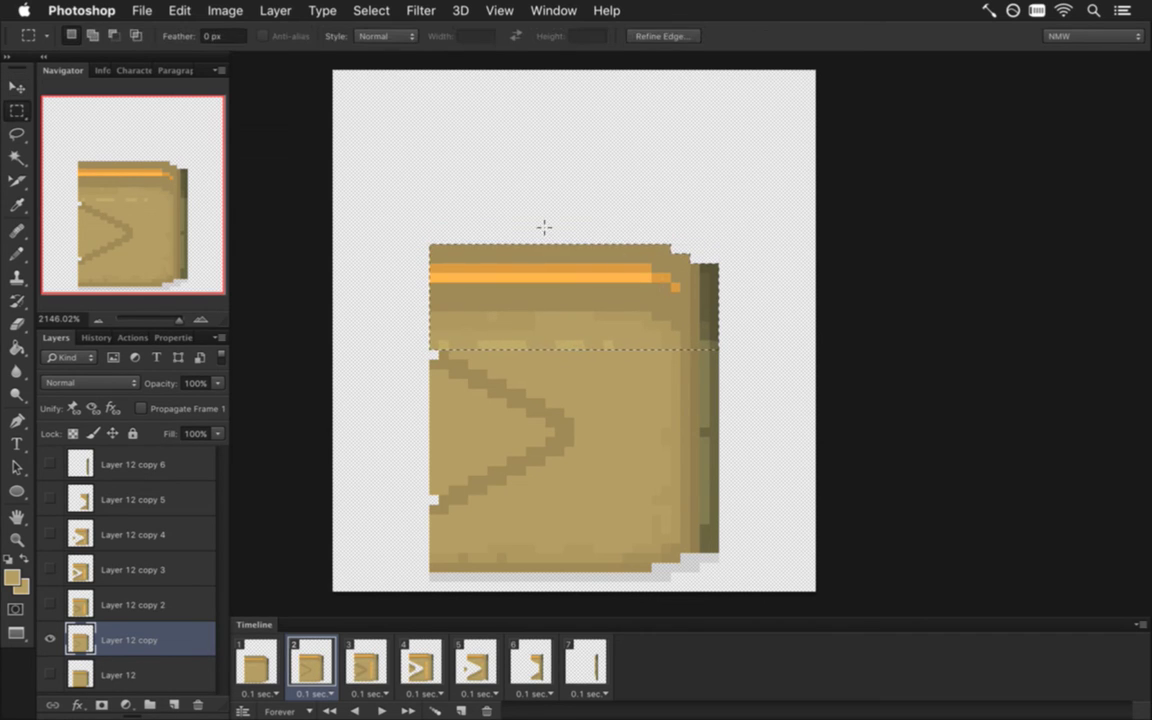
Go through animation frames 1 to 7 to compare the door's height and shape
left_click(257, 663)
left_click(313, 664)
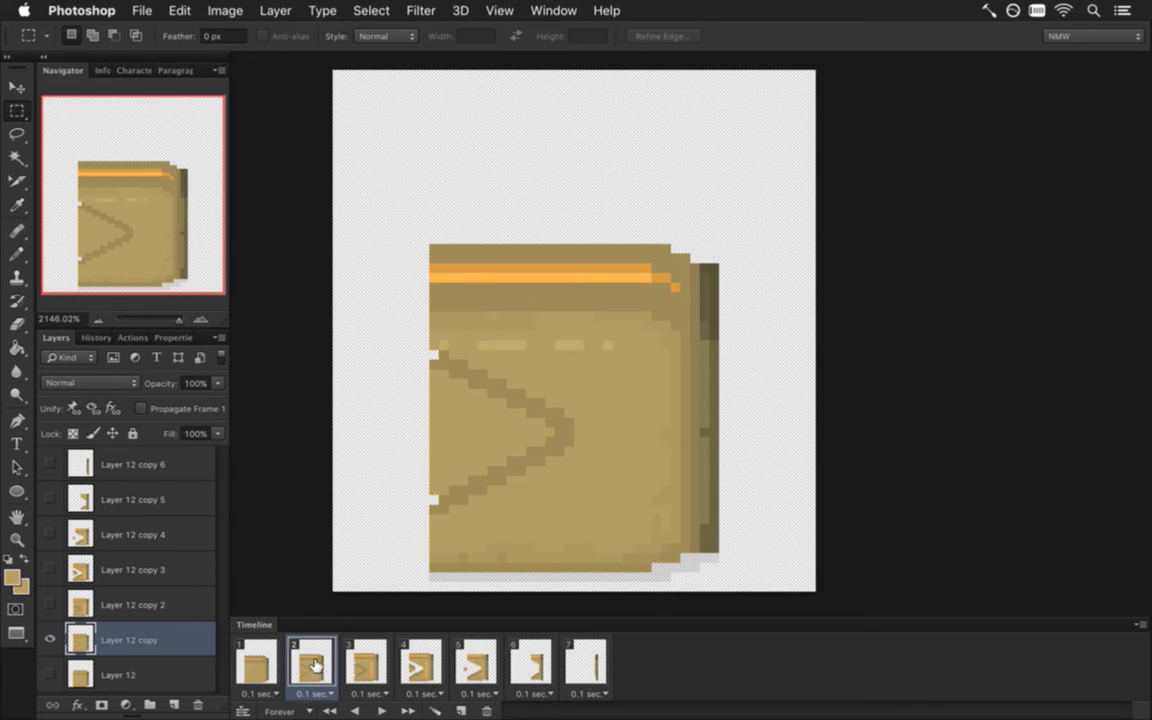
left_click(366, 664)
left_click(422, 664)
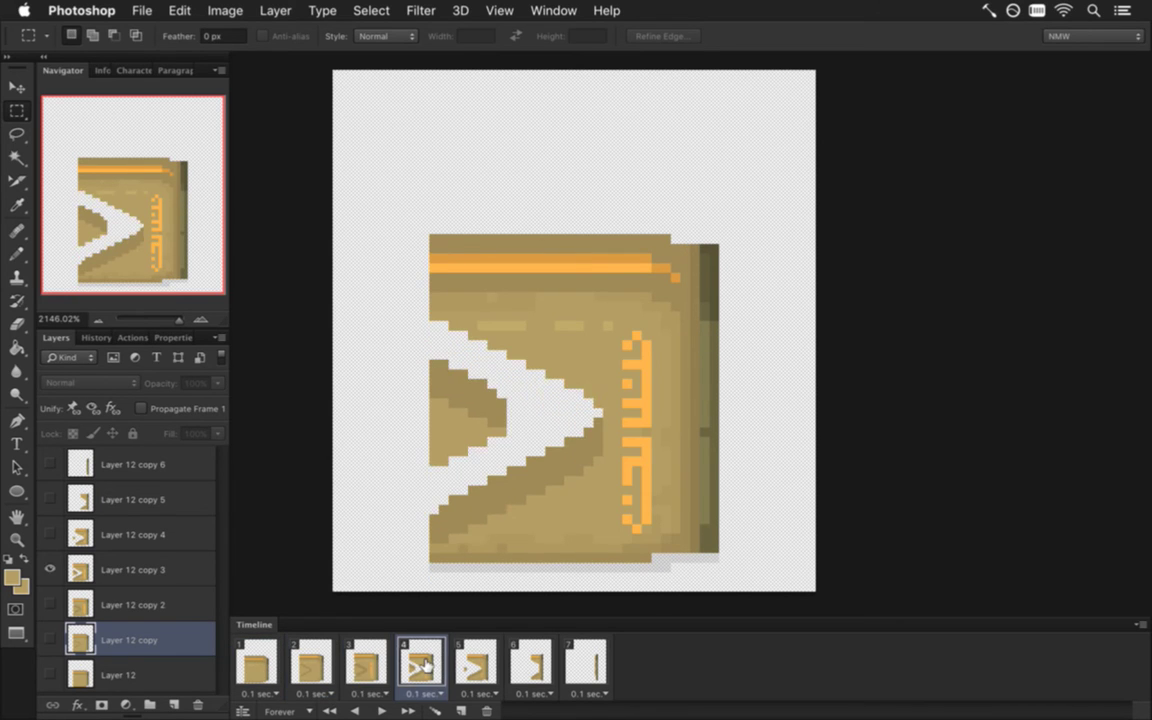
left_click(477, 664)
left_click(533, 664)
left_click(586, 664)
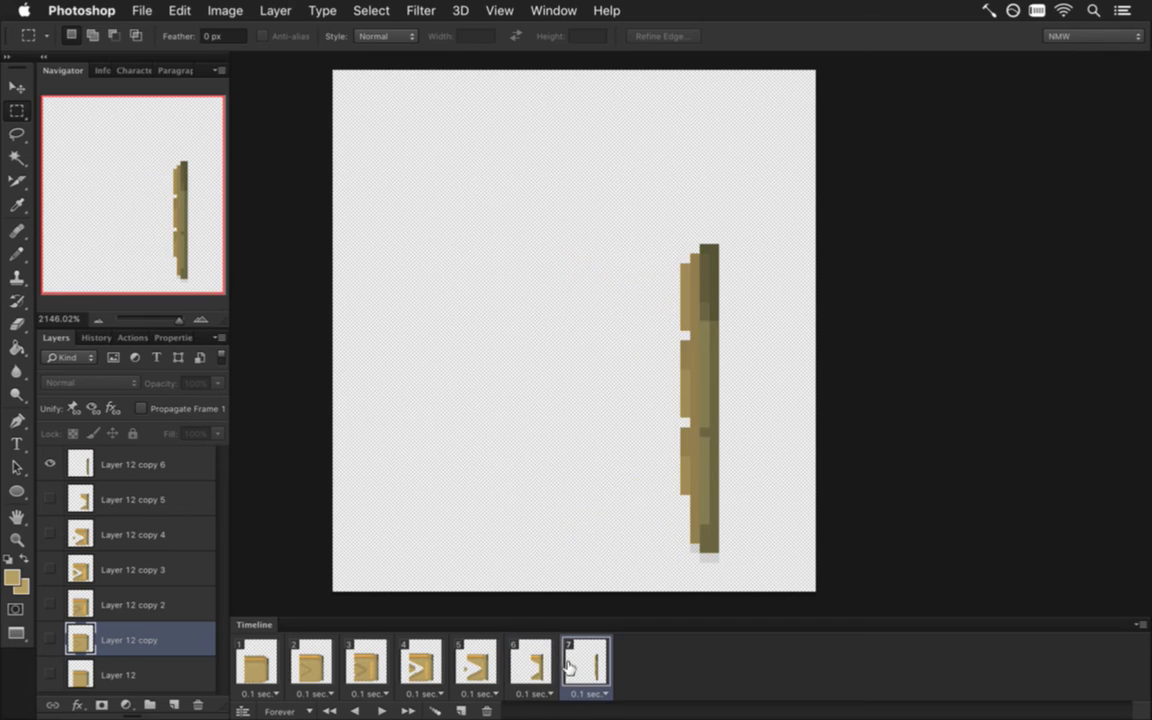
In frame 2, move everything above the door's lower edge strip on Layer 12 copy down 3 px, deselect, and save the file
left_click(311, 664)
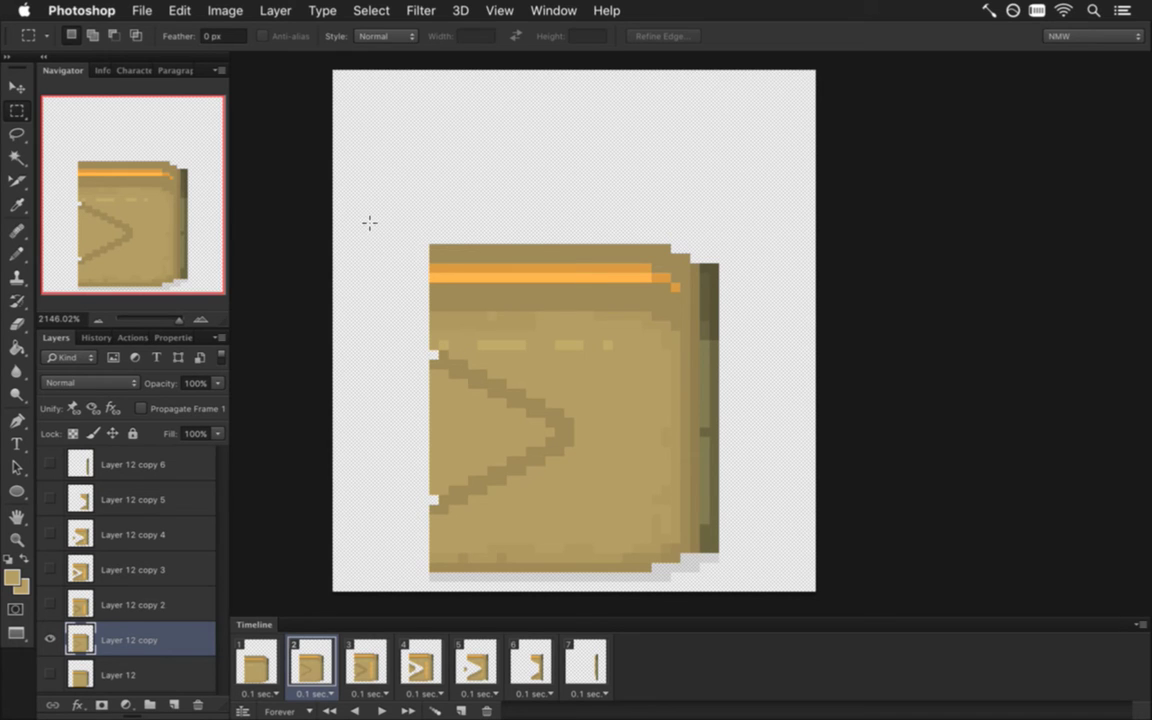
left_click_drag(370, 213, 751, 509)
key("v")
key("Down")
key("Down")
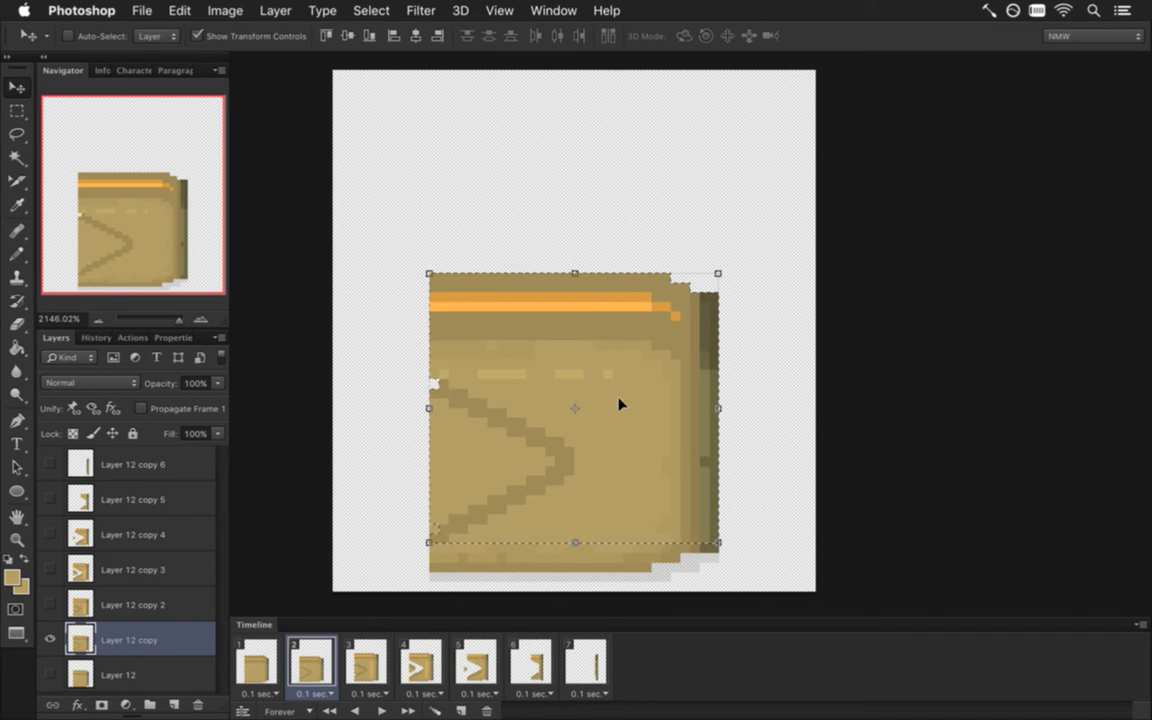
key("ctrl+d")
key("m")
key("e")
key("bracketleft")
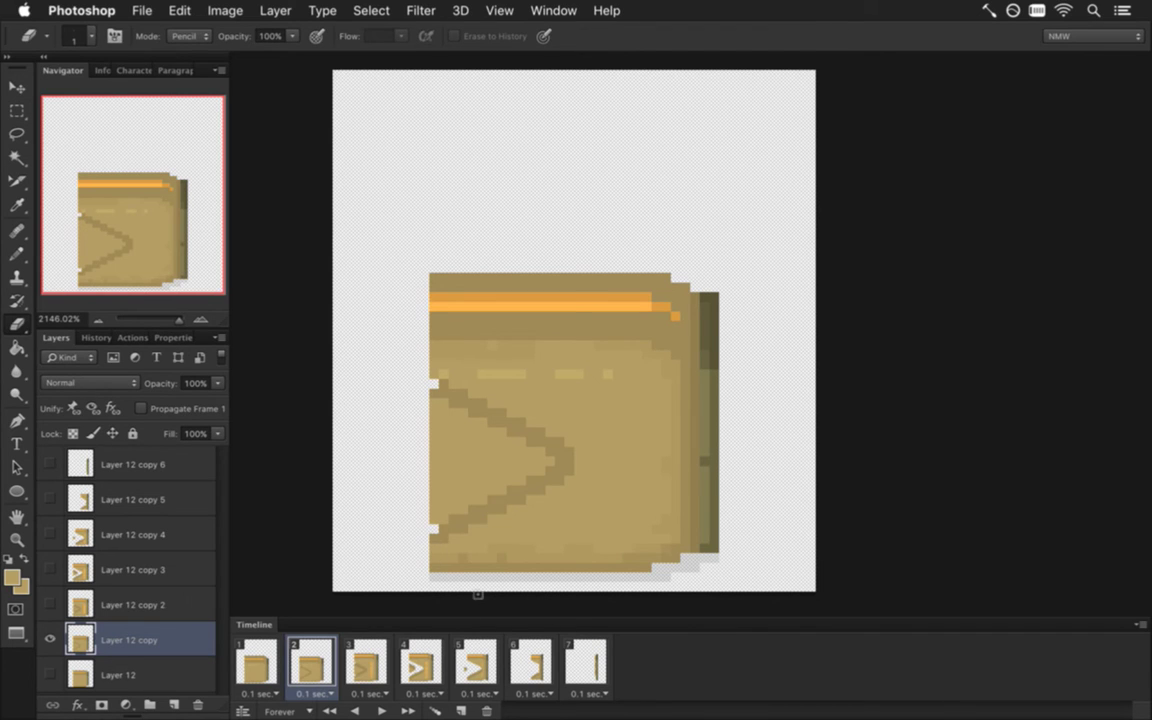
key("ctrl+s")
Switch between frames 1, 2 and 3 to compare how the door's top edge shifts
left_click(368, 660)
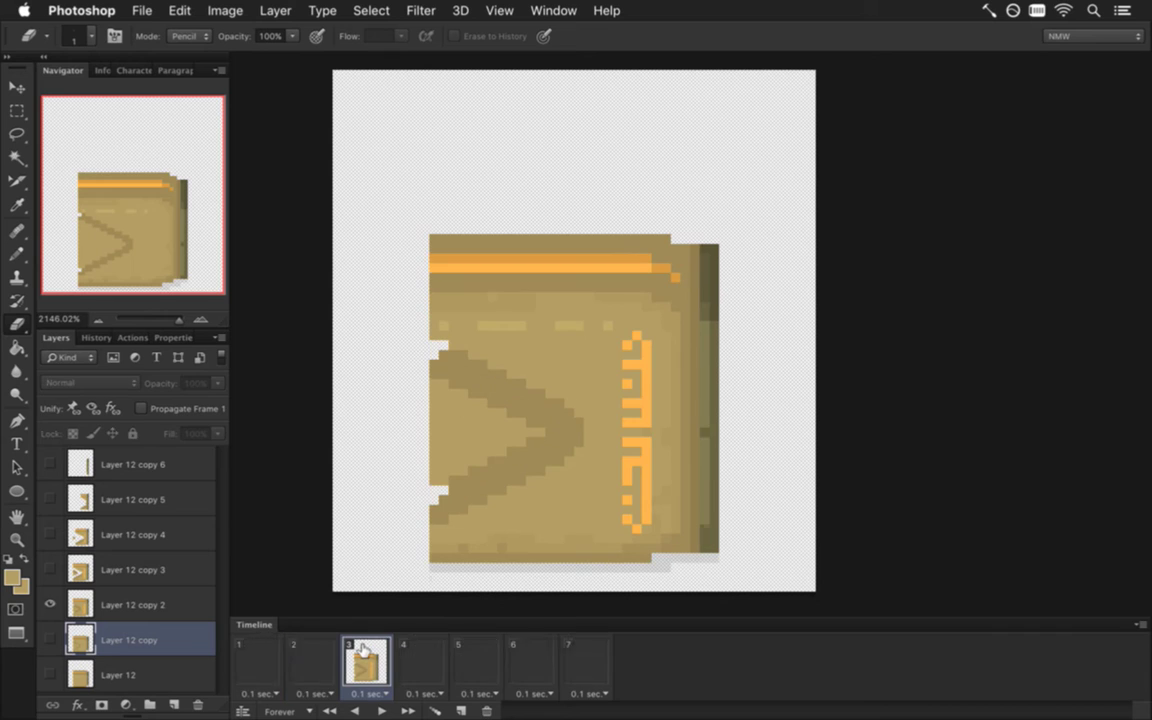
left_click(308, 660)
left_click(256, 660)
left_click(295, 658)
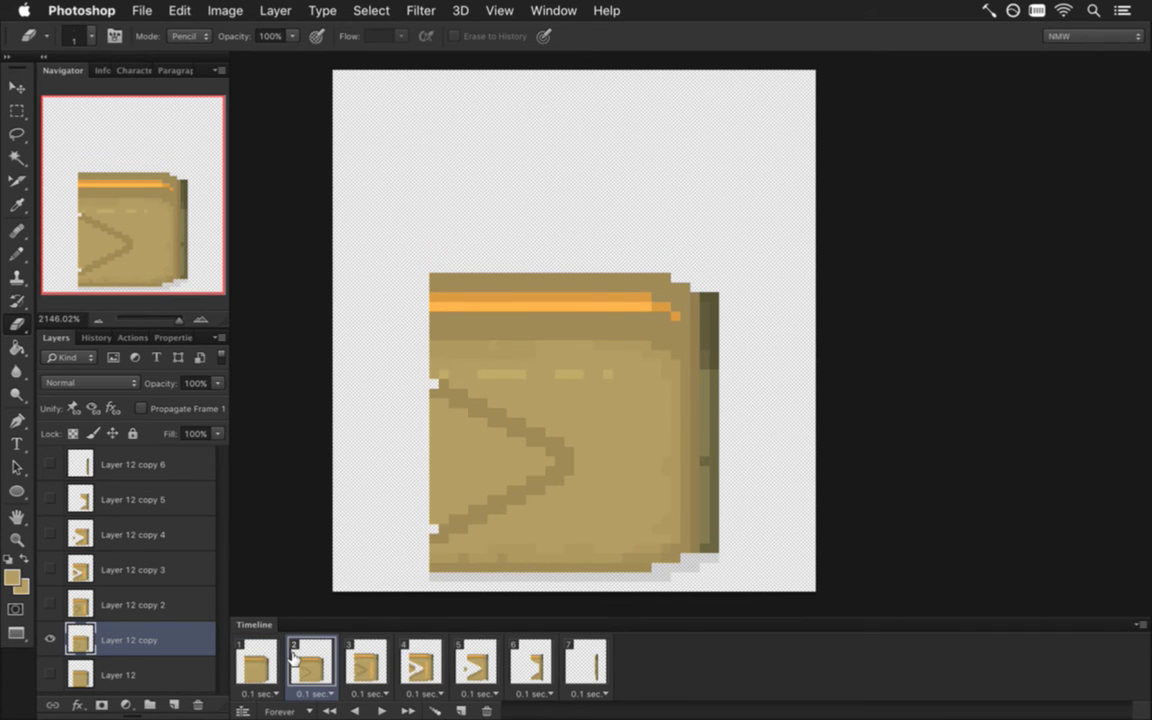
left_click(256, 660)
left_click(305, 662)
left_click(364, 662)
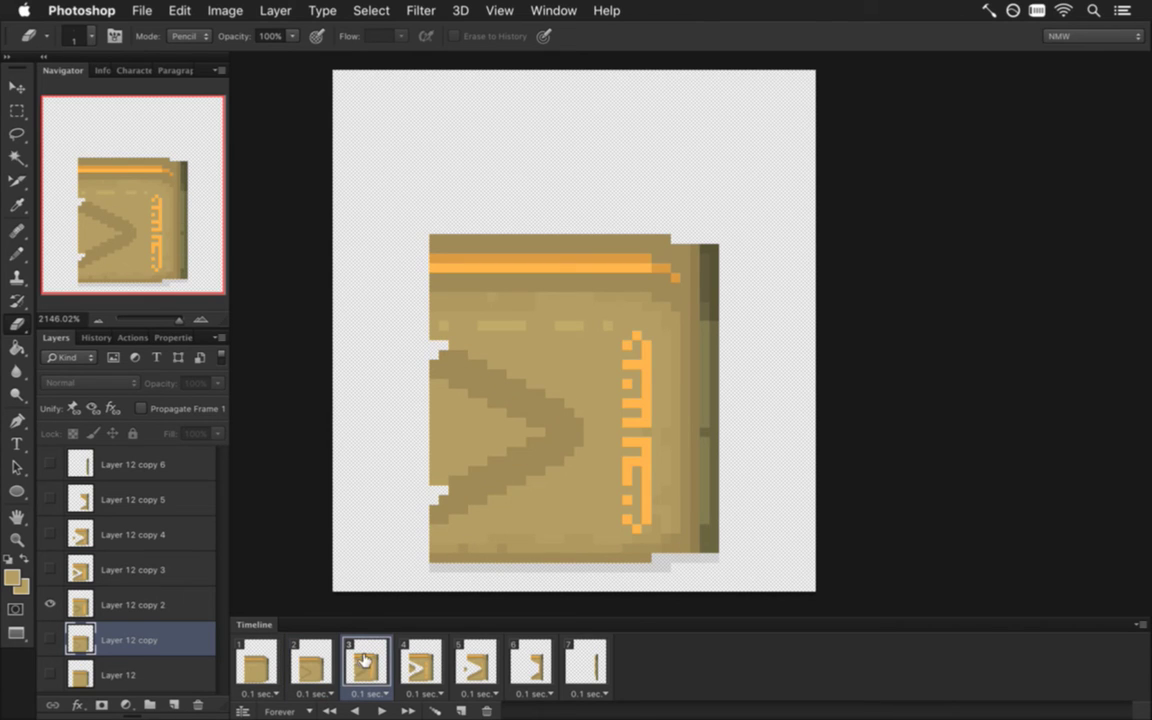
Paint over the vertical orange glyphs on Layer 12 copy 2 with the sampled door tan and a 3 px Pencil
left_click(165, 605)
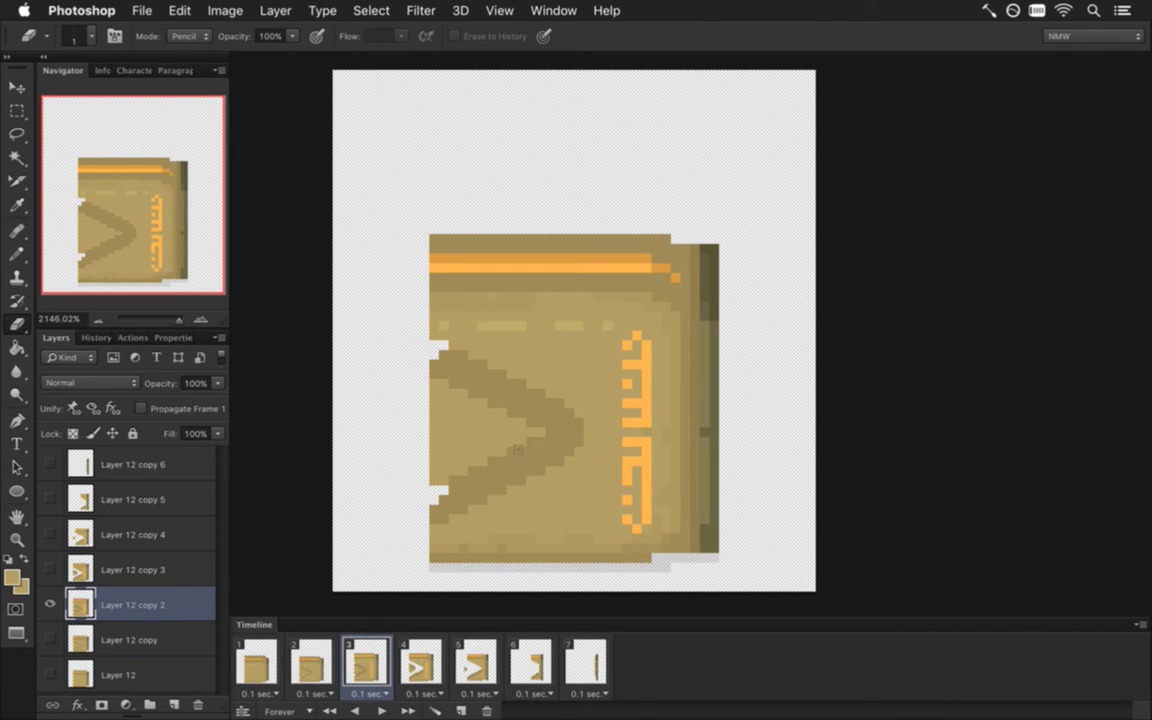
key("m")
left_click_drag(374, 206, 746, 286)
left_click(572, 445)
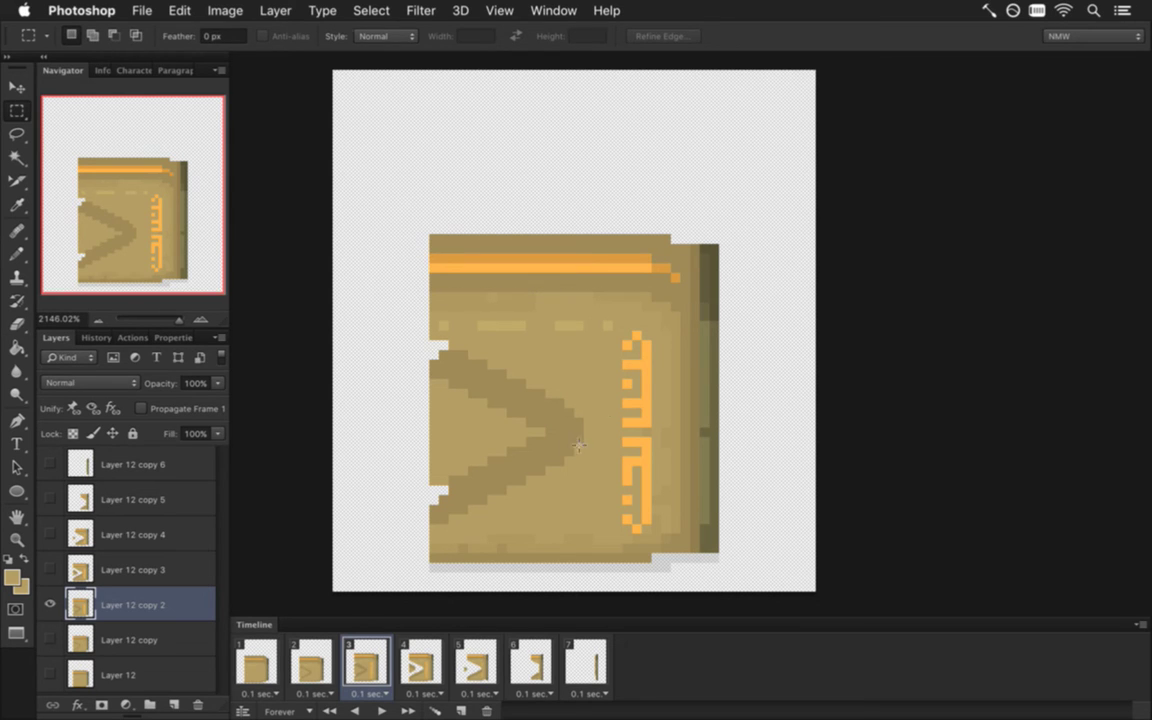
key("b")
left_click(612, 395, "alt")
left_click_drag(640, 335, 636, 528)
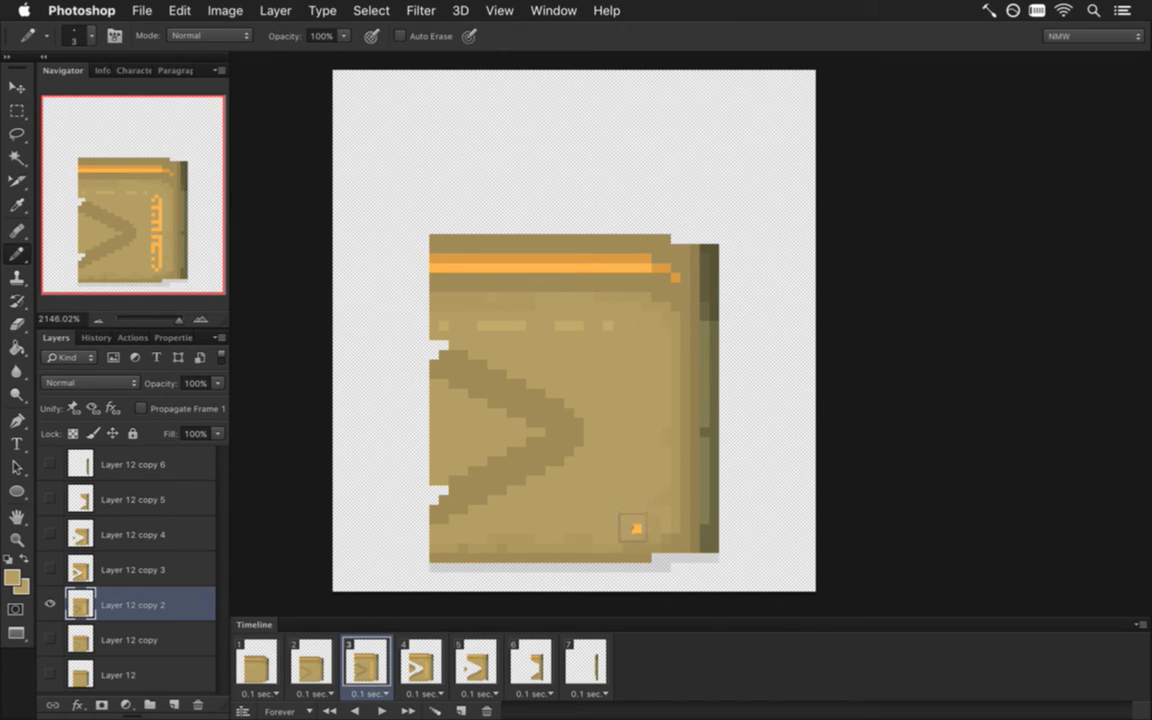
Check the door's top edge in frame 3 against its position in frame 2
key("m")
left_click_drag(380, 206, 751, 319)
left_click(505, 388)
left_click(302, 652)
left_click(348, 655)
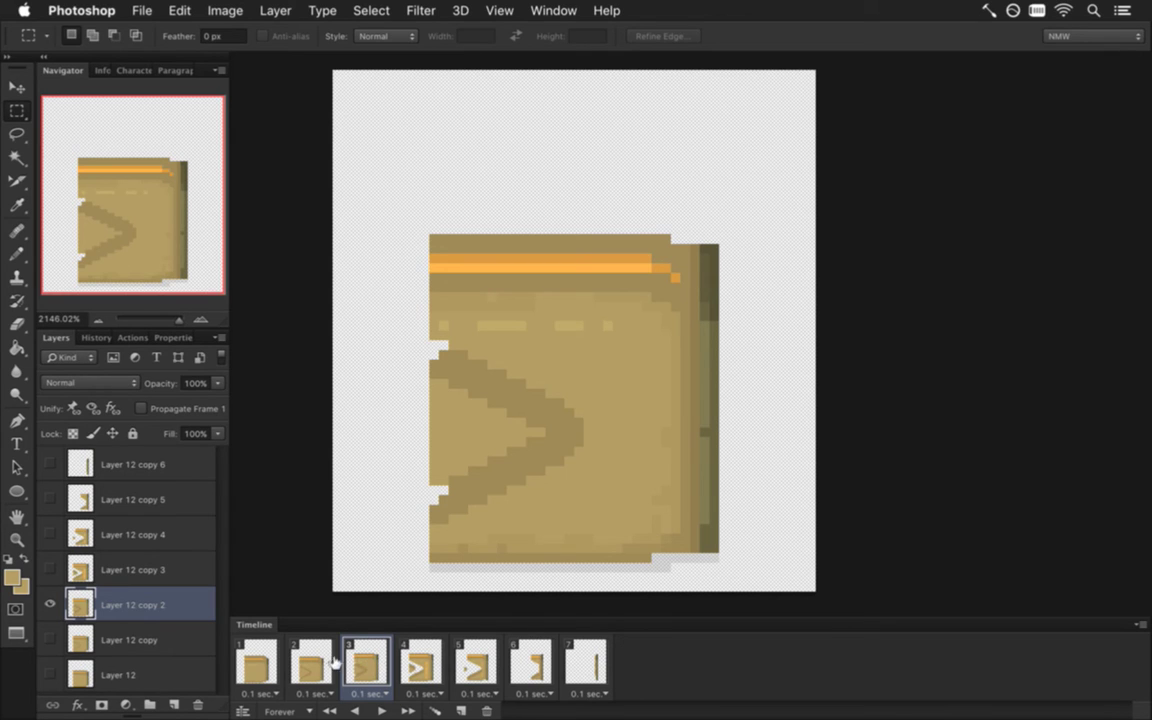
left_click(330, 662)
left_click(351, 663)
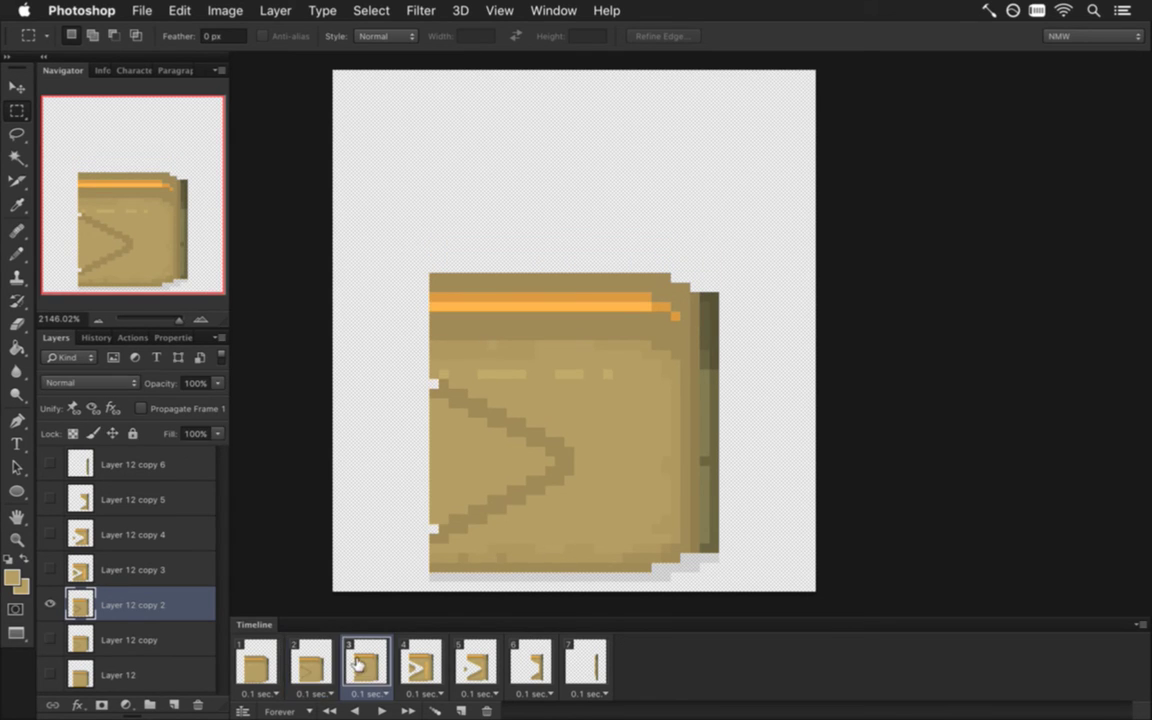
Move the upper part of the door on Layer 12 copy 2 down 2 px in two 1 px shifts with separate selections, and deselect
left_click_drag(381, 212, 759, 325)
key("v")
key("Down")
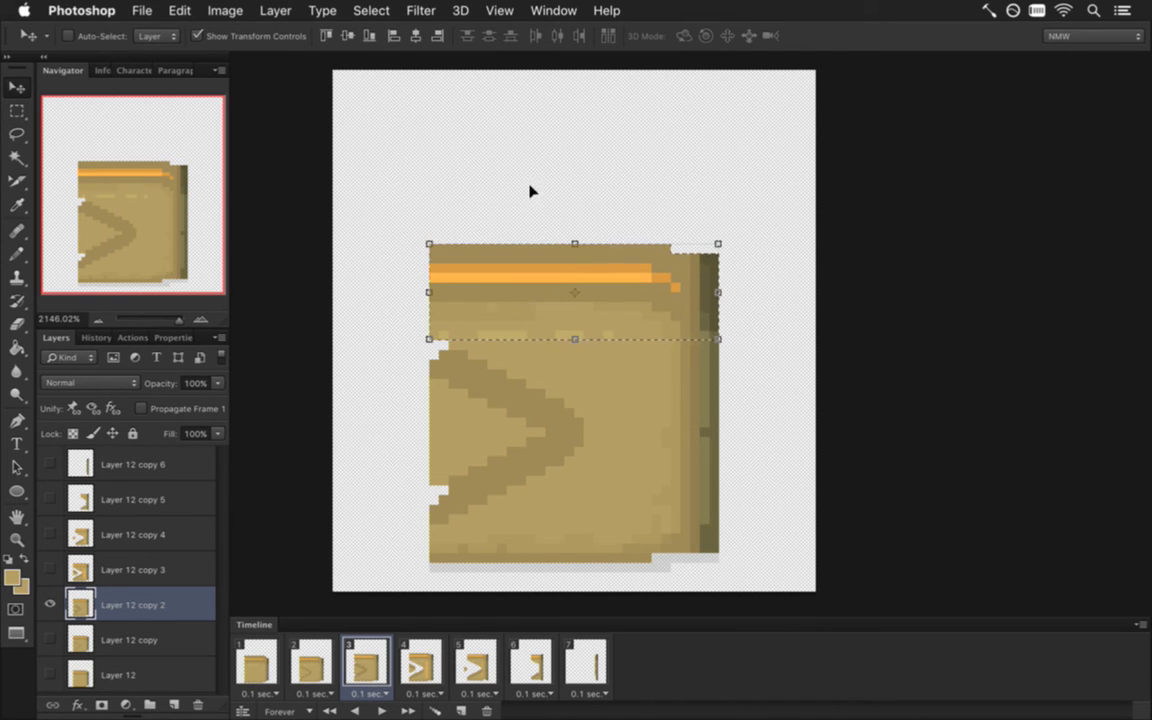
key("m")
left_click_drag(333, 166, 755, 319)
key("v")
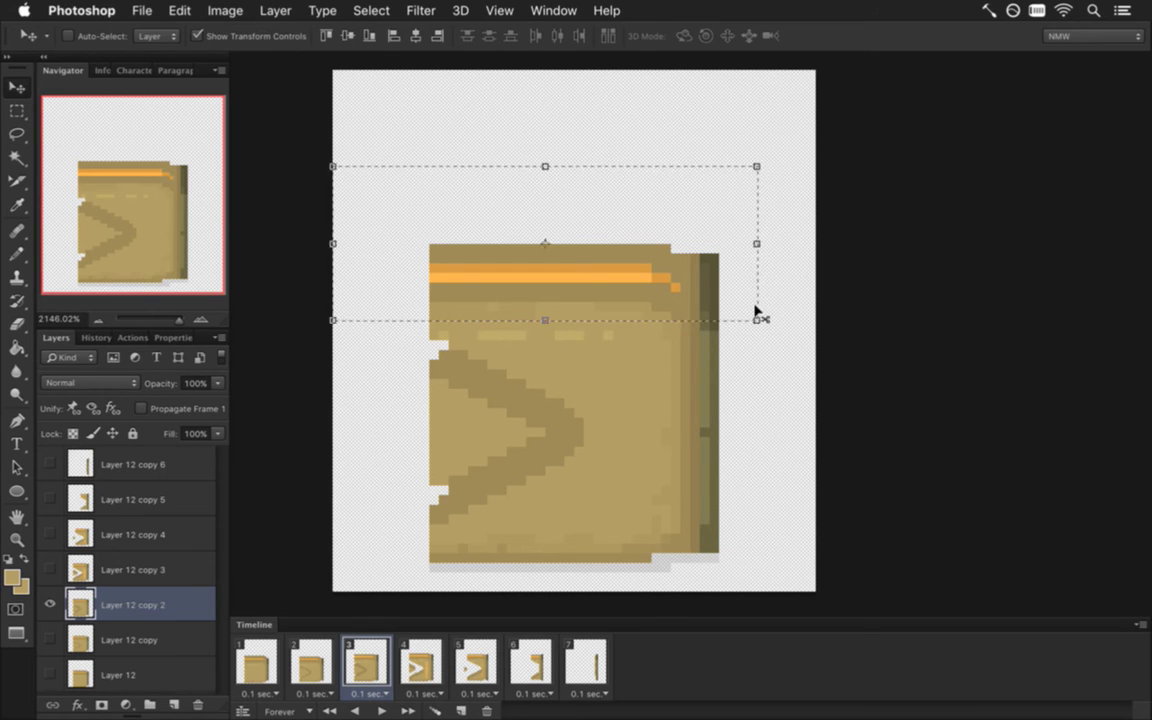
key("Down")
key("m")
left_click(729, 209)
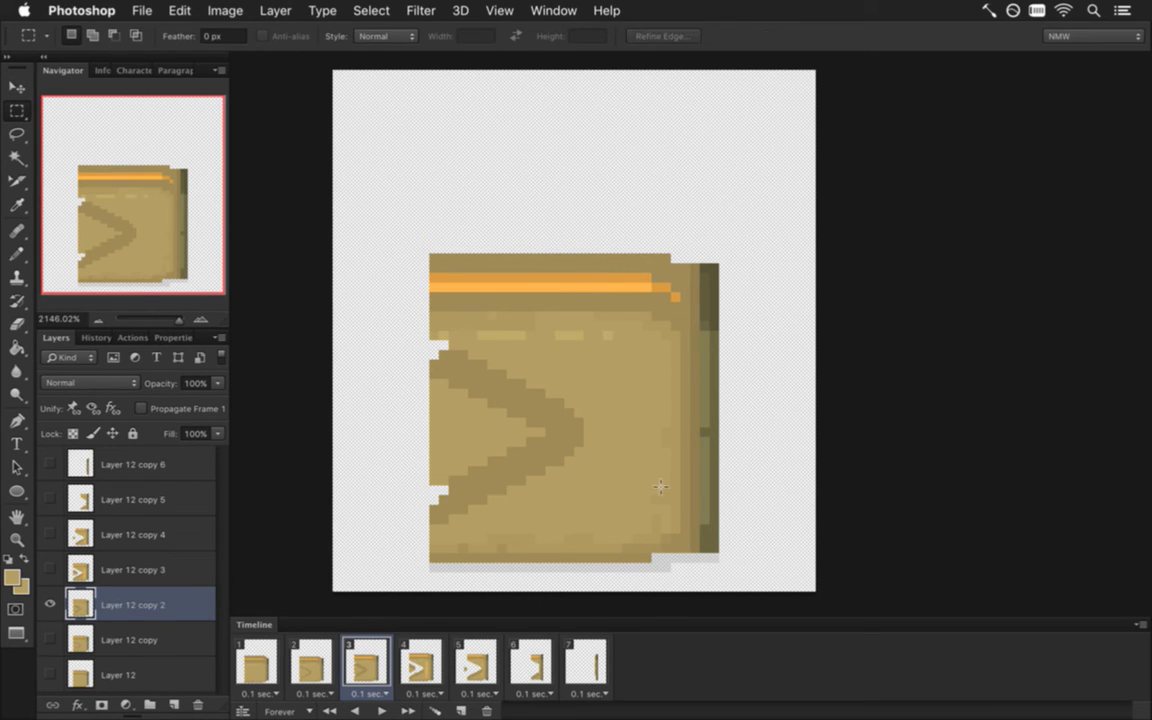
Try moving the door's bottom strip on Layer 12 copy 2 up 1 px, and move it back down
left_click_drag(401, 534, 736, 591)
key("v")
key("Up")
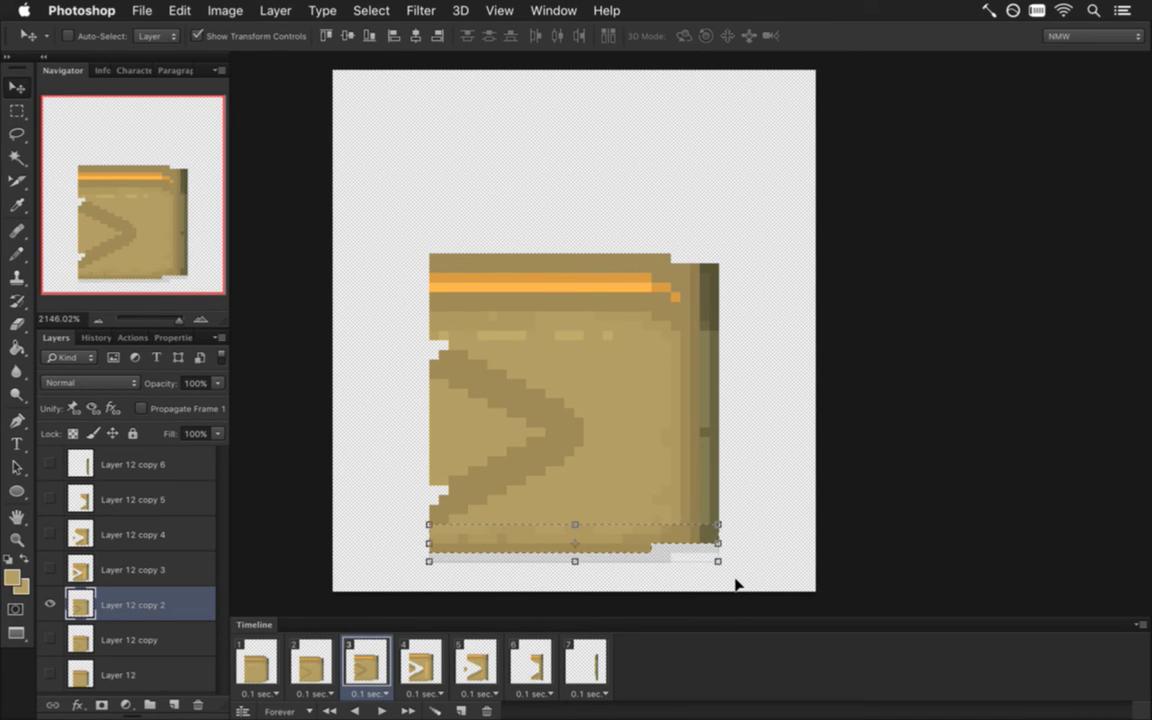
key("Down")
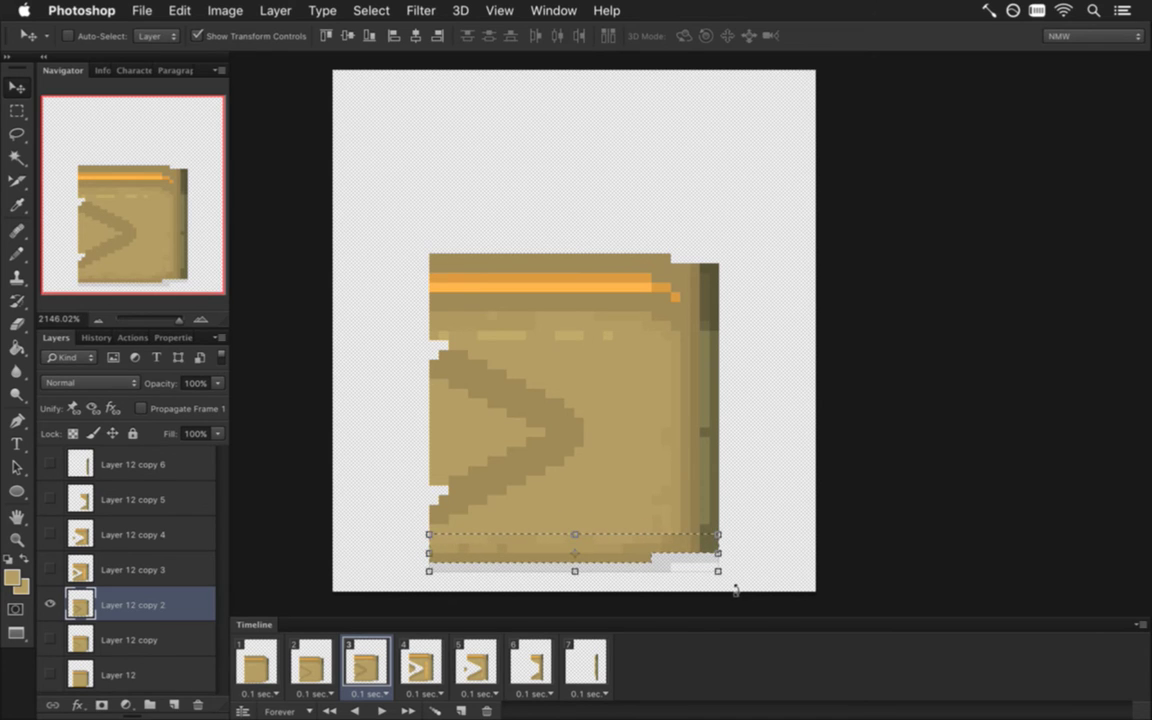
key("m")
Flip repeatedly between frames 1, 2 and 3 to examine how the door and its chevron line up
left_click(310, 660)
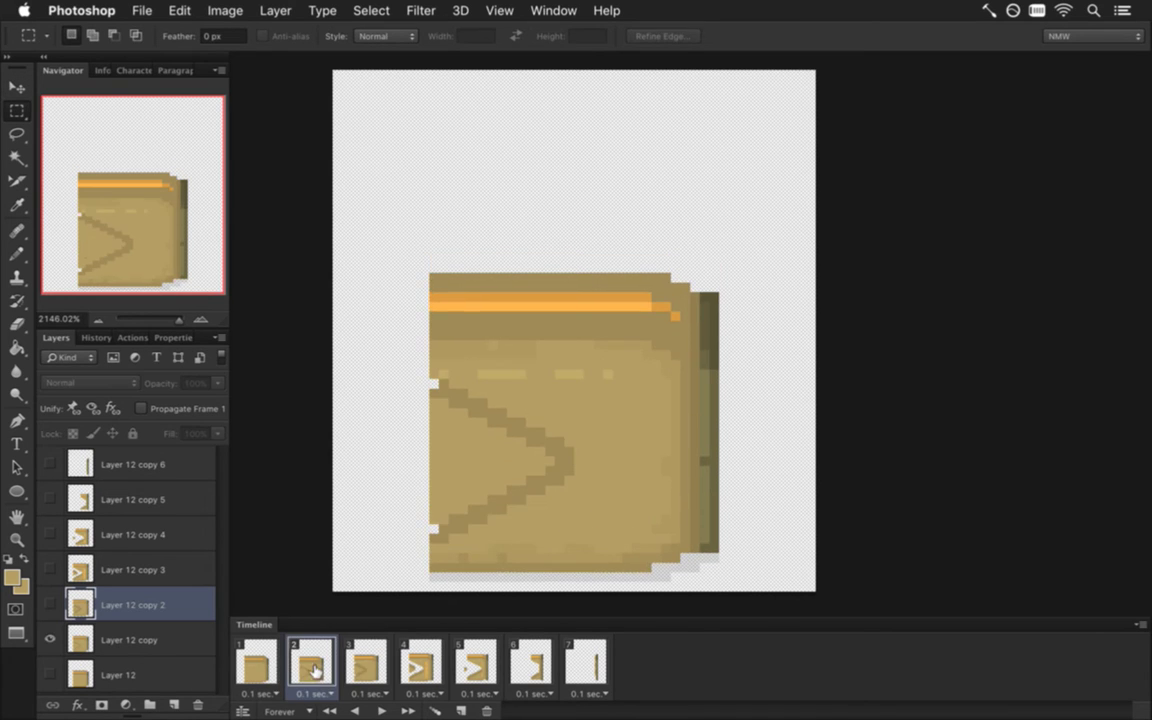
left_click(255, 656)
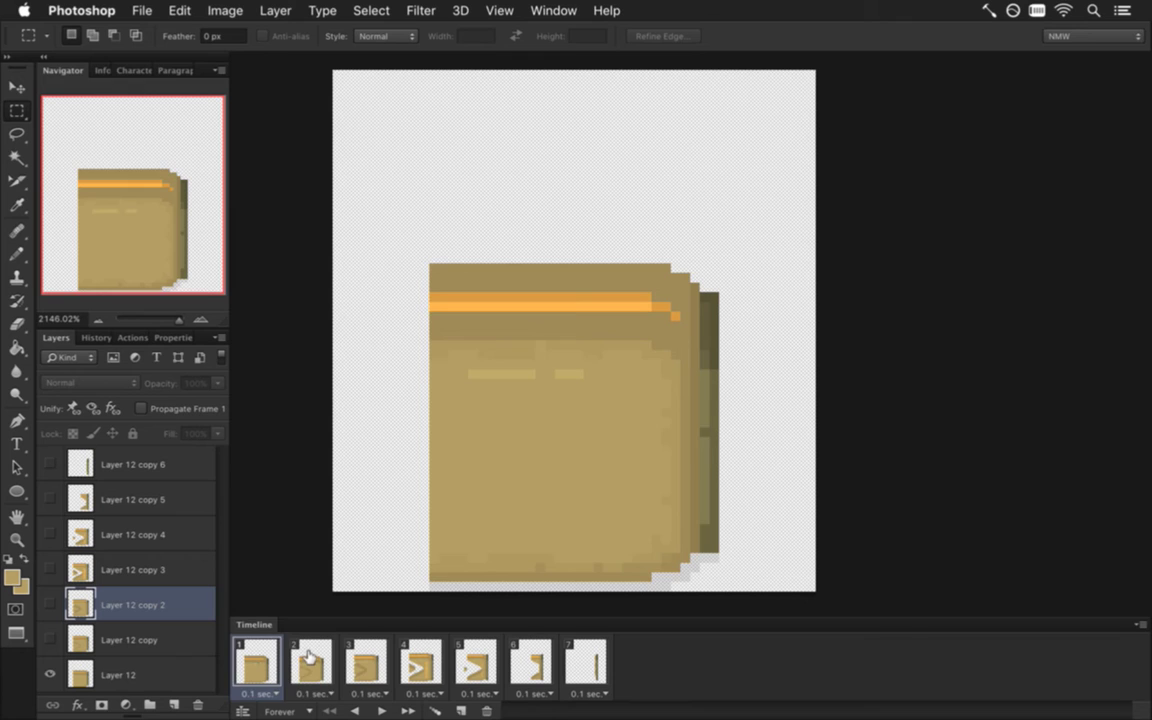
left_click(290, 660)
left_click(268, 660)
left_click(310, 661)
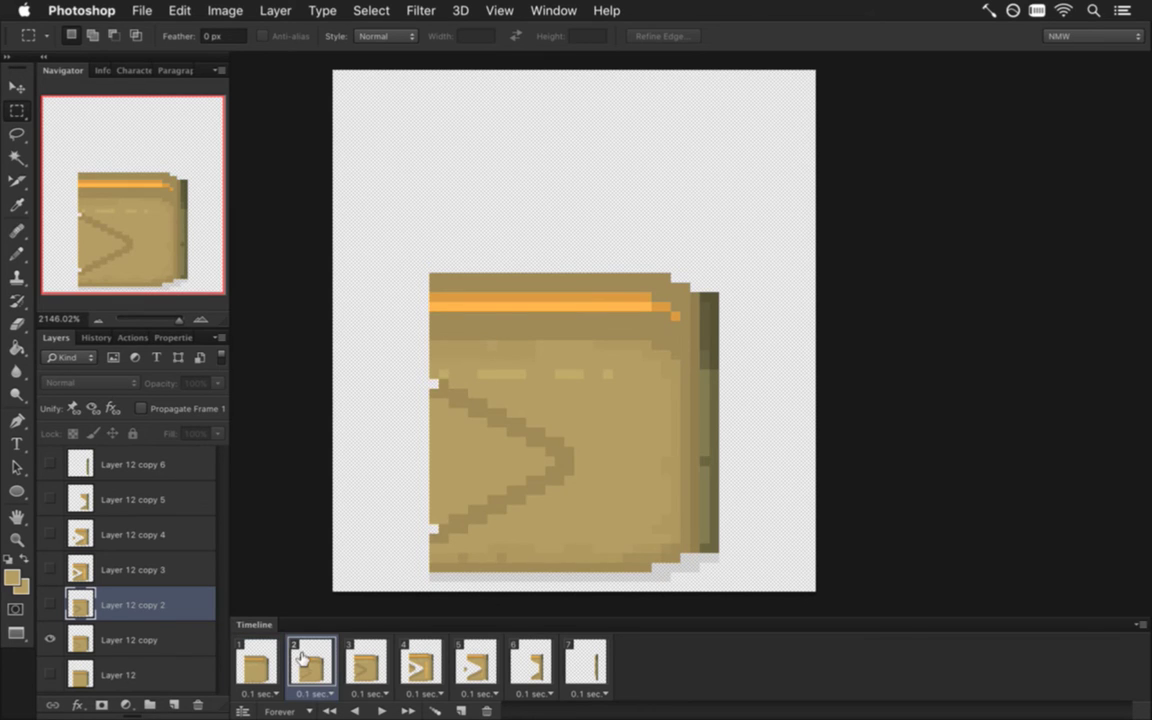
left_click(355, 660)
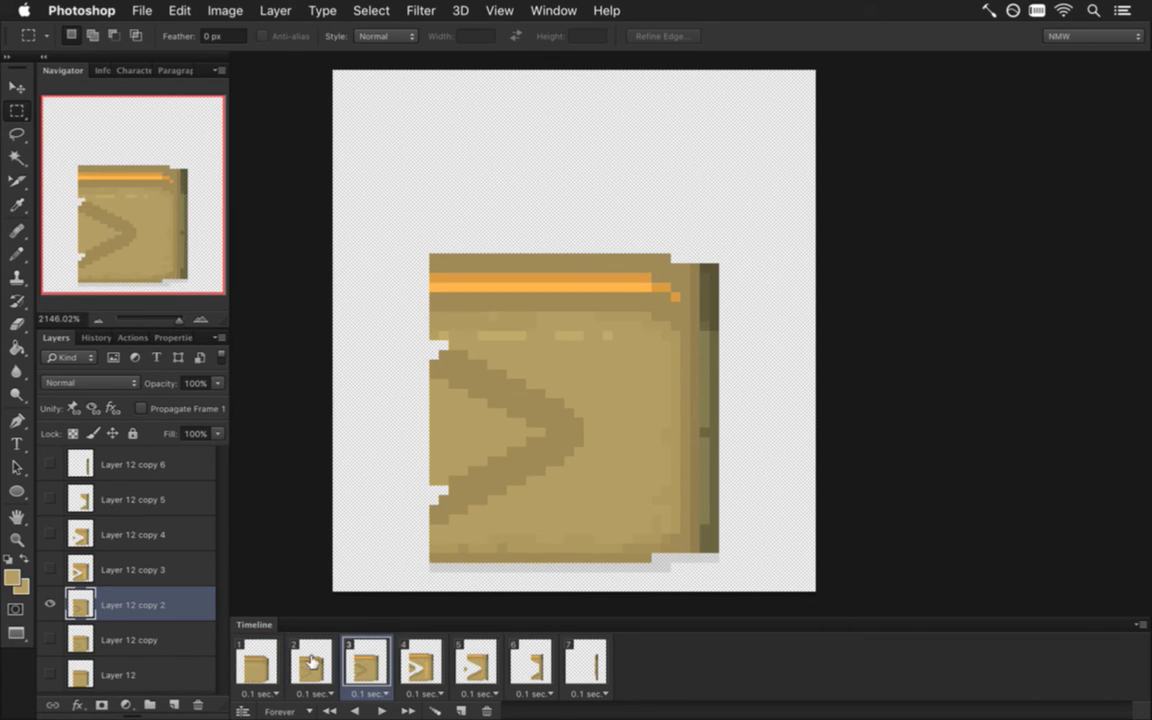
left_click(312, 660)
left_click(366, 664)
left_click(322, 663)
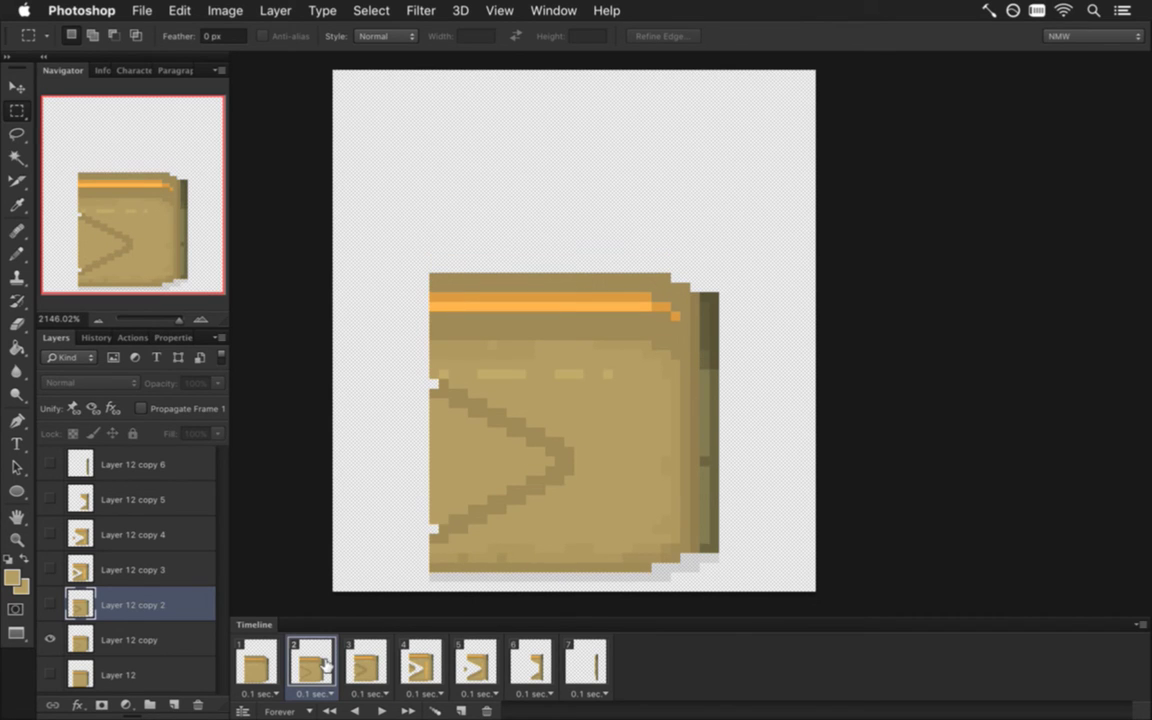
left_click(378, 664)
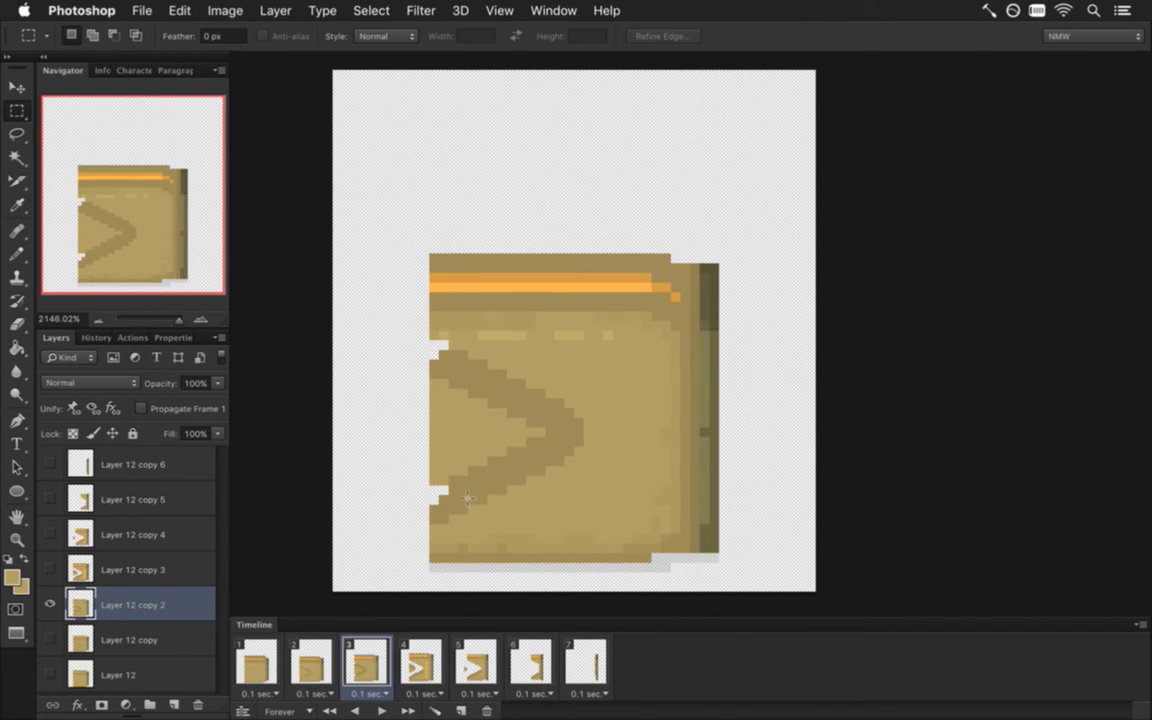
Move everything above the door's bottom strip on Layer 12 copy 2 down 2 px, deselect, and compare frame 3 with frame 2
left_click_drag(352, 206, 740, 514)
key("v")
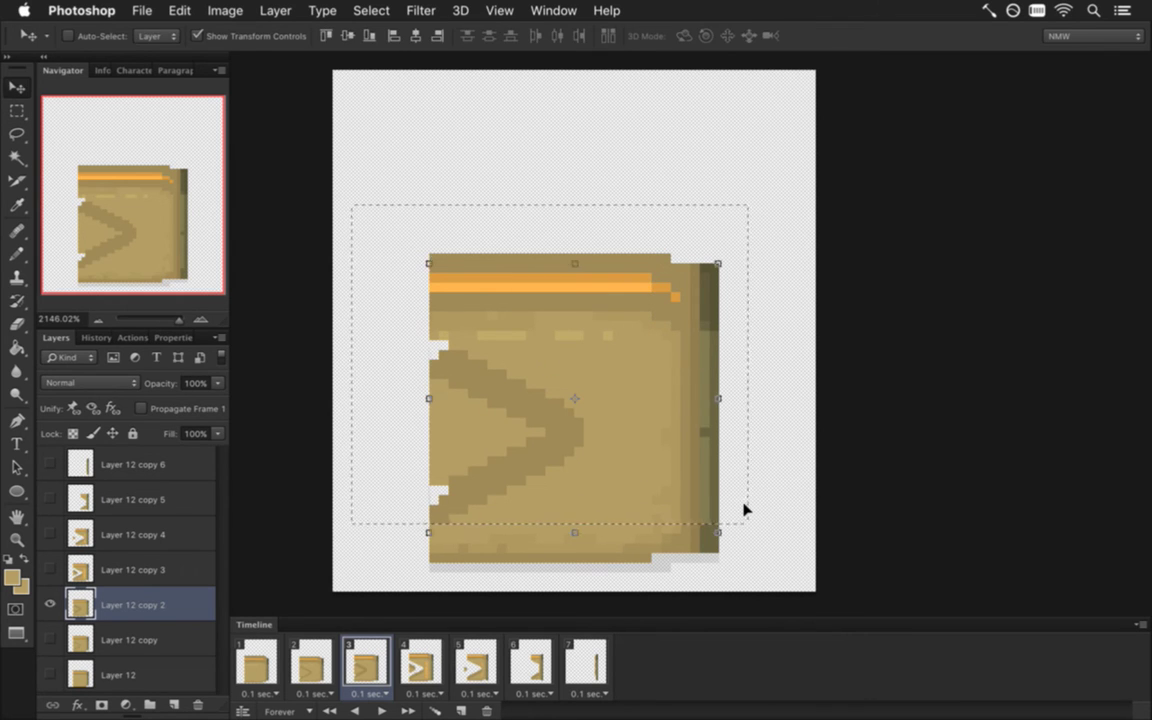
key("Down")
key("Down")
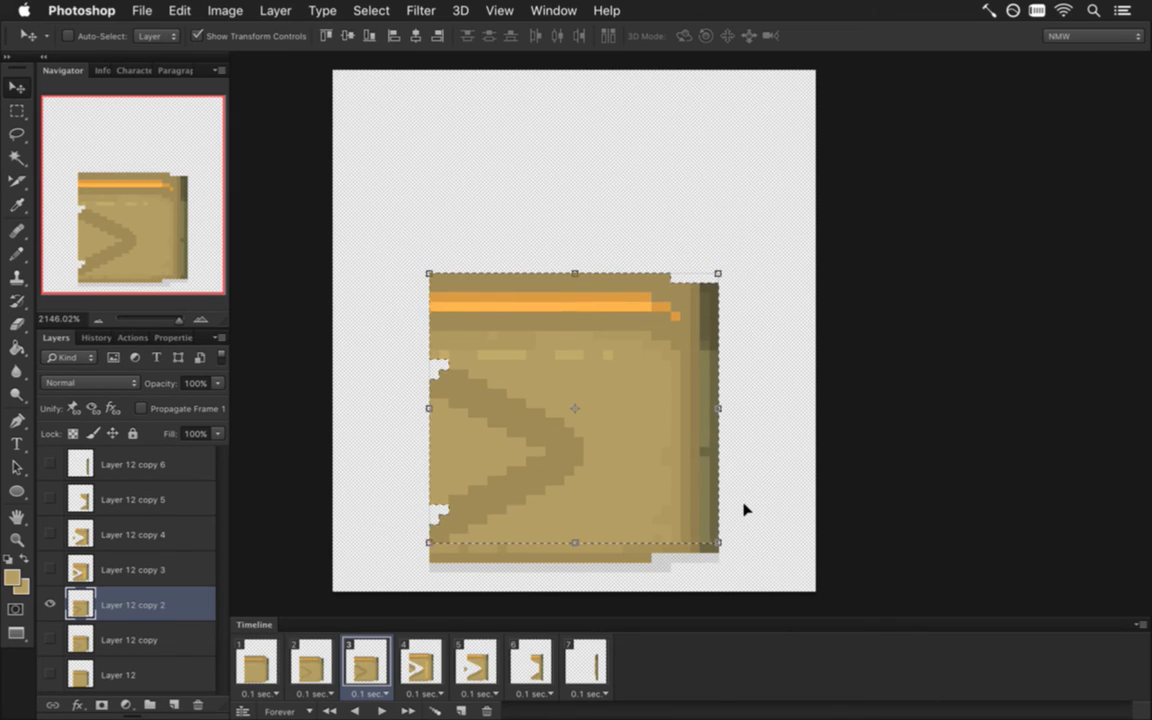
key("m")
left_click(373, 465)
left_click(318, 665)
left_click(364, 665)
left_click(311, 664)
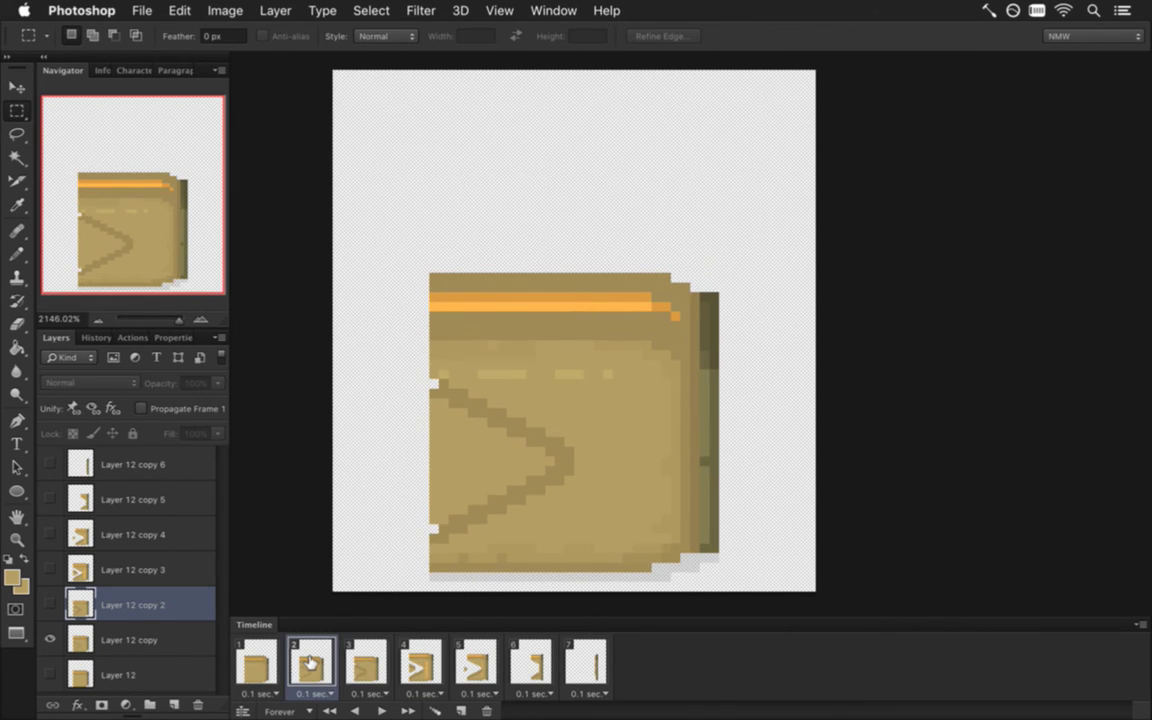
left_click(370, 660)
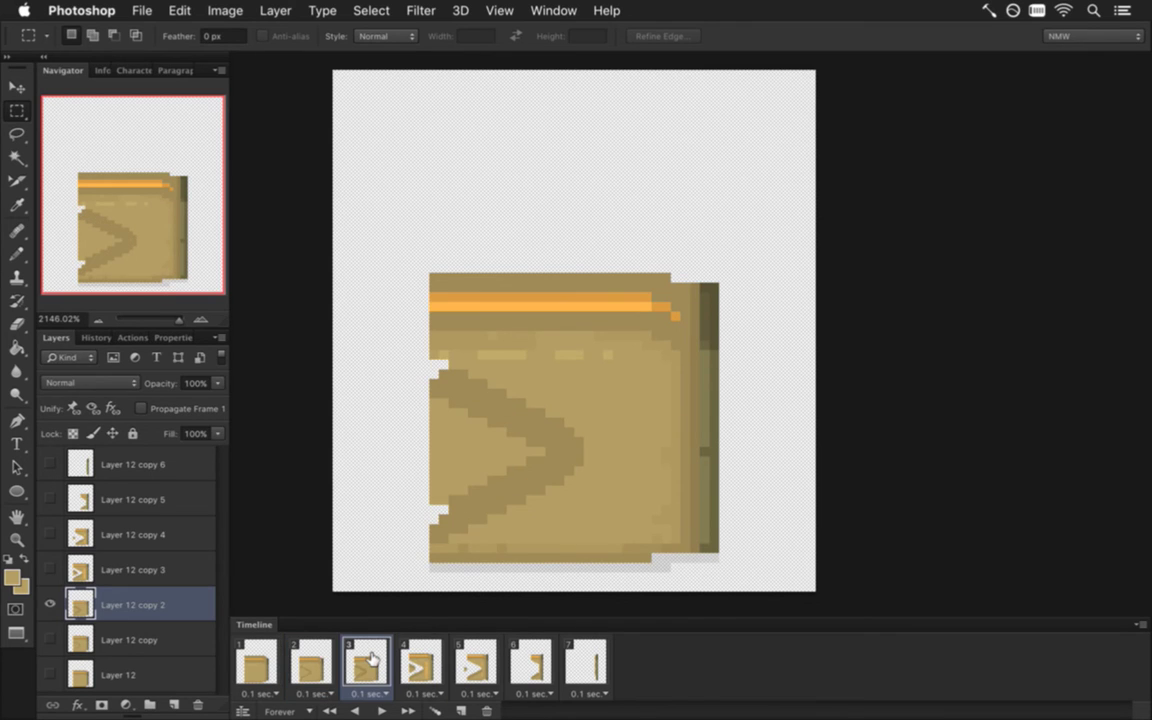
On Layer 12 copy 2, erase the top pixel row of the dark side edge and the adjoining corner pixel to match frame 2
left_click(302, 662)
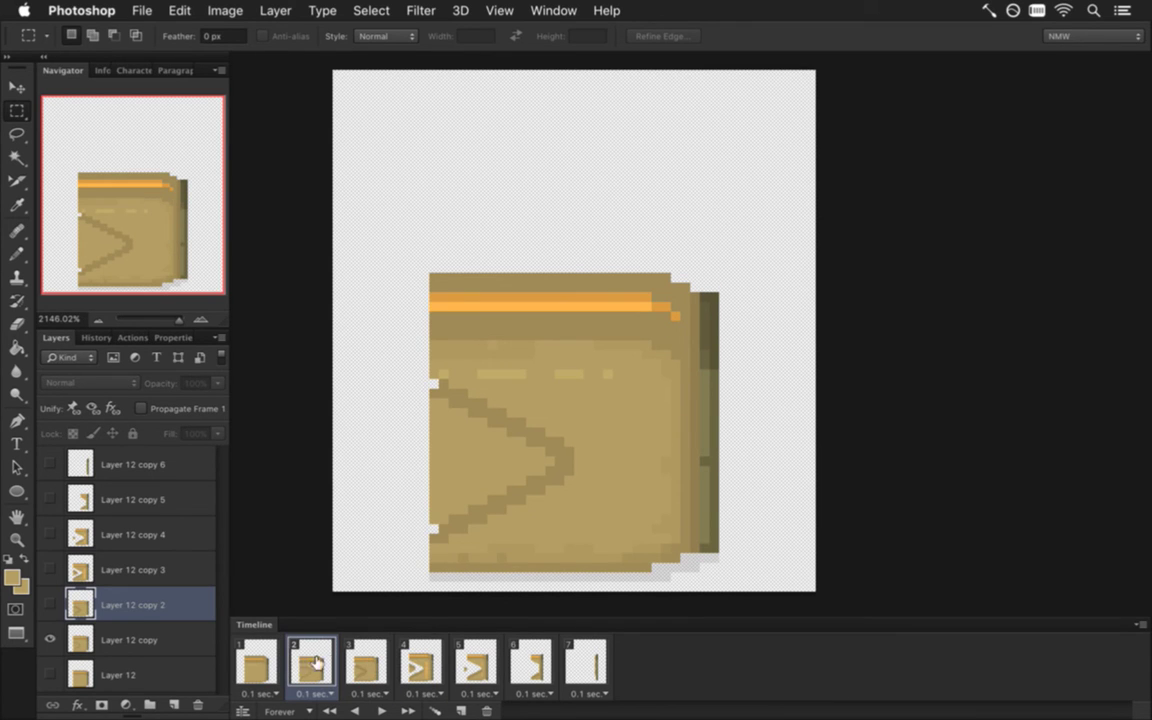
left_click(357, 662)
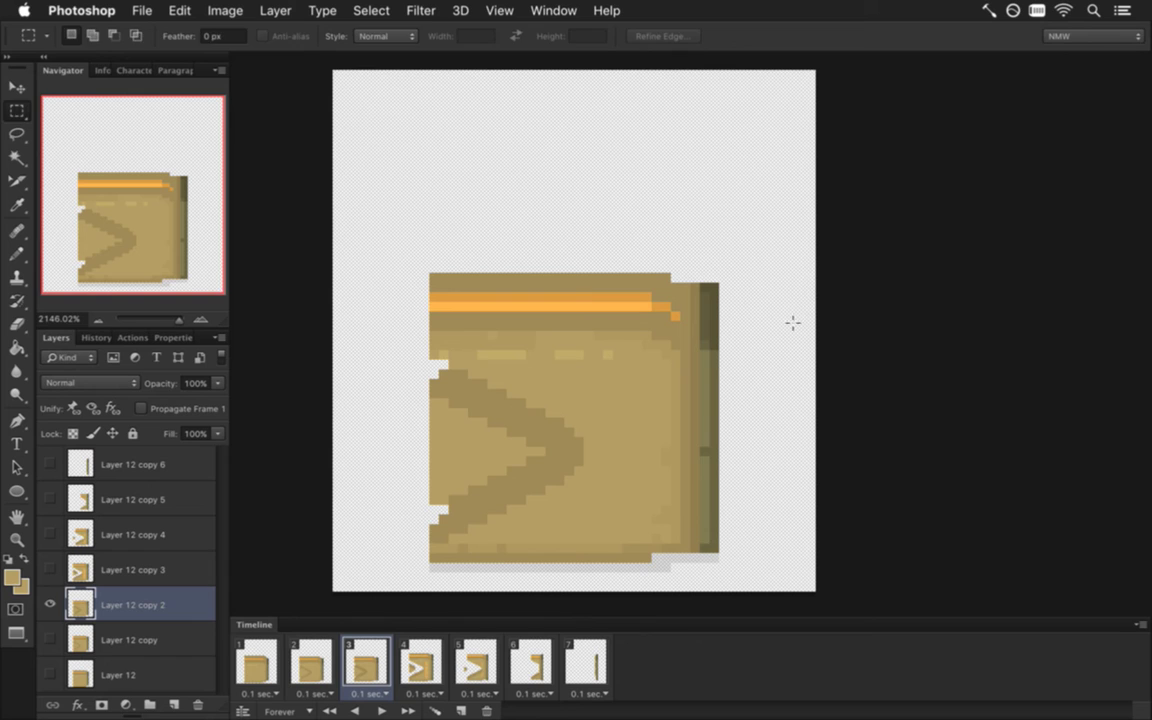
key("e")
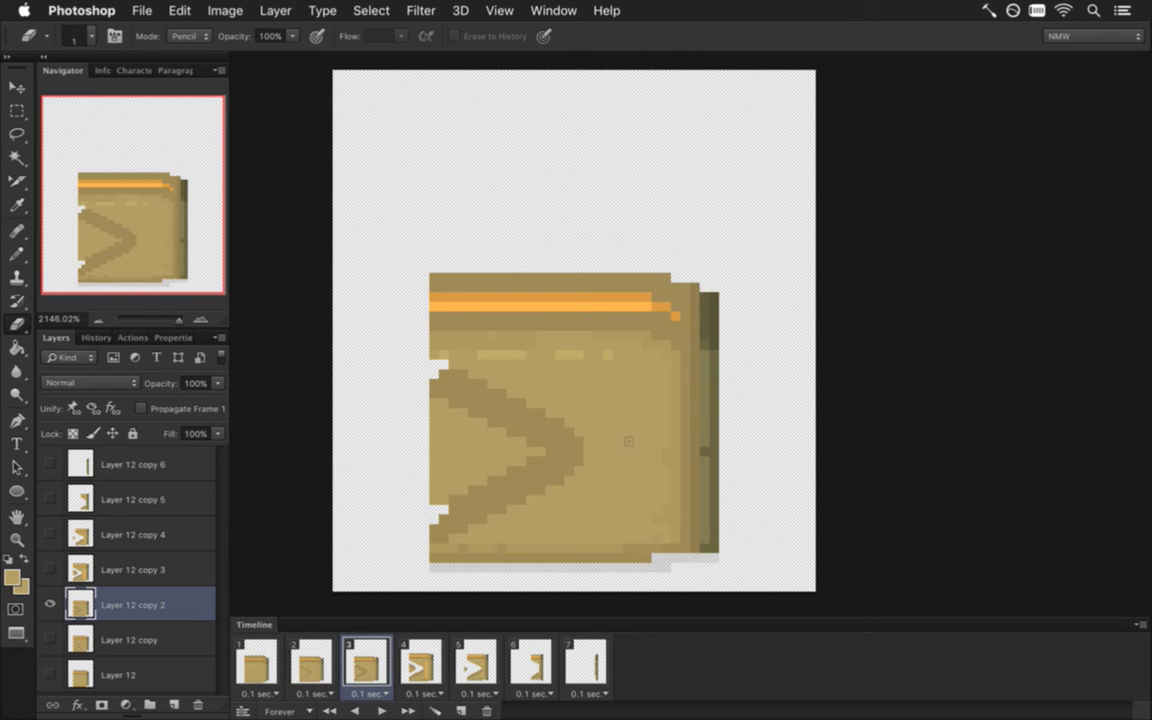
left_click(307, 670)
left_click(363, 665)
left_click(310, 665)
left_click(363, 665)
left_click(322, 660)
left_click(363, 665)
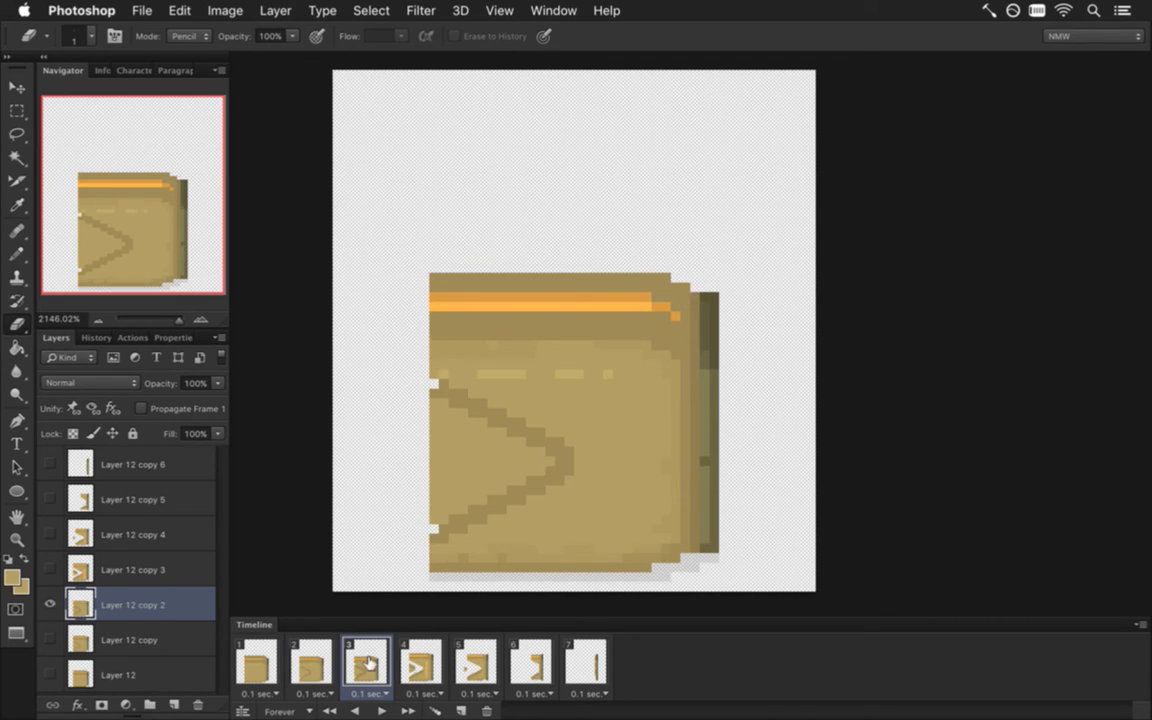
Flip between frames 1, 2, 3 and 4 to examine how the door's top and side edge line up
left_click(421, 663)
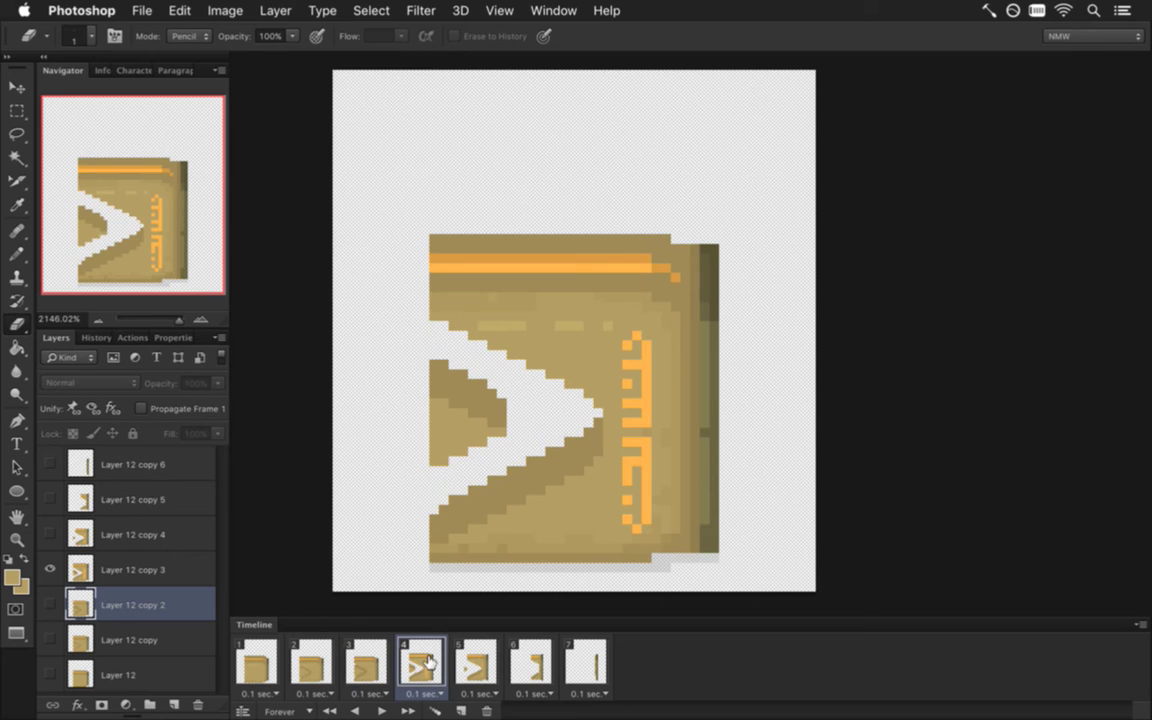
left_click(365, 663)
left_click(290, 661)
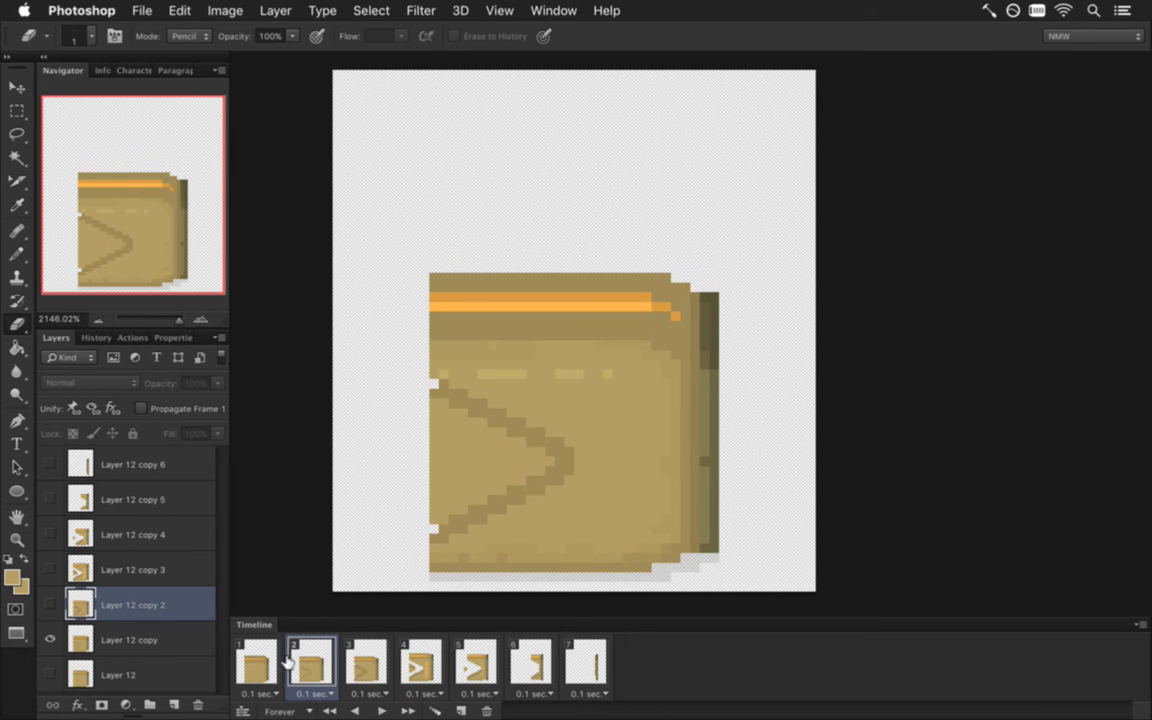
left_click(358, 662)
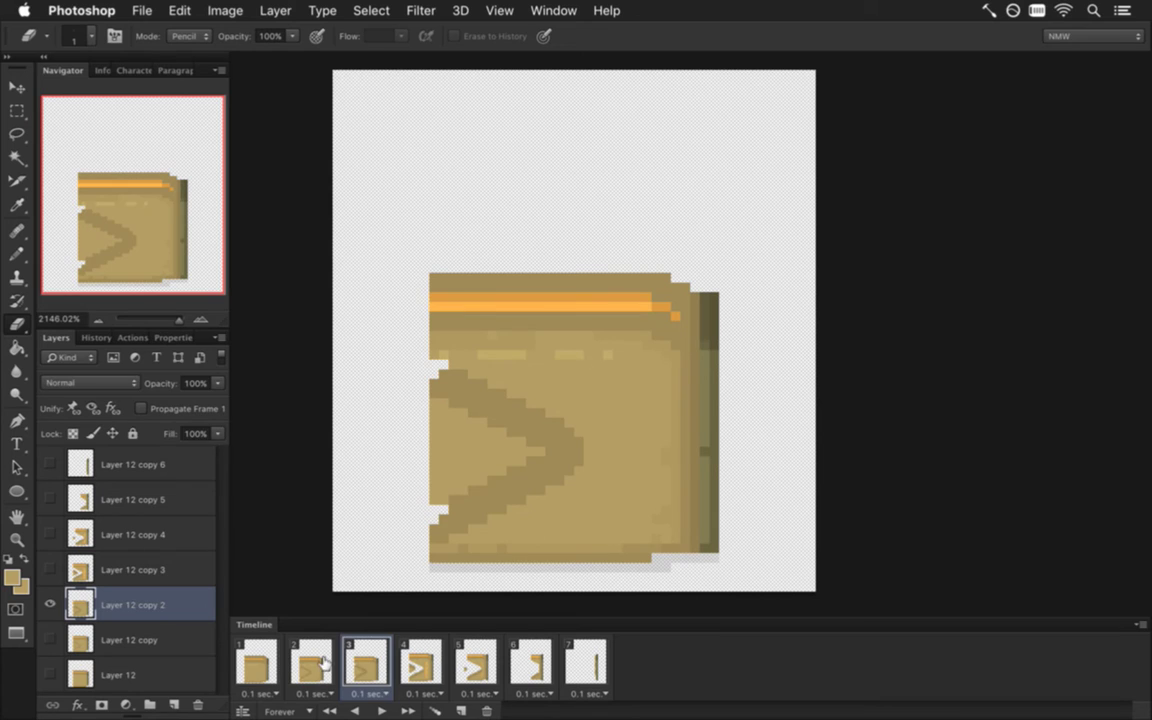
left_click(322, 663)
left_click(258, 663)
left_click(298, 662)
left_click(358, 662)
Stretch the lower part of the dark shade on Layer 12 copy 2's side edge to 133.33% height
key("i")
key("m")
left_click_drag(697, 318, 709, 358)
key("v")
key("ctrl+t")
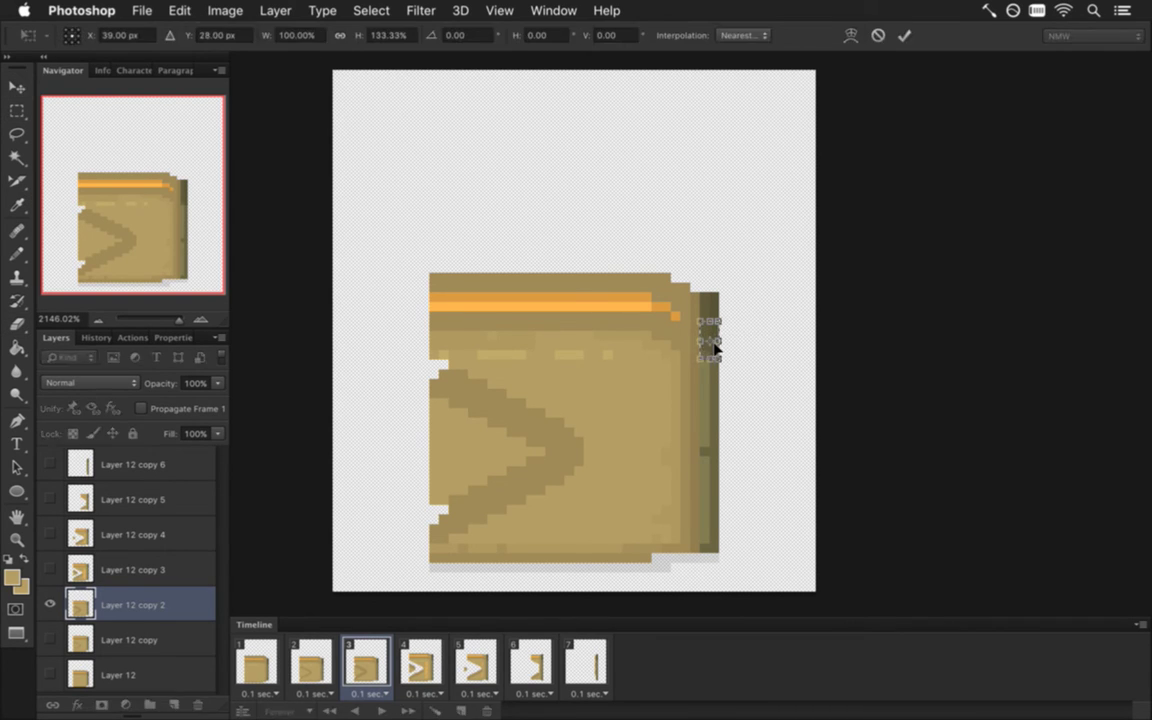
left_click(900, 35)
key("m")
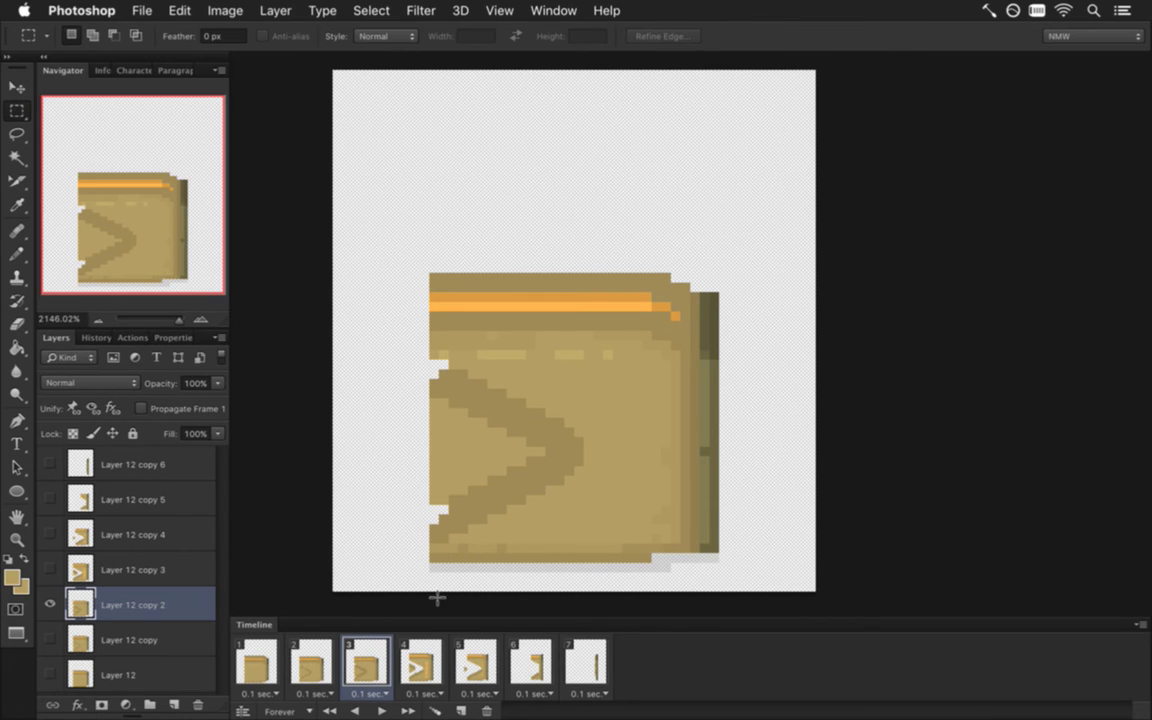
Compare frame 3 with frame 2 and stretch the side edge's dark shade another 1 px downward on Layer 12 copy 2
left_click(310, 667)
left_click(355, 667)
left_click_drag(700, 330, 718, 358)
key("v")
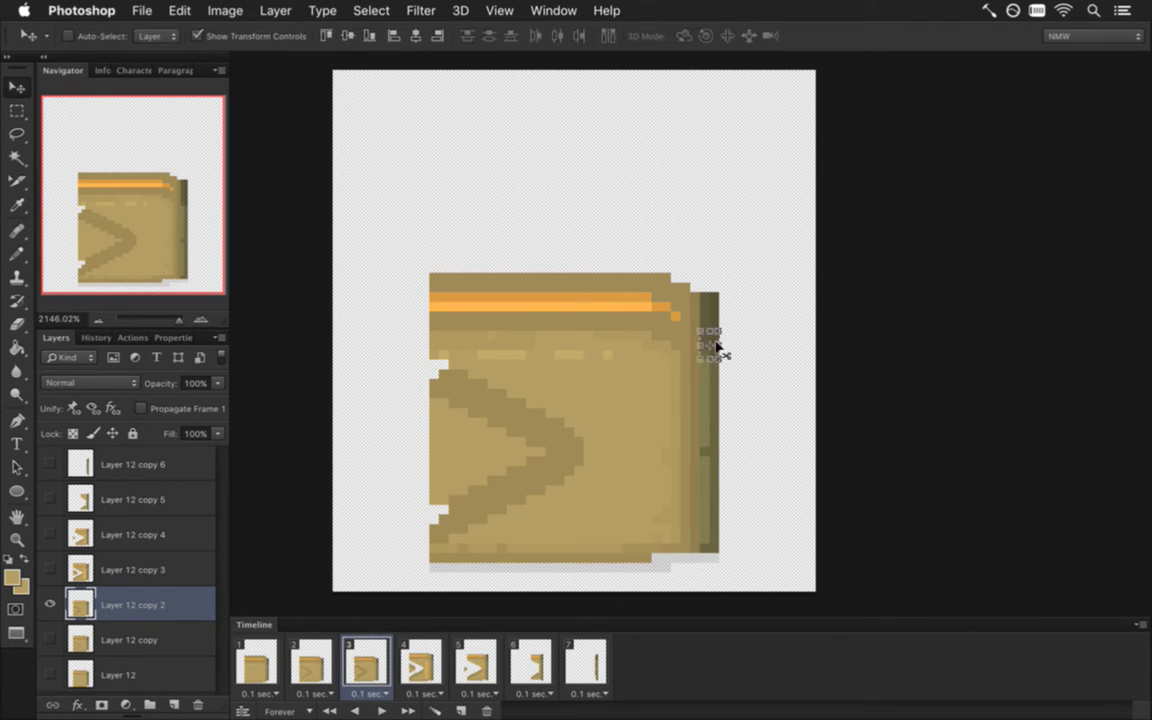
left_click_drag(711, 360, 712, 368)
key("Return")
key("m")
left_click(679, 364)
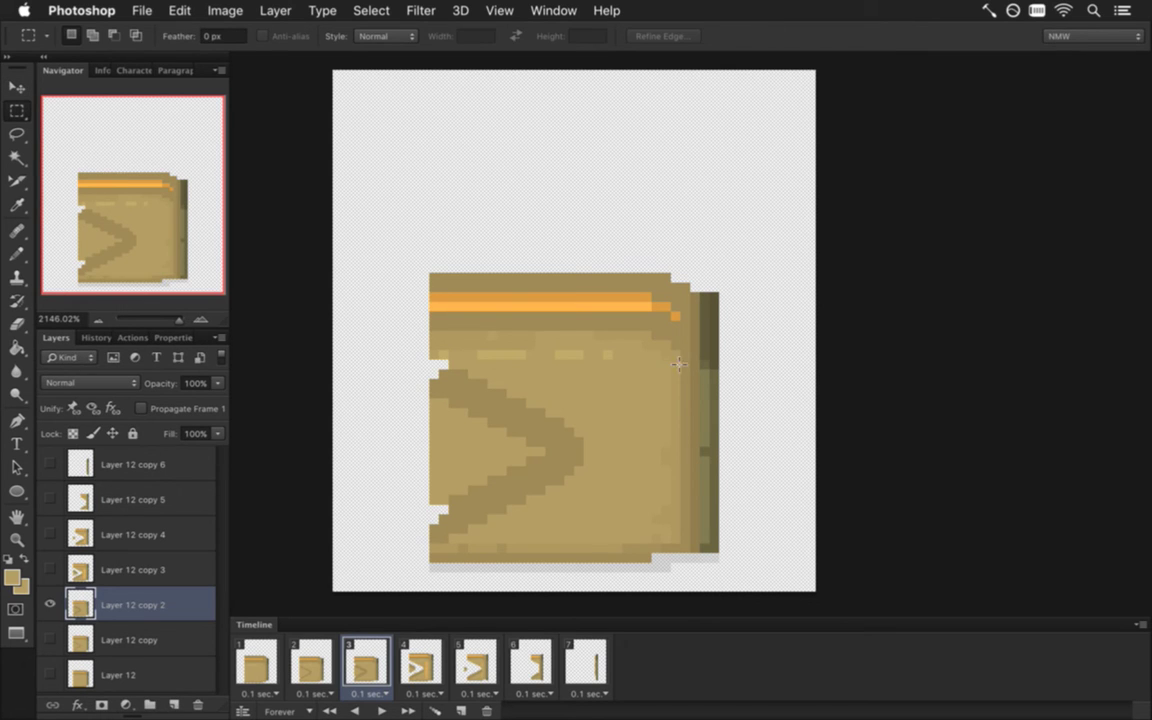
In frame 4, paint over the orange glyph on Layer 12 copy 3 with the sampled tan door colour
left_click(367, 665)
left_click(420, 665)
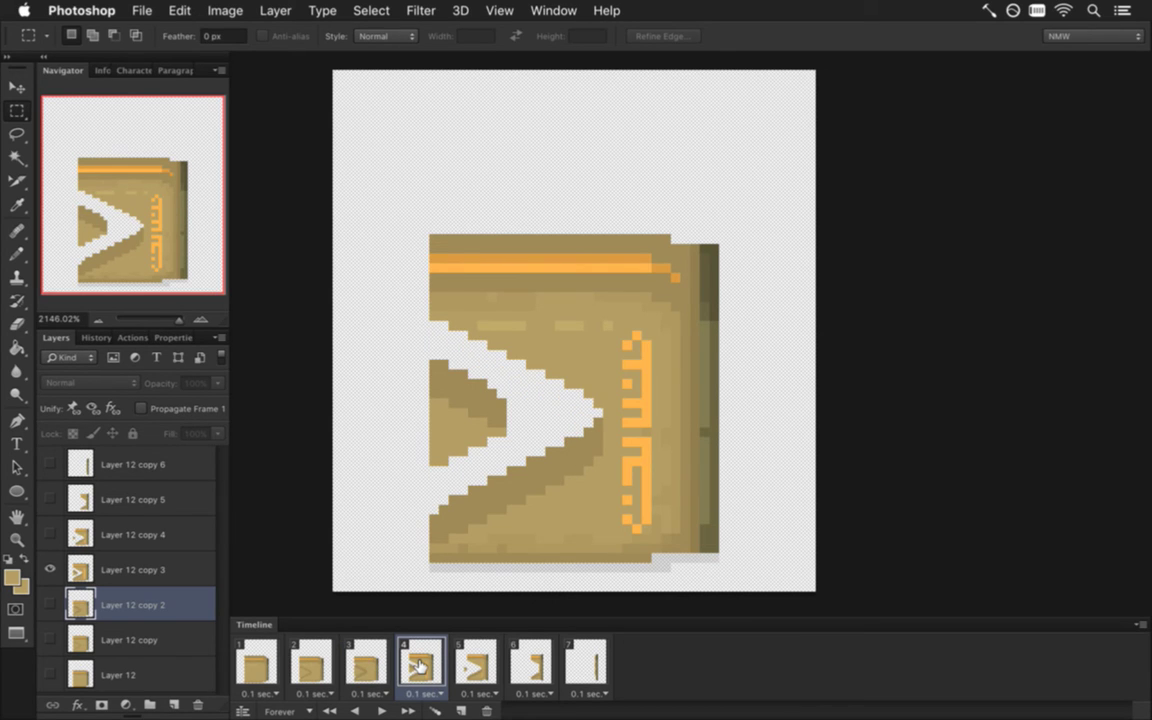
left_click(126, 568)
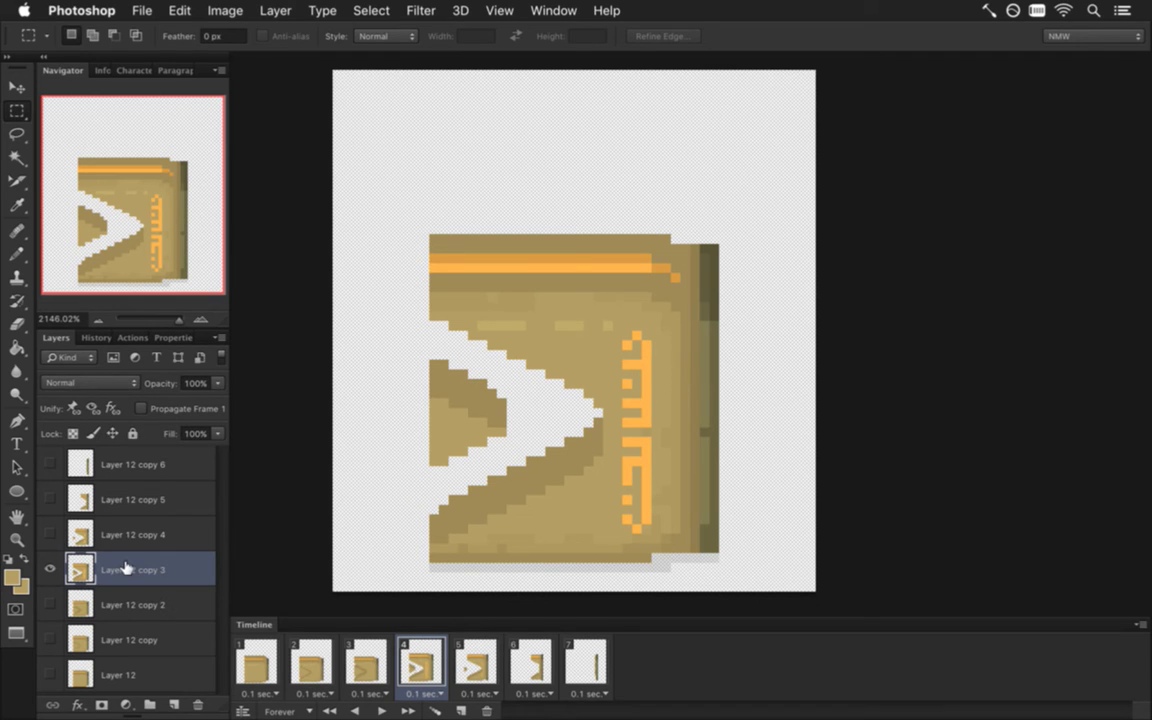
key("i")
left_click(609, 365)
key("b")
left_click_drag(640, 335, 632, 521)
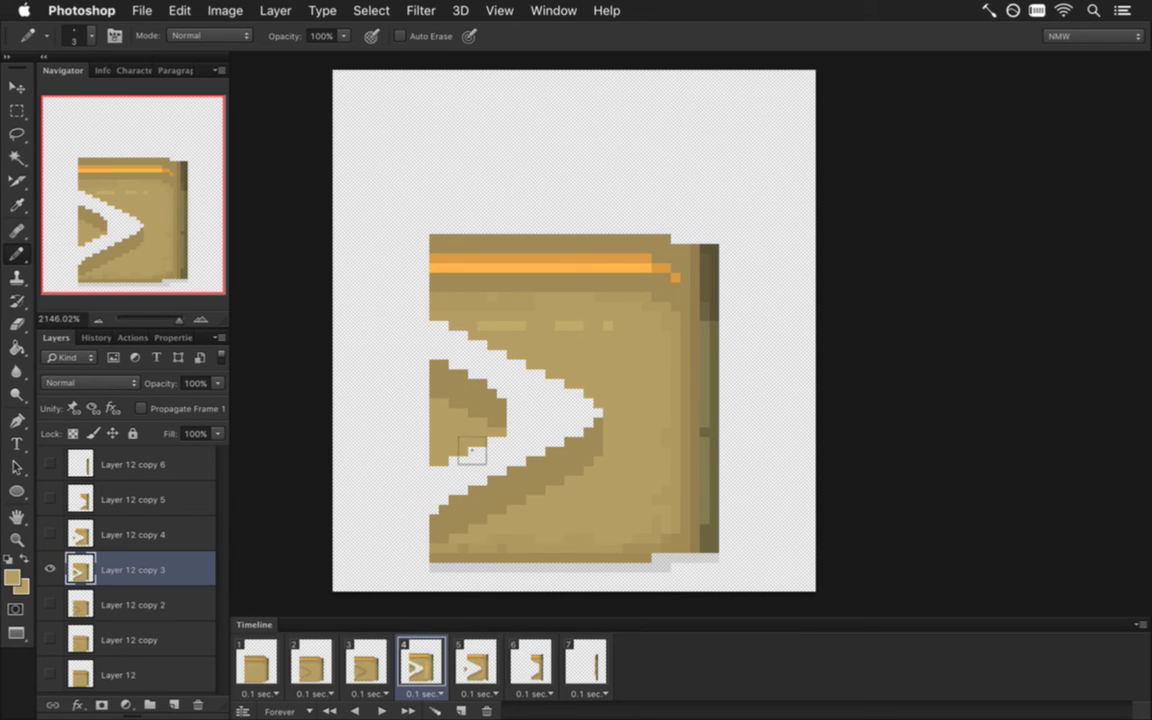
Compare frame 4 with frame 3, move the door's top section on Layer 12 copy 3 down 2 px, and deselect
left_click(365, 658)
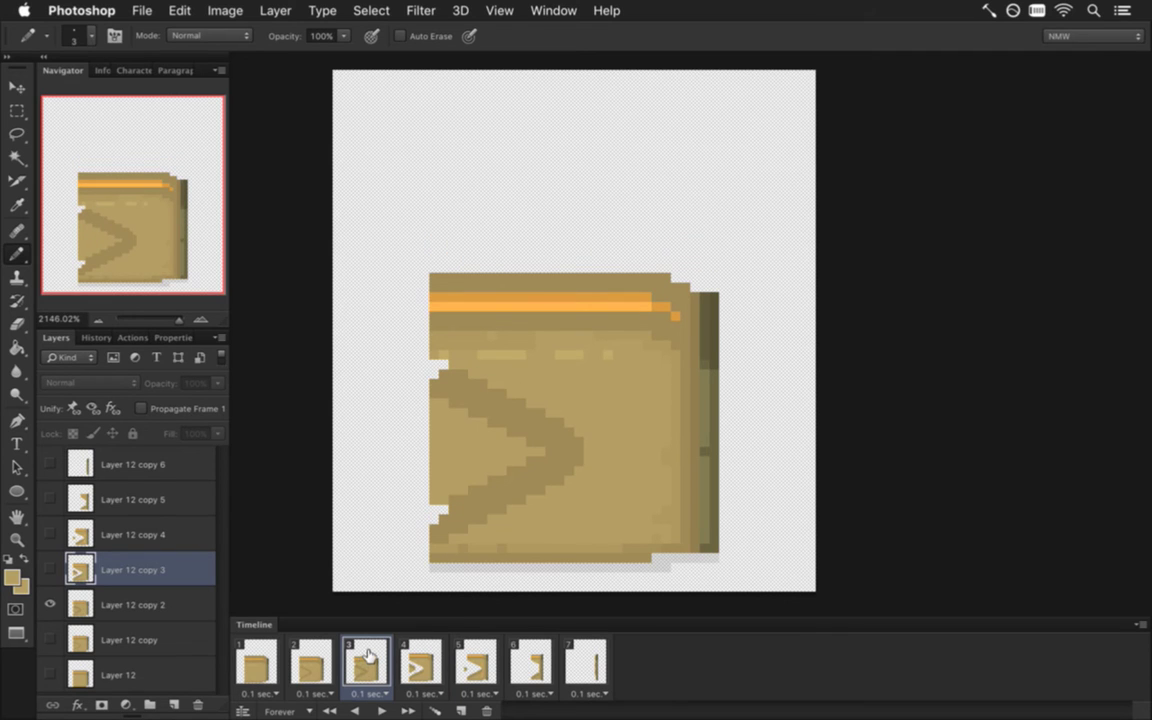
left_click(430, 658)
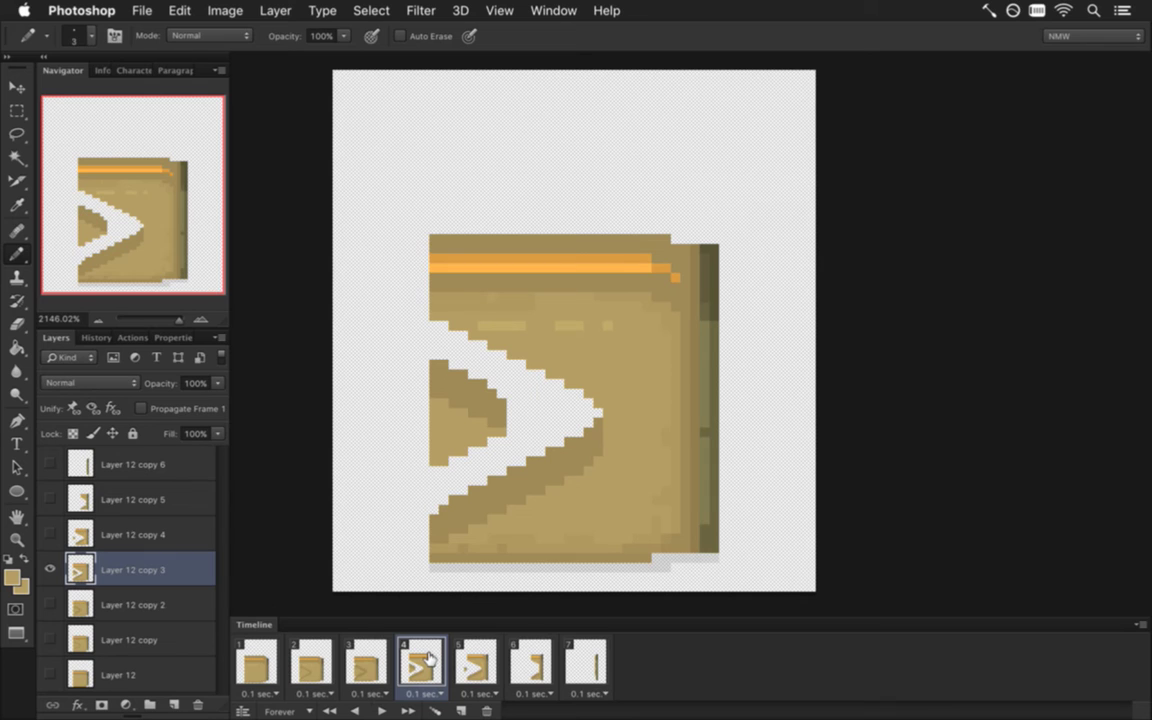
key("m")
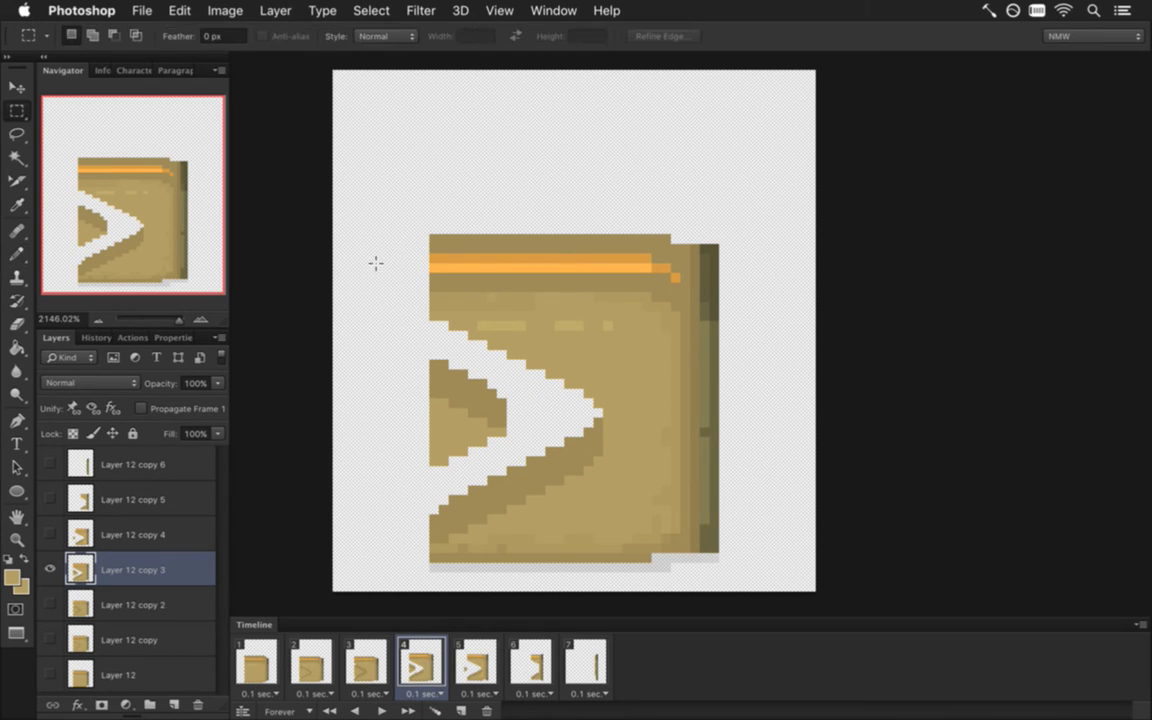
left_click_drag(380, 167, 773, 301)
key("v")
key("Down")
key("Down")
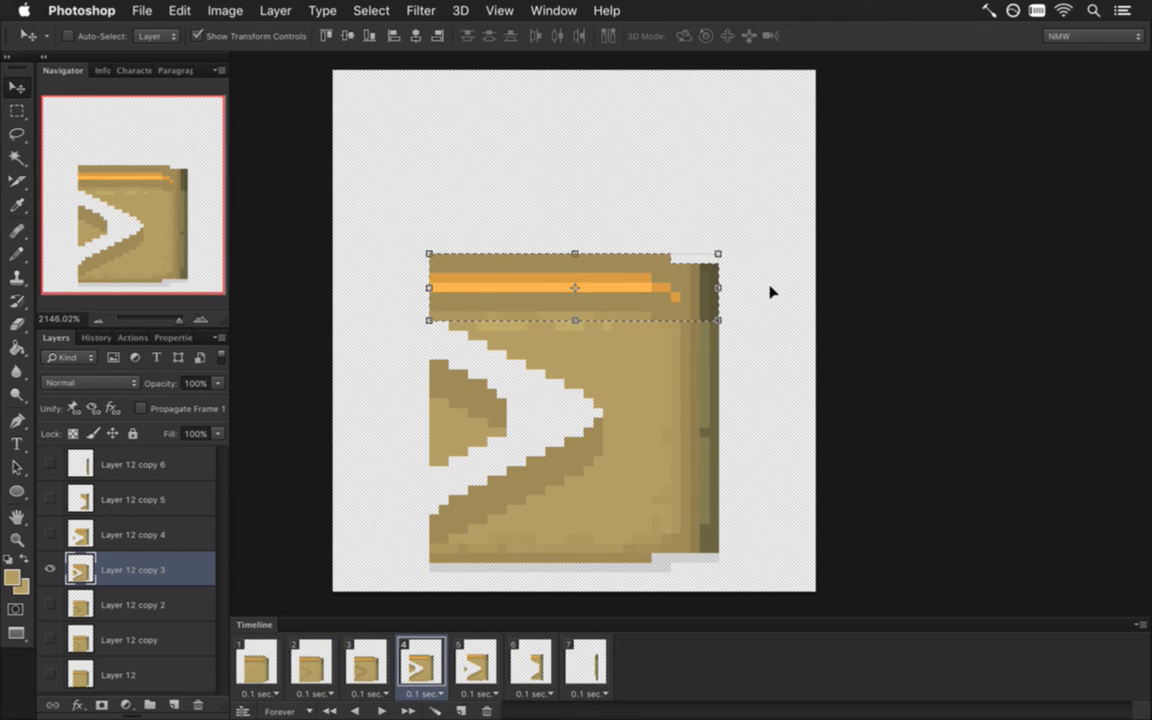
key("m")
key("ctrl+d")
Move everything above the door's bottom strip on Layer 12 copy 3 down 2 px, and deselect
left_click(366, 664)
left_click(404, 665)
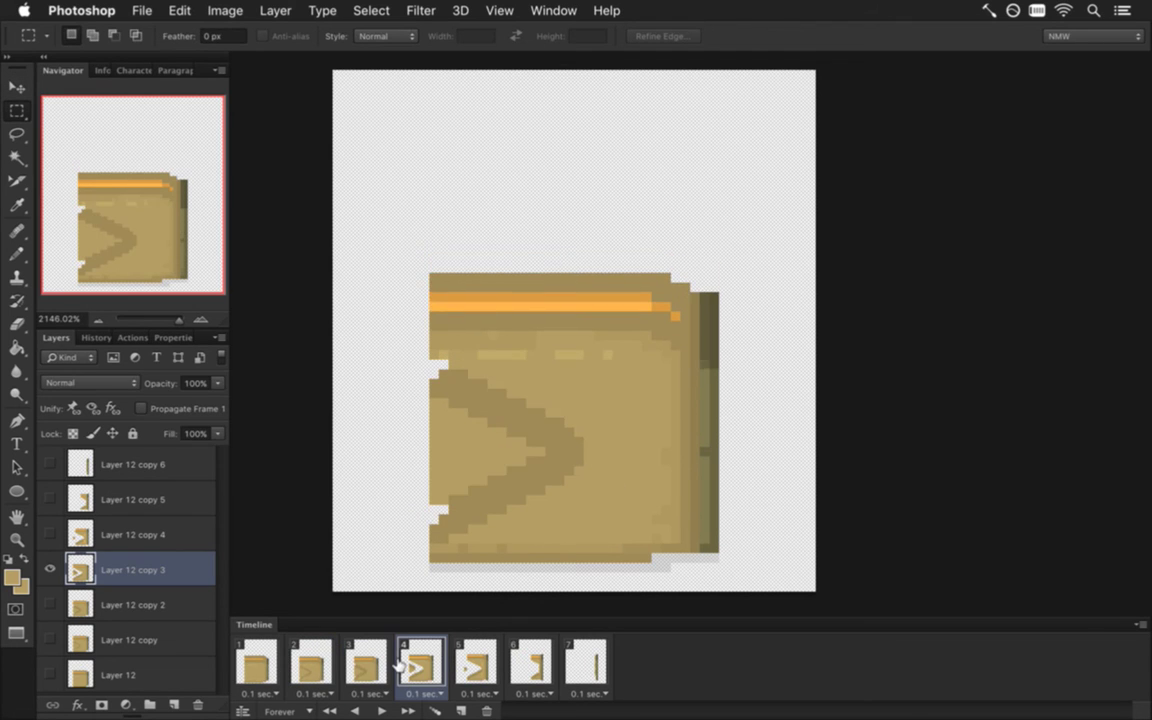
left_click_drag(380, 214, 748, 321)
left_click_drag(342, 166, 764, 518)
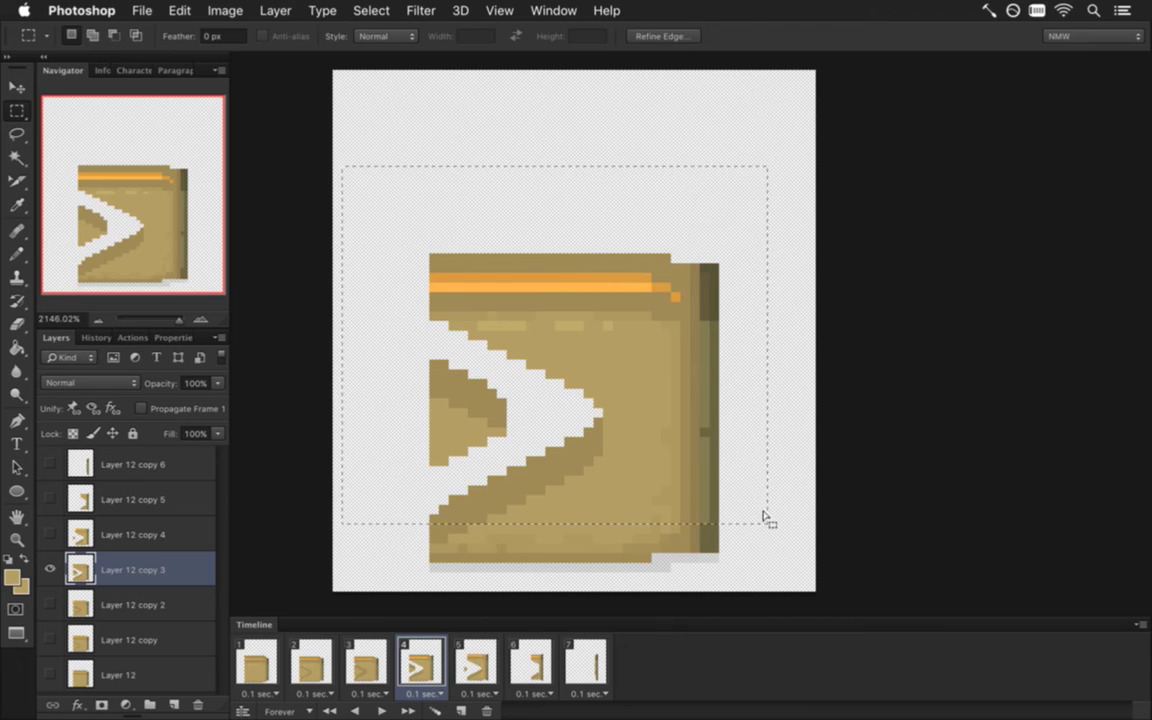
key("v")
key("Down")
key("Down")
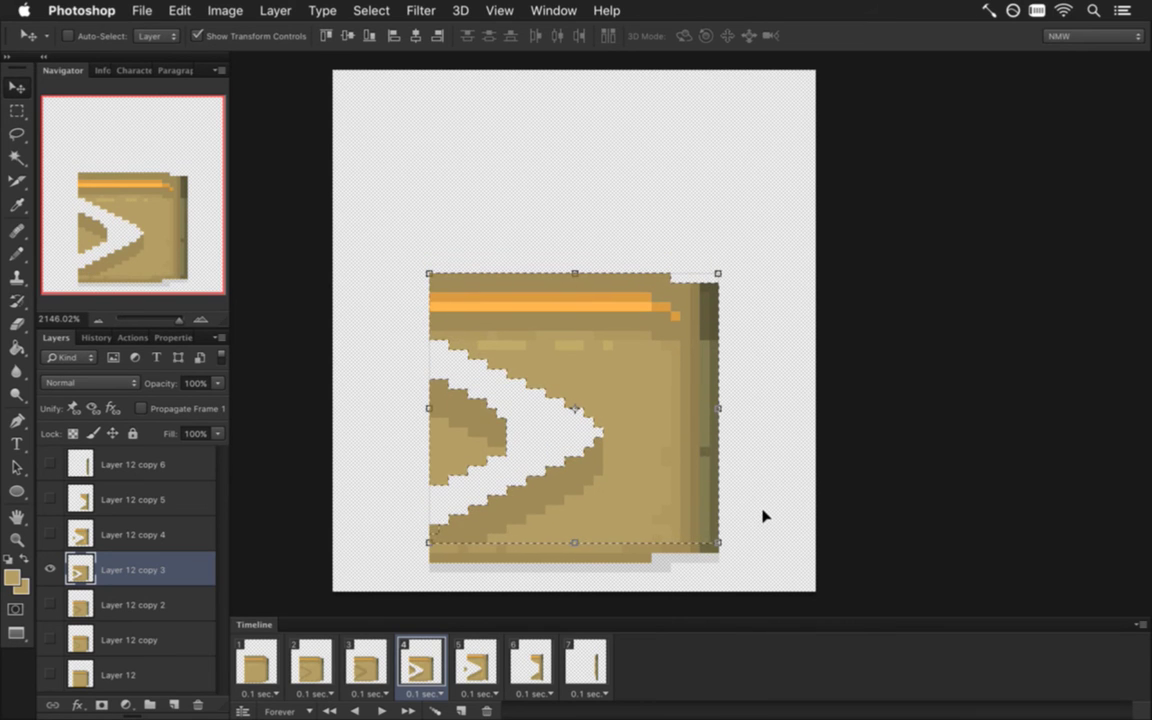
key("m")
key("super+d")
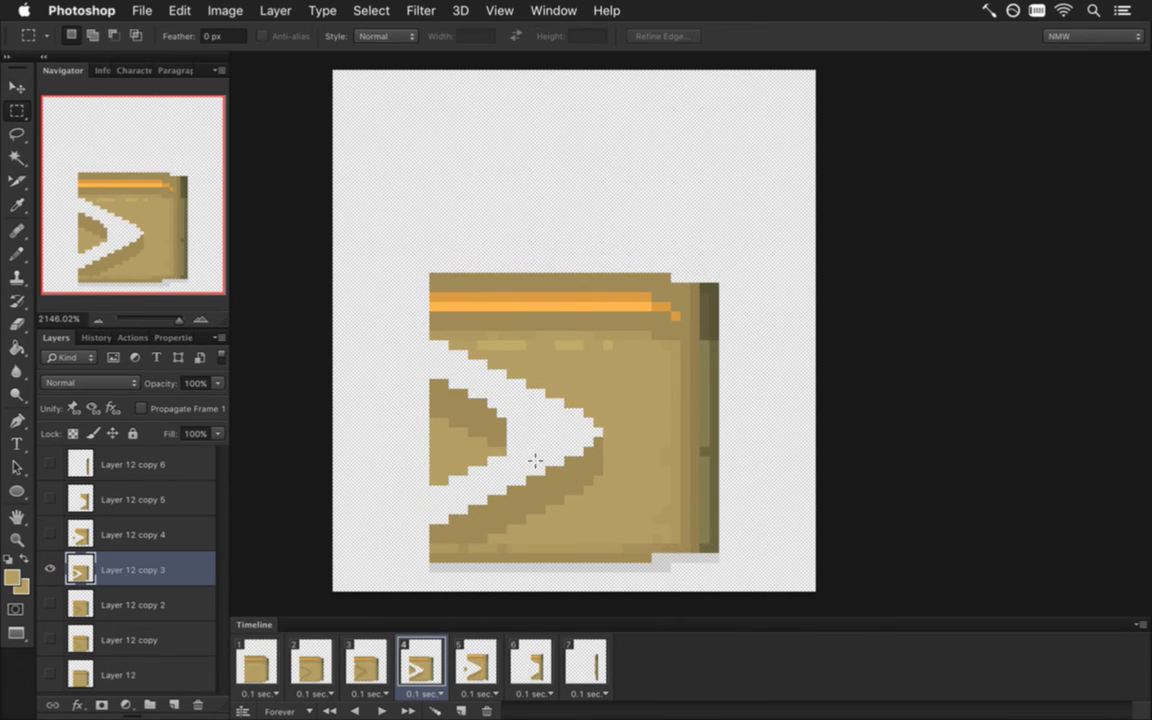
Compare frames 3 and 4, move the dark top of the side edge on Layer 12 copy 3 down 1 px, and deselect
left_click(366, 665)
left_click(410, 665)
left_click(370, 665)
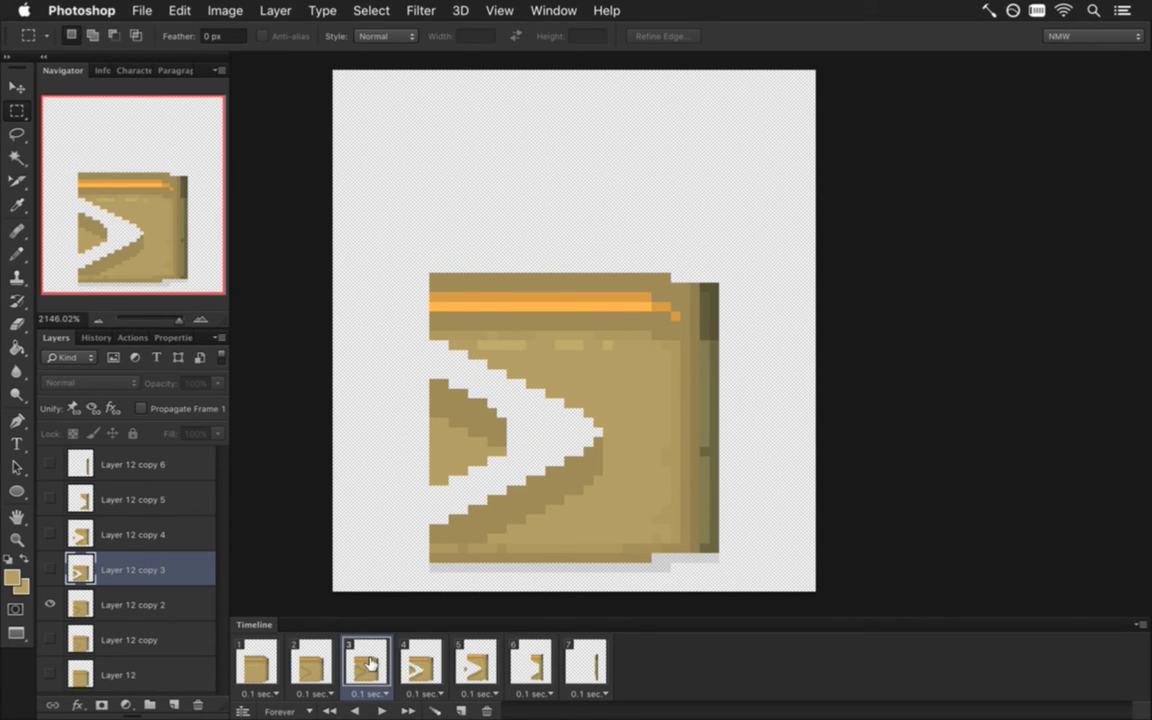
left_click(405, 665)
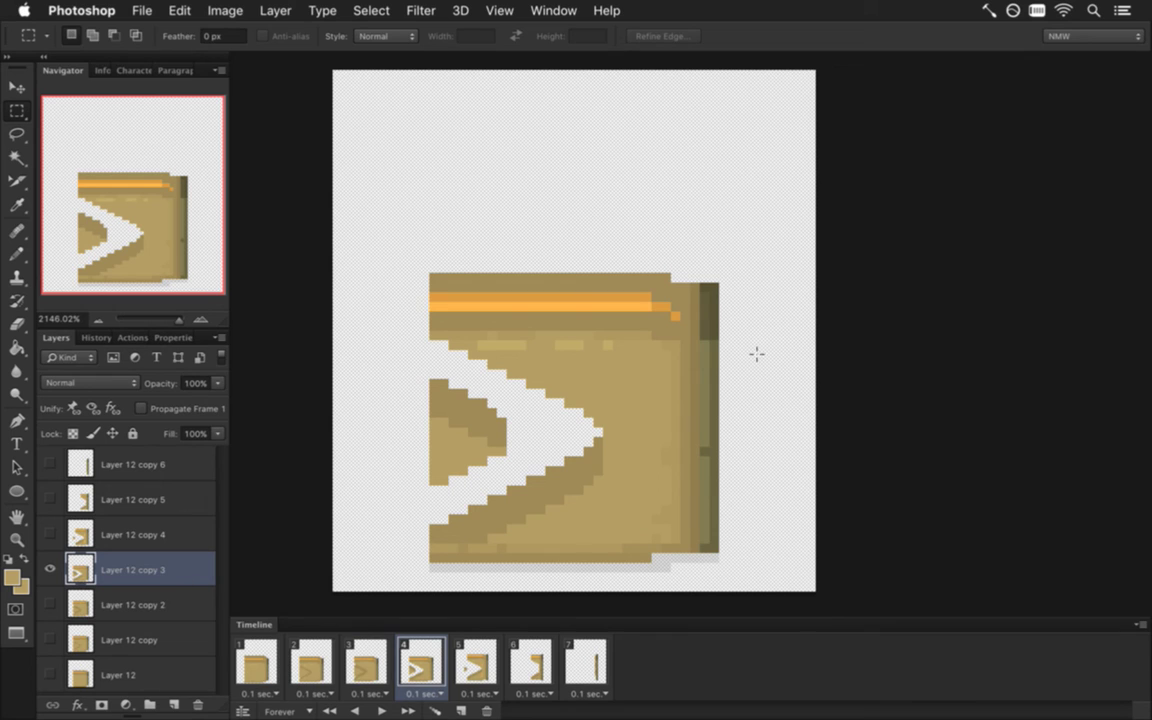
left_click_drag(702, 283, 713, 339)
key("super+Down")
key("super+d")
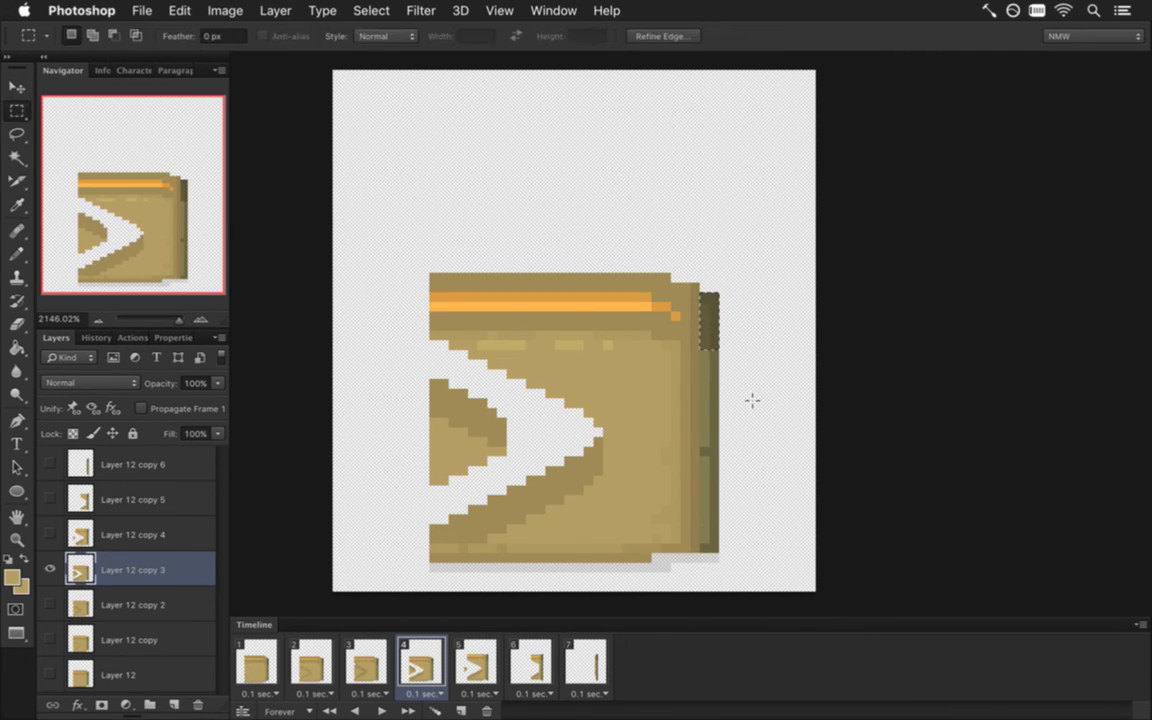
On Layer 12 copy 3, extend the side edge's dark shade down 1 px with its sampled colour and erase the door's corner pixel
key("b")
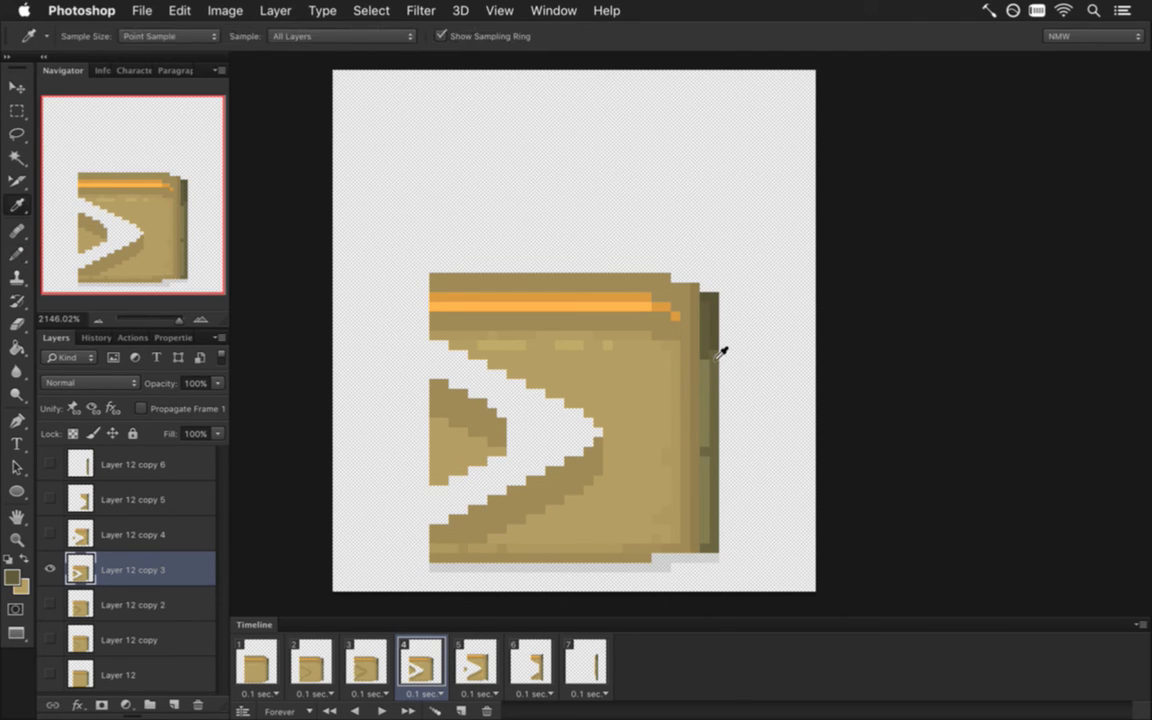
left_click(365, 660)
left_click(407, 655)
left_click(365, 660)
left_click(420, 660)
key("e")
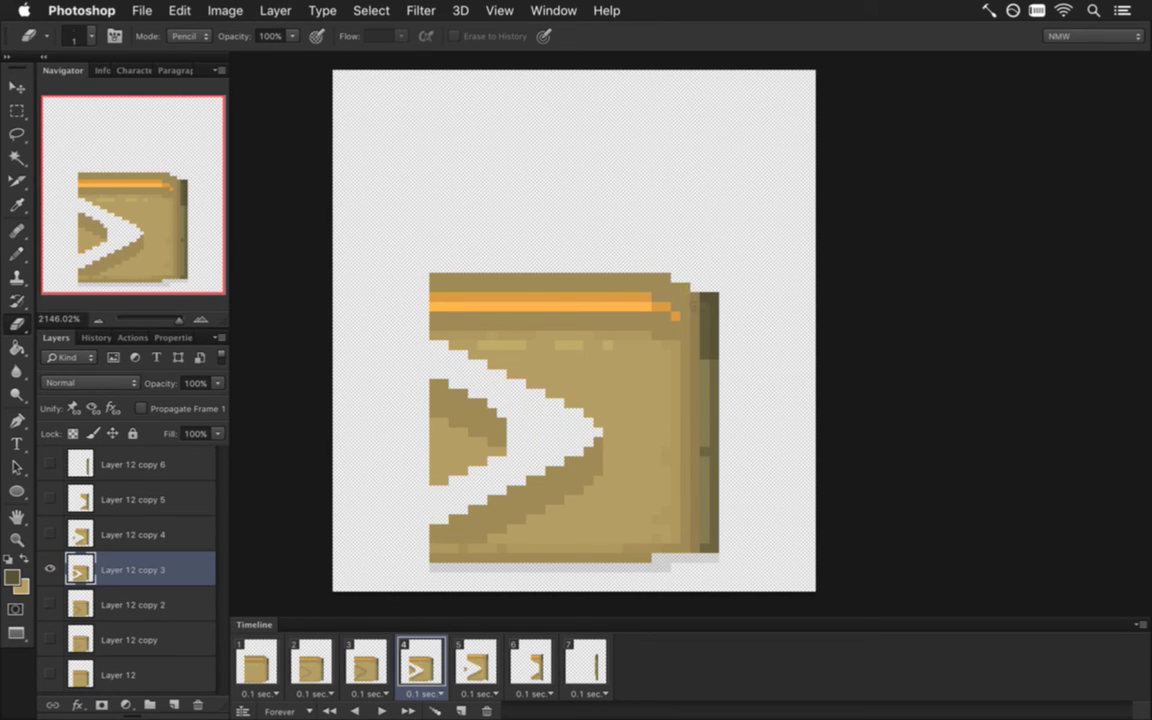
Recheck frame 4 against frame 3 and paint one more dark pixel row below the side edge's shade on Layer 12 copy 3
left_click(365, 660)
left_click(403, 655)
left_click(365, 660)
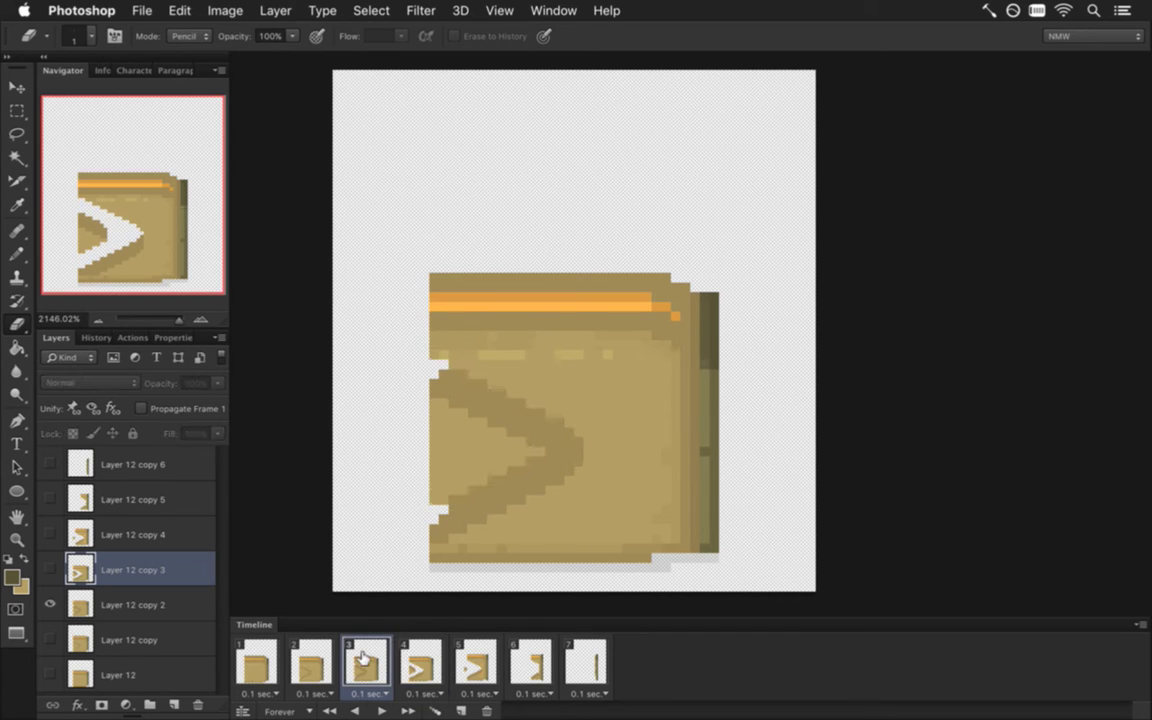
left_click(418, 660)
key("i")
left_click(705, 355)
key("b")
left_click(643, 340, "alt")
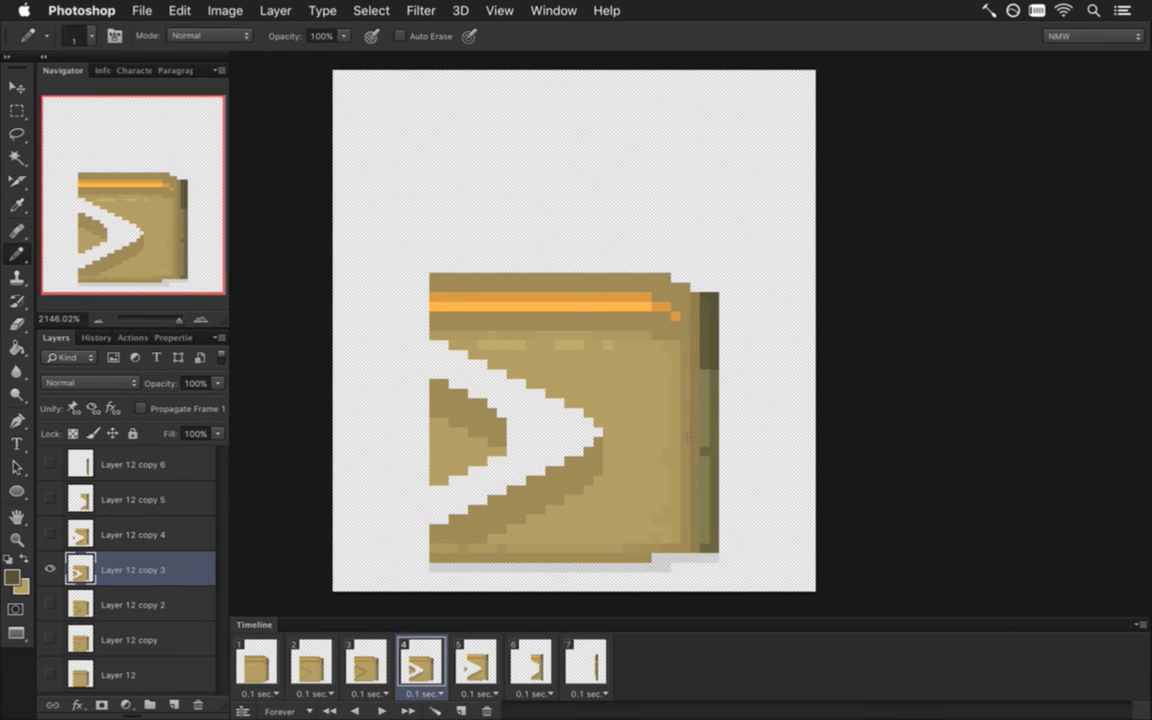
In frame 5, paint over the two orange glyph bars on Layer 12 copy 4 with the sampled tan door colour
left_click(363, 671)
left_click(430, 664)
left_click(468, 656)
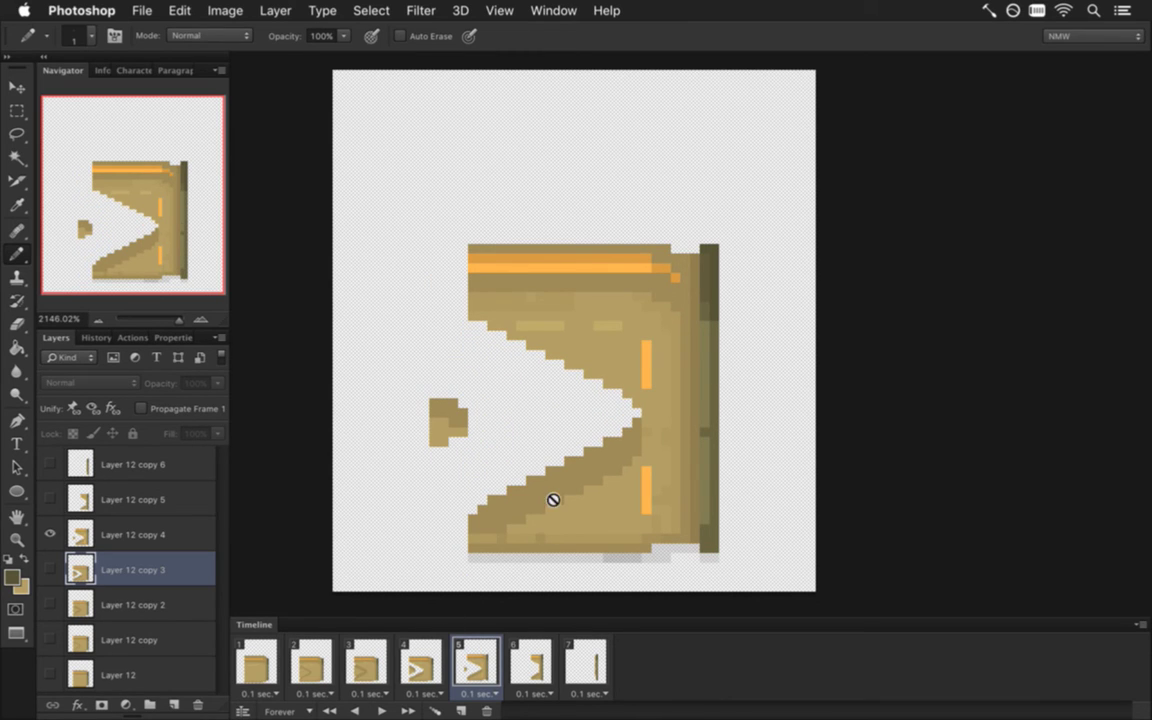
left_click(147, 530)
left_click(640, 360, "alt")
left_click_drag(645, 352, 647, 400)
mouse_move(648, 497)
left_mouse_down()
mouse_move(647, 472)
mouse_move(648, 526)
left_mouse_up()
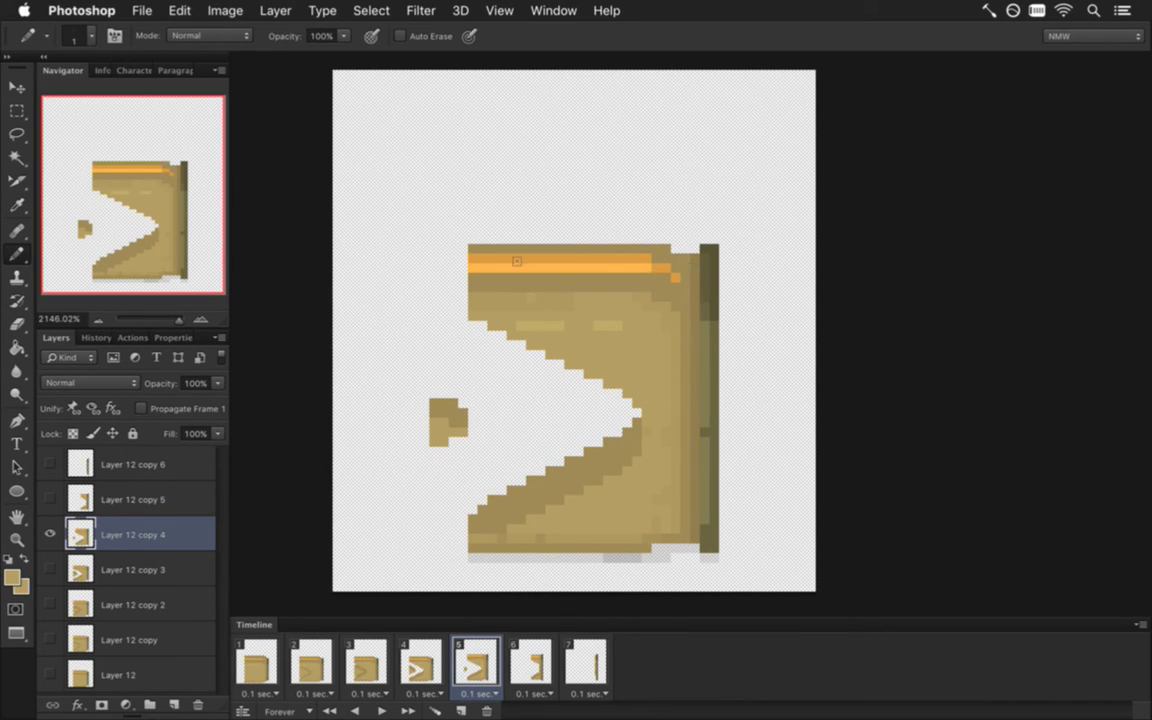
Move the door's top section on Layer 12 copy 4 down 2 px, and deselect
key("m")
mouse_move(415, 230)
left_mouse_down()
mouse_move(696, 240)
mouse_move(741, 300)
left_mouse_up()
key("v")
key("Down")
key("Down")
key("Down")
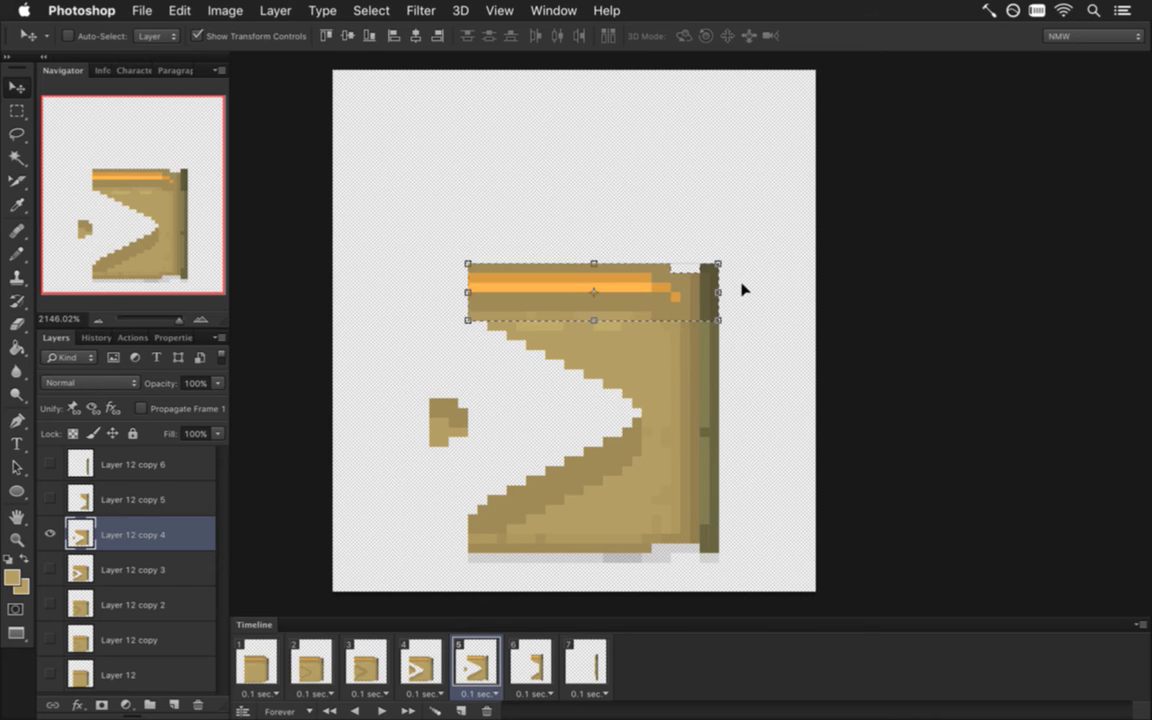
key("m")
key("ctrl+d")
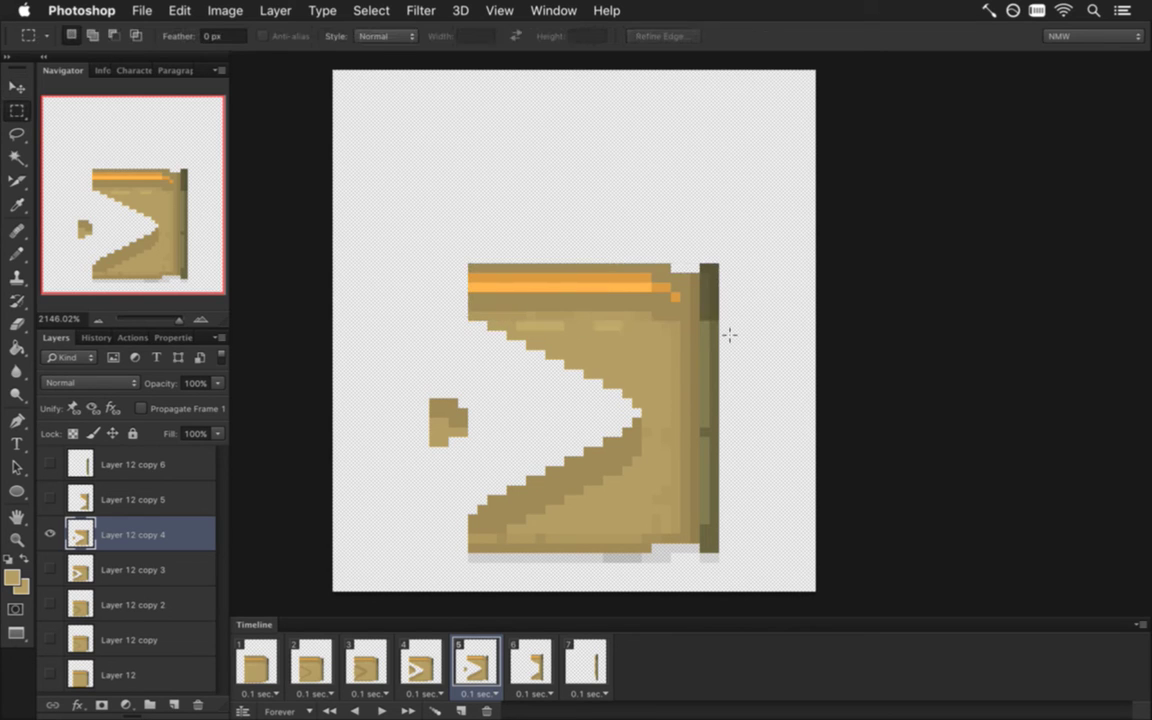
Move everything above the door's bottom strip on Layer 12 copy 4 down 2 px, including the loose fragment, and deselect
left_click_drag(351, 214, 764, 506)
key("v")
key("Down")
key("Down")
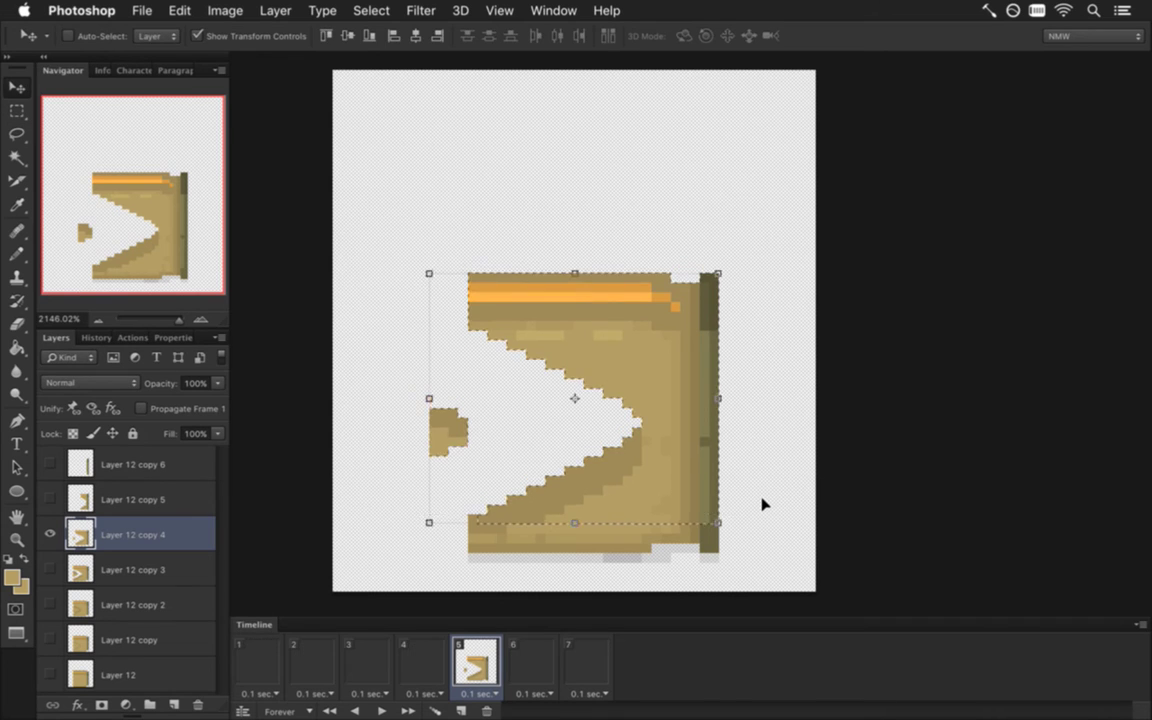
key("m")
key("ctrl+d")
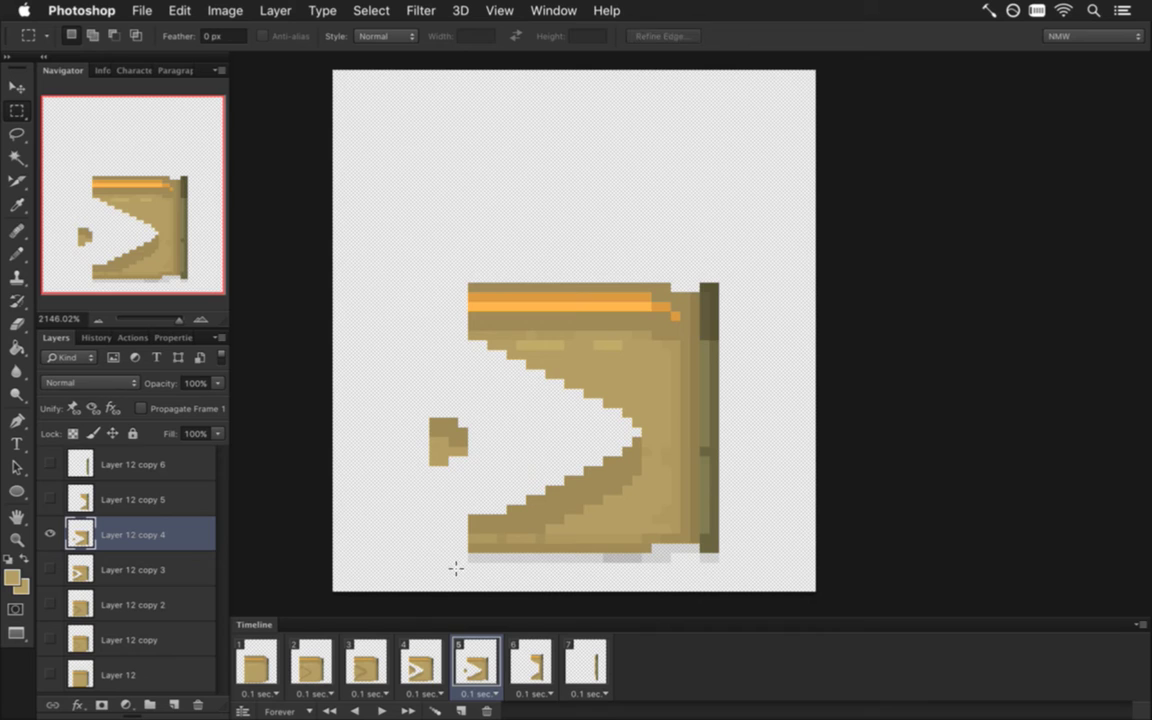
In frame 5, move the top end of the dark side edge on Layer 12 copy 4 down 1 px, and deselect
left_click(419, 661)
left_click(474, 652)
left_click_drag(701, 284, 712, 322)
key("ctrl+Down")
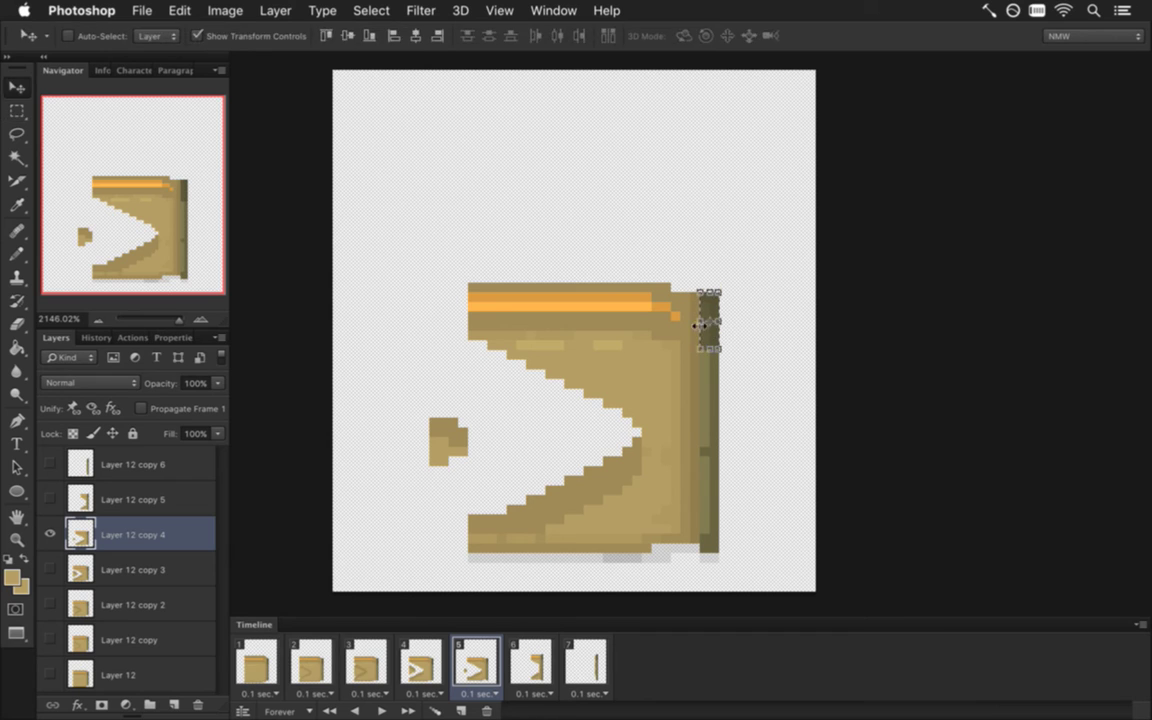
key("ctrl+d")
Compare frame 5's side edge with frames 3 and 4, and extend its dark shade downward on Layer 12 copy 4 with sampled dark olive
left_click(419, 661)
left_click(465, 660)
left_click(425, 659)
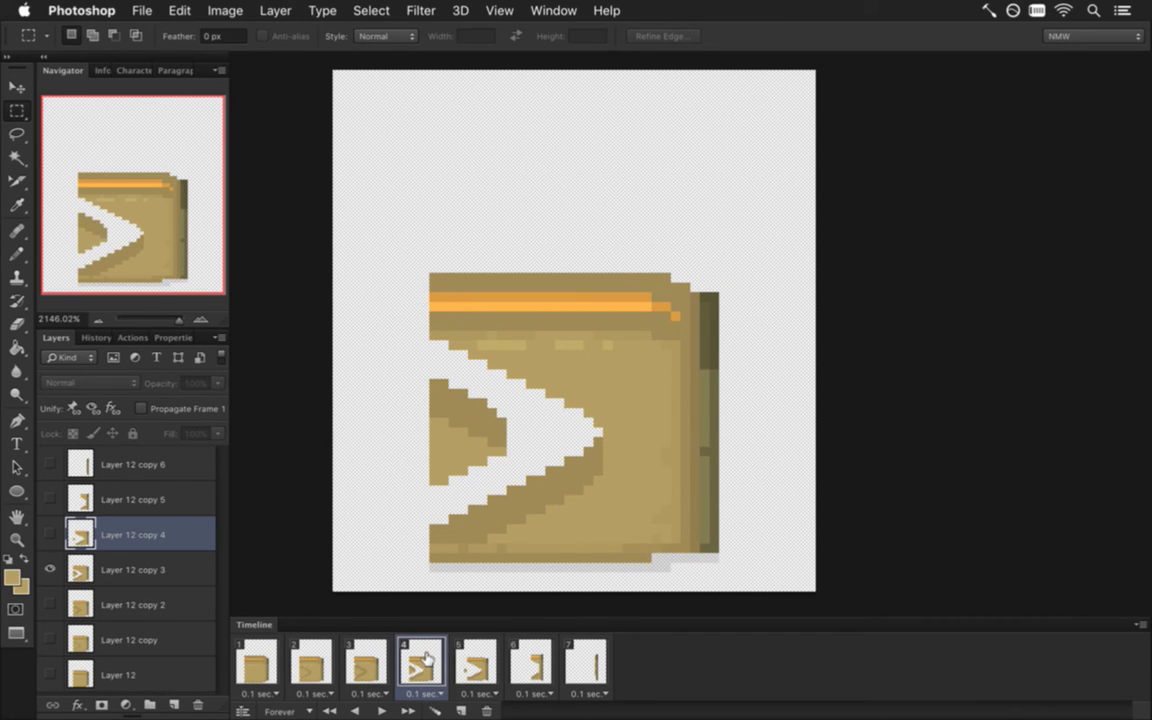
left_click(365, 662)
left_click(420, 662)
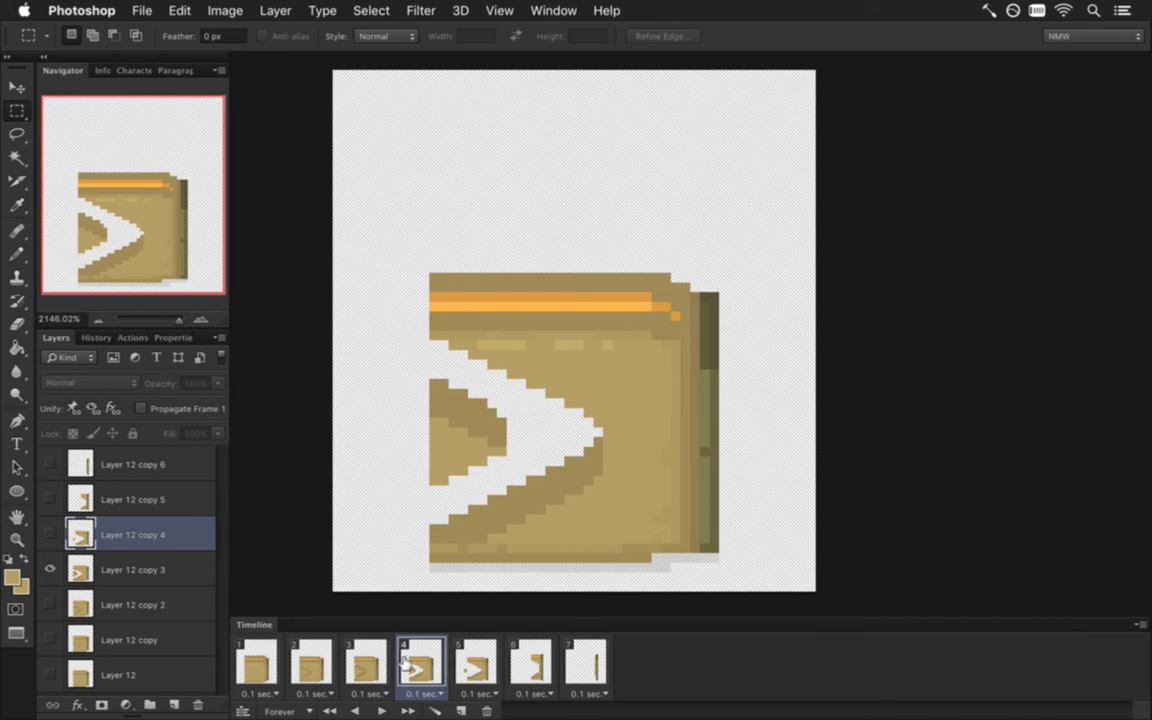
left_click(463, 658)
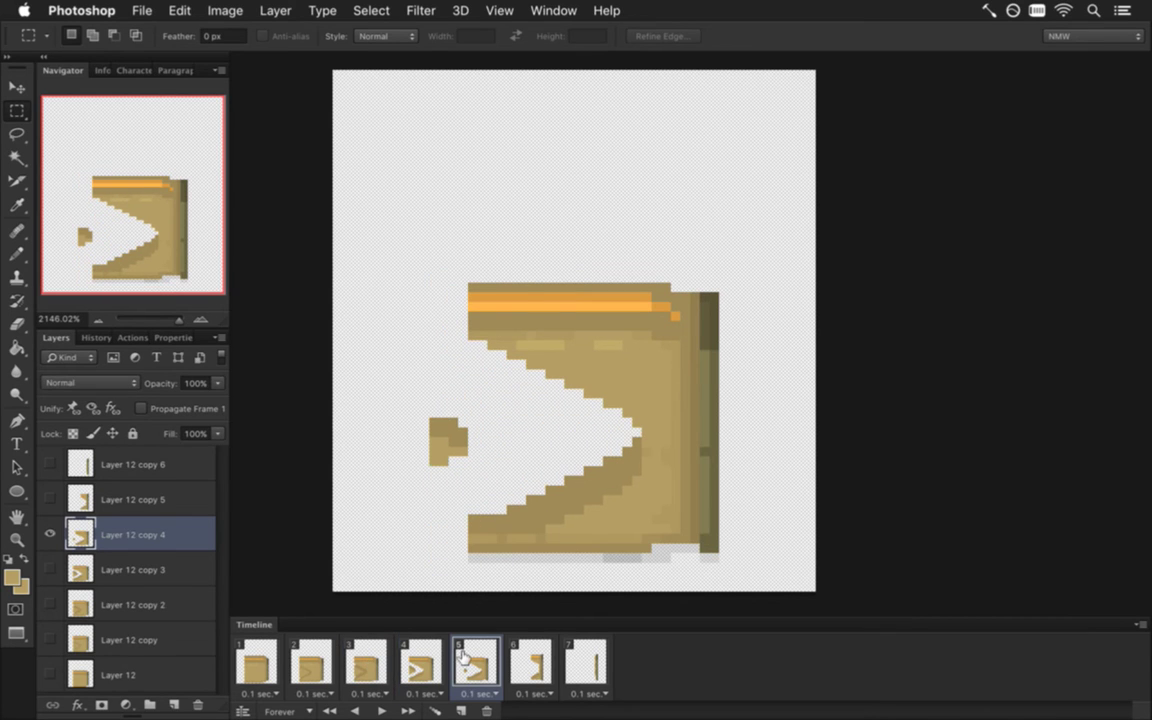
key("b")
left_click(712, 366, "alt")
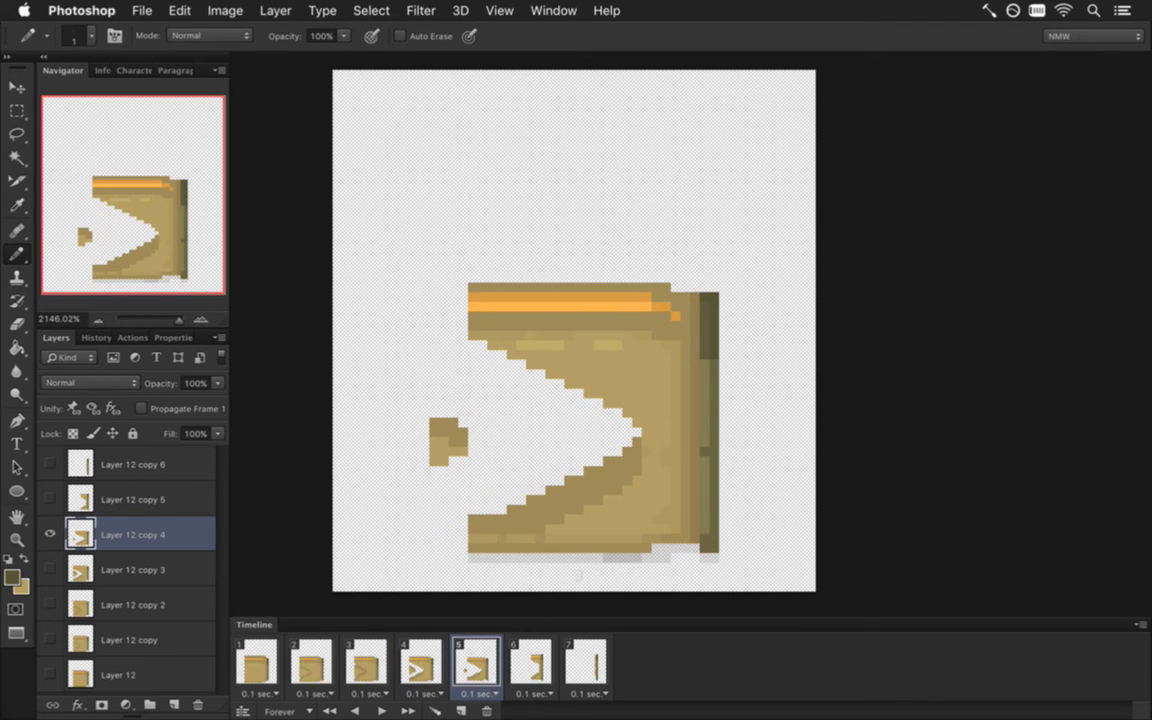
key("alt")
Compare the length of the side edge's dark shade across frames 1 to 5
left_click(420, 665)
left_click(463, 662)
left_click(416, 665)
left_click(372, 665)
left_click(302, 662)
left_click(256, 662)
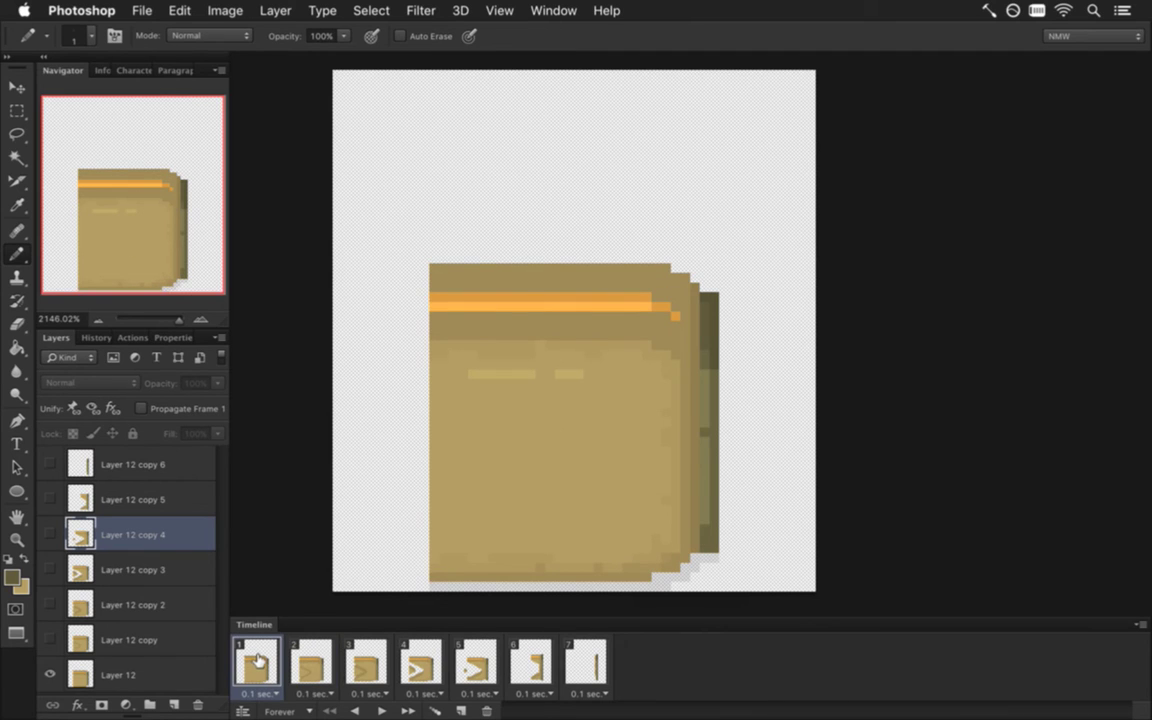
left_click(362, 664)
left_click(418, 663)
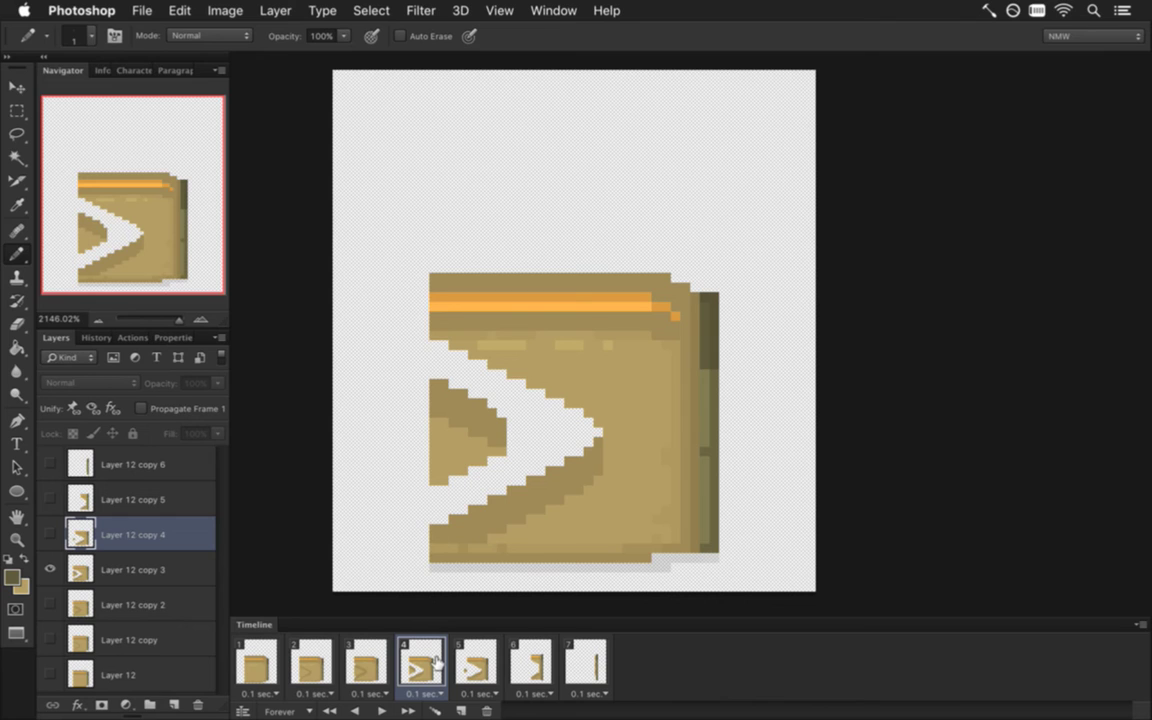
left_click(365, 663)
left_click(328, 660)
left_click(365, 663)
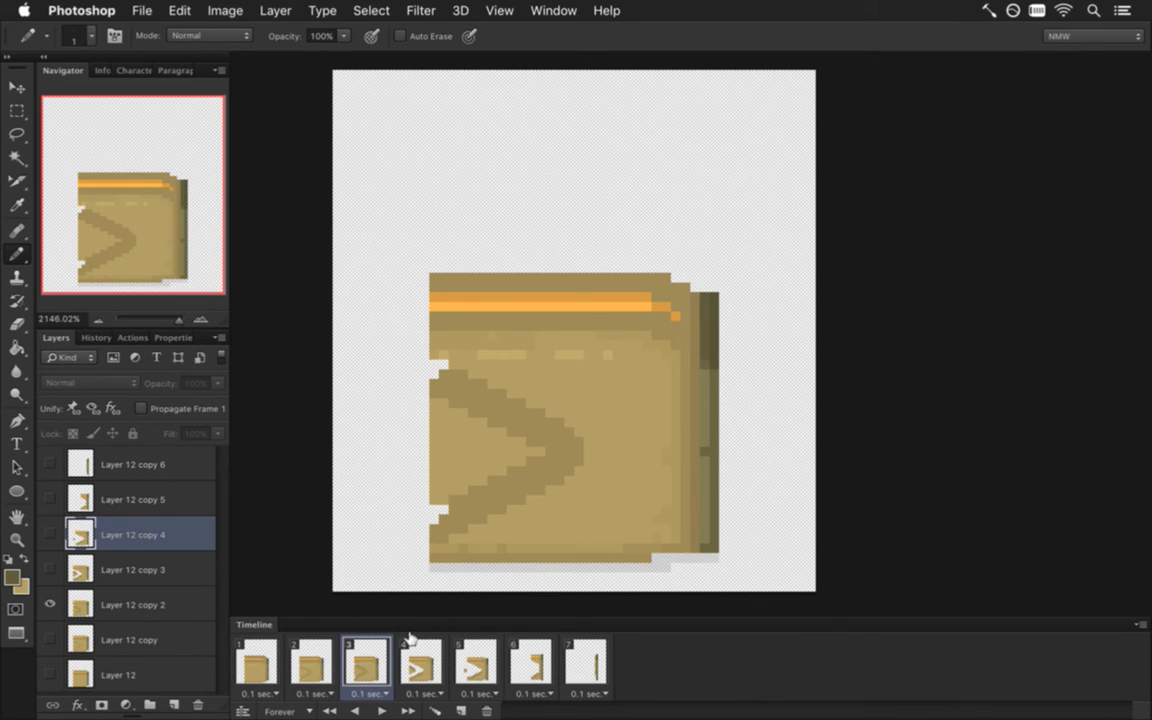
In frame 3, shorten the side edge's dark shade on Layer 12 copy 2 by painting its bottom pixels with the sampled lighter olive
left_click(105, 600)
left_click(707, 373, "alt")
key("alt")
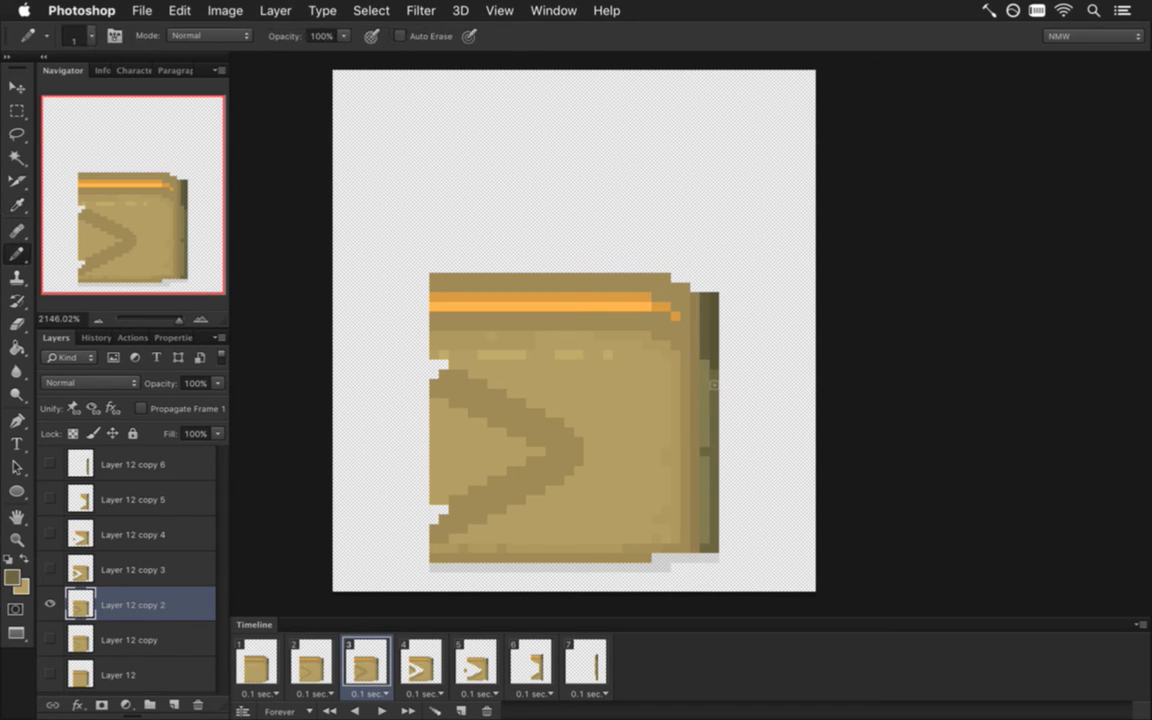
In frame 4, shorten the side edge's dark shade on Layer 12 copy 3 with the two olive tones sampled just below it
left_click(413, 662)
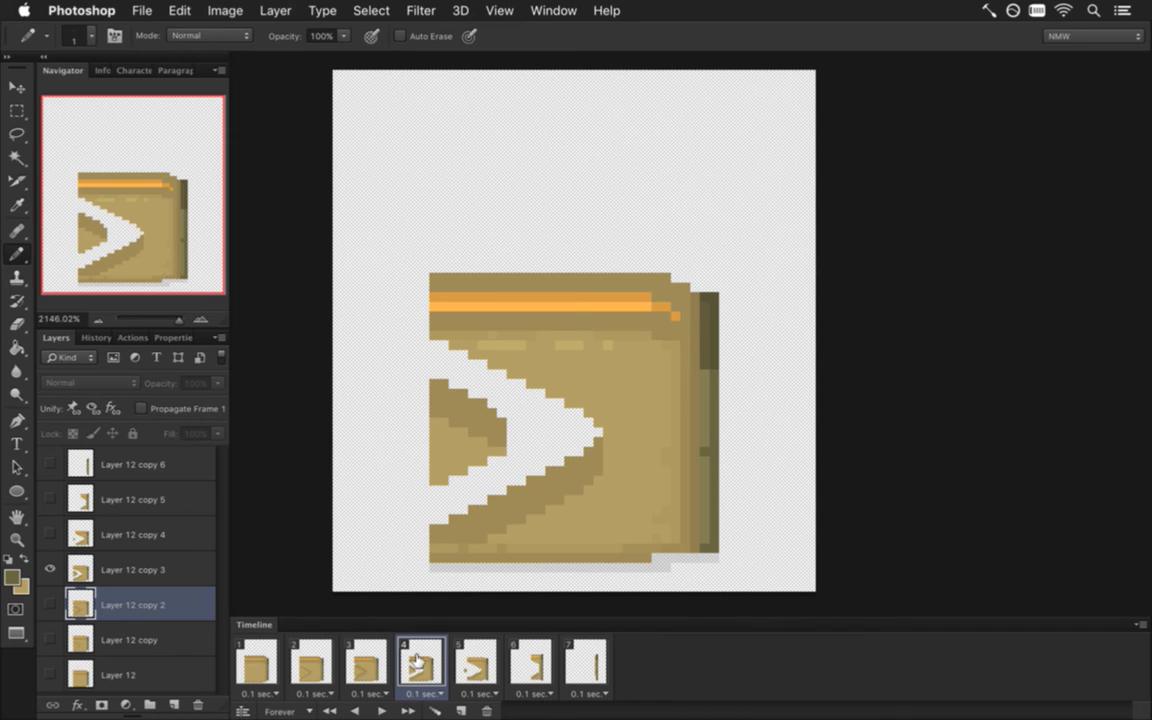
left_click(110, 569)
key("alt")
left_click(711, 381, "alt")
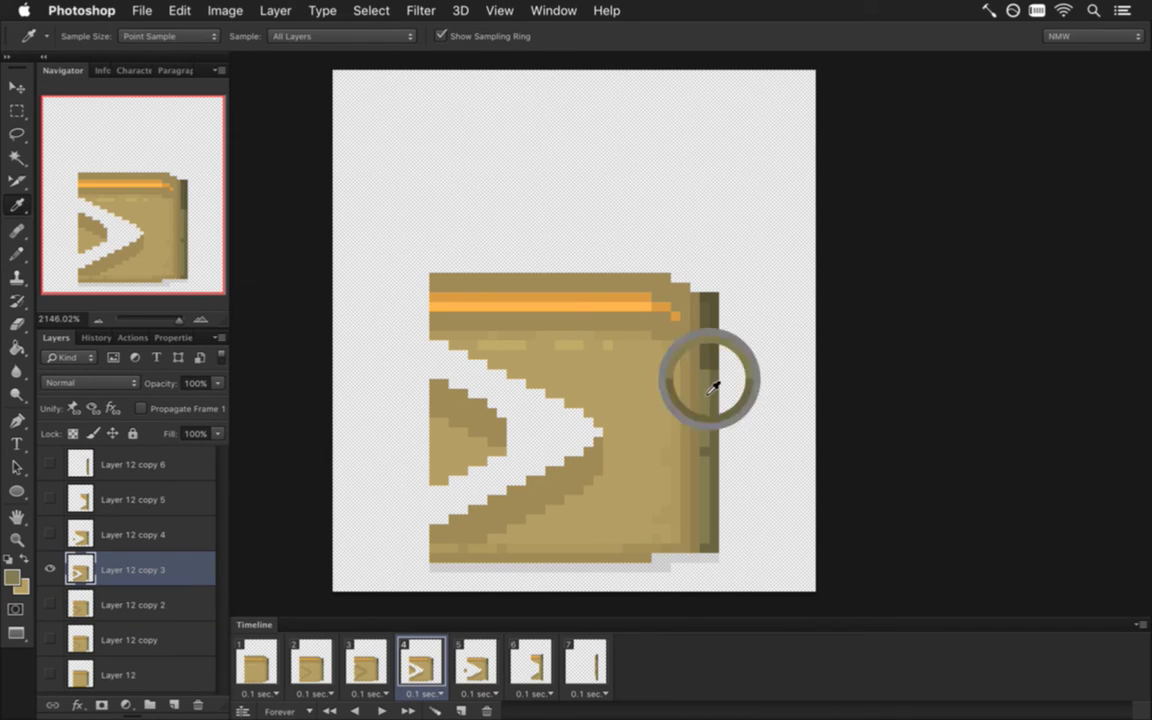
left_click(721, 383, "alt")
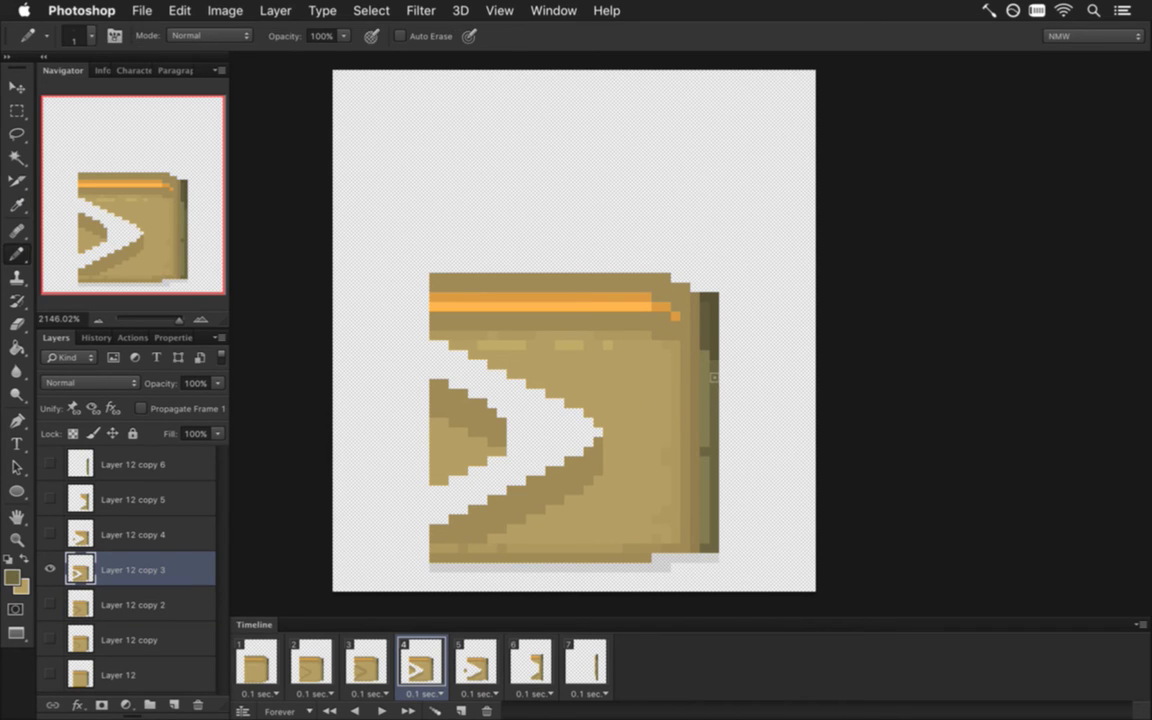
In frame 5, repaint the bottom of the side edge's dark shade on Layer 12 copy 4 in lighter olive, and check it against frames 2 to 4
left_click(473, 663)
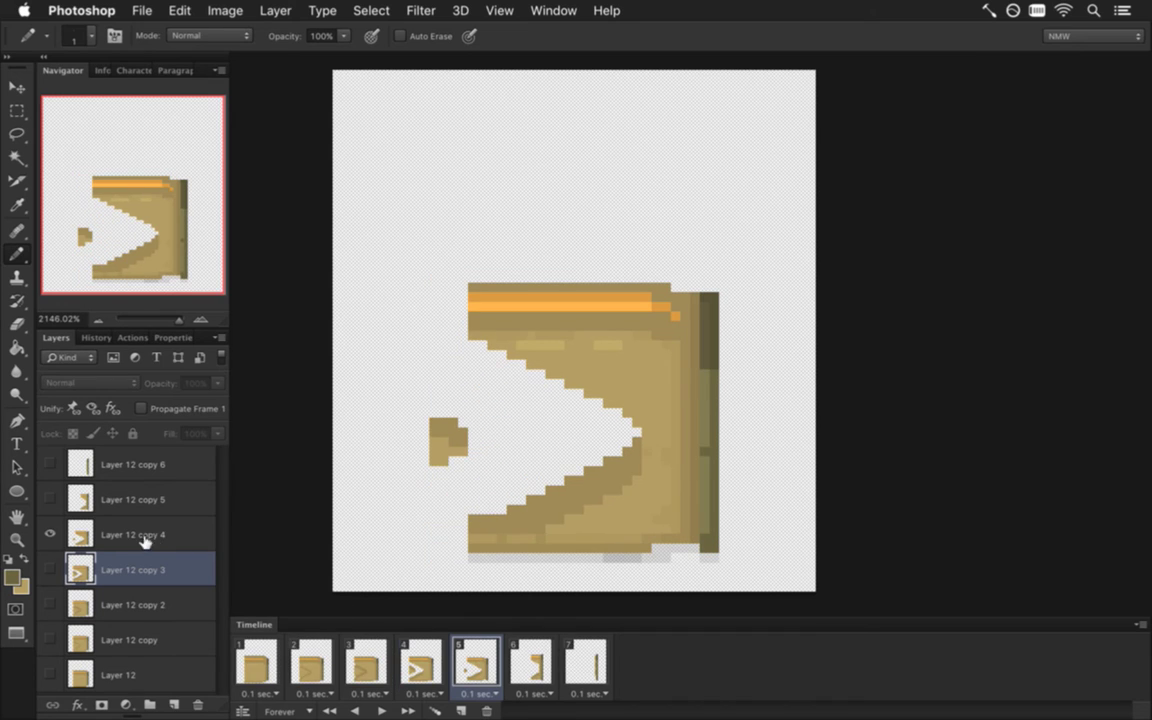
key("alt")
key("alt")
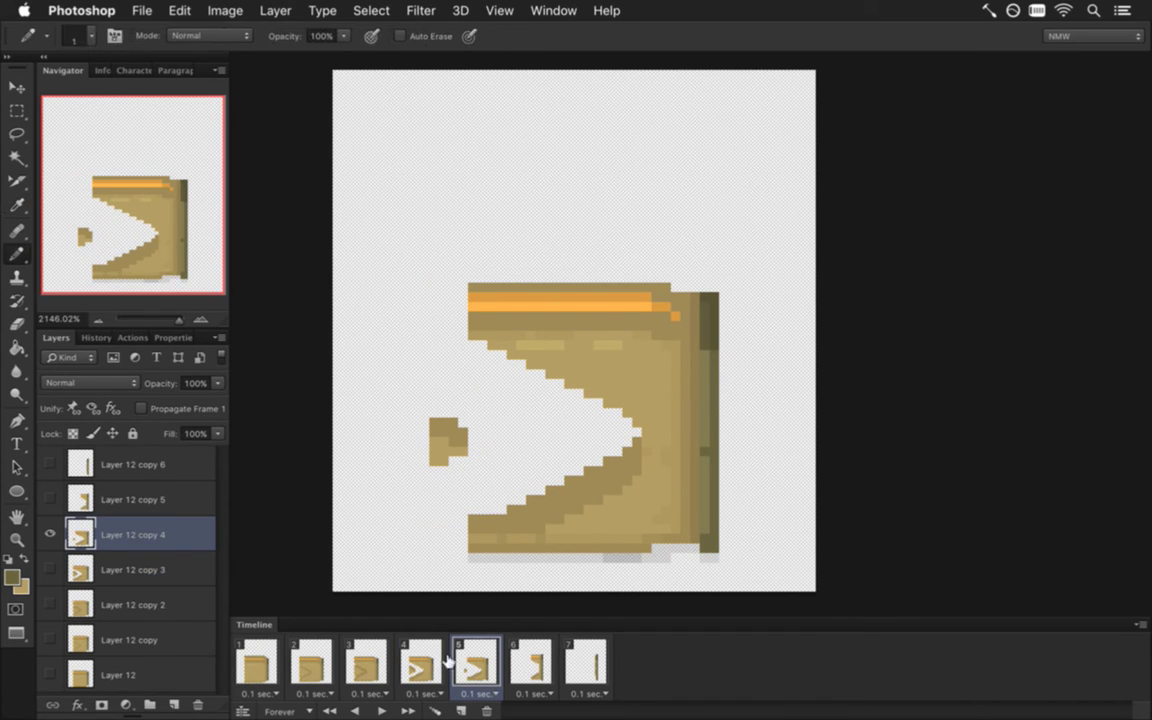
left_click(408, 663)
left_click(352, 663)
left_click(311, 663)
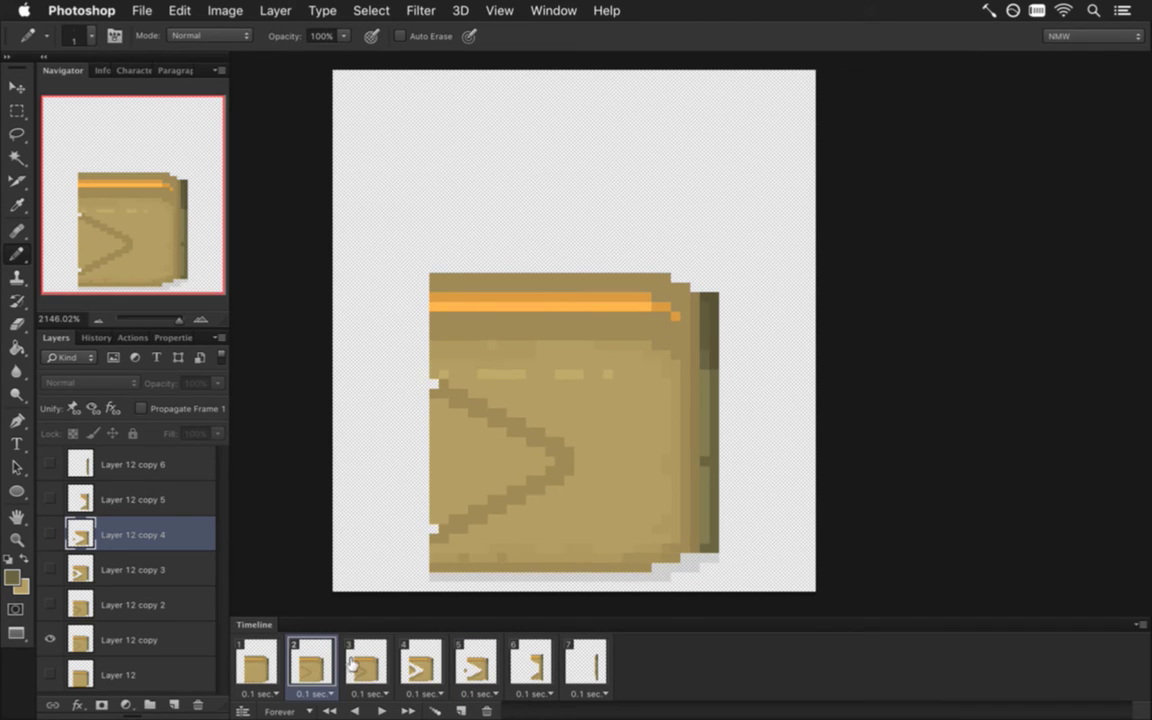
left_click(366, 663)
left_click(476, 663)
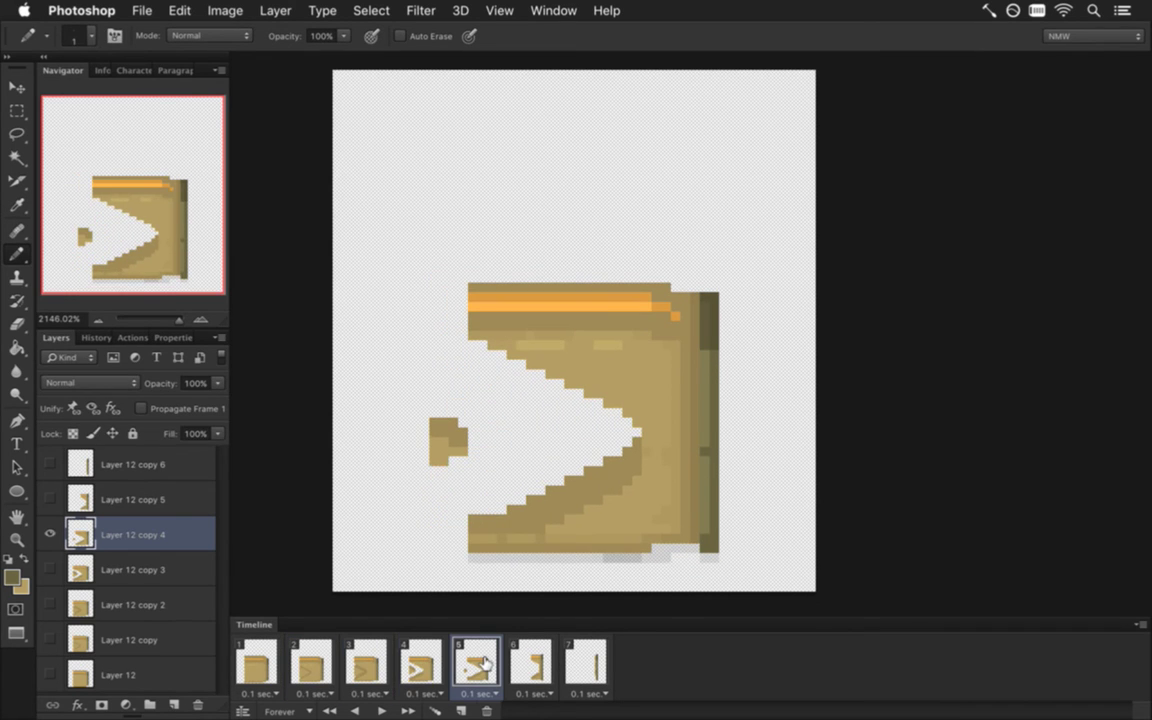
In frame 6, select the door's top section on Layer 12 copy 5 and move it down 2 px
left_click(524, 665)
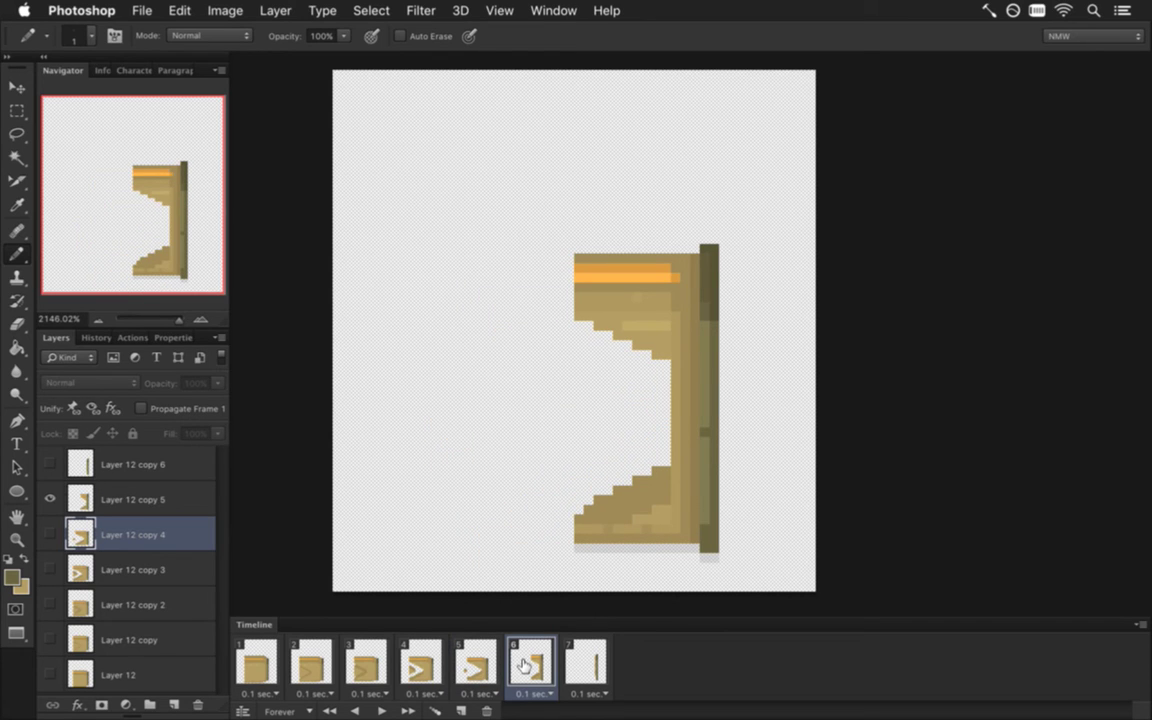
left_click(85, 497)
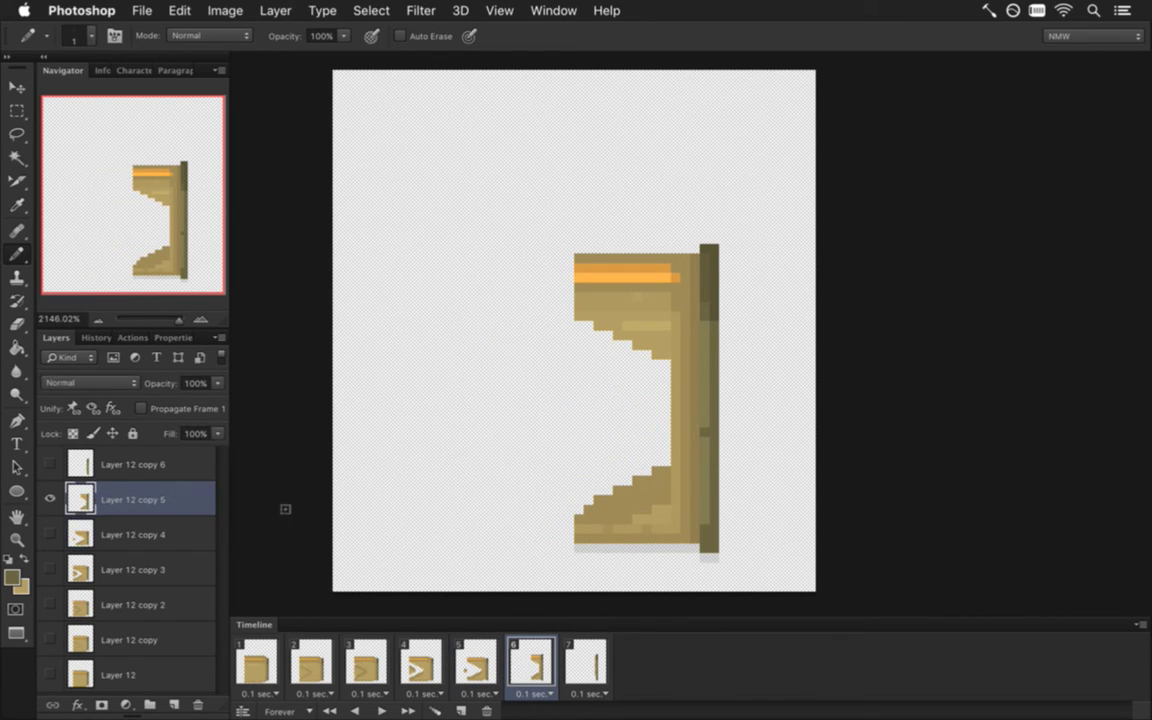
key("m")
left_click_drag(535, 157, 752, 362)
key("v")
key("Down")
key("Down")
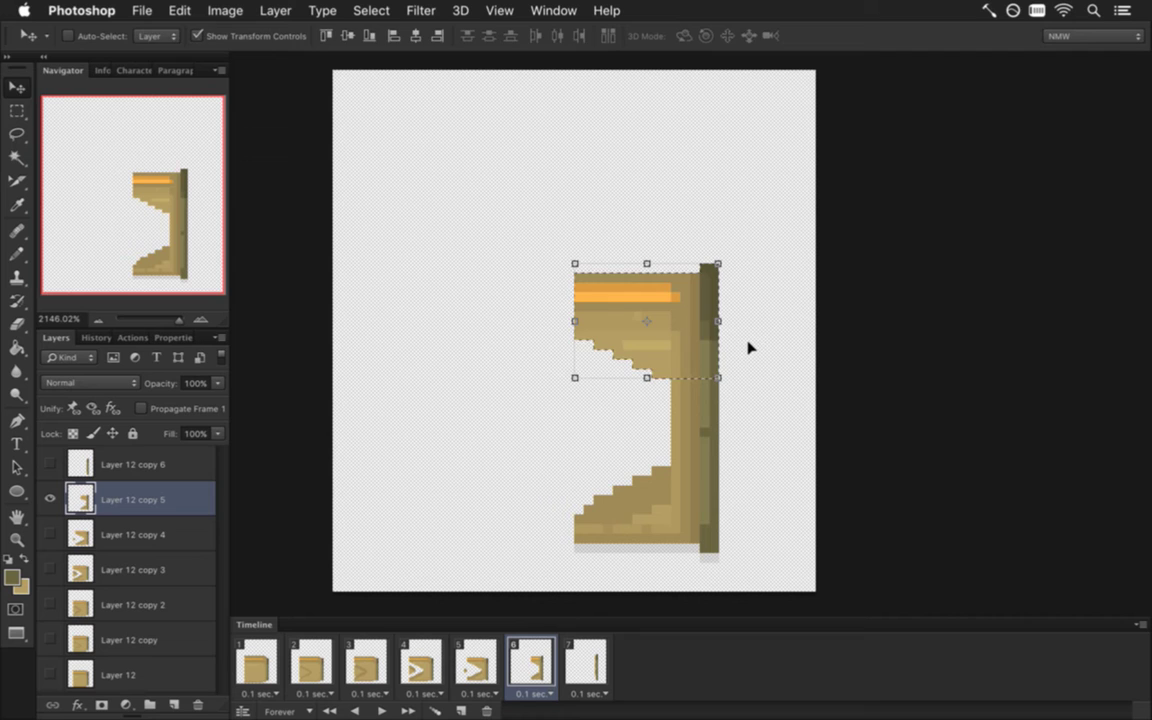
Select the upper part of the door on Layer 12 copy 5 down to mid-opening and move it down 3 px
key("m")
left_click_drag(510, 225, 774, 432)
key("v")
key("Down")
key("Down")
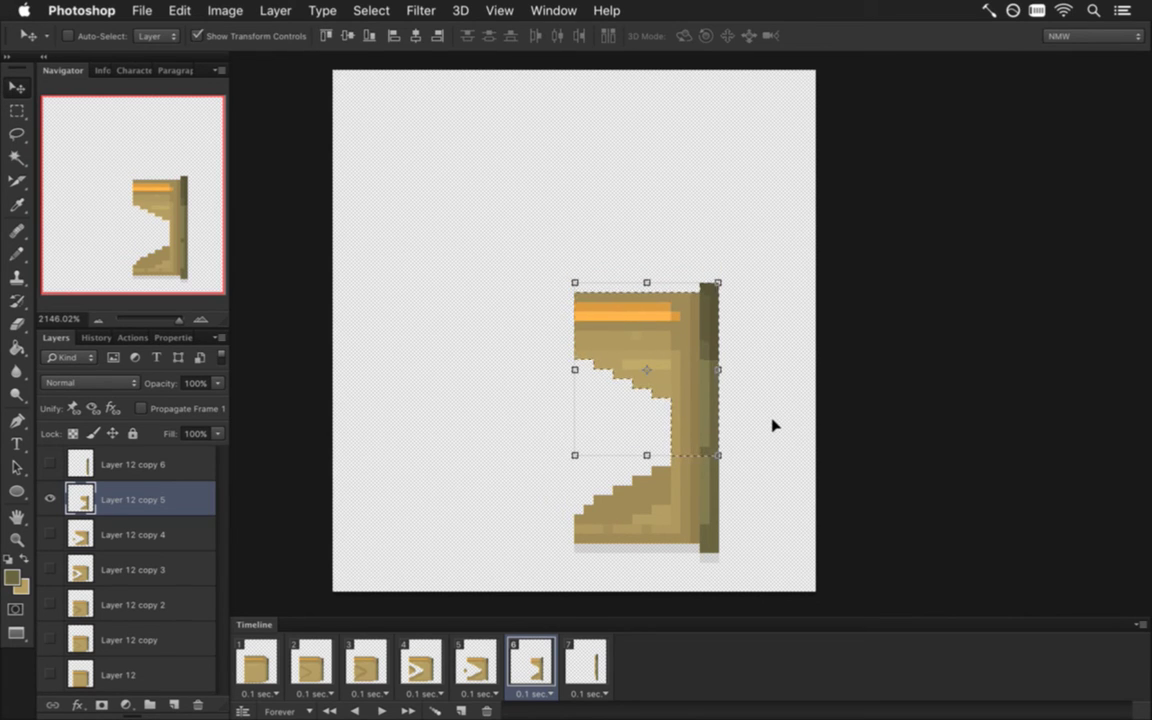
key("Down")
Lower the top end of the dark side edge on Layer 12 copy 5 below the door's top, deselect, and compare with frame 5
key("m")
mouse_move(705, 284)
left_mouse_down()
mouse_move(709, 318)
mouse_move(712, 308)
left_mouse_up()
key("v")
key("Down")
key("m")
key("ctrl+d")
left_click(476, 665)
left_click(526, 672)
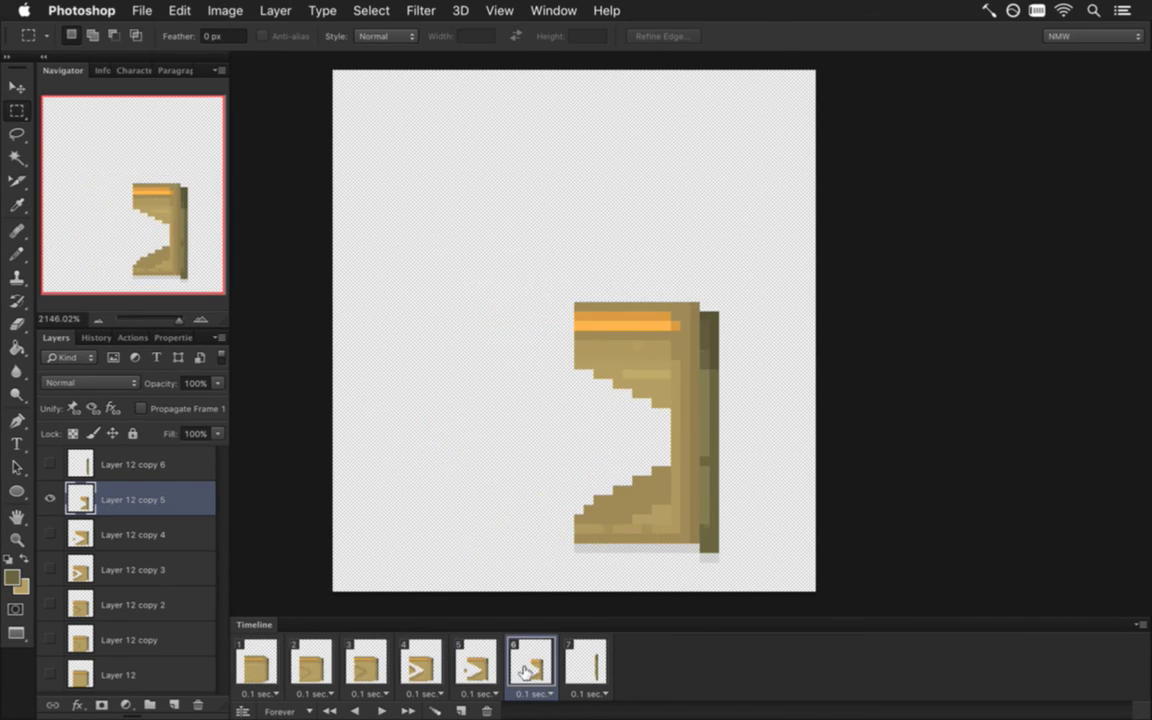
left_click(479, 670)
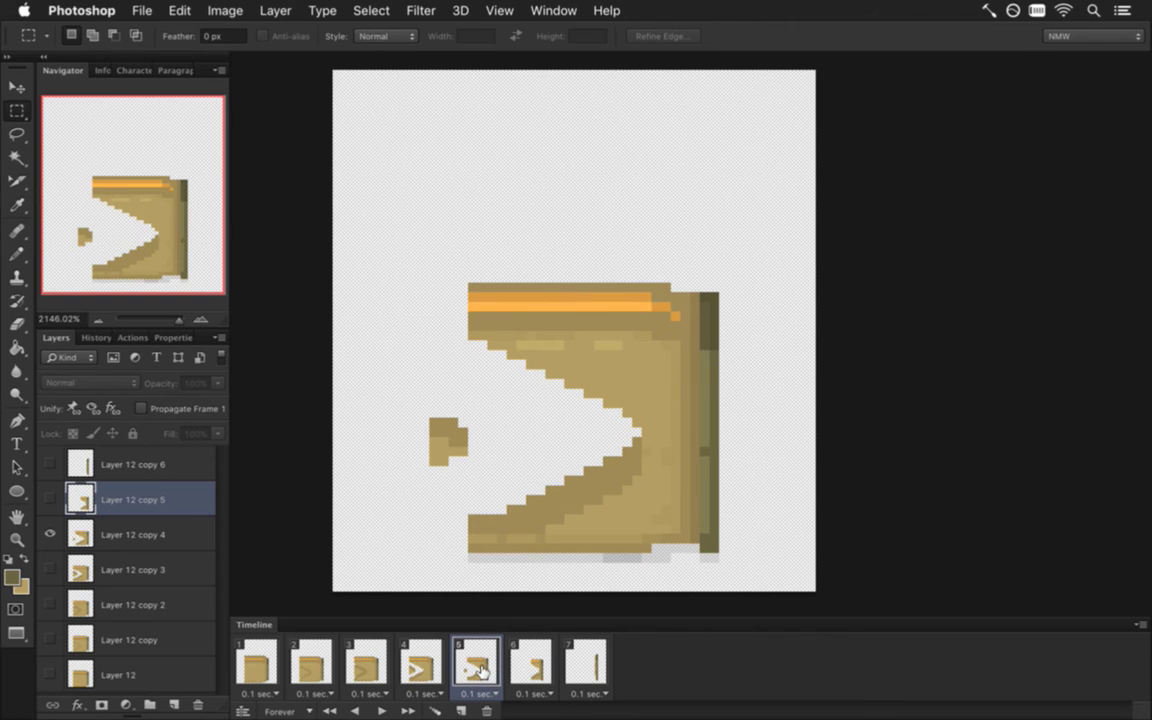
left_click(530, 665)
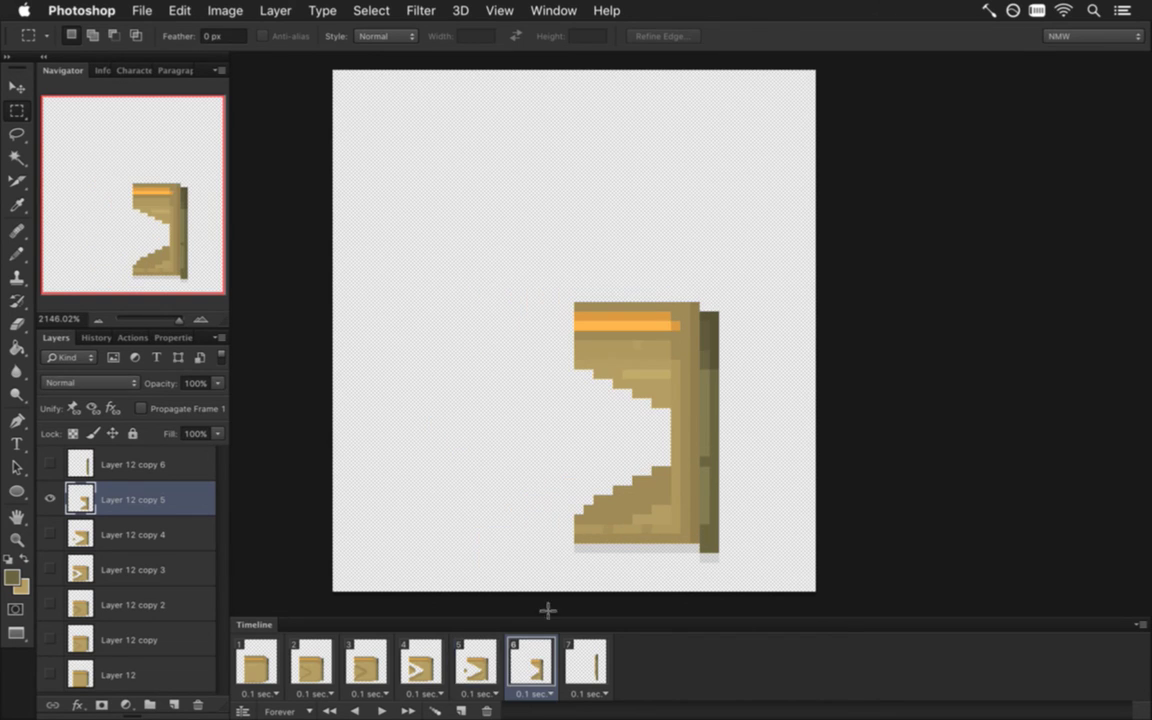
Adjust the side edge's top end on Layer 12 copy 5 so it is level with the door's top, and deselect
left_click(708, 296)
left_click_drag(697, 281, 720, 296)
key("Delete")
key("ctrl+d")
Compare the side edge's height and shading between frames 5 and 6
left_click(475, 662)
left_click(516, 665)
left_click(478, 662)
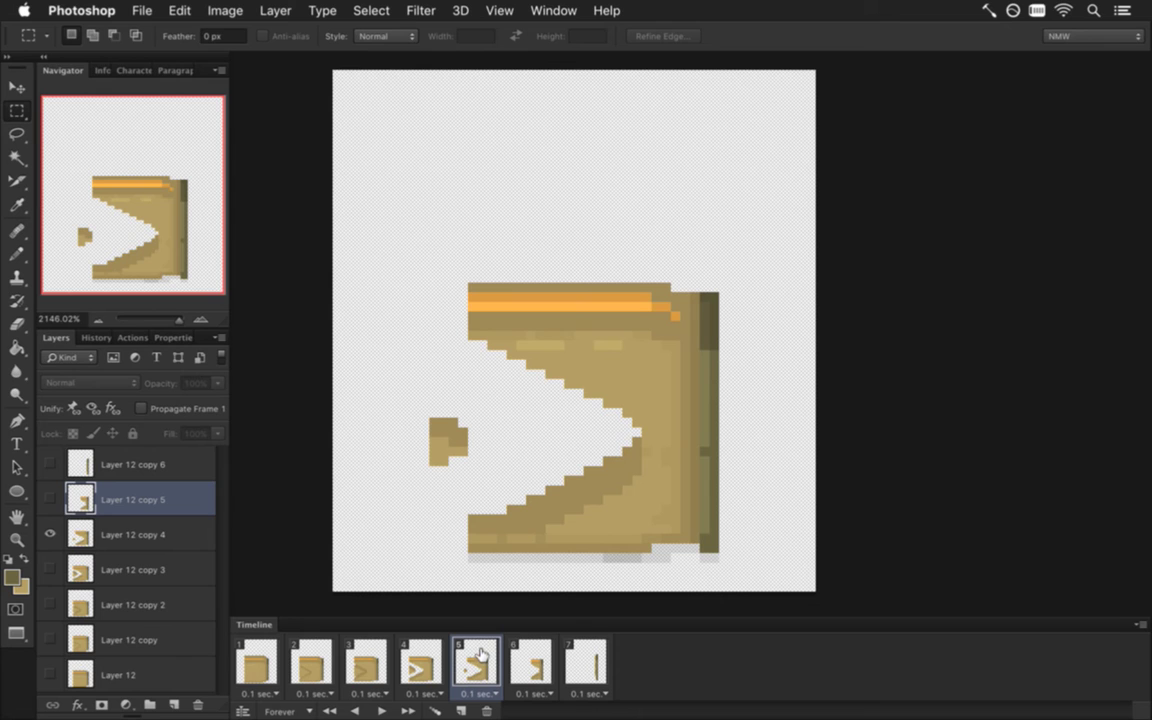
left_click(521, 655)
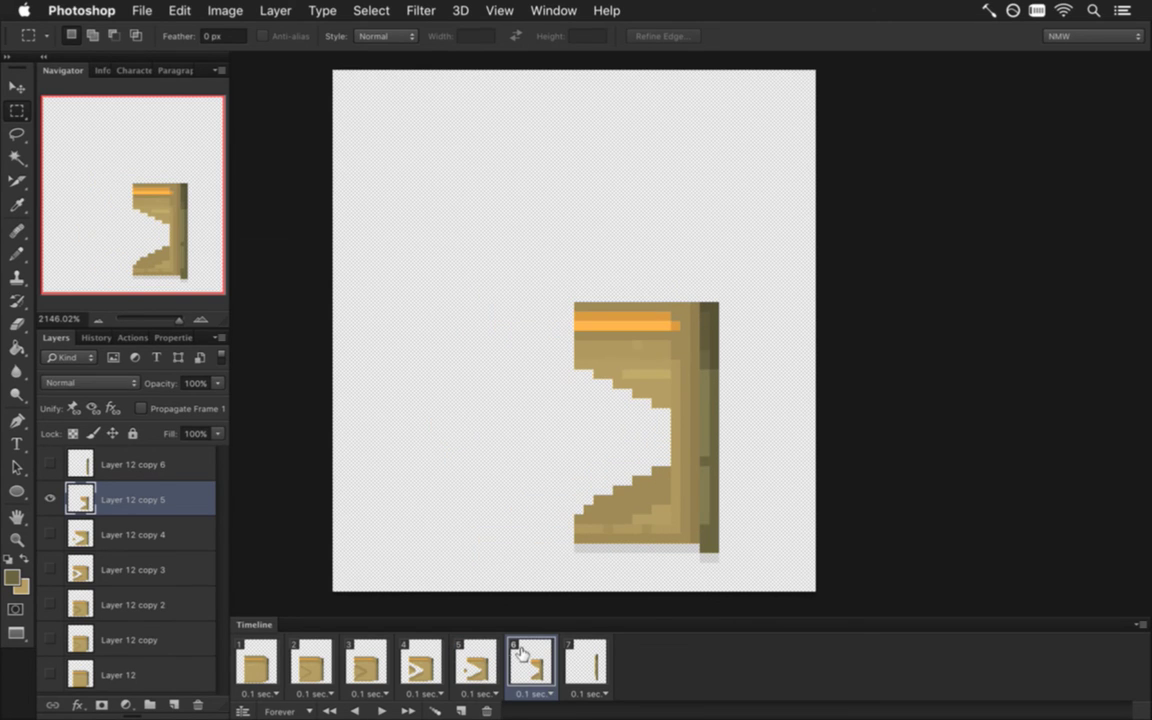
left_click(472, 662)
left_click(509, 657)
left_click(472, 662)
left_click(519, 660)
key("i")
key("b")
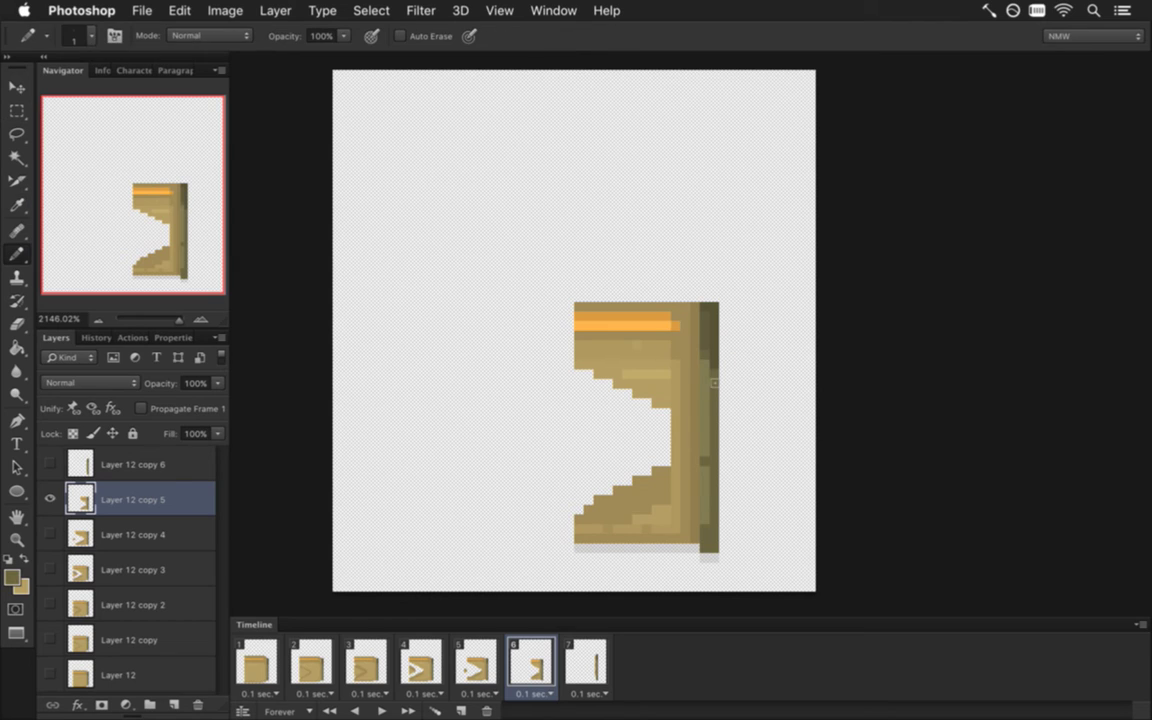
left_click(476, 662)
left_click(527, 662)
key("i")
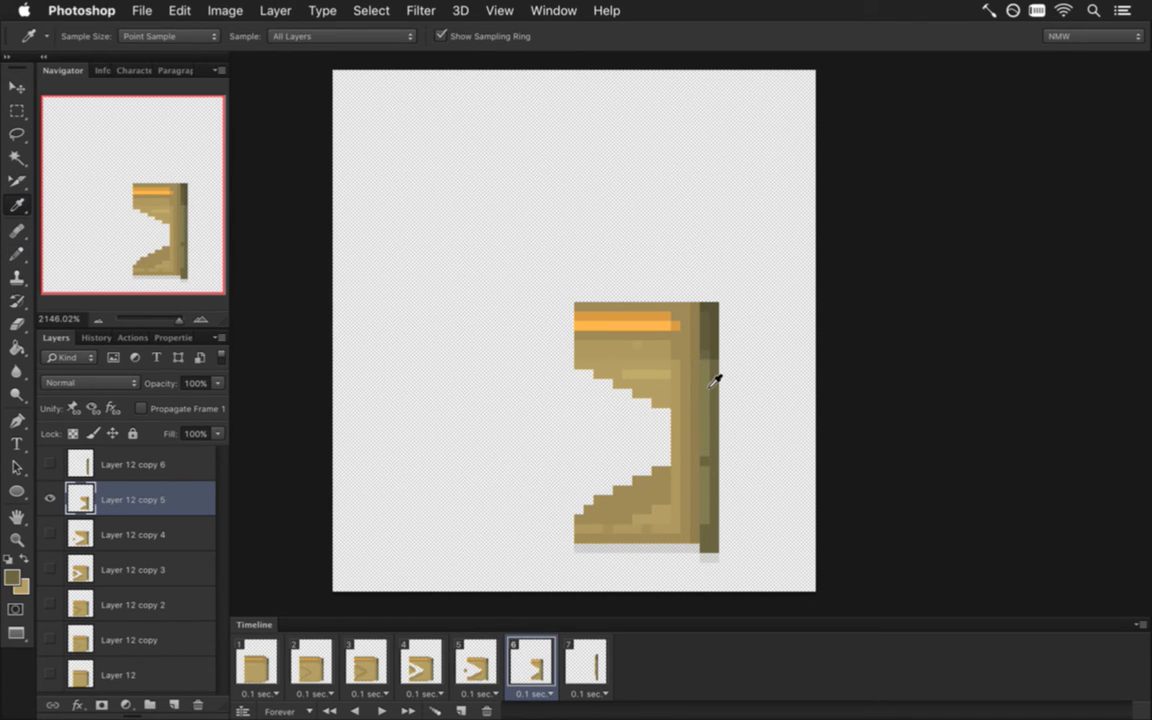
Scribble pencil lines in the sampled orange across the empty area above the door on Layer 12 copy 4
left_click(493, 657)
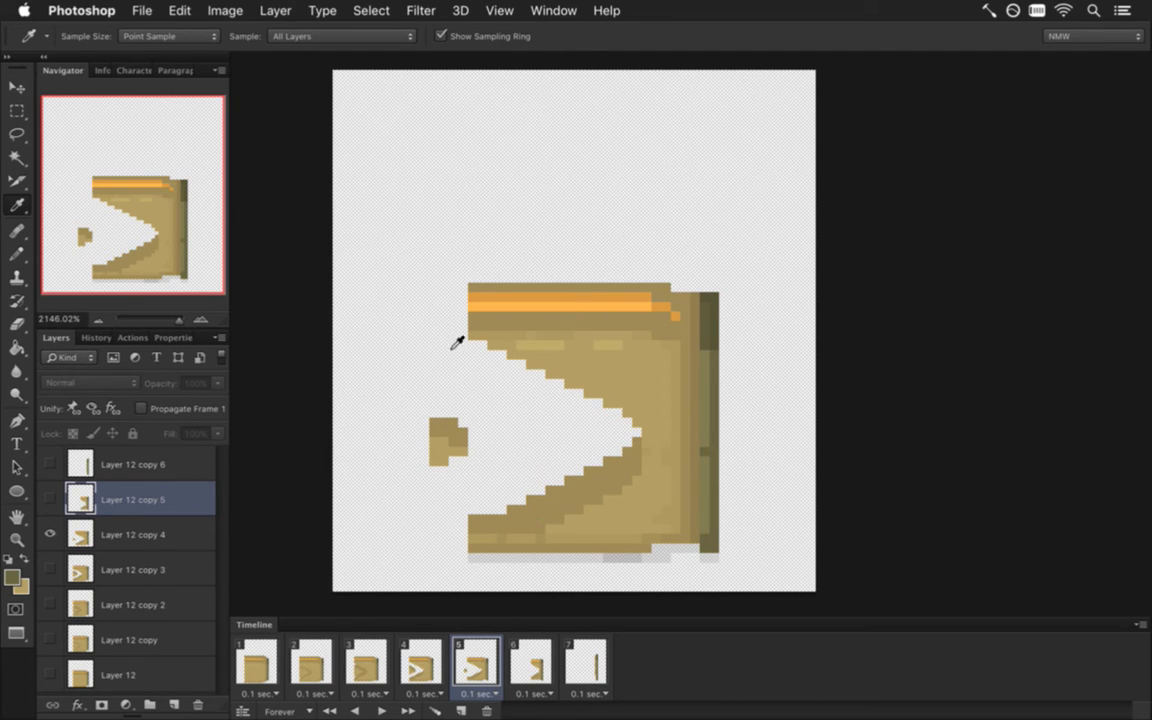
left_click(487, 302)
key("b")
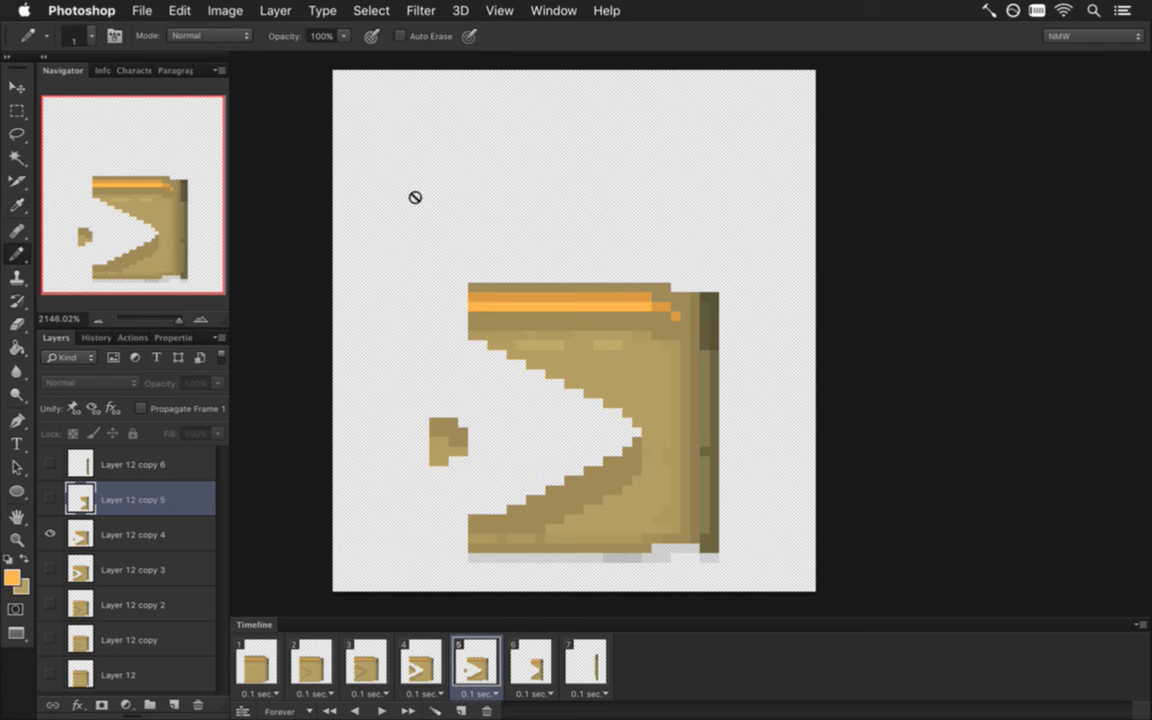
left_click(152, 532)
mouse_move(485, 141)
left_mouse_down()
mouse_move(392, 219)
mouse_move(584, 213)
mouse_move(639, 178)
mouse_move(679, 95)
left_mouse_up()
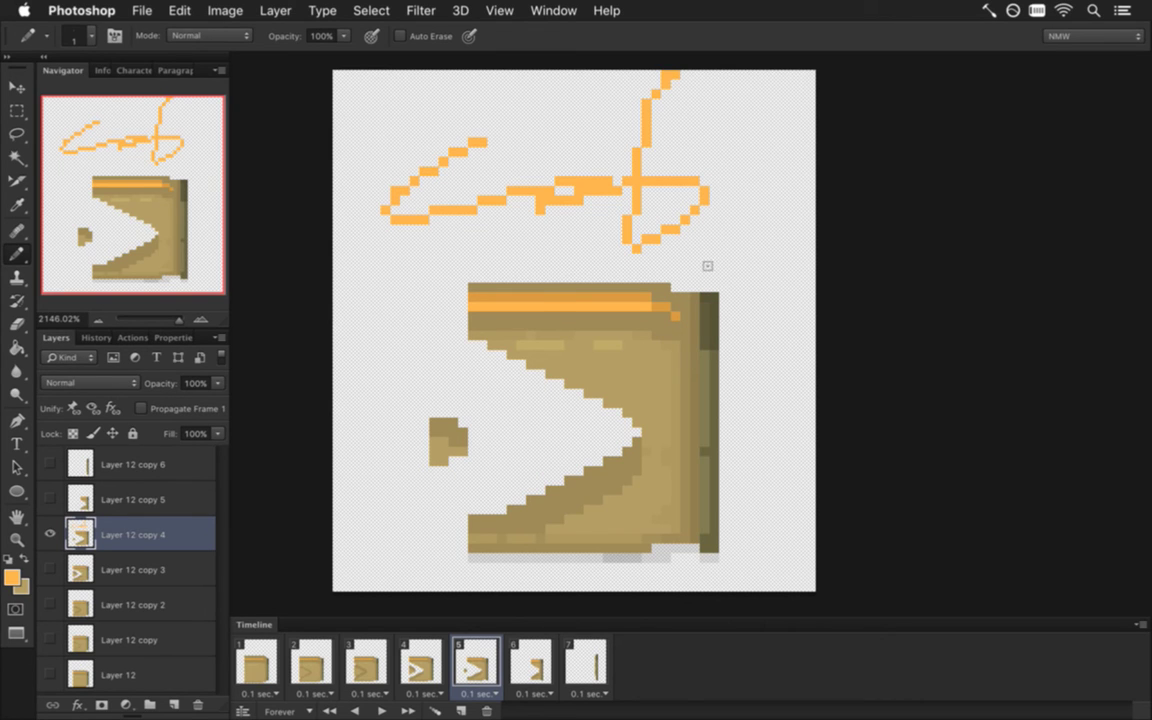
key("Right")
Compare frame 6 with frames 4 and 5, move the side edge's top end on Layer 12 copy 5 up 1 px, and deselect
left_click(476, 662)
left_click(528, 660)
left_click(476, 660)
left_click(528, 660)
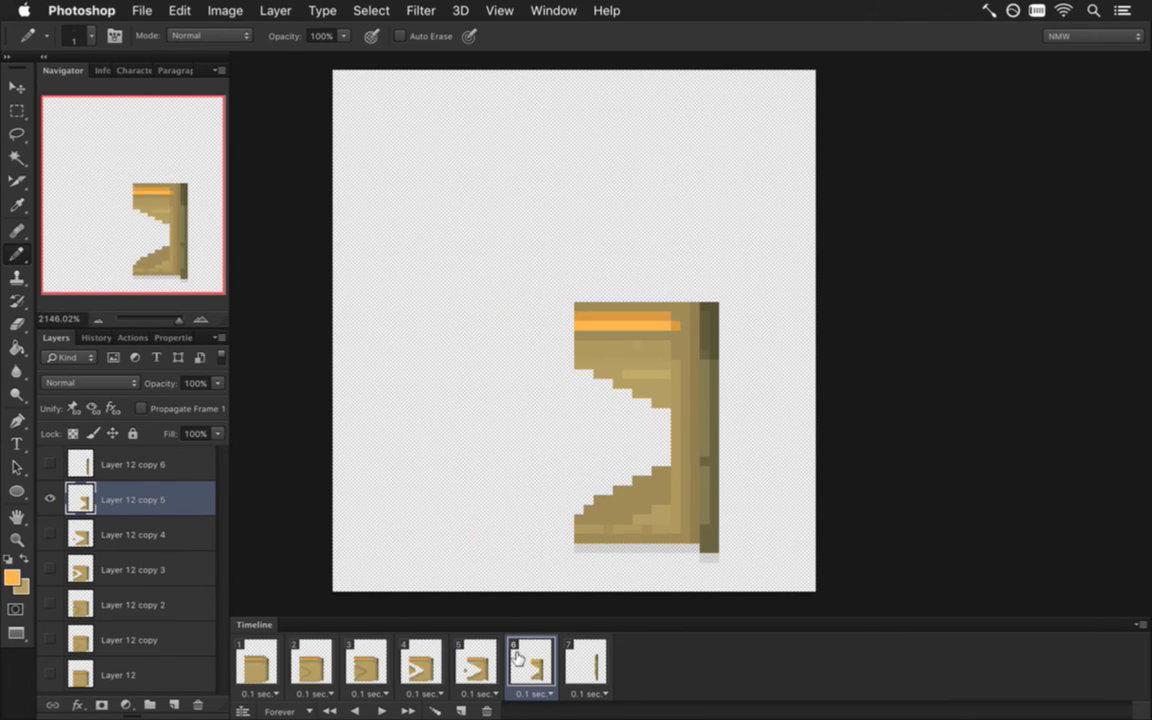
left_click(495, 655)
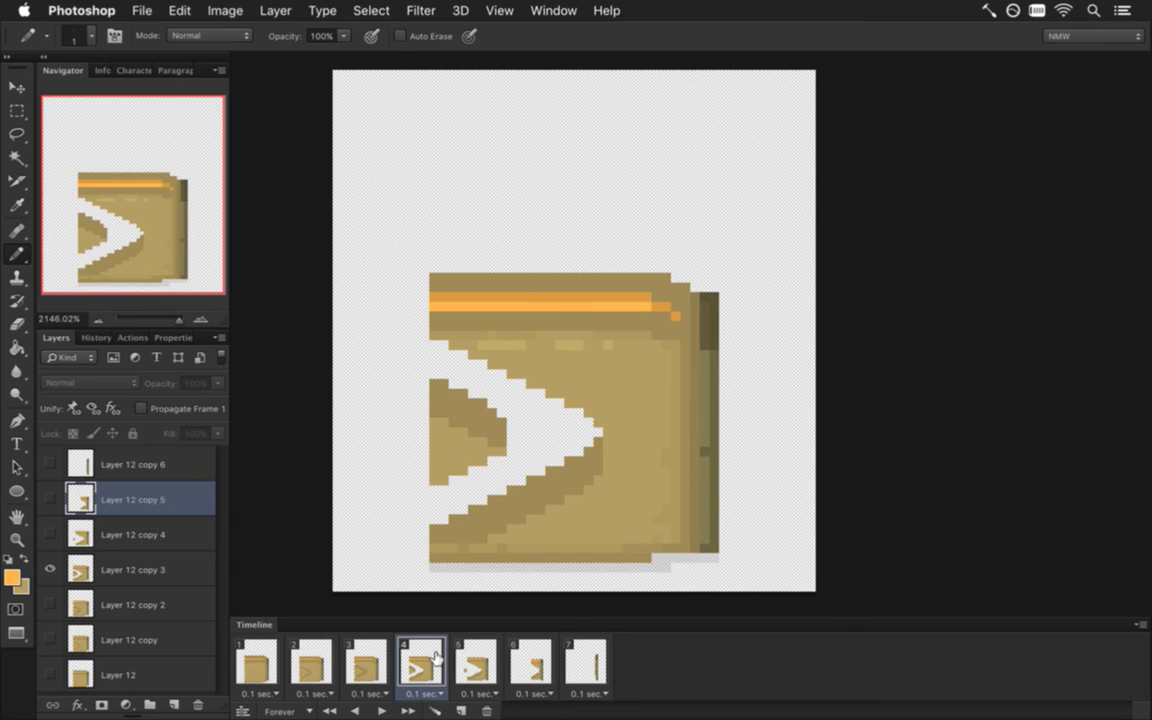
left_click(517, 662)
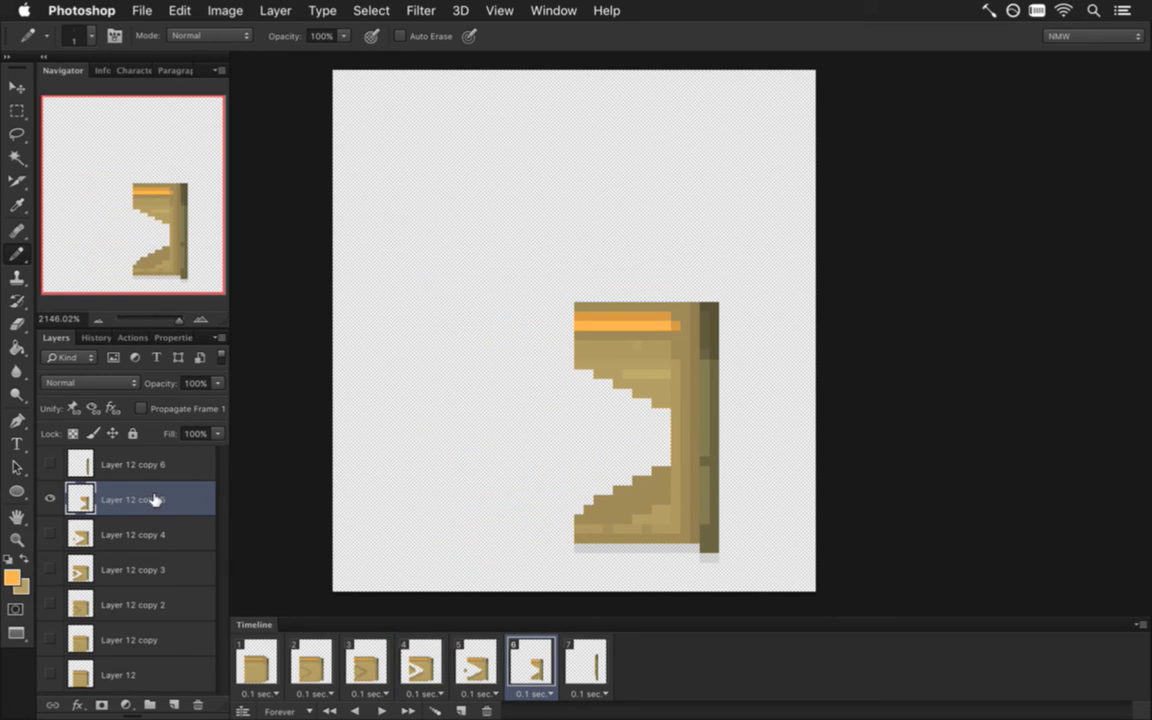
key("m")
mouse_move(700, 293)
left_mouse_down()
mouse_move(718, 318)
mouse_move(722, 368)
left_mouse_up()
key("ctrl+Up")
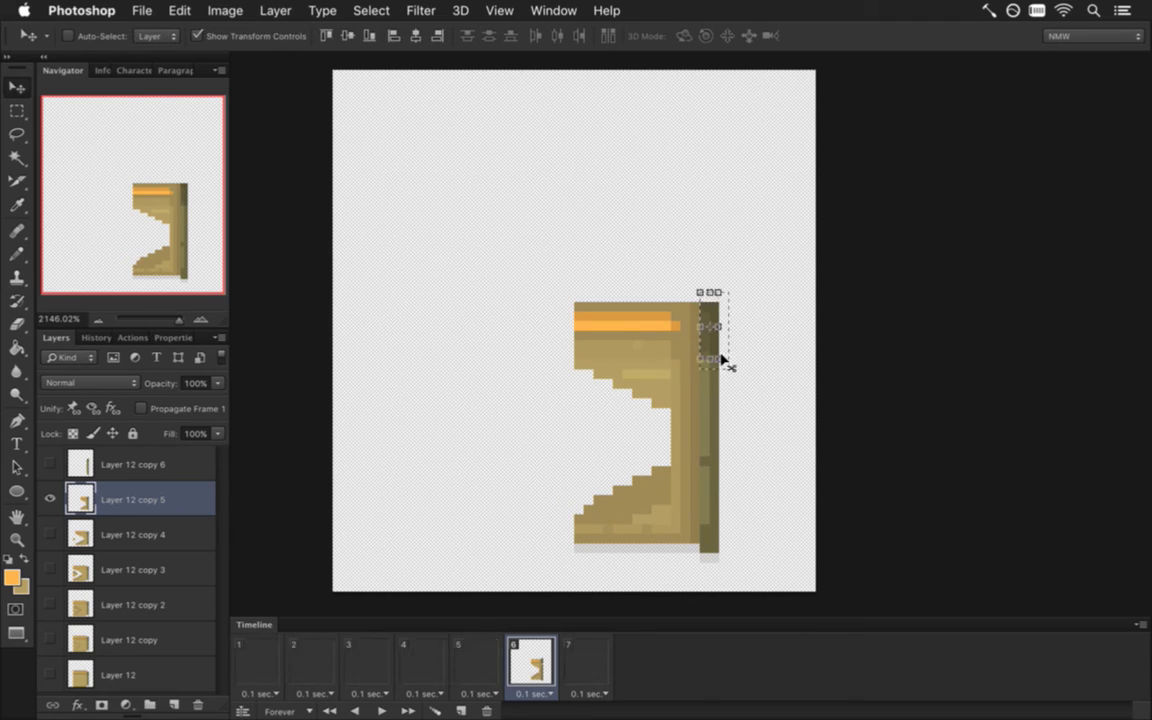
key("ctrl+d")
Touch up the bottom of the side edge's dark shade on Layer 12 copy 5 with two sampled olive tones, and check frames 5 to 7
key("i")
left_click(708, 388)
key("b")
left_click(709, 362)
key("i")
left_click(722, 386)
key("b")
left_click(475, 663)
left_click(530, 663)
left_click(585, 668)
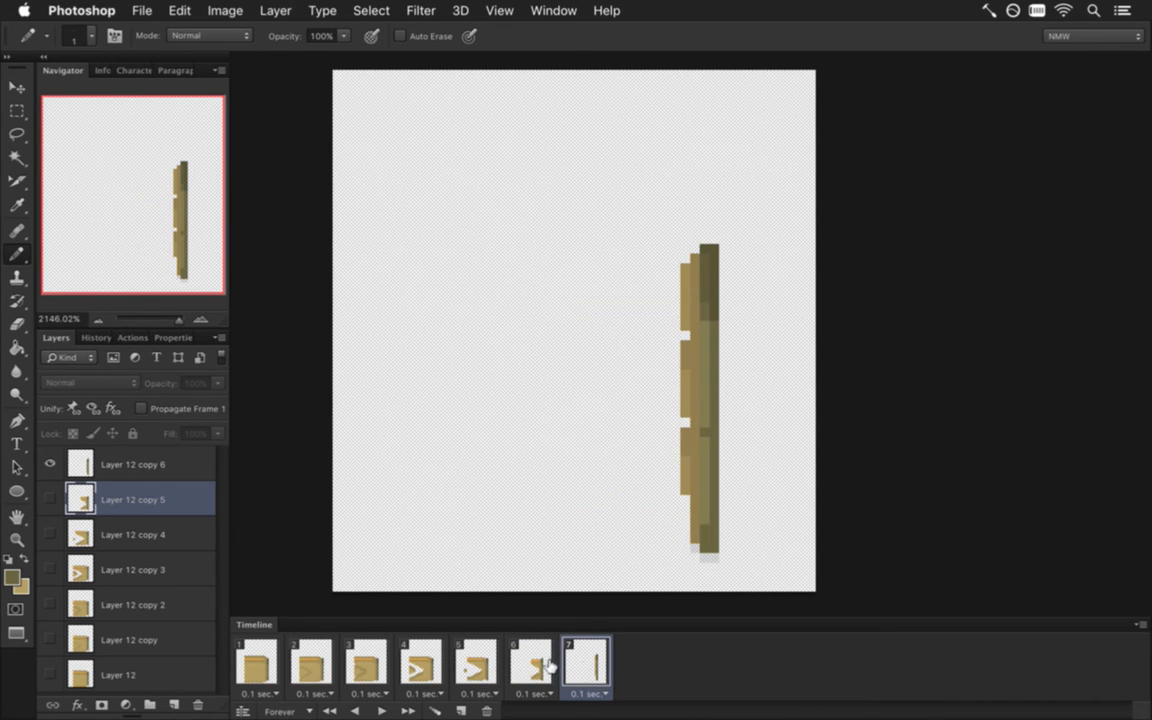
Move the upper part of the side edge on Layer 12 copy 6 down 3 px
left_click(140, 464)
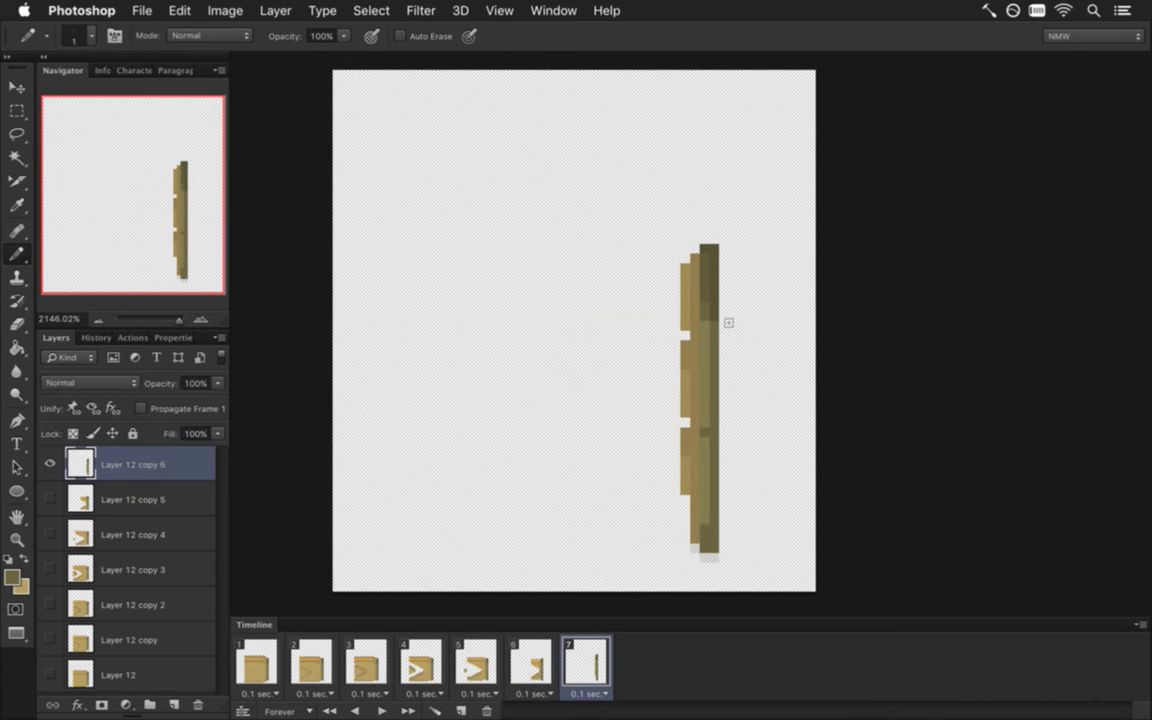
key("m")
left_click_drag(642, 225, 743, 368)
key("v")
key("Down")
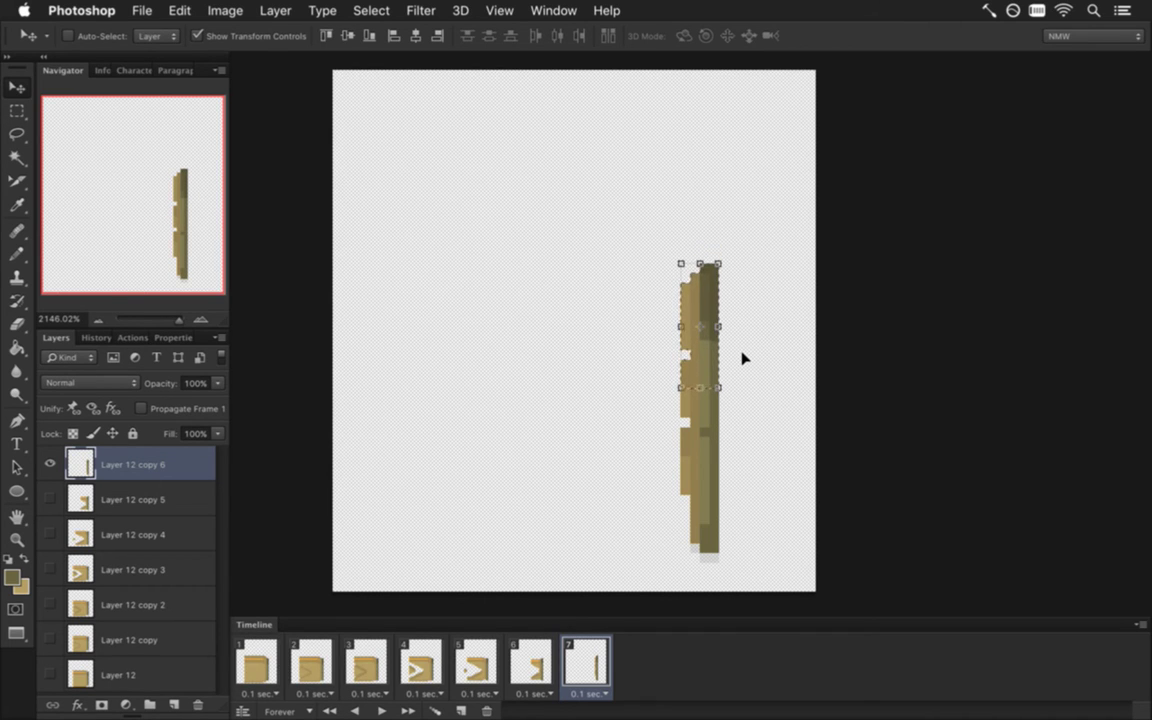
key("Down")
Shorten the side edge on Layer 12 copy 6 further by moving everything above its lowest section down 2 px, and deselect
key("m")
left_click_drag(622, 234, 767, 474)
key("v")
key("Down")
key("Down")
key("ctrl+d")
key("m")
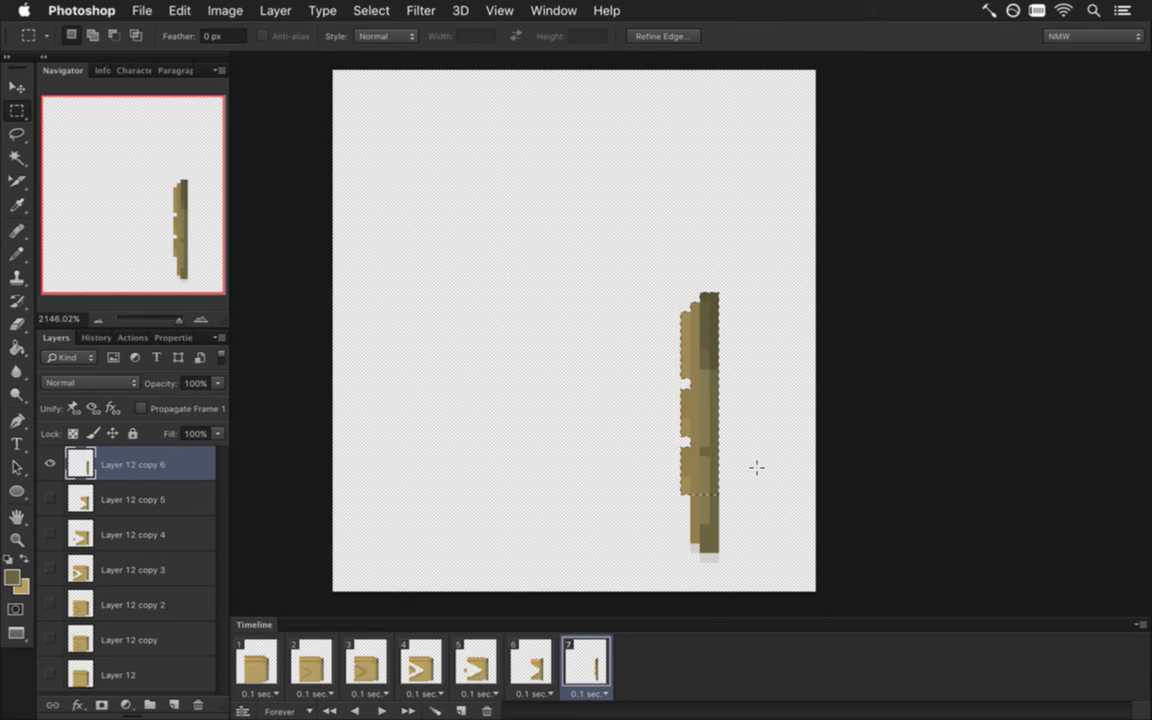
Compare frames 6 and 7 and play the door animation from frame 1 to check the opening
left_click(535, 665)
left_click(572, 668)
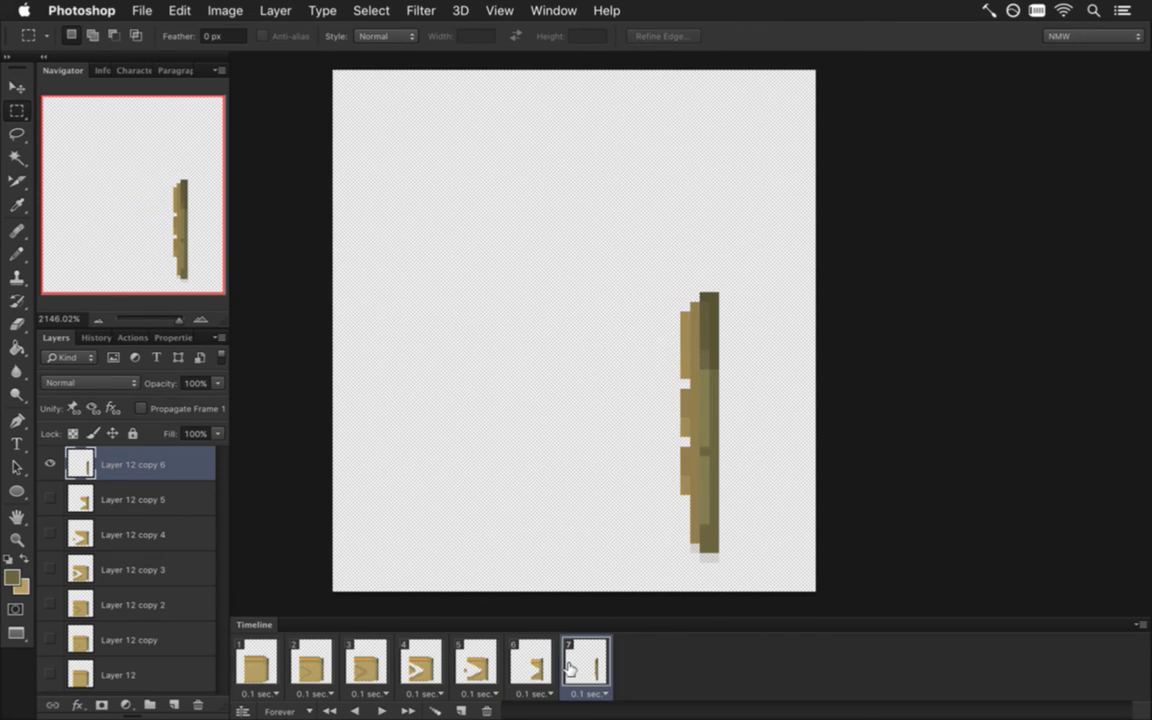
left_click(252, 660)
left_click(382, 710)
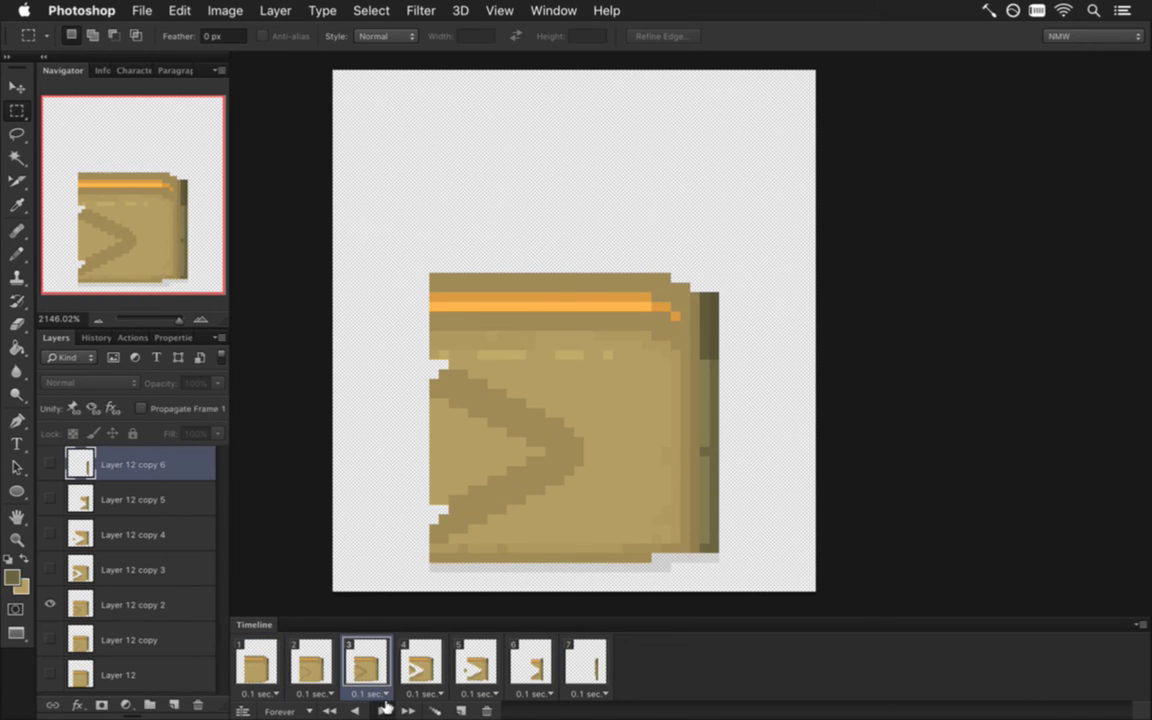
key("space")
Render all frames from frame 1 as the PNG image sequence 8DoorS1Open.png at document size
left_click(257, 665)
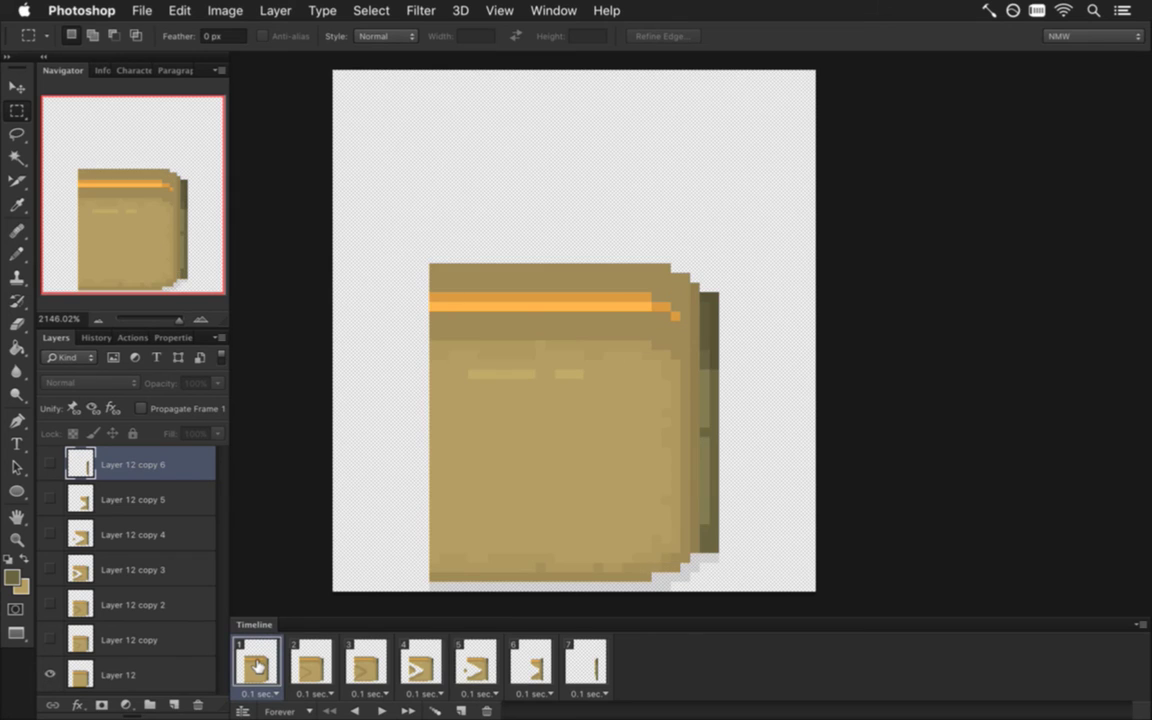
key("super+alt+shift+r")
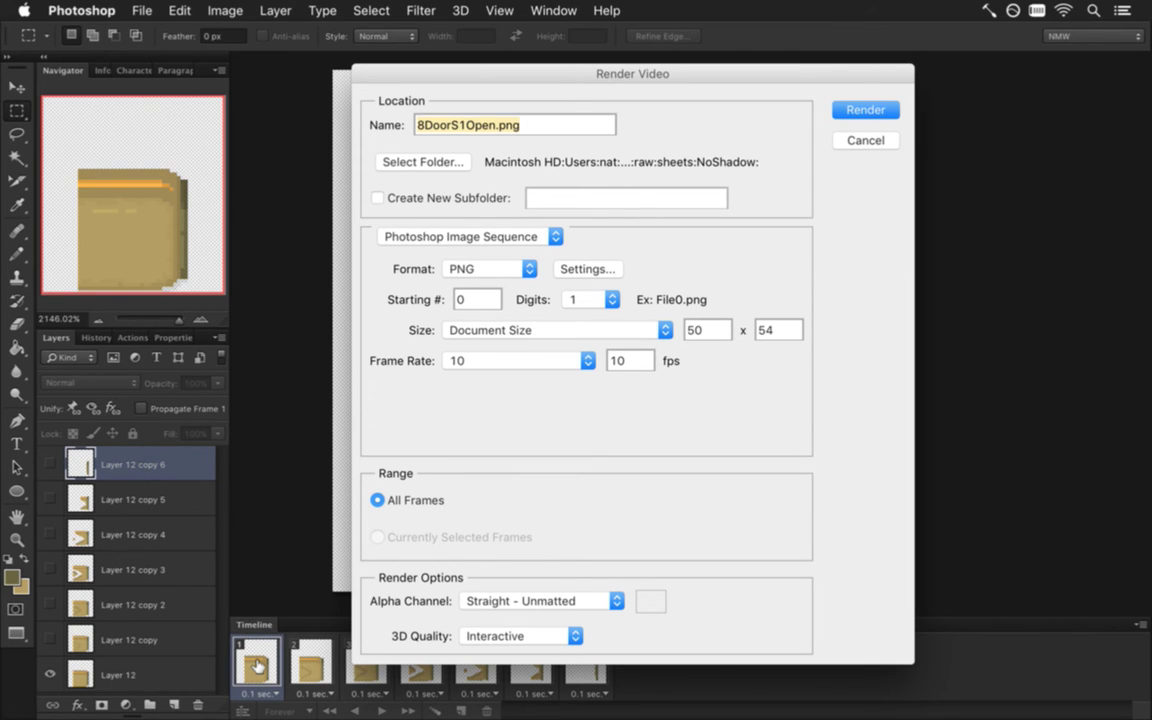
key("Return")
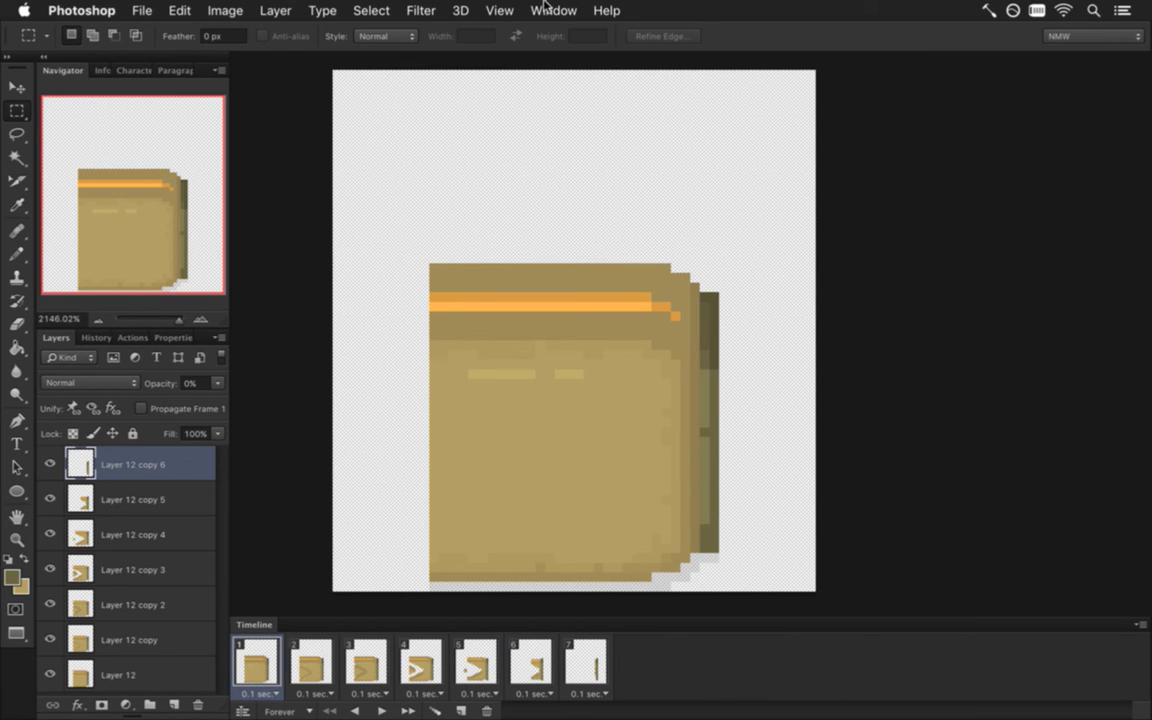
Save the document as 8DoorS0Open.psd in the NoShadow folder
left_click(142, 10)
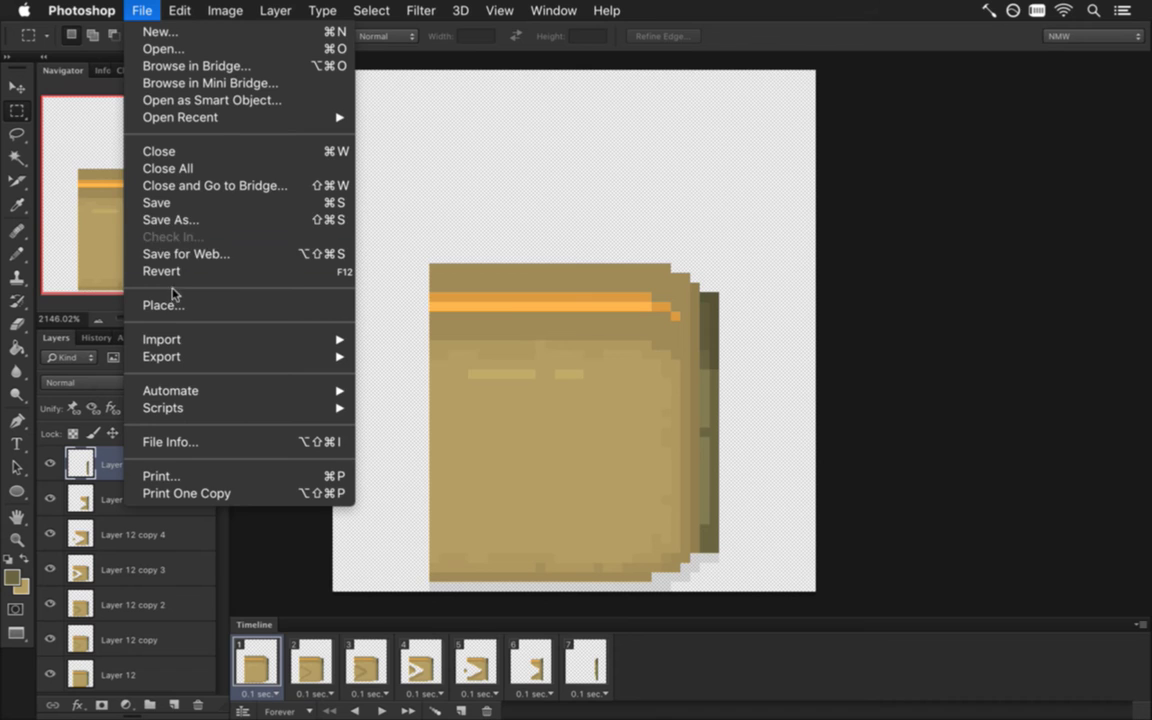
left_click(156, 222)
key("Right")
key("Left")
key("Left")
key("Left")
key("Left")
key("BackSpace")
type("0")
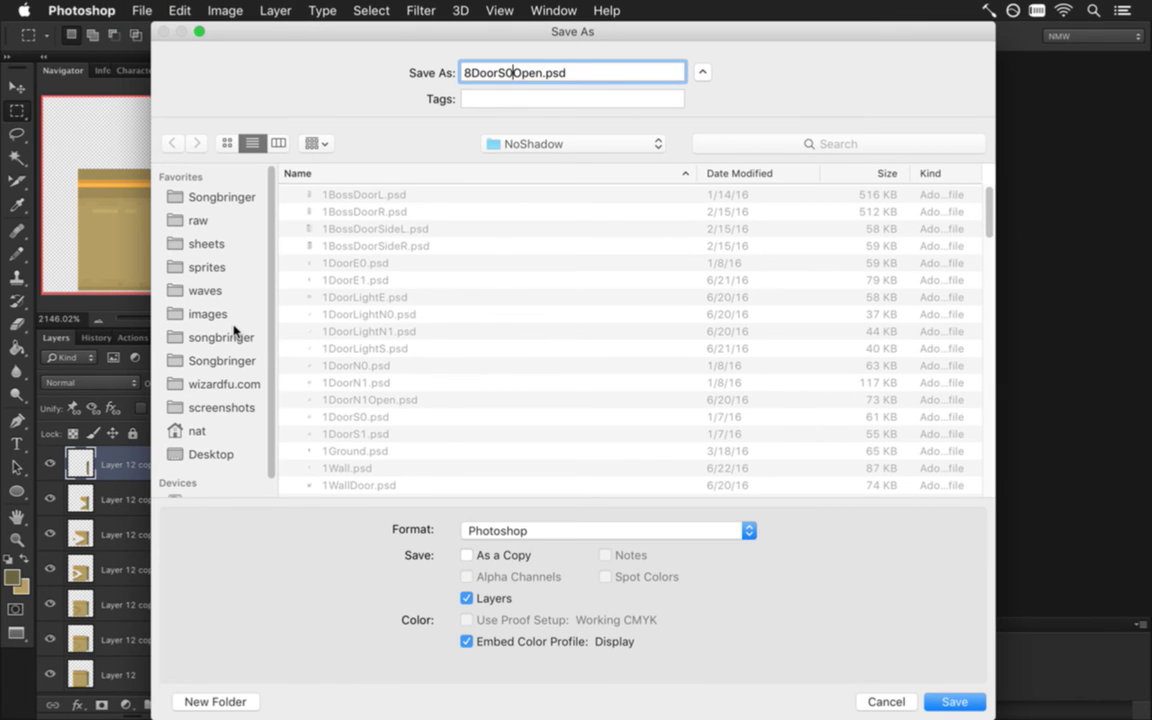
key("Return")
Flip the whole canvas horizontally and render all frames as the PNG image sequence 8DoorS0Open.png
left_click(222, 10)
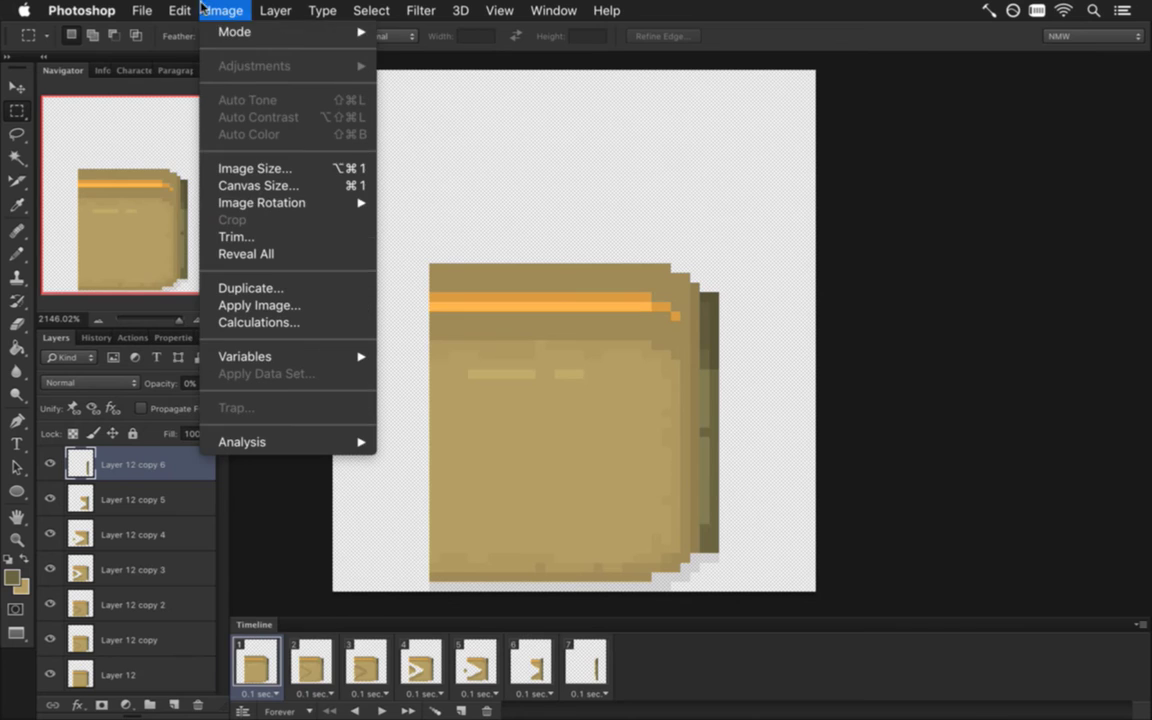
mouse_move(261, 203)
left_click(400, 288)
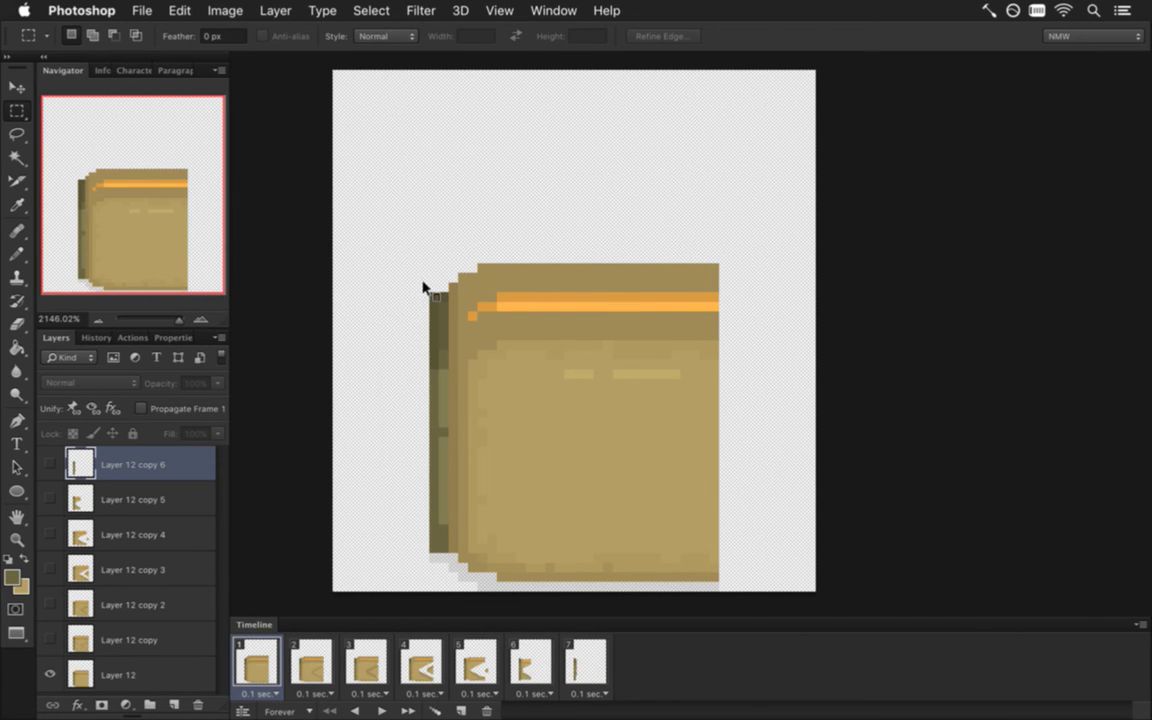
key("super+alt+shift+r")
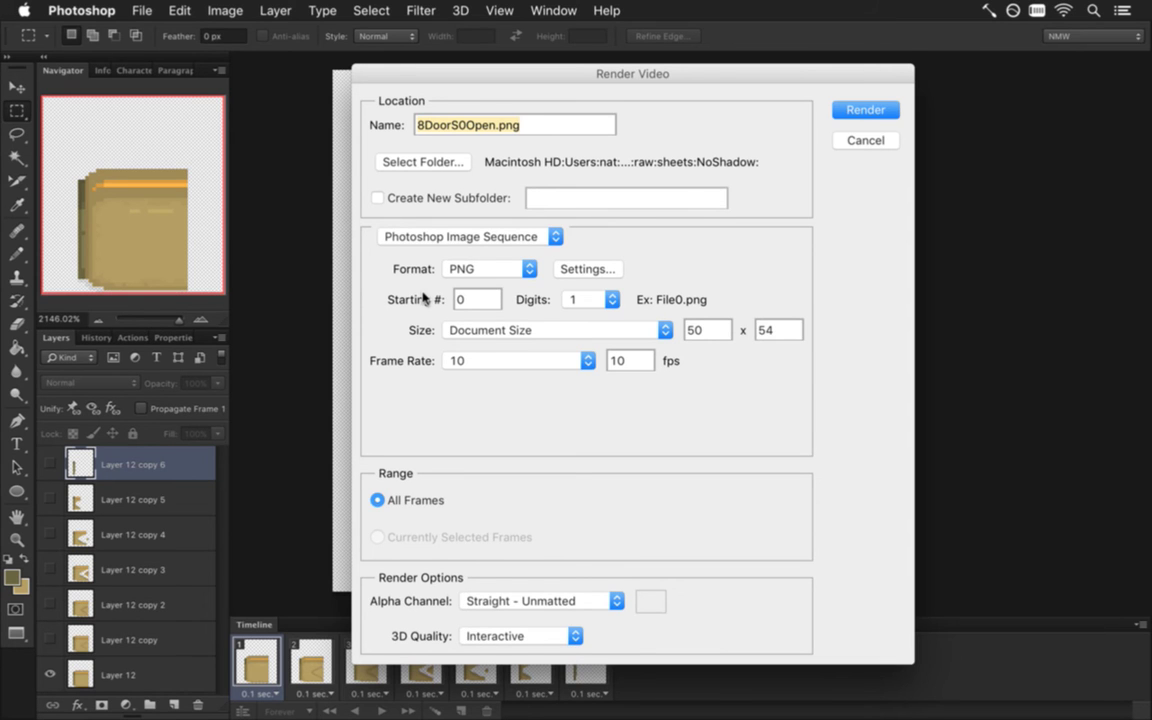
key("Return")
Switch to Xcode and build and run the MacD target
key("super+Tab")
key("super+Tab")
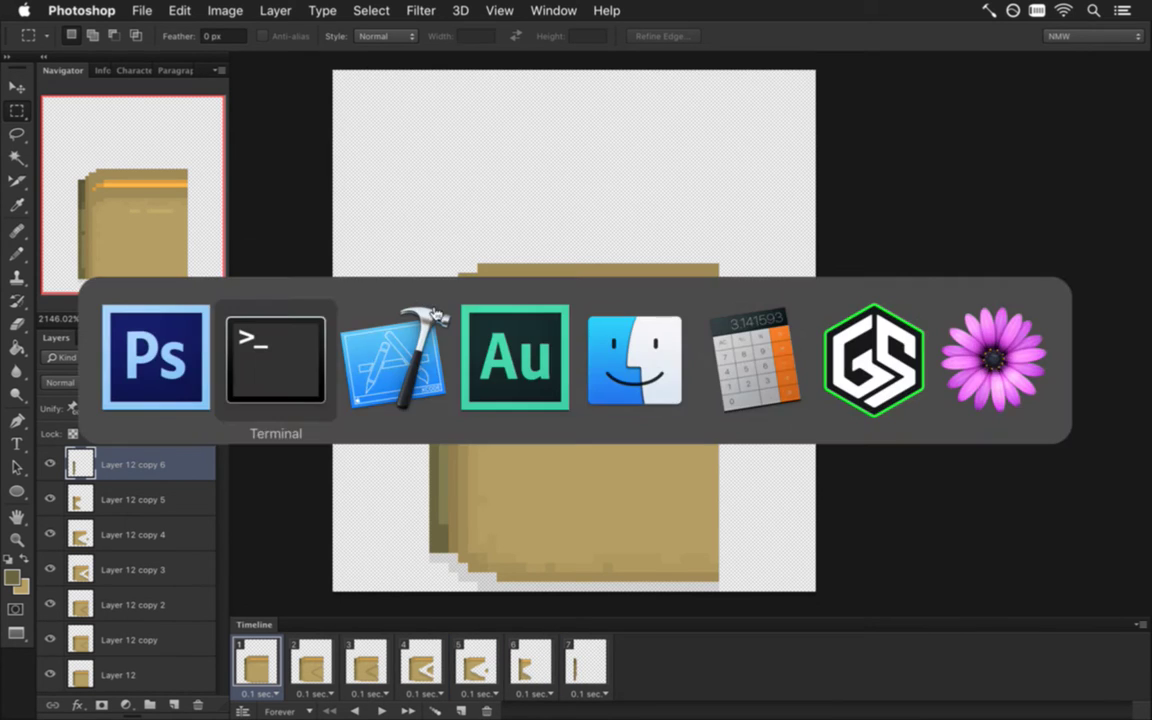
left_click(429, 342)
key("super+r")
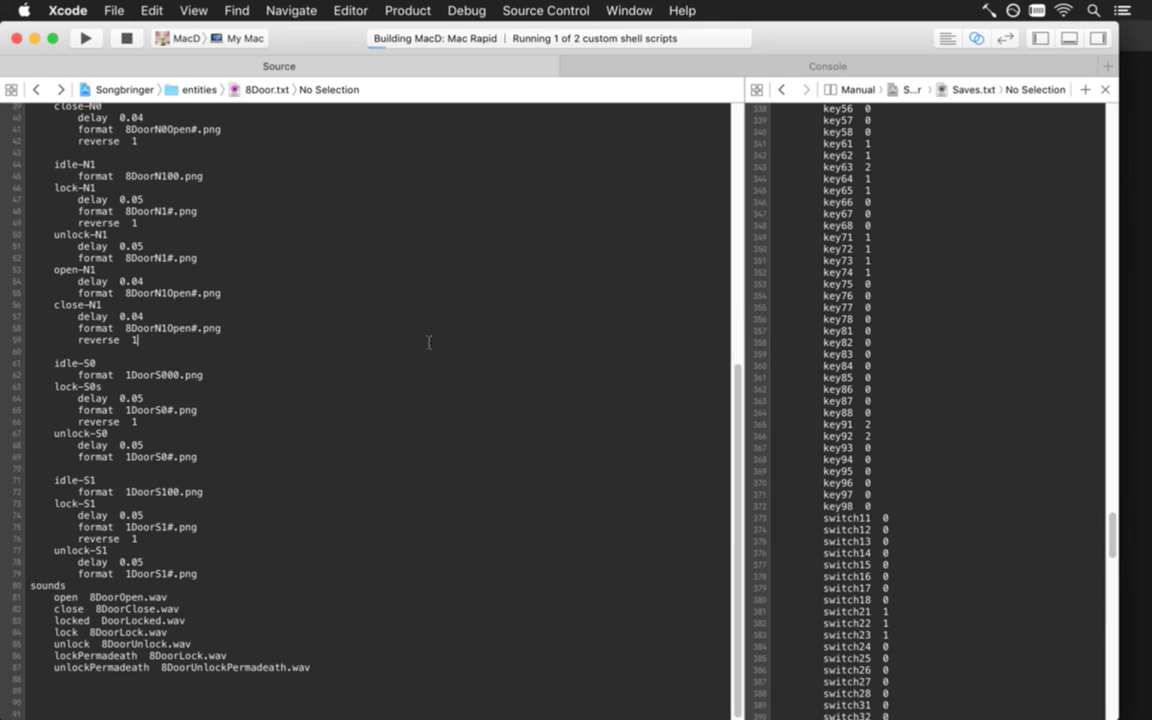
Copy the open-N1 and close-N1 entries in 8Door.txt and paste them below the unlock-S0 entry
key("Up")
key("Up")
key("Up")
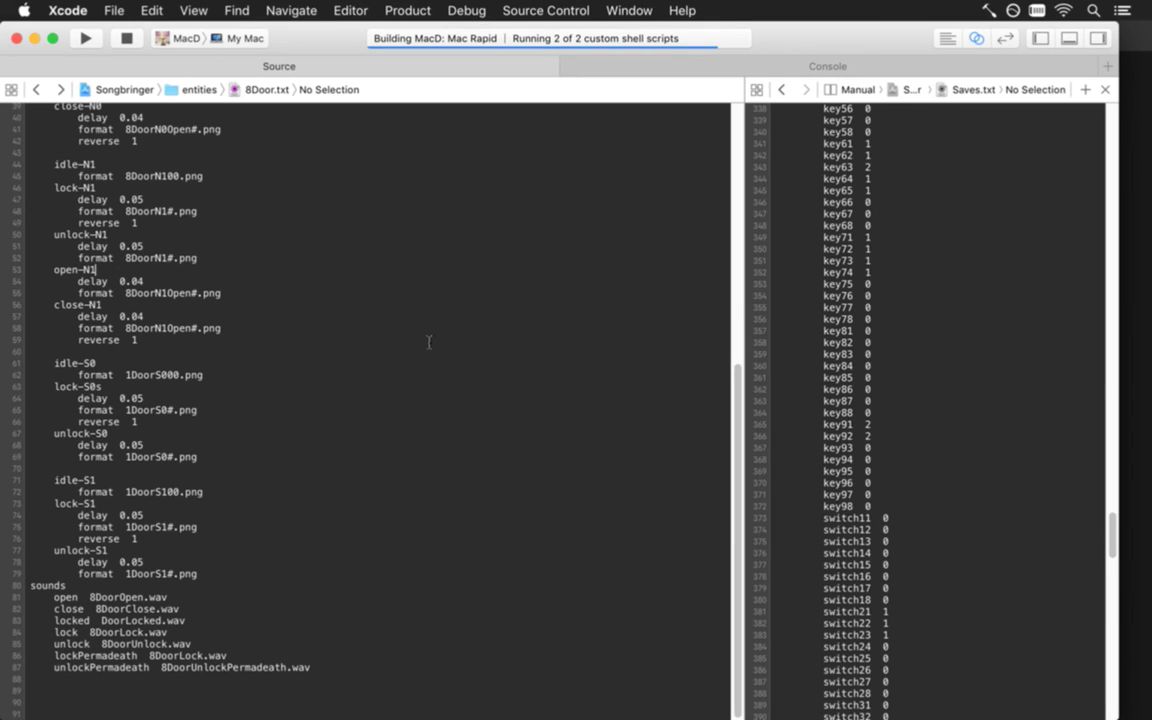
key("Left")
key("Left")
key("Left")
key("Left")
key("shift+Down")
key("shift+Down")
key("shift+Down")
key("shift+Down")
key("shift+Down")
key("shift+Down")
key("shift+Down")
key("ctrl+c")
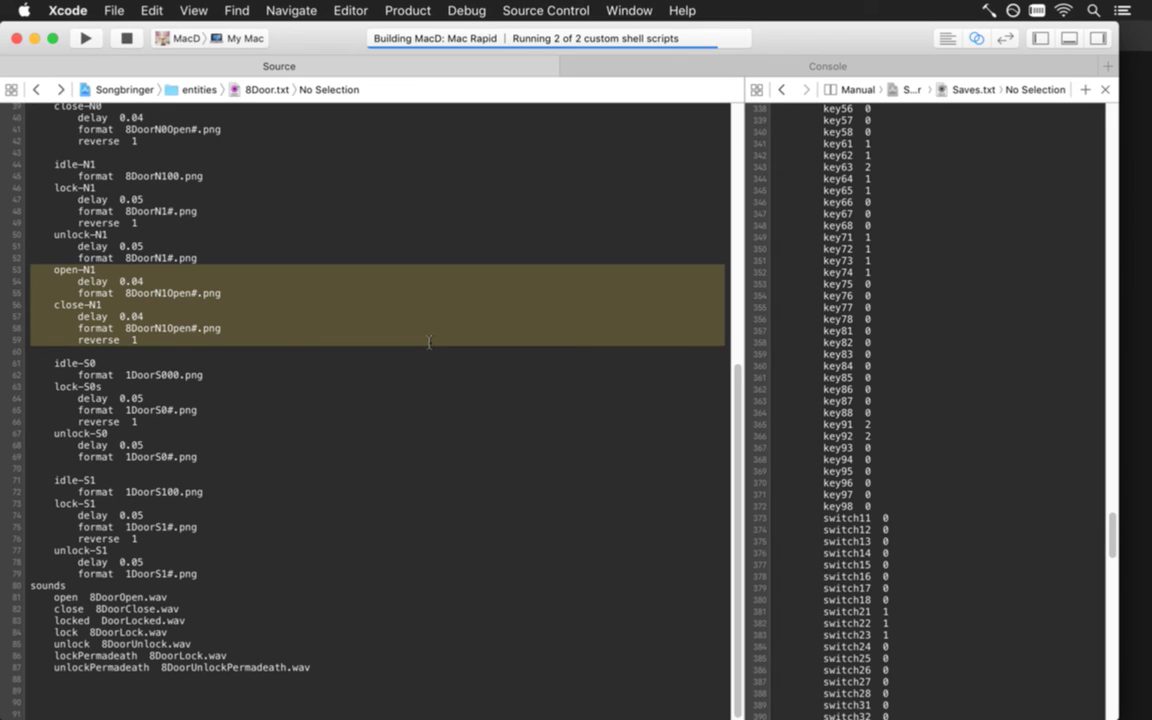
key("Right")
key("Down")
key("Down")
key("Down")
key("Down")
key("Down")
key("Down")
key("Down")
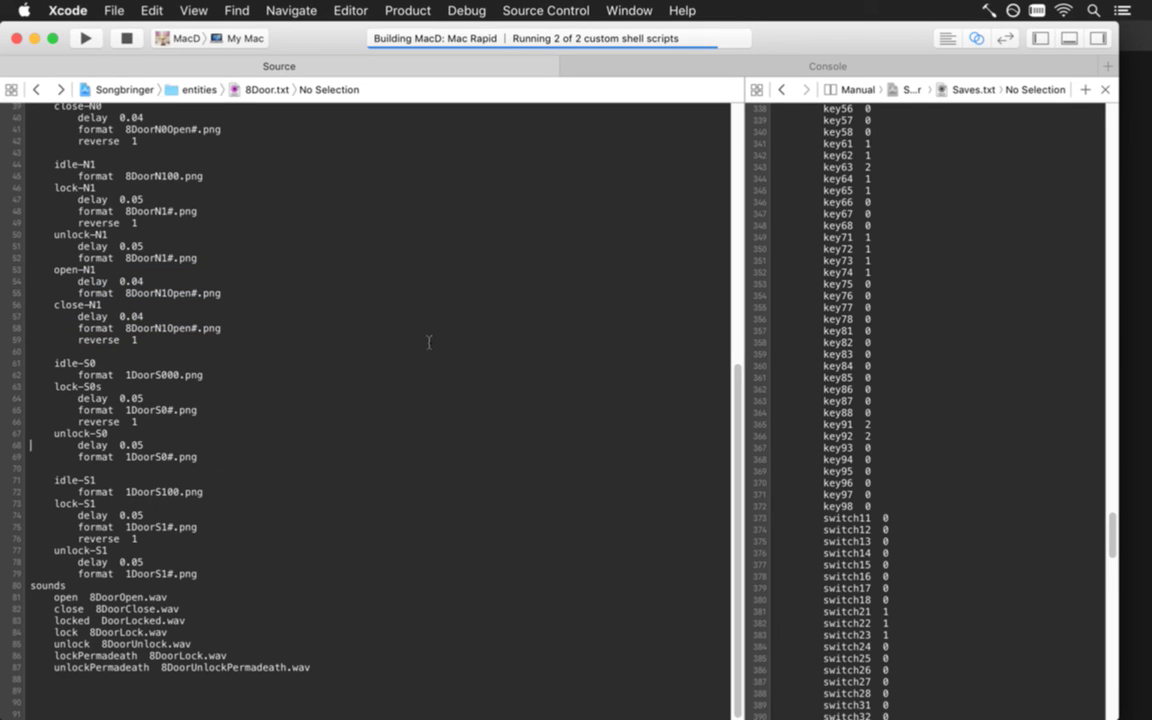
key("ctrl+v")
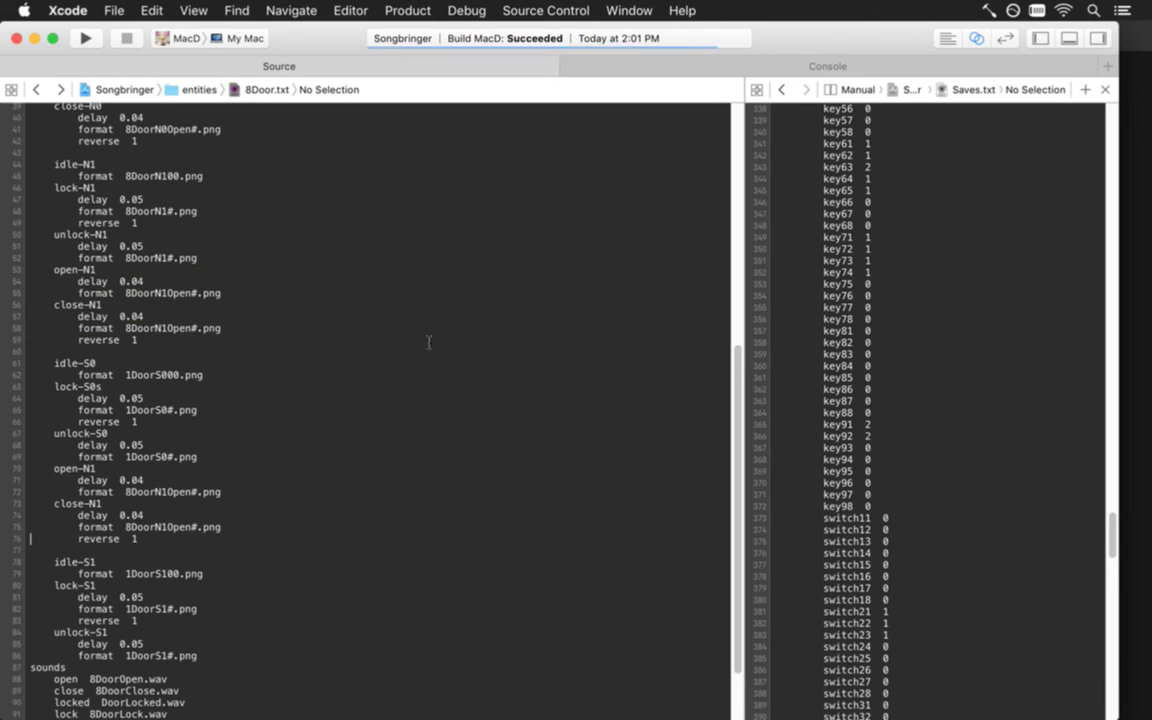
Rename the pasted entries open-S0 and close-S0 and set both their formats to 8DoorS0Open#.png
key("Left")
key("BackSpace")
key("BackSpace")
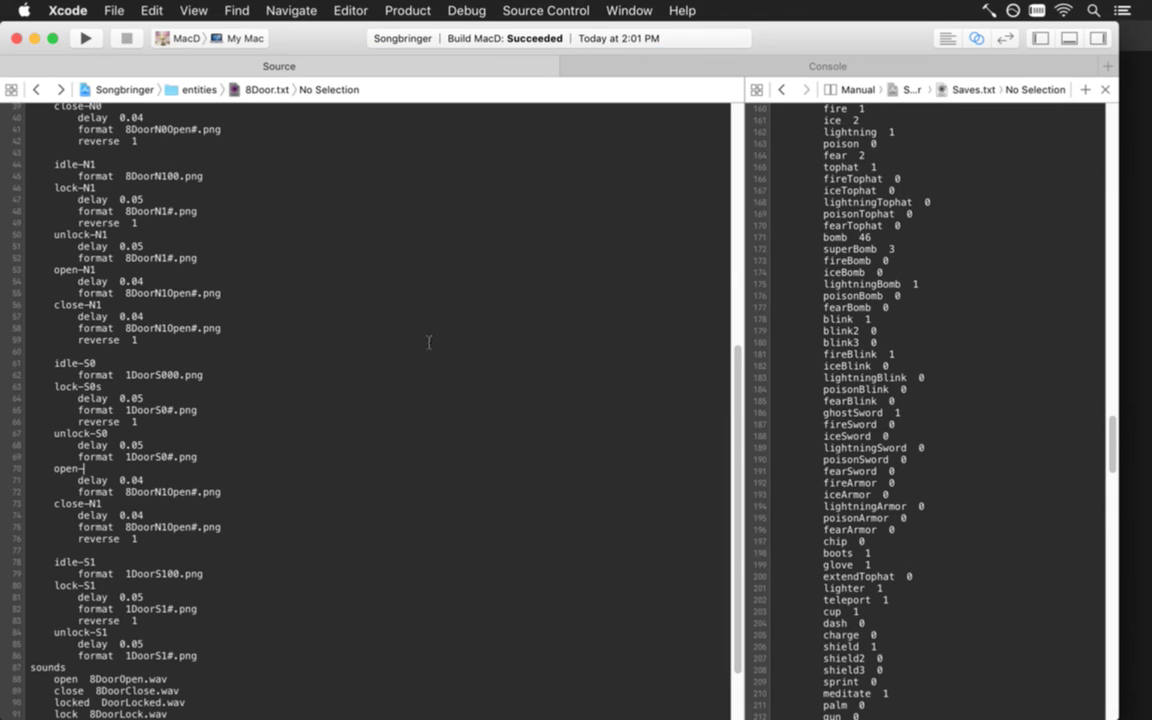
type("S0")
key("Delete")
key("Delete")
type("S0")
key("BackSpace")
key("Delete")
type("S")
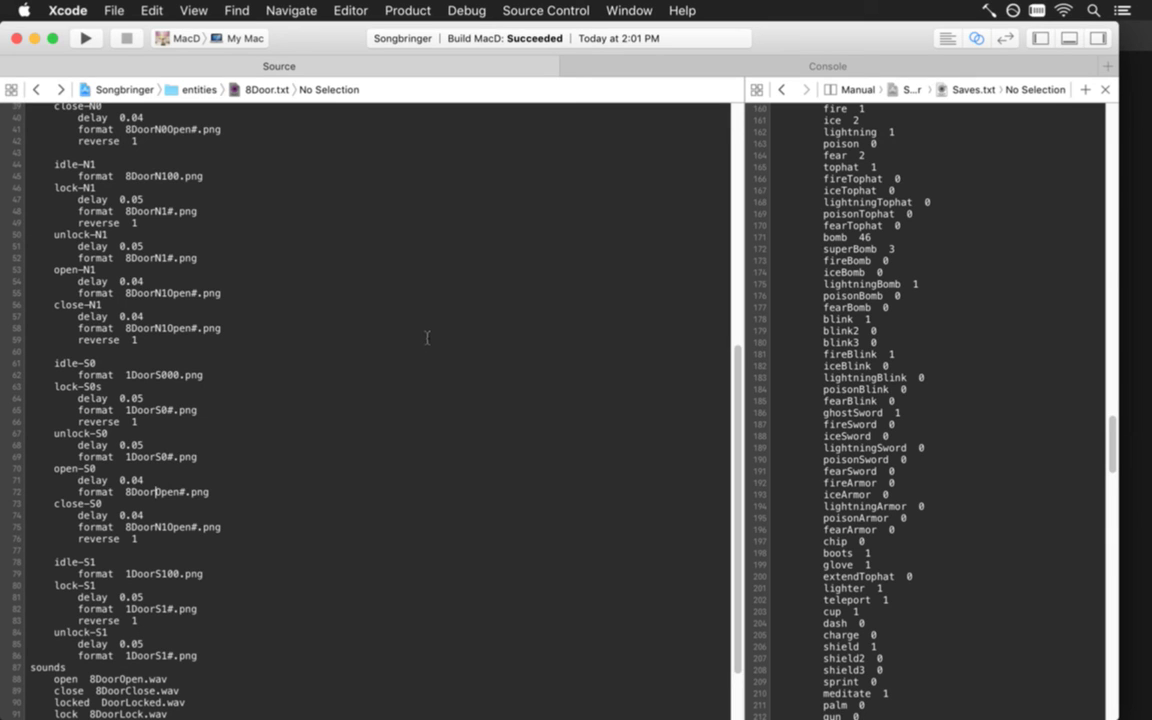
type("0")
key("Down")
key("Down")
key("Down")
key("BackSpace")
key("BackSpace")
type("S0")
Copy the open-S0 and close-S0 entries and paste them below the unlock-S1 entry
key("Up")
key("Up")
key("Up")
key("Up")
key("shift+Down")
key("shift+Down")
key("shift+Down")
key("shift+Down")
key("shift+Down")
key("shift+Down")
key("Down")
key("Down")
key("Down")
key("Down")
key("Down")
key("Down")
key("Down")
key("Down")
key("Down")
key("Down")
key("Down")
type("open-S0 \t\tdelay  0.04 \t\tformat  8DoorS0Open#.png \tclose-S0 \t\tdelay  0.04 \t\tformat  8DoorS0Open#.png \t\treverse  1")
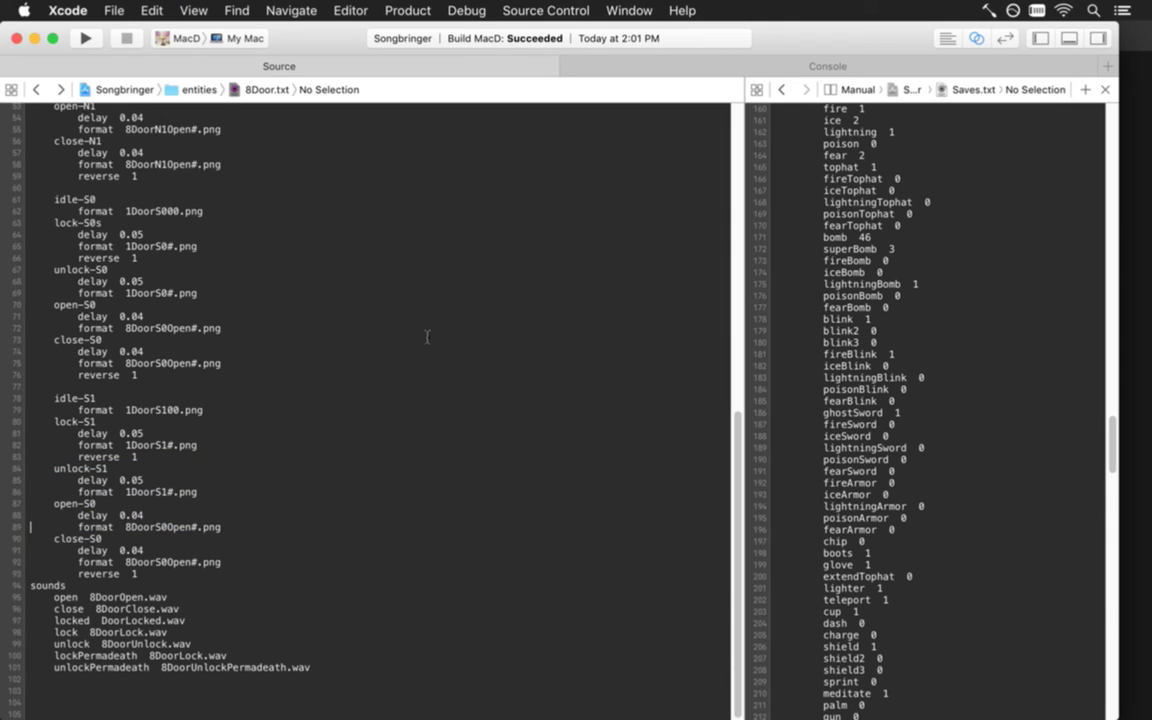
Change S0 to S1 in the open and close entries below unlock-S1, and save 8Door.txt
key("Left")
key("BackSpace")
type("1")
key("Down")
key("End")
key("BackSpace")
type("1")
key("Up")
key("Right")
key("Right")
key("Right")
key("Right")
key("BackSpace")
type("1")
key("BackSpace")
type("1")
key("super+s")
Run the game and walk the character down to the south door to test its opening
key("super+r")
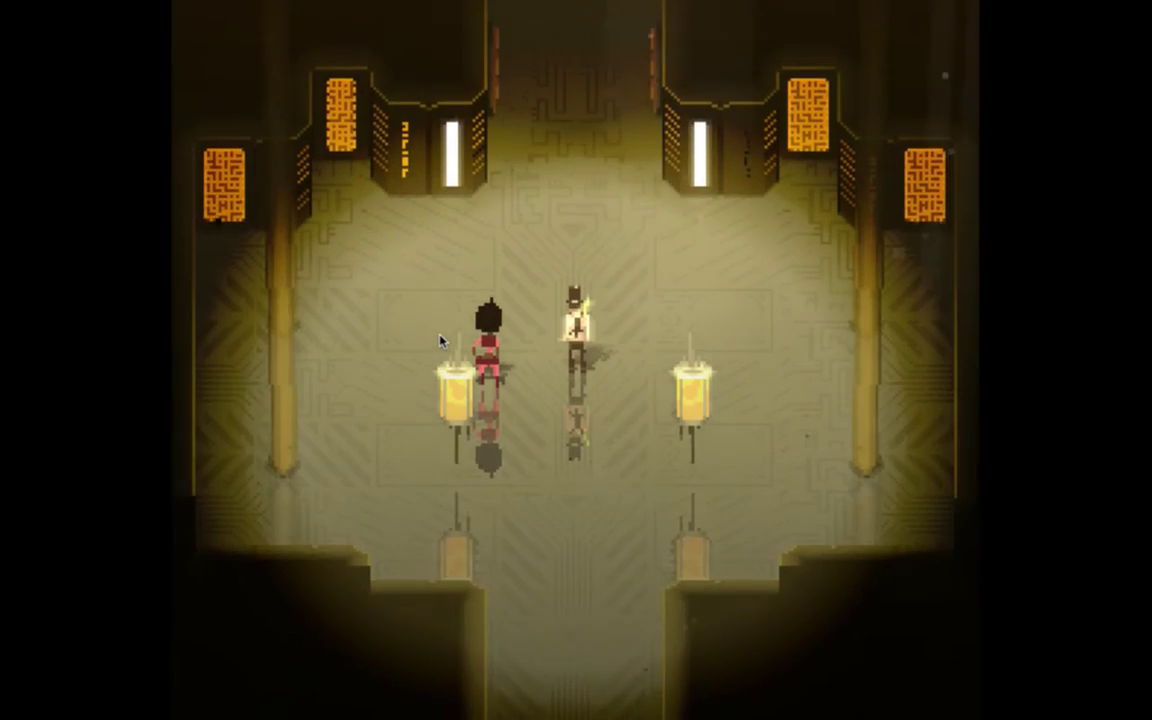
key("s")
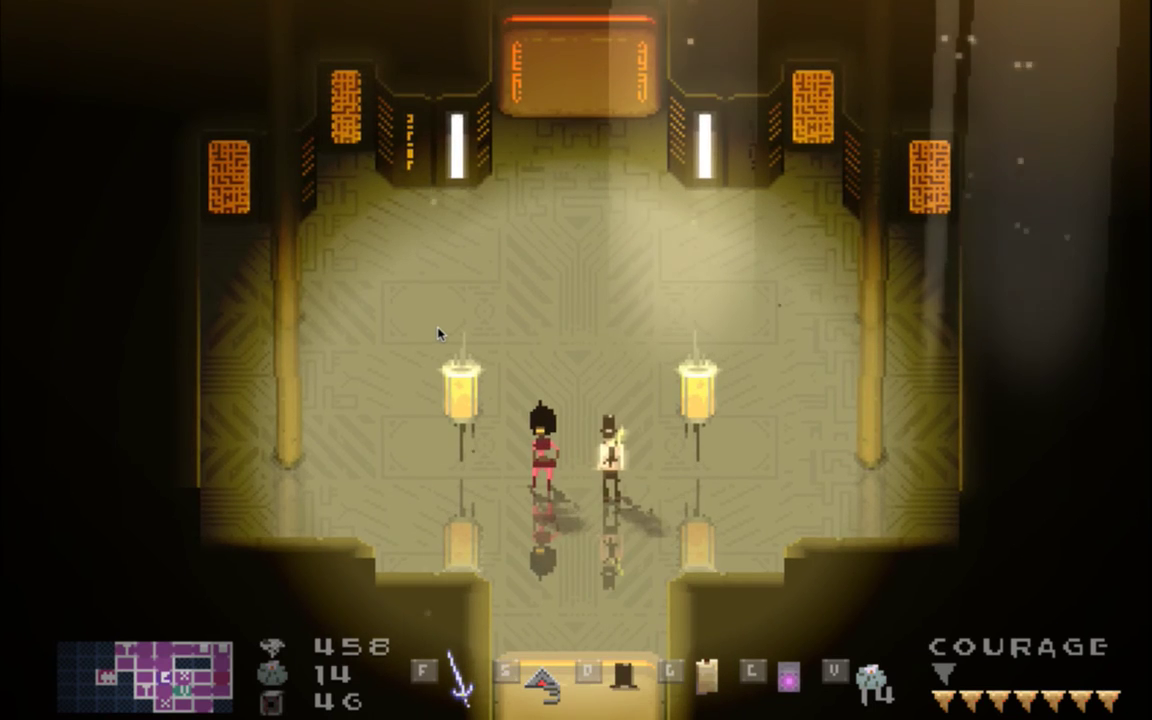
key("s")
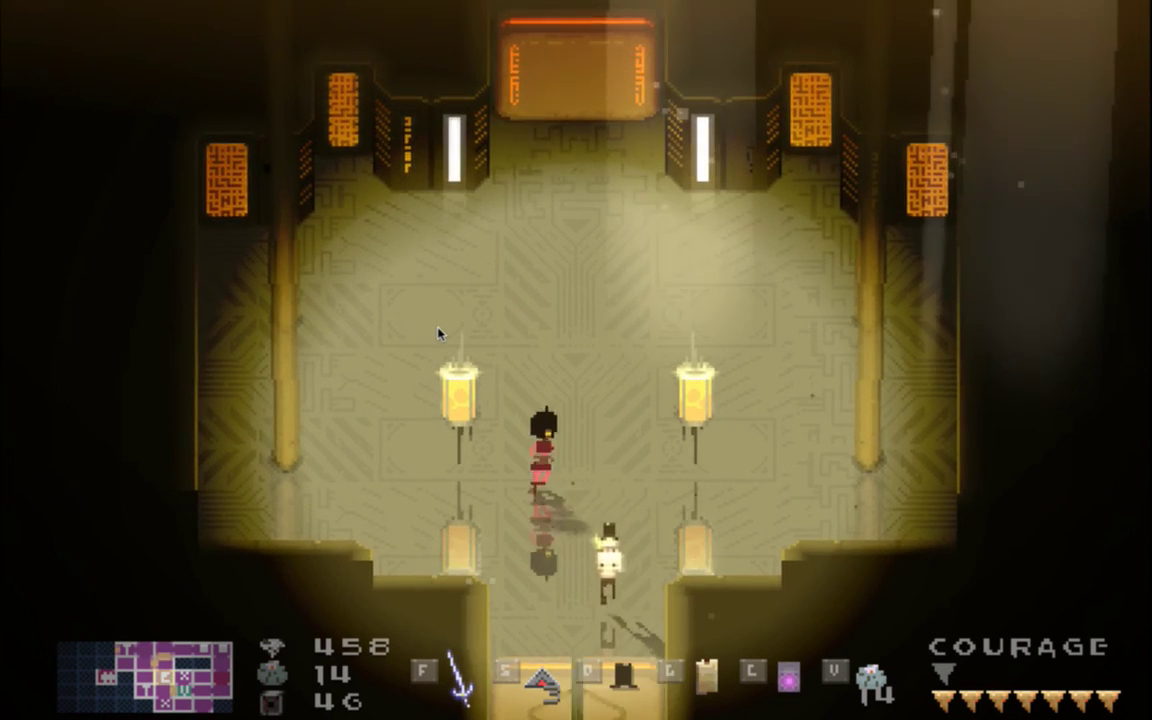
Set the HUD to Minimal in the game's display settings and resume playing
key("Escape")
key("Down")
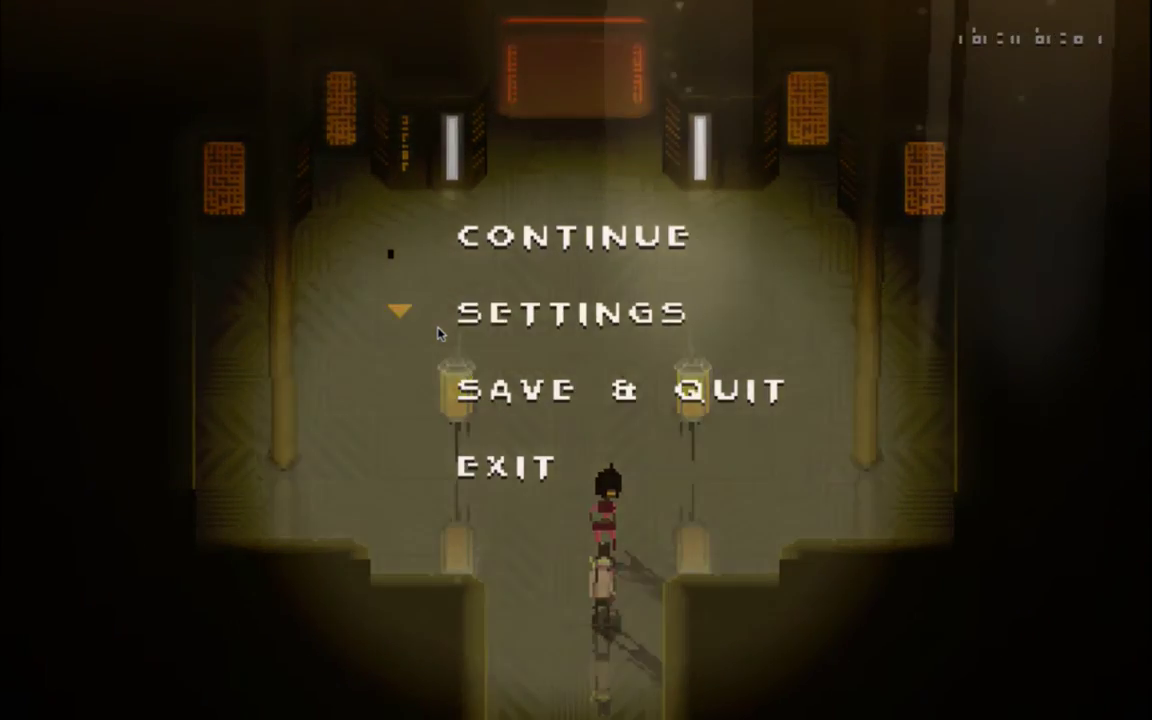
key("Return")
key("Down")
key("Up")
key("Return")
key("Down")
key("Down")
key("Down")
key("Down")
key("Right")
key("Escape")
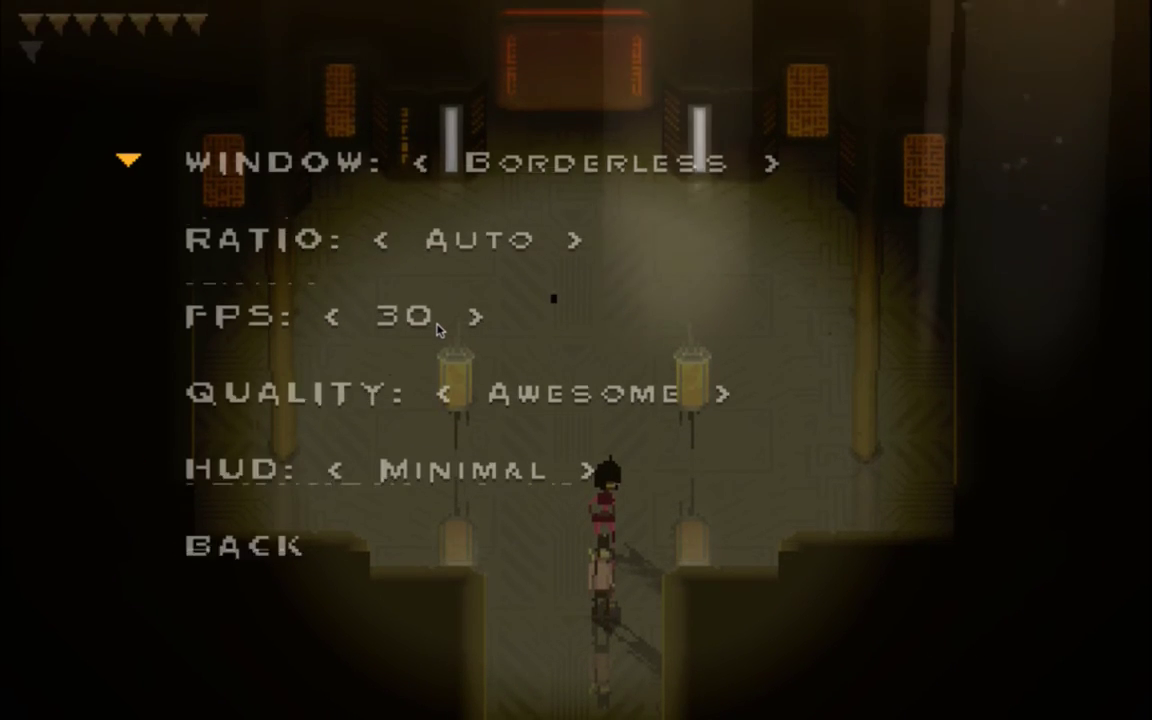
key("Escape")
key("Escape")
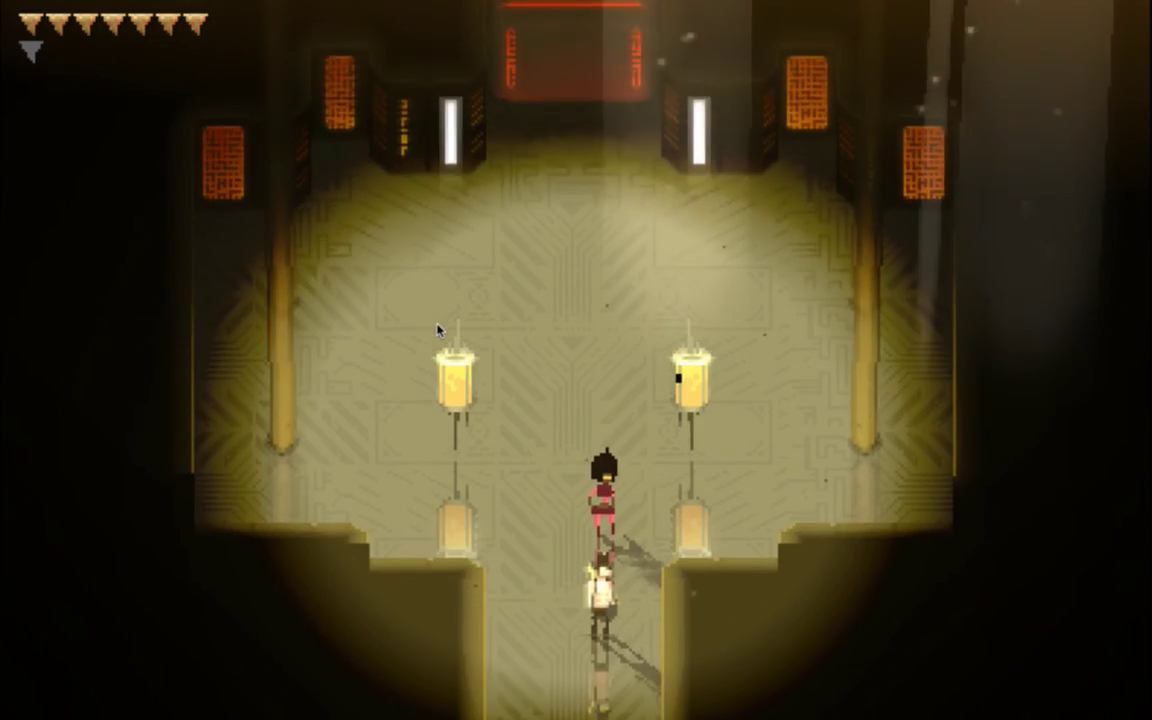
Walk through the south door into the room below and fight the foes there
key("s")
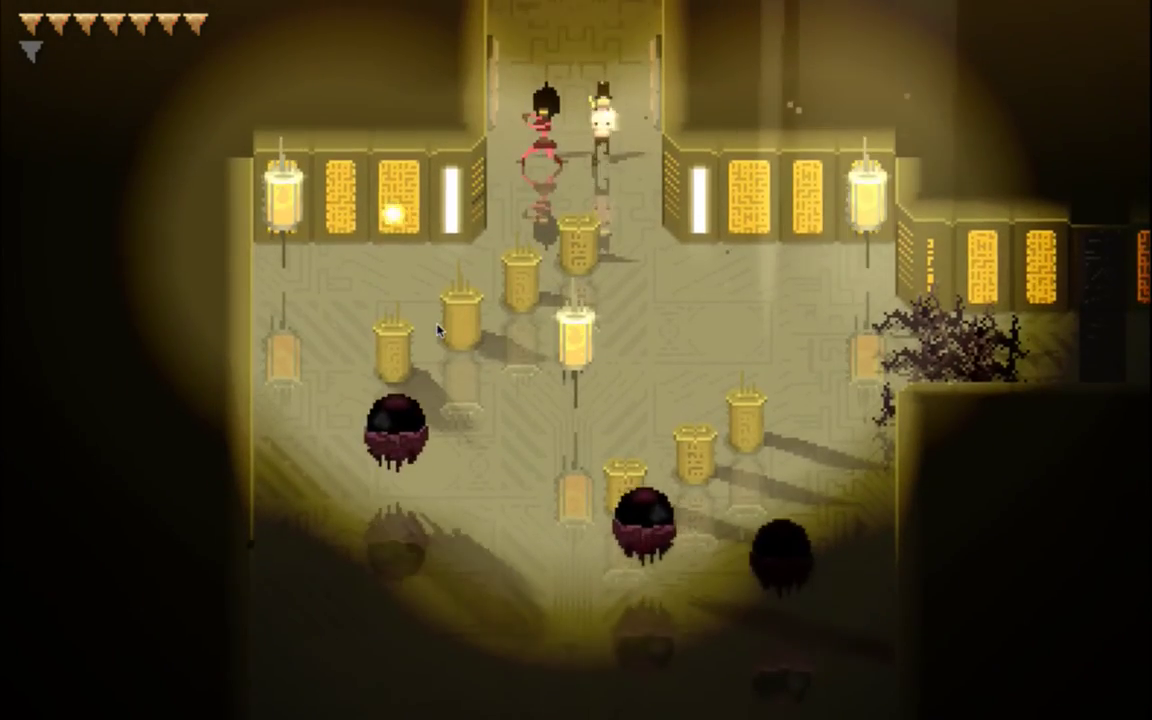
key("s")
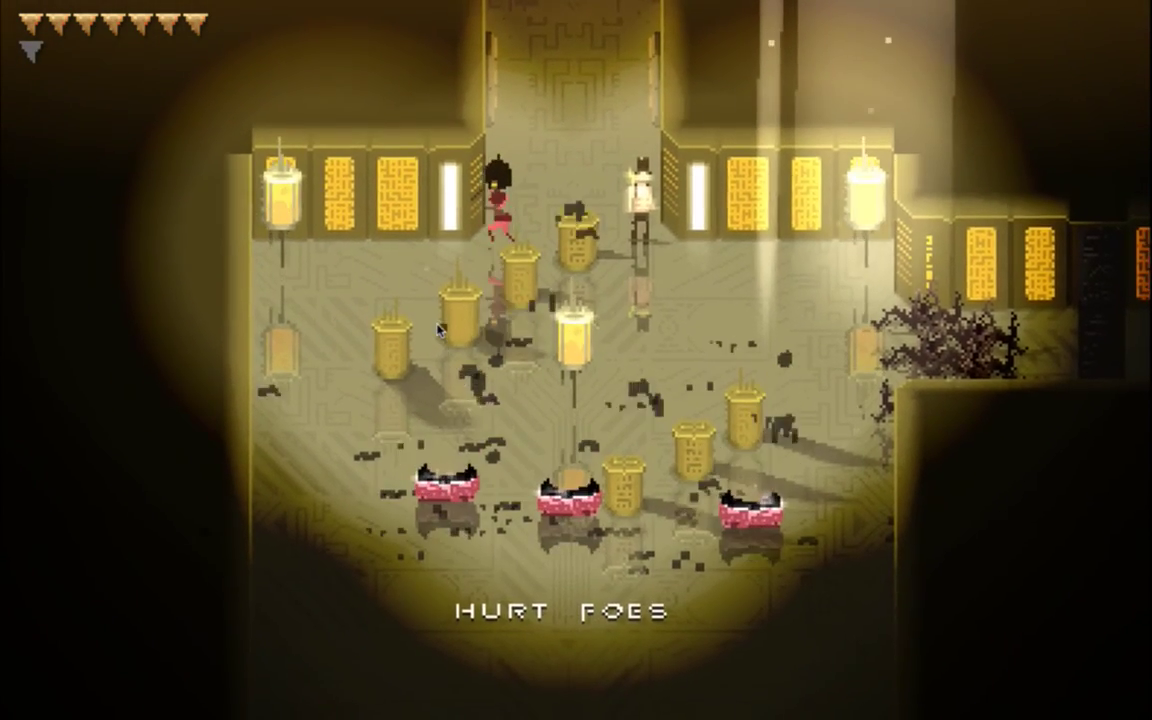
key("d")
key("w")
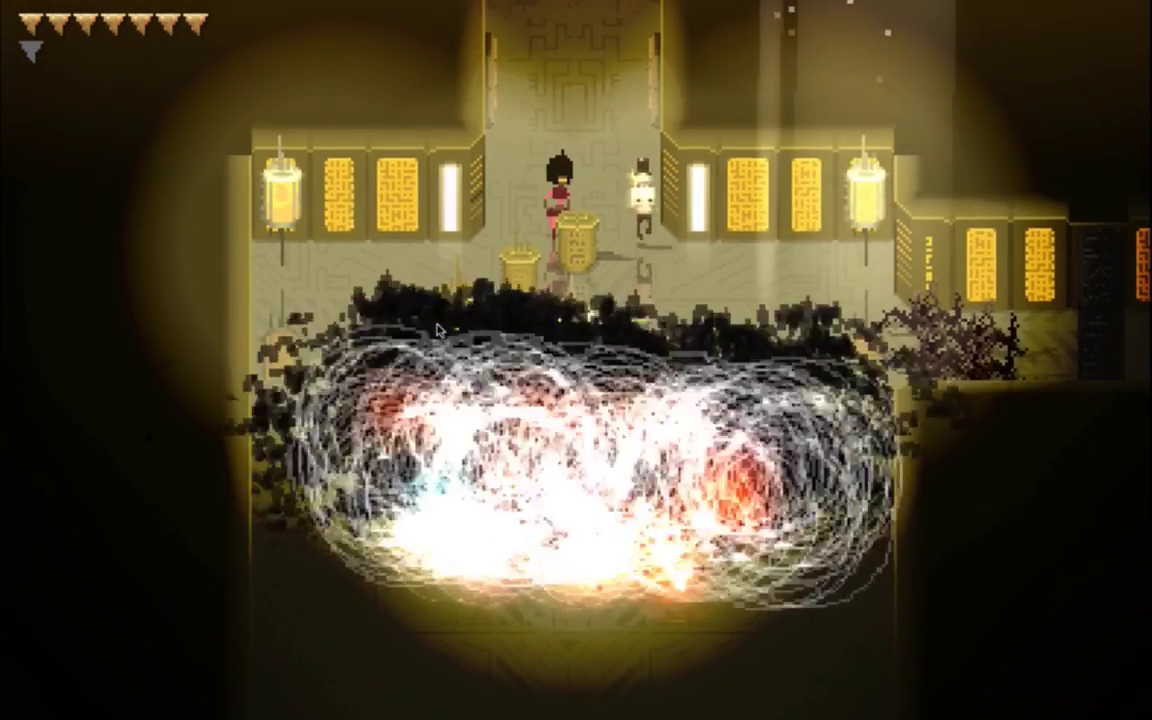
key("d")
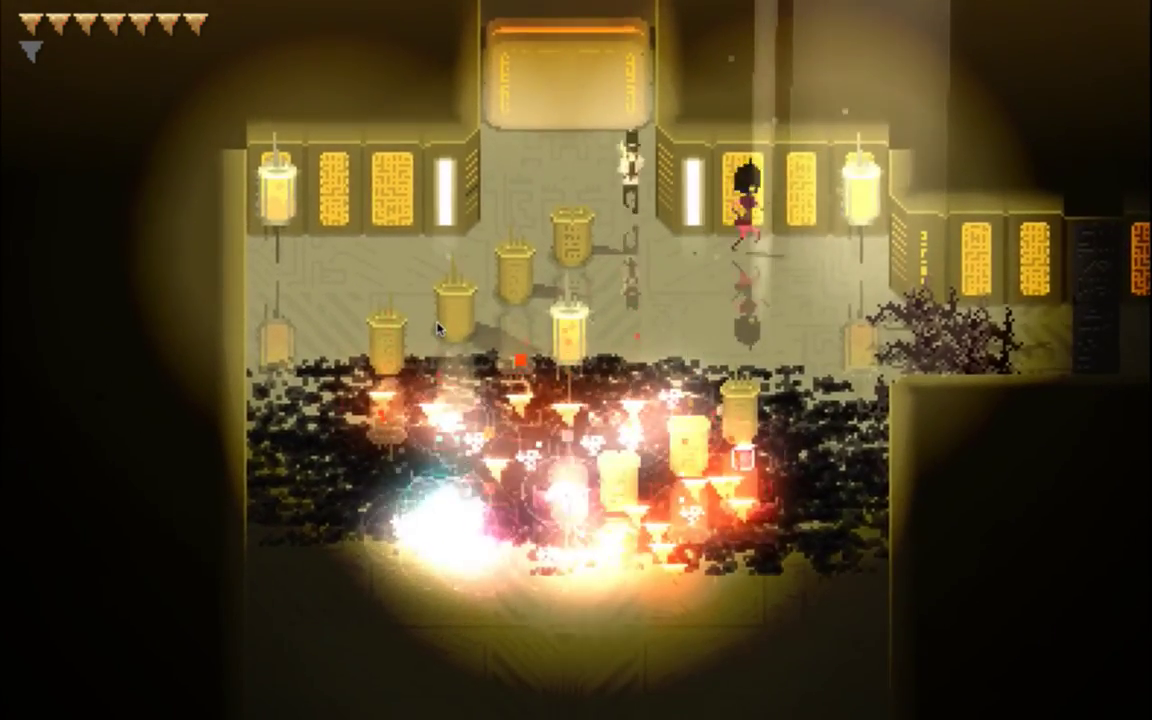
Return to the upper room and approach the south door again to check its opening and closing animation
key("w")
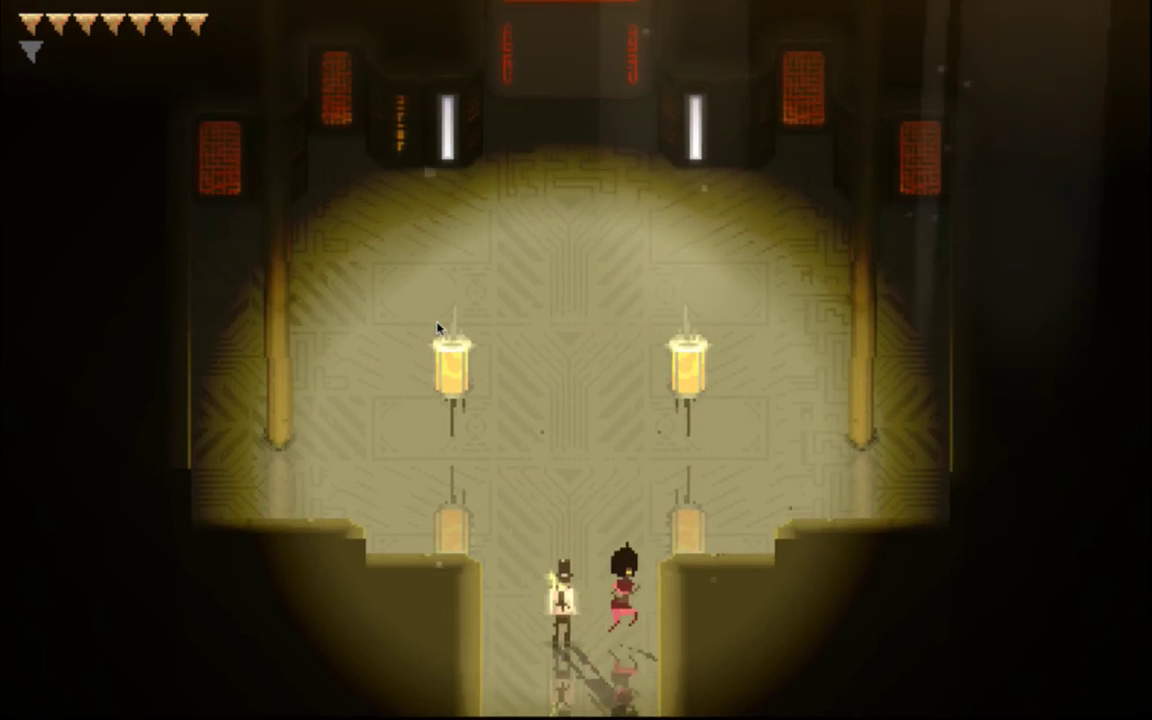
key("w")
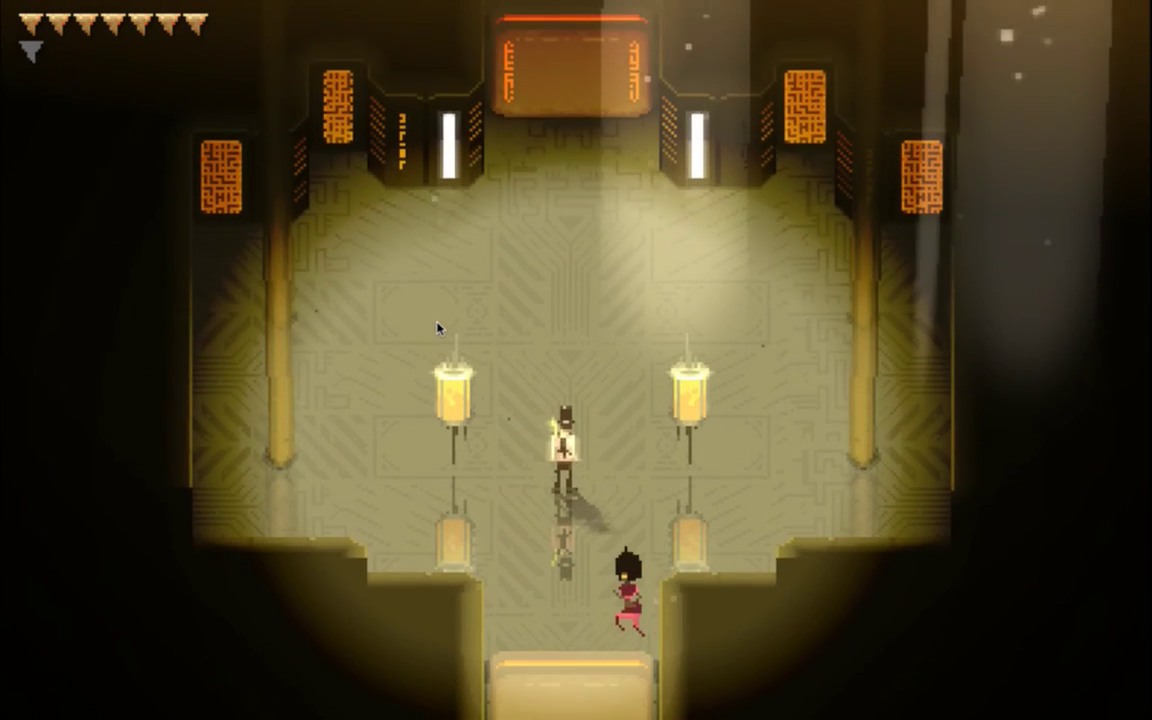
key("s")
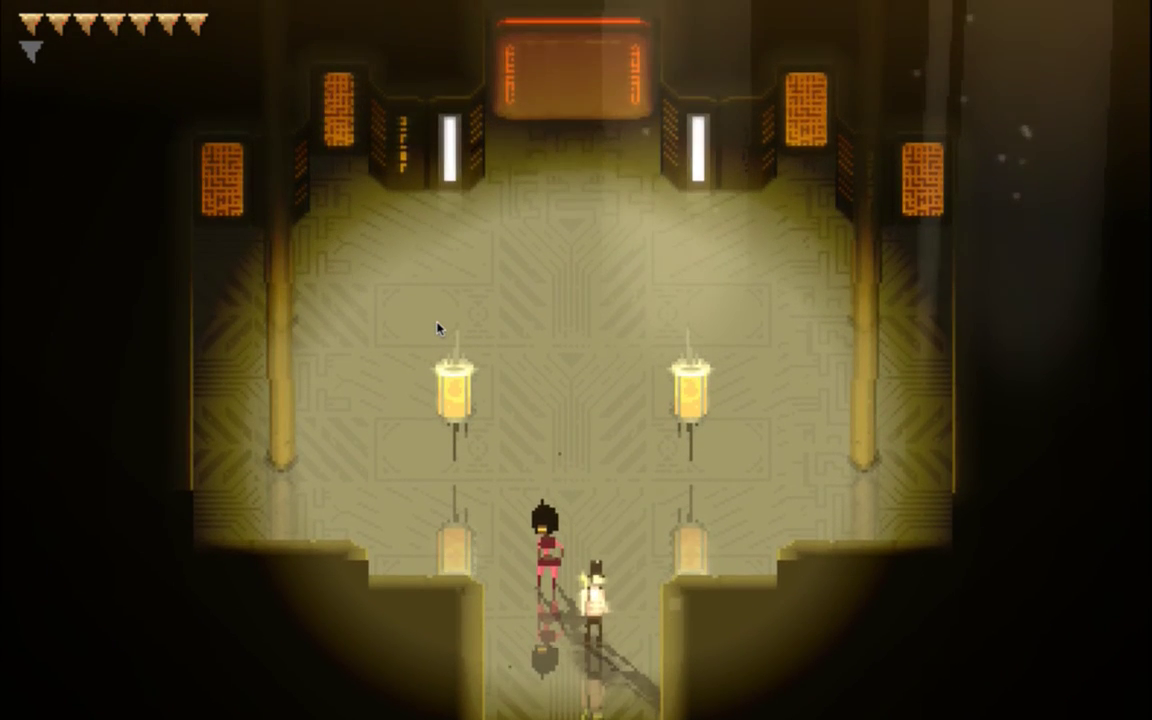
Walk the character up from the south door and back towards it to recheck the door animation
key("w")
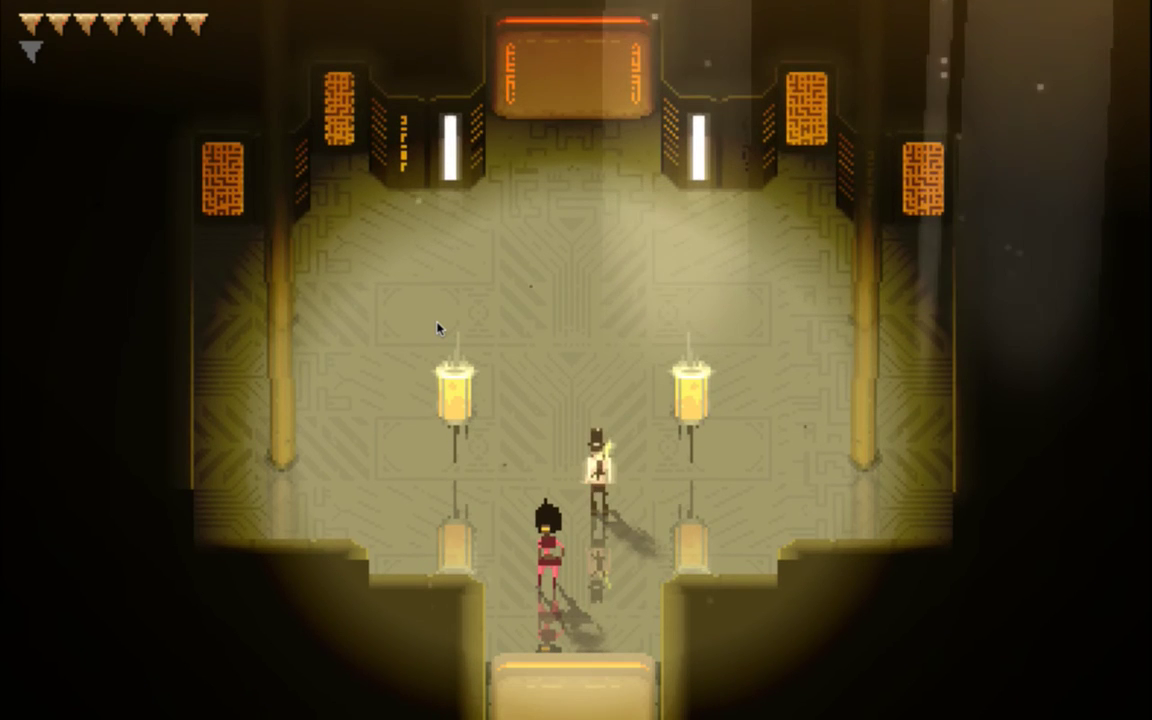
key("s")
key("w")
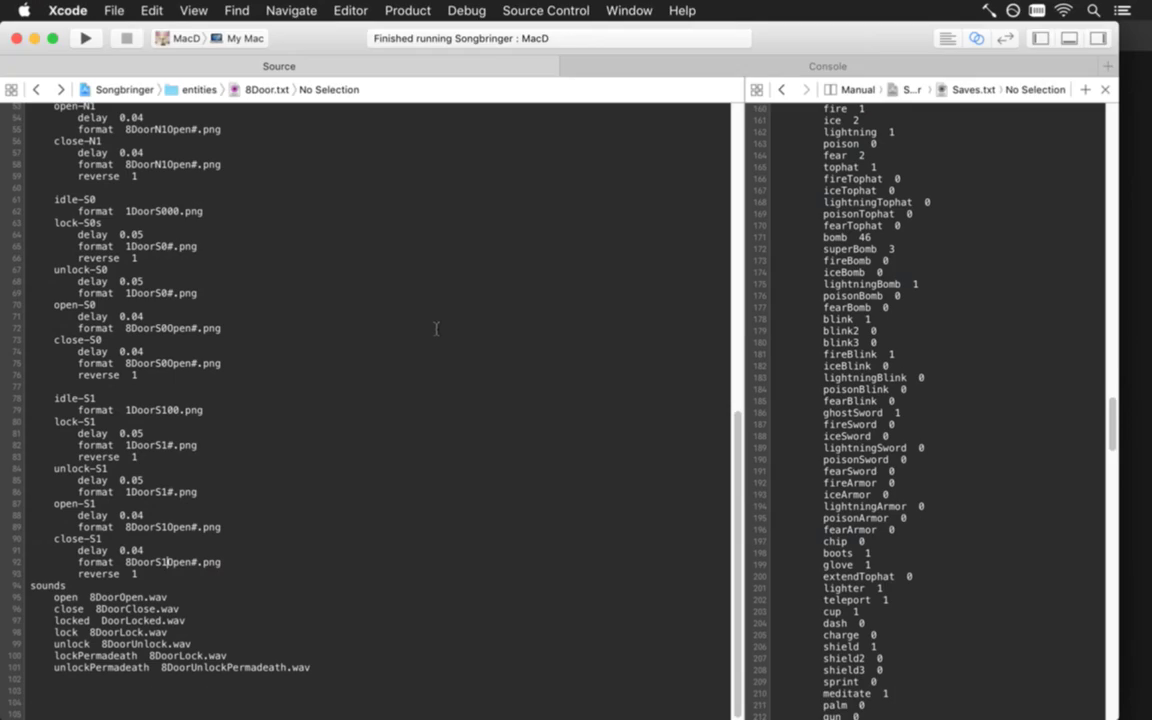
Go back to Entities.txt in the second editor and delete the movement line from the 8doorS0 entity
key("ctrl+super+Left")
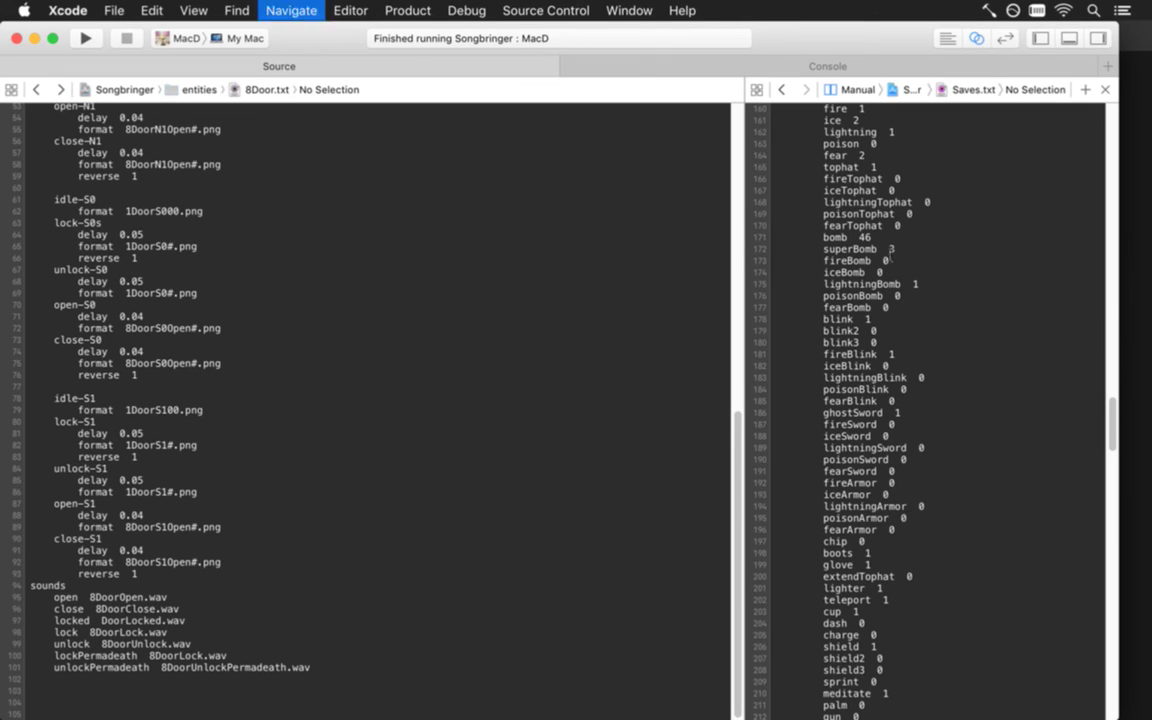
key("ctrl+super+Left")
key("ctrl+super+Left")
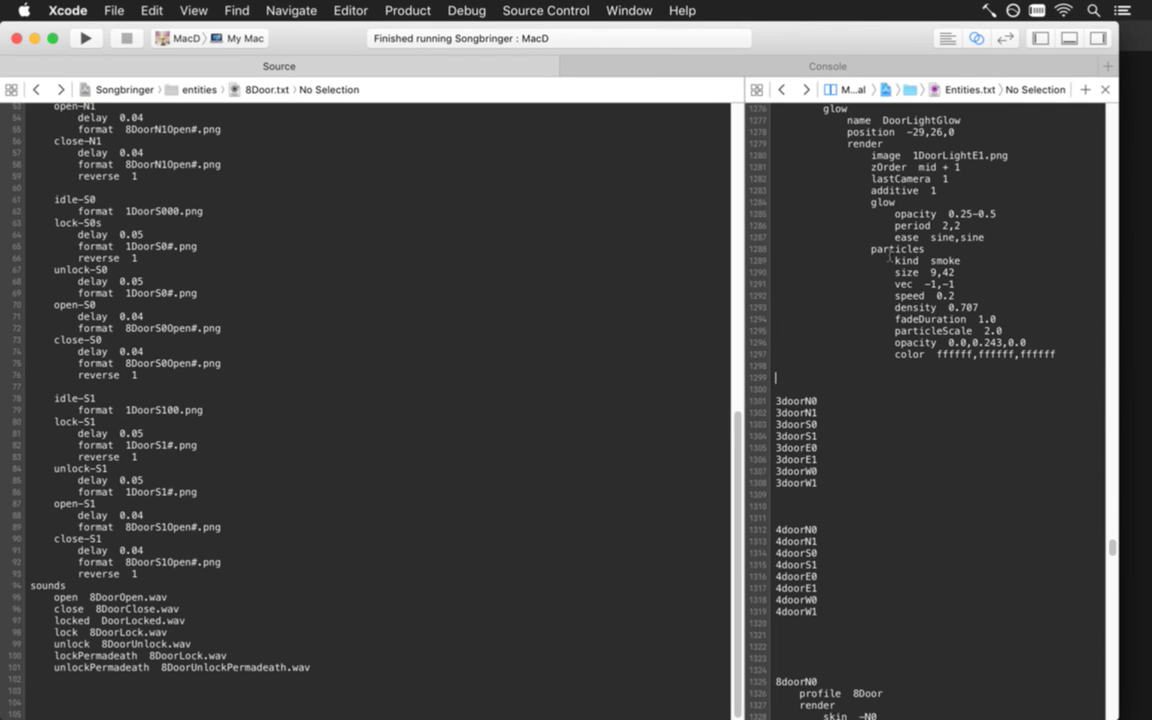
scroll(890, 257, "down", 10)
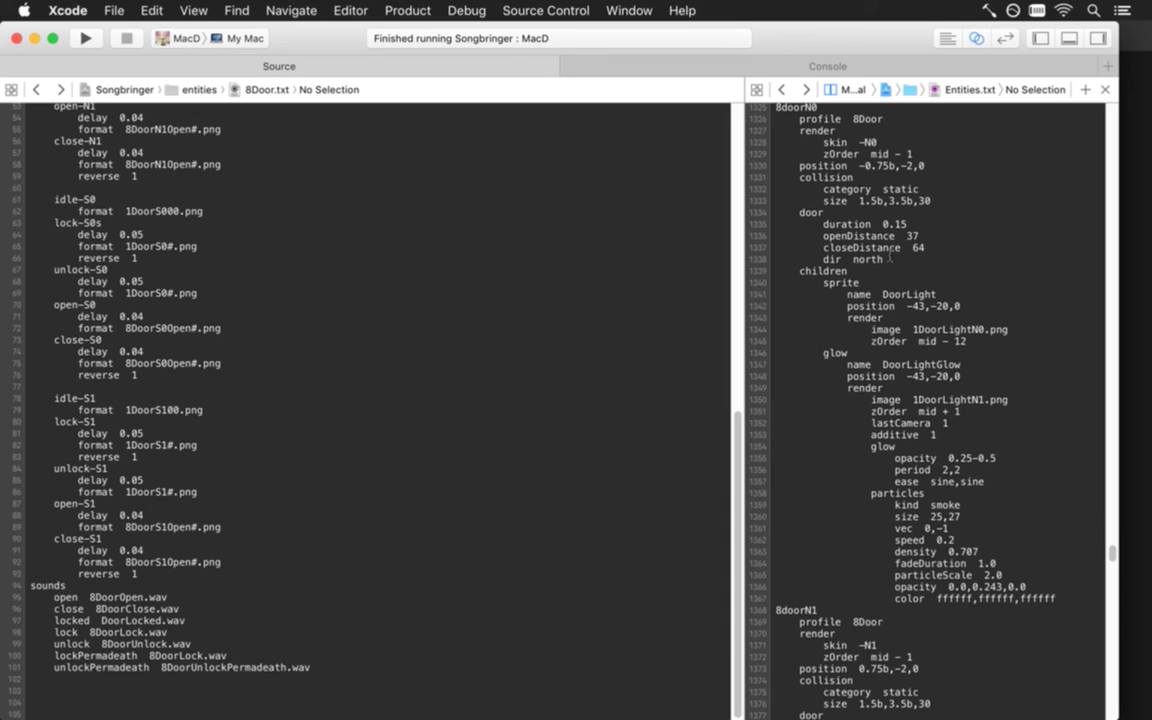
scroll(890, 257, "down", 15)
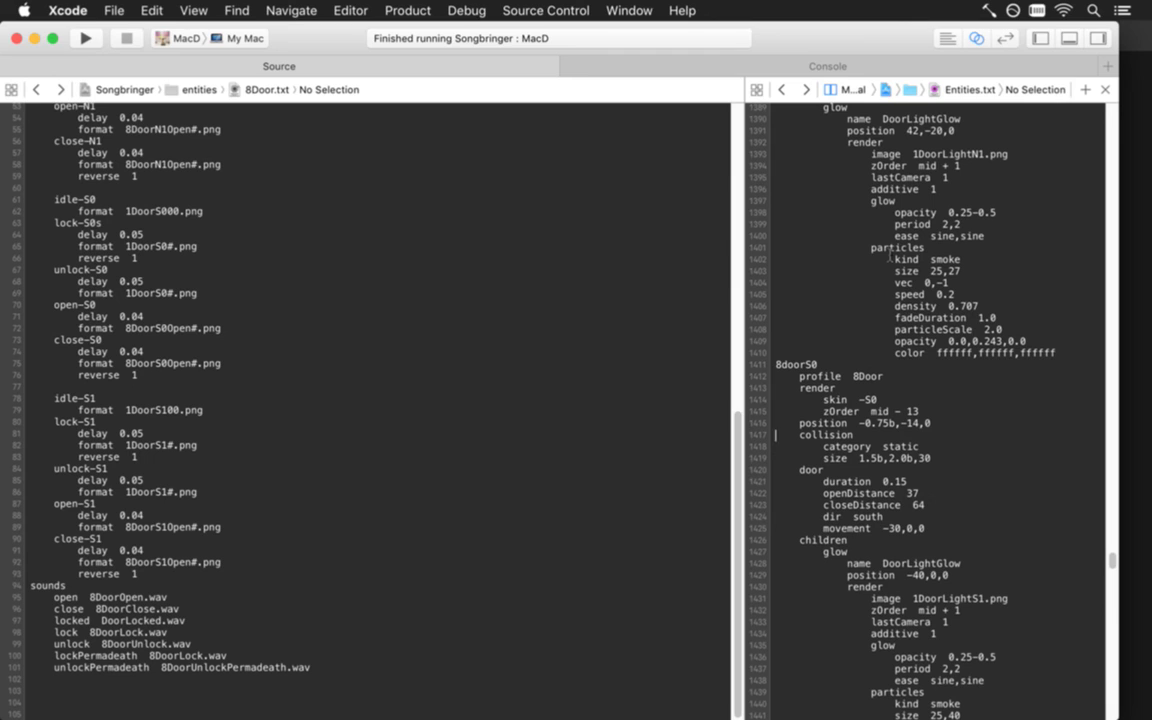
key("shift+Down")
key("BackSpace")
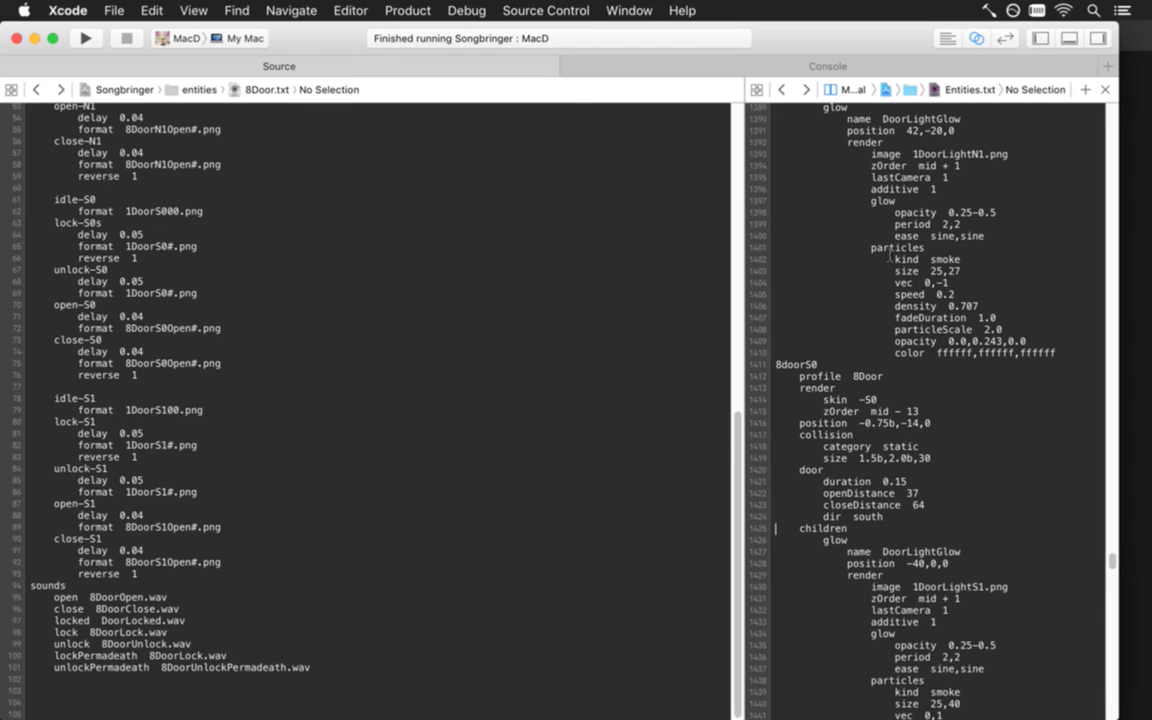
Delete the movement line from the 8doorS1 entity
scroll(890, 257, "down", 10)
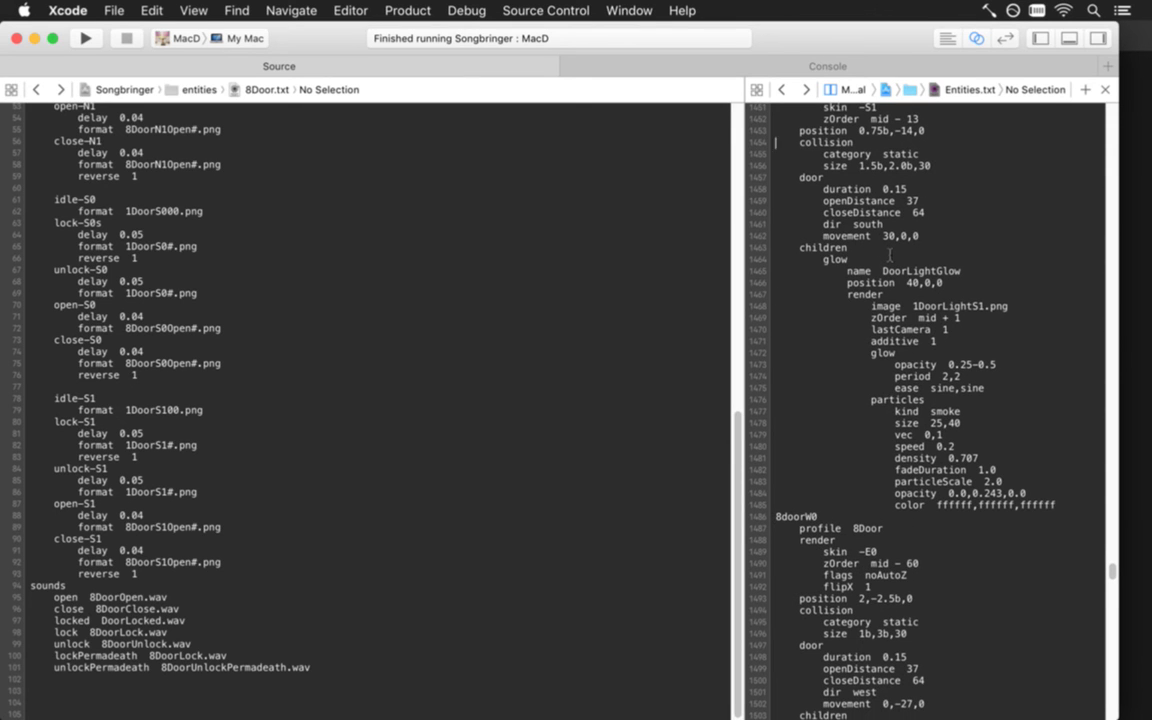
scroll(889, 255, "up", 2)
key("shift+Down")
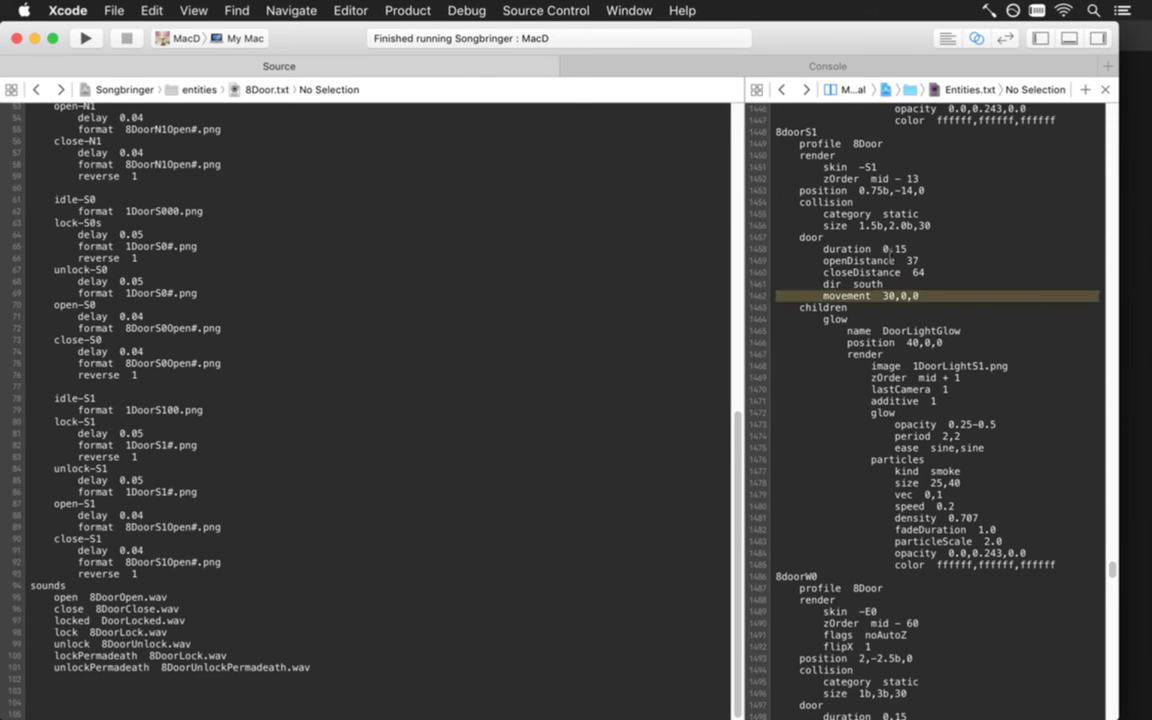
key("BackSpace")
Delete the movement lines from the west door entities 8doorW0 and 8doorW1
scroll(890, 257, "down", 5)
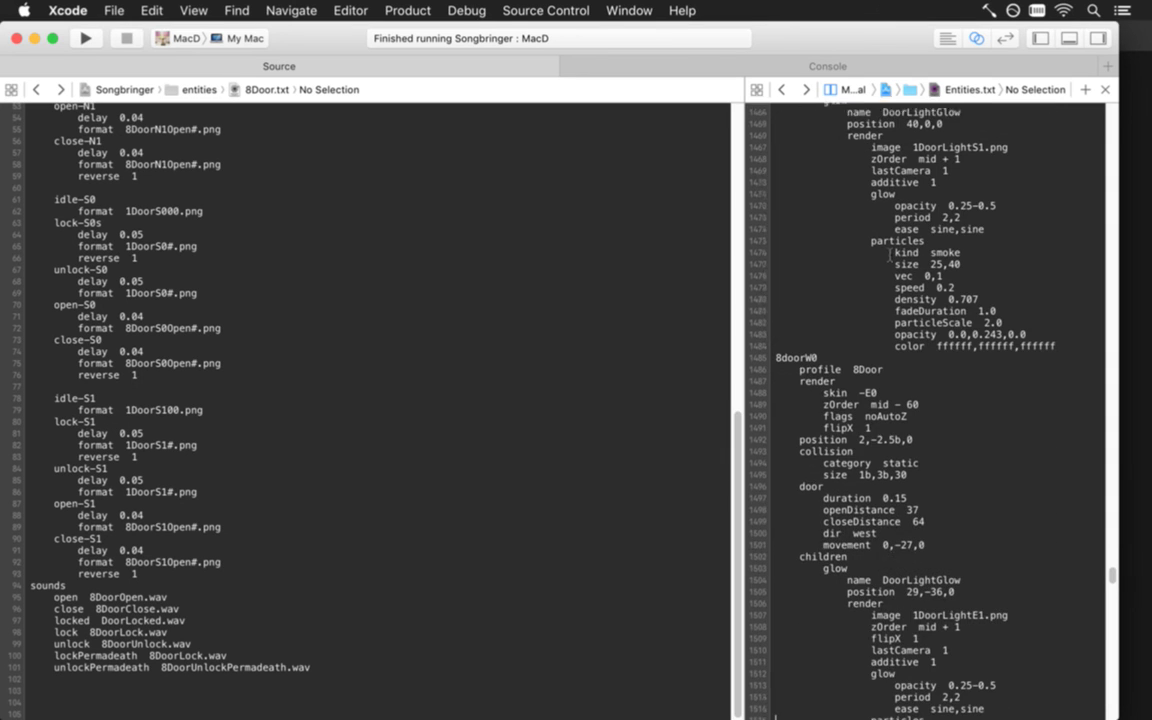
key("shift+Down")
key("BackSpace")
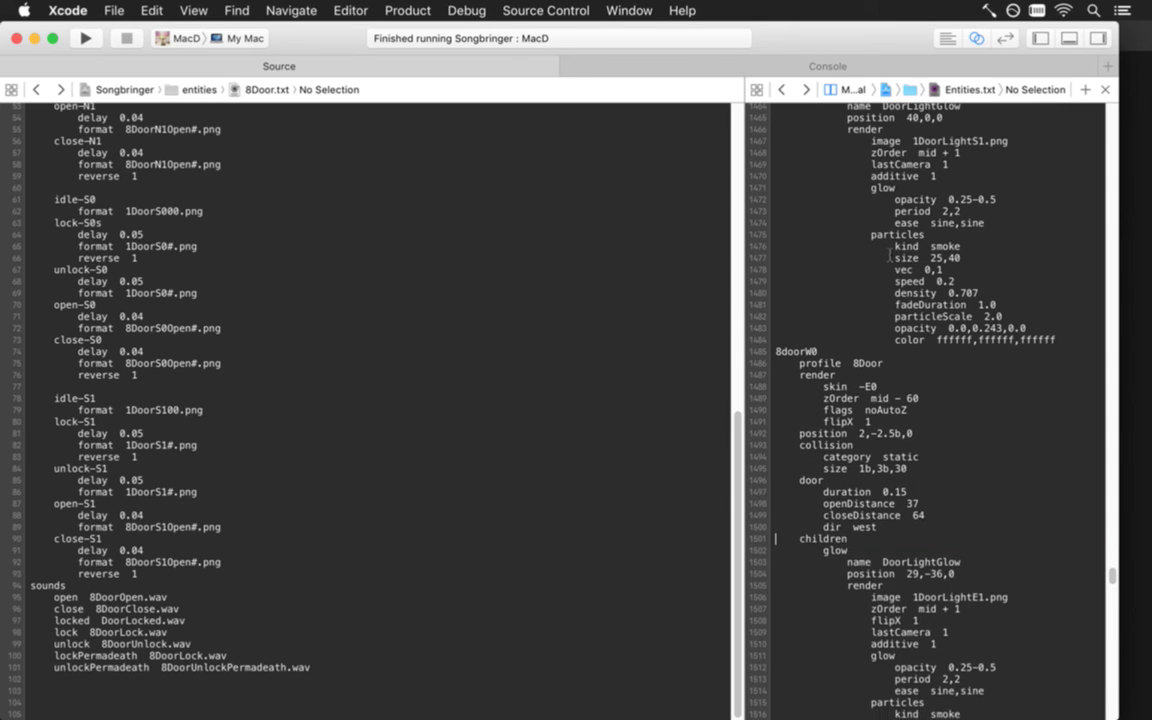
scroll(890, 257, "down", 10)
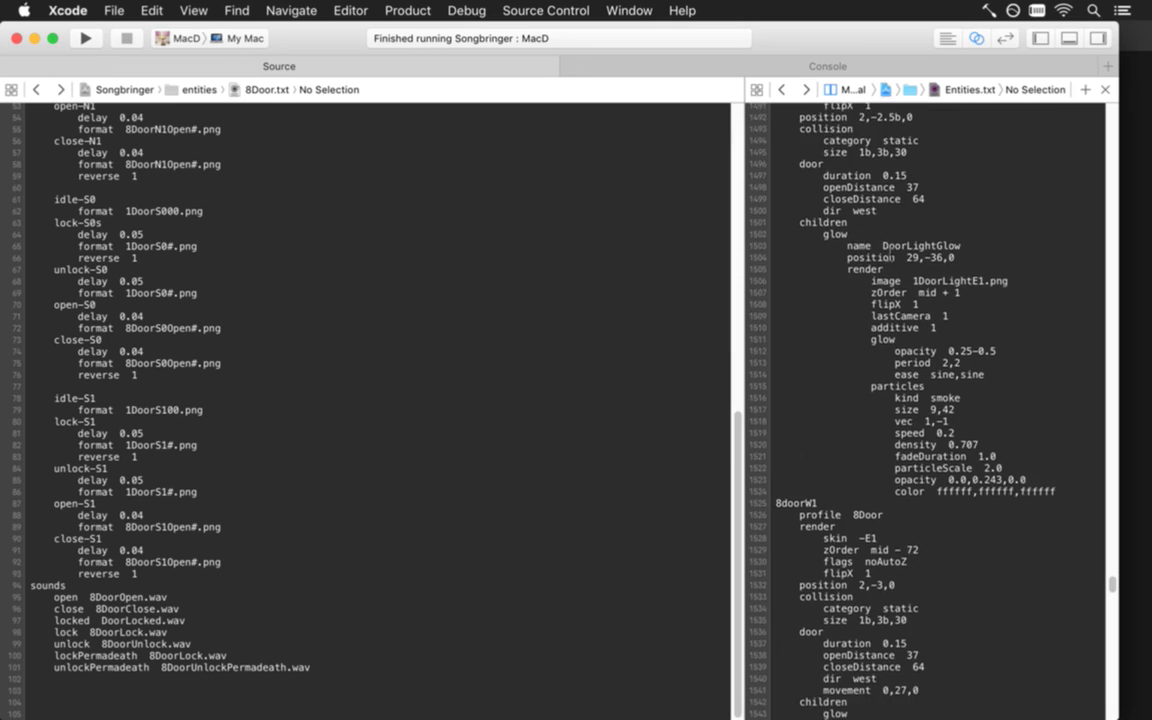
key("Down")
key("Down")
key("Down")
key("shift+Down")
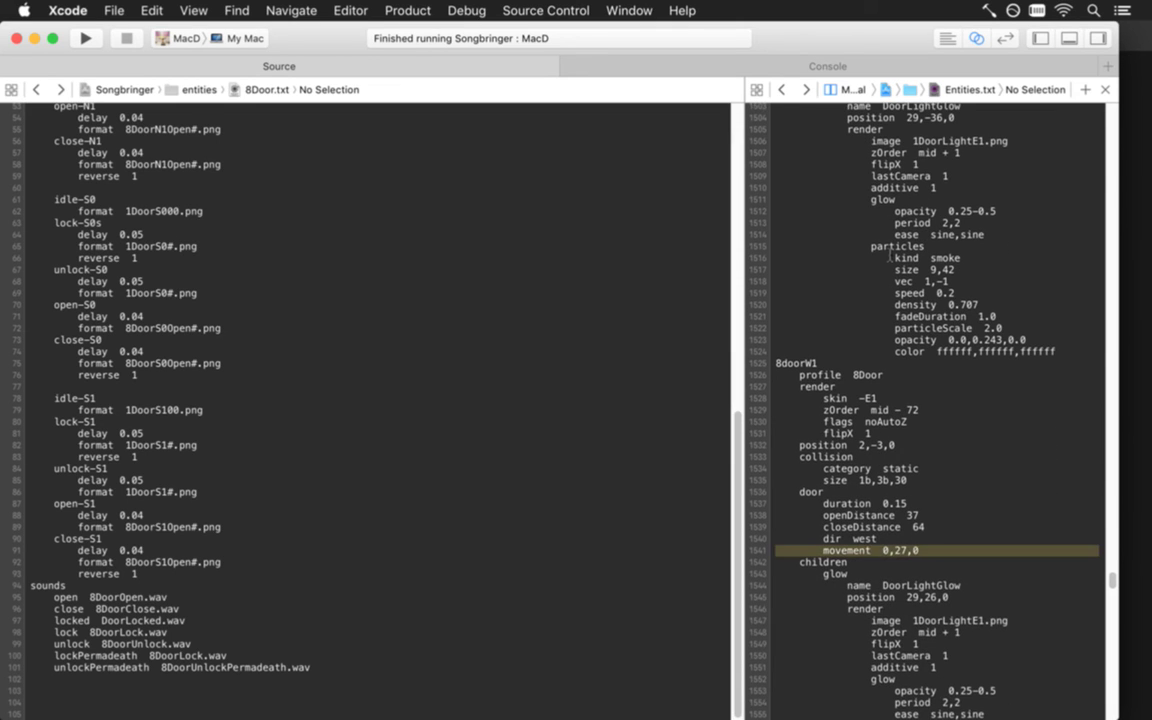
key("BackSpace")
Delete the movement lines from the east door entities 8doorE0 and 8doorE1, and run the game
scroll(890, 257, "down", 10)
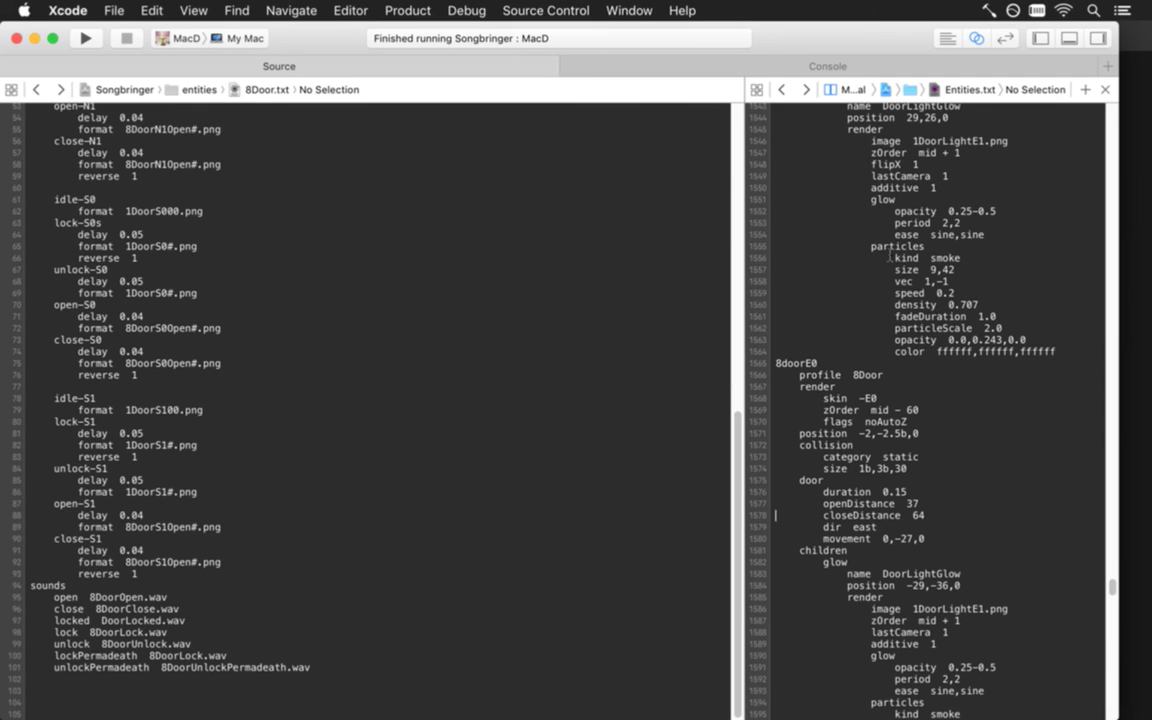
key("shift+Down")
key("BackSpace")
scroll(890, 257, "down", 8)
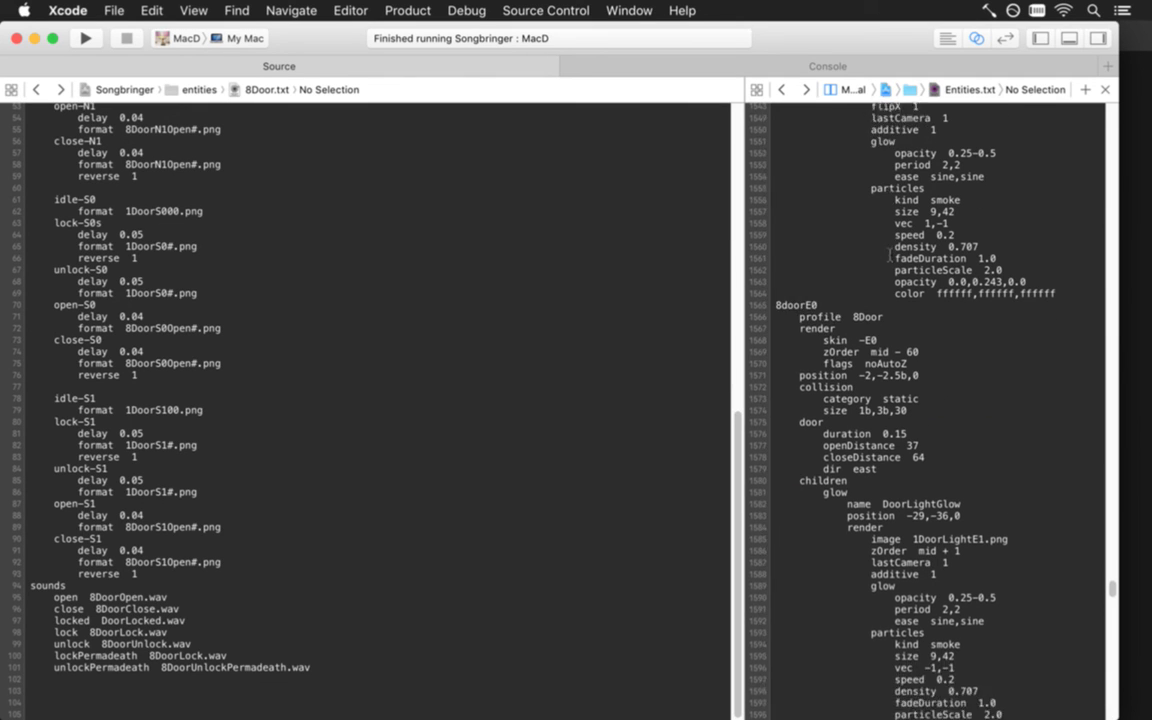
key("shift+Down")
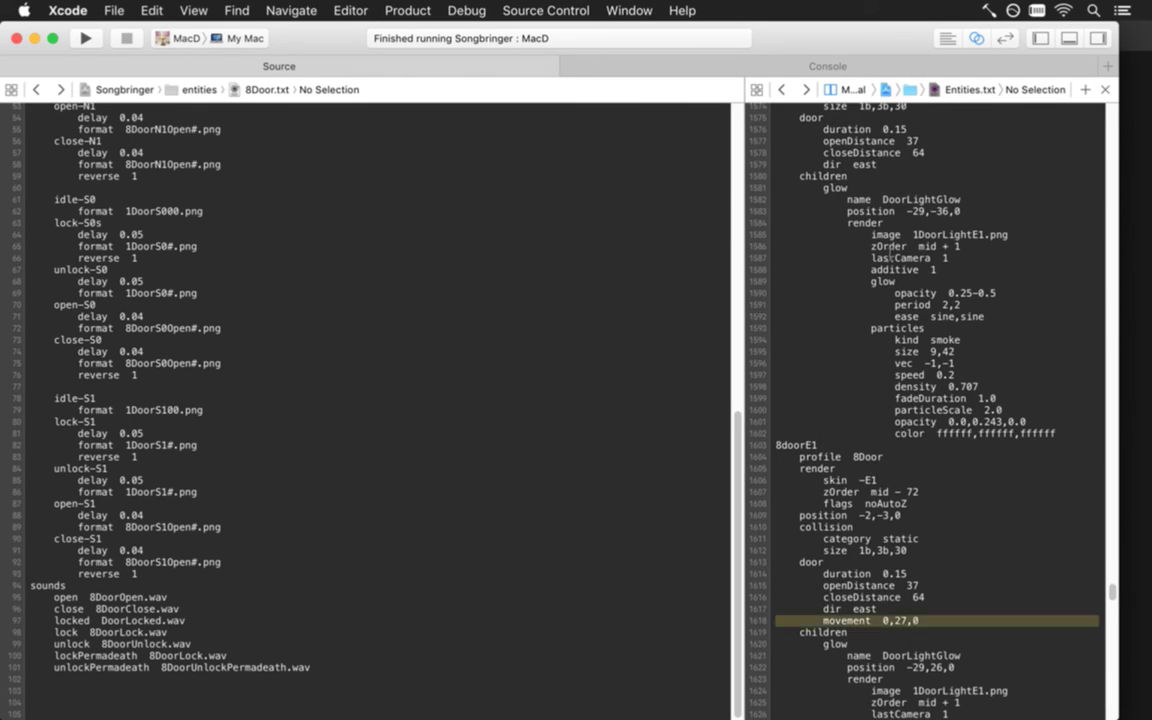
key("BackSpace")
key("super+r")
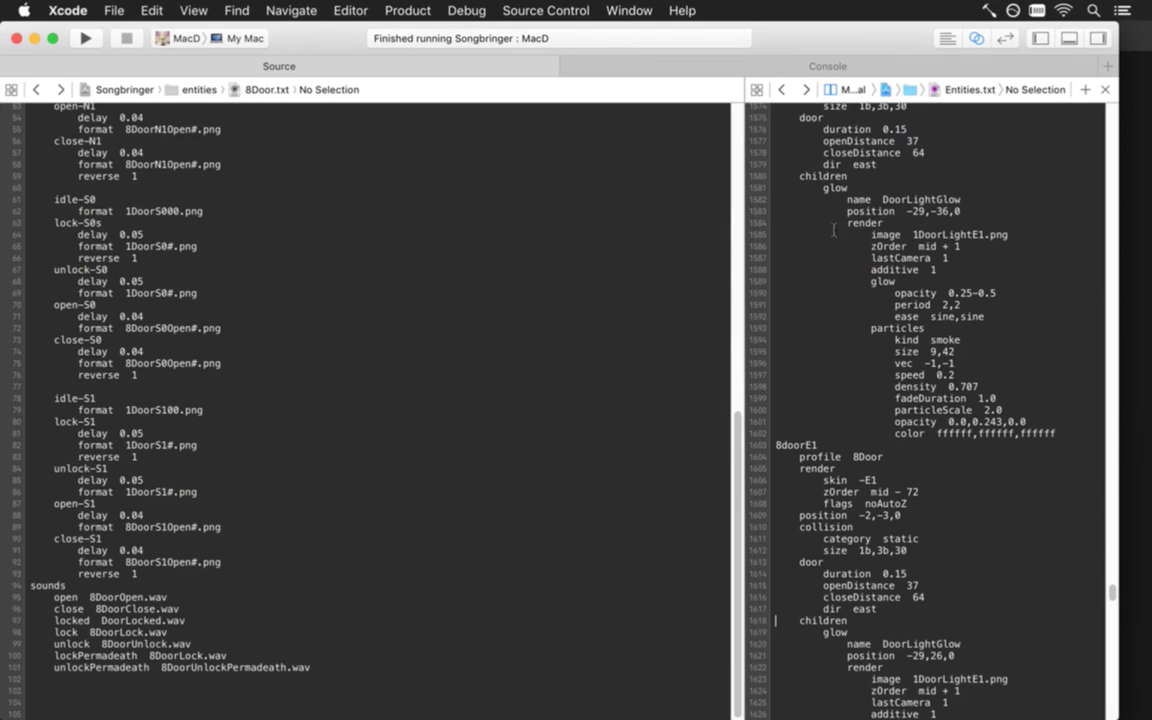
Switch to Photoshop and bring up the open 8DoorN0.psd document
key("super+Tab")
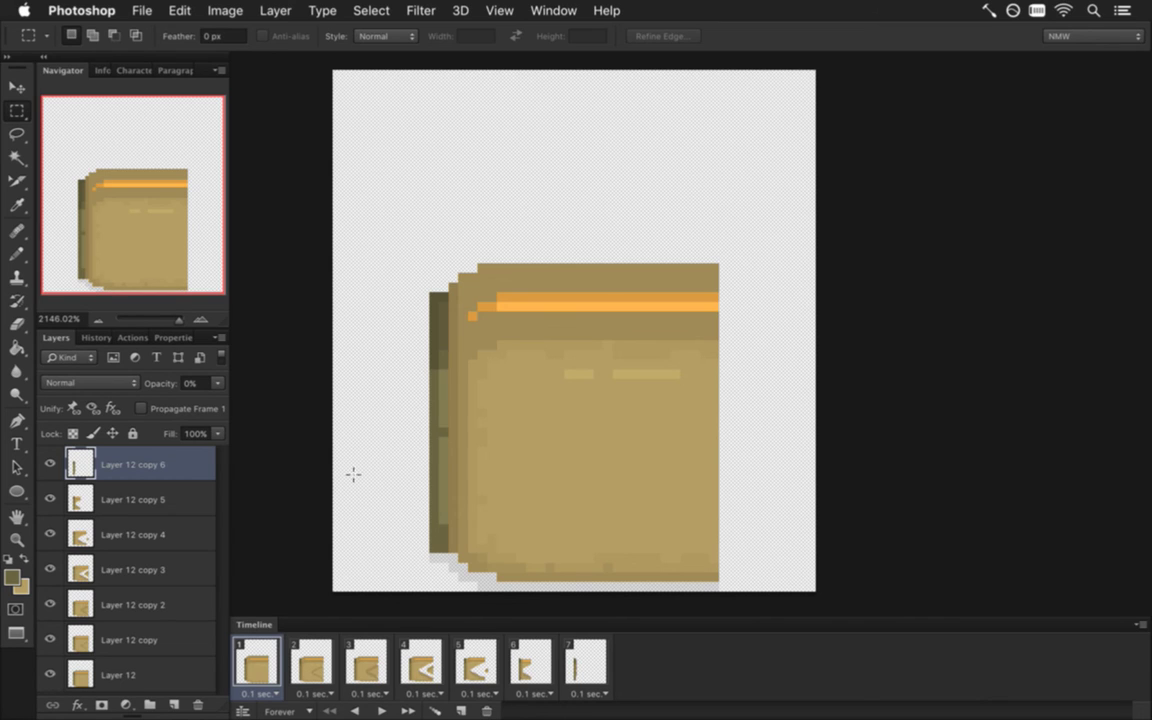
left_click(568, 9)
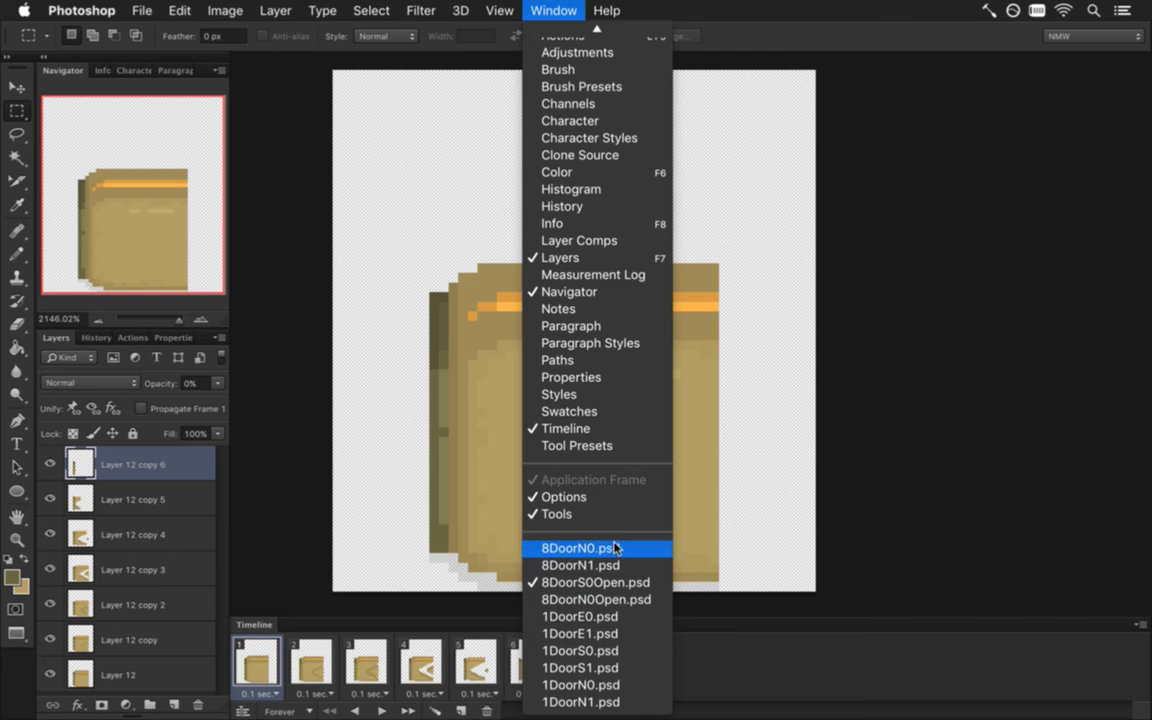
left_click(384, 566)
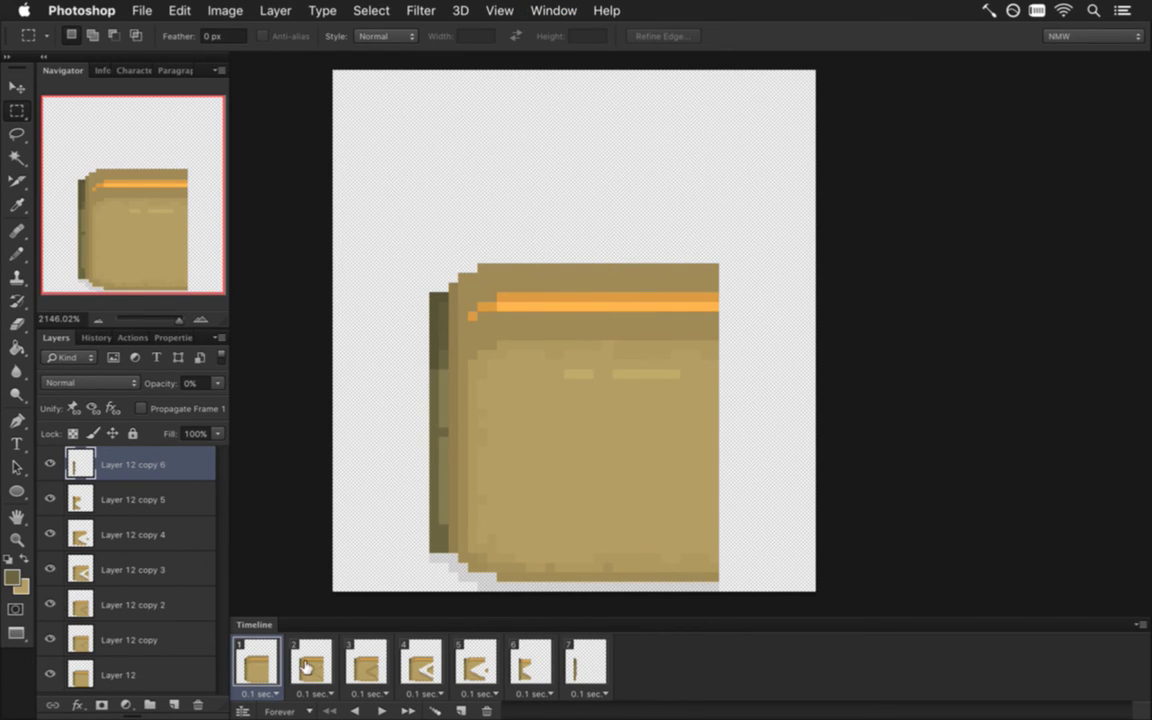
key("super+a")
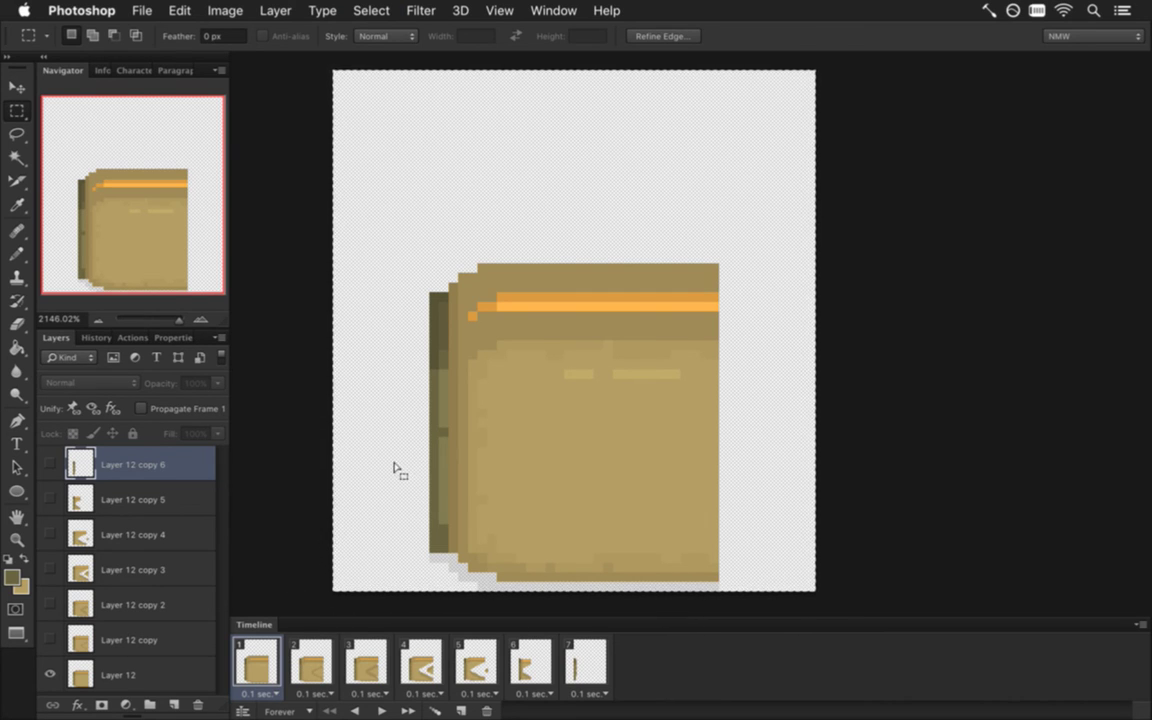
left_click(299, 342)
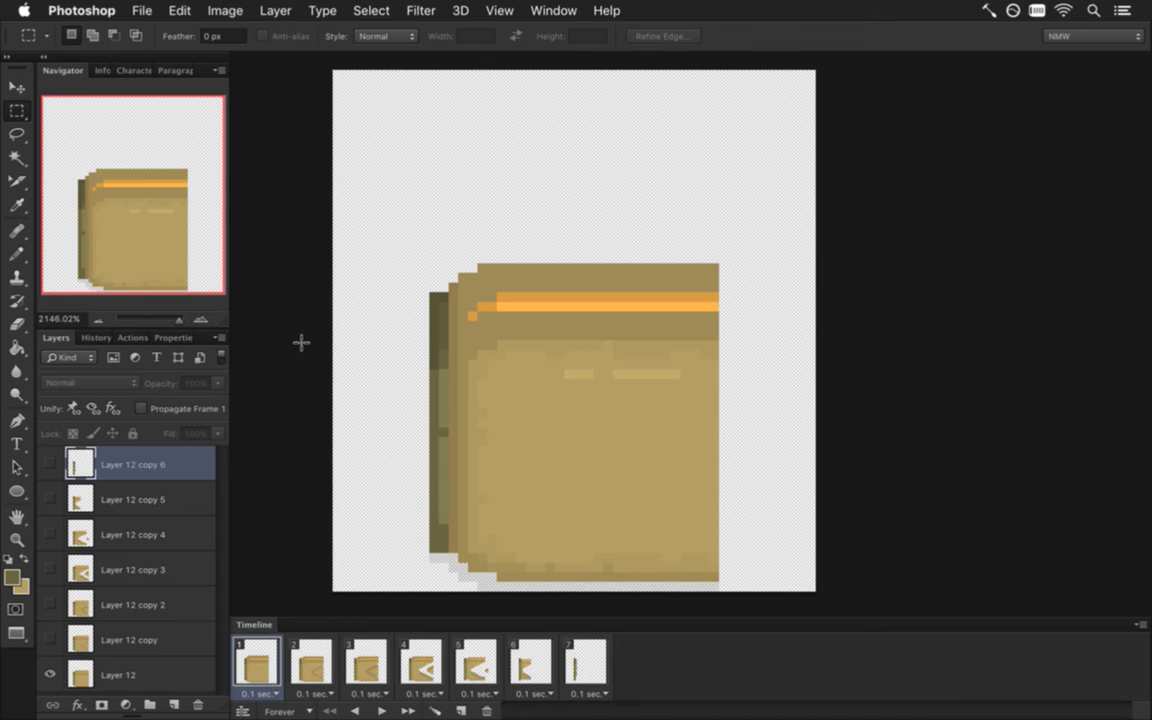
left_click(571, 8)
left_click(590, 645)
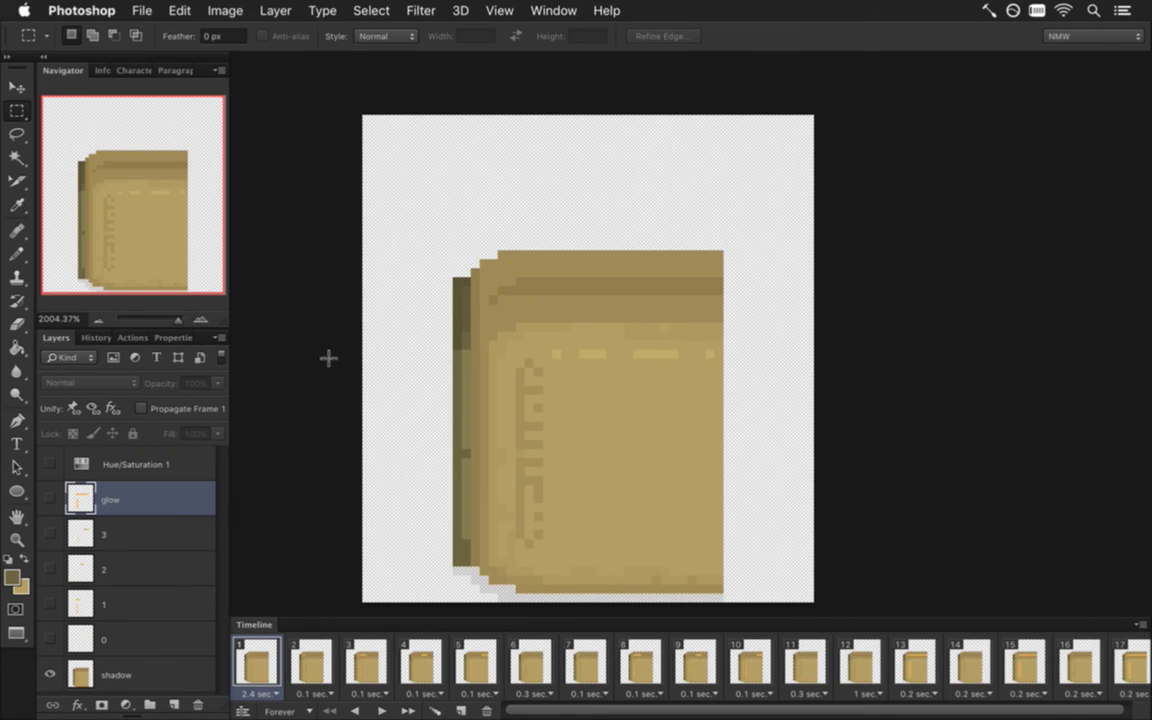
Save a copy of the north door document as 8DoorS0.psd in the NoShadow folder
left_click(142, 10)
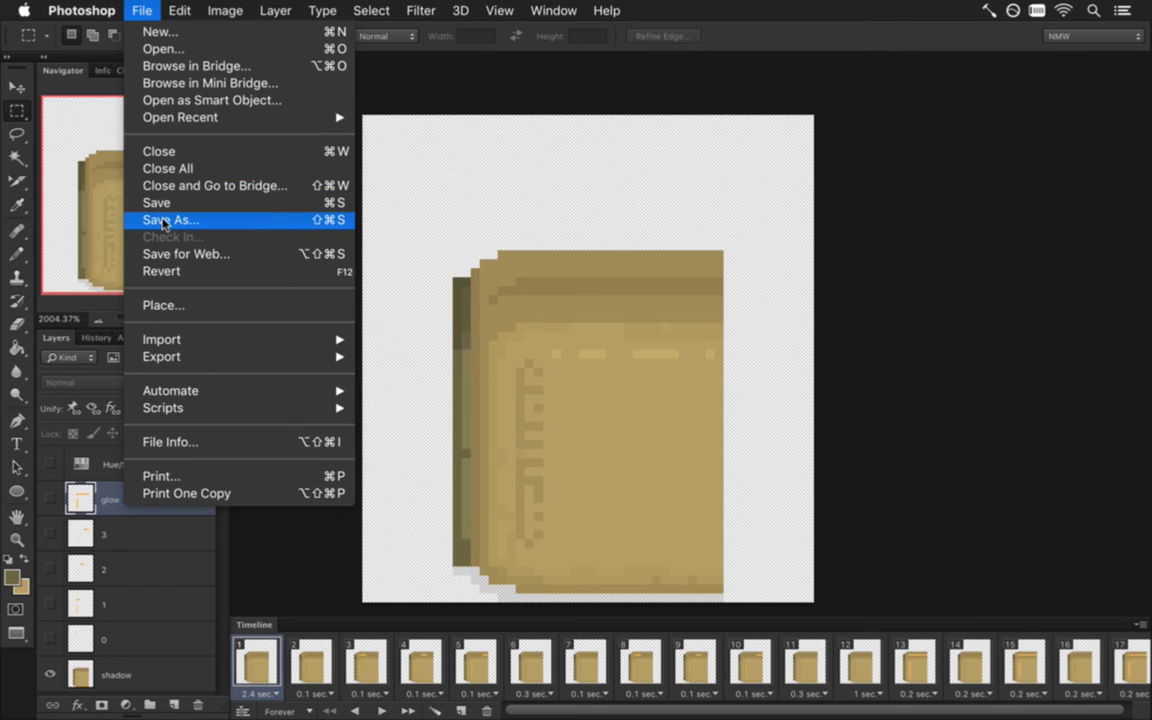
left_click(163, 222)
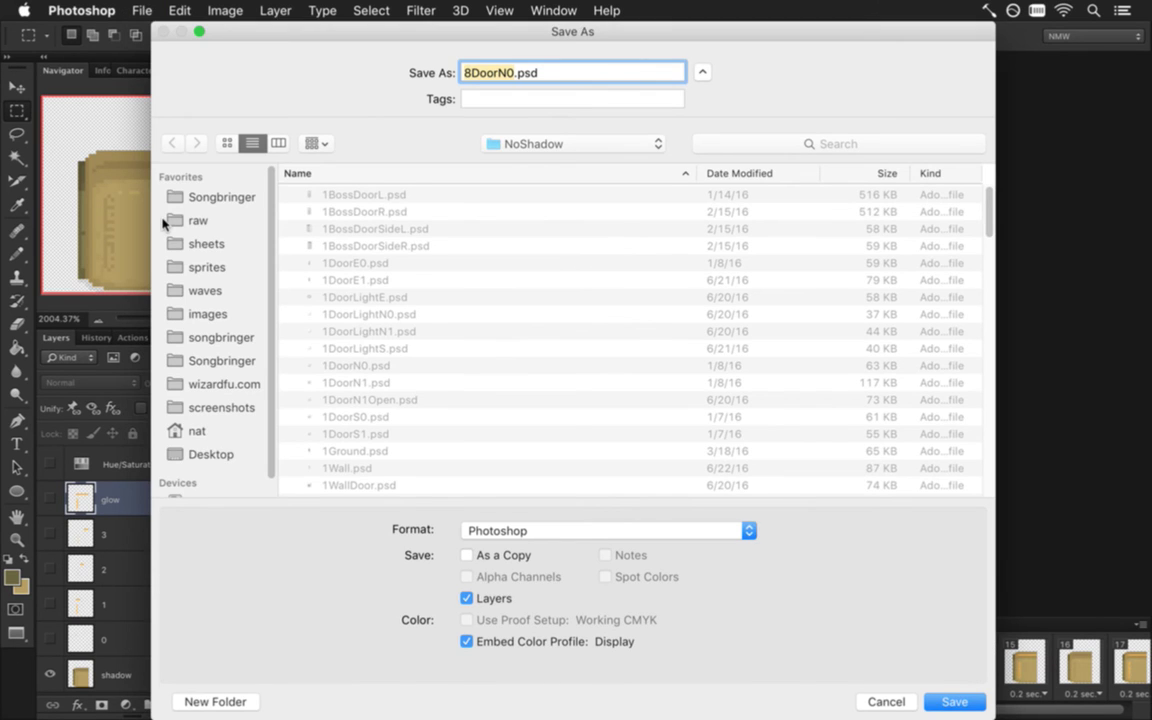
left_click(504, 75)
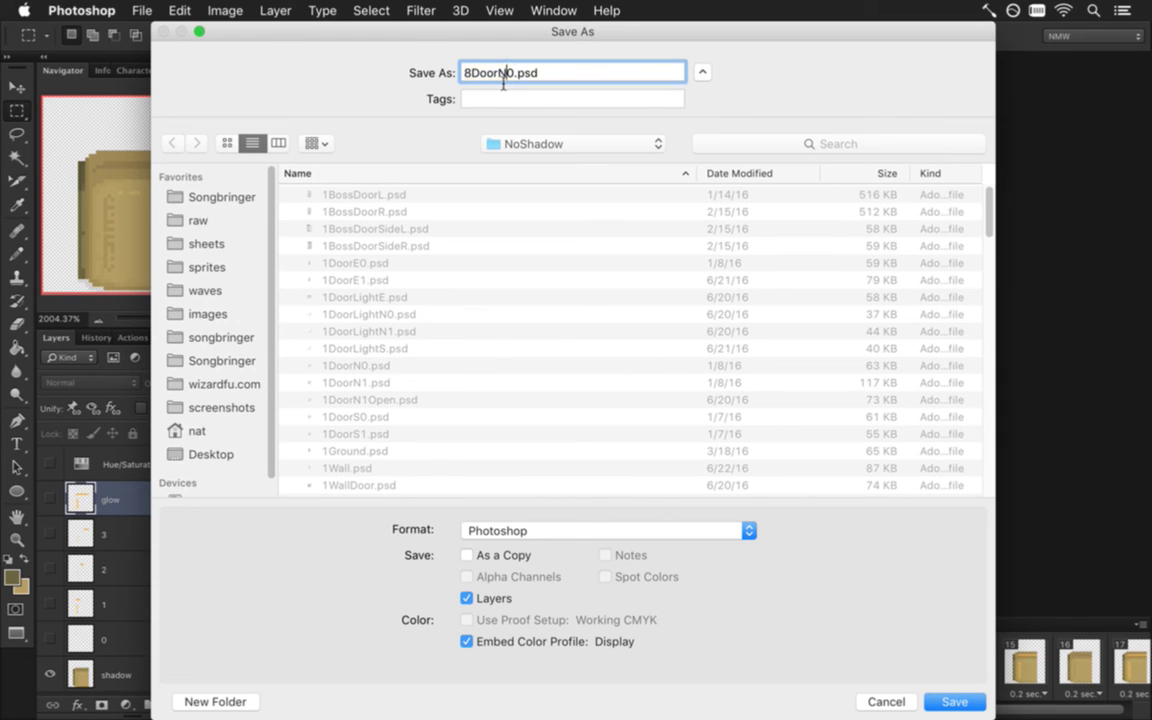
key("BackSpace")
type("S")
key("Return")
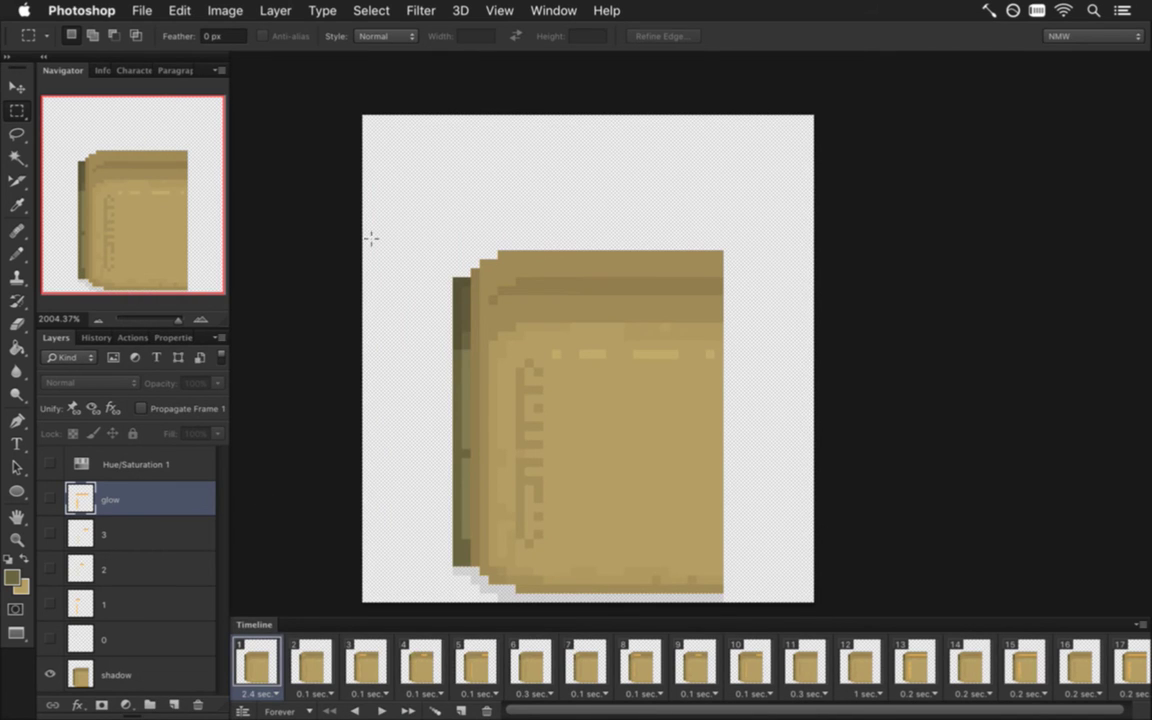
On the shadow layer, paint over the dark vertical engraving with the sampled tan door colour, using a 3 px pencil
left_click(154, 674)
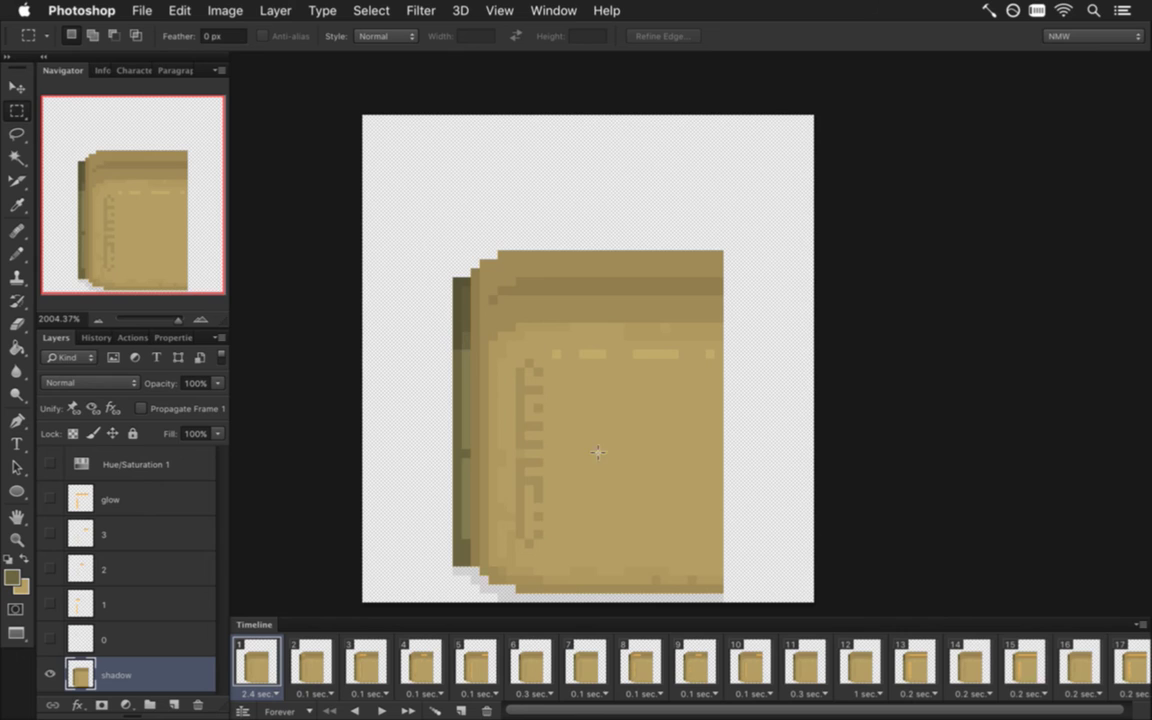
key("i")
left_click(521, 382)
key("b")
key("bracketright")
key("bracketright")
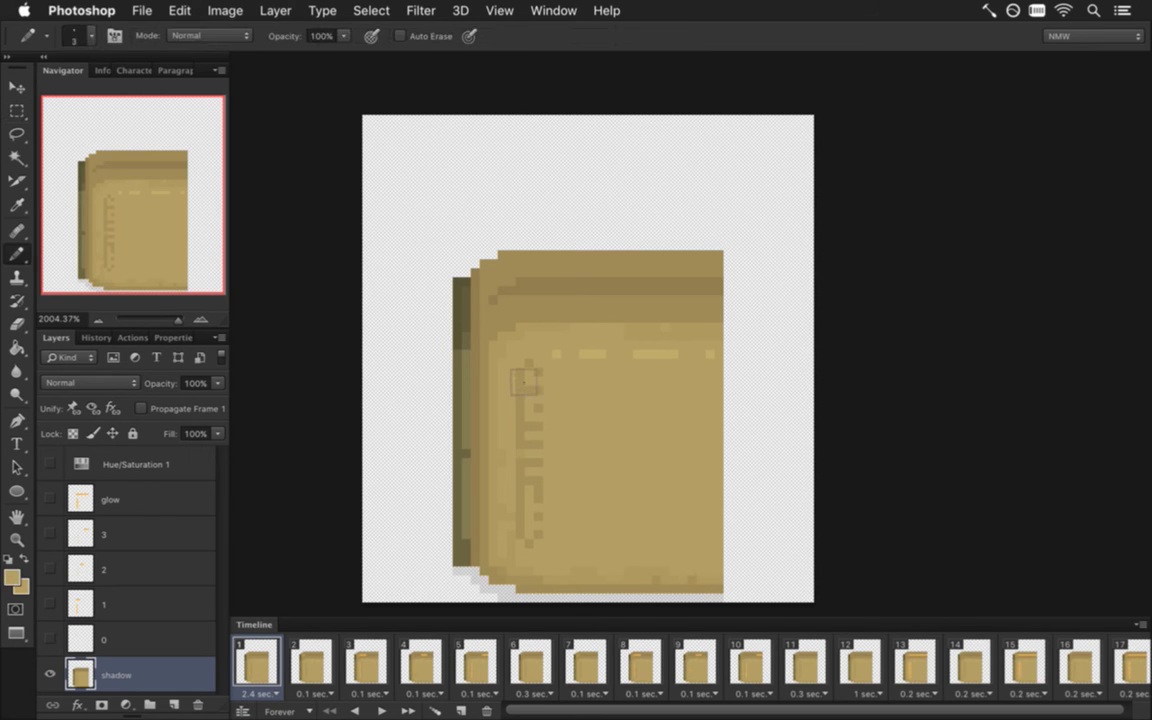
left_click_drag(527, 362, 530, 547)
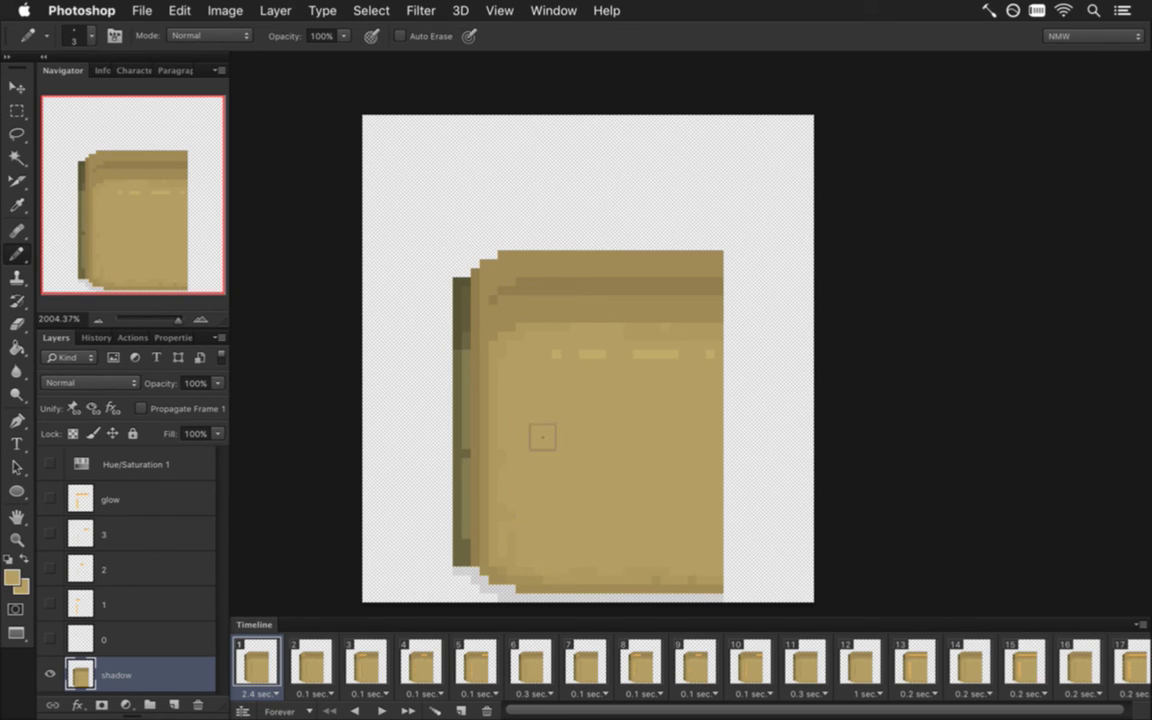
Shorten the door on the shadow layer by moving its upper part down 5 pixels in total, and deselect
key("m")
mouse_move(389, 205)
left_mouse_down()
mouse_move(703, 391)
mouse_move(751, 383)
left_mouse_up()
key("v")
key("Down")
key("m")
key("ctrl+d")
left_click_drag(363, 205, 757, 465)
key("v")
key("Down")
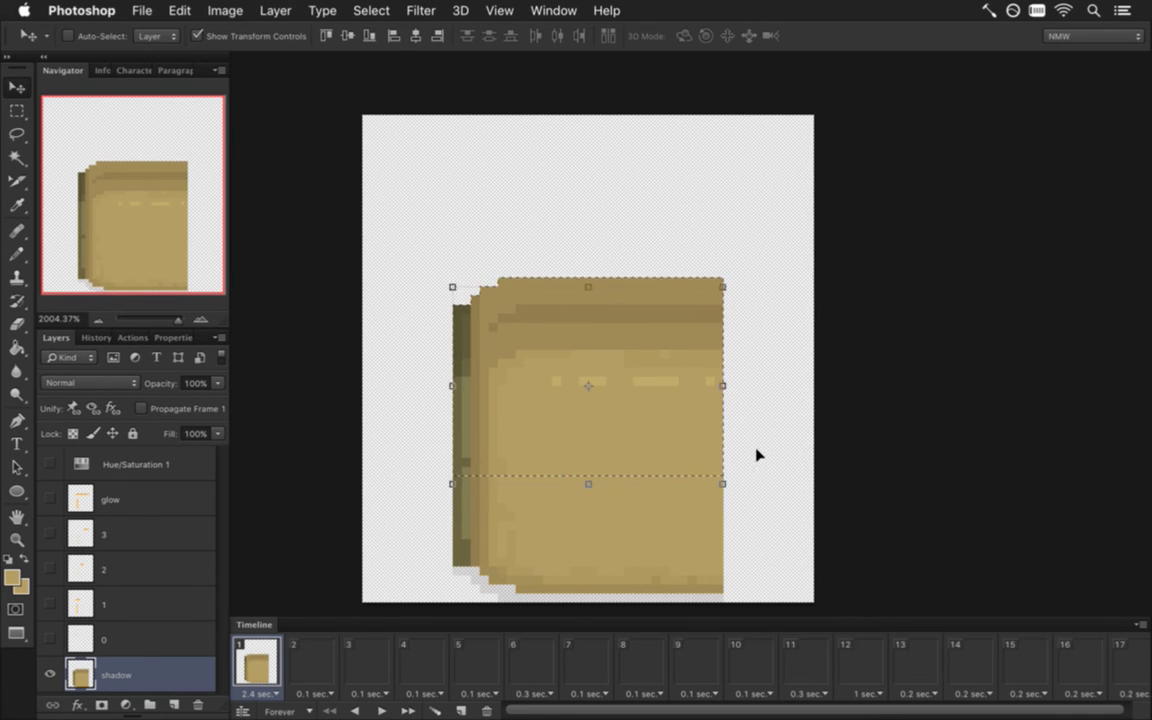
key("Down")
key("Down")
key("m")
key("ctrl+d")
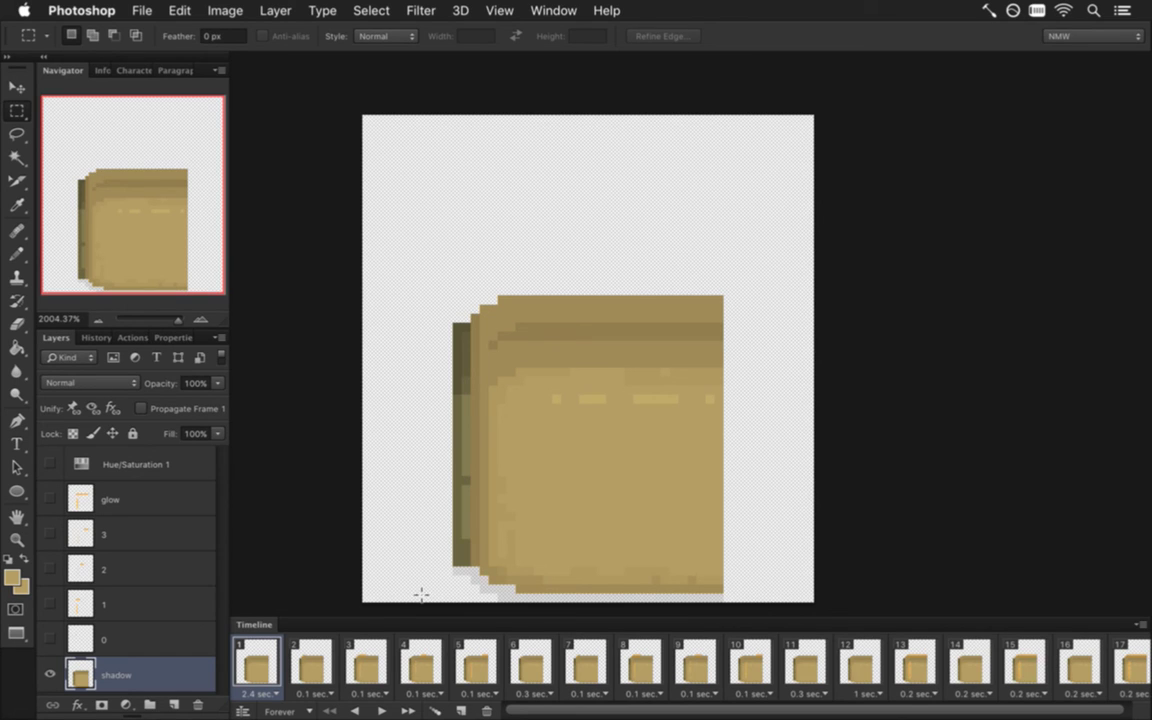
In frame 3, erase the vertical orange engraving glow from layer 1 with a 1 px eraser, keeping the glow along the door's upper edge
left_click(316, 667)
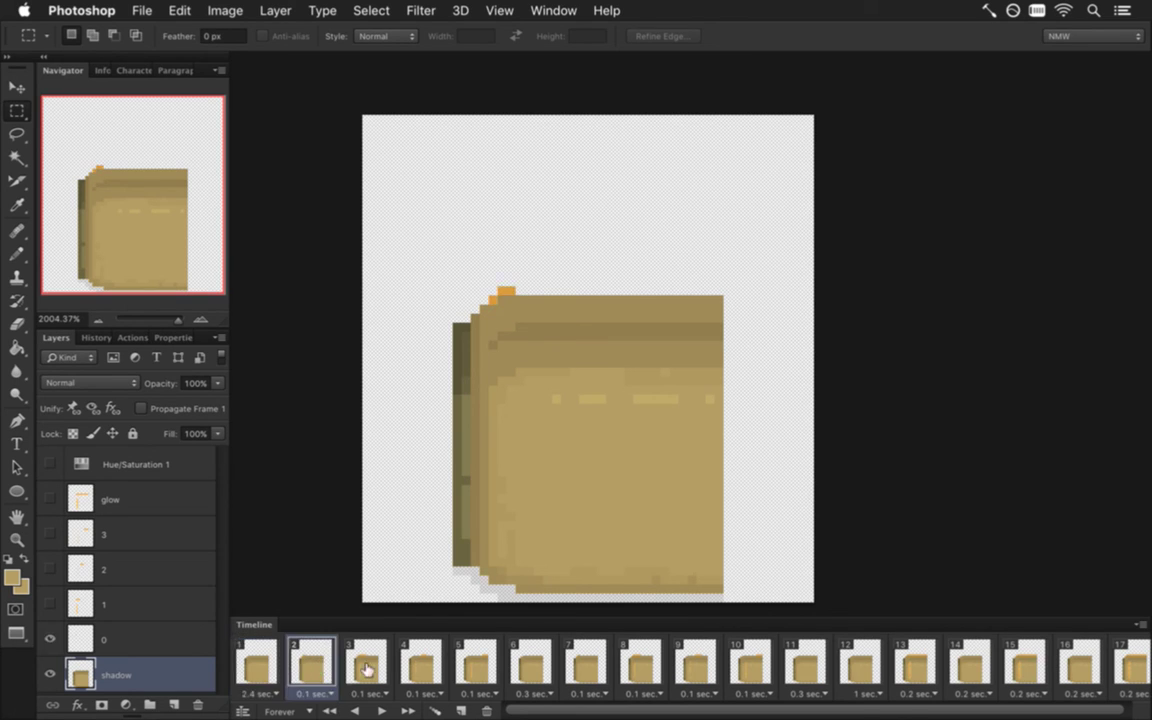
left_click(370, 667)
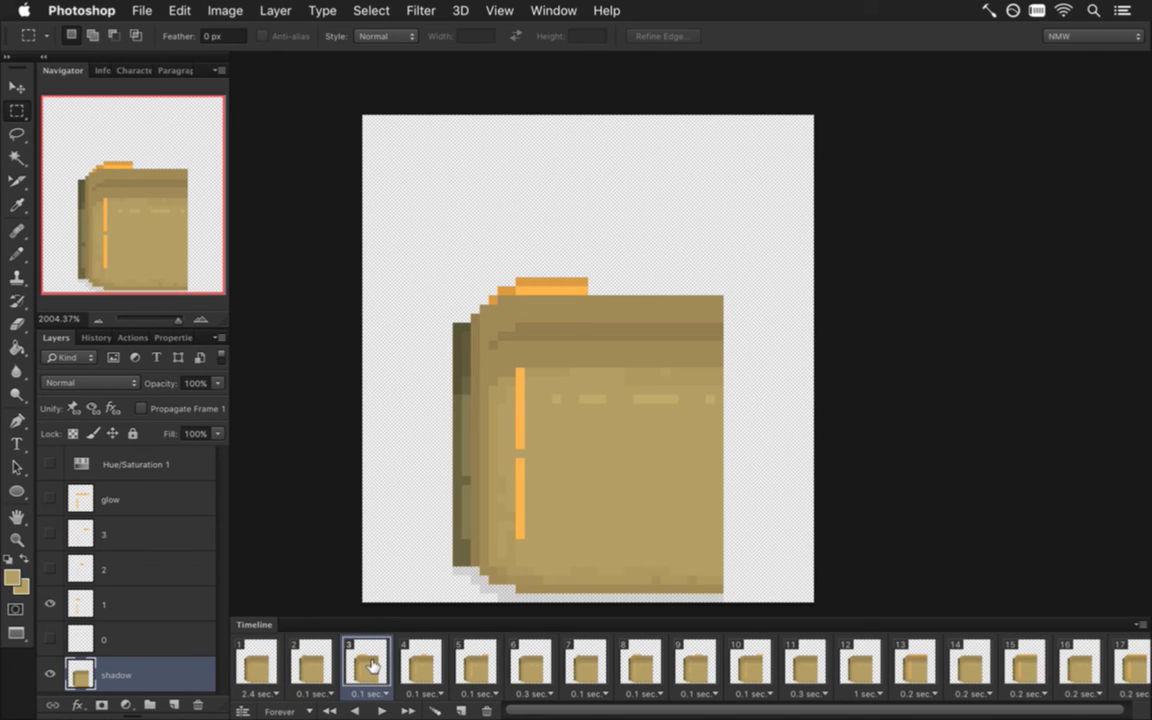
left_click(80, 604)
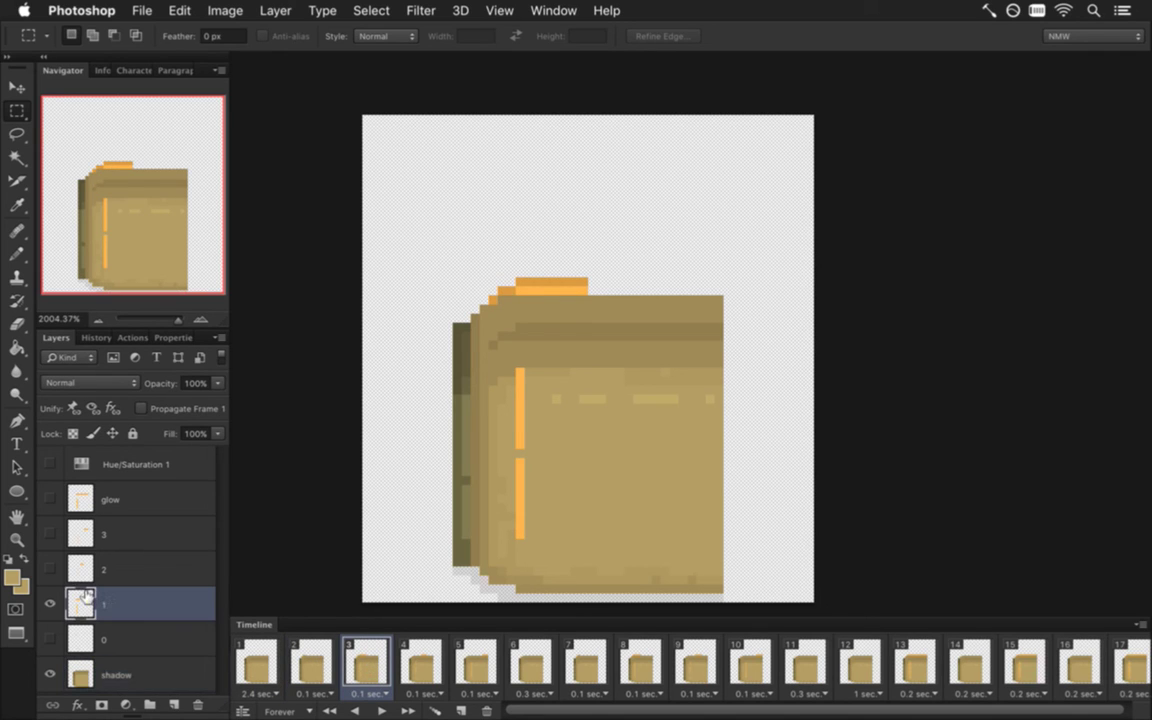
key("e")
left_click_drag(520, 370, 519, 550)
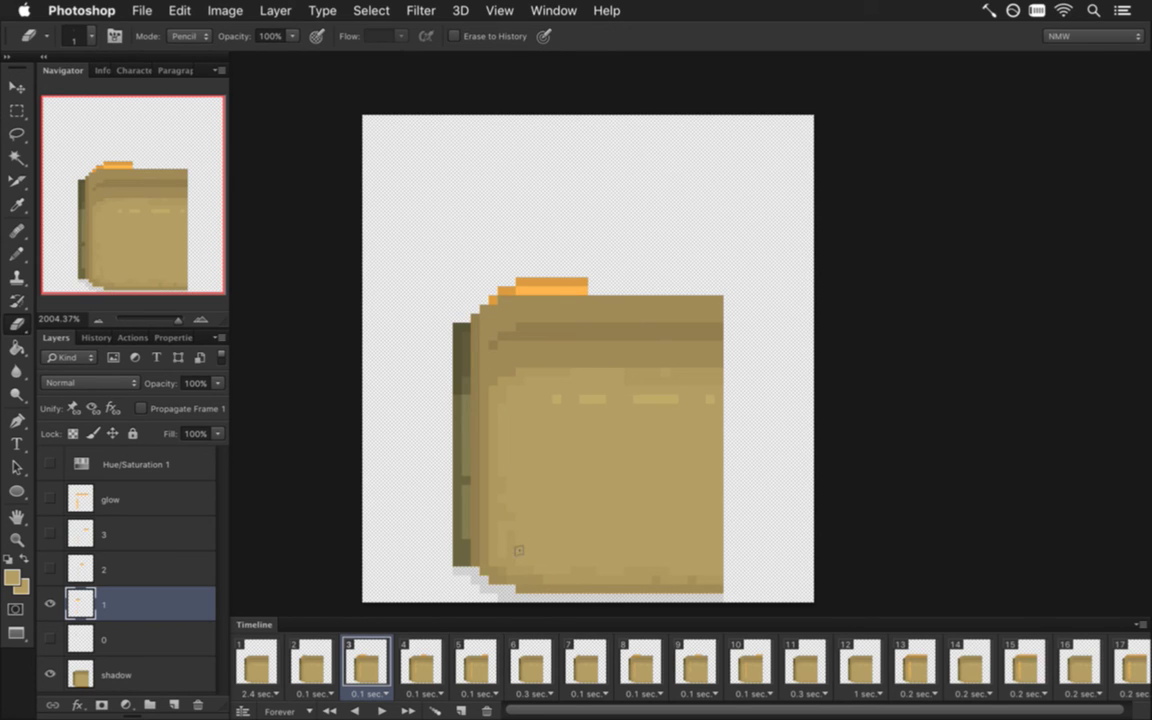
Erase the dotted vertical engraving glow from layer 2 in frame 4 and from layer 3 in frame 5
left_click(427, 652)
left_click(129, 570)
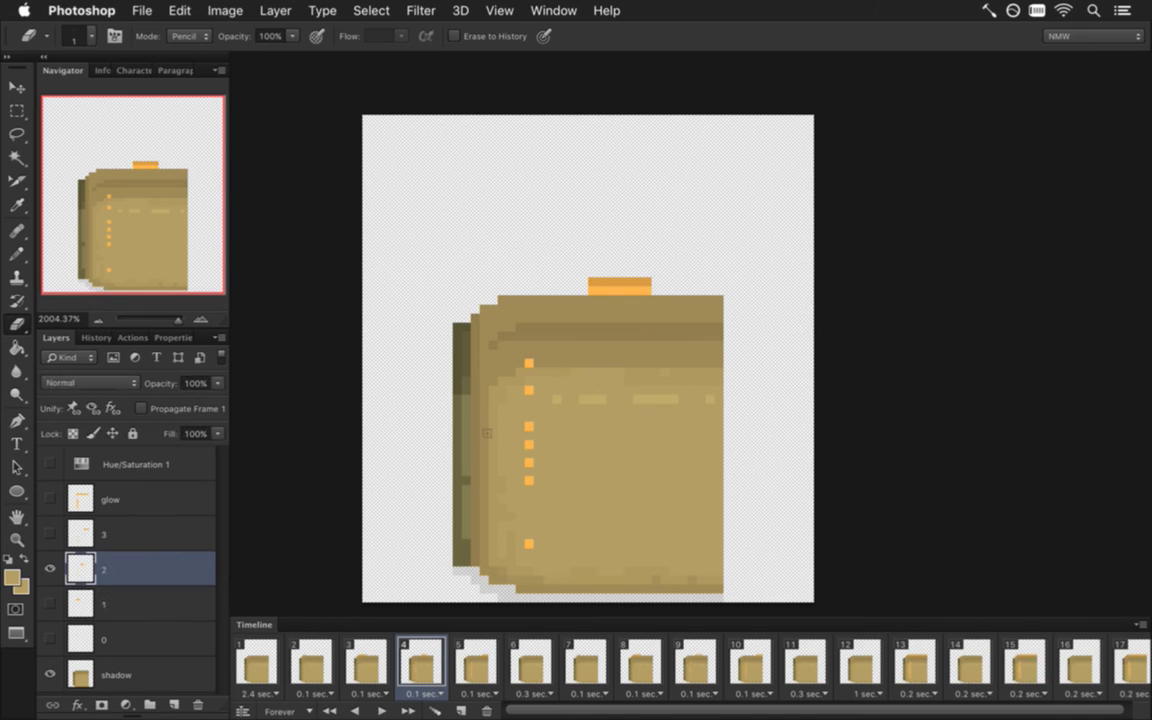
left_click_drag(528, 362, 528, 545)
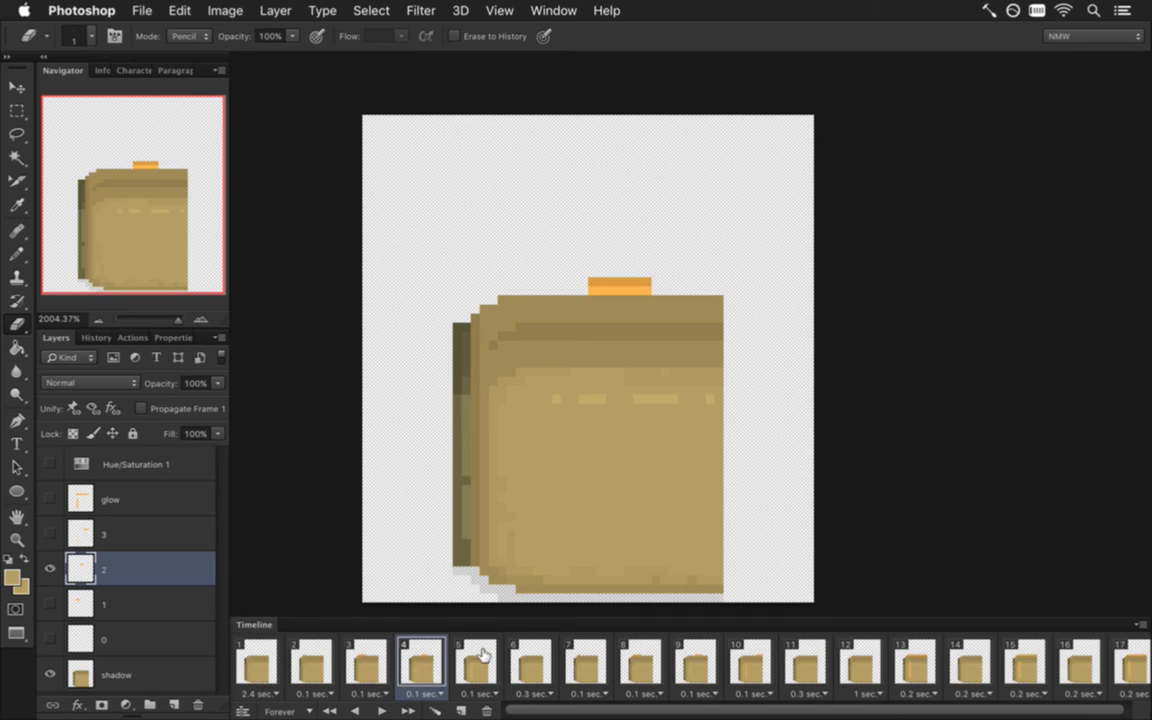
left_click(478, 660)
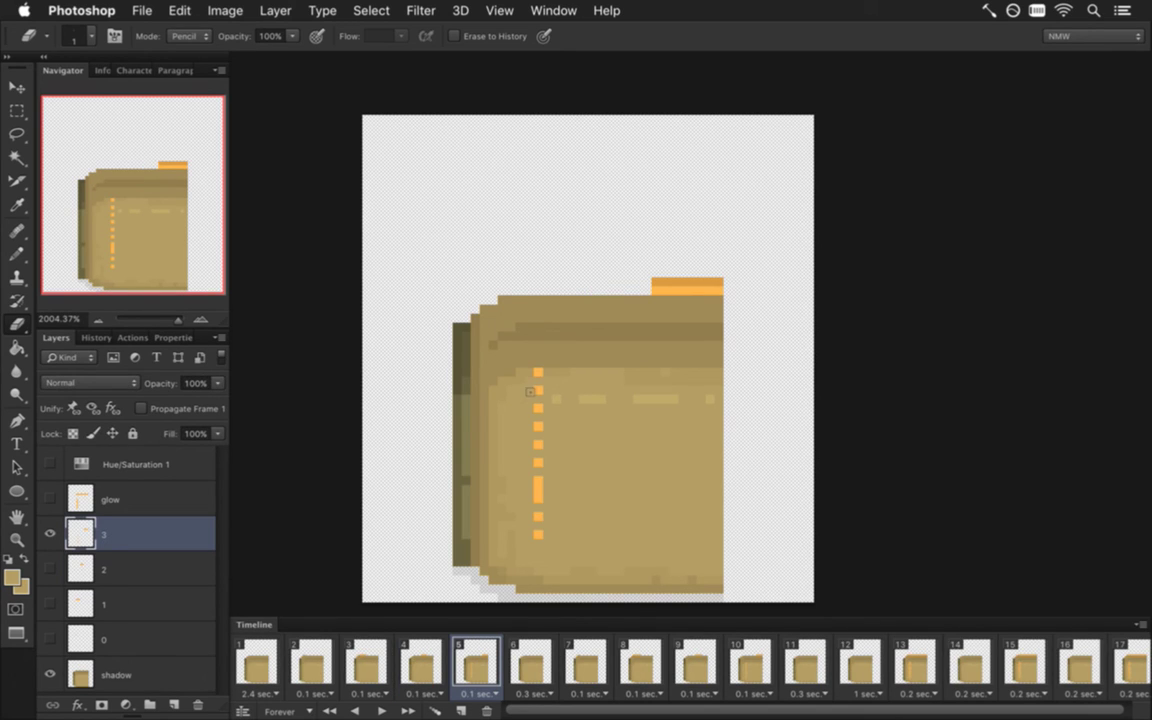
mouse_move(545, 454)
left_mouse_down()
mouse_move(536, 584)
mouse_move(566, 588)
left_mouse_up()
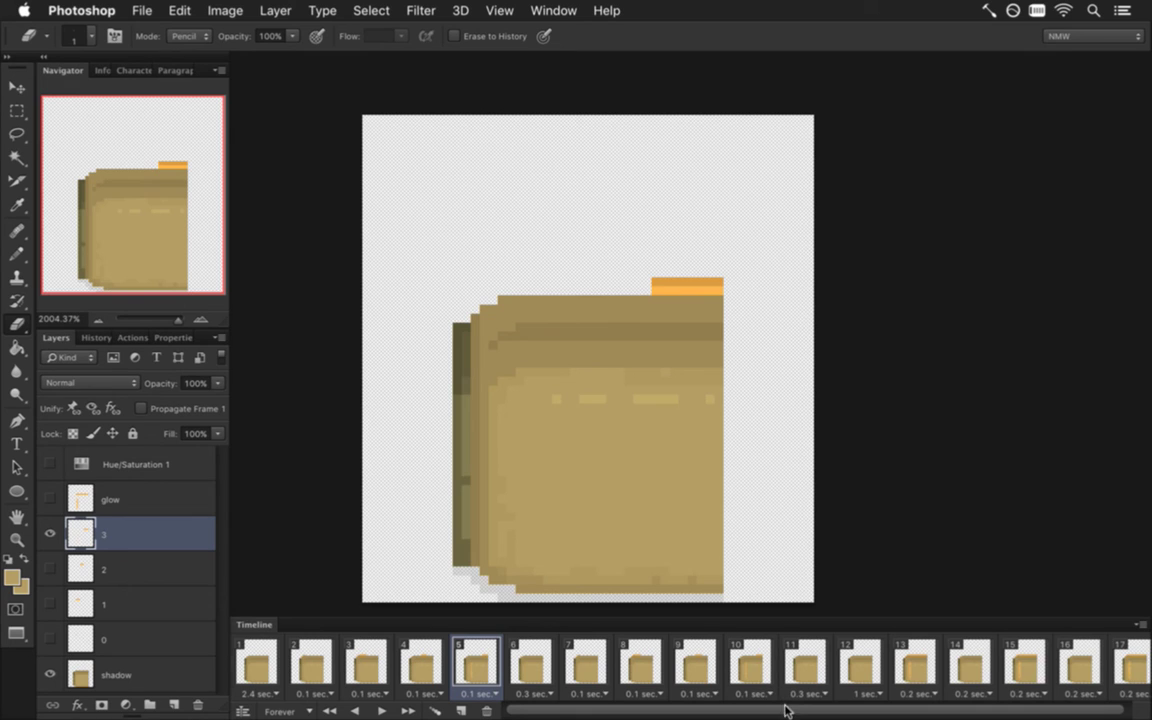
In frame 17, erase the vertical engraving pattern from the glow layer with a 3 px eraser
scroll(786, 708, "right", 2)
left_click(1125, 667)
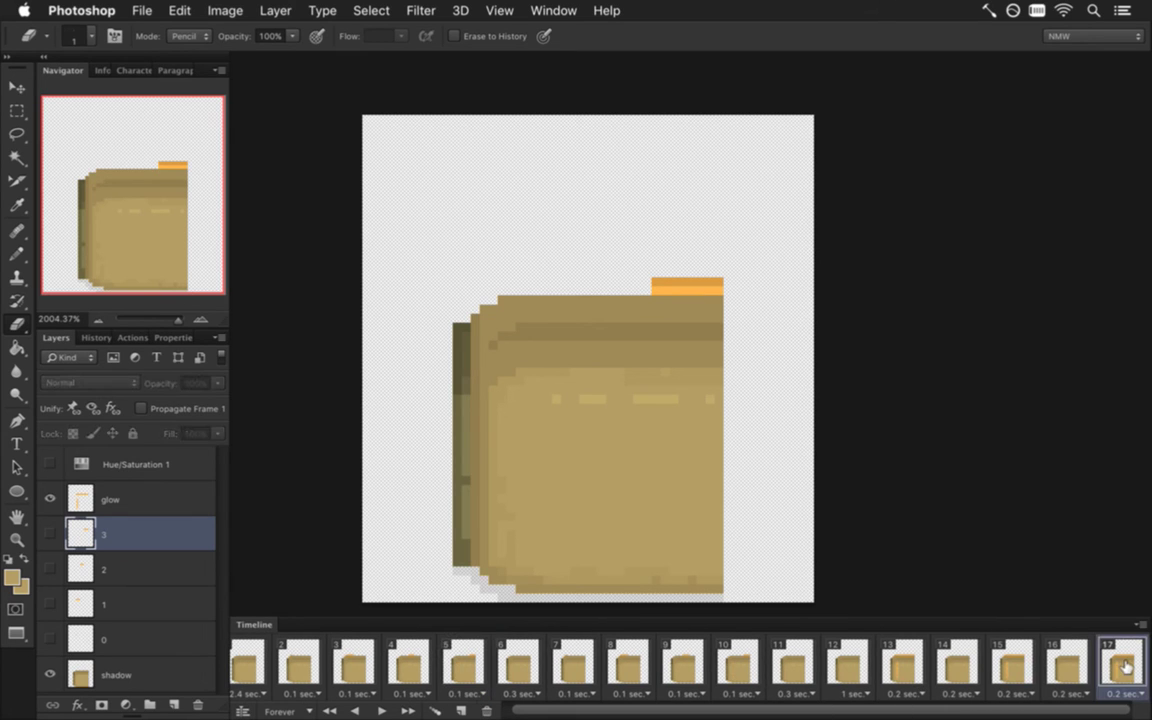
left_click(158, 499)
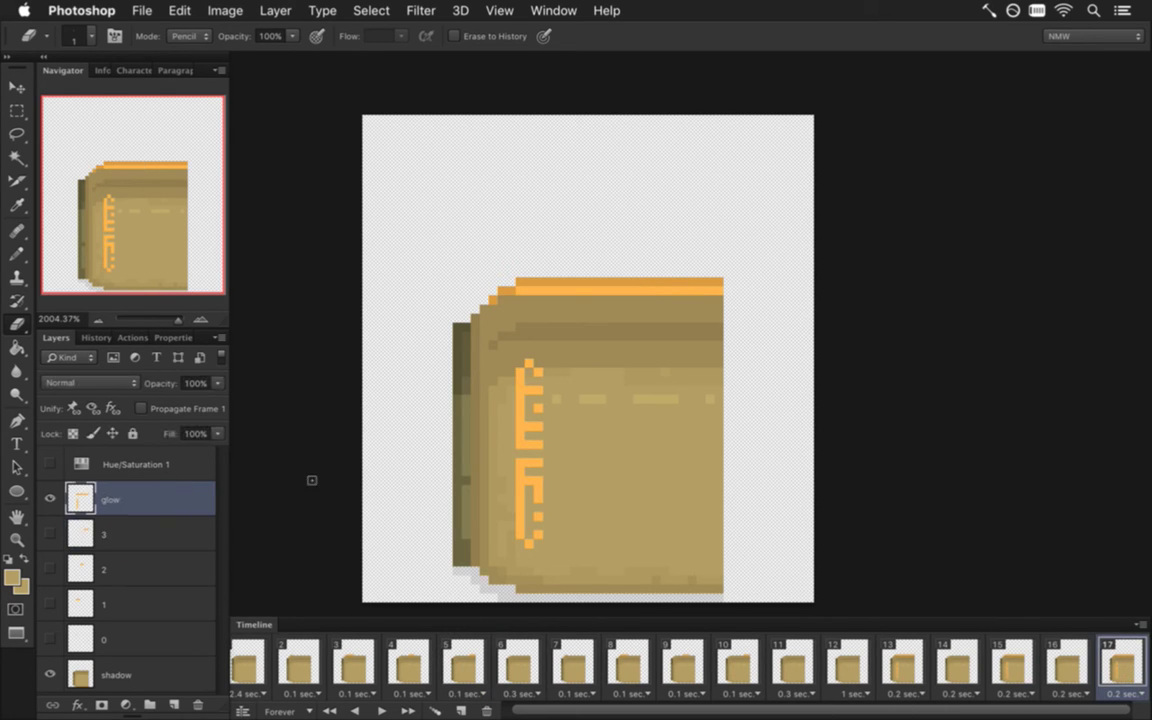
key("bracketright")
left_click_drag(528, 380, 527, 553)
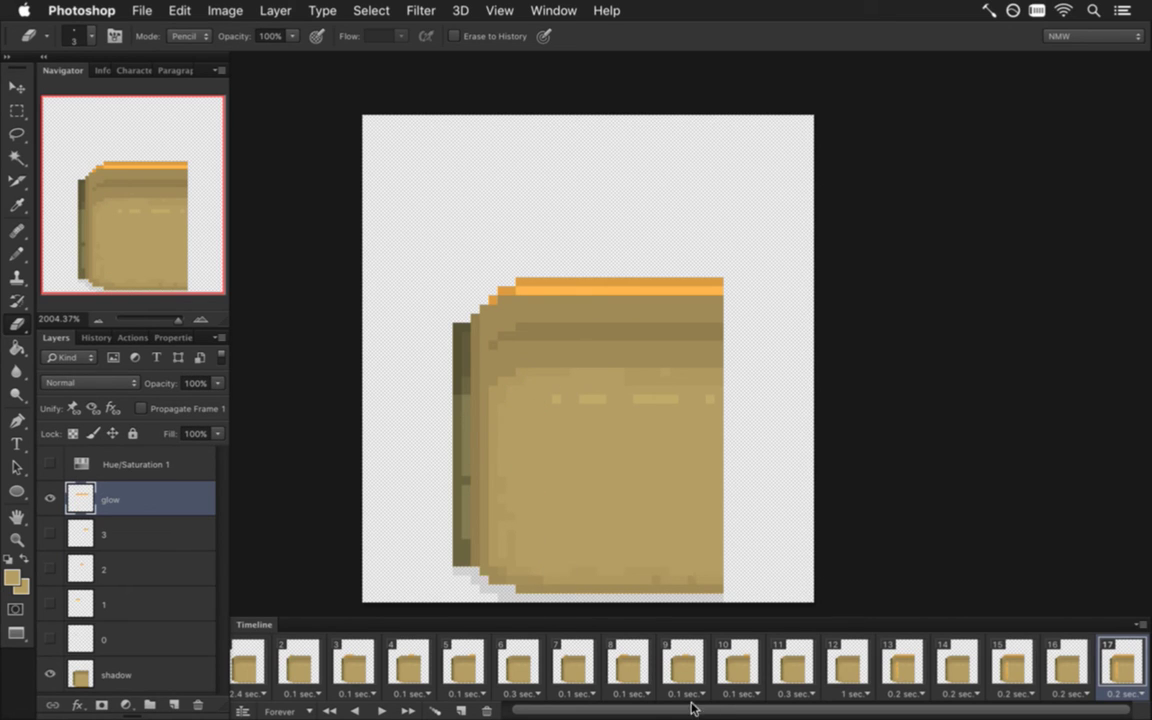
With all 17 frames selected, move the glow layer down 5 pixels onto the door's darker band, and check frame 15
left_click_drag(692, 708, 462, 695)
left_click(255, 665, "shift")
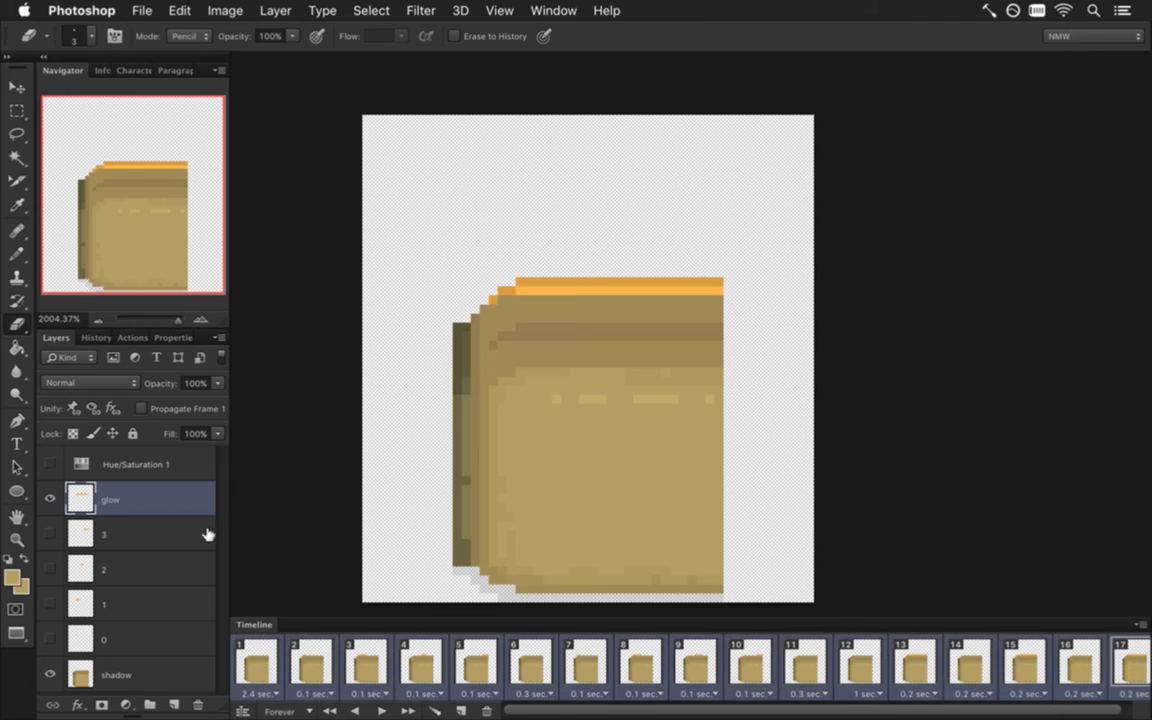
key("v")
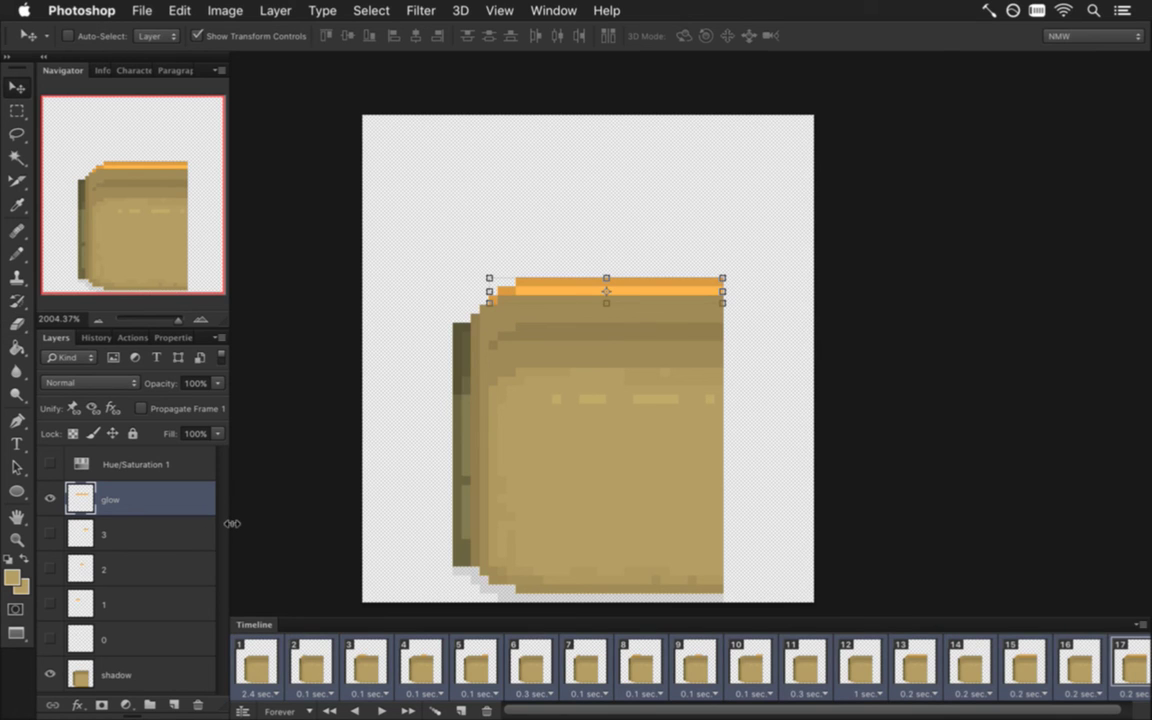
key("Down")
key("Down")
key("Down")
key("Down")
key("Down")
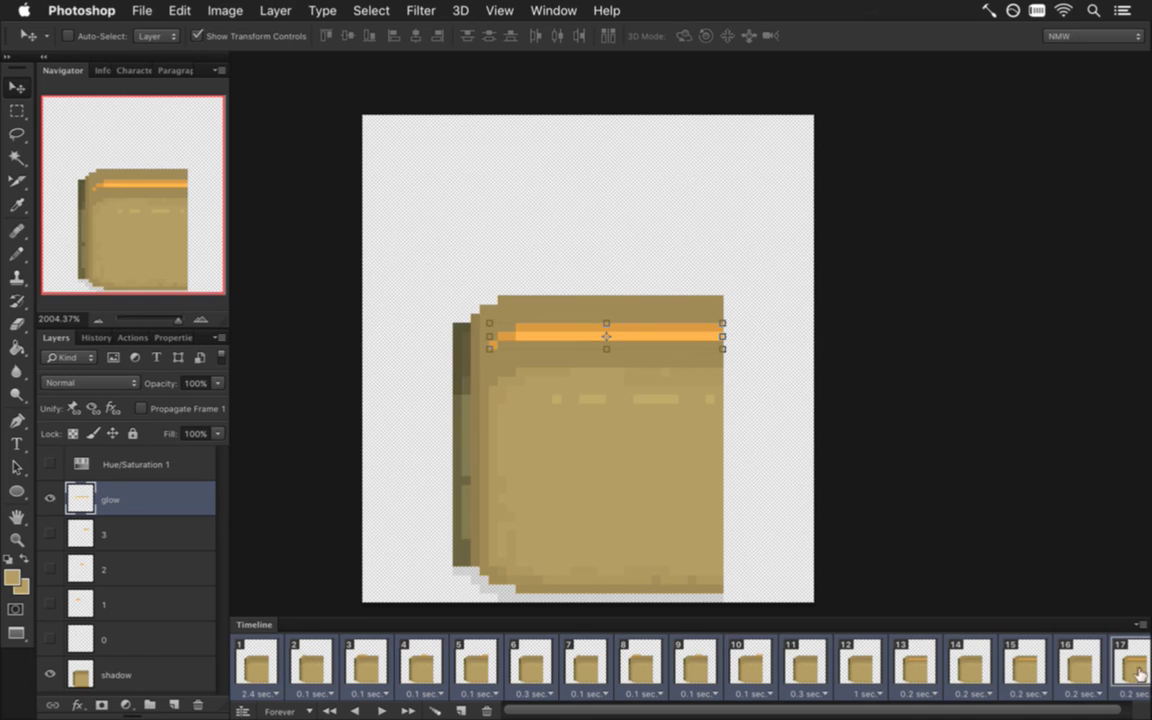
left_click(1078, 651)
left_click(1024, 658)
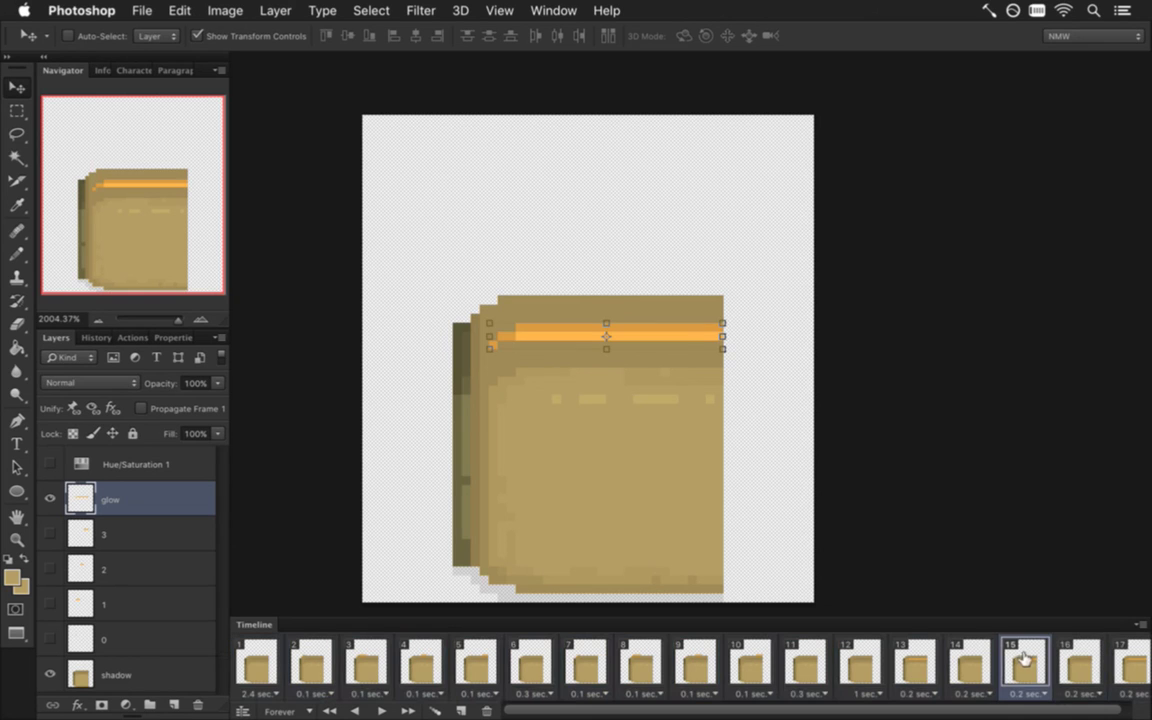
In frame 10, move layer 3's glow segment down 5 pixels onto the darker band
left_click(760, 668)
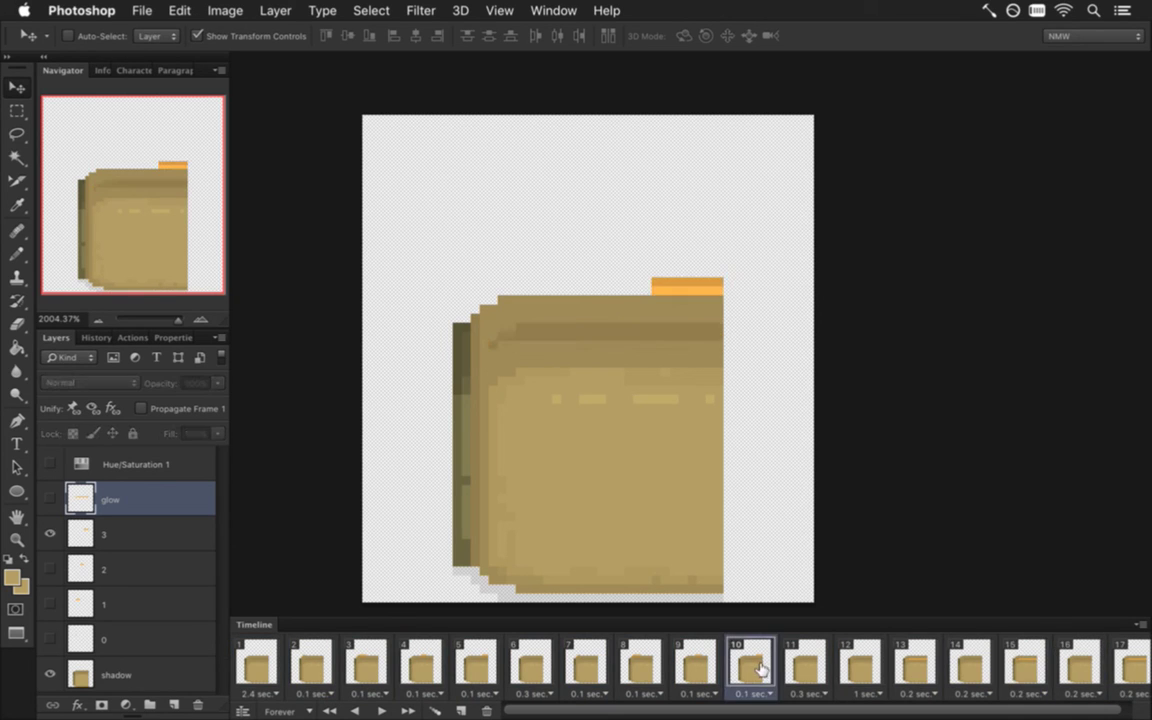
left_click(166, 536)
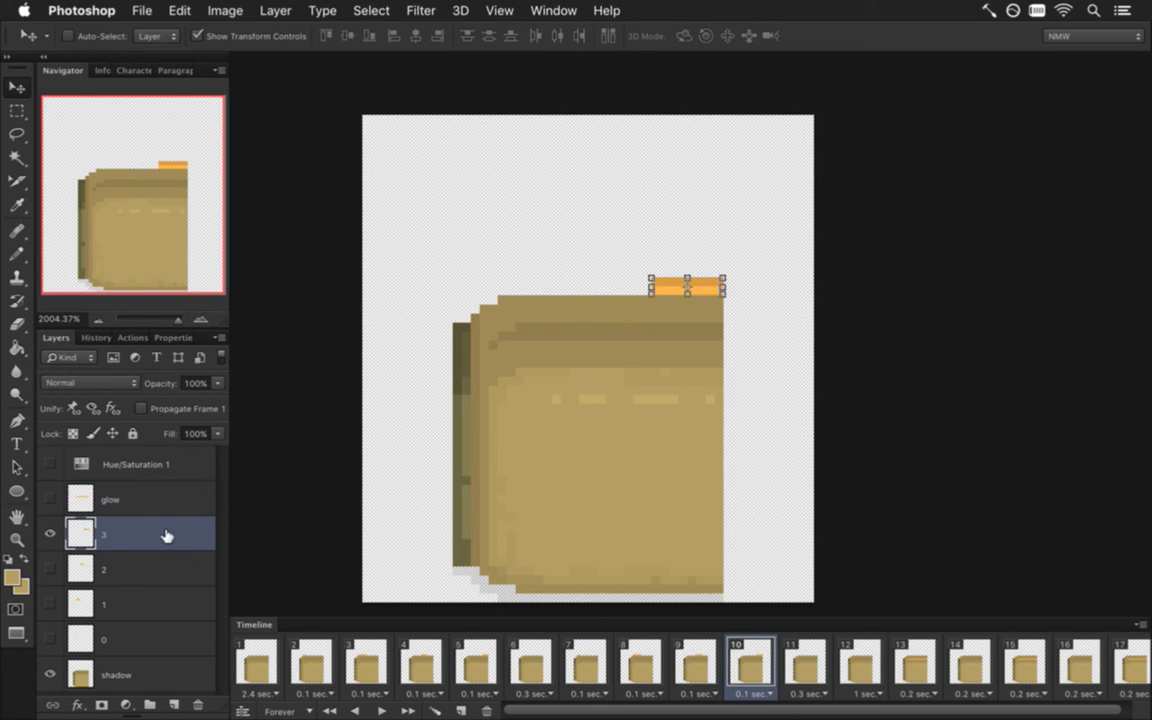
key("Down")
key("Down")
key("Down")
key("Down")
key("Down")
key("Down")
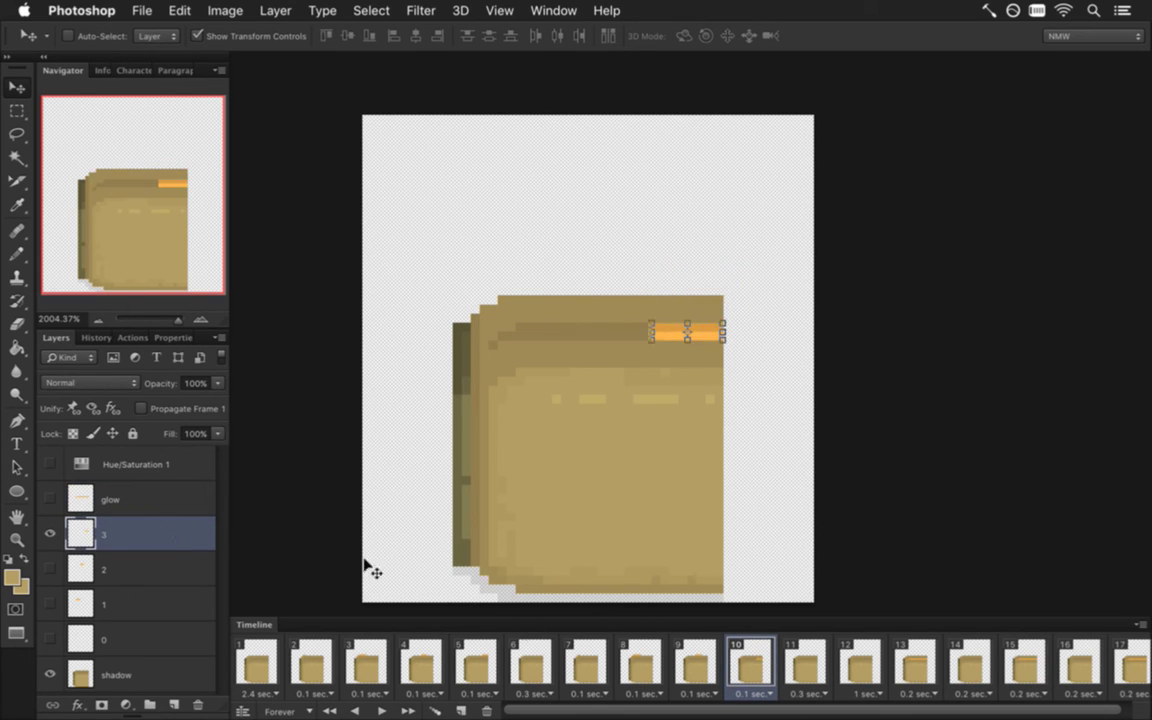
In frame 9, move layer 2's glow segment down 5 pixels onto the darker band
left_click(700, 665)
left_click(105, 567)
key("Down")
key("Down")
key("Down")
key("Down")
key("Down")
key("Down")
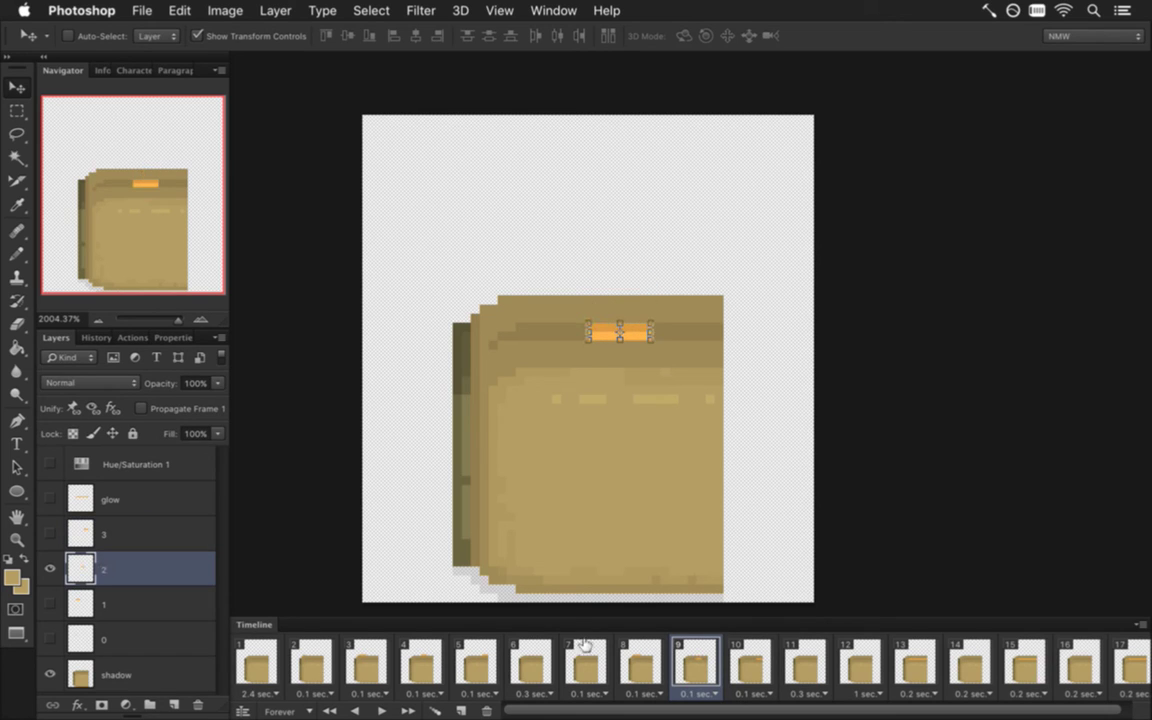
In frame 8, move layer 1's glow segment down 5 pixels onto the darker band
left_click(651, 665)
left_click(140, 594)
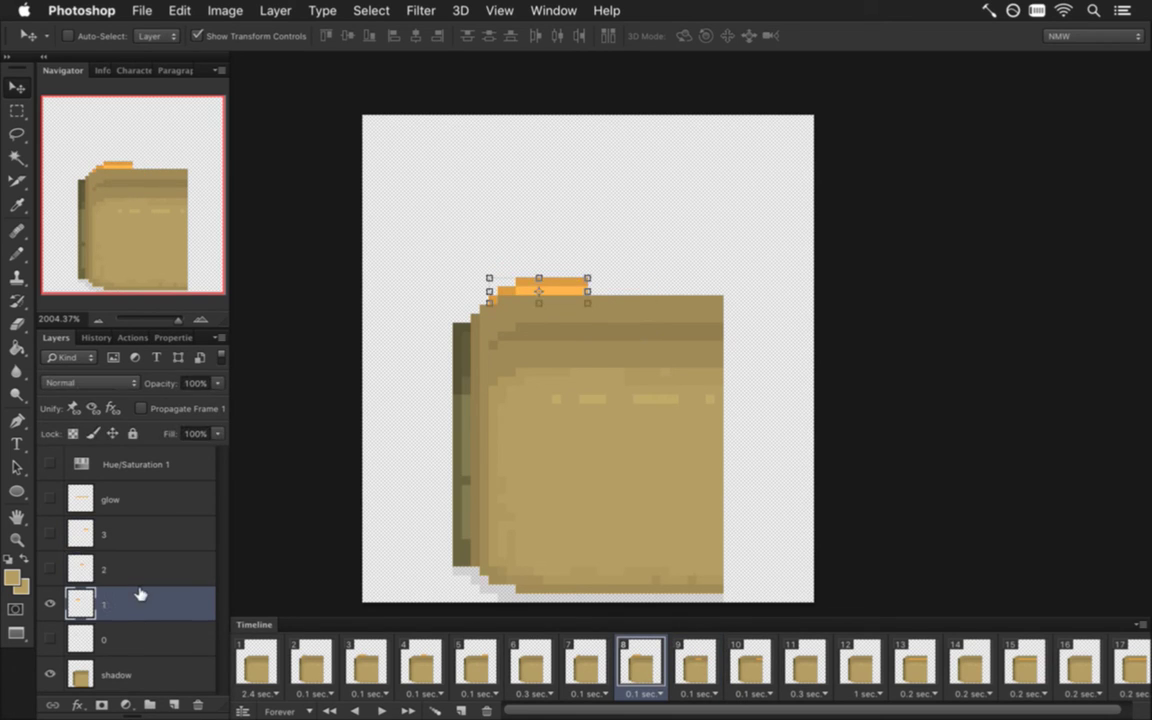
key("Down")
key("Down")
key("Down")
key("Down")
key("Down")
key("Down")
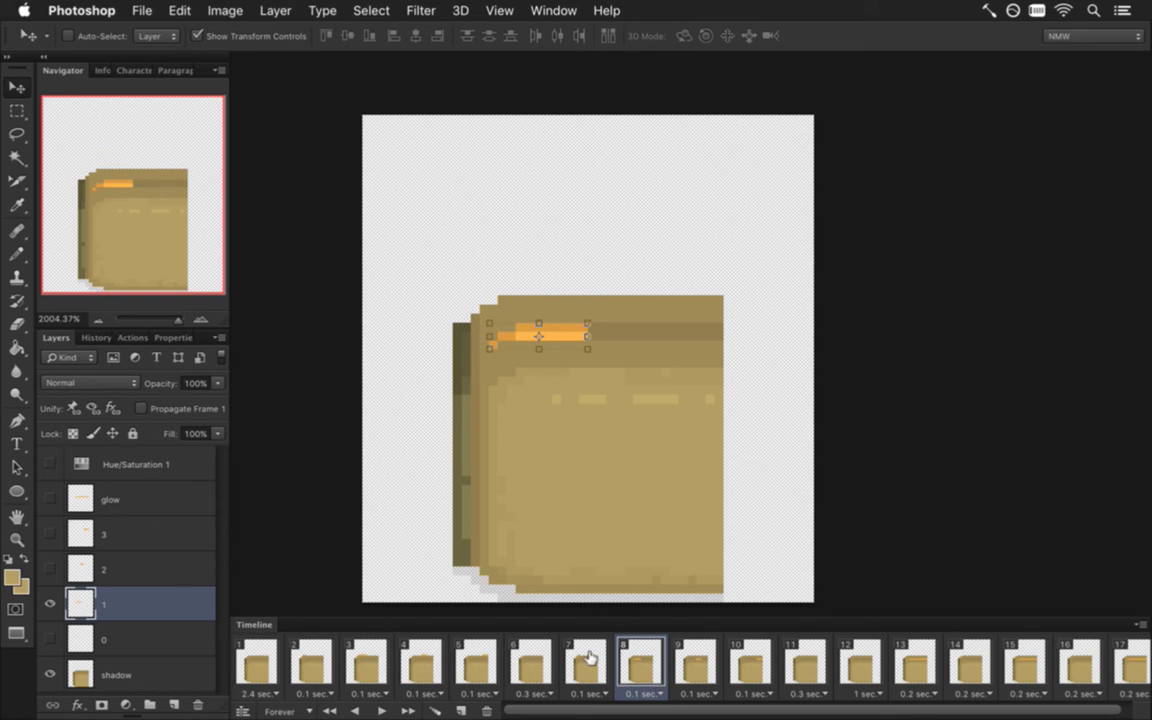
In frame 7, move layer 0's small corner glow down 5 pixels to the start of the darker band
left_click(589, 660)
left_click(80, 632)
key("Down")
key("Down")
key("Down")
key("Down")
key("Down")
key("Down")
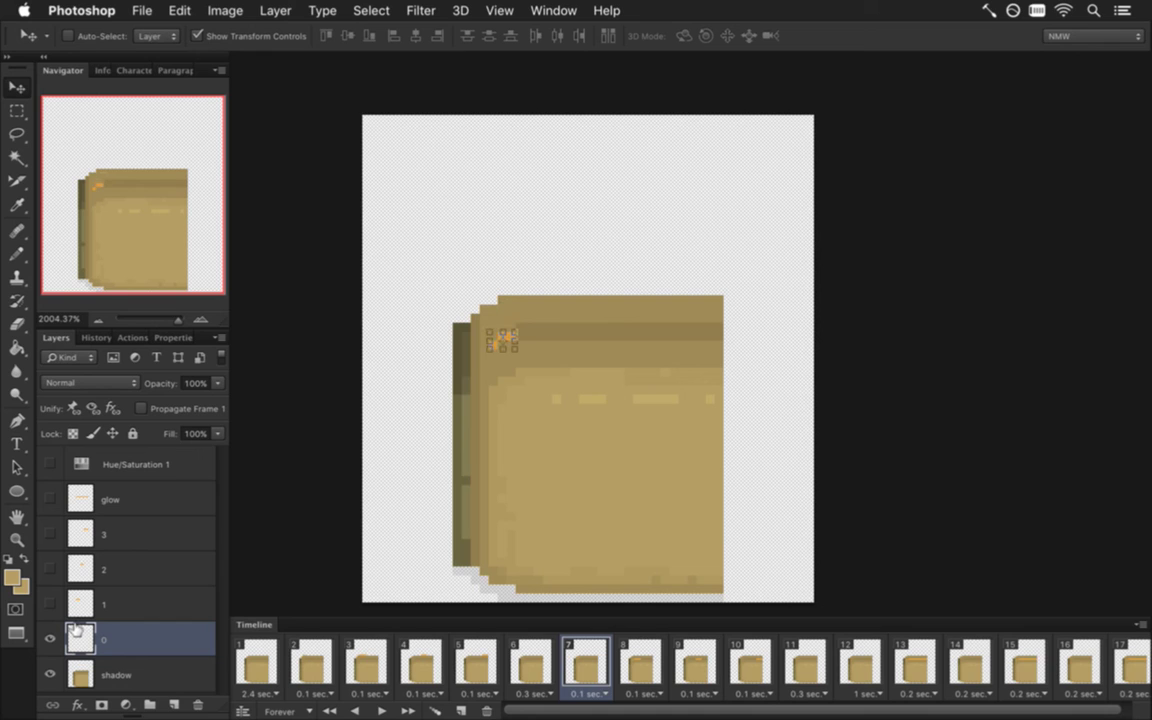
In frame 5, move layer 3's glow segment down 5 pixels onto the darker band
left_click(476, 662)
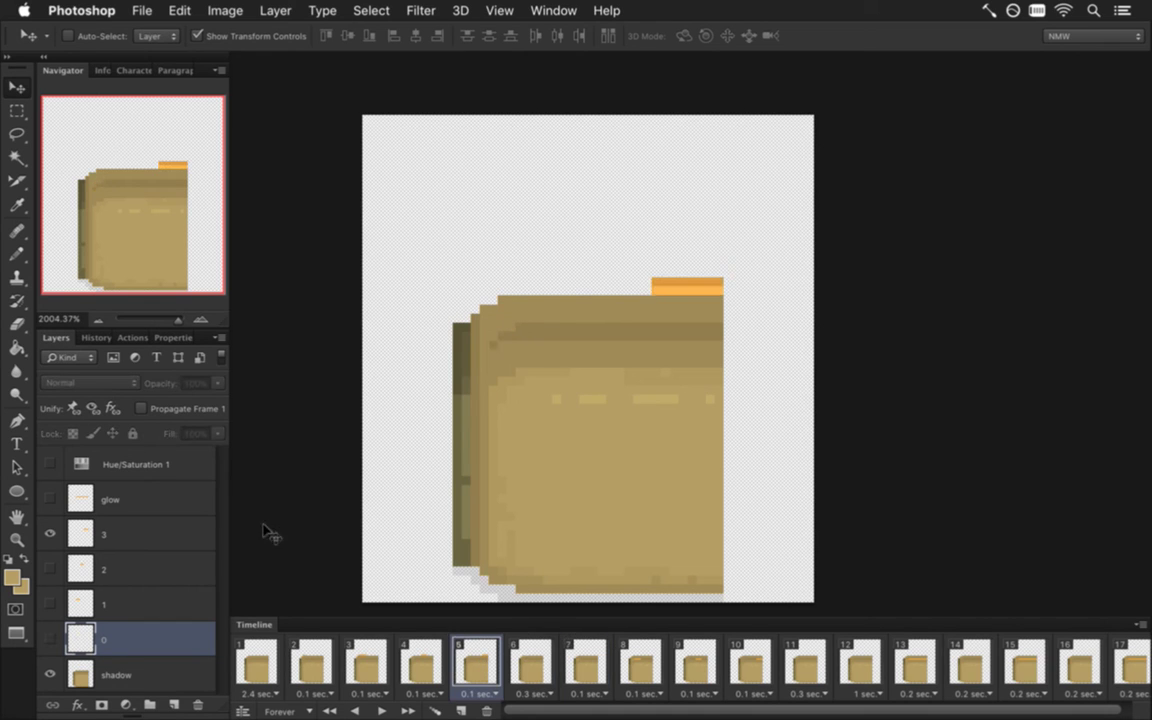
left_click(144, 533)
key("Down")
key("Down")
key("Down")
key("Down")
key("Down")
key("Down")
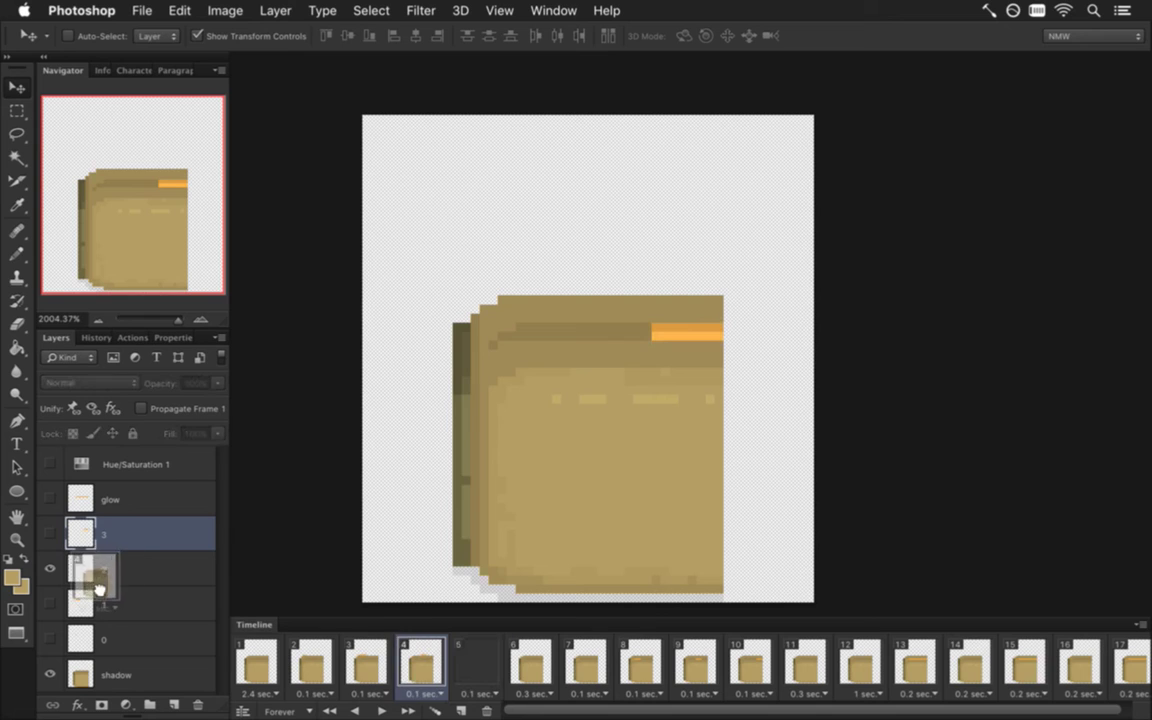
In frame 4, move layer 2's glow segment down 5 pixels onto the darker band
left_click_drag(420, 662, 463, 655)
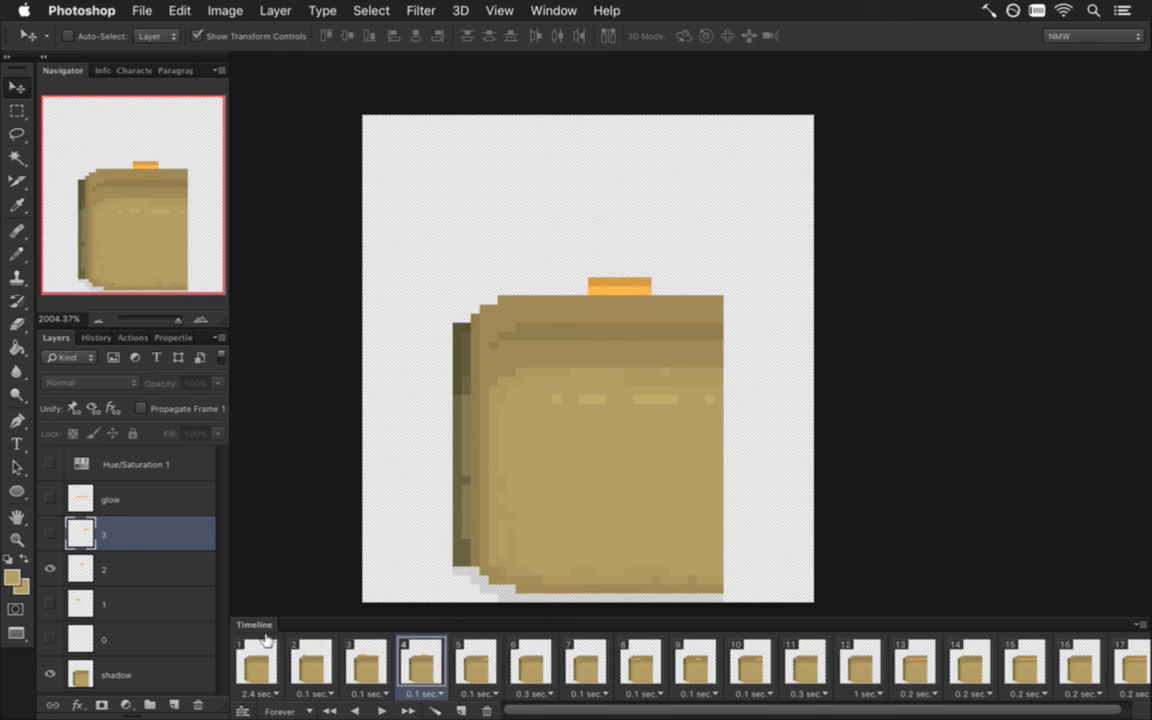
left_click(142, 567)
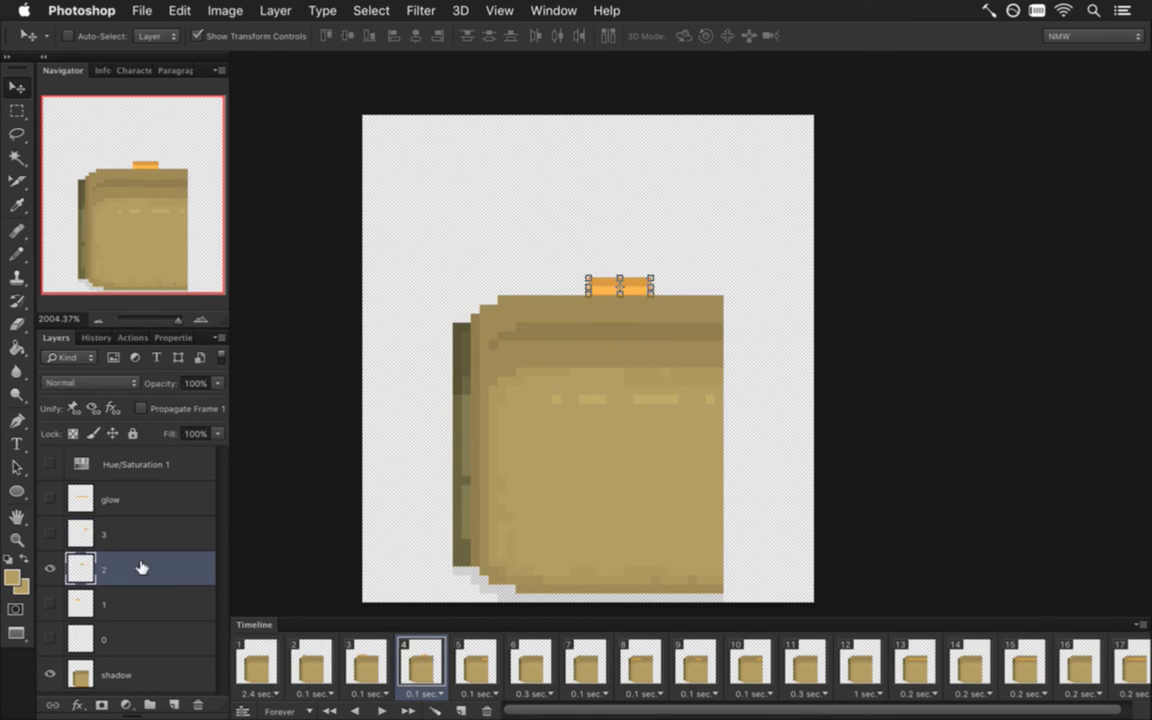
key("Down")
key("Down")
key("Down")
key("Down")
key("Down")
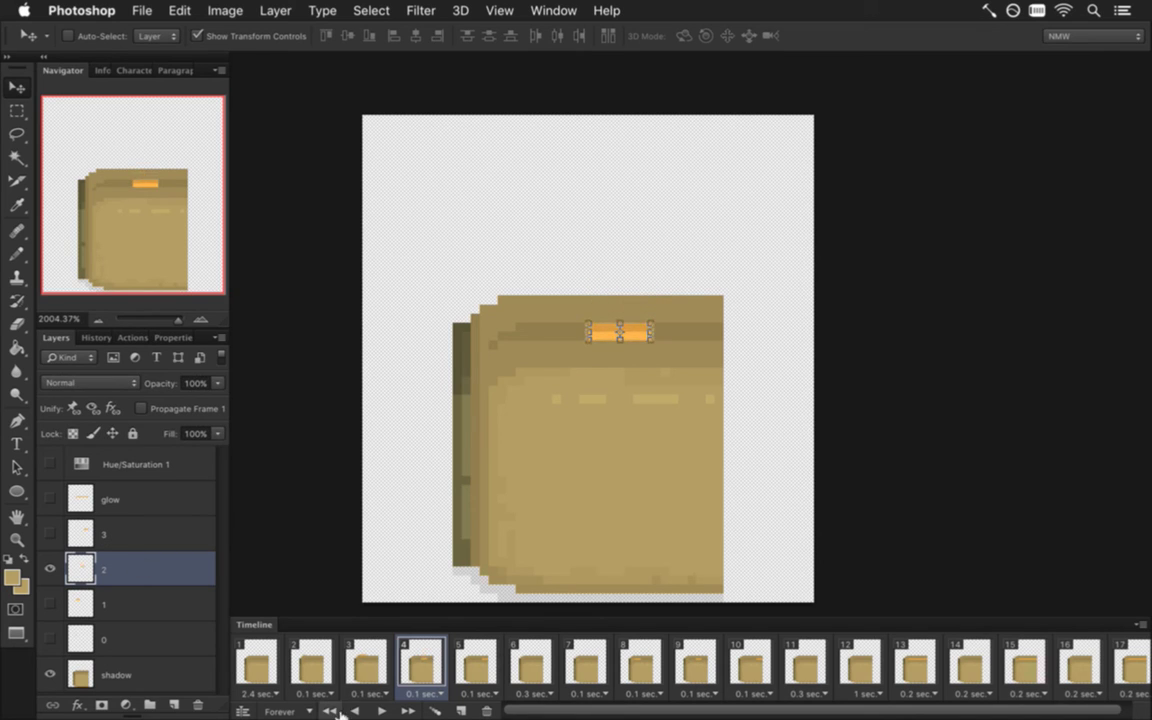
In frame 3, move layer 1's glow segment down 5 pixels onto the darker band
left_click(371, 666)
left_click(118, 594)
key("Down")
key("Down")
key("Down")
key("Down")
key("Down")
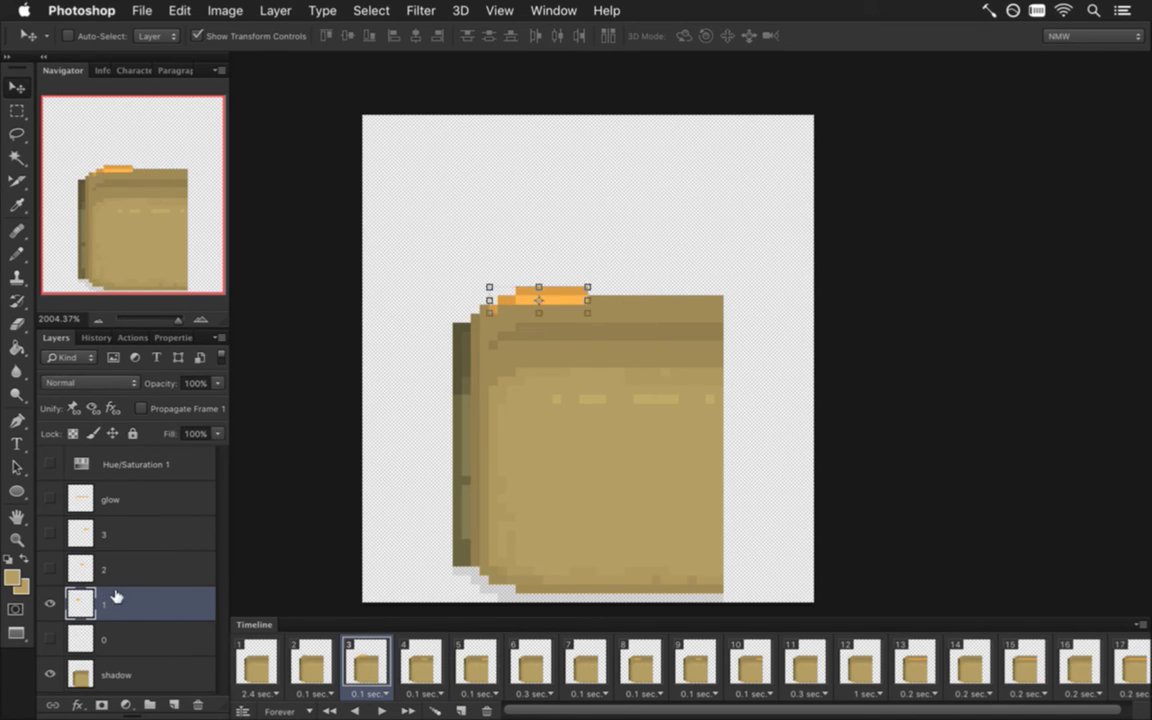
In frame 2, move layer 0's small corner glow down to the start of the darker band
left_click(311, 664)
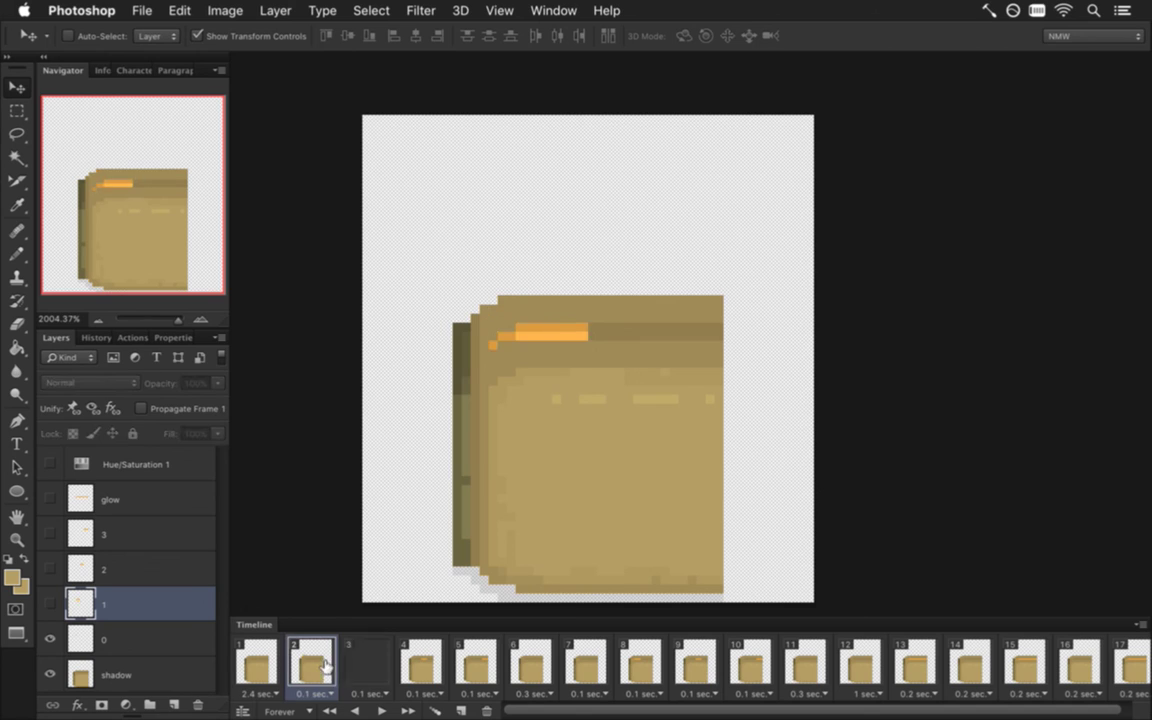
left_click(115, 642)
key("Down")
key("Down")
key("Down")
key("Down")
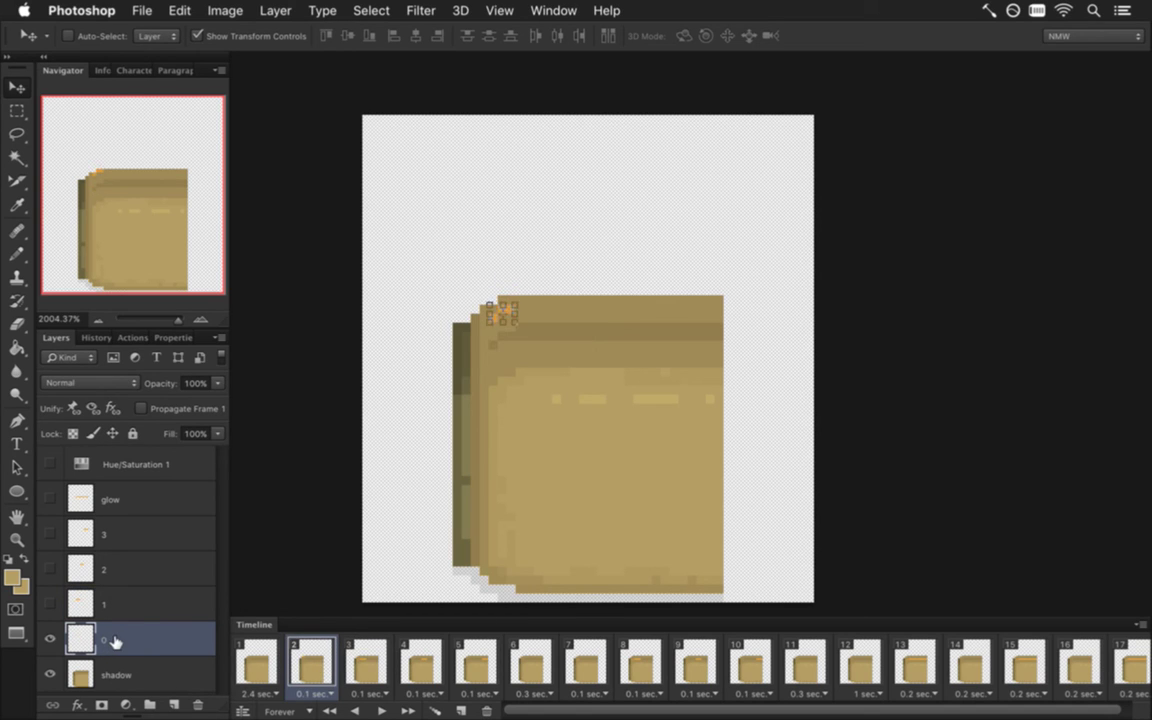
Play the door animation from frame 1, stop it, and inspect the glow in frame 17
left_click(265, 668)
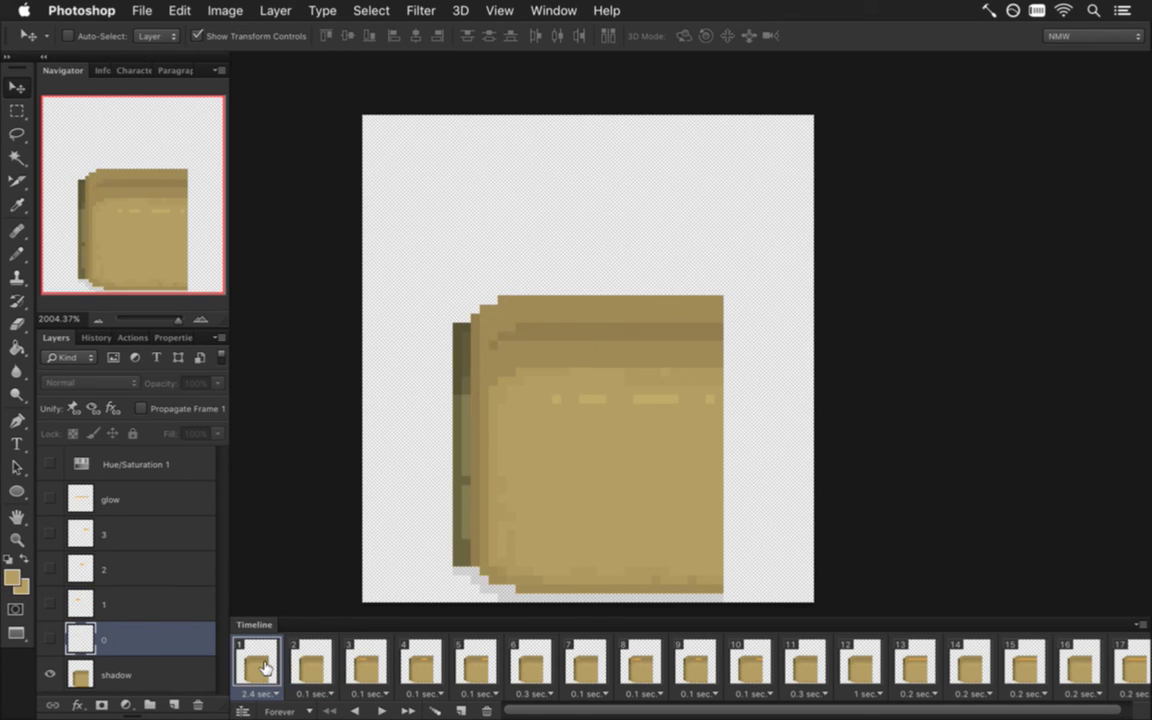
left_click(381, 710)
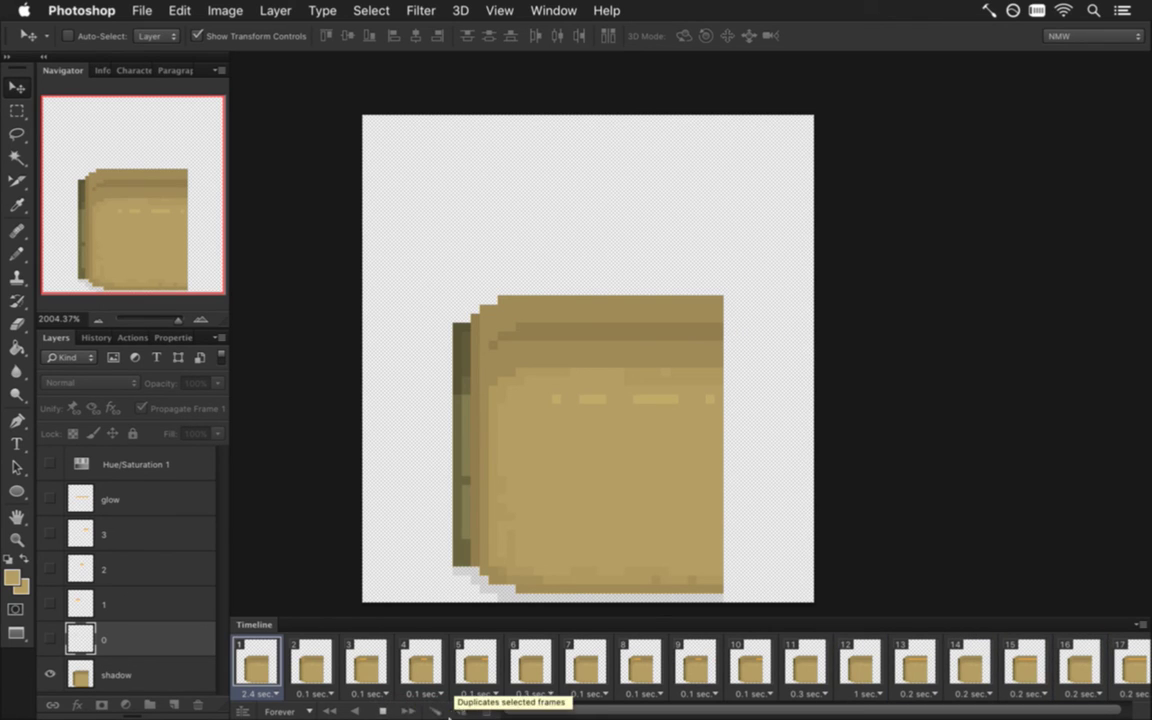
left_click(382, 711)
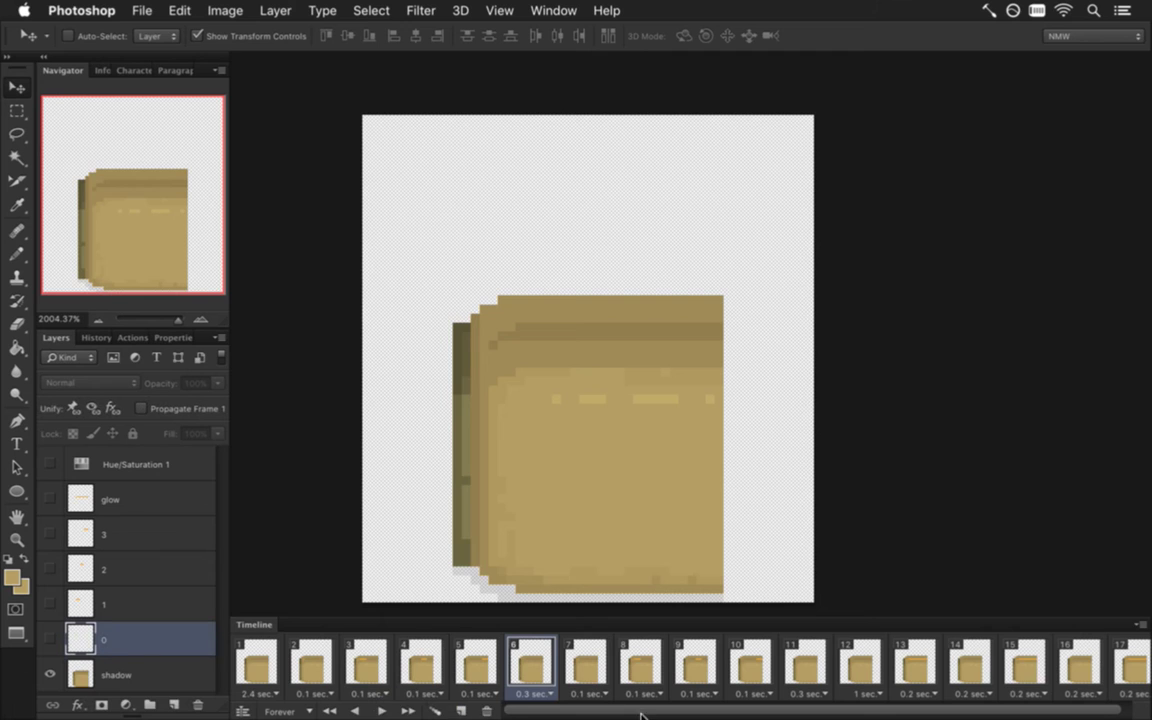
scroll(711, 708, "right", 1)
left_click(1120, 662)
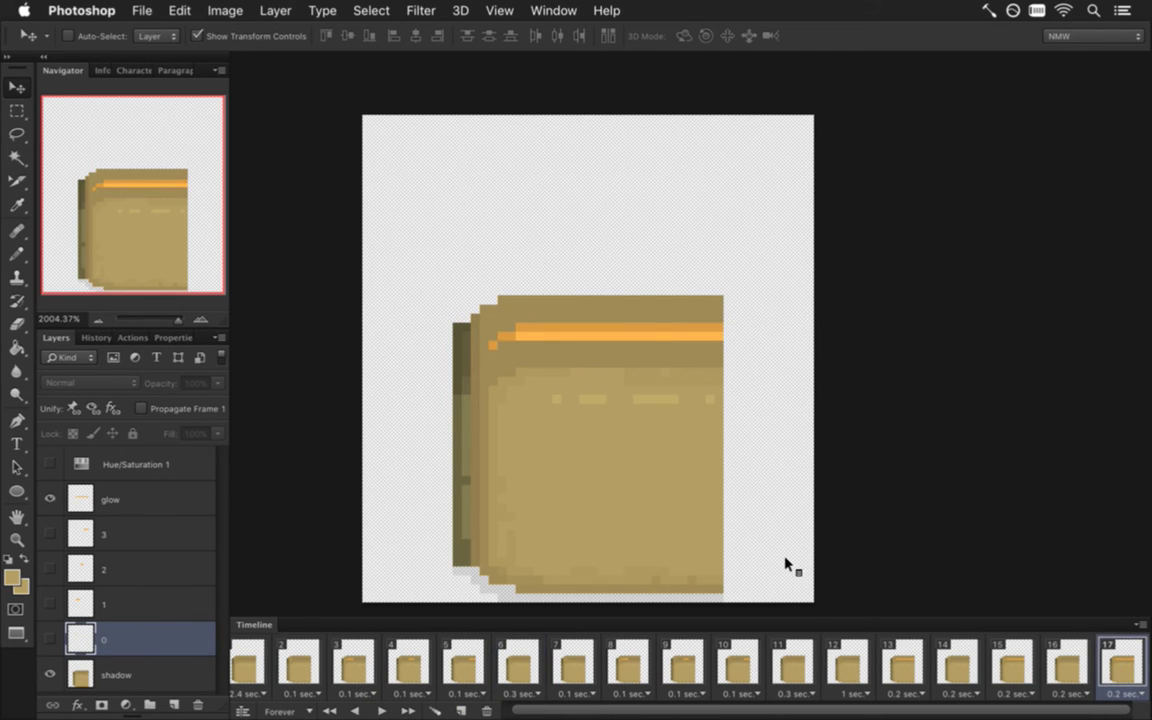
Render all frames of the door animation as the PNG image sequence 8DoorS0.png at document size and 10 fps
key("super+alt+shift+r")
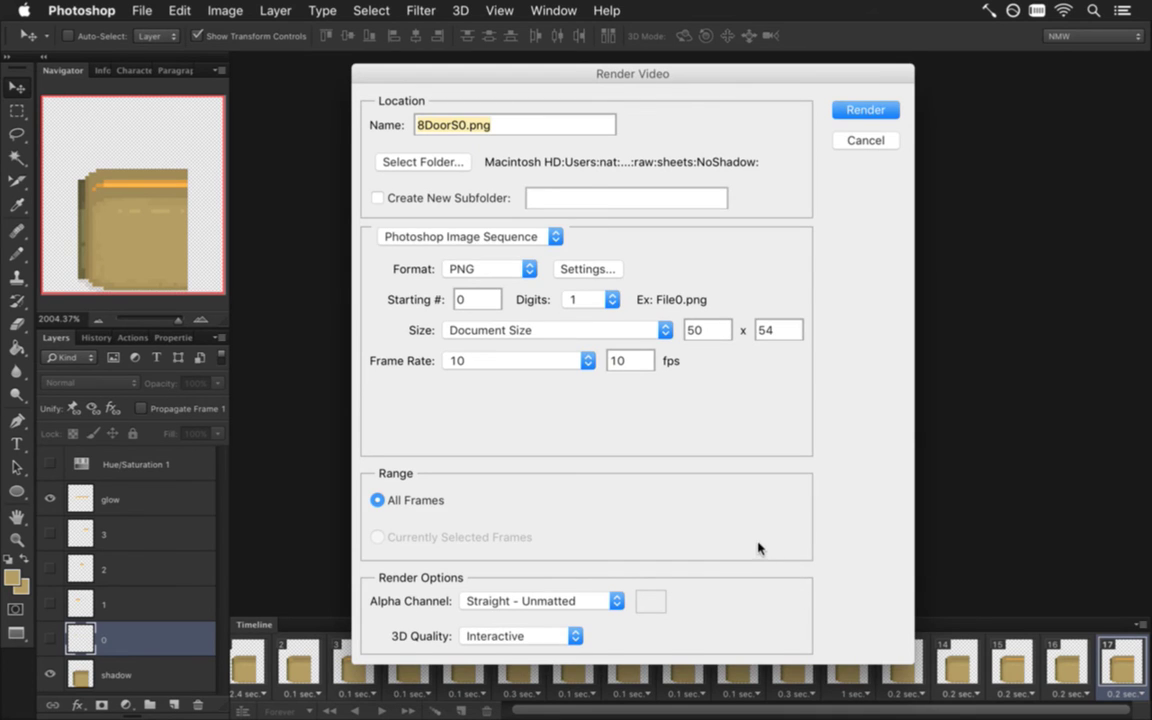
key("Return")
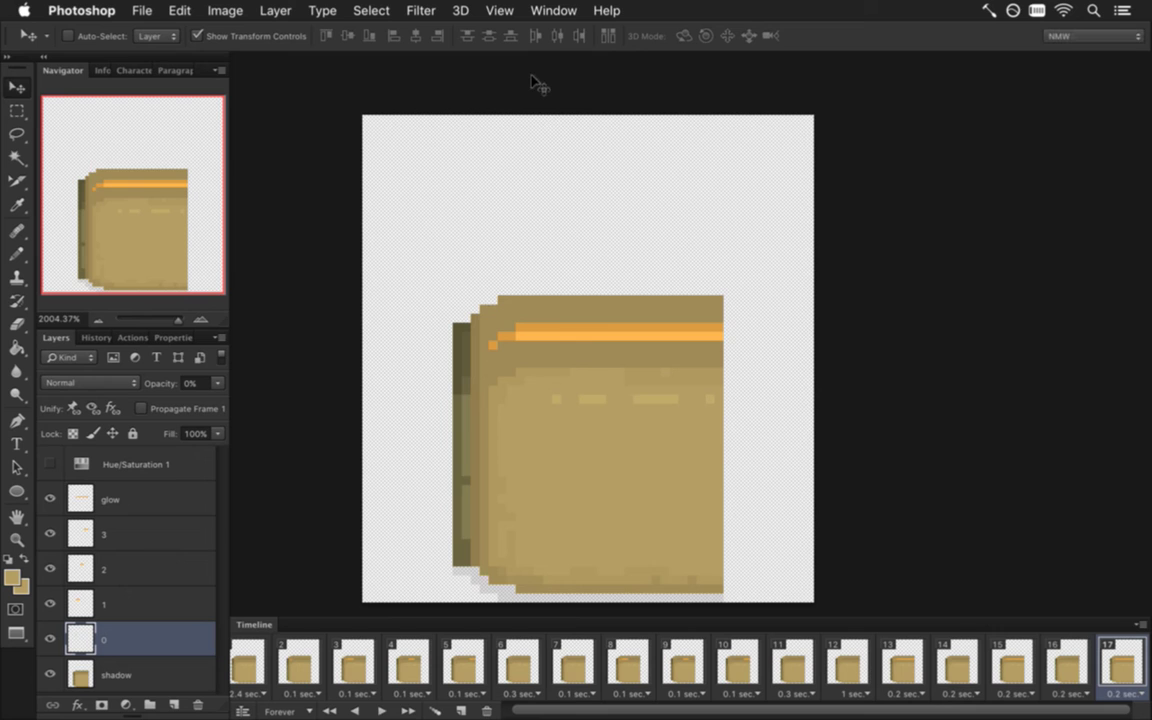
Switch to the 8DoorN1.psd document and save it under the new name 8DoorS1.psd in the NoShadow folder
left_click(553, 10)
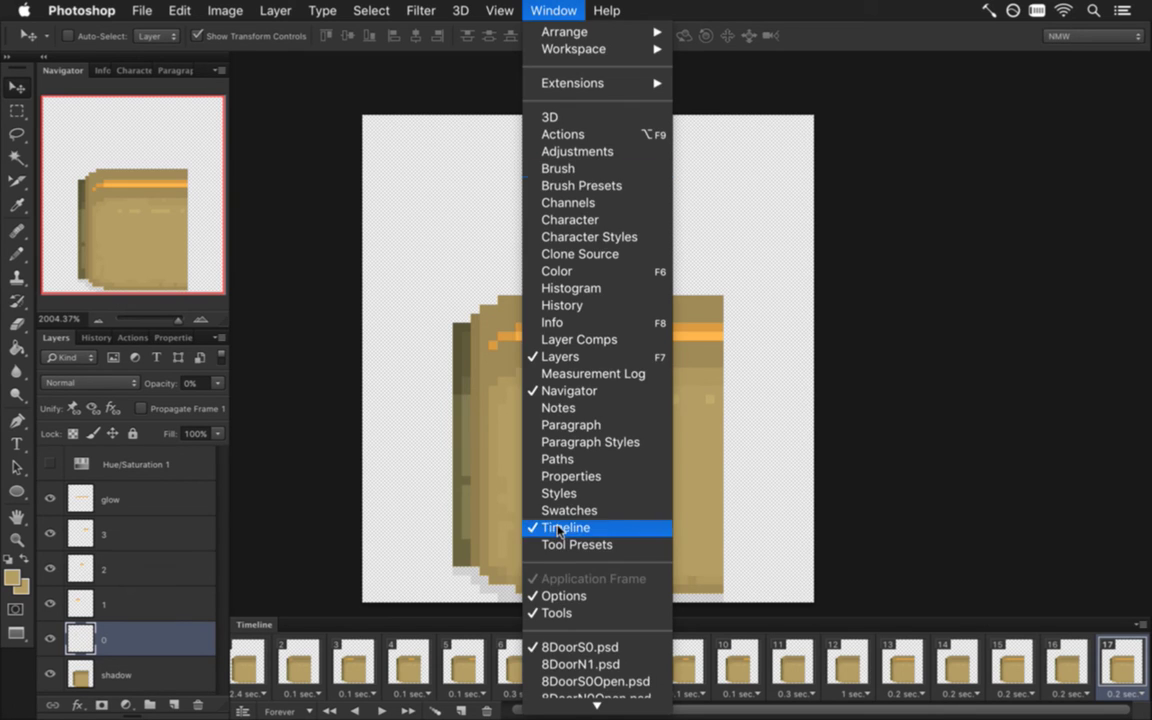
left_click(580, 565)
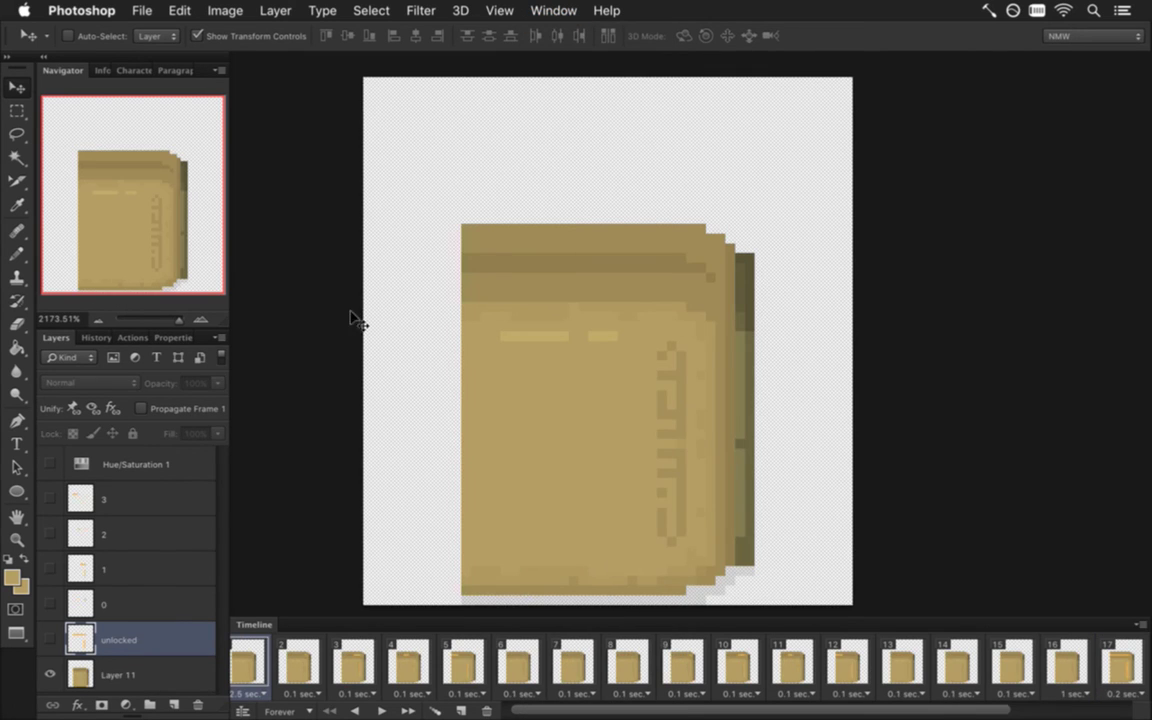
left_click(141, 10)
left_click(155, 219)
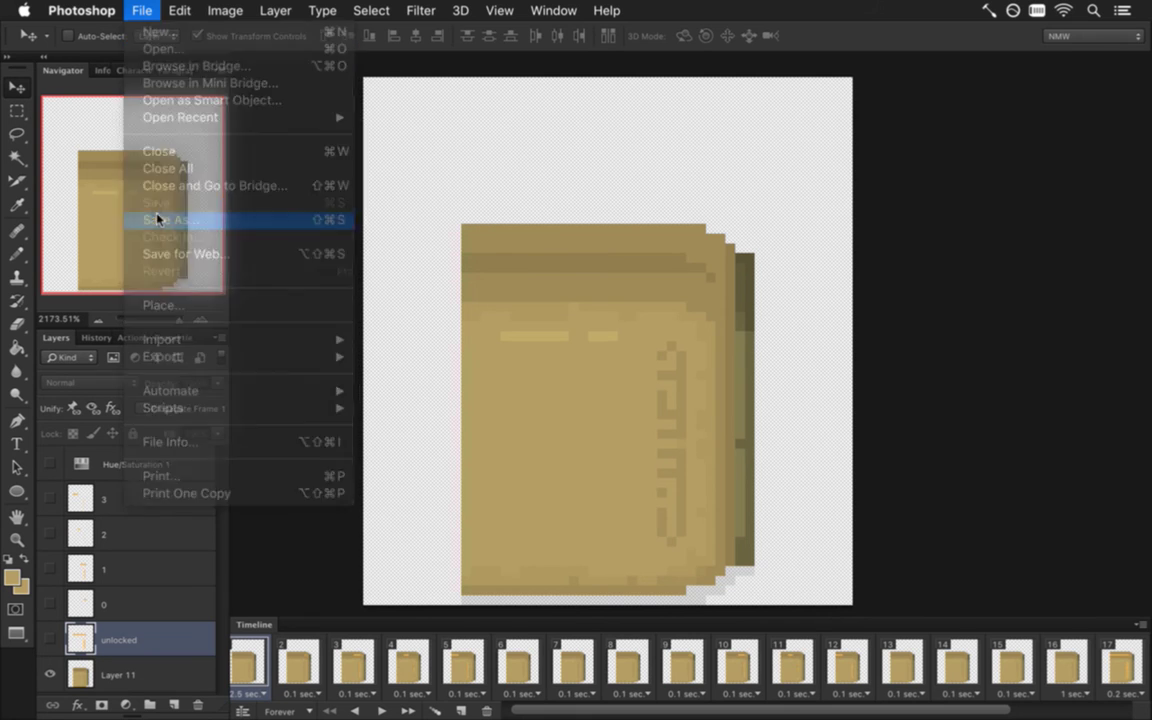
key("Right")
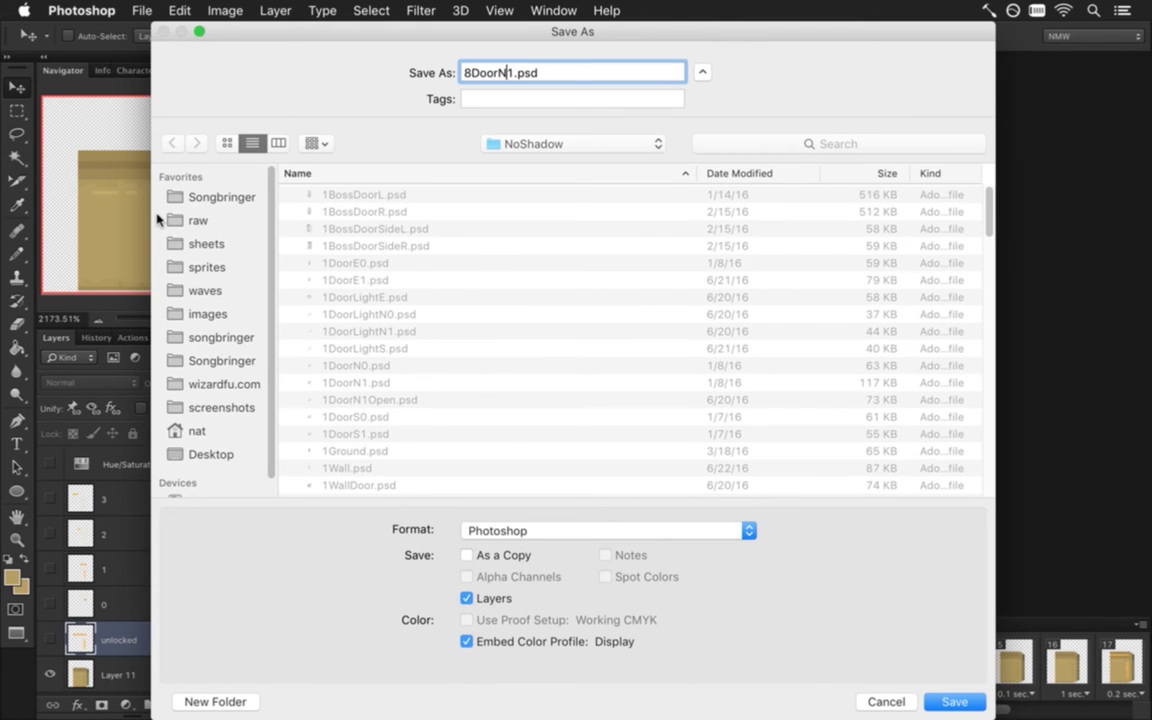
key("BackSpace")
type("S")
key("Return")
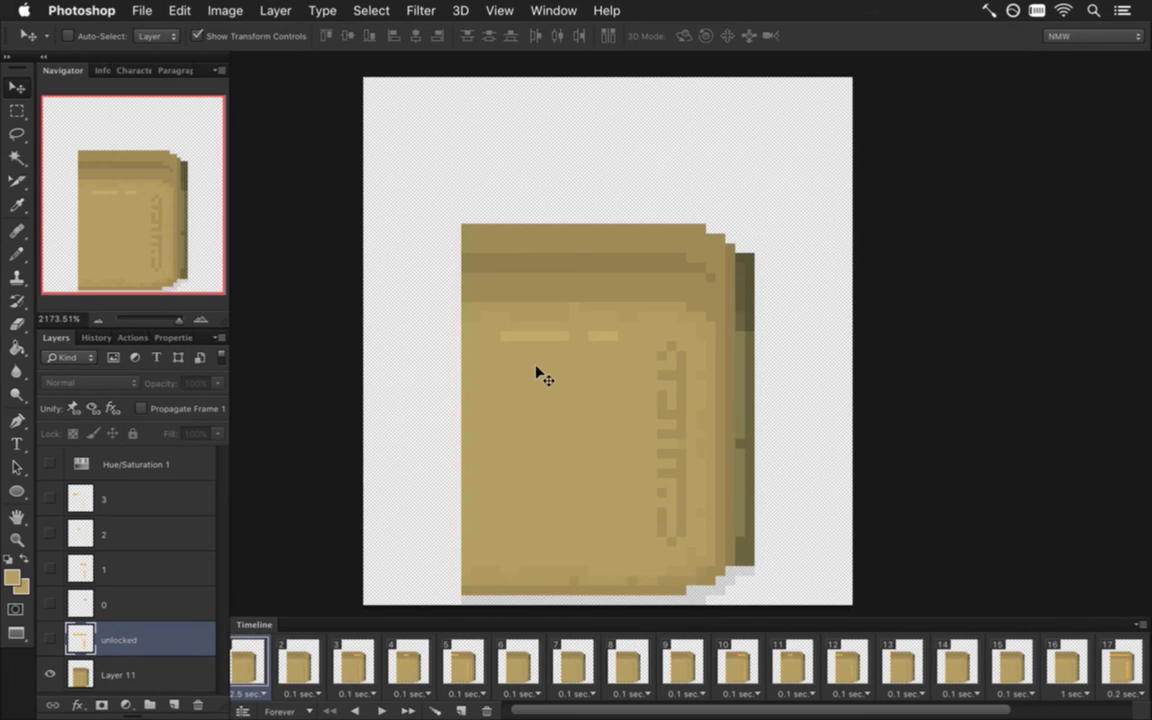
In frame 1, paint over the engraved rune on Layer 11 with the door's sampled tan colour
scroll(430, 650, "left", 1)
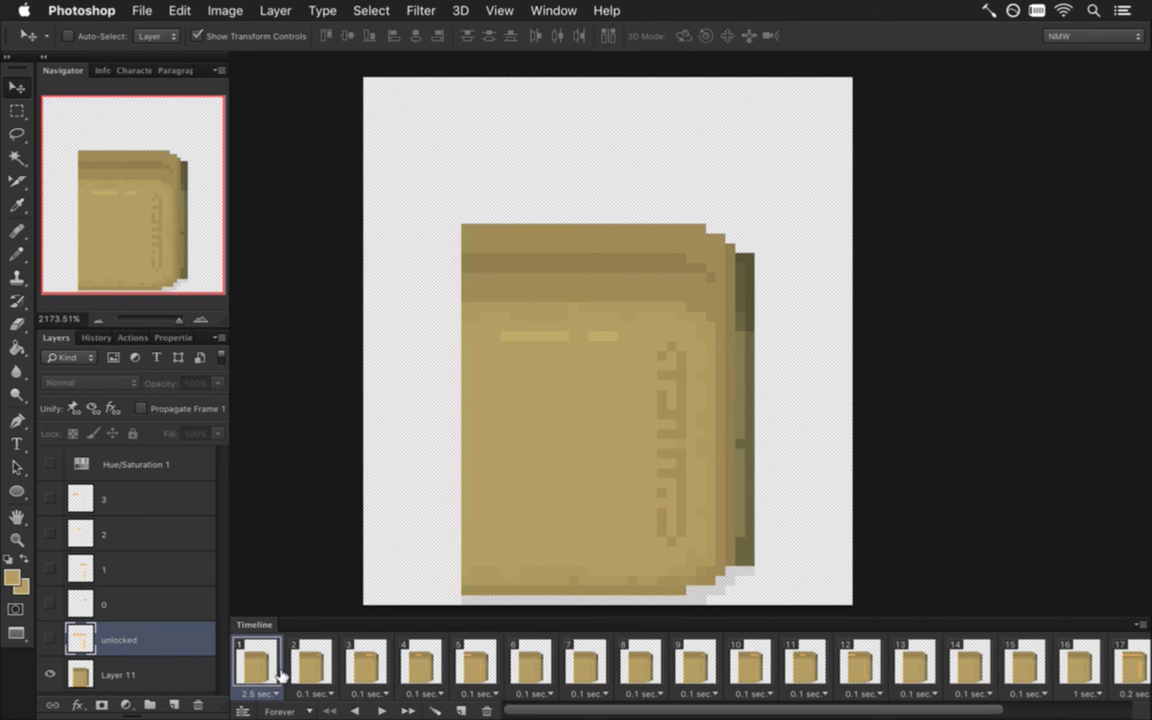
left_click(125, 668)
key("i")
left_click(573, 317)
key("b")
key("bracketleft")
left_click_drag(667, 401, 656, 546)
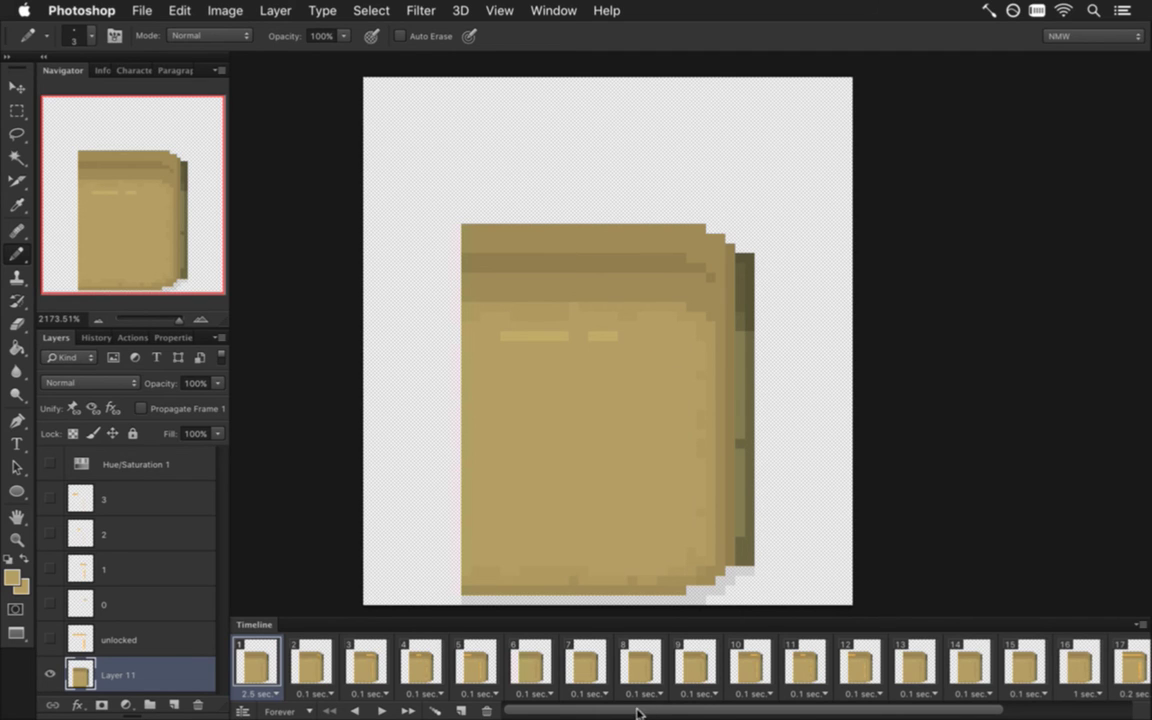
In frame 3, erase the vertical rune glow bars from layer 1, keeping the horizontal glow segment
left_click(390, 668)
left_click(160, 572)
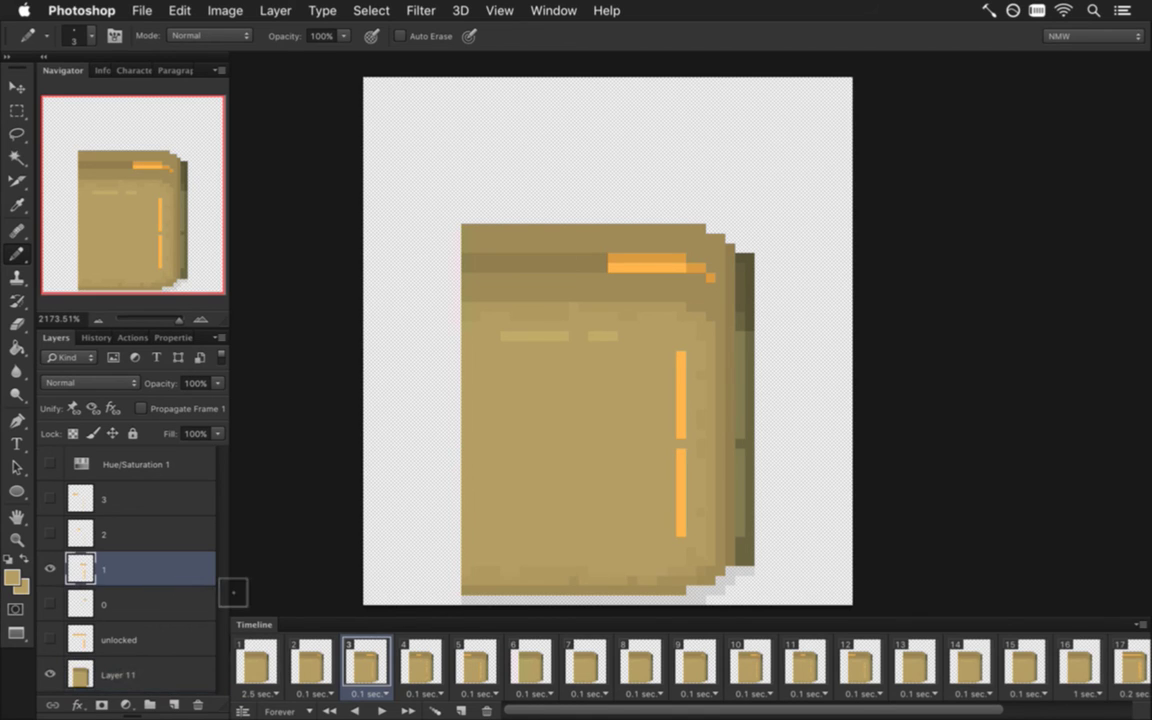
key("e")
left_click(682, 366)
left_click_drag(683, 381, 679, 535)
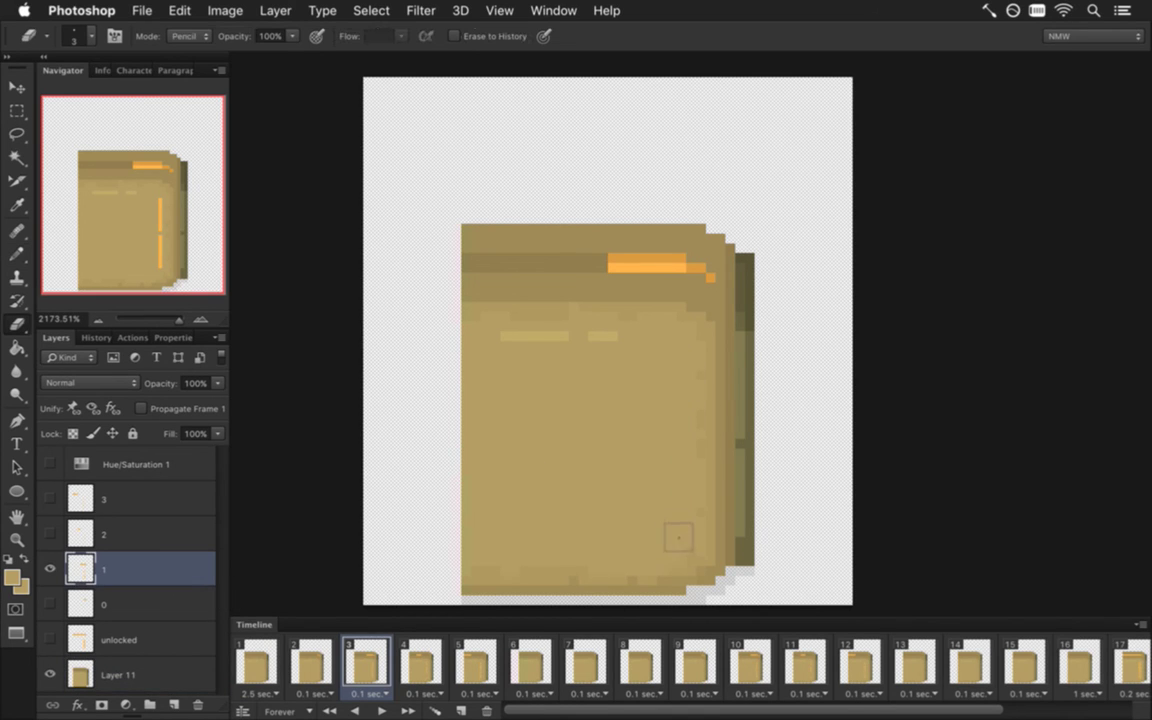
In frame 4, erase the column of rune glow dots from layer 2
left_click(425, 666)
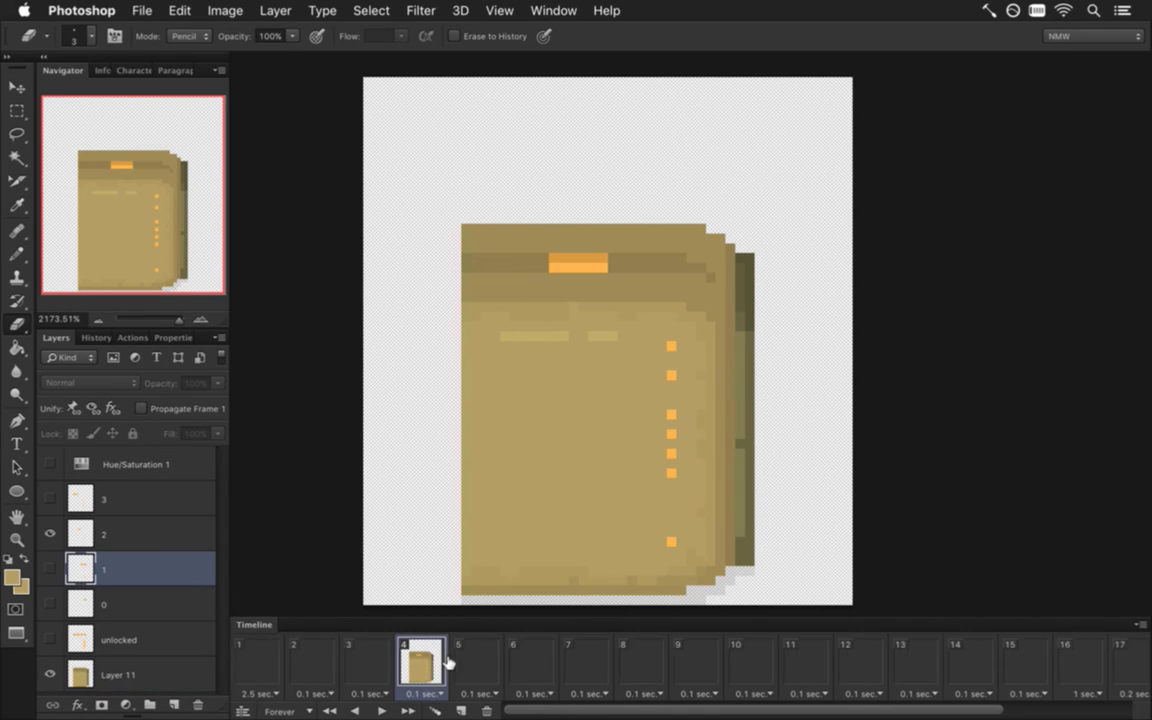
left_click(129, 528)
left_click_drag(656, 364, 656, 545)
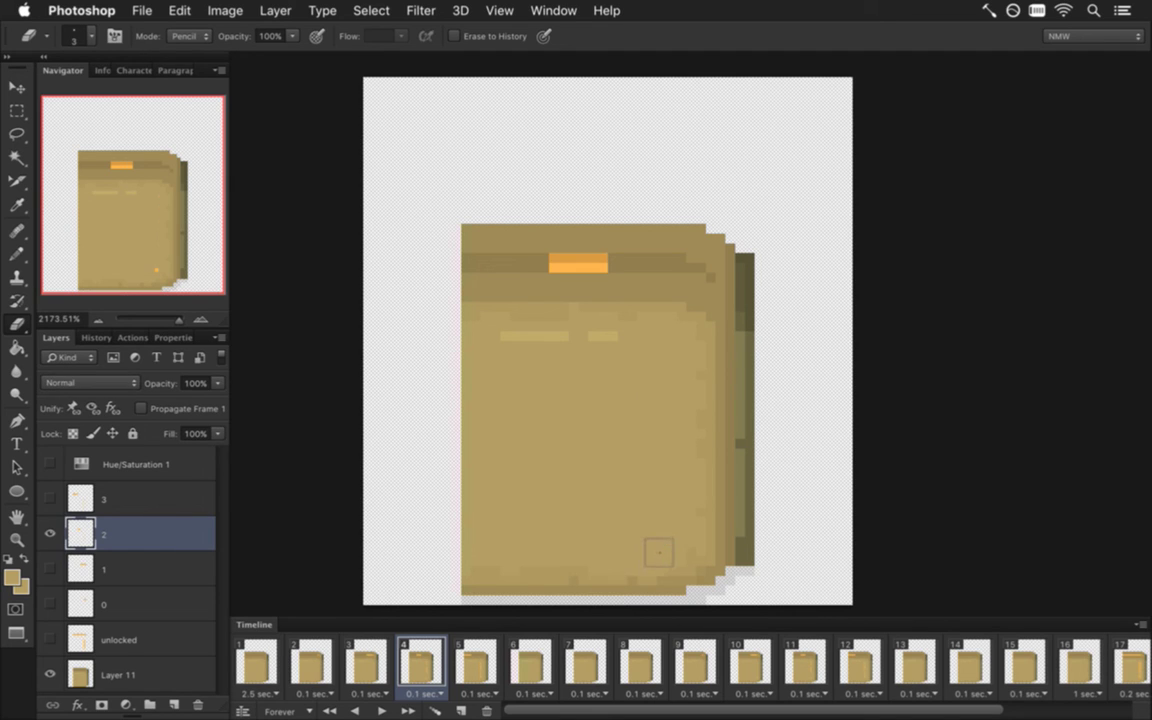
In frame 5, erase the dashed vertical rune glow from layer 3
left_click(496, 660)
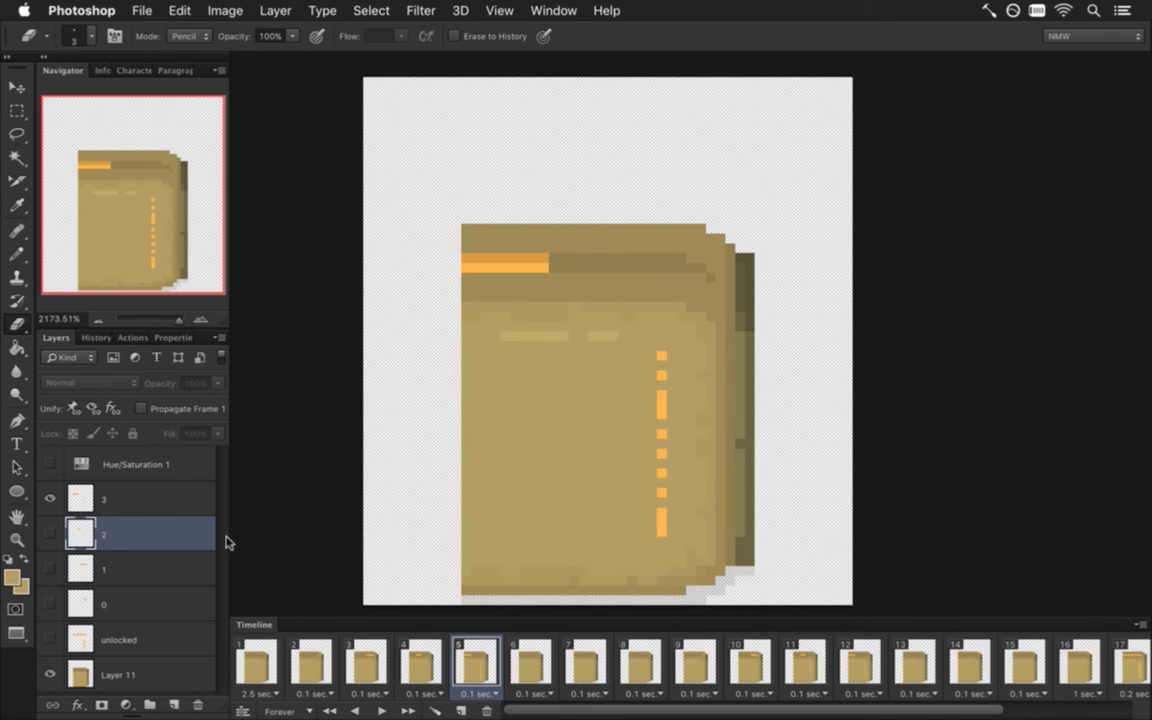
left_click(175, 505)
left_click_drag(661, 356, 657, 535)
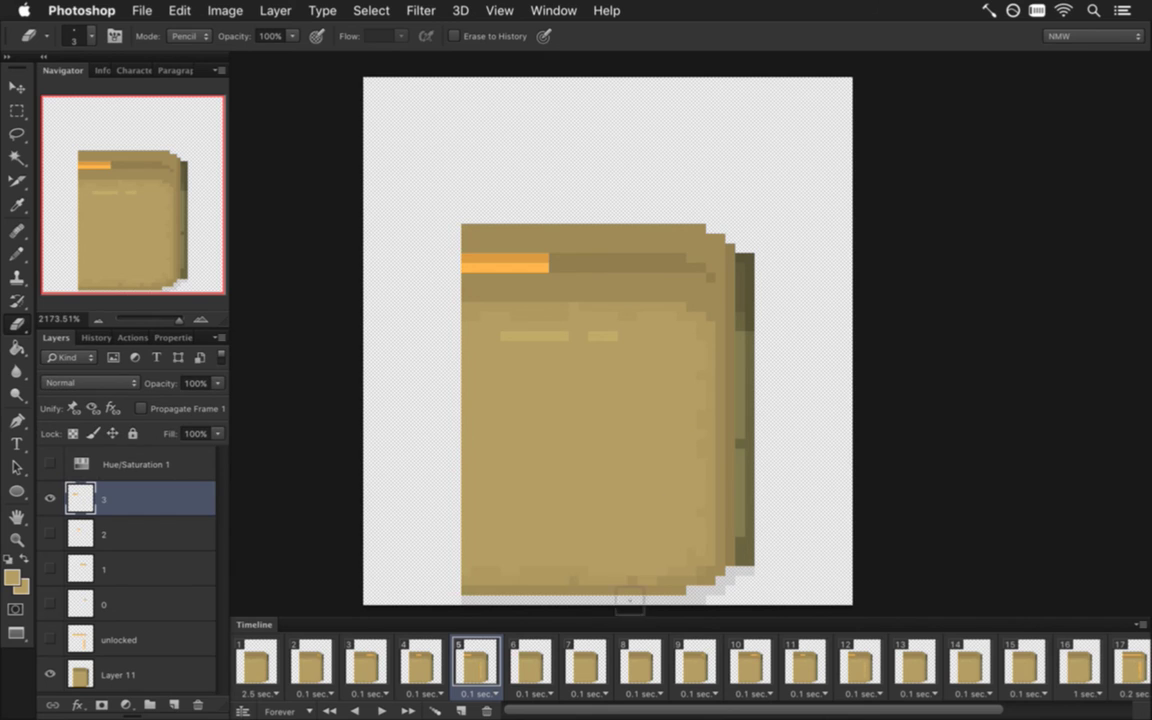
In frame 21, erase the complete rune glow from the unlocked layer, keeping the horizontal glow band
left_click(851, 661)
left_click_drag(906, 712, 1120, 670)
left_click(1120, 670)
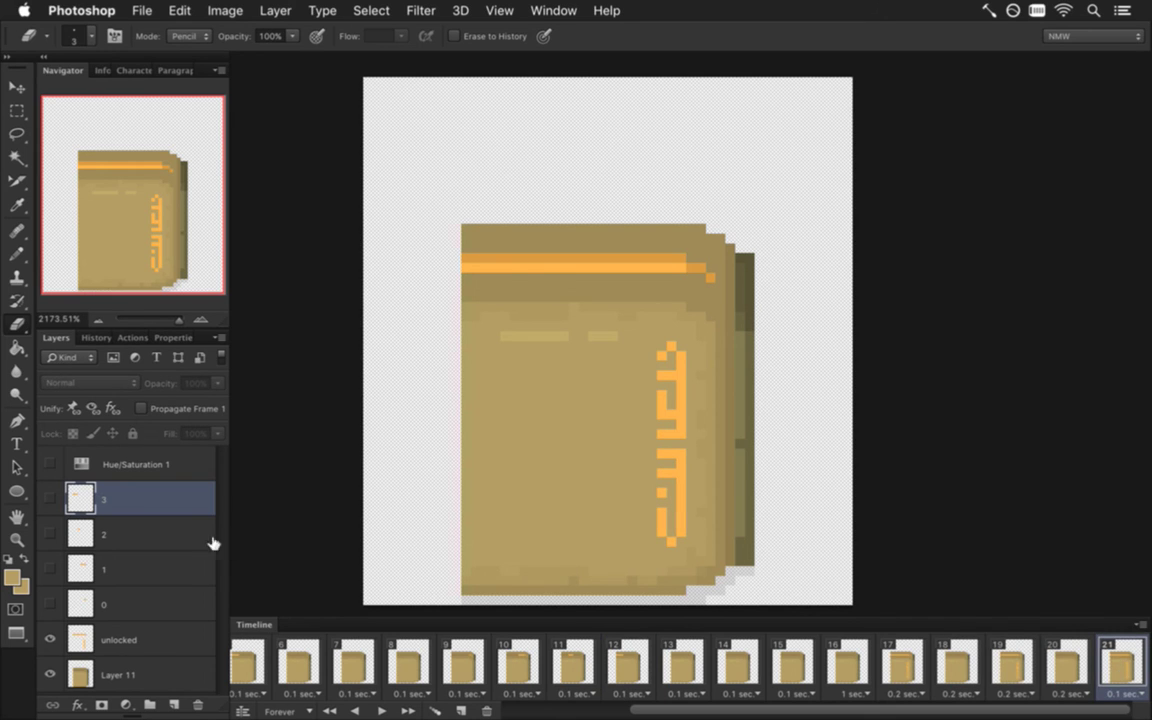
left_click(127, 635)
mouse_move(670, 345)
left_mouse_down()
mouse_move(670, 537)
mouse_move(681, 550)
left_mouse_up()
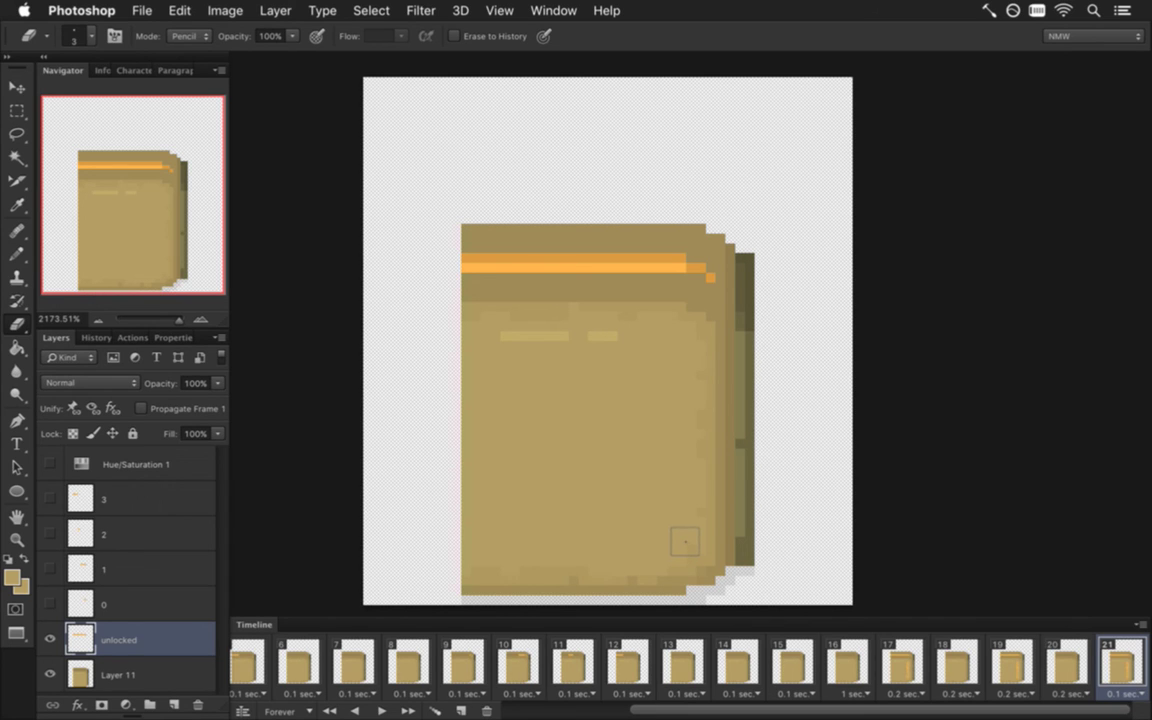
Shift the upper part of the door on Layer 11 down 5 pixels in total to shorten the door
left_click(135, 675)
key("m")
mouse_move(421, 194)
left_mouse_down()
mouse_move(726, 366)
mouse_move(771, 368)
left_mouse_up()
key("ctrl+Down")
key("ctrl+Down")
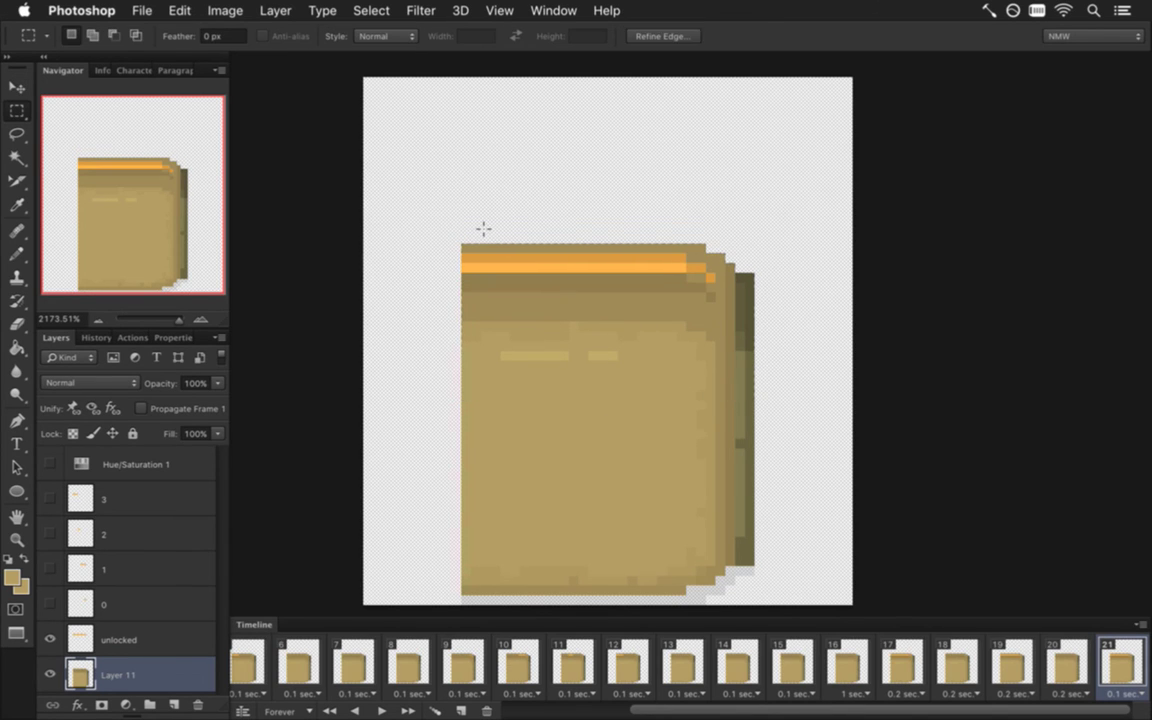
left_click_drag(402, 176, 768, 487)
key("ctrl+Down")
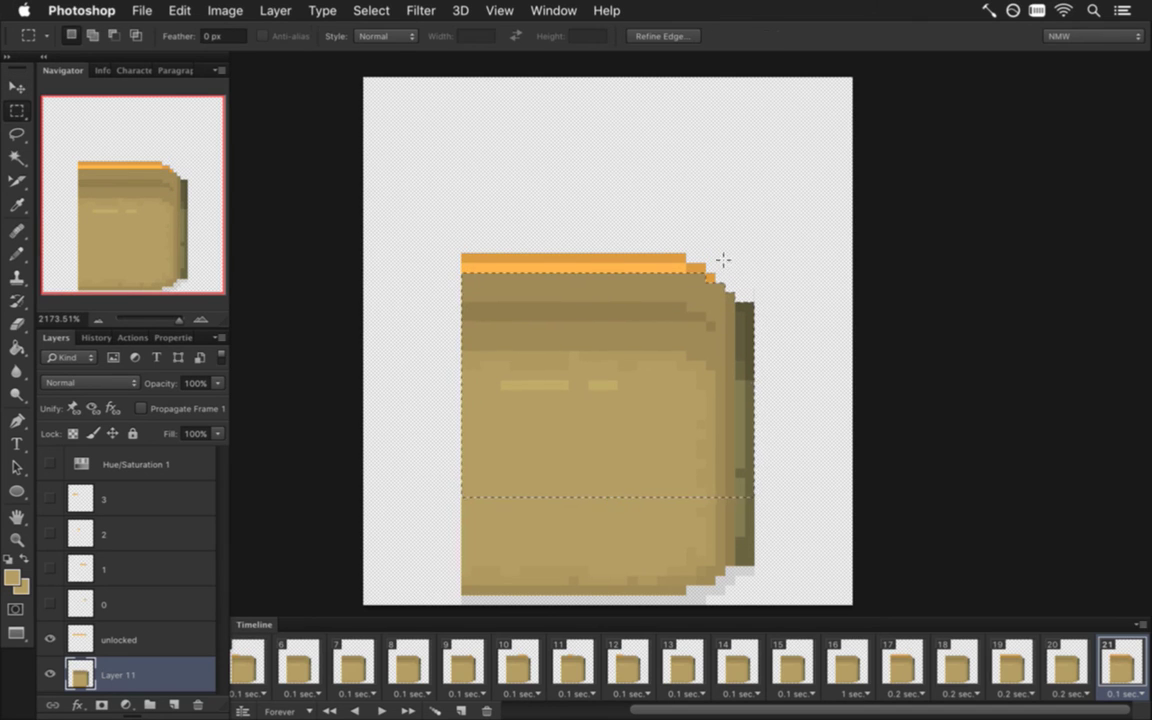
left_click(704, 261)
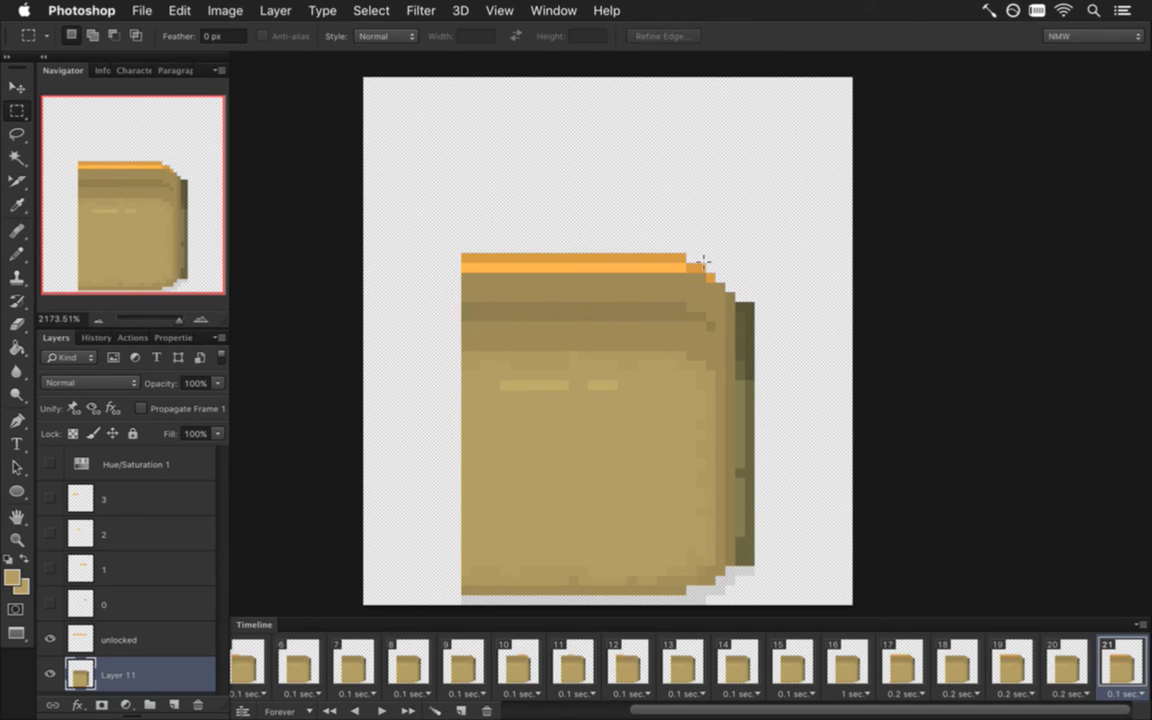
Move the glow on layers unlocked, 0, 1, 2 and 3 down 5 pixels across all animation frames
left_click(148, 630)
left_click(148, 489, "shift")
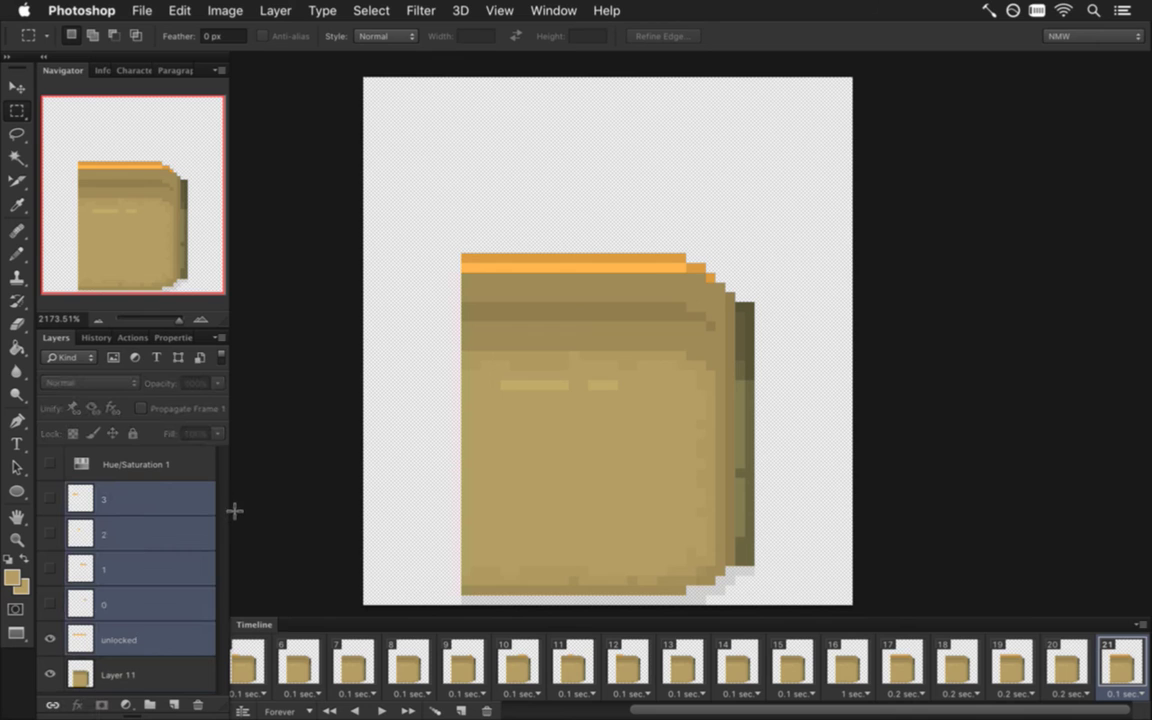
left_click_drag(903, 713, 517, 710)
left_click(265, 658, "shift")
key("v")
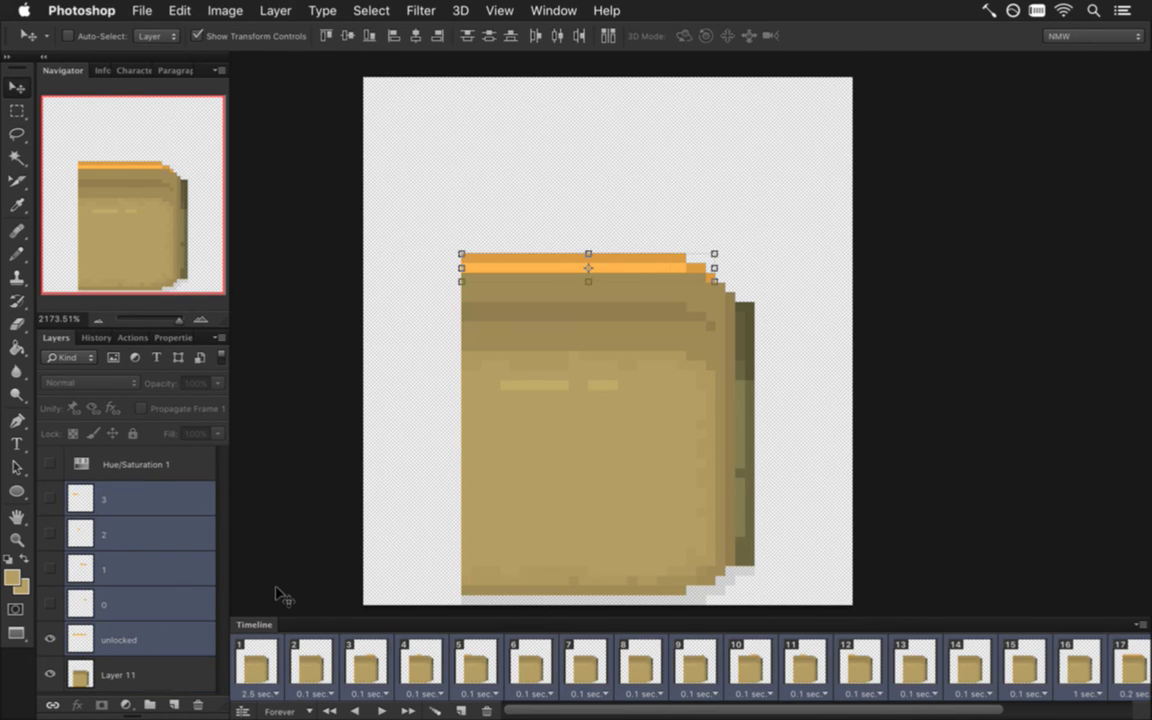
key("Down")
key("Down")
key("Down")
key("Down")
key("Down")
key("m")
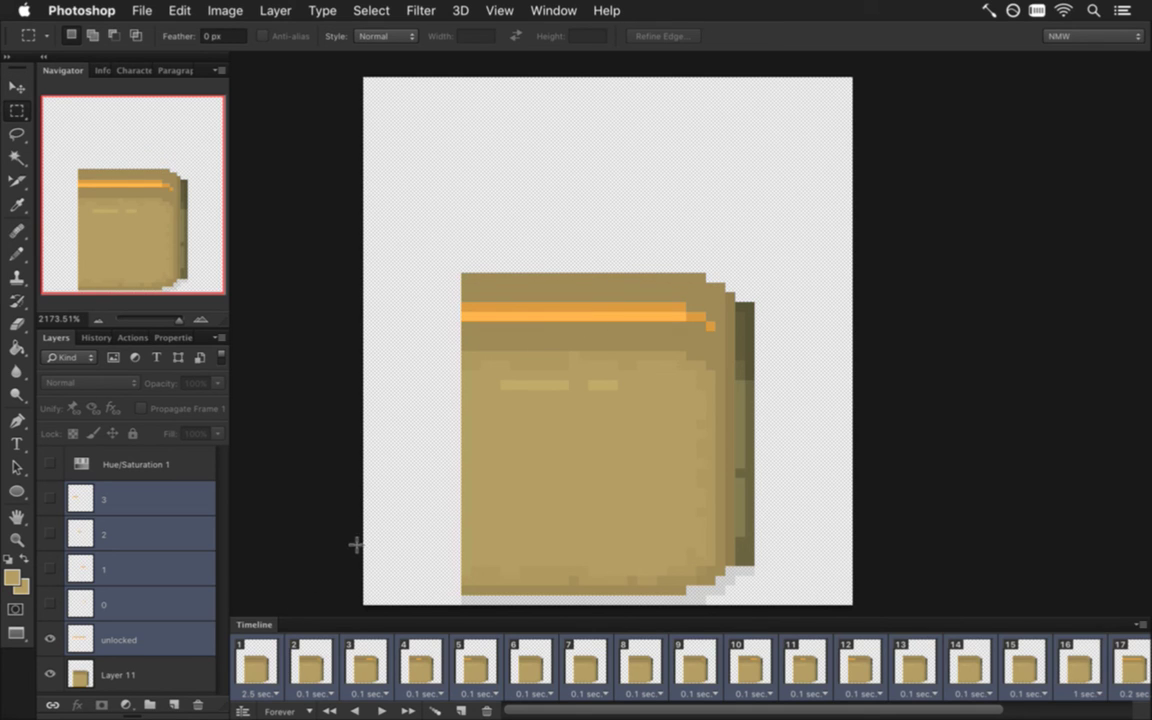
Check the glow's alignment with the darker band in frames 16, 12, 11, 10 and 5 through 1
left_click(1065, 655)
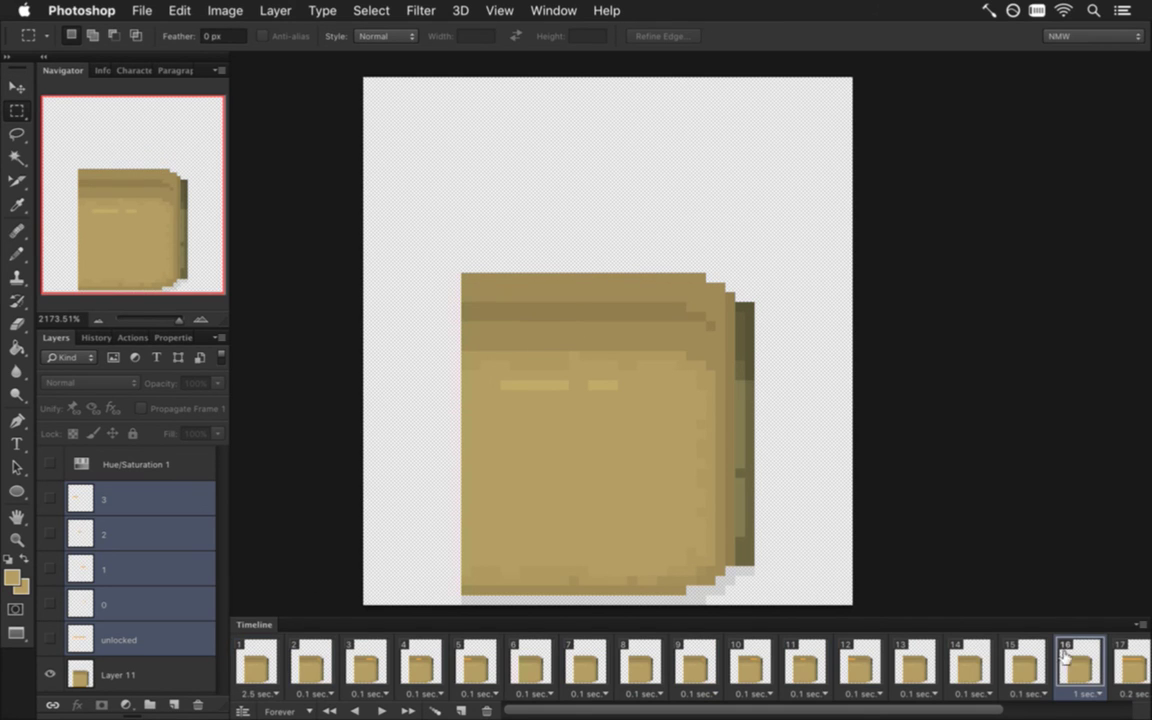
left_click(860, 664)
left_click(806, 664)
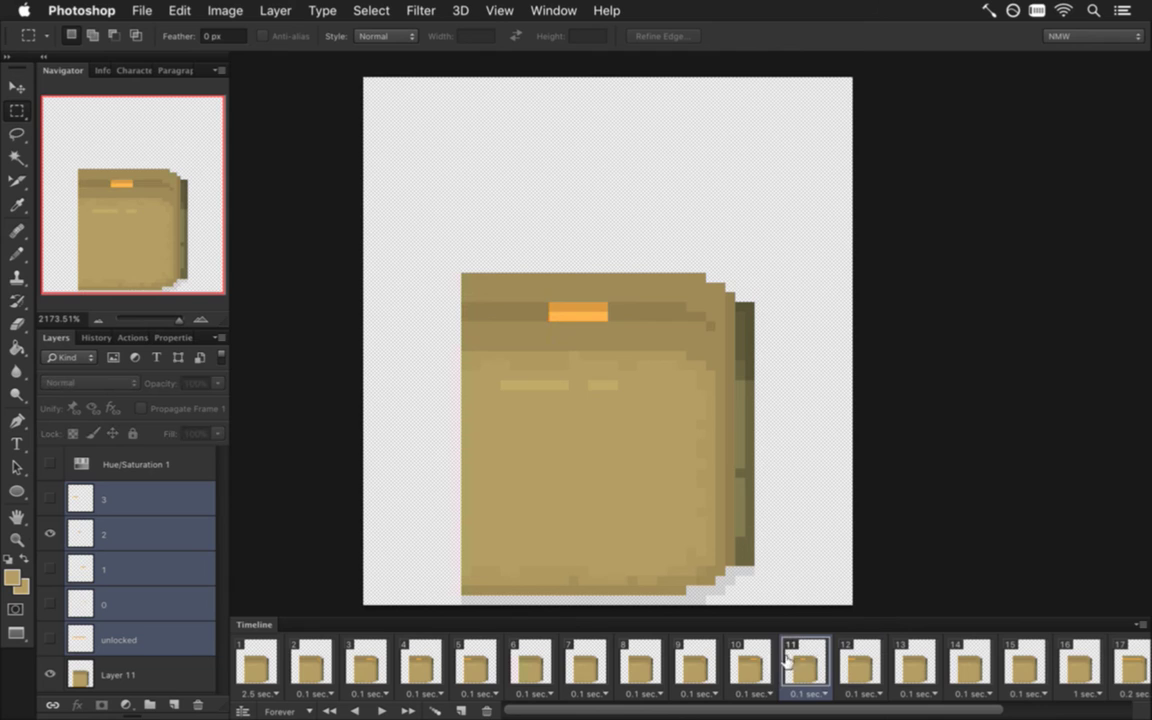
left_click(758, 662)
left_click(480, 668)
left_click(425, 668)
left_click(370, 664)
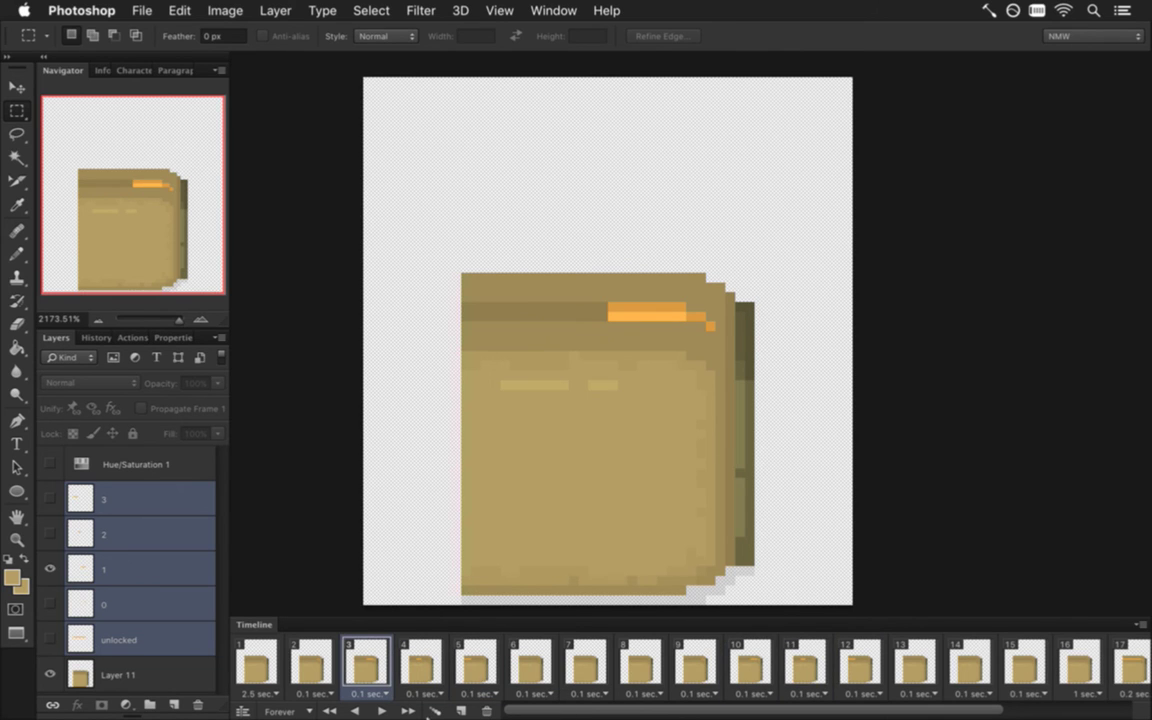
left_click(310, 662)
left_click(258, 658)
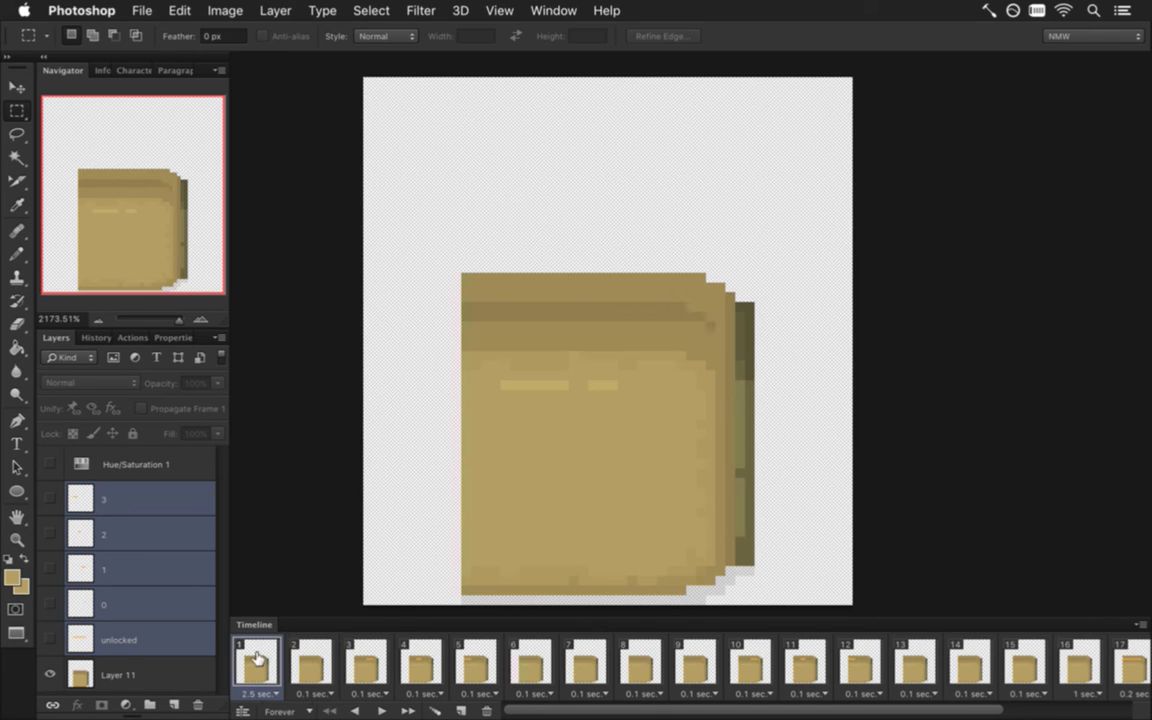
Render all frames as the PNG image sequence 8DoorS1.png at document size and 10 fps
key("super+alt+shift+r")
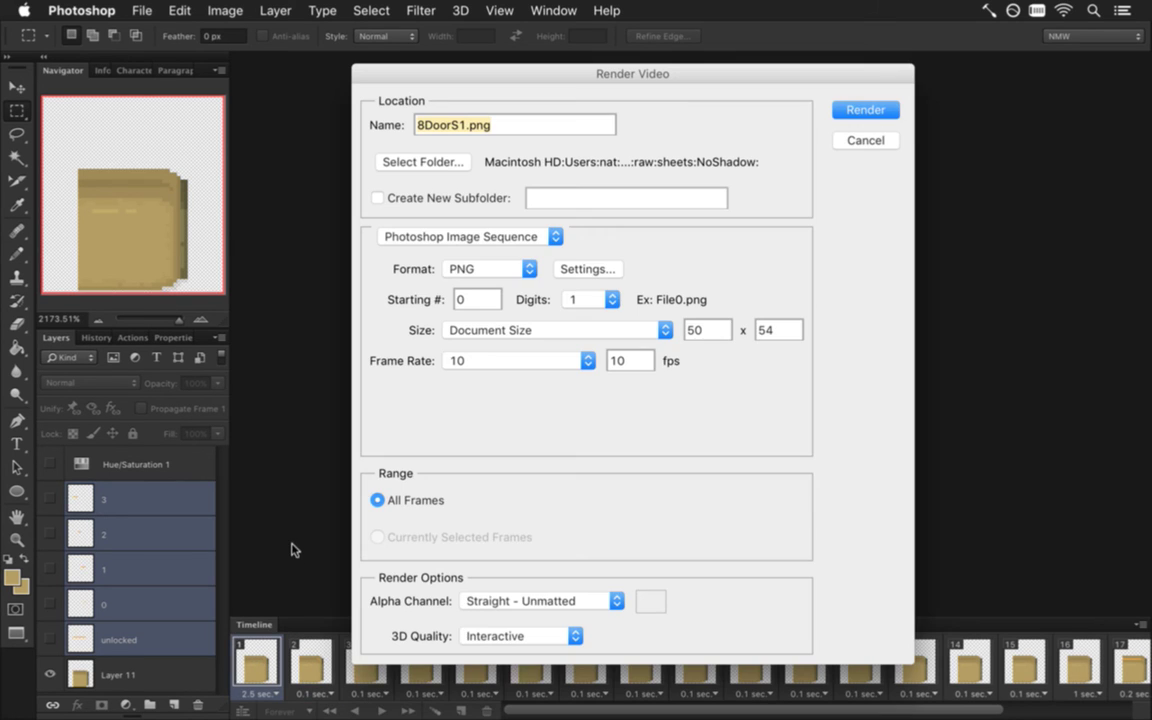
key("Return")
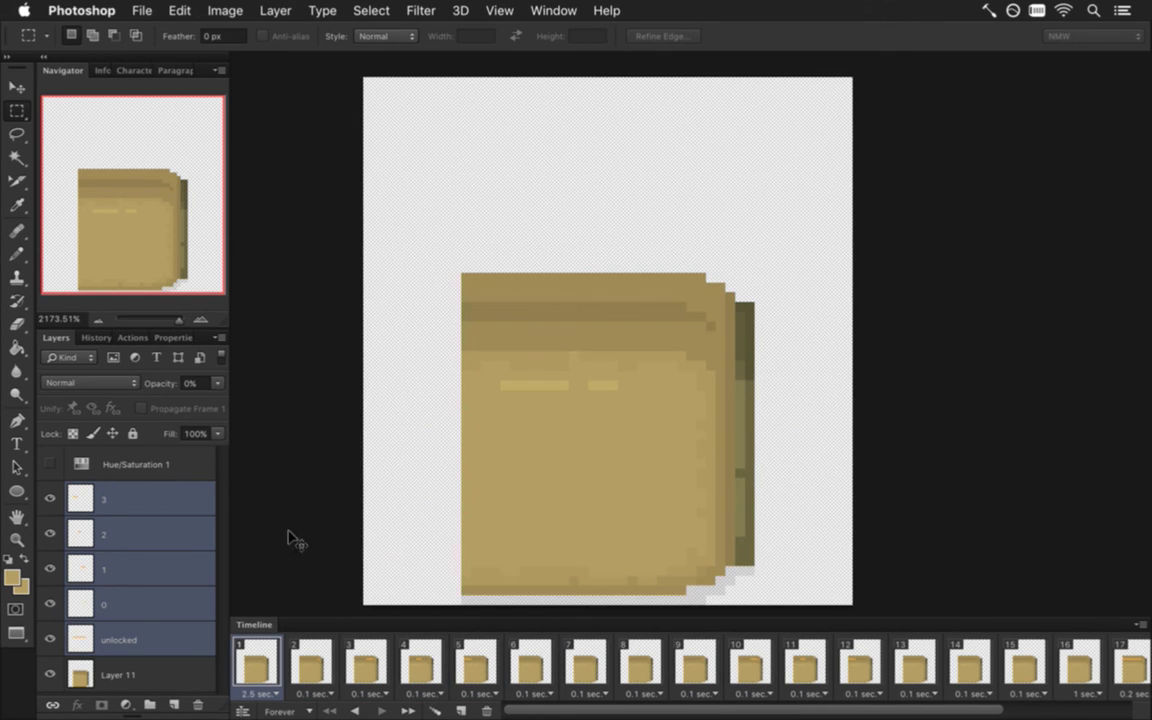
Switch apps to run Songbringer, and walk the character out through the south door and back to check the new door art
key("super+Tab")
key("super+r")
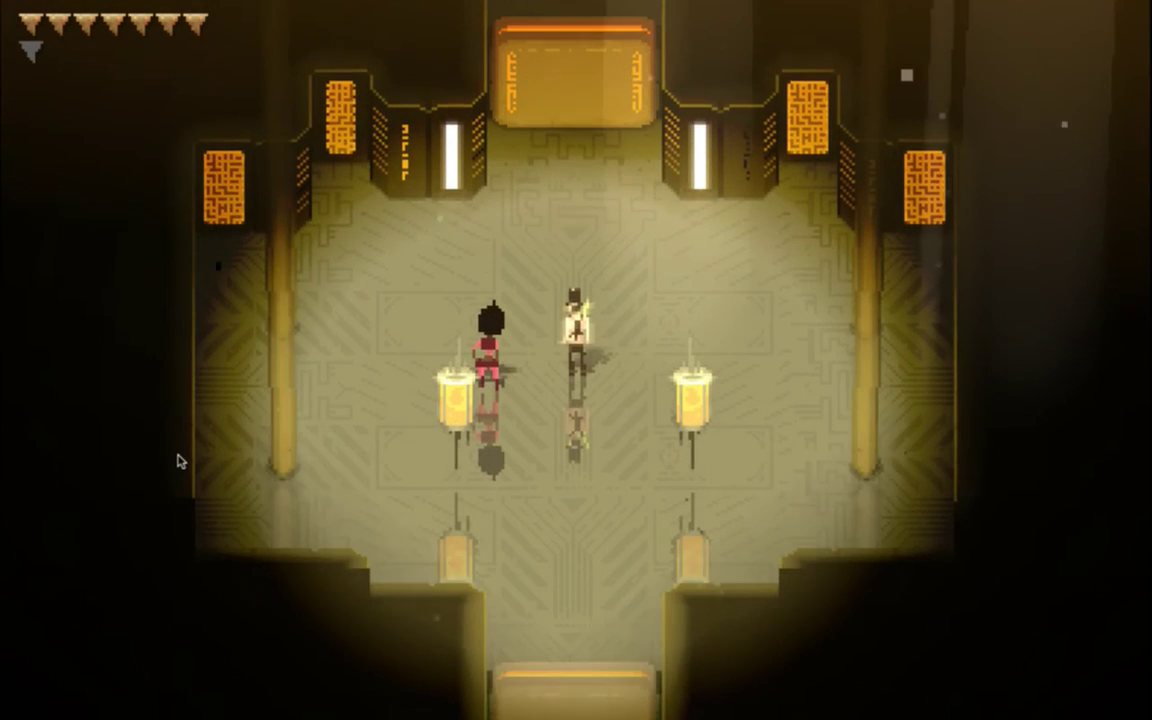
key("Down")
key("Down")
key("Down")
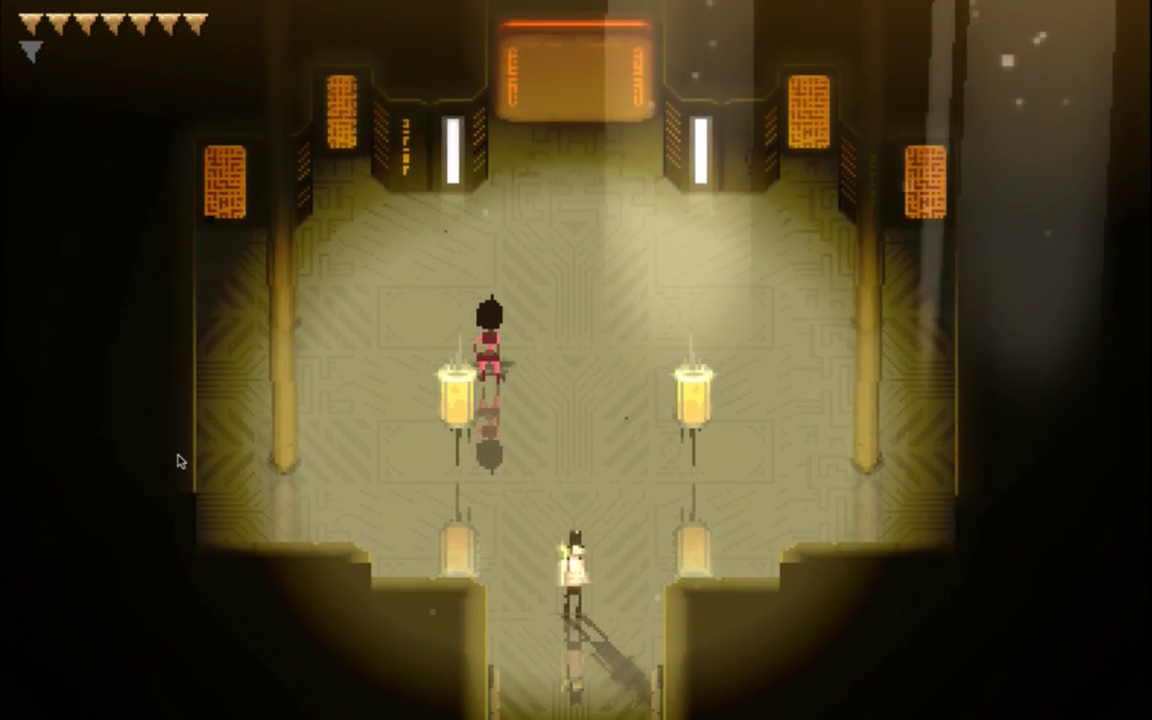
key("Down")
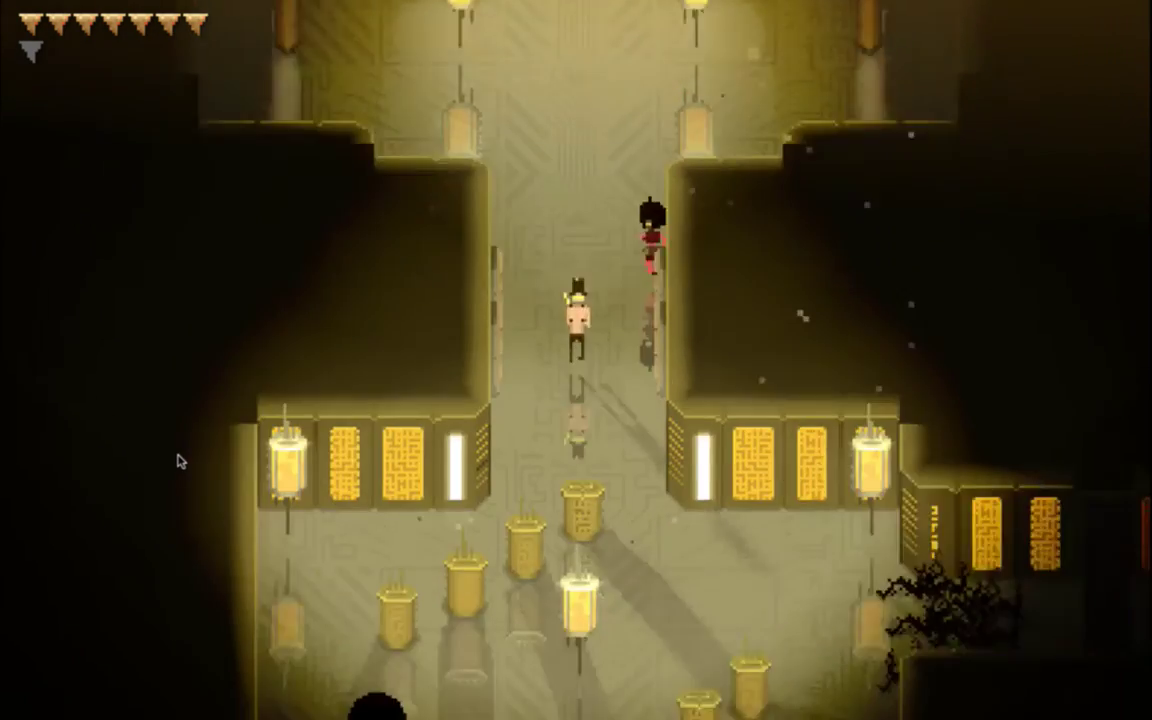
key("Right")
key("Up")
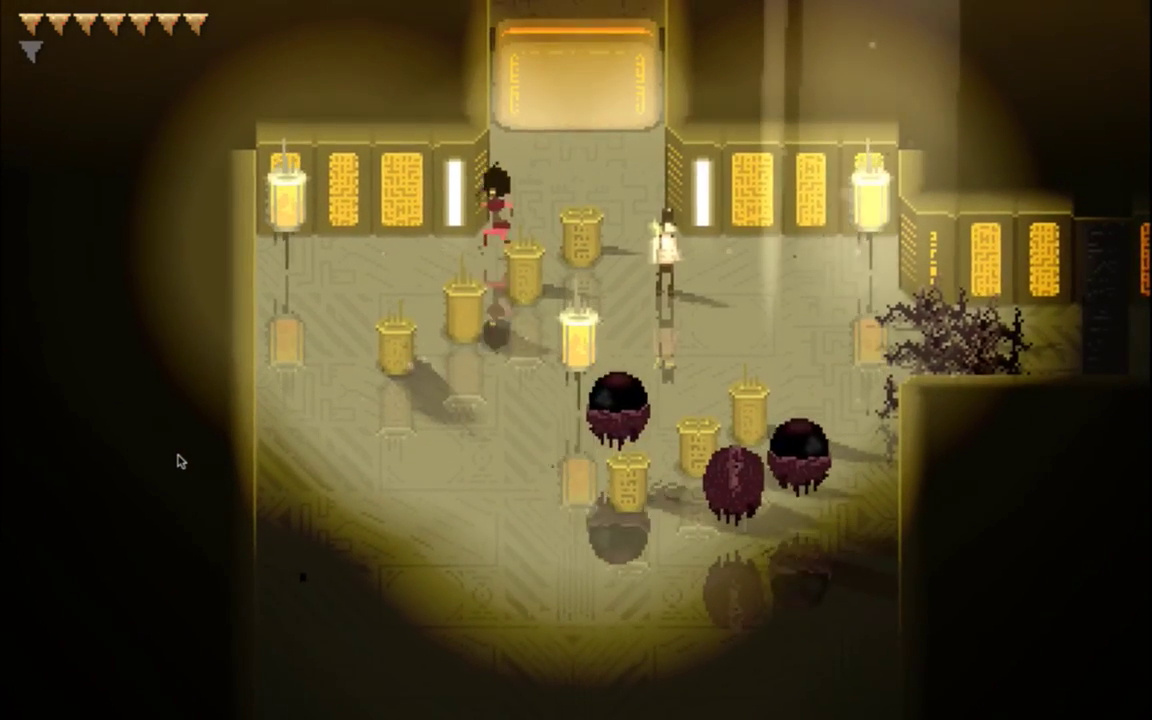
key("Up")
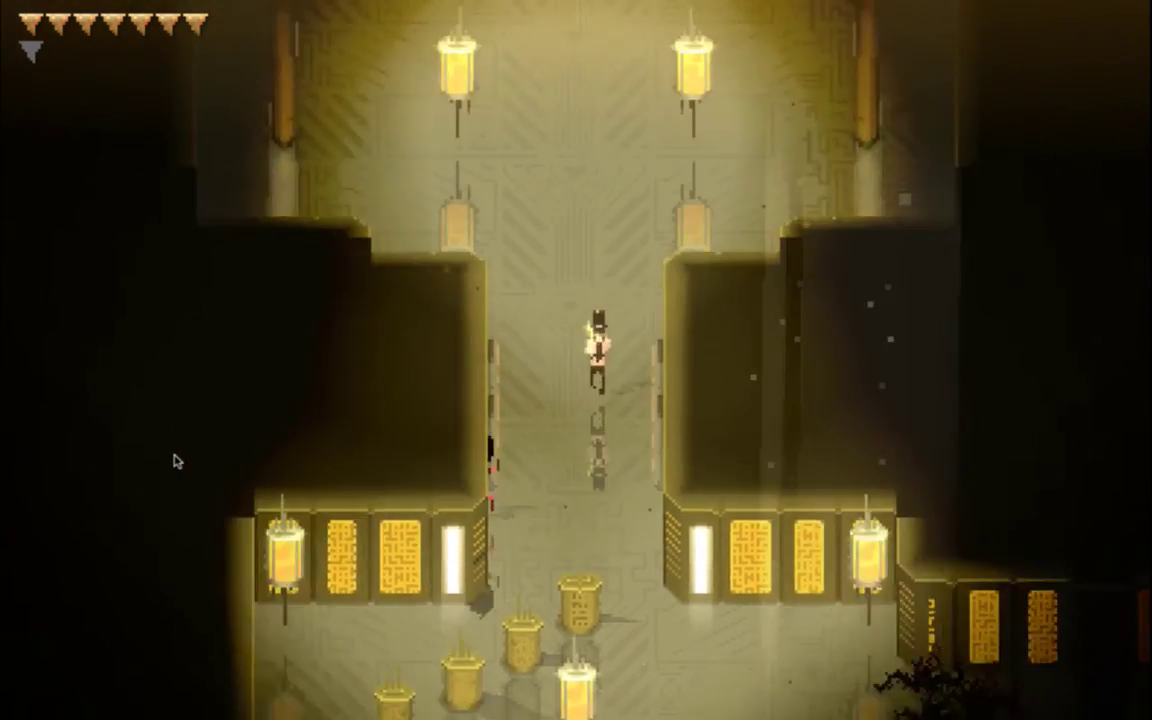
key("Down")
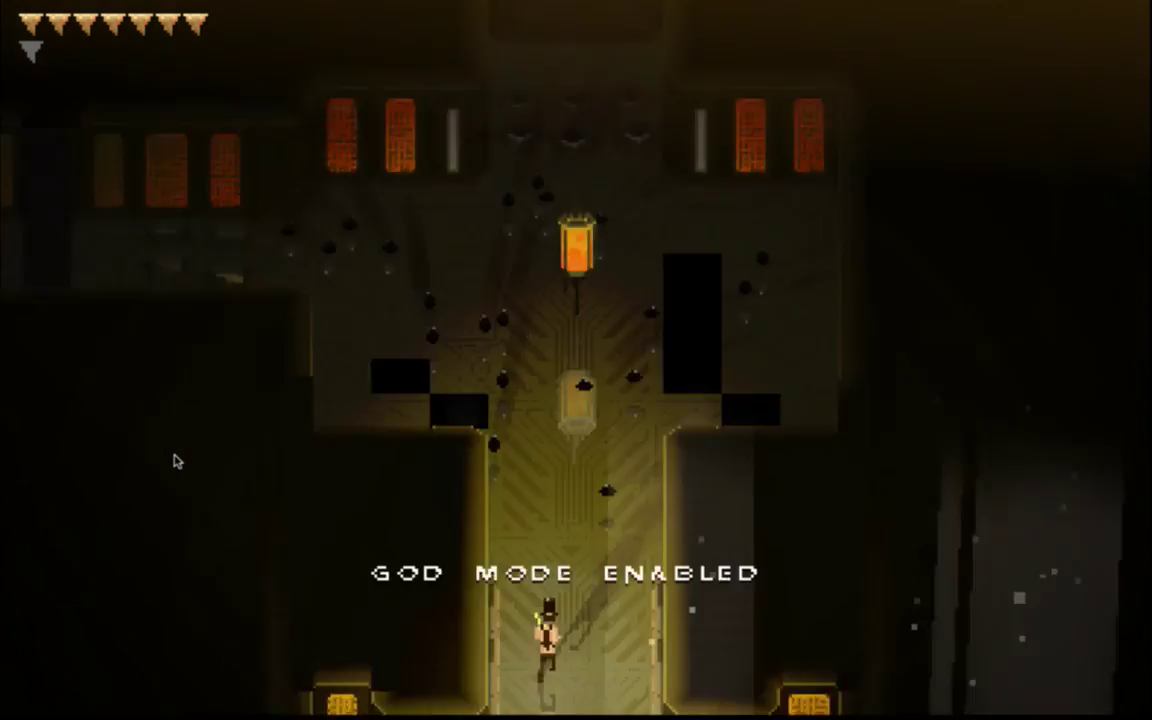
Walk the character south through the rooms in god mode to check the south doors, and quit the game
key("Right")
key("Down")
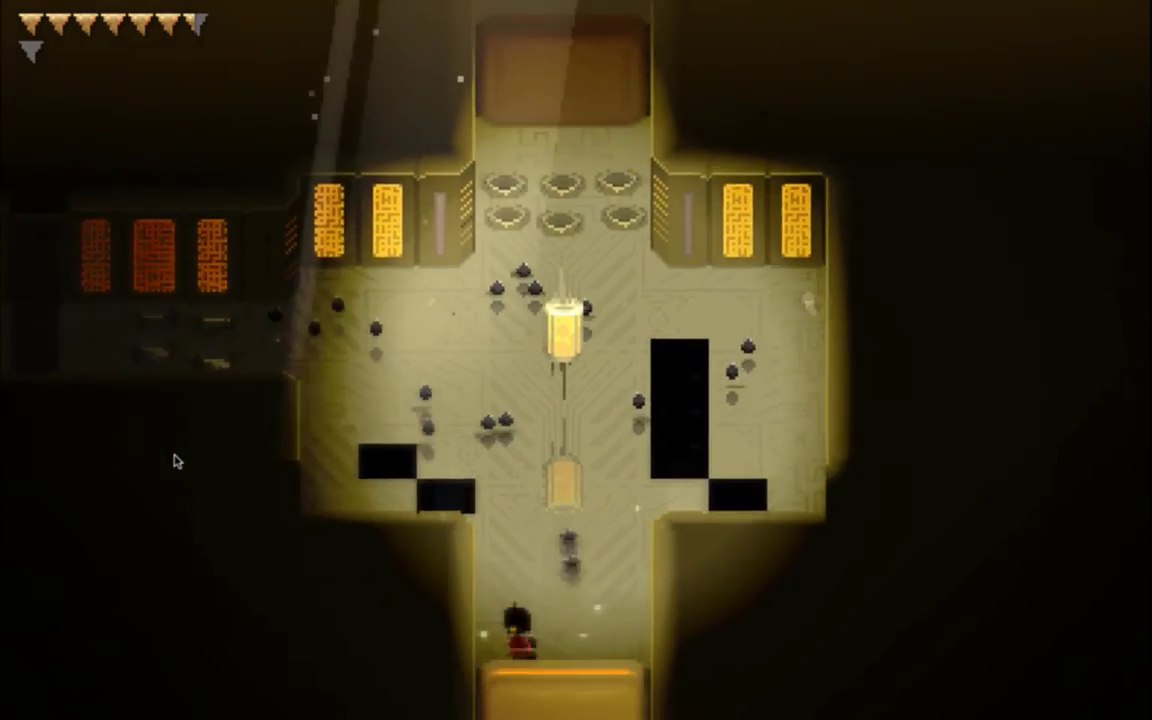
key("g")
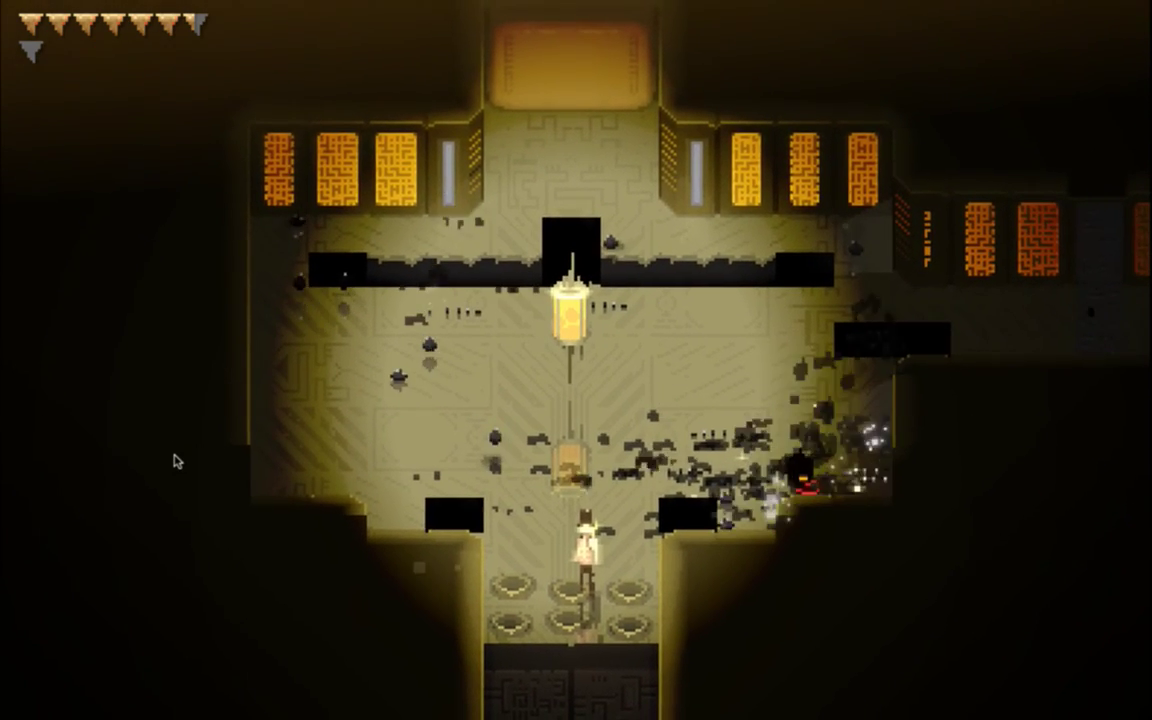
key("super+q")
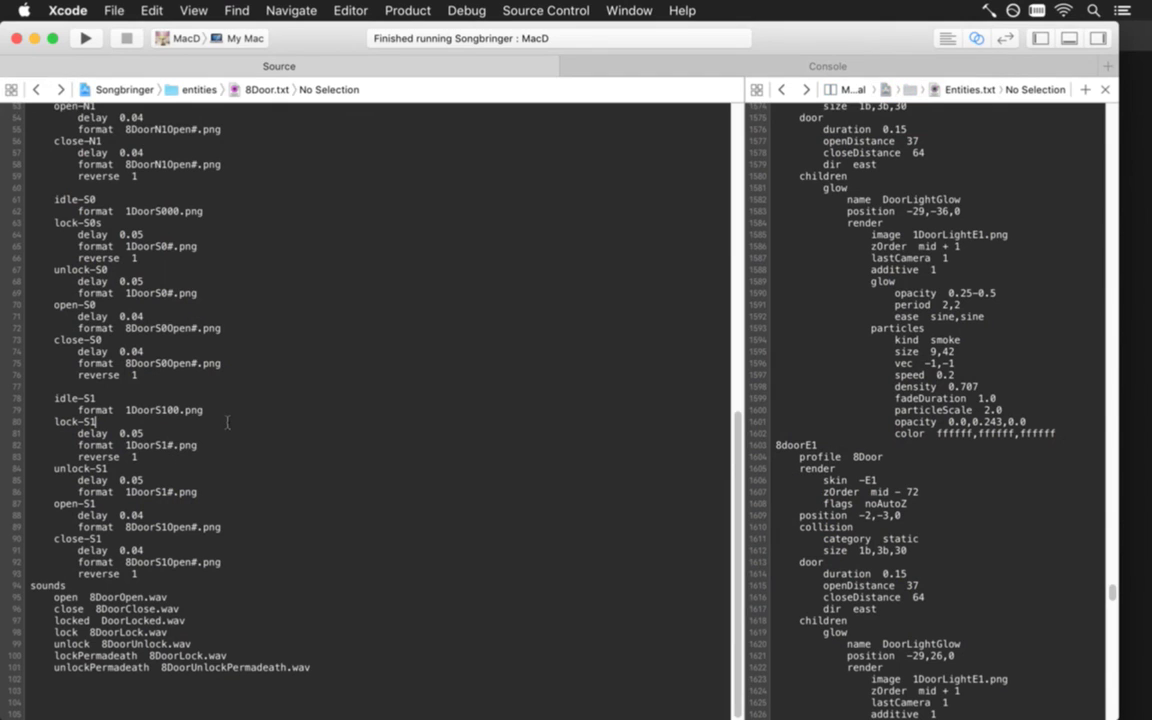
Change the 1 prefix to 8 in the south door image names in 8Door.txt, including 8DoorS100.png for idle-S1, and run the game
left_click(121, 410)
key("Delete")
type("8")
key("Delete")
type("8")
key("super+r")
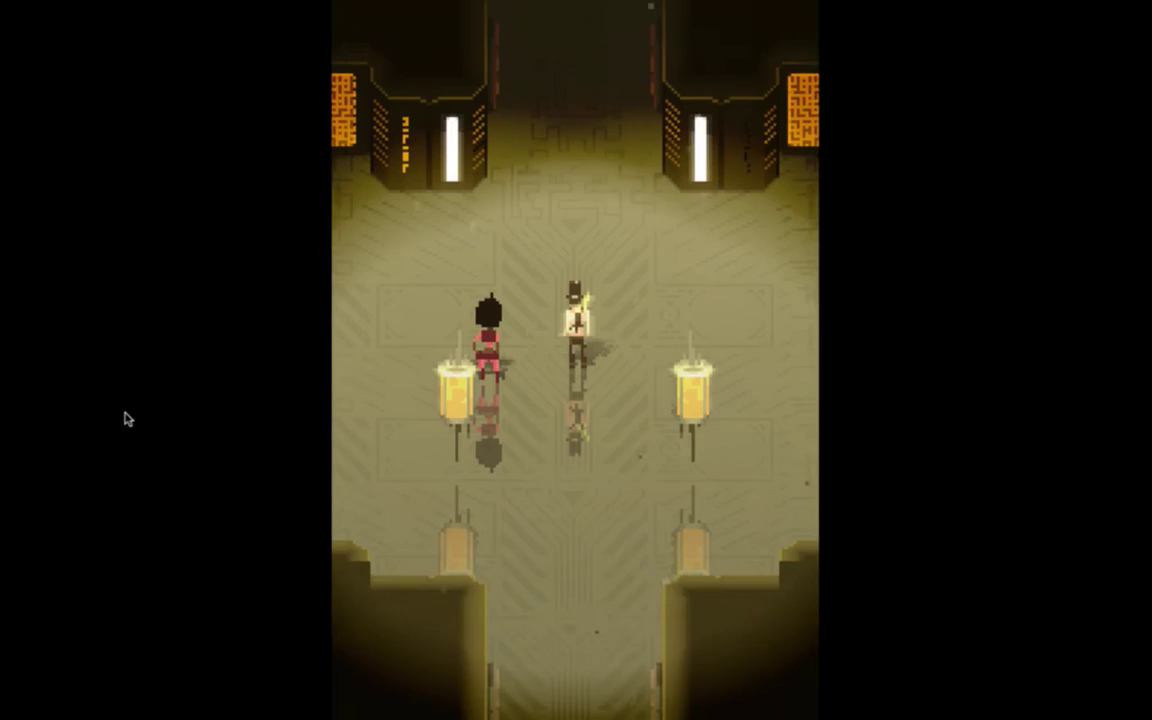
Defeat the foes in the locked room using the god mode and hurt foes cheats, and walk out through the north door
key("g")
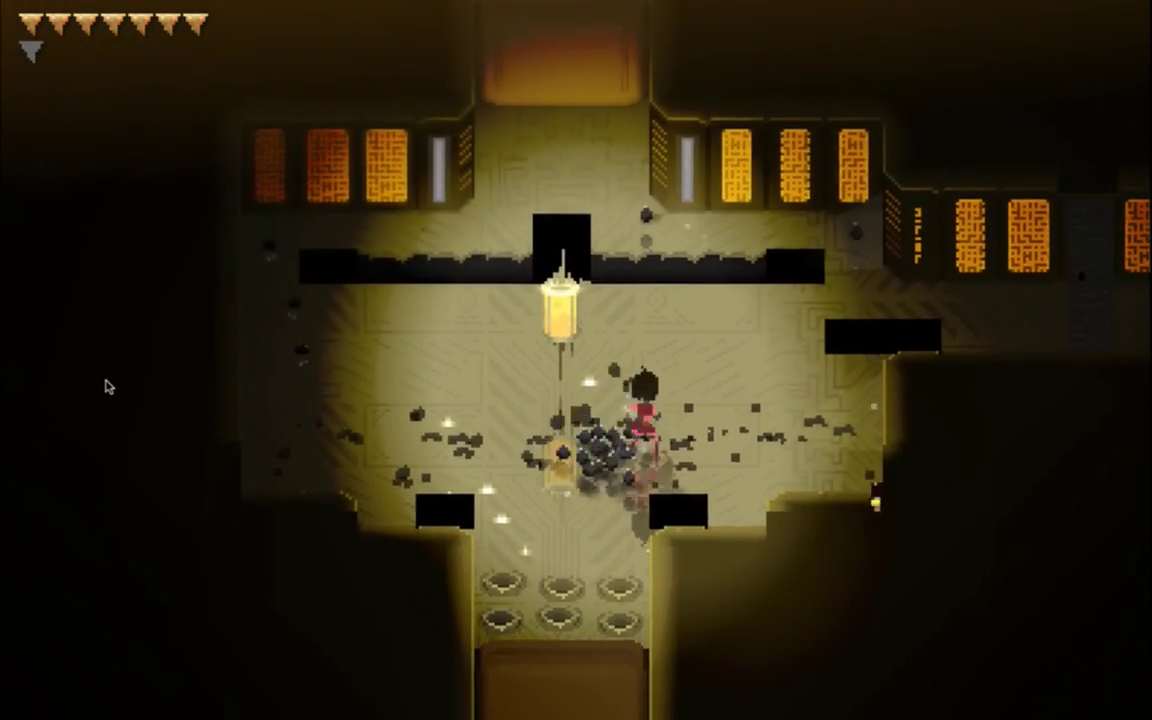
key("g")
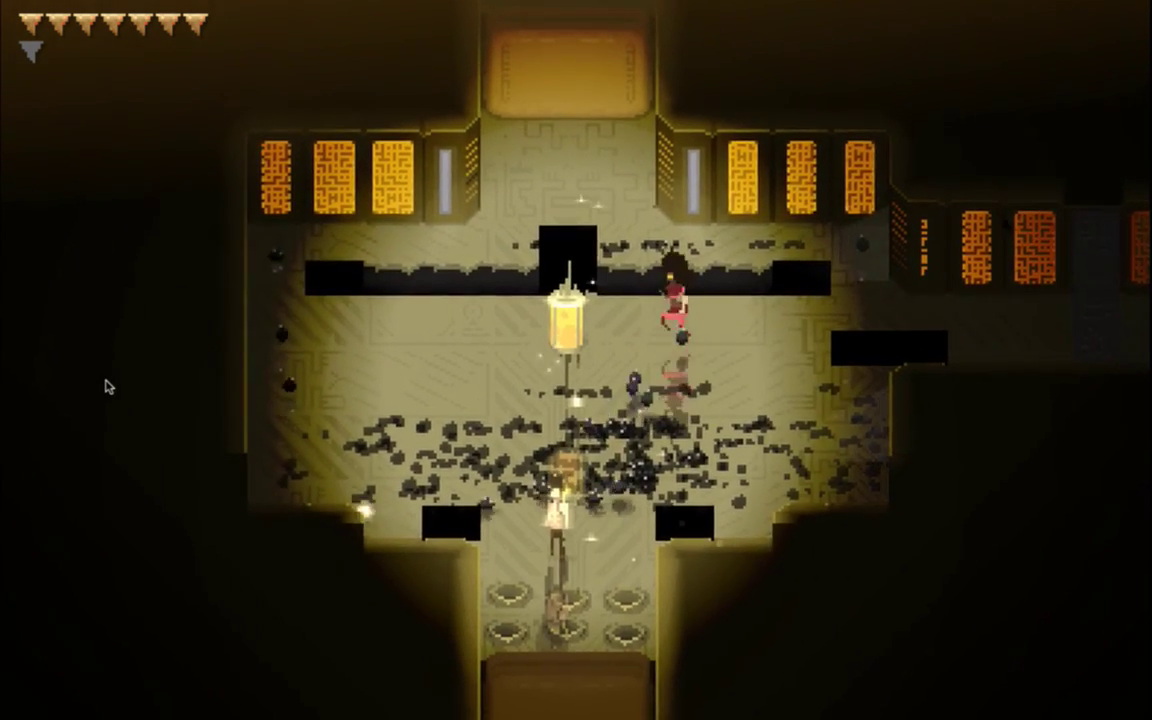
key("h")
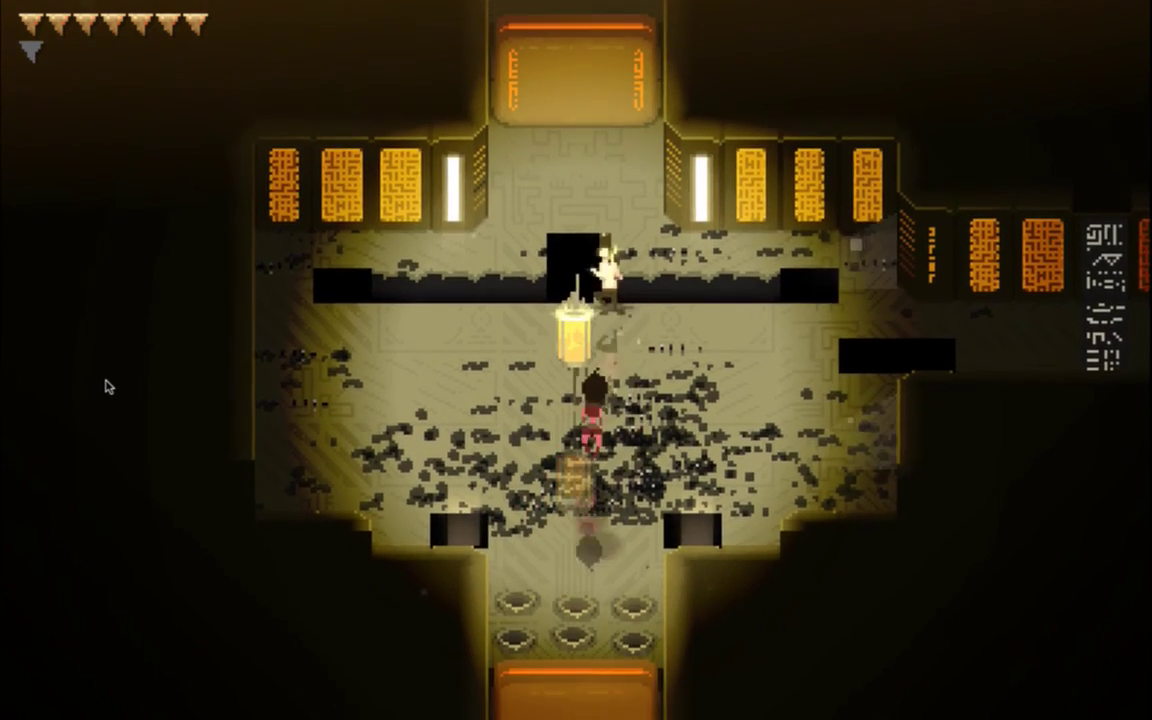
key("g")
key("g")
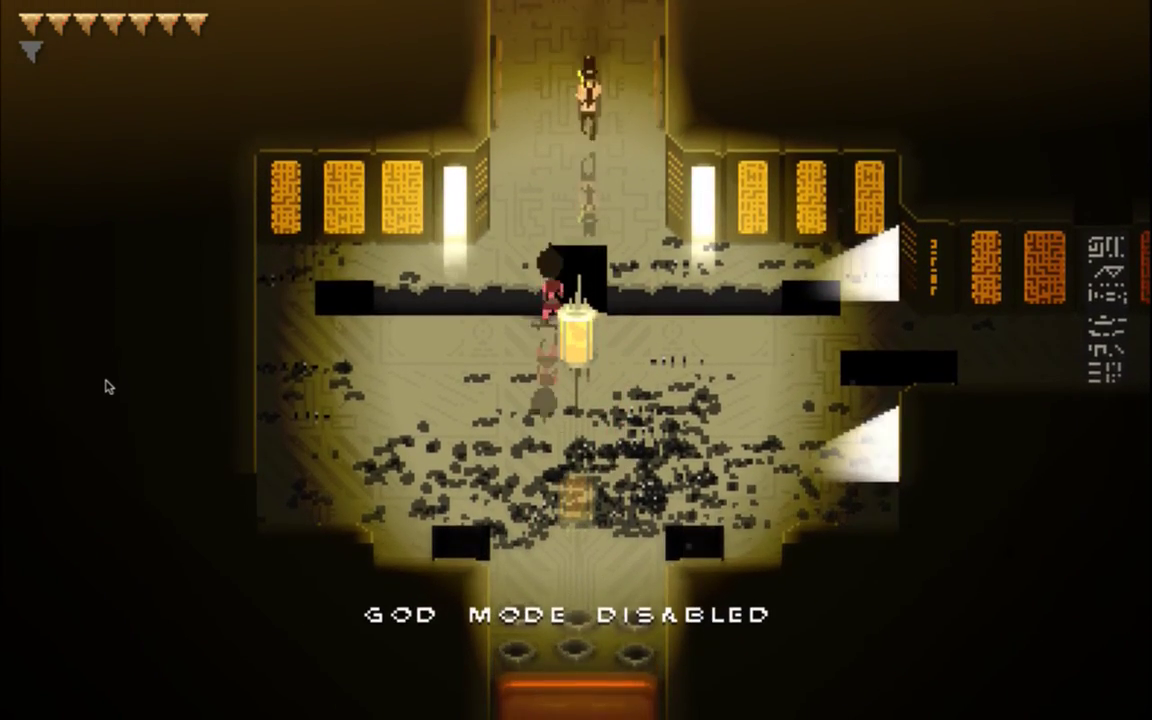
Toggle god mode and hurt the foes in the dead-end room, and walk back south to check the unlocked south door
key("g")
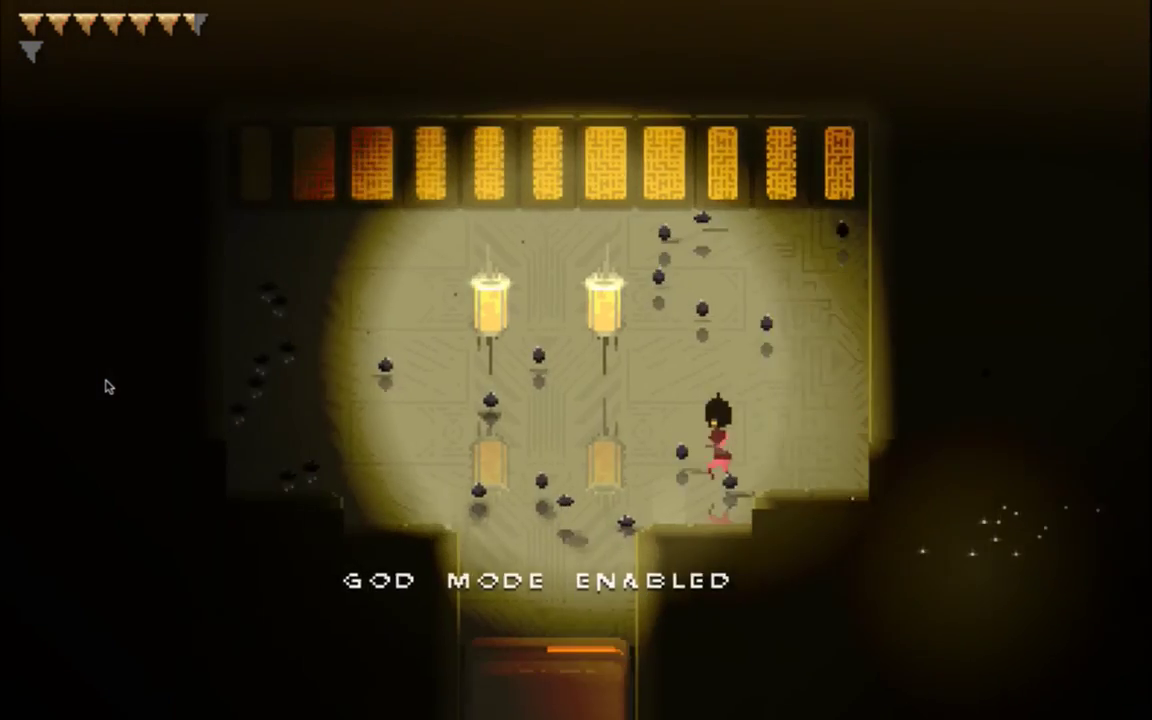
key("g")
key("h")
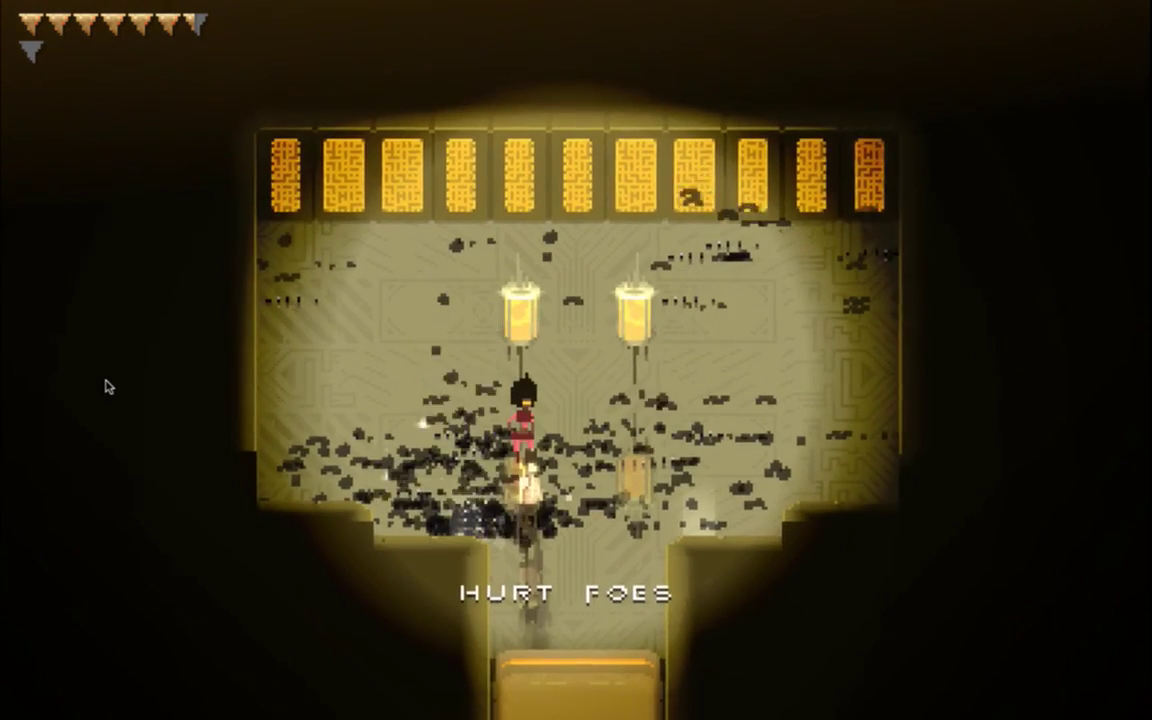
key("Down")
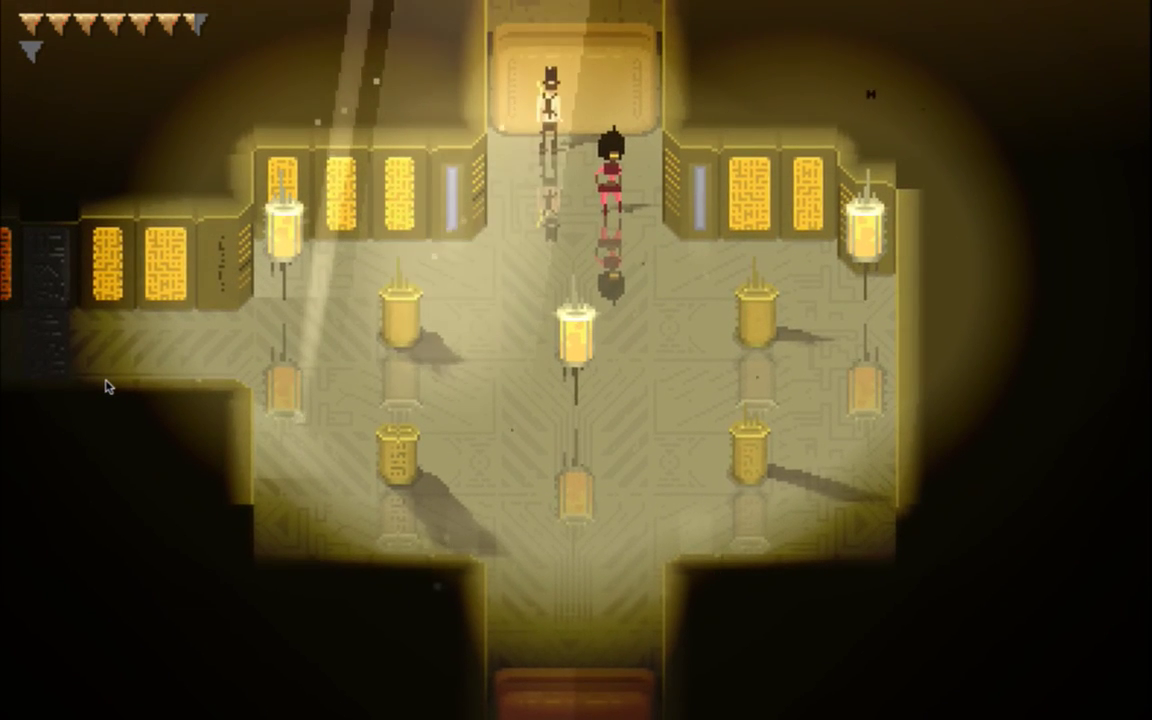
key("Down")
key("Down")
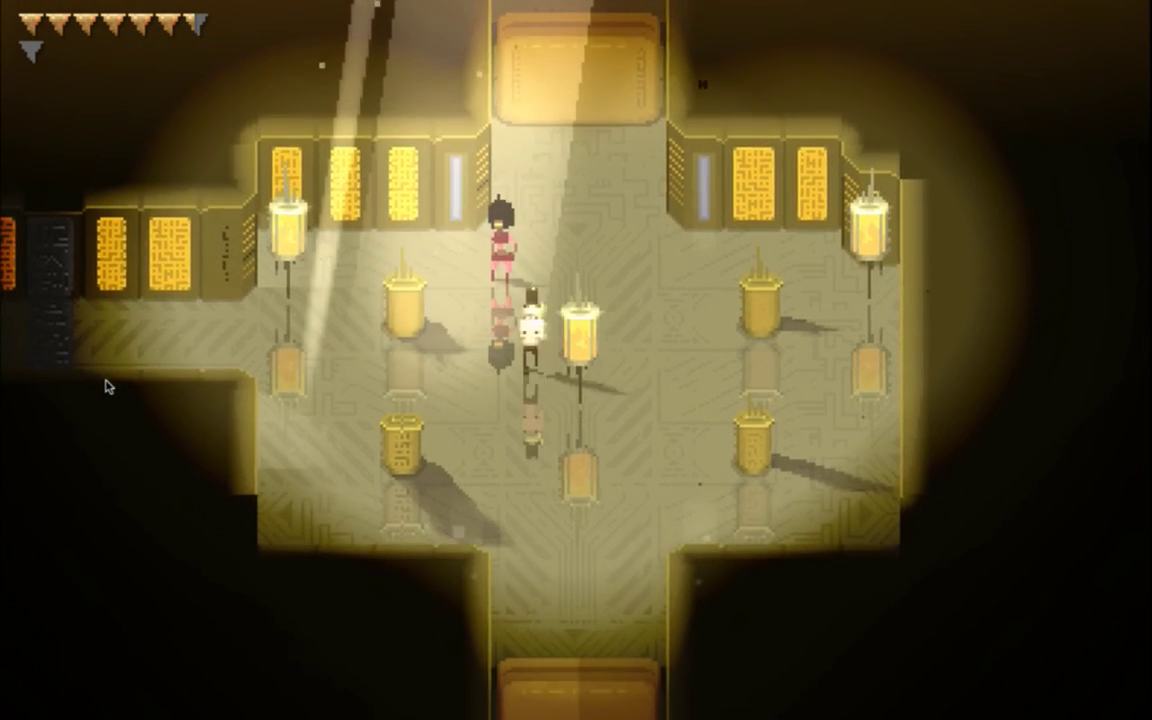
Check the locked south door in the game and push the lower-left urn aside to unlock the room's doors
key("Down")
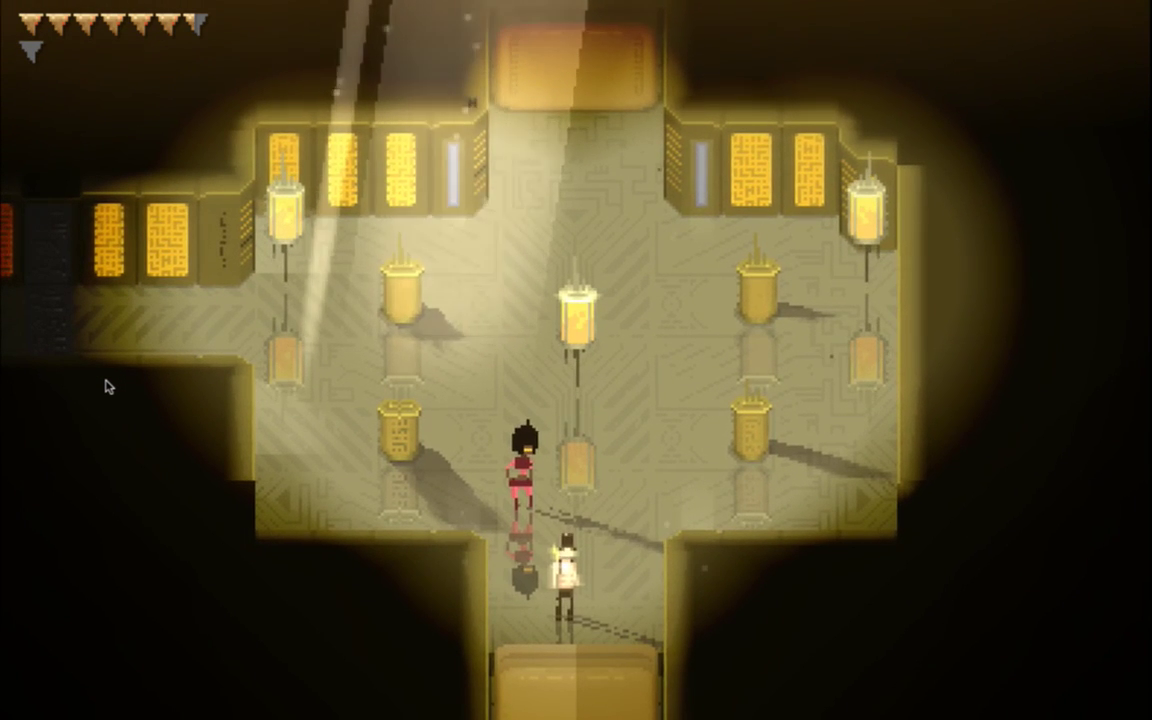
key("Up")
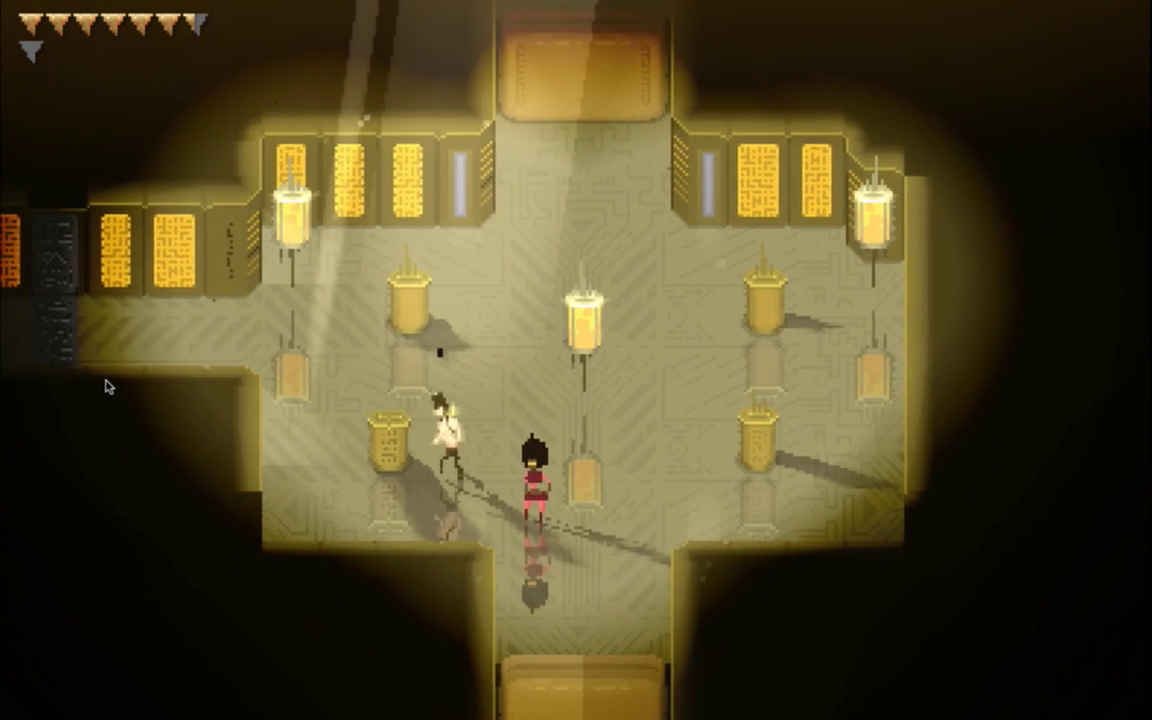
key("Right")
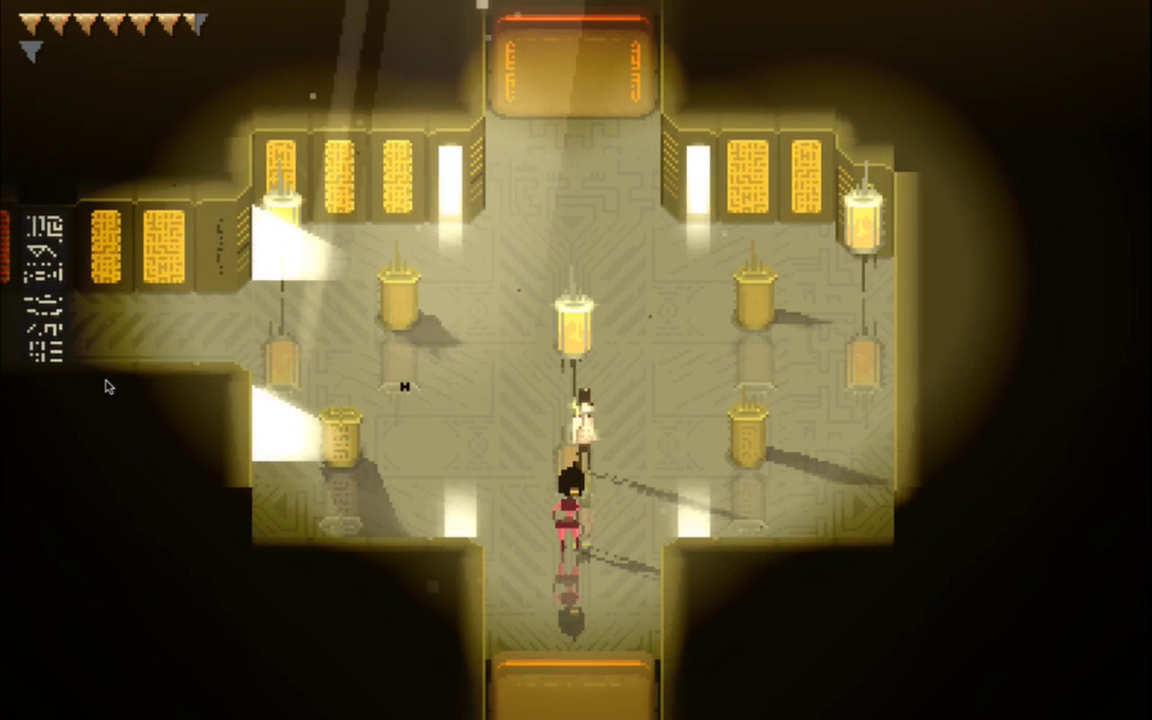
Test the south door's opening and closing by walking the character up to it and away again, and quit the game
key("Down")
key("Right")
key("Down")
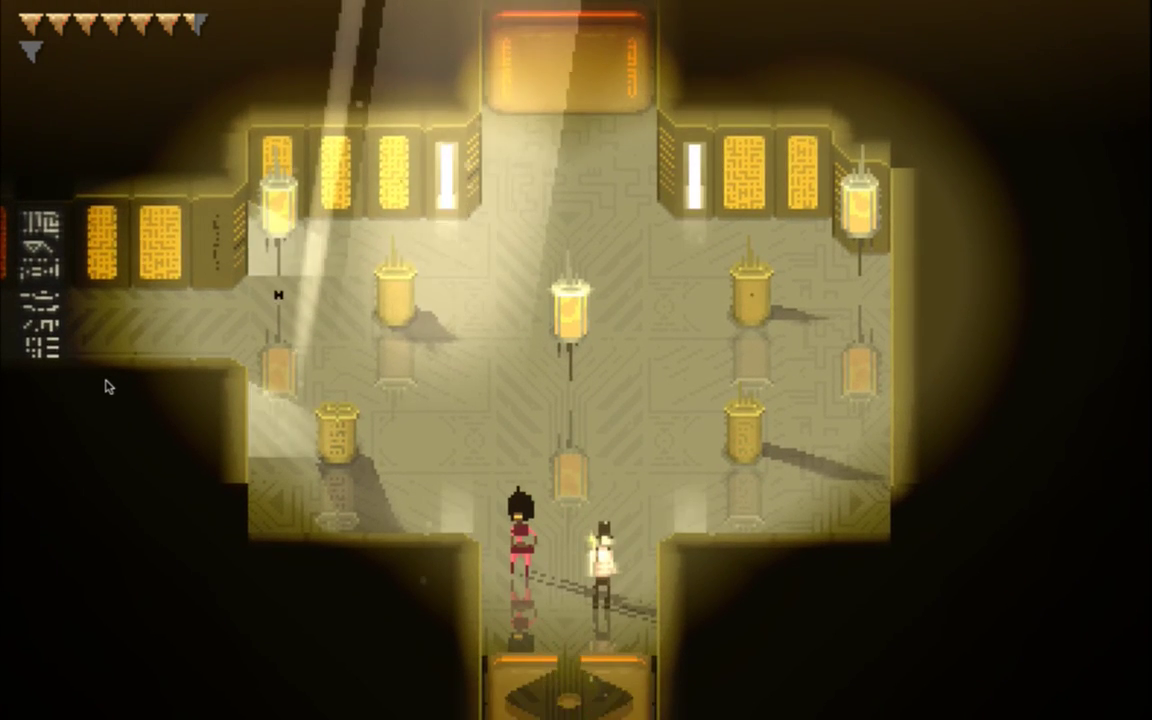
key("Up")
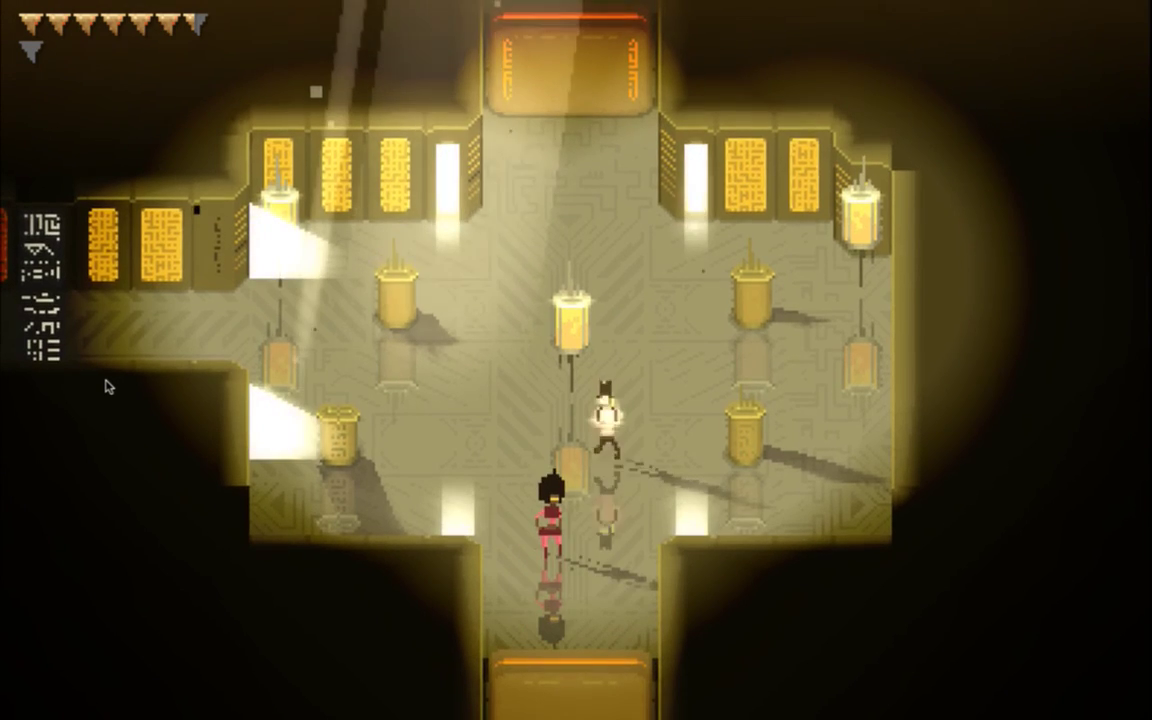
key("Left")
key("Down")
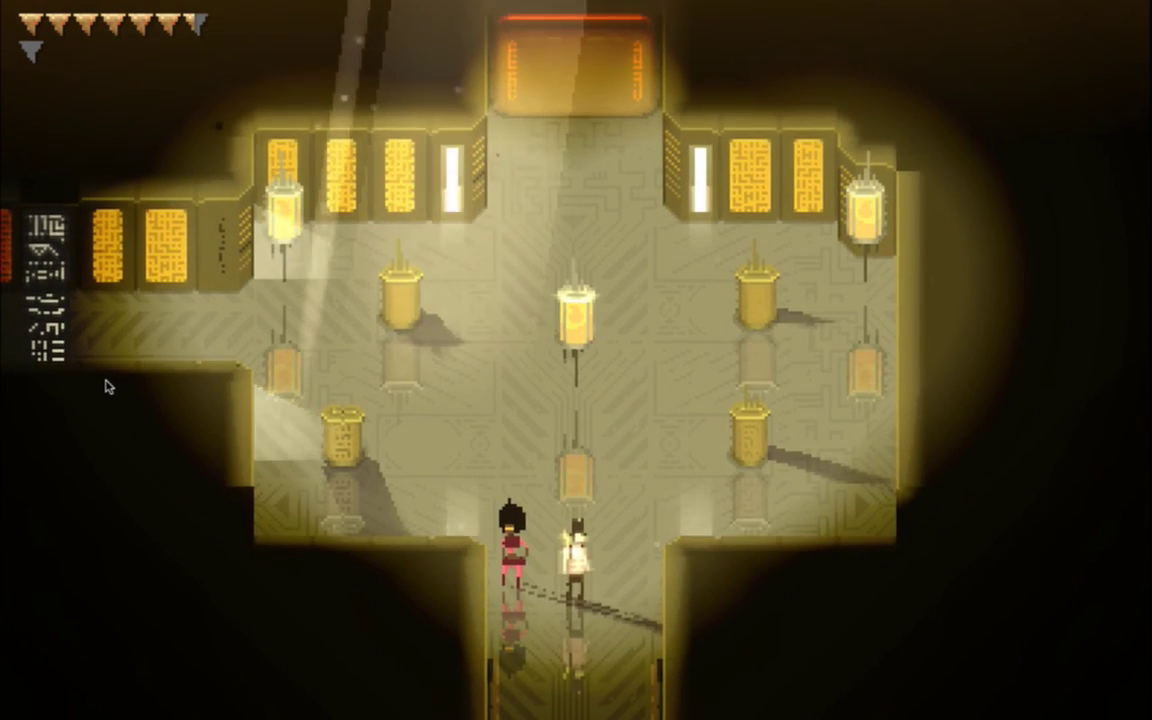
key("Up")
key("Left")
key("Left")
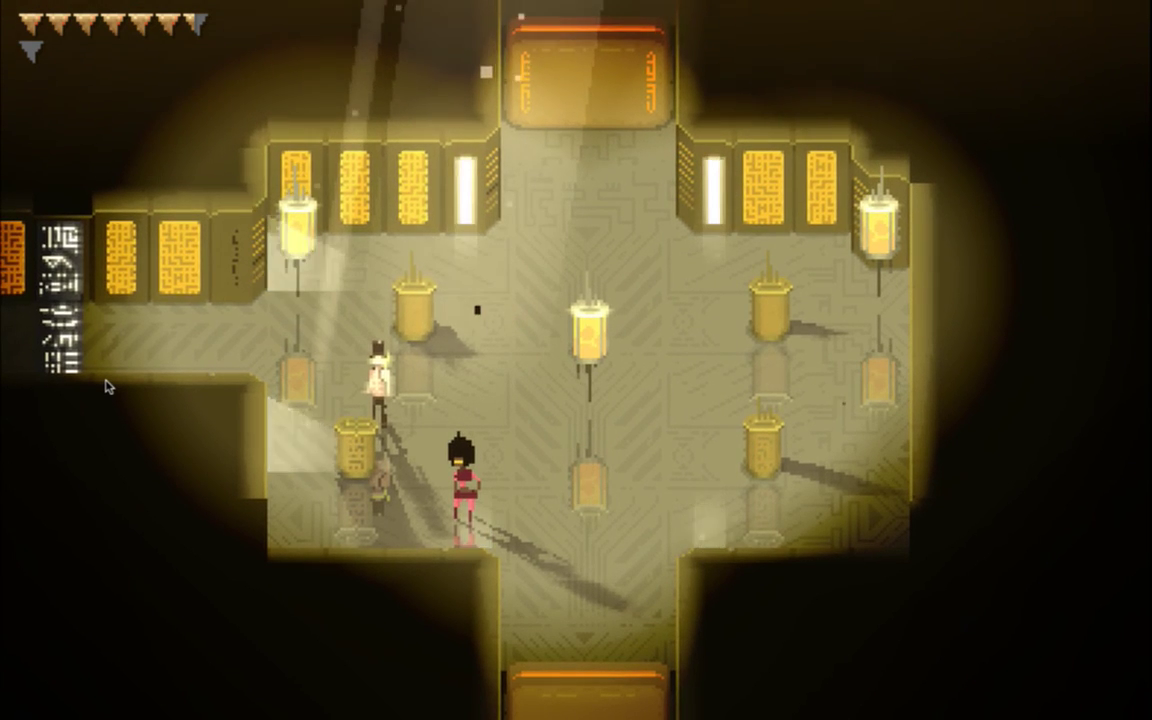
key("super+q")
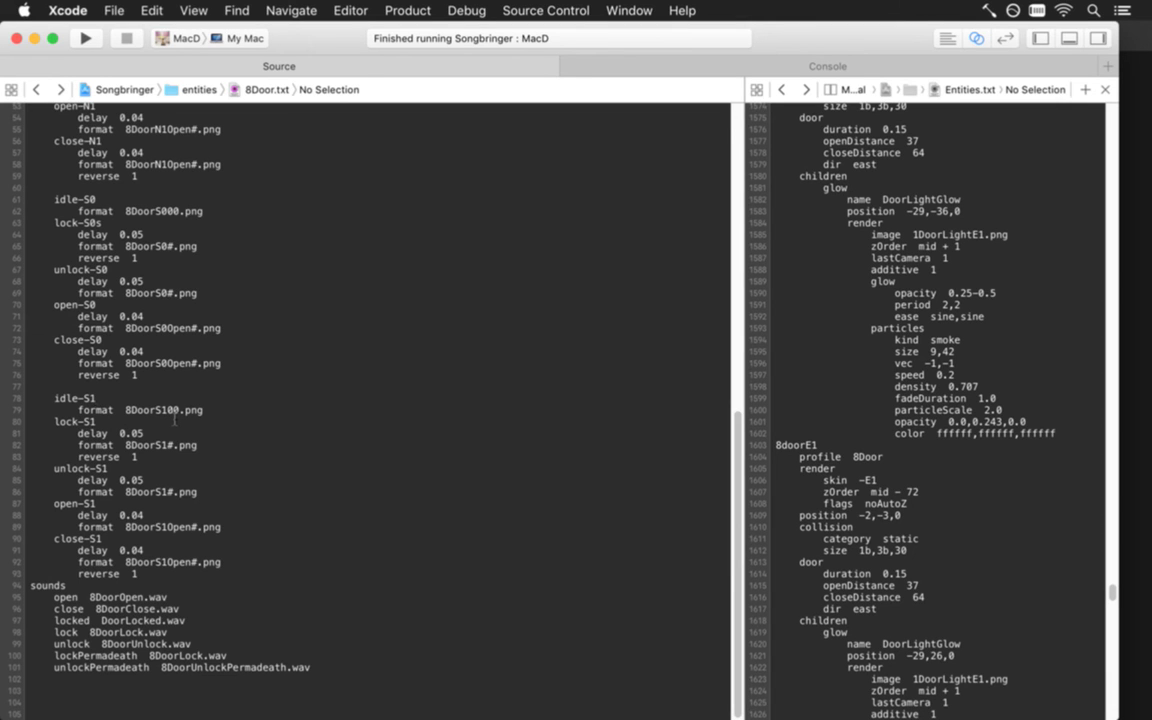
Switch to Terminal, run git status in the Songbringer repository and review the modified and untracked files
key("super+Tab")
key("super+Tab")
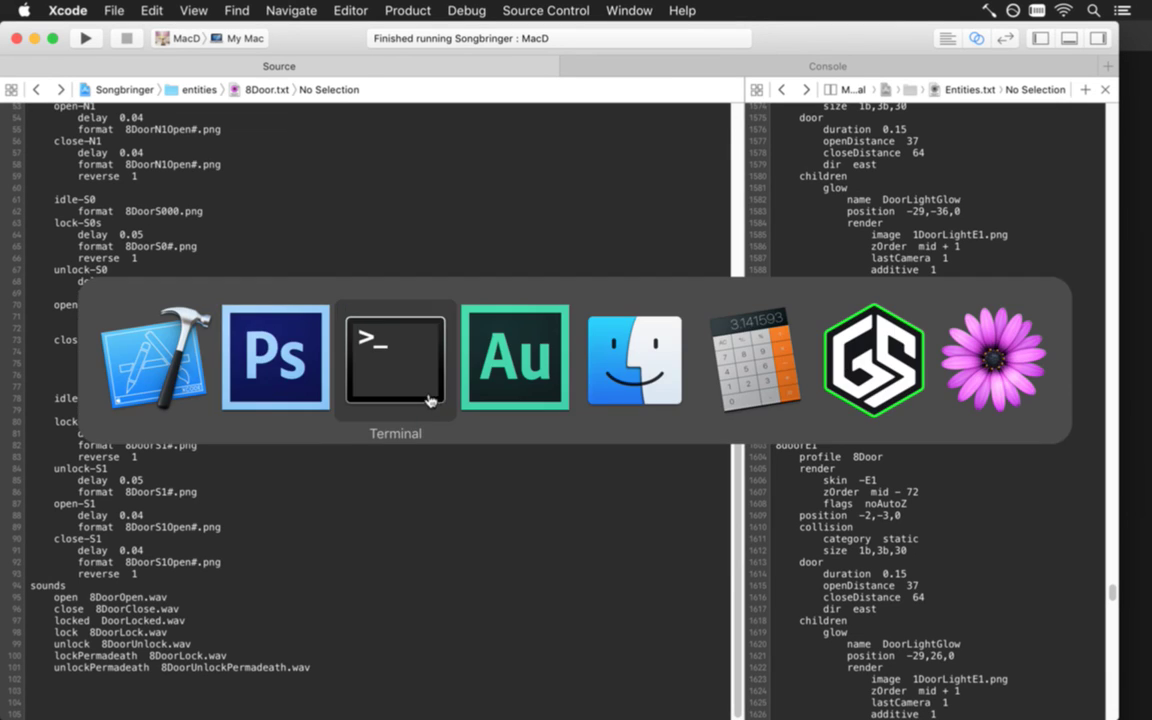
type("gi")
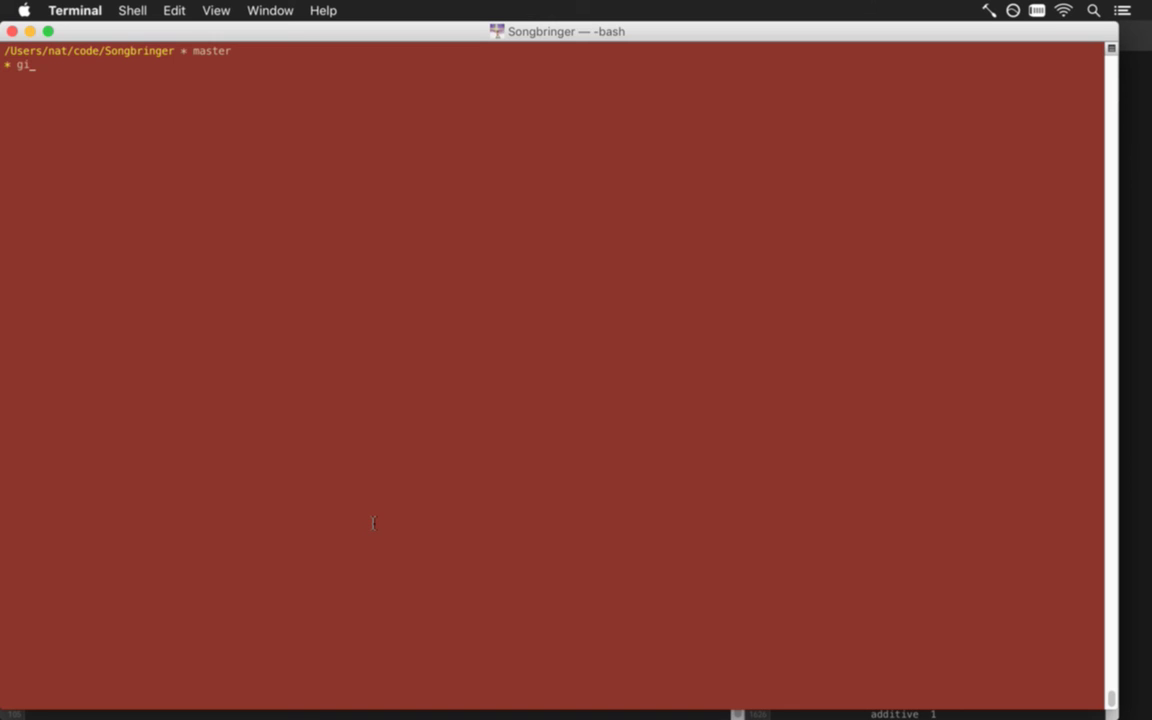
type("t status")
key("Return")
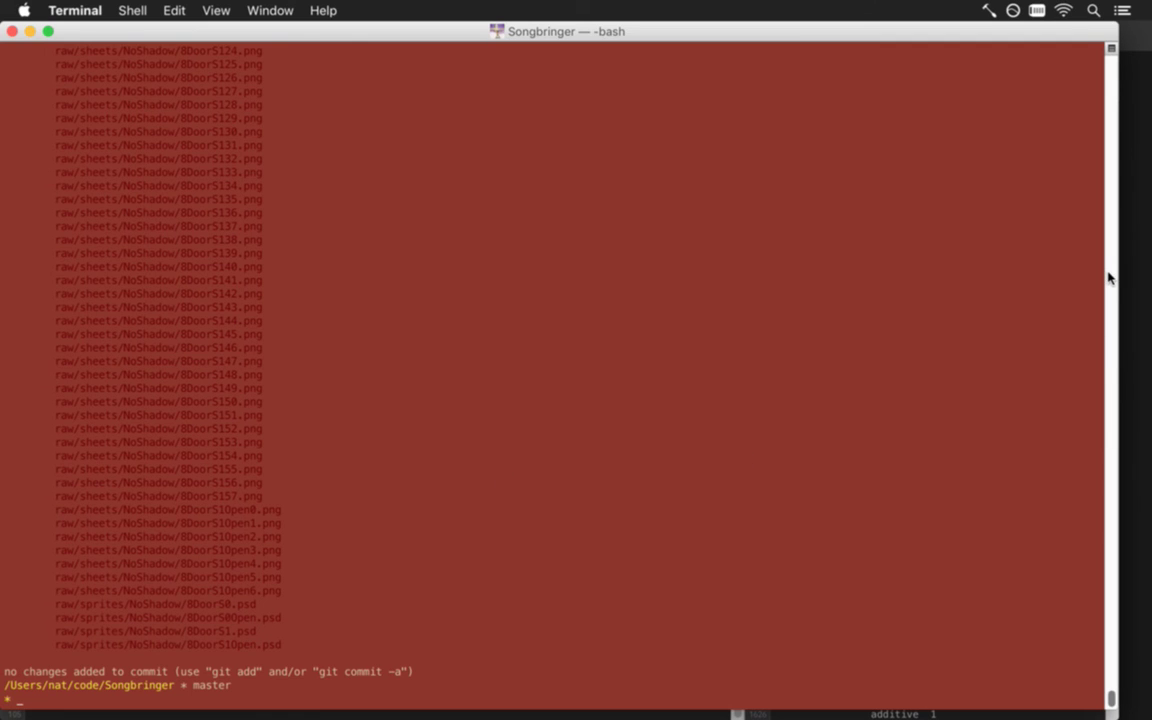
scroll(1108, 276, "up", 20)
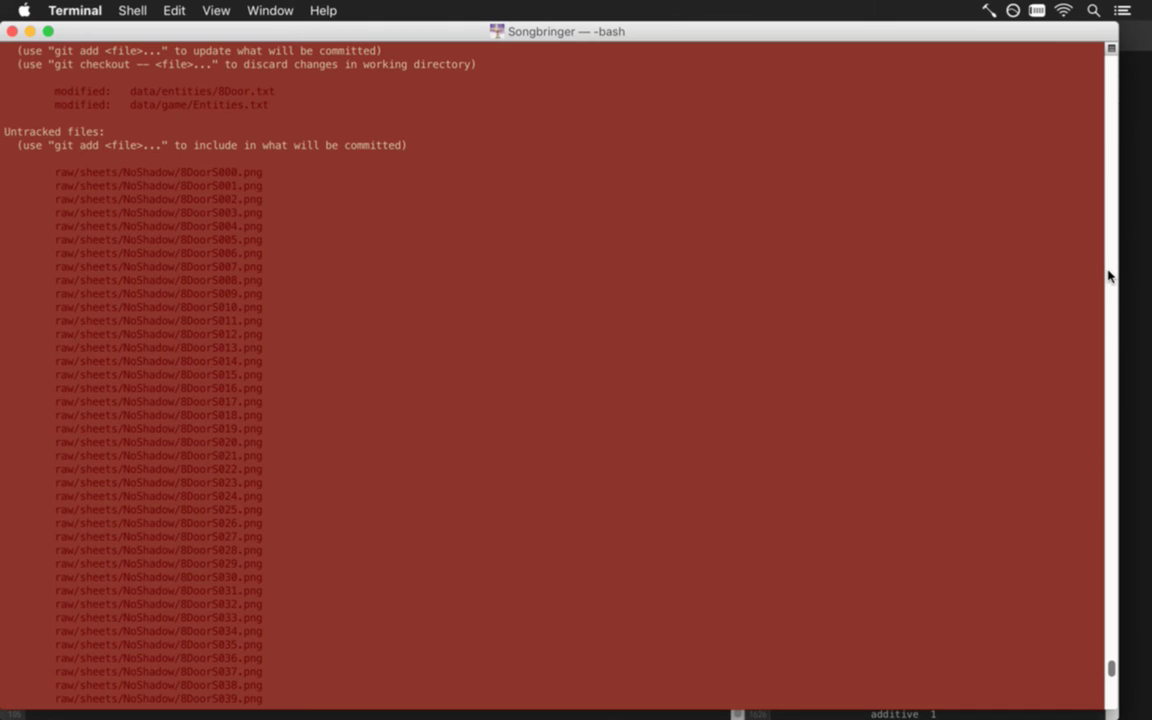
Run the d command to review the diff of 8Door.txt and Entities.txt, and close the diff
type("d")
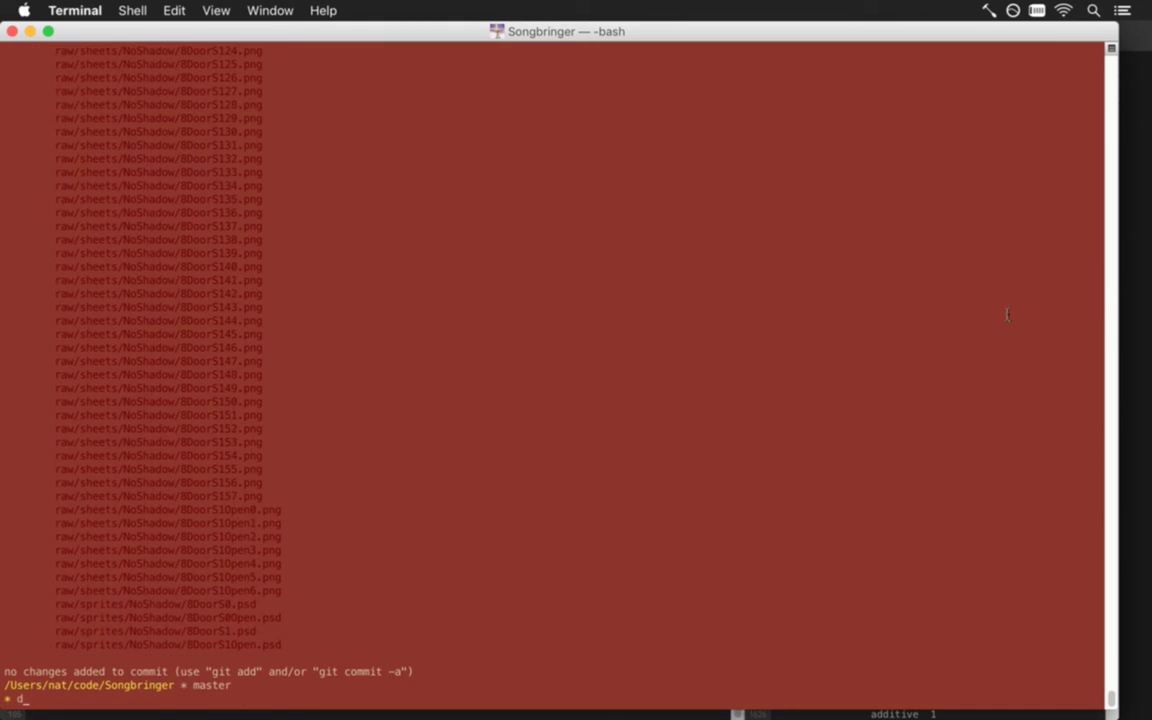
key("Return")
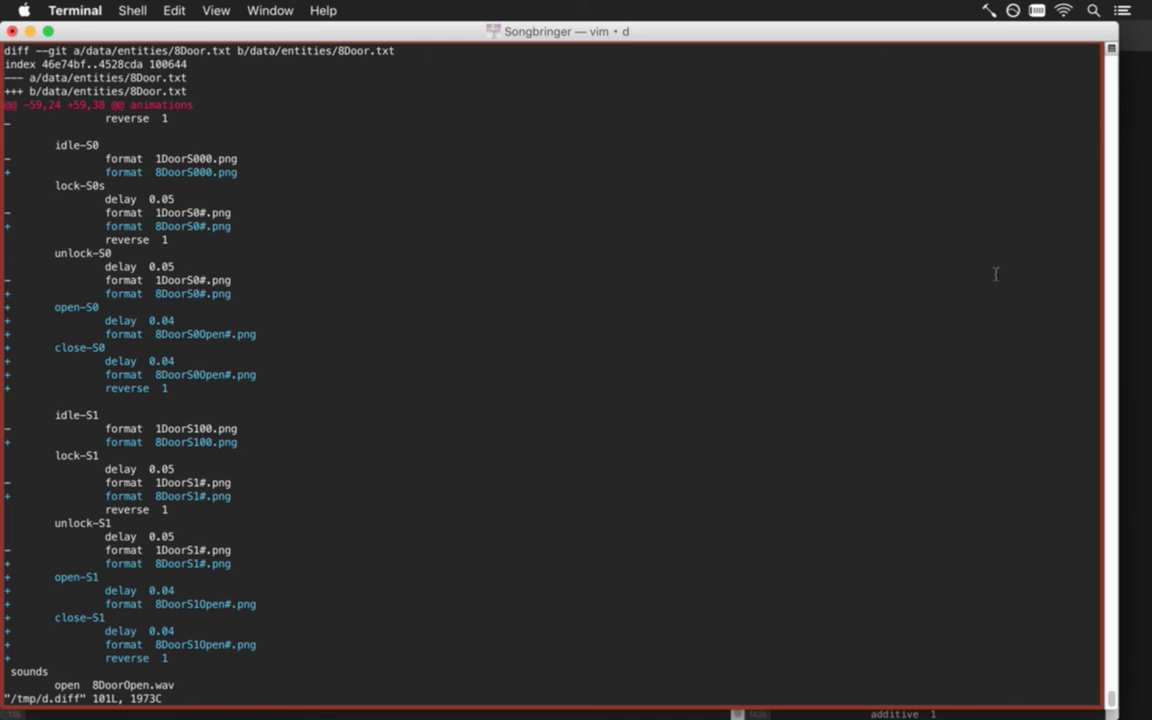
scroll(995, 273, "down", 20)
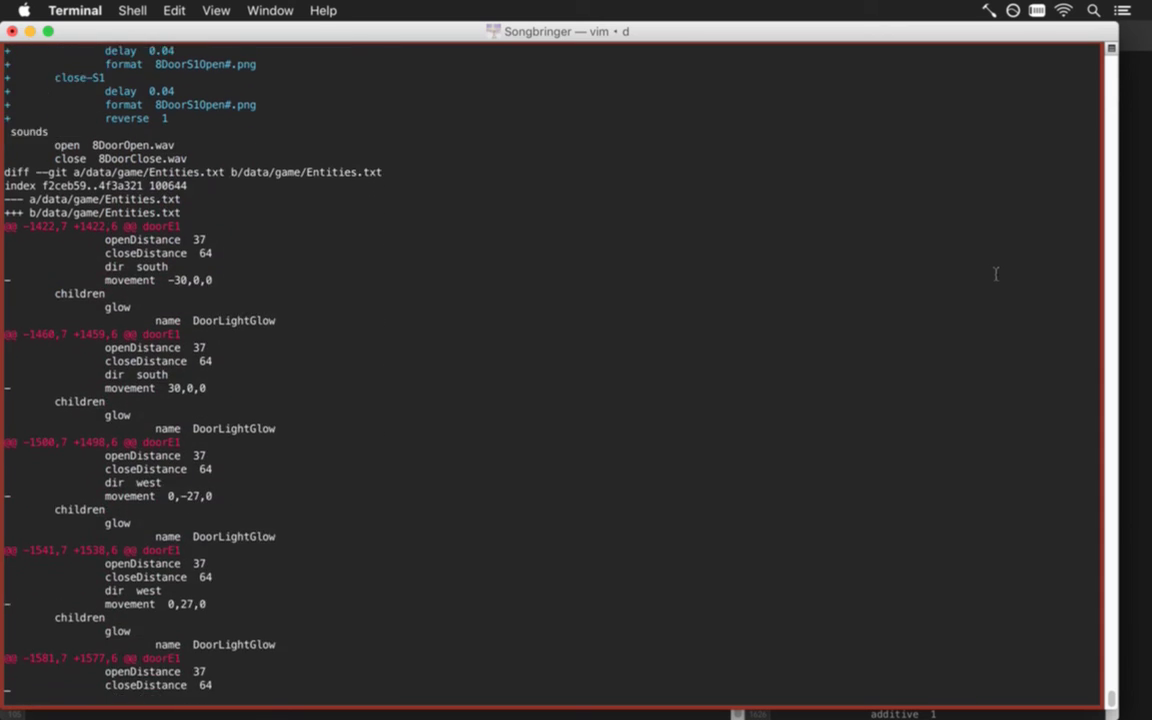
type("q")
key("Return")
Commit all modified files with git commit -a, using the message "8 door s."
type("git")
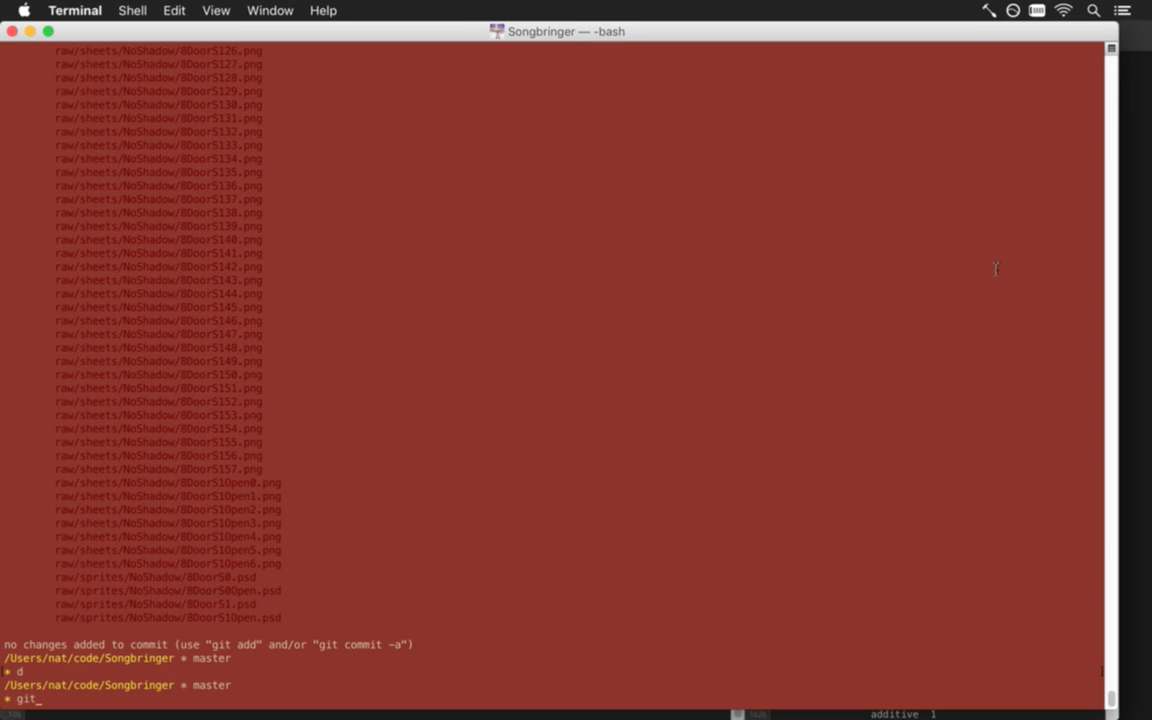
type(" commit -a")
key("Return")
key("i")
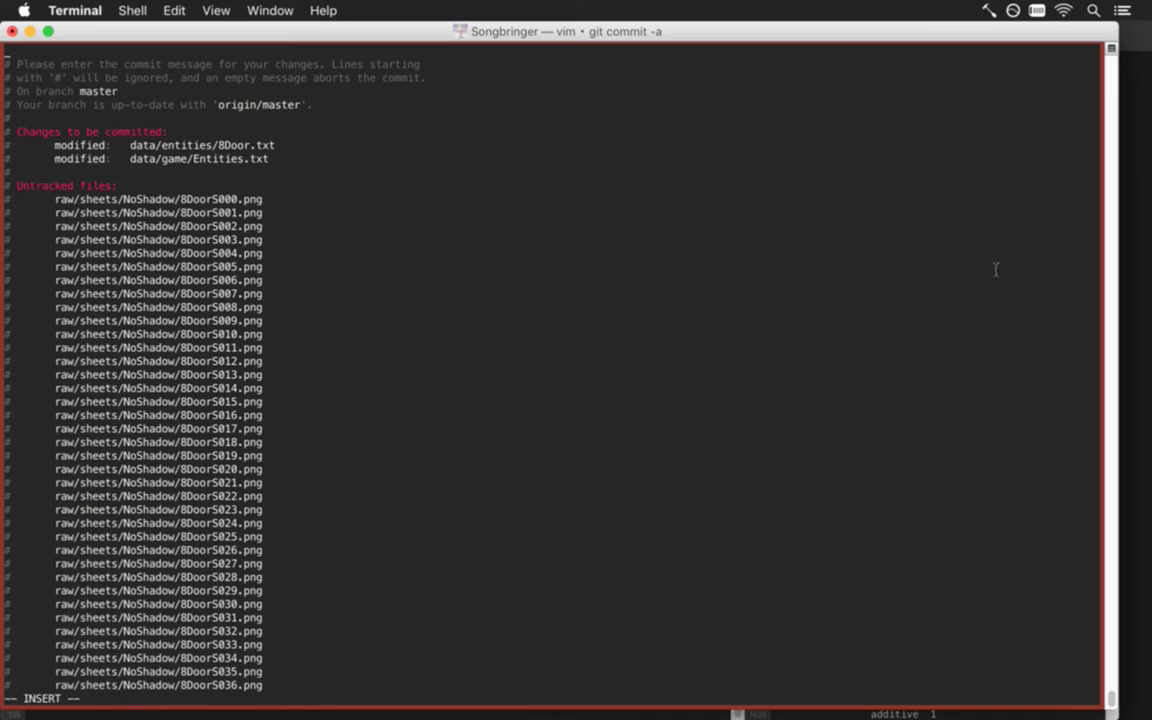
type("8 door s.")
key("Escape")
type(":wq")
key("Return")
Push the commit to the remote repository with git push
type("git p")
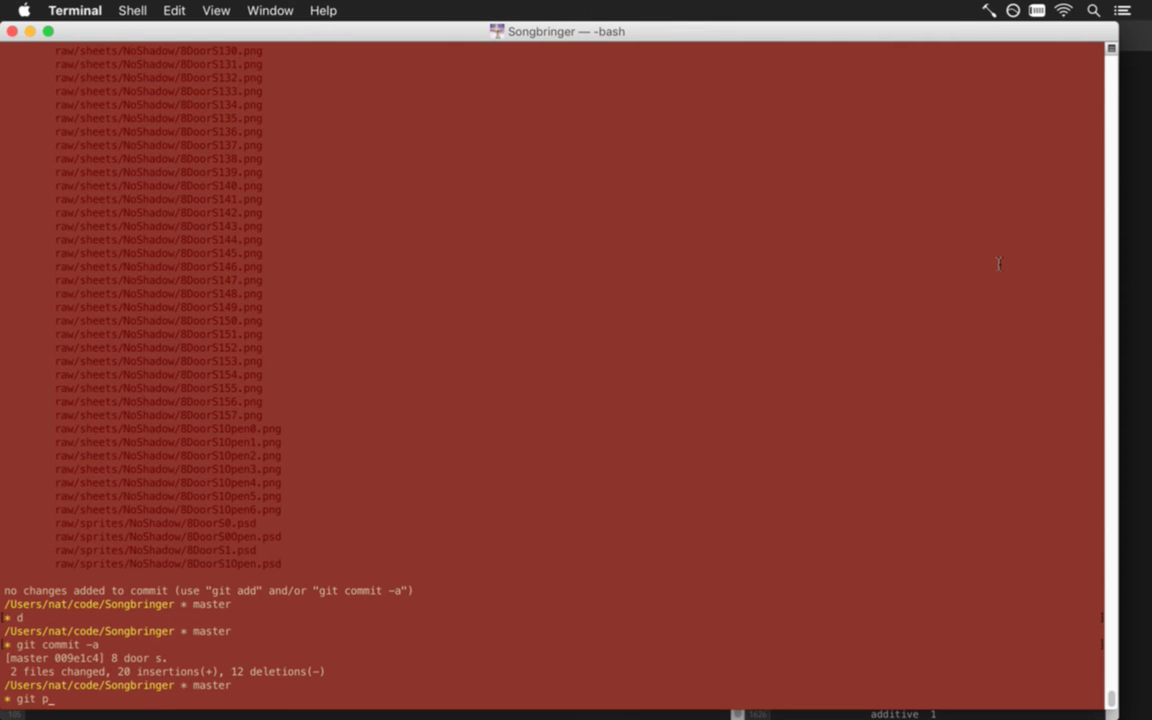
type("ush")
key("Return")
Switch to Photoshop and close the open door sprite documents until 1DoorE1.psd is in front
key("super+Tab")
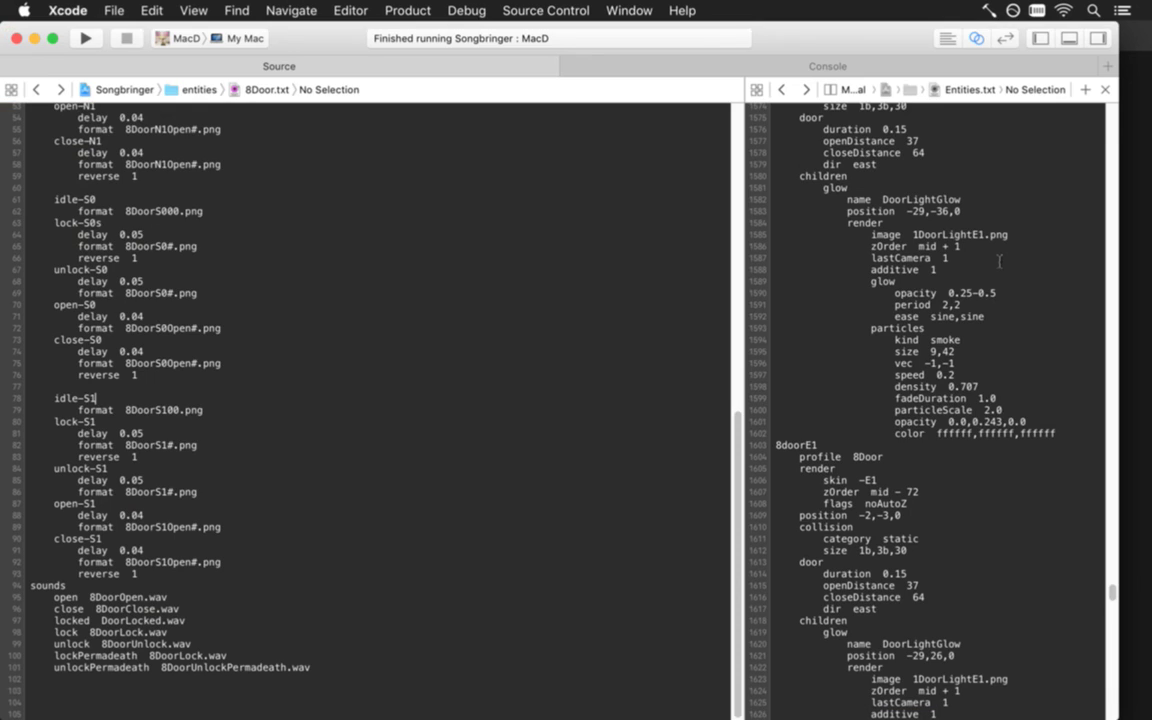
key("super+Tab")
key("super+Tab")
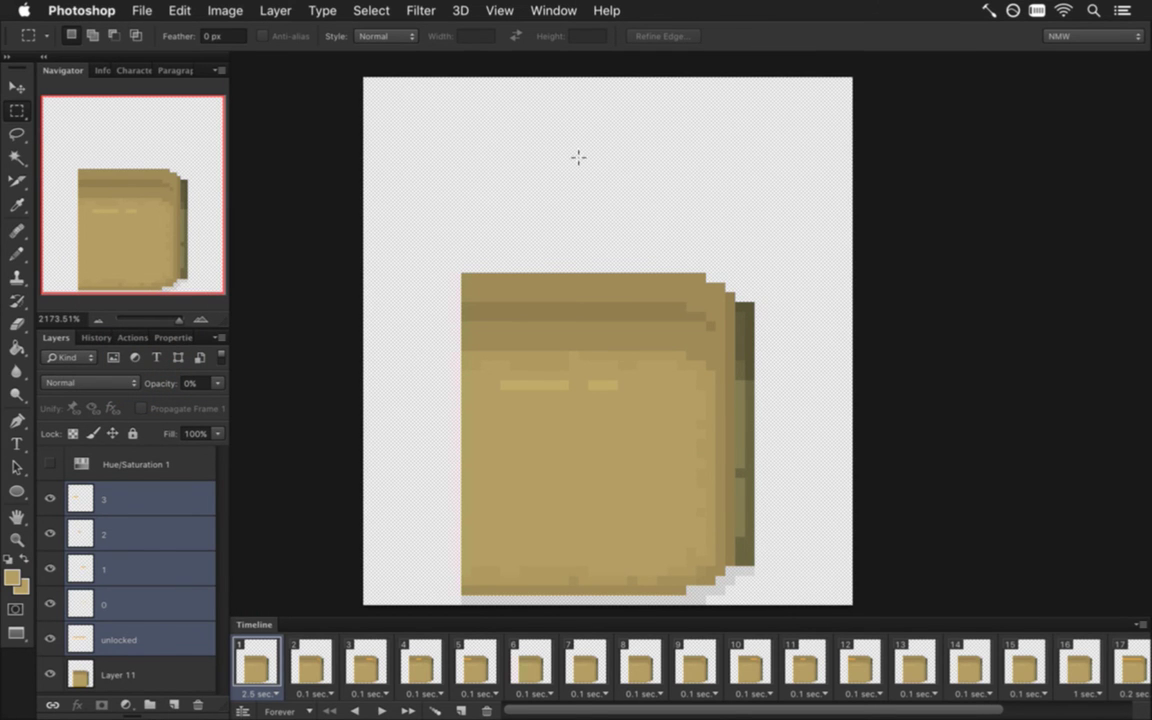
key("super+w")
key("super+w")
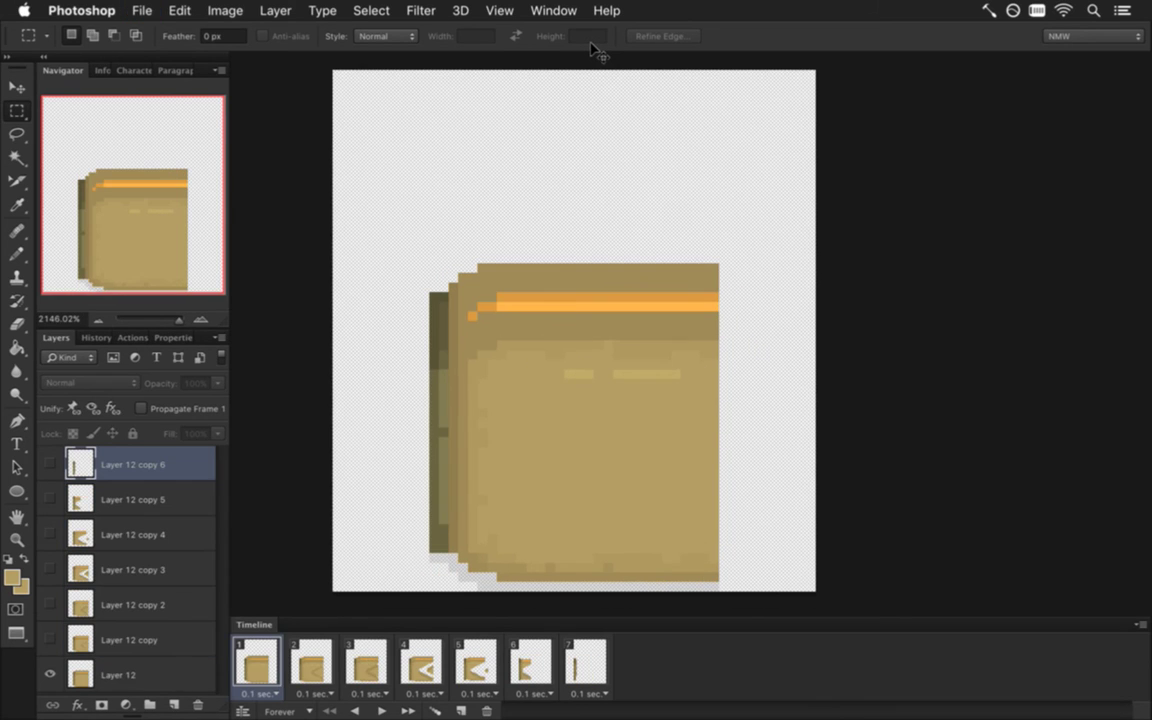
key("super+w")
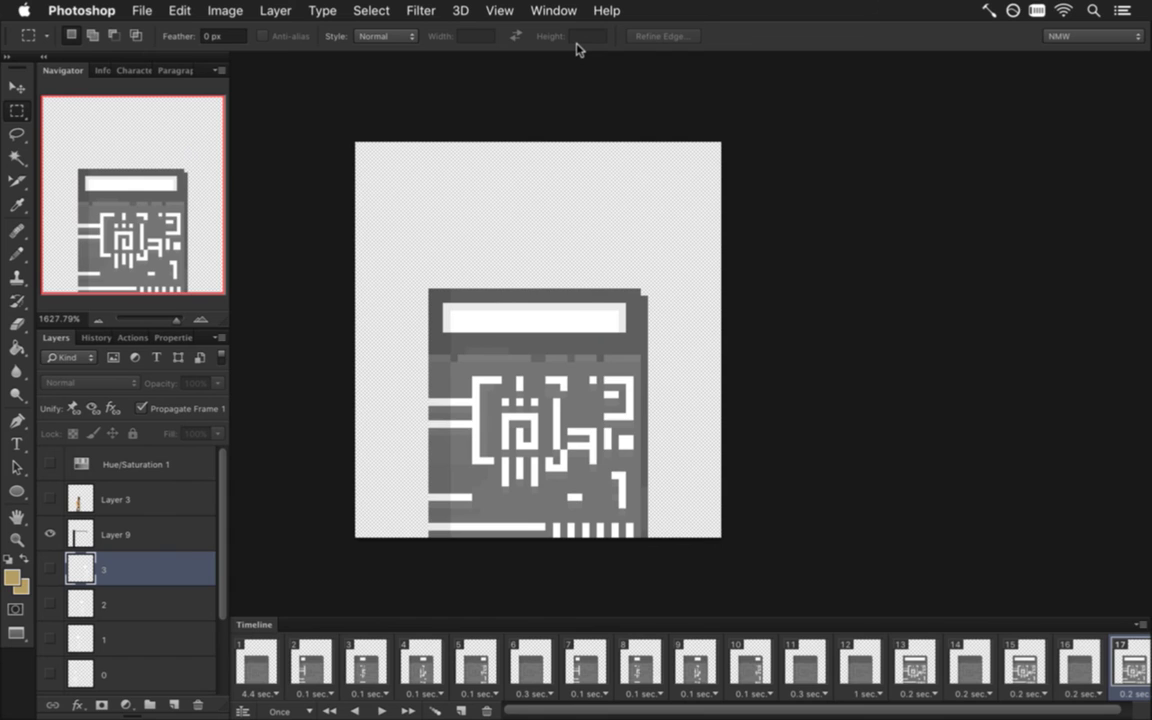
key("super+w")
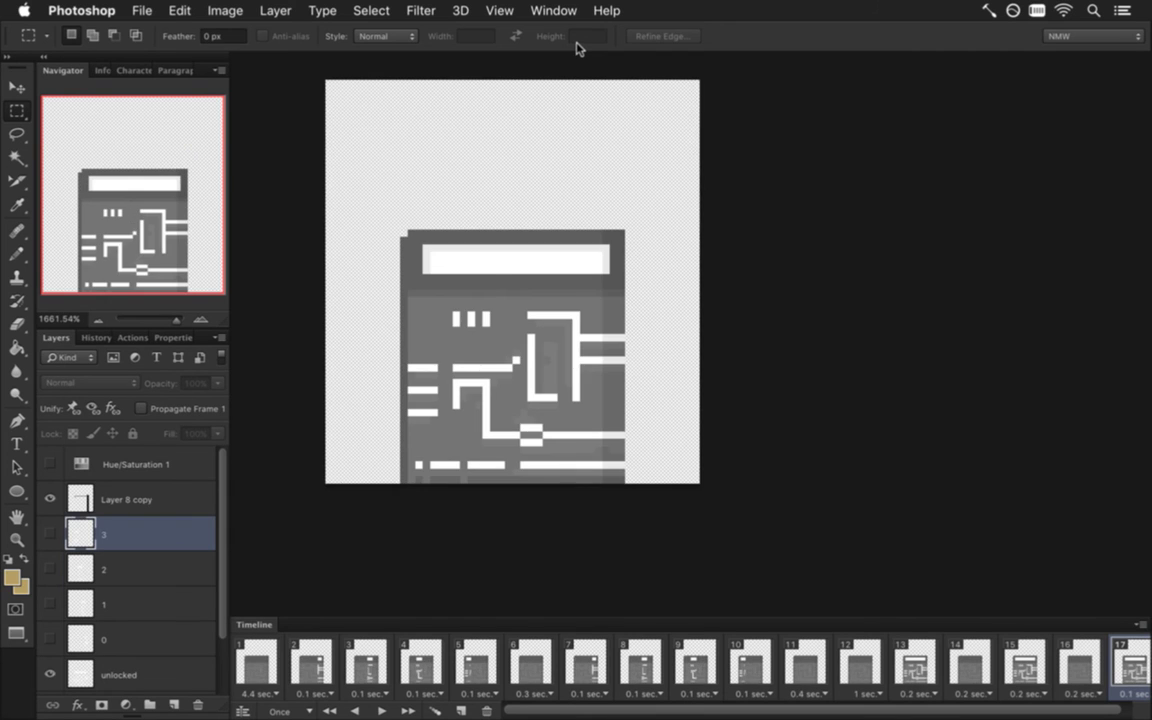
key("super+w")
key("super+w")
key("super+w")
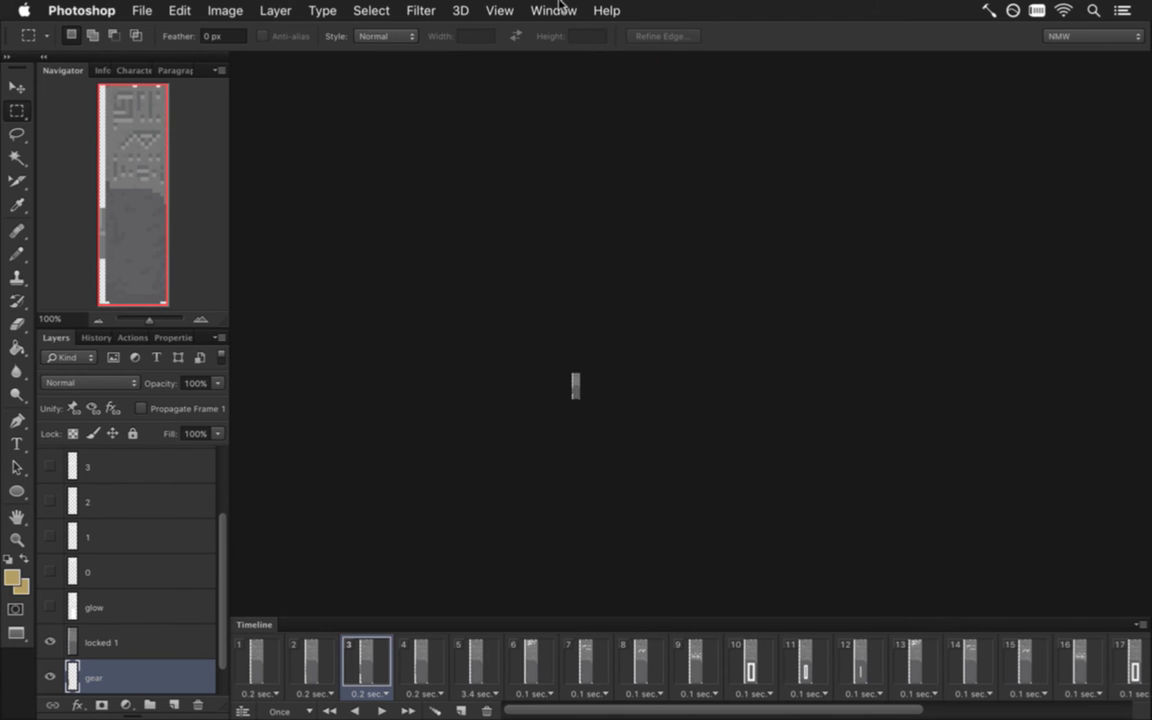
Bring 8DoorN0Open.psd to the front and close it, saving its changes
left_click(553, 10)
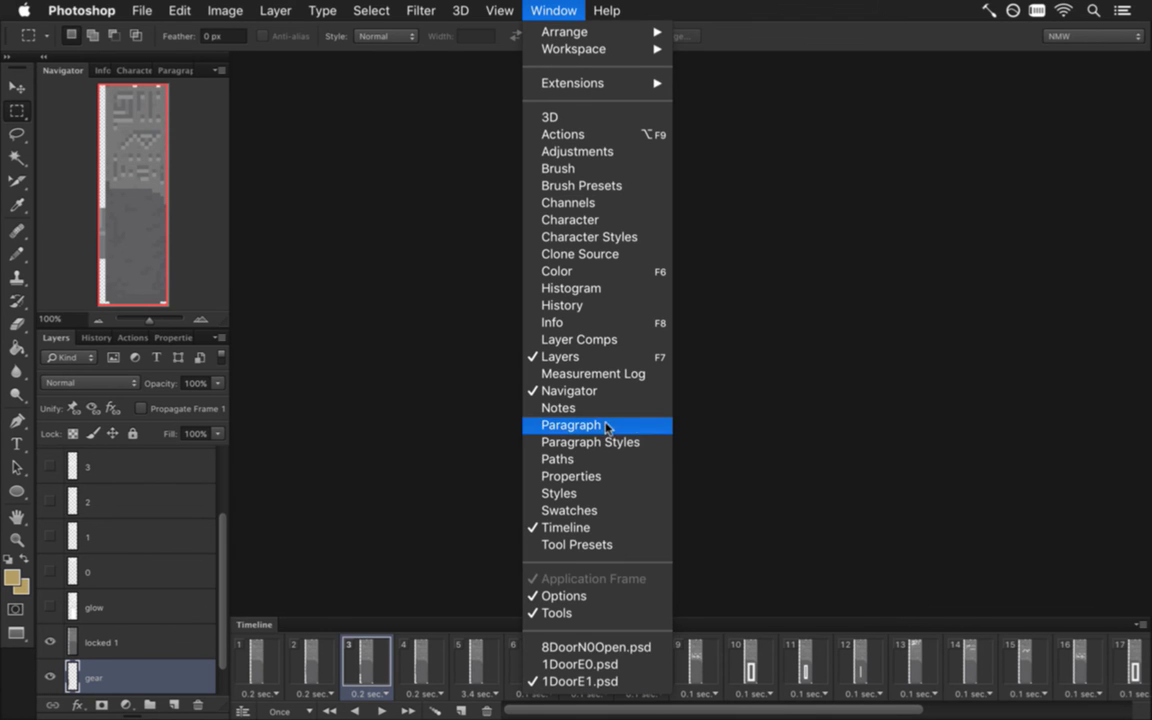
left_click(575, 645)
key("super+Tab")
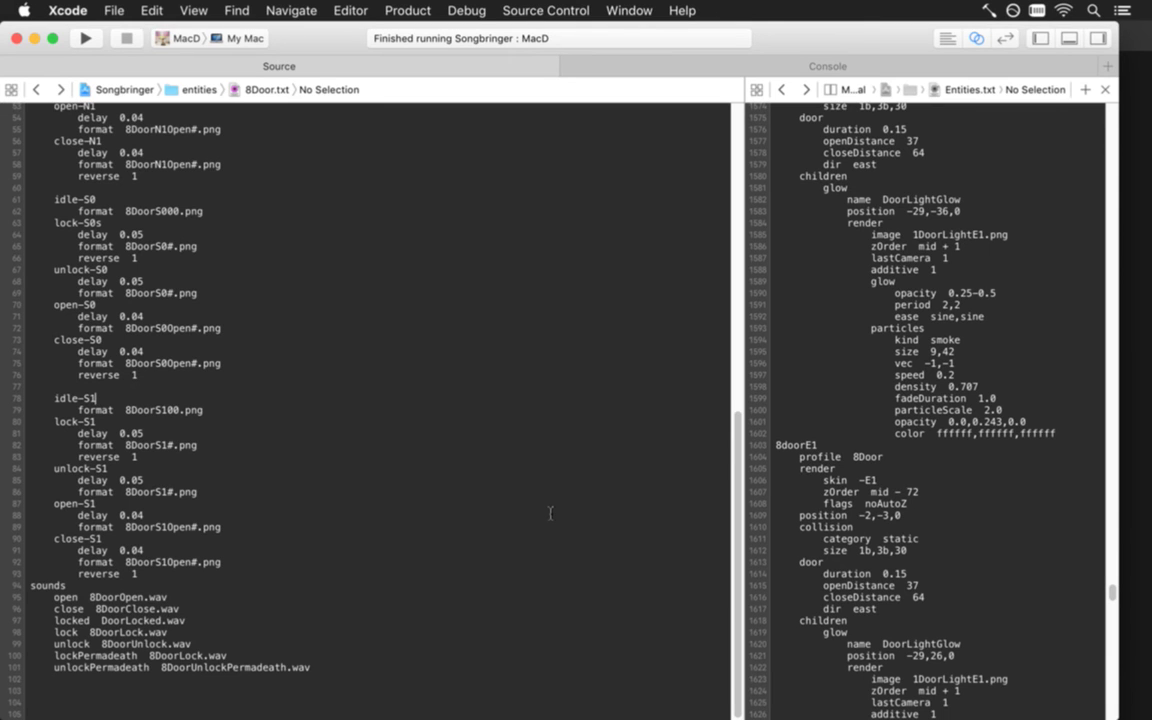
key("super+Tab")
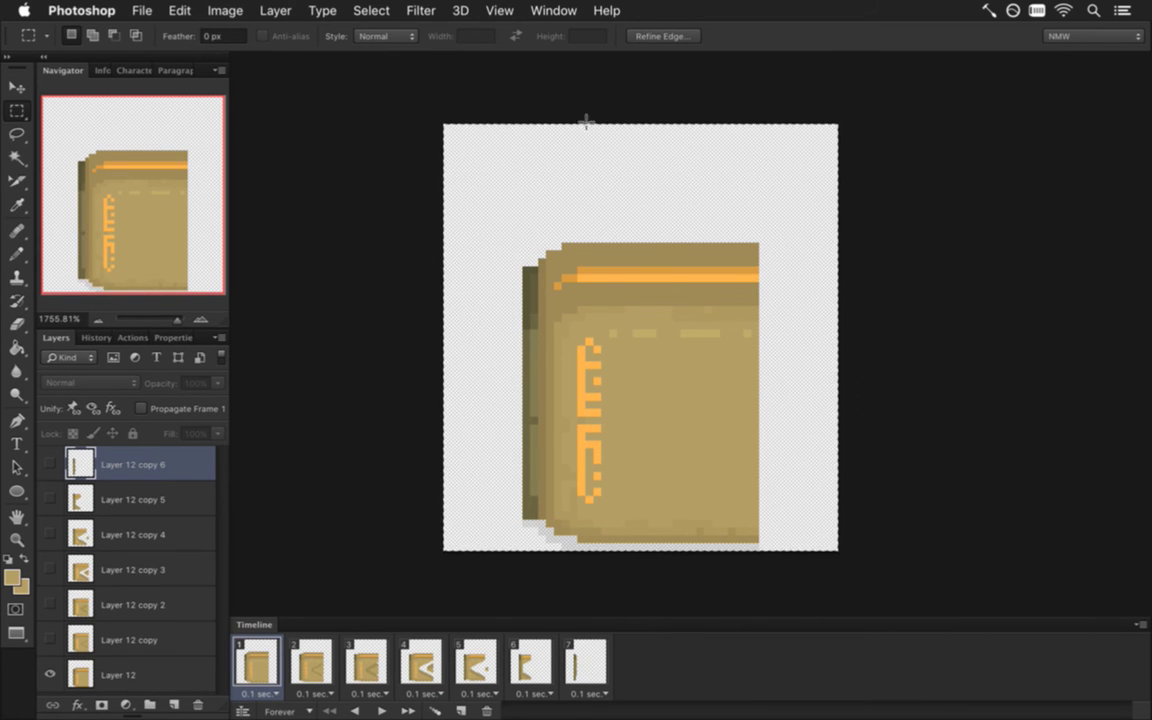
left_click(553, 10)
key("super+s")
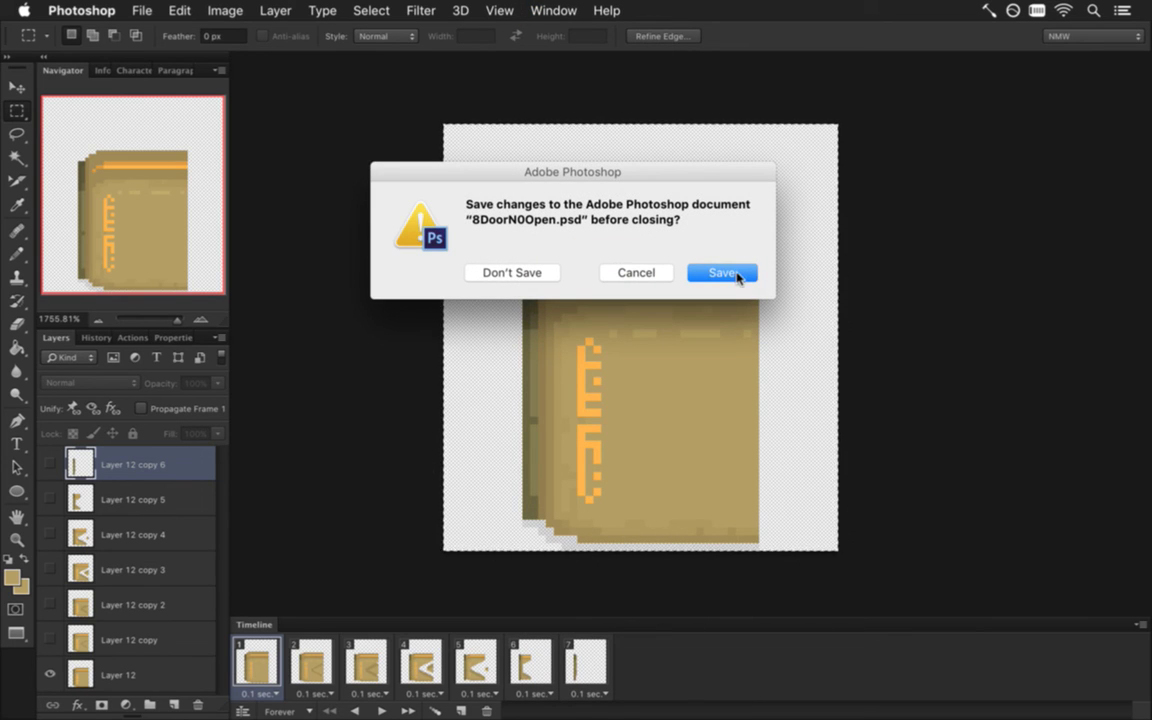
left_click(736, 274)
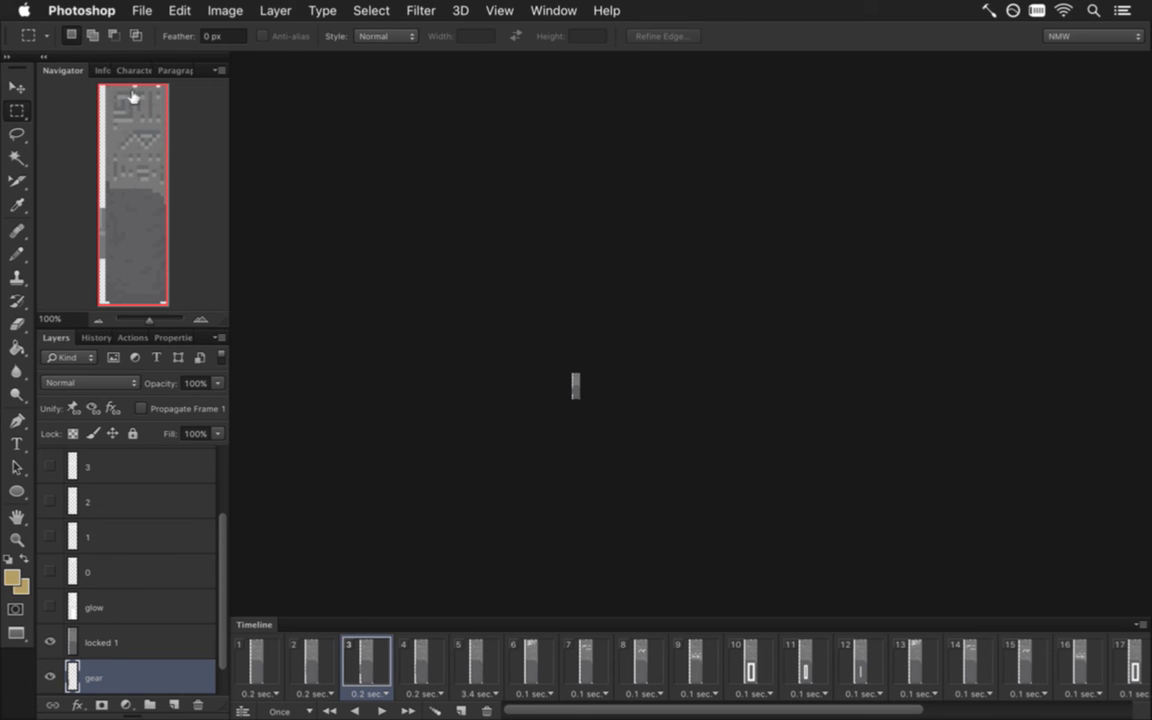
Enlarge the door sprite in 1DoorE1.psd for viewing
left_click(148, 9)
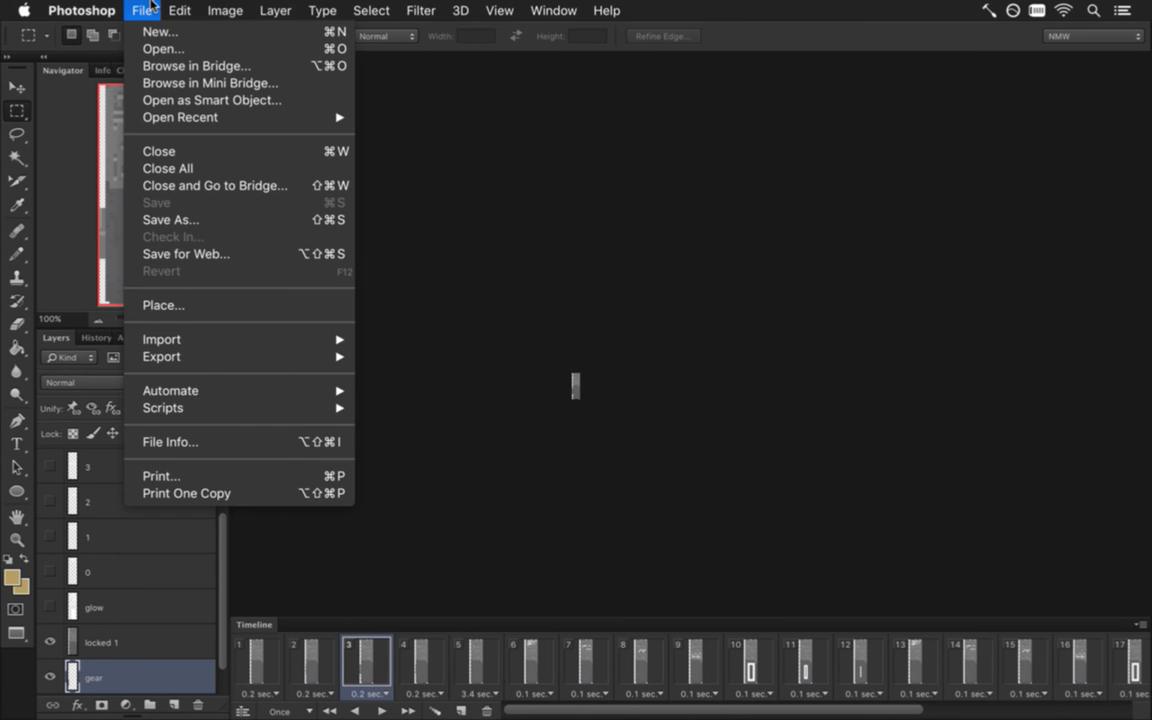
left_click(527, 327)
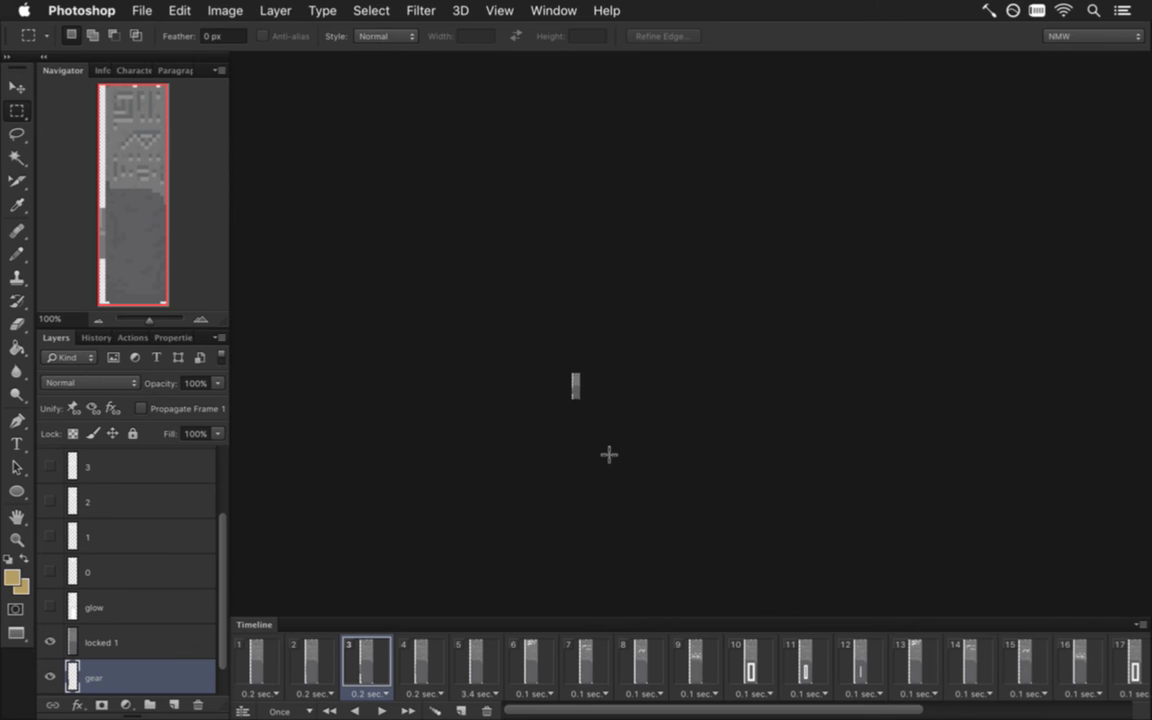
left_click_drag(577, 388, 769, 401)
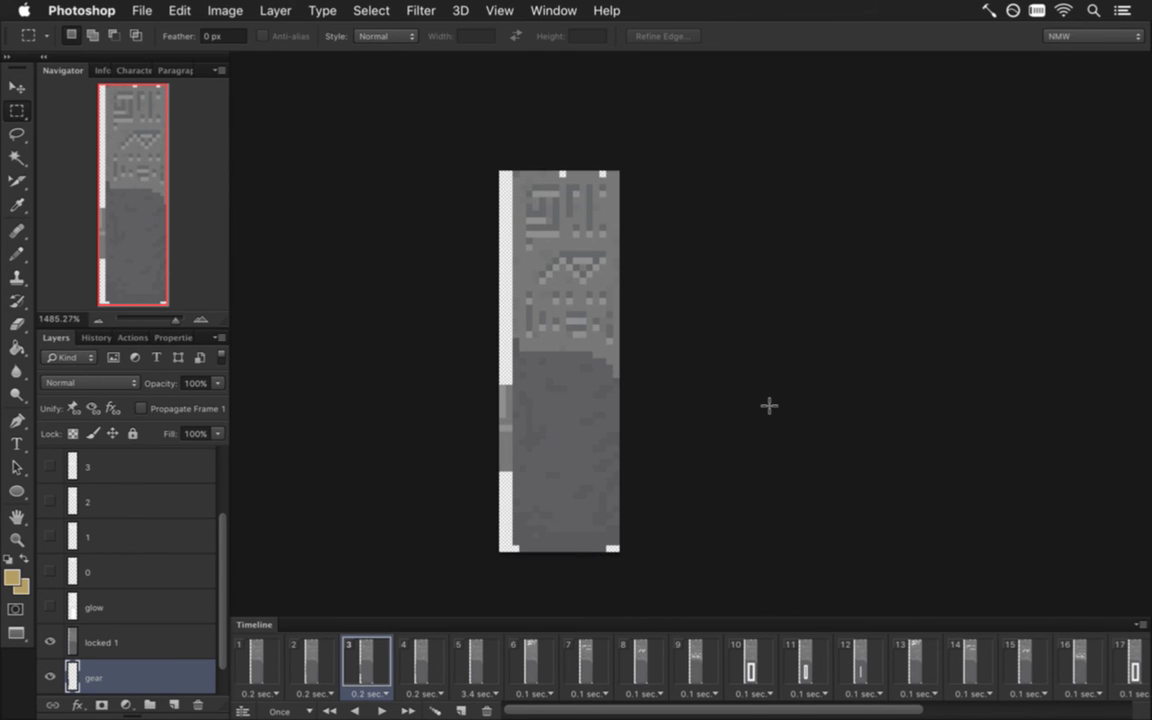
Bring 1DoorE0.psd to the front and enlarge its door sprite
left_click(553, 10)
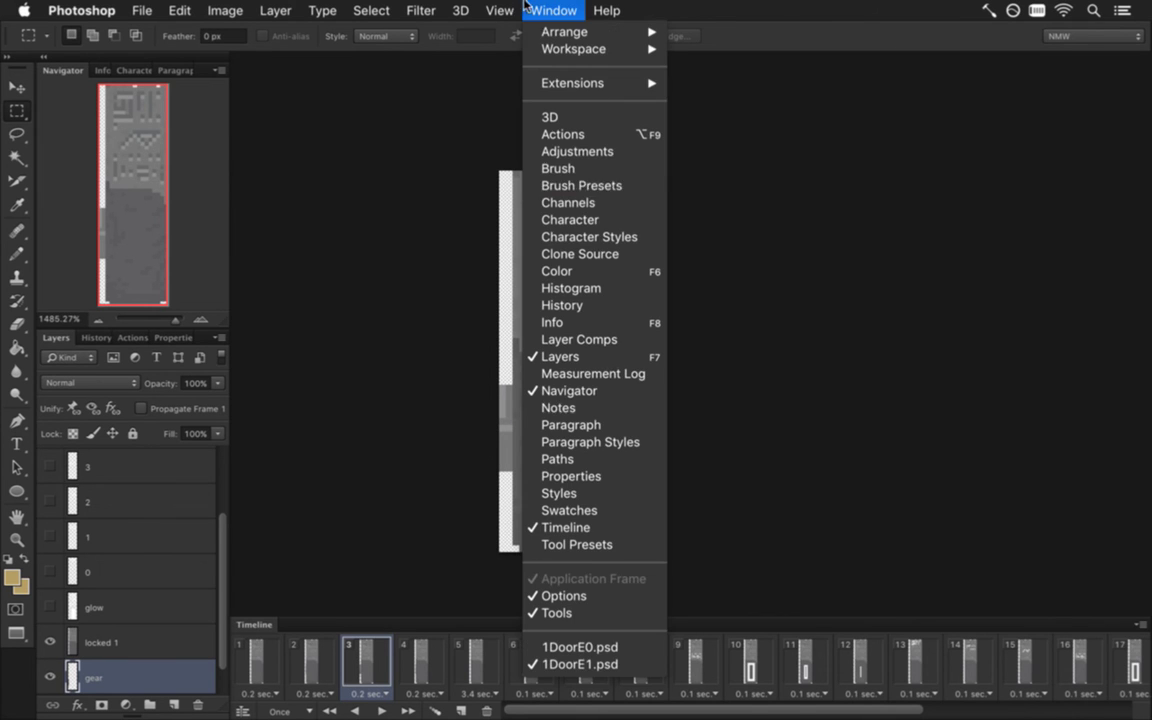
left_click(577, 648)
left_click_drag(573, 404, 721, 474)
left_click_drag(622, 257, 643, 450)
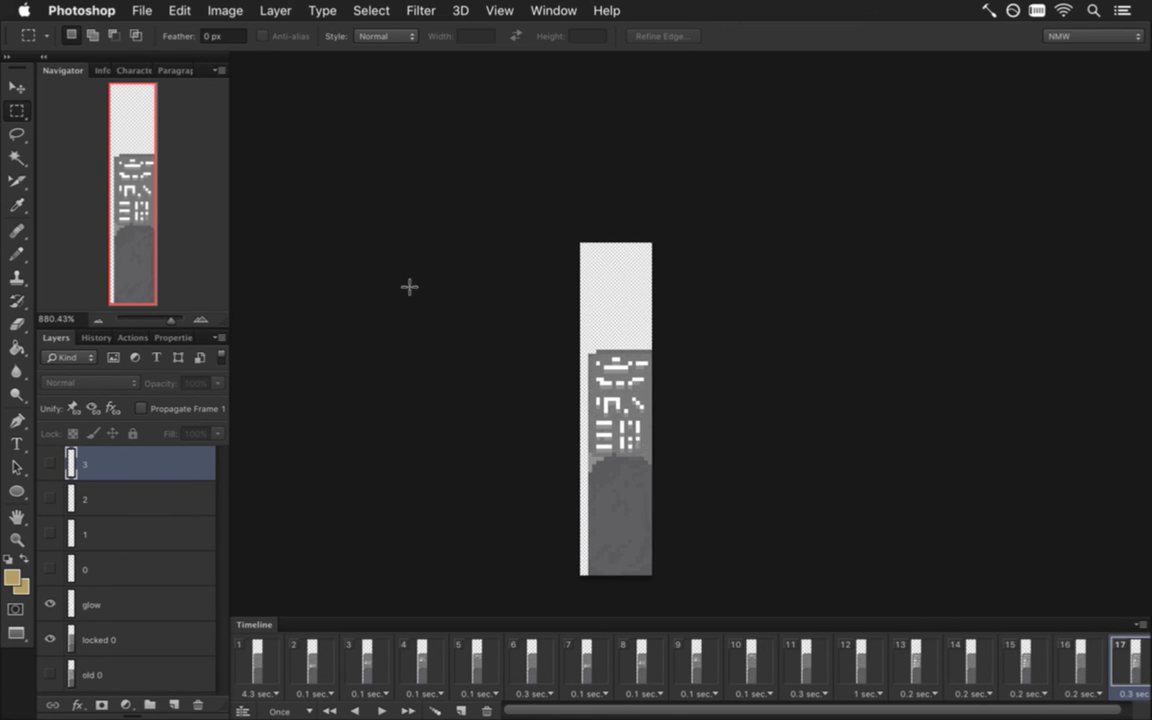
Save a copy of 1DoorE0.psd as 8DoorE0.psd in the NoShadow folder
left_click(138, 10)
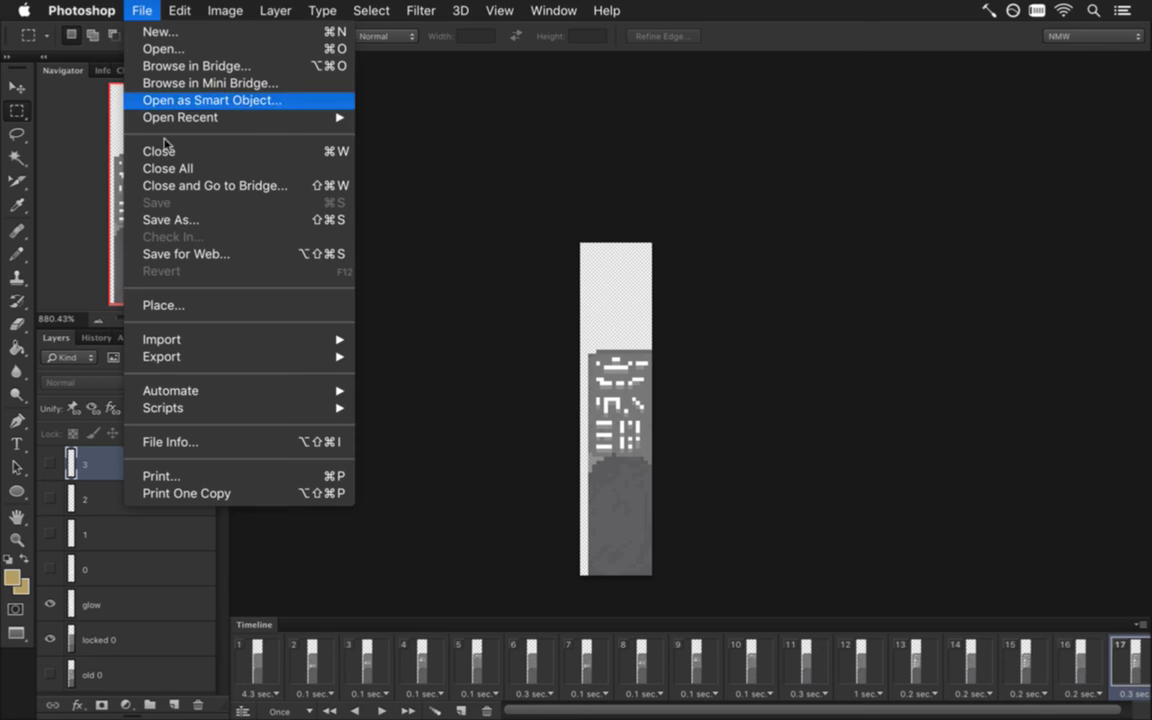
left_click(180, 220)
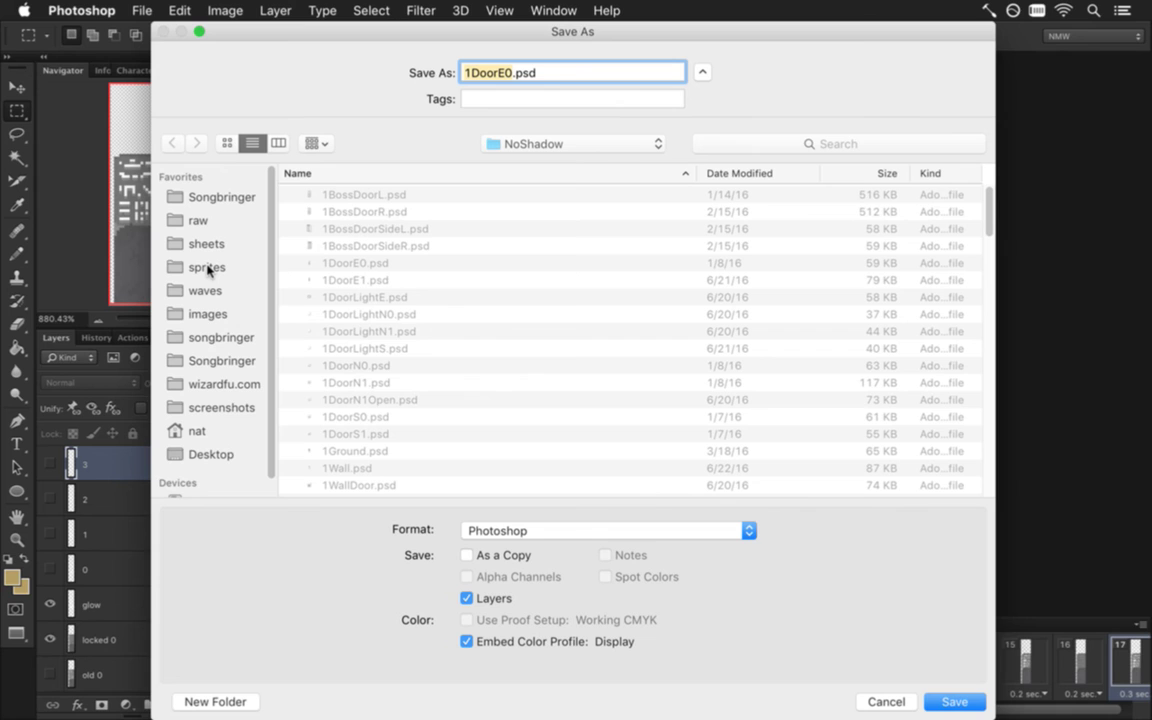
key("Right")
key("Left")
key("Left")
key("Right")
key("Right")
key("Right")
key("Right")
key("Return")
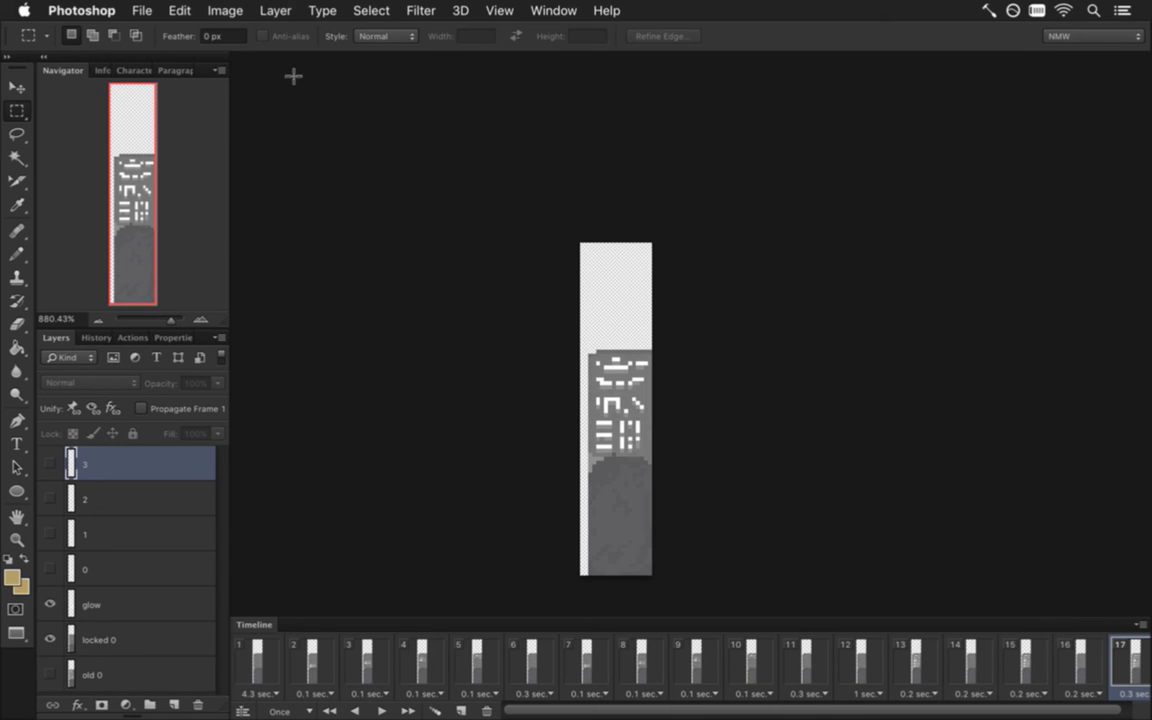
Bring 1DoorE1.psd to the front and save a copy as 8DoorE1.psd in the NoShadow folder
left_click(554, 10)
left_click(579, 664)
left_click(141, 9)
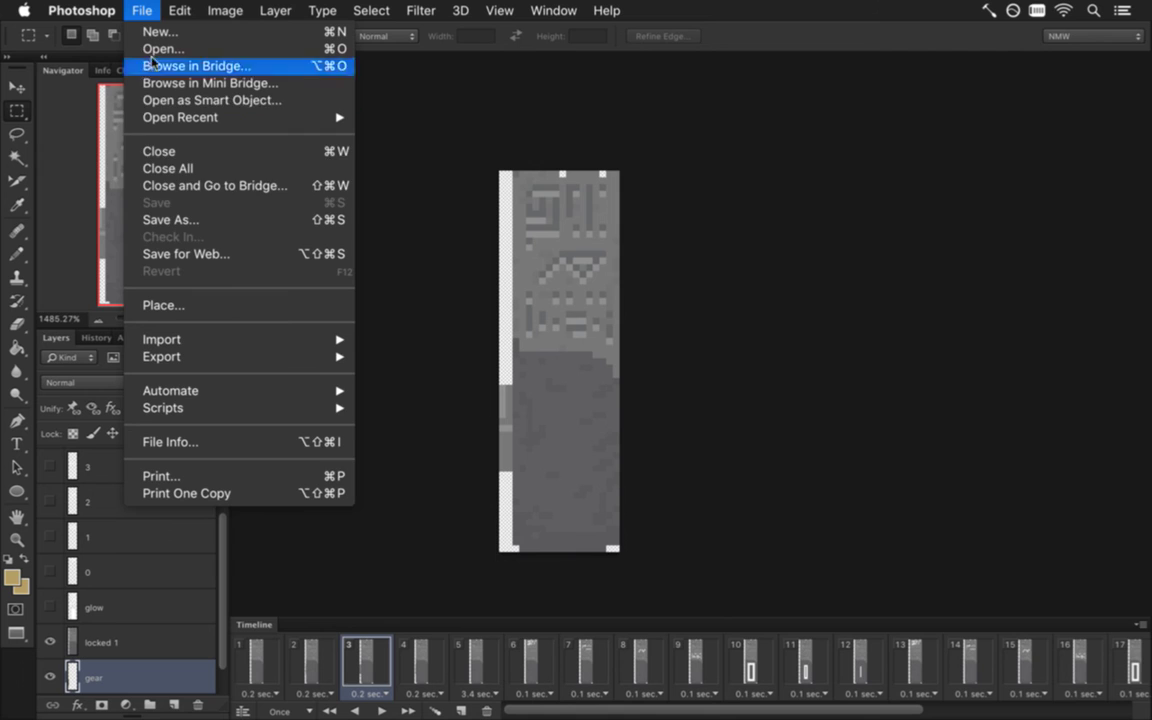
left_click(170, 219)
key("Right")
key("Left")
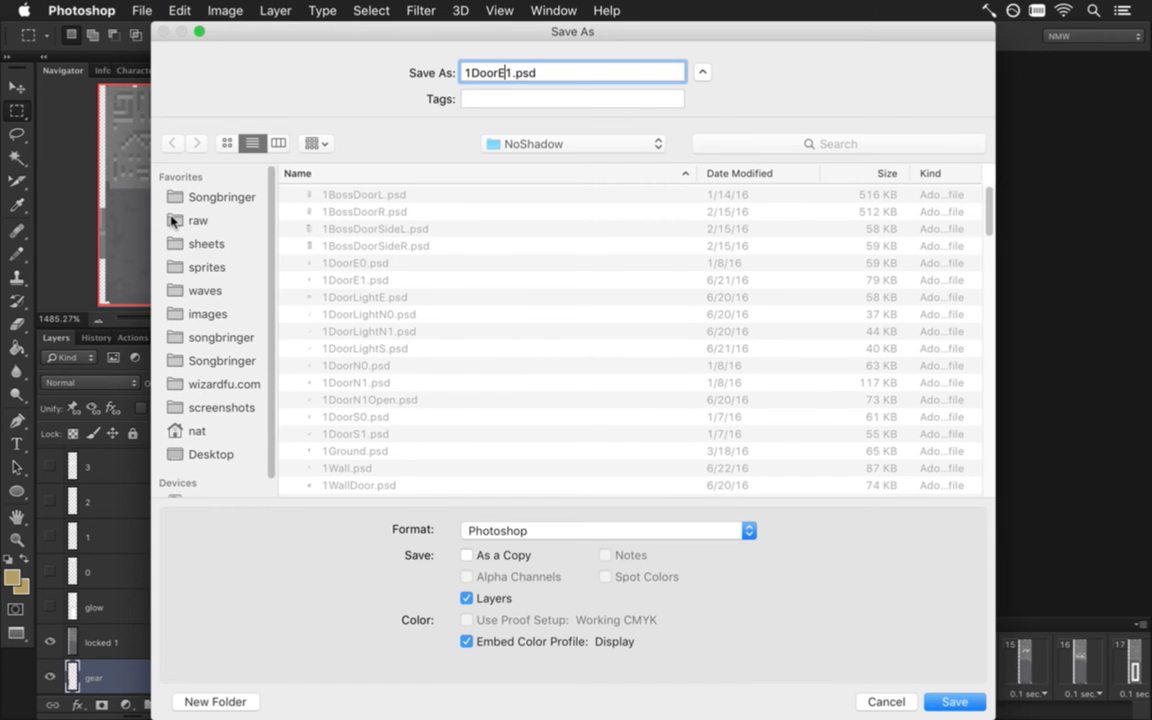
key("Up")
key("Delete")
type("8")
key("Return")
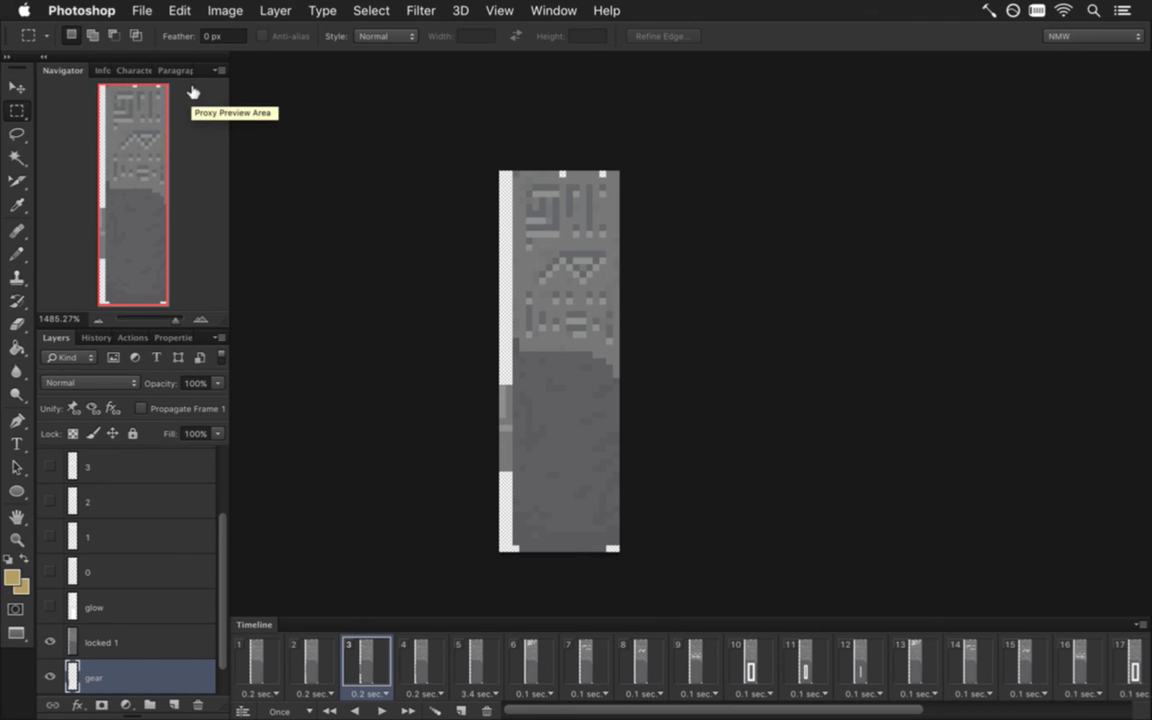
Save another copy of 8DoorE1.psd as 8DoorE1Open.psd in the NoShadow folder
left_click(143, 10)
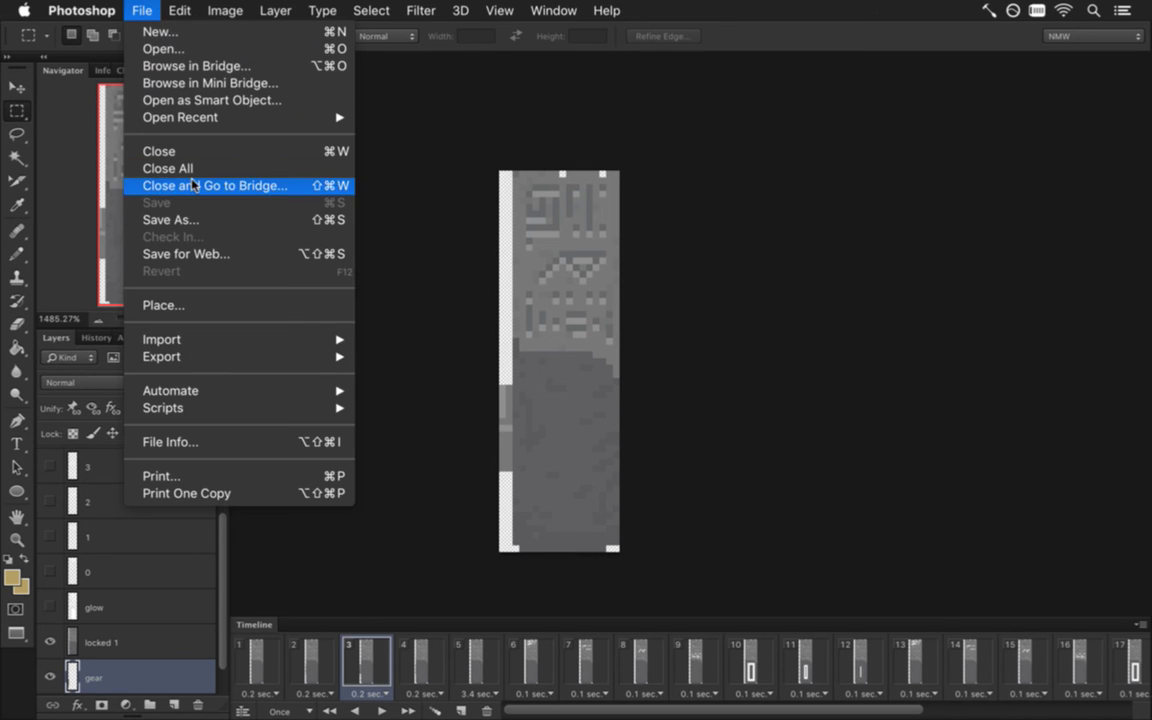
left_click(189, 220)
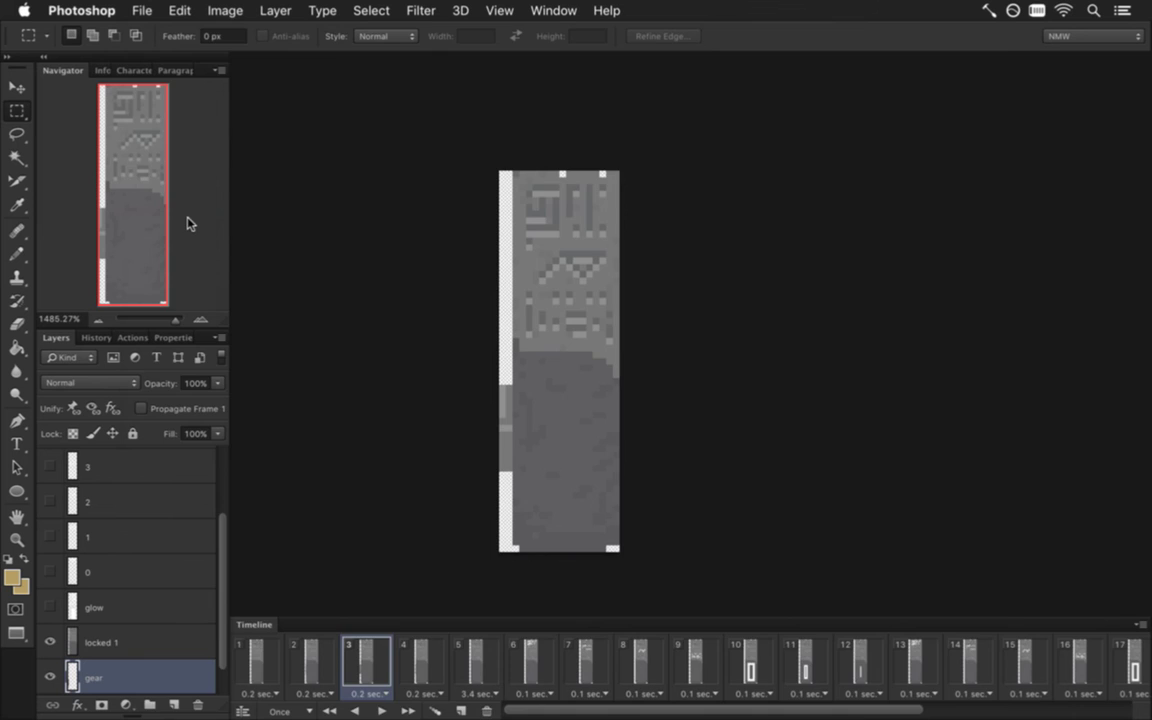
type("Open")
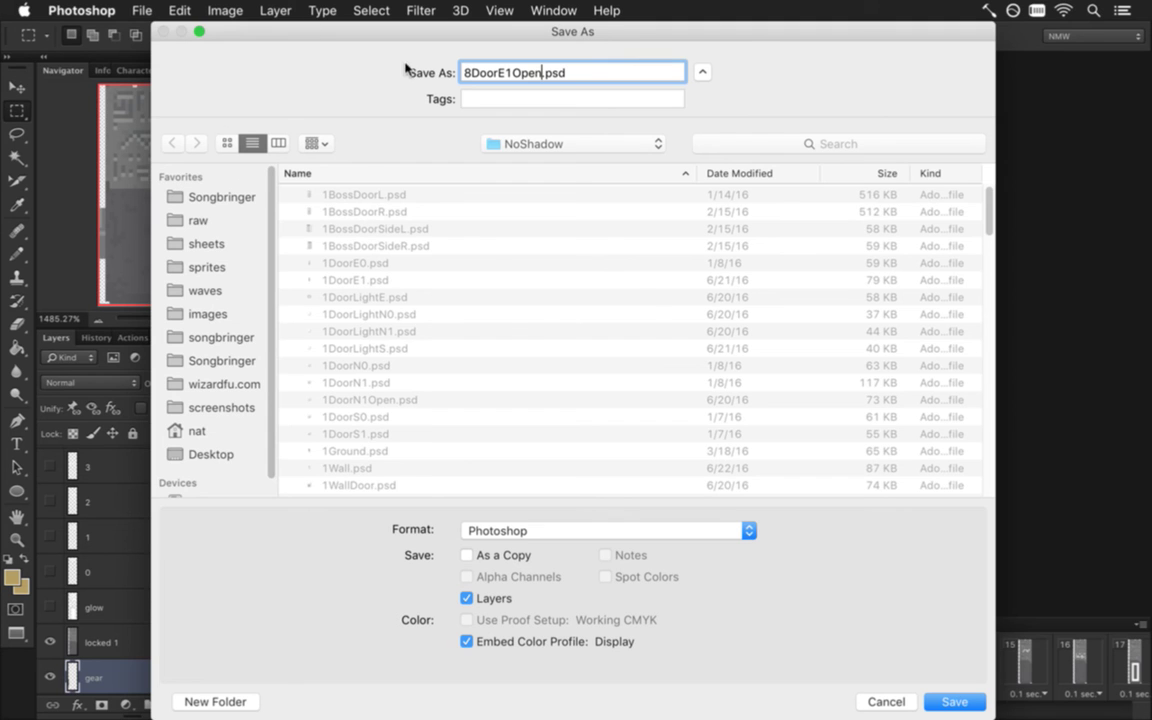
left_click(580, 144)
left_click(578, 130)
key("Return")
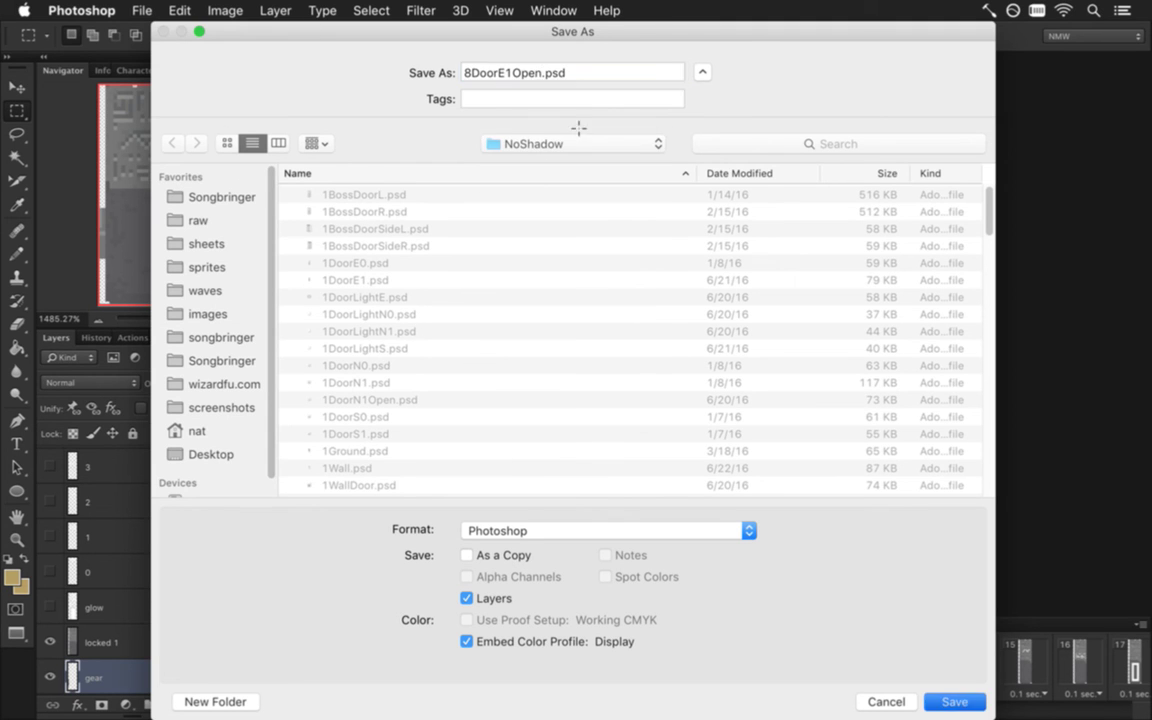
Bring 8DoorE0.psd to the front and save a copy as 8DoorE0Open.psd in the NoShadow folder
left_click(553, 10)
left_click(595, 663)
left_click(553, 10)
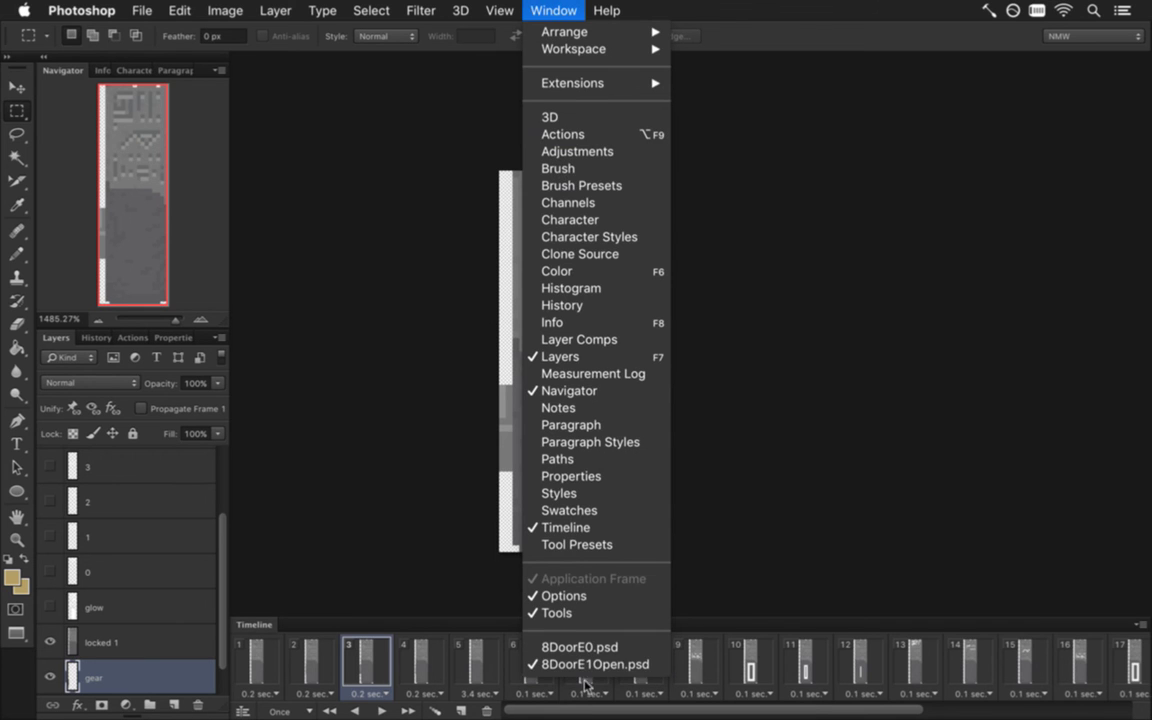
left_click(578, 647)
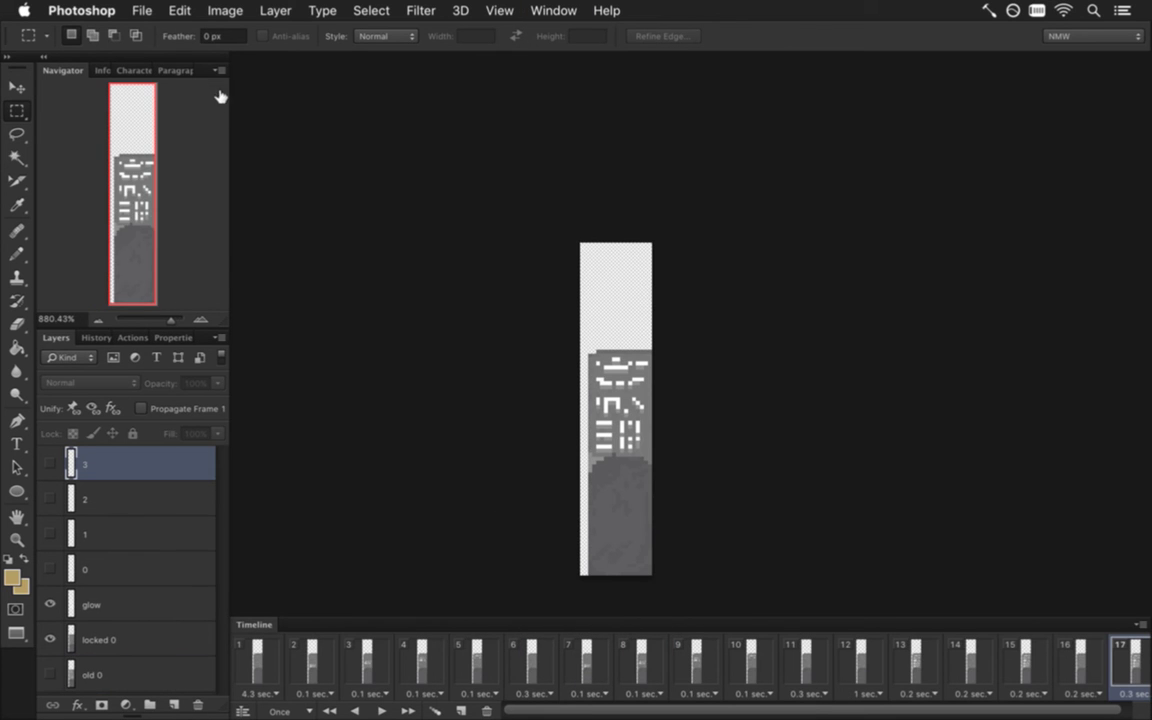
left_click(140, 11)
left_click(195, 226)
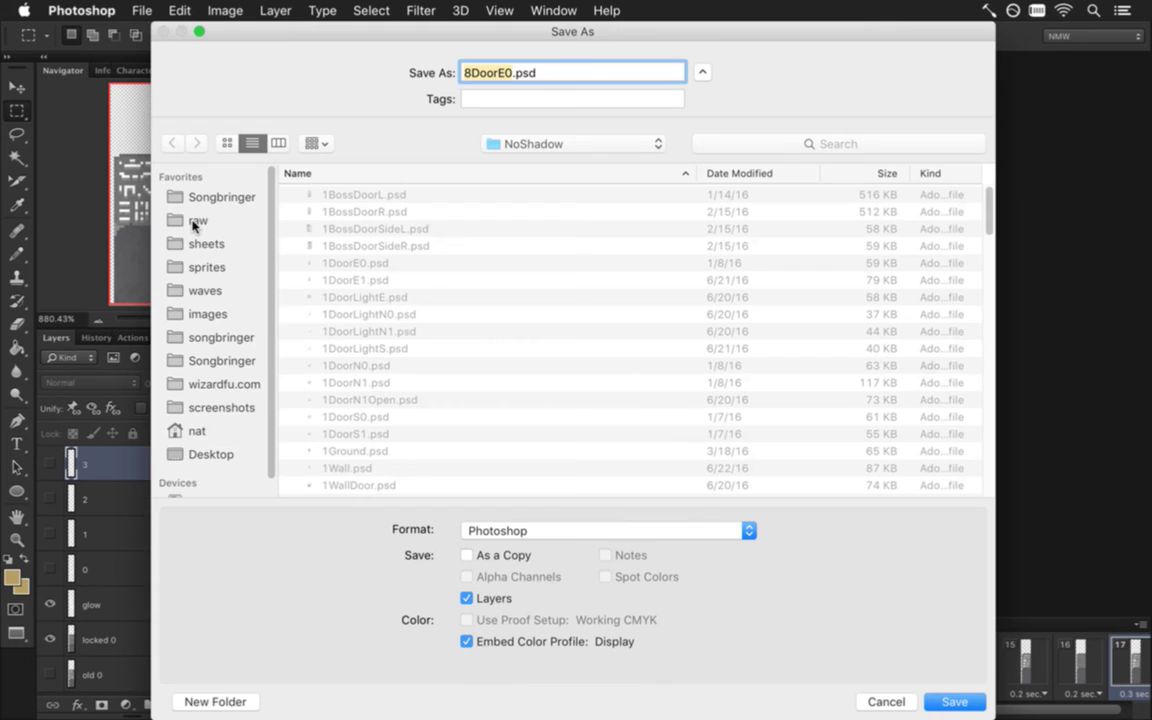
key("Right")
type("Open")
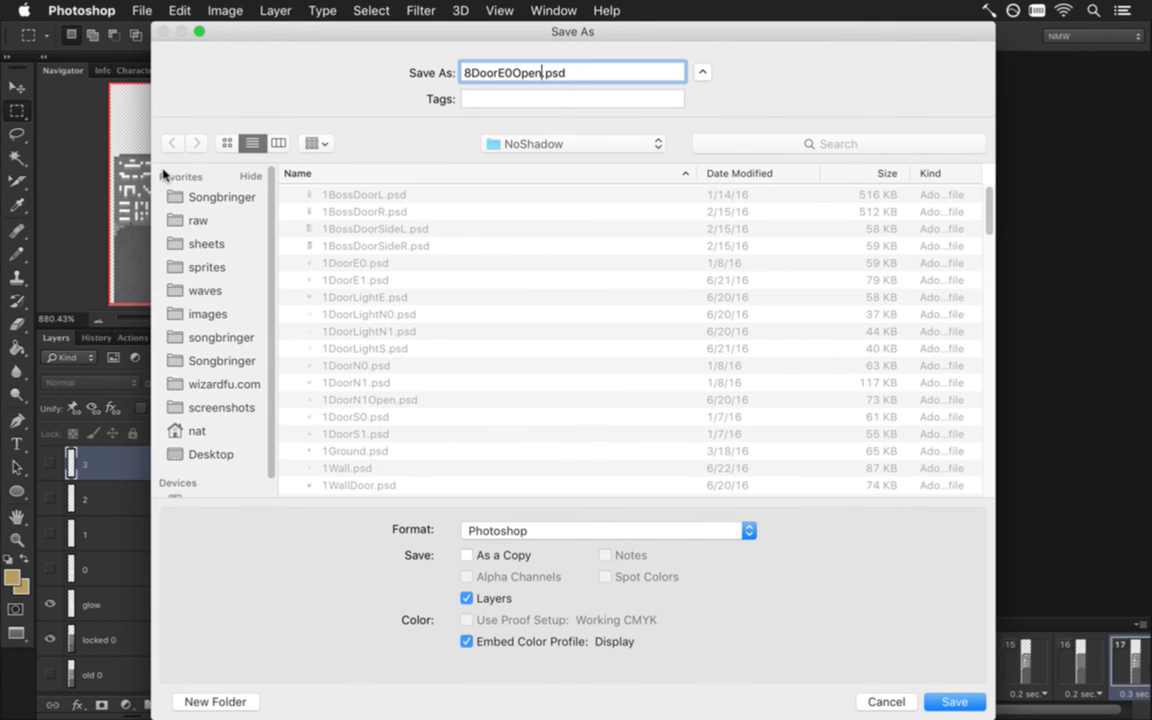
key("Return")
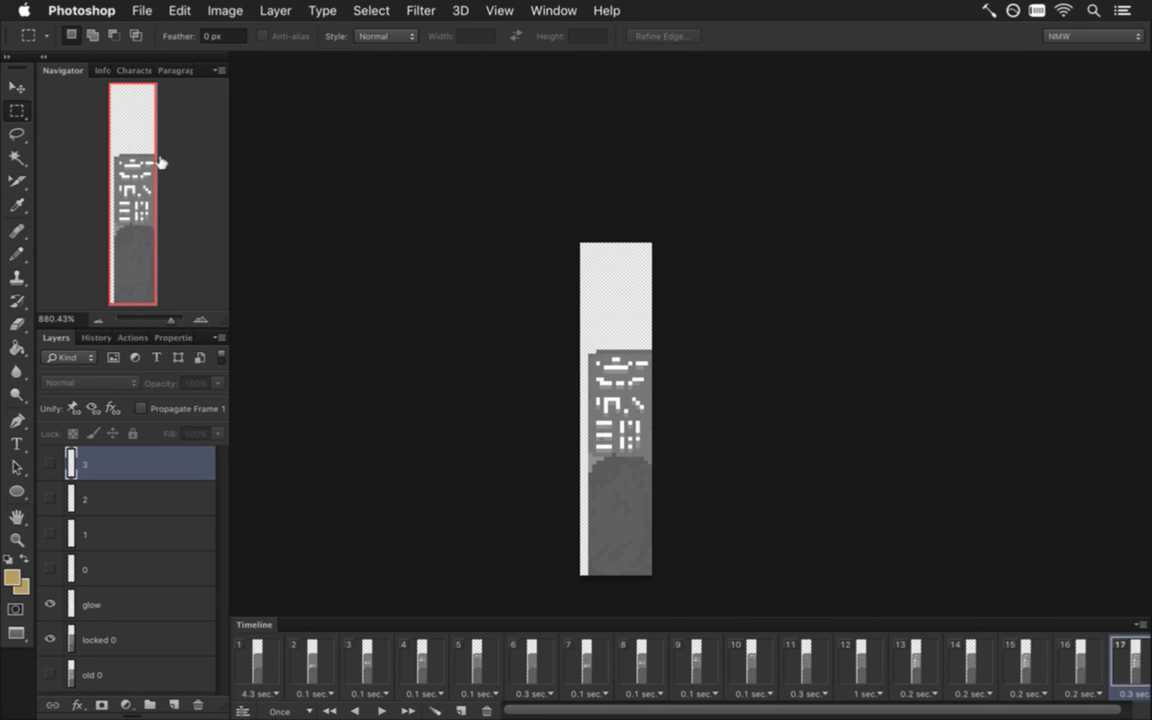
left_click(142, 11)
mouse_move(155, 115)
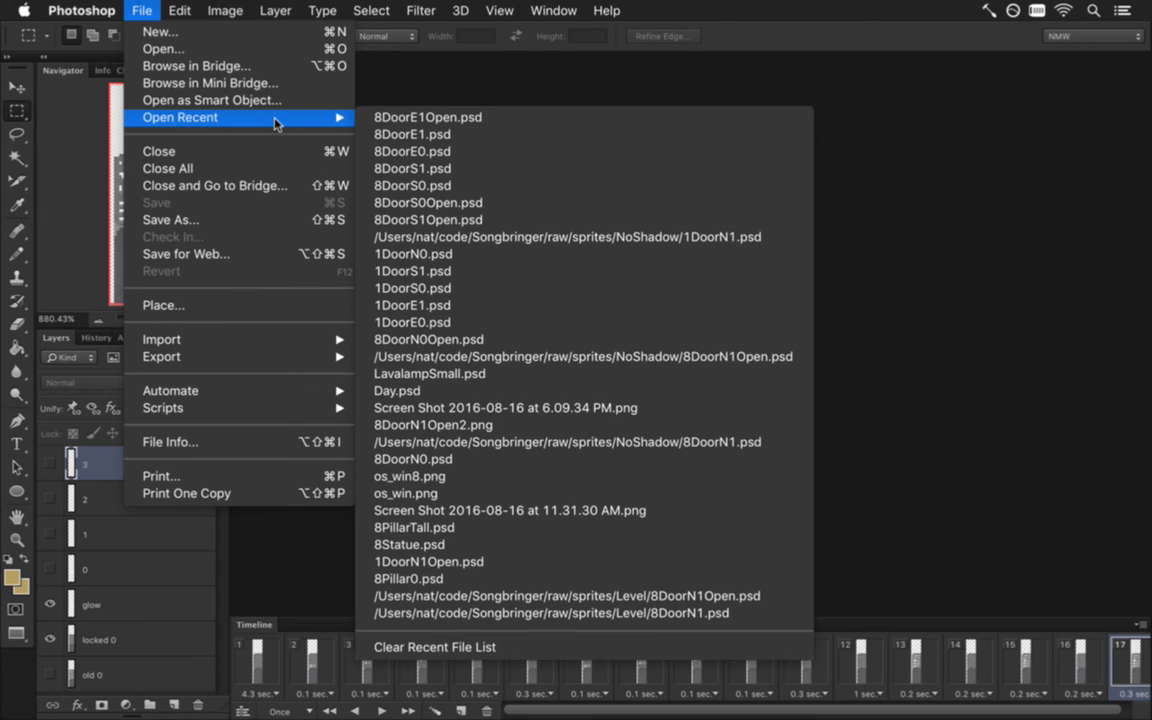
left_click(436, 340)
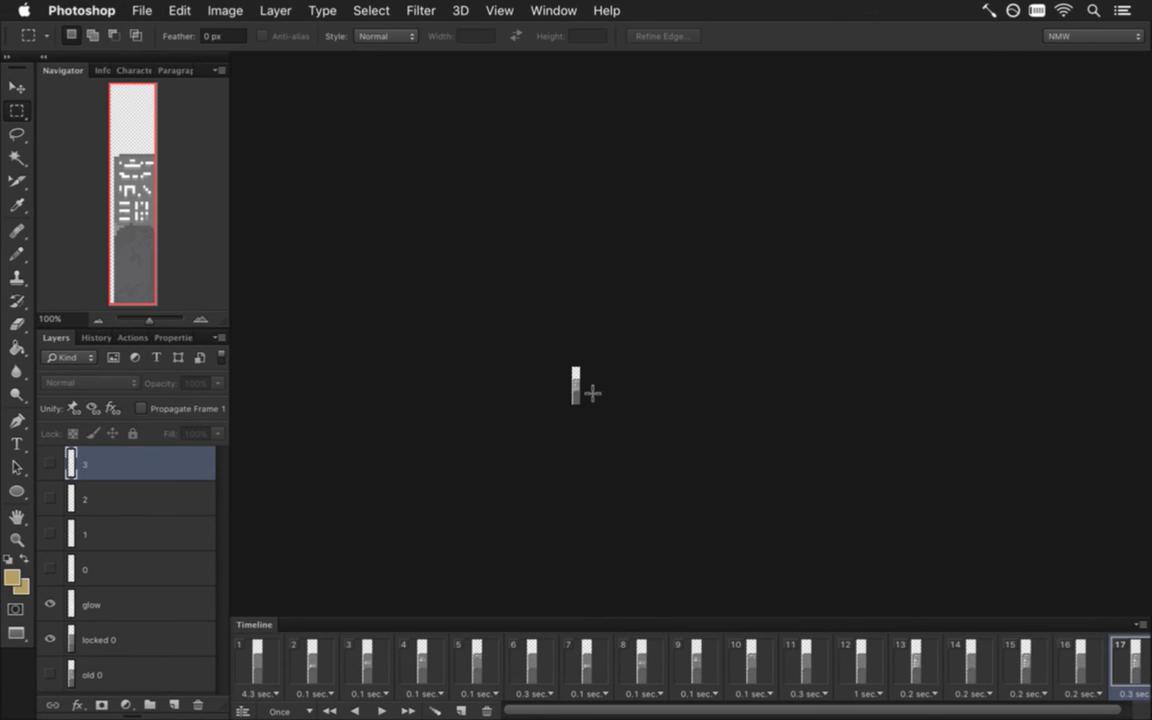
key("super+plus")
Open the recent file 8DoorN0Open.psd and enlarge its door sprite
left_click(141, 10)
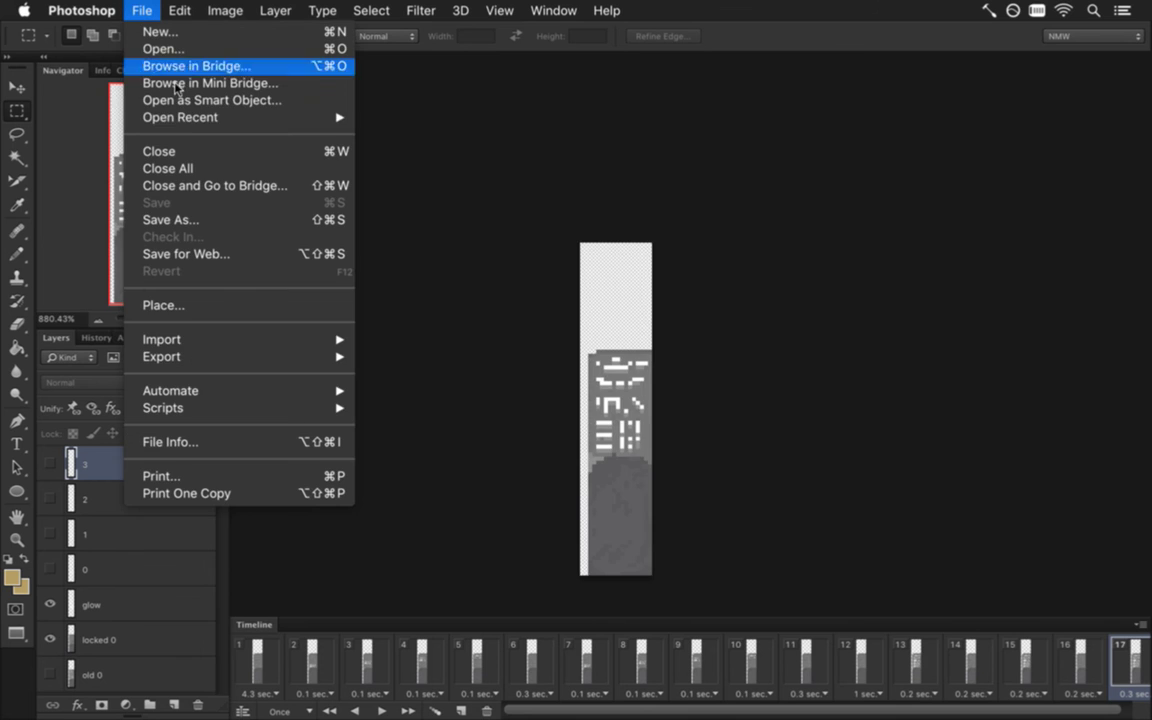
mouse_move(197, 120)
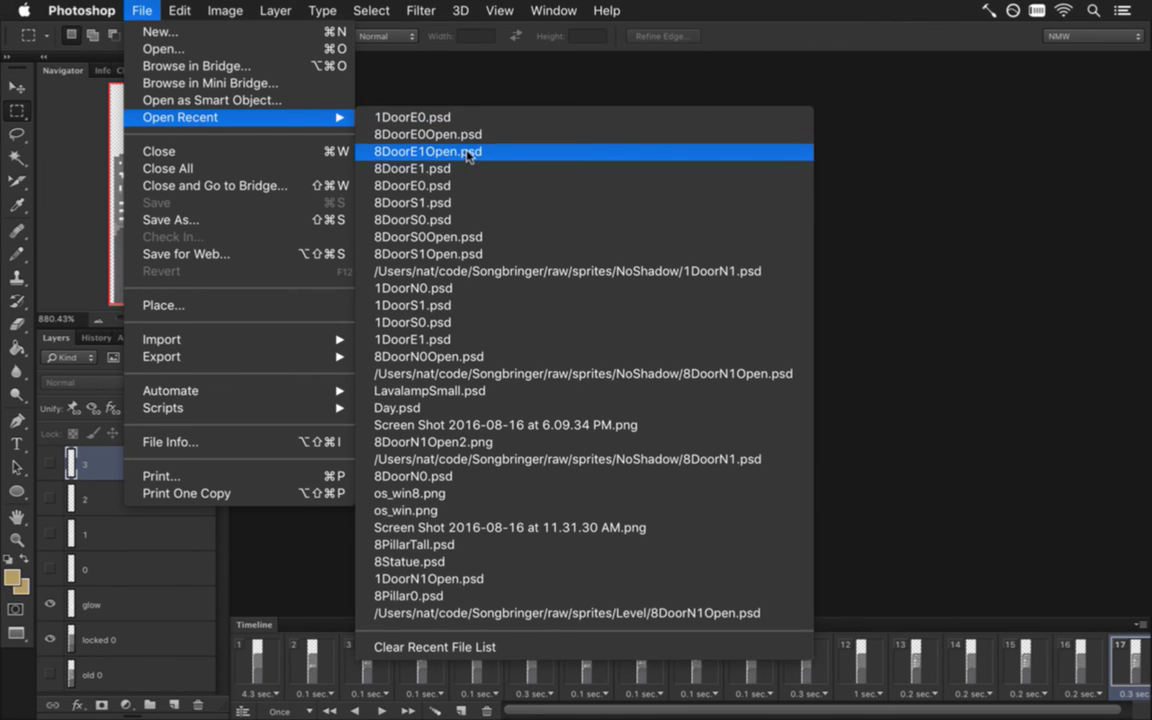
left_click(447, 356)
left_click_drag(571, 386, 771, 435)
left_click_drag(656, 432, 640, 342)
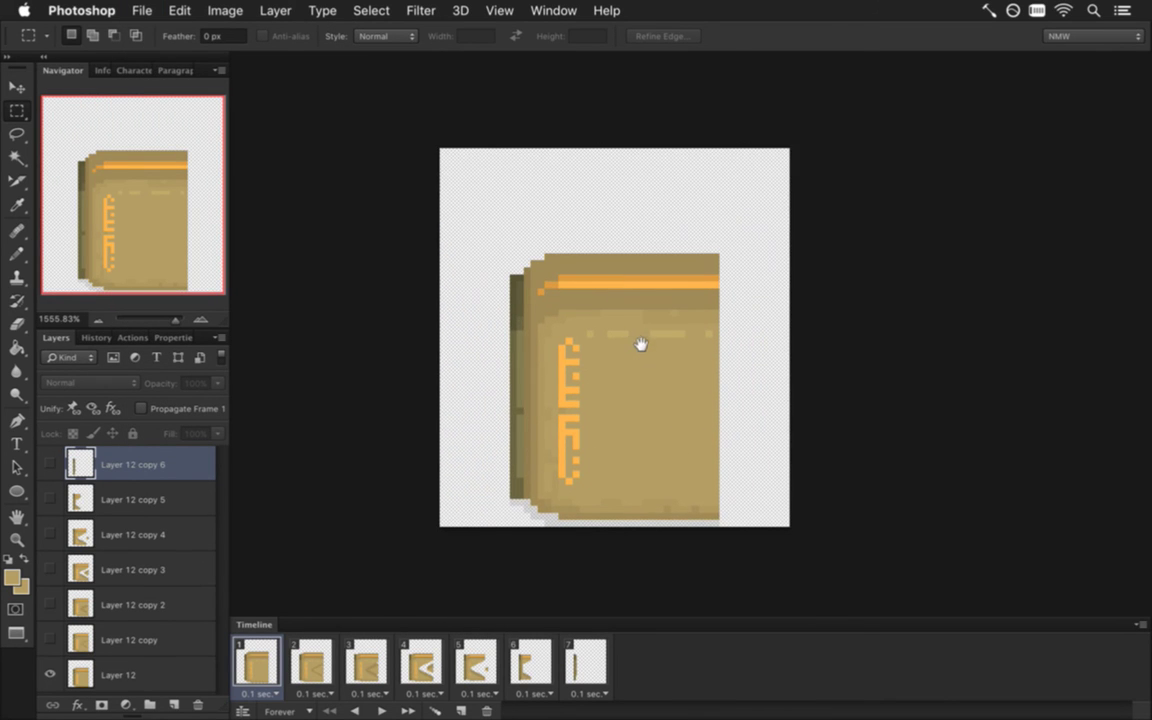
Select the entire canvas of 8DoorN0Open.psd
left_click(146, 9)
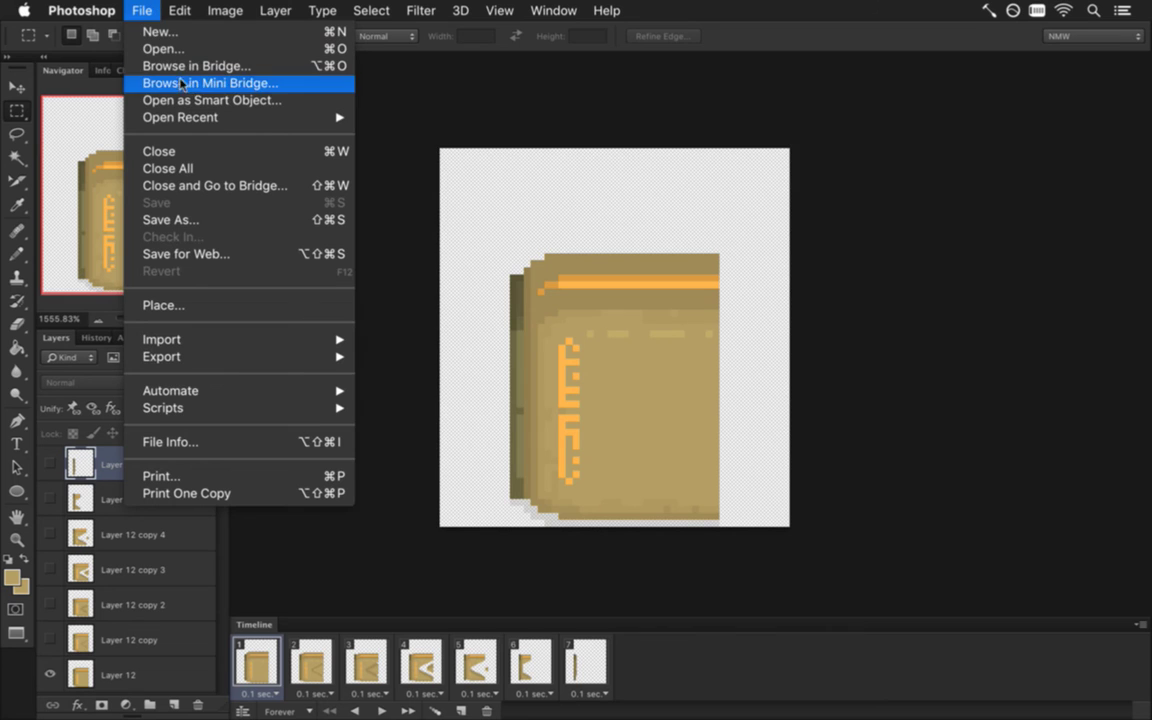
mouse_move(170, 117)
left_click(451, 95)
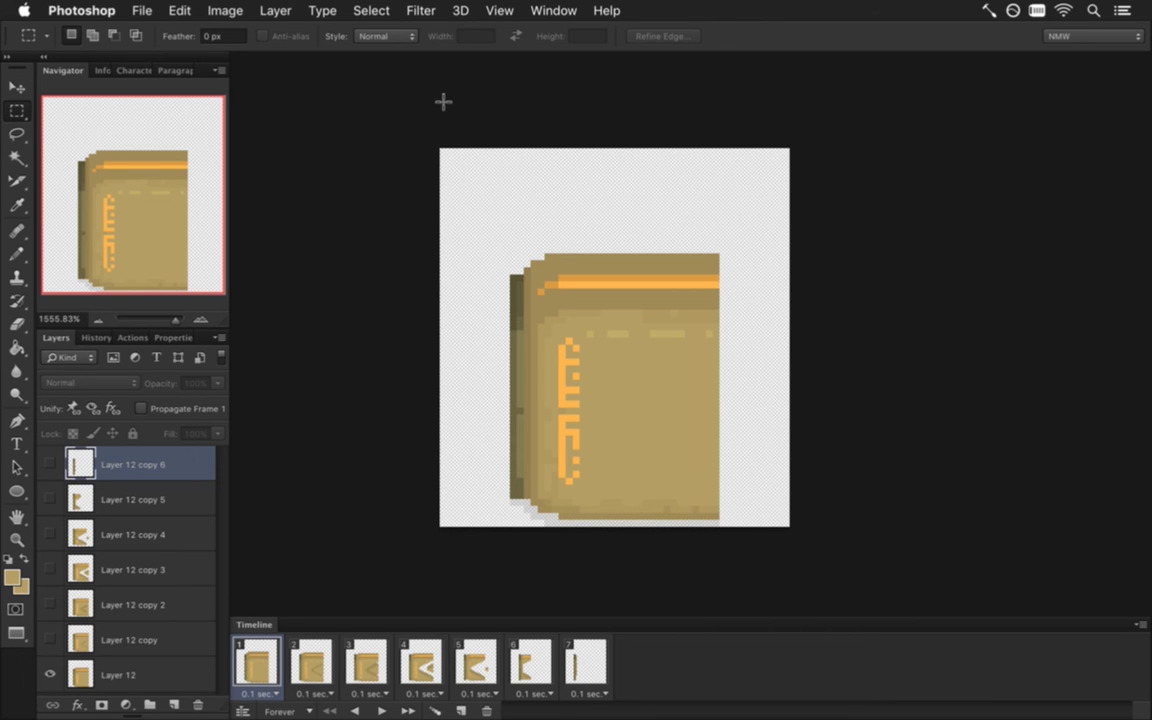
key("super+a")
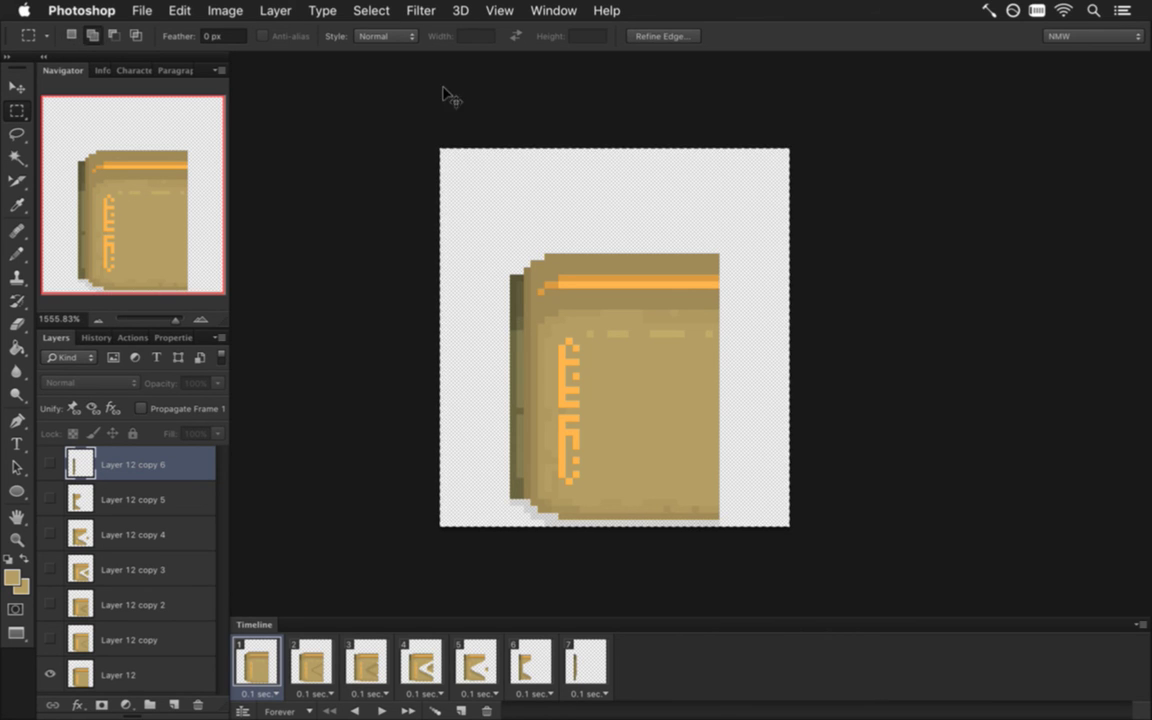
Bring 8DoorE0Open.psd to the front and delete every animation frame after frame 1
left_click(550, 11)
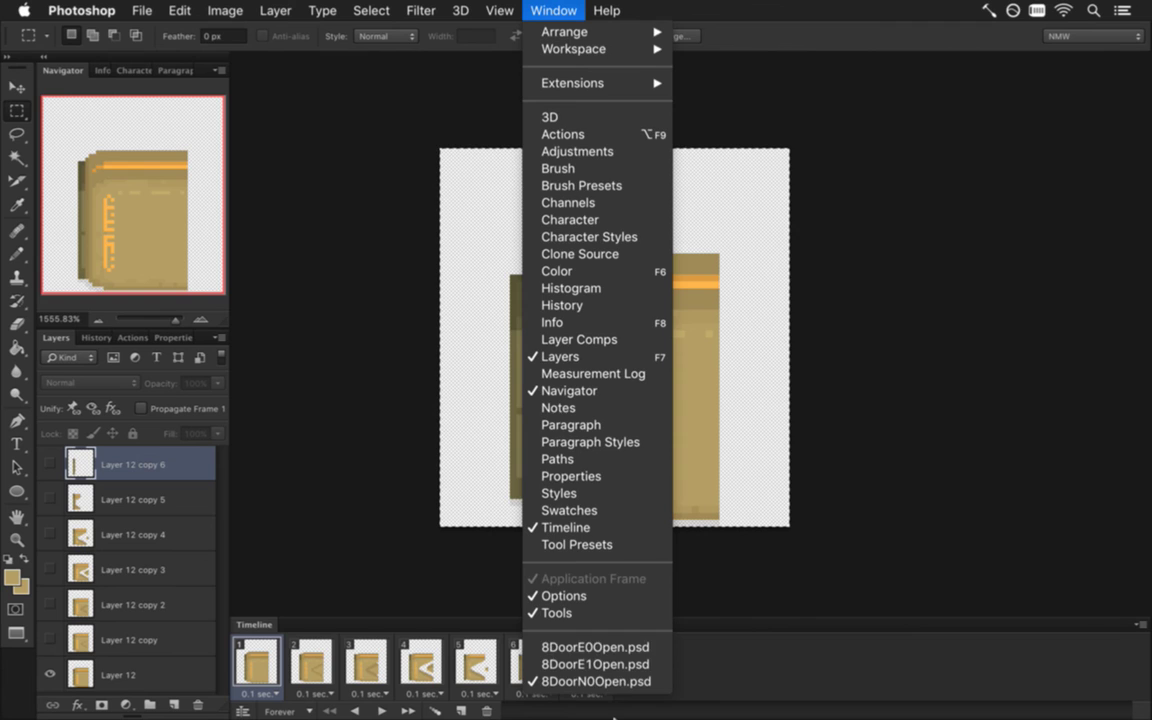
left_click(601, 648)
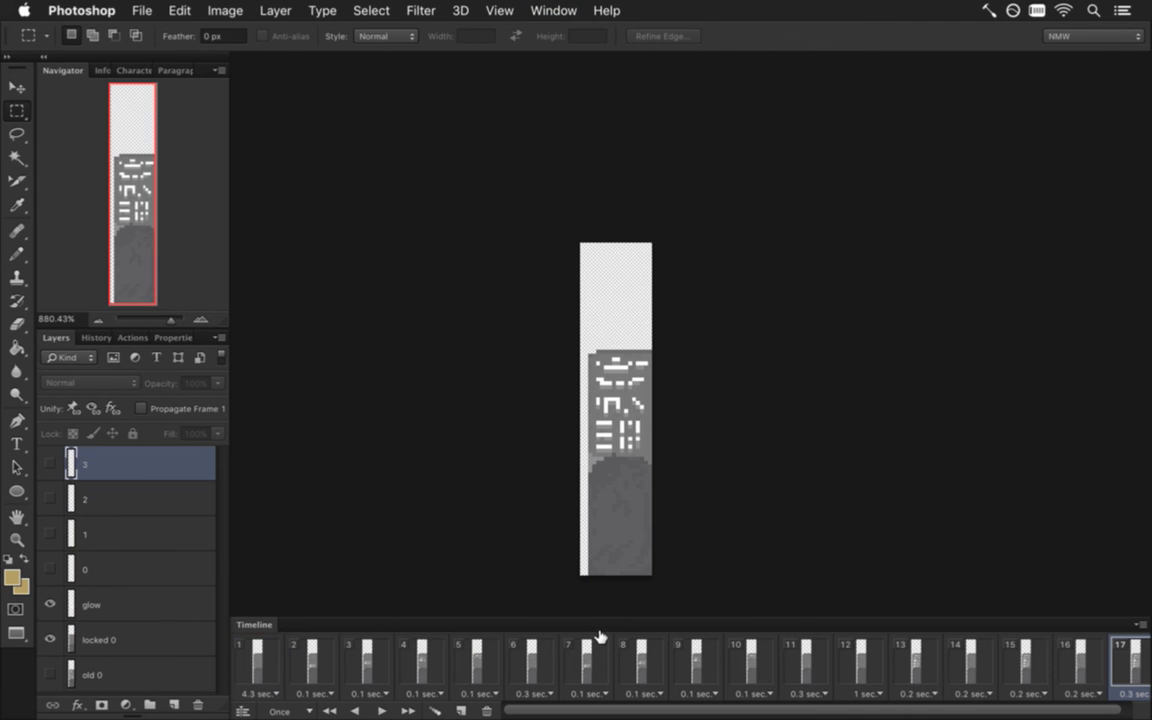
left_click(260, 664)
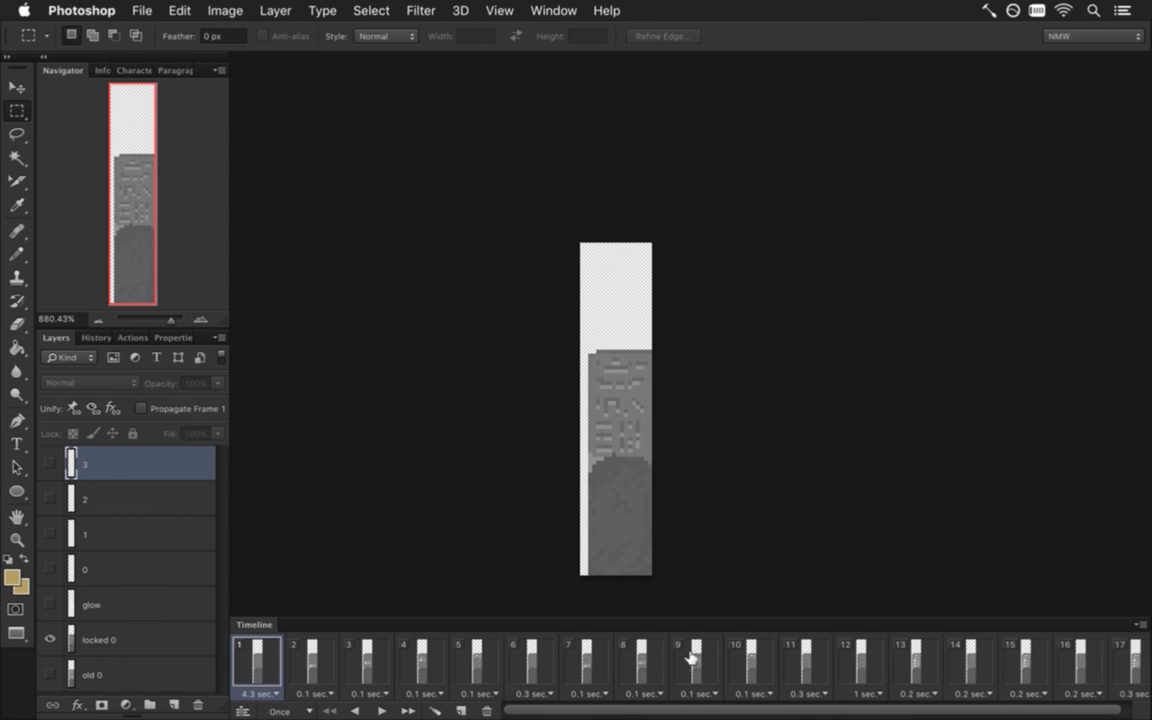
scroll(836, 712, "right", 1)
left_click(1110, 658)
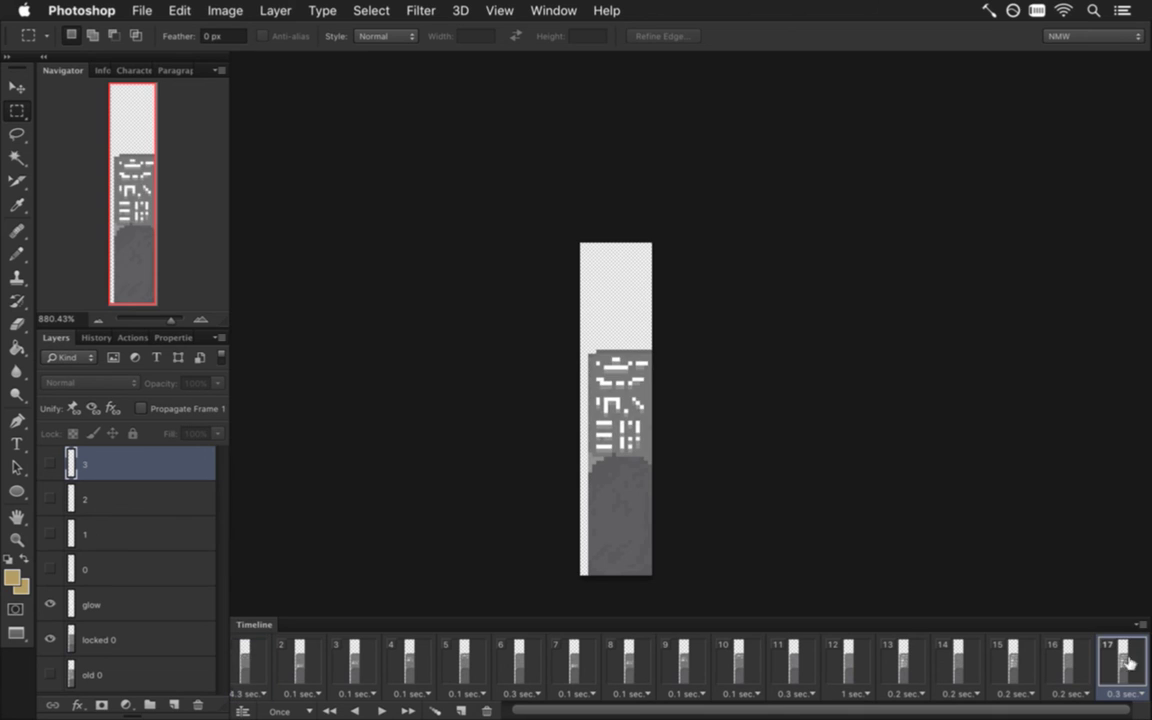
left_click(487, 710)
double_click(487, 710)
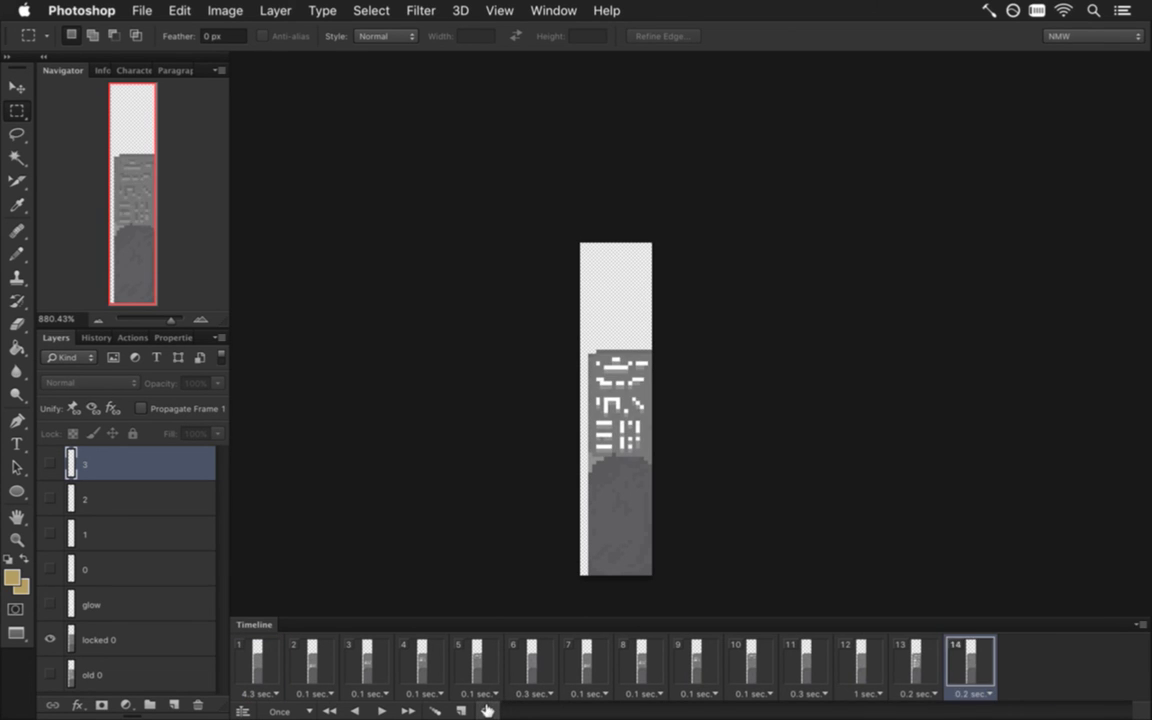
double_click(487, 710)
left_click(487, 710)
double_click(487, 710)
double_click(487, 710)
left_click(487, 710)
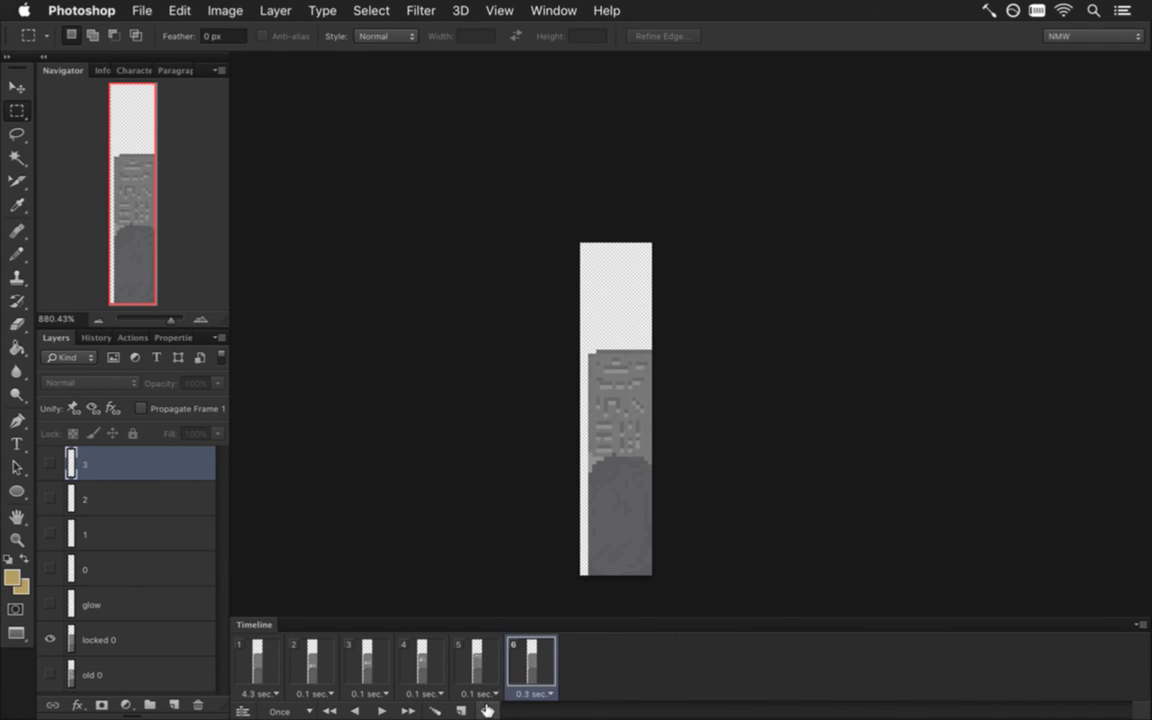
left_click(487, 710)
double_click(487, 710)
left_click(487, 710)
left_click(487, 710)
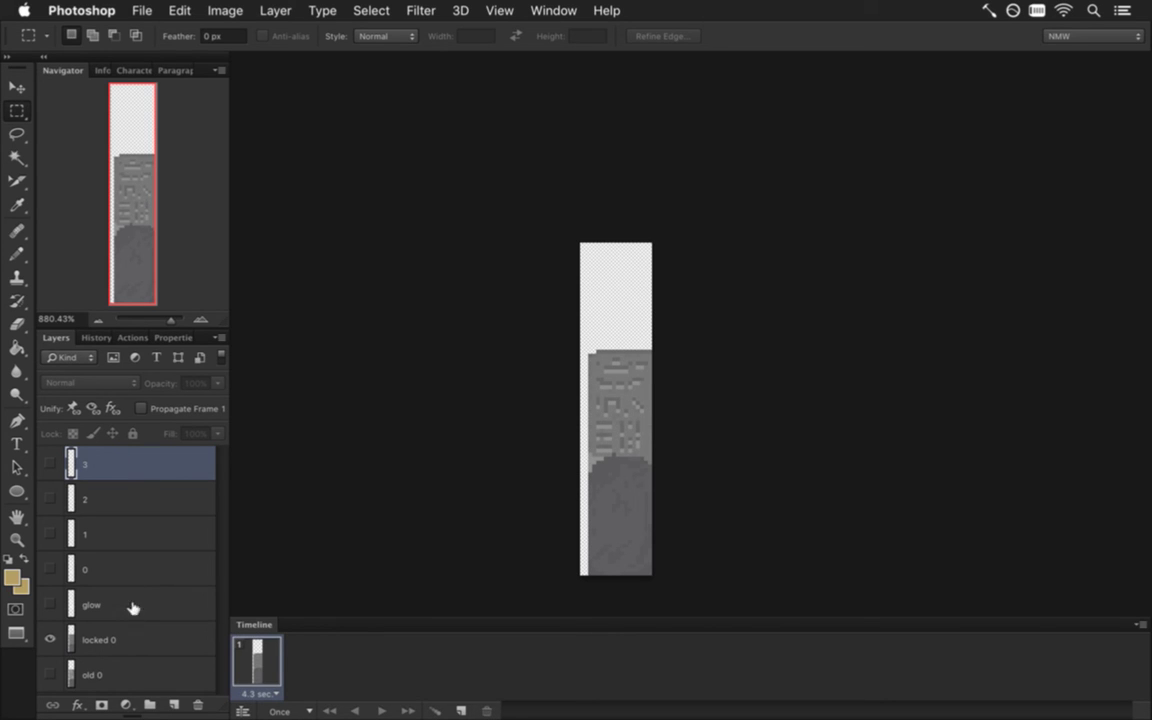
Delete the layers 3, 2, 1, 0, glow and old 0, keeping only the locked 0 layer
double_click(199, 705)
double_click(199, 705)
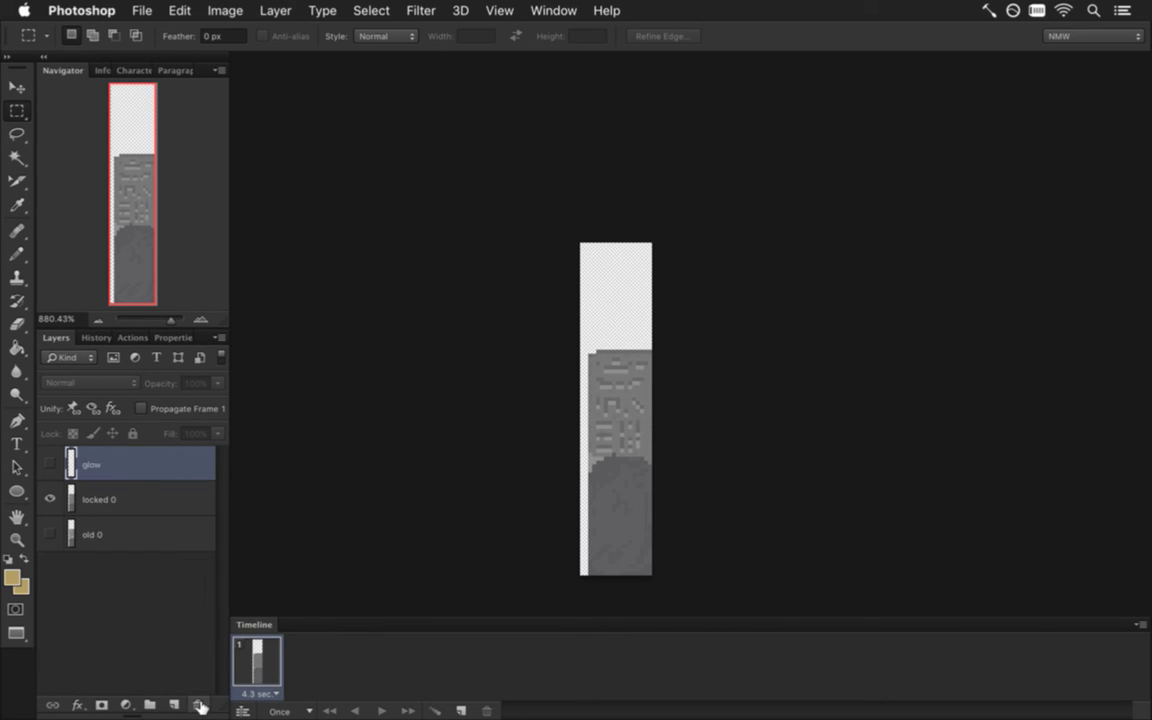
left_click(199, 705)
left_click(147, 497)
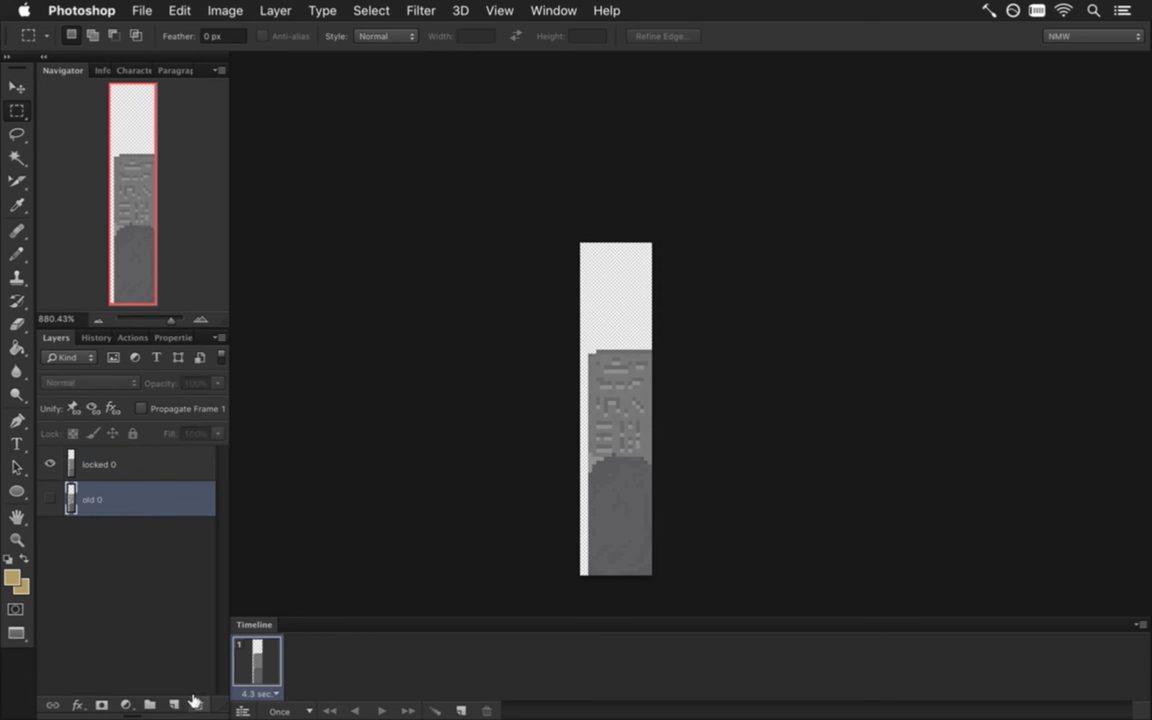
left_click(195, 704)
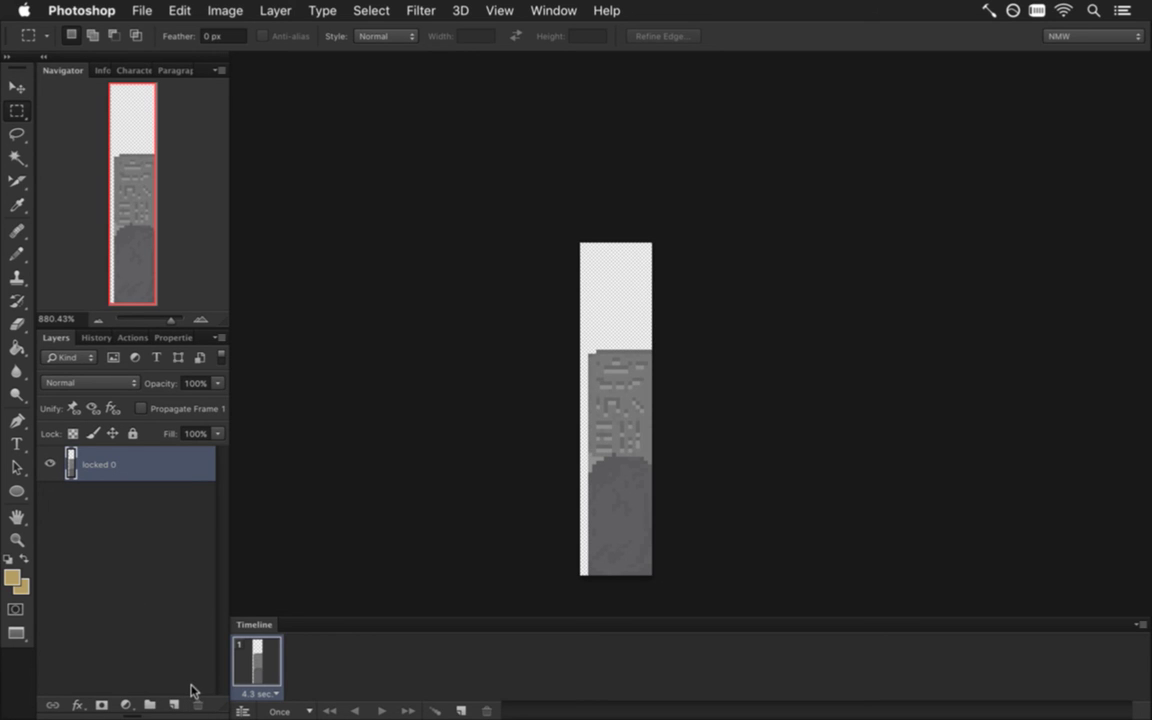
Set the remaining frame's delay to 0.1 seconds and enlarge the door sprite
left_click(259, 693)
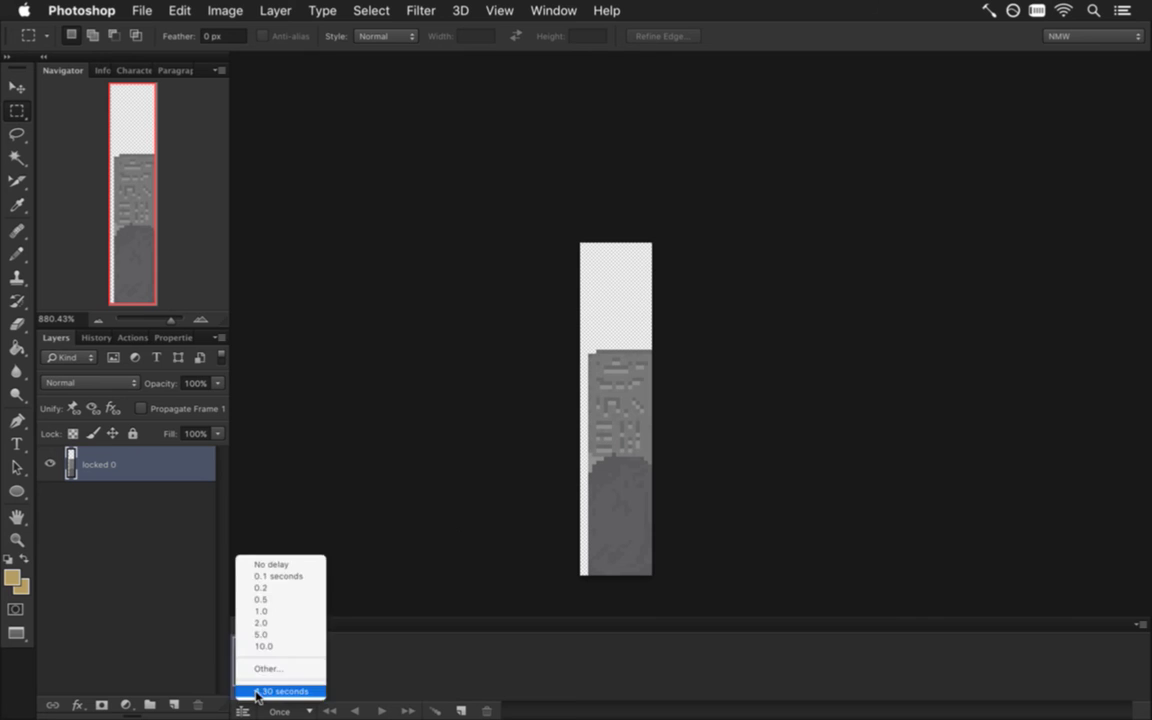
left_click(278, 578)
left_click_drag(599, 424, 624, 391)
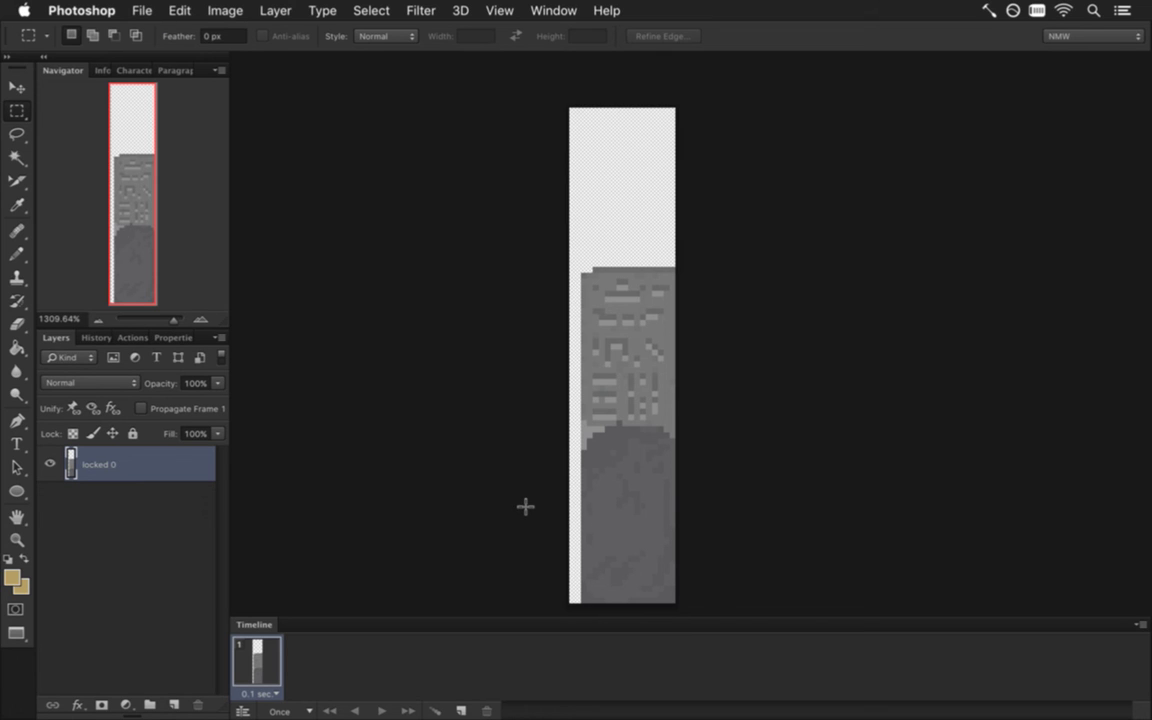
Paste the copied gold door as a new layer, disable Propagate Frame 1, and move it over the upper part of the grey door
key("super+v")
key("v")
left_click(141, 408)
left_click_drag(643, 355, 653, 168)
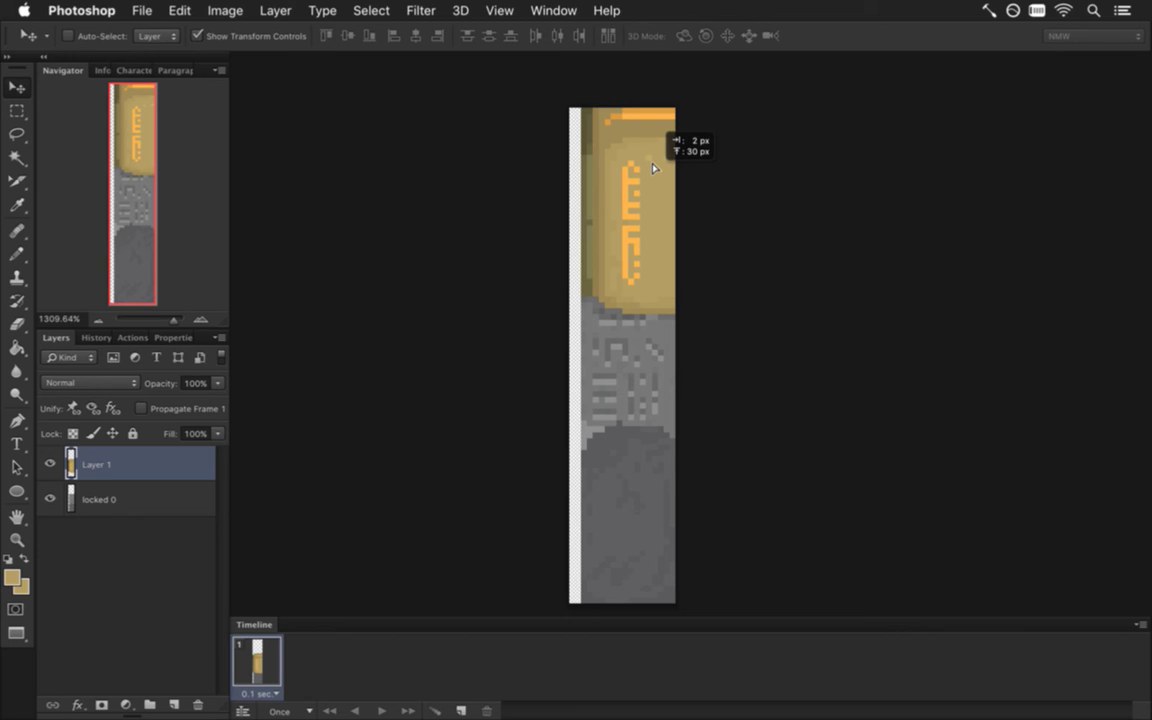
left_click_drag(652, 168, 652, 168)
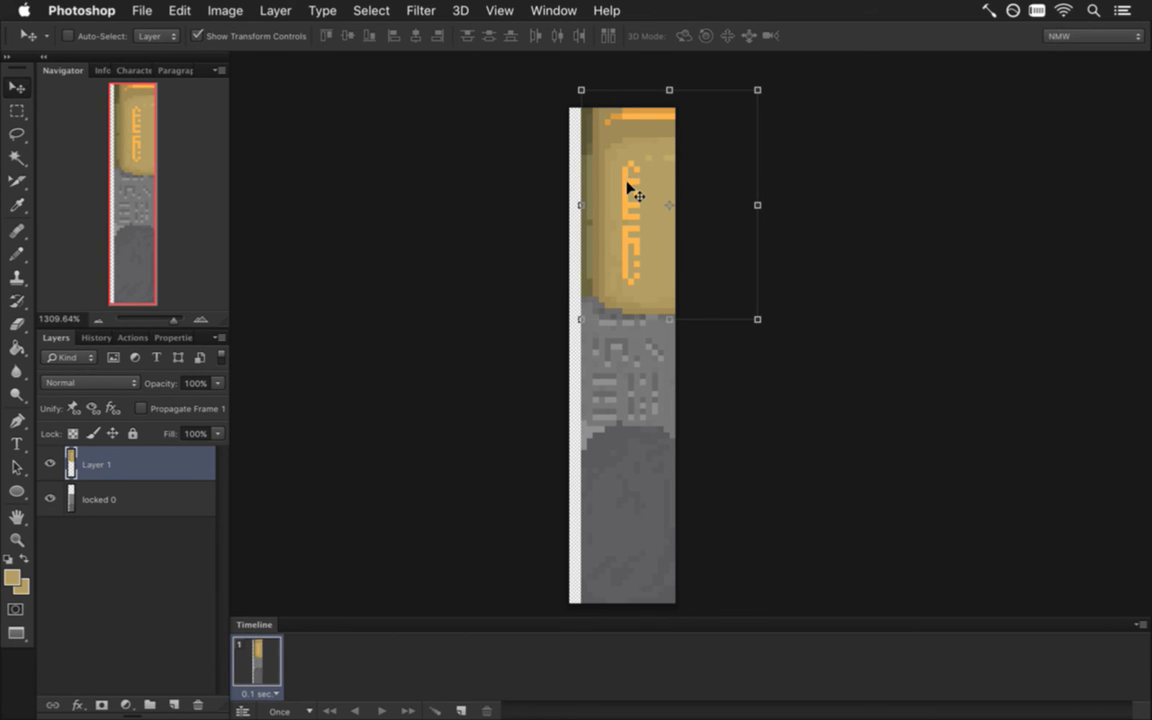
Sample dark olive from the gold door's edge and outline the grey lower doorway using a 3 px Pencil
key("i")
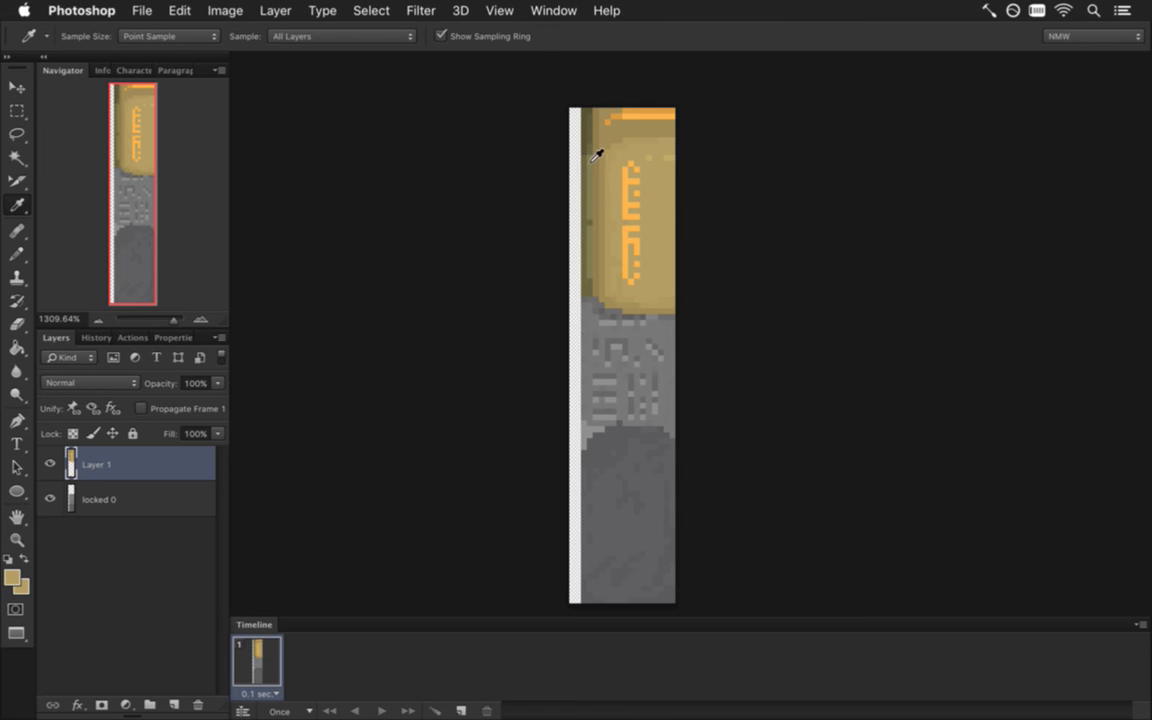
left_click(592, 157)
left_click(590, 140)
key("b")
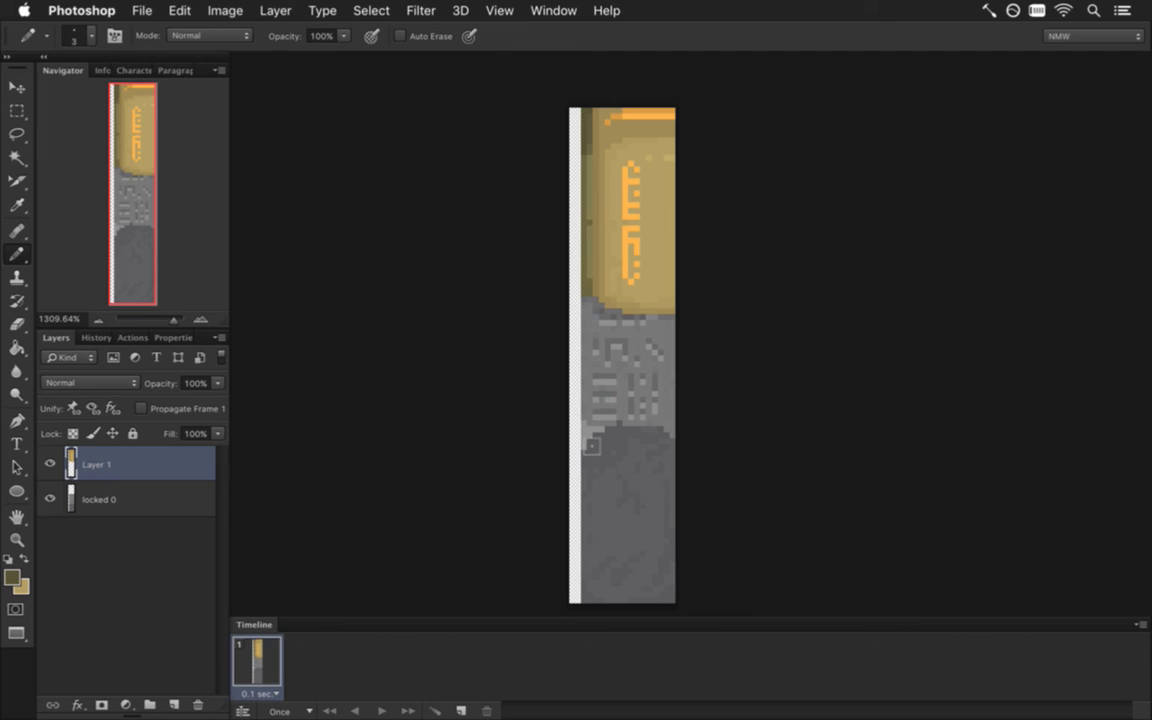
mouse_move(592, 447)
left_mouse_down()
mouse_move(589, 437)
mouse_move(594, 602)
mouse_move(658, 607)
mouse_move(623, 604)
mouse_move(629, 588)
left_mouse_up()
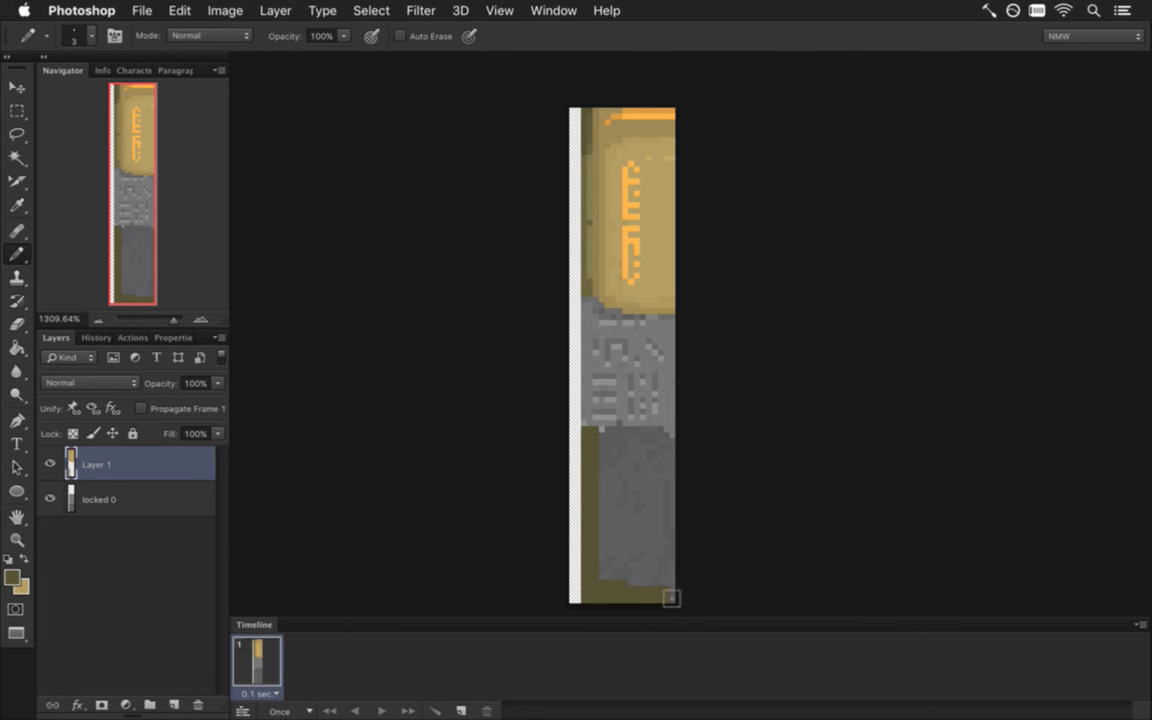
mouse_move(669, 607)
left_mouse_down()
mouse_move(664, 446)
mouse_move(607, 446)
mouse_move(638, 441)
mouse_move(661, 470)
left_mouse_up()
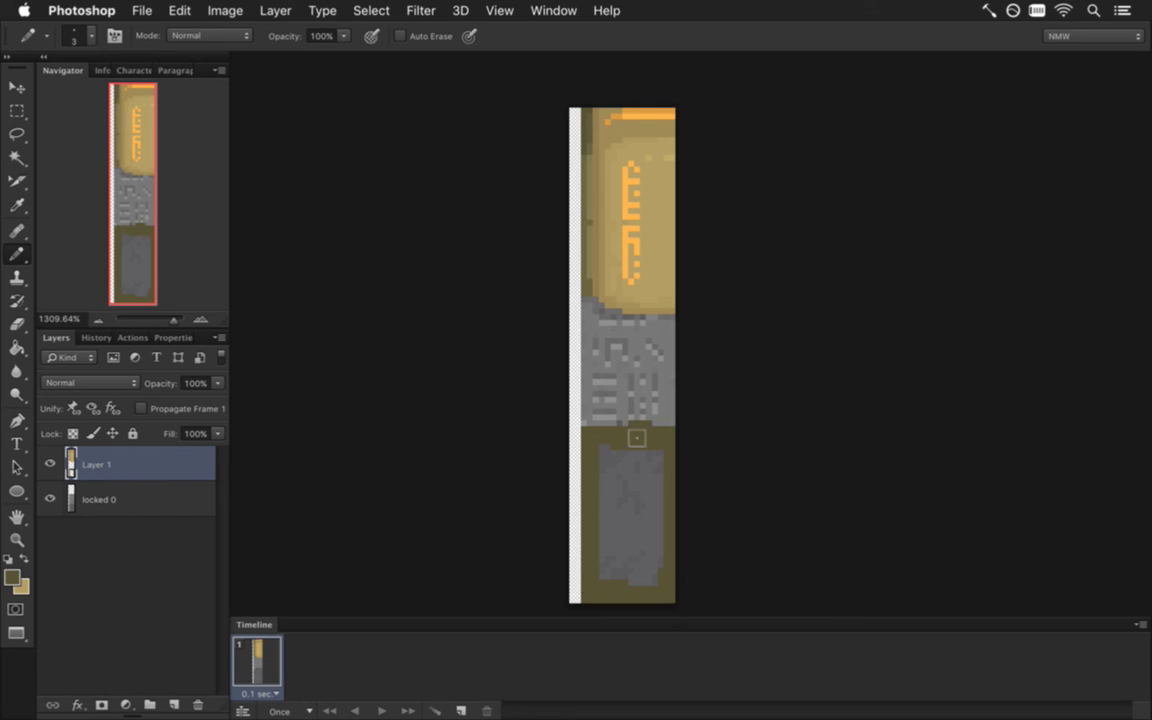
Erase the stray olive pixels above the lower panel with a 1 px eraser and fill its interior with dark olive
key("e")
key("bracketleft")
key("bracketleft")
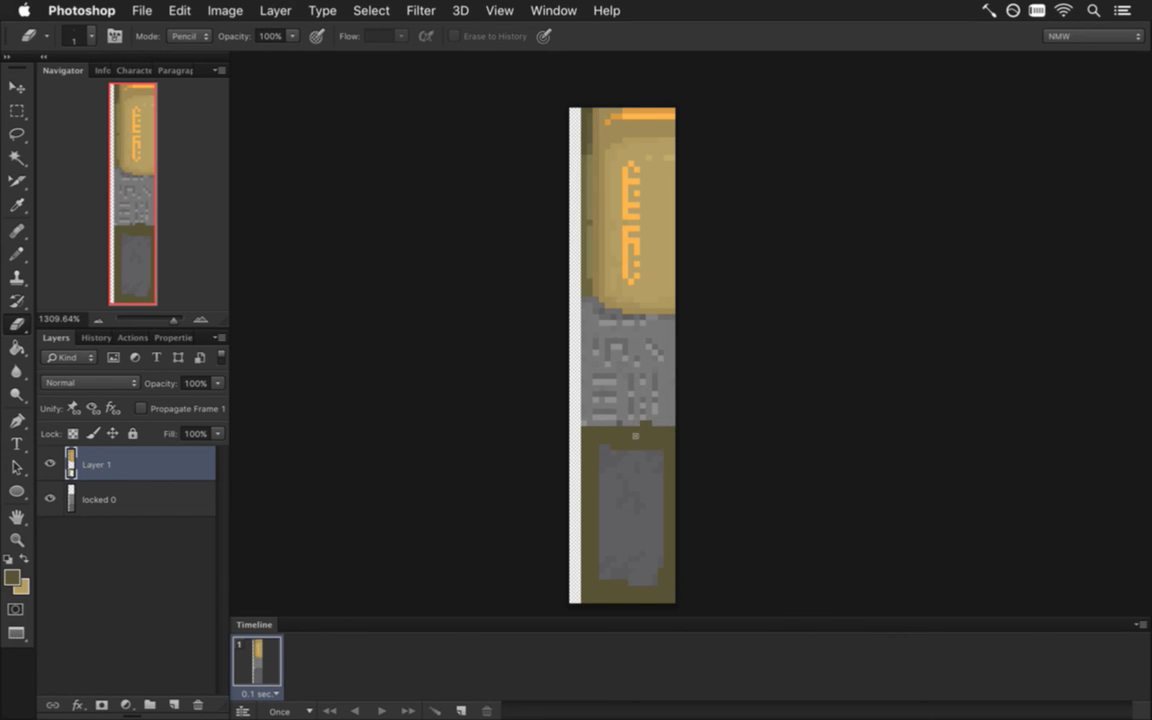
key("b")
mouse_move(614, 540)
left_mouse_down()
mouse_move(644, 470)
mouse_move(658, 481)
mouse_move(663, 554)
mouse_move(647, 590)
mouse_move(626, 510)
mouse_move(628, 529)
mouse_move(607, 568)
left_mouse_up()
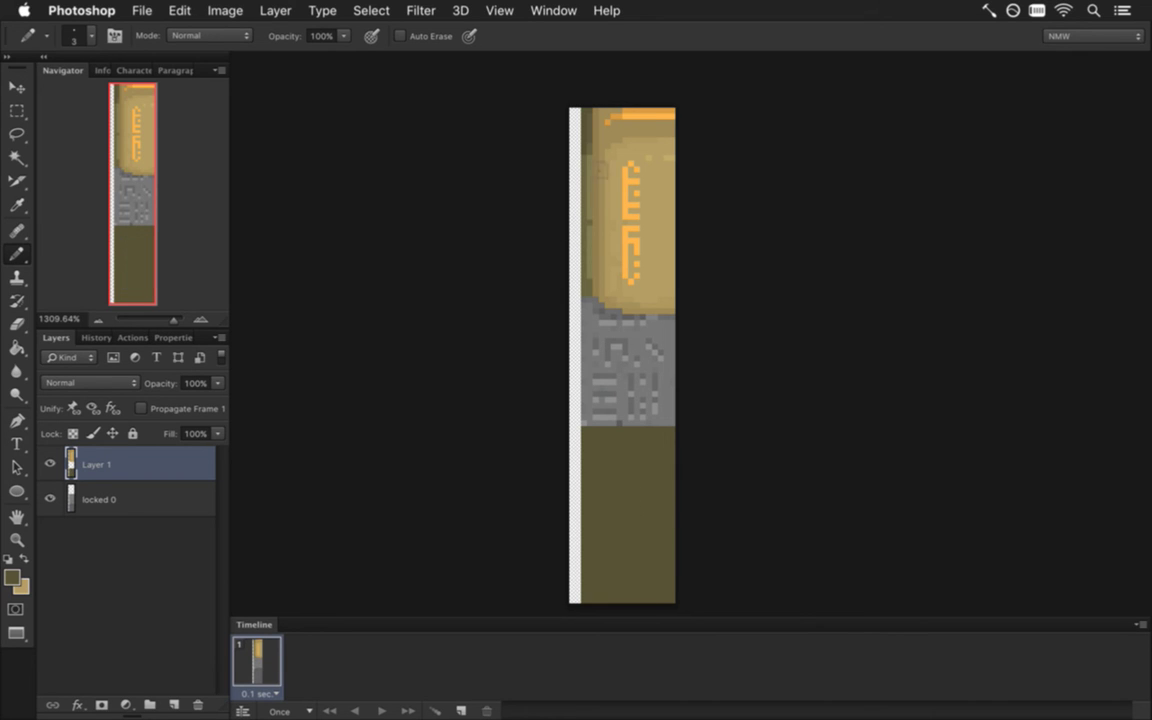
Add lighter olive edge highlights and small specks to the dark lower panel using a 1 px Pencil
key("i")
key("b")
left_click(594, 456)
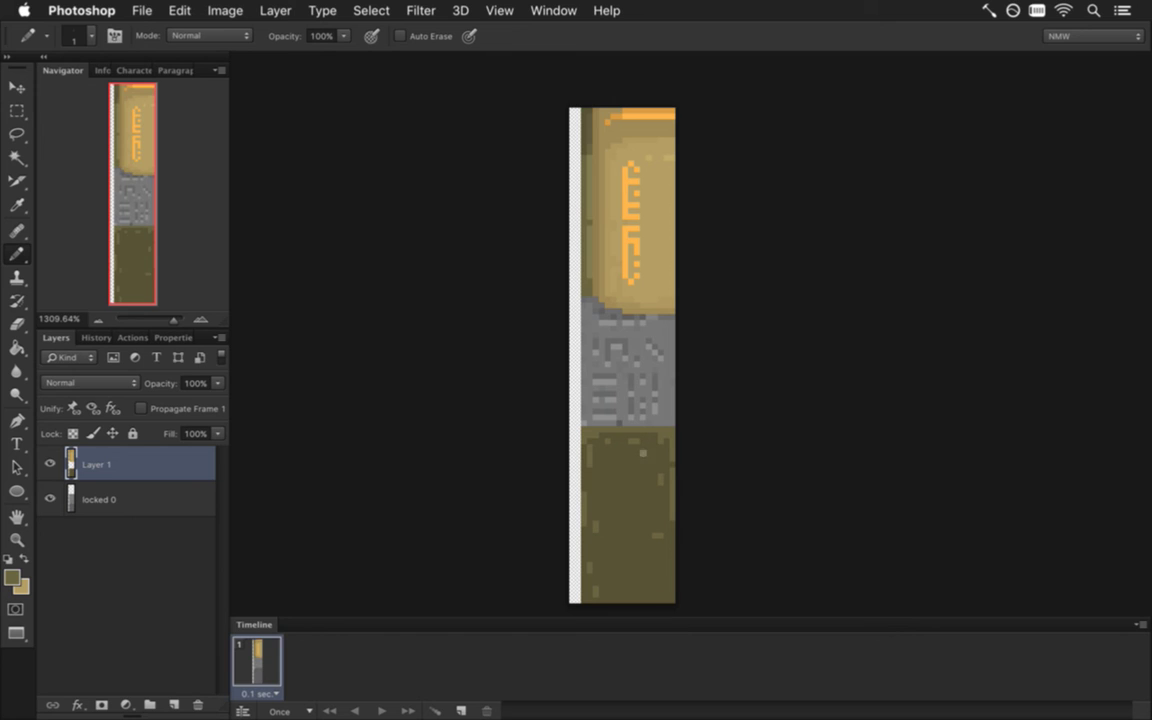
key("i")
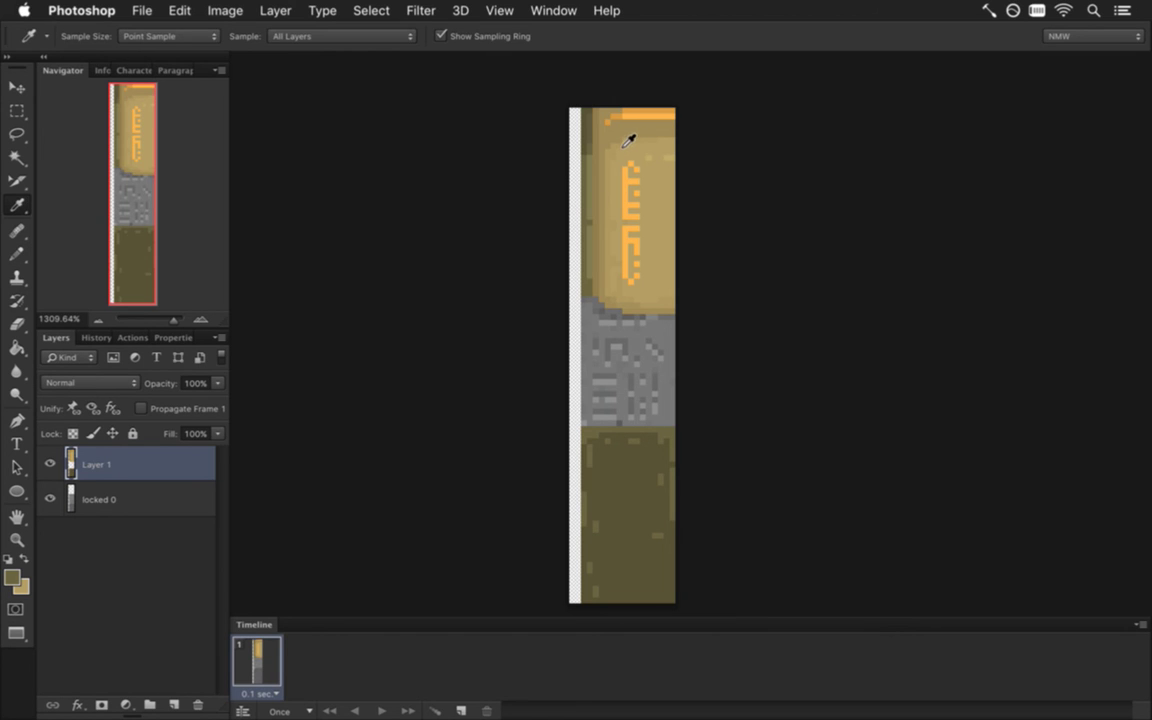
left_click(603, 147)
key("b")
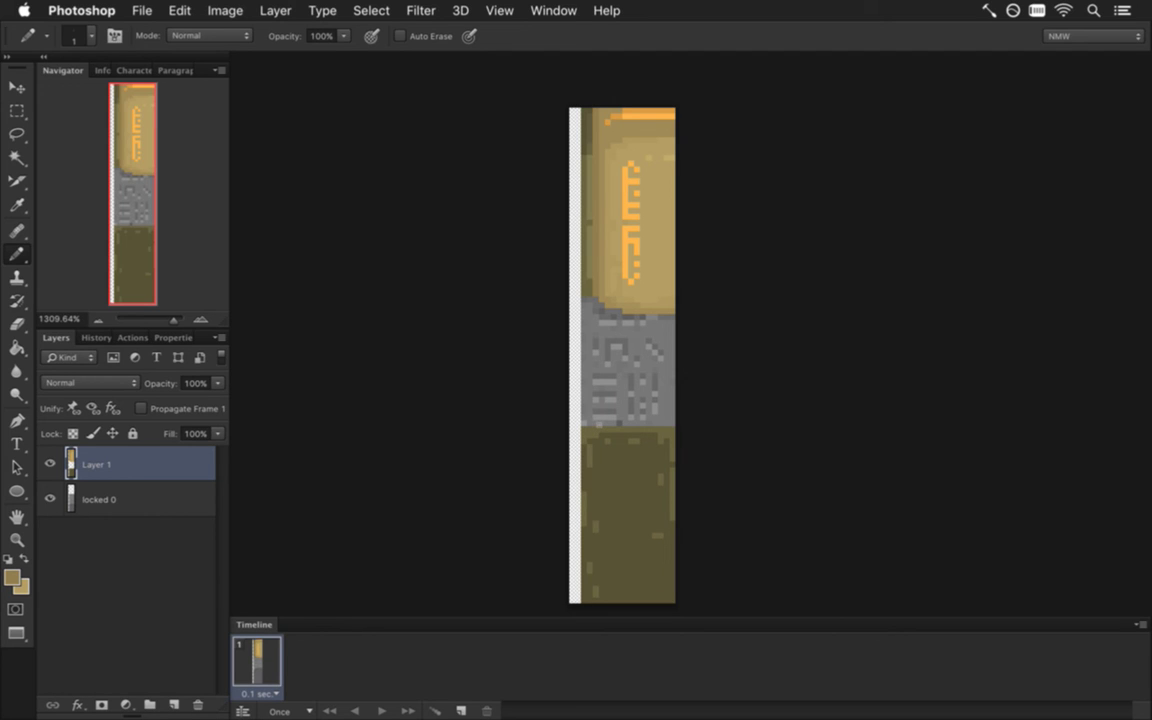
left_click(594, 436)
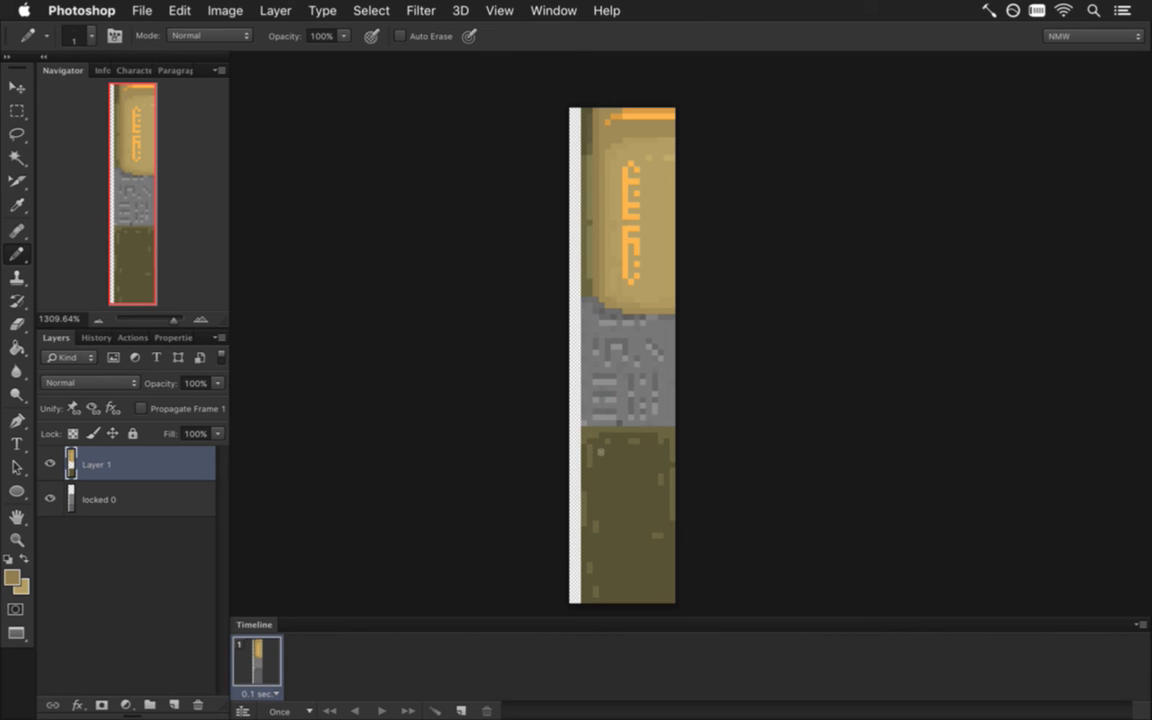
Nudge Layer 1 one pixel left and erase the leftover olive column beyond the lower panel's right edge
key("v")
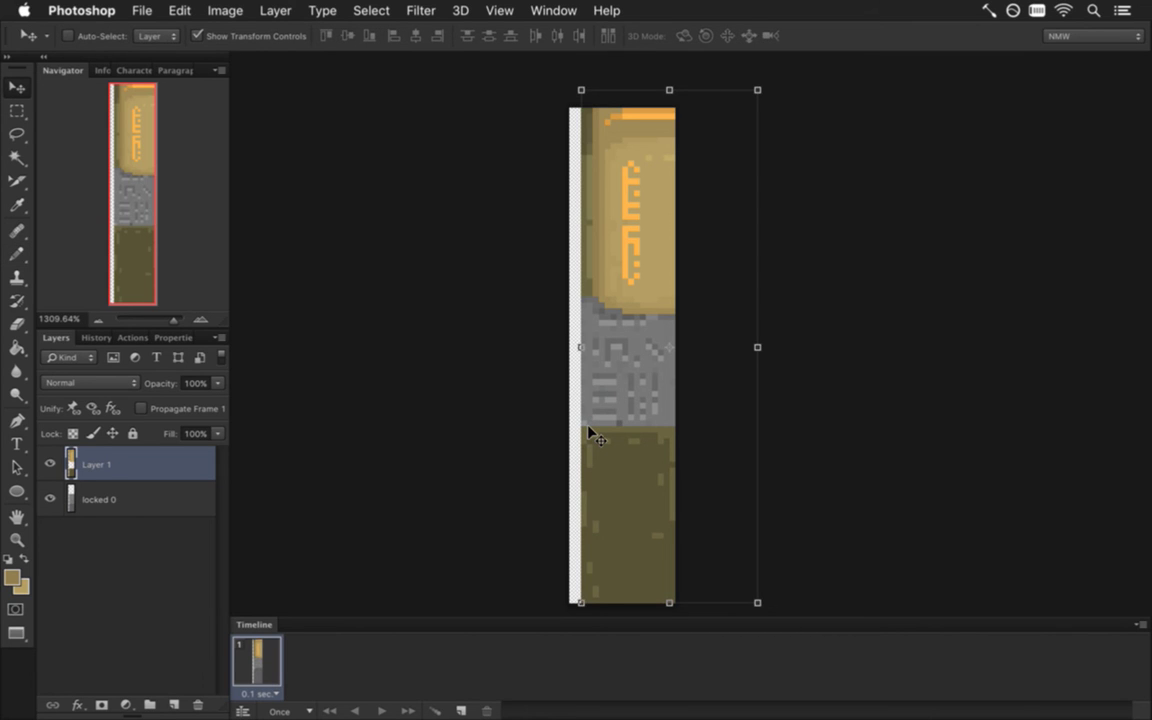
key("Left")
key("m")
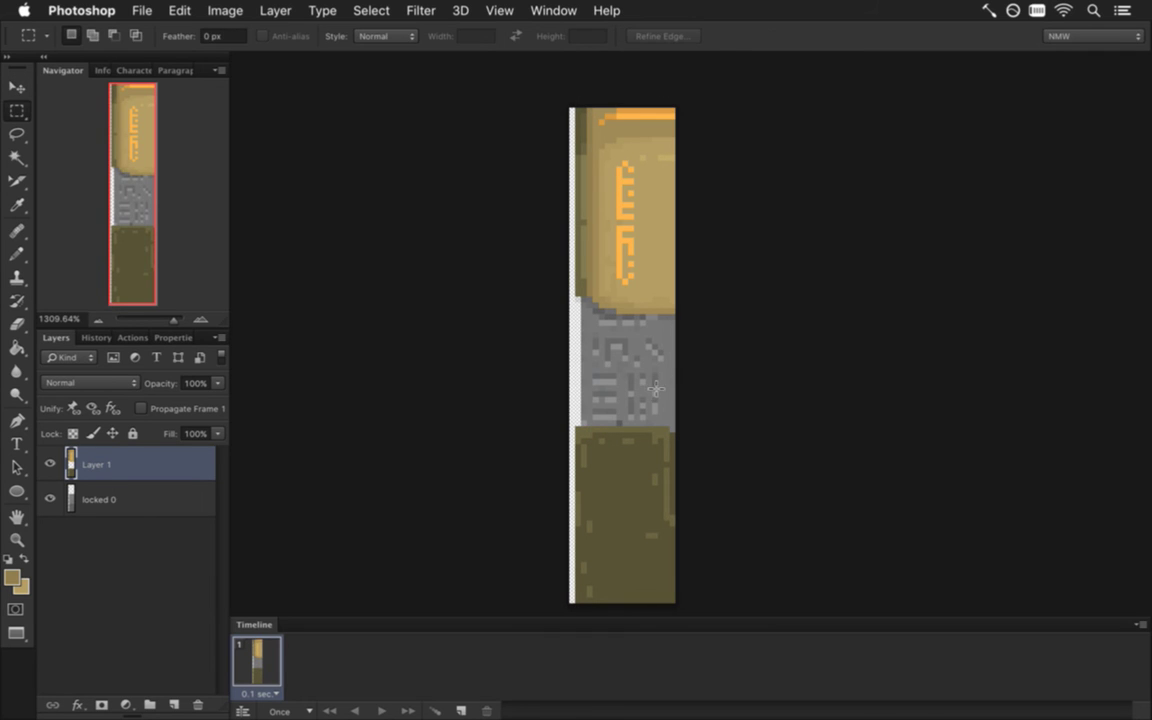
key("e")
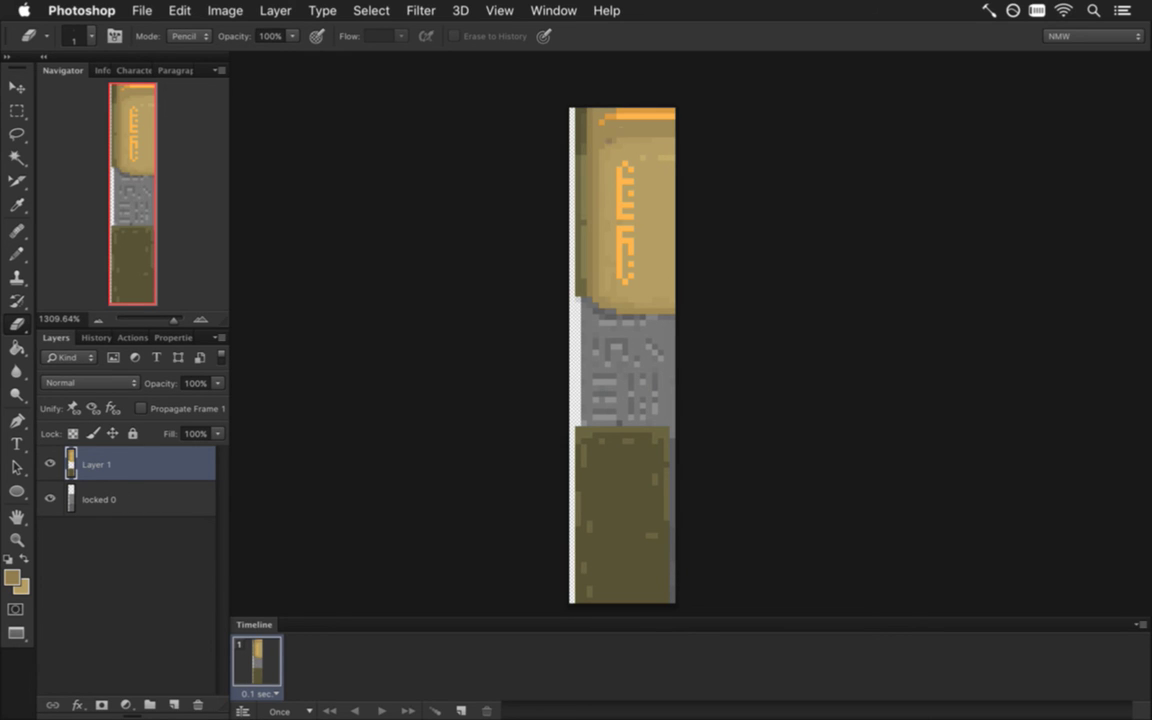
Sample a golden brown, move the upper gold door section right and down within the canvas, and clear the selection
key("i")
left_click(563, 122)
key("b")
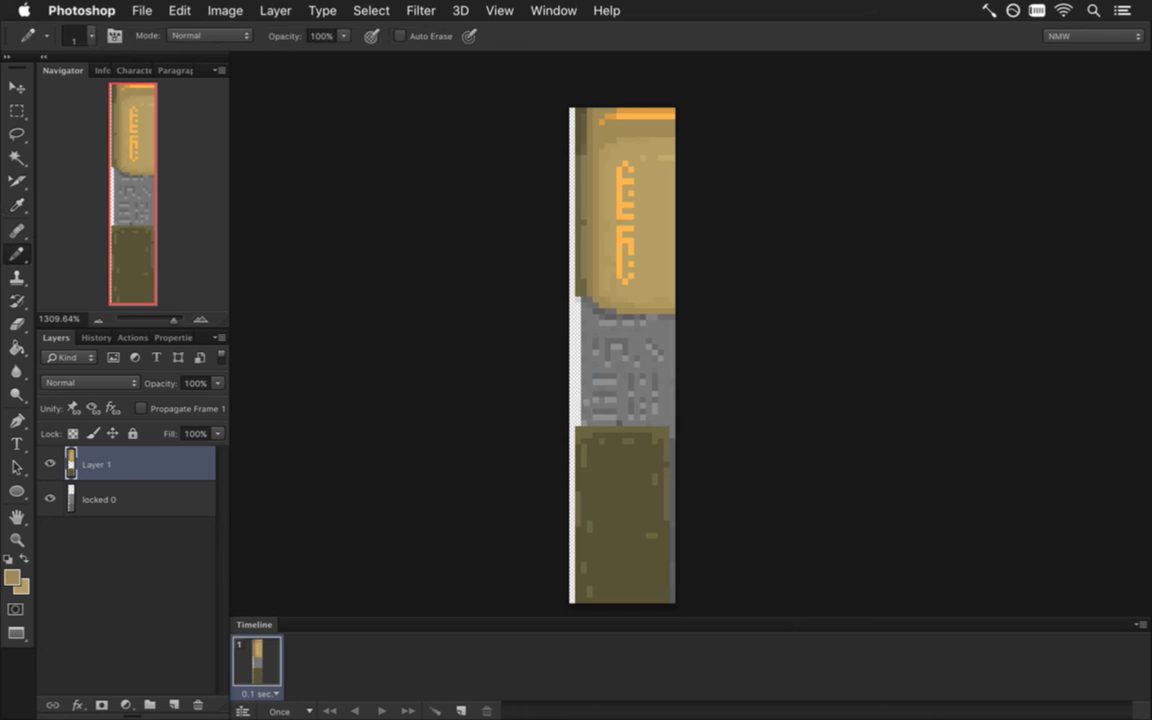
key("m")
left_click_drag(553, 103, 751, 331)
key("v")
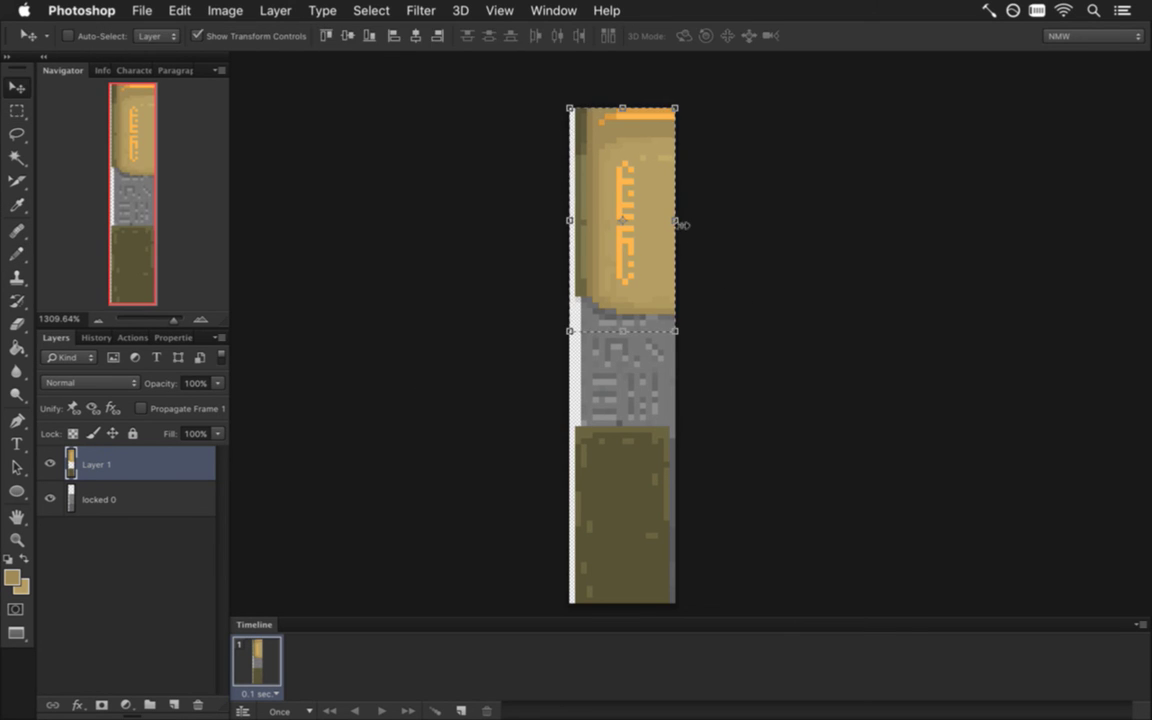
left_click_drag(632, 144, 672, 155)
key("m")
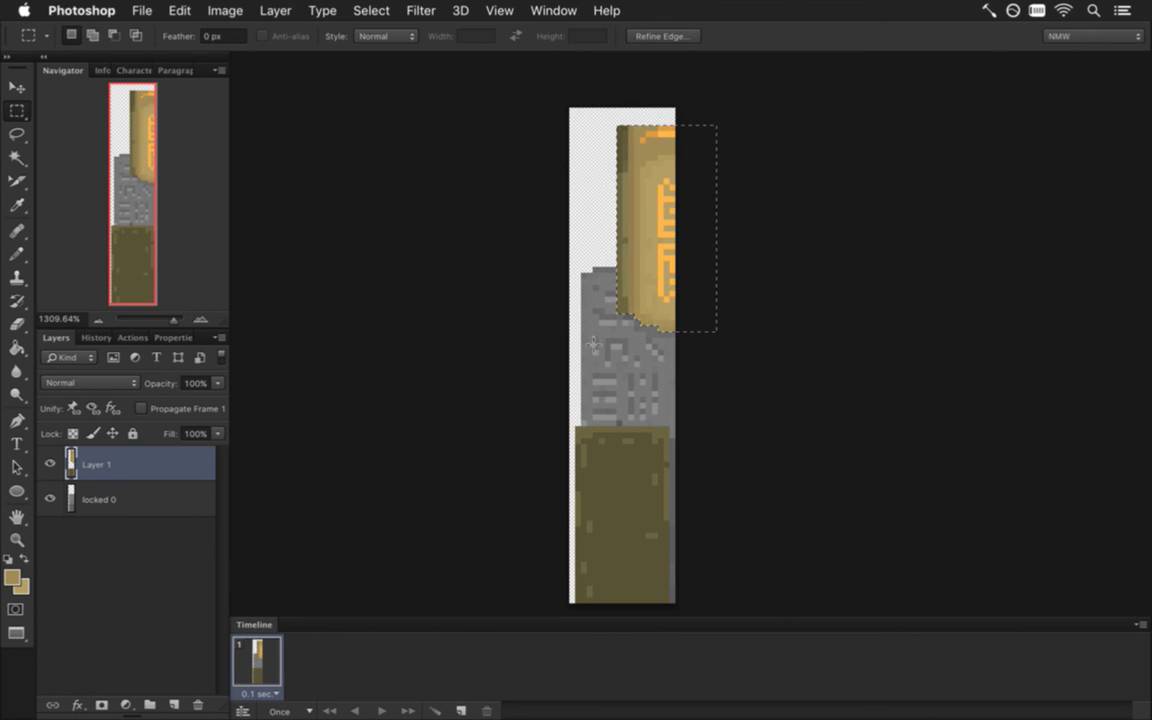
key("b")
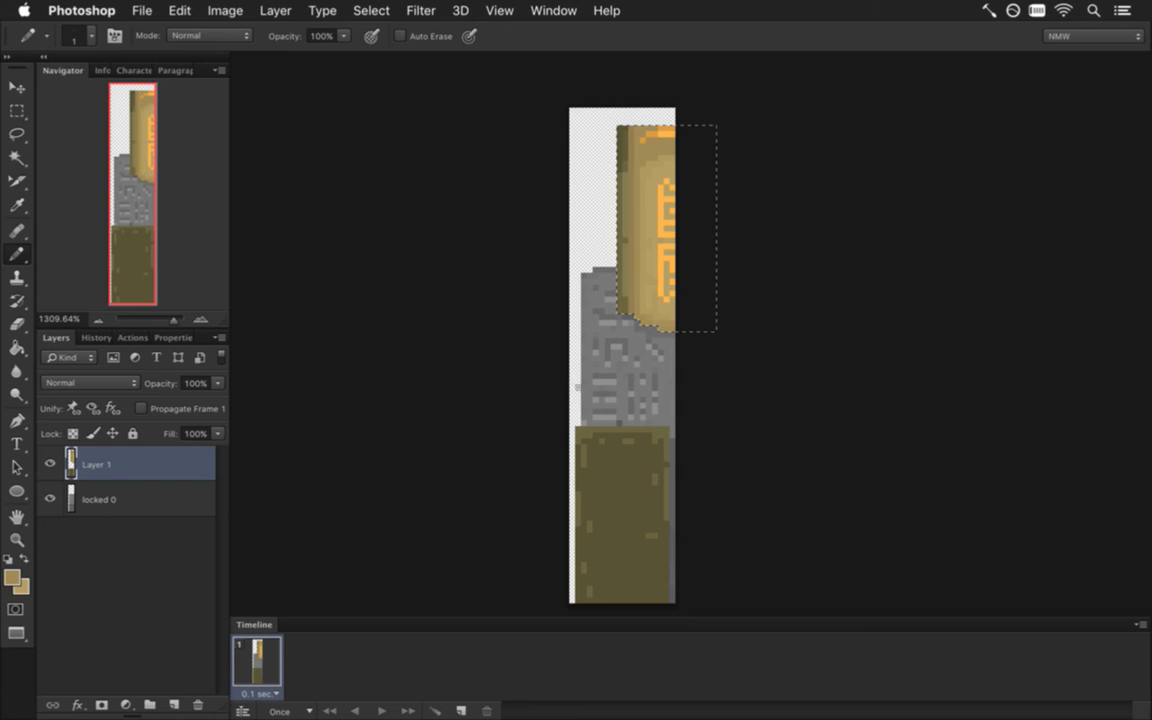
key("m")
key("ctrl+d")
Draw a golden-brown corner at the grey door's upper-left edge and delete the locked 0 layer
key("b")
left_click(589, 270)
left_click_drag(579, 268, 577, 300)
left_click_drag(152, 510, 198, 704)
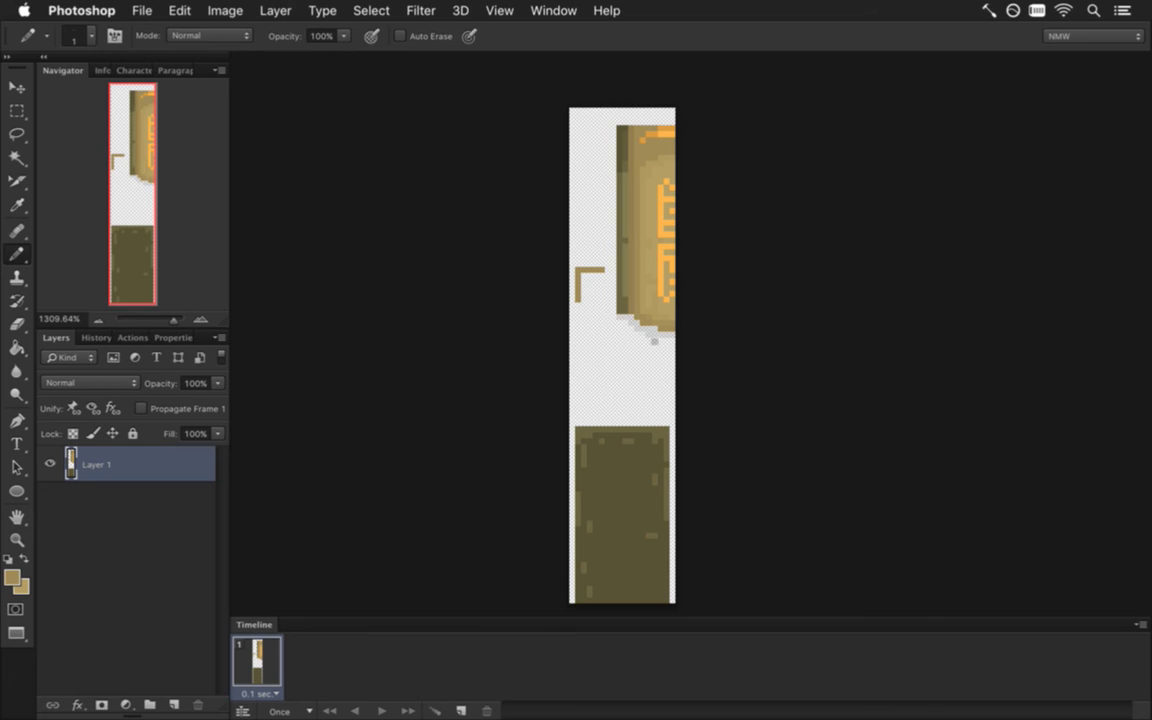
Extend the golden-brown outline down the canvas's left edge to the olive panel and erase pixels to round its upper corner
left_click(654, 339, "alt")
left_click(577, 288, "alt")
left_click_drag(571, 419, 571, 272)
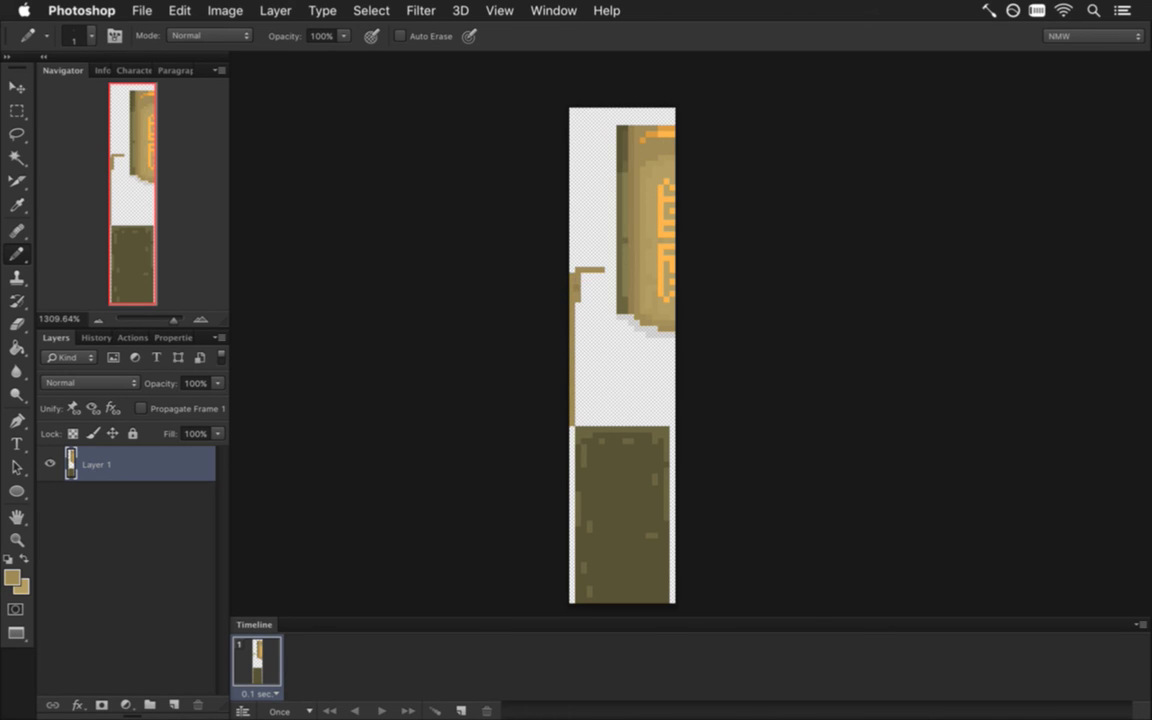
key("e")
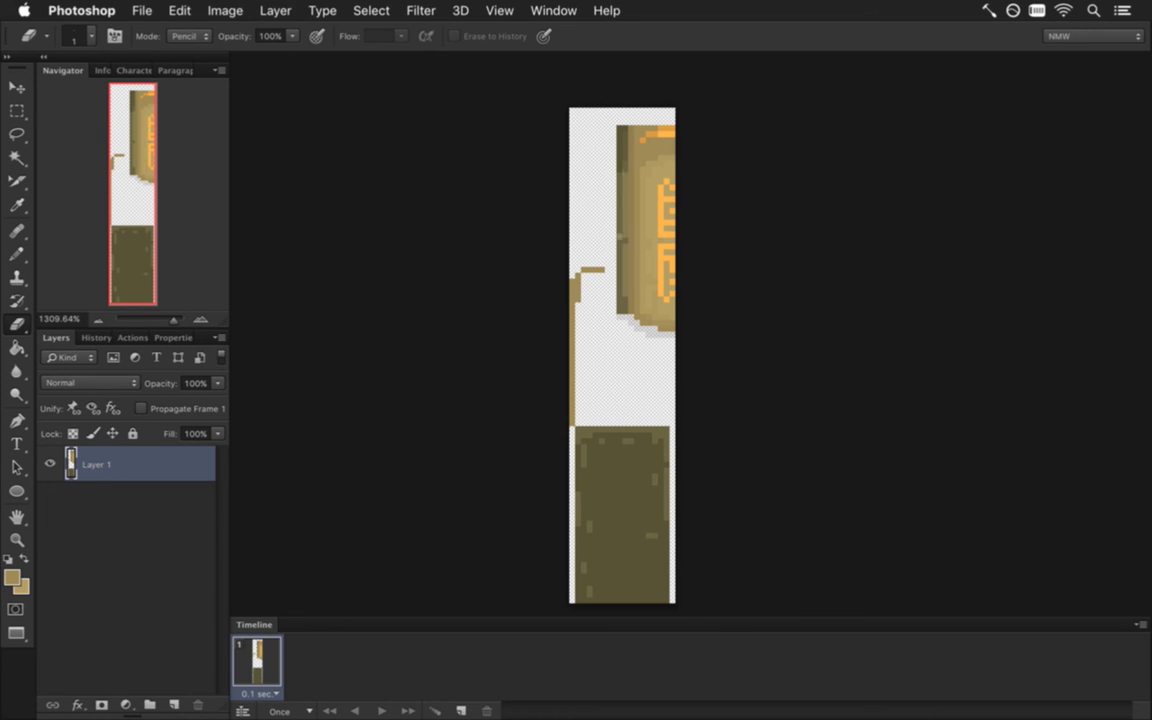
Select the gold door section and cut it onto its own new layer
key("m")
left_click_drag(609, 121, 728, 340)
key("v")
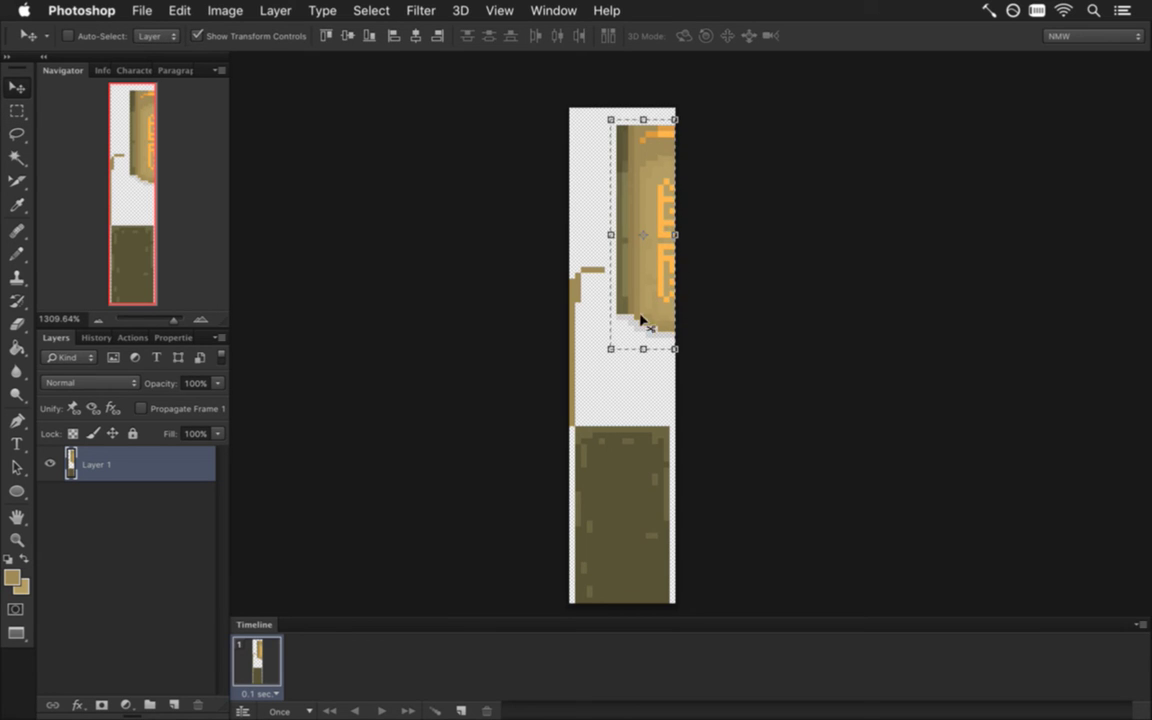
key("m")
right_click(650, 212)
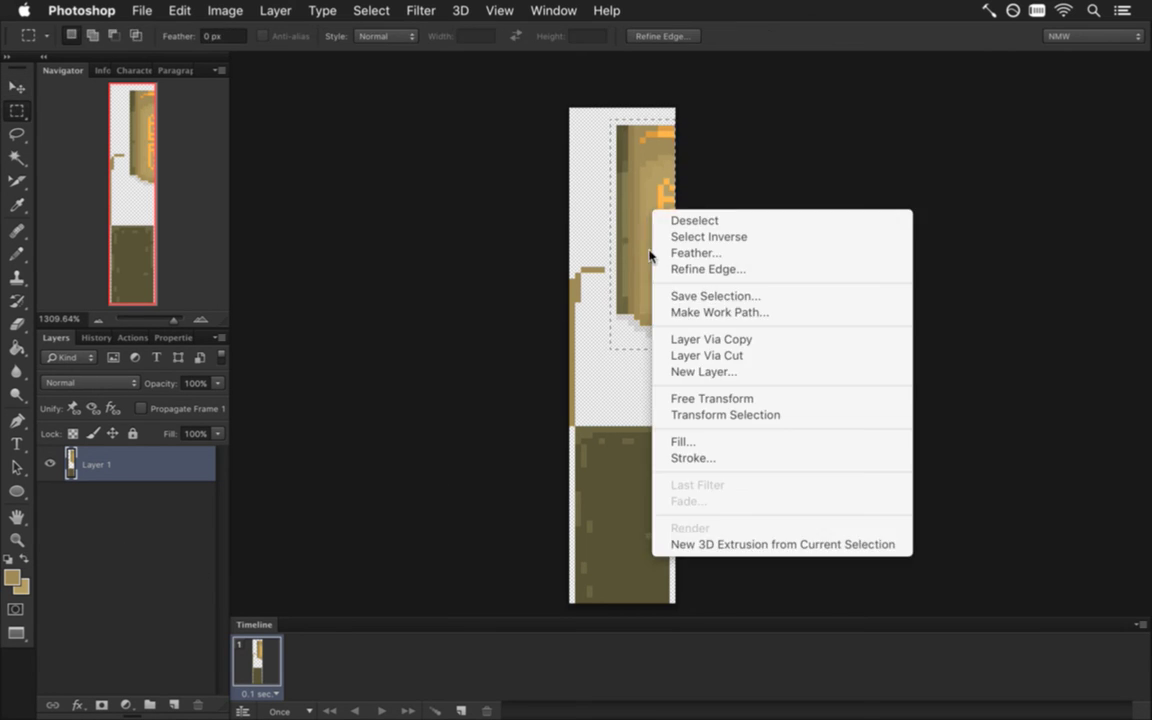
left_click(710, 355)
key("super")
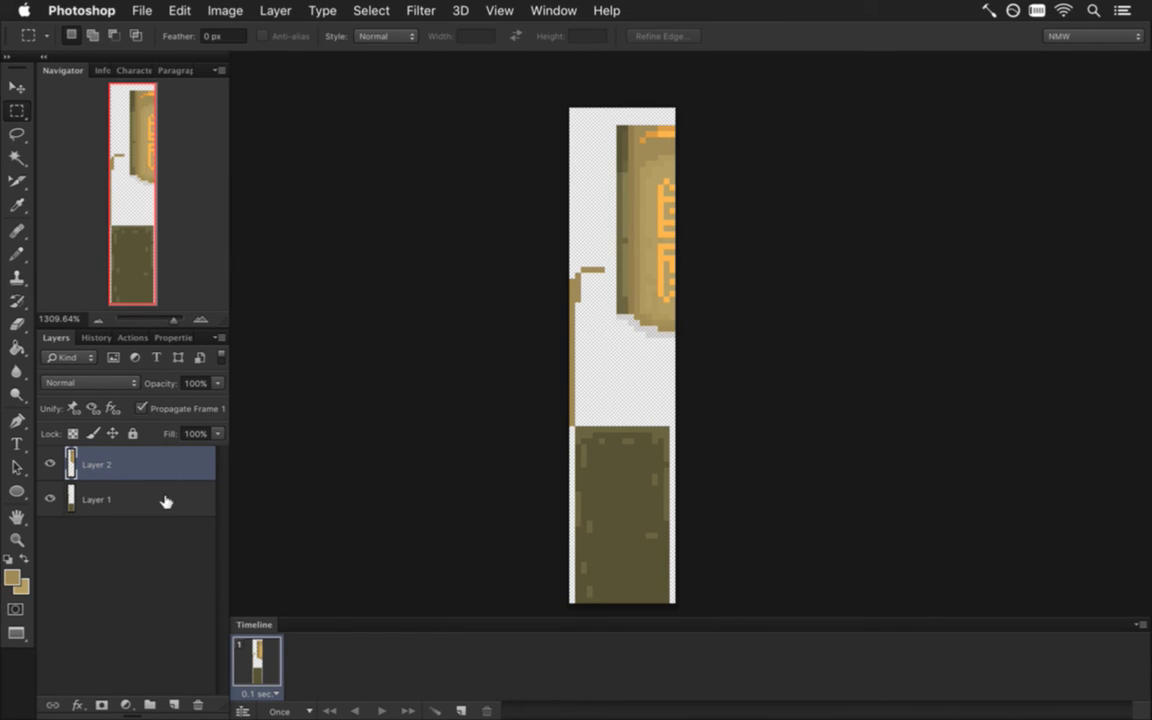
Disable Propagate Frame 1, move Layer 2 below Layer 1, and make Layer 1 active
left_click(141, 408)
left_click_drag(72, 468, 98, 504)
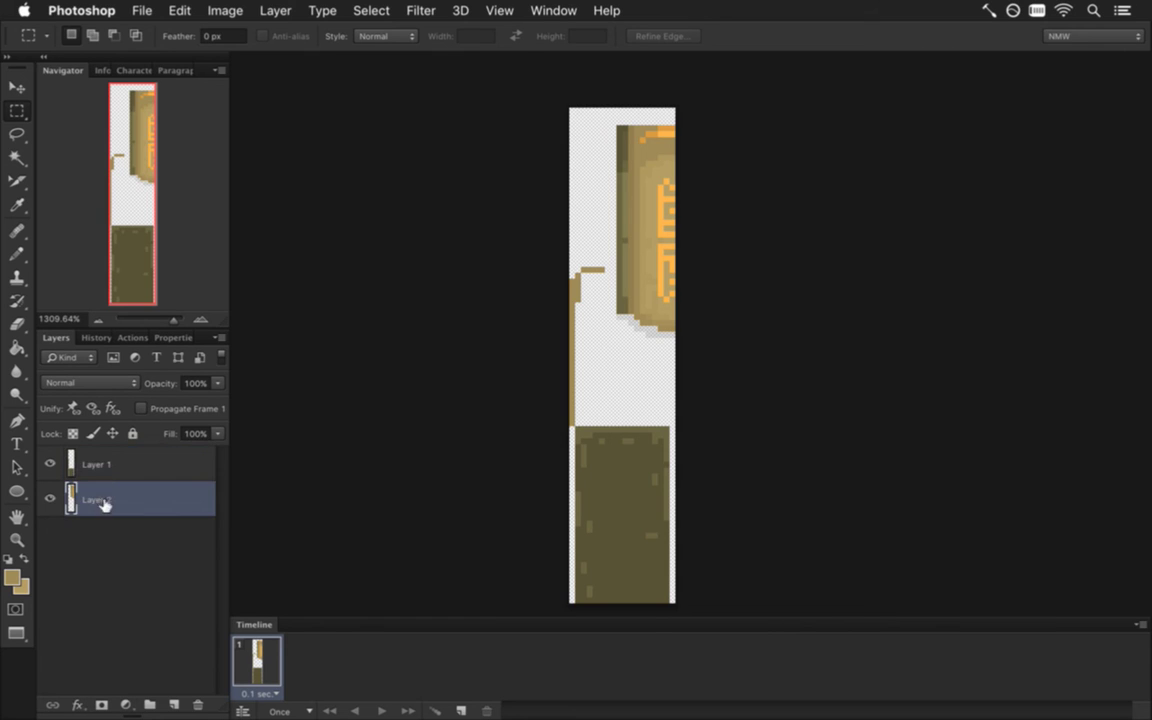
left_click(98, 462)
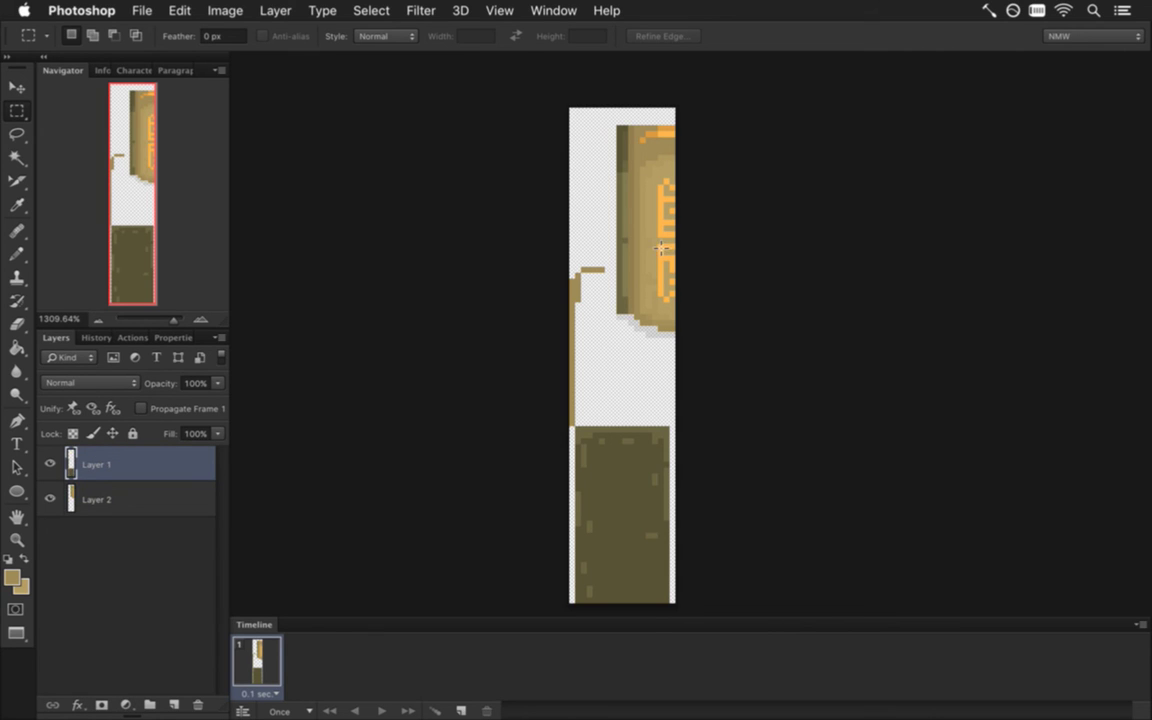
Extend the outline's golden-brown top line rightward across the gold door and erase the lowest pixel of its left line
key("i")
left_click(610, 272)
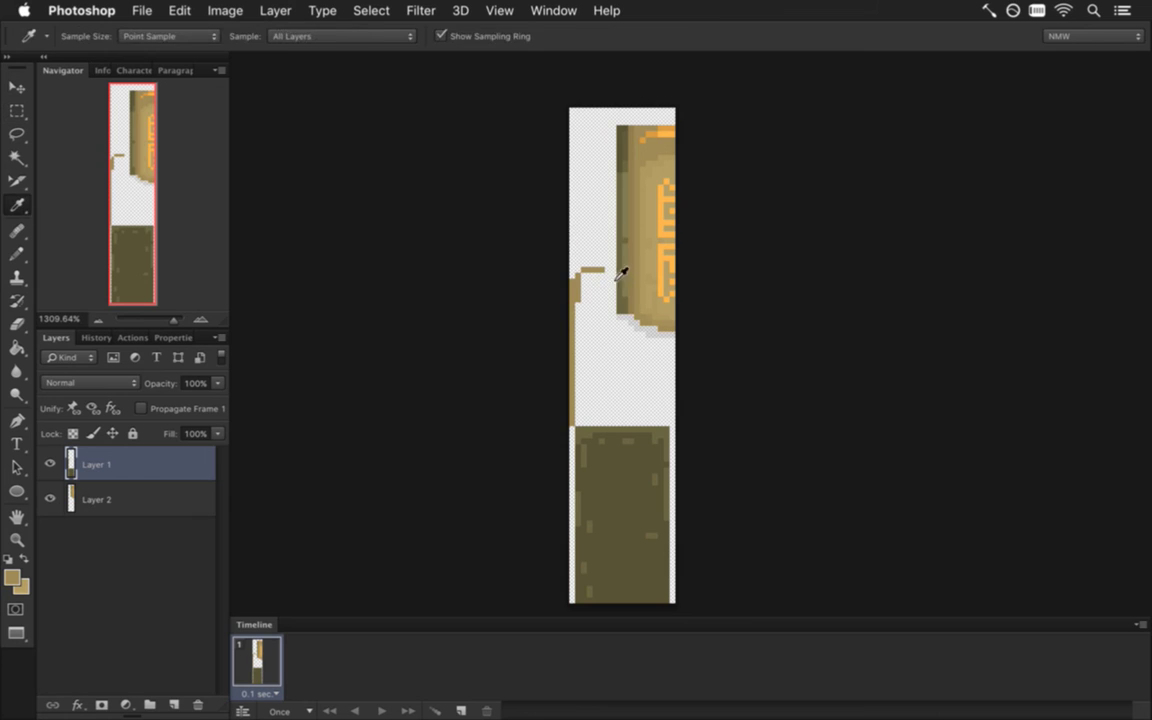
key("b")
left_click_drag(604, 270, 660, 270)
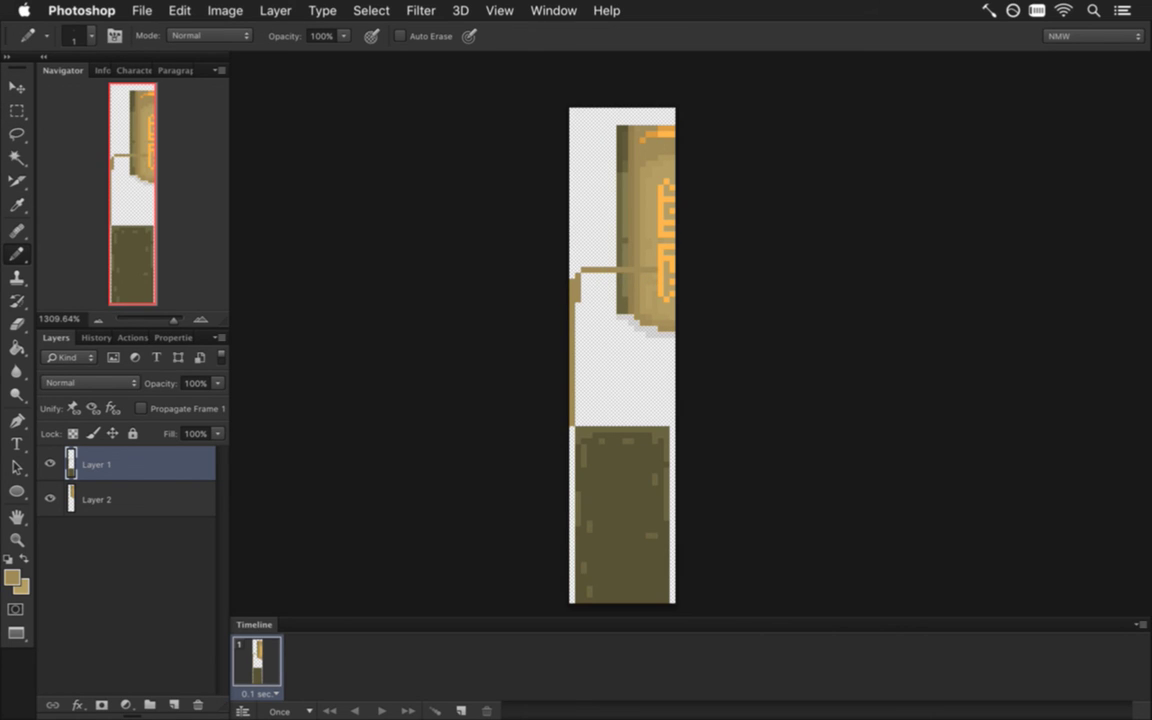
key("e")
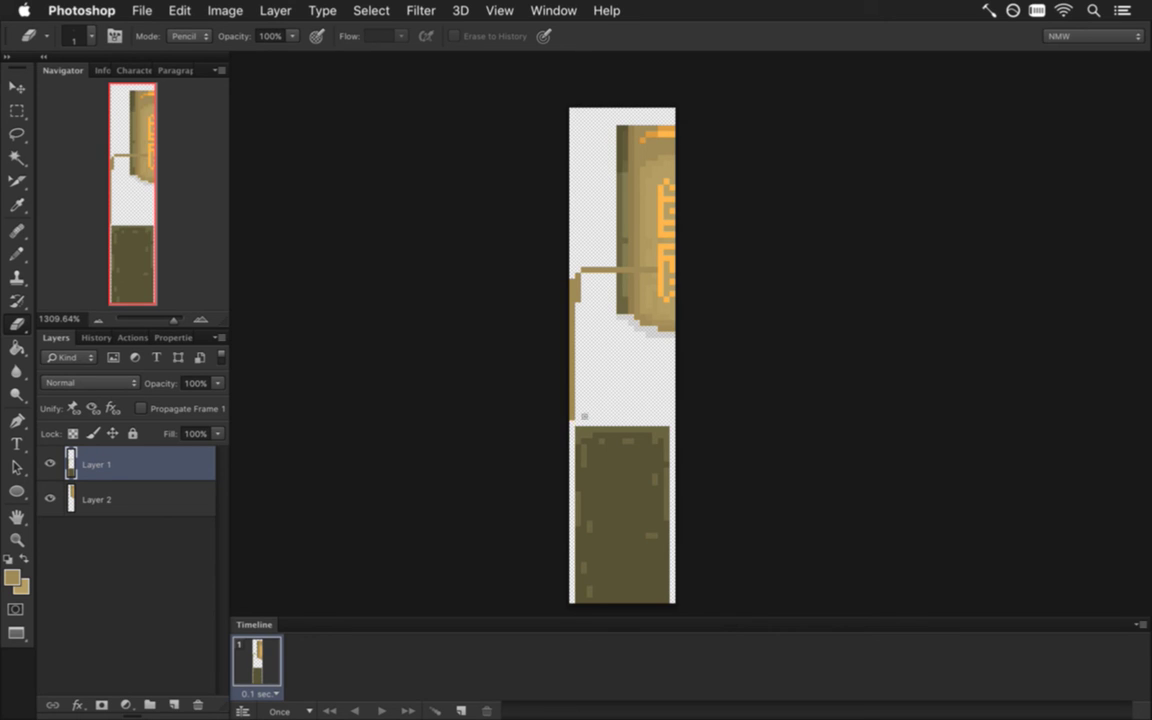
Sample the lighter olive from the lower panel and draw a one-pixel row along its top edge
key("i")
left_click(587, 433)
key("b")
left_click_drag(575, 422, 667, 422)
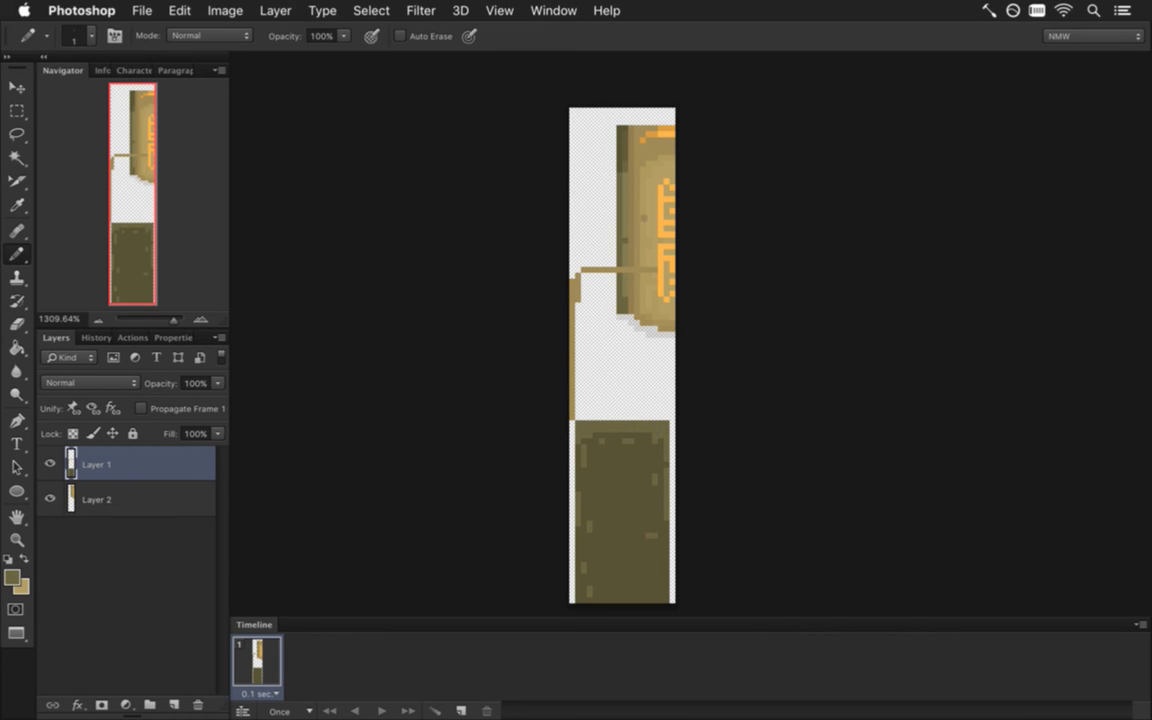
Shade the lower panel's top row with dark and light olive tones sampled from the gold door's left side
key("i")
left_click(631, 148)
key("b")
key("i")
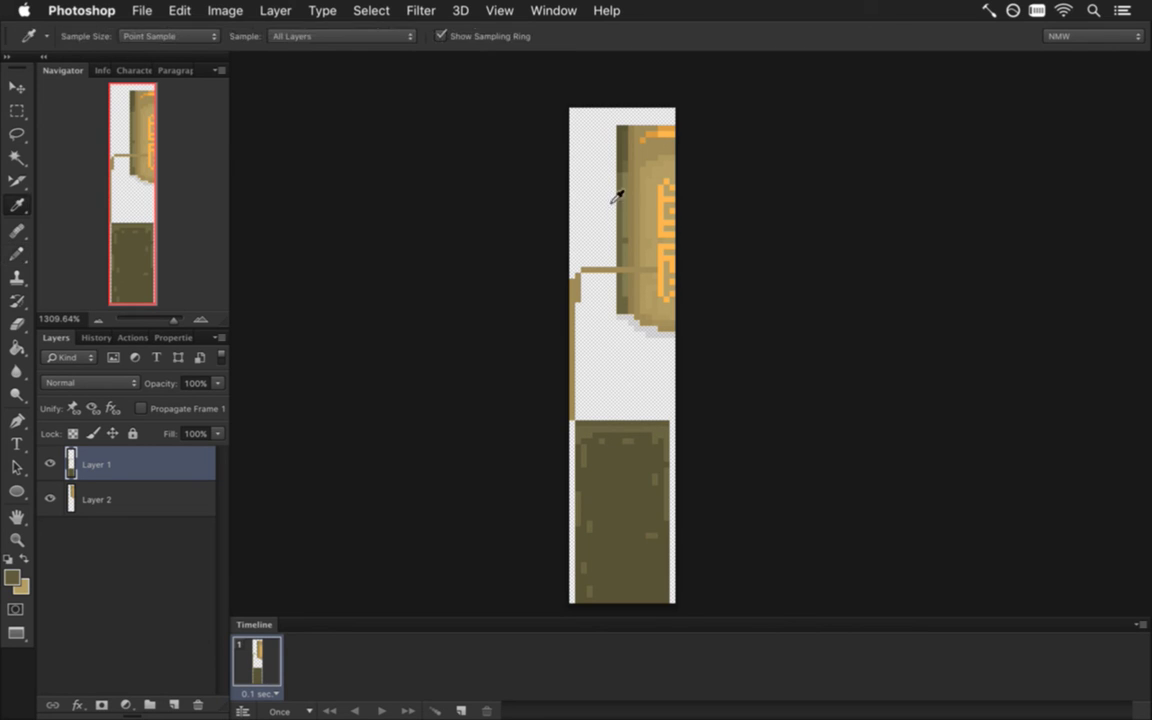
left_click(630, 194)
key("b")
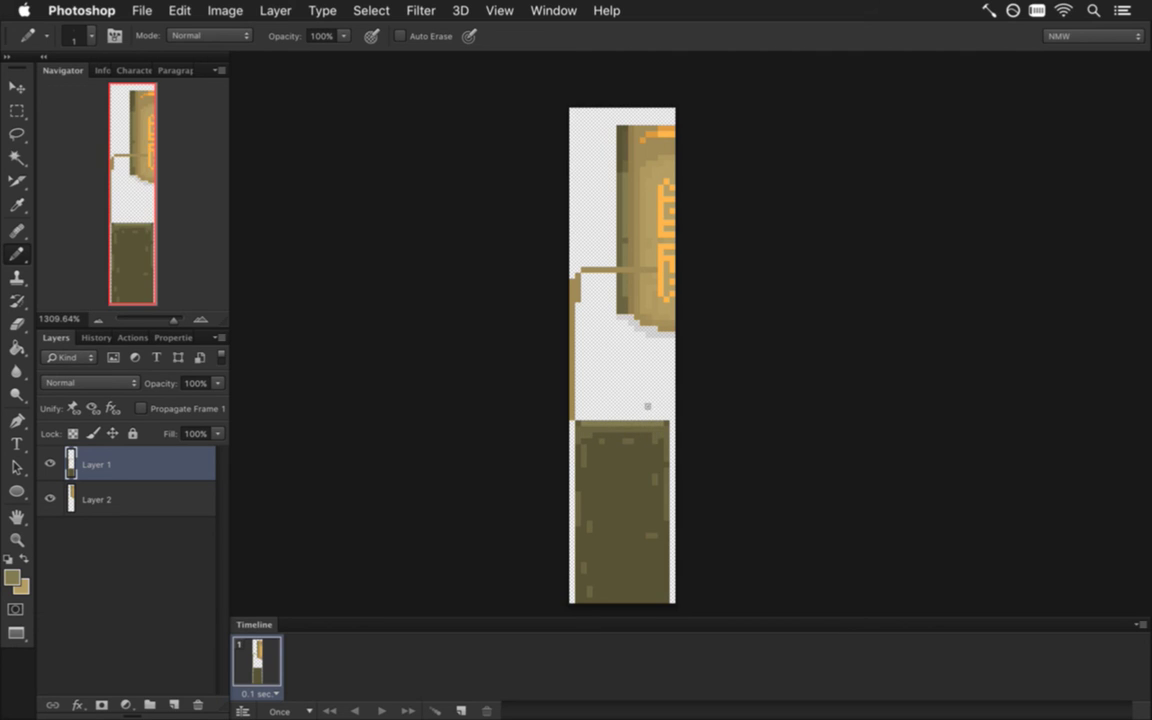
Sample the golden brown from the gold door's left side and draw a one-pixel row directly above the lower panel
key("i")
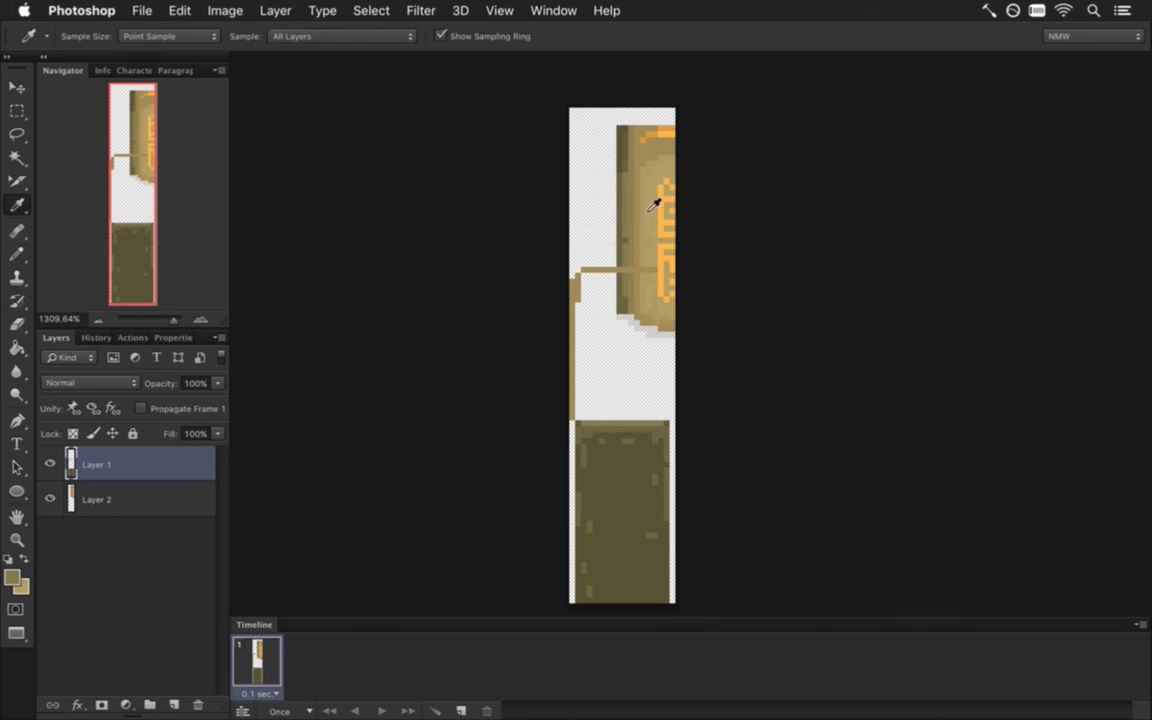
left_click_drag(633, 163, 638, 157)
key("b")
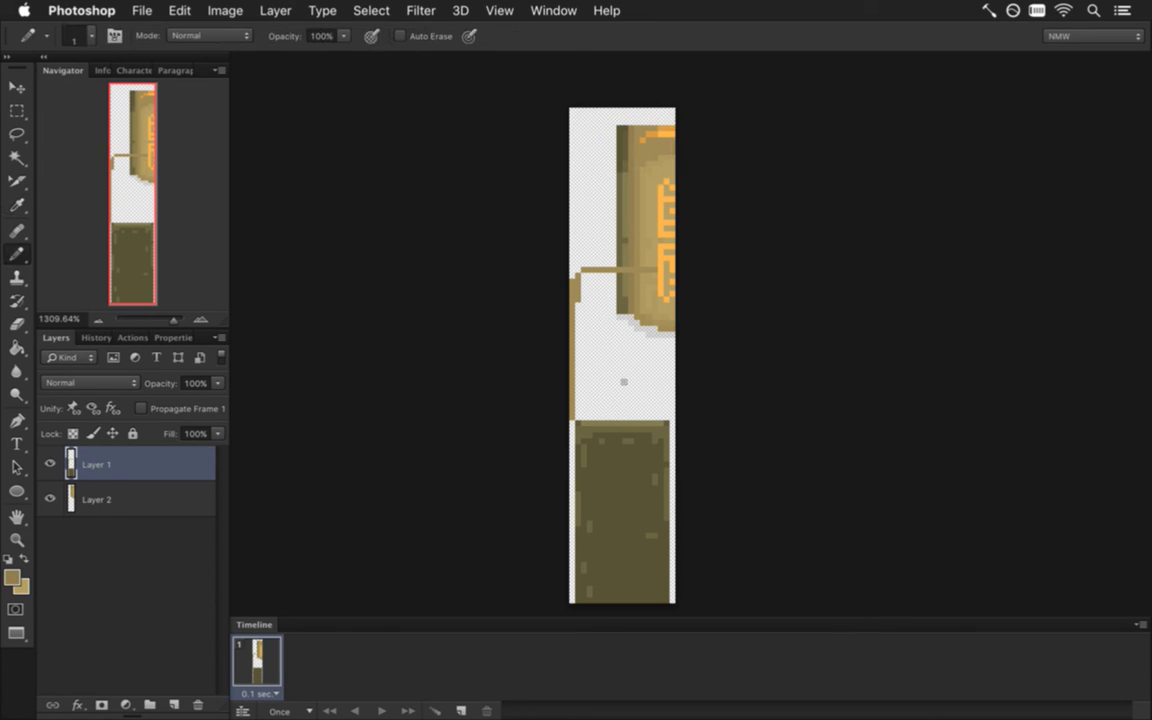
left_click_drag(577, 416, 667, 416)
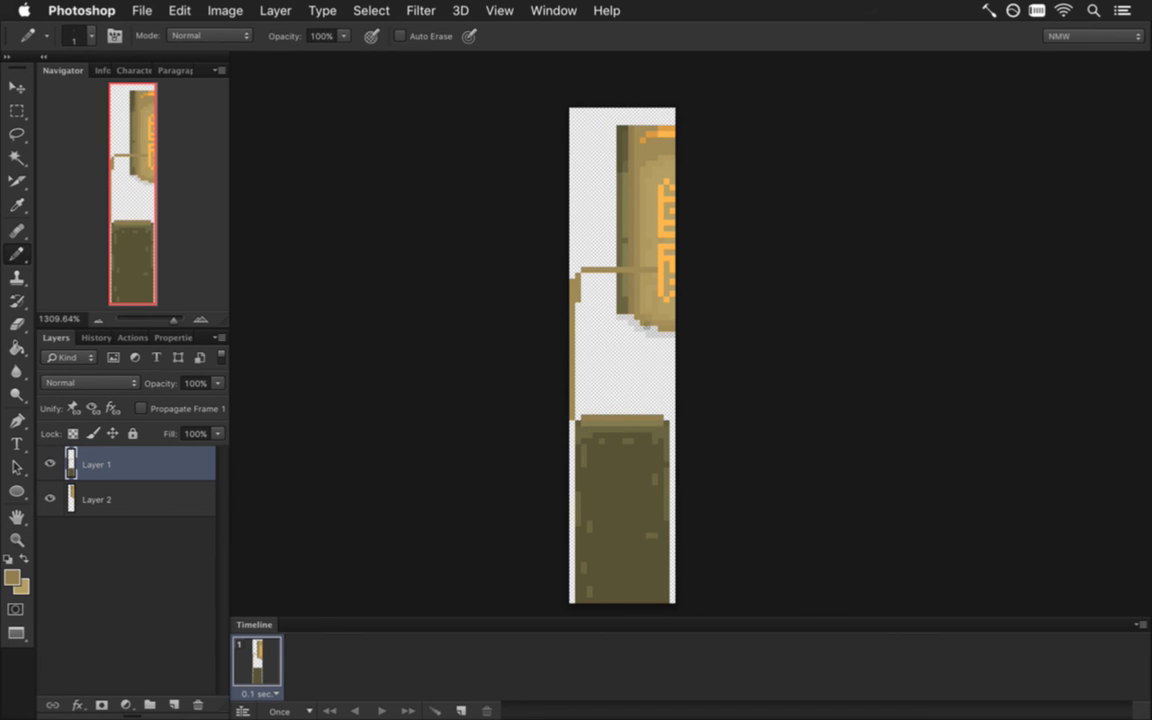
Complete the golden-brown outline with stepped lower corners and a right side, and fill it with the same colour
key("e")
left_click(573, 408)
key("b")
left_click(567, 400, "alt")
left_click(573, 414)
left_click(636, 322)
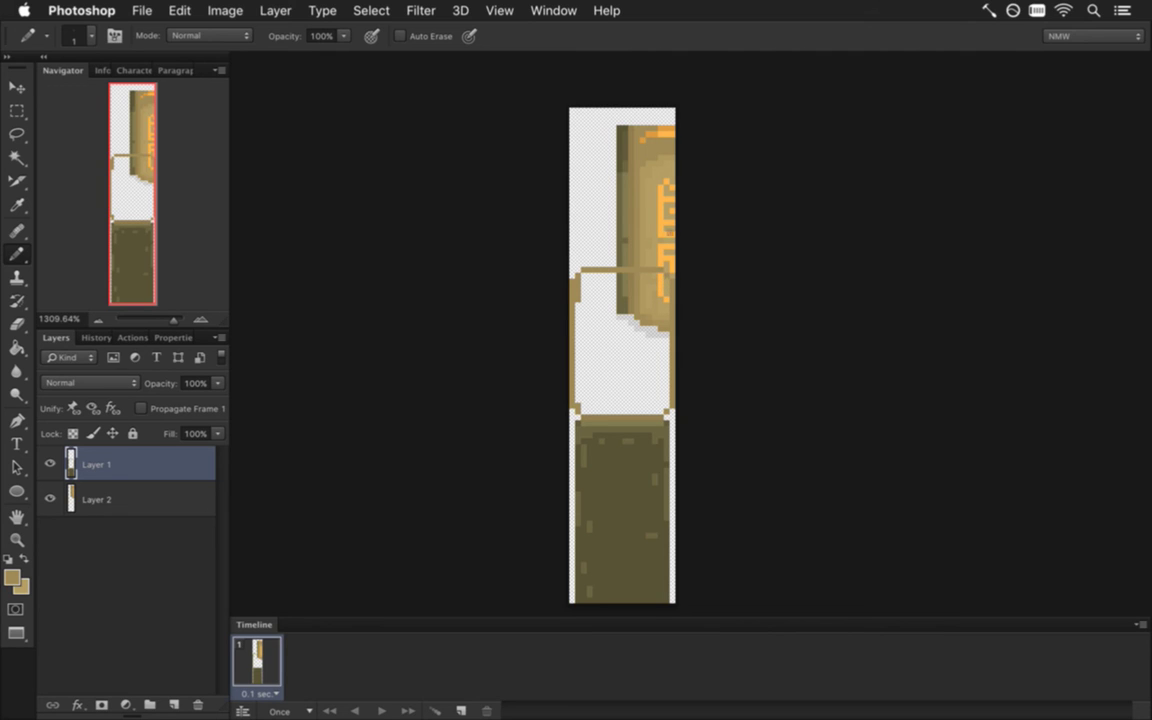
key("g")
left_click(636, 366)
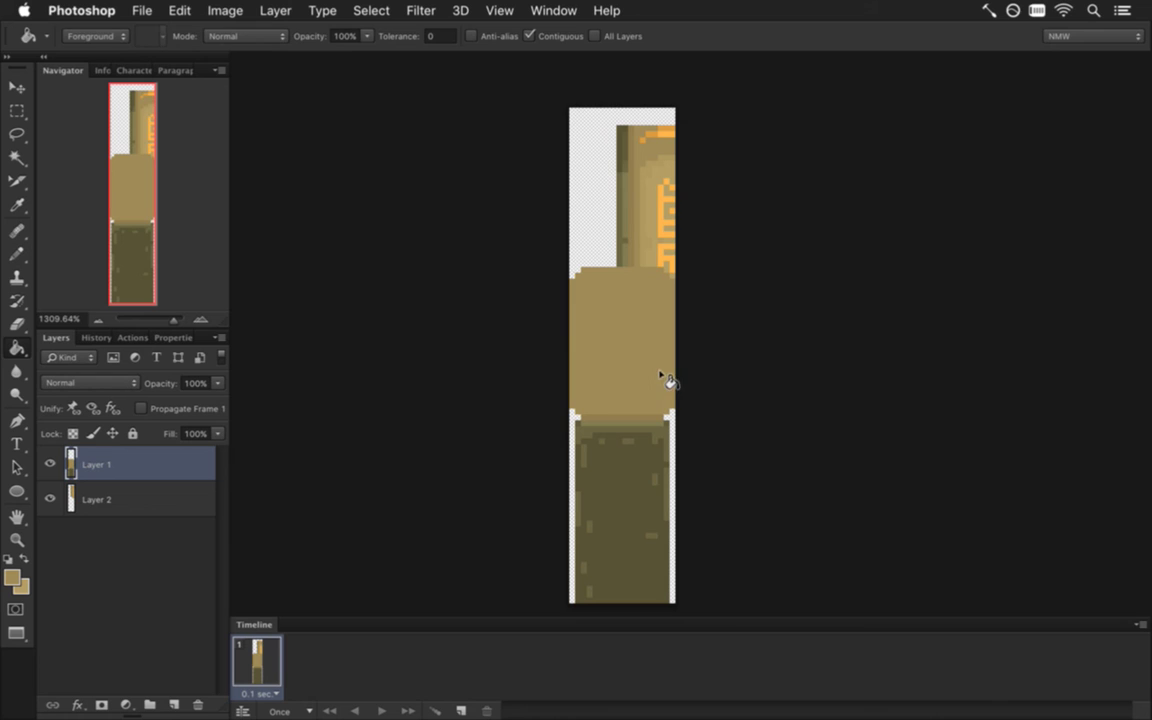
Draw a two-pixel-wide bright orange stripe down the golden panel's centre from its top edge and erase more of its lower corners
key("i")
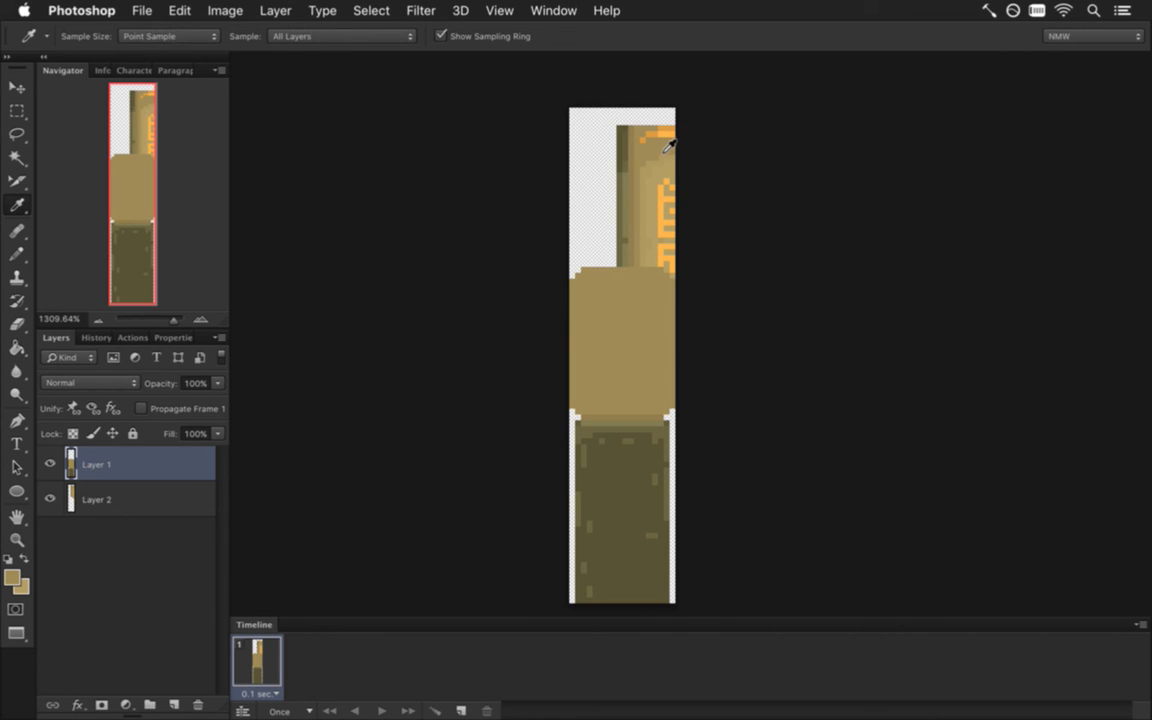
left_click(660, 134)
key("b")
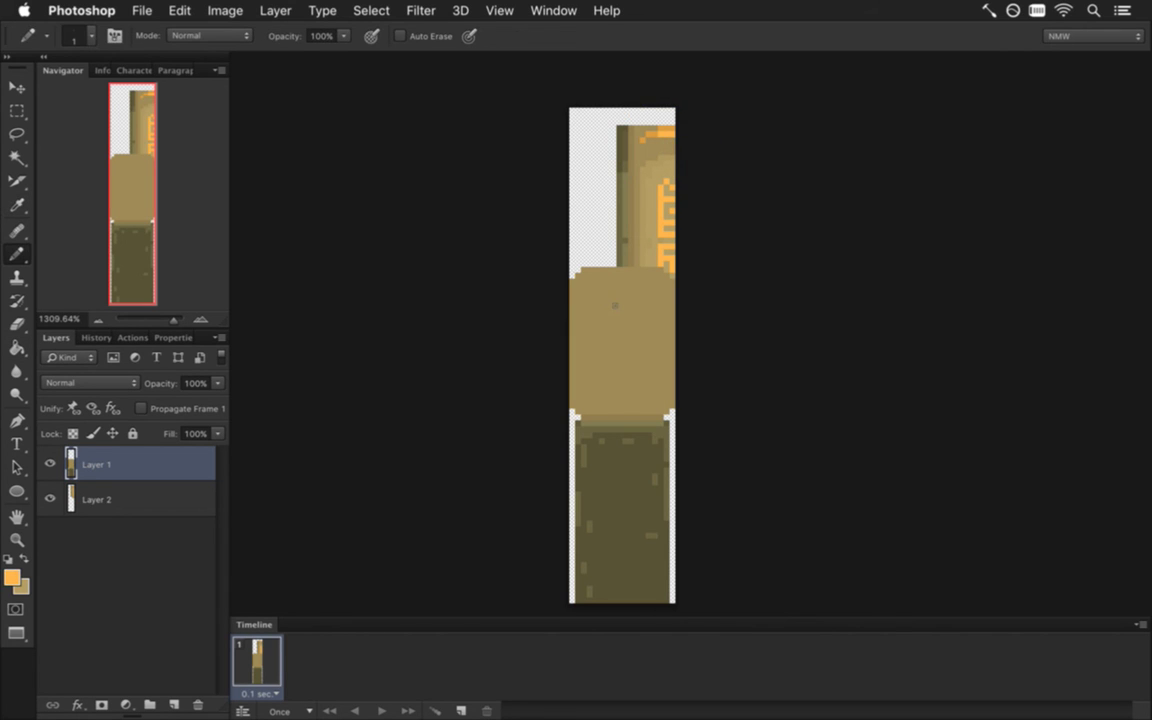
left_click_drag(620, 400, 620, 288)
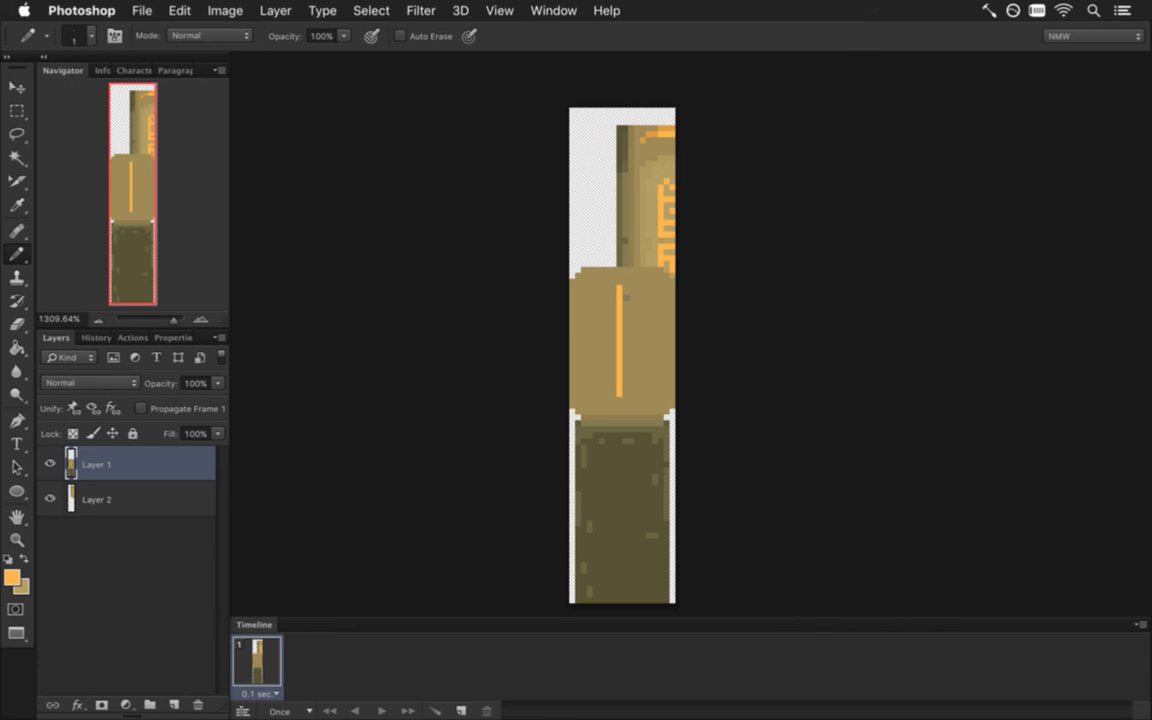
mouse_move(620, 286)
left_mouse_down()
mouse_move(620, 271)
mouse_move(627, 375)
left_mouse_up()
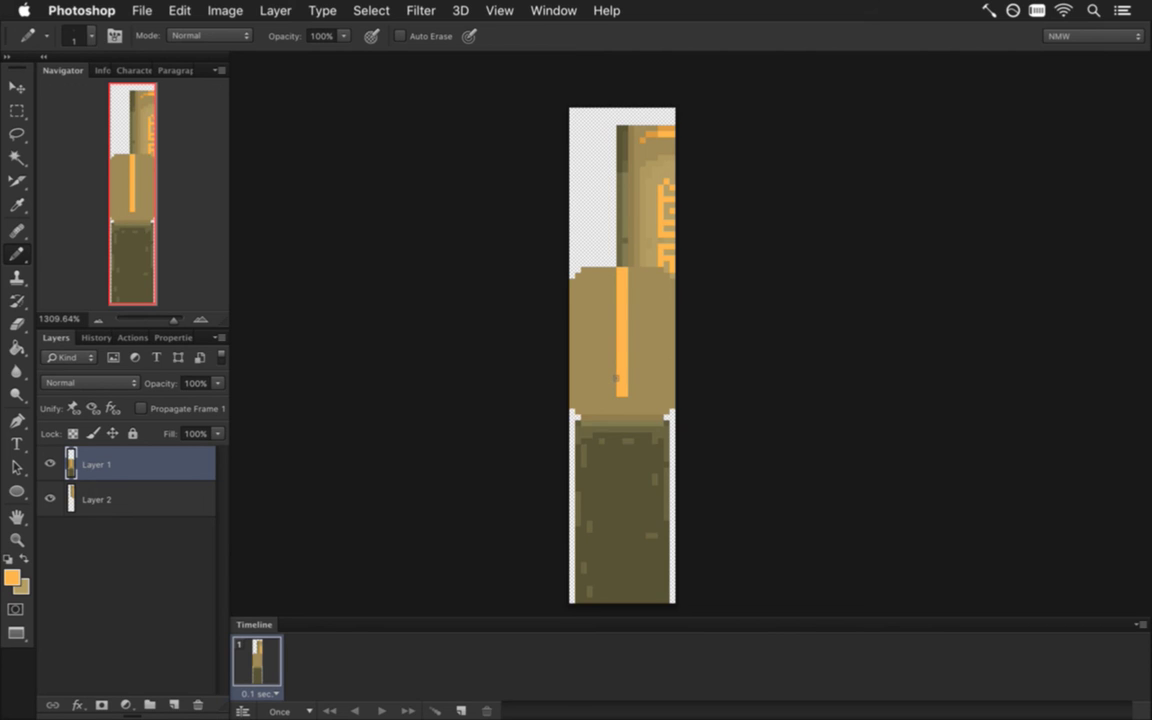
key("e")
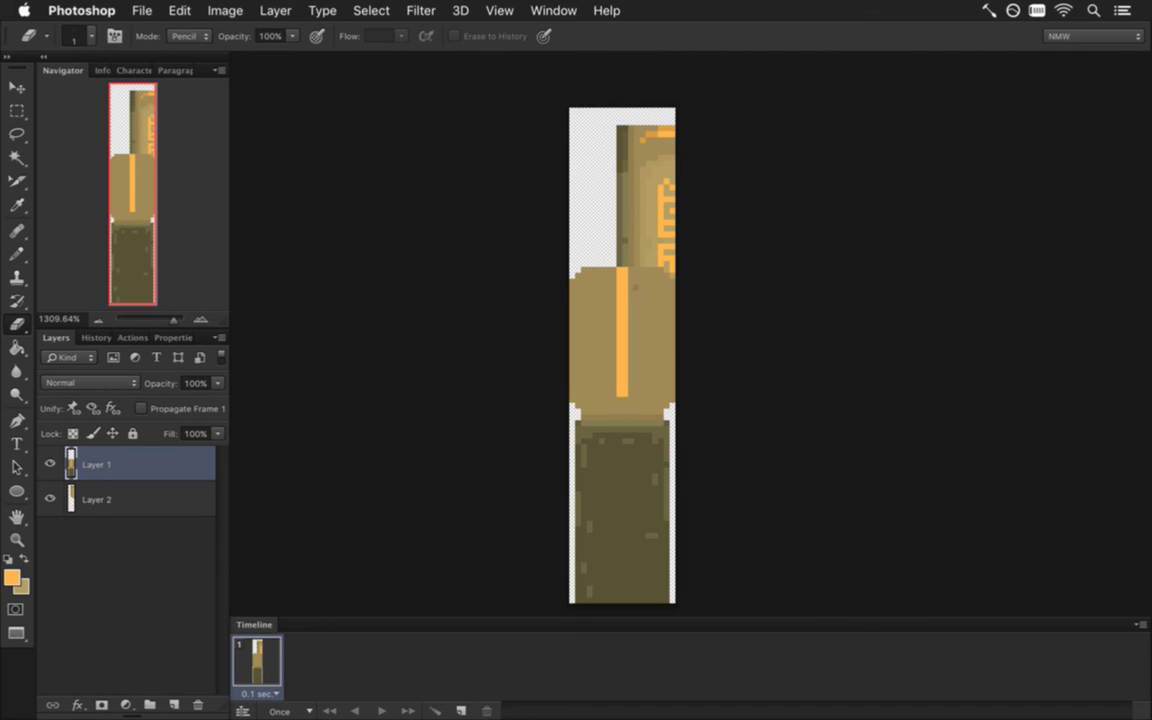
key("i")
left_click(636, 168)
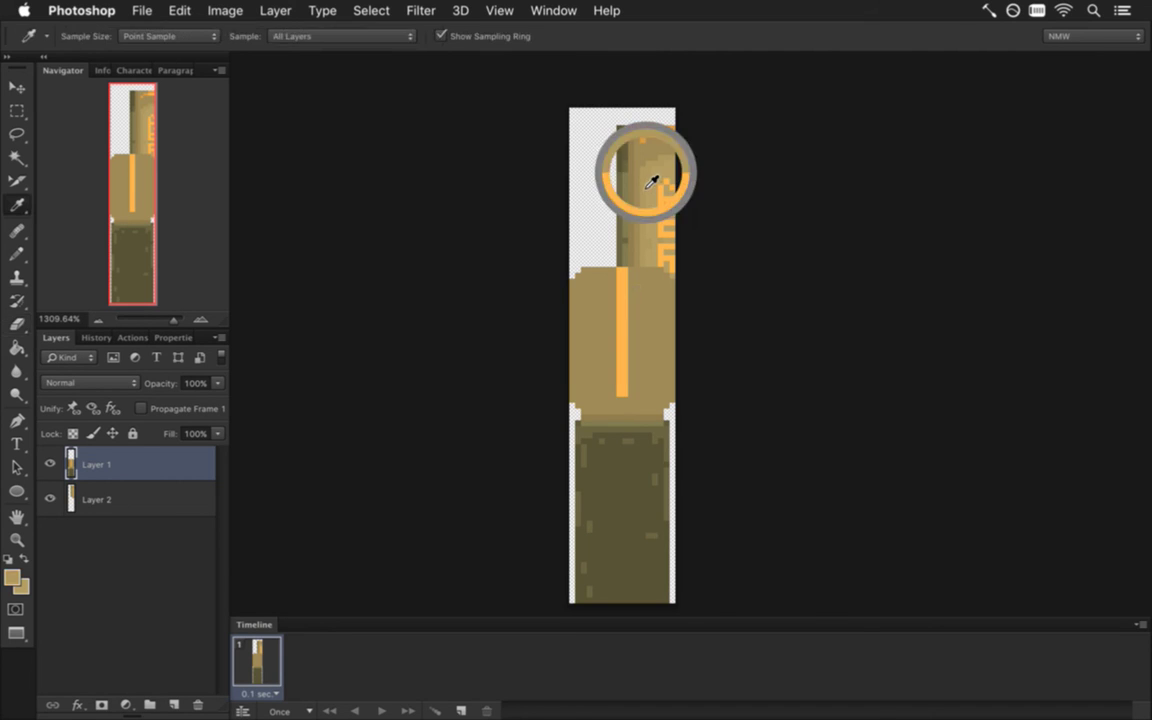
key("b")
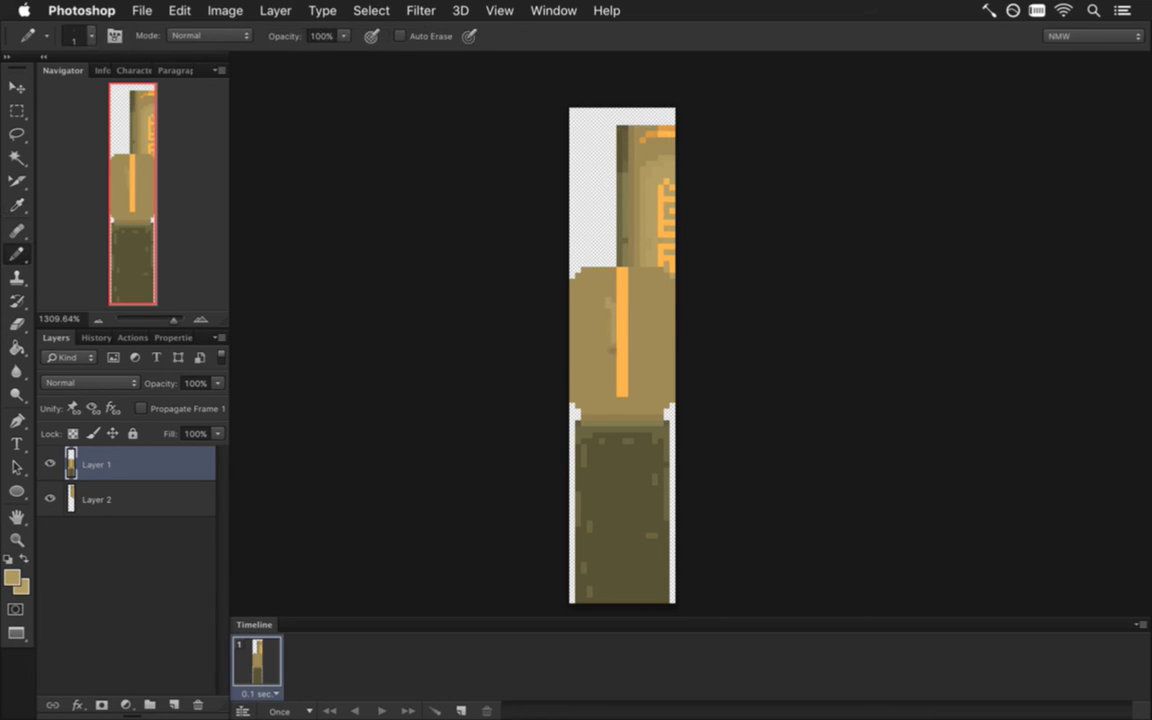
left_click(603, 398)
Square off the golden panel's upper corners and shade its side edges and corners with the darker gold-brown sampled from the gold door
key("i")
left_click(640, 160)
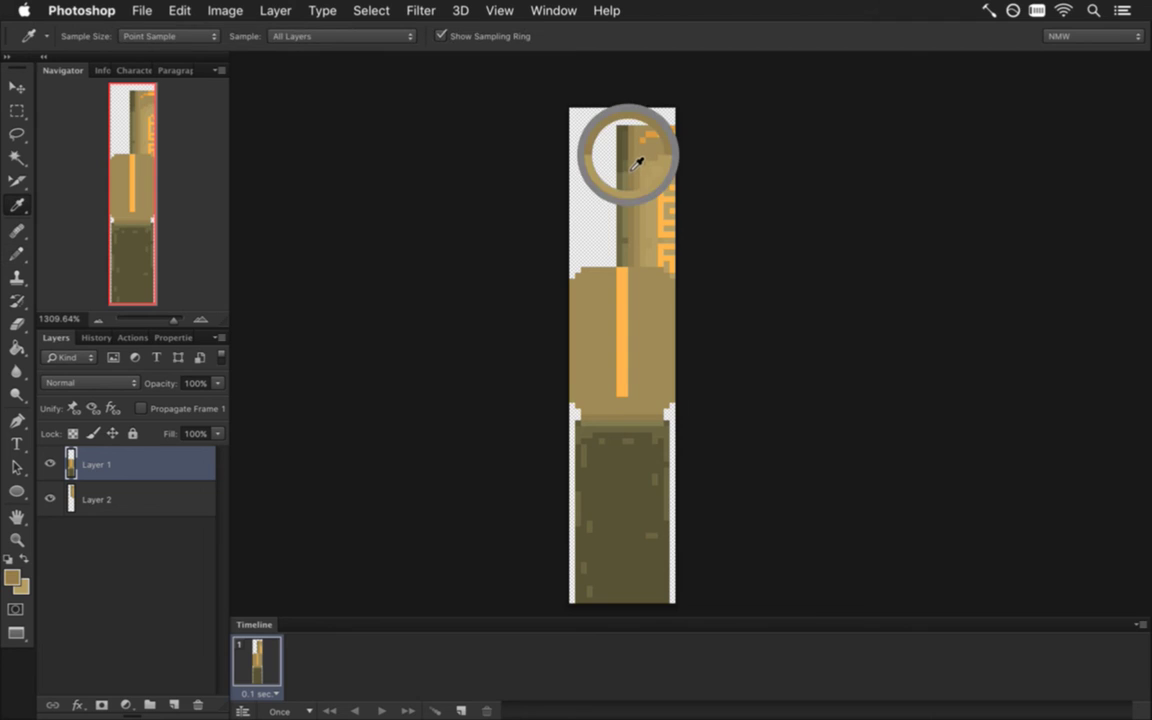
key("b")
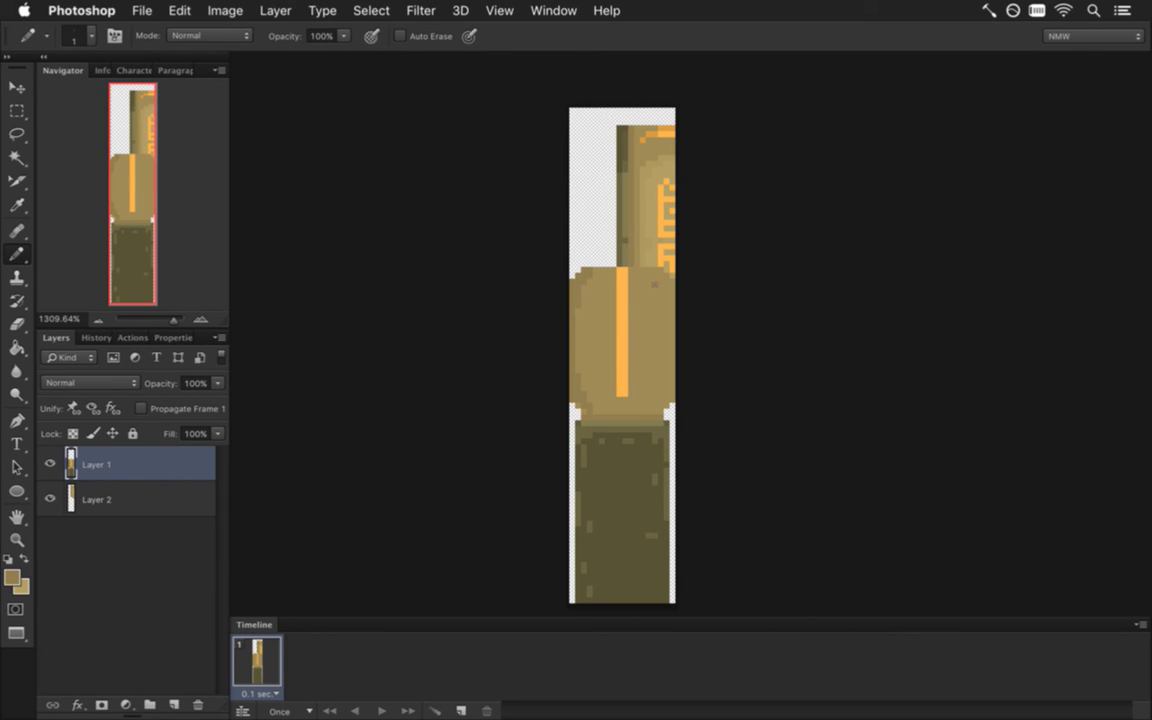
left_click(526, 260, "alt")
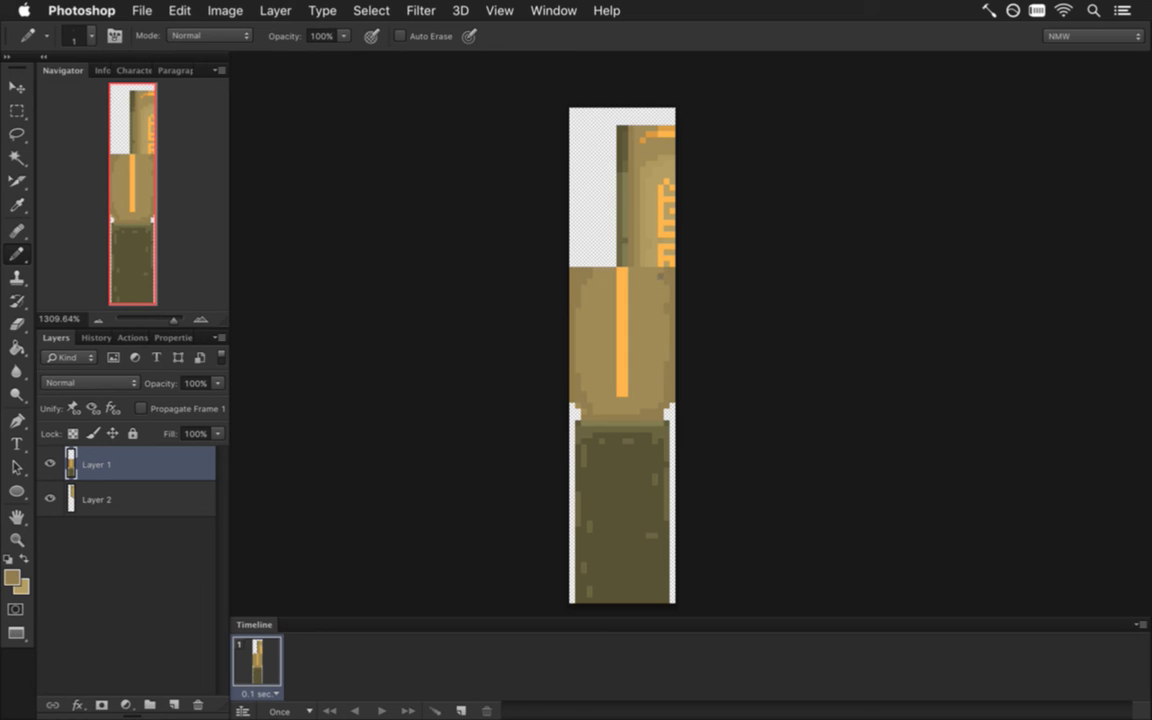
left_click(600, 294, "alt")
Sample the darker orange from the gold door and line both sides of the central stripe with it
key("i")
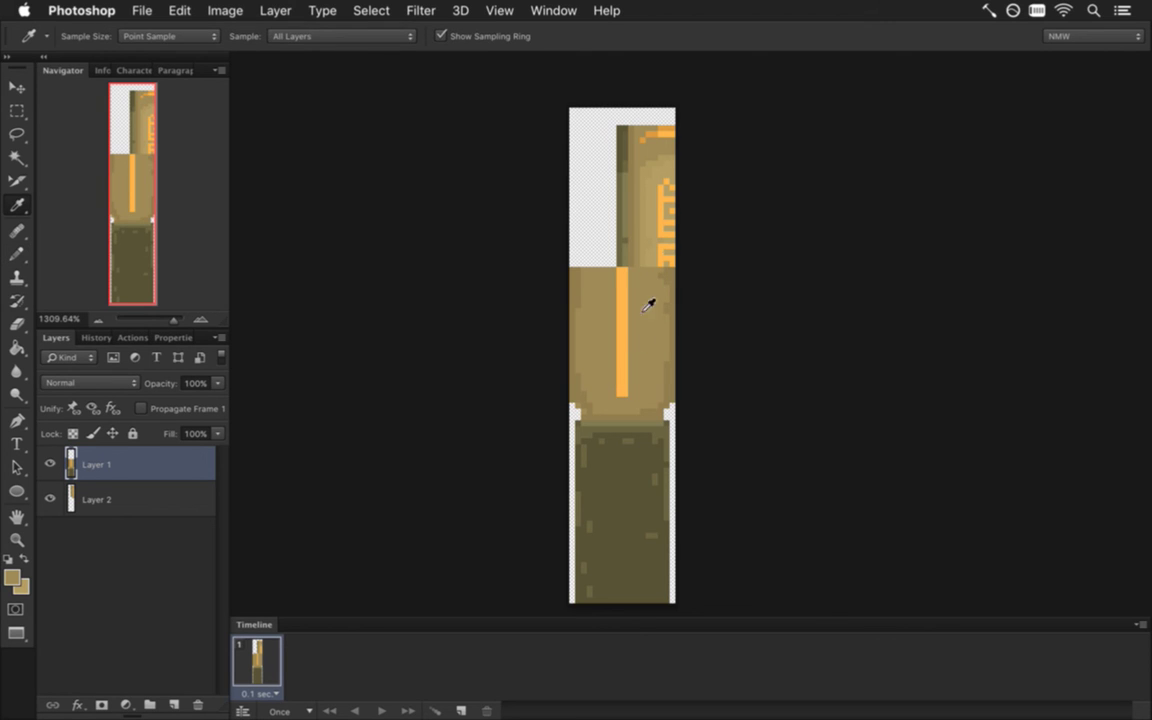
left_click(650, 135)
key("b")
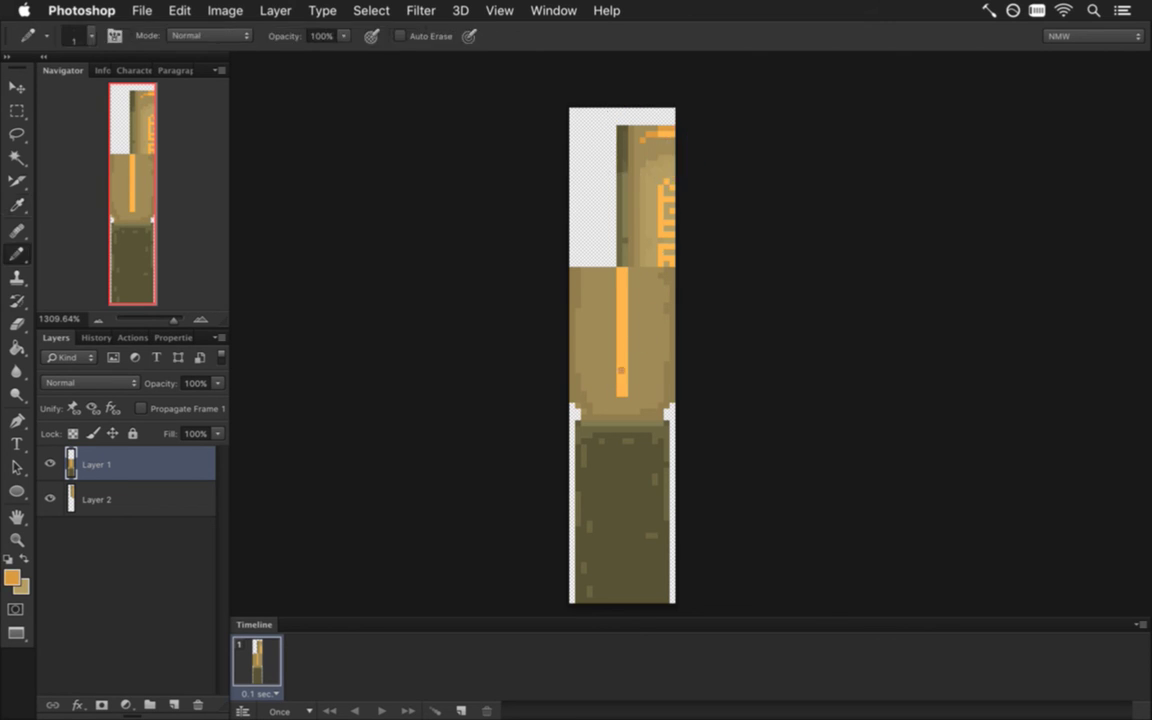
mouse_move(611, 336)
left_mouse_down()
mouse_move(611, 271)
mouse_move(636, 393)
left_mouse_up()
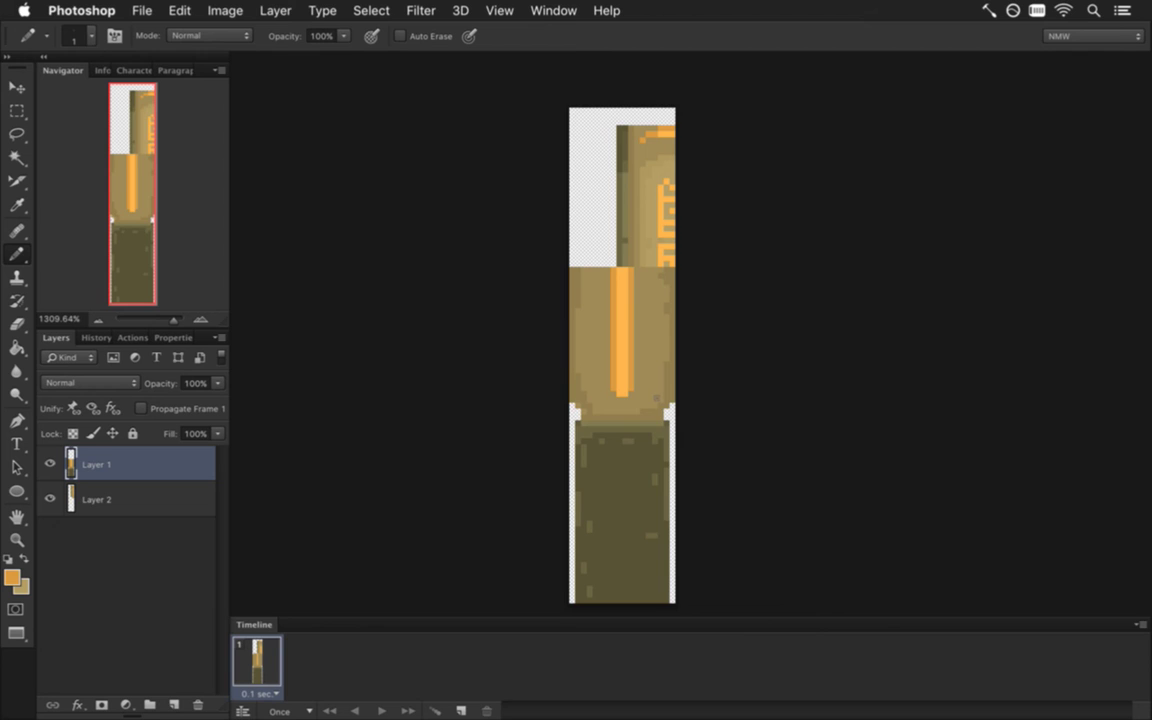
Sample the gold-brown from the gold door and change the foreground colour to the darker, redder brown #7e6943
key("i")
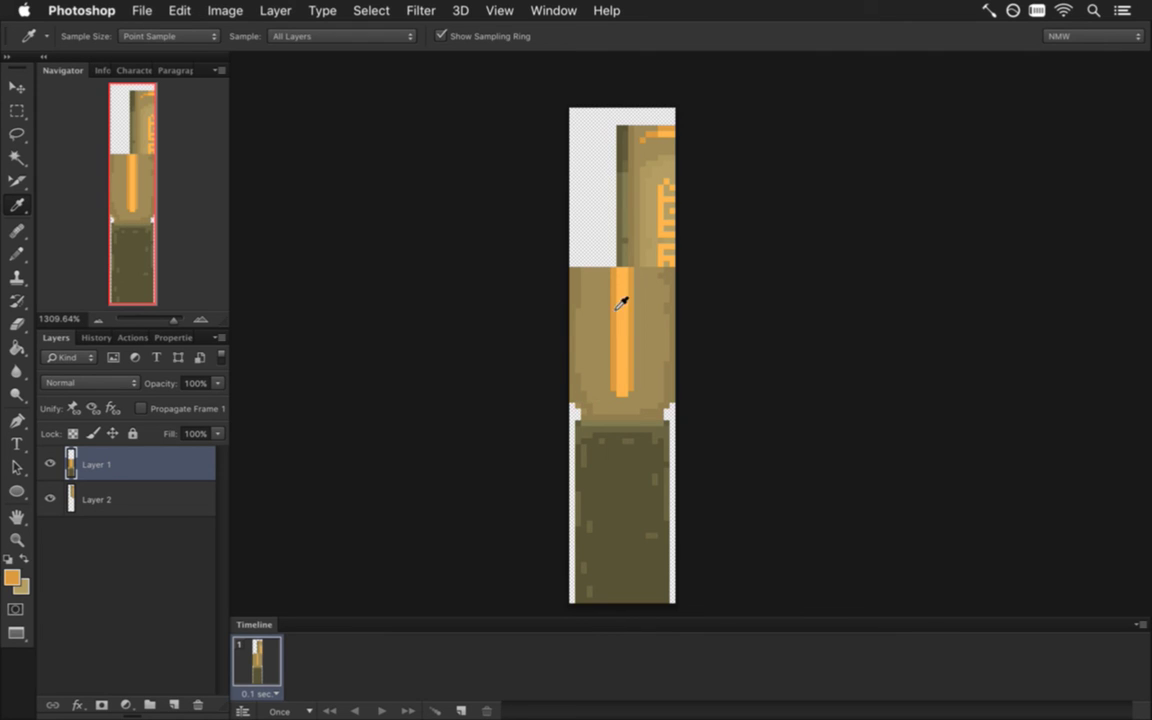
left_click(634, 202)
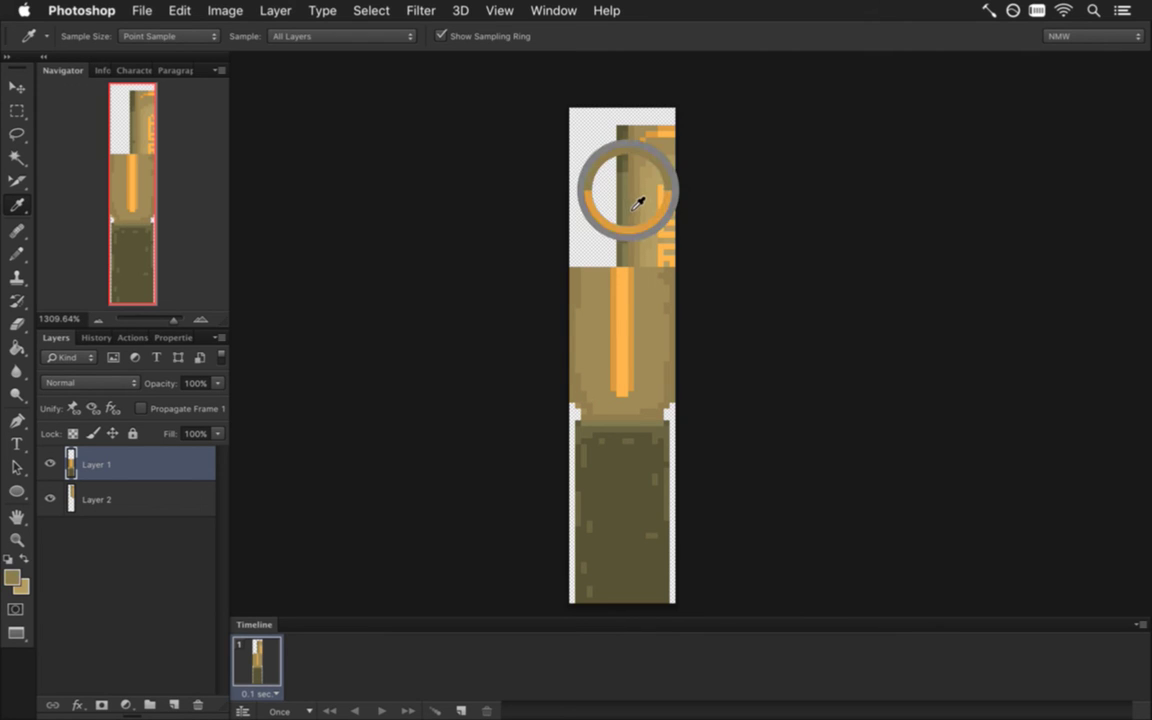
key("b")
left_click(574, 413)
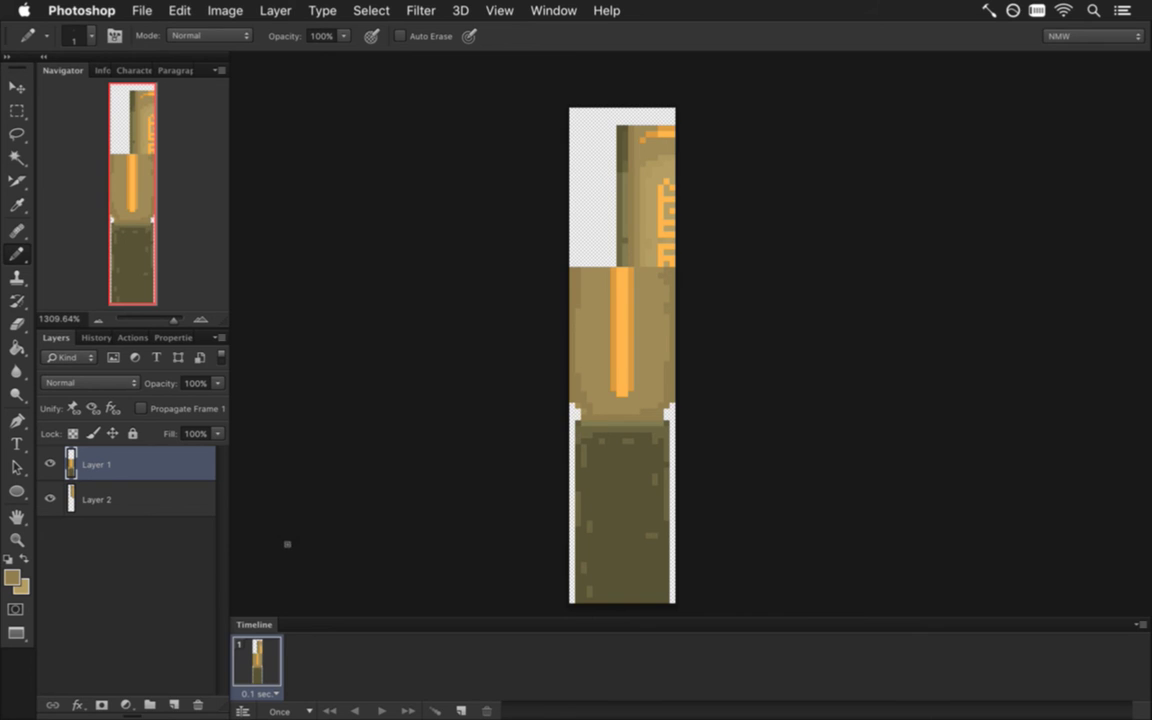
left_click(12, 576)
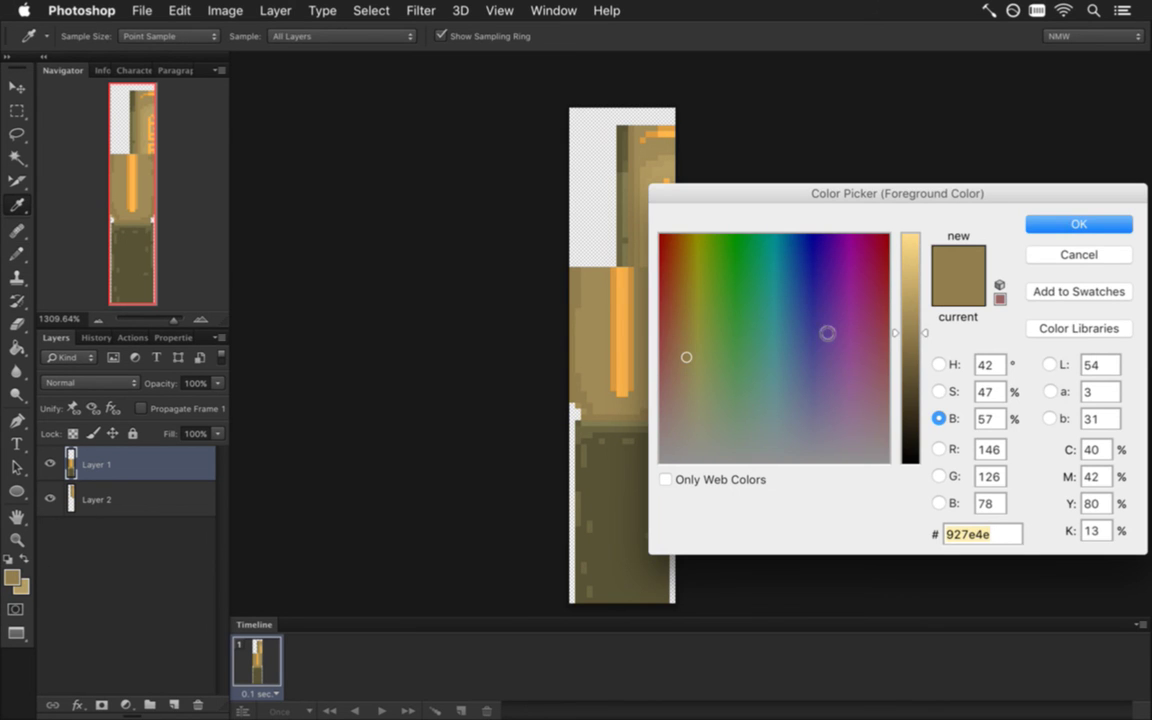
left_click_drag(909, 333, 908, 355)
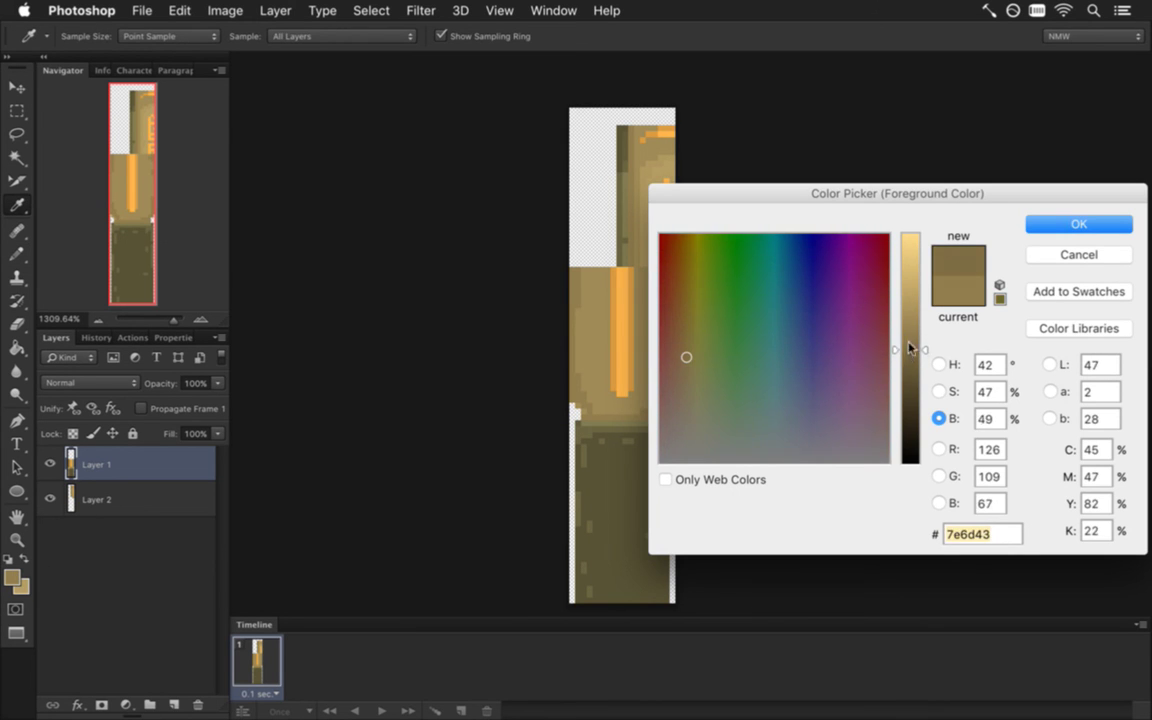
left_click(935, 362)
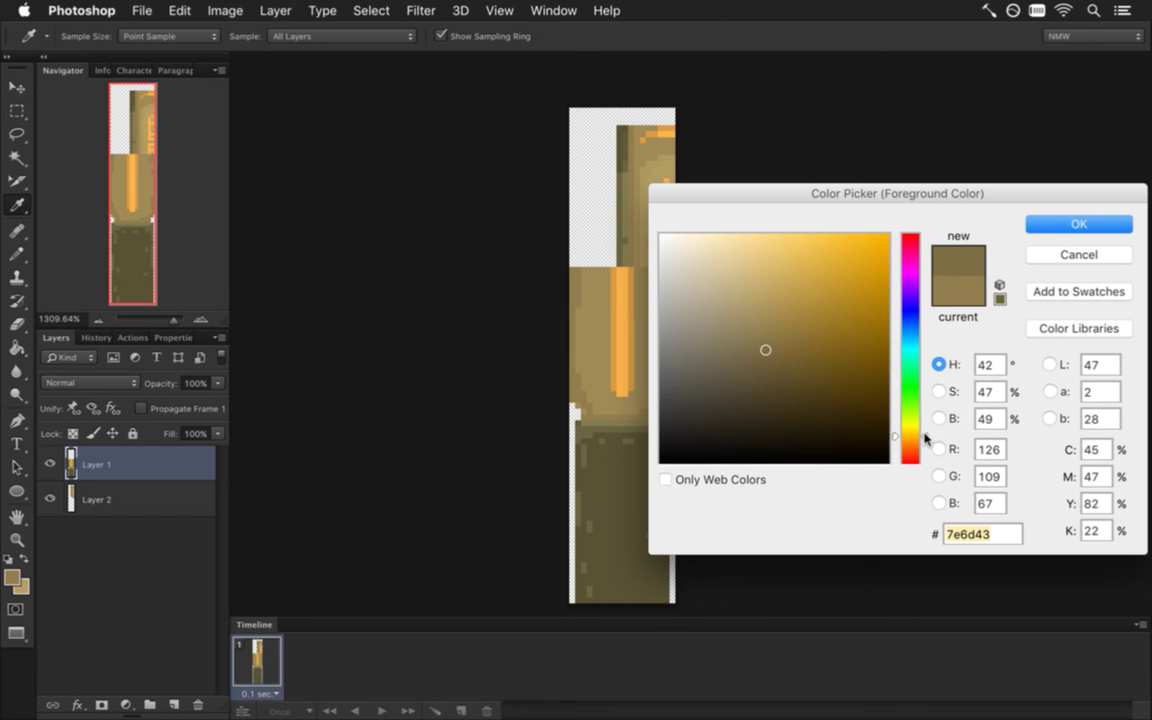
left_click_drag(924, 437, 926, 442)
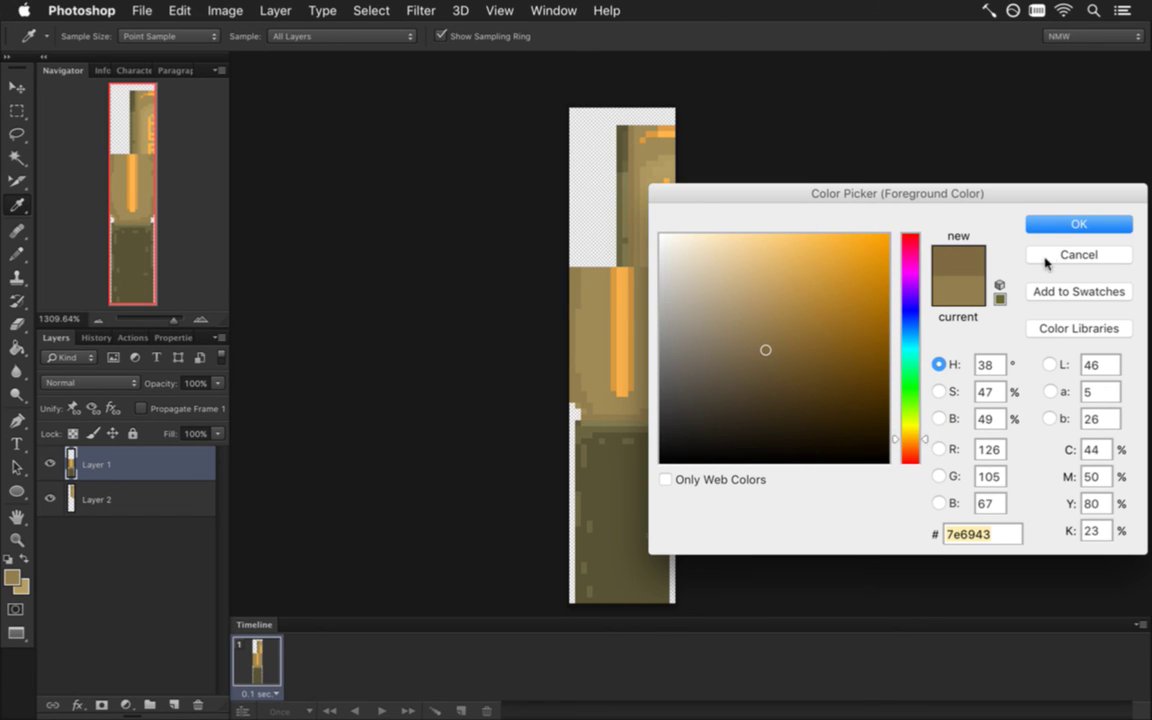
key("Return")
Fill the lower corner gaps and draw one-pixel brown lines down both sides of the olive panel
key("b")
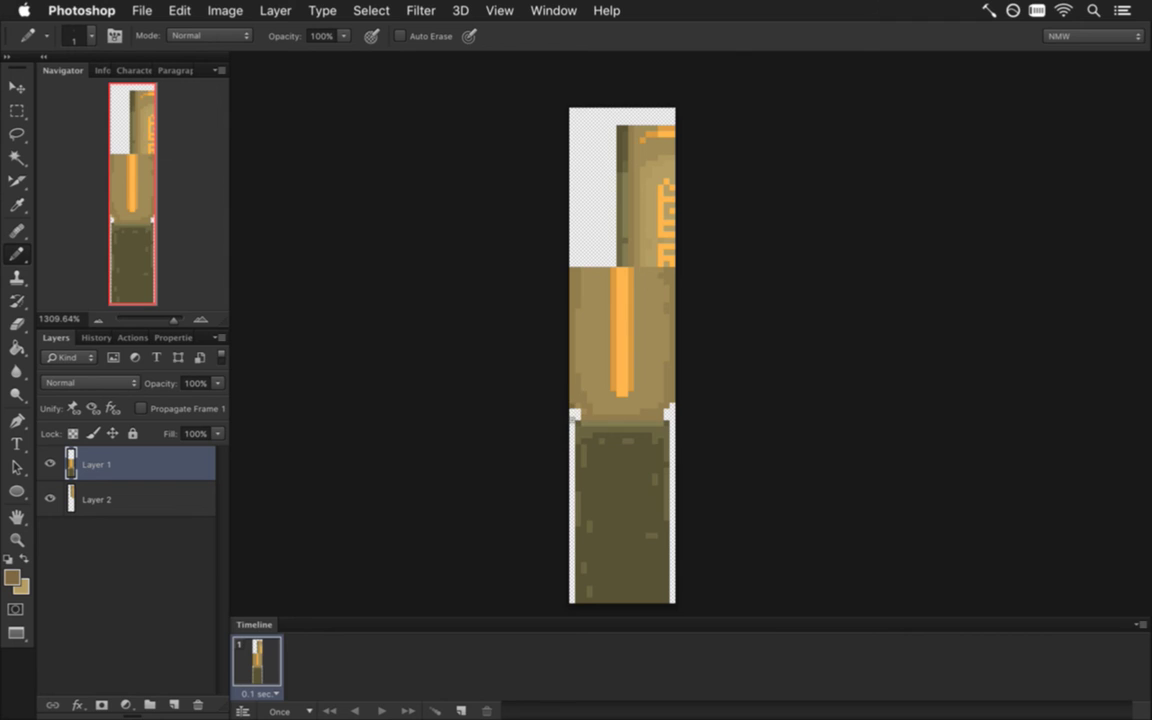
left_click(576, 413)
left_click_drag(572, 425, 572, 596)
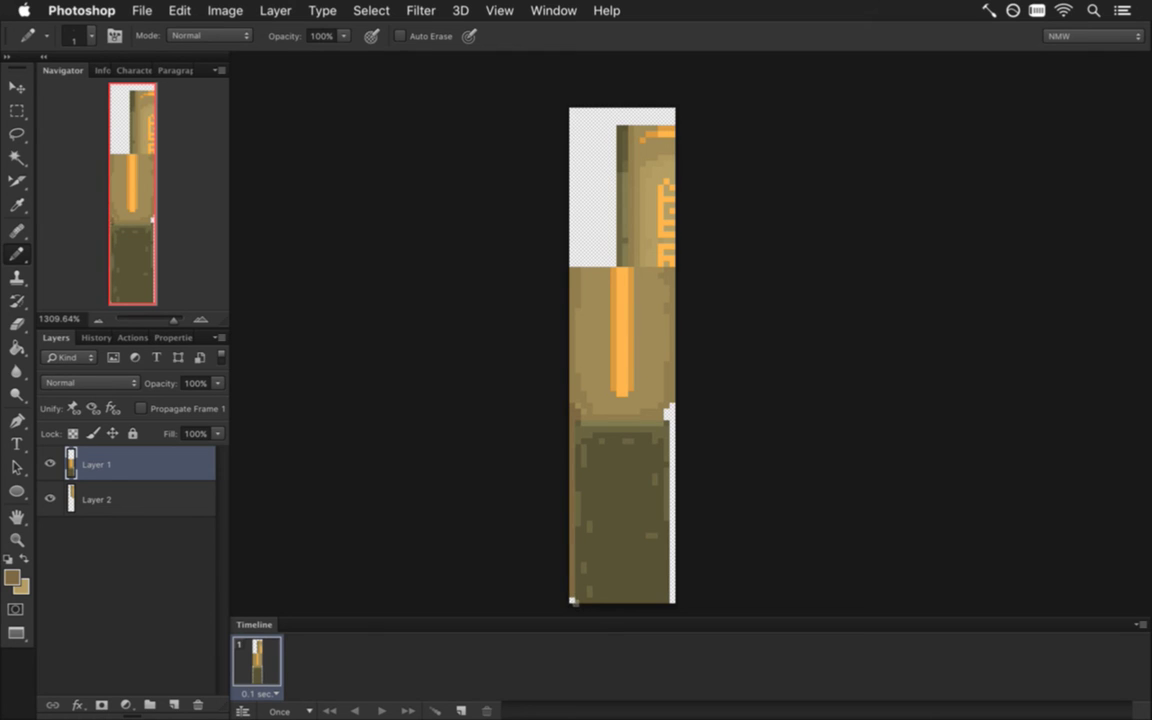
key("e")
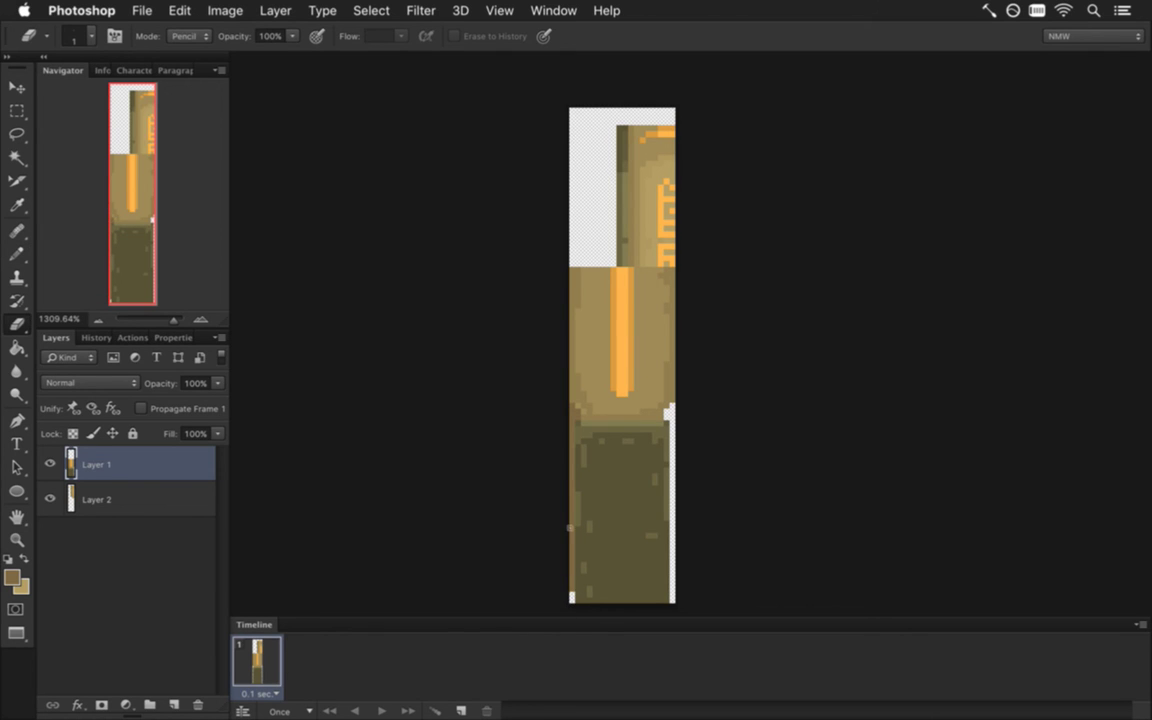
key("b")
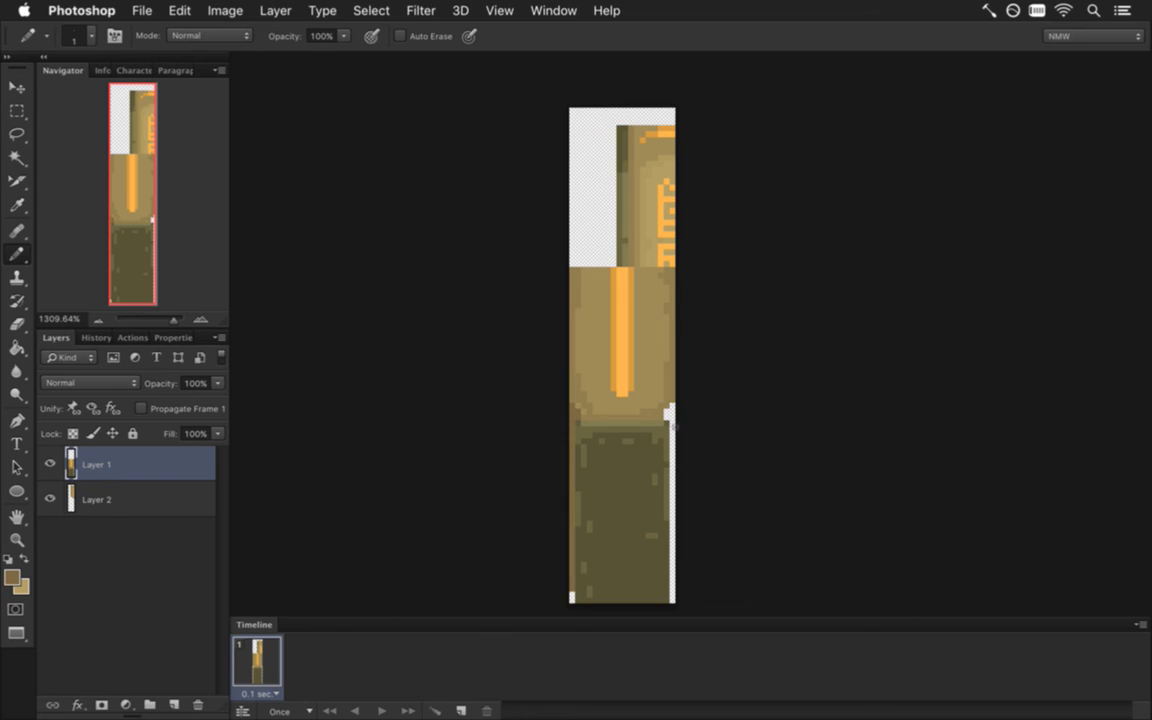
mouse_move(671, 418)
left_mouse_down()
mouse_move(671, 590)
mouse_move(681, 577)
left_mouse_up()
Erase the lowest pixels of both brown side lines so they stop at the same height
key("e")
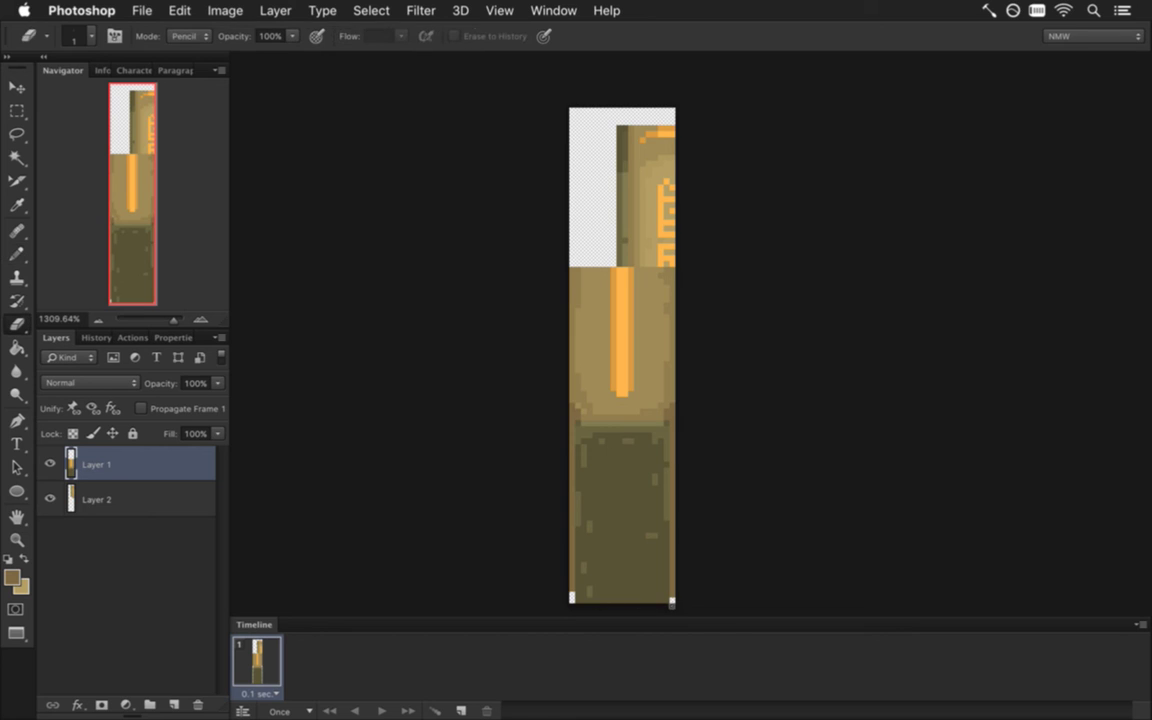
left_click(571, 583)
key("super+z")
left_click(672, 590)
left_click(639, 496)
Hide Layer 2 and touch up the golden panel's edge shading with a sampled gold-brown
left_click(50, 500)
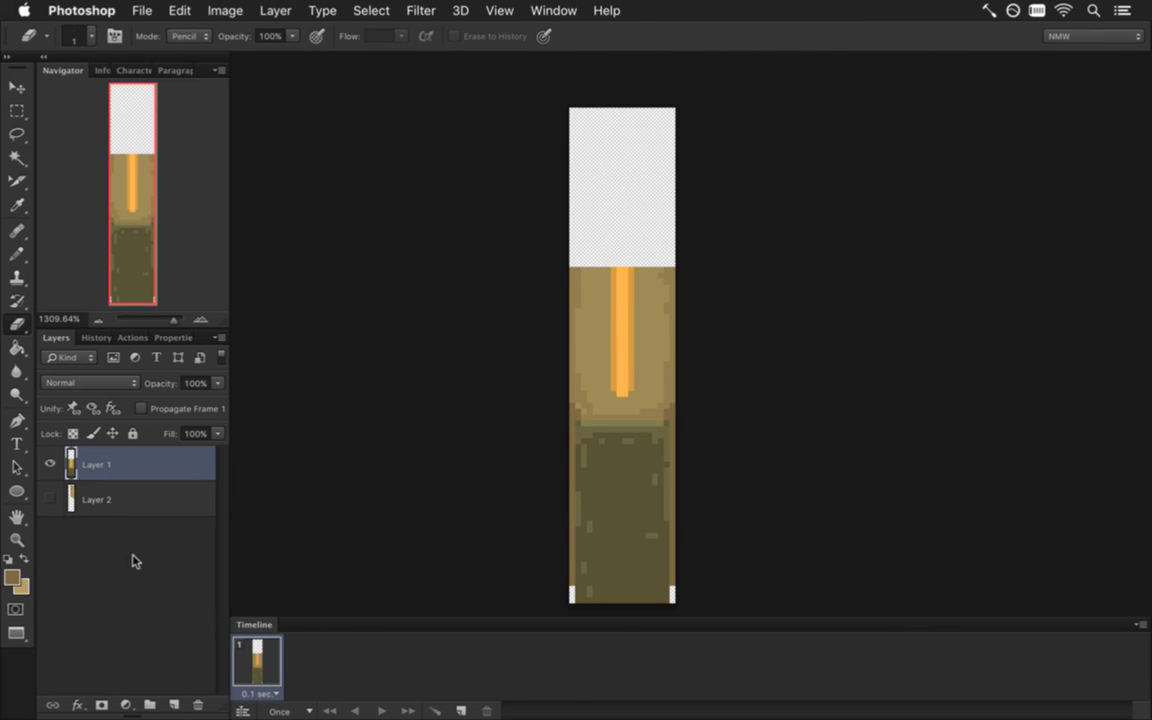
key("i")
key("b")
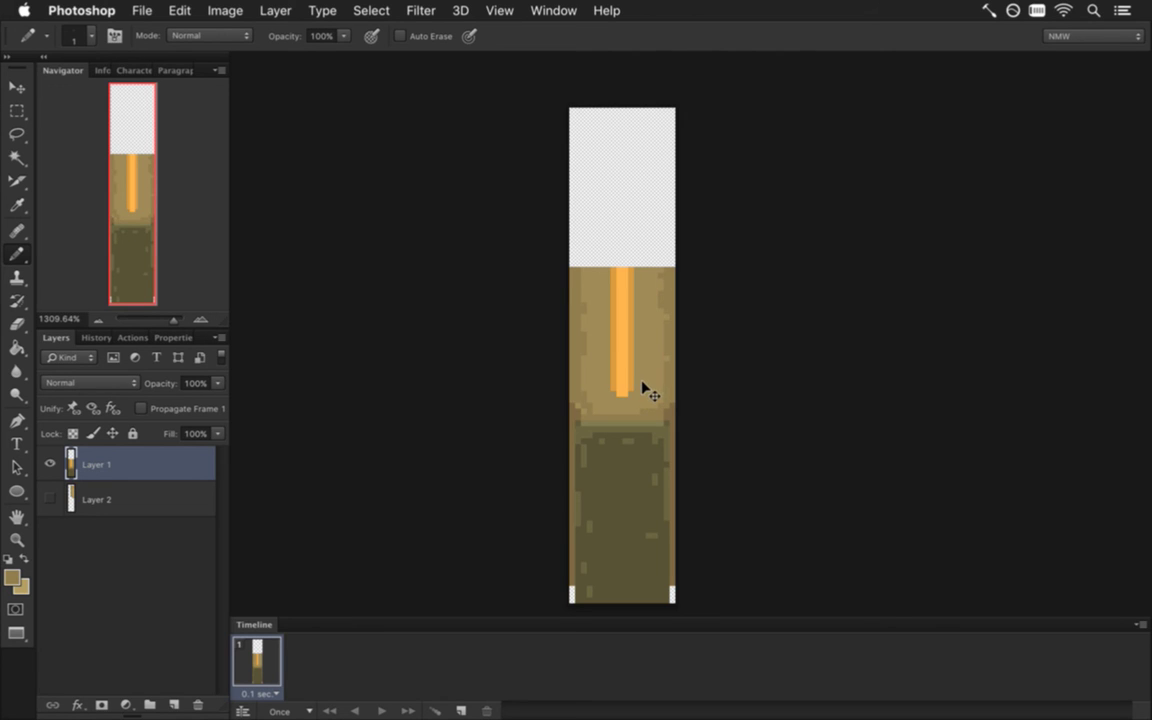
Save the document and render it with a duplicated second frame as a 10 fps PNG image sequence named 8DoorE0Open.png
key("super+s")
left_click(462, 709)
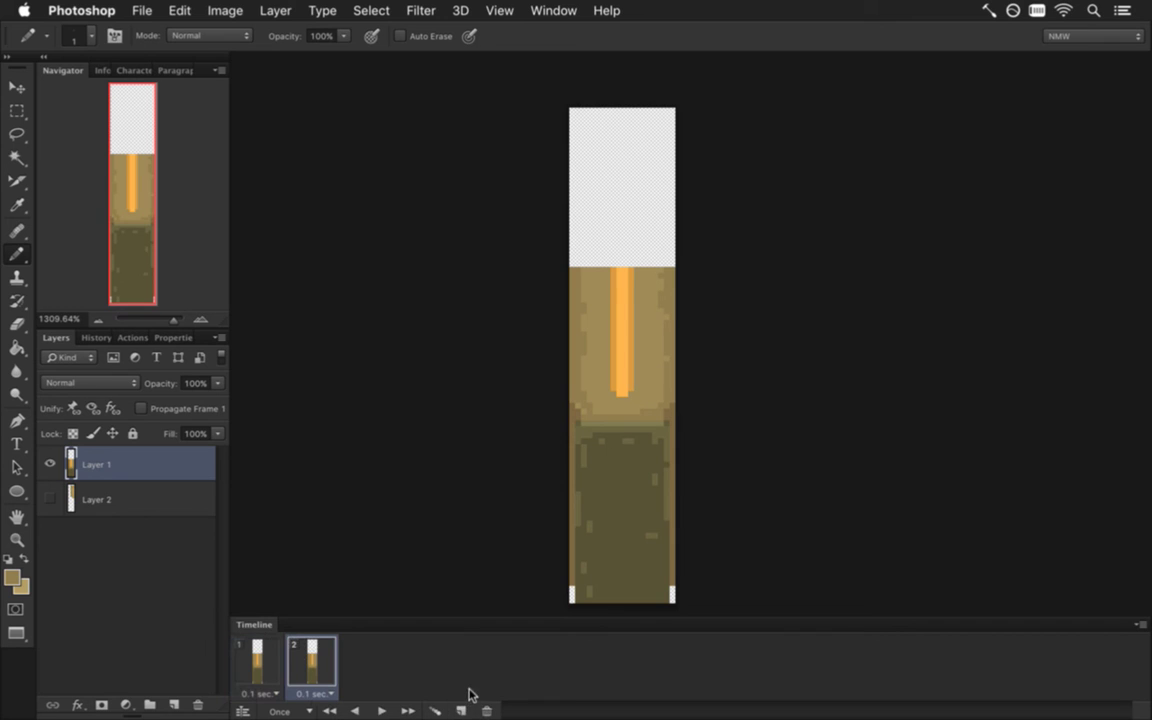
key("super+alt+shift+r")
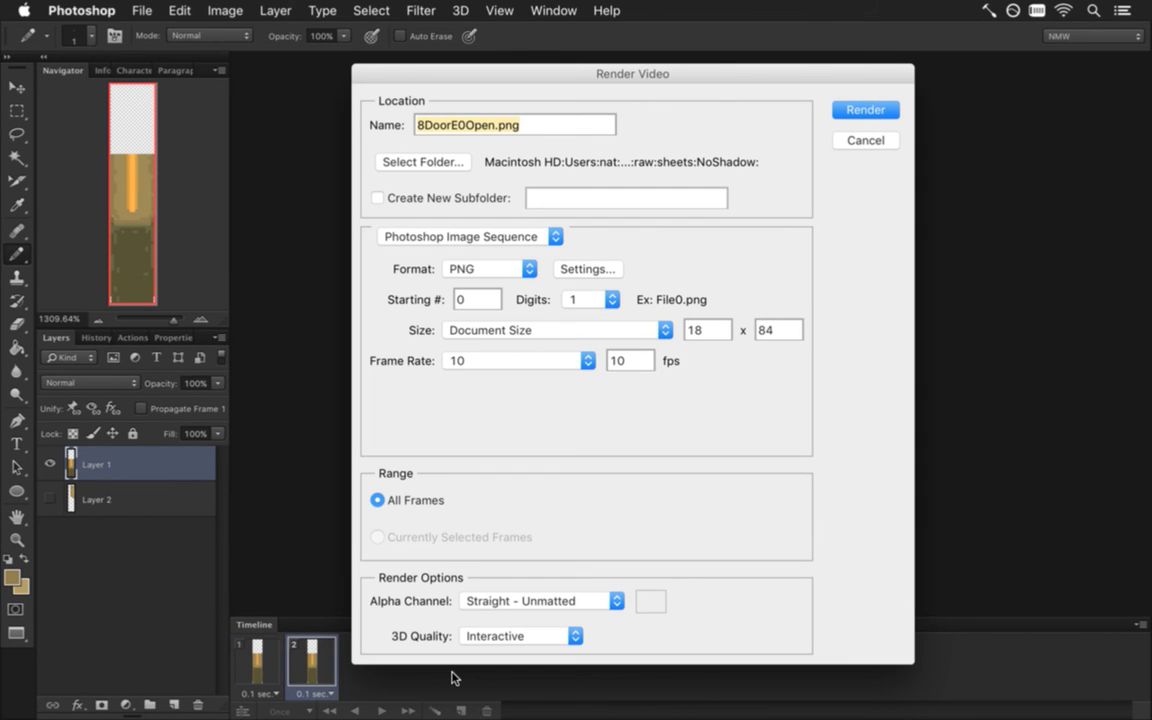
key("Return")
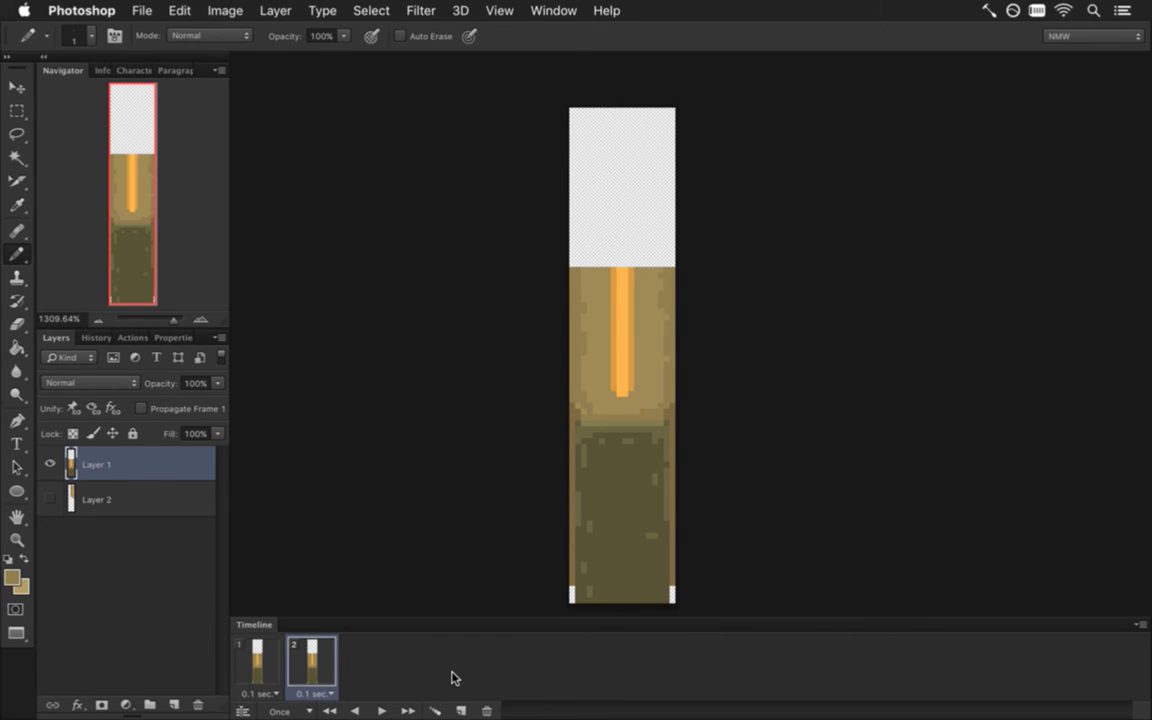
Switch to Xcode and copy the open-N0 and close-N0 animation blocks in 8Door.txt to directly below unlock-E0
key("super+Tab")
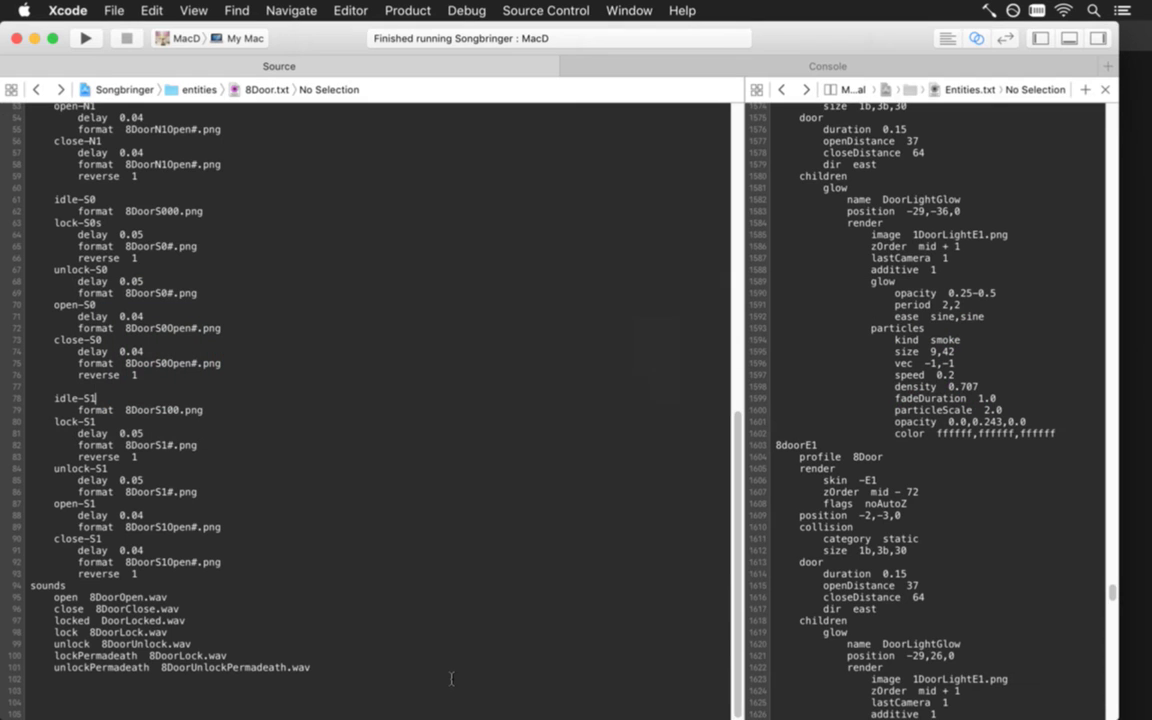
scroll(451, 679, "up", 10)
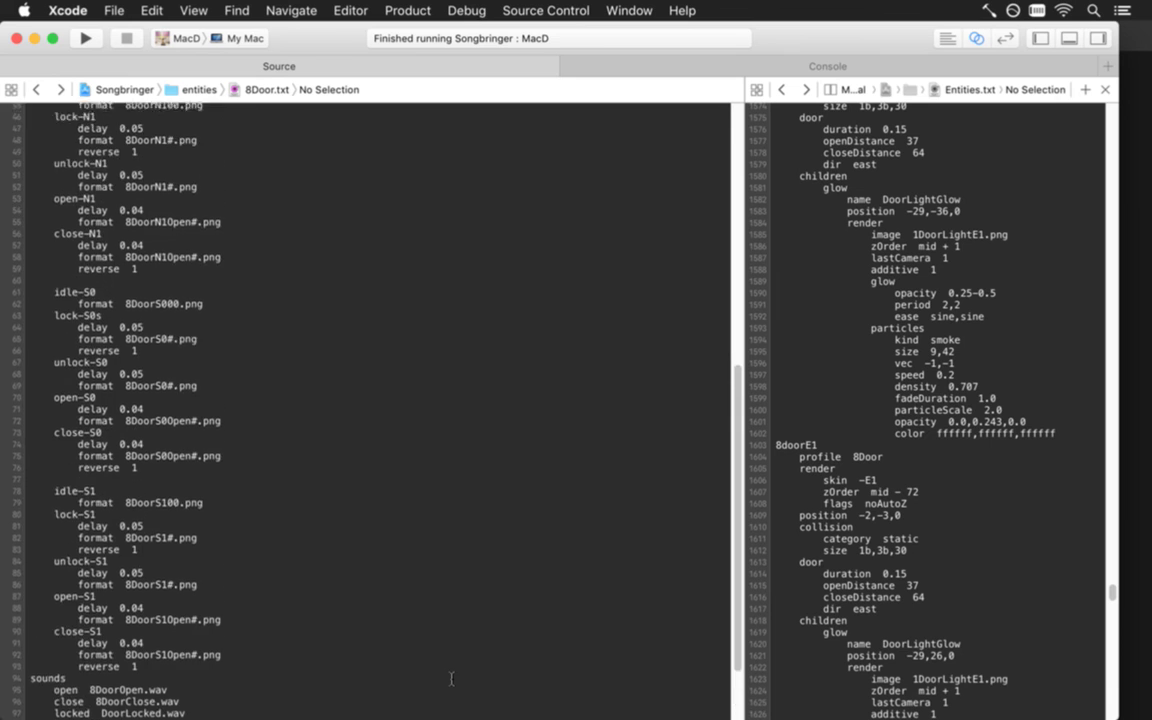
scroll(451, 679, "up", 8)
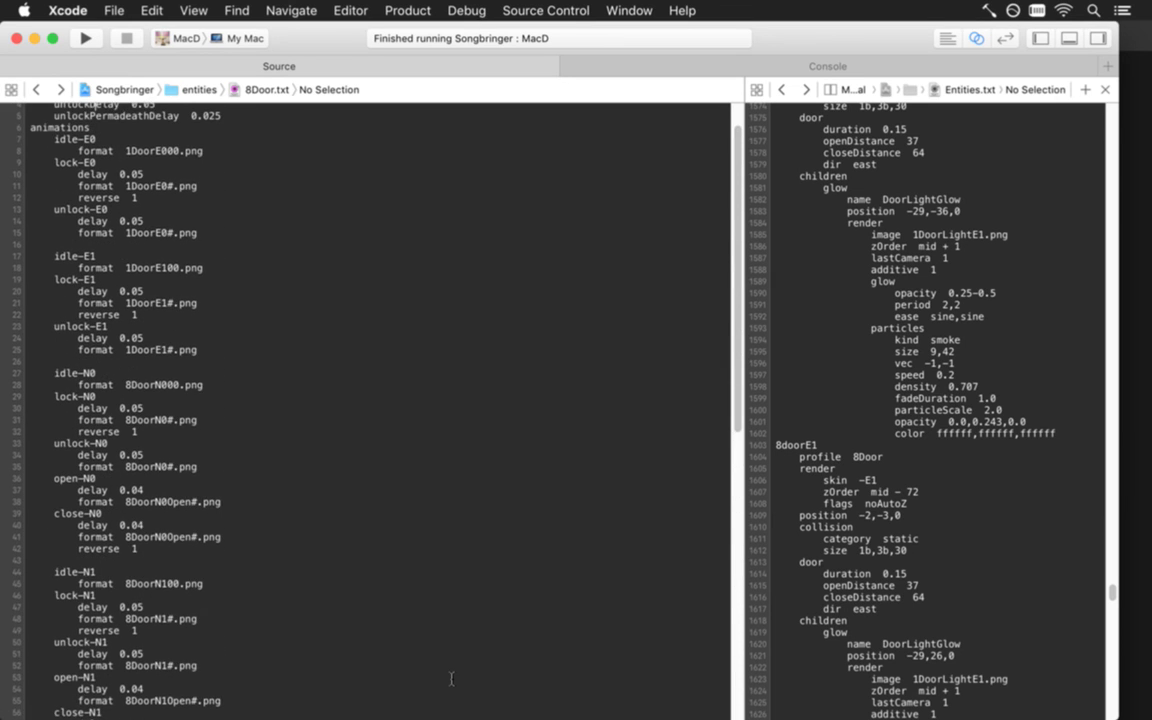
key("Down")
key("Down")
key("Down")
key("Down")
key("Down")
key("Down")
key("Down")
key("Down")
key("Down")
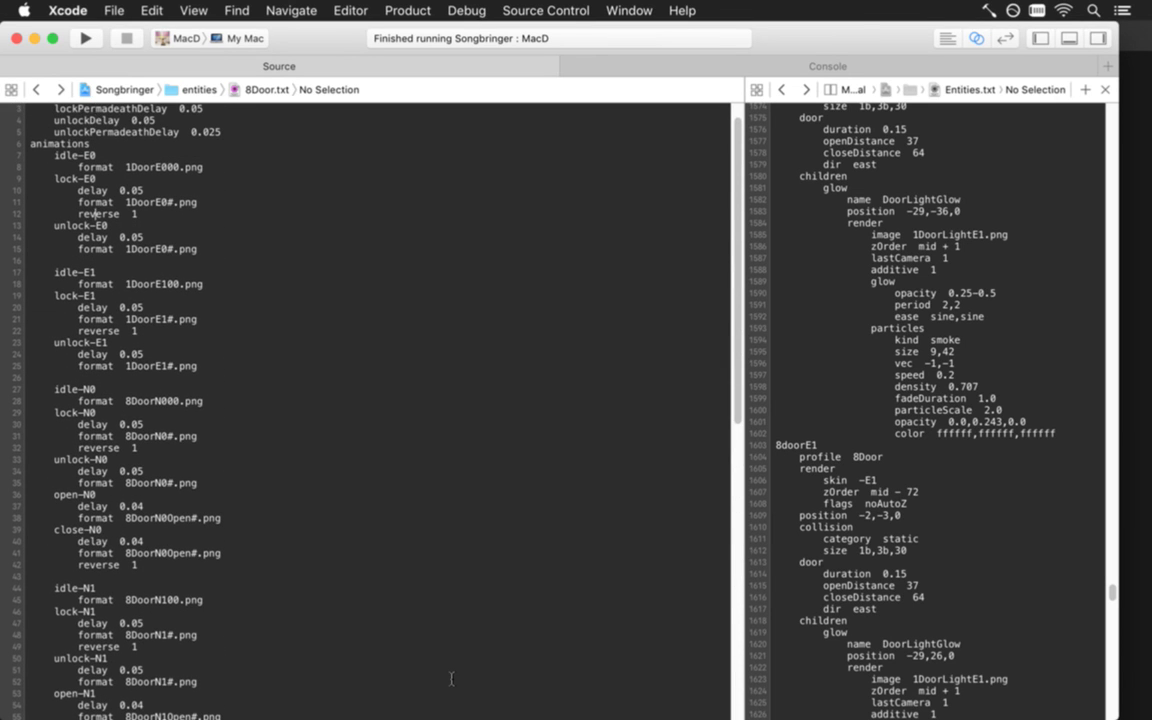
key("Down")
key("Down")
key("Down")
key("Down")
key("Down")
key("Down")
key("Down")
key("Down")
key("Down")
key("Down")
key("Down")
key("Down")
key("Down")
key("Down")
key("Down")
key("Down")
key("Down")
key("Down")
key("Down")
key("Down")
key("super+Left")
key("super+Left")
key("shift+Down")
key("shift+Down")
key("shift+Down")
key("shift+Down")
key("shift+Down")
key("shift+Down")
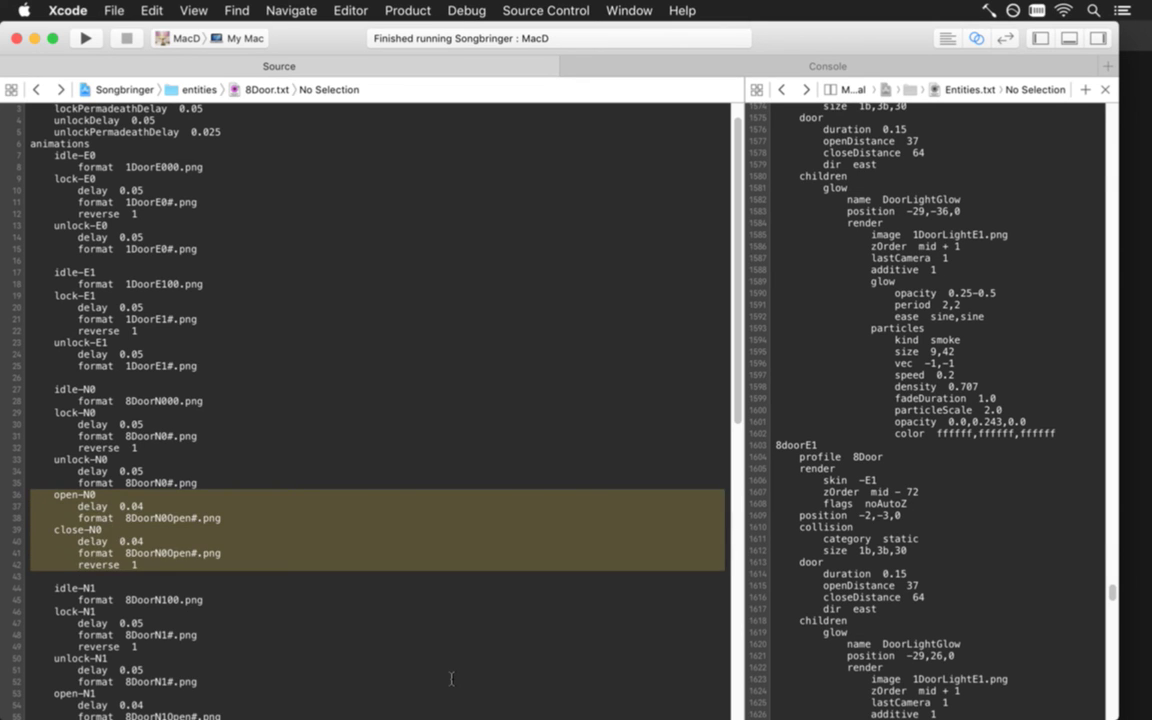
key("super+c")
key("Up")
key("Up")
key("Up")
key("Up")
key("Up")
key("Up")
key("Up")
key("Up")
key("Up")
key("Up")
key("Up")
key("Up")
key("Up")
key("Up")
key("Up")
key("Up")
key("Up")
key("Up")
key("Up")
key("Up")
key("super+v")
Change the pasted blocks to open-E0 and close-E0, both with the format 8DoorE0Open#.png
key("Up")
key("Up")
key("Up")
key("Up")
key("Up")
key("Up")
key("Up")
key("super+Right")
key("Left")
key("shift+Left")
type("E")
key("Down")
key("Down")
key("Right")
key("Right")
key("Right")
key("Right")
key("Right")
key("Right")
key("Right")
key("Right")
key("Right")
key("Right")
key("Right")
key("Right")
key("Right")
key("Left")
key("shift+Left")
type("E")
key("Down")
key("Down")
key("shift+Left")
type("E")
key("Up")
key("shift+Right")
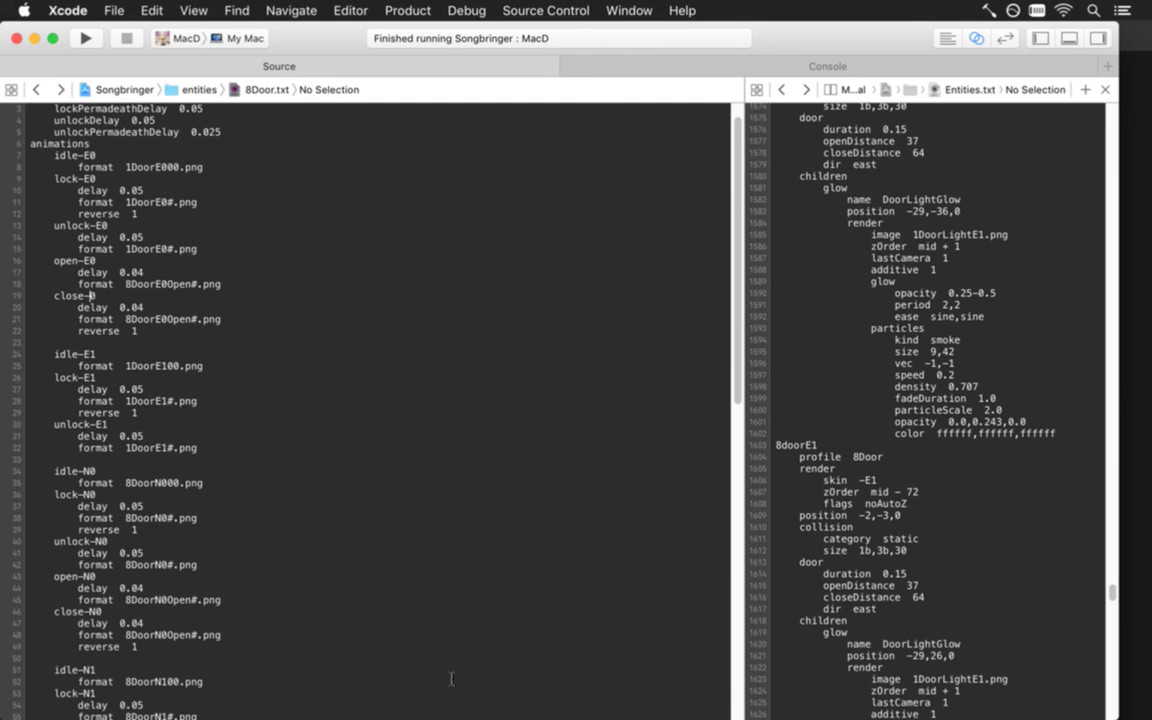
type("E")
Copy the open-E0 and close-E0 blocks and paste them directly below unlock-E1
key("Up")
key("Up")
key("super+Left")
key("super+Left")
key("shift+Down")
key("shift+Down")
key("shift+Down")
key("shift+Down")
key("shift+Down")
key("shift+Down")
key("shift+Down")
key("super+c")
key("Down")
key("Down")
key("Down")
key("Down")
key("Down")
key("Down")
key("Down")
key("Down")
key("Down")
key("Down")
key("super+v")
Rename the pasted blocks to open-E1 and close-E1, both with the format 8DoorE1Open#.png
key("Up")
key("Up")
key("Up")
key("Up")
key("Up")
key("Up")
key("Up")
key("super+Right")
key("Left")
key("Down")
key("Down")
key("Down")
key("Delete")
type("1")
key("Up")
key("Right")
key("Right")
key("Right")
key("Right")
key("Right")
key("Right")
key("Right")
key("Right")
key("Right")
key("Right")
key("Delete")
type("1")
key("Down")
key("Down")
key("Down")
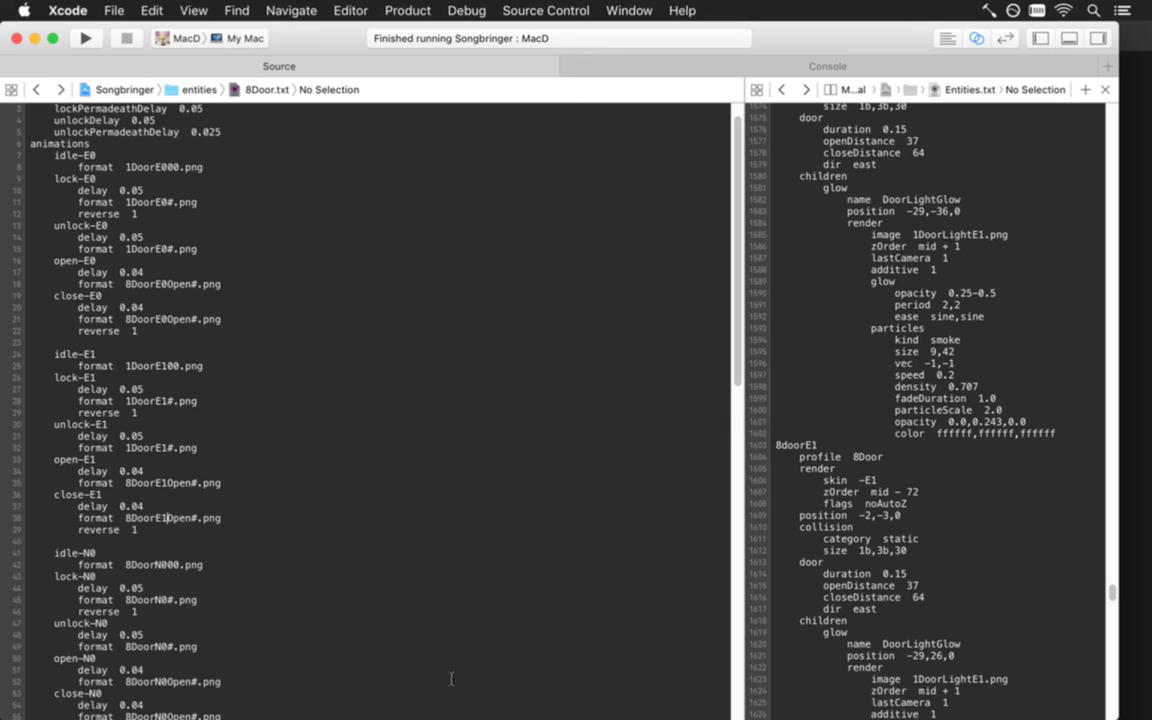
Switch to Photoshop, copy the whole gold door artwork on Layer 1 of 8DoorE0Open.psd, and bring up 8DoorE1Open.psd
key("super+Tab")
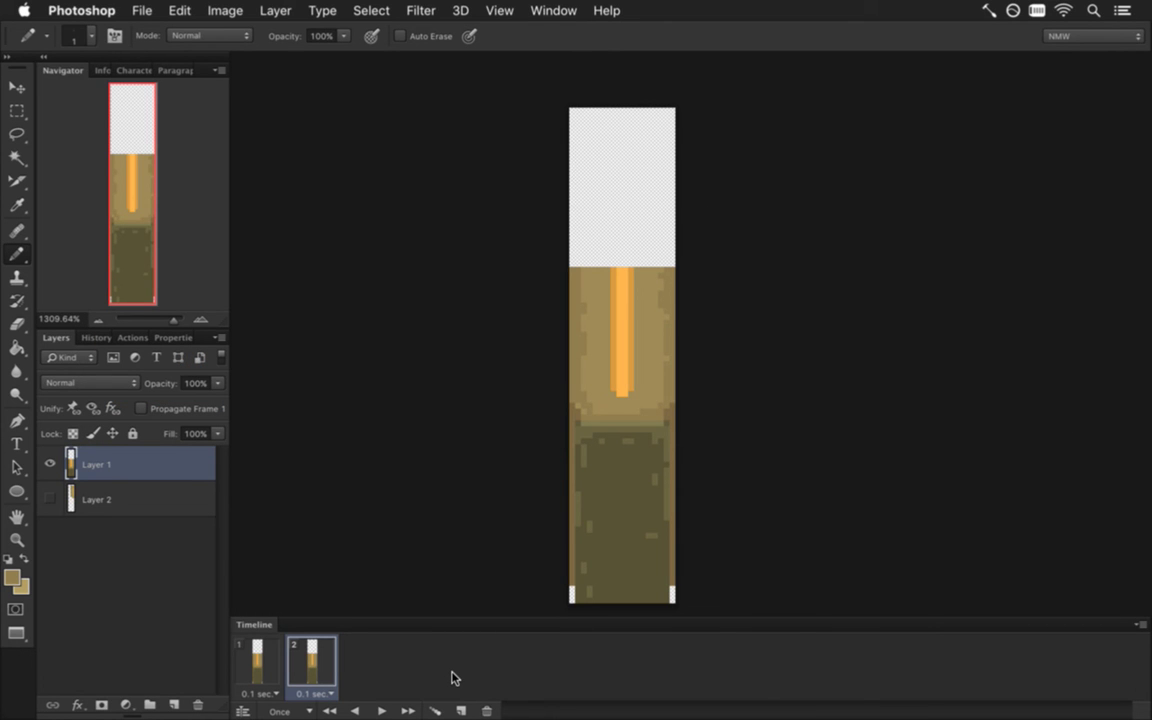
key("super+a")
left_click(551, 8)
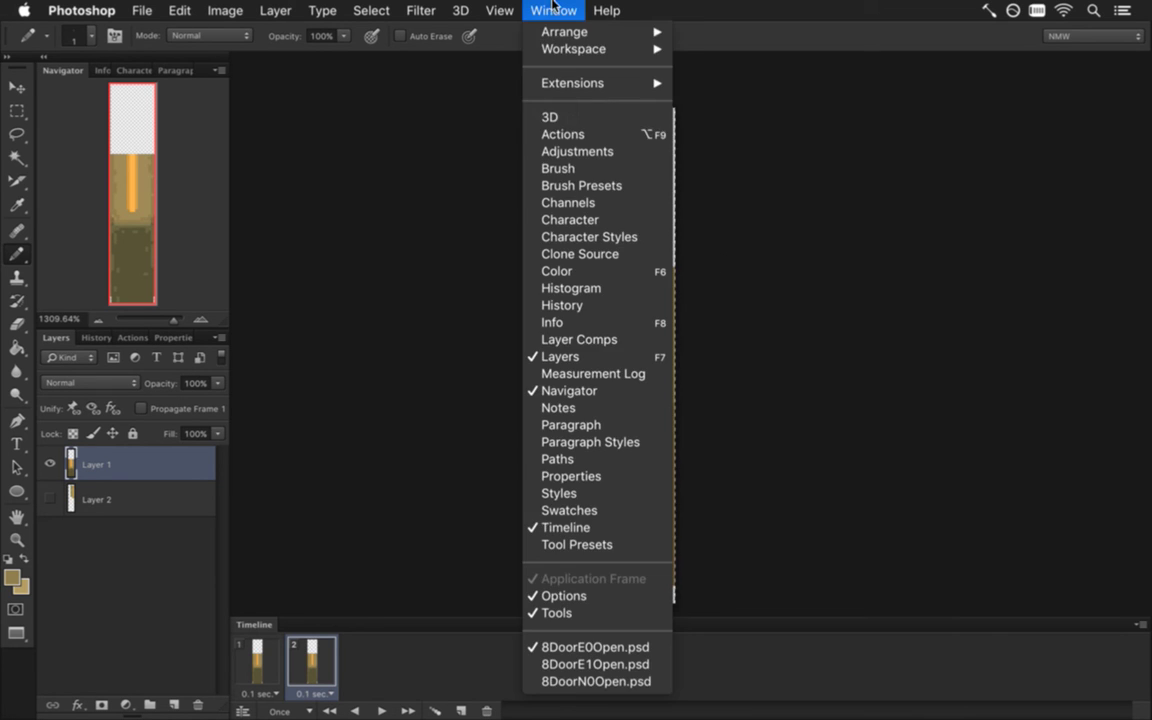
left_click(612, 664)
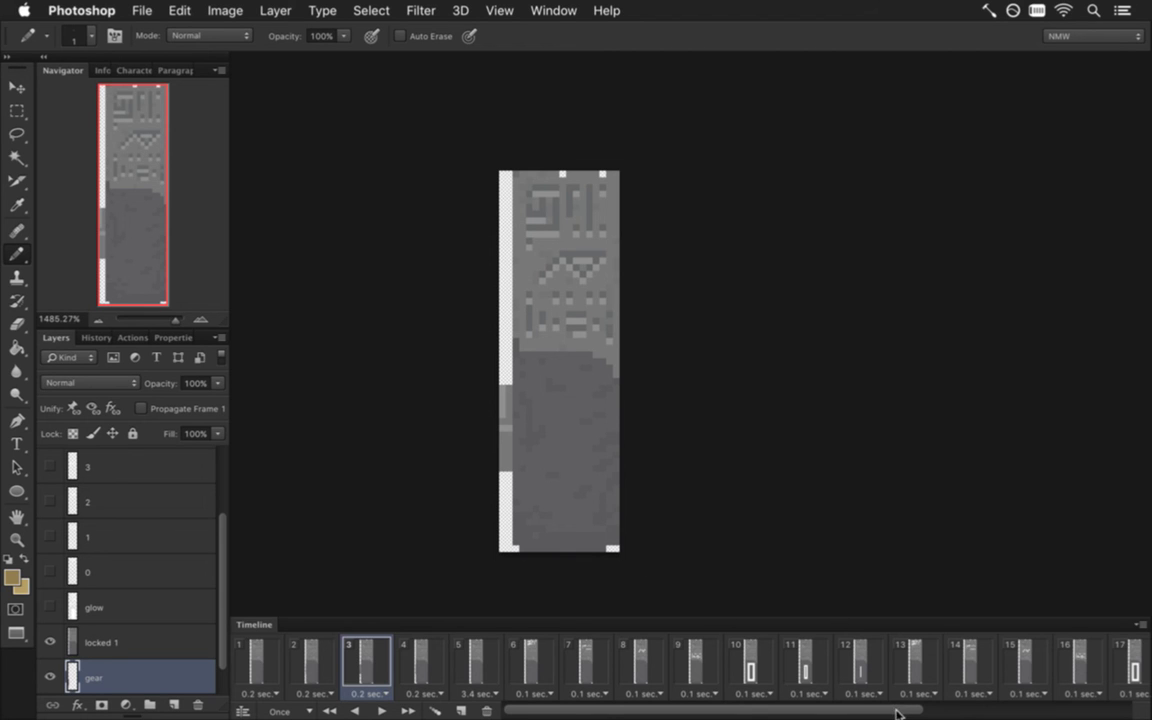
Delete every animation frame after the first one, starting from frame 25
scroll(810, 650, "right", 5)
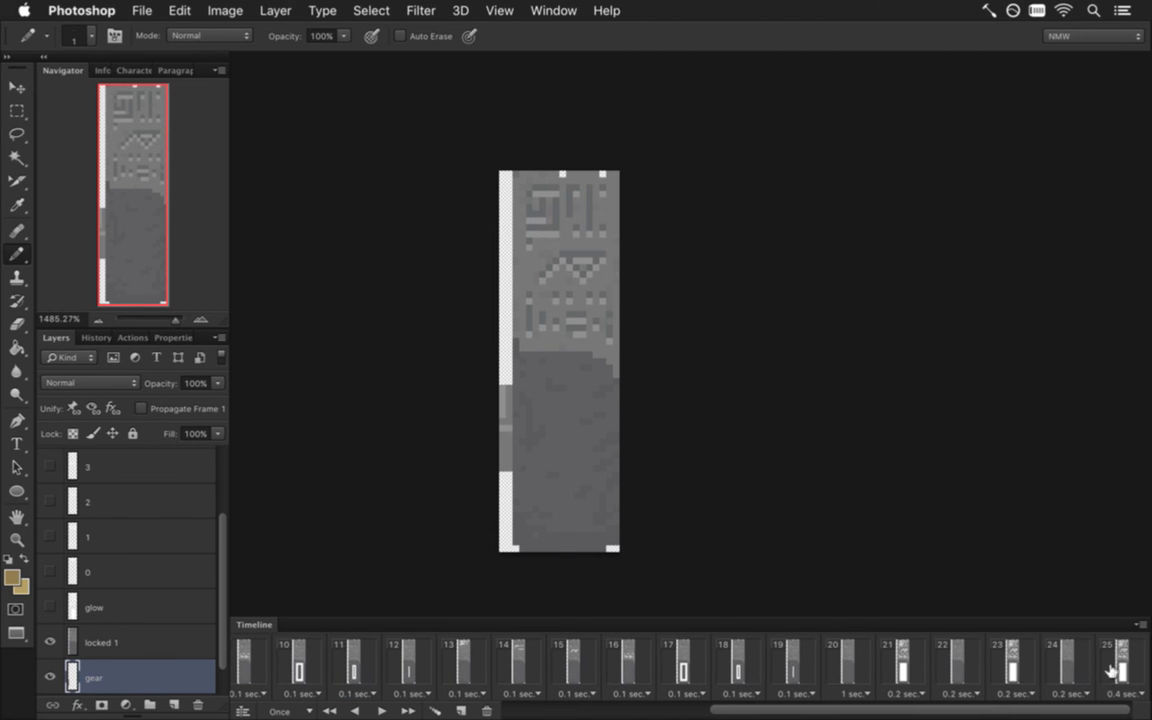
left_click(1120, 665)
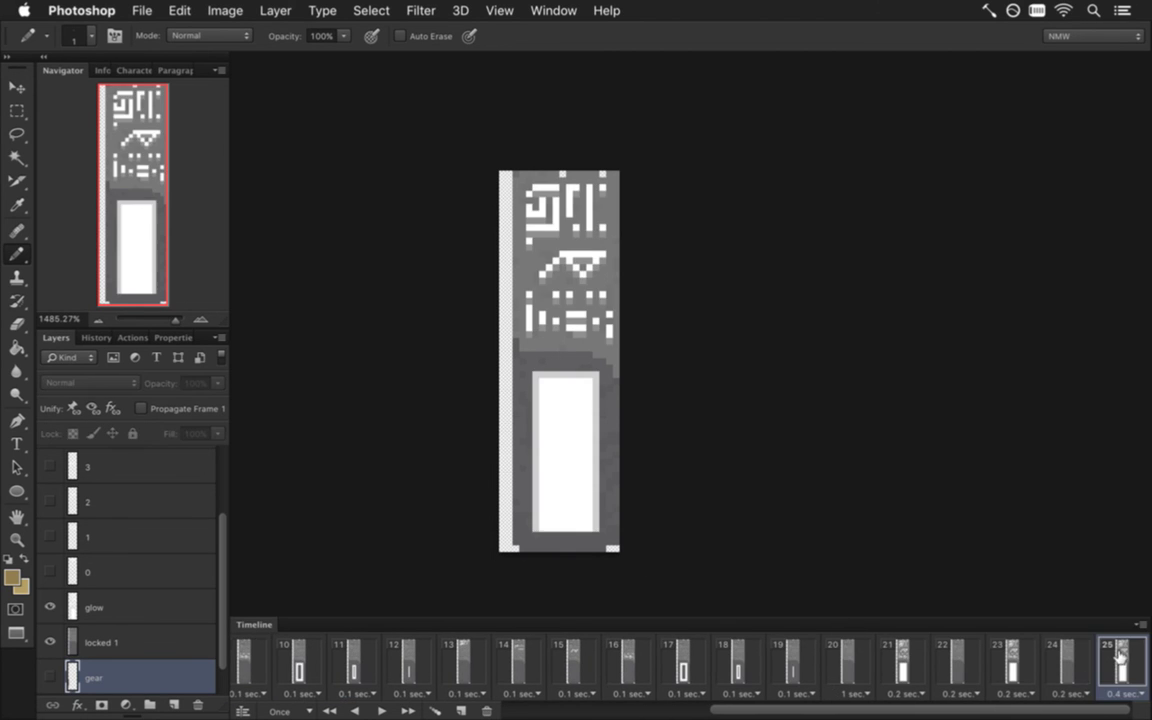
left_click(486, 711)
left_click(486, 711)
left_click(486, 711)
left_click(486, 711)
left_click(486, 711)
left_click(486, 711)
left_click(486, 711)
left_click(486, 711)
left_click(486, 711)
left_click(486, 711)
left_click(486, 711)
left_click(486, 711)
left_click(486, 711)
left_click(486, 711)
left_click(486, 711)
left_click(486, 711)
left_click(486, 711)
left_click(486, 711)
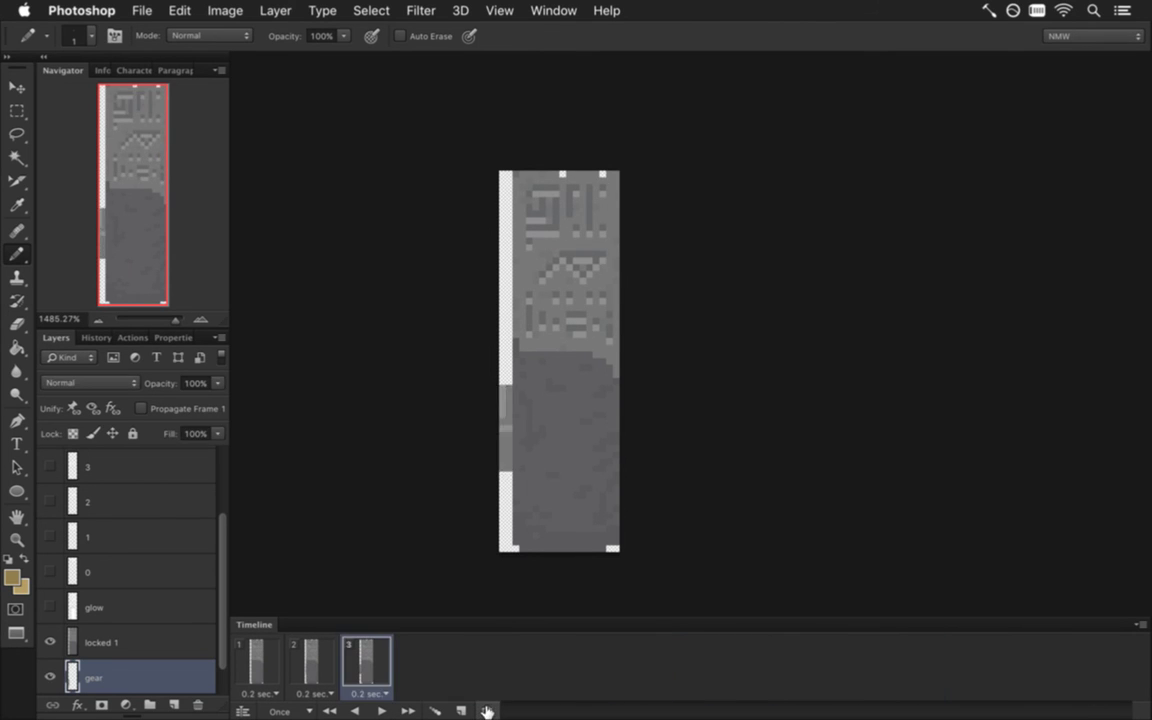
left_click(486, 711)
left_click(486, 711)
Delete the numbered, glow, gear and old 1 layers so that only locked 1 remains
scroll(208, 510, "up", 3)
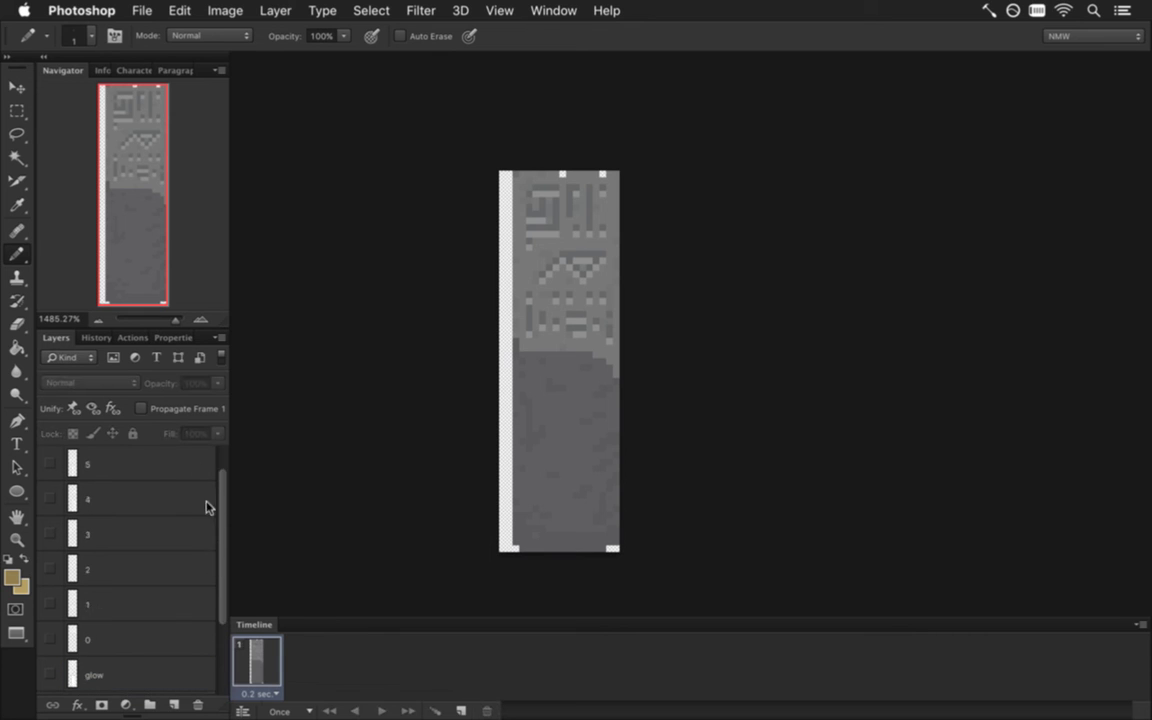
left_click(165, 462)
scroll(210, 600, "down", 3)
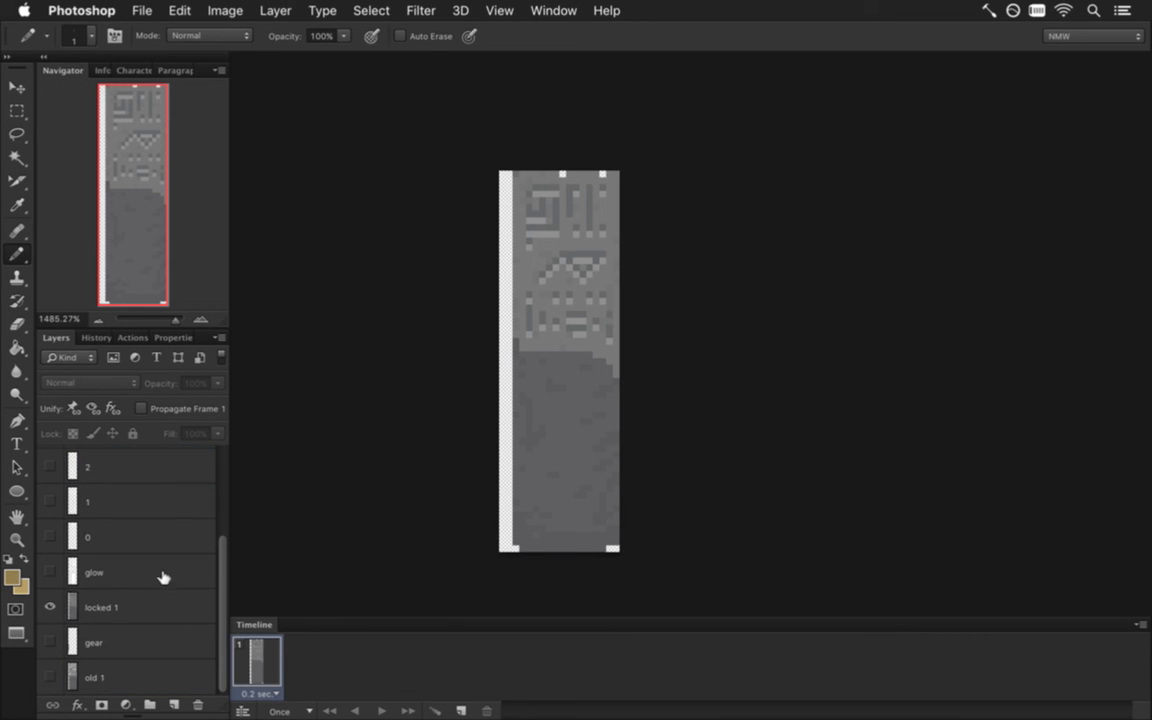
left_click(162, 576, "shift")
left_click(198, 705)
left_click(152, 502)
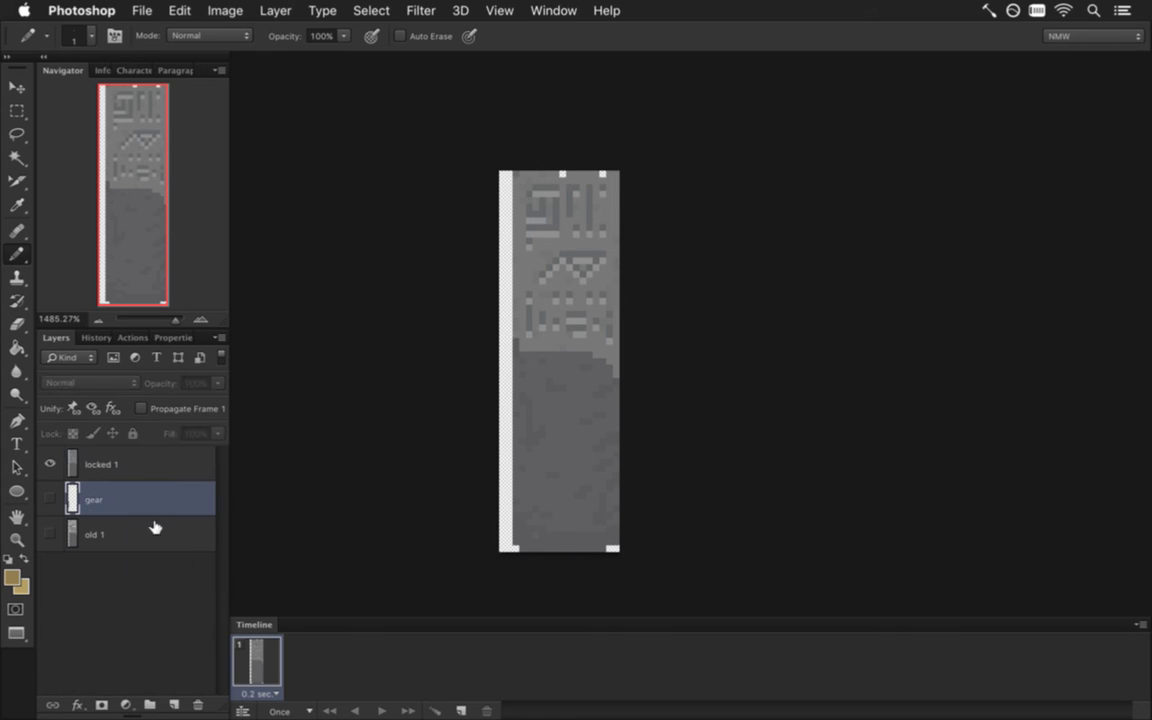
left_click(201, 705)
left_click(201, 705)
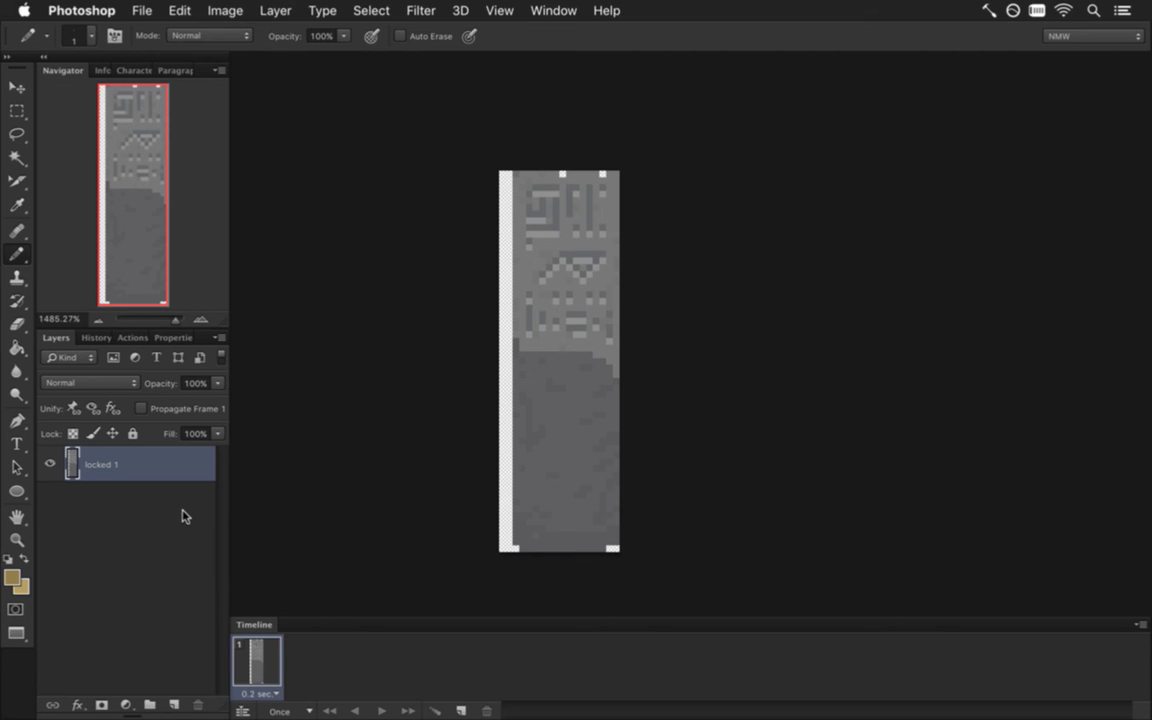
Paste the gold door artwork as a new layer above locked 1 and hide locked 1
key("super+v")
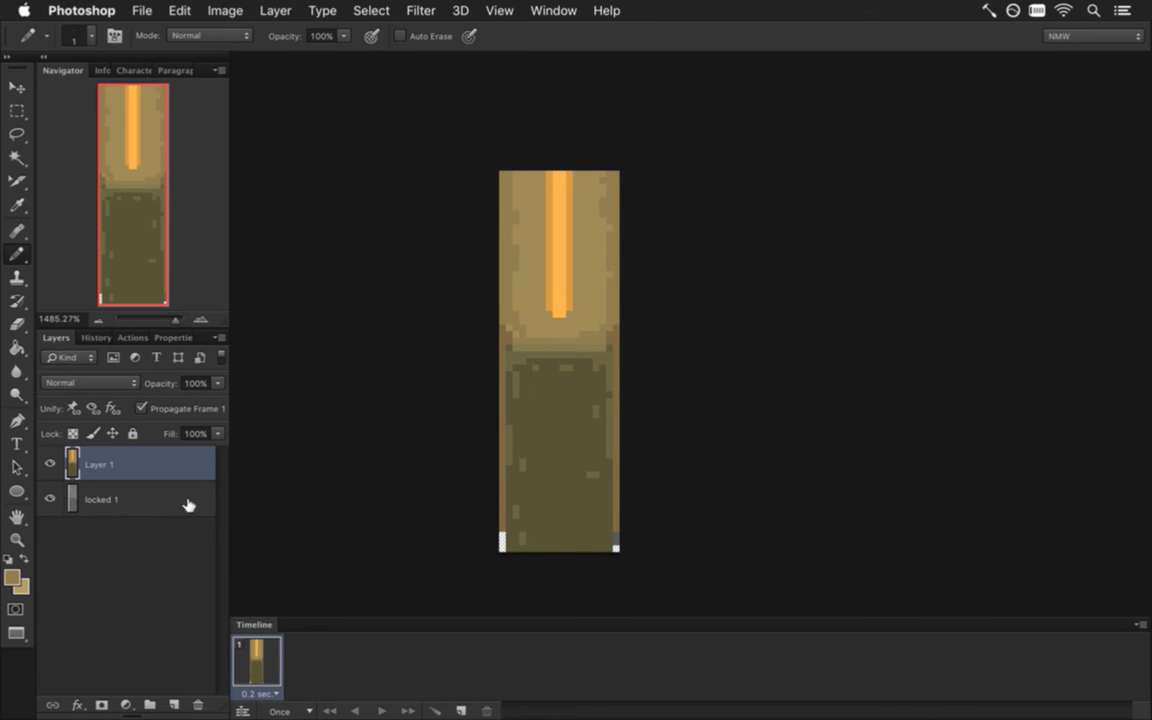
key("v")
key("m")
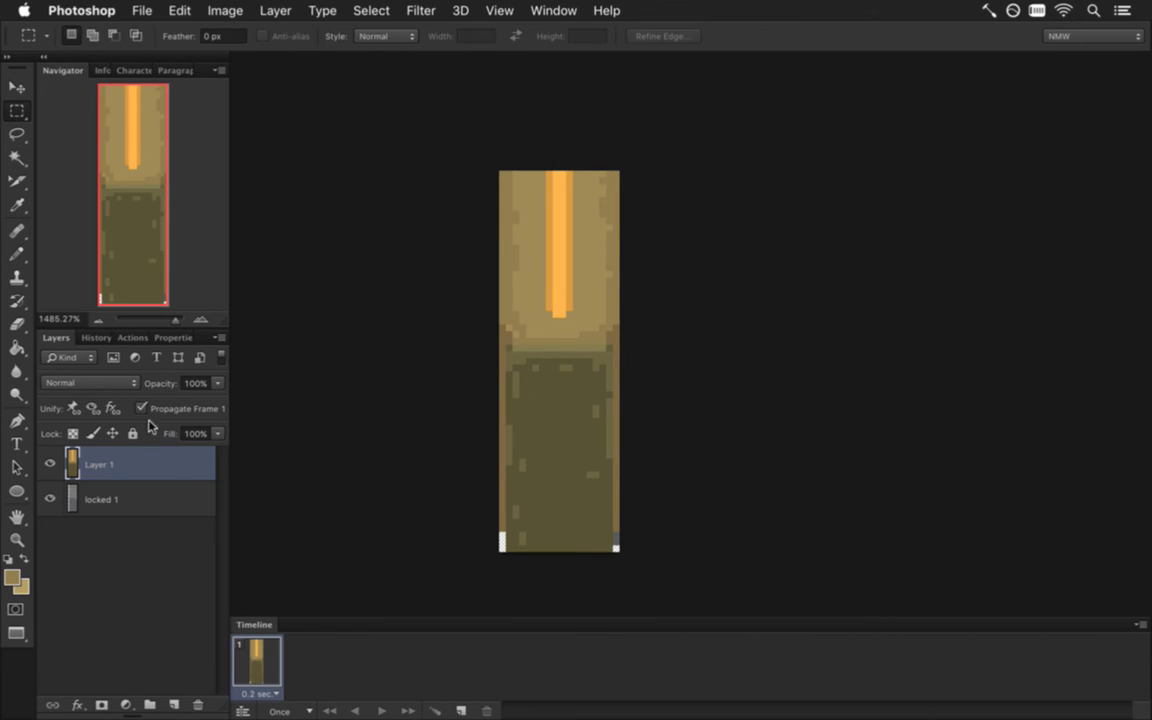
left_click(51, 494)
Paint the door's dark lower section solid brown with the Pencil at up to 5 px, save, and add a second animation frame
key("i")
key("b")
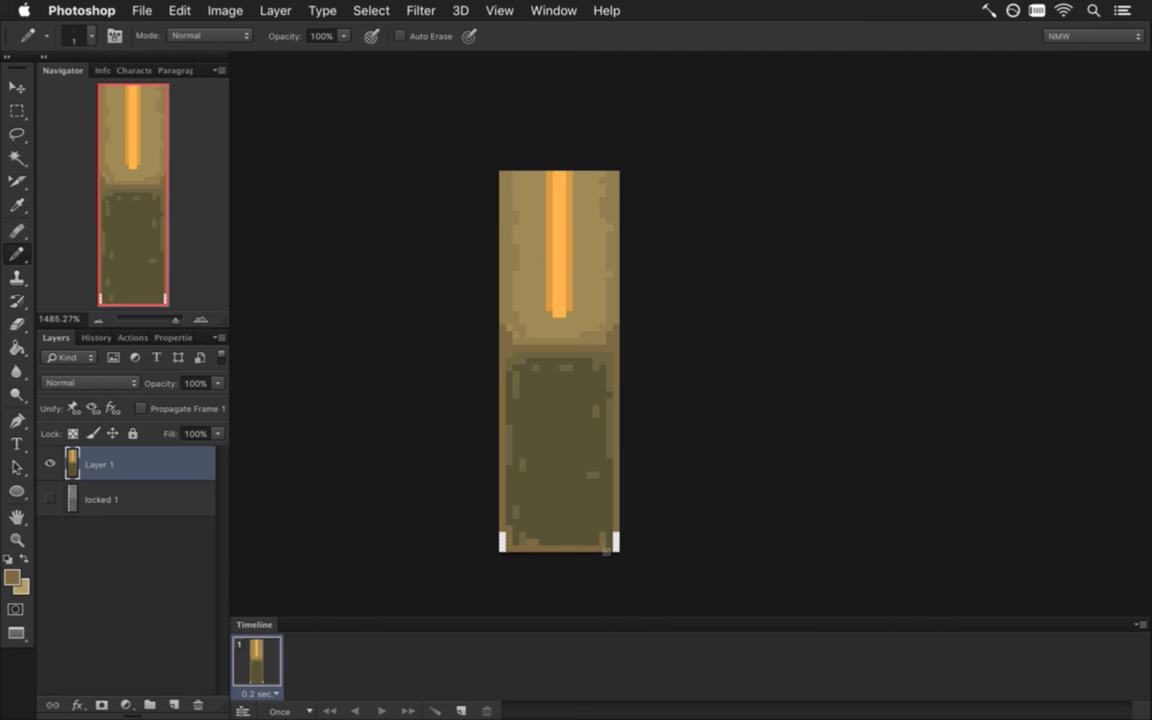
mouse_move(608, 505)
left_mouse_down()
mouse_move(581, 549)
mouse_move(533, 512)
mouse_move(520, 392)
mouse_move(597, 386)
mouse_move(591, 442)
mouse_move(603, 385)
mouse_move(597, 483)
mouse_move(560, 527)
mouse_move(576, 496)
left_mouse_up()
key("bracketright")
key("bracketright")
key("bracketright")
key("bracketright")
mouse_move(554, 421)
left_mouse_down()
mouse_move(575, 476)
mouse_move(566, 417)
left_mouse_up()
key("super+s")
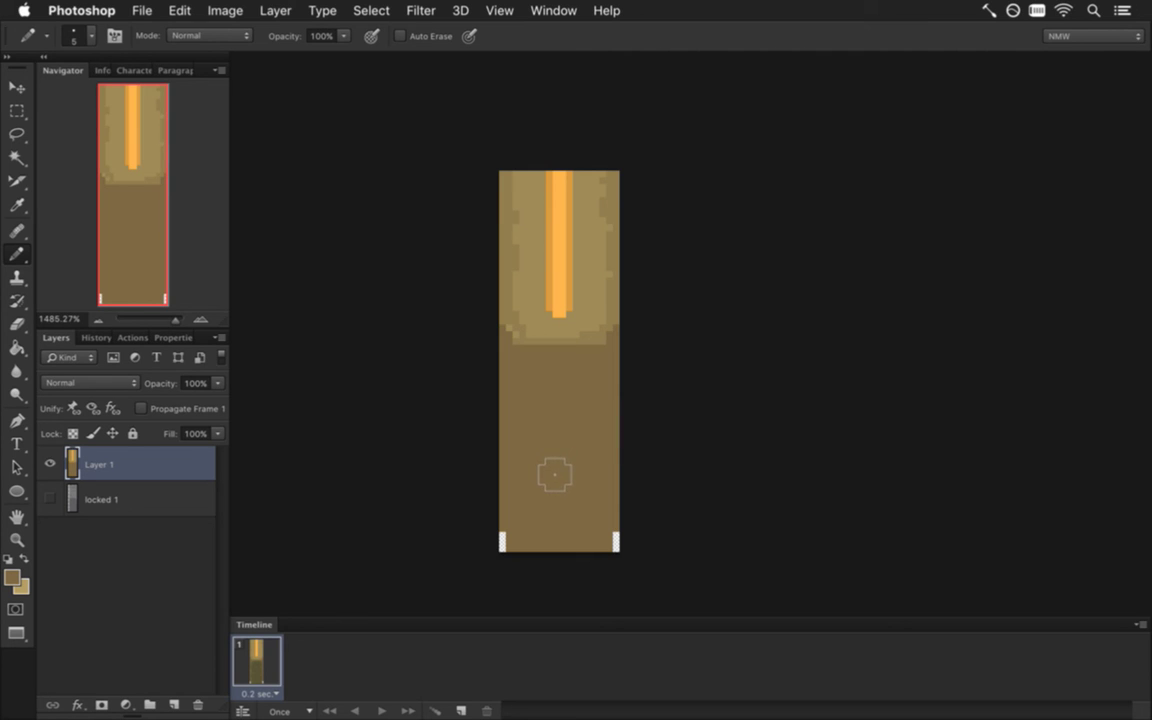
left_click(461, 710)
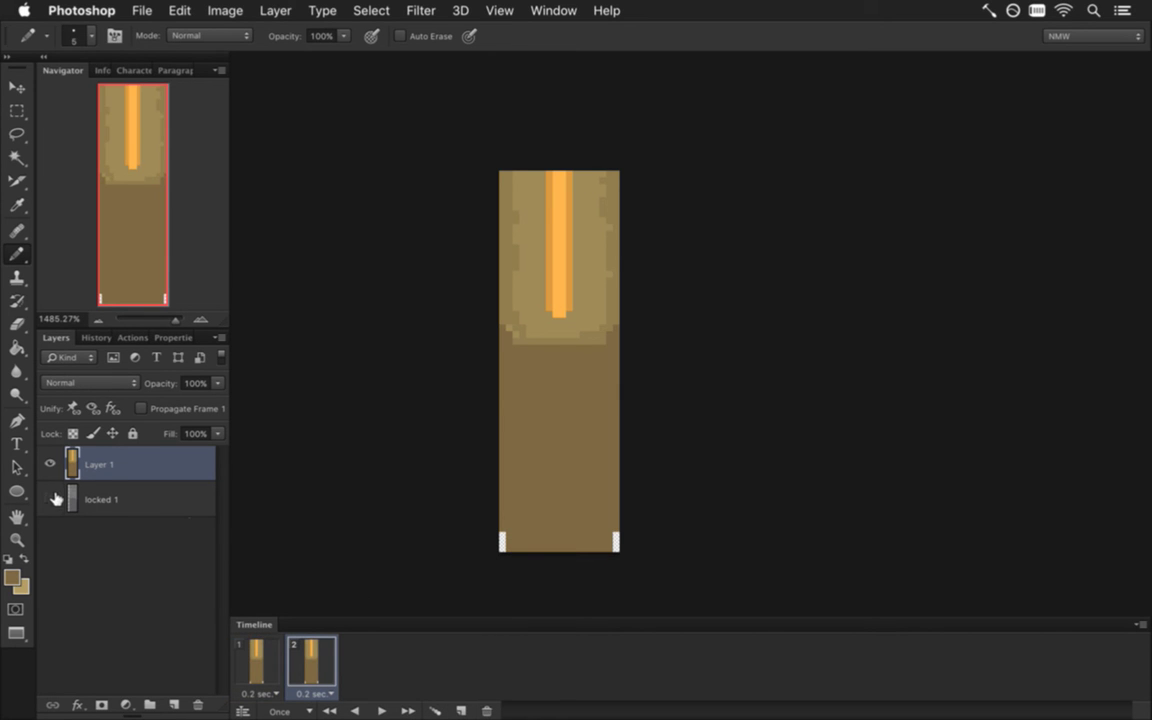
Move locked 1 above Layer 1 and vary its opacity between 18% and 100% to compare the two door artworks
left_click_drag(70, 499, 80, 450)
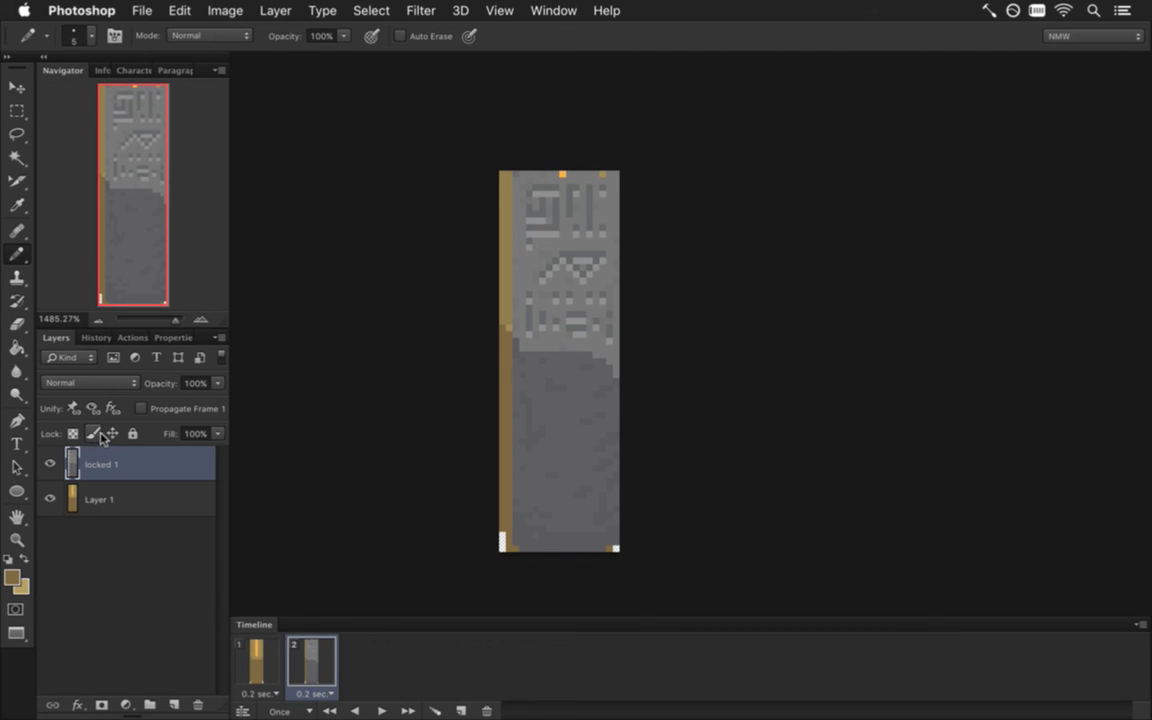
mouse_move(73, 456)
left_mouse_down()
mouse_move(70, 432)
mouse_move(72, 527)
mouse_move(80, 442)
left_mouse_up()
left_click(218, 383)
left_click(174, 405)
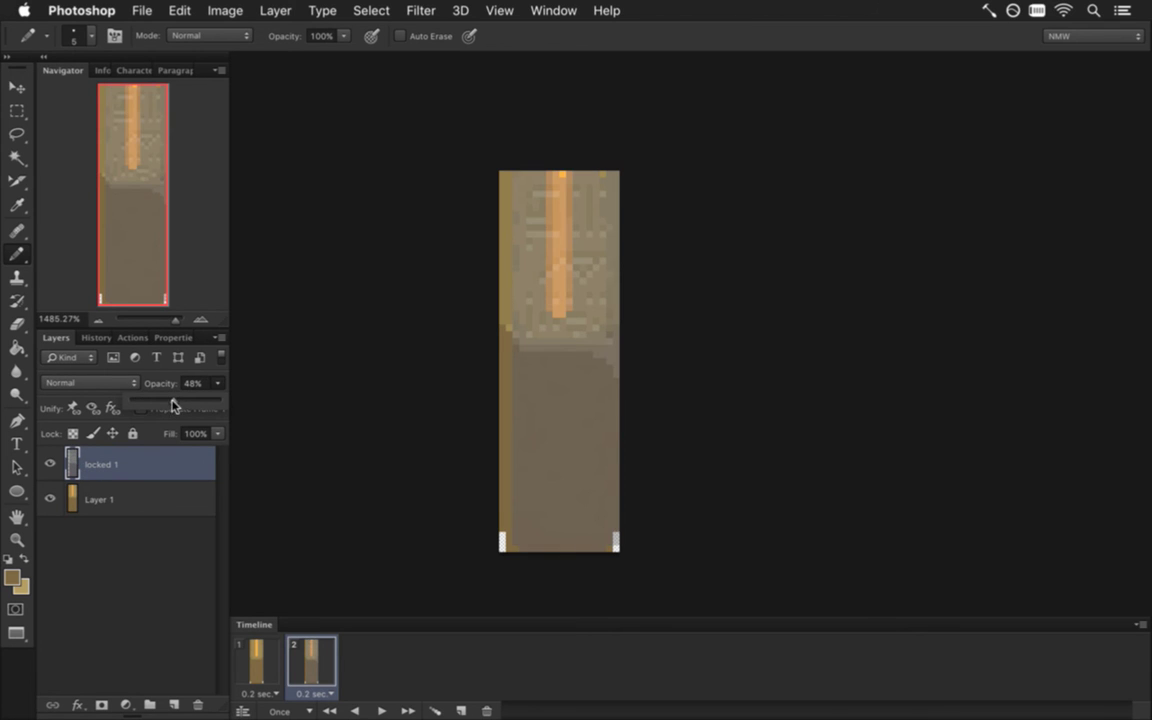
left_click_drag(170, 405, 146, 403)
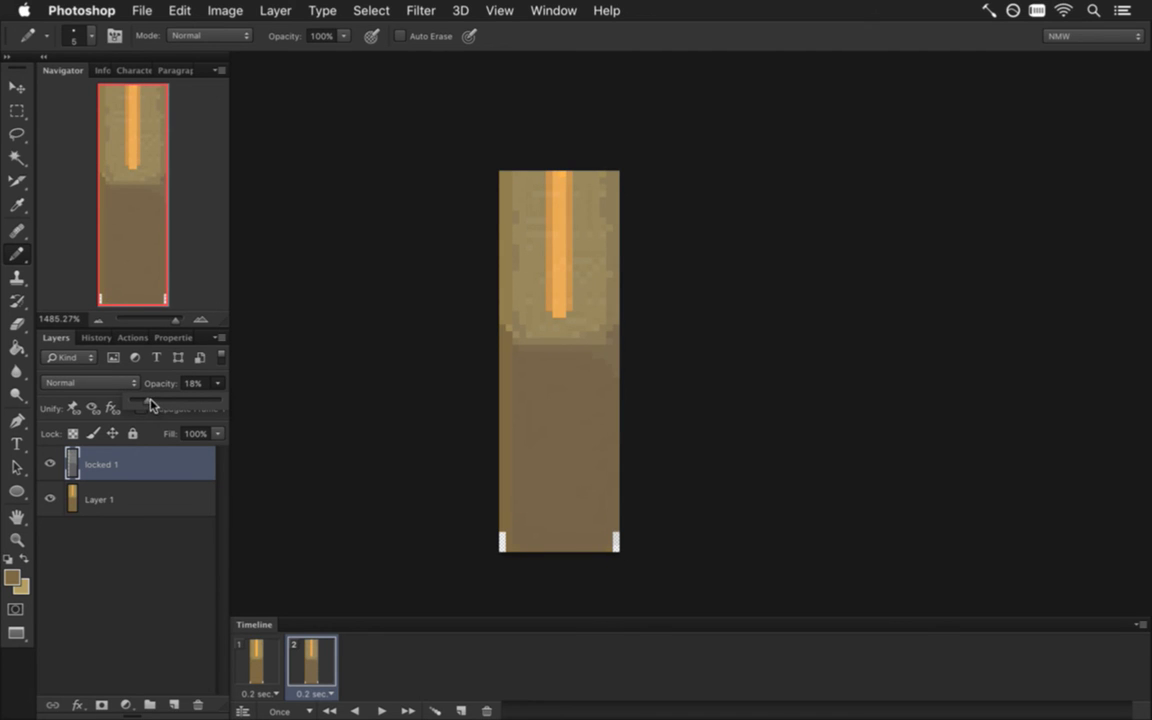
left_click_drag(150, 404, 237, 404)
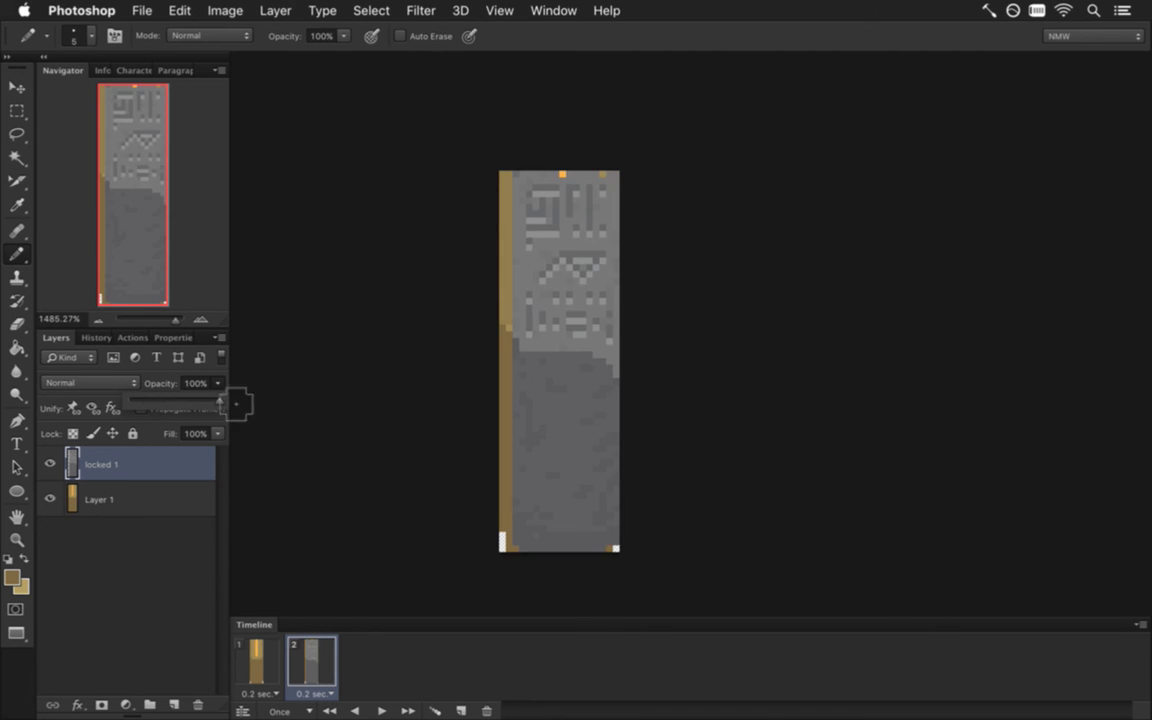
Delete the locked 1 layer and render all frames as the 8DoorE1Open.png image sequence at 18 x 57
left_click(197, 704)
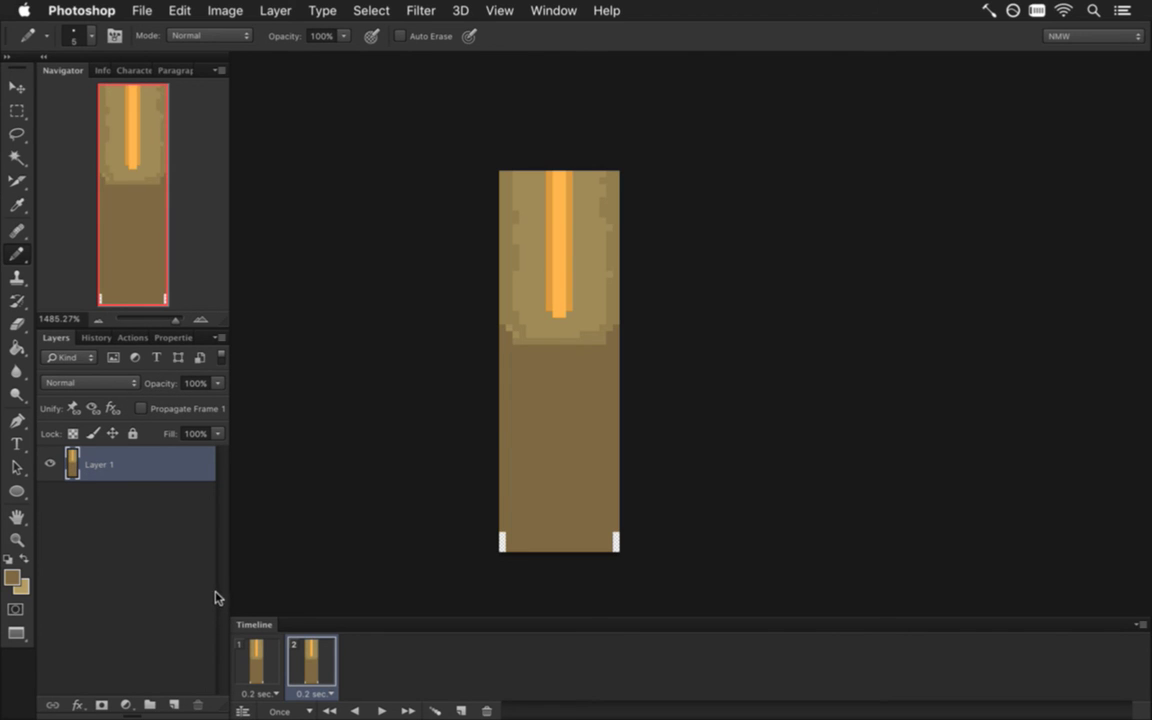
key("super+alt+shift+r")
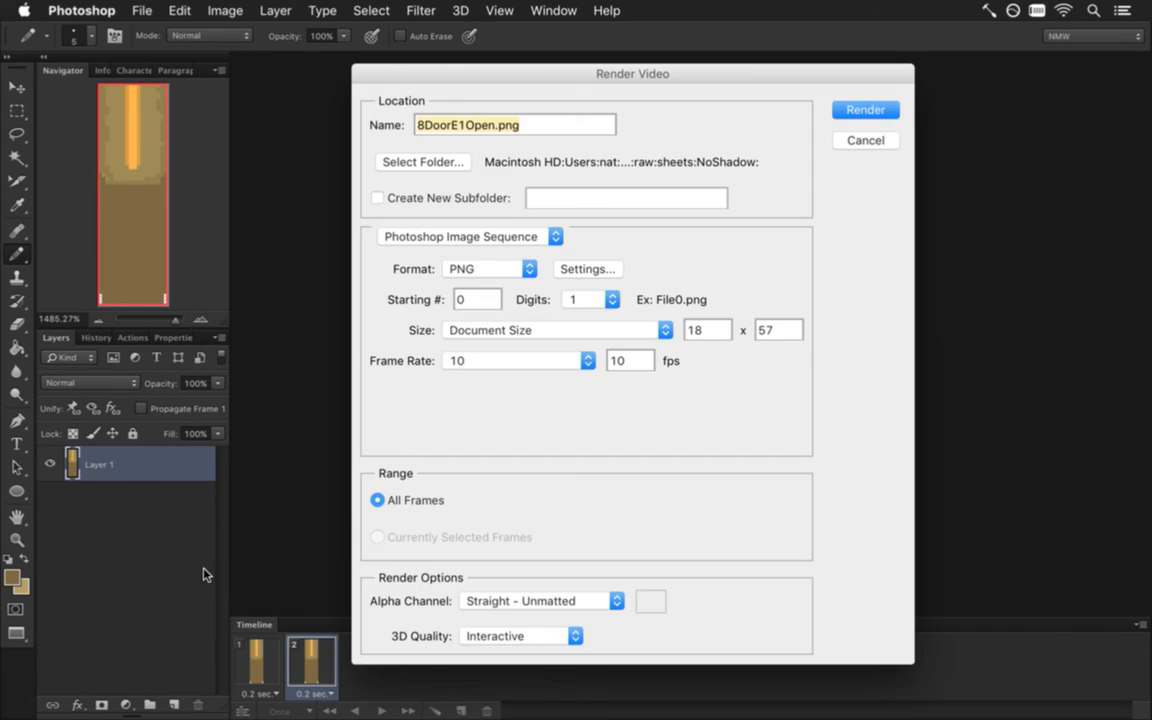
key("Return")
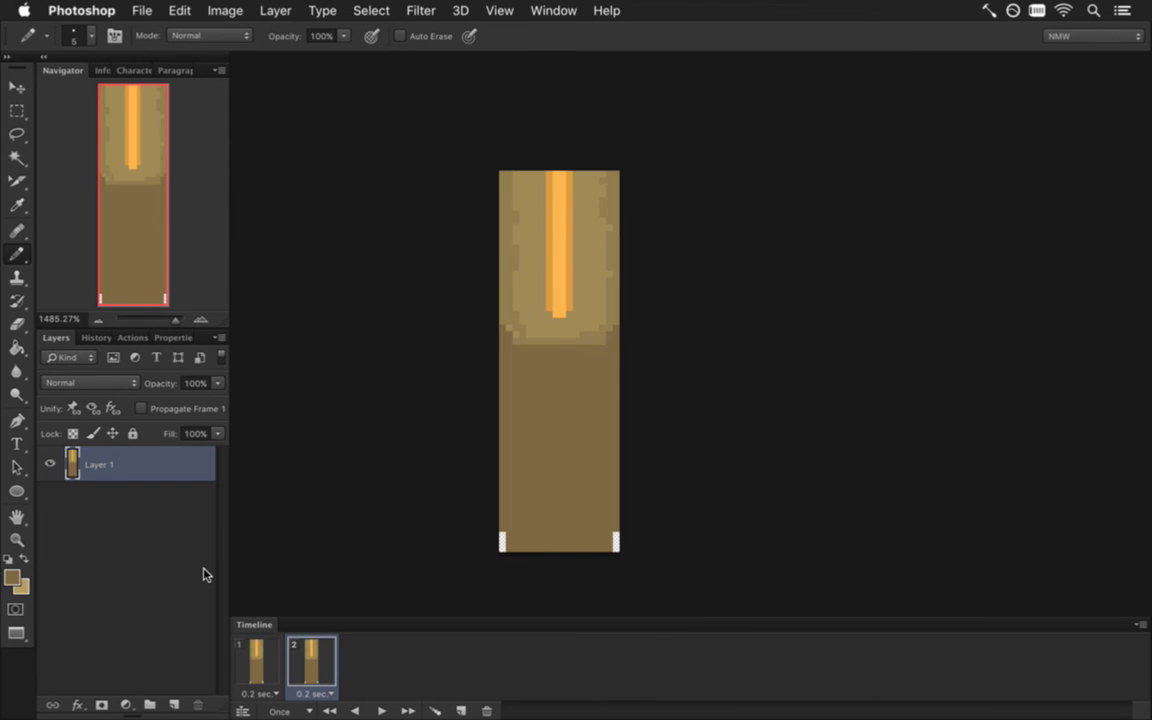
Switch to Xcode, then build and run Songbringer
key("super+Tab")
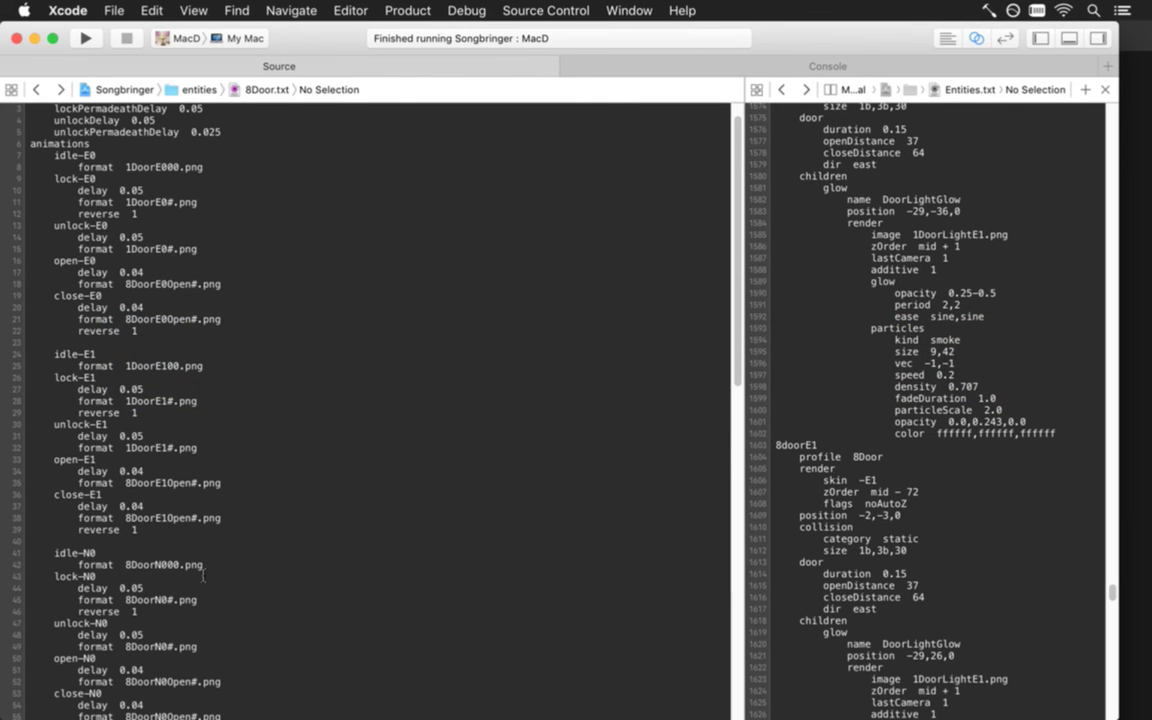
key("super+r")
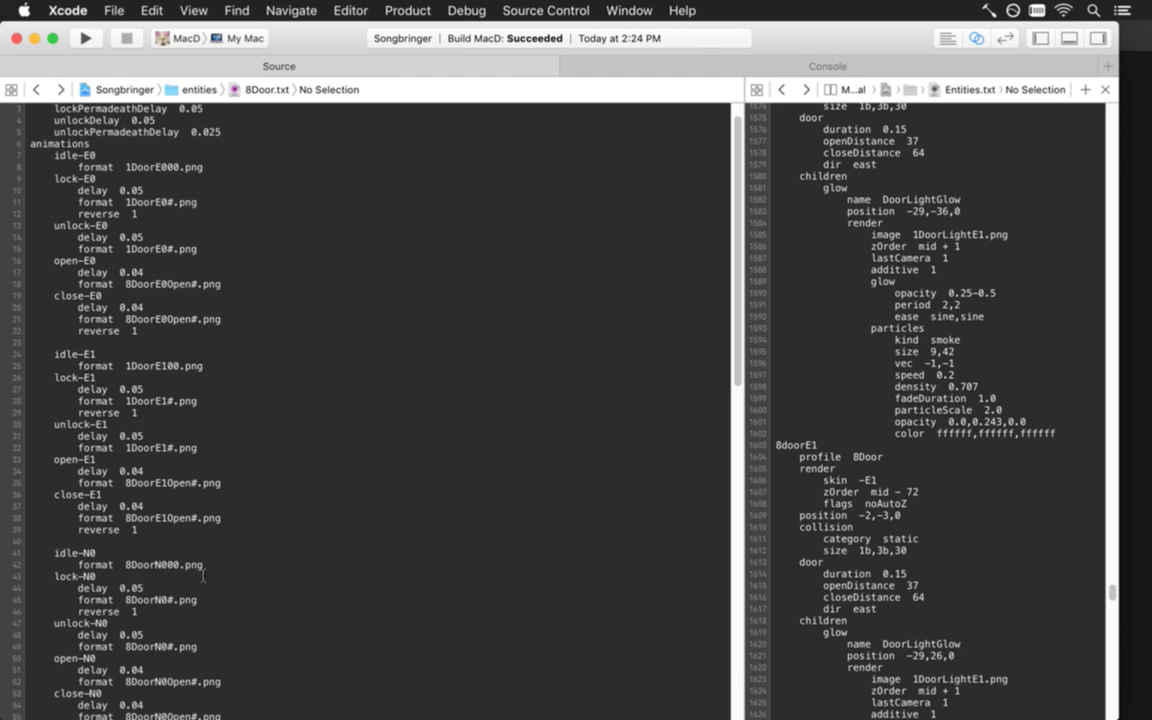
key("super+r")
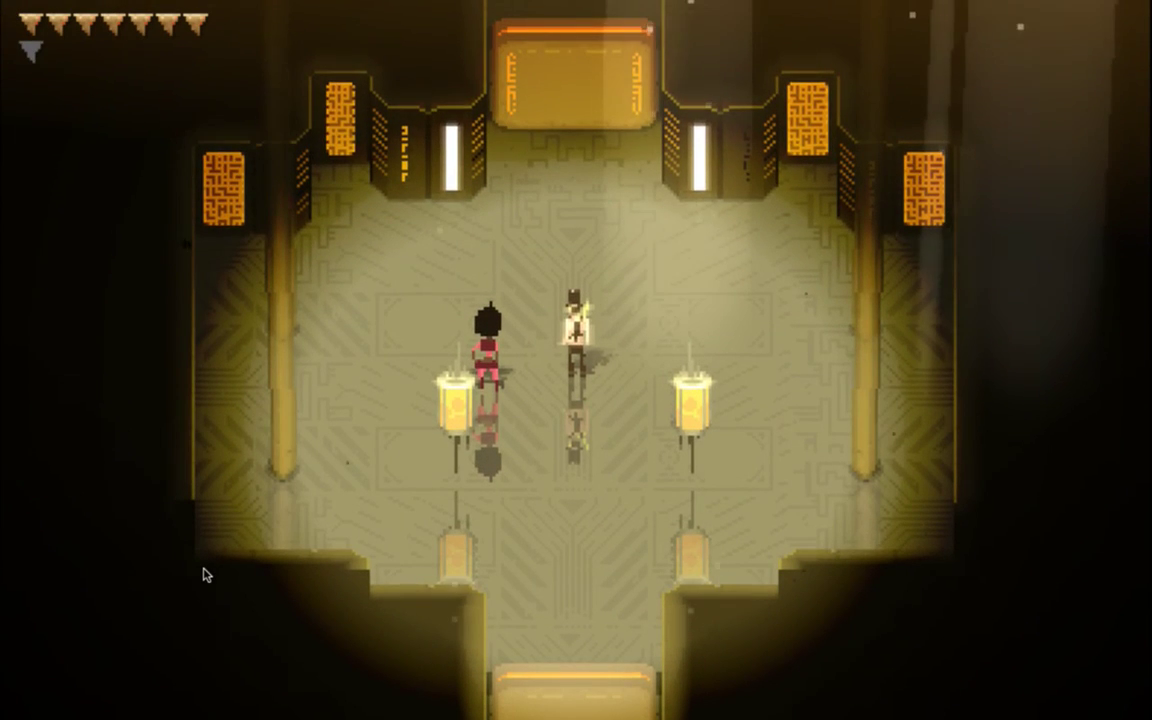
Walk the character through the connected dungeon rooms to examine how the new side doors look and open in the game
key("Up")
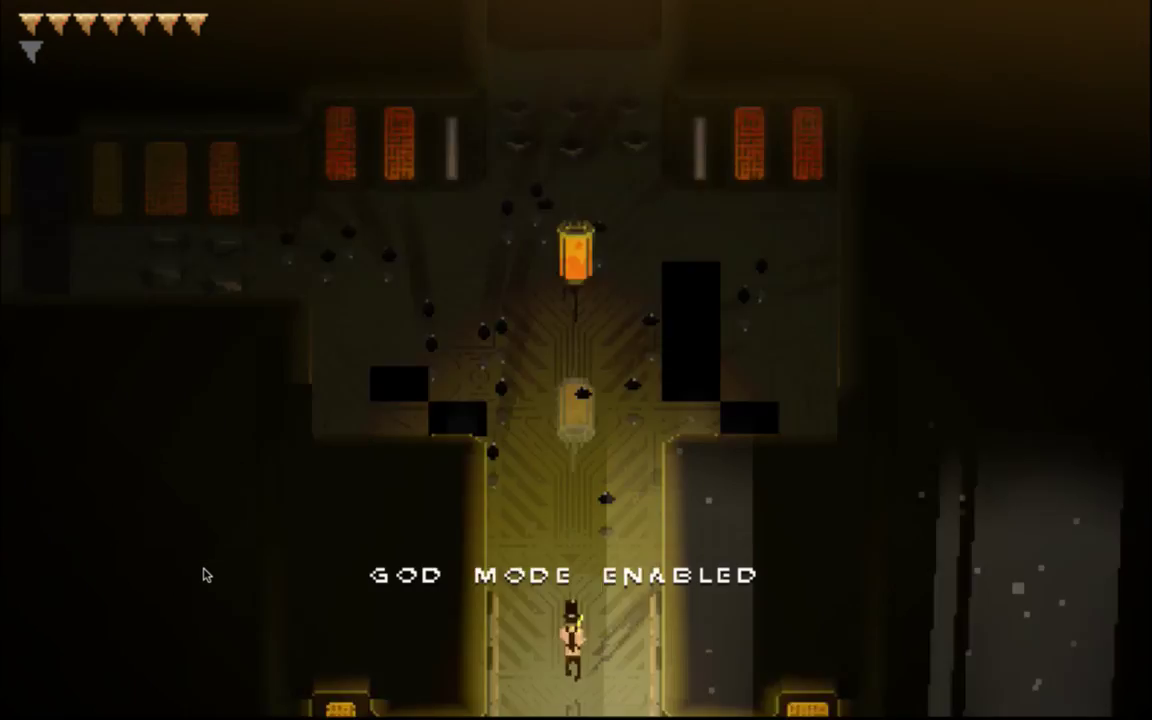
key("Left")
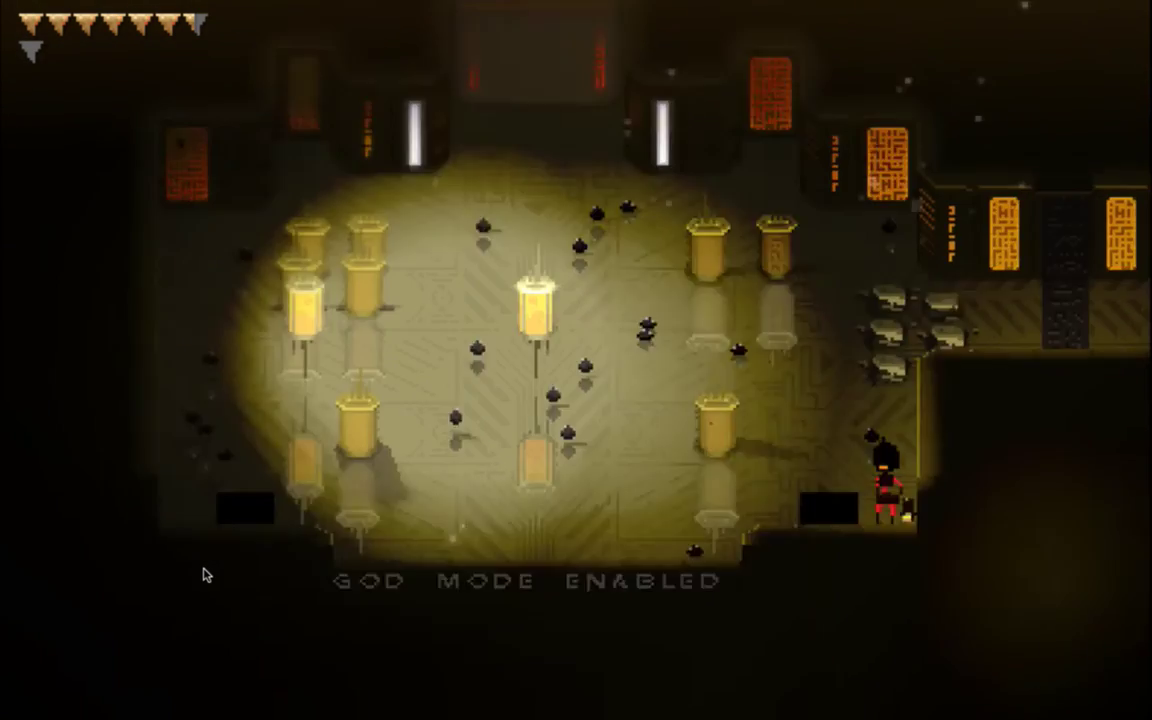
key("Right")
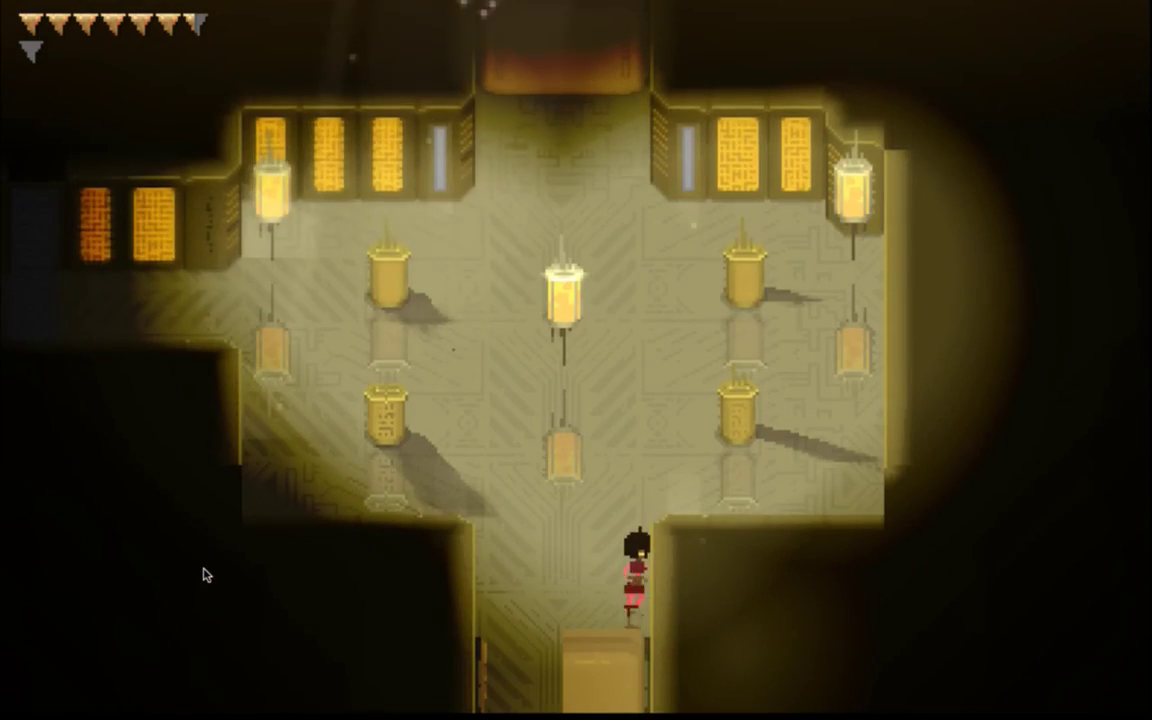
key("Up")
key("Right")
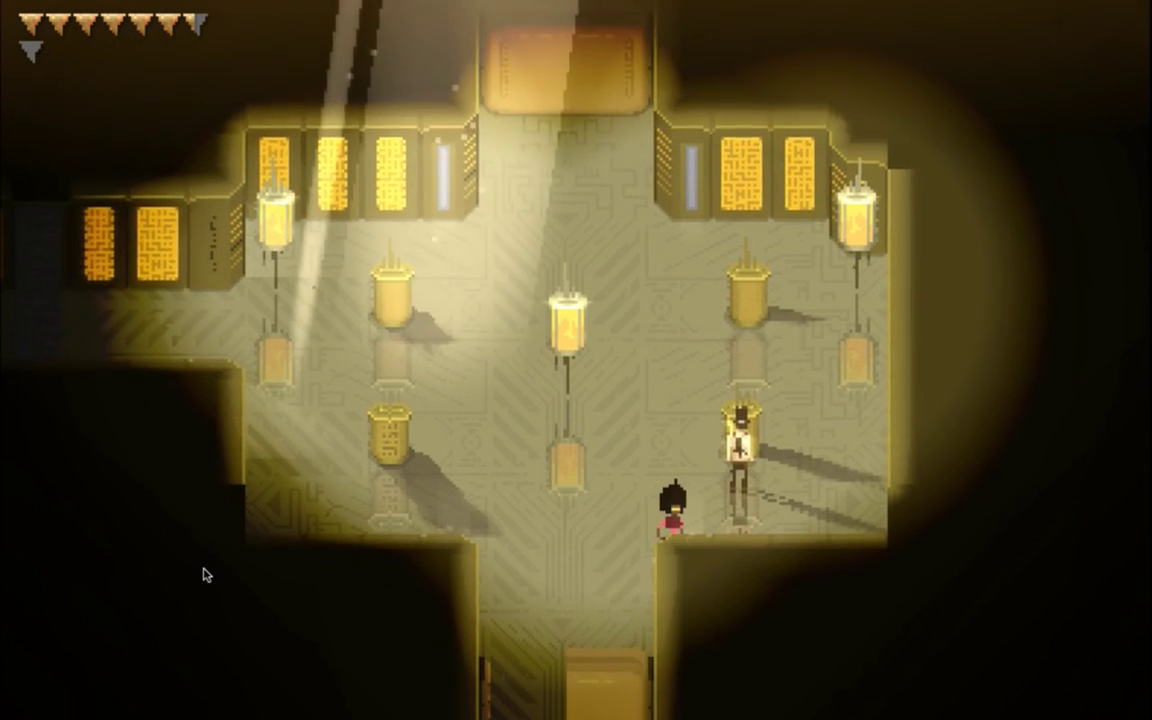
key("Left")
key("Up")
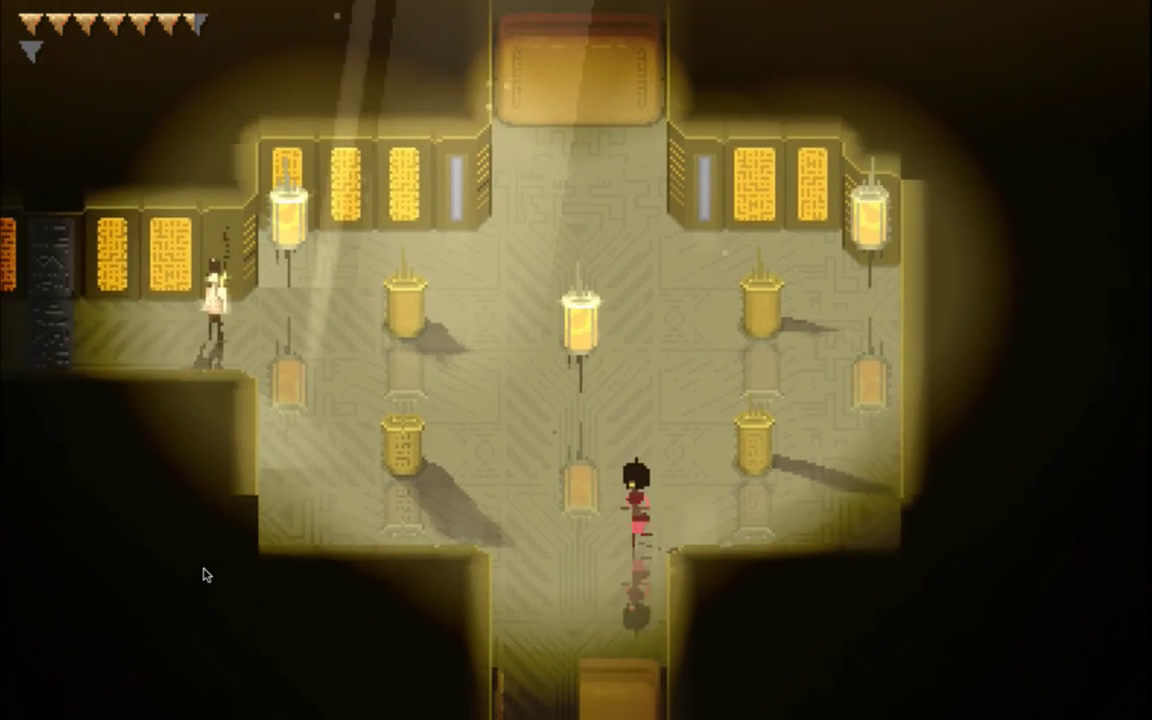
key("Left")
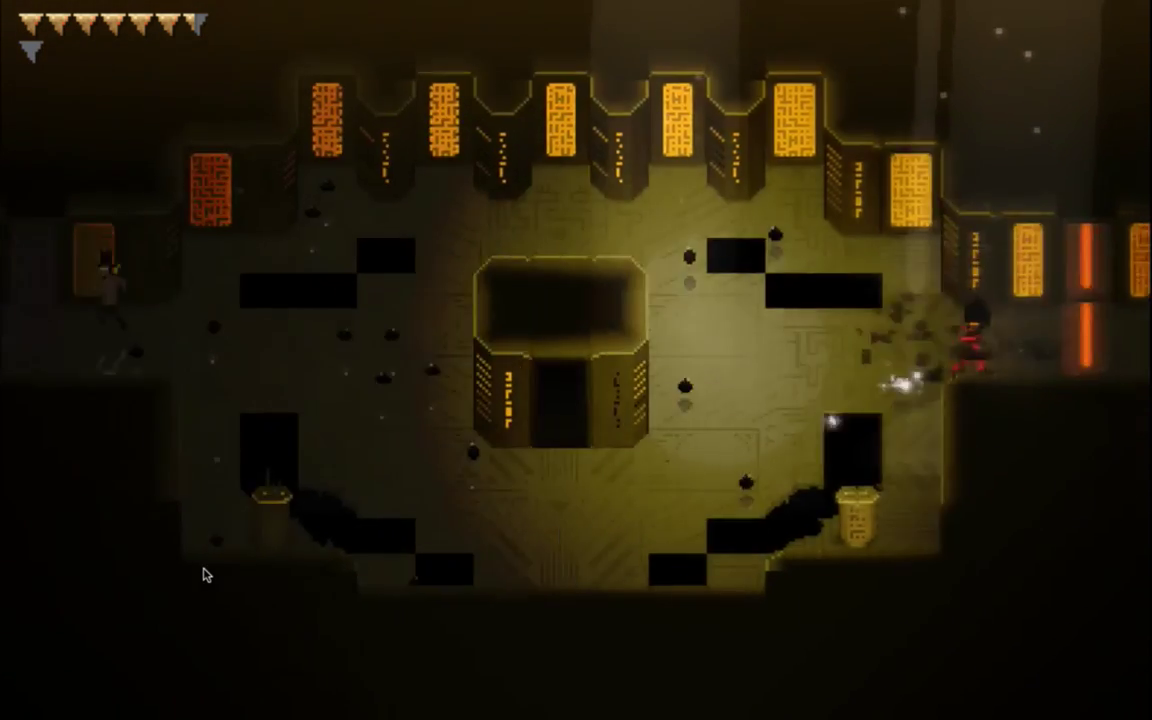
key("Down")
key("Up")
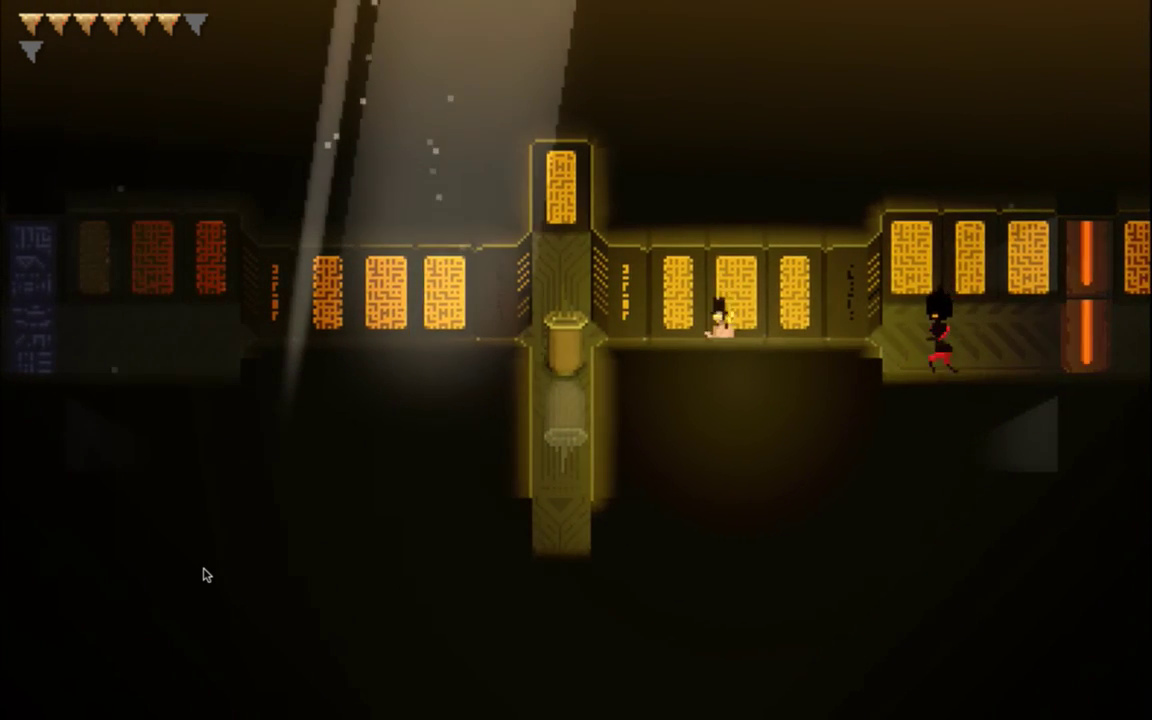
Enable god mode, reload the cross-shaped corridor room, and walk in again to examine its side doors
key("g")
key("Escape")
key("Down")
key("Down")
key("Return")
key("Return")
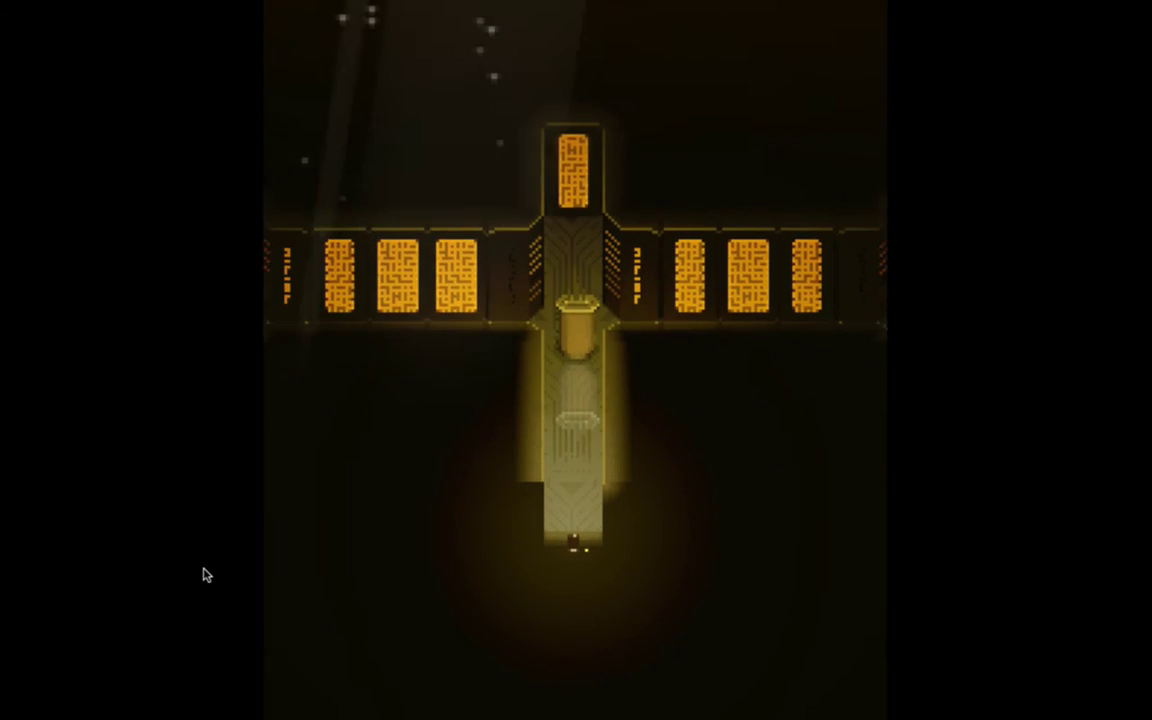
key("Up")
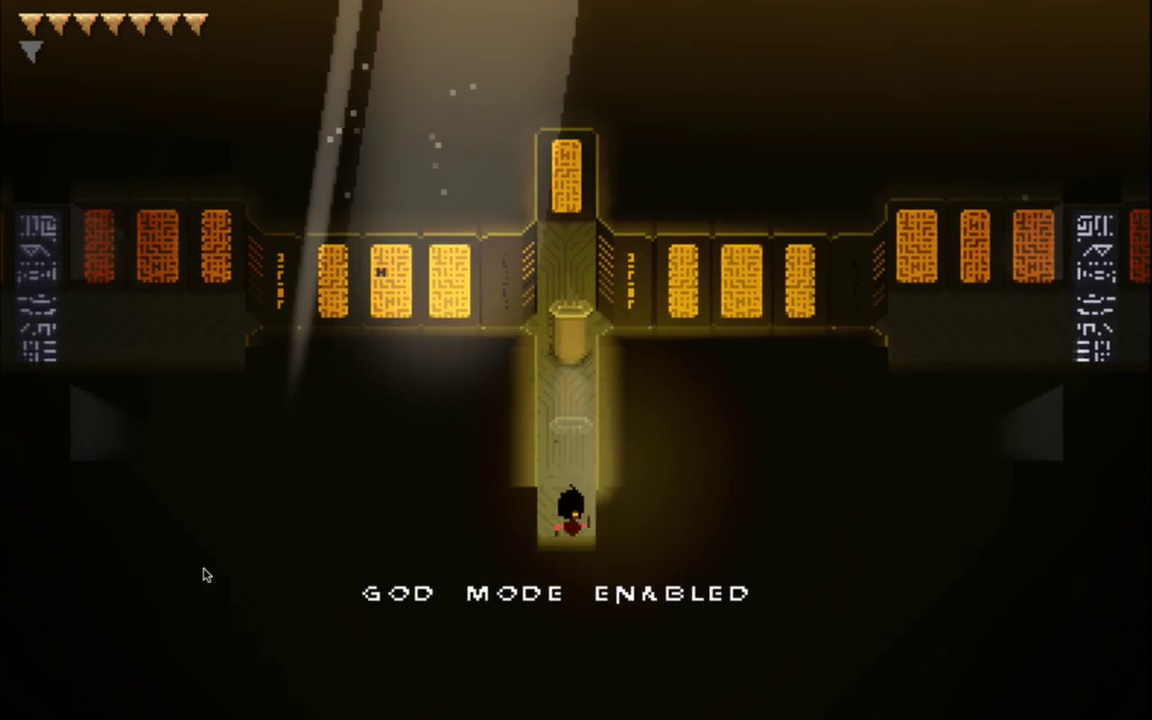
key("Up")
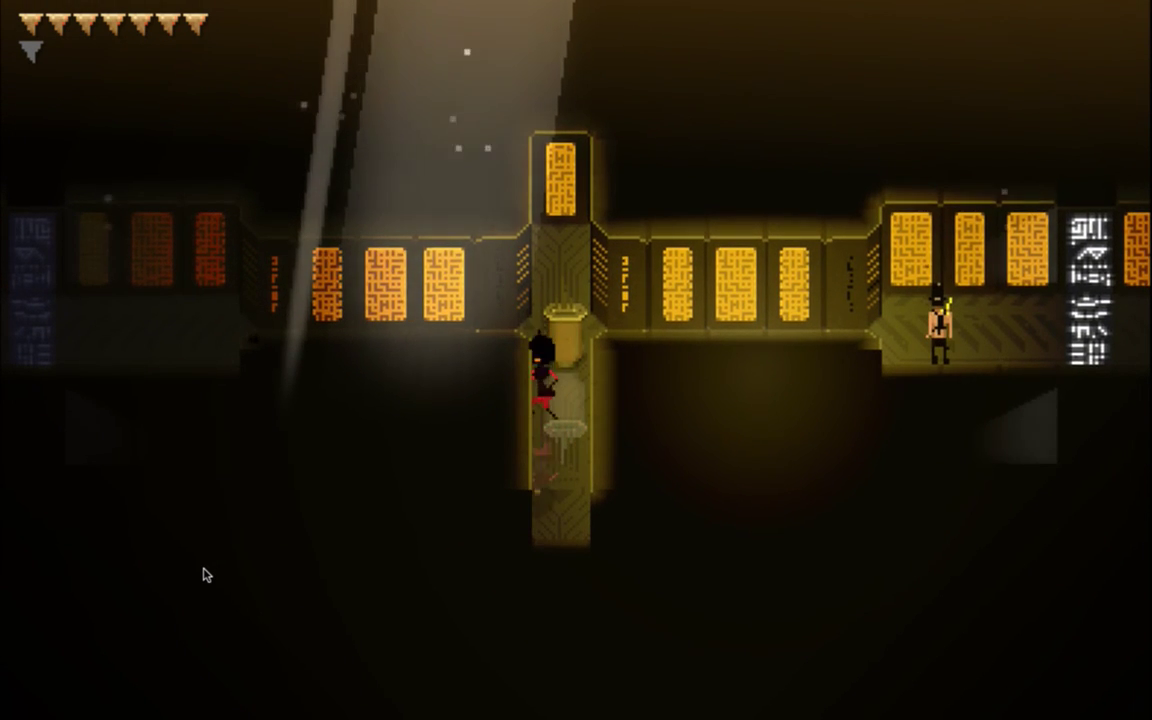
Disable god mode and repeatedly walk the character up and down the narrow central passage to examine how the doorway overlaps him
key("g")
key("Up")
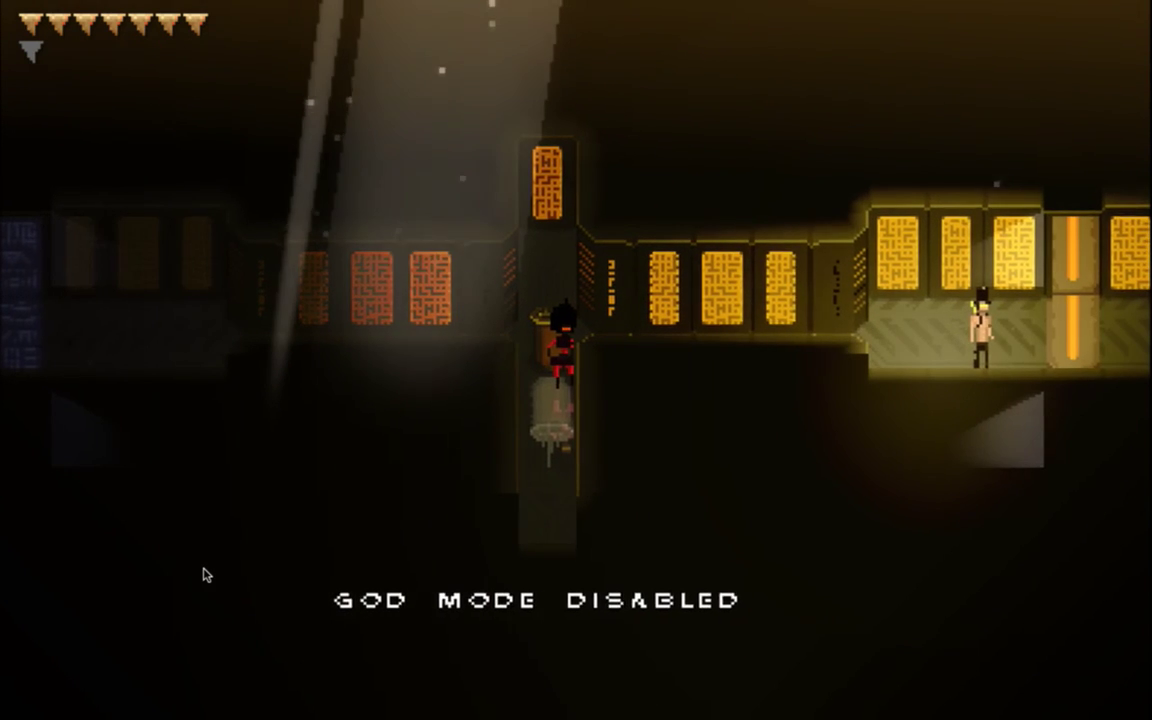
key("Down")
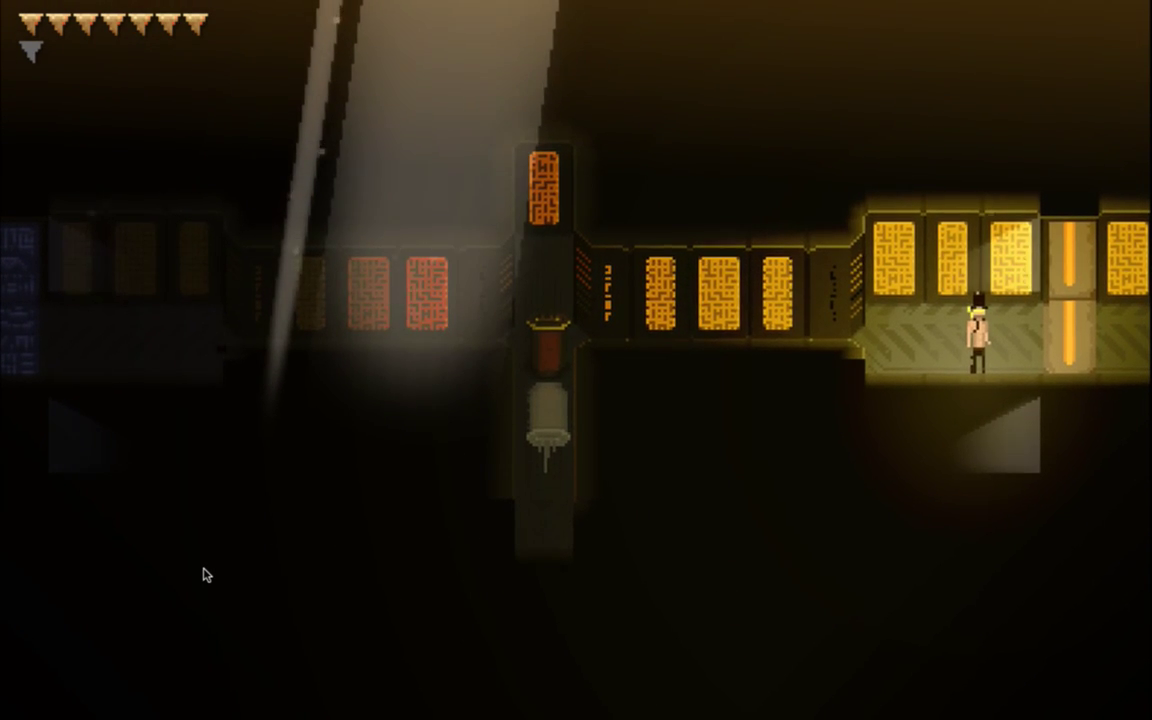
key("Up")
key("Up")
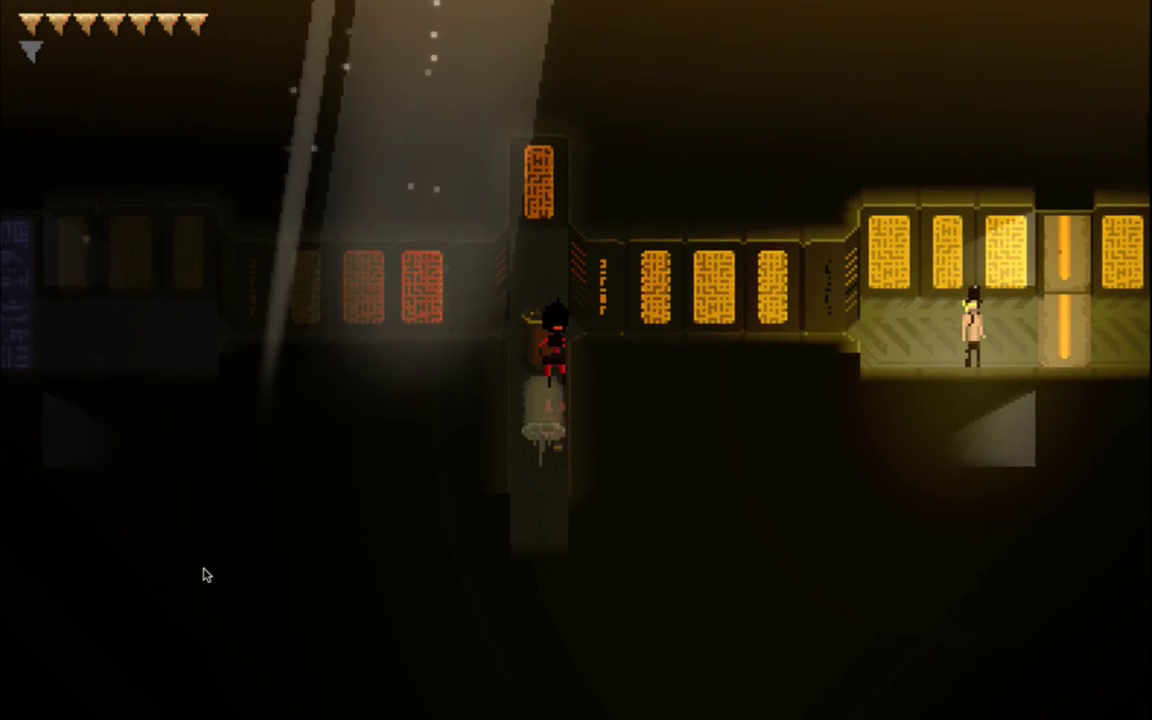
key("Down")
key("Down")
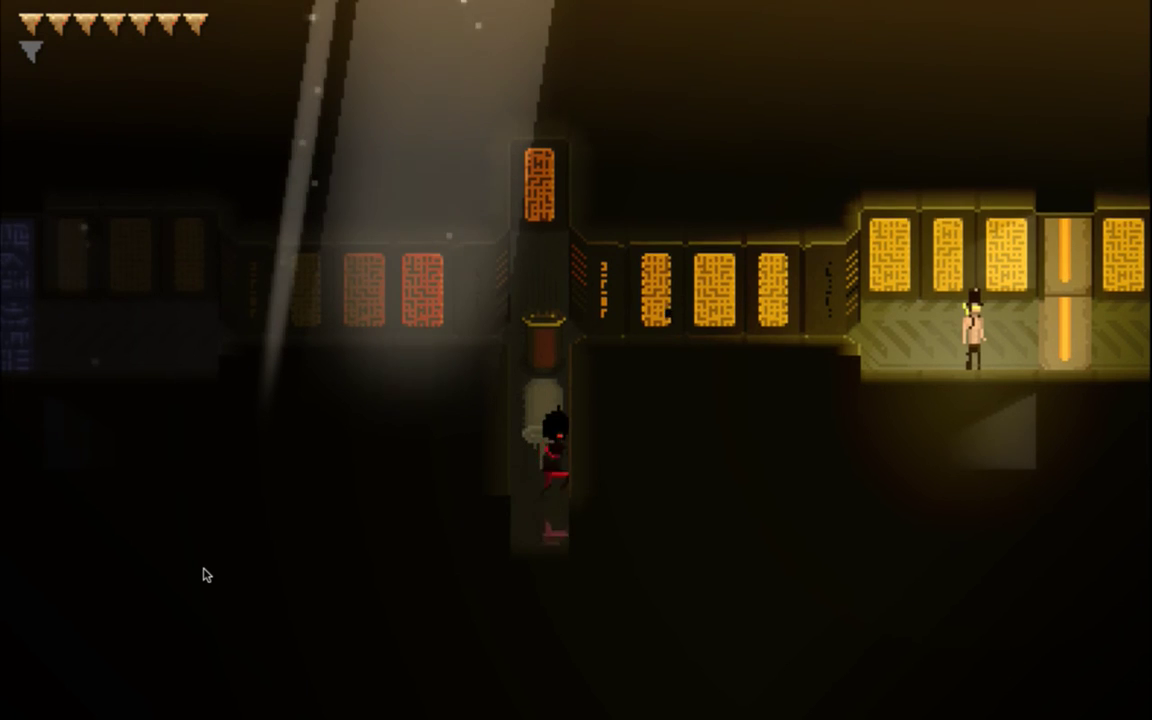
key("Up")
key("Up")
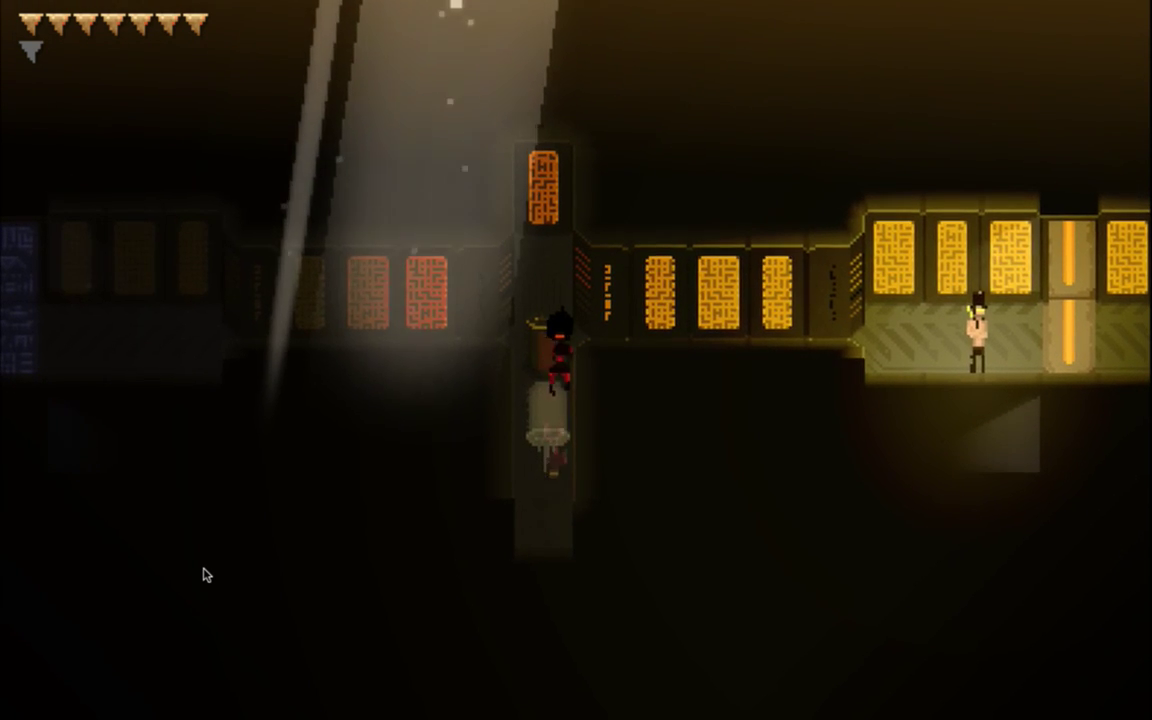
key("Down")
key("Up")
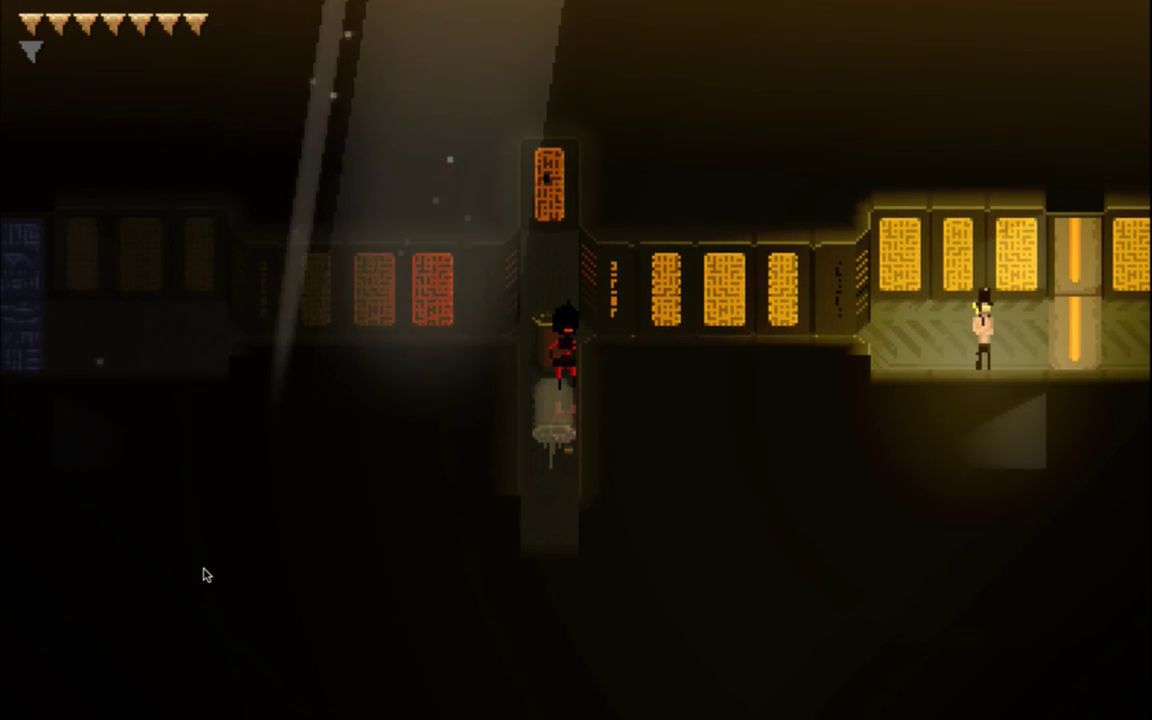
key("Down")
key("Down")
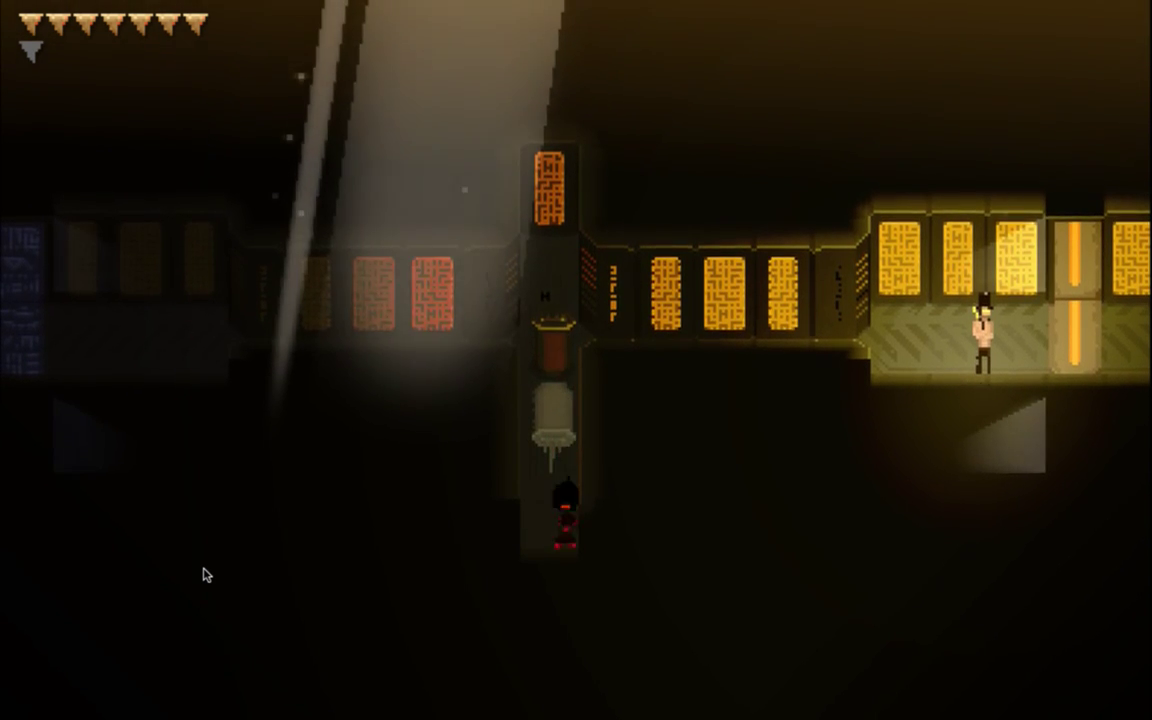
key("Up")
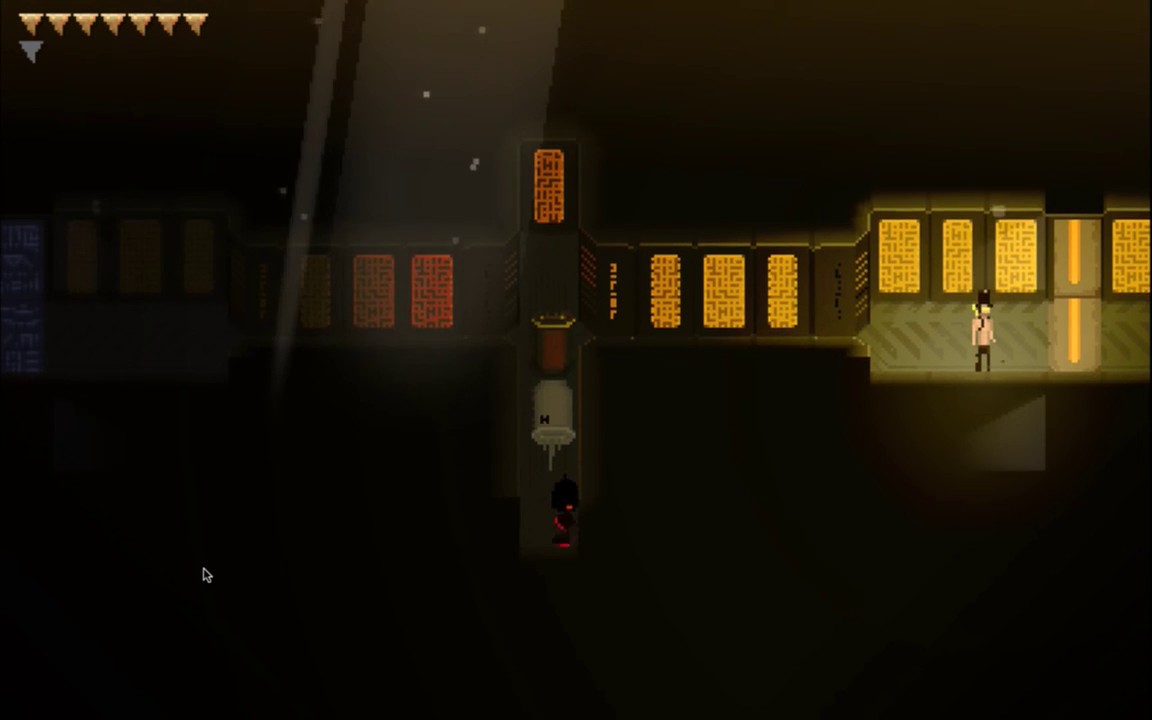
key("Up")
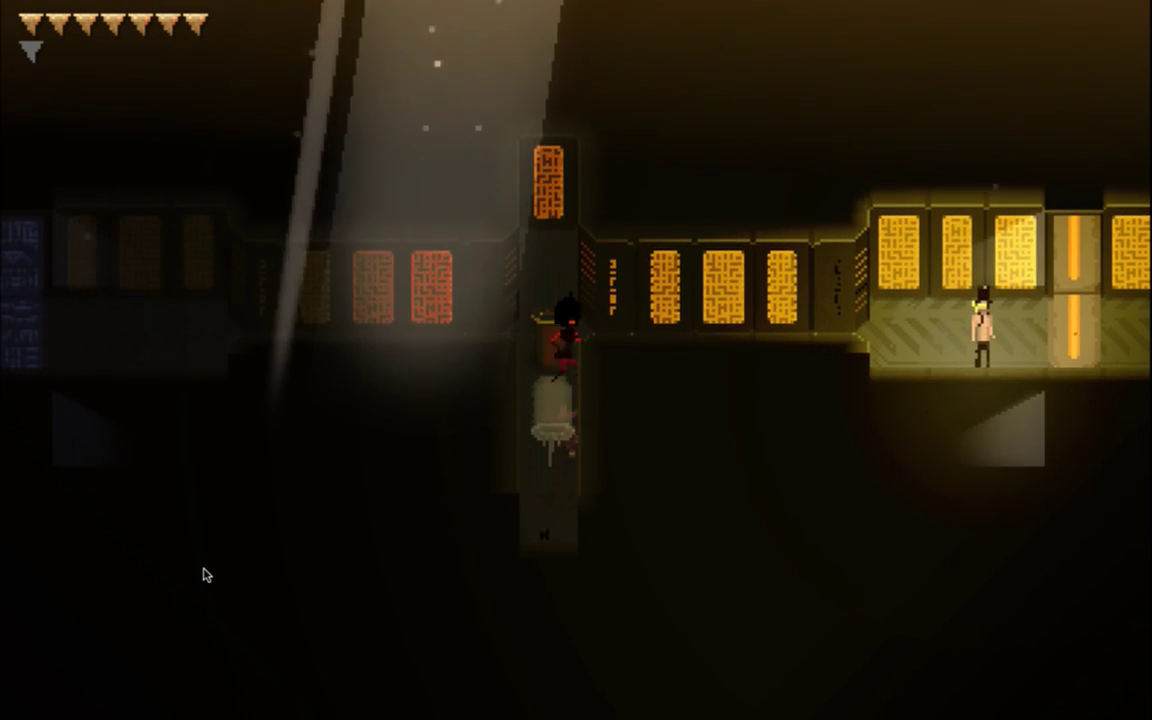
key("Left")
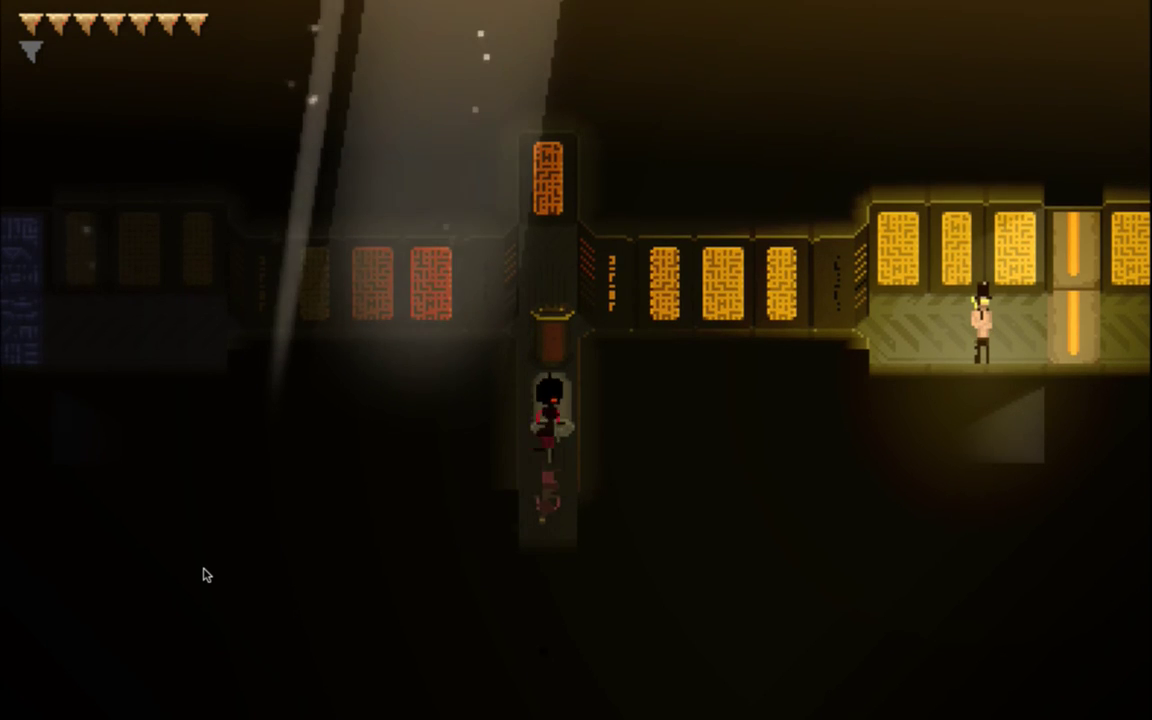
key("Right")
key("Up")
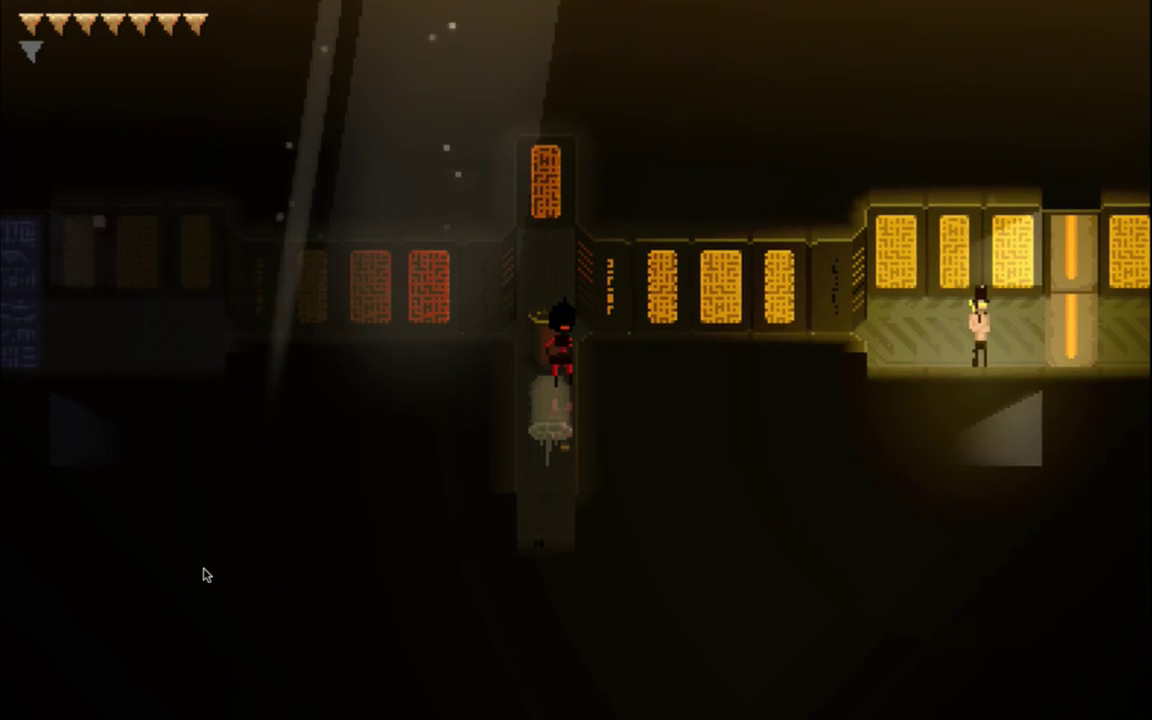
key("Left")
key("Down")
key("Down")
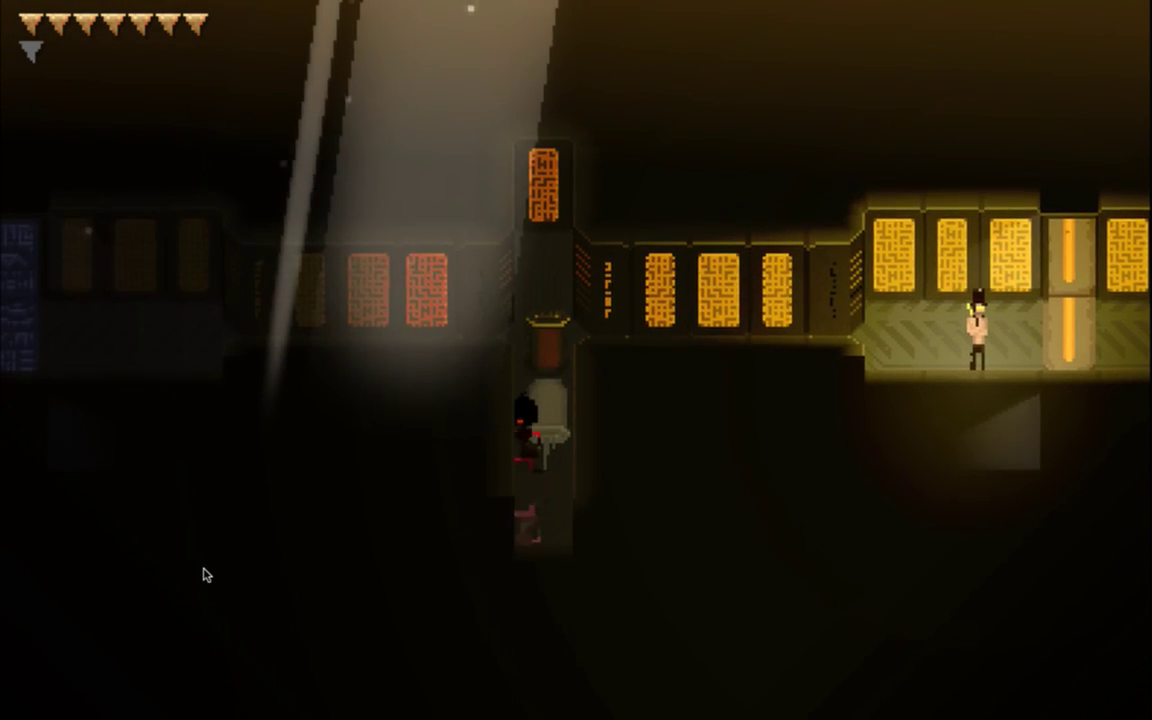
key("Right")
key("Up")
key("Up")
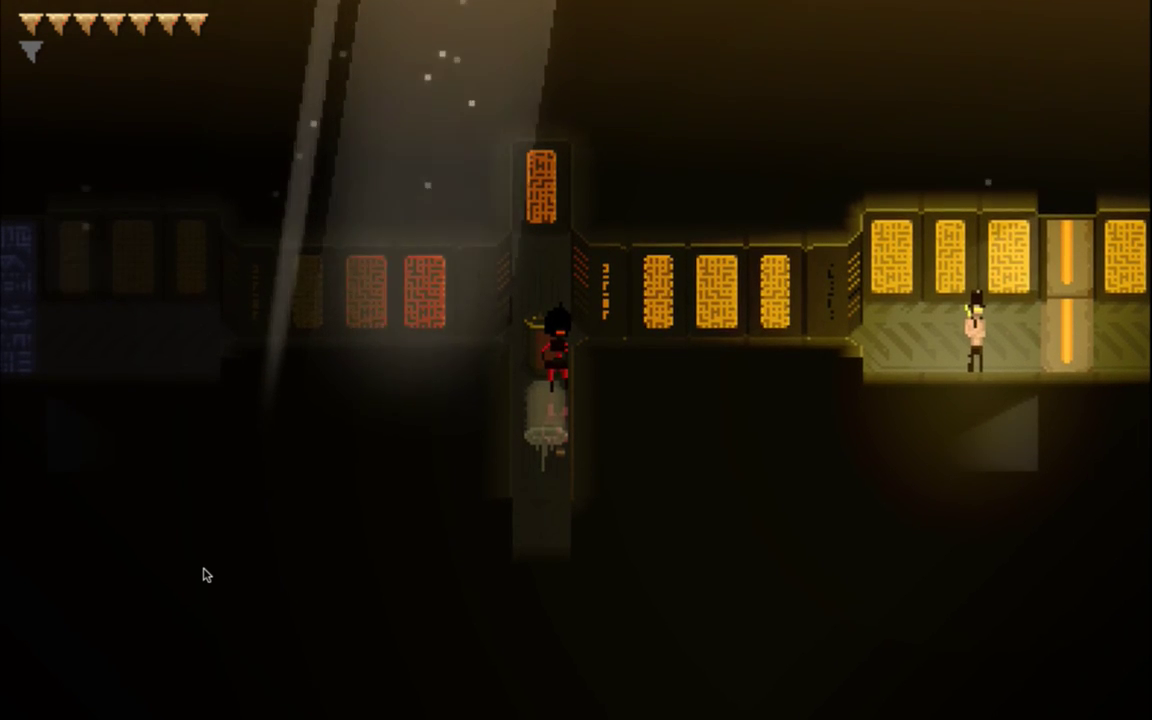
key("Down")
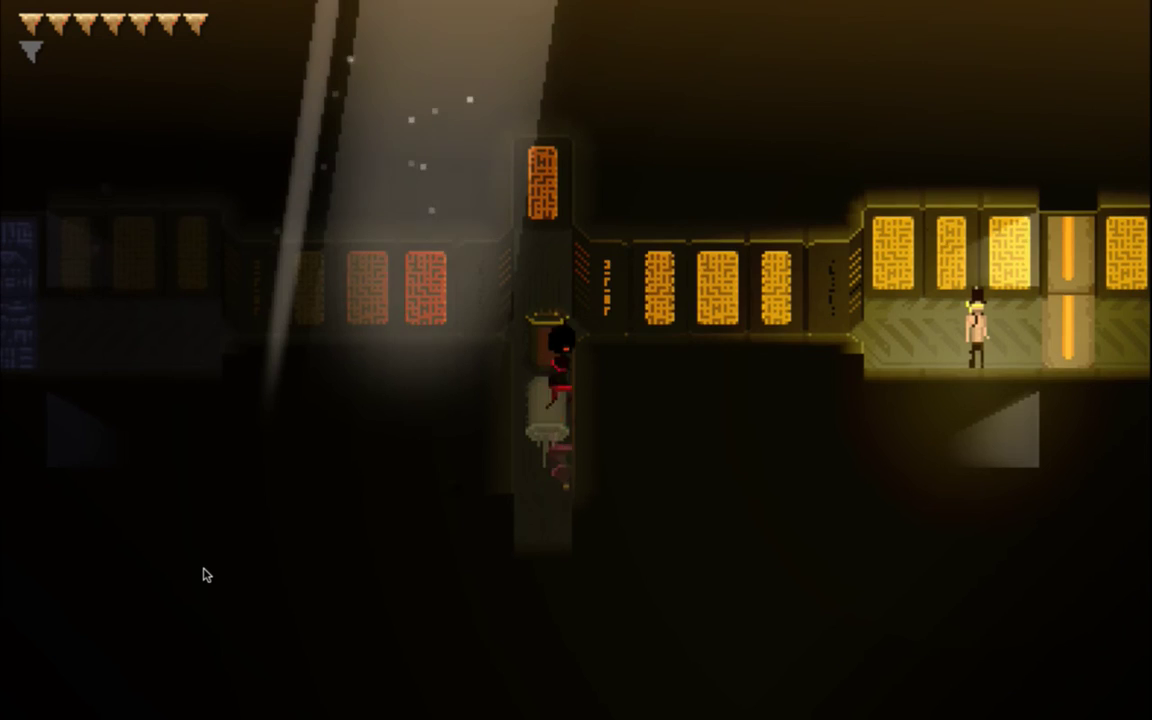
Quit the game, switch to Photoshop, and check the canvas size of 8DoorE1Open.psd
key("super+q")
key("super+Tab")
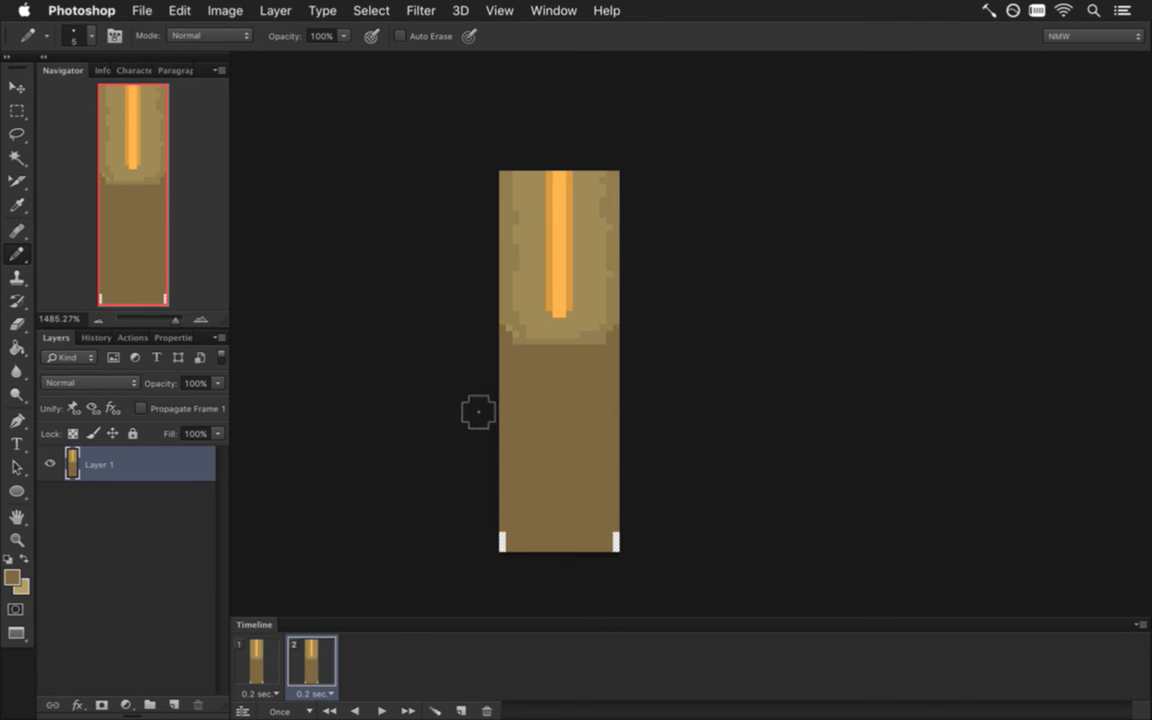
key("alt+super+c")
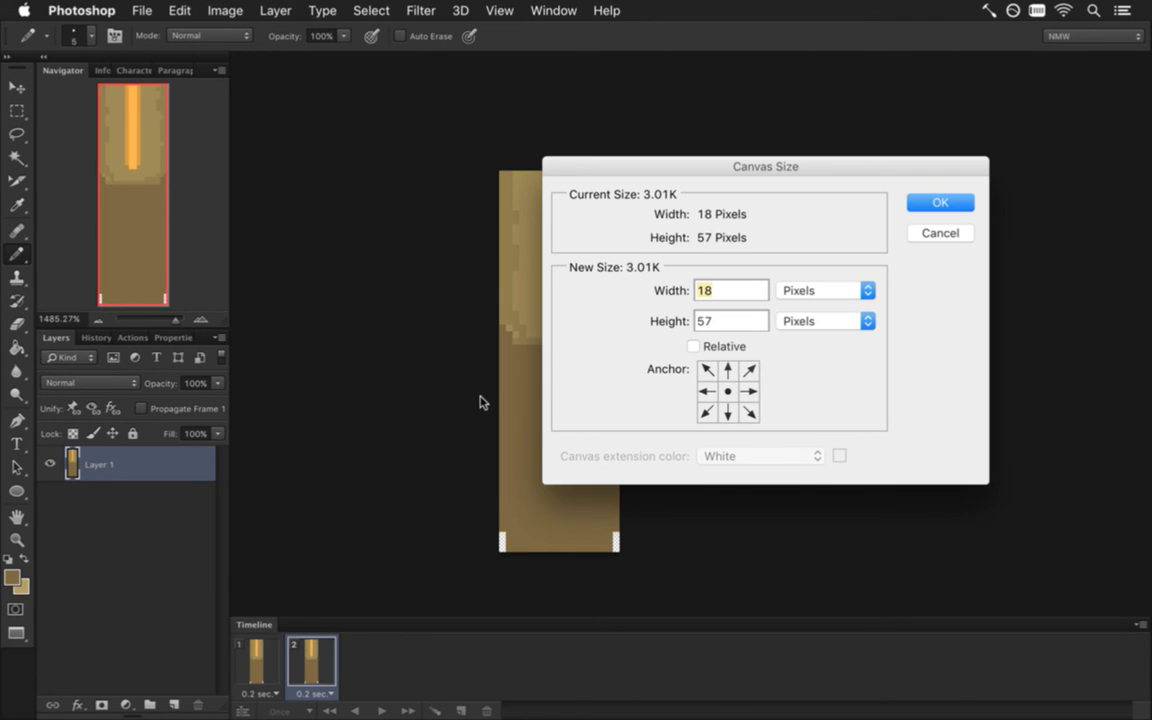
key("Escape")
Compare the canvas size of 8DoorE0Open.psd with that of 8DoorE1Open.psd, ending on 8DoorE1Open.psd
left_click(553, 10)
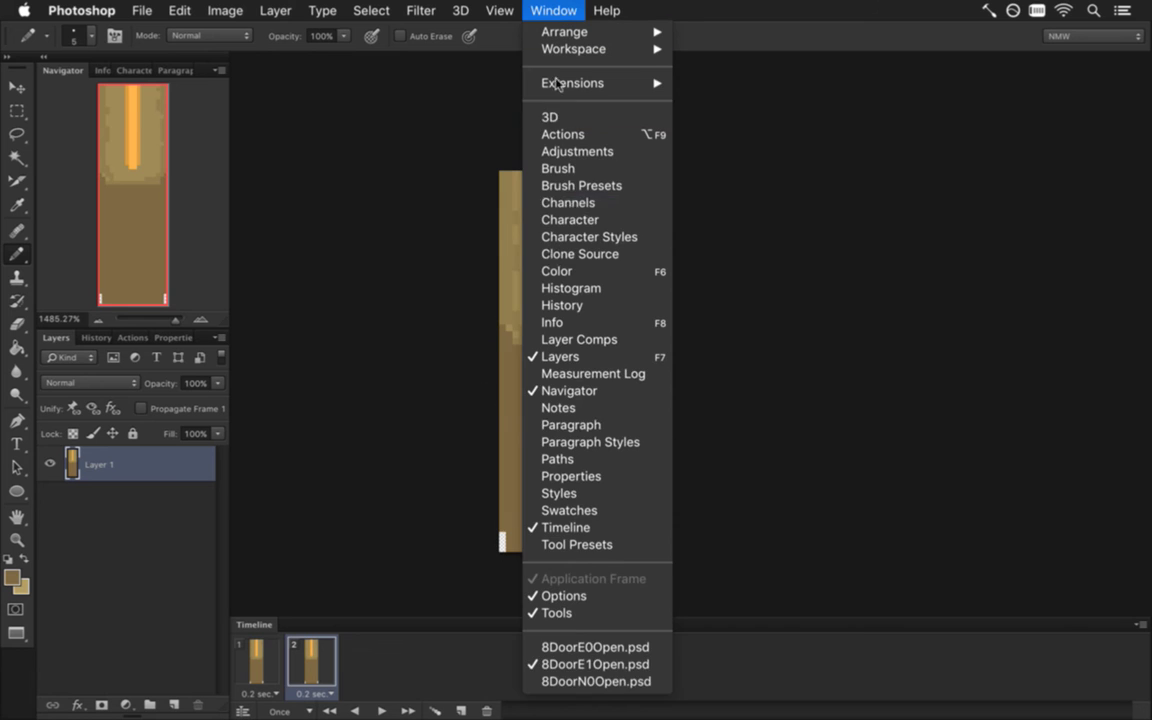
left_click(590, 682)
key("ctrl+d")
key("l")
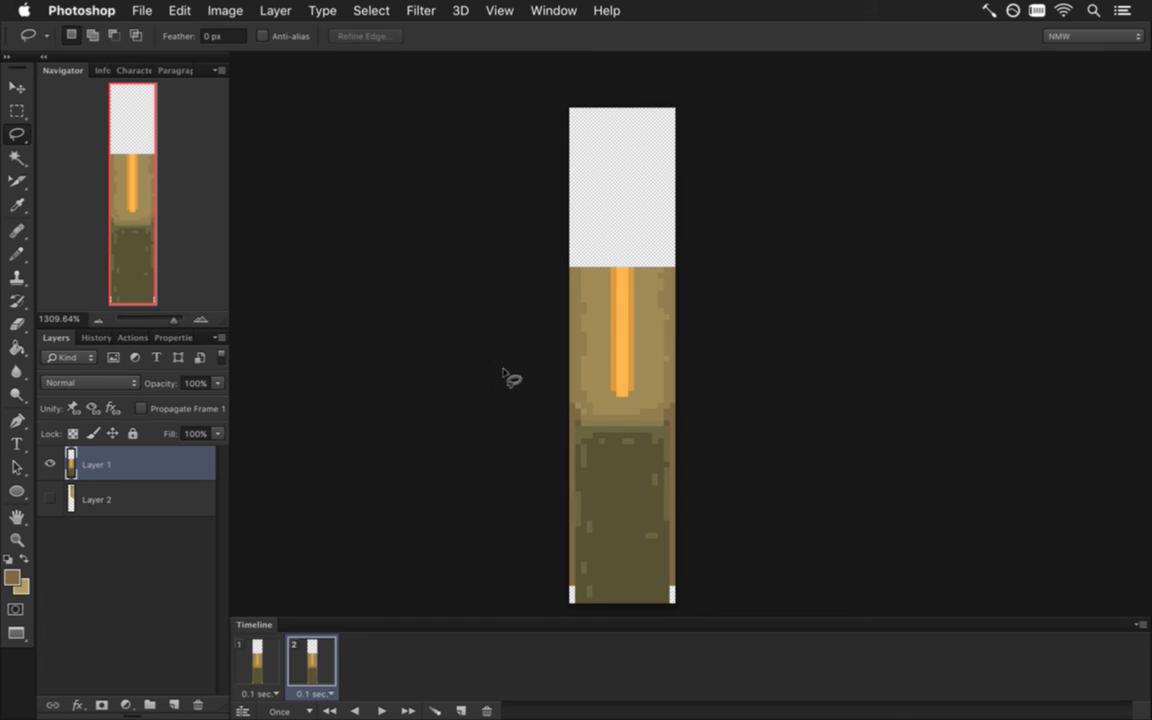
key("m")
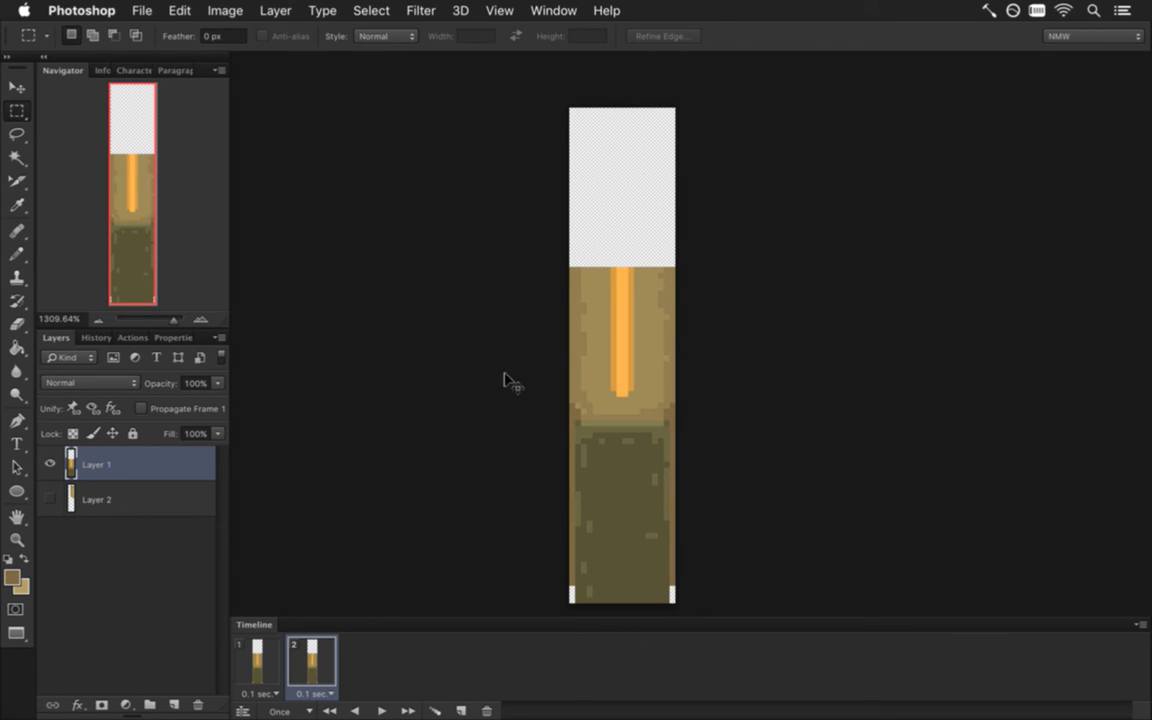
key("ctrl+alt+c")
key("Escape")
left_click(552, 10)
left_click(605, 666)
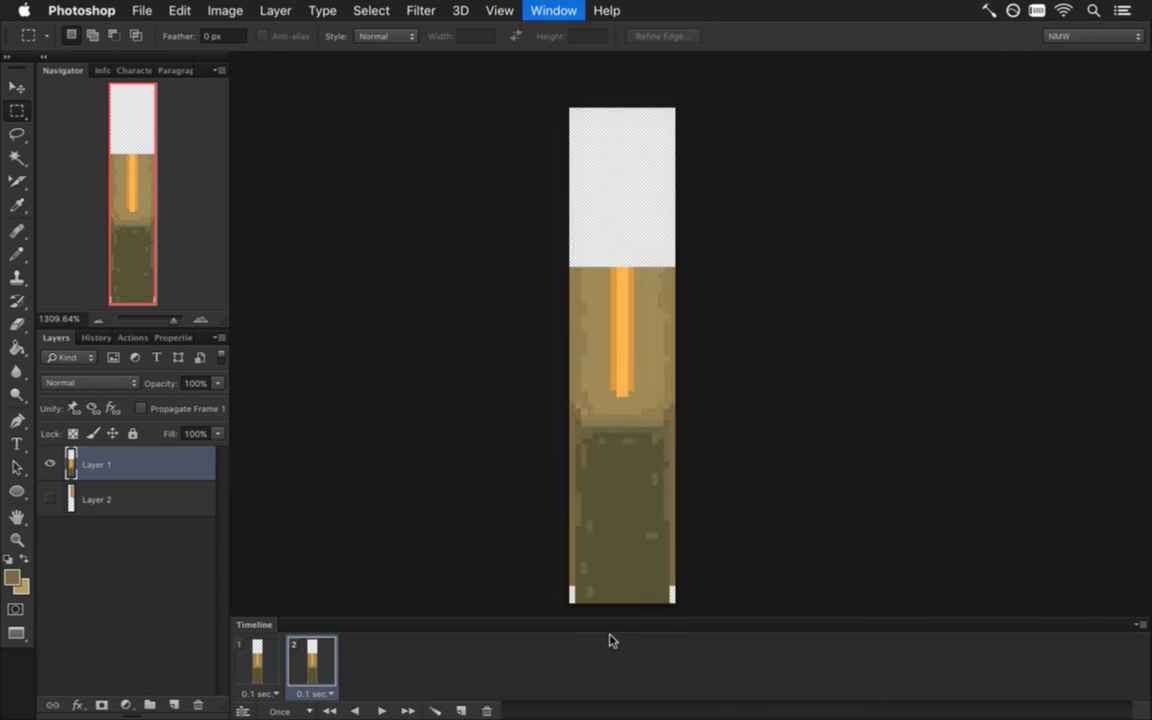
key("ctrl+alt+c")
key("Escape")
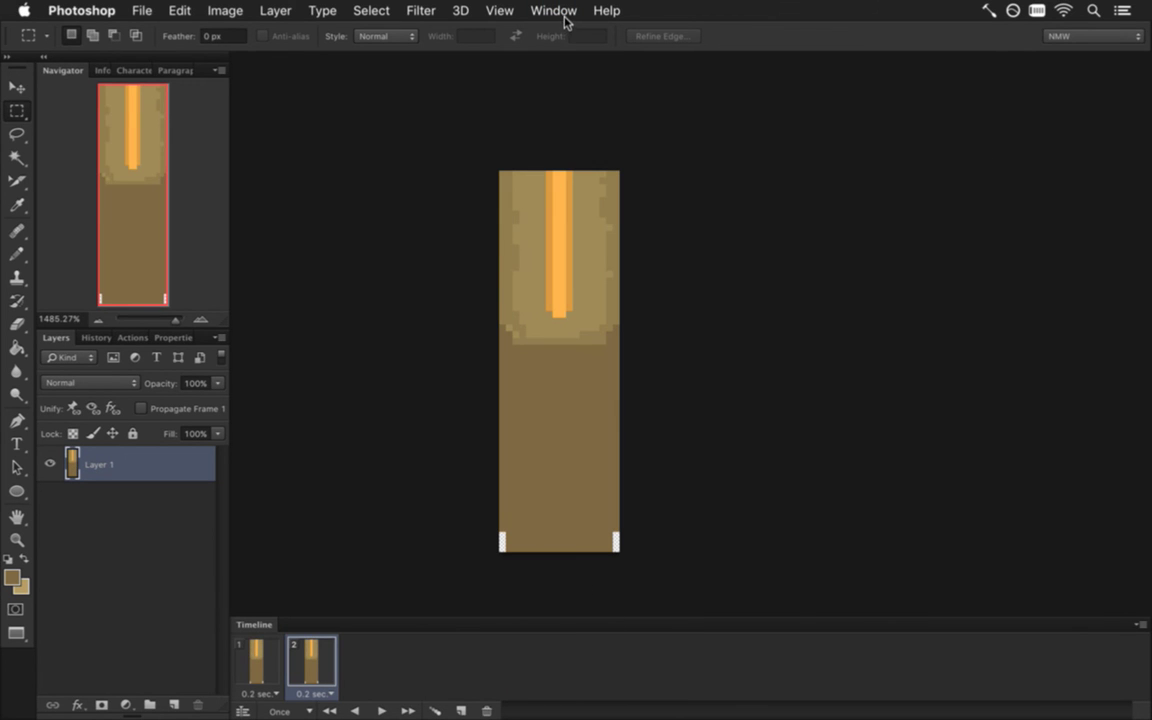
Recolour the dark pixels in the gold panel's lower corners and extend the orange stripe down to the brown area with the 1 px Pencil
key("i")
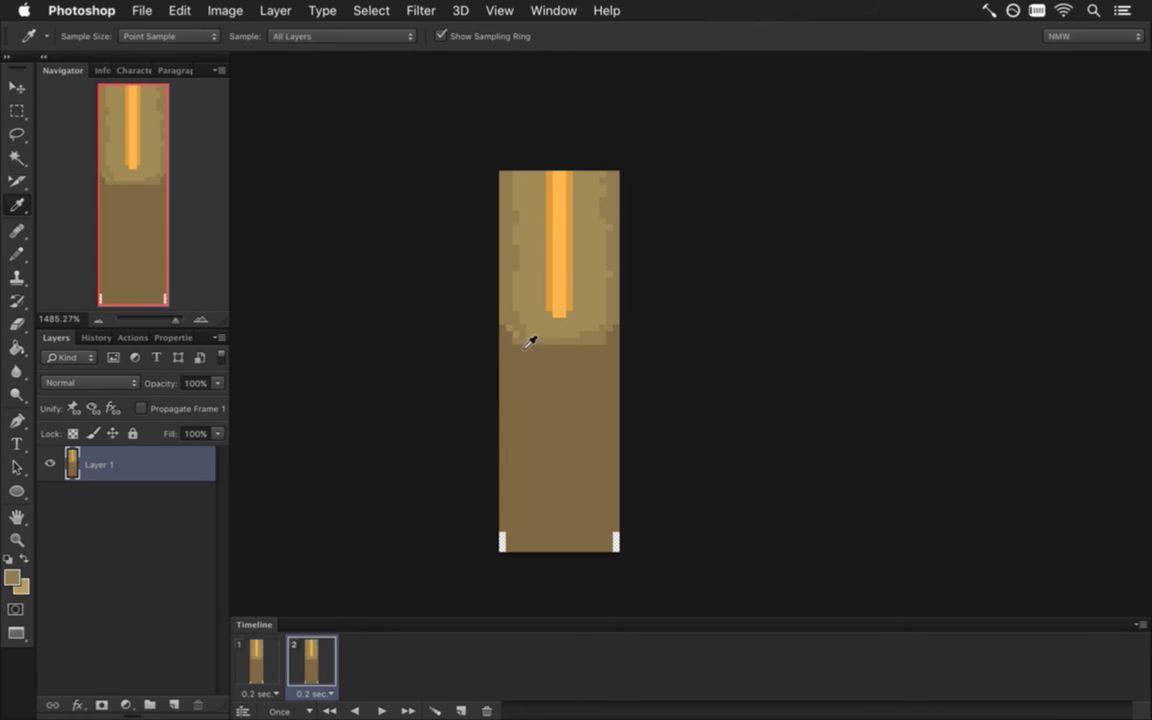
key("b")
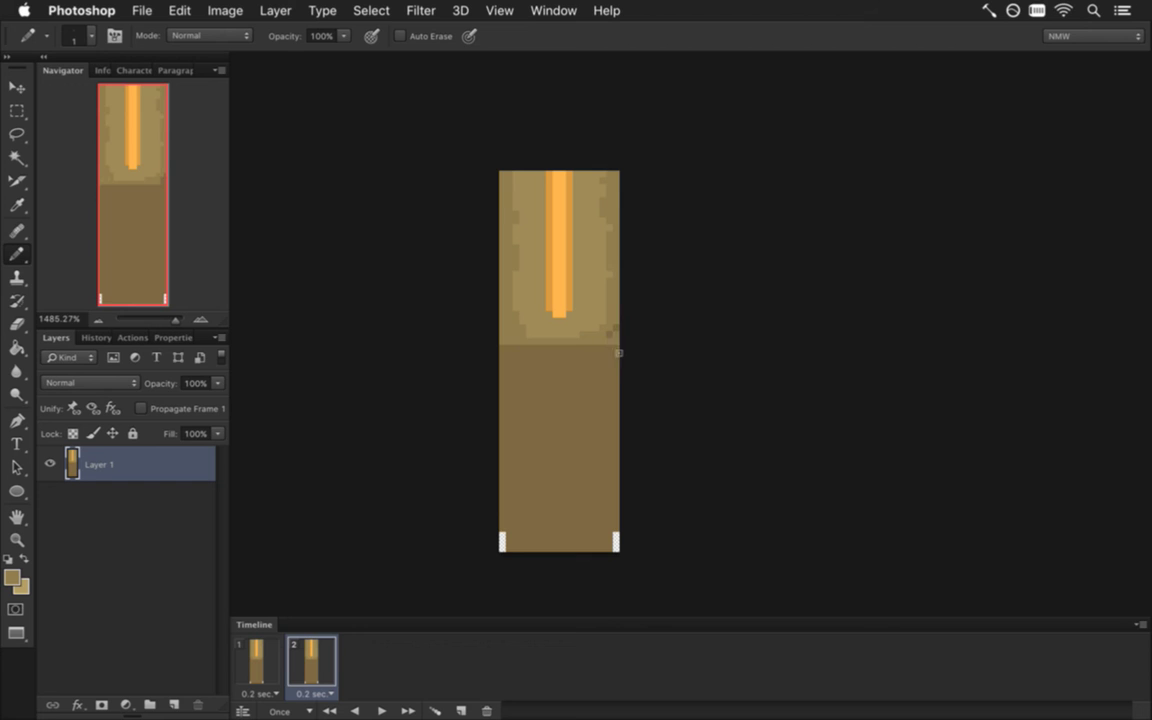
left_click(562, 312, "alt")
left_click_drag(560, 314, 560, 340)
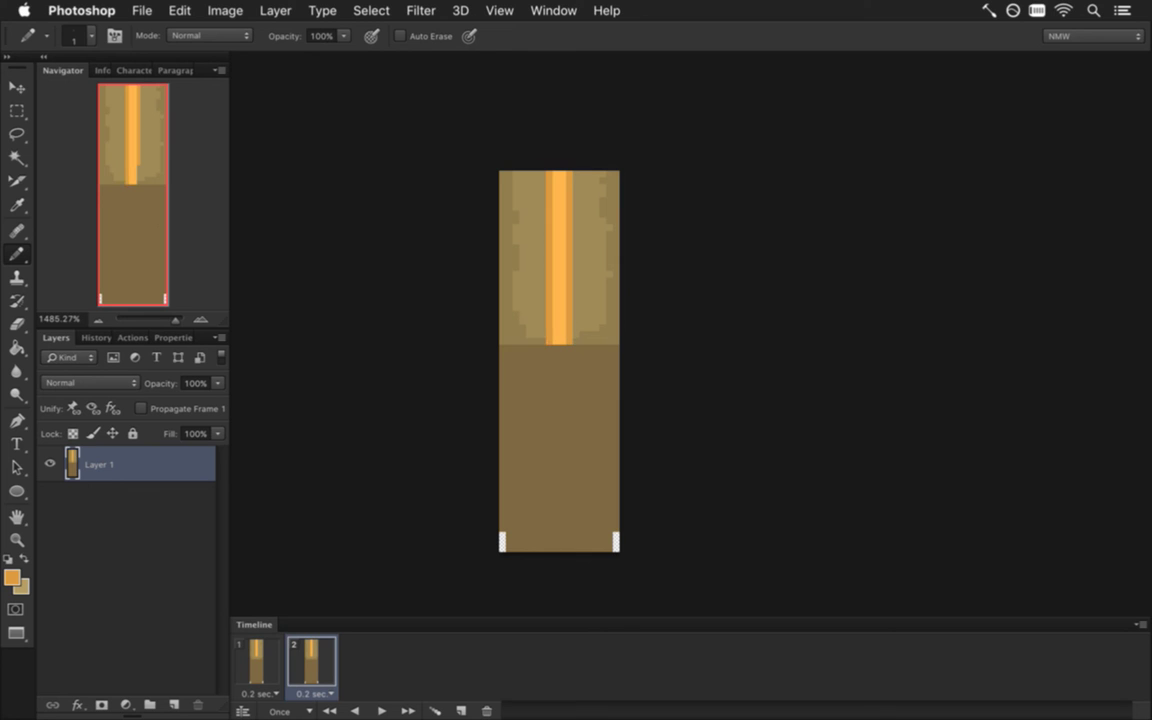
Paint over the upper end of the orange stripe with the panel's light gold, leaving a stepped tip four pixels below the canvas edge
left_click(589, 193, "alt")
left_click_drag(554, 182, 554, 197)
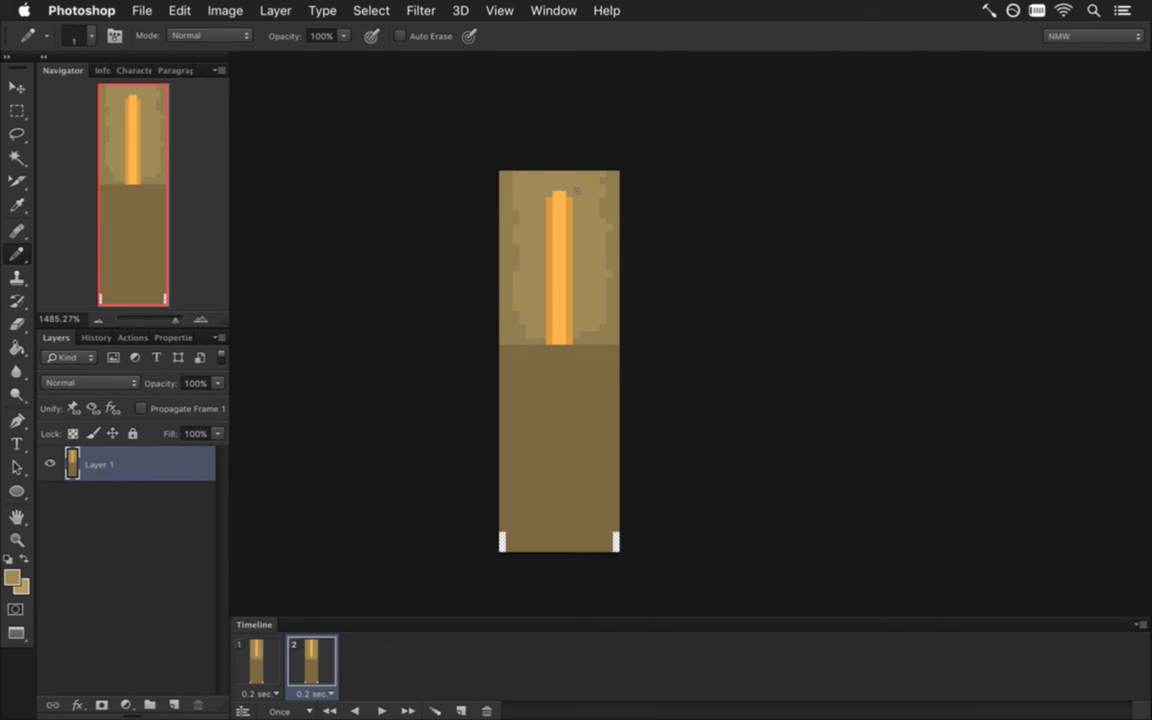
left_click_drag(555, 194, 566, 194)
Erase the gold panel's top pixel row and both upper corners into stepped, rounded shapes, then save the file
key("e")
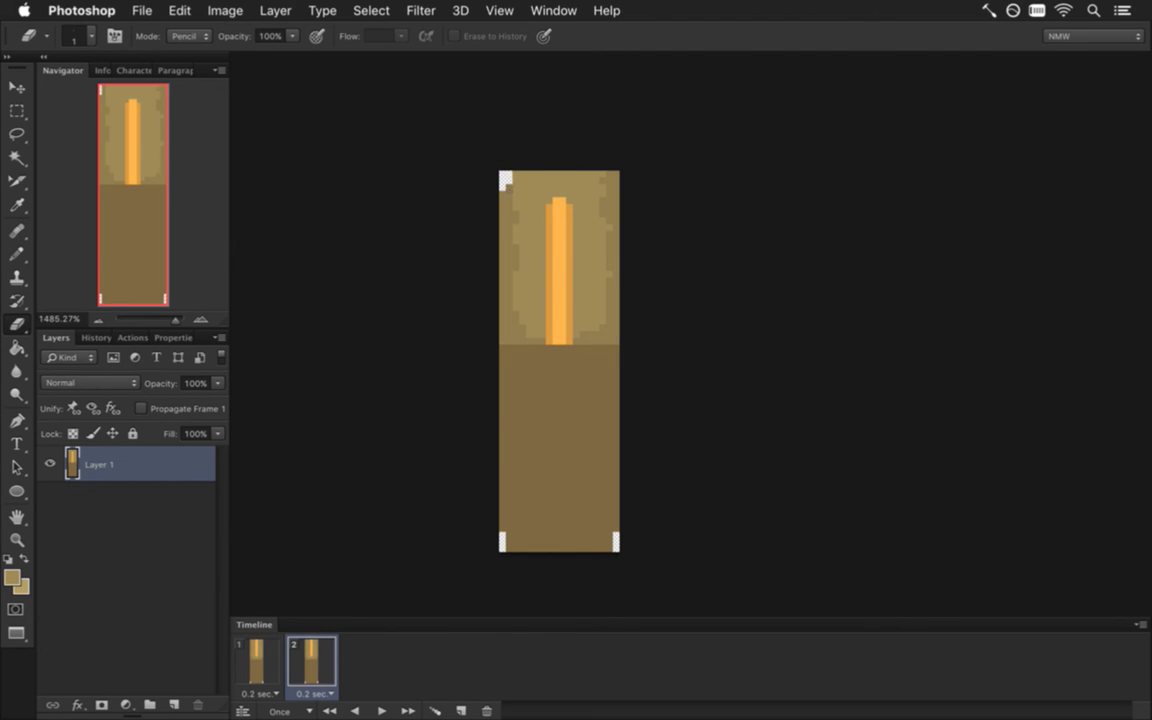
left_click_drag(505, 174, 583, 174)
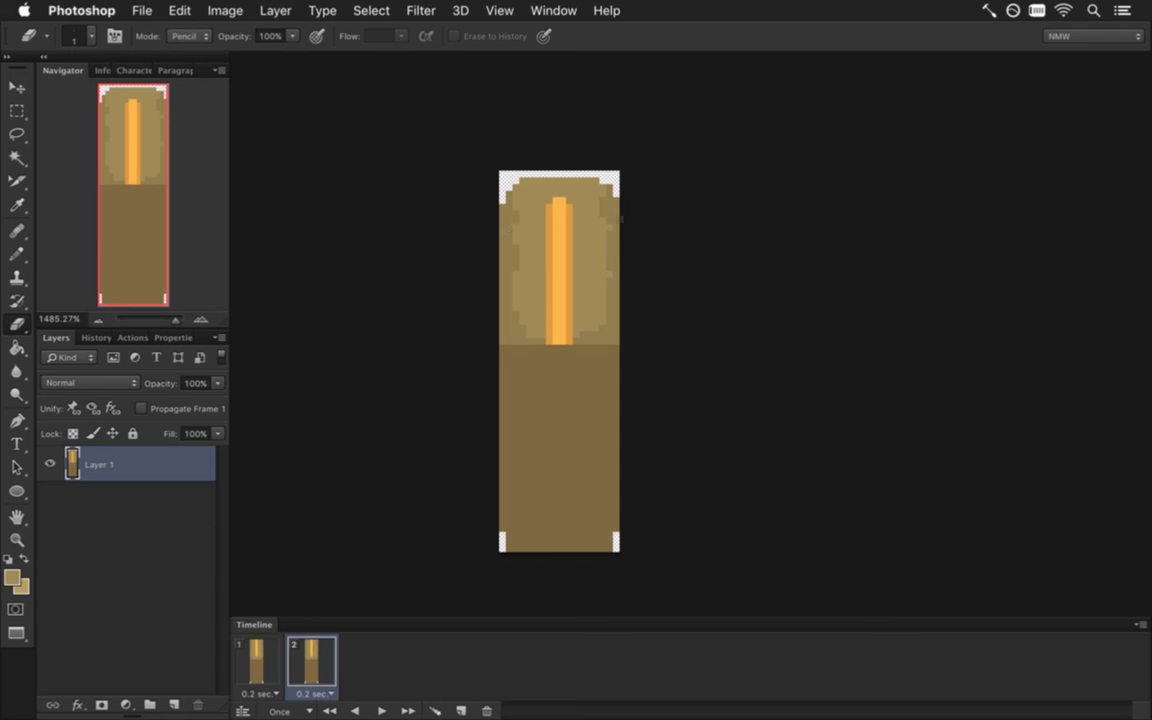
key("i")
key("b")
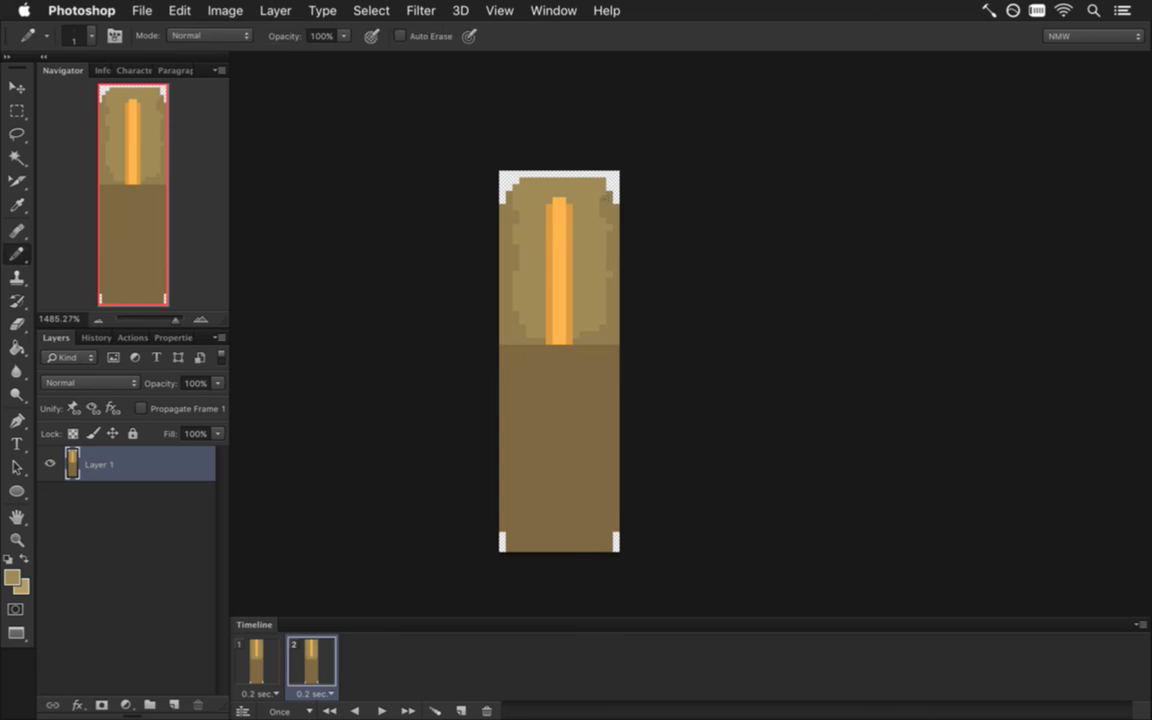
key("e")
scroll(568, 262, "up", 2)
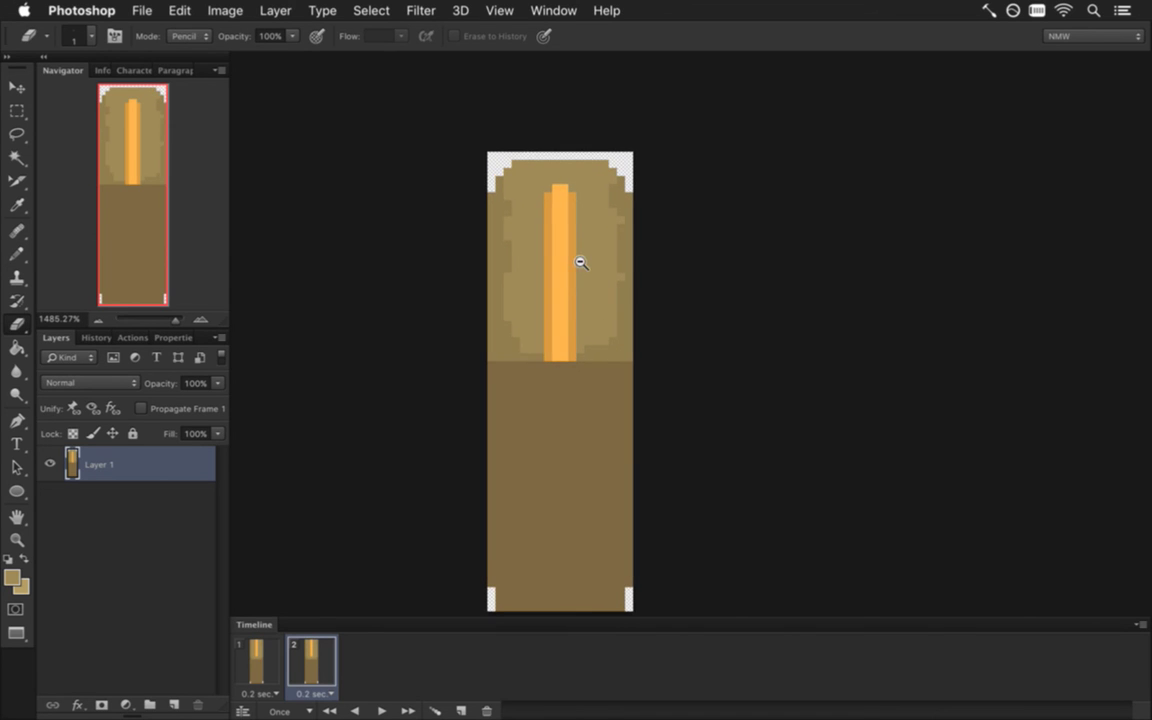
key("super+s")
Copy the dark green doorway panel from 8DoorE0Open.psd into a new layer beneath Layer 1 of 8DoorE1Open.psd
left_click(175, 703)
left_click_drag(99, 464, 80, 505)
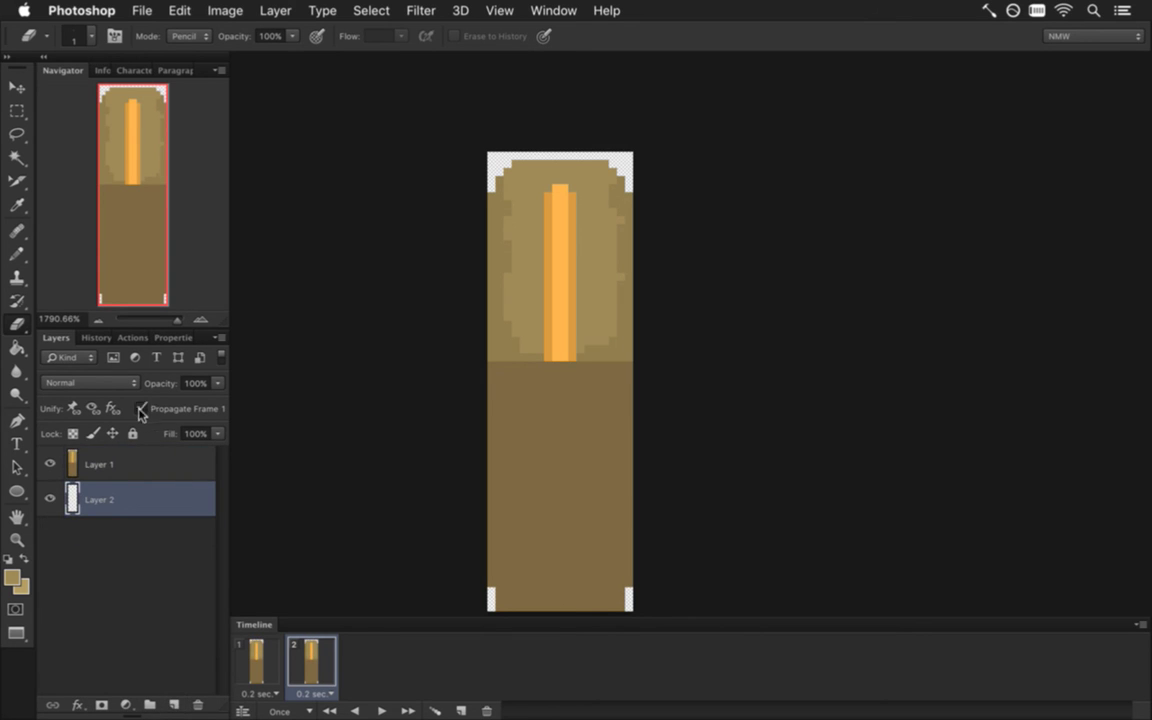
left_click(553, 10)
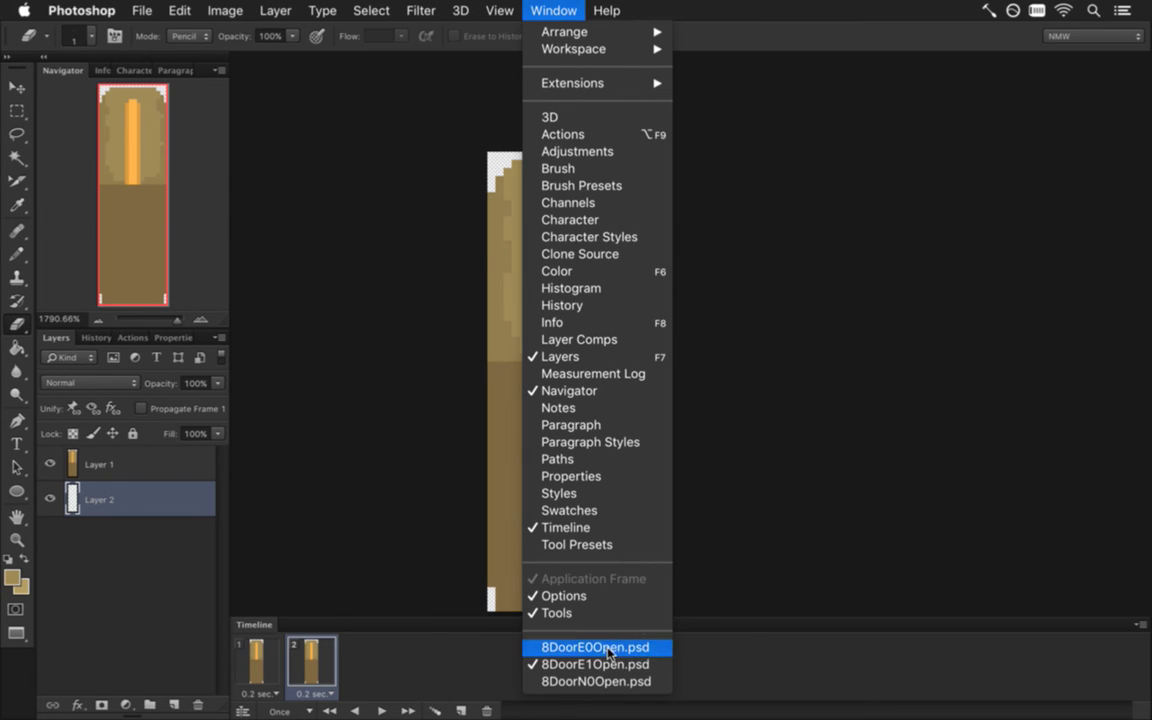
left_click(590, 647)
key("m")
mouse_move(572, 424)
left_mouse_down()
mouse_move(666, 548)
mouse_move(688, 610)
left_mouse_up()
left_click_drag(578, 427, 665, 612)
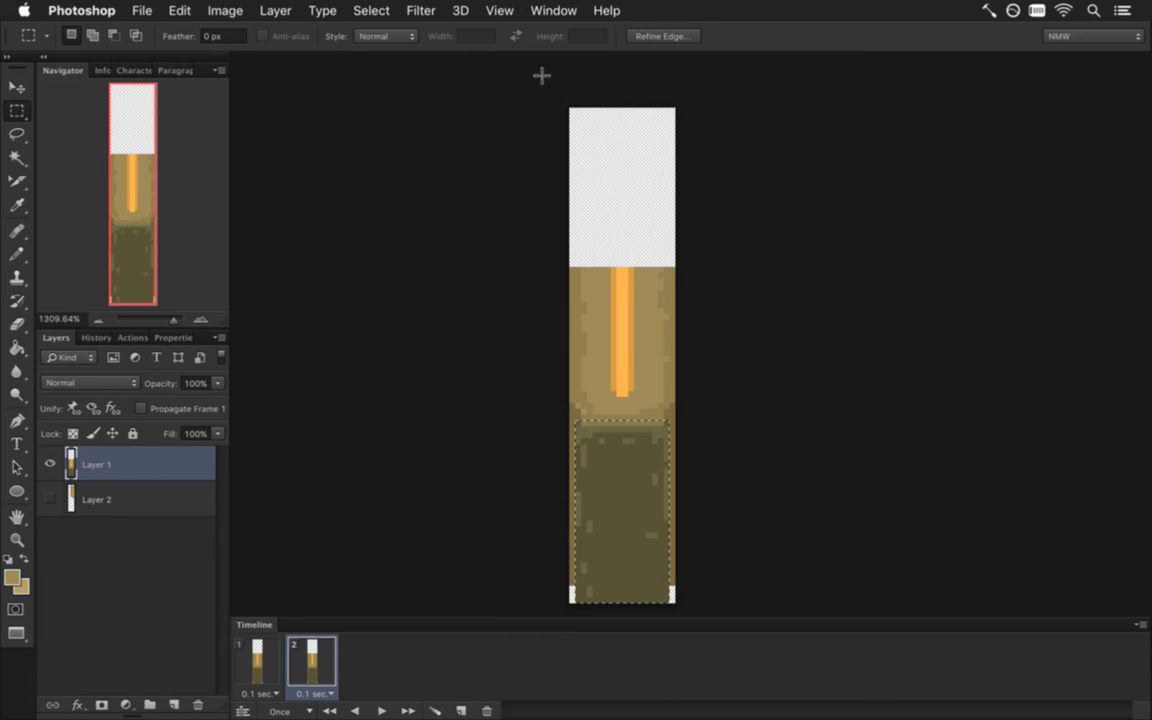
left_click(553, 10)
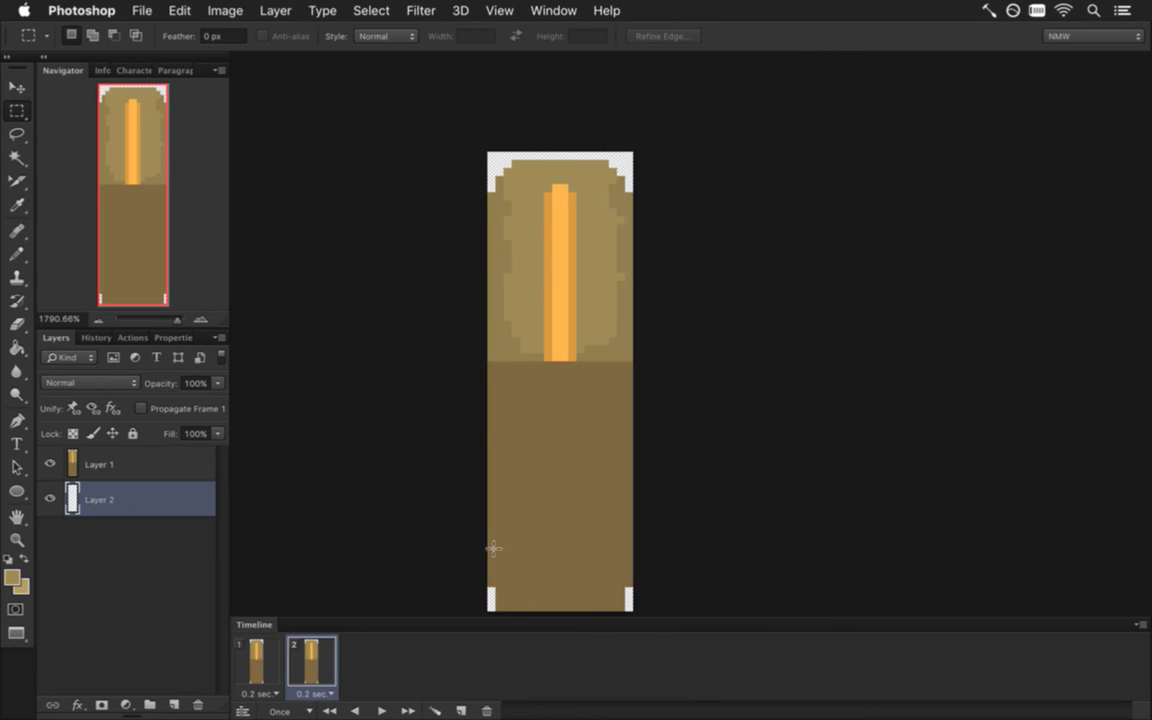
key("super+v")
Hide Layer 1 and move the pasted green panel on Layer 2 one pixel left and 13 pixels up to the canvas's upper edge
left_click(77, 467)
left_click(77, 492)
left_click(50, 464)
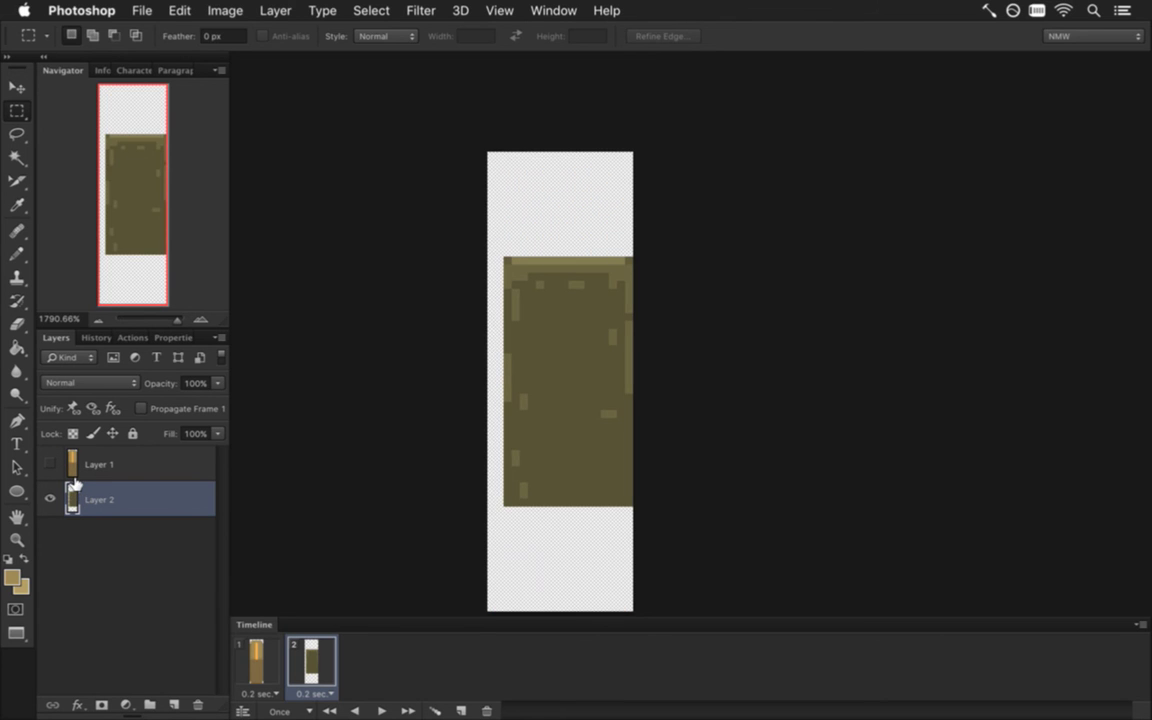
key("v")
key("Left")
key("Up")
key("Up")
key("Up")
key("Up")
key("Up")
key("Up")
key("Up")
key("Up")
key("Up")
key("Up")
key("Up")
key("Up")
key("Up")
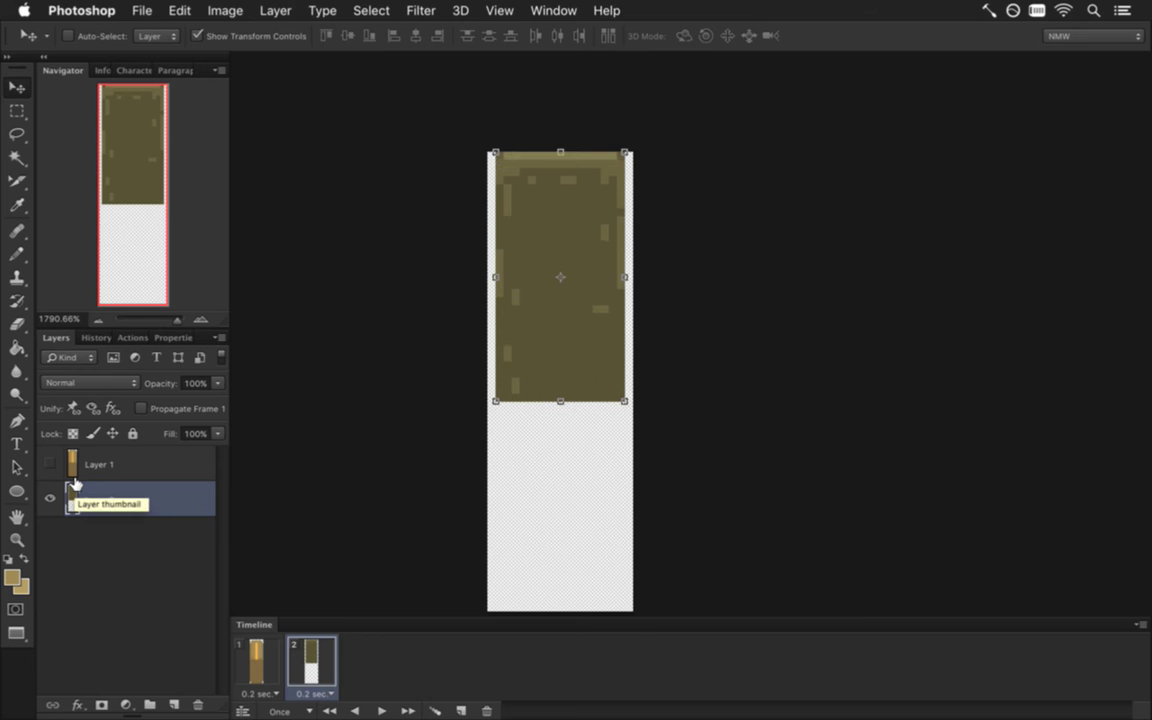
Show Layer 1 again, fill its transparent lower corners with the panel's dark brown, and save the file
key("m")
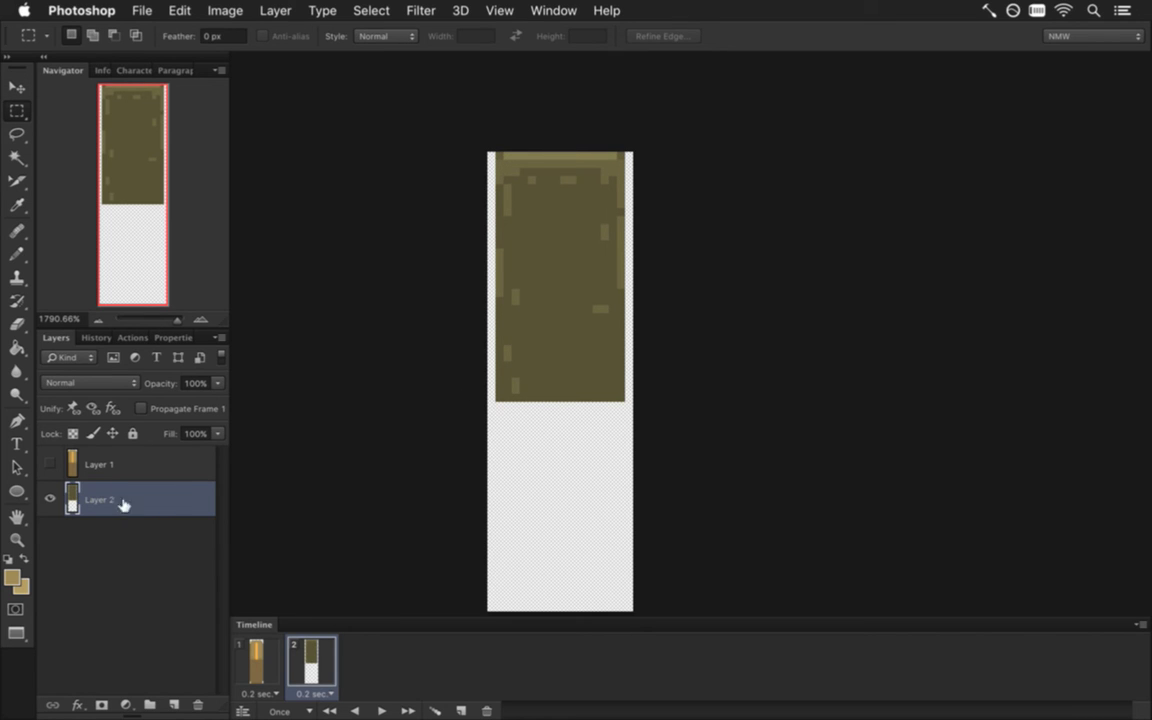
left_click(50, 460)
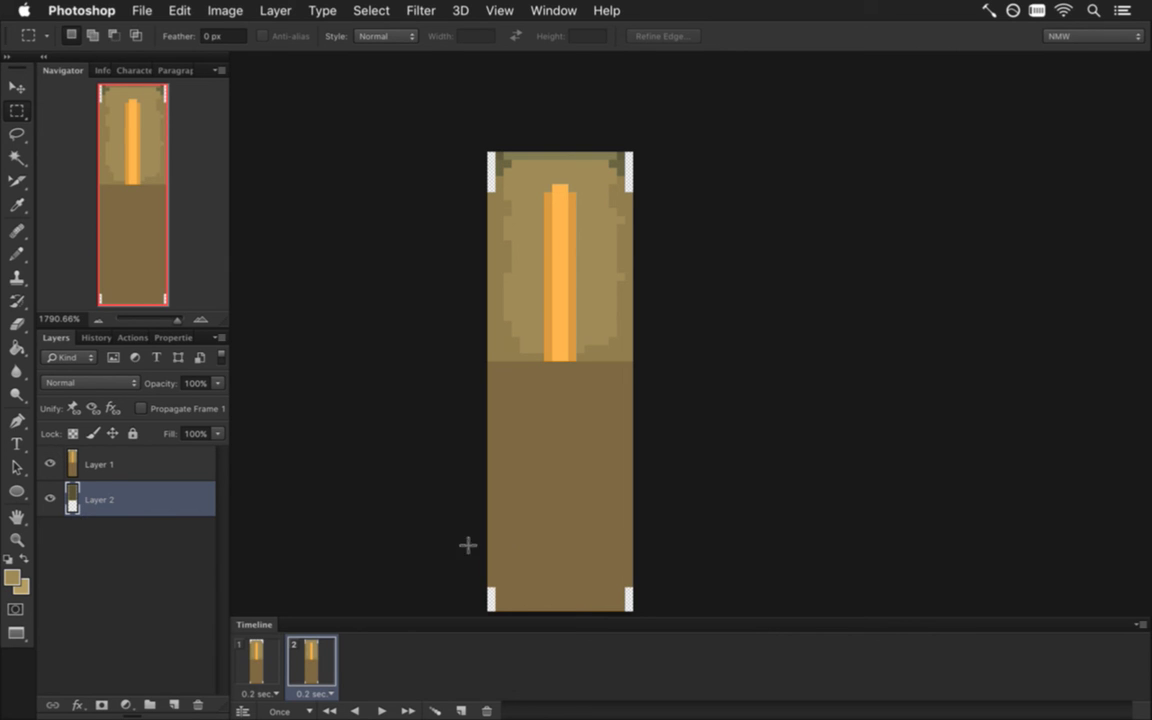
key("i")
left_click(130, 464)
left_click(507, 576)
key("b")
left_click(491, 602)
left_click(628, 602)
key("super+s")
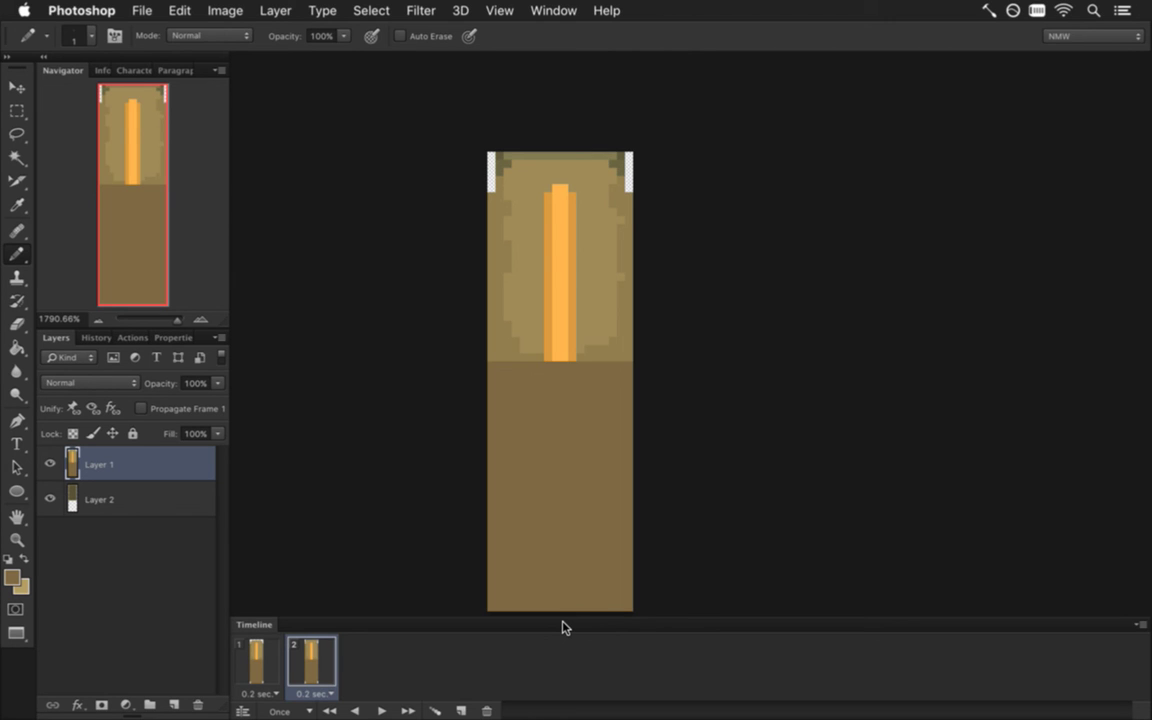
In frame 1, move Layer 2's green panel 10 pixels up to the canvas's upper edge
left_click(264, 660)
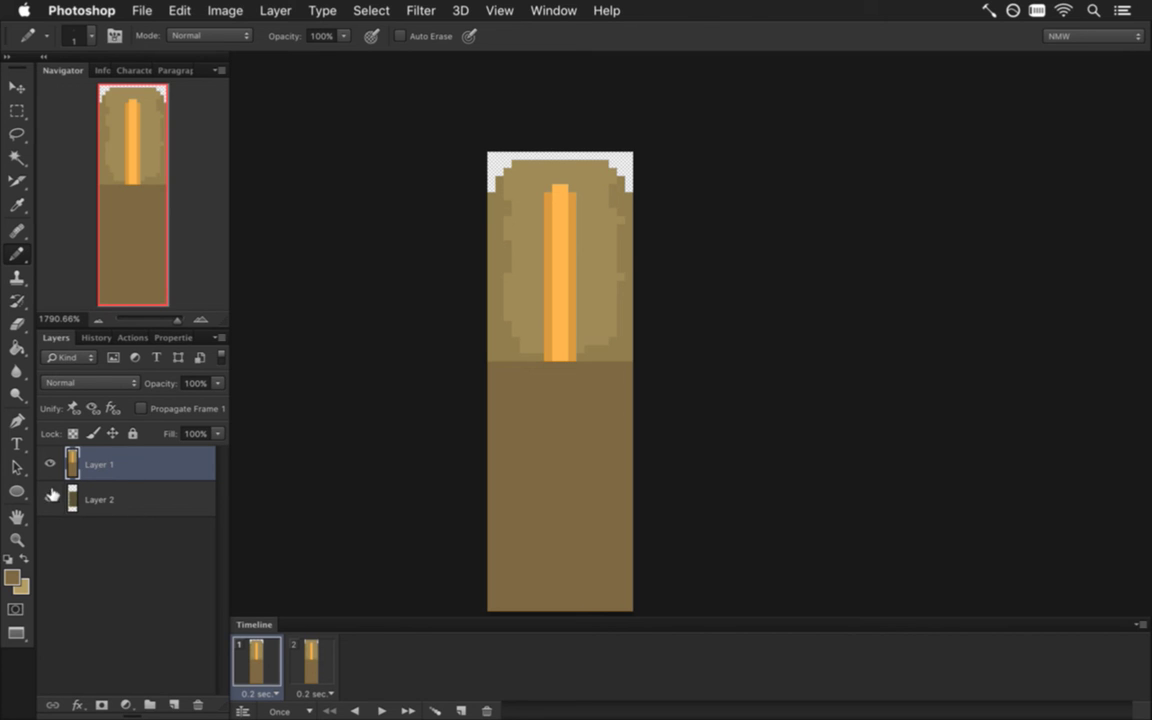
left_click(83, 485)
key("v")
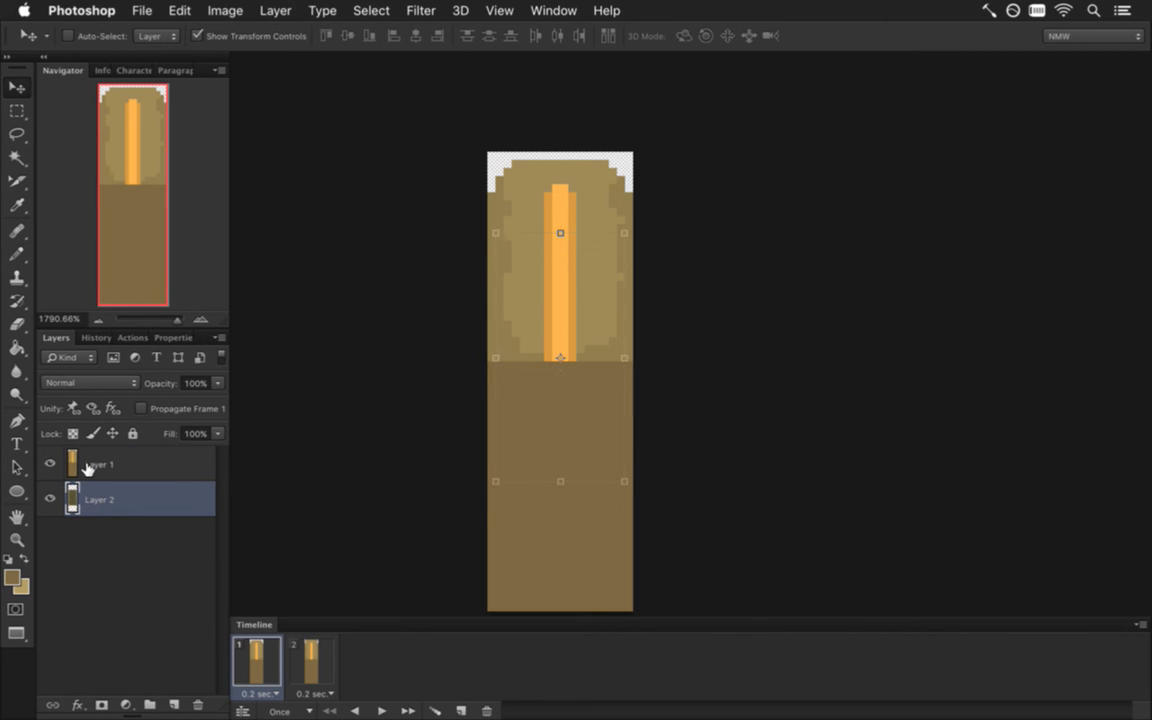
key("Up")
key("Up")
key("Up")
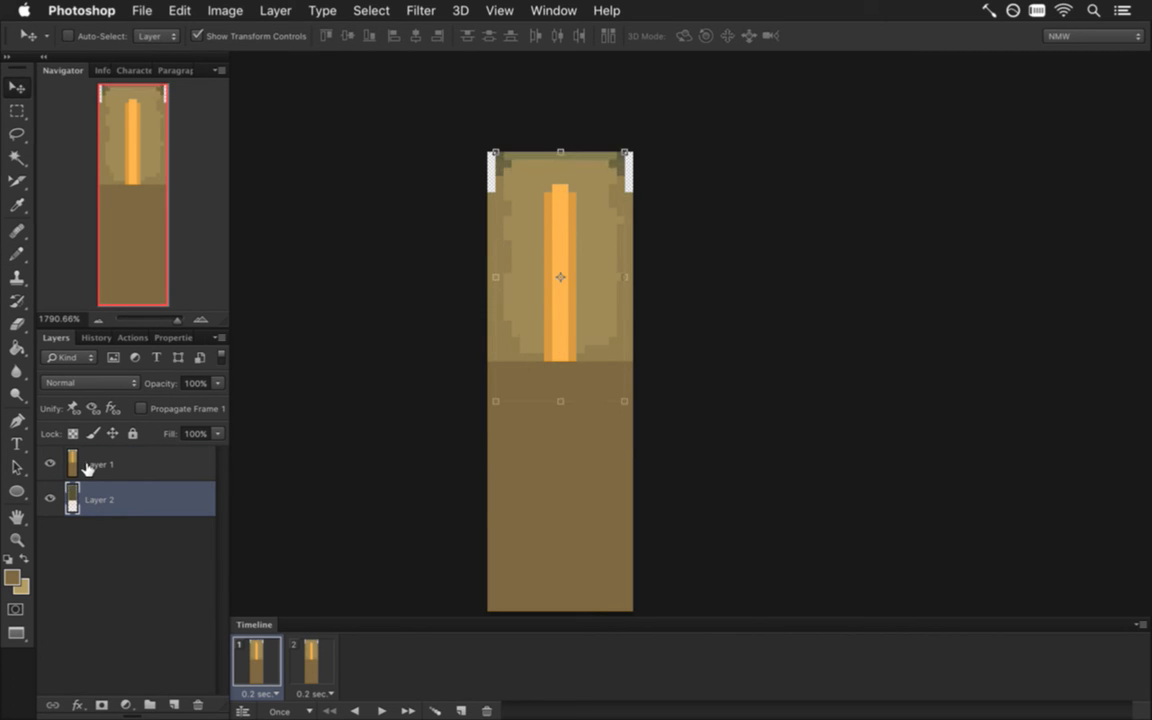
Render all frames as the PNG image sequence 8DoorE1Open.png at document size and 10 fps, then rebuild and run the game
key("m")
key("super+alt+shift+r")
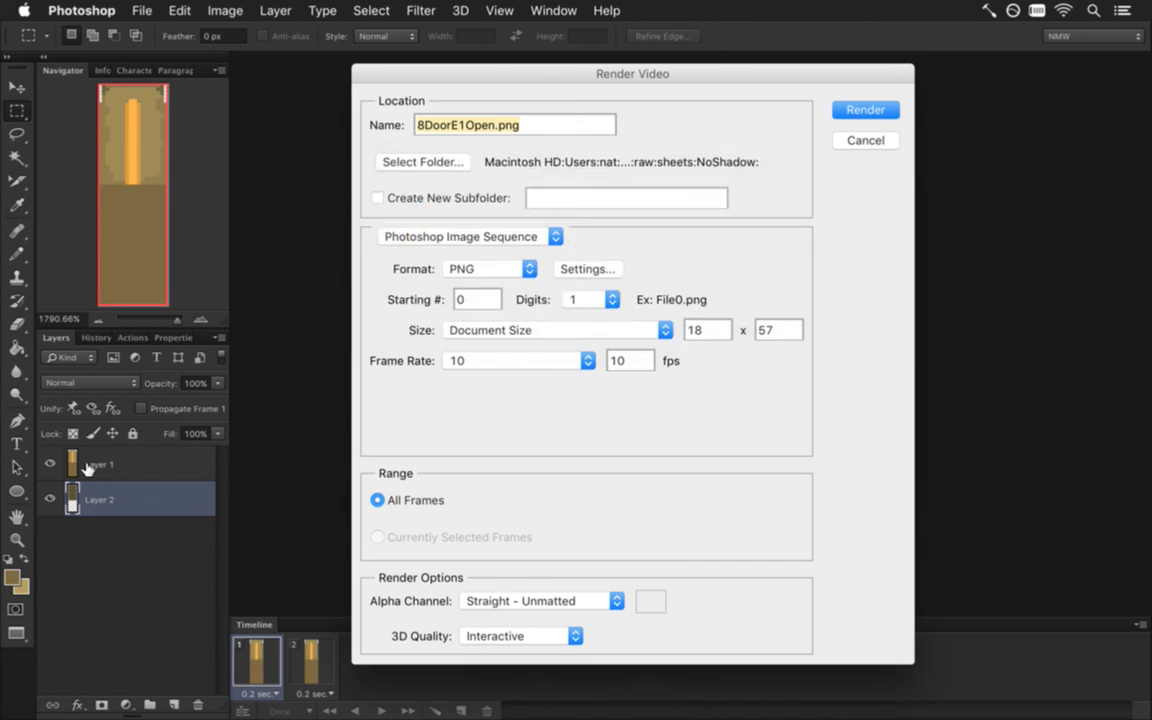
key("Return")
key("super+Tab")
key("super+r")
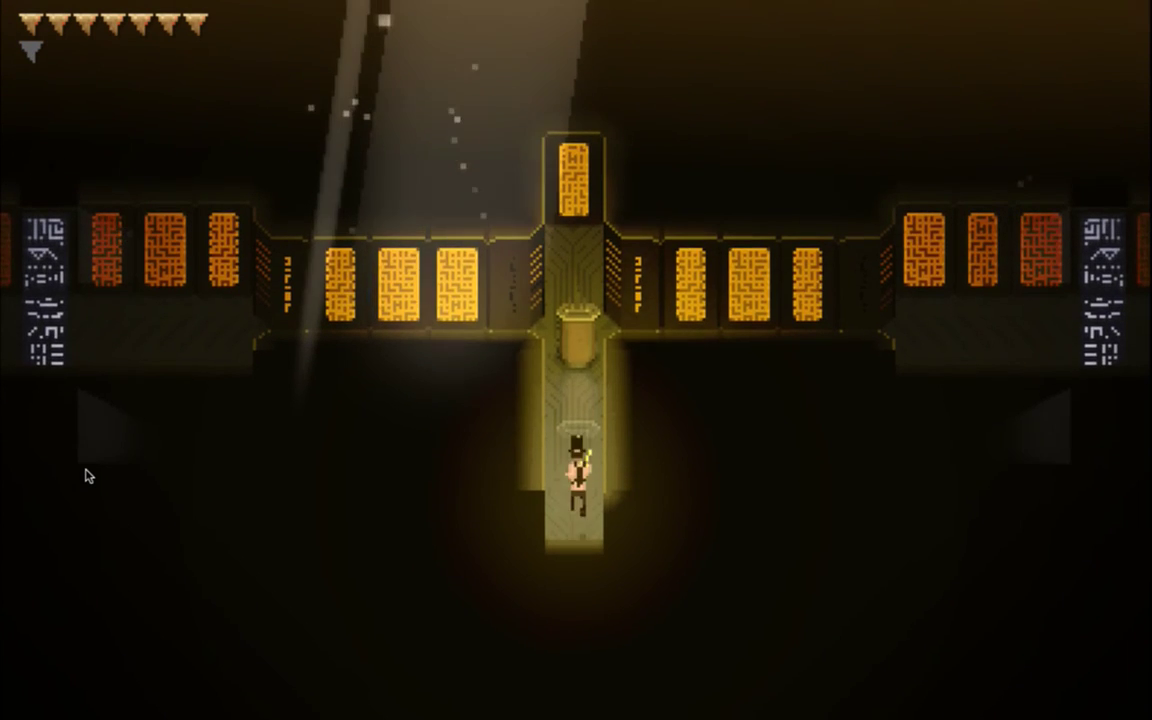
Smash the urn in the central passage, walk east to inspect the door, then quit the game and return to Photoshop
key("Up")
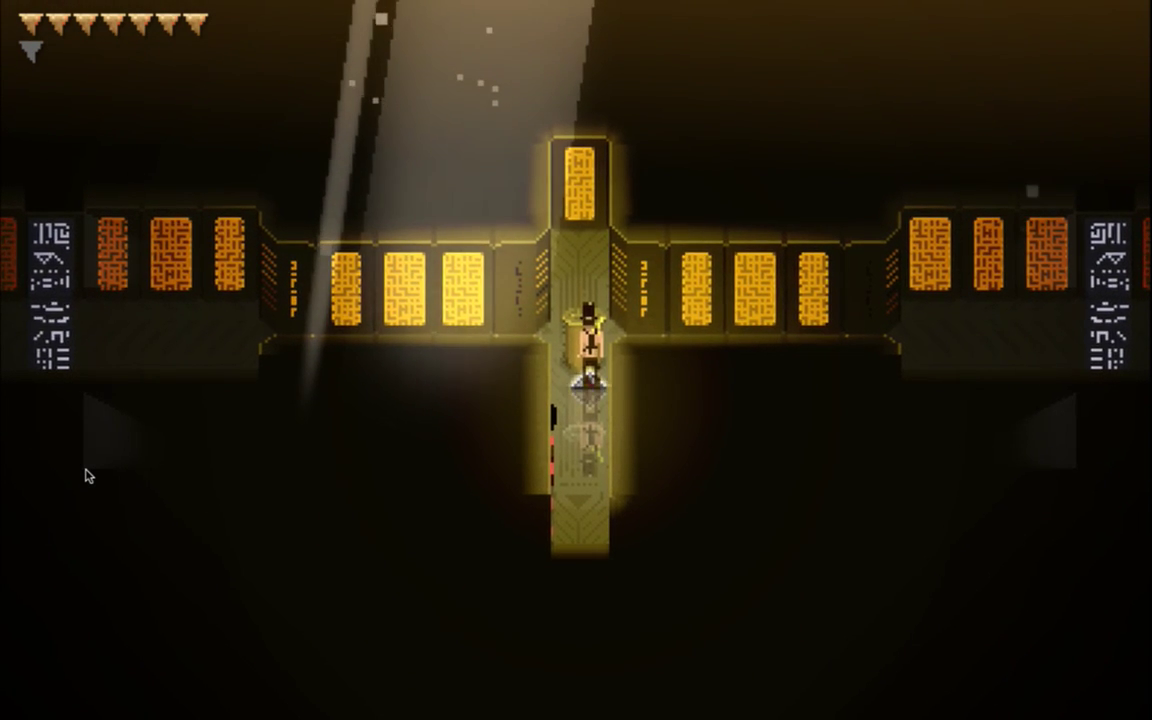
key("Down")
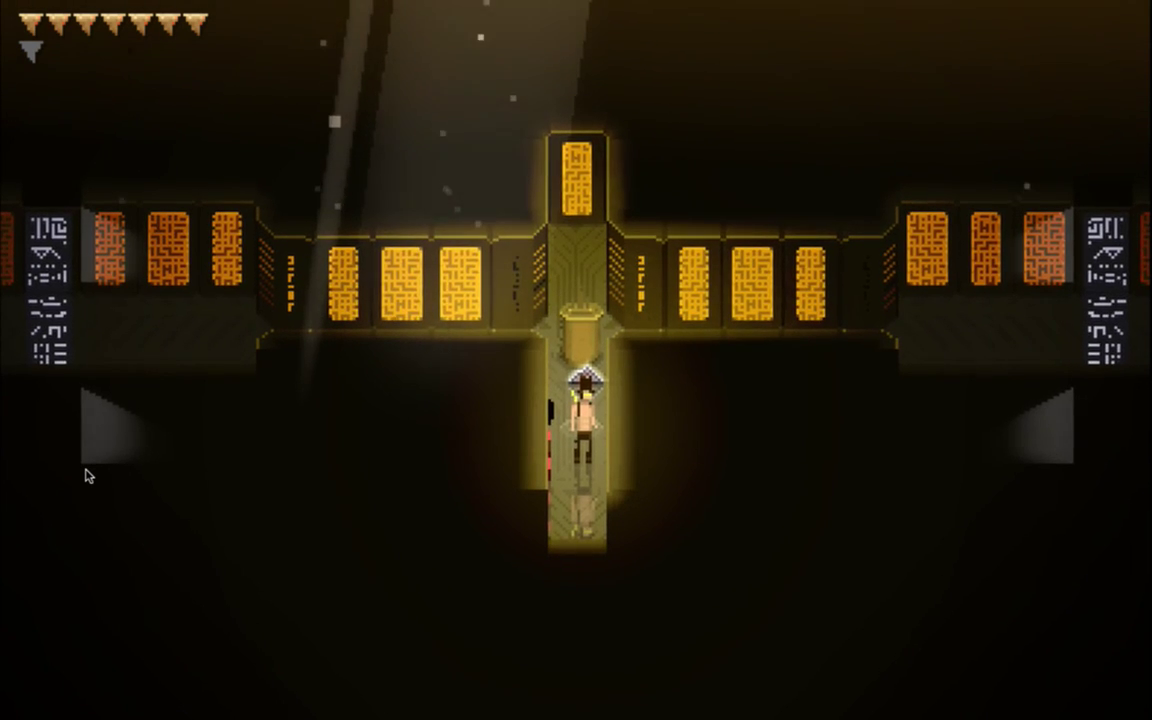
key("space")
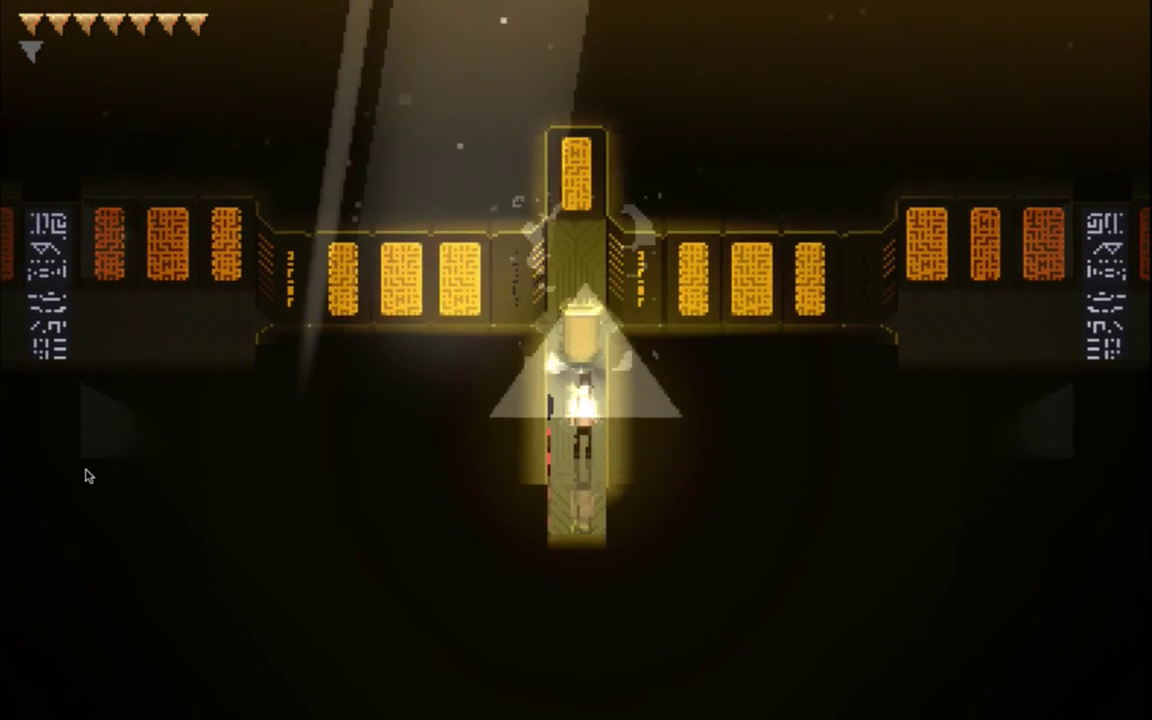
key("Up")
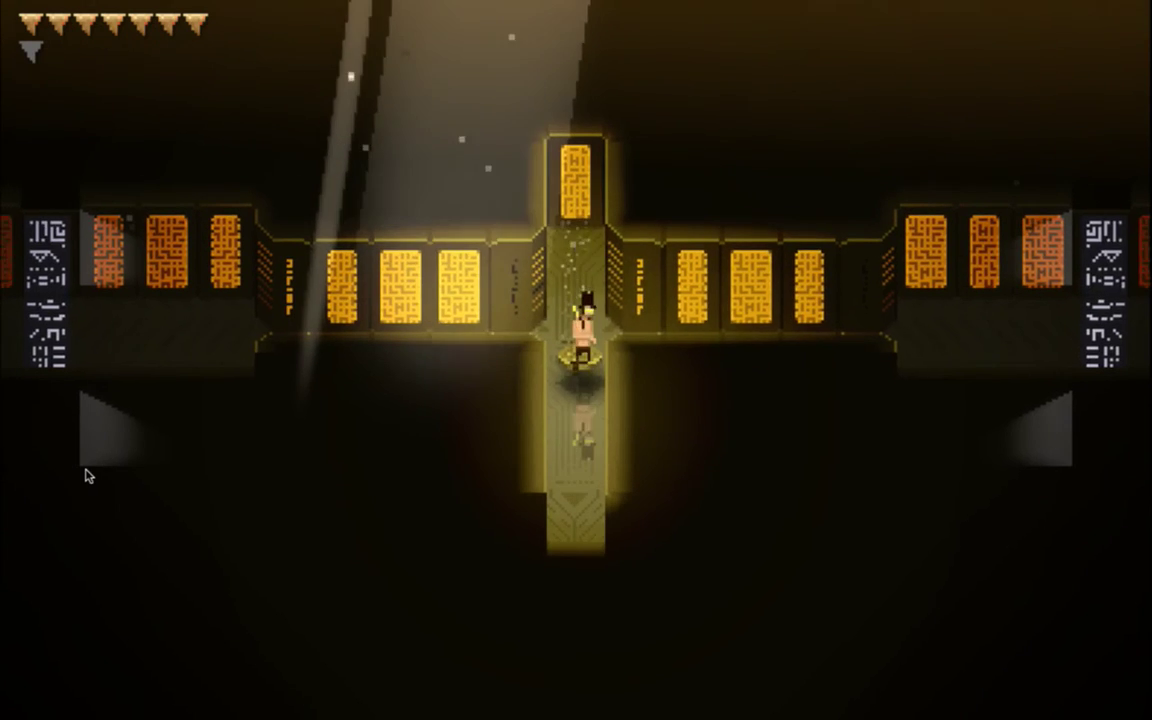
key("Right")
key("Right")
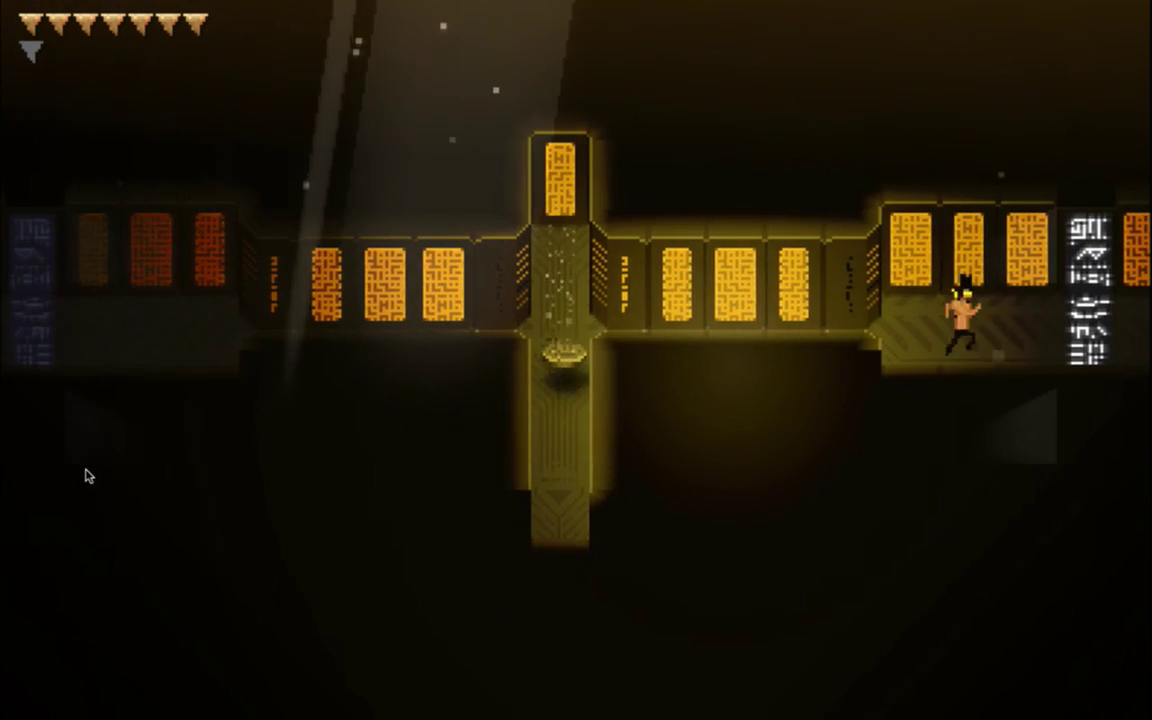
key("Right")
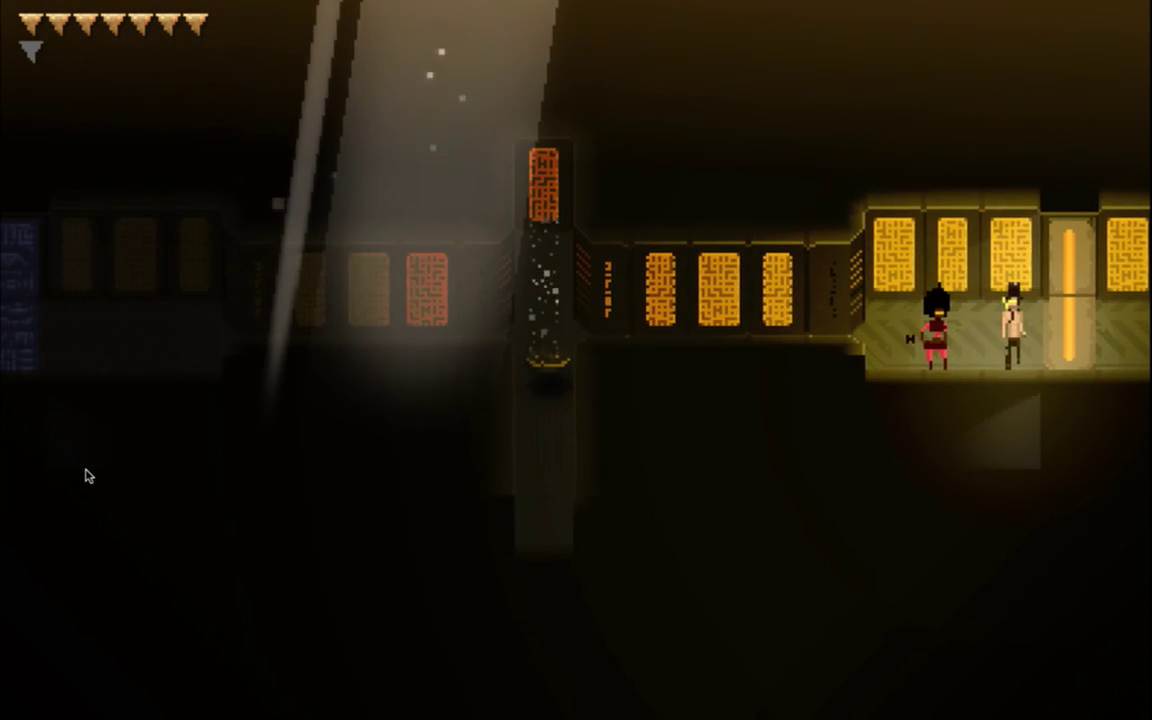
key("super+q")
key("super+Tab")
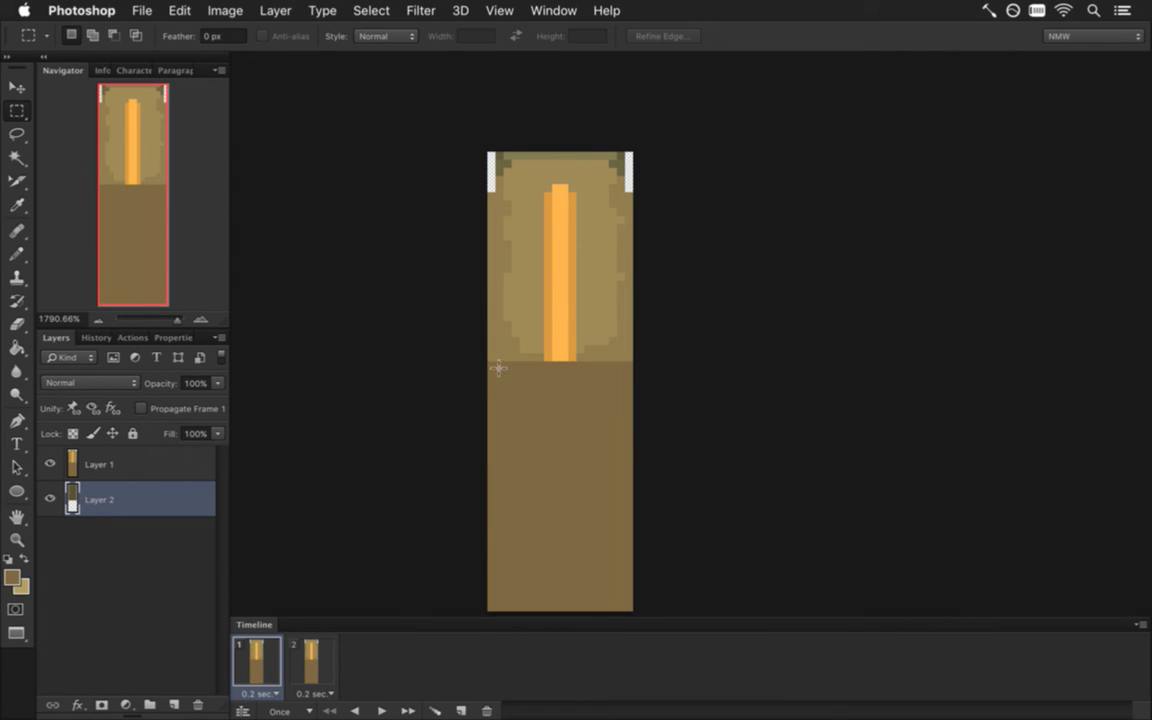
Extend the gold panel and orange stripe on Layer 1 one pixel row downward, using their matching sampled shades
key("i")
left_click(166, 466)
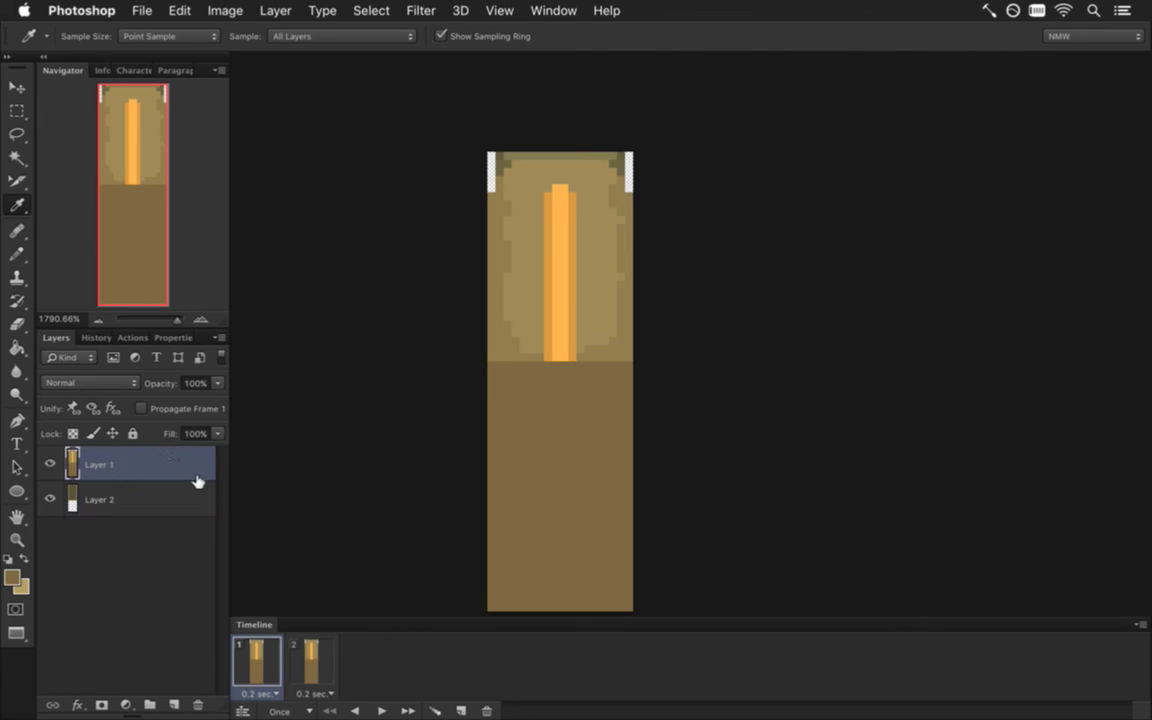
left_click(541, 350)
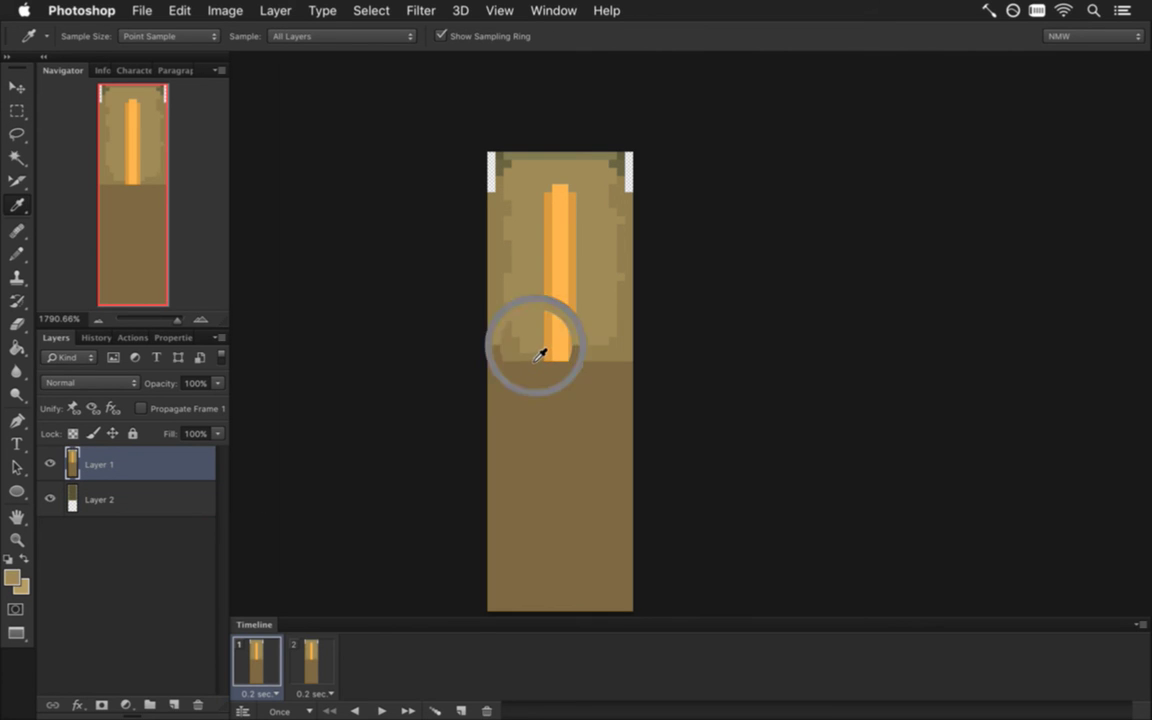
key("b")
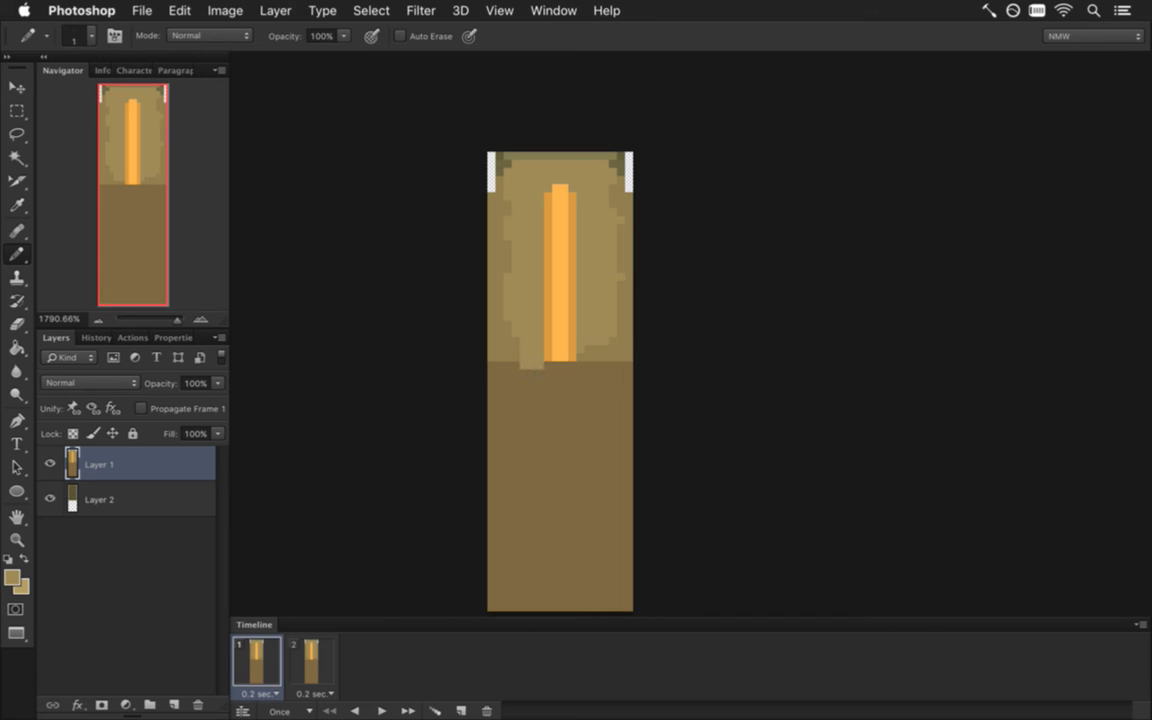
left_click(514, 360, "alt")
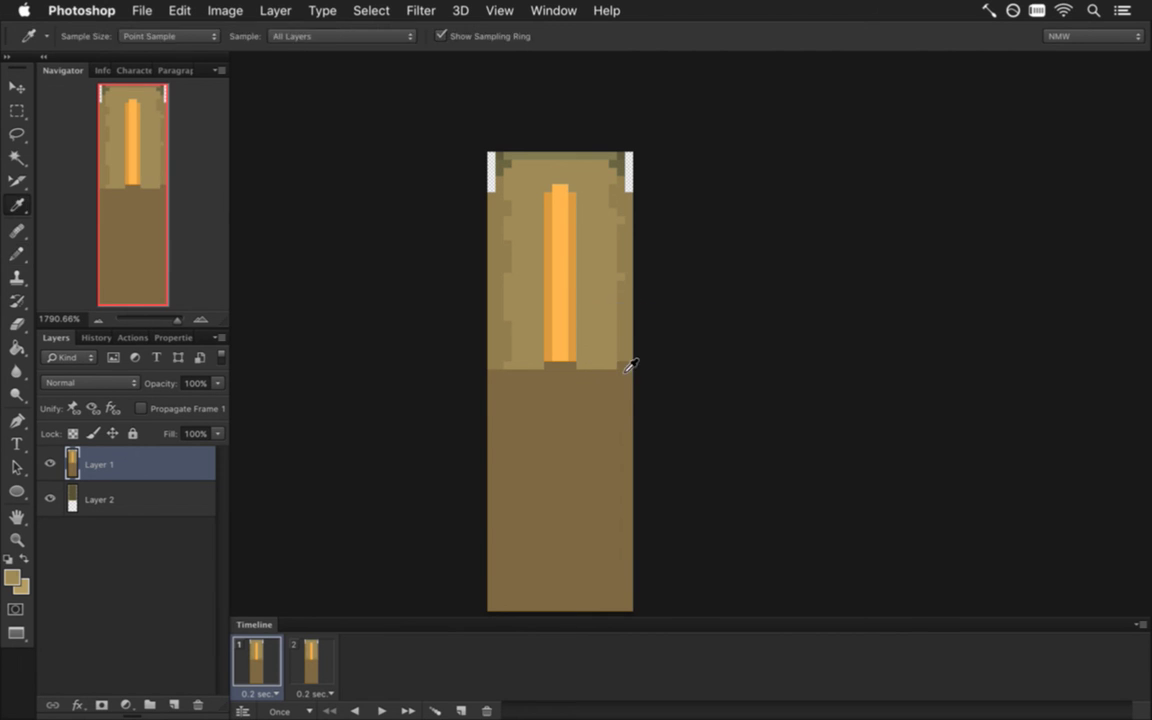
left_click(560, 340, "alt")
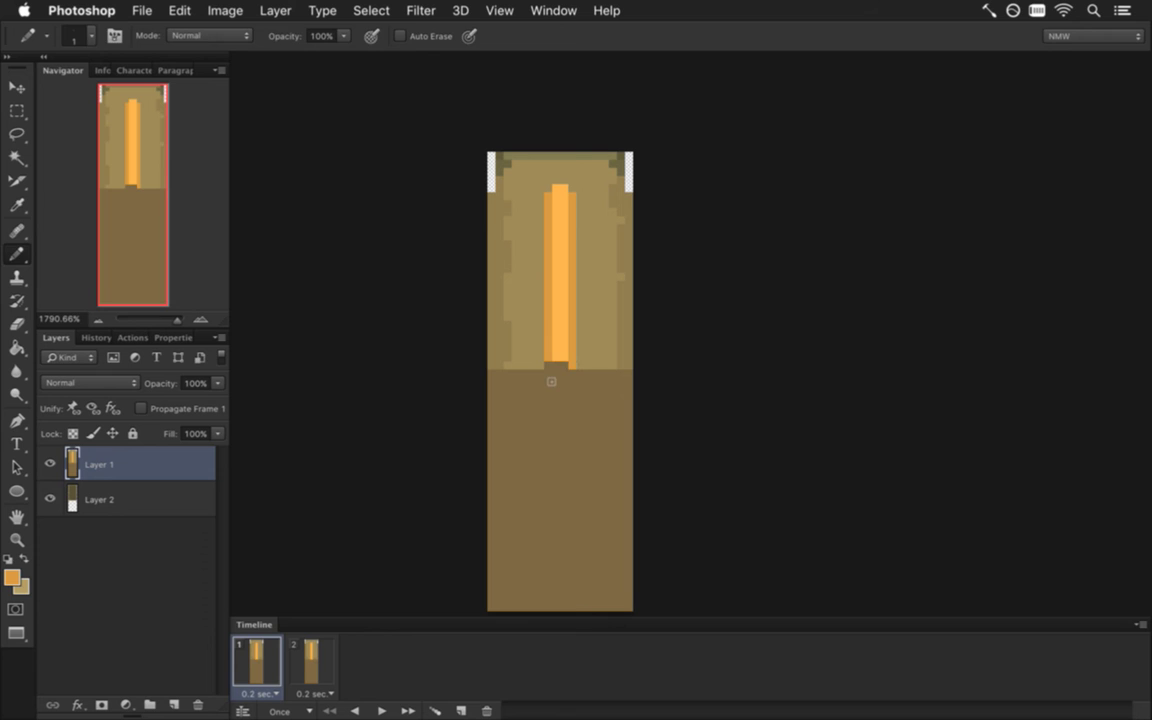
left_click(556, 362, "alt")
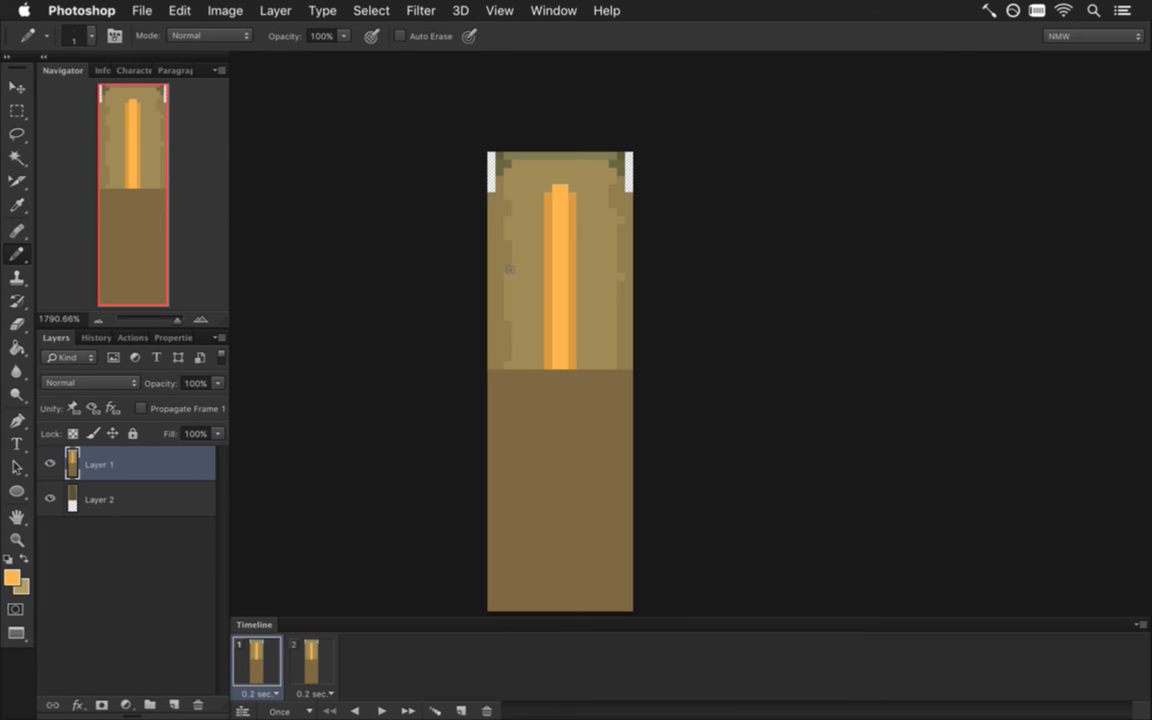
Rebuild and run the game with god mode enabled, and bring the hero to the east door to check it
key("super+Tab")
key("super+r")
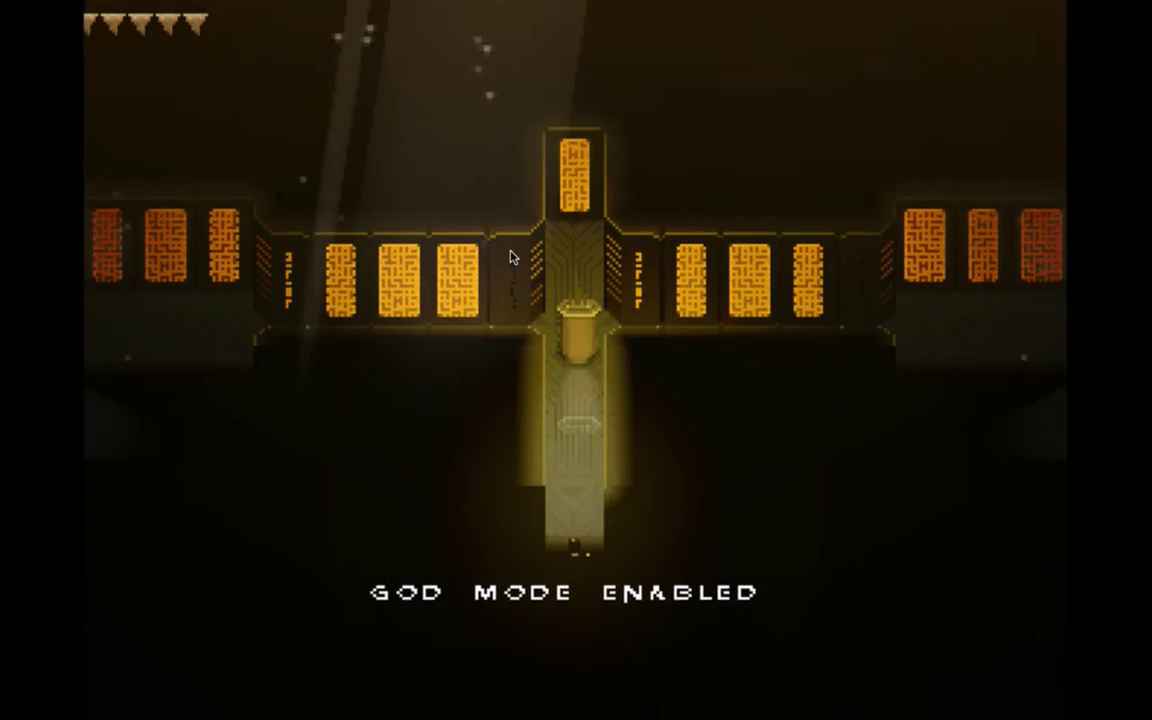
key("g")
key("w")
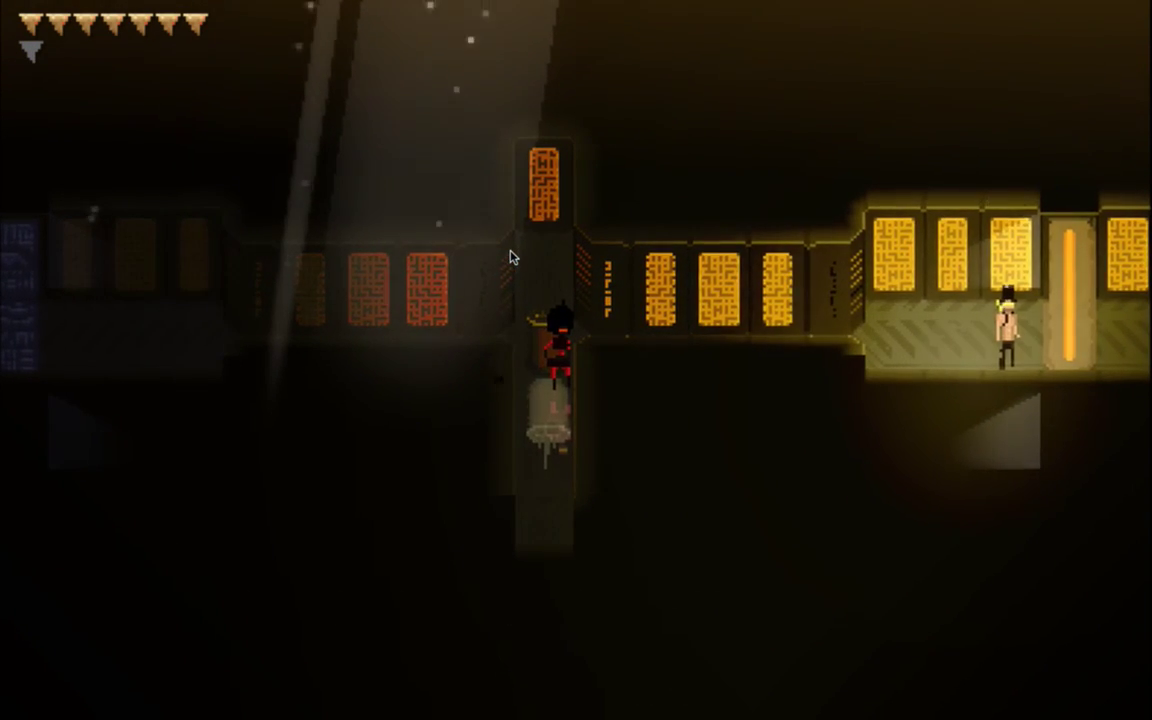
key("s")
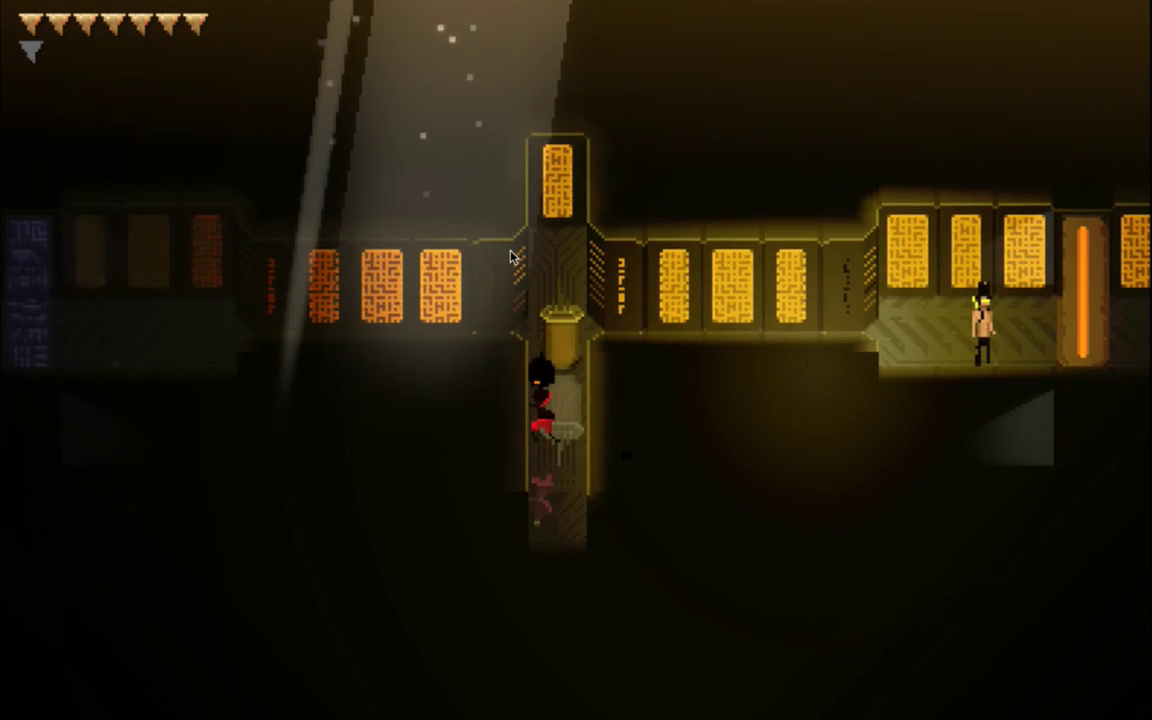
Move the red character back and forth around the urn in the central passage while the hero stands by the east door
key("s")
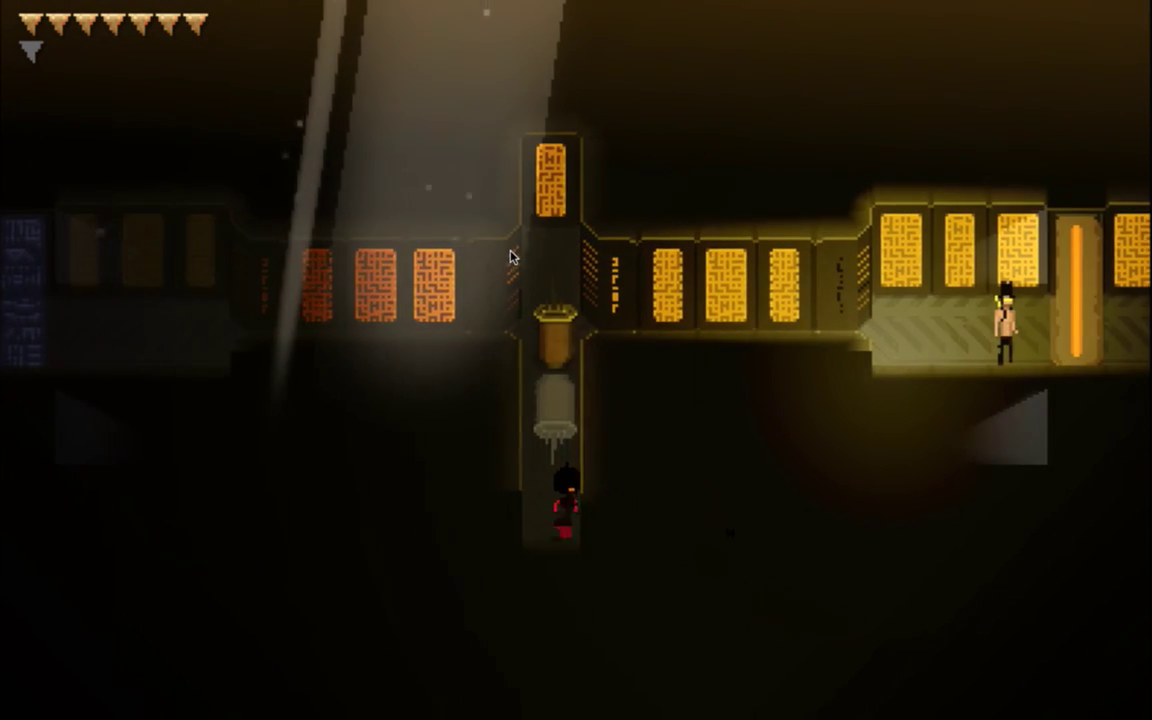
key("w")
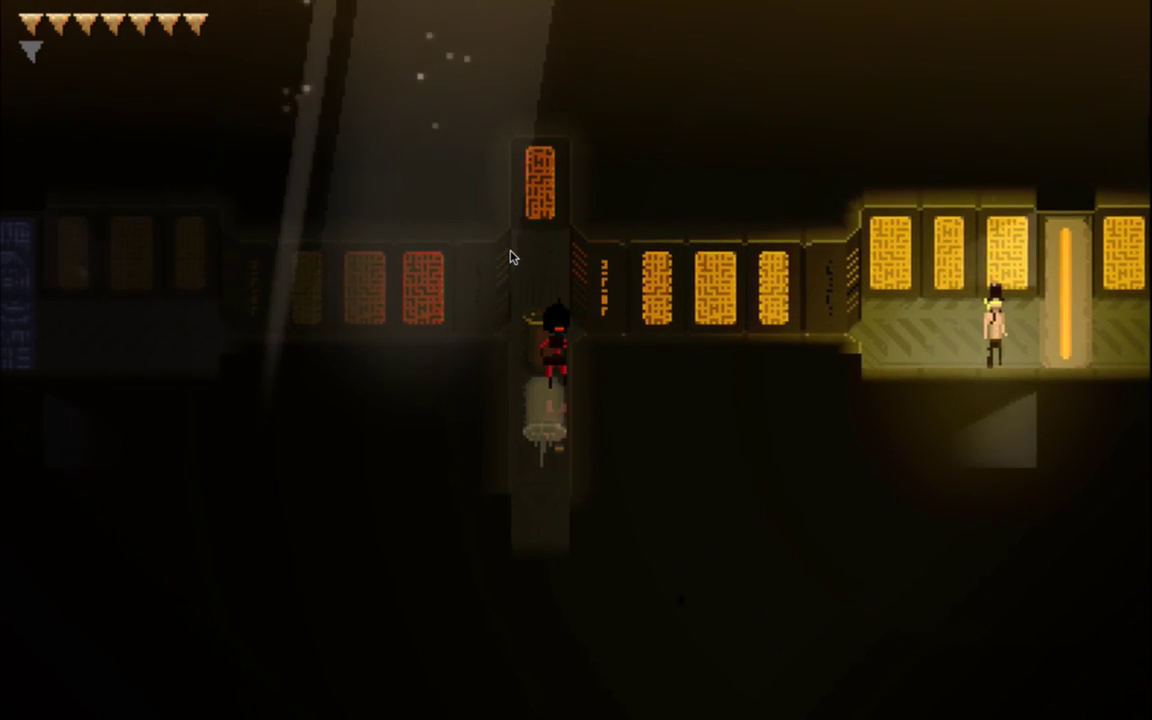
key("a")
key("s")
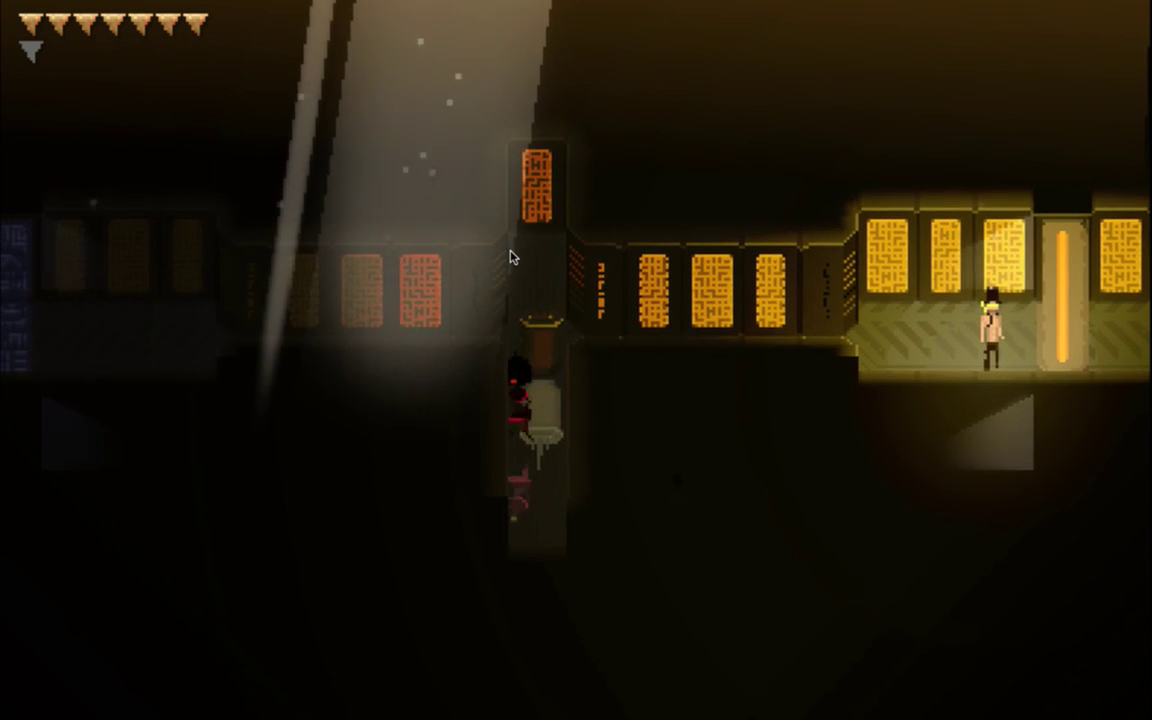
key("d")
key("w")
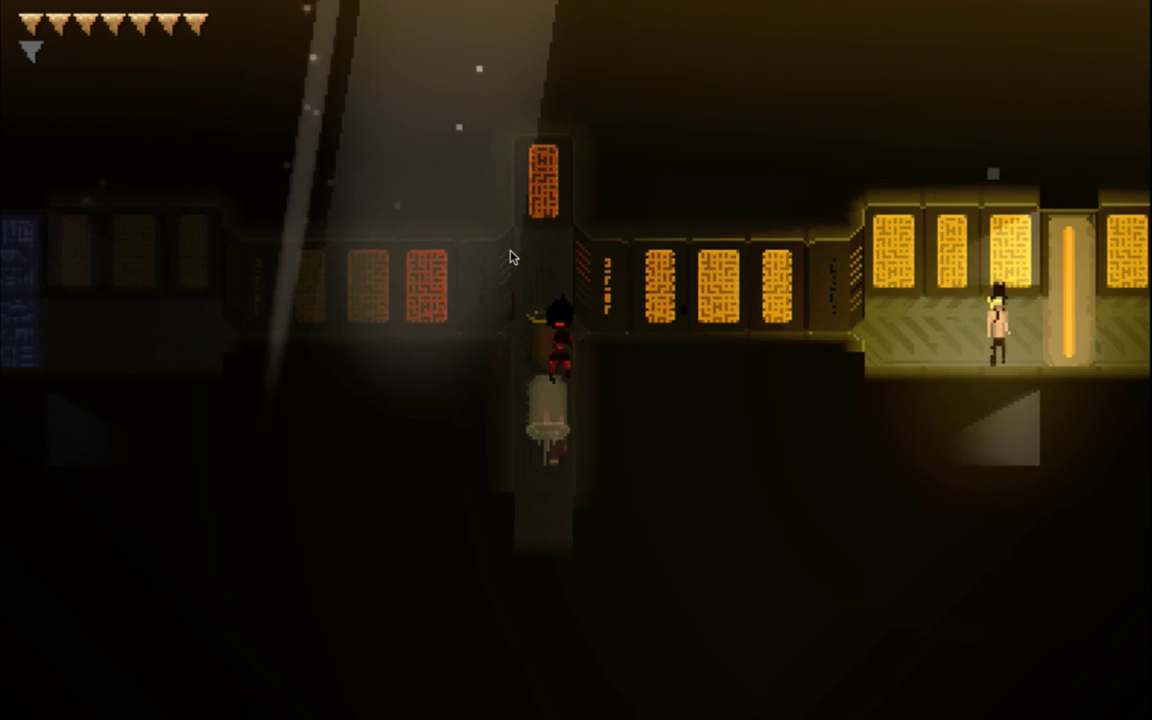
key("s")
key("w")
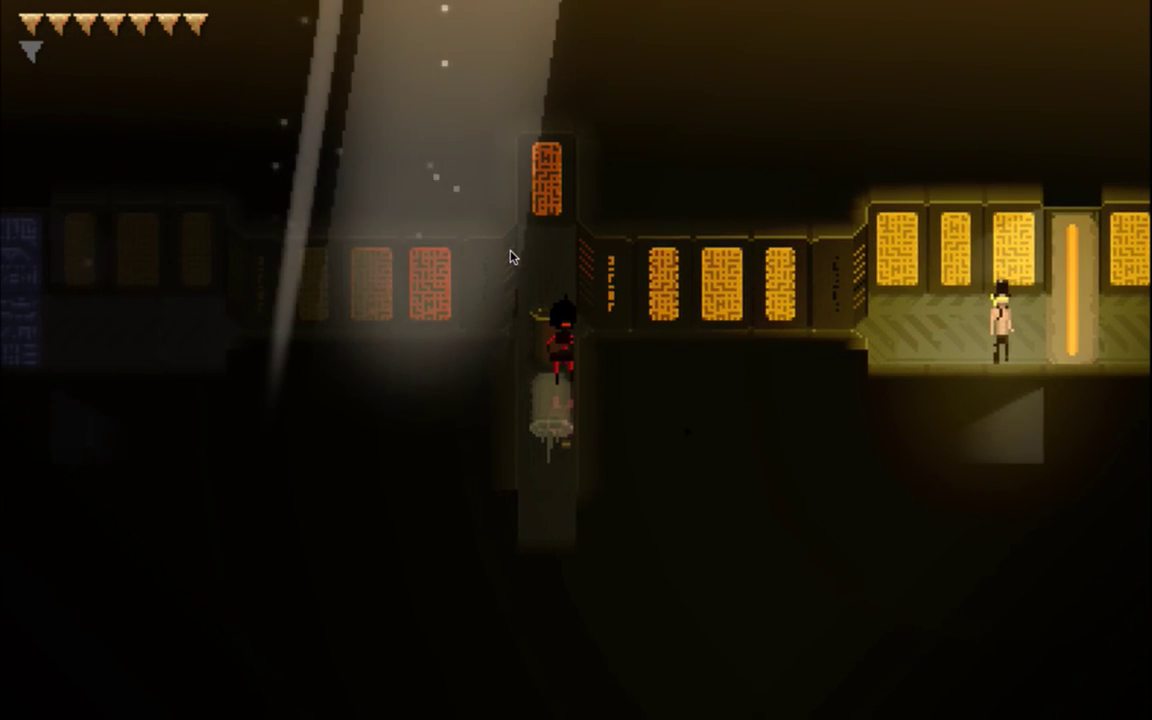
key("s")
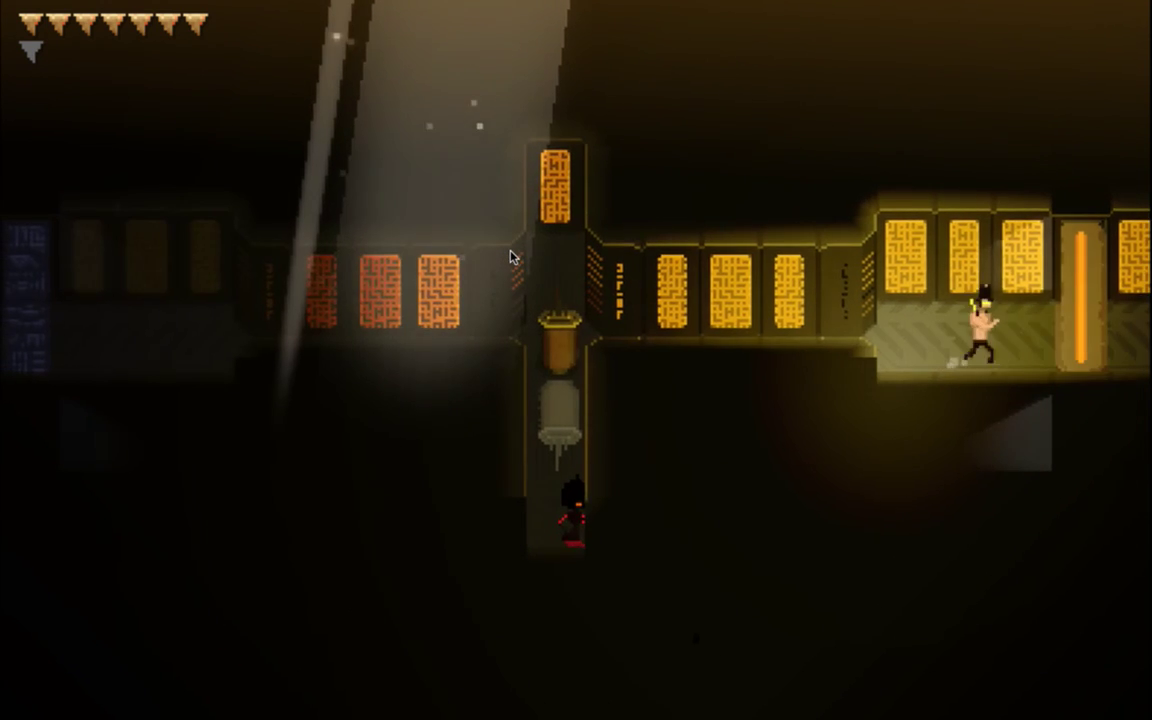
Enable god mode and travel through the neighbouring rooms to examine their east and west doors
key("g")
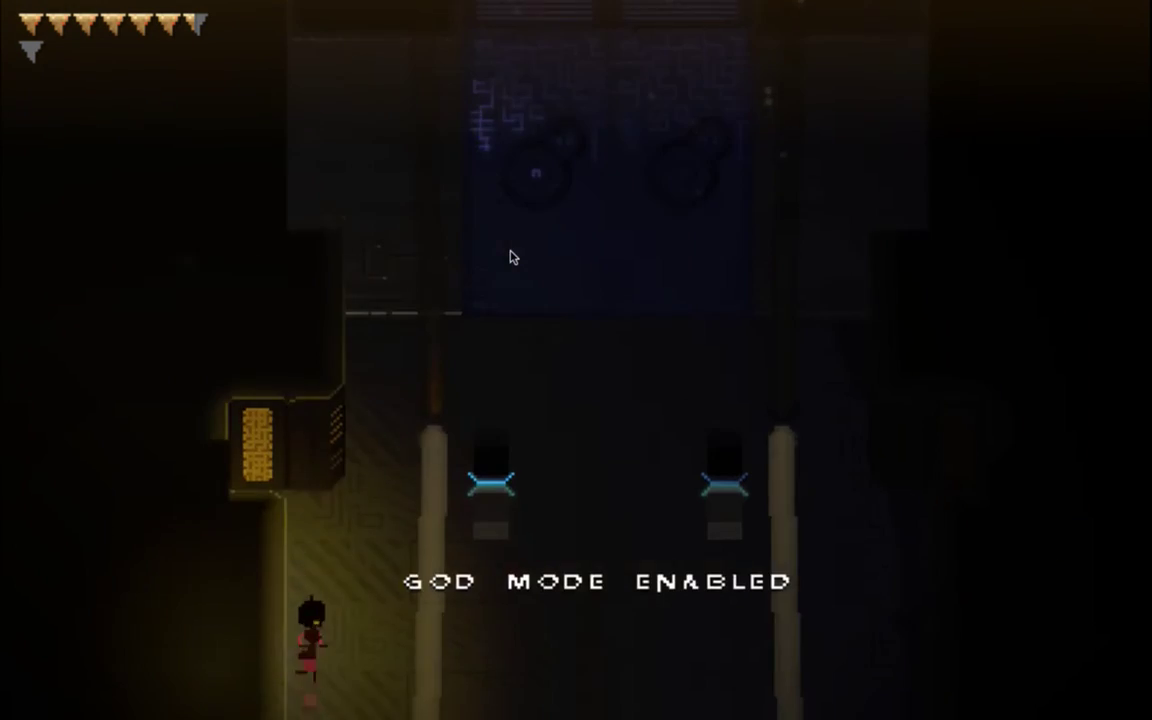
key("w")
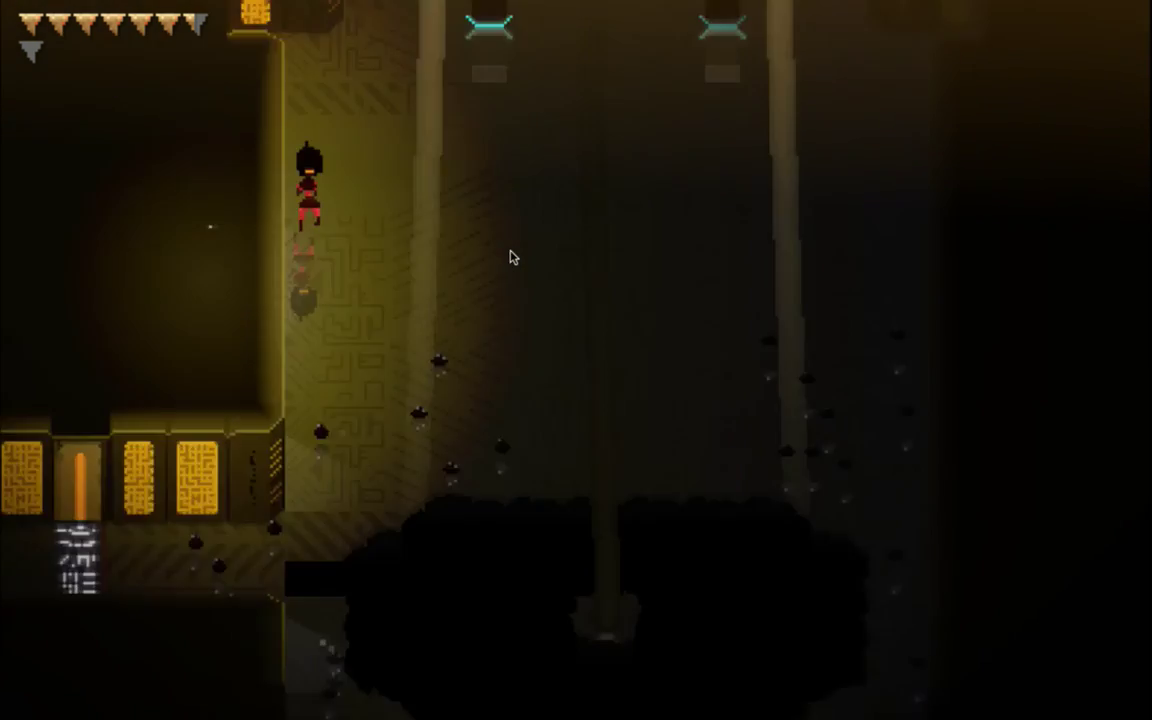
key("w")
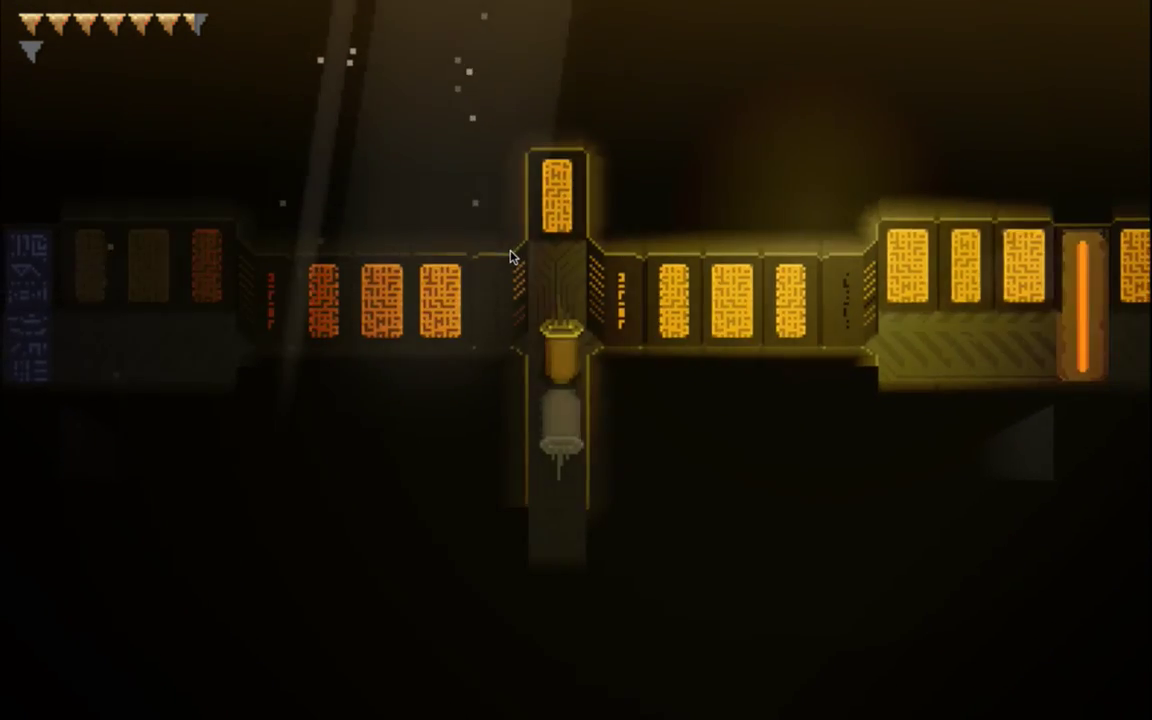
key("w")
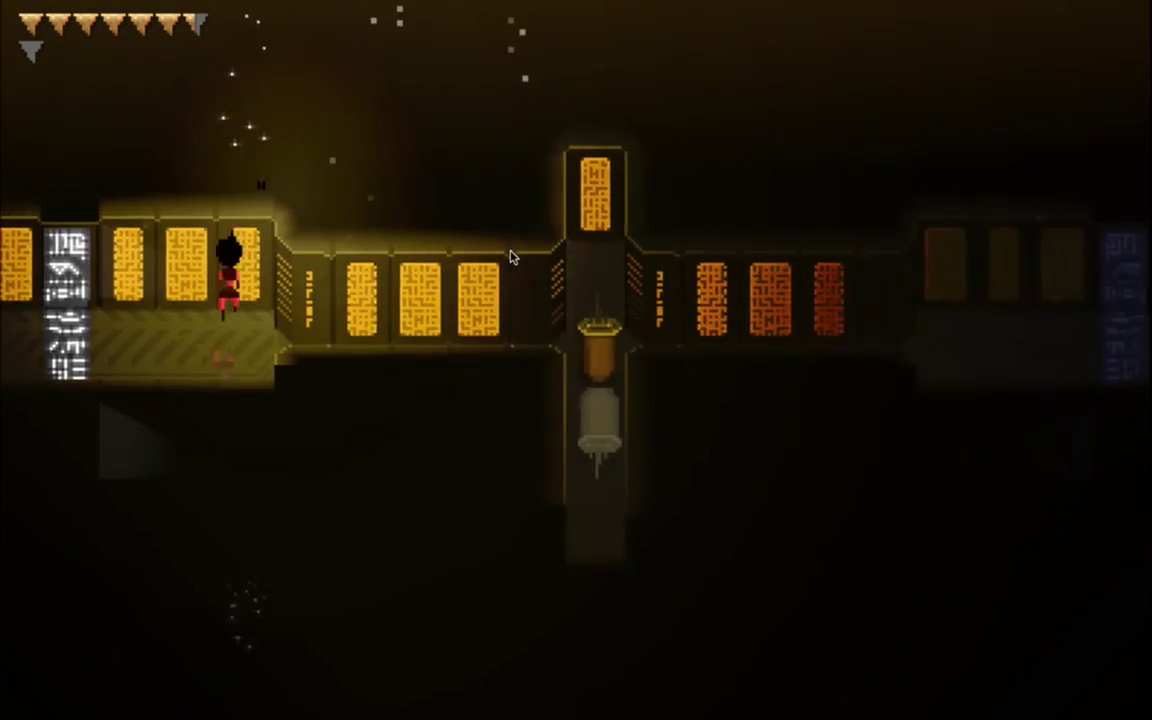
key("w")
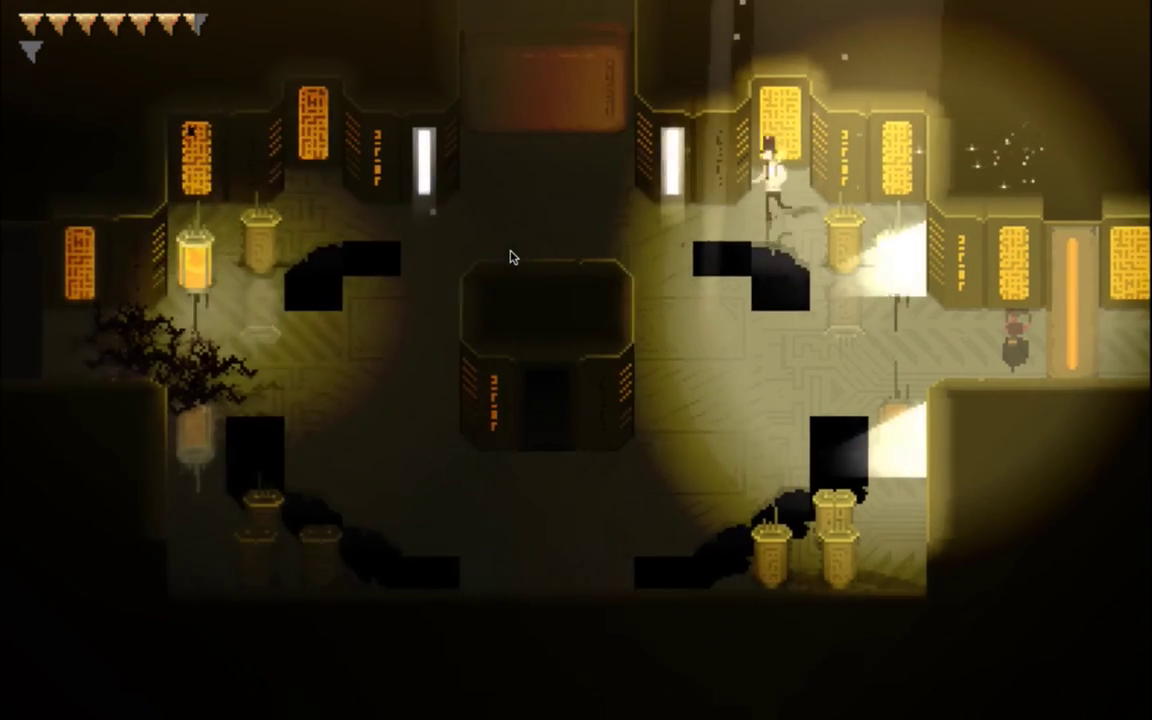
Leave the running game for Photoshop and open 8Wall.psd from the NoShadow folder, enlarged for editing
key("a")
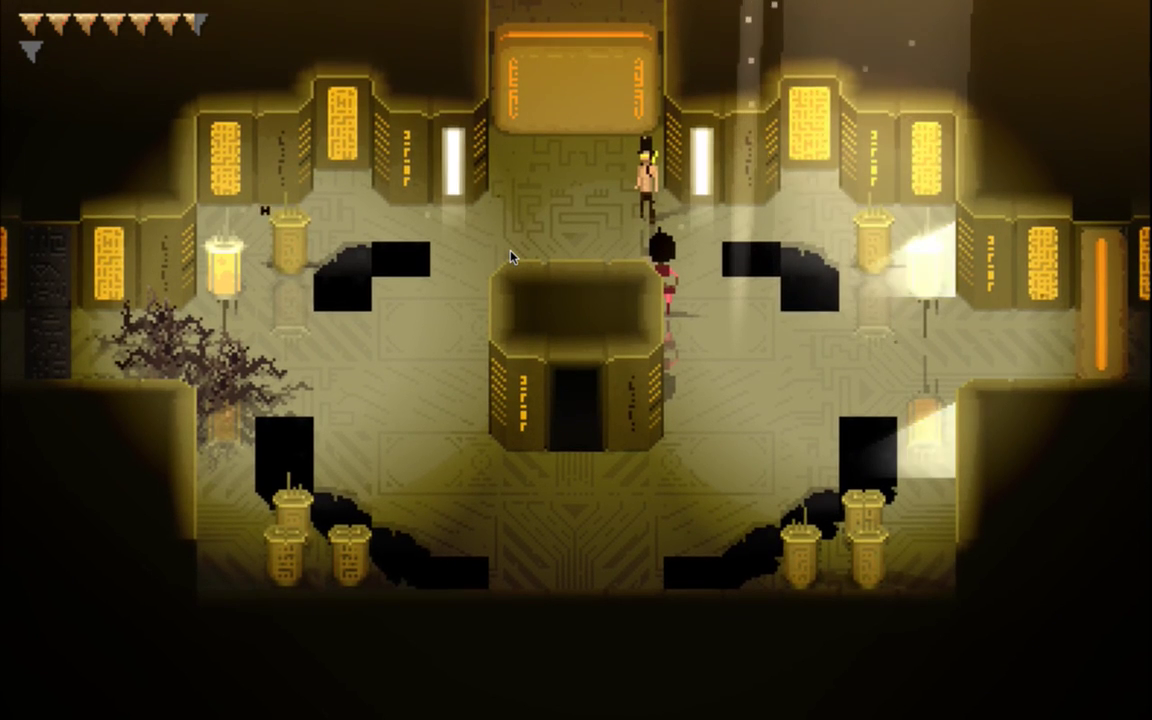
key("super+Tab")
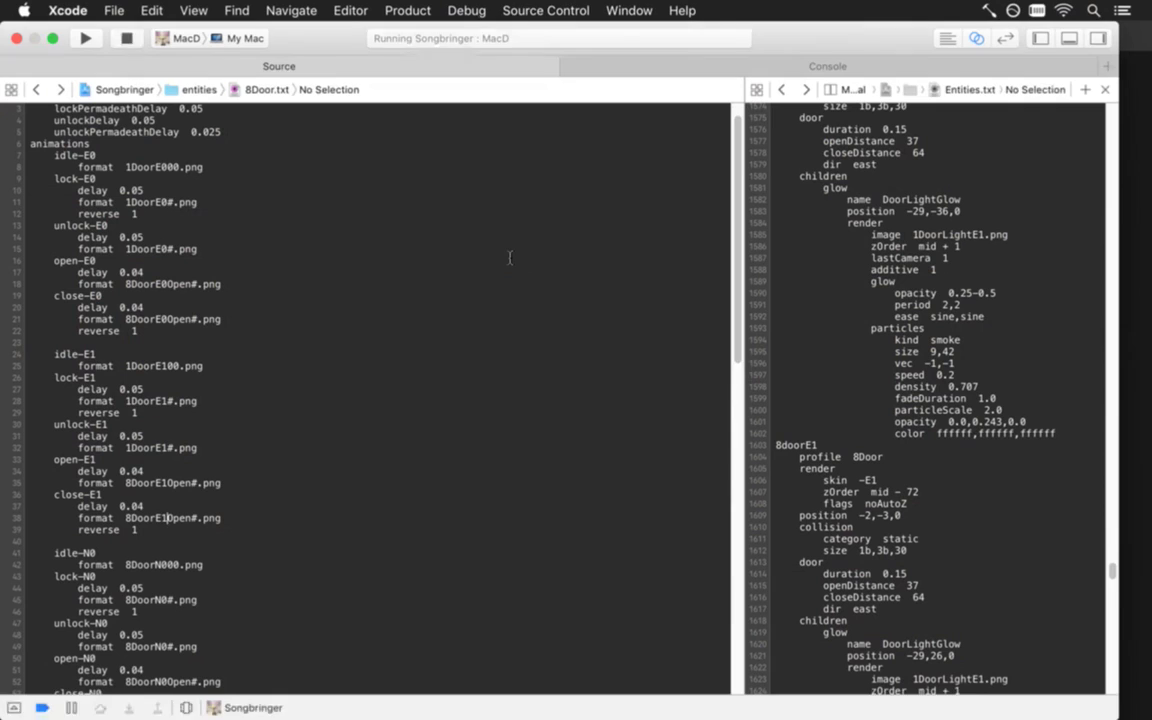
key("super+Tab")
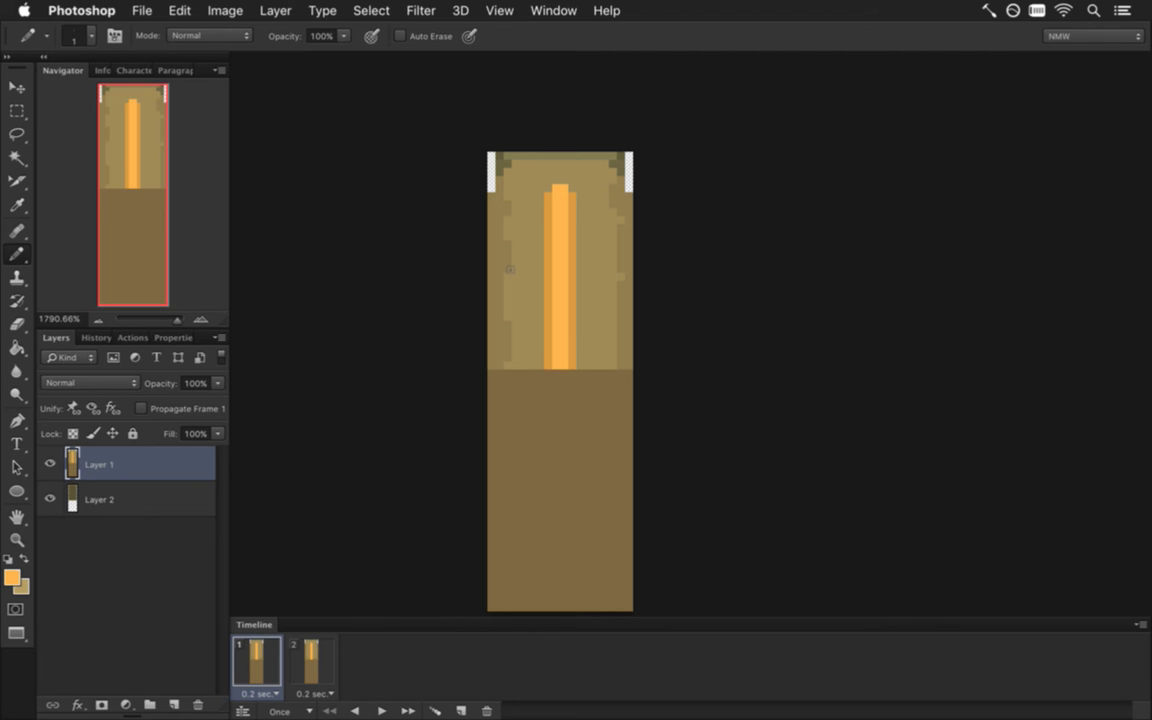
left_click(141, 10)
mouse_move(170, 120)
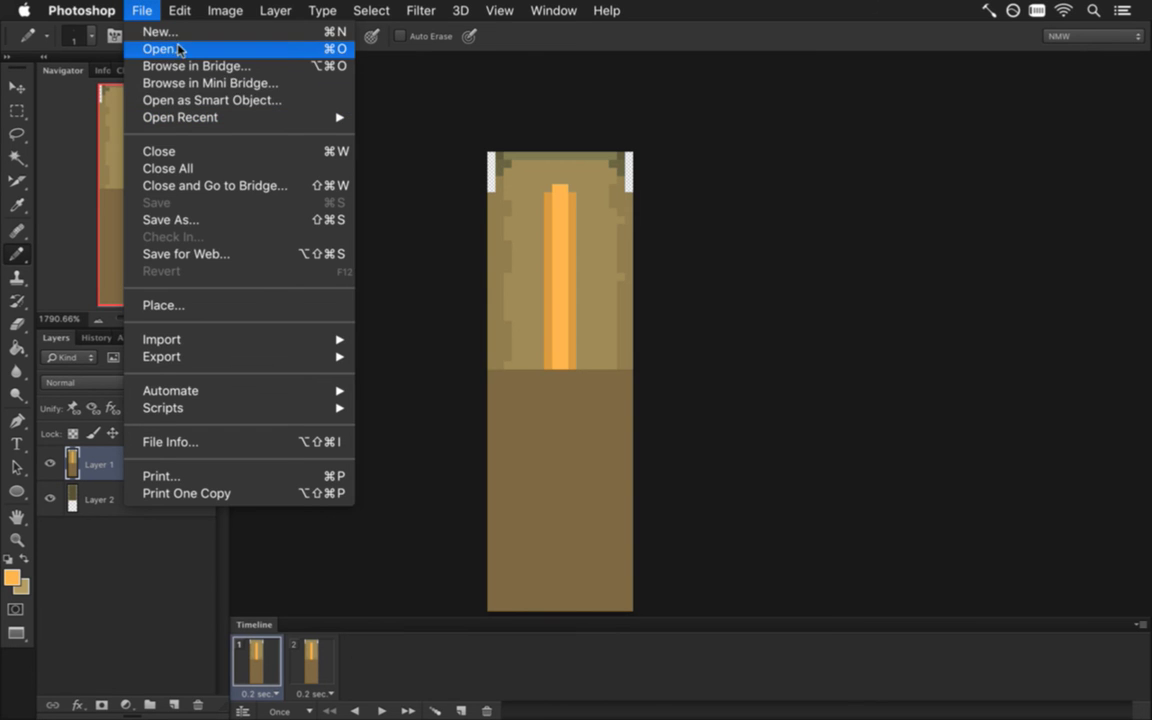
left_click(163, 48)
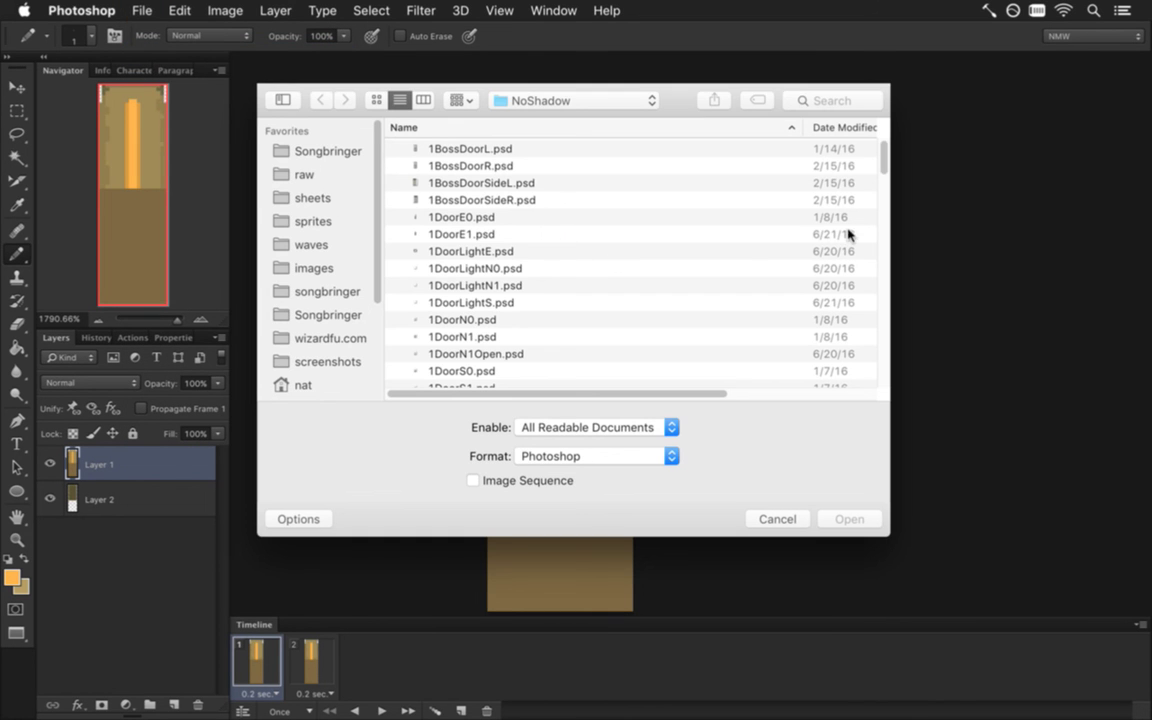
left_click_drag(884, 158, 874, 244)
double_click(444, 212)
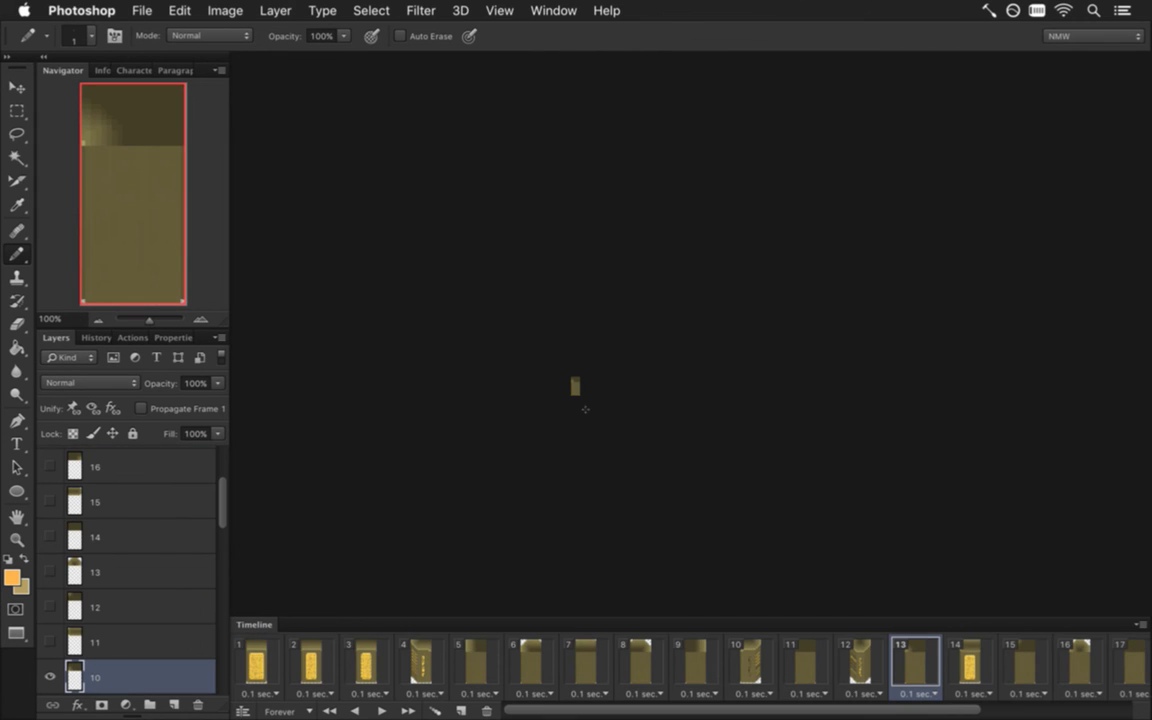
left_click_drag(581, 388, 765, 381)
left_click_drag(591, 386, 879, 517)
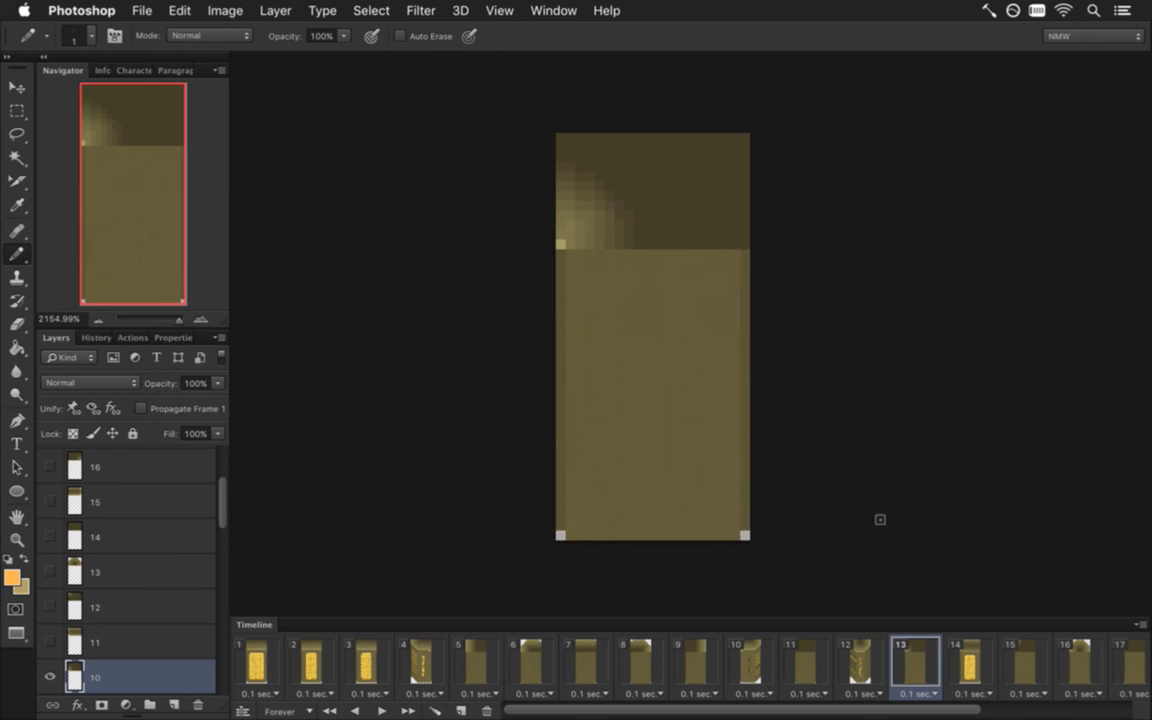
Hide the Gradient Fill 1 copy 7 layer in frames 21 and 22 of the wall animation
scroll(1000, 670, "right", 5)
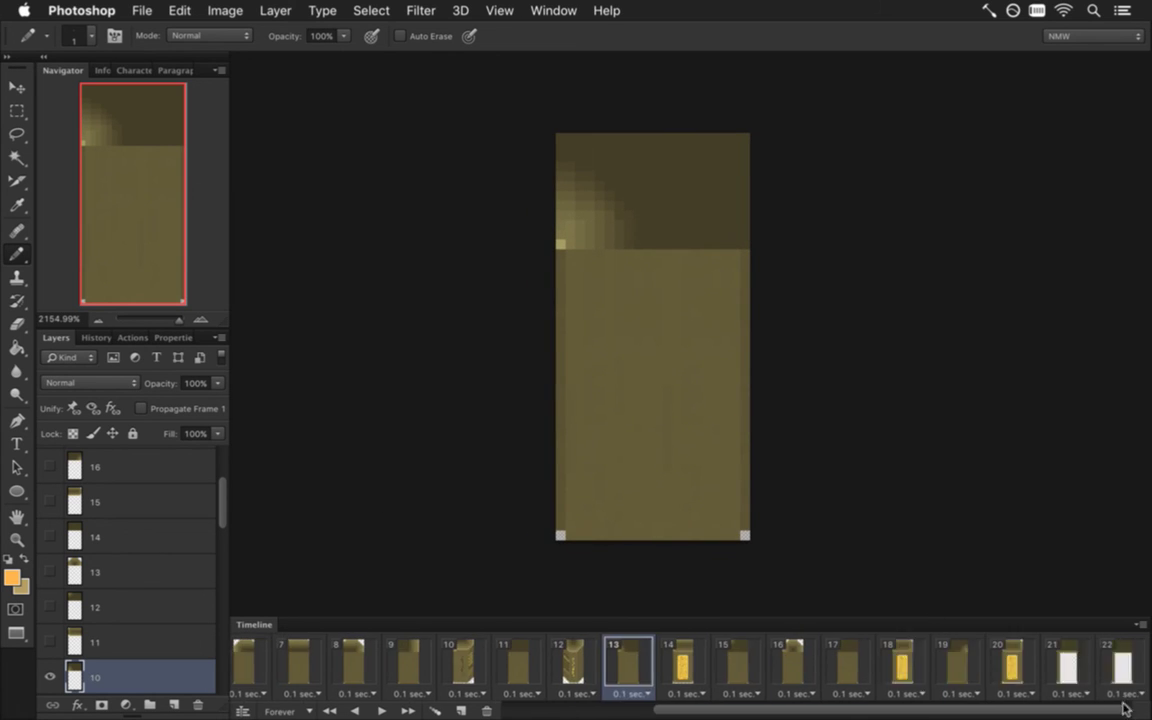
left_click(1068, 664)
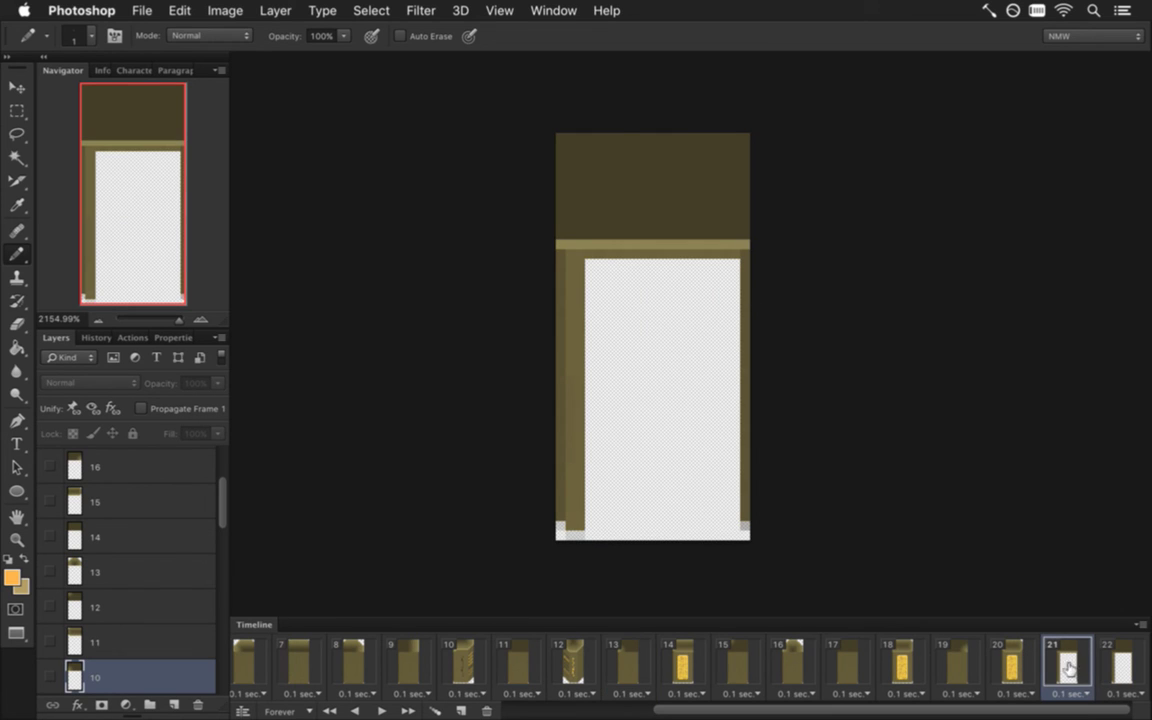
scroll(200, 451, "down", 5)
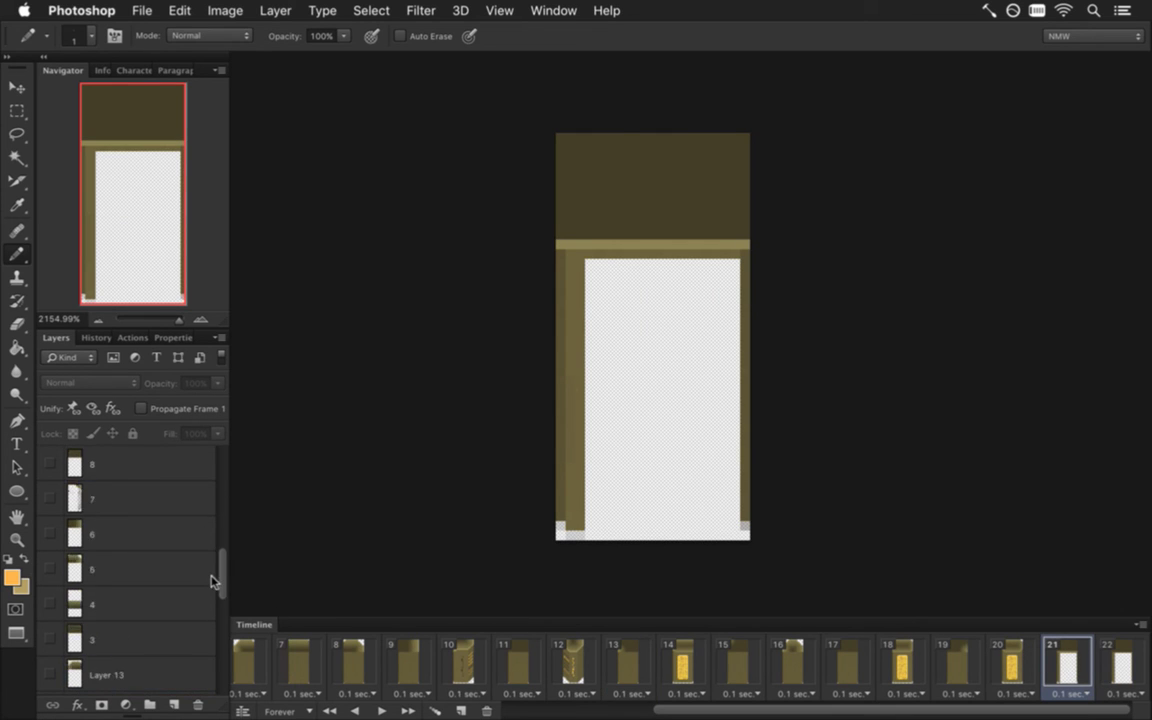
scroll(212, 562, "down", 10)
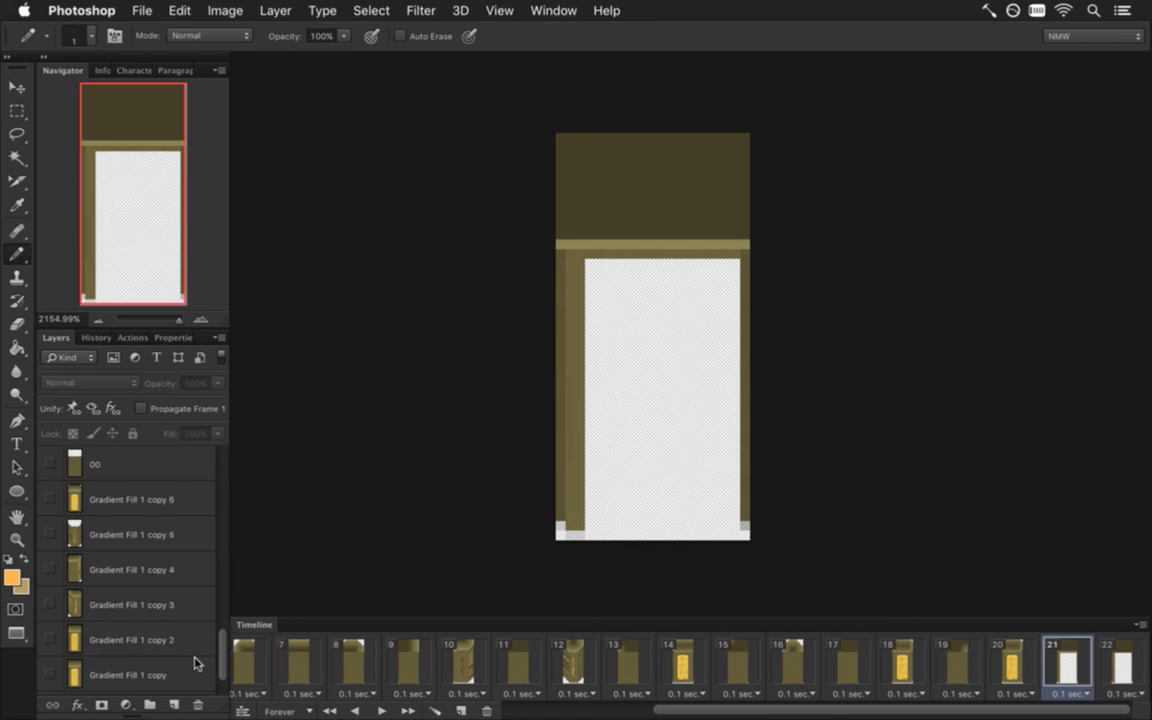
left_click(160, 680)
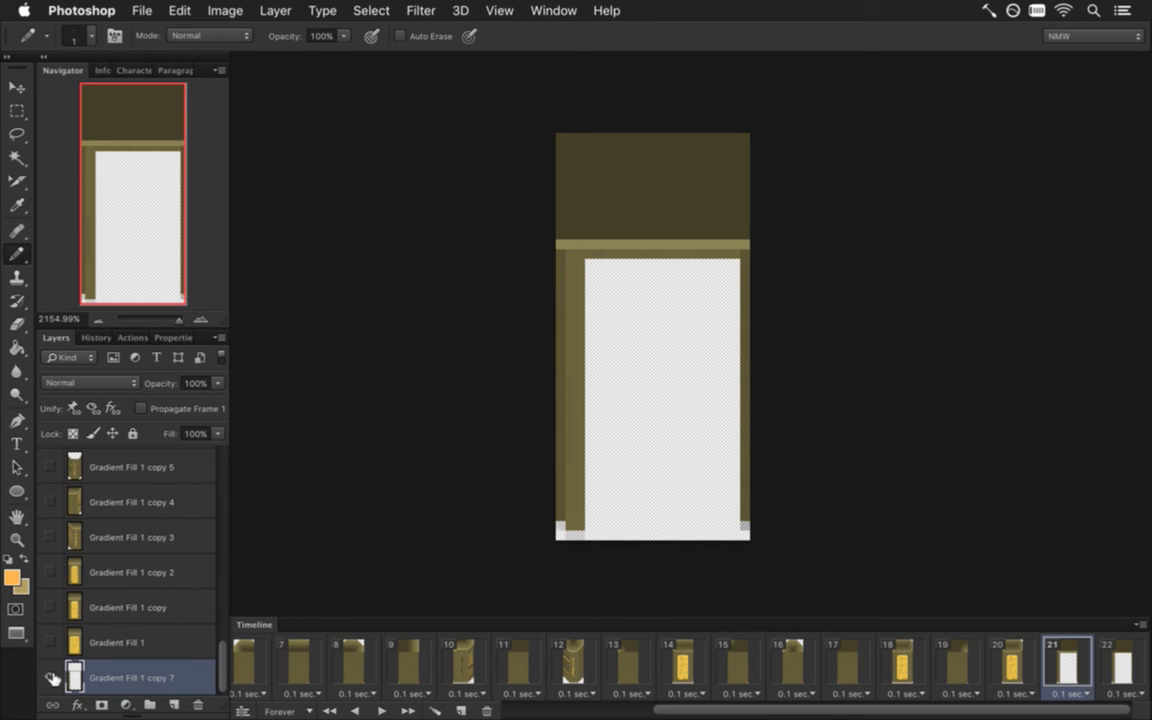
left_click(50, 677)
left_click(1122, 663)
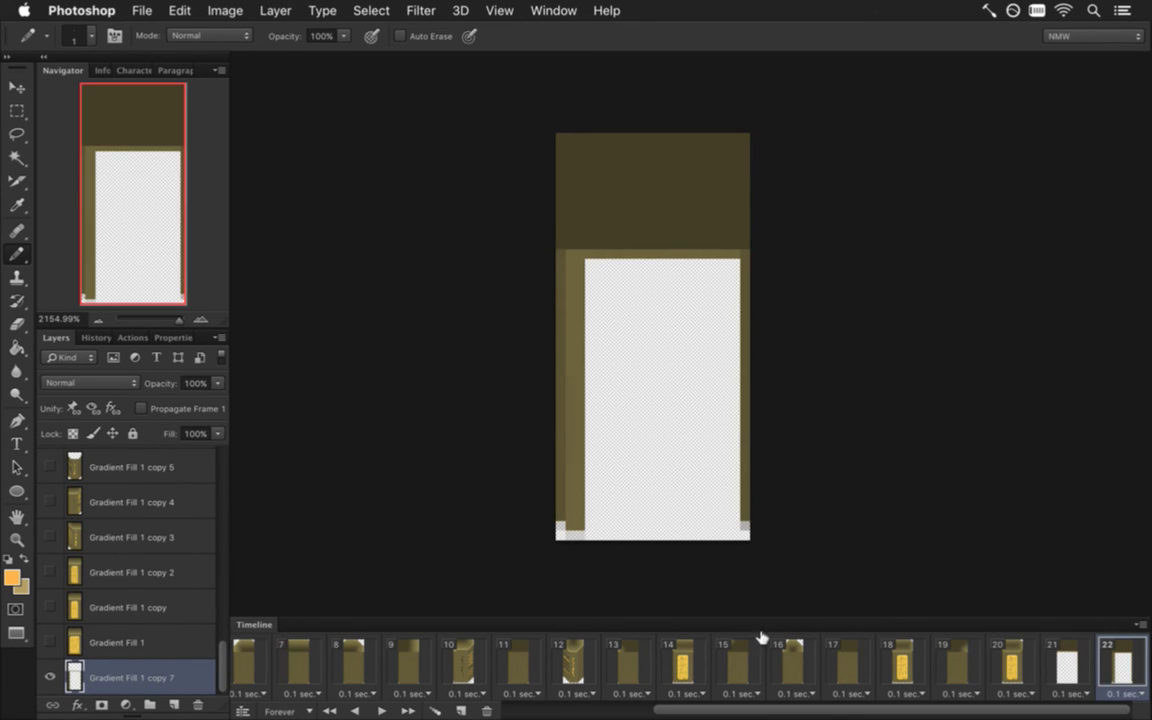
left_click(50, 677)
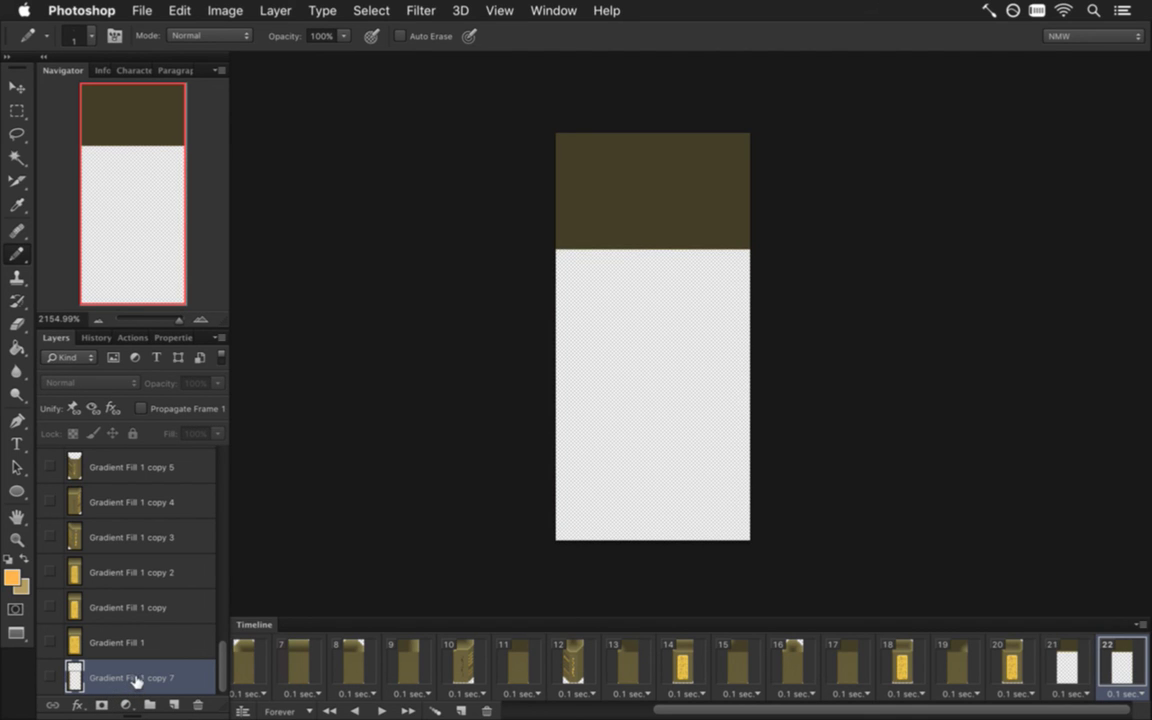
Render all wall frames as the 8Wall.png image sequence at document size, replacing the existing files
key("super+alt+shift+r")
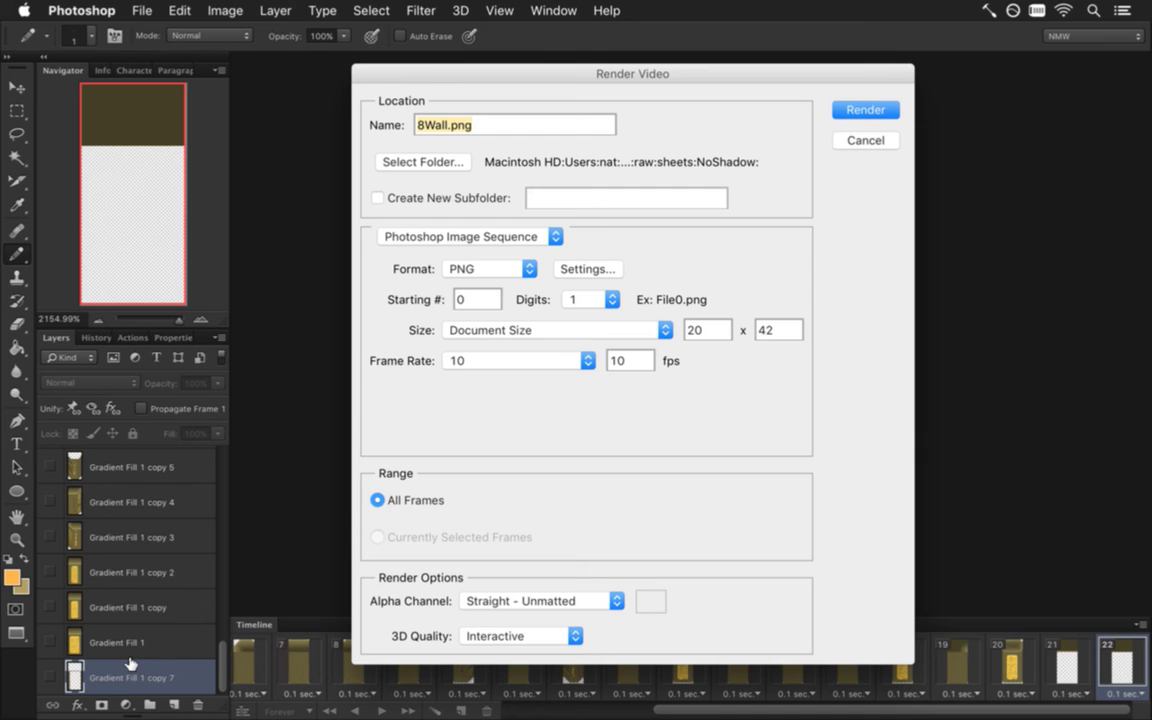
key("Return")
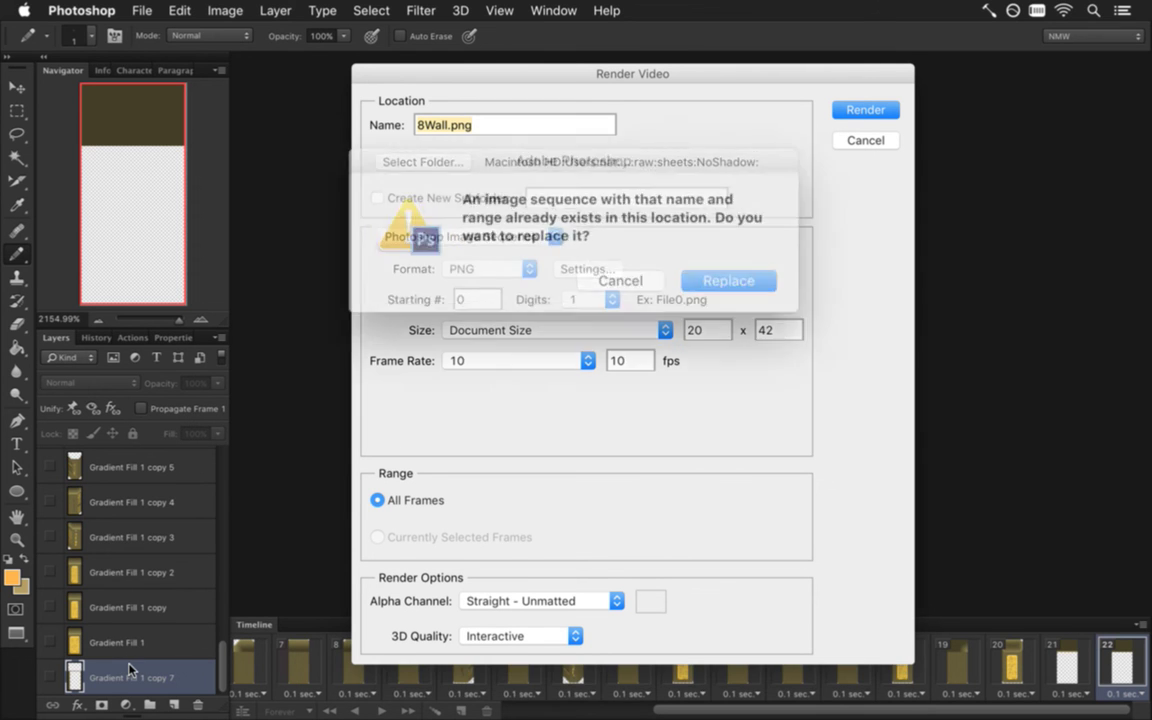
key("Return")
Rebuild and run the game from Xcode, check the walls around the east door with both characters, and quit the game
key("super+Tab")
key("super+r")
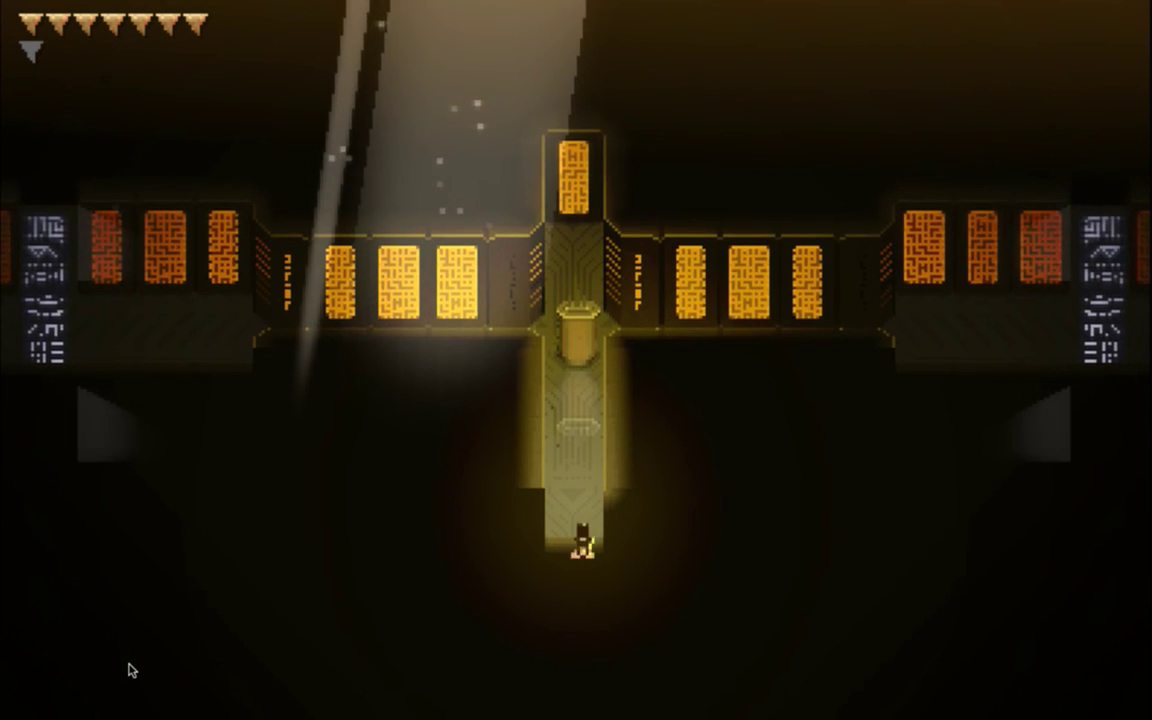
key("Up")
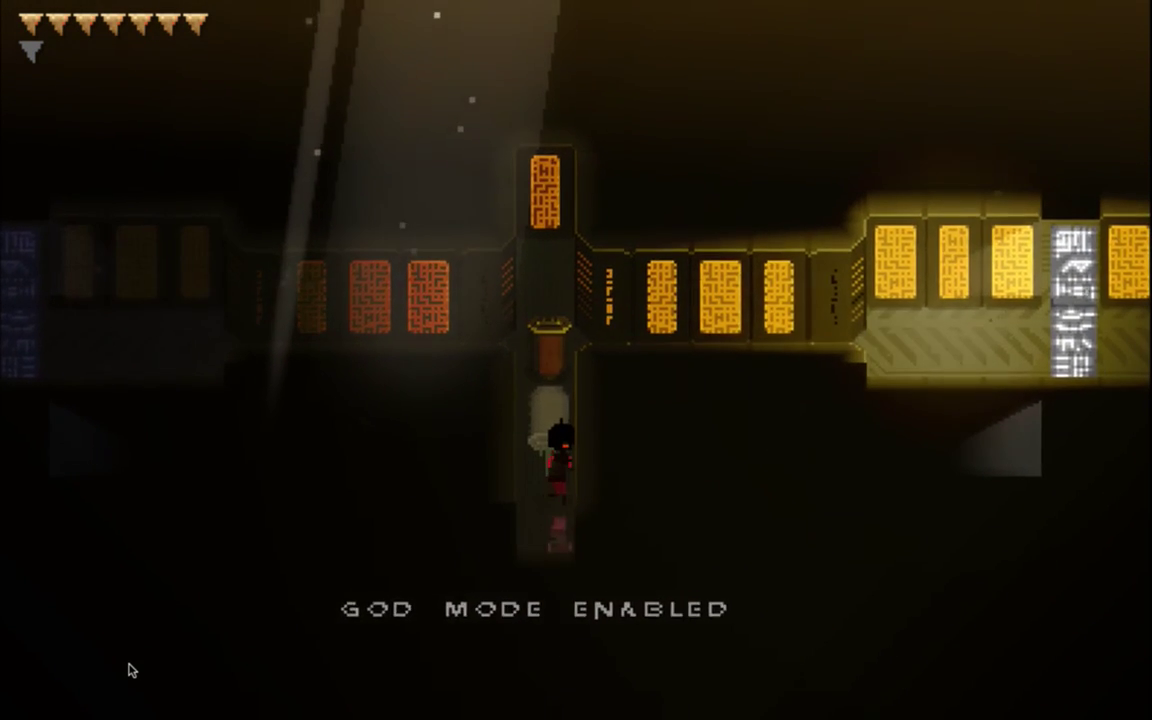
key("Up")
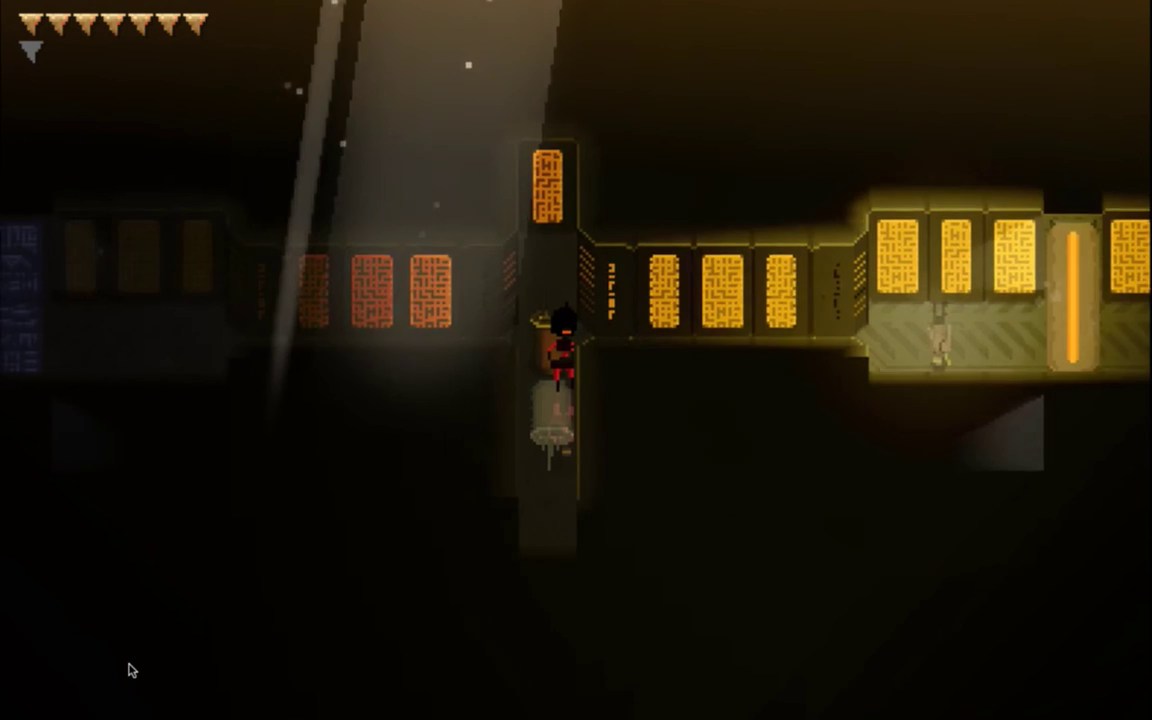
key("Down")
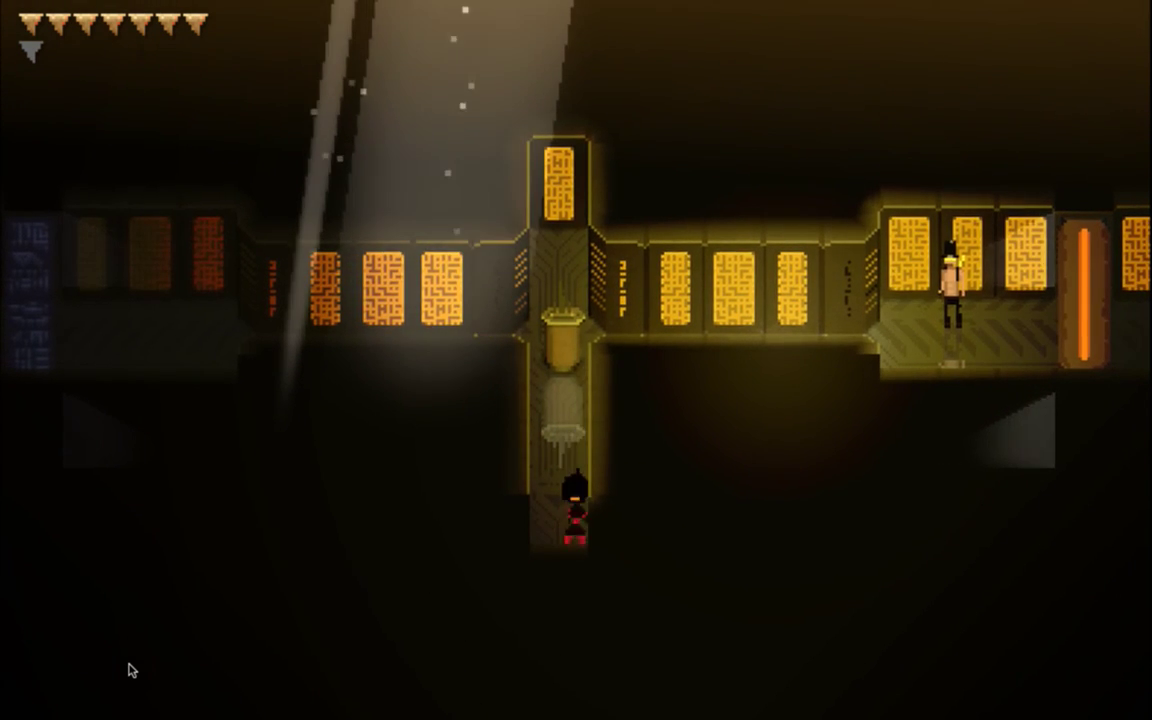
key("Up")
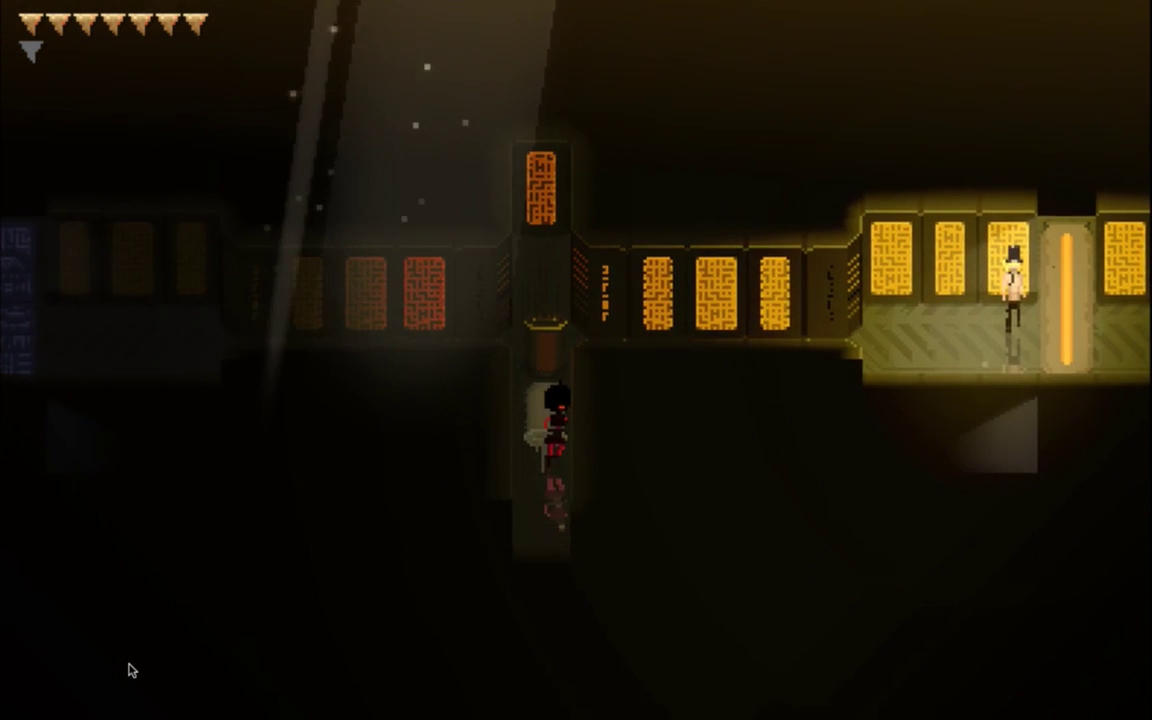
key("Up")
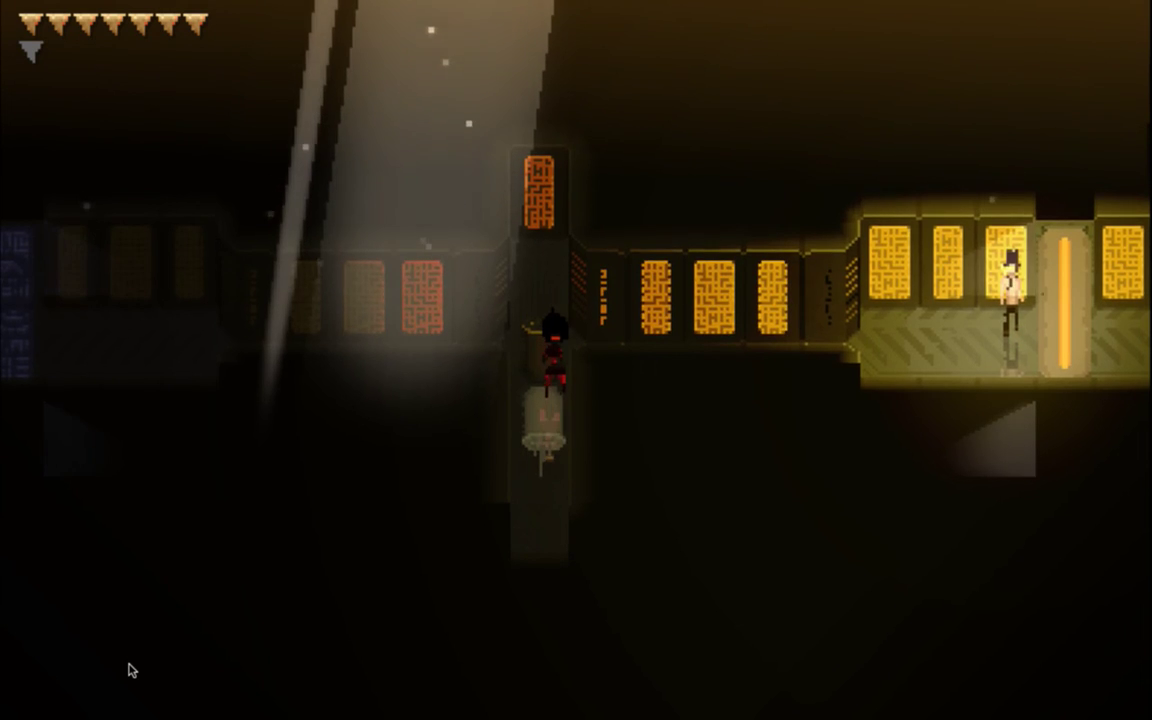
key("super+q")
Return to 8Wall.psd in Photoshop and sample the olive wall colour beside the gold panel in frame 14
key("super+Tab")
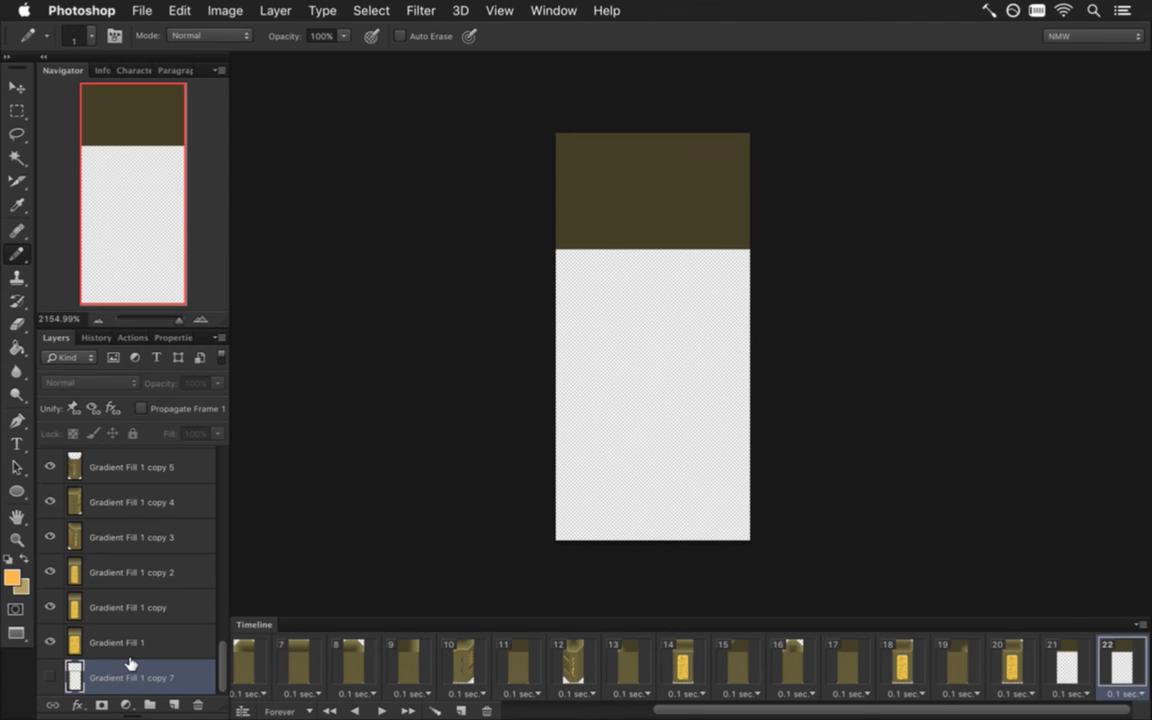
left_click(553, 10)
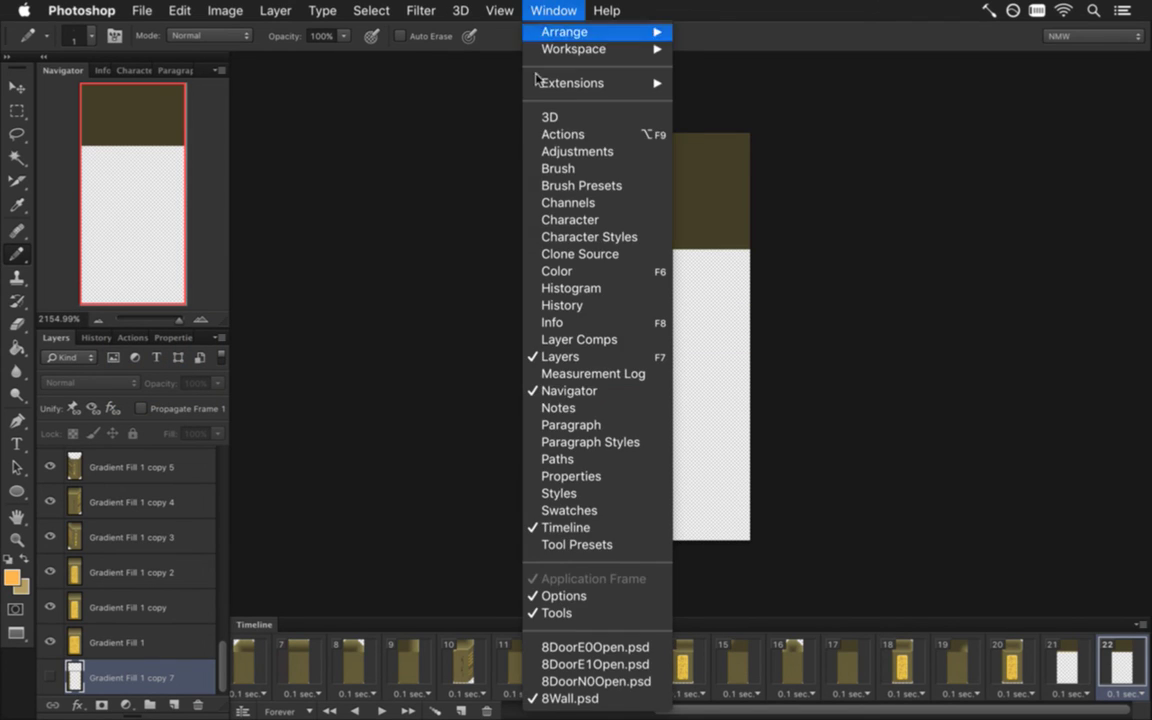
left_click(445, 540)
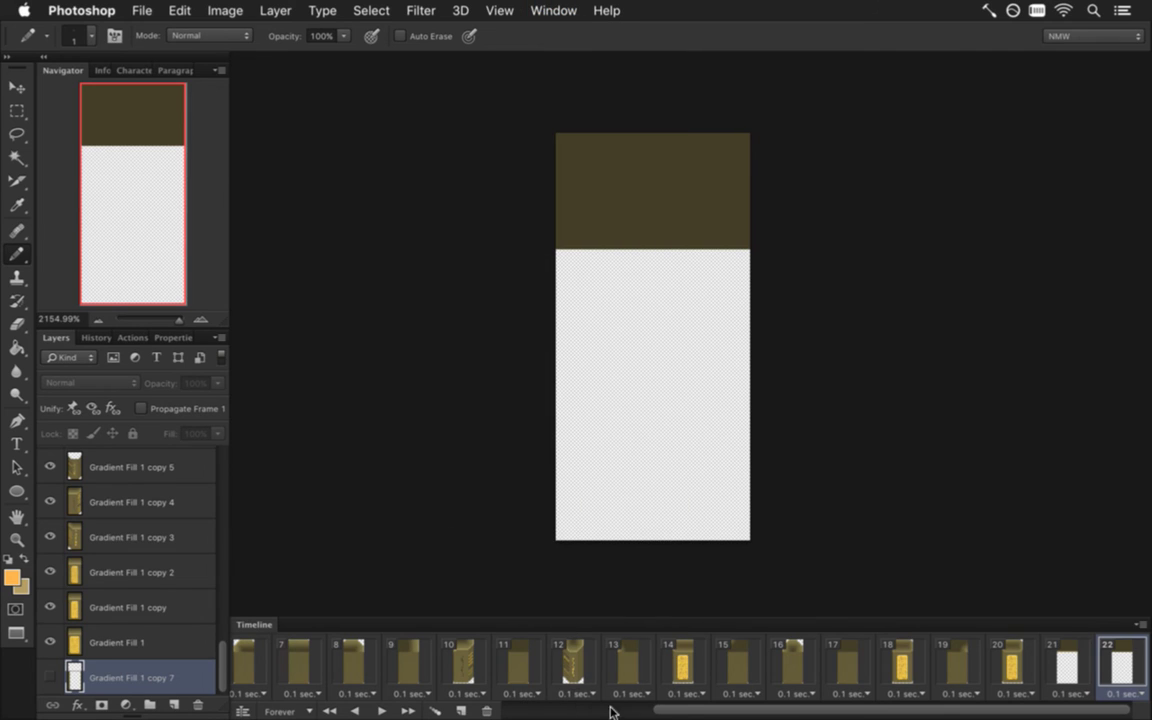
left_click(683, 676)
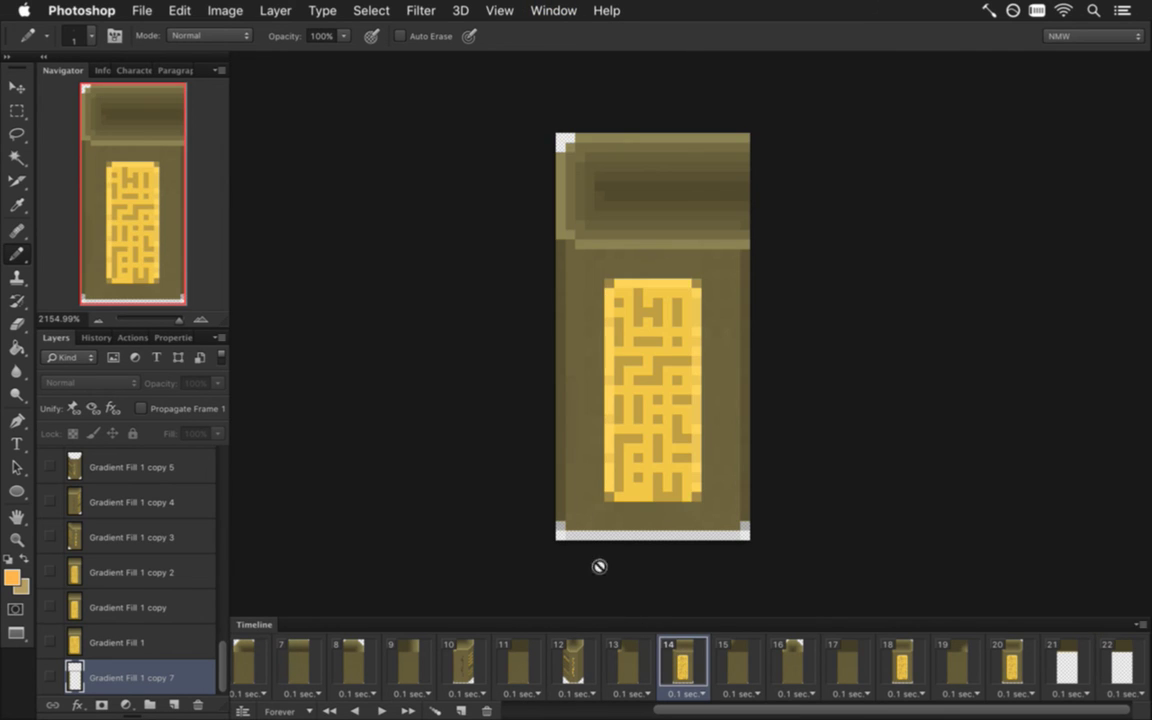
key("i")
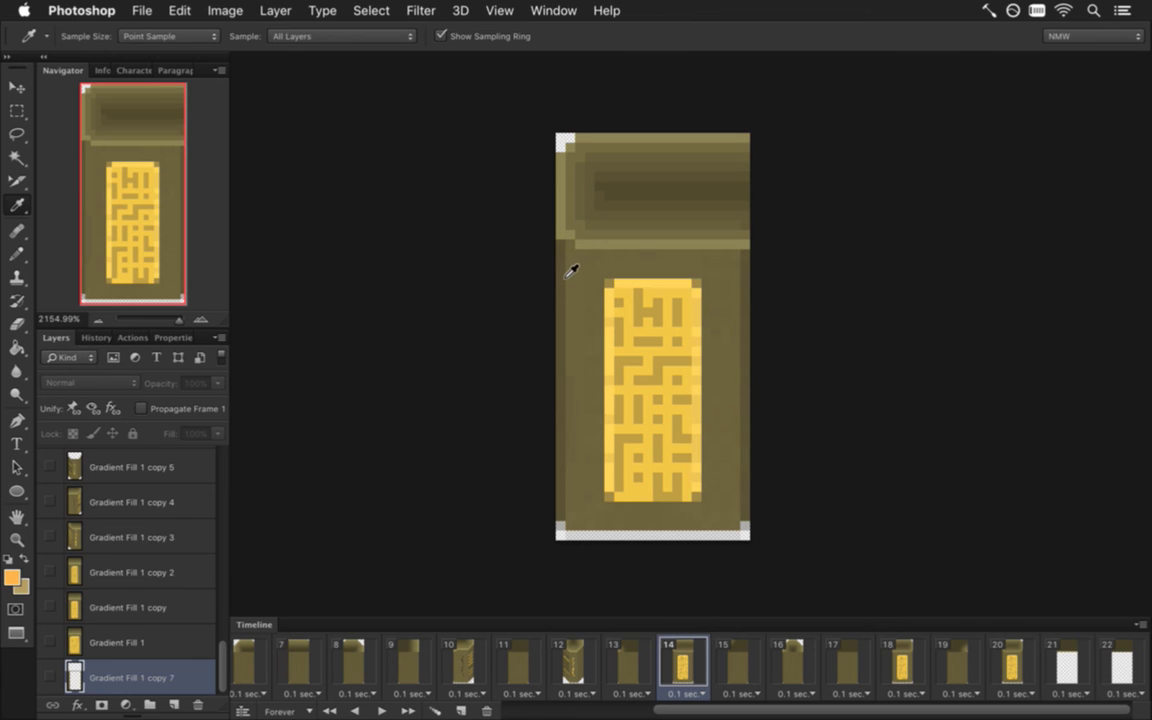
left_click(565, 262)
Bring up 8DoorE1Open.psd and hide Layer 1 in frame 2 only
left_click(524, 10)
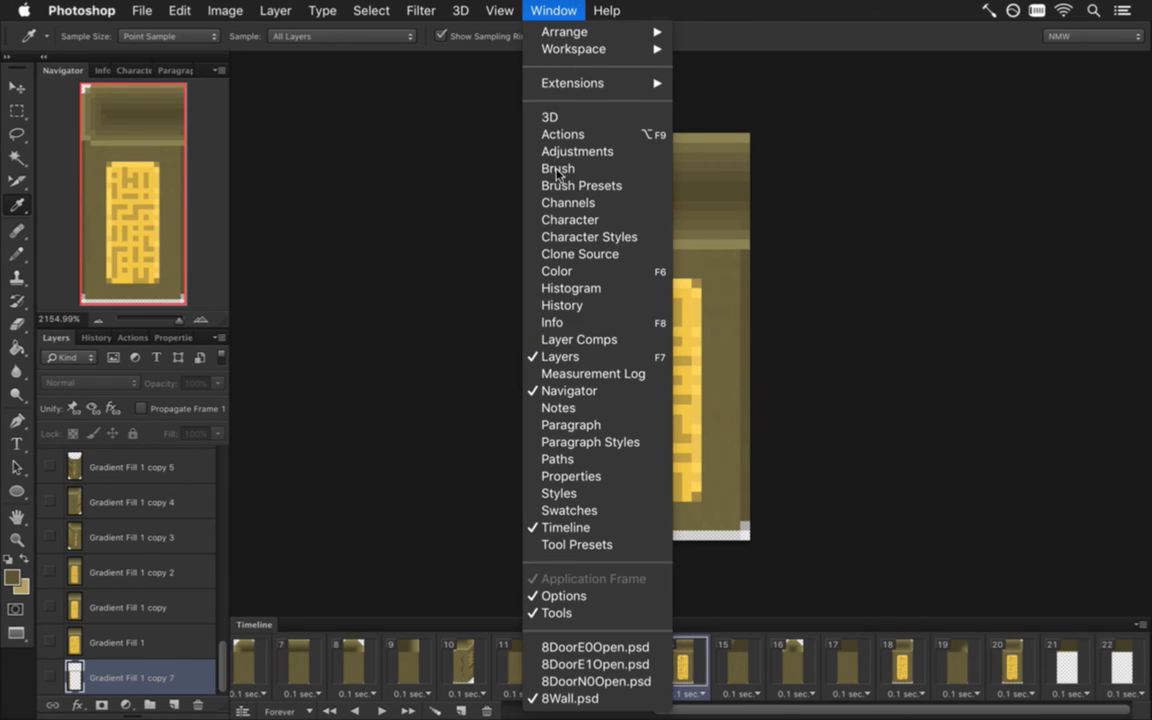
left_click(595, 664)
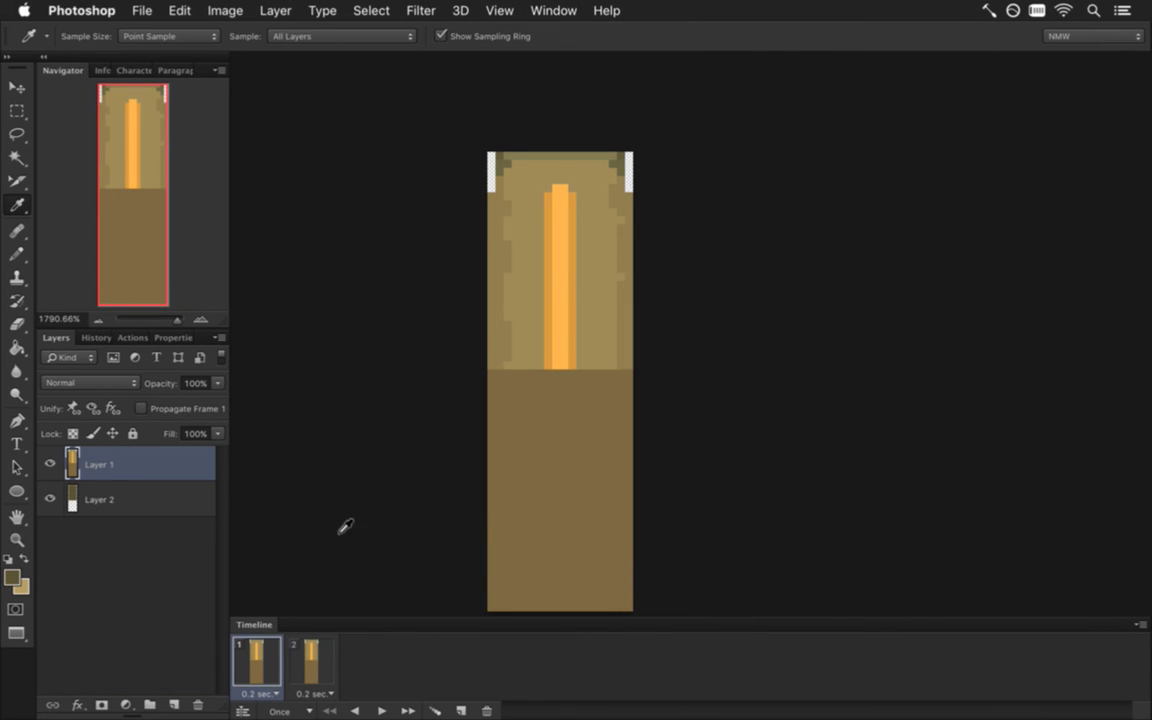
left_click(48, 458)
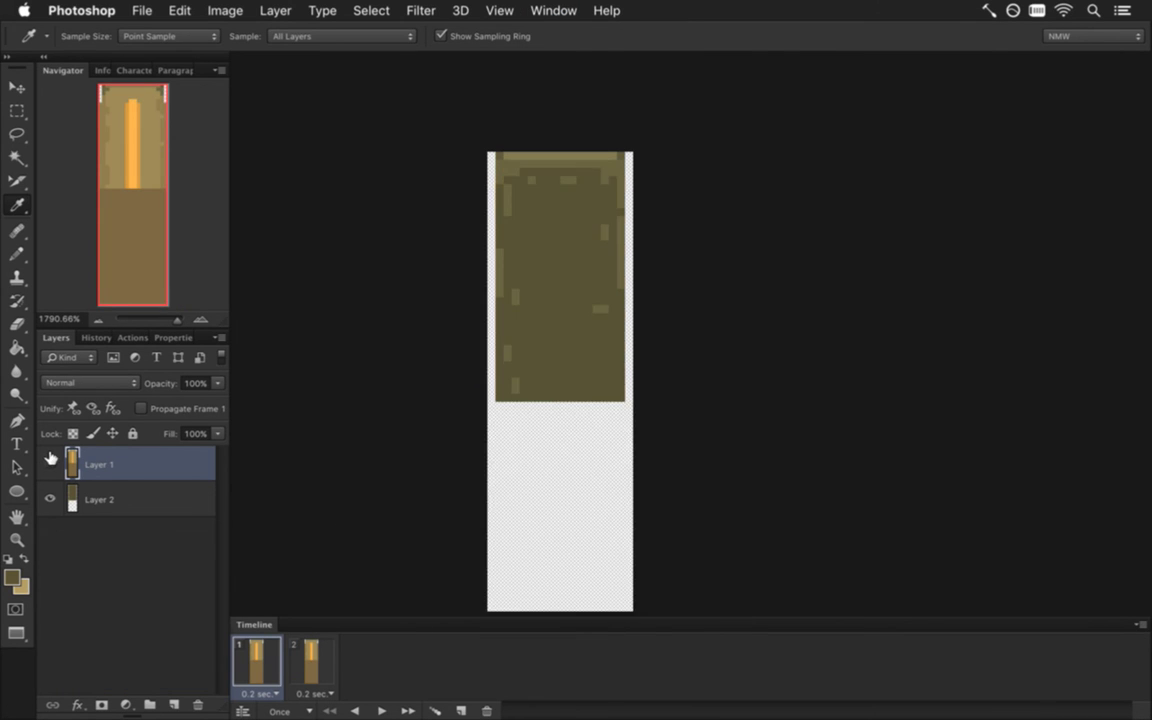
left_click(48, 458)
left_click(311, 660)
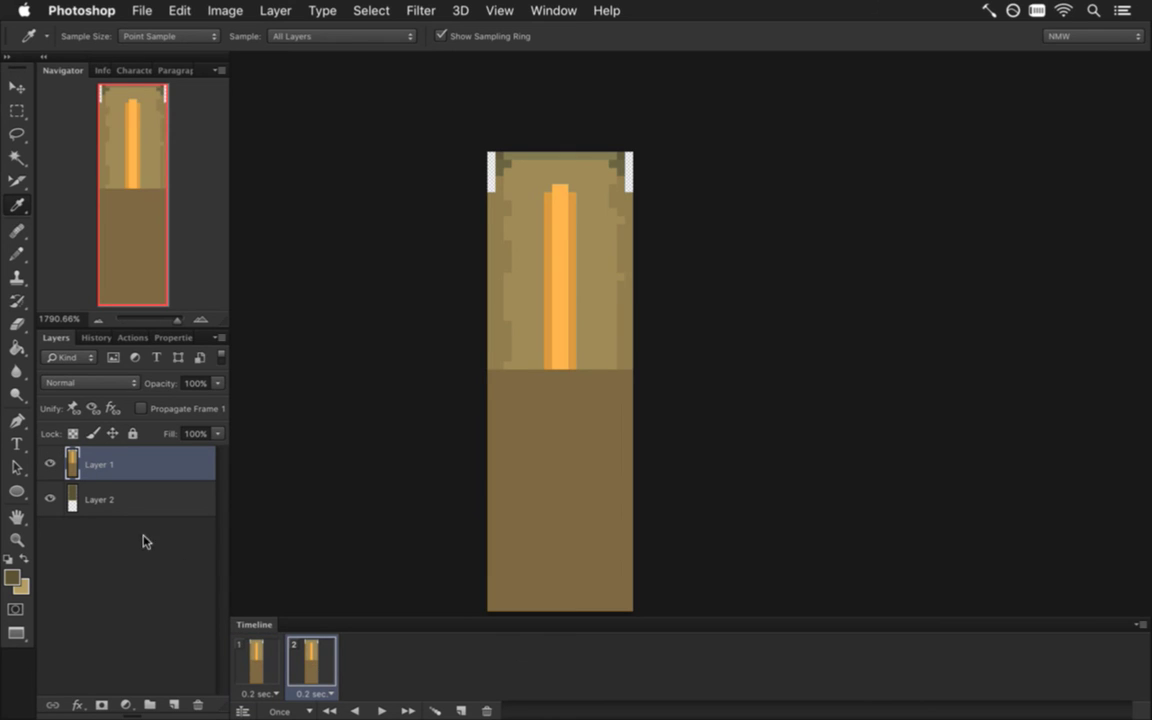
left_click(50, 458)
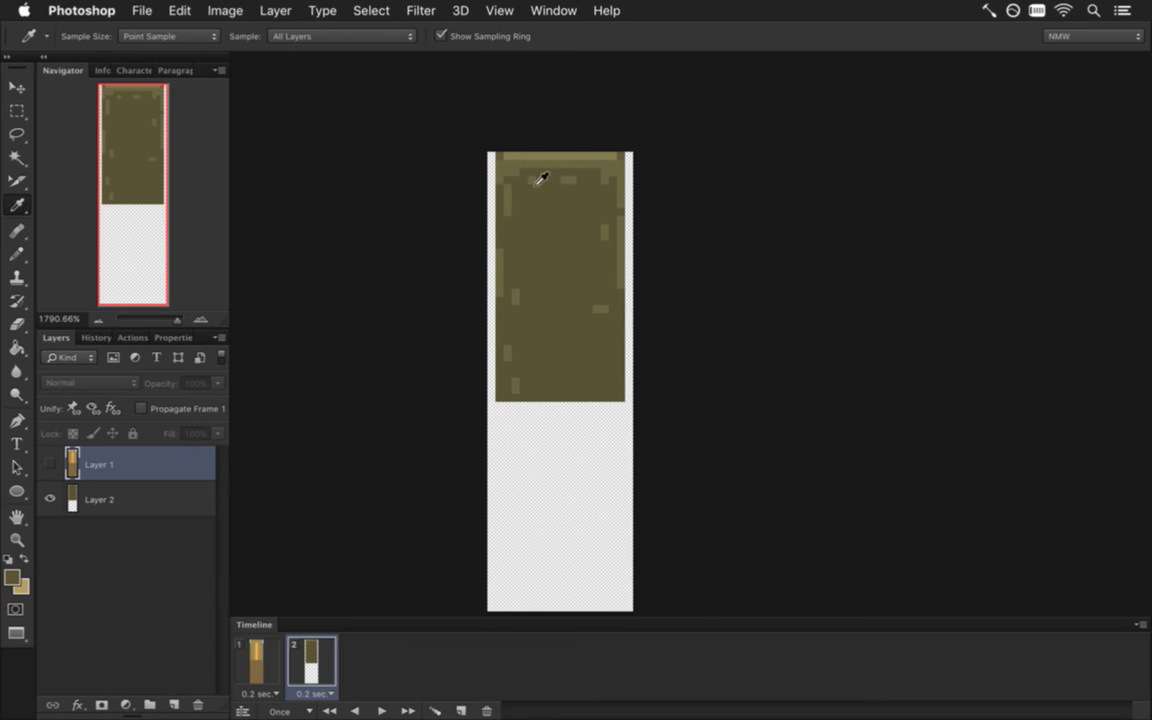
Fill the one-pixel transparent columns along both sides of Layer 2's green doorway with the sampled wall colour using the Pencil
key("b")
left_click(118, 499)
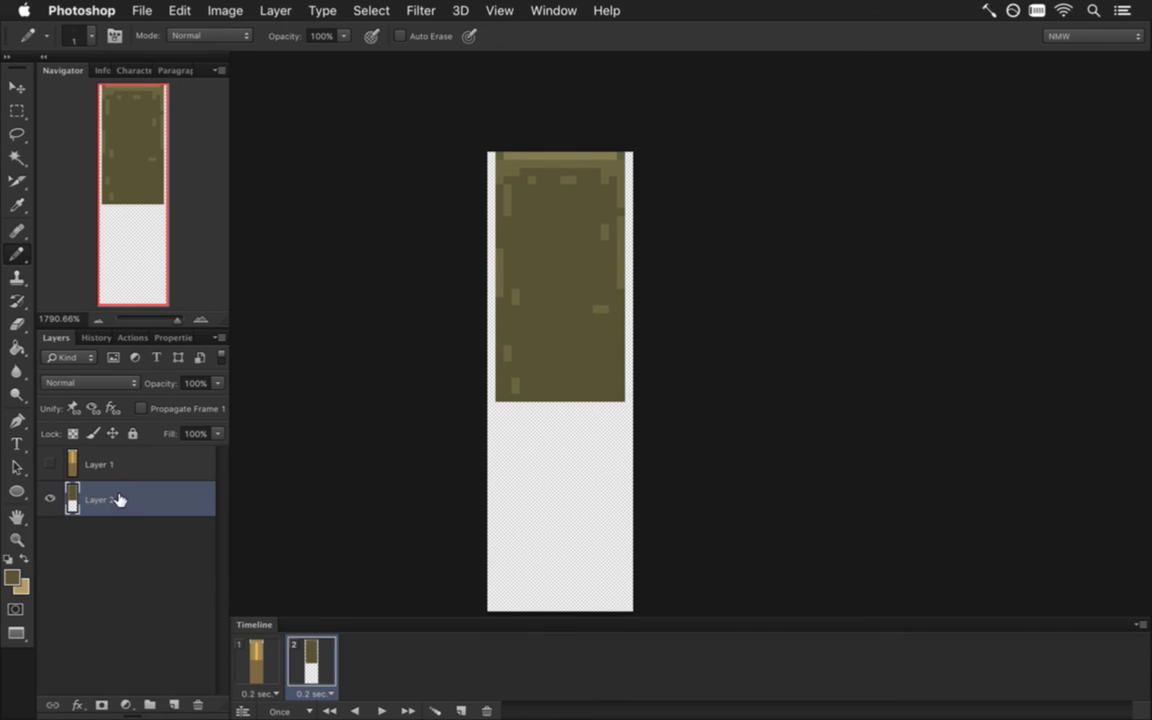
left_click_drag(491, 172, 491, 398)
left_click_drag(628, 175, 630, 405)
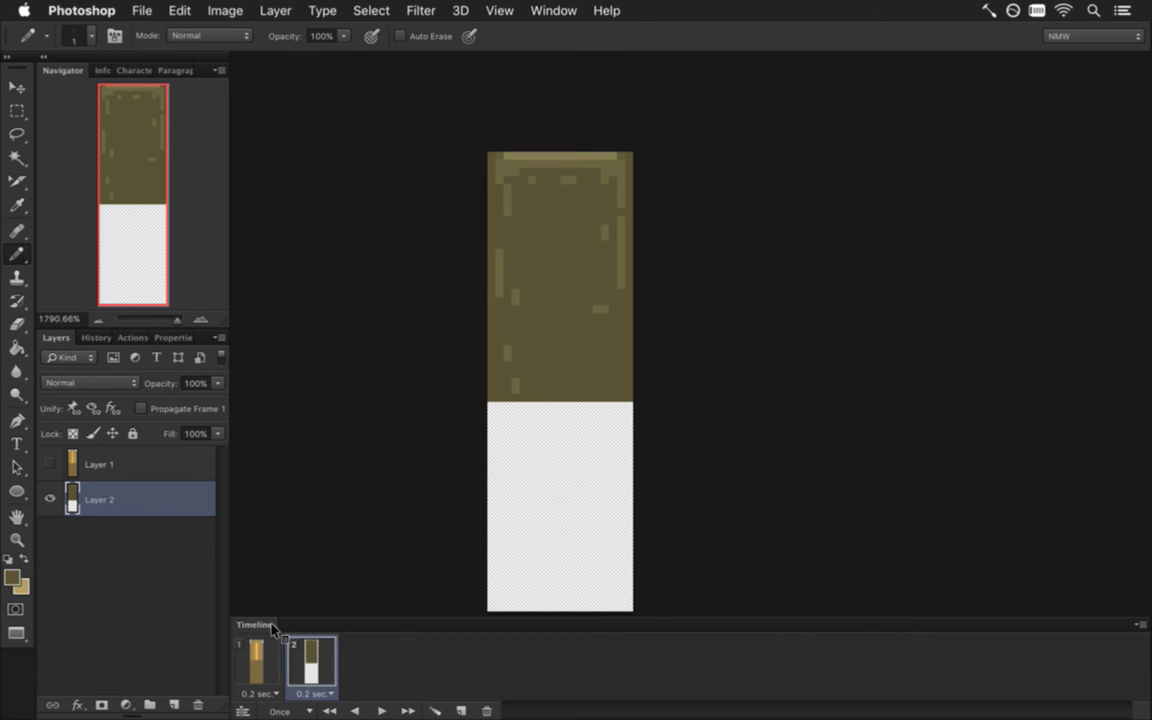
Render 8DoorE1Open.psd as a PNG image sequence named 8DoorE1Open.png, replacing the existing files
key("super+alt+shift+r")
key("Return")
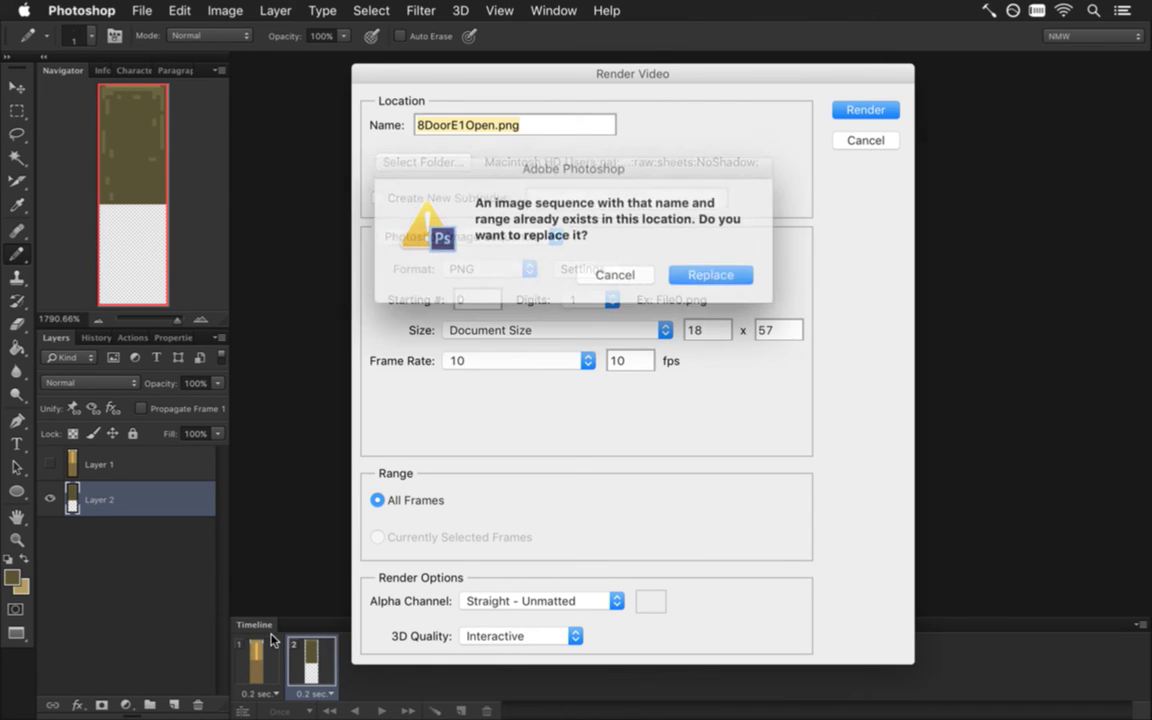
key("Return")
Bring up 8DoorE0Open.psd, clear the selection around the green doorway, and hide Layer 1 in frame 2
left_click(553, 10)
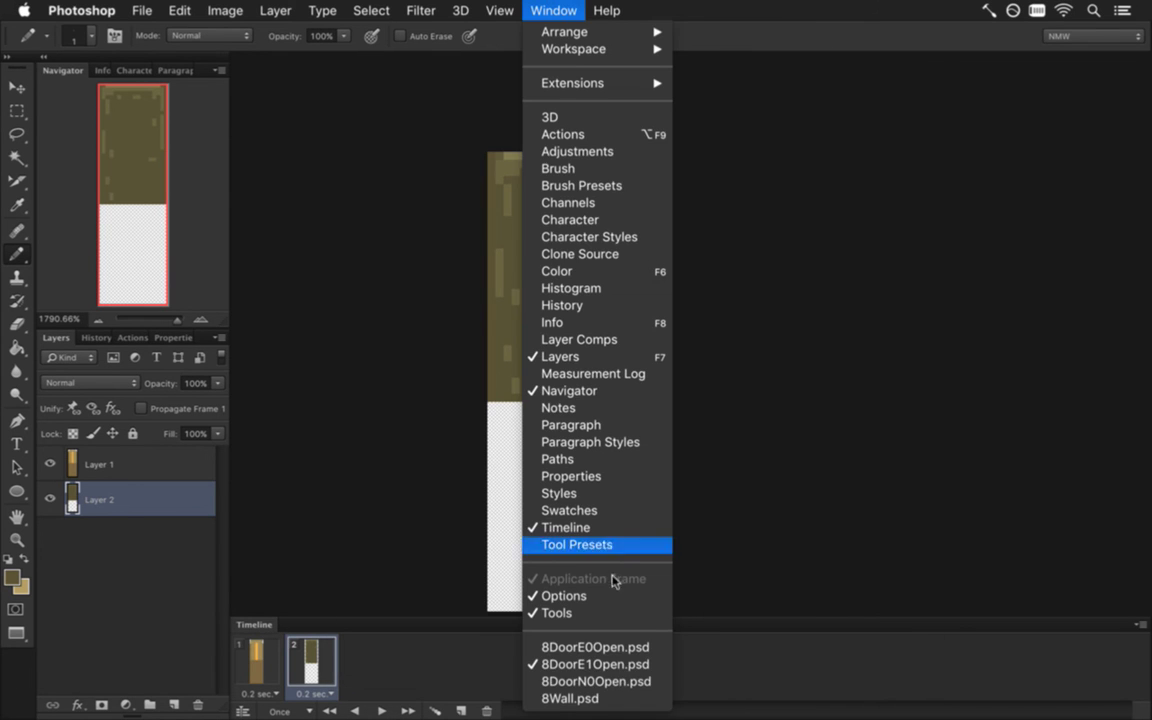
left_click(600, 647)
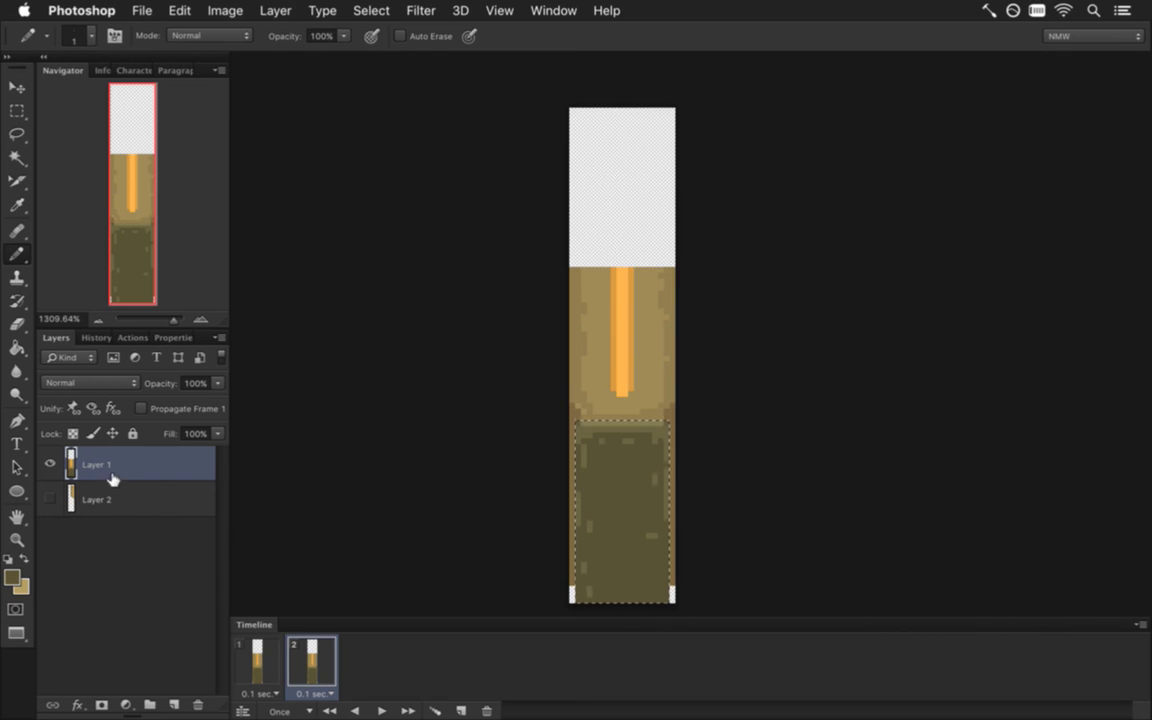
key("space")
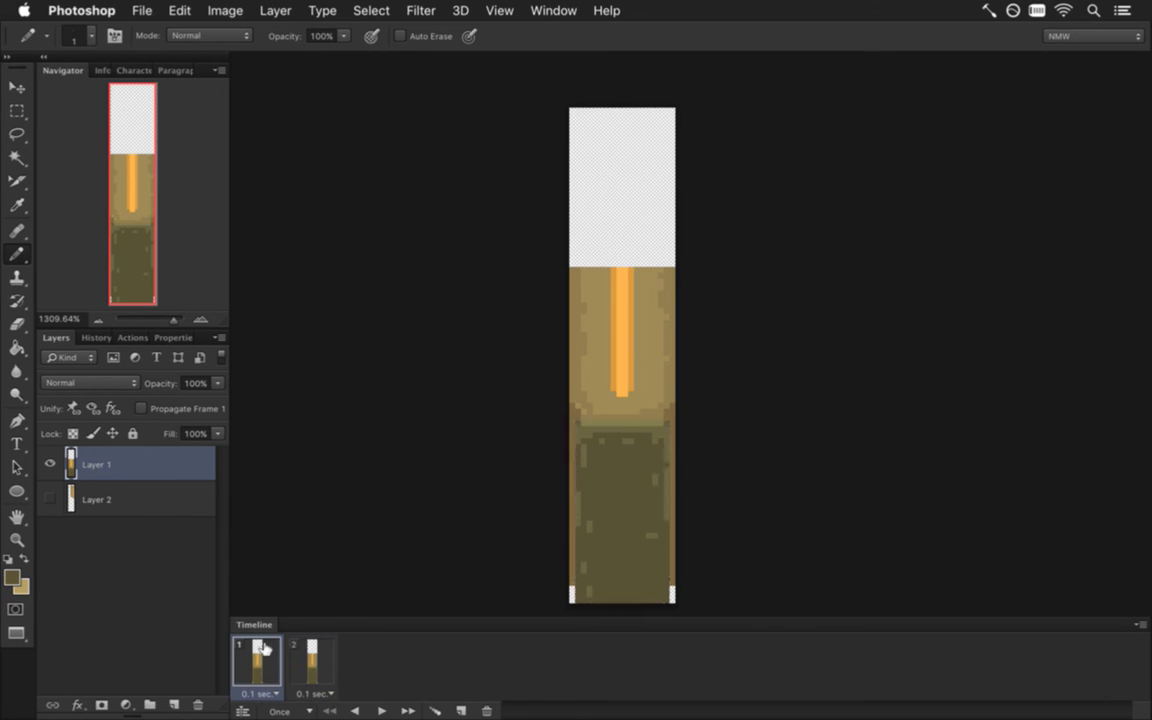
key("ctrl+d")
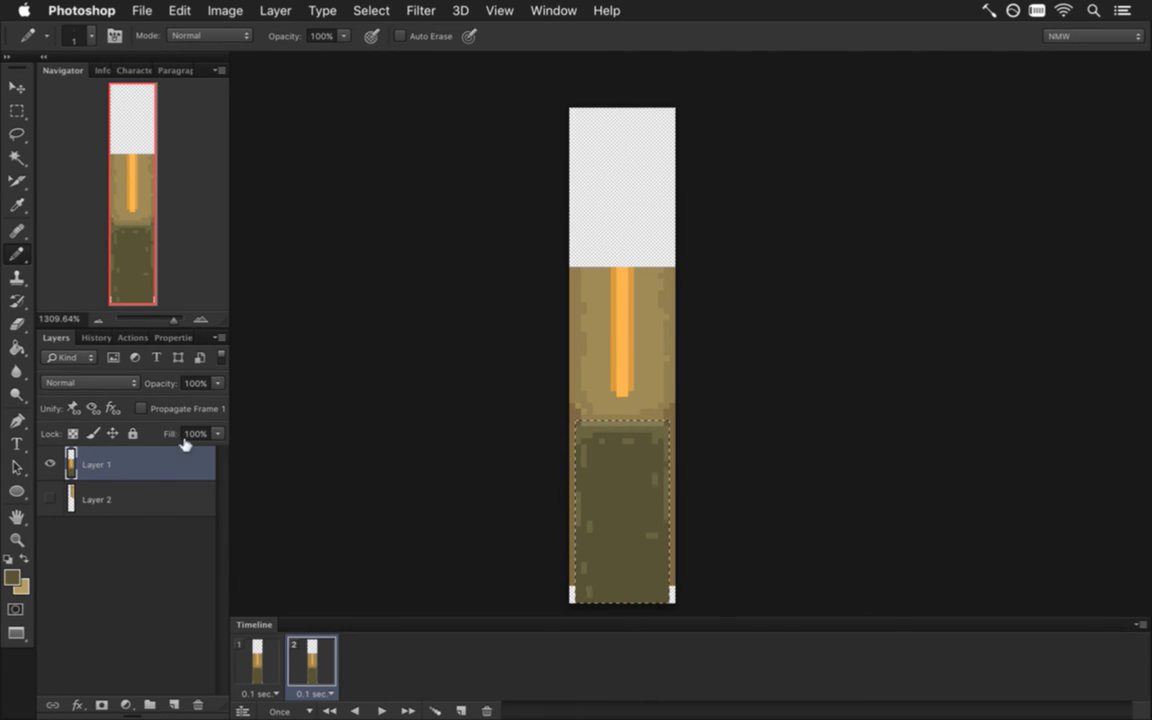
key("m")
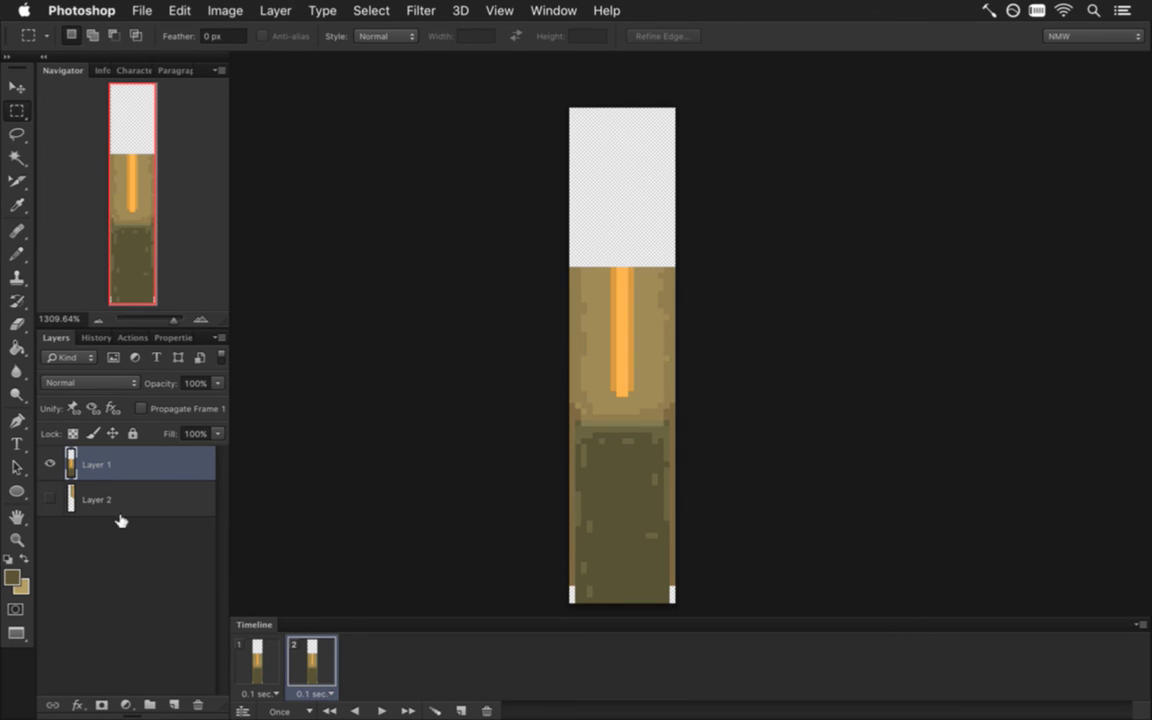
left_click(50, 464)
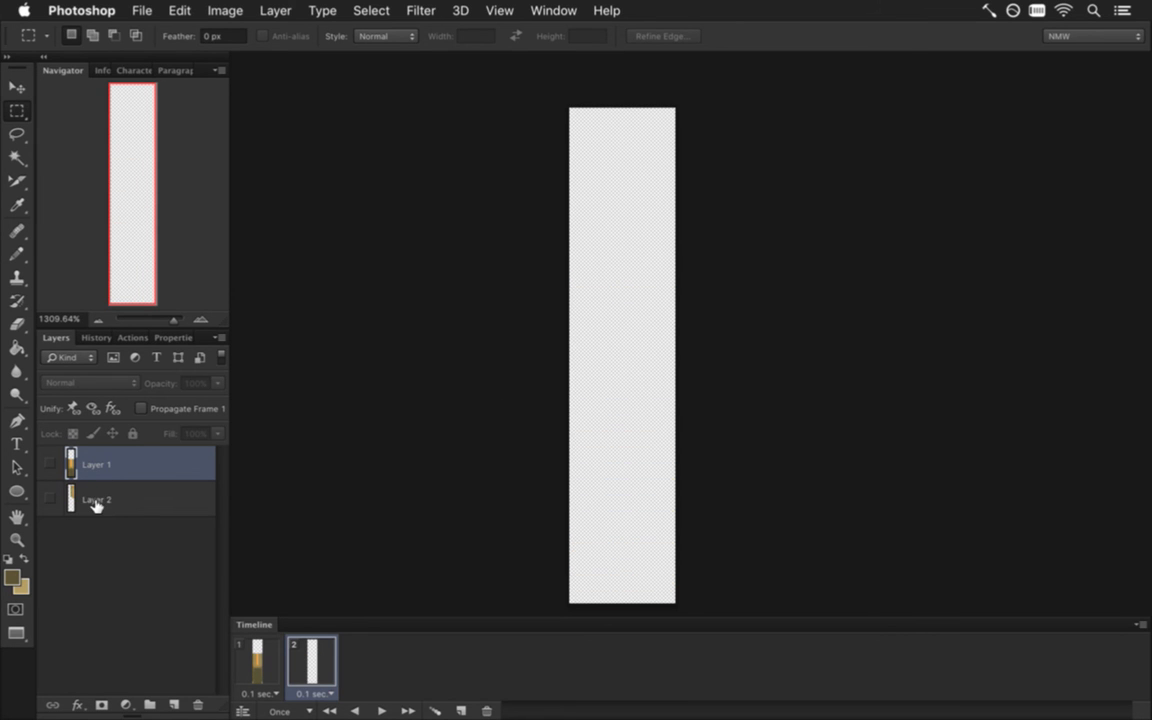
Render 8DoorE0Open.psd as a PNG image sequence named 8DoorE0Open.png, replacing the existing files
key("ctrl+alt+shift+r")
key("Return")
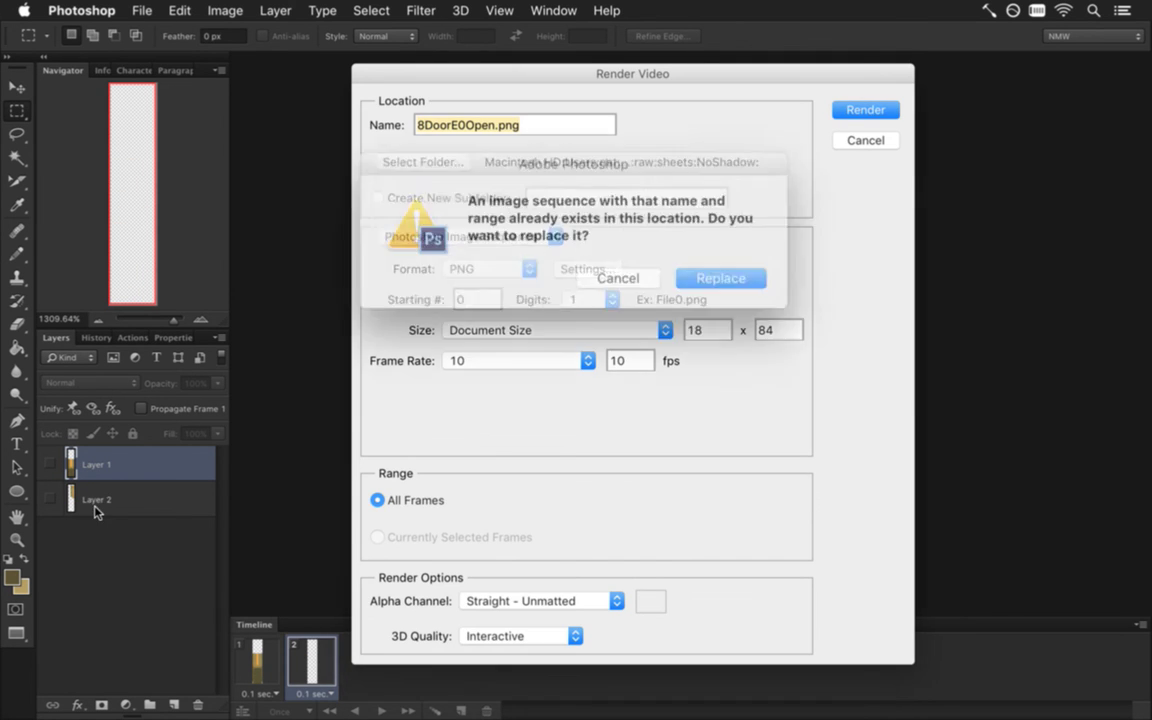
key("Return")
Switch to Xcode, run the game, enable god mode, and move a character up and down the central walkway while the east door opens
key("super+Tab")
key("super+r")
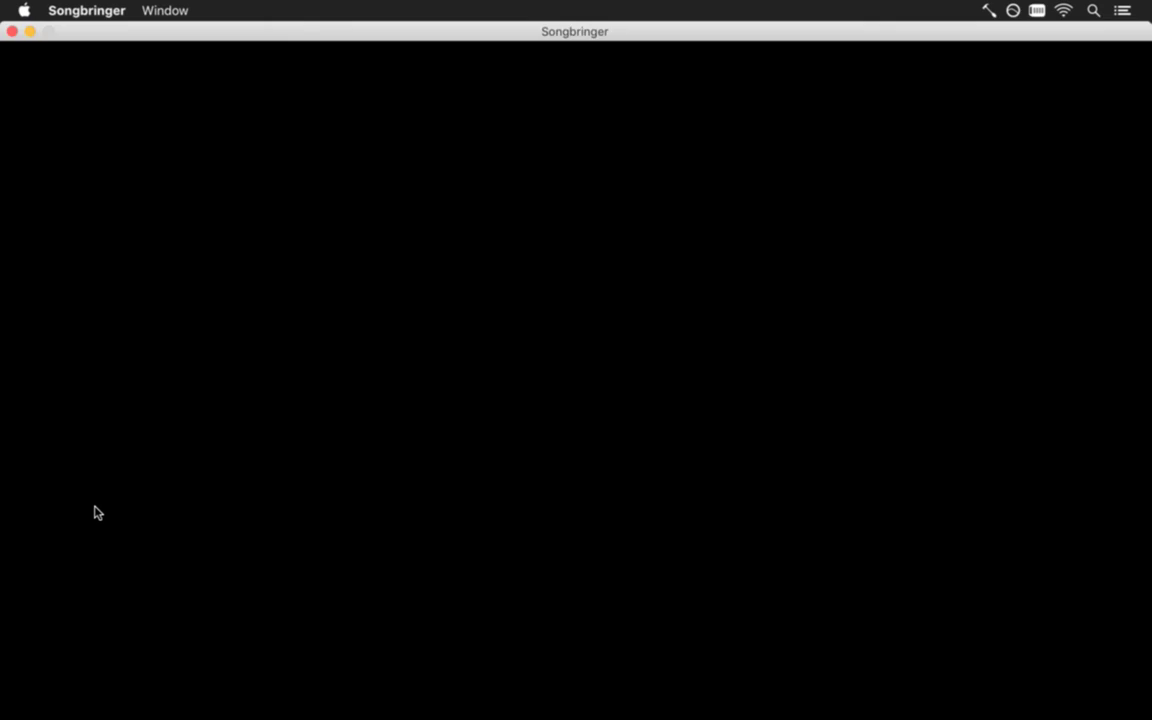
key("g")
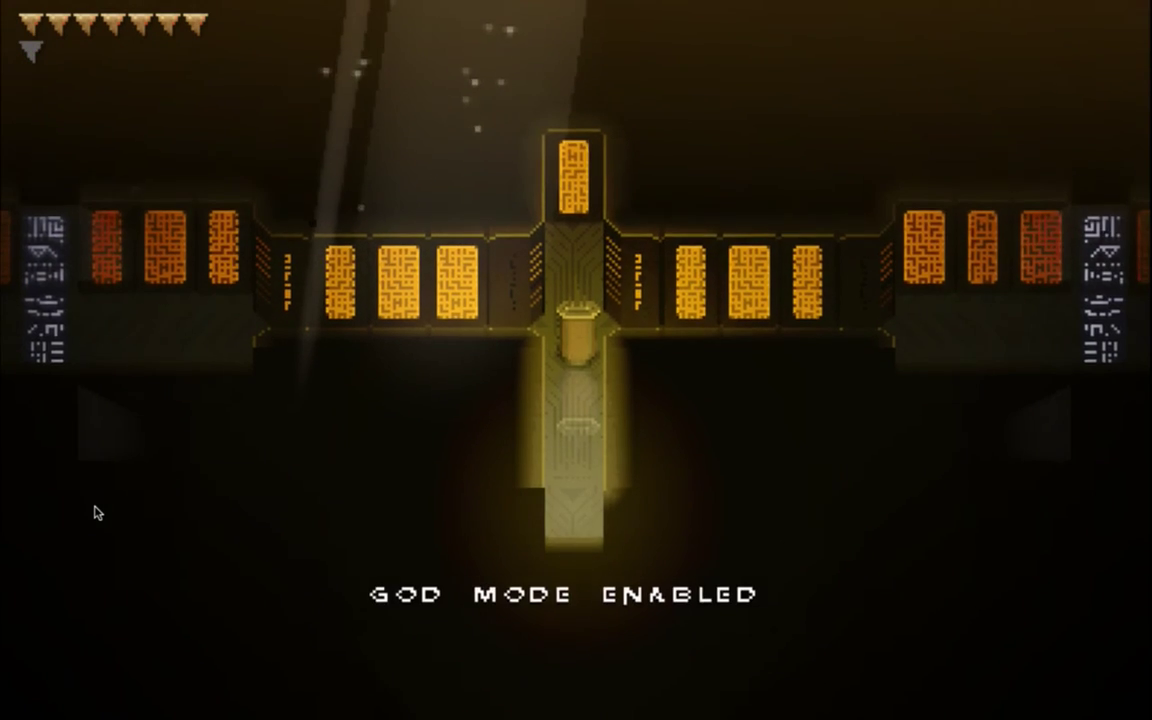
key("g")
key("w")
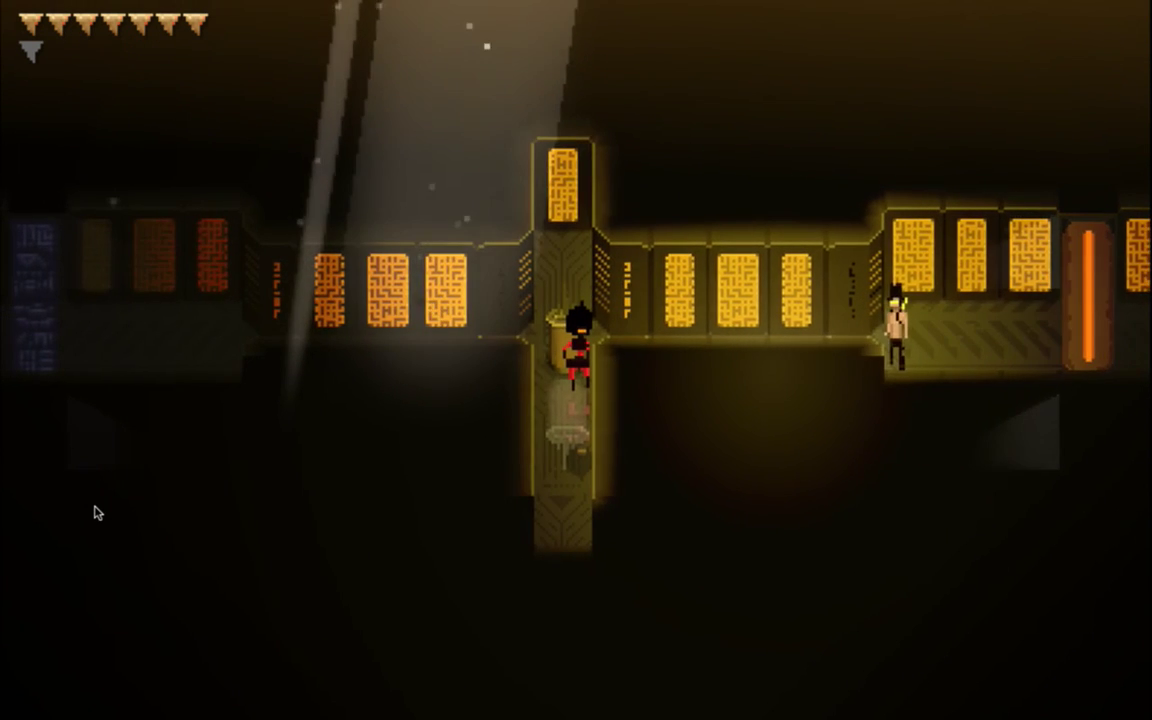
key("s")
key("w")
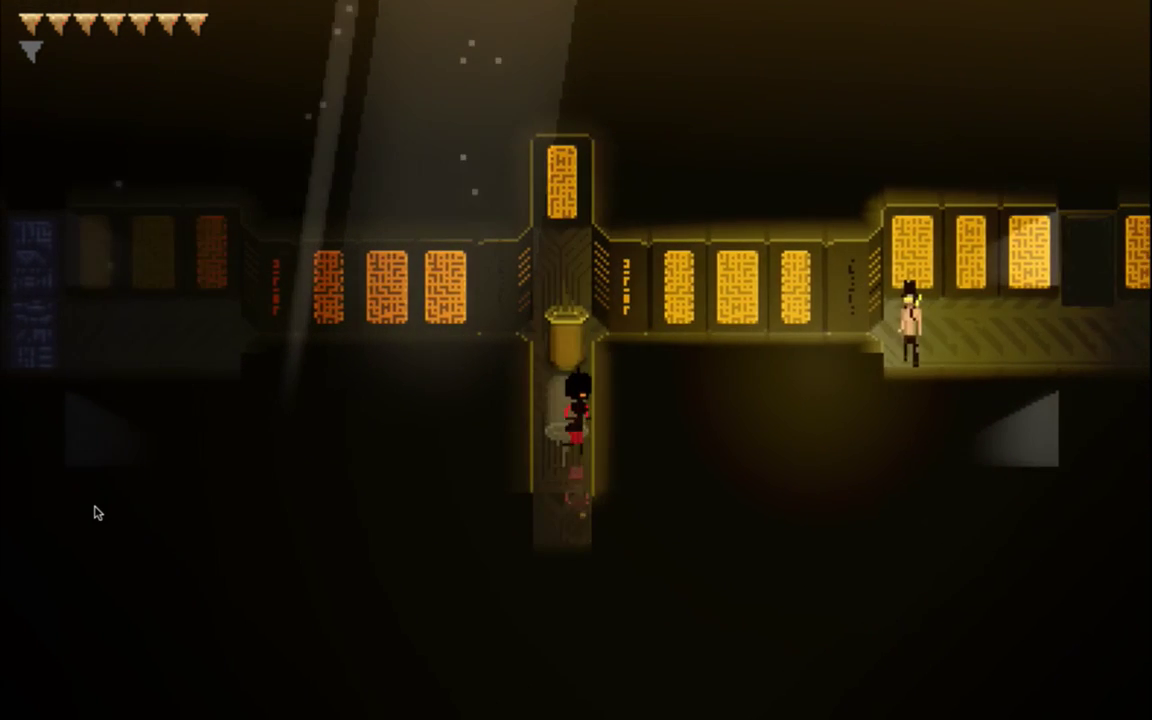
key("s")
key("w")
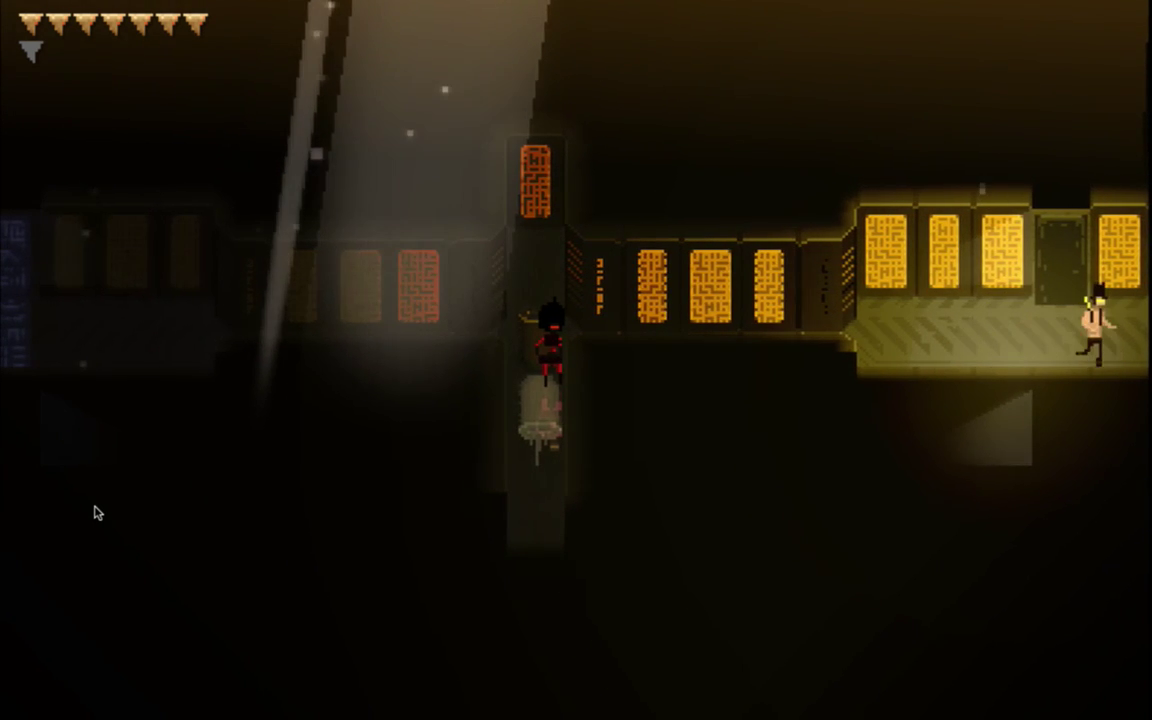
Walk the characters through the east door and back to check its open and closed sprites, quit the game and return to Photoshop
key("d")
key("d")
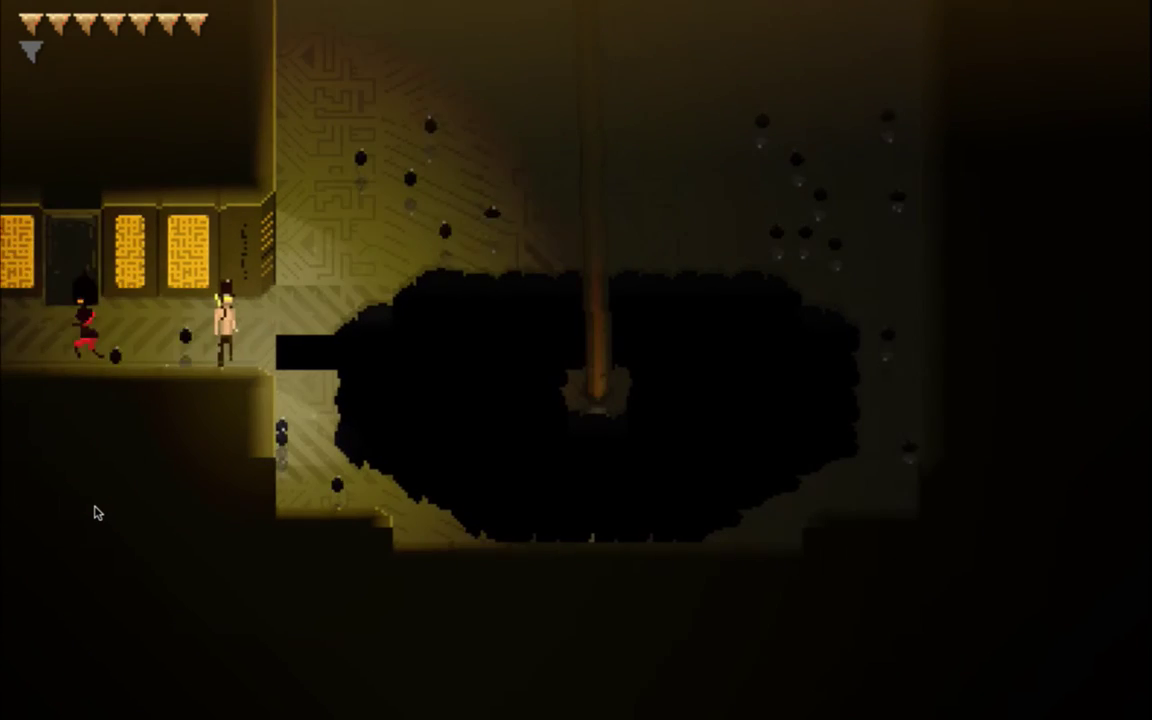
key("a")
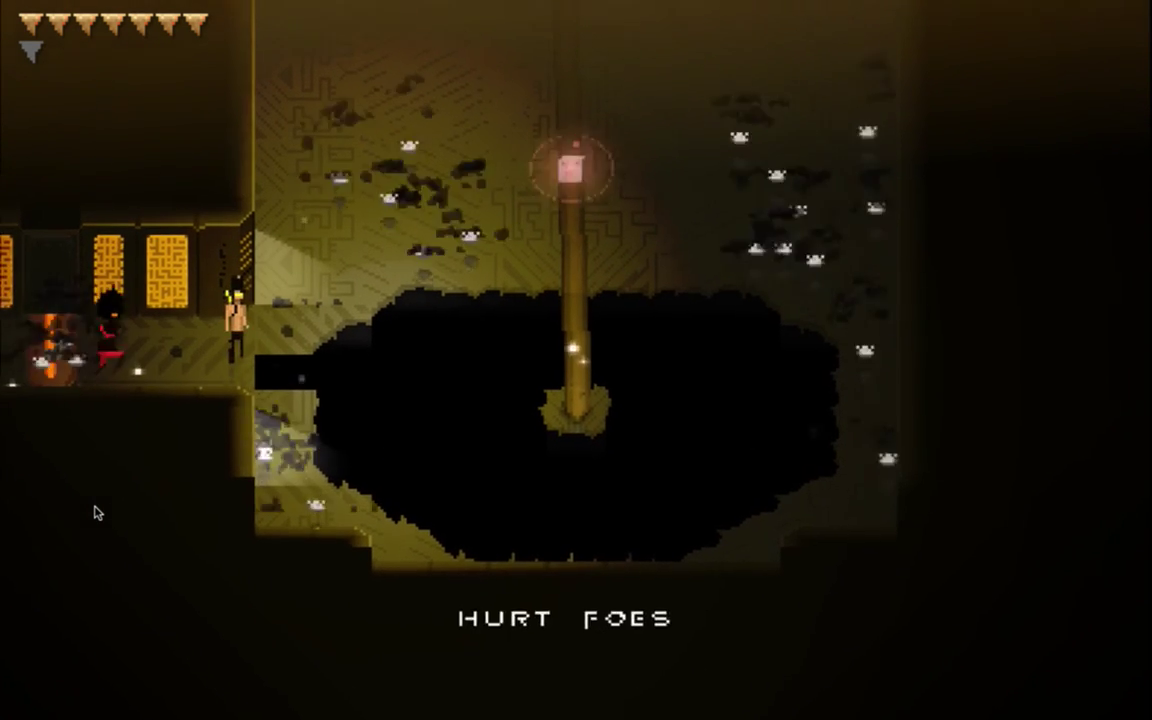
key("a")
key("d")
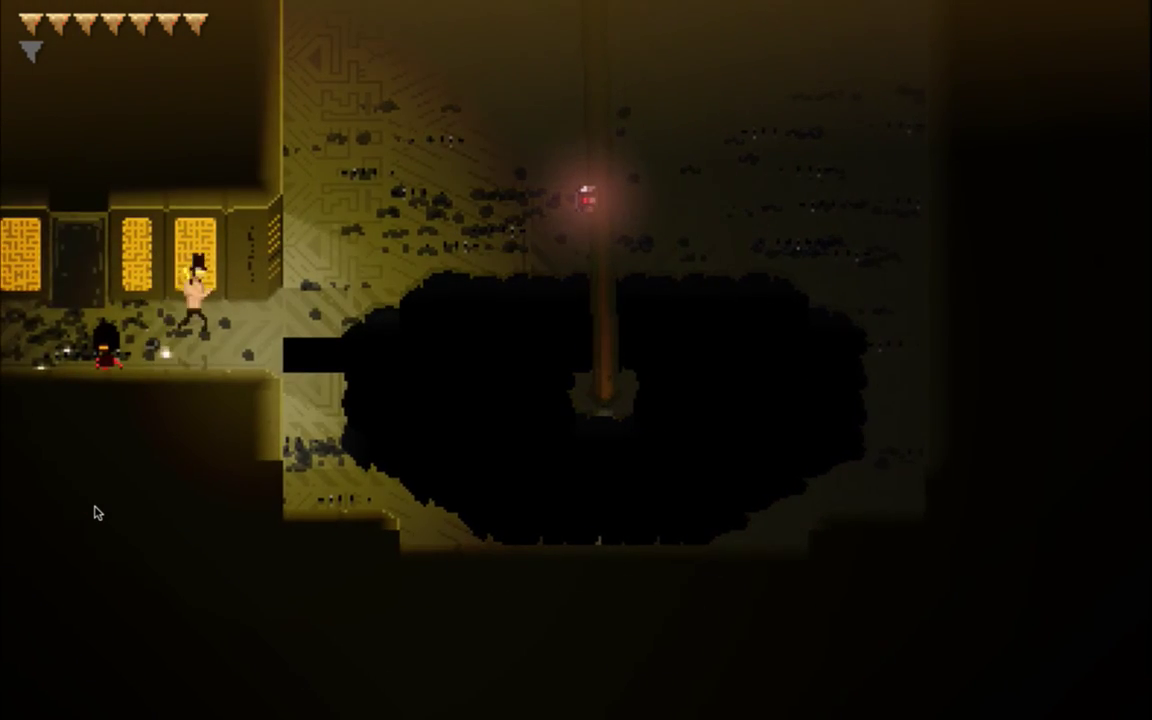
key("a")
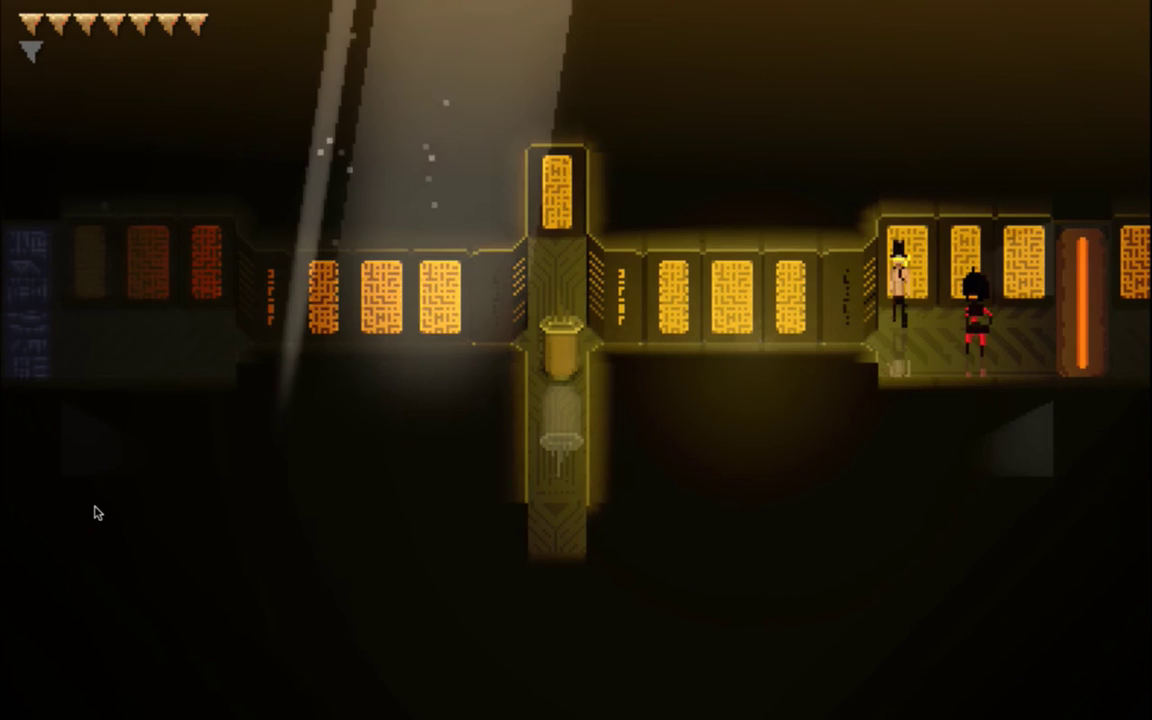
key("d")
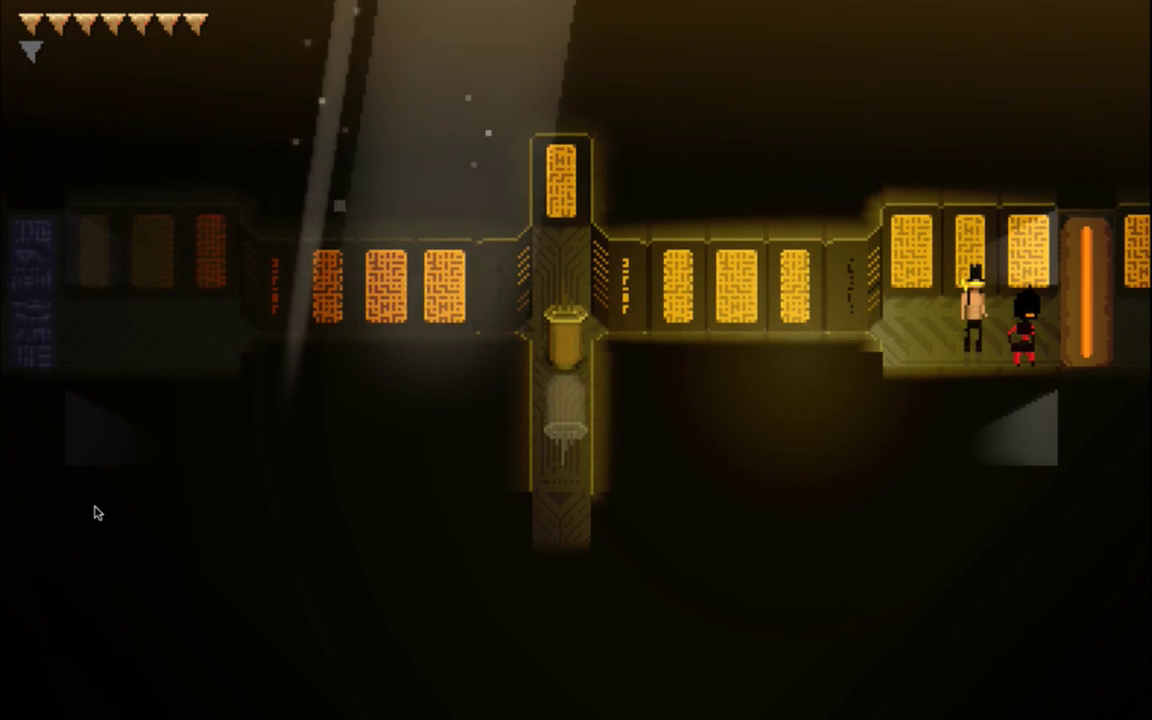
key("d")
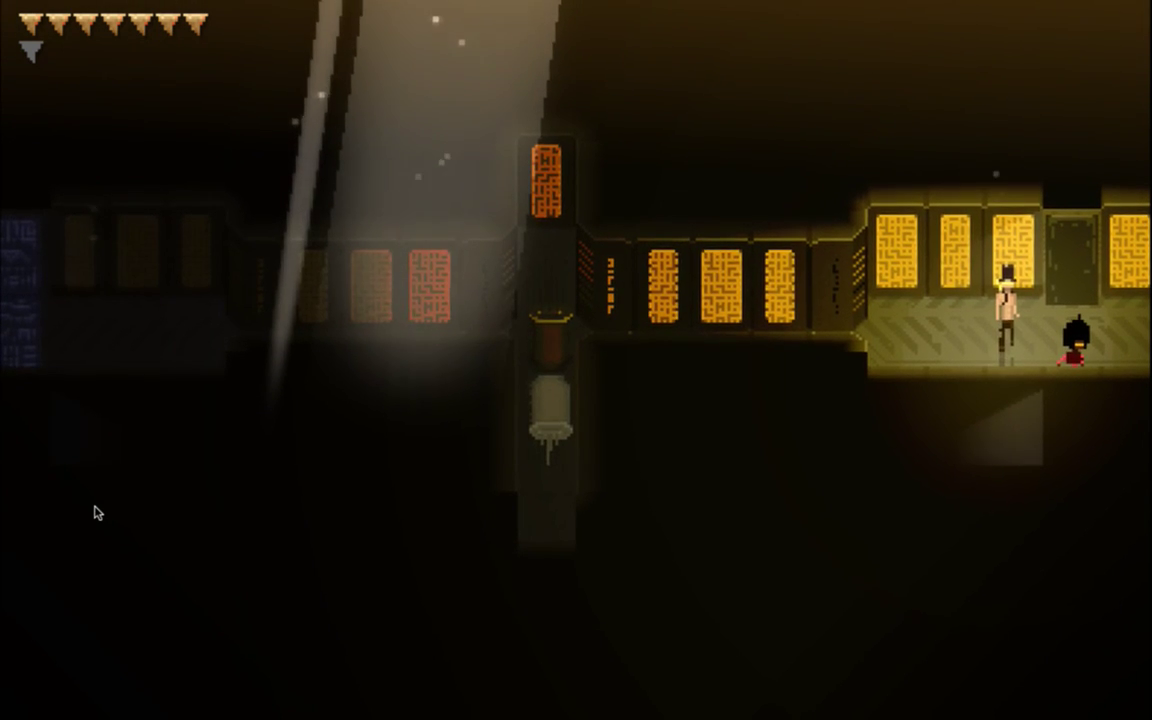
key("super+q")
key("super+Tab")
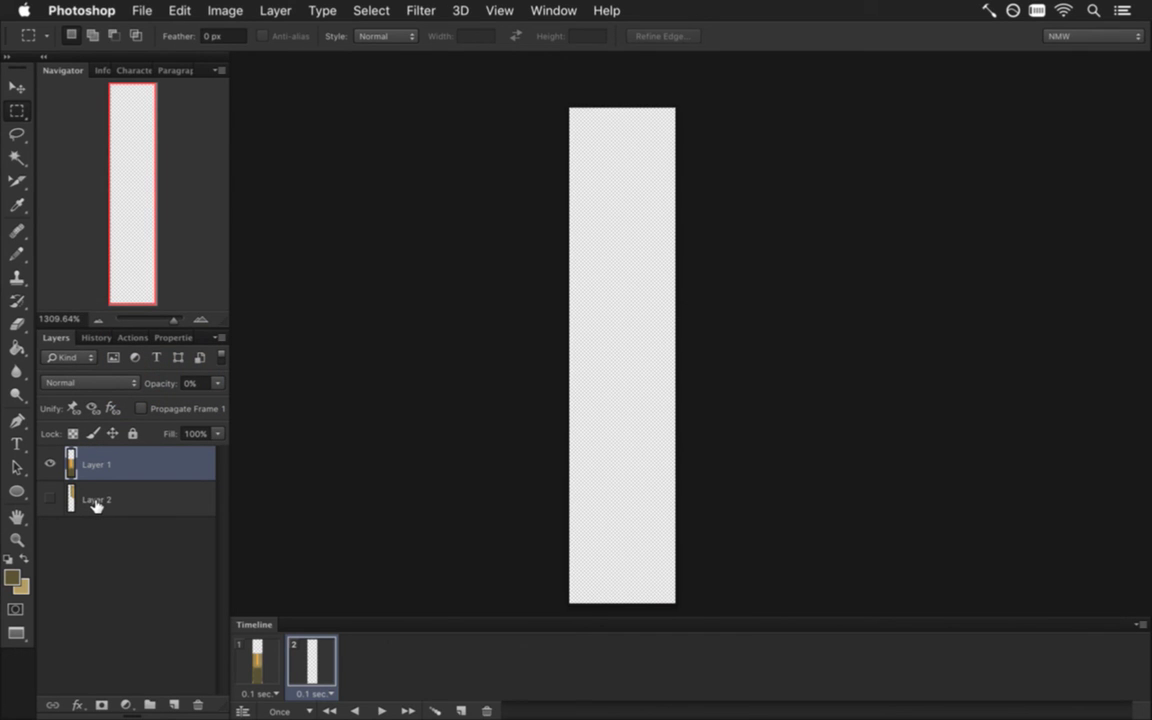
Widen the 8DoorE0Open.psd canvas to 20 pixels and erase the stray gold column along Layer 1's right edge in frame 1
left_click(257, 660)
key("super+alt+c")
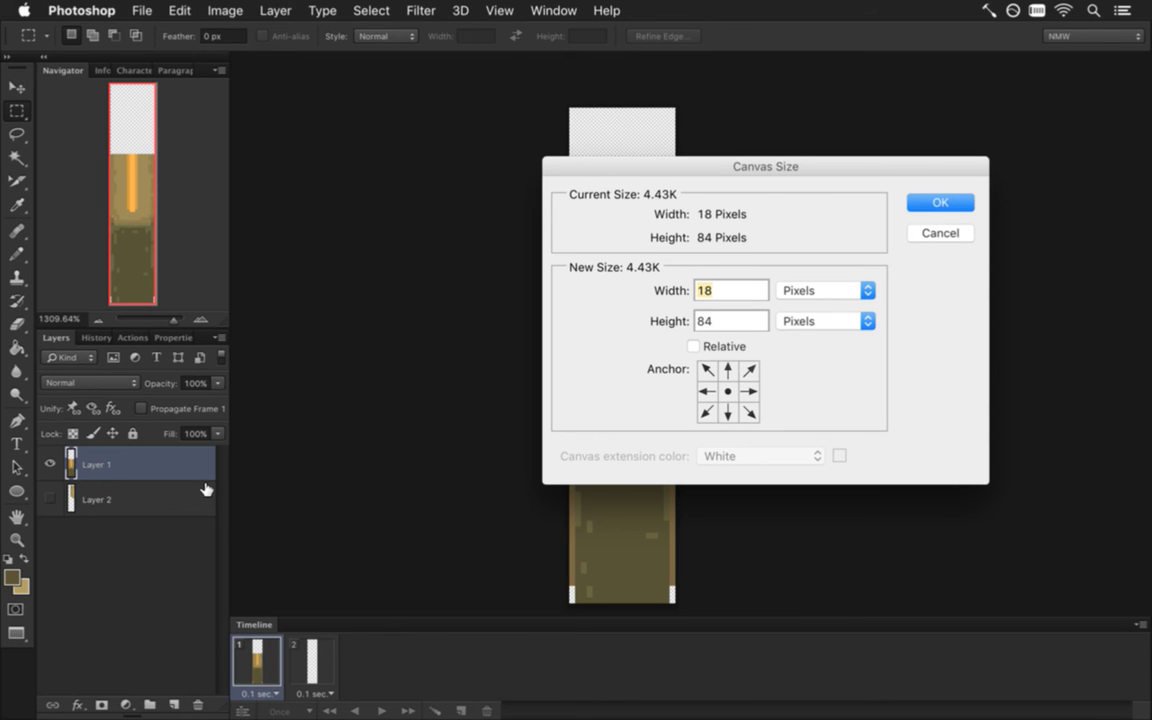
type("20")
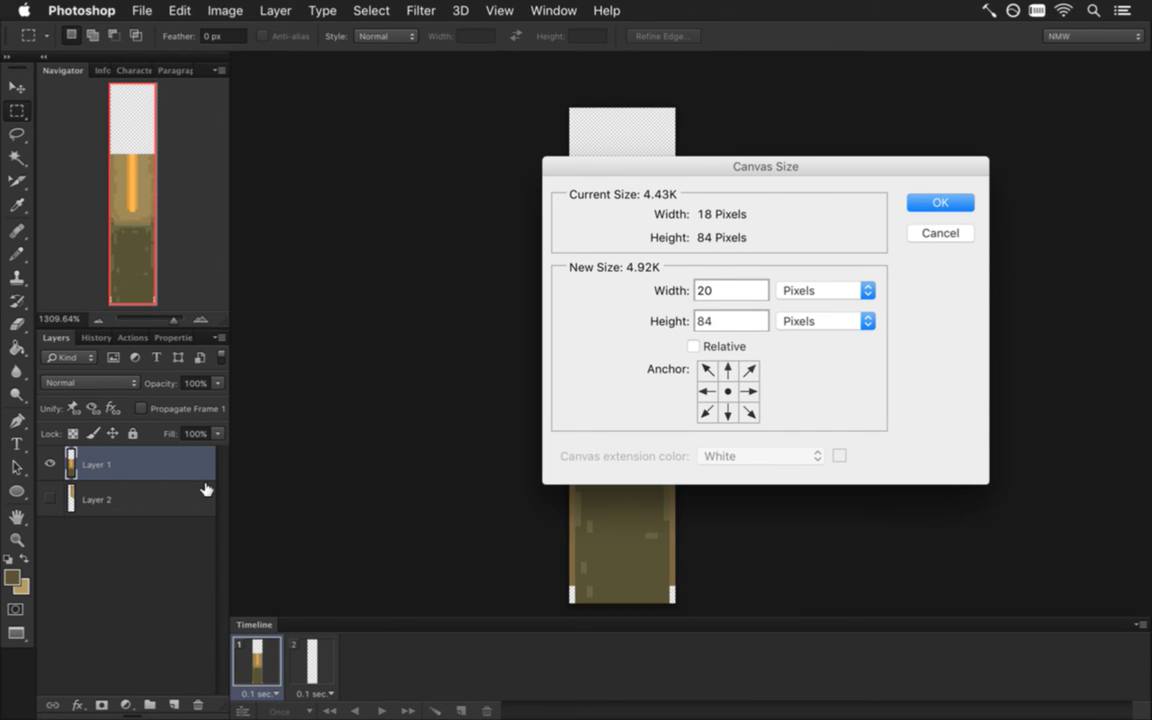
key("Return")
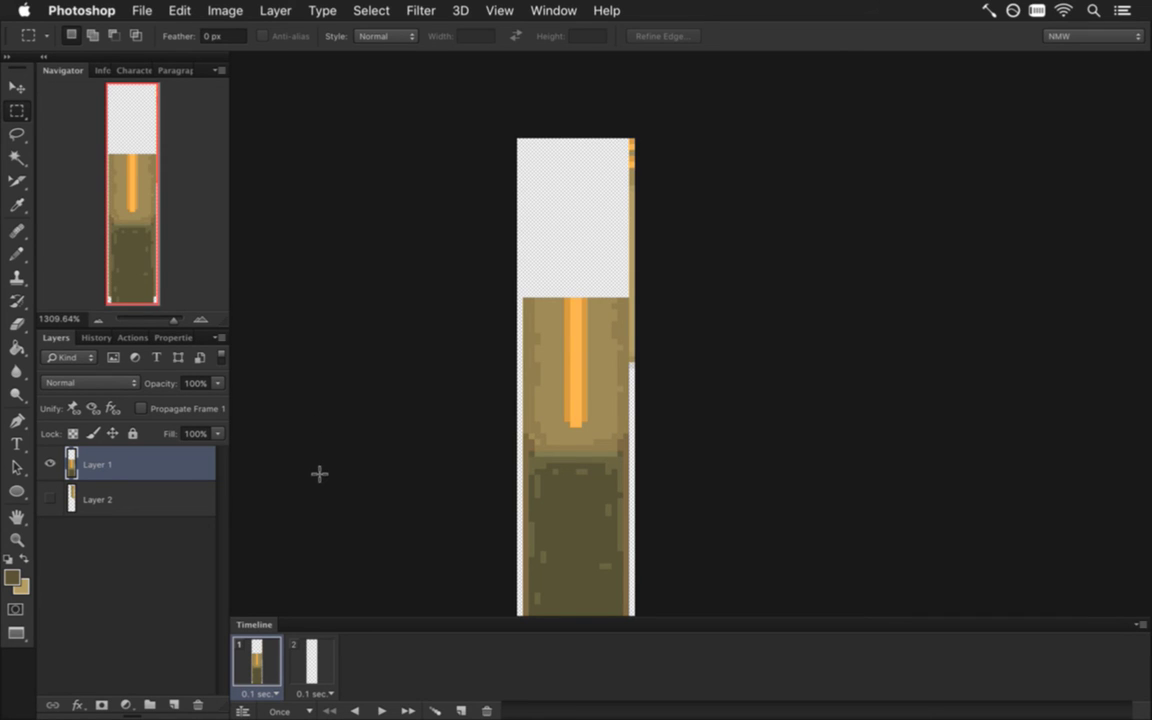
key("e")
left_click_drag(632, 327, 632, 129)
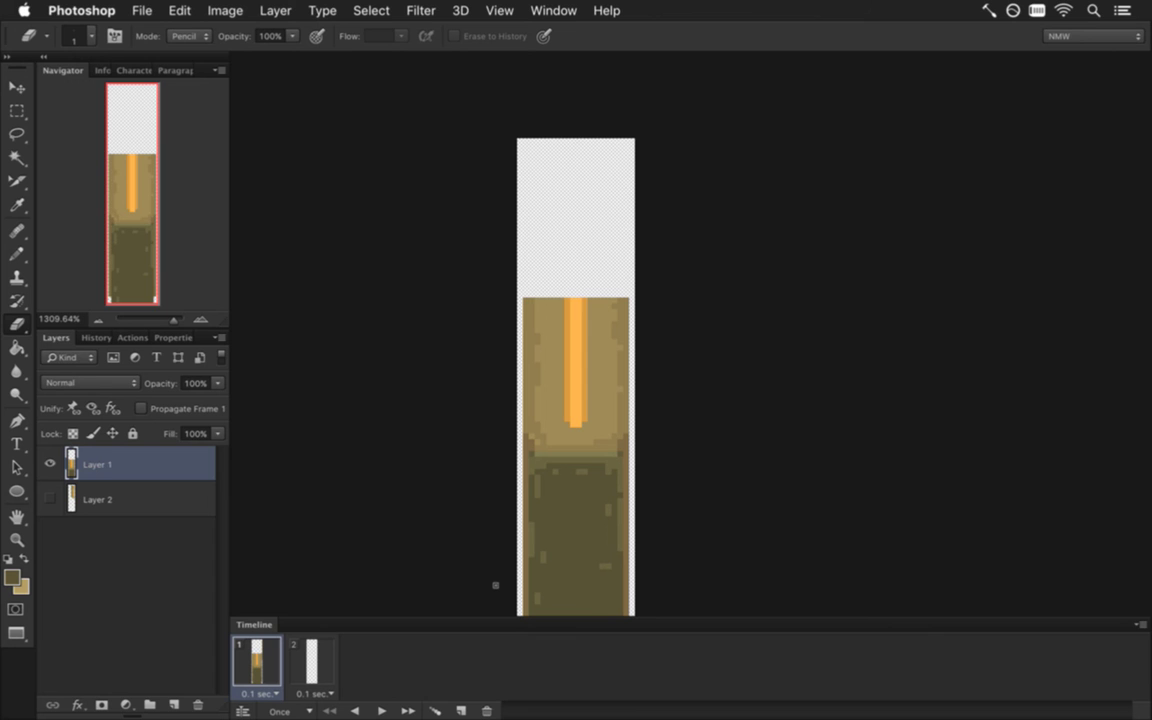
Render the widened 8DoorE0Open.psd frames as a PNG sequence over the existing files
key("super+alt+shift+r")
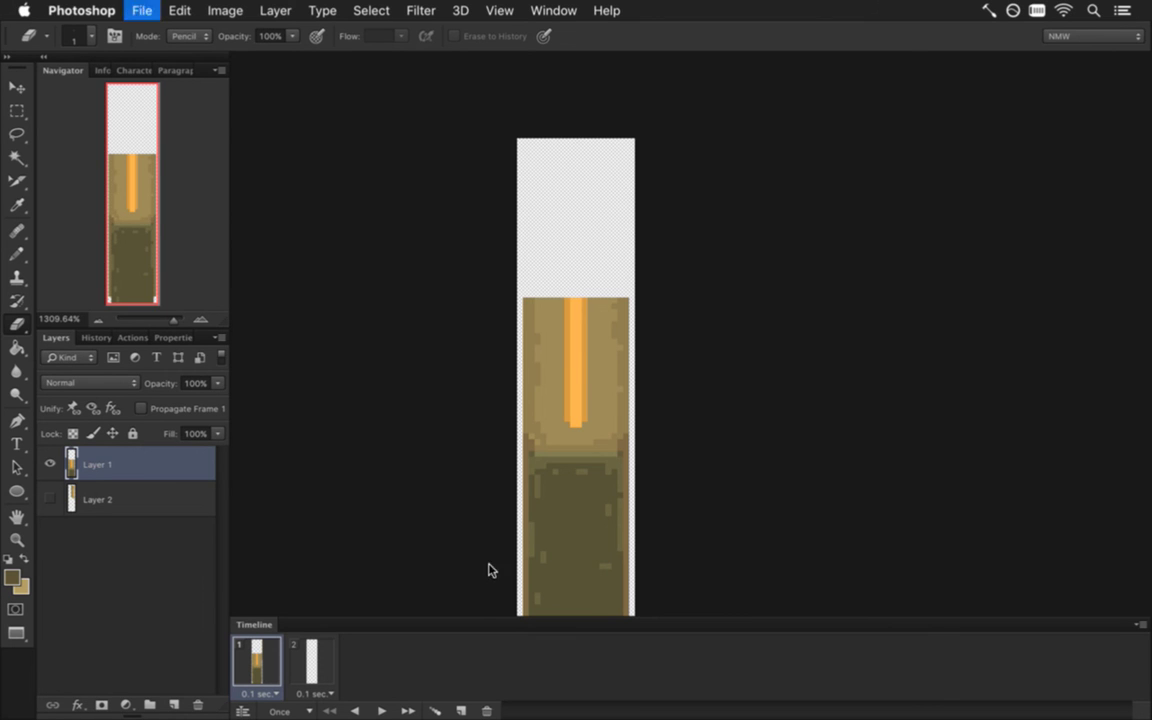
key("Return")
key("Return")
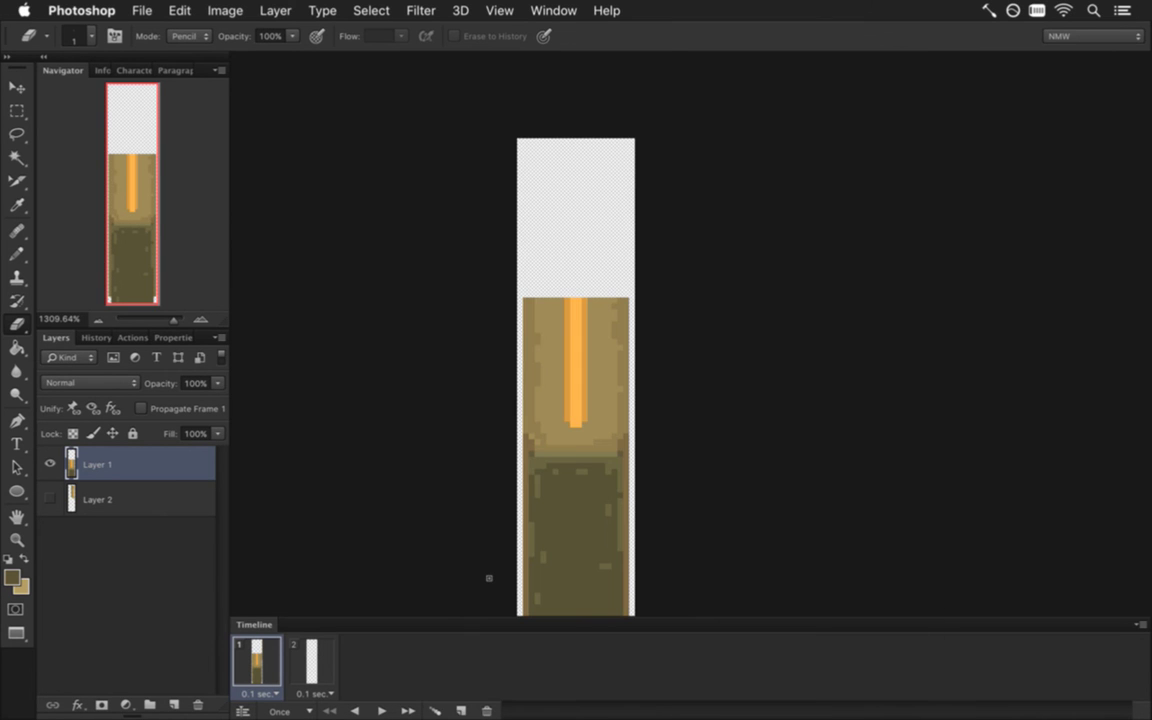
Set the 8DoorE1Open.psd canvas width to 20 pixels and render its frames again as the 8DoorE1Open.png sequence
left_click(553, 10)
left_click(580, 661)
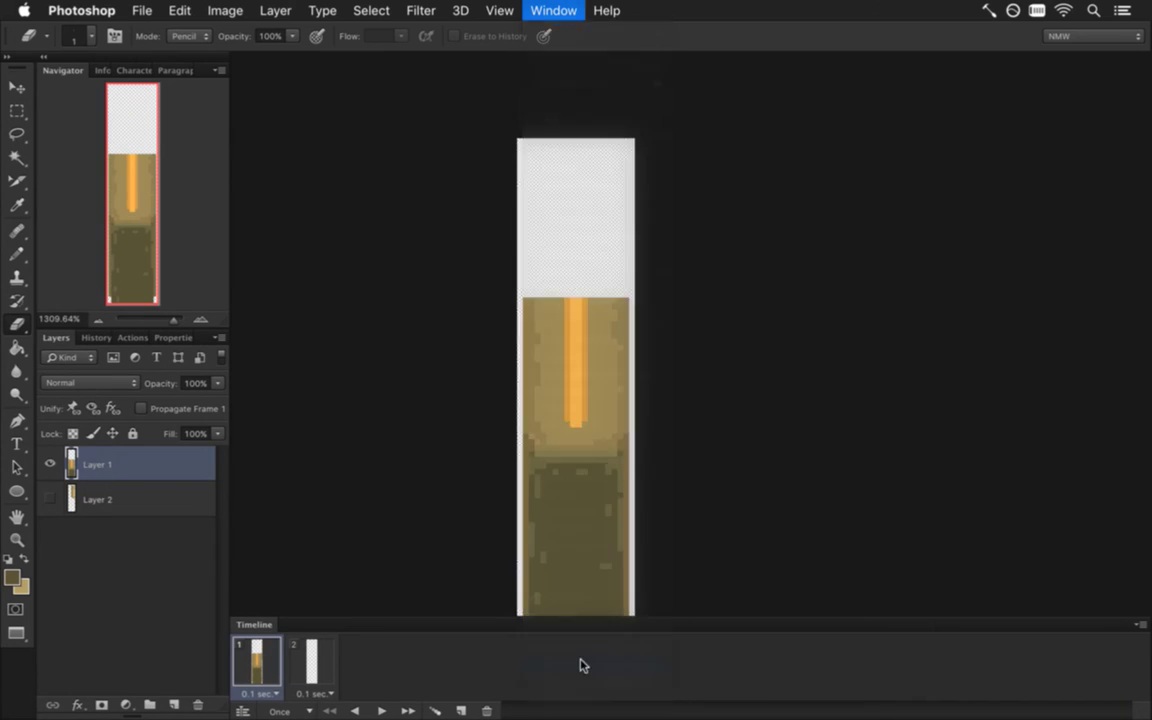
key("super+alt+c")
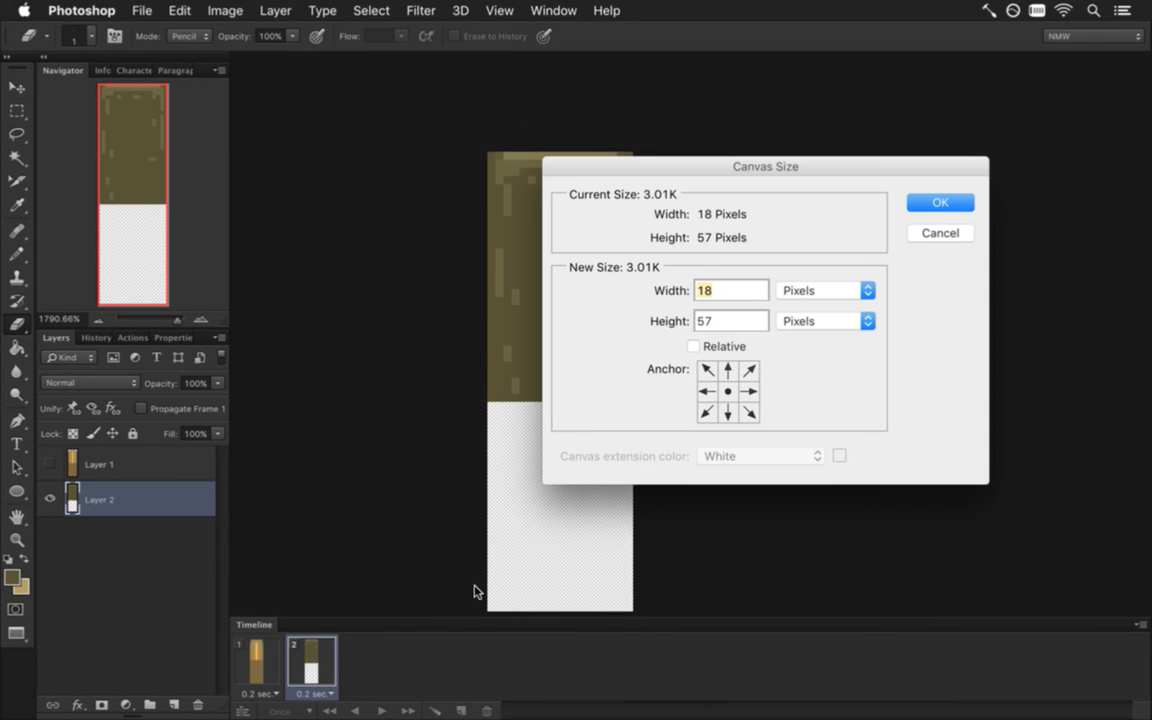
type("20")
key("Return")
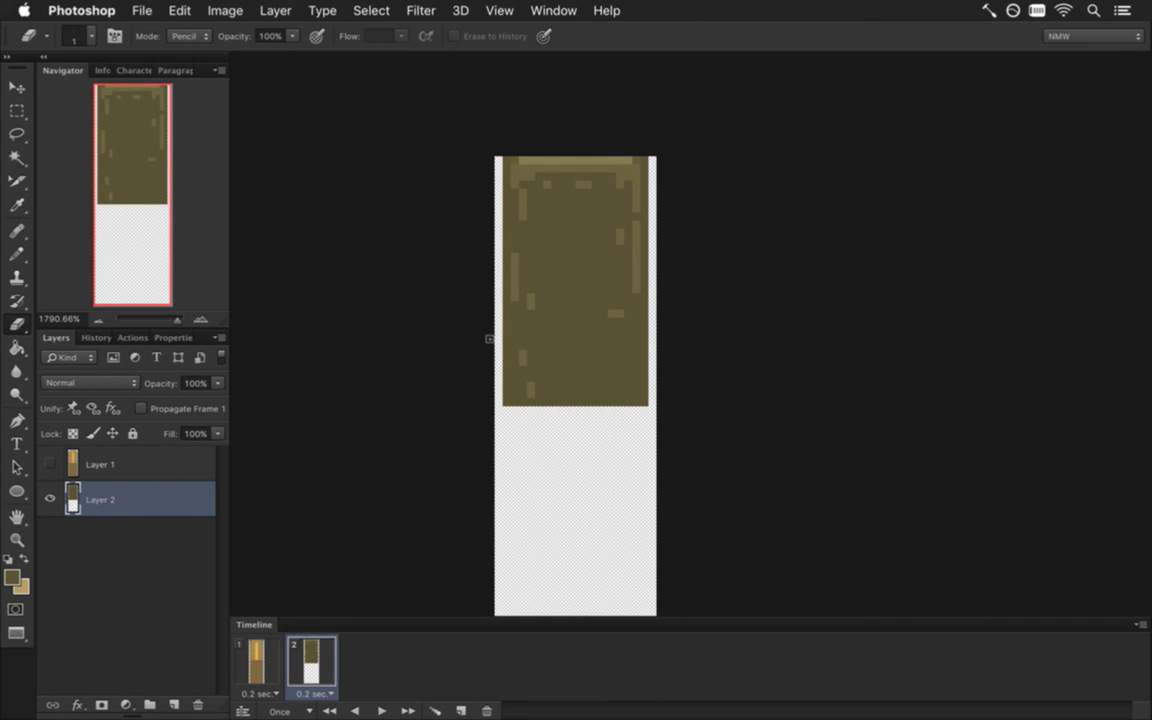
key("super+alt+shift+r")
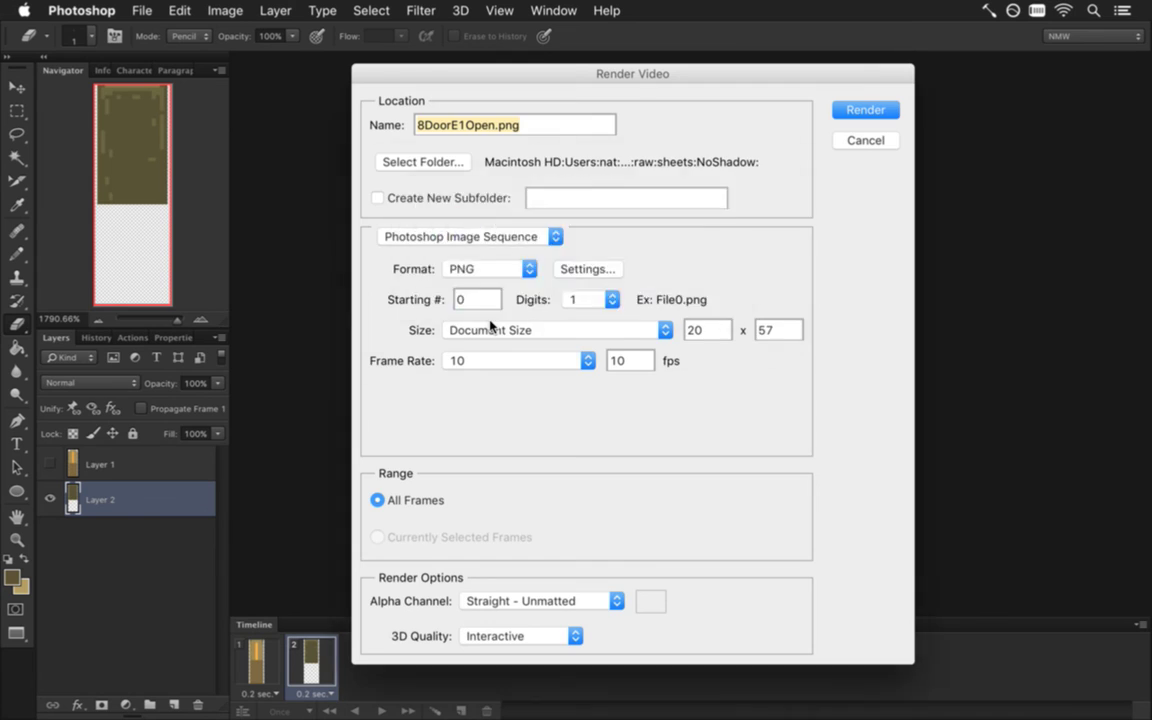
key("Return")
Run the game from Xcode with god mode enabled, check the east door with the resized sprites, quit, and return to Photoshop
key("super+Tab")
key("super+r")
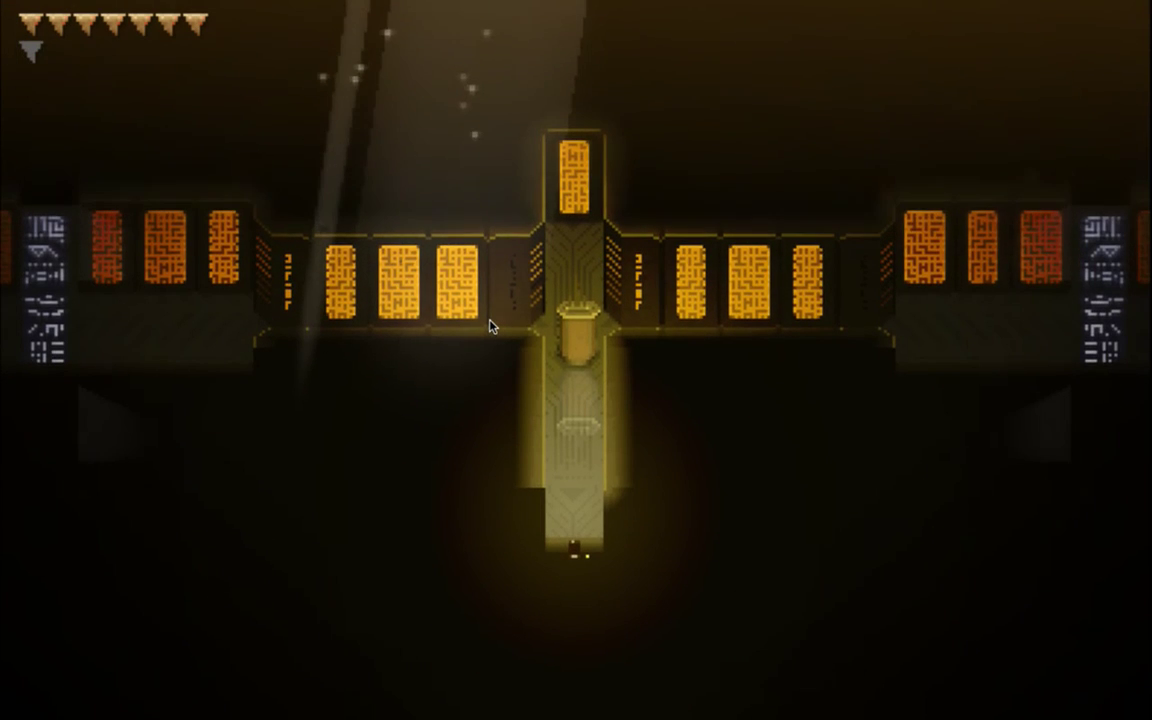
key("g")
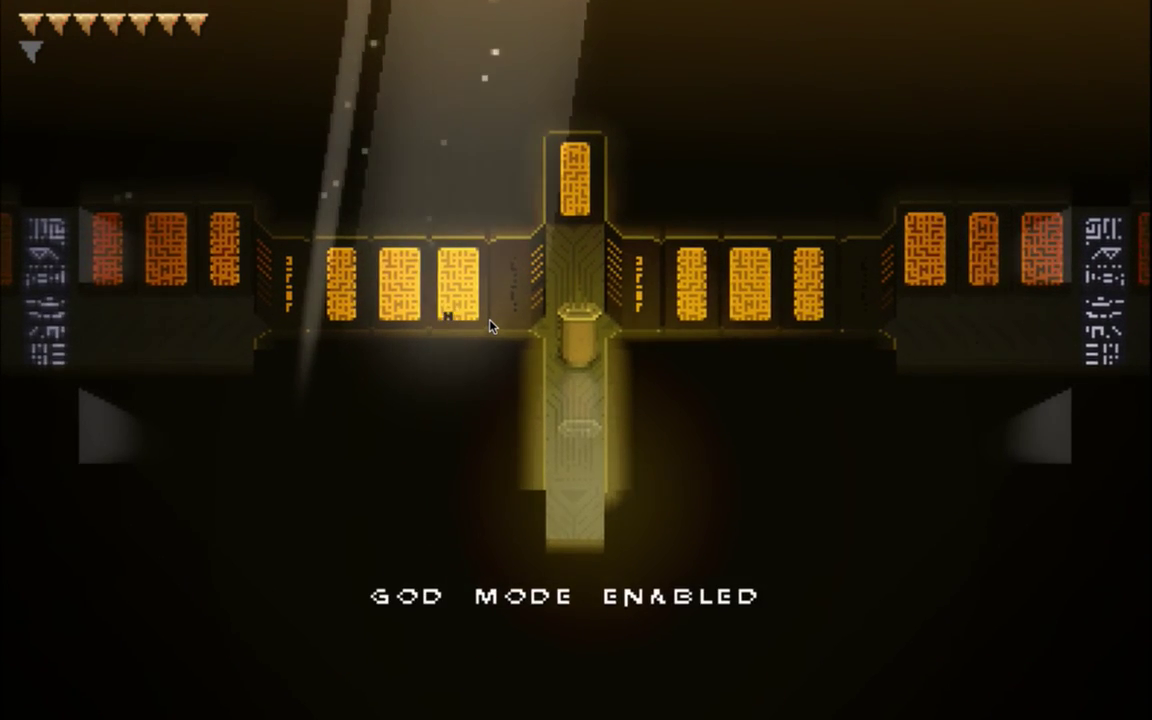
key("g")
key("Up")
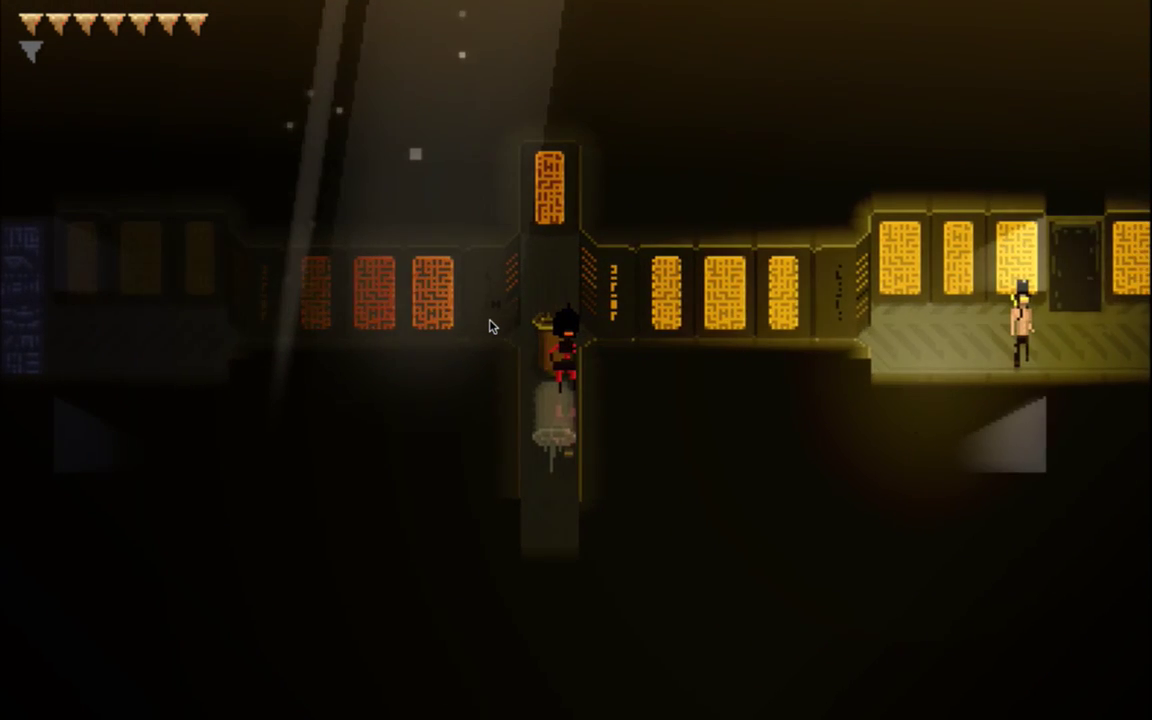
key("Down")
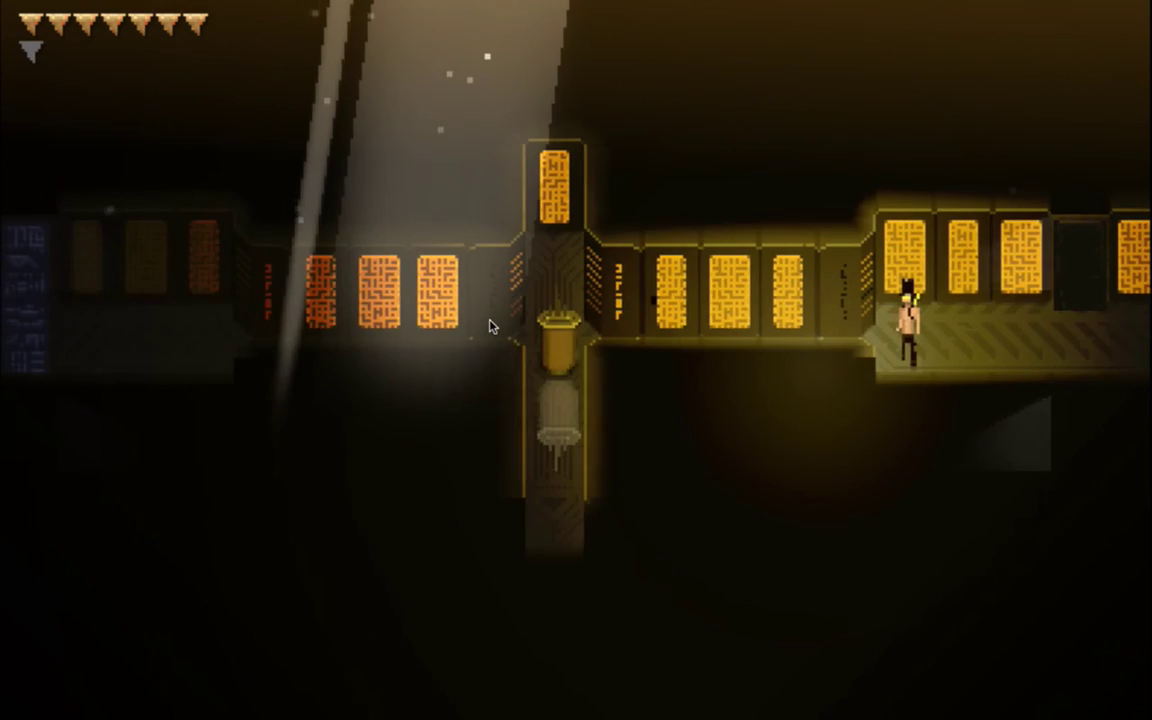
key("super+q")
key("super+Tab")
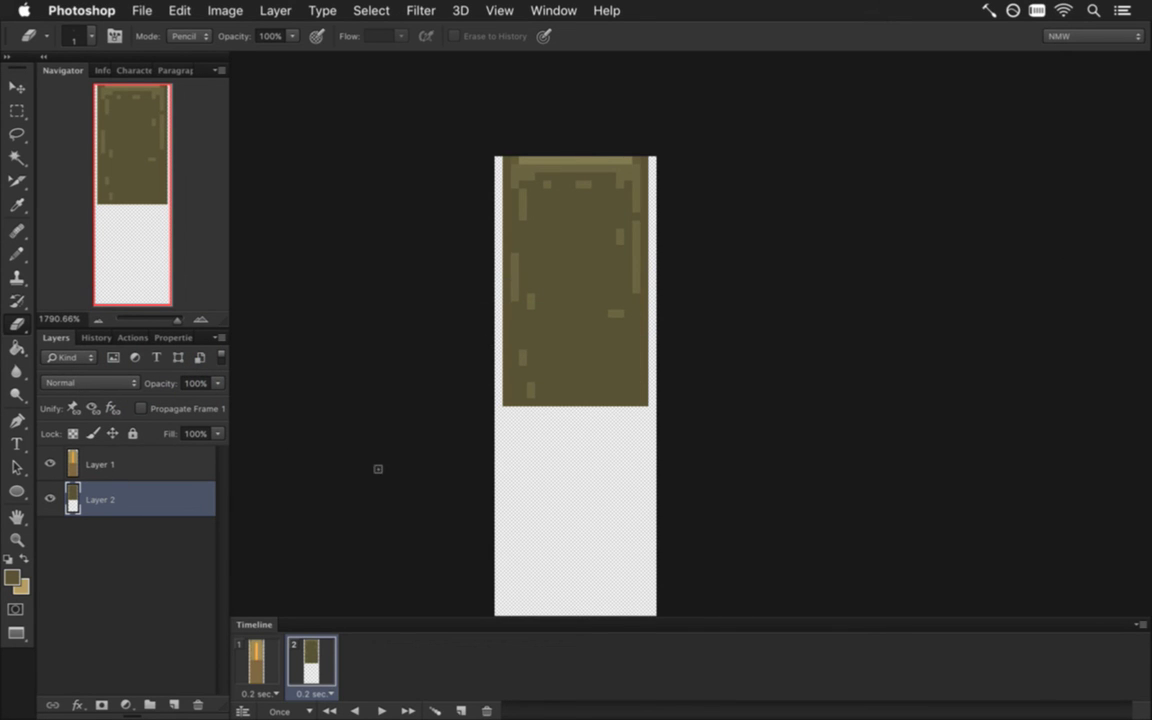
Pencil dark olive into the empty columns on both sides of Layer 2's panel in frame 2 and erase the panel's bottom pixel row
key("i")
key("b")
left_click_drag(498, 405, 497, 157)
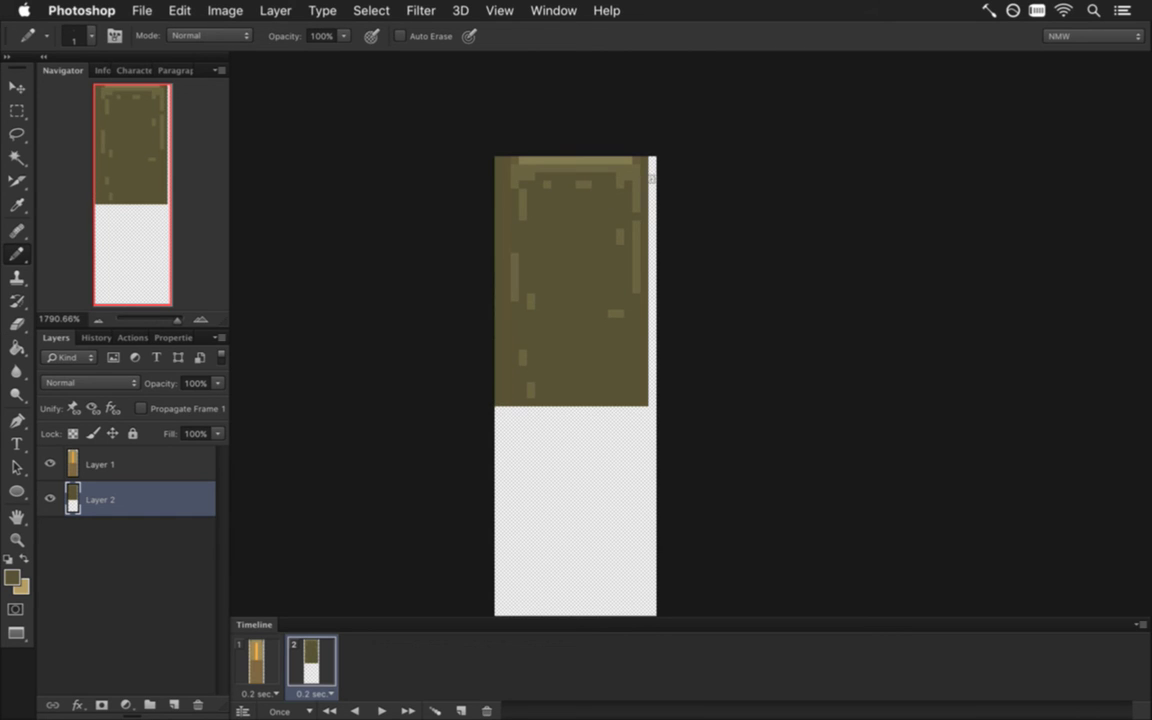
left_click_drag(652, 157, 652, 245)
mouse_move(652, 296)
left_mouse_down()
mouse_move(655, 404)
mouse_move(496, 402)
left_mouse_up()
key("e")
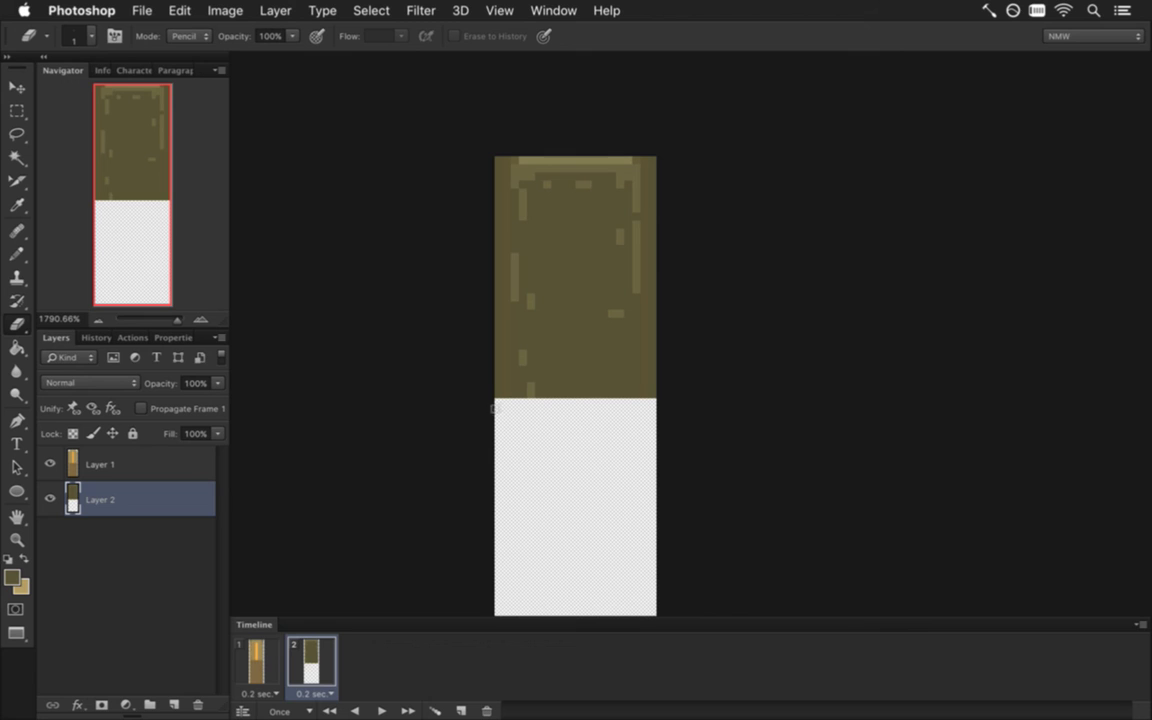
Compare frames 1 and 2 of 8DoorE1Open.psd and render them as a PNG sequence over the existing files
left_click(257, 662)
left_click(298, 663)
key("super+alt+shift+r")
key("Return")
key("Return")
Run the game from Xcode, turn god mode off, check how the east door opens and closes, and quit
key("super+Tab")
key("super+r")
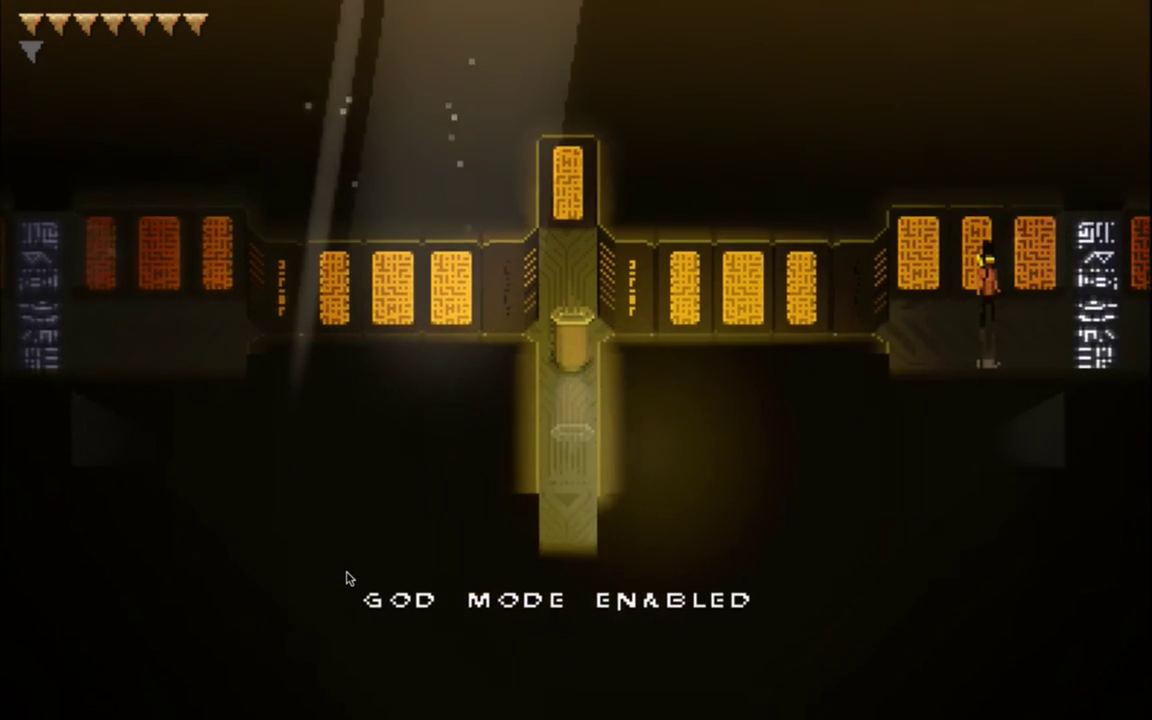
key("g")
key("w")
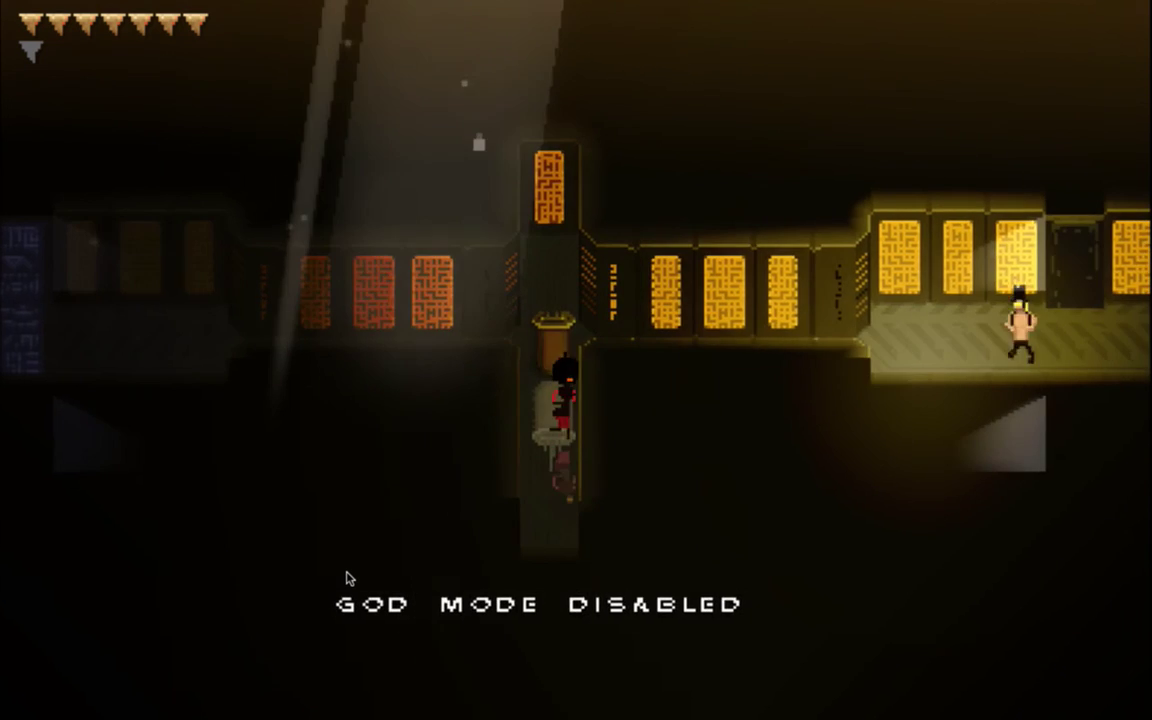
key("s")
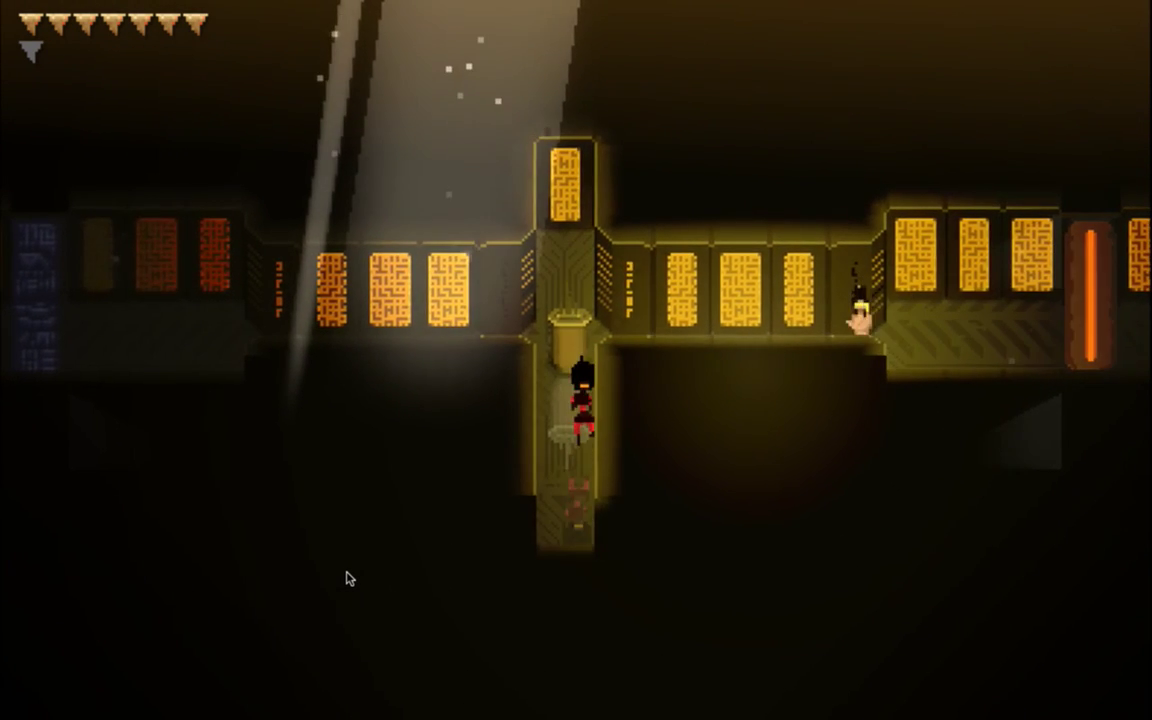
key("w")
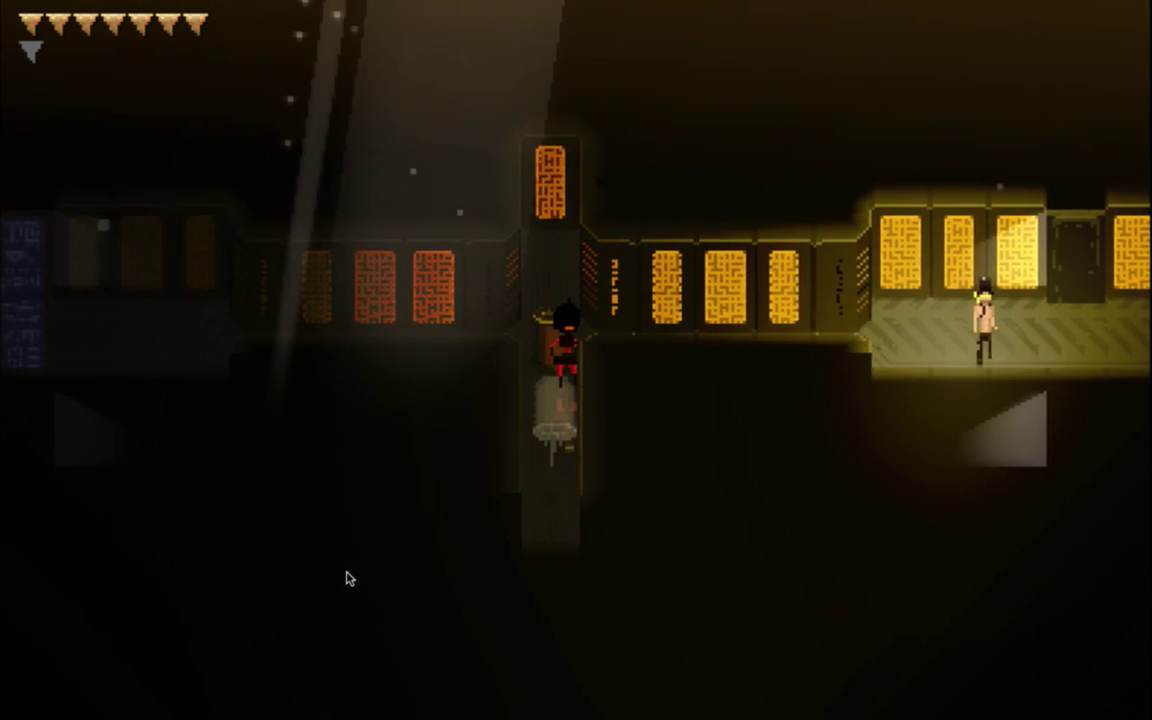
key("s")
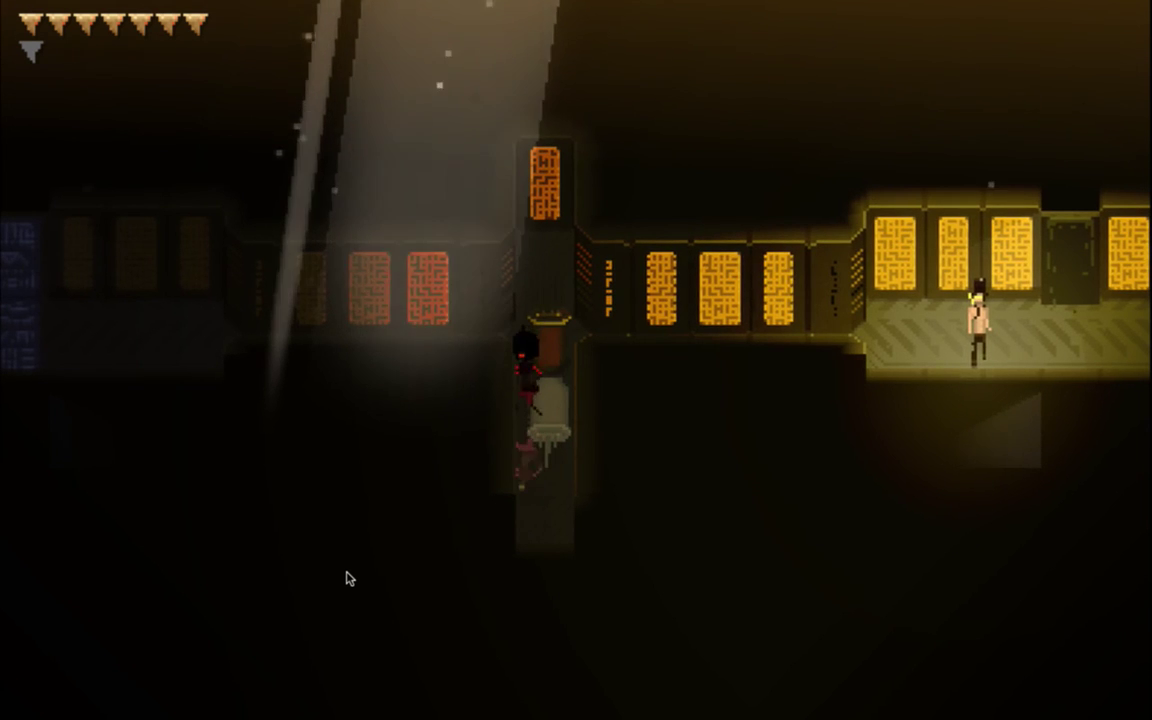
key("w")
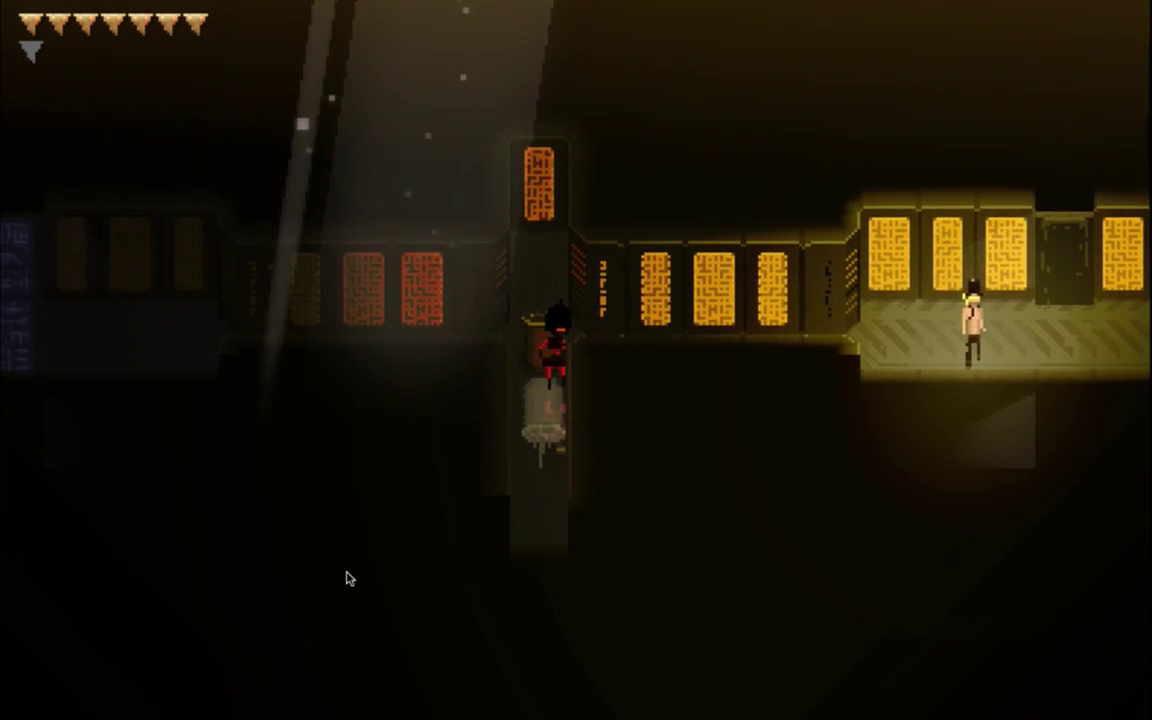
key("d")
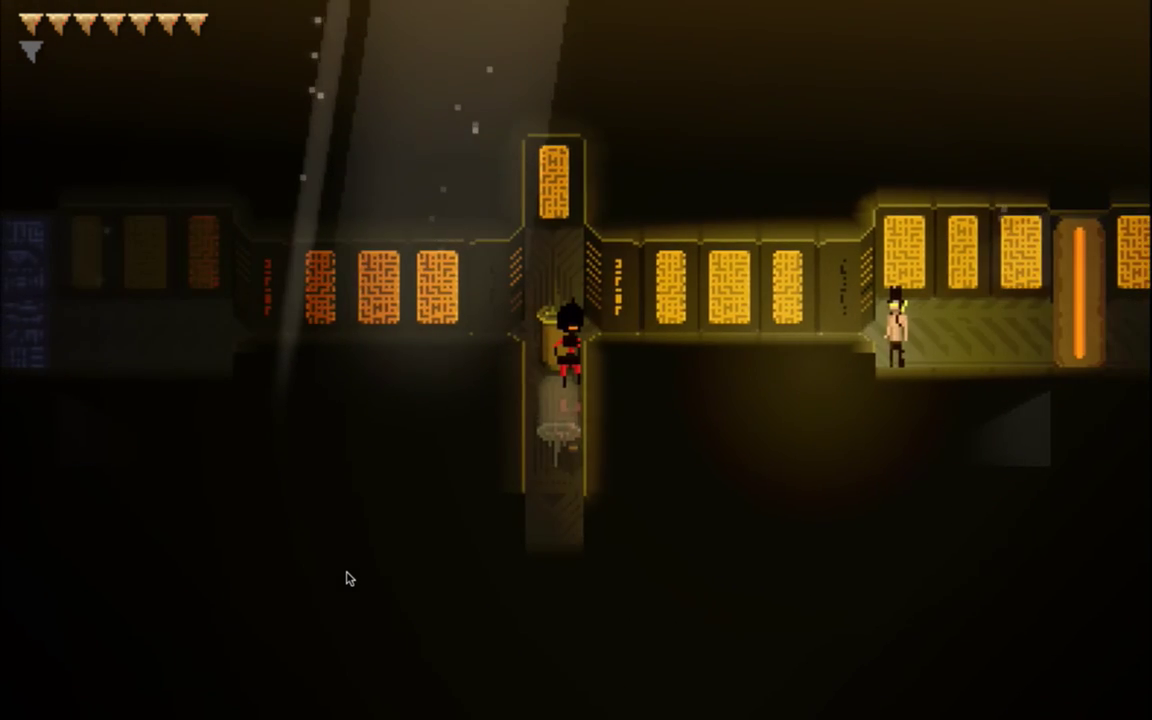
key("s")
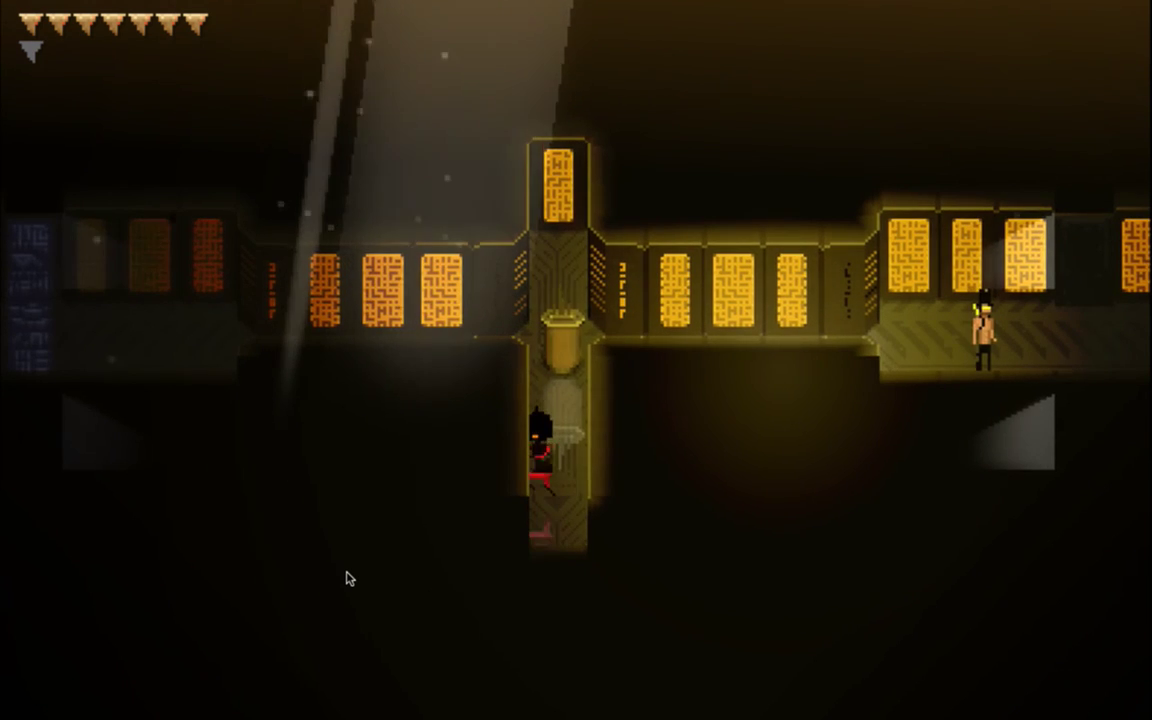
key("w")
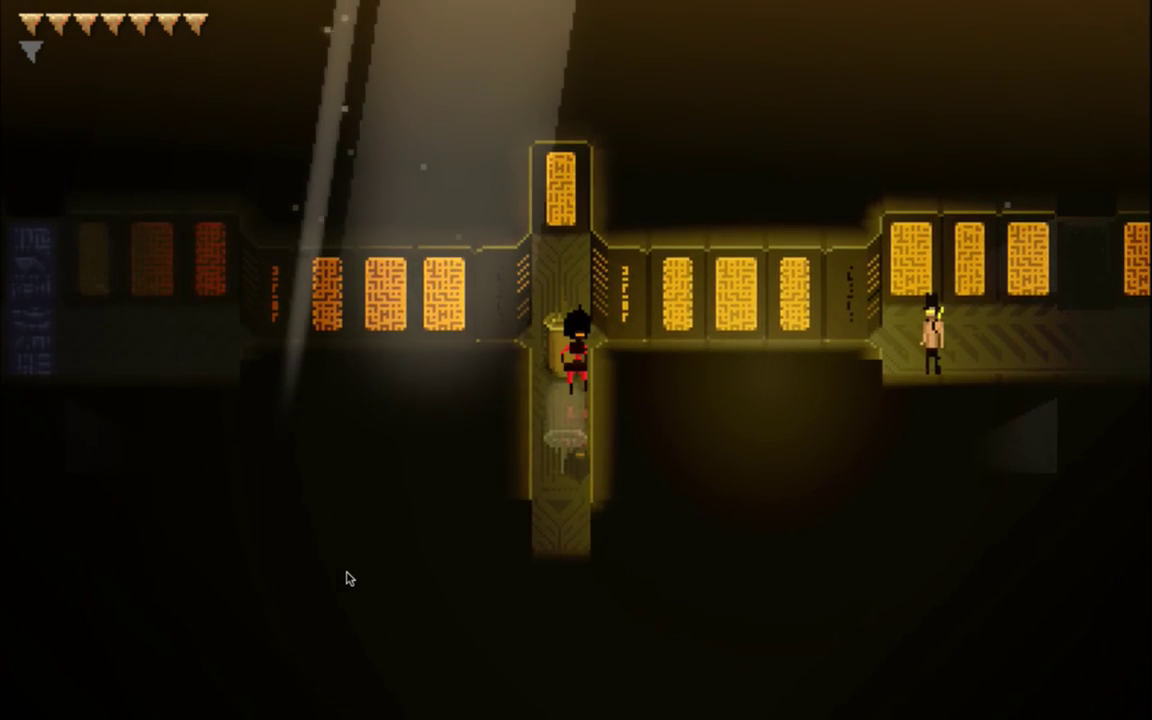
key("super+q")
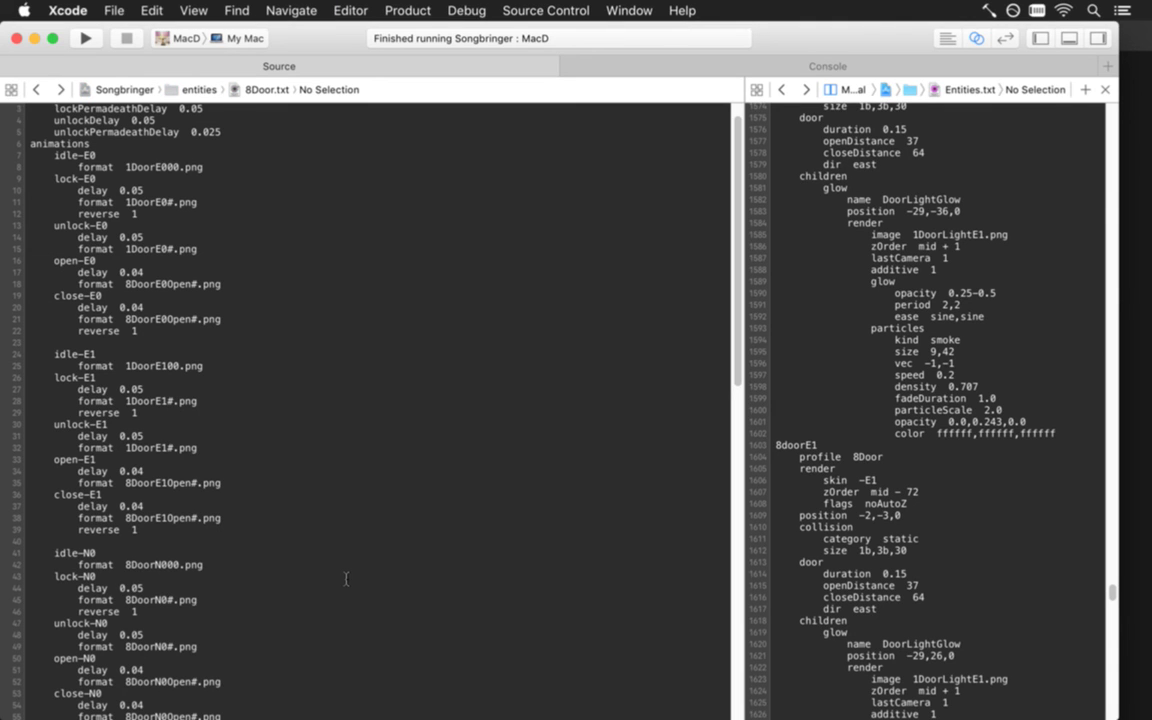
Change the y offset in the 8doorE0 position line of Entities.txt
key("Up")
key("Up")
key("Up")
key("Up")
key("Up")
key("Up")
key("Up")
key("Up")
key("Up")
key("Up")
key("Up")
key("Up")
key("Up")
key("Up")
key("Up")
key("Up")
key("Up")
key("Up")
key("Up")
key("Up")
key("Down")
key("Down")
key("Down")
key("Down")
key("Down")
key("Down")
key("Down")
key("Down")
key("Down")
key("Down")
key("Down")
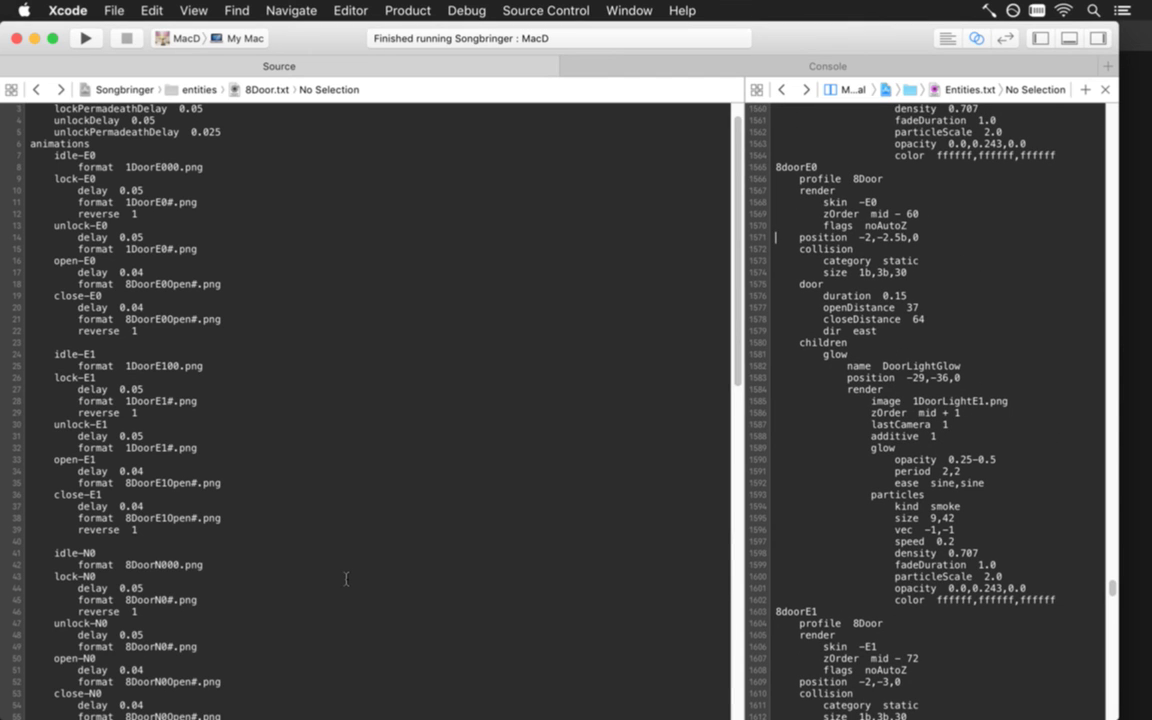
key("Right")
key("Right")
key("Right")
key("Right")
key("Right")
key("Right")
key("Right")
key("Right")
key("Right")
key("Right")
key("Right")
key("Right")
key("Right")
key("Right")
key("Right")
key("Right")
key("Right")
key("Right")
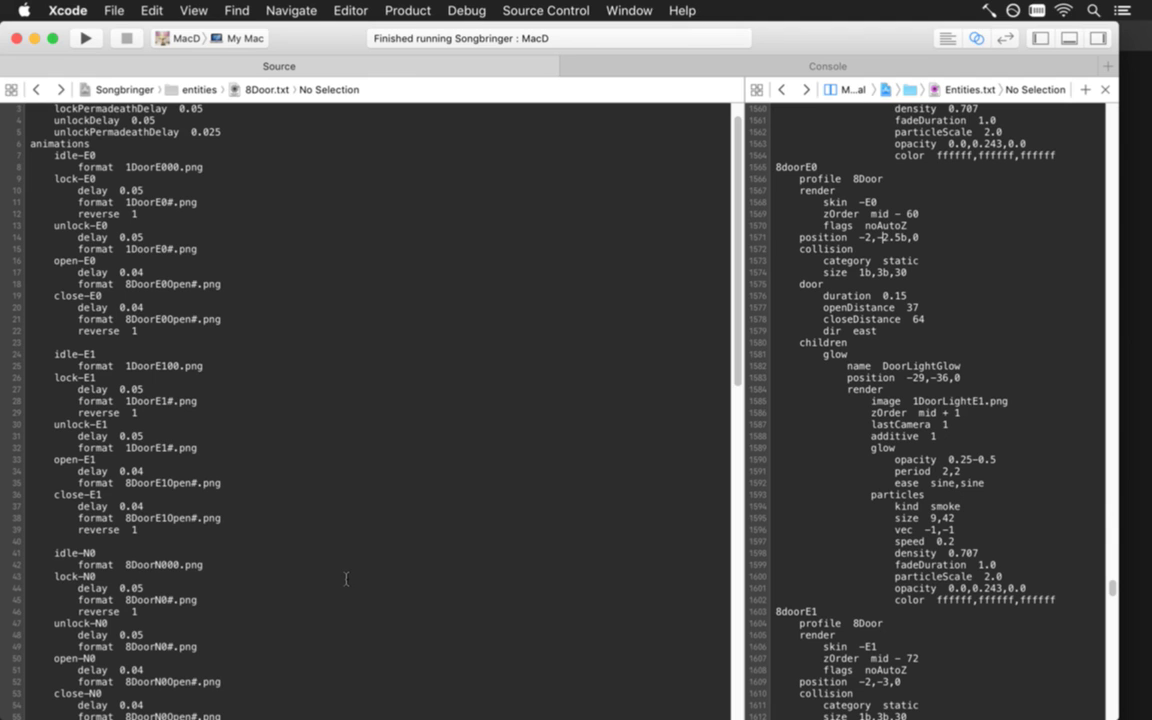
key("BackSpace")
type("9")
Set the y offset in the 8doorE1 position line of Entities.txt to -2
key("Down")
key("Down")
key("Down")
key("Down")
key("Down")
key("Down")
key("Down")
key("Down")
key("Down")
key("Down")
key("Down")
key("Down")
key("Down")
key("Down")
key("Down")
key("Down")
key("Down")
key("Down")
key("Down")
key("Down")
key("Down")
type("5")
key("BackSpace")
key("BackSpace")
type("2")
Run the game with god mode off, check the repositioned east door as it opens and closes, quit, and return to Photoshop
key("super+r")
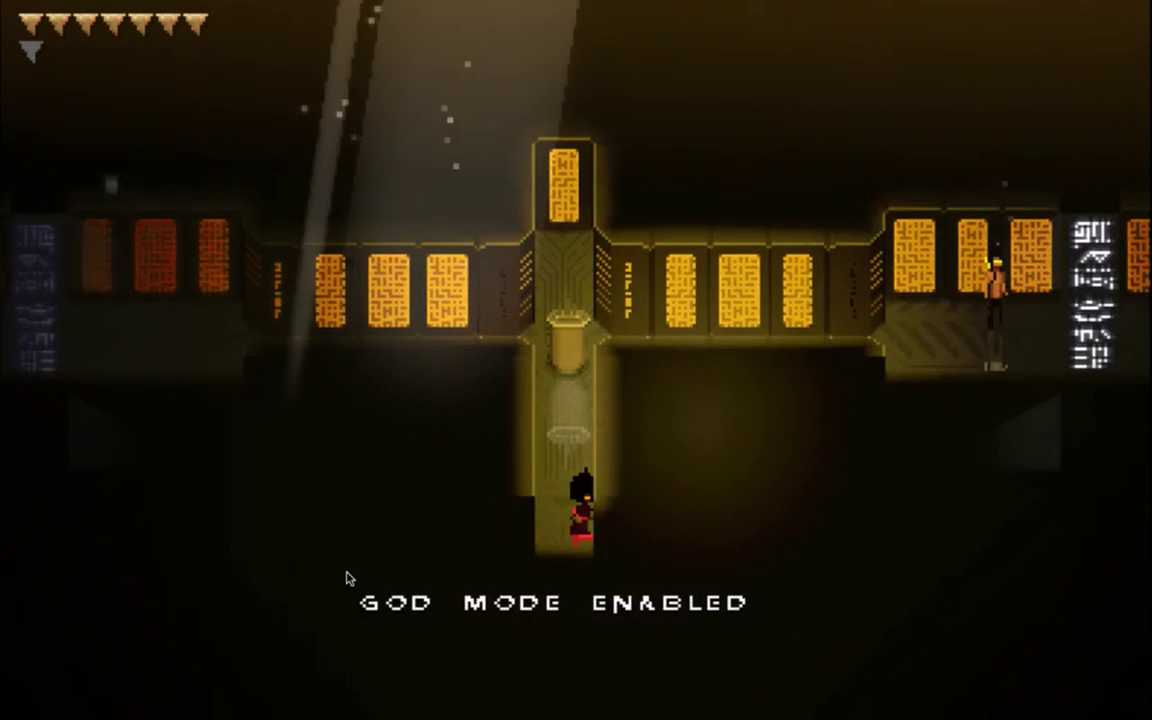
key("g")
key("w")
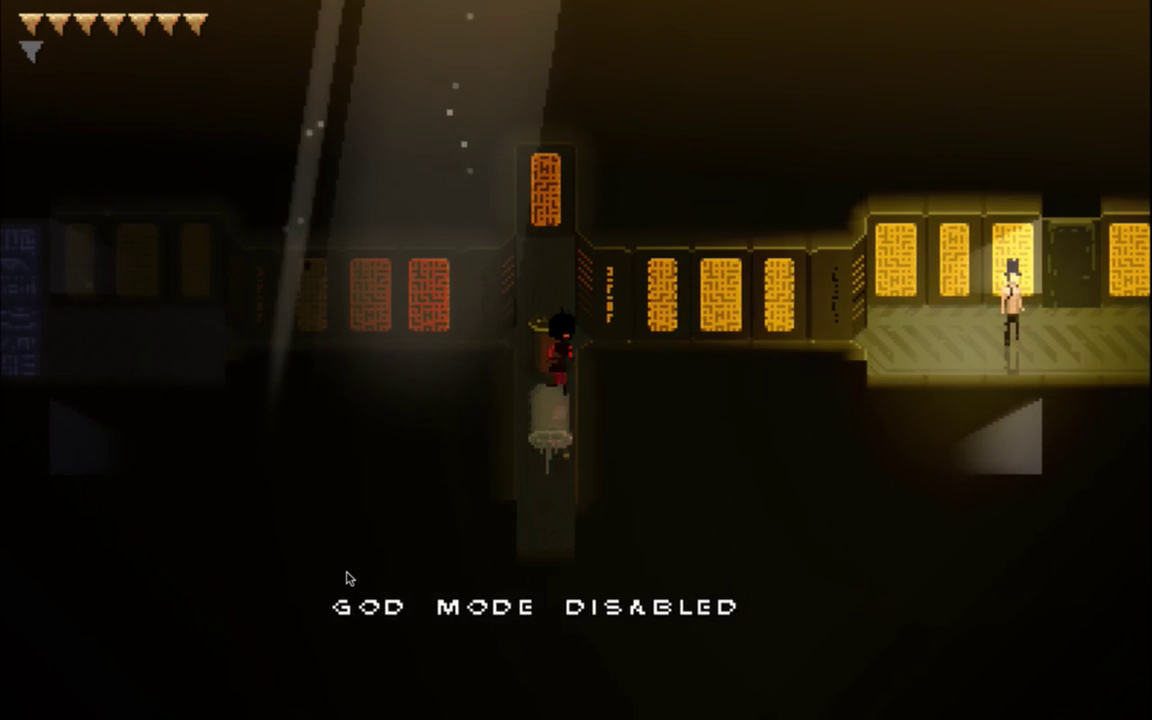
key("s")
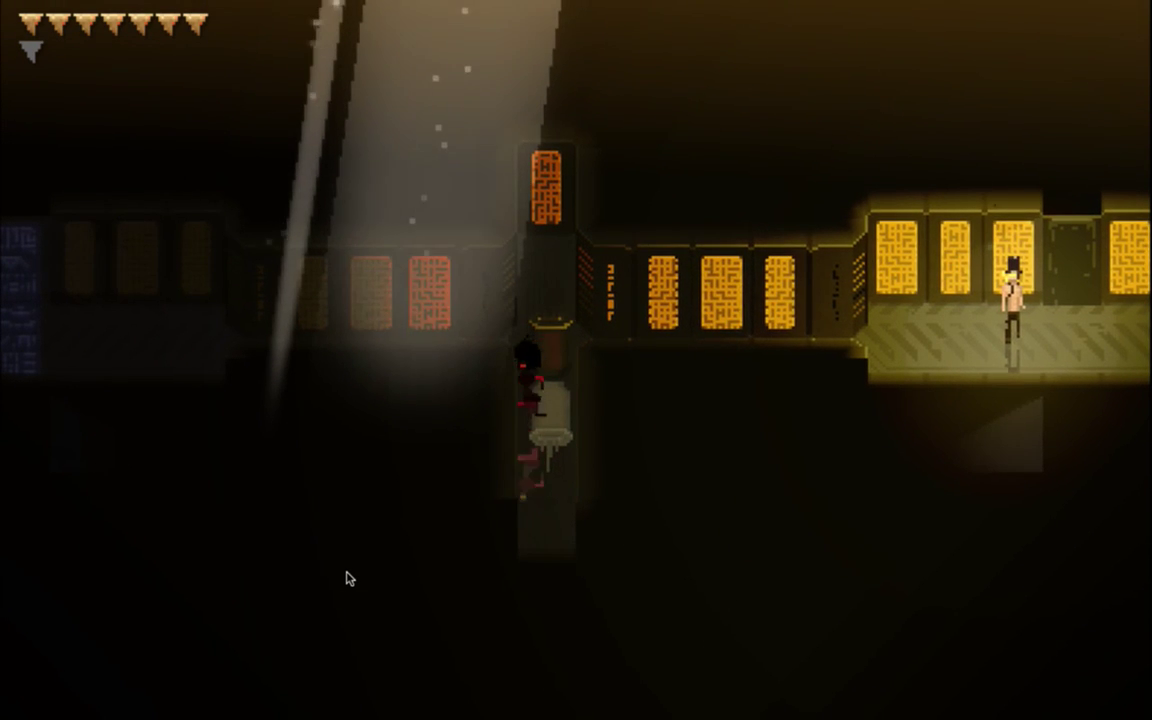
key("w")
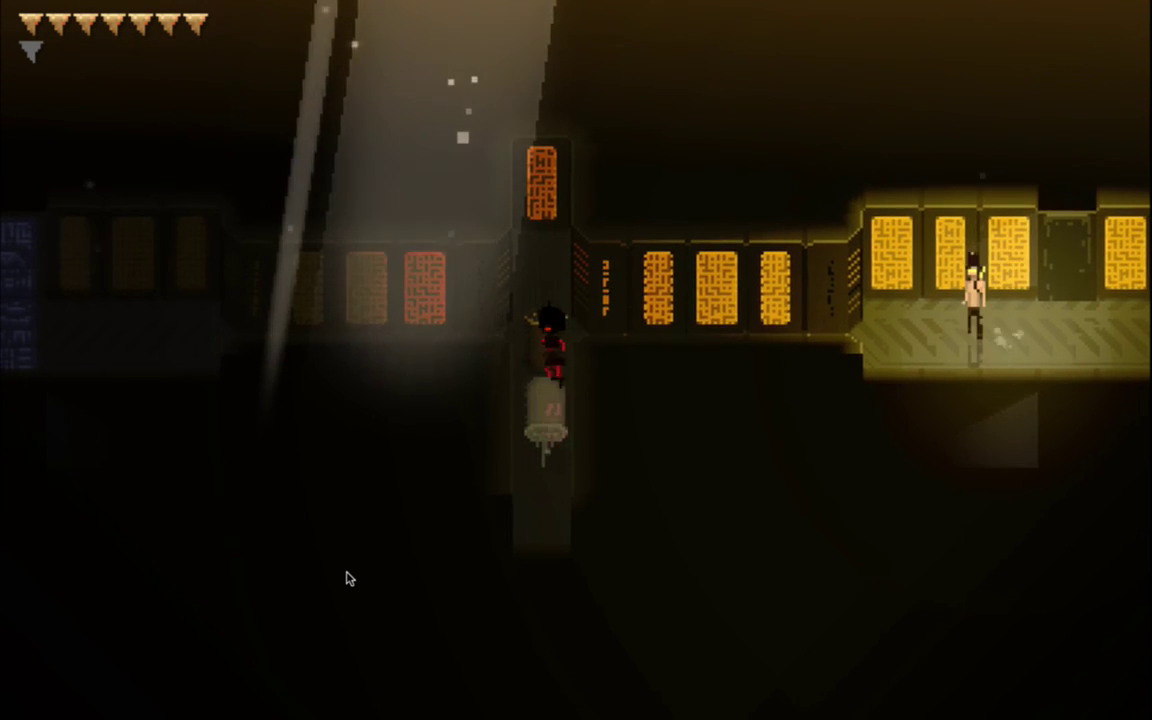
key("s")
key("w")
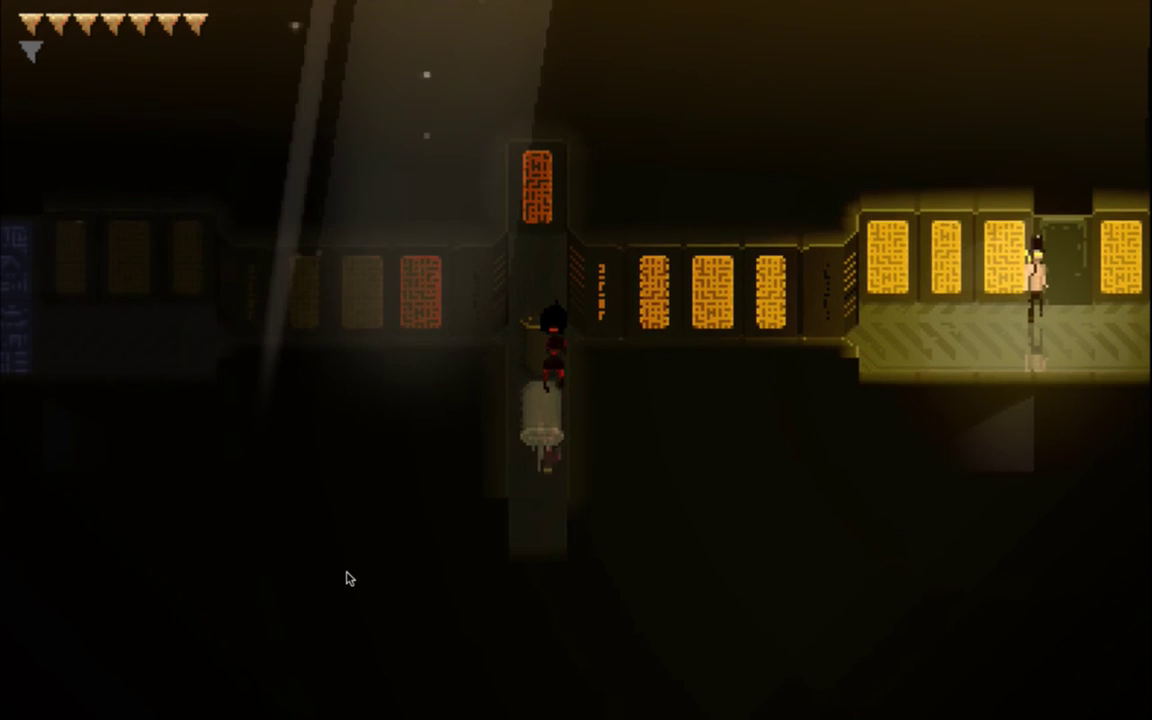
key("s")
key("w")
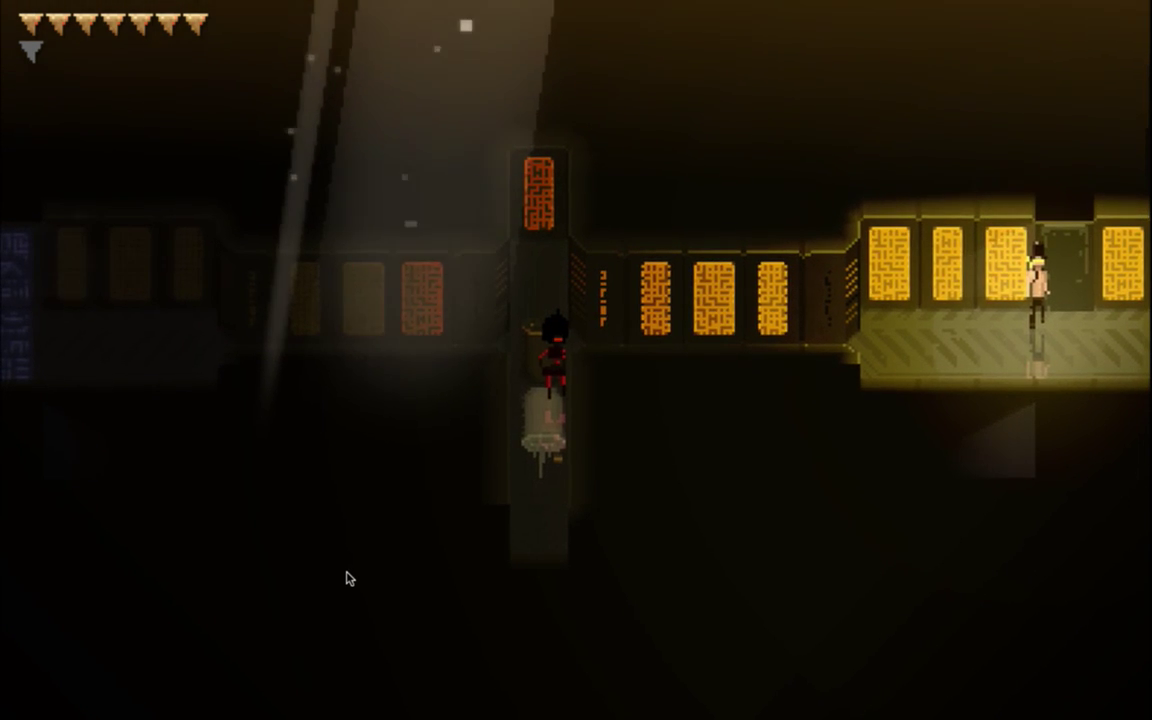
key("s")
key("super+q")
key("super+Tab")
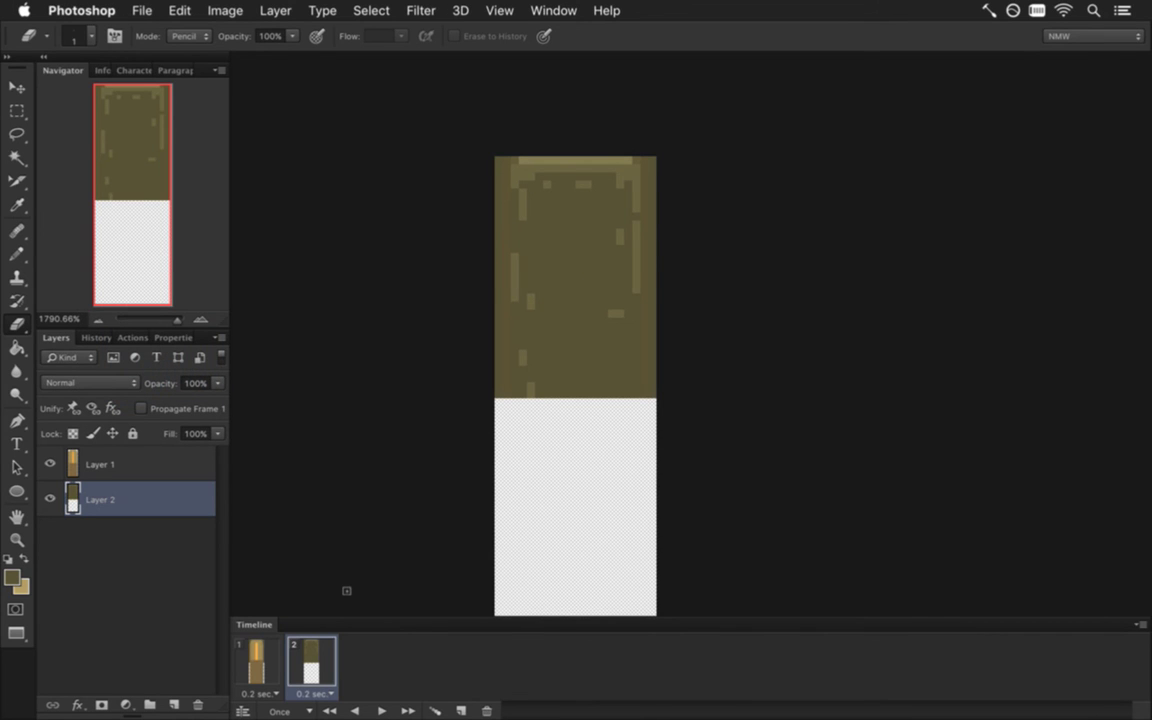
Switch to 8Wall.psd, compare frames 21 and 22, and sample the yellow of the glyph panel in frame 20
left_click(564, 9)
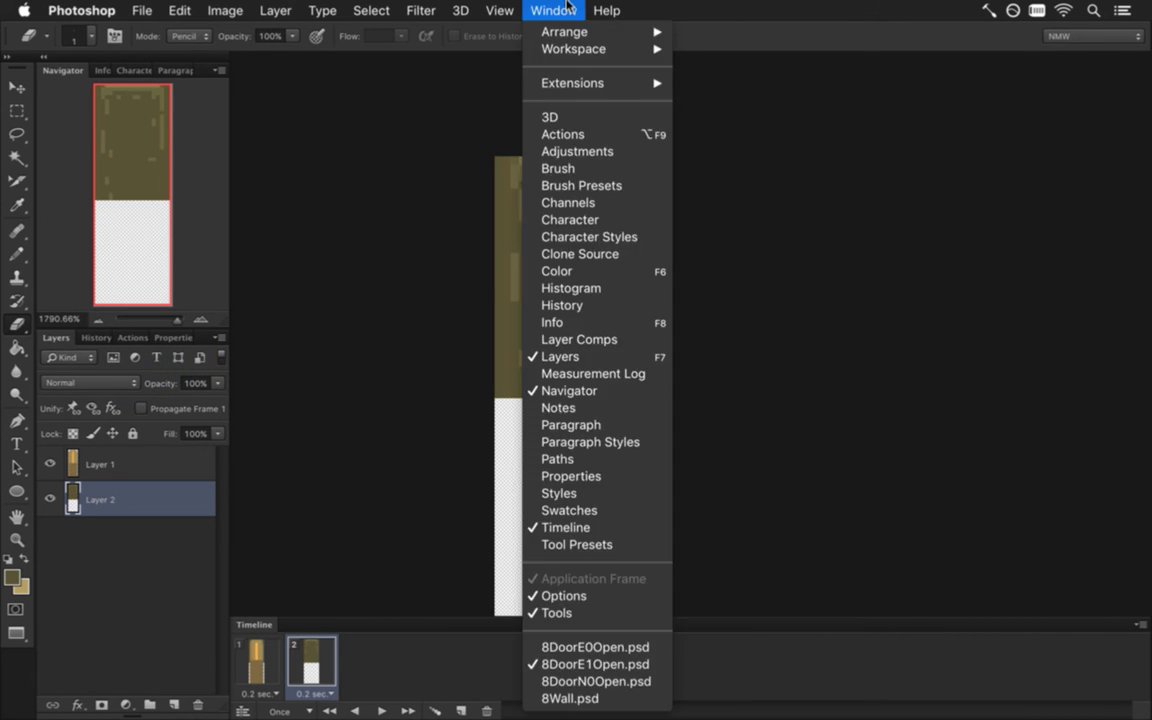
left_click(620, 697)
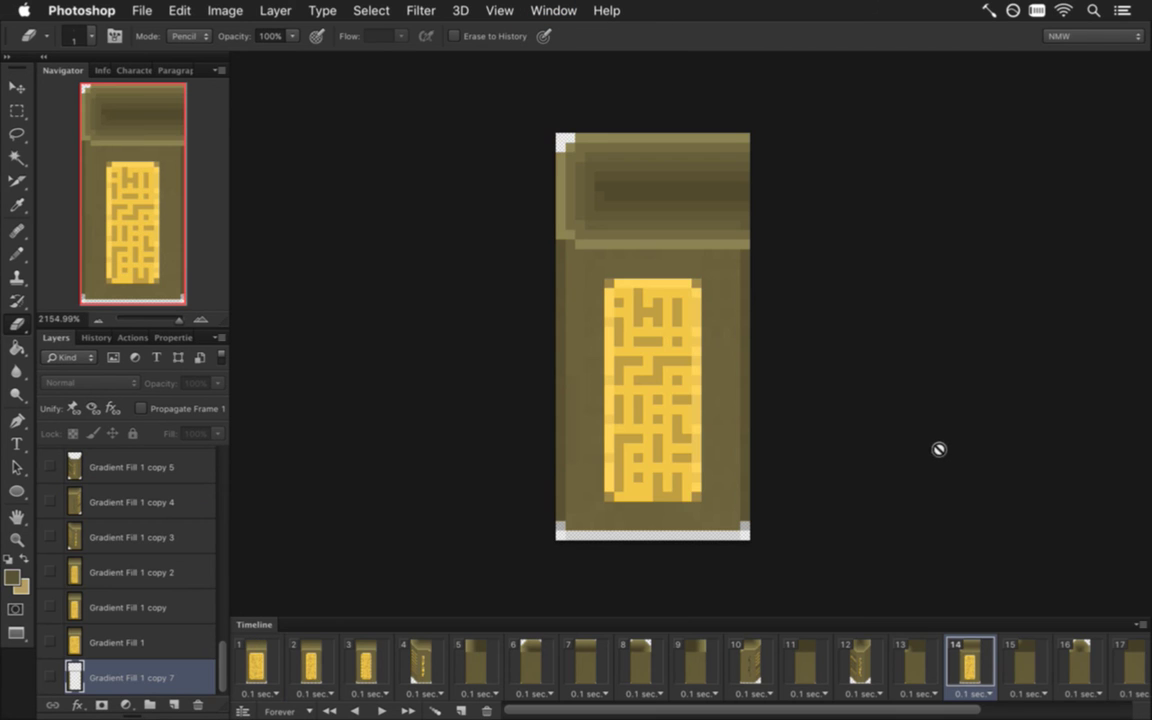
left_click(1082, 714)
left_click(1118, 678)
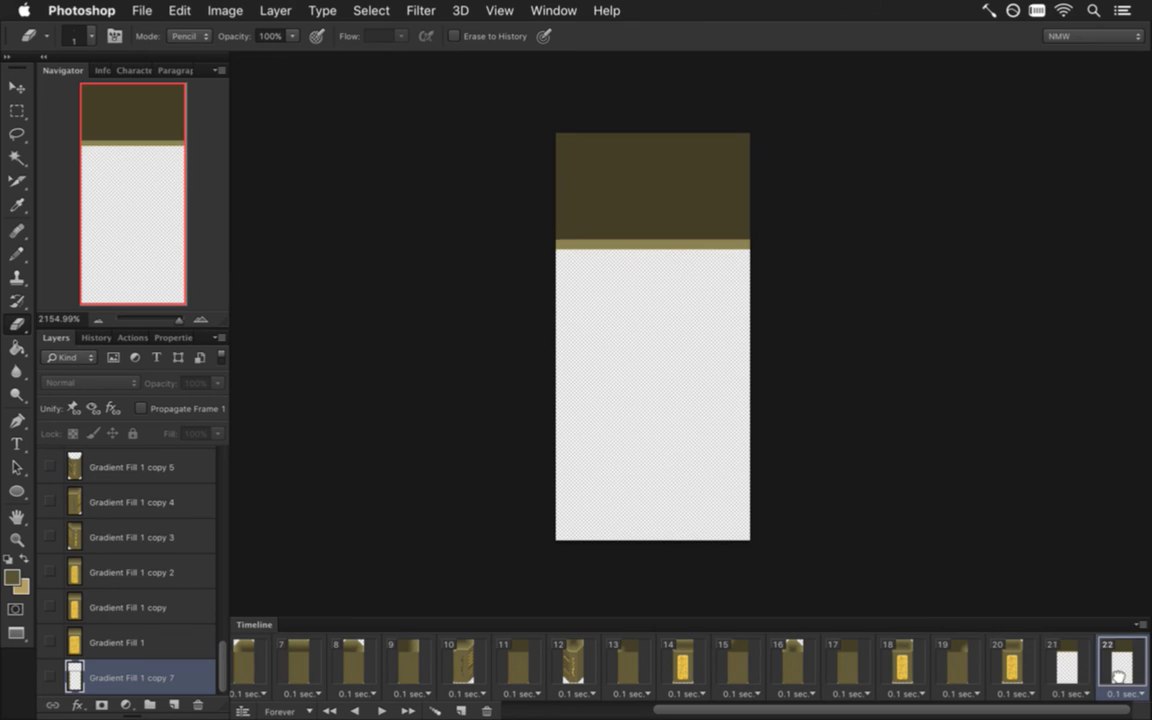
left_click(1085, 672)
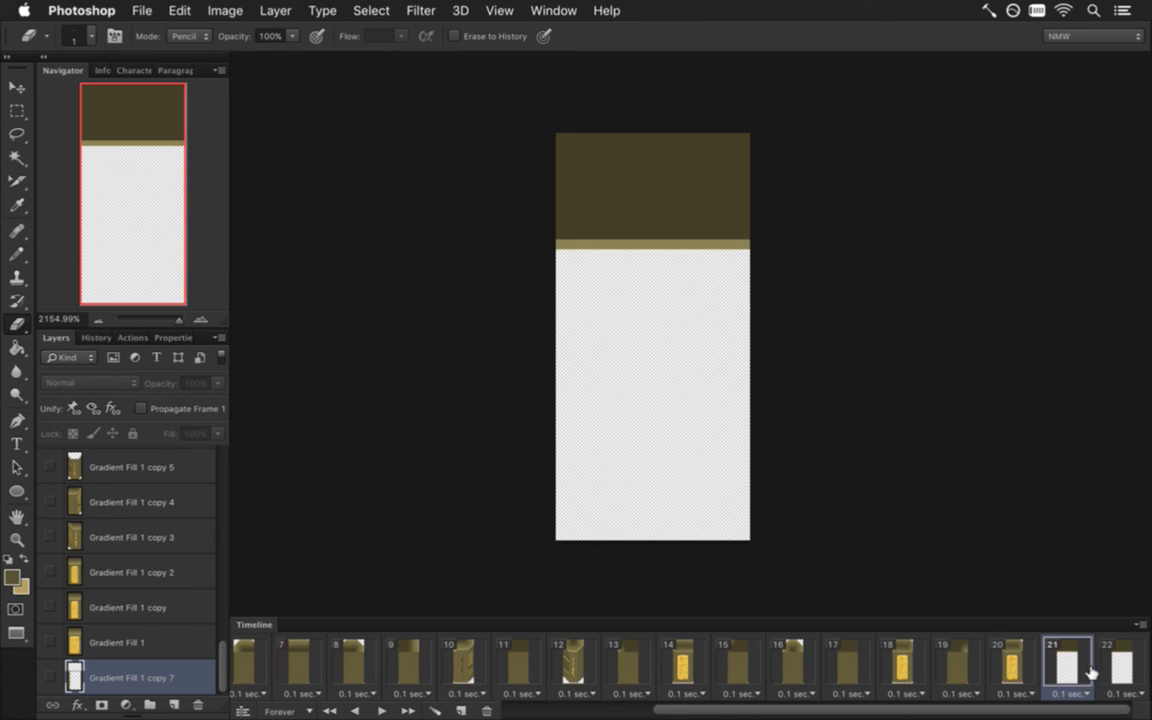
left_click(1106, 662)
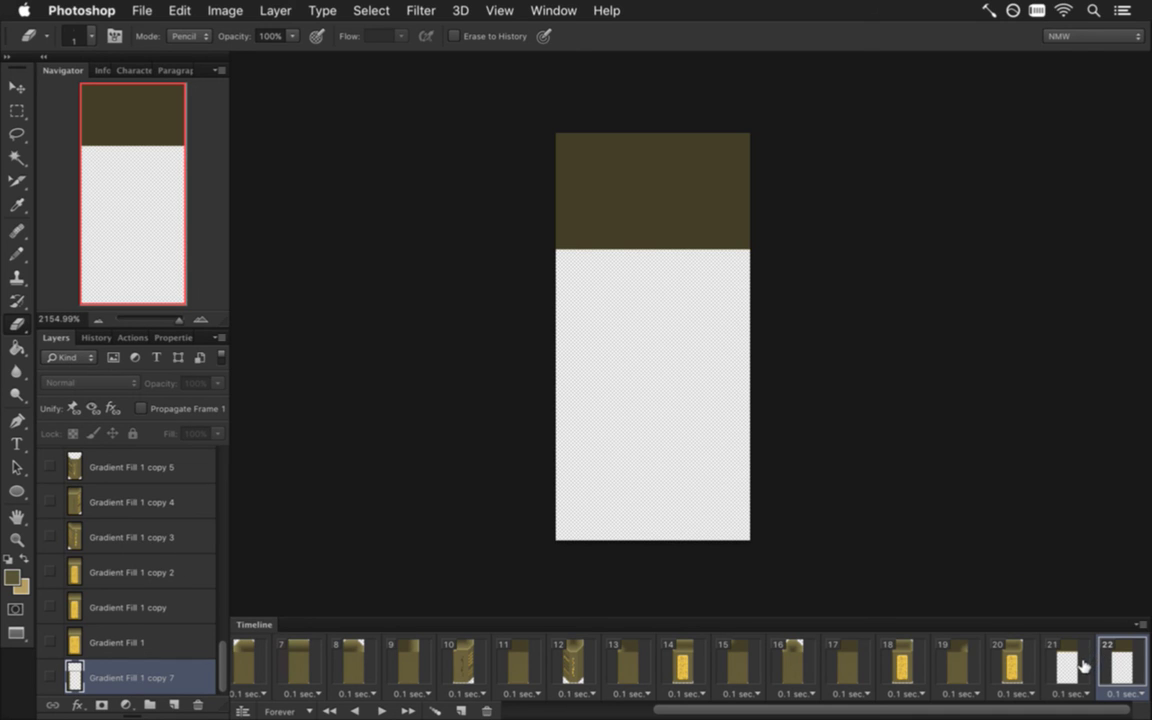
left_click(1012, 665)
key("i")
left_click(697, 321)
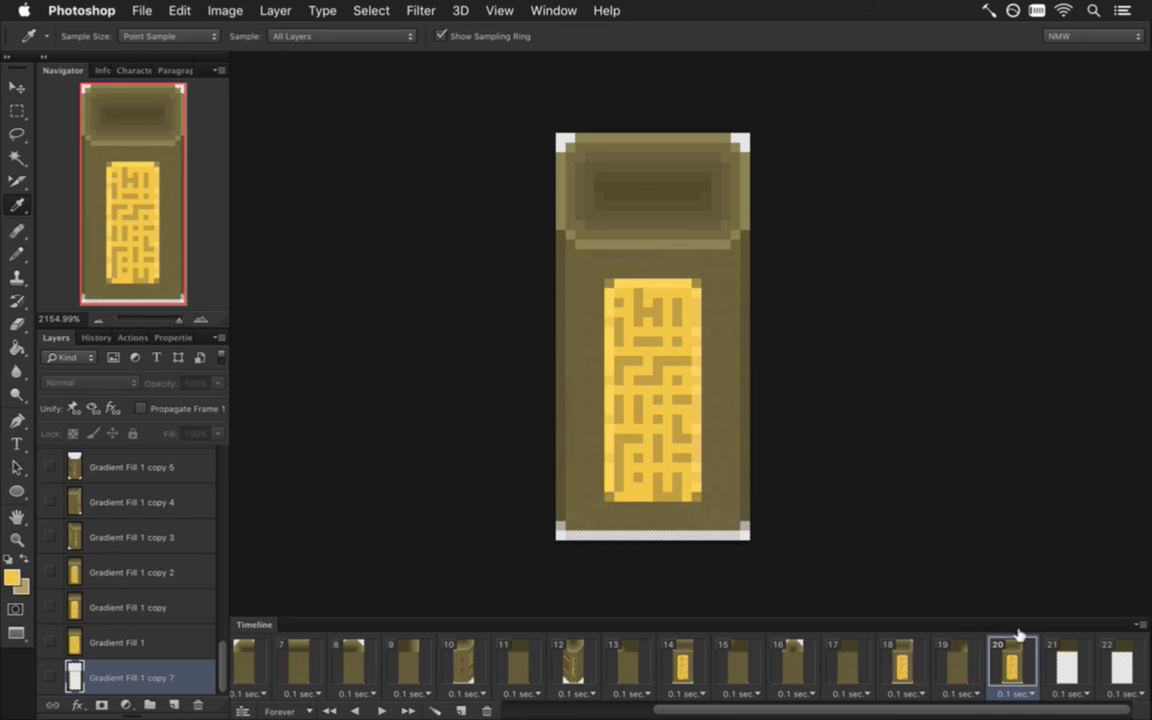
Pencil a yellow test mark near the lower edge of the dark band on layer 8 copy in frame 21
left_click(1064, 664)
key("b")
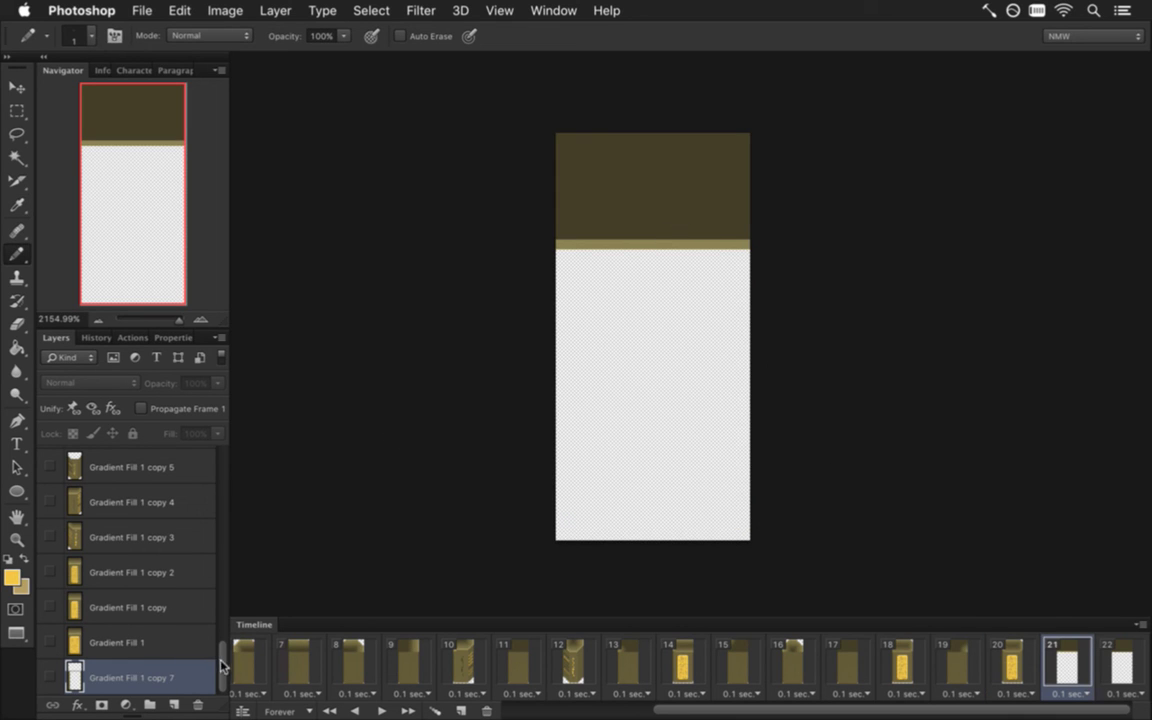
left_click_drag(222, 668, 202, 528)
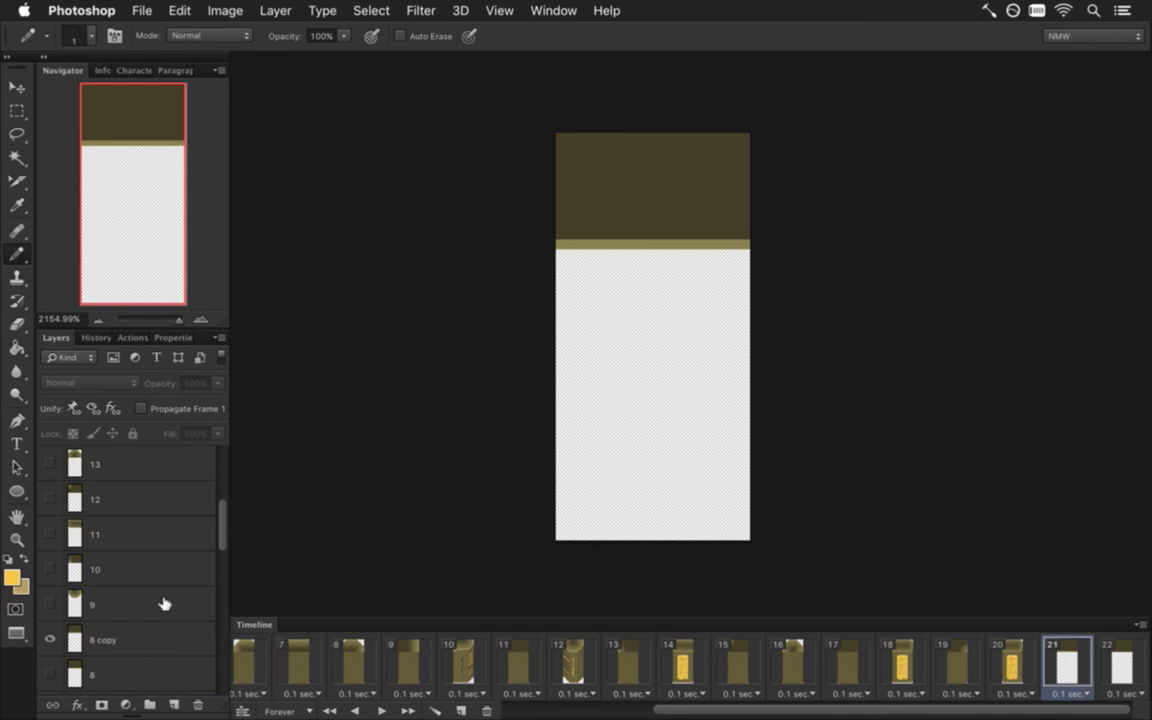
left_click(145, 645)
left_click(609, 235)
Draw a yellow dash about 4 pixels wide on layer 8's lower edge in frame 22 and render the 8Wall.png sequence
left_click(1104, 658)
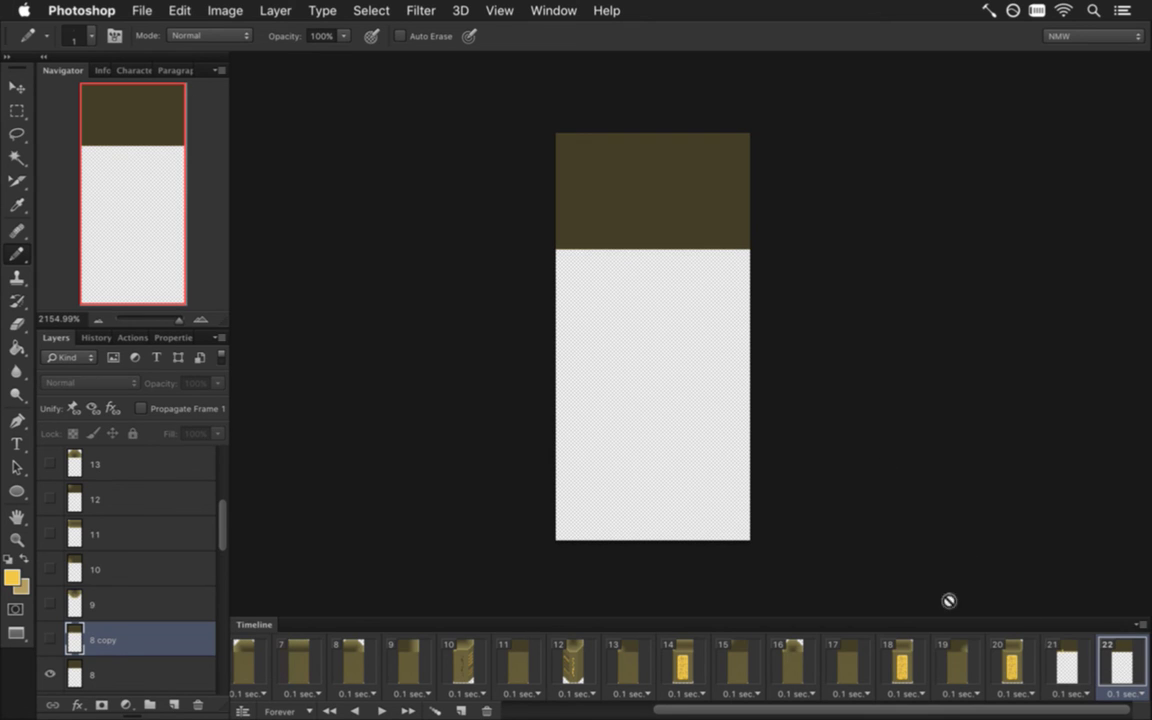
left_click(130, 674)
left_click(647, 244)
left_click(678, 244, "shift")
key("super+alt+shift+r")
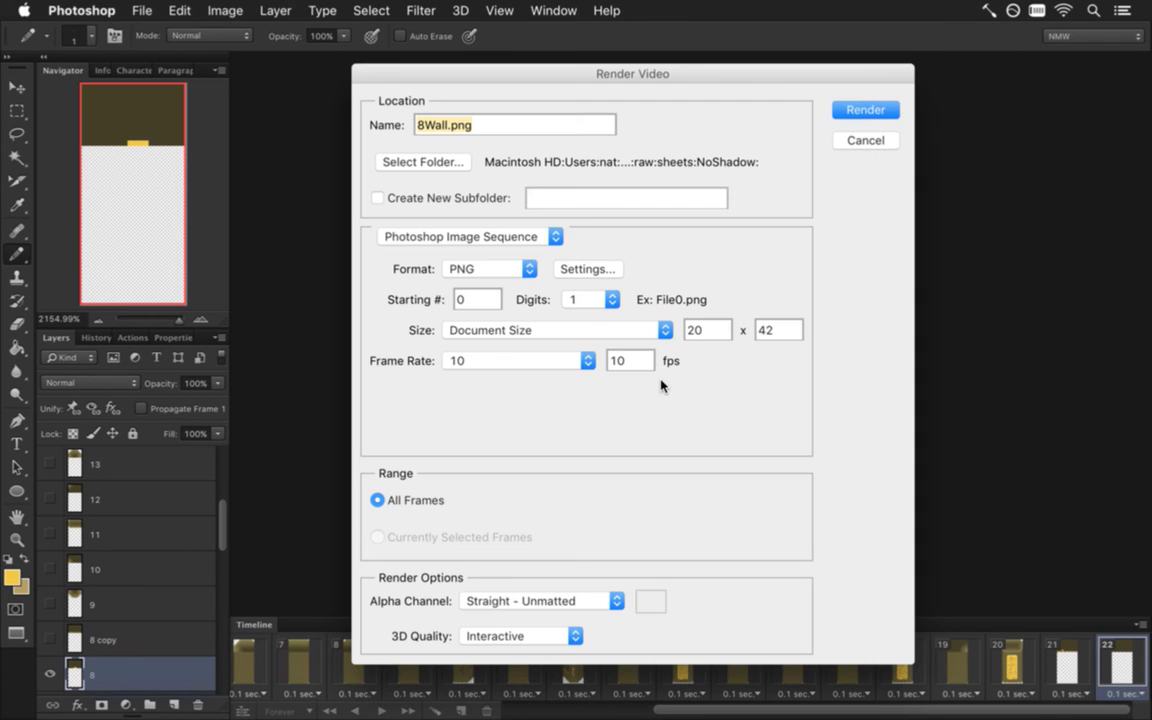
key("Return")
Run the game from Xcode, turn god mode off, check the yellow wall marks around the doors, quit, and return to Photoshop
key("super+Tab")
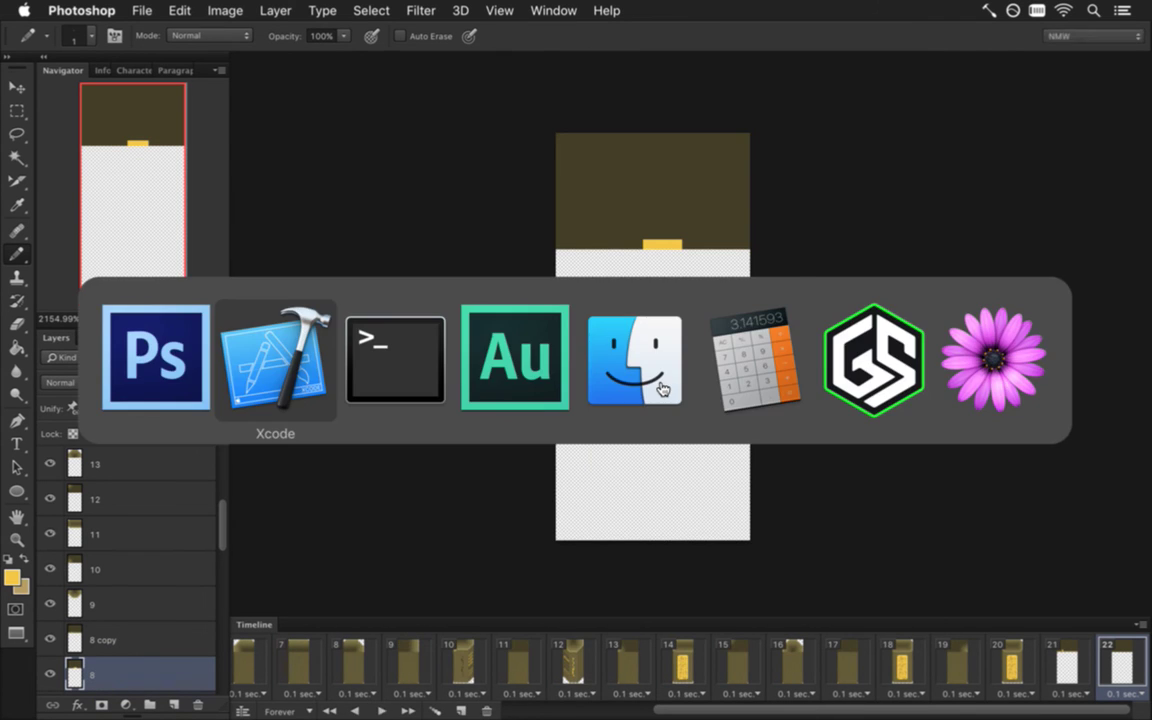
key("super+r")
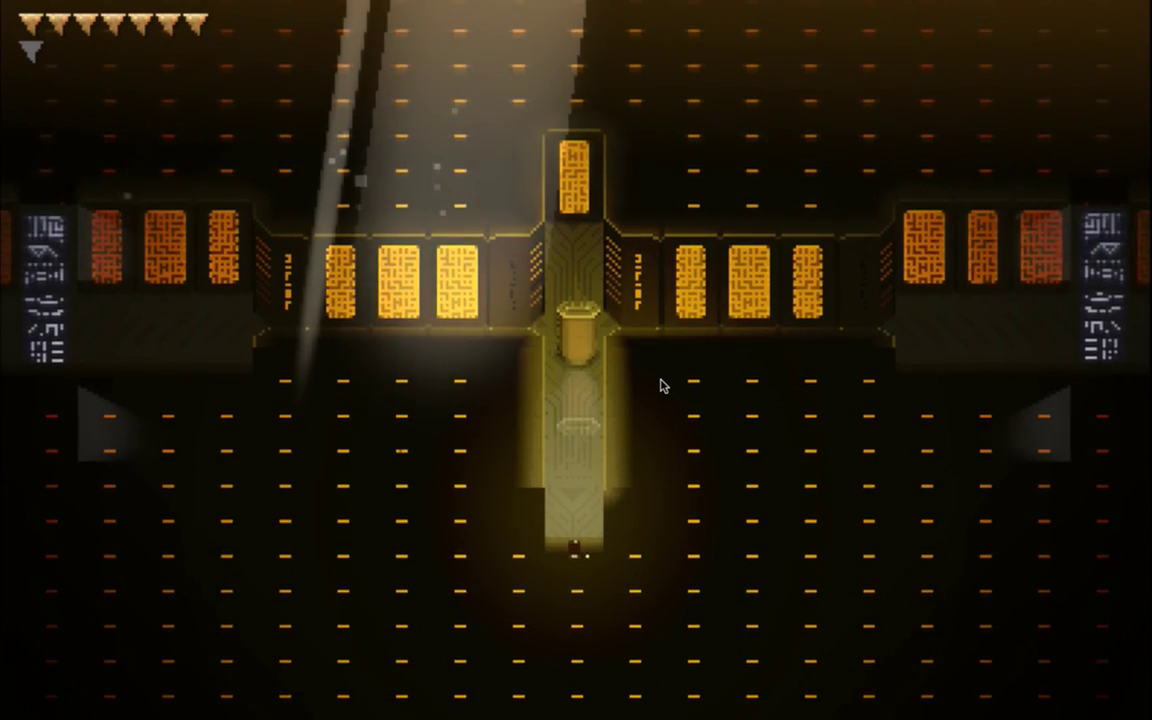
key("w")
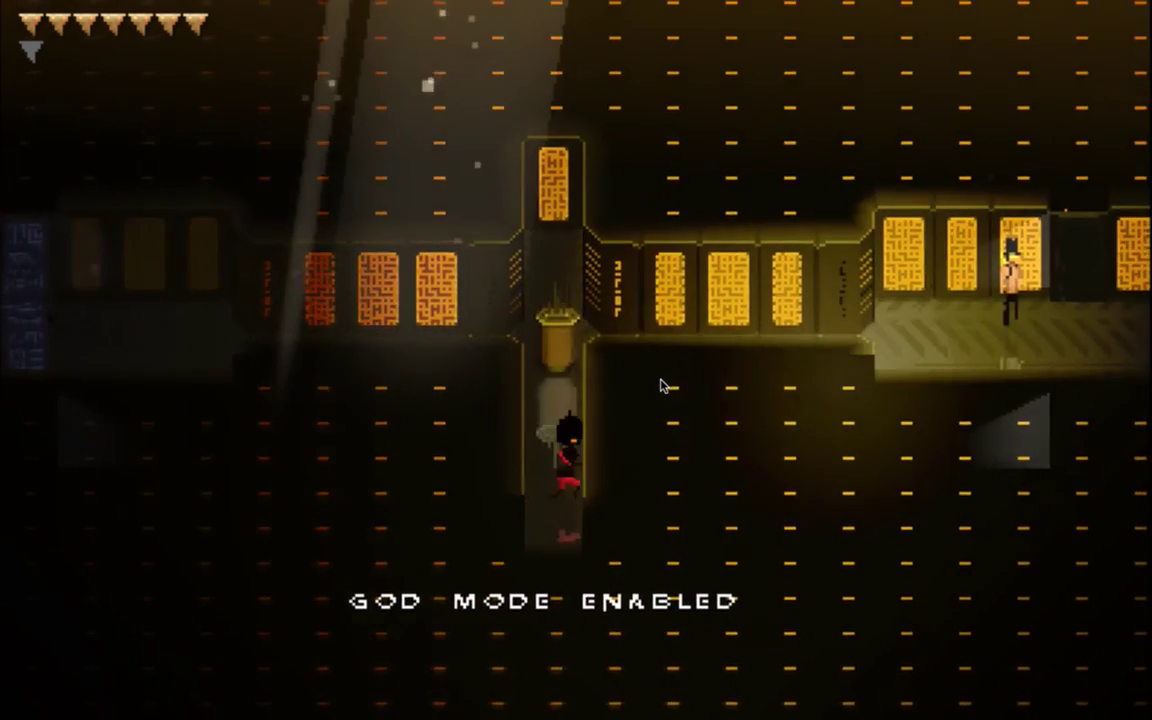
key("g")
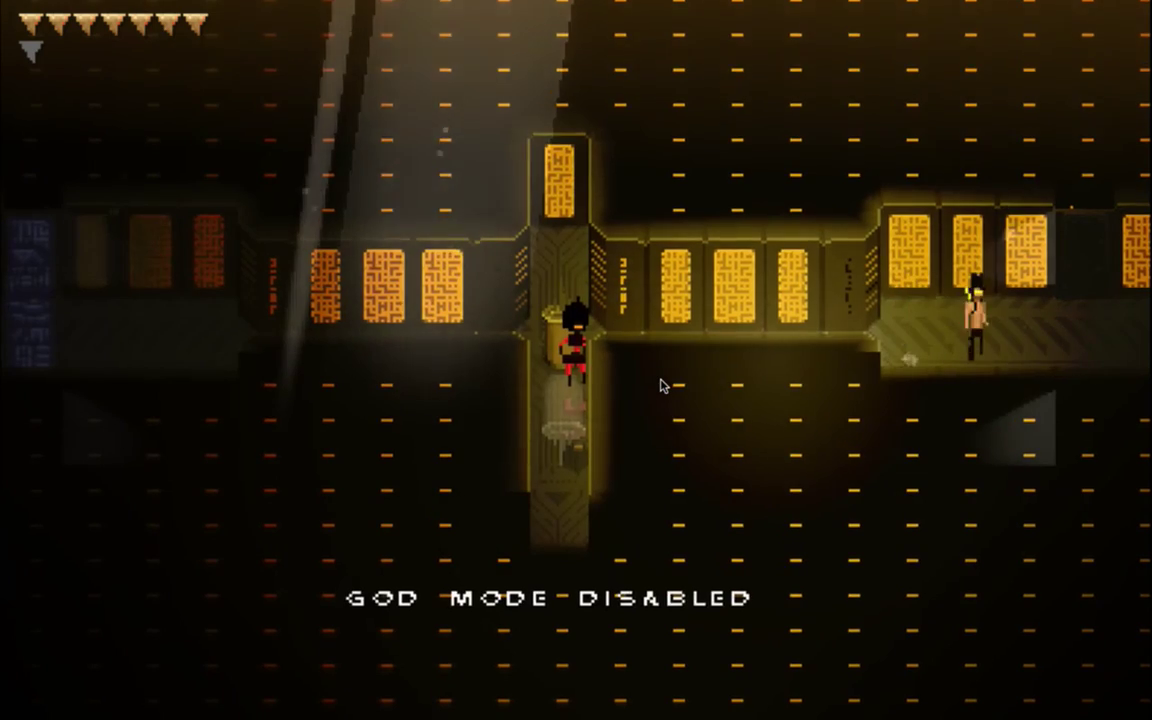
key("s")
key("w")
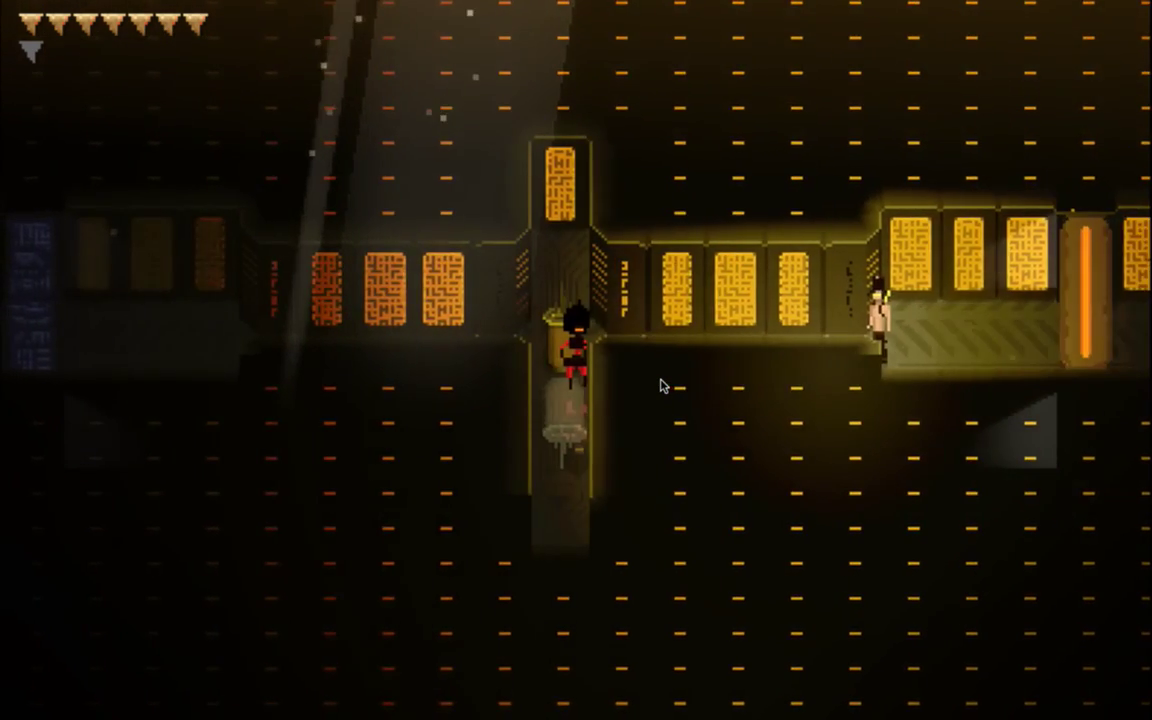
key("super+q")
key("super+Tab")
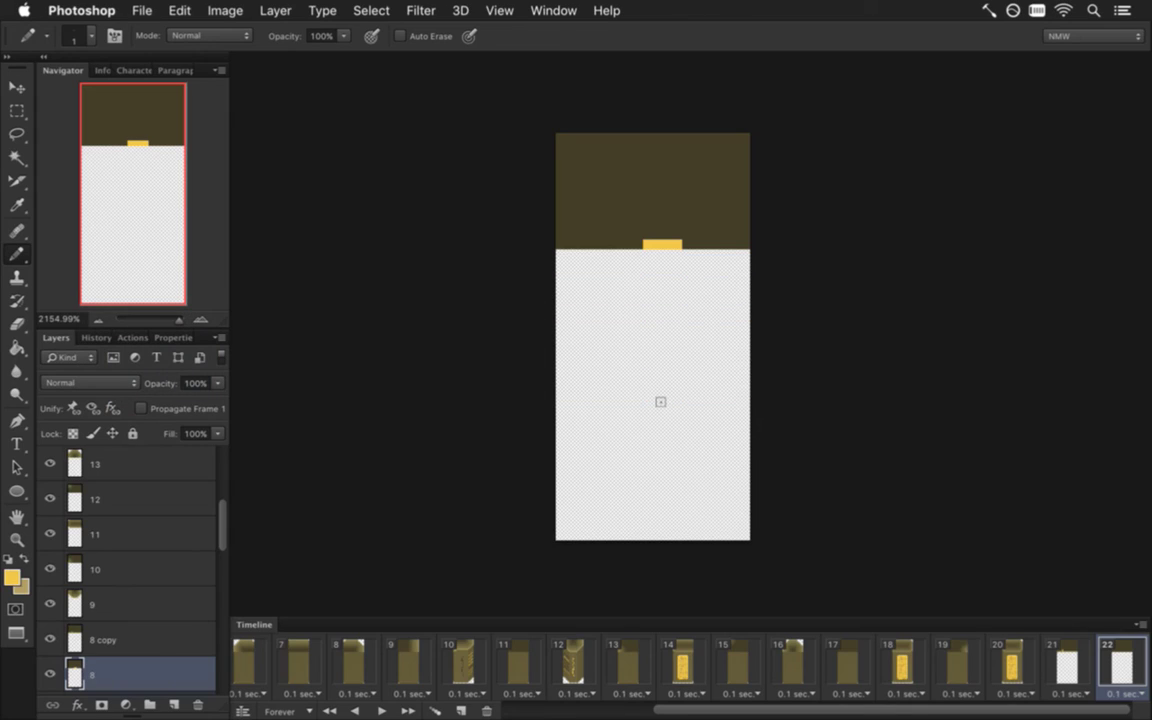
Undo the yellow dash in frame 22 and pencil sampled dark olive over the yellow mark on layer 8 copy in frame 21
key("super+z")
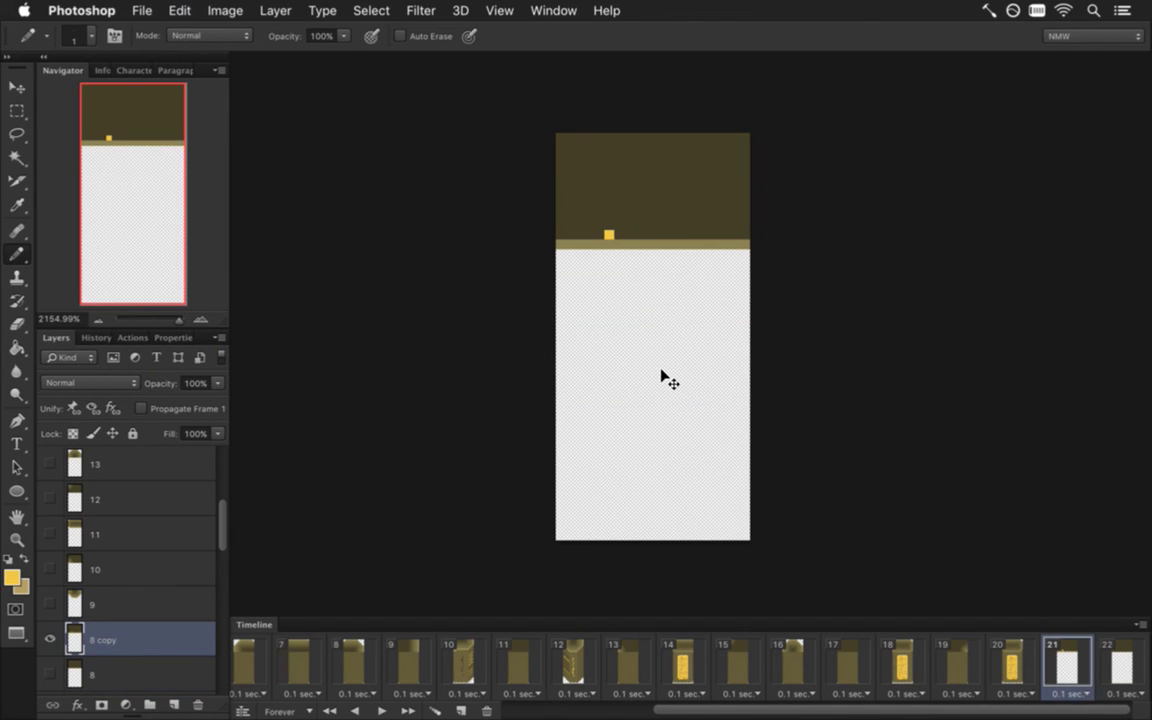
key("super+alt+z")
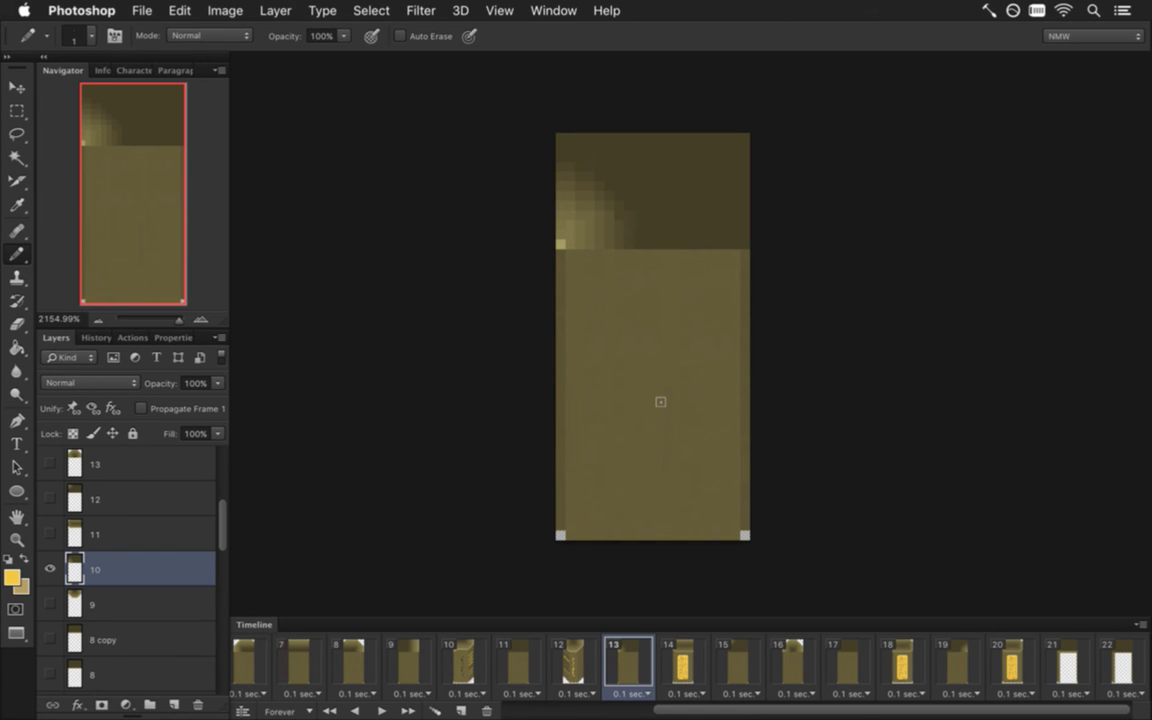
left_click(1088, 664)
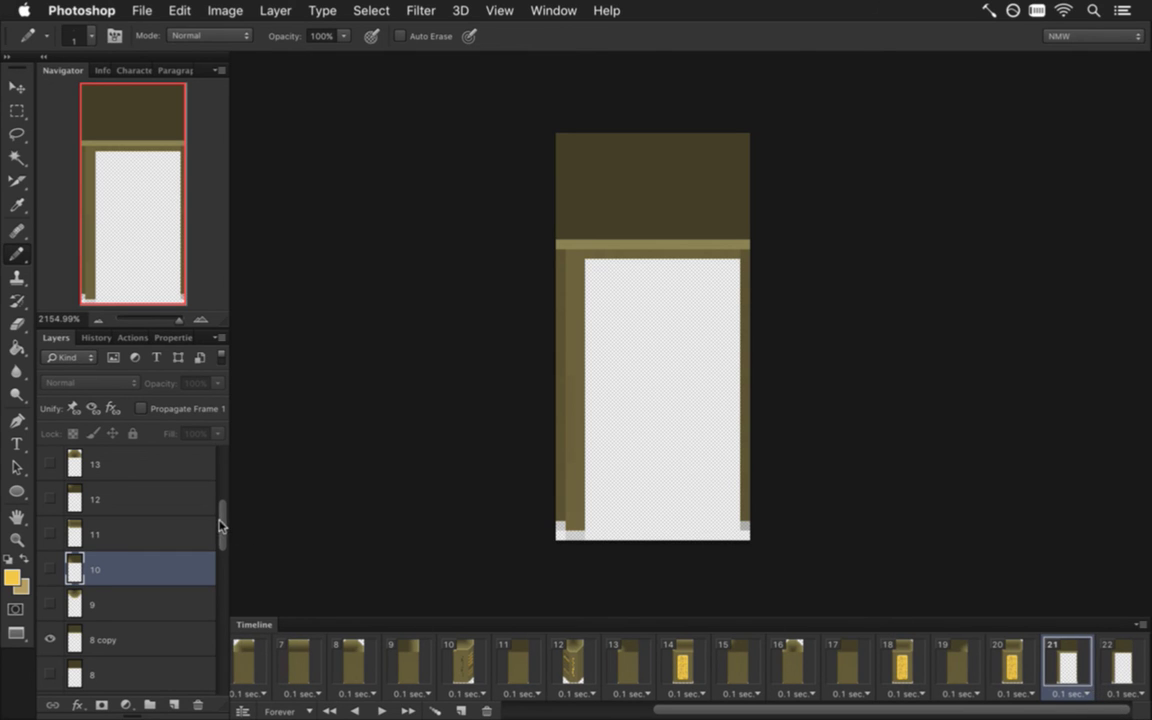
left_click_drag(222, 522, 224, 676)
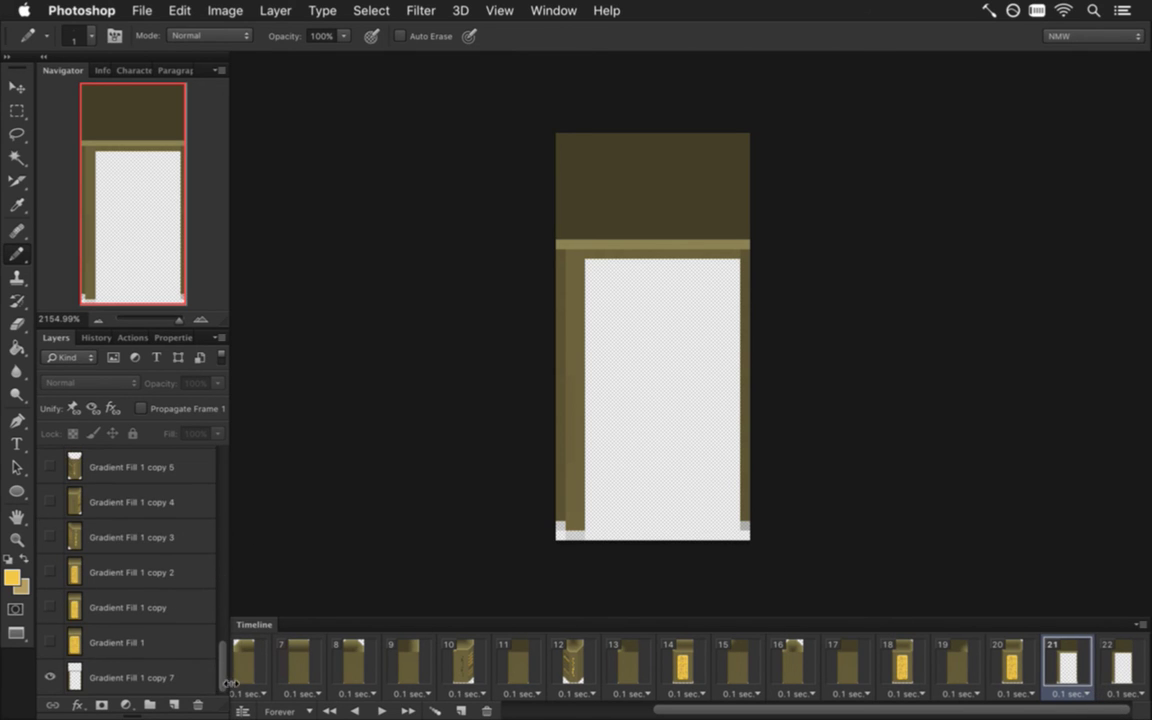
key("ctrl+j")
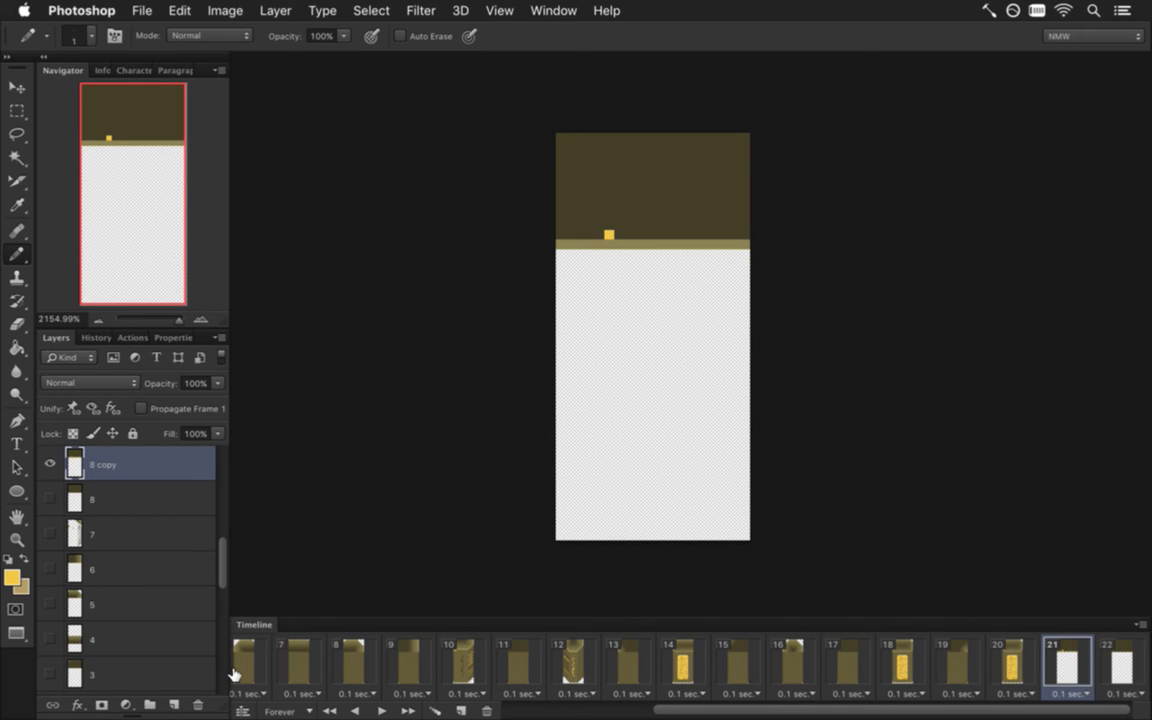
left_click(578, 197, "alt")
left_click(609, 234)
Render all frames of the cleaned 8Wall.png sequence, and build and run the game from Xcode
key("alt+shift+super+s")
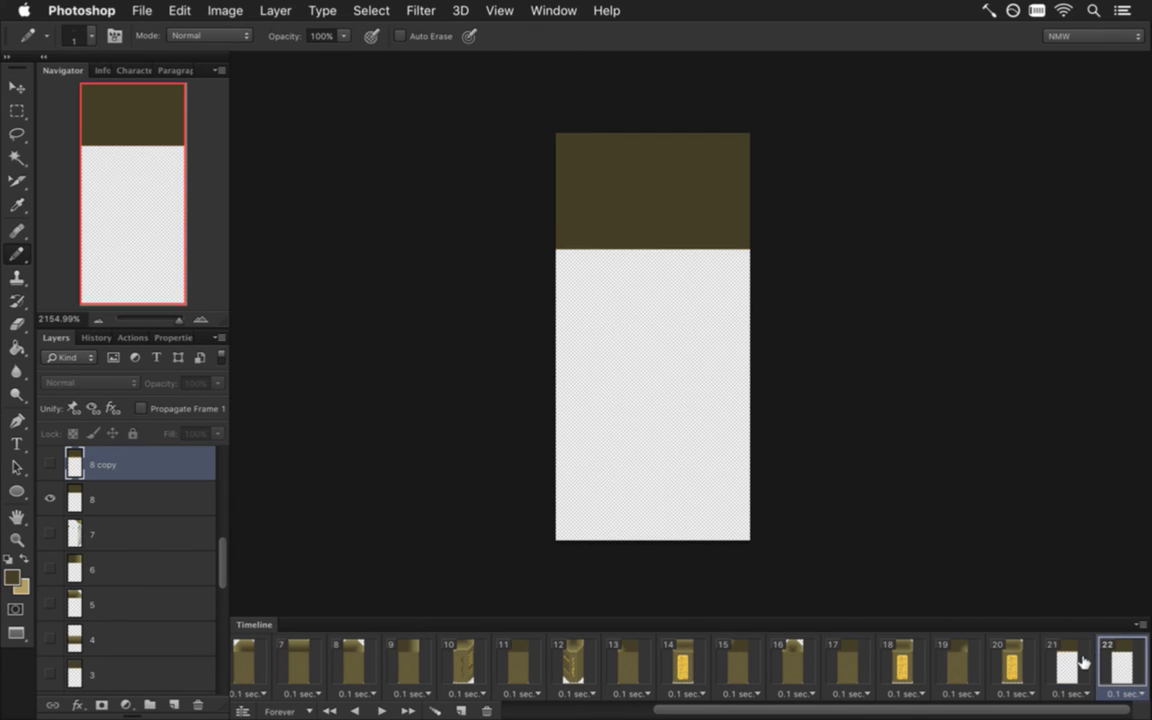
key("alt+shift+super+s")
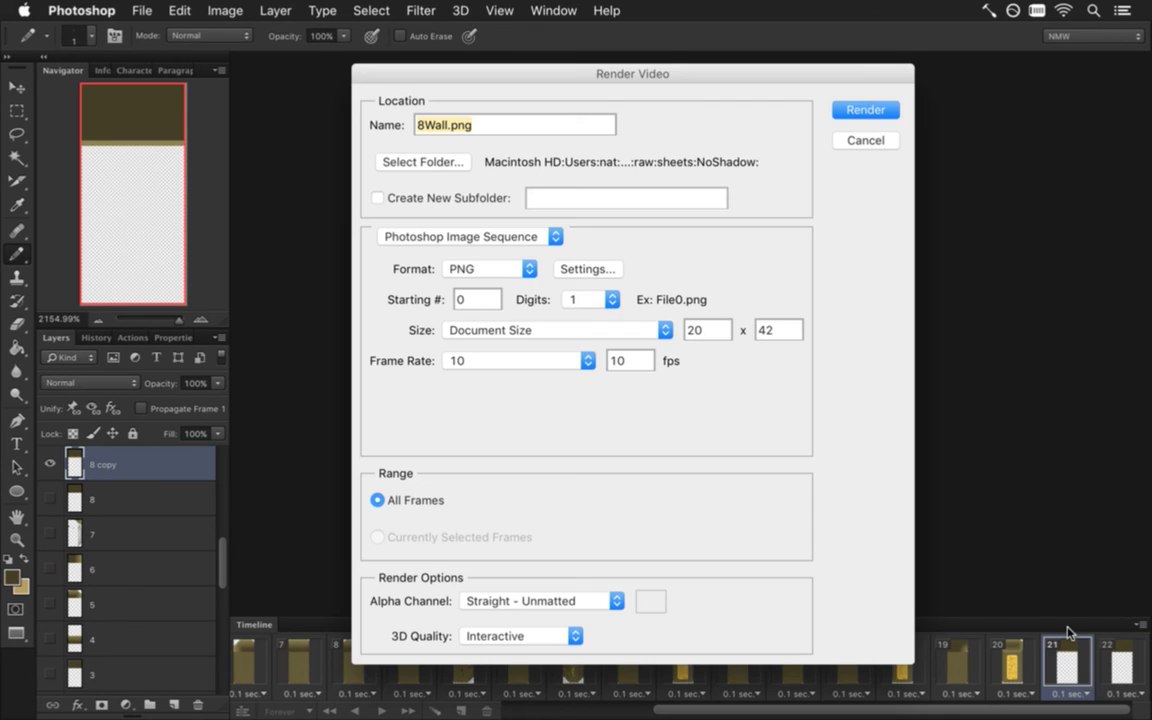
key("Return")
key("super+Tab")
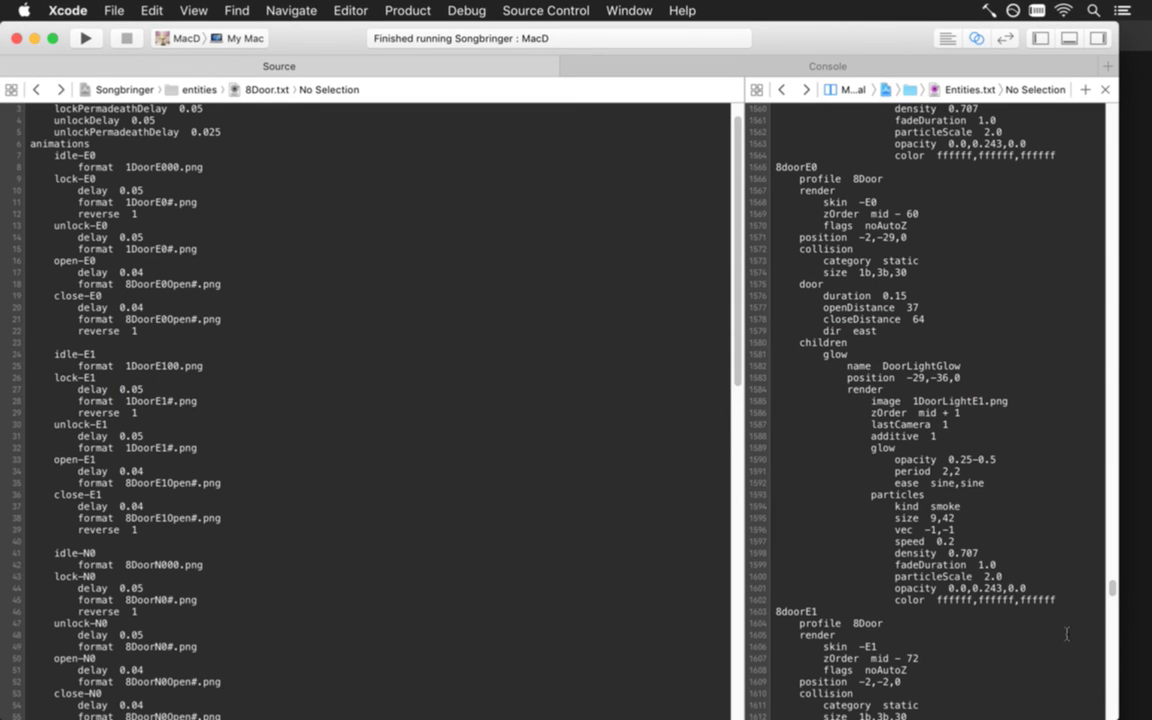
key("super+r")
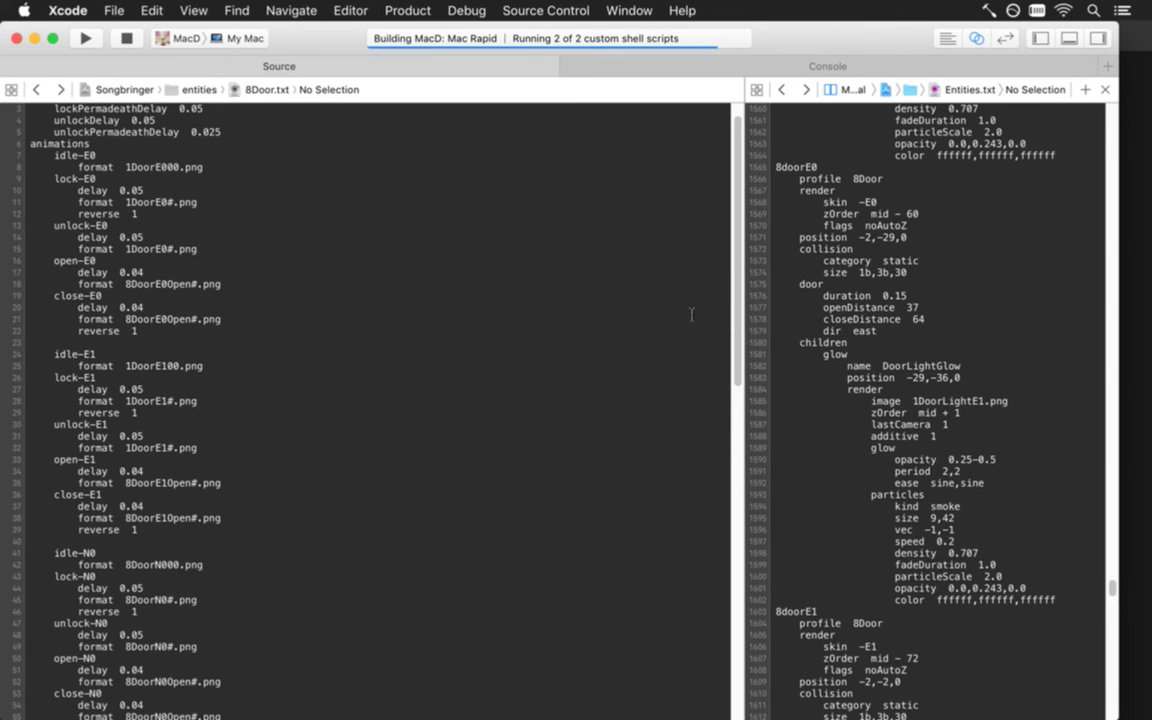
Set the 8doorW1 entity's position to 2,-2,0 in Entities.txt
left_click(914, 349)
scroll(914, 349, "down", 10)
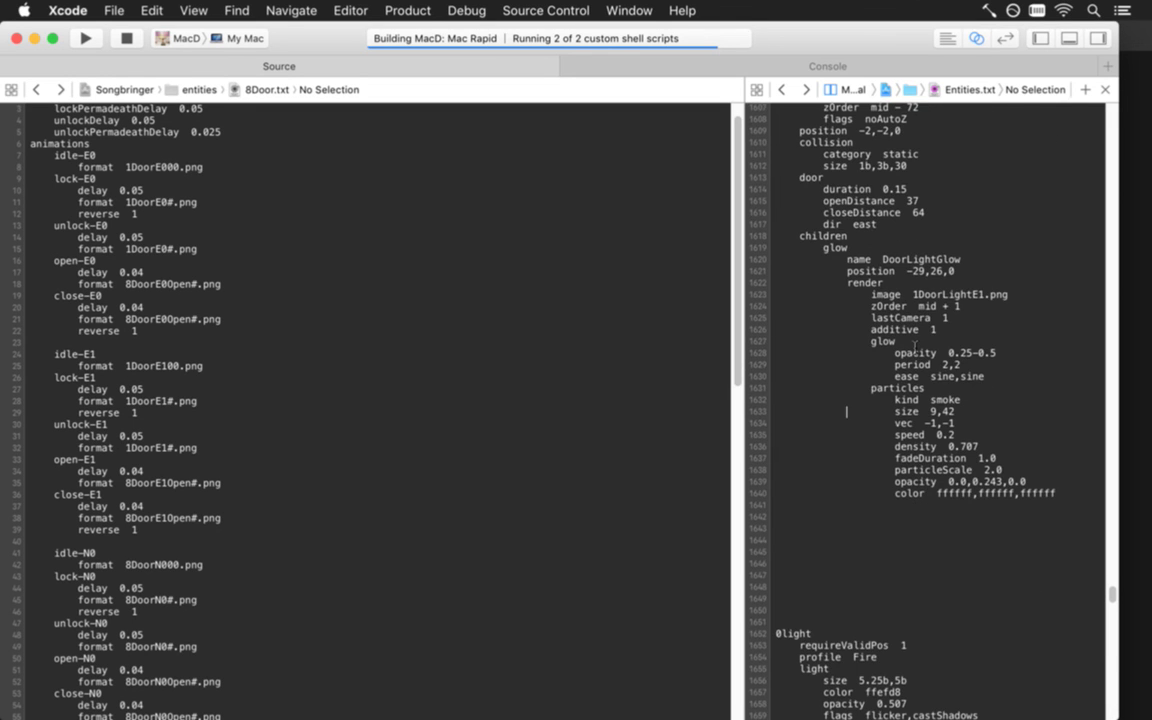
scroll(914, 349, "up", 20)
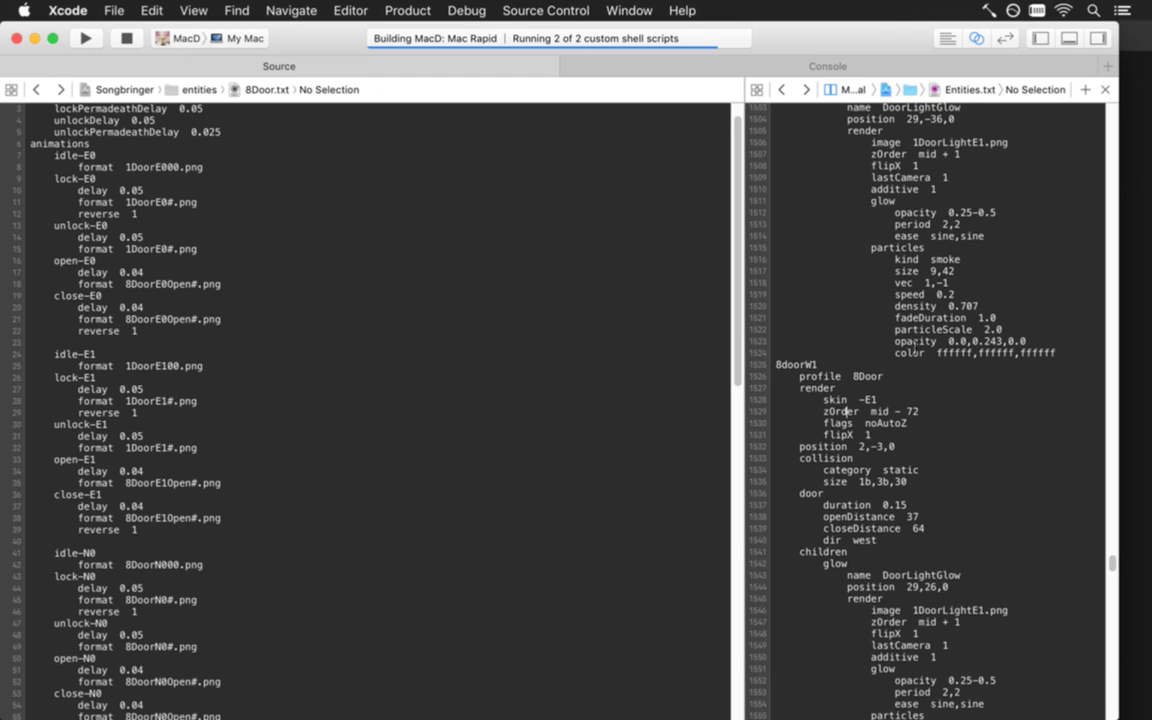
key("Down")
key("Down")
key("Down")
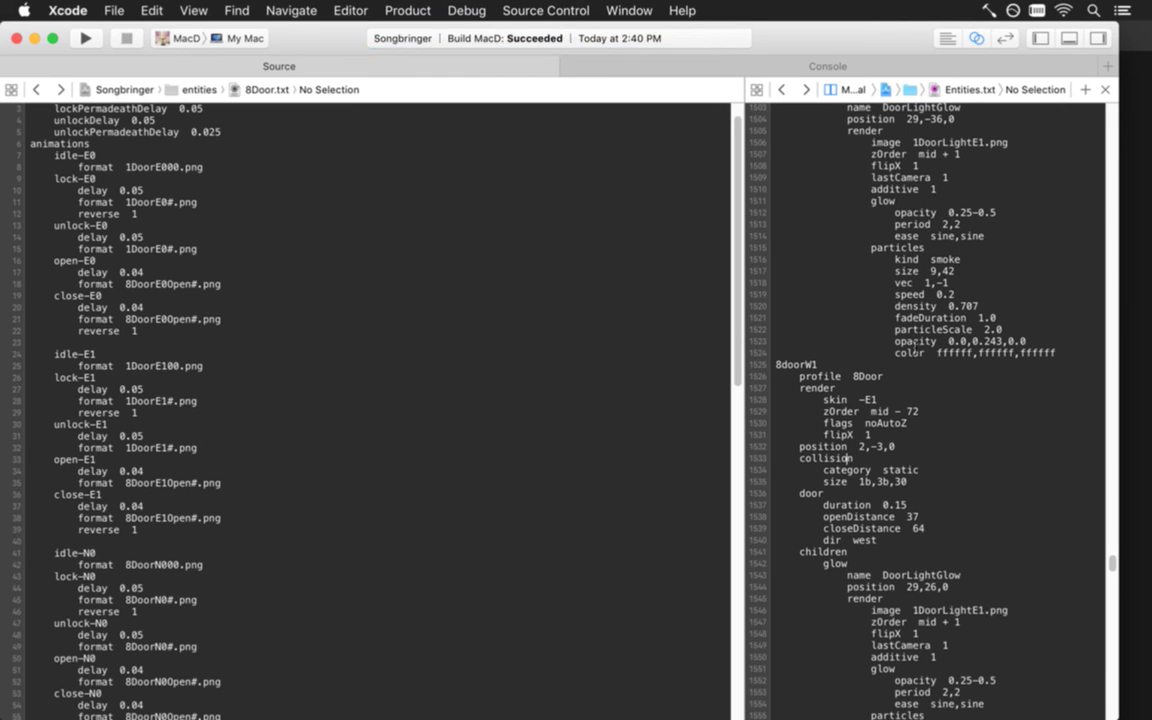
key("Right")
key("Right")
key("Right")
key("Right")
key("Right")
key("Right")
key("BackSpace")
type("2")
Set the 8doorW0 entity's position to 2,-29,0 in Entities.txt
scroll(914, 351, "up", 1)
scroll(914, 349, "up", 5)
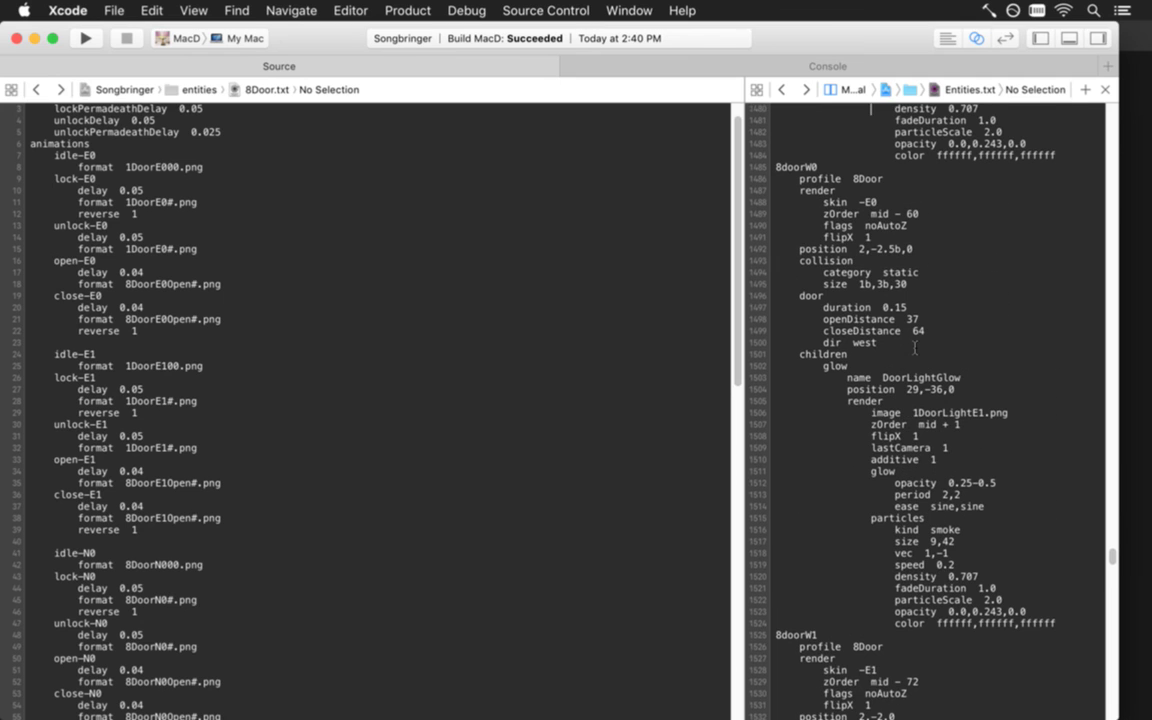
key("Down")
key("Down")
key("Delete")
key("Delete")
key("Delete")
type("9")
Run the game with god mode off, walk around the room to check the doors and walls, quit, and return to Photoshop
key("super+r")
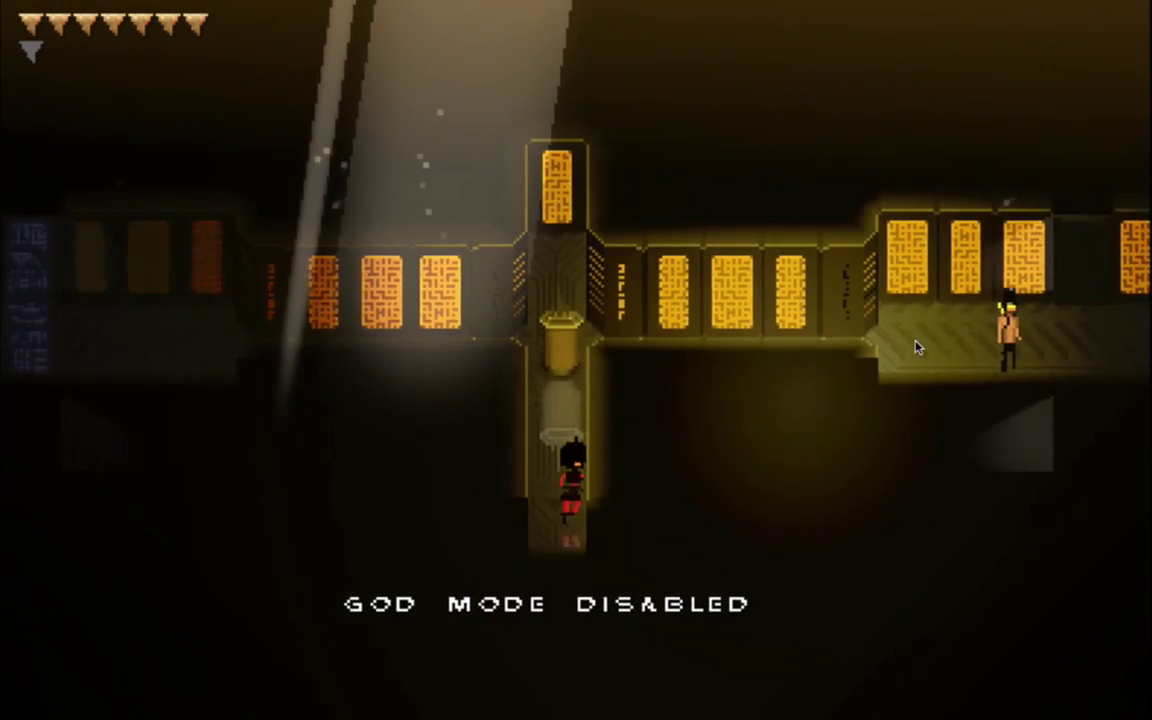
key("Up")
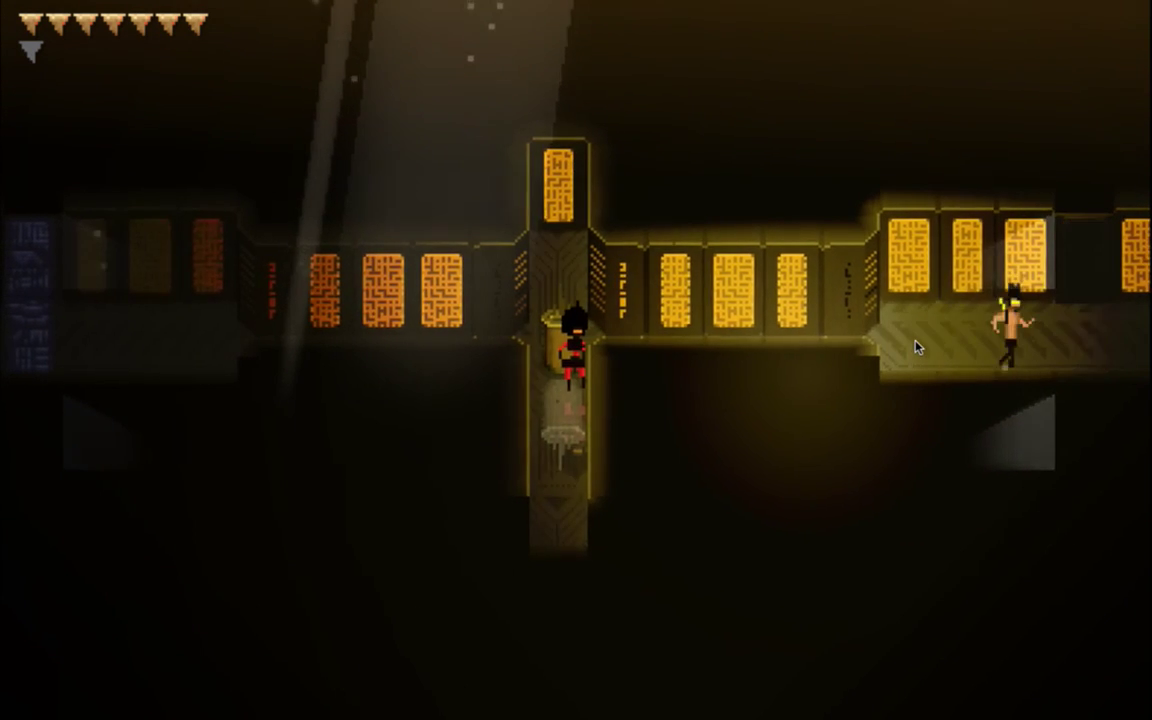
key("Down")
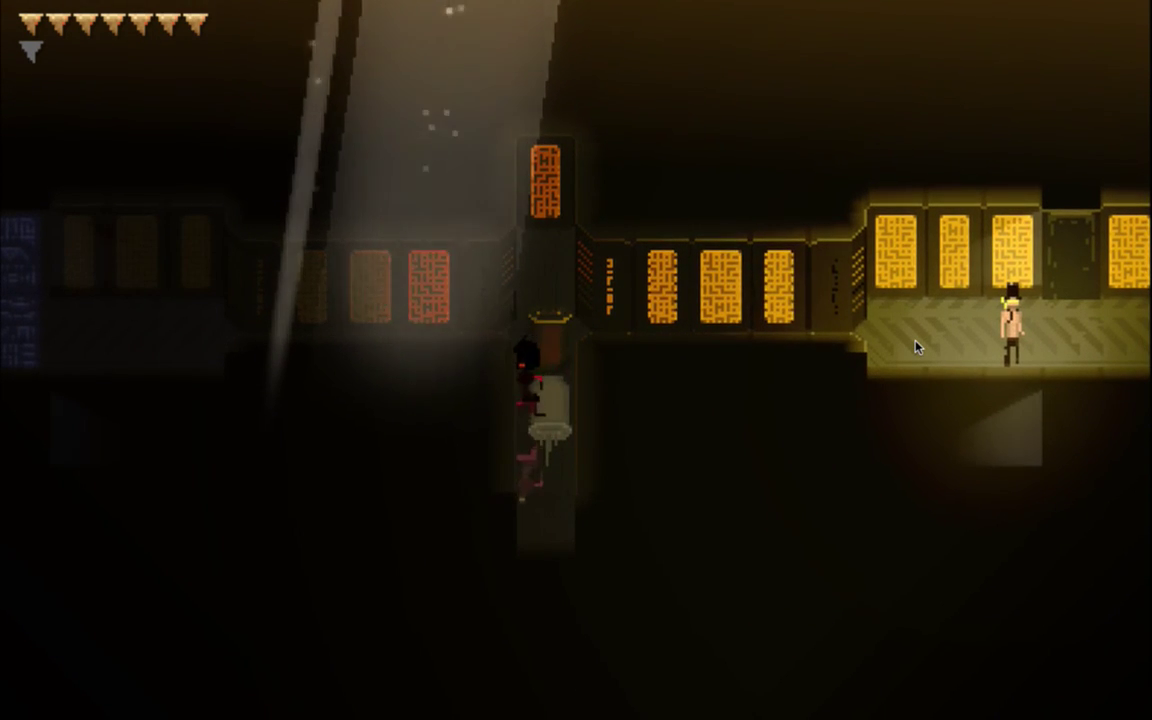
key("Right")
key("Up")
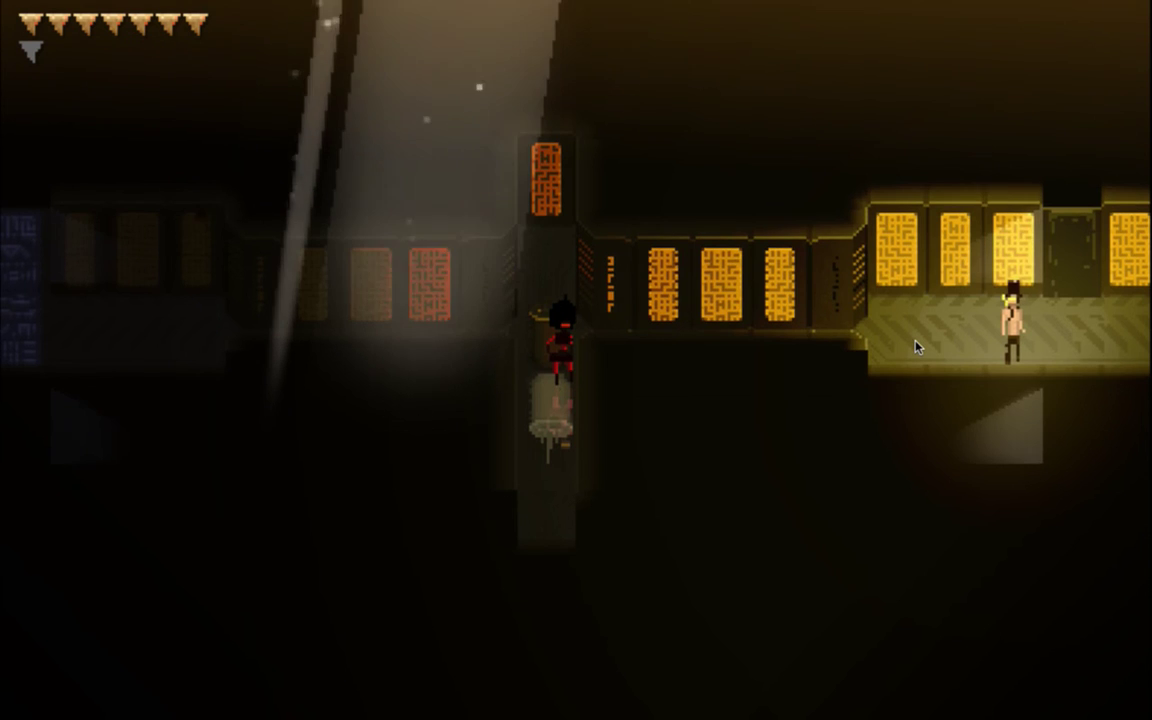
key("Down")
key("Down")
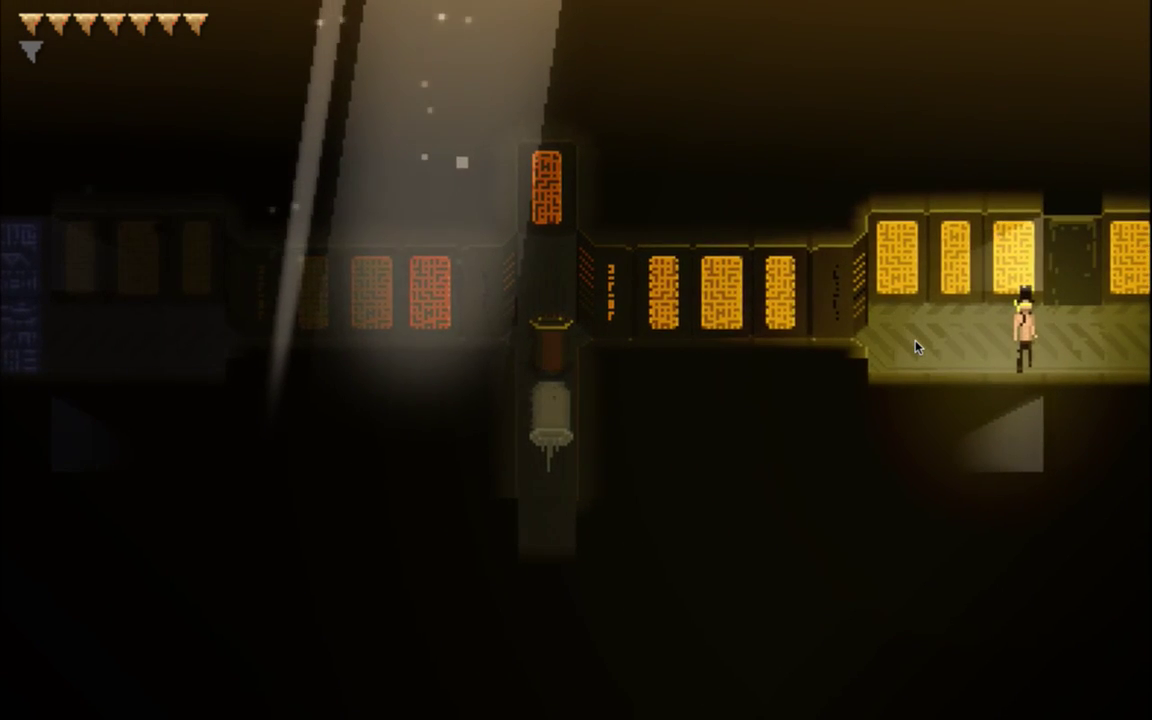
key("Up")
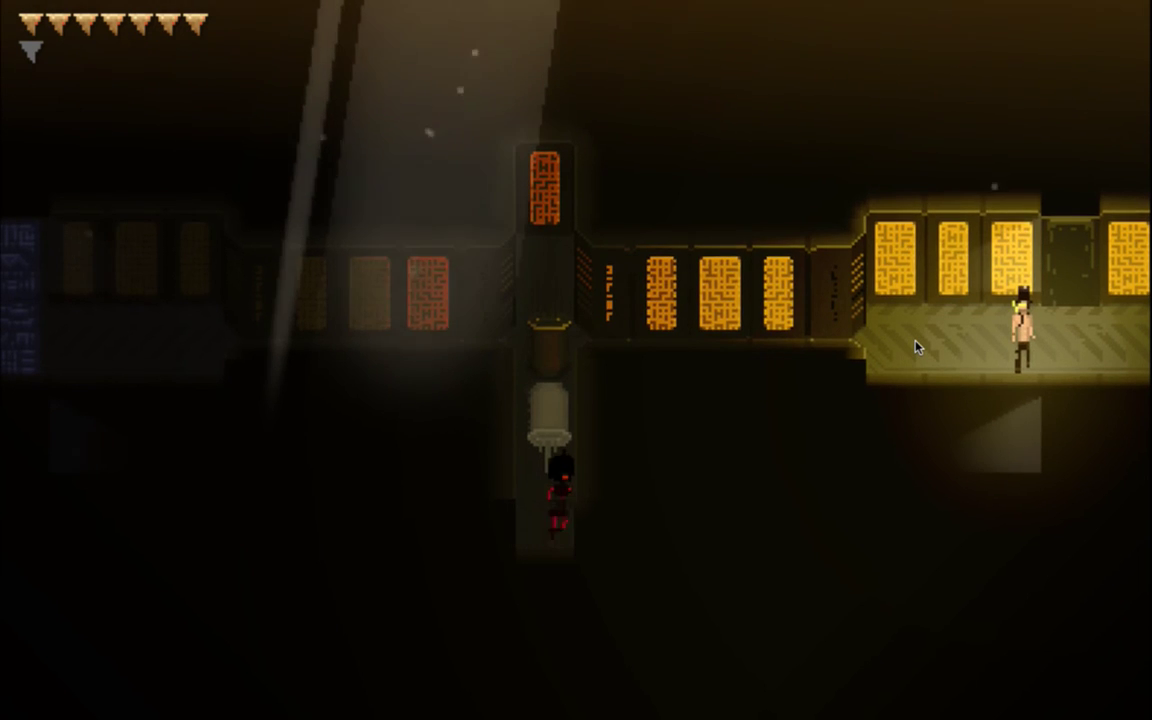
key("Up")
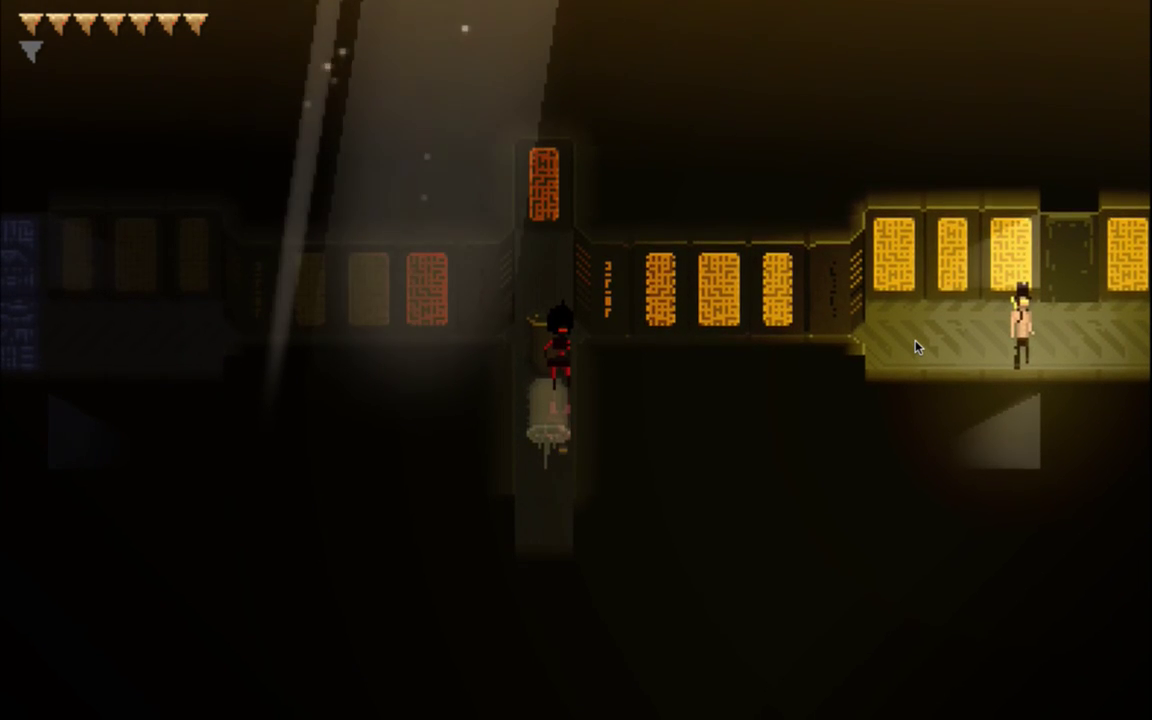
key("super+q")
key("super+Tab")
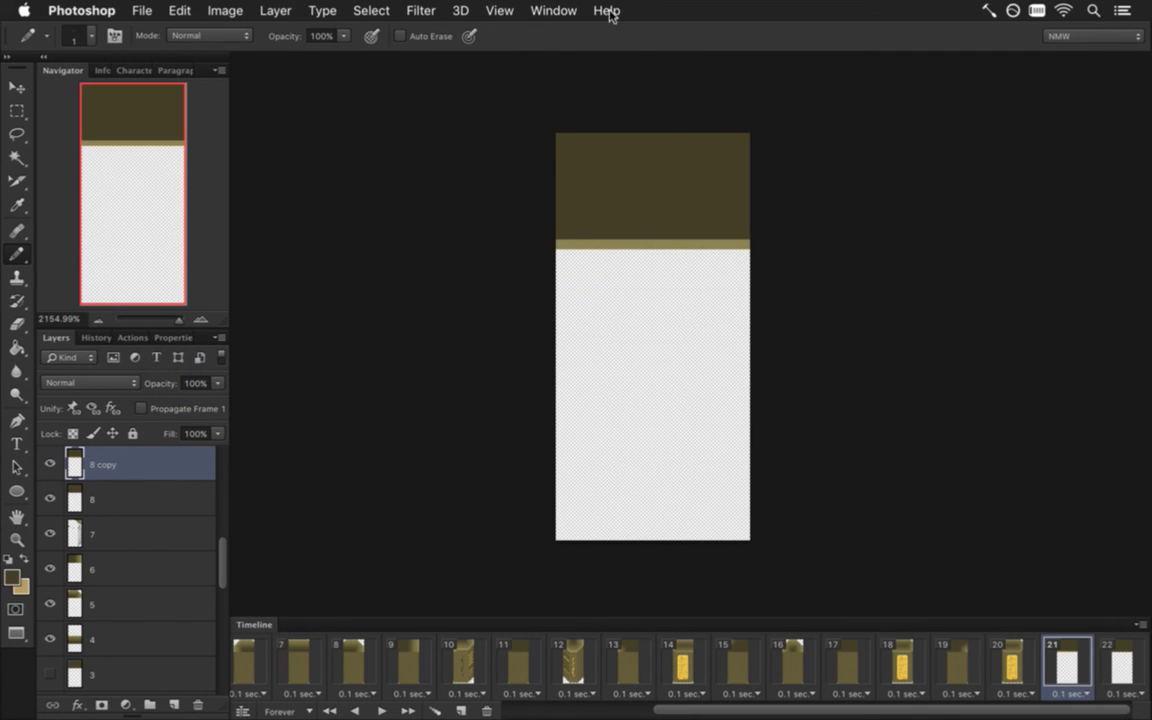
Switch to the open door sprite document and sample the bright orange of the door's light stripe
left_click(553, 10)
left_click(623, 681)
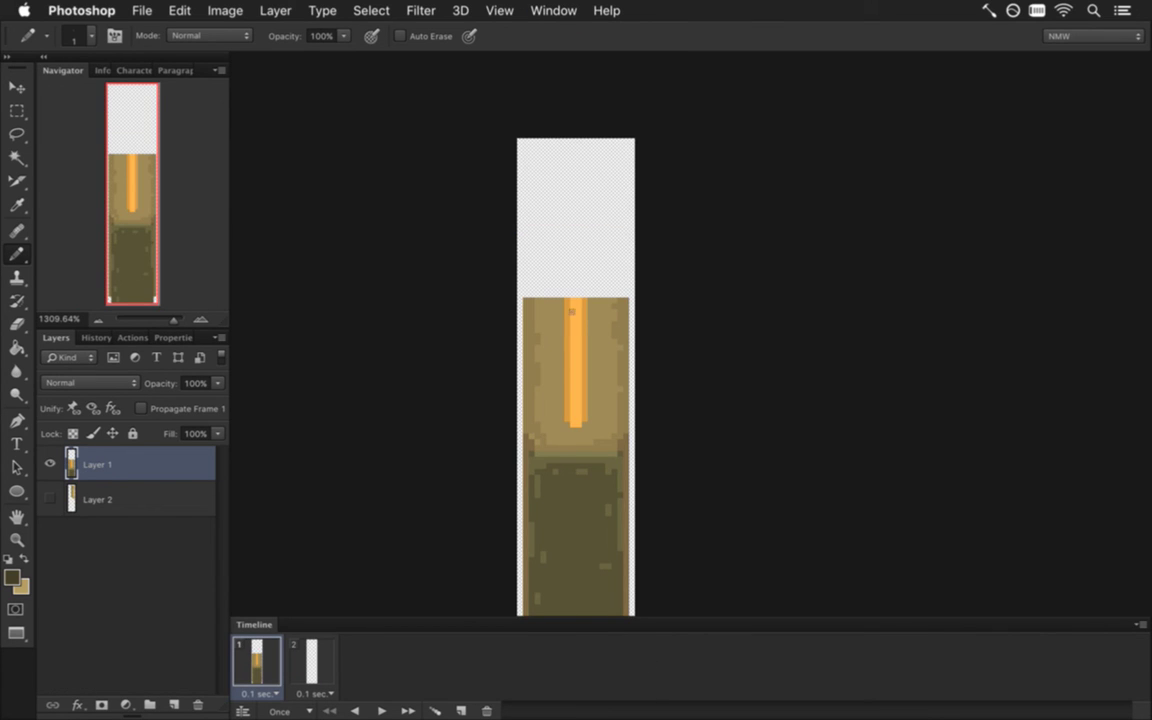
key("i")
left_click(586, 326)
Try a freehand orange pencil doodle in the transparent area above the door in frame 1, and undo it
key("b")
mouse_move(528, 165)
left_mouse_down()
mouse_move(591, 258)
mouse_move(597, 170)
left_mouse_up()
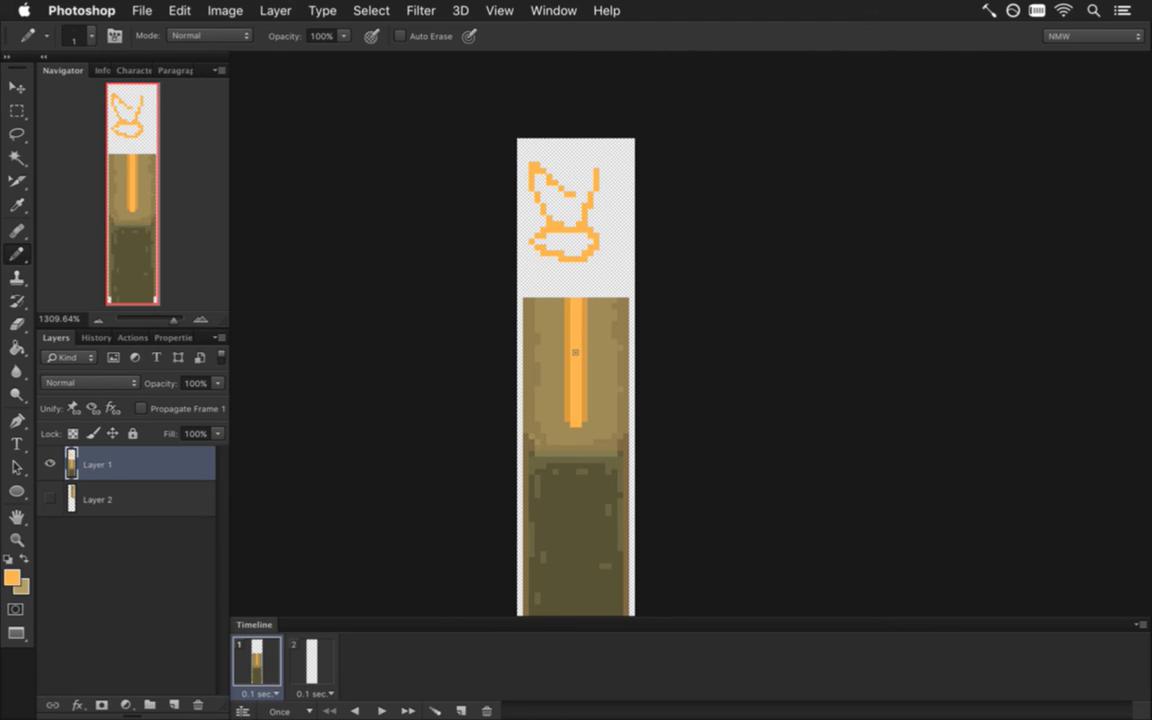
key("super+z")
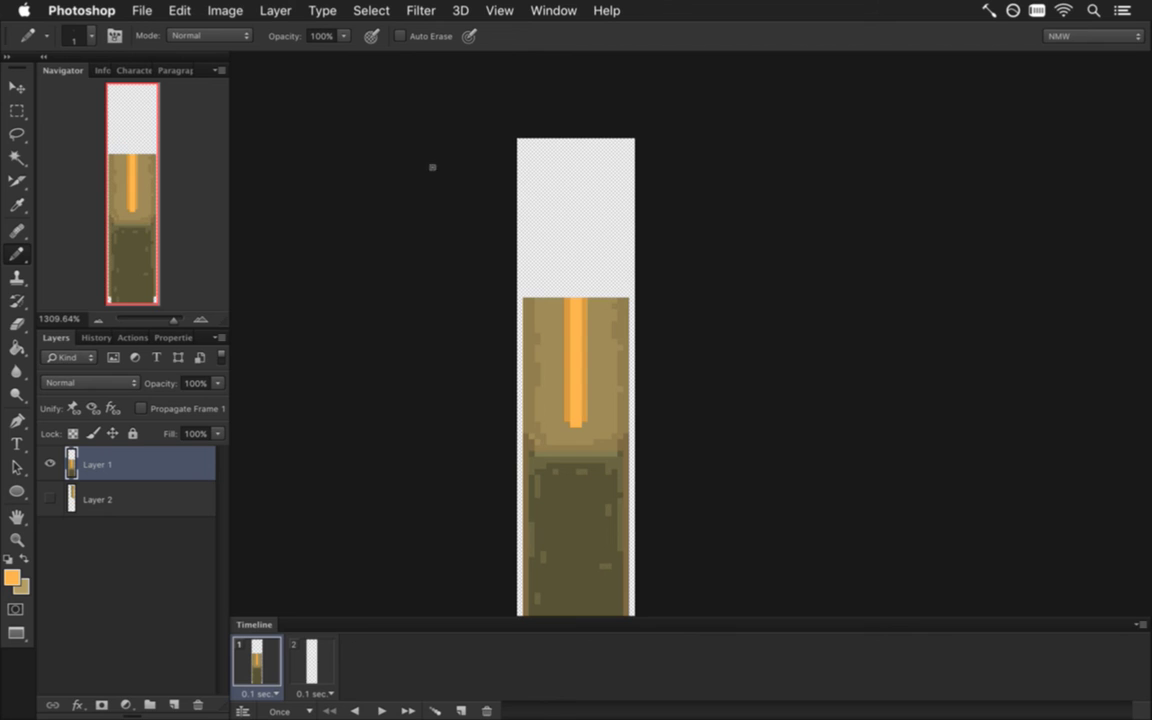
Pencil the orange letters THX with a 4 below them on the door's dark lower part on Layer 1
left_click(543, 228)
scroll(568, 262, "down", 10)
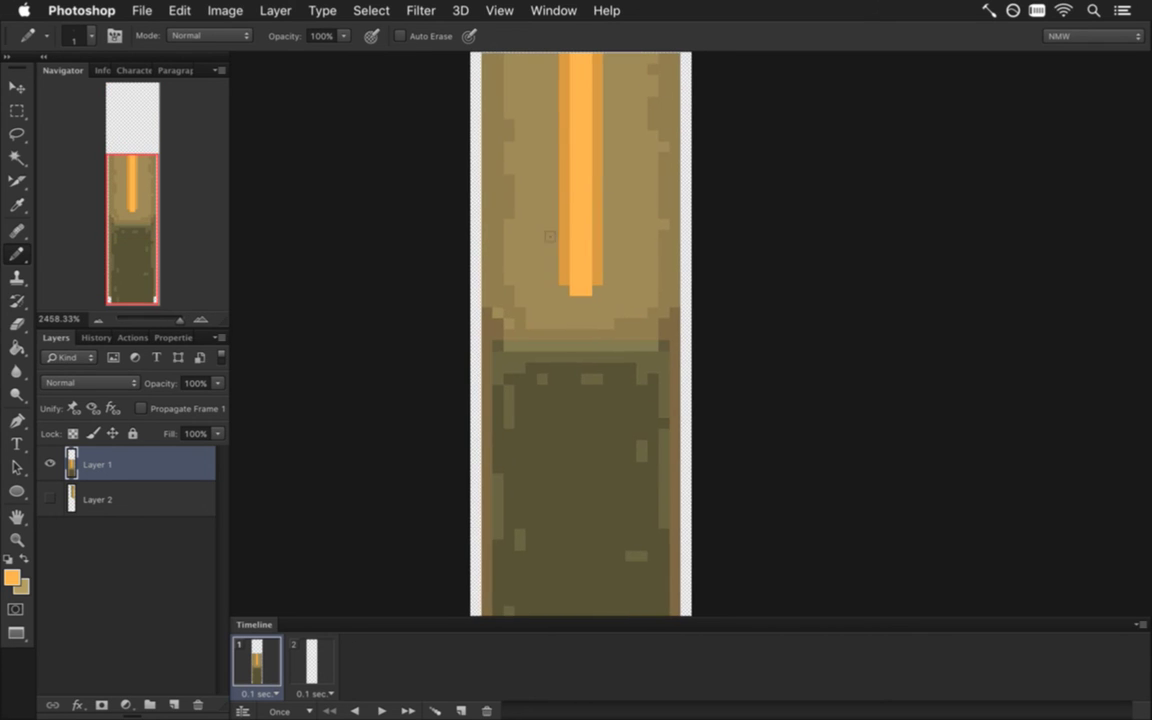
mouse_move(515, 403)
left_mouse_down()
mouse_move(558, 421)
mouse_move(529, 445)
mouse_move(532, 431)
mouse_move(538, 463)
mouse_move(572, 457)
mouse_move(571, 444)
mouse_move(573, 477)
mouse_move(575, 458)
mouse_move(604, 440)
left_mouse_up()
left_click_drag(607, 410, 607, 470)
left_click(630, 423)
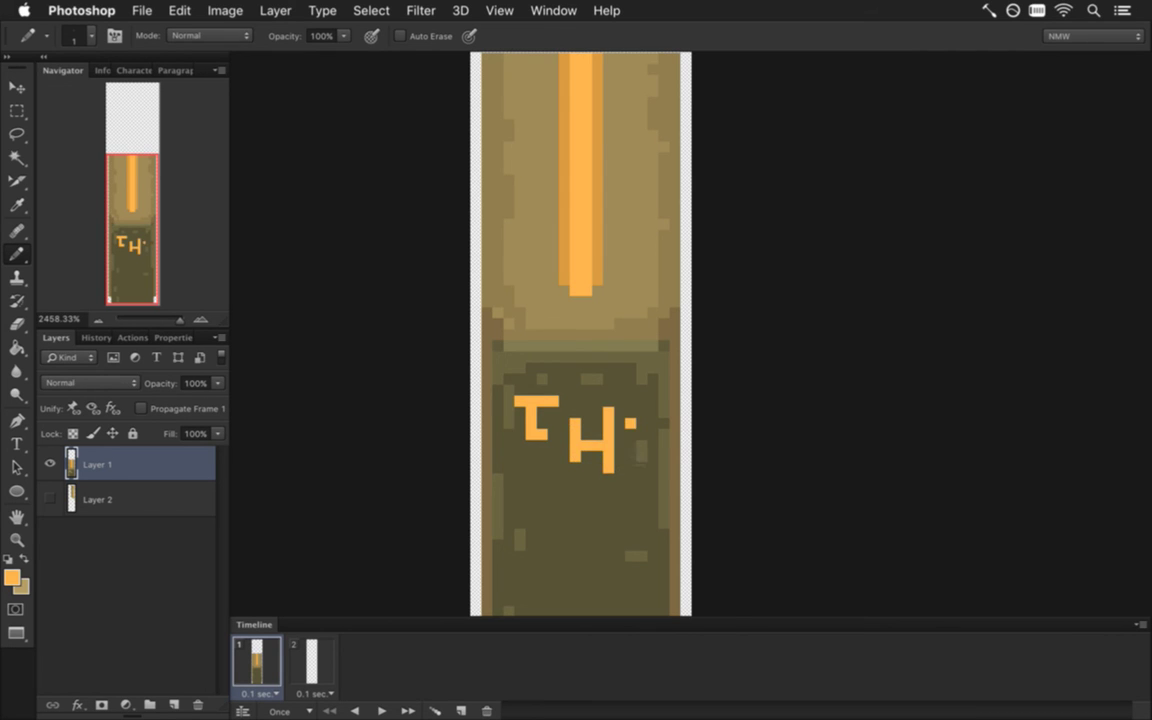
mouse_move(630, 423)
left_mouse_down()
mouse_move(666, 459)
mouse_move(630, 460)
left_mouse_up()
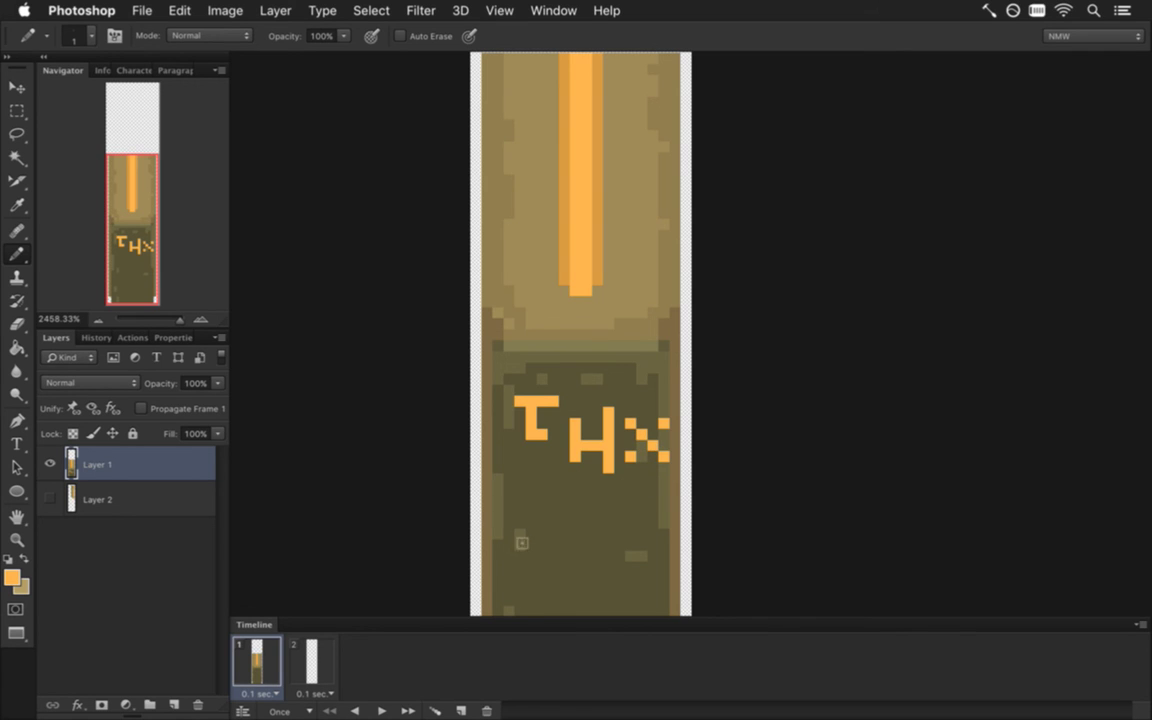
mouse_move(550, 498)
left_mouse_down()
mouse_move(555, 549)
mouse_move(591, 521)
mouse_move(592, 547)
mouse_move(614, 521)
mouse_move(639, 538)
mouse_move(606, 346)
left_mouse_up()
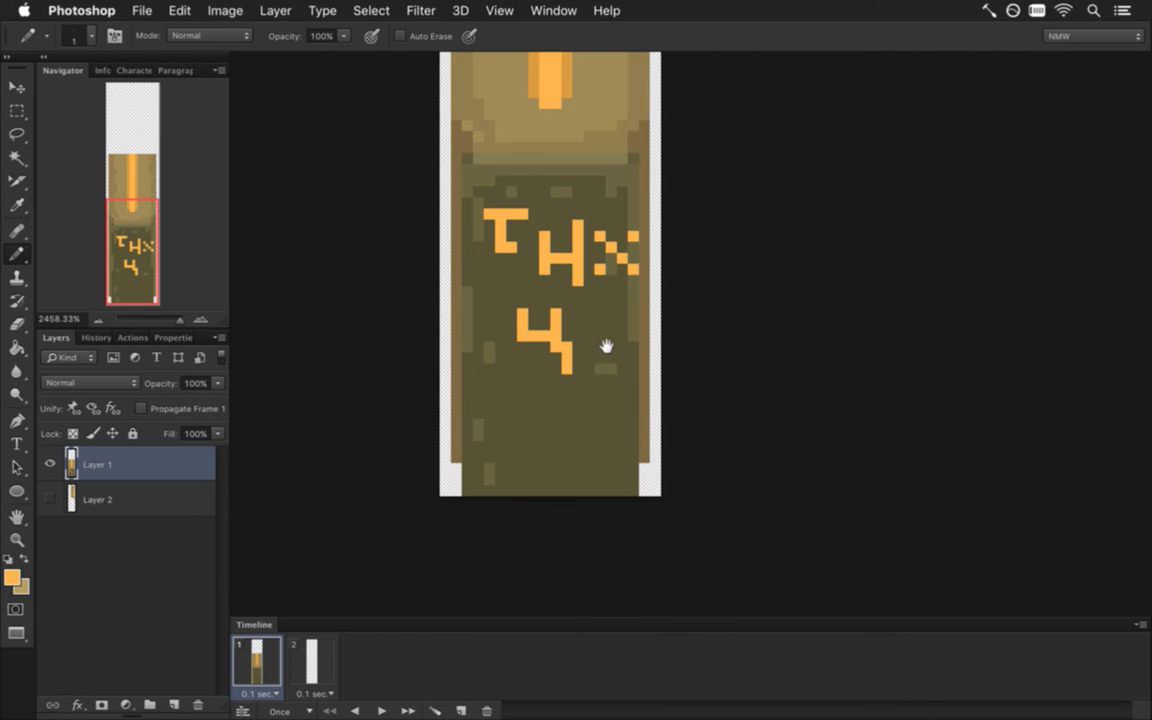
Pencil the orange word YEAH across the bottom of the door sprite, below the 4
left_click_drag(465, 389, 478, 438)
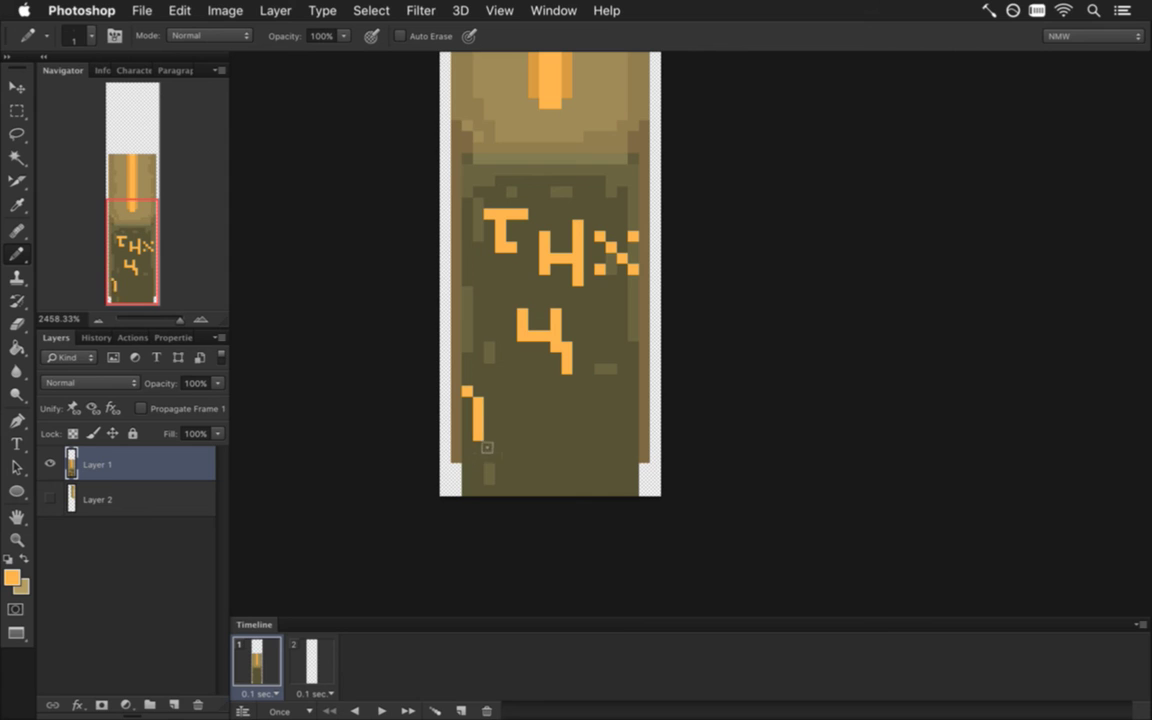
mouse_move(488, 400)
left_mouse_down()
mouse_move(505, 400)
mouse_move(466, 484)
left_mouse_up()
mouse_move(508, 418)
left_mouse_down()
mouse_move(508, 466)
mouse_move(548, 466)
mouse_move(534, 450)
mouse_move(548, 404)
left_mouse_up()
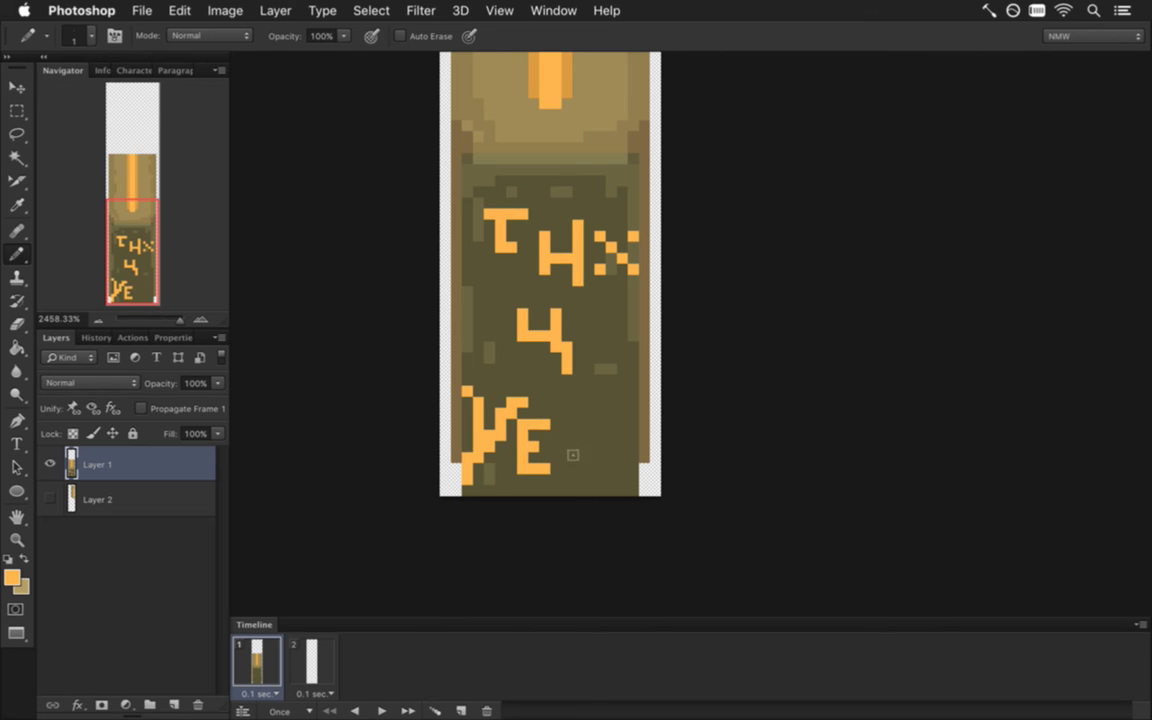
mouse_move(562, 468)
left_mouse_down()
mouse_move(562, 445)
mouse_move(580, 430)
mouse_move(600, 466)
mouse_move(568, 466)
mouse_move(600, 478)
left_mouse_up()
left_click(566, 471)
left_click_drag(633, 420, 633, 472)
left_click(643, 447)
left_click_drag(654, 420, 654, 464)
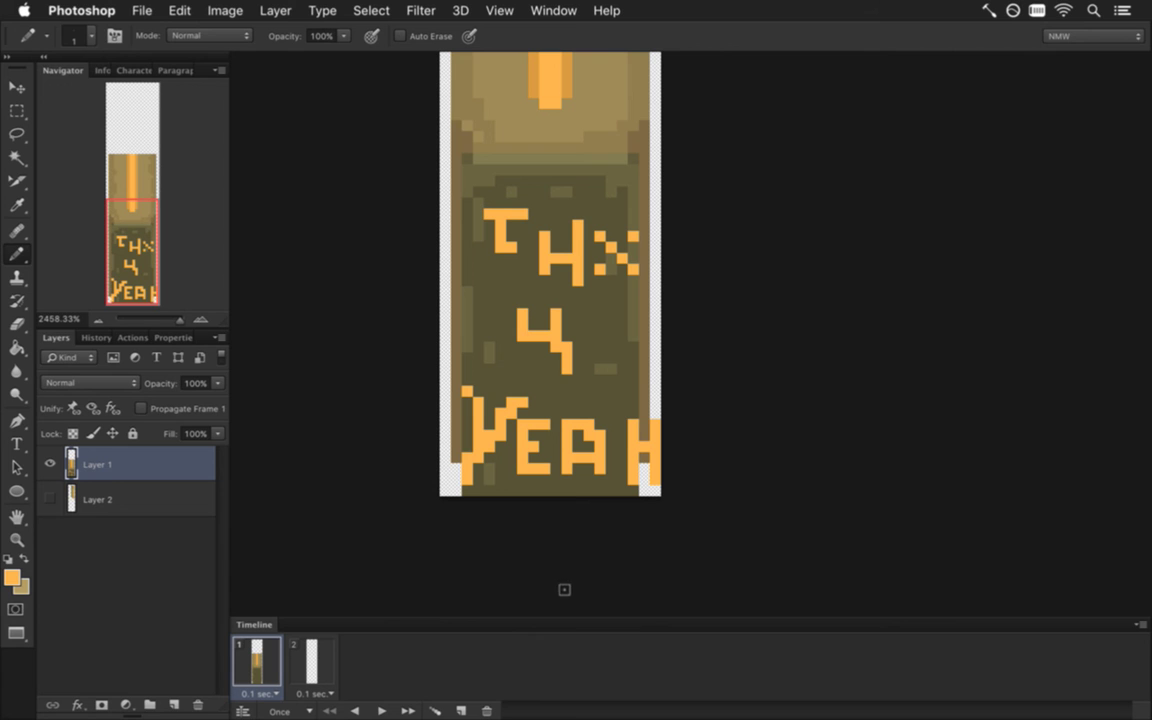
Switch to Gameshow
key("super+Tab")
key("Tab")
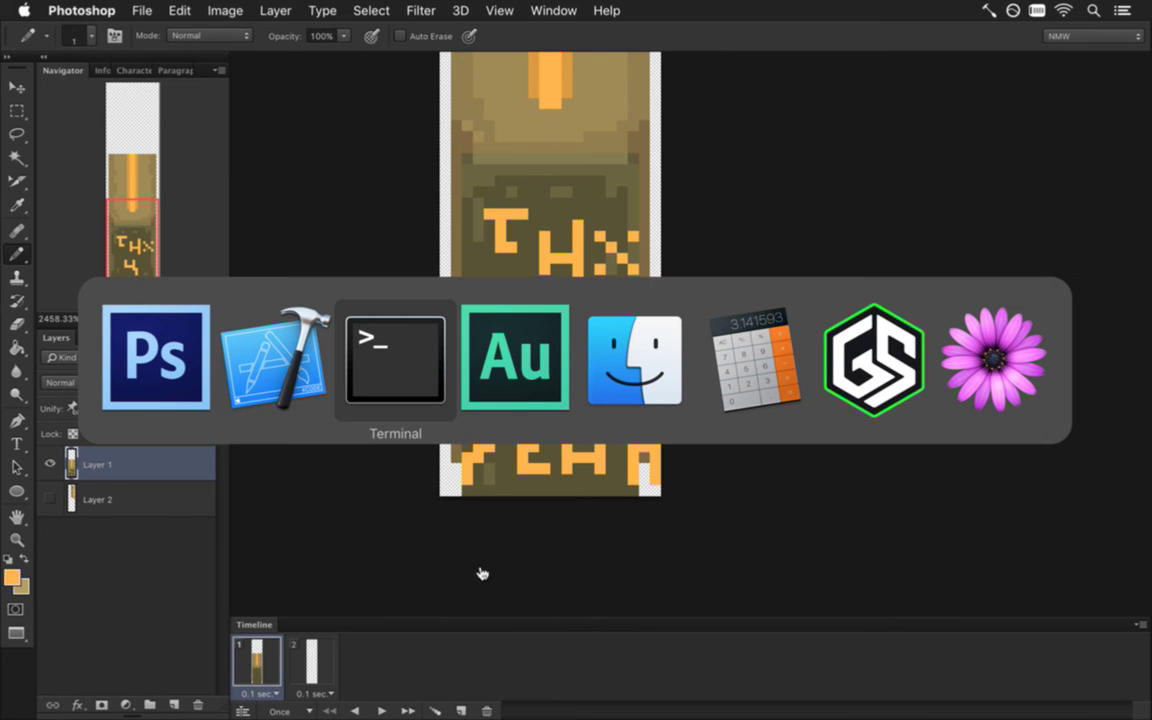
left_click(868, 400)
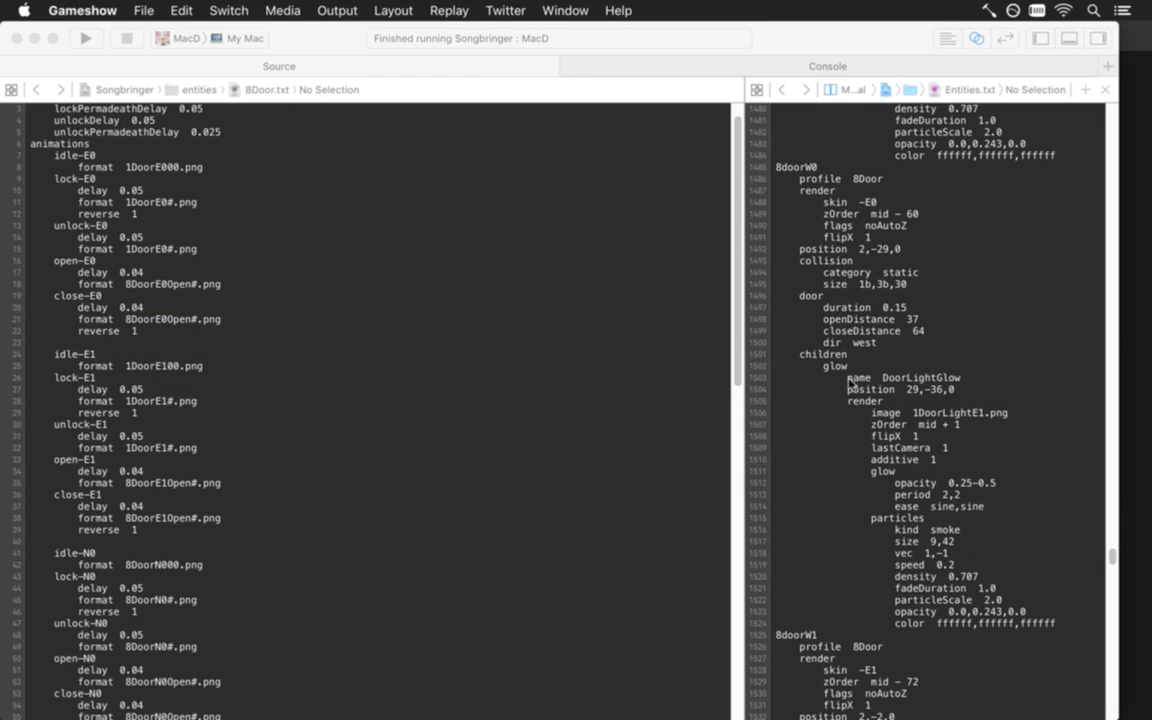
mouse_move(1148, 462)
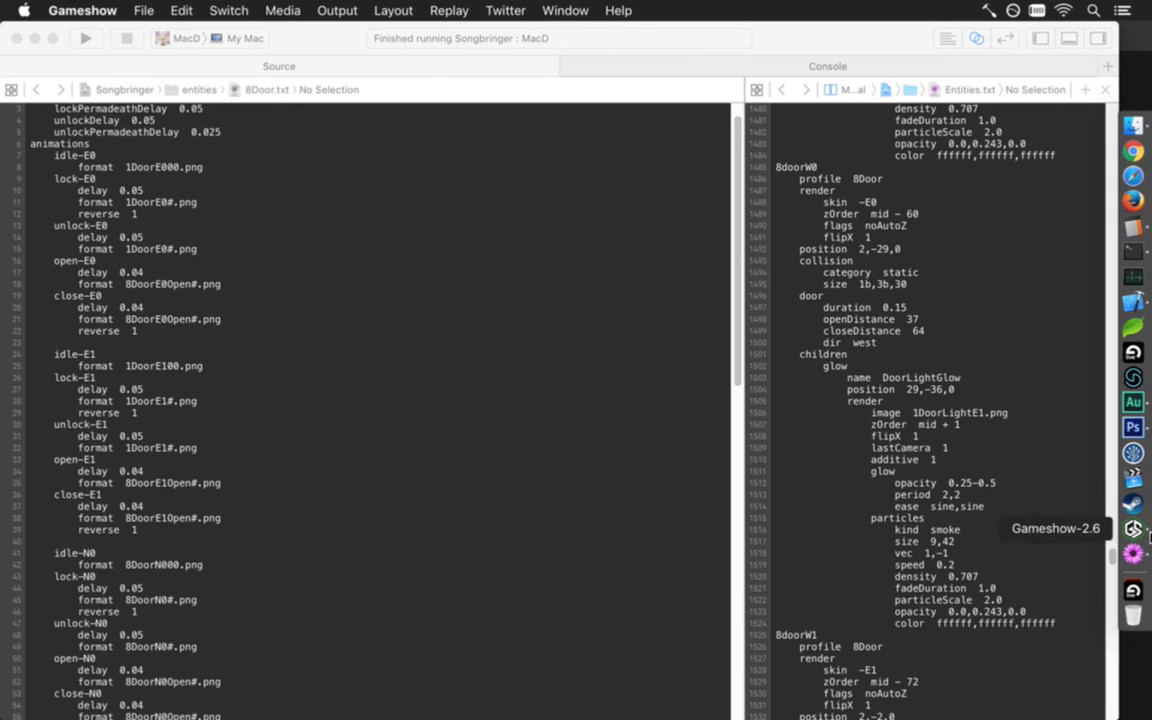